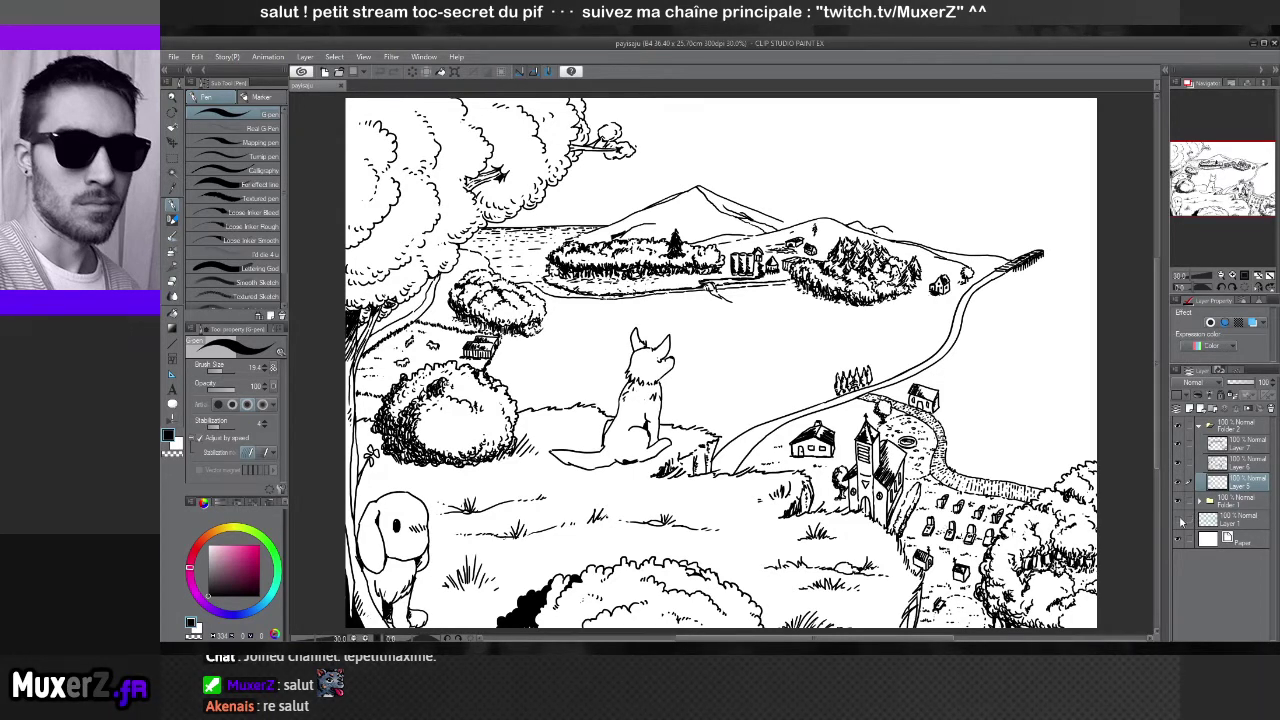
Show the blue sketch layer beneath the landscape and compare the line art of Folder 1 with that of Folder 2, leaving Folder 2 displayed
{"action": "left_click", "coordinate": [1179, 520]}
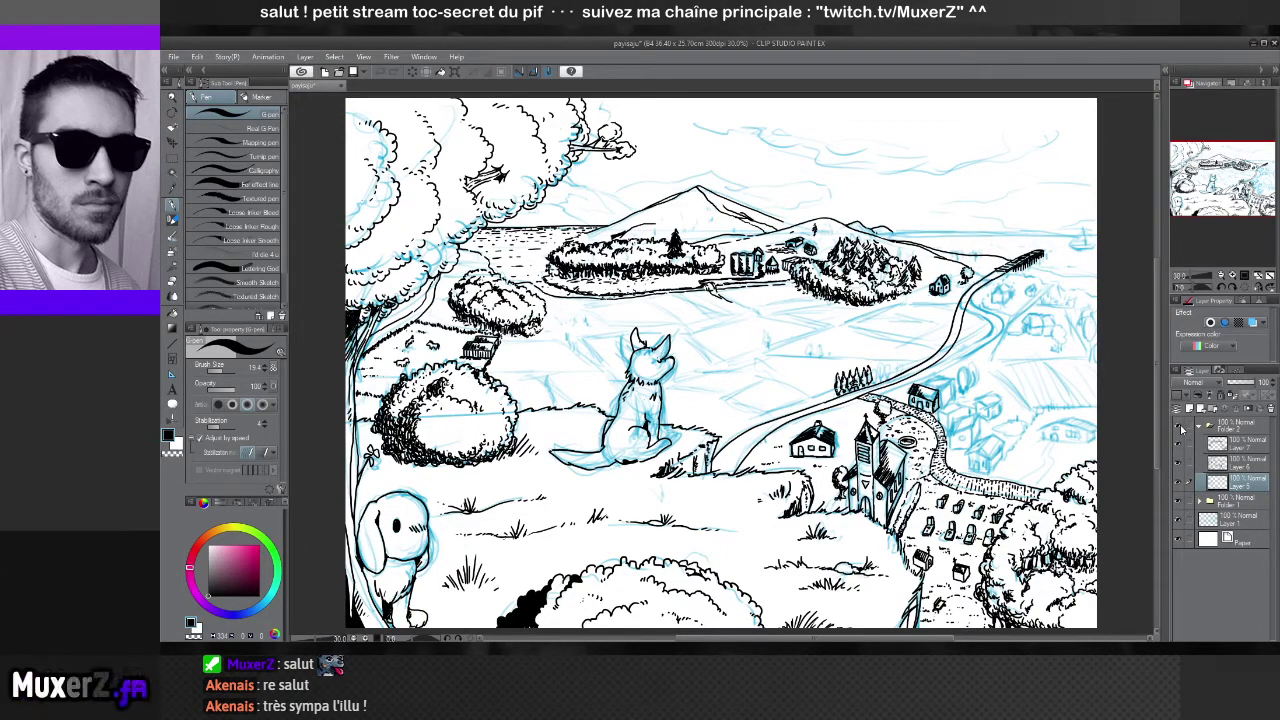
{"action": "left_click", "coordinate": [1179, 428]}
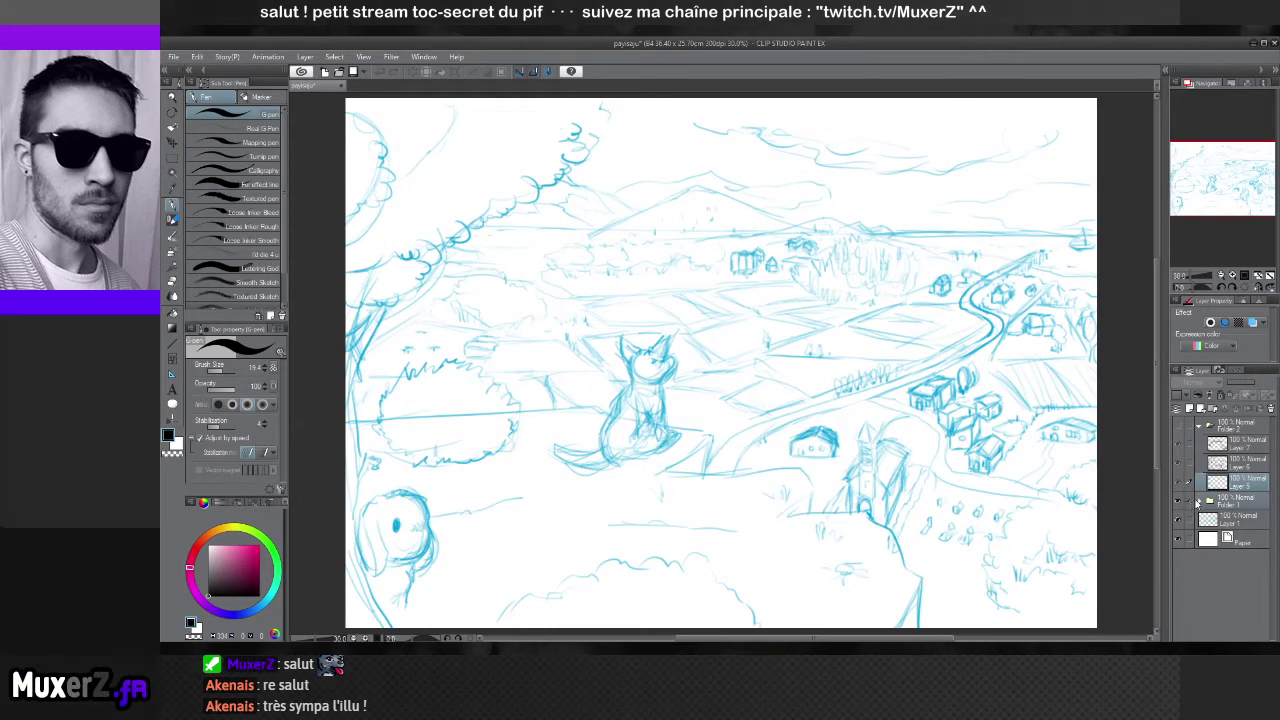
{"action": "left_click", "coordinate": [1203, 501]}
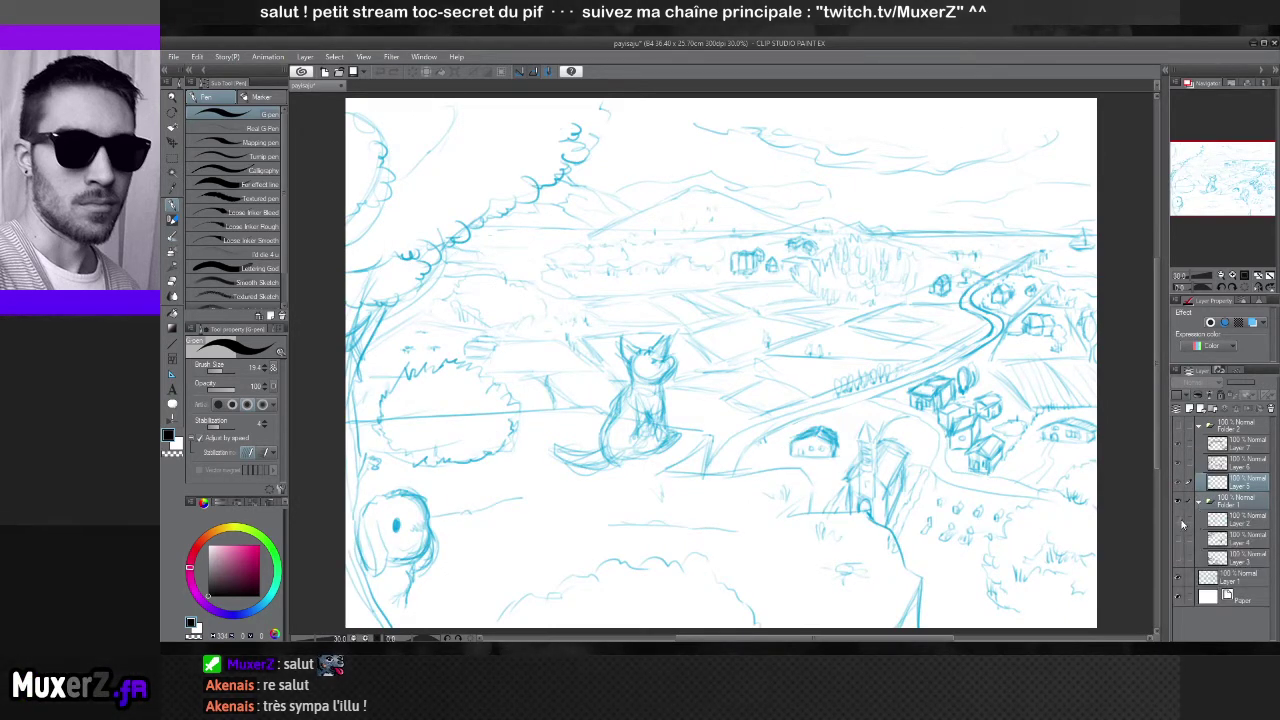
{"action": "left_click", "coordinate": [1178, 535]}
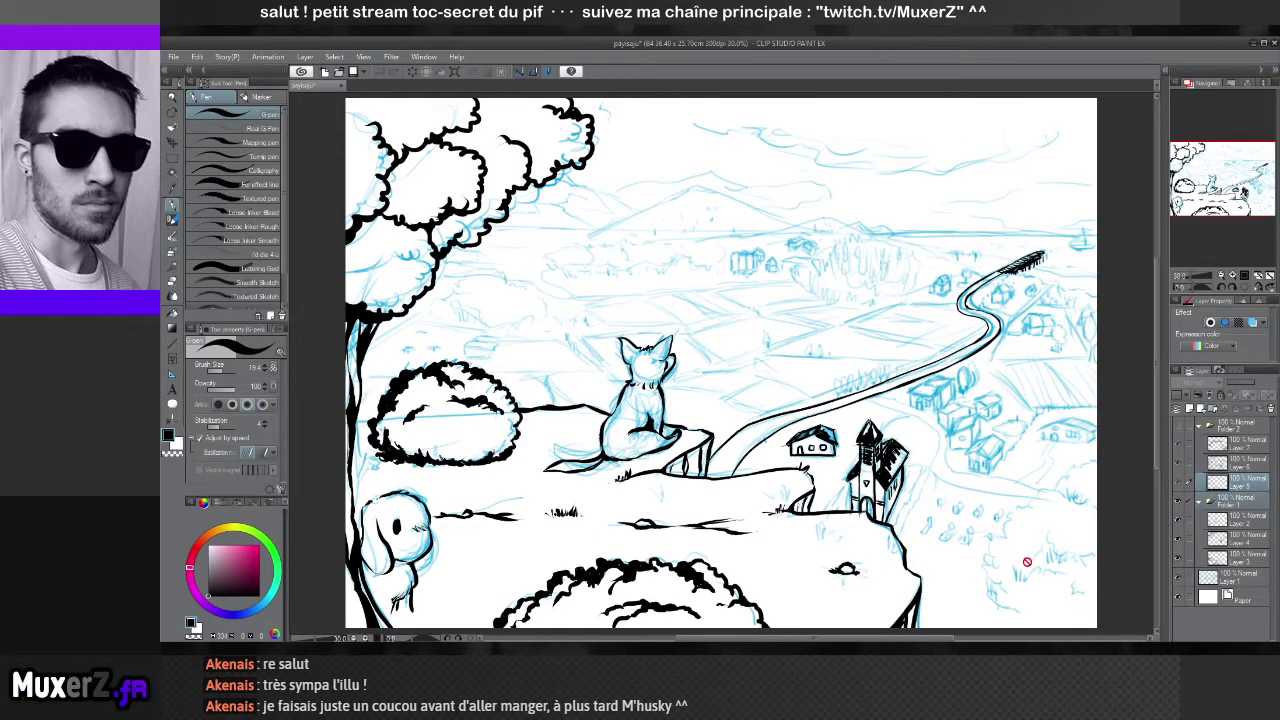
{"action": "left_click", "coordinate": [1176, 502]}
{"action": "left_click", "coordinate": [1178, 428]}
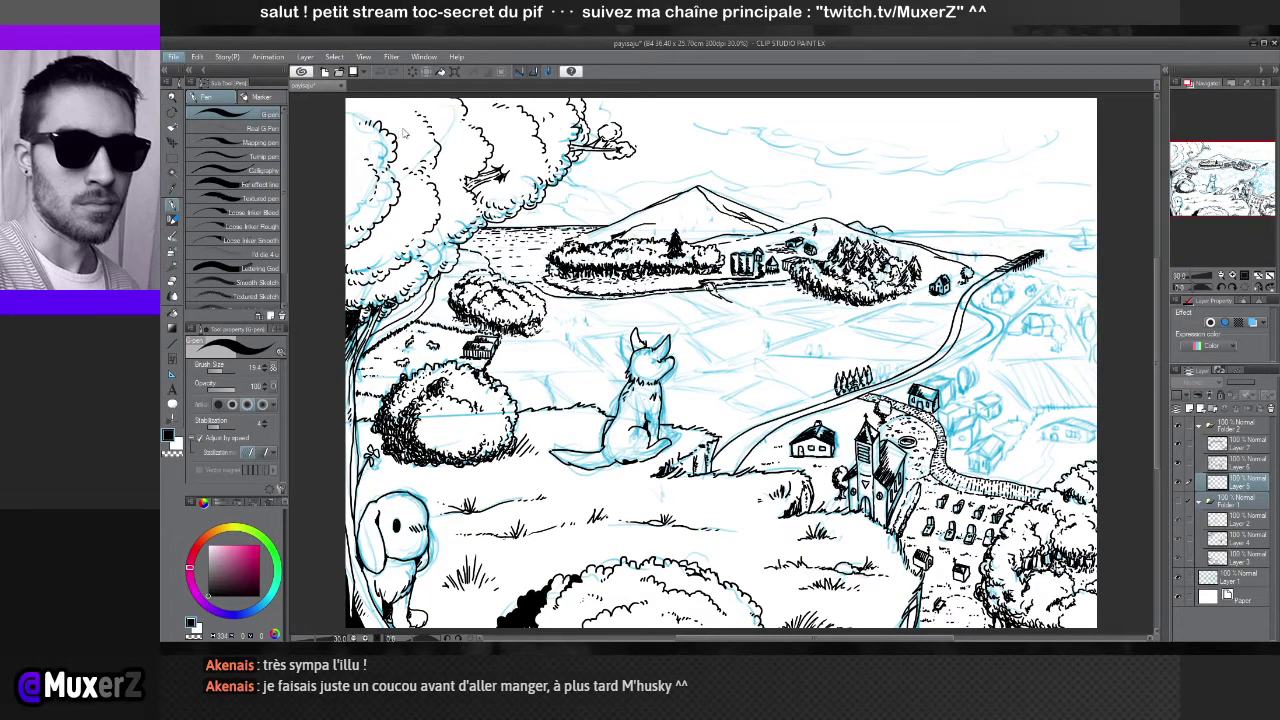
In the turtle drawing, preview the alternate ink layers, then show Layer 2 and hide the blue sketch on Layer 1
{"action": "key", "text": "ctrl+Tab"}
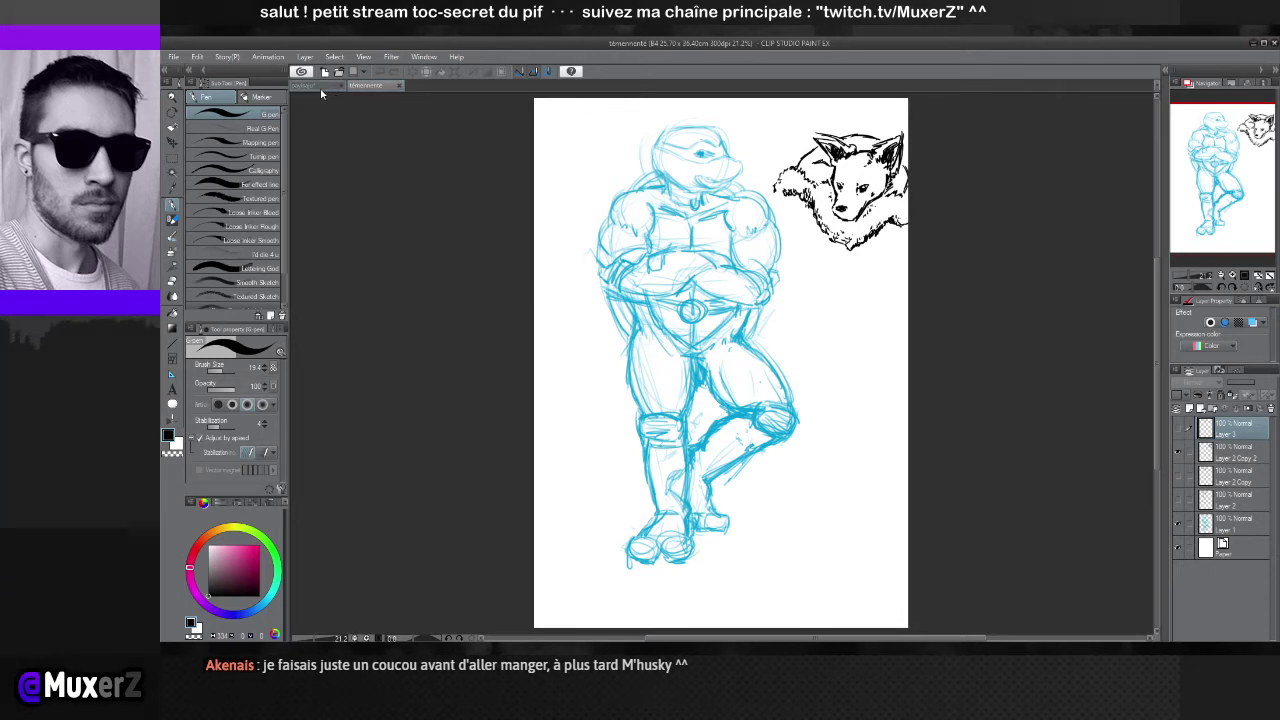
{"action": "left_click", "coordinate": [1178, 426]}
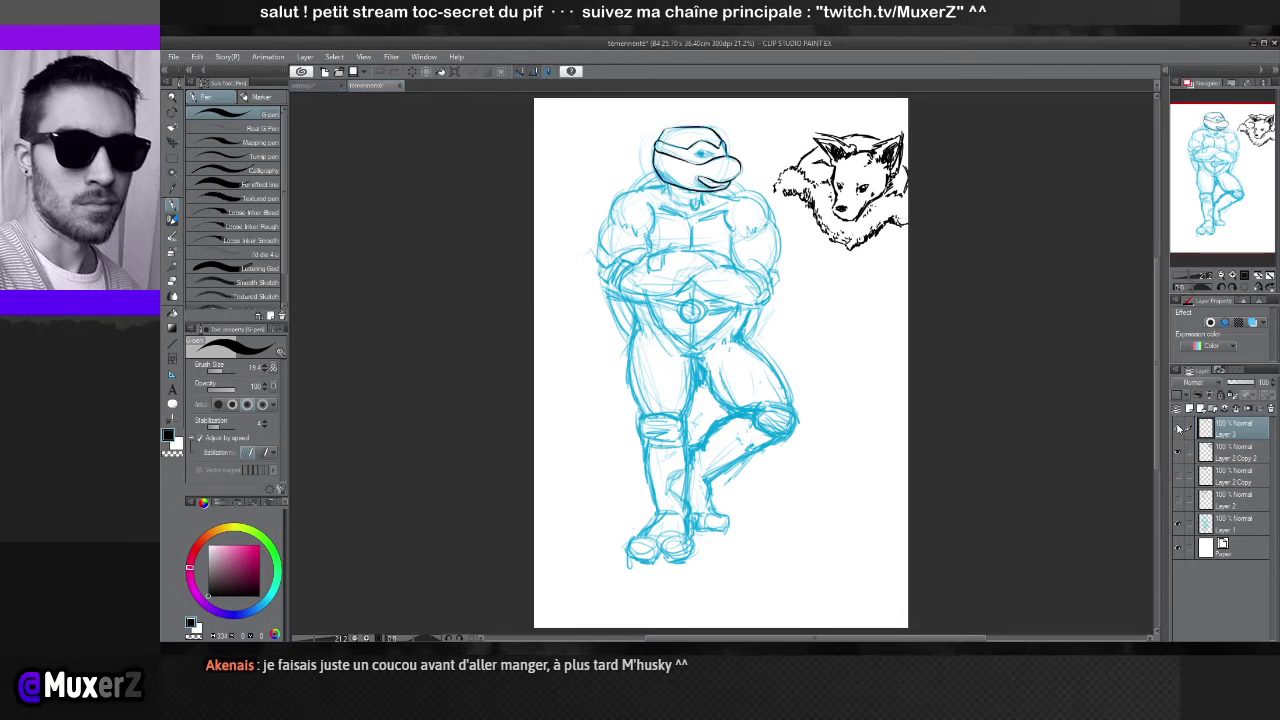
{"action": "left_click", "coordinate": [1178, 427]}
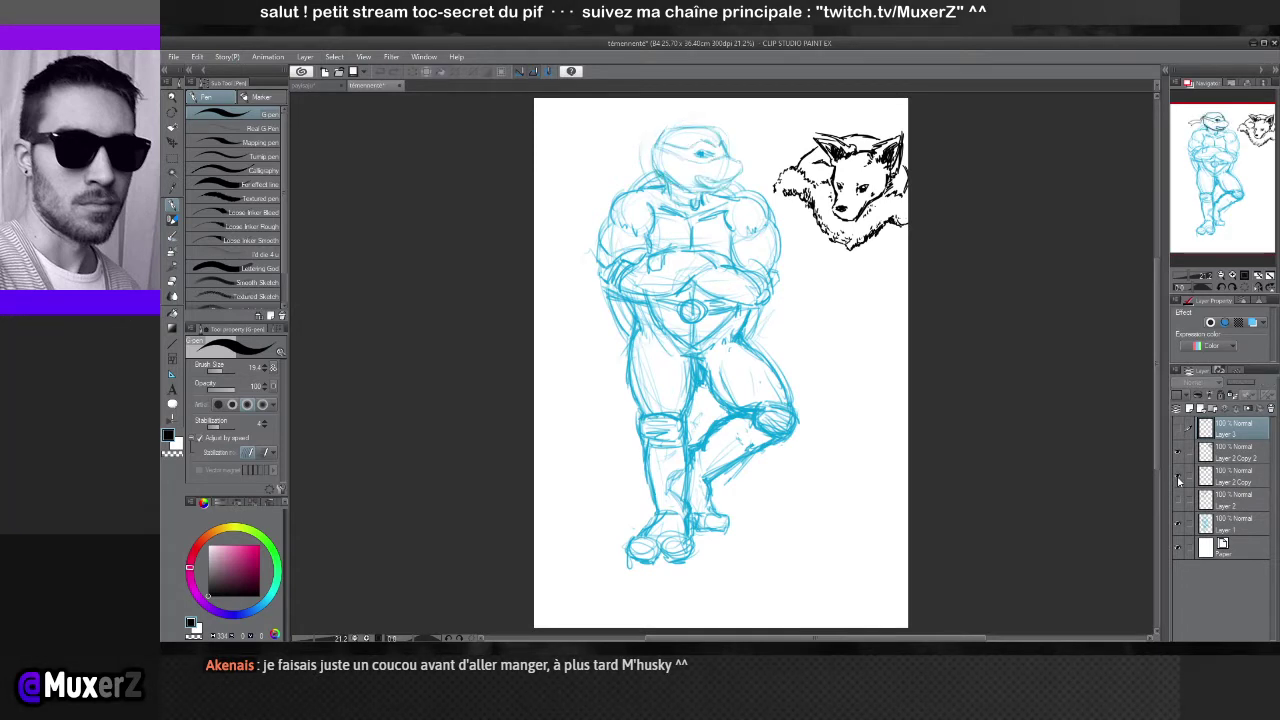
{"action": "left_click", "coordinate": [1178, 477]}
{"action": "left_click", "coordinate": [1178, 477]}
{"action": "left_click", "coordinate": [1177, 501]}
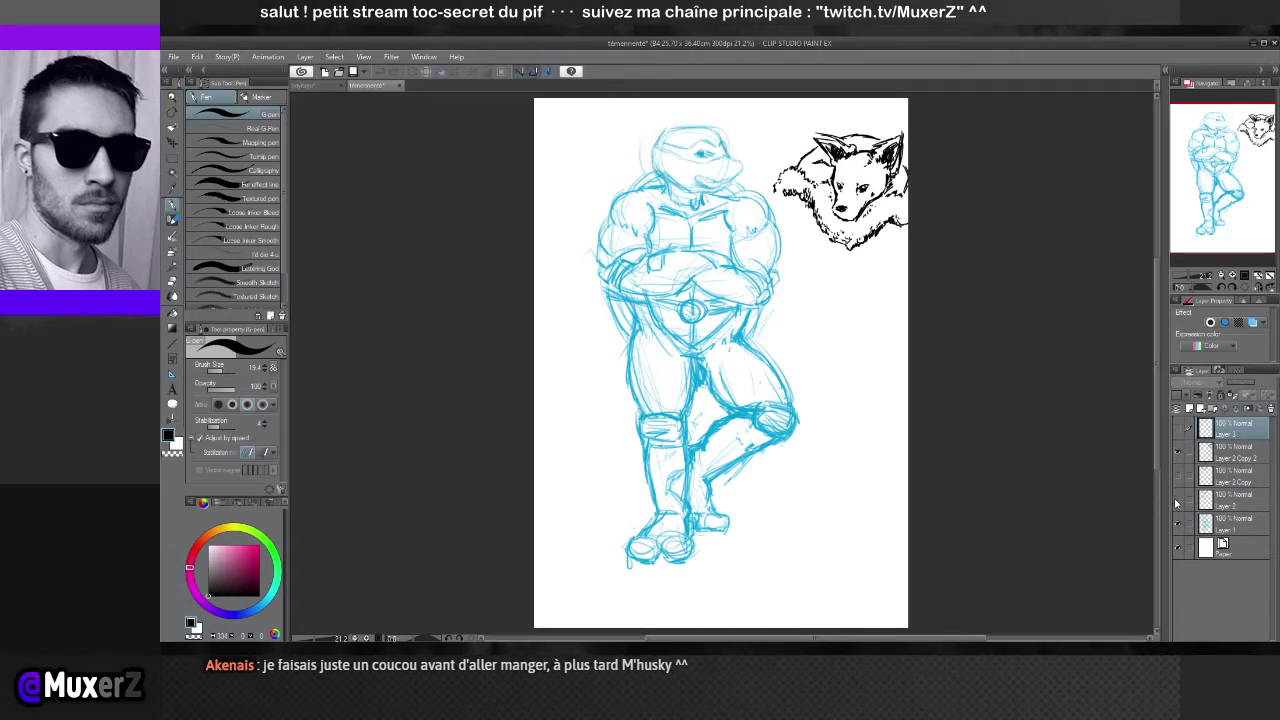
{"action": "left_click", "coordinate": [1178, 523]}
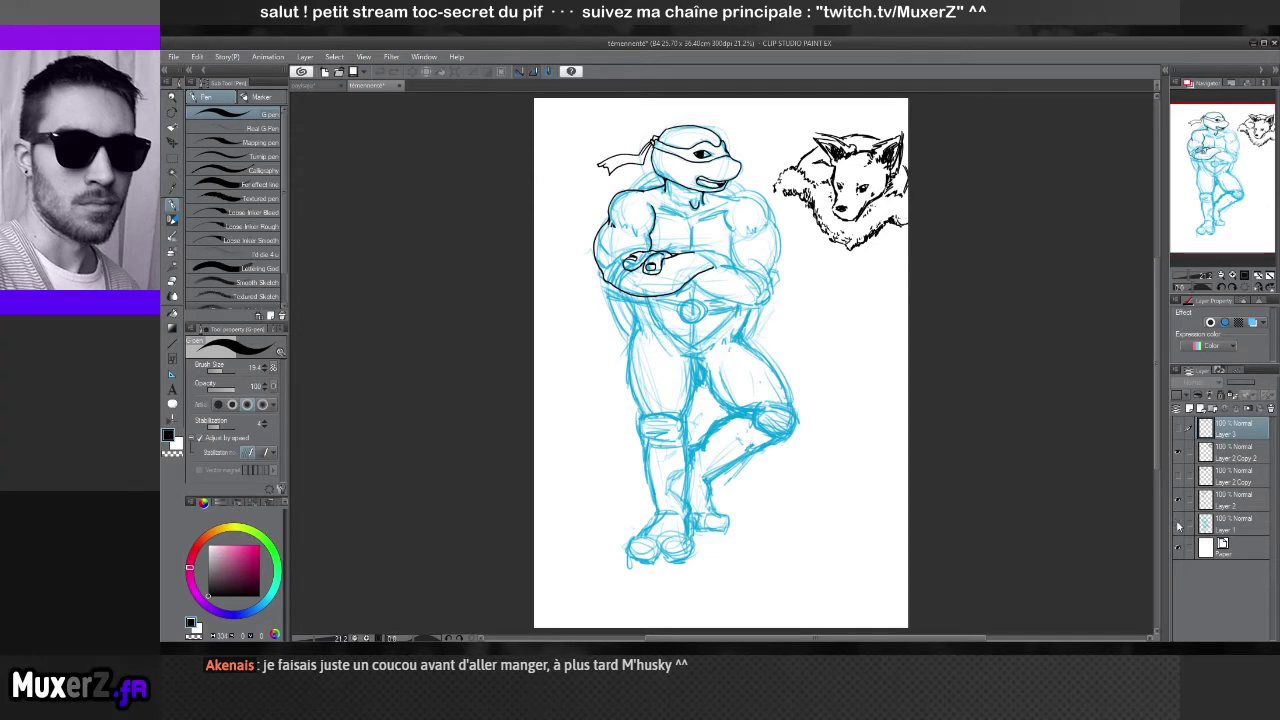
Examine the inked turtle's crossed arms and masked head up close, along with the wolf head beside it
{"action": "scroll", "coordinate": [700, 237], "scroll_direction": "up", "scroll_amount": 2}
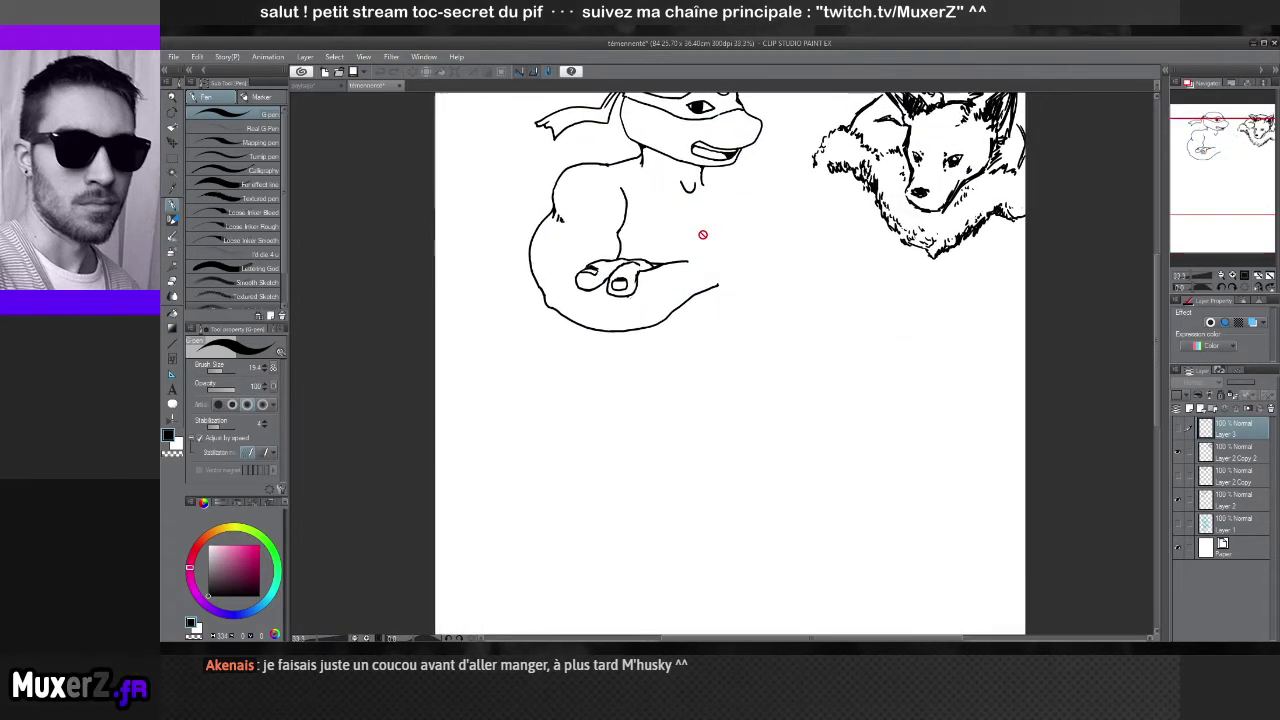
{"action": "left_click_drag", "start_coordinate": [1159, 411], "coordinate": [1161, 379]}
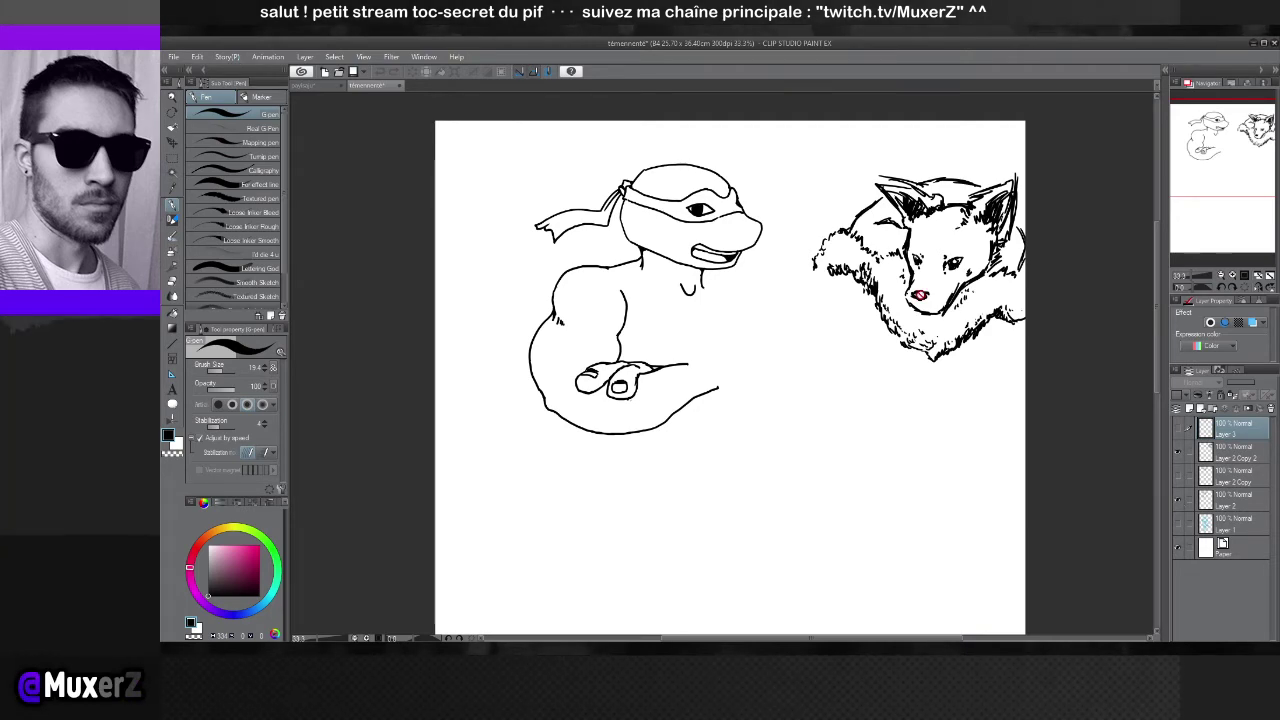
{"action": "scroll", "coordinate": [677, 290], "scroll_direction": "up", "scroll_amount": 3}
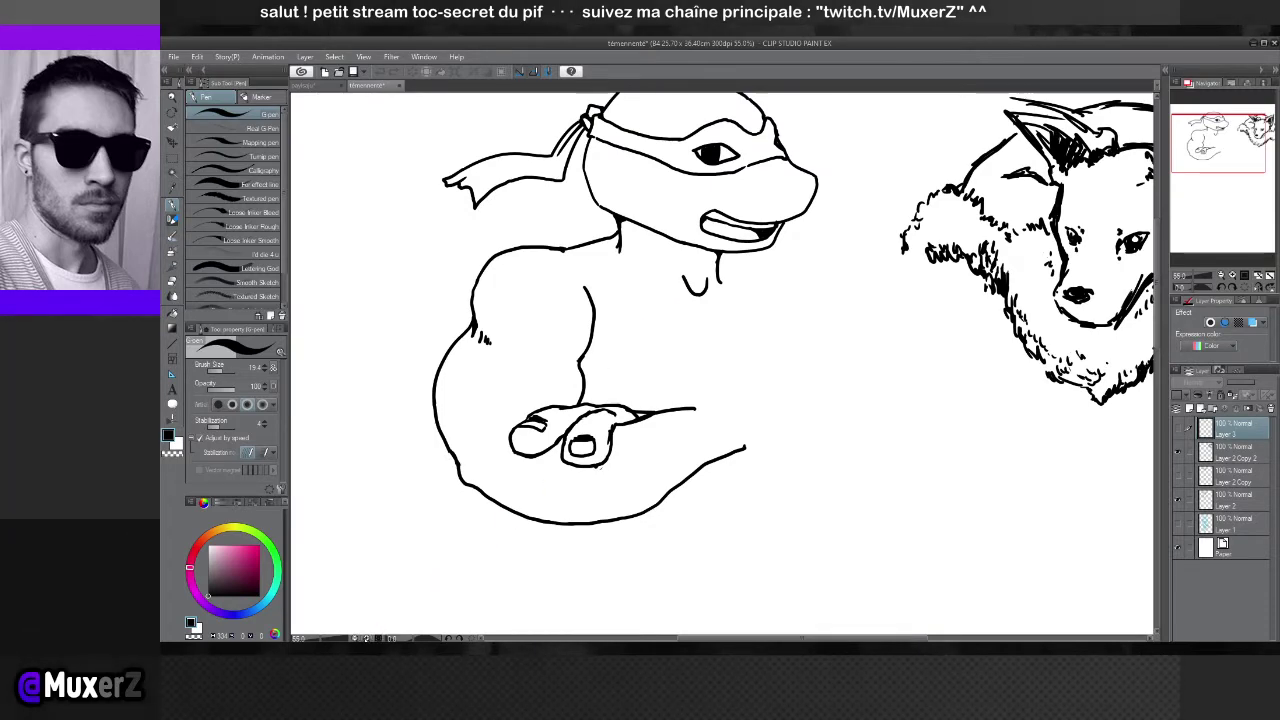
{"action": "scroll", "coordinate": [725, 364], "scroll_direction": "up", "scroll_amount": 3}
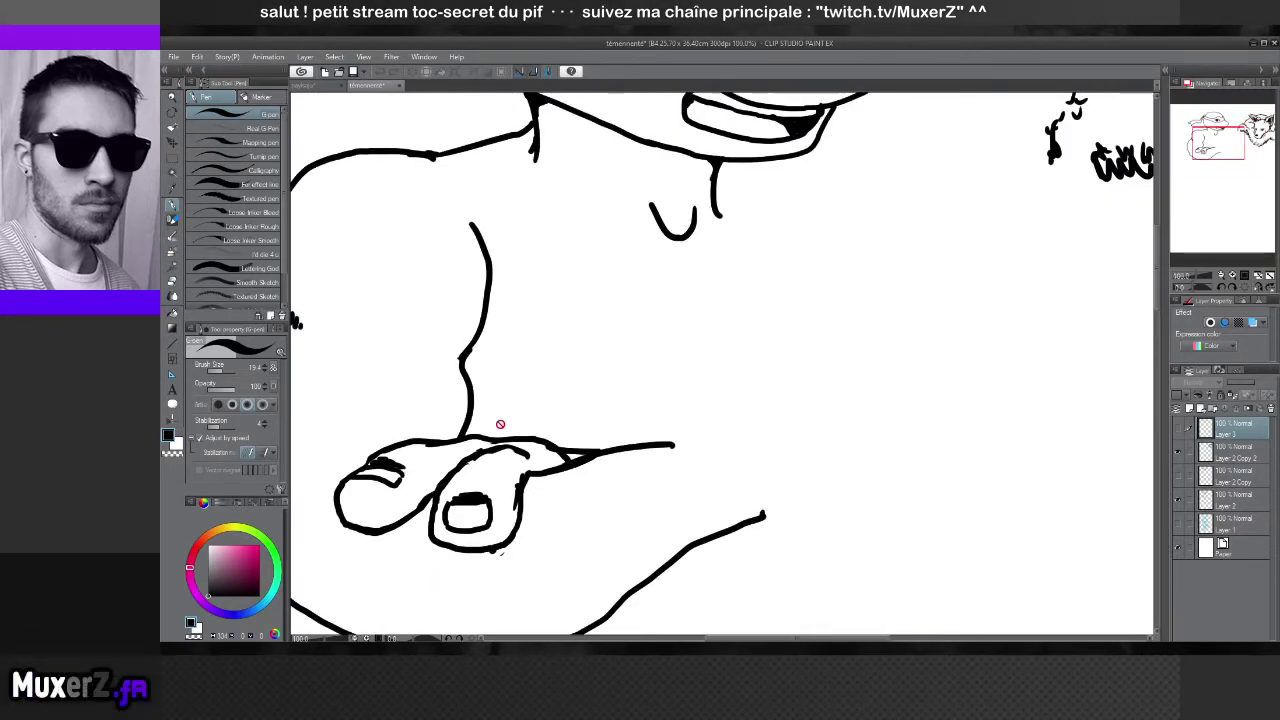
{"action": "mouse_move", "coordinate": [660, 306]}
{"action": "left_mouse_down"}
{"action": "mouse_move", "coordinate": [758, 649]}
{"action": "mouse_move", "coordinate": [929, 457]}
{"action": "mouse_move", "coordinate": [923, 252]}
{"action": "mouse_move", "coordinate": [823, 466]}
{"action": "left_mouse_up"}
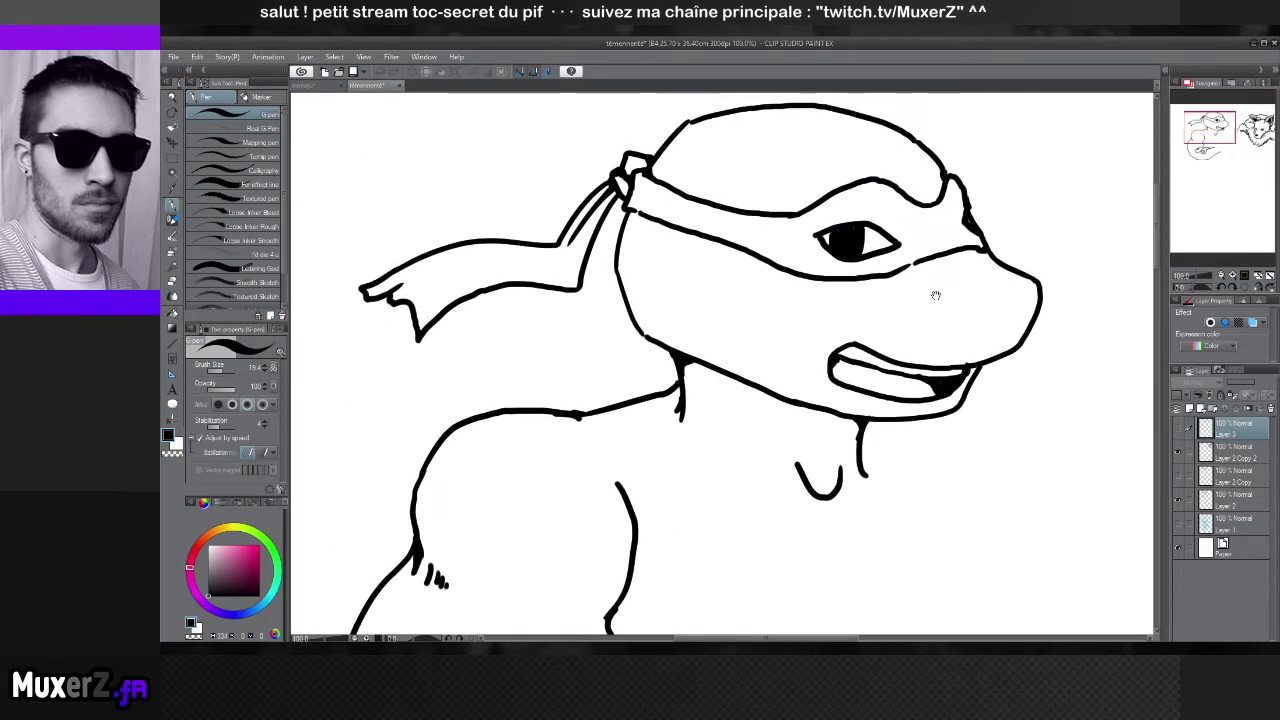
{"action": "mouse_move", "coordinate": [931, 289]}
{"action": "left_mouse_down"}
{"action": "mouse_move", "coordinate": [834, 449]}
{"action": "mouse_move", "coordinate": [908, 375]}
{"action": "left_mouse_up"}
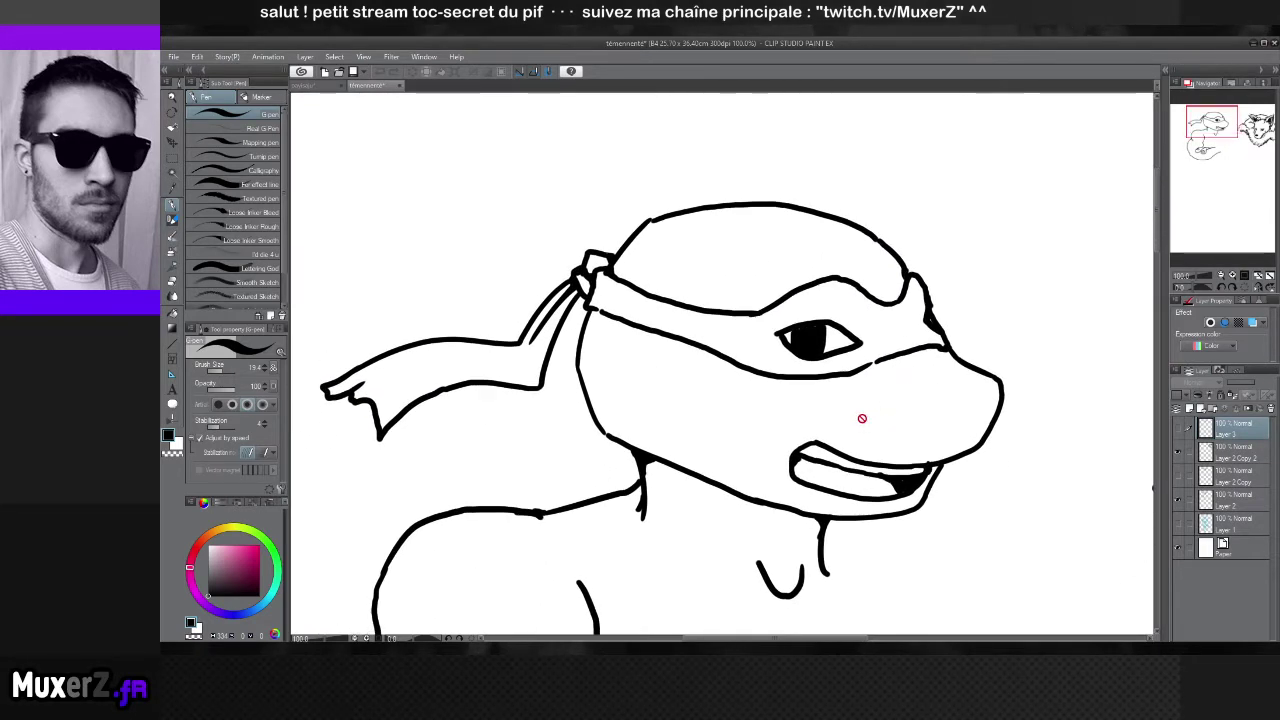
{"action": "scroll", "coordinate": [862, 418], "scroll_direction": "down", "scroll_amount": 5}
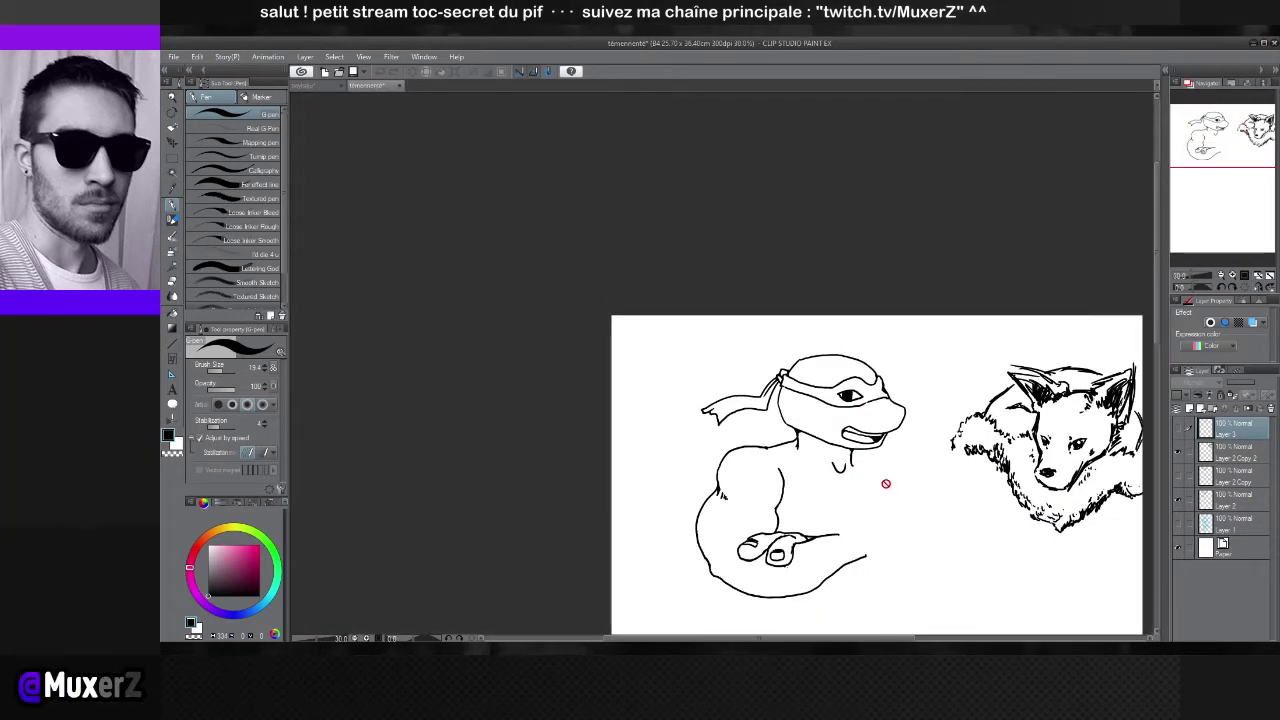
{"action": "mouse_move", "coordinate": [897, 480]}
{"action": "left_mouse_down"}
{"action": "mouse_move", "coordinate": [826, 403]}
{"action": "mouse_move", "coordinate": [746, 369]}
{"action": "mouse_move", "coordinate": [733, 380]}
{"action": "left_mouse_up"}
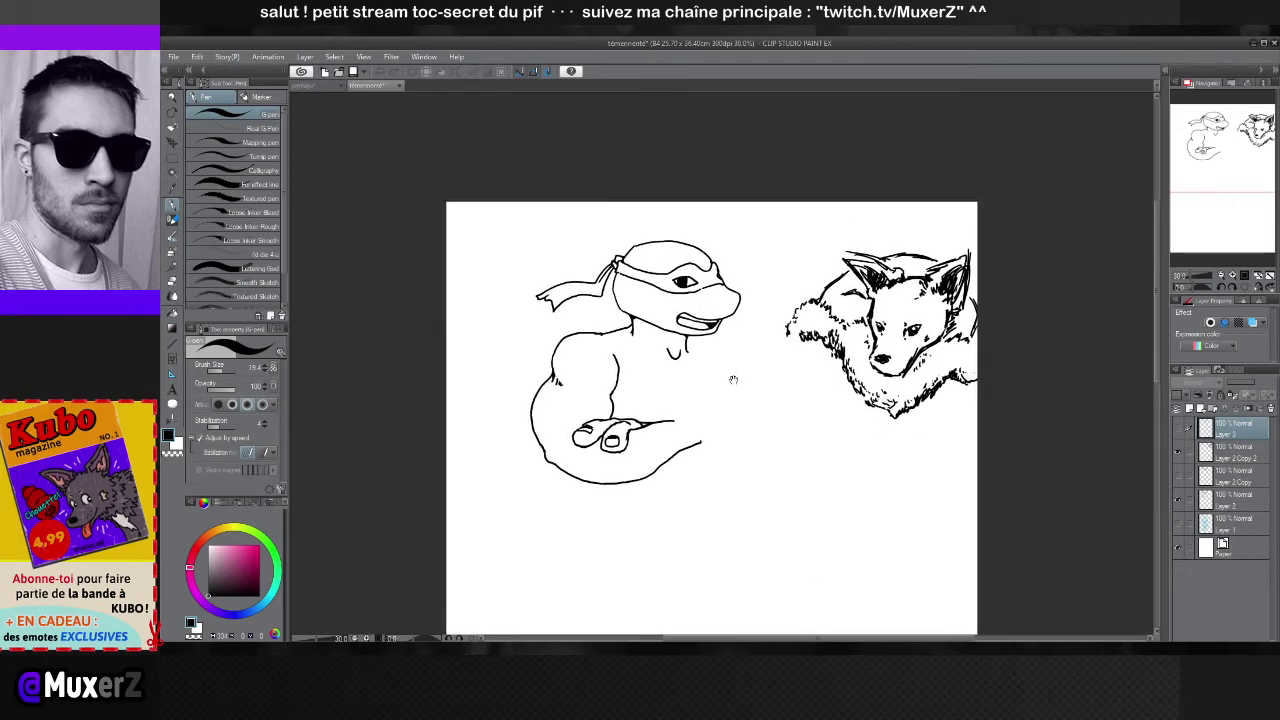
Close the turtle drawing and return to the landscape illustration
{"action": "left_click", "coordinate": [317, 90]}
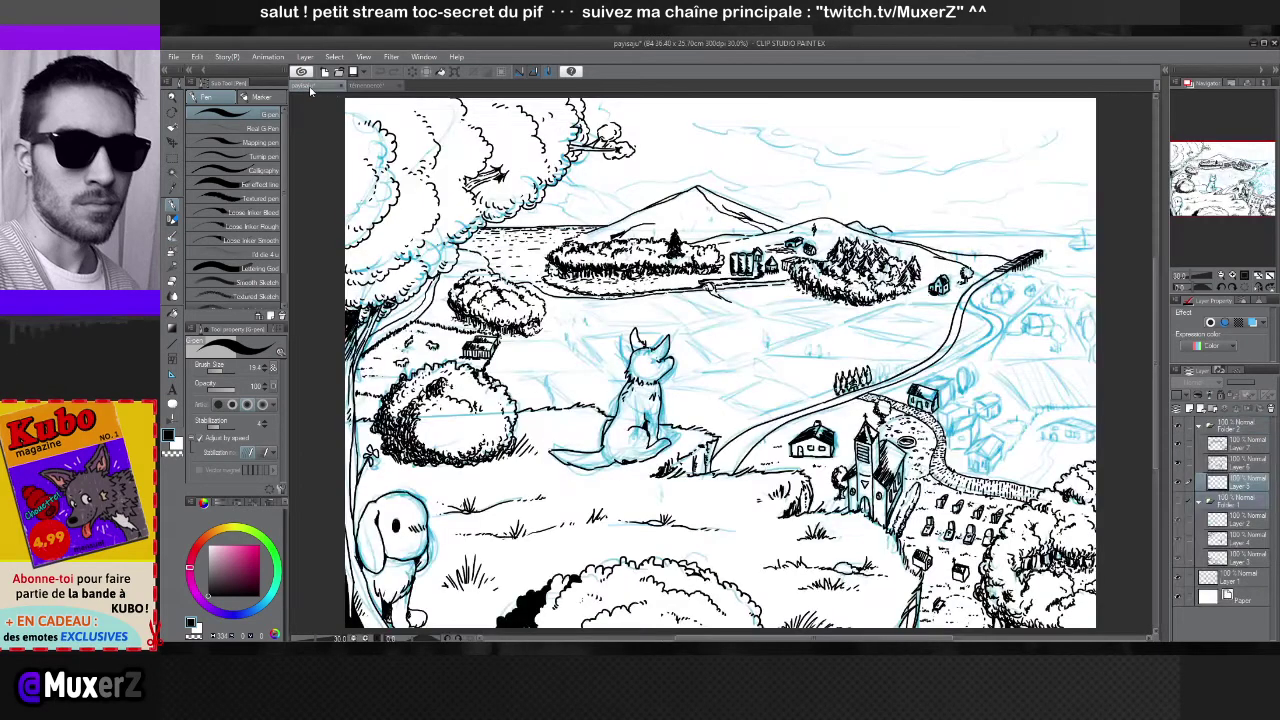
{"action": "left_click", "coordinate": [402, 88]}
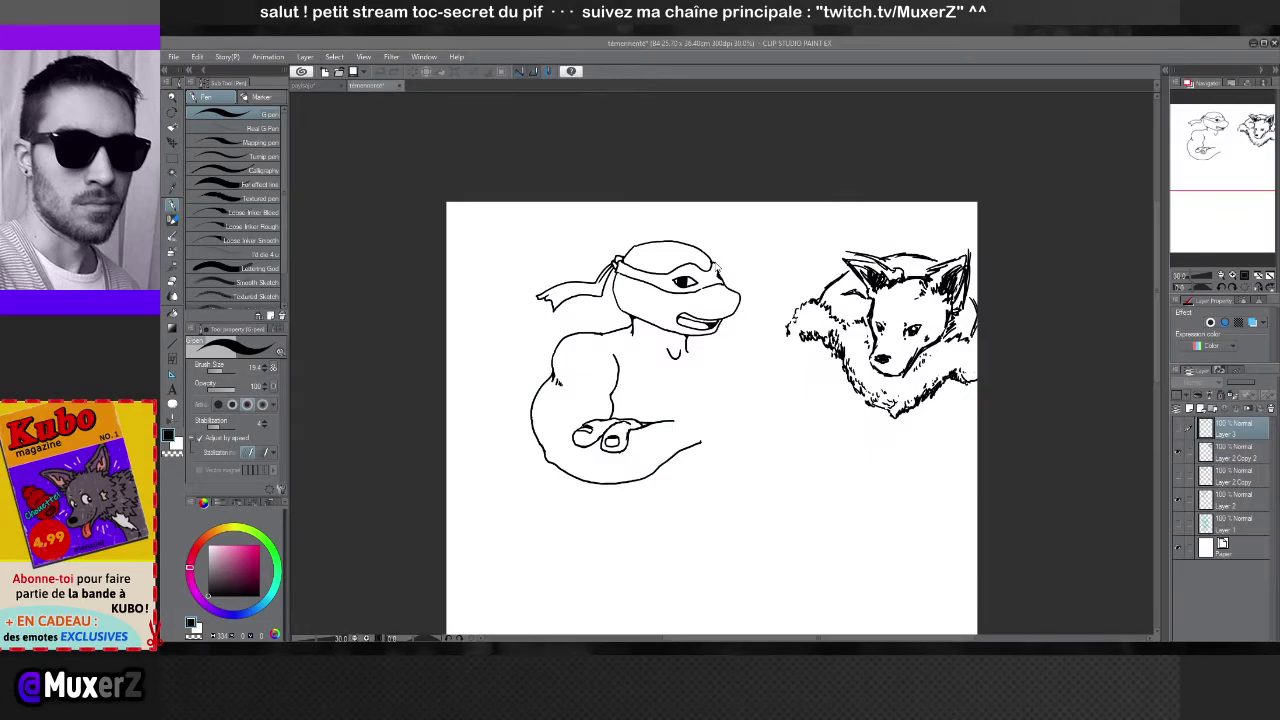
{"action": "key", "text": "ctrl+Tab"}
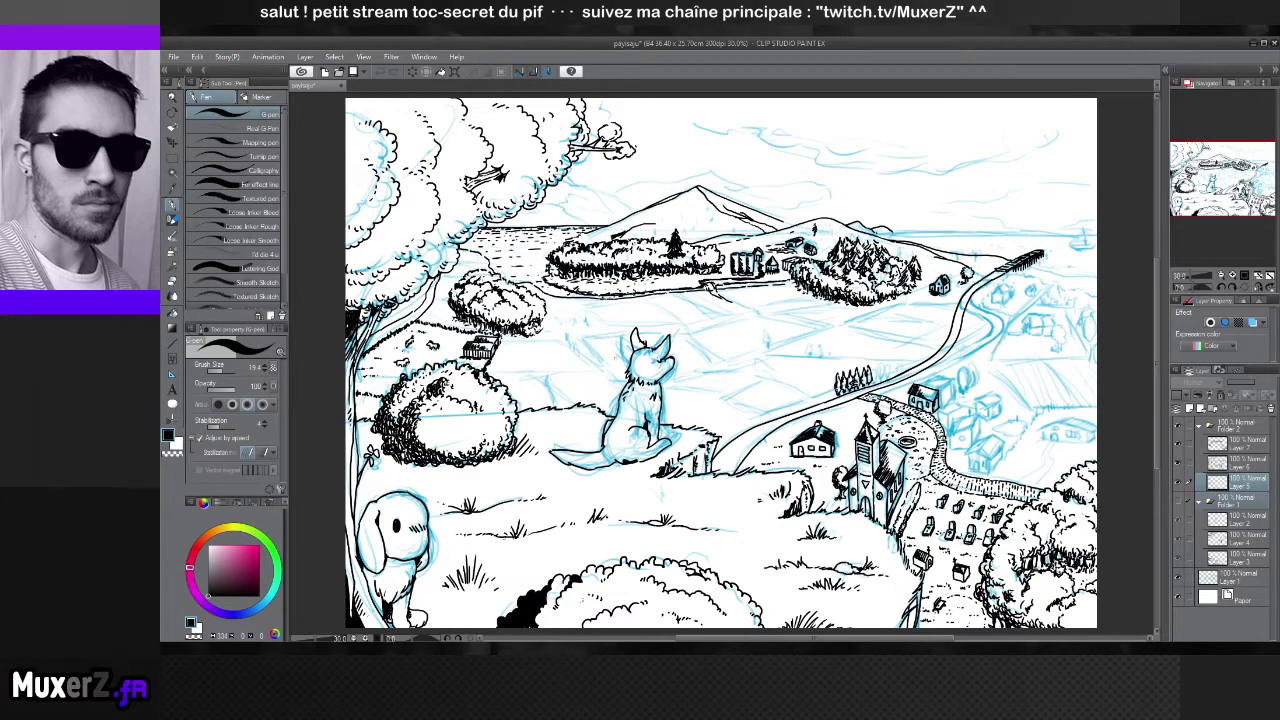
Examine the landscape's inking and blue sketch around the seated dog, the fields, the large tree and the mountain
{"action": "scroll", "coordinate": [687, 408], "scroll_direction": "up", "scroll_amount": 5}
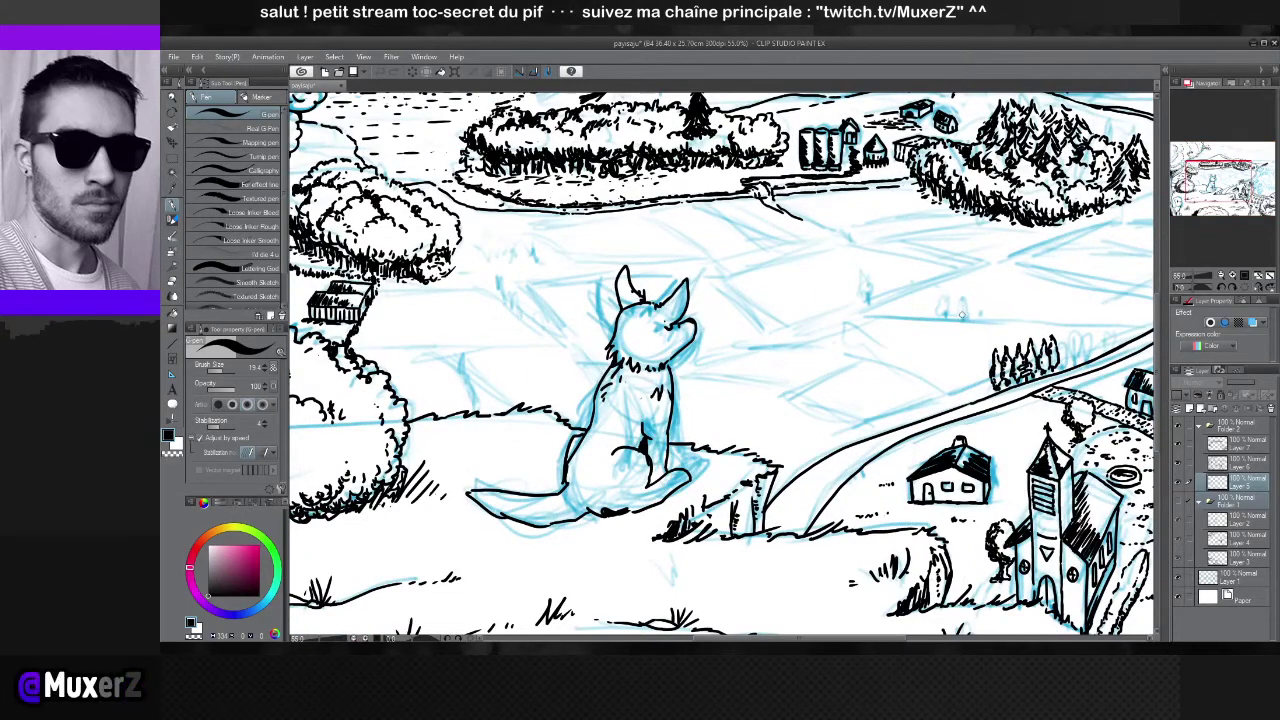
{"action": "scroll", "coordinate": [963, 335], "scroll_direction": "down", "scroll_amount": 3}
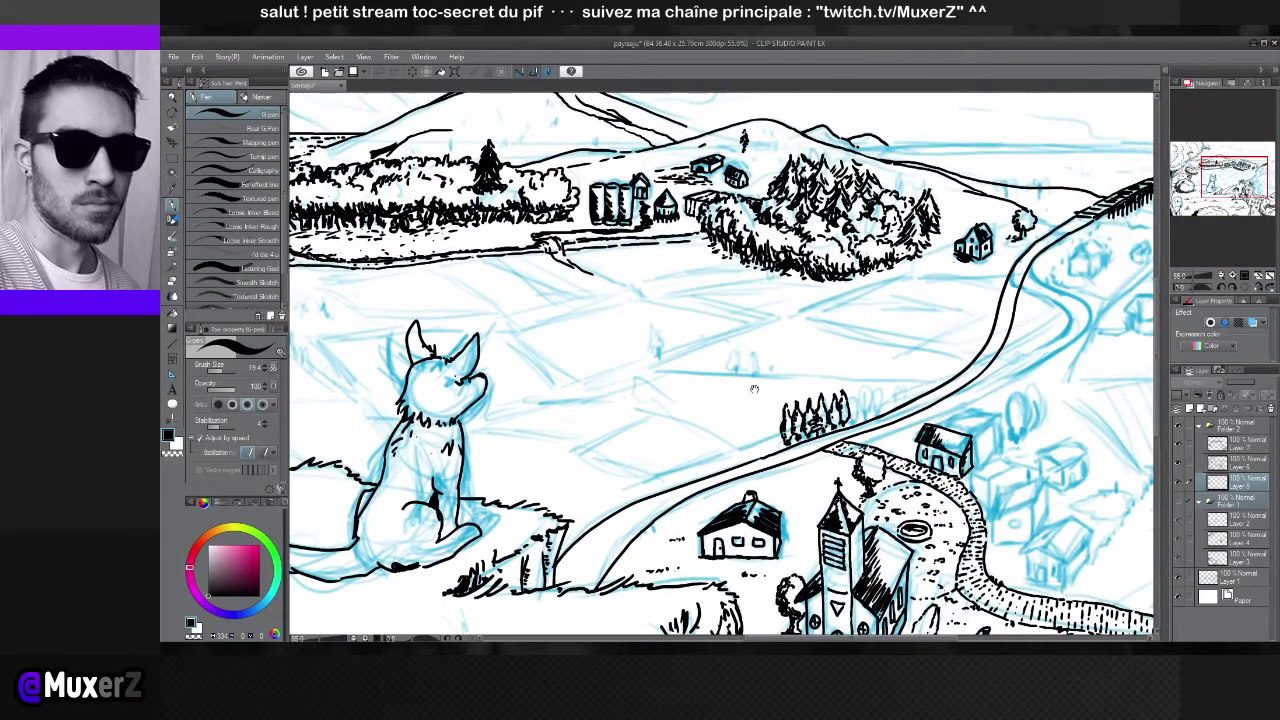
{"action": "scroll", "coordinate": [737, 327], "scroll_direction": "up", "scroll_amount": 3}
{"action": "scroll", "coordinate": [737, 327], "scroll_direction": "up", "scroll_amount": 2}
{"action": "scroll", "coordinate": [760, 315], "scroll_direction": "down", "scroll_amount": 2}
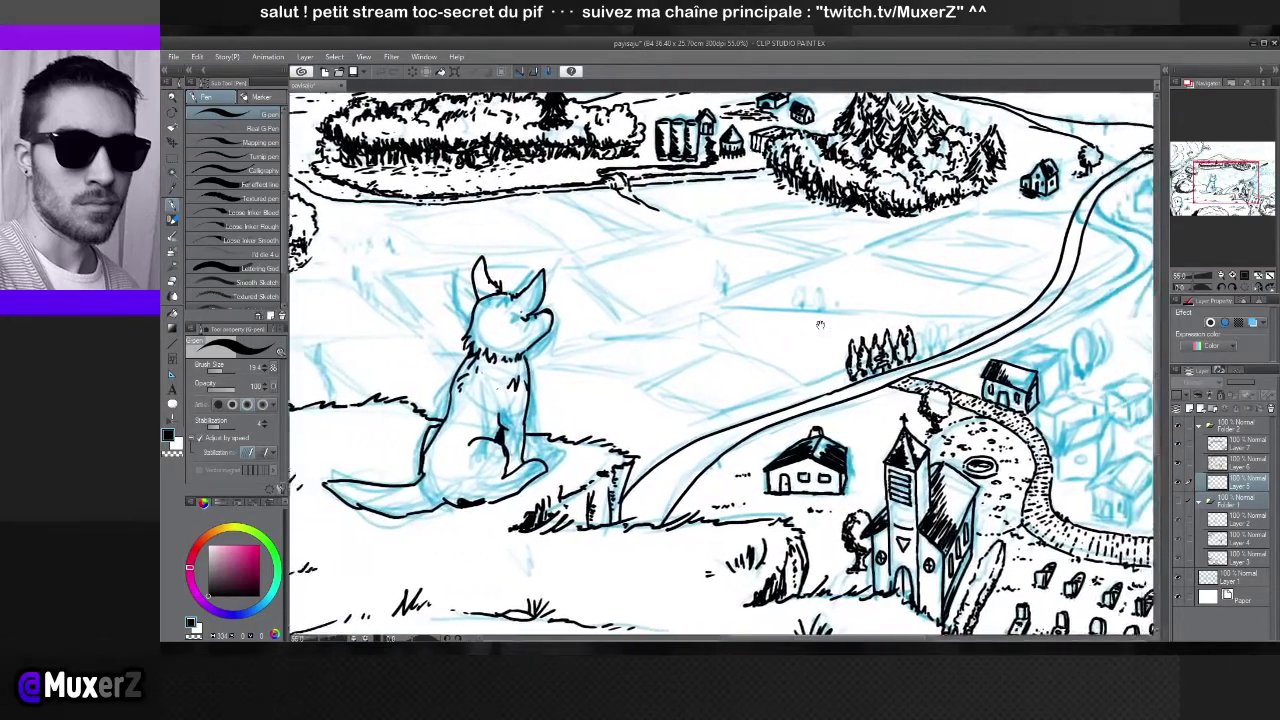
{"action": "mouse_move", "coordinate": [783, 304]}
{"action": "left_mouse_down"}
{"action": "mouse_move", "coordinate": [960, 281]}
{"action": "mouse_move", "coordinate": [975, 320]}
{"action": "mouse_move", "coordinate": [991, 323]}
{"action": "mouse_move", "coordinate": [727, 388]}
{"action": "mouse_move", "coordinate": [719, 376]}
{"action": "mouse_move", "coordinate": [767, 403]}
{"action": "mouse_move", "coordinate": [629, 423]}
{"action": "mouse_move", "coordinate": [653, 437]}
{"action": "left_mouse_up"}
{"action": "left_click_drag", "start_coordinate": [459, 249], "coordinate": [943, 321]}
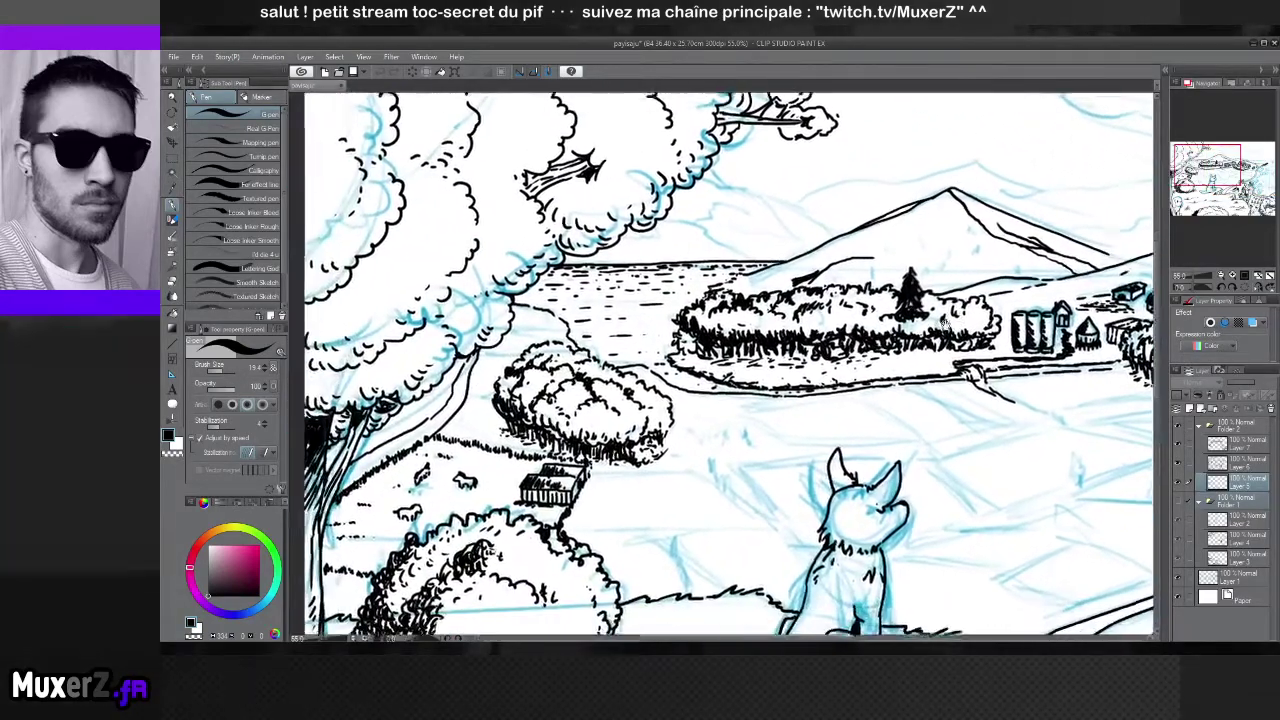
{"action": "scroll", "coordinate": [946, 322], "scroll_direction": "down", "scroll_amount": 1}
{"action": "scroll", "coordinate": [946, 322], "scroll_direction": "down", "scroll_amount": 1}
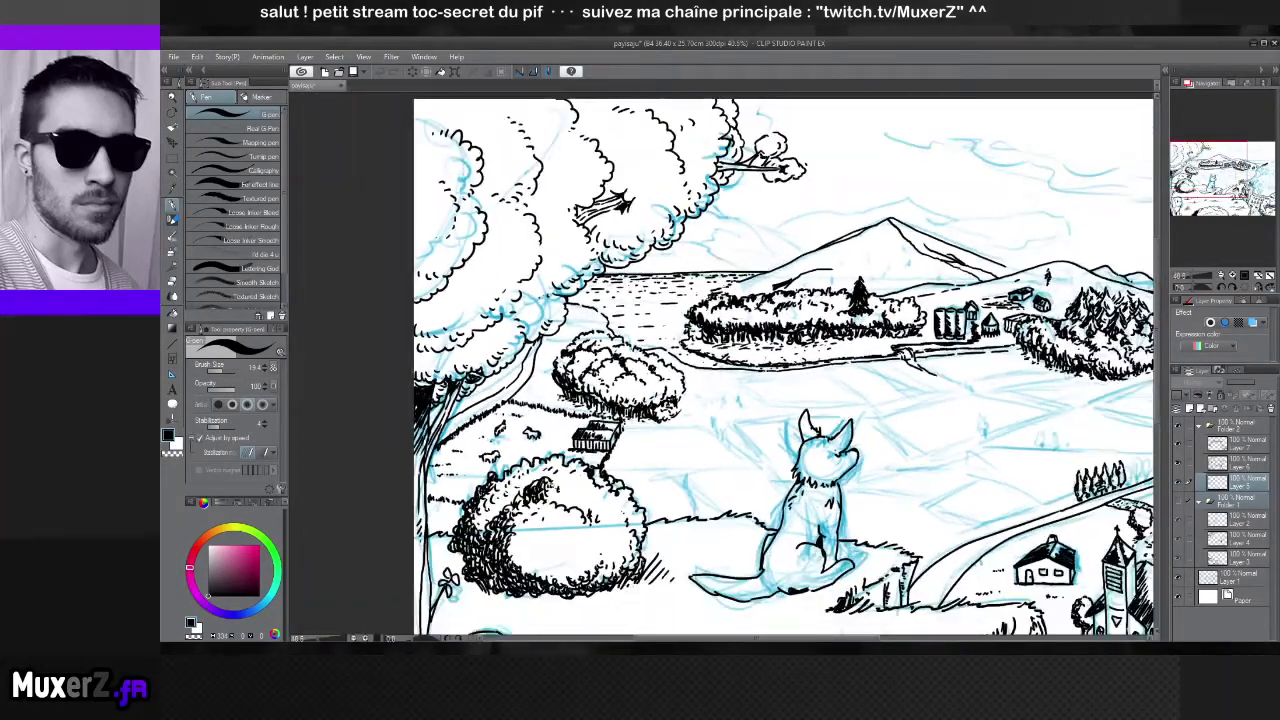
{"action": "scroll", "coordinate": [946, 322], "scroll_direction": "down", "scroll_amount": 2}
{"action": "left_click_drag", "start_coordinate": [882, 374], "coordinate": [677, 354]}
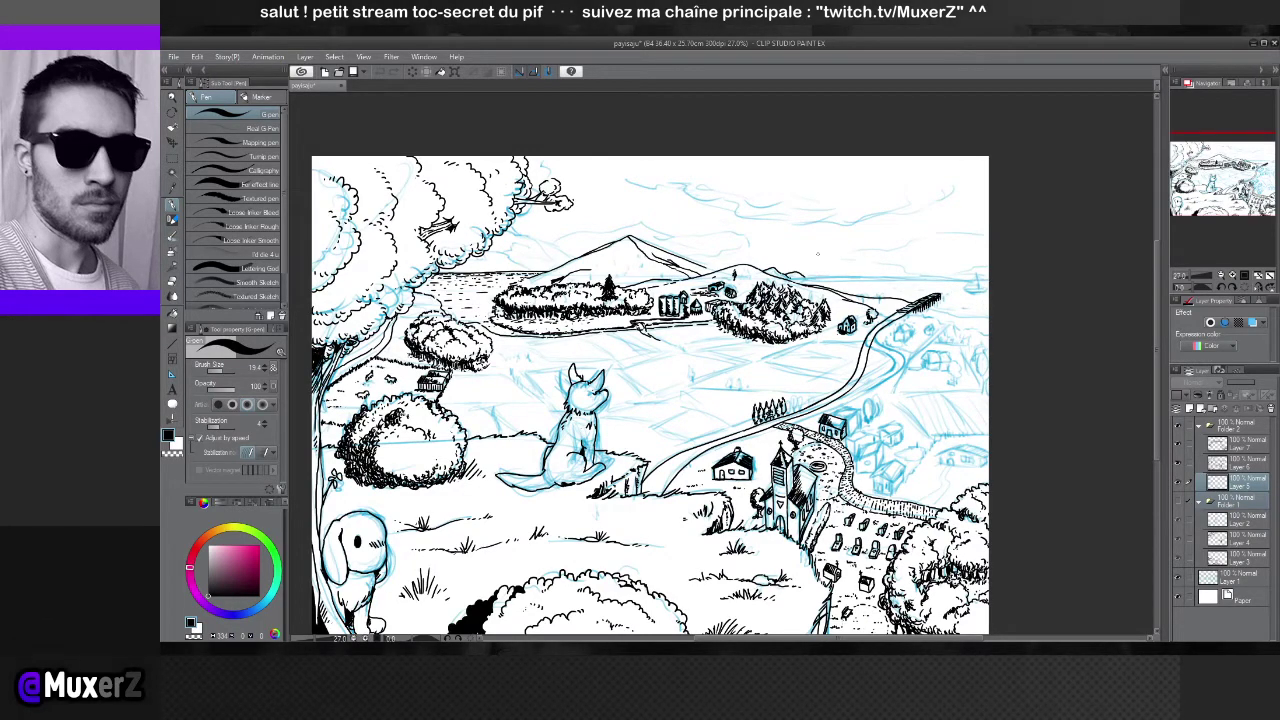
Examine the church, the cemetery and the village area that is still only sketched in blue beside the winding road
{"action": "mouse_move", "coordinate": [826, 308]}
{"action": "left_mouse_down"}
{"action": "mouse_move", "coordinate": [769, 265]}
{"action": "mouse_move", "coordinate": [861, 190]}
{"action": "left_mouse_up"}
{"action": "scroll", "coordinate": [900, 445], "scroll_direction": "up", "scroll_amount": 4}
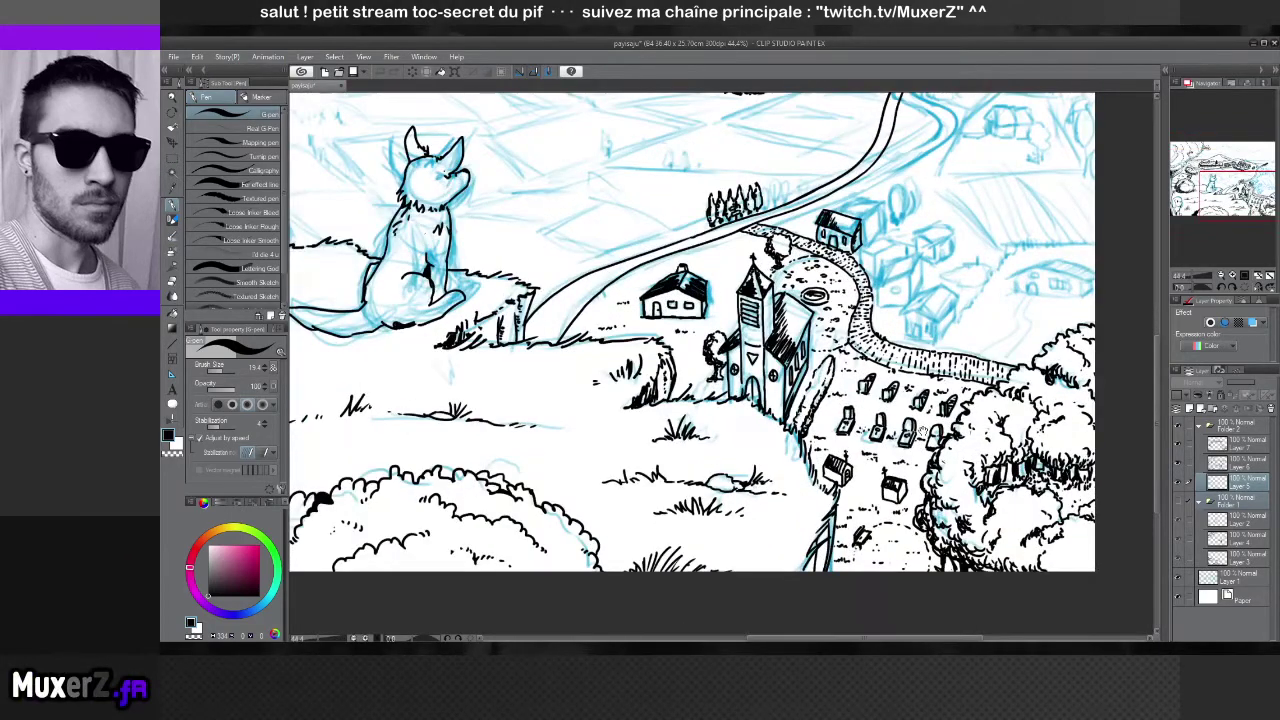
{"action": "left_click_drag", "start_coordinate": [920, 430], "coordinate": [790, 418]}
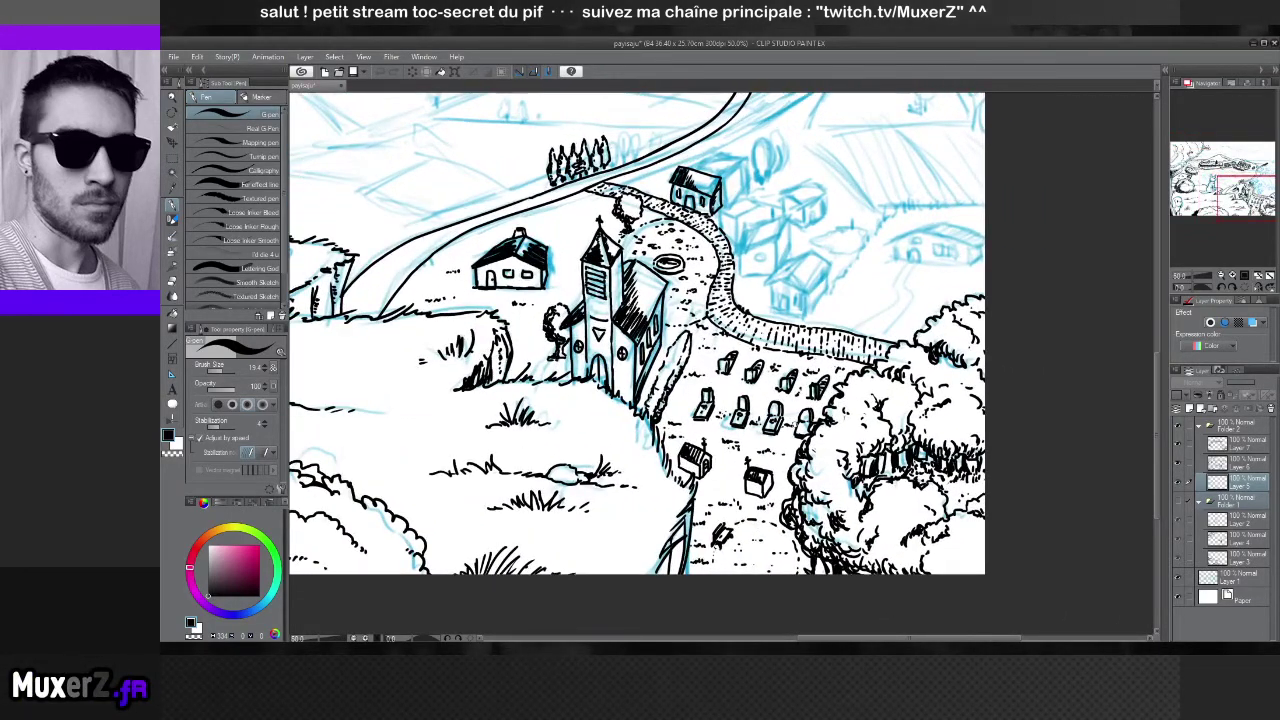
{"action": "left_click_drag", "start_coordinate": [760, 370], "coordinate": [817, 432]}
{"action": "scroll", "coordinate": [885, 398], "scroll_direction": "up", "scroll_amount": 1}
{"action": "mouse_move", "coordinate": [883, 400]}
{"action": "left_mouse_down"}
{"action": "mouse_move", "coordinate": [1018, 350]}
{"action": "mouse_move", "coordinate": [617, 404]}
{"action": "left_mouse_up"}
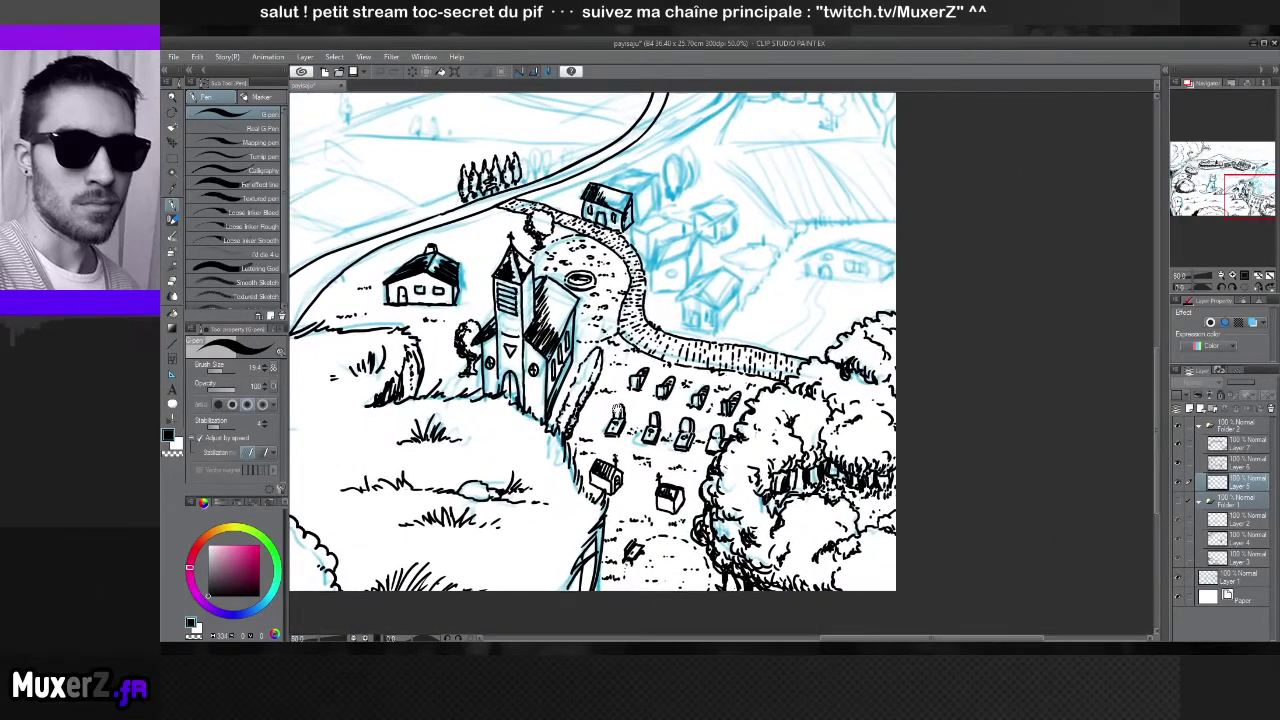
{"action": "mouse_move", "coordinate": [619, 340]}
{"action": "left_mouse_down"}
{"action": "mouse_move", "coordinate": [595, 504]}
{"action": "mouse_move", "coordinate": [599, 445]}
{"action": "left_mouse_up"}
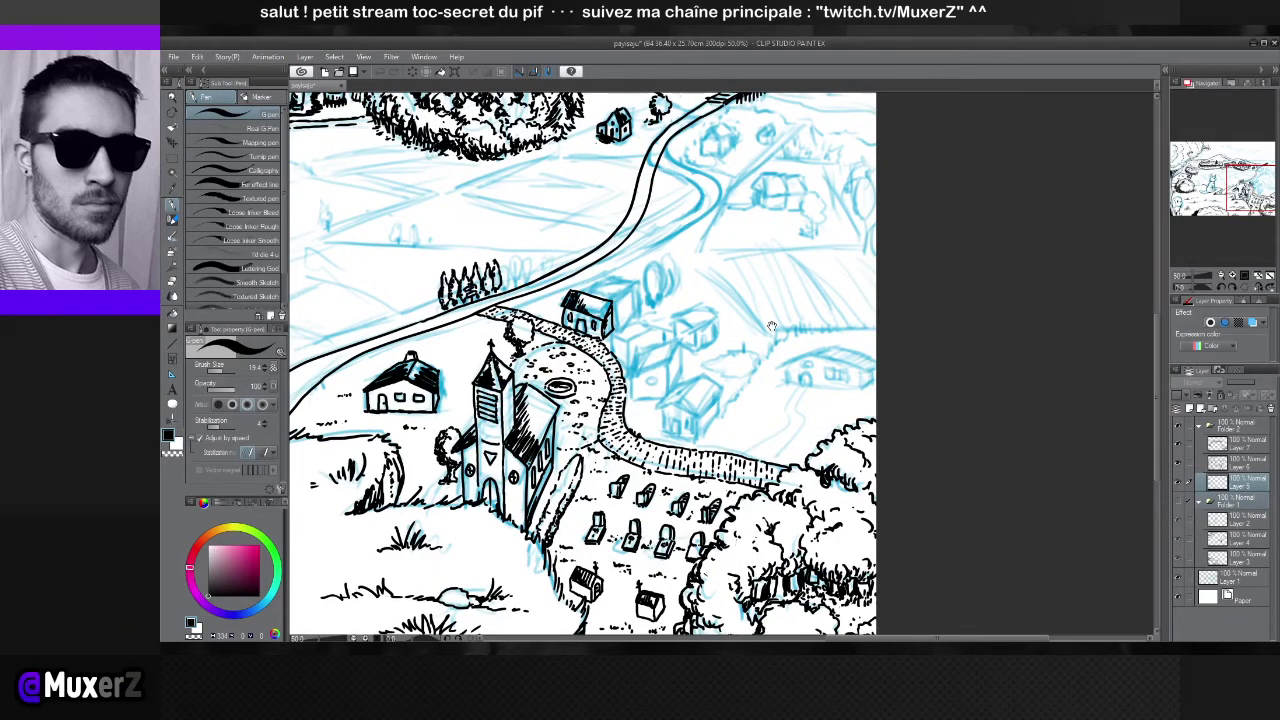
{"action": "left_click_drag", "start_coordinate": [771, 326], "coordinate": [698, 397]}
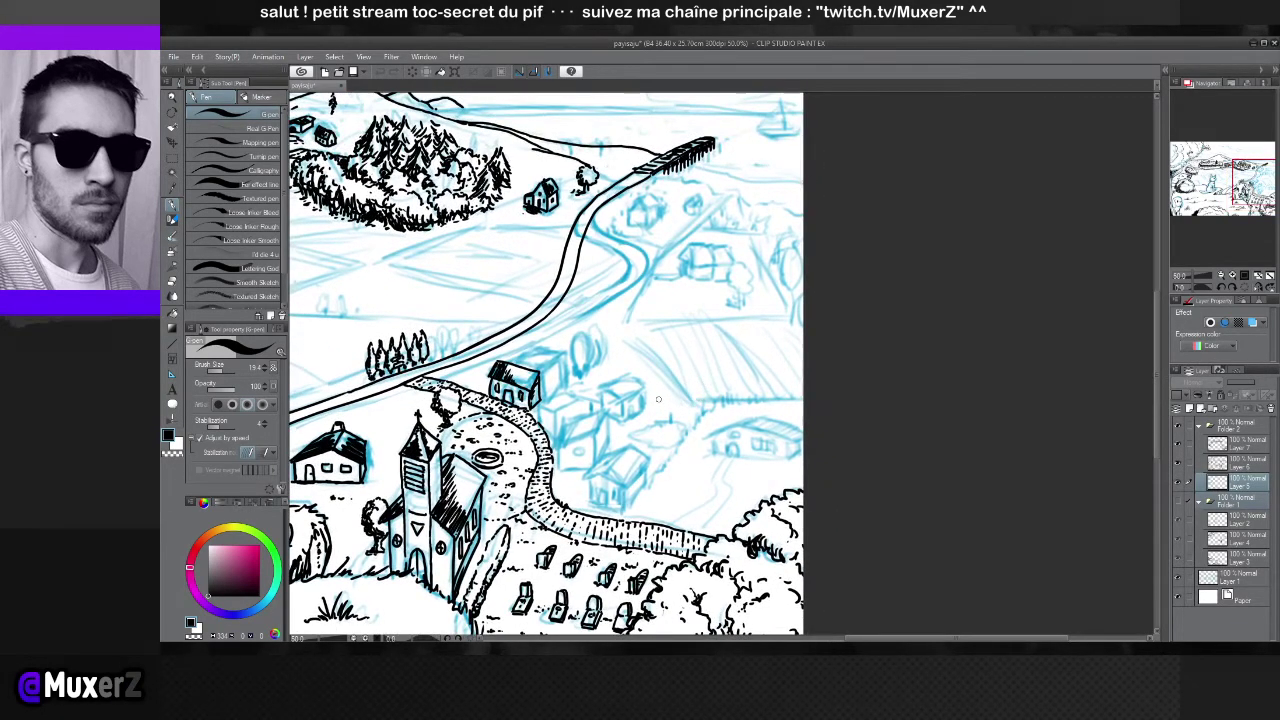
Select Layer 7 in Folder 2 and hide it to check which line work it holds
{"action": "left_click", "coordinate": [1236, 464]}
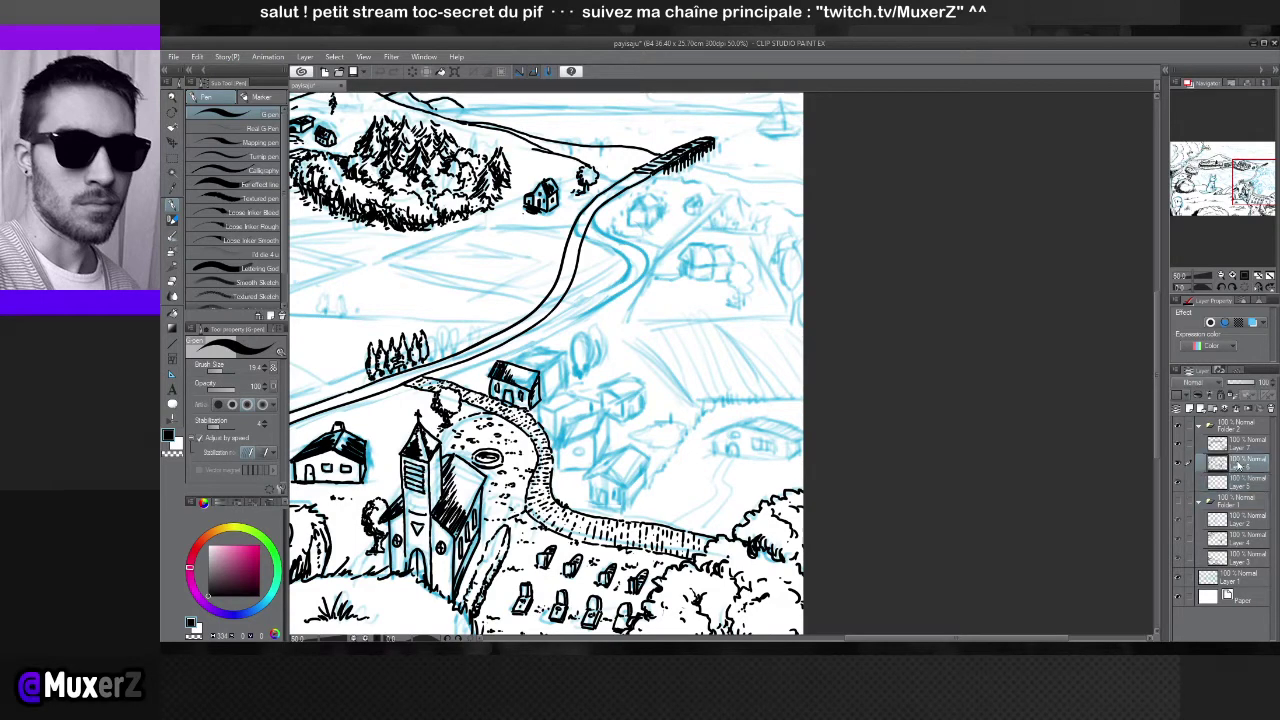
{"action": "left_click", "coordinate": [1243, 446]}
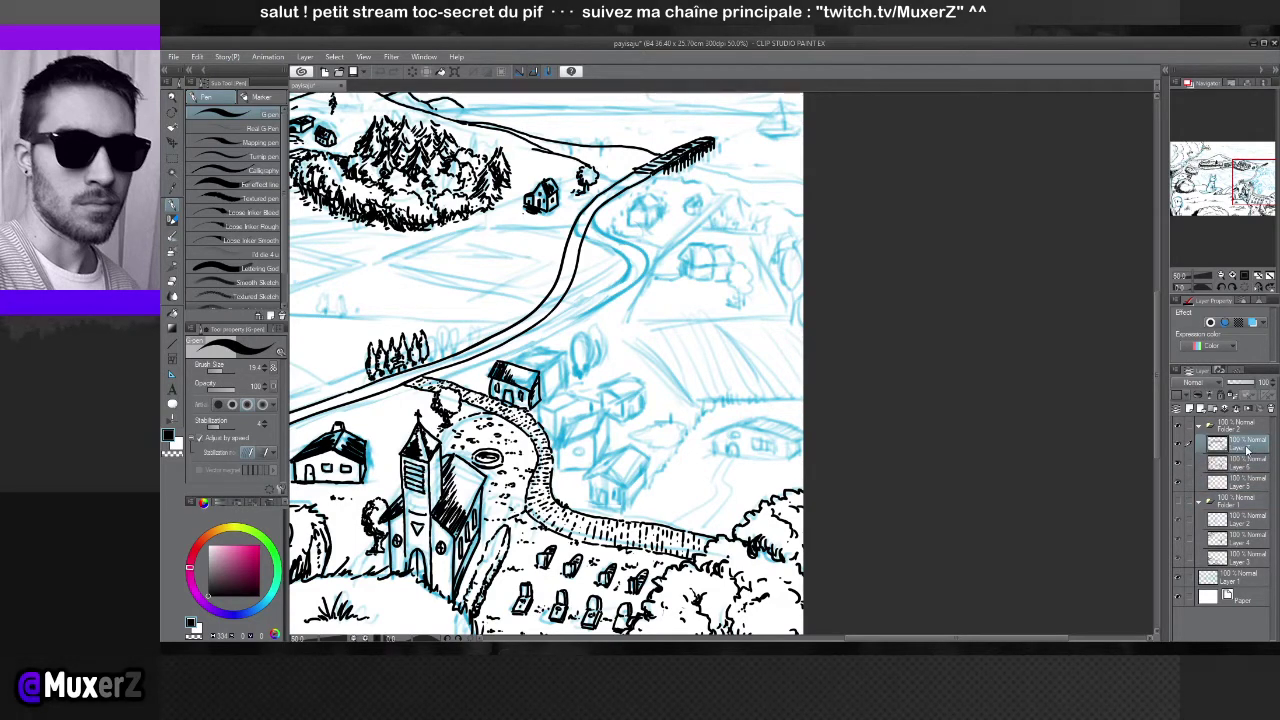
{"action": "left_click", "coordinate": [1177, 445]}
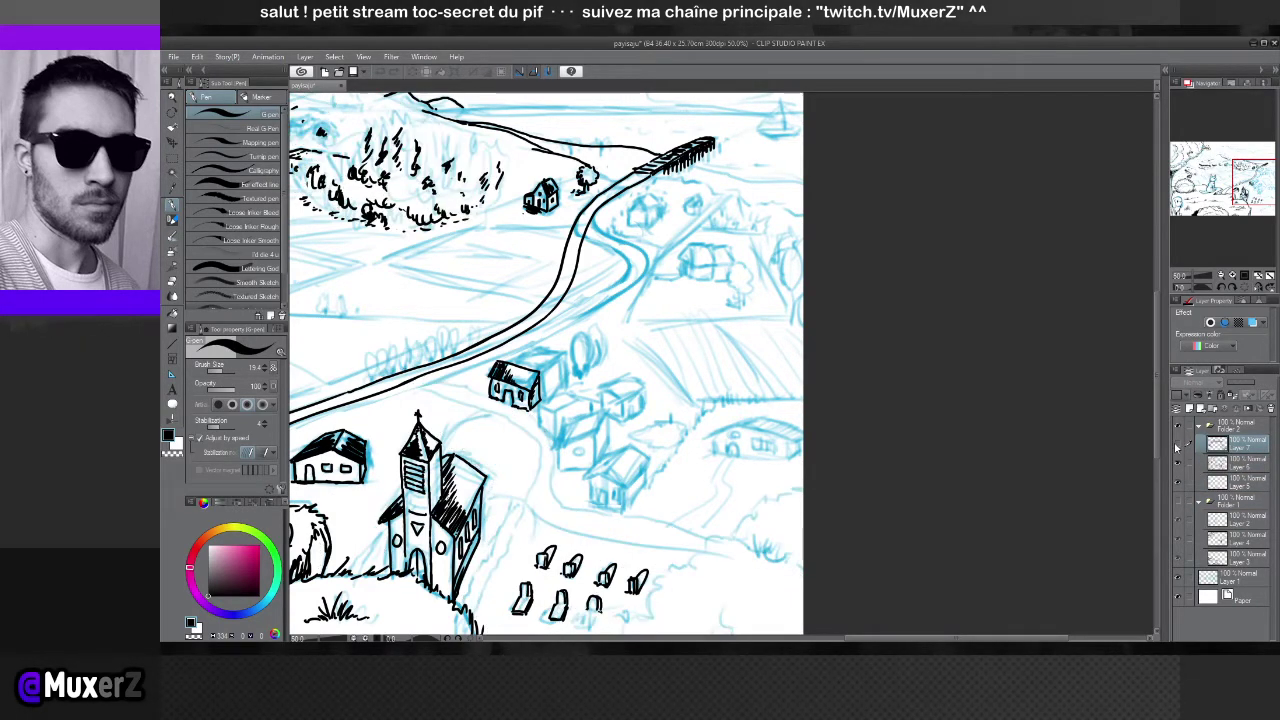
Show Layer 7 again, then switch Layer 6 off and on to check which line work it holds
{"action": "left_click", "coordinate": [1177, 445]}
{"action": "left_click", "coordinate": [1177, 466]}
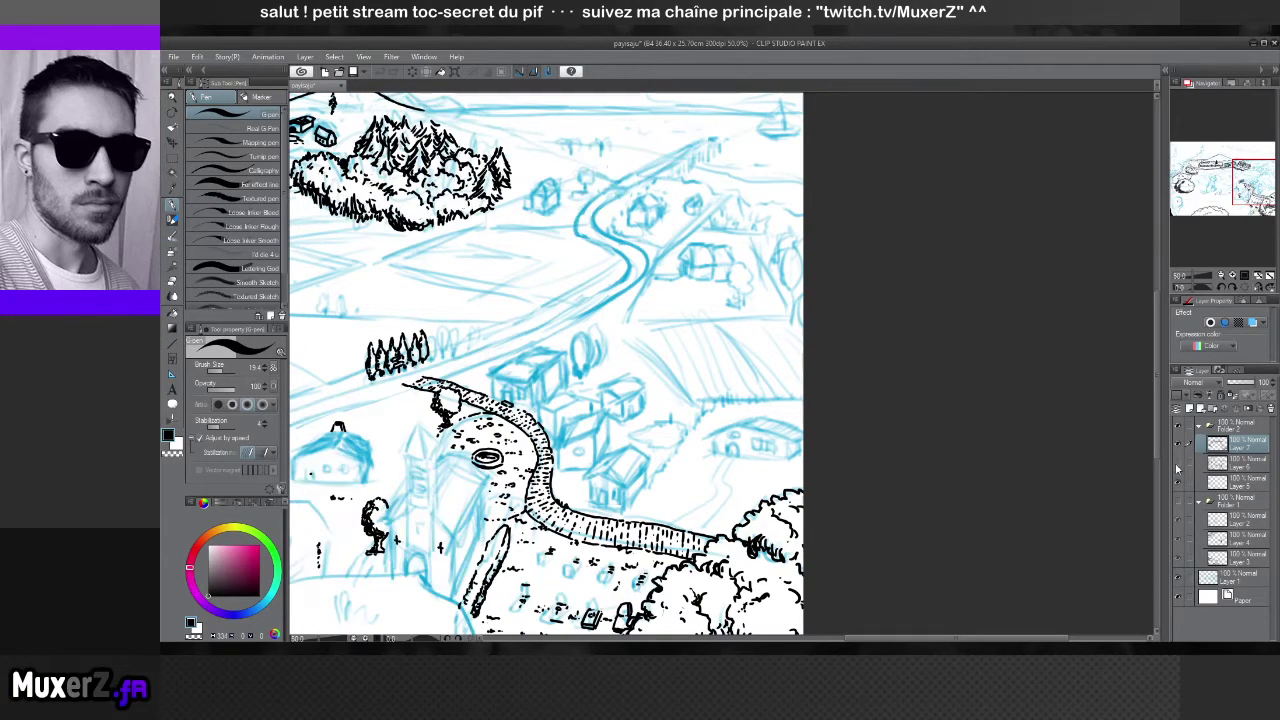
{"action": "left_click", "coordinate": [1177, 466]}
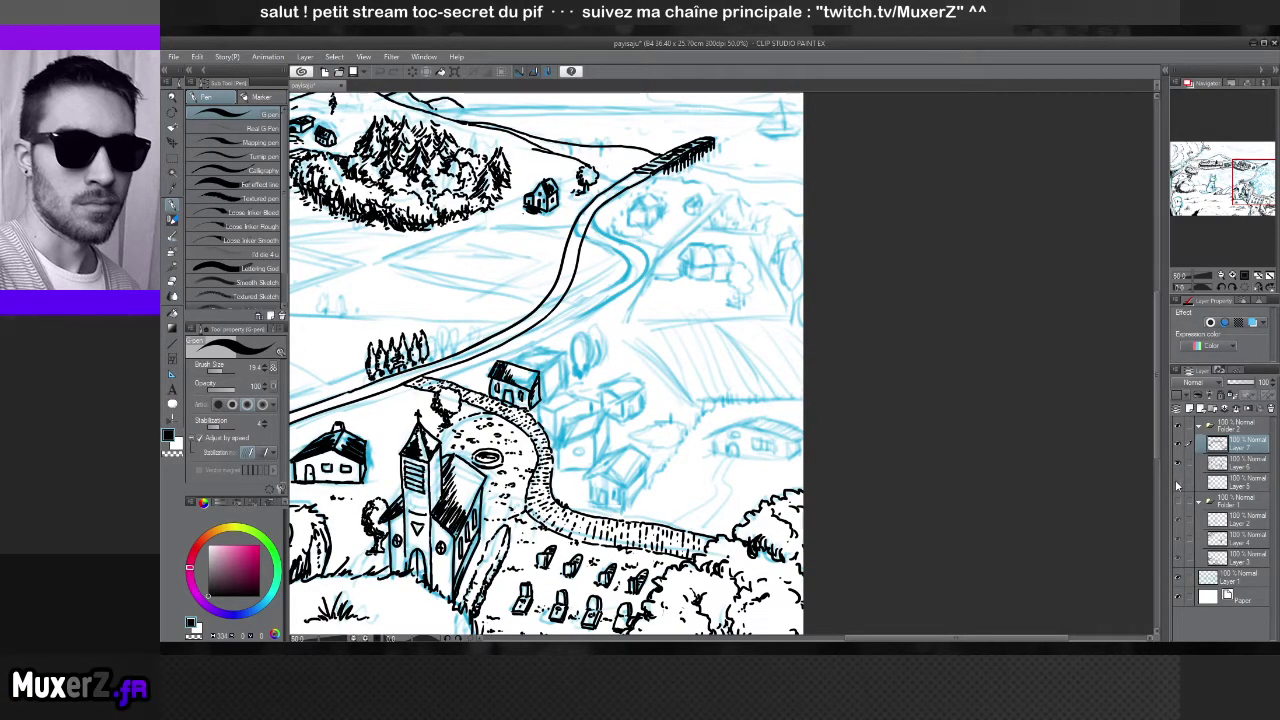
{"action": "scroll", "coordinate": [520, 340], "scroll_direction": "down", "scroll_amount": 2}
{"action": "left_click_drag", "start_coordinate": [520, 340], "coordinate": [942, 341]}
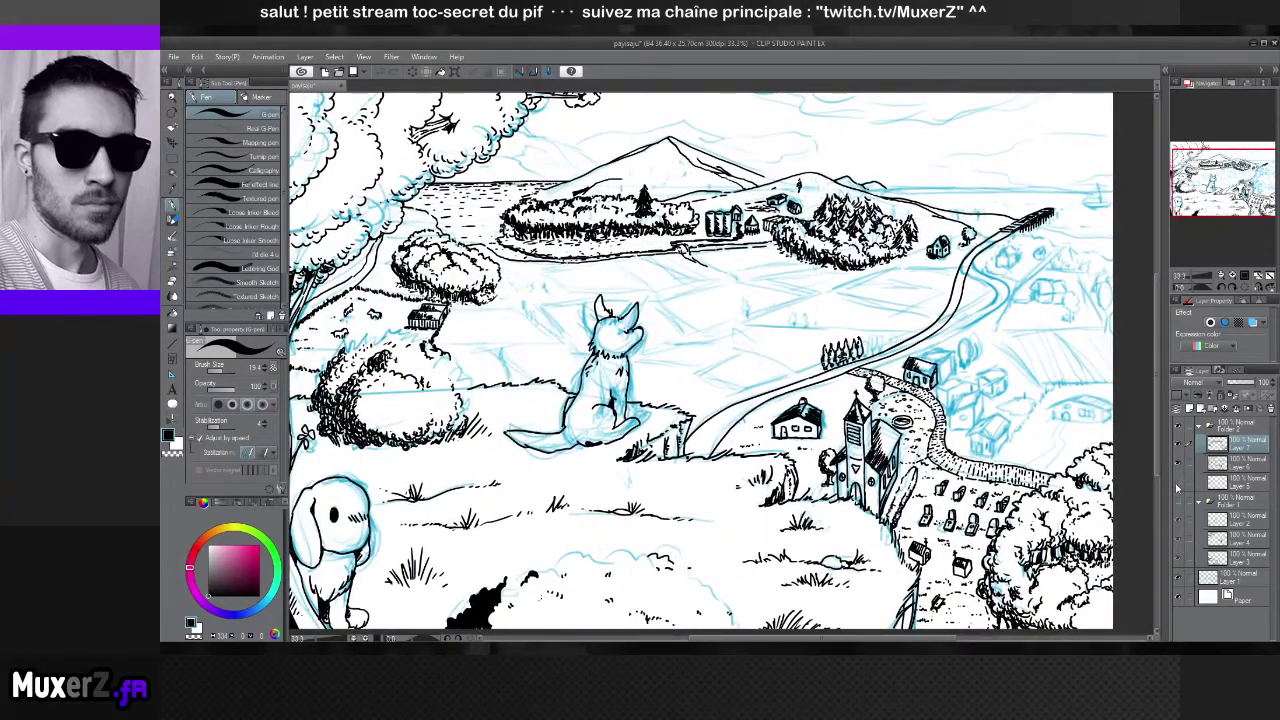
Compare the line work on Layers 5, 6 and 7 by toggling their visibility, leaving Layer 5 hidden
{"action": "left_click", "coordinate": [1177, 483]}
{"action": "left_click", "coordinate": [1178, 484]}
{"action": "left_click", "coordinate": [1178, 484]}
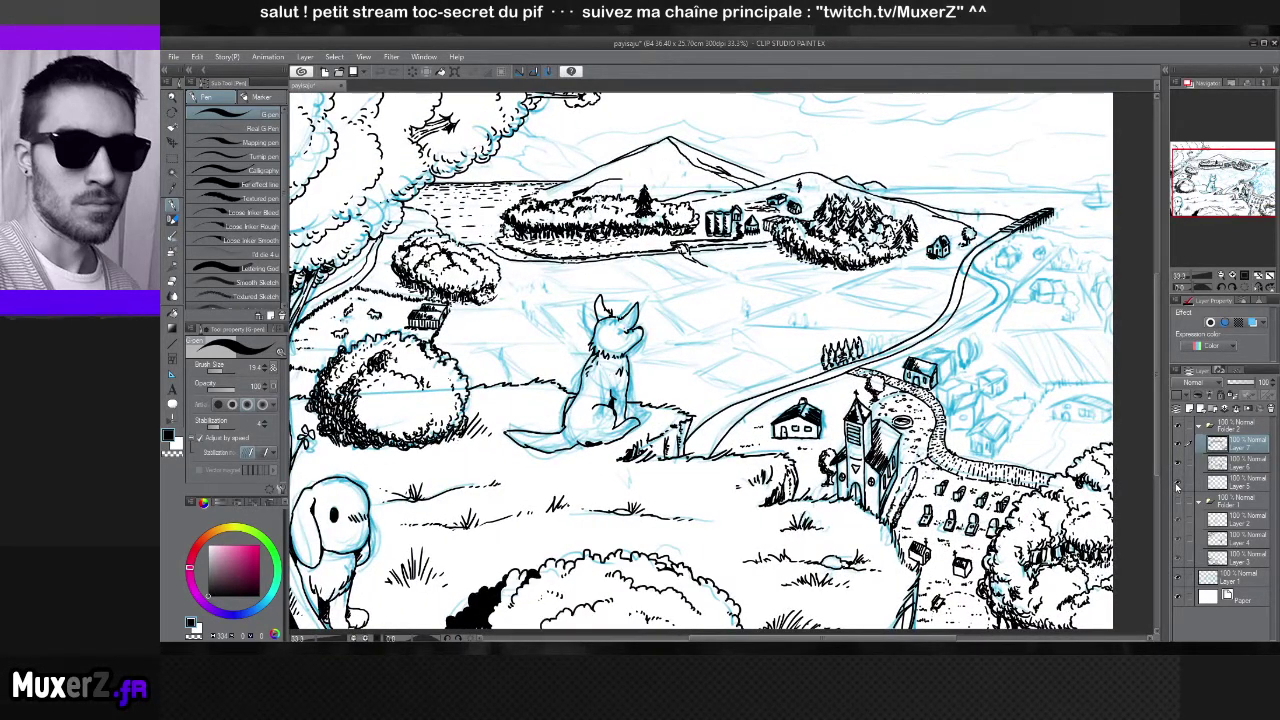
{"action": "left_click", "coordinate": [1178, 485]}
{"action": "left_click", "coordinate": [1176, 467]}
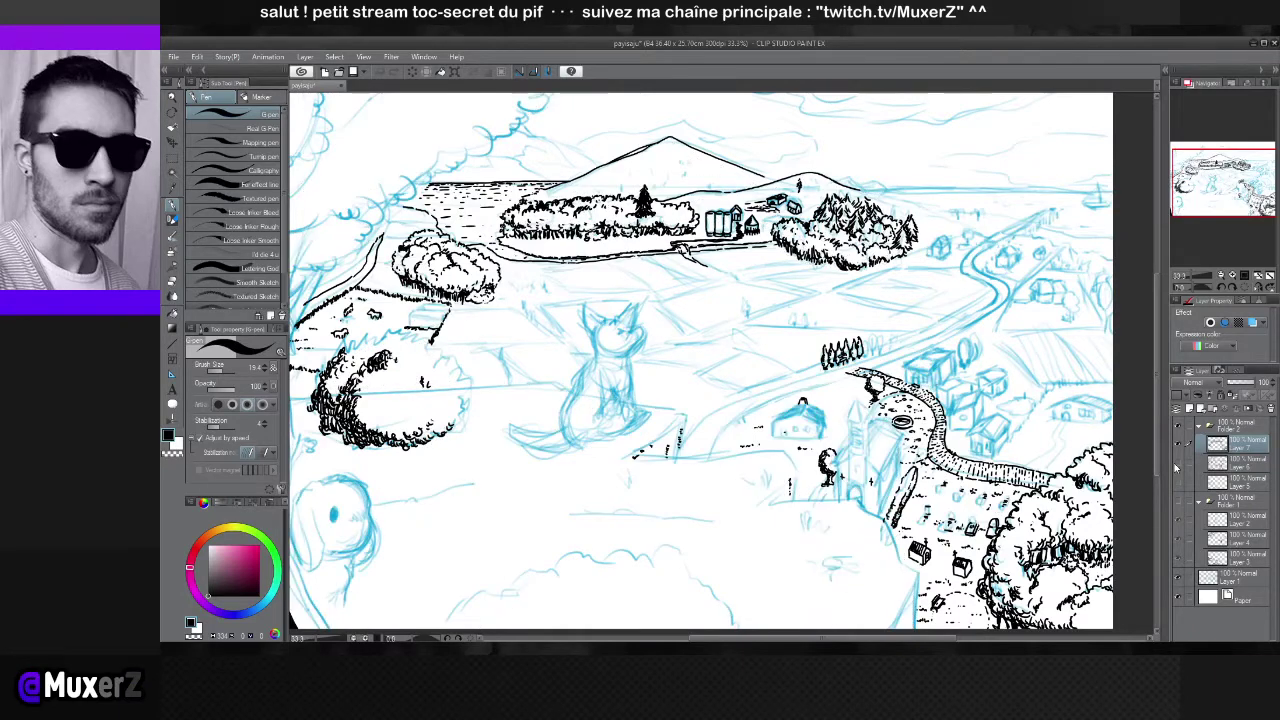
{"action": "left_click", "coordinate": [1176, 467]}
{"action": "left_click", "coordinate": [1177, 453]}
{"action": "left_click", "coordinate": [1177, 453]}
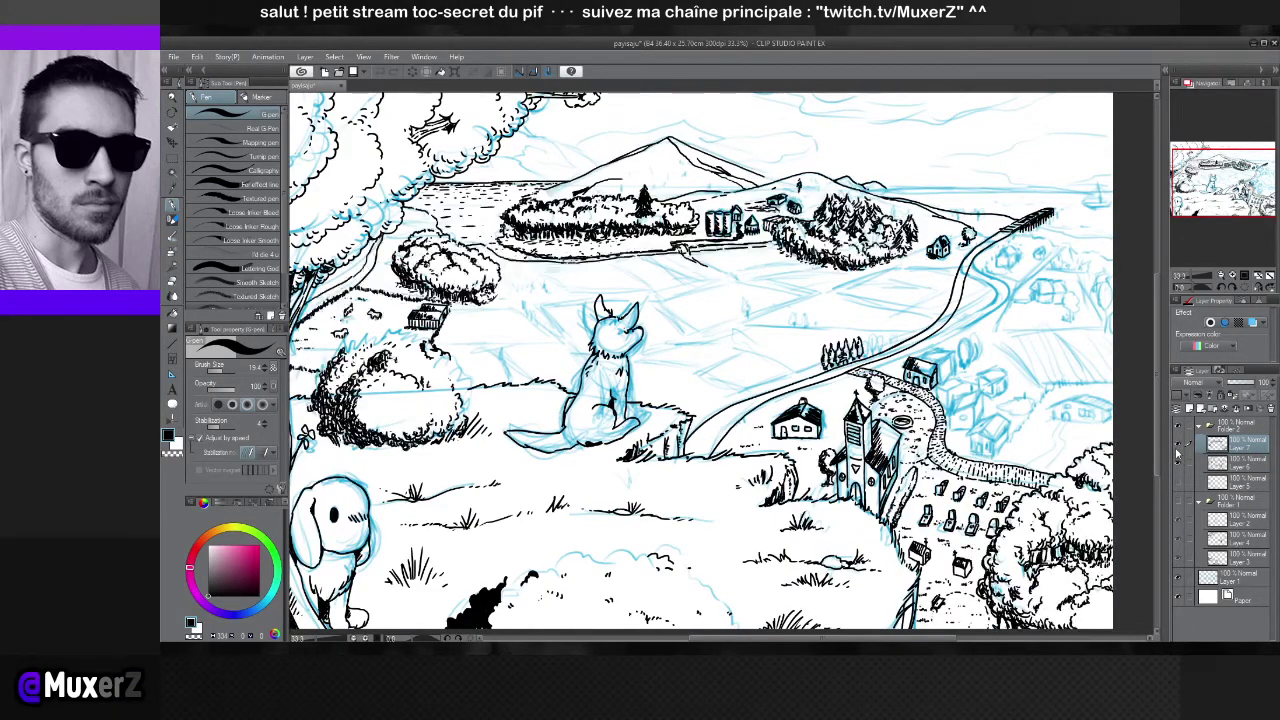
{"action": "left_click", "coordinate": [1177, 453]}
{"action": "left_click", "coordinate": [1177, 453]}
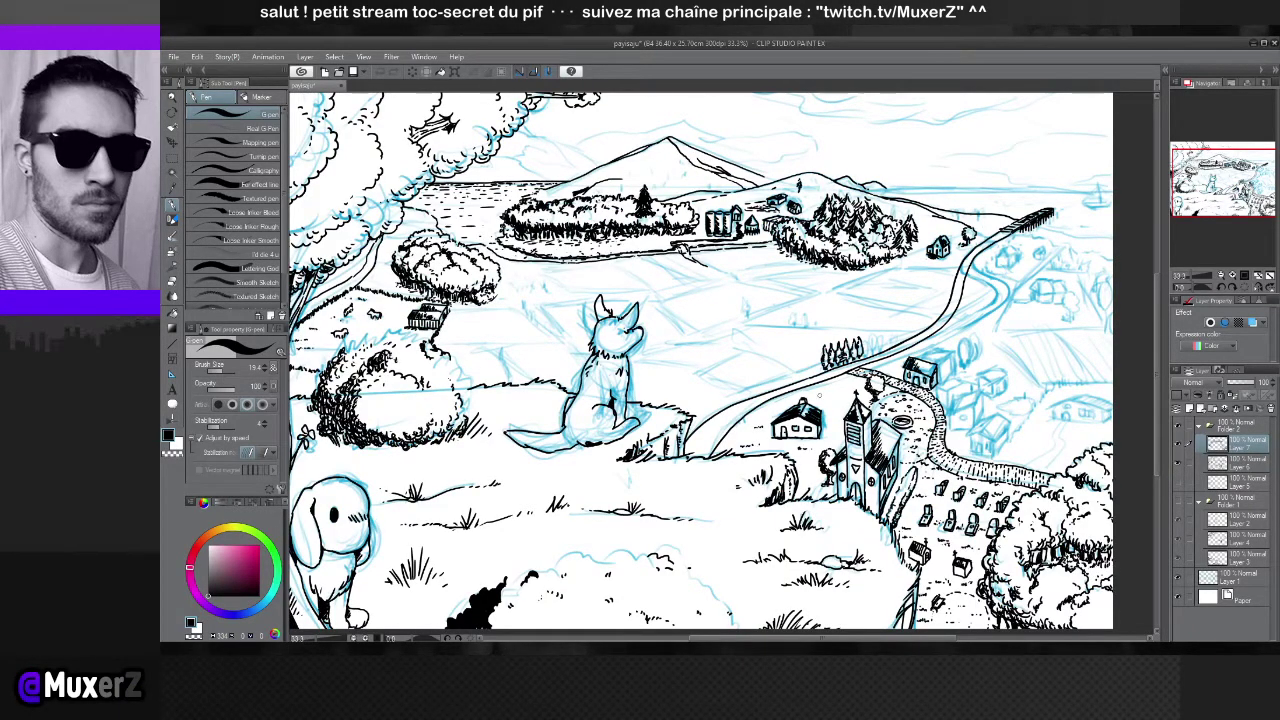
Choose the Lettering God pen for inking the sketched village beside the winding road
{"action": "scroll", "coordinate": [838, 405], "scroll_direction": "up", "scroll_amount": 1}
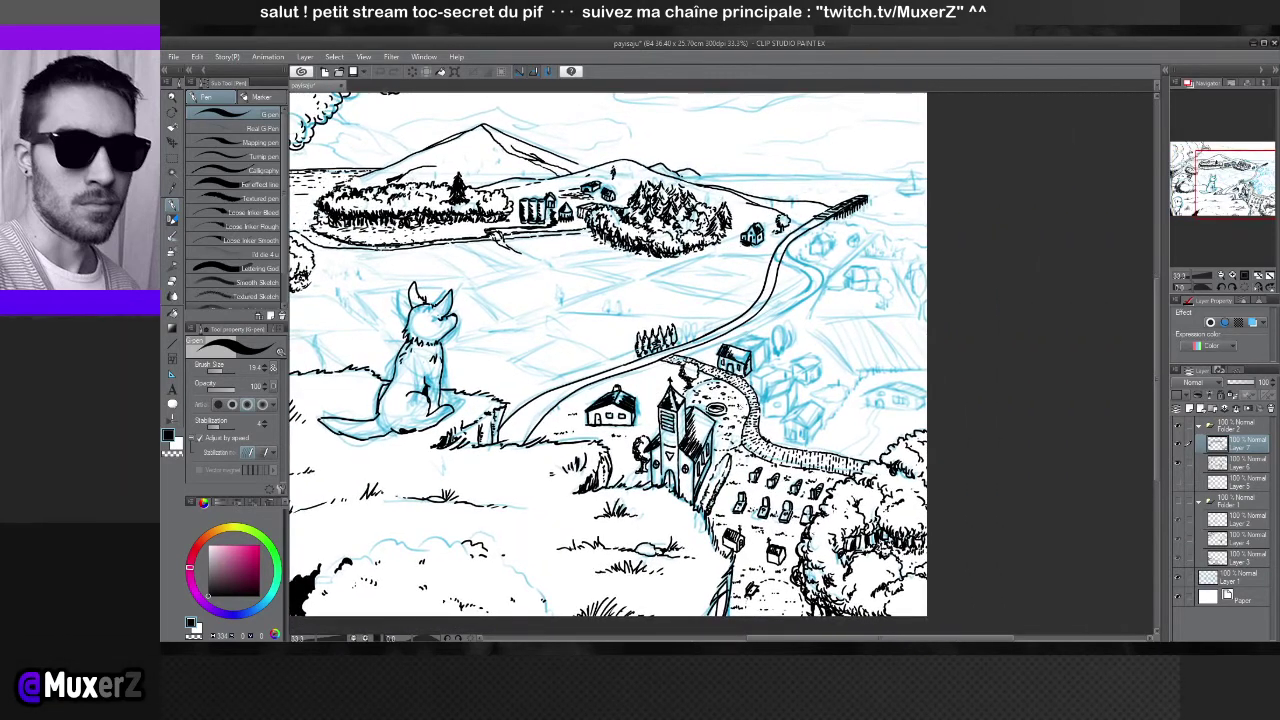
{"action": "scroll", "coordinate": [838, 405], "scroll_direction": "up", "scroll_amount": 1}
{"action": "left_click_drag", "start_coordinate": [844, 292], "coordinate": [613, 407]}
{"action": "scroll", "coordinate": [613, 407], "scroll_direction": "up", "scroll_amount": 1}
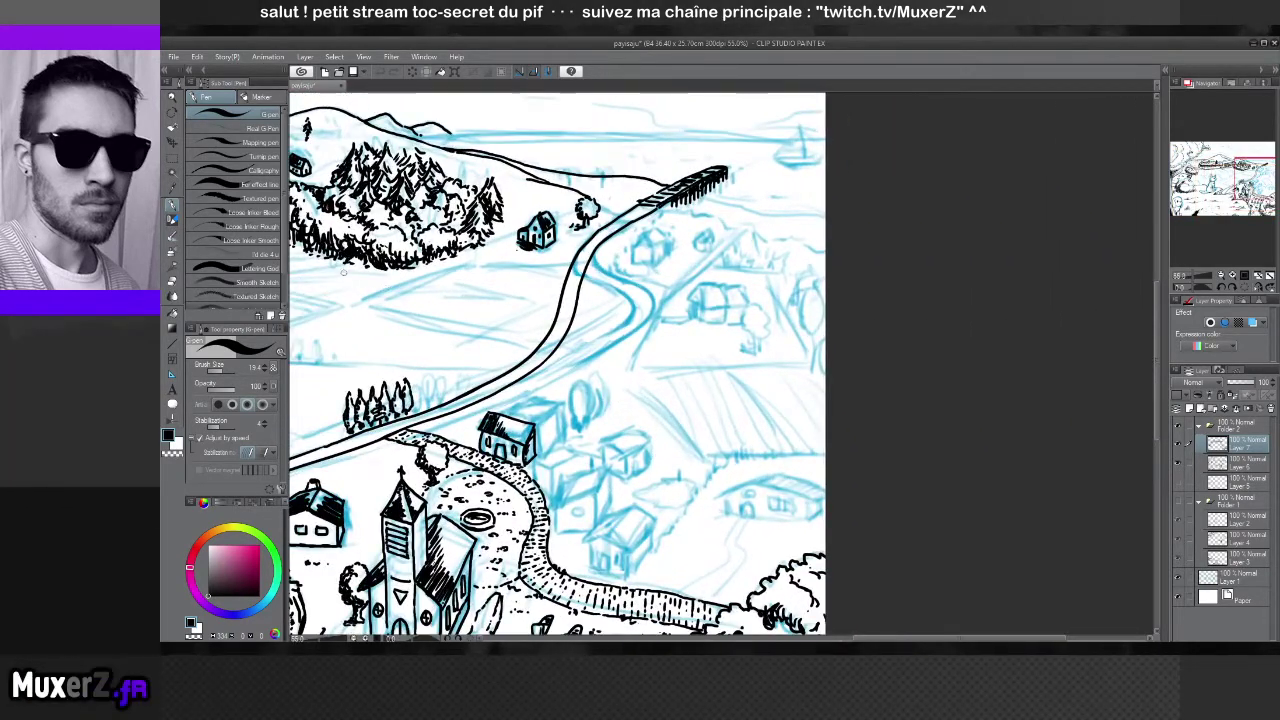
{"action": "left_click", "coordinate": [241, 268]}
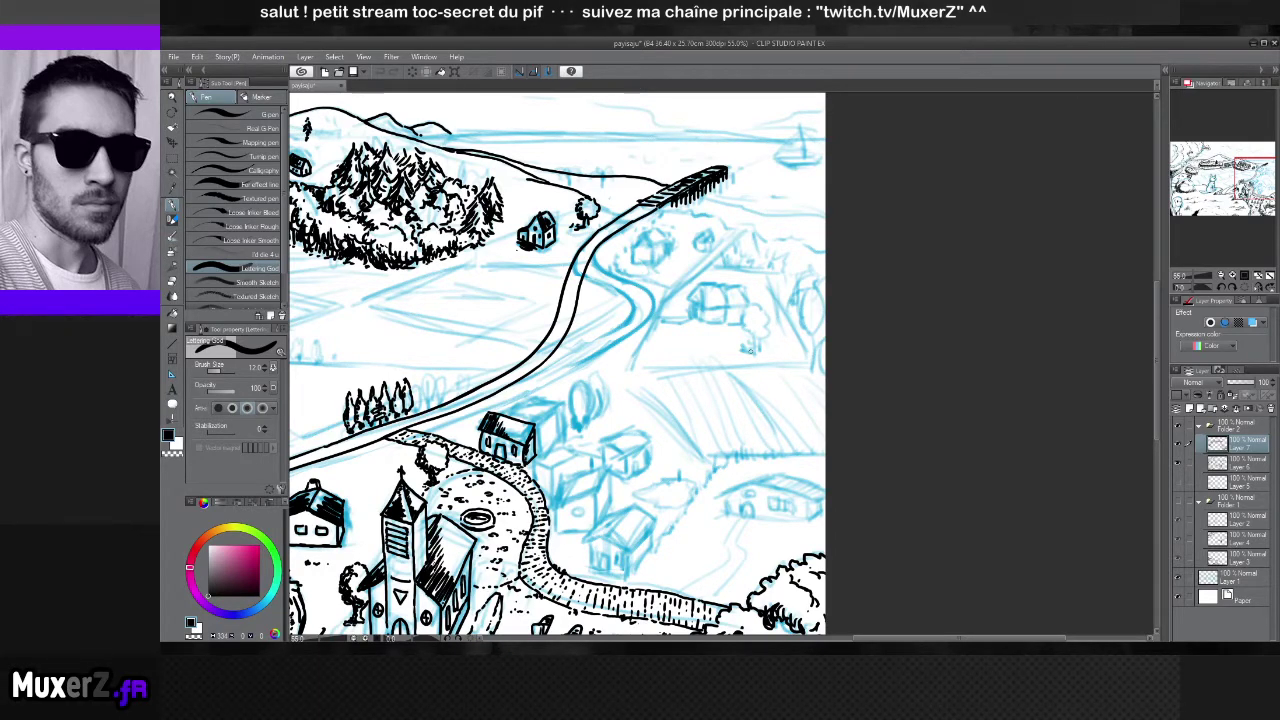
{"action": "left_click_drag", "start_coordinate": [696, 352], "coordinate": [704, 378]}
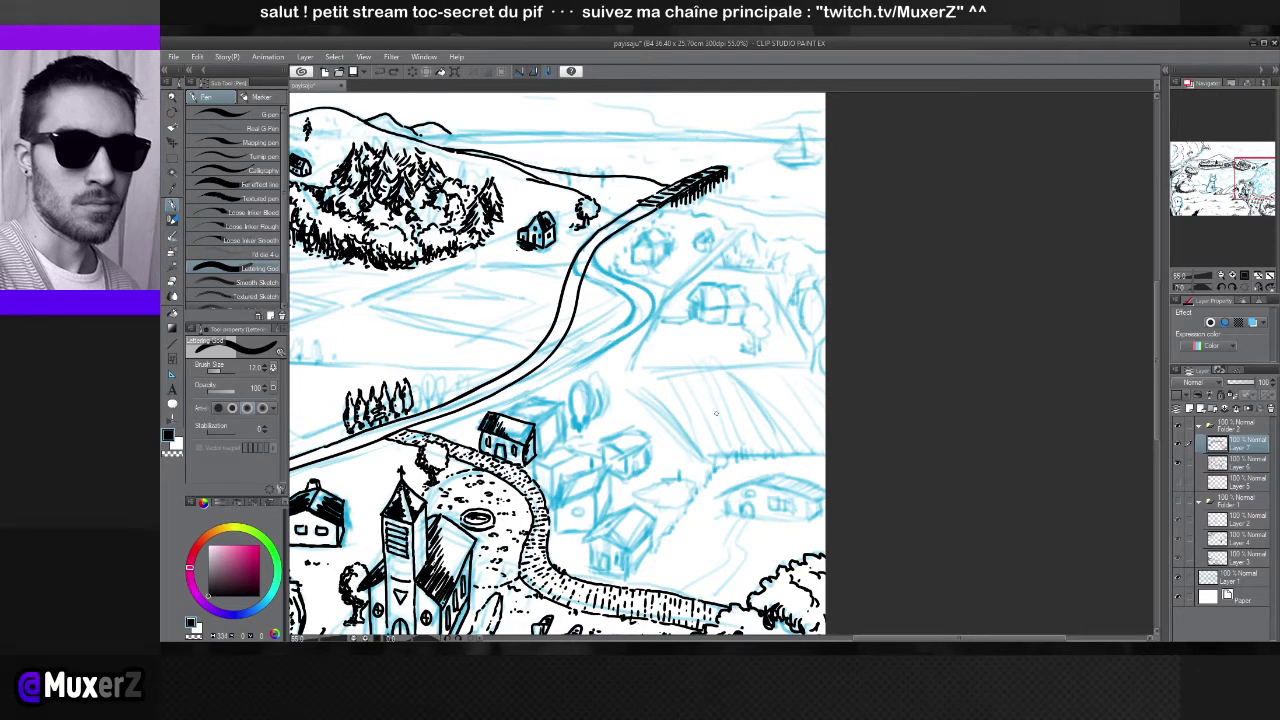
{"action": "key", "text": "ctrl+z"}
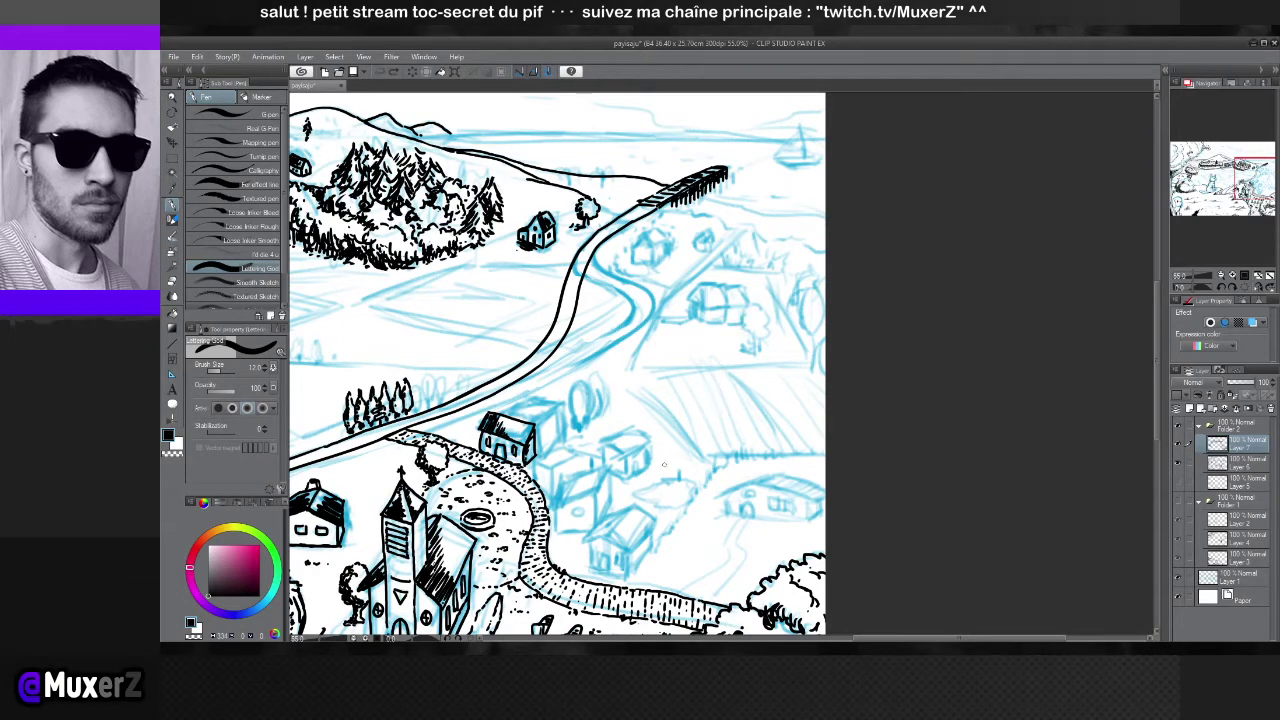
{"action": "left_click_drag", "start_coordinate": [686, 346], "coordinate": [658, 465]}
{"action": "key", "text": "ctrl+z"}
{"action": "left_click_drag", "start_coordinate": [684, 362], "coordinate": [670, 487]}
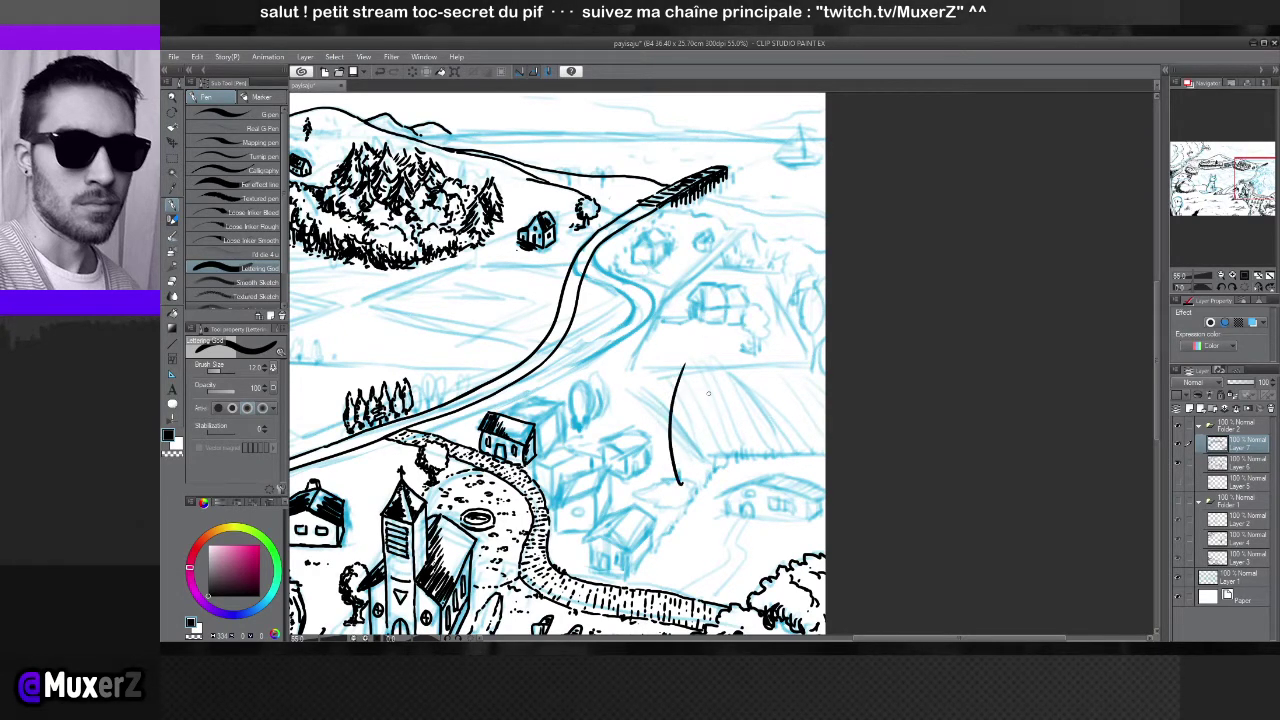
{"action": "key", "text": "ctrl+z"}
{"action": "mouse_move", "coordinate": [705, 377]}
{"action": "left_mouse_down"}
{"action": "mouse_move", "coordinate": [701, 437]}
{"action": "mouse_move", "coordinate": [735, 448]}
{"action": "left_mouse_up"}
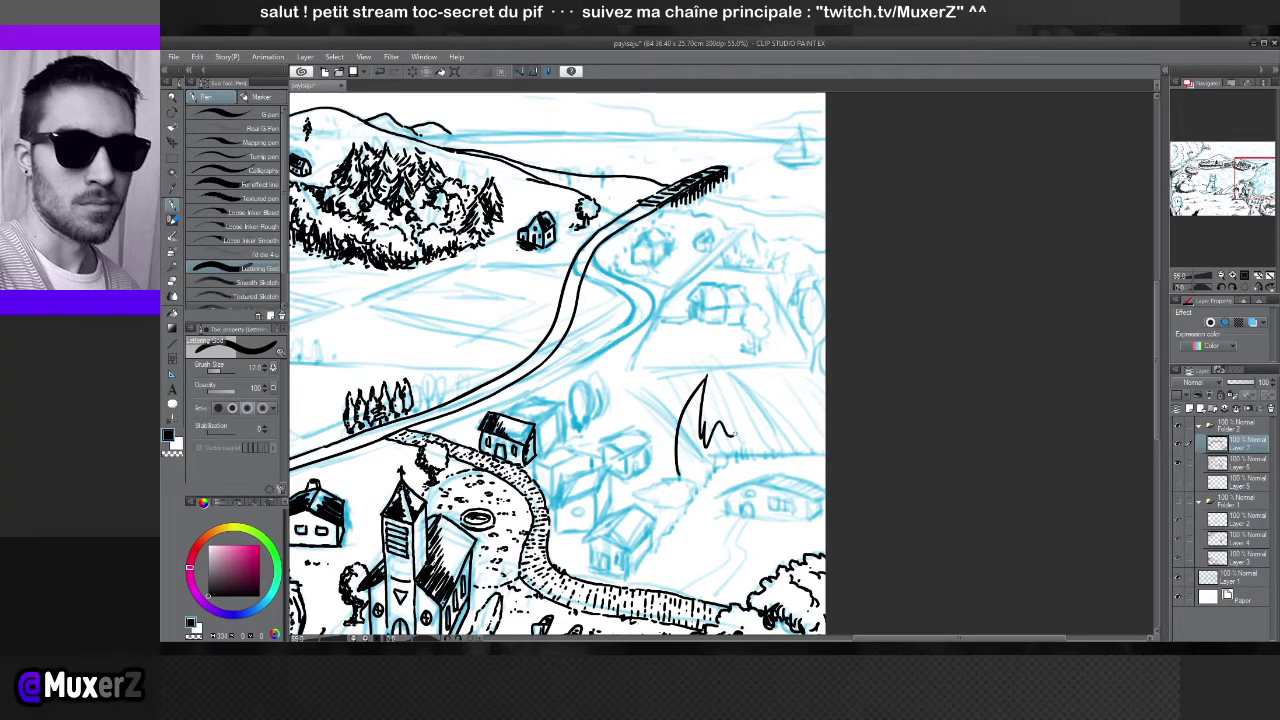
{"action": "key", "text": "ctrl+z"}
{"action": "key", "text": "ctrl+z"}
{"action": "mouse_move", "coordinate": [672, 392]}
{"action": "left_mouse_down"}
{"action": "mouse_move", "coordinate": [680, 458]}
{"action": "mouse_move", "coordinate": [708, 458]}
{"action": "left_mouse_up"}
{"action": "key", "text": "ctrl+z"}
{"action": "key", "text": "ctrl+z"}
{"action": "key", "text": "ctrl+z"}
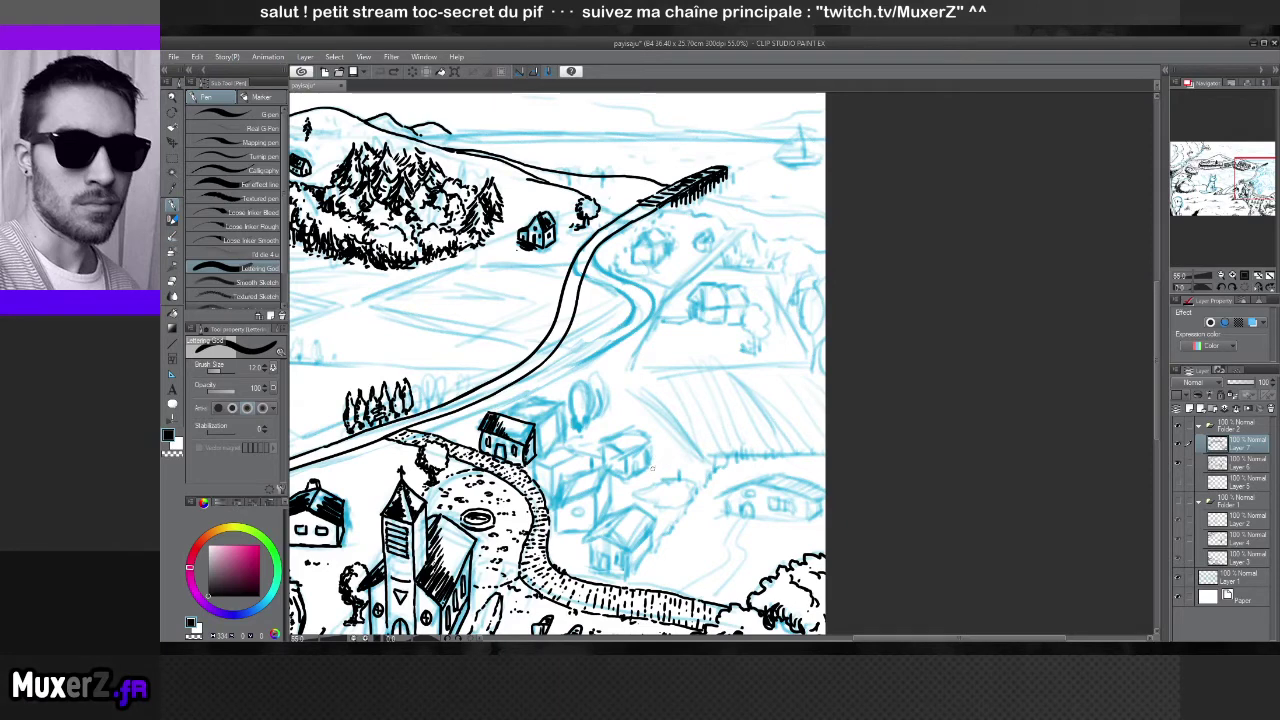
{"action": "left_click_drag", "start_coordinate": [616, 424], "coordinate": [632, 403]}
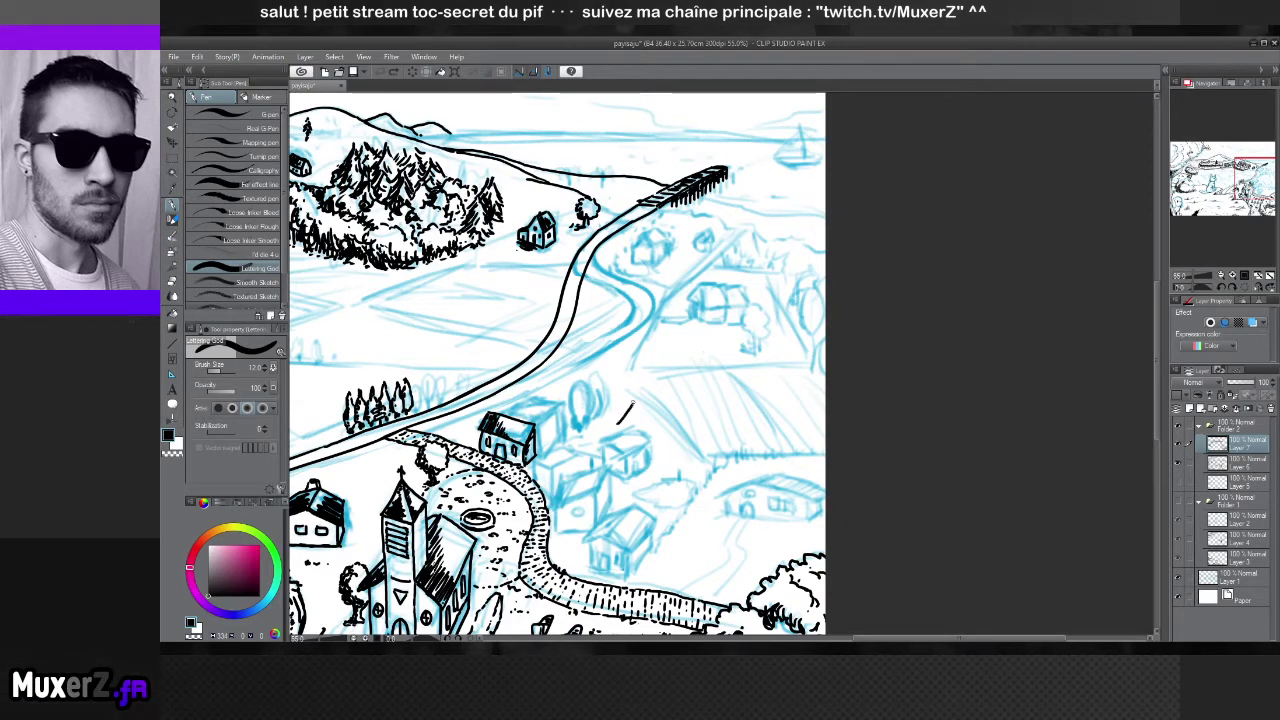
{"action": "left_click_drag", "start_coordinate": [662, 328], "coordinate": [700, 270]}
{"action": "key", "text": "ctrl+z"}
{"action": "key", "text": "ctrl+z"}
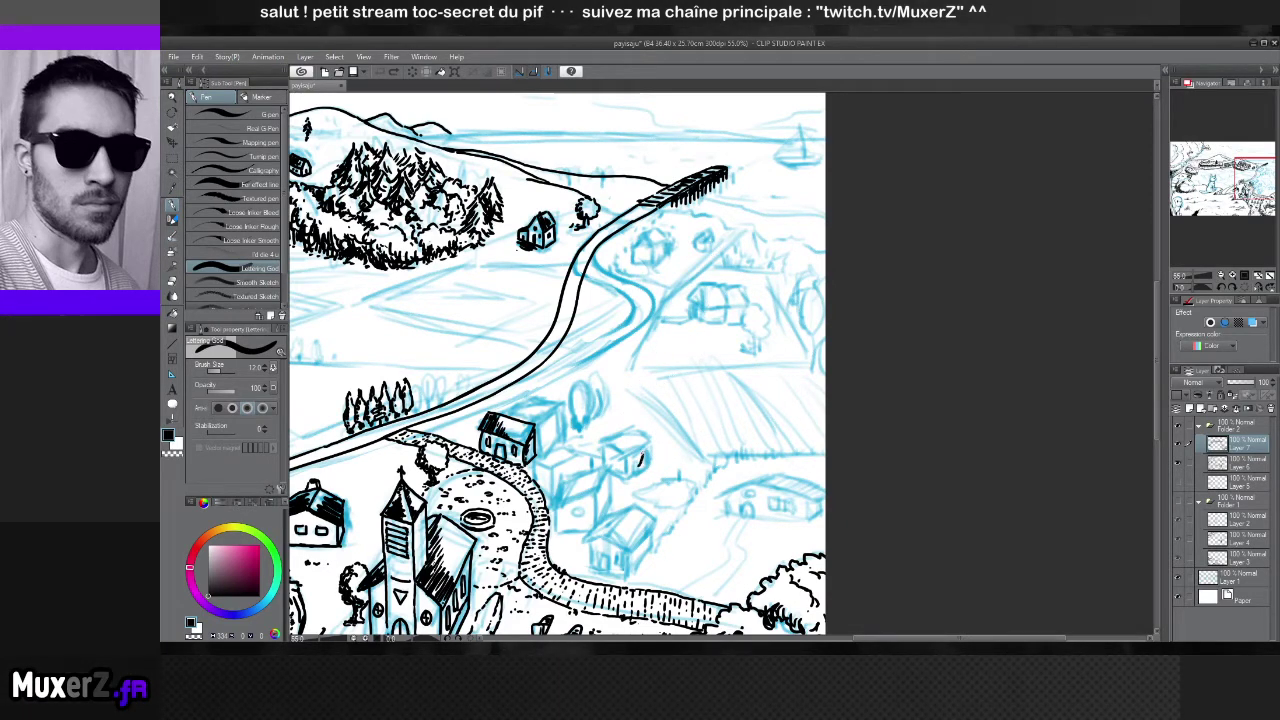
{"action": "mouse_move", "coordinate": [641, 463]}
{"action": "left_mouse_down"}
{"action": "mouse_move", "coordinate": [653, 334]}
{"action": "mouse_move", "coordinate": [702, 271]}
{"action": "left_mouse_up"}
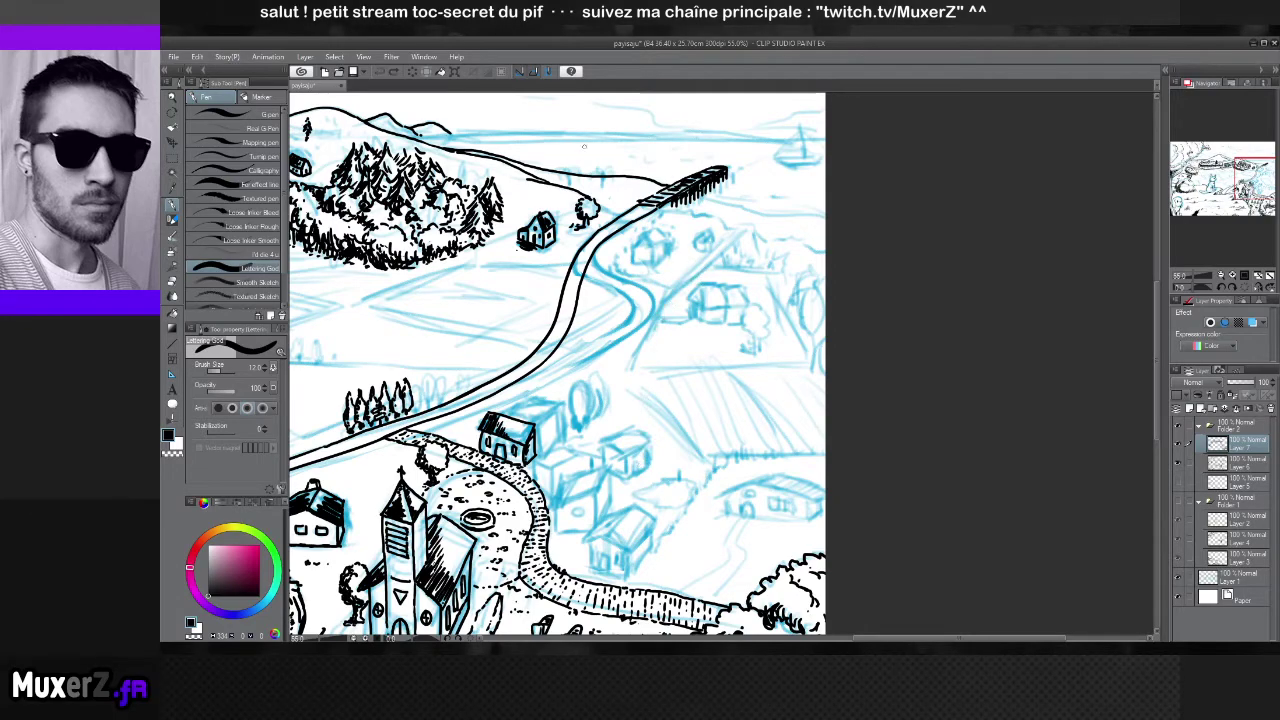
Ink the rear wing with chimney and hatched roof of the house beside the road, plus the small dark roof below it
{"action": "scroll", "coordinate": [584, 146], "scroll_direction": "down", "scroll_amount": 2}
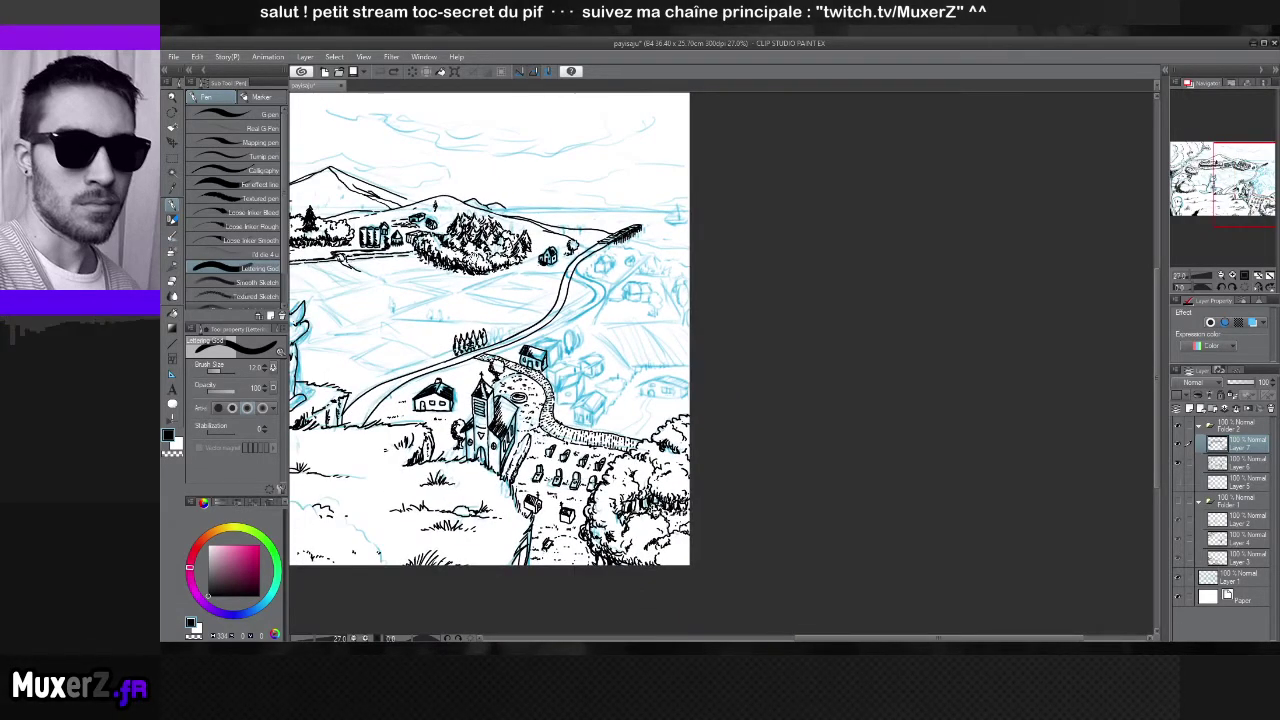
{"action": "scroll", "coordinate": [680, 357], "scroll_direction": "up", "scroll_amount": 1}
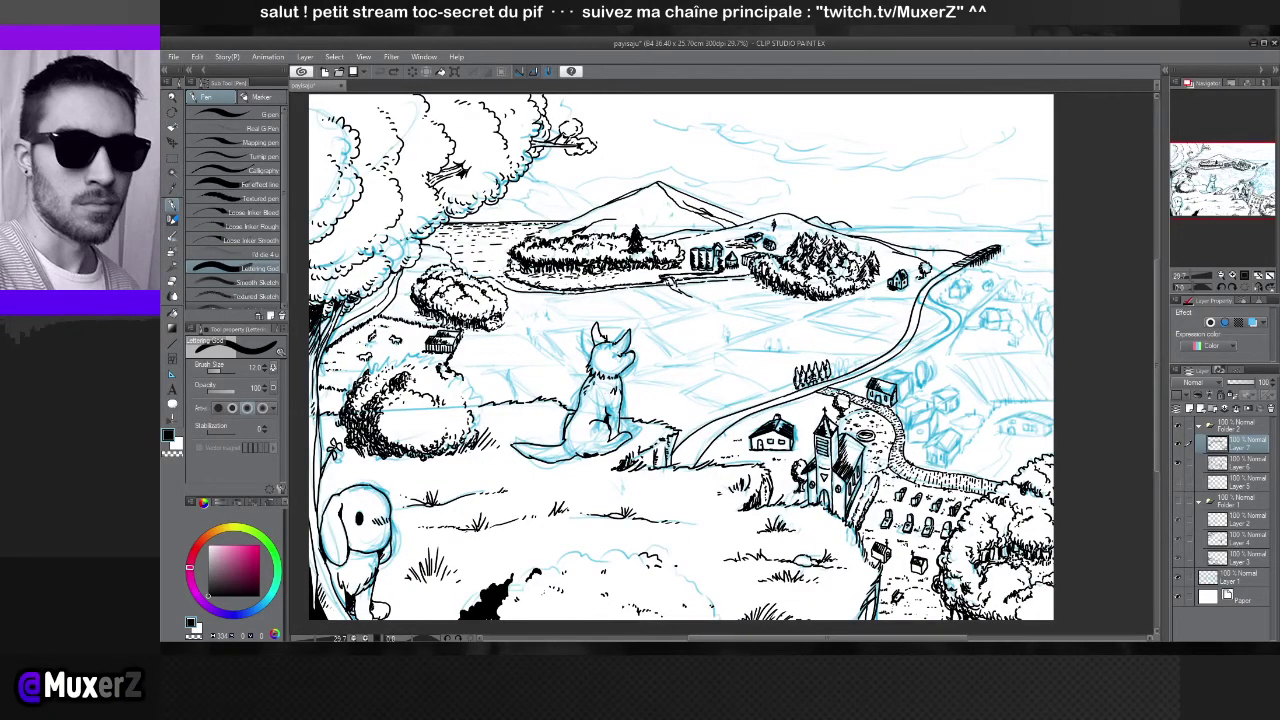
{"action": "scroll", "coordinate": [690, 316], "scroll_direction": "up", "scroll_amount": 2}
{"action": "scroll", "coordinate": [697, 316], "scroll_direction": "up", "scroll_amount": 2}
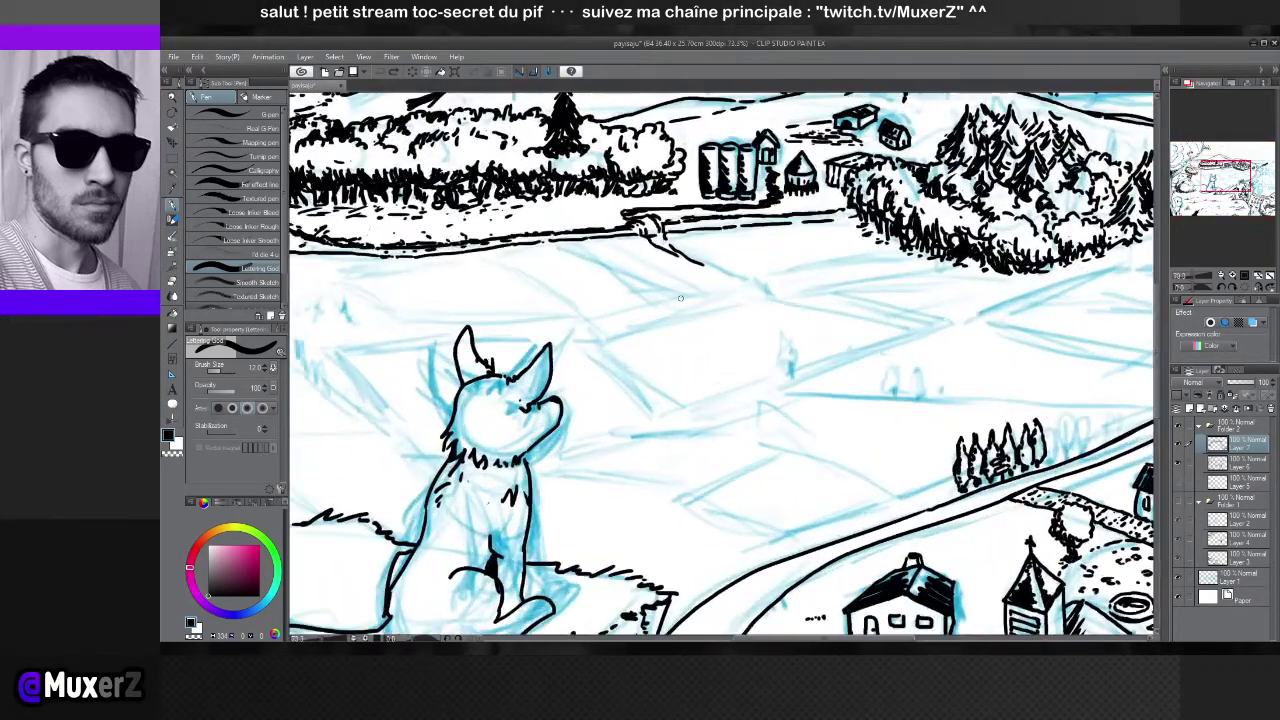
{"action": "scroll", "coordinate": [697, 300], "scroll_direction": "down", "scroll_amount": 2}
{"action": "scroll", "coordinate": [697, 285], "scroll_direction": "down", "scroll_amount": 3}
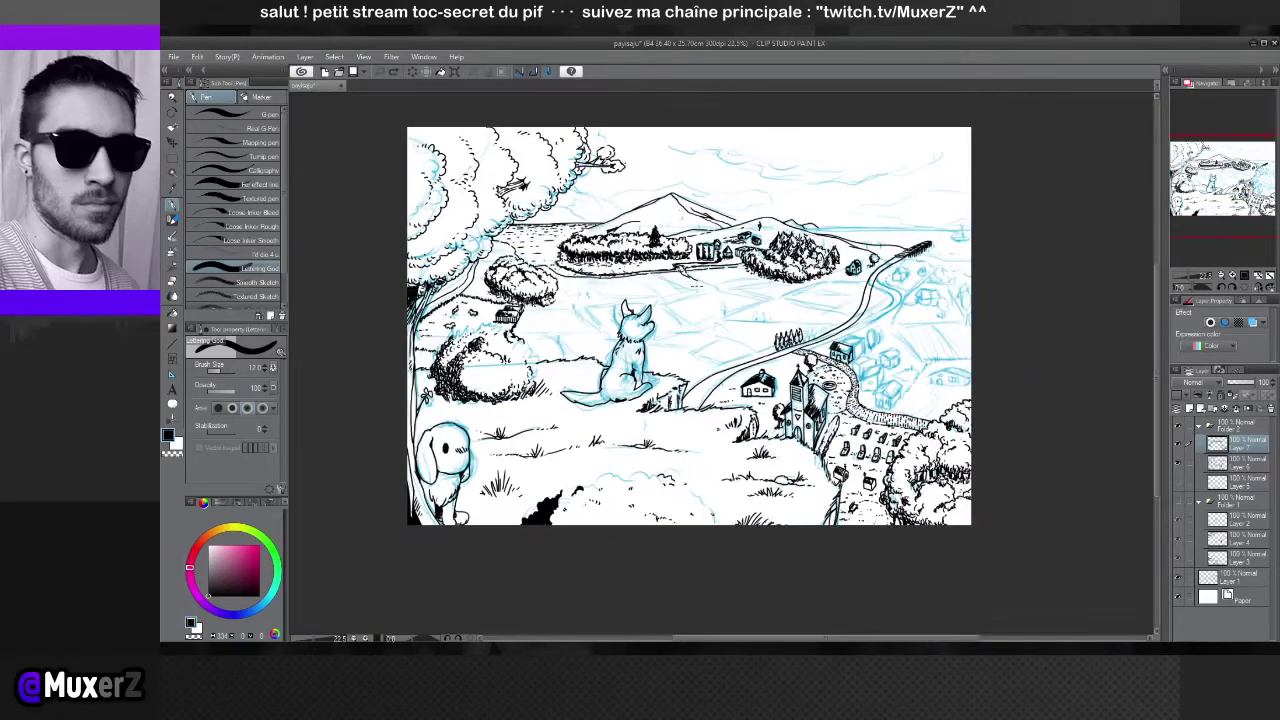
{"action": "scroll", "coordinate": [697, 285], "scroll_direction": "up", "scroll_amount": 2}
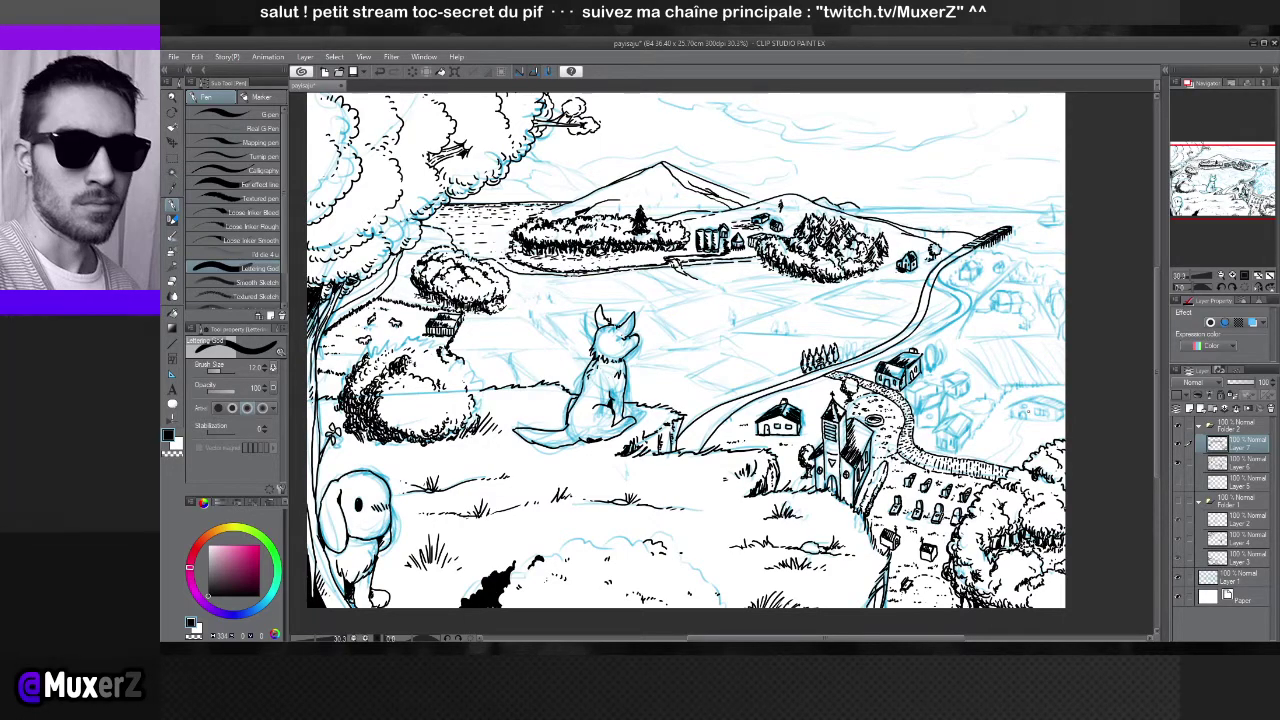
{"action": "scroll", "coordinate": [921, 385], "scroll_direction": "up", "scroll_amount": 4}
{"action": "scroll", "coordinate": [921, 385], "scroll_direction": "up", "scroll_amount": 1}
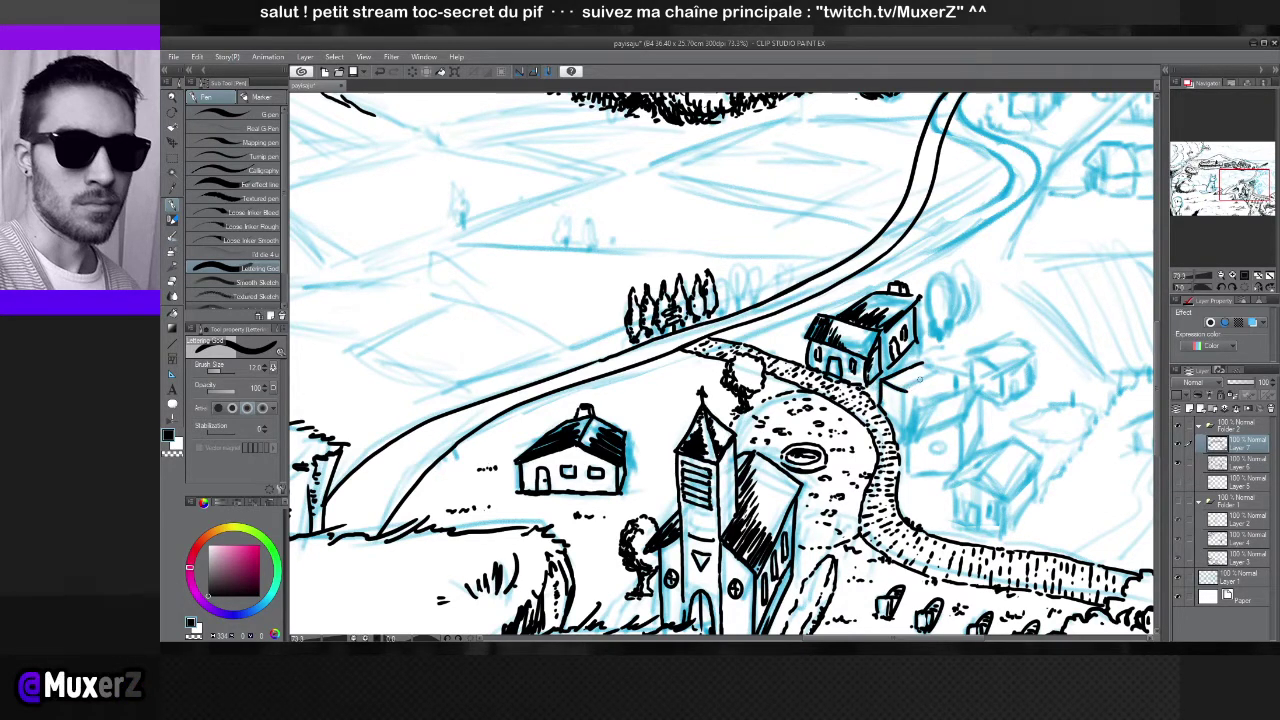
{"action": "mouse_move", "coordinate": [903, 396]}
{"action": "left_mouse_down"}
{"action": "mouse_move", "coordinate": [952, 361]}
{"action": "mouse_move", "coordinate": [924, 375]}
{"action": "mouse_move", "coordinate": [940, 364]}
{"action": "left_mouse_up"}
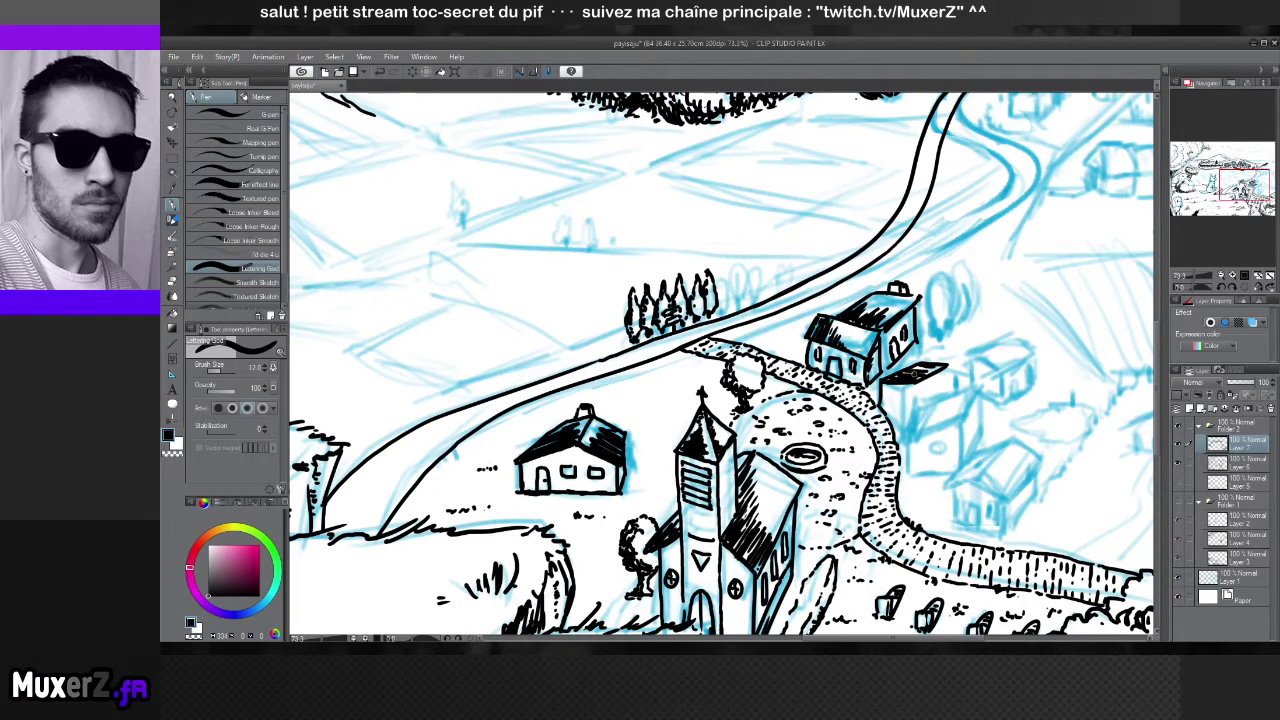
{"action": "mouse_move", "coordinate": [497, 300]}
{"action": "left_mouse_down"}
{"action": "mouse_move", "coordinate": [519, 242]}
{"action": "mouse_move", "coordinate": [560, 250]}
{"action": "left_mouse_up"}
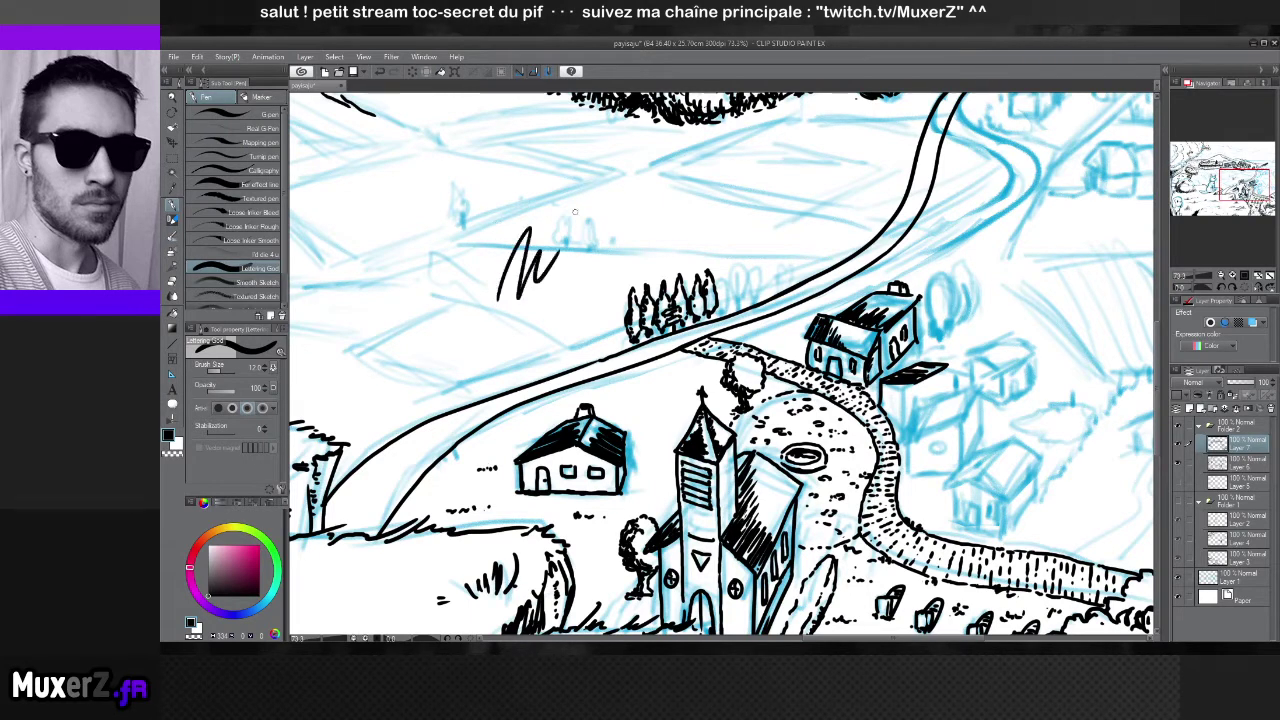
{"action": "key", "text": "ctrl+z"}
{"action": "mouse_move", "coordinate": [495, 310]}
{"action": "left_mouse_down"}
{"action": "mouse_move", "coordinate": [530, 275]}
{"action": "mouse_move", "coordinate": [592, 248]}
{"action": "left_mouse_up"}
{"action": "key", "text": "ctrl+z"}
{"action": "left_click_drag", "start_coordinate": [462, 343], "coordinate": [514, 243]}
{"action": "left_click_drag", "start_coordinate": [495, 345], "coordinate": [545, 222]}
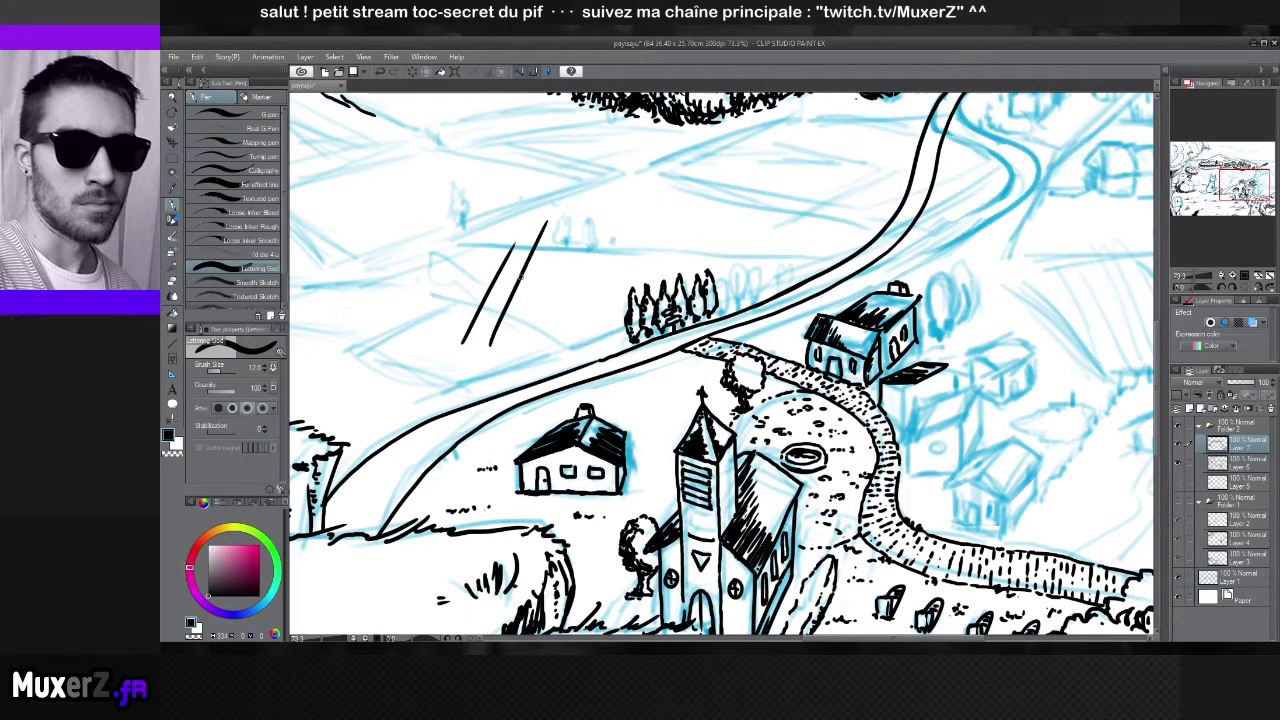
{"action": "key", "text": "ctrl+z"}
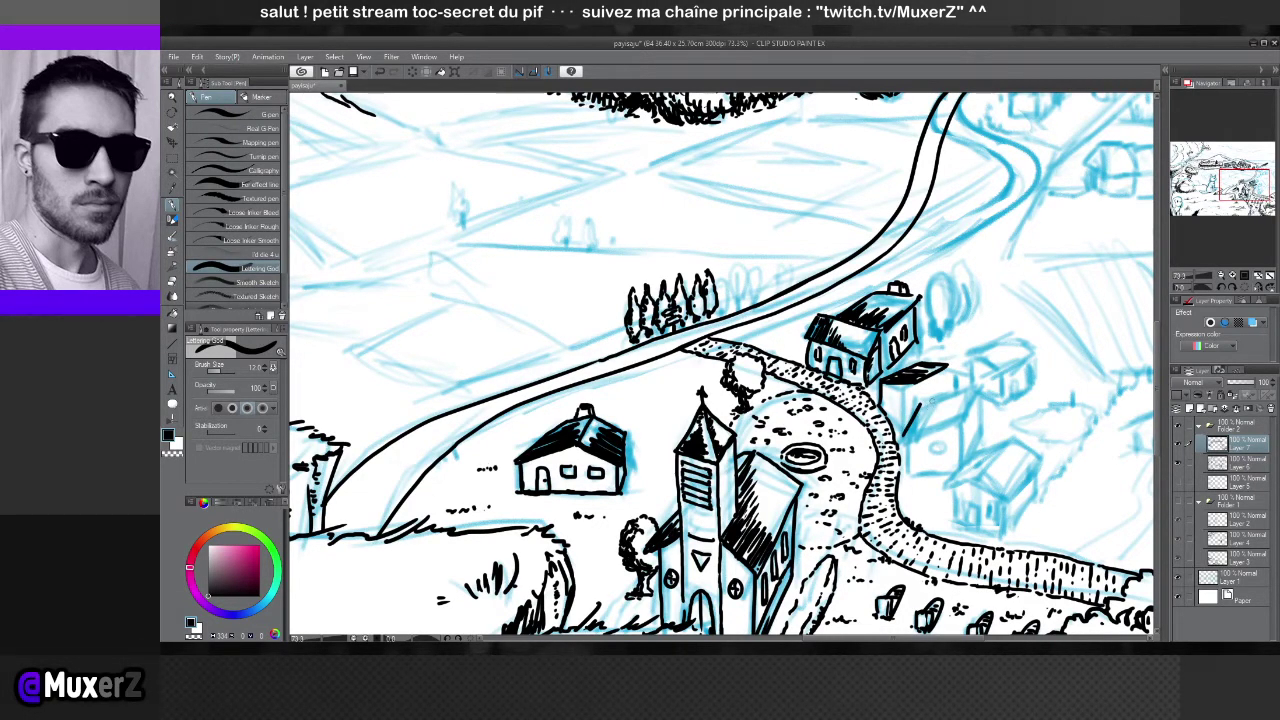
Ink the slanted roof, front wall and shaded side wall of the sketched house just below the small dark roof
{"action": "mouse_move", "coordinate": [914, 405]}
{"action": "left_mouse_down"}
{"action": "mouse_move", "coordinate": [977, 391]}
{"action": "mouse_move", "coordinate": [964, 413]}
{"action": "mouse_move", "coordinate": [905, 436]}
{"action": "left_mouse_up"}
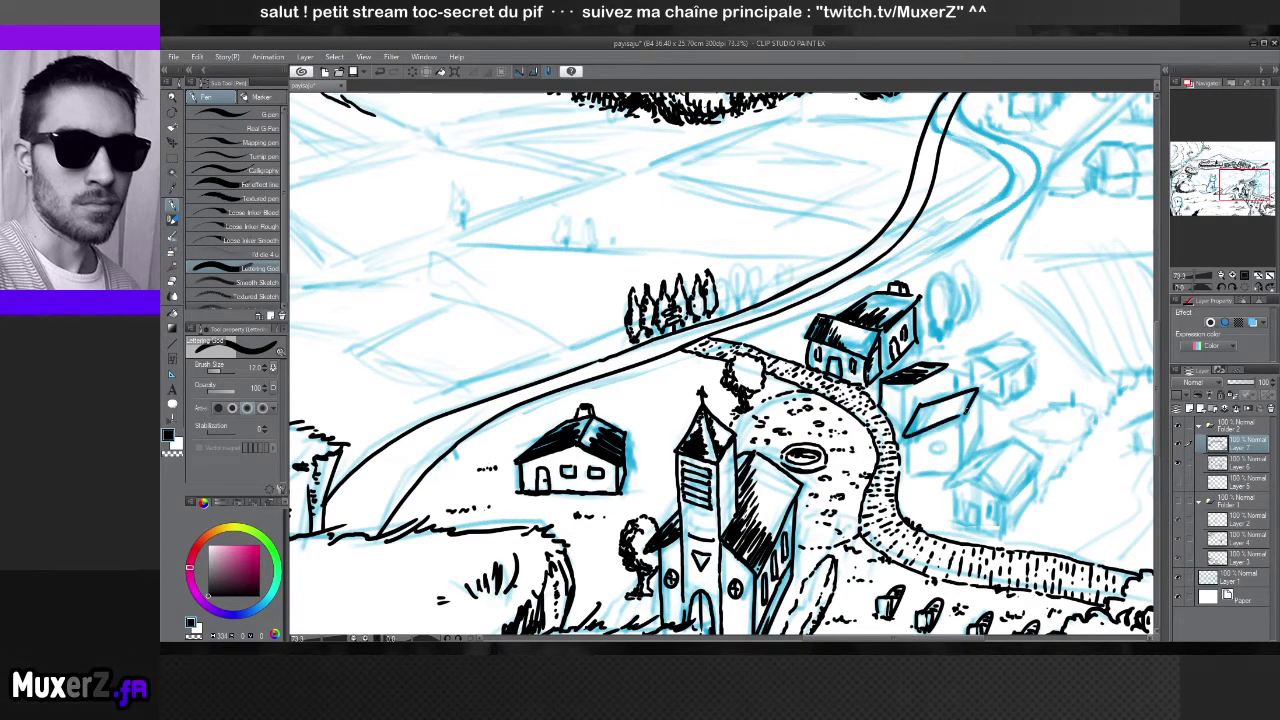
{"action": "key", "text": "ctrl+z"}
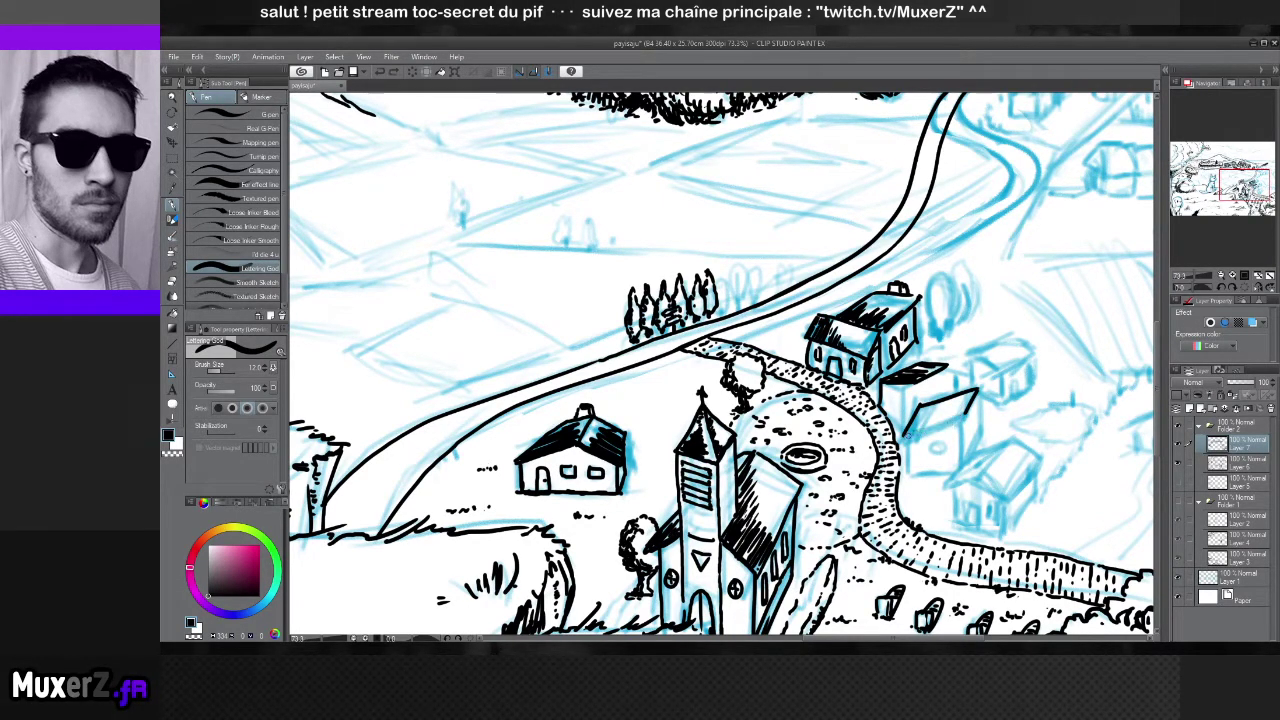
{"action": "left_click_drag", "start_coordinate": [964, 413], "coordinate": [905, 436]}
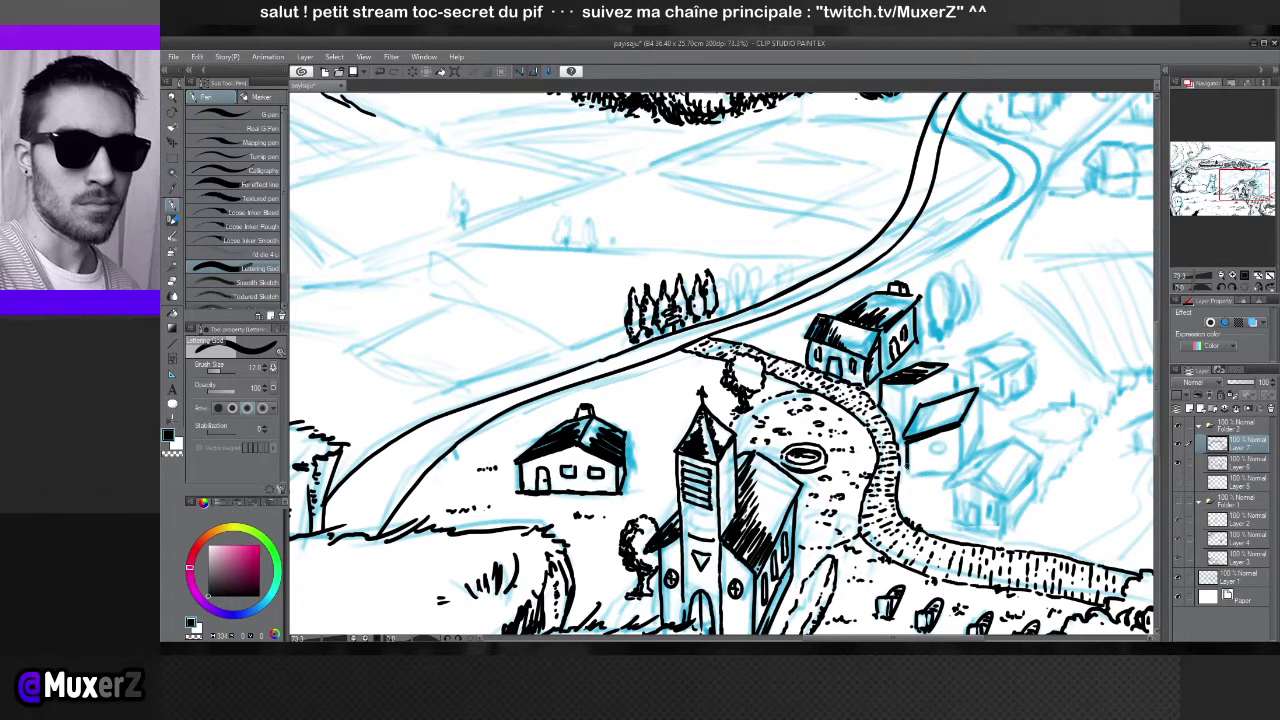
{"action": "left_click_drag", "start_coordinate": [960, 425], "coordinate": [962, 464]}
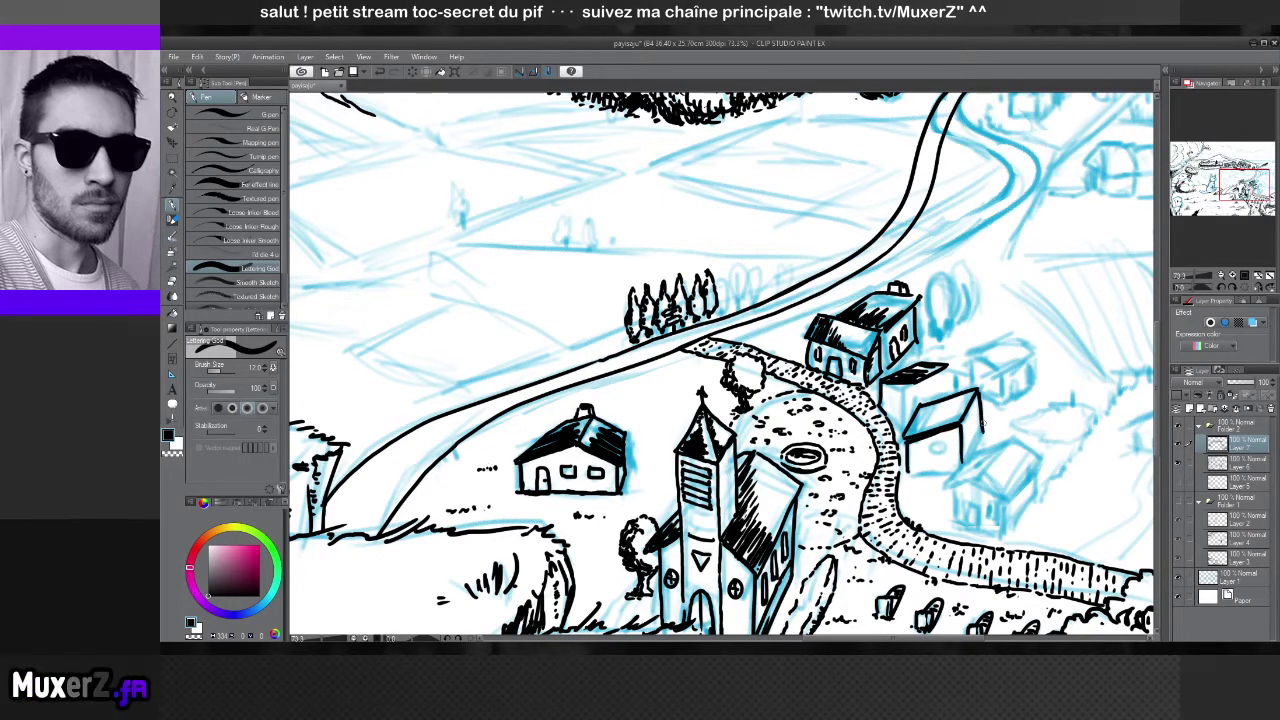
{"action": "left_click_drag", "start_coordinate": [977, 392], "coordinate": [978, 432]}
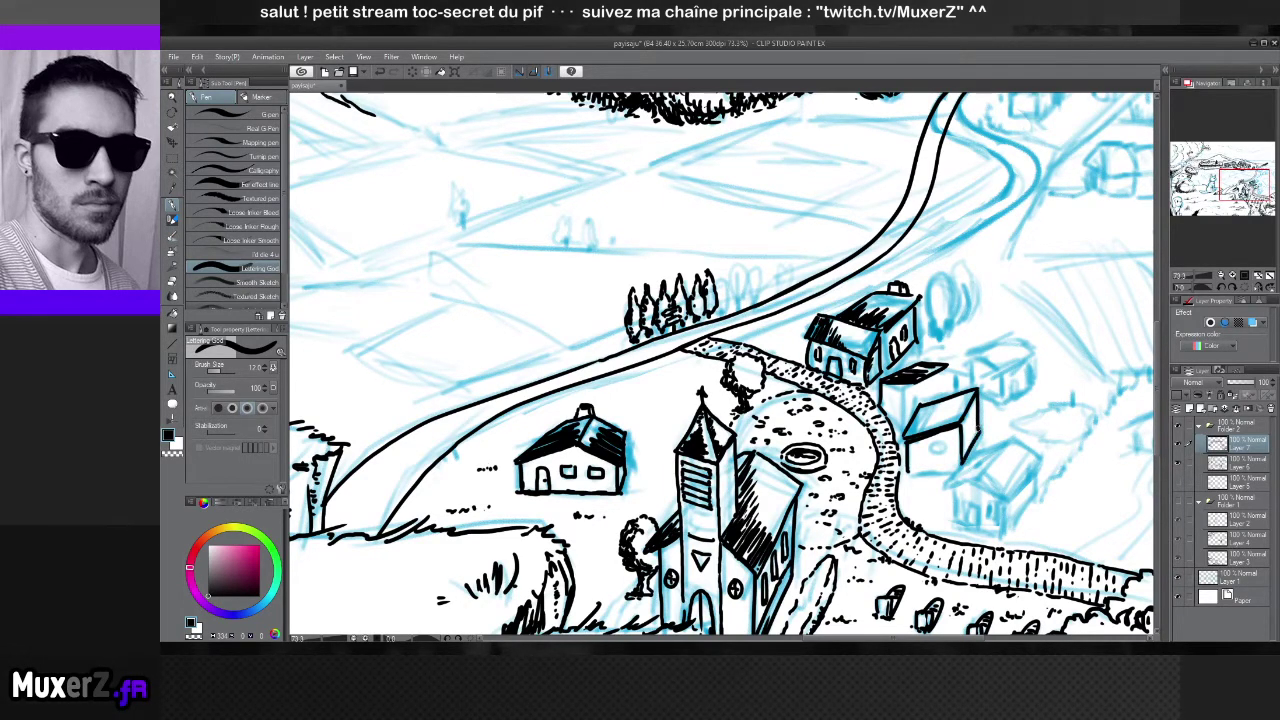
{"action": "left_click_drag", "start_coordinate": [967, 448], "coordinate": [964, 462]}
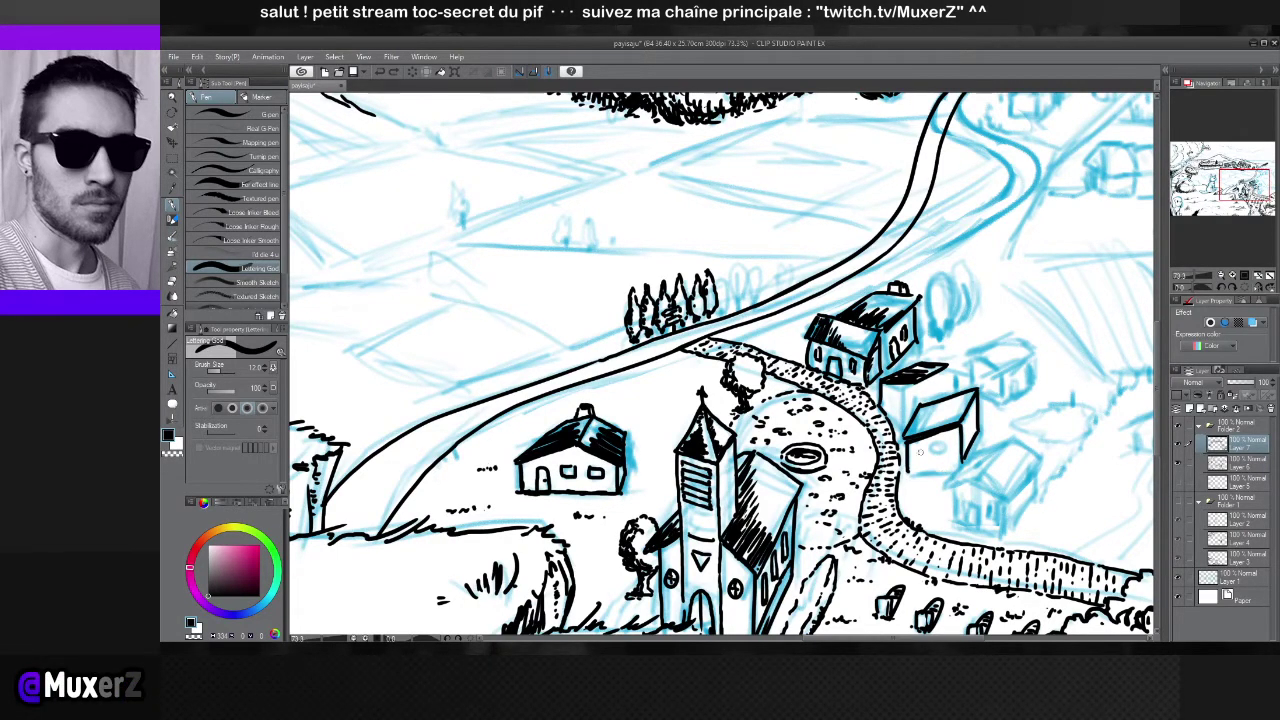
{"action": "mouse_move", "coordinate": [758, 402]}
{"action": "left_mouse_down"}
{"action": "mouse_move", "coordinate": [756, 380]}
{"action": "mouse_move", "coordinate": [664, 361]}
{"action": "left_mouse_up"}
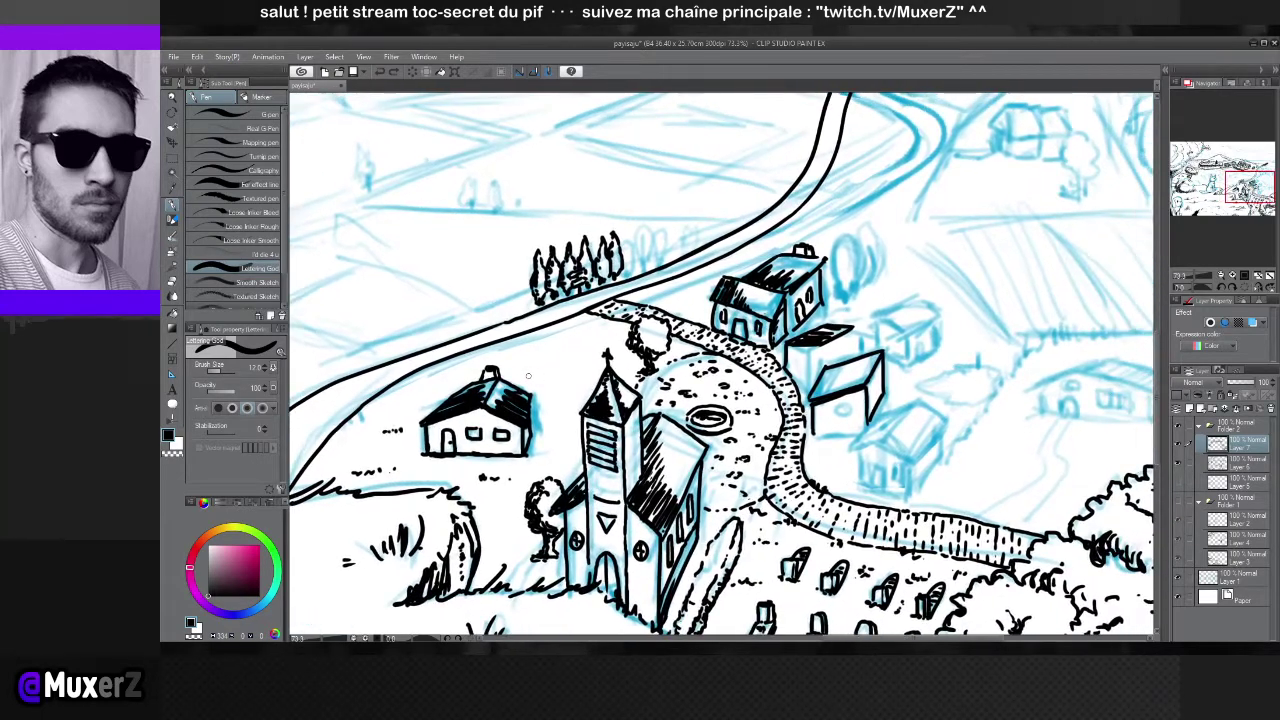
{"action": "left_click_drag", "start_coordinate": [675, 435], "coordinate": [618, 392]}
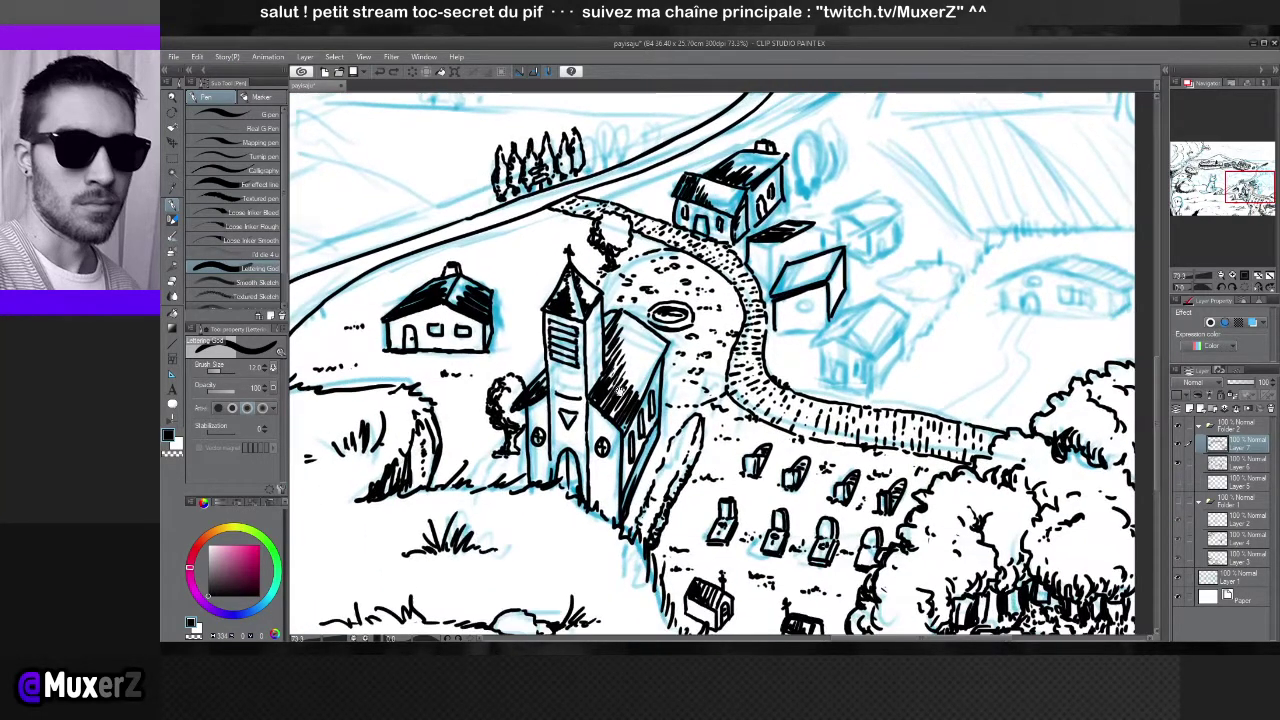
{"action": "left_click", "coordinate": [460, 638]}
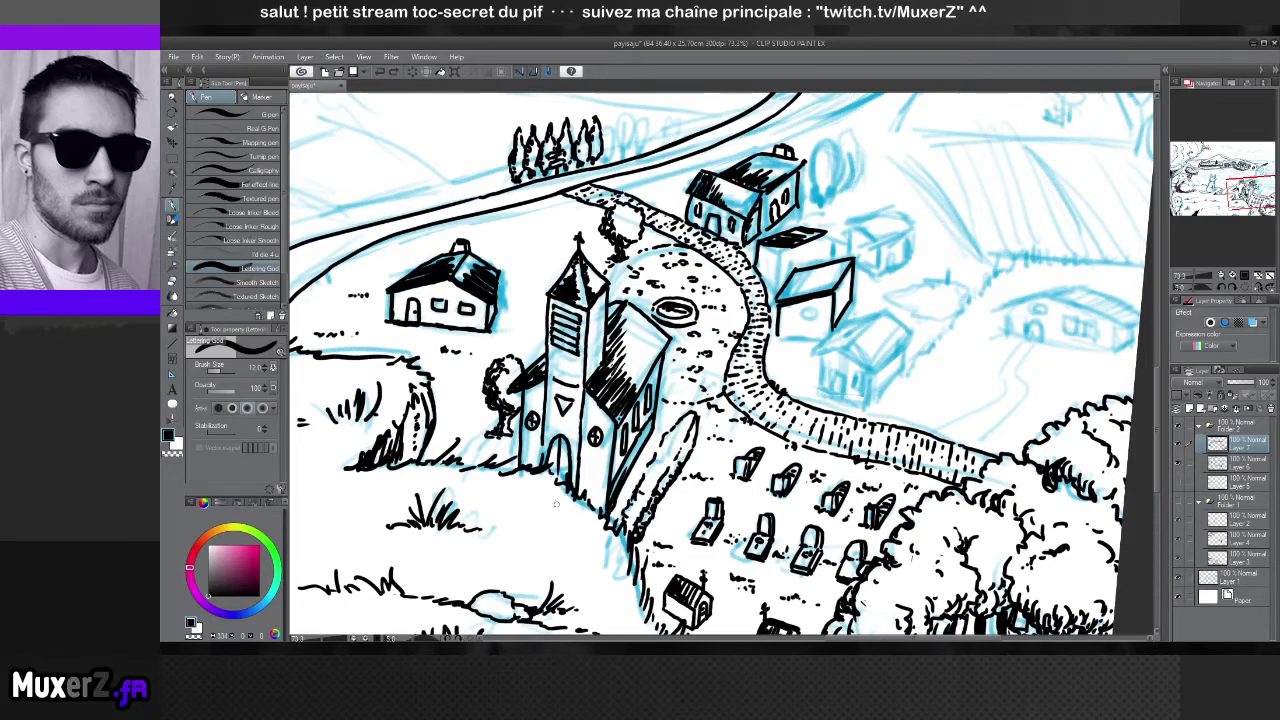
{"action": "key", "text": "r"}
{"action": "left_click_drag", "start_coordinate": [503, 488], "coordinate": [507, 436]}
{"action": "key", "text": "p"}
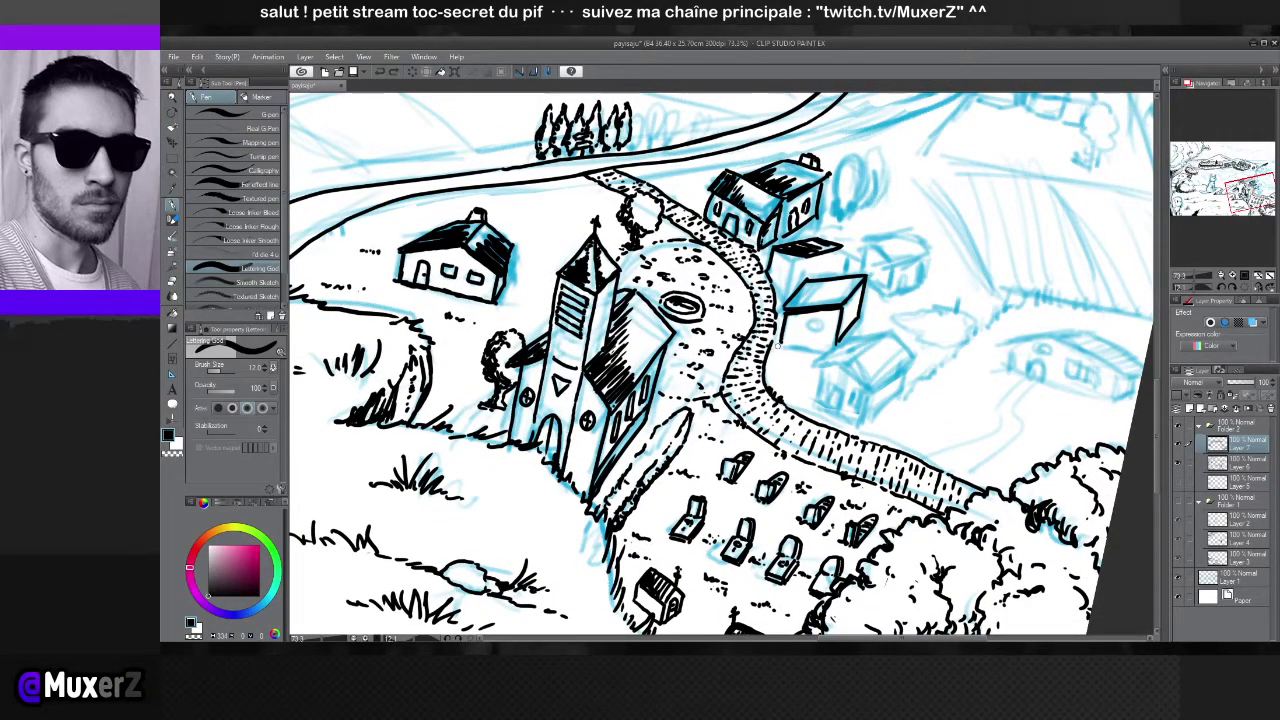
{"action": "key", "text": "r"}
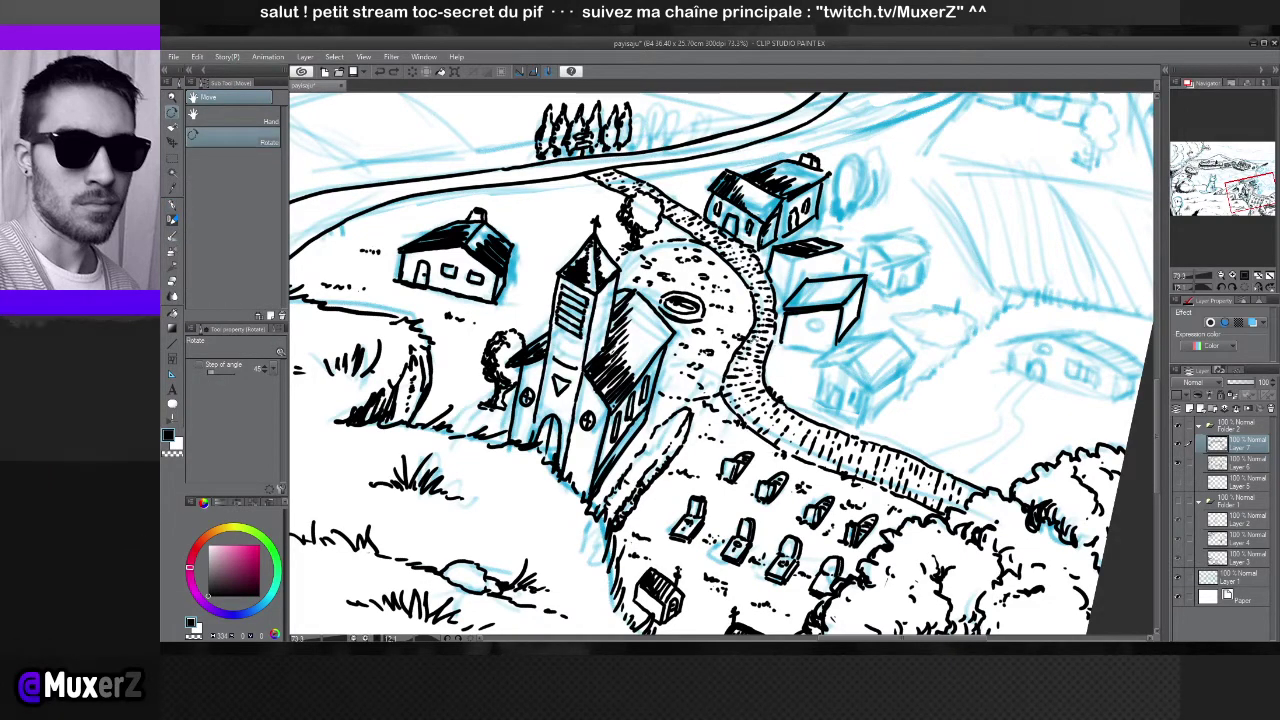
{"action": "left_click", "coordinate": [472, 640]}
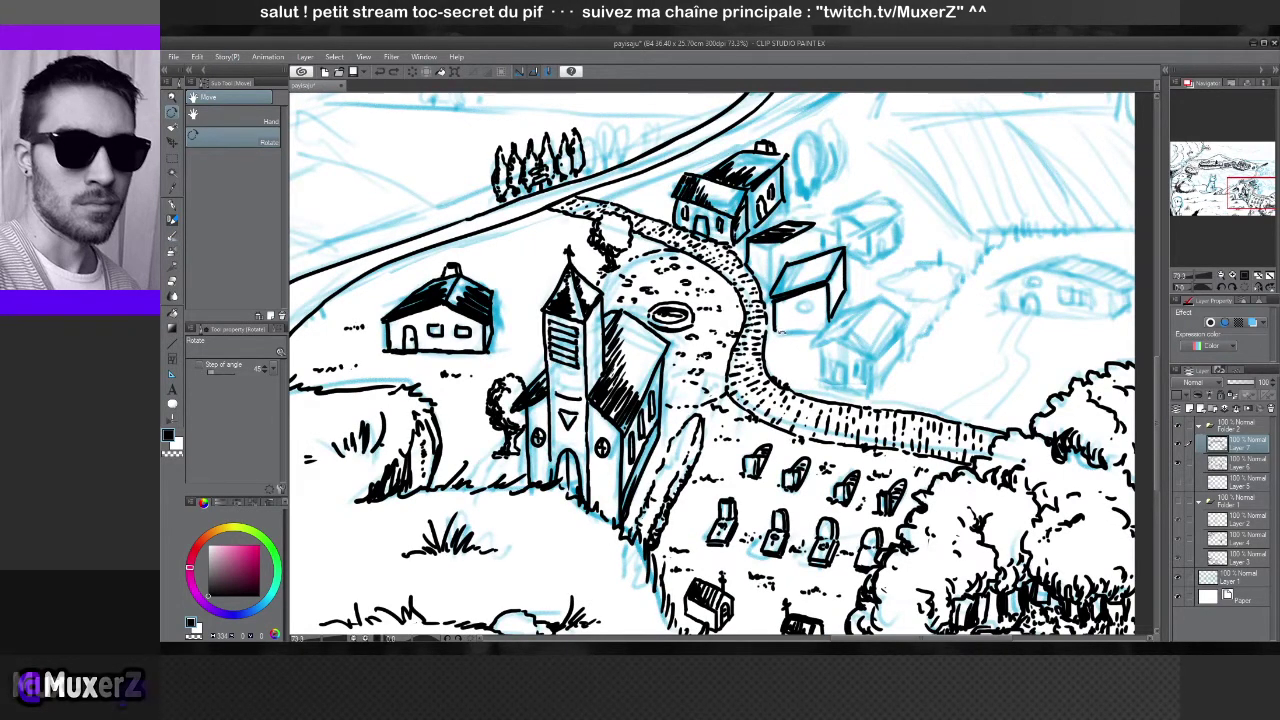
Close the base of that house and ink the roof and wall outlines of the gabled house in front of it
{"action": "left_click_drag", "start_coordinate": [783, 329], "coordinate": [775, 327]}
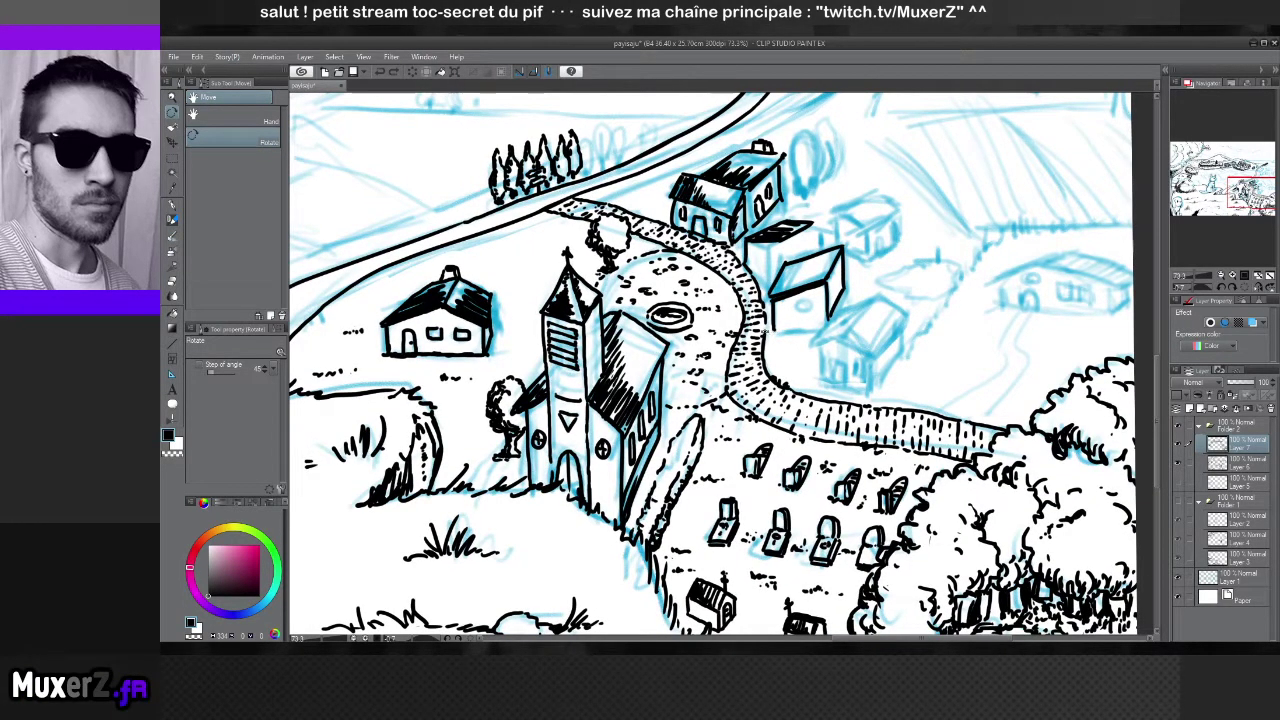
{"action": "key", "text": "p"}
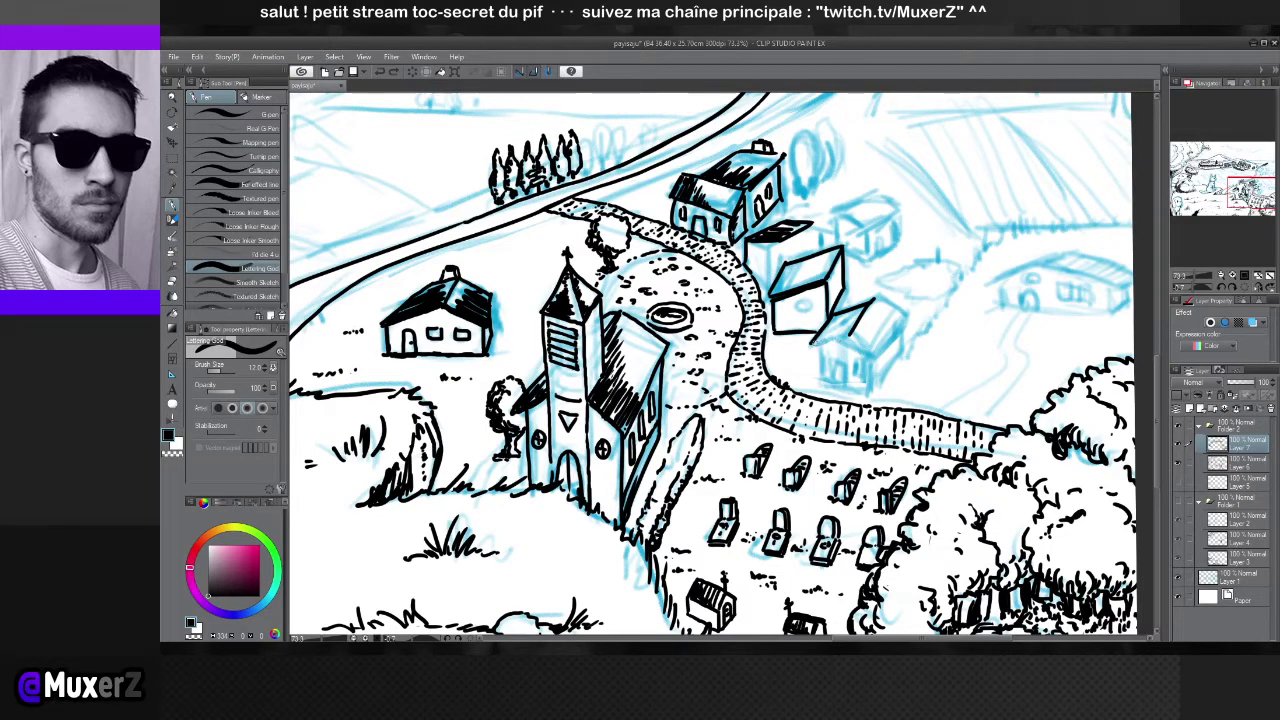
{"action": "left_click_drag", "start_coordinate": [848, 333], "coordinate": [833, 345]}
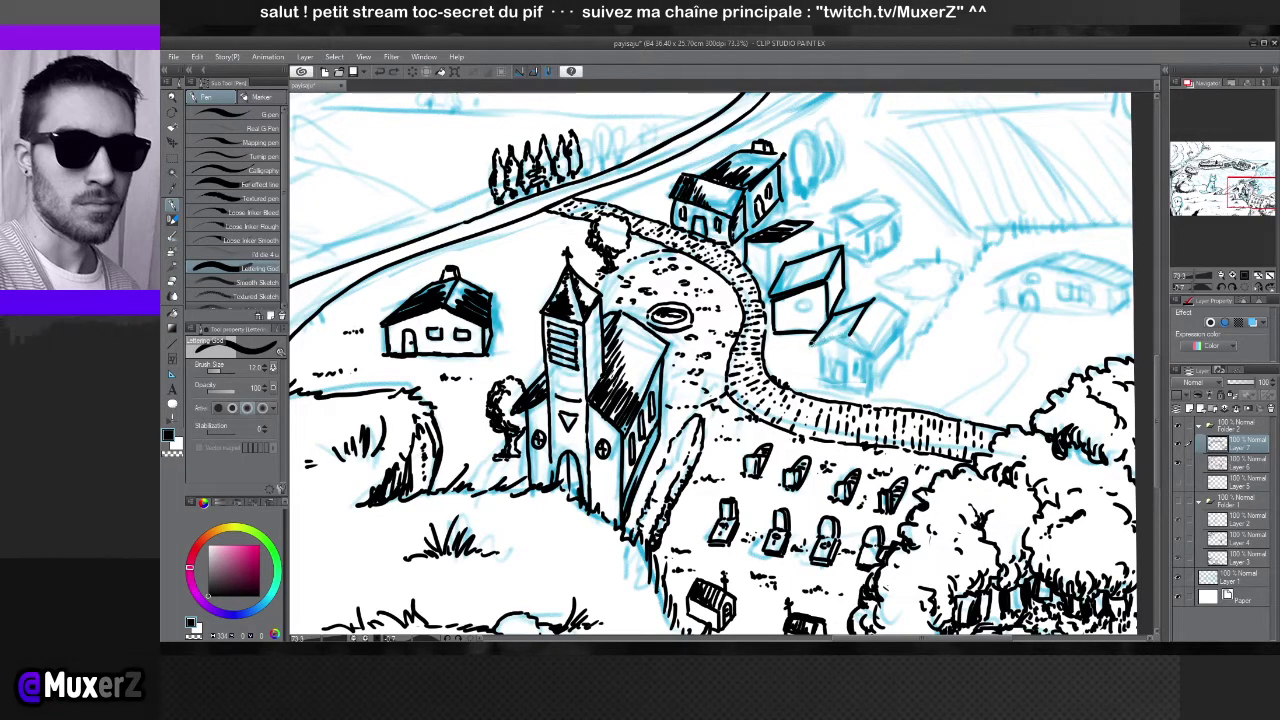
{"action": "mouse_move", "coordinate": [865, 320]}
{"action": "left_mouse_down"}
{"action": "mouse_move", "coordinate": [838, 344]}
{"action": "mouse_move", "coordinate": [882, 359]}
{"action": "left_mouse_up"}
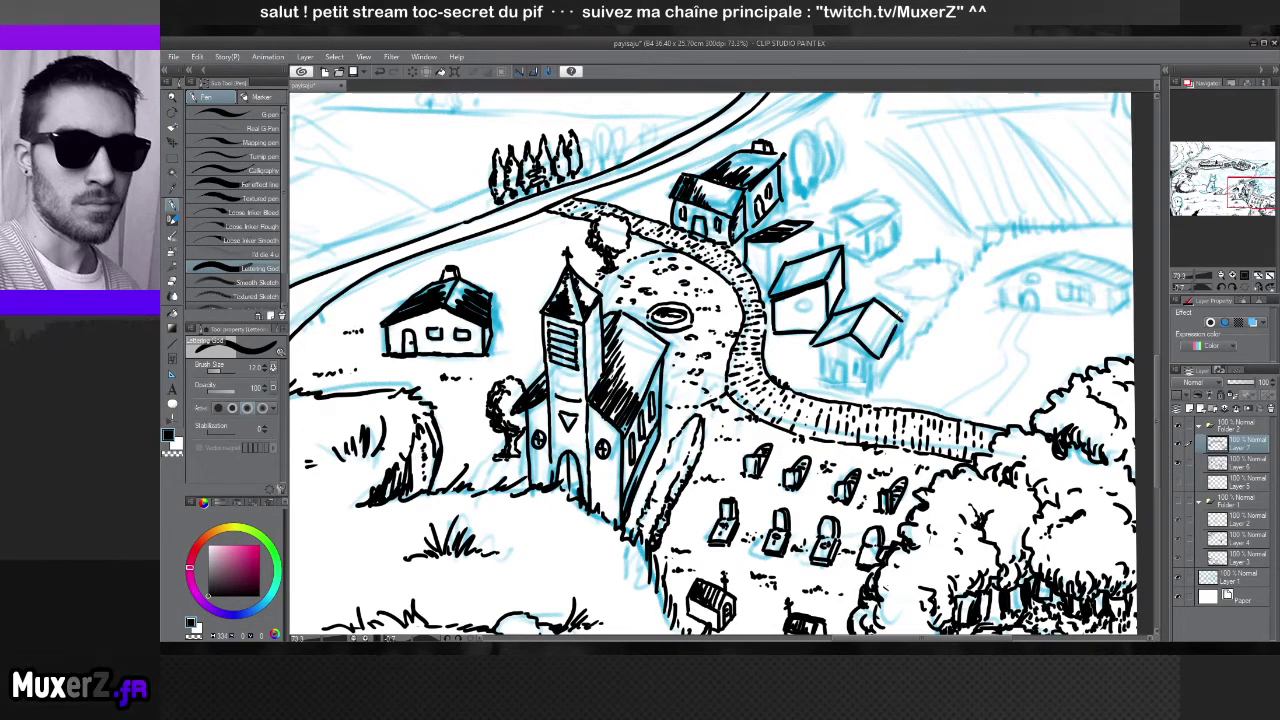
{"action": "left_click_drag", "start_coordinate": [886, 322], "coordinate": [900, 350]}
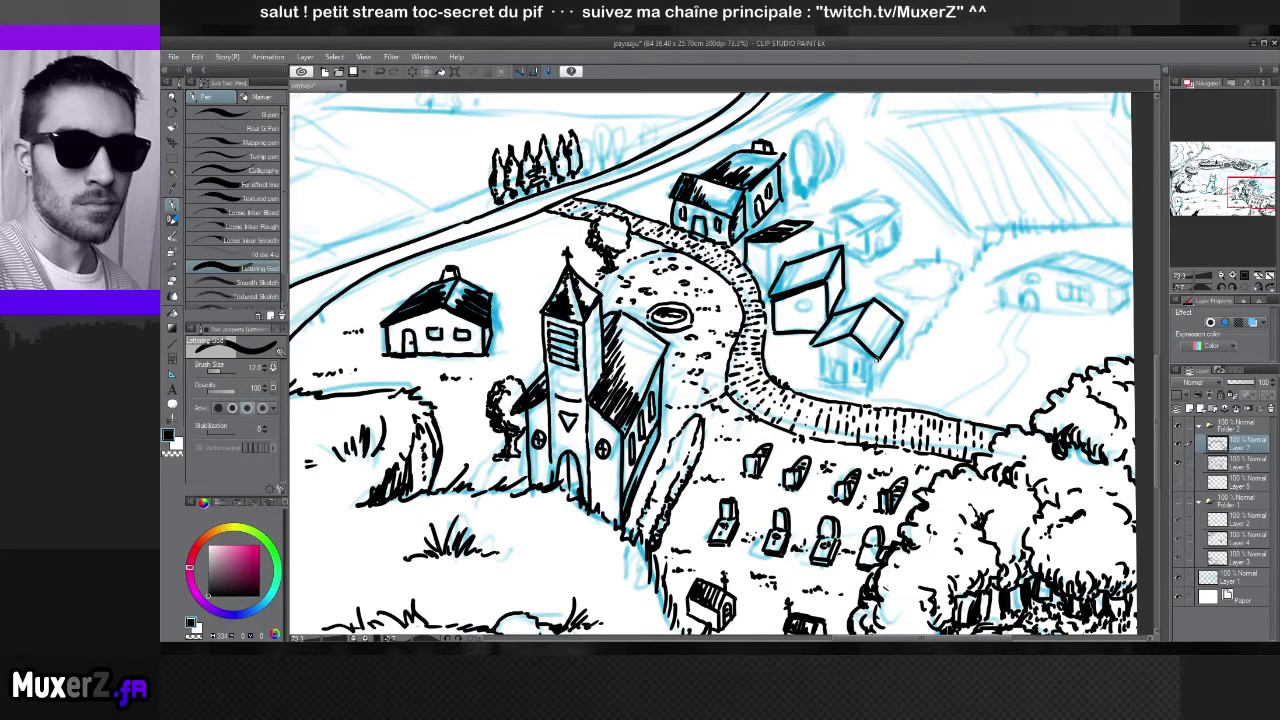
{"action": "left_click_drag", "start_coordinate": [820, 346], "coordinate": [822, 370]}
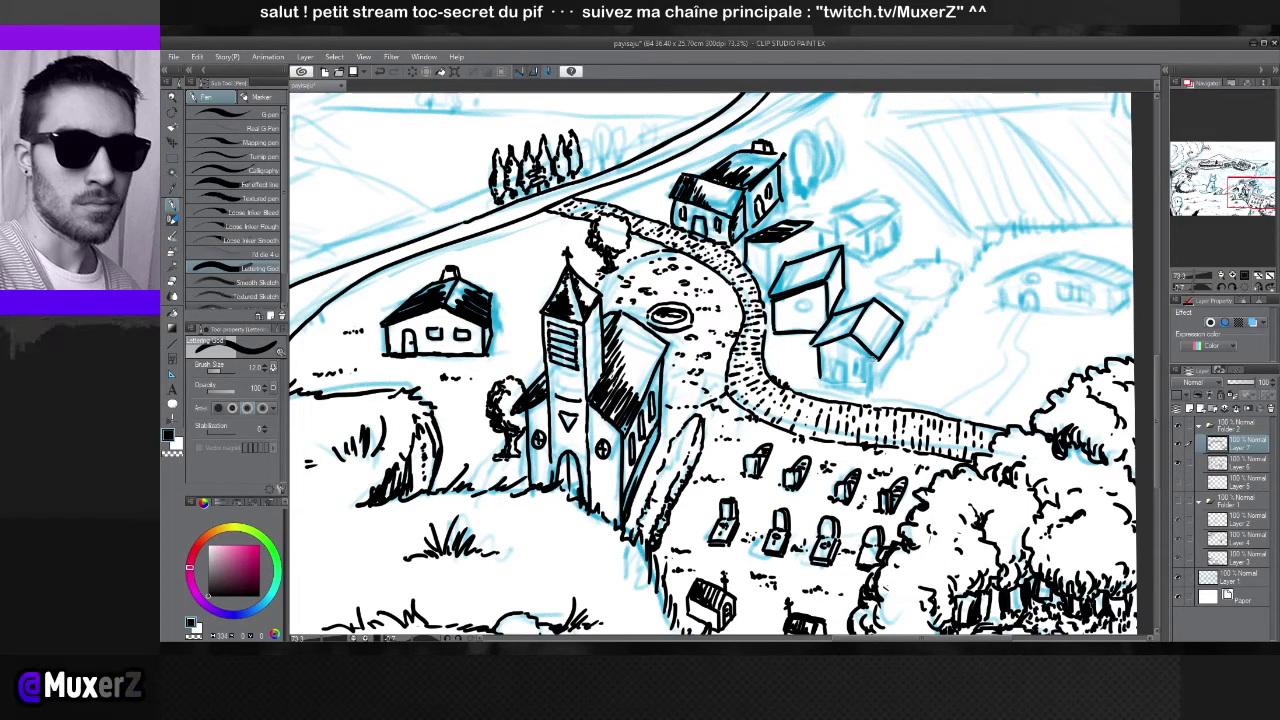
{"action": "left_click_drag", "start_coordinate": [872, 357], "coordinate": [875, 394]}
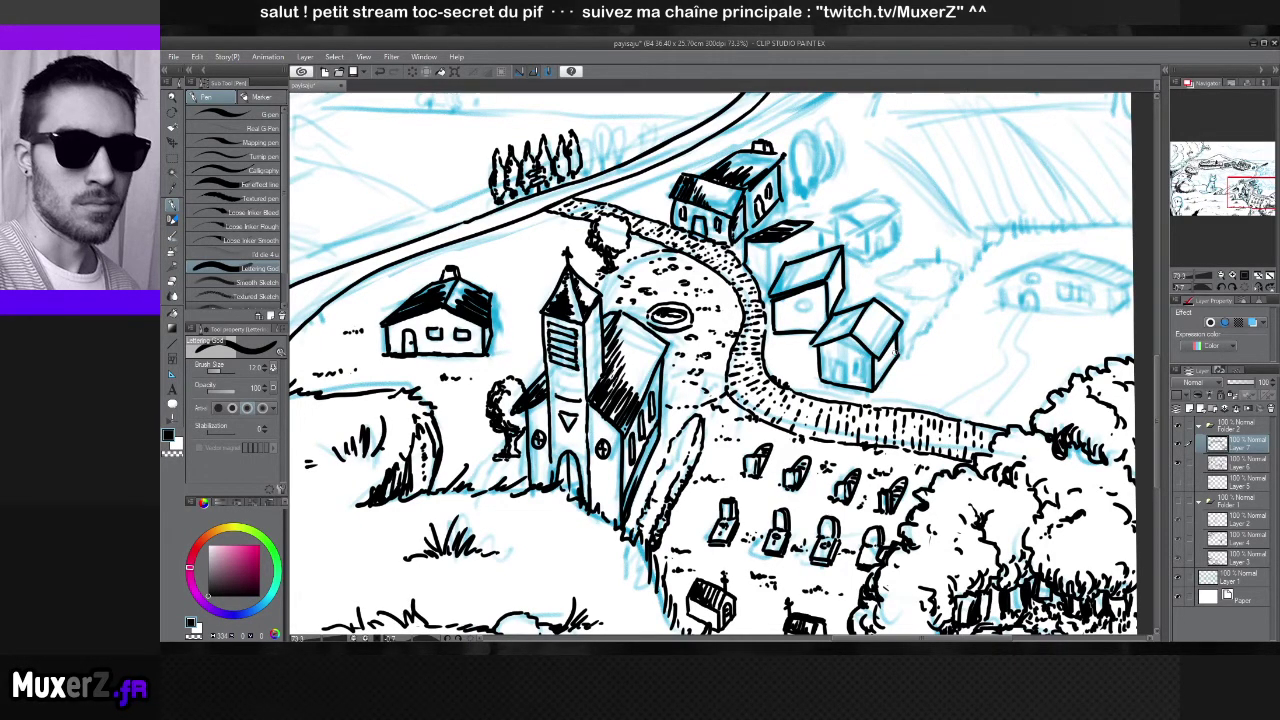
Hatch the roofs of the front gabled house and the house directly behind it with dark strokes
{"action": "scroll", "coordinate": [870, 315], "scroll_direction": "down", "scroll_amount": 5}
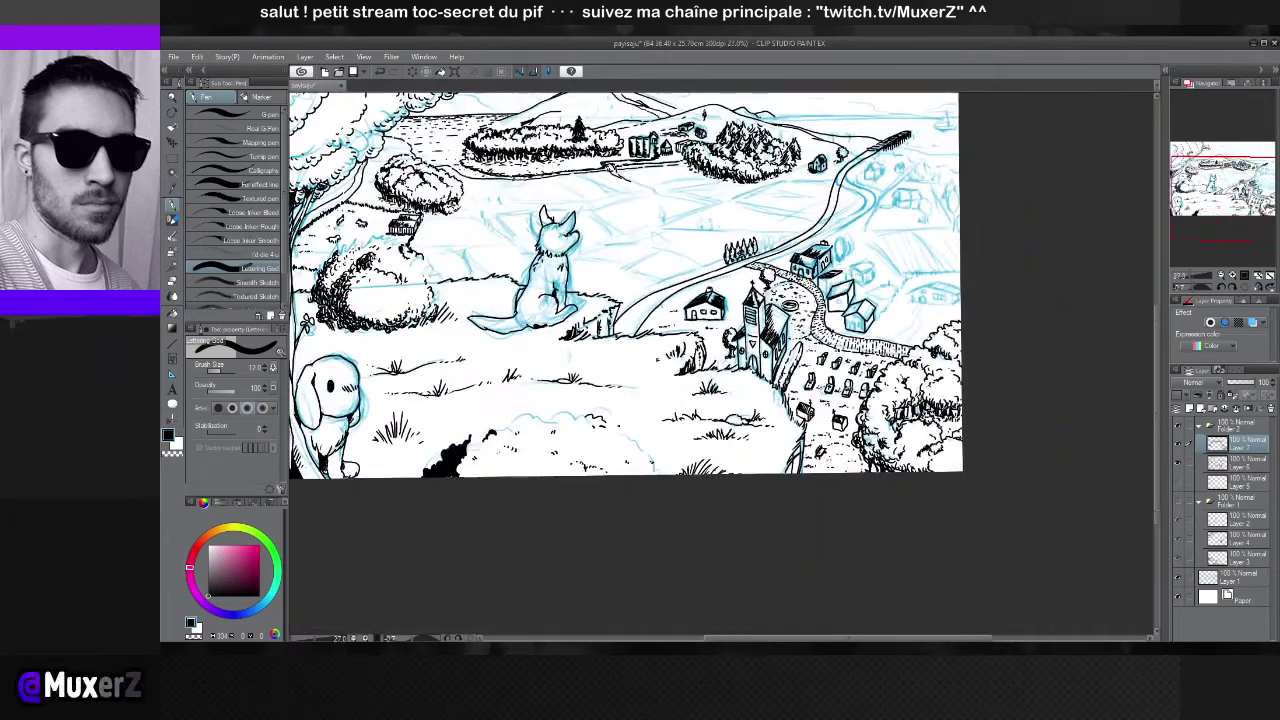
{"action": "scroll", "coordinate": [854, 300], "scroll_direction": "up", "scroll_amount": 5}
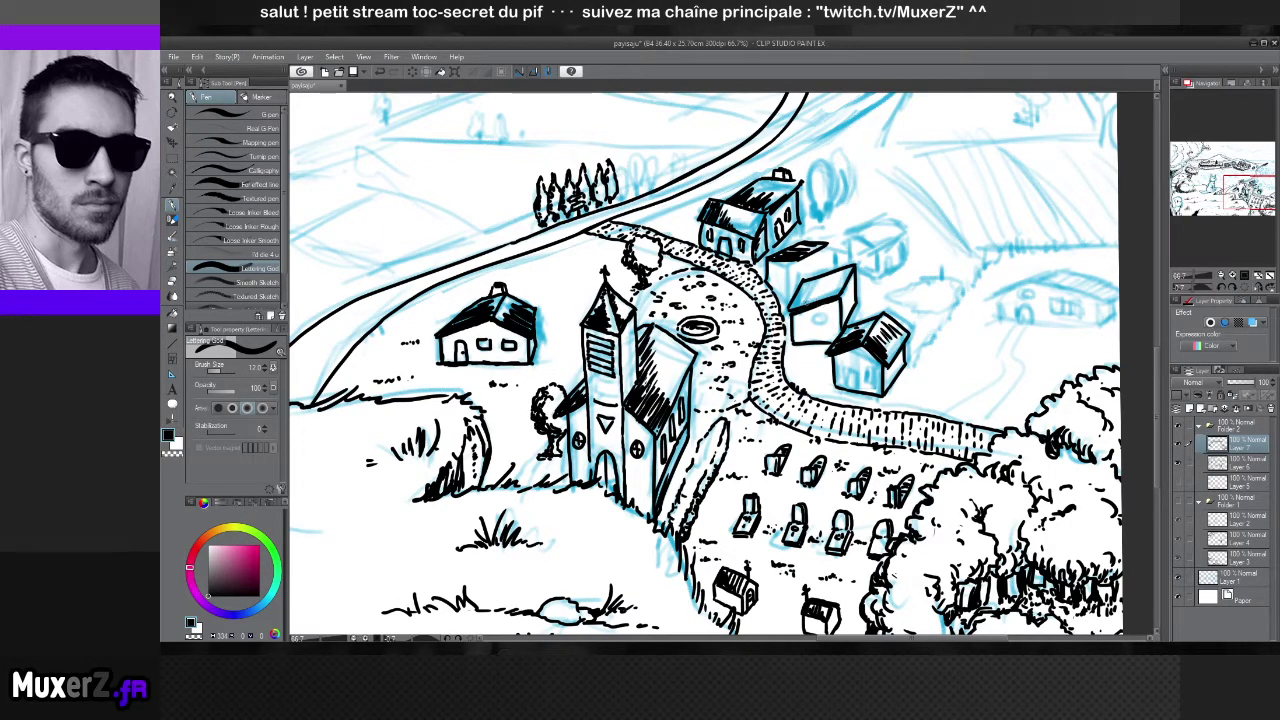
{"action": "left_click_drag", "start_coordinate": [795, 306], "coordinate": [829, 298]}
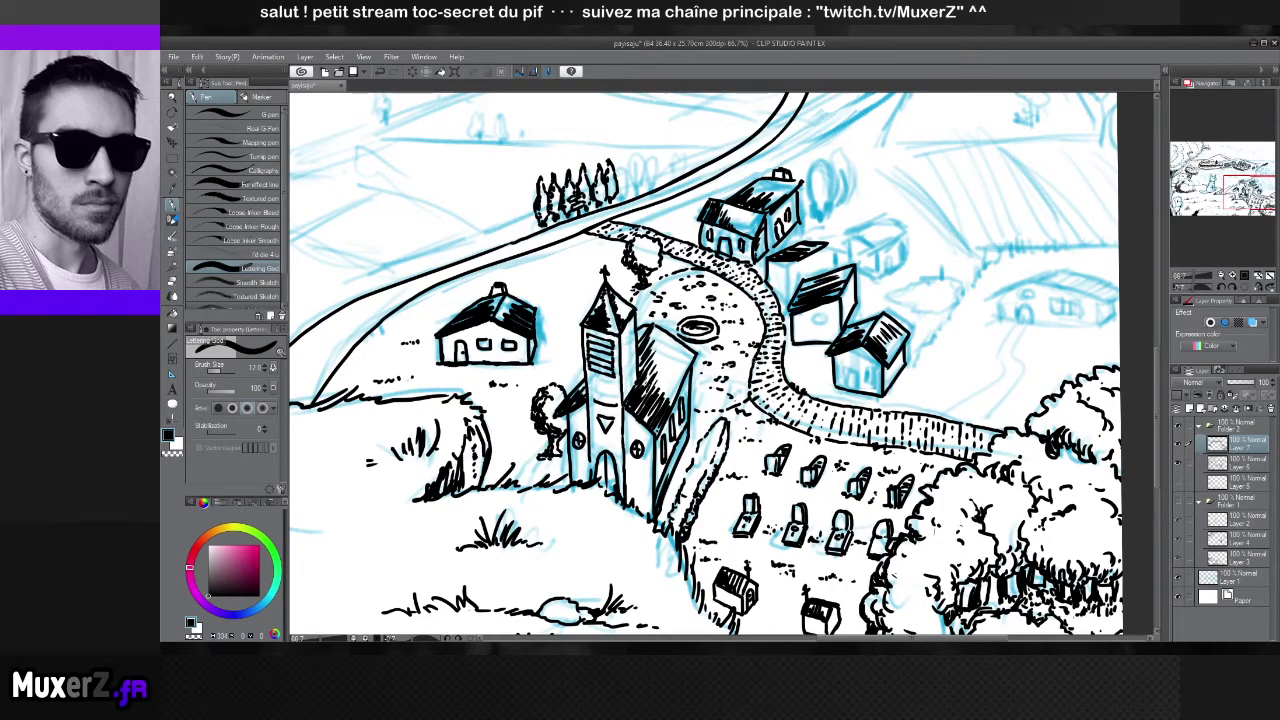
Check the inked line work across the whole illustration by hiding and showing the blue sketch on Layer 1, leaving it visible
{"action": "scroll", "coordinate": [755, 395], "scroll_direction": "down", "scroll_amount": 5}
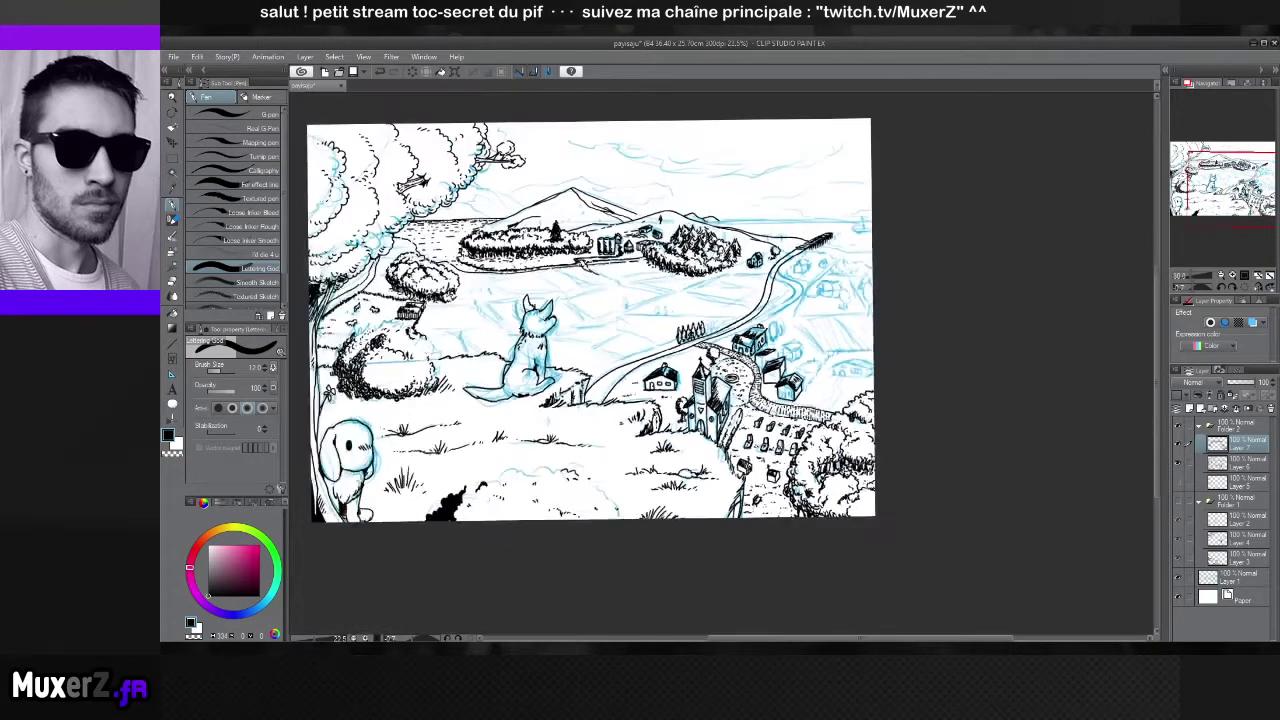
{"action": "scroll", "coordinate": [544, 378], "scroll_direction": "up", "scroll_amount": 2}
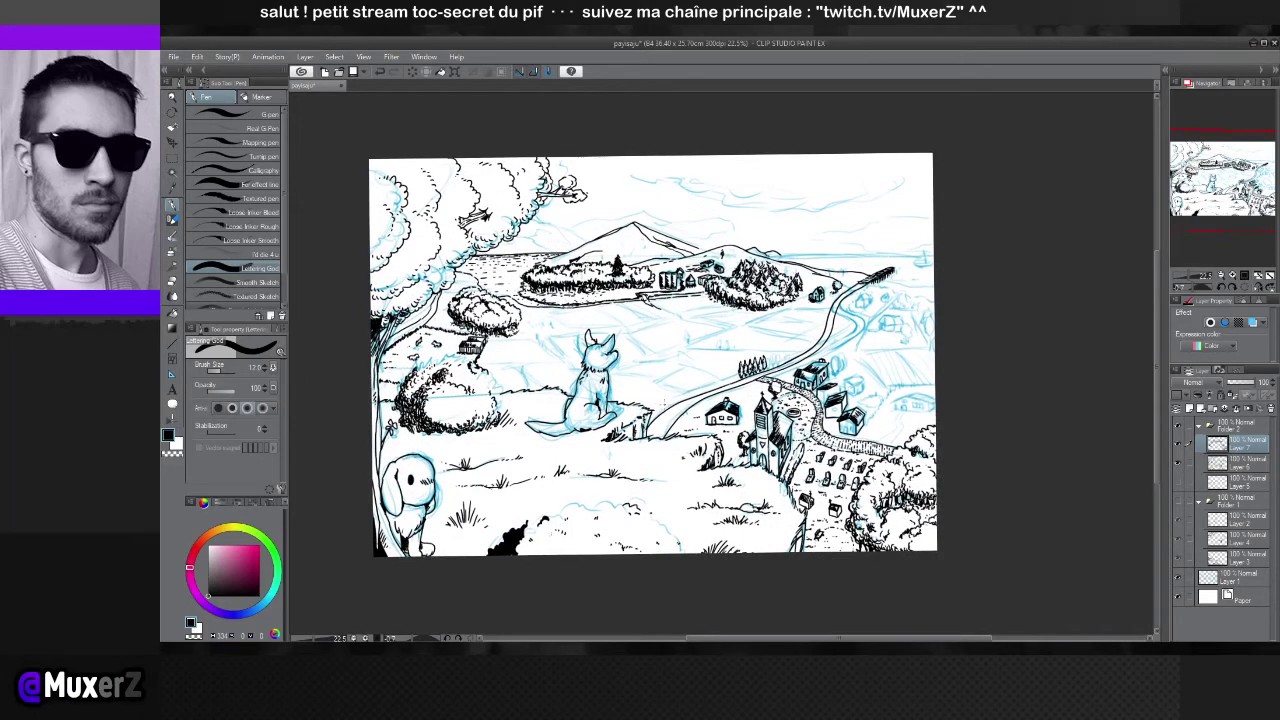
{"action": "left_click", "coordinate": [1178, 577]}
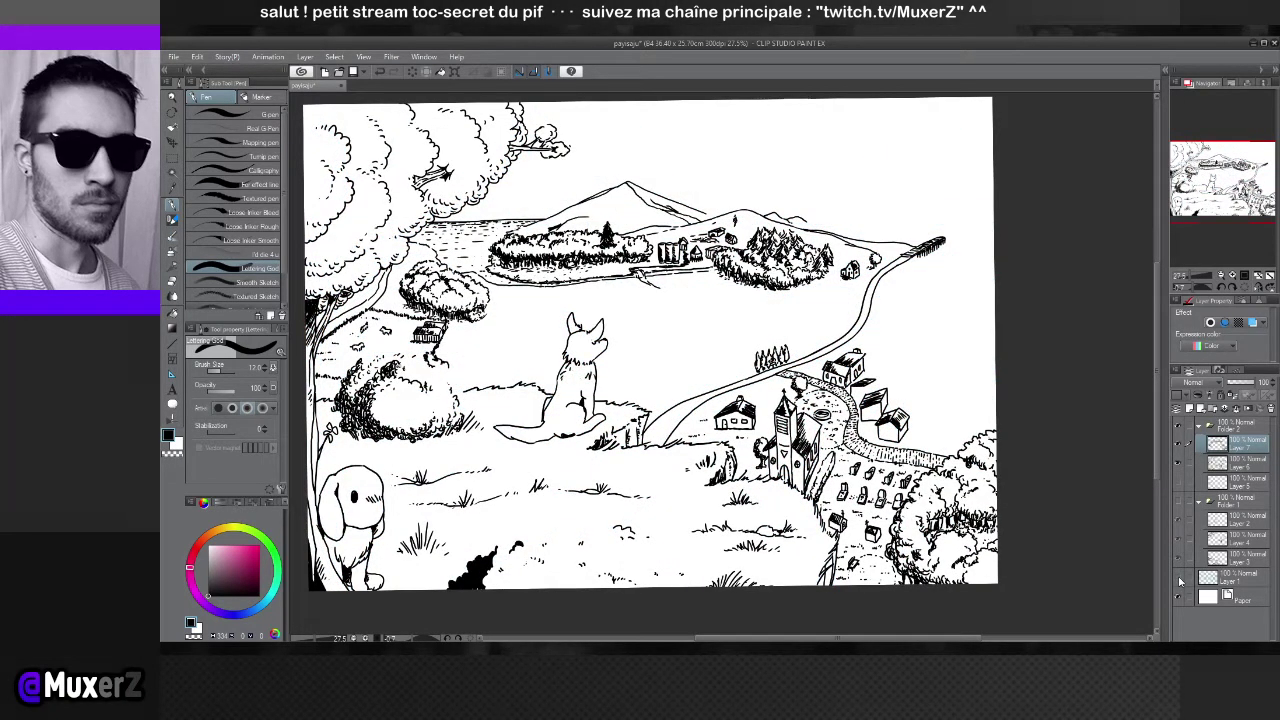
{"action": "left_click", "coordinate": [1178, 577]}
{"action": "left_click", "coordinate": [1178, 577]}
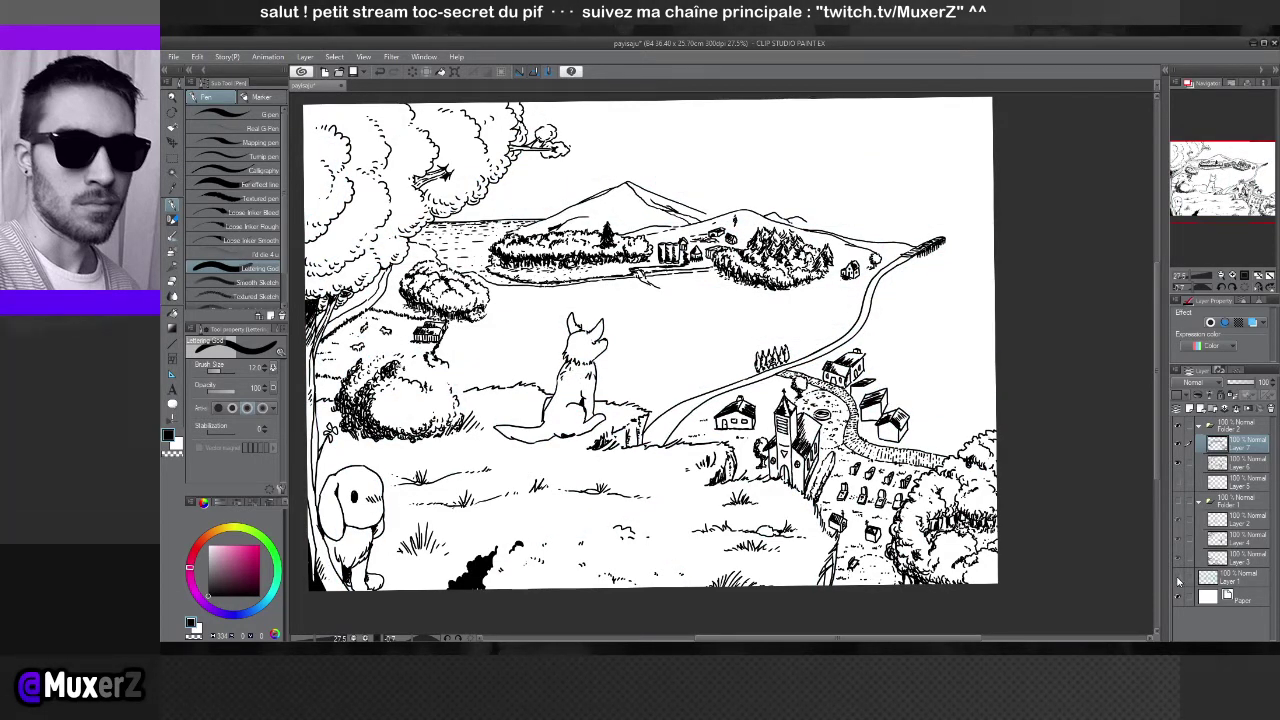
{"action": "left_click", "coordinate": [1178, 580]}
Ink the walls of the small dark-roofed house by the road and a window on the middle house
{"action": "scroll", "coordinate": [990, 415], "scroll_direction": "up", "scroll_amount": 3}
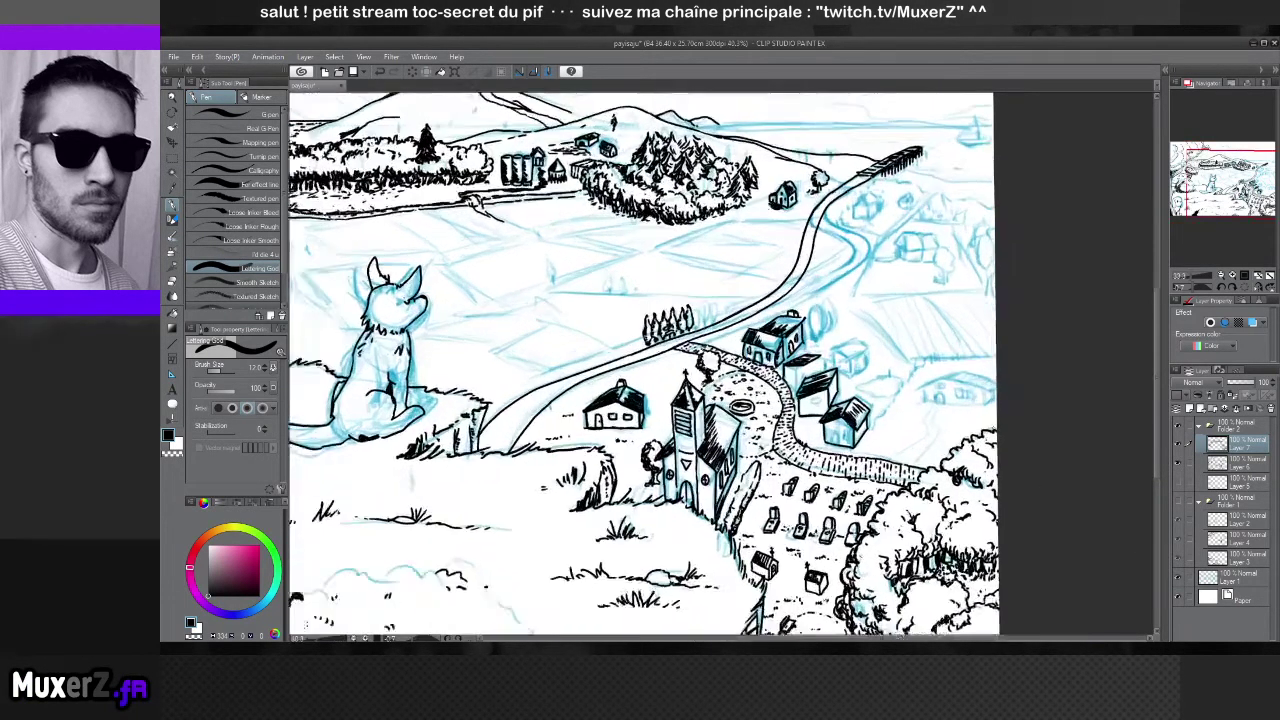
{"action": "scroll", "coordinate": [937, 419], "scroll_direction": "up", "scroll_amount": 1}
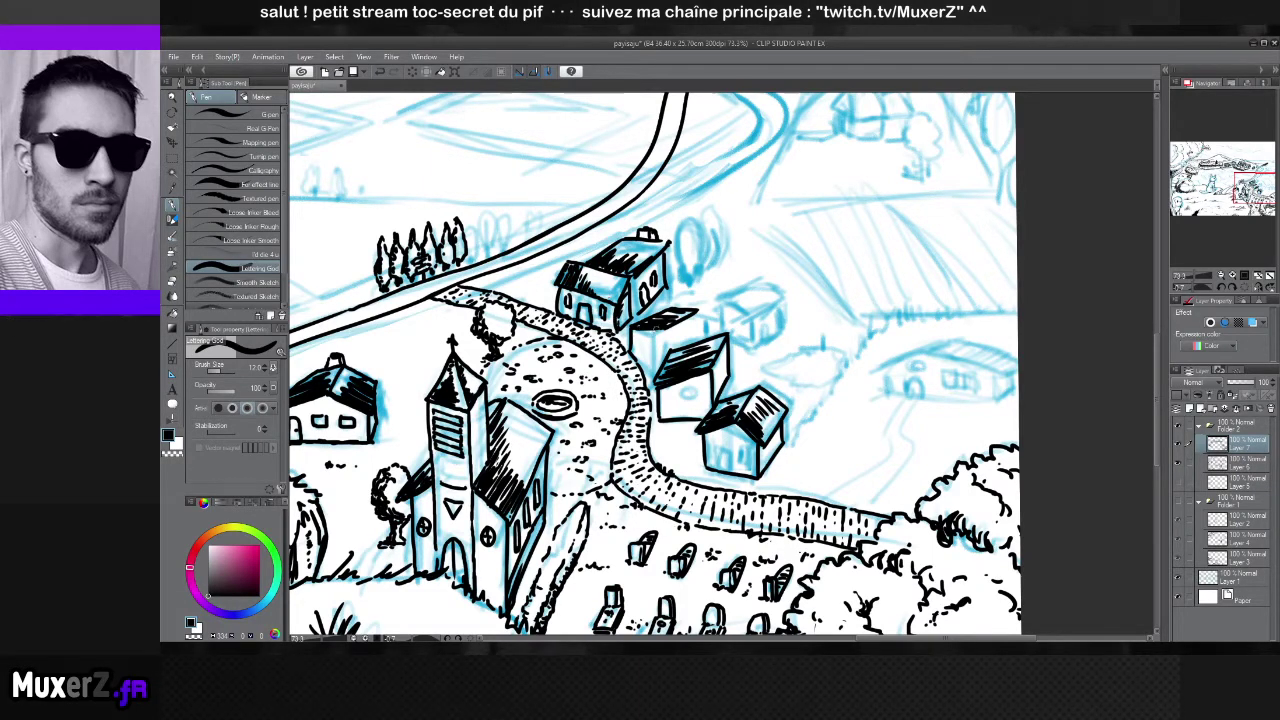
{"action": "left_click_drag", "start_coordinate": [663, 330], "coordinate": [667, 358]}
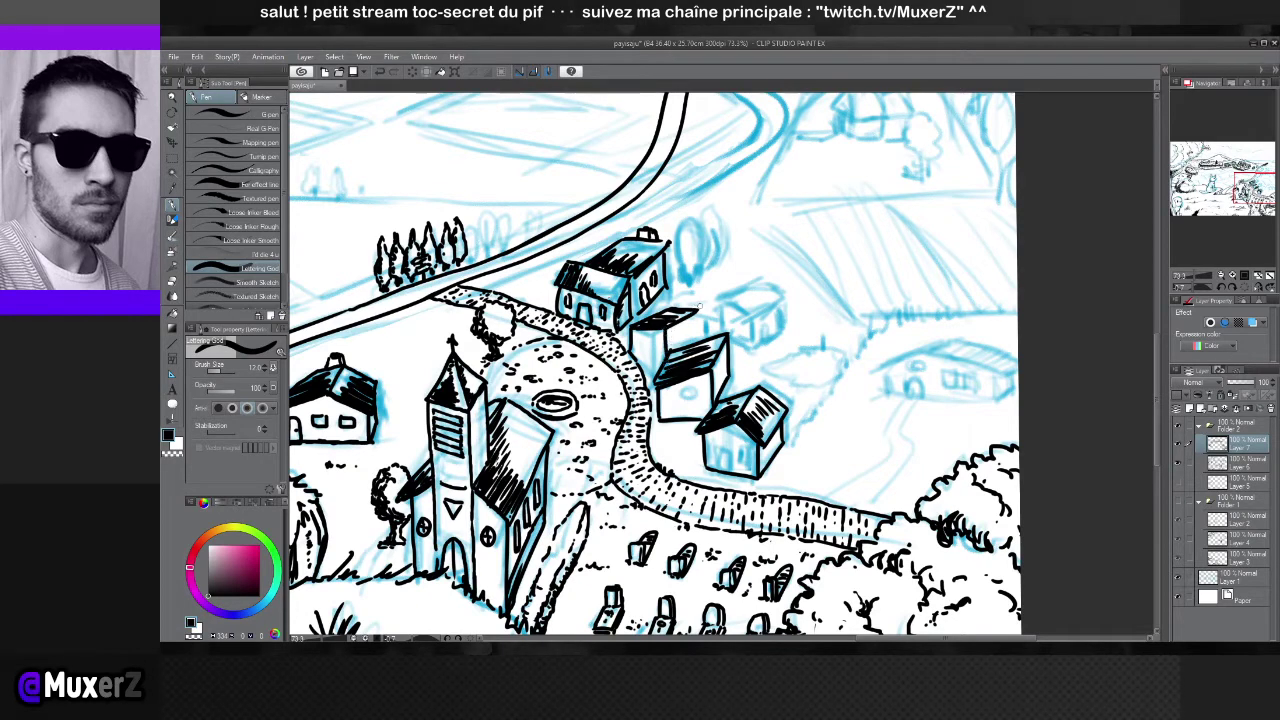
{"action": "left_click_drag", "start_coordinate": [696, 310], "coordinate": [693, 406]}
Ink the door, the paned window and short base strokes on the front gabled house
{"action": "mouse_move", "coordinate": [719, 452]}
{"action": "left_mouse_down"}
{"action": "mouse_move", "coordinate": [716, 470]}
{"action": "mouse_move", "coordinate": [730, 451]}
{"action": "left_mouse_up"}
{"action": "mouse_move", "coordinate": [731, 451]}
{"action": "left_mouse_down"}
{"action": "mouse_move", "coordinate": [731, 477]}
{"action": "mouse_move", "coordinate": [751, 442]}
{"action": "mouse_move", "coordinate": [751, 467]}
{"action": "left_mouse_up"}
{"action": "mouse_move", "coordinate": [741, 465]}
{"action": "left_mouse_down"}
{"action": "mouse_move", "coordinate": [753, 464]}
{"action": "mouse_move", "coordinate": [745, 471]}
{"action": "left_mouse_up"}
{"action": "key", "text": "ctrl+z"}
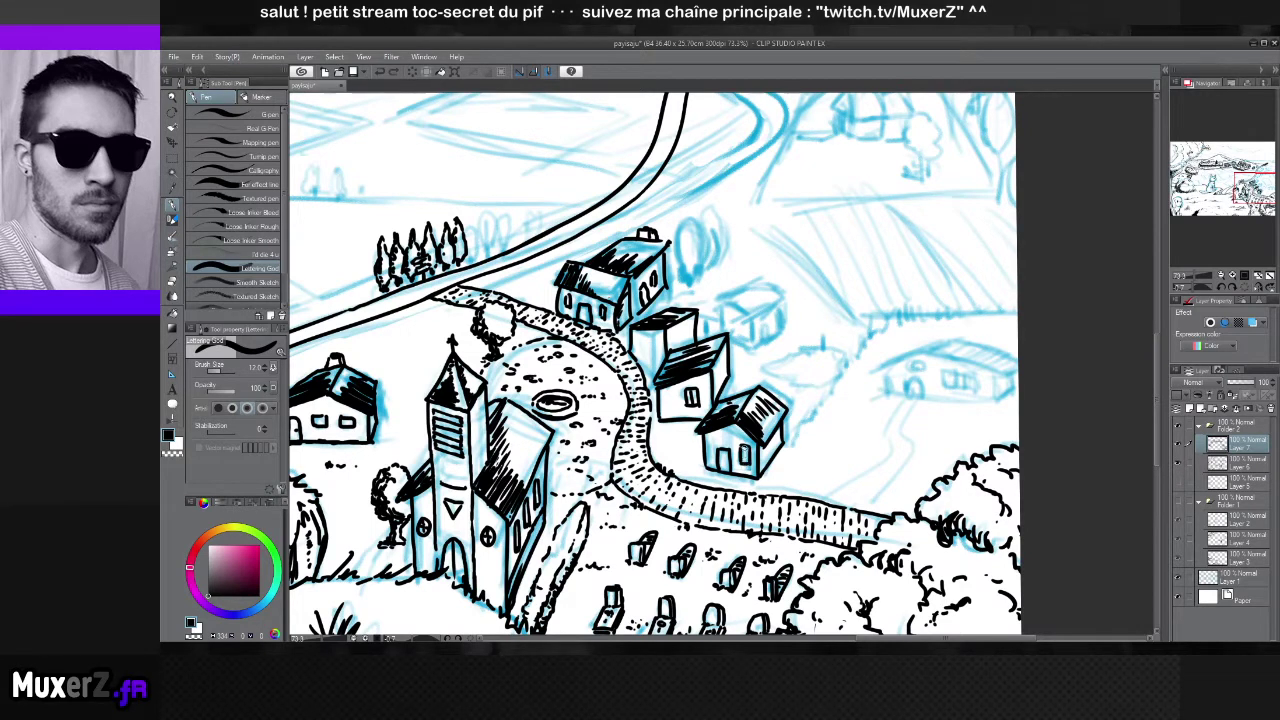
{"action": "left_click_drag", "start_coordinate": [741, 455], "coordinate": [755, 455]}
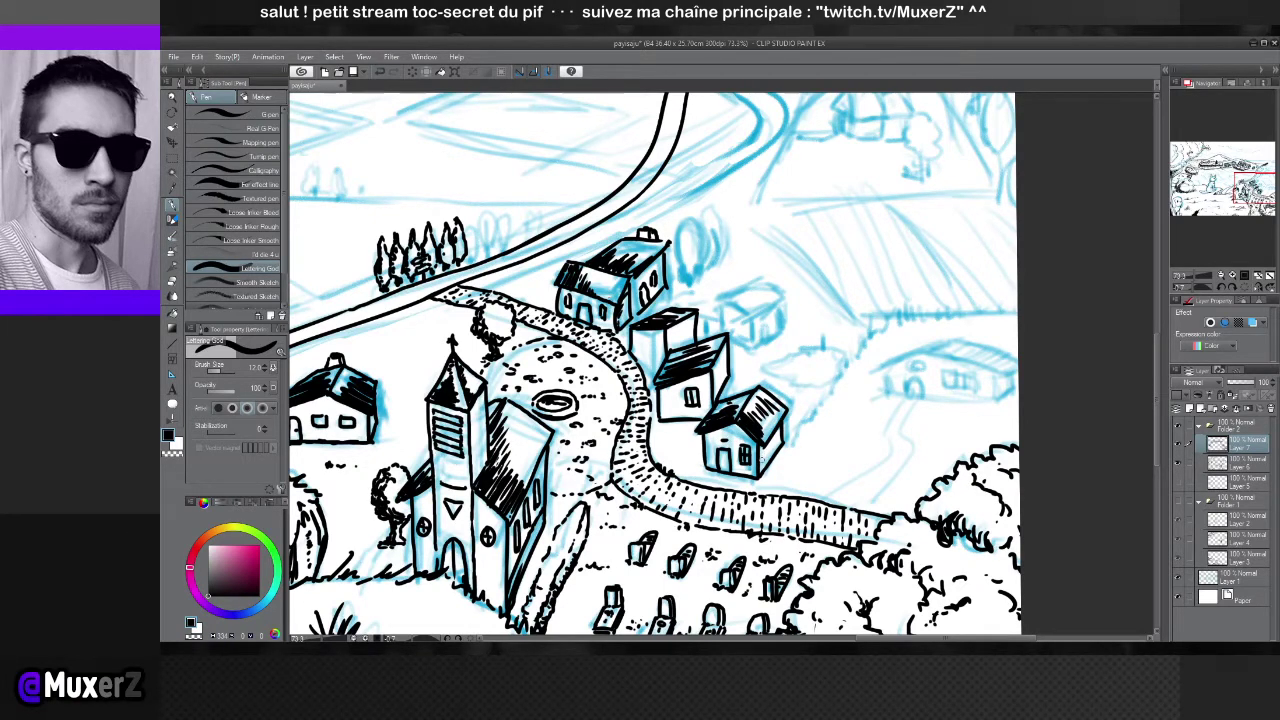
{"action": "left_click_drag", "start_coordinate": [701, 466], "coordinate": [715, 471]}
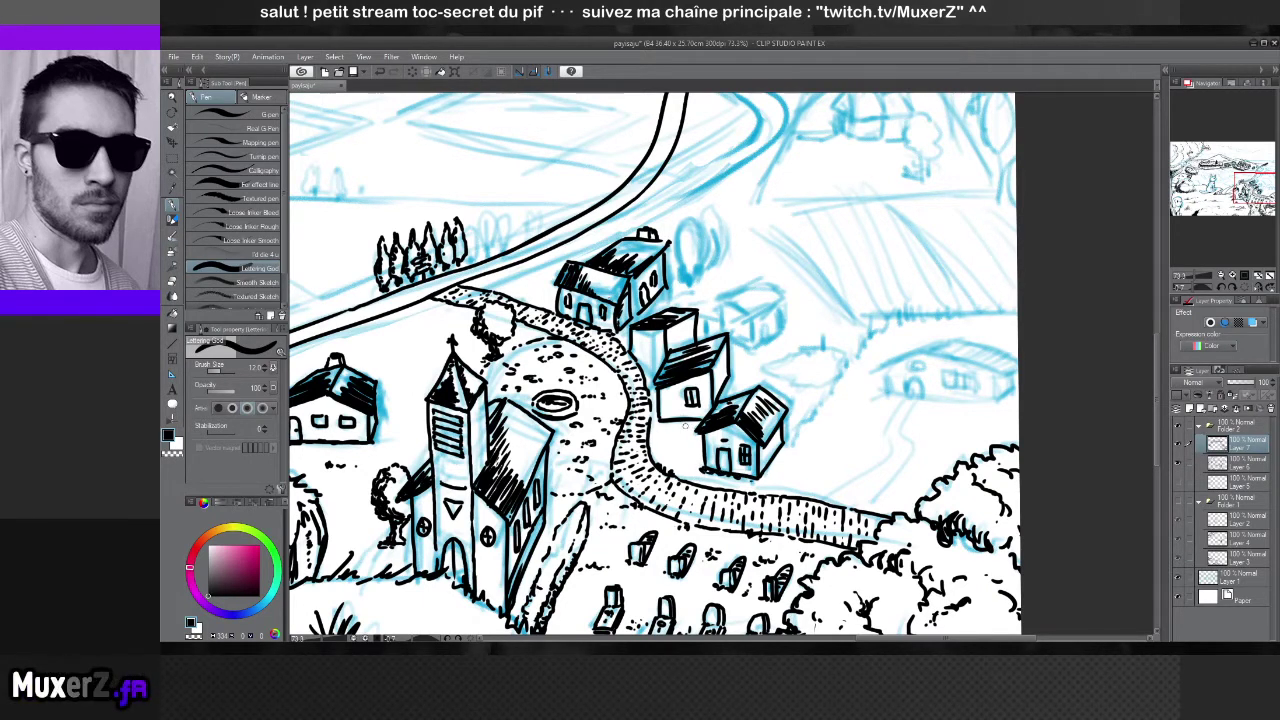
Touch up the base of the middle house and ink the arched opening and windows of the small house behind it
{"action": "left_click_drag", "start_coordinate": [655, 417], "coordinate": [703, 421]}
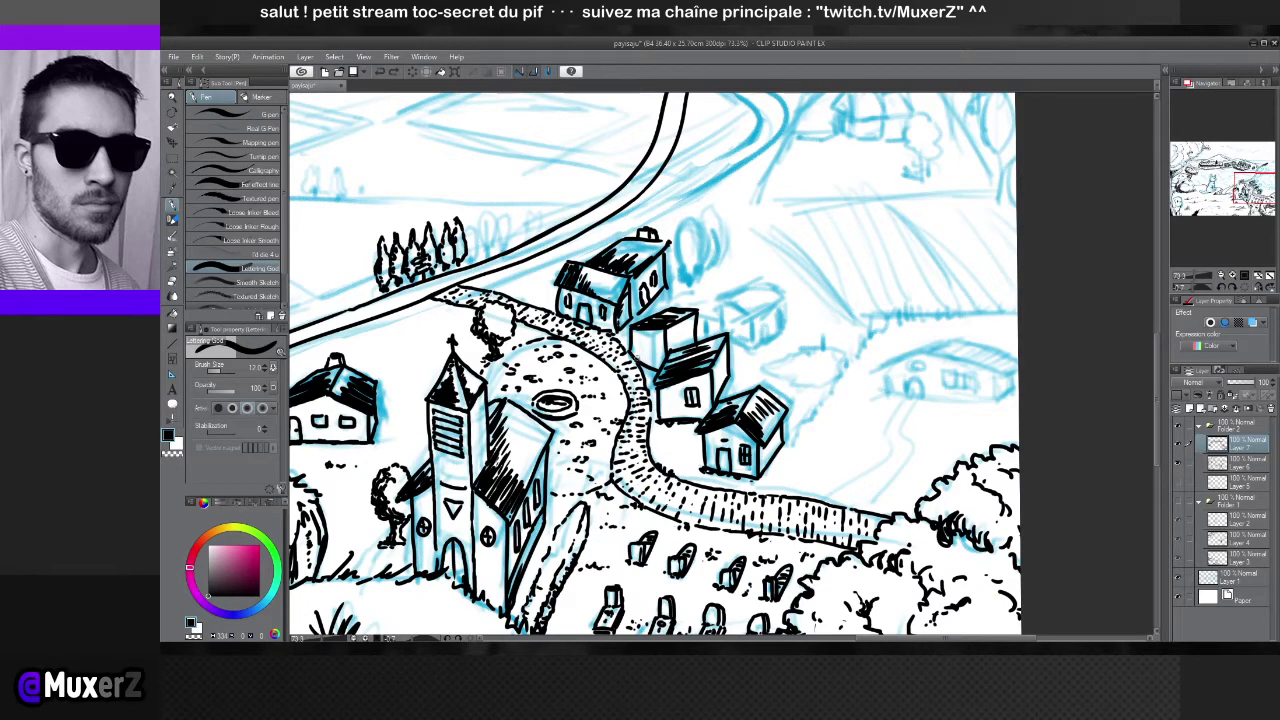
{"action": "mouse_move", "coordinate": [638, 340]}
{"action": "left_mouse_down"}
{"action": "mouse_move", "coordinate": [640, 362]}
{"action": "mouse_move", "coordinate": [684, 331]}
{"action": "mouse_move", "coordinate": [643, 355]}
{"action": "left_mouse_up"}
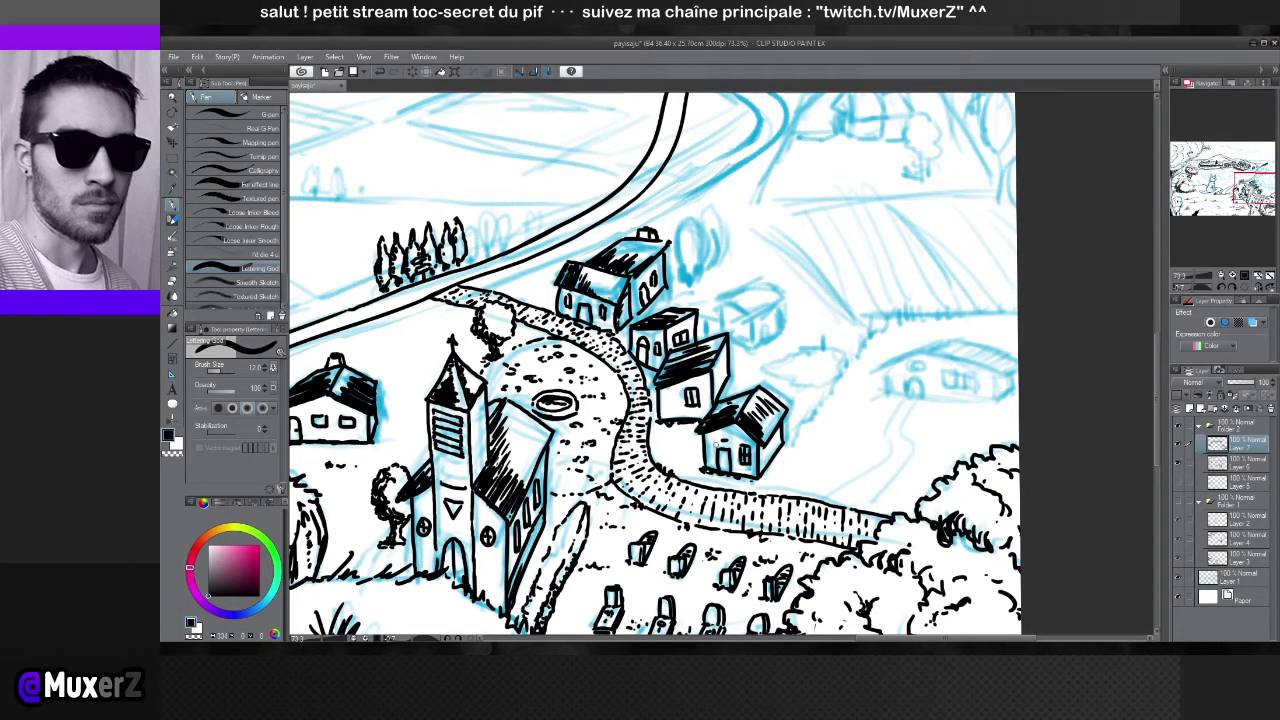
{"action": "left_click_drag", "start_coordinate": [836, 362], "coordinate": [732, 371]}
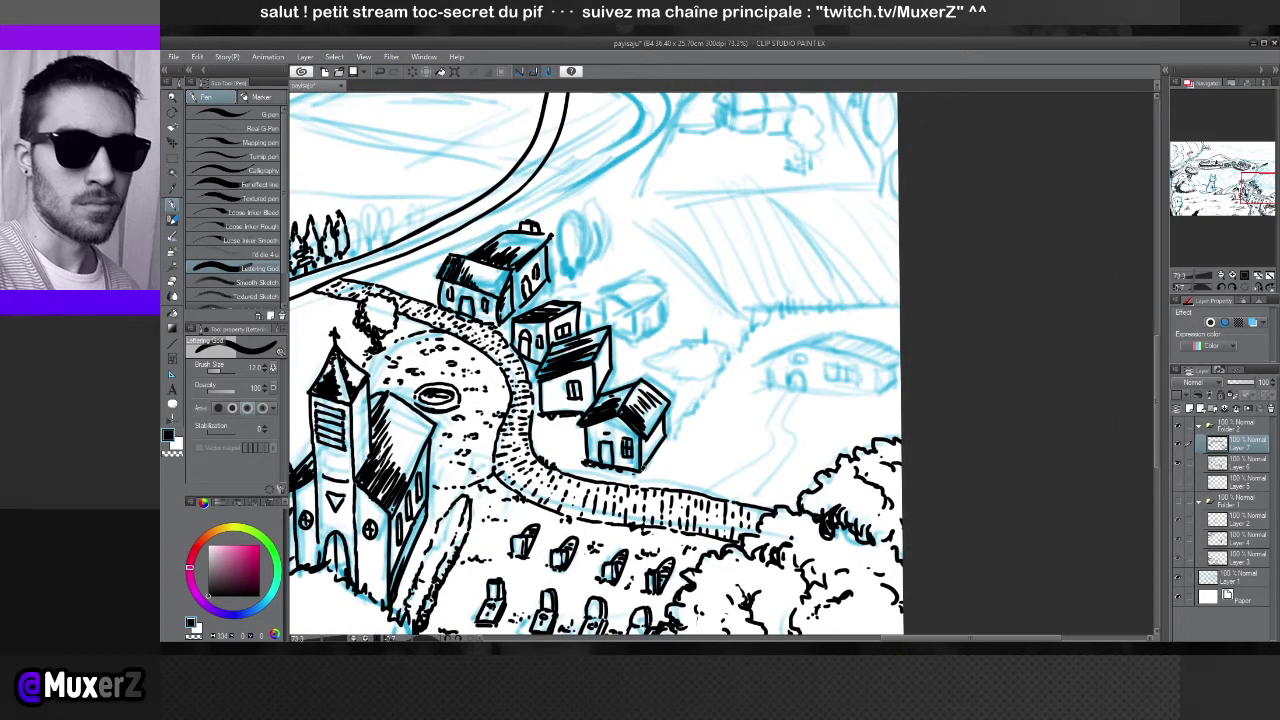
Touch up the base of the front gabled house and ink a tall bush with hedge rows bordering the field behind it
{"action": "mouse_move", "coordinate": [638, 476]}
{"action": "left_mouse_down"}
{"action": "mouse_move", "coordinate": [645, 486]}
{"action": "mouse_move", "coordinate": [654, 469]}
{"action": "left_mouse_up"}
{"action": "scroll", "coordinate": [640, 426], "scroll_direction": "down", "scroll_amount": 3}
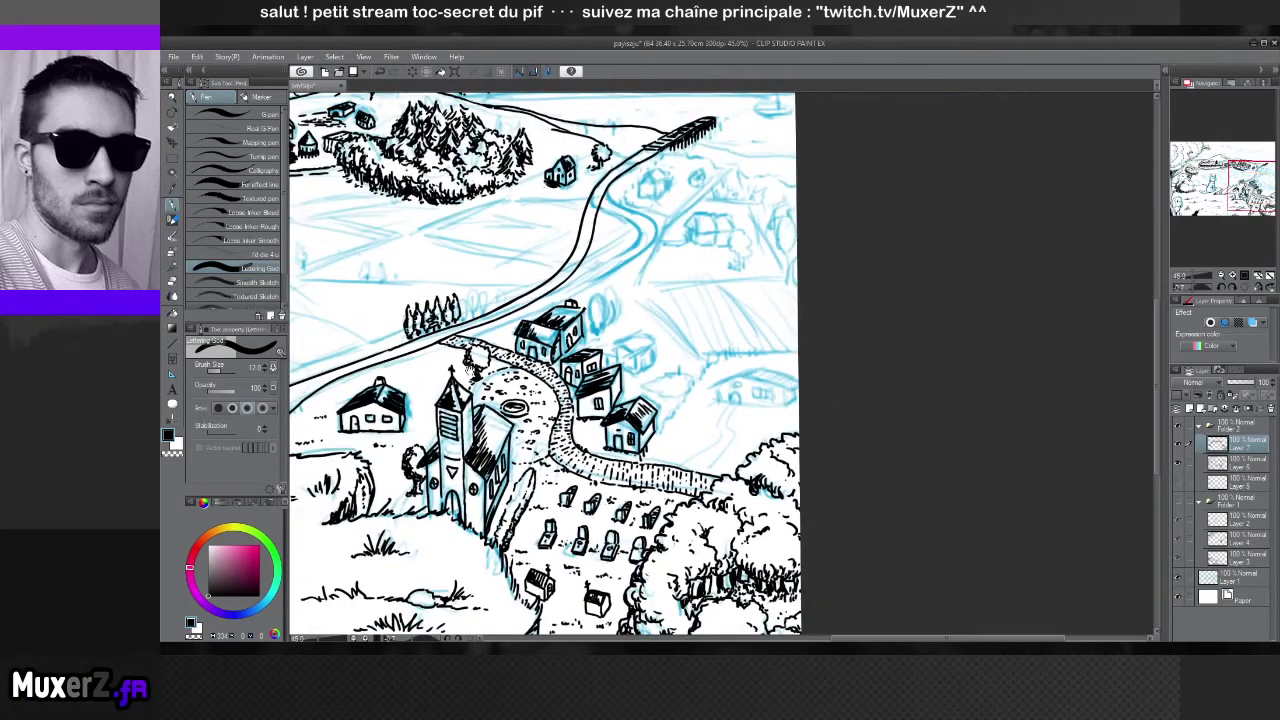
{"action": "scroll", "coordinate": [560, 380], "scroll_direction": "up", "scroll_amount": 2}
{"action": "scroll", "coordinate": [705, 298], "scroll_direction": "down", "scroll_amount": 2}
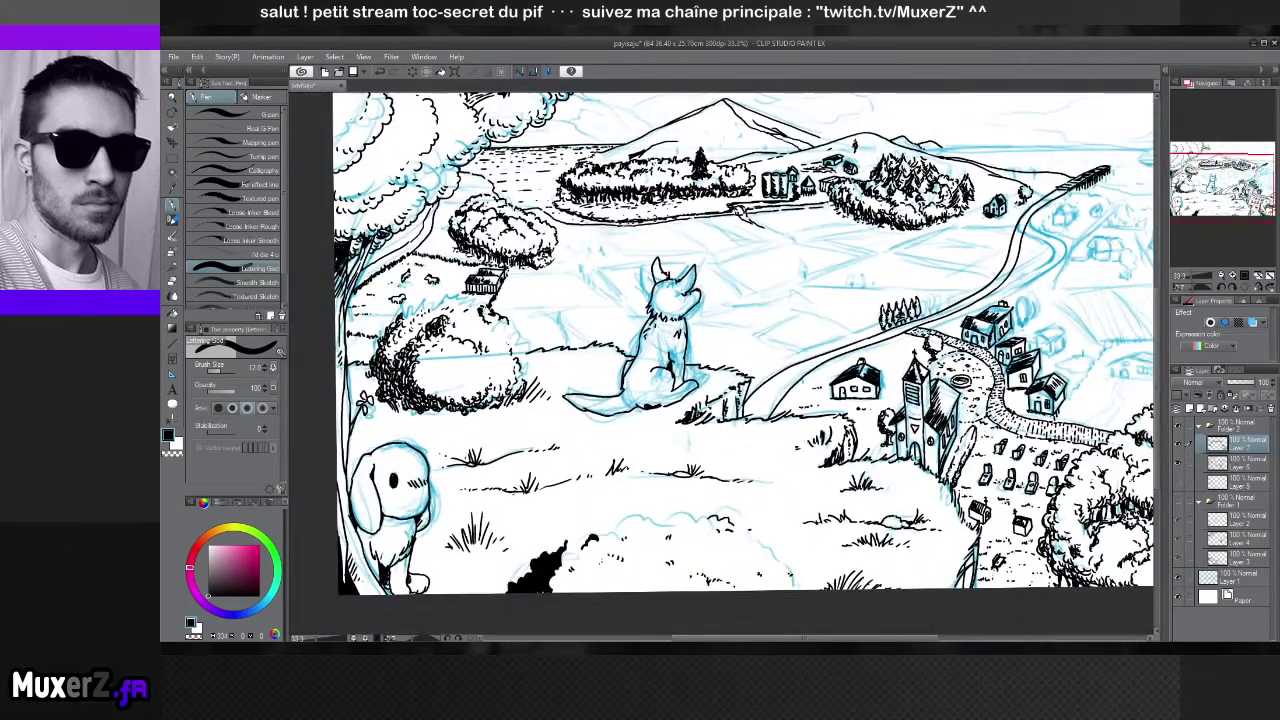
{"action": "left_click_drag", "start_coordinate": [705, 298], "coordinate": [692, 306]}
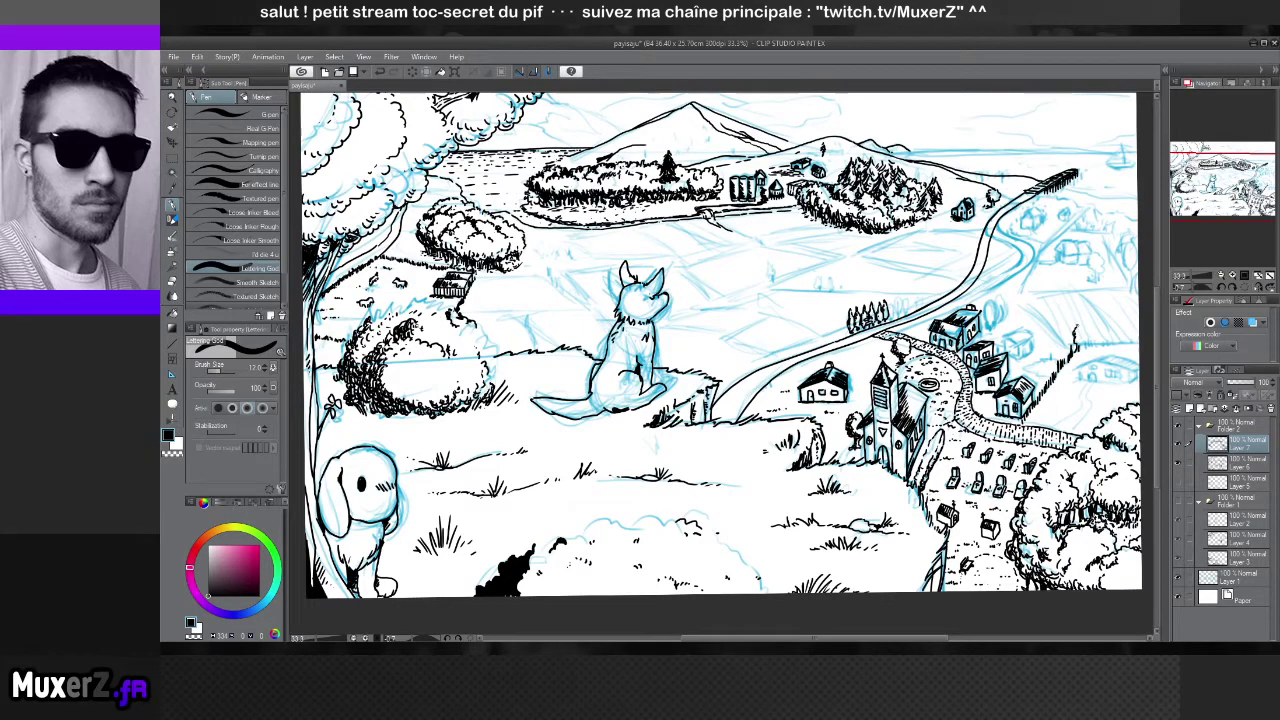
{"action": "left_click_drag", "start_coordinate": [1075, 342], "coordinate": [1080, 330]}
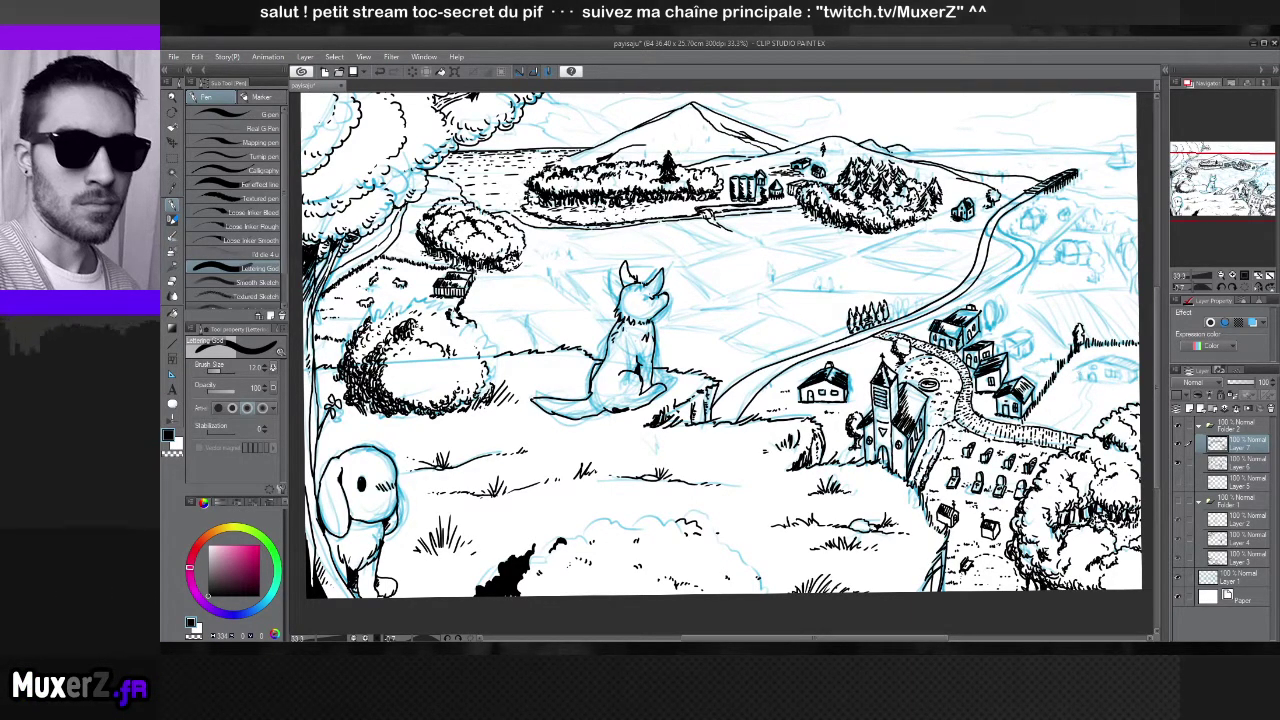
{"action": "mouse_move", "coordinate": [933, 364]}
{"action": "left_mouse_down"}
{"action": "mouse_move", "coordinate": [904, 405]}
{"action": "mouse_move", "coordinate": [966, 372]}
{"action": "left_mouse_up"}
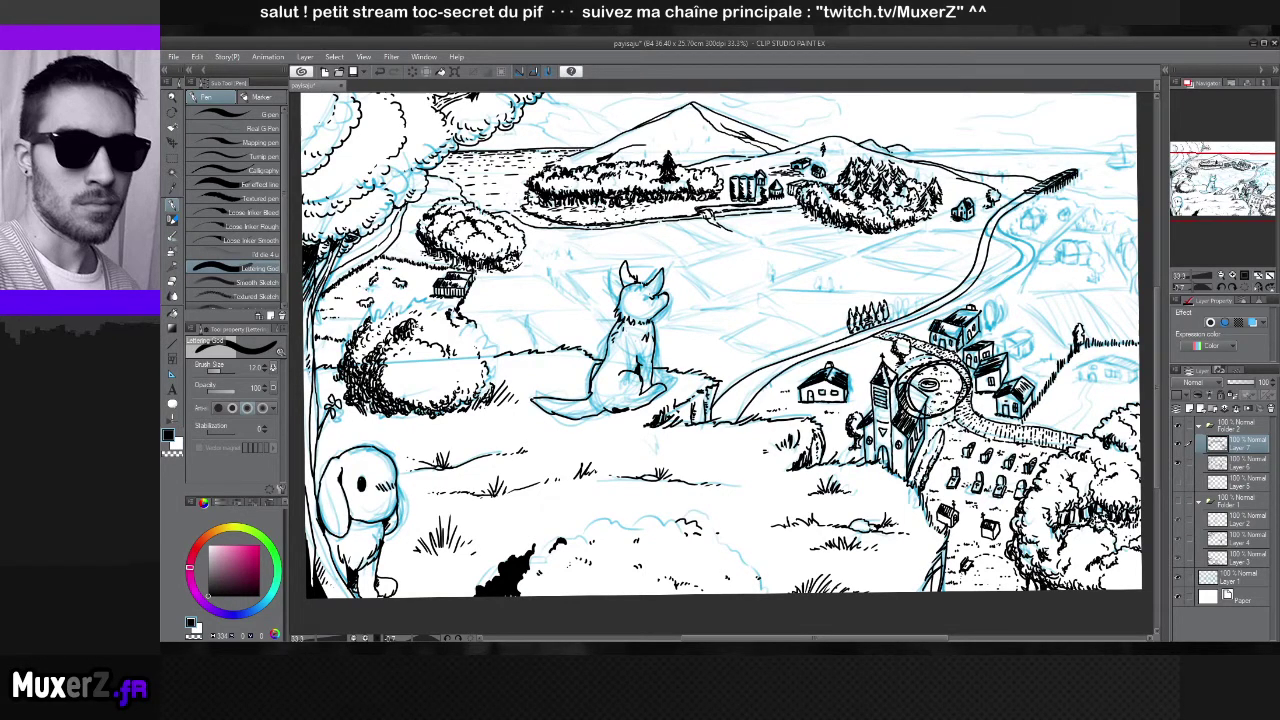
{"action": "key", "text": "ctrl+z"}
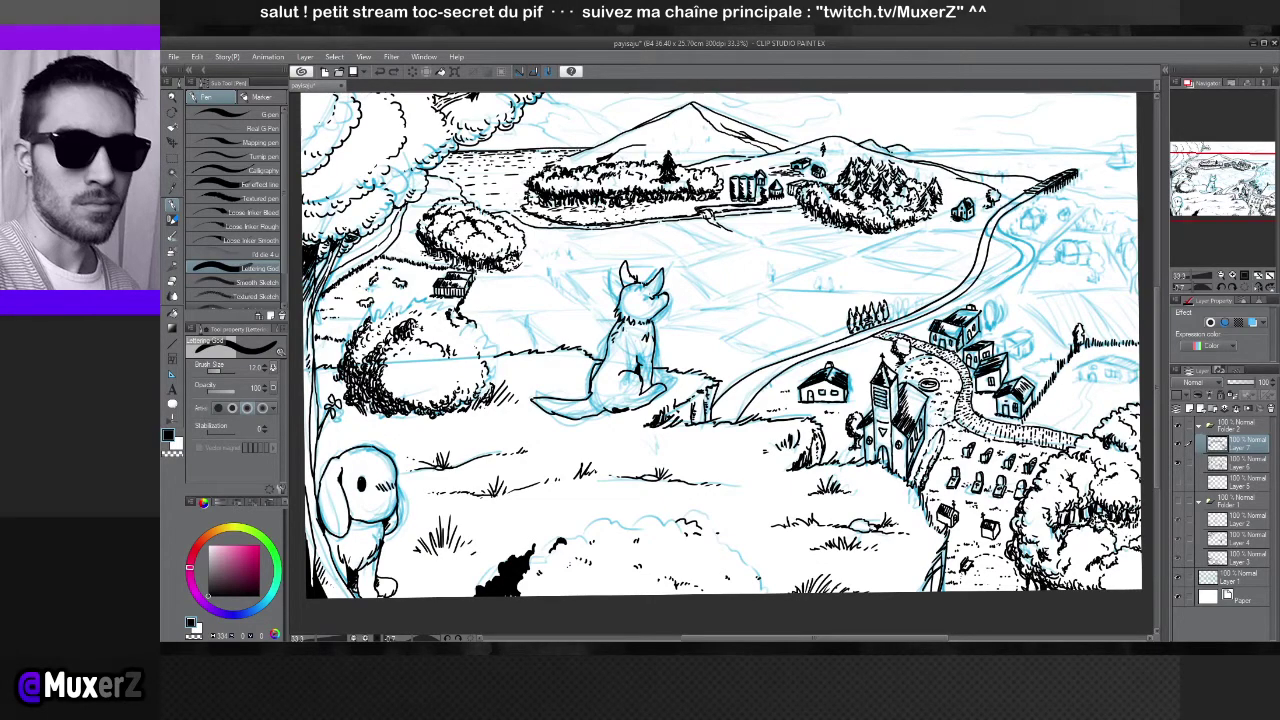
Ink the long low farmhouse beyond the hedge with a dark hatched roof, an arched door, windows and a small round gable opening
{"action": "left_click_drag", "start_coordinate": [938, 399], "coordinate": [758, 389]}
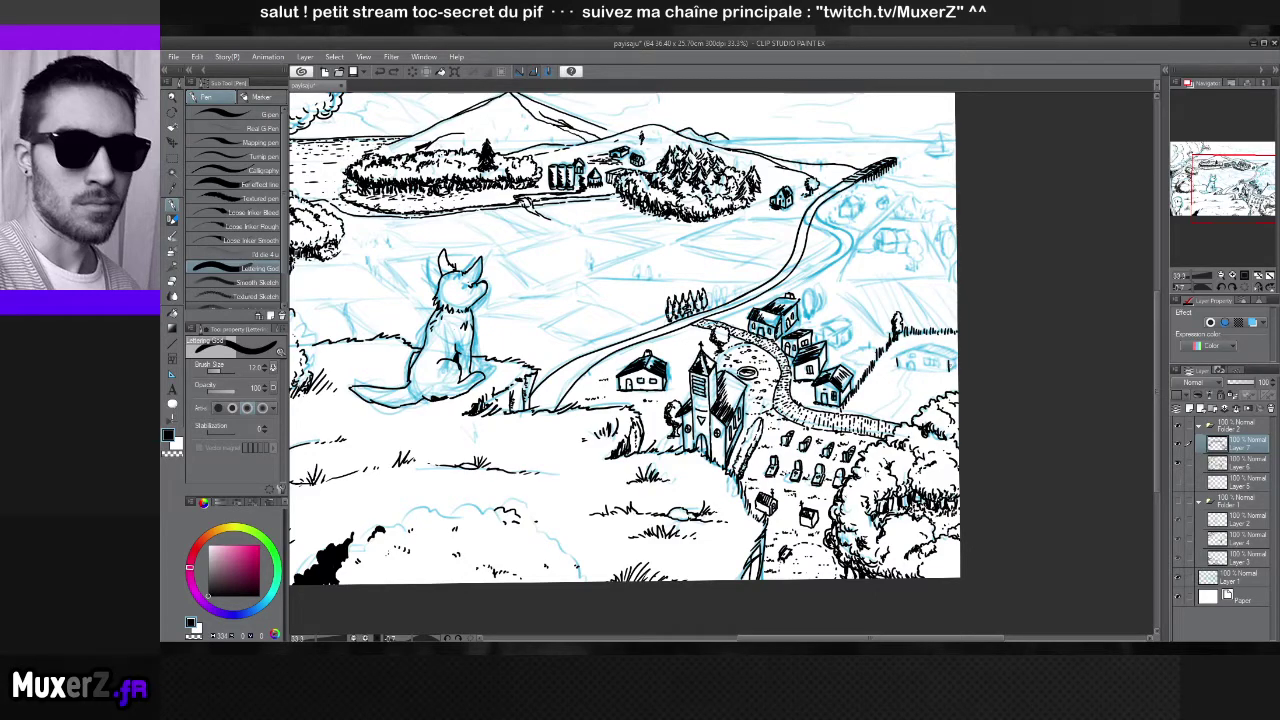
{"action": "mouse_move", "coordinate": [658, 372]}
{"action": "left_mouse_down"}
{"action": "mouse_move", "coordinate": [858, 392]}
{"action": "mouse_move", "coordinate": [648, 358]}
{"action": "left_mouse_up"}
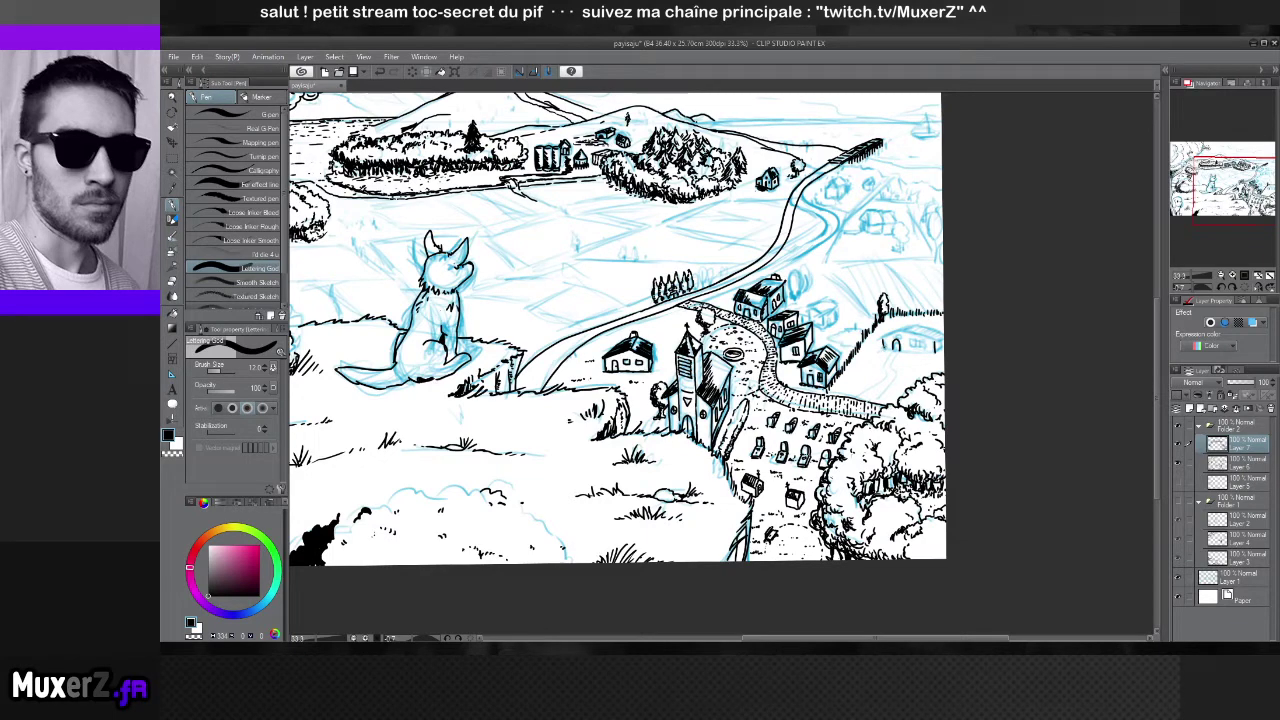
{"action": "left_click_drag", "start_coordinate": [884, 346], "coordinate": [934, 355]}
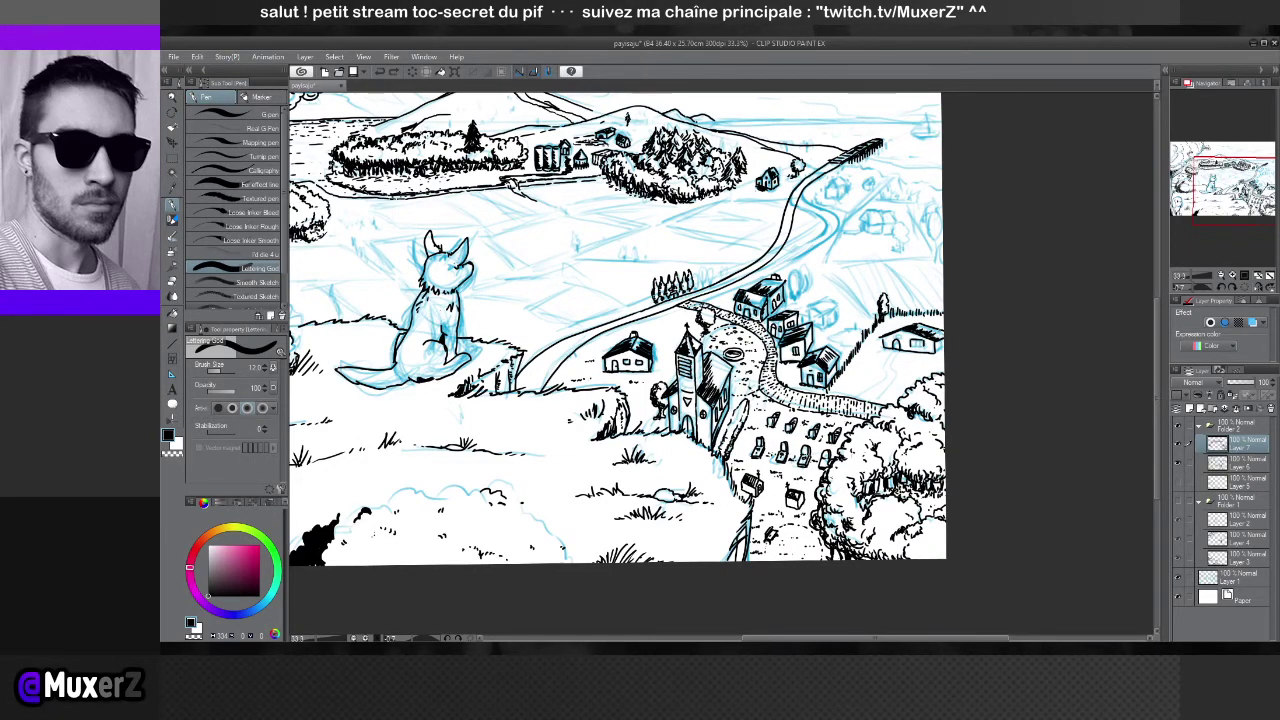
{"action": "scroll", "coordinate": [690, 380], "scroll_direction": "up", "scroll_amount": 3}
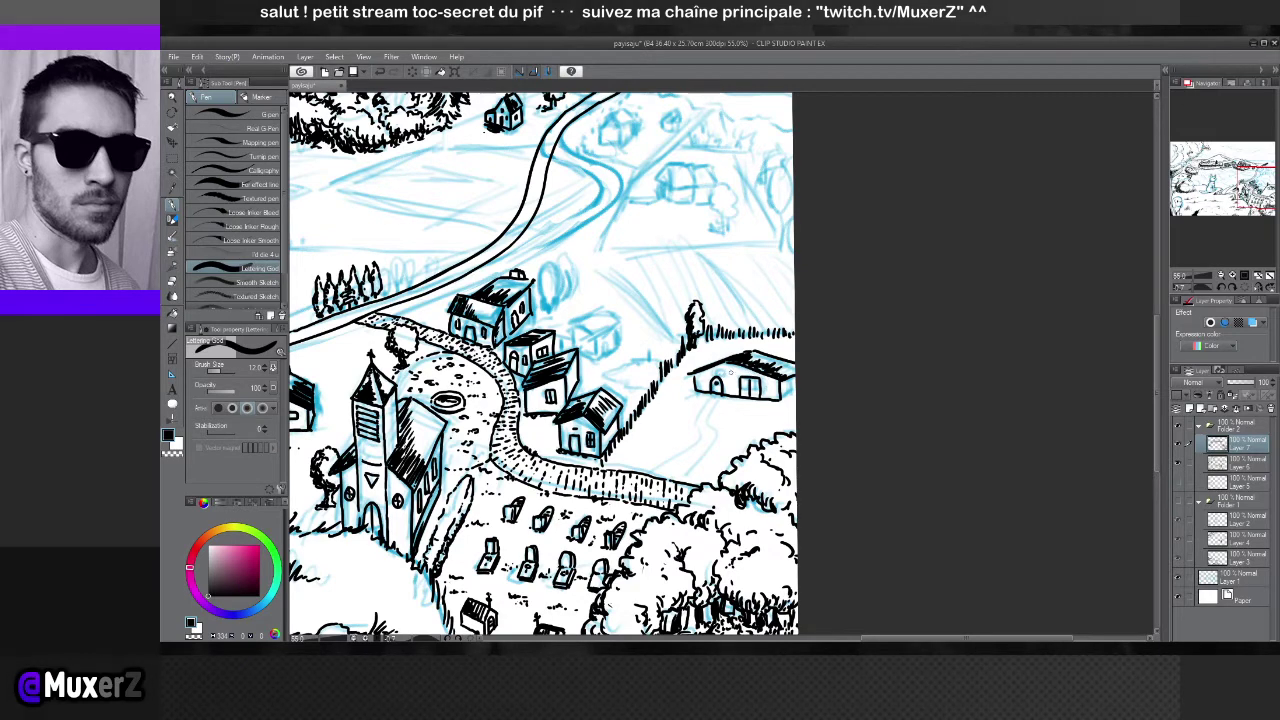
{"action": "left_click_drag", "start_coordinate": [729, 366], "coordinate": [734, 372]}
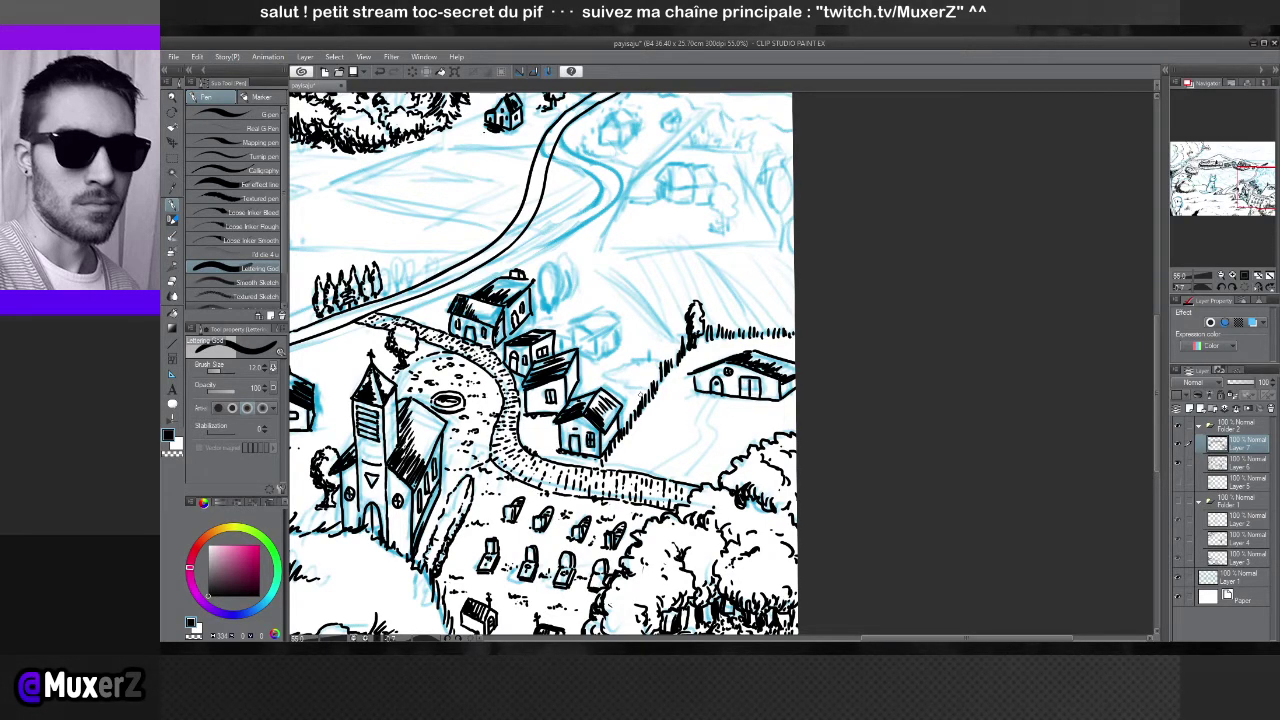
Erase the farmhouse's end wall and roof edge nearest the page border, and return to the inking pen
{"action": "scroll", "coordinate": [608, 128], "scroll_direction": "down", "scroll_amount": 4}
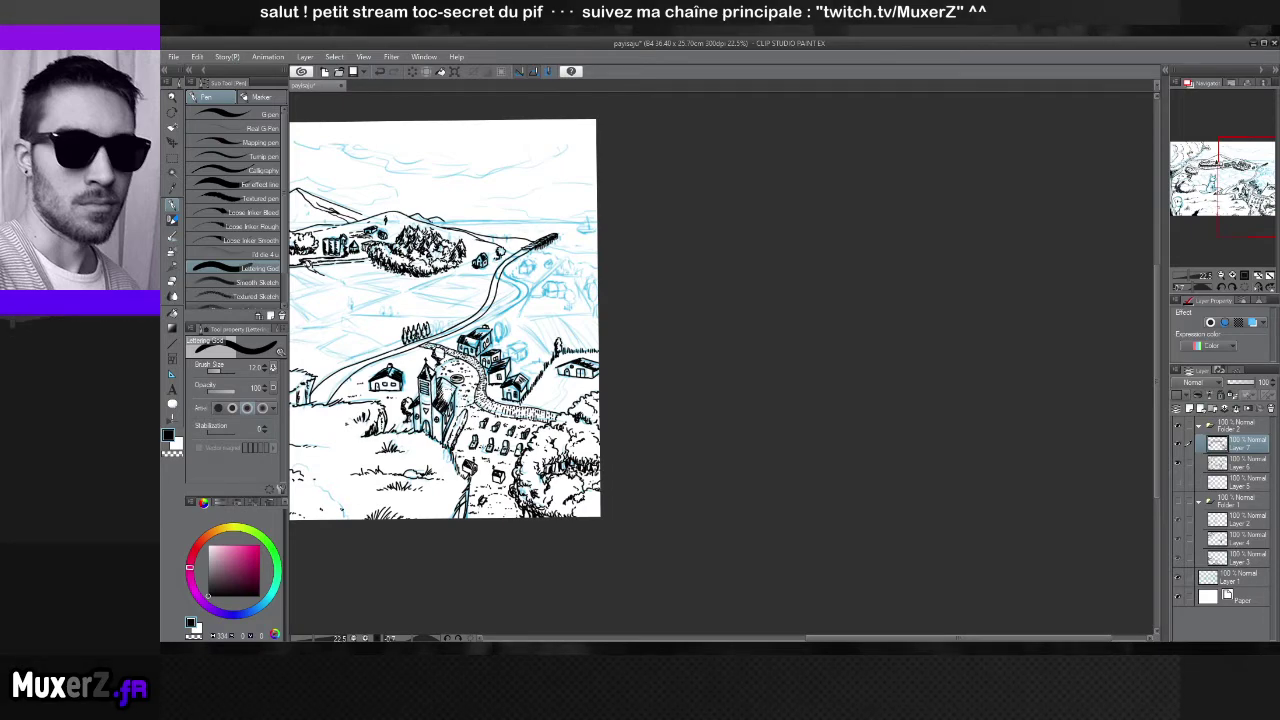
{"action": "scroll", "coordinate": [457, 395], "scroll_direction": "up", "scroll_amount": 3}
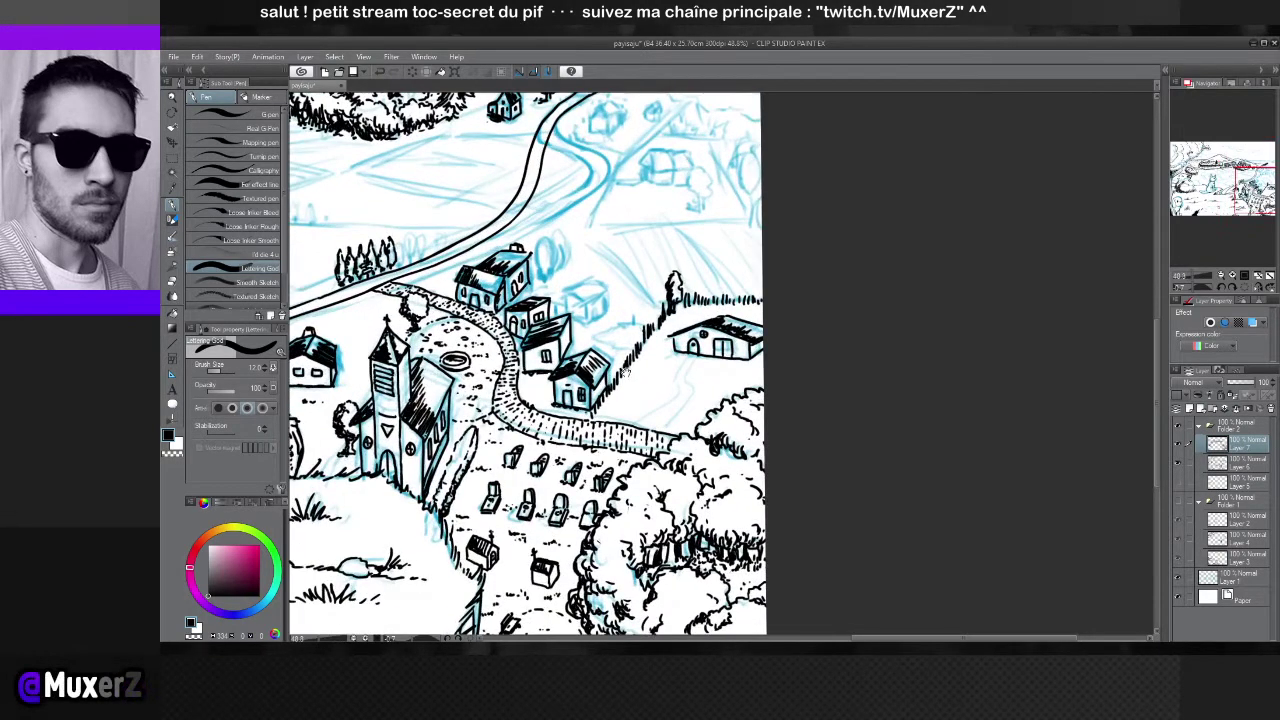
{"action": "scroll", "coordinate": [624, 372], "scroll_direction": "down", "scroll_amount": 2}
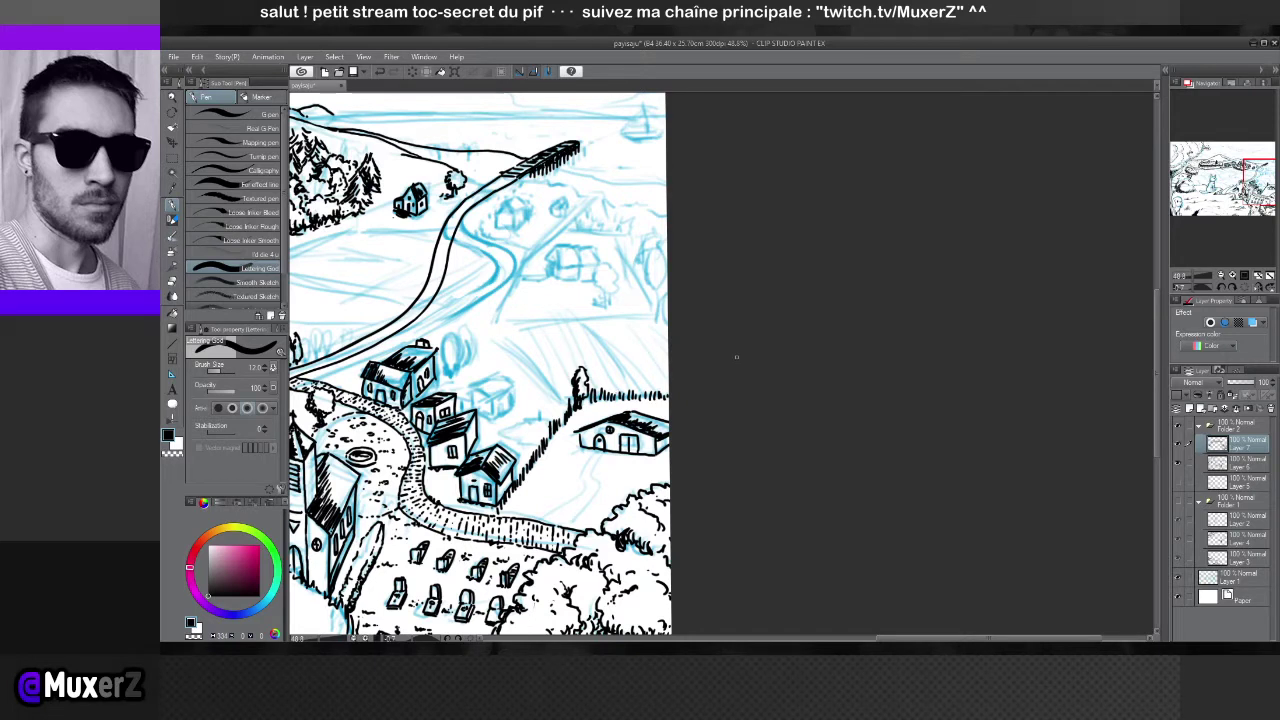
{"action": "key", "text": "e"}
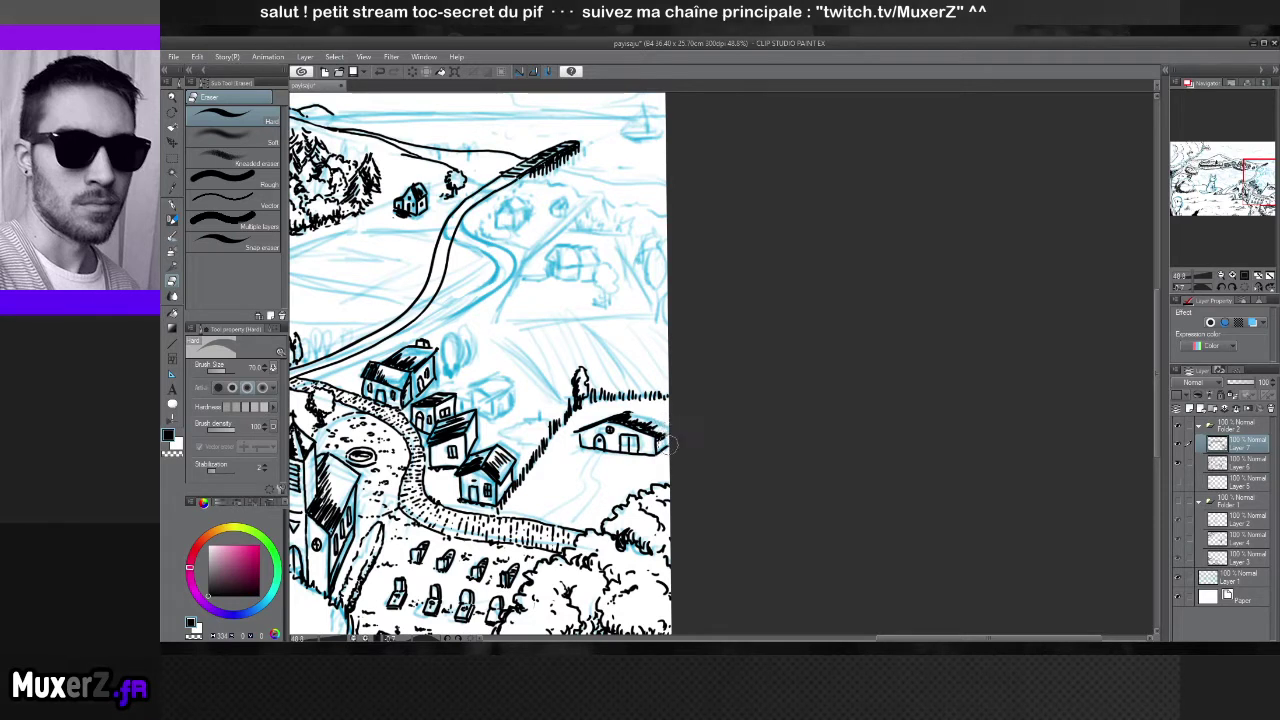
{"action": "left_click_drag", "start_coordinate": [664, 446], "coordinate": [658, 438]}
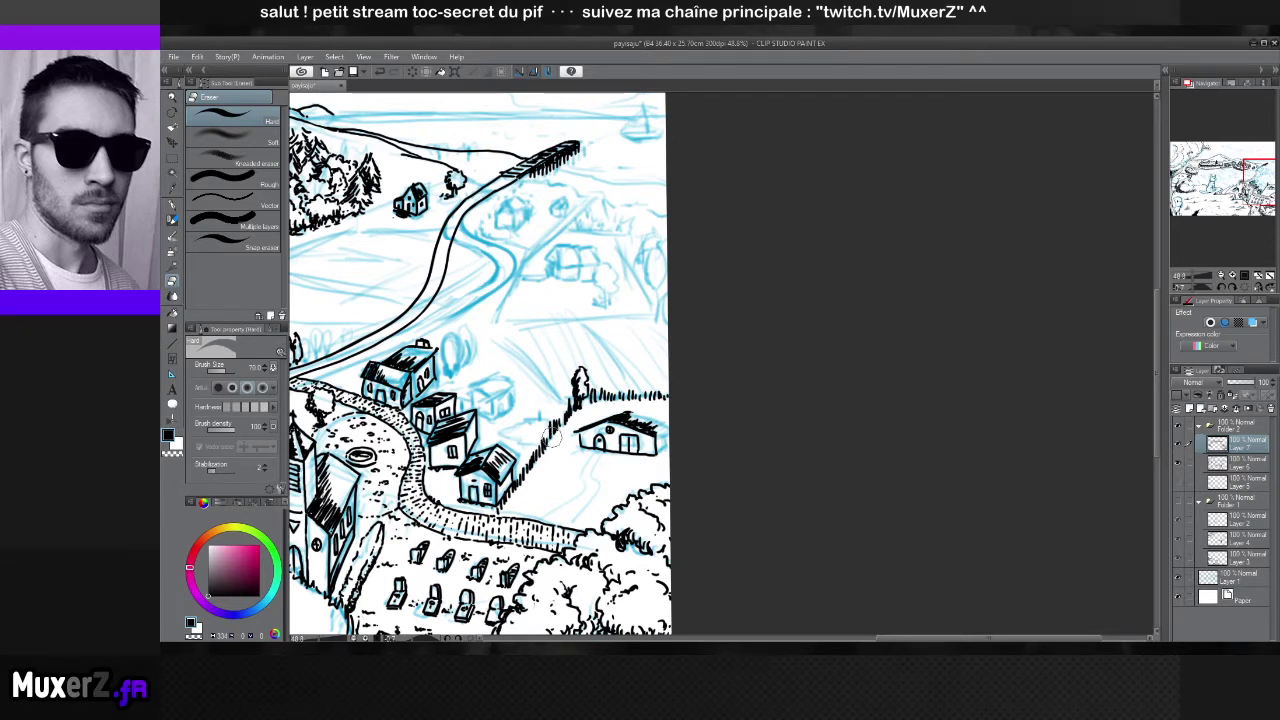
{"action": "key", "text": "p"}
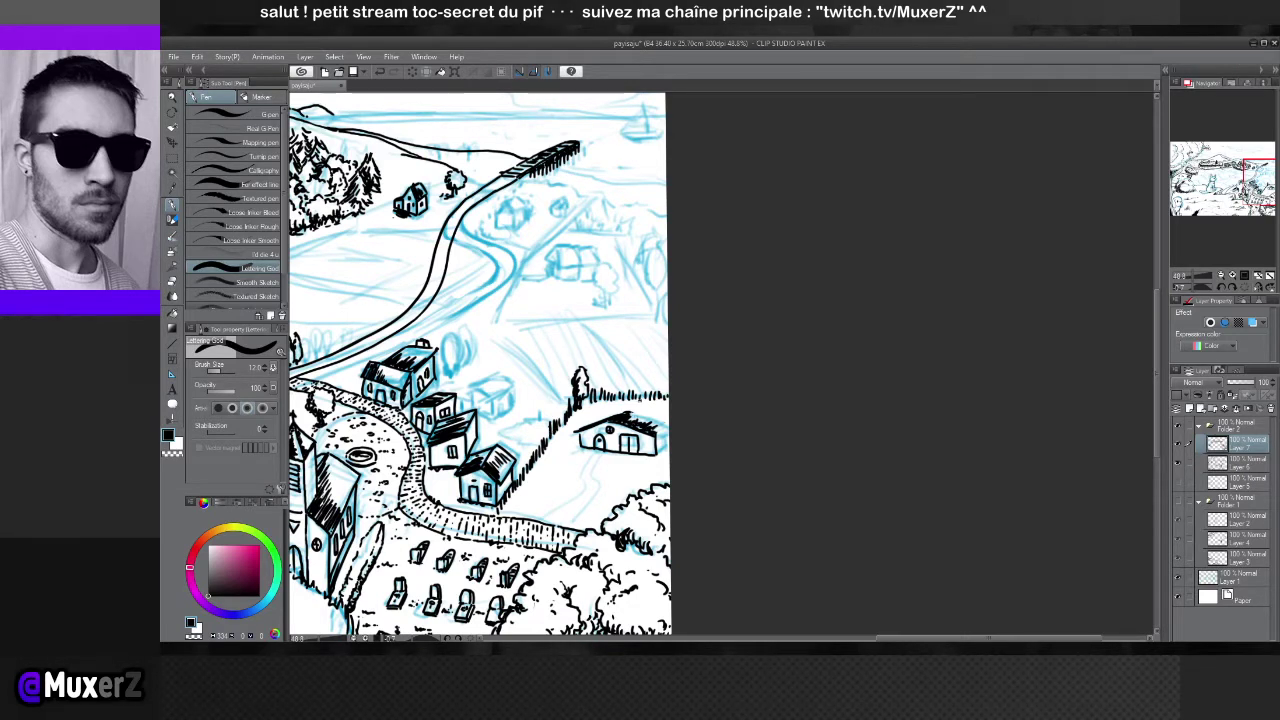
{"action": "key", "text": "e"}
{"action": "key", "text": "b"}
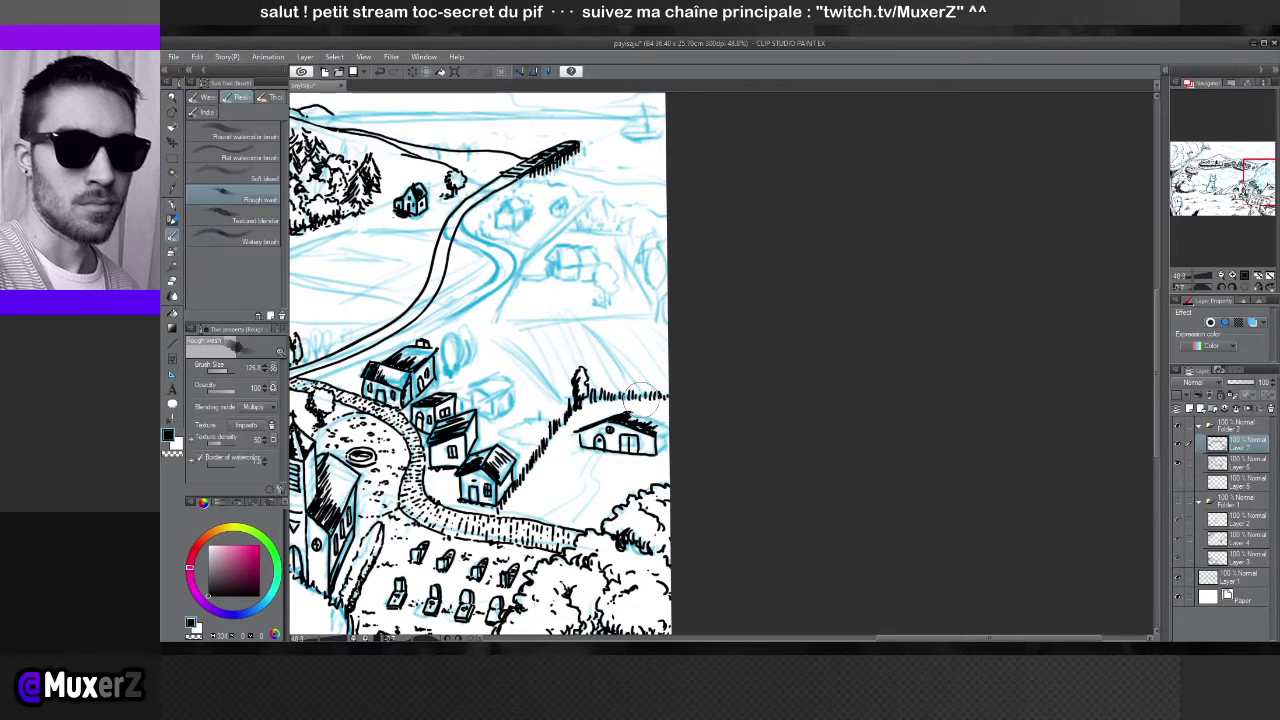
{"action": "left_click_drag", "start_coordinate": [645, 396], "coordinate": [642, 428]}
{"action": "key", "text": "b"}
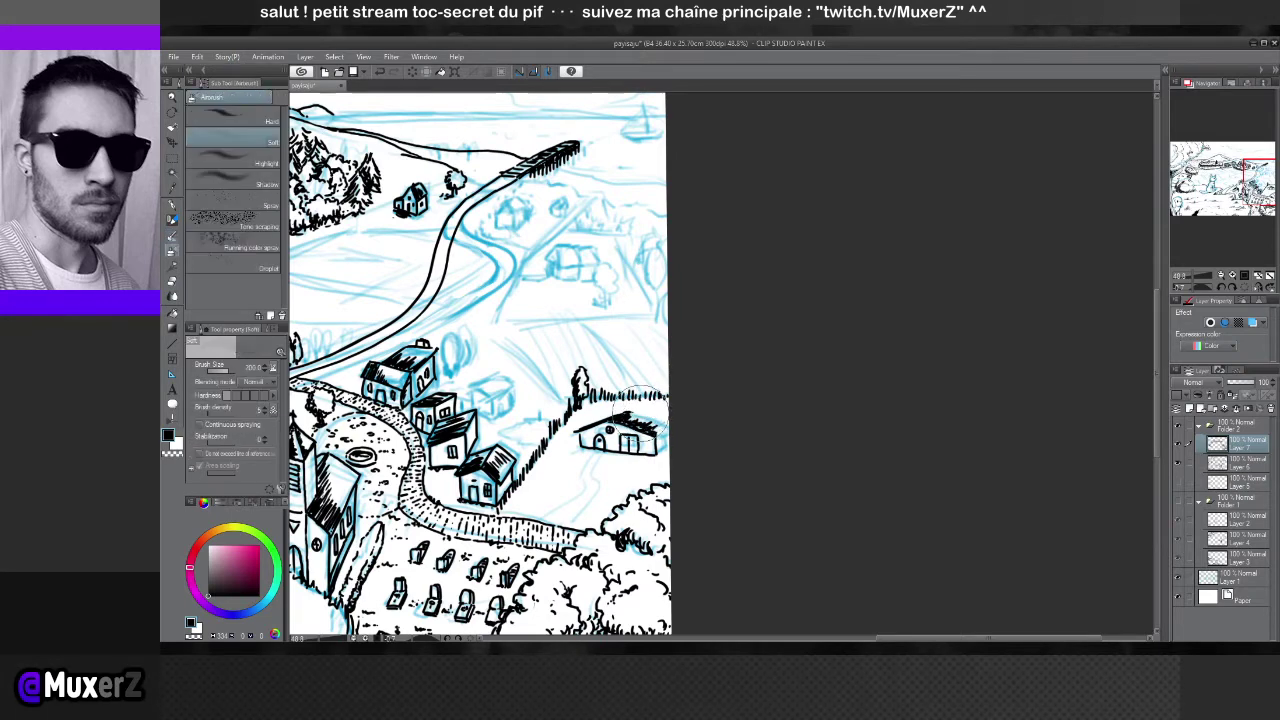
{"action": "key", "text": "b"}
{"action": "key", "text": "b"}
{"action": "key", "text": "b"}
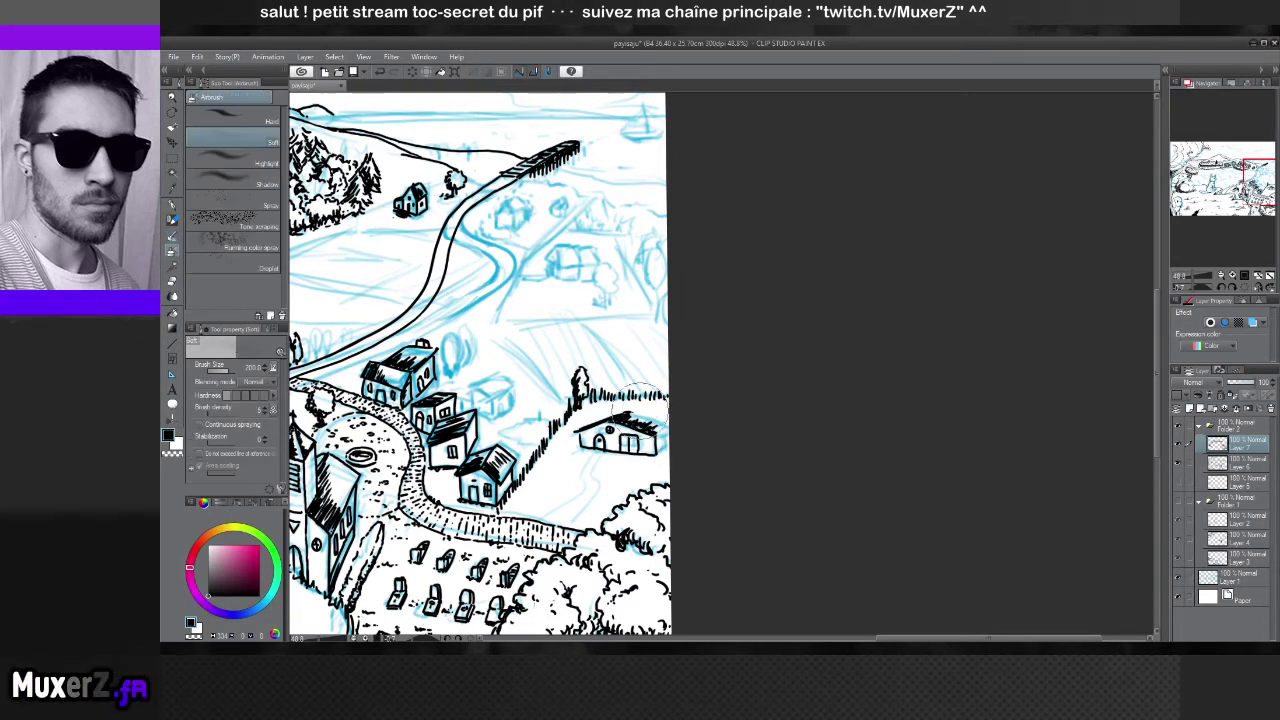
{"action": "key", "text": "b"}
{"action": "key", "text": "b"}
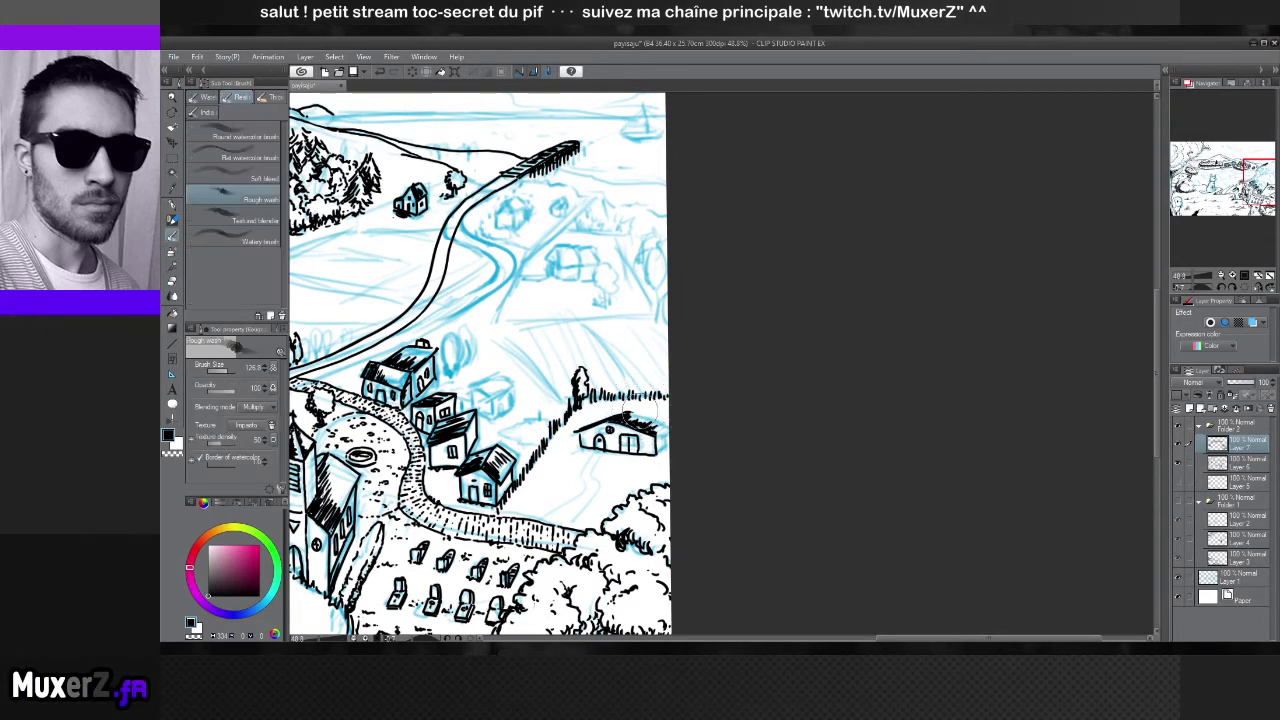
{"action": "left_click", "coordinate": [172, 219]}
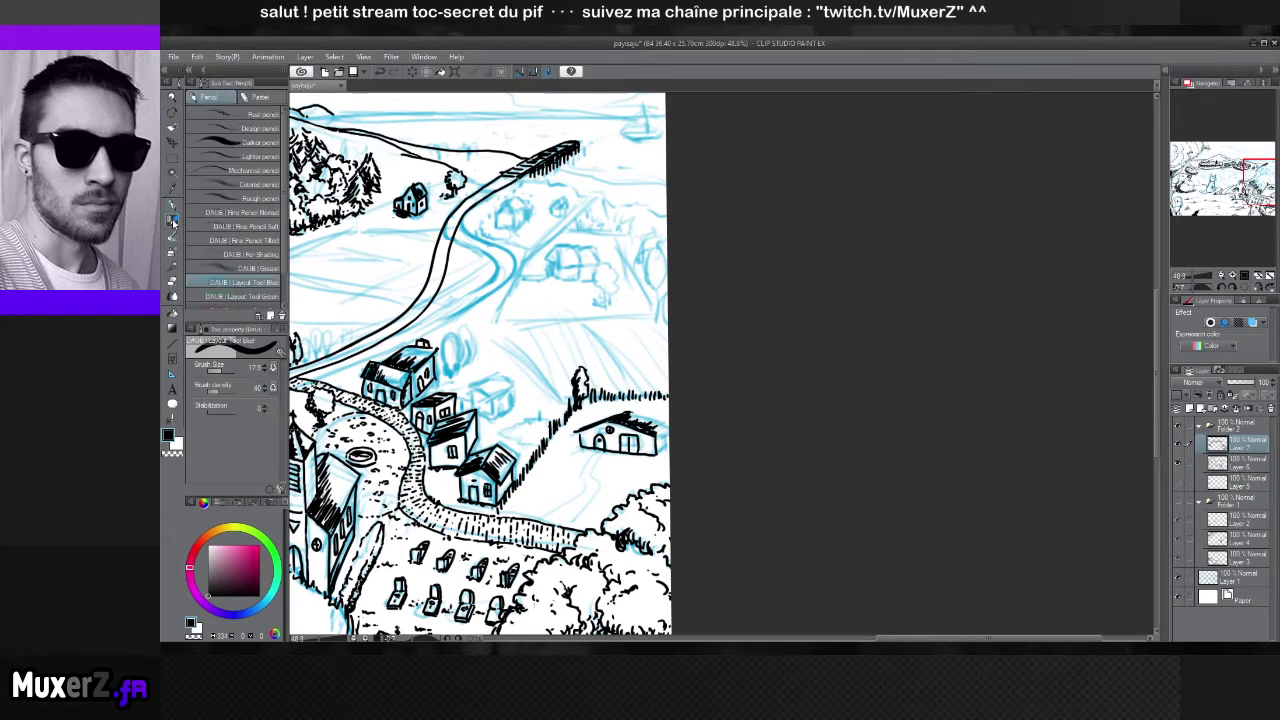
{"action": "left_click", "coordinate": [172, 214]}
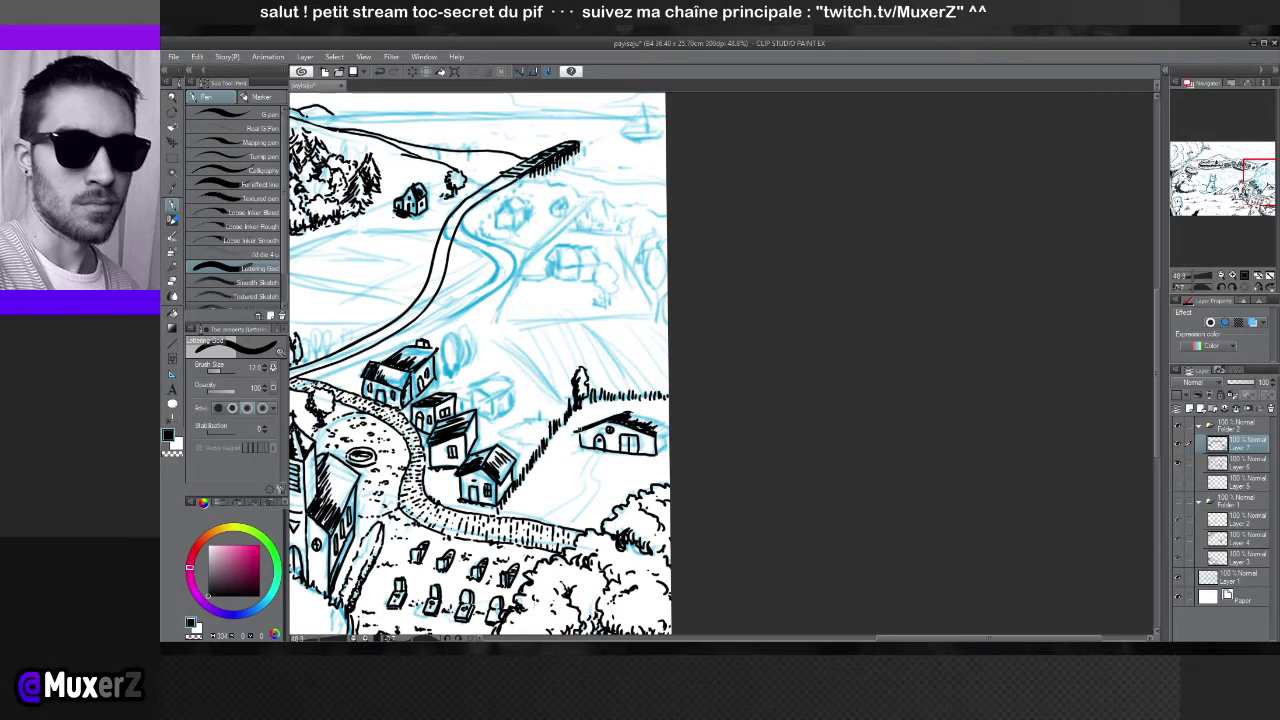
Redraw the farmhouse's roof lines and close its end wall just short of the page border
{"action": "left_click_drag", "start_coordinate": [578, 430], "coordinate": [630, 404]}
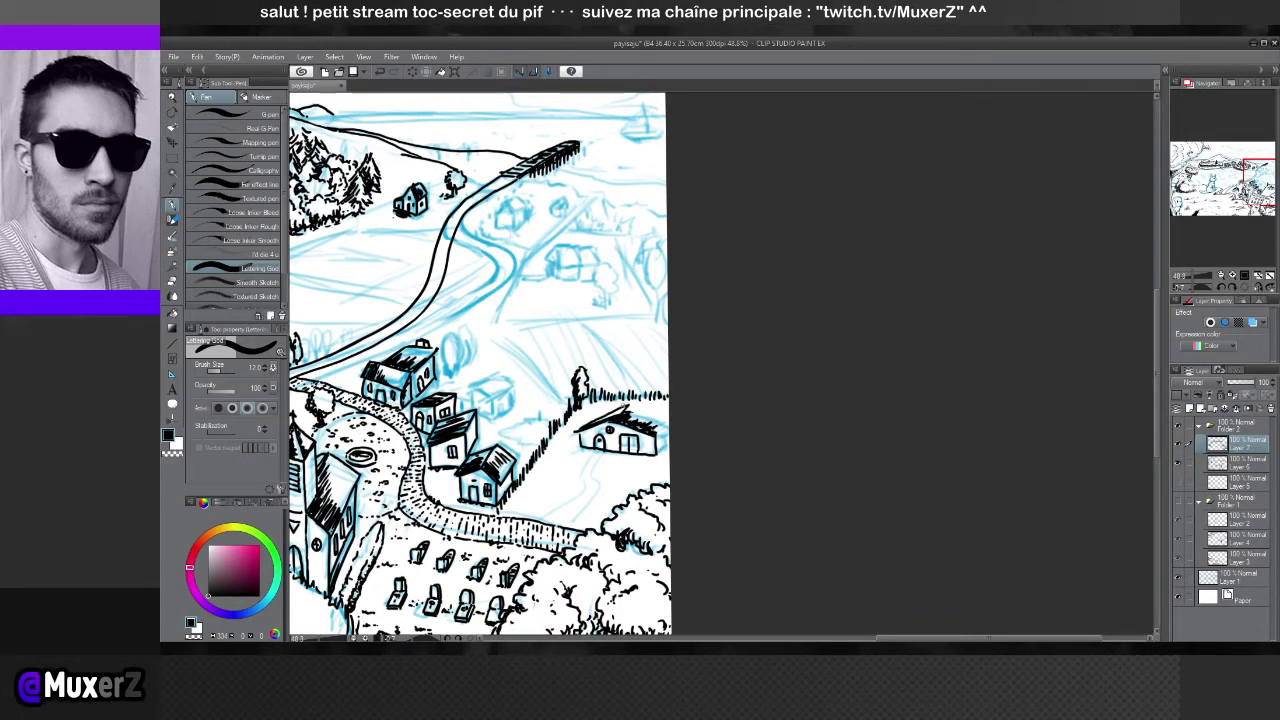
{"action": "left_click_drag", "start_coordinate": [620, 412], "coordinate": [630, 404]}
{"action": "left_click_drag", "start_coordinate": [612, 418], "coordinate": [626, 406]}
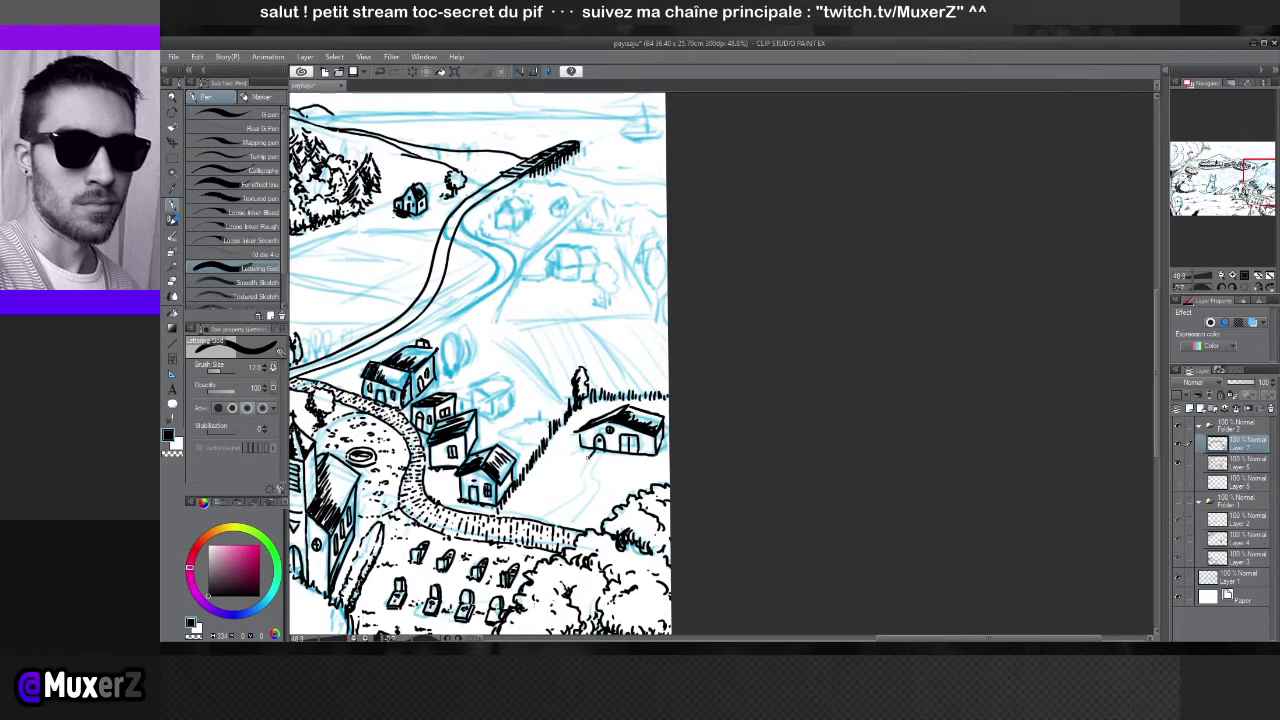
Ink the winding path from the farmhouse door to the cobbled road, and grass tufts along the road's far edge
{"action": "left_click_drag", "start_coordinate": [594, 449], "coordinate": [558, 512]}
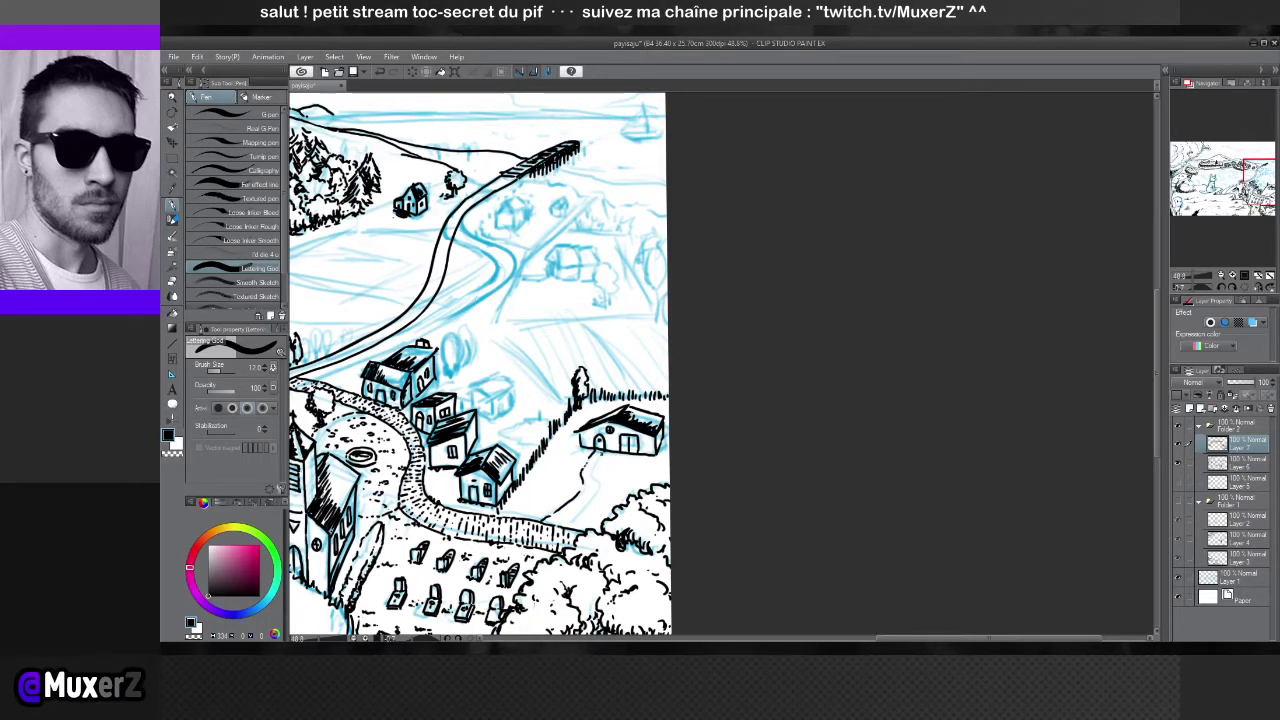
{"action": "left_click_drag", "start_coordinate": [600, 453], "coordinate": [586, 509]}
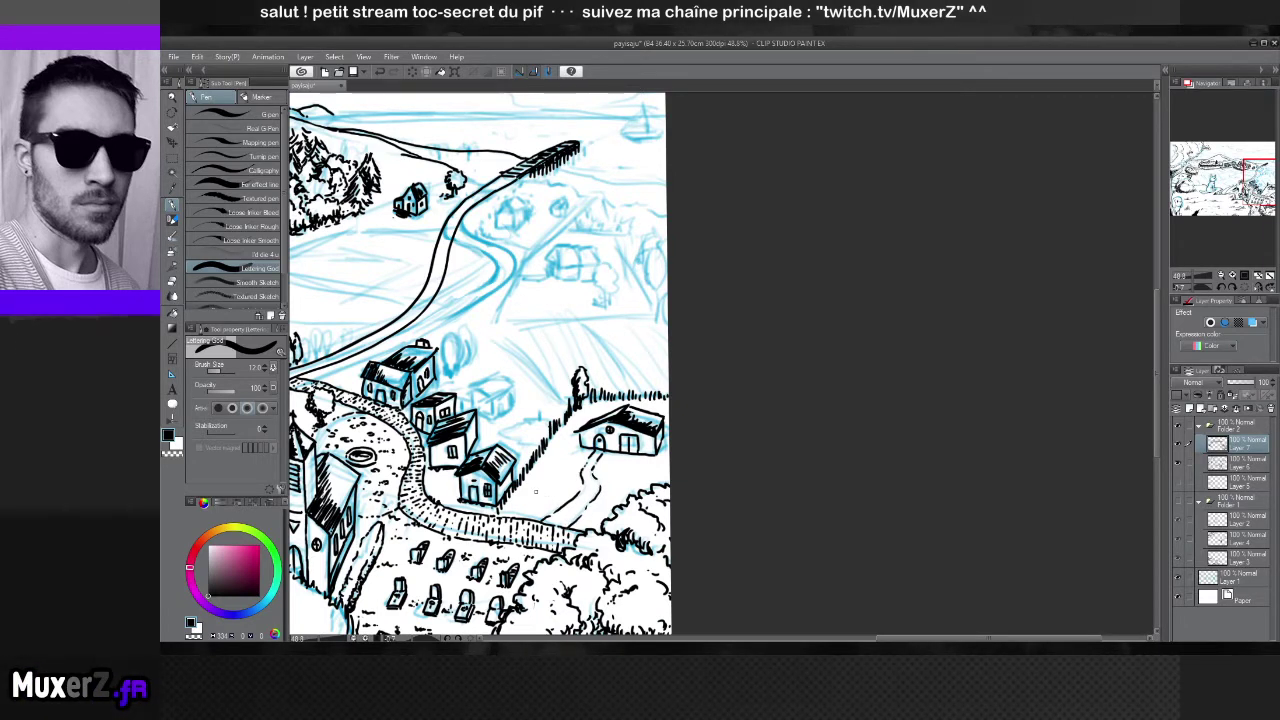
{"action": "left_click_drag", "start_coordinate": [533, 491], "coordinate": [527, 496]}
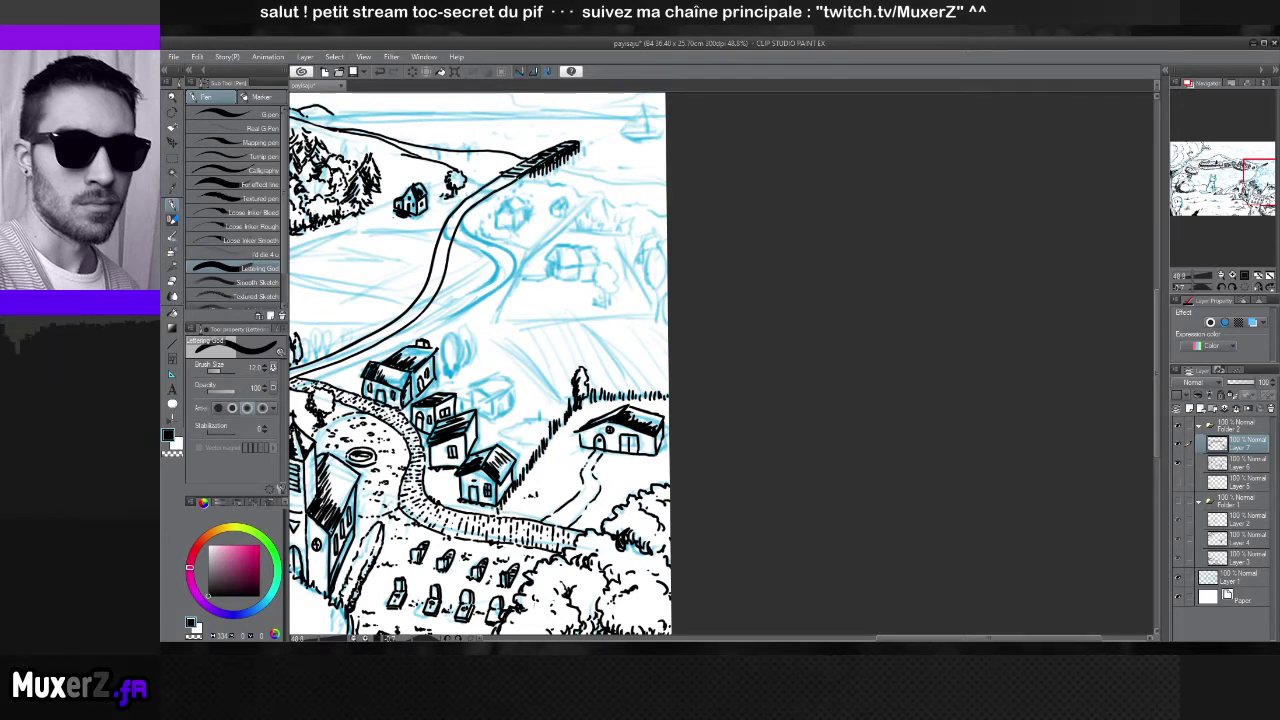
{"action": "mouse_move", "coordinate": [499, 515]}
{"action": "left_mouse_down"}
{"action": "mouse_move", "coordinate": [511, 503]}
{"action": "mouse_move", "coordinate": [542, 510]}
{"action": "left_mouse_up"}
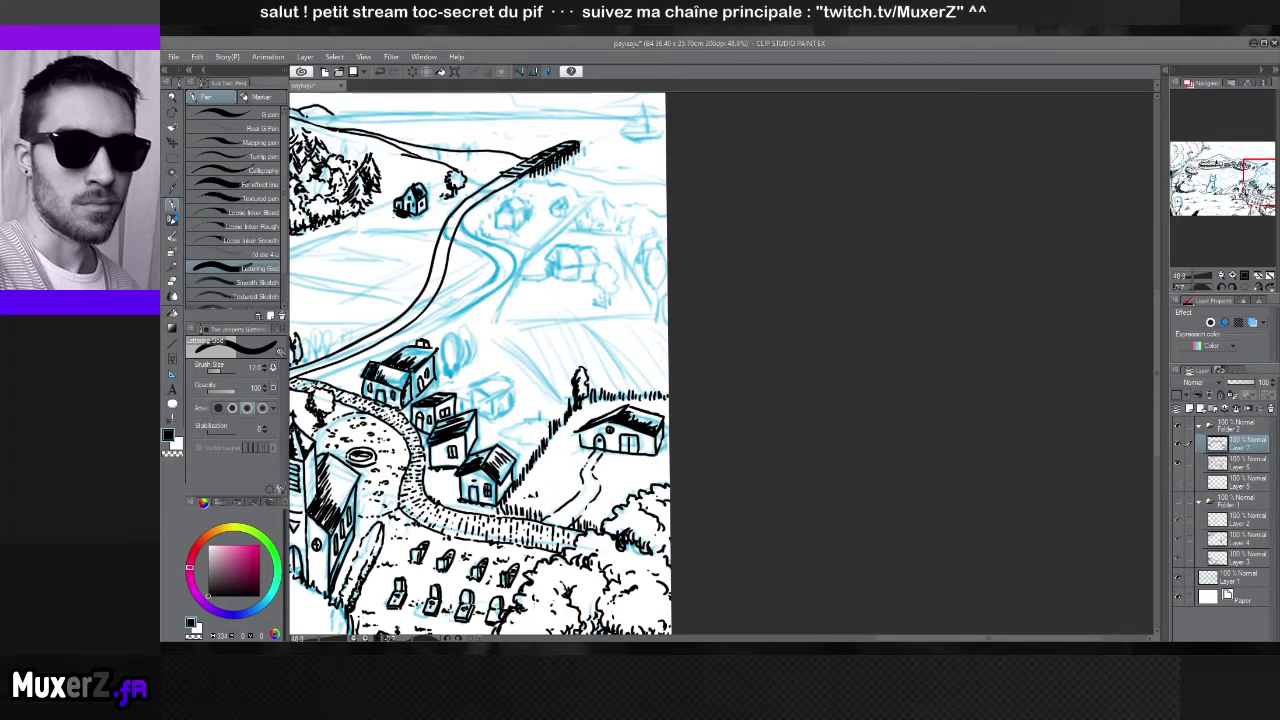
Review the inked line work across the whole landscape, and examine the farmhouse, hedge and village houses up close
{"action": "key", "text": "ctrl+minus"}
{"action": "key", "text": "ctrl+minus"}
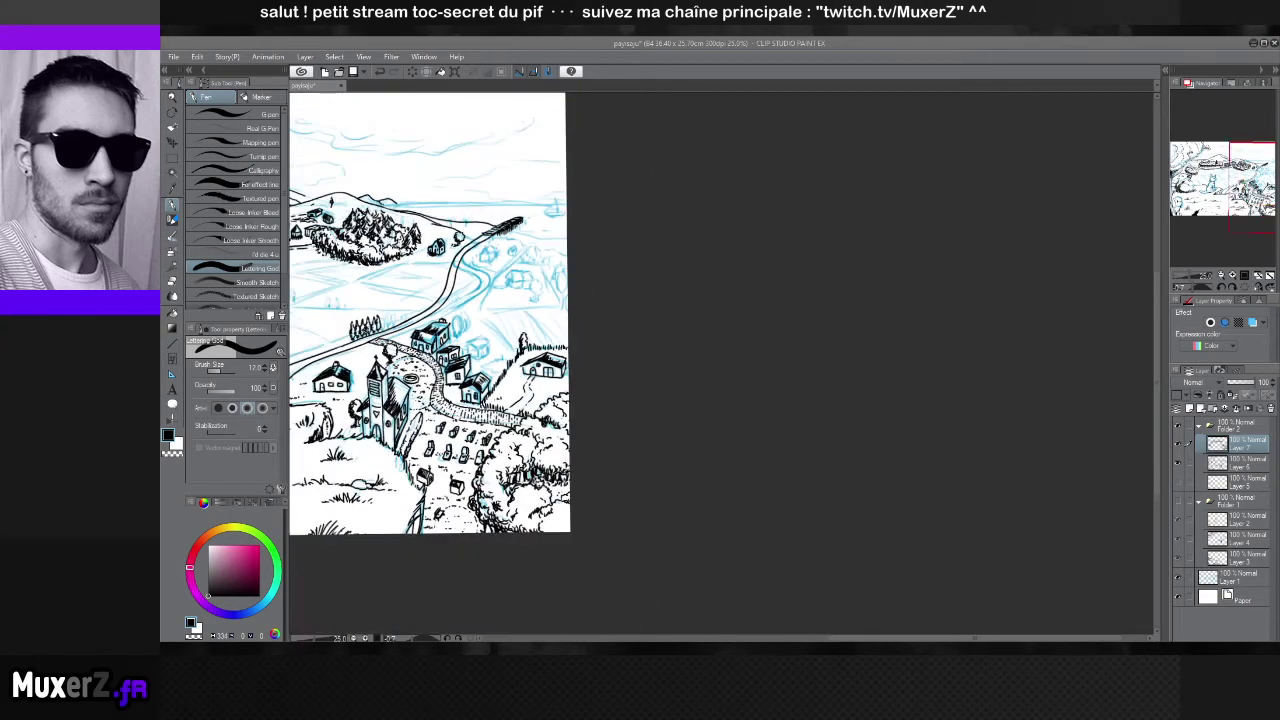
{"action": "mouse_move", "coordinate": [438, 312]}
{"action": "left_mouse_down"}
{"action": "mouse_move", "coordinate": [854, 332]}
{"action": "mouse_move", "coordinate": [891, 380]}
{"action": "mouse_move", "coordinate": [880, 378]}
{"action": "left_mouse_up"}
{"action": "scroll", "coordinate": [580, 590], "scroll_direction": "up", "scroll_amount": 1}
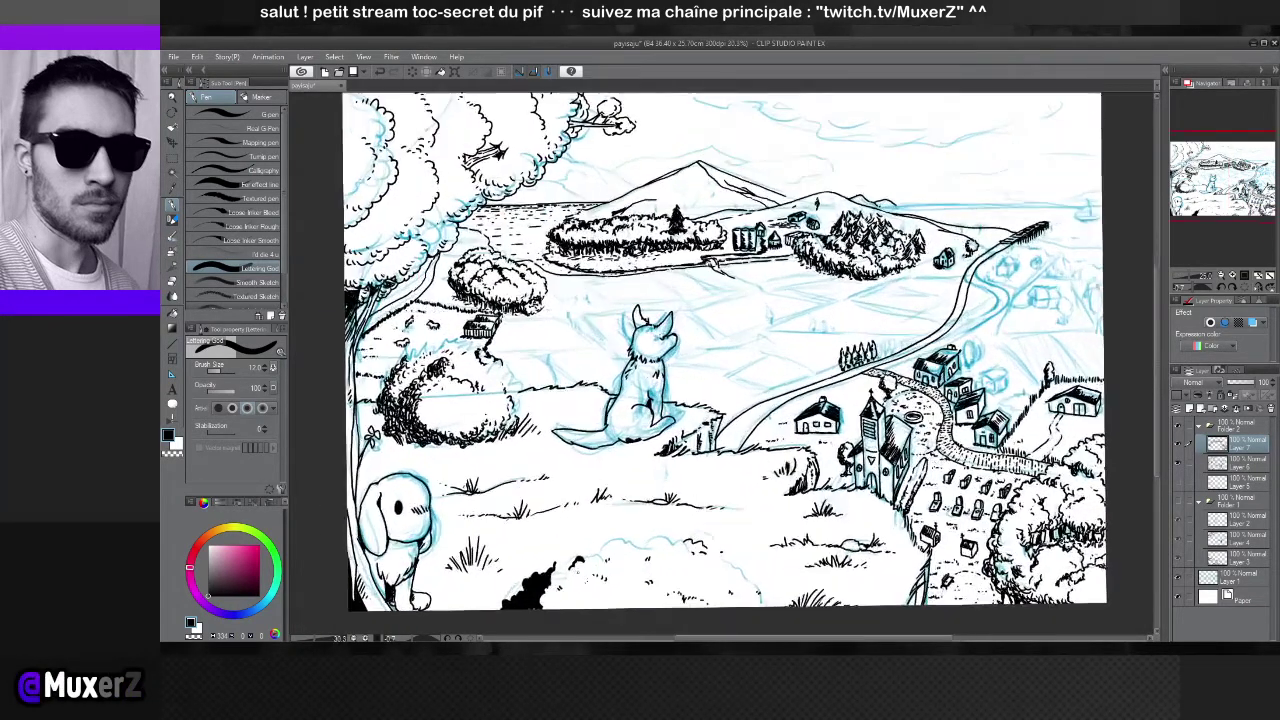
{"action": "left_click_drag", "start_coordinate": [520, 630], "coordinate": [618, 563]}
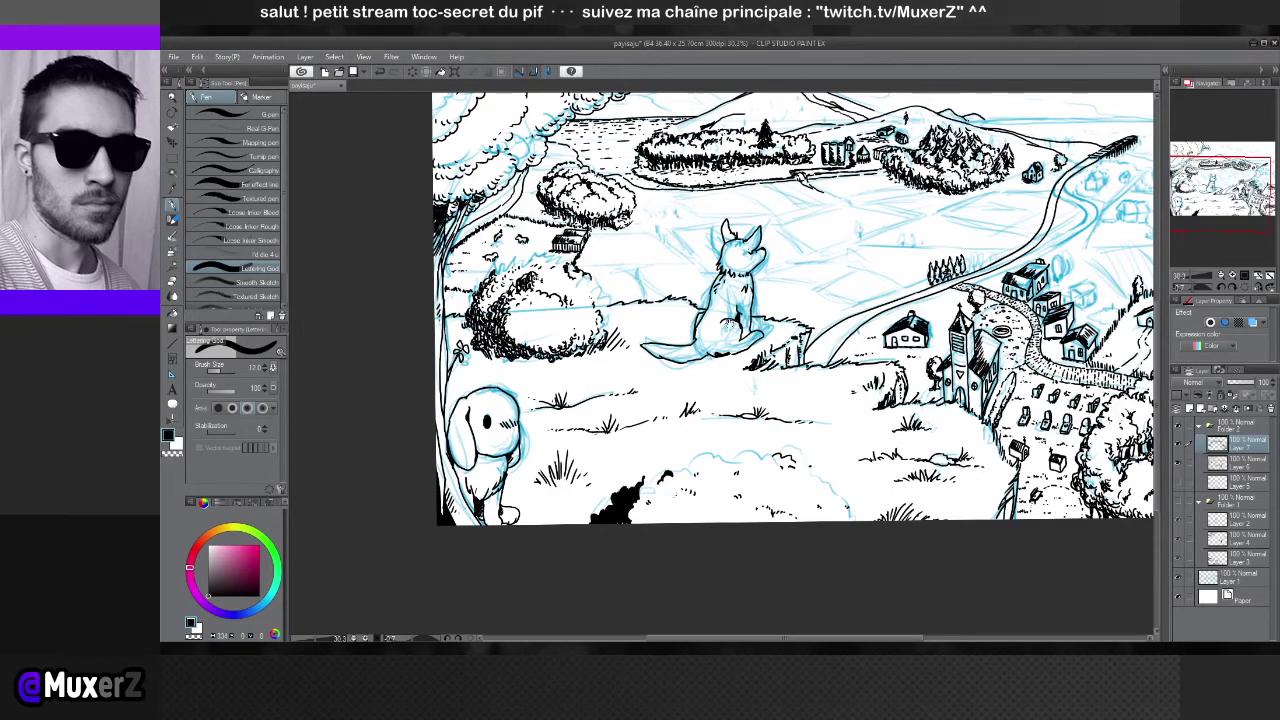
{"action": "scroll", "coordinate": [748, 323], "scroll_direction": "up", "scroll_amount": 1}
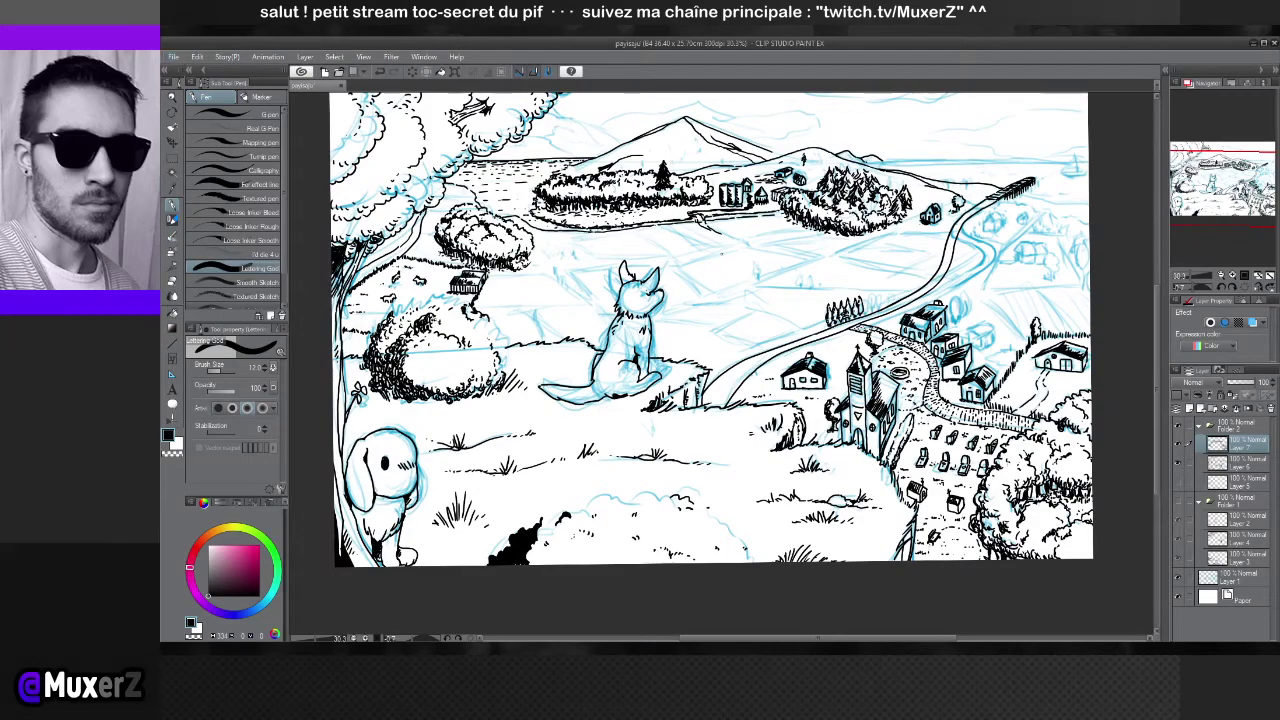
{"action": "scroll", "coordinate": [710, 330], "scroll_direction": "right", "scroll_amount": 5}
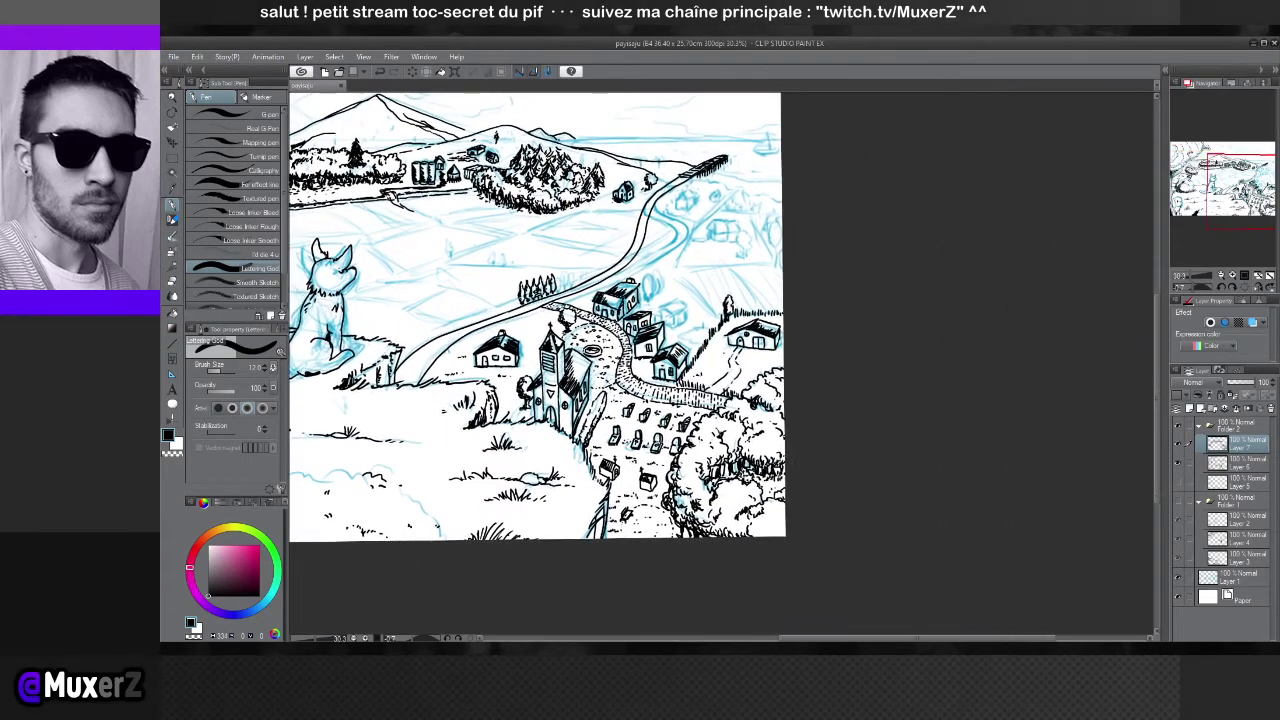
{"action": "scroll", "coordinate": [750, 330], "scroll_direction": "up", "scroll_amount": 3}
{"action": "scroll", "coordinate": [690, 330], "scroll_direction": "up", "scroll_amount": 1}
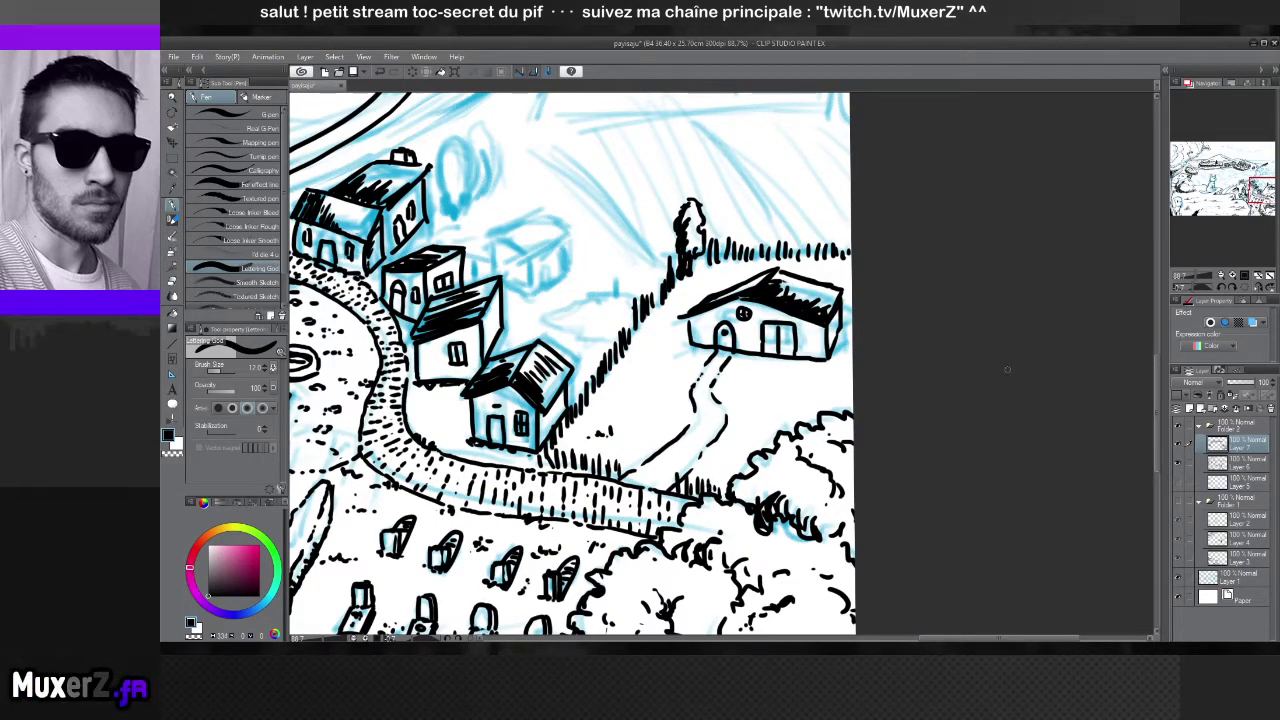
Ink the pond beyond the diagonal hedge, with grass on its far bank and a tall tree beside the hedge
{"action": "left_click", "coordinate": [1179, 443]}
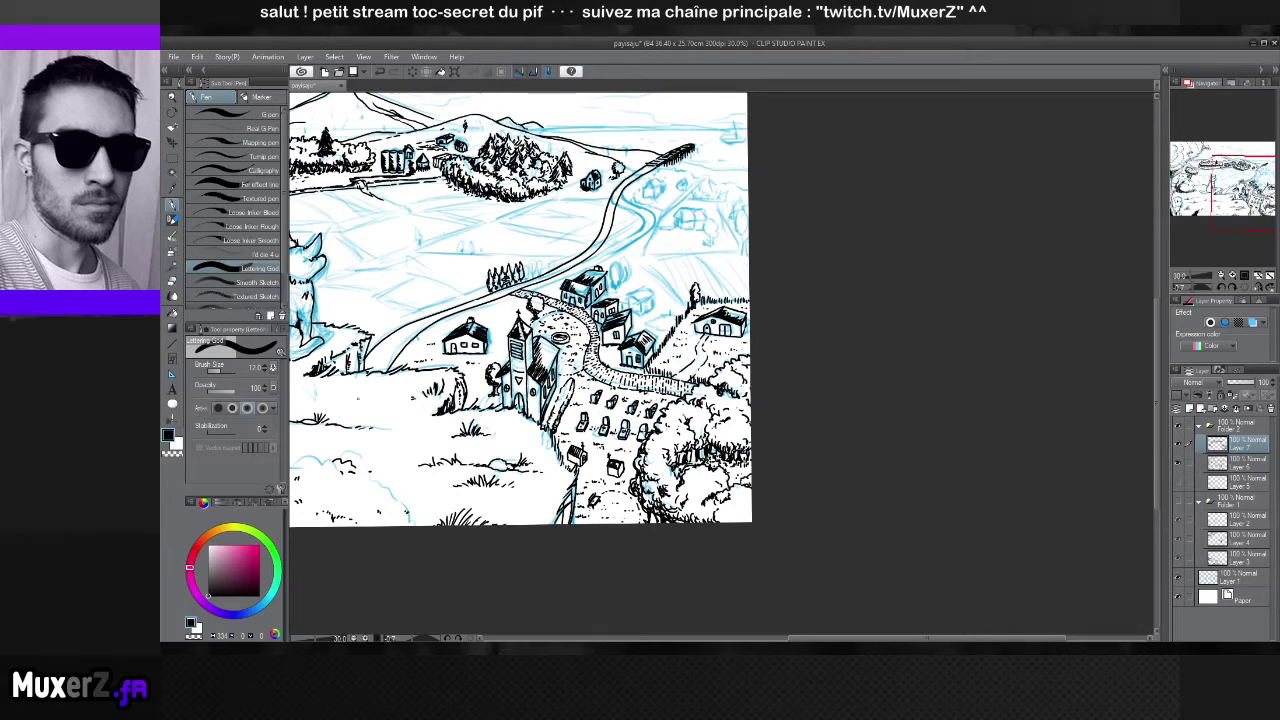
{"action": "scroll", "coordinate": [520, 330], "scroll_direction": "up", "scroll_amount": 3}
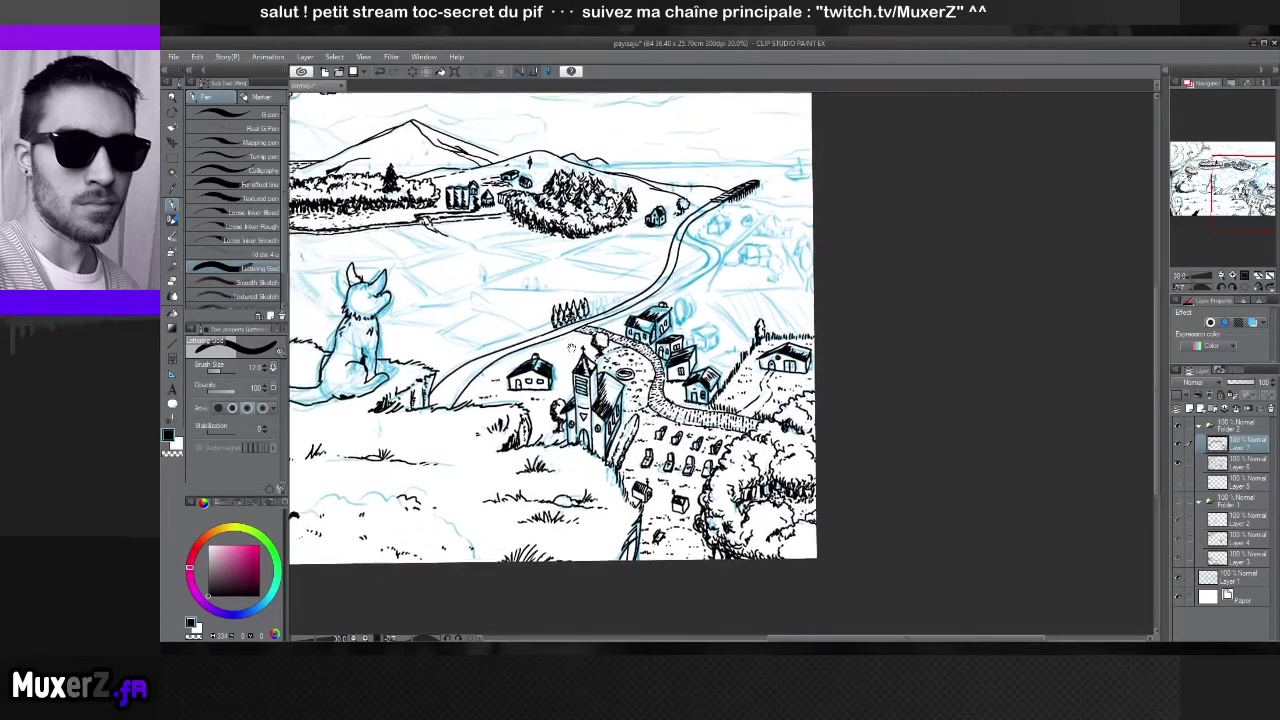
{"action": "scroll", "coordinate": [740, 425], "scroll_direction": "up", "scroll_amount": 5}
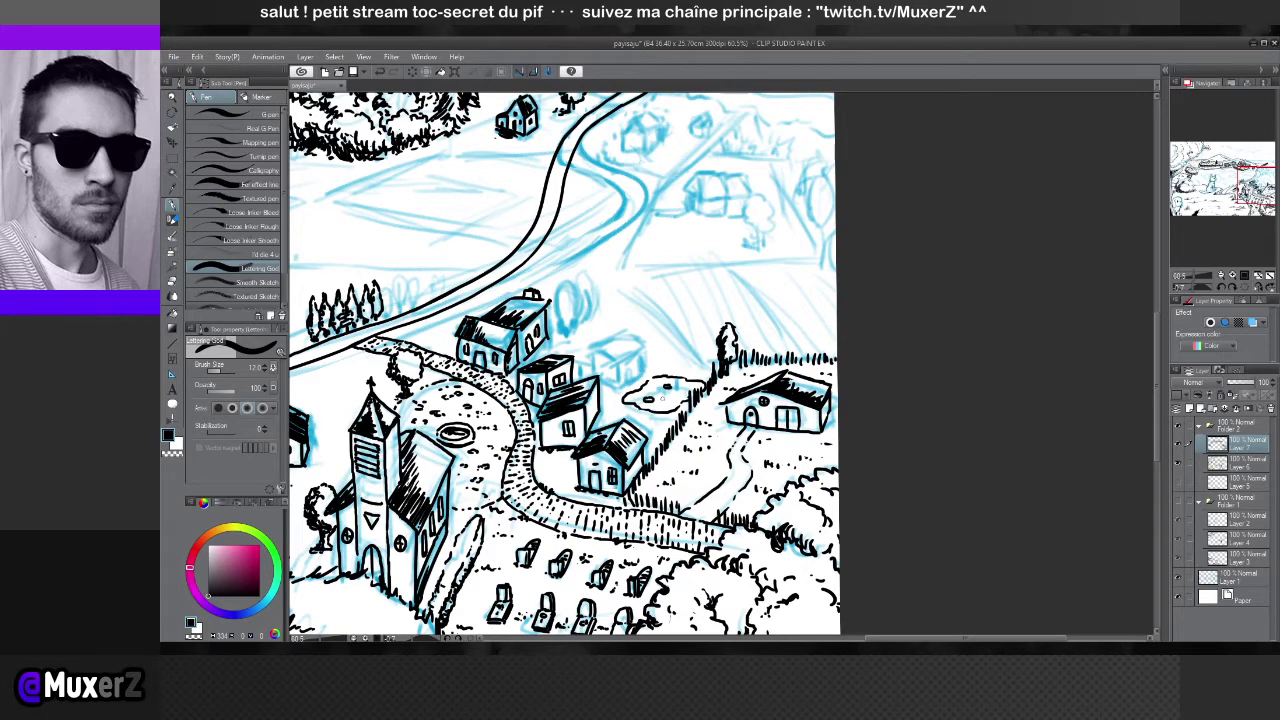
{"action": "mouse_move", "coordinate": [662, 398]}
{"action": "left_mouse_down"}
{"action": "mouse_move", "coordinate": [680, 400]}
{"action": "mouse_move", "coordinate": [663, 395]}
{"action": "left_mouse_up"}
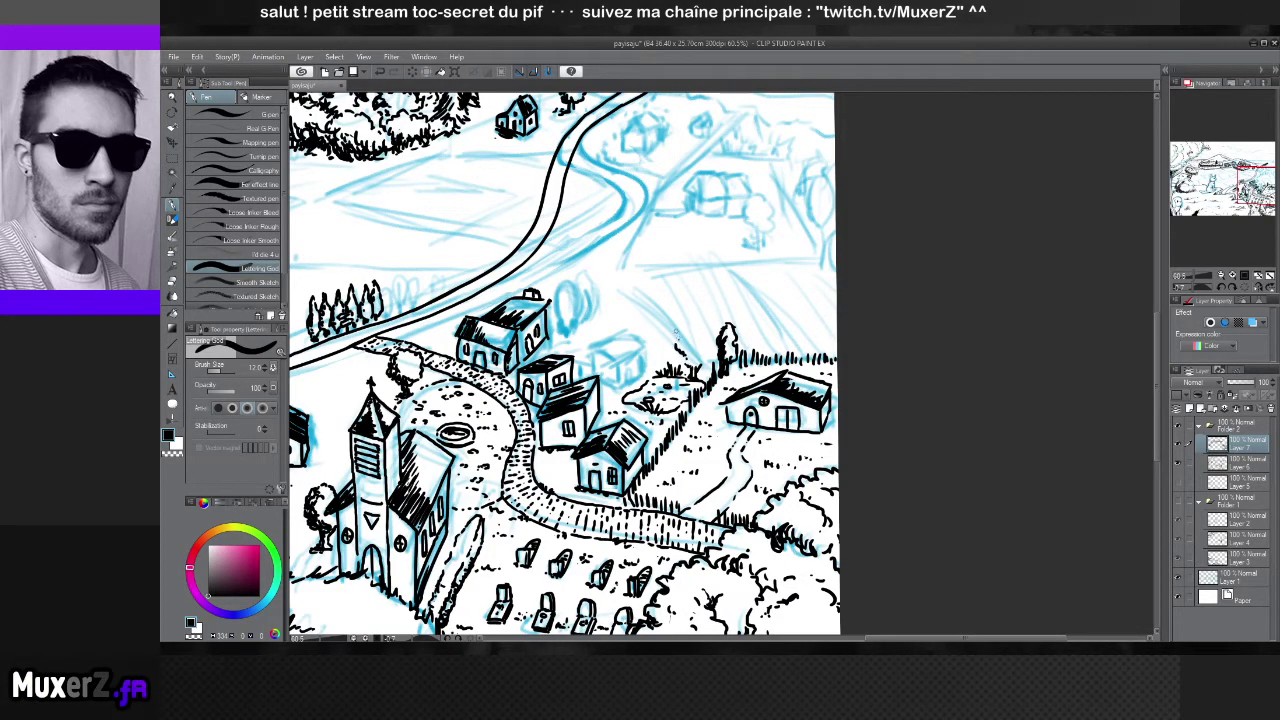
{"action": "mouse_move", "coordinate": [681, 323]}
{"action": "left_mouse_down"}
{"action": "mouse_move", "coordinate": [697, 304]}
{"action": "mouse_move", "coordinate": [705, 338]}
{"action": "left_mouse_up"}
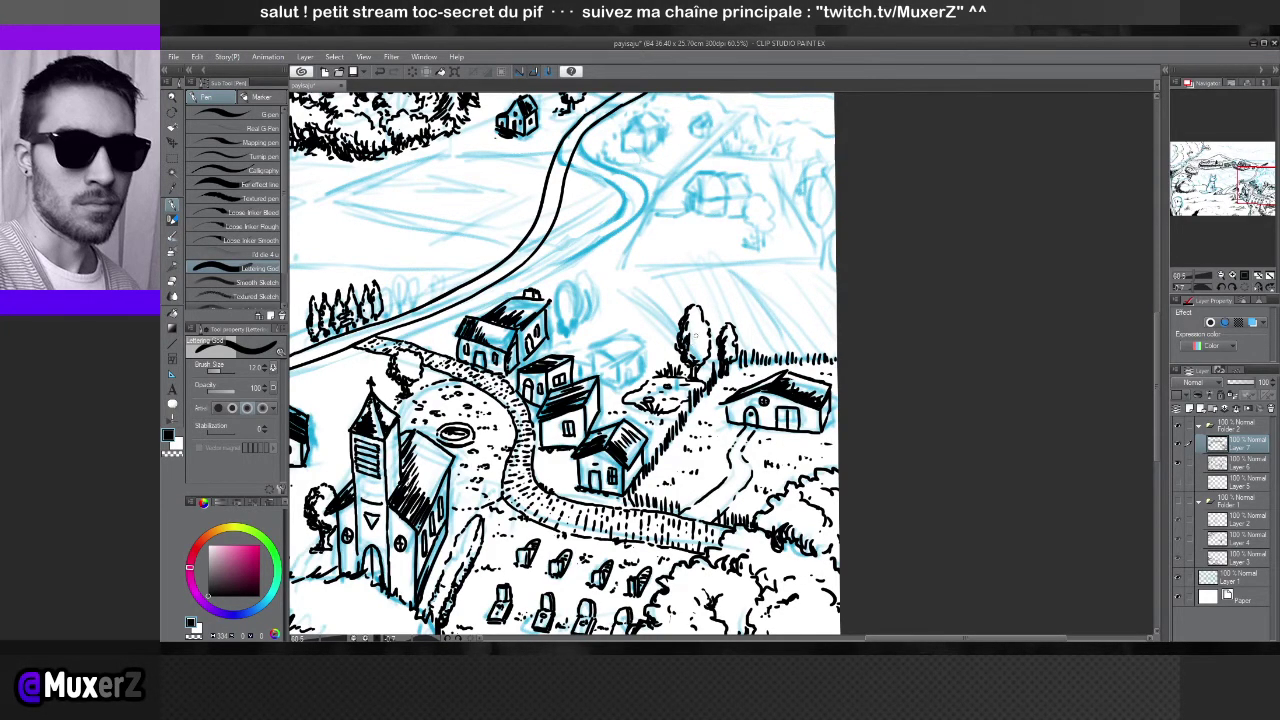
Review the inked line work across the whole landscape, and examine the foreground bush and seated dog up close
{"action": "scroll", "coordinate": [574, 281], "scroll_direction": "down", "scroll_amount": 2}
{"action": "scroll", "coordinate": [574, 281], "scroll_direction": "down", "scroll_amount": 2}
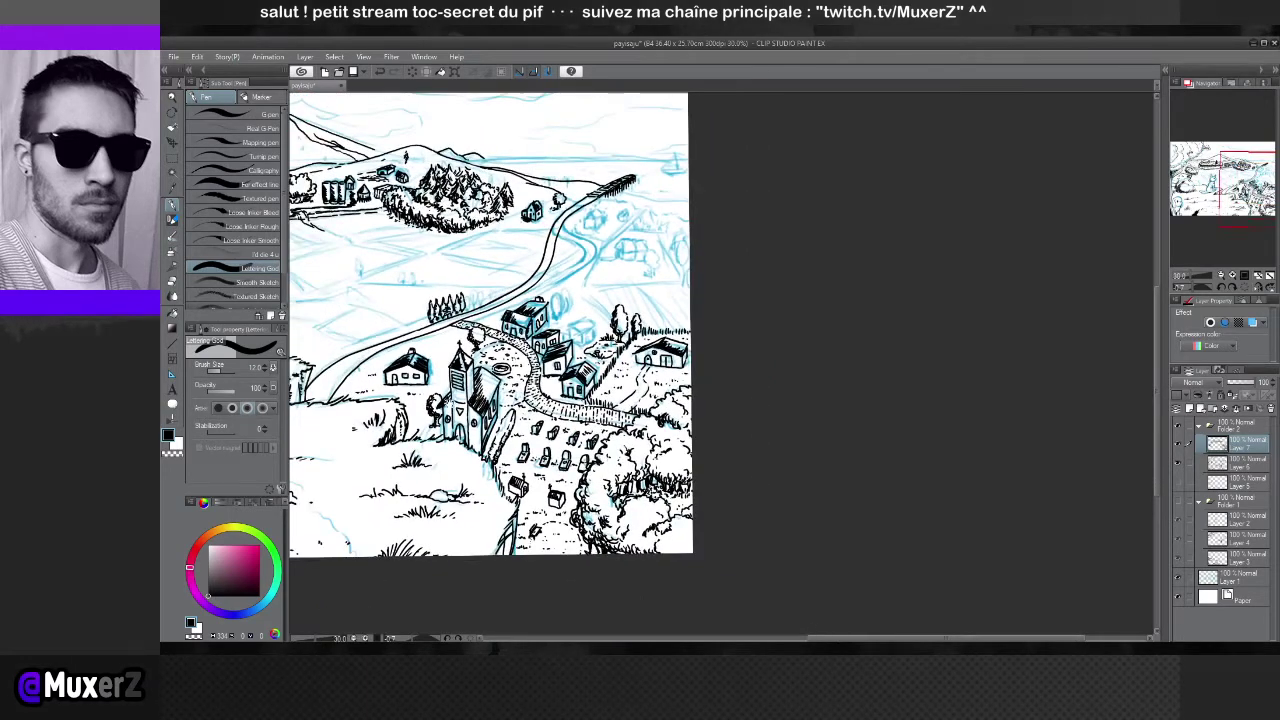
{"action": "left_click_drag", "start_coordinate": [470, 390], "coordinate": [862, 423]}
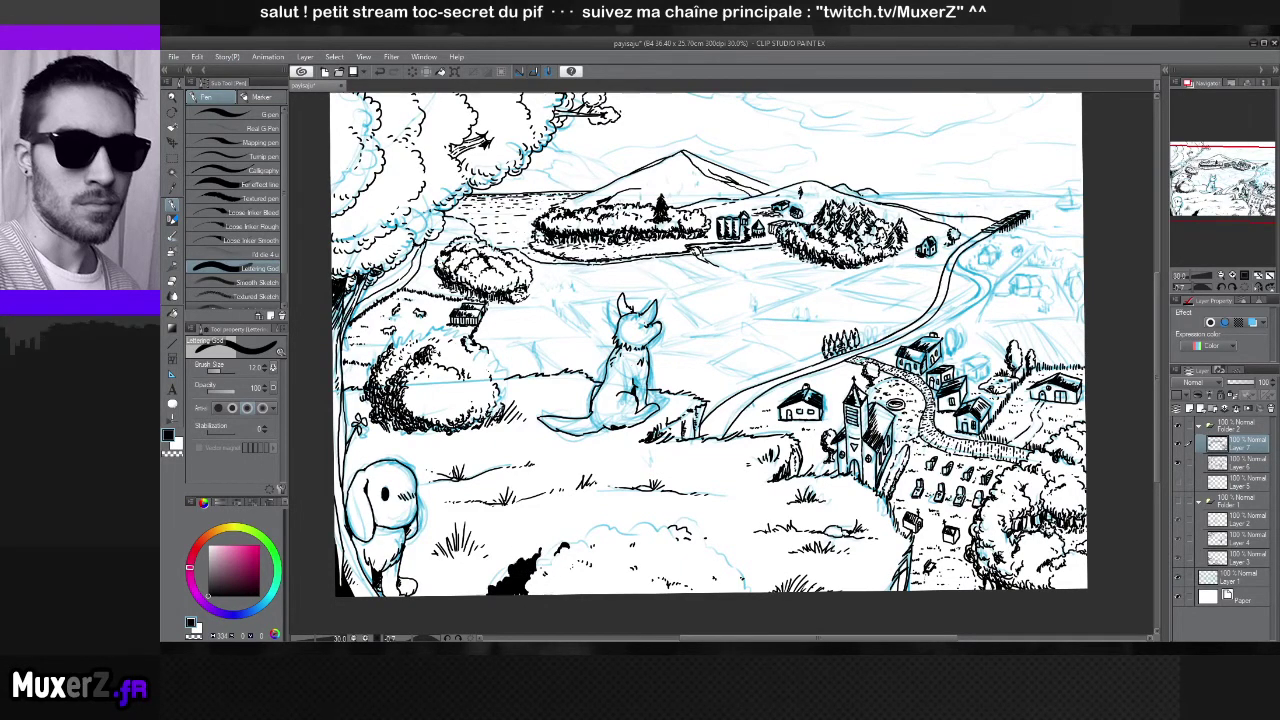
{"action": "scroll", "coordinate": [640, 400], "scroll_direction": "up", "scroll_amount": 2}
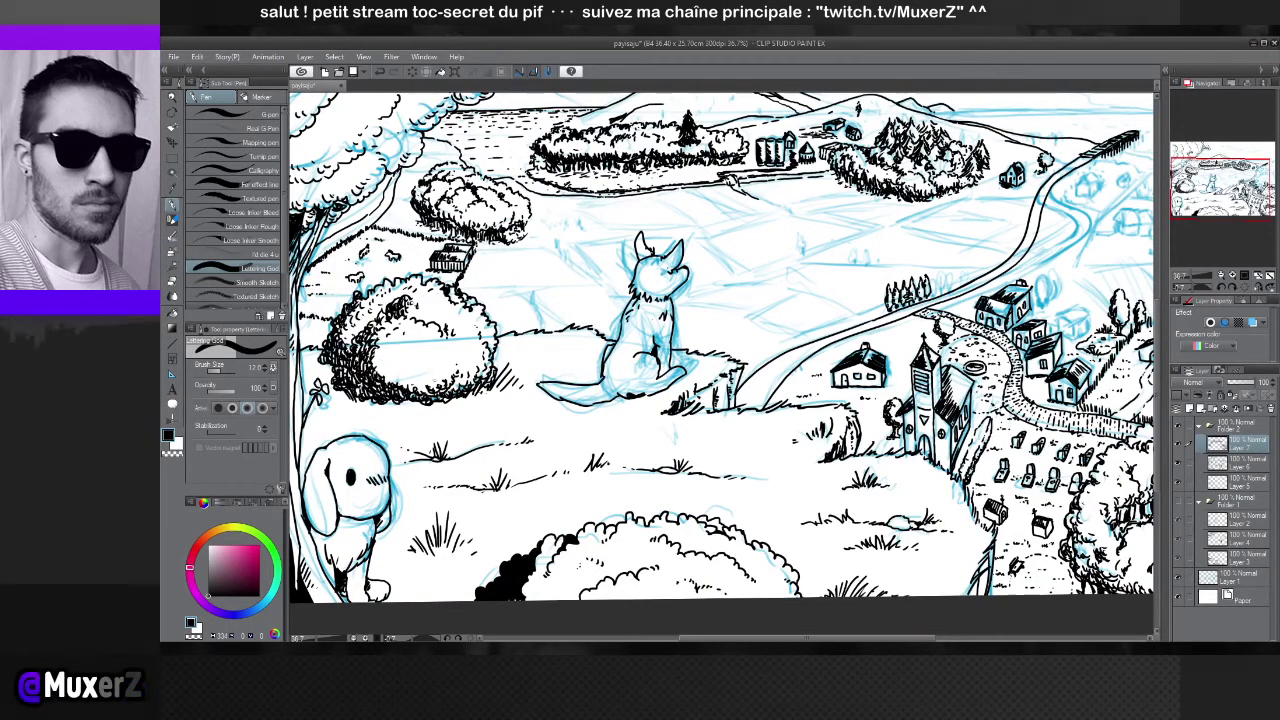
{"action": "scroll", "coordinate": [555, 432], "scroll_direction": "up", "scroll_amount": 3}
{"action": "scroll", "coordinate": [555, 432], "scroll_direction": "up", "scroll_amount": 2}
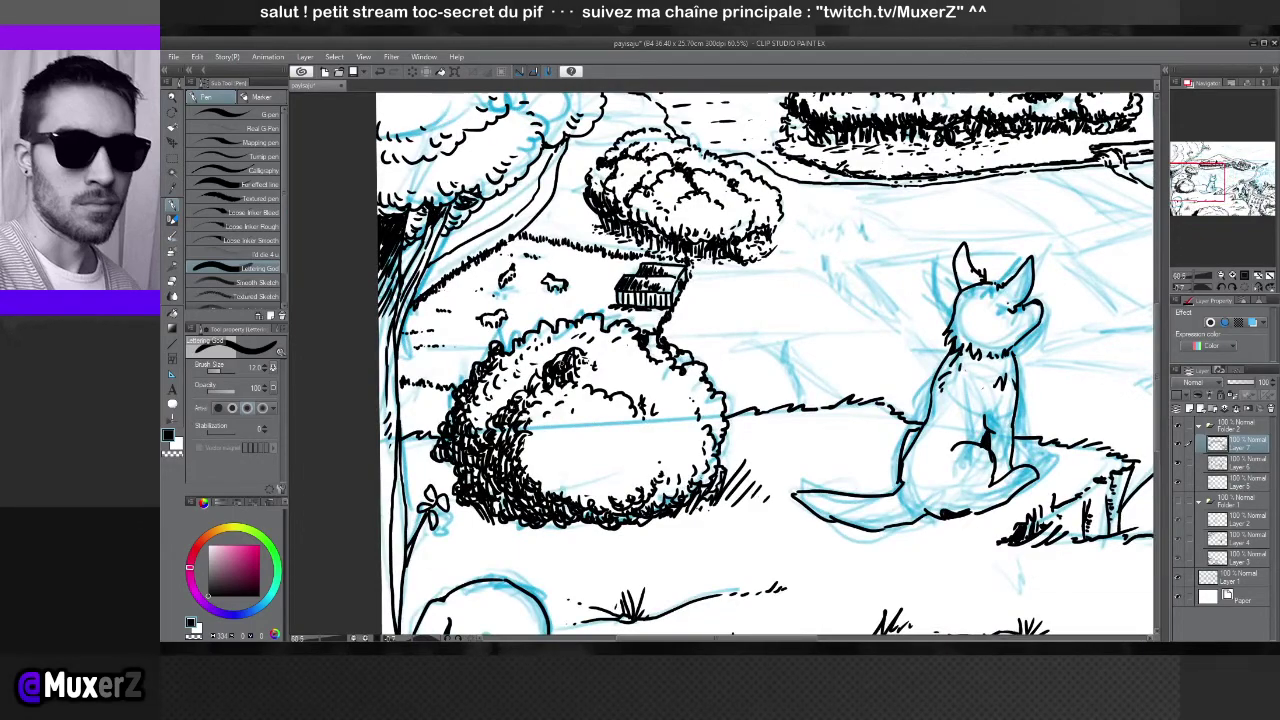
{"action": "scroll", "coordinate": [555, 432], "scroll_direction": "down", "scroll_amount": 2}
{"action": "scroll", "coordinate": [749, 360], "scroll_direction": "down", "scroll_amount": 4}
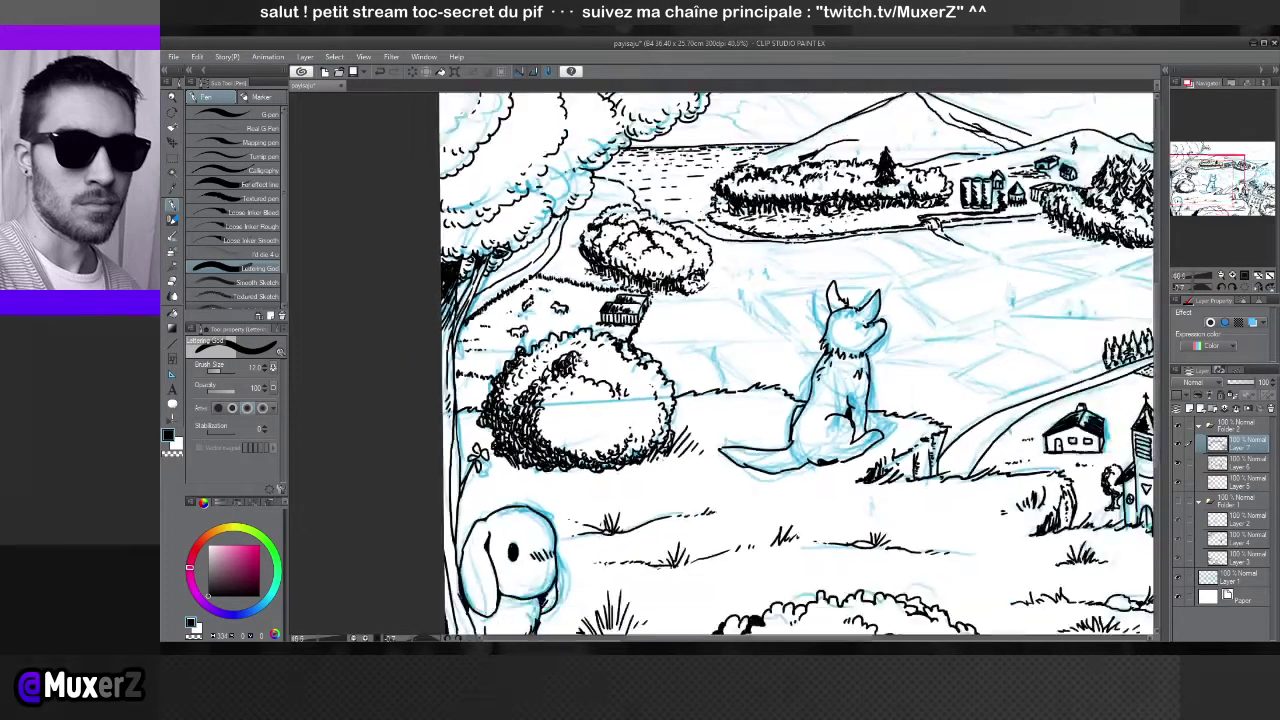
{"action": "mouse_move", "coordinate": [749, 360]}
{"action": "left_mouse_down"}
{"action": "mouse_move", "coordinate": [655, 395]}
{"action": "mouse_move", "coordinate": [650, 410]}
{"action": "left_mouse_up"}
{"action": "scroll", "coordinate": [651, 412], "scroll_direction": "up", "scroll_amount": 3}
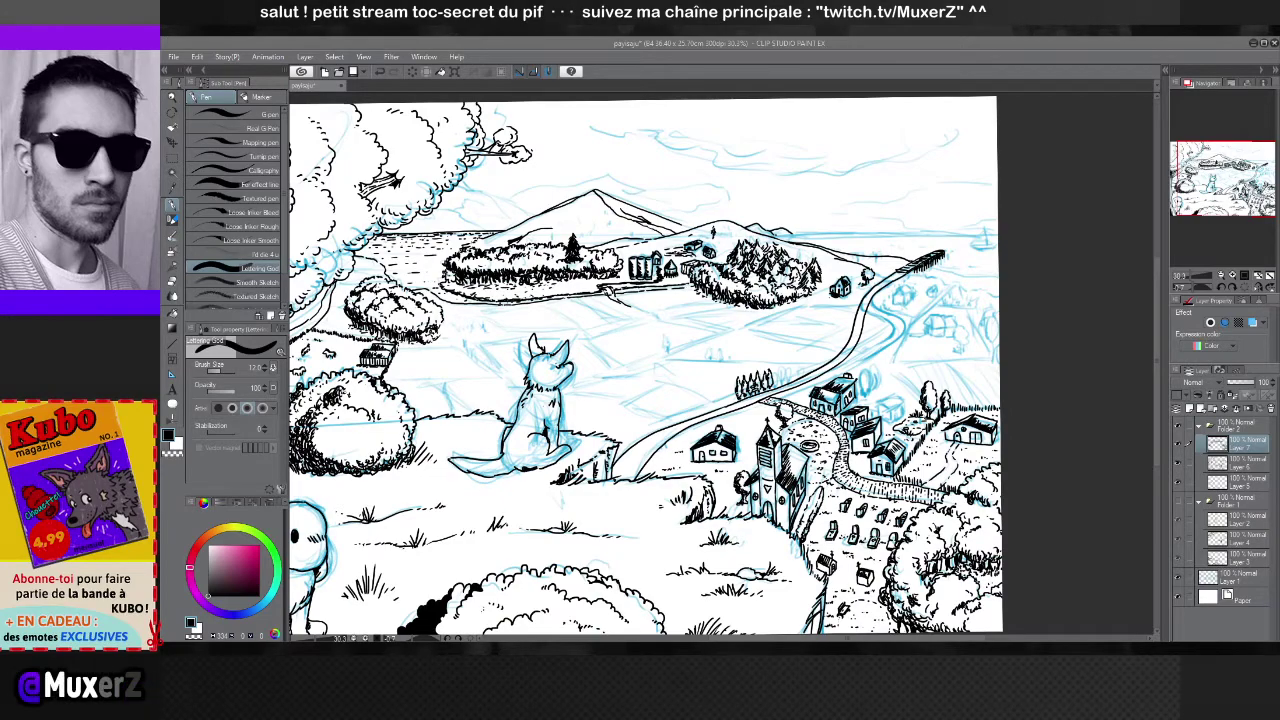
{"action": "scroll", "coordinate": [640, 365], "scroll_direction": "right", "scroll_amount": 4}
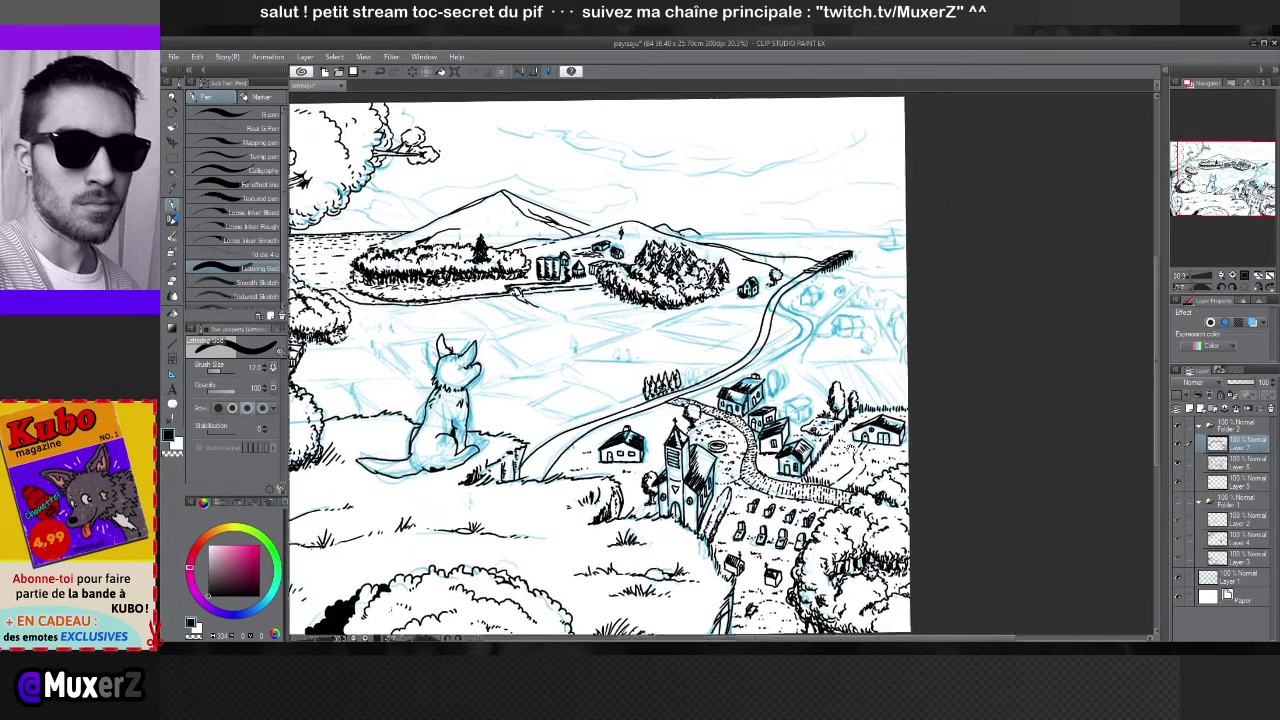
Ink the outline of the small shed between the village houses and the pond, with its end wall and sloping roof
{"action": "scroll", "coordinate": [740, 428], "scroll_direction": "up", "scroll_amount": 4}
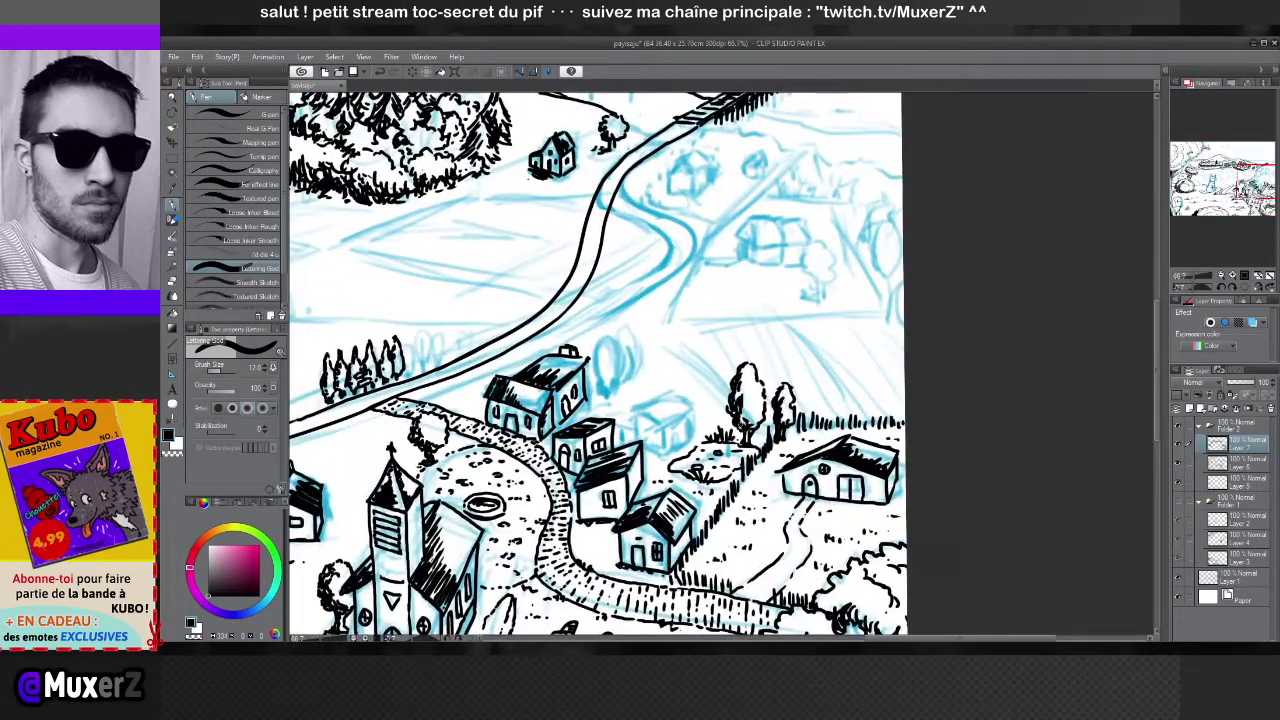
{"action": "left_click_drag", "start_coordinate": [704, 452], "coordinate": [686, 437]}
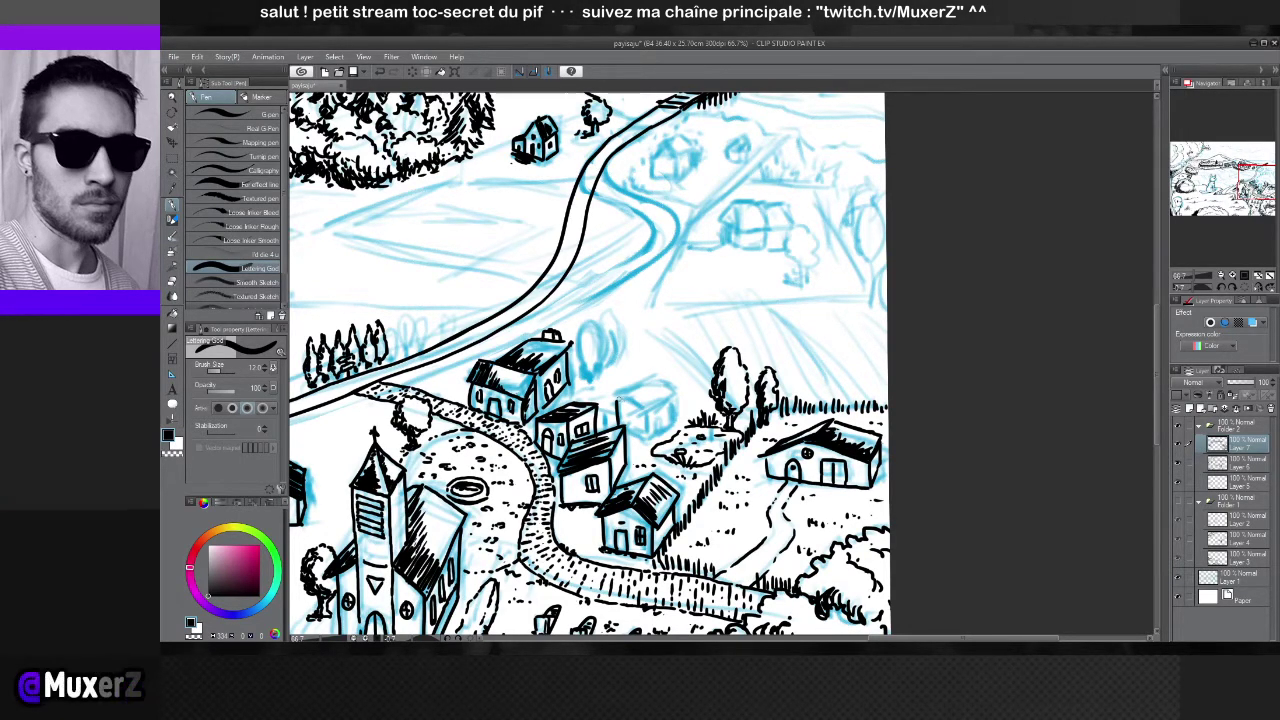
{"action": "left_click_drag", "start_coordinate": [640, 406], "coordinate": [644, 442]}
{"action": "key", "text": "ctrl+z"}
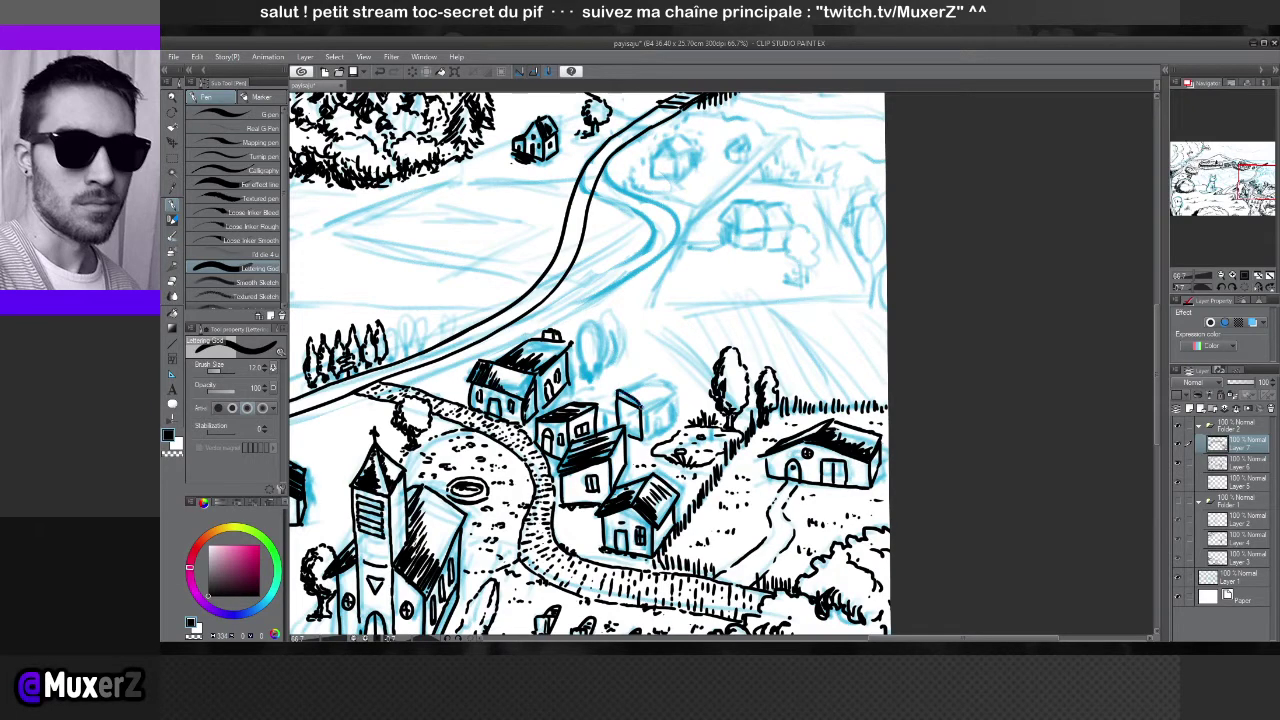
{"action": "key", "text": "ctrl+z"}
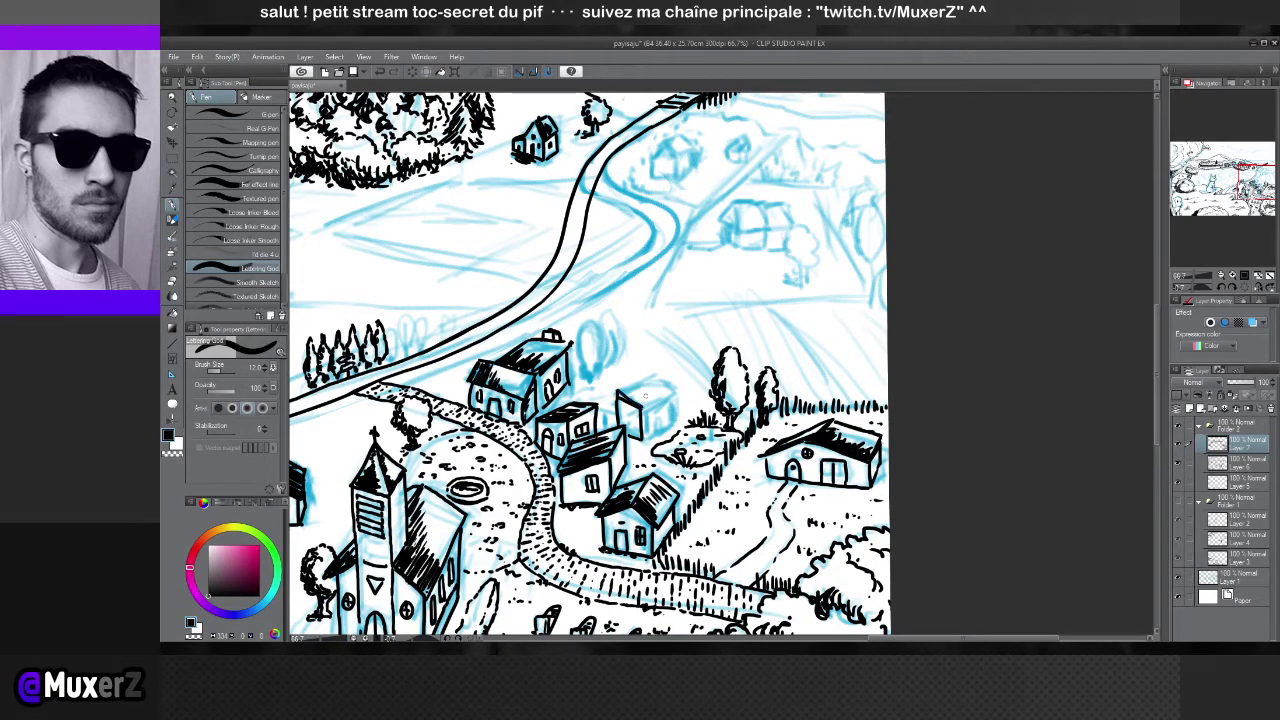
{"action": "left_click_drag", "start_coordinate": [643, 398], "coordinate": [651, 389]}
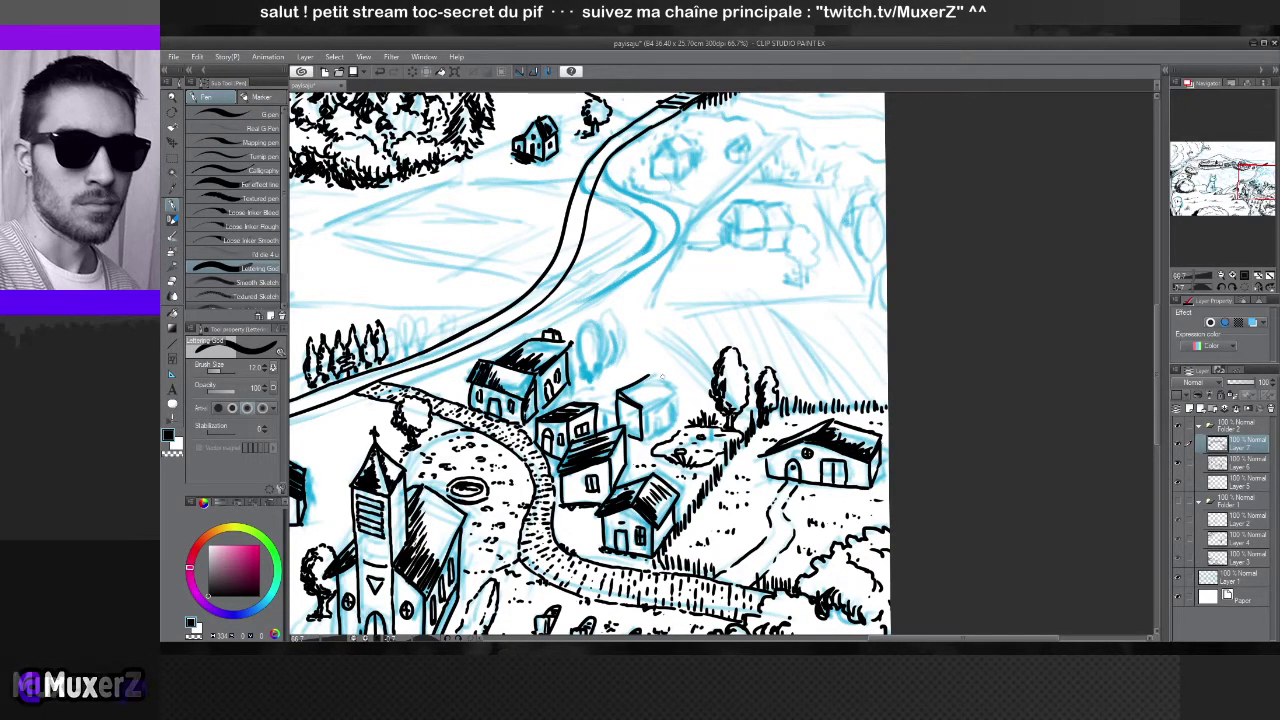
{"action": "mouse_move", "coordinate": [648, 400]}
{"action": "left_mouse_down"}
{"action": "mouse_move", "coordinate": [650, 411]}
{"action": "mouse_move", "coordinate": [676, 388]}
{"action": "left_mouse_up"}
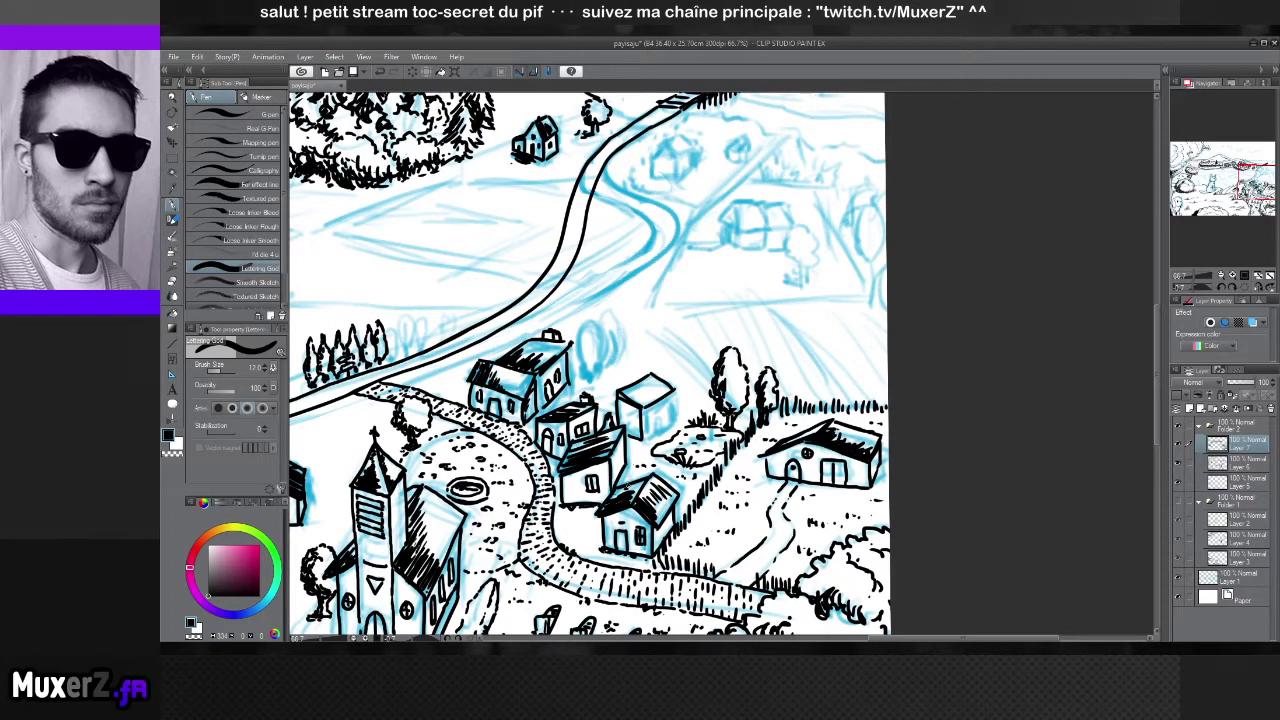
Erase at the roof edge of the lowest village house, return to the inking pen, and hatch the shed's roof and plank walls
{"action": "key", "text": "e"}
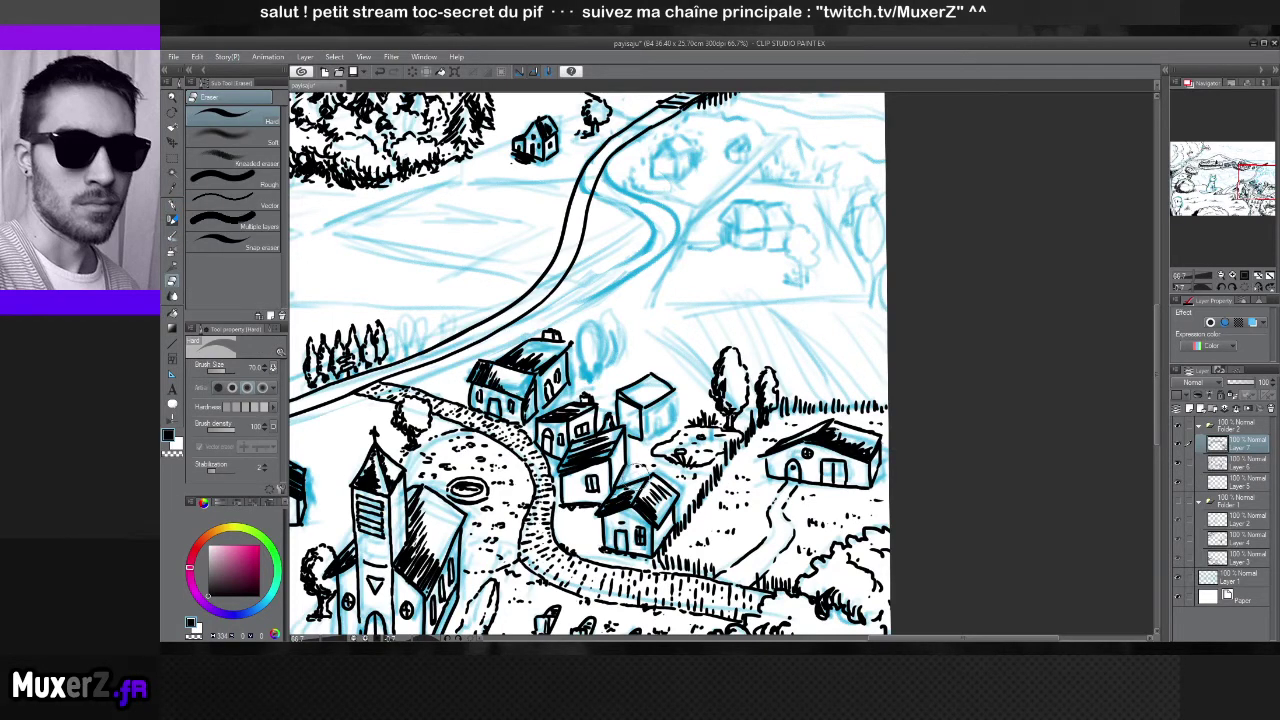
{"action": "left_click_drag", "start_coordinate": [625, 490], "coordinate": [632, 468]}
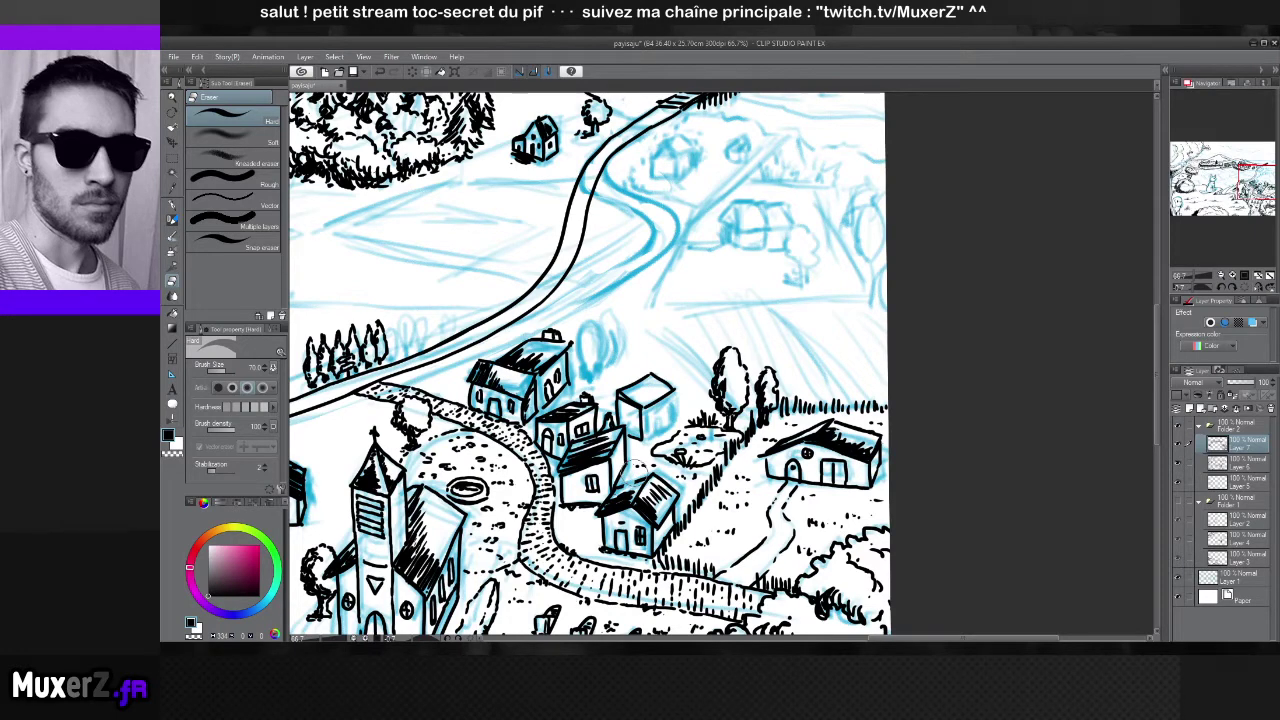
{"action": "key", "text": "p"}
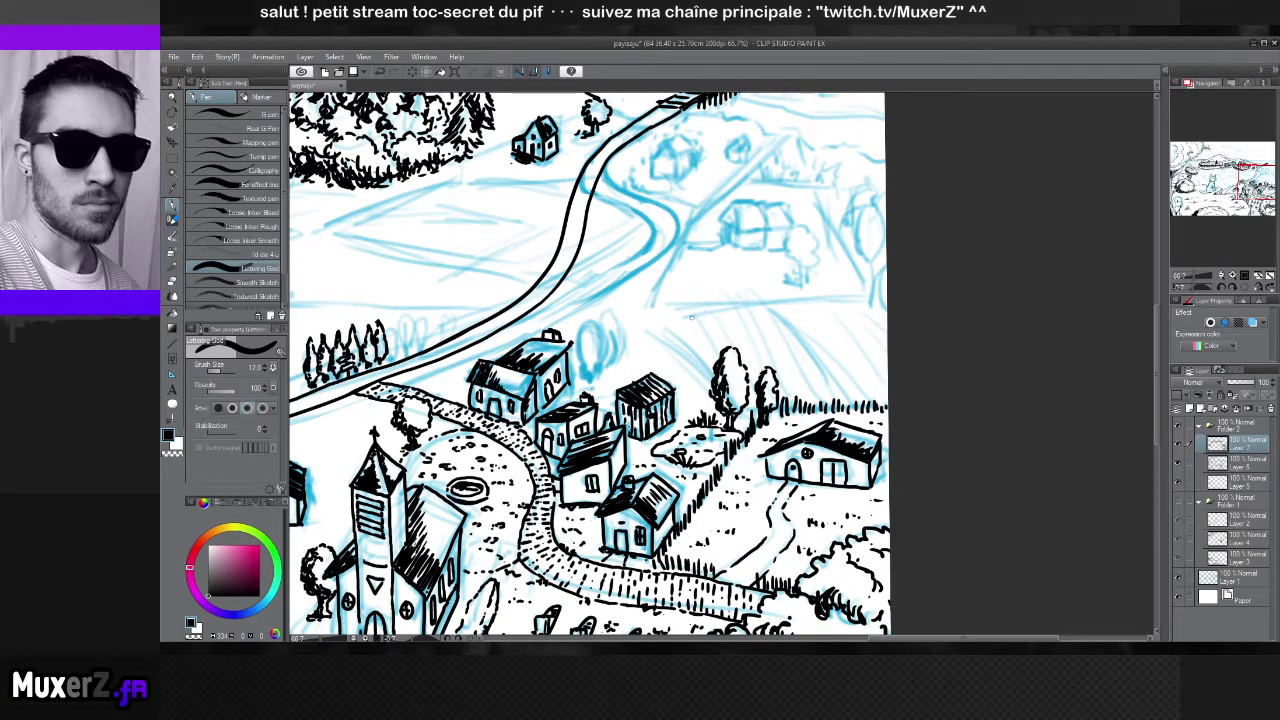
Review the village and the surrounding landscape, and examine the uninked sketch behind the houses up close
{"action": "mouse_move", "coordinate": [637, 378]}
{"action": "left_mouse_down"}
{"action": "mouse_move", "coordinate": [776, 348]}
{"action": "mouse_move", "coordinate": [925, 277]}
{"action": "mouse_move", "coordinate": [942, 285]}
{"action": "left_mouse_up"}
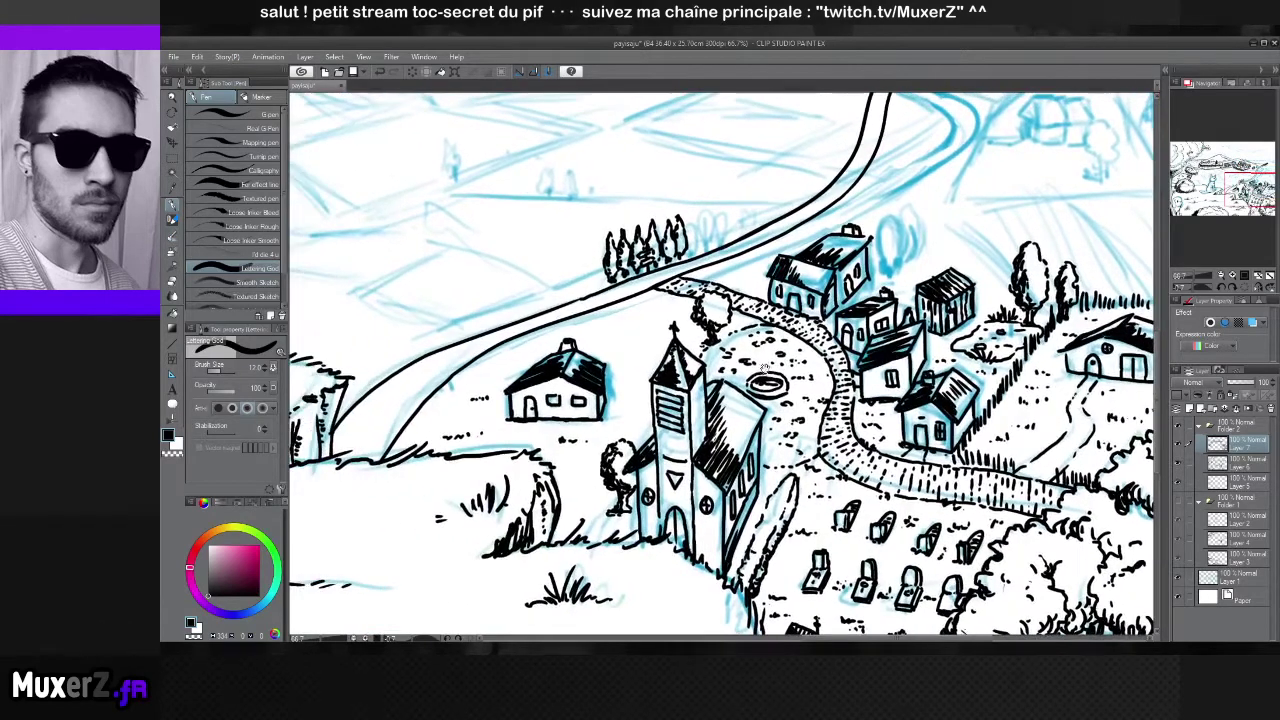
{"action": "left_click_drag", "start_coordinate": [674, 330], "coordinate": [732, 358]}
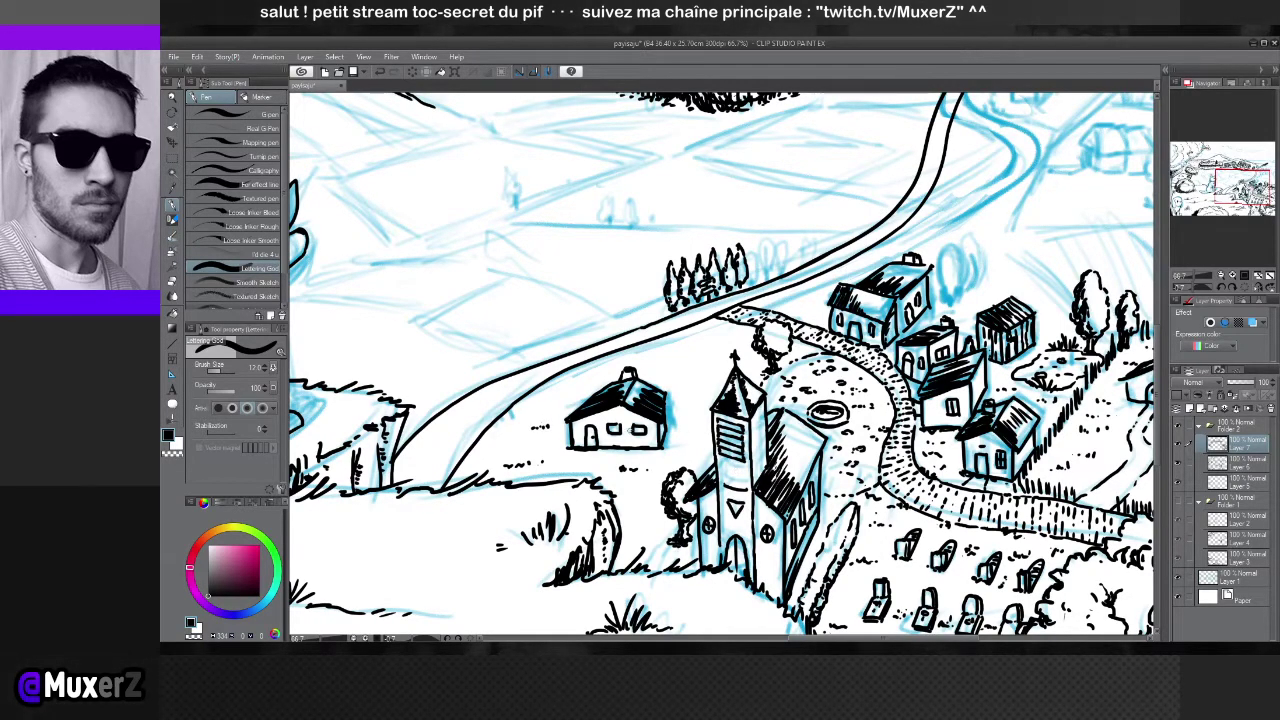
{"action": "scroll", "coordinate": [450, 512], "scroll_direction": "down", "scroll_amount": 5}
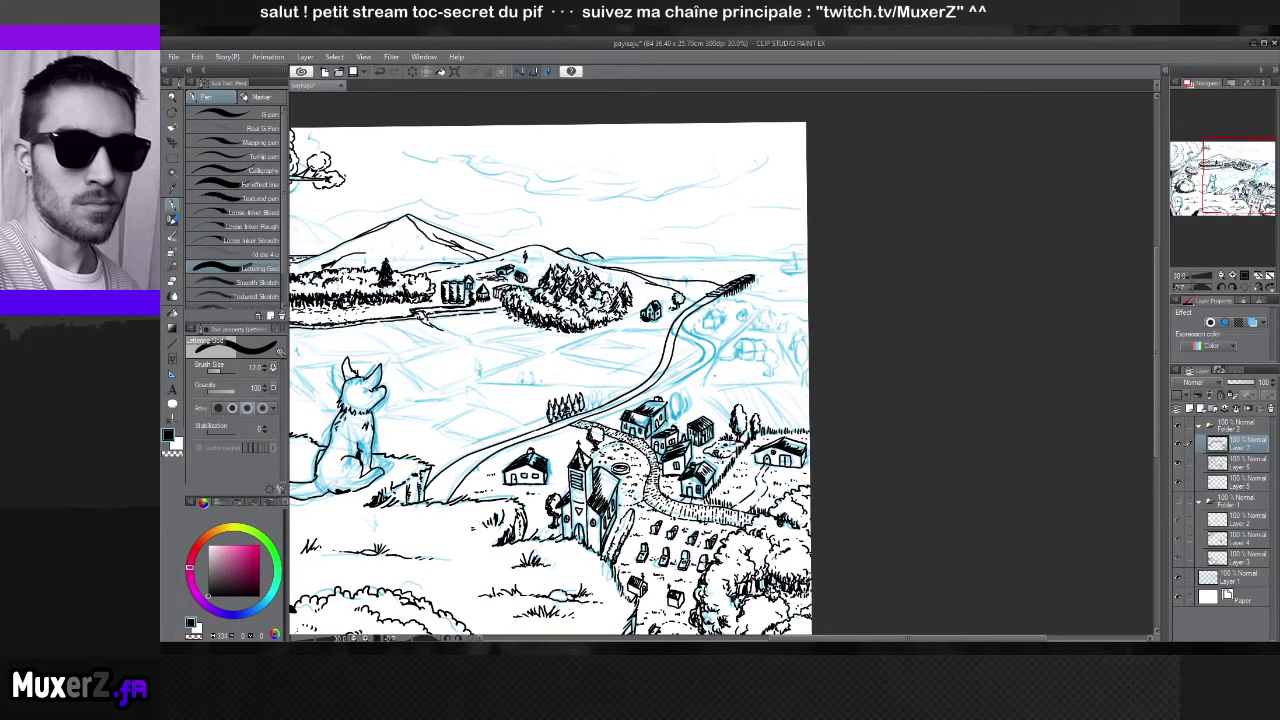
{"action": "mouse_move", "coordinate": [598, 433]}
{"action": "left_mouse_down"}
{"action": "mouse_move", "coordinate": [1088, 458]}
{"action": "mouse_move", "coordinate": [950, 440]}
{"action": "left_mouse_up"}
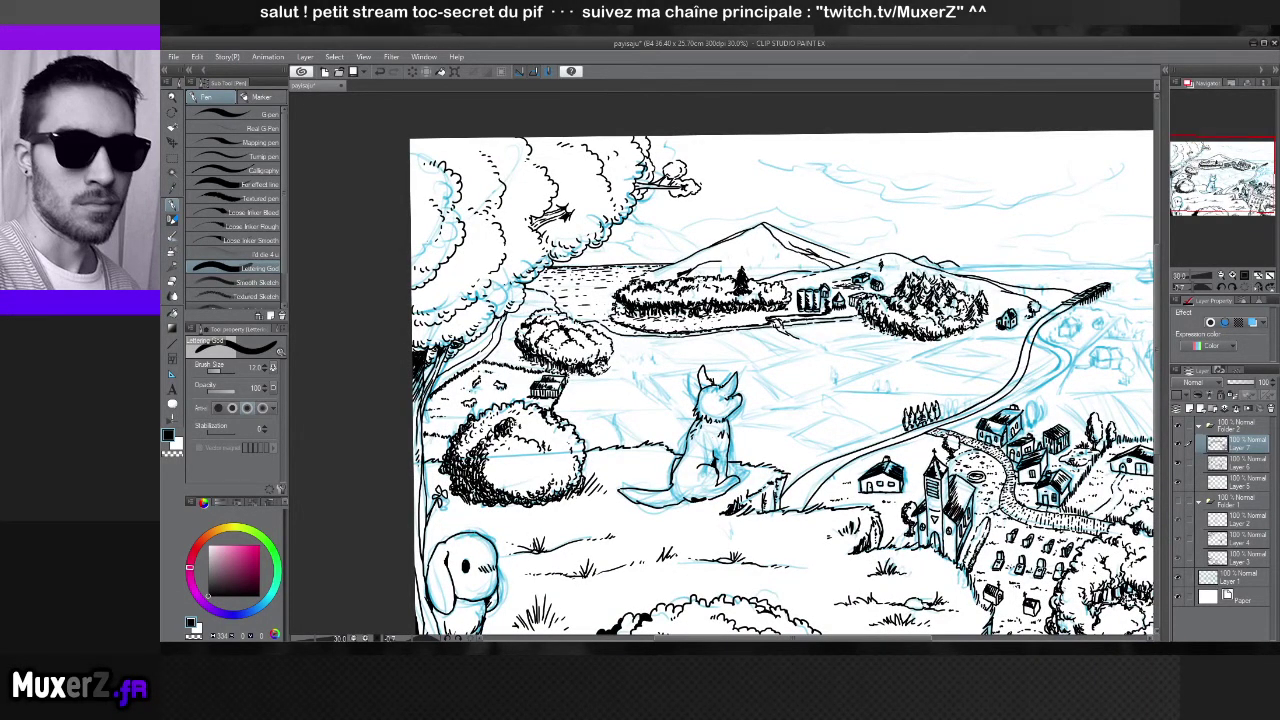
{"action": "left_click_drag", "start_coordinate": [972, 446], "coordinate": [778, 410]}
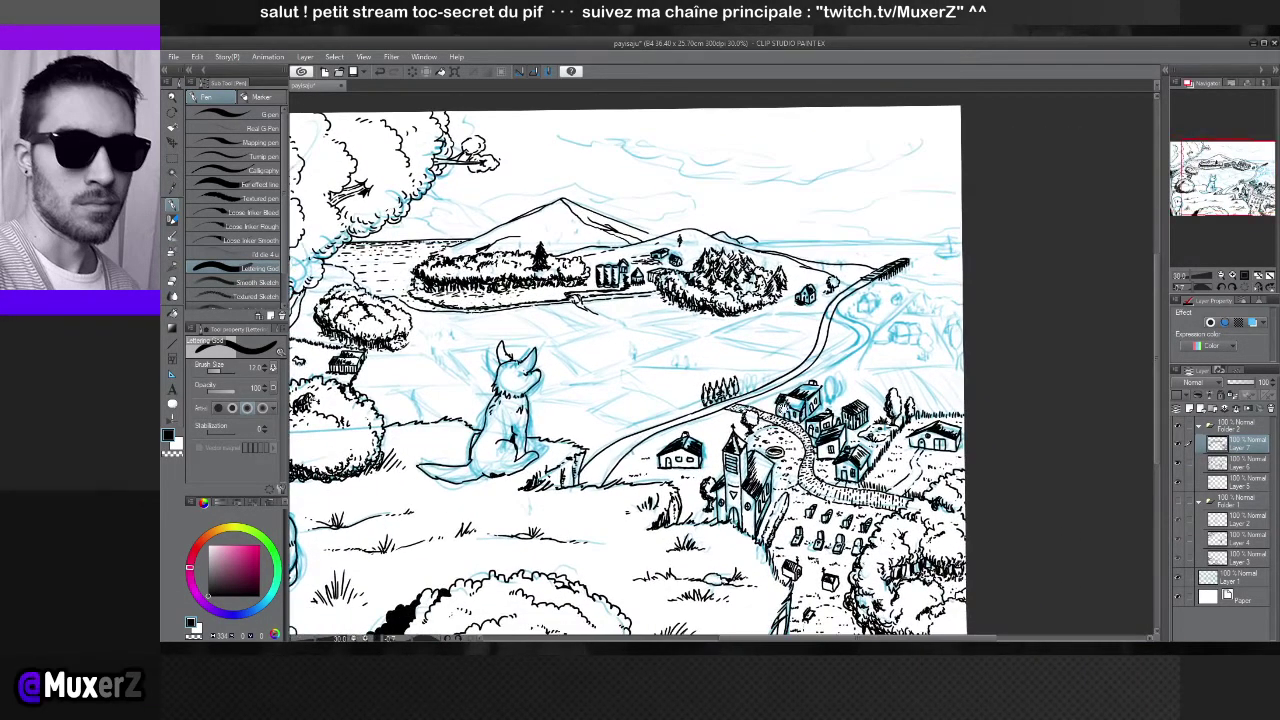
{"action": "scroll", "coordinate": [898, 360], "scroll_direction": "up", "scroll_amount": 5}
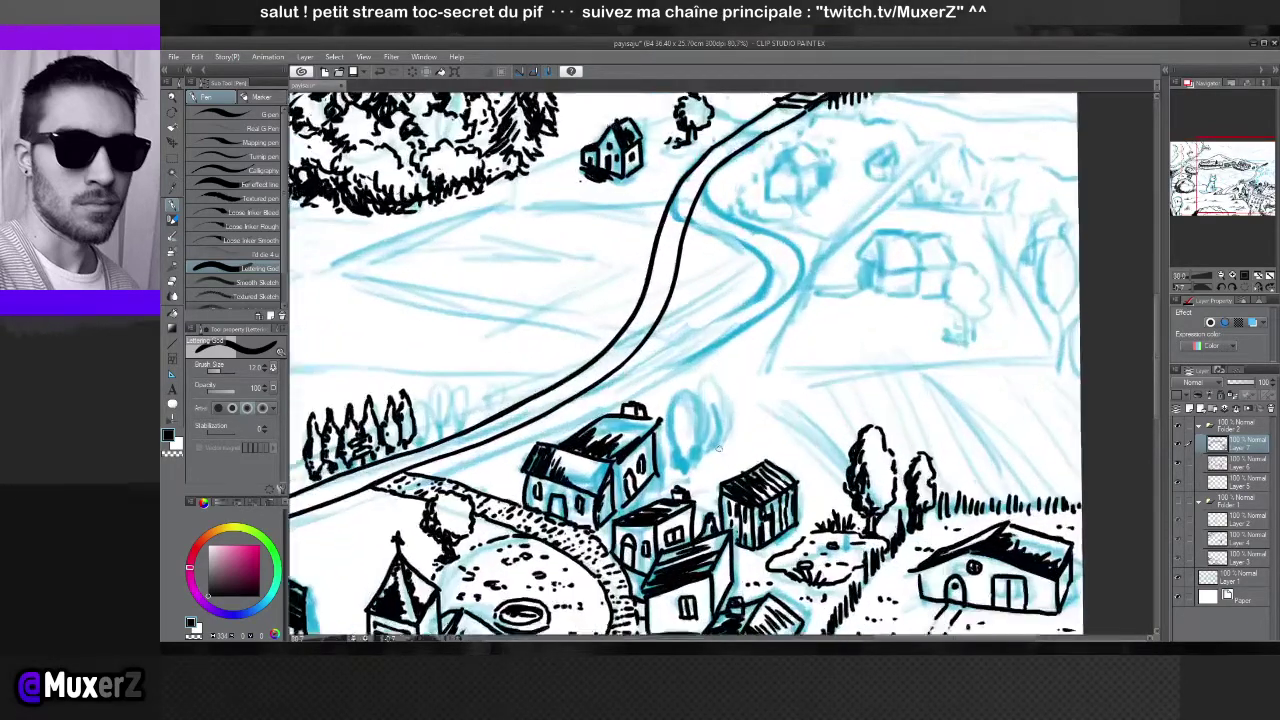
{"action": "scroll", "coordinate": [718, 448], "scroll_direction": "up", "scroll_amount": 2}
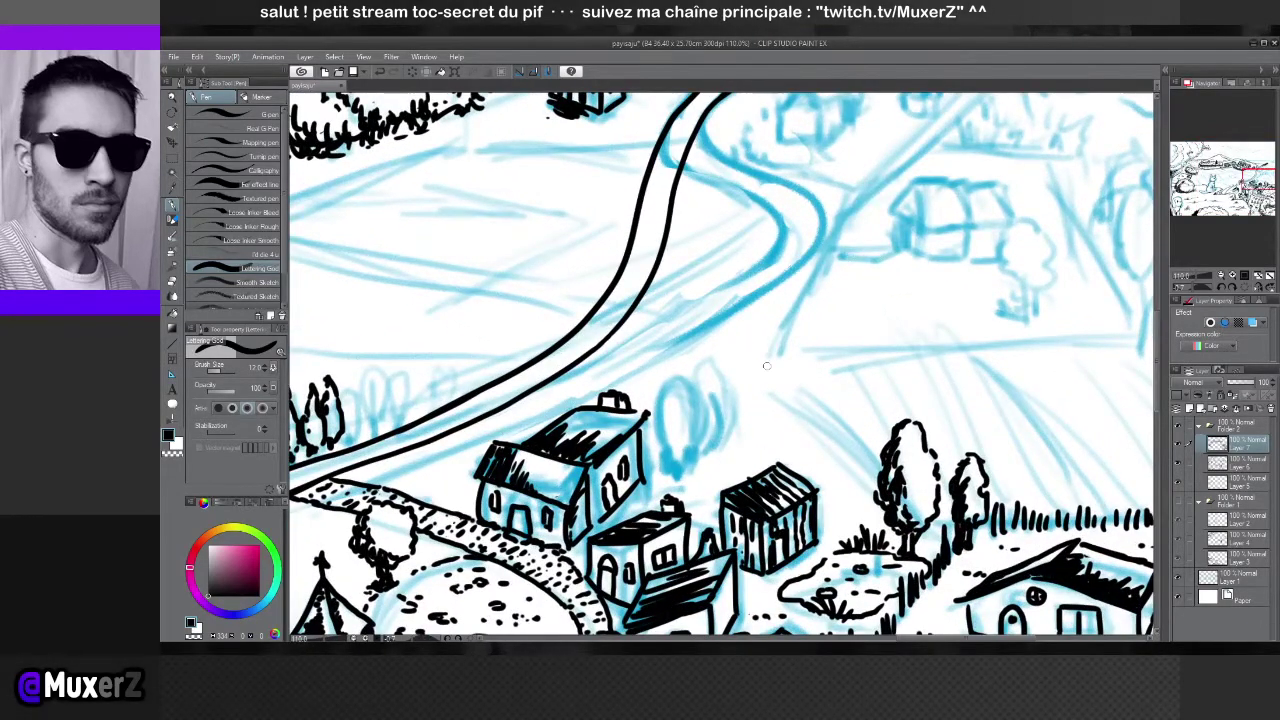
Ink a weeping willow with drooping strands of foliage behind the uppermost village house and the shed
{"action": "scroll", "coordinate": [766, 366], "scroll_direction": "down", "scroll_amount": 5}
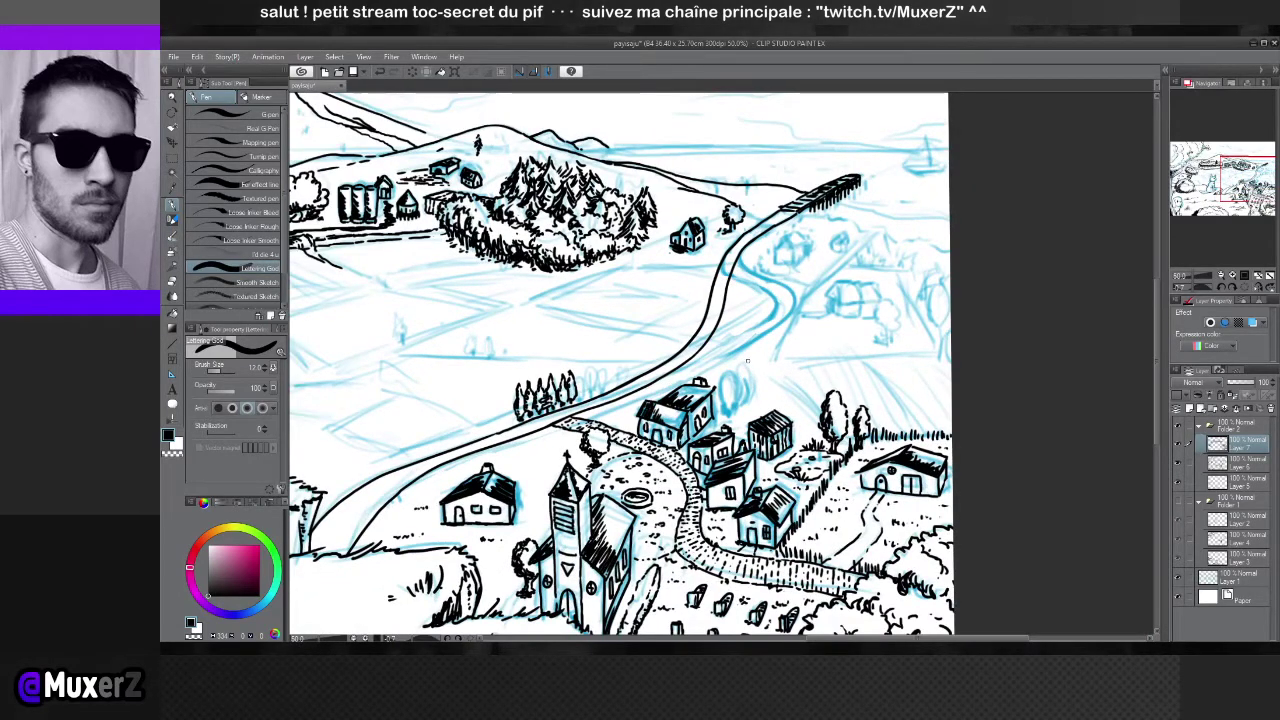
{"action": "mouse_move", "coordinate": [746, 361]}
{"action": "left_mouse_down"}
{"action": "mouse_move", "coordinate": [727, 393]}
{"action": "mouse_move", "coordinate": [740, 411]}
{"action": "left_mouse_up"}
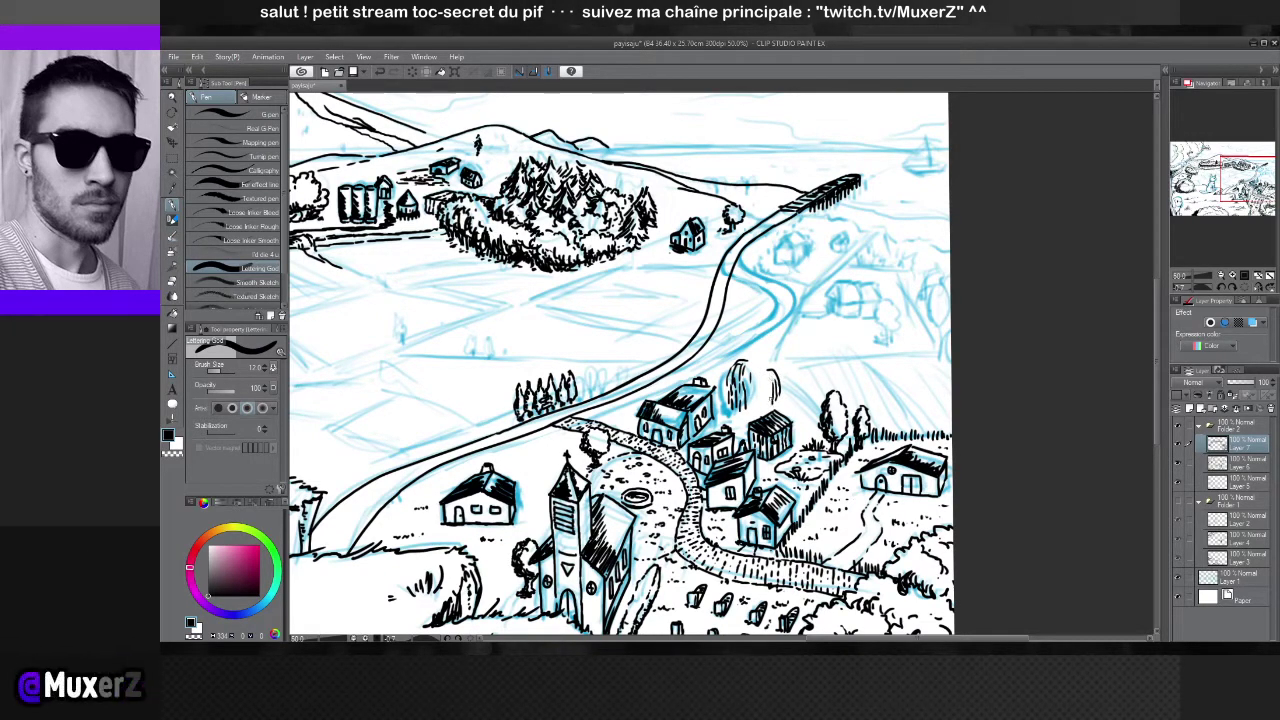
{"action": "mouse_move", "coordinate": [769, 372]}
{"action": "left_mouse_down"}
{"action": "mouse_move", "coordinate": [774, 401]}
{"action": "mouse_move", "coordinate": [758, 400]}
{"action": "left_mouse_up"}
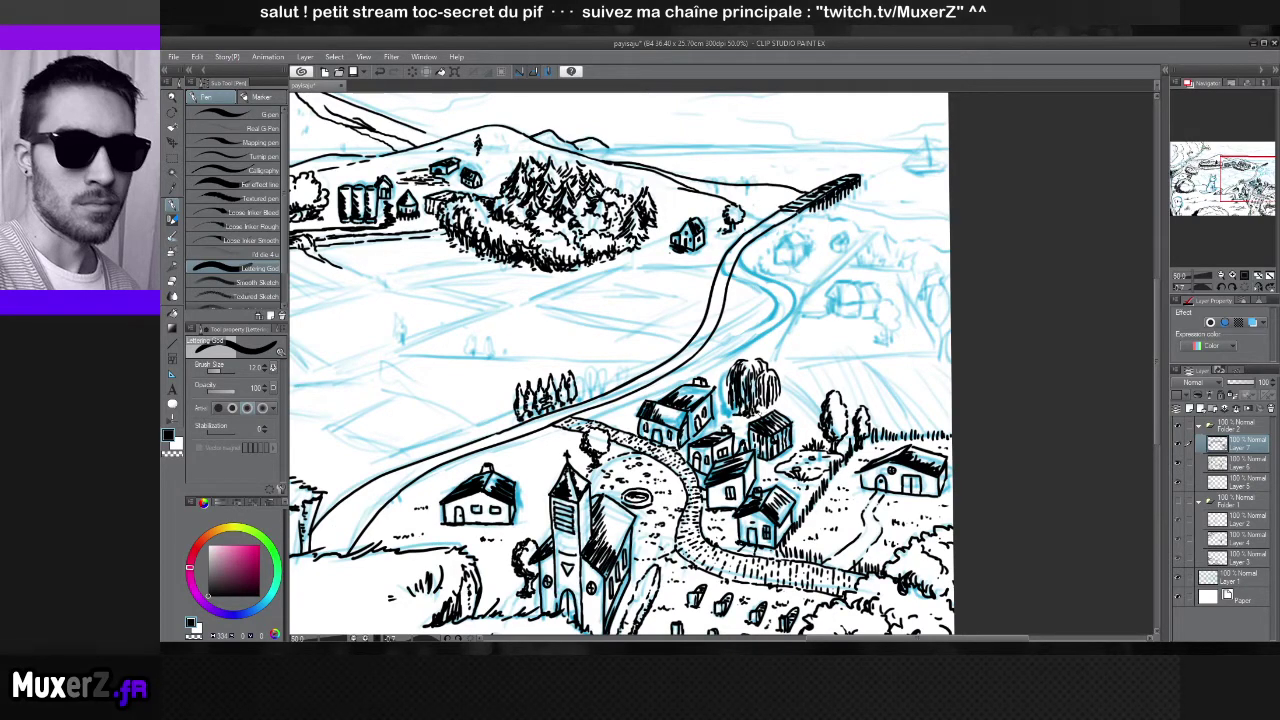
Hide the blue sketch on Layer 1 to check the inked landscape on its own, and show the sketch again
{"action": "scroll", "coordinate": [620, 365], "scroll_direction": "down", "scroll_amount": 5}
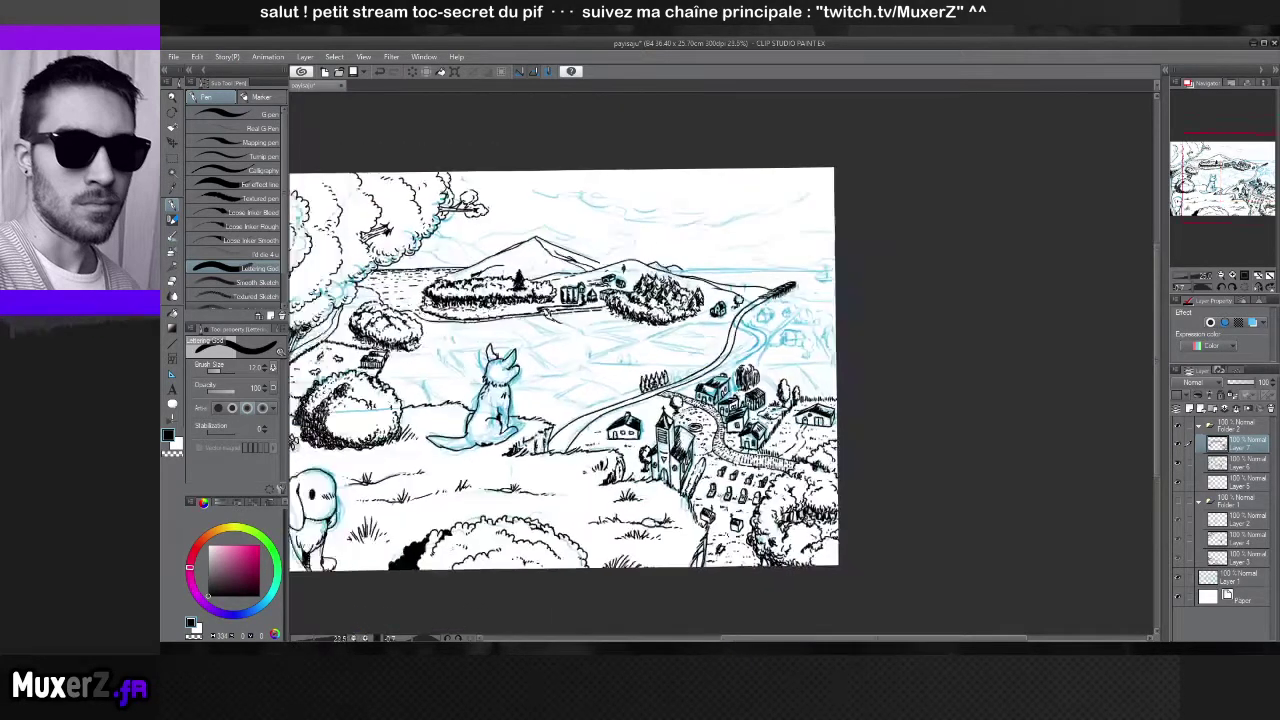
{"action": "key", "text": "ctrl+plus"}
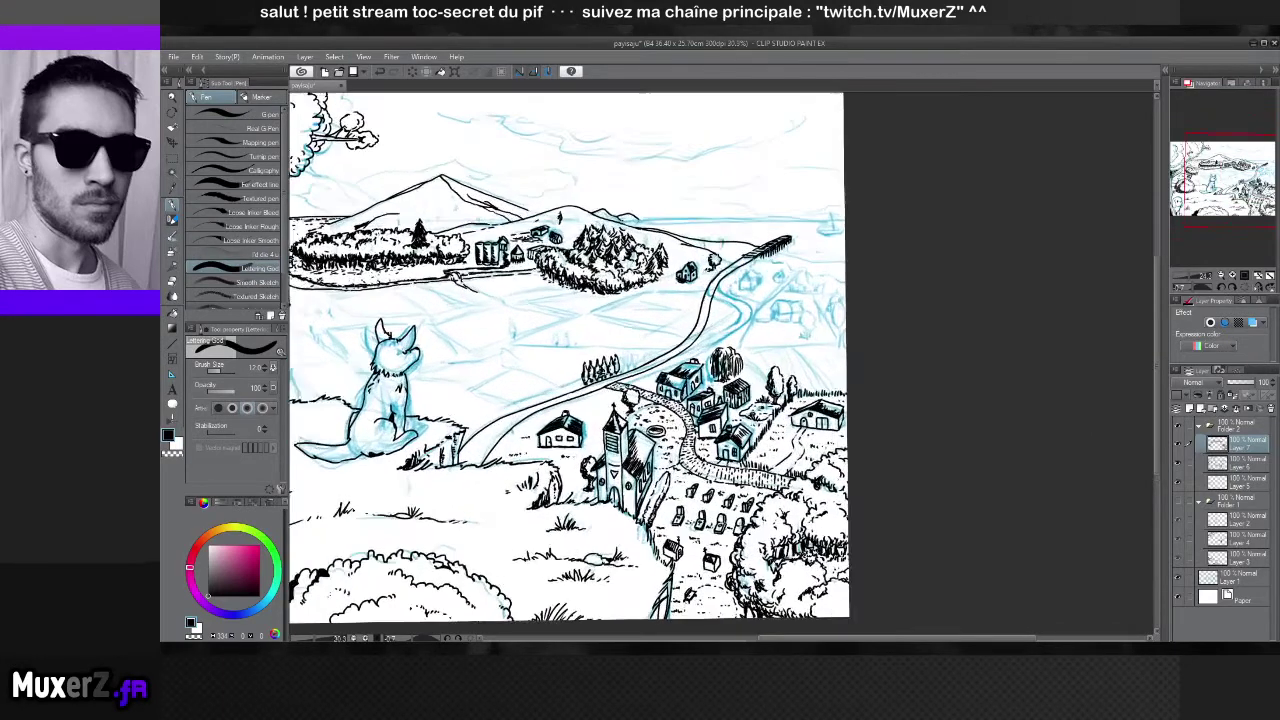
{"action": "left_click", "coordinate": [1179, 579]}
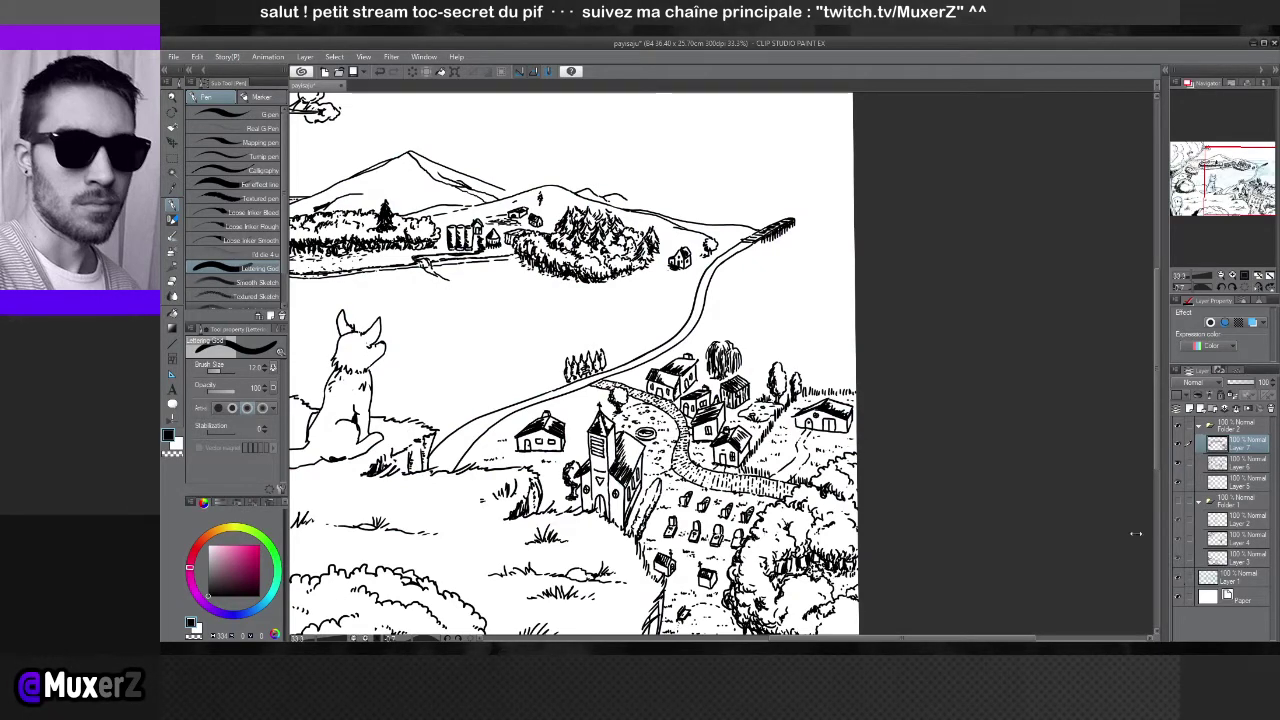
{"action": "left_click", "coordinate": [1179, 579]}
{"action": "scroll", "coordinate": [739, 345], "scroll_direction": "up", "scroll_amount": 2}
{"action": "scroll", "coordinate": [739, 346], "scroll_direction": "up", "scroll_amount": 3}
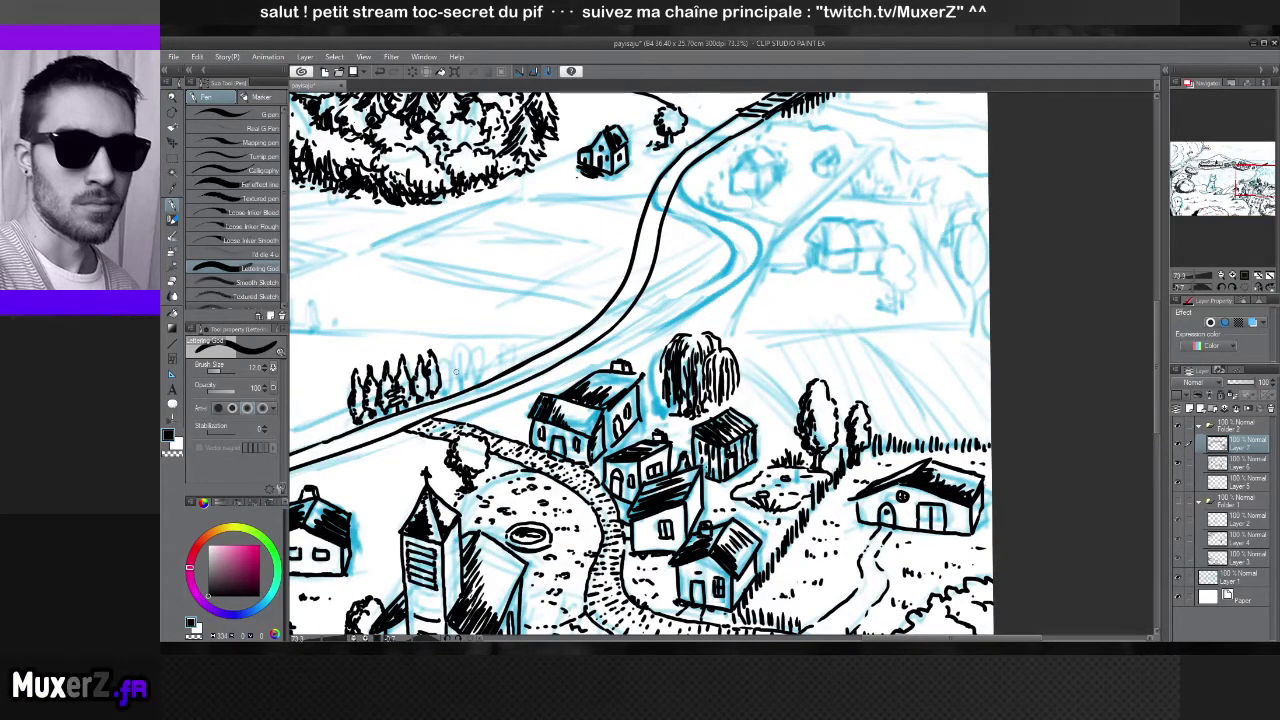
Erase small spots in the weeping willow behind the village houses and touch up its drooping strands with the inking pen
{"action": "key", "text": "e"}
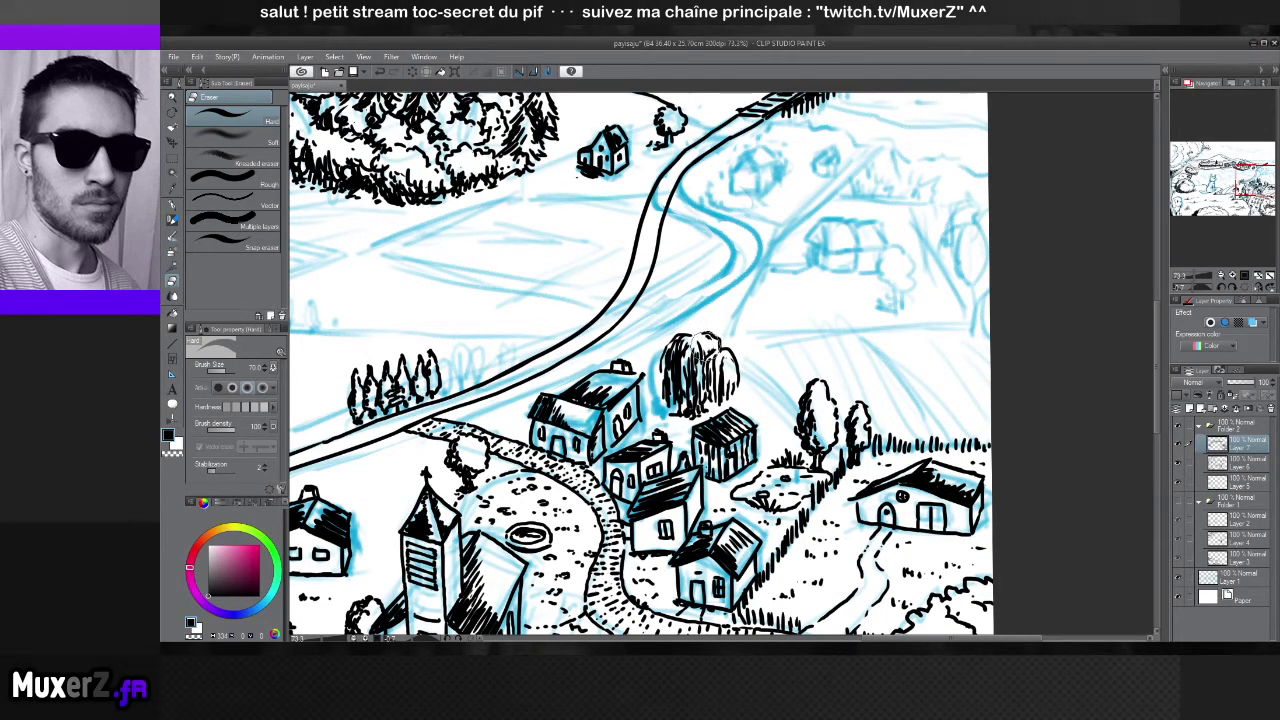
{"action": "key", "text": "p"}
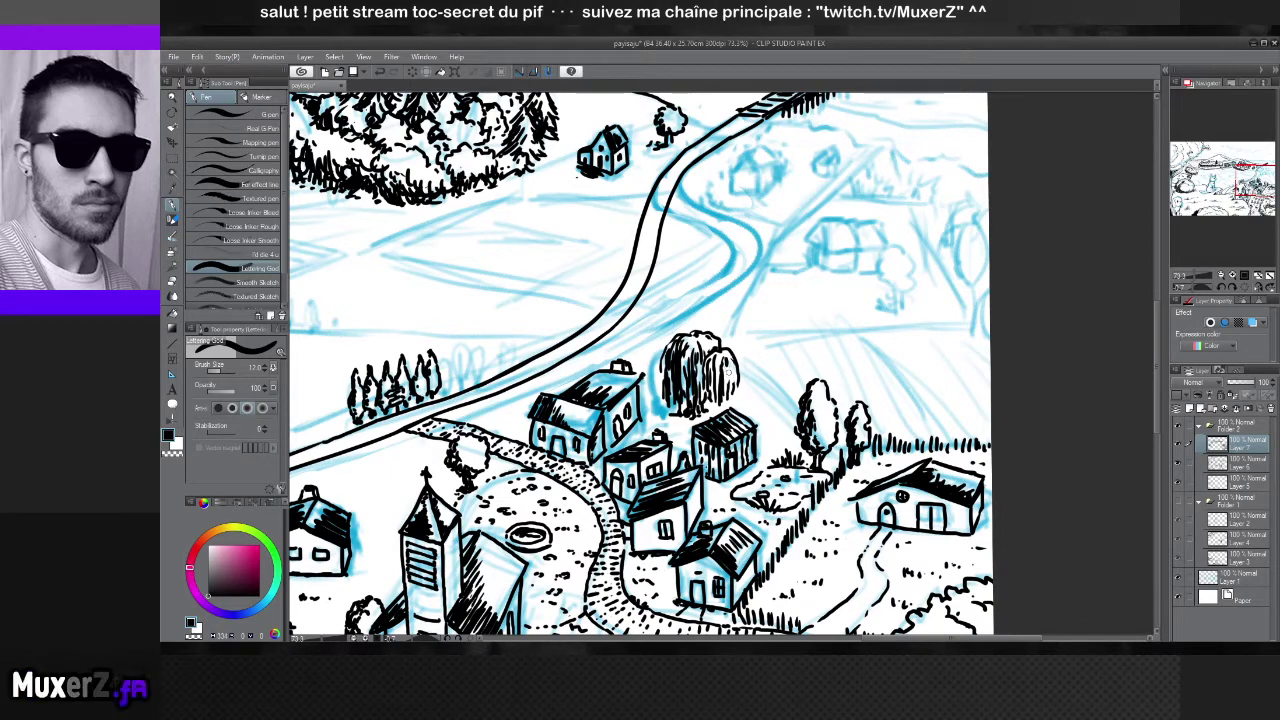
Review the whole landscape, focus on the foreground bush at the page's lower edge, and hide Layer 7
{"action": "scroll", "coordinate": [646, 363], "scroll_direction": "down", "scroll_amount": 5}
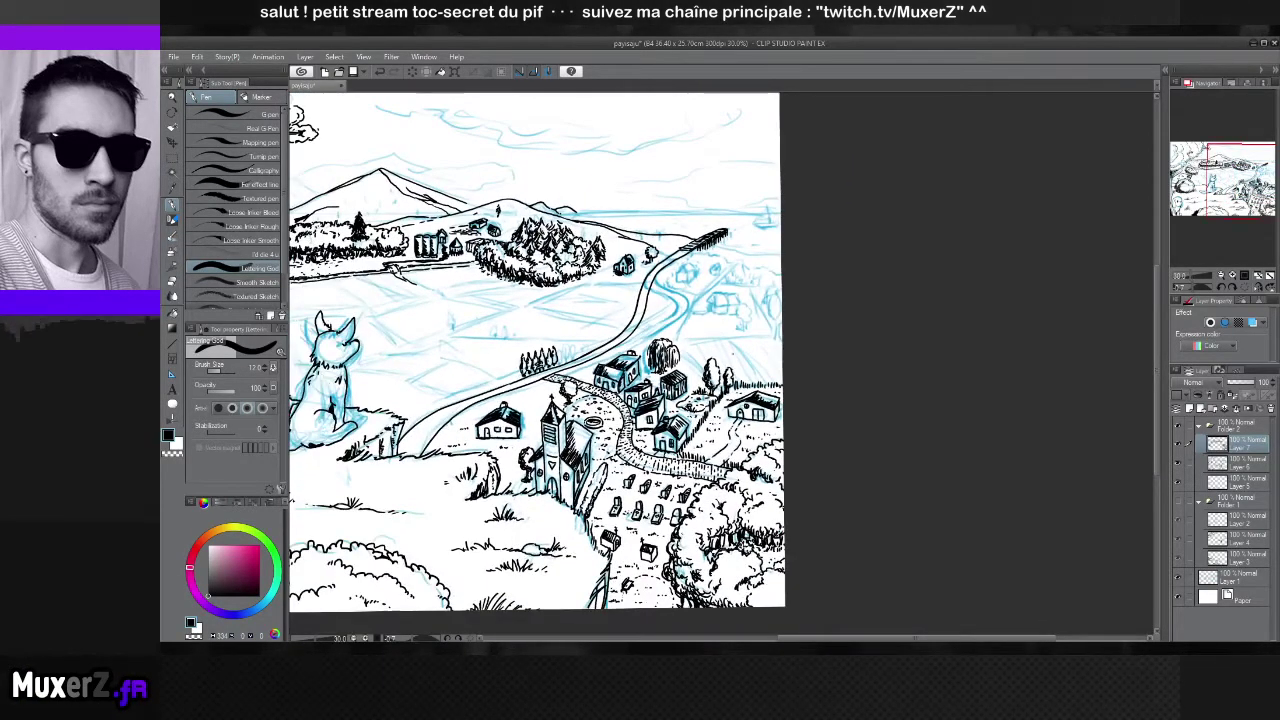
{"action": "scroll", "coordinate": [618, 330], "scroll_direction": "down", "scroll_amount": 1}
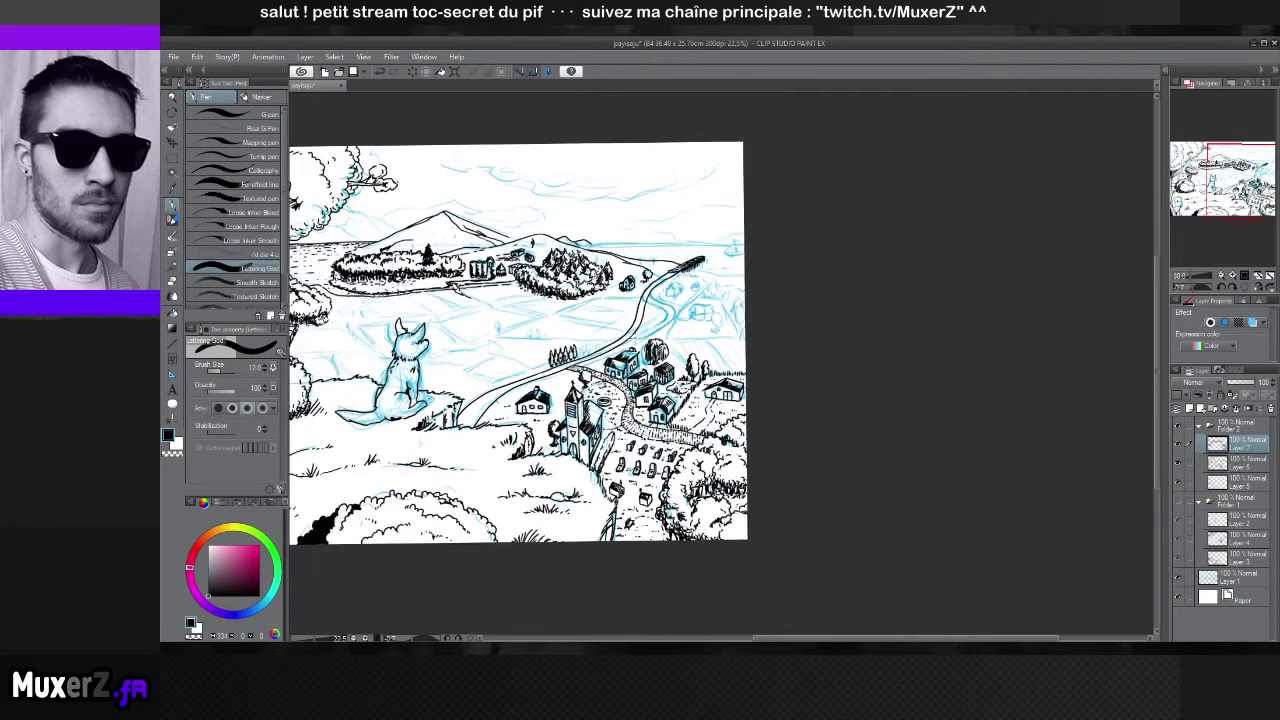
{"action": "scroll", "coordinate": [618, 330], "scroll_direction": "down", "scroll_amount": 1}
{"action": "left_click_drag", "start_coordinate": [478, 381], "coordinate": [712, 379]}
{"action": "scroll", "coordinate": [655, 413], "scroll_direction": "up", "scroll_amount": 4}
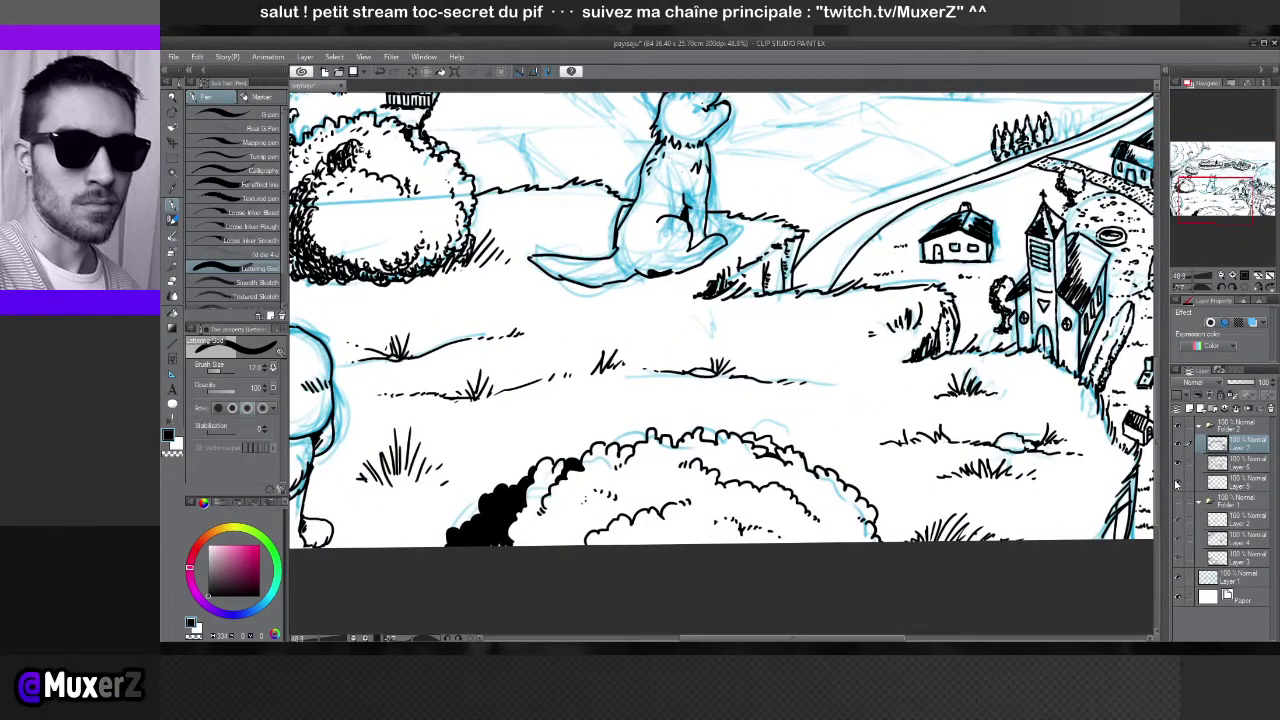
{"action": "left_click", "coordinate": [1178, 447]}
{"action": "left_click", "coordinate": [1178, 447]}
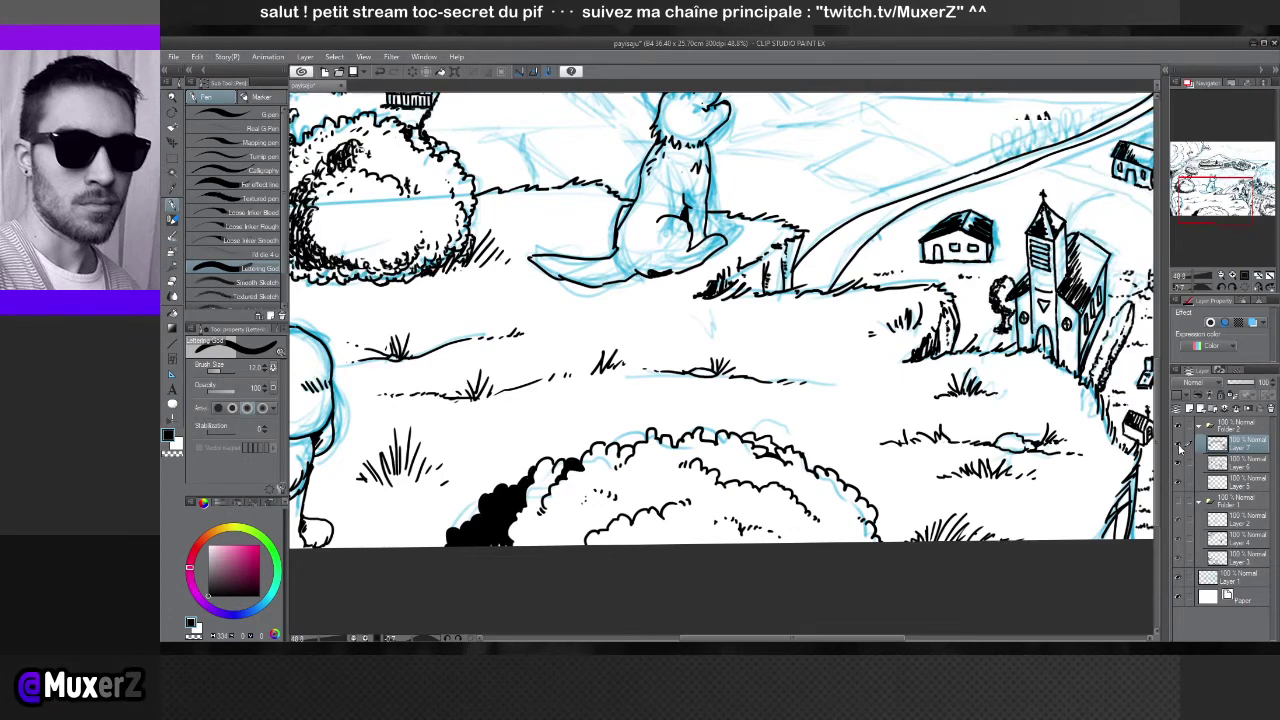
{"action": "left_click", "coordinate": [1178, 447]}
Switch Layer 6 off and on repeatedly to check which inks it holds around the foreground bush, leaving it shown
{"action": "left_click", "coordinate": [1178, 465]}
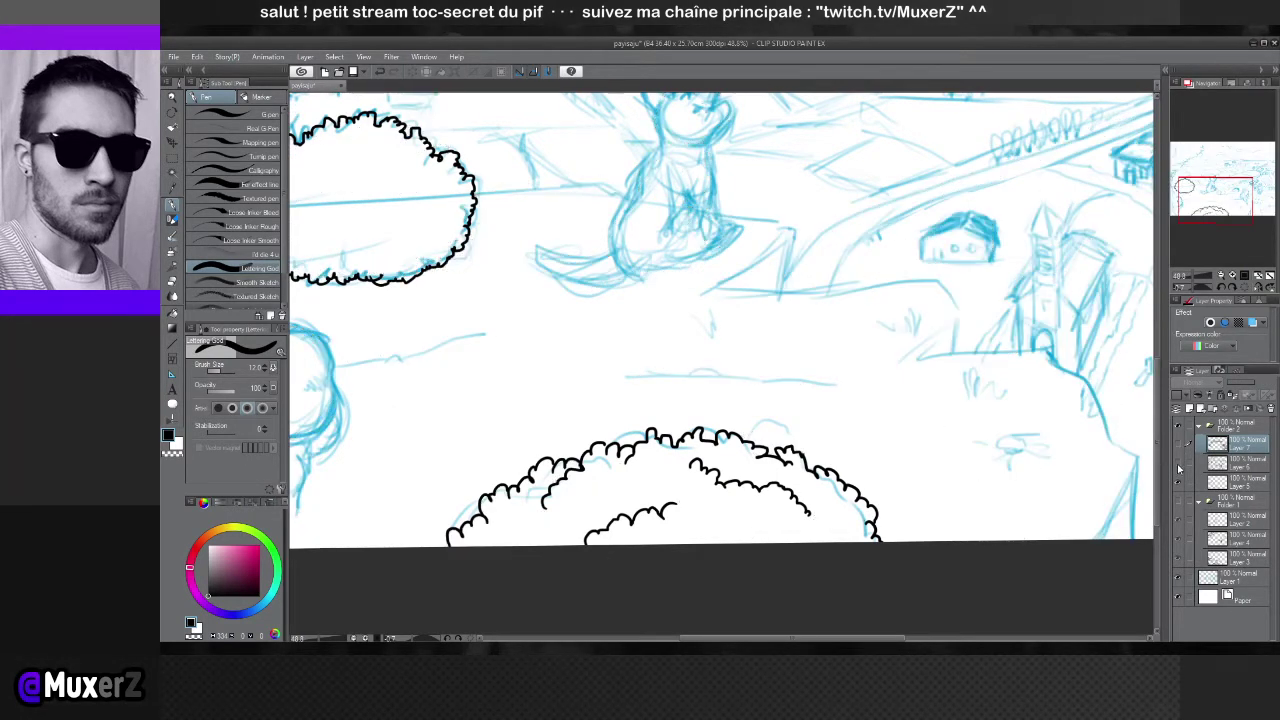
{"action": "left_click", "coordinate": [1178, 467]}
{"action": "left_click", "coordinate": [1178, 467]}
{"action": "left_click", "coordinate": [1178, 467]}
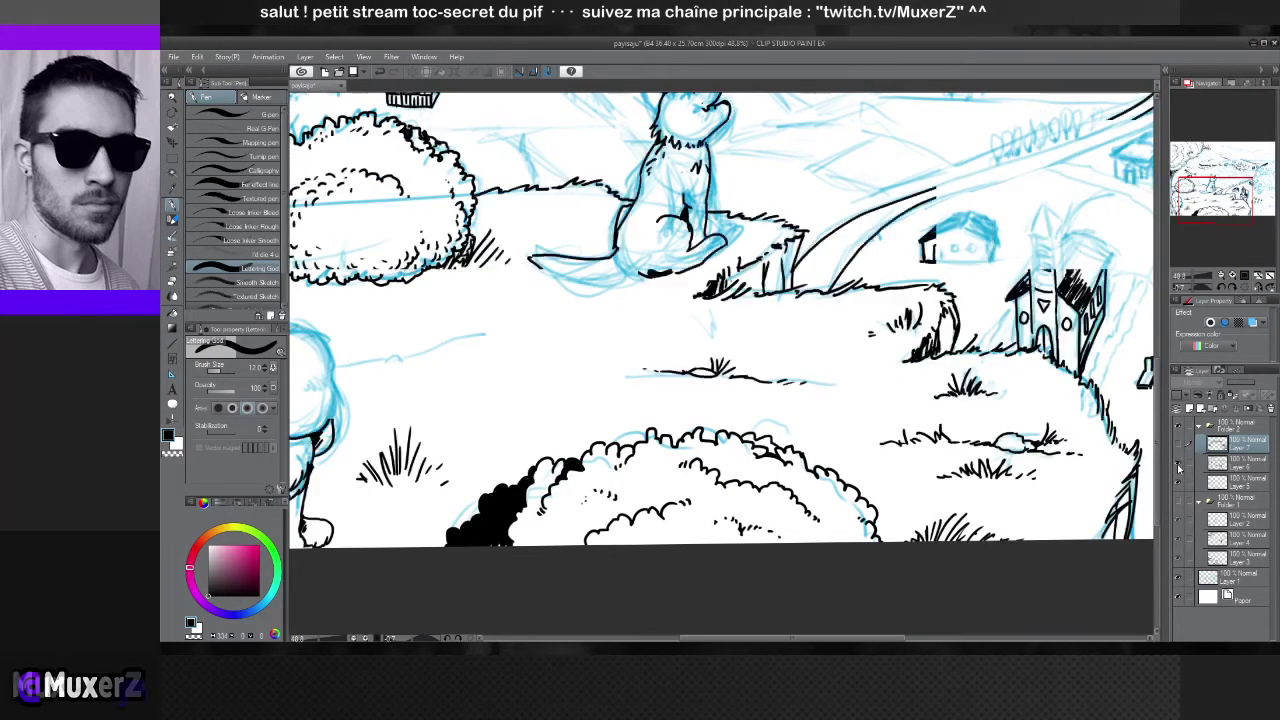
{"action": "left_click", "coordinate": [1178, 467]}
{"action": "left_click", "coordinate": [1178, 467]}
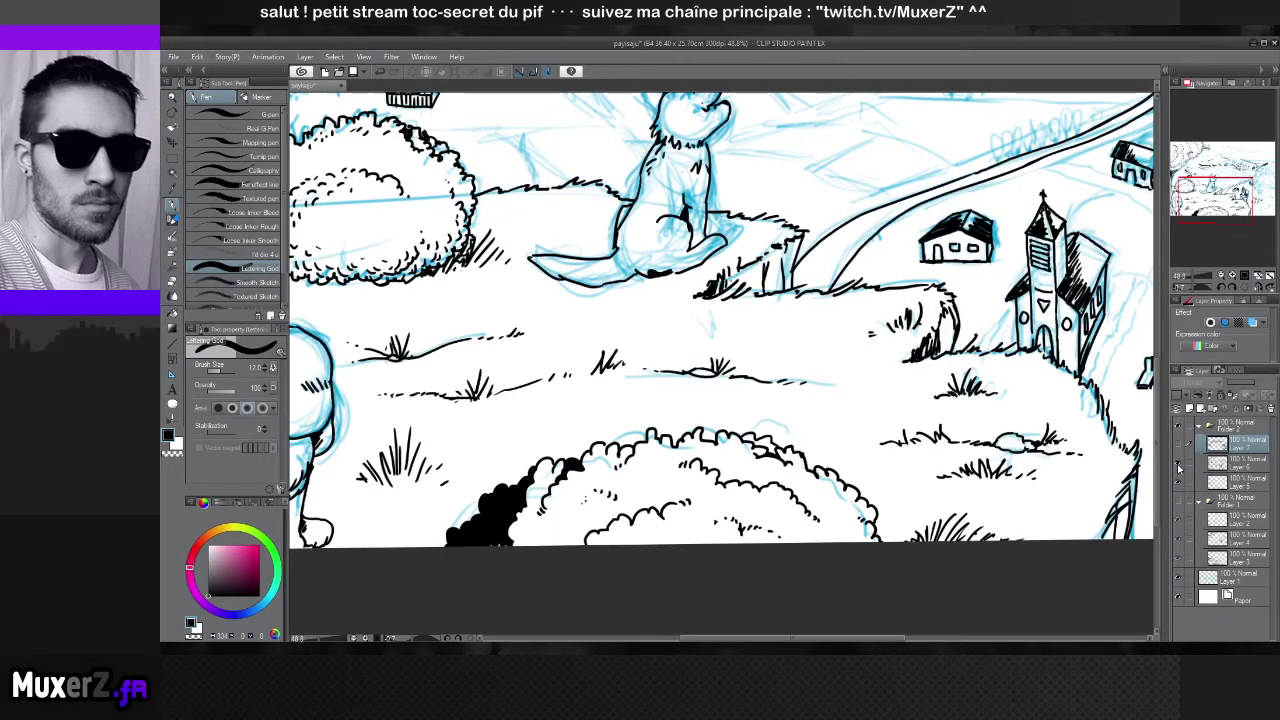
{"action": "left_click", "coordinate": [1178, 467]}
{"action": "left_click", "coordinate": [1178, 467]}
{"action": "left_click", "coordinate": [1178, 467]}
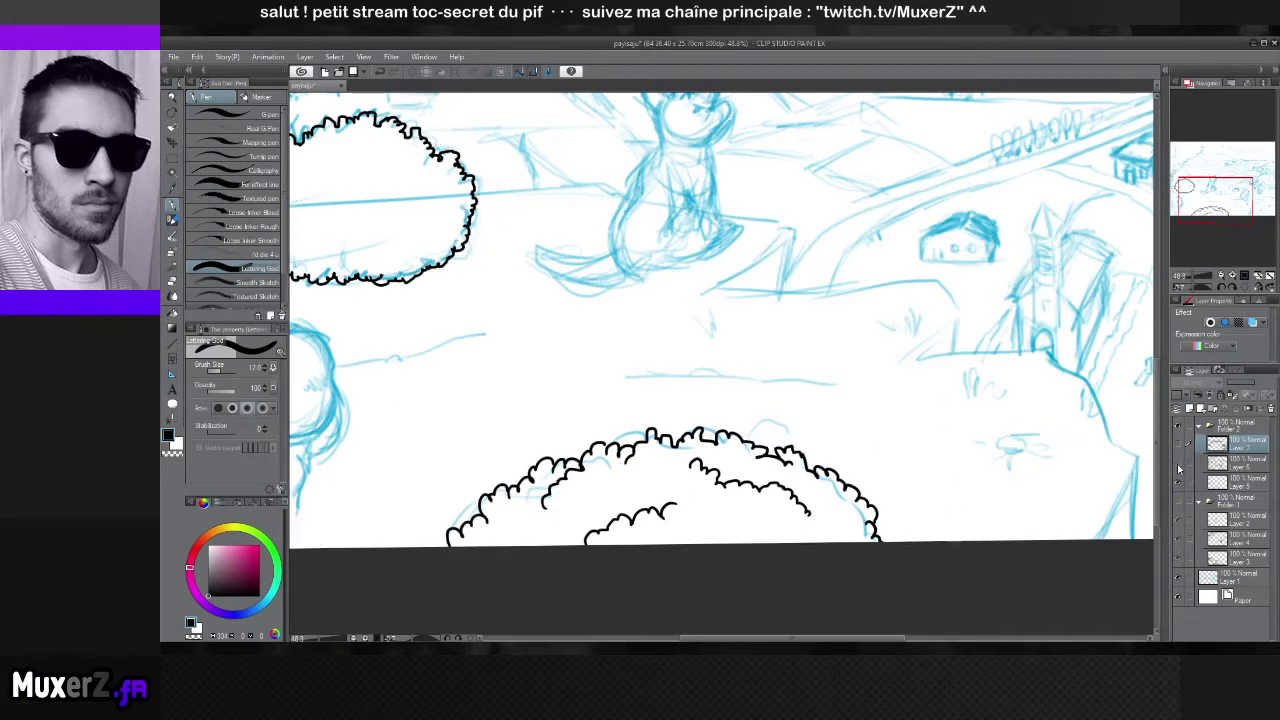
{"action": "left_click", "coordinate": [1178, 467]}
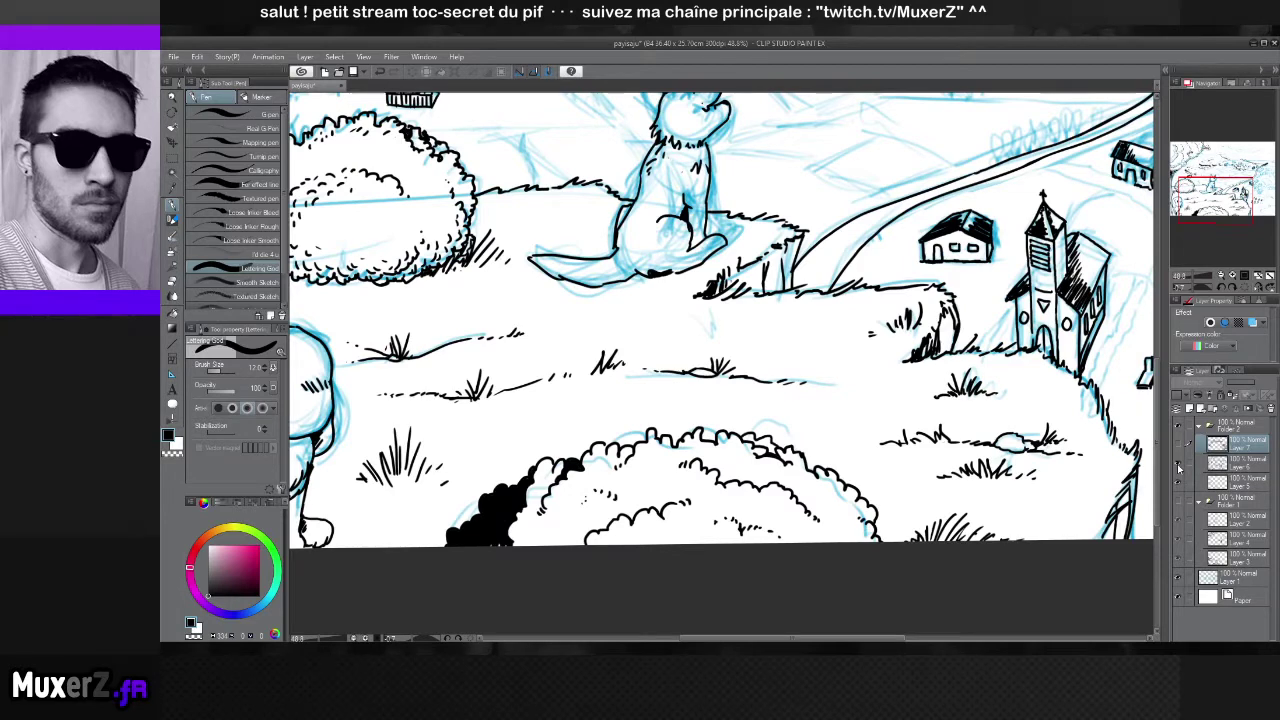
{"action": "left_click", "coordinate": [1178, 467]}
{"action": "left_click", "coordinate": [1178, 467]}
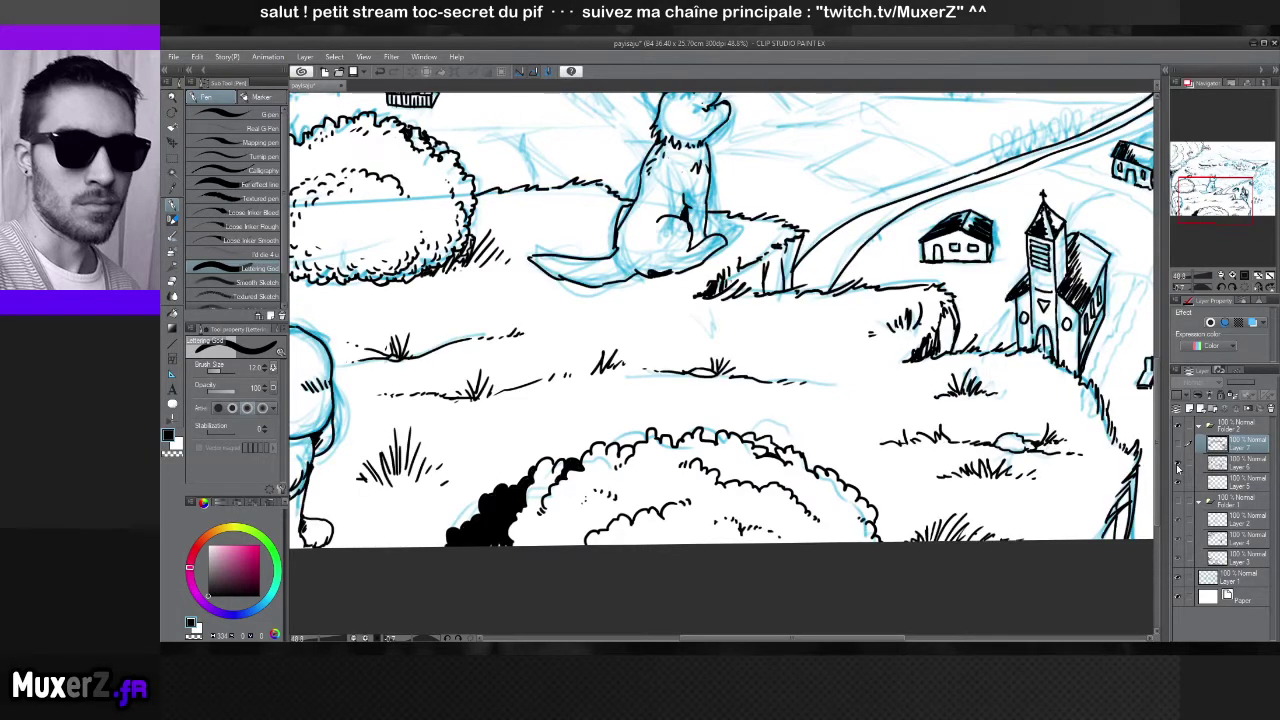
{"action": "left_click", "coordinate": [1178, 467]}
{"action": "left_click", "coordinate": [1178, 467]}
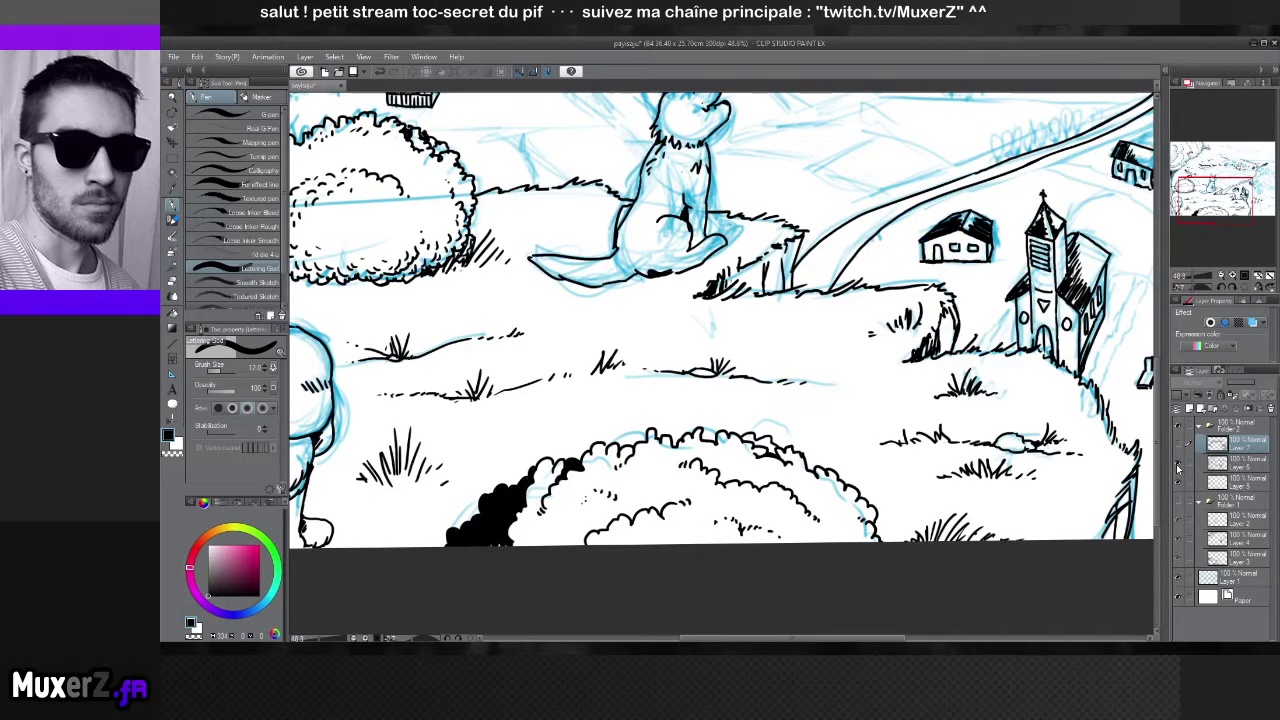
Make Layer 6 active, try erasing the black fill on the foreground bush's left side, and undo the erasing
{"action": "left_click", "coordinate": [1189, 466]}
{"action": "key", "text": "e"}
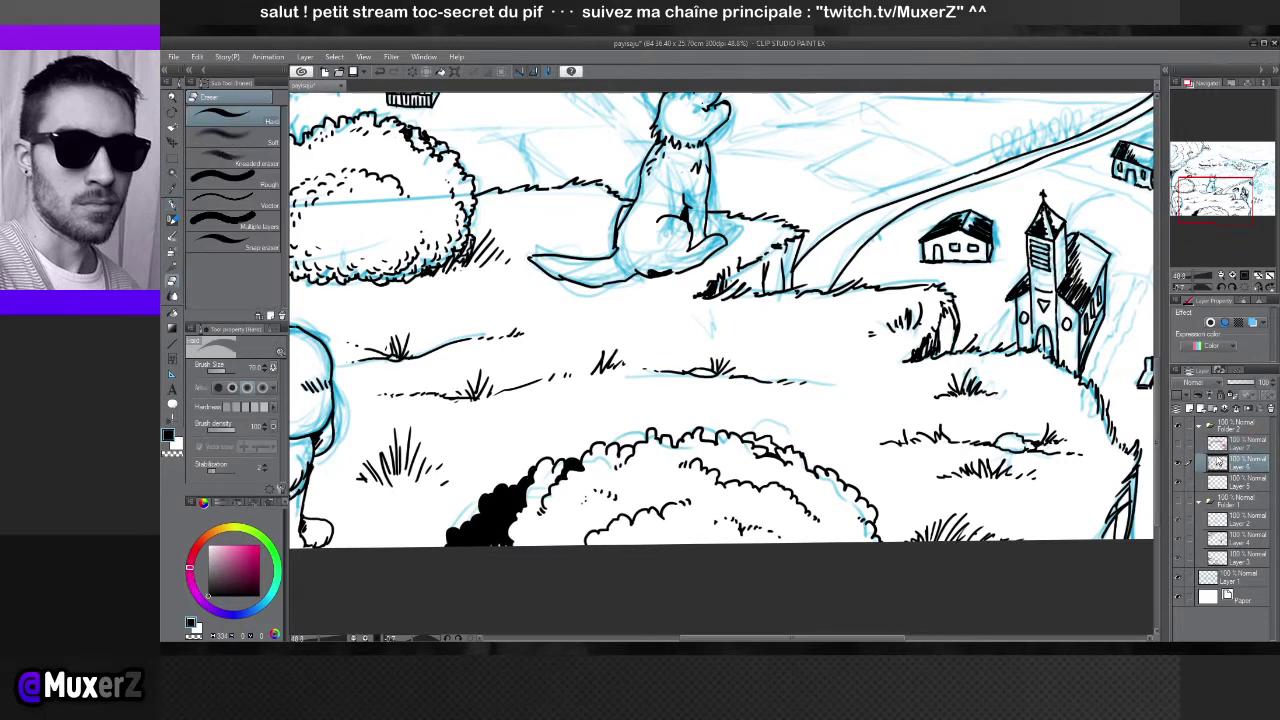
{"action": "mouse_move", "coordinate": [424, 528]}
{"action": "left_mouse_down"}
{"action": "mouse_move", "coordinate": [478, 492]}
{"action": "mouse_move", "coordinate": [460, 537]}
{"action": "mouse_move", "coordinate": [485, 520]}
{"action": "mouse_move", "coordinate": [490, 495]}
{"action": "mouse_move", "coordinate": [488, 535]}
{"action": "mouse_move", "coordinate": [497, 500]}
{"action": "mouse_move", "coordinate": [508, 518]}
{"action": "left_mouse_up"}
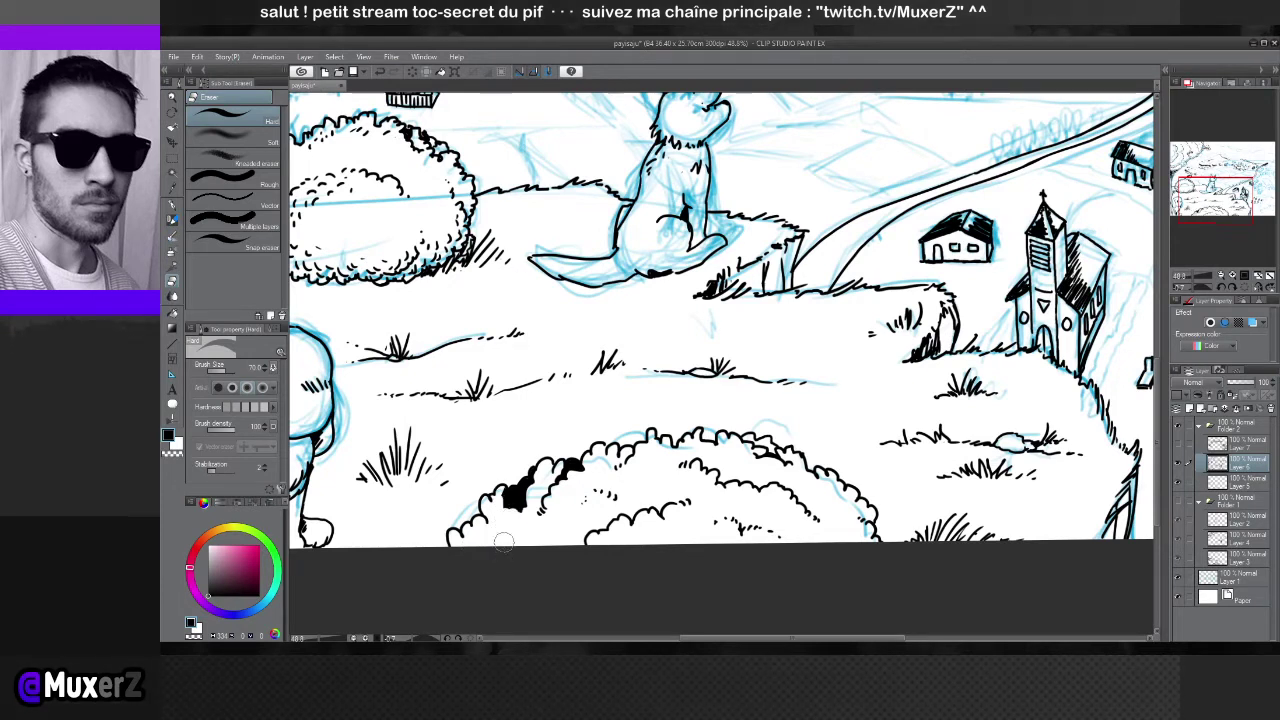
{"action": "key", "text": "ctrl+z"}
{"action": "key", "text": "ctrl+z"}
{"action": "key", "text": "ctrl+z"}
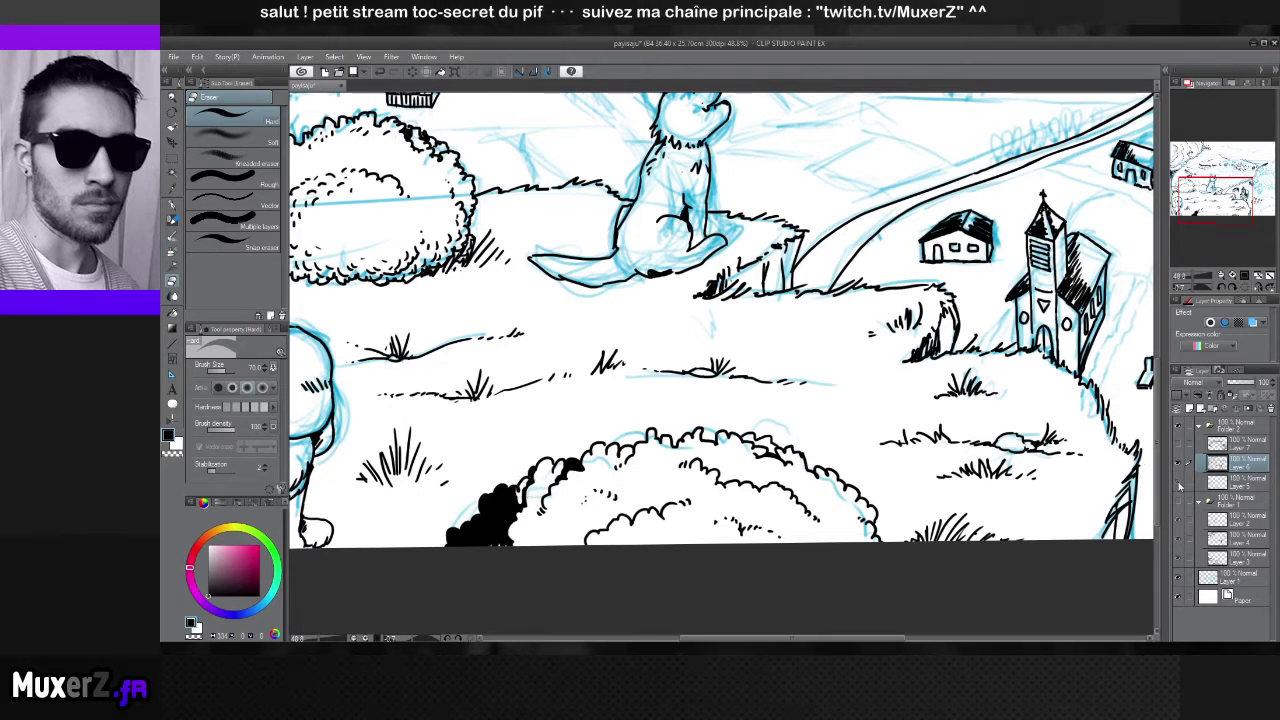
Hide Layer 5, erase the solid black patches of the foreground bush on Layer 6, and show Layer 5 again
{"action": "left_click", "coordinate": [1179, 484]}
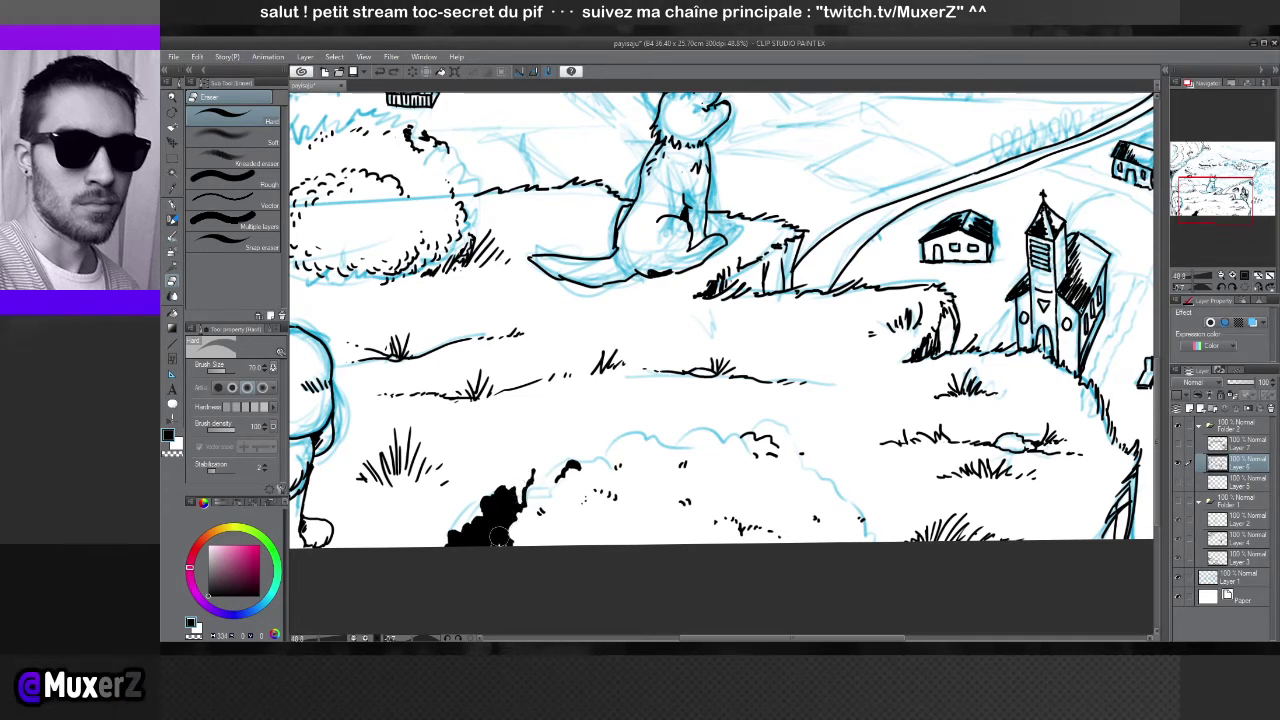
{"action": "mouse_move", "coordinate": [500, 537]}
{"action": "left_mouse_down"}
{"action": "mouse_move", "coordinate": [516, 485]}
{"action": "mouse_move", "coordinate": [505, 547]}
{"action": "mouse_move", "coordinate": [509, 478]}
{"action": "mouse_move", "coordinate": [503, 559]}
{"action": "mouse_move", "coordinate": [473, 516]}
{"action": "mouse_move", "coordinate": [449, 551]}
{"action": "mouse_move", "coordinate": [454, 517]}
{"action": "mouse_move", "coordinate": [471, 533]}
{"action": "mouse_move", "coordinate": [502, 483]}
{"action": "mouse_move", "coordinate": [495, 541]}
{"action": "left_mouse_up"}
{"action": "key", "text": "ctrl+z"}
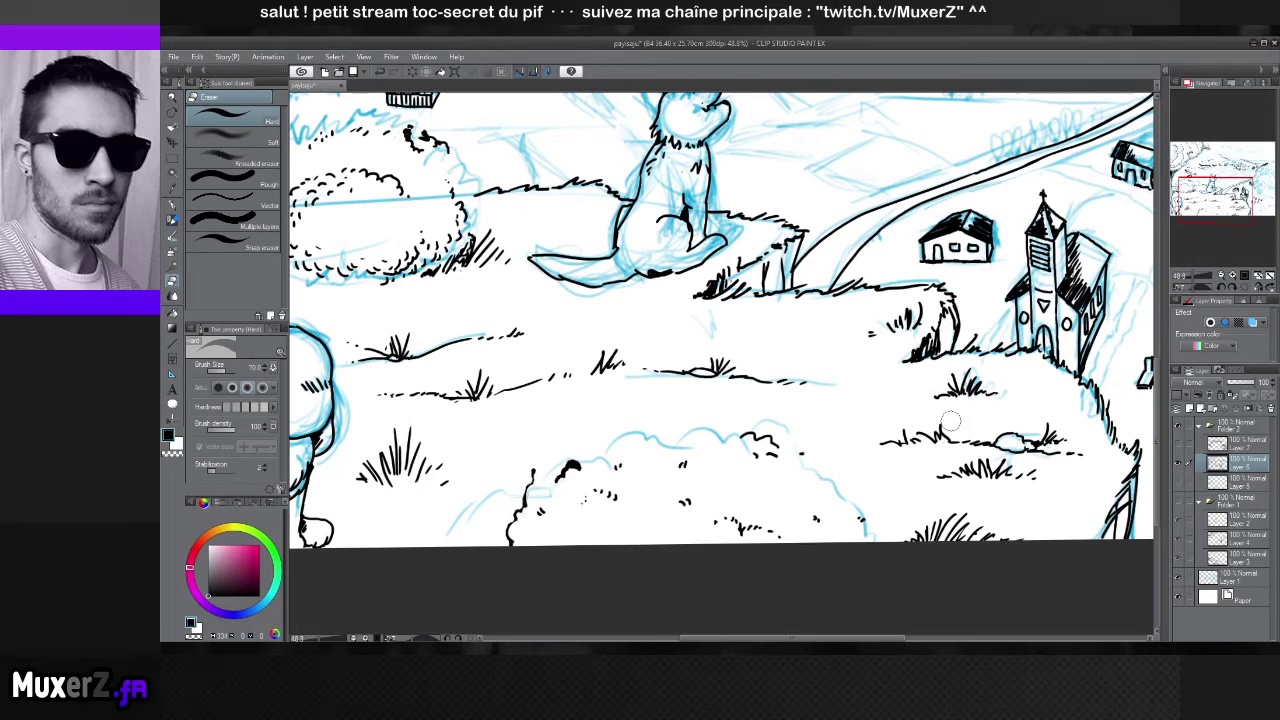
{"action": "left_click_drag", "start_coordinate": [582, 467], "coordinate": [556, 476]}
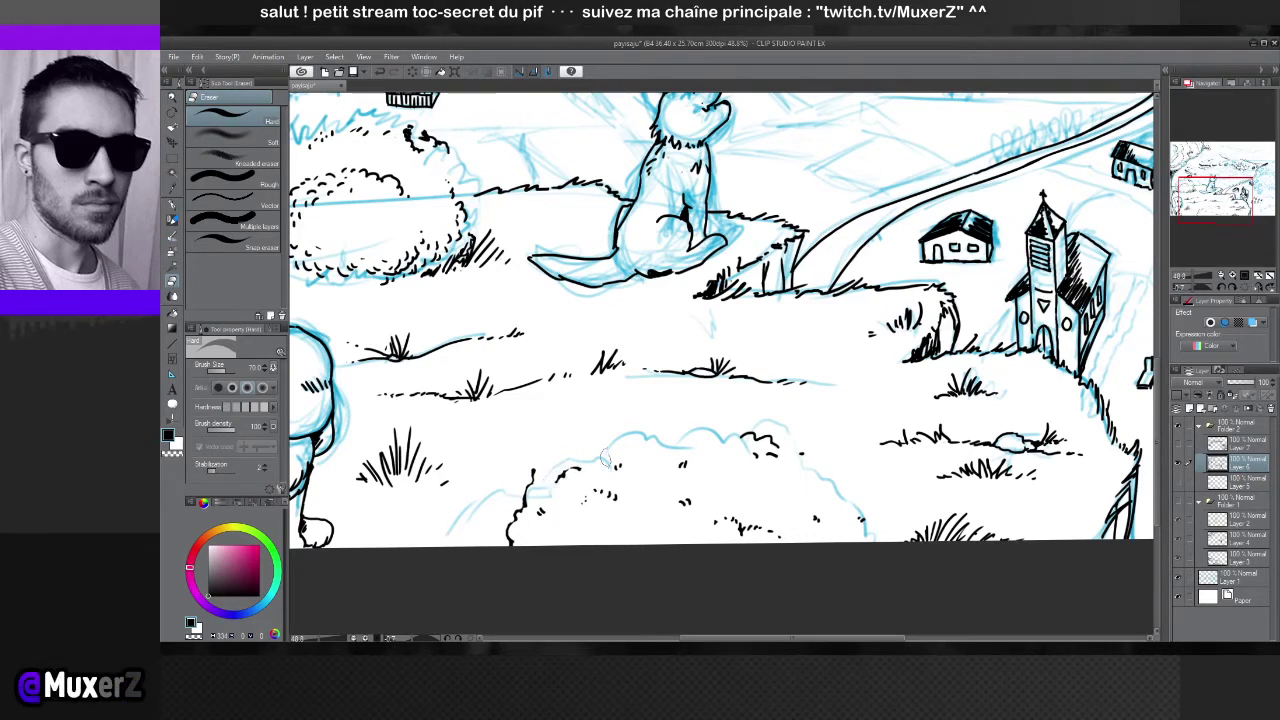
{"action": "left_click", "coordinate": [1178, 482]}
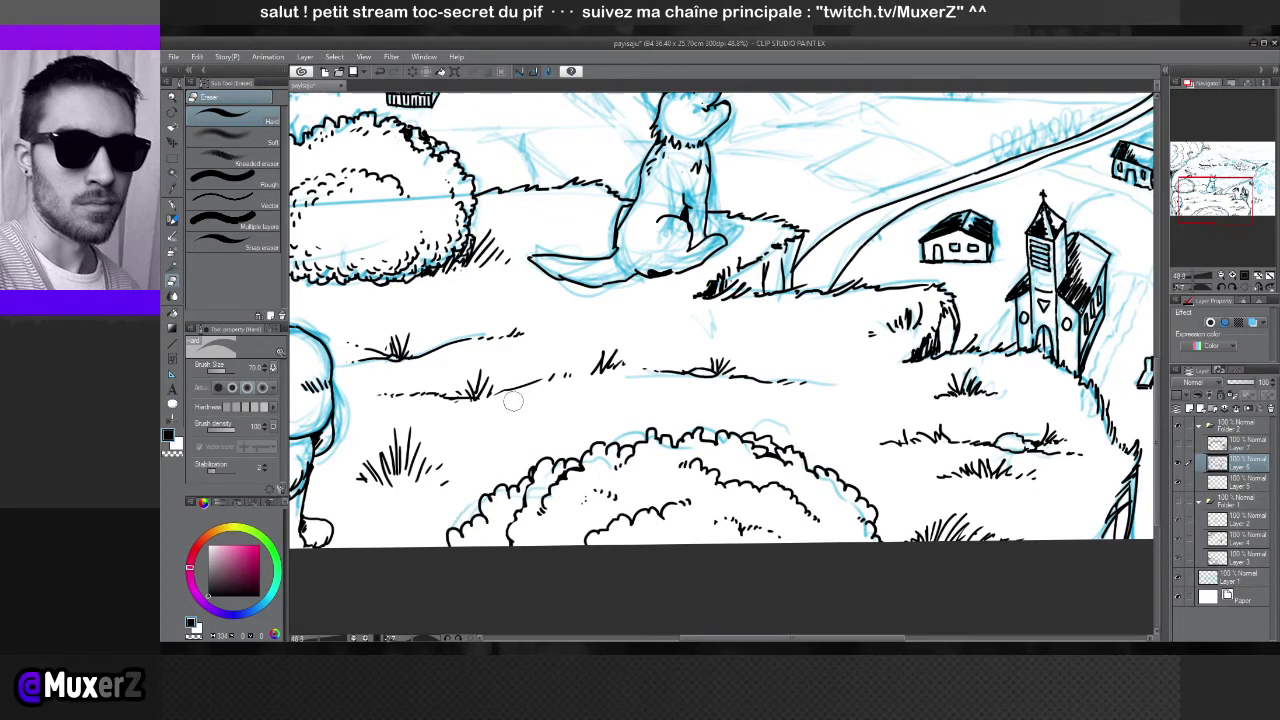
Ink small leaf scallops over the left side of the foreground bush on Layer 6 with the lettering pen
{"action": "left_click_drag", "start_coordinate": [447, 513], "coordinate": [567, 533]}
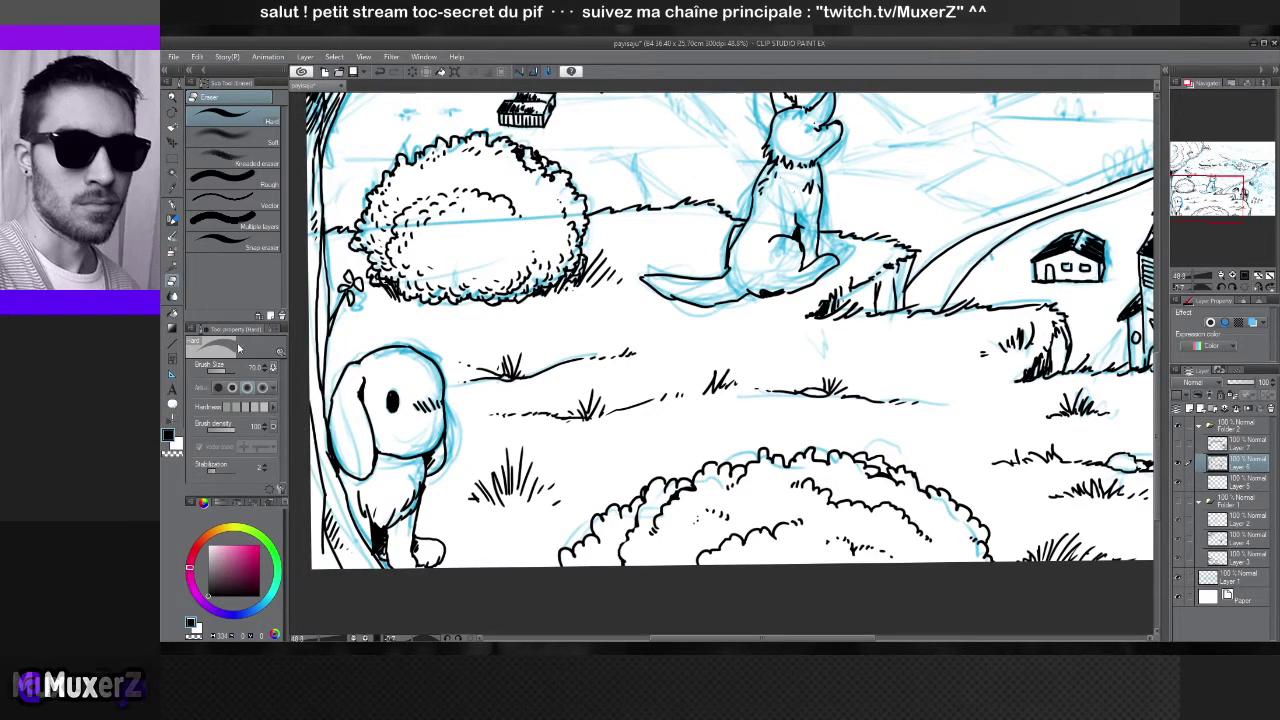
{"action": "left_click", "coordinate": [172, 205]}
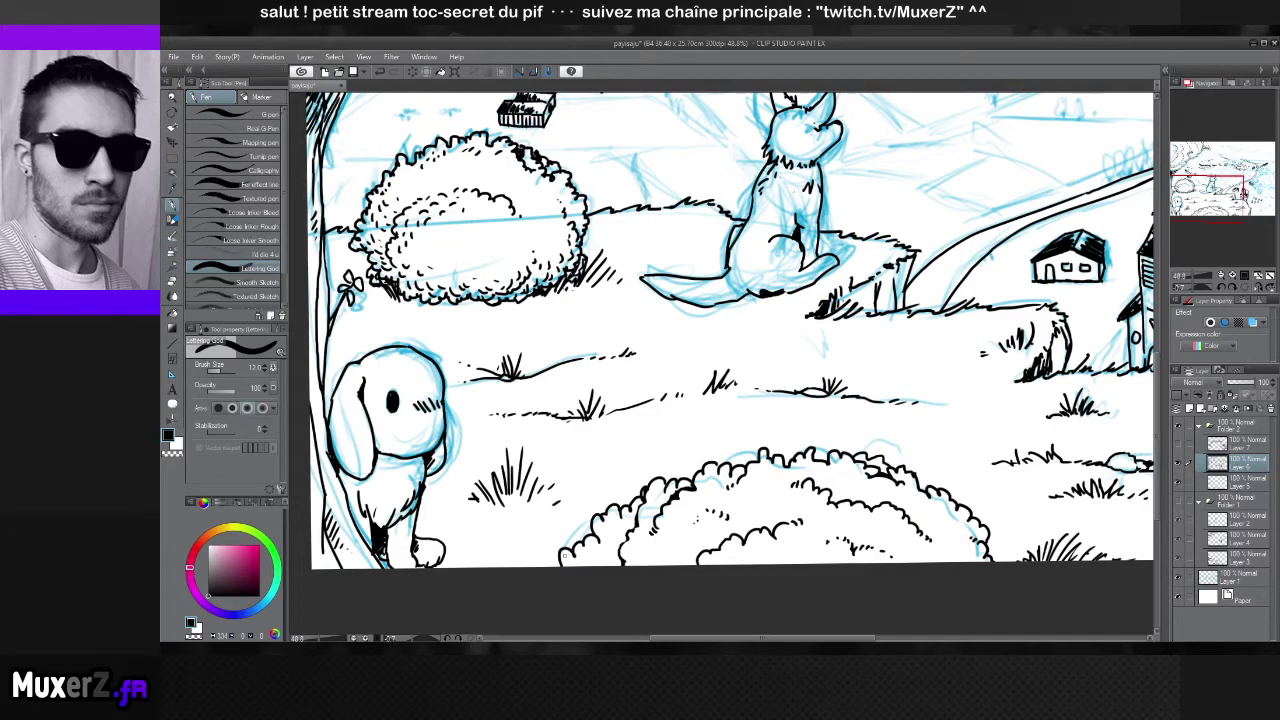
{"action": "scroll", "coordinate": [546, 392], "scroll_direction": "down", "scroll_amount": 6}
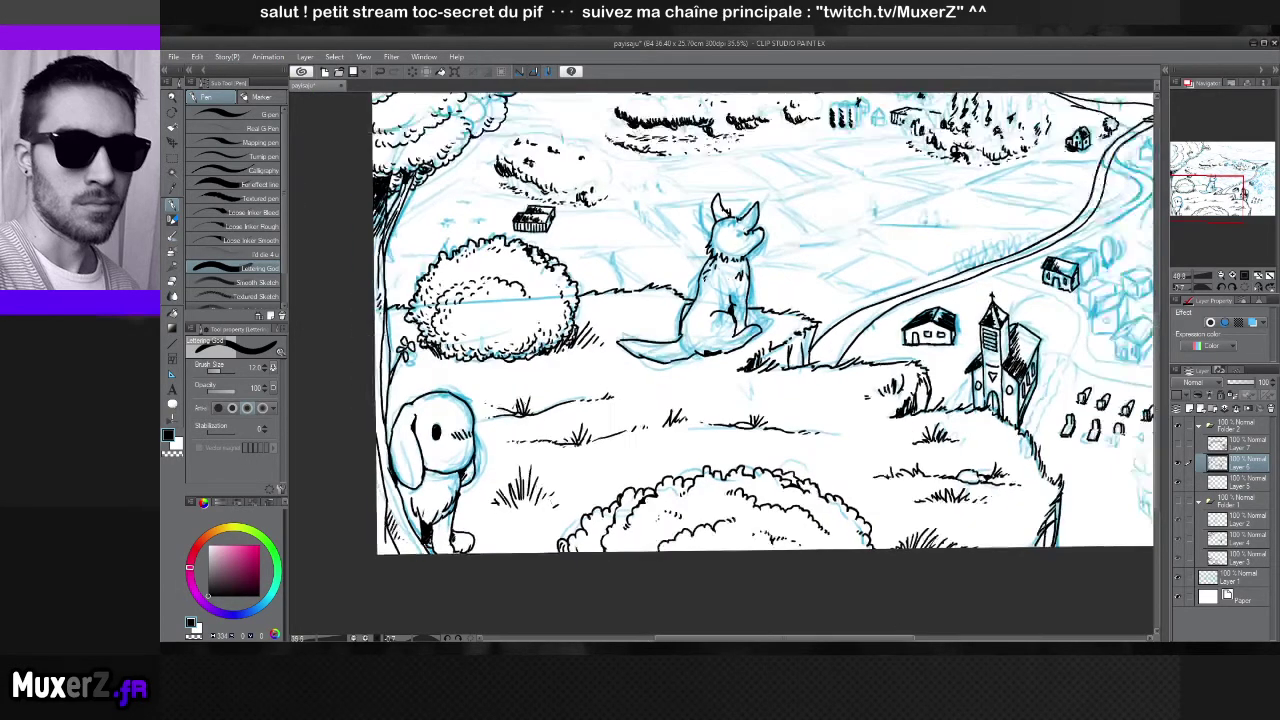
{"action": "left_click_drag", "start_coordinate": [587, 369], "coordinate": [637, 400]}
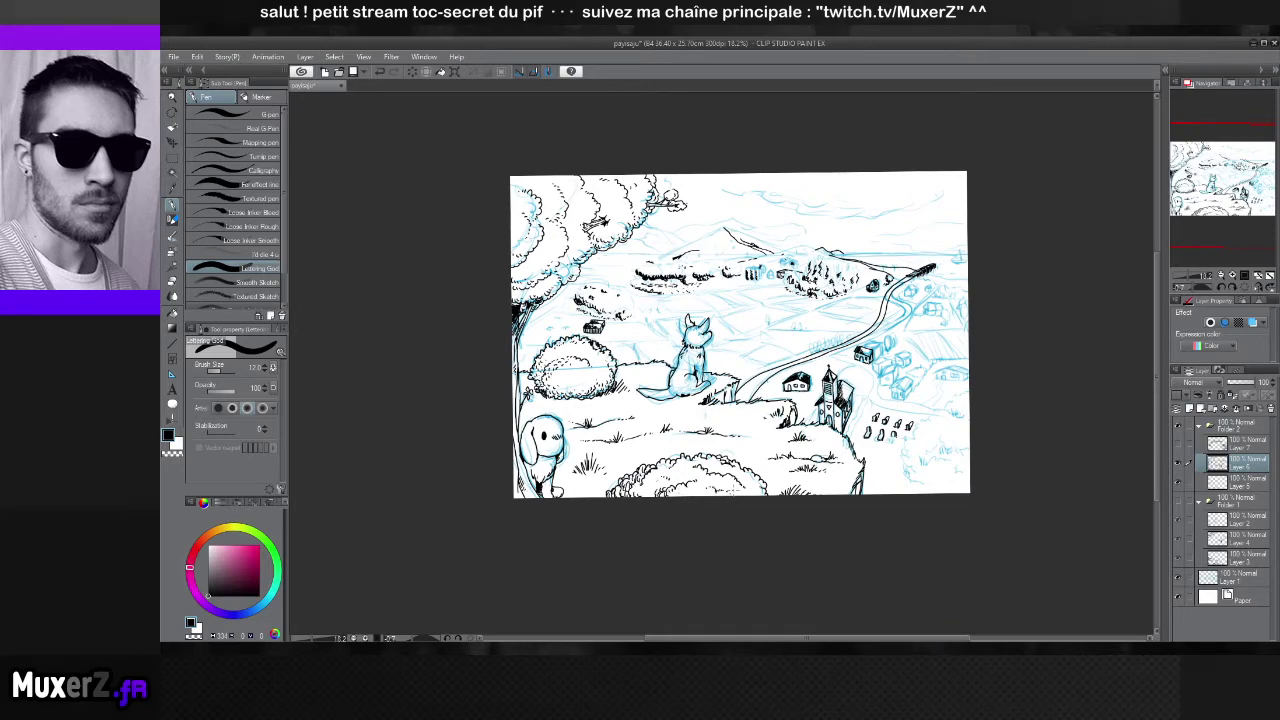
{"action": "mouse_move", "coordinate": [740, 335]}
{"action": "left_mouse_down"}
{"action": "mouse_move", "coordinate": [636, 341]}
{"action": "mouse_move", "coordinate": [599, 359]}
{"action": "left_mouse_up"}
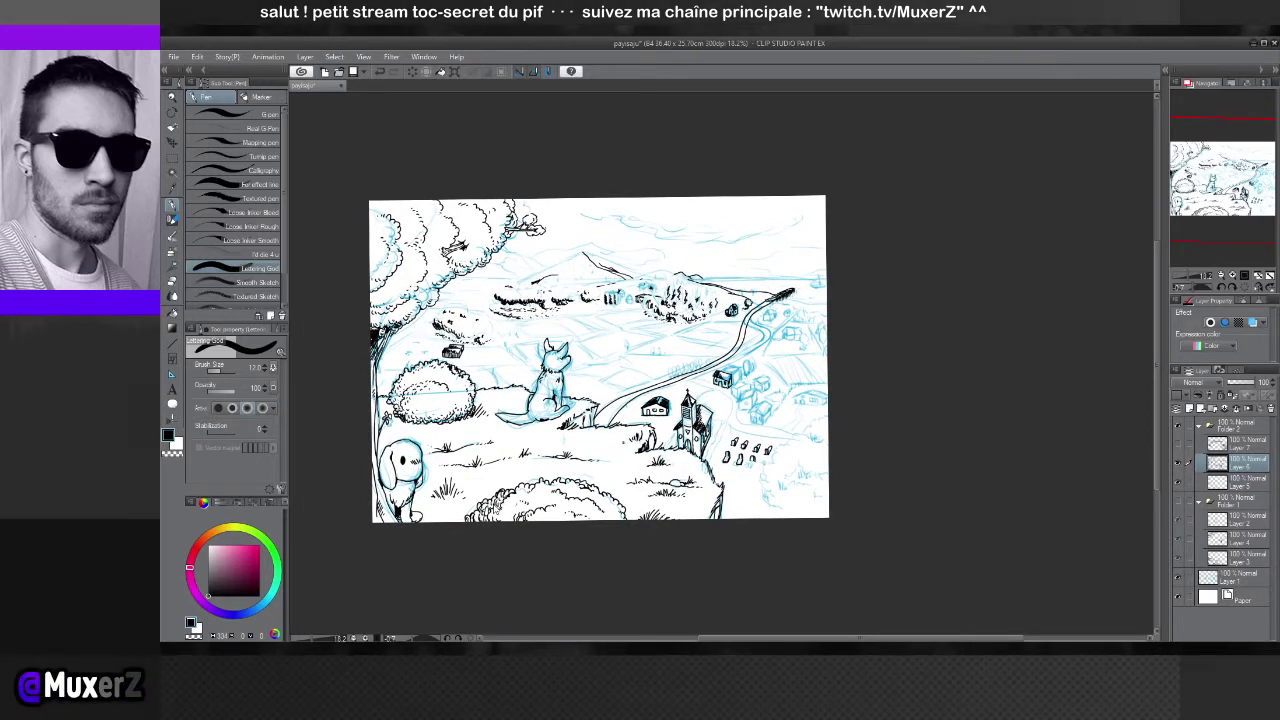
{"action": "scroll", "coordinate": [398, 400], "scroll_direction": "up", "scroll_amount": 4}
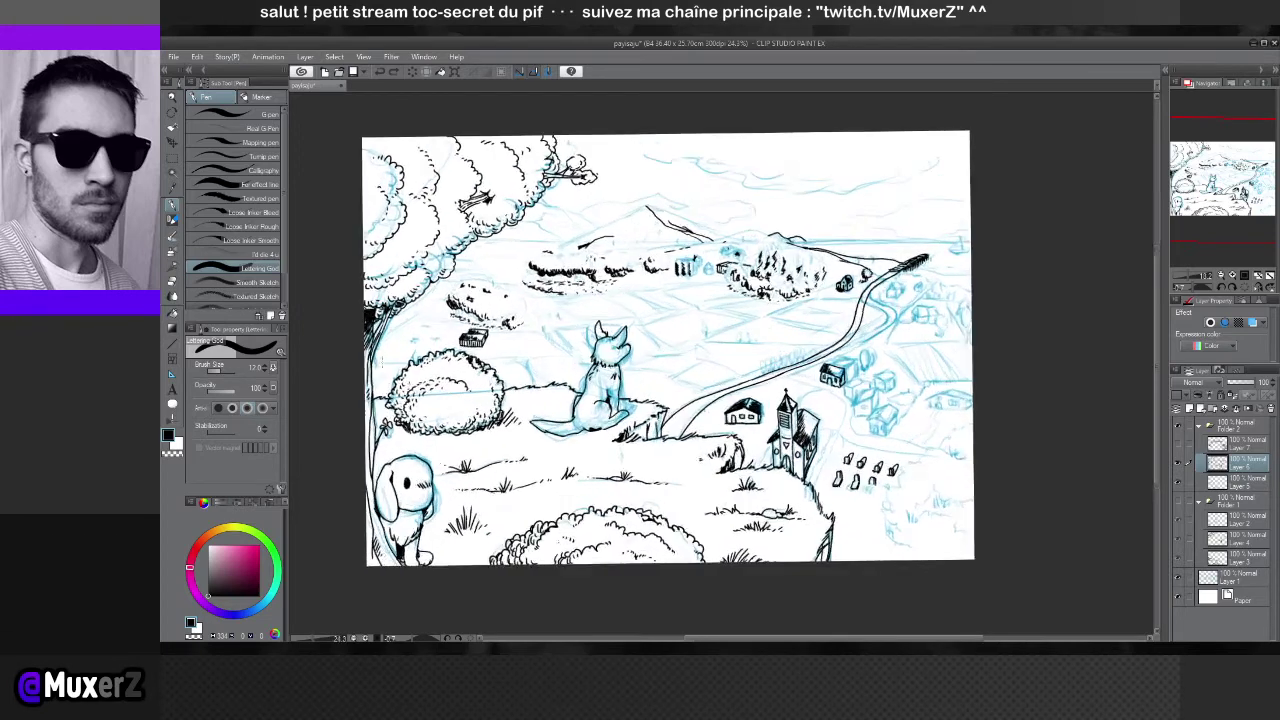
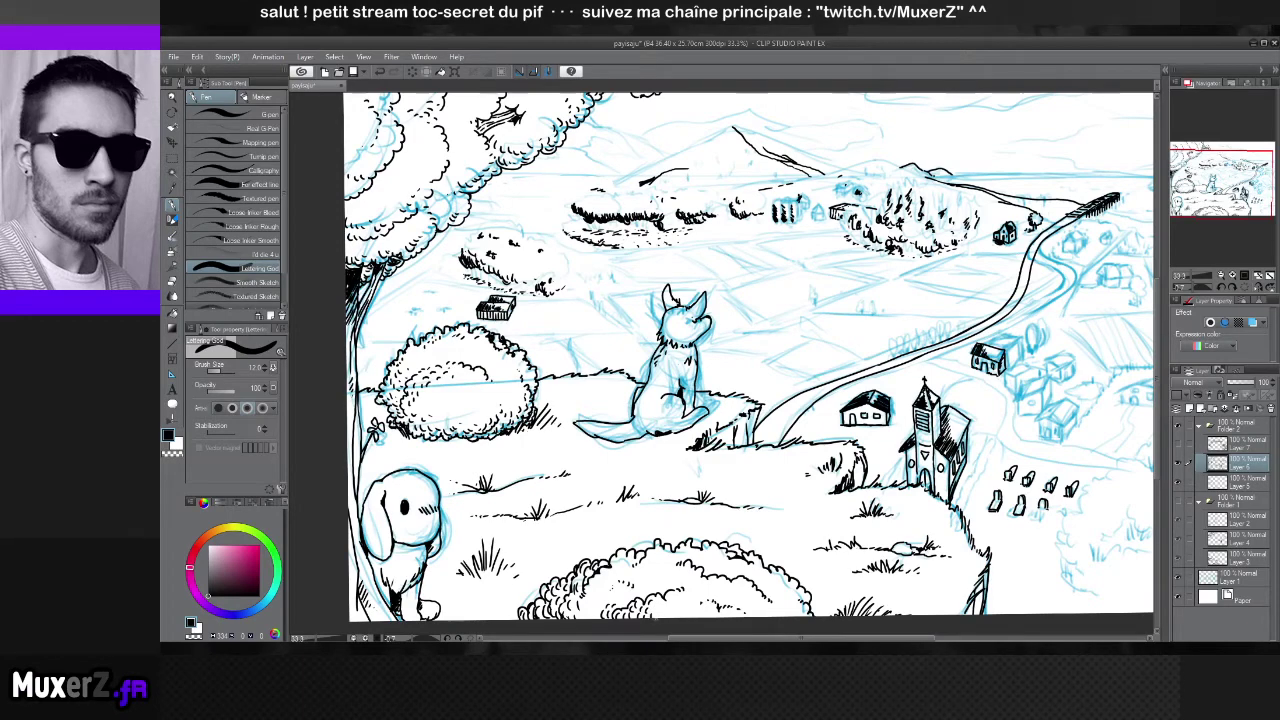
Darken the underside of the round bush above the floppy-eared animal with dense ink strokes on Layer 6
{"action": "scroll", "coordinate": [432, 290], "scroll_direction": "down", "scroll_amount": 4}
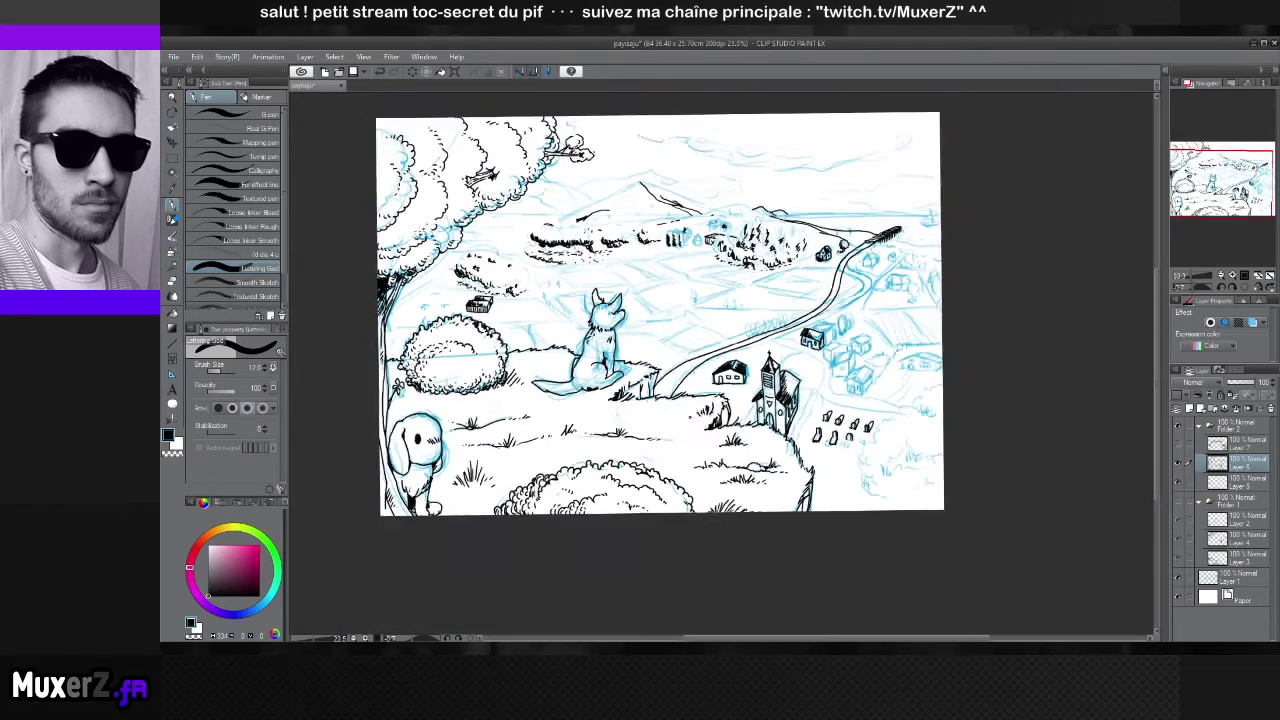
{"action": "scroll", "coordinate": [415, 262], "scroll_direction": "up", "scroll_amount": 4}
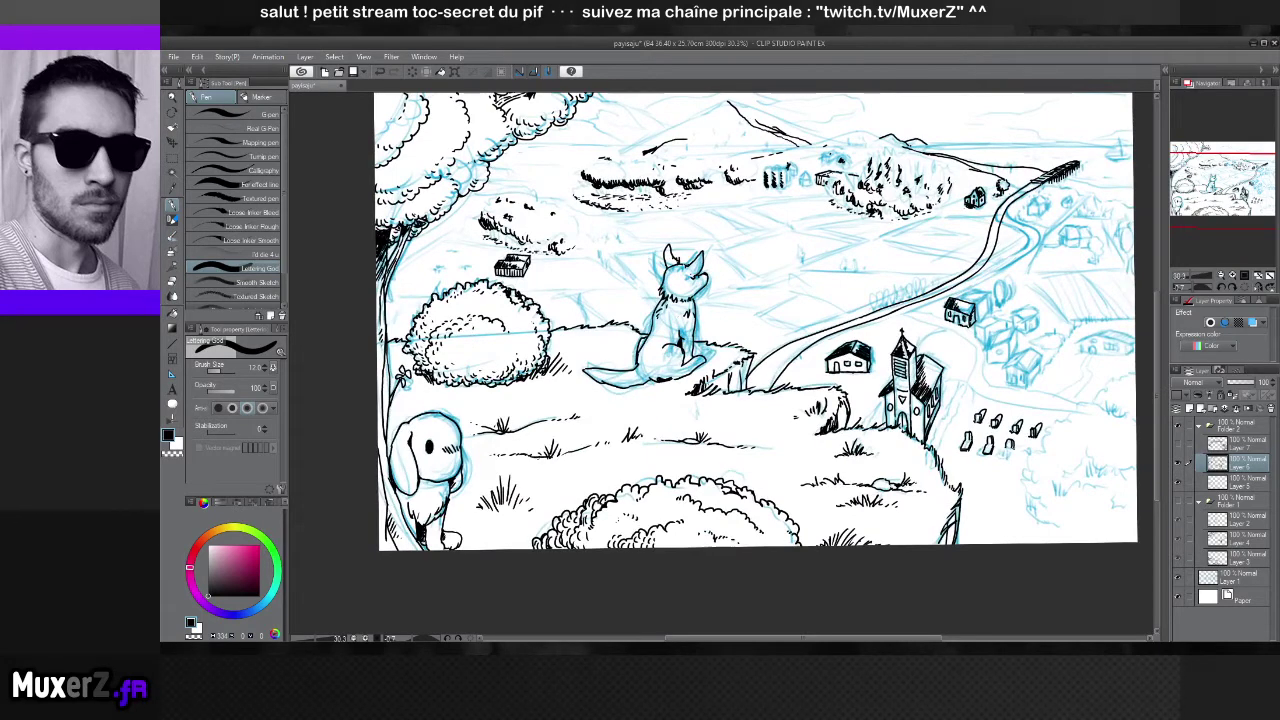
{"action": "scroll", "coordinate": [577, 565], "scroll_direction": "up", "scroll_amount": 1}
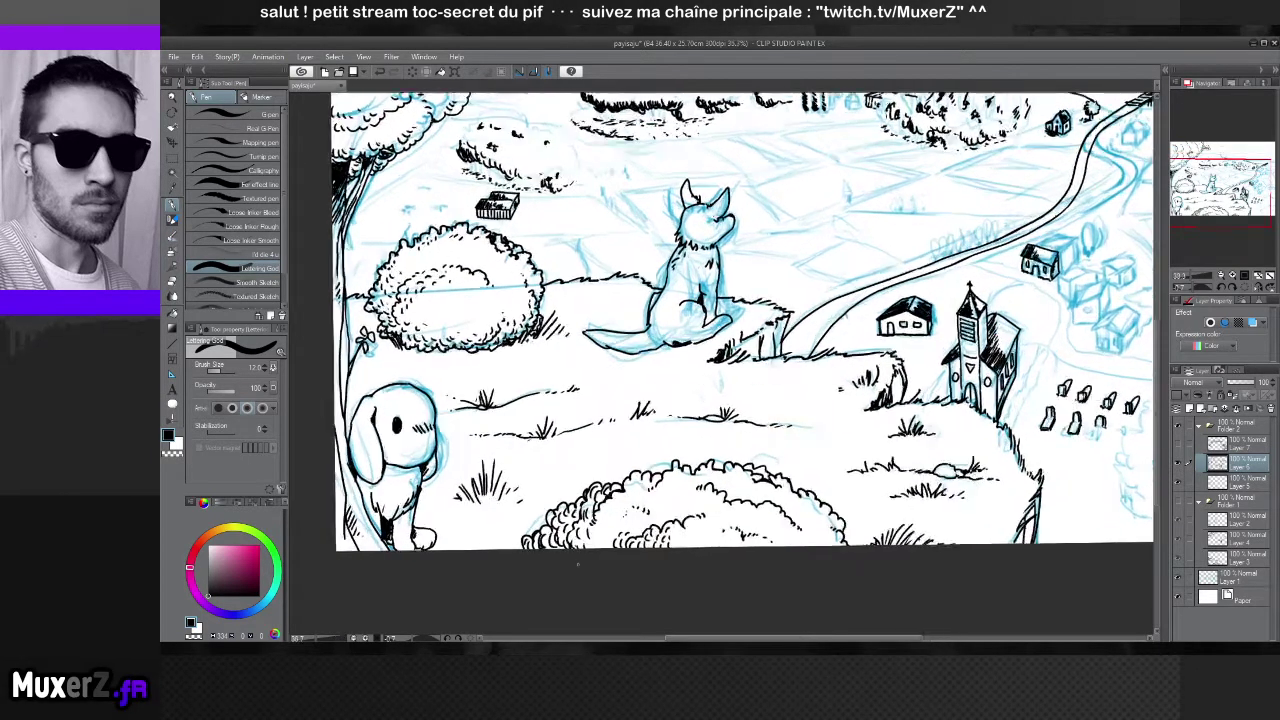
{"action": "scroll", "coordinate": [577, 565], "scroll_direction": "up", "scroll_amount": 2}
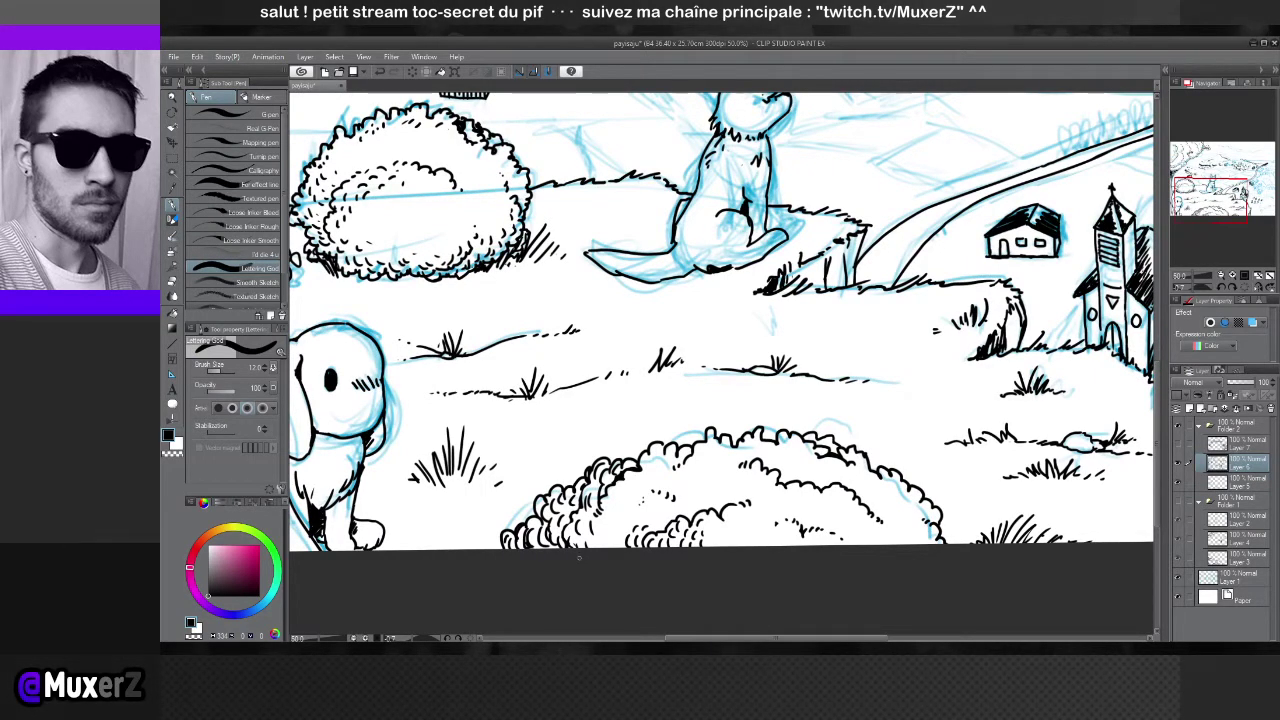
{"action": "mouse_move", "coordinate": [399, 152]}
{"action": "left_mouse_down"}
{"action": "mouse_move", "coordinate": [660, 392]}
{"action": "mouse_move", "coordinate": [770, 635]}
{"action": "mouse_move", "coordinate": [783, 384]}
{"action": "mouse_move", "coordinate": [739, 357]}
{"action": "left_mouse_up"}
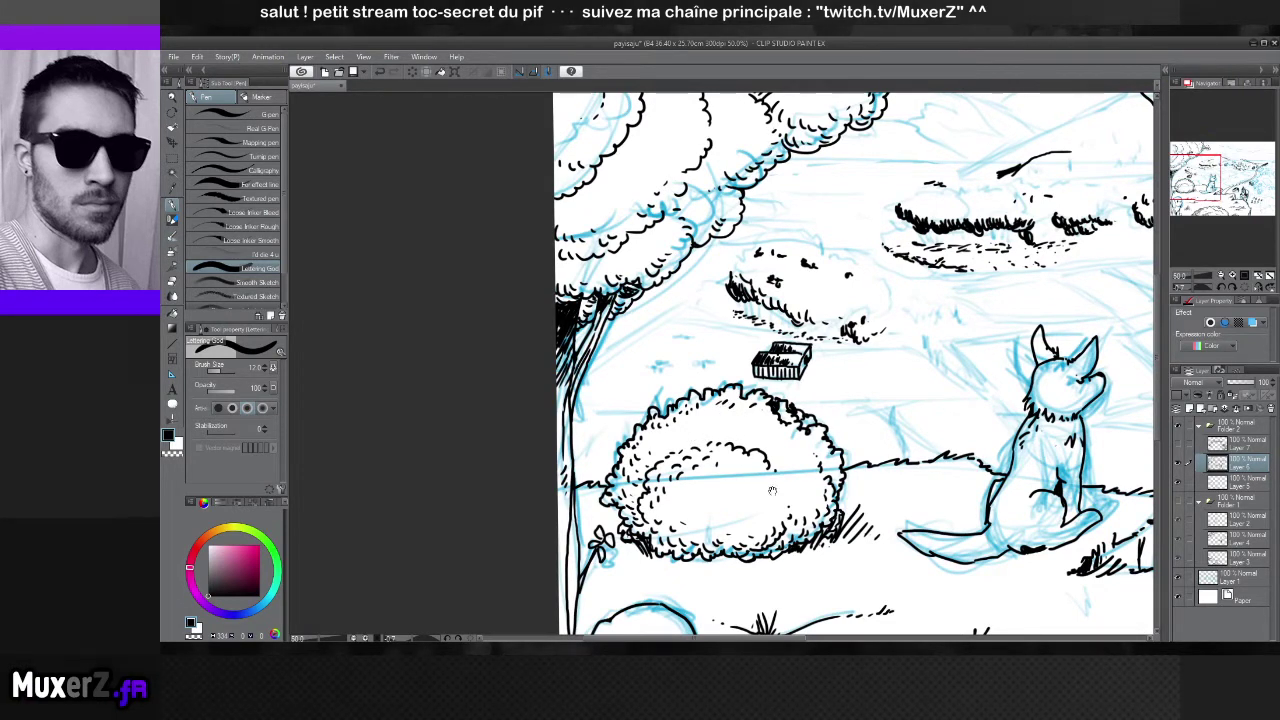
{"action": "mouse_move", "coordinate": [772, 490]}
{"action": "left_mouse_down"}
{"action": "mouse_move", "coordinate": [690, 453]}
{"action": "mouse_move", "coordinate": [610, 330]}
{"action": "left_mouse_up"}
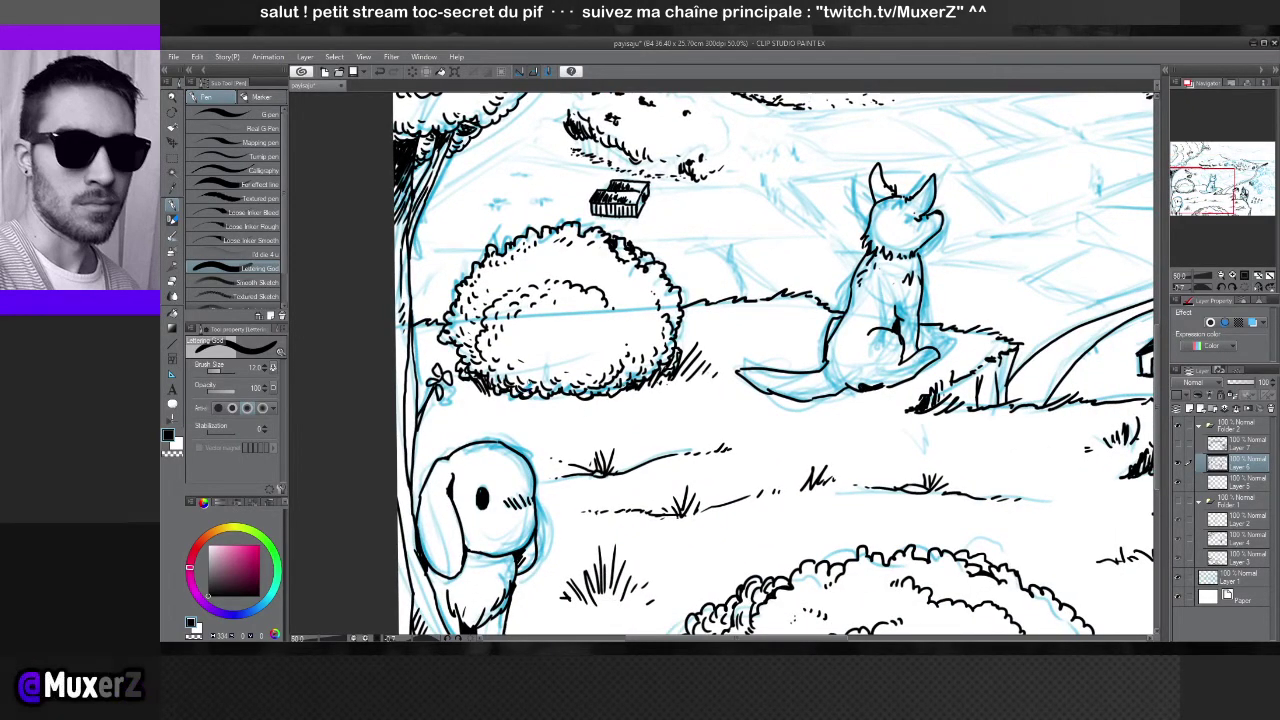
{"action": "left_click_drag", "start_coordinate": [542, 390], "coordinate": [616, 382]}
{"action": "left_click_drag", "start_coordinate": [488, 384], "coordinate": [500, 372]}
{"action": "mouse_move", "coordinate": [482, 380]}
{"action": "left_mouse_down"}
{"action": "mouse_move", "coordinate": [496, 368]}
{"action": "mouse_move", "coordinate": [472, 339]}
{"action": "mouse_move", "coordinate": [488, 362]}
{"action": "mouse_move", "coordinate": [479, 388]}
{"action": "left_mouse_up"}
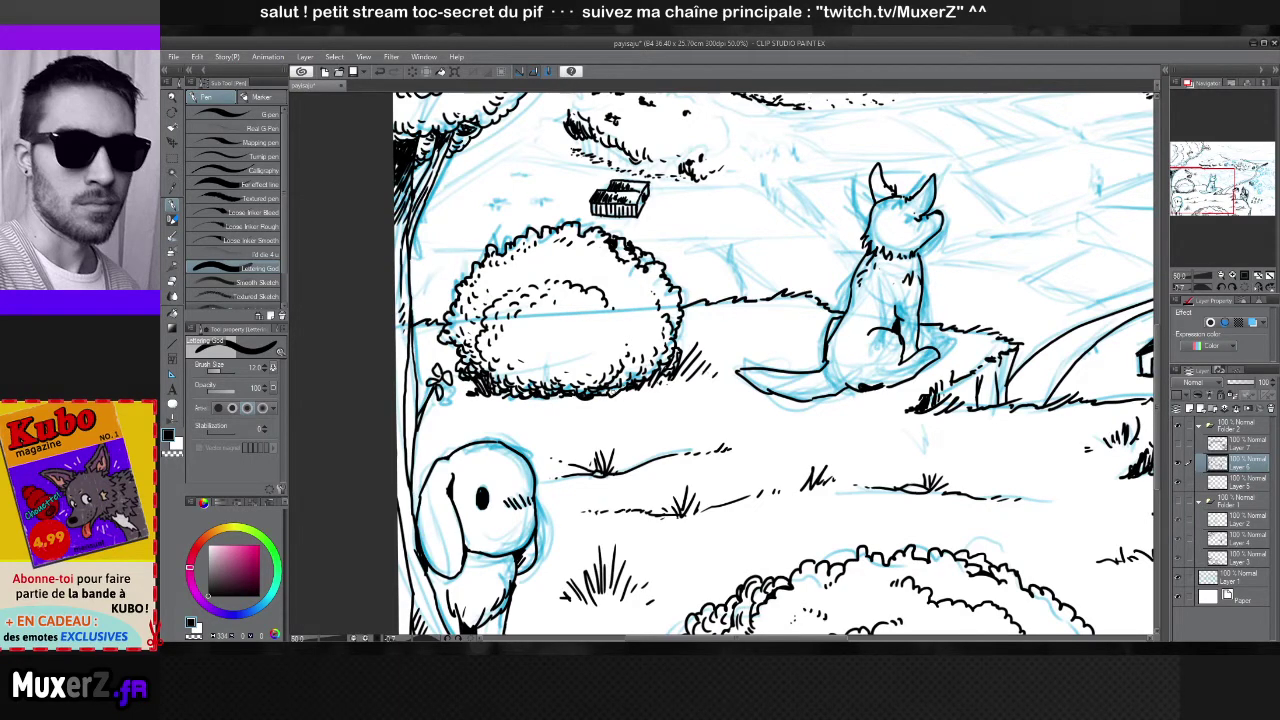
{"action": "left_click_drag", "start_coordinate": [662, 390], "coordinate": [577, 235]}
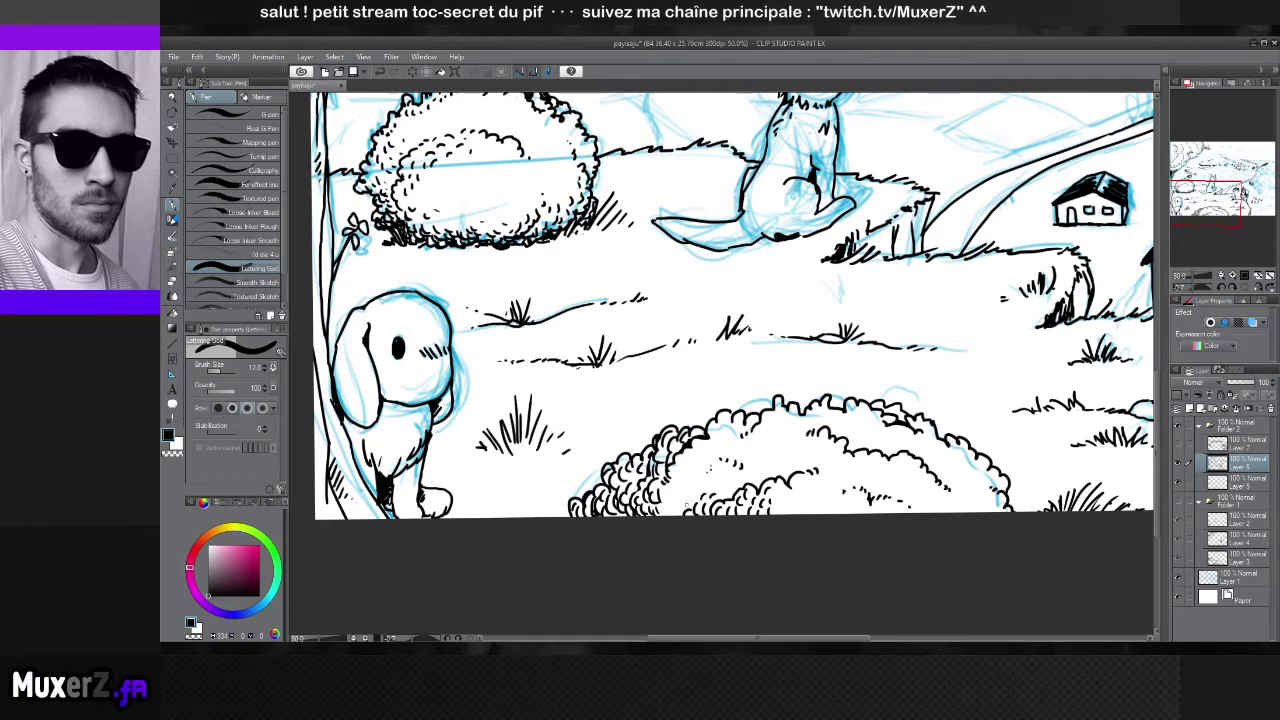
Ink small leaf strokes inside the left and middle of the foreground bush on Layer 6 with the lettering pen
{"action": "left_click_drag", "start_coordinate": [722, 484], "coordinate": [652, 455]}
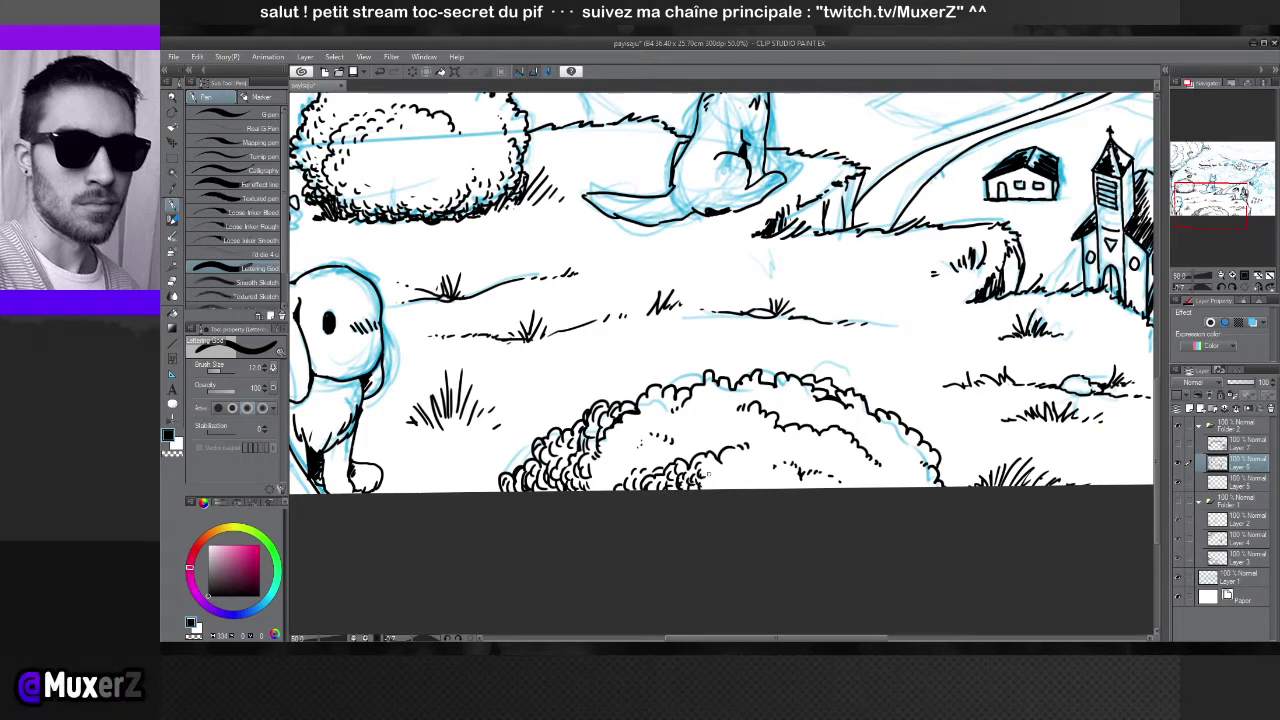
{"action": "key", "text": "ctrl+minus"}
{"action": "key", "text": "ctrl+minus"}
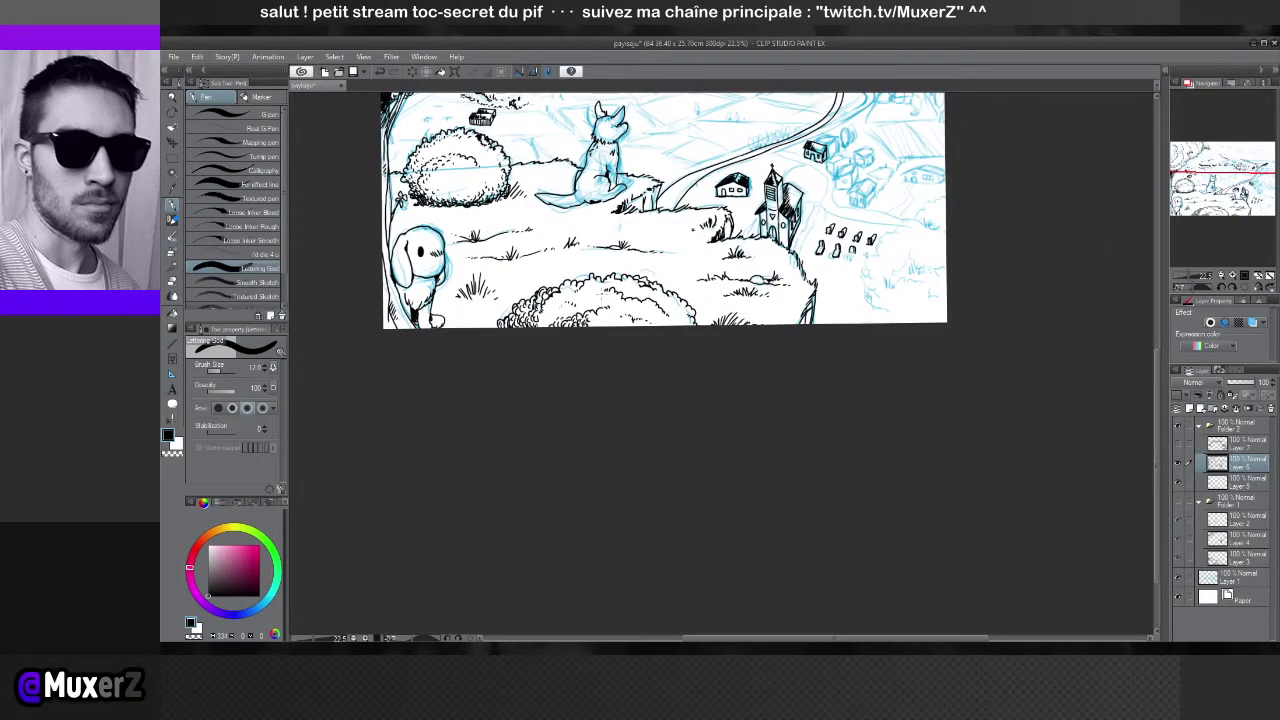
{"action": "key", "text": "ctrl+plus"}
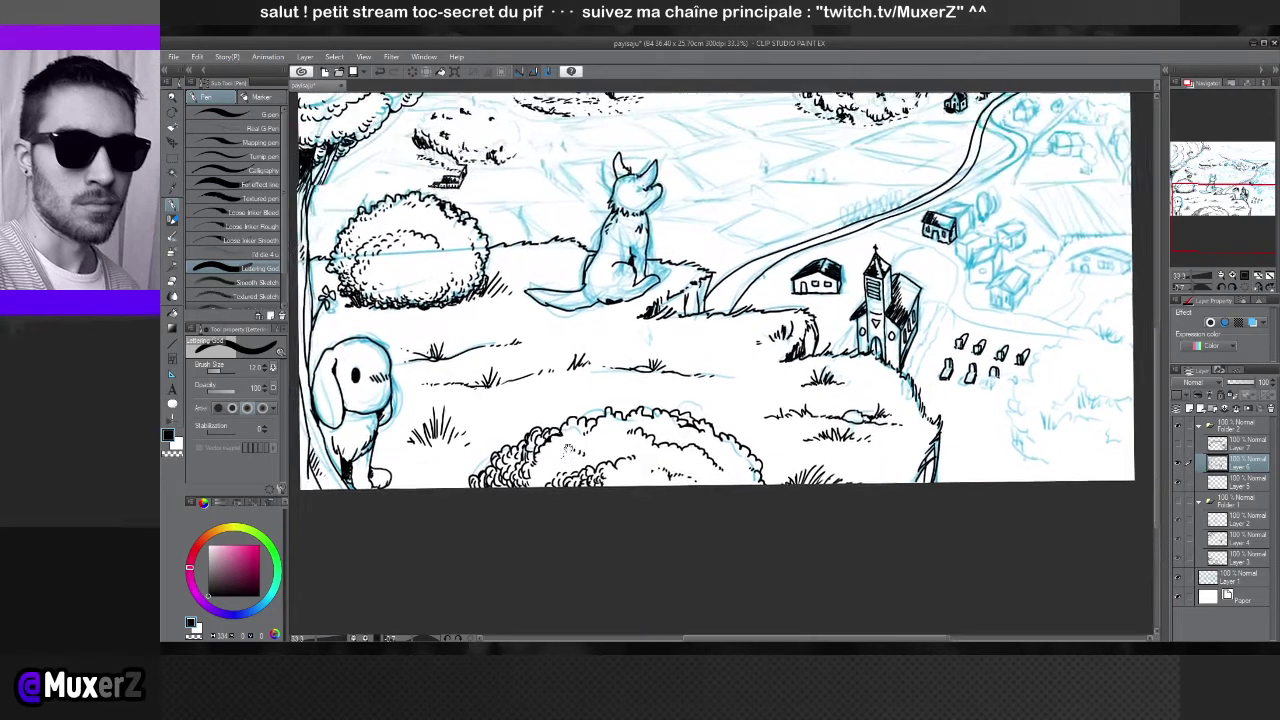
{"action": "key", "text": "ctrl+plus"}
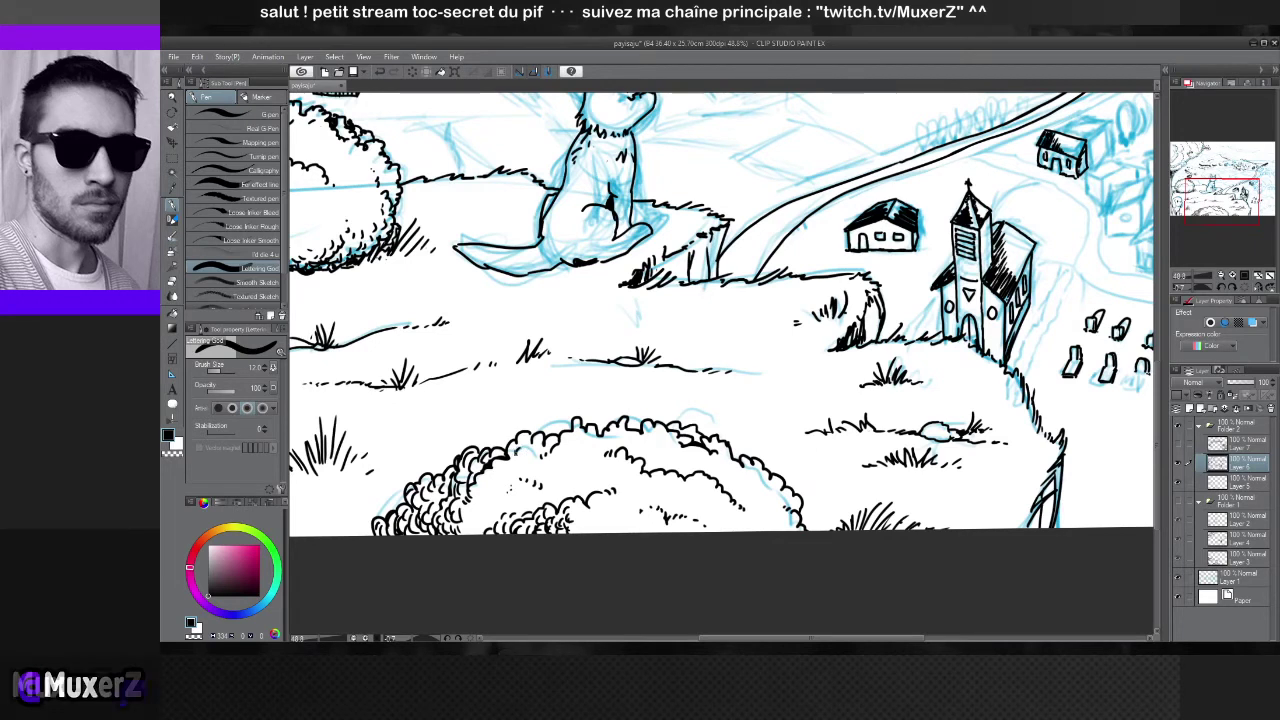
{"action": "left_click_drag", "start_coordinate": [521, 445], "coordinate": [528, 436]}
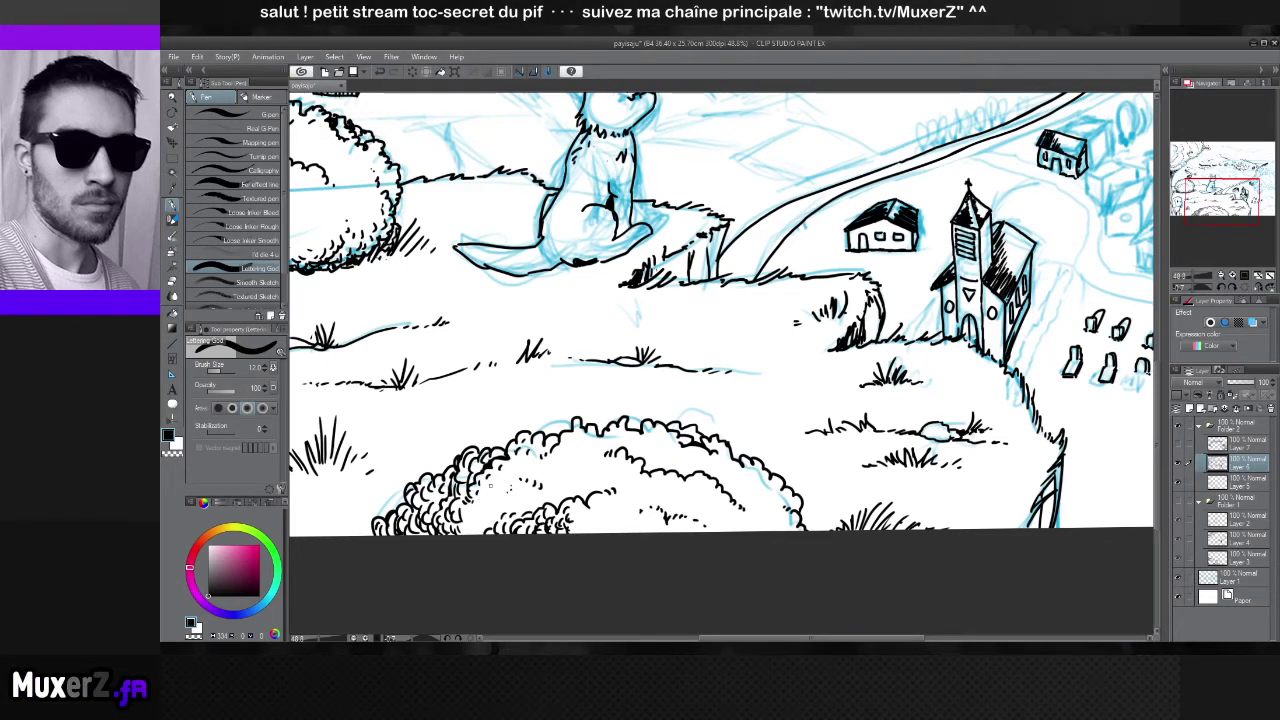
{"action": "left_click_drag", "start_coordinate": [564, 494], "coordinate": [590, 488]}
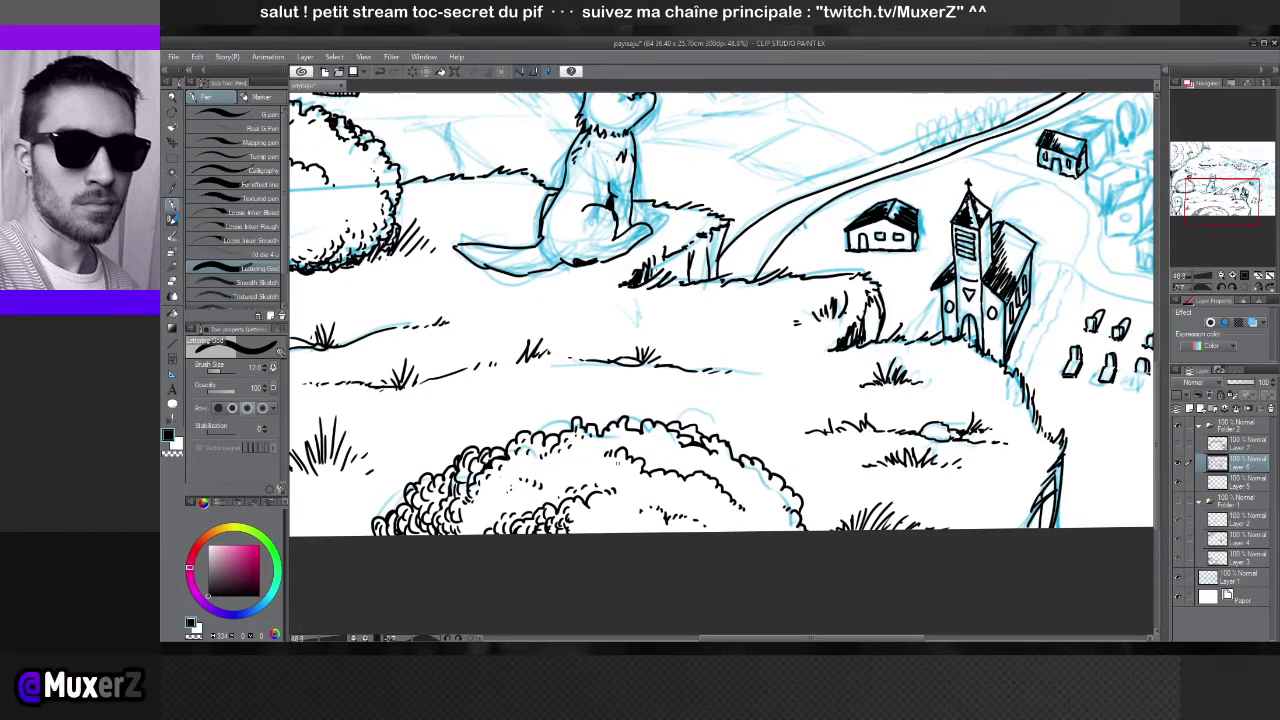
Hide the blue sketch on Layer 1 so only the black line work is shown
{"action": "scroll", "coordinate": [645, 380], "scroll_direction": "down", "scroll_amount": 2}
{"action": "scroll", "coordinate": [683, 285], "scroll_direction": "down", "scroll_amount": 1}
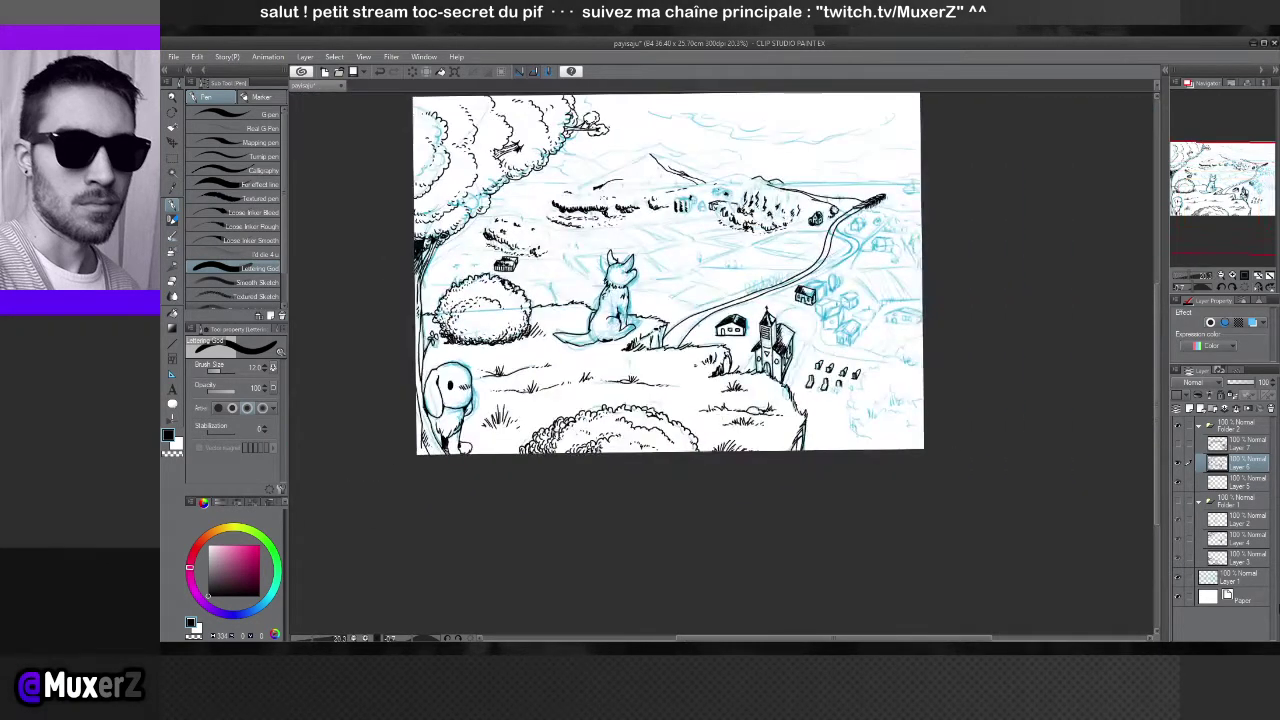
{"action": "left_click", "coordinate": [1178, 580]}
{"action": "scroll", "coordinate": [459, 313], "scroll_direction": "up", "scroll_amount": 2}
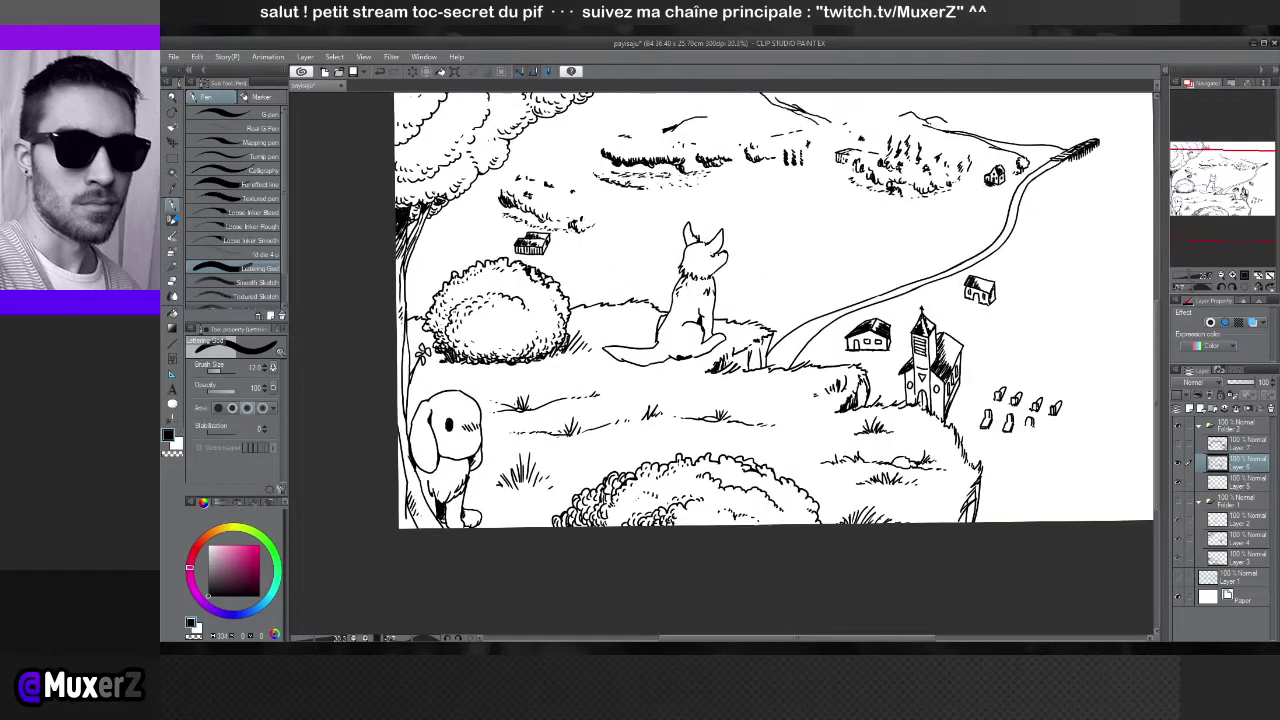
{"action": "scroll", "coordinate": [720, 310], "scroll_direction": "up", "scroll_amount": 1}
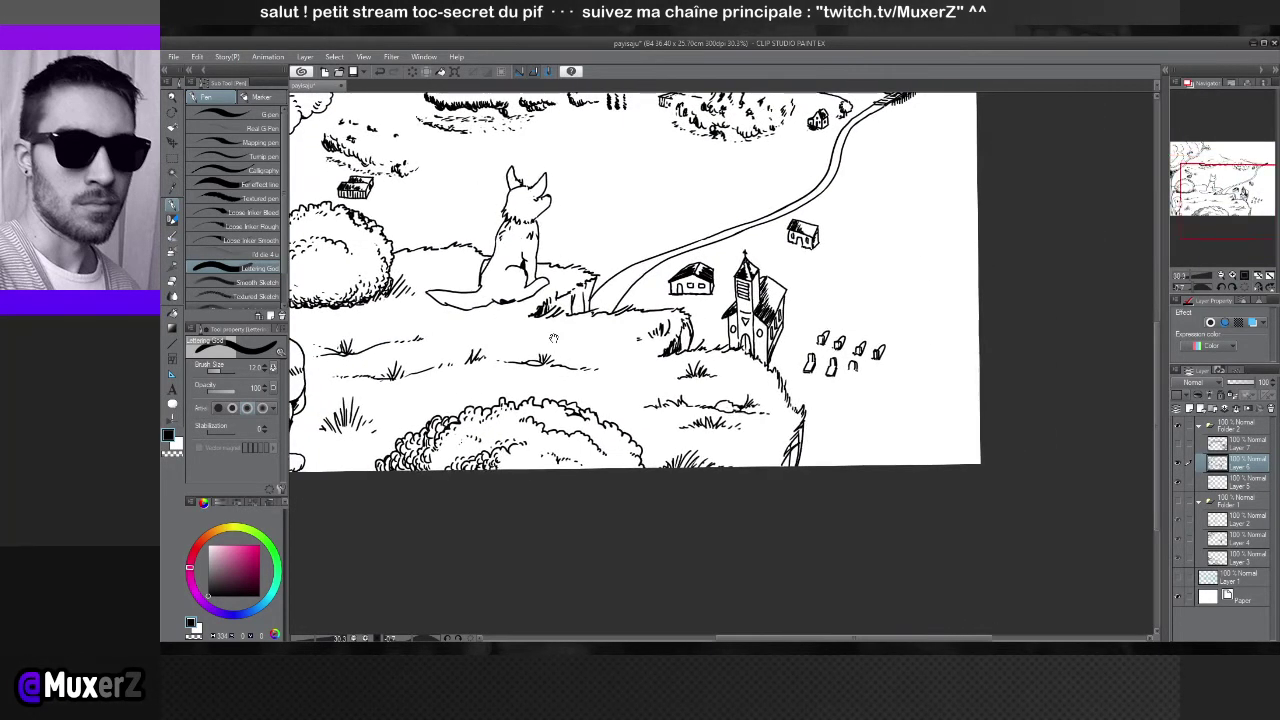
{"action": "scroll", "coordinate": [710, 285], "scroll_direction": "left", "scroll_amount": 2}
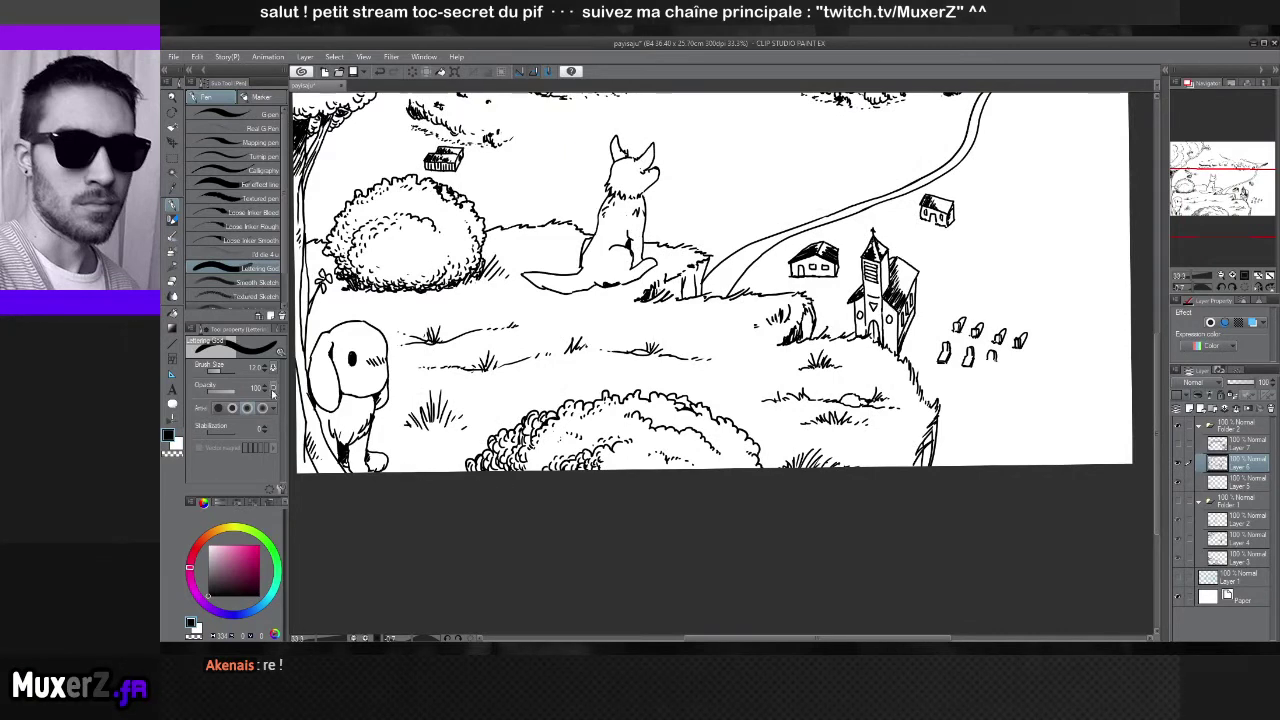
Hide Layer 5, erase the leaf marks at the foreground bush's left edge on Layer 6, and show Layers 7 and 5
{"action": "key", "text": "e"}
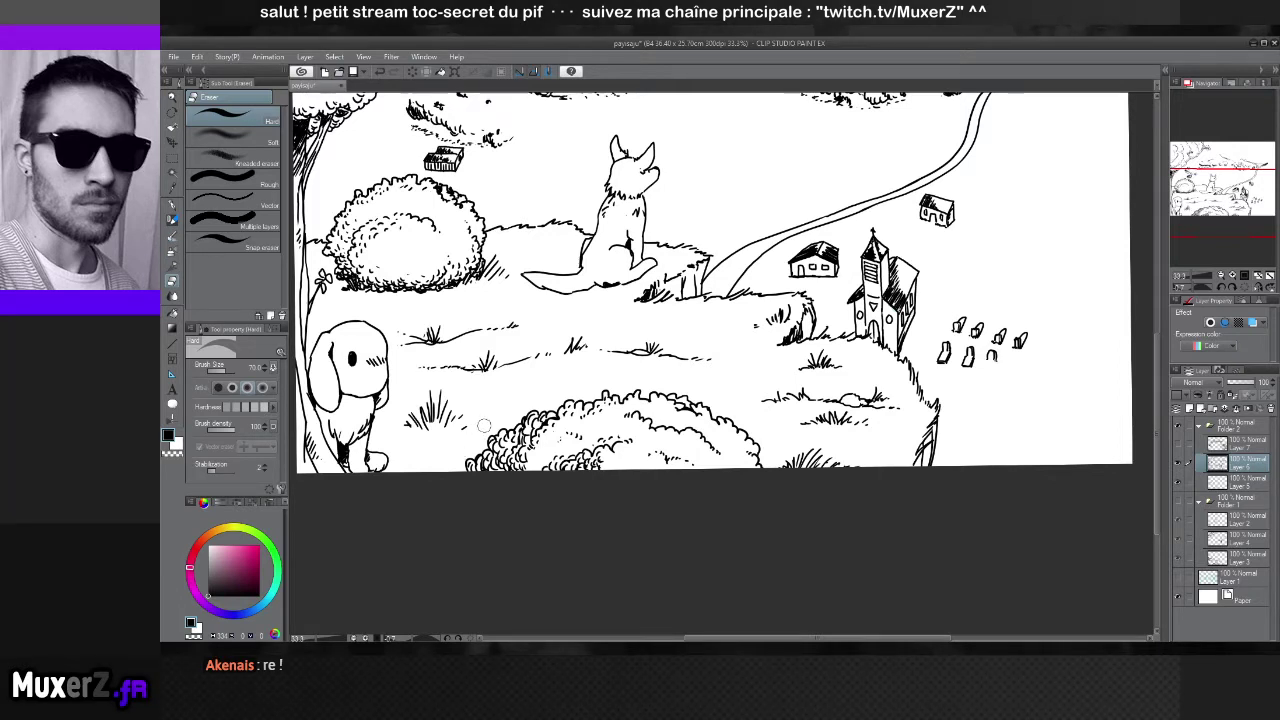
{"action": "left_click", "coordinate": [1187, 484]}
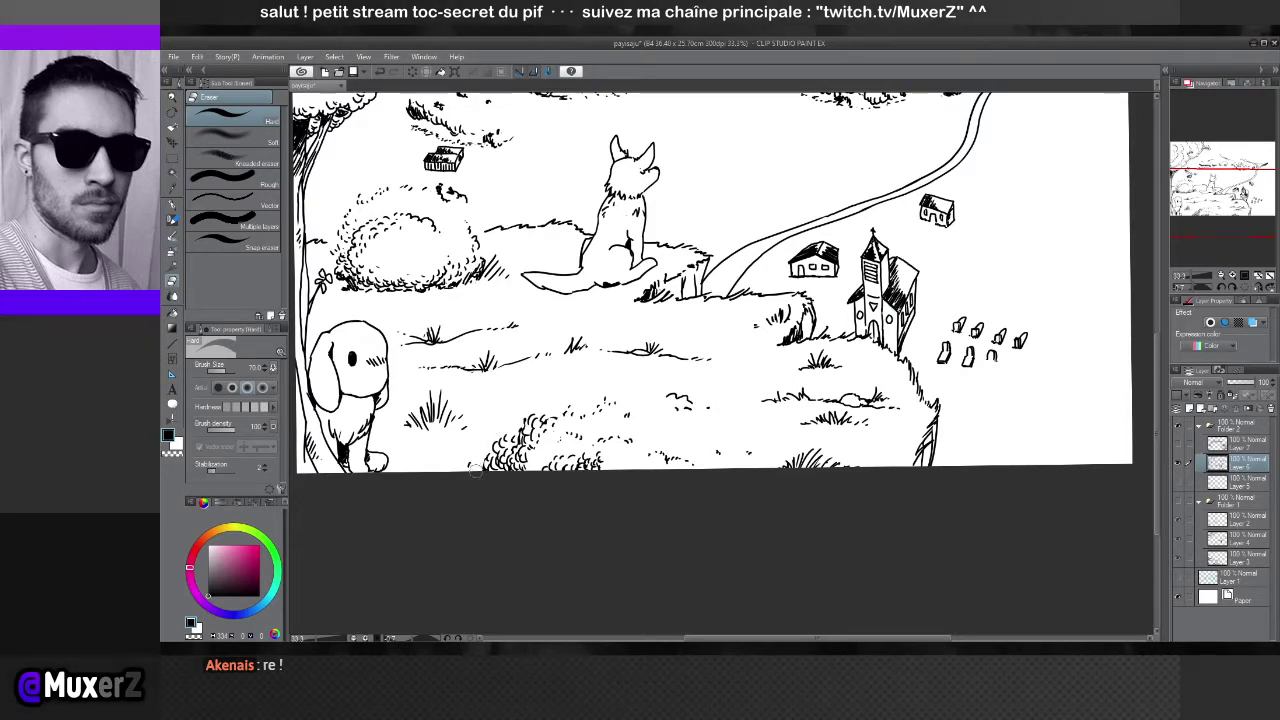
{"action": "mouse_move", "coordinate": [476, 470]}
{"action": "left_mouse_down"}
{"action": "mouse_move", "coordinate": [496, 442]}
{"action": "mouse_move", "coordinate": [492, 476]}
{"action": "left_mouse_up"}
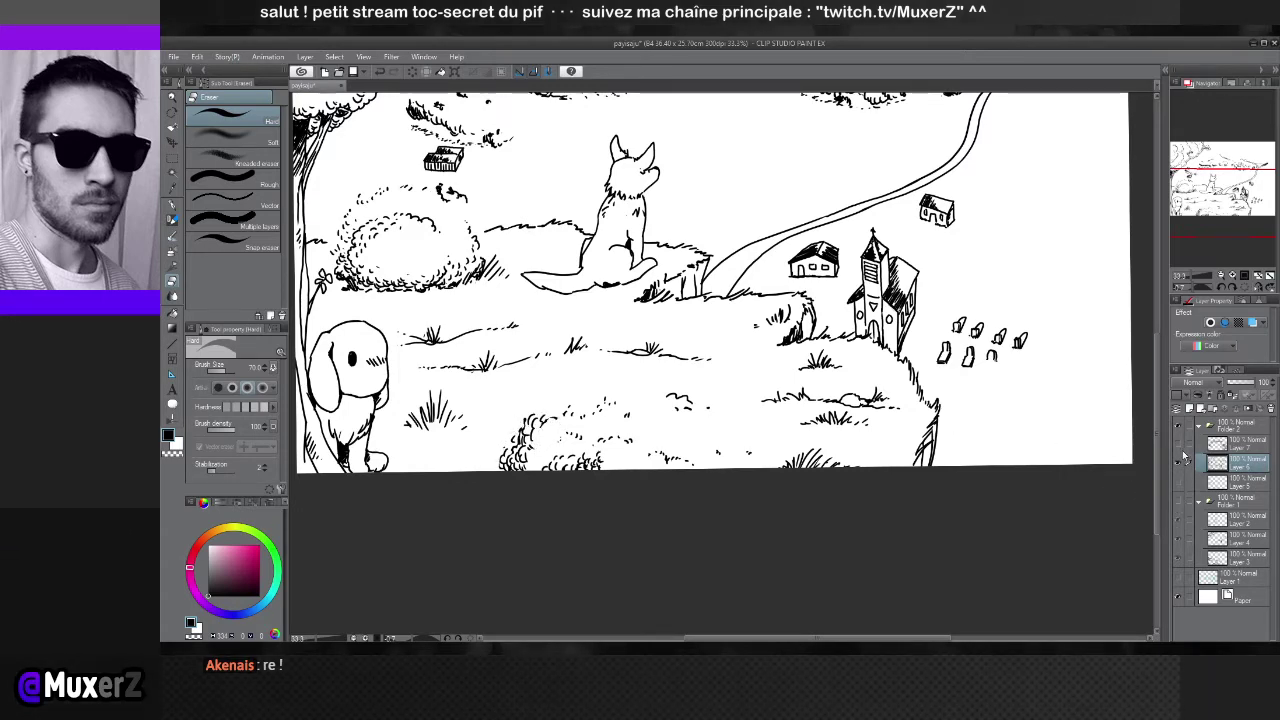
{"action": "left_click", "coordinate": [1180, 445]}
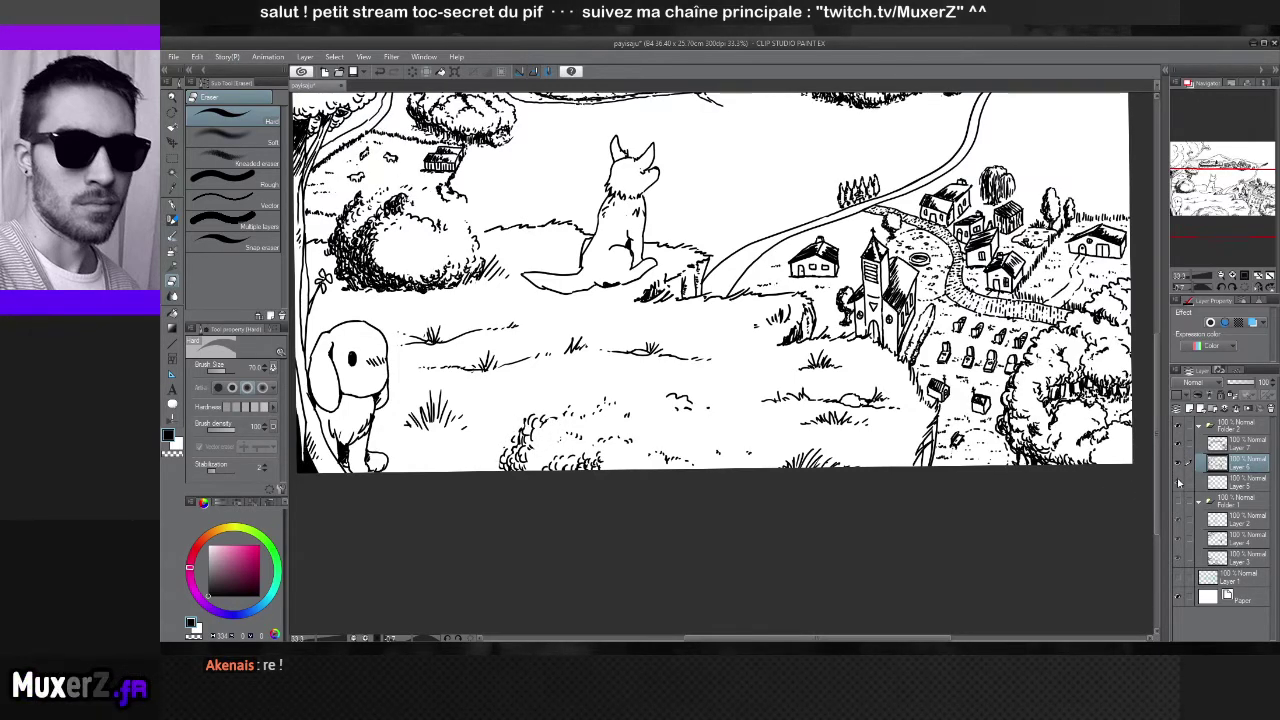
{"action": "left_click", "coordinate": [1178, 482]}
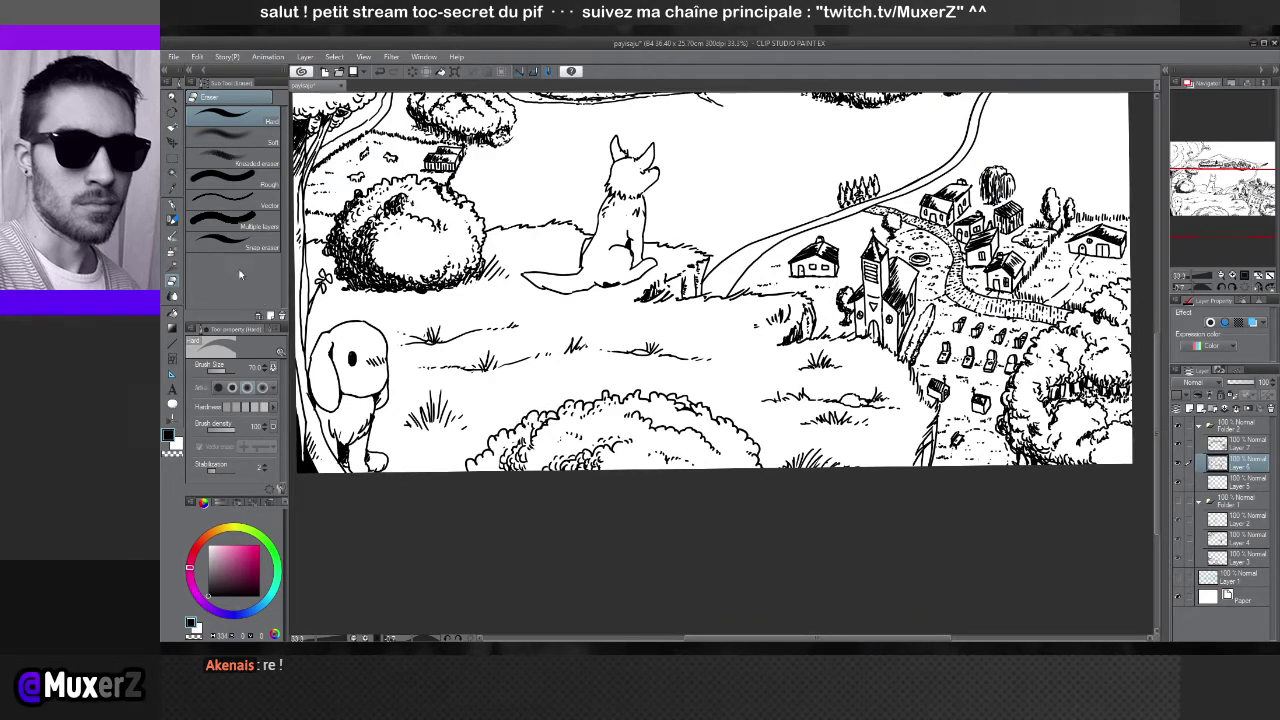
Rework the small leaf scallops in the lower middle of the foreground bush on Layer 6, erasing and re-inking them with the lettering pen
{"action": "left_click", "coordinate": [172, 205]}
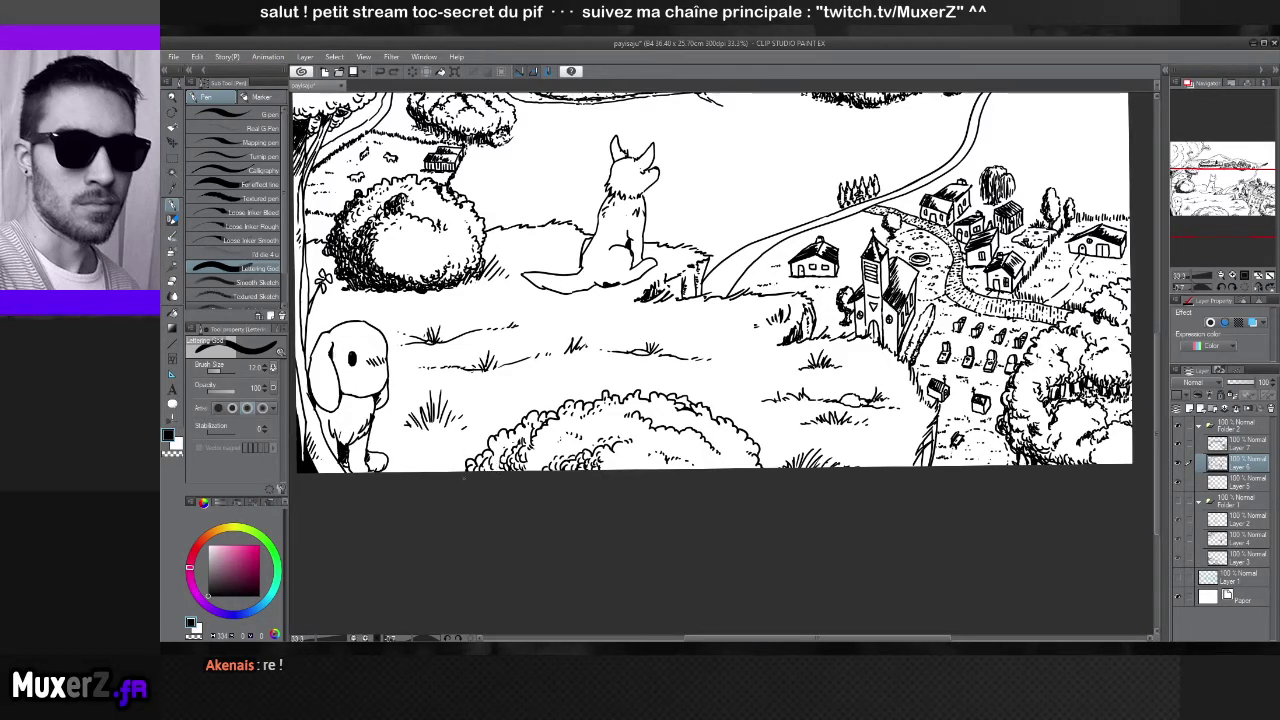
{"action": "scroll", "coordinate": [490, 465], "scroll_direction": "up", "scroll_amount": 3}
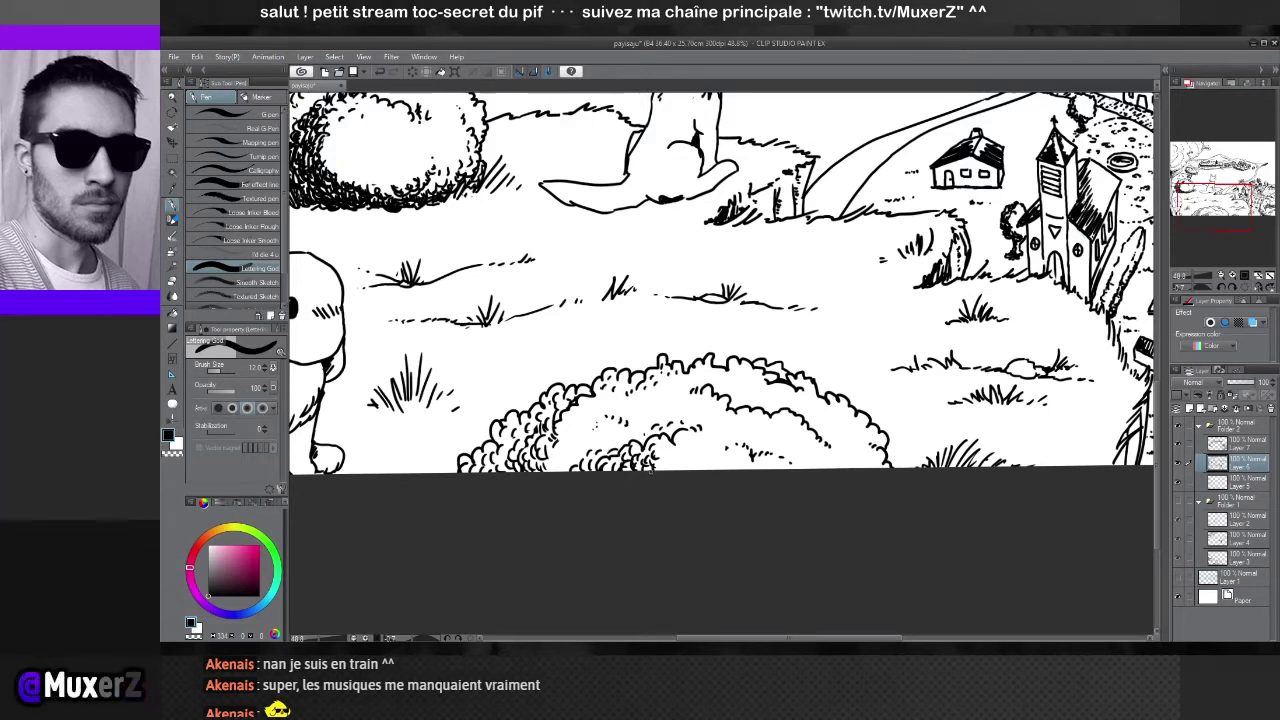
{"action": "key", "text": "e"}
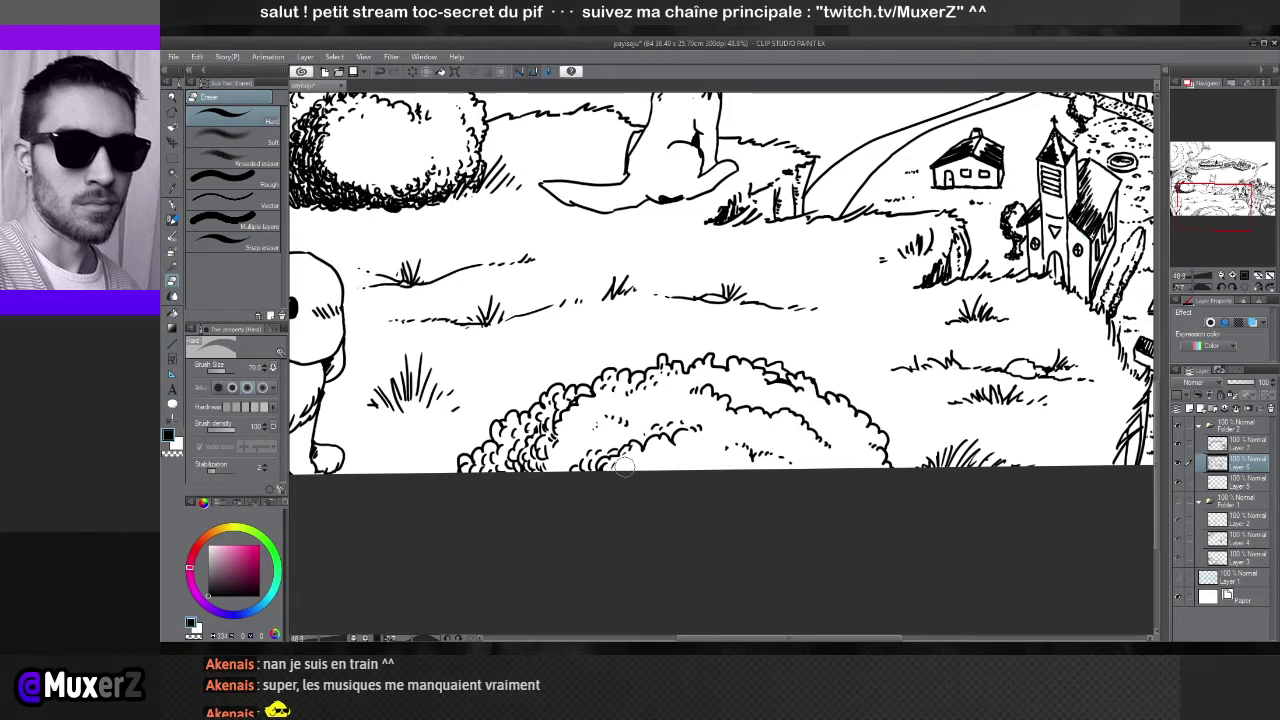
{"action": "key", "text": "p"}
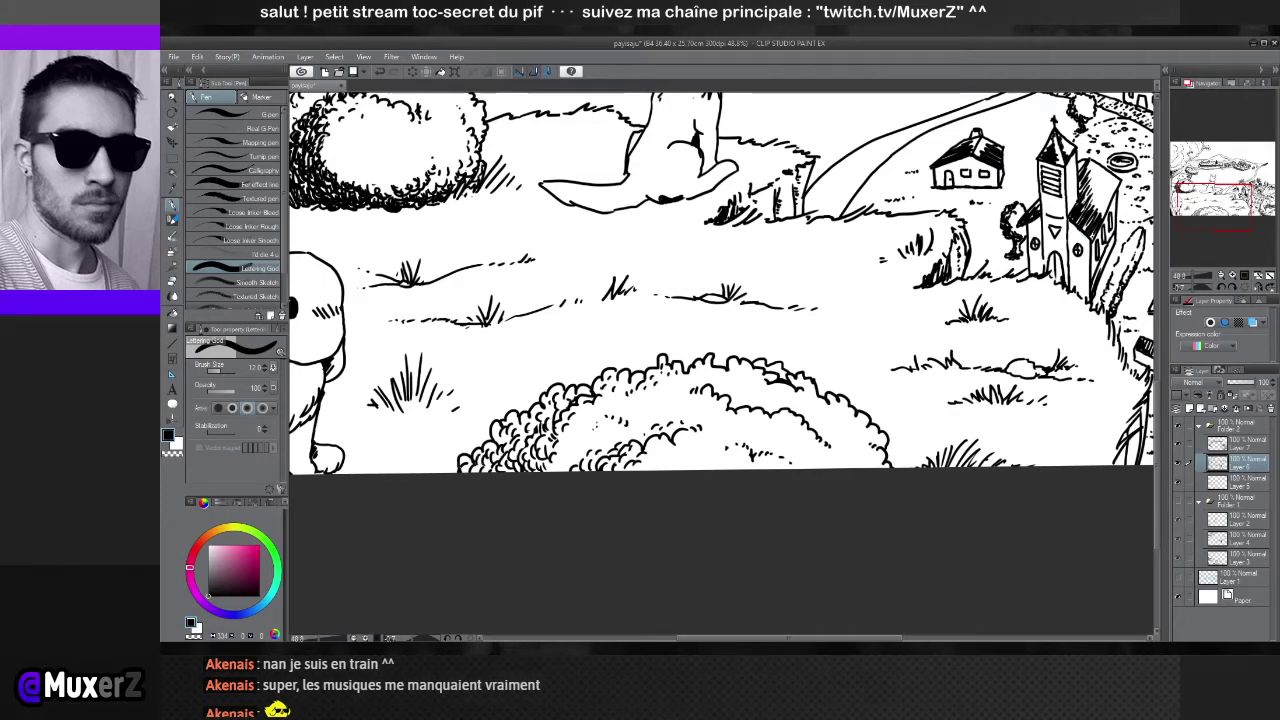
Darken the left side and inner clumps of the foreground bush on Layer 6 with dense ink strokes
{"action": "scroll", "coordinate": [461, 484], "scroll_direction": "down", "scroll_amount": 5}
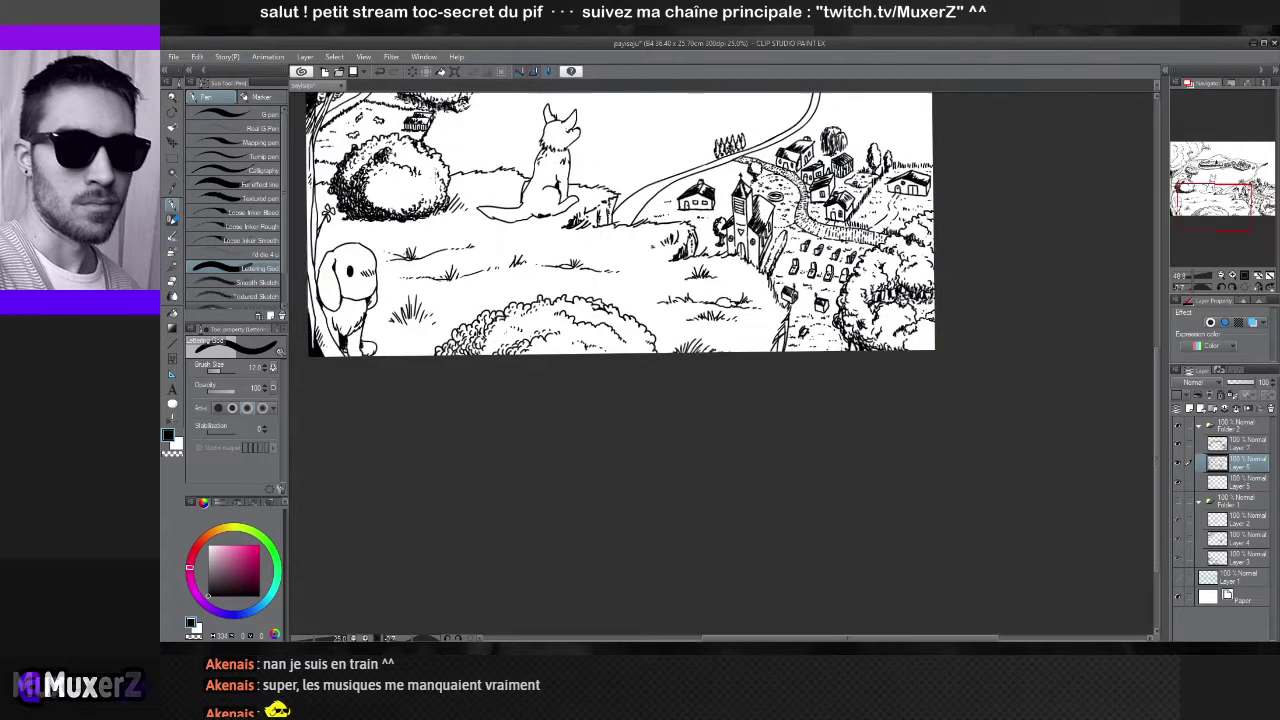
{"action": "scroll", "coordinate": [590, 418], "scroll_direction": "up", "scroll_amount": 3}
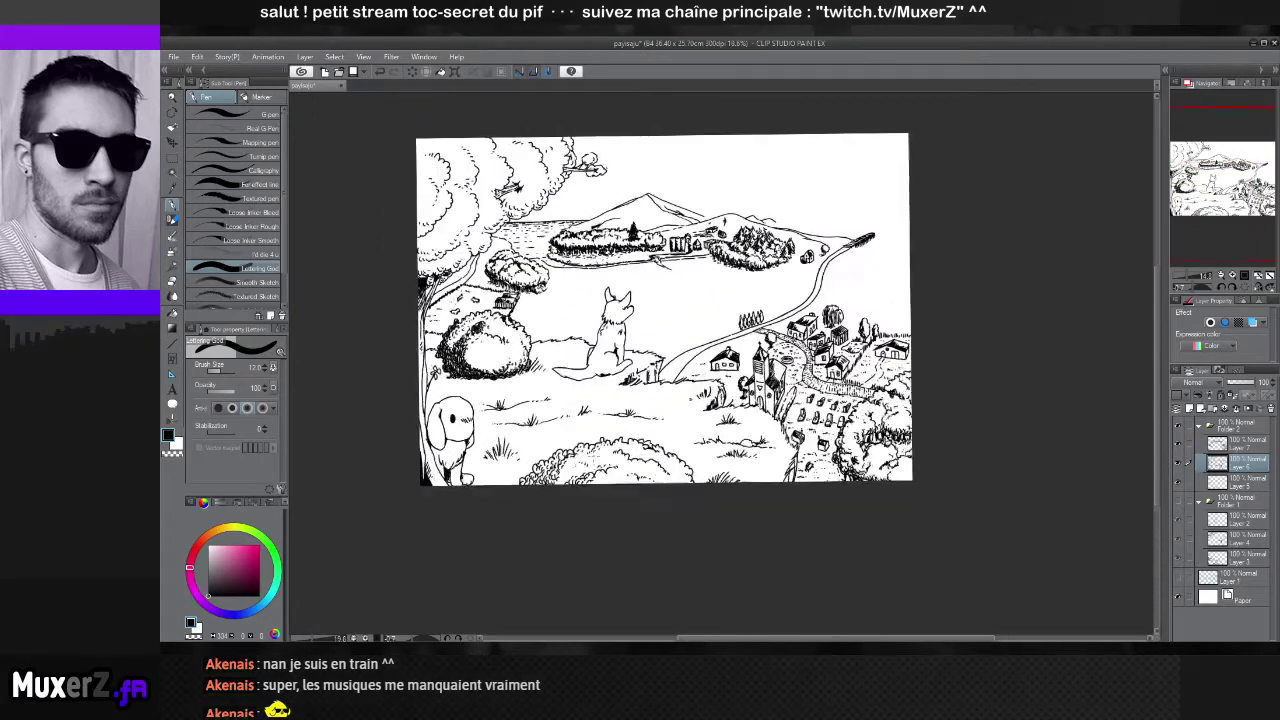
{"action": "scroll", "coordinate": [593, 419], "scroll_direction": "up", "scroll_amount": 1}
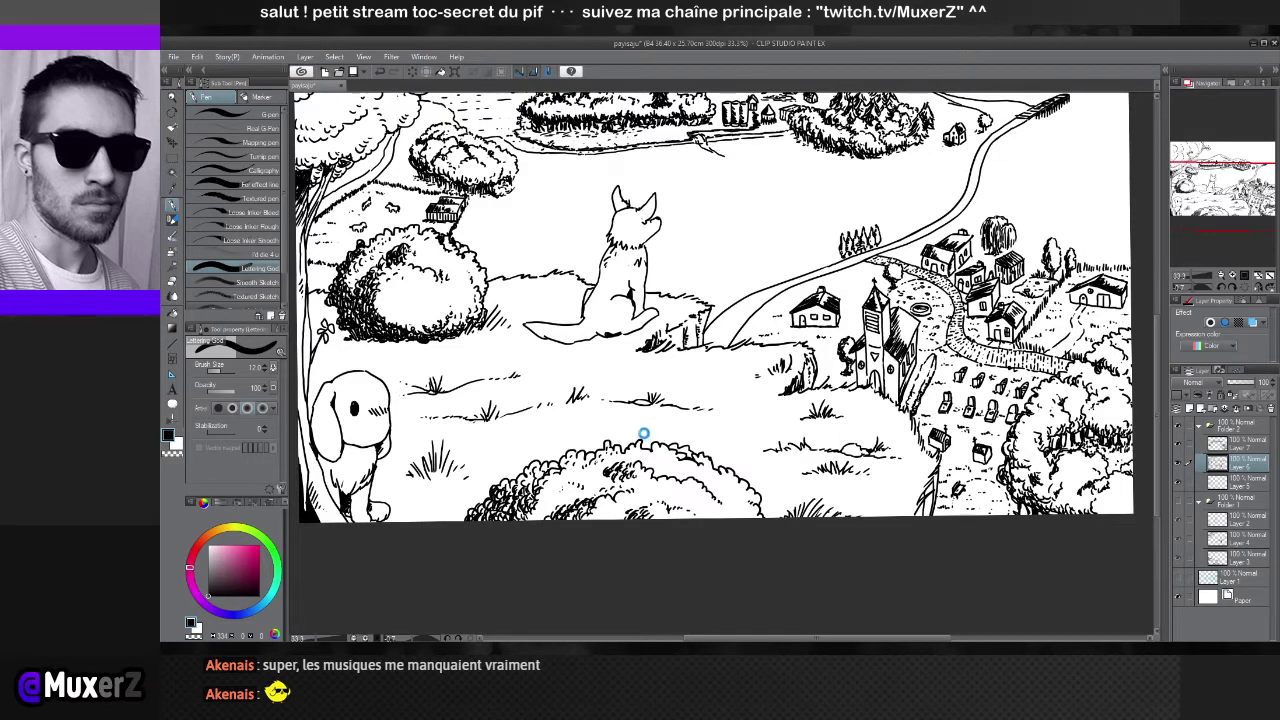
{"action": "left_click", "coordinate": [587, 390]}
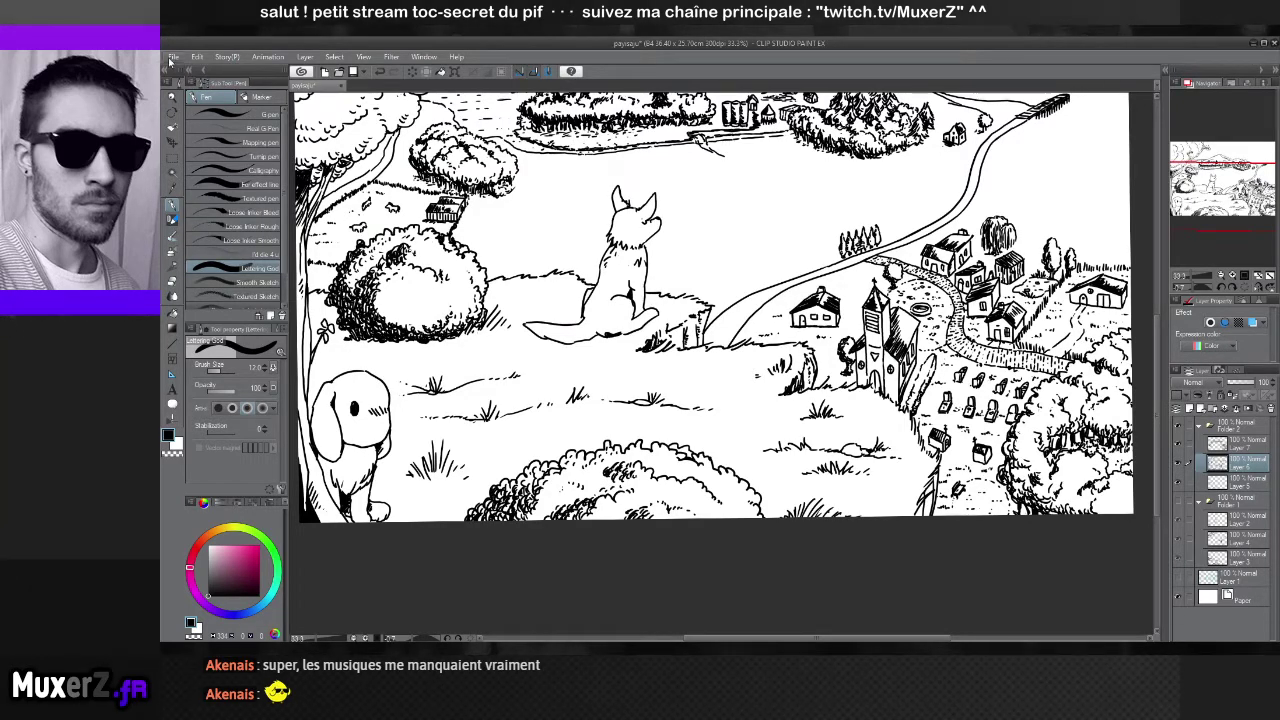
{"action": "key", "text": "alt"}
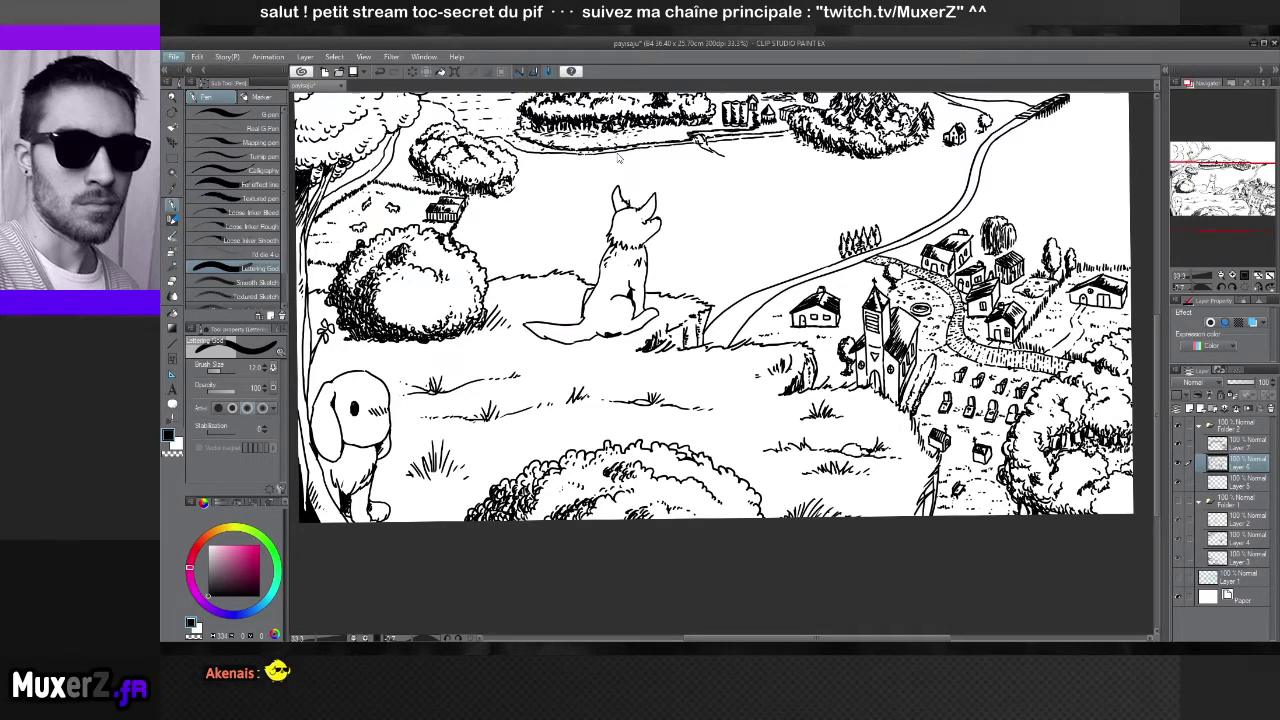
{"action": "key", "text": "alt"}
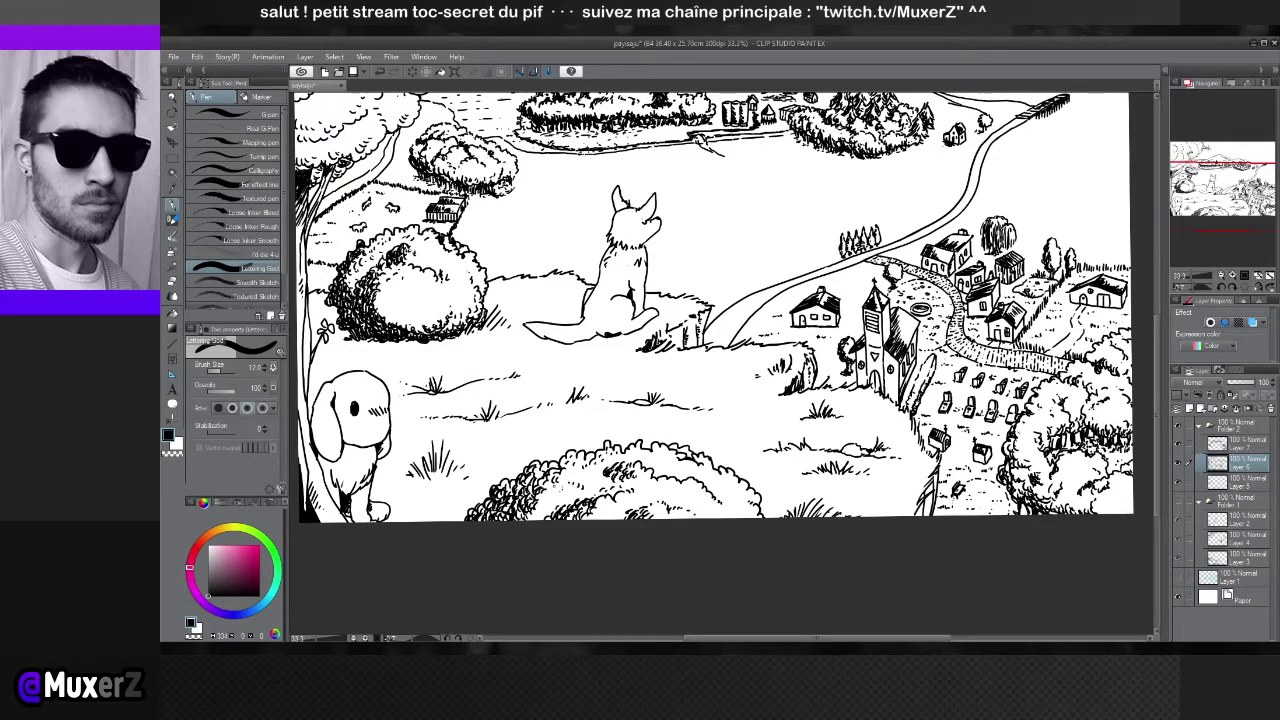
{"action": "left_click_drag", "start_coordinate": [549, 482], "coordinate": [554, 494]}
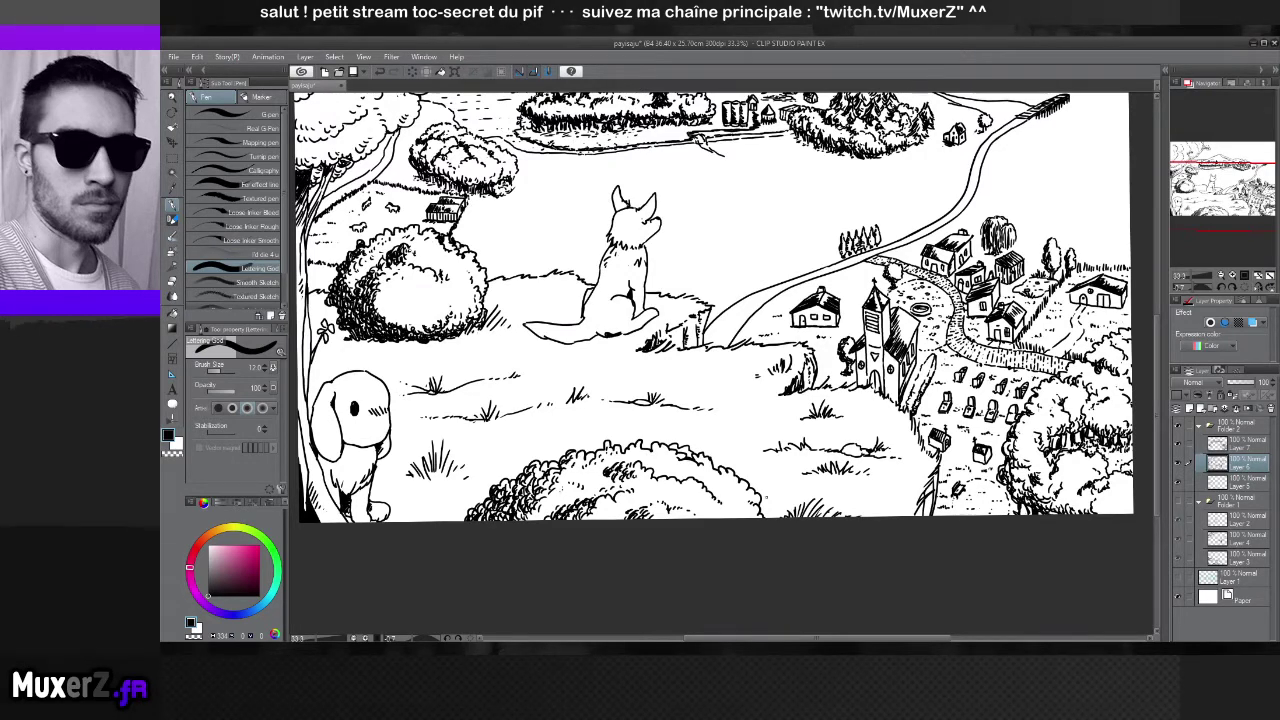
Examine the whole inked illustration, toggling Layer 6 and Layer 5 to check what each one contains
{"action": "key", "text": "ctrl+minus"}
{"action": "key", "text": "ctrl+minus"}
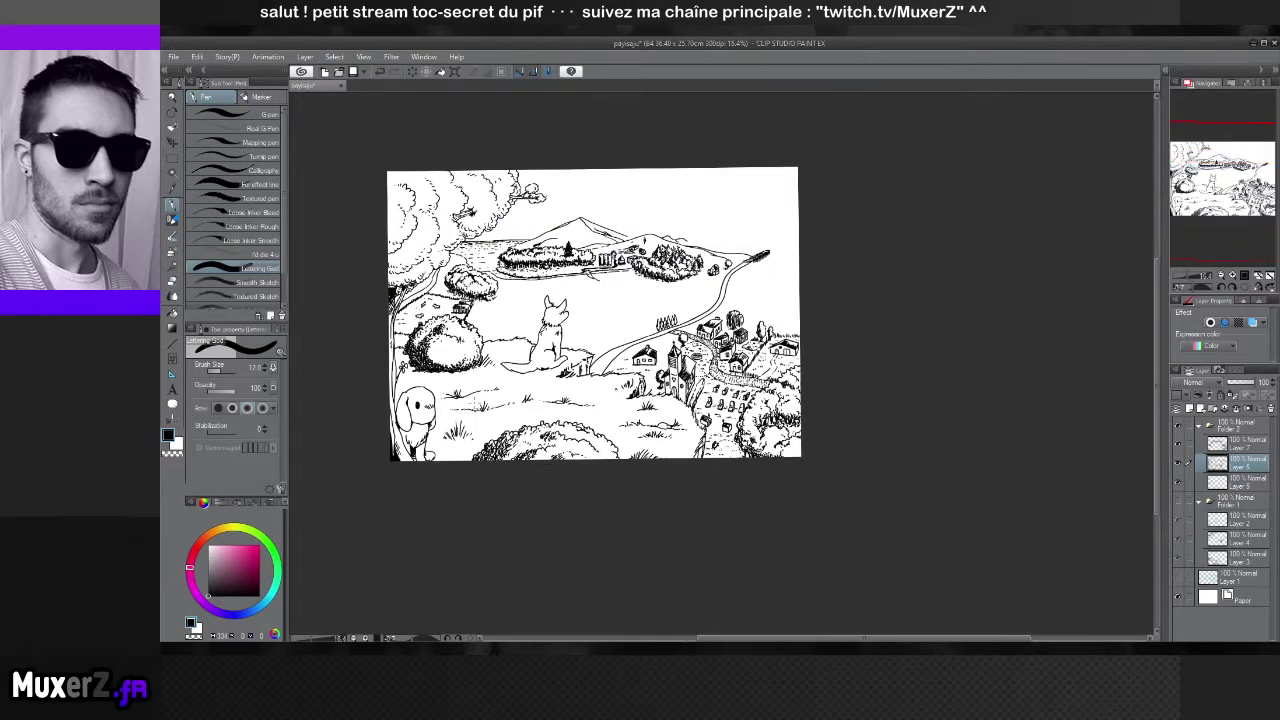
{"action": "key", "text": "ctrl+minus"}
{"action": "scroll", "coordinate": [459, 388], "scroll_direction": "up", "scroll_amount": 3}
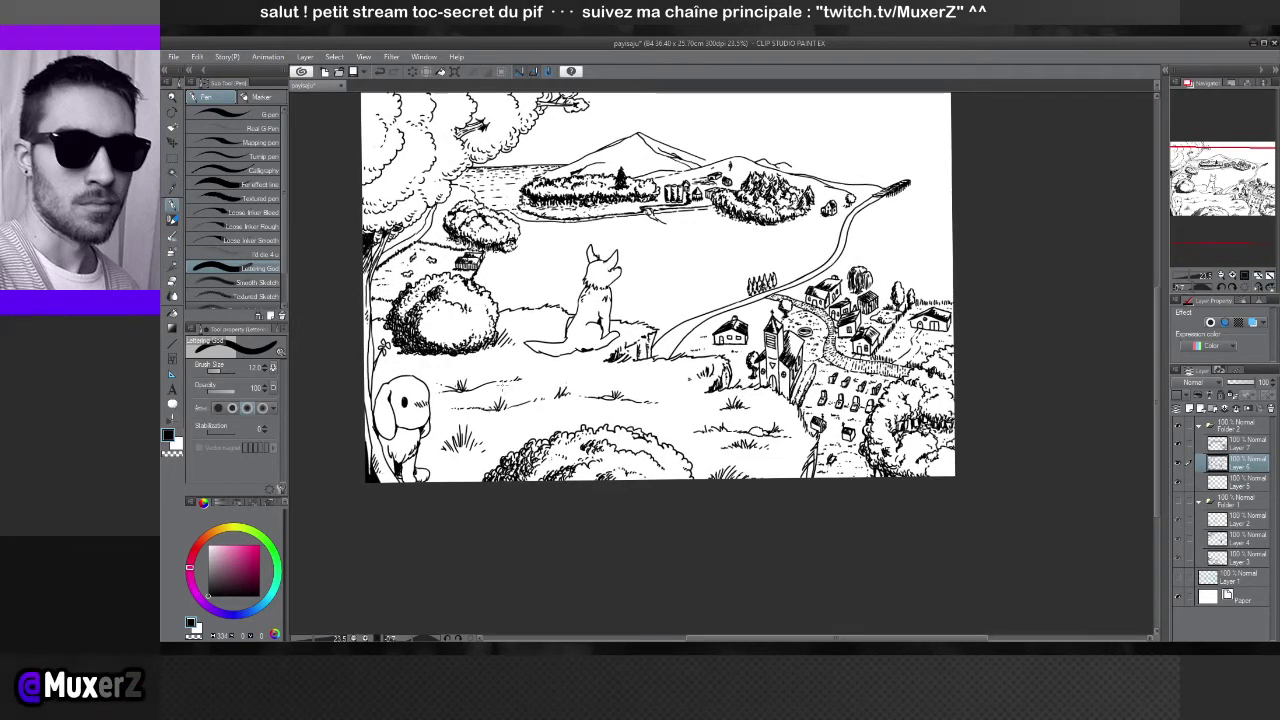
{"action": "left_click_drag", "start_coordinate": [485, 392], "coordinate": [497, 383]}
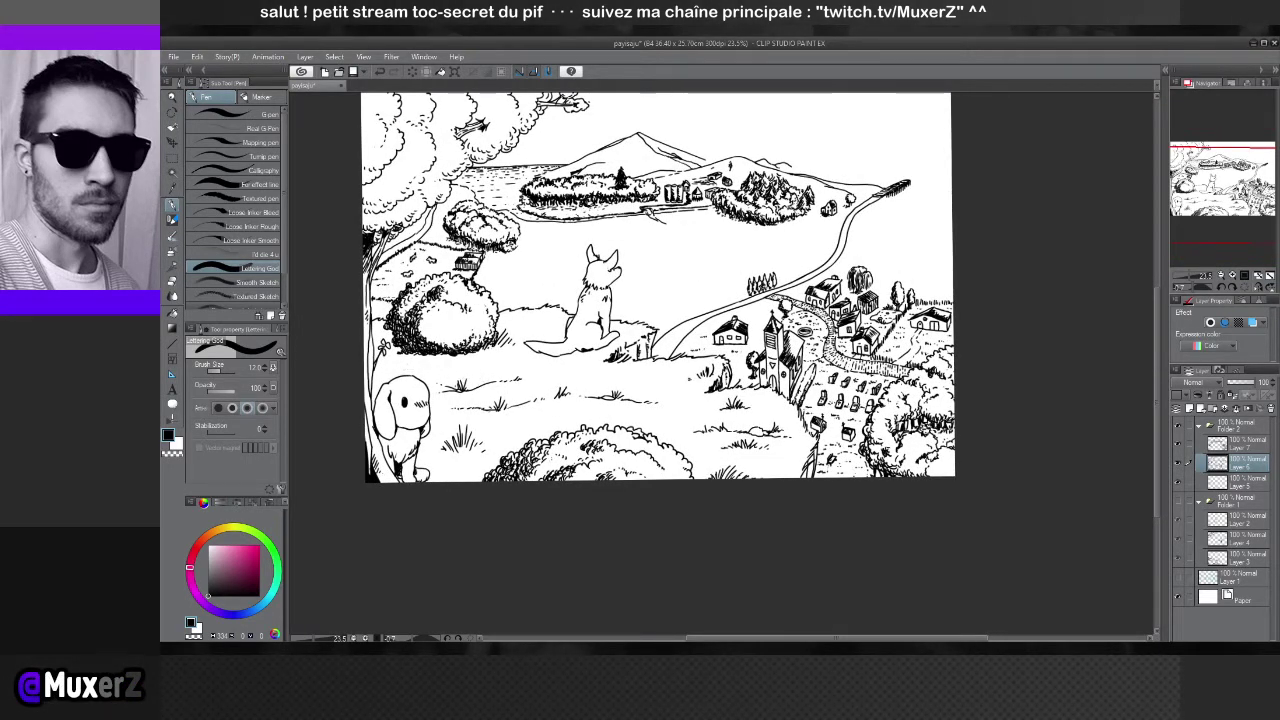
{"action": "left_click_drag", "start_coordinate": [655, 290], "coordinate": [734, 406]}
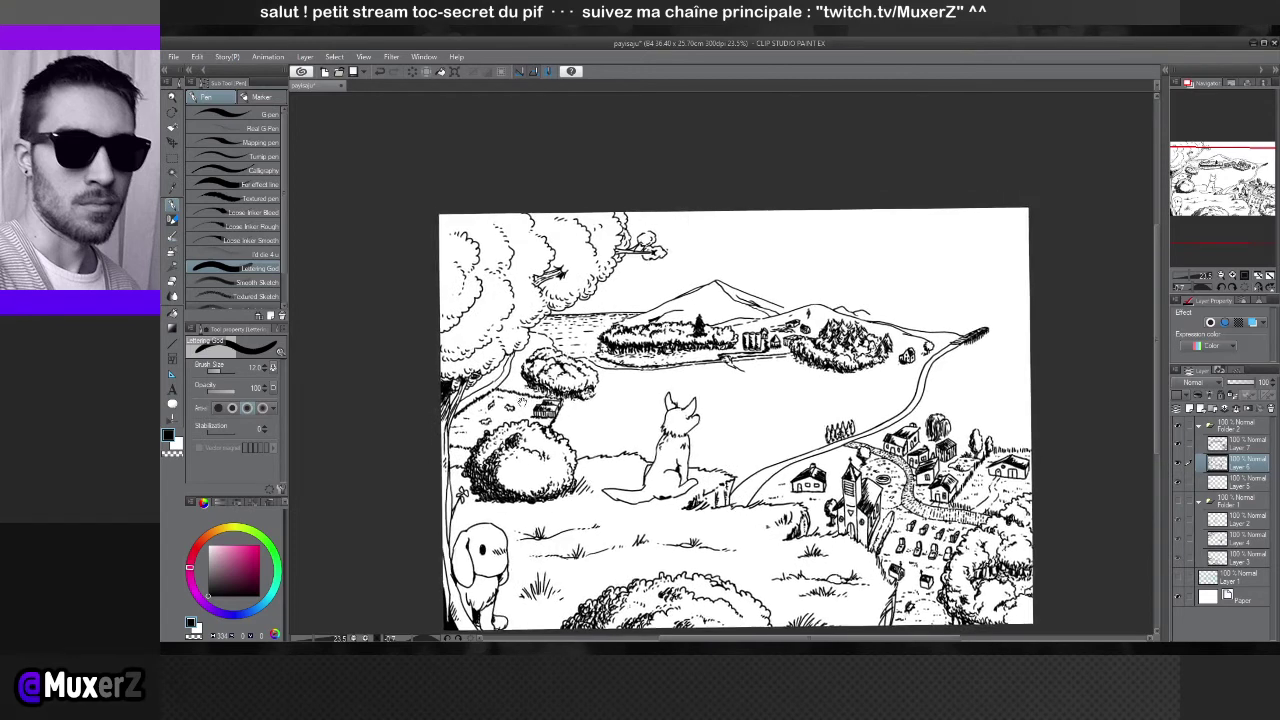
{"action": "left_click", "coordinate": [1178, 463]}
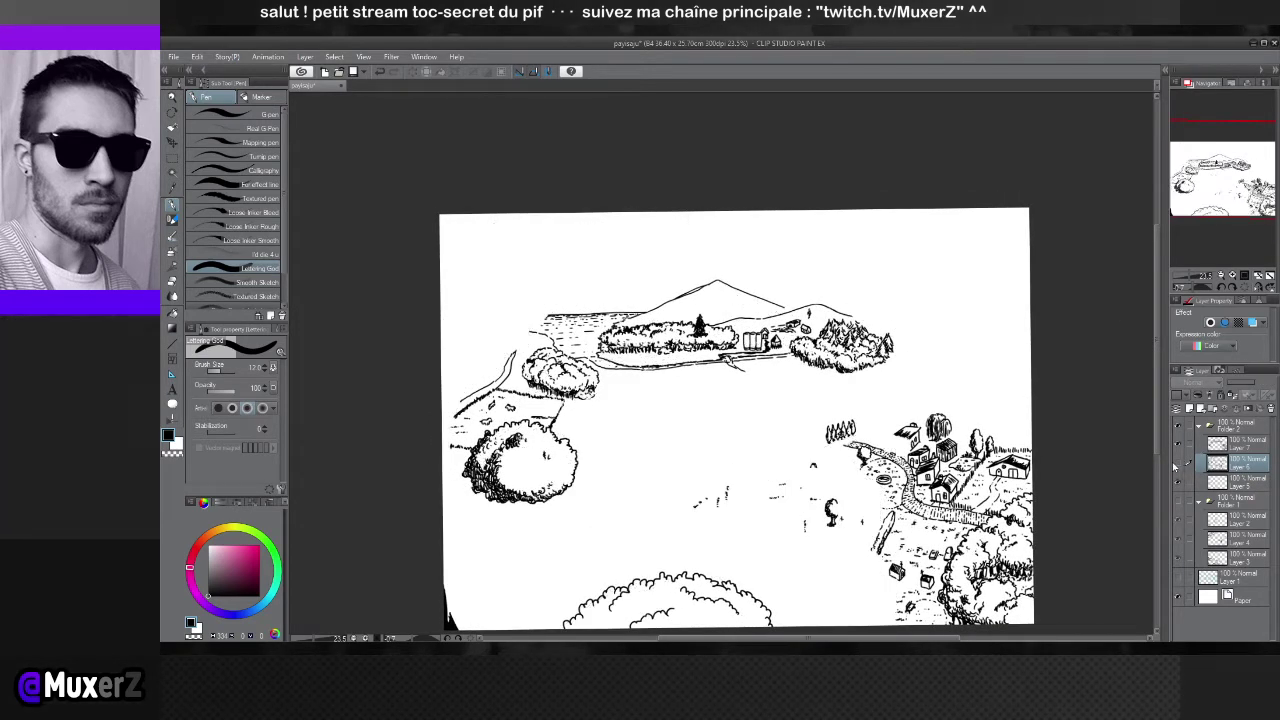
{"action": "left_click", "coordinate": [1178, 463]}
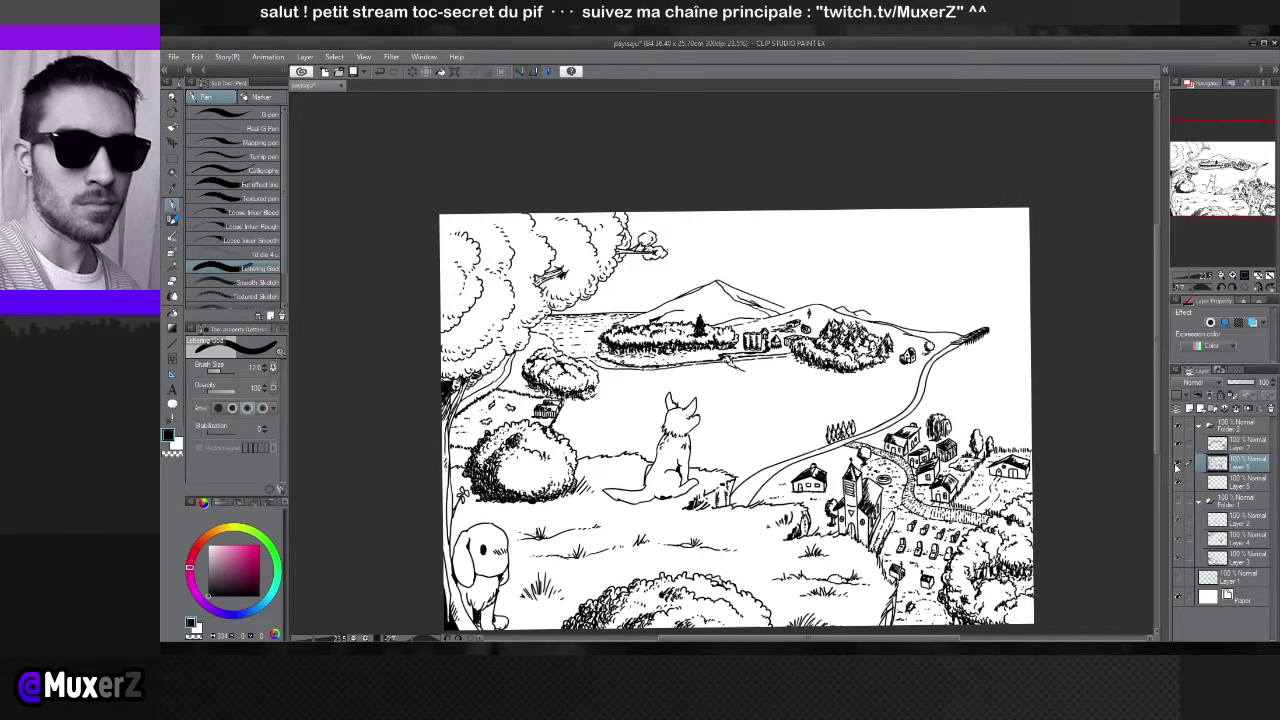
{"action": "left_click", "coordinate": [1178, 483]}
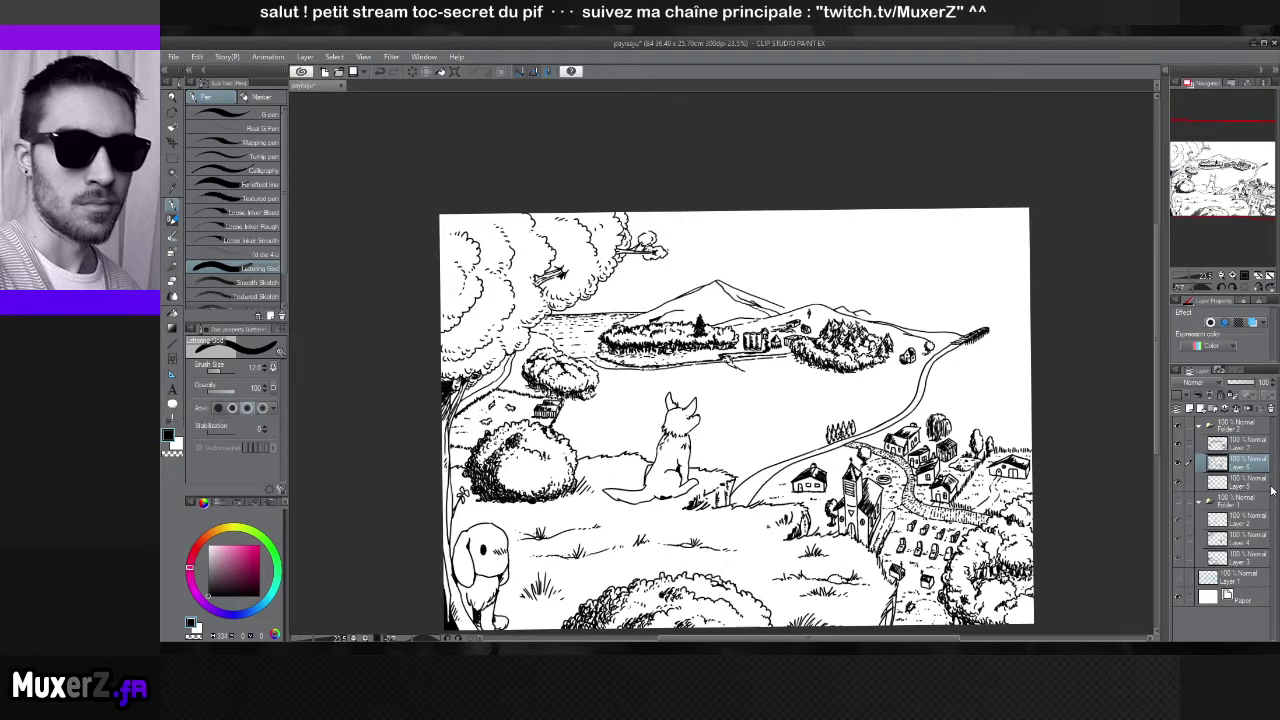
Make Layer 5 active, try a short pen scribble above the water beside the large tree, and undo it
{"action": "left_click", "coordinate": [1247, 486]}
{"action": "scroll", "coordinate": [497, 237], "scroll_direction": "up", "scroll_amount": 4}
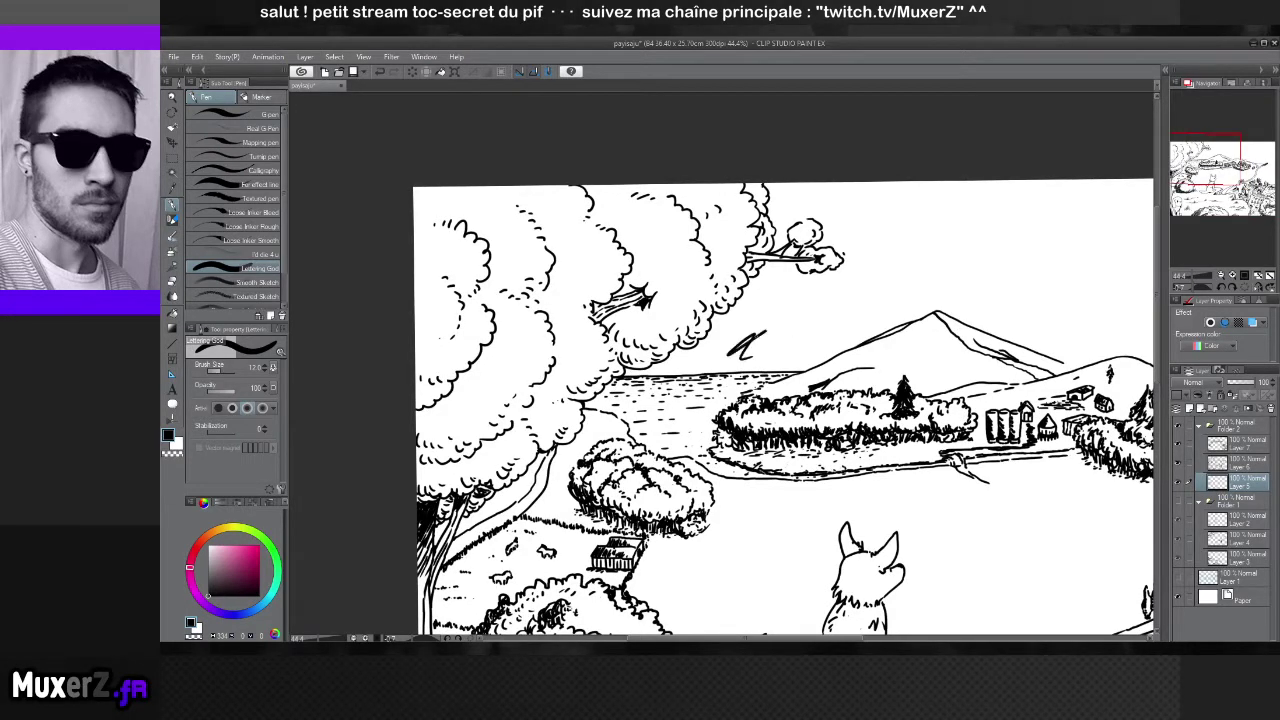
{"action": "key", "text": "ctrl+z"}
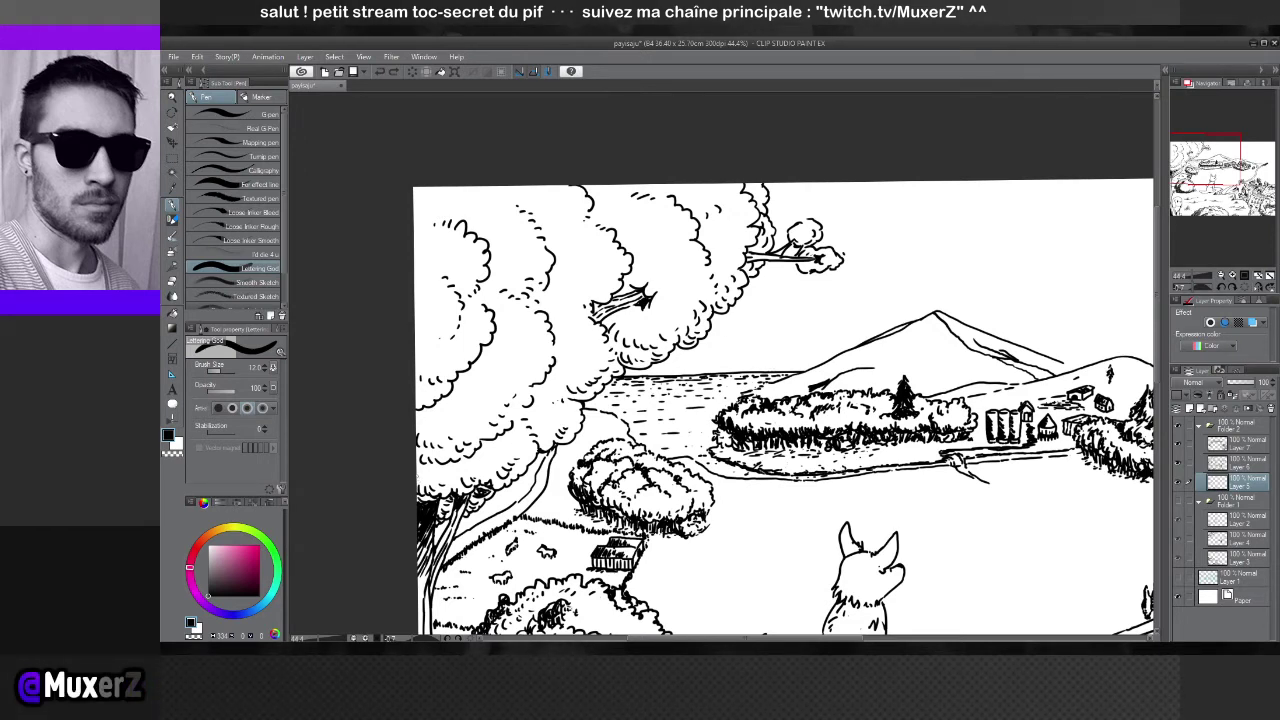
Ink small dense leaf scallops along the underside of the large tree's canopy, just above the trunk, on Layer 5
{"action": "mouse_move", "coordinate": [418, 484]}
{"action": "left_mouse_down"}
{"action": "mouse_move", "coordinate": [460, 468]}
{"action": "mouse_move", "coordinate": [445, 465]}
{"action": "mouse_move", "coordinate": [463, 477]}
{"action": "left_mouse_up"}
{"action": "left_click_drag", "start_coordinate": [443, 491], "coordinate": [455, 486]}
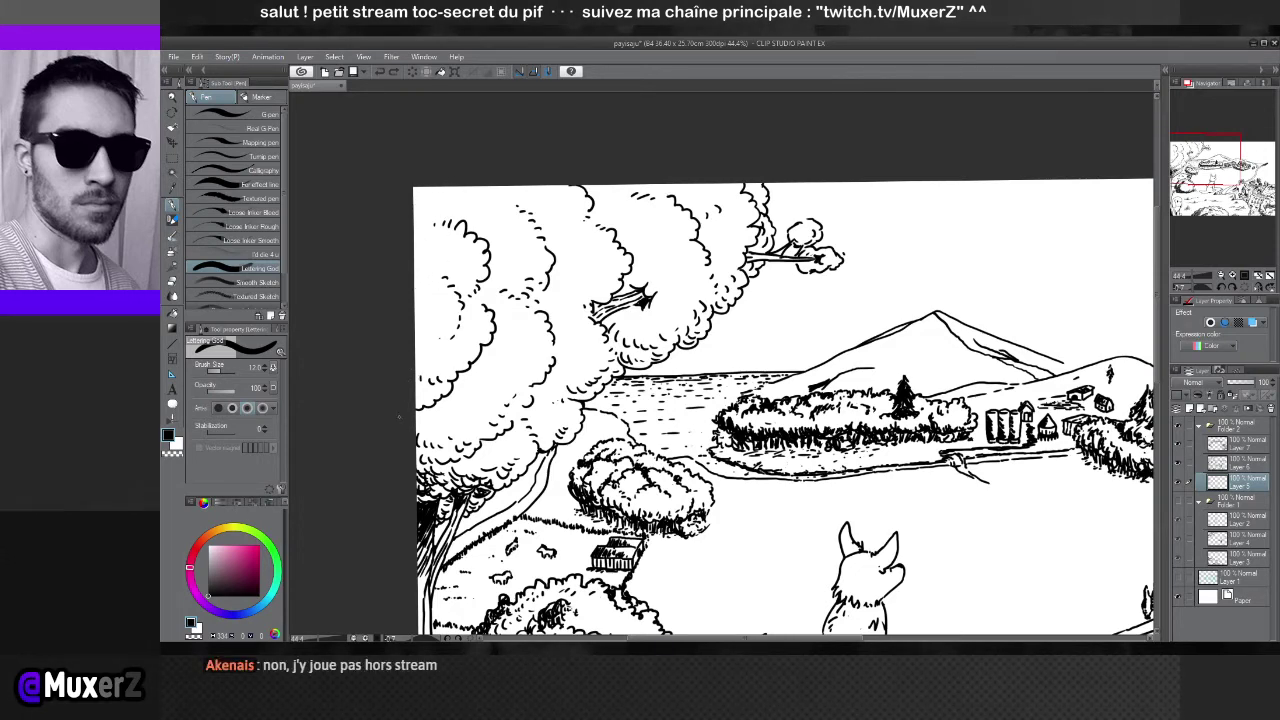
{"action": "mouse_move", "coordinate": [513, 374]}
{"action": "left_mouse_down"}
{"action": "mouse_move", "coordinate": [469, 381]}
{"action": "mouse_move", "coordinate": [489, 211]}
{"action": "mouse_move", "coordinate": [449, 301]}
{"action": "mouse_move", "coordinate": [471, 307]}
{"action": "left_mouse_up"}
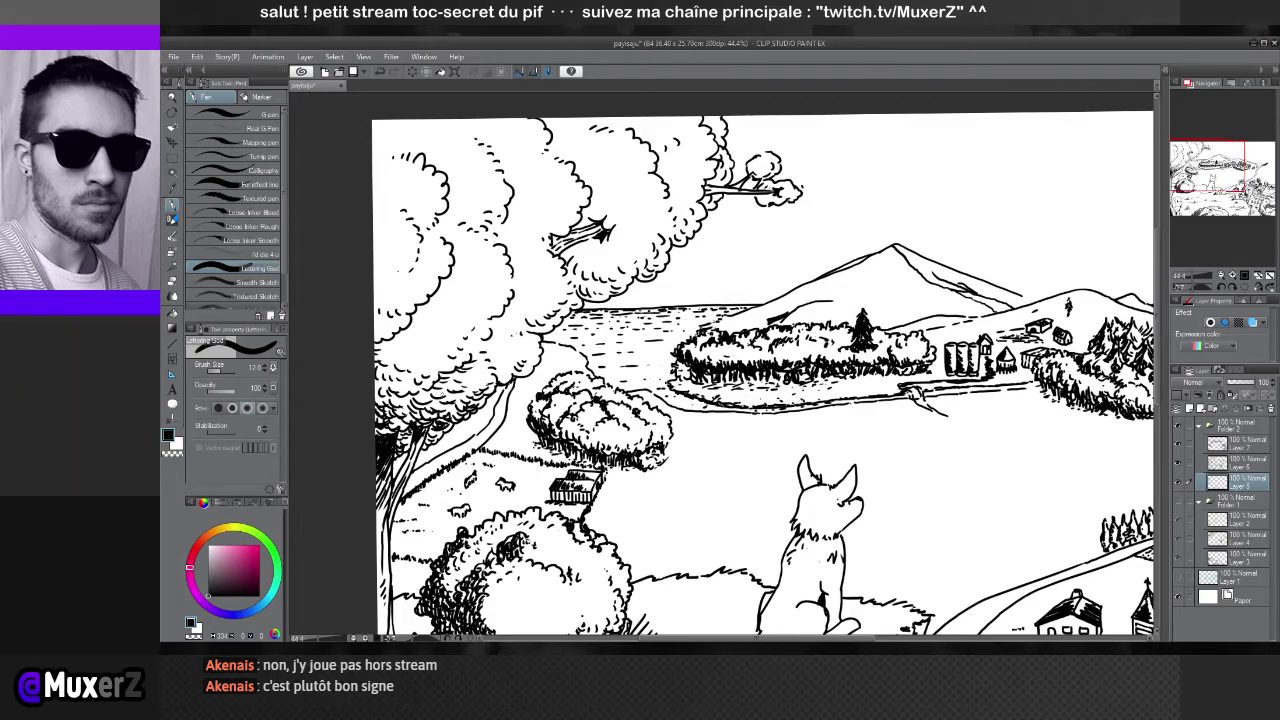
Examine the inked illustration up close and as a whole, comparing the large tree, bushes, sitting dog and village
{"action": "scroll", "coordinate": [765, 365], "scroll_direction": "down", "scroll_amount": 5}
{"action": "scroll", "coordinate": [775, 365], "scroll_direction": "up", "scroll_amount": 5}
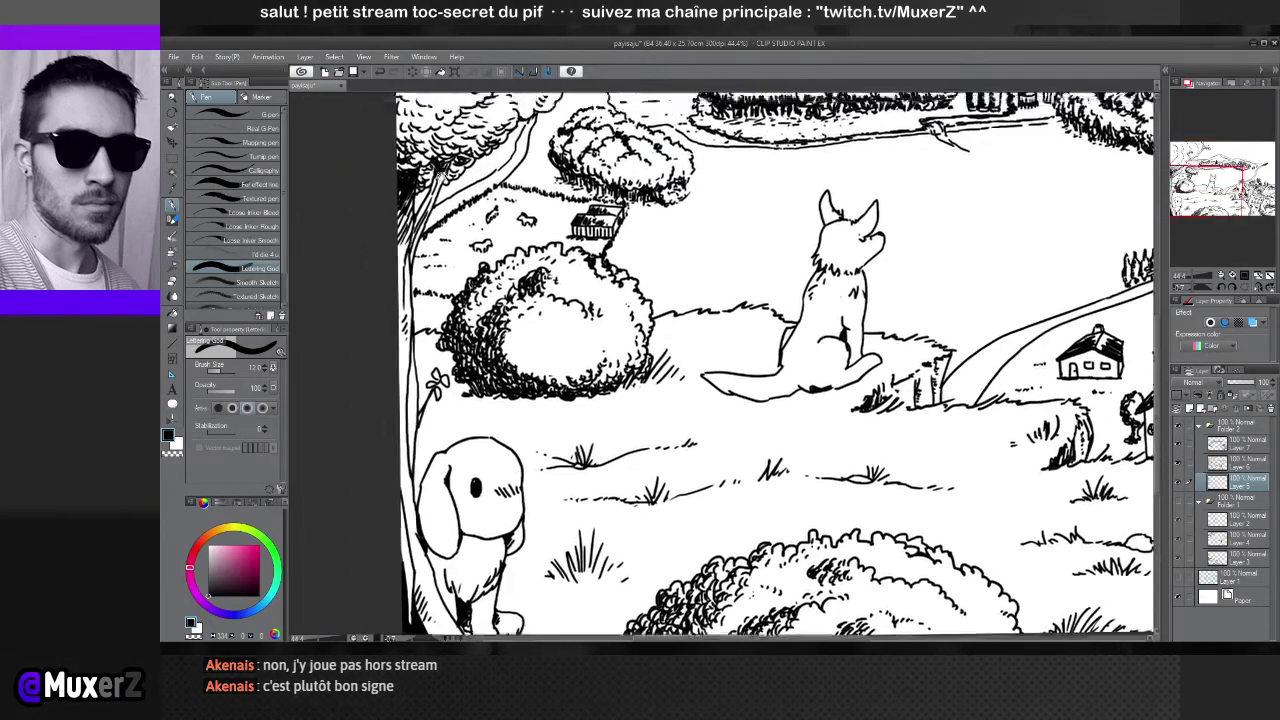
{"action": "scroll", "coordinate": [765, 387], "scroll_direction": "down", "scroll_amount": 4}
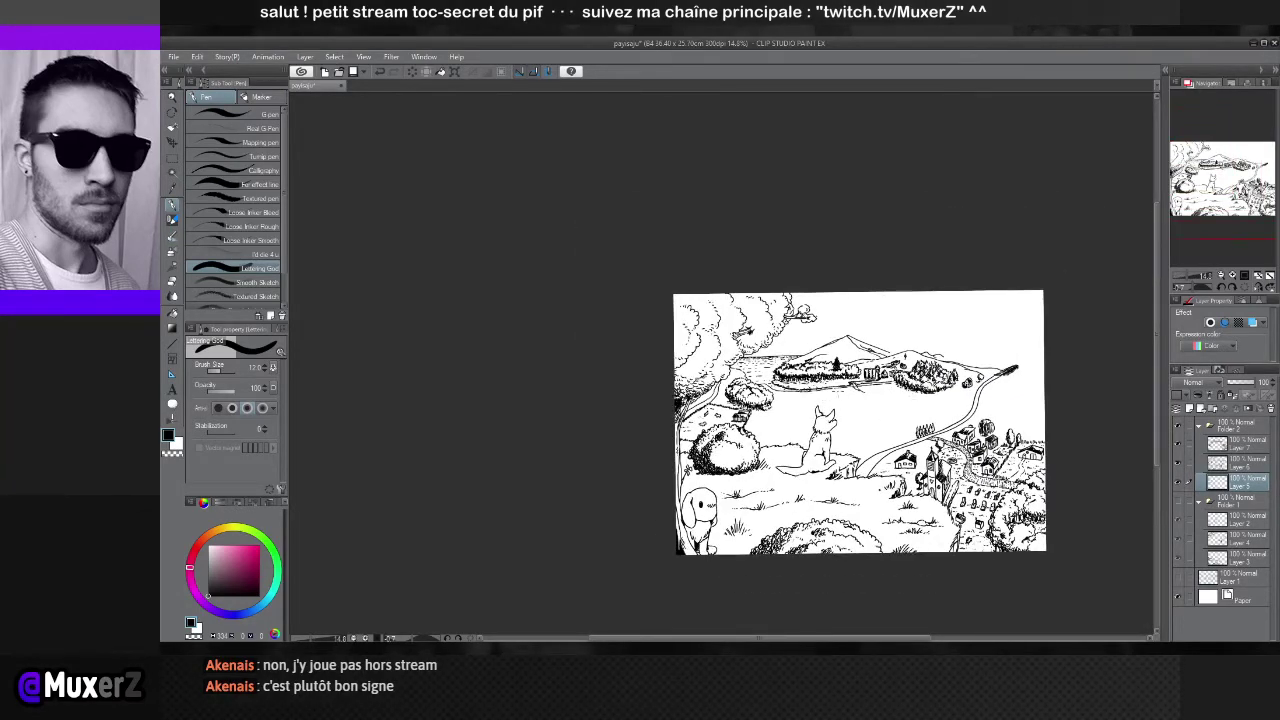
{"action": "scroll", "coordinate": [812, 408], "scroll_direction": "up", "scroll_amount": 4}
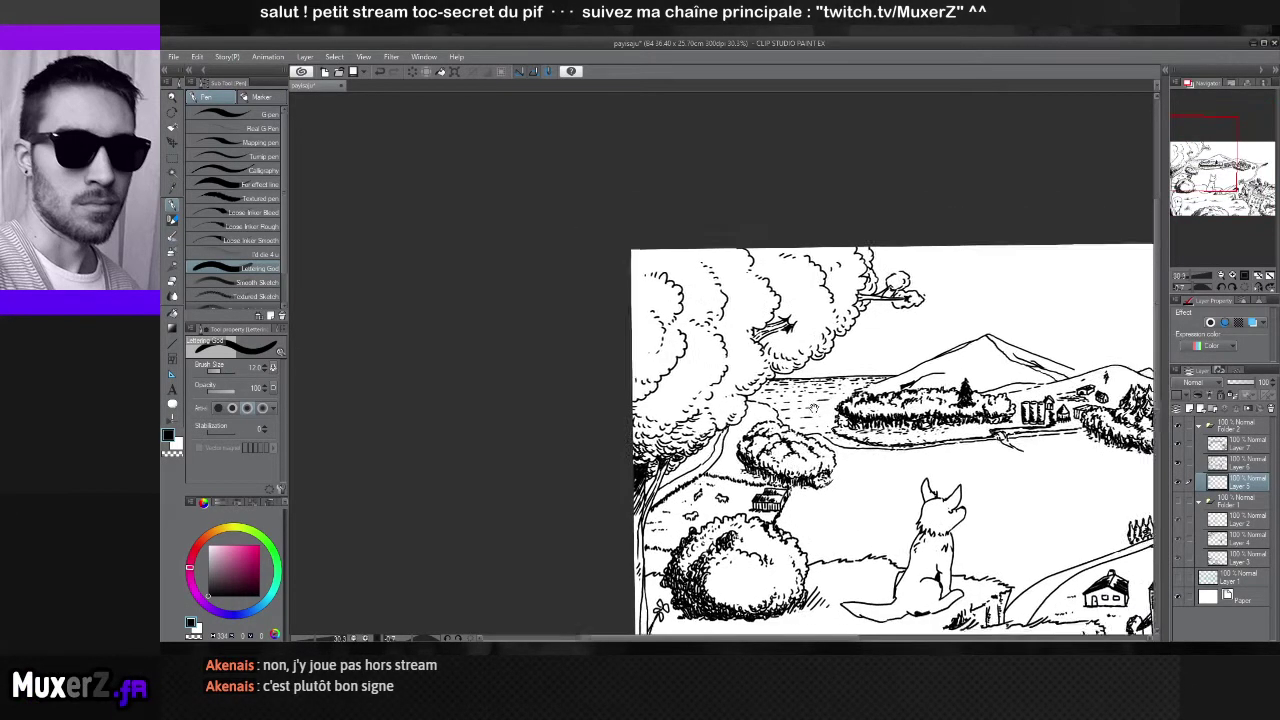
{"action": "scroll", "coordinate": [812, 408], "scroll_direction": "up", "scroll_amount": 2}
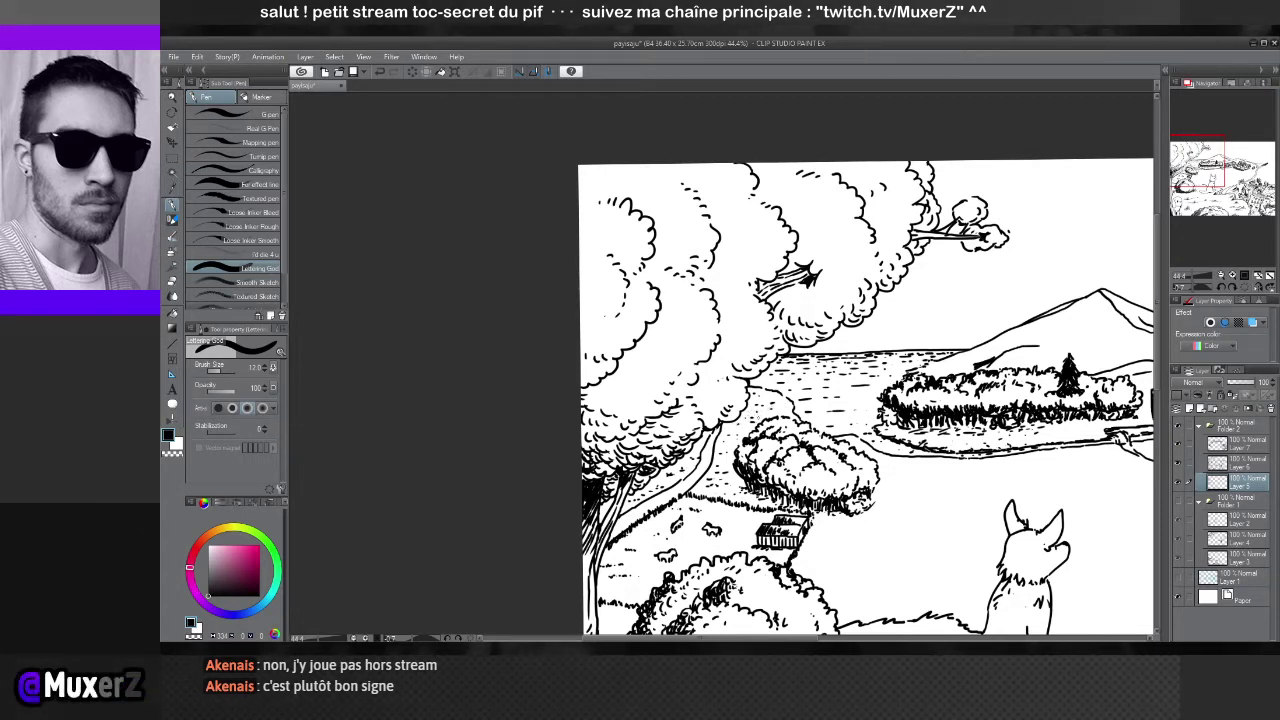
{"action": "scroll", "coordinate": [692, 410], "scroll_direction": "down", "scroll_amount": 5}
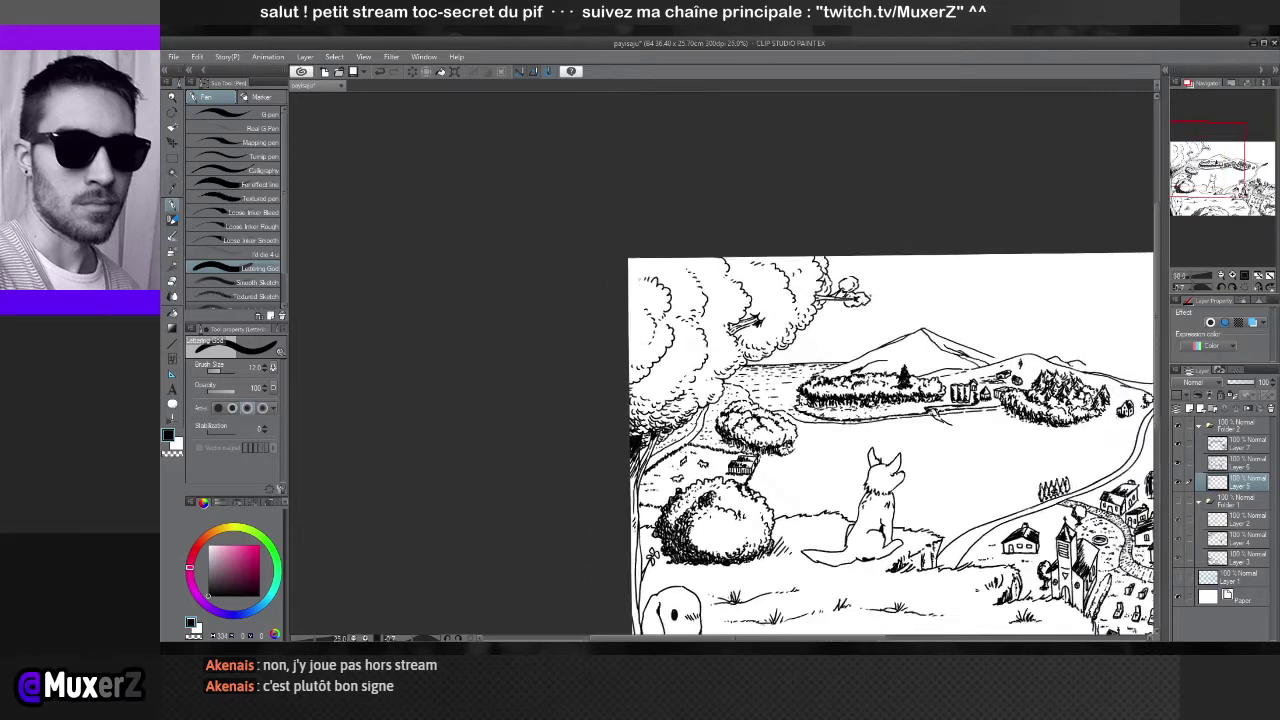
{"action": "scroll", "coordinate": [601, 401], "scroll_direction": "up", "scroll_amount": 2}
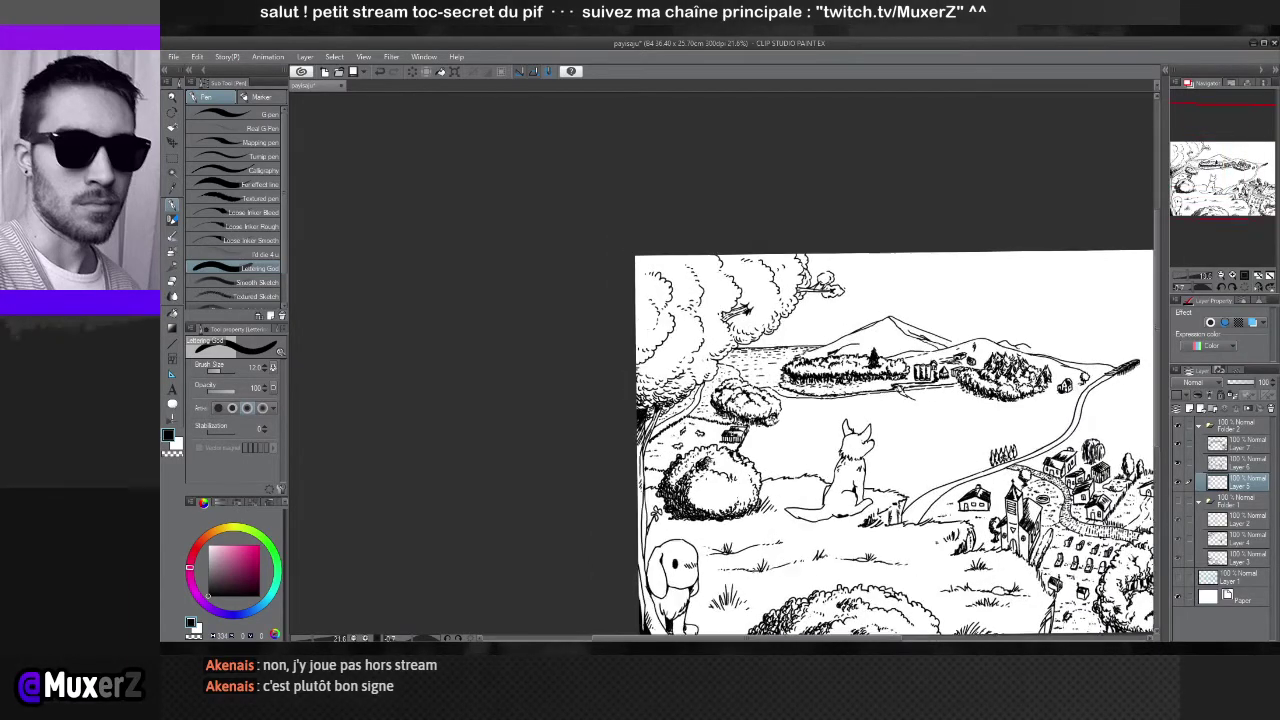
{"action": "scroll", "coordinate": [601, 401], "scroll_direction": "up", "scroll_amount": 3}
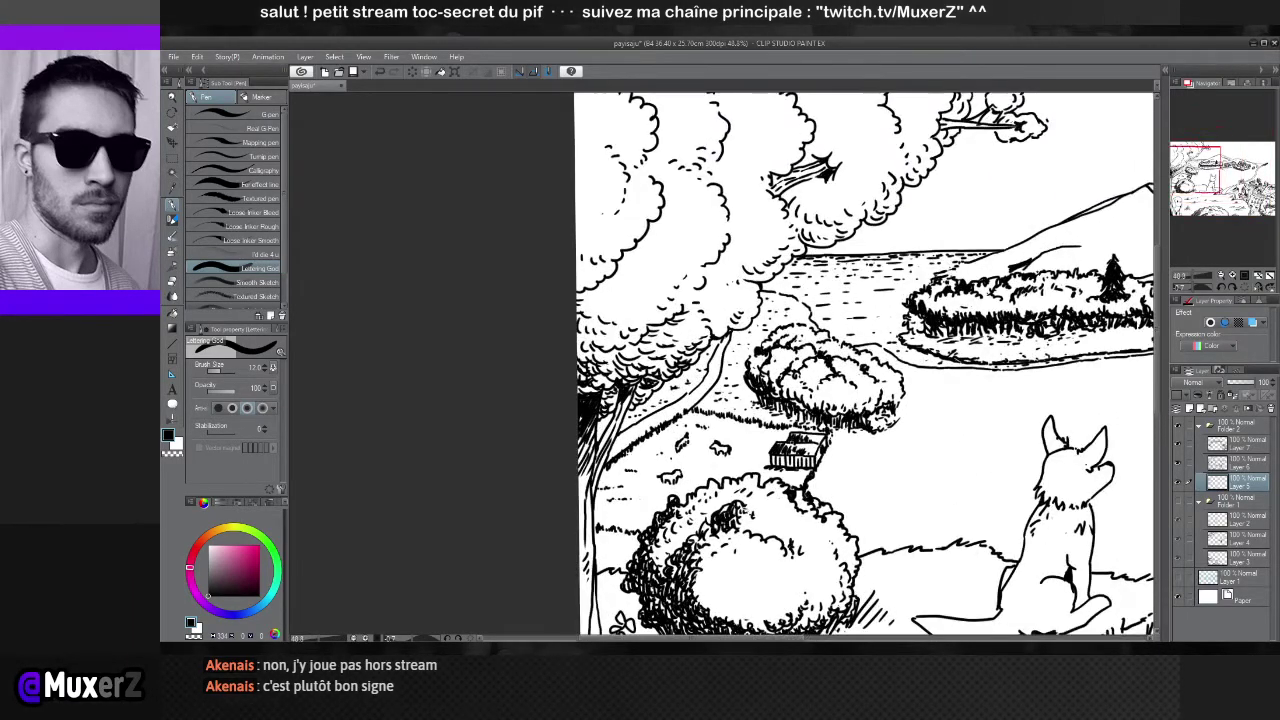
{"action": "scroll", "coordinate": [862, 411], "scroll_direction": "down", "scroll_amount": 3}
{"action": "left_click_drag", "start_coordinate": [929, 435], "coordinate": [581, 327]}
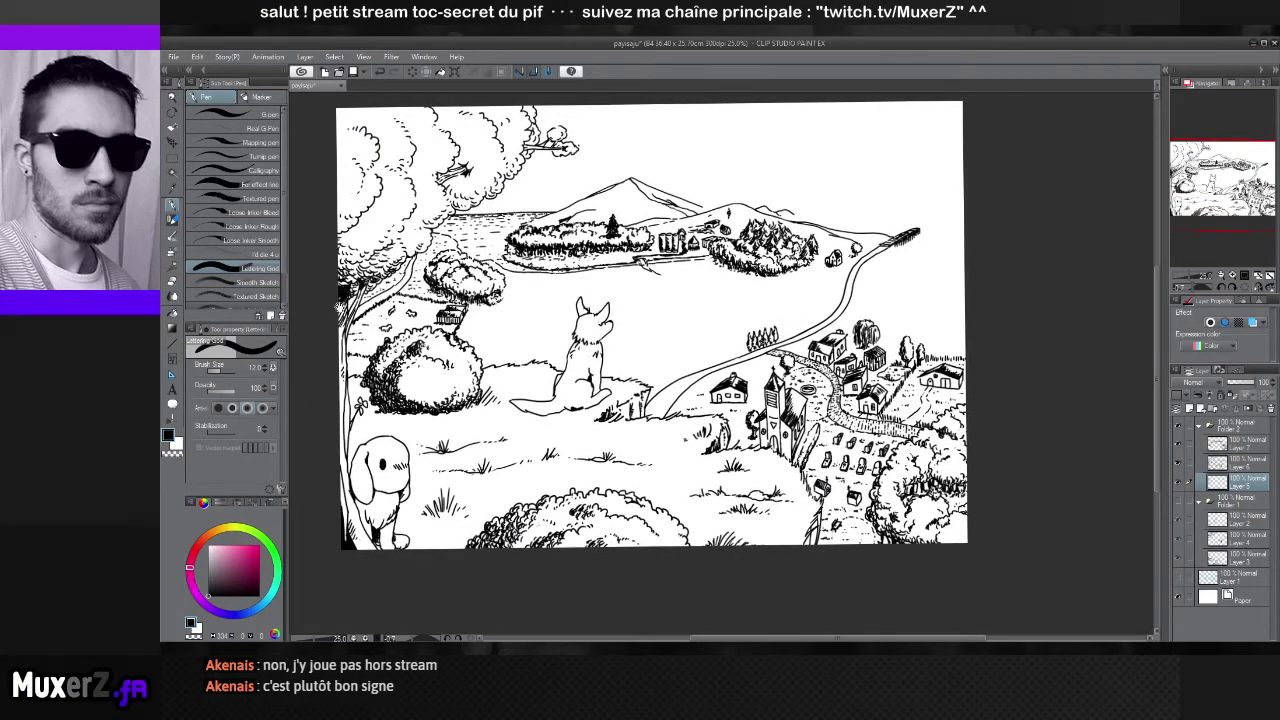
Fill the winding path beside the large tree's trunk with short horizontal ink dashes on Layer 5
{"action": "scroll", "coordinate": [760, 330], "scroll_direction": "up", "scroll_amount": 5}
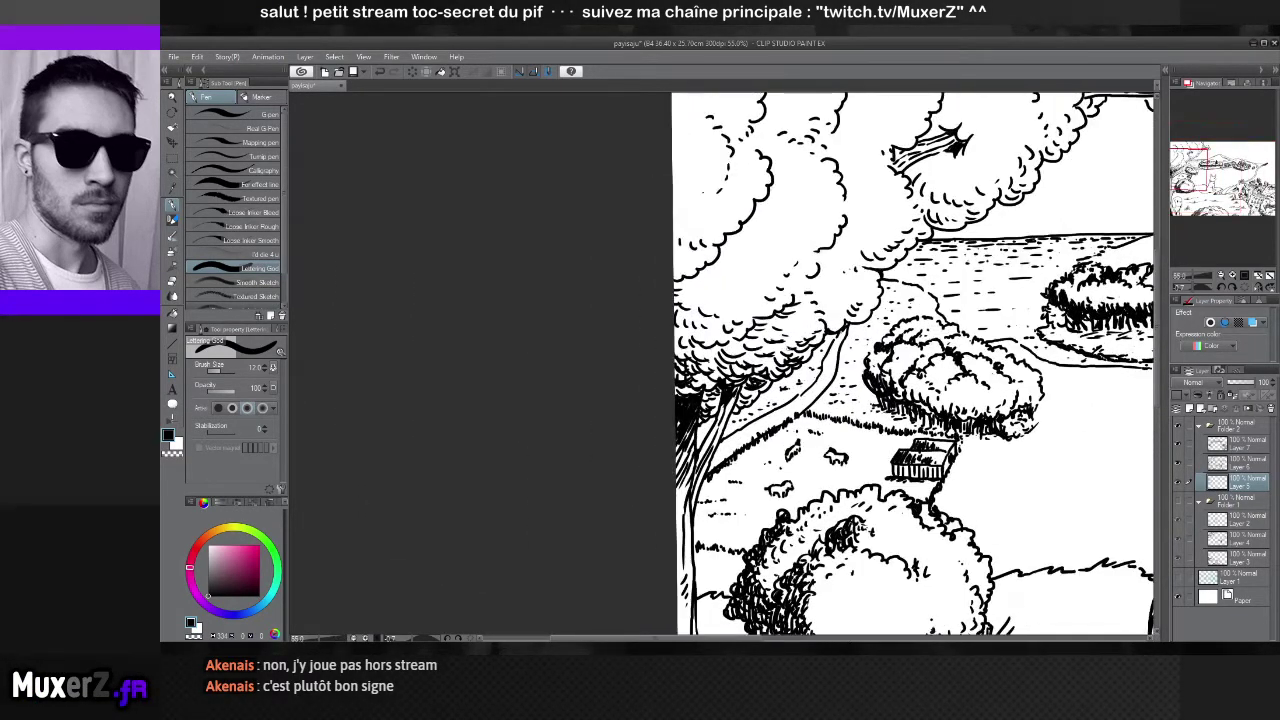
{"action": "scroll", "coordinate": [790, 335], "scroll_direction": "up", "scroll_amount": 1}
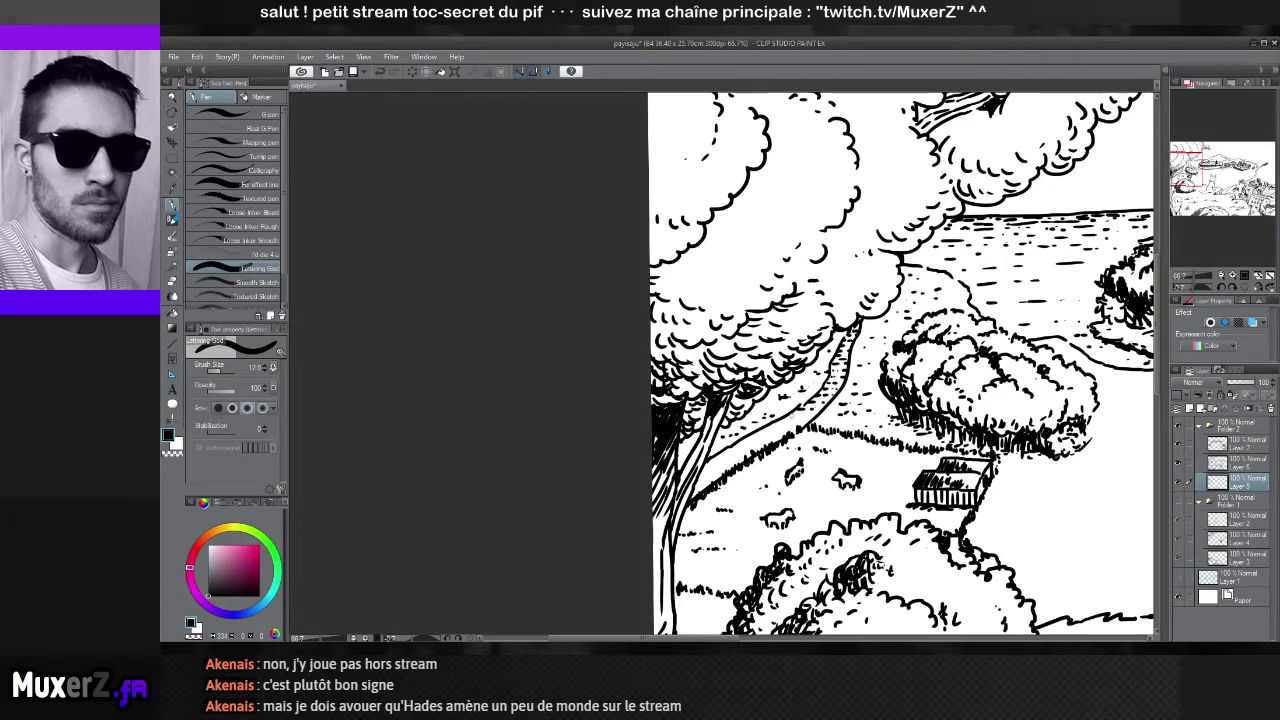
{"action": "mouse_move", "coordinate": [788, 415]}
{"action": "left_mouse_down"}
{"action": "mouse_move", "coordinate": [803, 426]}
{"action": "mouse_move", "coordinate": [787, 424]}
{"action": "left_mouse_up"}
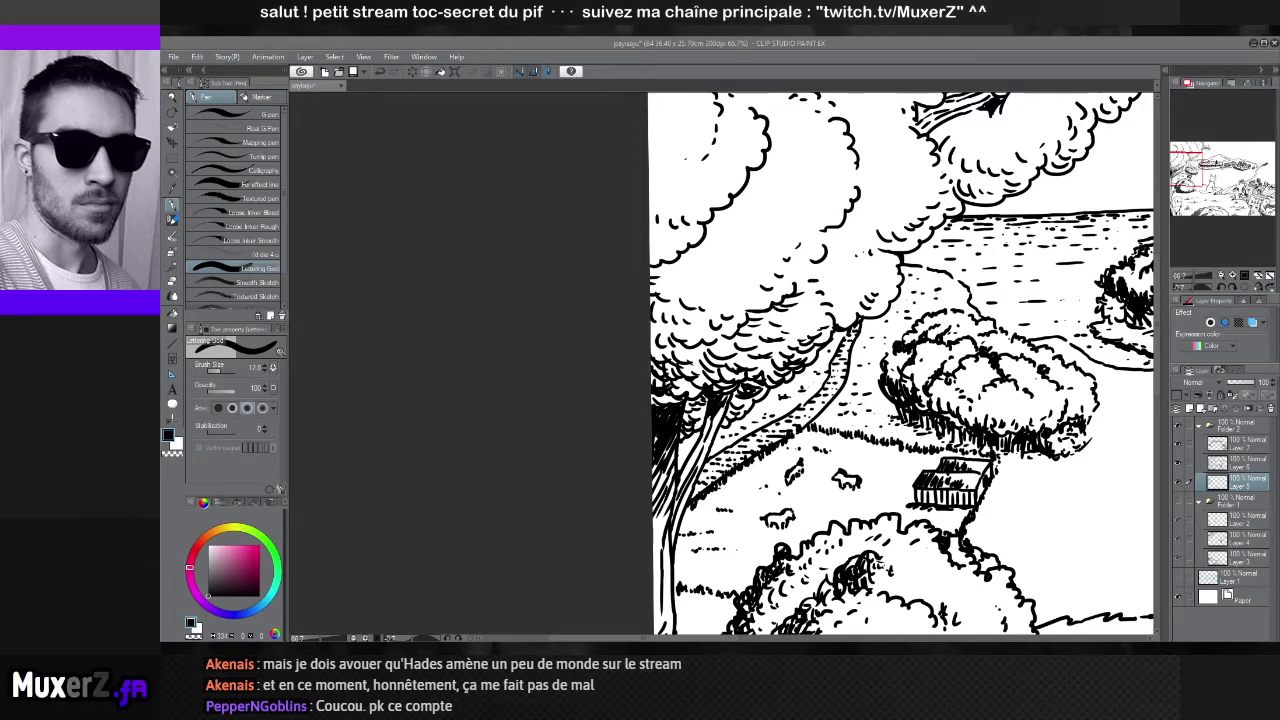
Check how the dashed path beside the large tree reads within the full composition and against the surrounding field
{"action": "scroll", "coordinate": [901, 366], "scroll_direction": "down", "scroll_amount": 2}
{"action": "scroll", "coordinate": [920, 365], "scroll_direction": "down", "scroll_amount": 3}
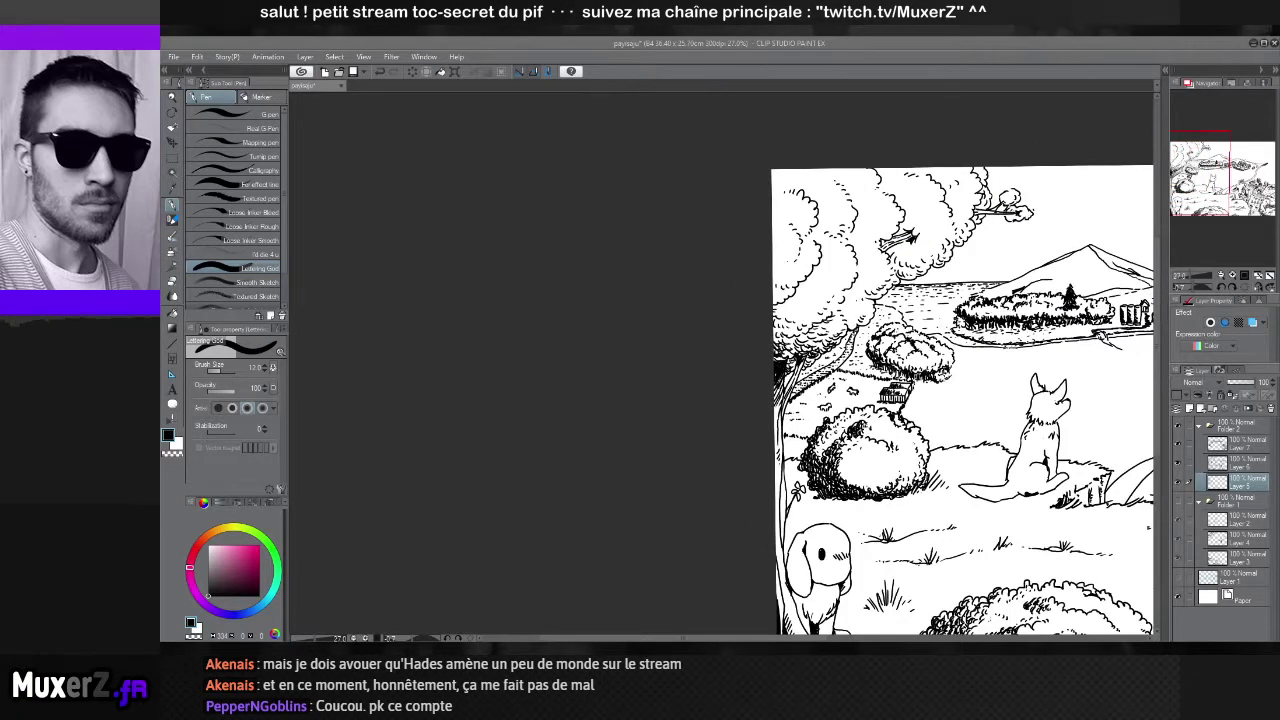
{"action": "left_click_drag", "start_coordinate": [709, 369], "coordinate": [484, 276]}
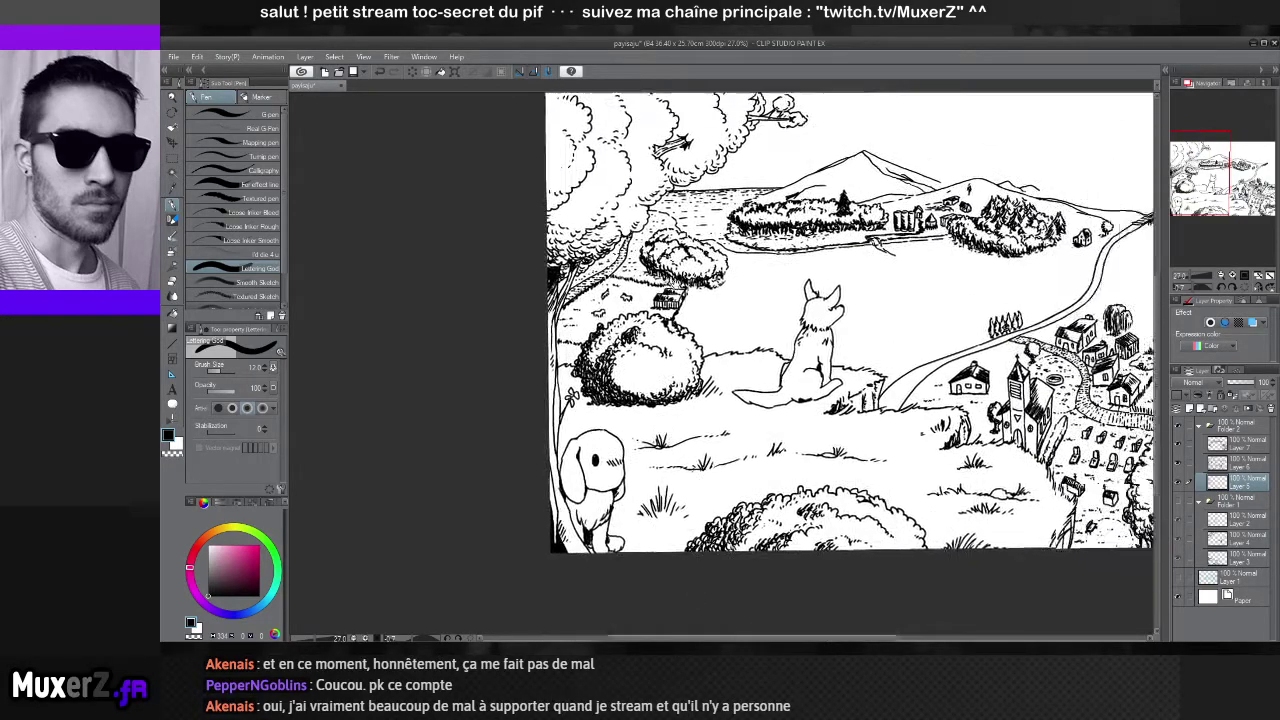
{"action": "left_click_drag", "start_coordinate": [760, 320], "coordinate": [611, 338]}
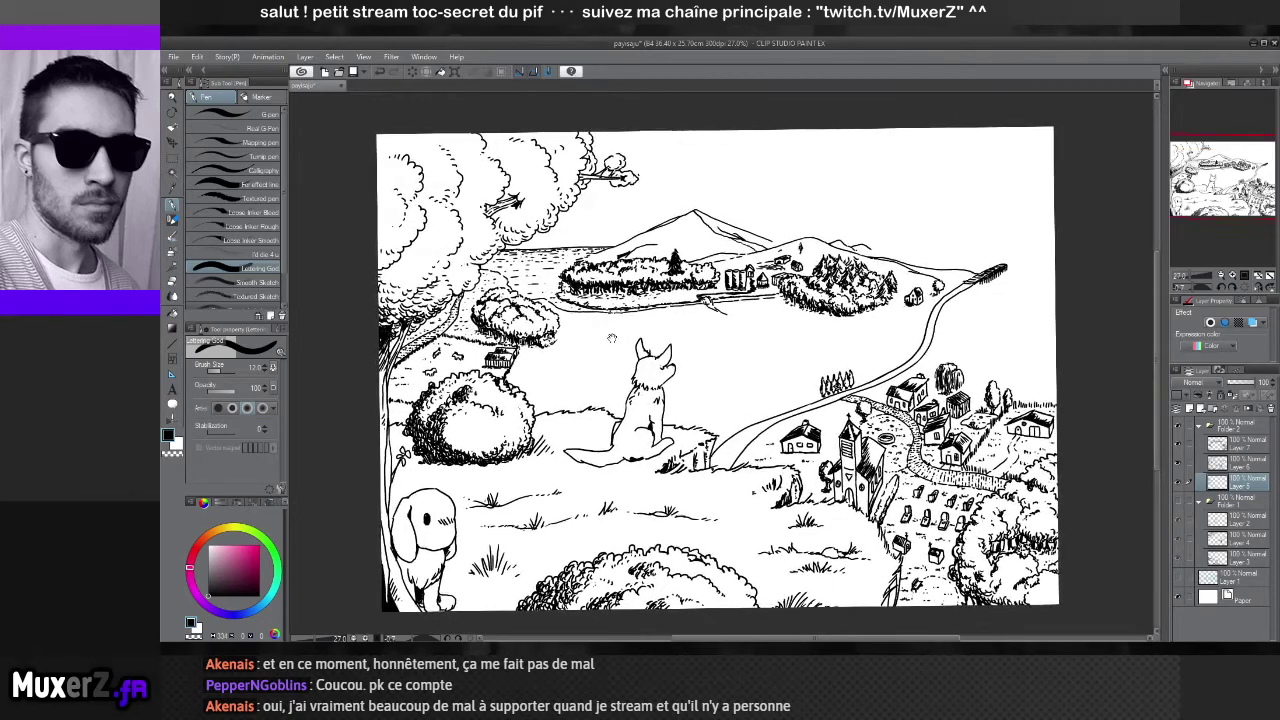
{"action": "scroll", "coordinate": [637, 336], "scroll_direction": "up", "scroll_amount": 1}
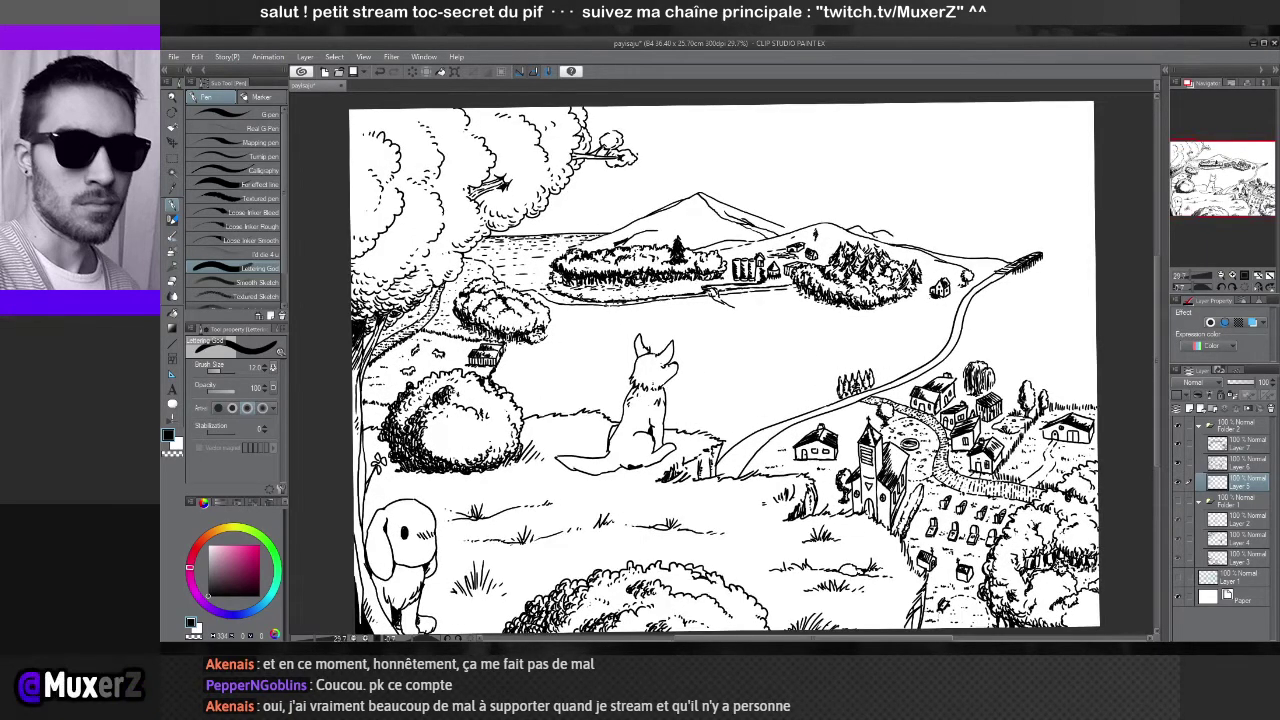
{"action": "scroll", "coordinate": [645, 345], "scroll_direction": "up", "scroll_amount": 1}
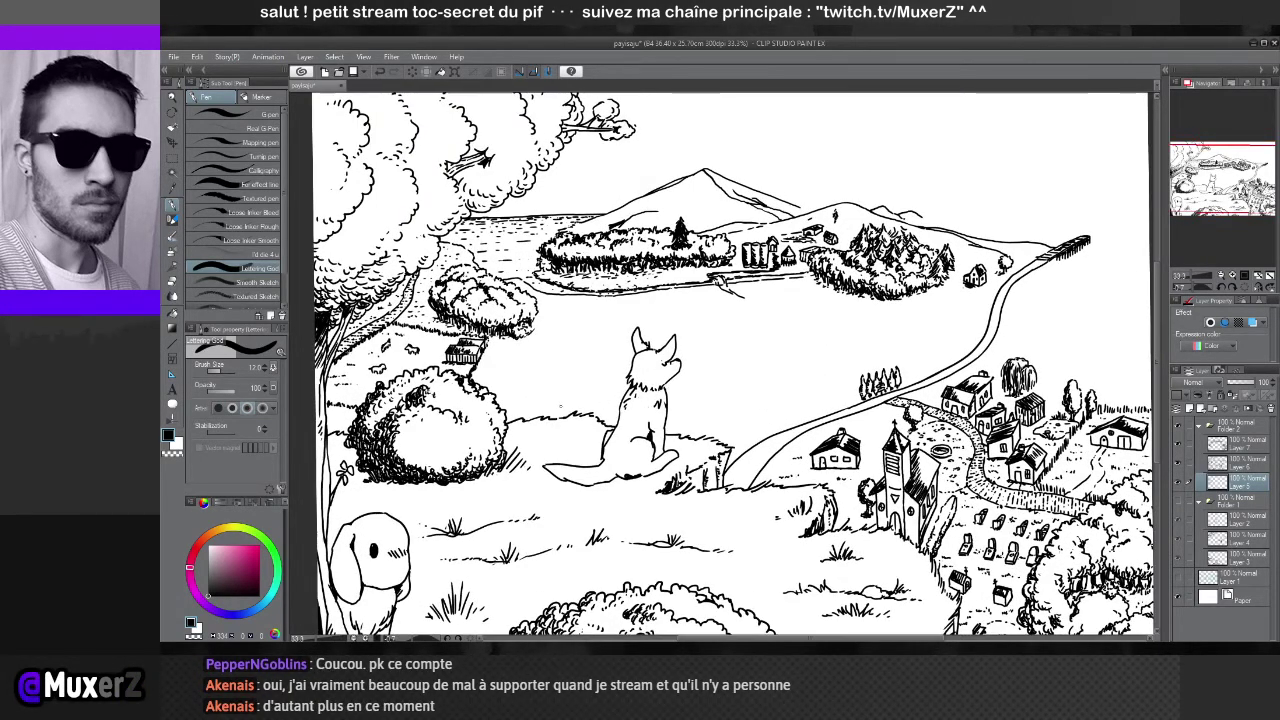
{"action": "left_click_drag", "start_coordinate": [563, 406], "coordinate": [605, 378]}
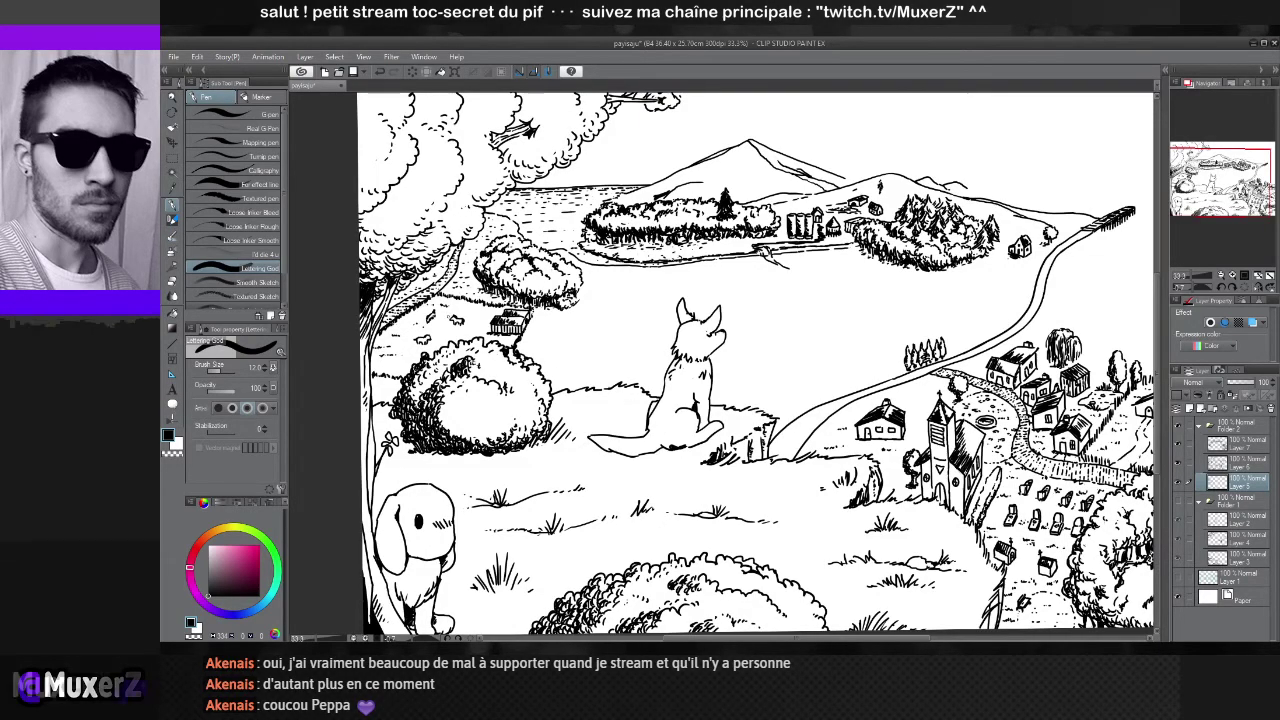
{"action": "scroll", "coordinate": [758, 368], "scroll_direction": "up", "scroll_amount": 4}
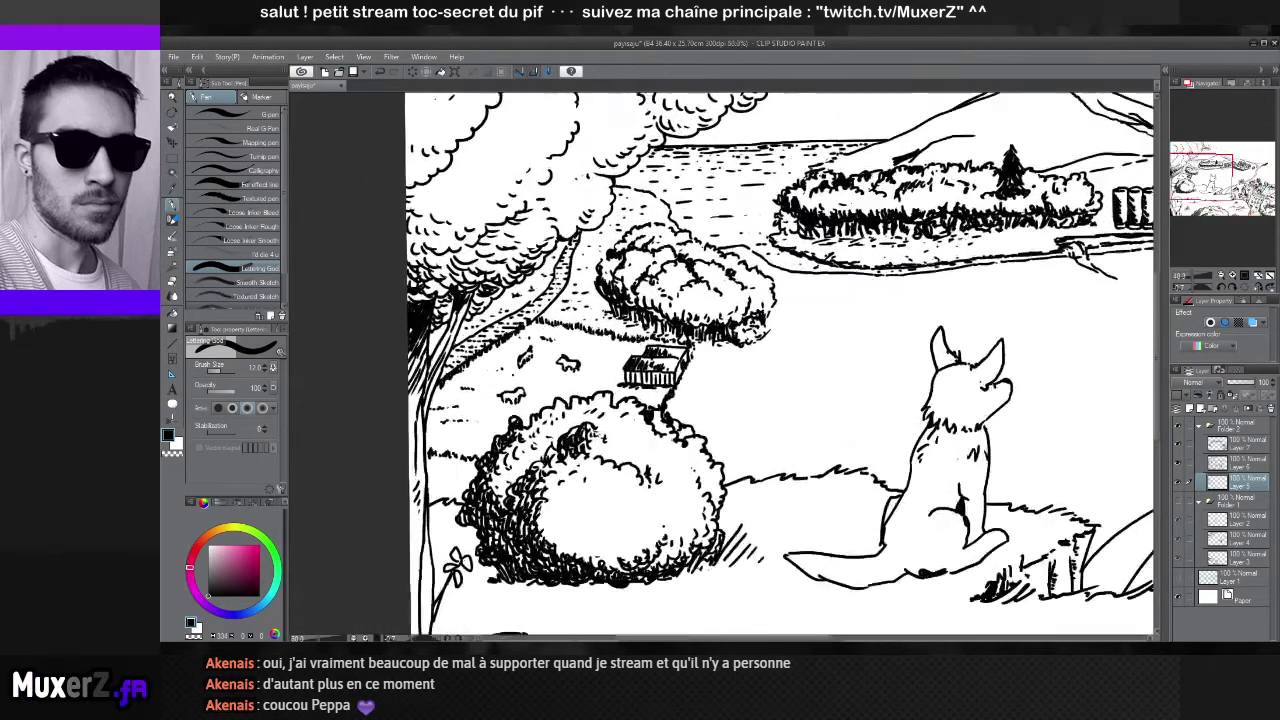
{"action": "scroll", "coordinate": [635, 370], "scroll_direction": "up", "scroll_amount": 2}
{"action": "left_click_drag", "start_coordinate": [555, 316], "coordinate": [630, 372]}
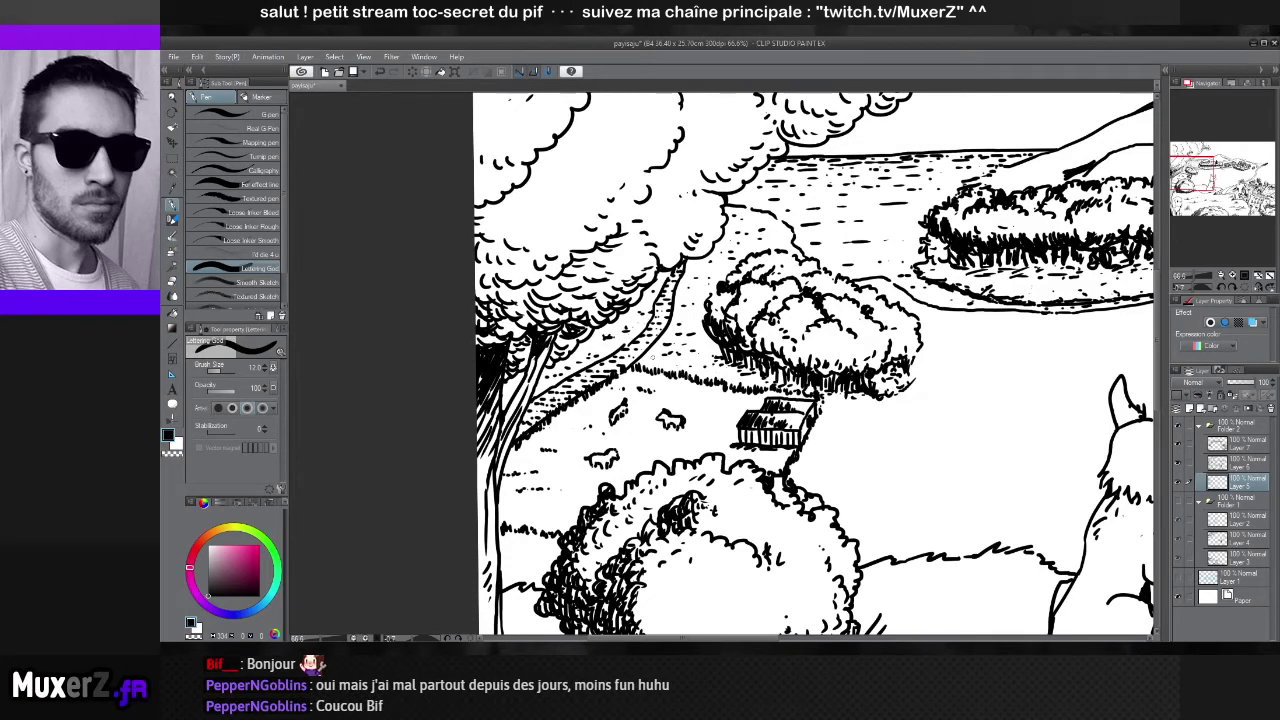
{"action": "scroll", "coordinate": [594, 425], "scroll_direction": "down", "scroll_amount": 5}
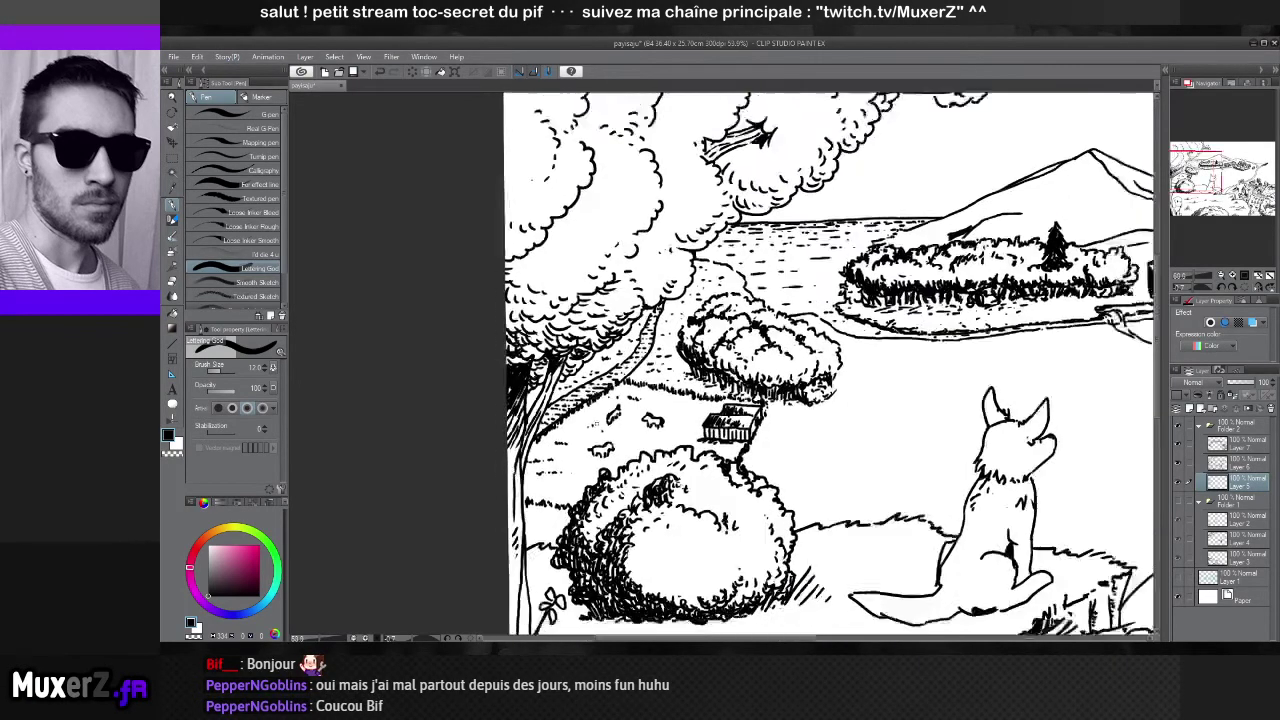
{"action": "left_click_drag", "start_coordinate": [711, 429], "coordinate": [587, 366]}
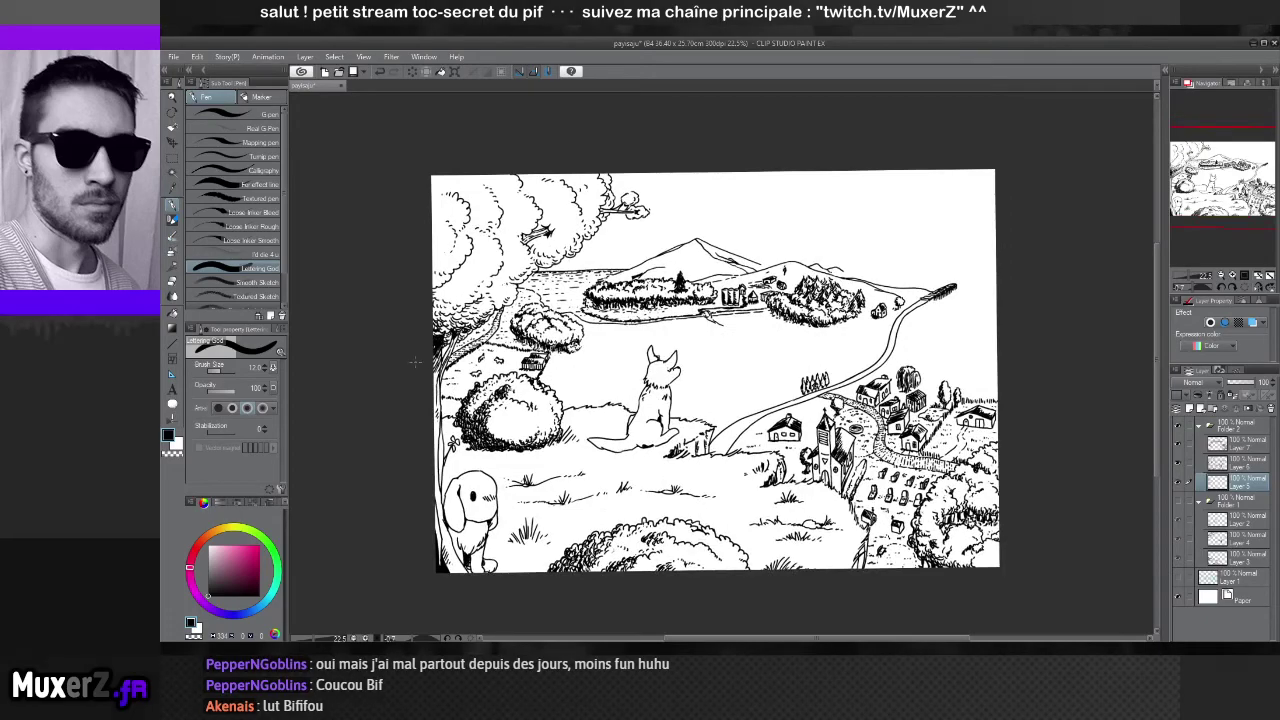
Erase the dashes in the lower stretch of the path beside the tree trunk and re-ink them with the lettering pen
{"action": "scroll", "coordinate": [433, 351], "scroll_direction": "up", "scroll_amount": 6}
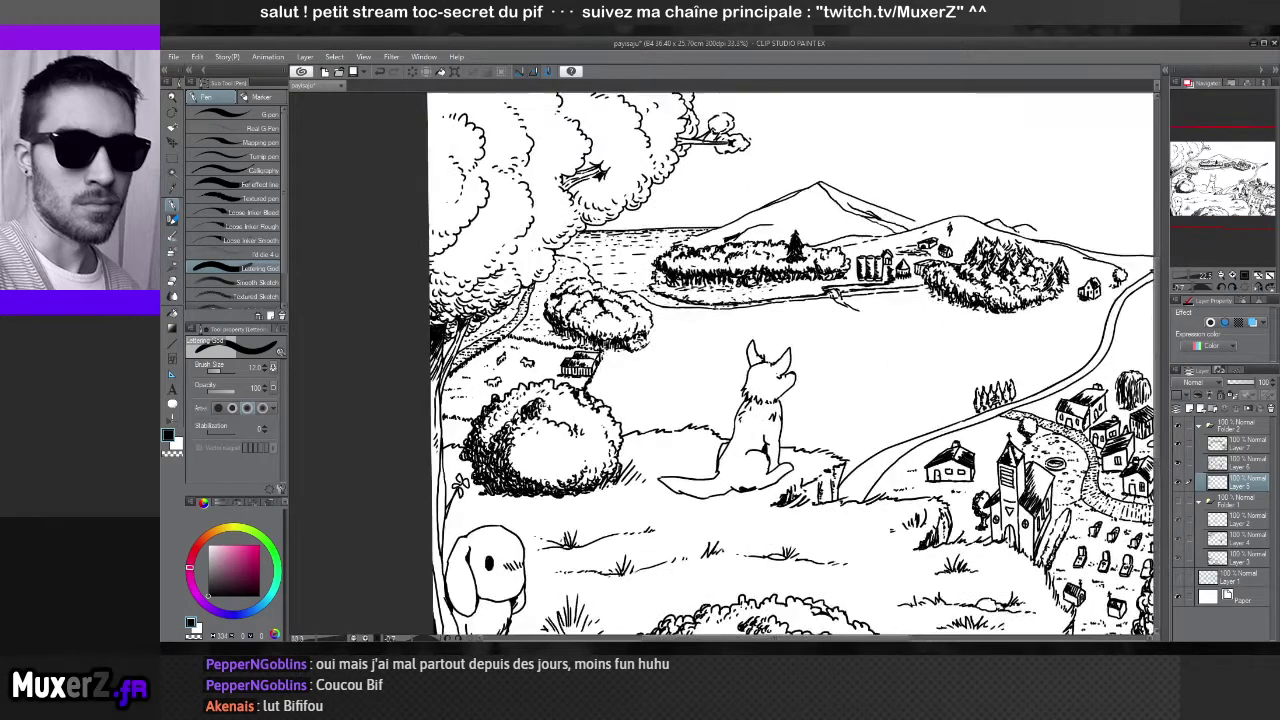
{"action": "scroll", "coordinate": [455, 343], "scroll_direction": "up", "scroll_amount": 2}
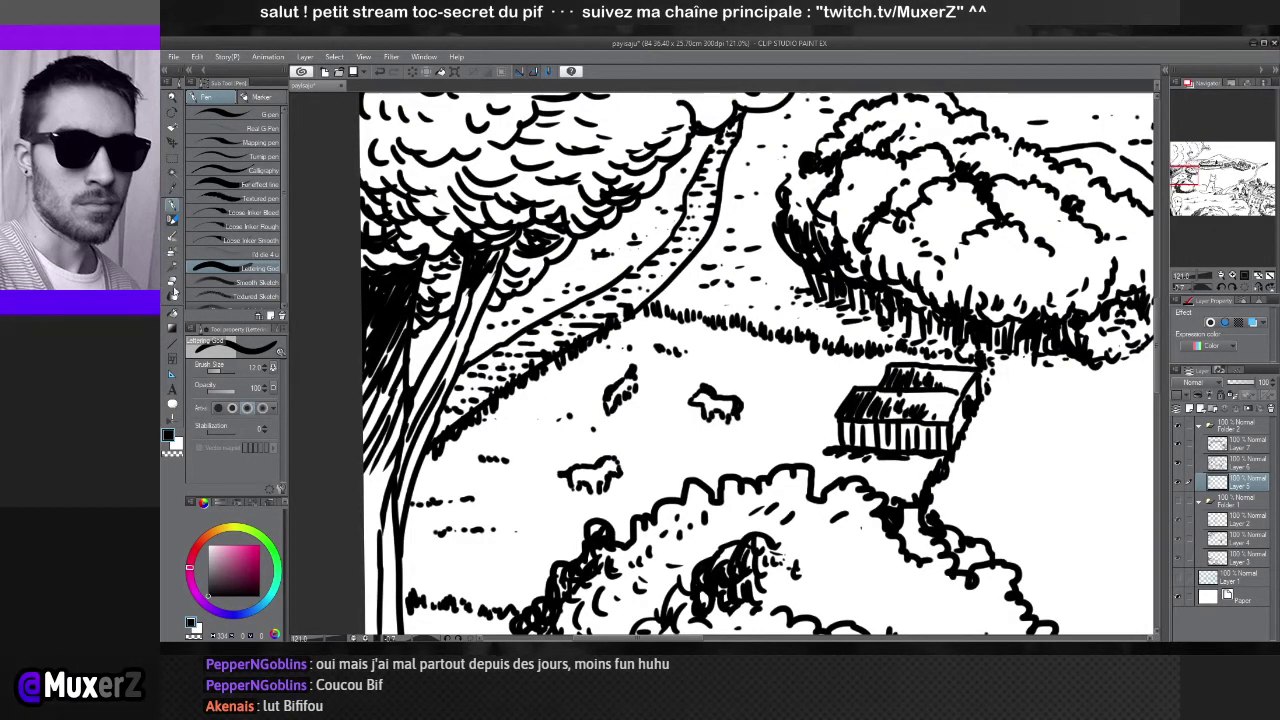
{"action": "key", "text": "e"}
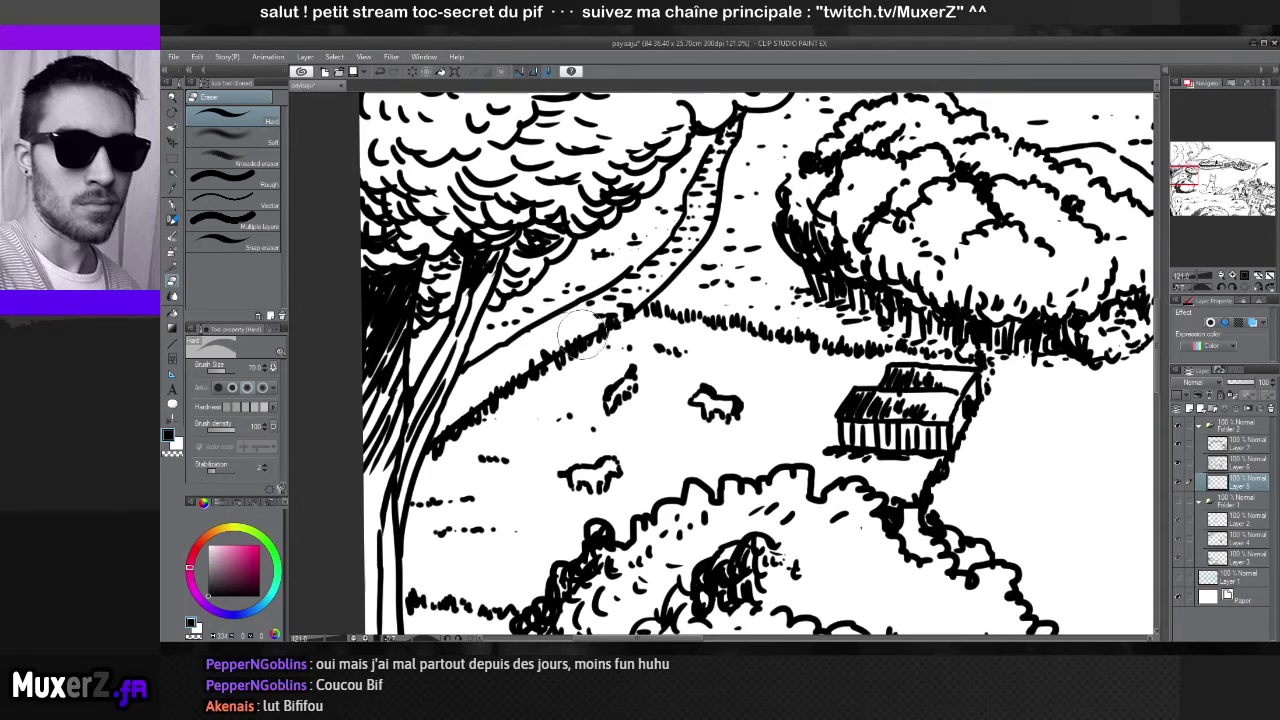
{"action": "left_click", "coordinate": [172, 212]}
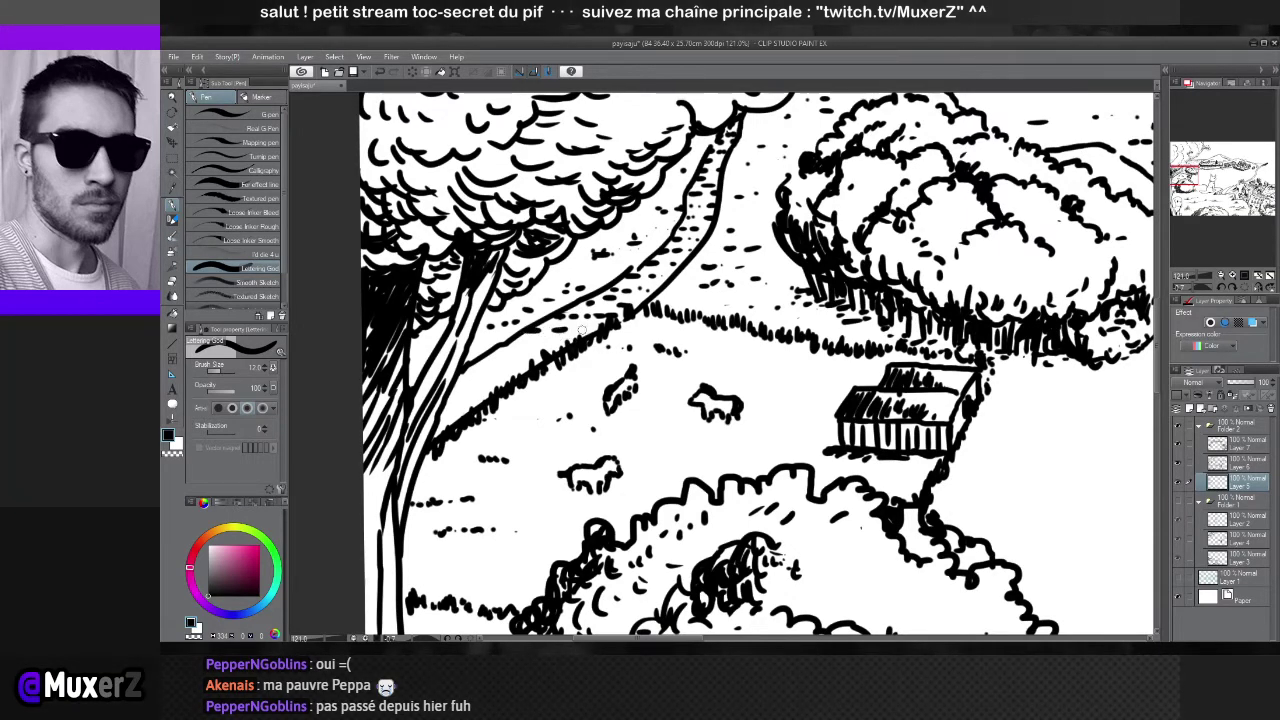
{"action": "scroll", "coordinate": [582, 330], "scroll_direction": "down", "scroll_amount": 3}
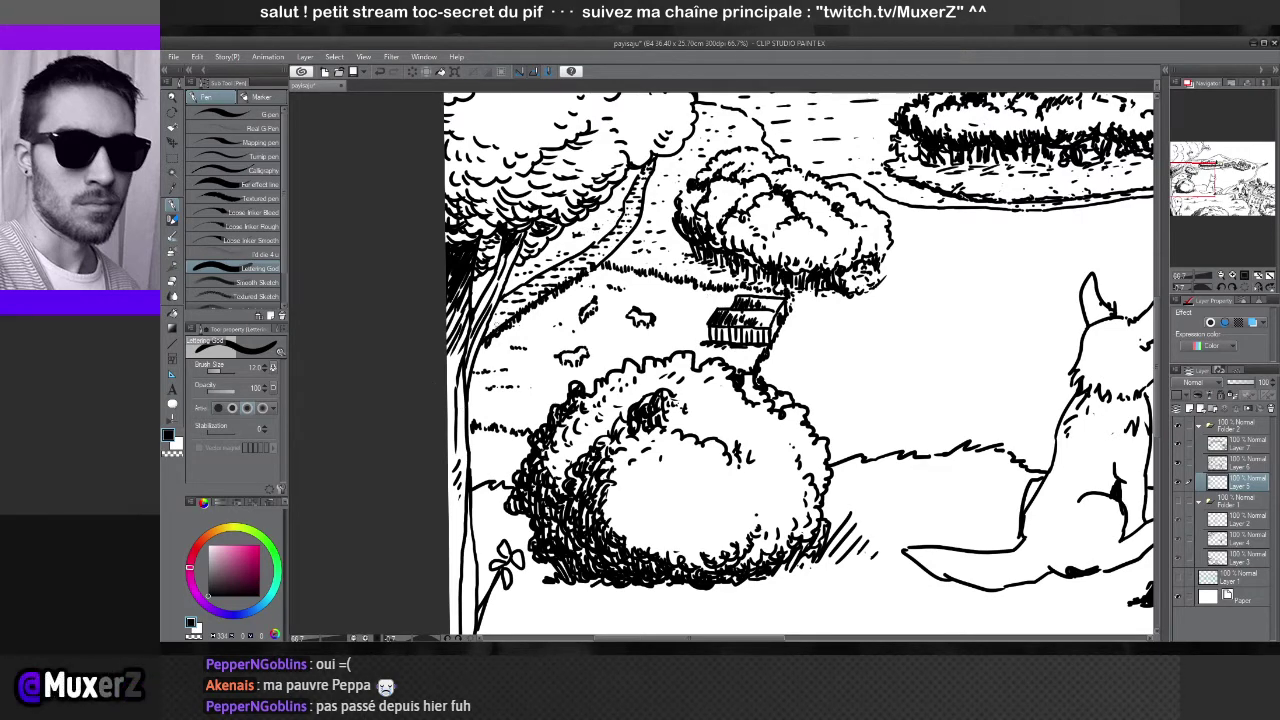
Review the full landscape, then inspect the village, the road and the distant wooded hills for areas needing detail
{"action": "scroll", "coordinate": [515, 211], "scroll_direction": "down", "scroll_amount": 2}
{"action": "scroll", "coordinate": [511, 176], "scroll_direction": "down", "scroll_amount": 2}
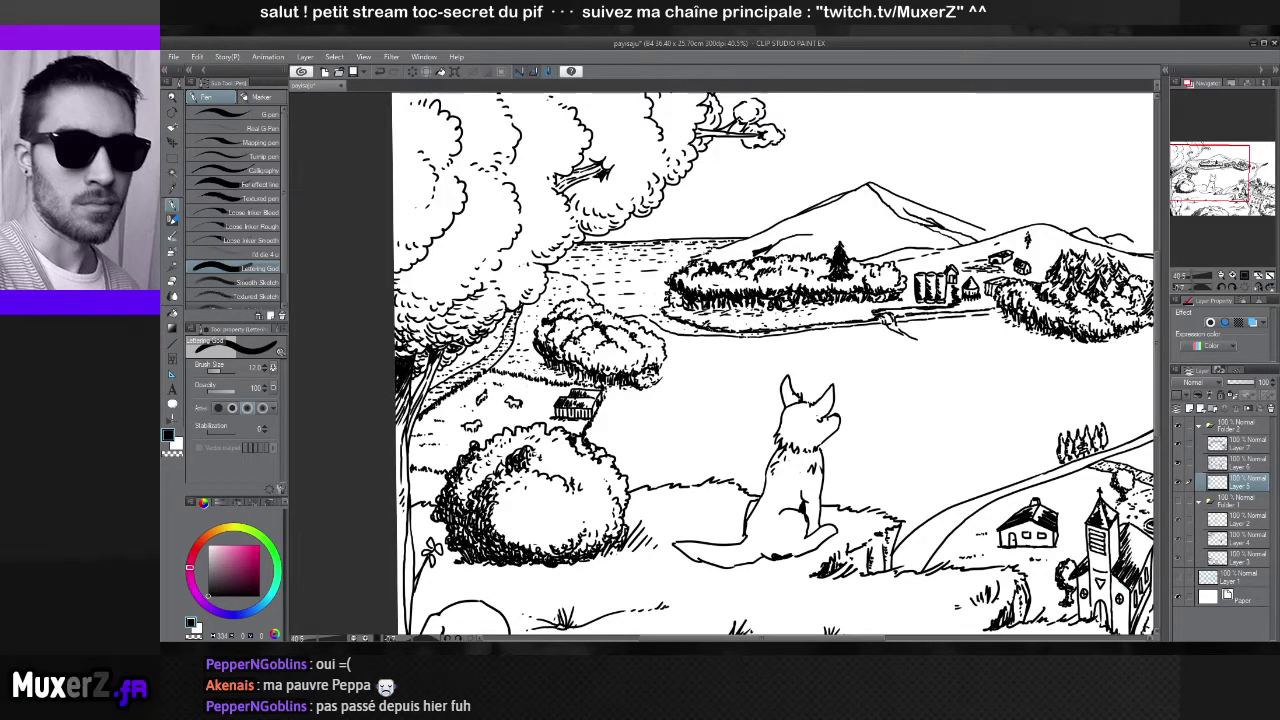
{"action": "scroll", "coordinate": [482, 405], "scroll_direction": "up", "scroll_amount": 3}
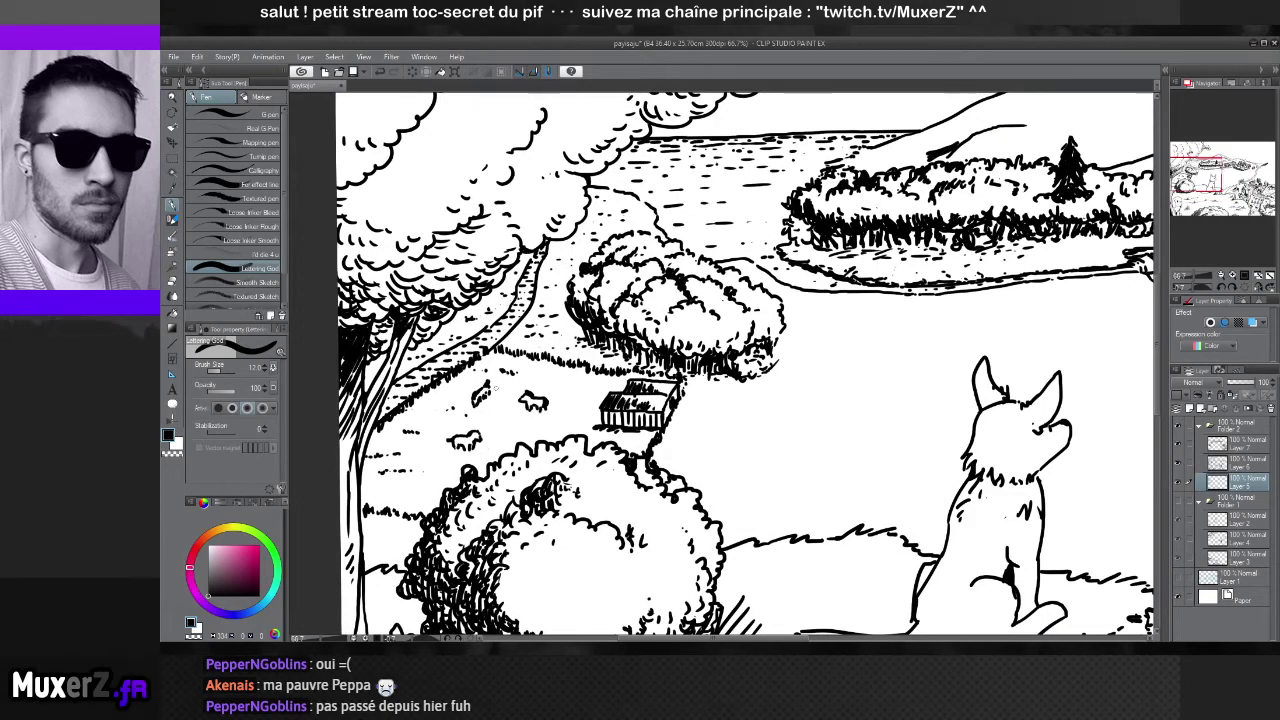
{"action": "scroll", "coordinate": [510, 358], "scroll_direction": "down", "scroll_amount": 2}
{"action": "scroll", "coordinate": [764, 365], "scroll_direction": "down", "scroll_amount": 3}
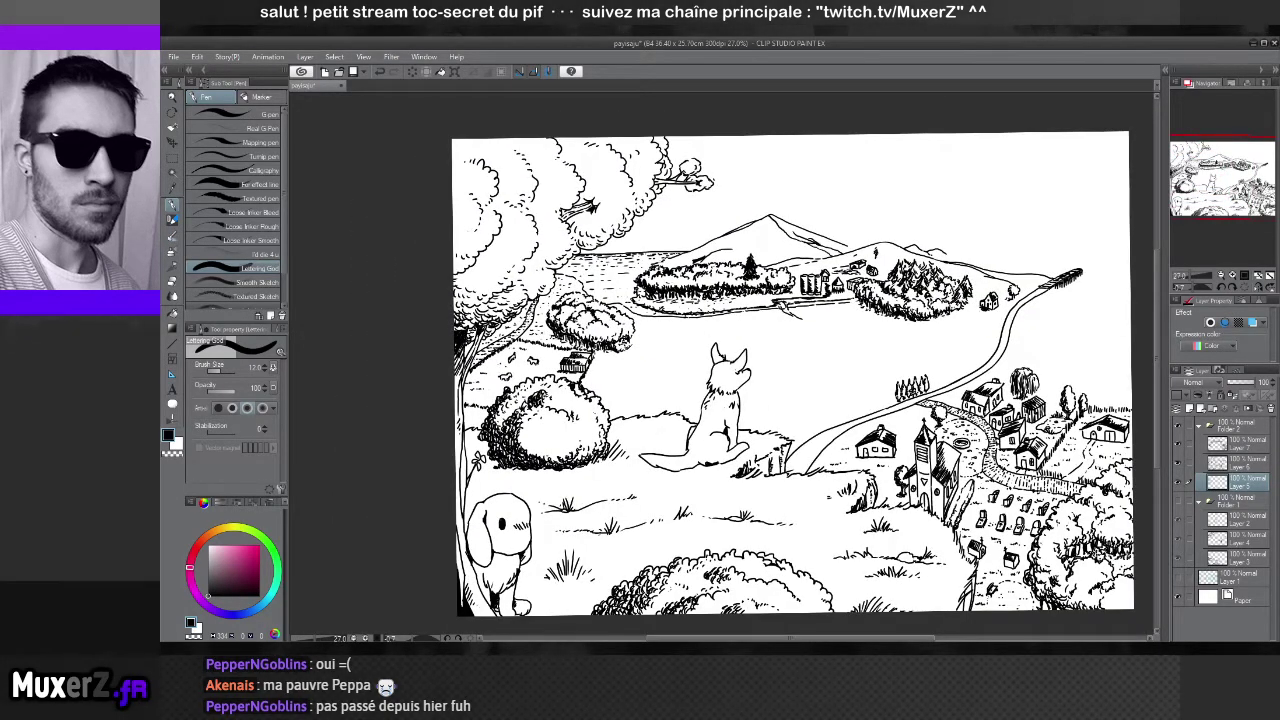
{"action": "scroll", "coordinate": [720, 360], "scroll_direction": "up", "scroll_amount": 1}
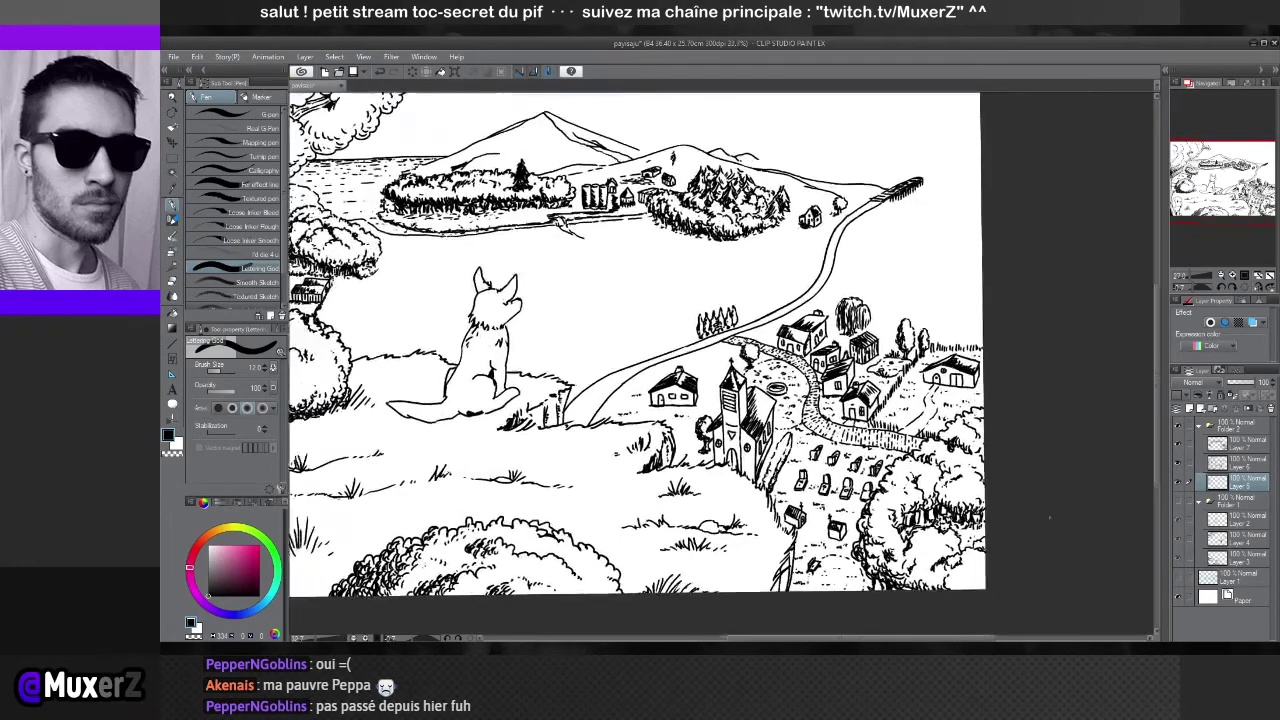
{"action": "scroll", "coordinate": [800, 400], "scroll_direction": "up", "scroll_amount": 3}
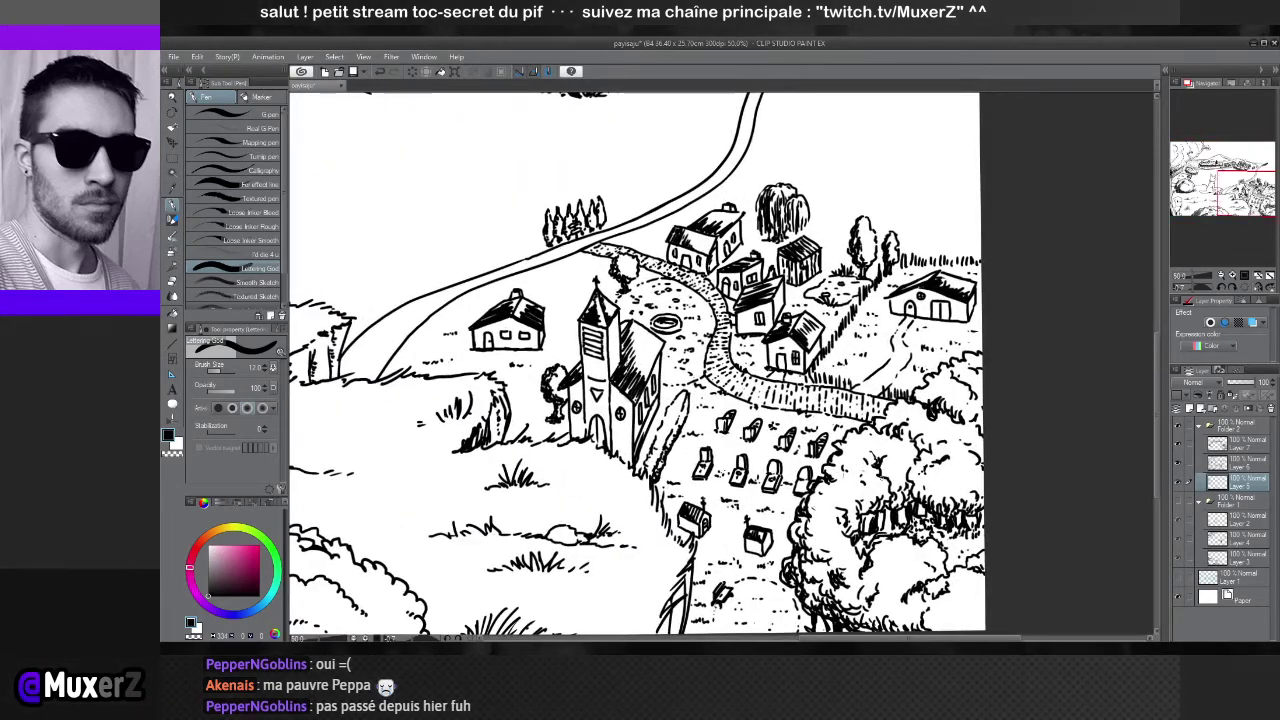
{"action": "scroll", "coordinate": [645, 365], "scroll_direction": "up", "scroll_amount": 2}
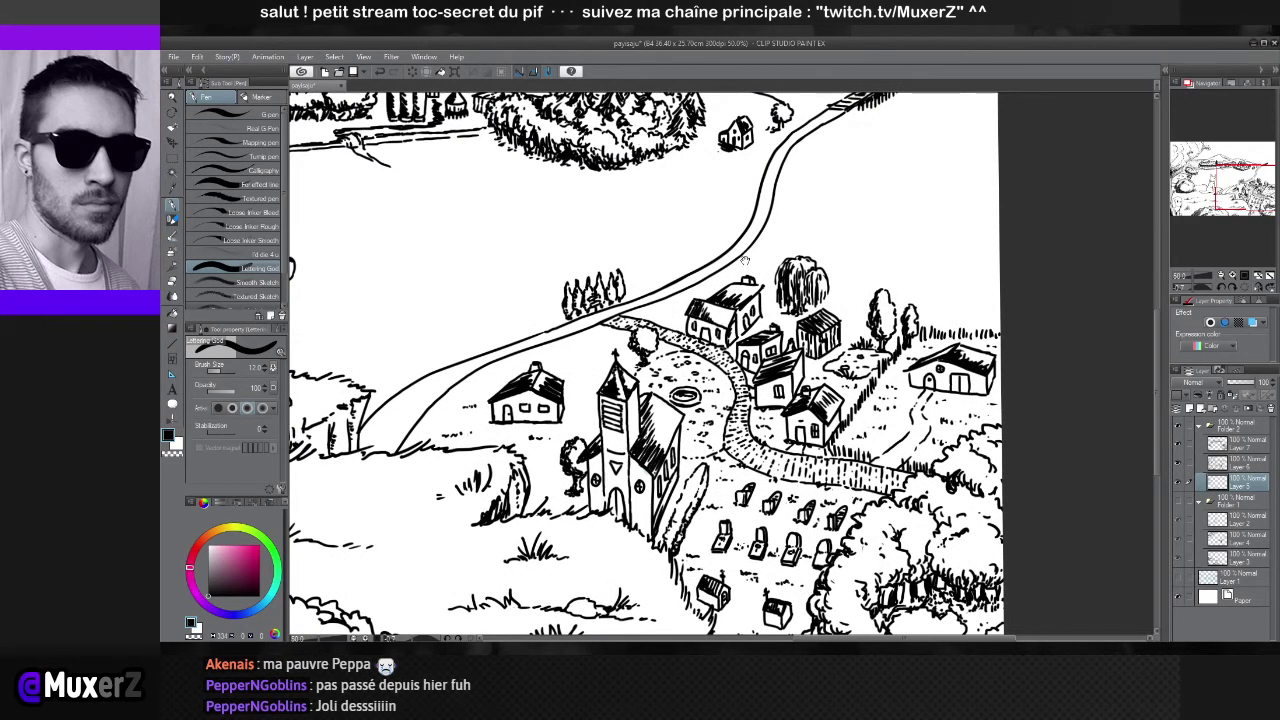
{"action": "scroll", "coordinate": [744, 260], "scroll_direction": "up", "scroll_amount": 2}
{"action": "scroll", "coordinate": [818, 388], "scroll_direction": "up", "scroll_amount": 2}
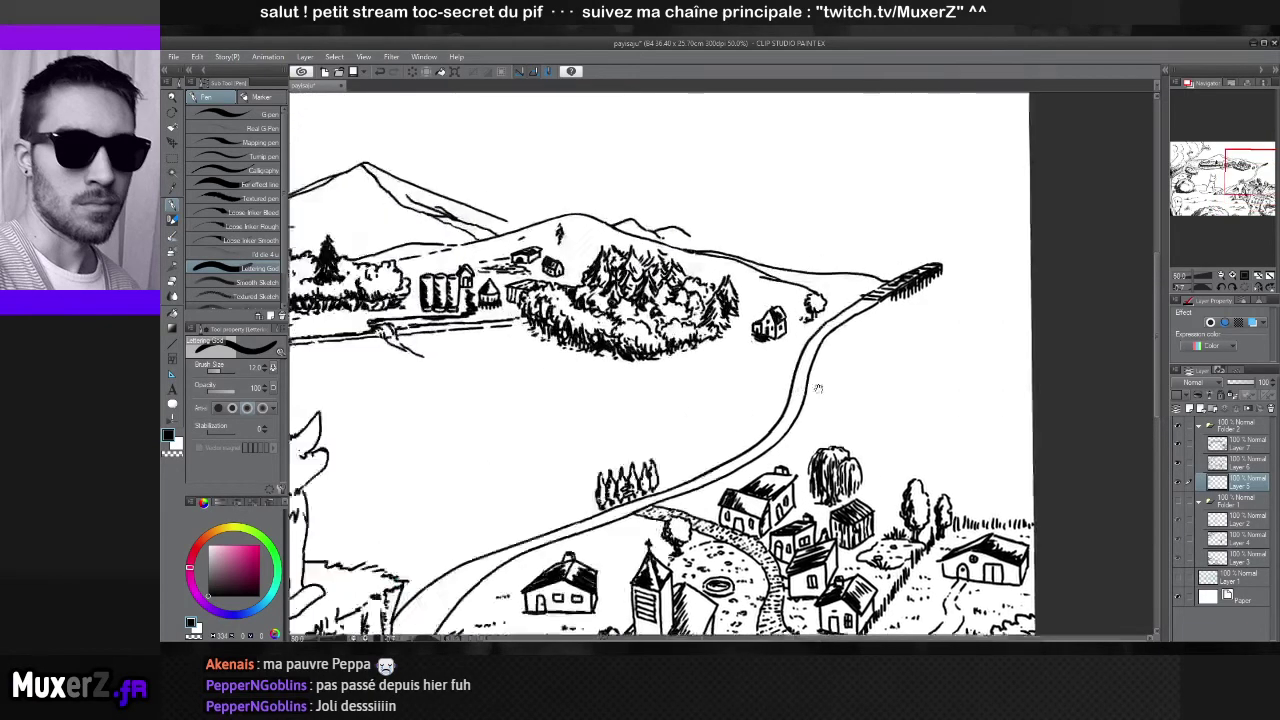
Examine the whole landscape, from the tree, bushes and dog to the road, church village and foreground, for areas still needing detail
{"action": "scroll", "coordinate": [818, 388], "scroll_direction": "down", "scroll_amount": 2}
{"action": "scroll", "coordinate": [934, 346], "scroll_direction": "up", "scroll_amount": 2}
{"action": "scroll", "coordinate": [766, 266], "scroll_direction": "up", "scroll_amount": 1}
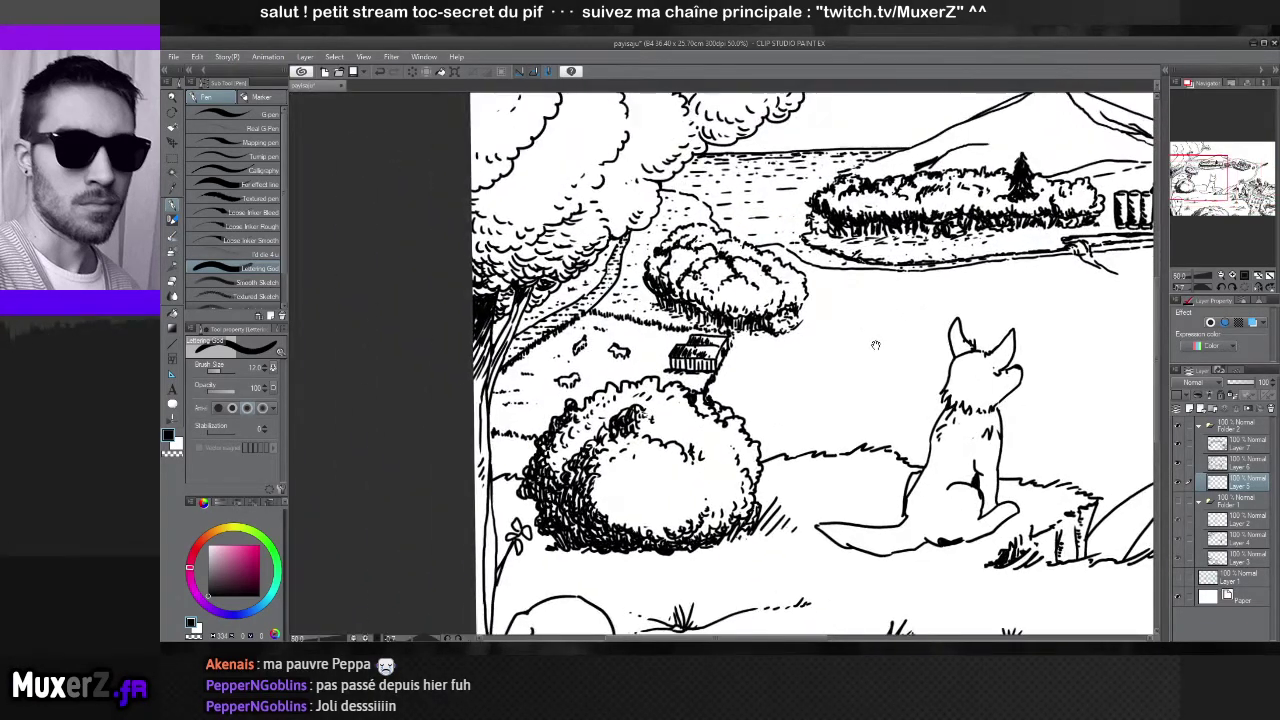
{"action": "scroll", "coordinate": [875, 345], "scroll_direction": "down", "scroll_amount": 1}
{"action": "scroll", "coordinate": [831, 380], "scroll_direction": "up", "scroll_amount": 1}
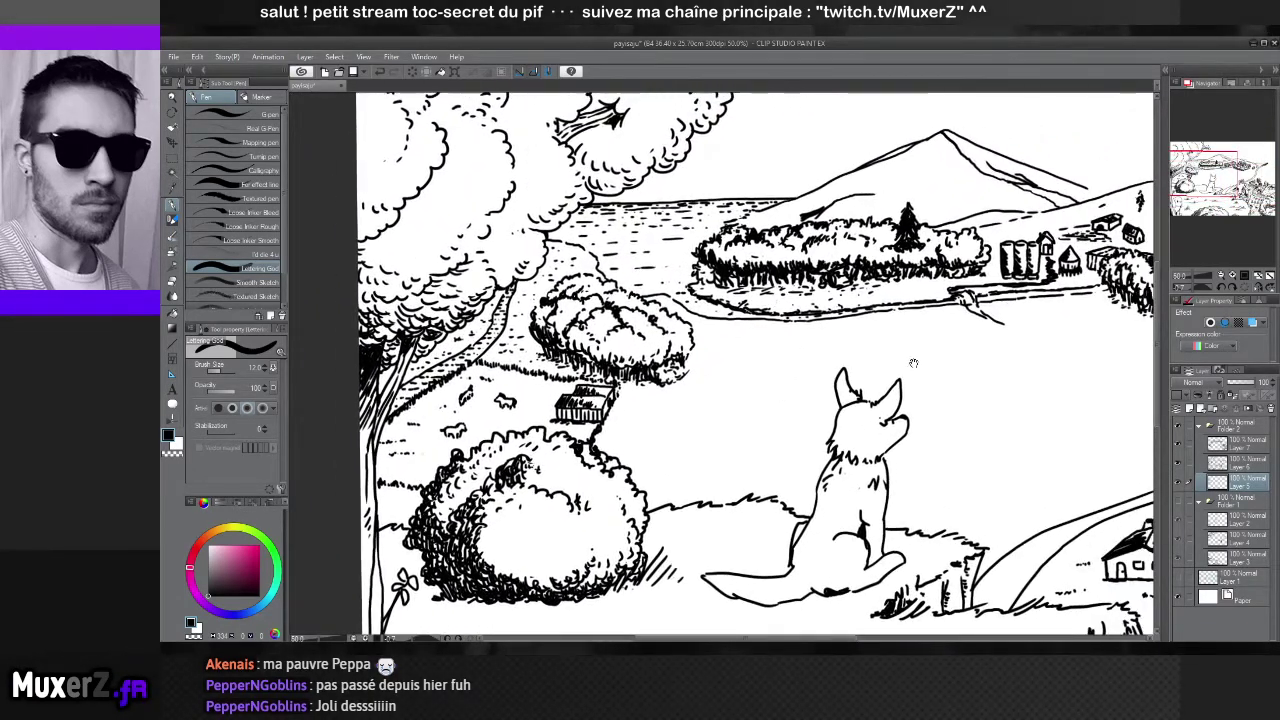
{"action": "left_click_drag", "start_coordinate": [913, 362], "coordinate": [589, 335]}
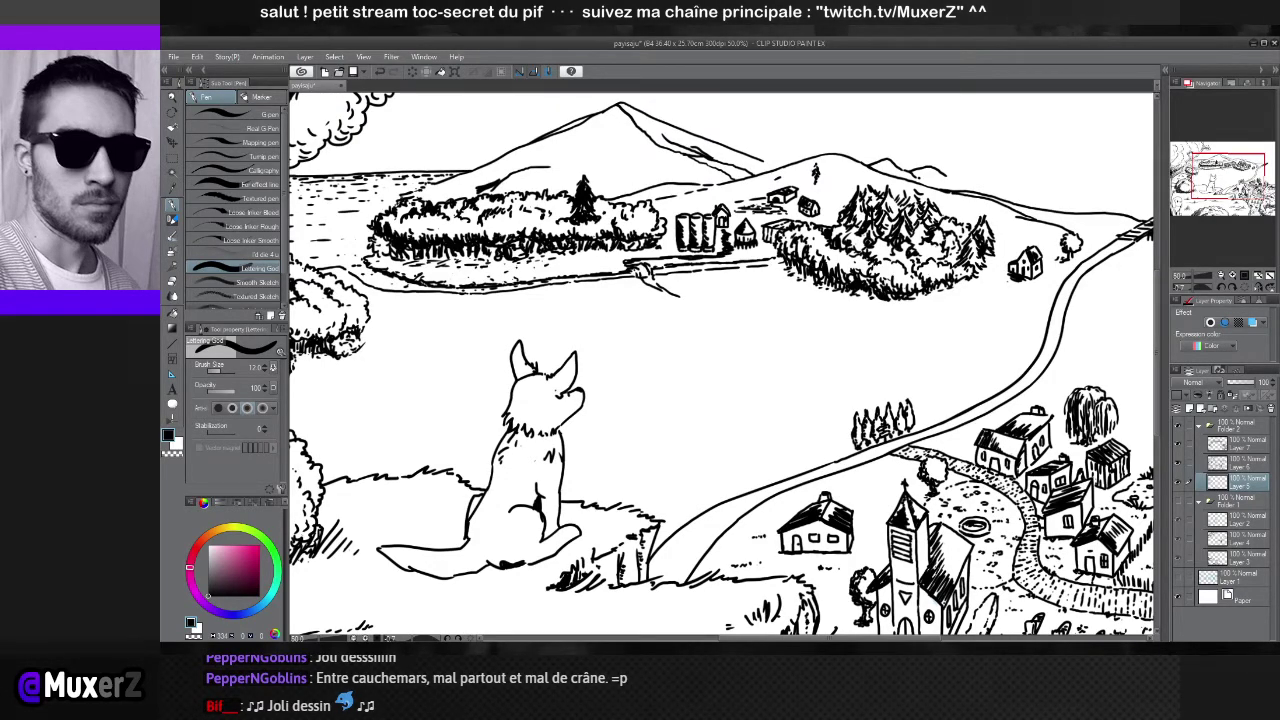
{"action": "scroll", "coordinate": [720, 360], "scroll_direction": "down", "scroll_amount": 3}
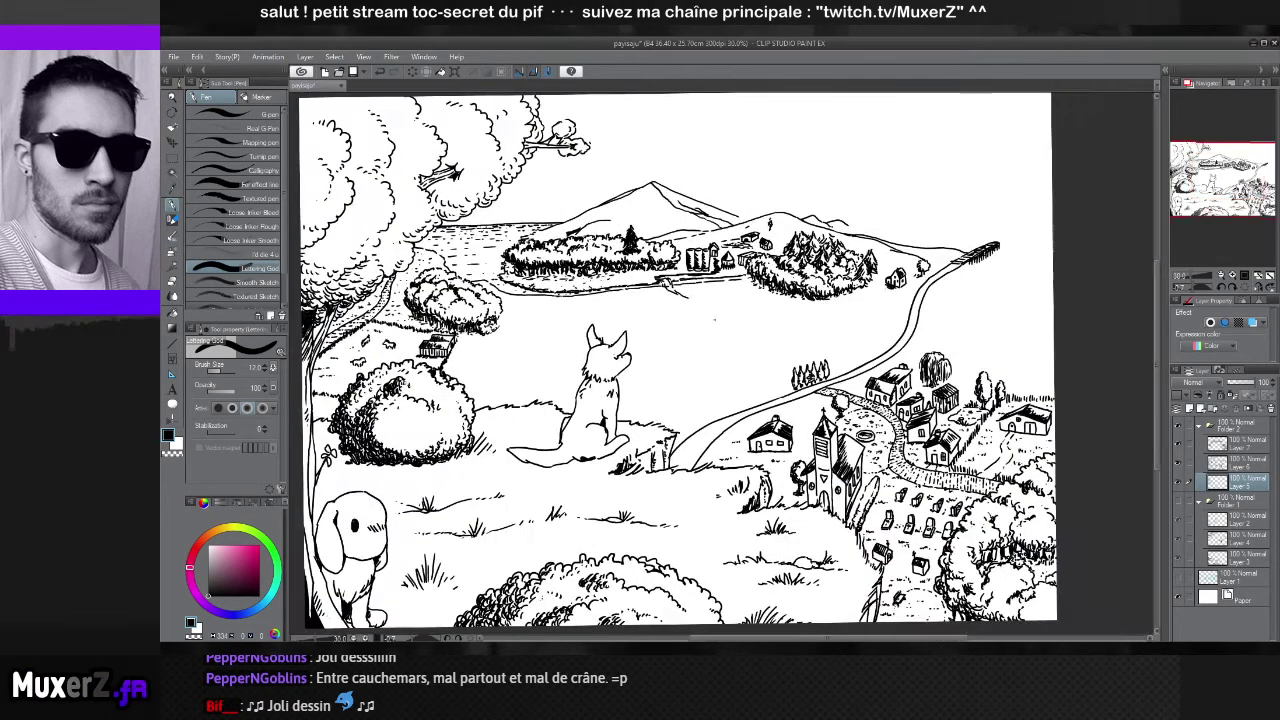
{"action": "scroll", "coordinate": [560, 440], "scroll_direction": "up", "scroll_amount": 1}
{"action": "mouse_move", "coordinate": [810, 390]}
{"action": "left_mouse_down"}
{"action": "mouse_move", "coordinate": [870, 390]}
{"action": "mouse_move", "coordinate": [857, 355]}
{"action": "mouse_move", "coordinate": [748, 248]}
{"action": "left_mouse_up"}
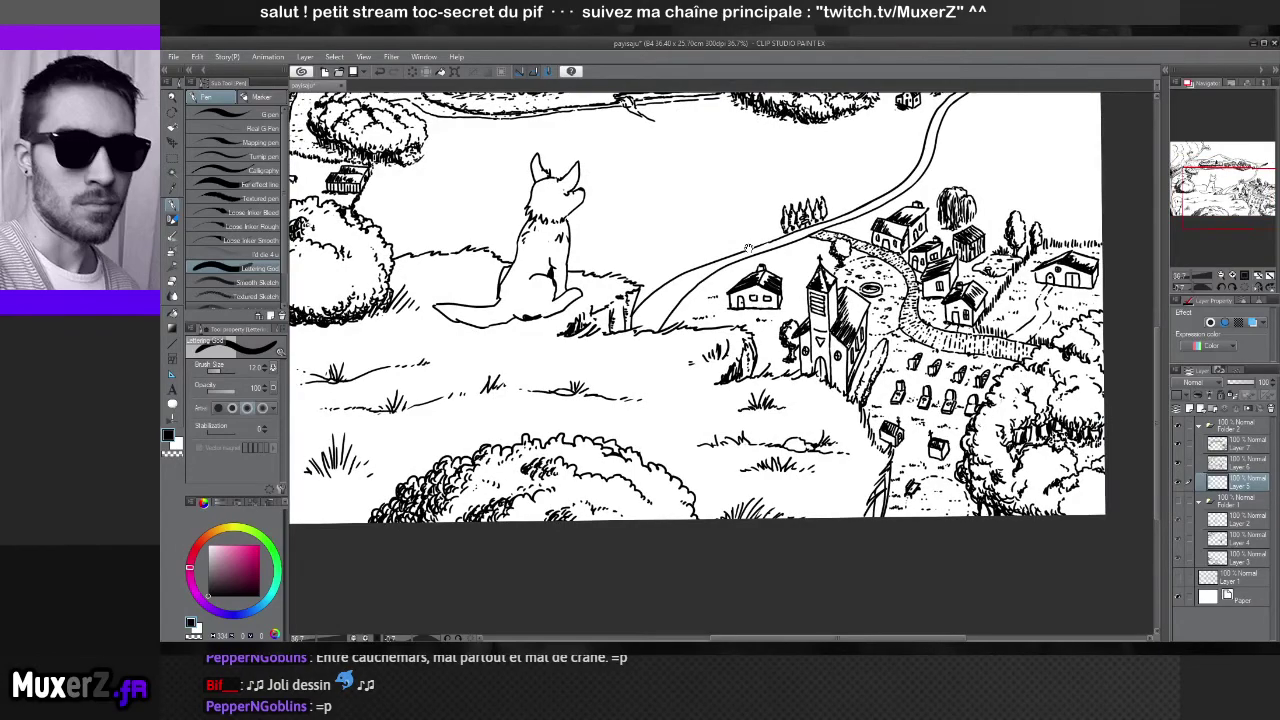
{"action": "scroll", "coordinate": [835, 365], "scroll_direction": "up", "scroll_amount": 2}
{"action": "scroll", "coordinate": [460, 245], "scroll_direction": "down", "scroll_amount": 3}
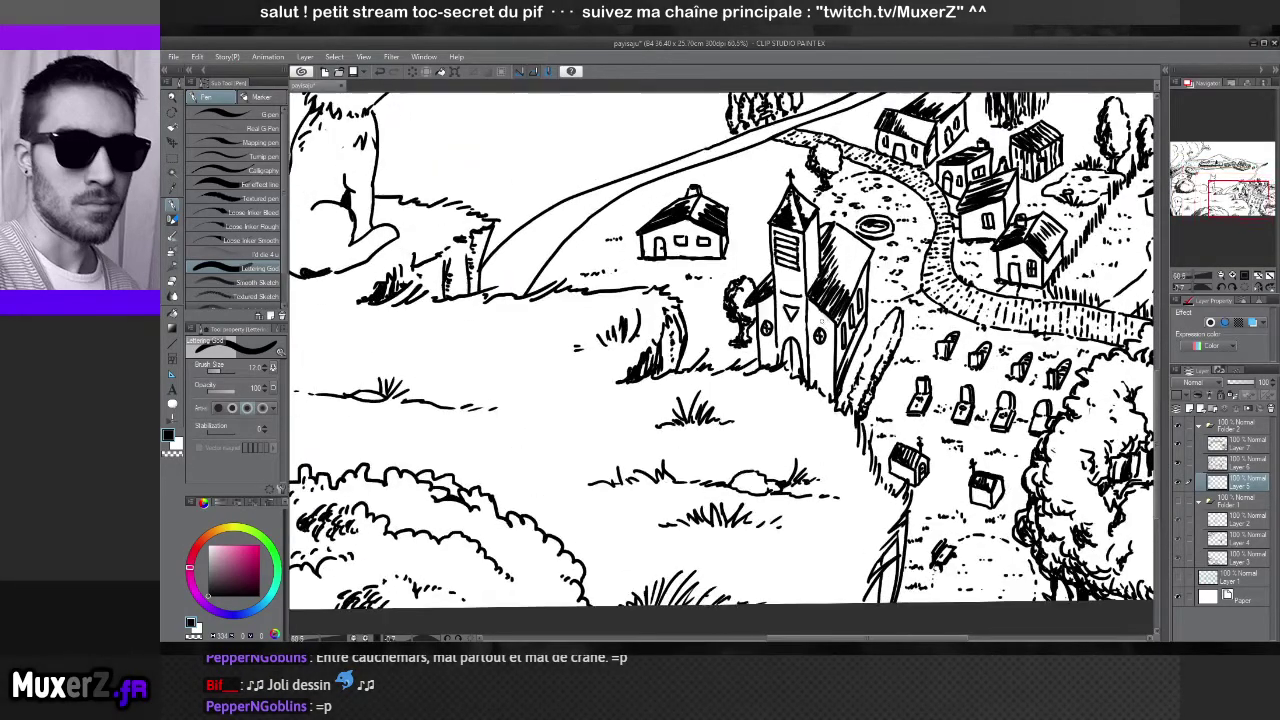
{"action": "left_click_drag", "start_coordinate": [460, 245], "coordinate": [650, 333]}
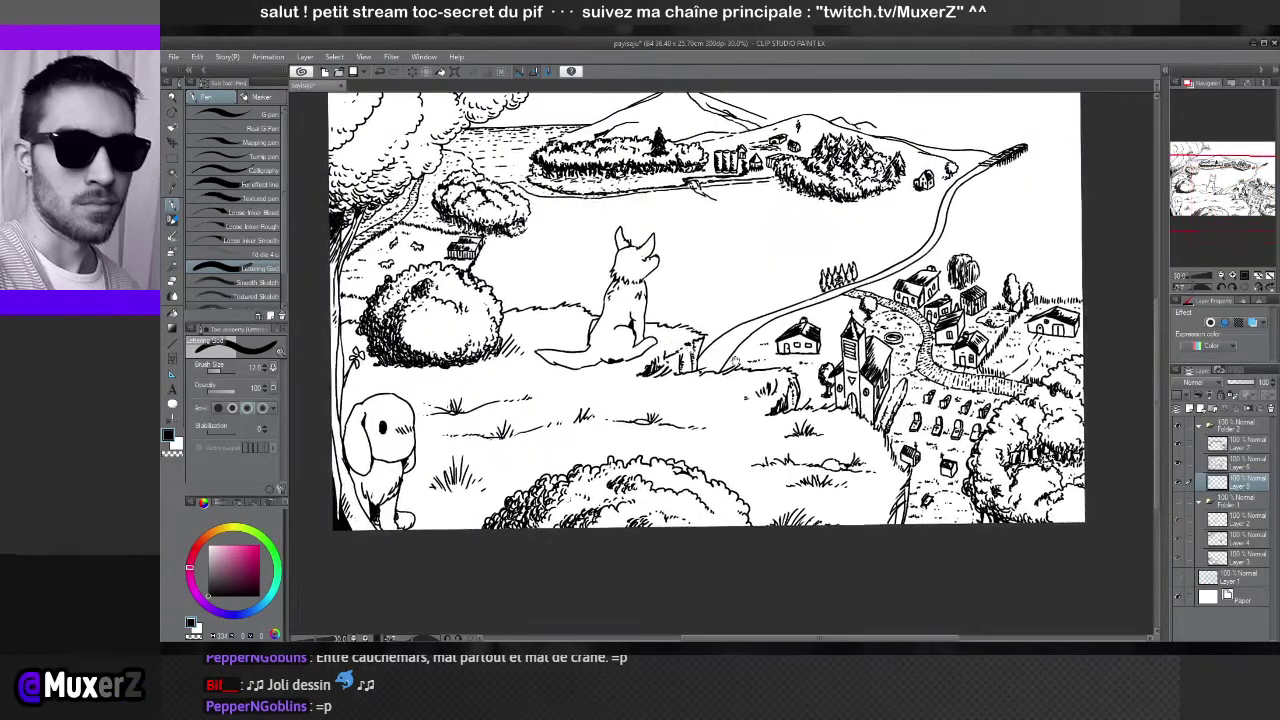
Show the blue sketch on Layer 1 and compare its field lines with the empty area behind the dog
{"action": "left_click", "coordinate": [1180, 560]}
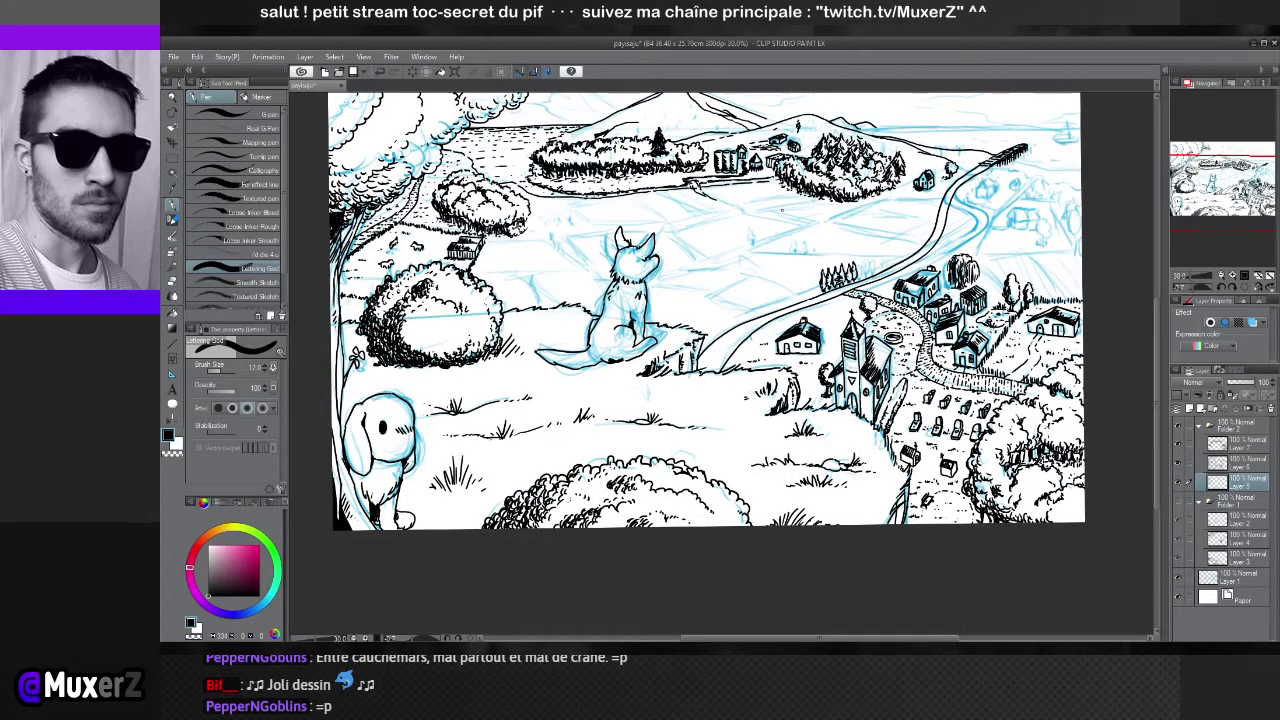
{"action": "scroll", "coordinate": [502, 166], "scroll_direction": "up", "scroll_amount": 1}
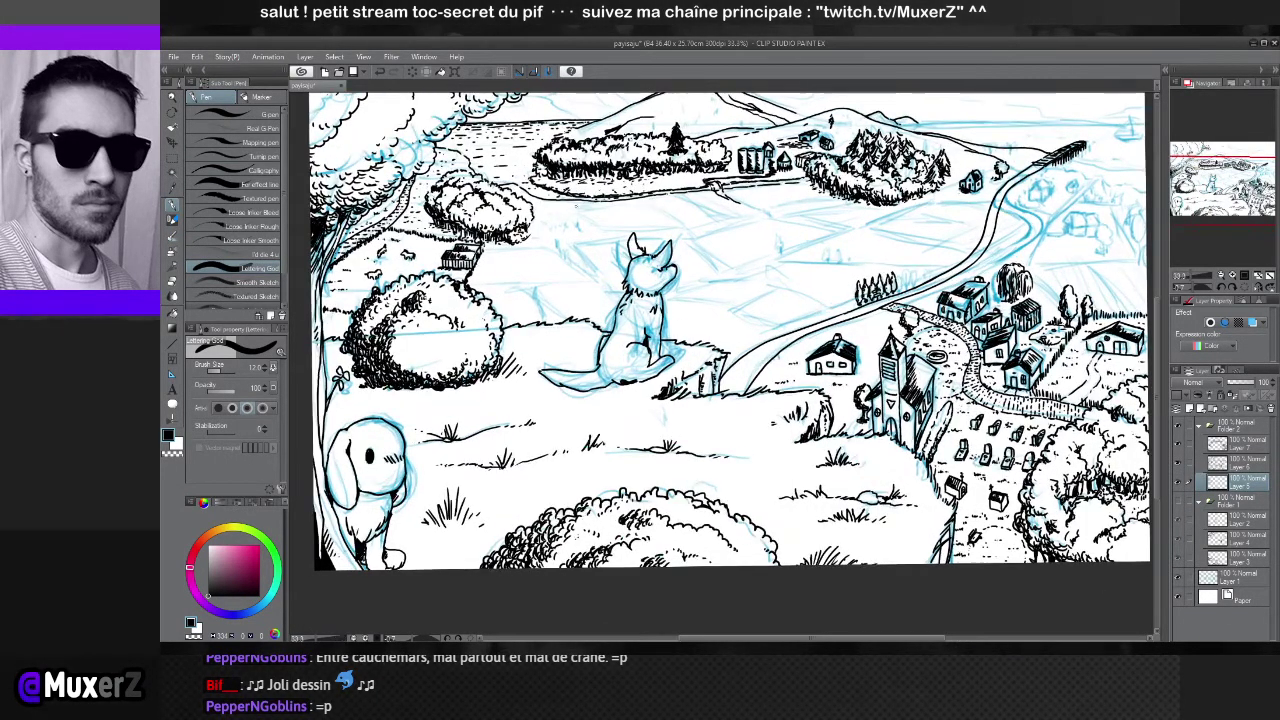
{"action": "scroll", "coordinate": [690, 291], "scroll_direction": "up", "scroll_amount": 3}
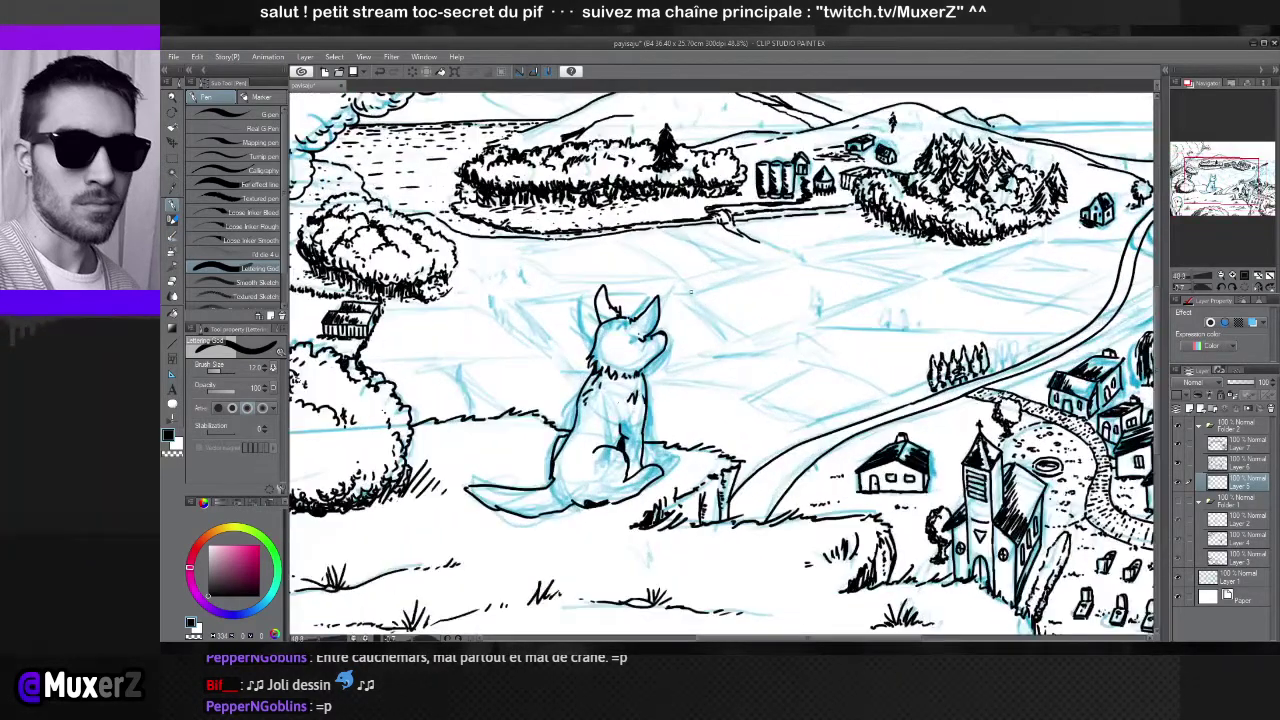
Try the DAUB Fine Pencil Normal with a quick scribble in the empty field beside the dog, and undo it
{"action": "left_click", "coordinate": [172, 219]}
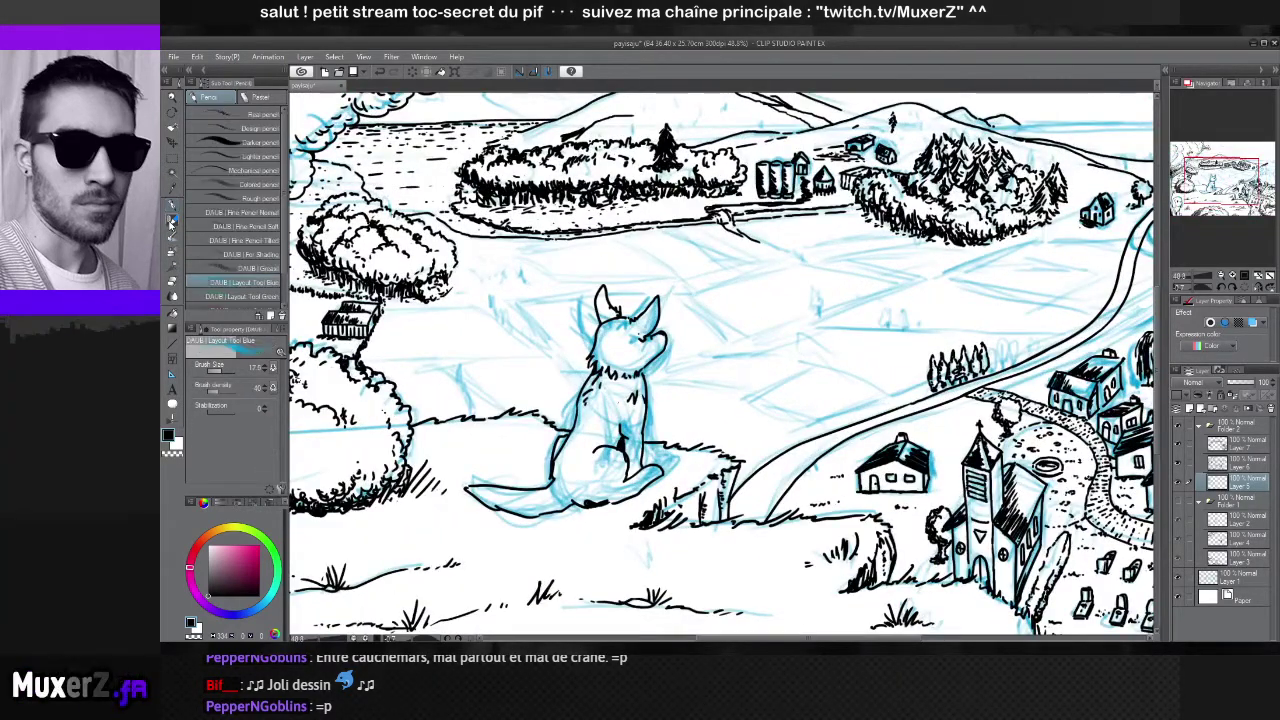
{"action": "left_click", "coordinate": [229, 213]}
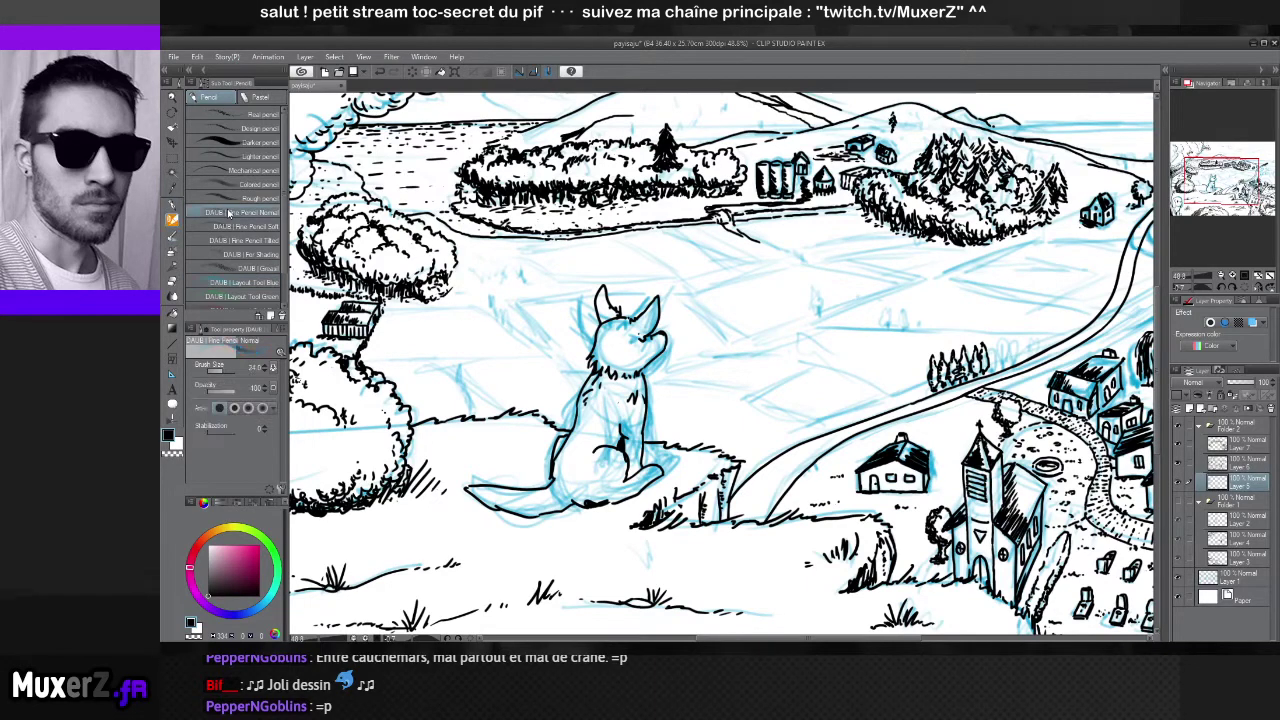
{"action": "mouse_move", "coordinate": [760, 305]}
{"action": "left_mouse_down"}
{"action": "mouse_move", "coordinate": [745, 345]}
{"action": "mouse_move", "coordinate": [770, 370]}
{"action": "left_mouse_up"}
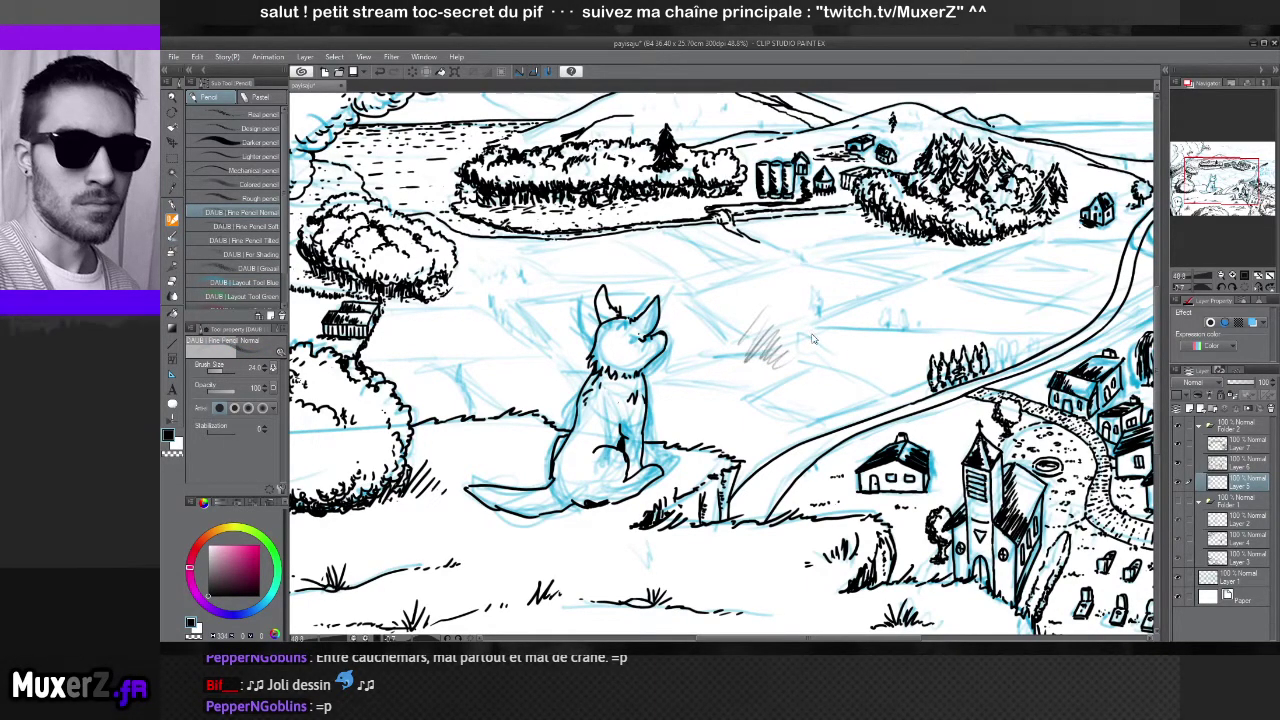
{"action": "key", "text": "ctrl+z"}
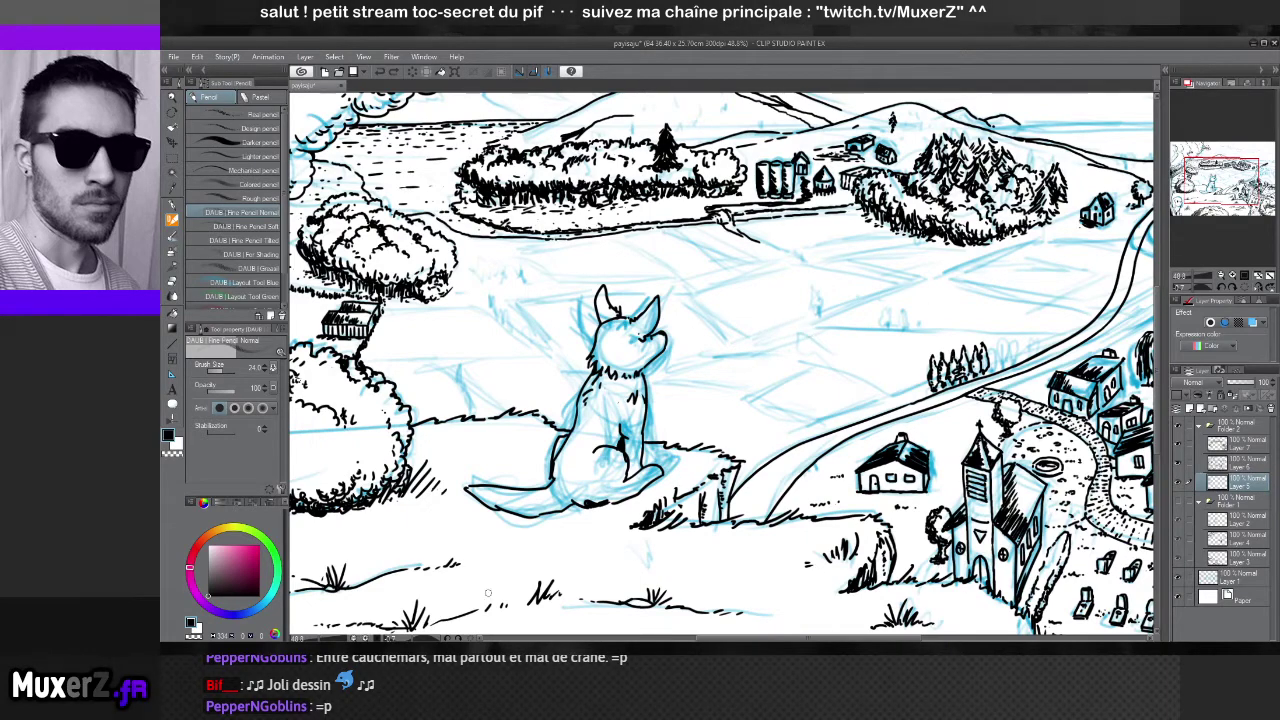
Test the Fine Pencil Normal closer up with a zigzag and slanted strokes beside the dog's muzzle, and undo them
{"action": "key", "text": "ctrl+plus"}
{"action": "key", "text": "ctrl+plus"}
{"action": "key", "text": "ctrl+plus"}
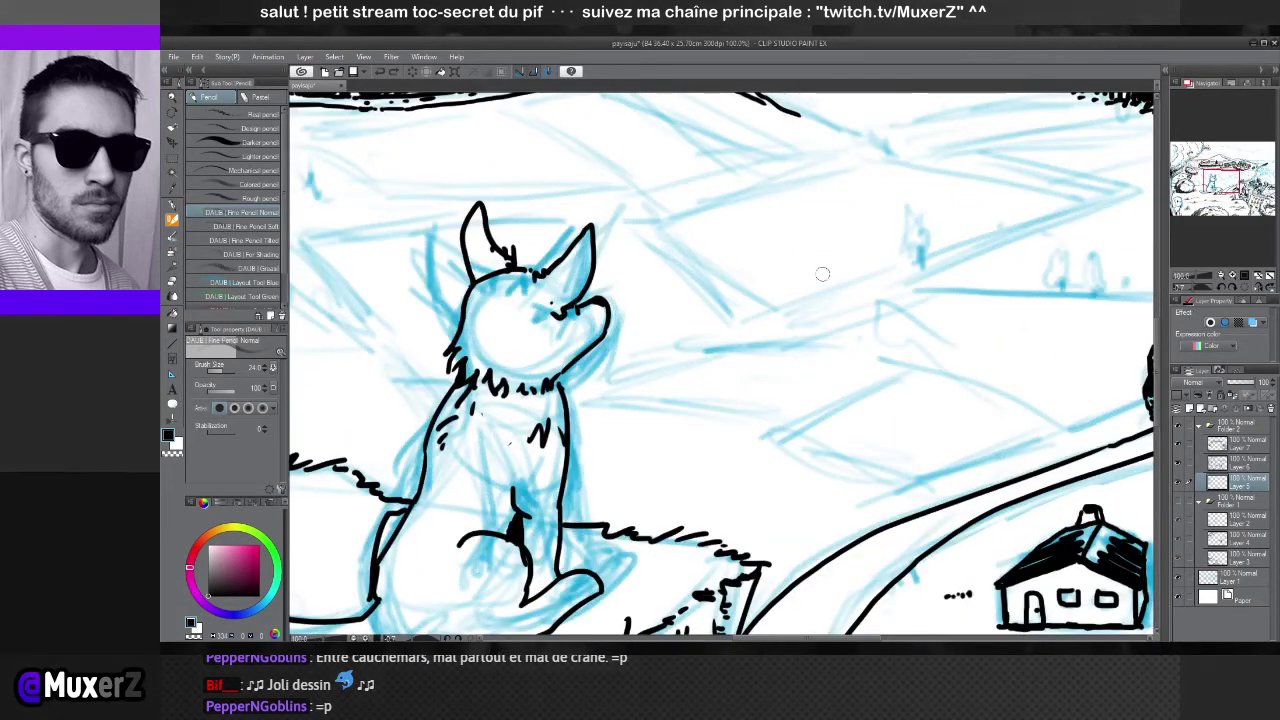
{"action": "mouse_move", "coordinate": [760, 300]}
{"action": "left_mouse_down"}
{"action": "mouse_move", "coordinate": [740, 352]}
{"action": "mouse_move", "coordinate": [800, 360]}
{"action": "mouse_move", "coordinate": [789, 381]}
{"action": "left_mouse_up"}
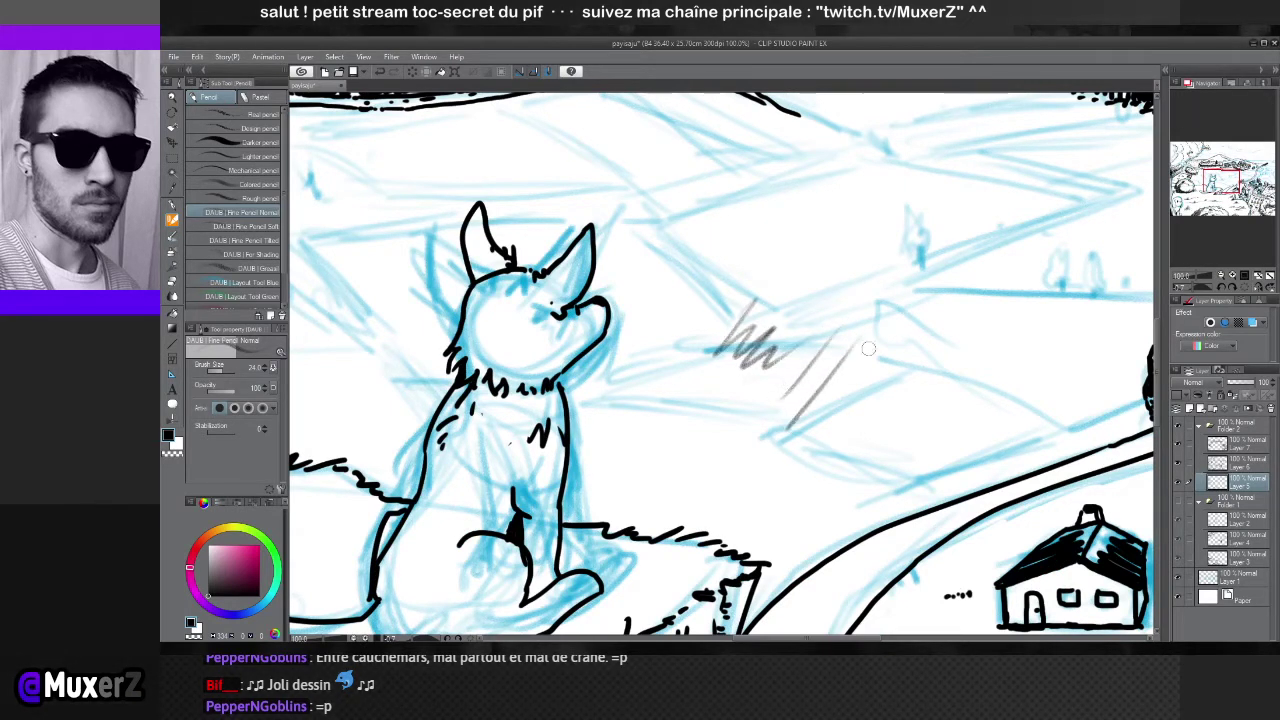
{"action": "mouse_move", "coordinate": [884, 352]}
{"action": "left_mouse_down"}
{"action": "mouse_move", "coordinate": [898, 304]}
{"action": "mouse_move", "coordinate": [896, 322]}
{"action": "left_mouse_up"}
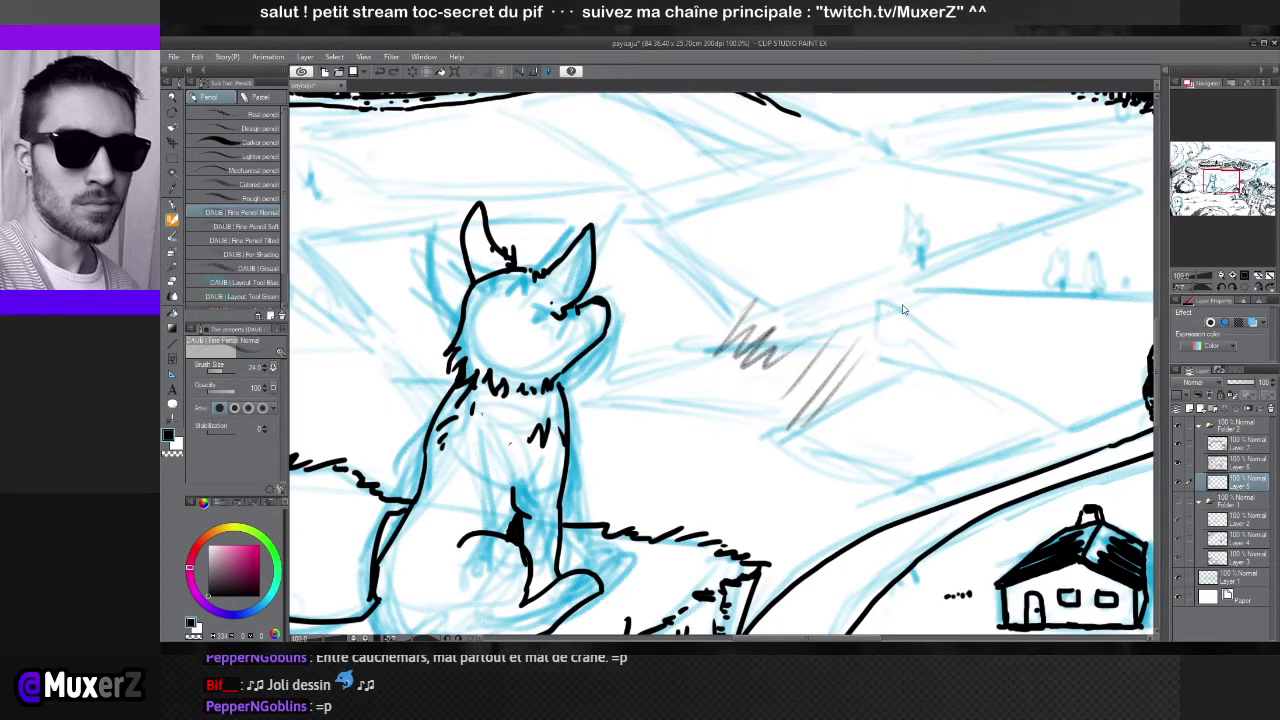
{"action": "key", "text": "ctrl+z"}
{"action": "key", "text": "ctrl+z"}
{"action": "key", "text": "ctrl+z"}
{"action": "key", "text": "ctrl+z"}
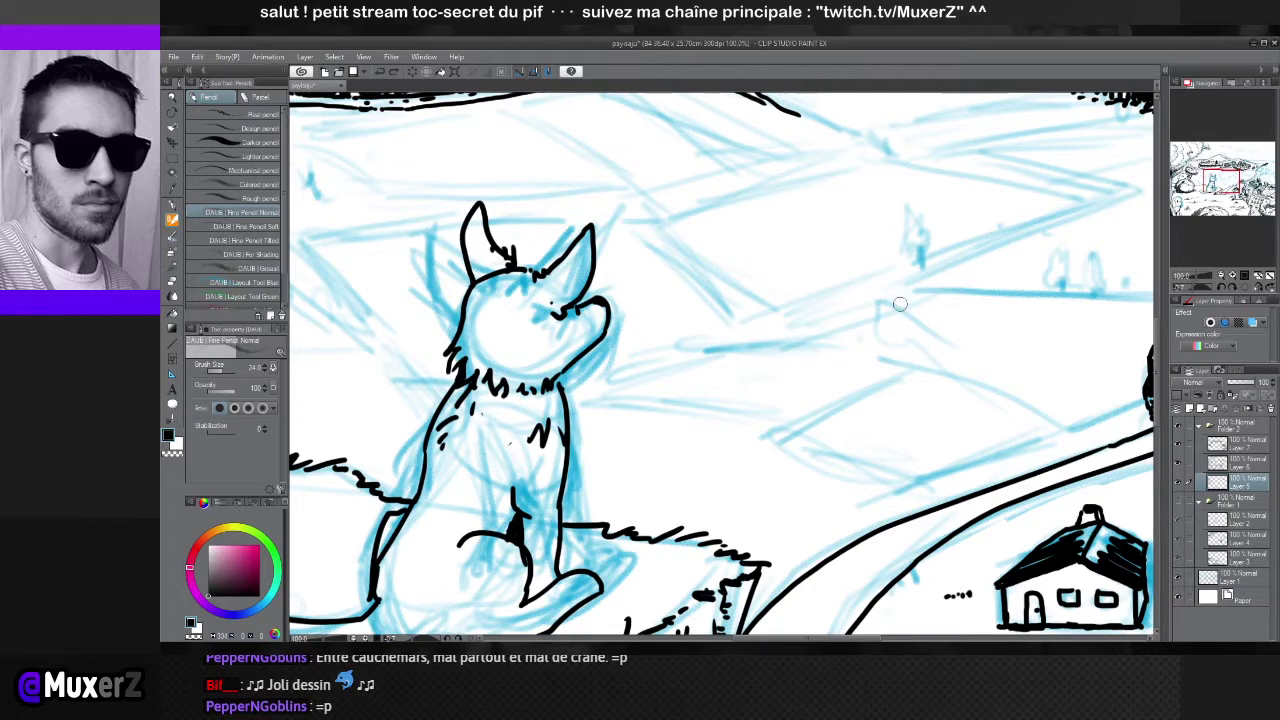
{"action": "key", "text": "ctrl+y"}
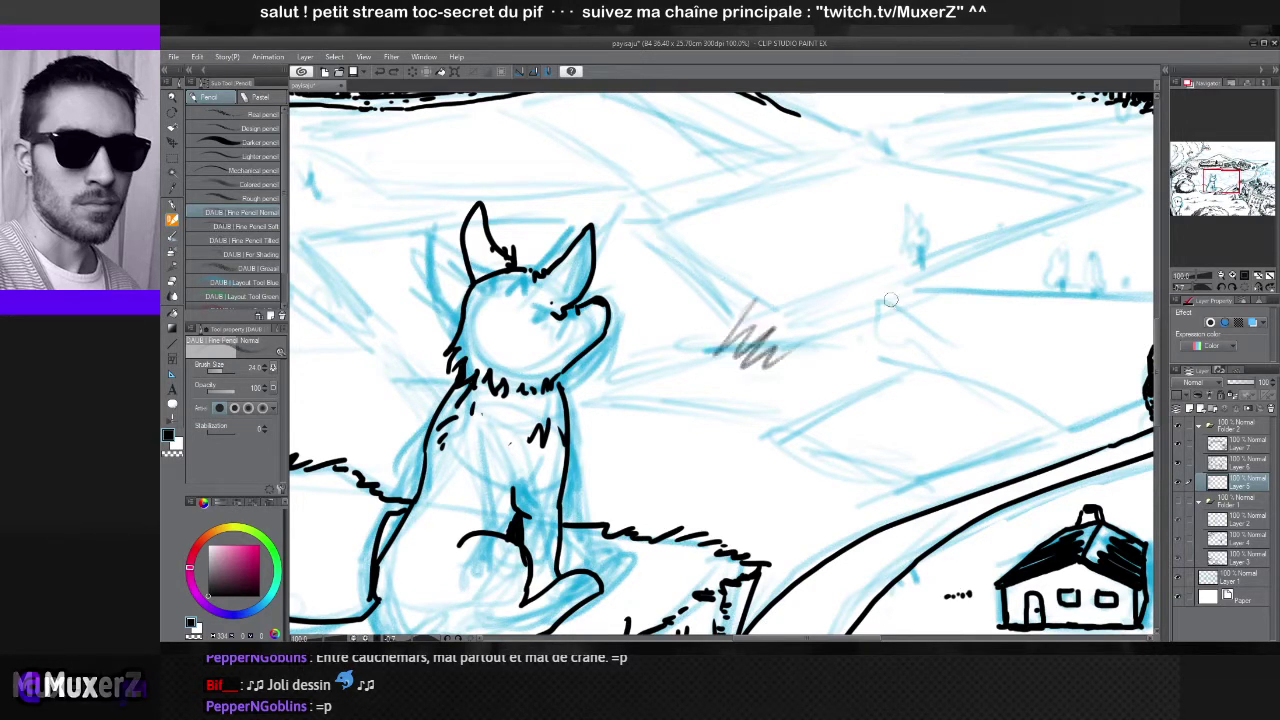
{"action": "key", "text": "ctrl+z"}
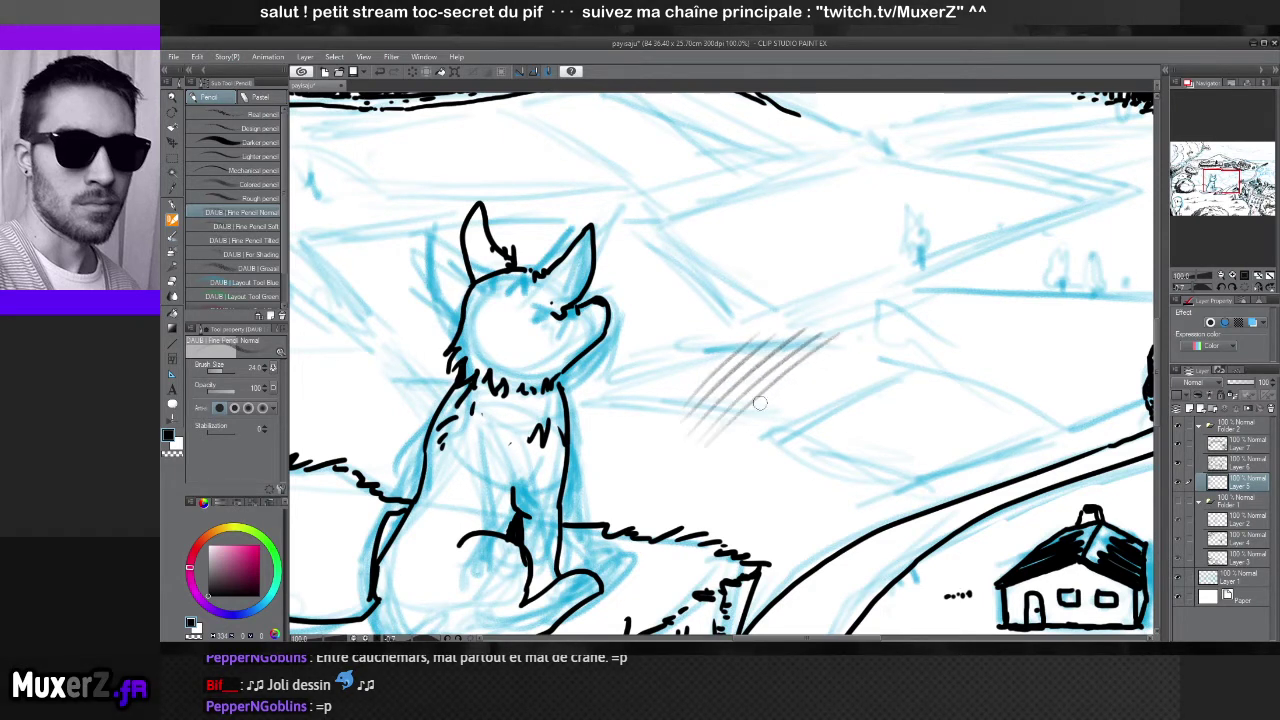
Try parallel curved hatching with the Fine Pencil Normal in the field beside the dog, and undo the strokes
{"action": "key", "text": "ctrl+y"}
{"action": "key", "text": "ctrl+y"}
{"action": "key", "text": "ctrl+z"}
{"action": "key", "text": "ctrl+z"}
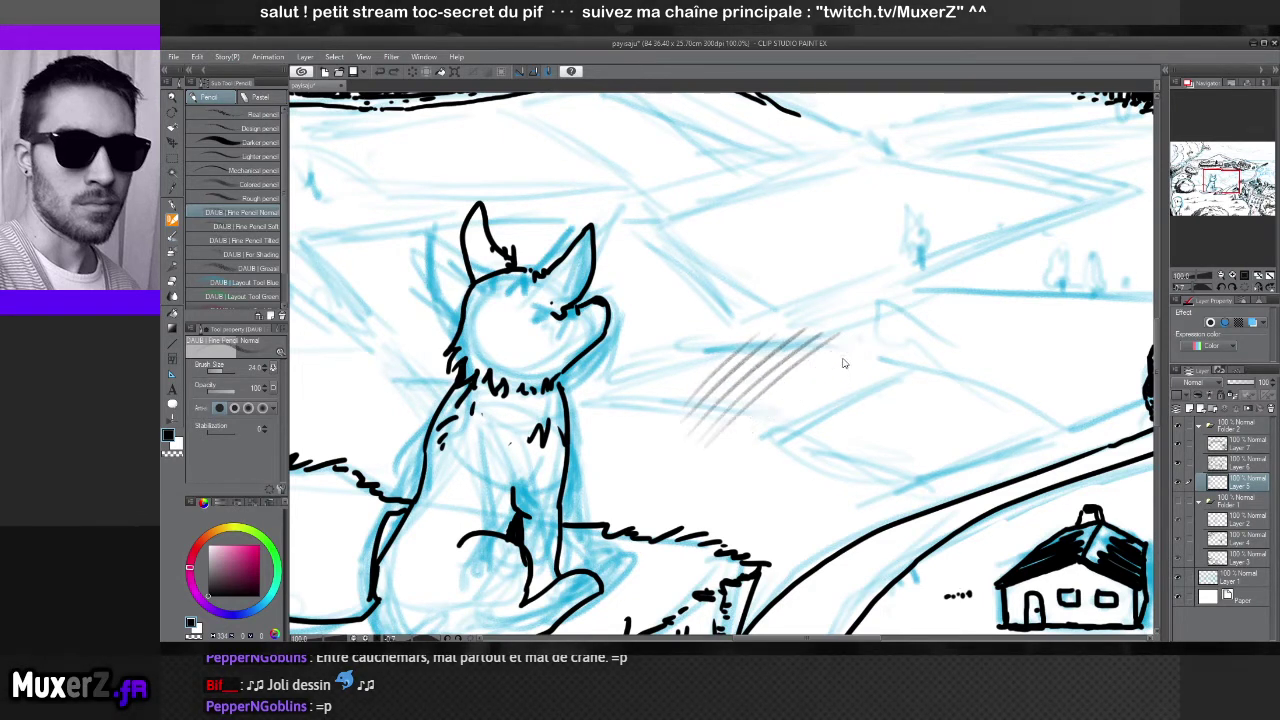
{"action": "key", "text": "ctrl+z"}
{"action": "key", "text": "ctrl+z"}
{"action": "key", "text": "ctrl+z"}
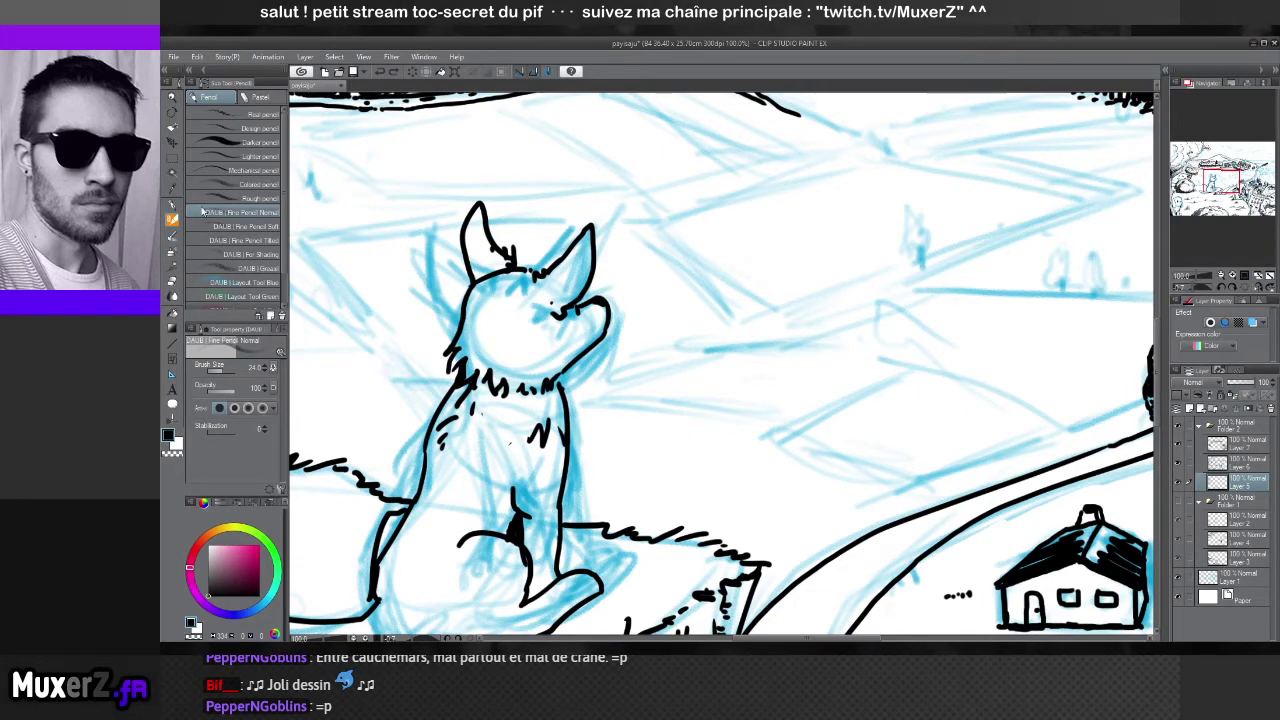
Try long diagonal hatching lines with the DAUB Fine Pencil Soft in the field beside the dog, and undo them
{"action": "left_click", "coordinate": [241, 228]}
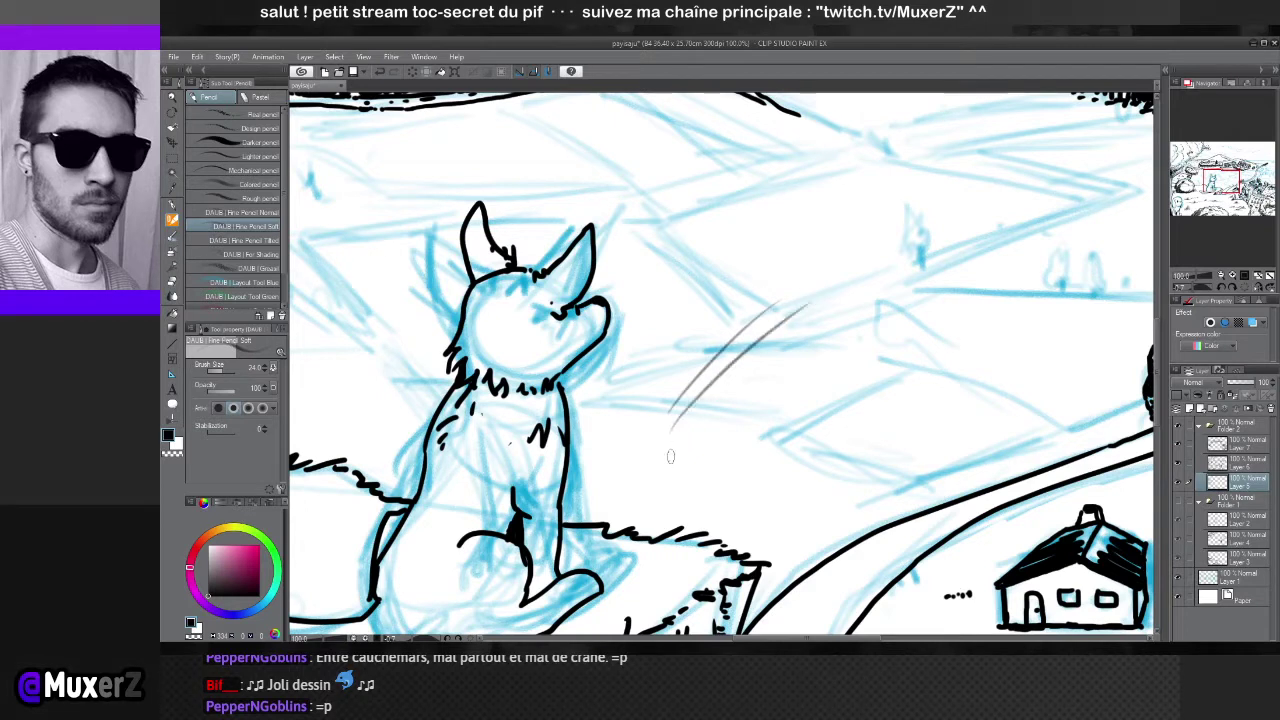
{"action": "left_click_drag", "start_coordinate": [670, 456], "coordinate": [845, 308]}
{"action": "left_click_drag", "start_coordinate": [835, 318], "coordinate": [674, 476]}
{"action": "left_click_drag", "start_coordinate": [860, 332], "coordinate": [706, 488]}
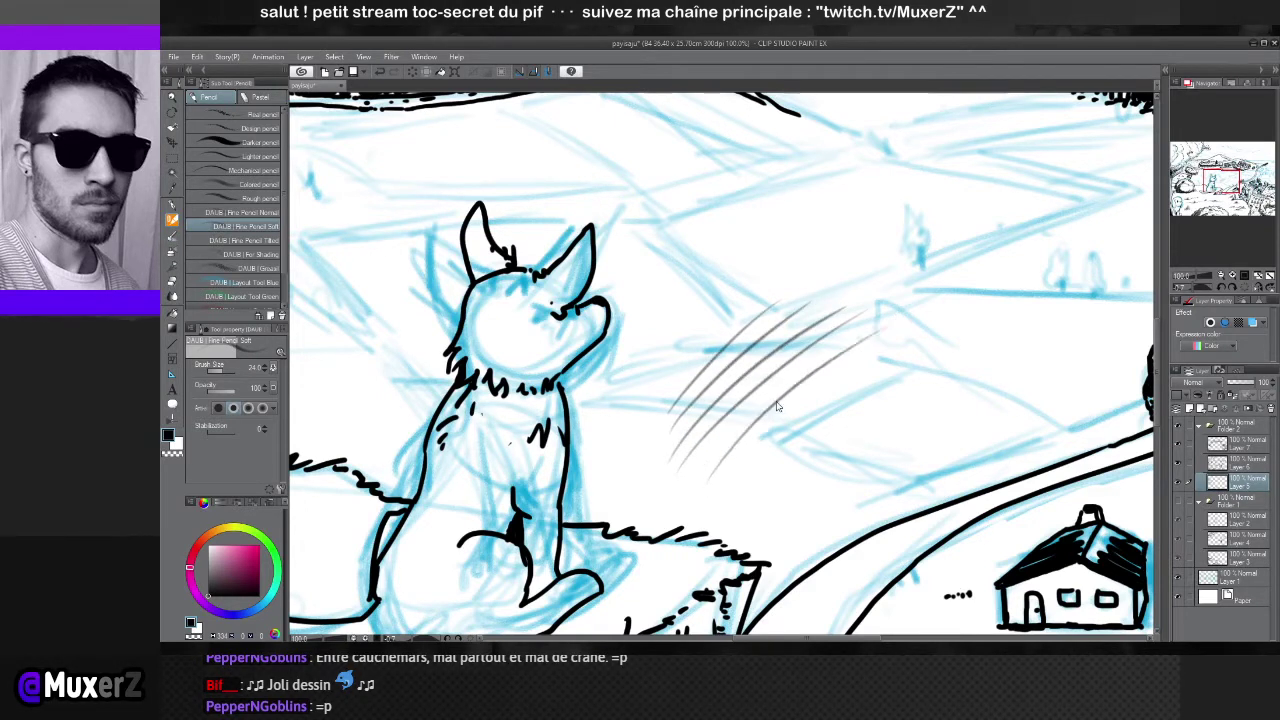
{"action": "key", "text": "ctrl+z"}
{"action": "key", "text": "ctrl+z"}
{"action": "key", "text": "ctrl+z"}
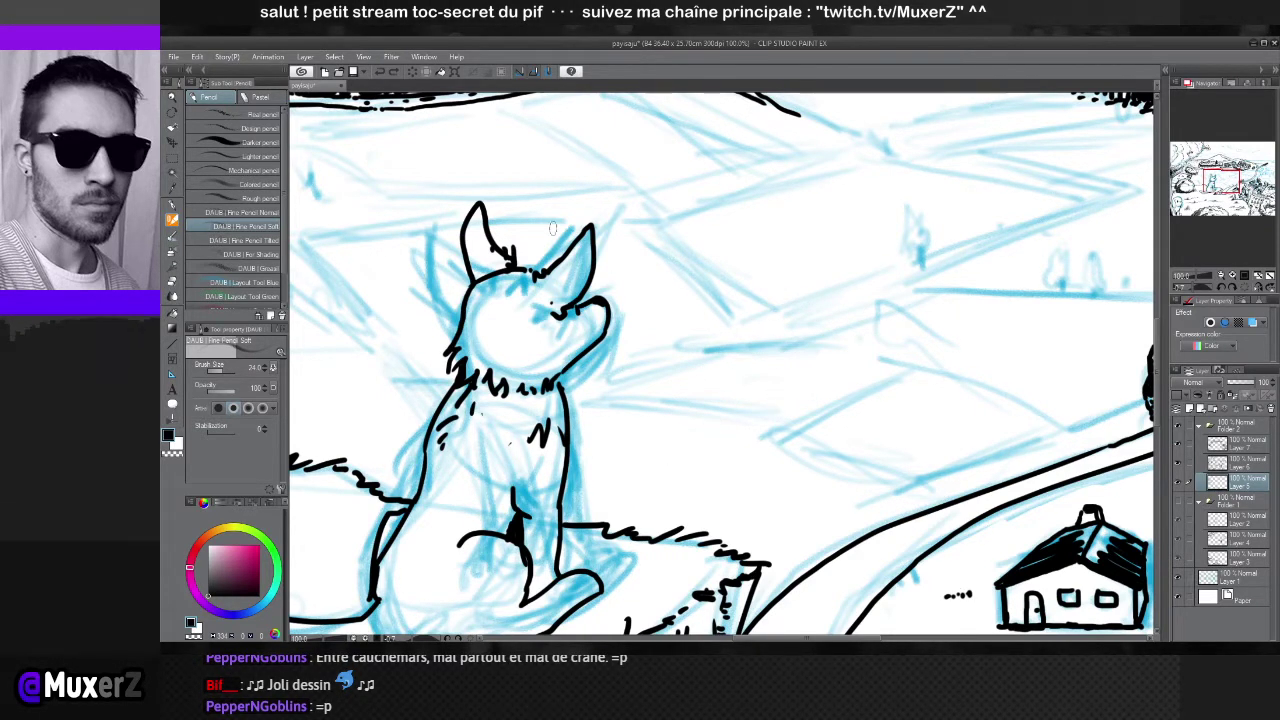
Try soft shading patches with the DAUB Fine Pencil Tilted in the field beside the dog, and undo them
{"action": "left_click", "coordinate": [230, 241]}
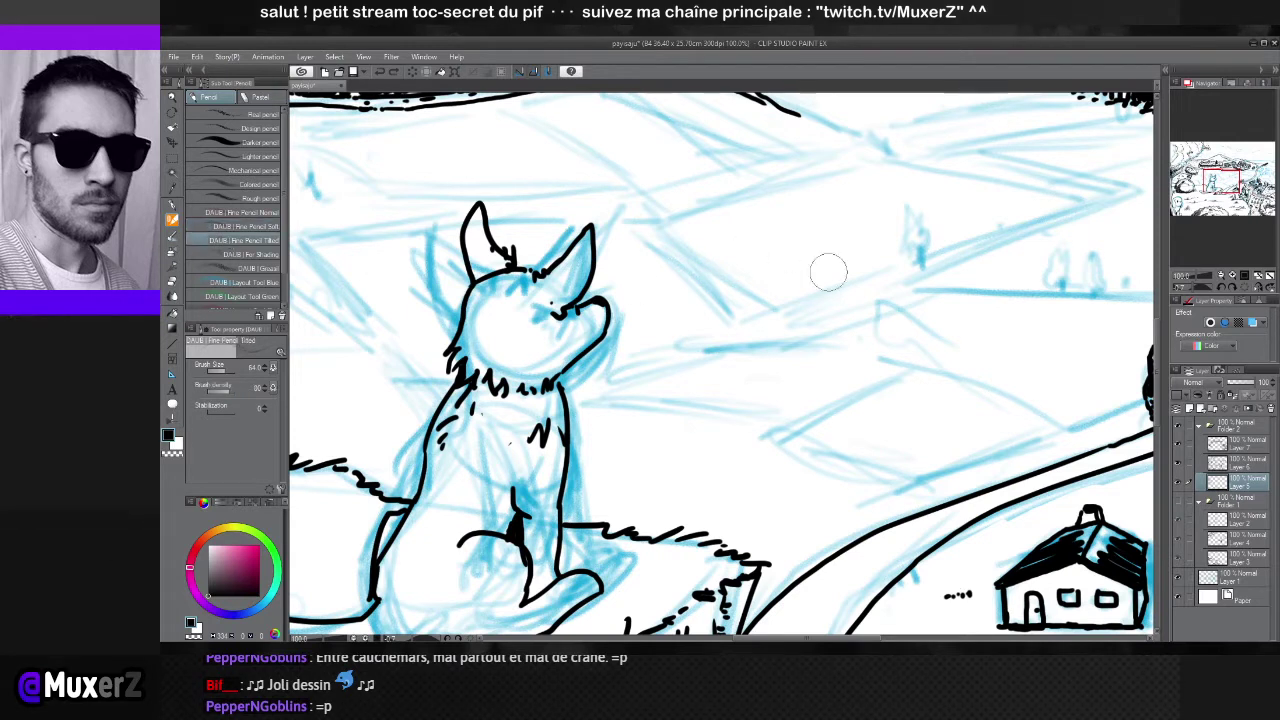
{"action": "mouse_move", "coordinate": [663, 423]}
{"action": "left_mouse_down"}
{"action": "mouse_move", "coordinate": [689, 406]}
{"action": "mouse_move", "coordinate": [674, 440]}
{"action": "mouse_move", "coordinate": [780, 271]}
{"action": "mouse_move", "coordinate": [662, 362]}
{"action": "mouse_move", "coordinate": [814, 223]}
{"action": "mouse_move", "coordinate": [671, 320]}
{"action": "mouse_move", "coordinate": [749, 234]}
{"action": "mouse_move", "coordinate": [707, 254]}
{"action": "mouse_move", "coordinate": [650, 320]}
{"action": "mouse_move", "coordinate": [707, 380]}
{"action": "mouse_move", "coordinate": [730, 250]}
{"action": "mouse_move", "coordinate": [770, 225]}
{"action": "mouse_move", "coordinate": [737, 375]}
{"action": "mouse_move", "coordinate": [751, 386]}
{"action": "mouse_move", "coordinate": [768, 372]}
{"action": "mouse_move", "coordinate": [737, 362]}
{"action": "mouse_move", "coordinate": [794, 377]}
{"action": "mouse_move", "coordinate": [783, 338]}
{"action": "left_mouse_up"}
{"action": "key", "text": "ctrl+z"}
{"action": "key", "text": "ctrl+z"}
{"action": "key", "text": "ctrl+z"}
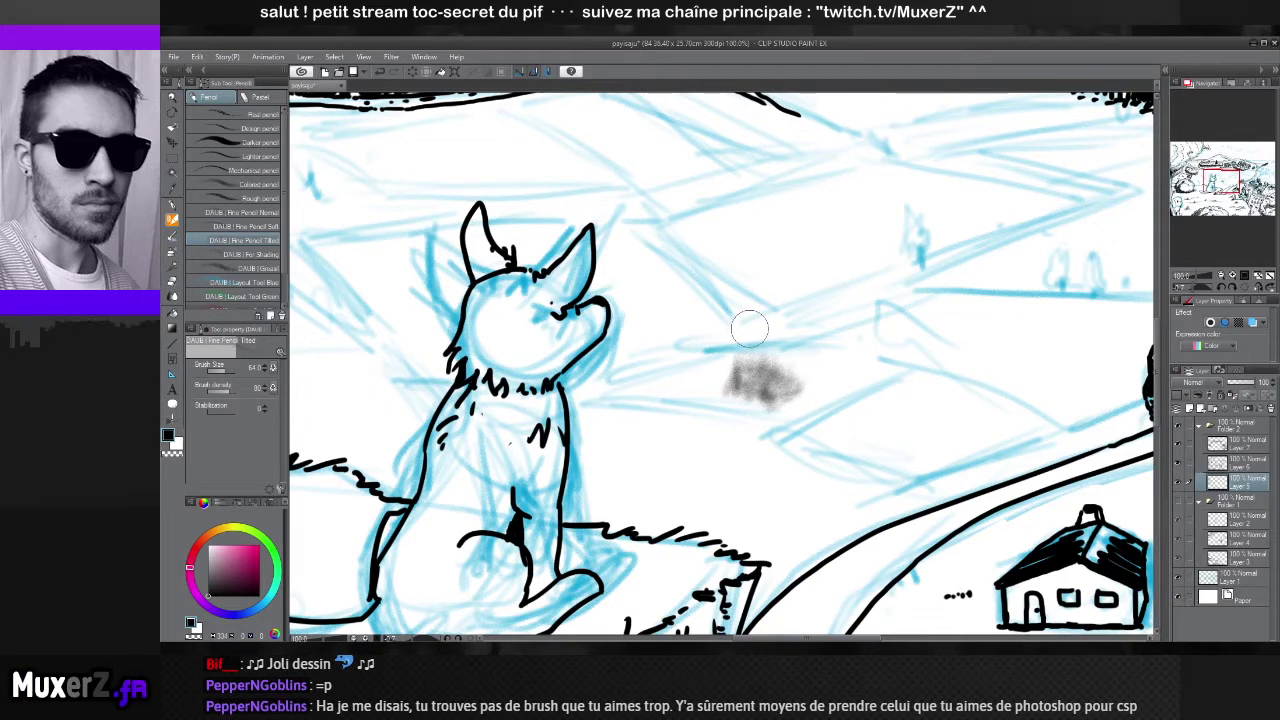
{"action": "key", "text": "ctrl+z"}
{"action": "key", "text": "ctrl+z"}
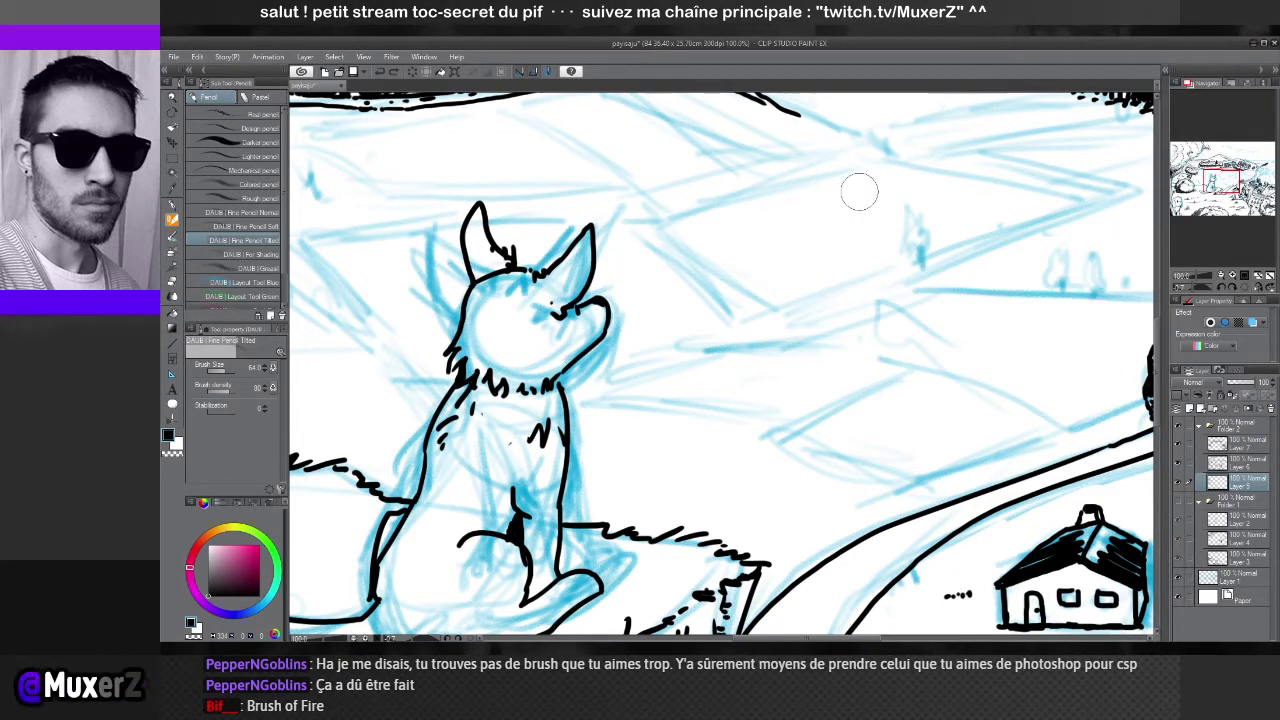
Test the Fine Pencil Tilted with a scribble in the field and shading on the back of the dog's head, undoing both
{"action": "mouse_move", "coordinate": [714, 330]}
{"action": "left_mouse_down"}
{"action": "mouse_move", "coordinate": [678, 388]}
{"action": "mouse_move", "coordinate": [745, 334]}
{"action": "left_mouse_up"}
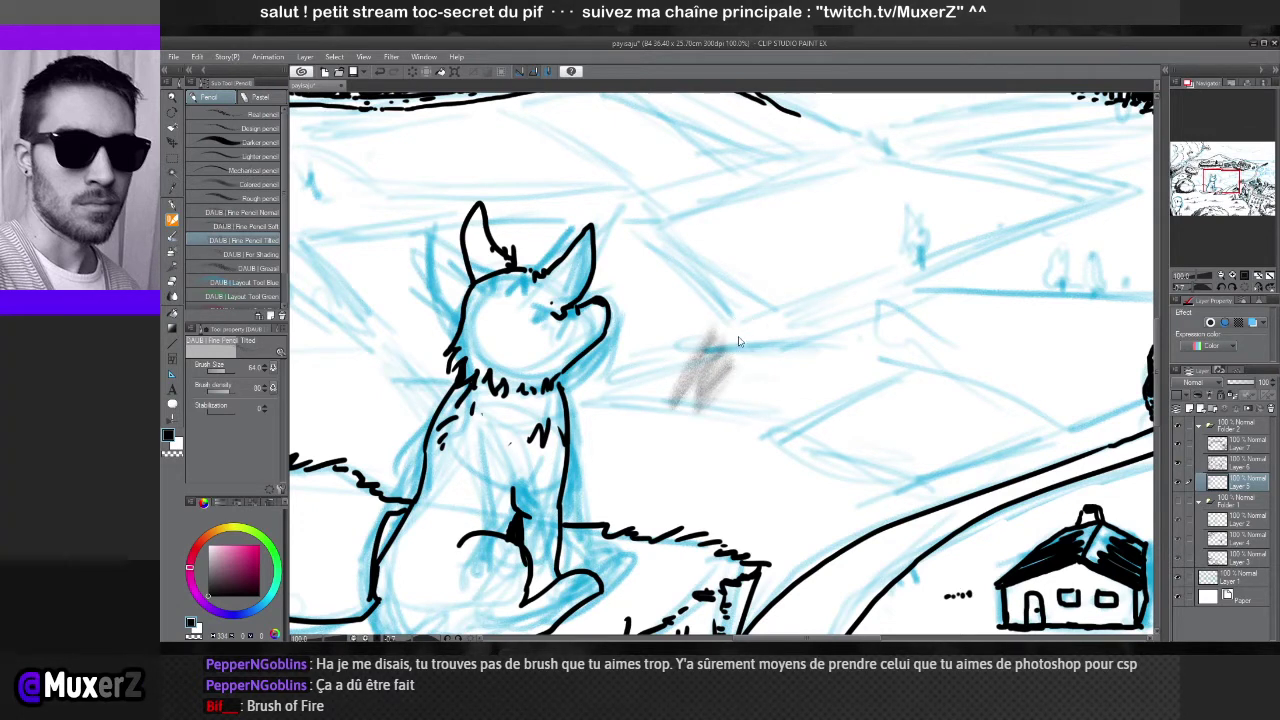
{"action": "key", "text": "ctrl+z"}
{"action": "key", "text": "ctrl+z"}
{"action": "mouse_move", "coordinate": [483, 298]}
{"action": "left_mouse_down"}
{"action": "mouse_move", "coordinate": [464, 348]}
{"action": "mouse_move", "coordinate": [474, 312]}
{"action": "mouse_move", "coordinate": [482, 328]}
{"action": "left_mouse_up"}
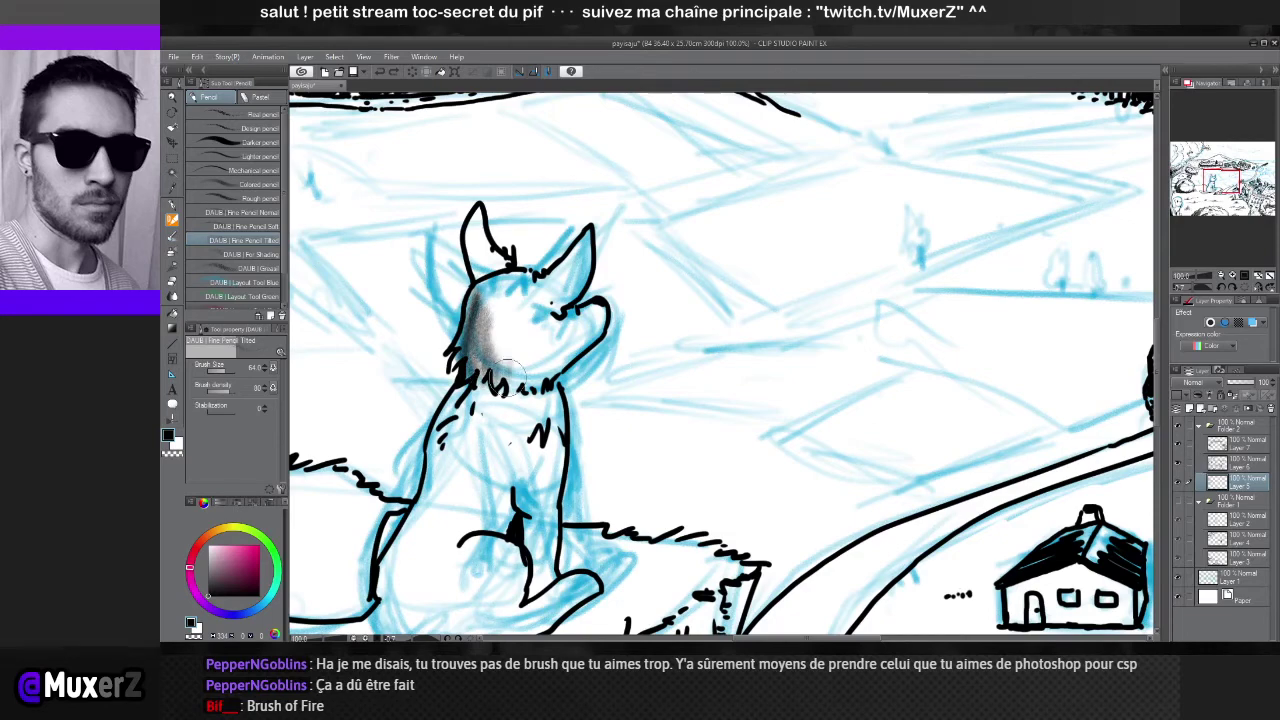
{"action": "key", "text": "ctrl+z"}
Return to the lettering pen and hide the blue sketch on Layer 1 to view the inked landscape alone
{"action": "scroll", "coordinate": [650, 310], "scroll_direction": "down", "scroll_amount": 3}
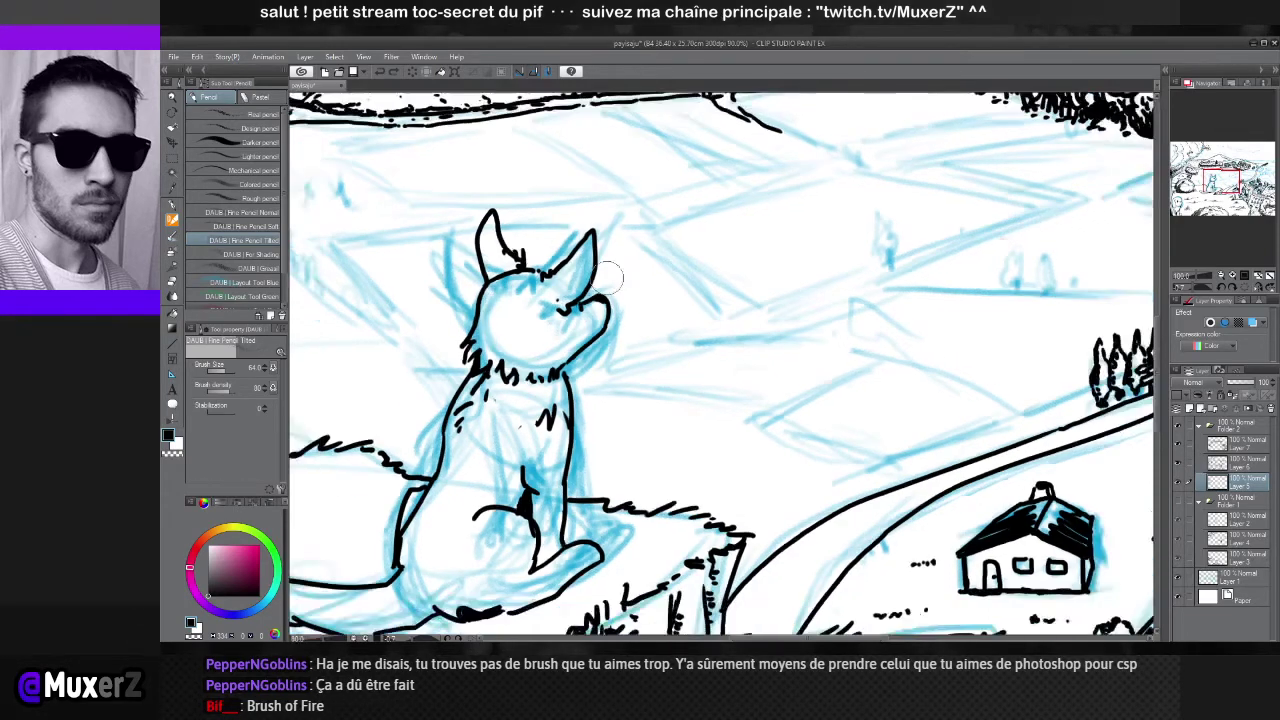
{"action": "scroll", "coordinate": [661, 305], "scroll_direction": "down", "scroll_amount": 2}
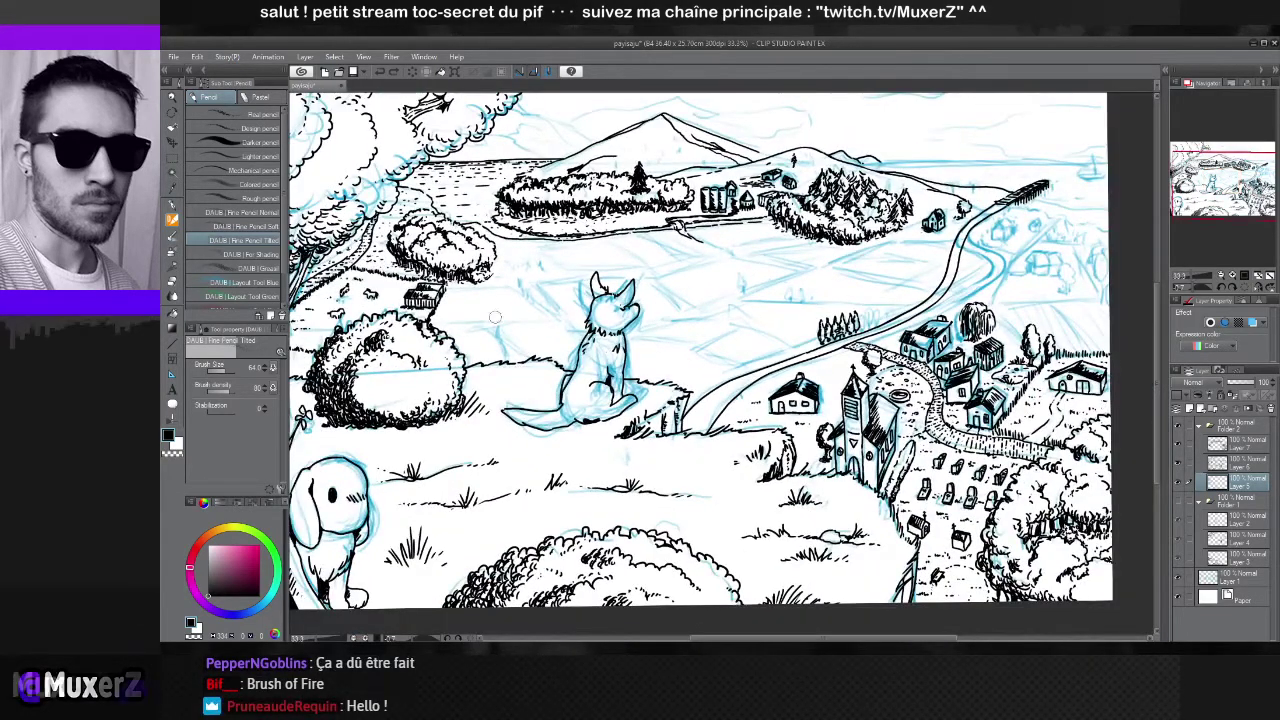
{"action": "left_click", "coordinate": [171, 205]}
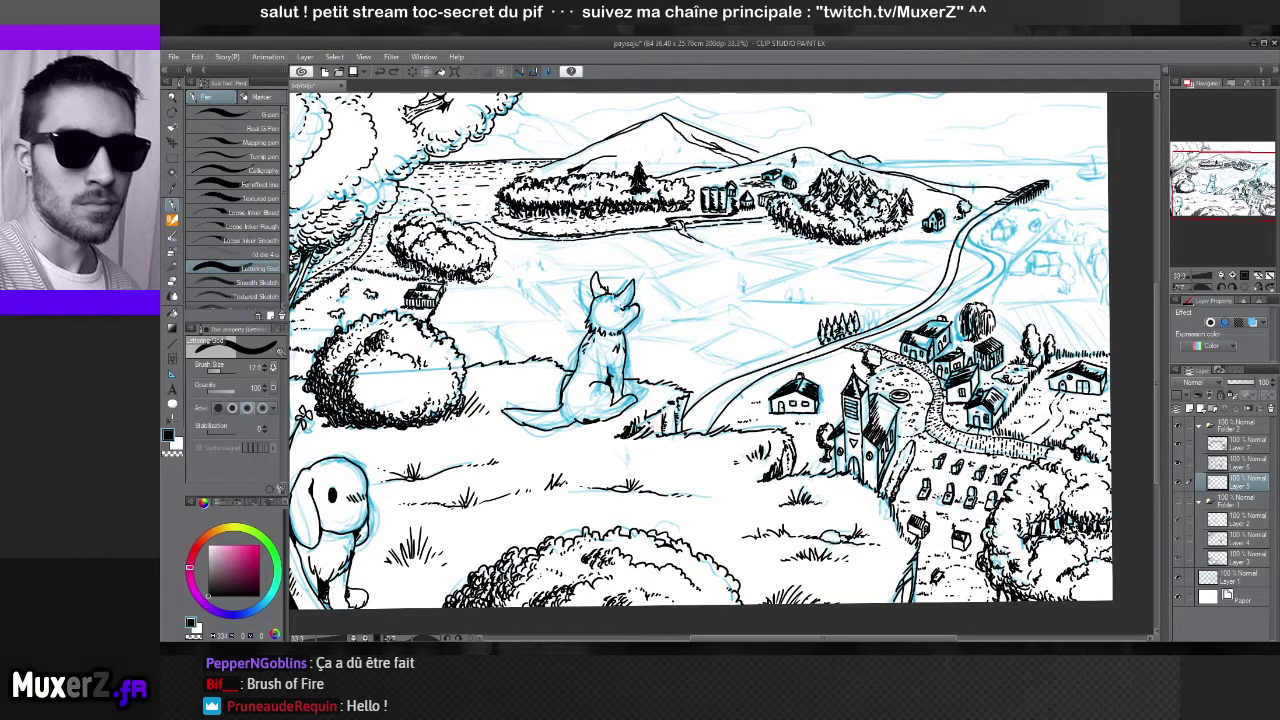
{"action": "left_click_drag", "start_coordinate": [640, 350], "coordinate": [820, 425]}
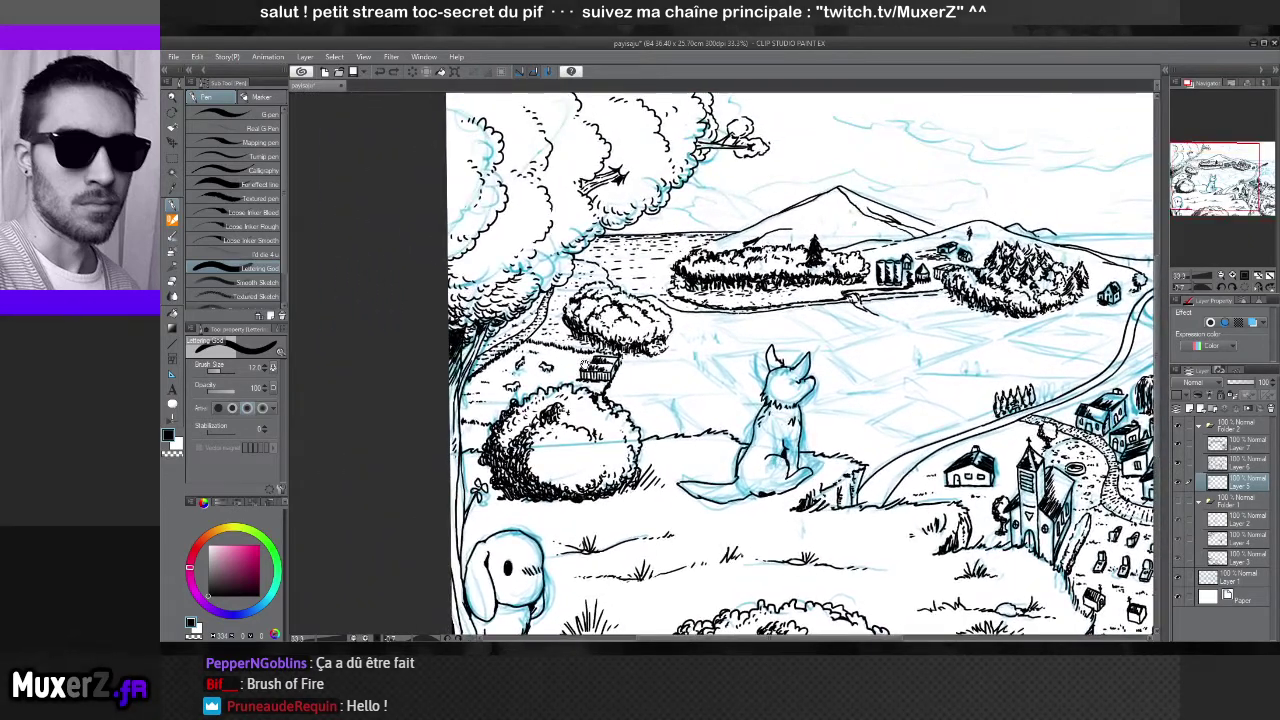
{"action": "left_click", "coordinate": [1178, 578]}
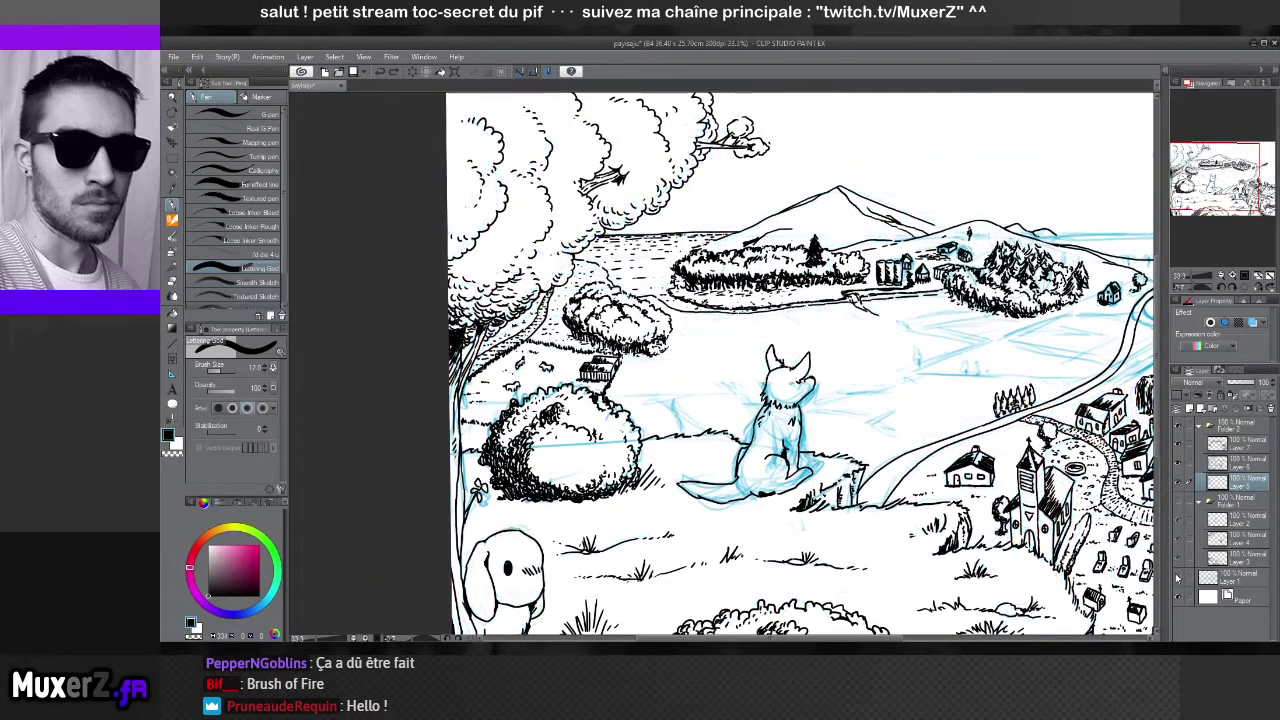
Draw a test rectangle with a pointed roof in the empty field beside the dog
{"action": "scroll", "coordinate": [1098, 465], "scroll_direction": "down", "scroll_amount": 1}
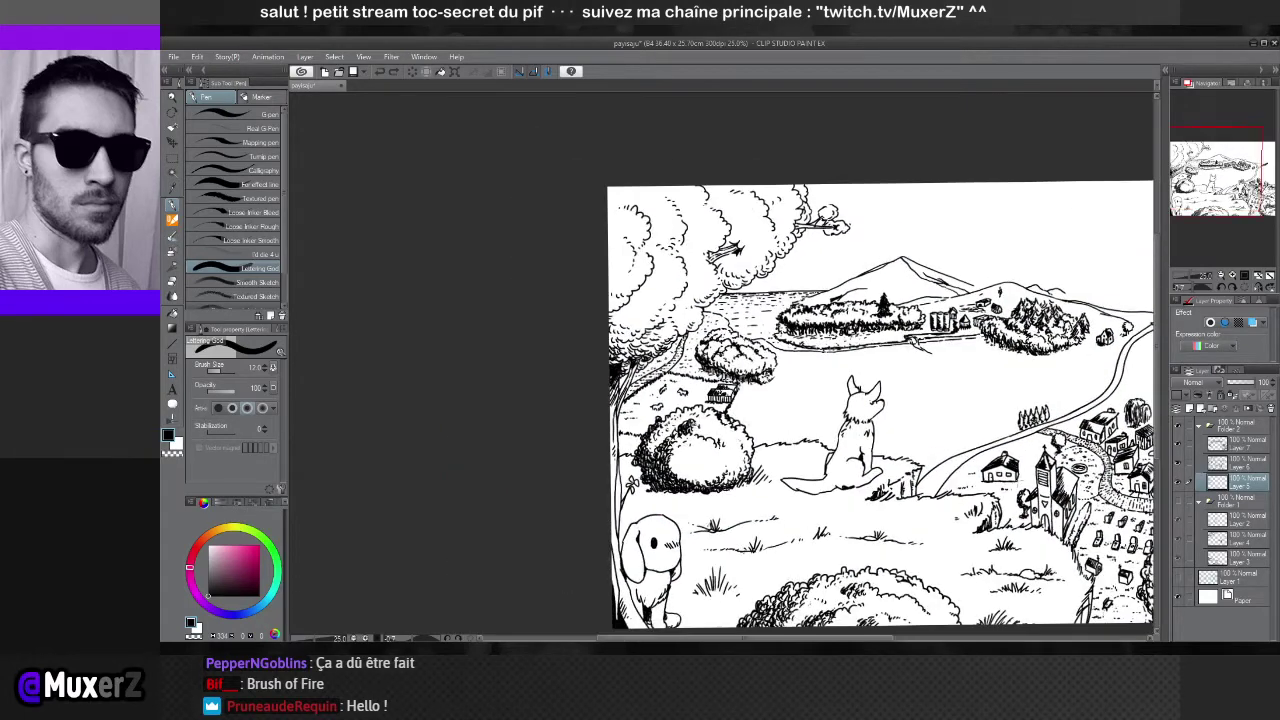
{"action": "left_click_drag", "start_coordinate": [887, 442], "coordinate": [725, 383]}
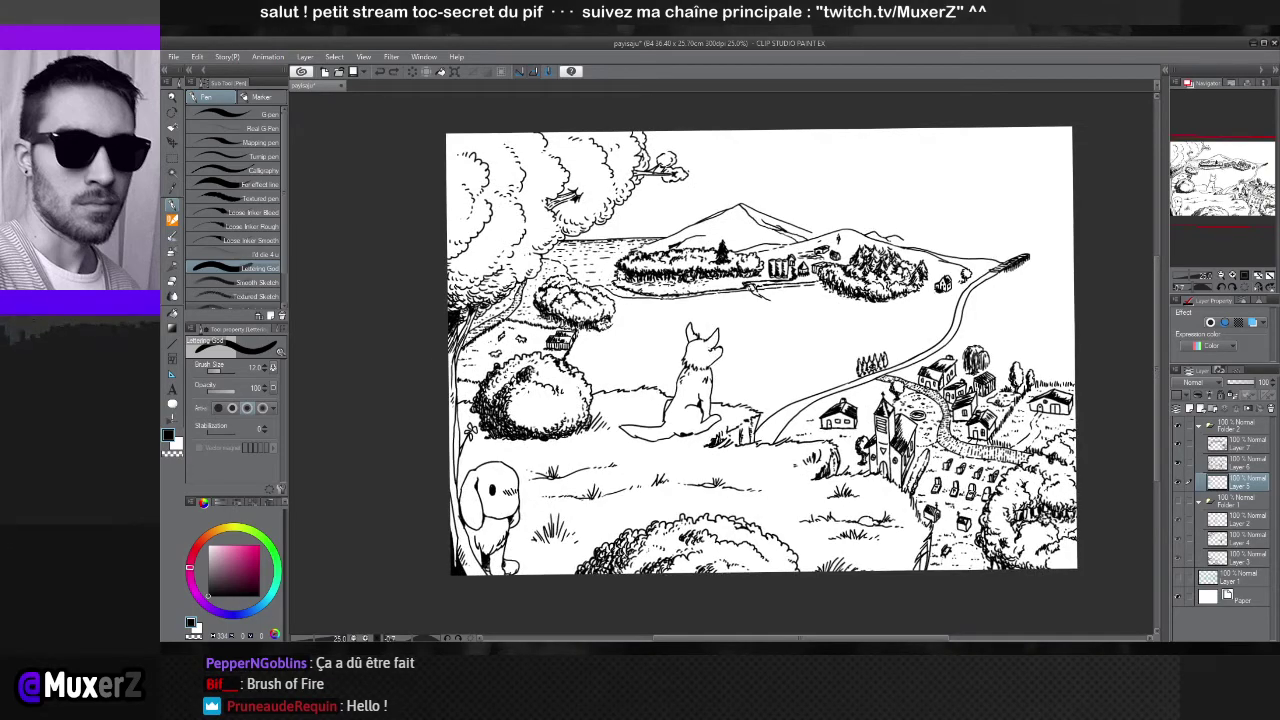
{"action": "scroll", "coordinate": [522, 341], "scroll_direction": "up", "scroll_amount": 5}
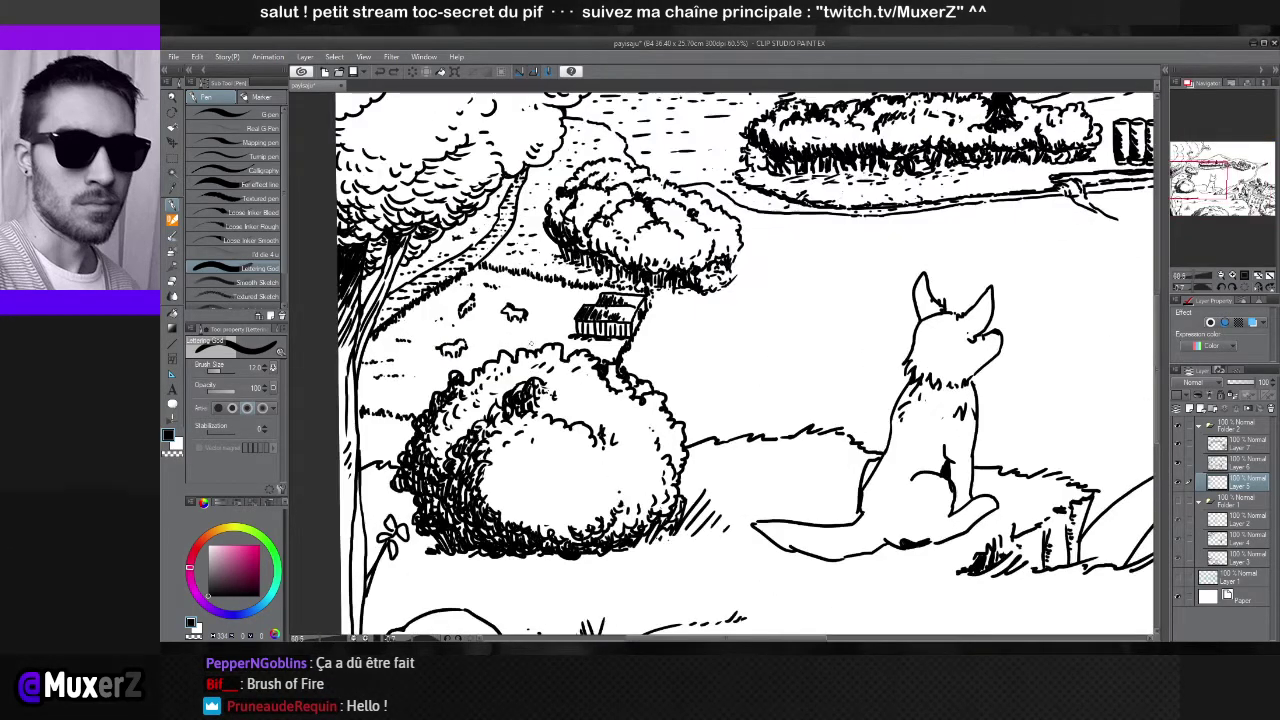
{"action": "mouse_move", "coordinate": [522, 341]}
{"action": "left_mouse_down"}
{"action": "mouse_move", "coordinate": [573, 407]}
{"action": "mouse_move", "coordinate": [538, 460]}
{"action": "mouse_move", "coordinate": [325, 381]}
{"action": "left_mouse_up"}
{"action": "left_click_drag", "start_coordinate": [820, 378], "coordinate": [423, 357]}
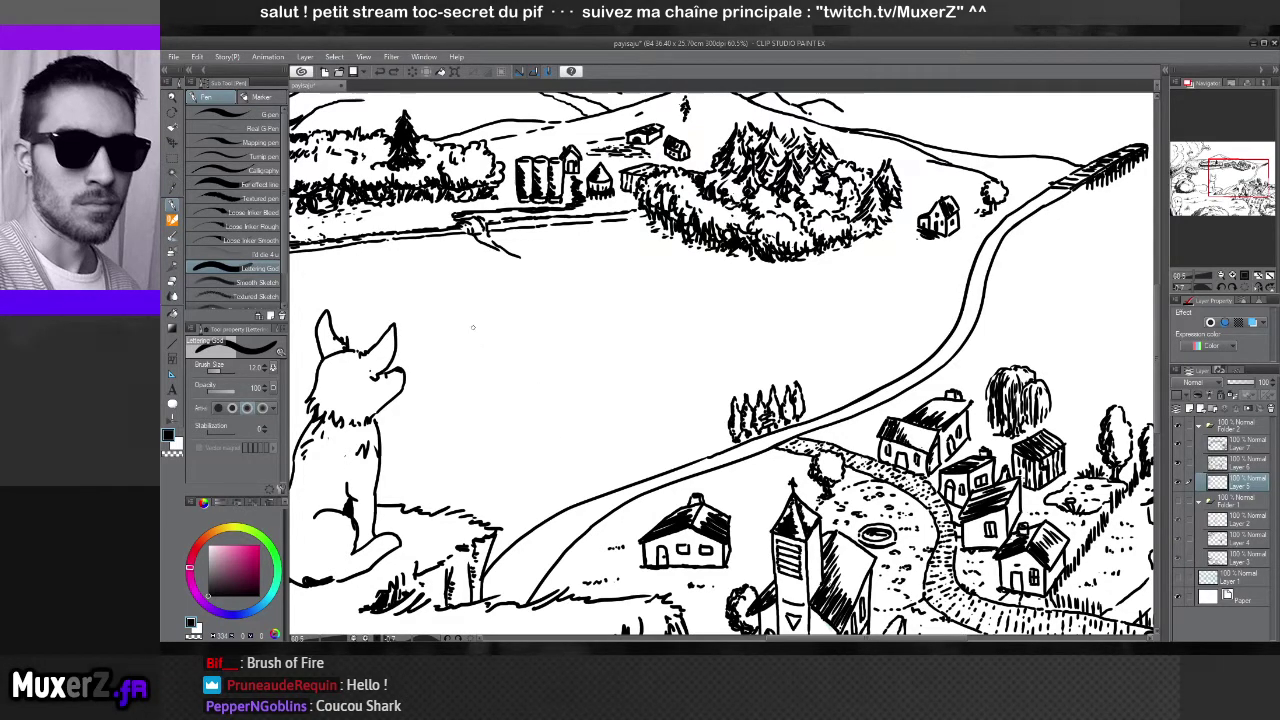
{"action": "left_click_drag", "start_coordinate": [473, 327], "coordinate": [474, 430]}
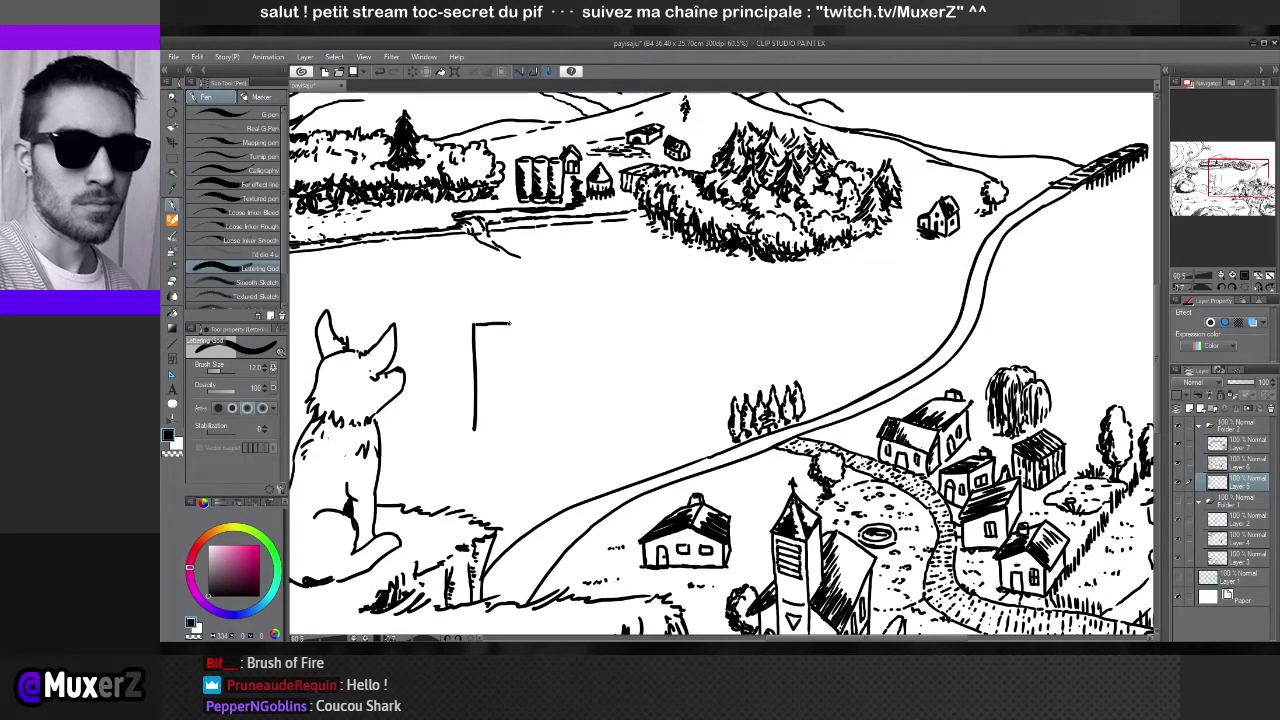
{"action": "left_click_drag", "start_coordinate": [558, 325], "coordinate": [558, 425]}
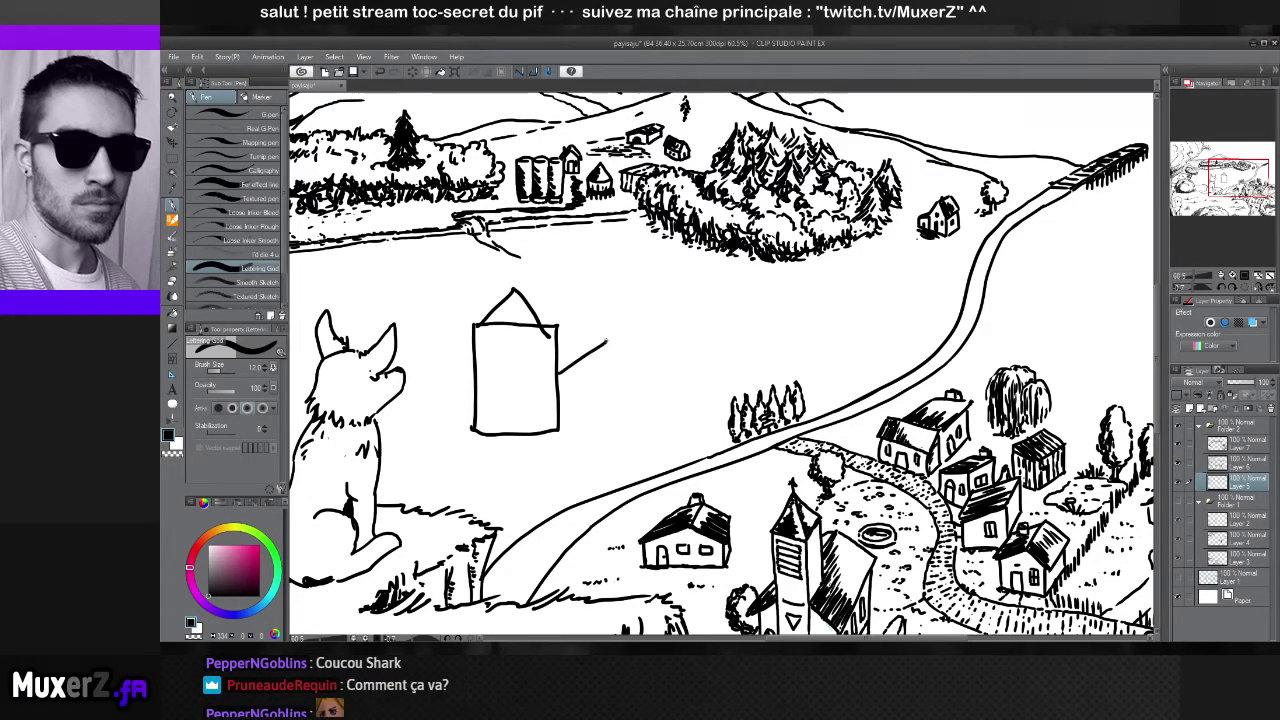
Try straight lines branching from the side of the house-shaped box, and undo them
{"action": "left_click_drag", "start_coordinate": [557, 373], "coordinate": [621, 377]}
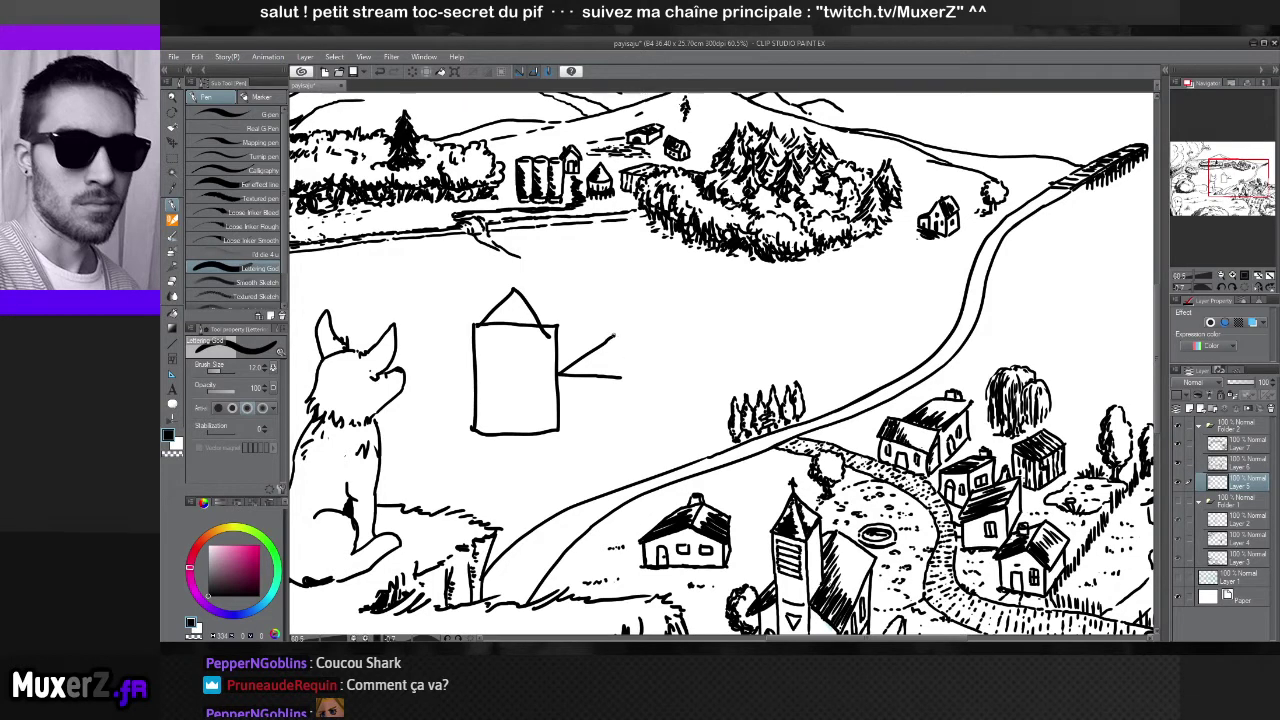
{"action": "mouse_move", "coordinate": [641, 341]}
{"action": "left_mouse_down"}
{"action": "mouse_move", "coordinate": [621, 384]}
{"action": "mouse_move", "coordinate": [563, 392]}
{"action": "mouse_move", "coordinate": [622, 388]}
{"action": "mouse_move", "coordinate": [560, 424]}
{"action": "left_mouse_up"}
{"action": "key", "text": "ctrl+z"}
{"action": "key", "text": "ctrl+z"}
{"action": "key", "text": "ctrl+z"}
{"action": "key", "text": "ctrl+z"}
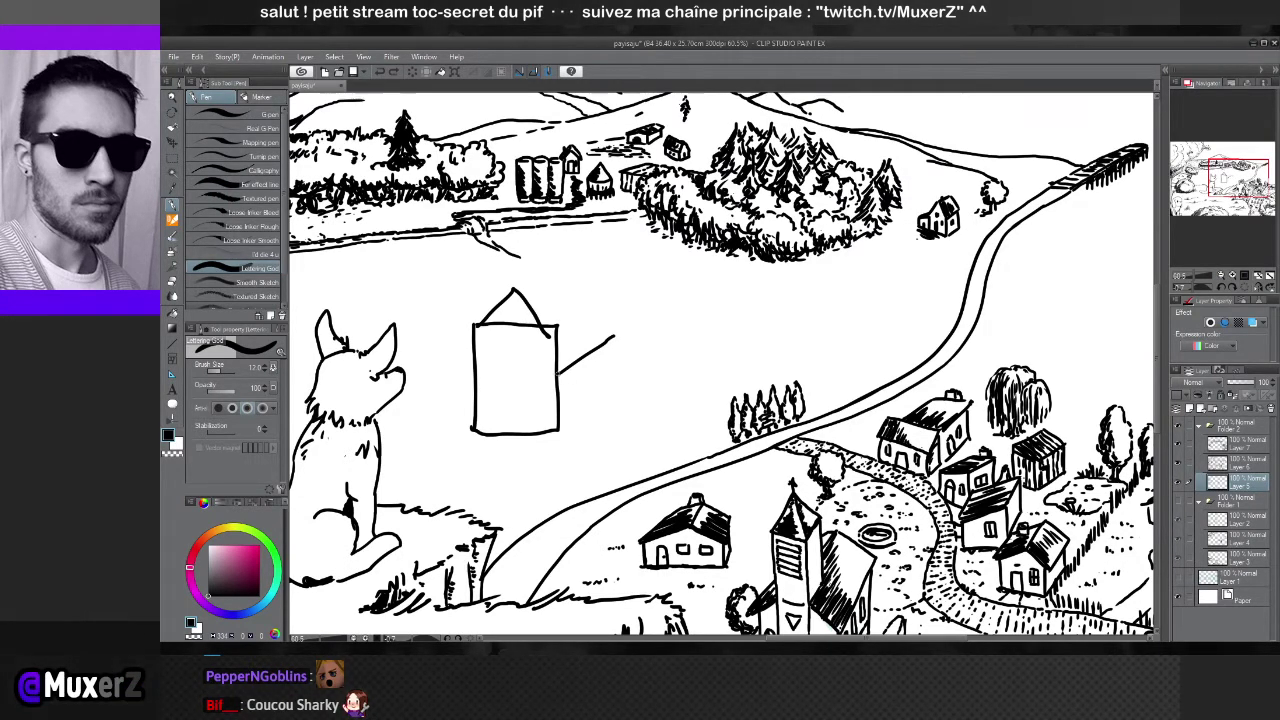
Draw a folded strip of slanted panels extending from the box's side, with a few loose curved strokes above it
{"action": "left_click_drag", "start_coordinate": [559, 392], "coordinate": [594, 405]}
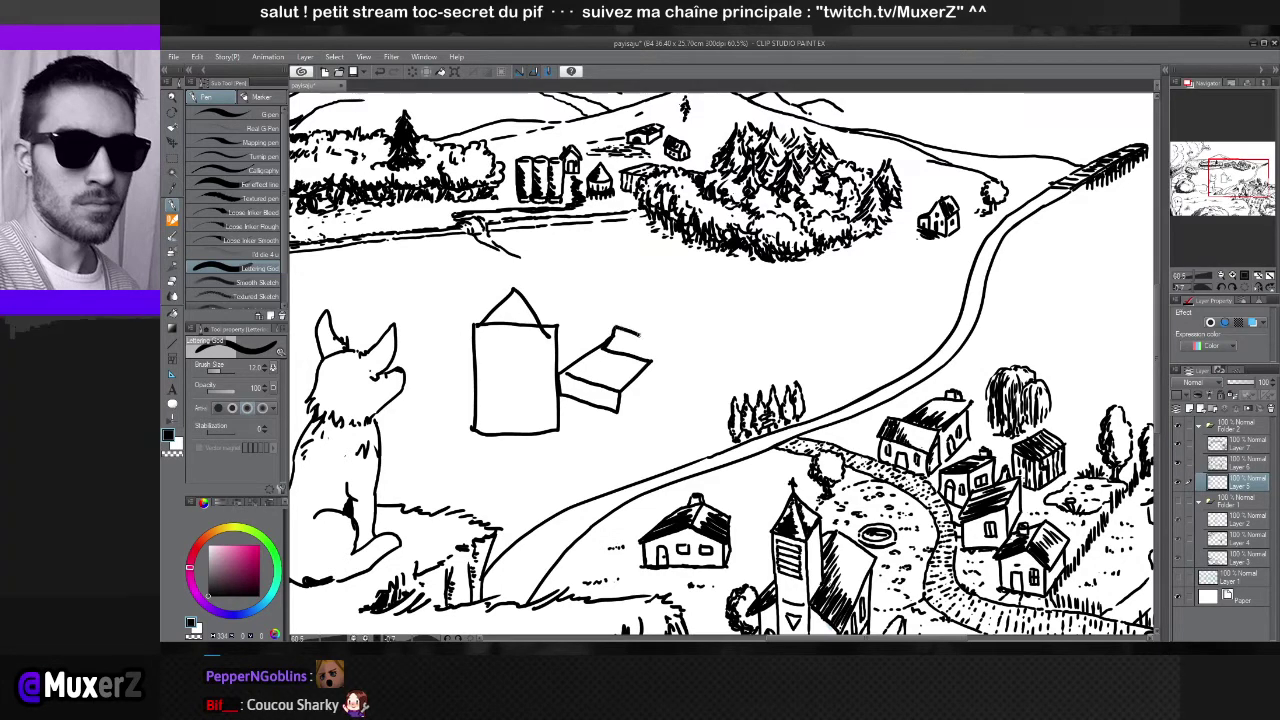
{"action": "mouse_move", "coordinate": [641, 316]}
{"action": "left_mouse_down"}
{"action": "mouse_move", "coordinate": [673, 331]}
{"action": "mouse_move", "coordinate": [700, 314]}
{"action": "left_mouse_up"}
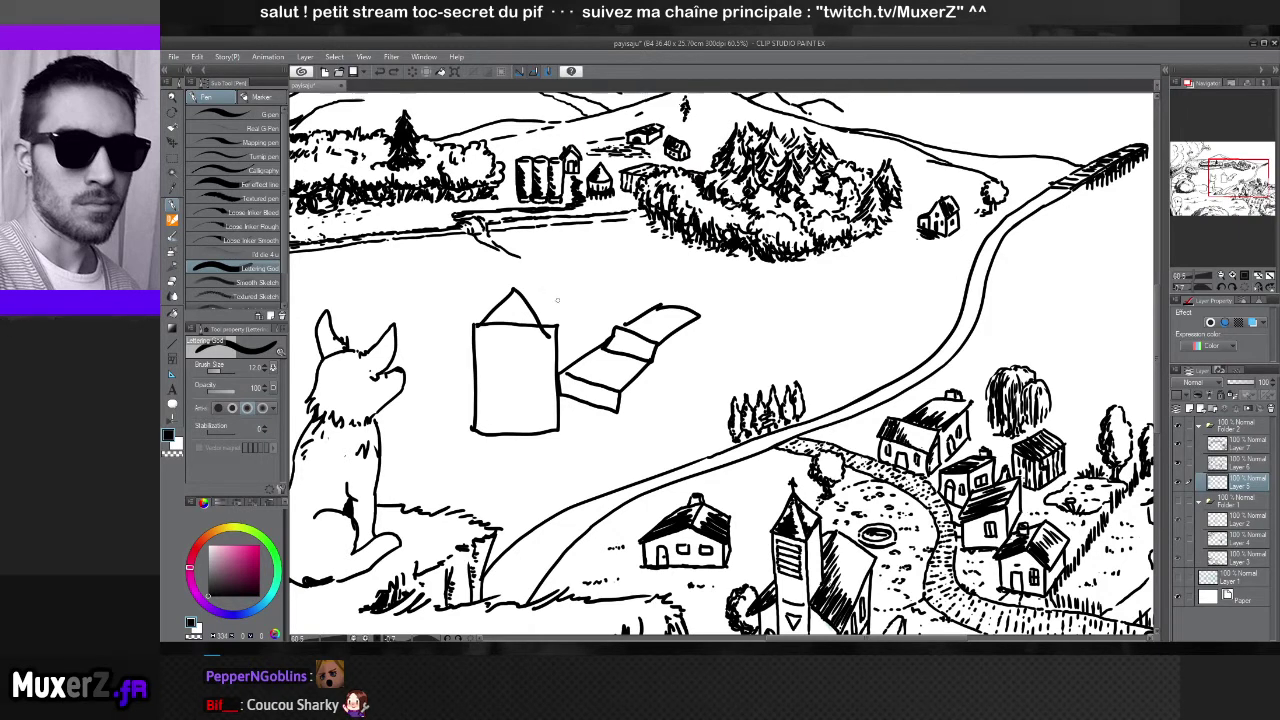
{"action": "left_click_drag", "start_coordinate": [575, 271], "coordinate": [575, 318]}
{"action": "left_click_drag", "start_coordinate": [586, 300], "coordinate": [598, 325]}
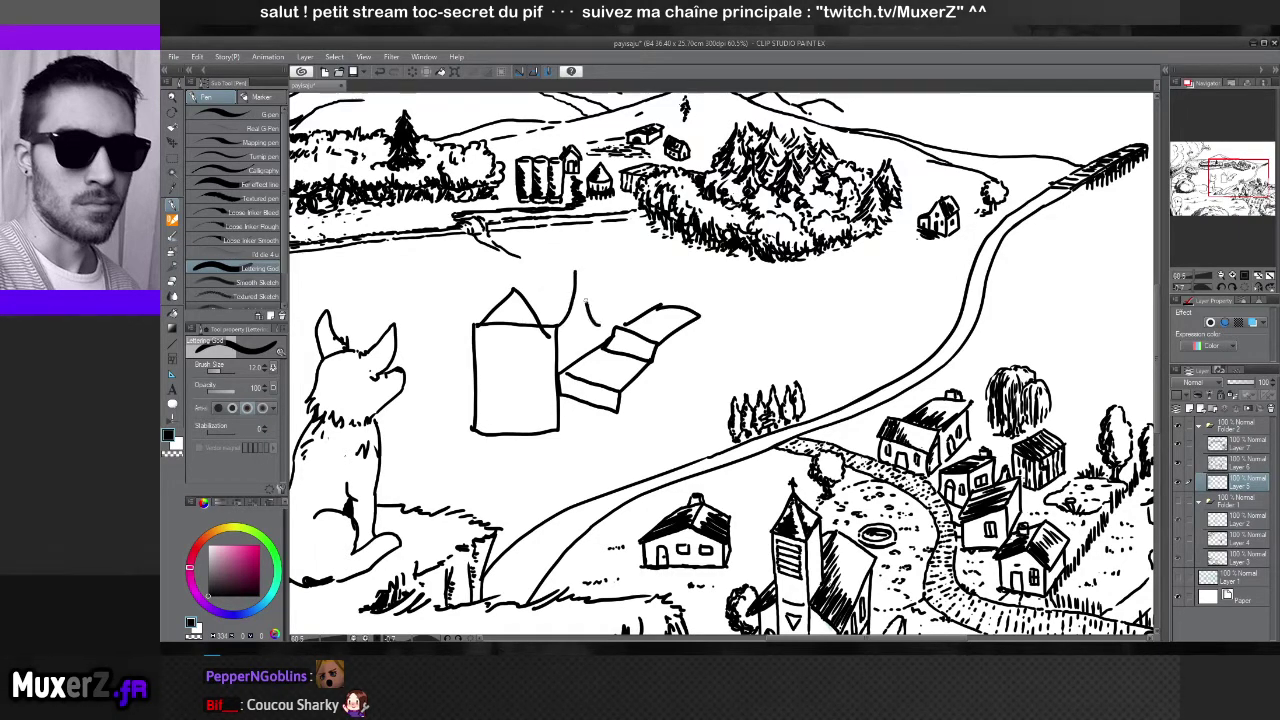
{"action": "mouse_move", "coordinate": [565, 268]}
{"action": "left_mouse_down"}
{"action": "mouse_move", "coordinate": [610, 262]}
{"action": "mouse_move", "coordinate": [592, 238]}
{"action": "left_mouse_up"}
{"action": "left_click_drag", "start_coordinate": [566, 322], "coordinate": [553, 329]}
{"action": "left_click_drag", "start_coordinate": [576, 320], "coordinate": [562, 331]}
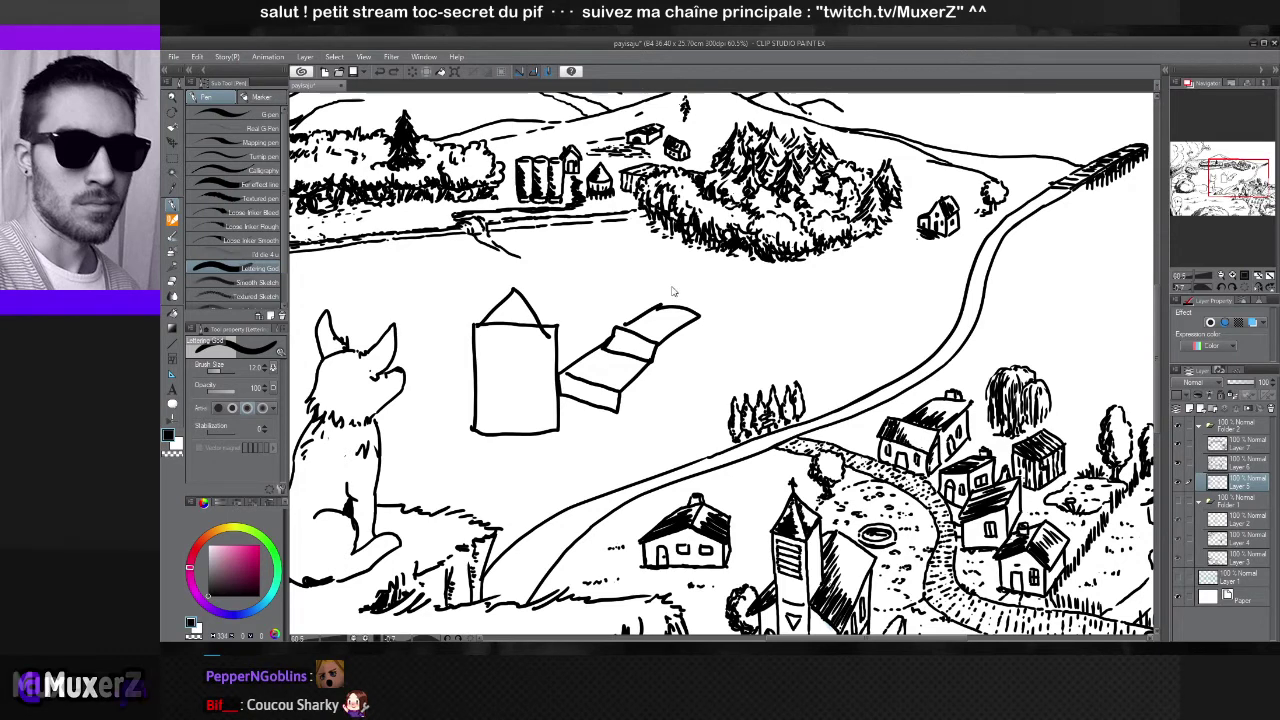
Undo the folded strip and the house-shaped box so the field beside the dog is empty again
{"action": "key", "text": "ctrl+z"}
{"action": "key", "text": "ctrl+z"}
{"action": "key", "text": "ctrl+z"}
{"action": "key", "text": "ctrl+z"}
{"action": "key", "text": "ctrl+z"}
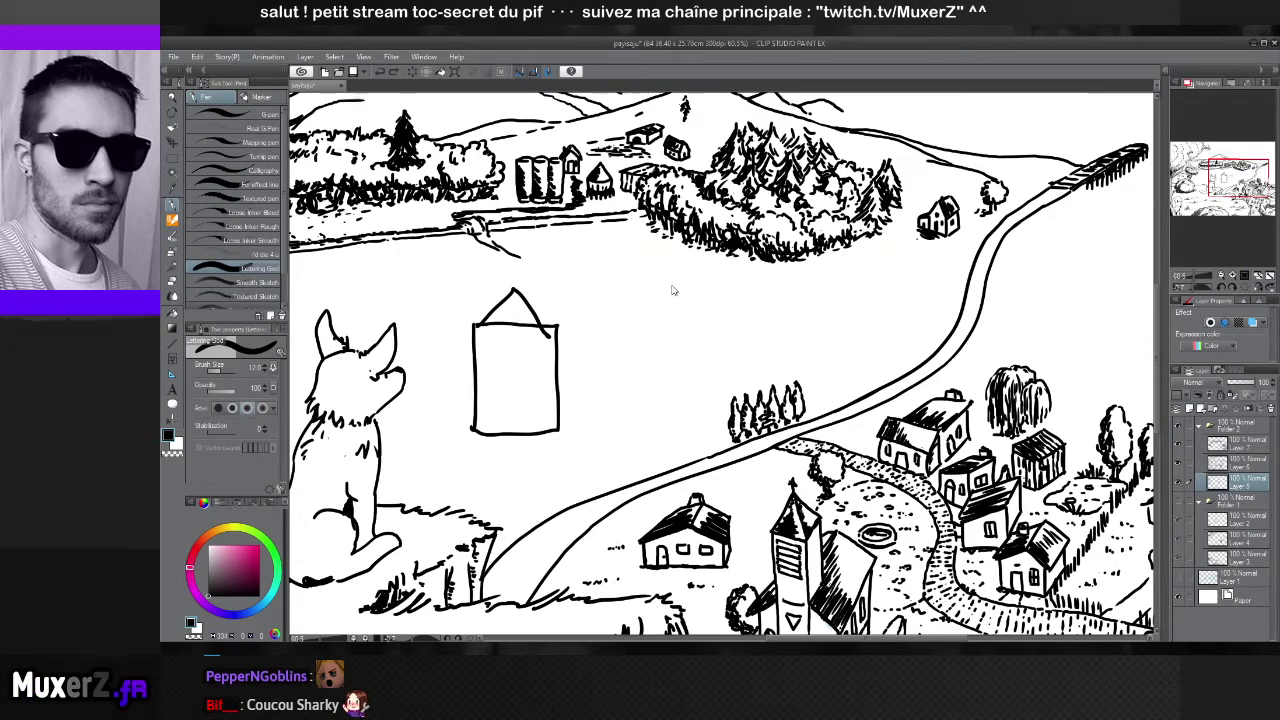
{"action": "key", "text": "ctrl+z"}
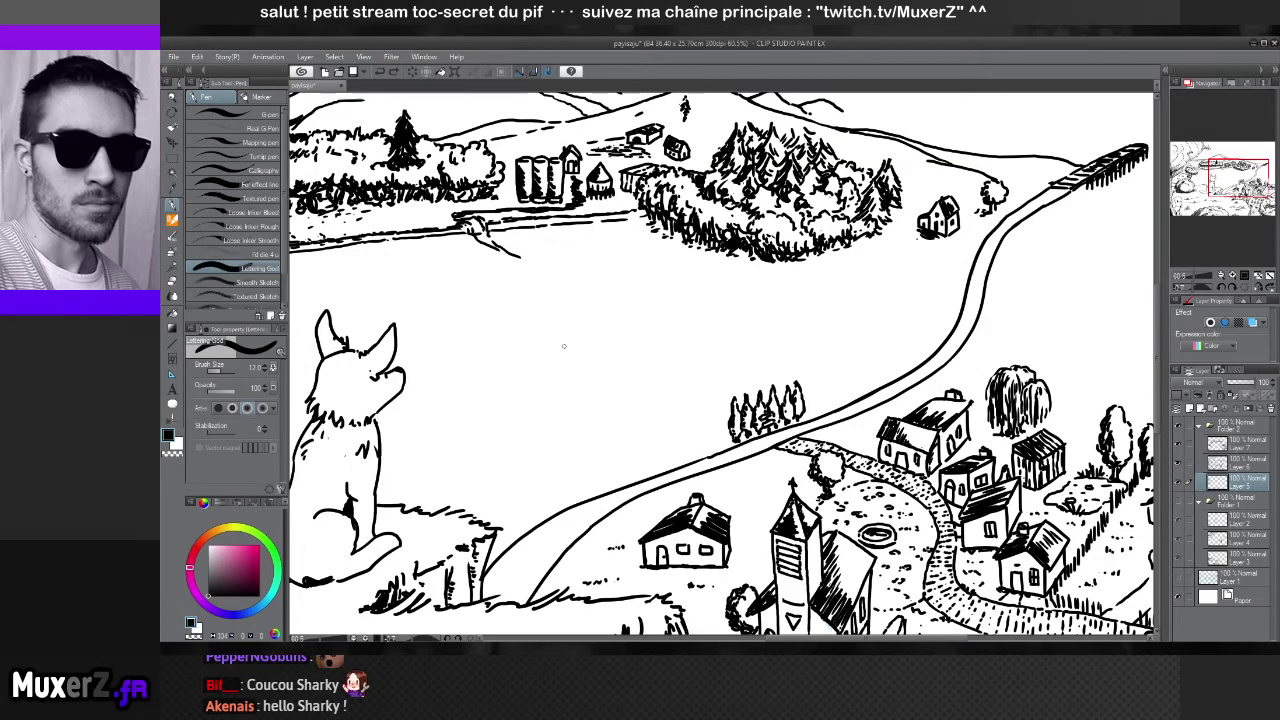
{"action": "scroll", "coordinate": [563, 346], "scroll_direction": "down", "scroll_amount": 5}
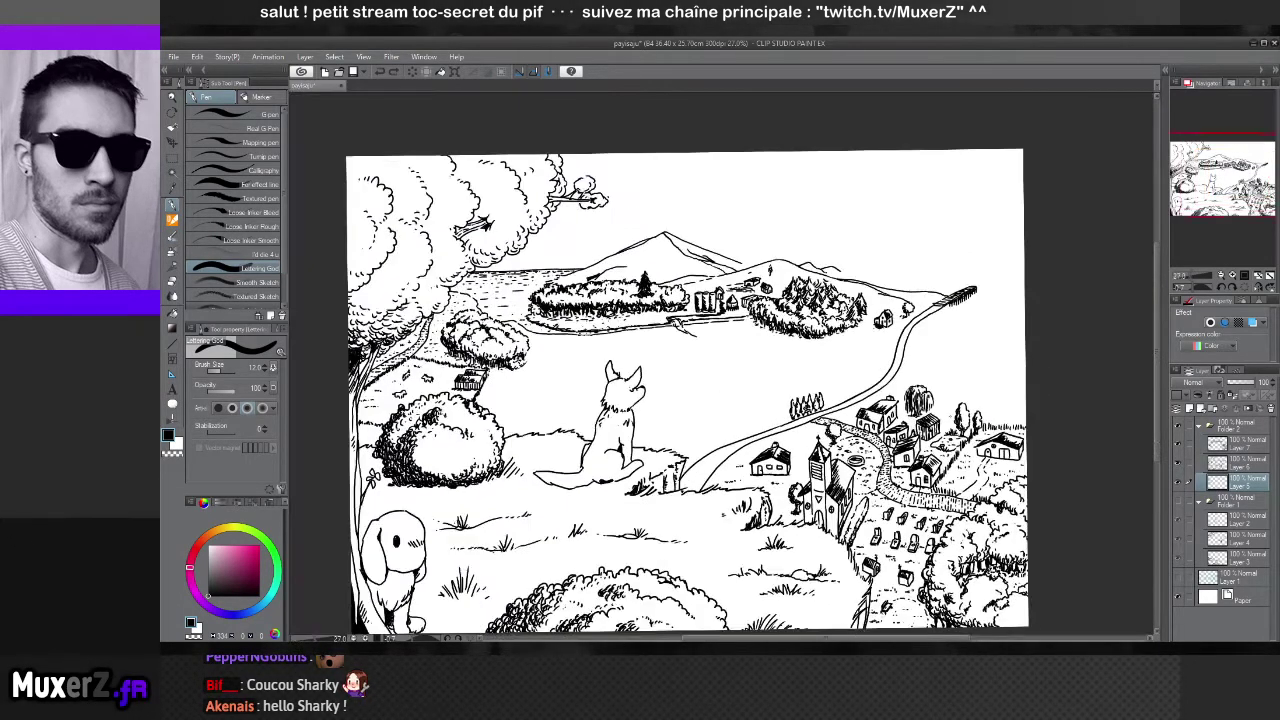
{"action": "left_click_drag", "start_coordinate": [953, 408], "coordinate": [947, 380]}
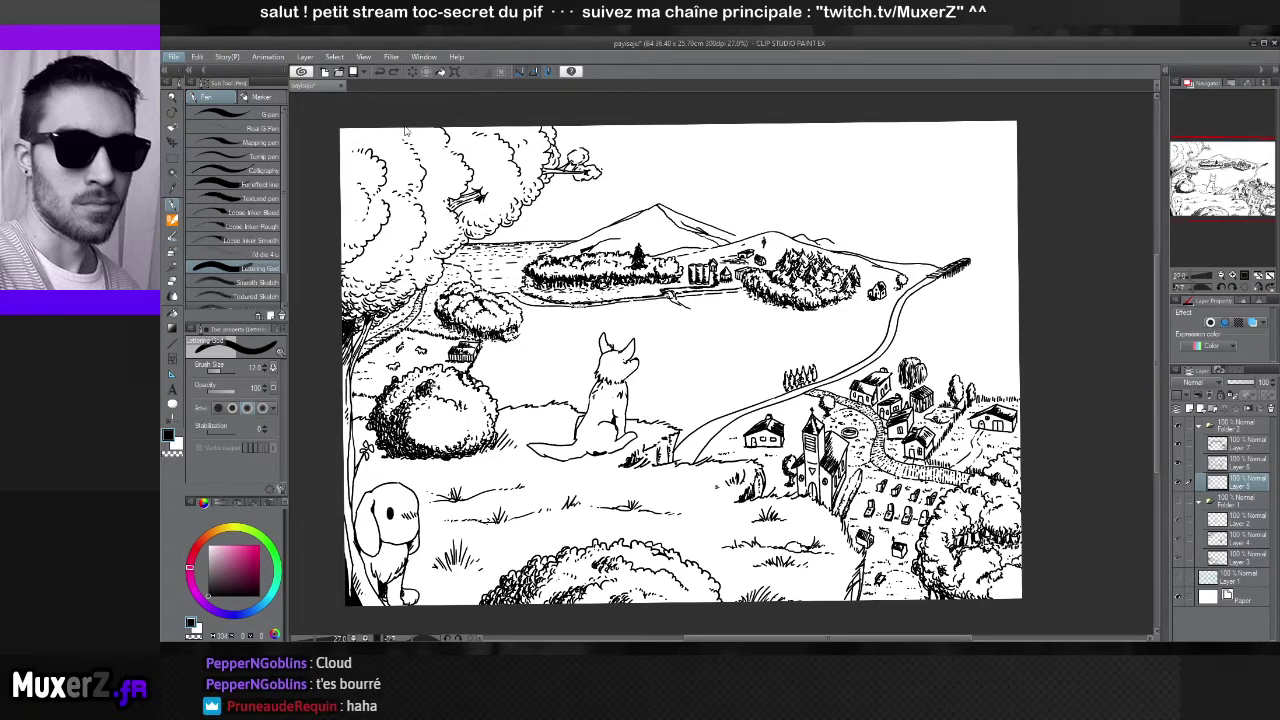
Open the turtle character drawing and examine the blue figure sketch and the inked dog head beside it
{"action": "key", "text": "ctrl+Tab"}
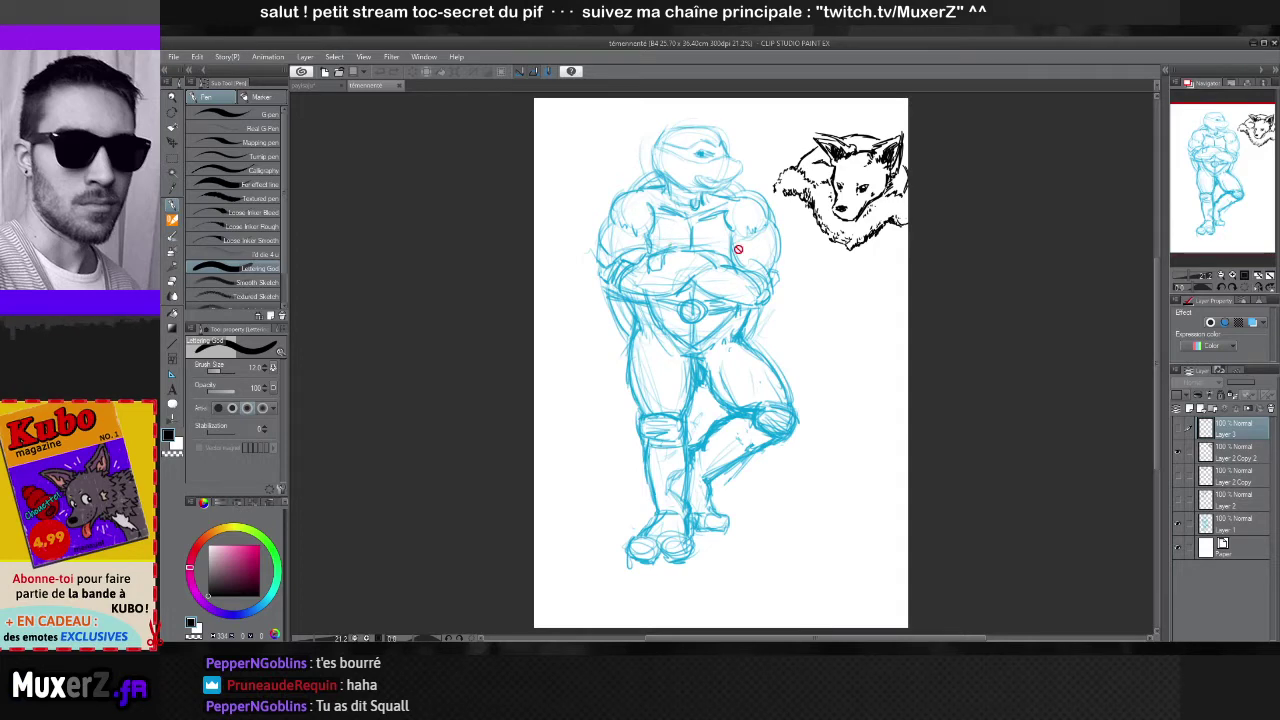
{"action": "scroll", "coordinate": [742, 276], "scroll_direction": "up", "scroll_amount": 1}
{"action": "scroll", "coordinate": [718, 270], "scroll_direction": "down", "scroll_amount": 1}
{"action": "scroll", "coordinate": [718, 268], "scroll_direction": "up", "scroll_amount": 1}
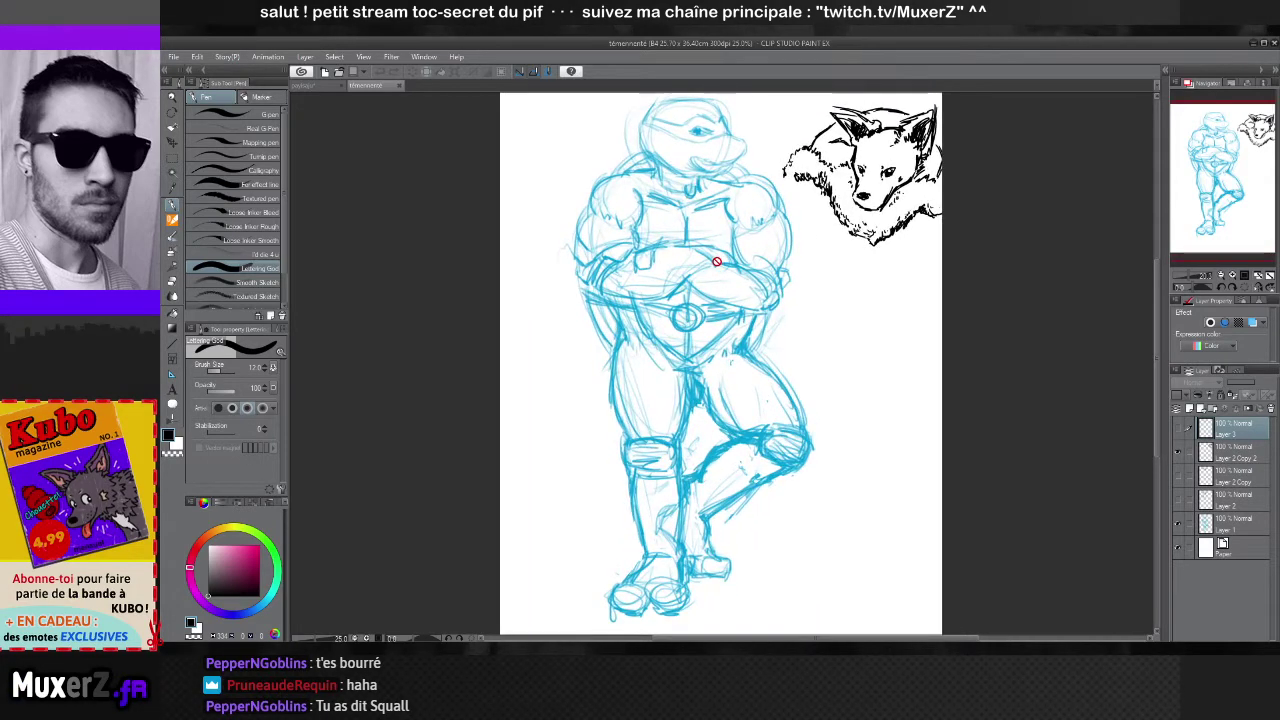
{"action": "left_click_drag", "start_coordinate": [717, 258], "coordinate": [672, 320]}
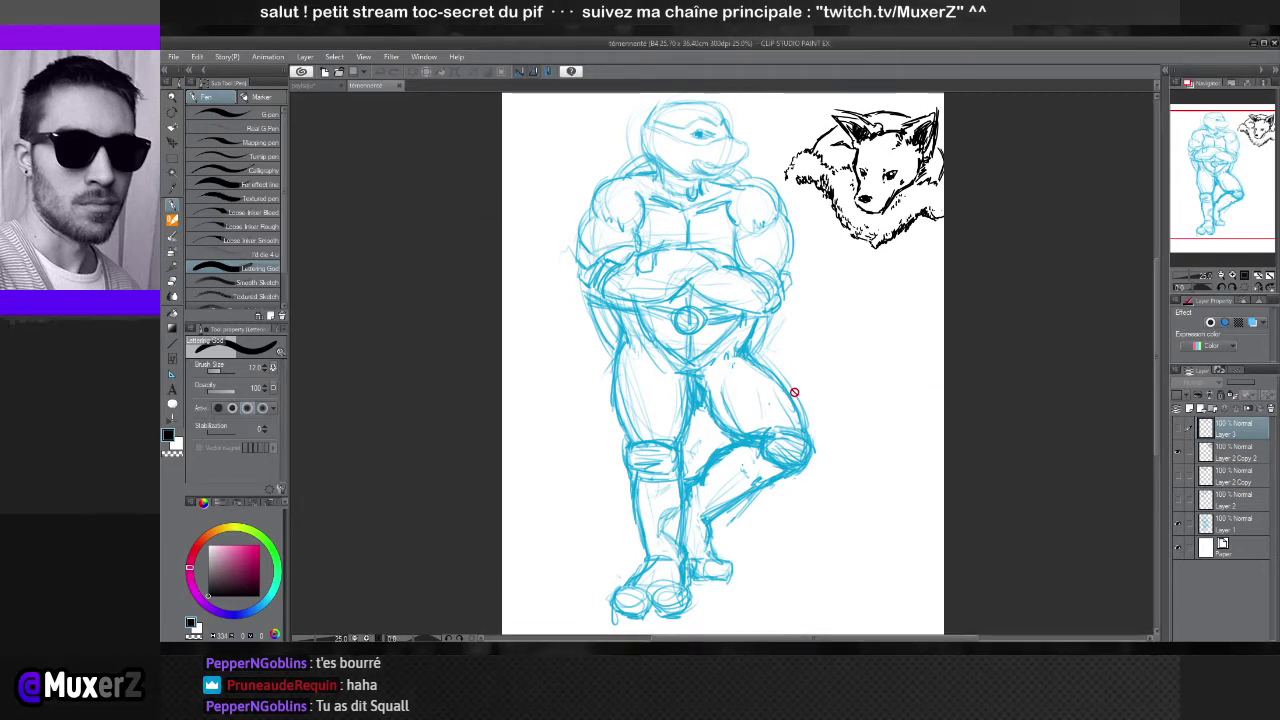
{"action": "scroll", "coordinate": [797, 360], "scroll_direction": "down", "scroll_amount": 3}
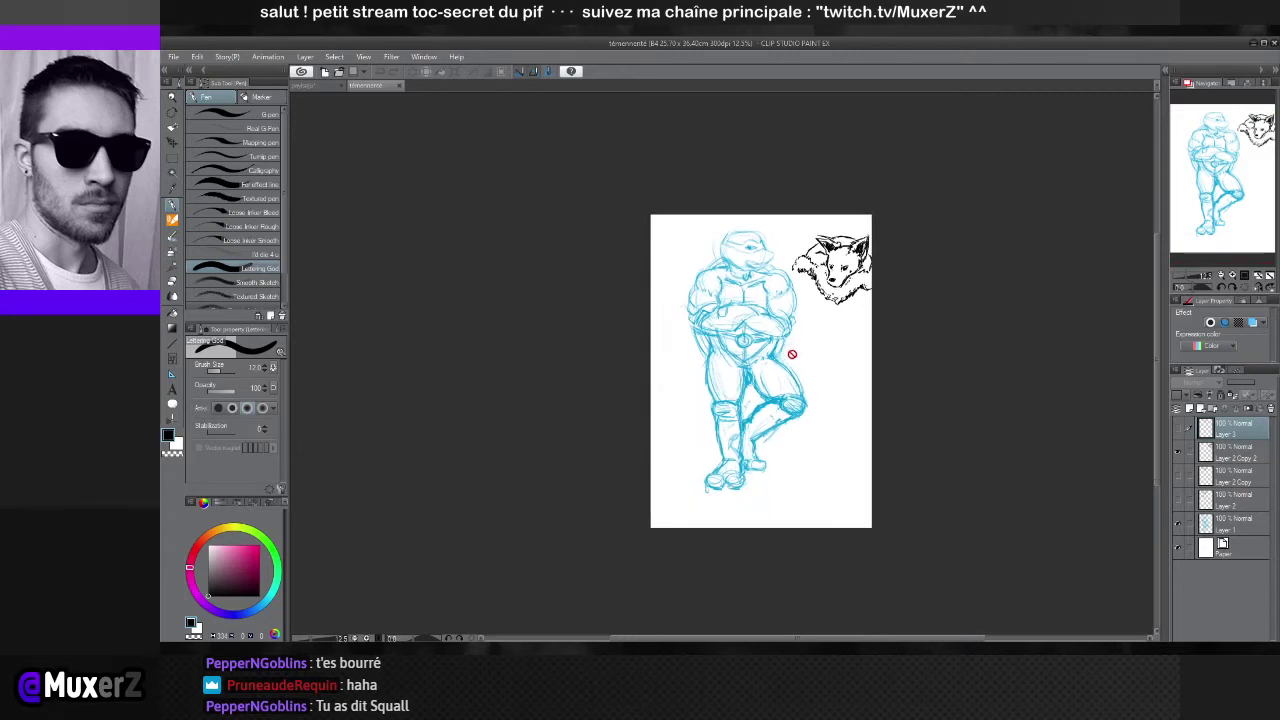
{"action": "scroll", "coordinate": [792, 354], "scroll_direction": "up", "scroll_amount": 4}
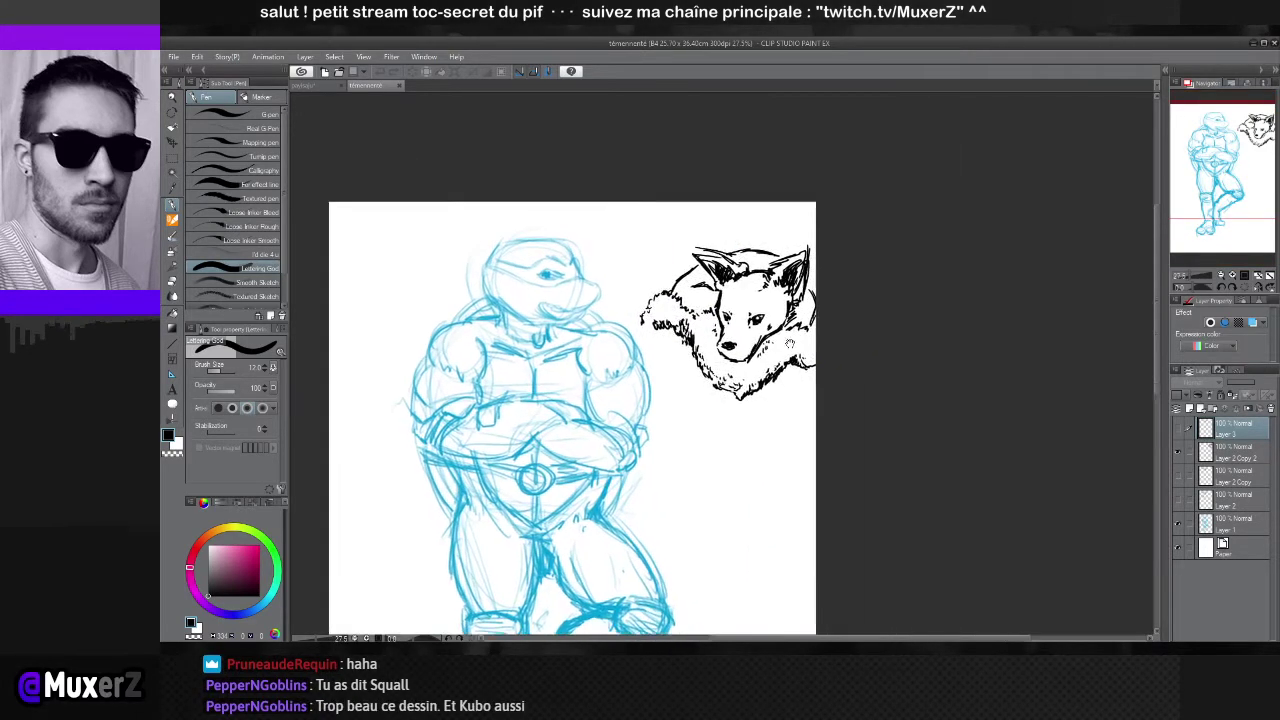
{"action": "scroll", "coordinate": [790, 343], "scroll_direction": "up", "scroll_amount": 4}
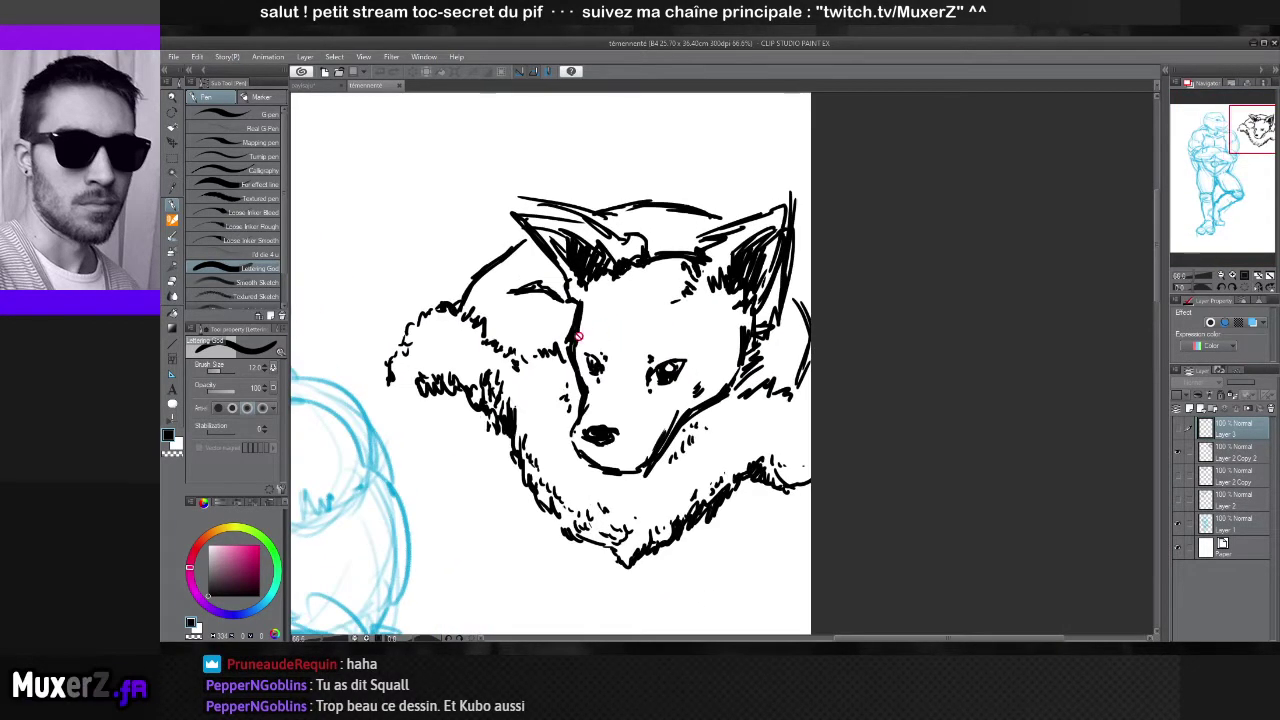
{"action": "scroll", "coordinate": [665, 360], "scroll_direction": "up", "scroll_amount": 2}
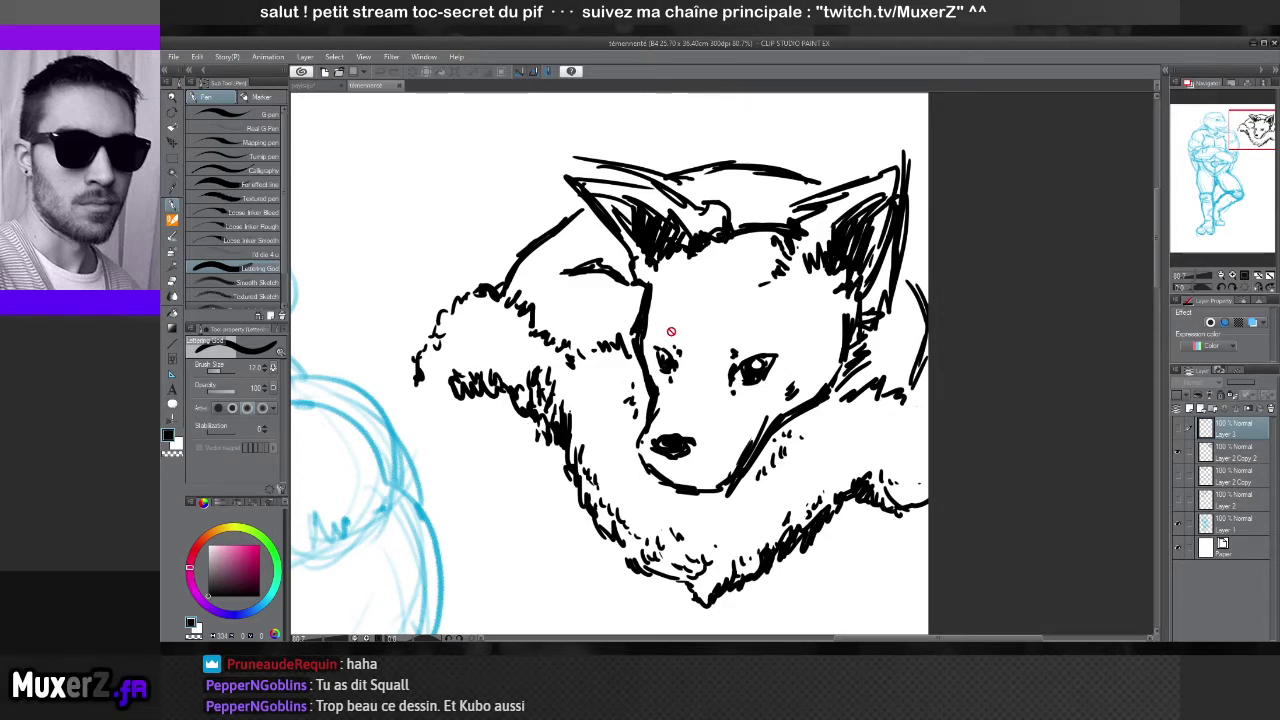
{"action": "scroll", "coordinate": [674, 334], "scroll_direction": "down", "scroll_amount": 5}
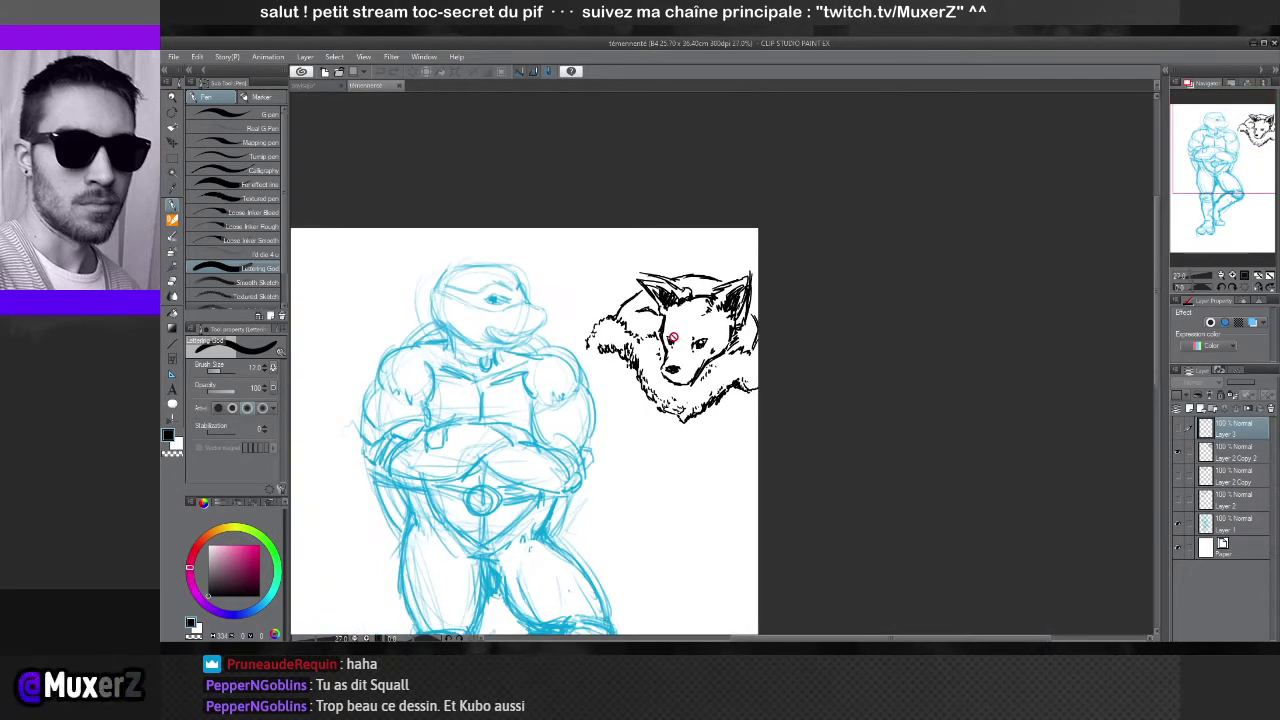
{"action": "scroll", "coordinate": [674, 338], "scroll_direction": "down", "scroll_amount": 2}
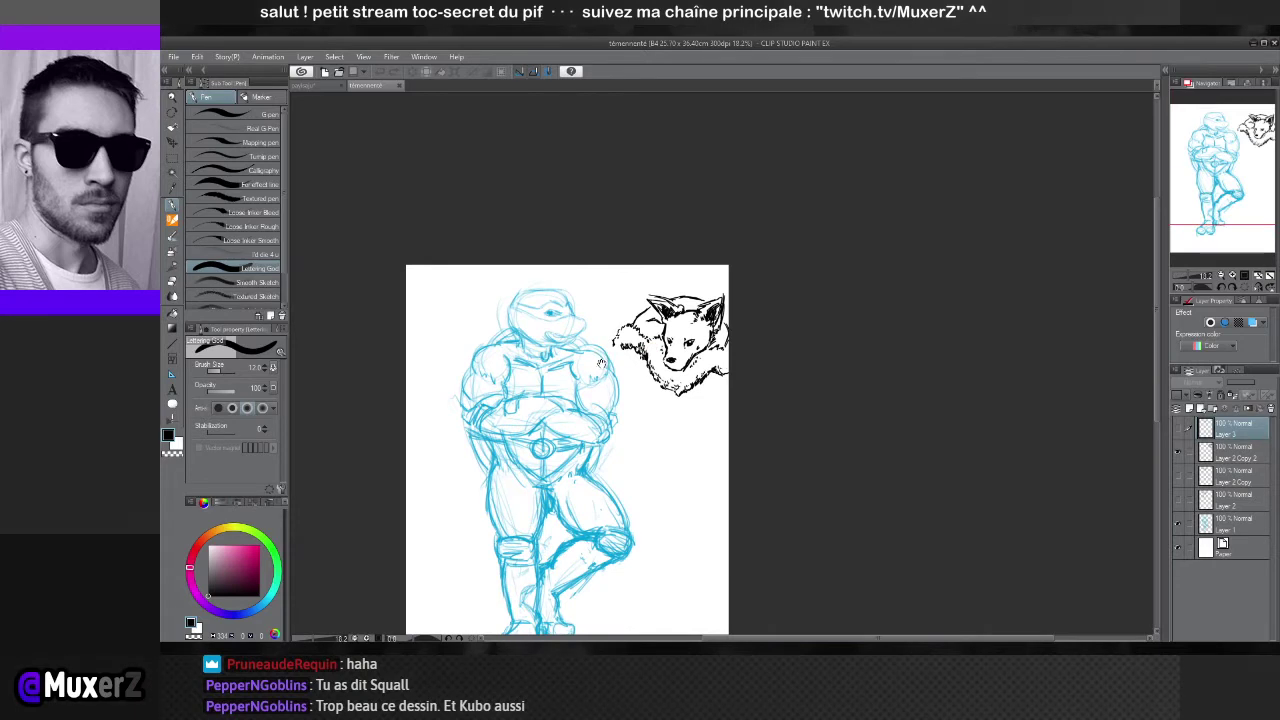
{"action": "left_click_drag", "start_coordinate": [609, 360], "coordinate": [686, 248]}
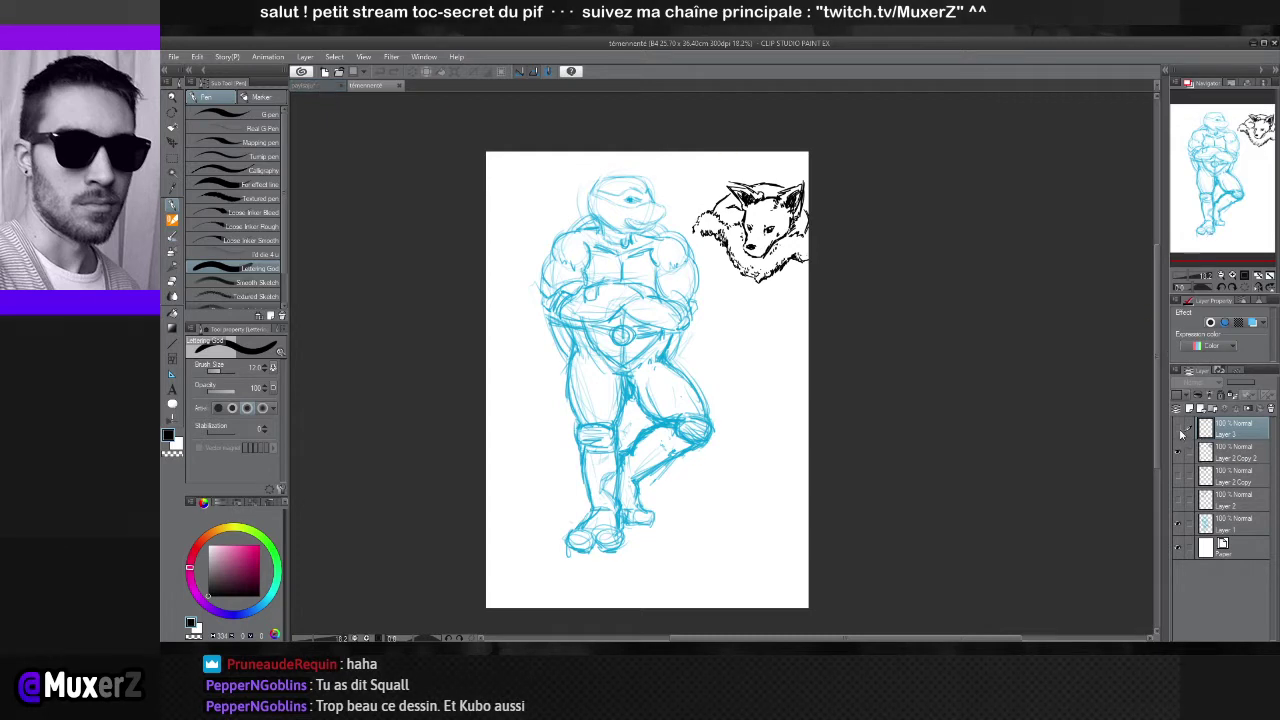
Show Layer 2 and temporarily hide the Layer 1 sketch to inspect the turtle's inking, and close that drawing
{"action": "left_click", "coordinate": [1180, 505]}
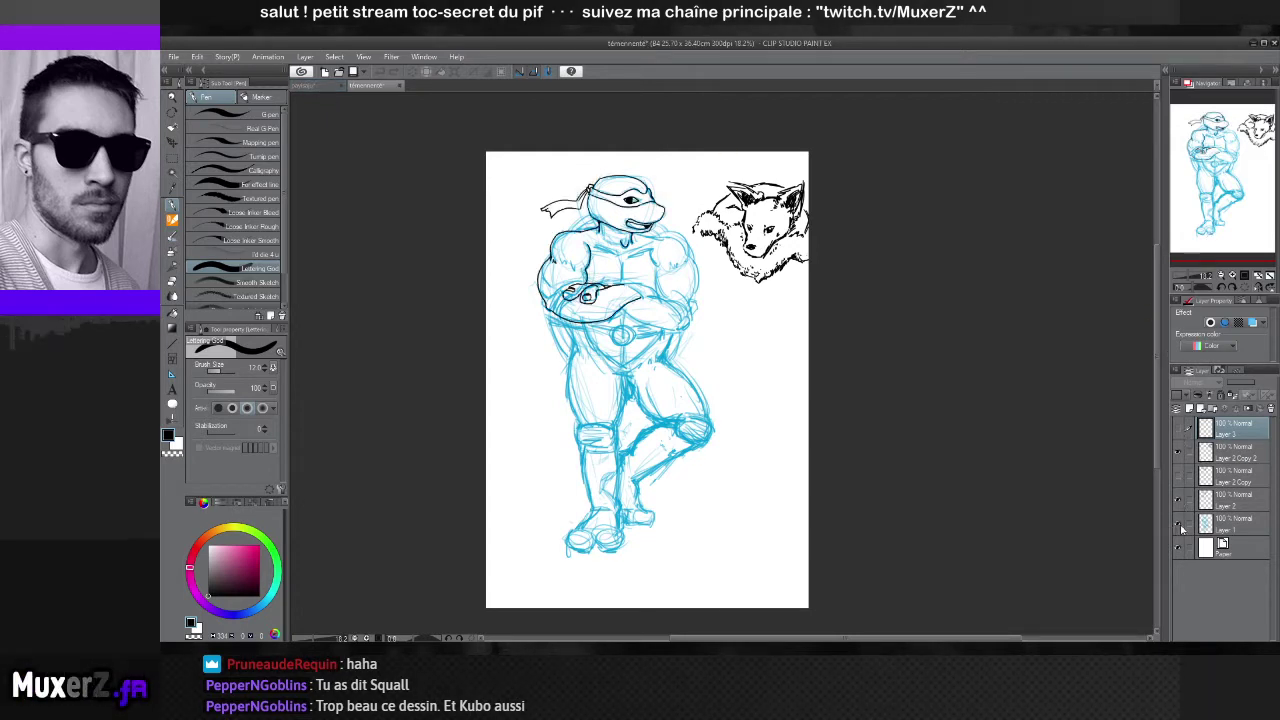
{"action": "left_click", "coordinate": [1177, 522]}
{"action": "scroll", "coordinate": [600, 212], "scroll_direction": "up", "scroll_amount": 2}
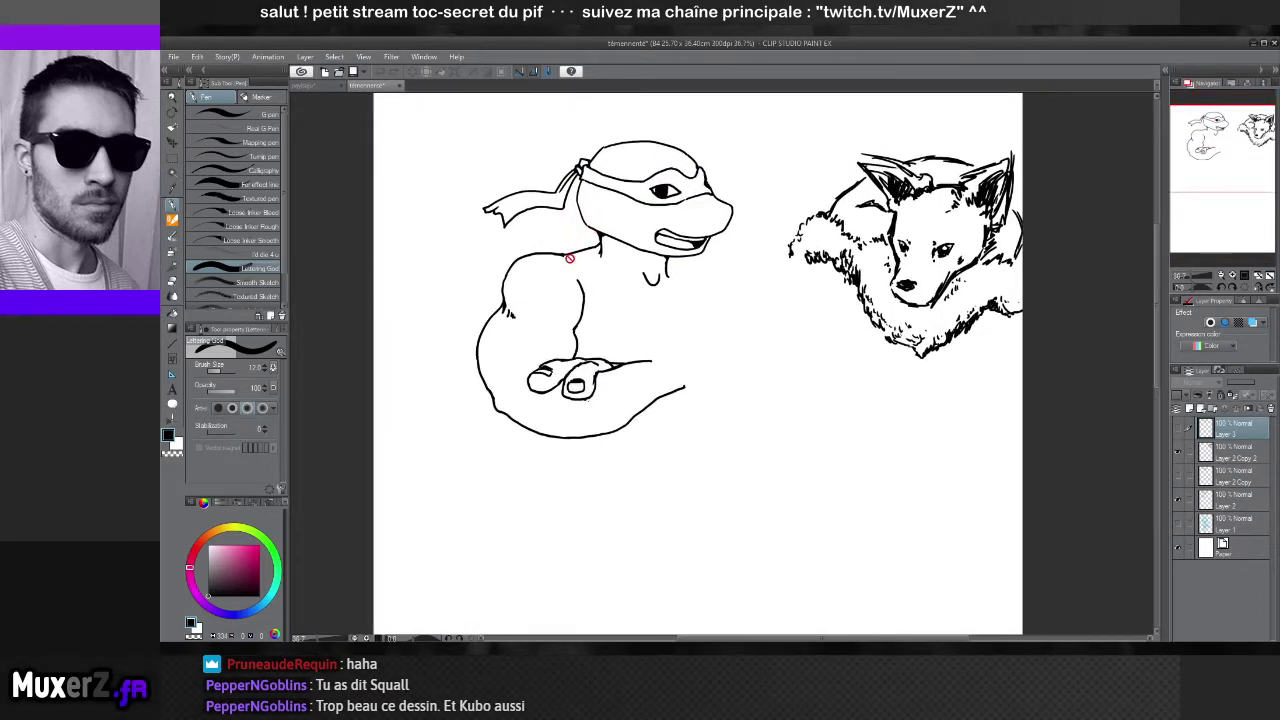
{"action": "scroll", "coordinate": [623, 271], "scroll_direction": "down", "scroll_amount": 1}
{"action": "scroll", "coordinate": [623, 271], "scroll_direction": "down", "scroll_amount": 1}
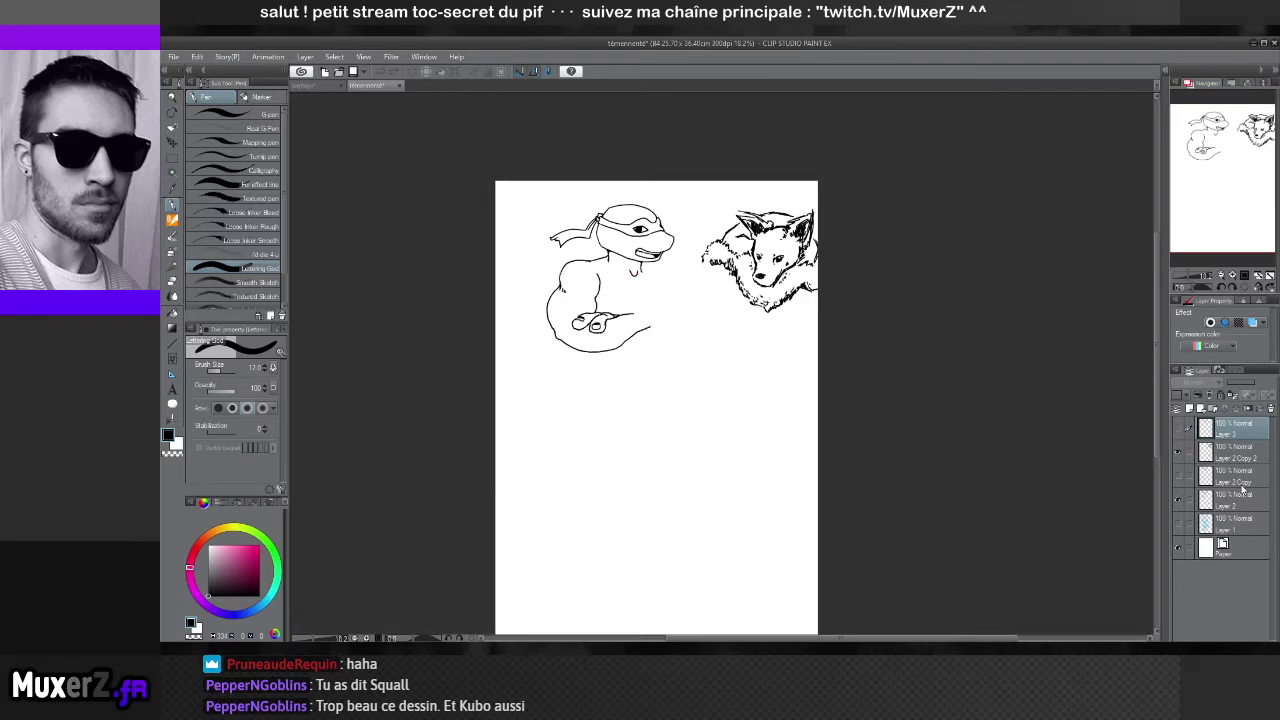
{"action": "left_click", "coordinate": [1176, 524]}
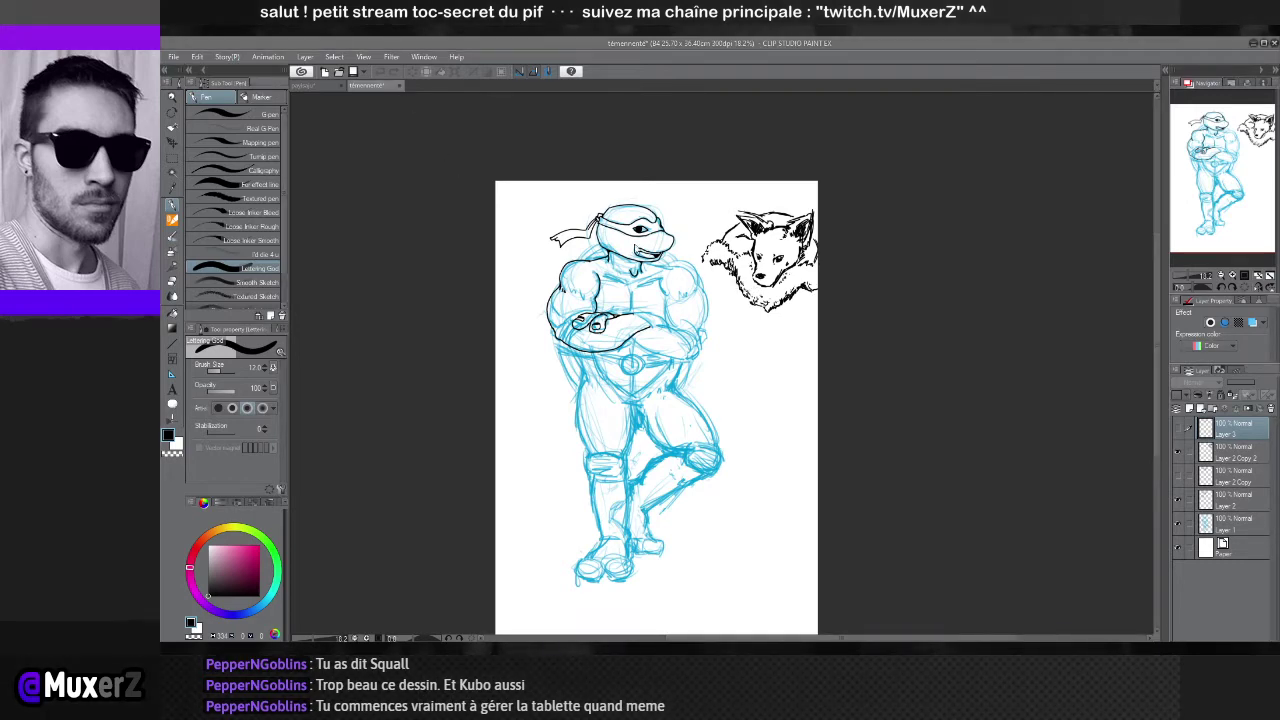
{"action": "key", "text": "ctrl+w"}
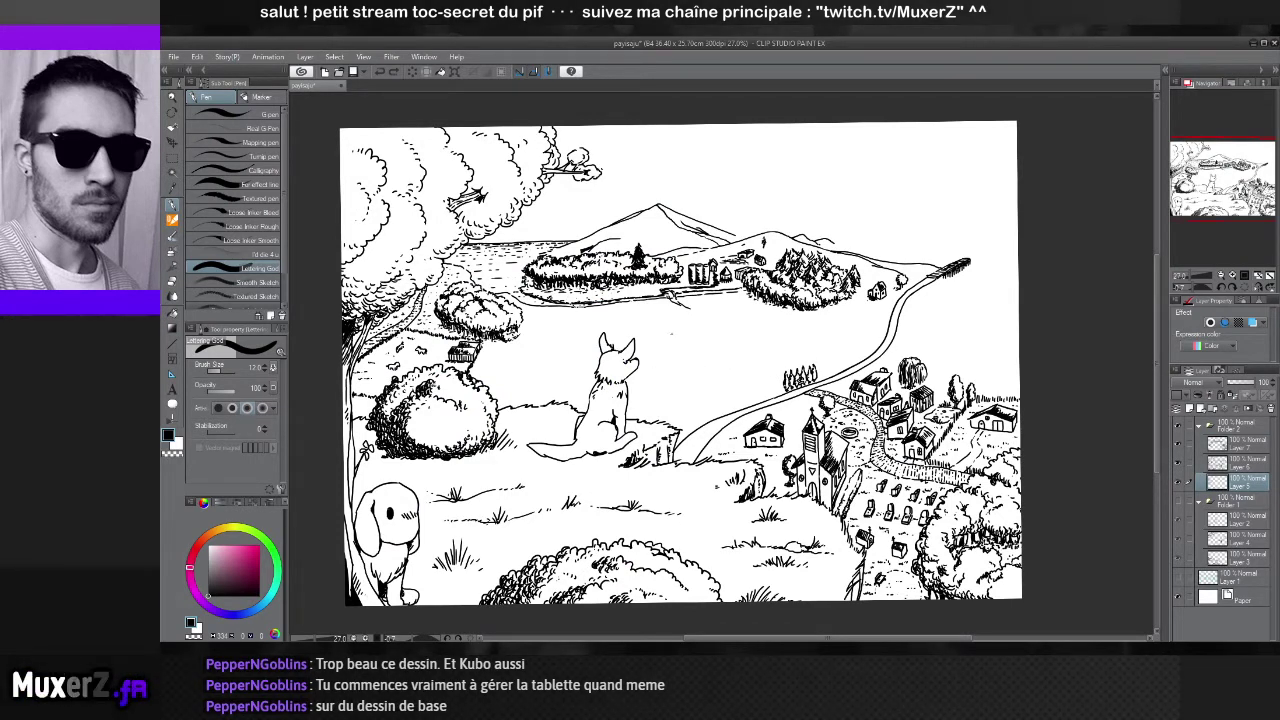
Examine the inked landscape at several magnifications, from the whole page to the dog, the valley and the hills
{"action": "key", "text": "ctrl+minus"}
{"action": "key", "text": "ctrl+minus"}
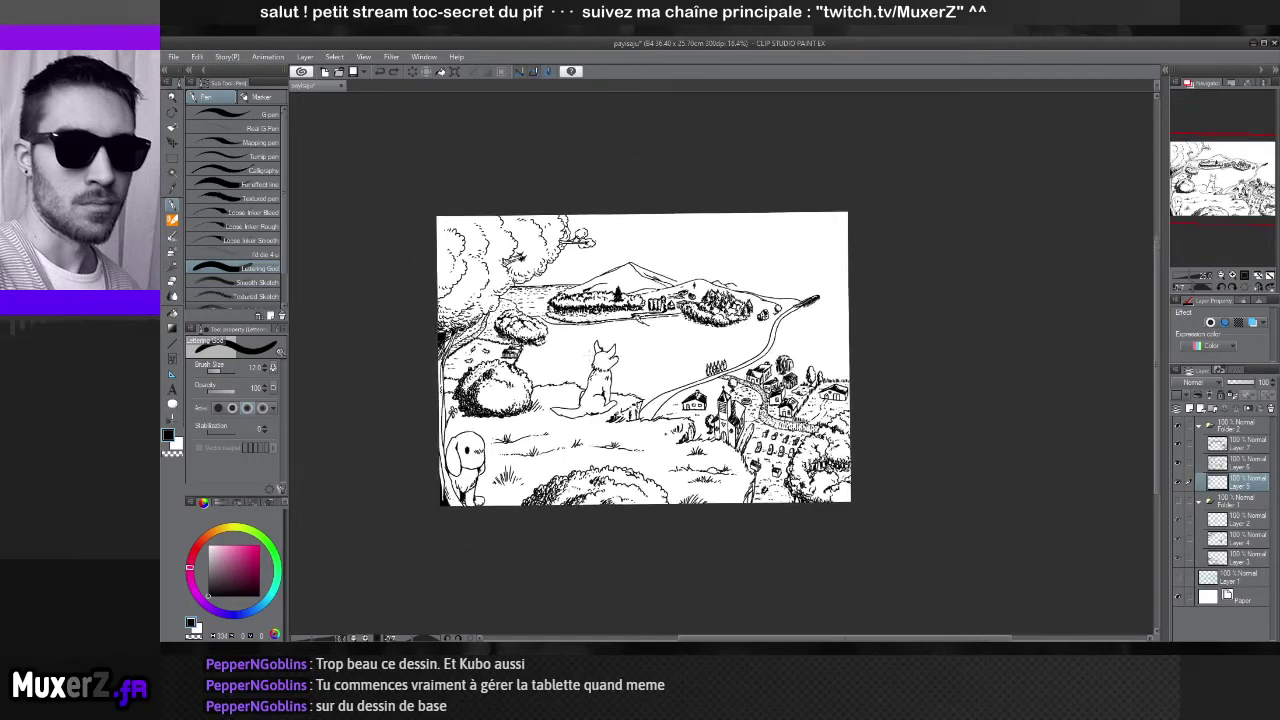
{"action": "key", "text": "ctrl+plus"}
{"action": "key", "text": "ctrl+plus"}
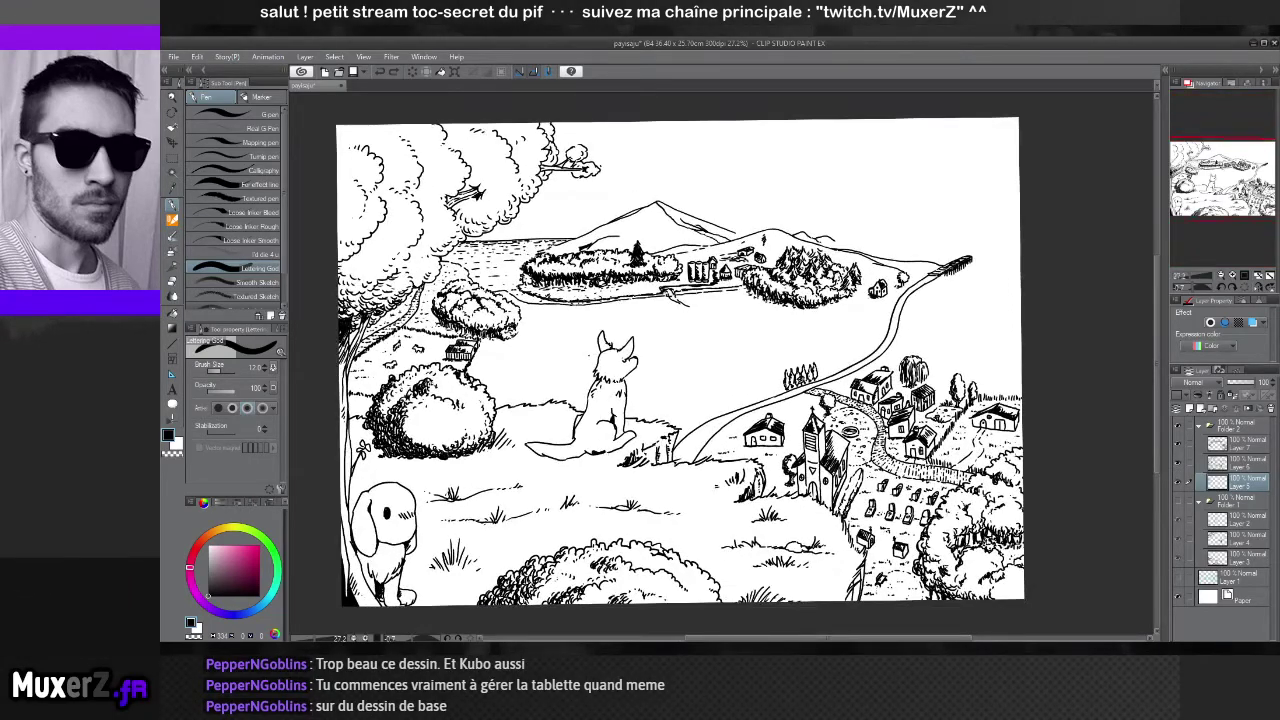
{"action": "key", "text": "ctrl+plus"}
{"action": "key", "text": "ctrl+plus"}
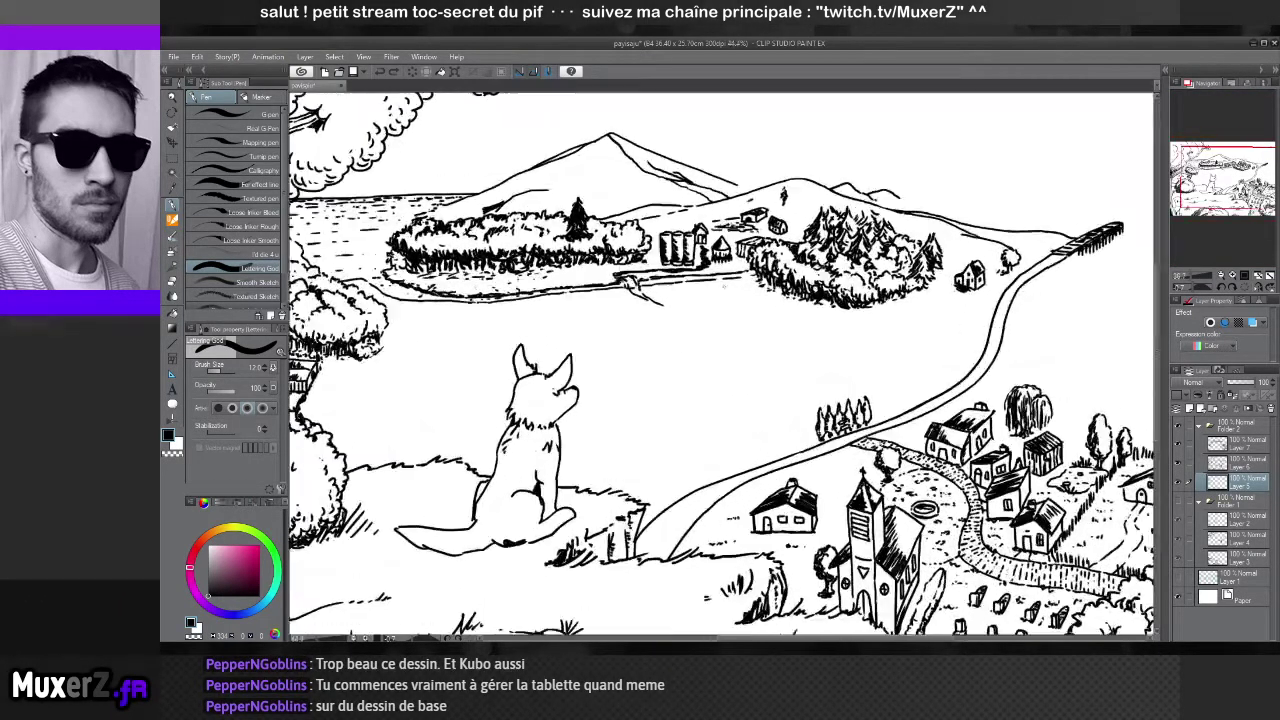
{"action": "key", "text": "ctrl+minus"}
{"action": "key", "text": "ctrl+minus"}
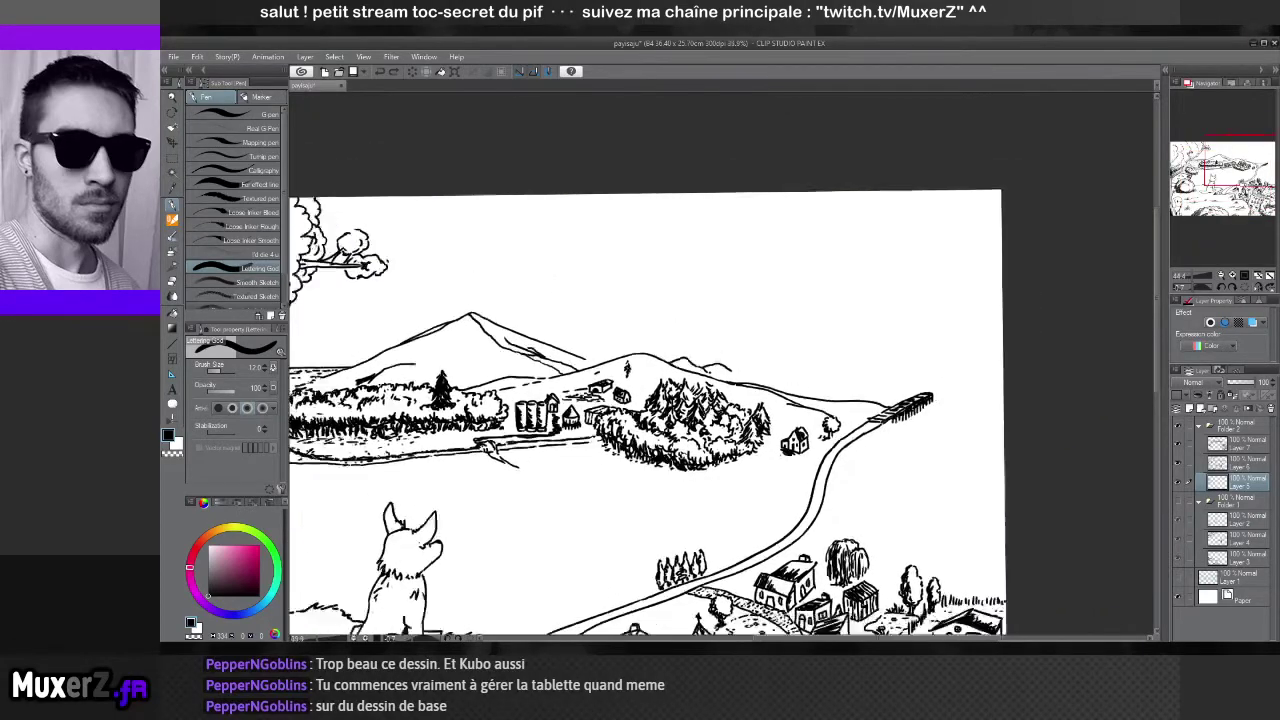
Reset the canvas rotation so the page sits straight and look over the whole inked landscape
{"action": "key", "text": "ctrl+minus"}
{"action": "key", "text": "ctrl+plus"}
{"action": "key", "text": "ctrl+plus"}
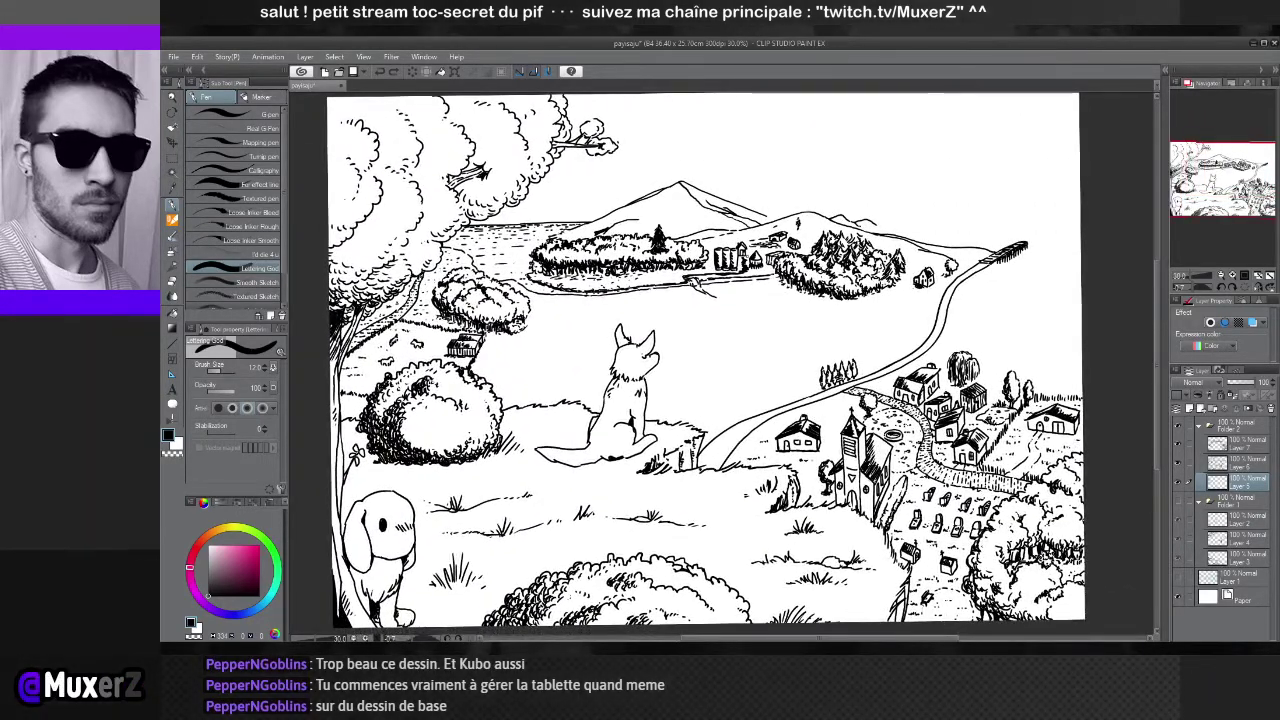
{"action": "key", "text": "r"}
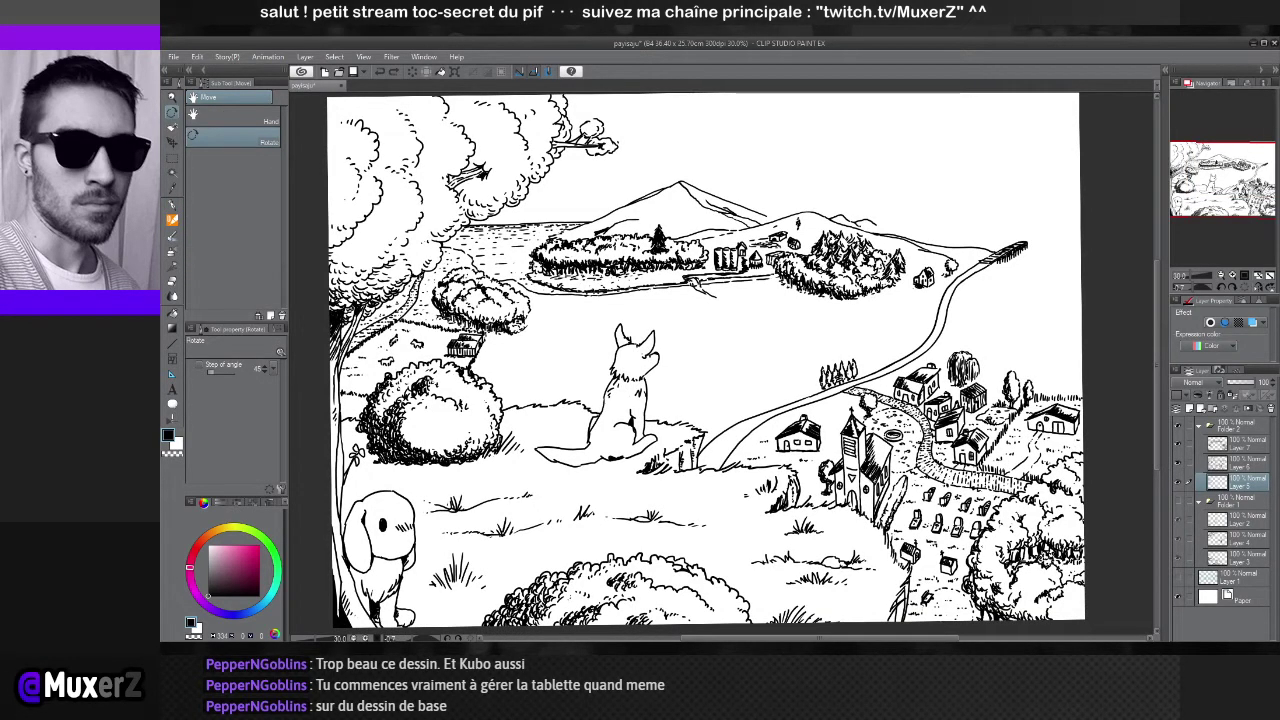
{"action": "left_click", "coordinate": [472, 638]}
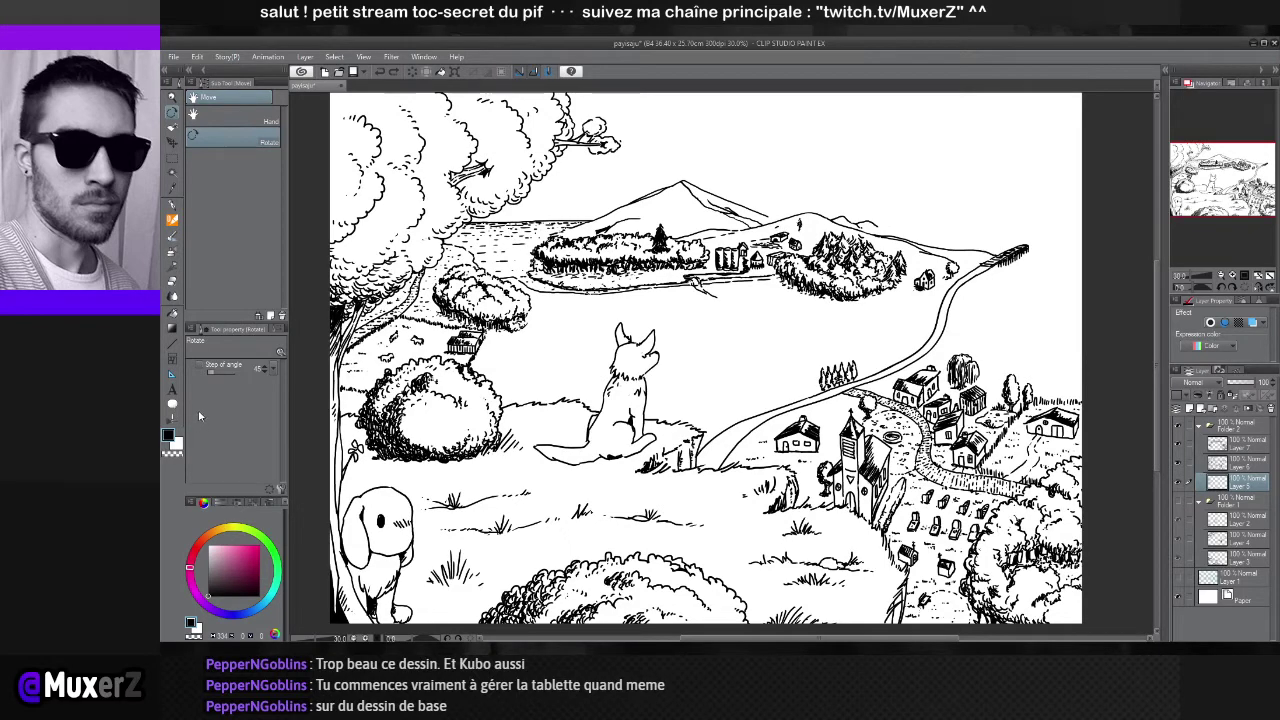
{"action": "key", "text": "ctrl+minus"}
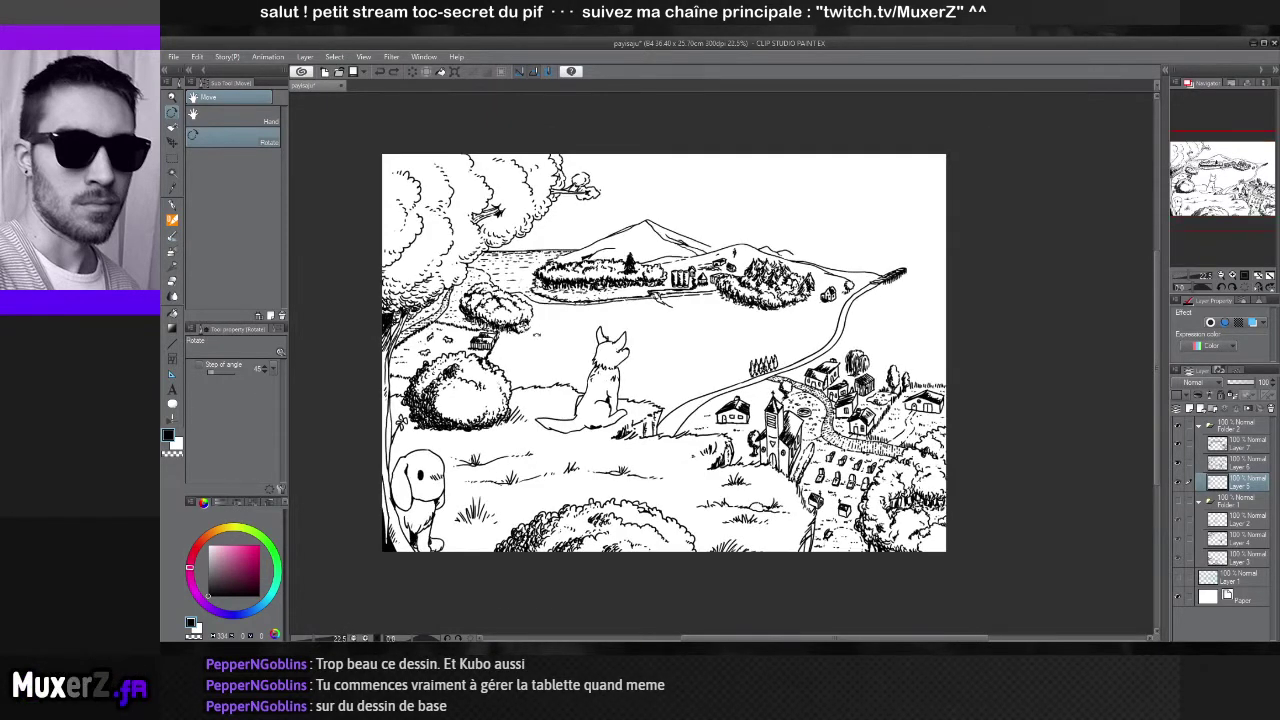
{"action": "key", "text": "ctrl+minus"}
{"action": "key", "text": "ctrl+plus"}
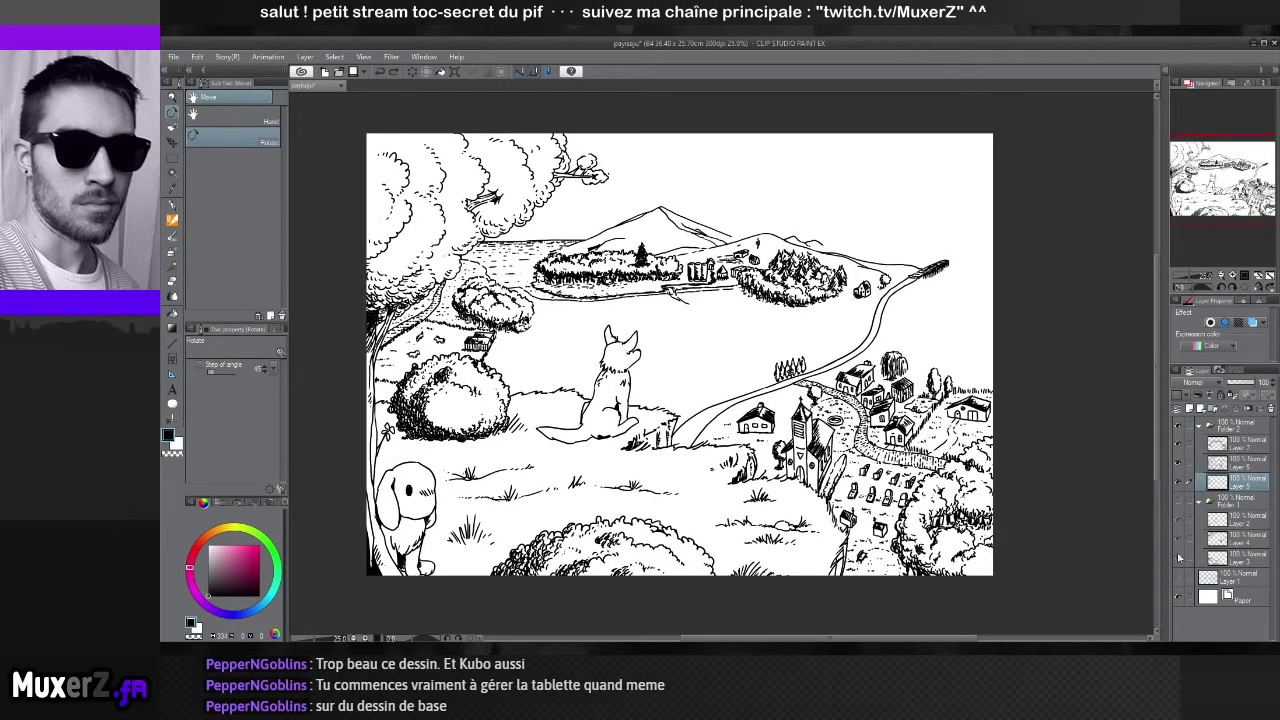
Hide the inks in Folder 2, show the Layer 1 sketch, and examine the blue sketch of the landscape alone
{"action": "left_click", "coordinate": [1178, 432]}
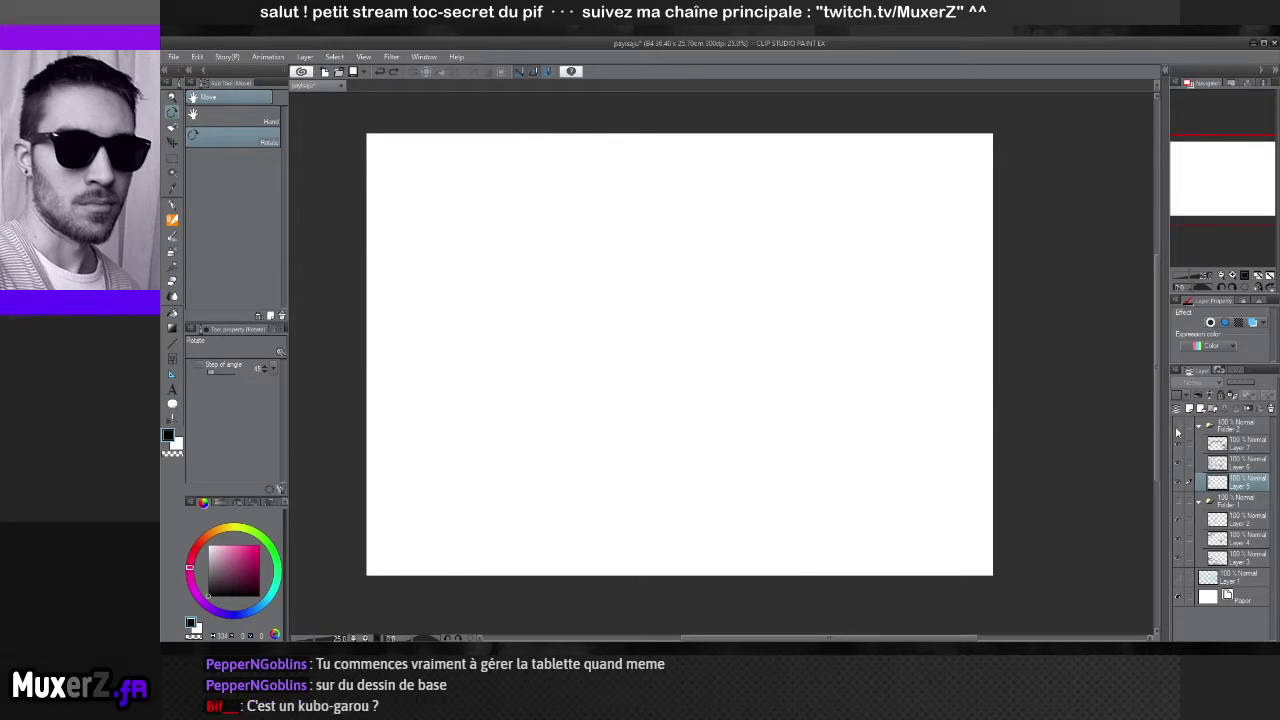
{"action": "left_click", "coordinate": [1178, 577]}
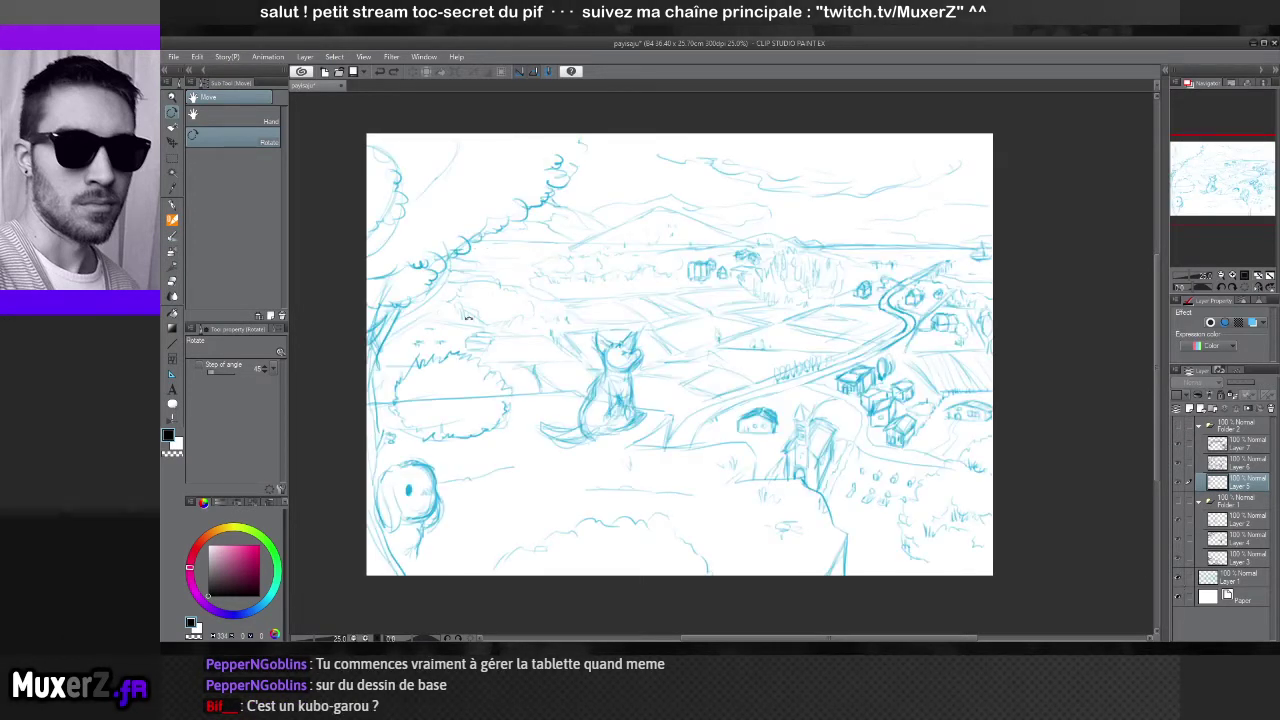
{"action": "key", "text": "ctrl+minus"}
{"action": "left_click_drag", "start_coordinate": [515, 306], "coordinate": [596, 359]}
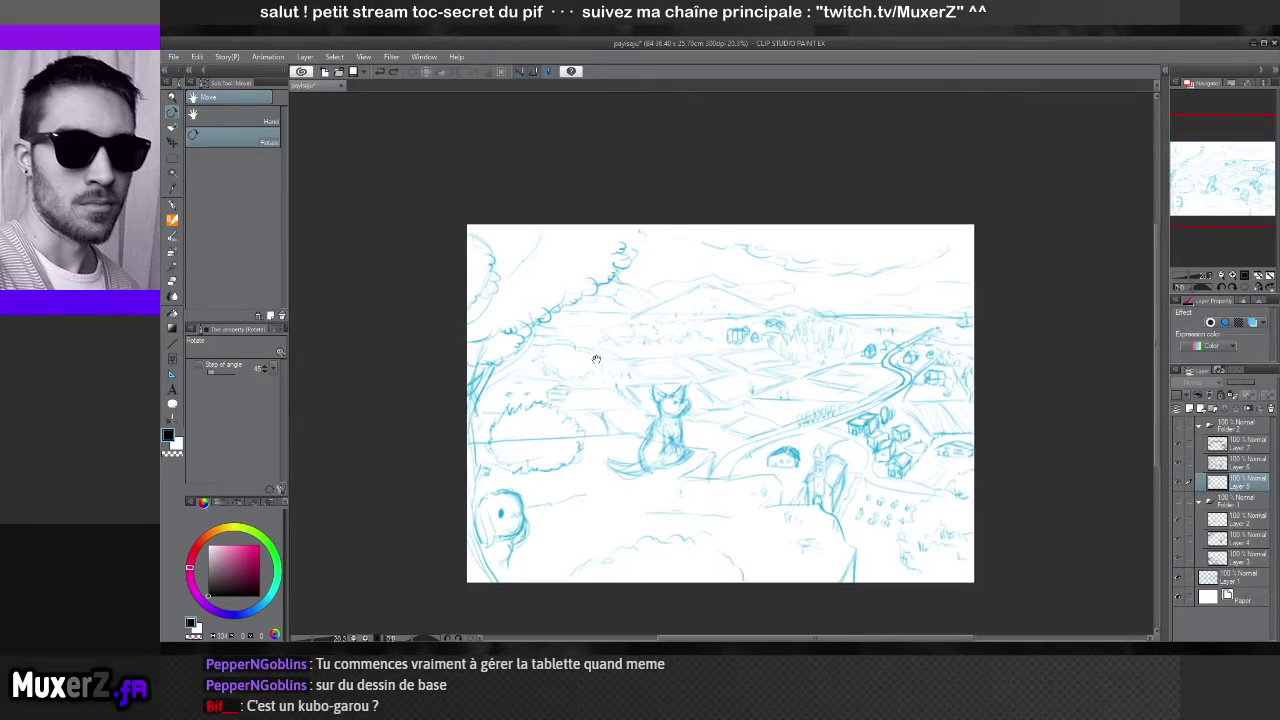
{"action": "key", "text": "ctrl+plus"}
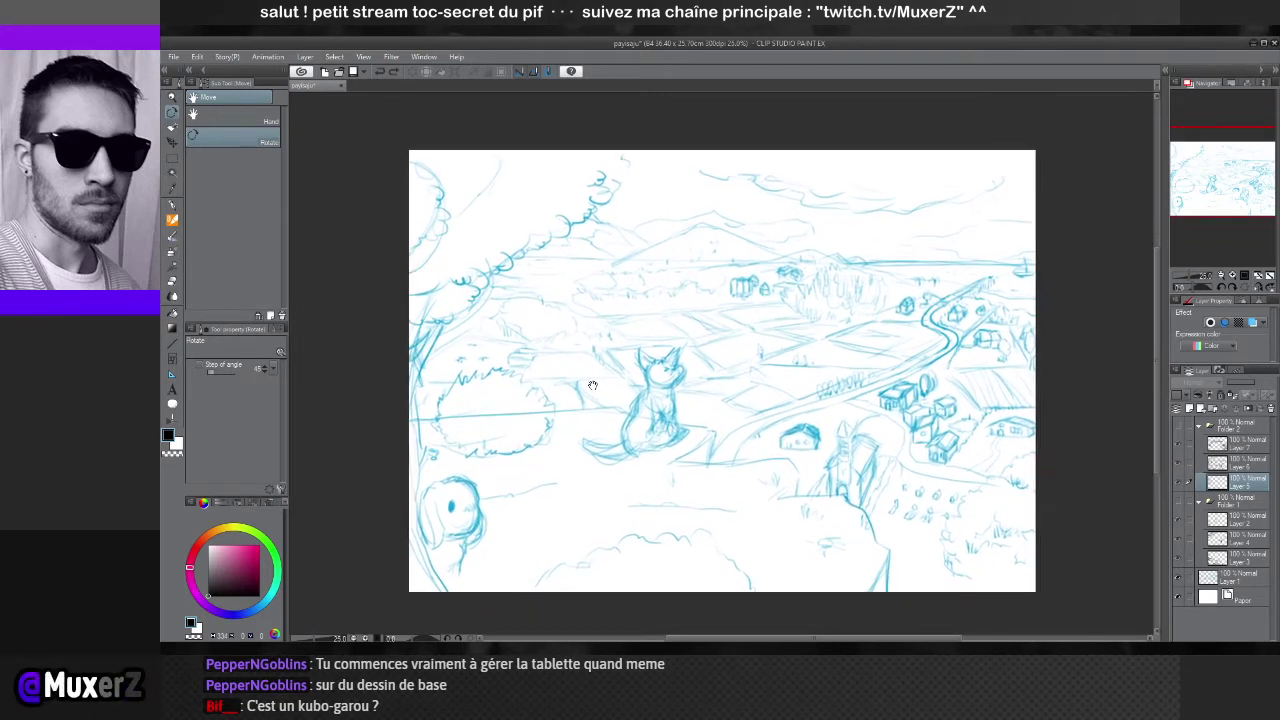
{"action": "scroll", "coordinate": [593, 385], "scroll_direction": "up", "scroll_amount": 1}
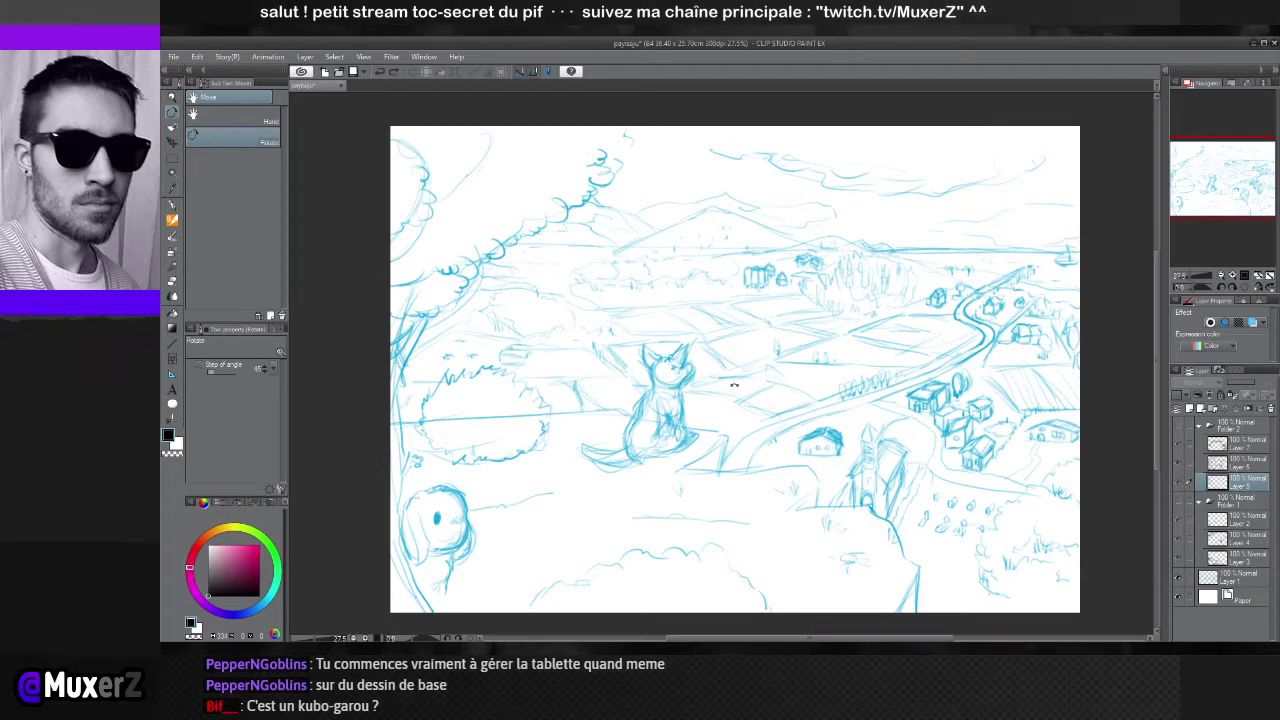
Show Folder 2 again and compare the inks with and without the Layer 1 sketch, leaving the sketch hidden
{"action": "left_click", "coordinate": [1178, 430]}
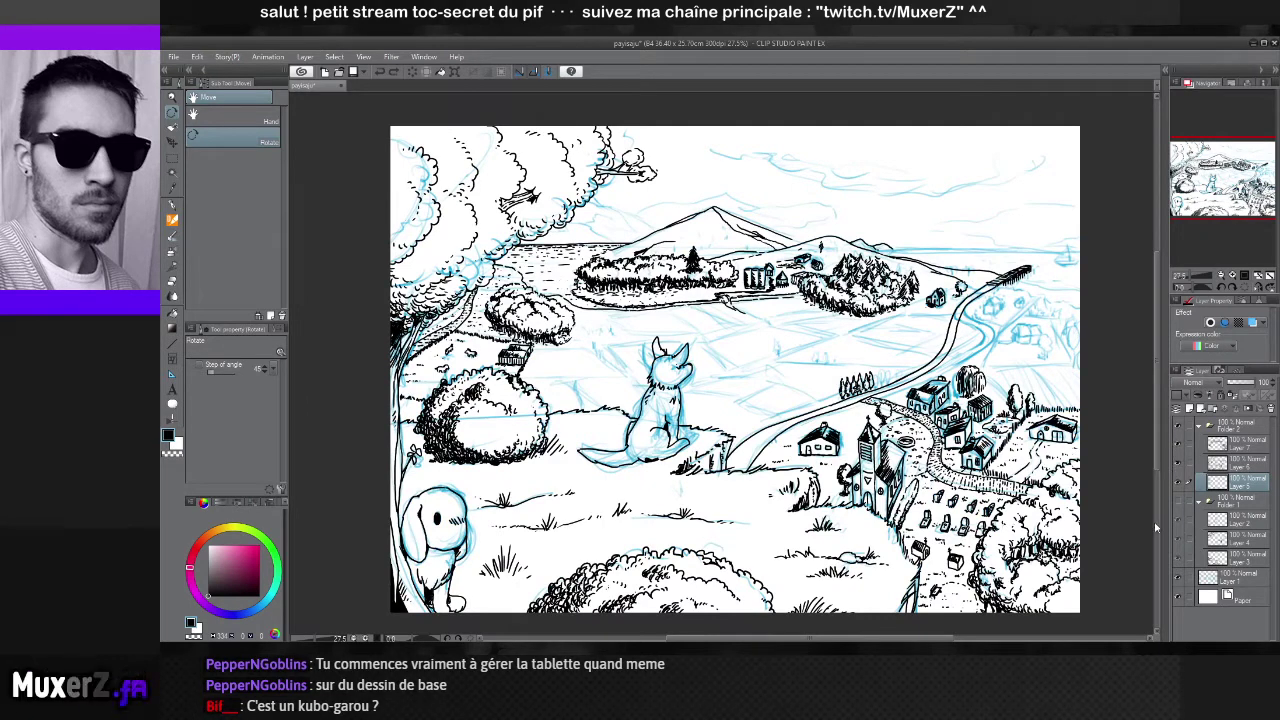
{"action": "left_click", "coordinate": [1177, 578]}
{"action": "left_click", "coordinate": [1177, 578]}
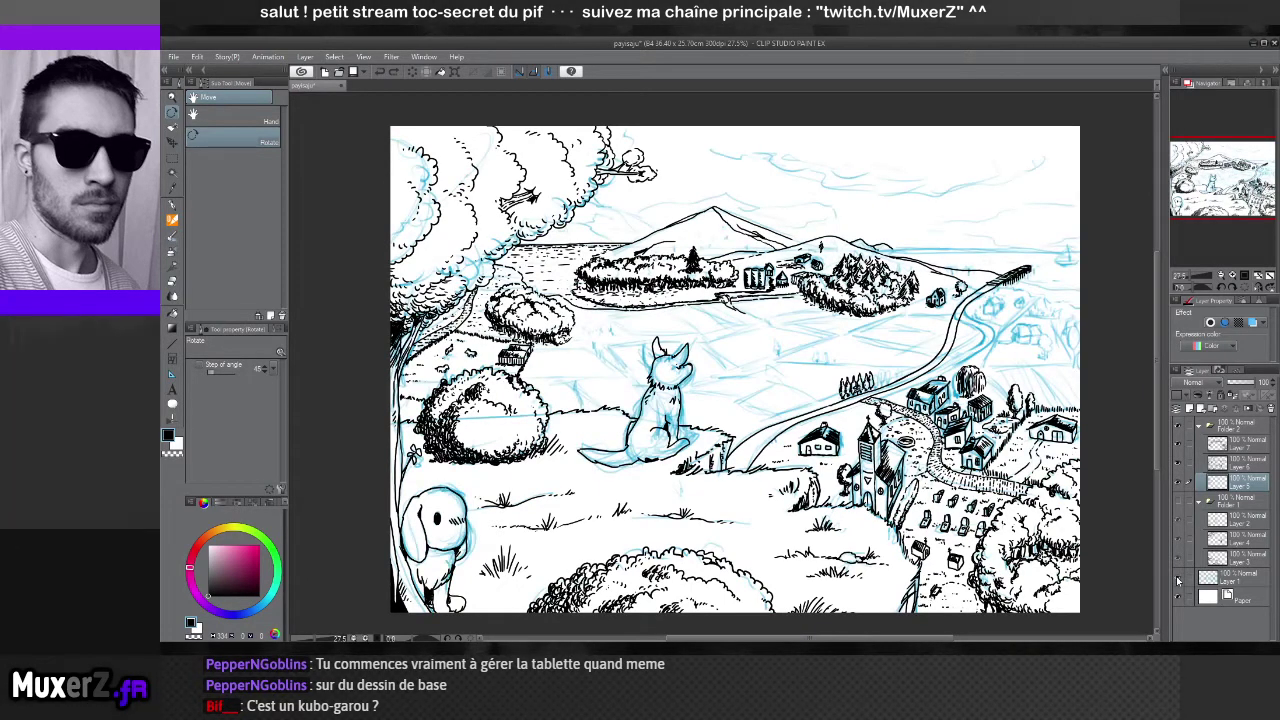
{"action": "left_click", "coordinate": [1177, 578]}
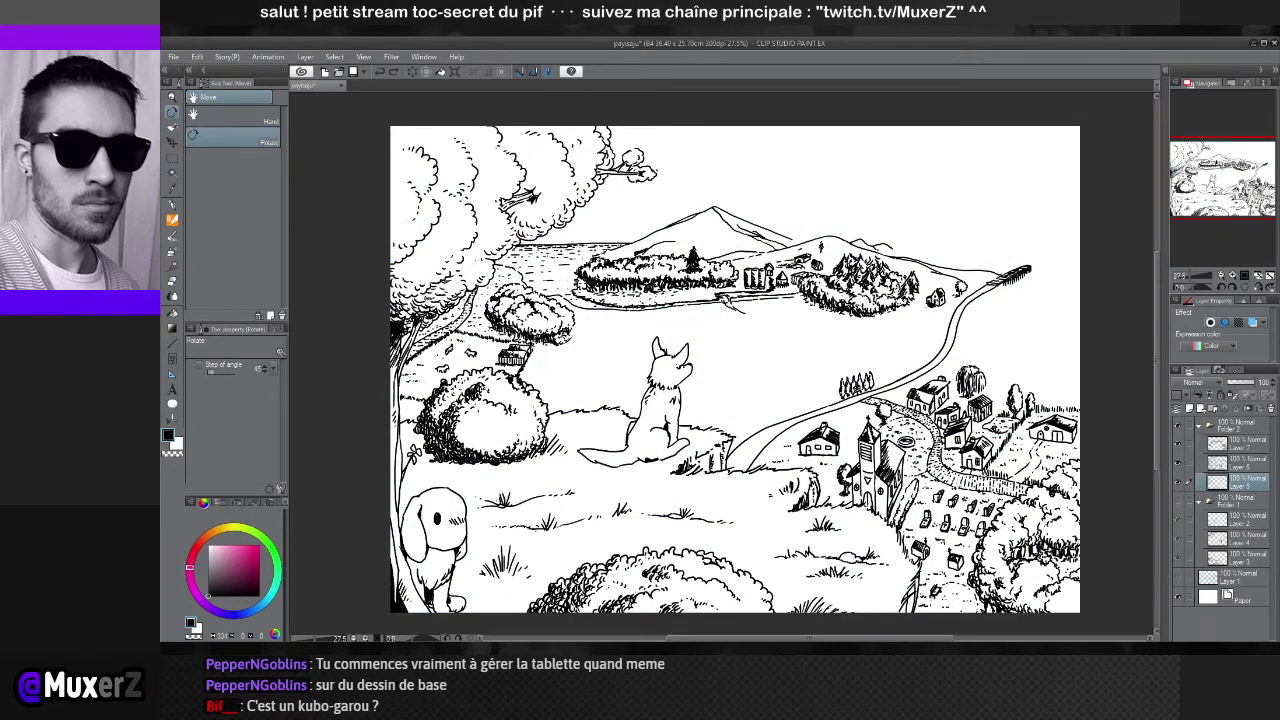
Ink rows of small leaf curves with the pen under the foliage clump at the large tree's left page edge
{"action": "scroll", "coordinate": [598, 424], "scroll_direction": "up", "scroll_amount": 5}
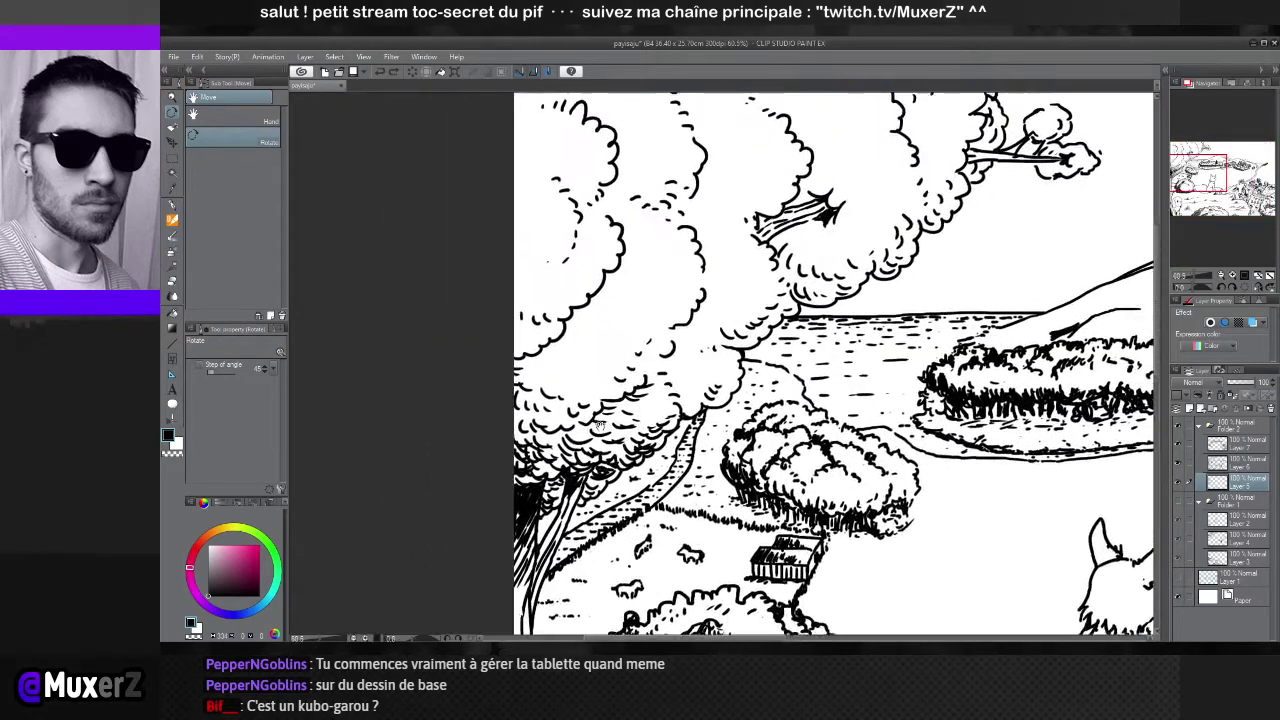
{"action": "left_click_drag", "start_coordinate": [598, 424], "coordinate": [618, 456]}
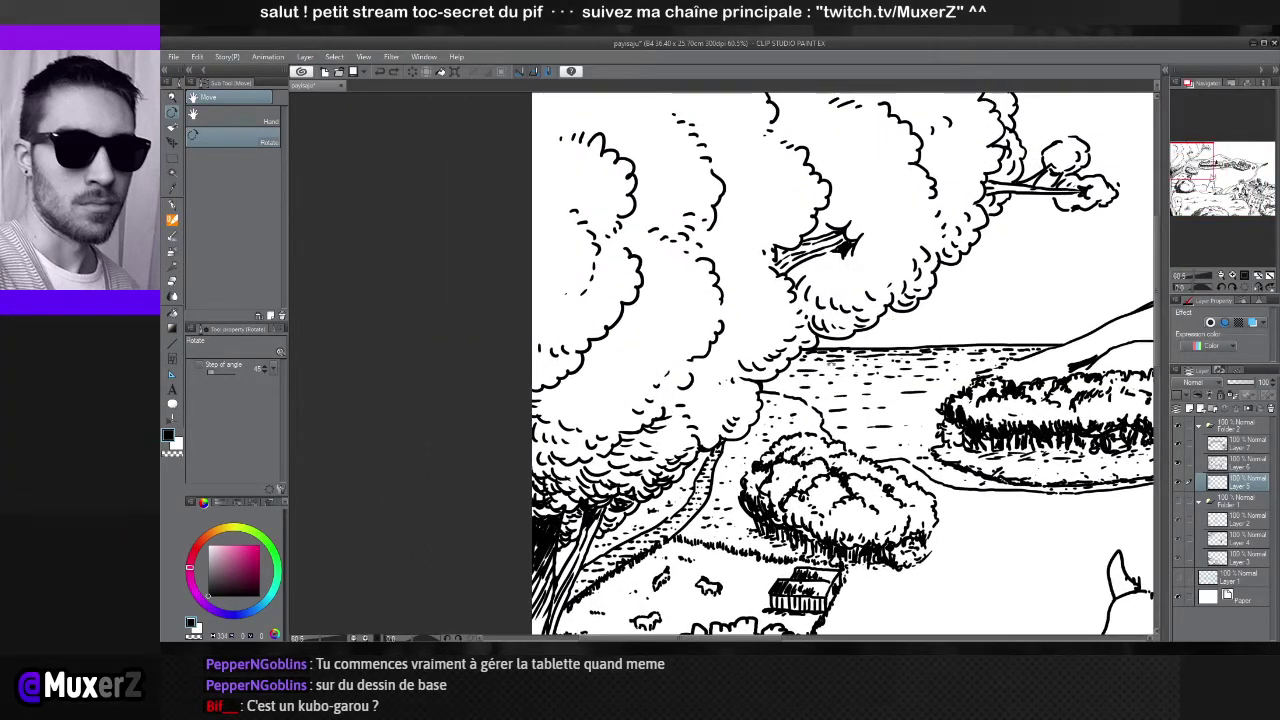
{"action": "left_click", "coordinate": [176, 207]}
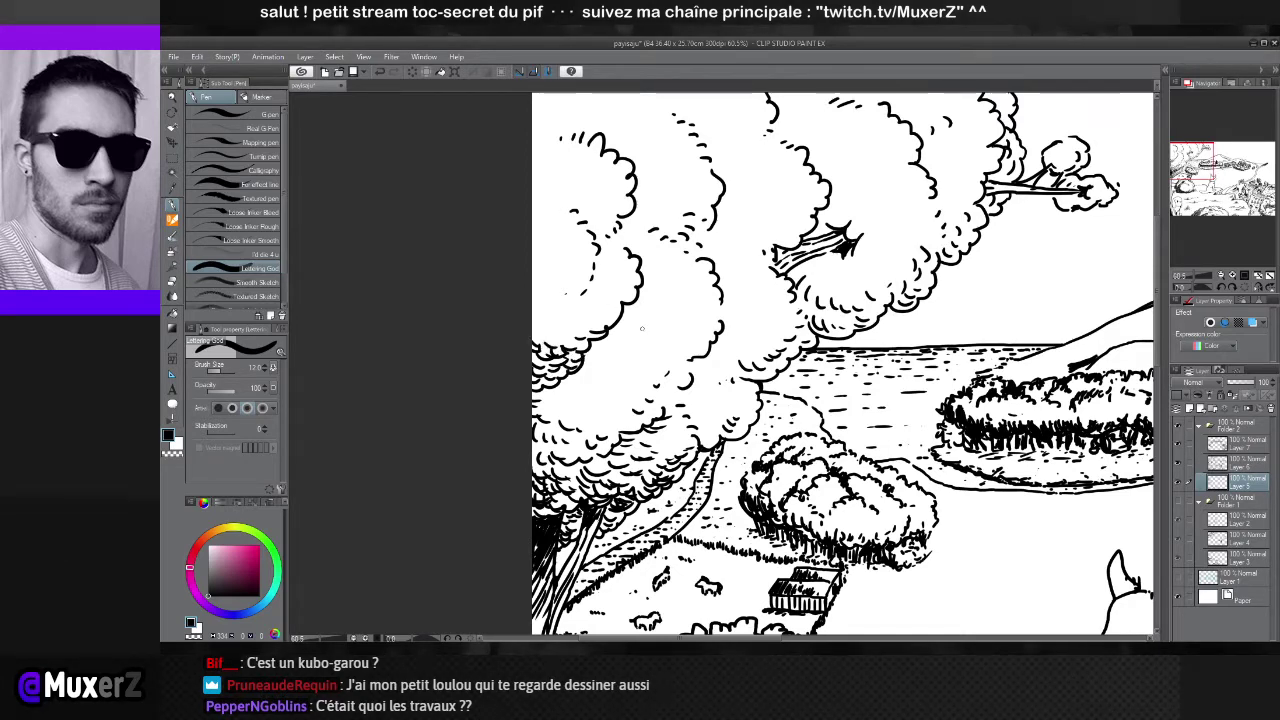
{"action": "left_click_drag", "start_coordinate": [642, 328], "coordinate": [588, 274]}
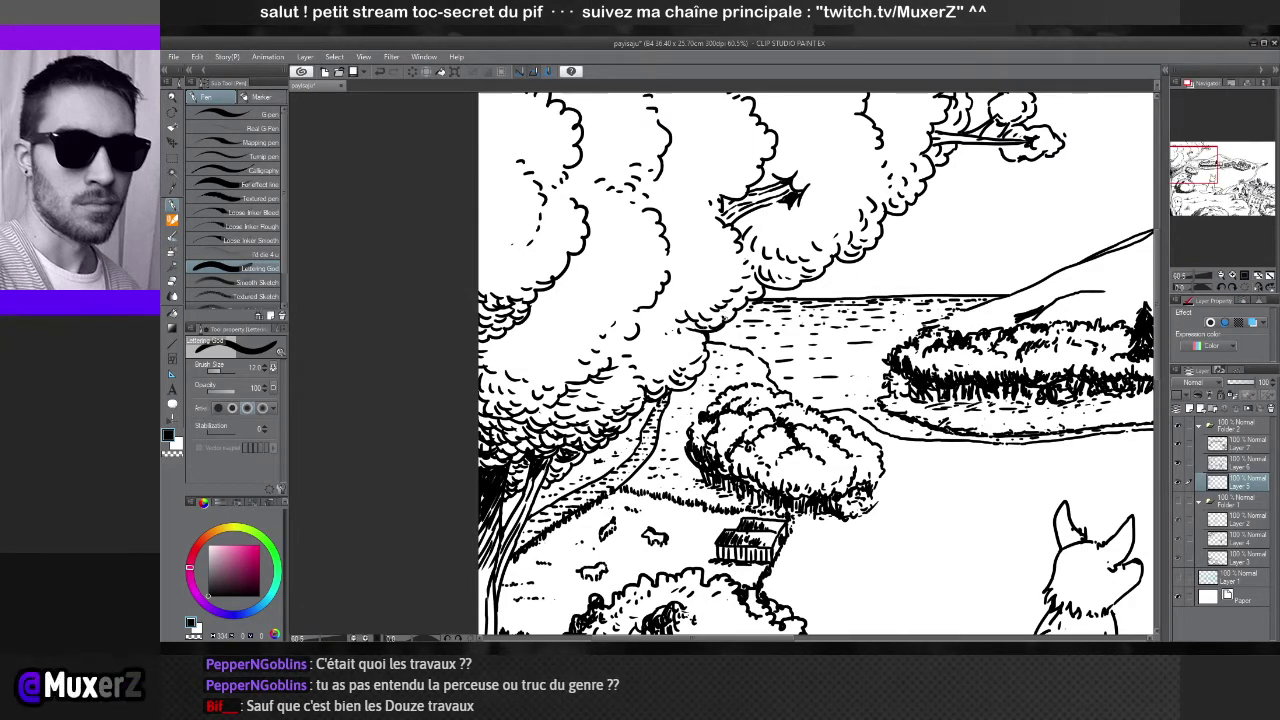
Ink dense leaf shading into the large tree's foliage just below the broken-looking inner branch
{"action": "scroll", "coordinate": [746, 271], "scroll_direction": "up", "scroll_amount": 1}
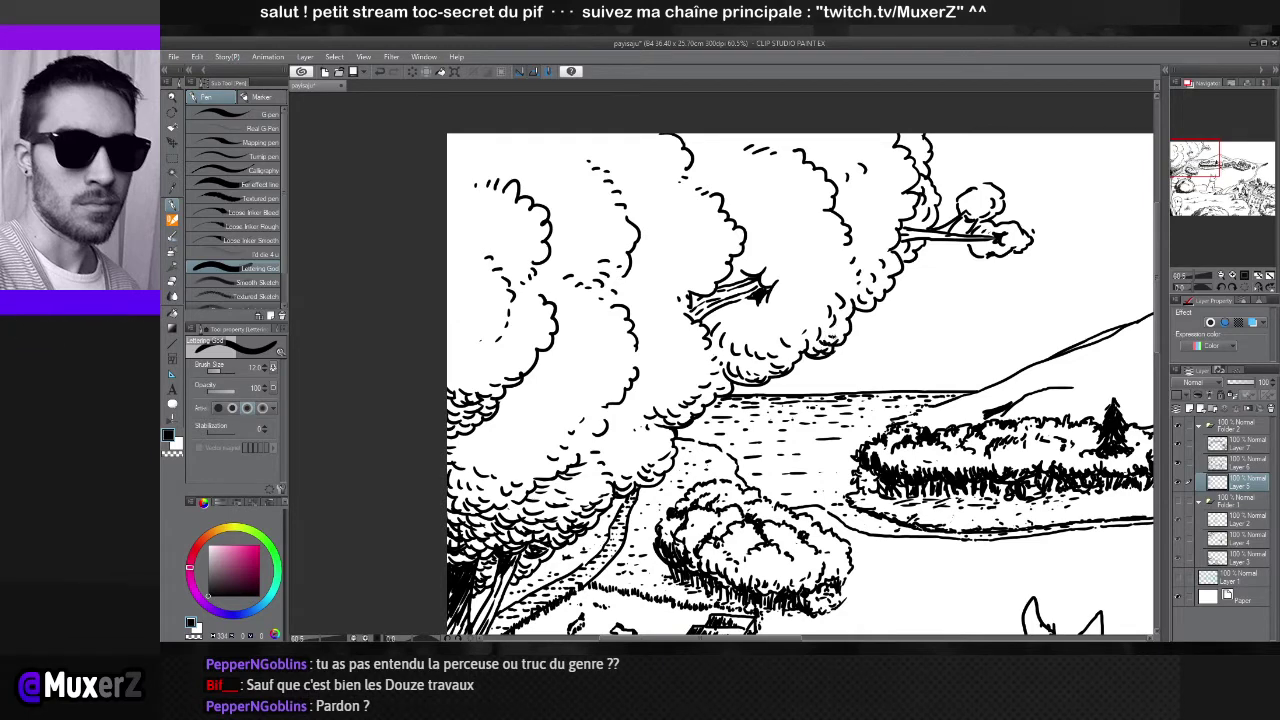
{"action": "left_click_drag", "start_coordinate": [864, 308], "coordinate": [872, 296]}
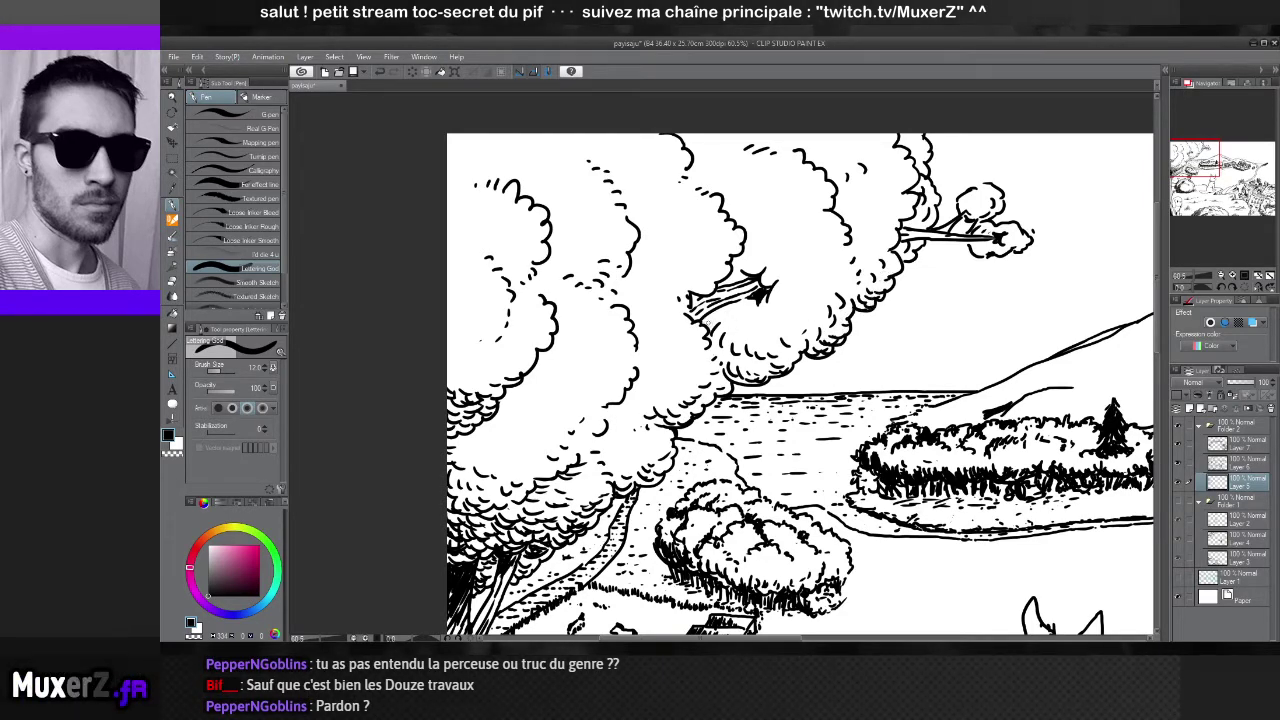
{"action": "mouse_move", "coordinate": [728, 304]}
{"action": "left_mouse_down"}
{"action": "mouse_move", "coordinate": [754, 318]}
{"action": "mouse_move", "coordinate": [732, 350]}
{"action": "left_mouse_up"}
{"action": "left_click_drag", "start_coordinate": [718, 346], "coordinate": [730, 362]}
{"action": "left_click_drag", "start_coordinate": [710, 344], "coordinate": [726, 352]}
{"action": "left_click_drag", "start_coordinate": [722, 342], "coordinate": [742, 362]}
{"action": "mouse_move", "coordinate": [734, 348]}
{"action": "left_mouse_down"}
{"action": "mouse_move", "coordinate": [750, 362]}
{"action": "mouse_move", "coordinate": [764, 336]}
{"action": "left_mouse_up"}
Add small leaf strokes to the large tree's lower foliage clumps beside the water and above the path
{"action": "left_click_drag", "start_coordinate": [634, 414], "coordinate": [656, 398]}
{"action": "mouse_move", "coordinate": [646, 404]}
{"action": "left_mouse_down"}
{"action": "mouse_move", "coordinate": [680, 396]}
{"action": "mouse_move", "coordinate": [658, 378]}
{"action": "left_mouse_up"}
{"action": "mouse_move", "coordinate": [616, 466]}
{"action": "left_mouse_down"}
{"action": "mouse_move", "coordinate": [628, 450]}
{"action": "mouse_move", "coordinate": [638, 472]}
{"action": "mouse_move", "coordinate": [644, 454]}
{"action": "left_mouse_up"}
{"action": "mouse_move", "coordinate": [632, 470]}
{"action": "left_mouse_down"}
{"action": "mouse_move", "coordinate": [642, 460]}
{"action": "mouse_move", "coordinate": [630, 468]}
{"action": "left_mouse_up"}
{"action": "left_click_drag", "start_coordinate": [610, 488], "coordinate": [622, 476]}
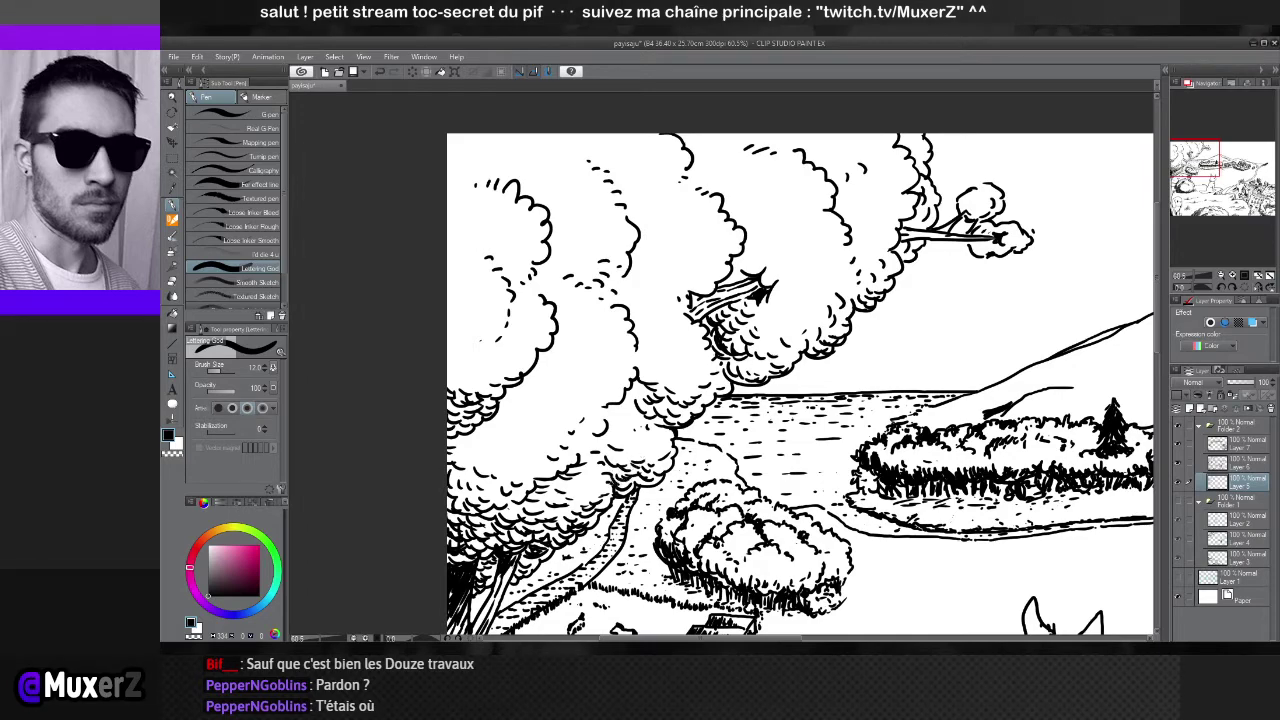
Examine the shaded tree foliage and its balance with the whole landscape at several magnifications
{"action": "scroll", "coordinate": [828, 336], "scroll_direction": "down", "scroll_amount": 5}
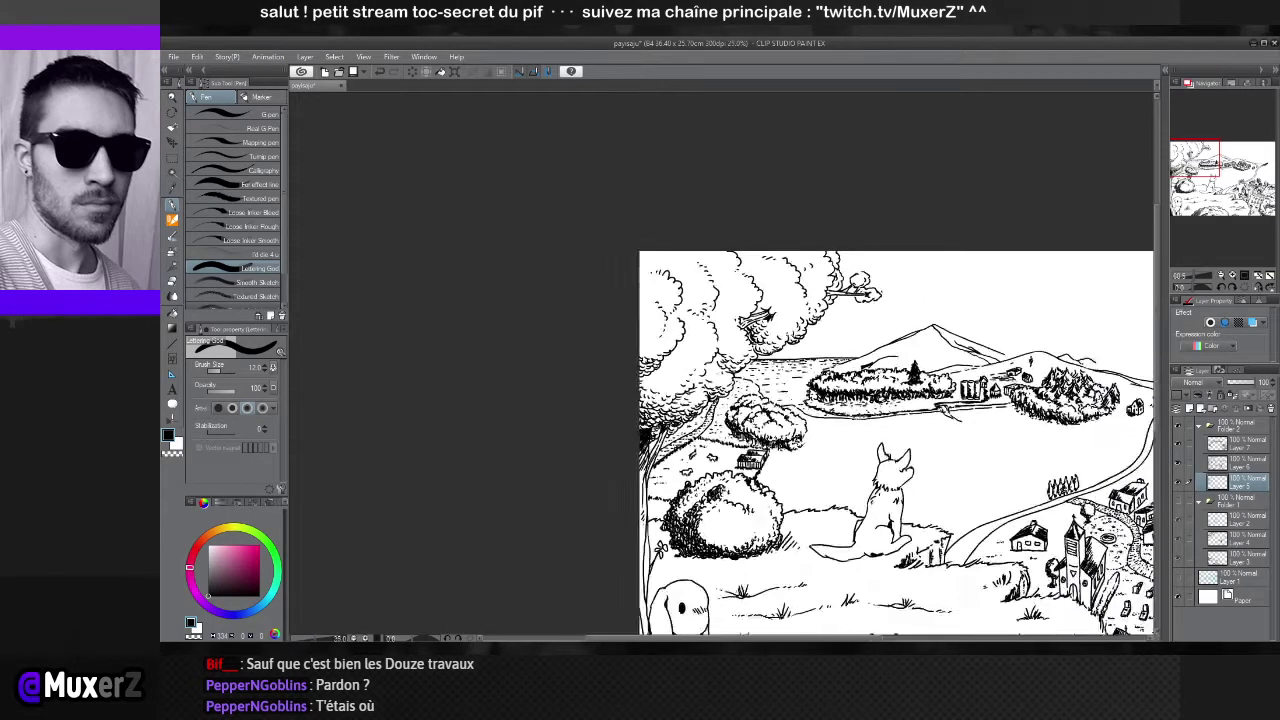
{"action": "left_click_drag", "start_coordinate": [808, 343], "coordinate": [727, 381]}
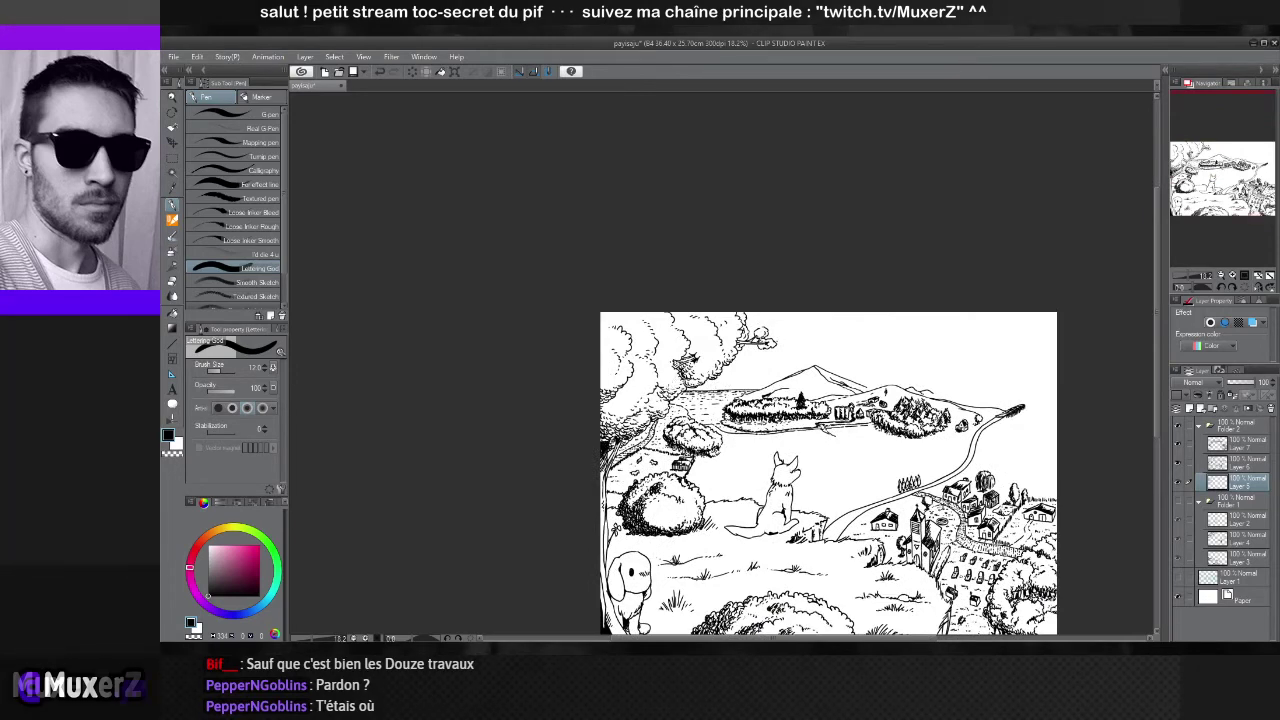
{"action": "scroll", "coordinate": [690, 365], "scroll_direction": "up", "scroll_amount": 3}
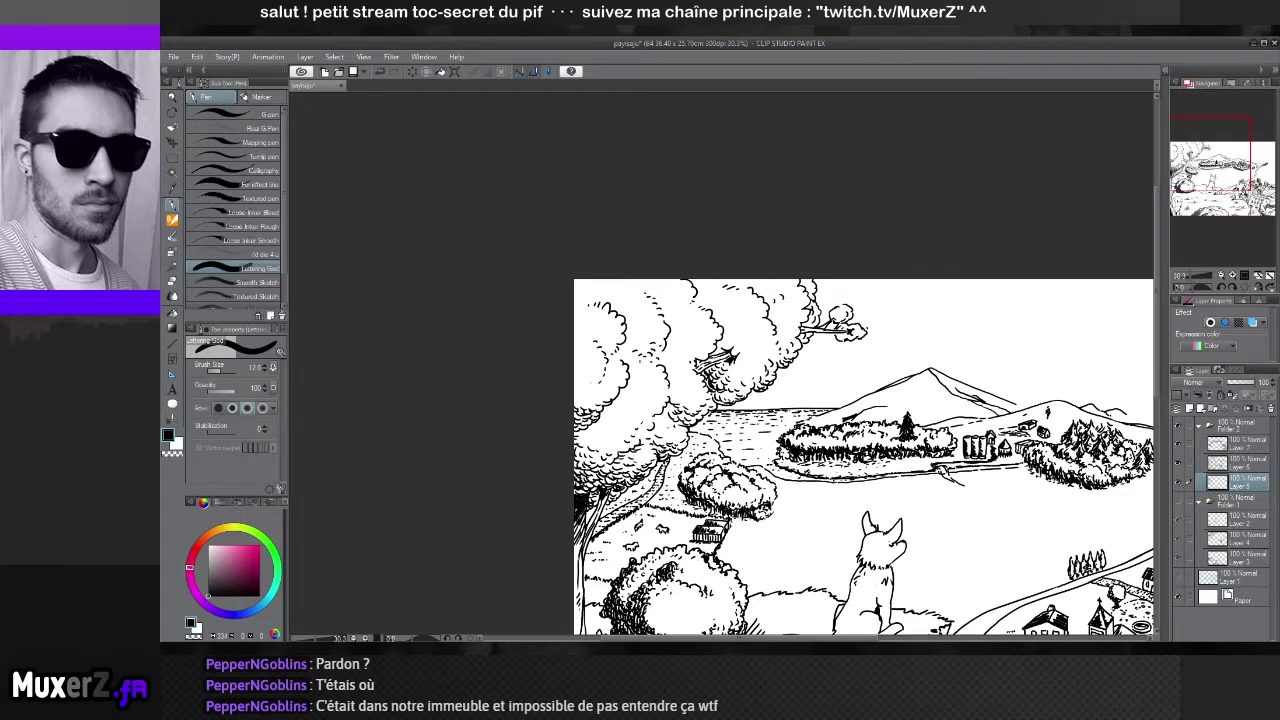
{"action": "scroll", "coordinate": [640, 362], "scroll_direction": "up", "scroll_amount": 2}
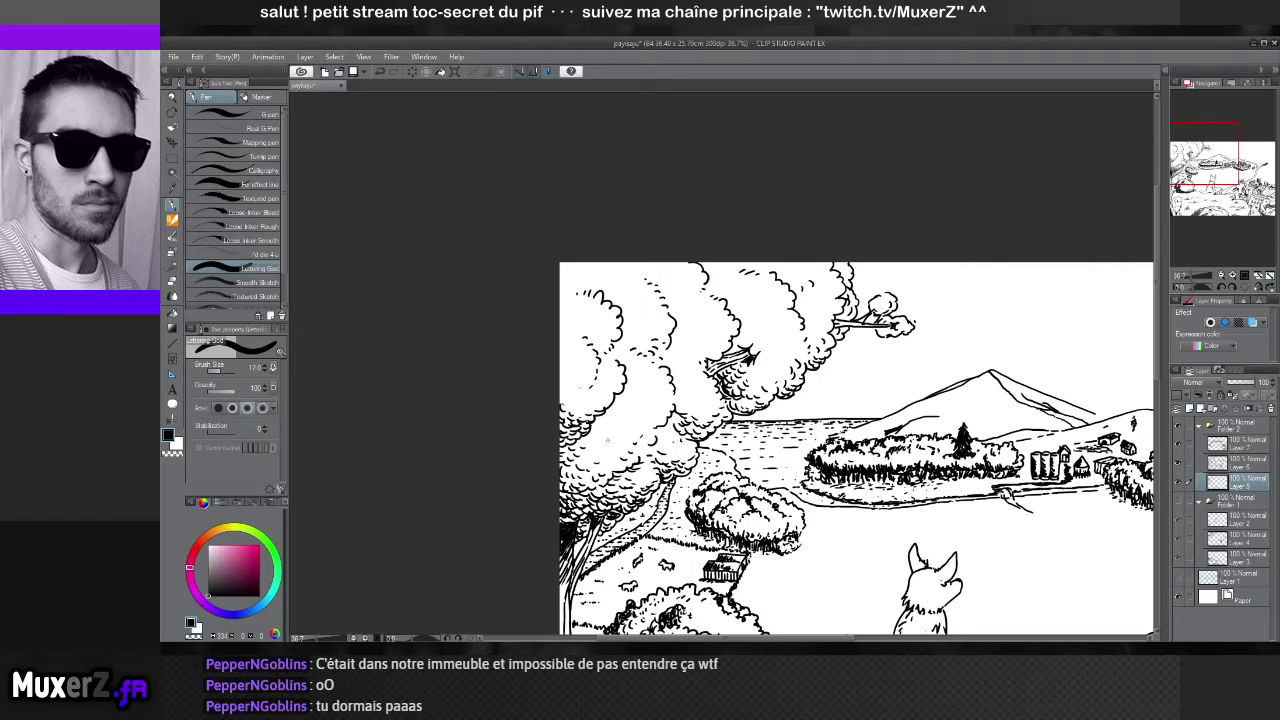
{"action": "scroll", "coordinate": [607, 438], "scroll_direction": "down", "scroll_amount": 4}
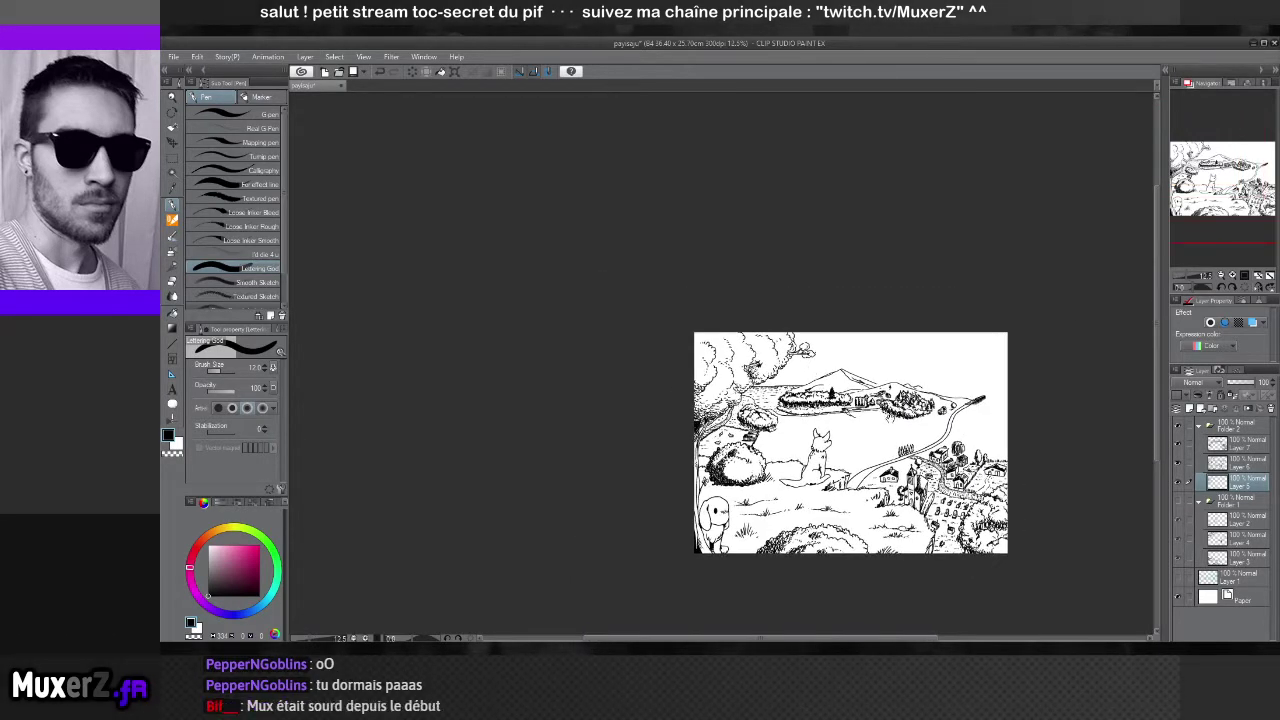
{"action": "left_click_drag", "start_coordinate": [850, 440], "coordinate": [706, 418]}
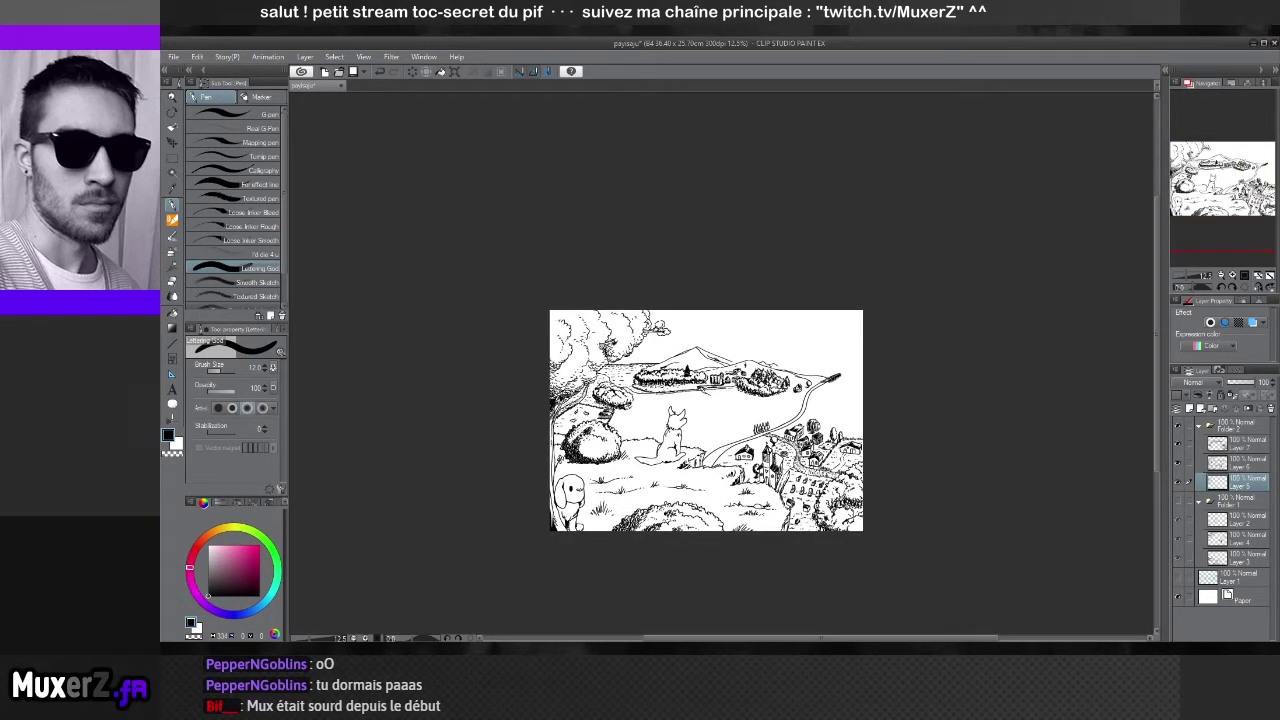
{"action": "scroll", "coordinate": [587, 333], "scroll_direction": "up", "scroll_amount": 2}
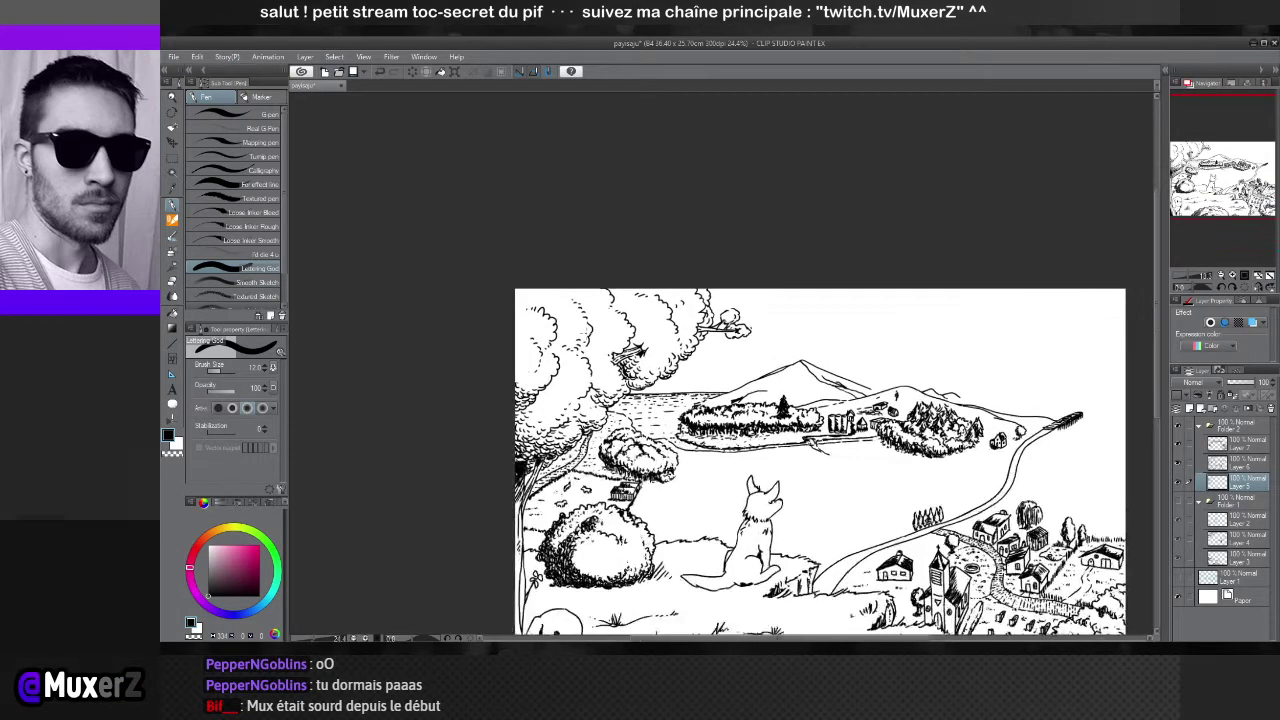
{"action": "scroll", "coordinate": [835, 279], "scroll_direction": "up", "scroll_amount": 2}
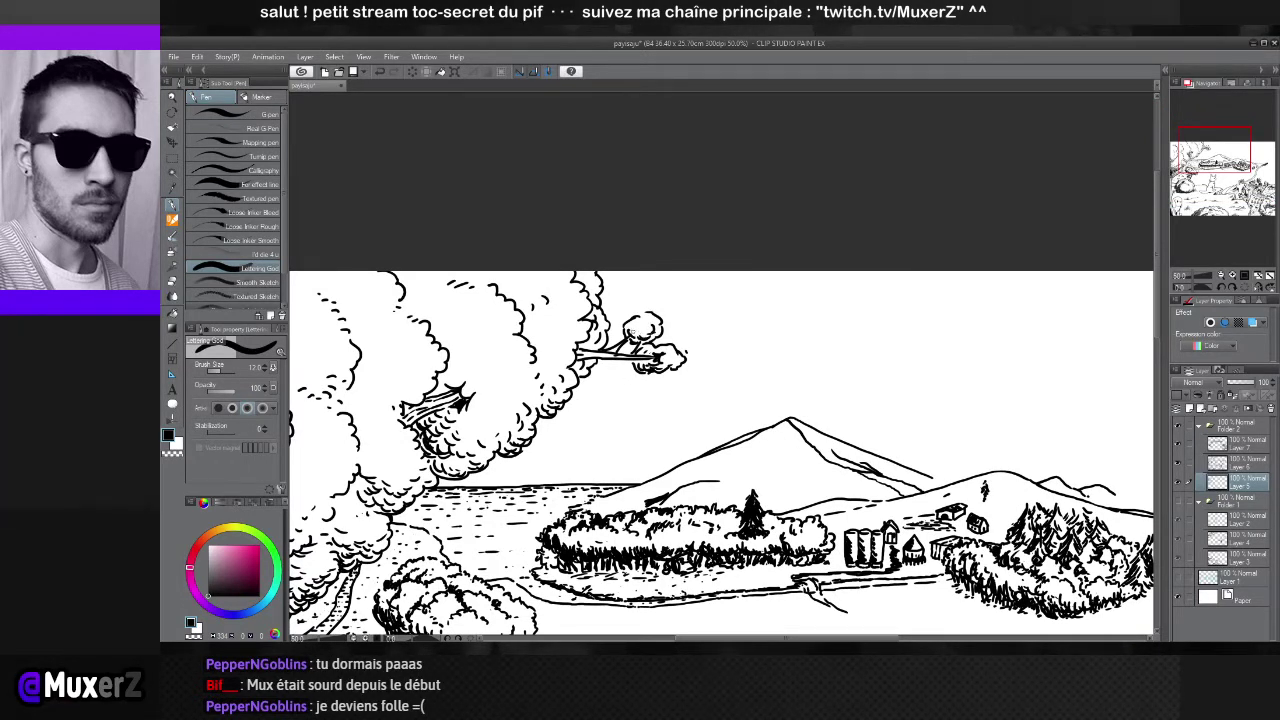
{"action": "scroll", "coordinate": [720, 460], "scroll_direction": "down", "scroll_amount": 3}
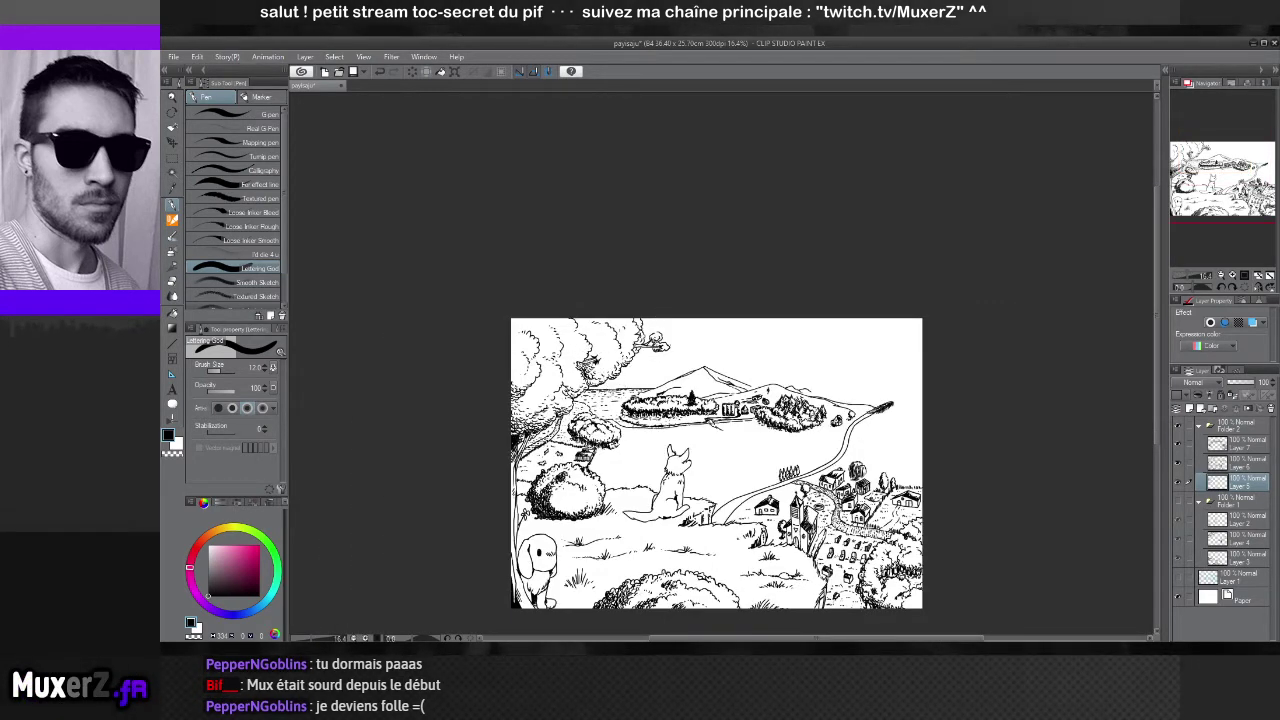
{"action": "scroll", "coordinate": [623, 396], "scroll_direction": "up", "scroll_amount": 3}
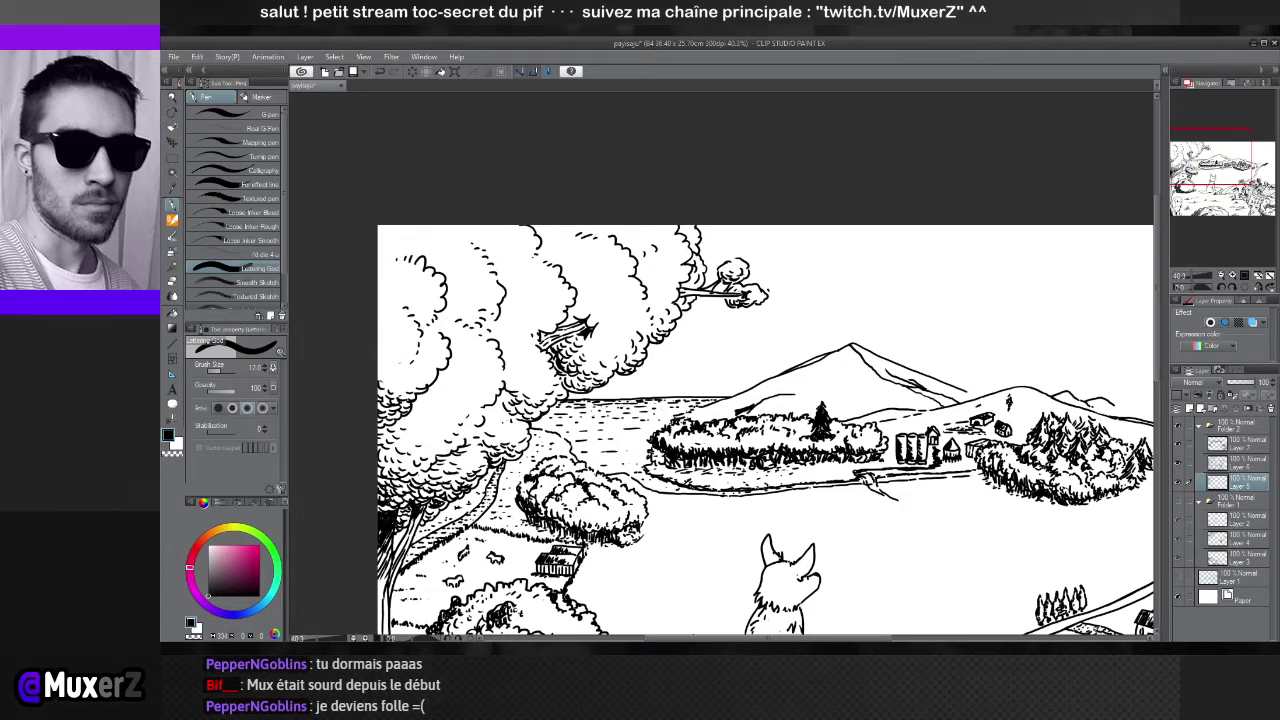
Examine the dog, the empty field, and the bushes and pasture beside the large tree for missing detail
{"action": "mouse_move", "coordinate": [748, 566]}
{"action": "left_mouse_down"}
{"action": "mouse_move", "coordinate": [685, 496]}
{"action": "mouse_move", "coordinate": [581, 437]}
{"action": "mouse_move", "coordinate": [722, 375]}
{"action": "left_mouse_up"}
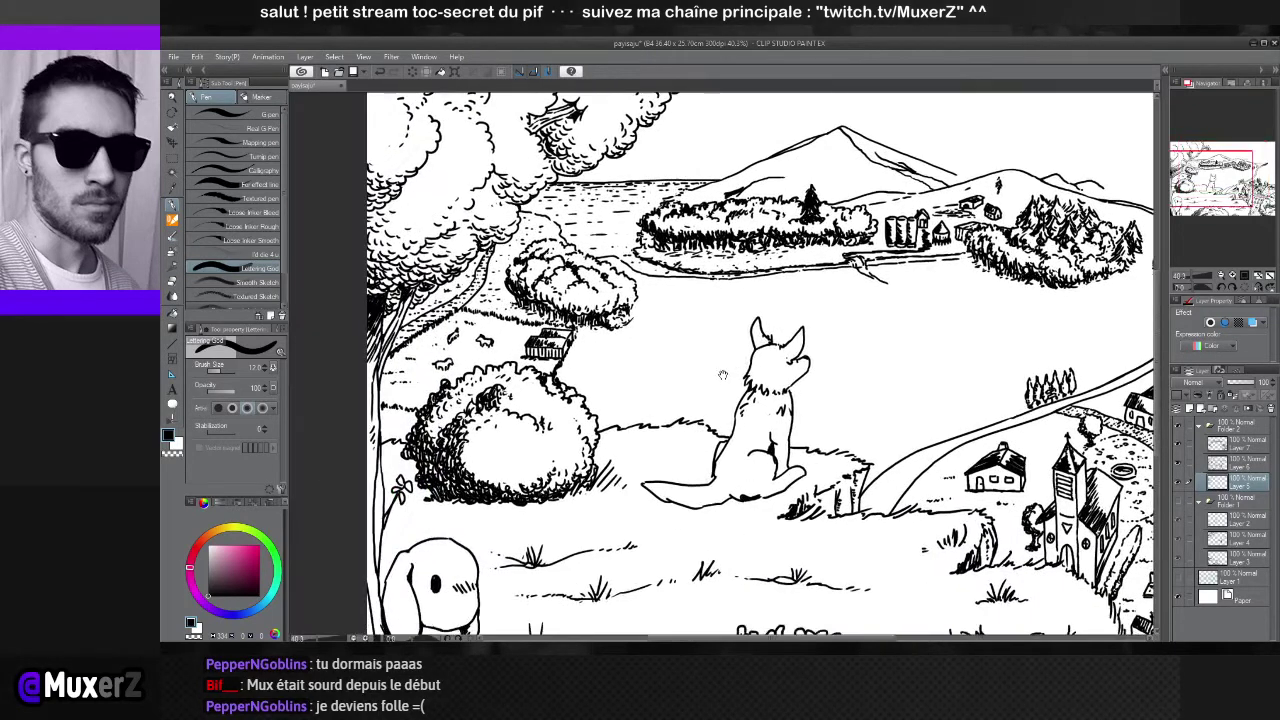
{"action": "left_click_drag", "start_coordinate": [634, 350], "coordinate": [651, 462]}
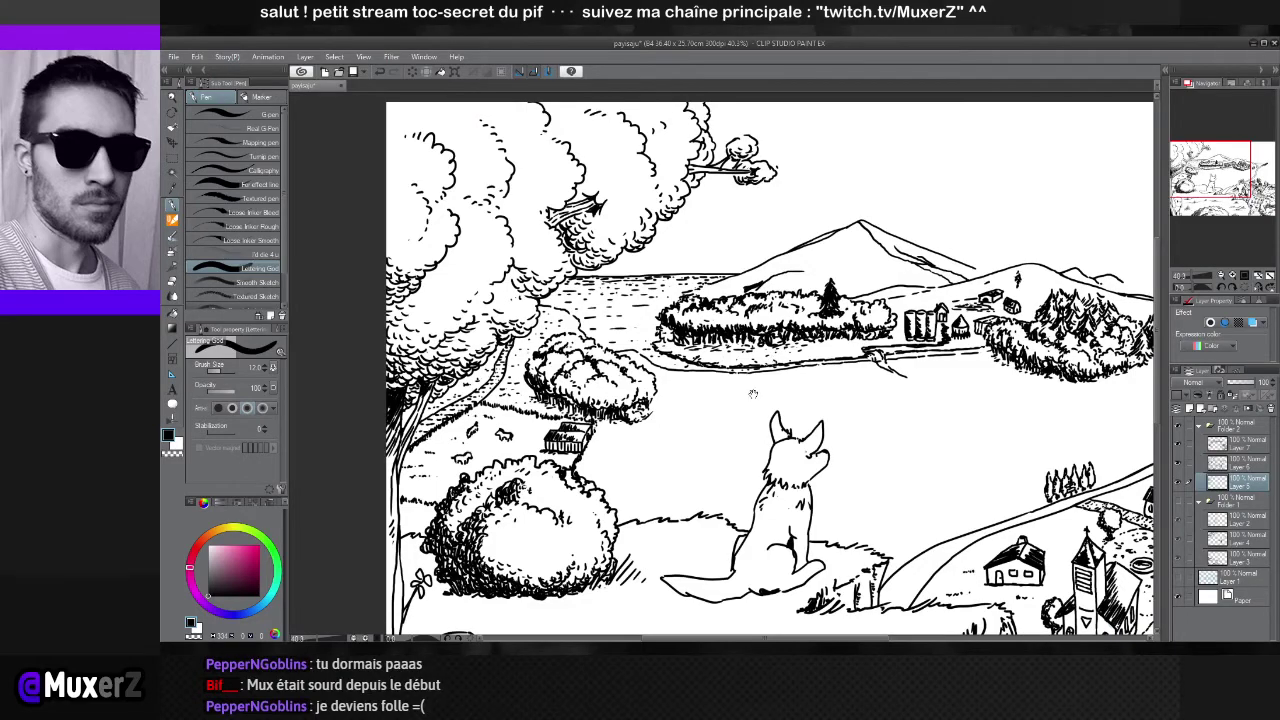
{"action": "left_click_drag", "start_coordinate": [753, 394], "coordinate": [820, 307]}
{"action": "scroll", "coordinate": [819, 305], "scroll_direction": "down", "scroll_amount": 2}
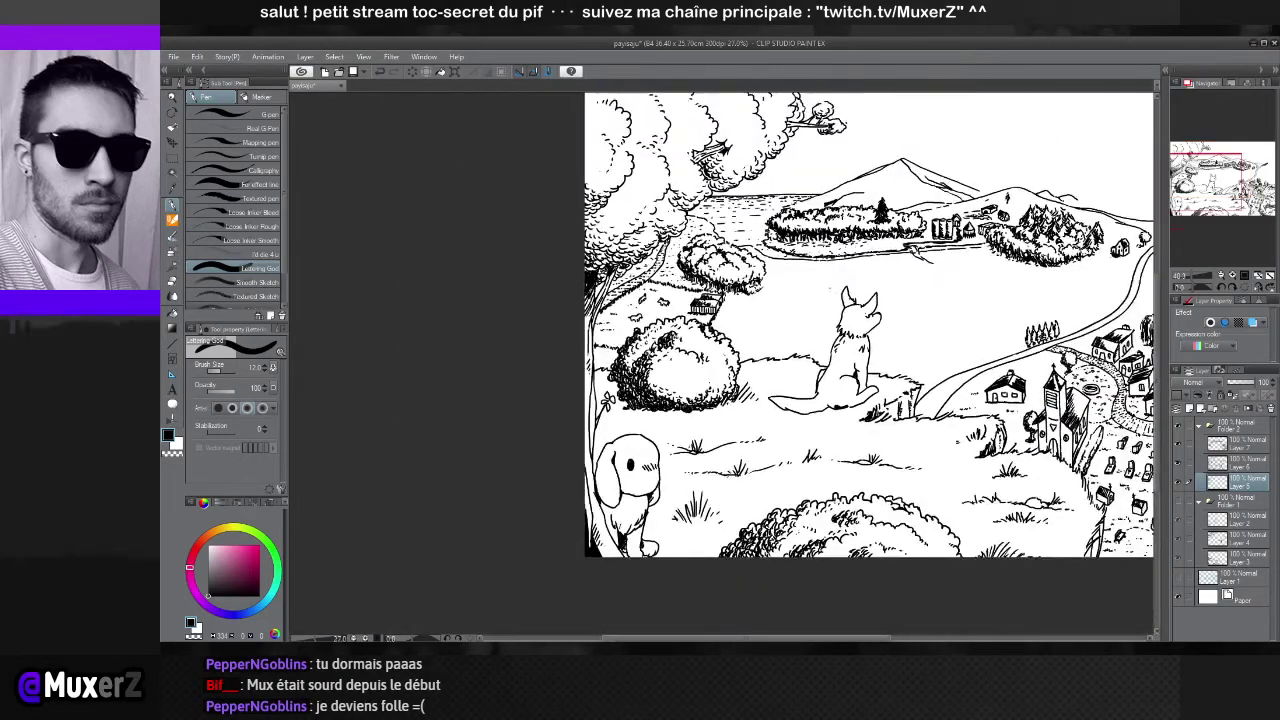
{"action": "left_click_drag", "start_coordinate": [915, 279], "coordinate": [756, 327]}
{"action": "scroll", "coordinate": [539, 293], "scroll_direction": "up", "scroll_amount": 4}
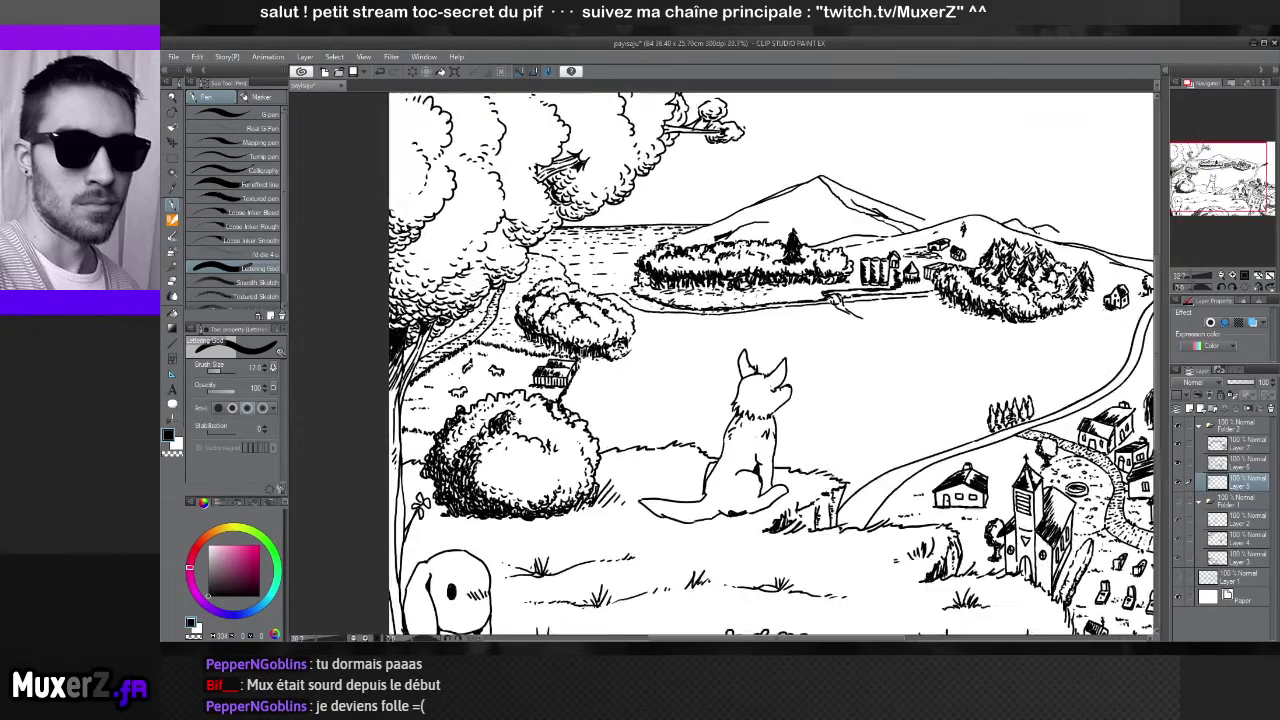
{"action": "left_click_drag", "start_coordinate": [482, 322], "coordinate": [622, 295]}
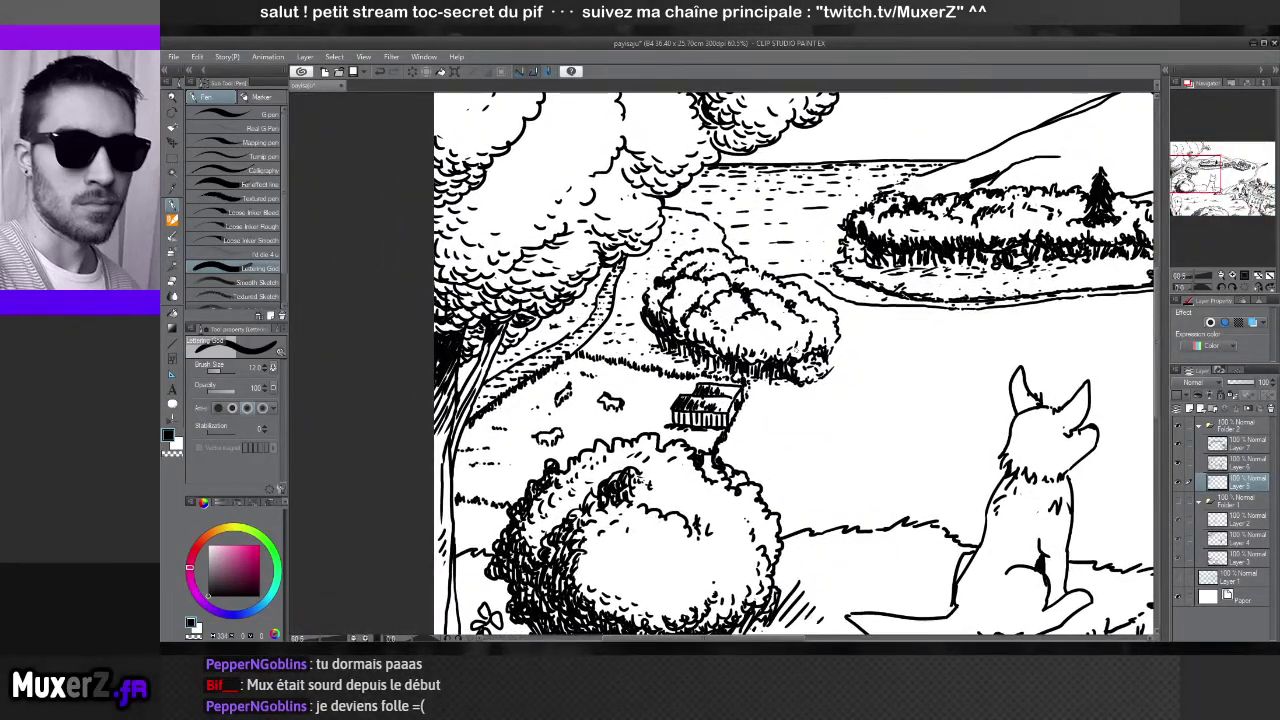
Toggle the visibility of Layer 6 and Layer 7 to check which parts of the inked landscape each one holds
{"action": "scroll", "coordinate": [893, 328], "scroll_direction": "down", "scroll_amount": 3}
{"action": "left_click_drag", "start_coordinate": [893, 328], "coordinate": [732, 373]}
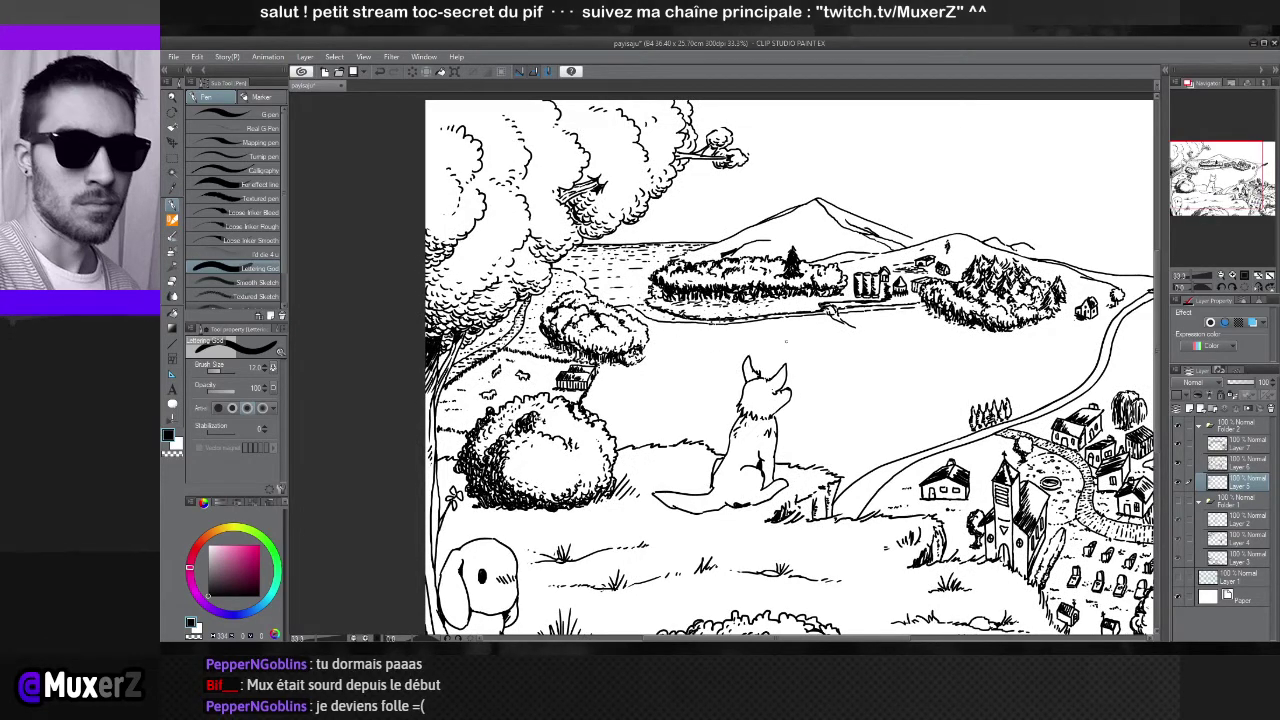
{"action": "scroll", "coordinate": [558, 352], "scroll_direction": "up", "scroll_amount": 4}
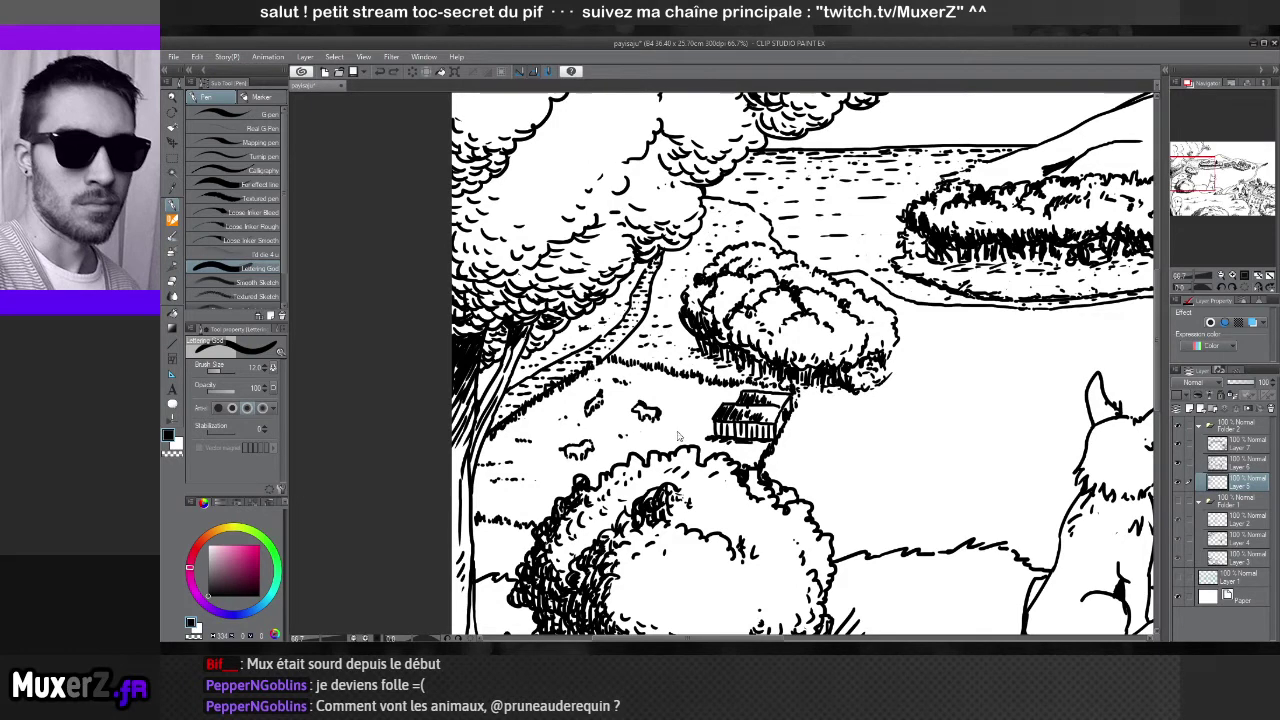
{"action": "left_click", "coordinate": [1178, 463]}
{"action": "left_click", "coordinate": [1178, 460]}
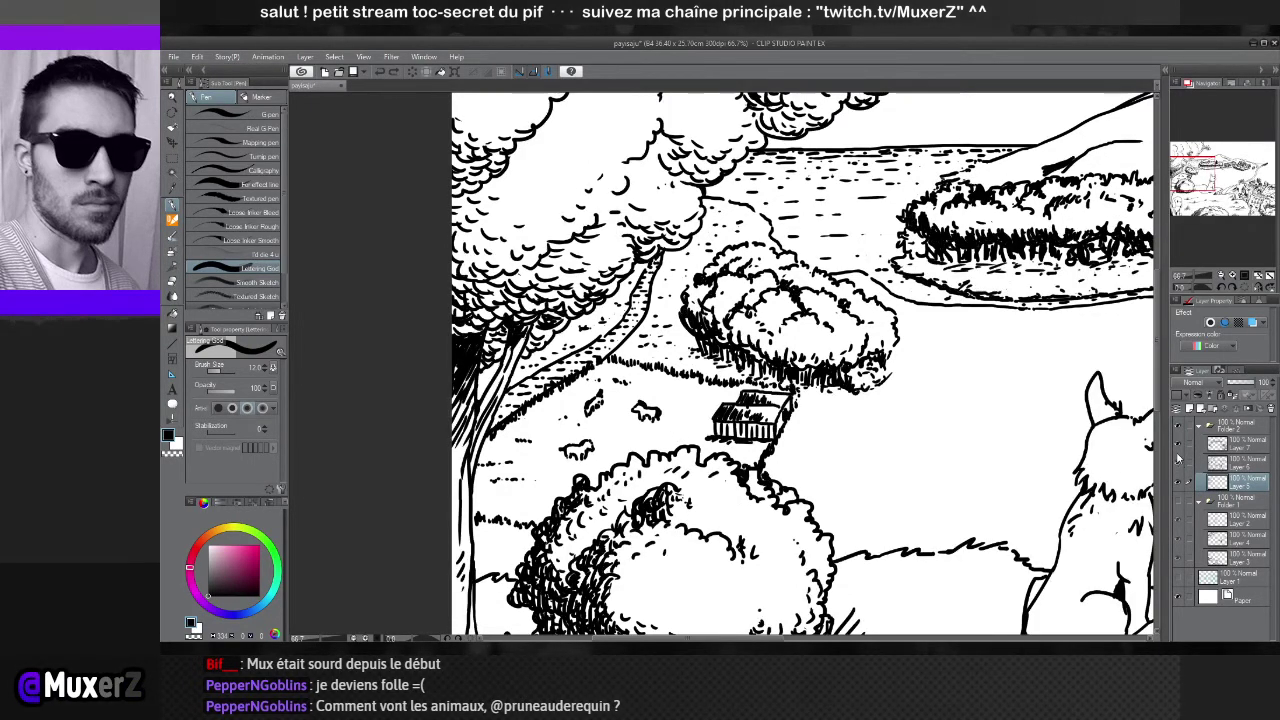
{"action": "left_click", "coordinate": [1178, 444]}
{"action": "left_click", "coordinate": [1178, 463]}
{"action": "left_click", "coordinate": [1178, 444]}
{"action": "left_click", "coordinate": [1178, 463]}
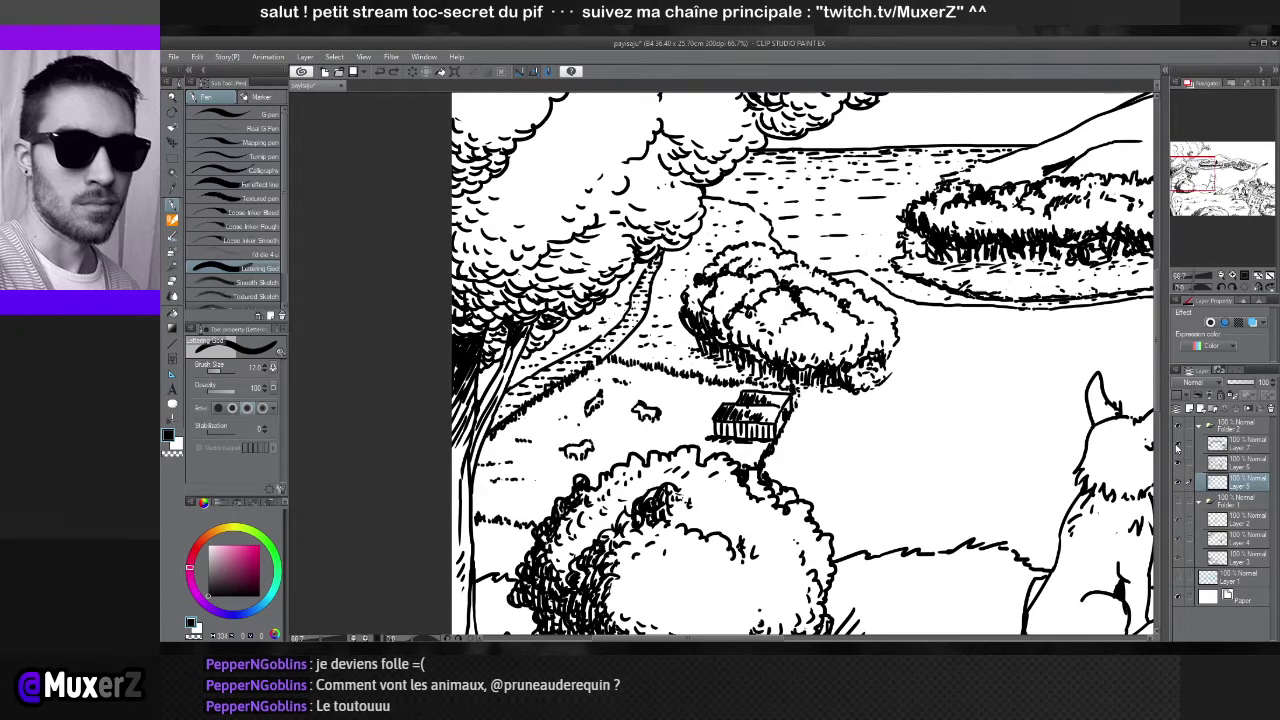
Make Layer 7 active and show the blue sketch on Layer 1 to compare it with the inked fields, road and village
{"action": "left_click", "coordinate": [1260, 450]}
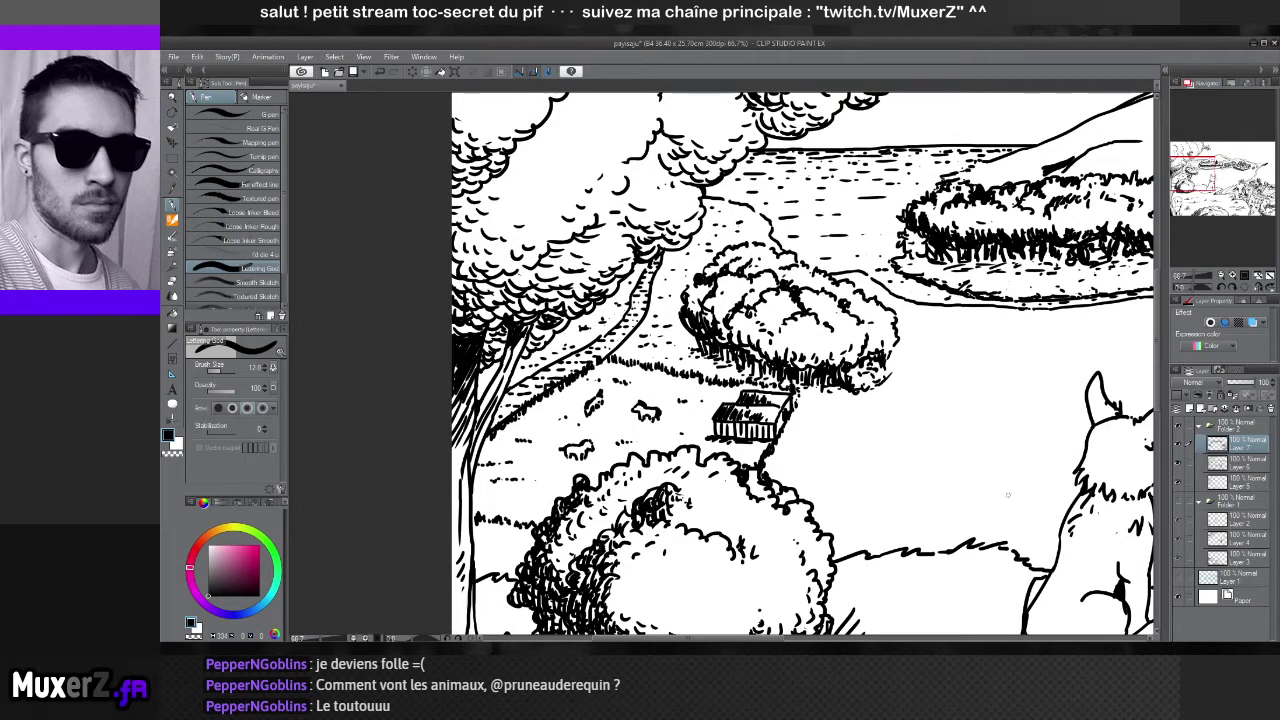
{"action": "left_click", "coordinate": [1179, 578]}
{"action": "mouse_move", "coordinate": [937, 449]}
{"action": "left_mouse_down"}
{"action": "mouse_move", "coordinate": [880, 451]}
{"action": "mouse_move", "coordinate": [823, 359]}
{"action": "mouse_move", "coordinate": [540, 363]}
{"action": "left_mouse_up"}
{"action": "left_click_drag", "start_coordinate": [900, 382], "coordinate": [756, 326]}
{"action": "left_click_drag", "start_coordinate": [718, 452], "coordinate": [773, 374]}
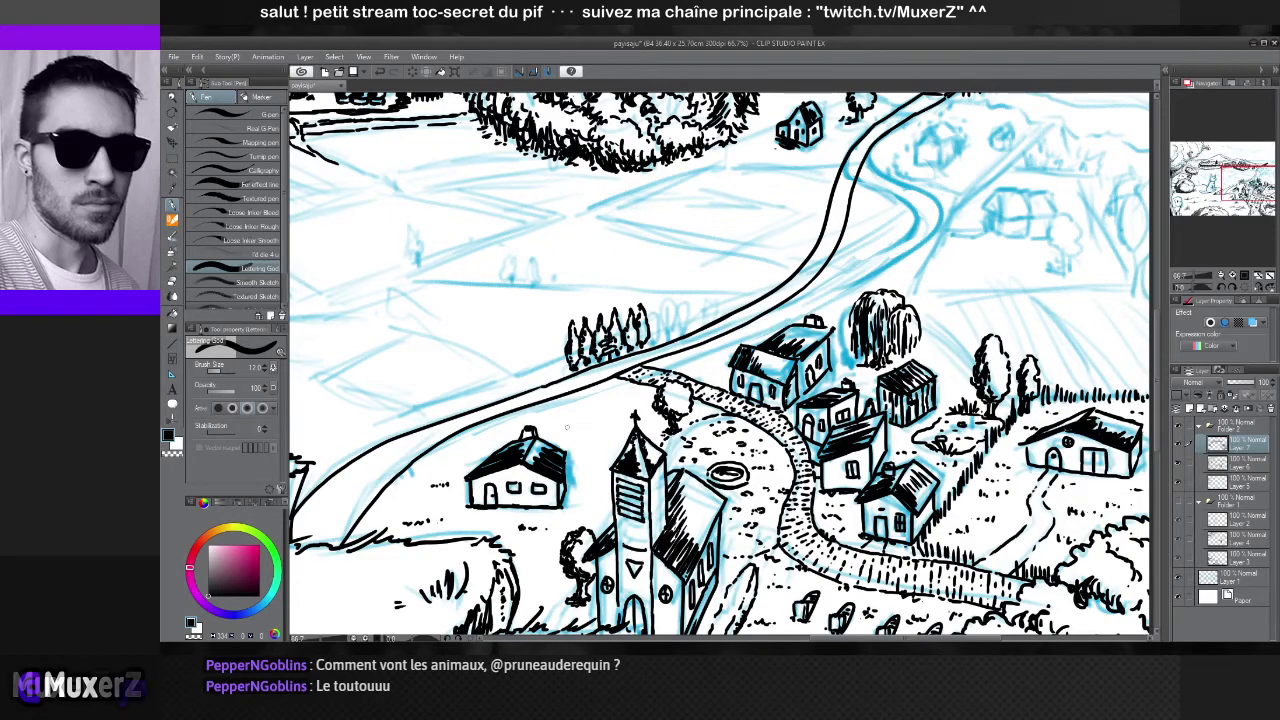
{"action": "mouse_move", "coordinate": [335, 494]}
{"action": "left_mouse_down"}
{"action": "mouse_move", "coordinate": [501, 481]}
{"action": "mouse_move", "coordinate": [484, 504]}
{"action": "mouse_move", "coordinate": [570, 427]}
{"action": "left_mouse_up"}
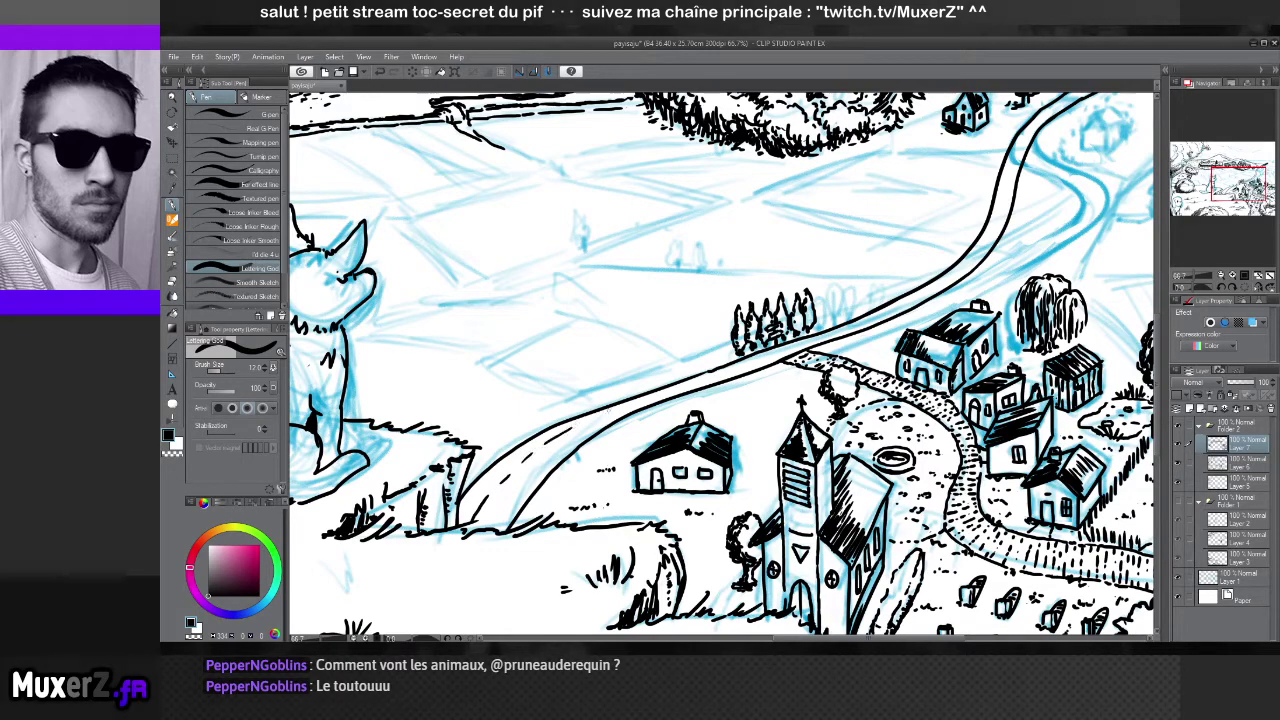
{"action": "key", "text": "ctrl+minus"}
{"action": "key", "text": "ctrl+minus"}
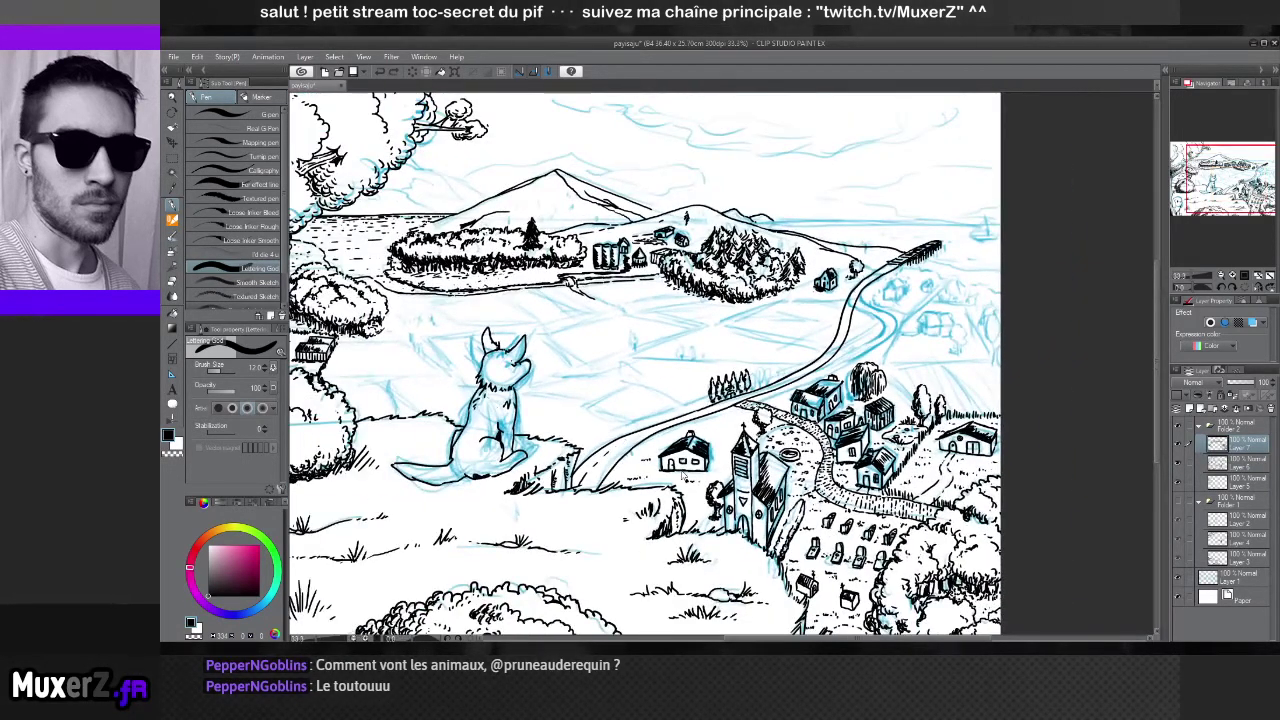
{"action": "scroll", "coordinate": [684, 478], "scroll_direction": "up", "scroll_amount": 5}
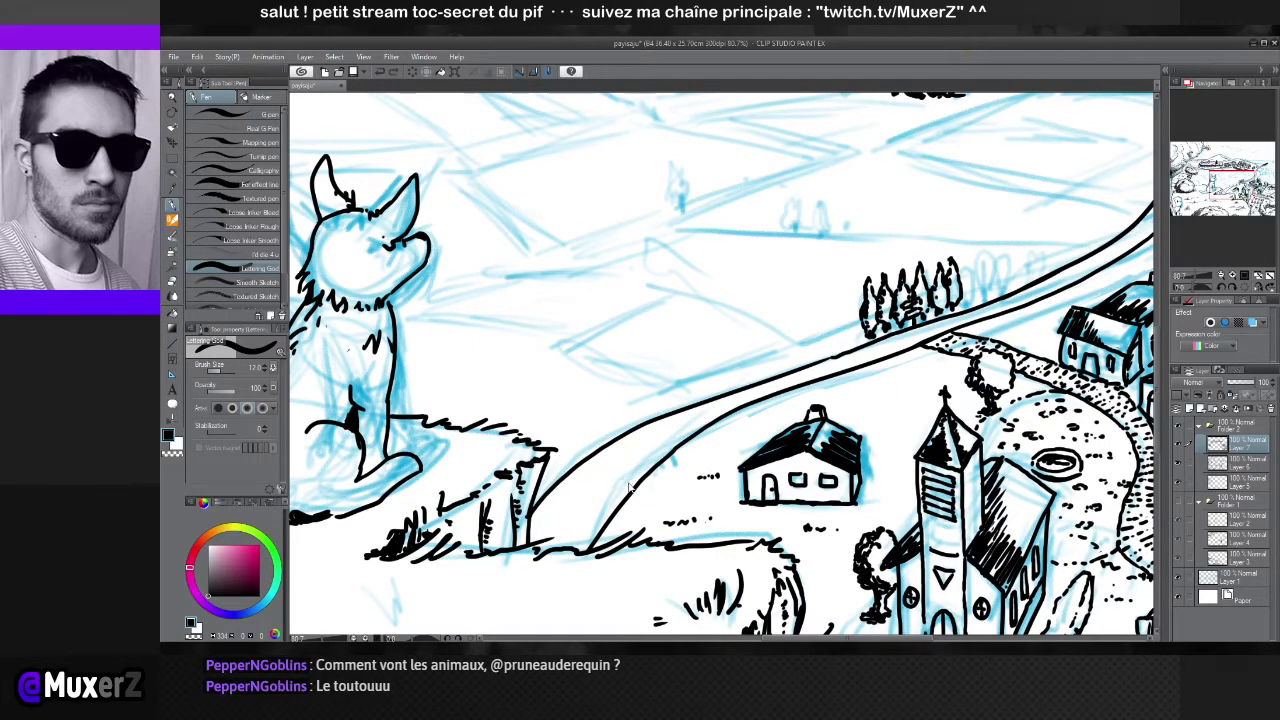
{"action": "mouse_move", "coordinate": [588, 548]}
{"action": "left_mouse_down"}
{"action": "mouse_move", "coordinate": [642, 458]}
{"action": "mouse_move", "coordinate": [622, 460]}
{"action": "left_mouse_up"}
{"action": "left_click_drag", "start_coordinate": [546, 542], "coordinate": [604, 462]}
{"action": "left_click_drag", "start_coordinate": [556, 496], "coordinate": [618, 444]}
{"action": "mouse_move", "coordinate": [598, 466]}
{"action": "left_mouse_down"}
{"action": "mouse_move", "coordinate": [642, 432]}
{"action": "mouse_move", "coordinate": [700, 414]}
{"action": "left_mouse_up"}
{"action": "key", "text": "ctrl+z"}
{"action": "key", "text": "ctrl+z"}
{"action": "key", "text": "ctrl+z"}
{"action": "key", "text": "ctrl+z"}
{"action": "key", "text": "ctrl+z"}
{"action": "key", "text": "ctrl+z"}
{"action": "key", "text": "ctrl+z"}
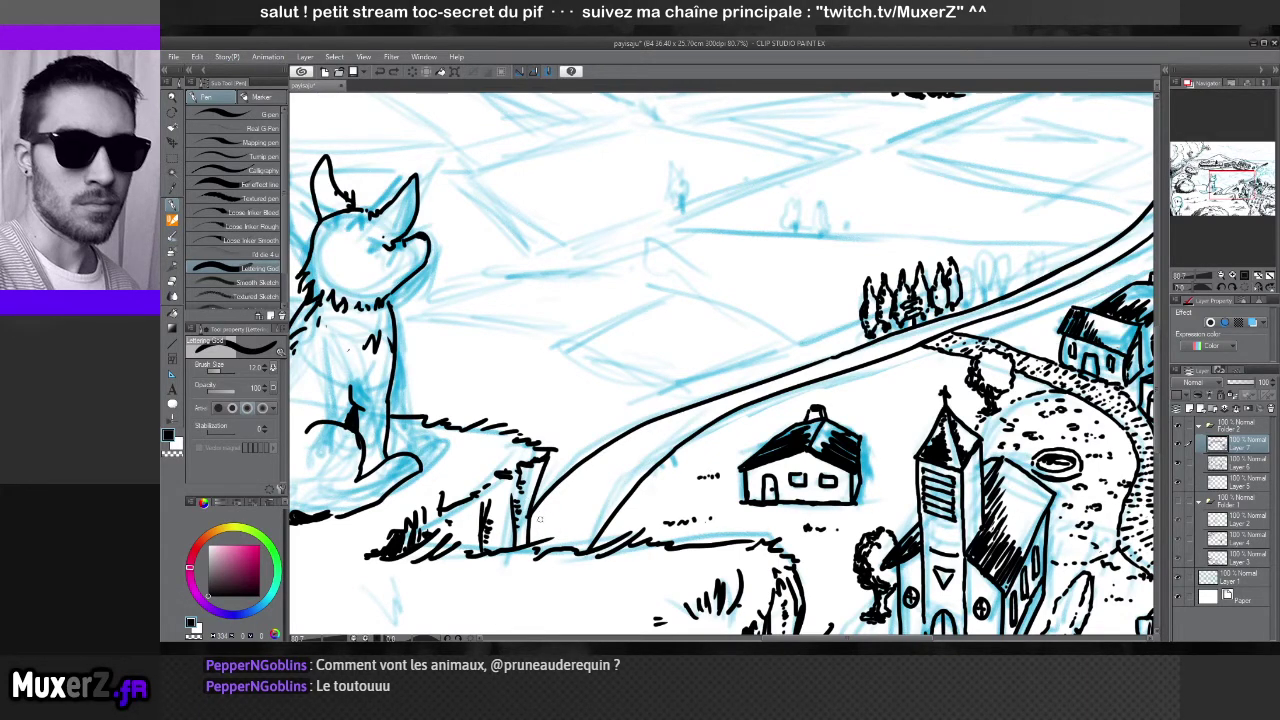
Ink small dashes and dots as ground texture between the edges of the road's near section, from the cliff toward the row of trees
{"action": "mouse_move", "coordinate": [536, 521]}
{"action": "left_mouse_down"}
{"action": "mouse_move", "coordinate": [586, 520]}
{"action": "mouse_move", "coordinate": [562, 494]}
{"action": "mouse_move", "coordinate": [597, 494]}
{"action": "left_mouse_up"}
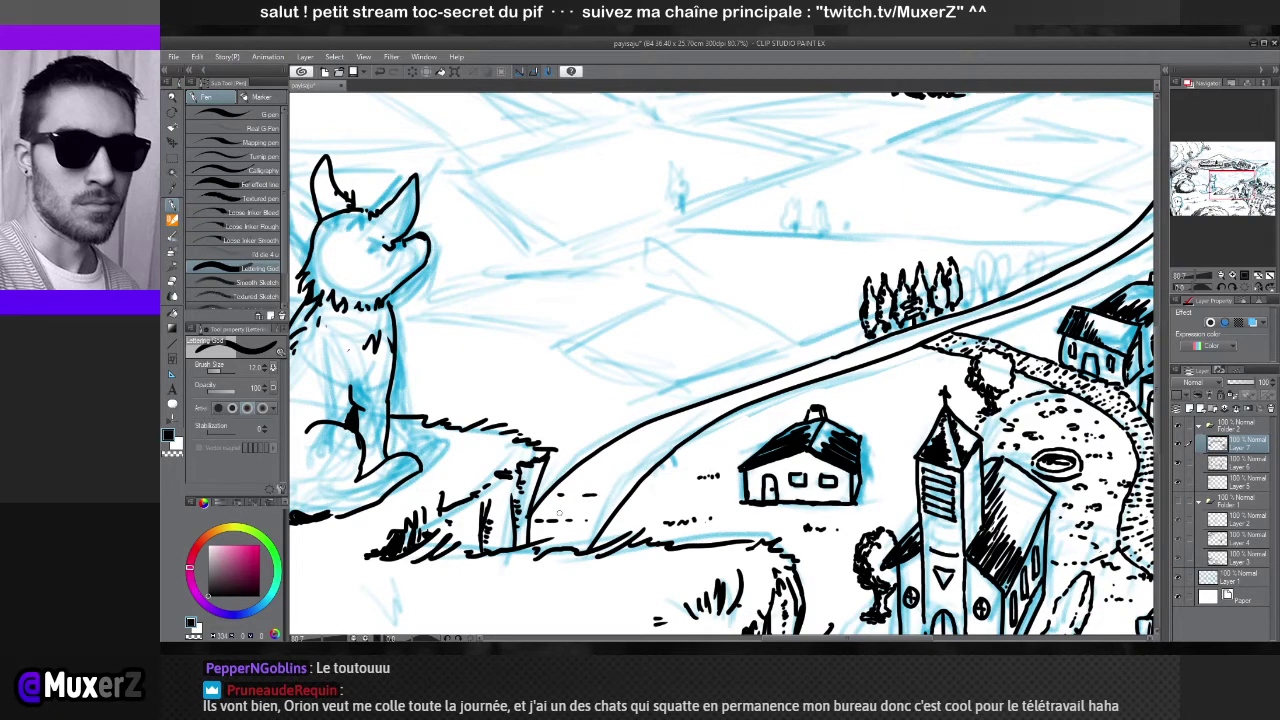
{"action": "left_click", "coordinate": [555, 530]}
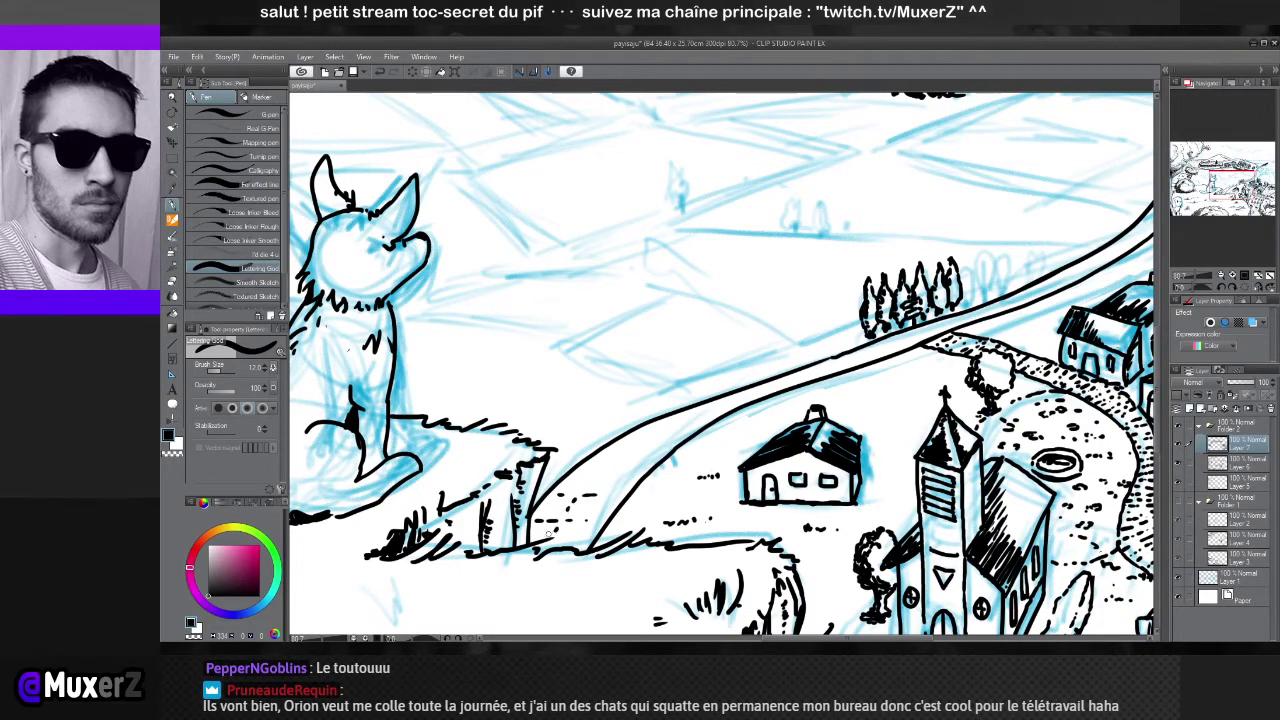
{"action": "left_click", "coordinate": [548, 532]}
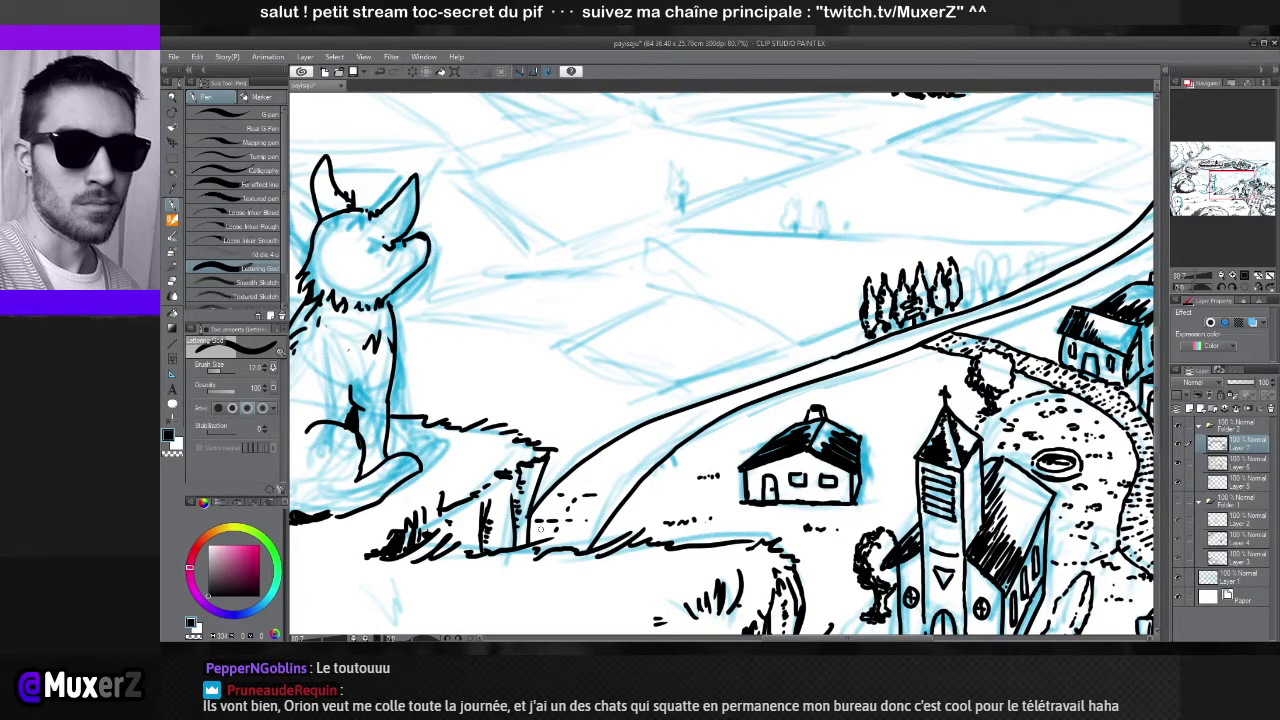
{"action": "left_click", "coordinate": [583, 487]}
{"action": "left_click", "coordinate": [617, 455]}
{"action": "left_click", "coordinate": [631, 446]}
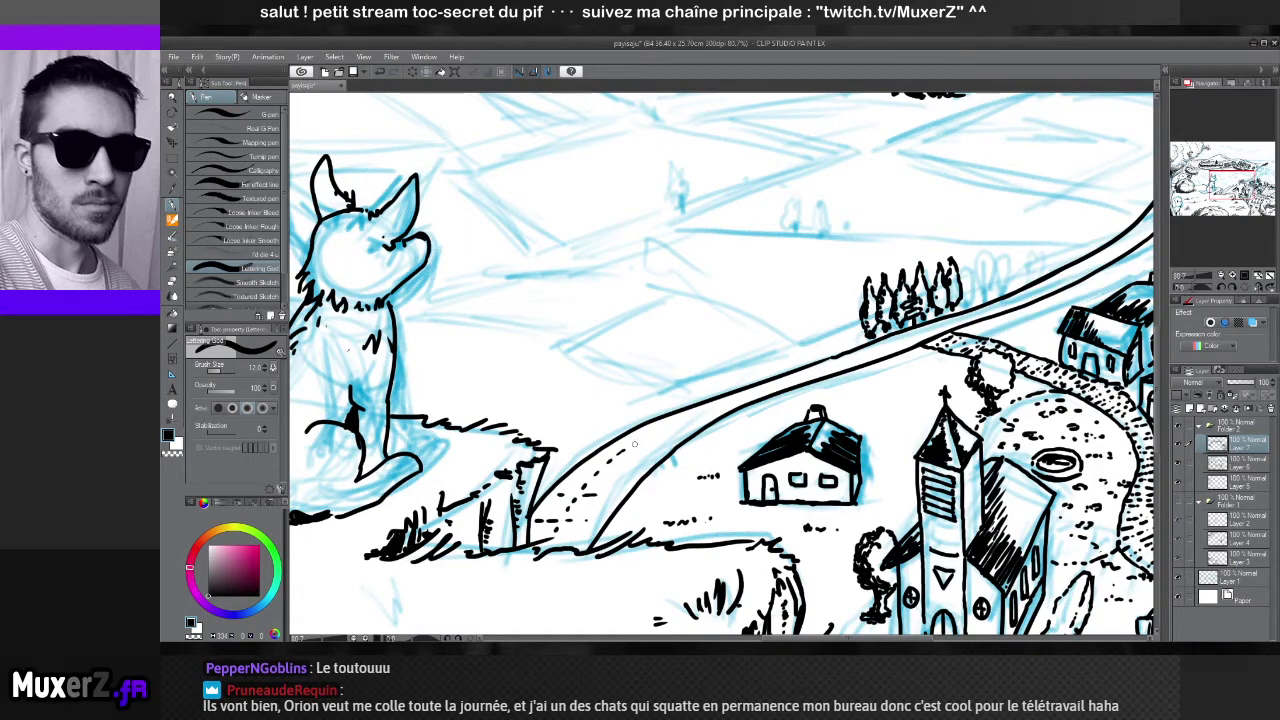
{"action": "left_click", "coordinate": [641, 441]}
{"action": "left_click", "coordinate": [660, 428]}
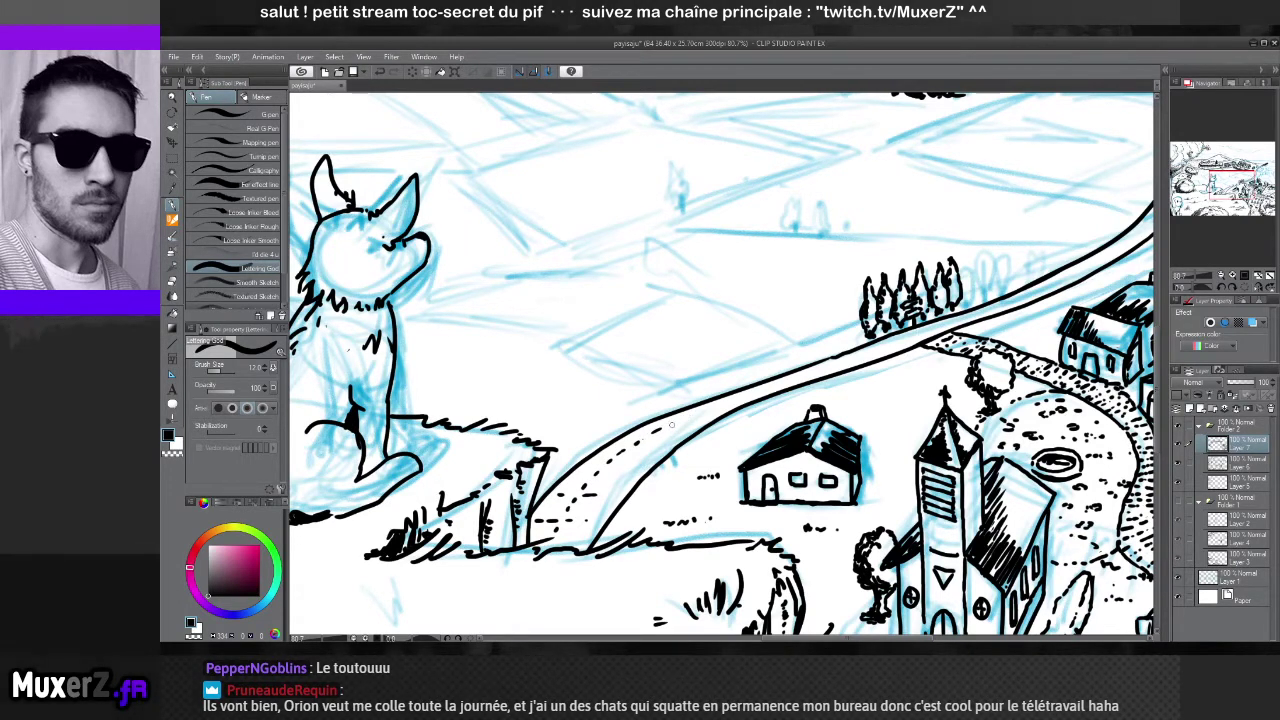
{"action": "left_click", "coordinate": [690, 418]}
{"action": "left_click", "coordinate": [714, 408]}
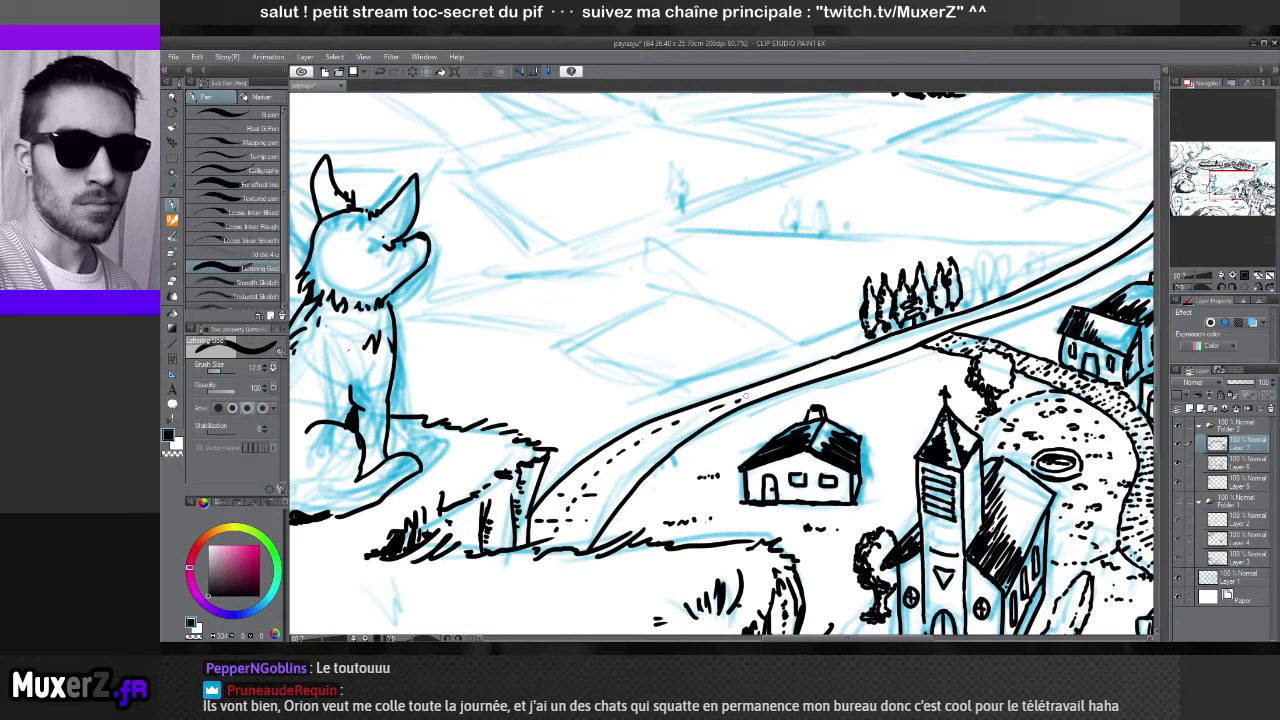
{"action": "left_click", "coordinate": [740, 399]}
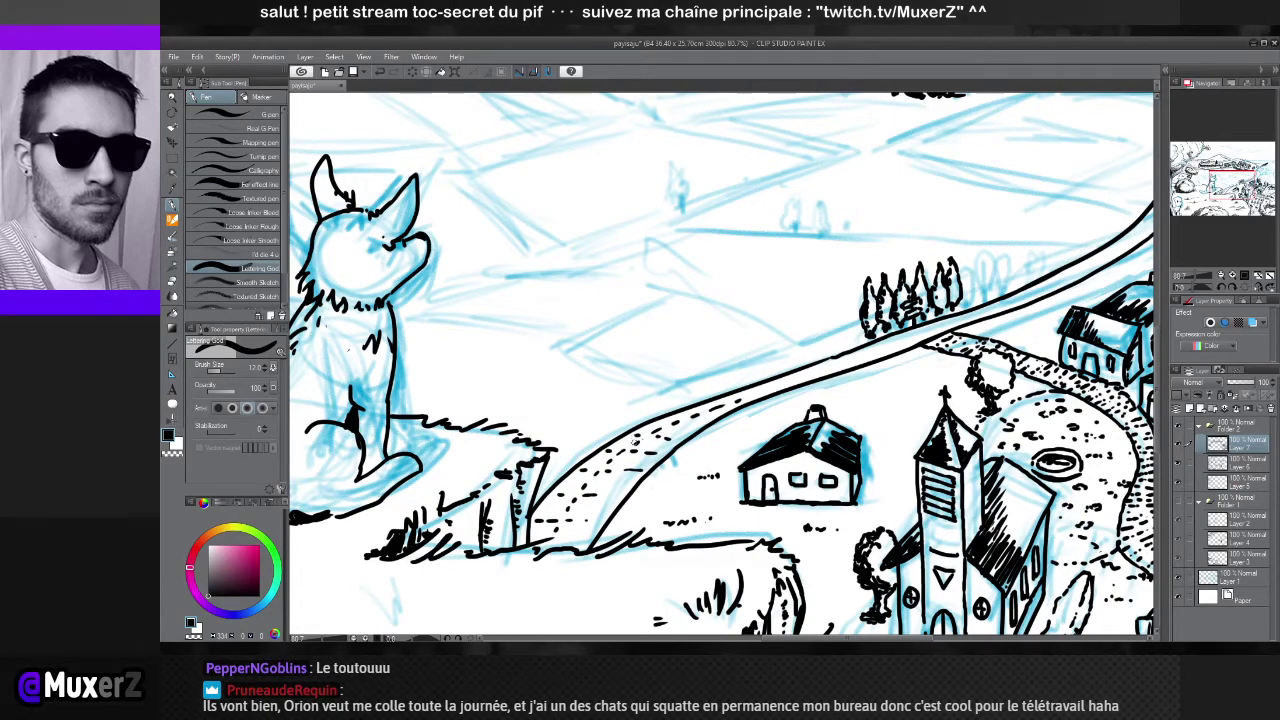
{"action": "scroll", "coordinate": [627, 360], "scroll_direction": "down", "scroll_amount": 6}
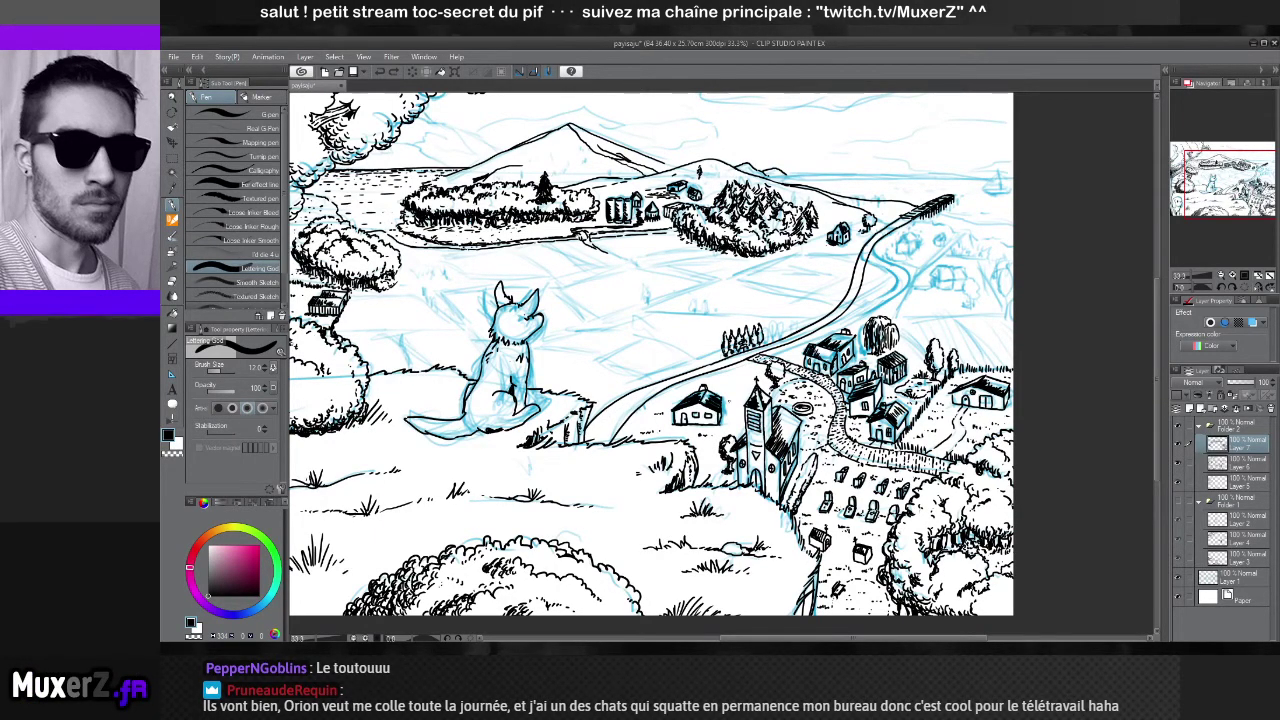
Check which ink lines belong to Layer 6 and Layer 7 by hiding and showing each layer
{"action": "scroll", "coordinate": [708, 398], "scroll_direction": "up", "scroll_amount": 4}
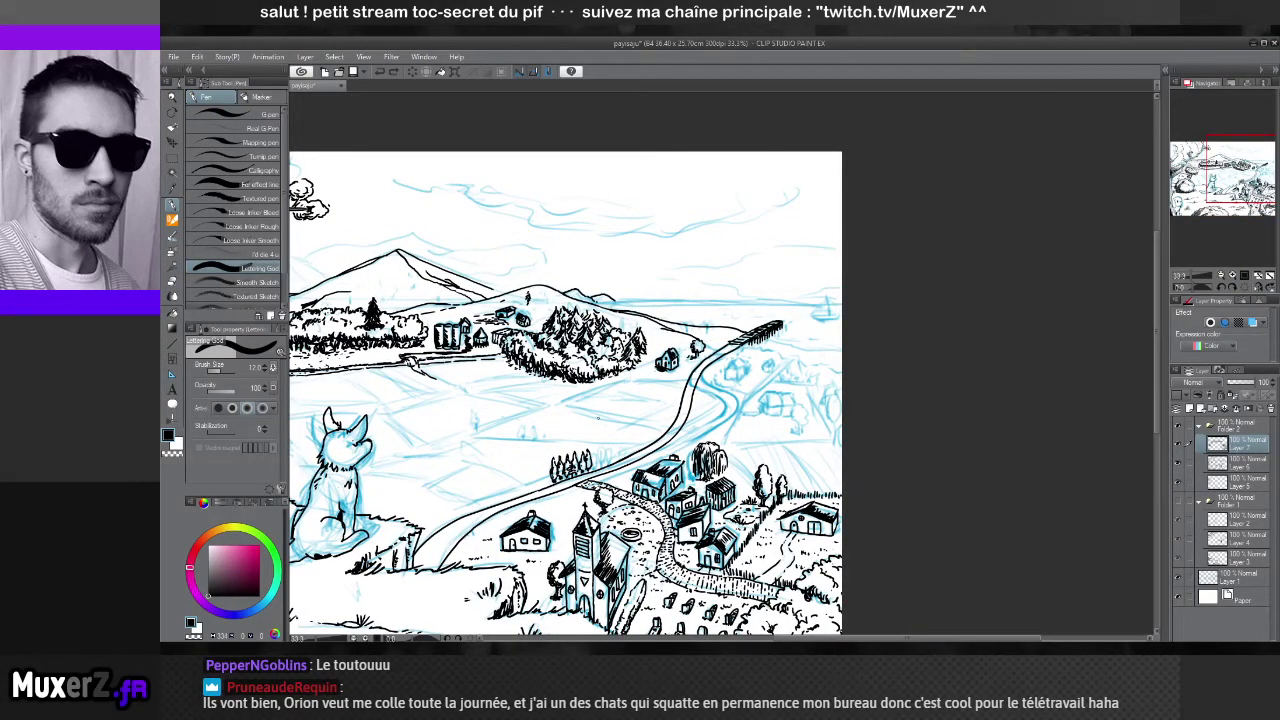
{"action": "scroll", "coordinate": [758, 397], "scroll_direction": "up", "scroll_amount": 3}
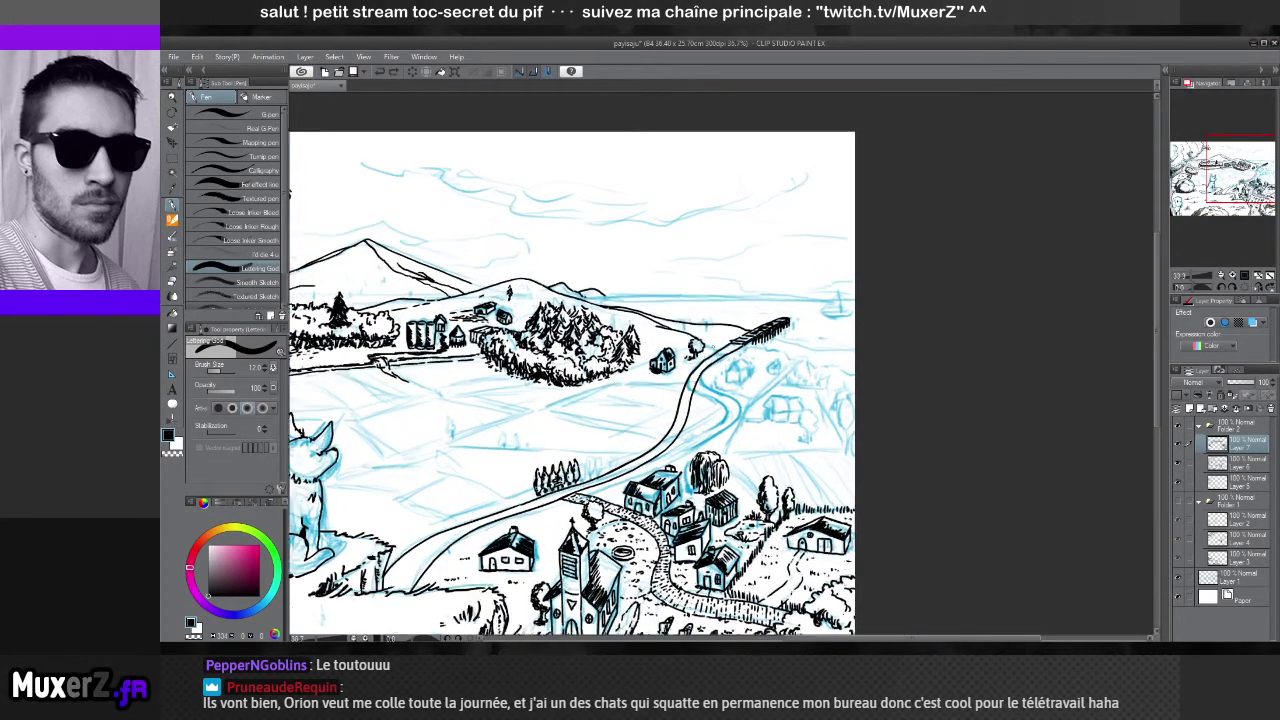
{"action": "scroll", "coordinate": [758, 397], "scroll_direction": "up", "scroll_amount": 1}
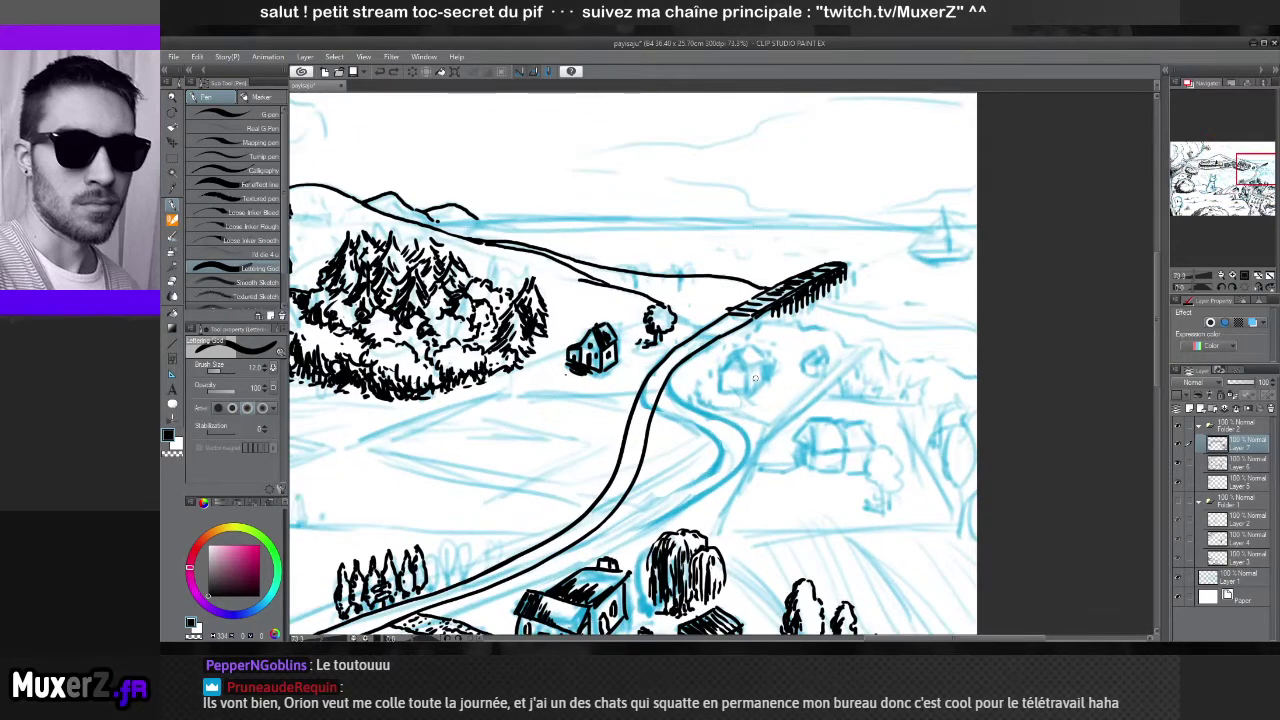
{"action": "left_click", "coordinate": [1177, 465]}
{"action": "left_click", "coordinate": [1176, 466]}
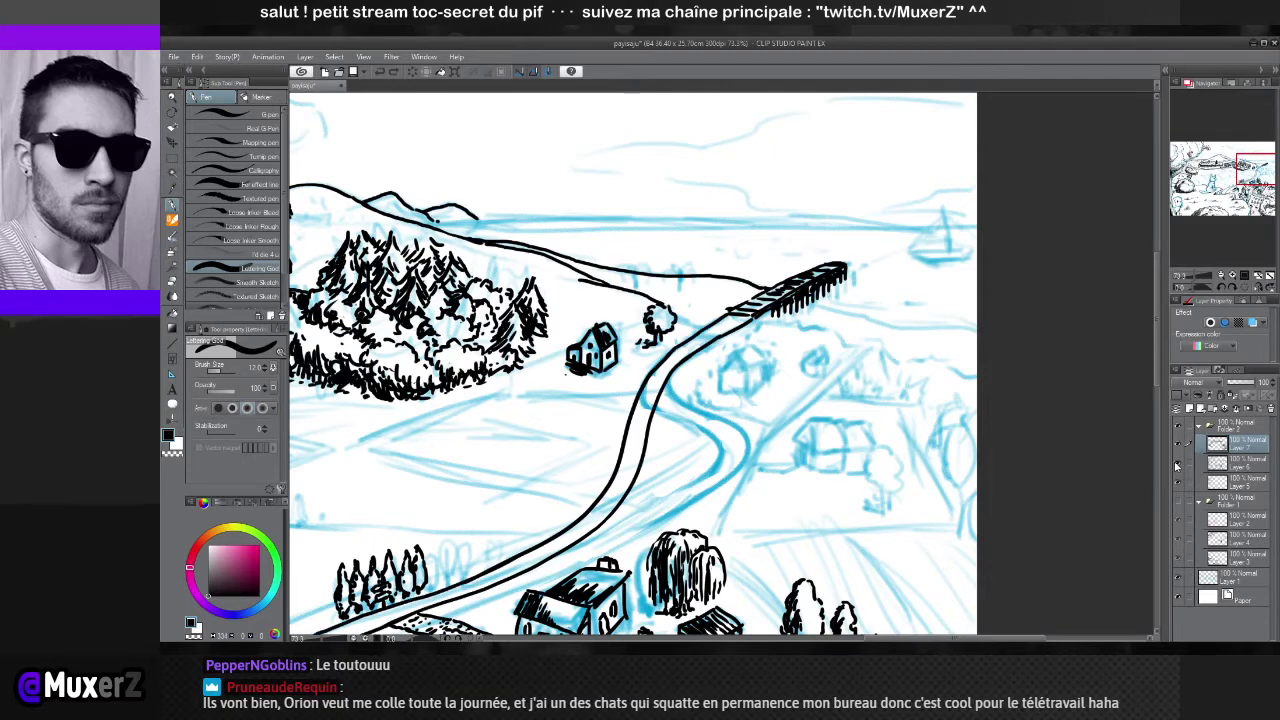
{"action": "key", "text": "e"}
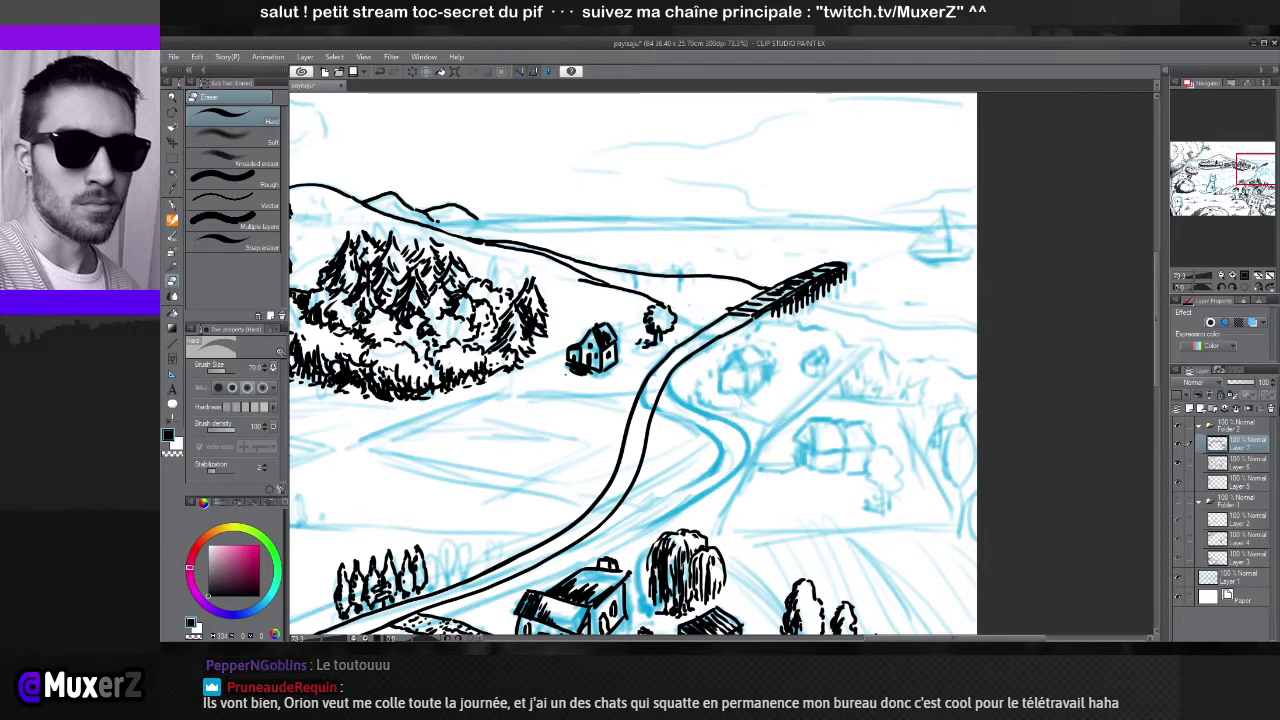
{"action": "left_click", "coordinate": [1178, 446]}
{"action": "left_click", "coordinate": [1178, 446]}
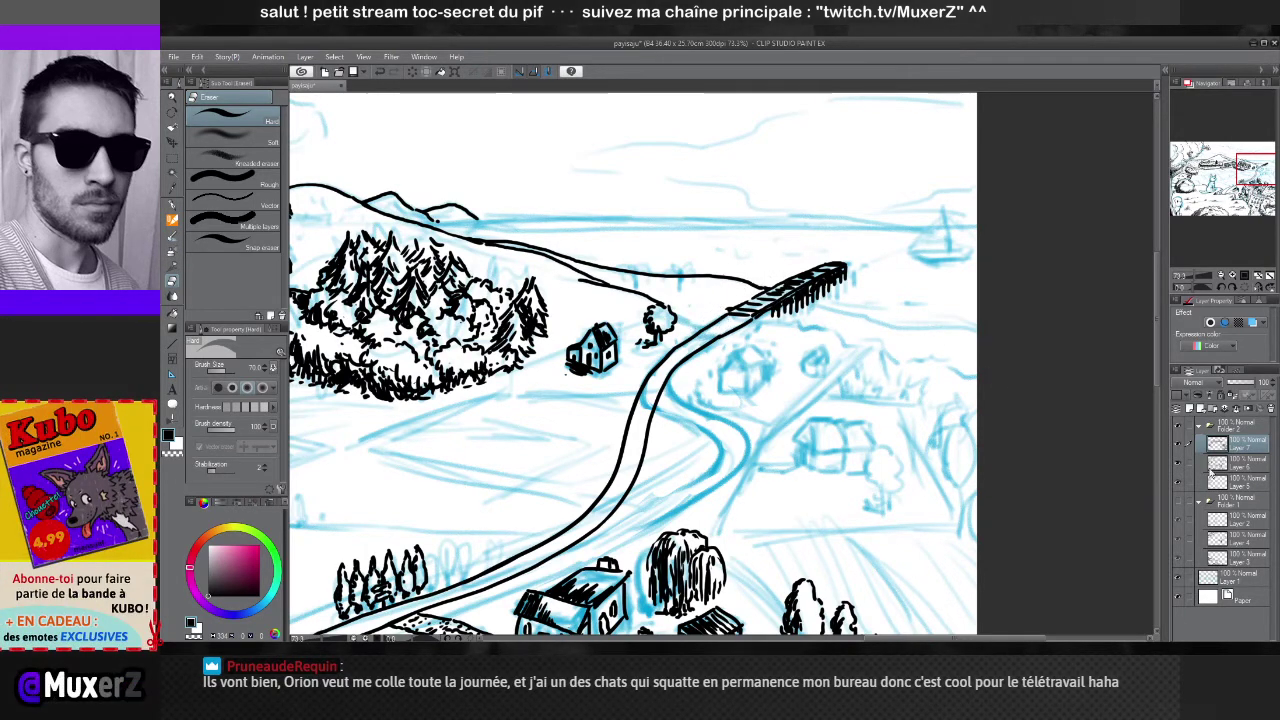
{"action": "left_click", "coordinate": [1180, 445]}
{"action": "left_click", "coordinate": [1179, 446]}
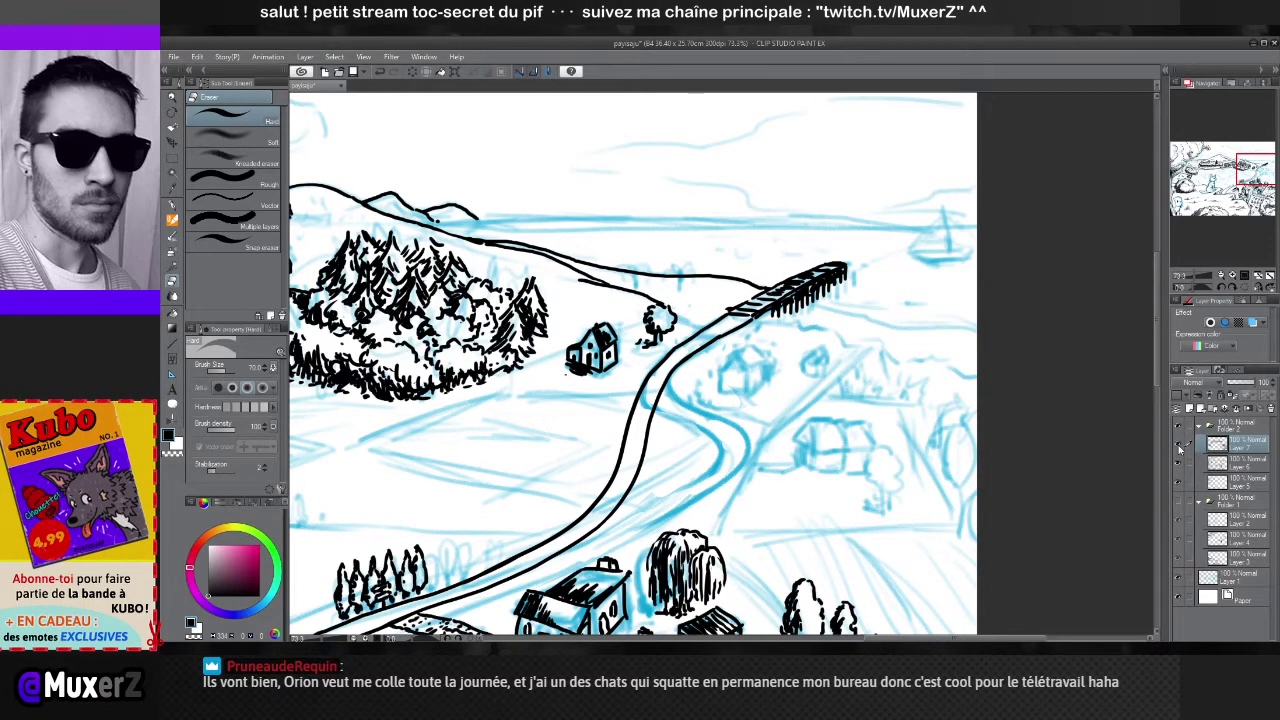
{"action": "left_click", "coordinate": [1177, 463]}
{"action": "left_click", "coordinate": [1177, 463]}
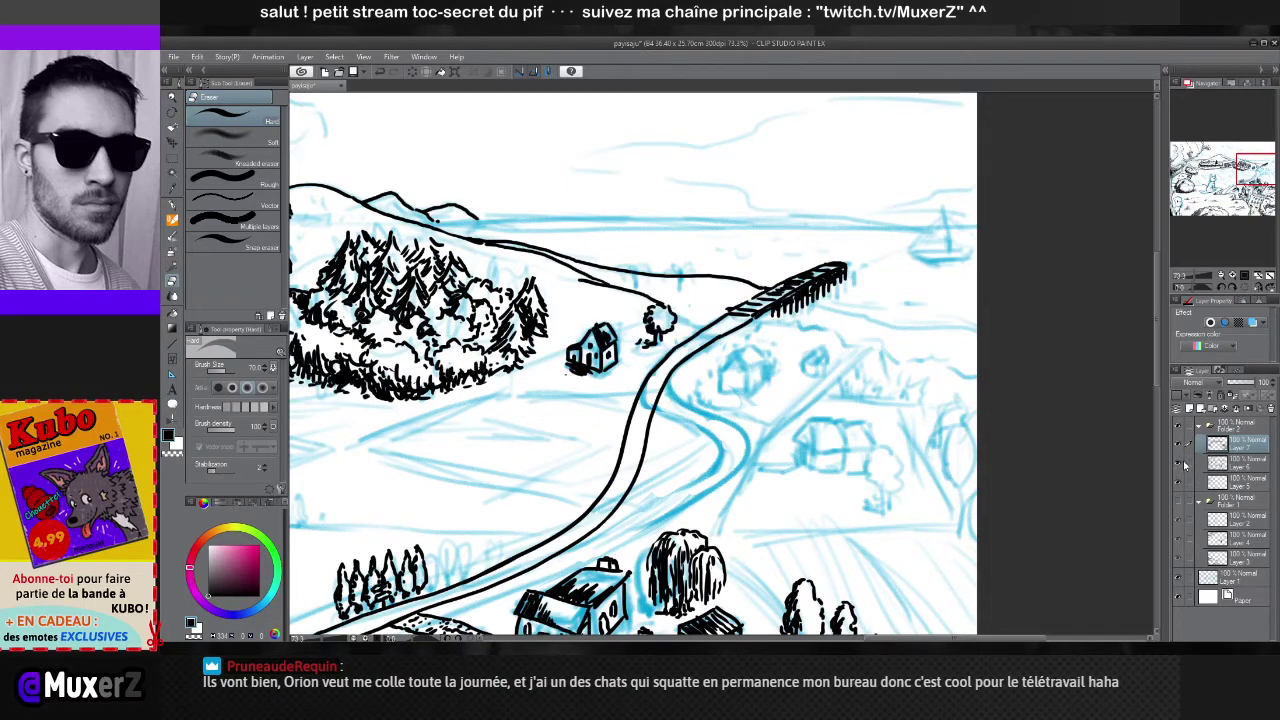
Select Layer 6 and erase with the Hard eraser along the road's outer edge near the small tree below the pier
{"action": "left_click", "coordinate": [1233, 464]}
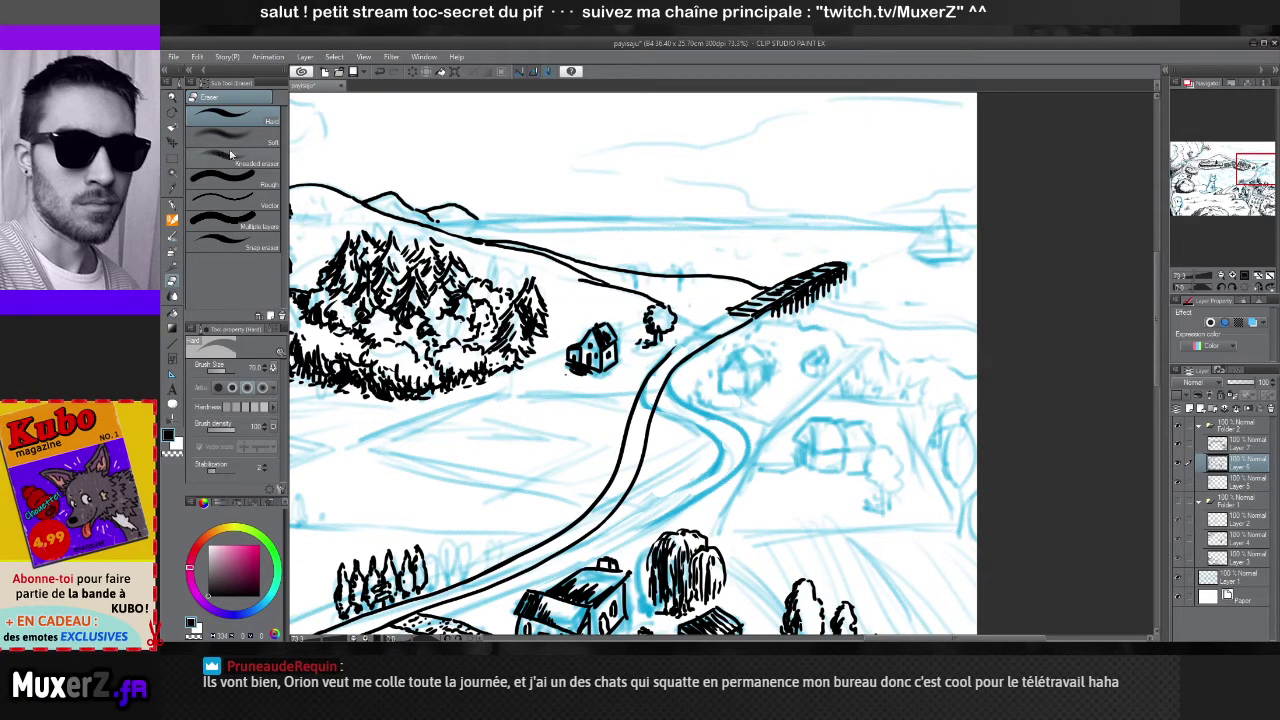
{"action": "key", "text": "p"}
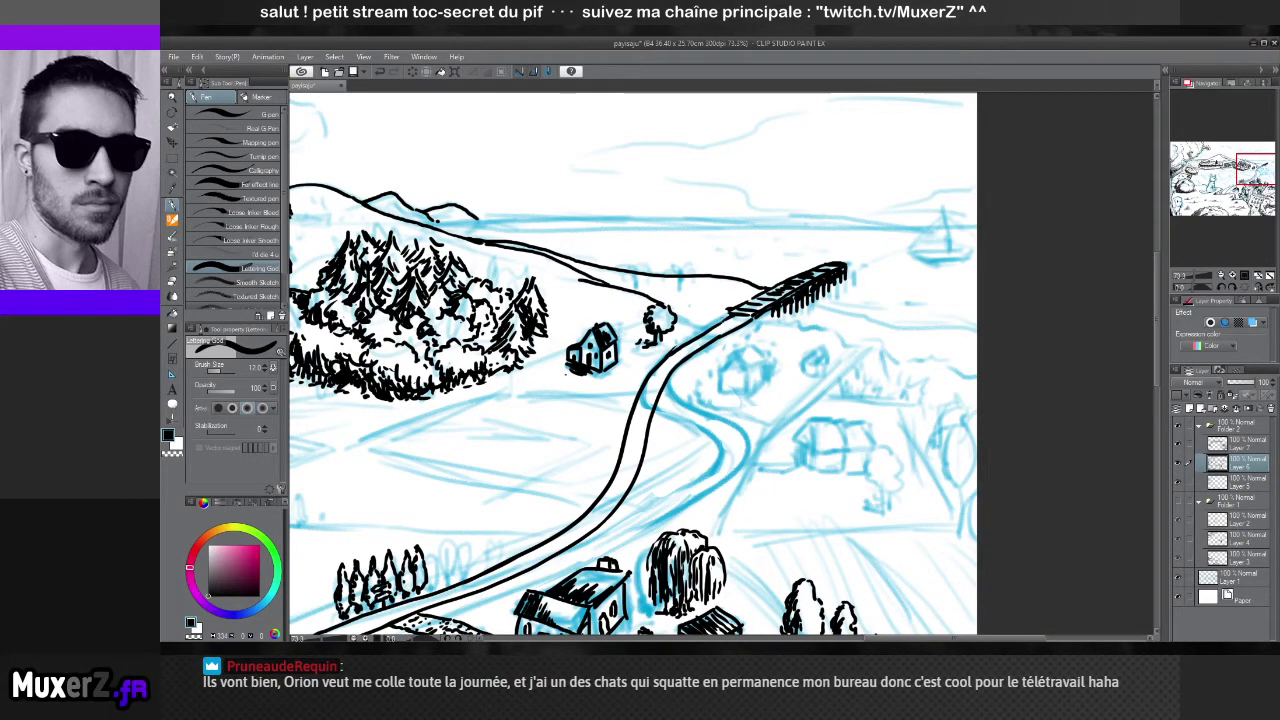
{"action": "key", "text": "e"}
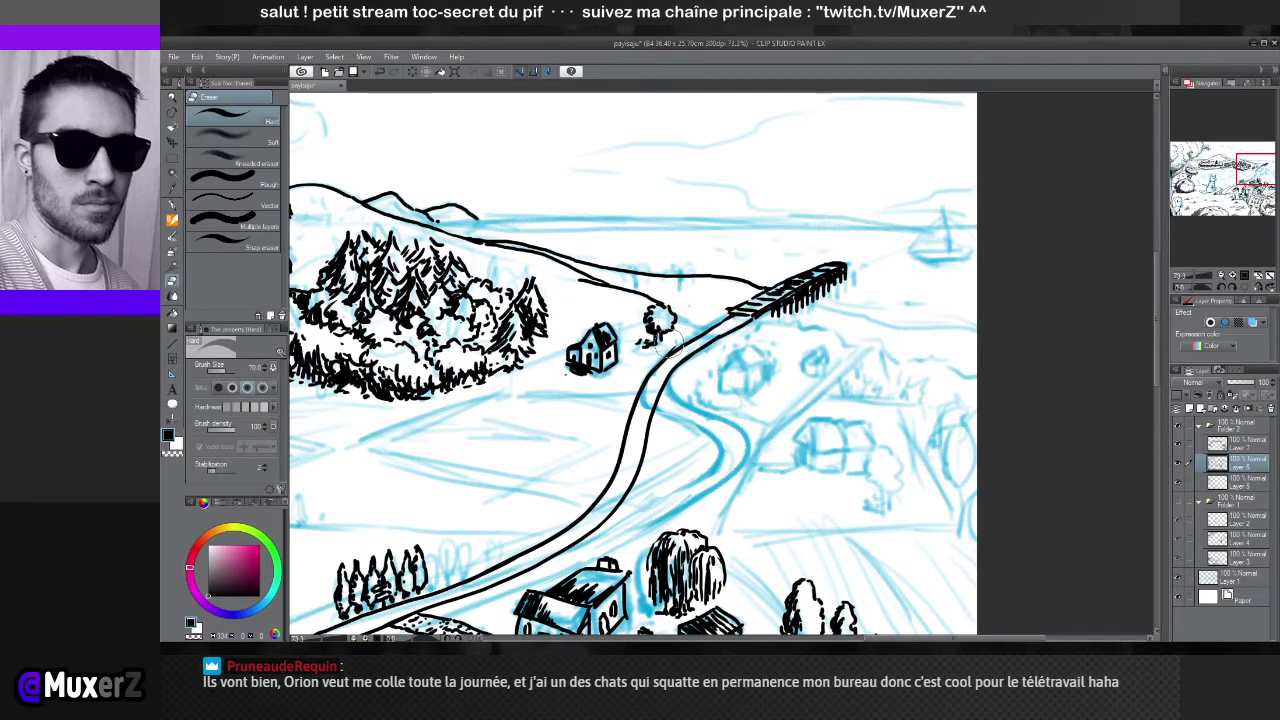
{"action": "left_click_drag", "start_coordinate": [668, 345], "coordinate": [645, 370]}
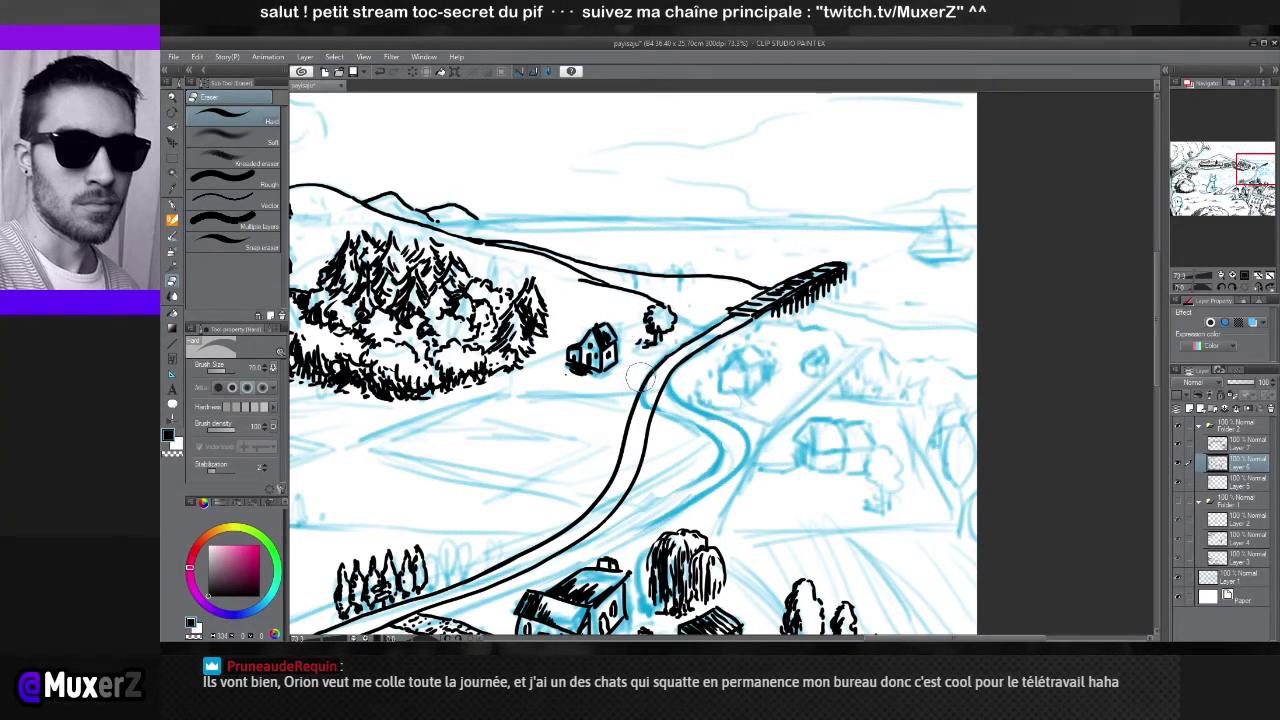
{"action": "key", "text": "p"}
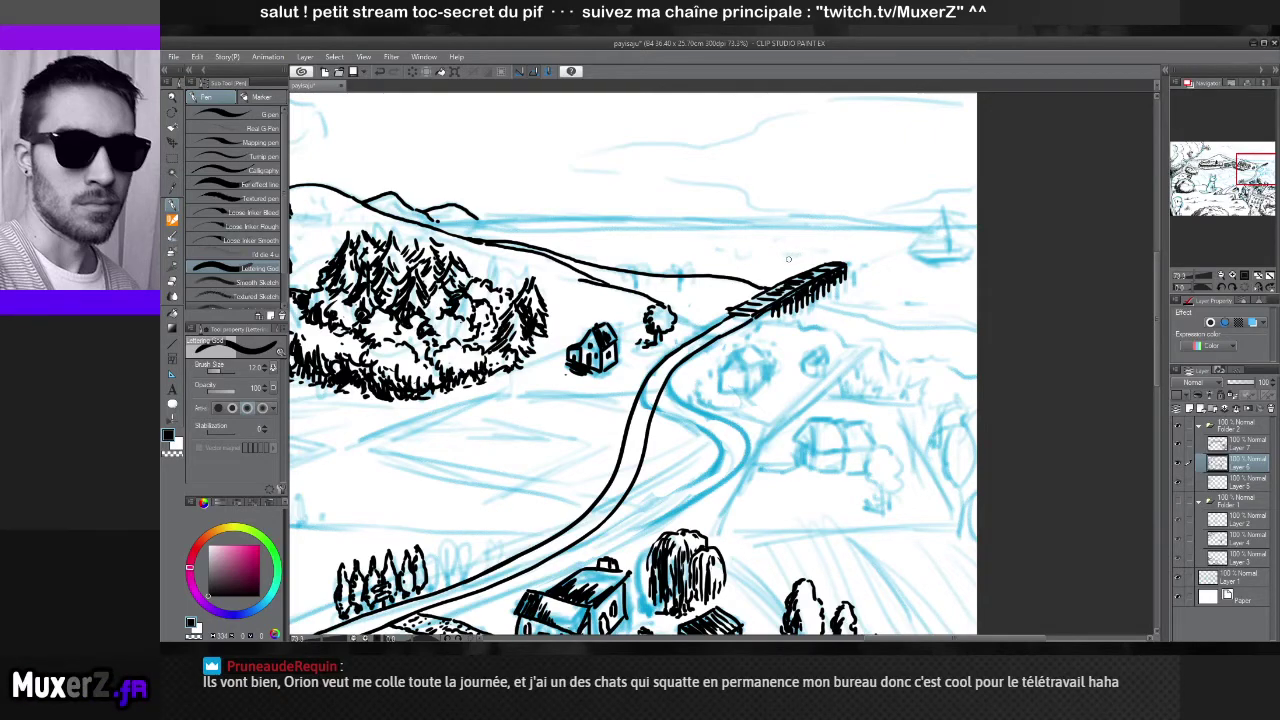
Examine the village and the sketched fields beside the road, hiding and reshowing Layer 6 to check its ink lines
{"action": "scroll", "coordinate": [818, 354], "scroll_direction": "down", "scroll_amount": 5}
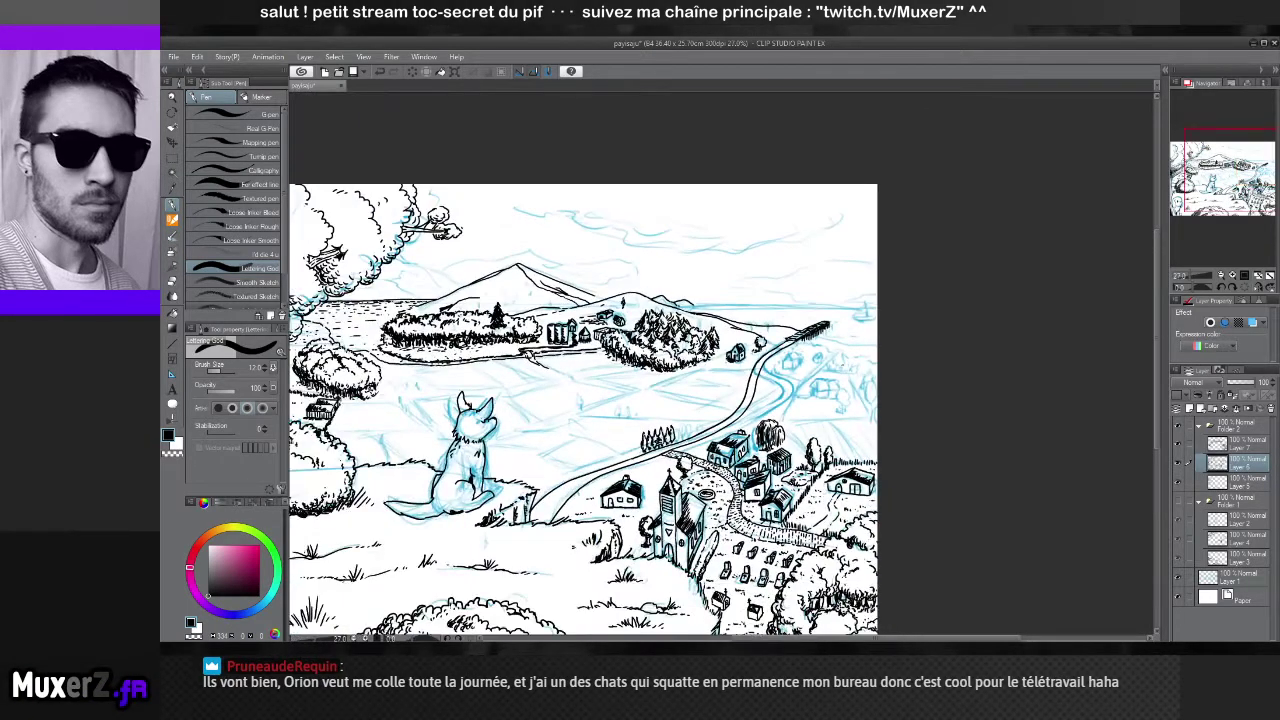
{"action": "scroll", "coordinate": [841, 366], "scroll_direction": "up", "scroll_amount": 5}
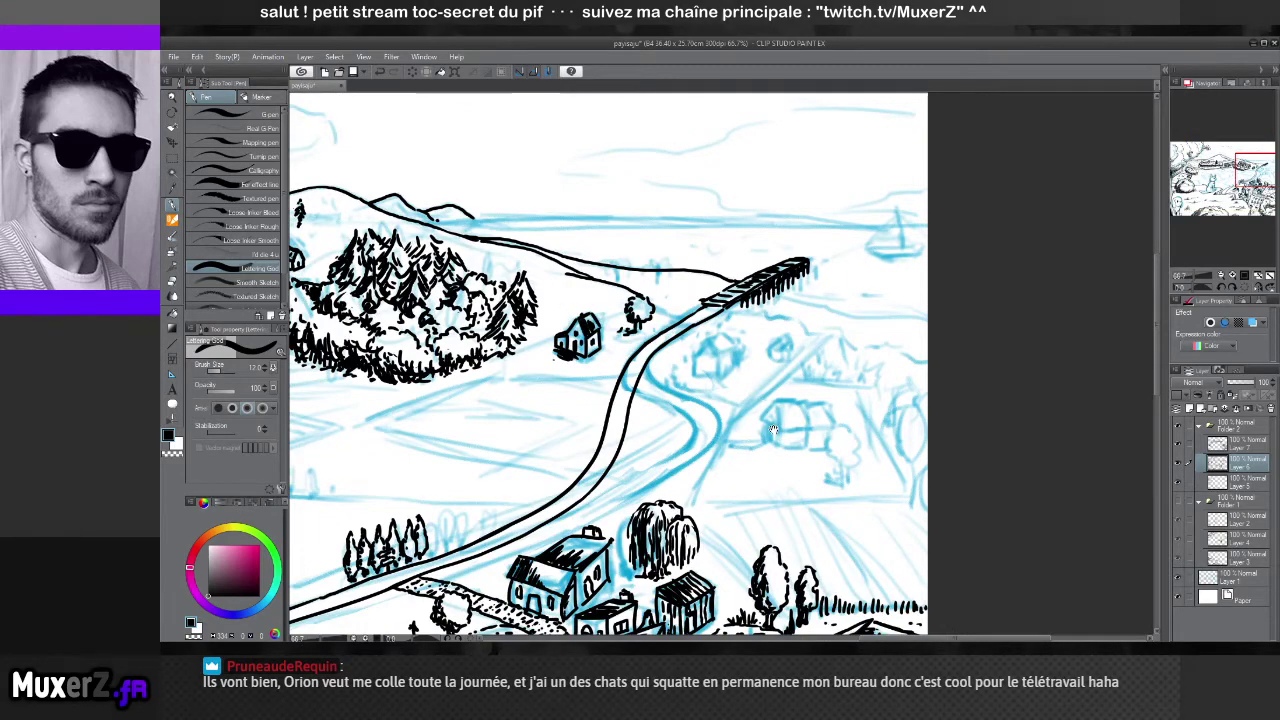
{"action": "left_click_drag", "start_coordinate": [772, 431], "coordinate": [745, 255]}
{"action": "scroll", "coordinate": [763, 366], "scroll_direction": "up", "scroll_amount": 3}
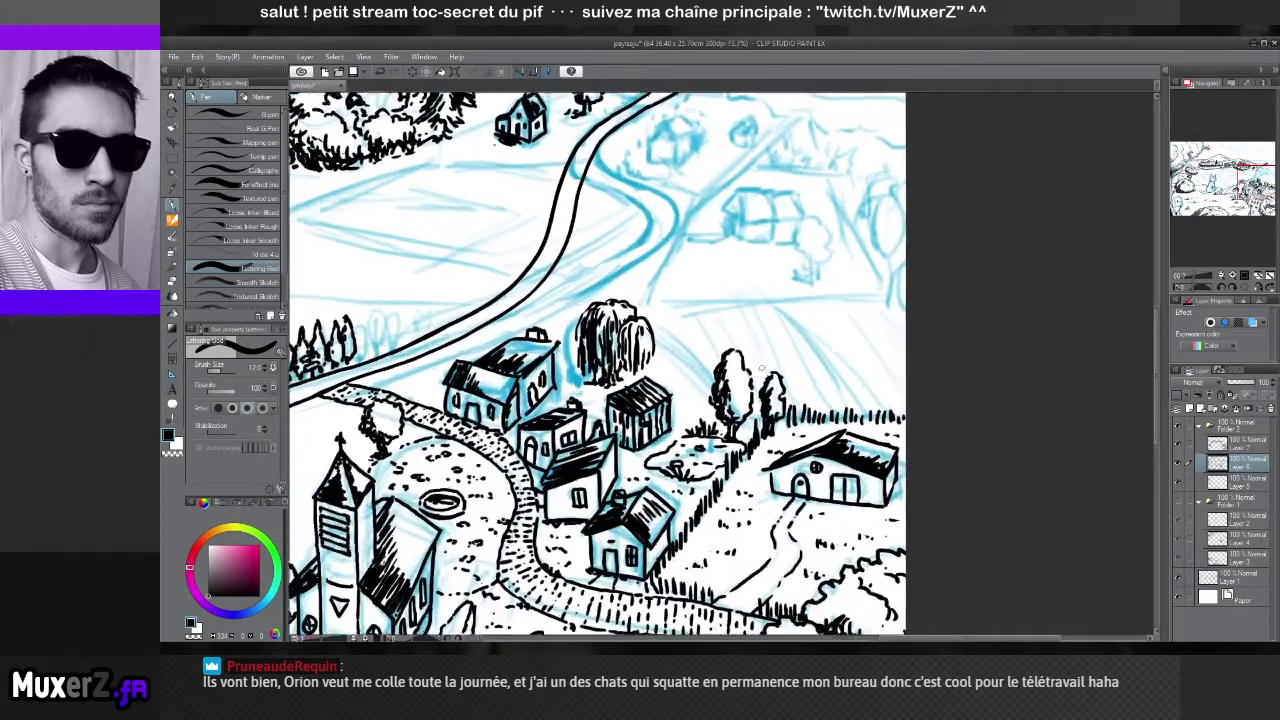
{"action": "left_click_drag", "start_coordinate": [801, 383], "coordinate": [757, 385]}
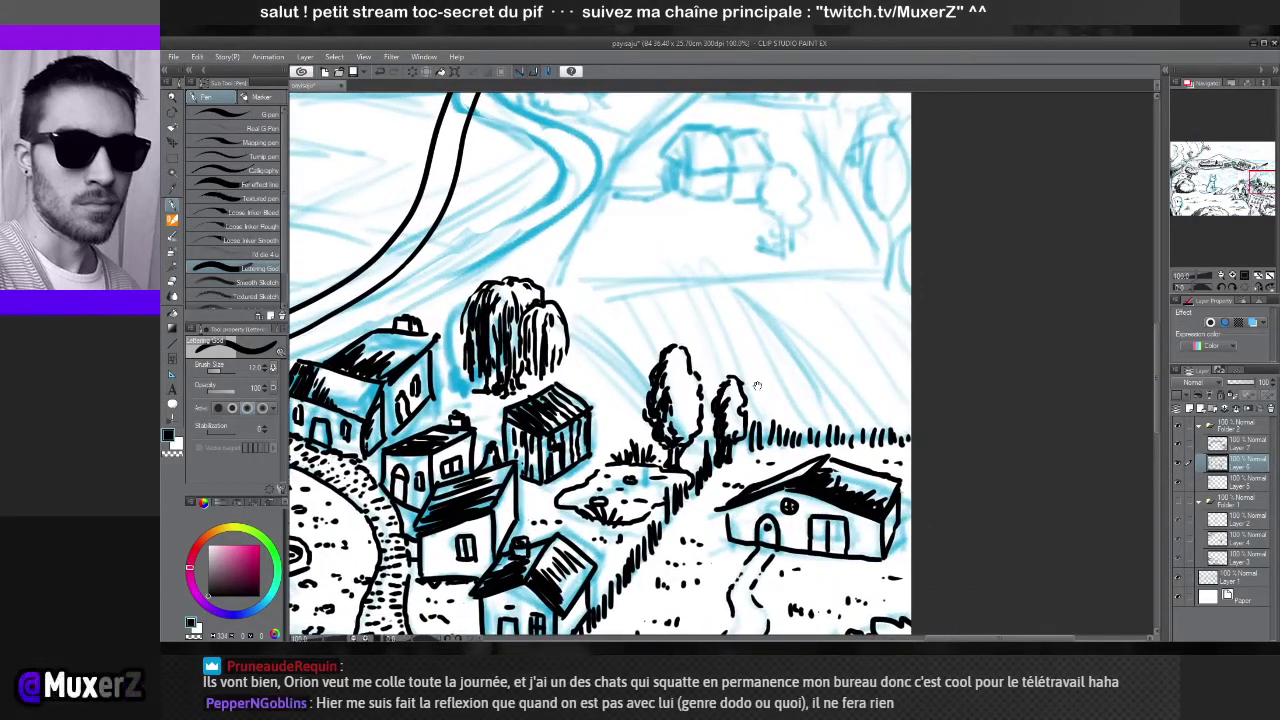
{"action": "left_click_drag", "start_coordinate": [818, 357], "coordinate": [818, 412]}
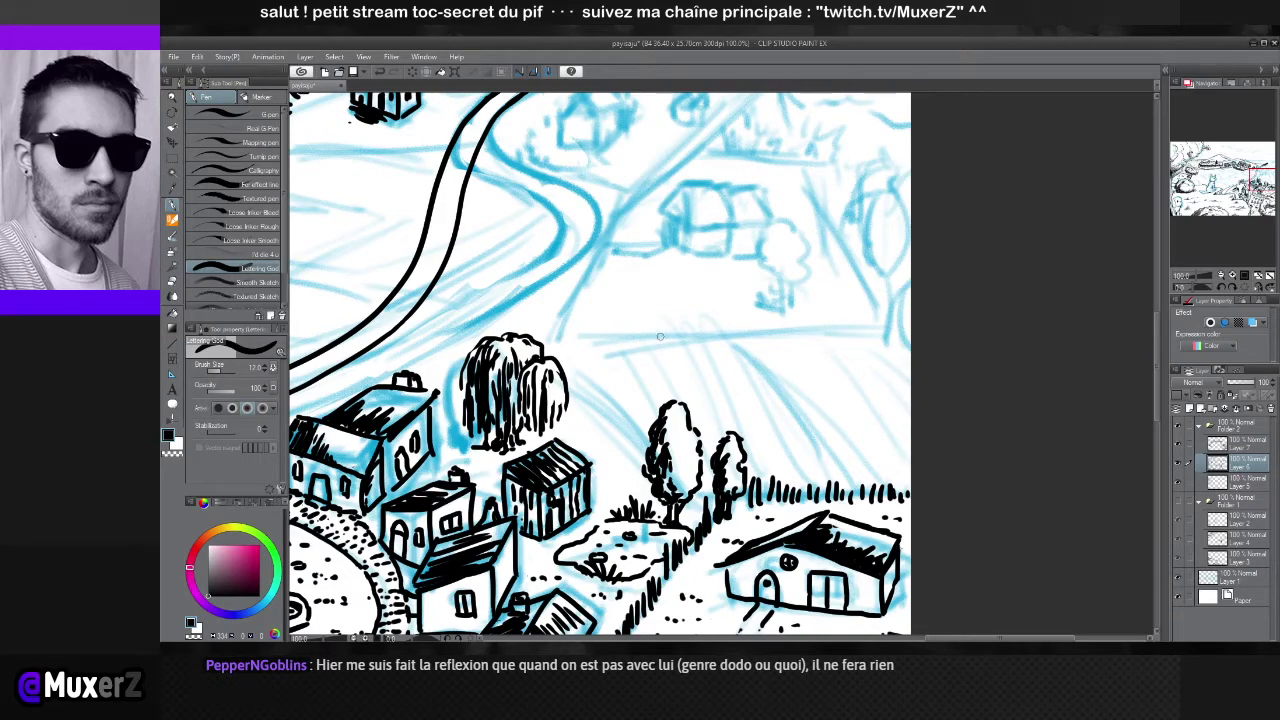
{"action": "scroll", "coordinate": [646, 337], "scroll_direction": "down", "scroll_amount": 4}
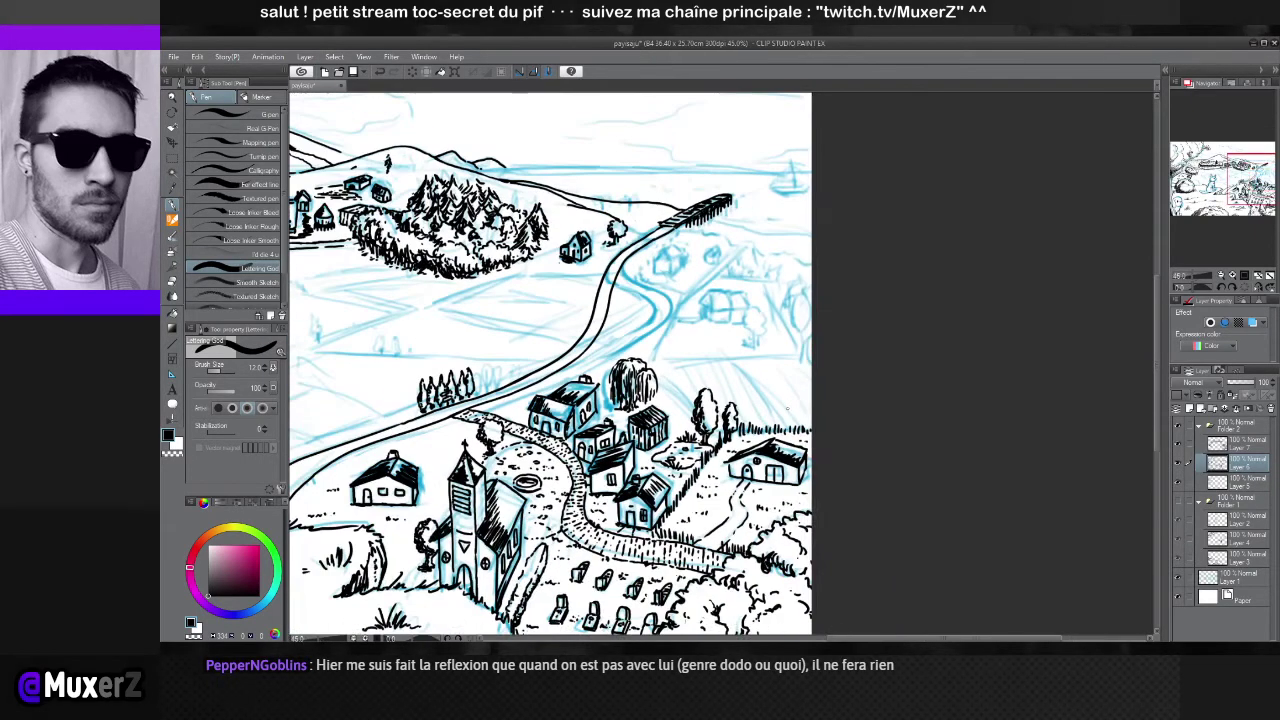
{"action": "scroll", "coordinate": [700, 330], "scroll_direction": "up", "scroll_amount": 1}
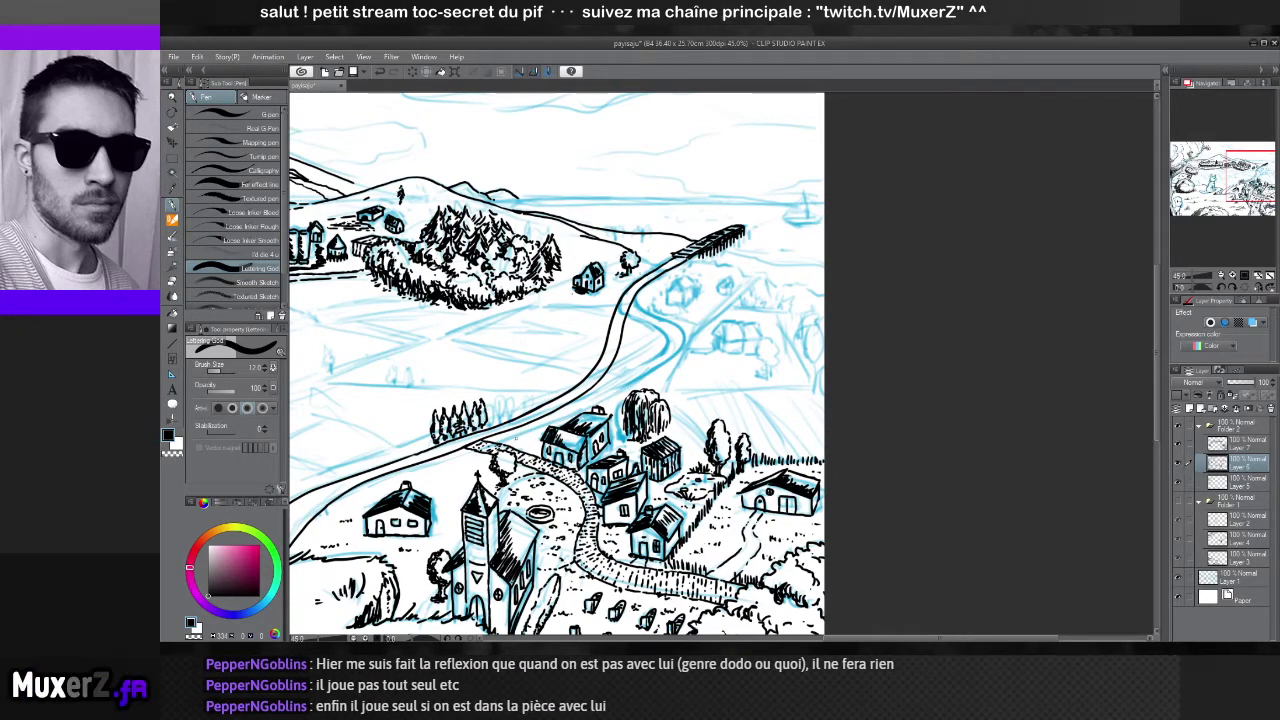
{"action": "left_click", "coordinate": [1178, 463]}
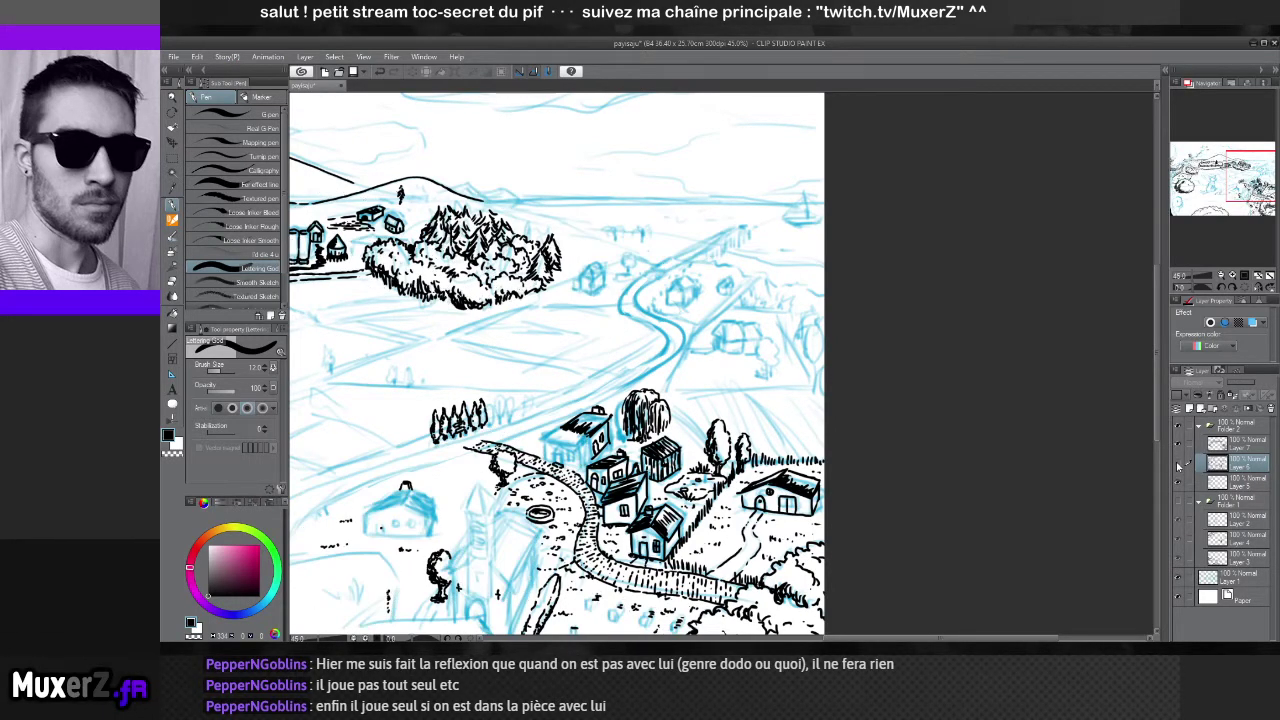
{"action": "left_click", "coordinate": [1178, 463]}
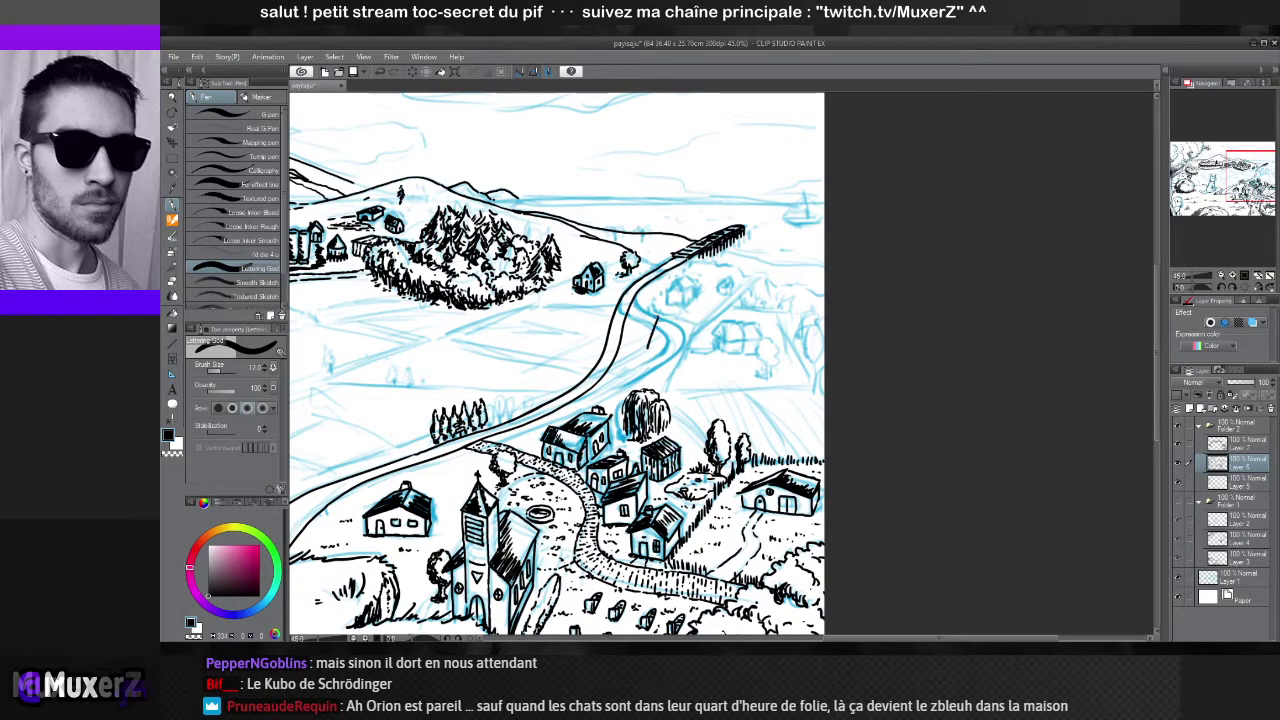
{"action": "left_click_drag", "start_coordinate": [623, 344], "coordinate": [646, 321]}
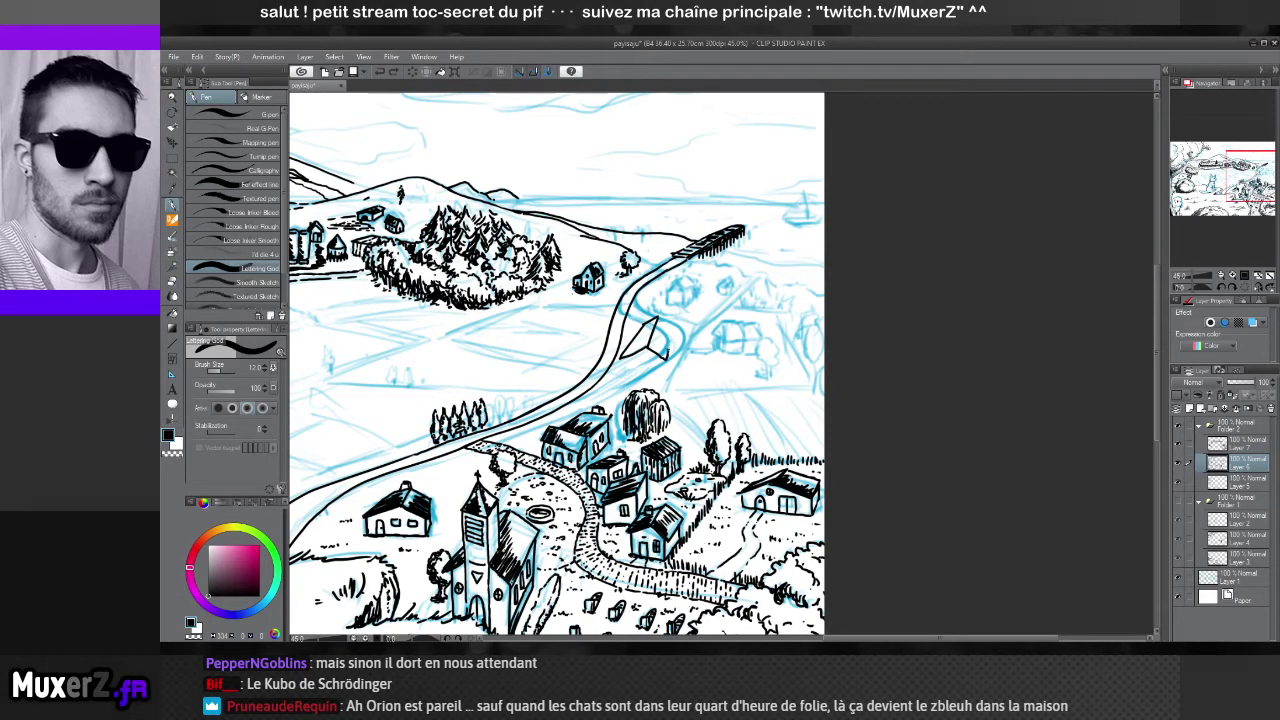
{"action": "left_click_drag", "start_coordinate": [664, 331], "coordinate": [667, 355]}
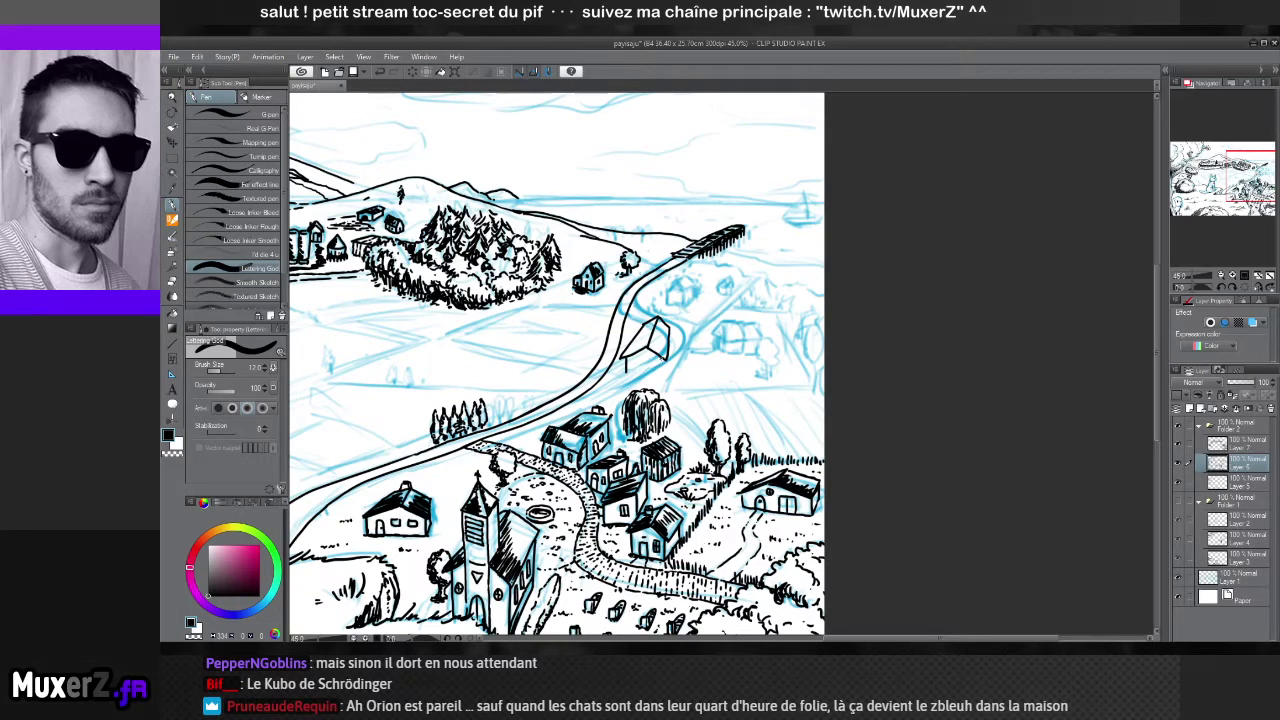
{"action": "left_click_drag", "start_coordinate": [628, 371], "coordinate": [660, 370]}
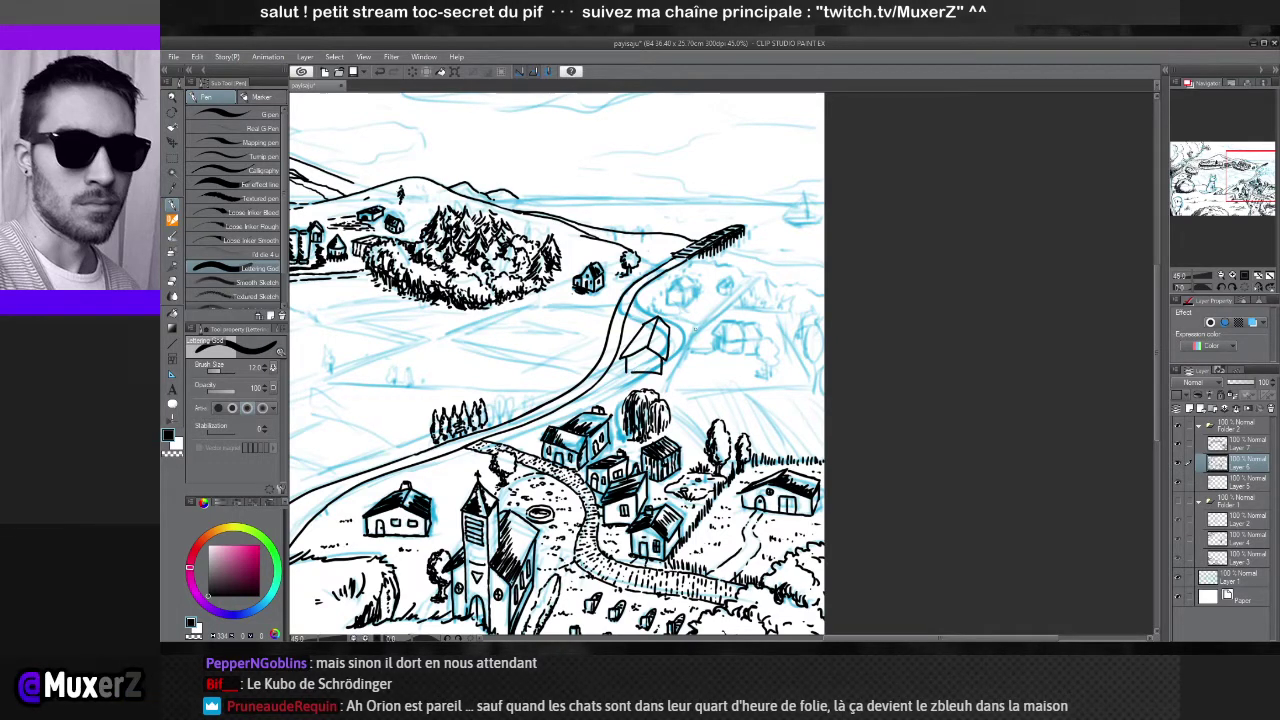
{"action": "key", "text": "ctrl+z"}
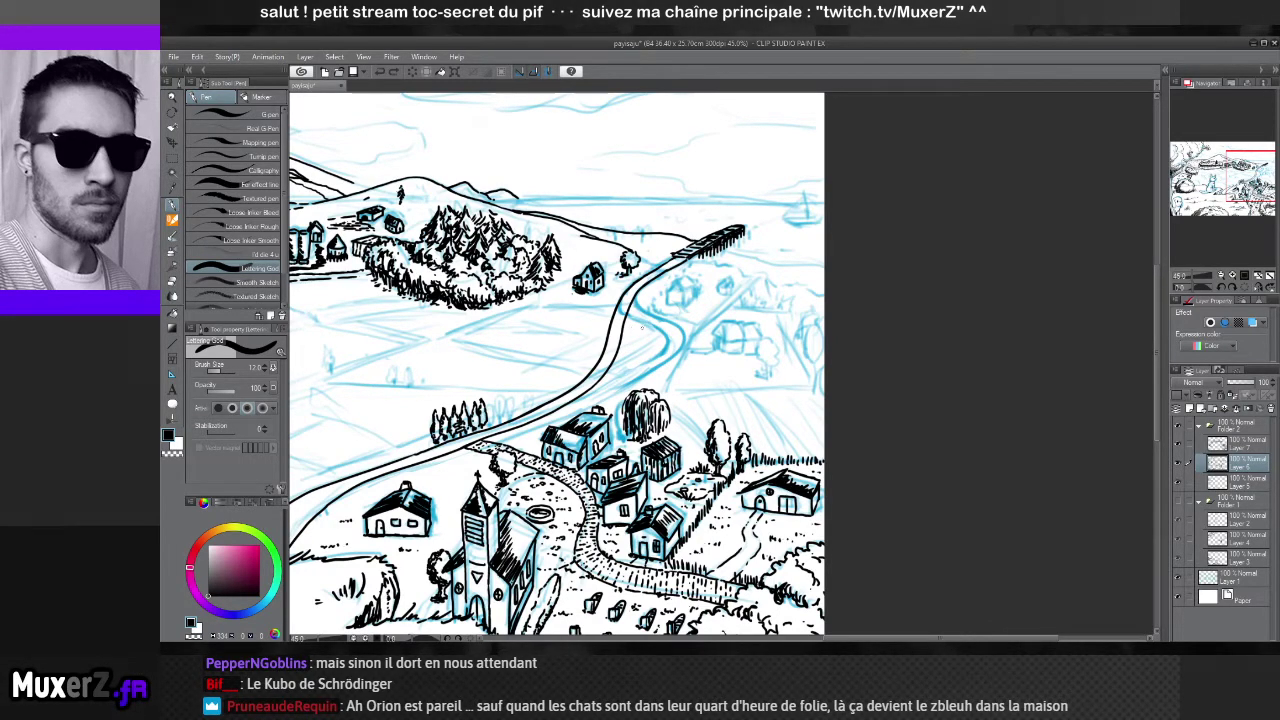
Ink a small gabled house with a dark roof and a door beside the road's bend, above the weeping tree
{"action": "left_click_drag", "start_coordinate": [648, 332], "coordinate": [463, 323]}
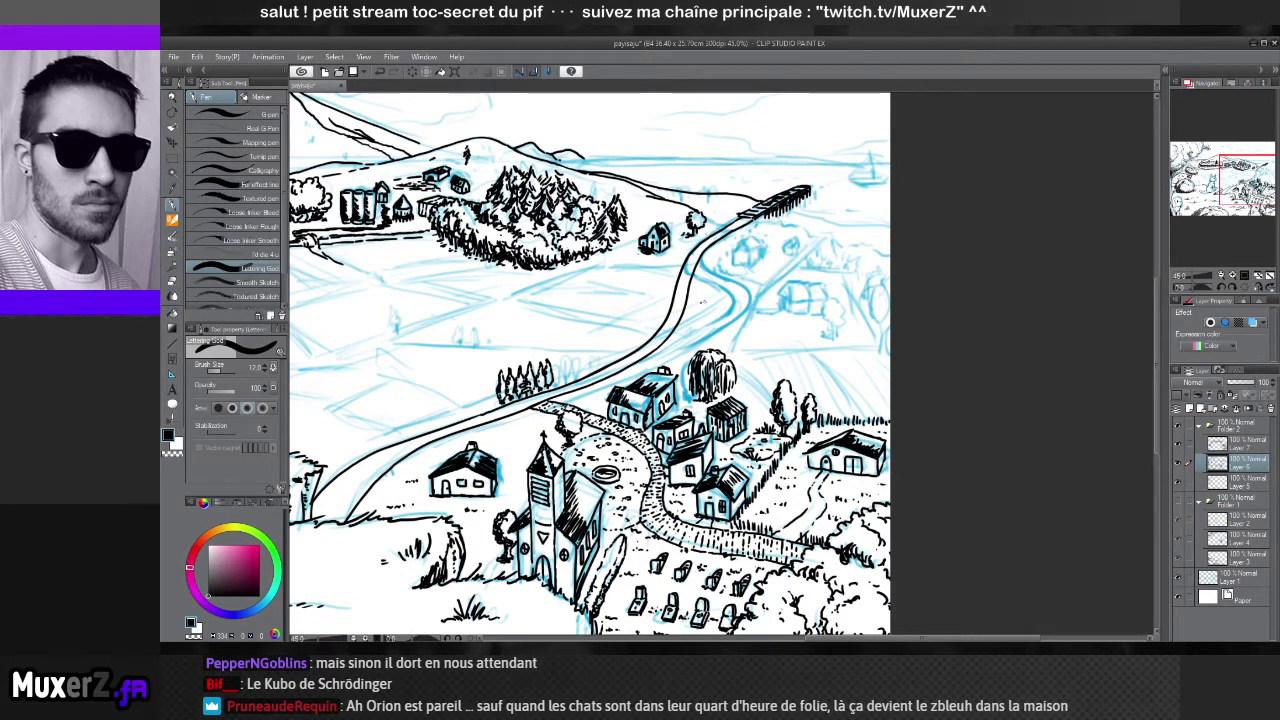
{"action": "left_click_drag", "start_coordinate": [703, 299], "coordinate": [719, 283]}
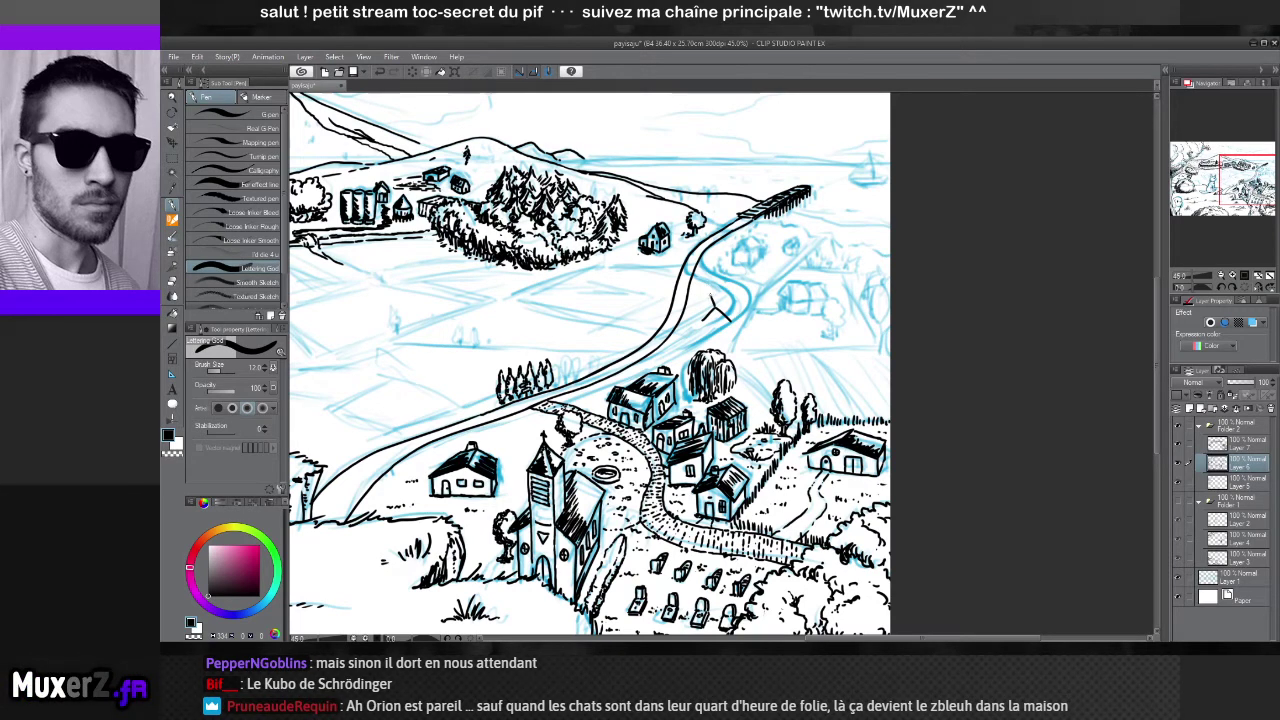
{"action": "mouse_move", "coordinate": [700, 300]}
{"action": "left_mouse_down"}
{"action": "mouse_move", "coordinate": [702, 320]}
{"action": "mouse_move", "coordinate": [724, 304]}
{"action": "left_mouse_up"}
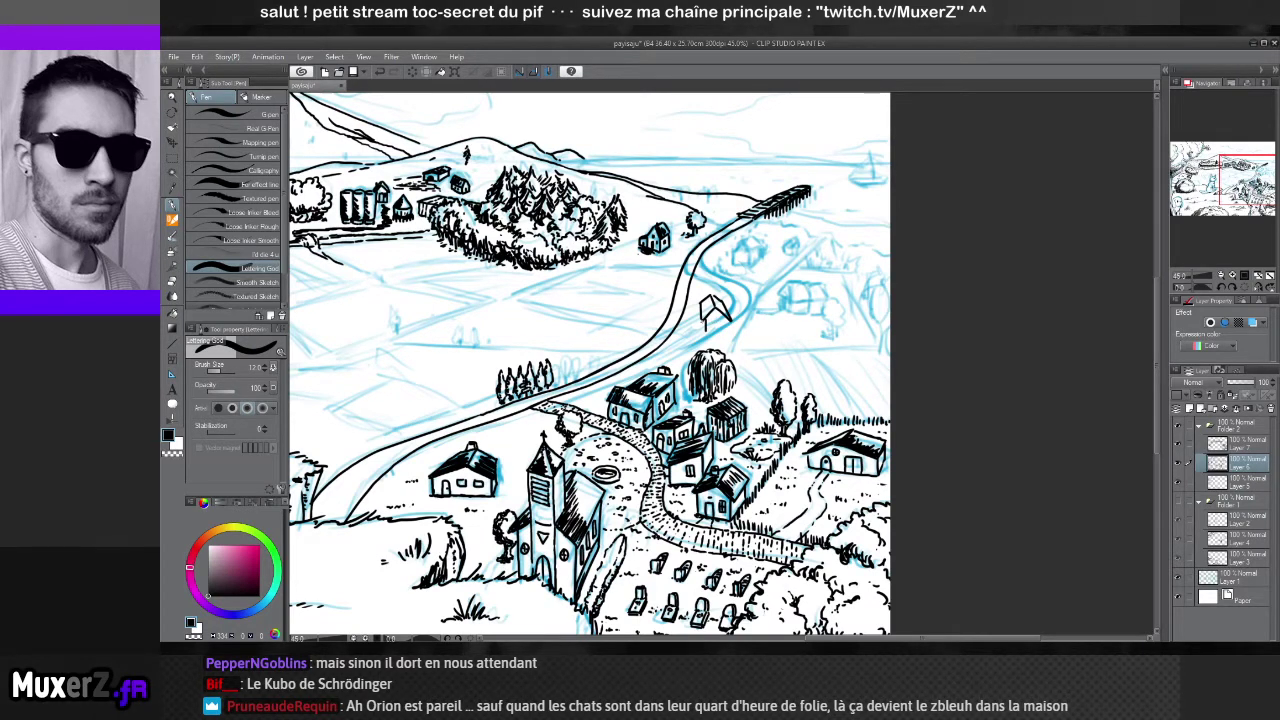
{"action": "left_click_drag", "start_coordinate": [703, 318], "coordinate": [703, 330]}
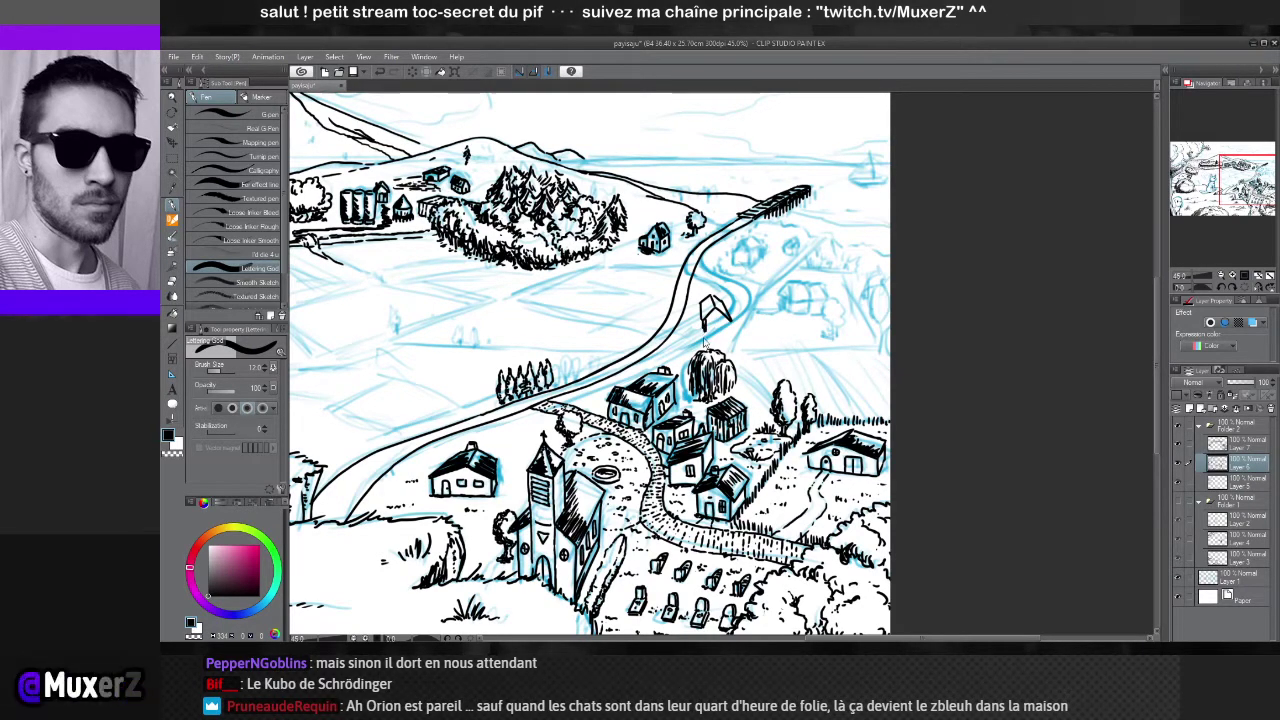
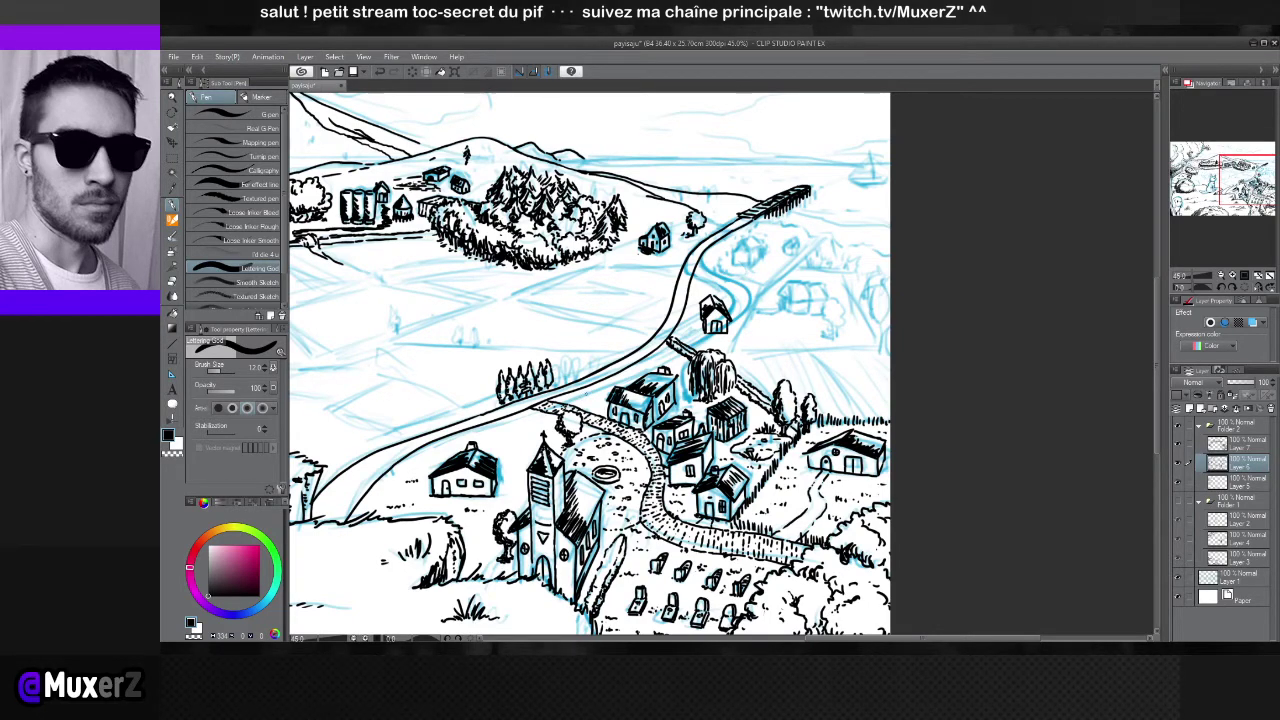
Erase a short stretch of the road's edge on Layer 6 with the Hard eraser, just behind the large village house
{"action": "key", "text": "e"}
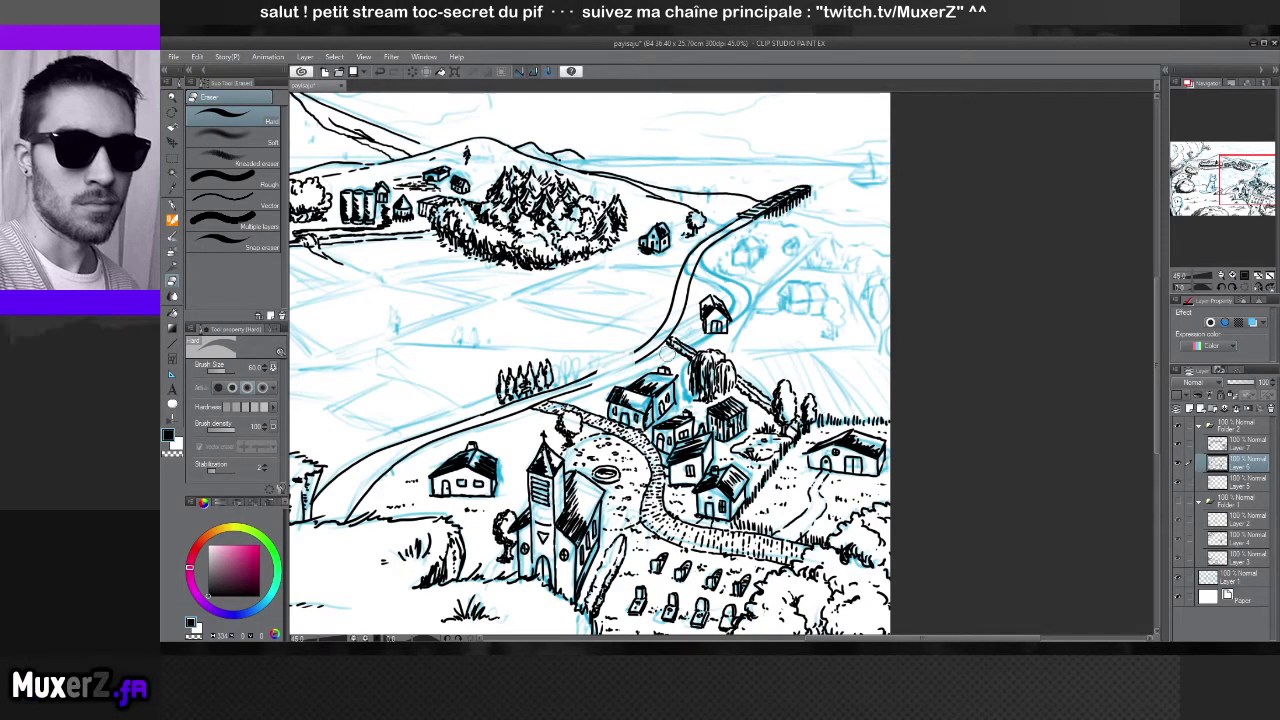
{"action": "key", "text": "p"}
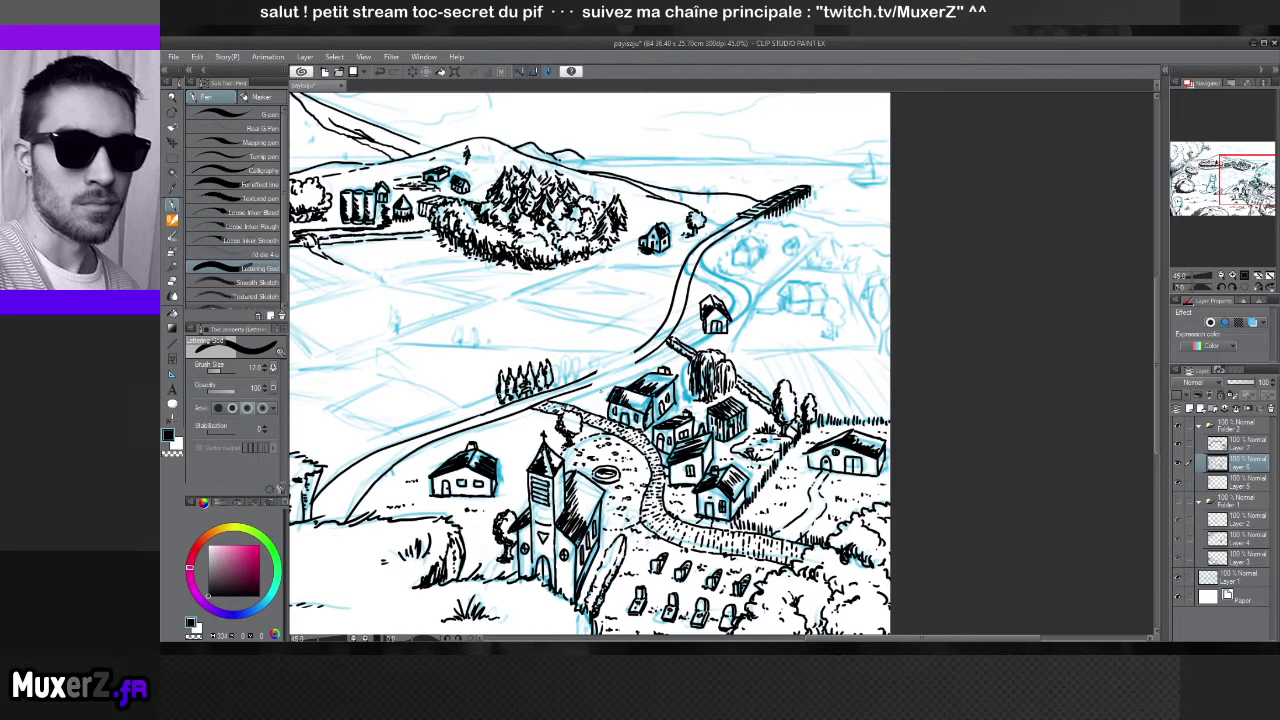
{"action": "key", "text": "e"}
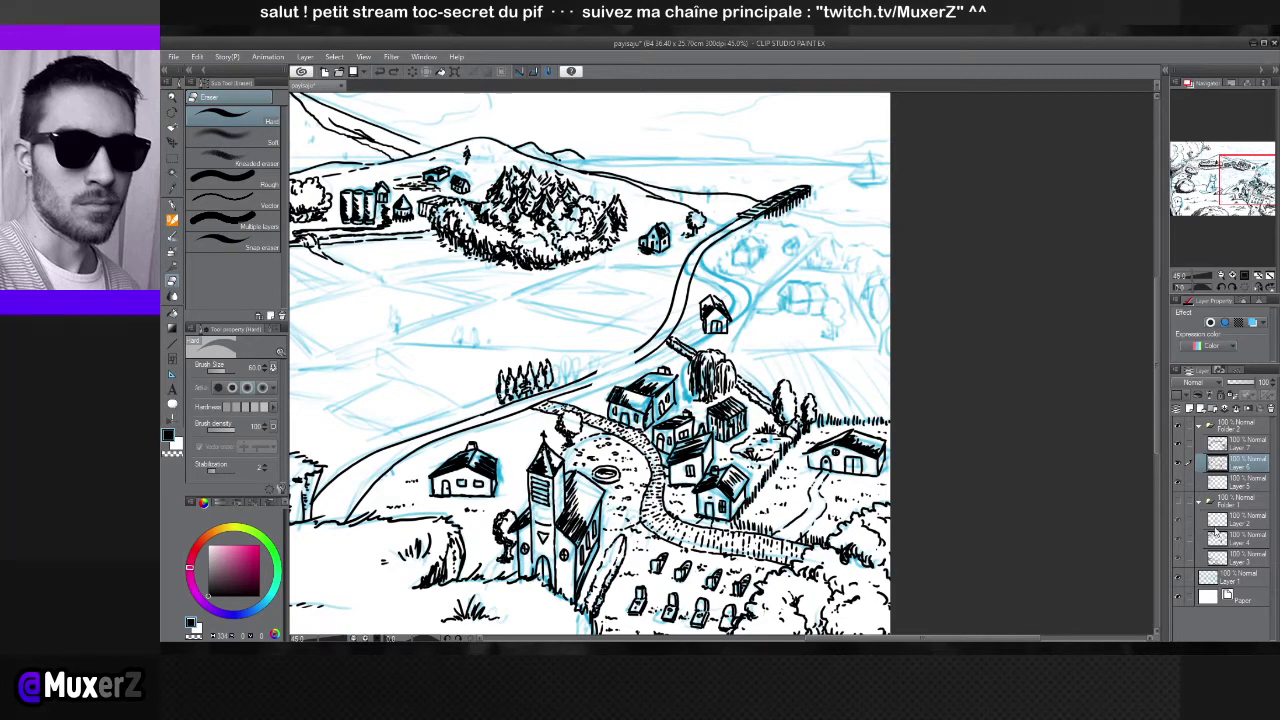
Select Layer 5 and ink a round leafy tree between the road and the large village house
{"action": "left_click", "coordinate": [1217, 489]}
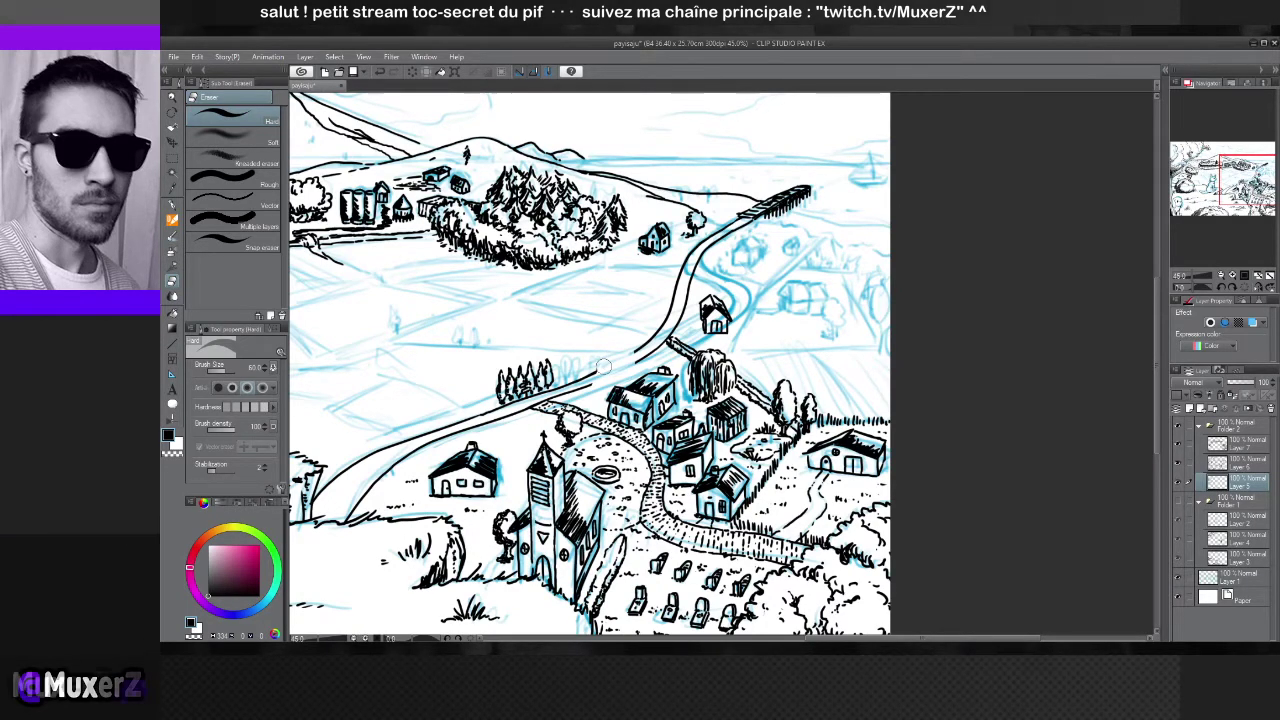
{"action": "key", "text": "p"}
{"action": "mouse_move", "coordinate": [596, 371]}
{"action": "left_mouse_down"}
{"action": "mouse_move", "coordinate": [606, 362]}
{"action": "mouse_move", "coordinate": [597, 384]}
{"action": "mouse_move", "coordinate": [614, 362]}
{"action": "left_mouse_up"}
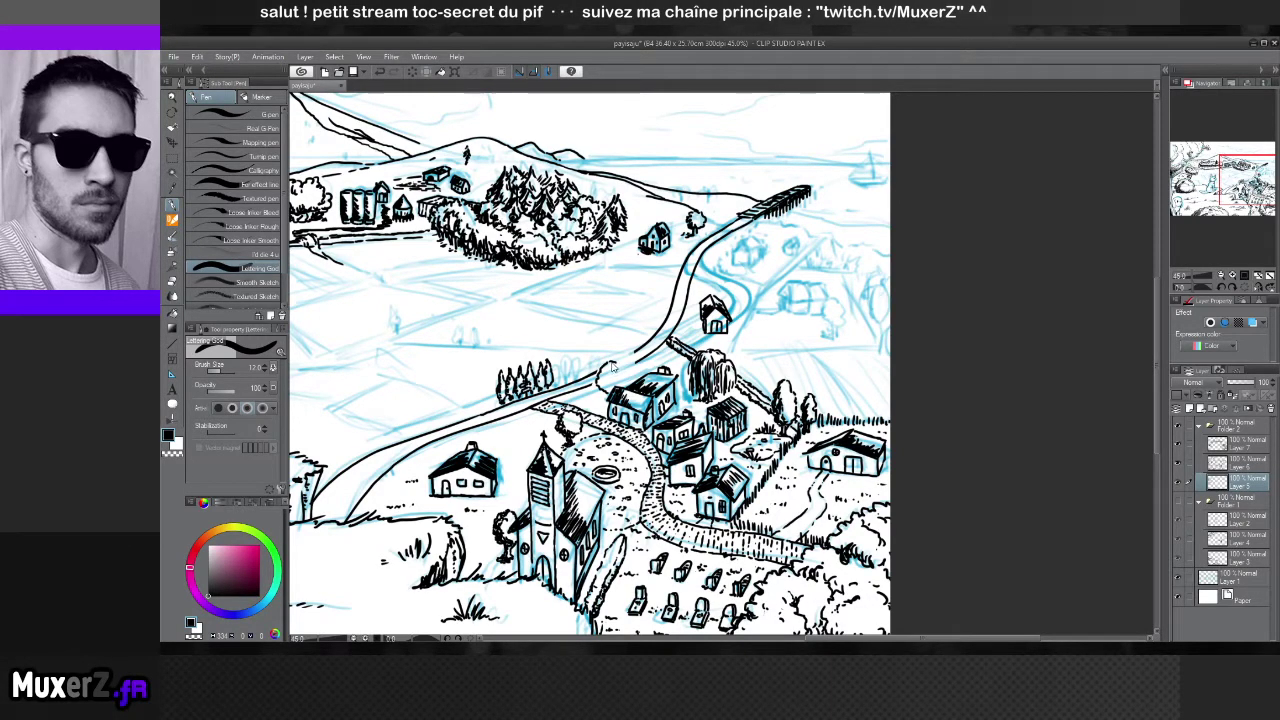
{"action": "key", "text": "ctrl+z"}
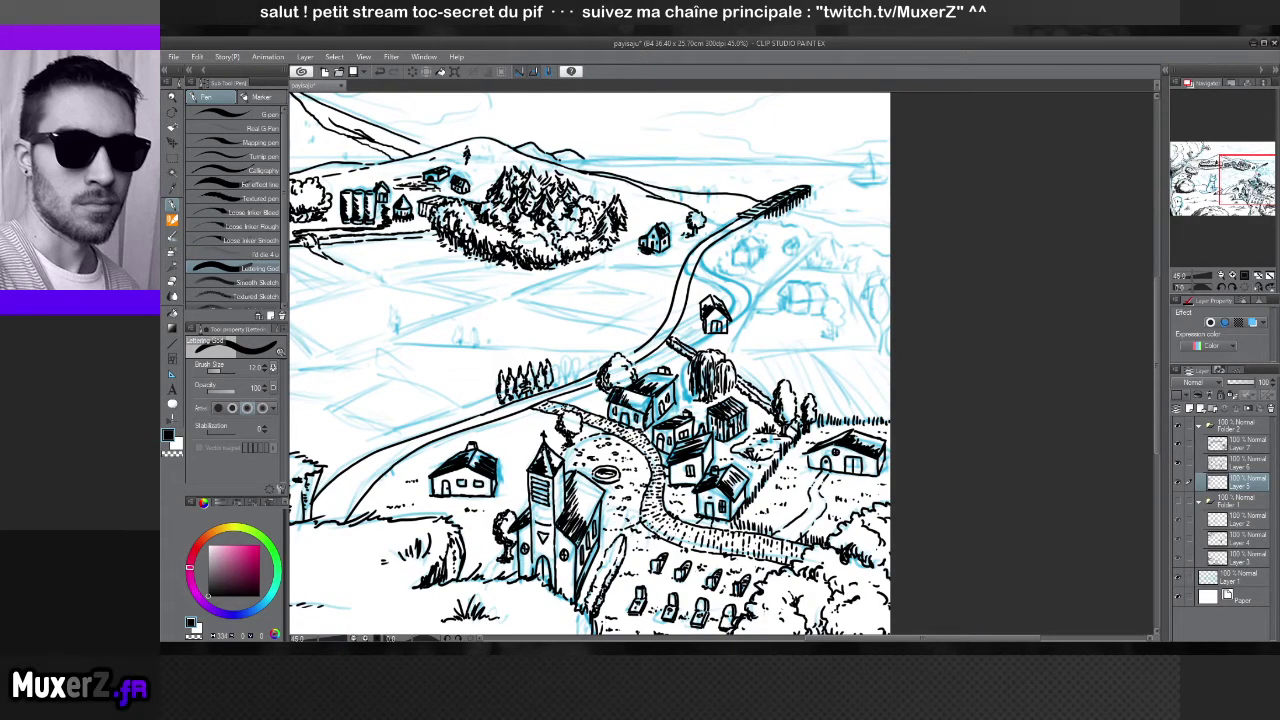
Check the new tree against the whole scene, hiding and reshowing Layer 6 to see which lines it holds
{"action": "key", "text": "ctrl+minus"}
{"action": "key", "text": "ctrl+minus"}
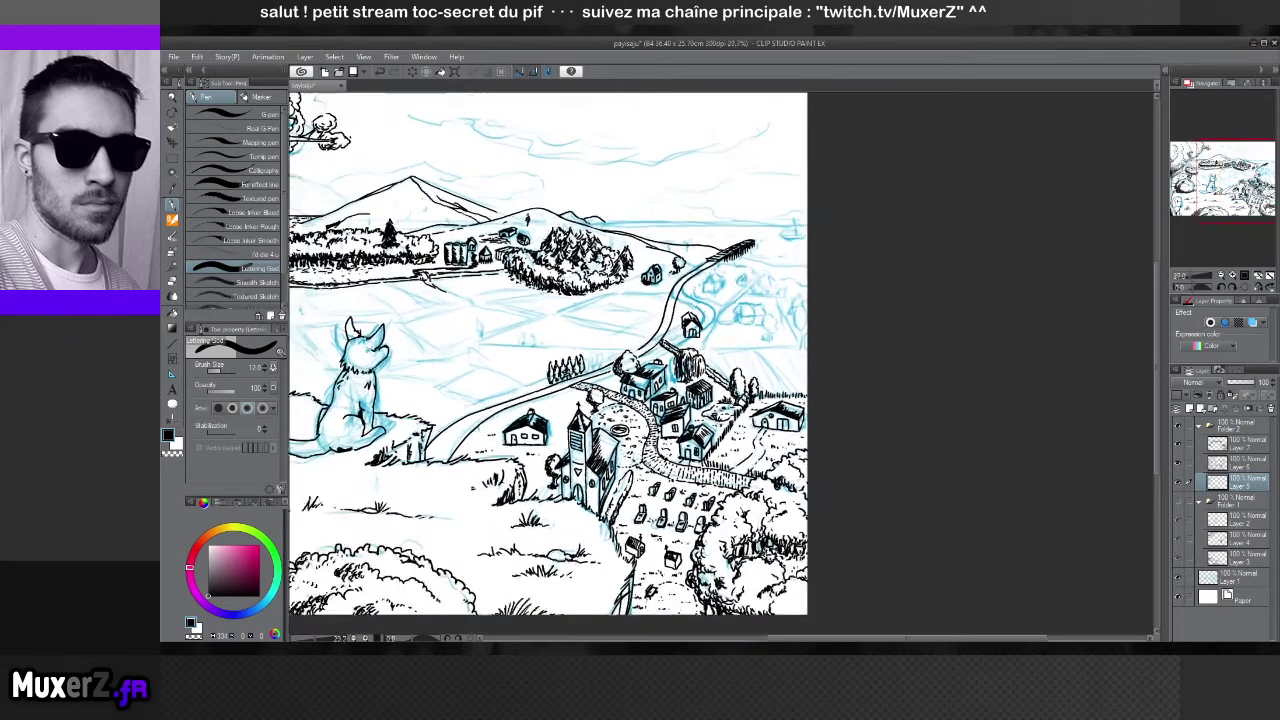
{"action": "key", "text": "ctrl+plus"}
{"action": "key", "text": "ctrl+plus"}
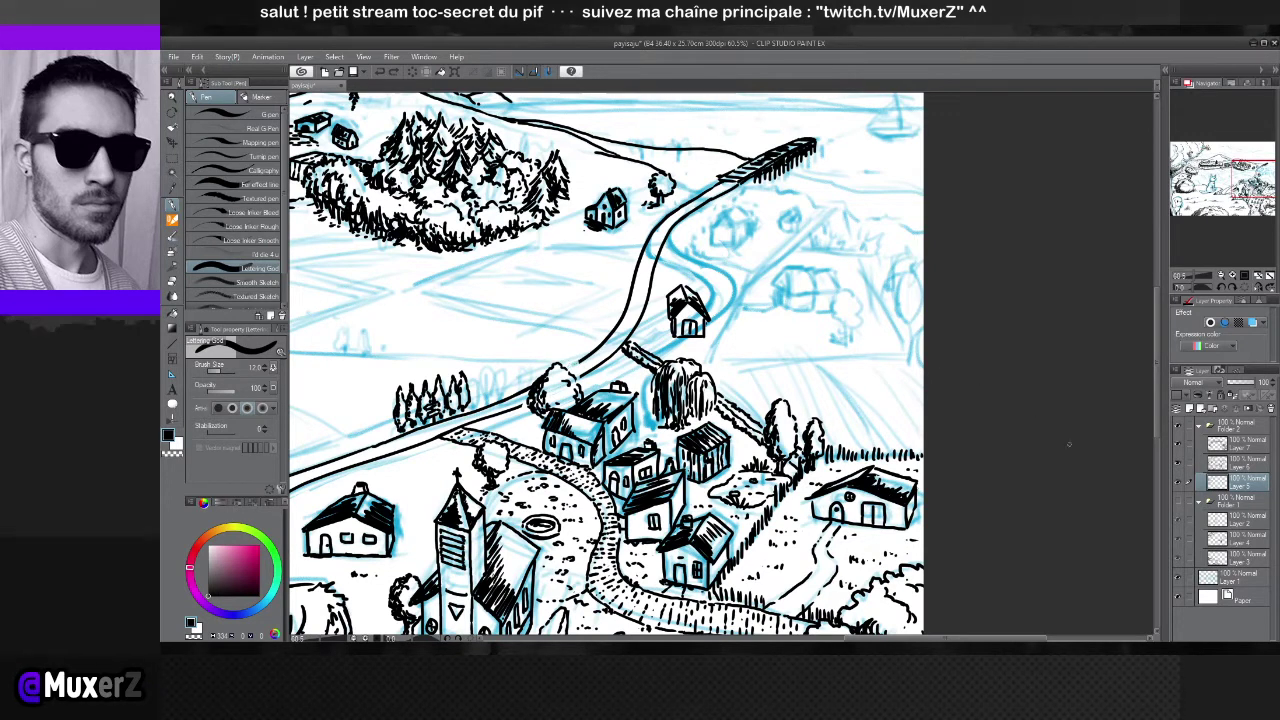
{"action": "left_click", "coordinate": [1179, 466]}
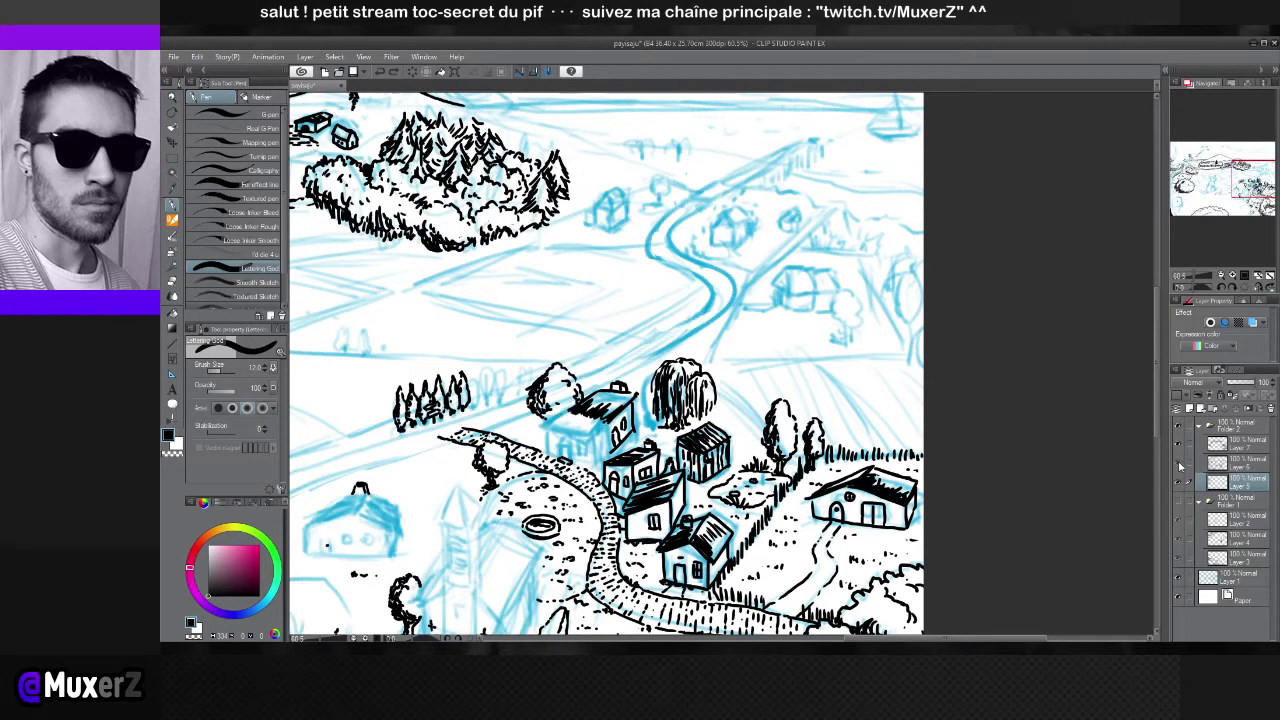
{"action": "left_click", "coordinate": [1182, 467]}
Select Layer 6 and ink small ground marks along the base of the small gabled house beside the road
{"action": "left_click", "coordinate": [1216, 466]}
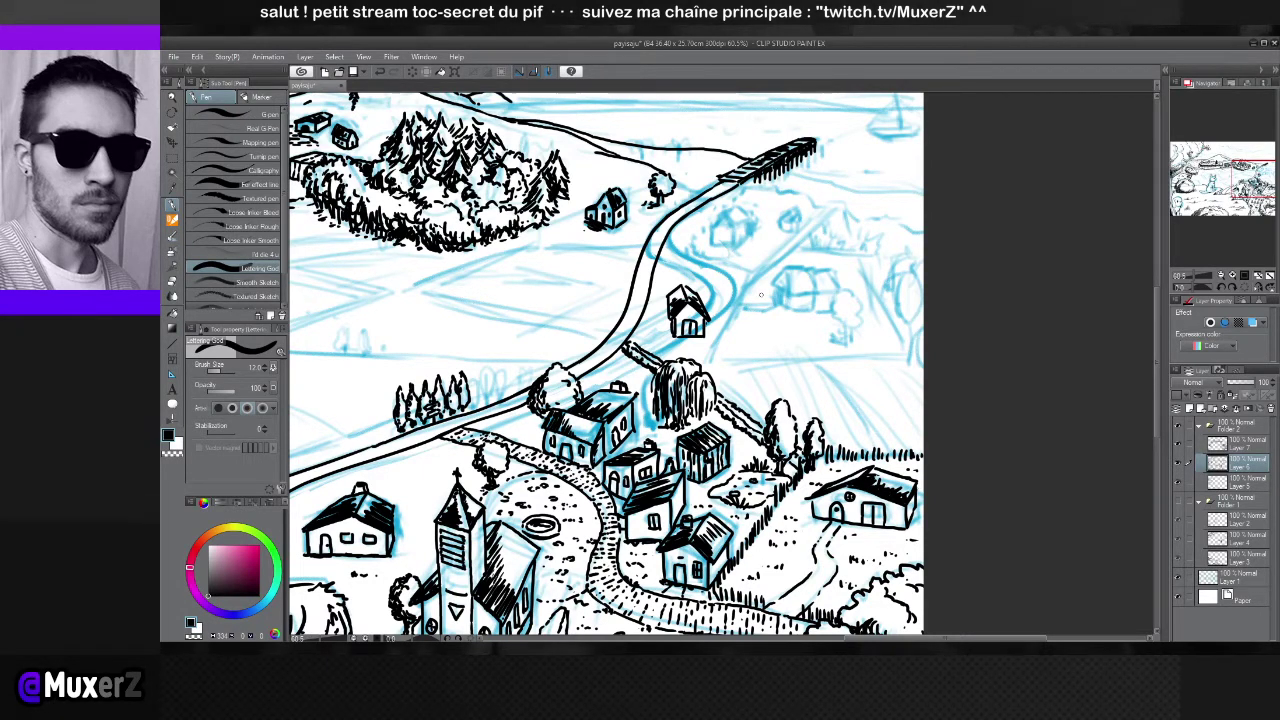
{"action": "scroll", "coordinate": [760, 295], "scroll_direction": "down", "scroll_amount": 4}
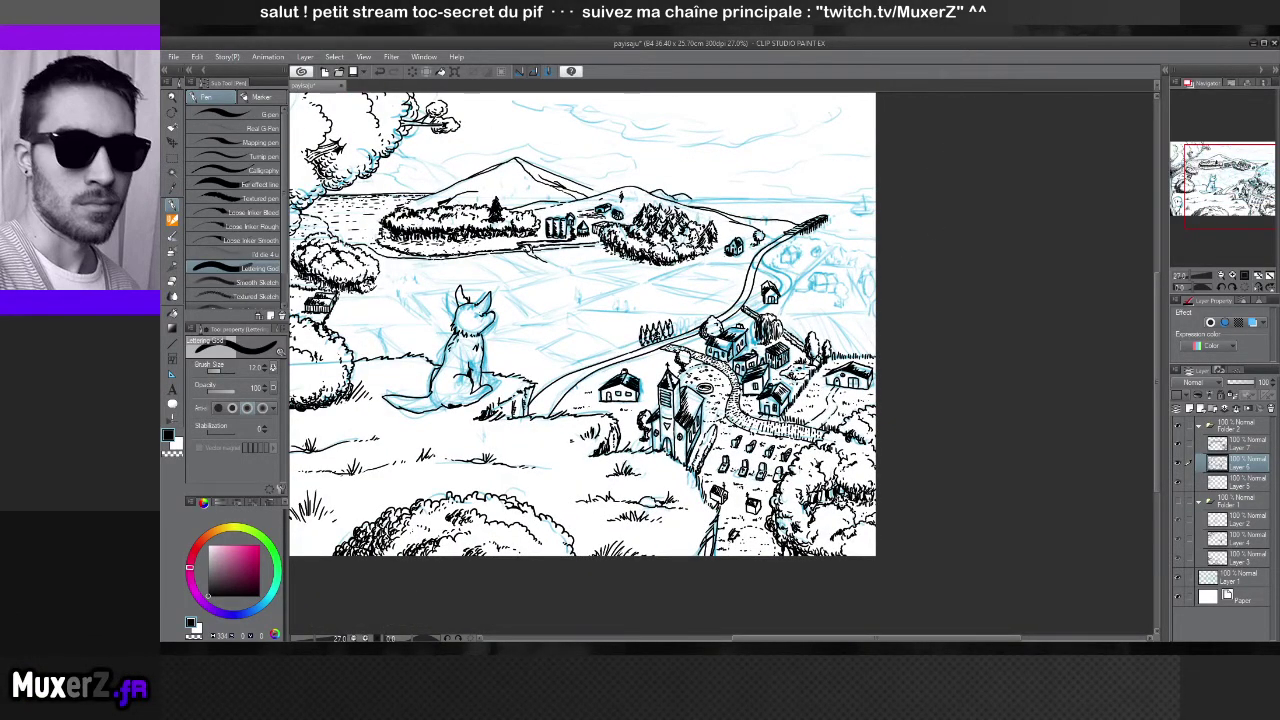
{"action": "scroll", "coordinate": [745, 324], "scroll_direction": "up", "scroll_amount": 2}
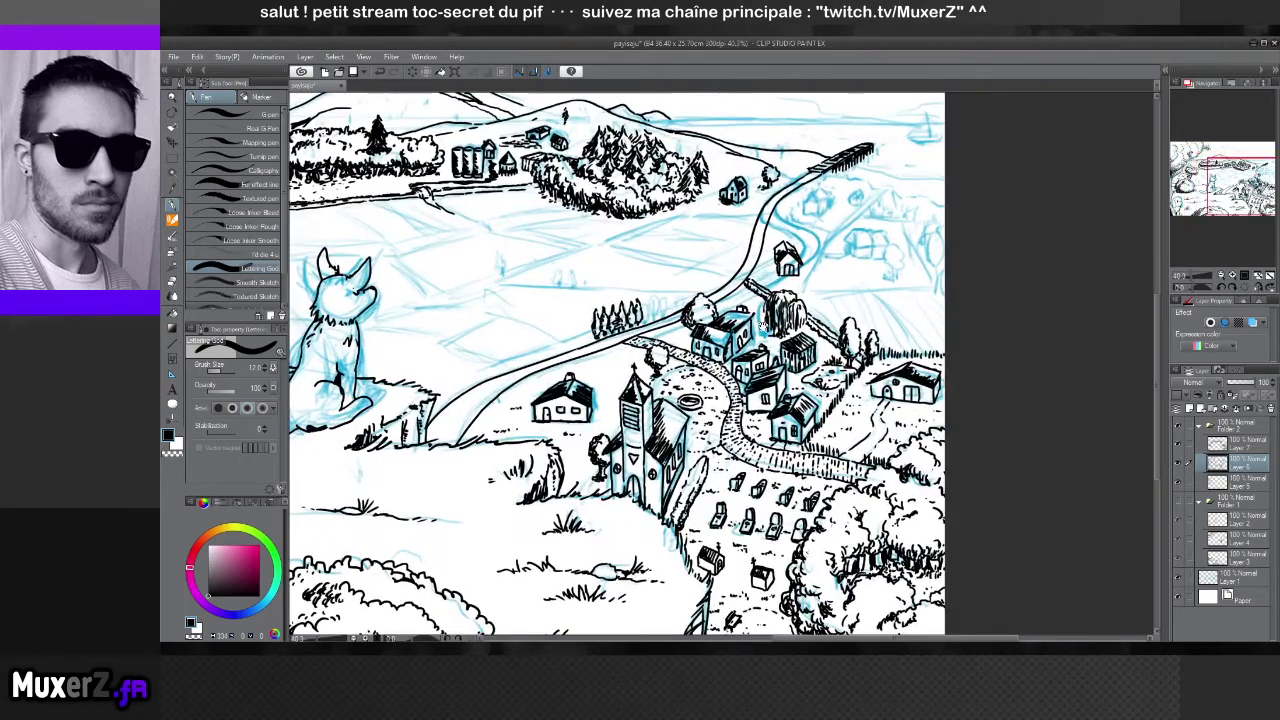
{"action": "scroll", "coordinate": [790, 263], "scroll_direction": "up", "scroll_amount": 2}
{"action": "scroll", "coordinate": [790, 265], "scroll_direction": "up", "scroll_amount": 3}
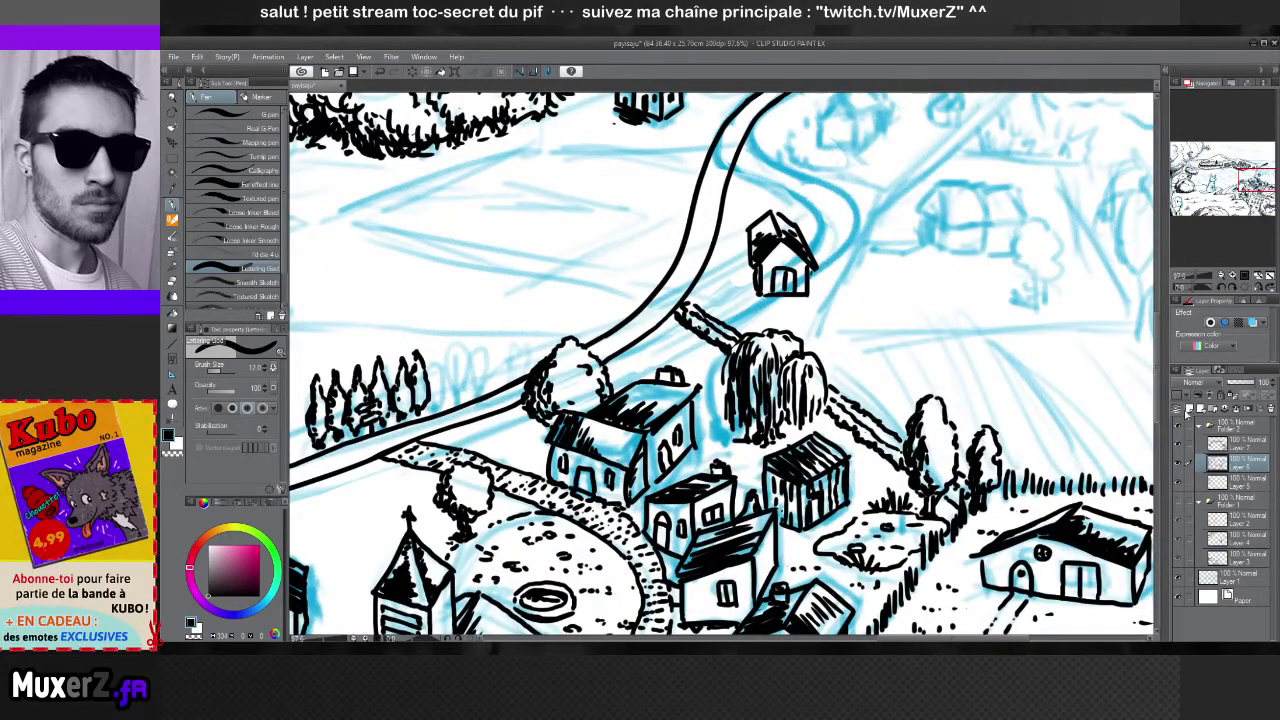
{"action": "left_click", "coordinate": [1176, 463]}
{"action": "left_click", "coordinate": [1176, 464]}
{"action": "left_click_drag", "start_coordinate": [744, 292], "coordinate": [752, 299]}
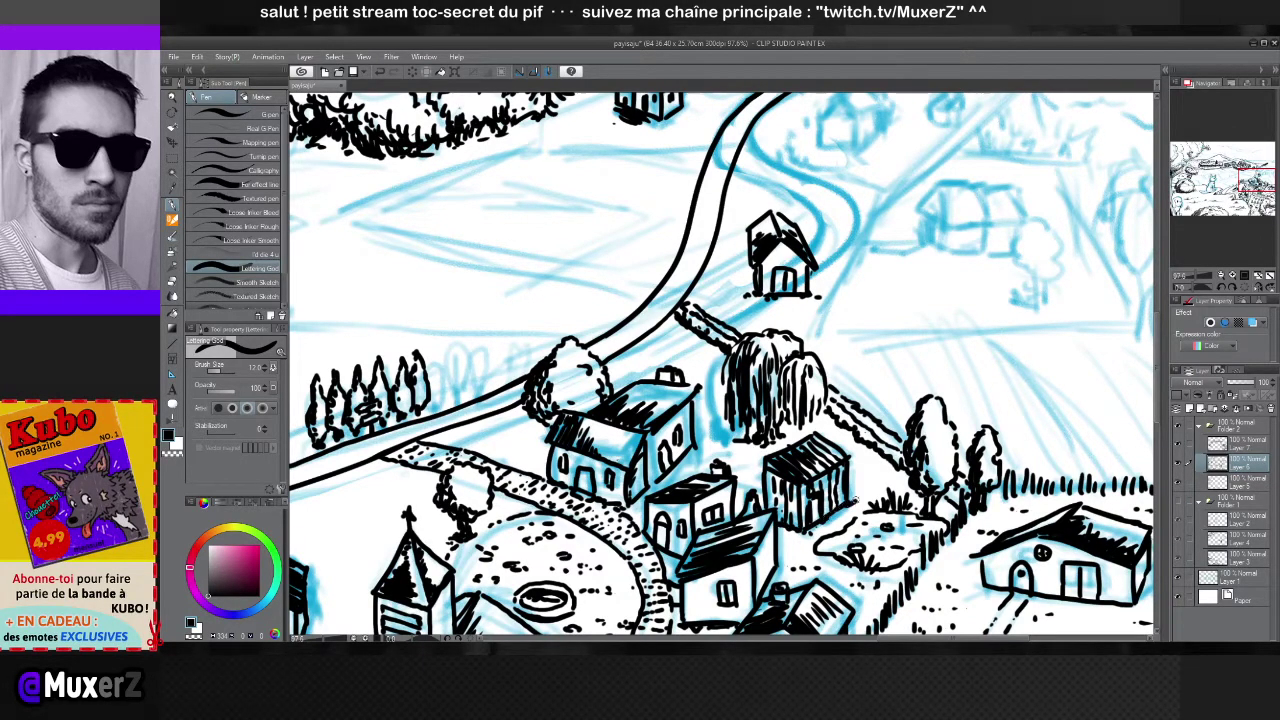
Examine the inked village, the road up to the pier and the sketched buildings beyond the small gabled house
{"action": "scroll", "coordinate": [697, 481], "scroll_direction": "down", "scroll_amount": 2}
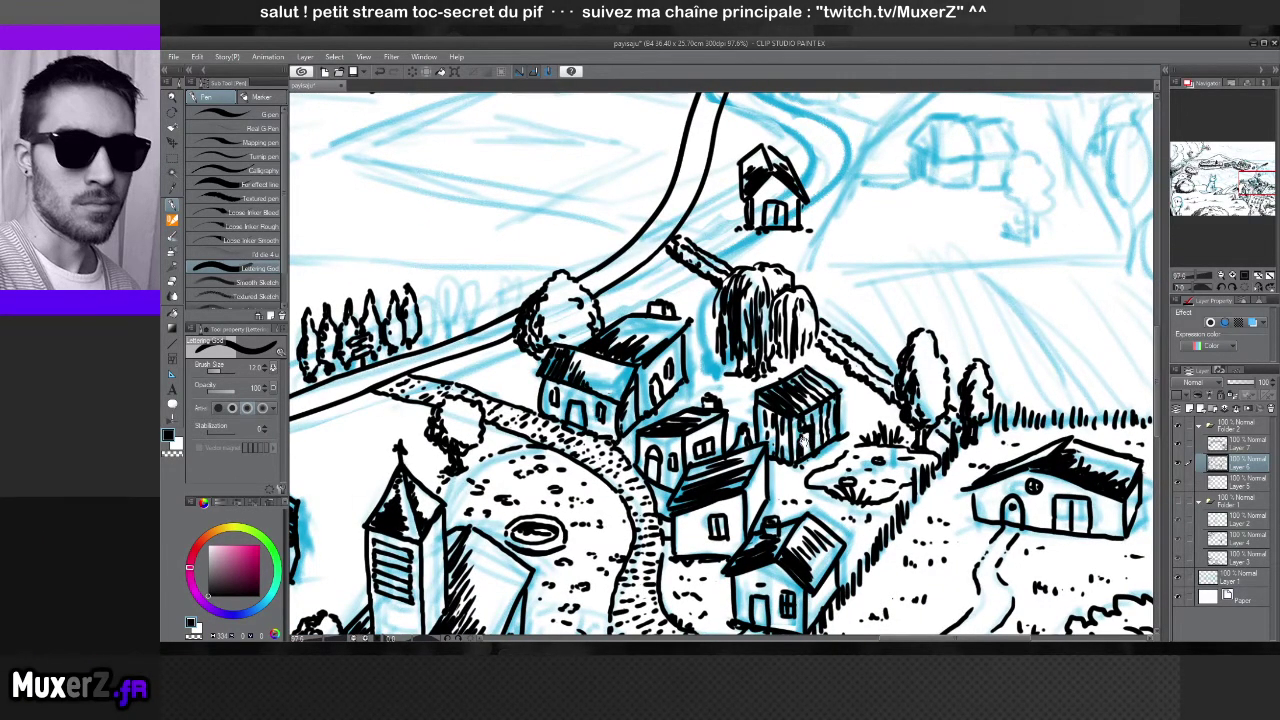
{"action": "scroll", "coordinate": [723, 367], "scroll_direction": "down", "scroll_amount": 1}
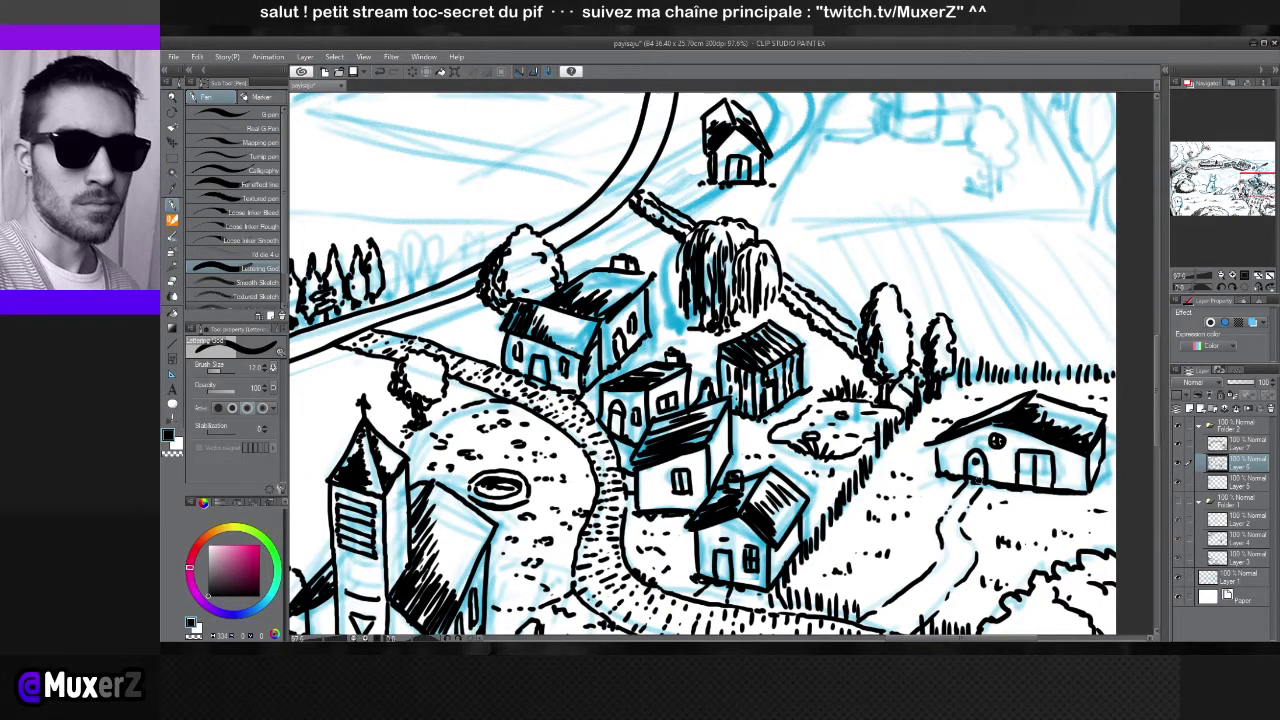
{"action": "scroll", "coordinate": [946, 476], "scroll_direction": "down", "scroll_amount": 5}
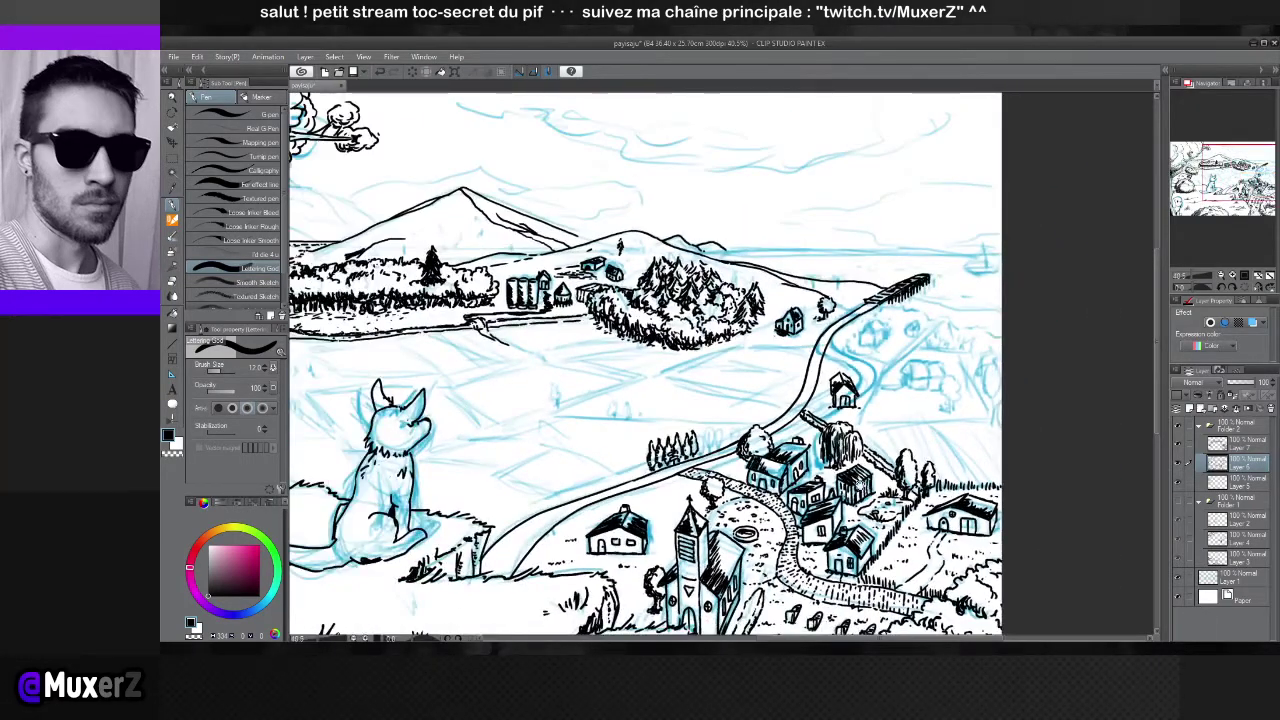
{"action": "left_click_drag", "start_coordinate": [892, 451], "coordinate": [657, 381]}
{"action": "scroll", "coordinate": [657, 381], "scroll_direction": "up", "scroll_amount": 1}
{"action": "scroll", "coordinate": [595, 365], "scroll_direction": "up", "scroll_amount": 2}
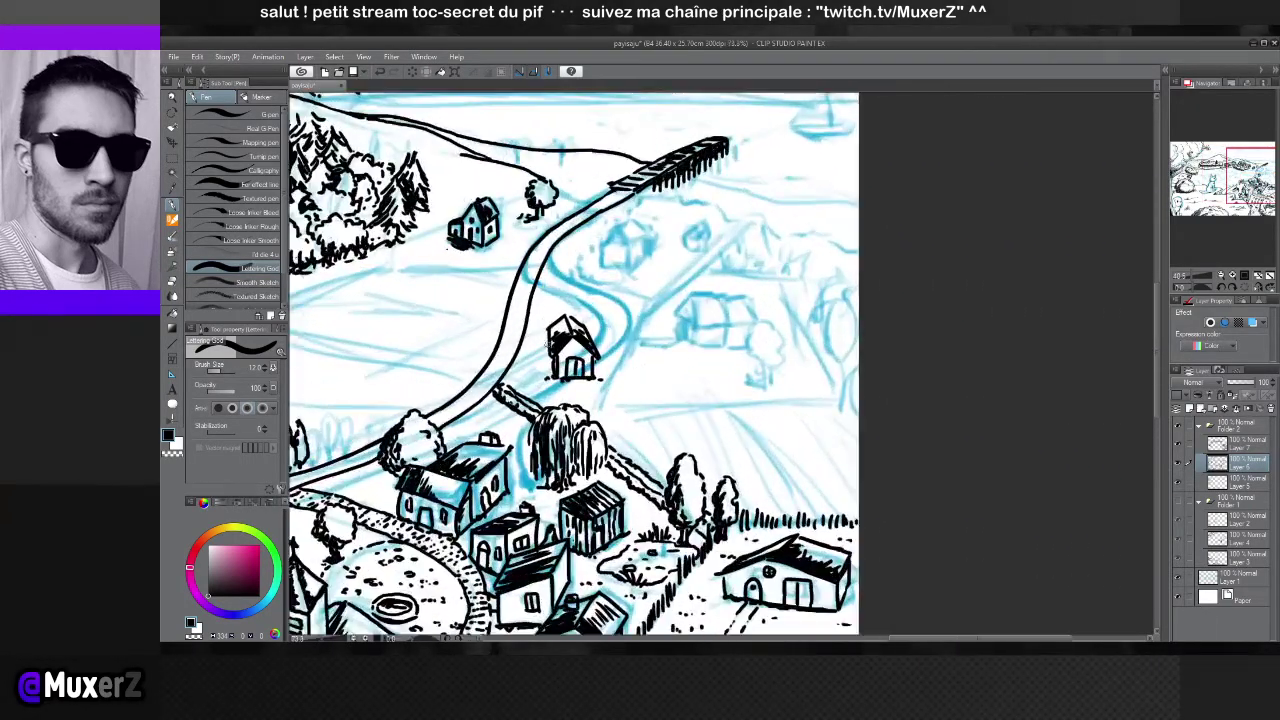
{"action": "scroll", "coordinate": [531, 330], "scroll_direction": "down", "scroll_amount": 2}
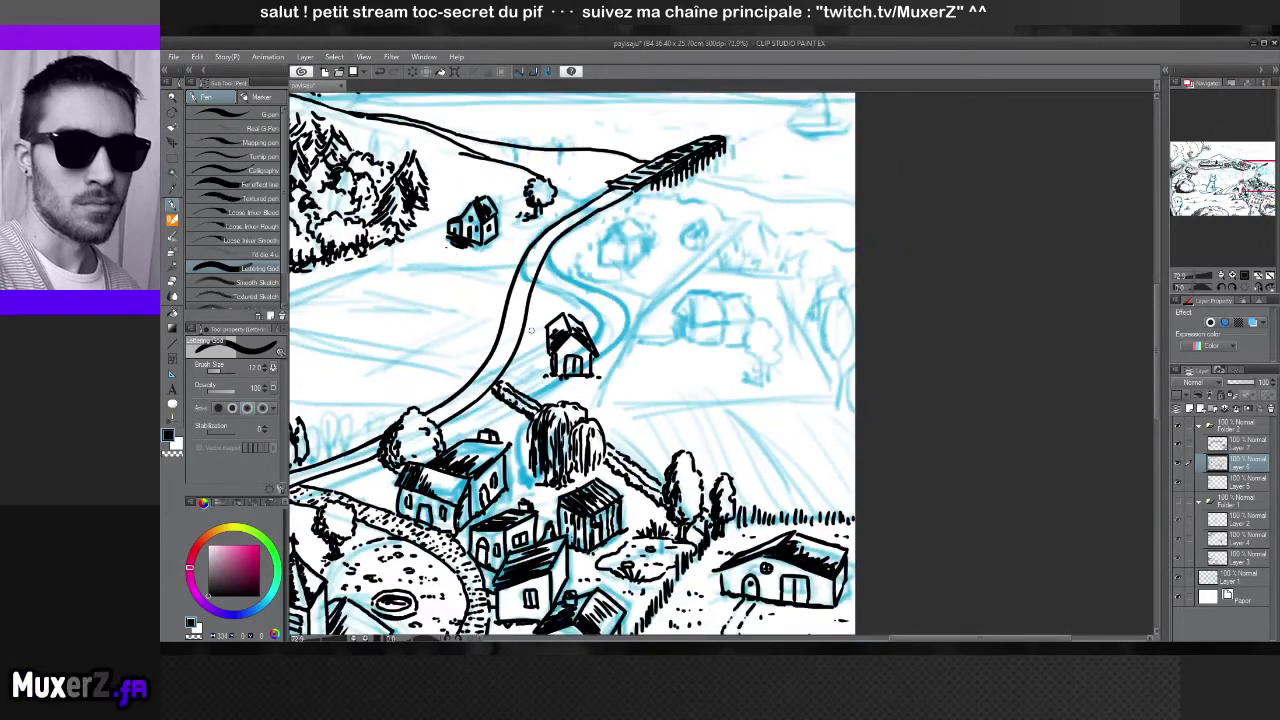
{"action": "scroll", "coordinate": [531, 330], "scroll_direction": "up", "scroll_amount": 2}
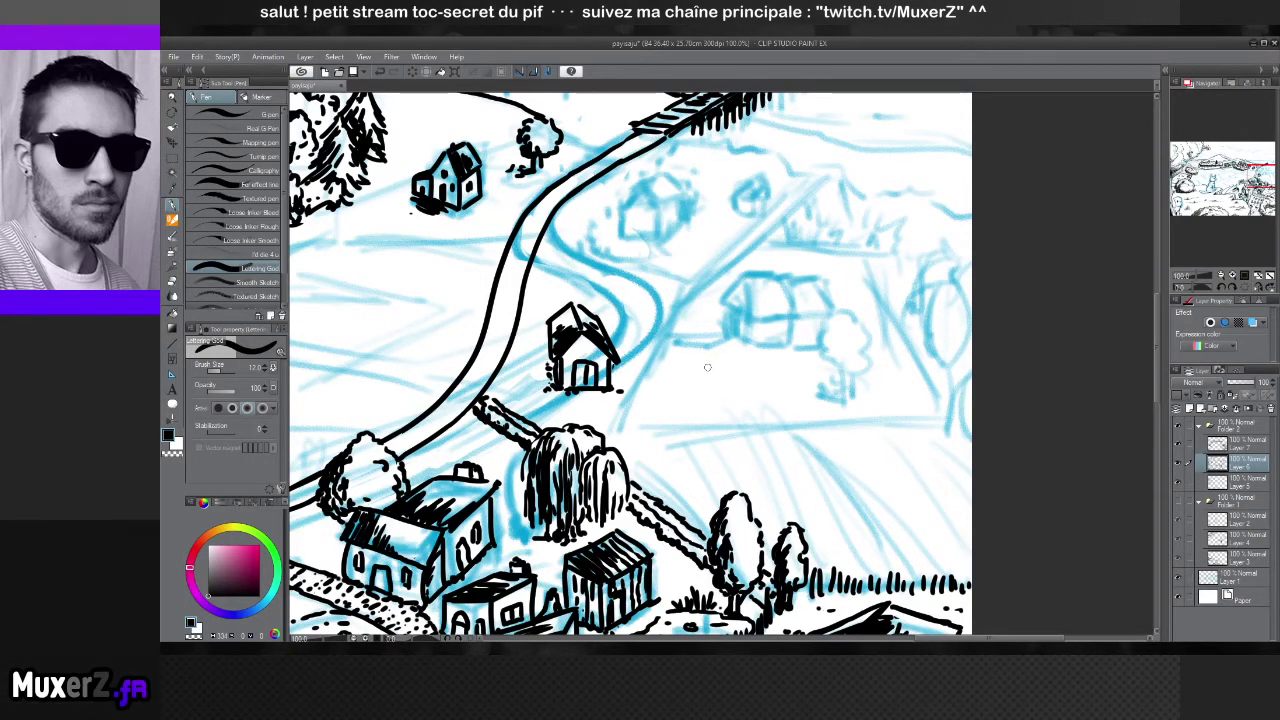
Ink a pointed fir tree with jagged branches and a short trunk over the sketched tree beside the long farm building
{"action": "left_click_drag", "start_coordinate": [710, 395], "coordinate": [711, 280]}
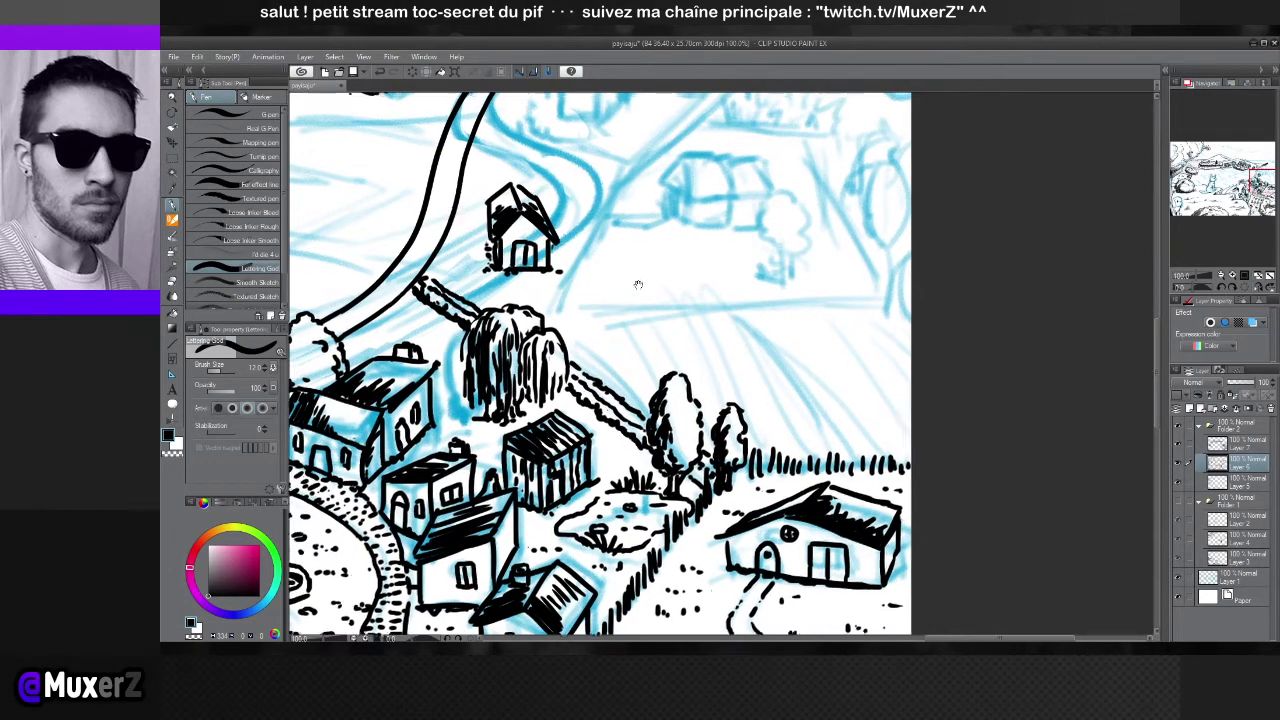
{"action": "left_click_drag", "start_coordinate": [634, 283], "coordinate": [586, 394]}
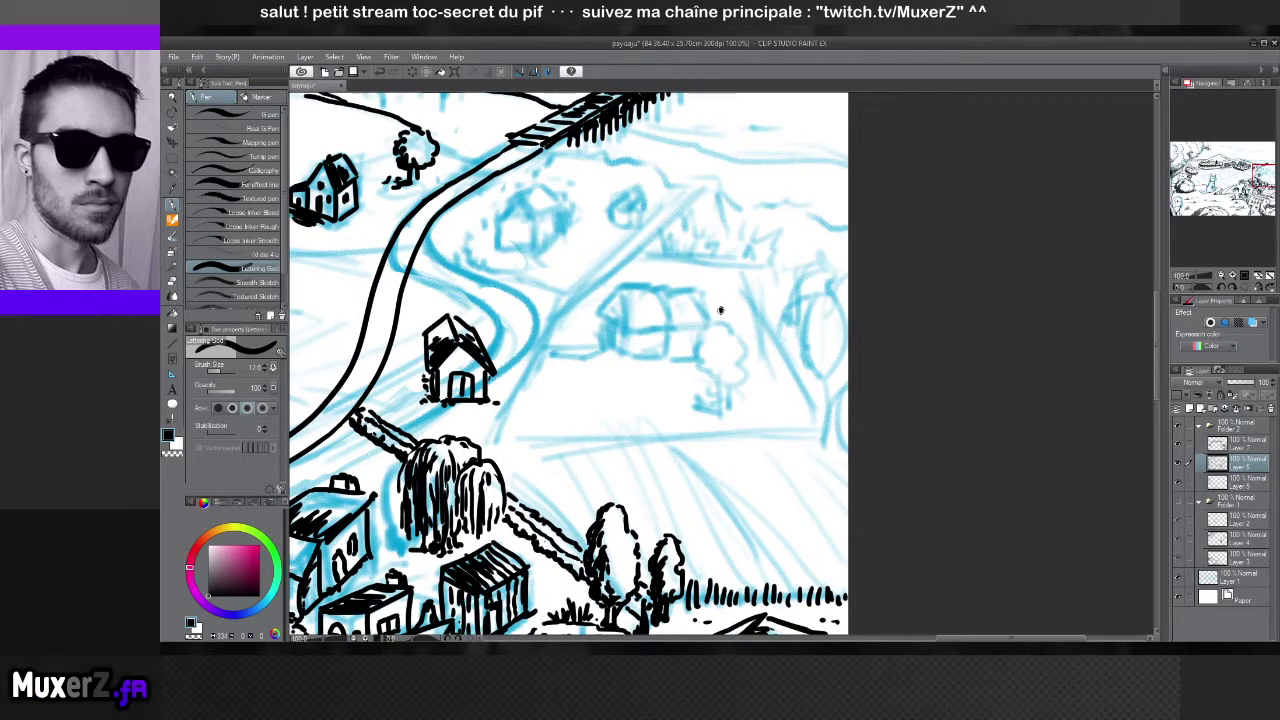
{"action": "mouse_move", "coordinate": [700, 342]}
{"action": "left_mouse_down"}
{"action": "mouse_move", "coordinate": [716, 320]}
{"action": "mouse_move", "coordinate": [698, 366]}
{"action": "mouse_move", "coordinate": [714, 360]}
{"action": "mouse_move", "coordinate": [708, 382]}
{"action": "mouse_move", "coordinate": [722, 386]}
{"action": "left_mouse_up"}
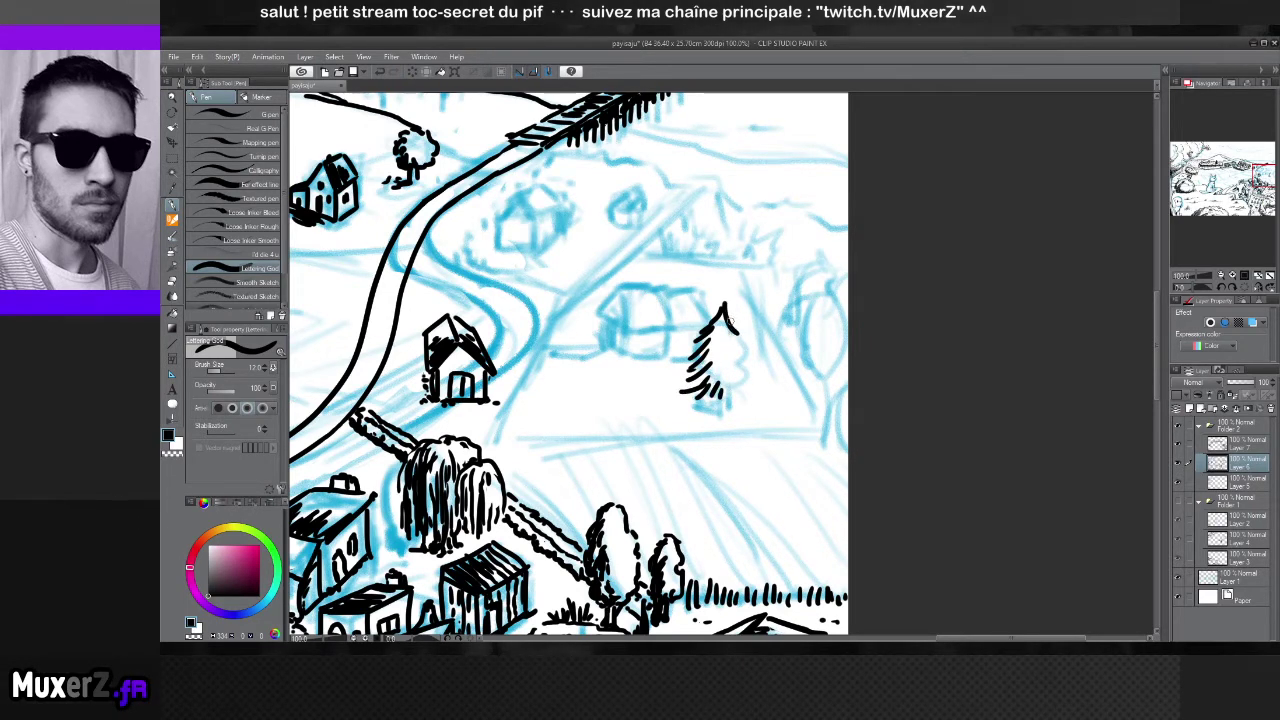
{"action": "left_click_drag", "start_coordinate": [726, 322], "coordinate": [740, 342]}
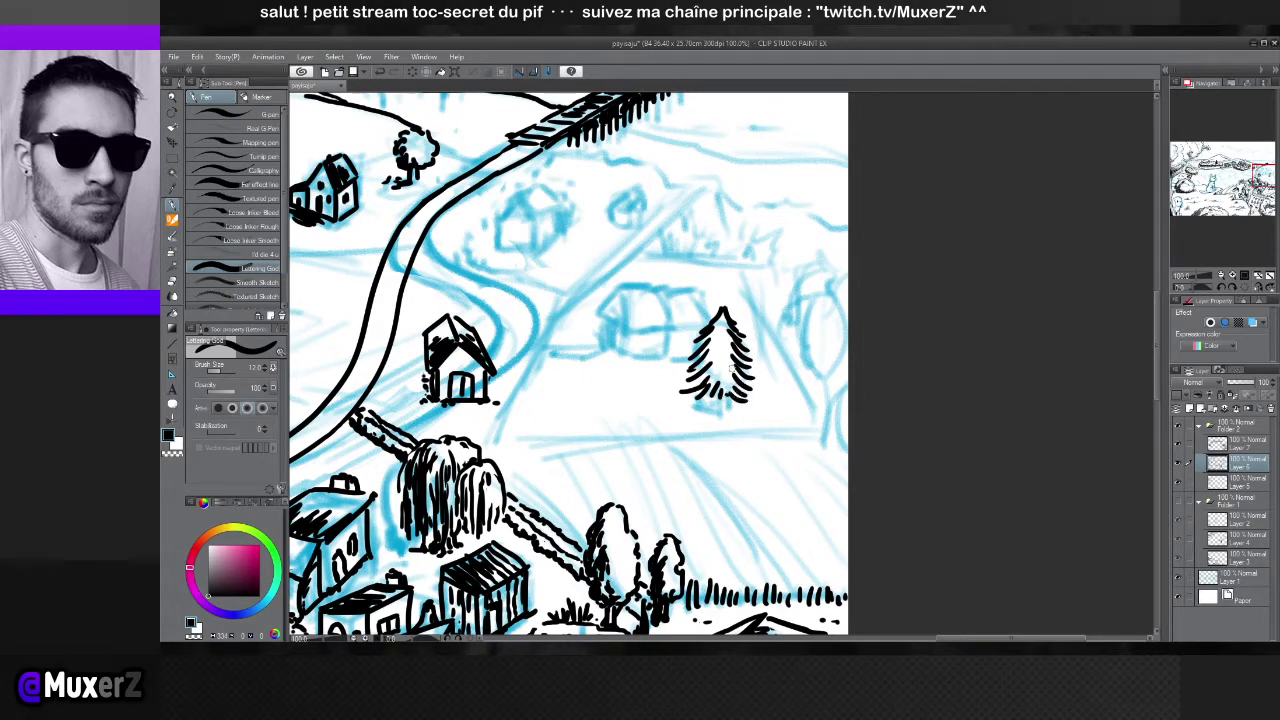
{"action": "left_click_drag", "start_coordinate": [713, 400], "coordinate": [718, 418]}
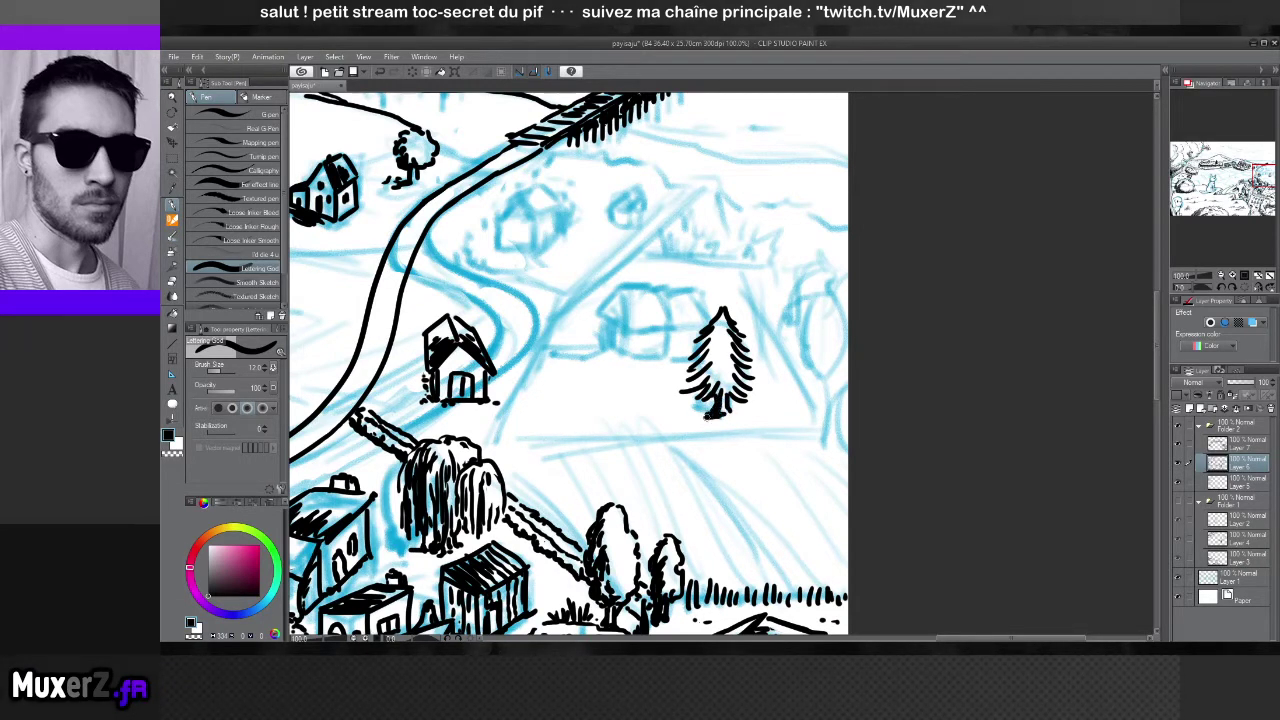
{"action": "left_click_drag", "start_coordinate": [722, 296], "coordinate": [702, 352]}
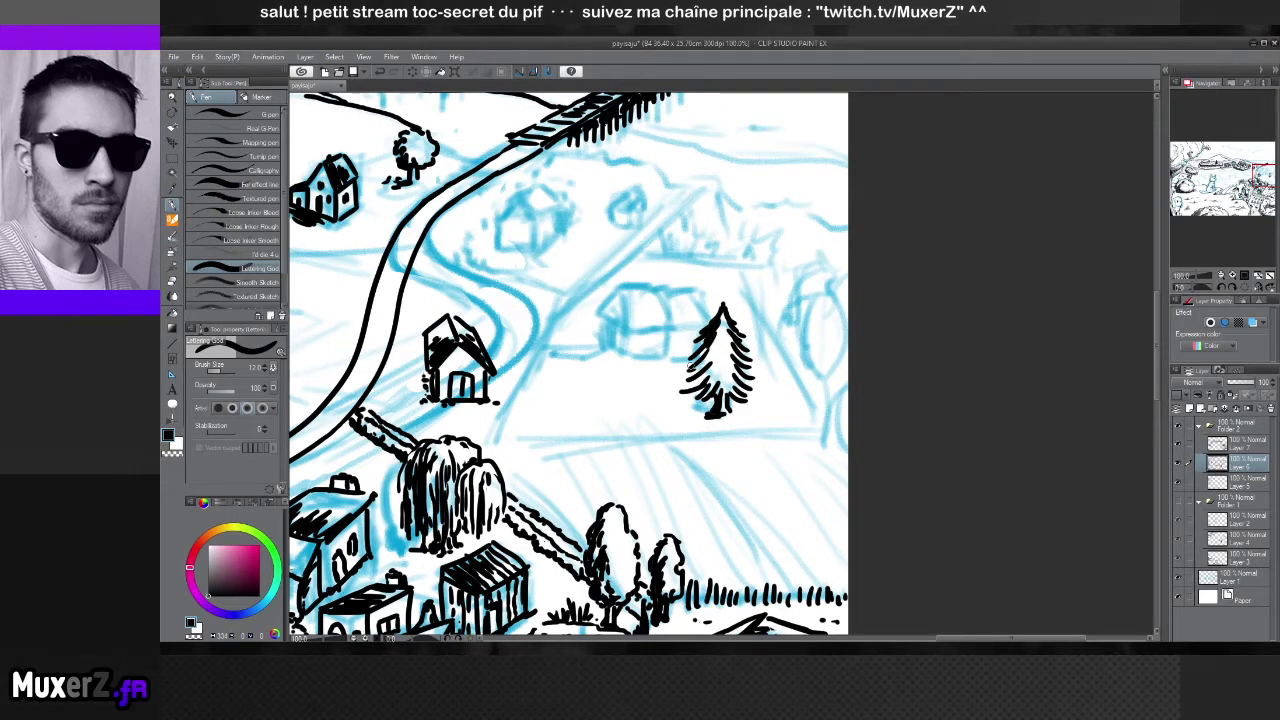
Examine the new fir tree against the whole landscape and close up beside the sketched farm building
{"action": "scroll", "coordinate": [705, 402], "scroll_direction": "down", "scroll_amount": 3}
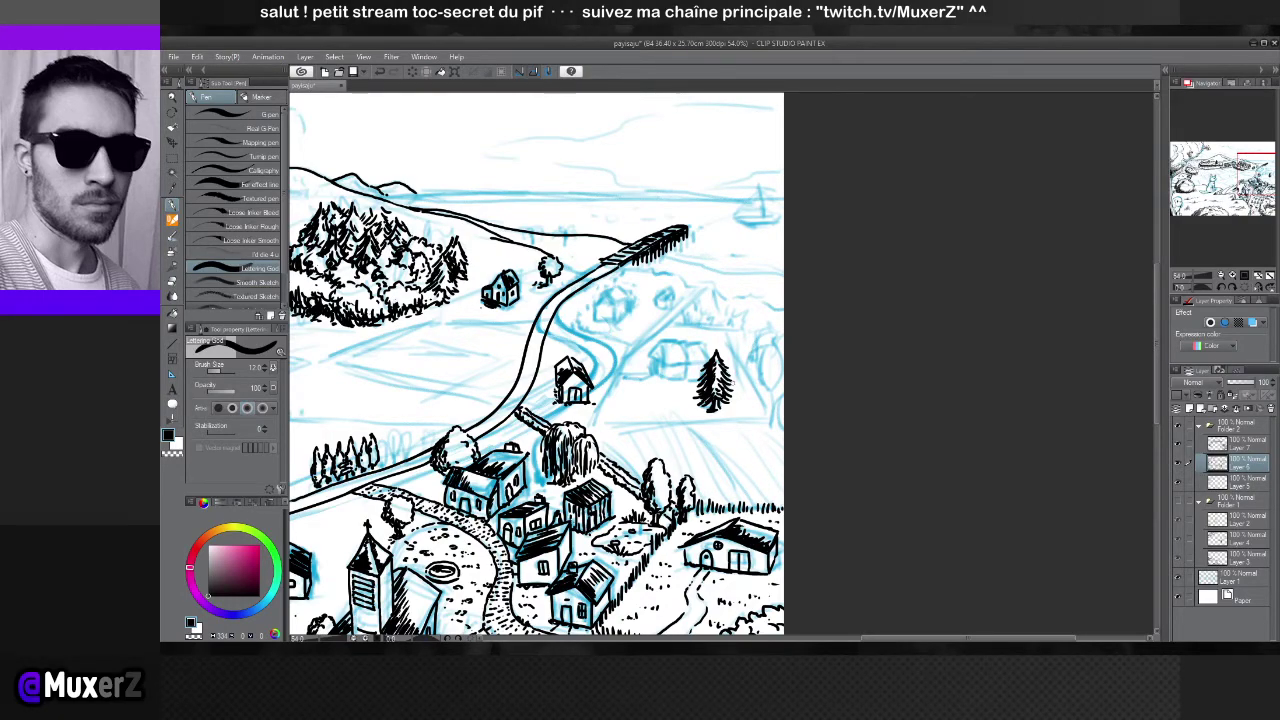
{"action": "scroll", "coordinate": [716, 390], "scroll_direction": "down", "scroll_amount": 2}
{"action": "scroll", "coordinate": [415, 399], "scroll_direction": "down", "scroll_amount": 2}
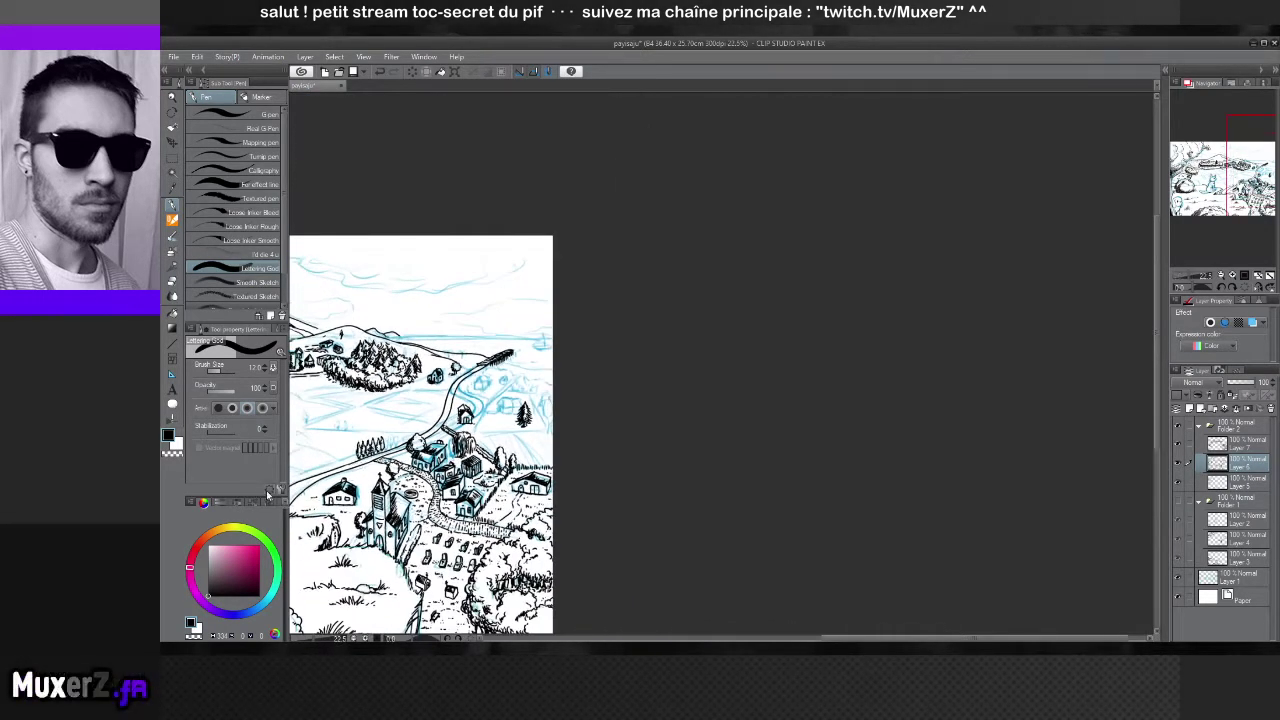
{"action": "left_click_drag", "start_coordinate": [420, 430], "coordinate": [574, 421]}
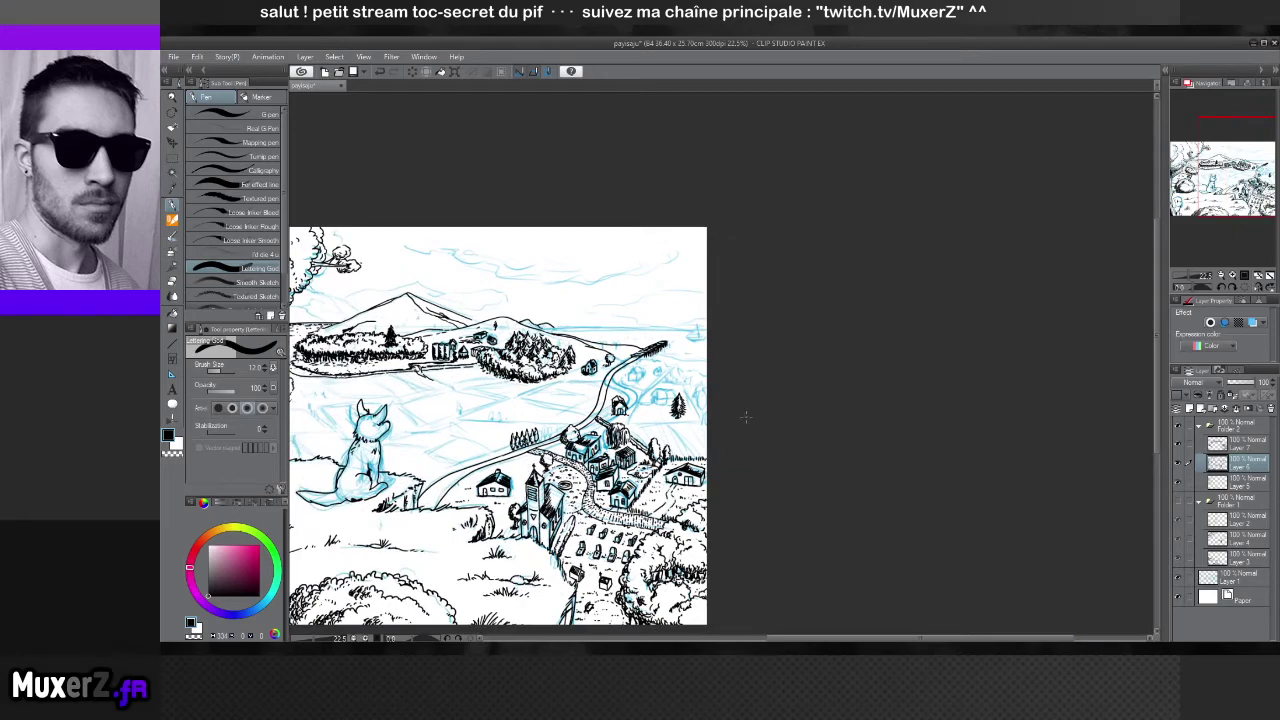
{"action": "scroll", "coordinate": [600, 435], "scroll_direction": "up", "scroll_amount": 3}
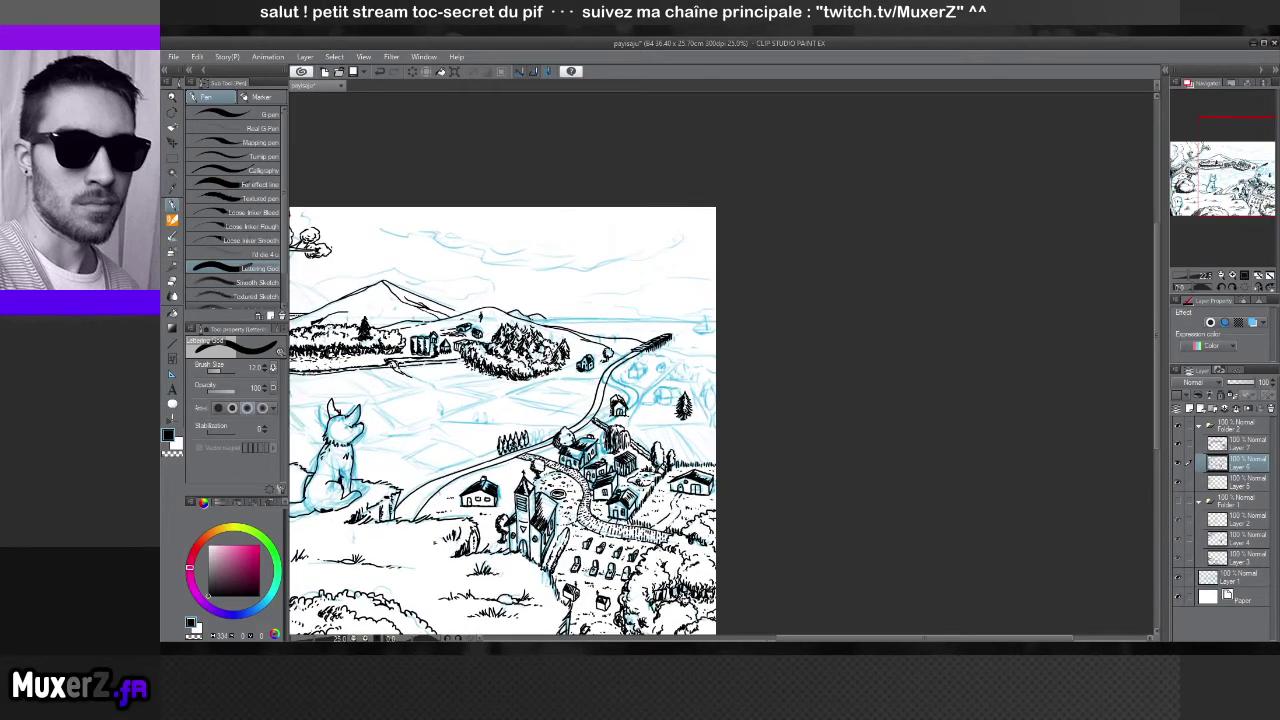
{"action": "scroll", "coordinate": [611, 412], "scroll_direction": "up", "scroll_amount": 1}
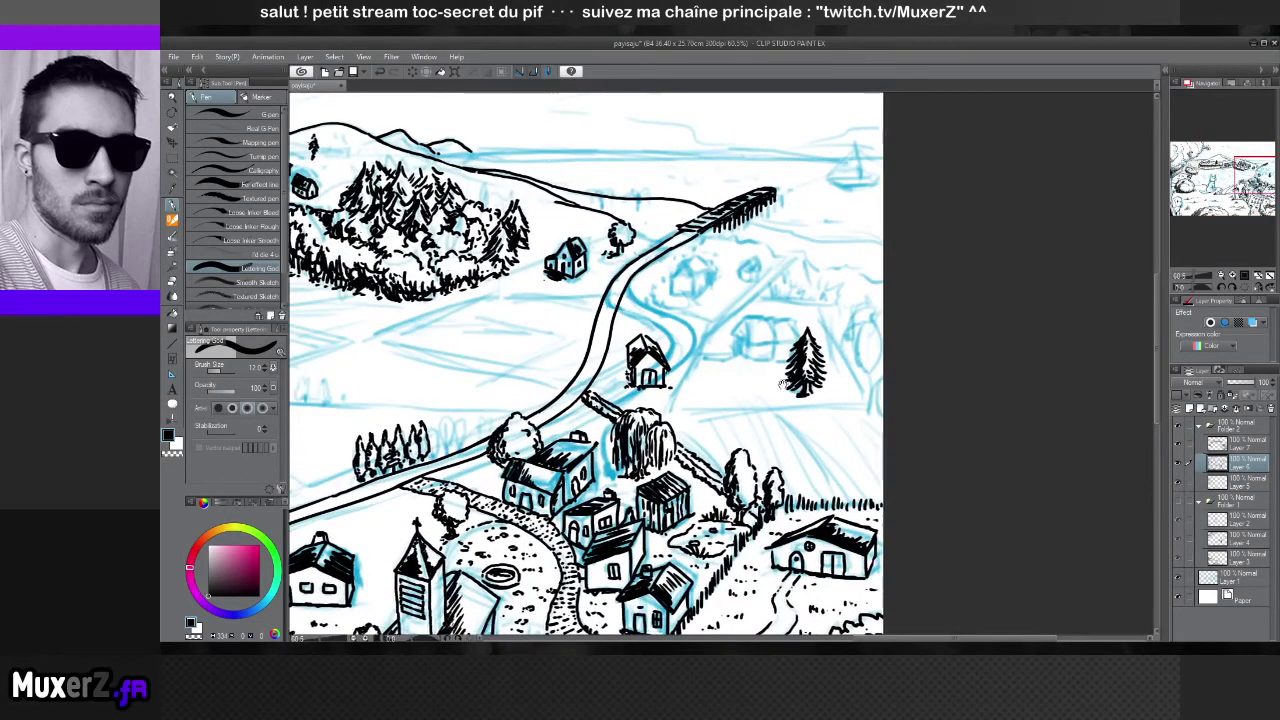
{"action": "scroll", "coordinate": [611, 412], "scroll_direction": "up", "scroll_amount": 1}
{"action": "scroll", "coordinate": [612, 411], "scroll_direction": "up", "scroll_amount": 2}
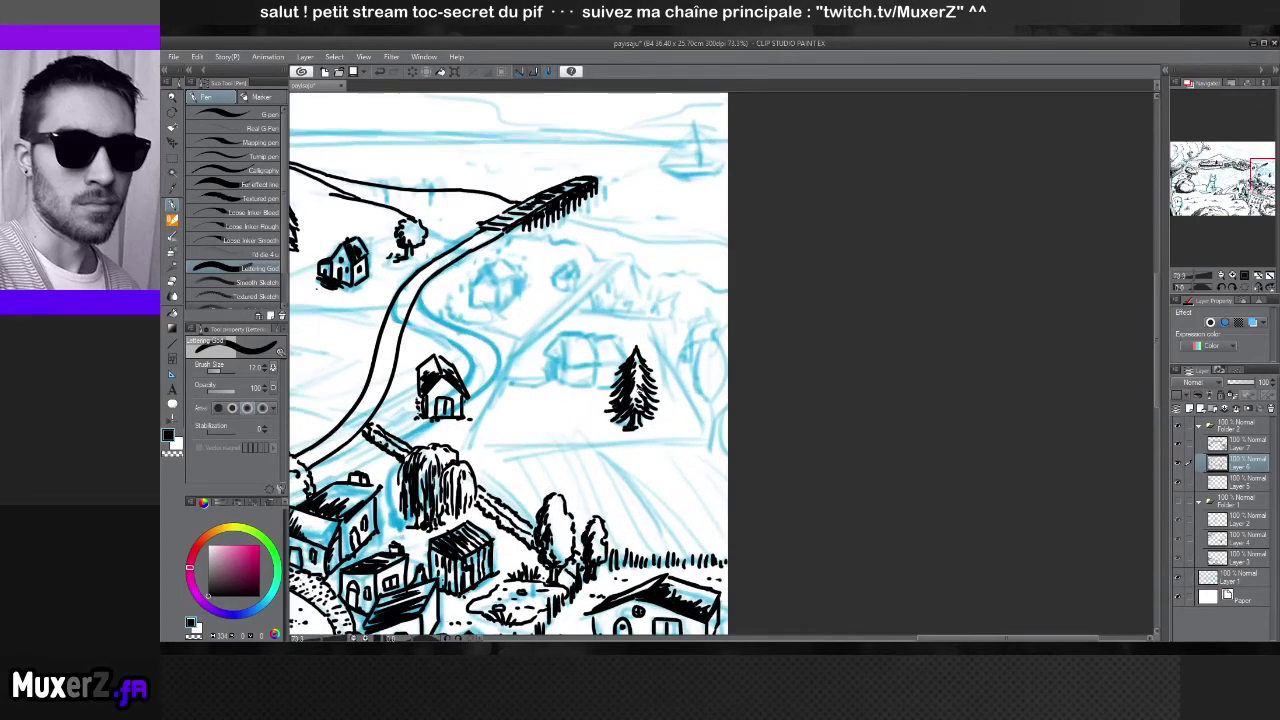
{"action": "scroll", "coordinate": [610, 411], "scroll_direction": "up", "scroll_amount": 2}
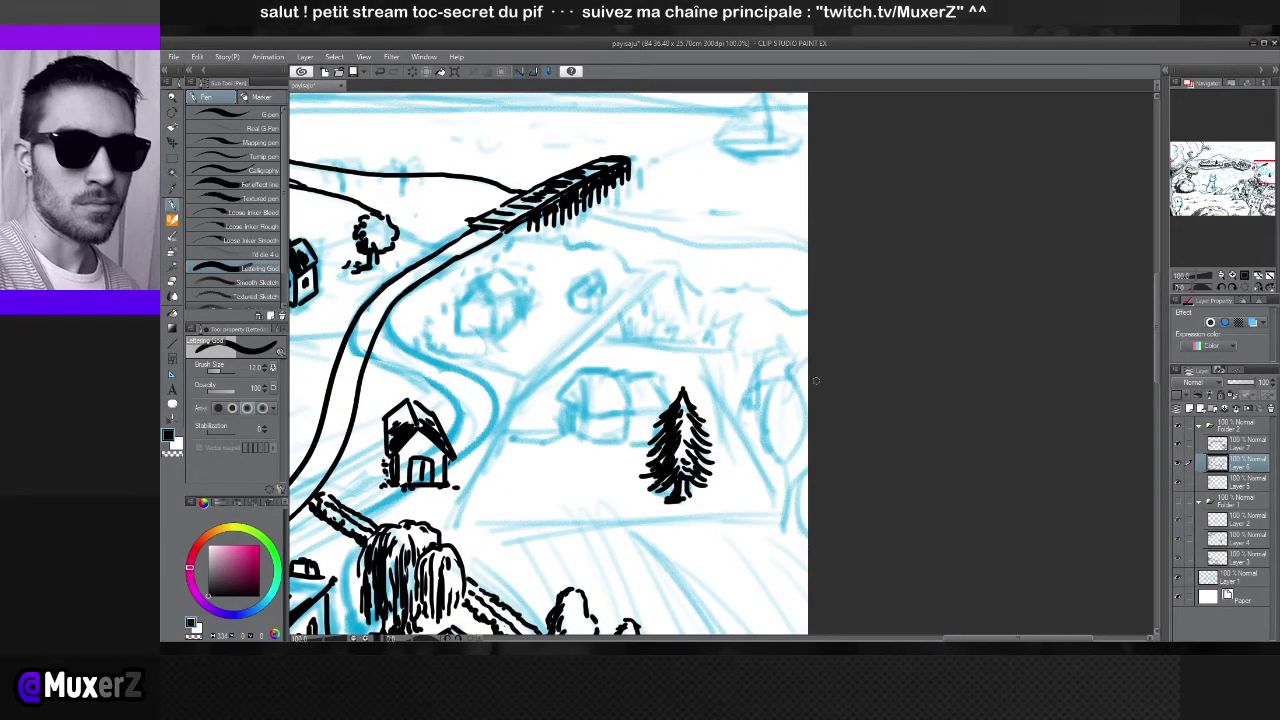
{"action": "scroll", "coordinate": [815, 380], "scroll_direction": "down", "scroll_amount": 3}
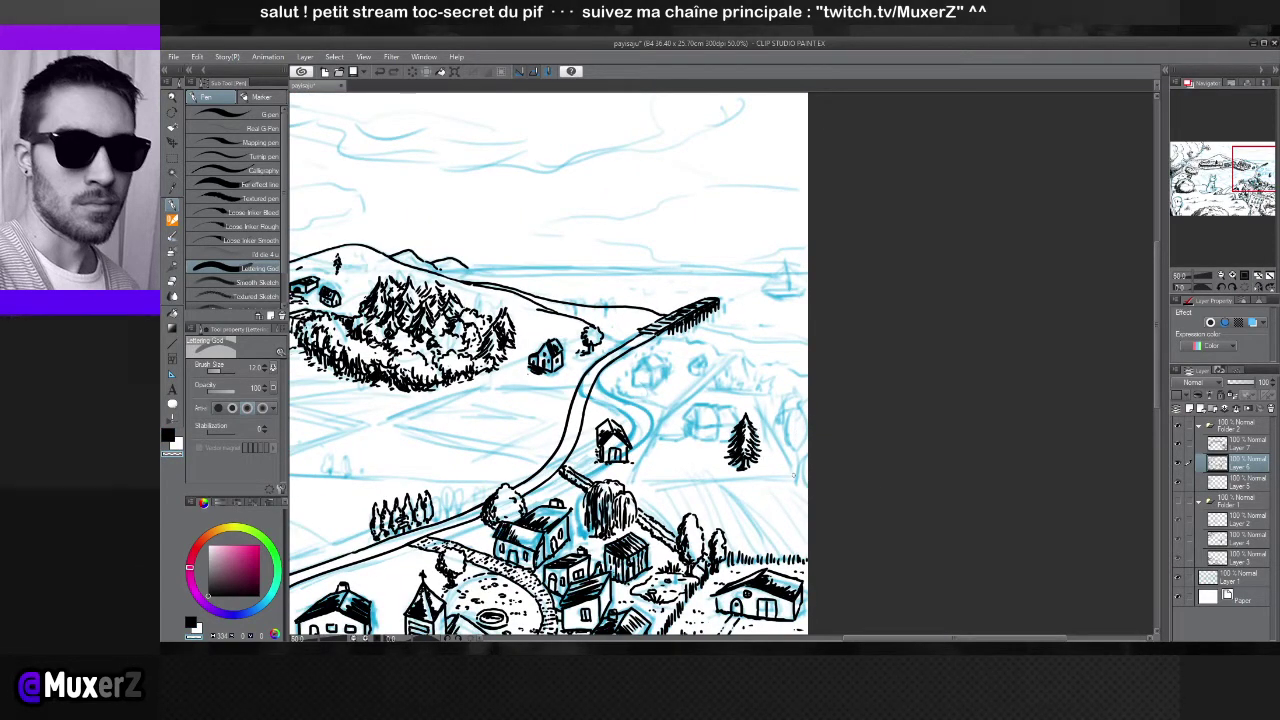
Hide and reshow Layer 6 to review its inked lines before continuing with the Lettering God pen
{"action": "key", "text": "p"}
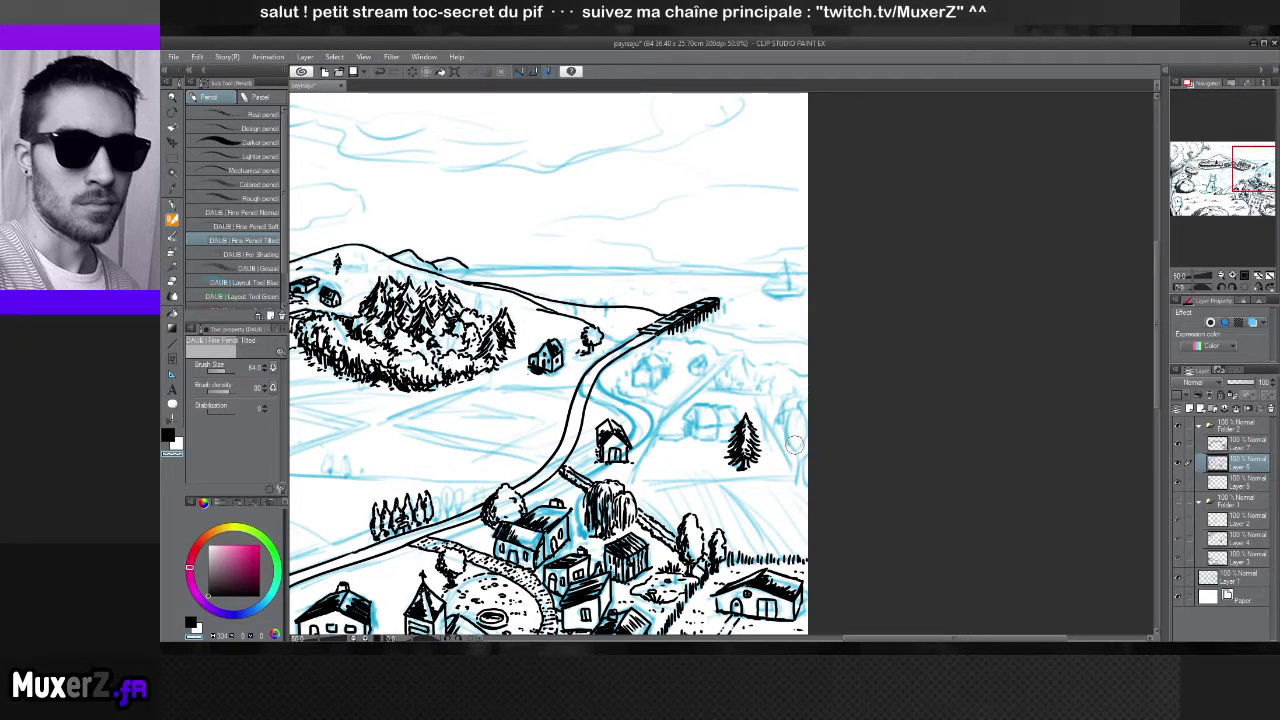
{"action": "key", "text": "p"}
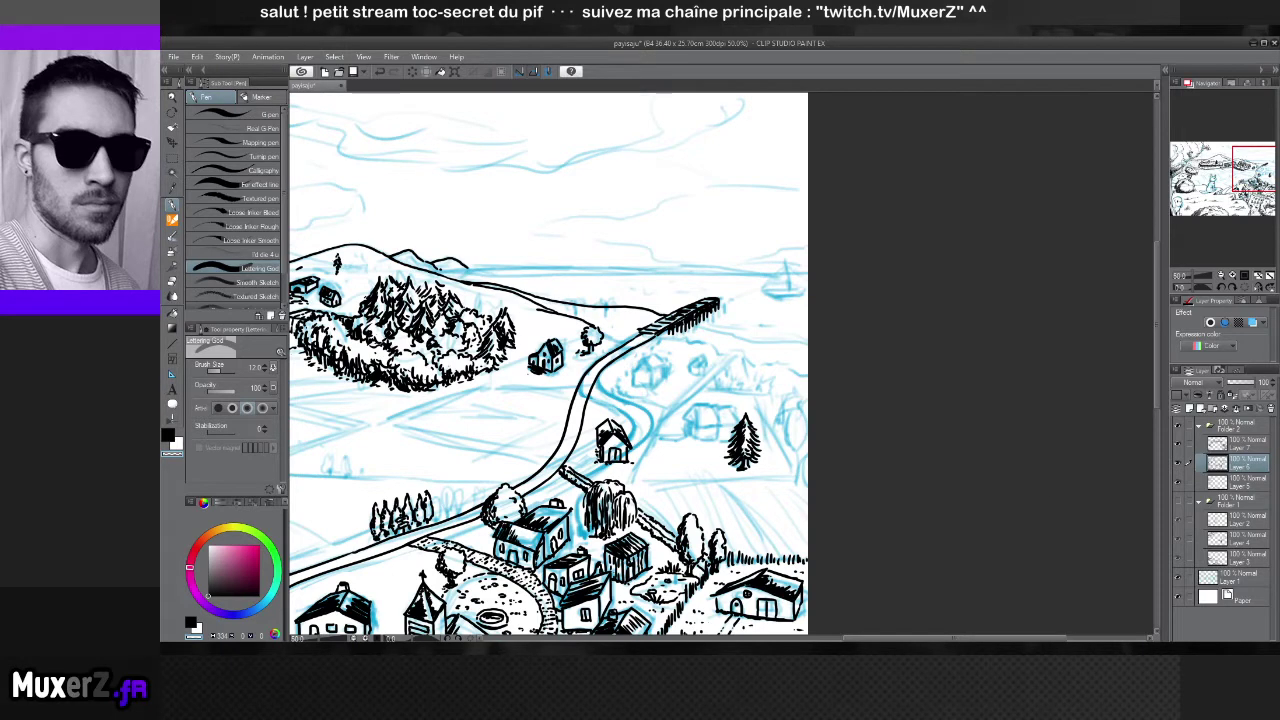
{"action": "left_click", "coordinate": [1178, 470]}
{"action": "left_click", "coordinate": [1178, 470]}
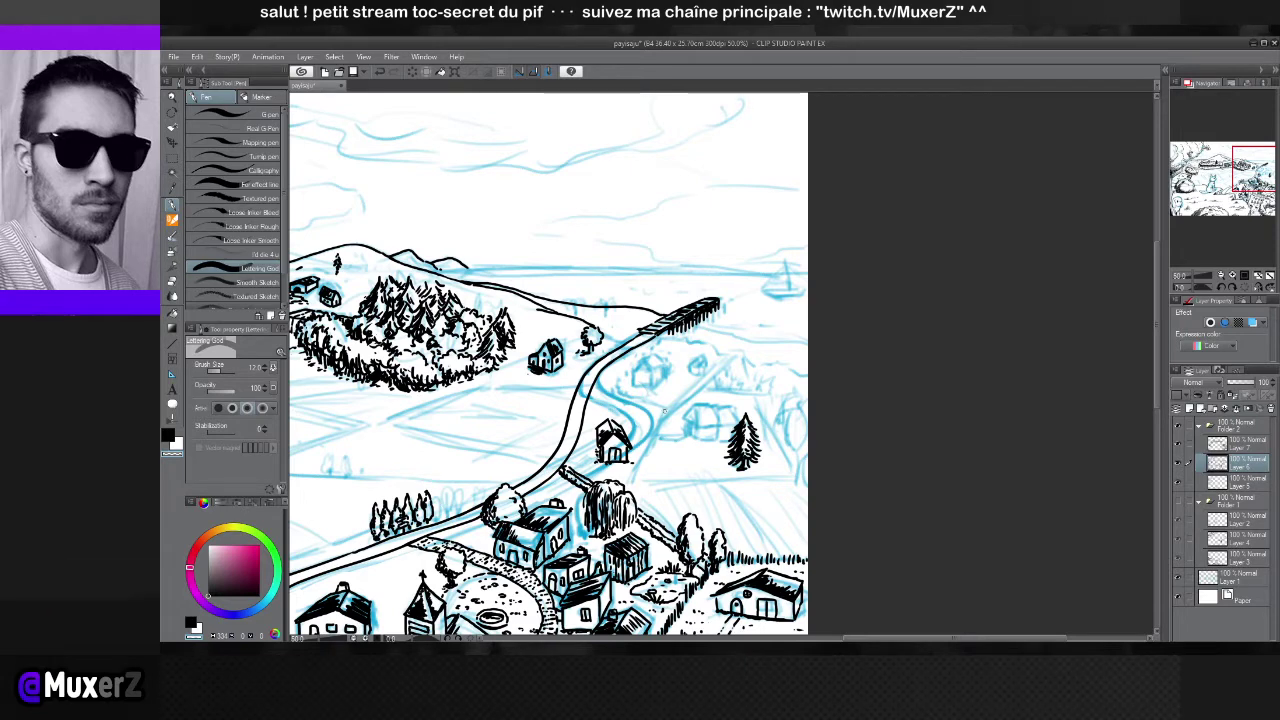
{"action": "key", "text": "p"}
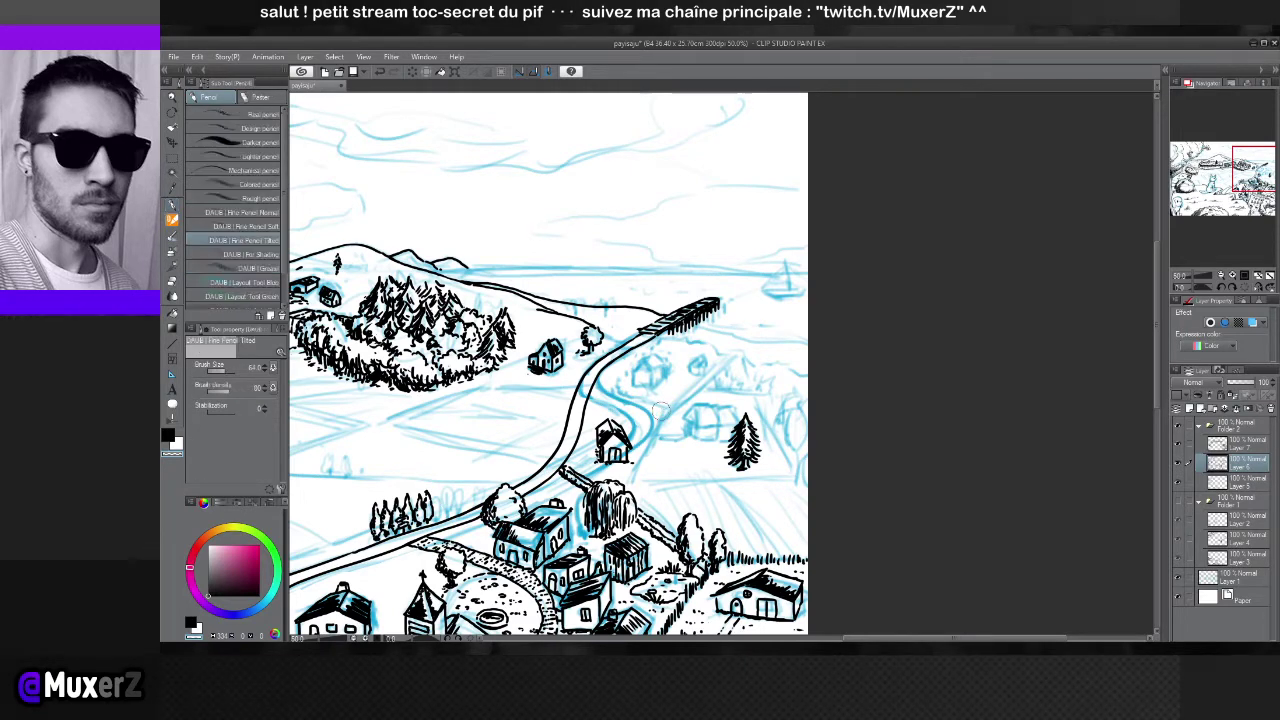
{"action": "key", "text": "p"}
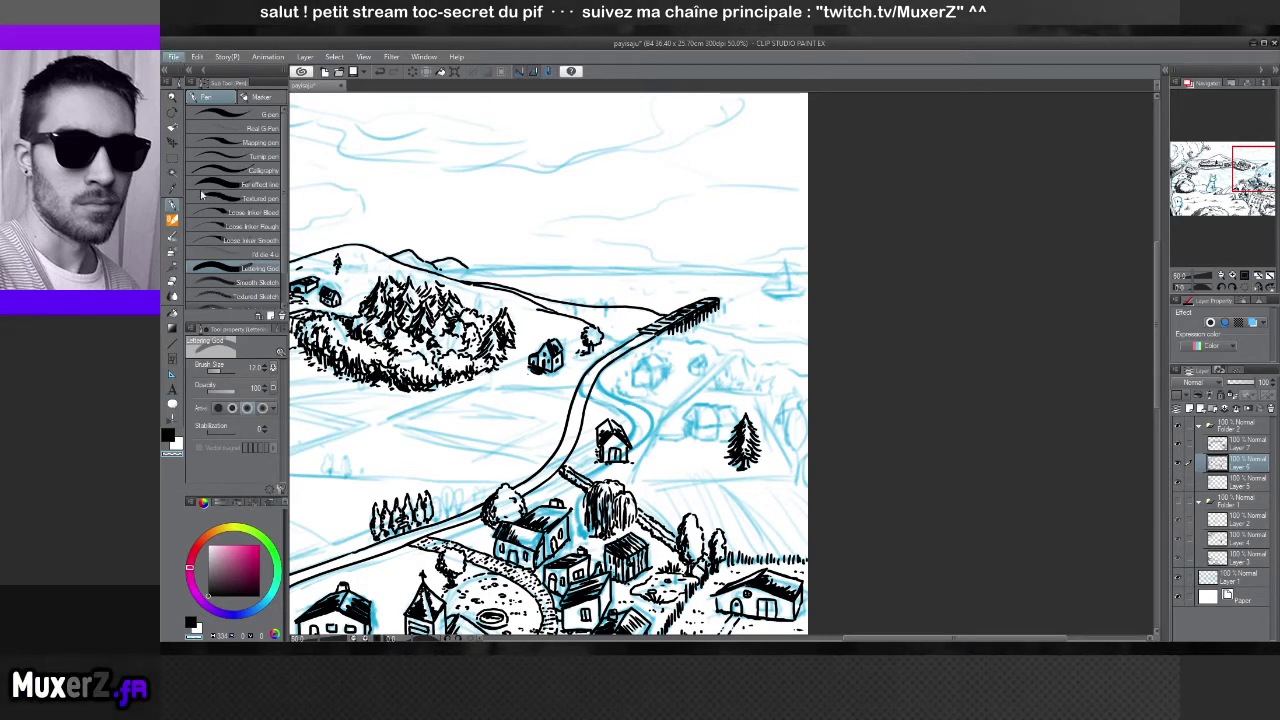
{"action": "key", "text": "alt"}
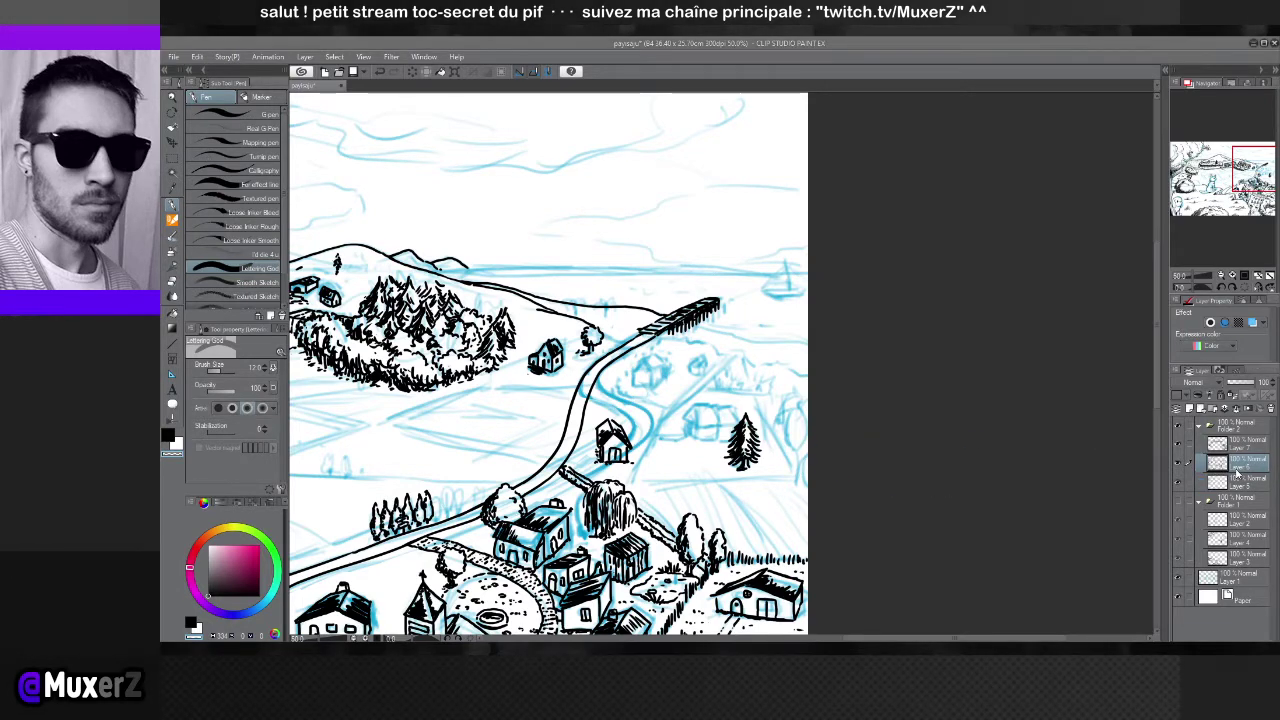
{"action": "left_click", "coordinate": [1178, 463]}
{"action": "left_click", "coordinate": [1178, 463]}
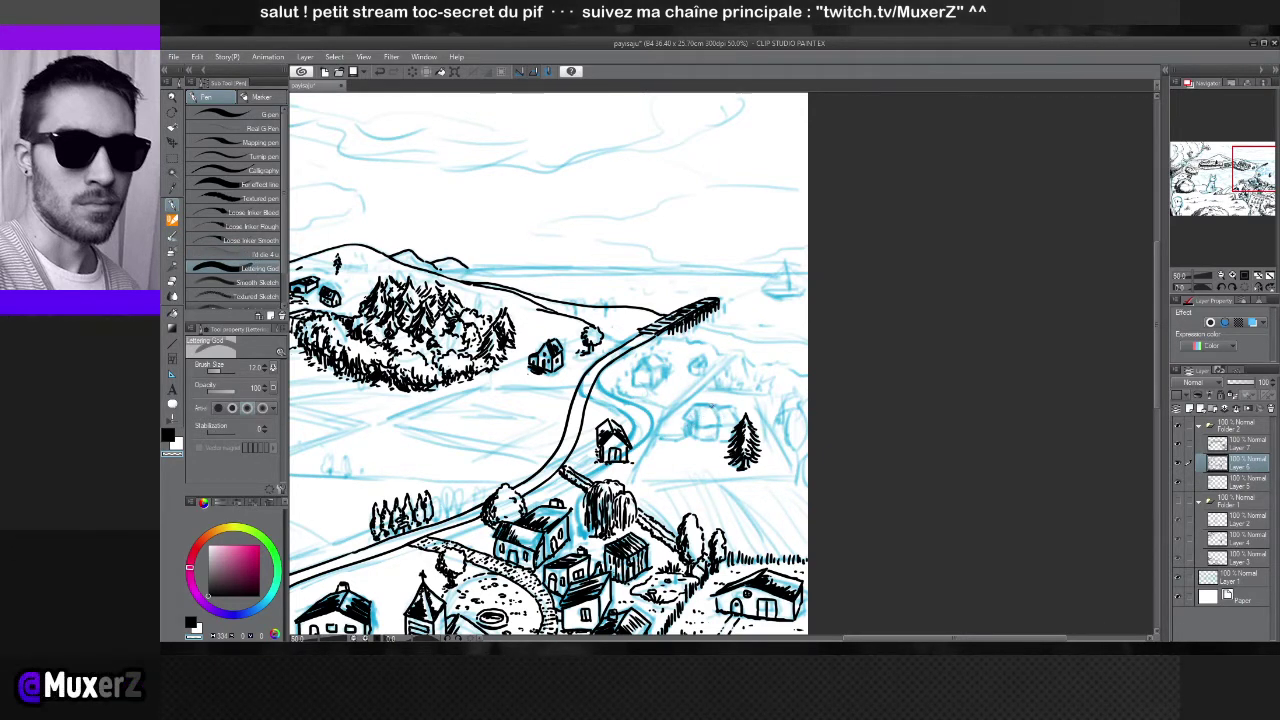
Ink the cluster of round leafy trees at the page's right edge beside the fir, with scalloped outlines and dark foliage shading
{"action": "key", "text": "x"}
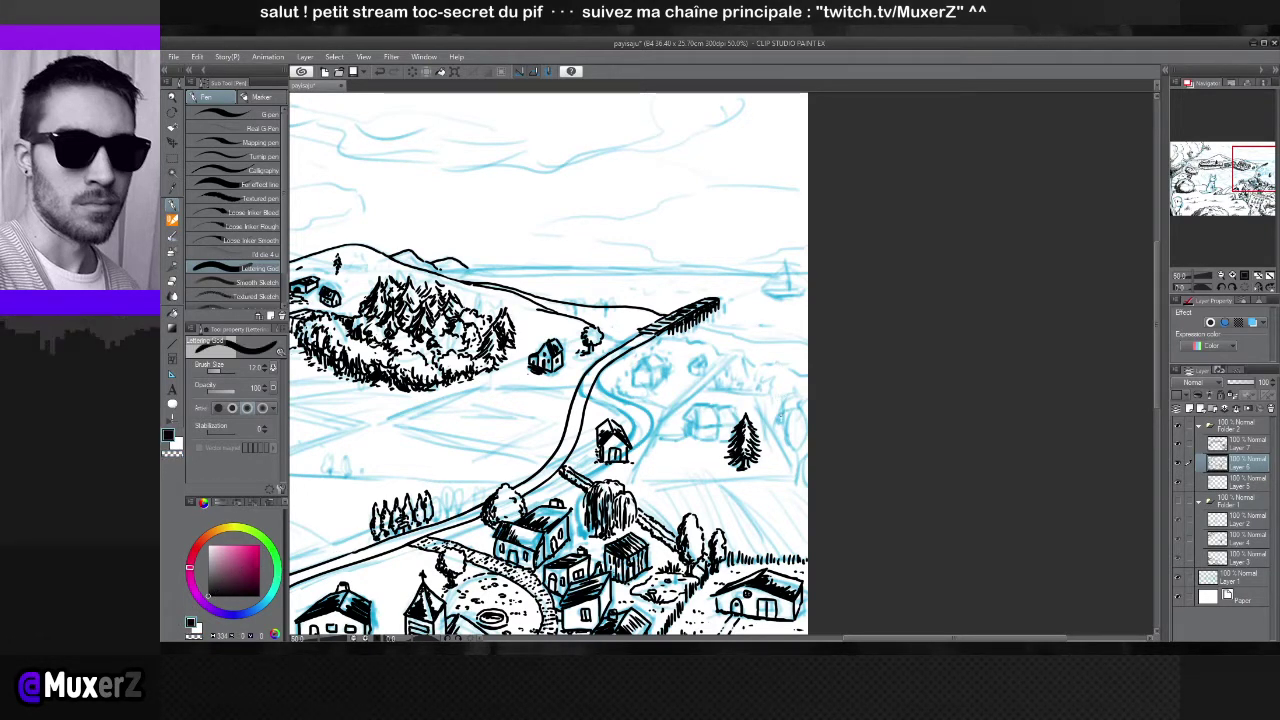
{"action": "left_click_drag", "start_coordinate": [796, 437], "coordinate": [795, 464]}
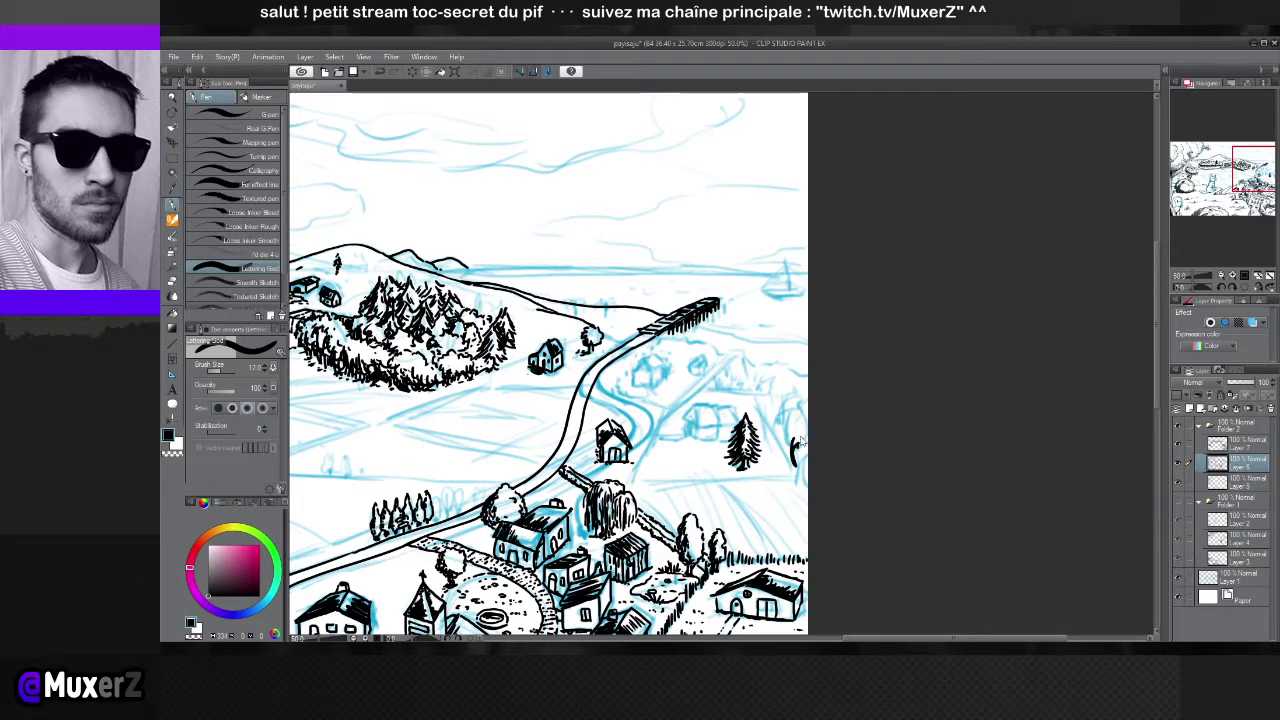
{"action": "key", "text": "ctrl+z"}
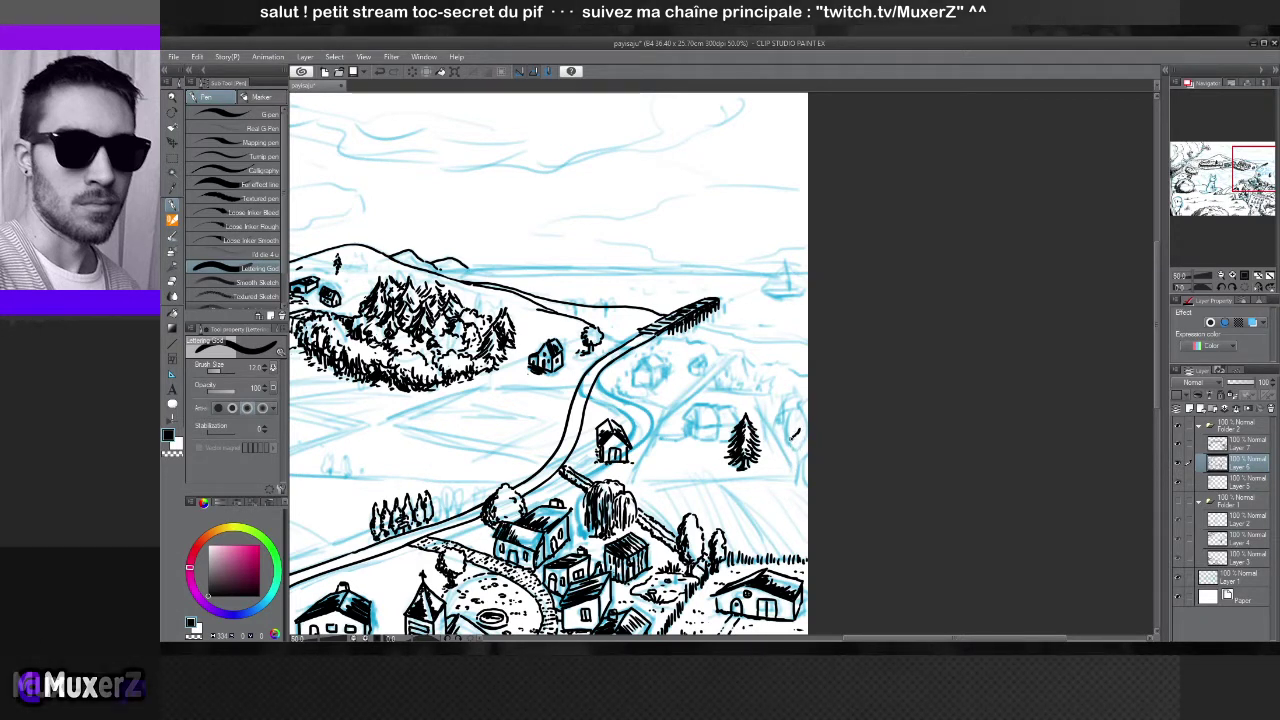
{"action": "left_click_drag", "start_coordinate": [797, 430], "coordinate": [789, 456]}
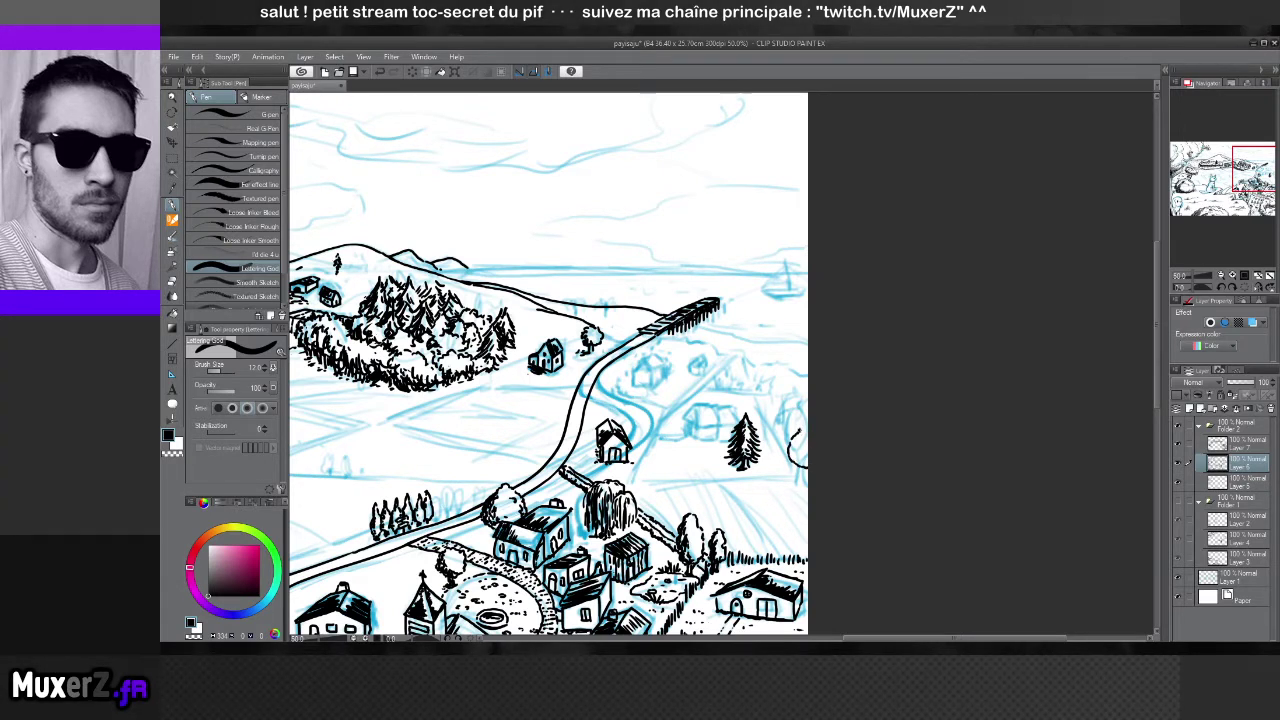
{"action": "left_click_drag", "start_coordinate": [800, 427], "coordinate": [793, 447]}
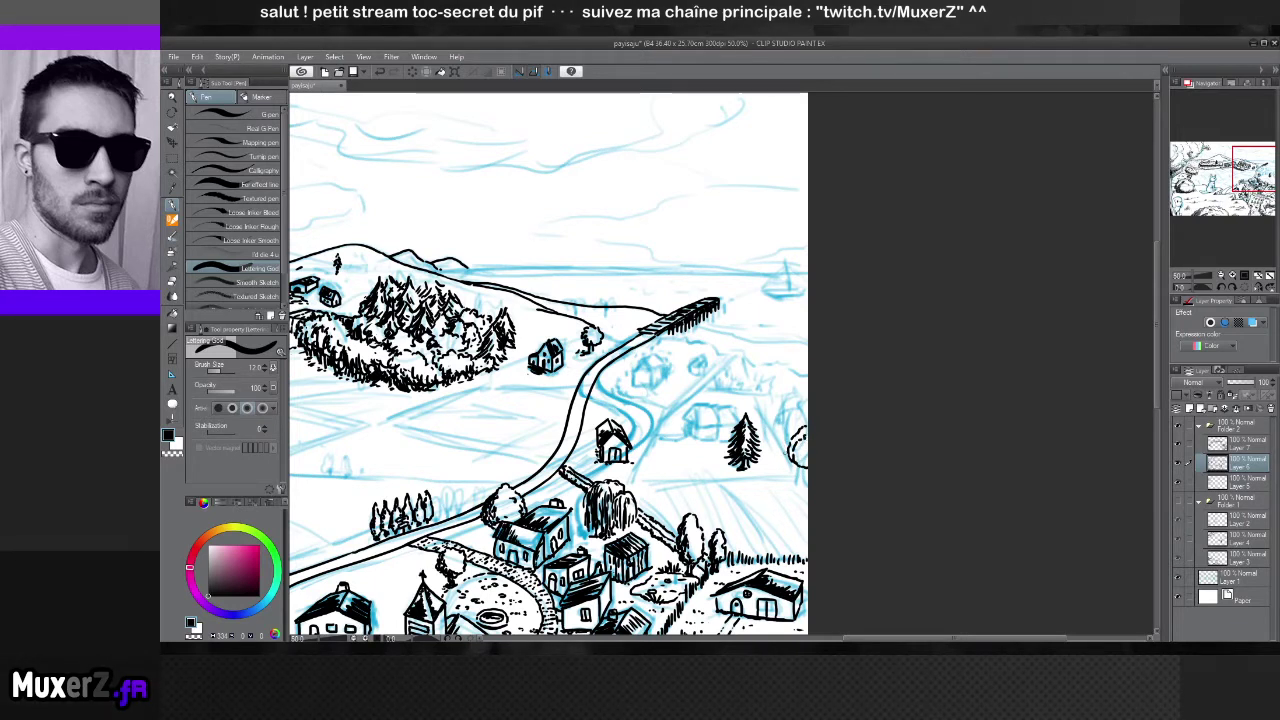
{"action": "left_click_drag", "start_coordinate": [785, 455], "coordinate": [775, 423]}
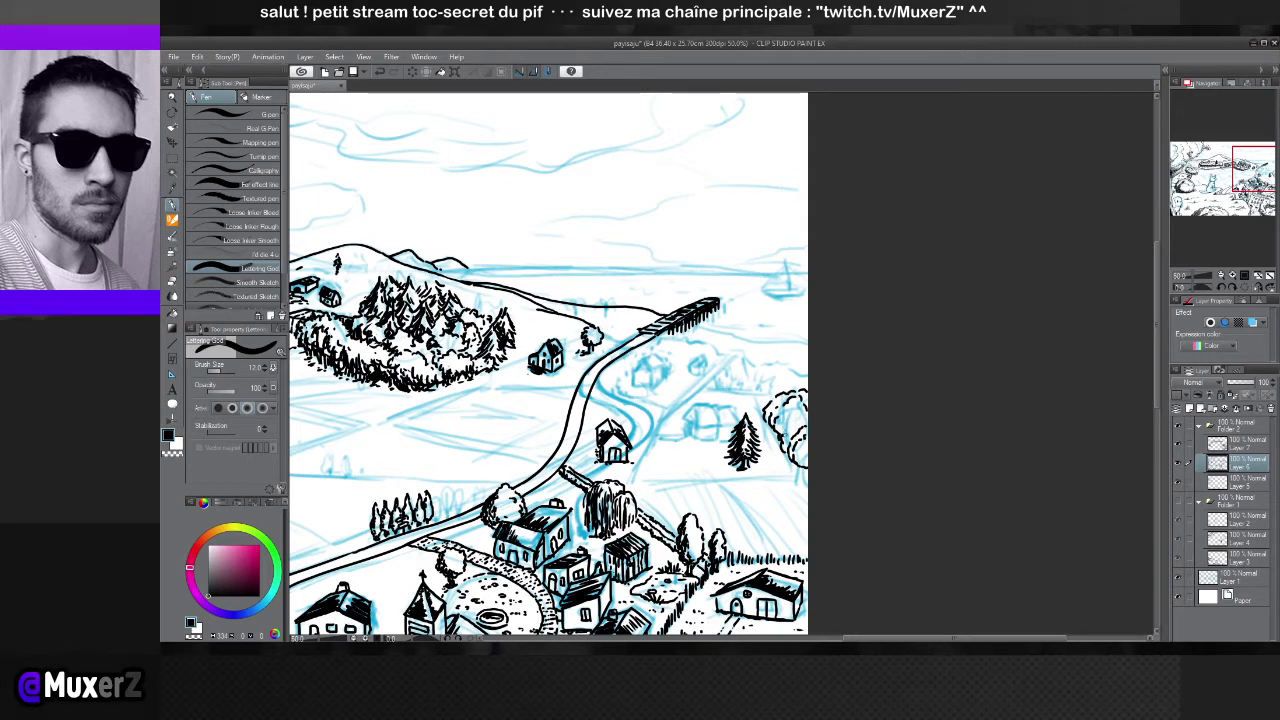
{"action": "left_click_drag", "start_coordinate": [784, 436], "coordinate": [788, 417]}
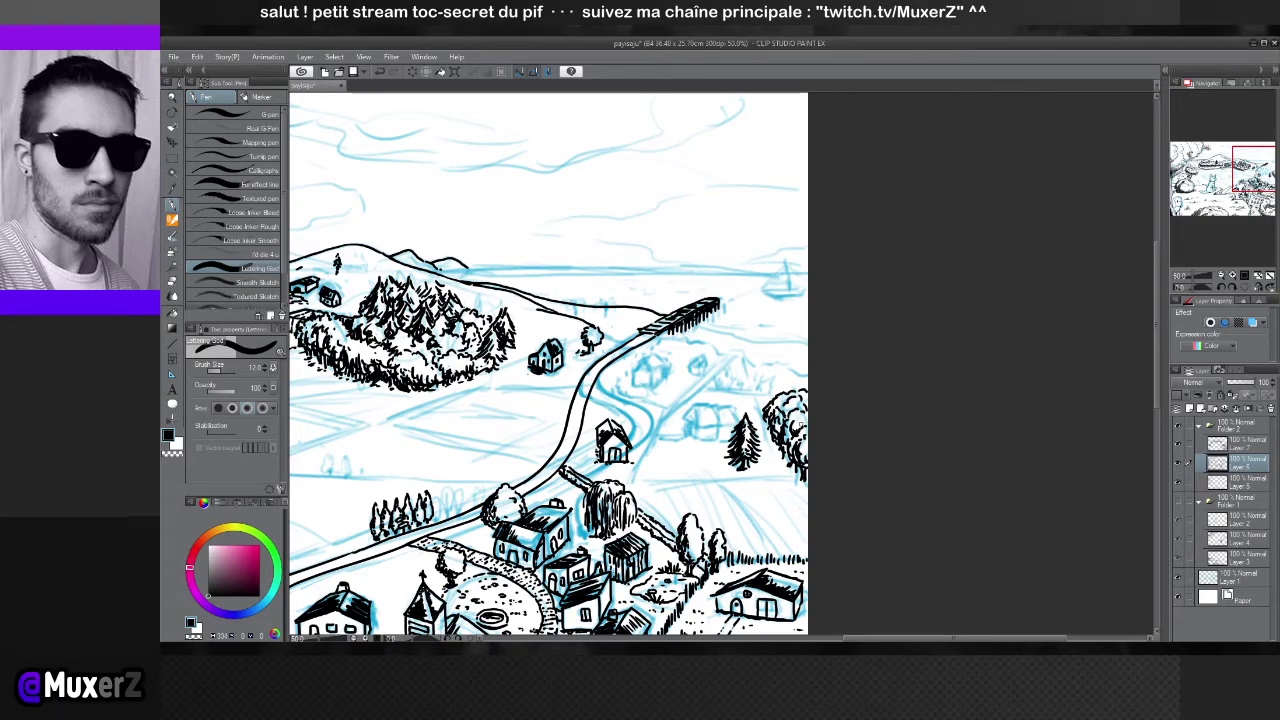
Ink the bushy hedge of short upright strokes behind the sketched farm building, joining it to the leafy trees
{"action": "scroll", "coordinate": [456, 302], "scroll_direction": "down", "scroll_amount": 3}
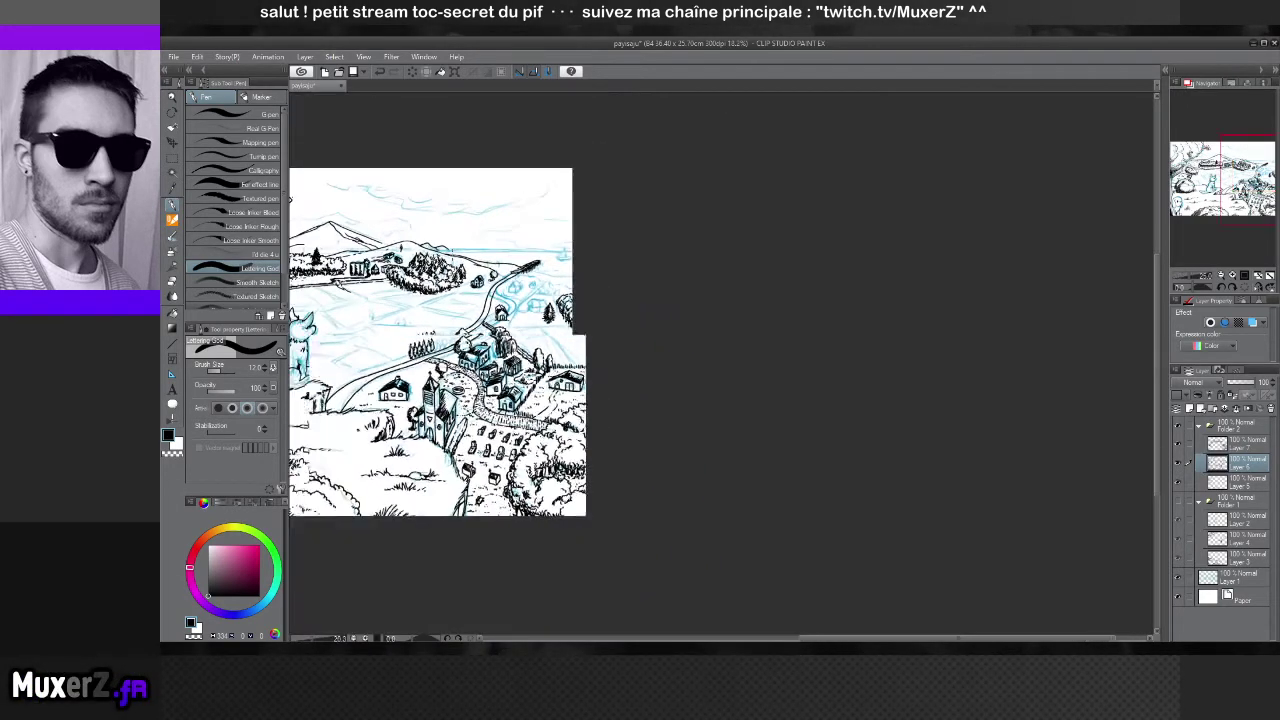
{"action": "left_click_drag", "start_coordinate": [456, 302], "coordinate": [584, 319]}
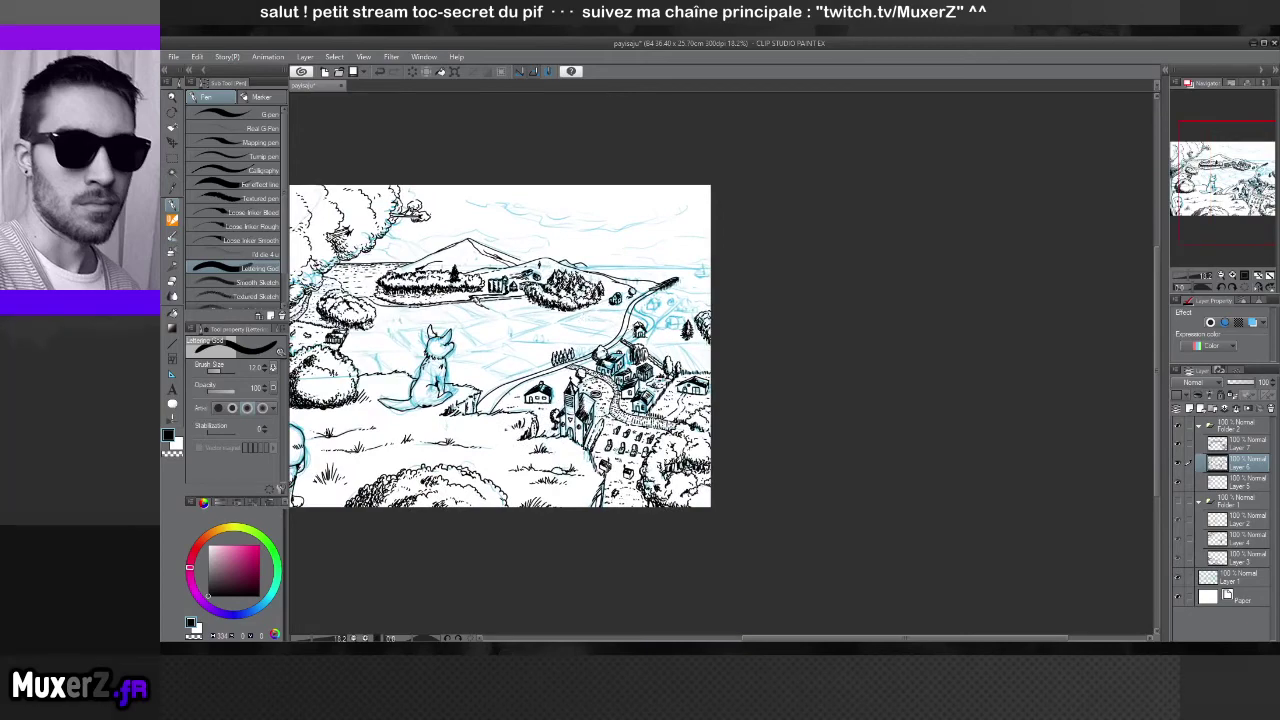
{"action": "scroll", "coordinate": [694, 334], "scroll_direction": "up", "scroll_amount": 5}
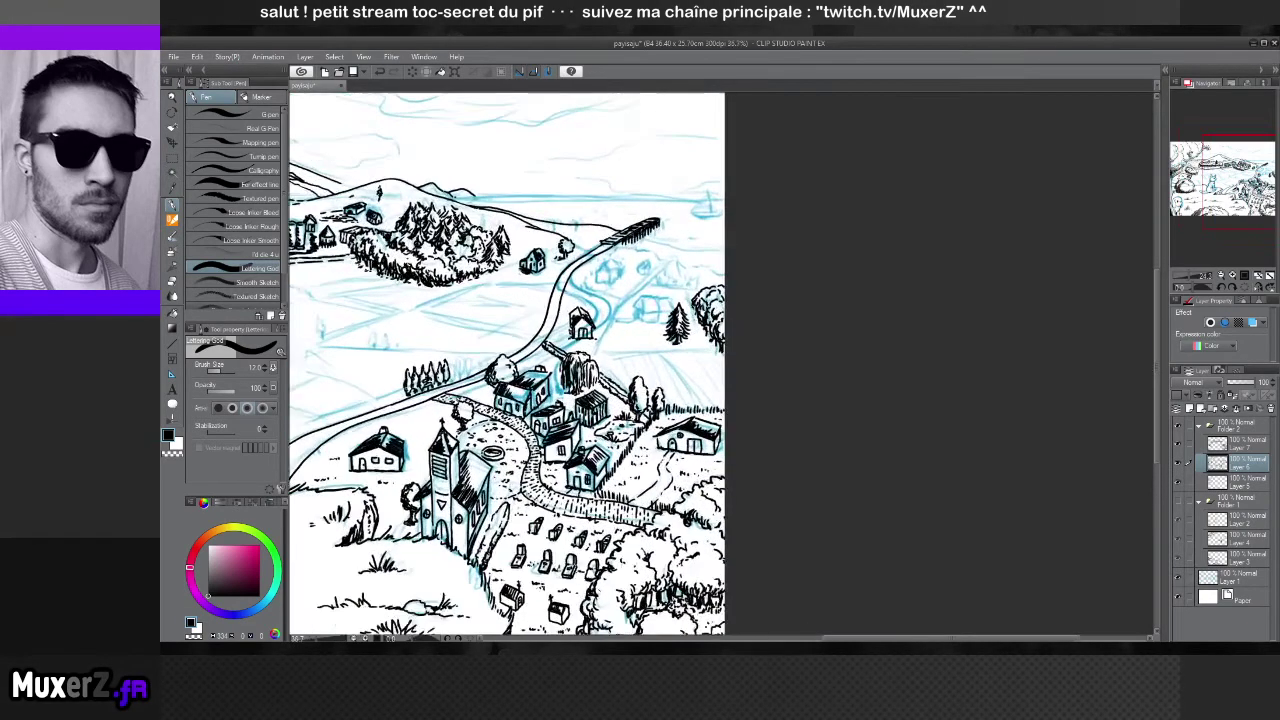
{"action": "scroll", "coordinate": [712, 285], "scroll_direction": "up", "scroll_amount": 1}
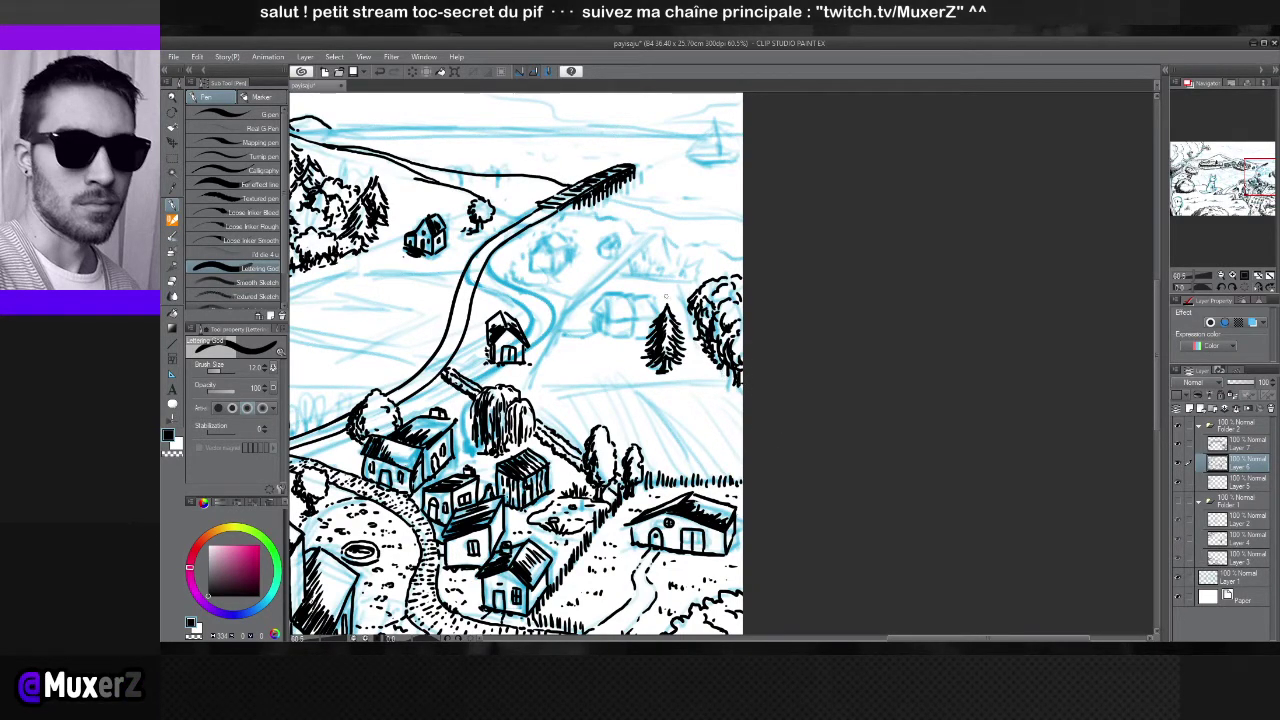
{"action": "left_click_drag", "start_coordinate": [665, 297], "coordinate": [669, 338]}
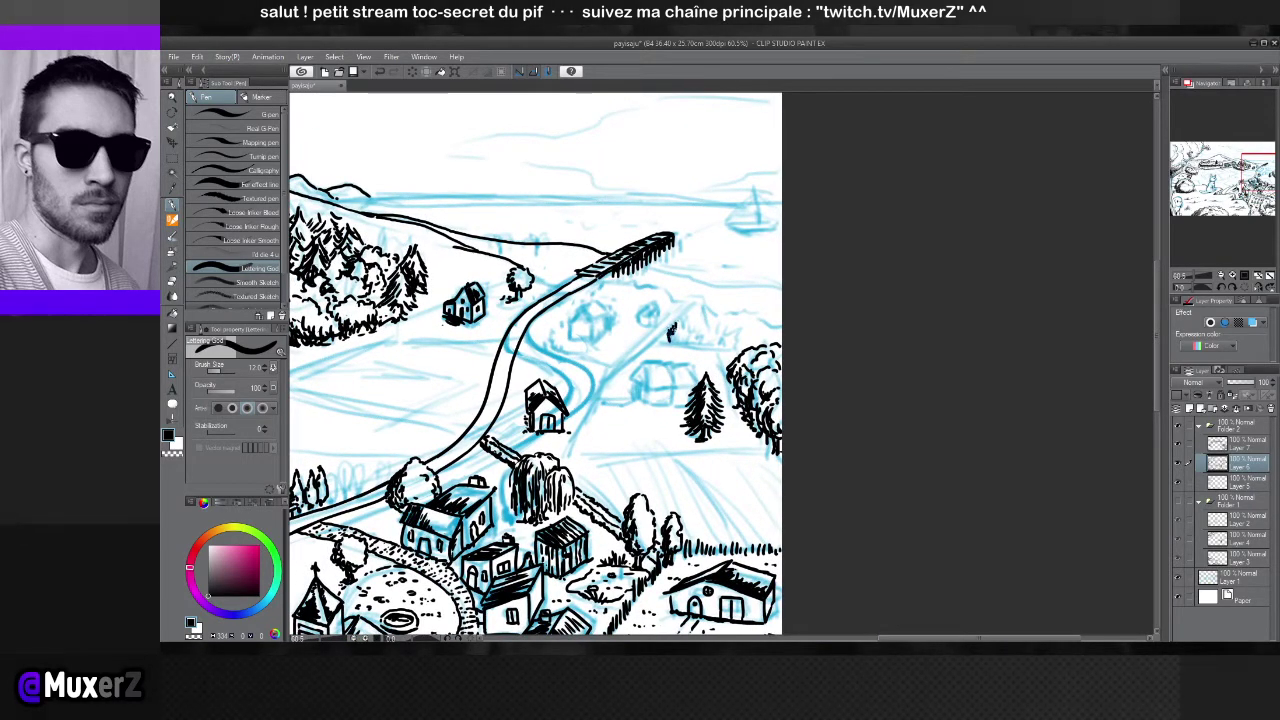
{"action": "mouse_move", "coordinate": [676, 326]}
{"action": "left_mouse_down"}
{"action": "mouse_move", "coordinate": [736, 314]}
{"action": "mouse_move", "coordinate": [700, 339]}
{"action": "mouse_move", "coordinate": [672, 335]}
{"action": "mouse_move", "coordinate": [730, 329]}
{"action": "mouse_move", "coordinate": [692, 338]}
{"action": "left_mouse_up"}
{"action": "mouse_move", "coordinate": [693, 331]}
{"action": "left_mouse_down"}
{"action": "mouse_move", "coordinate": [699, 342]}
{"action": "mouse_move", "coordinate": [706, 324]}
{"action": "left_mouse_up"}
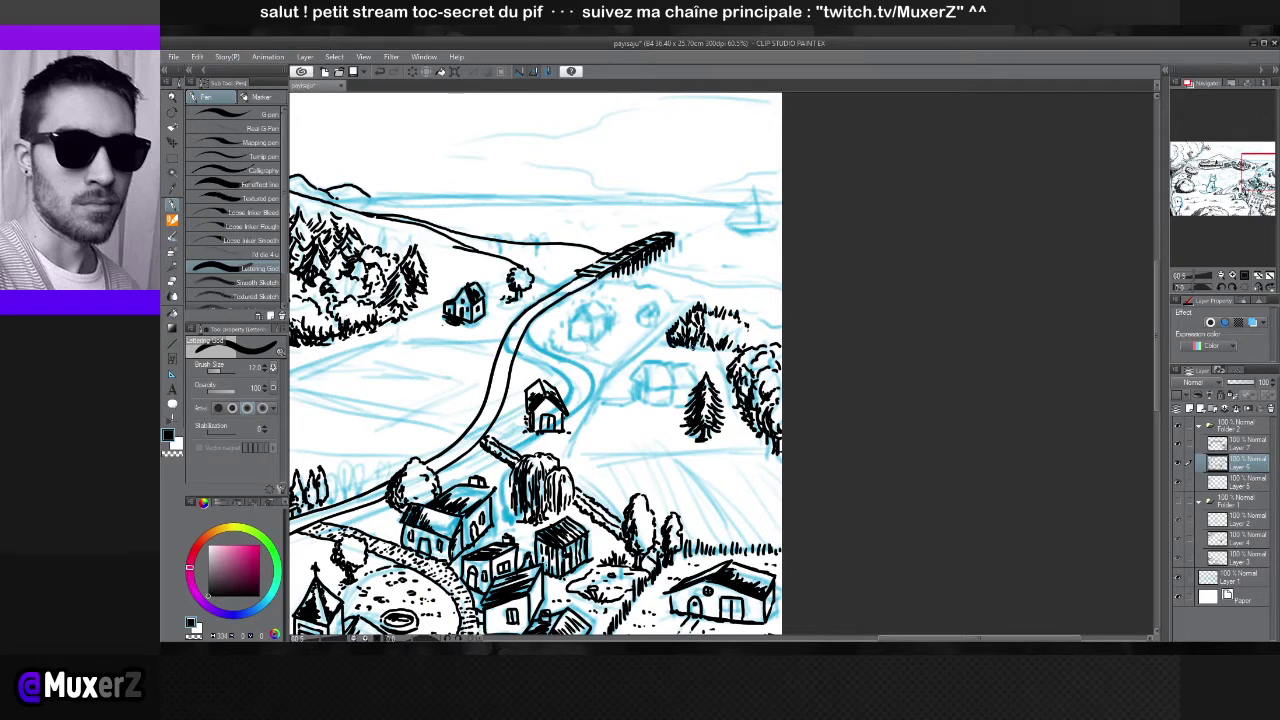
{"action": "left_click_drag", "start_coordinate": [748, 324], "coordinate": [764, 346]}
{"action": "left_click_drag", "start_coordinate": [748, 340], "coordinate": [730, 324]}
{"action": "mouse_move", "coordinate": [720, 315]}
{"action": "left_mouse_down"}
{"action": "mouse_move", "coordinate": [727, 327]}
{"action": "mouse_move", "coordinate": [682, 329]}
{"action": "mouse_move", "coordinate": [683, 351]}
{"action": "left_mouse_up"}
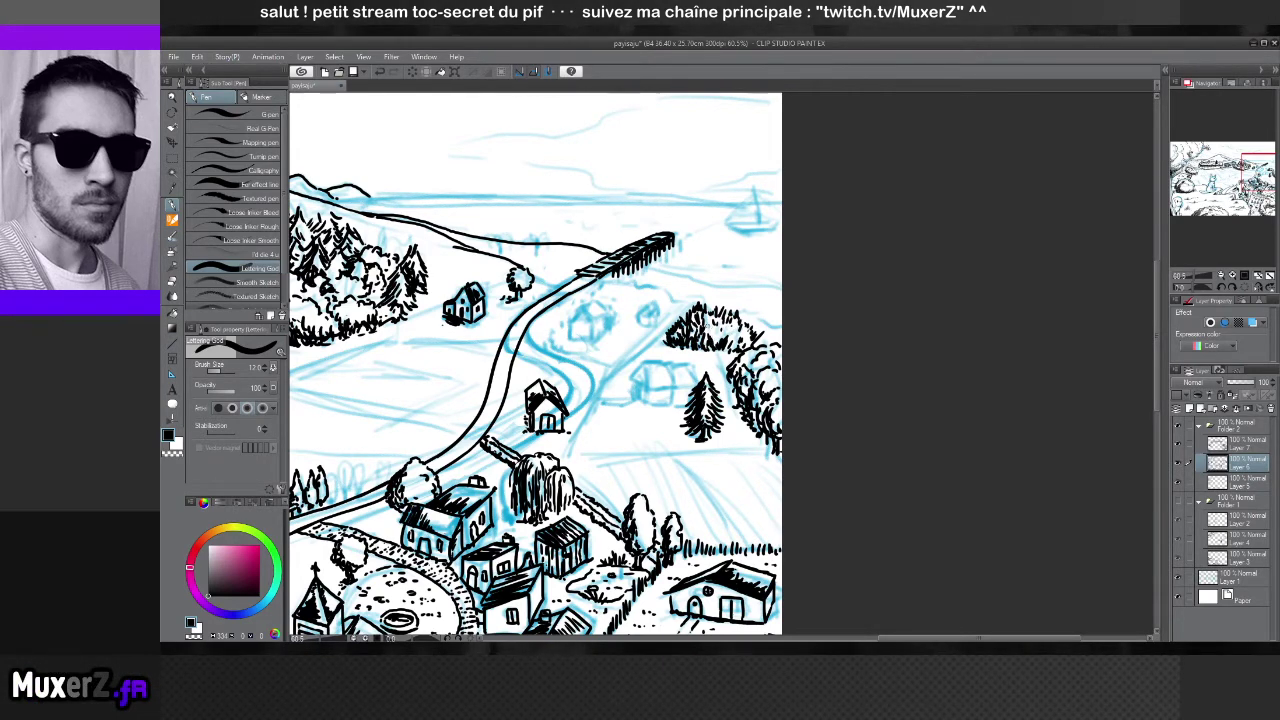
Add more dark strokes along the base of the hedge and in the foliage of the adjoining leafy trees
{"action": "scroll", "coordinate": [535, 365], "scroll_direction": "down", "scroll_amount": 5}
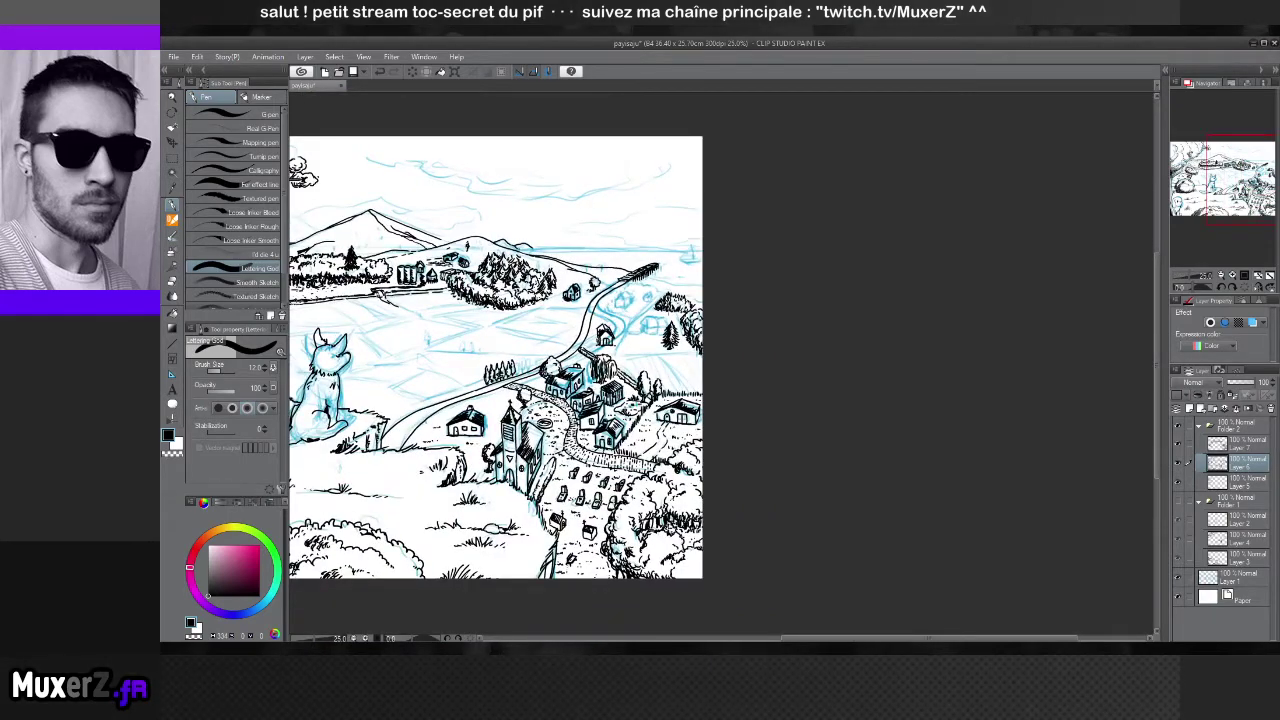
{"action": "scroll", "coordinate": [670, 297], "scroll_direction": "up", "scroll_amount": 5}
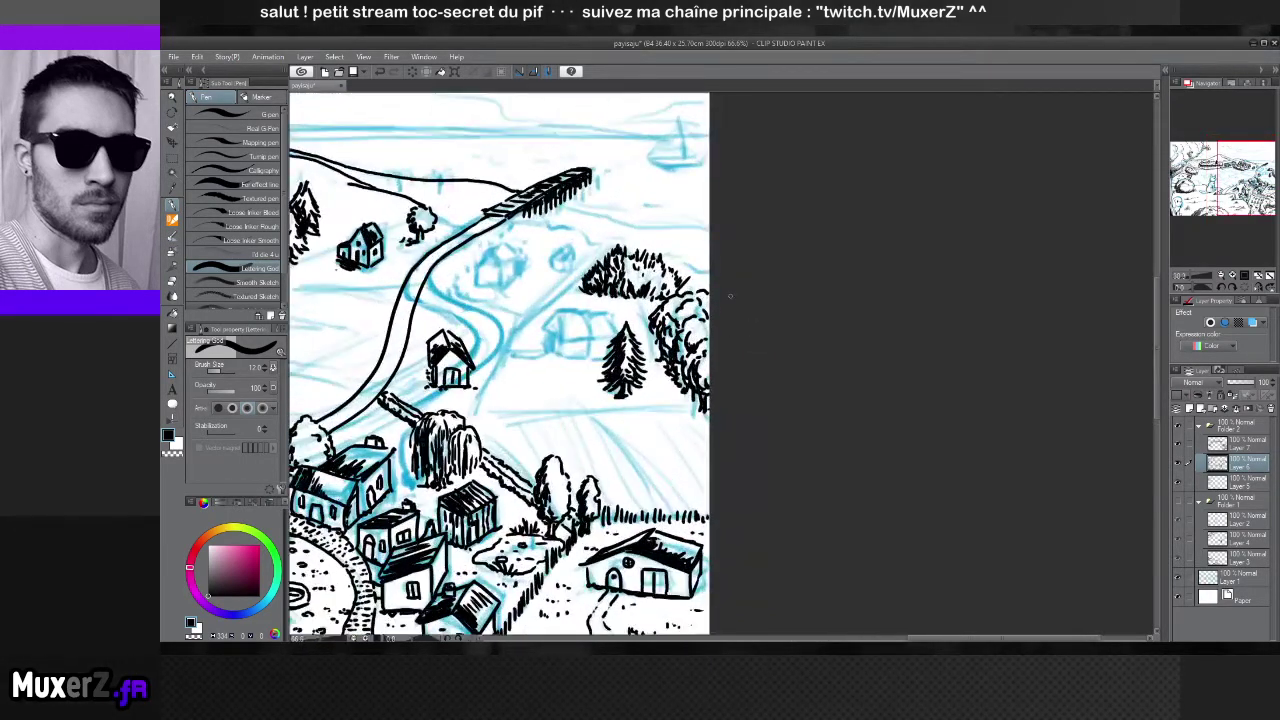
{"action": "left_click_drag", "start_coordinate": [590, 226], "coordinate": [566, 248]}
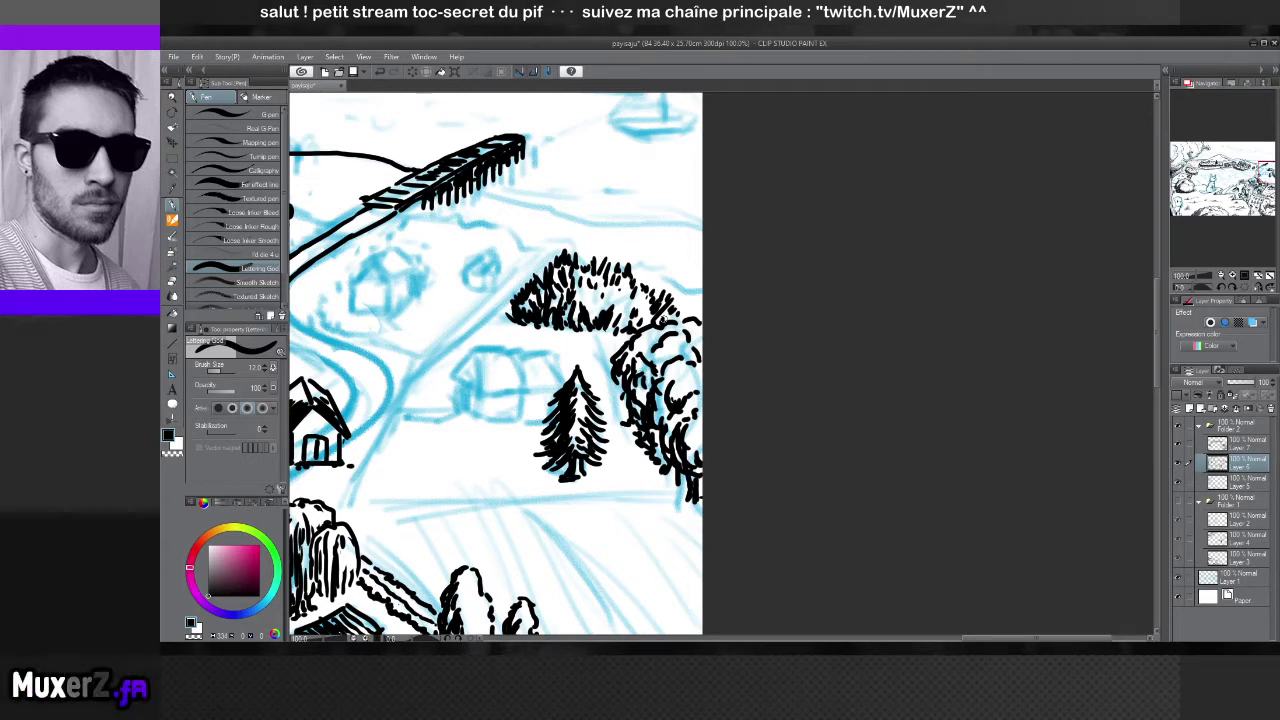
{"action": "left_click_drag", "start_coordinate": [583, 330], "coordinate": [632, 342]}
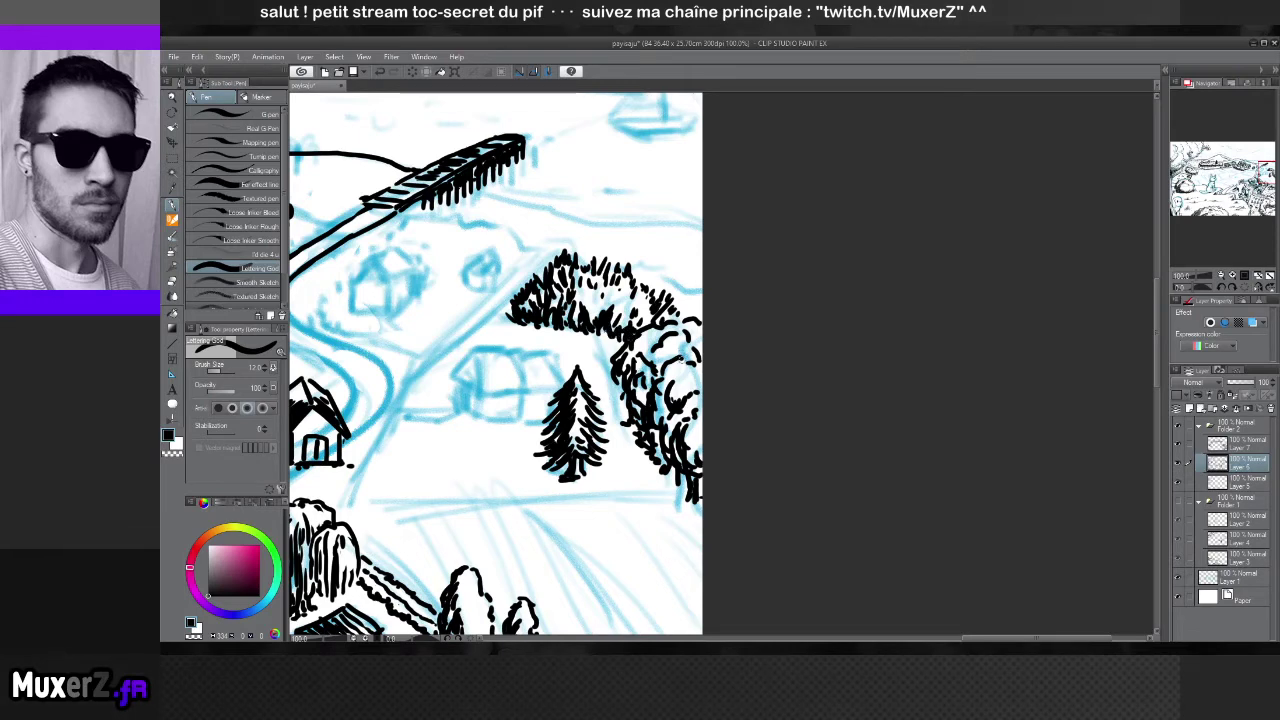
{"action": "left_click_drag", "start_coordinate": [660, 390], "coordinate": [667, 402]}
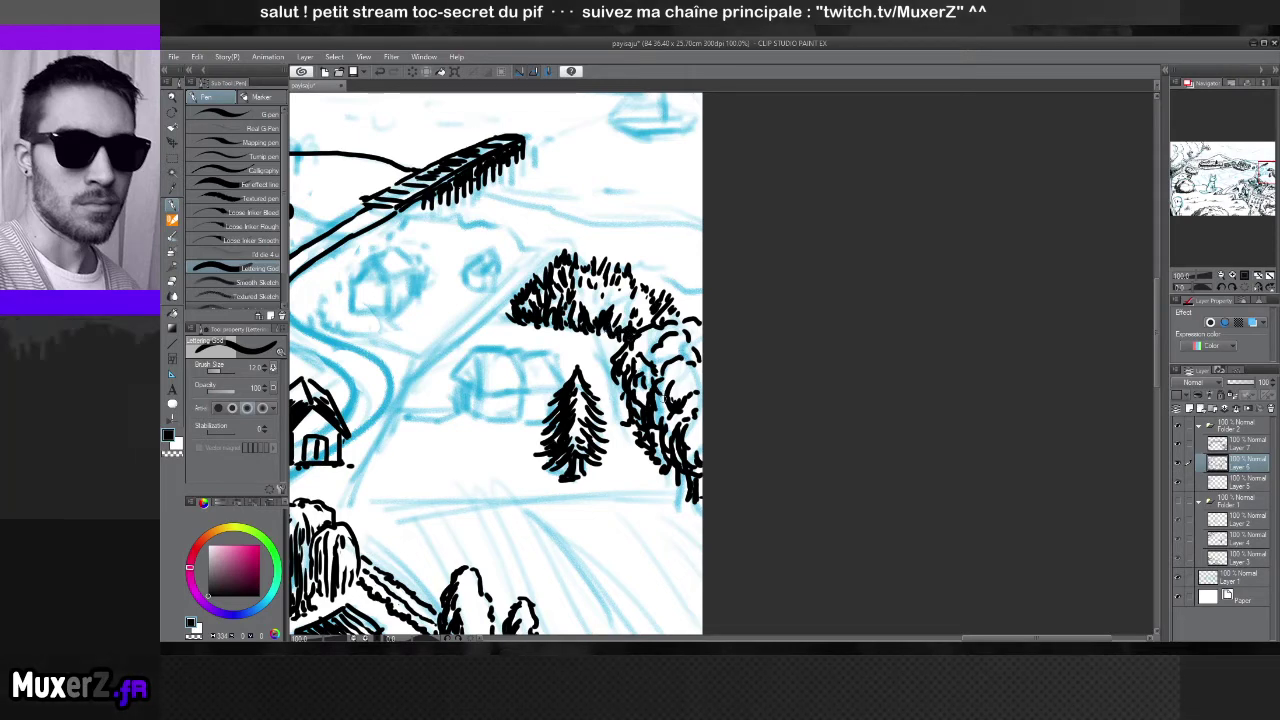
Ink the small gabled house beside the road below the pier, with windows, a door and dark shading on its roof
{"action": "left_click_drag", "start_coordinate": [631, 369], "coordinate": [748, 349]}
{"action": "left_click_drag", "start_coordinate": [545, 360], "coordinate": [743, 380]}
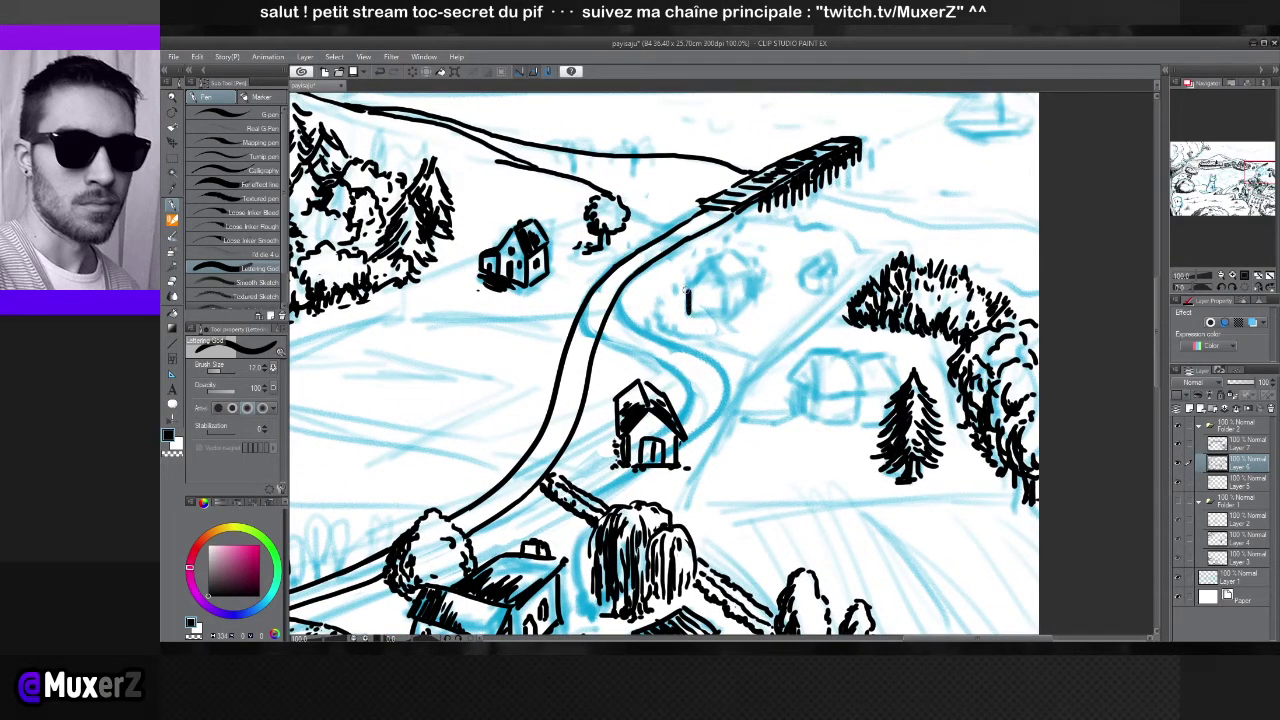
{"action": "mouse_move", "coordinate": [687, 291]}
{"action": "left_mouse_down"}
{"action": "mouse_move", "coordinate": [712, 260]}
{"action": "mouse_move", "coordinate": [727, 315]}
{"action": "left_mouse_up"}
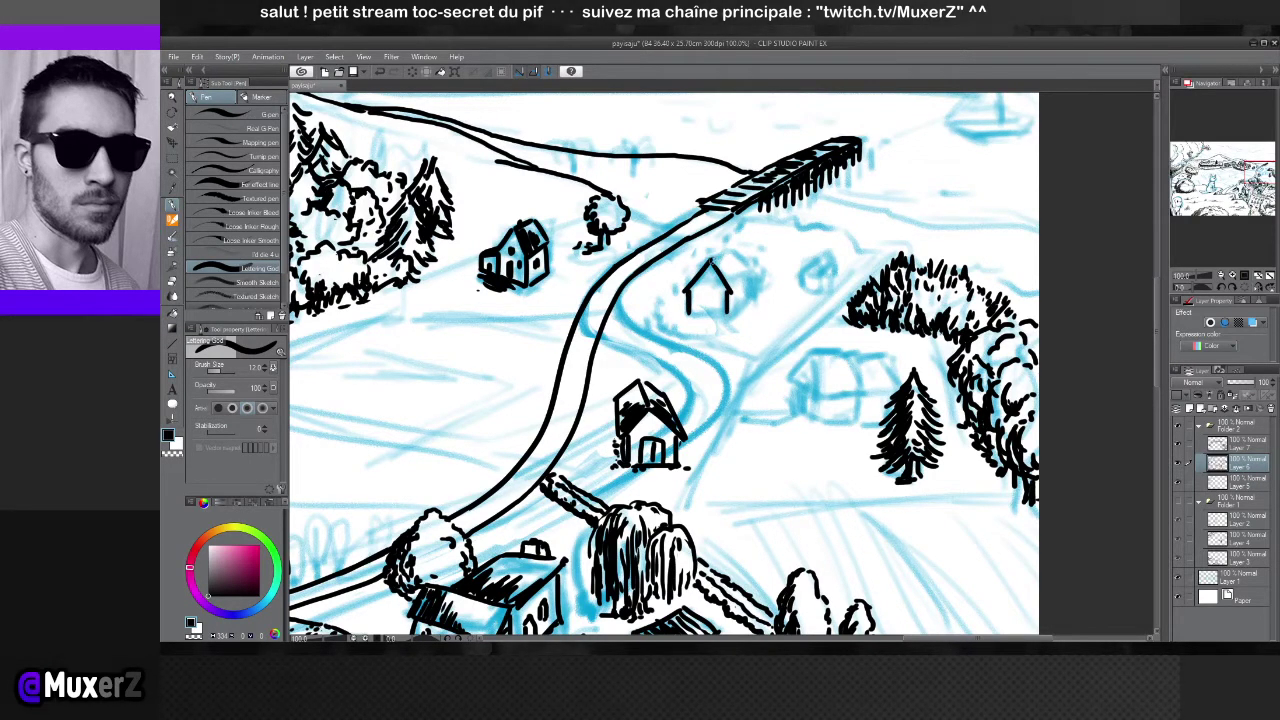
{"action": "left_click_drag", "start_coordinate": [711, 259], "coordinate": [731, 251]}
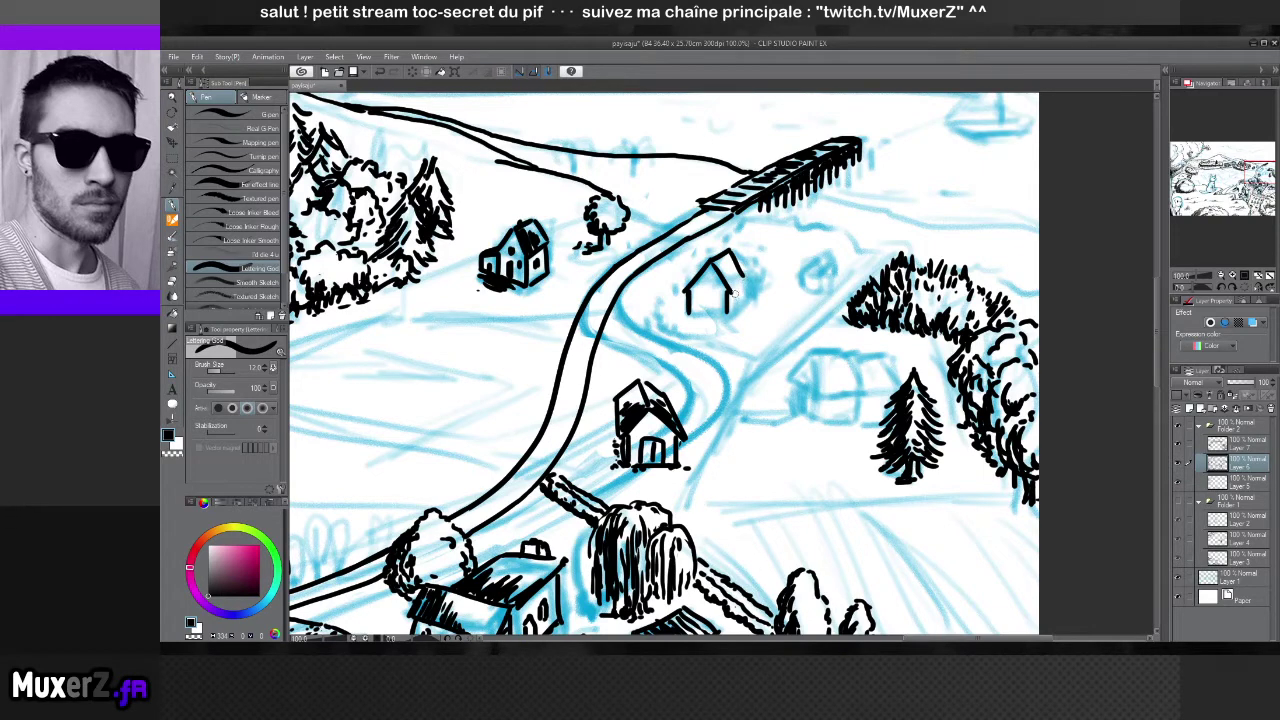
{"action": "key", "text": "ctrl+z"}
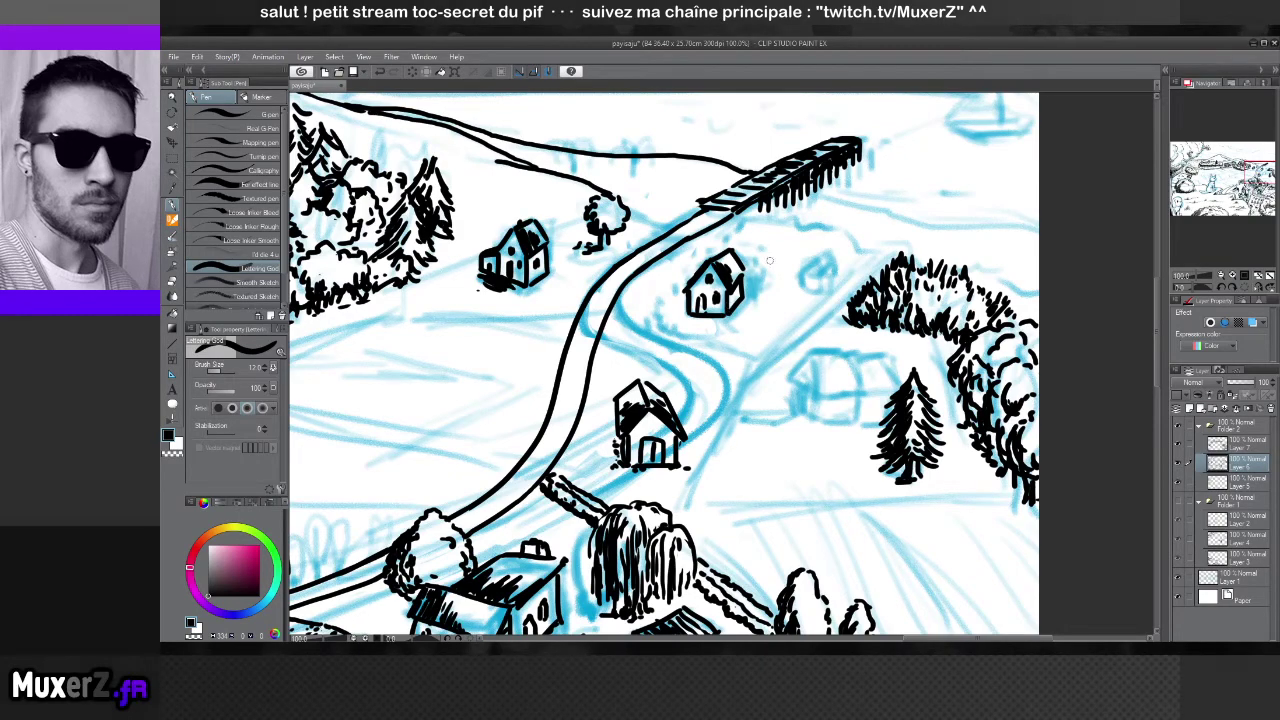
Ink a diagonal hedge as two rows of short dark strokes, running from the bushy hedge down past the new gabled house
{"action": "scroll", "coordinate": [769, 261], "scroll_direction": "down", "scroll_amount": 5}
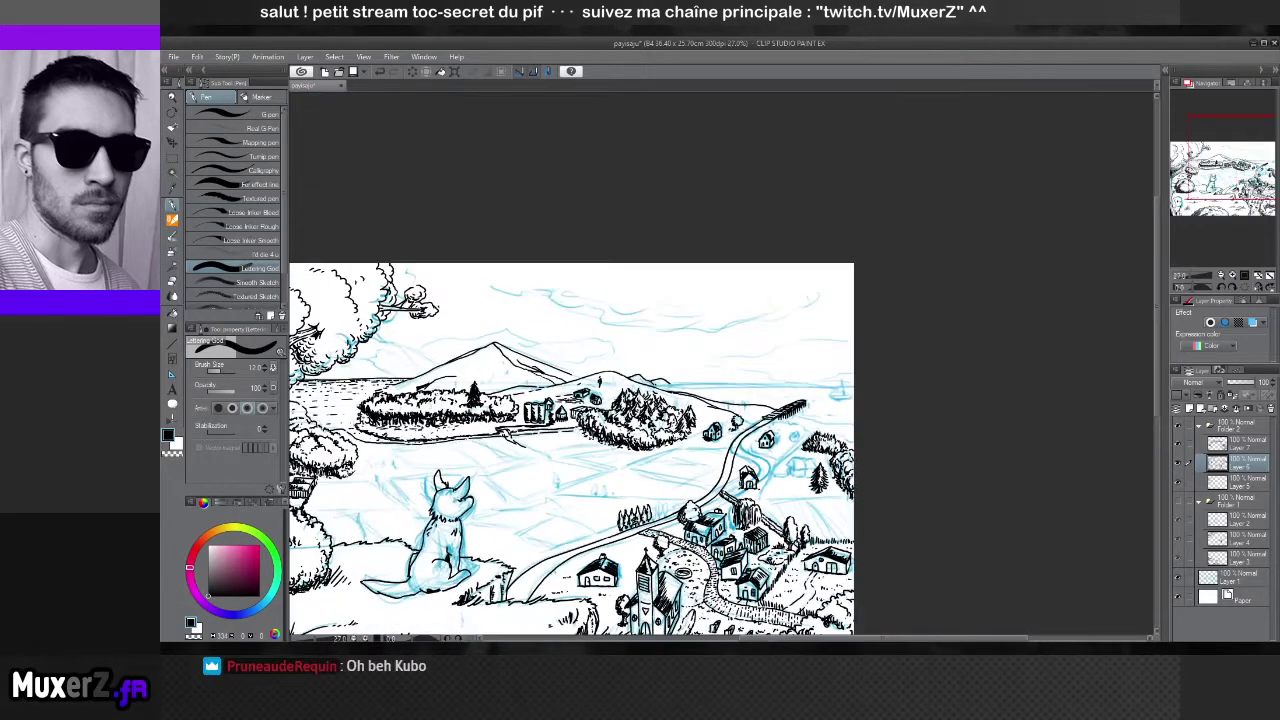
{"action": "left_click_drag", "start_coordinate": [738, 466], "coordinate": [785, 382]}
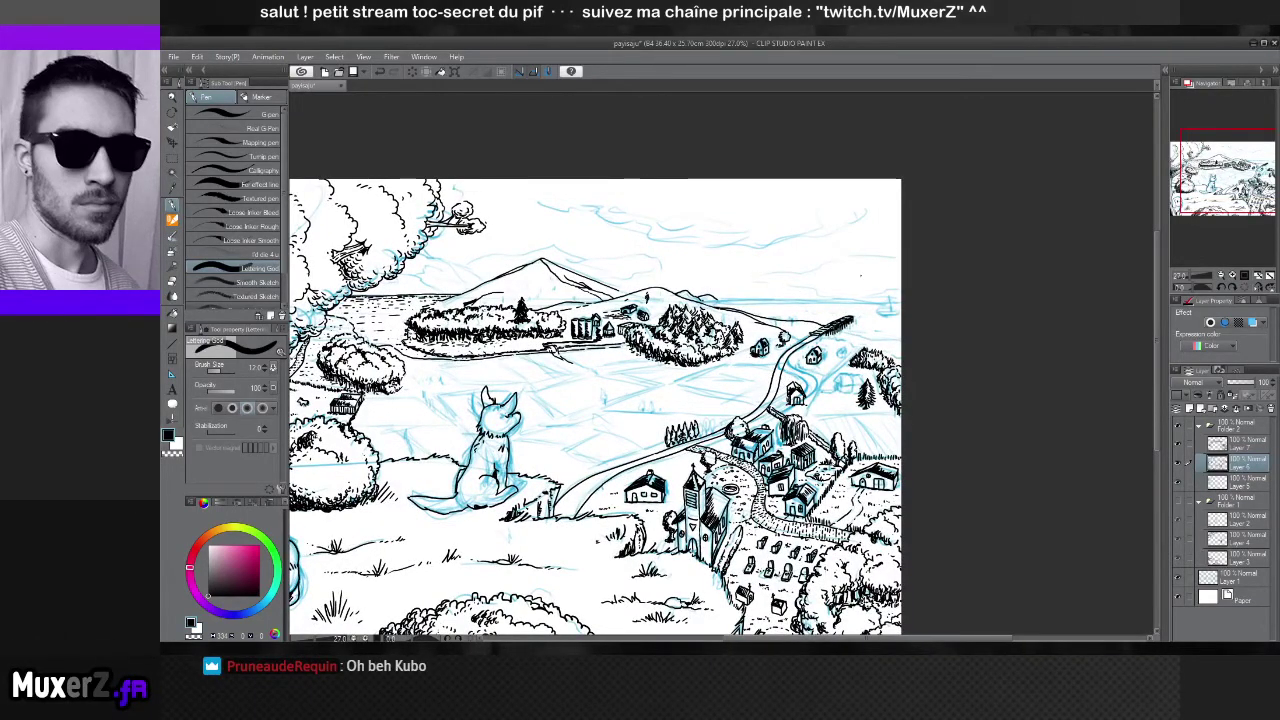
{"action": "scroll", "coordinate": [810, 360], "scroll_direction": "up", "scroll_amount": 3}
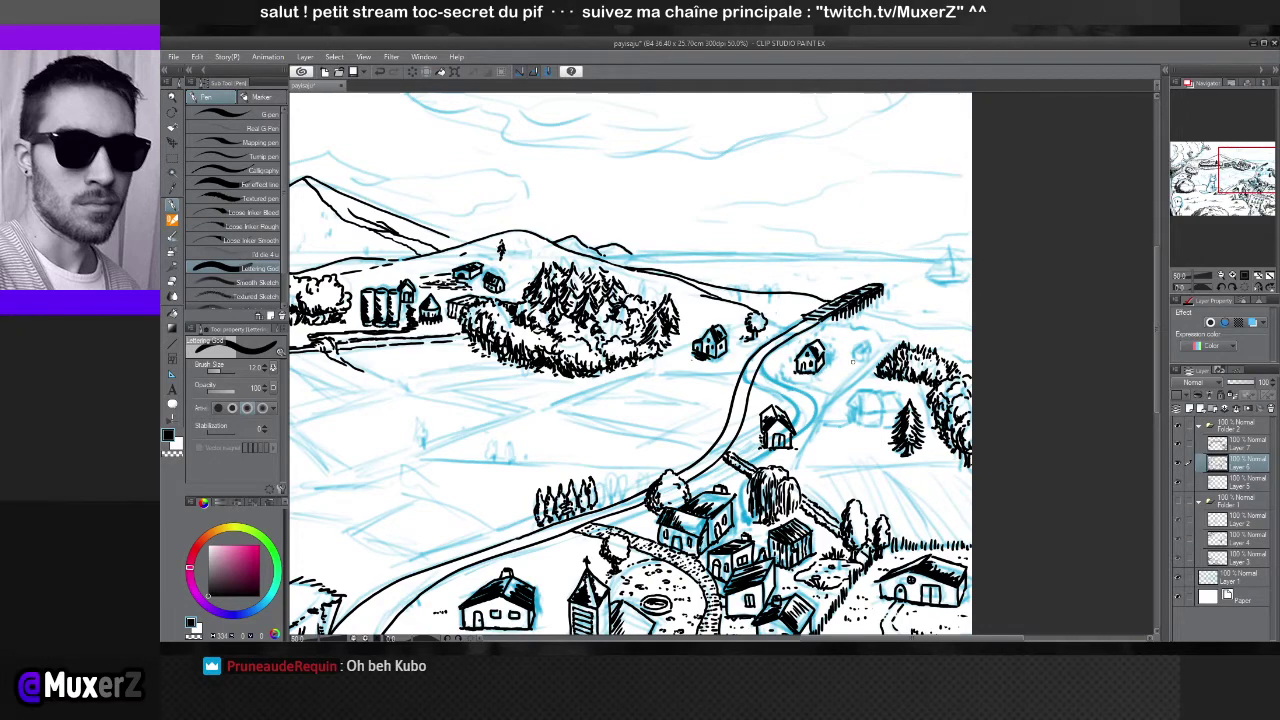
{"action": "key", "text": "ctrl+plus"}
{"action": "key", "text": "ctrl+plus"}
{"action": "key", "text": "ctrl+plus"}
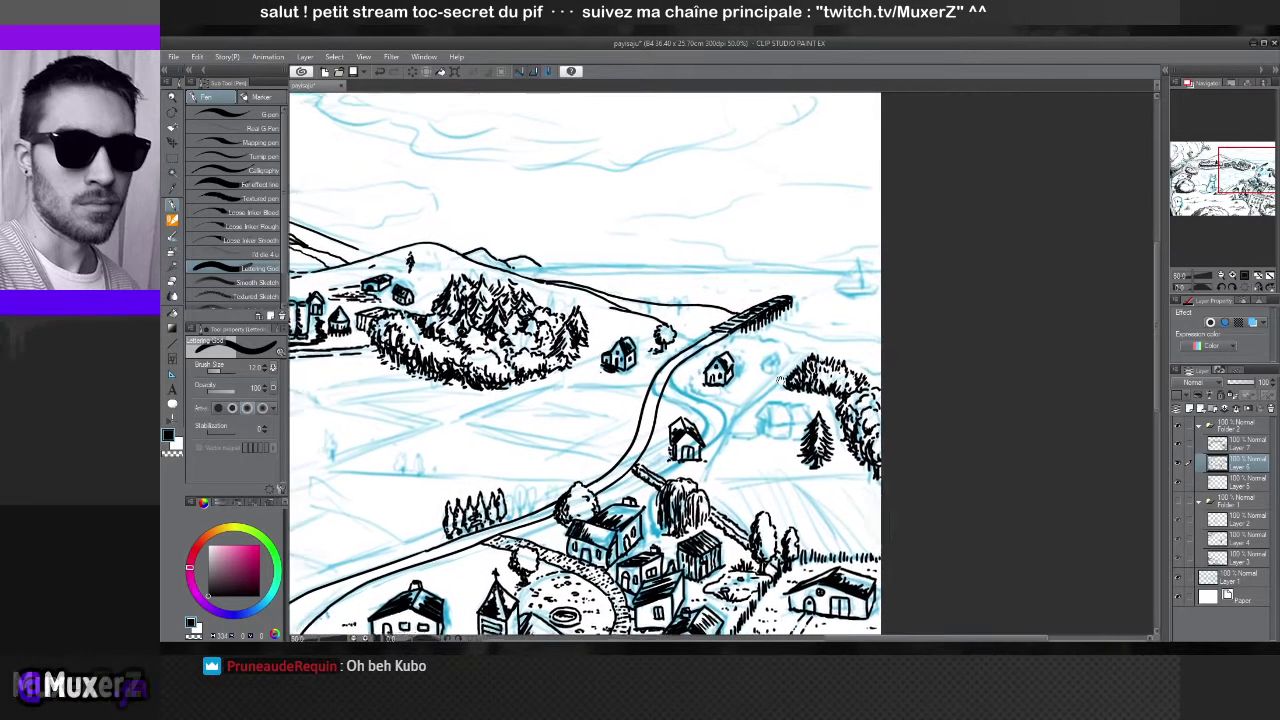
{"action": "scroll", "coordinate": [773, 283], "scroll_direction": "up", "scroll_amount": 1}
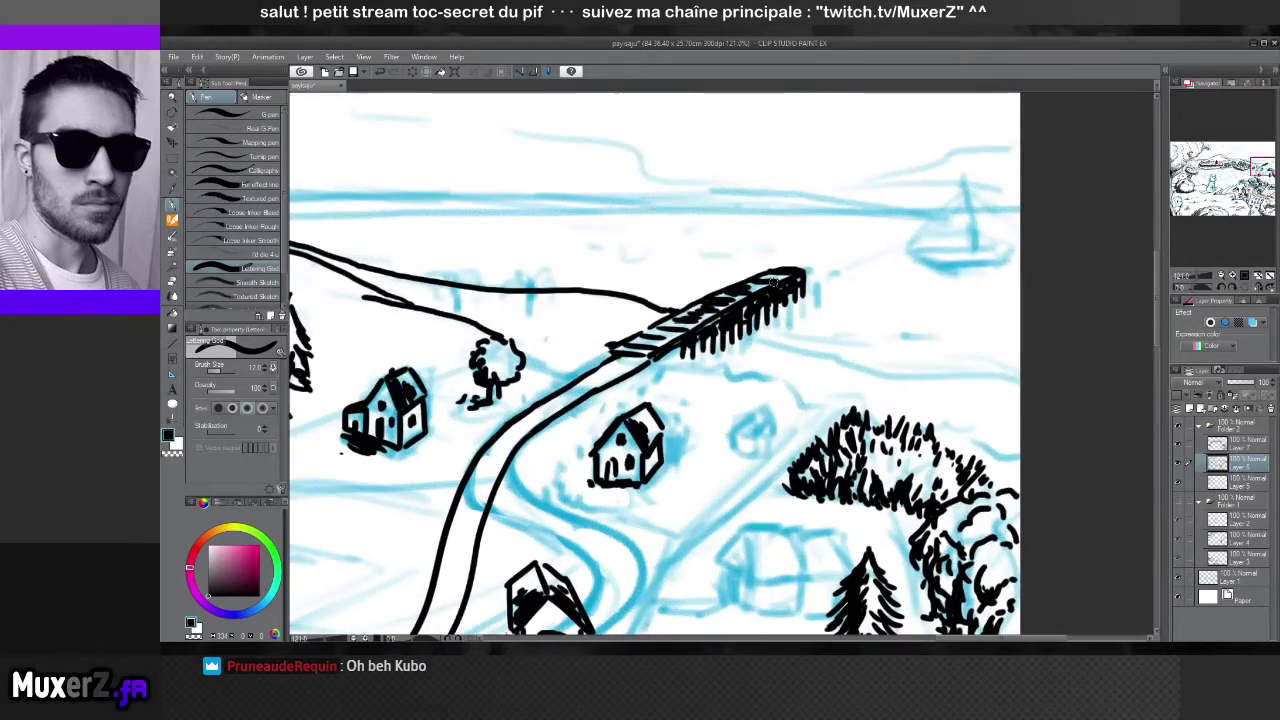
{"action": "scroll", "coordinate": [833, 408], "scroll_direction": "down", "scroll_amount": 2}
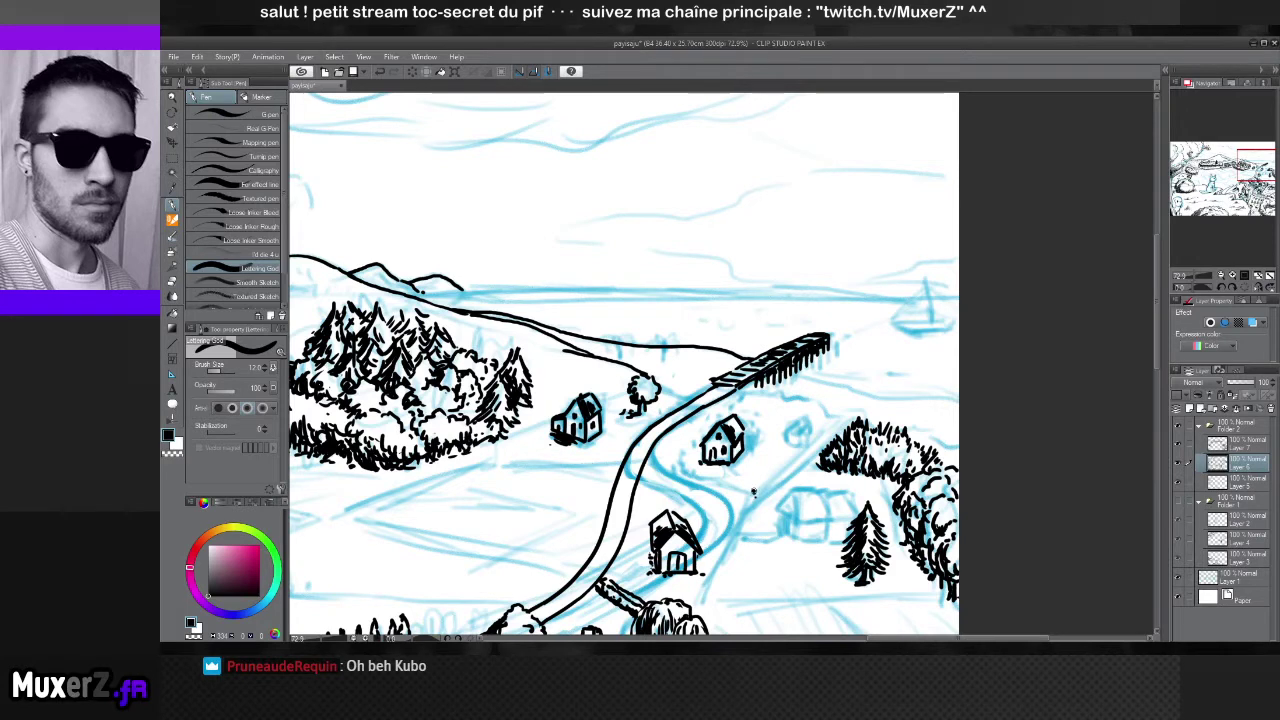
{"action": "left_click_drag", "start_coordinate": [768, 478], "coordinate": [802, 450]}
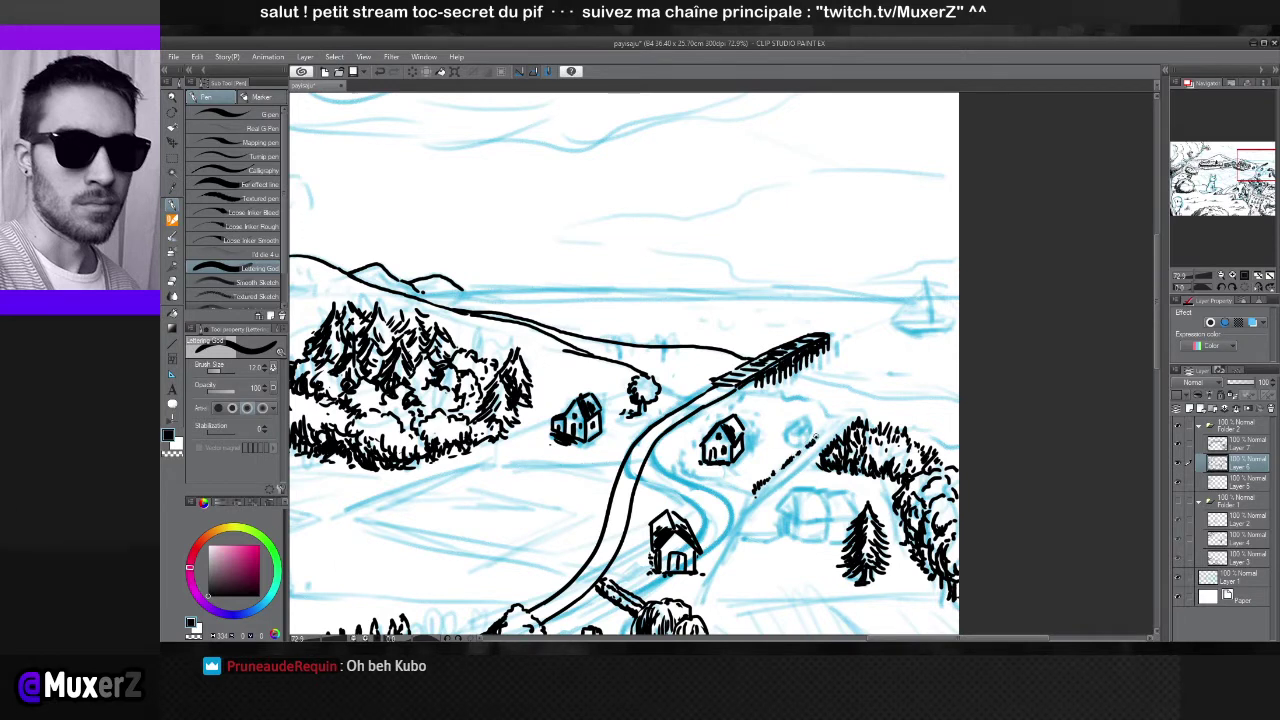
{"action": "left_click_drag", "start_coordinate": [822, 430], "coordinate": [838, 416]}
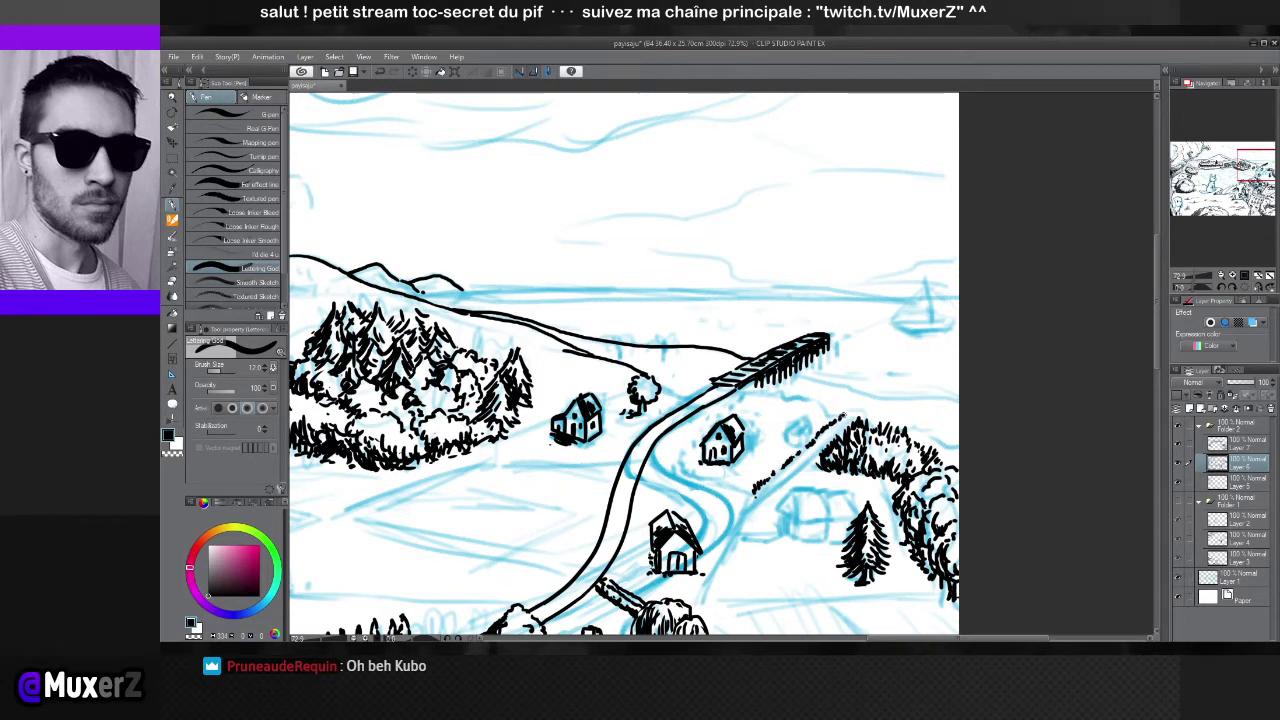
{"action": "left_click_drag", "start_coordinate": [752, 510], "coordinate": [852, 418]}
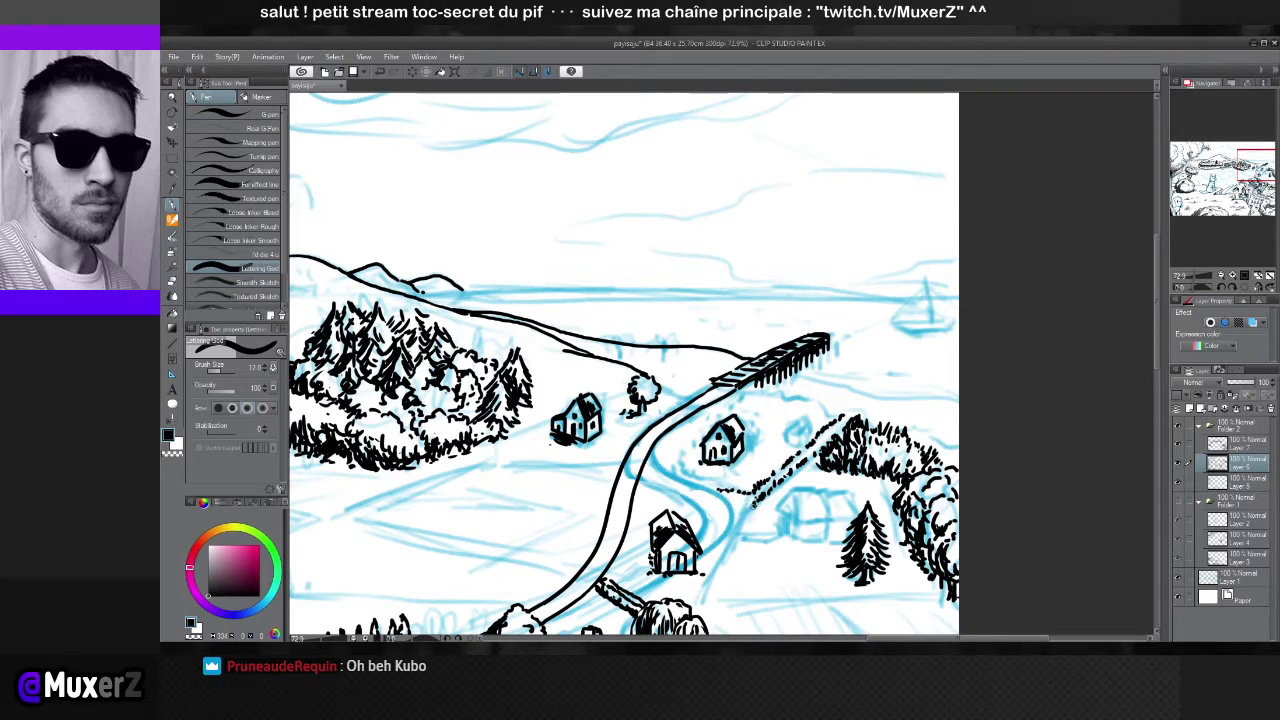
Ink a horizontal row of short hedge strokes from the road's edge to the diagonal hedge, redoing the trial strokes
{"action": "left_click_drag", "start_coordinate": [747, 507], "coordinate": [720, 501]}
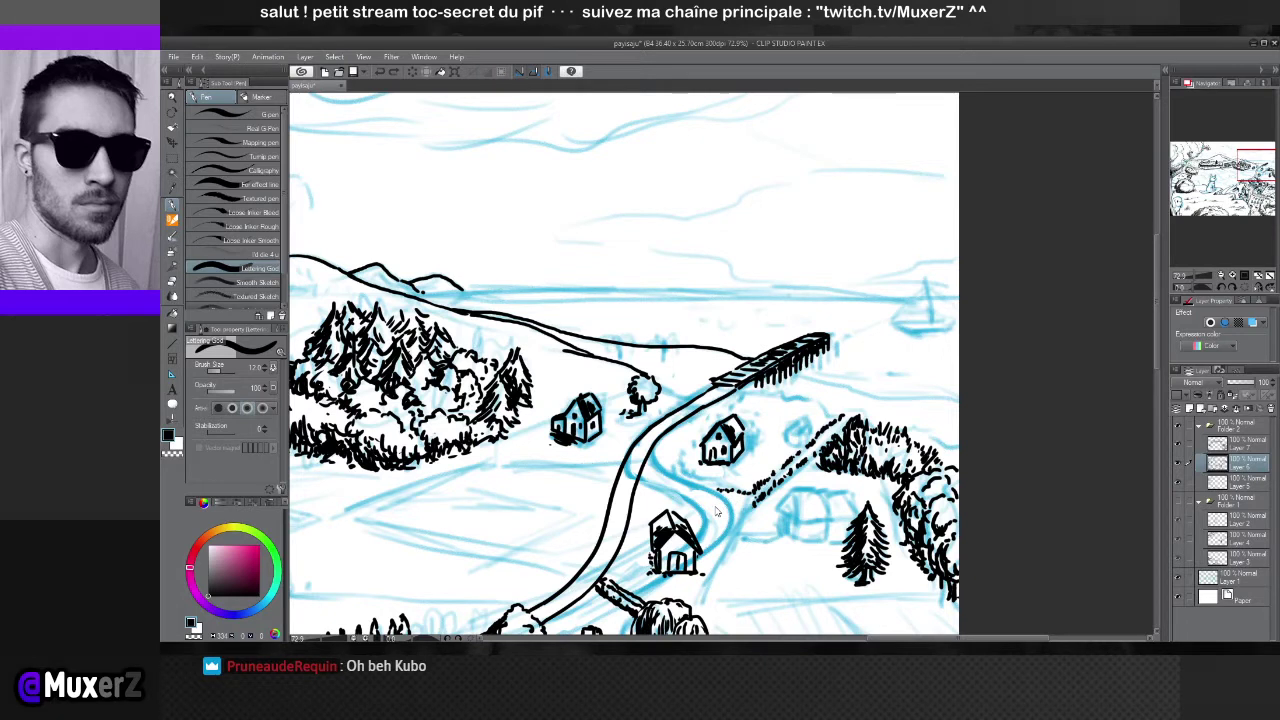
{"action": "key", "text": "ctrl+z"}
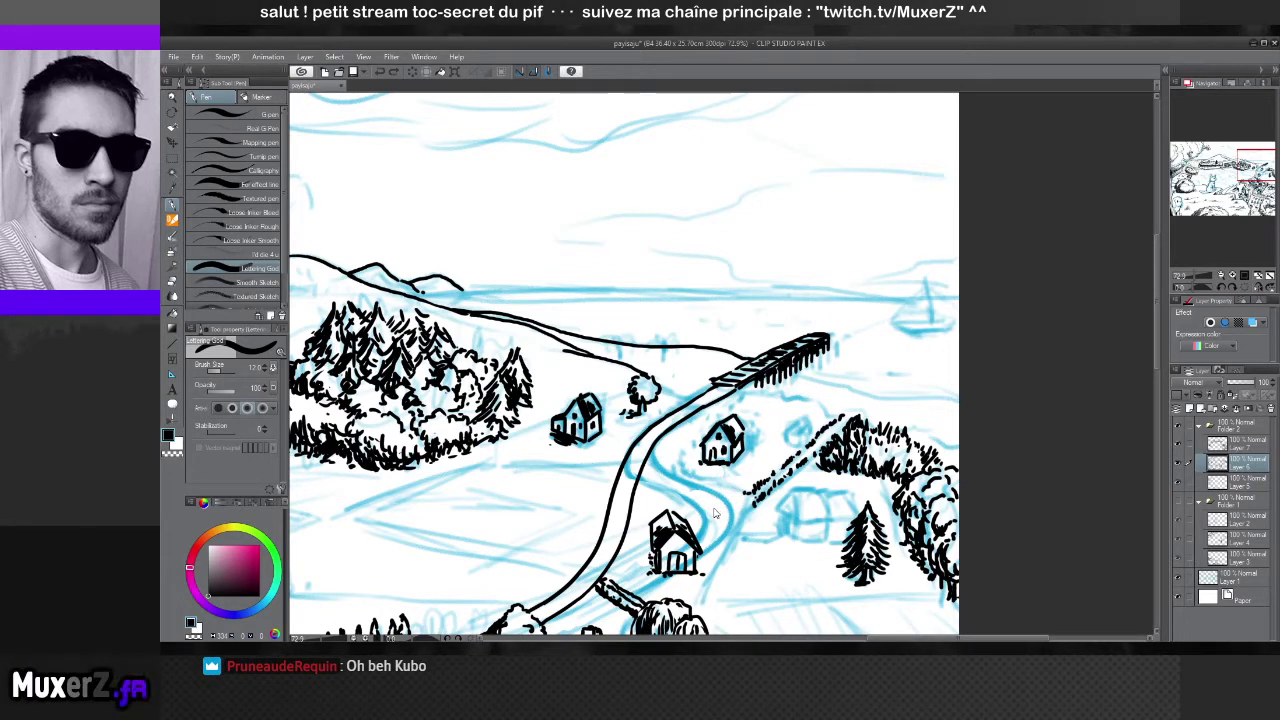
{"action": "left_click_drag", "start_coordinate": [640, 488], "coordinate": [762, 489]}
{"action": "key", "text": "ctrl+z"}
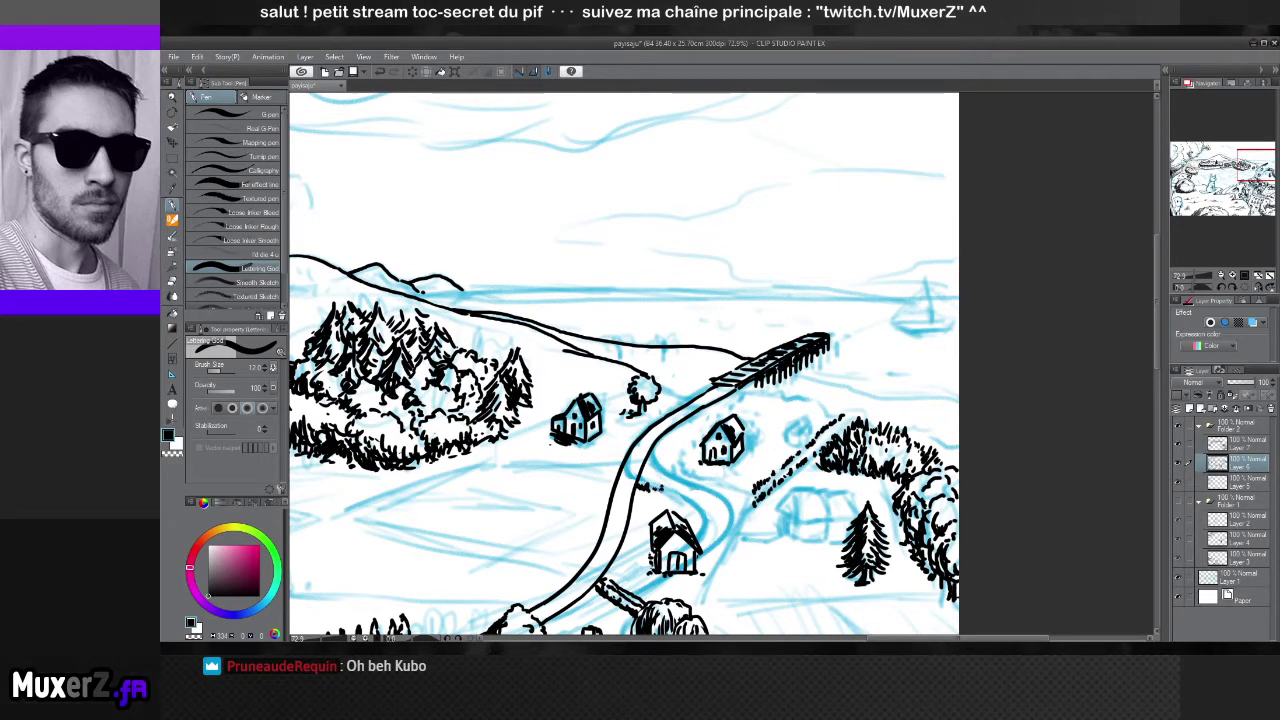
{"action": "left_click_drag", "start_coordinate": [644, 490], "coordinate": [638, 505]}
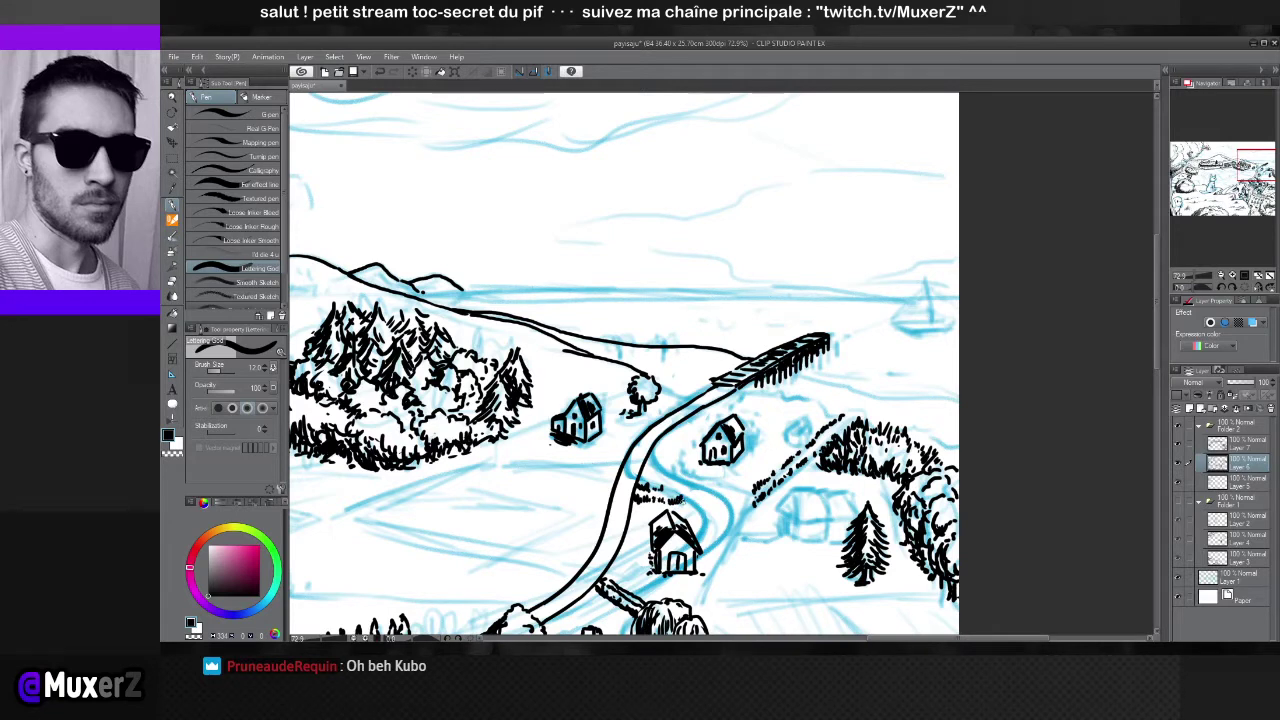
{"action": "left_click_drag", "start_coordinate": [684, 498], "coordinate": [744, 507]}
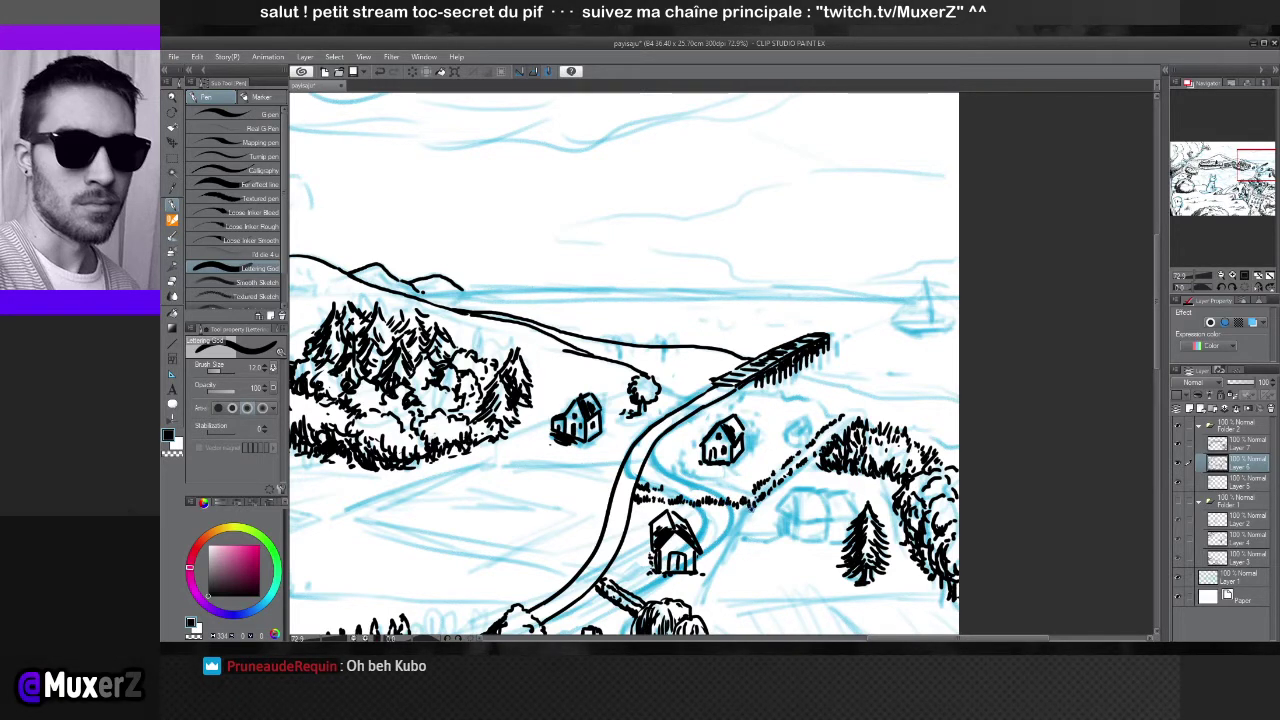
Add a second row of short strokes above the first, completing the hedge between the road and the diagonal hedge
{"action": "left_click_drag", "start_coordinate": [660, 484], "coordinate": [701, 497]}
{"action": "left_click_drag", "start_coordinate": [700, 487], "coordinate": [727, 497]}
{"action": "left_click_drag", "start_coordinate": [727, 487], "coordinate": [732, 499]}
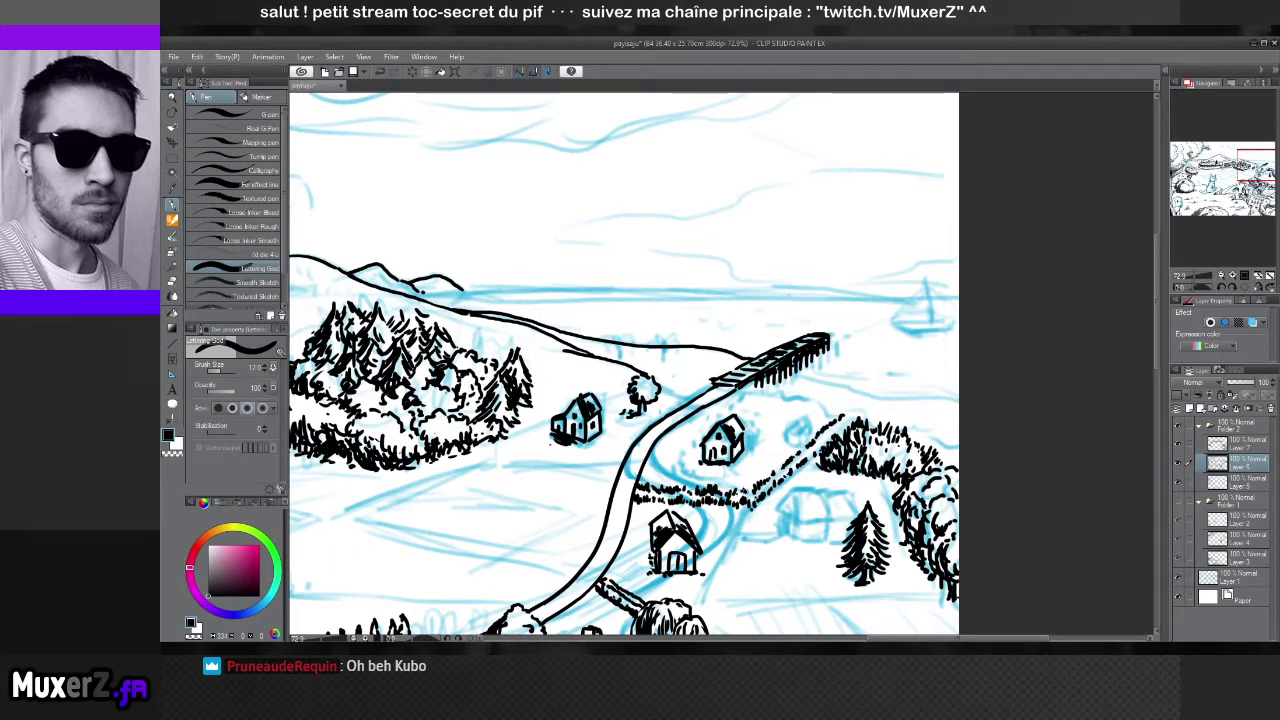
{"action": "key", "text": "ctrl+minus"}
{"action": "key", "text": "ctrl+minus"}
{"action": "key", "text": "ctrl+minus"}
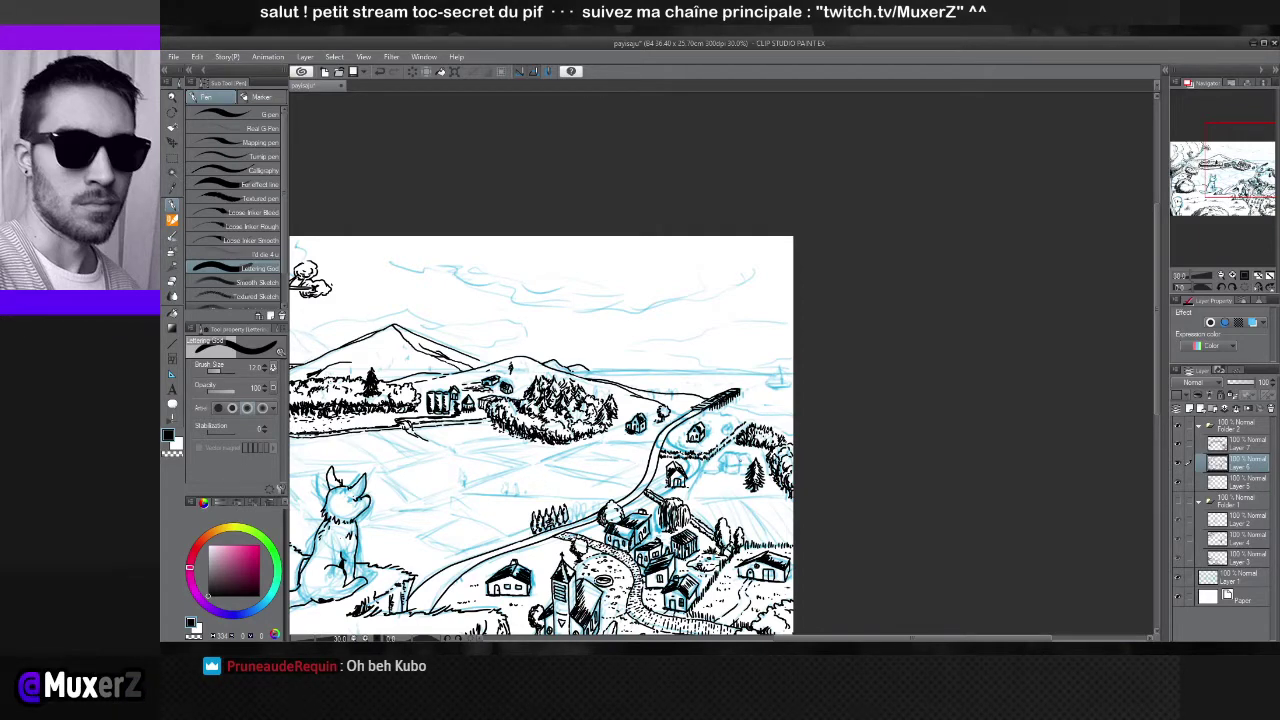
{"action": "scroll", "coordinate": [731, 443], "scroll_direction": "up", "scroll_amount": 3}
{"action": "scroll", "coordinate": [731, 443], "scroll_direction": "up", "scroll_amount": 3}
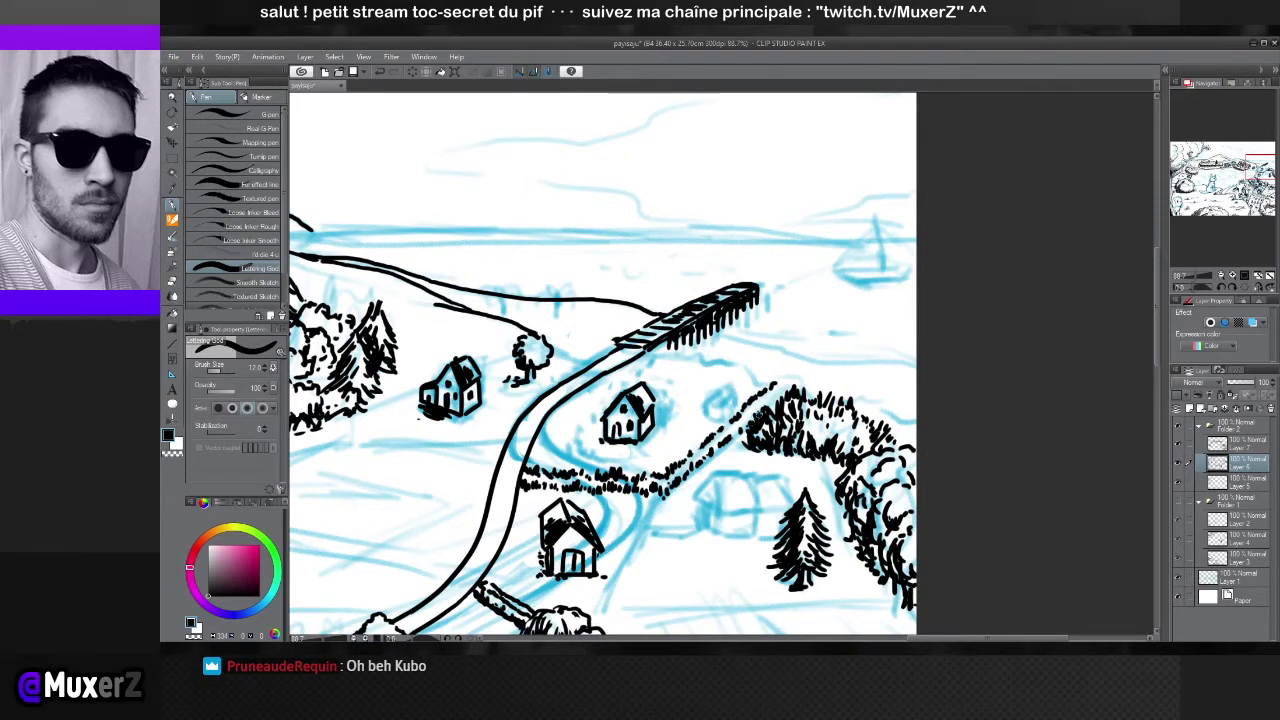
{"action": "left_click_drag", "start_coordinate": [774, 402], "coordinate": [786, 389]}
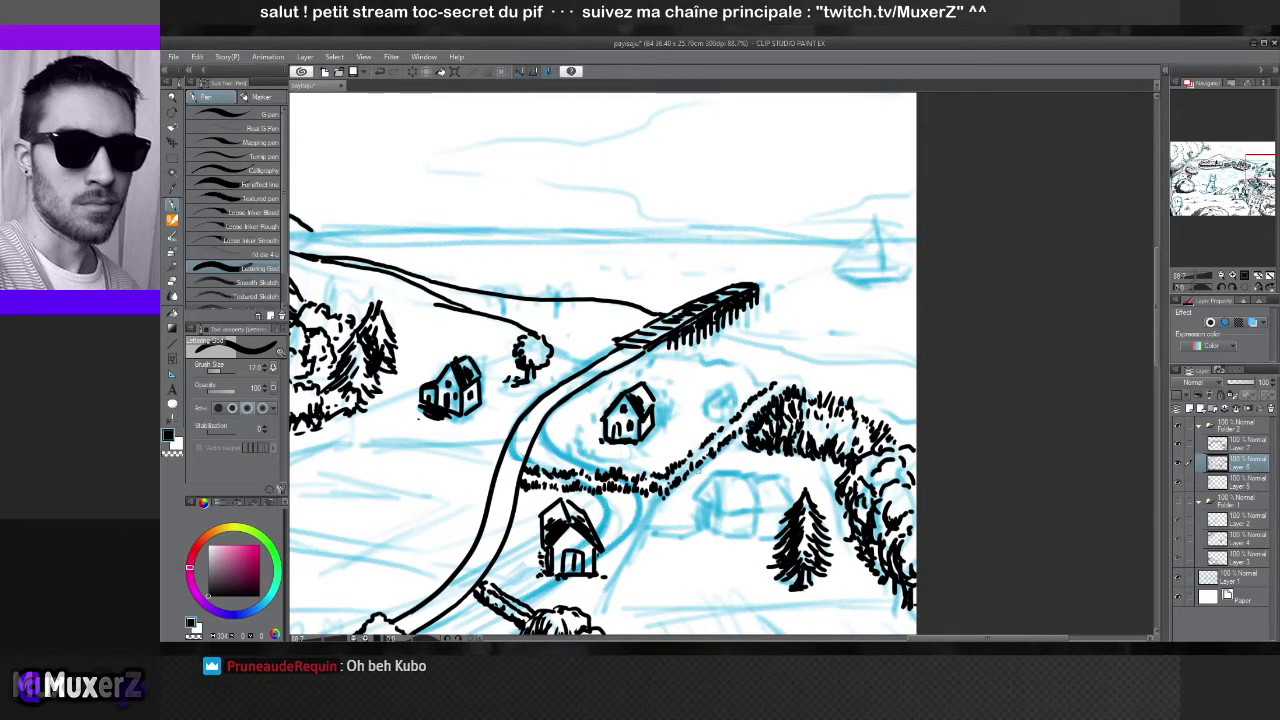
Ink a small box-shaped garden shed between the gabled house and the diagonal hedge, with its side wall shaded dark
{"action": "scroll", "coordinate": [683, 394], "scroll_direction": "down", "scroll_amount": 6}
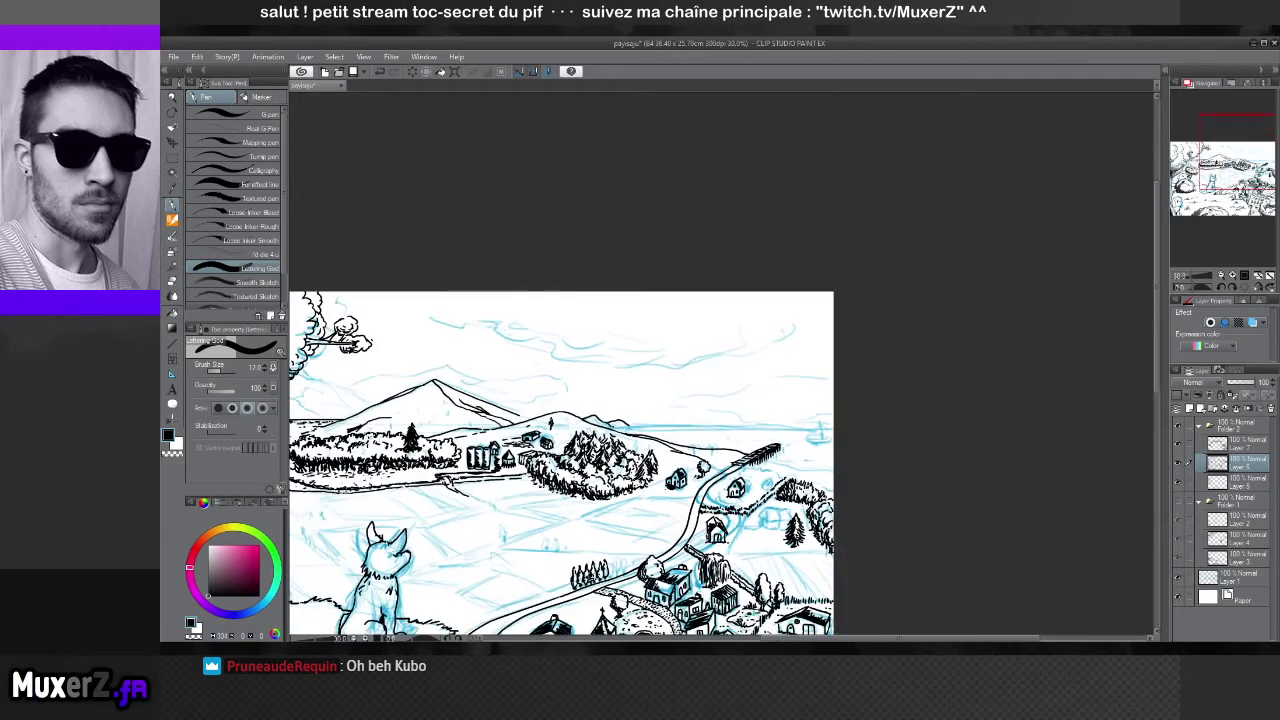
{"action": "scroll", "coordinate": [560, 400], "scroll_direction": "down", "scroll_amount": 4}
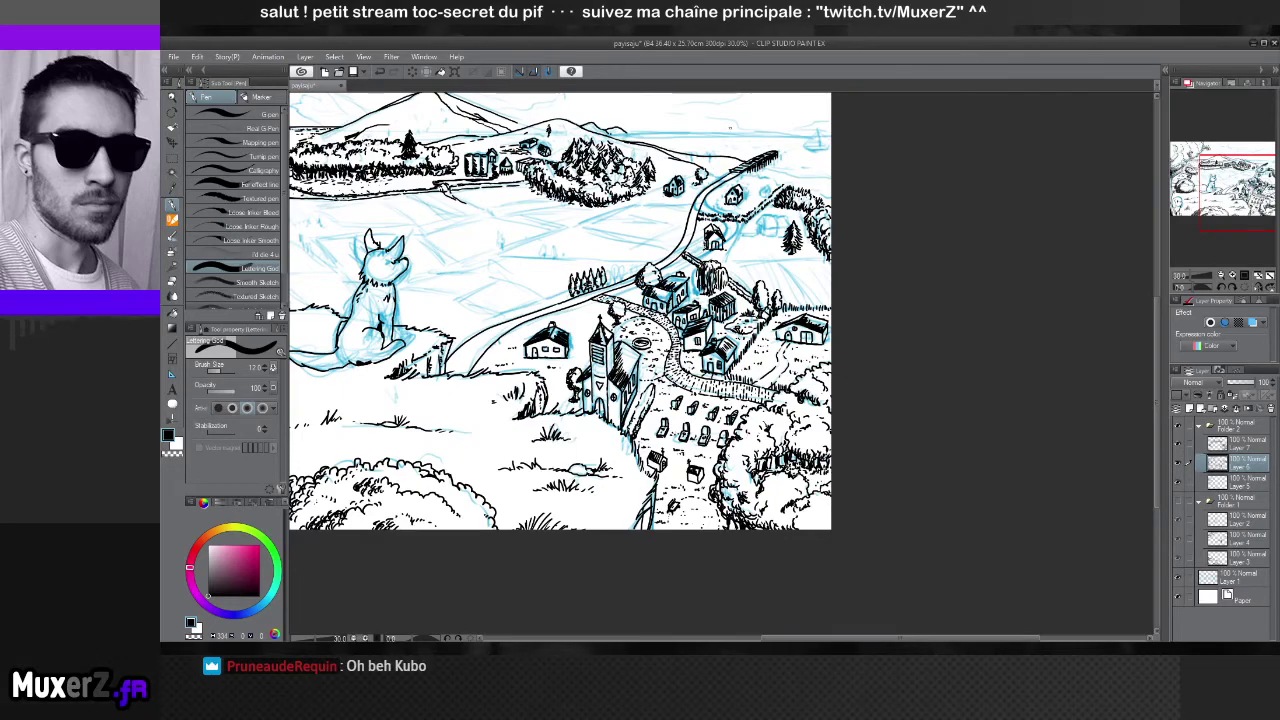
{"action": "scroll", "coordinate": [780, 200], "scroll_direction": "up", "scroll_amount": 5}
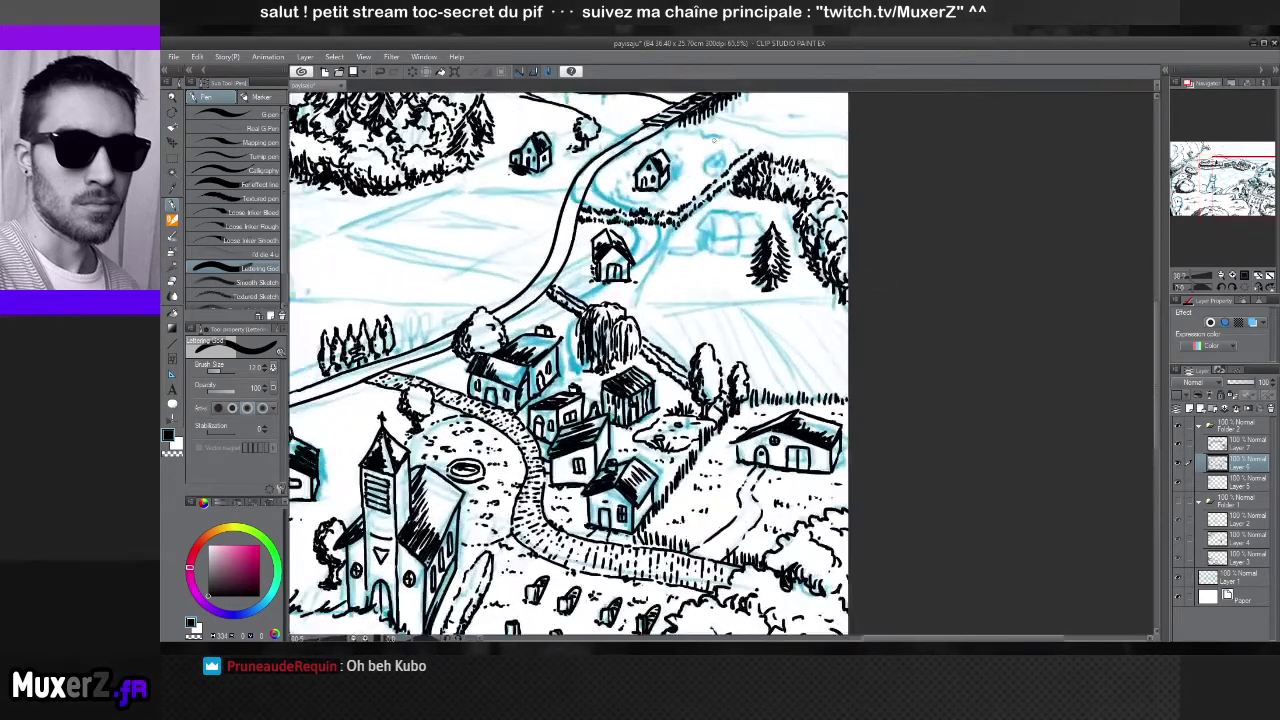
{"action": "scroll", "coordinate": [814, 217], "scroll_direction": "up", "scroll_amount": 4}
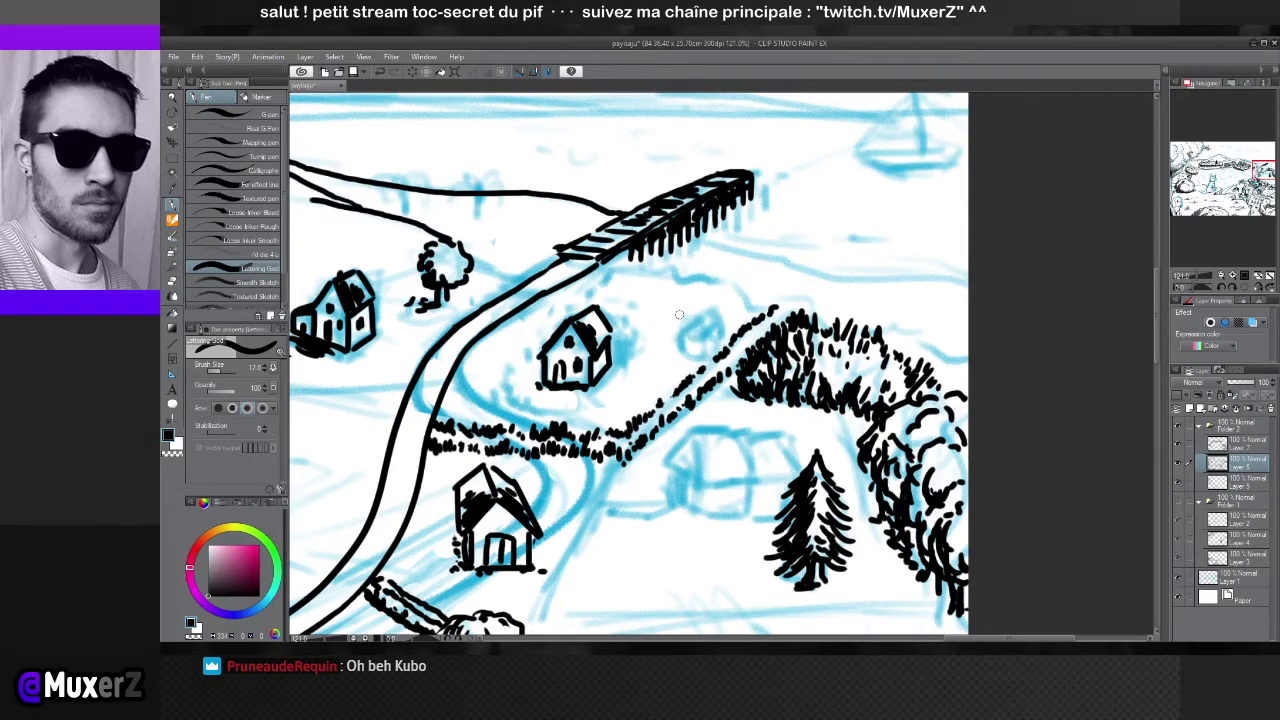
{"action": "left_click_drag", "start_coordinate": [676, 313], "coordinate": [701, 314]}
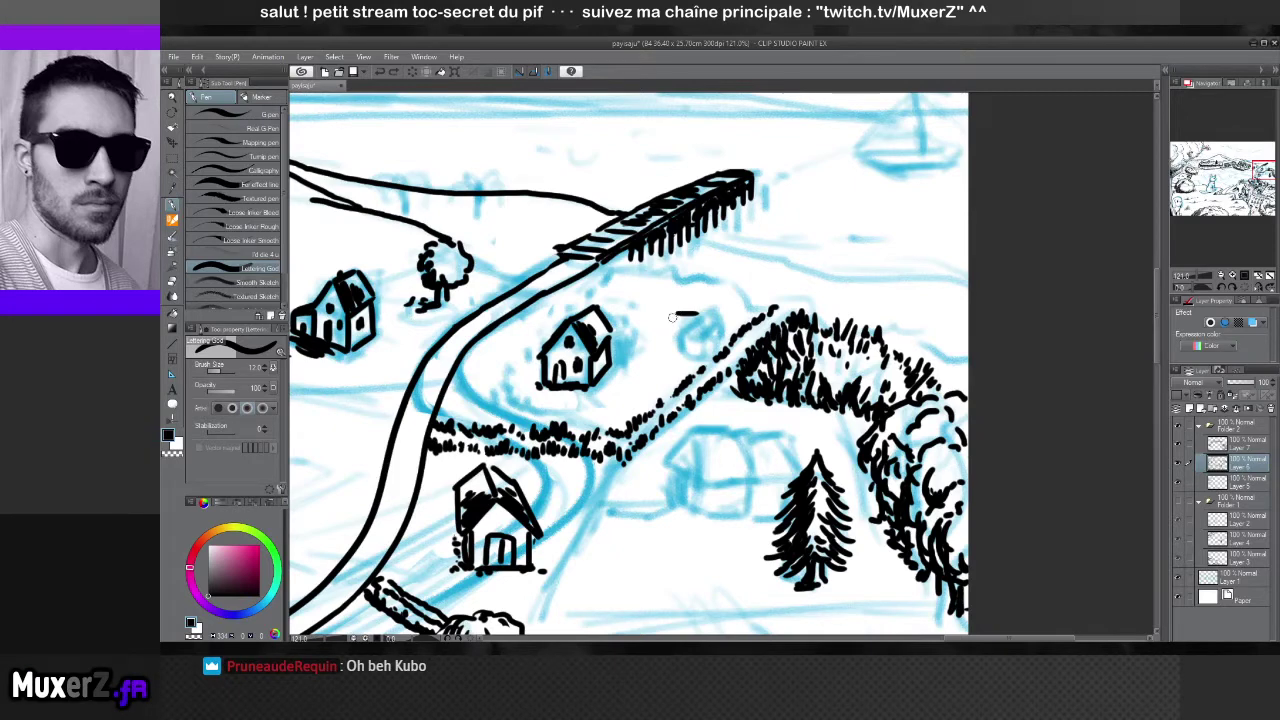
{"action": "left_click_drag", "start_coordinate": [677, 314], "coordinate": [668, 337]}
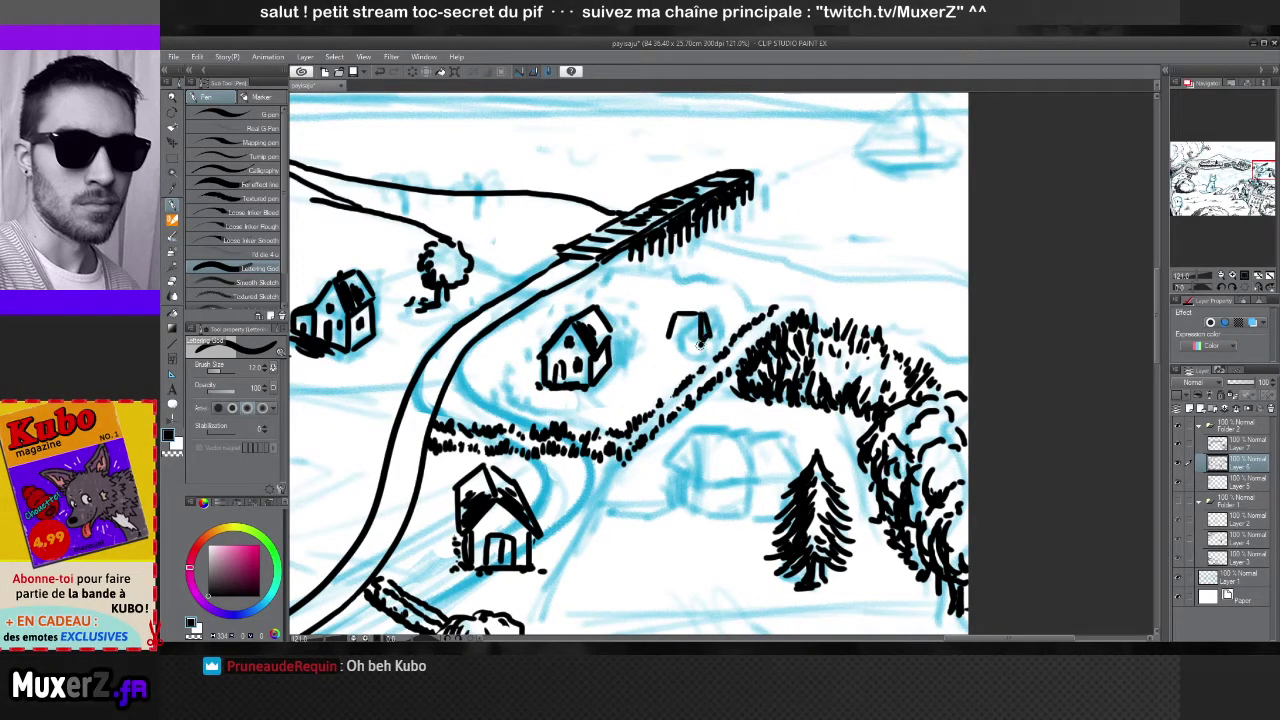
{"action": "mouse_move", "coordinate": [700, 341]}
{"action": "left_mouse_down"}
{"action": "mouse_move", "coordinate": [668, 342]}
{"action": "mouse_move", "coordinate": [697, 352]}
{"action": "left_mouse_up"}
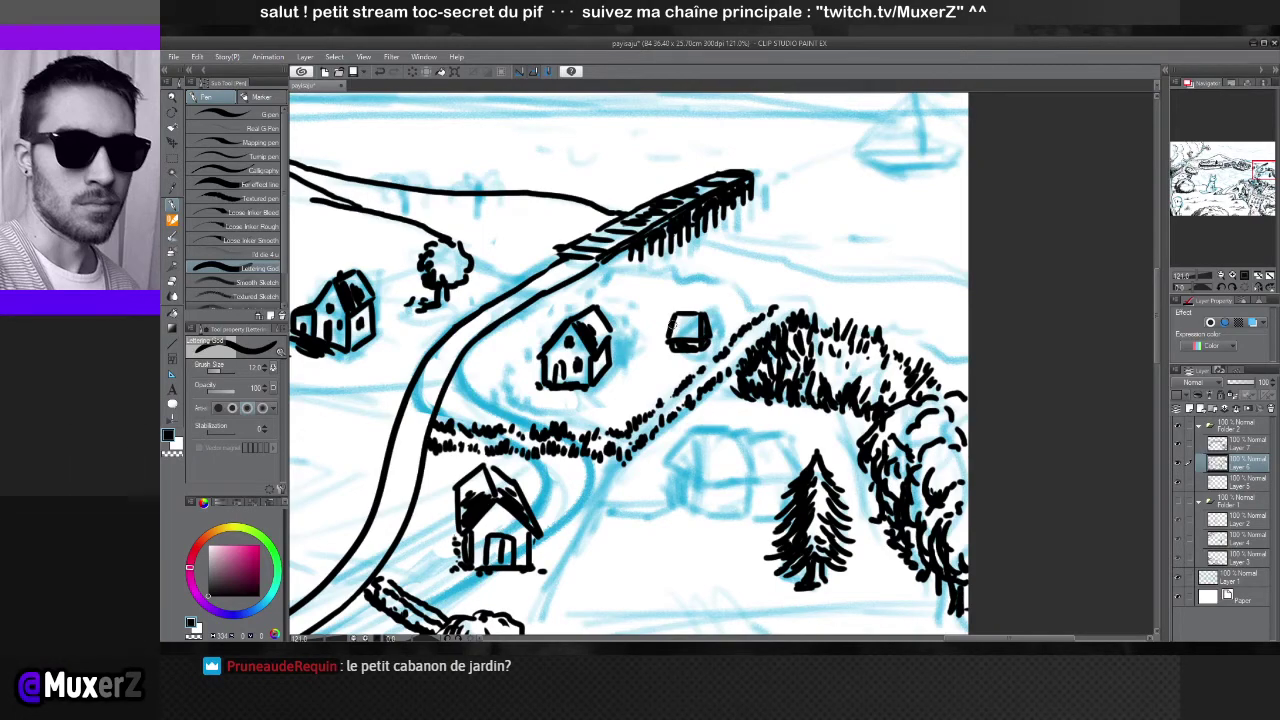
Erase the heavy black shading on the garden shed and re-ink it with dark hatching on its roof using the Lettering God pen
{"action": "scroll", "coordinate": [673, 326], "scroll_direction": "down", "scroll_amount": 8}
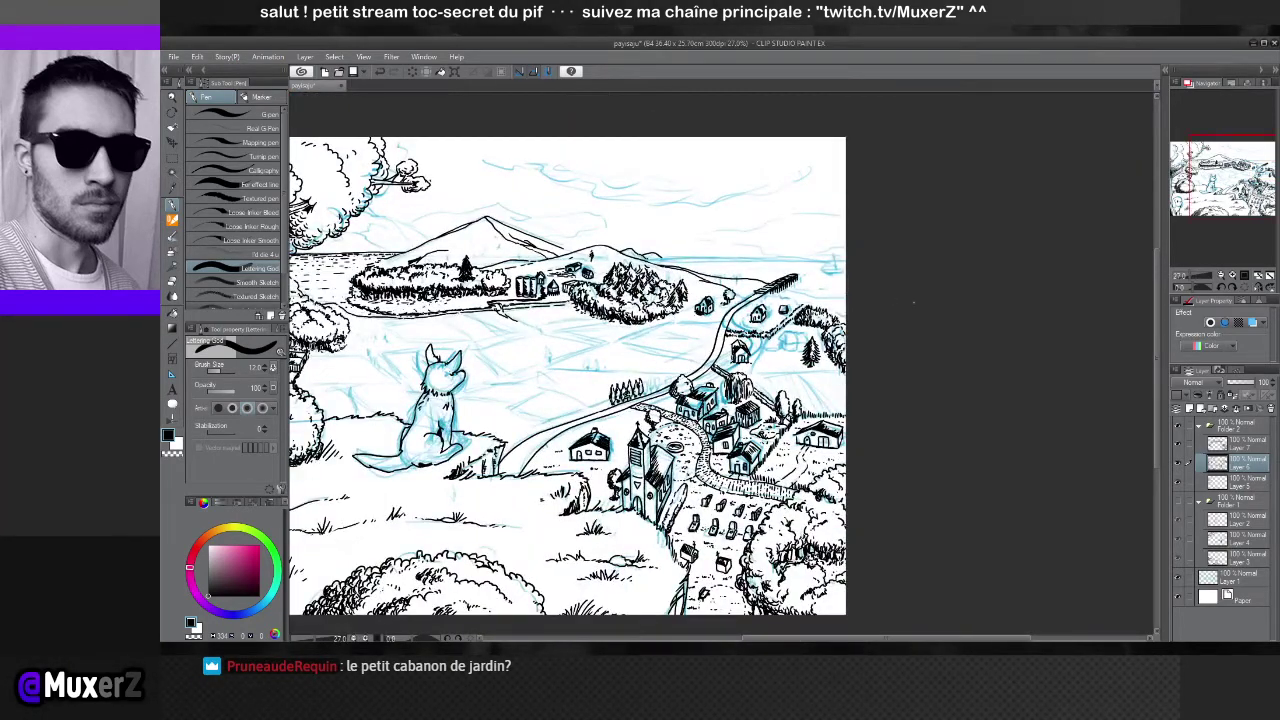
{"action": "scroll", "coordinate": [795, 294], "scroll_direction": "up", "scroll_amount": 4}
{"action": "scroll", "coordinate": [810, 322], "scroll_direction": "up", "scroll_amount": 3}
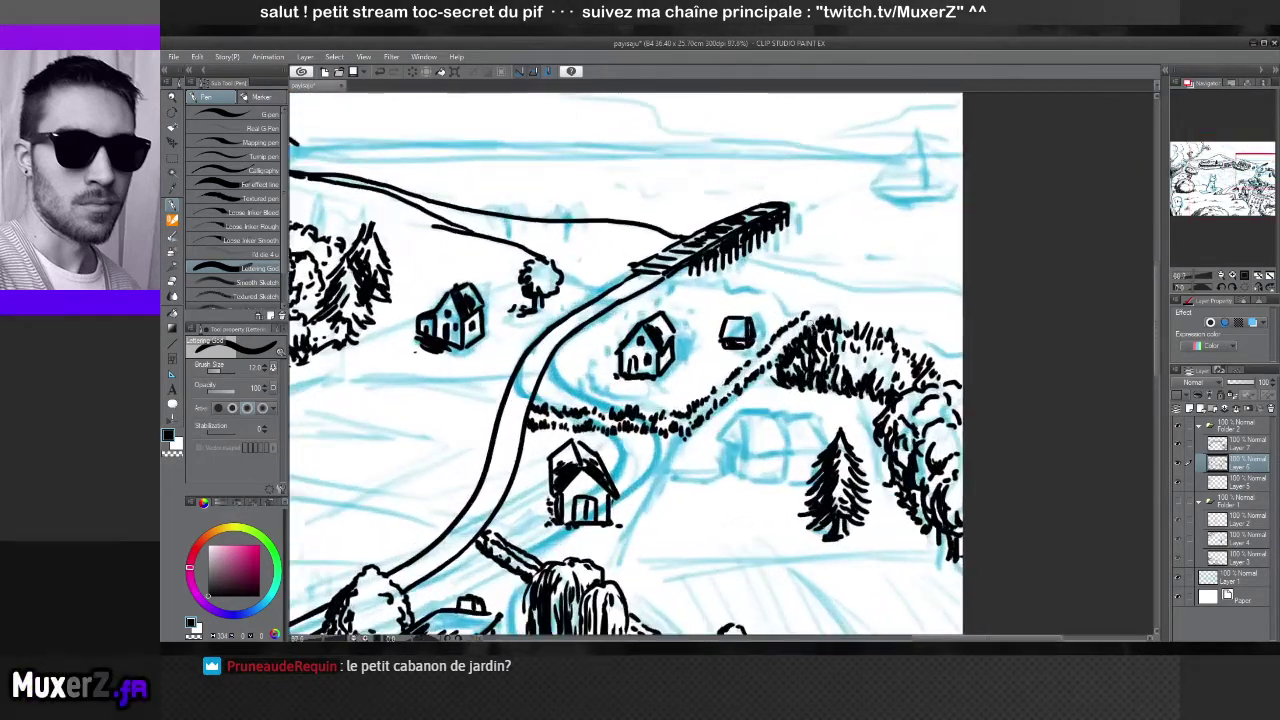
{"action": "key", "text": "e"}
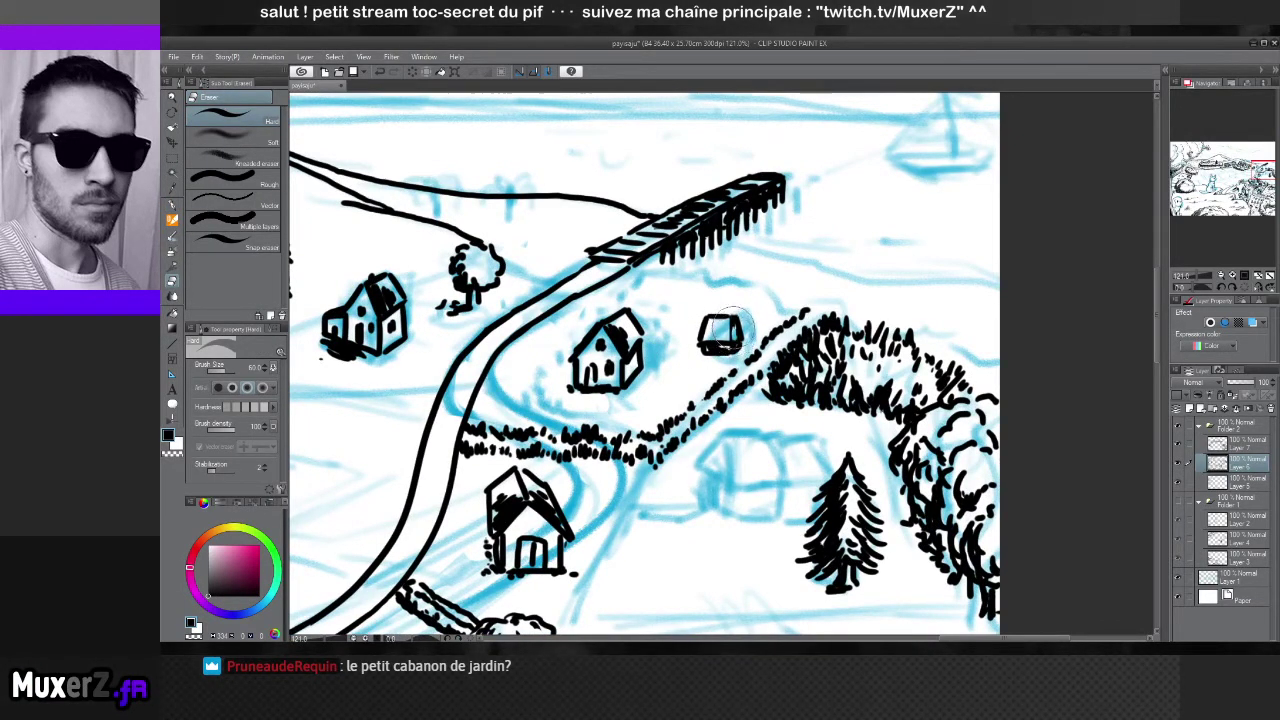
{"action": "mouse_move", "coordinate": [722, 362]}
{"action": "left_mouse_down"}
{"action": "mouse_move", "coordinate": [704, 348]}
{"action": "mouse_move", "coordinate": [720, 352]}
{"action": "left_mouse_up"}
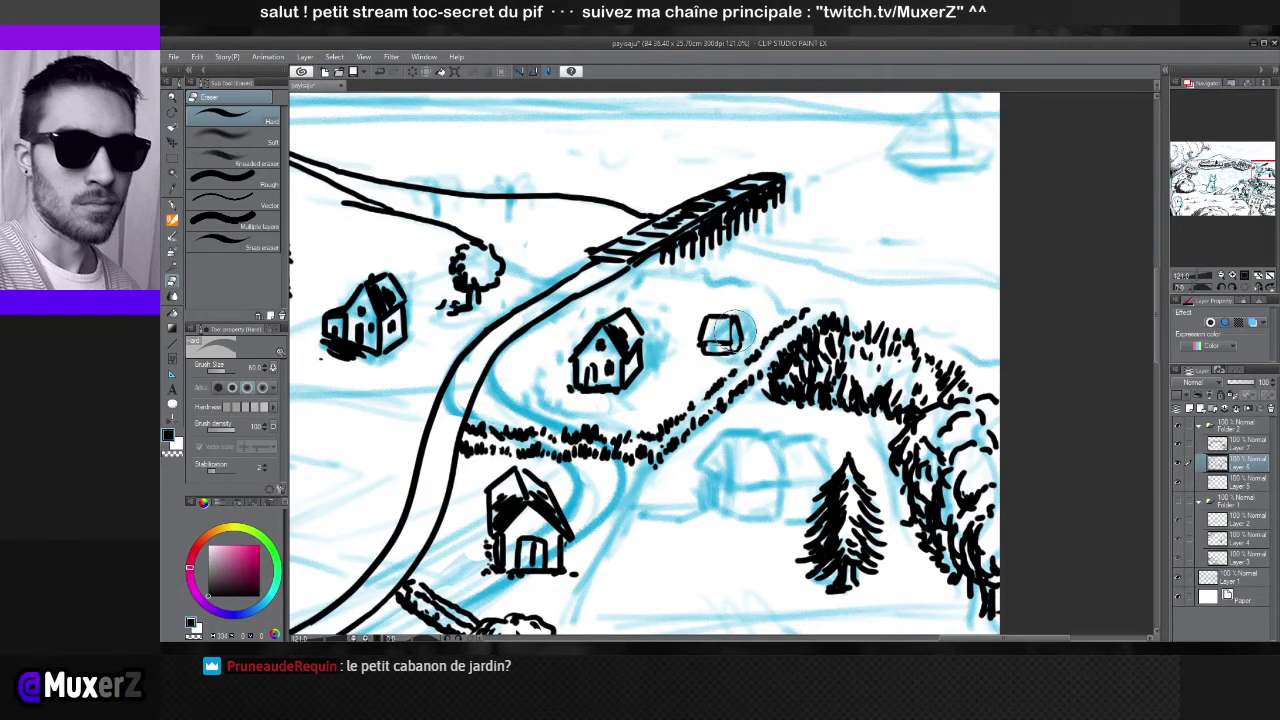
{"action": "key", "text": "p"}
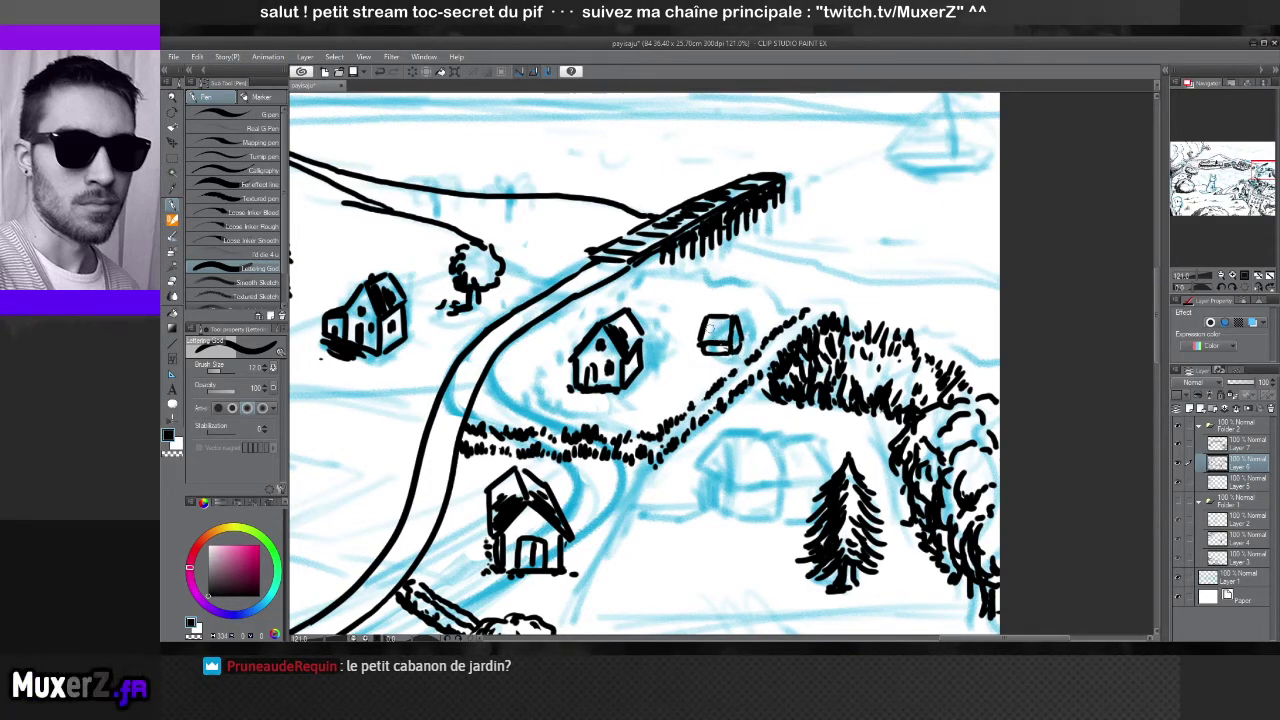
{"action": "mouse_move", "coordinate": [714, 318]}
{"action": "left_mouse_down"}
{"action": "mouse_move", "coordinate": [727, 330]}
{"action": "mouse_move", "coordinate": [706, 332]}
{"action": "mouse_move", "coordinate": [734, 332]}
{"action": "mouse_move", "coordinate": [720, 348]}
{"action": "left_mouse_up"}
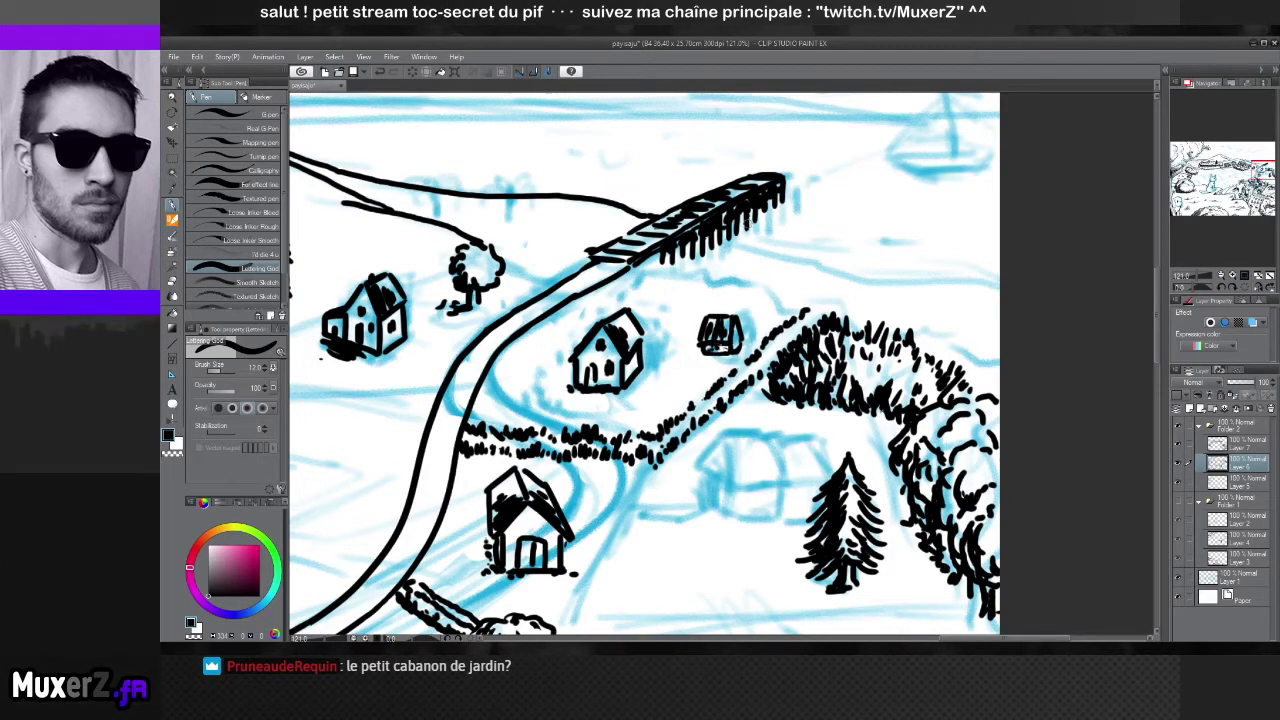
Ink rough, wavy ground edges on both sides of the pier's base, reaching the diagonal hedge on one side and the small round tree on the other
{"action": "scroll", "coordinate": [720, 340], "scroll_direction": "down", "scroll_amount": 5}
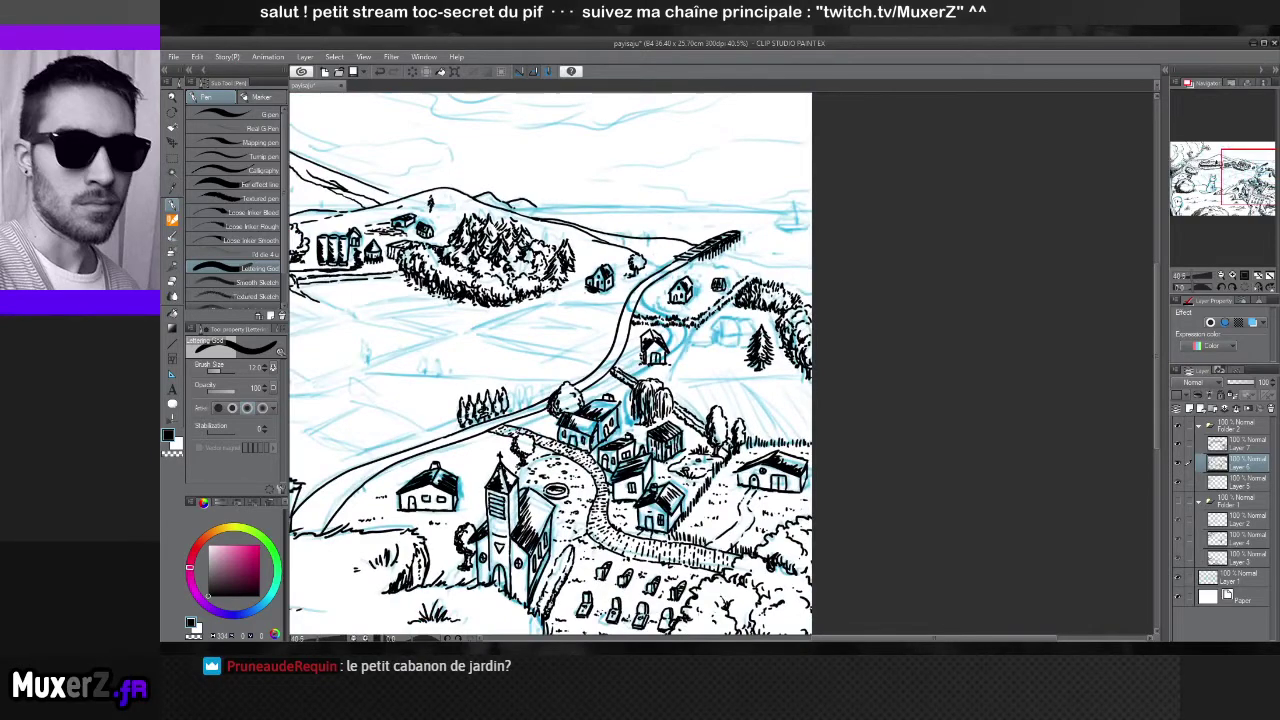
{"action": "scroll", "coordinate": [875, 287], "scroll_direction": "up", "scroll_amount": 2}
{"action": "scroll", "coordinate": [718, 440], "scroll_direction": "up", "scroll_amount": 3}
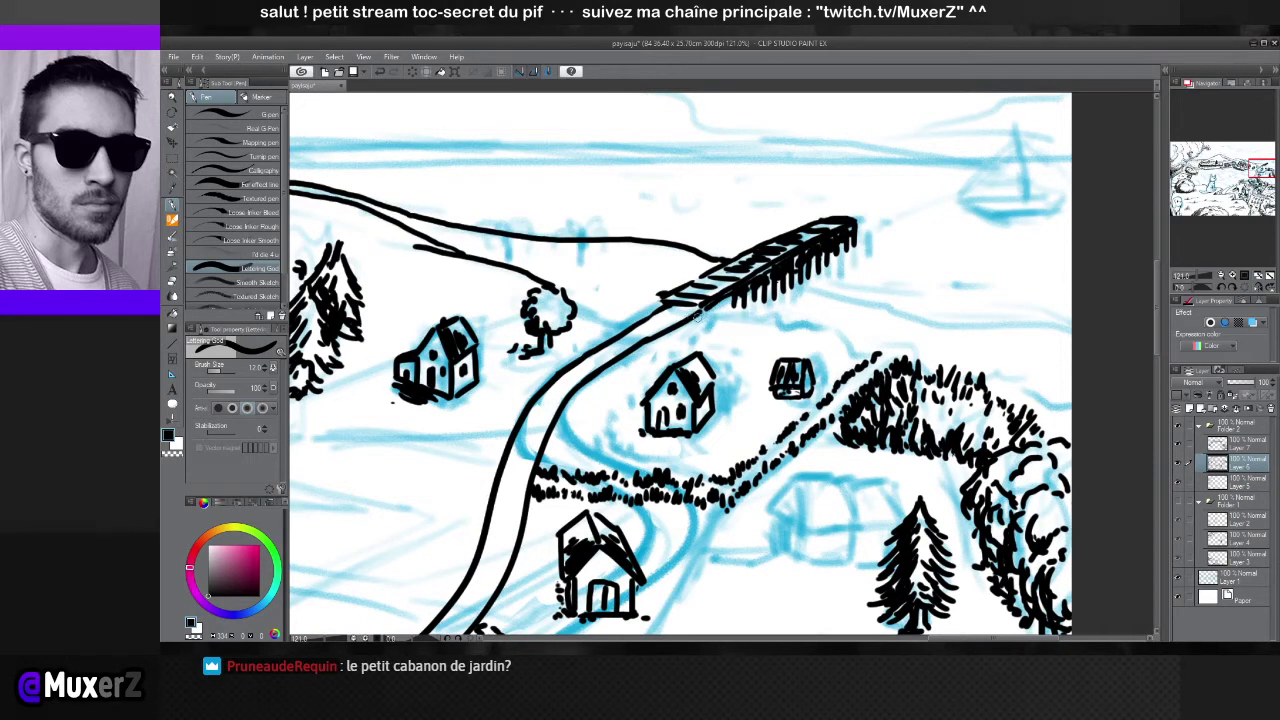
{"action": "mouse_move", "coordinate": [740, 315]}
{"action": "left_mouse_down"}
{"action": "mouse_move", "coordinate": [828, 327]}
{"action": "mouse_move", "coordinate": [870, 358]}
{"action": "left_mouse_up"}
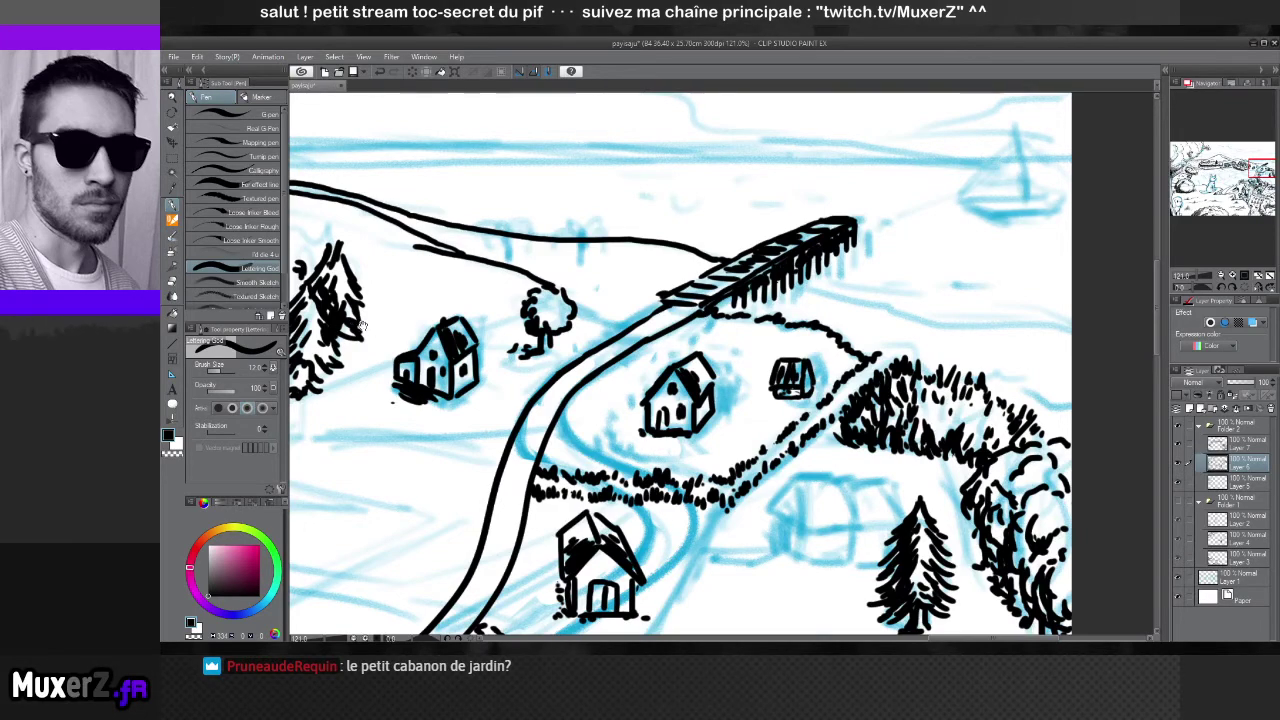
{"action": "mouse_move", "coordinate": [381, 327]}
{"action": "left_mouse_down"}
{"action": "mouse_move", "coordinate": [795, 467]}
{"action": "mouse_move", "coordinate": [727, 313]}
{"action": "mouse_move", "coordinate": [675, 267]}
{"action": "left_mouse_up"}
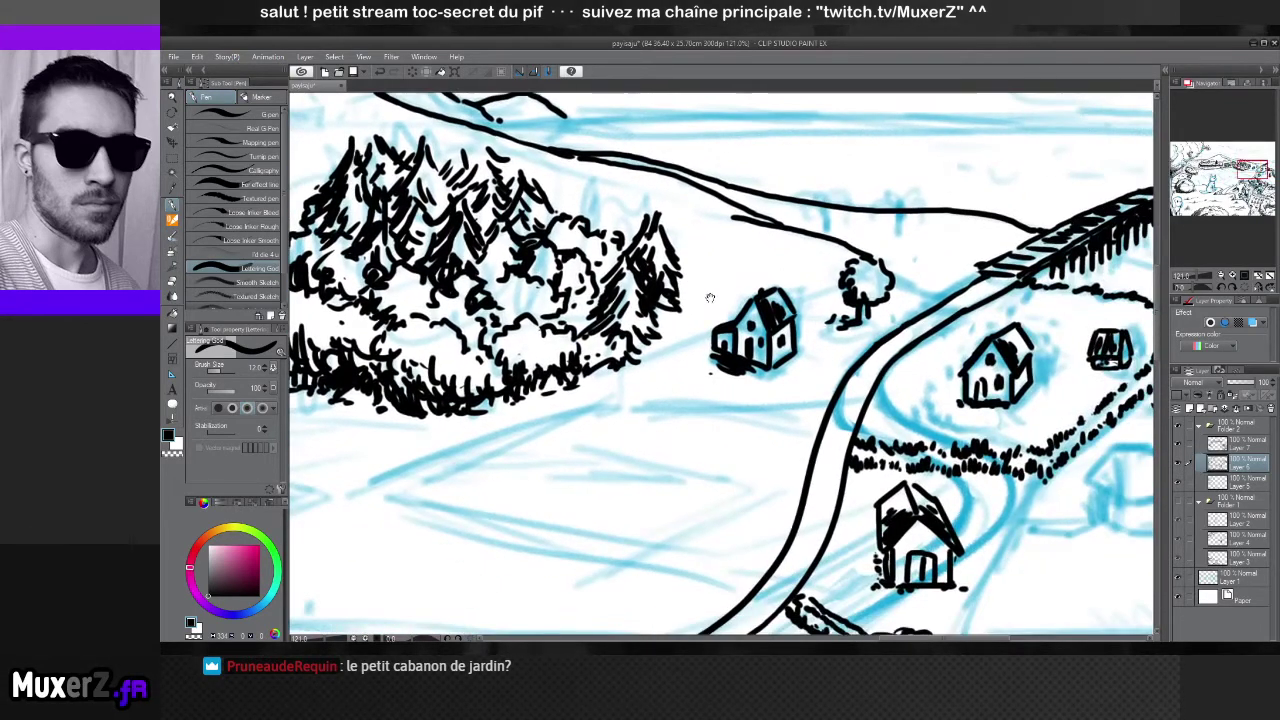
{"action": "mouse_move", "coordinate": [953, 405]}
{"action": "left_mouse_down"}
{"action": "mouse_move", "coordinate": [855, 346]}
{"action": "mouse_move", "coordinate": [876, 408]}
{"action": "mouse_move", "coordinate": [934, 400]}
{"action": "mouse_move", "coordinate": [873, 418]}
{"action": "left_mouse_up"}
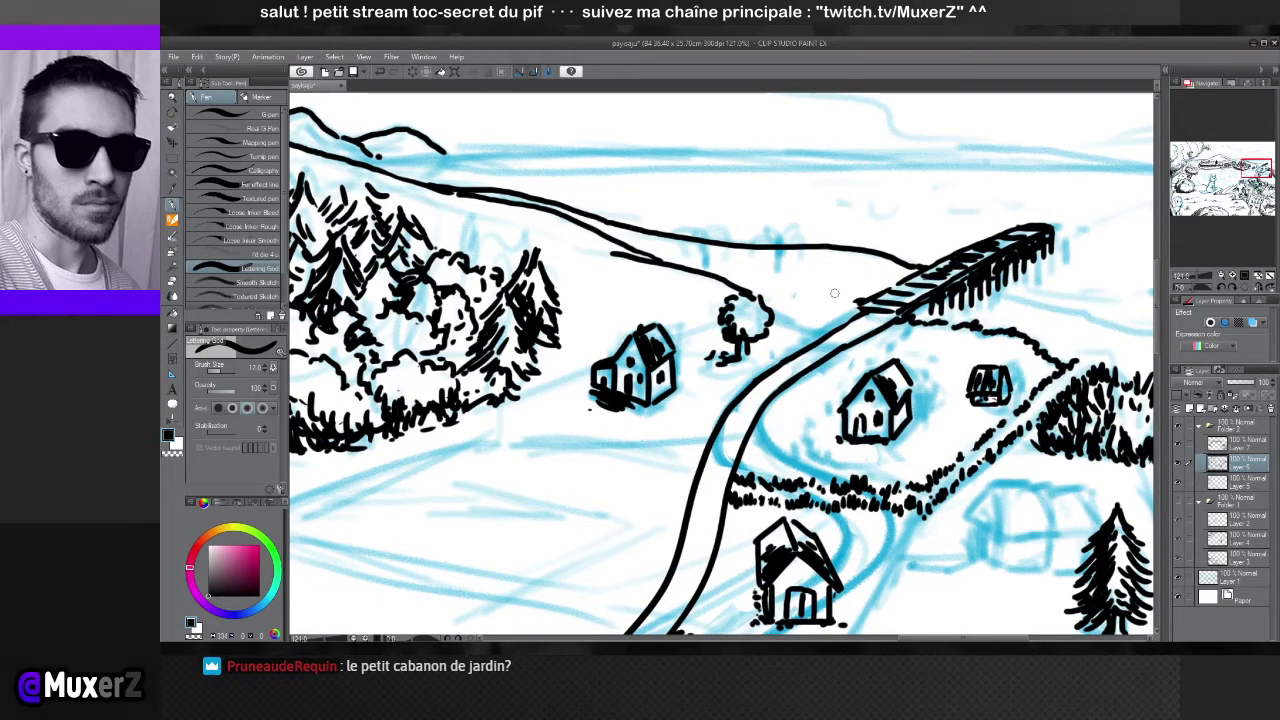
{"action": "mouse_move", "coordinate": [854, 312]}
{"action": "left_mouse_down"}
{"action": "mouse_move", "coordinate": [761, 300]}
{"action": "mouse_move", "coordinate": [804, 313]}
{"action": "left_mouse_up"}
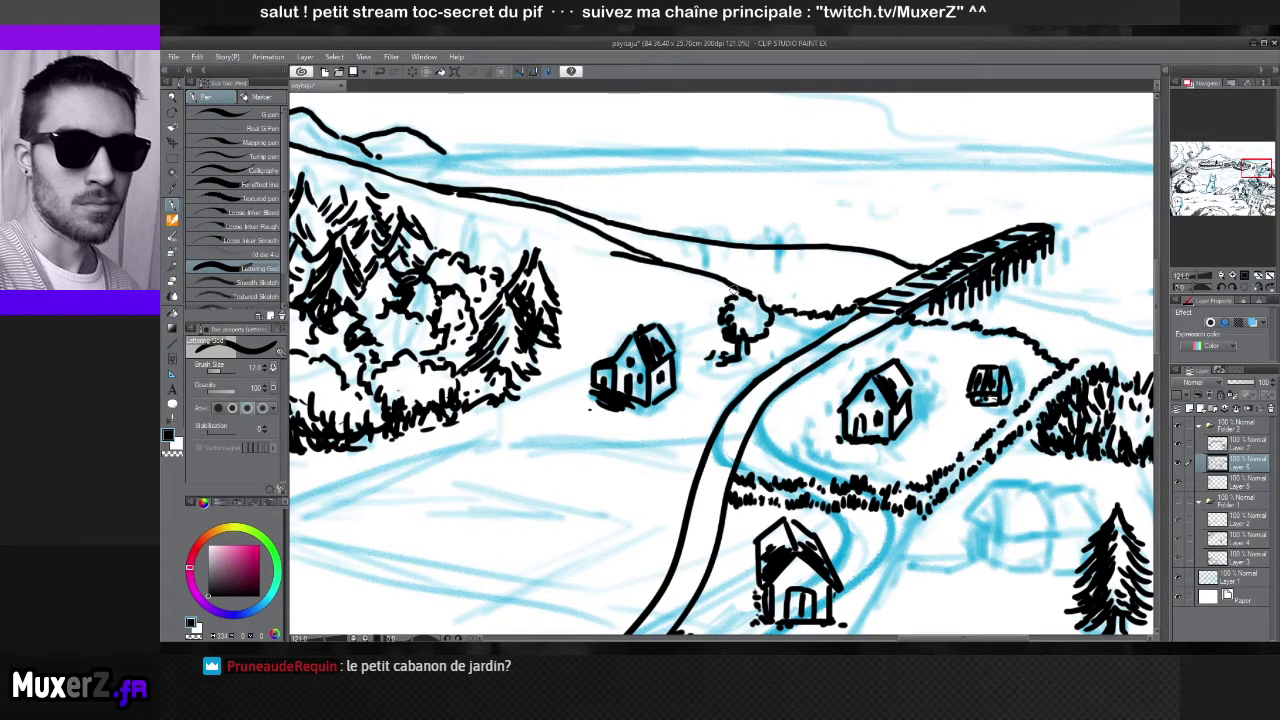
Ink a bumpy edge line behind the large hedge, continuing it down to the edge of the canvas
{"action": "scroll", "coordinate": [836, 339], "scroll_direction": "right", "scroll_amount": 3}
{"action": "scroll", "coordinate": [836, 339], "scroll_direction": "down", "scroll_amount": 1}
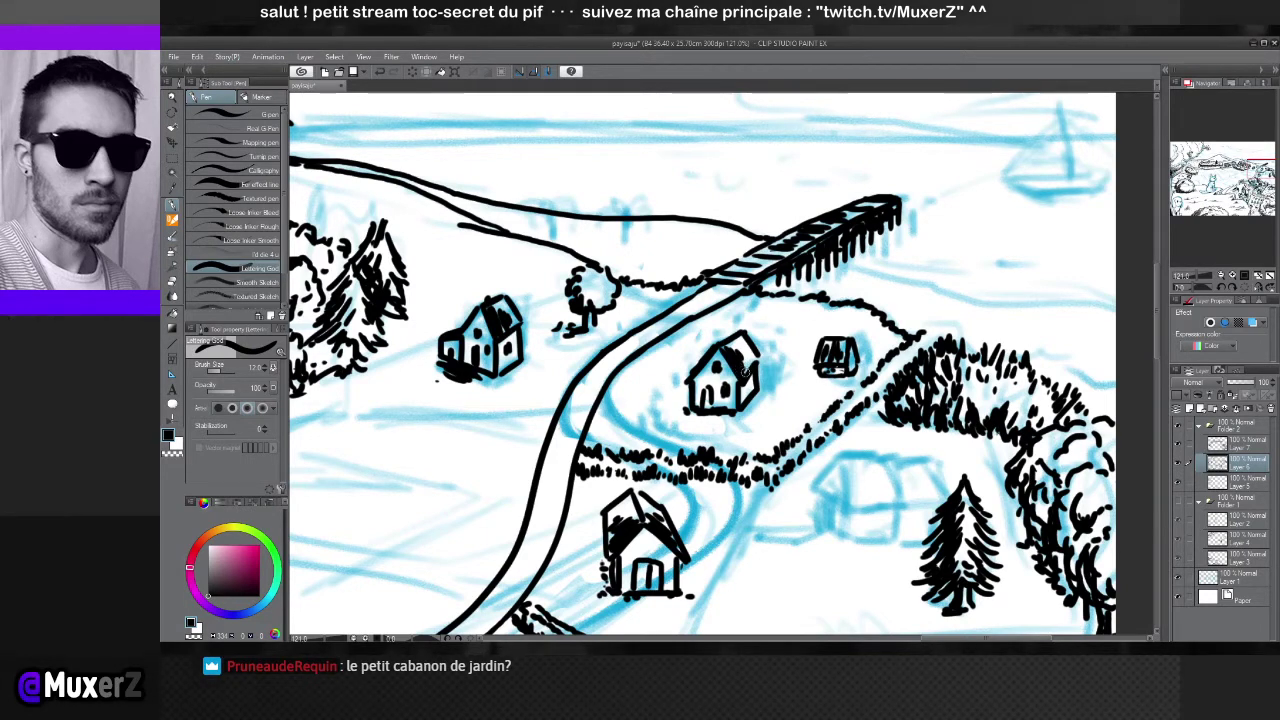
{"action": "left_click_drag", "start_coordinate": [779, 352], "coordinate": [720, 338]}
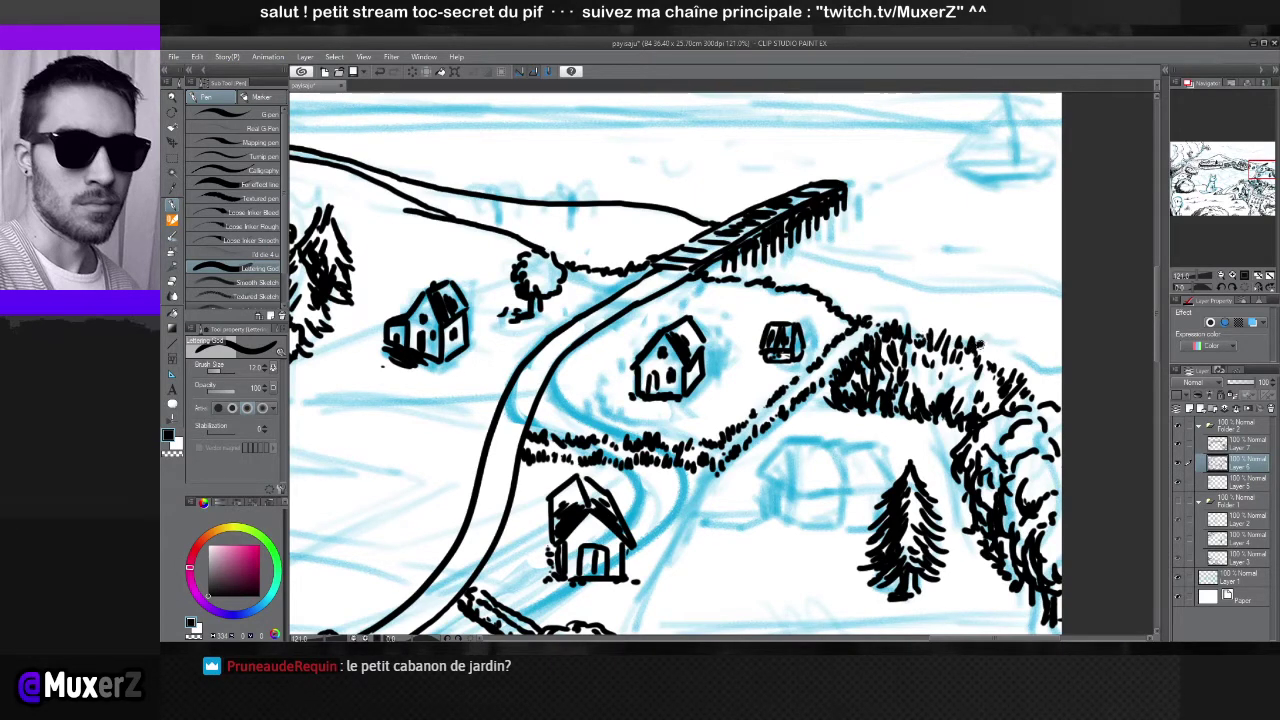
{"action": "left_click_drag", "start_coordinate": [978, 350], "coordinate": [1012, 354]}
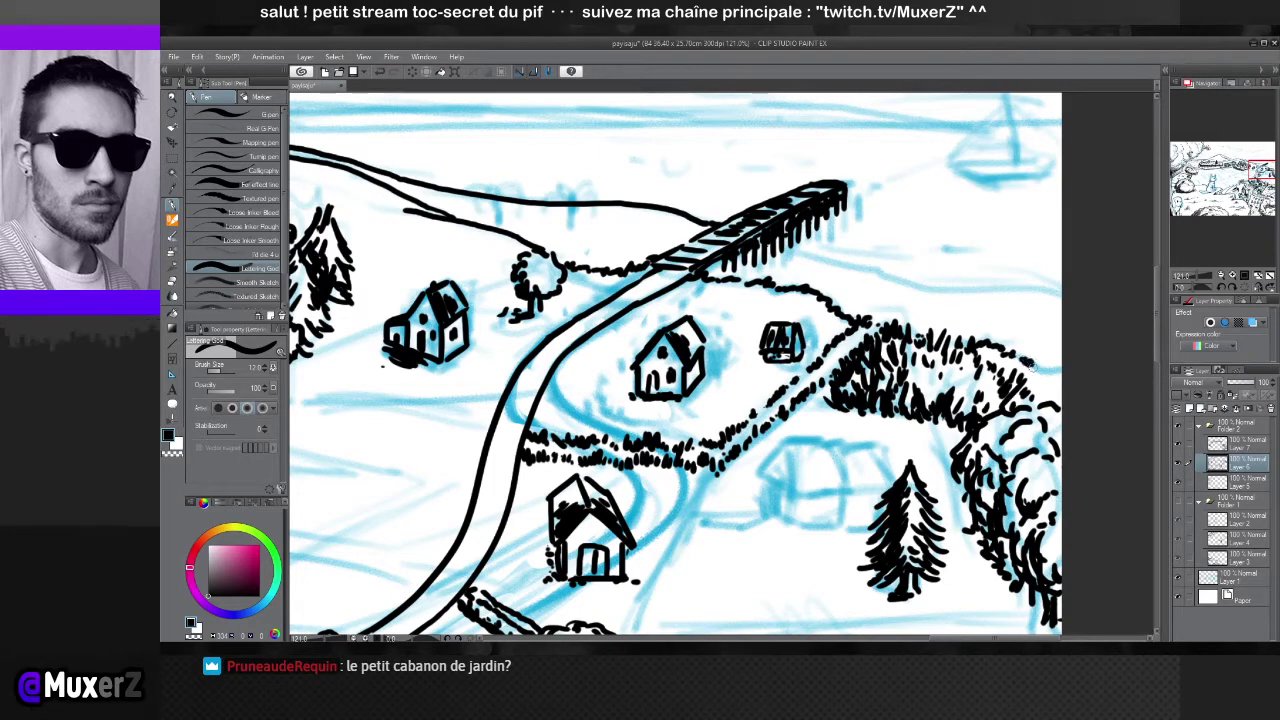
{"action": "left_click_drag", "start_coordinate": [1015, 355], "coordinate": [1045, 370]}
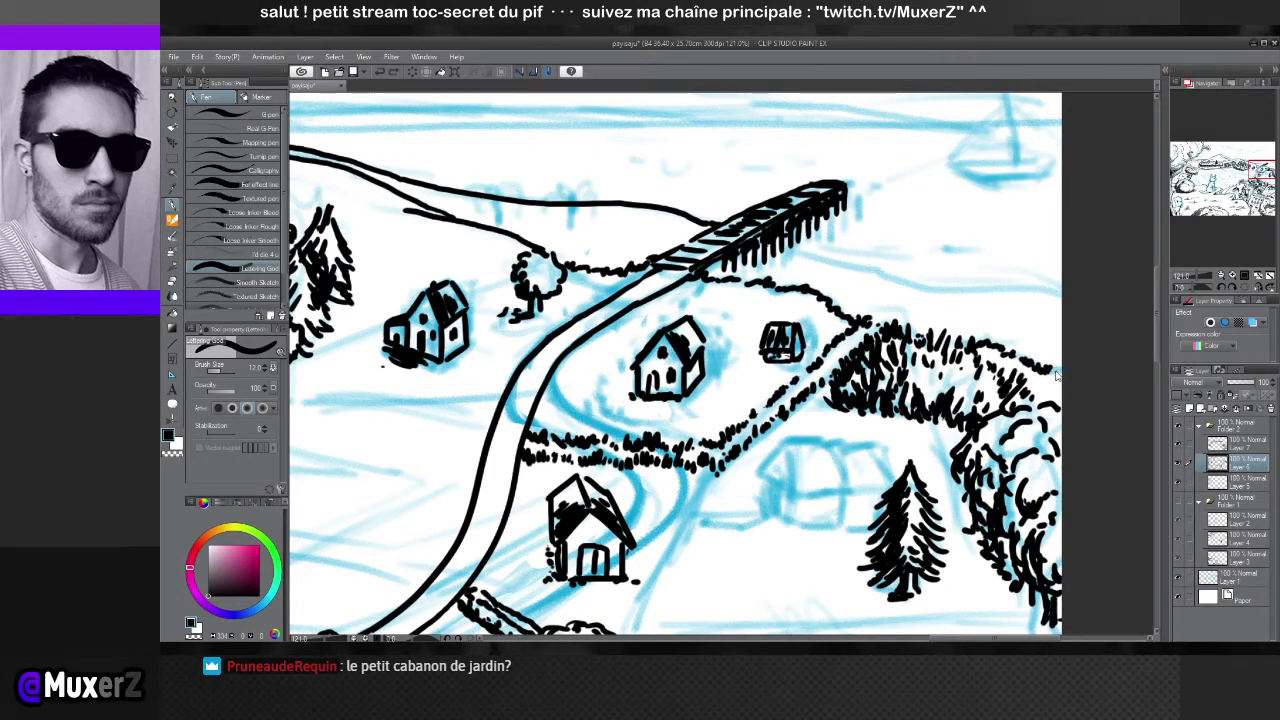
Ink a row of short upright posts along the pier's far edge and tip, touching up those near the tip with the eraser and pen
{"action": "mouse_move", "coordinate": [1024, 357]}
{"action": "left_mouse_down"}
{"action": "mouse_move", "coordinate": [1056, 368]}
{"action": "mouse_move", "coordinate": [1008, 354]}
{"action": "mouse_move", "coordinate": [943, 406]}
{"action": "left_mouse_up"}
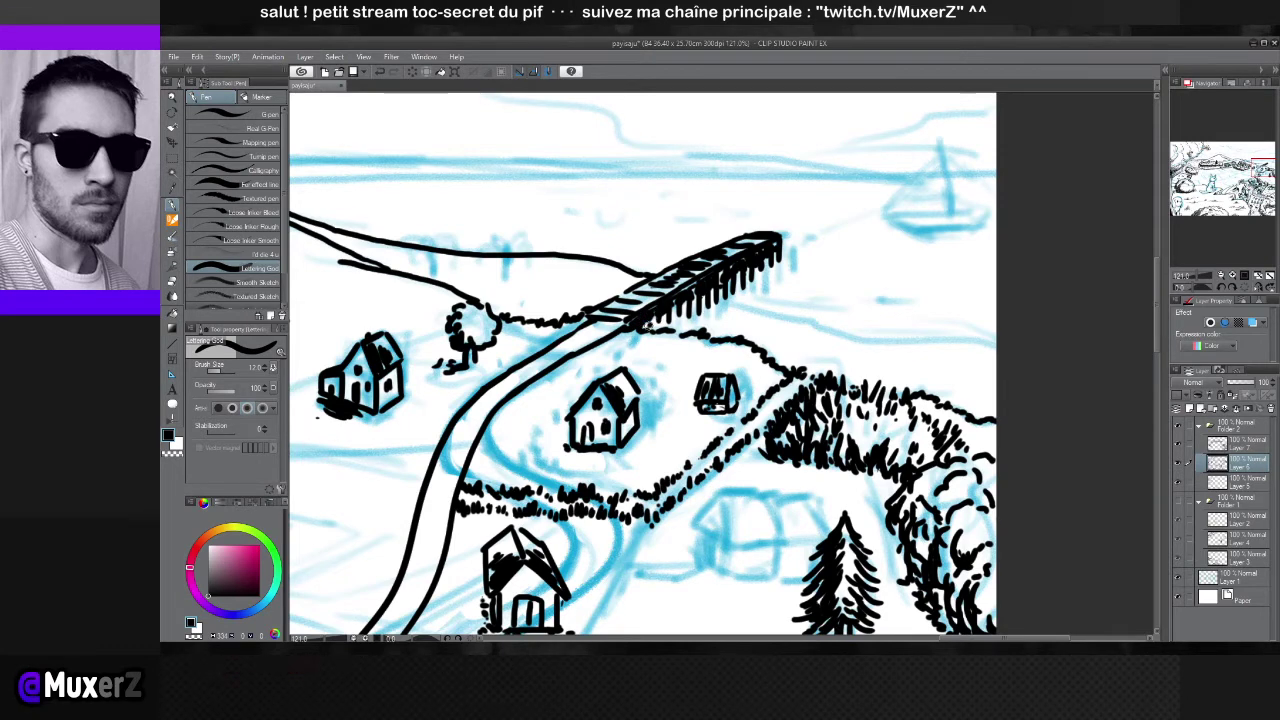
{"action": "scroll", "coordinate": [722, 313], "scroll_direction": "down", "scroll_amount": 2}
{"action": "mouse_move", "coordinate": [743, 360]}
{"action": "left_mouse_down"}
{"action": "mouse_move", "coordinate": [657, 371]}
{"action": "mouse_move", "coordinate": [745, 360]}
{"action": "left_mouse_up"}
{"action": "scroll", "coordinate": [849, 293], "scroll_direction": "up", "scroll_amount": 2}
{"action": "left_click_drag", "start_coordinate": [849, 293], "coordinate": [606, 455]}
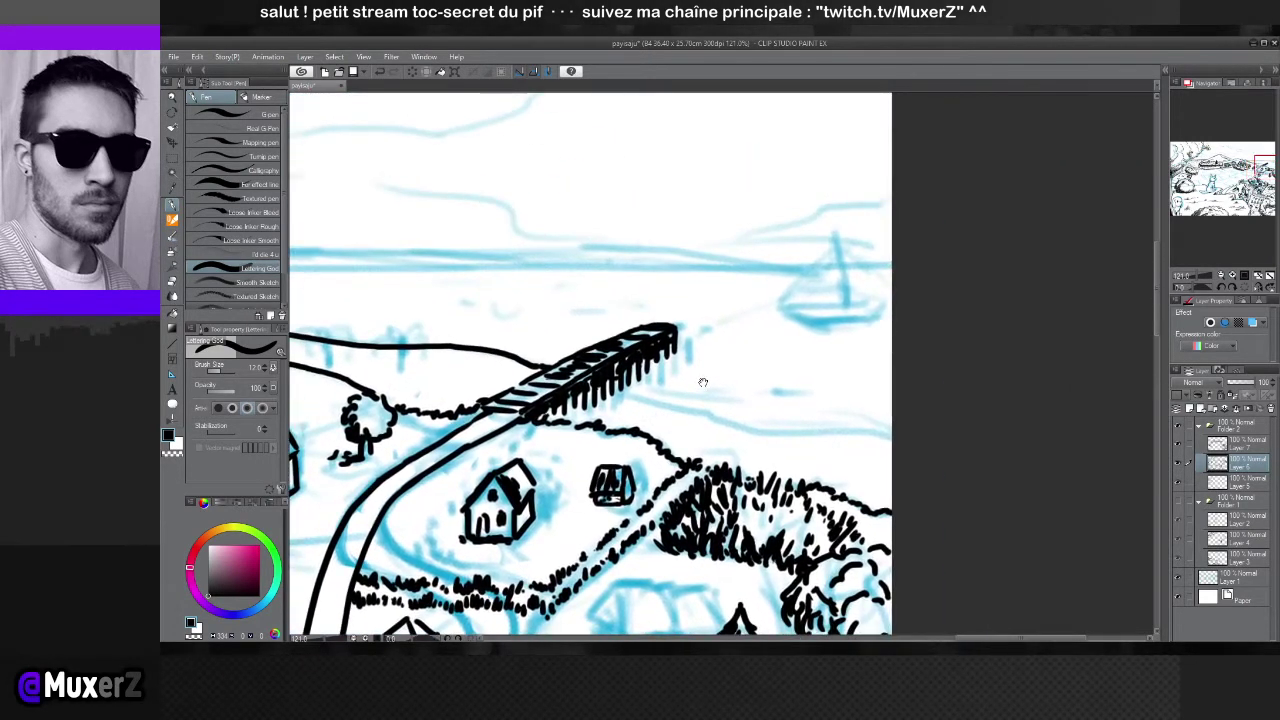
{"action": "left_click_drag", "start_coordinate": [703, 378], "coordinate": [840, 305]}
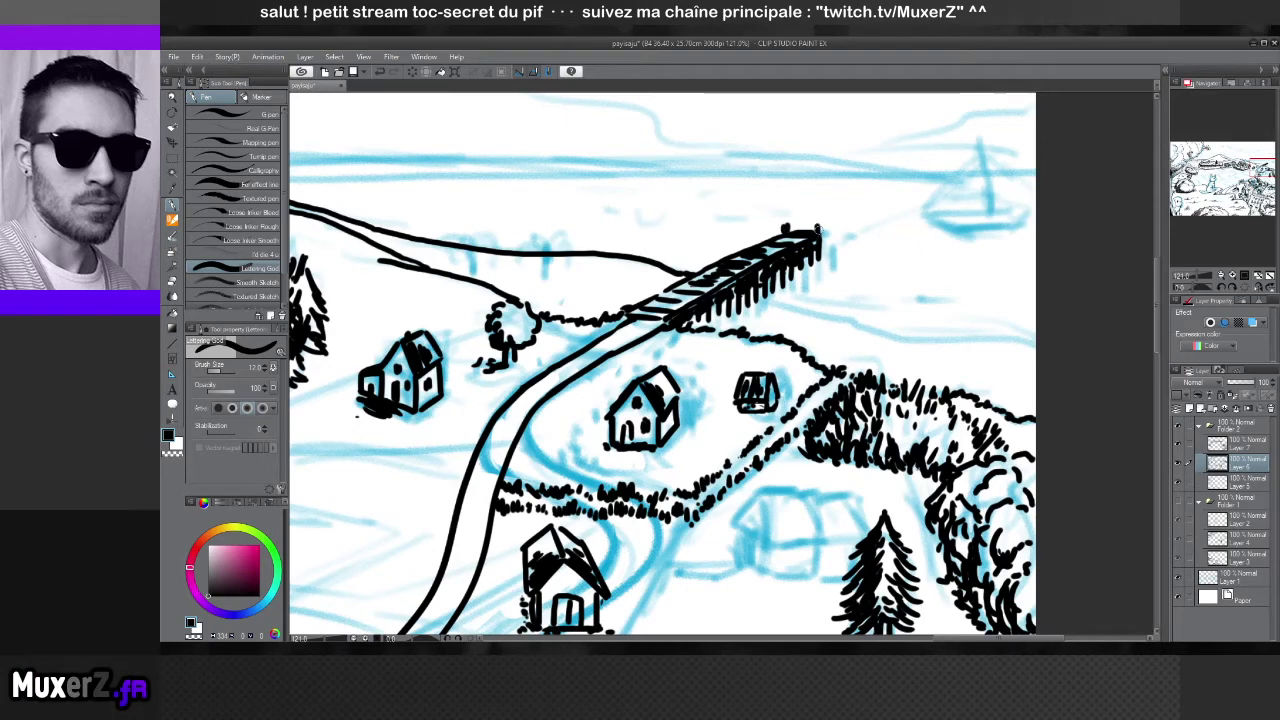
{"action": "scroll", "coordinate": [829, 345], "scroll_direction": "down", "scroll_amount": 1}
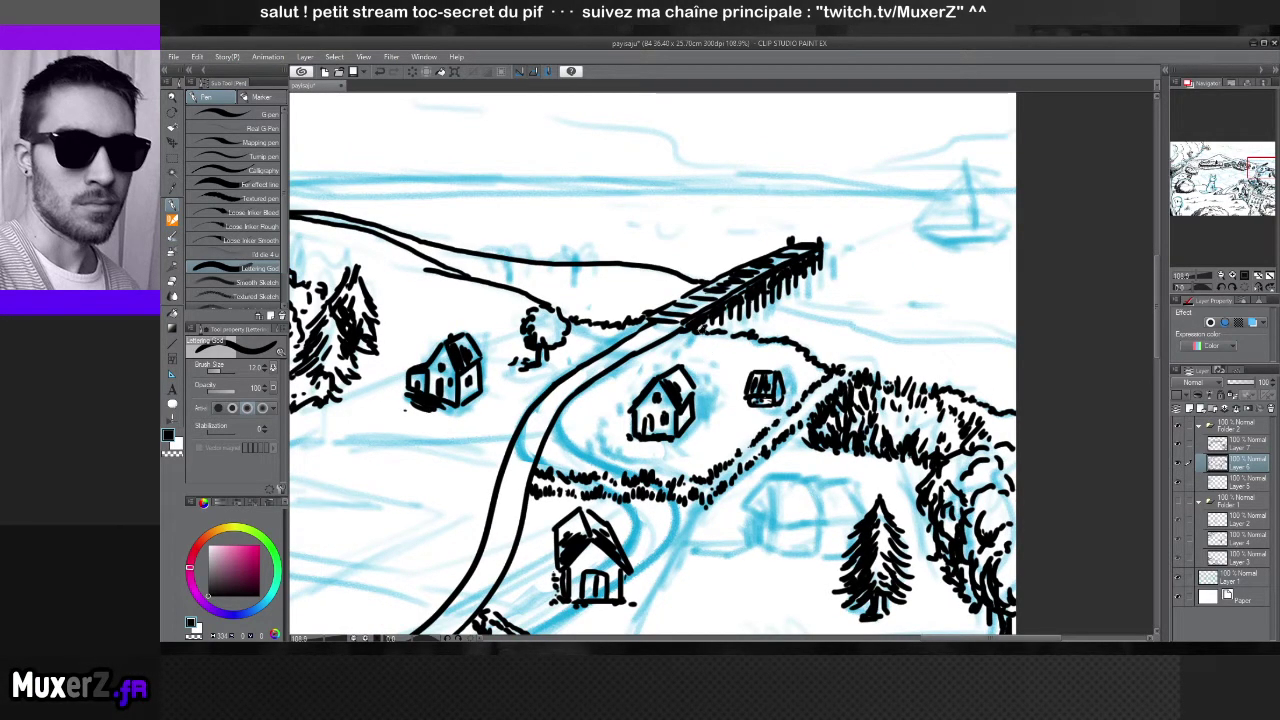
{"action": "left_click_drag", "start_coordinate": [652, 306], "coordinate": [680, 318]}
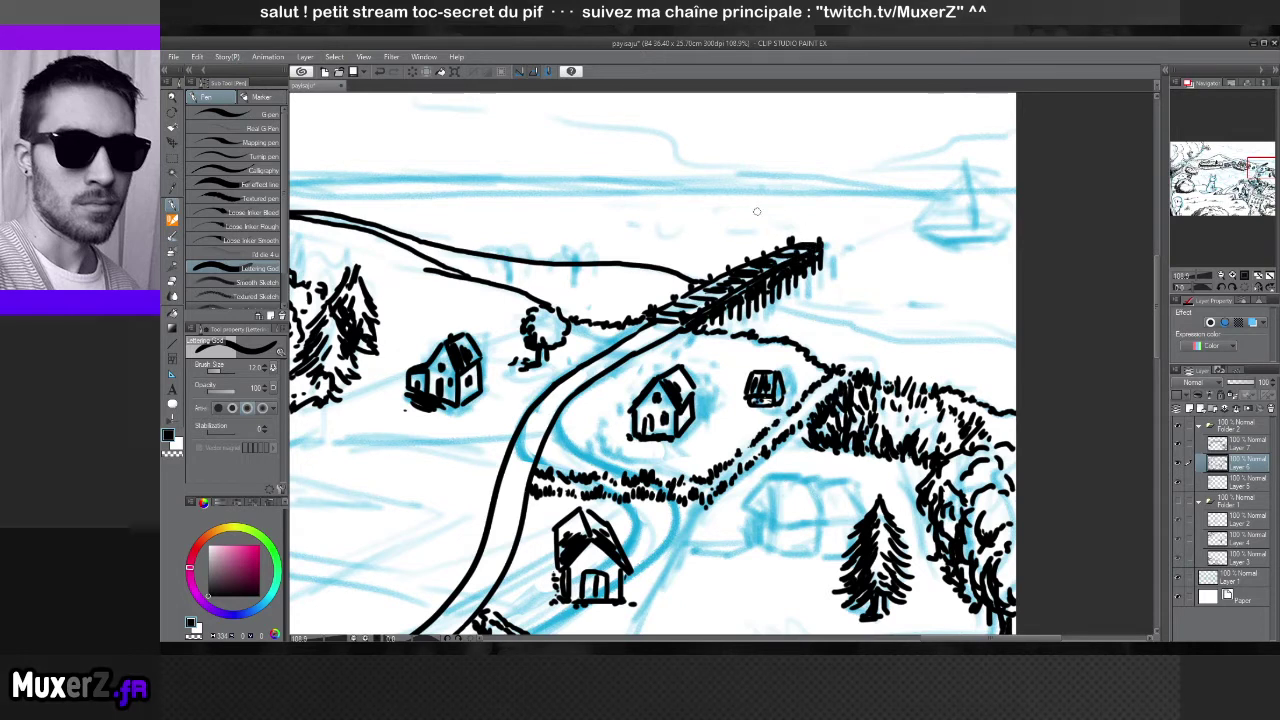
{"action": "key", "text": "e"}
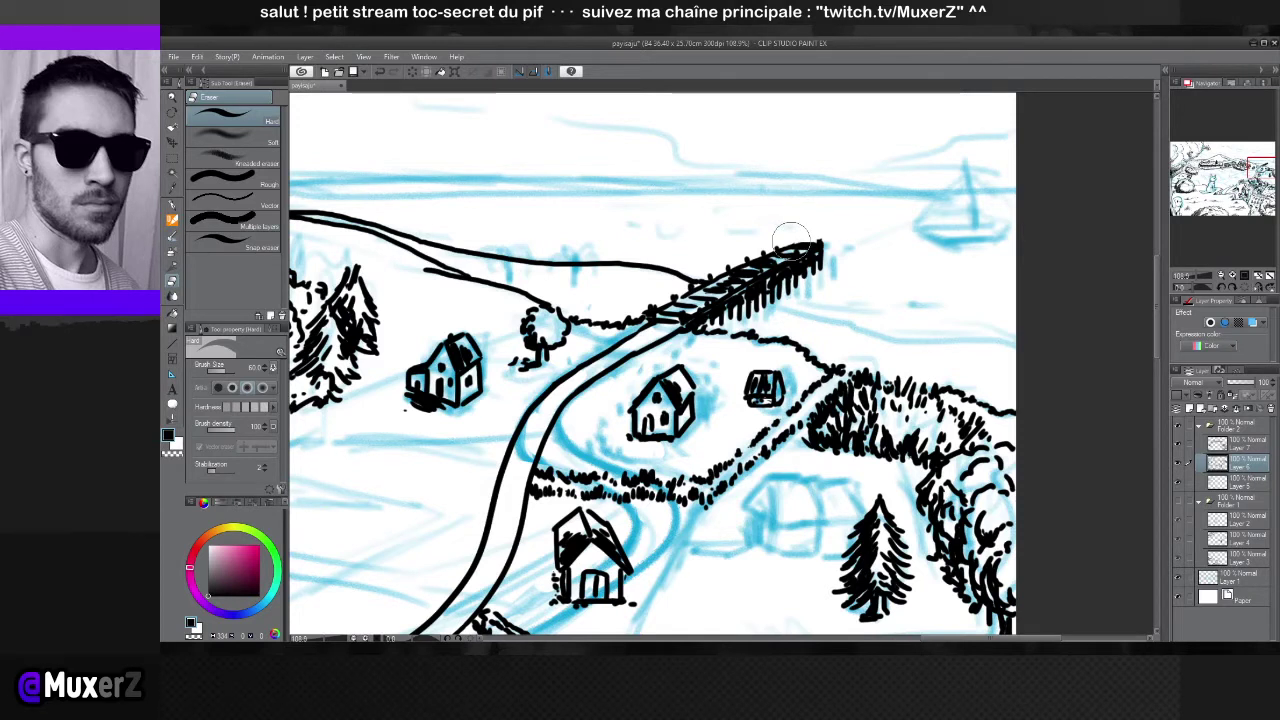
{"action": "key", "text": "p"}
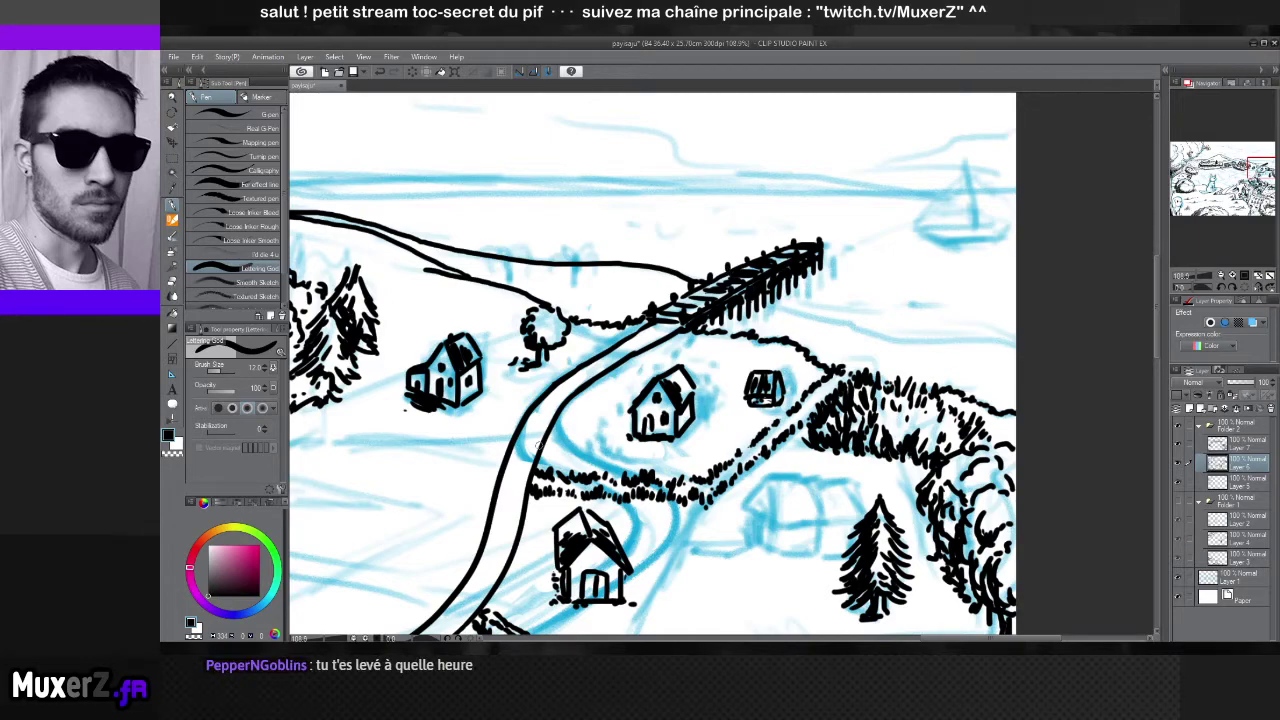
Ink the shoreline as a continuous curved line from beneath the pier to the canvas edge, filling the gaps between its strokes
{"action": "key", "text": "ctrl+minus"}
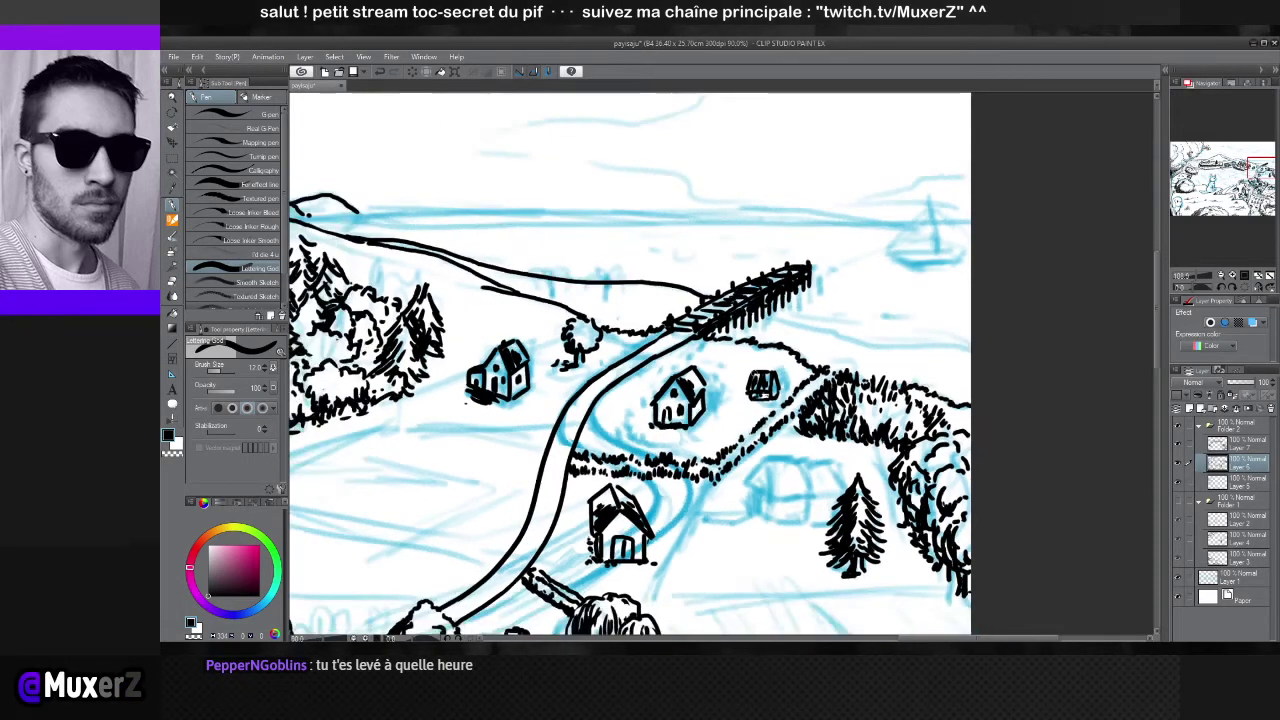
{"action": "key", "text": "ctrl+minus"}
{"action": "key", "text": "ctrl+minus"}
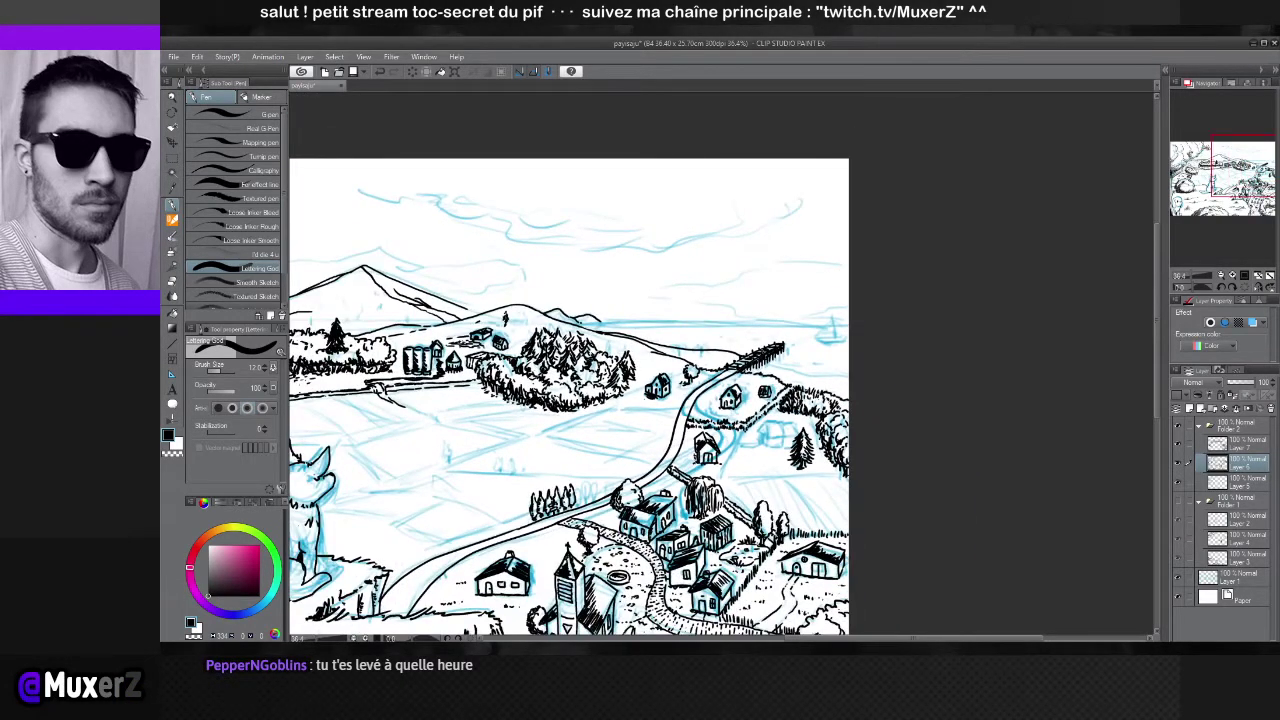
{"action": "key", "text": "ctrl+plus"}
{"action": "key", "text": "ctrl+plus"}
{"action": "key", "text": "ctrl+plus"}
{"action": "key", "text": "ctrl+plus"}
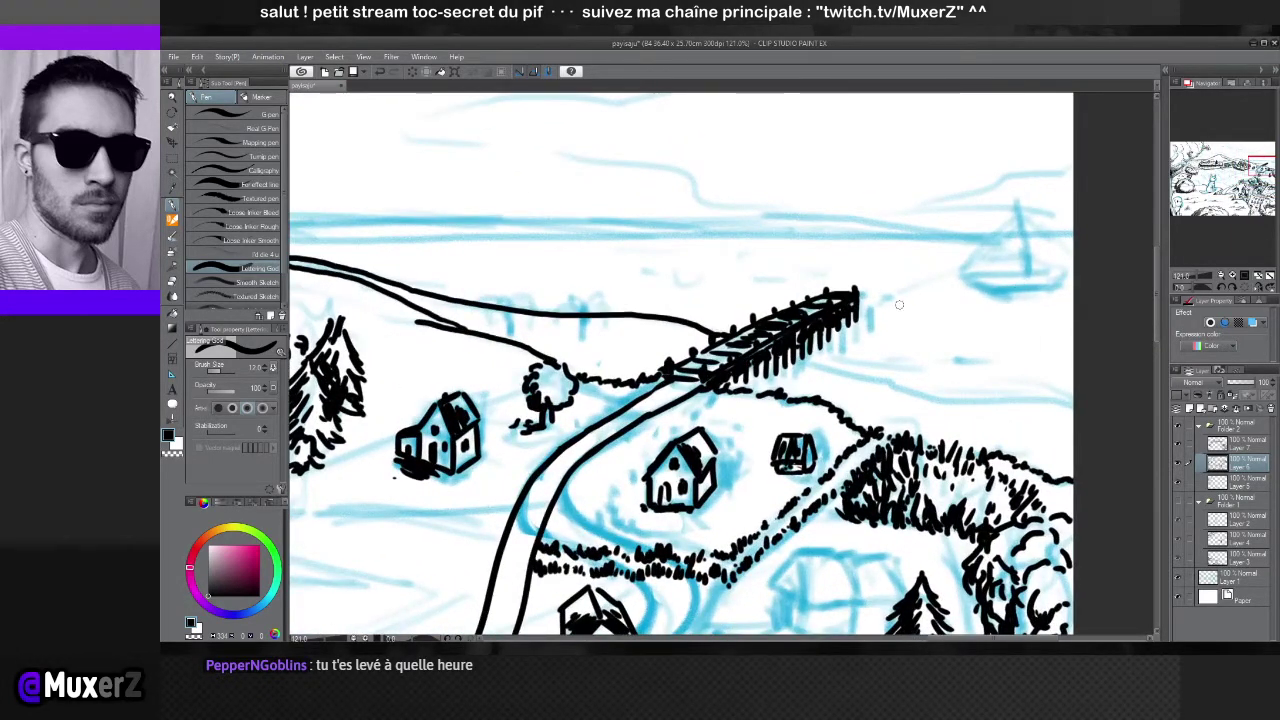
{"action": "mouse_move", "coordinate": [812, 355]}
{"action": "left_mouse_down"}
{"action": "mouse_move", "coordinate": [939, 399]}
{"action": "mouse_move", "coordinate": [1064, 398]}
{"action": "left_mouse_up"}
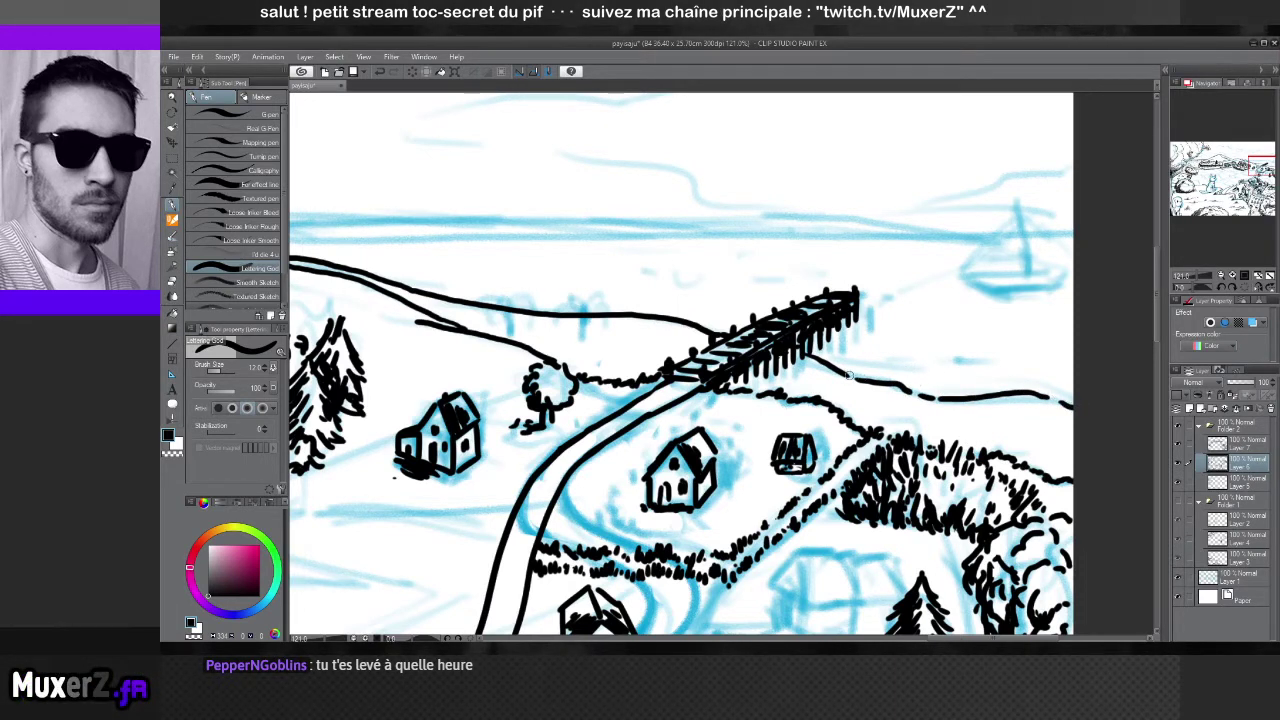
{"action": "left_click_drag", "start_coordinate": [847, 374], "coordinate": [930, 398]}
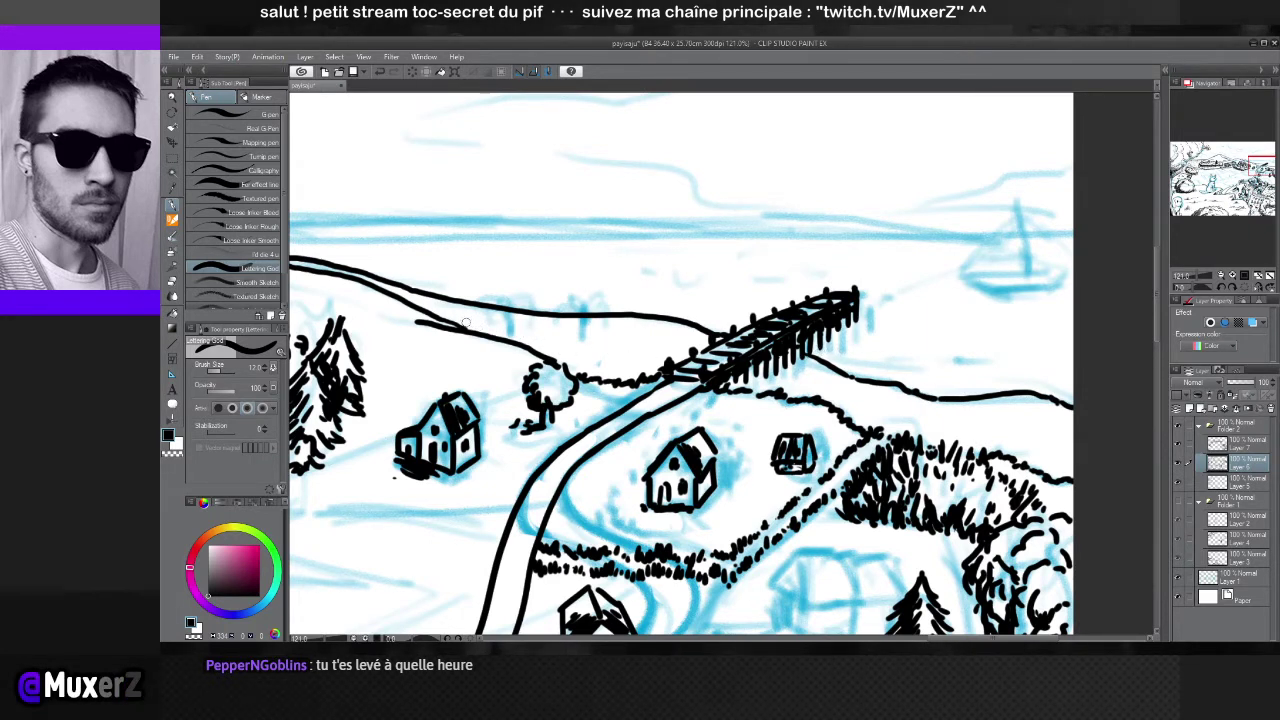
Scatter small ink dots as sand texture over the beaches on both sides of the pier
{"action": "left_click", "coordinate": [522, 328]}
{"action": "left_click", "coordinate": [533, 328]}
{"action": "left_click", "coordinate": [545, 327]}
{"action": "left_click", "coordinate": [574, 326]}
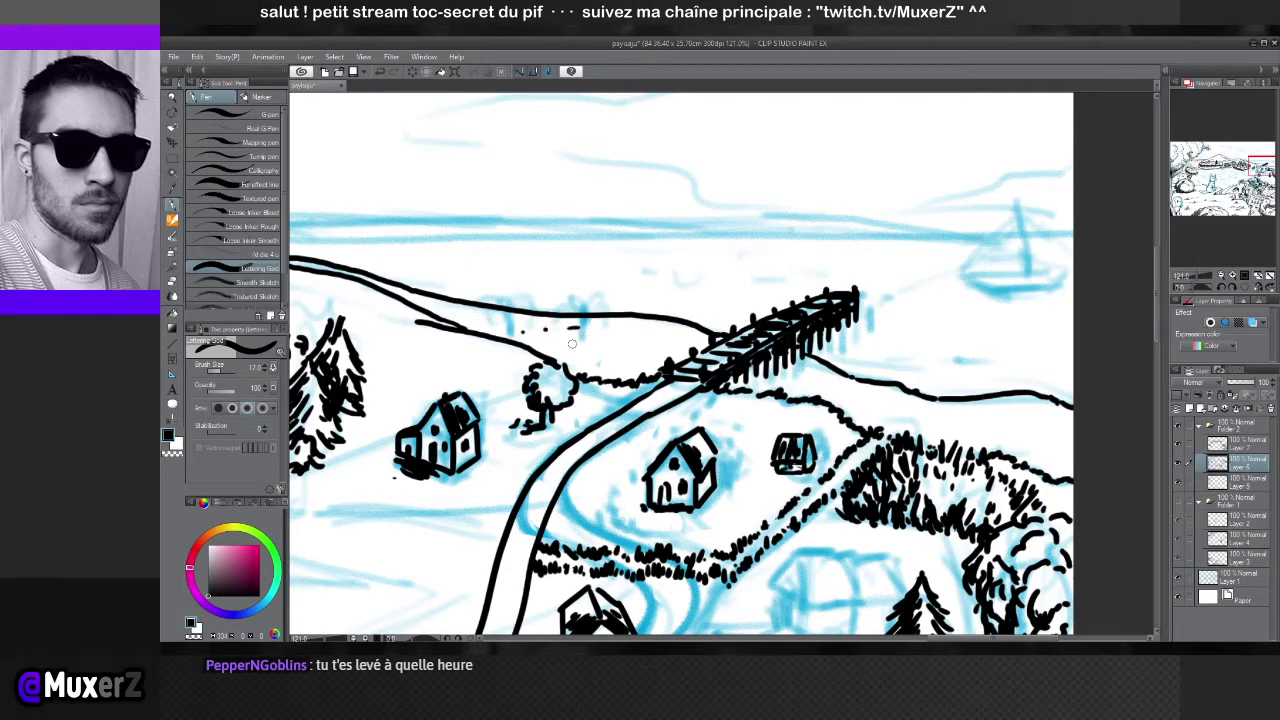
{"action": "left_click", "coordinate": [597, 343]}
{"action": "left_click", "coordinate": [609, 343]}
{"action": "left_click", "coordinate": [632, 342]}
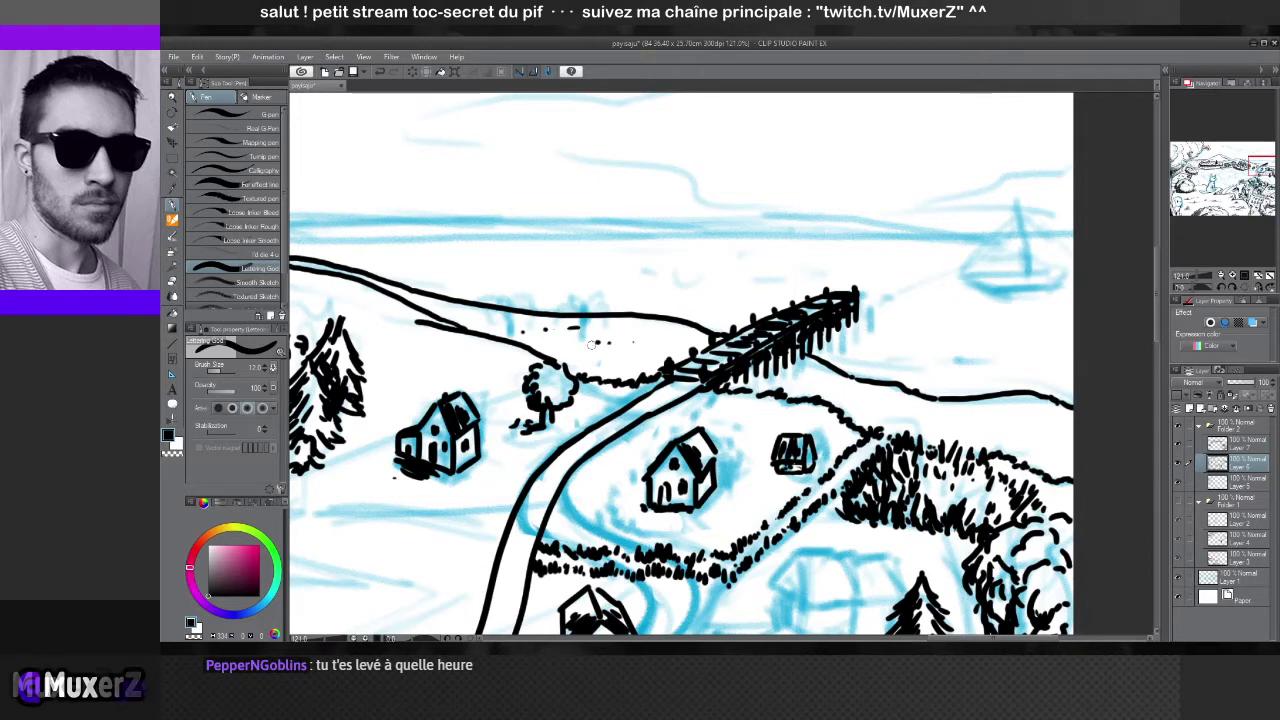
{"action": "left_click", "coordinate": [792, 383]}
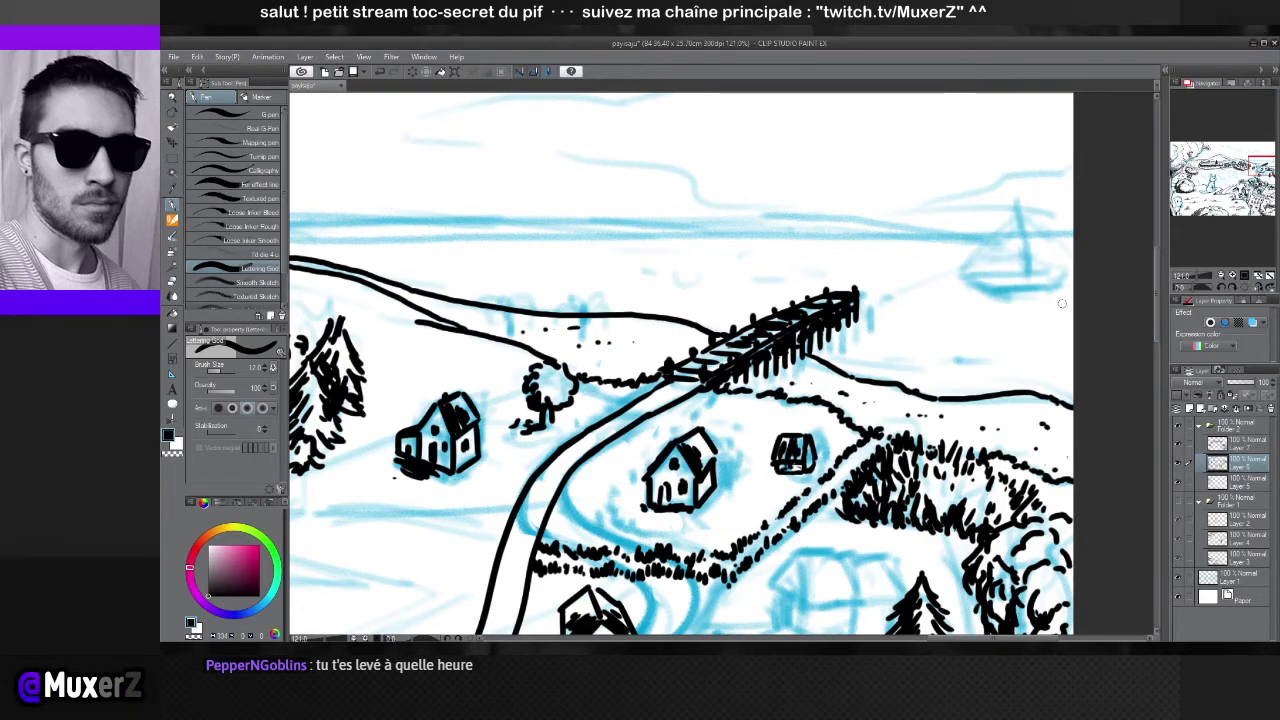
Hide the blue sketch layer to check the ink drawing on its own, and show the sketch again
{"action": "scroll", "coordinate": [1062, 303], "scroll_direction": "down", "scroll_amount": 6}
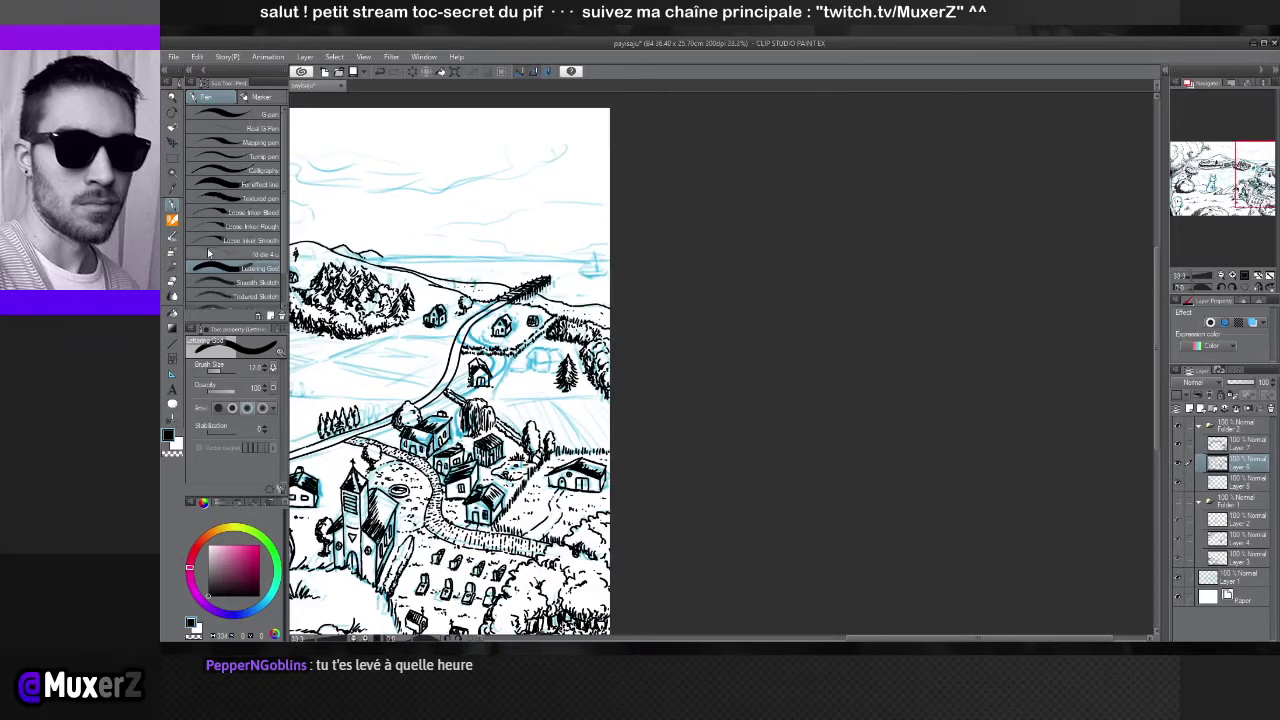
{"action": "left_click", "coordinate": [1177, 579]}
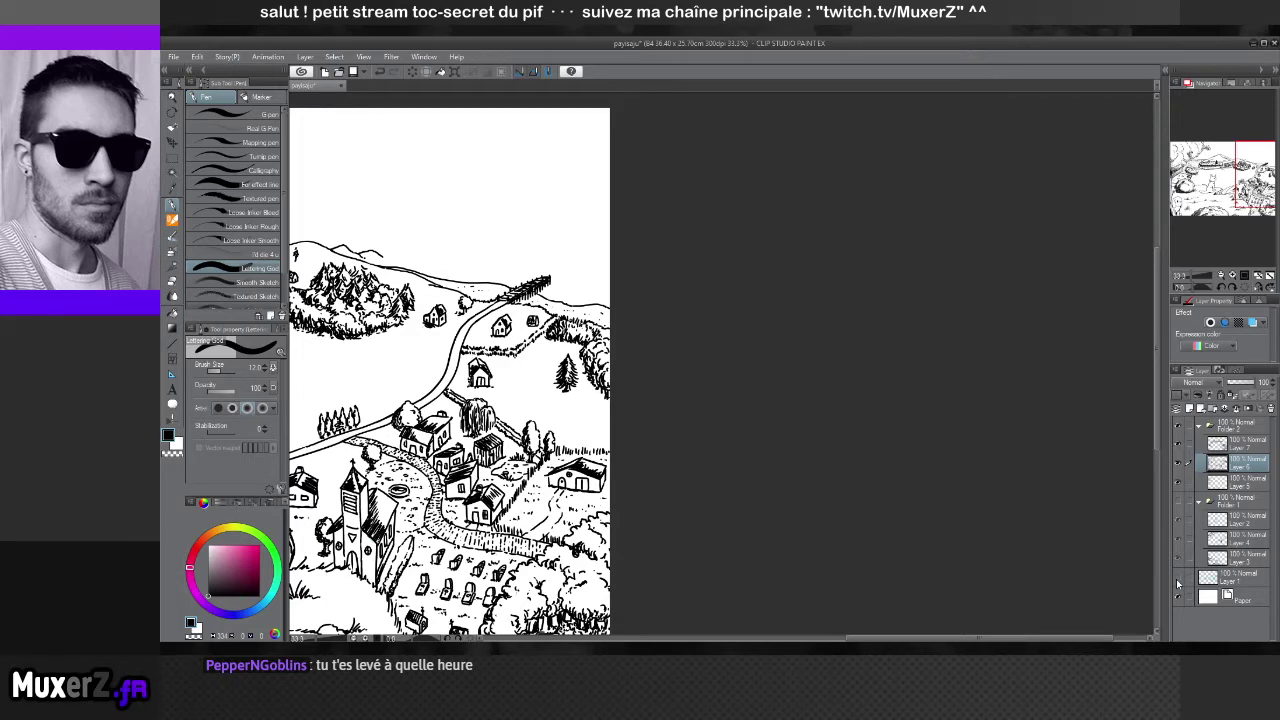
{"action": "left_click", "coordinate": [1177, 579]}
{"action": "scroll", "coordinate": [408, 176], "scroll_direction": "up", "scroll_amount": 3}
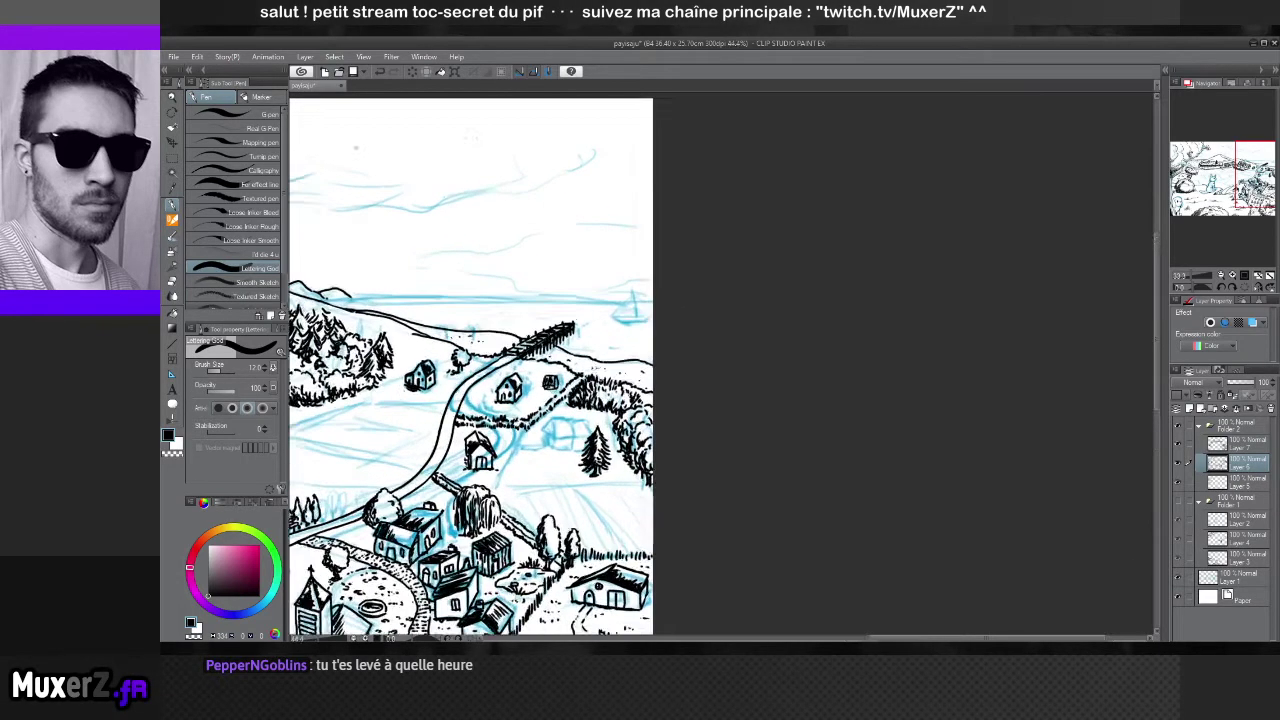
{"action": "scroll", "coordinate": [569, 451], "scroll_direction": "up", "scroll_amount": 3}
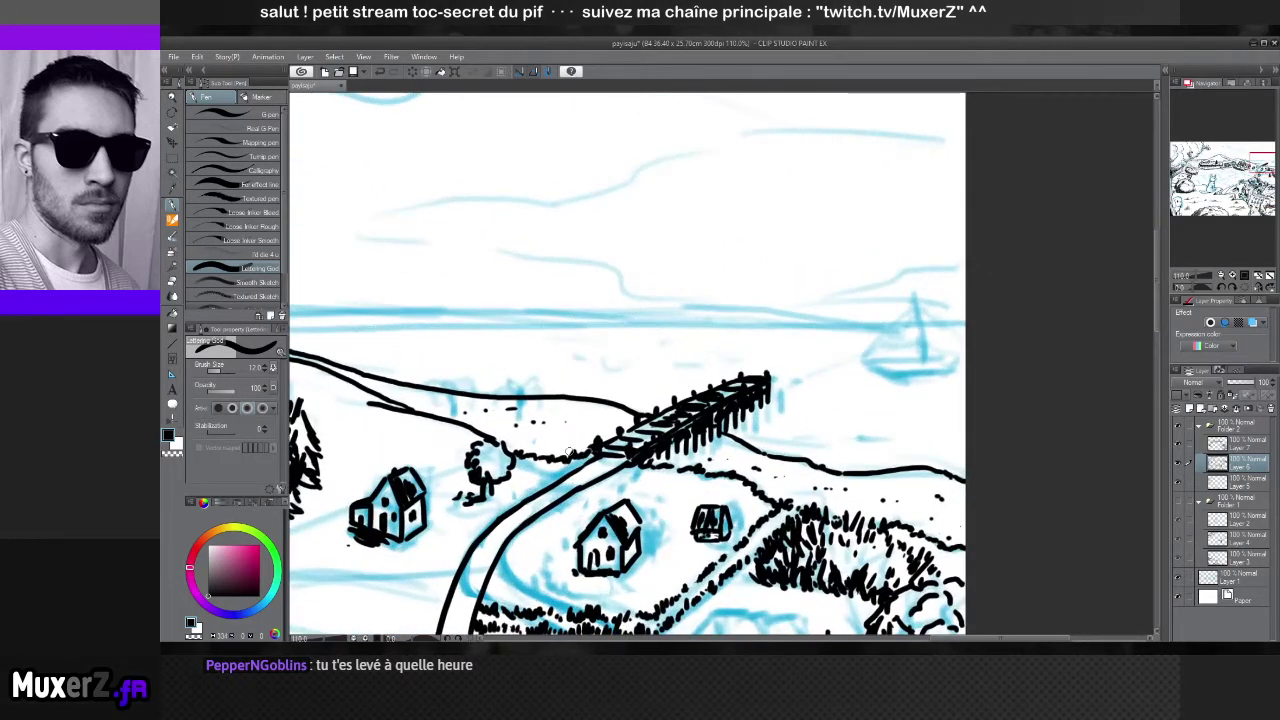
Try heavier sand dots on the beach between the round tree and the pier, and erase them
{"action": "key", "text": "e"}
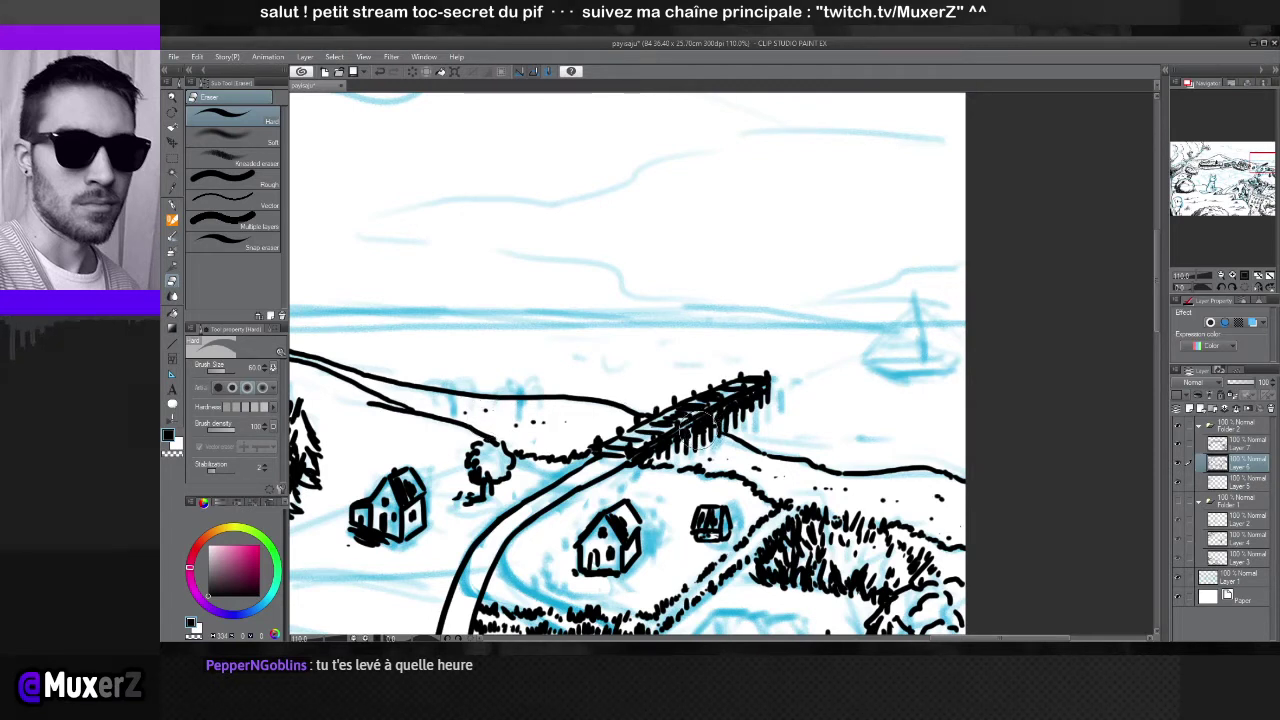
{"action": "key", "text": "p"}
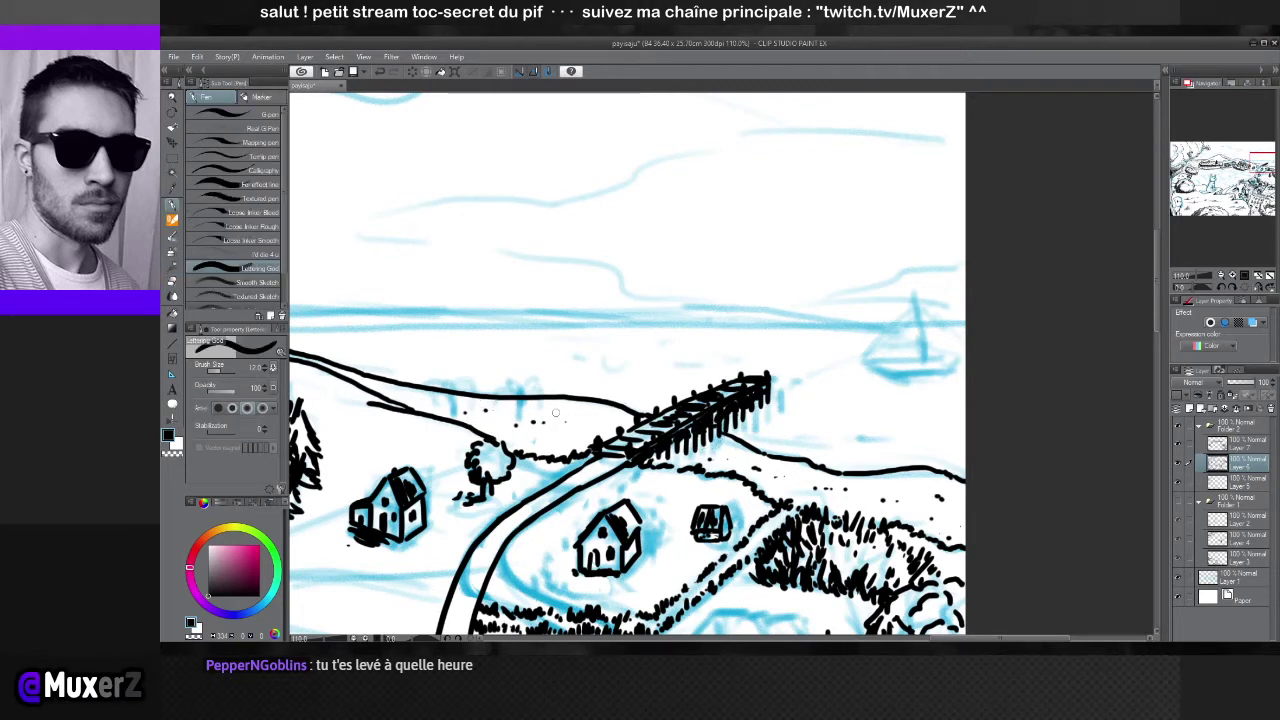
{"action": "key", "text": "ctrl+z"}
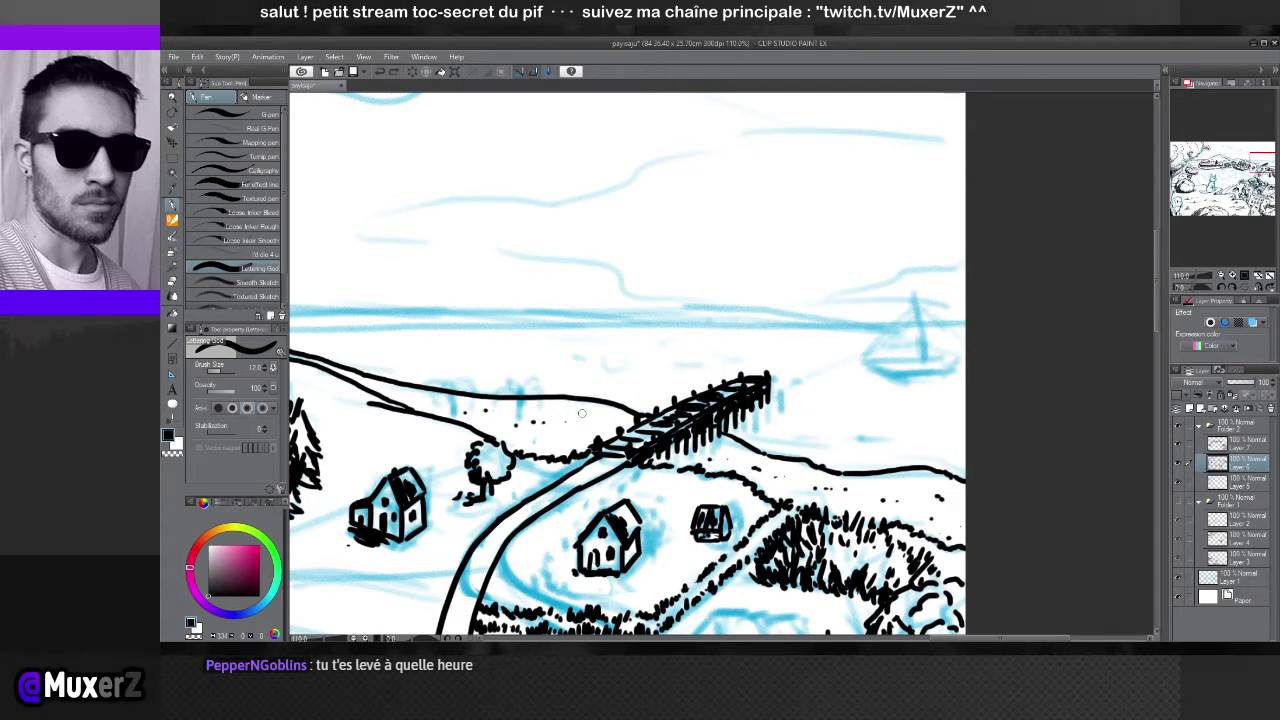
{"action": "left_click", "coordinate": [581, 413]}
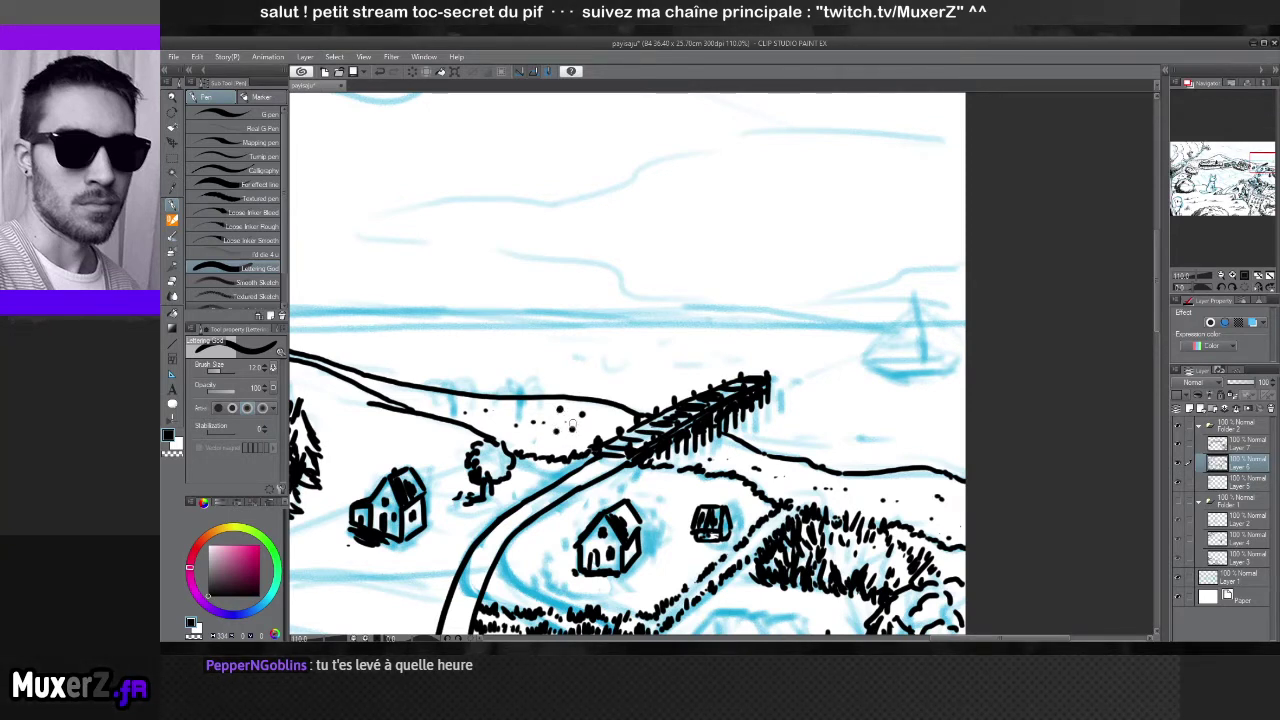
{"action": "key", "text": "e"}
{"action": "left_click_drag", "start_coordinate": [570, 411], "coordinate": [580, 427]}
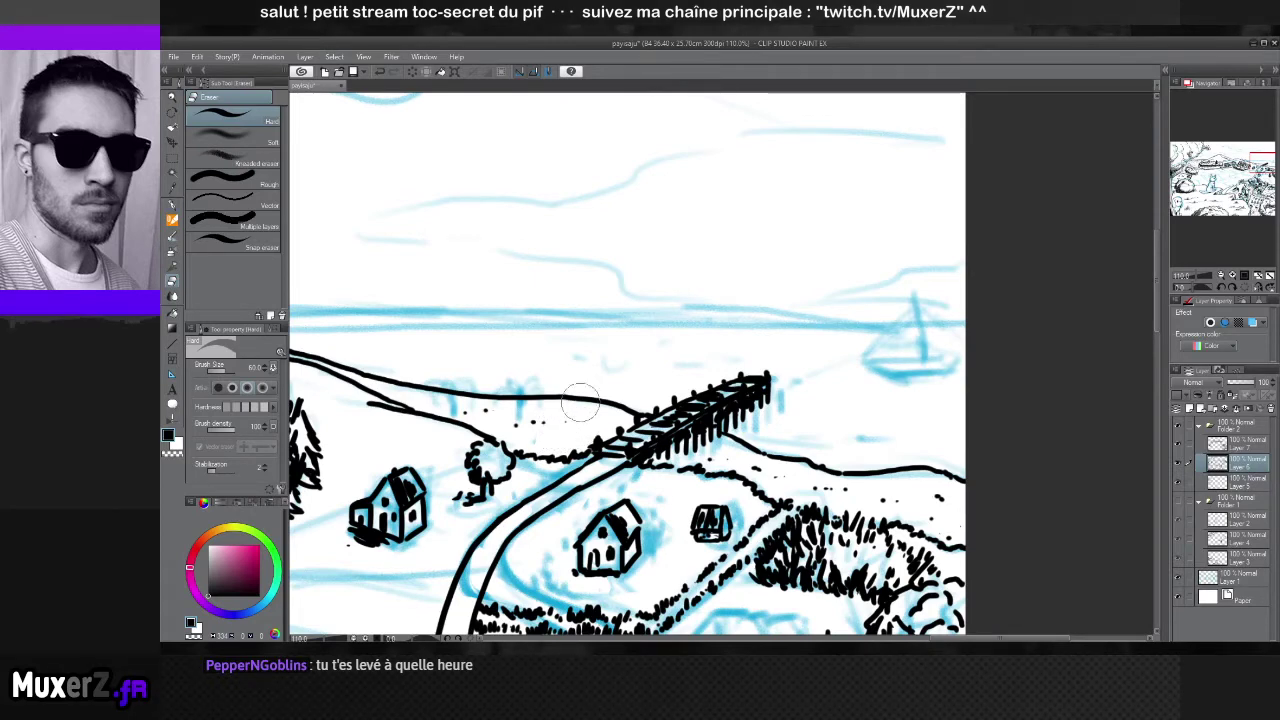
{"action": "scroll", "coordinate": [625, 380], "scroll_direction": "down", "scroll_amount": 1}
{"action": "scroll", "coordinate": [631, 393], "scroll_direction": "down", "scroll_amount": 3}
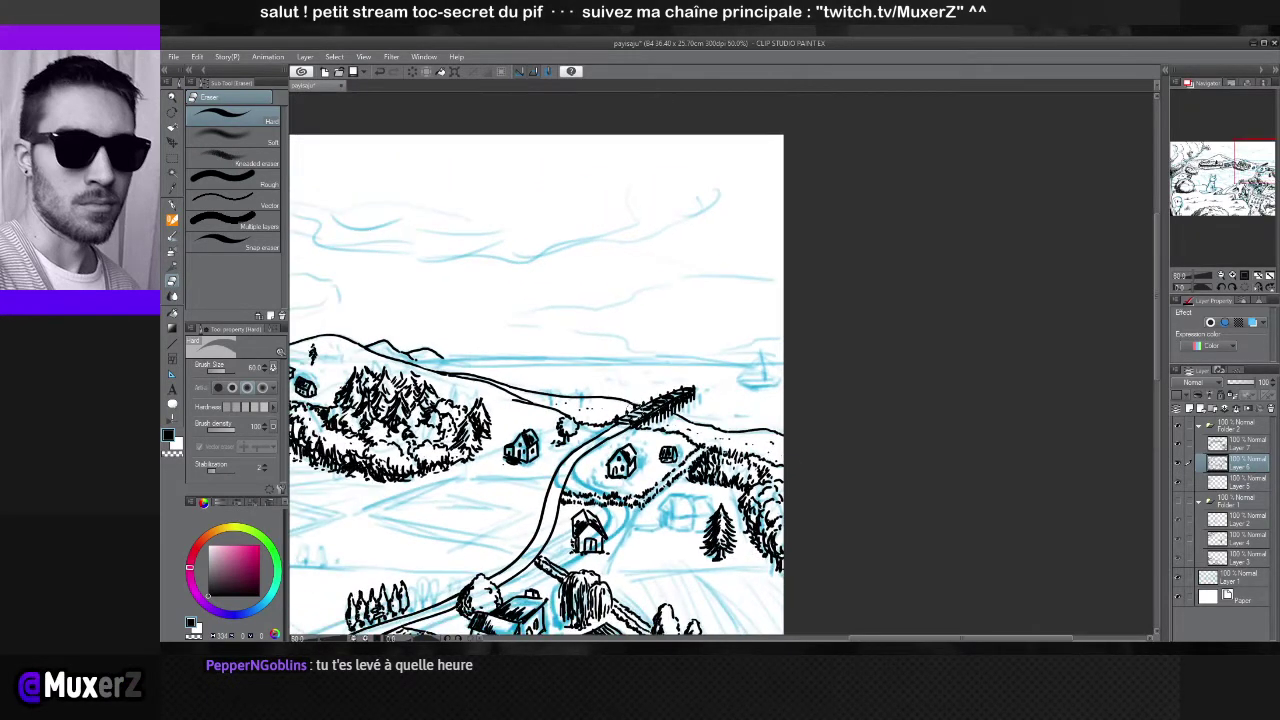
Ink small grass tufts and ground dots around the two small houses between the road, the pier and the hedge
{"action": "scroll", "coordinate": [654, 506], "scroll_direction": "down", "scroll_amount": 2}
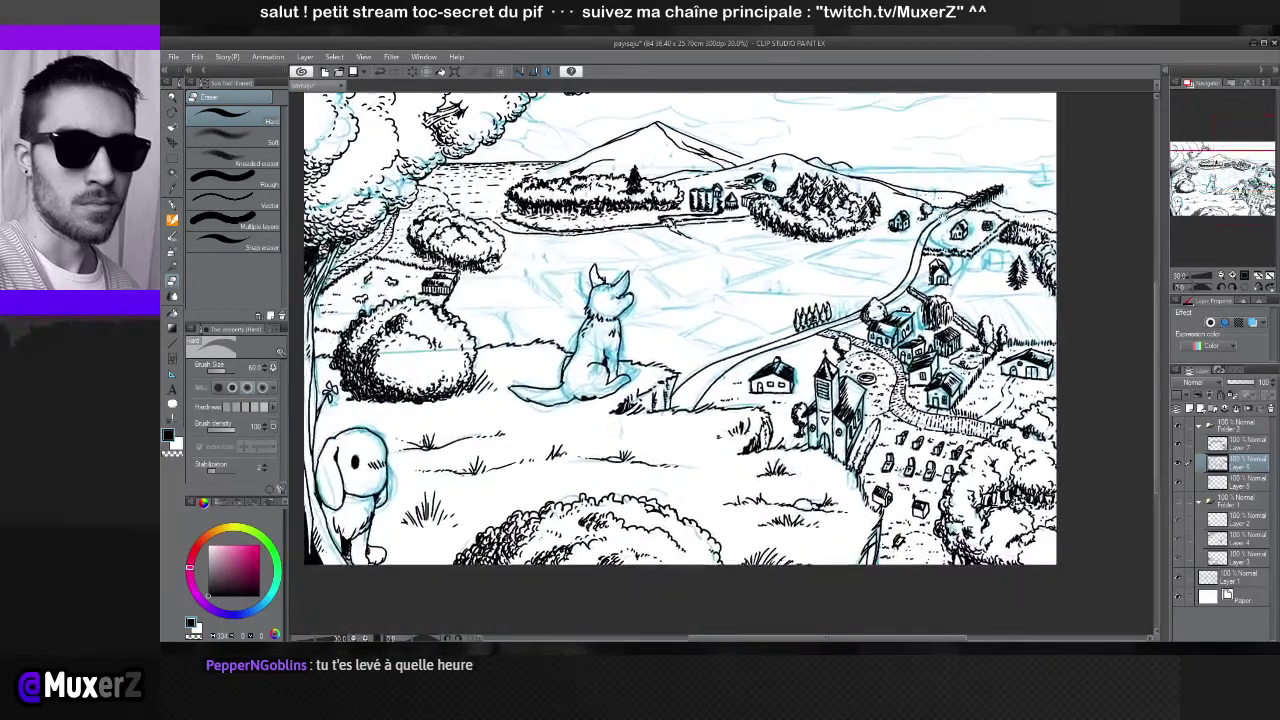
{"action": "mouse_move", "coordinate": [654, 506]}
{"action": "left_mouse_down"}
{"action": "mouse_move", "coordinate": [654, 581]}
{"action": "mouse_move", "coordinate": [569, 601]}
{"action": "mouse_move", "coordinate": [341, 566]}
{"action": "left_mouse_up"}
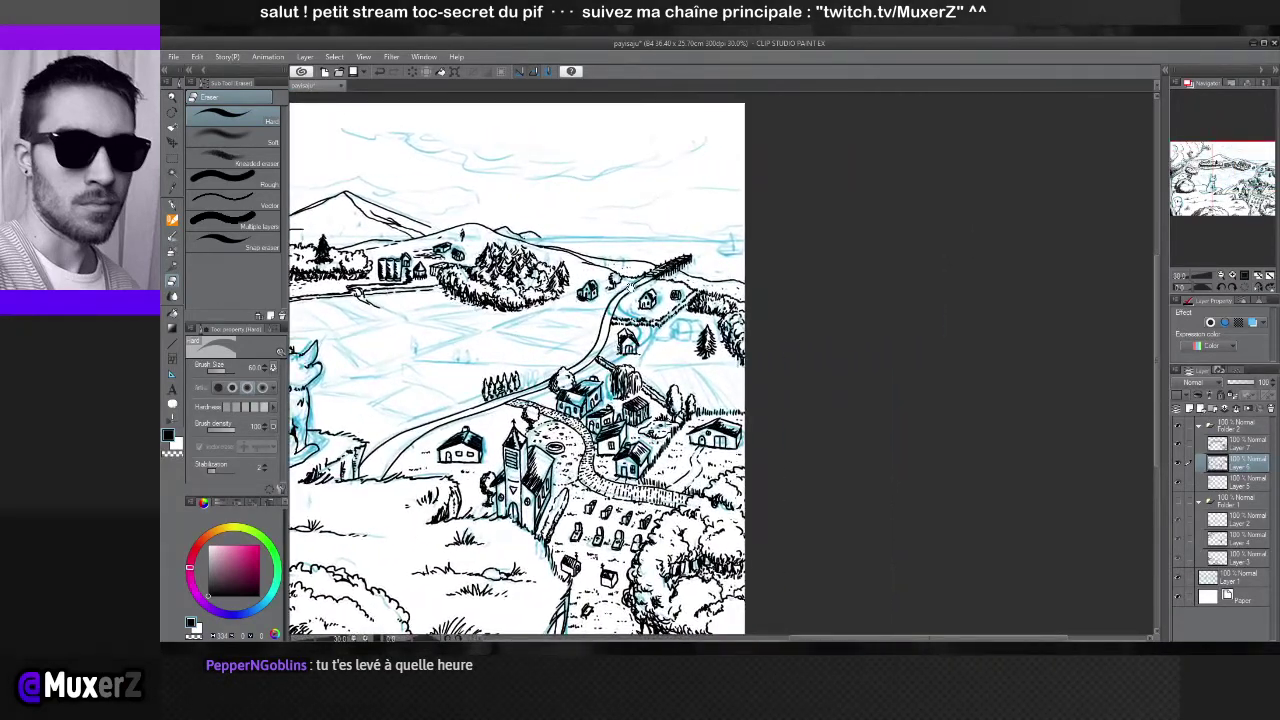
{"action": "scroll", "coordinate": [687, 292], "scroll_direction": "up", "scroll_amount": 5}
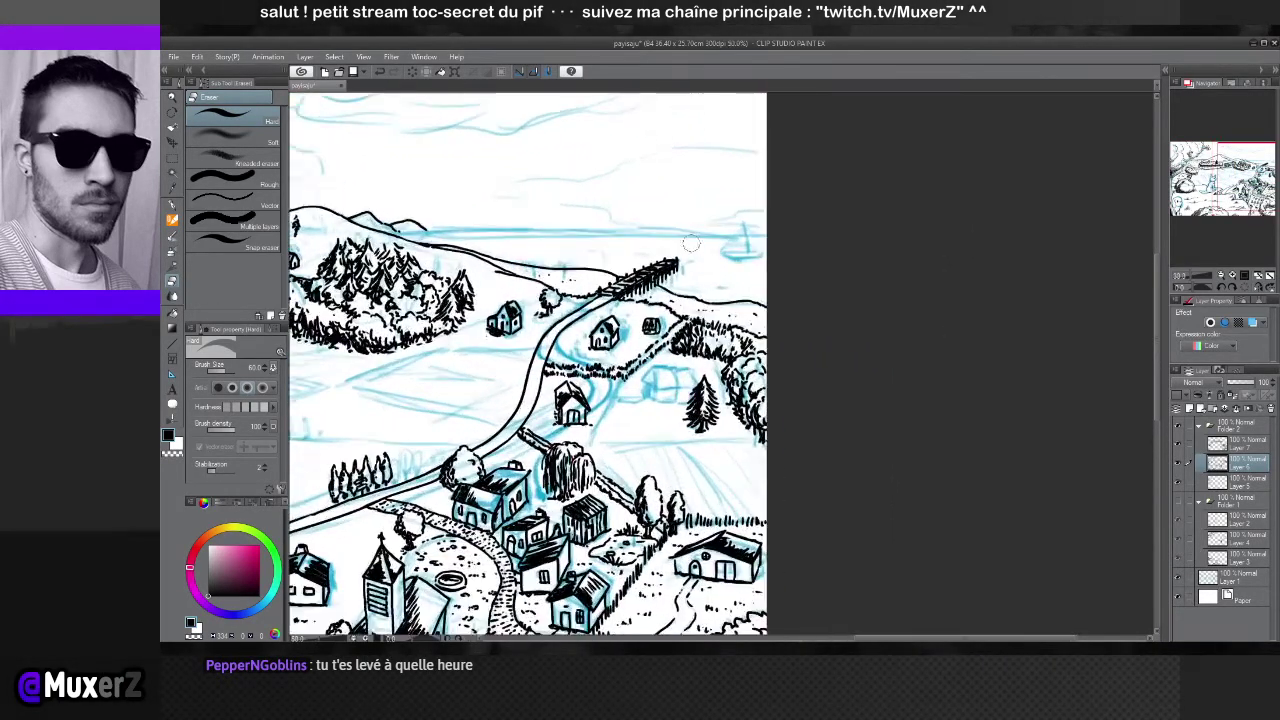
{"action": "scroll", "coordinate": [687, 292], "scroll_direction": "up", "scroll_amount": 1}
{"action": "left_click_drag", "start_coordinate": [572, 201], "coordinate": [697, 416]}
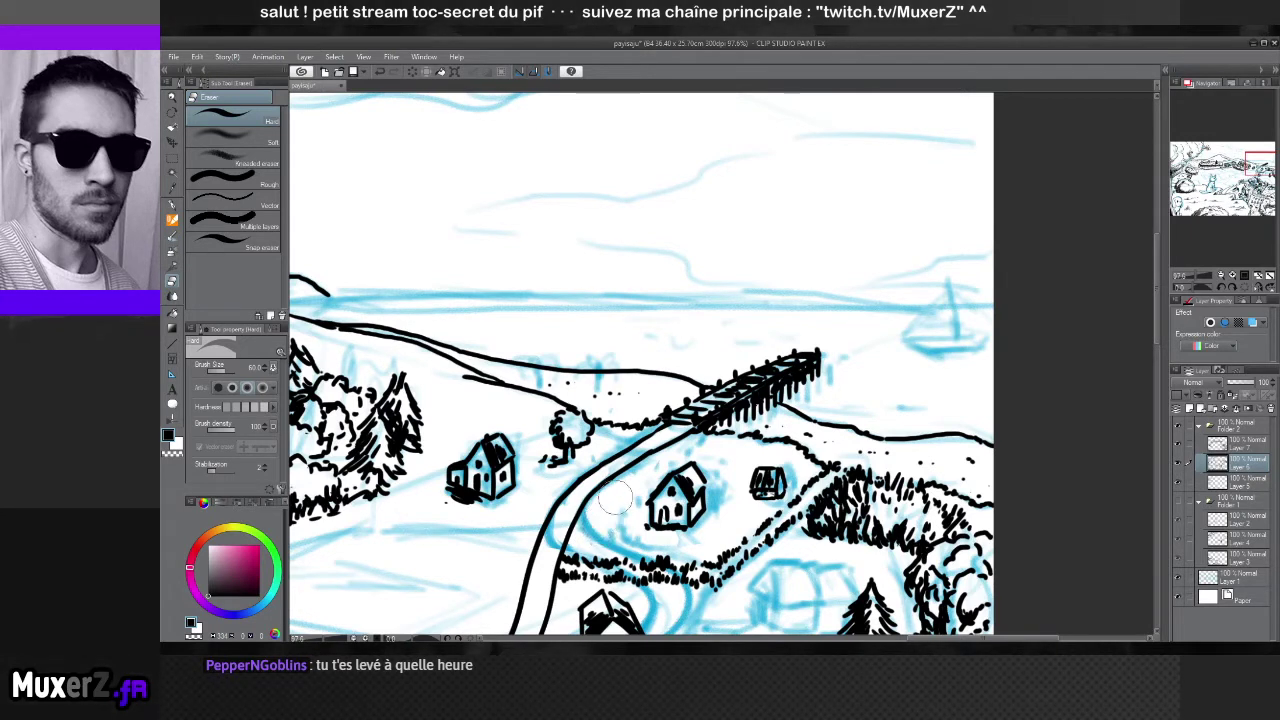
{"action": "key", "text": "p"}
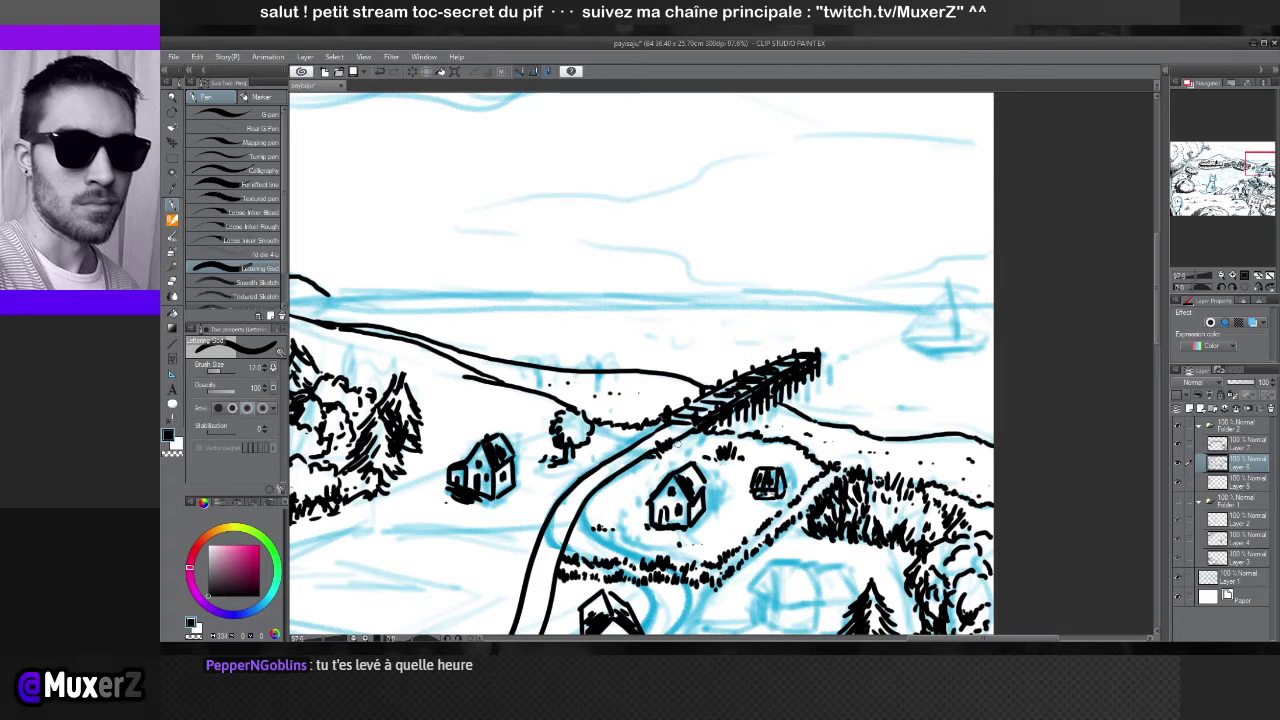
{"action": "left_click_drag", "start_coordinate": [678, 441], "coordinate": [683, 450]}
{"action": "left_click_drag", "start_coordinate": [632, 483], "coordinate": [633, 487]}
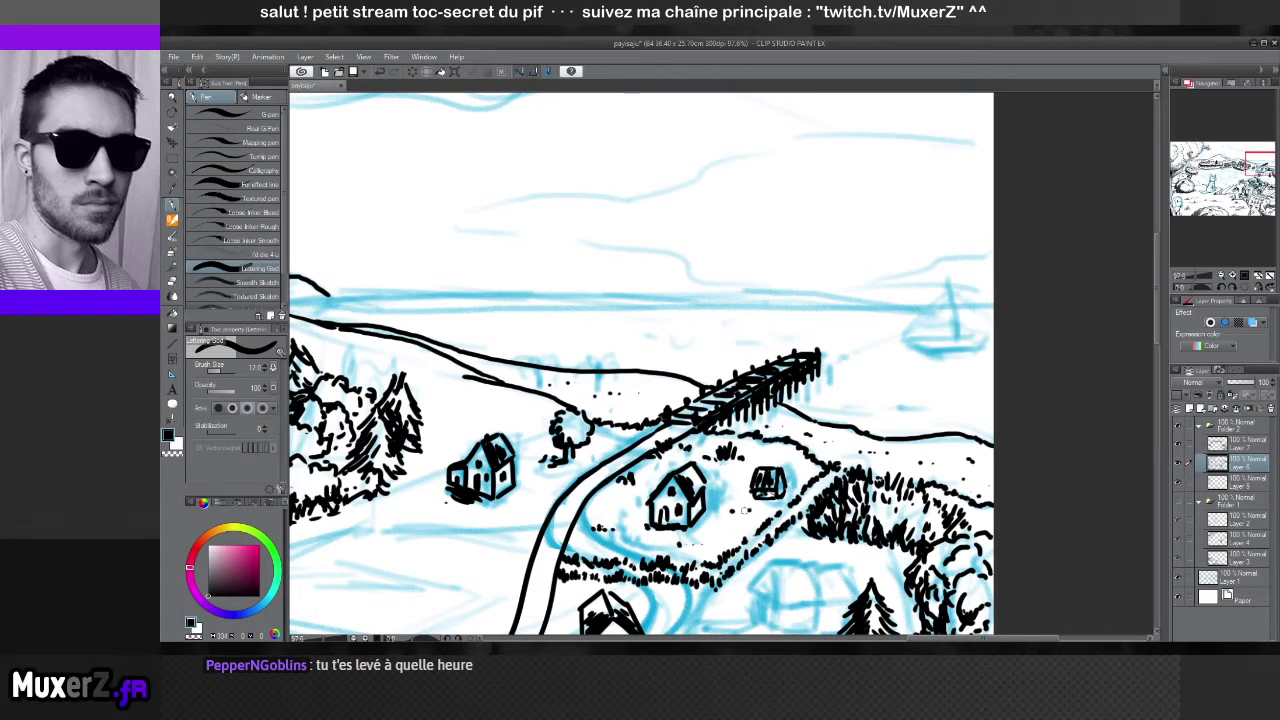
{"action": "left_click_drag", "start_coordinate": [736, 511], "coordinate": [746, 510]}
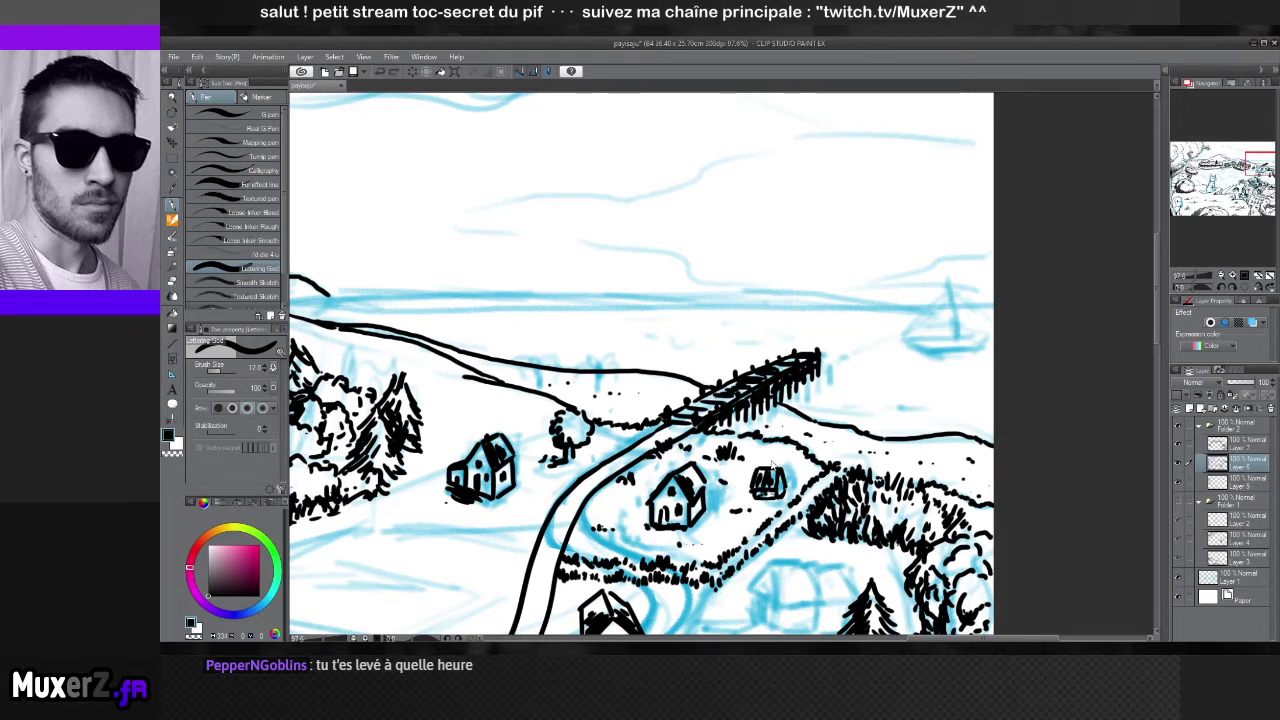
{"action": "left_click_drag", "start_coordinate": [718, 480], "coordinate": [726, 483]}
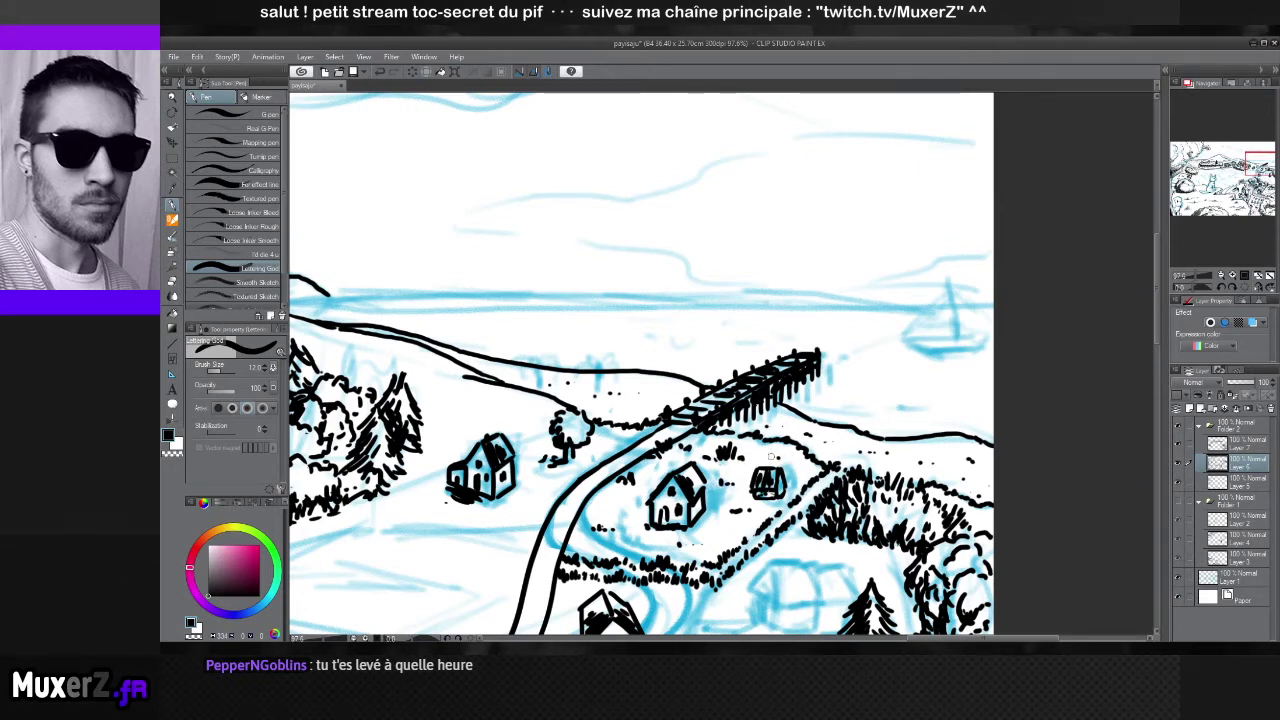
Erase the sand dots from the beaches on both sides of the pier
{"action": "left_click", "coordinate": [590, 396]}
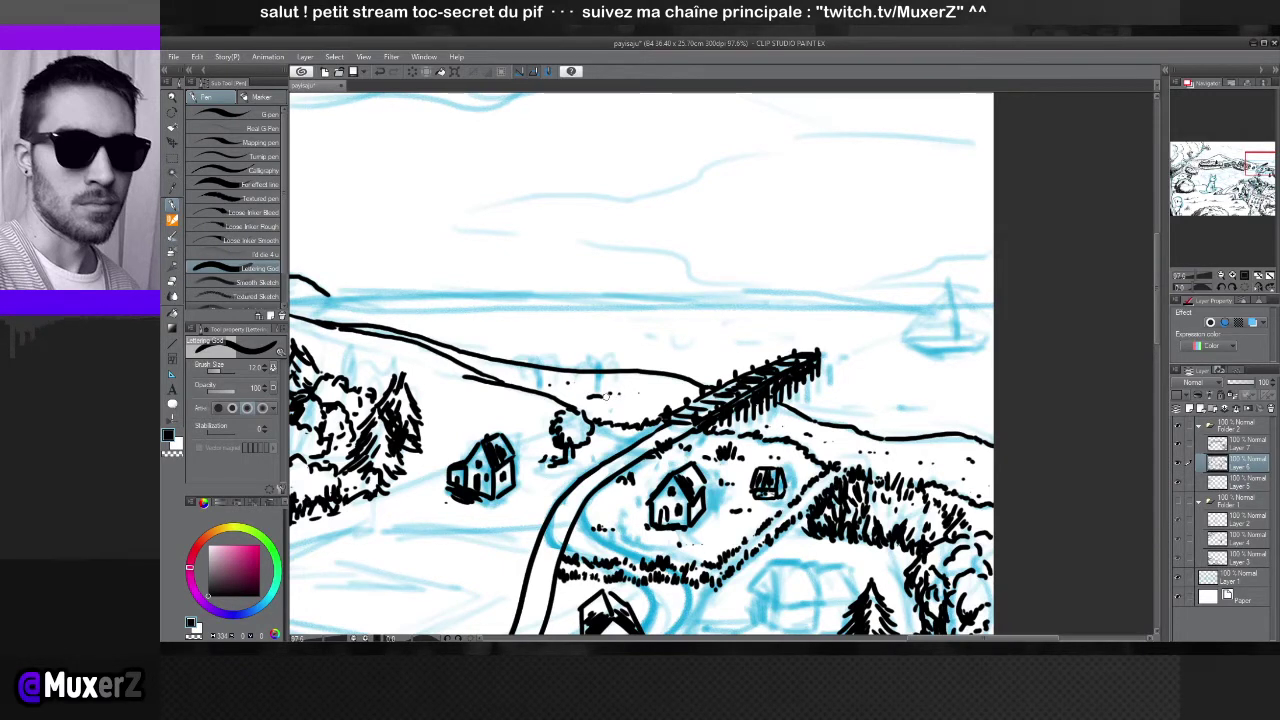
{"action": "key", "text": "e"}
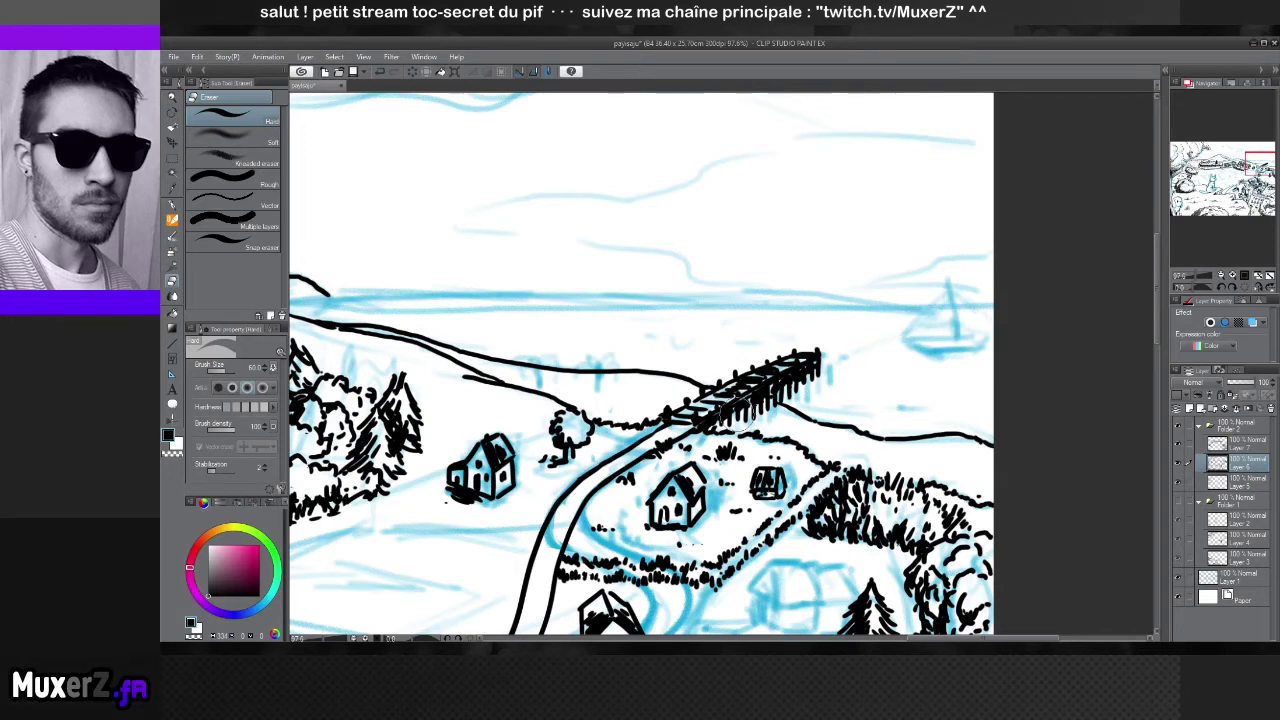
With the blue sketch layer temporarily hidden, ink a few small marks on the beach between the round tree and the pier
{"action": "key", "text": "ctrl+minus"}
{"action": "key", "text": "ctrl+minus"}
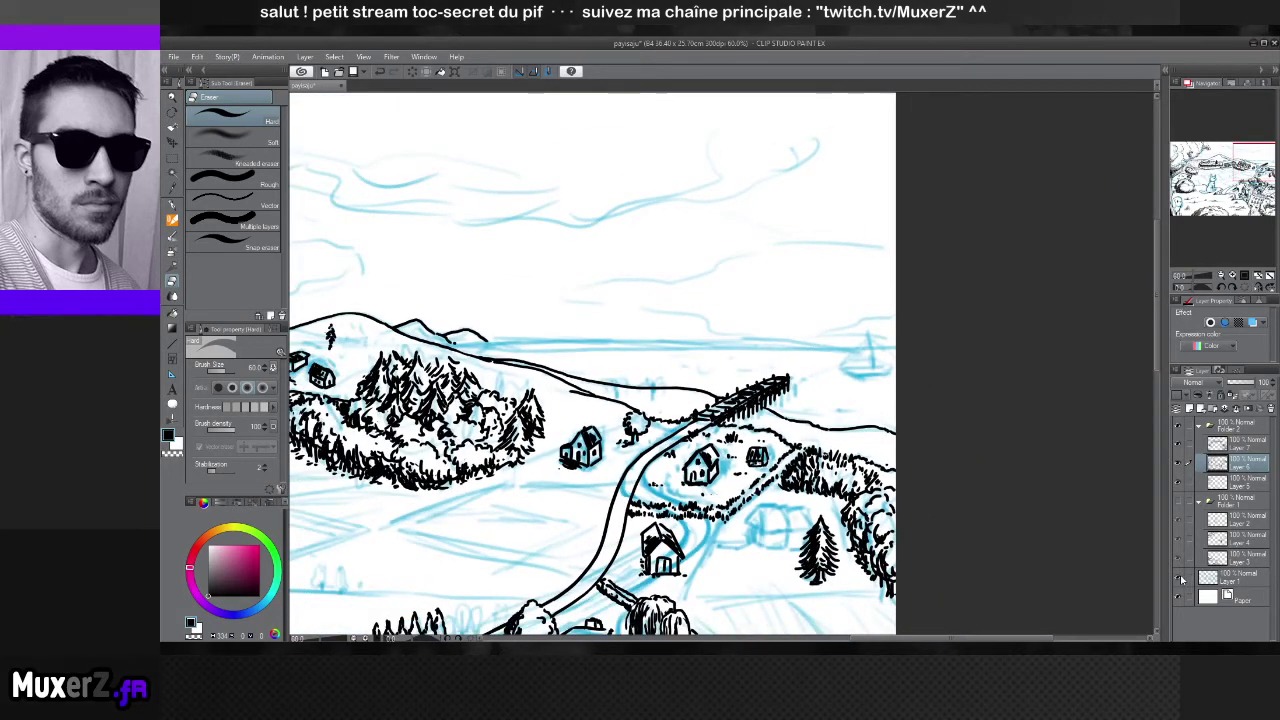
{"action": "left_click", "coordinate": [1181, 578]}
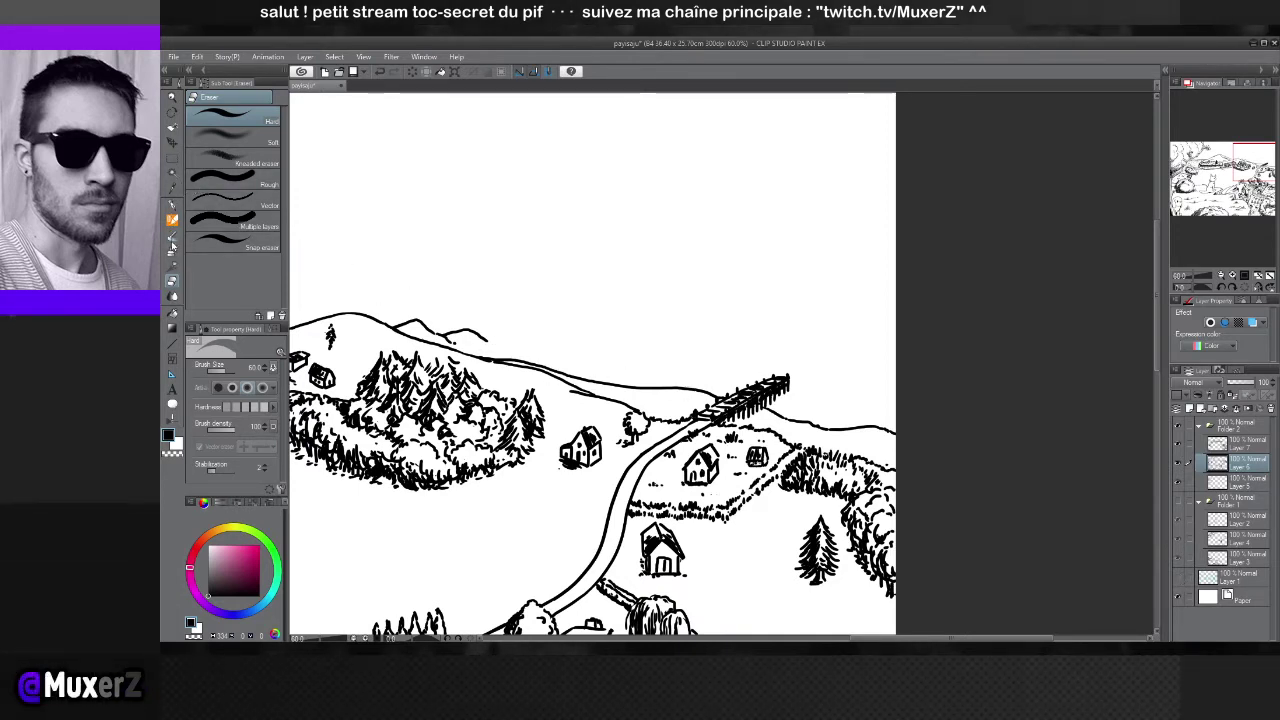
{"action": "left_click", "coordinate": [172, 204]}
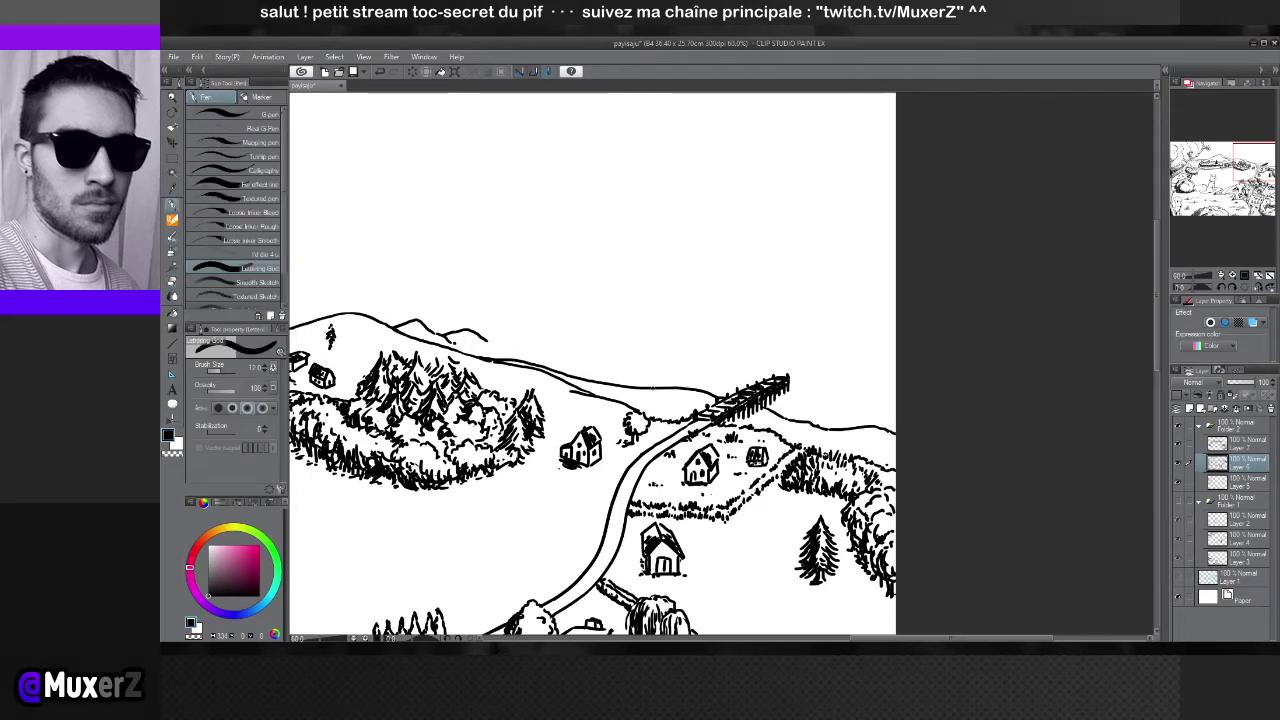
{"action": "left_click_drag", "start_coordinate": [645, 400], "coordinate": [656, 401]}
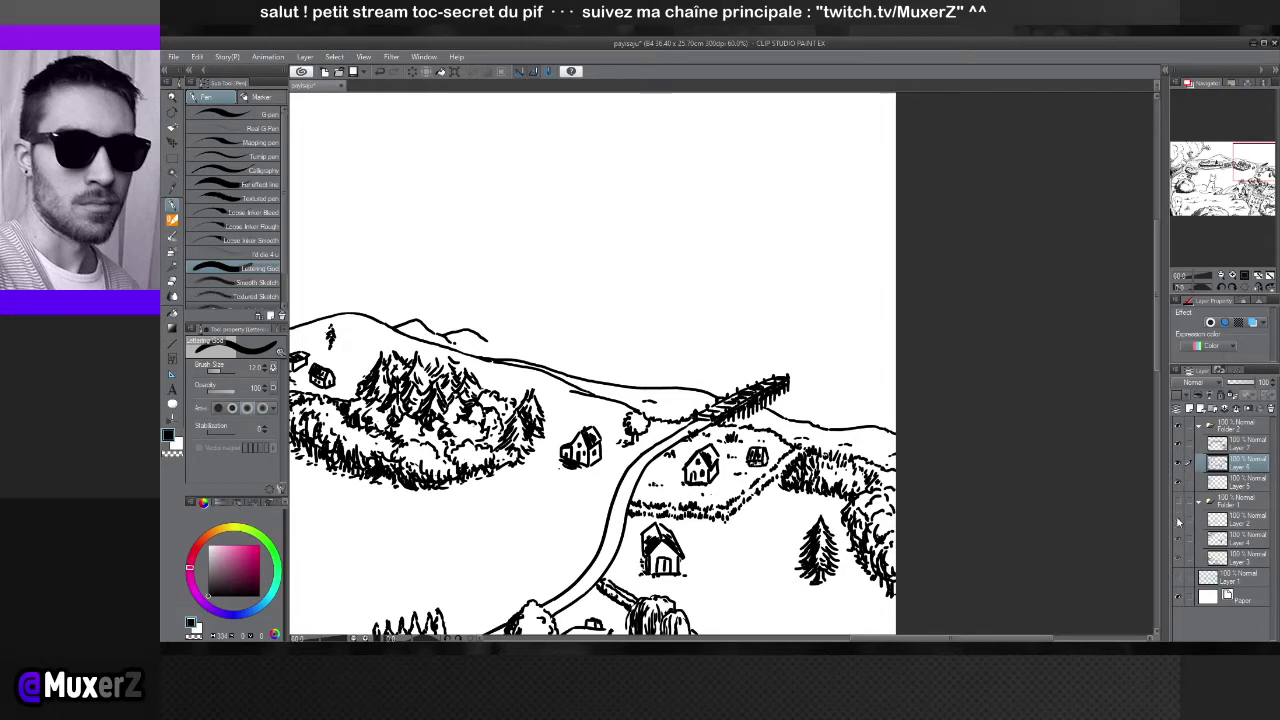
{"action": "left_click", "coordinate": [1176, 576]}
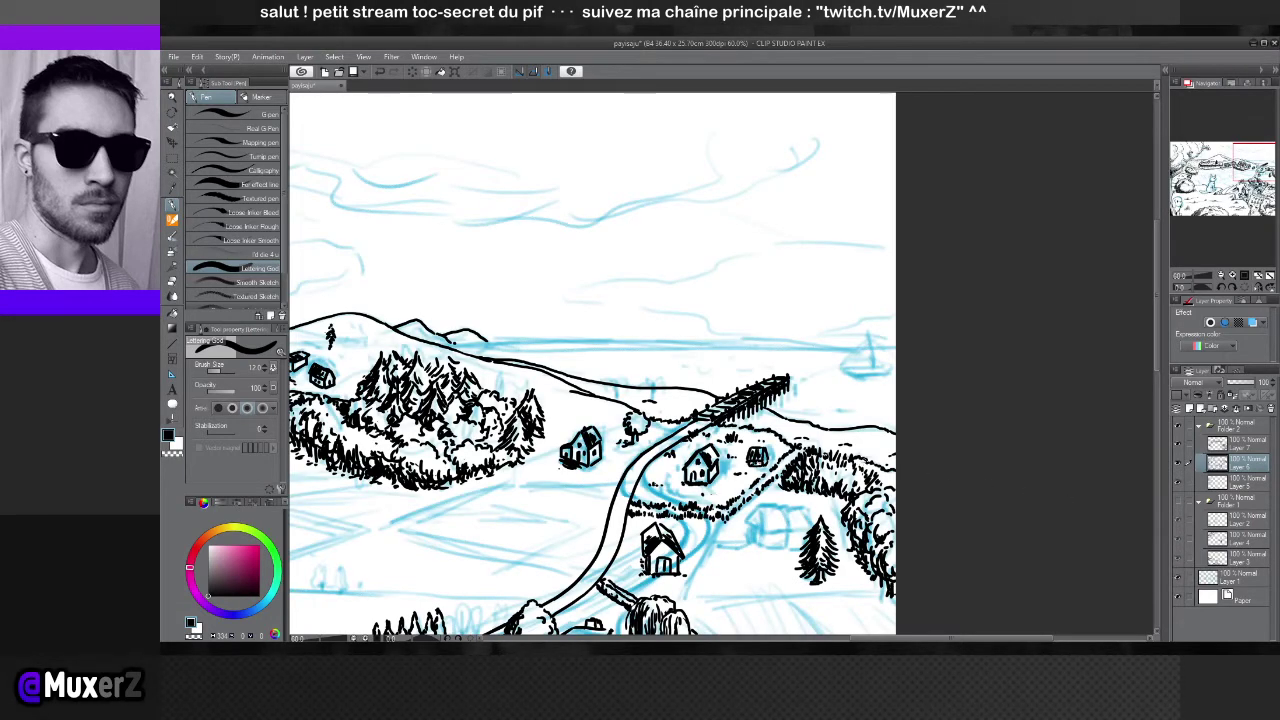
Survey the sea horizon across the drawing and rotate the canvas view a quarter turn counterclockwise so the horizon runs vertically
{"action": "left_click_drag", "start_coordinate": [648, 330], "coordinate": [1140, 334]}
{"action": "left_click_drag", "start_coordinate": [530, 365], "coordinate": [727, 365]}
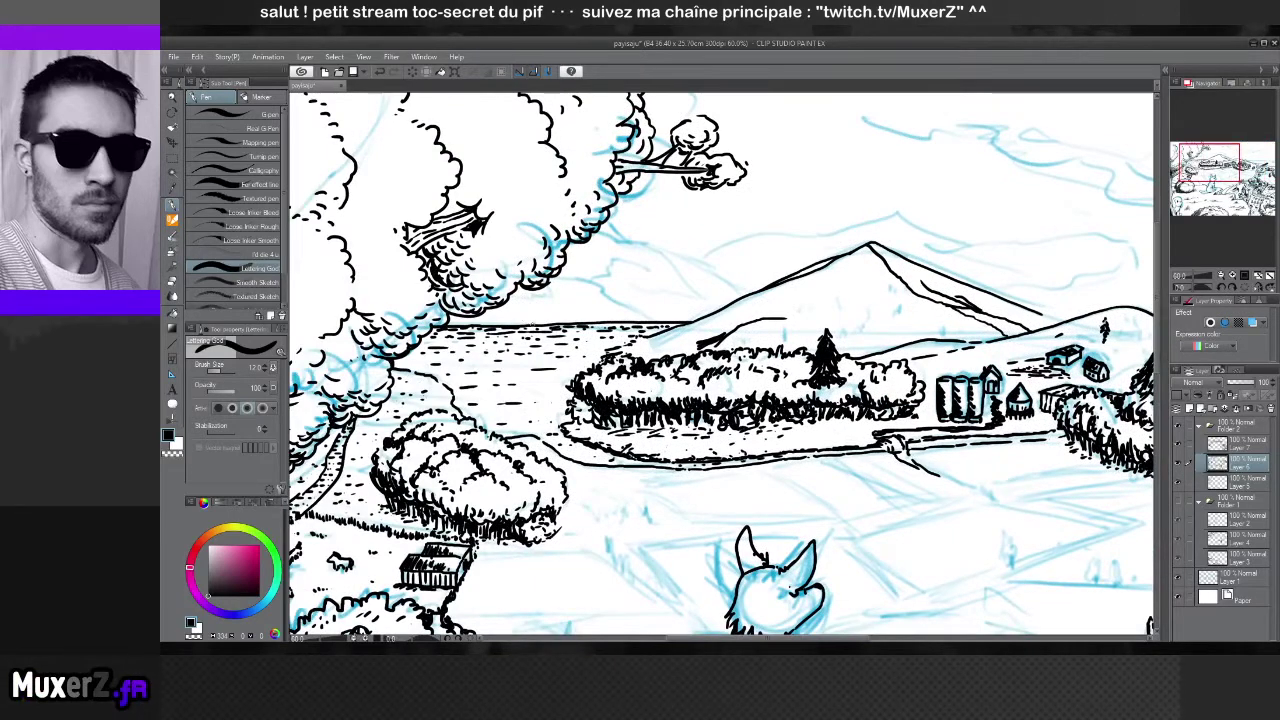
{"action": "left_click_drag", "start_coordinate": [614, 323], "coordinate": [459, 325]}
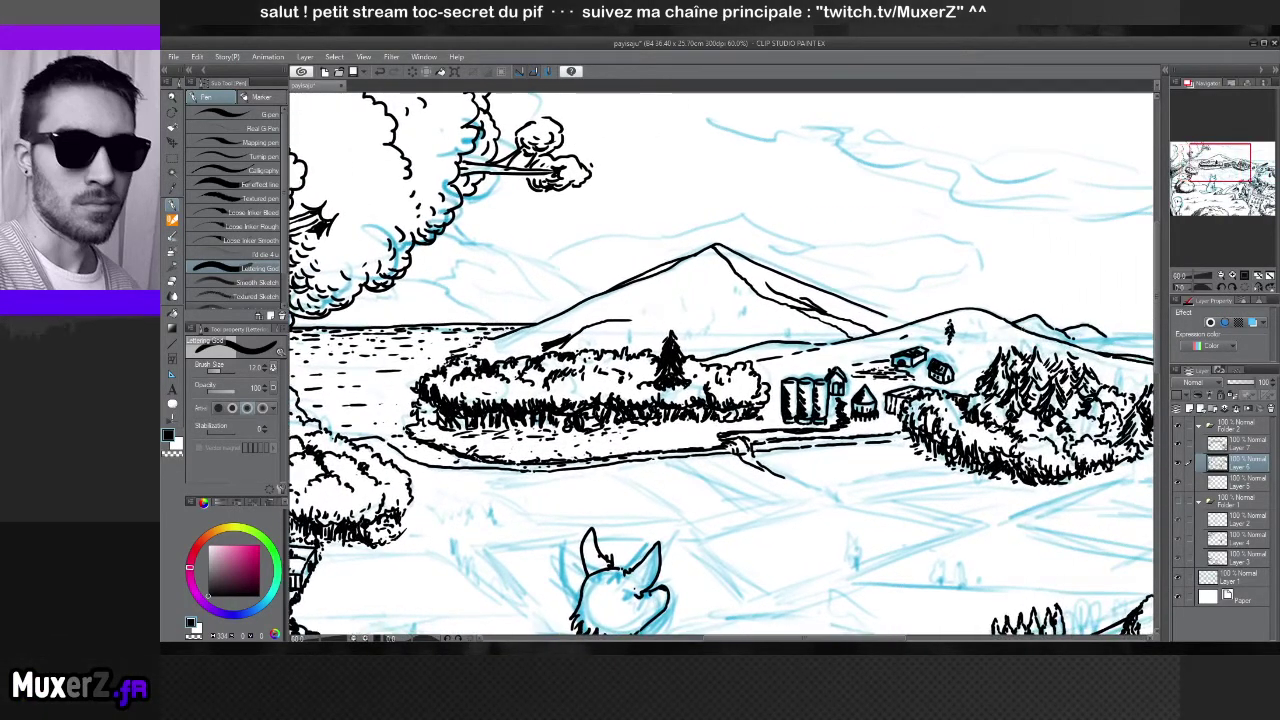
{"action": "left_click_drag", "start_coordinate": [895, 333], "coordinate": [837, 326]}
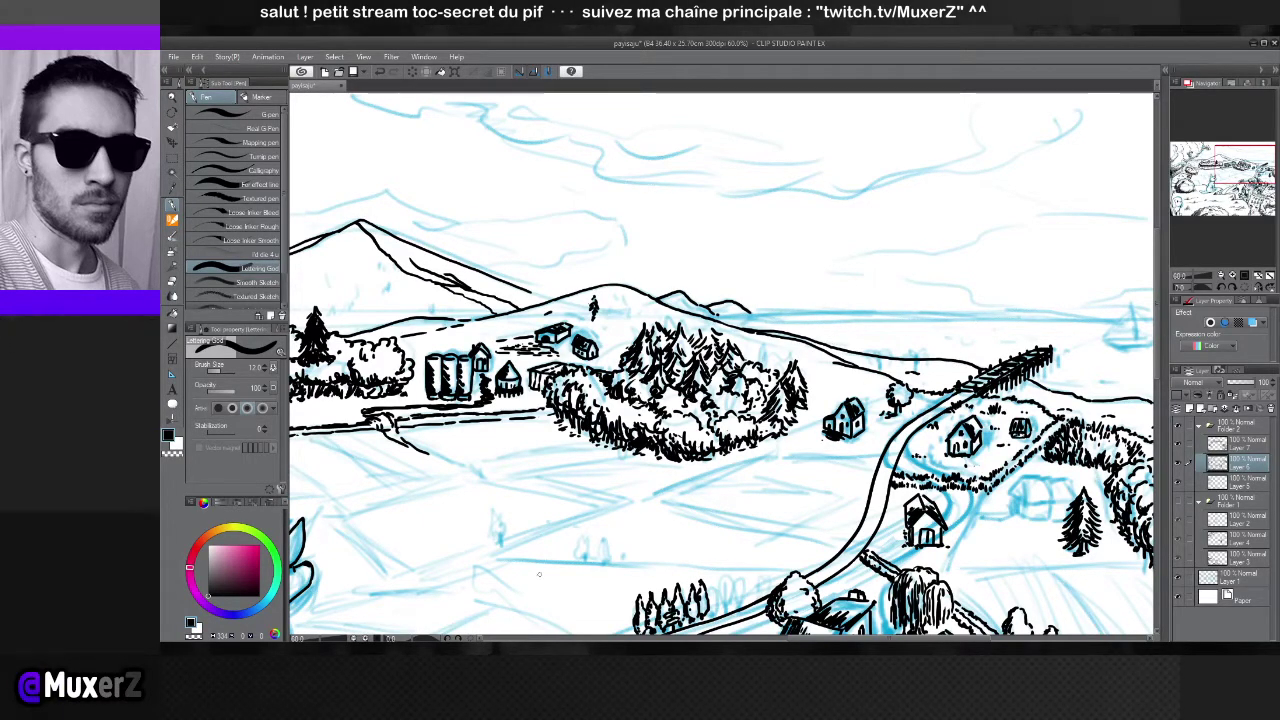
{"action": "key", "text": "r"}
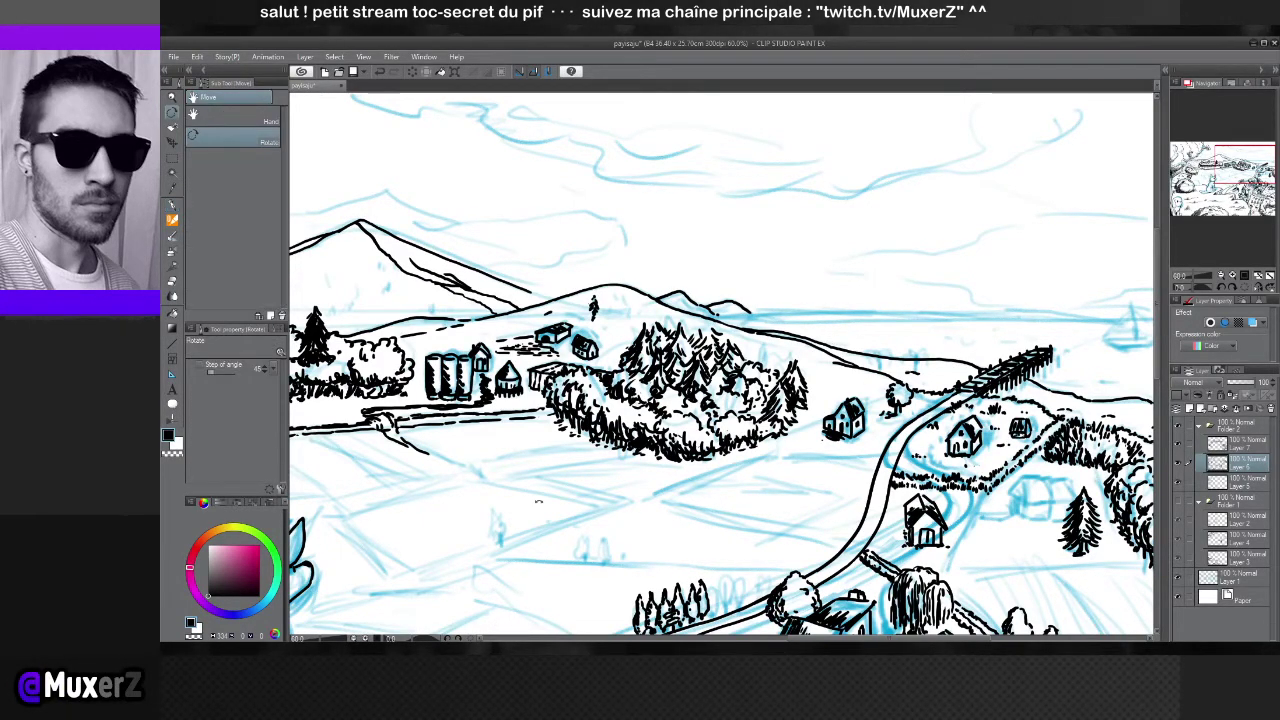
{"action": "mouse_move", "coordinate": [497, 624]}
{"action": "left_mouse_down"}
{"action": "mouse_move", "coordinate": [656, 700]}
{"action": "mouse_move", "coordinate": [640, 520]}
{"action": "mouse_move", "coordinate": [607, 425]}
{"action": "left_mouse_up"}
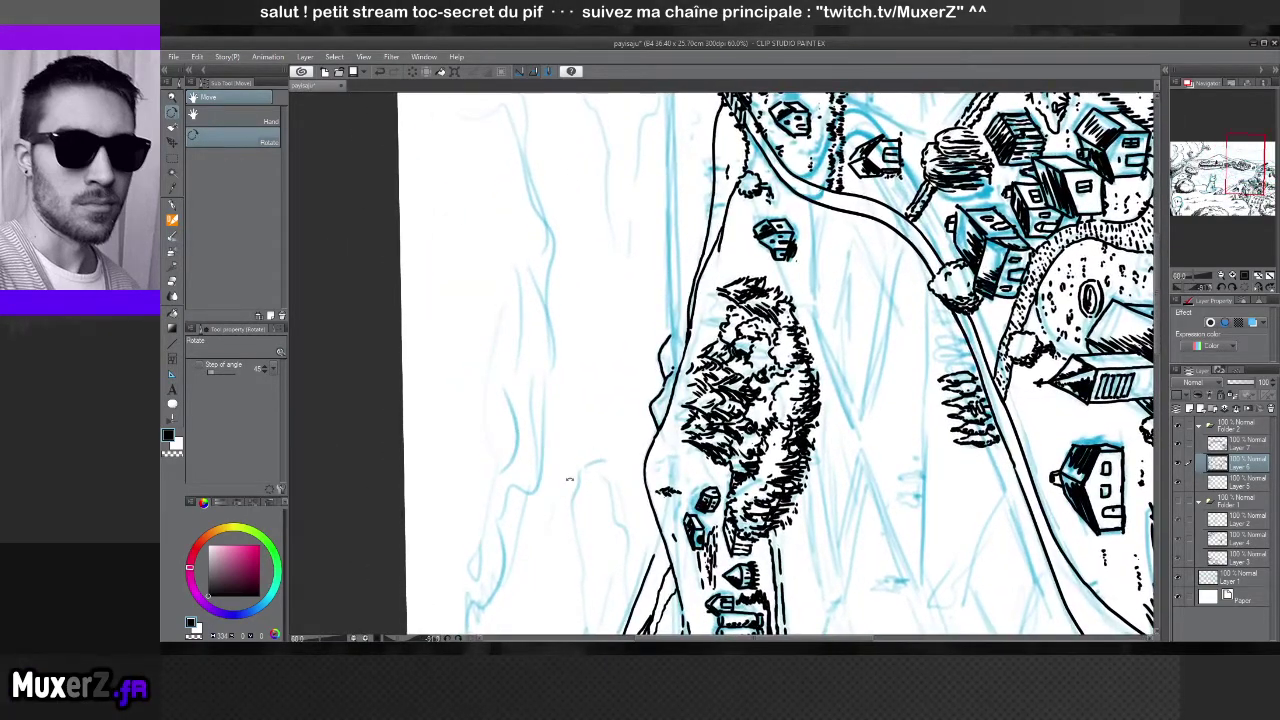
{"action": "key", "text": "p"}
{"action": "key", "text": "minus"}
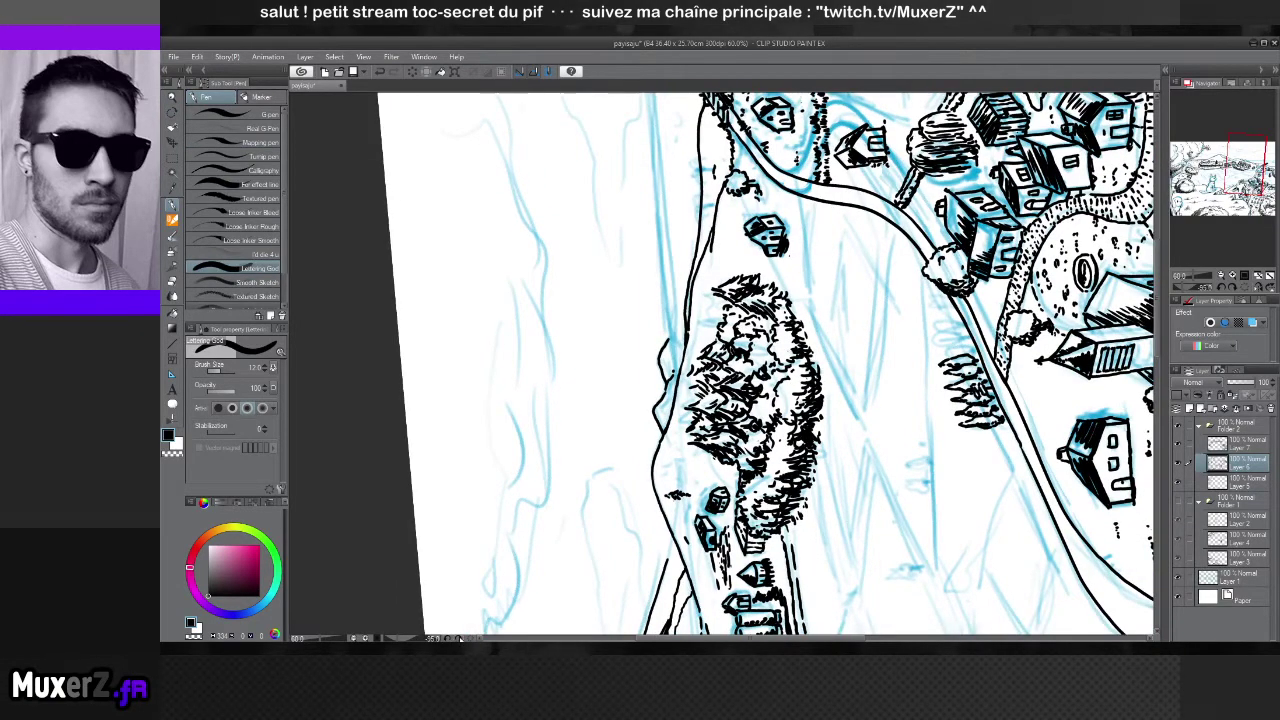
{"action": "key", "text": "asciicircum"}
Try to ink the horizon as one long stroke from the mountain to the canvas edge, and undo it
{"action": "scroll", "coordinate": [553, 350], "scroll_direction": "down", "scroll_amount": 5}
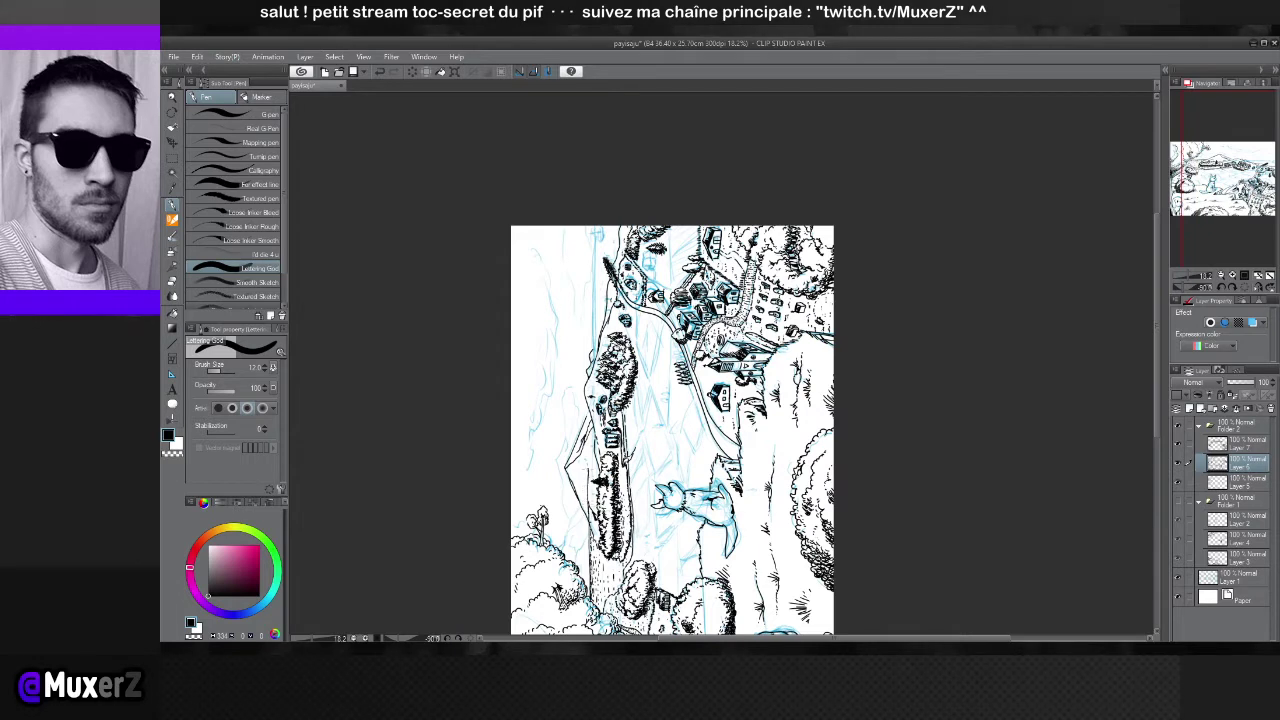
{"action": "left_click_drag", "start_coordinate": [589, 444], "coordinate": [586, 228]}
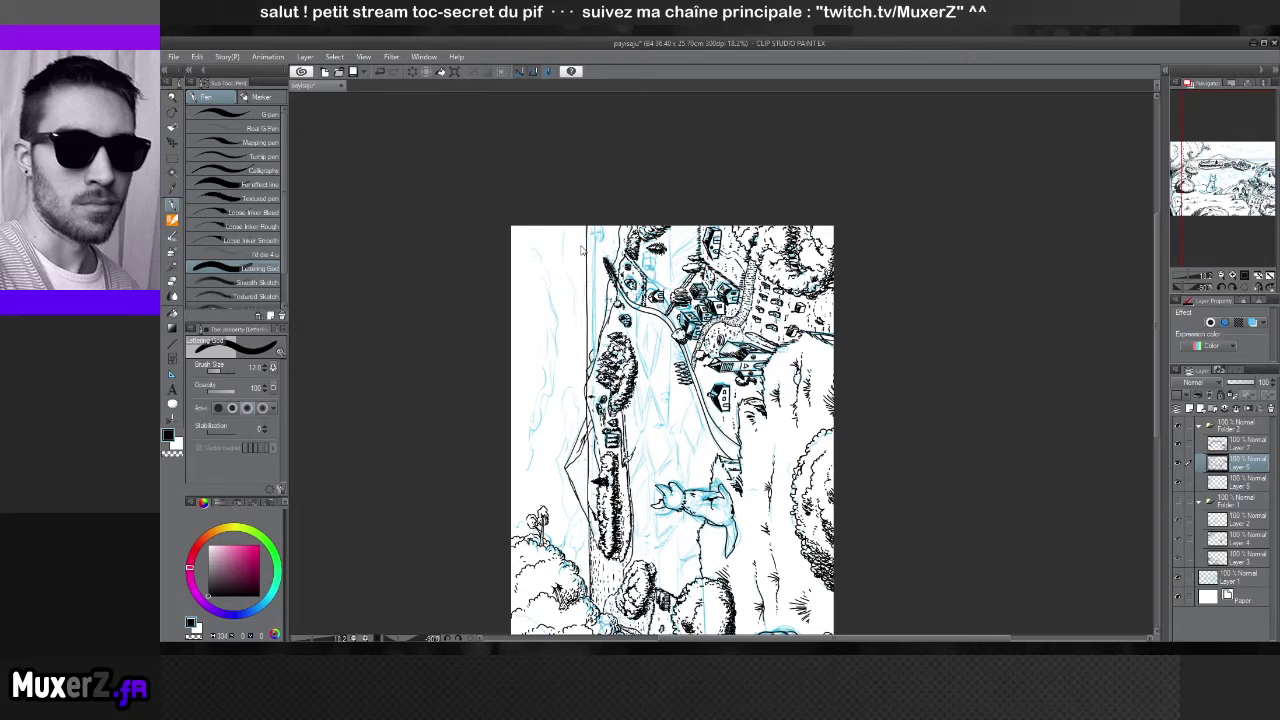
{"action": "key", "text": "ctrl+z"}
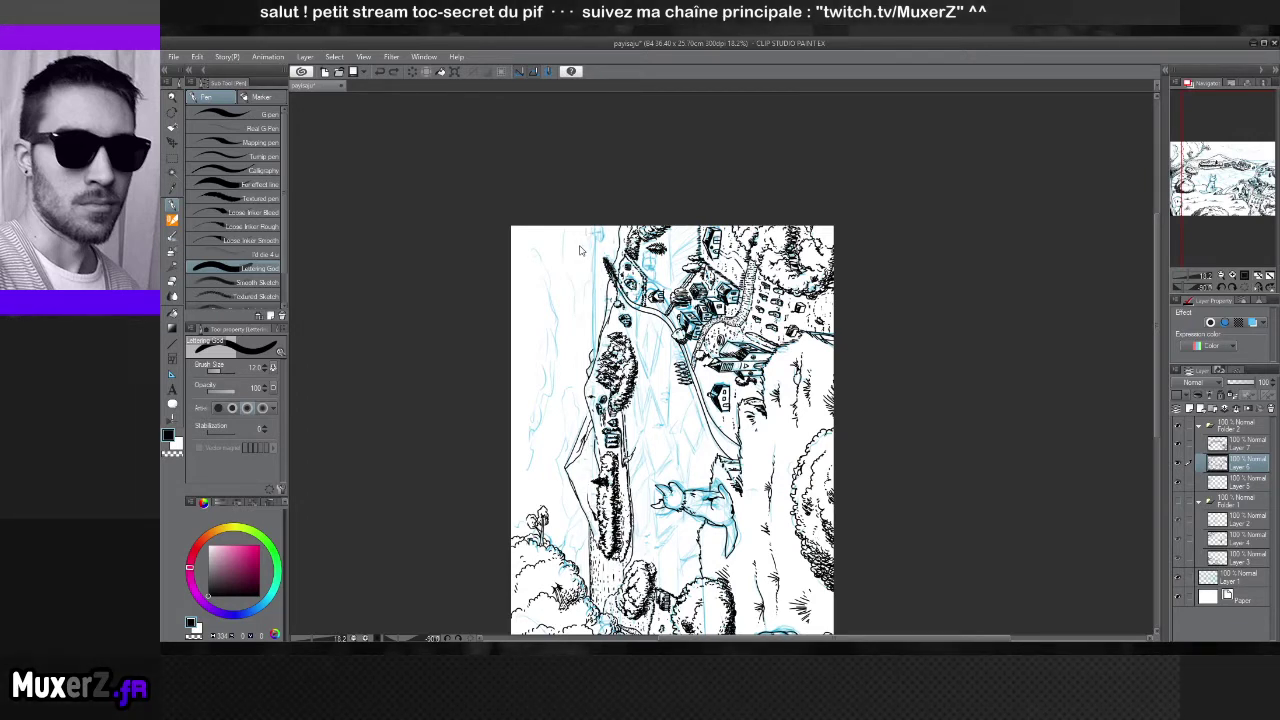
Identify and select Layer 7, and erase the inked horizon line over the sea between the mountain and the large tree's foliage
{"action": "scroll", "coordinate": [635, 567], "scroll_direction": "up", "scroll_amount": 5}
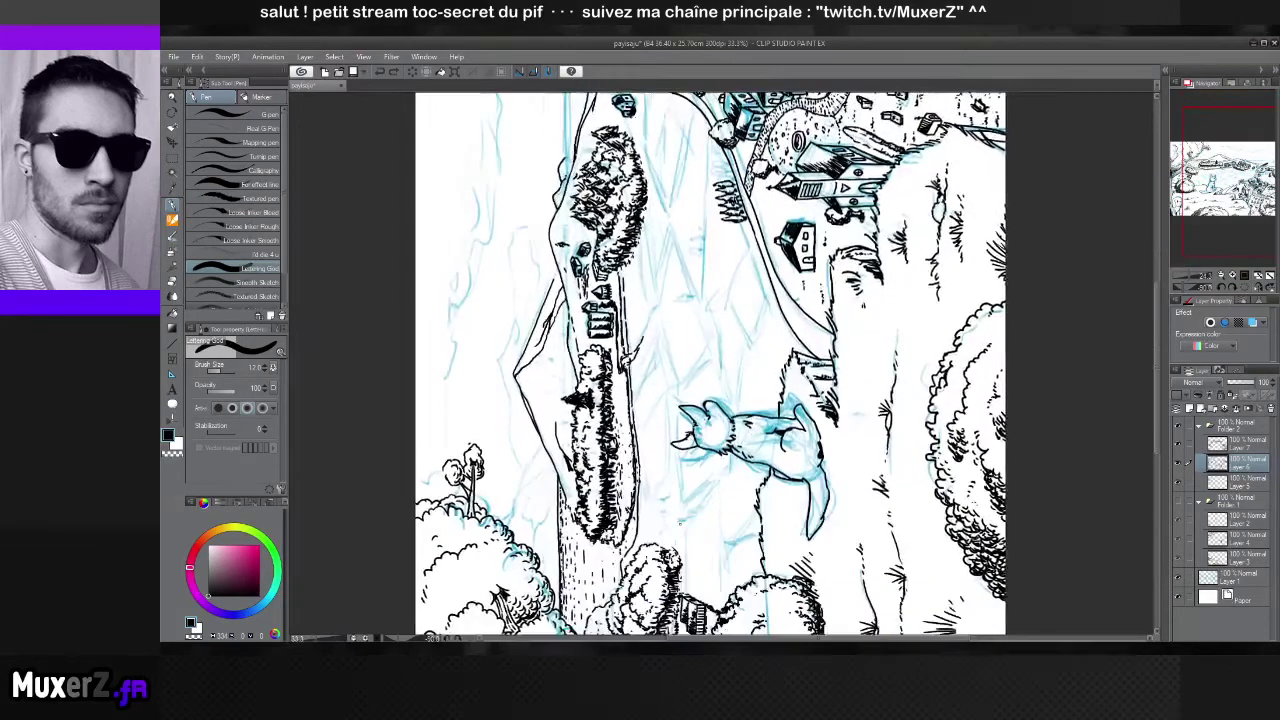
{"action": "scroll", "coordinate": [681, 466], "scroll_direction": "up", "scroll_amount": 2}
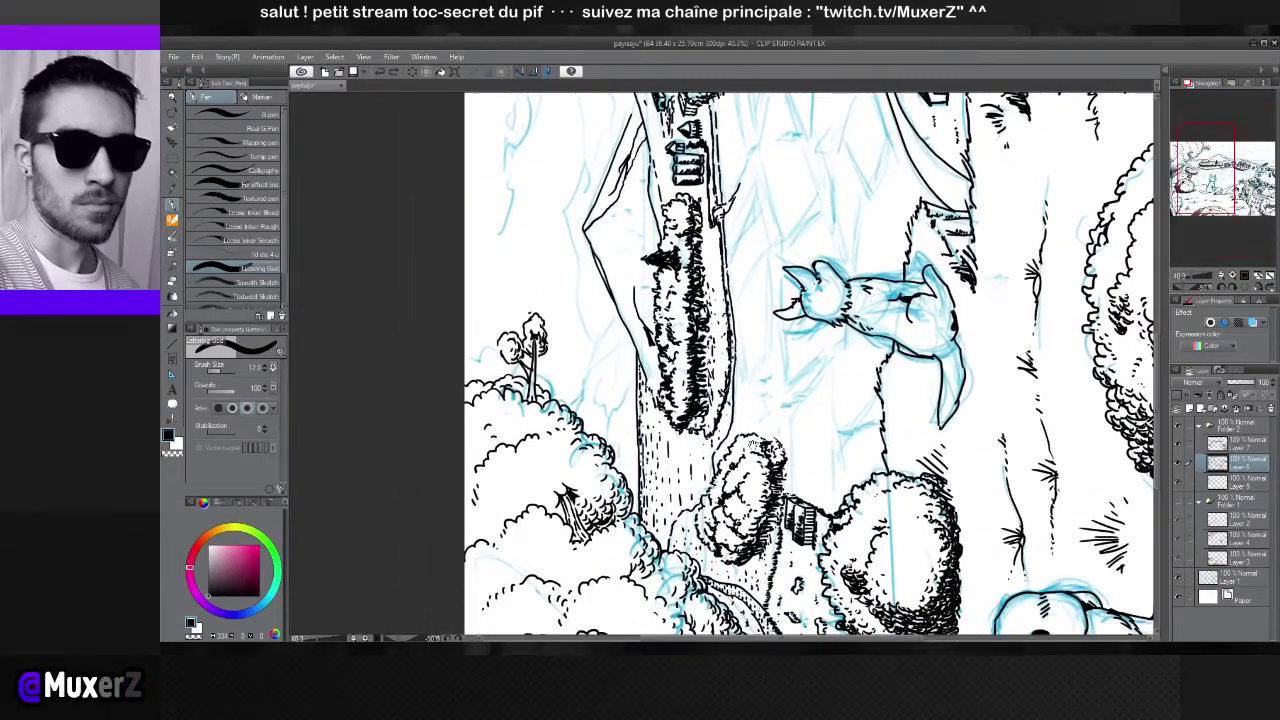
{"action": "left_click", "coordinate": [1177, 444]}
{"action": "left_click", "coordinate": [1177, 444]}
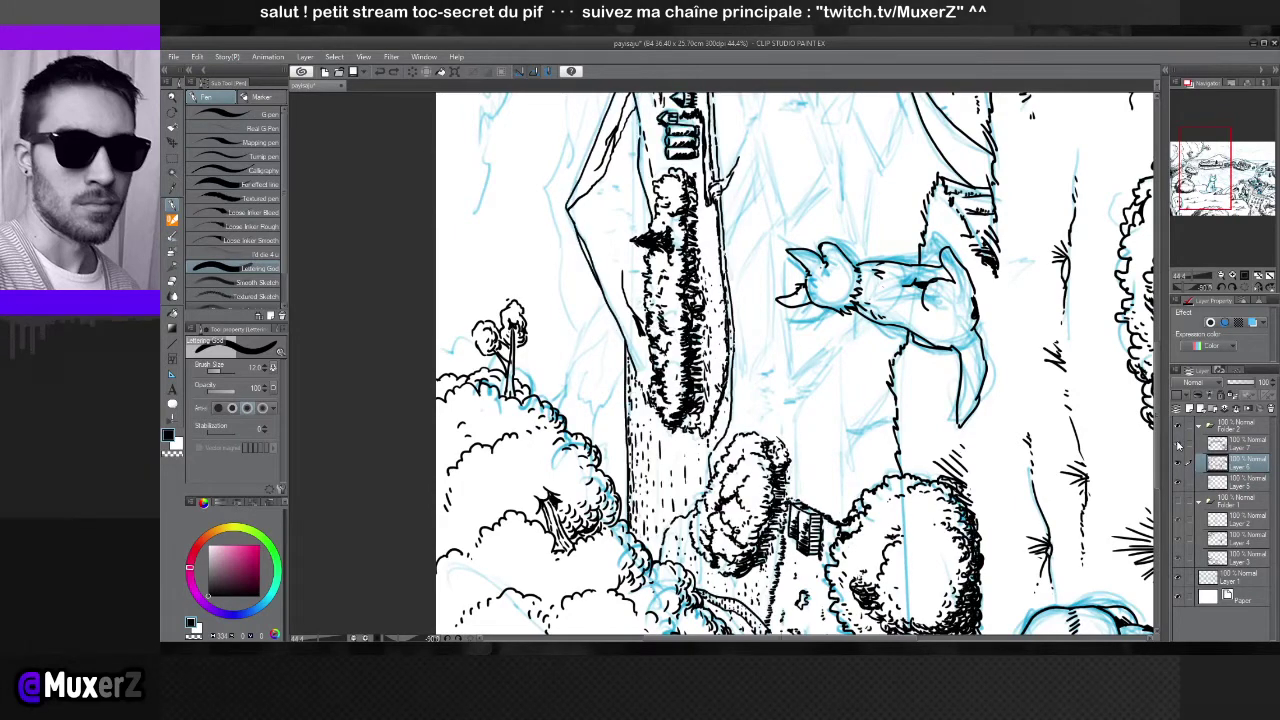
{"action": "left_click", "coordinate": [1240, 442]}
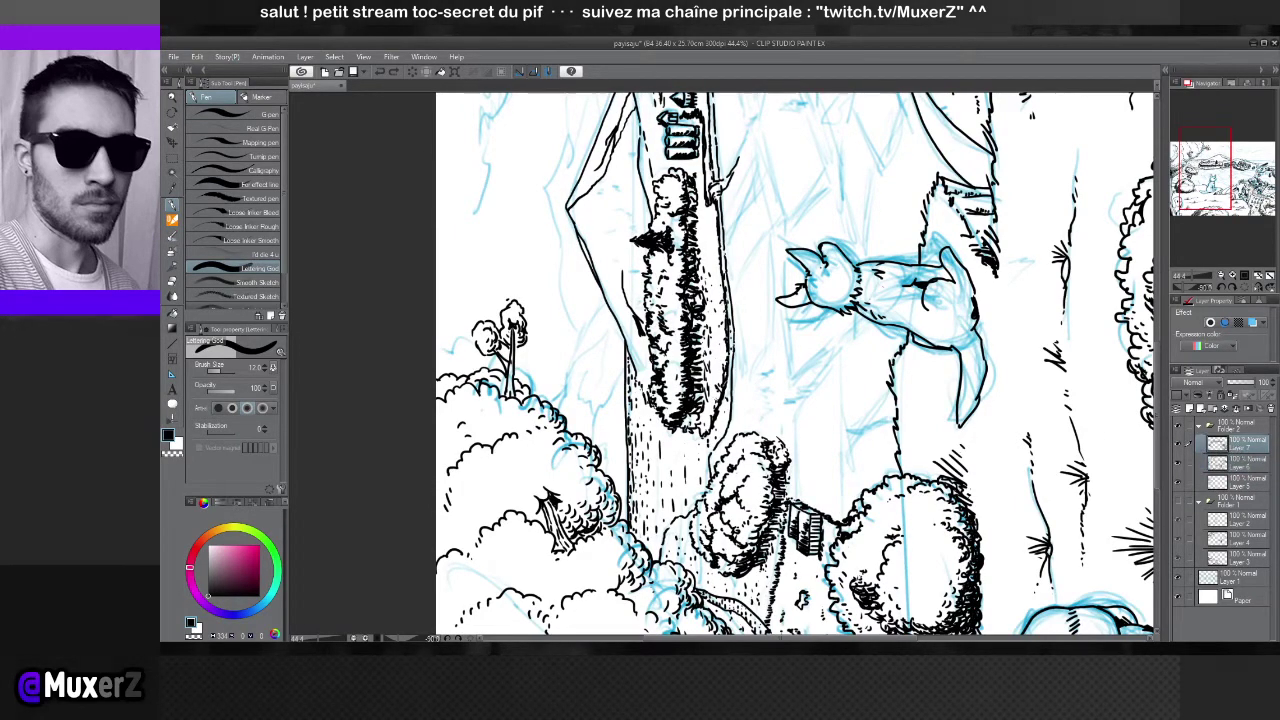
{"action": "key", "text": "e"}
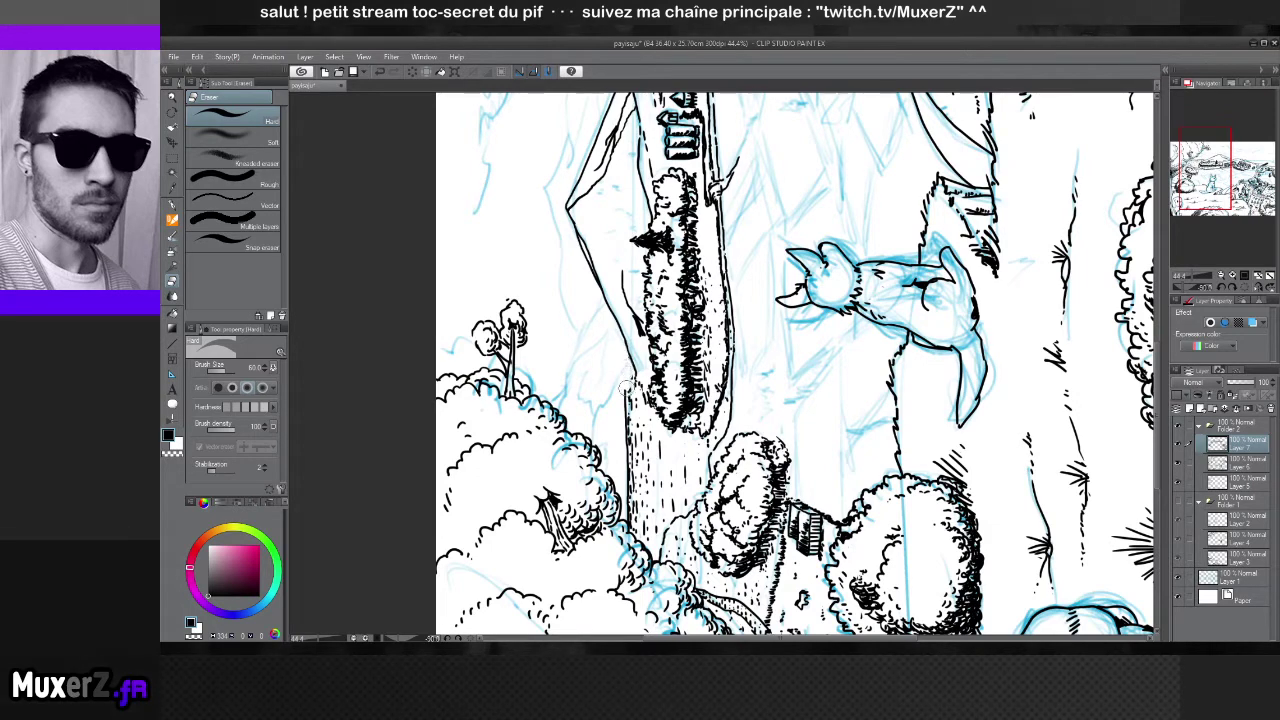
{"action": "left_click_drag", "start_coordinate": [626, 484], "coordinate": [635, 522]}
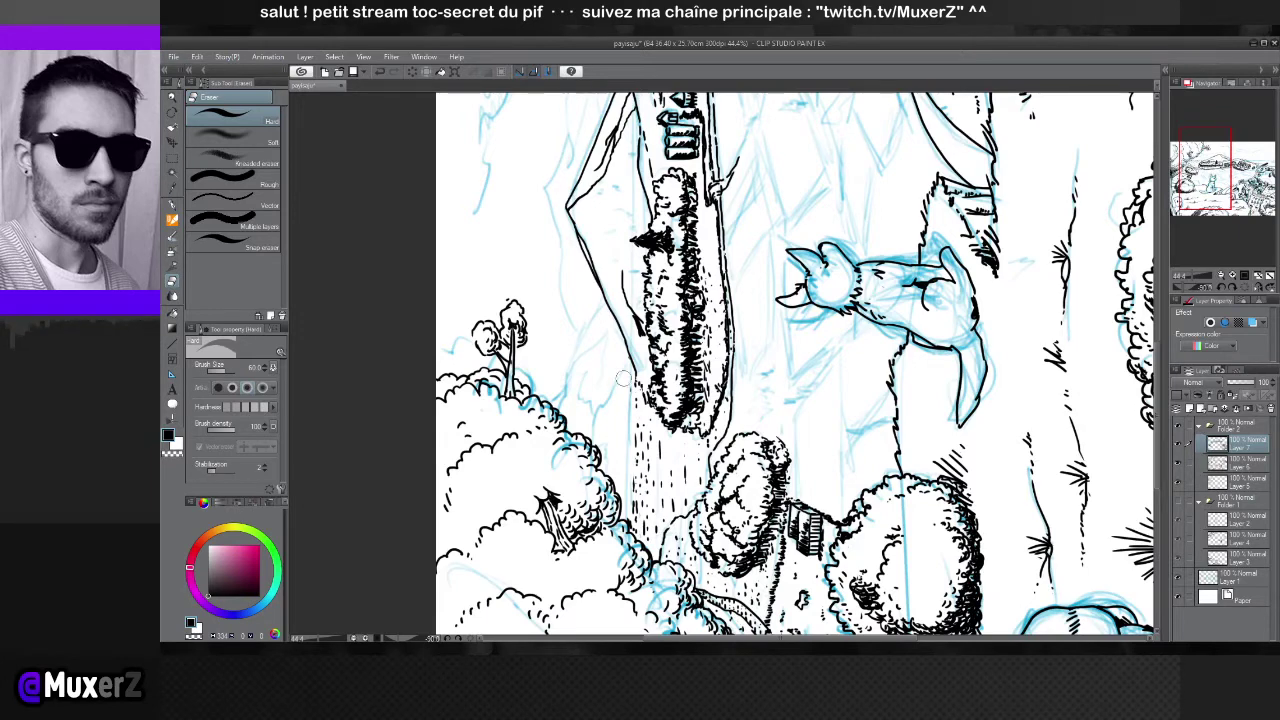
Ink the sea horizon between the mountain's foot and the large tree's foliage in black, undoing uneven strokes
{"action": "key", "text": "p"}
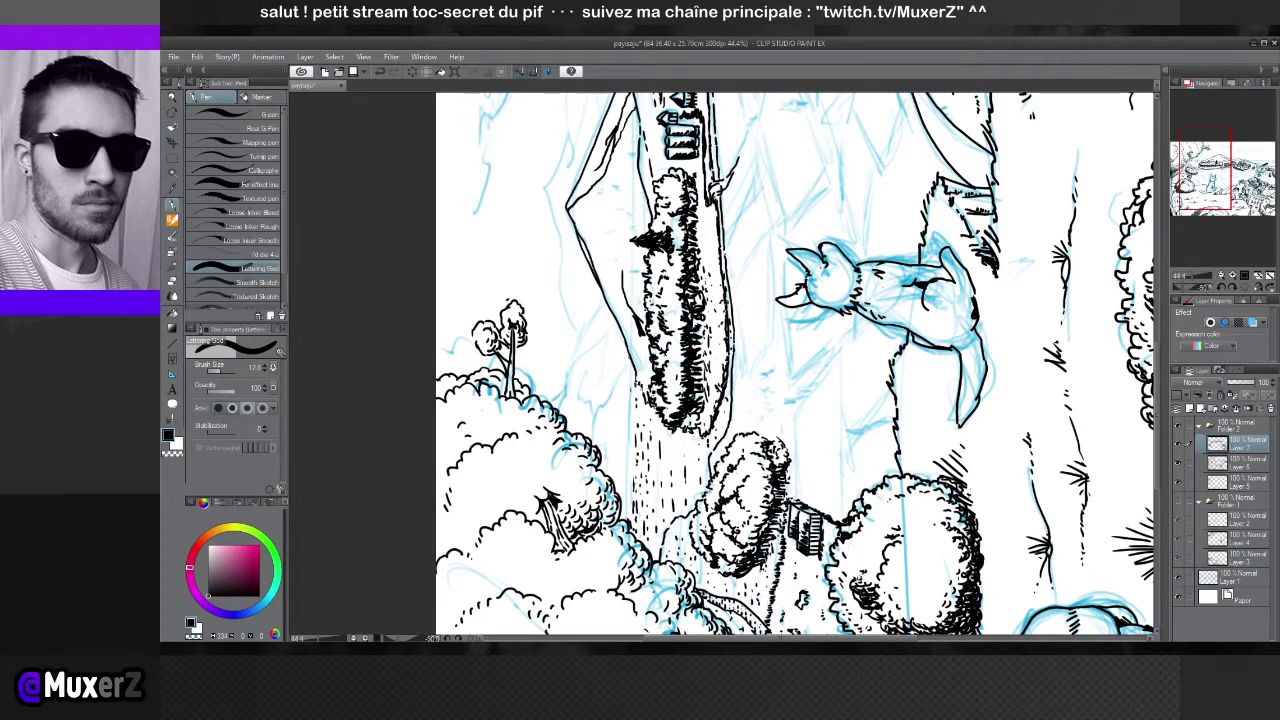
{"action": "left_click_drag", "start_coordinate": [637, 406], "coordinate": [635, 498]}
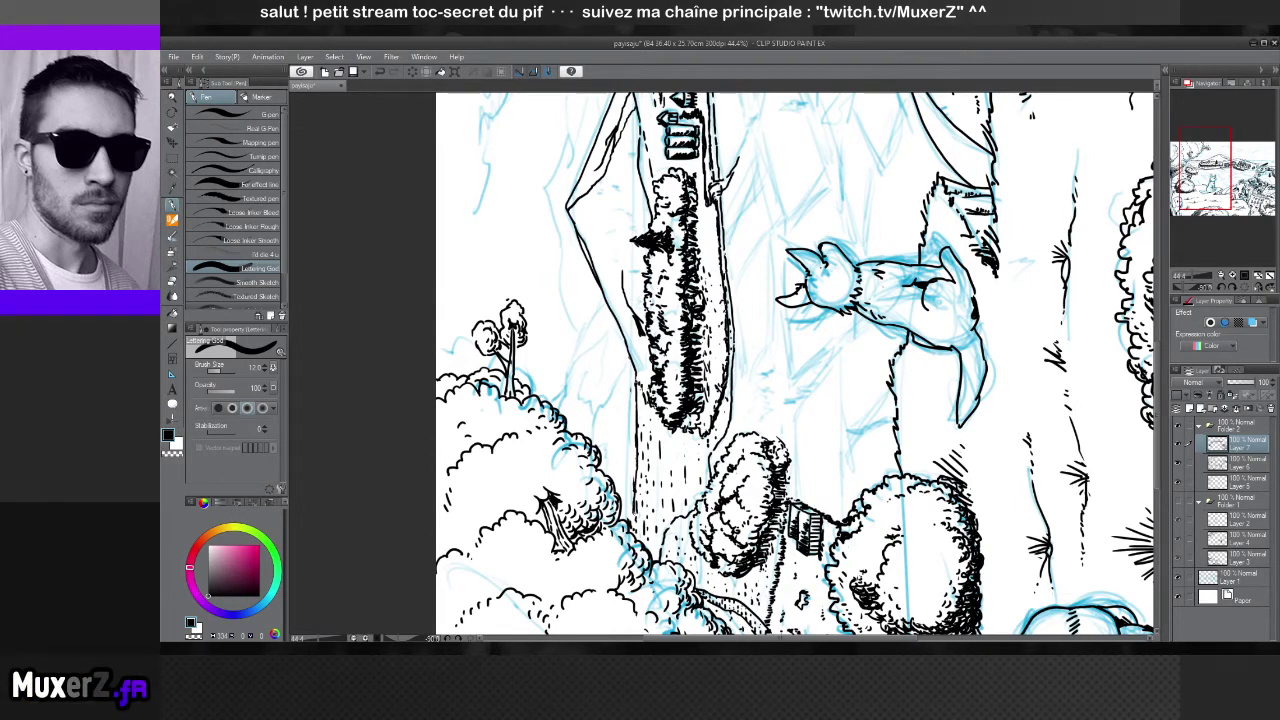
{"action": "key", "text": "ctrl+z"}
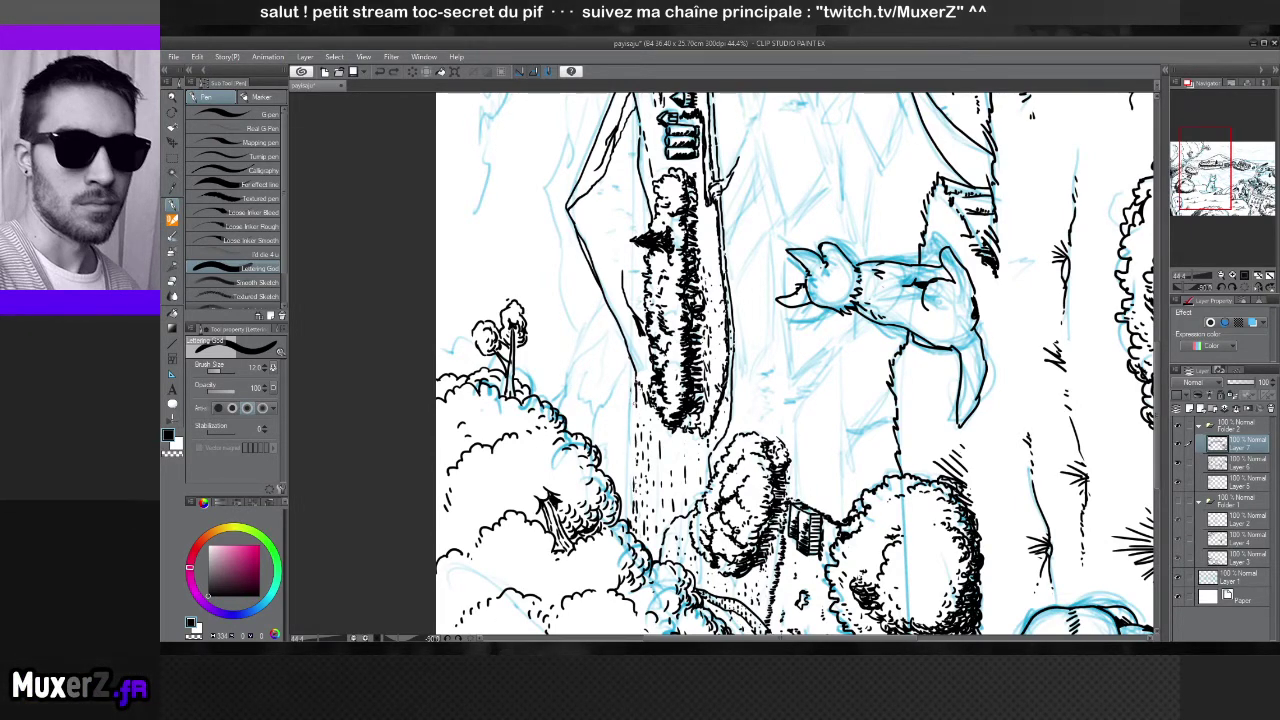
{"action": "left_click_drag", "start_coordinate": [637, 406], "coordinate": [636, 468]}
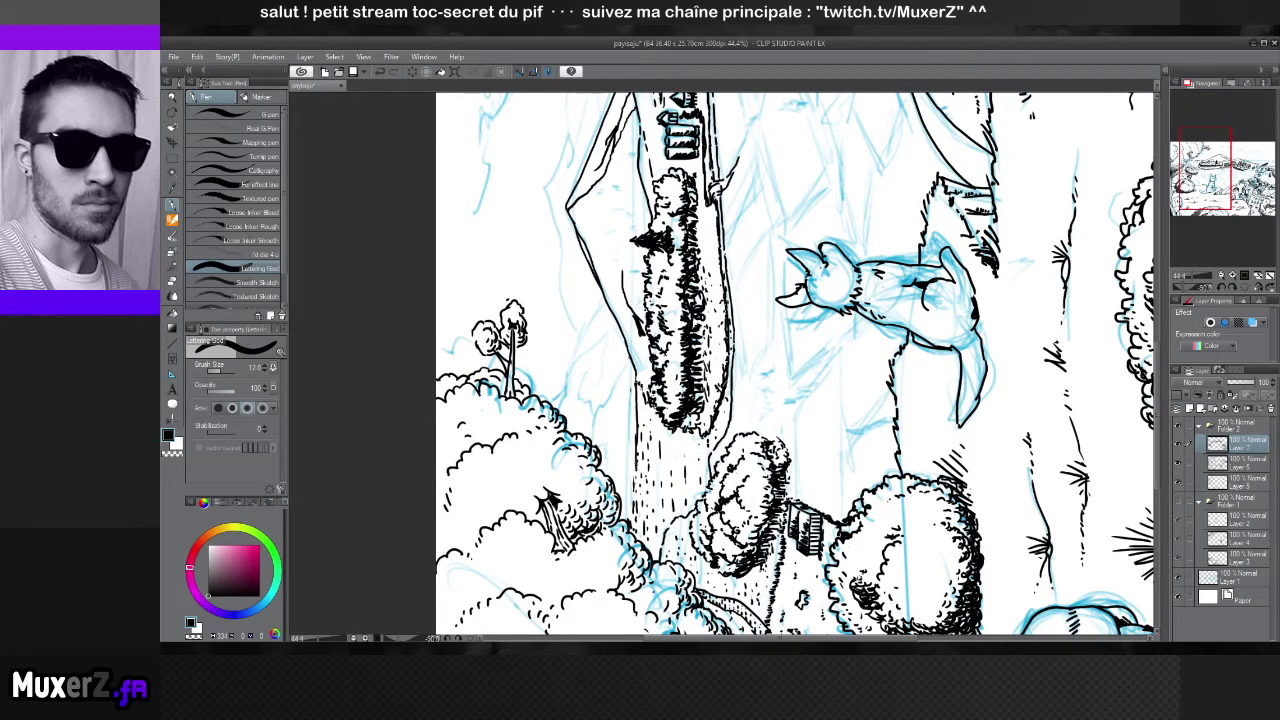
{"action": "key", "text": "ctrl+z"}
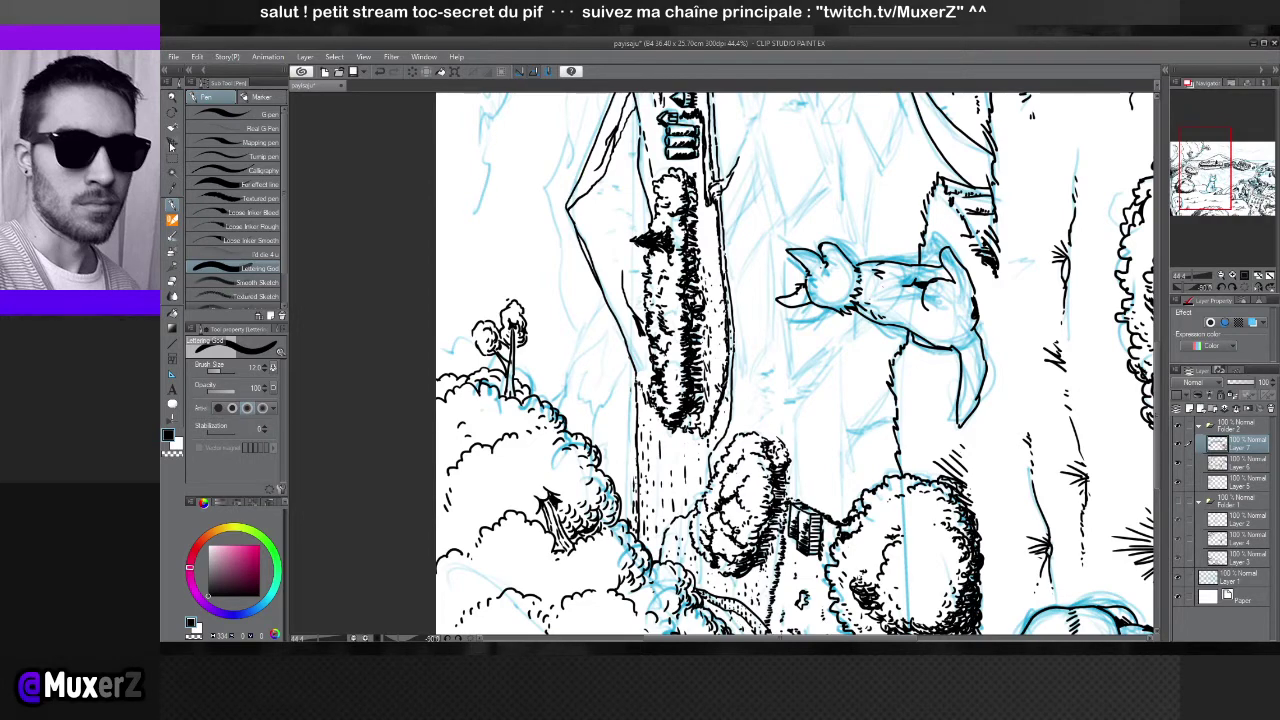
{"action": "left_click", "coordinate": [172, 160]}
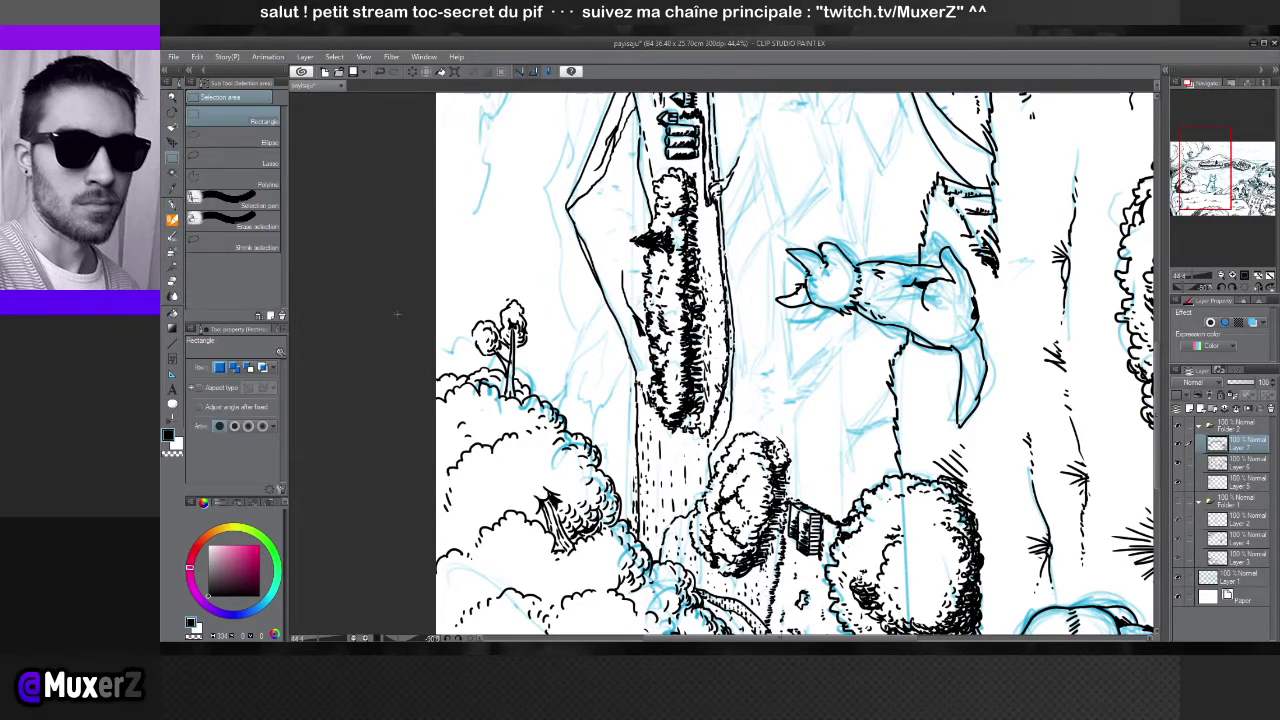
{"action": "left_click_drag", "start_coordinate": [397, 314], "coordinate": [638, 520]}
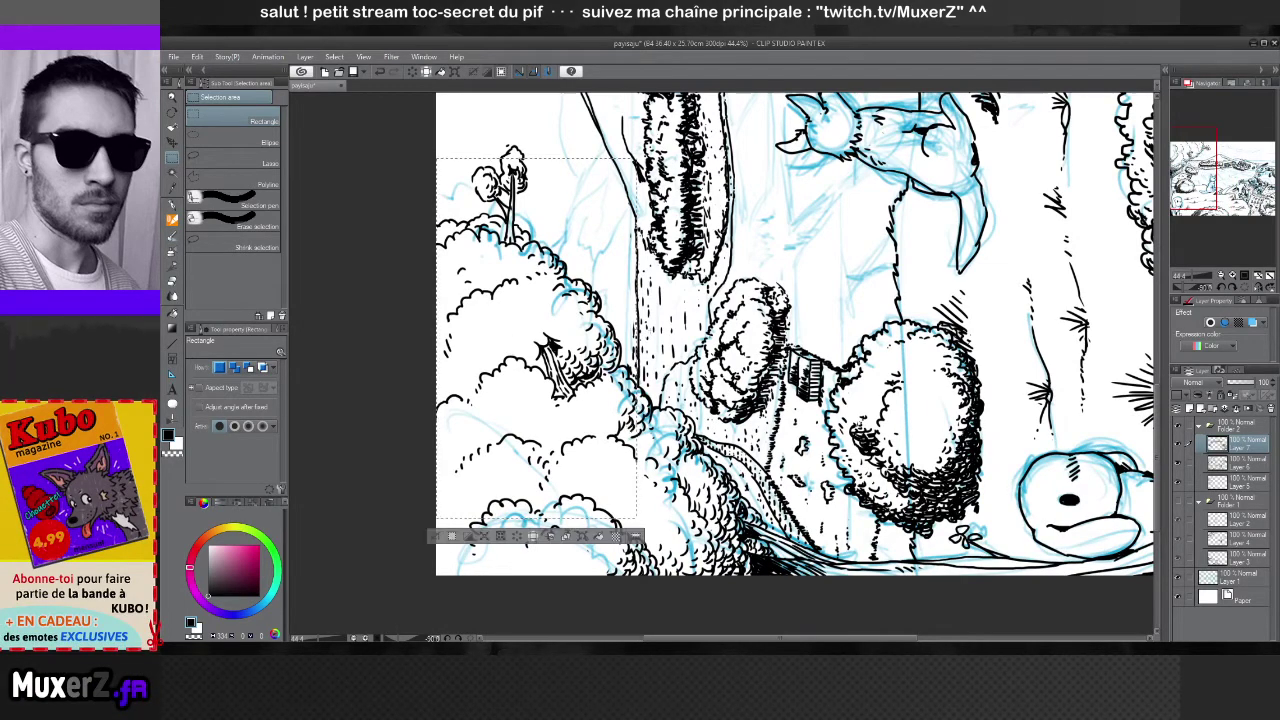
{"action": "key", "text": "ctrl+d"}
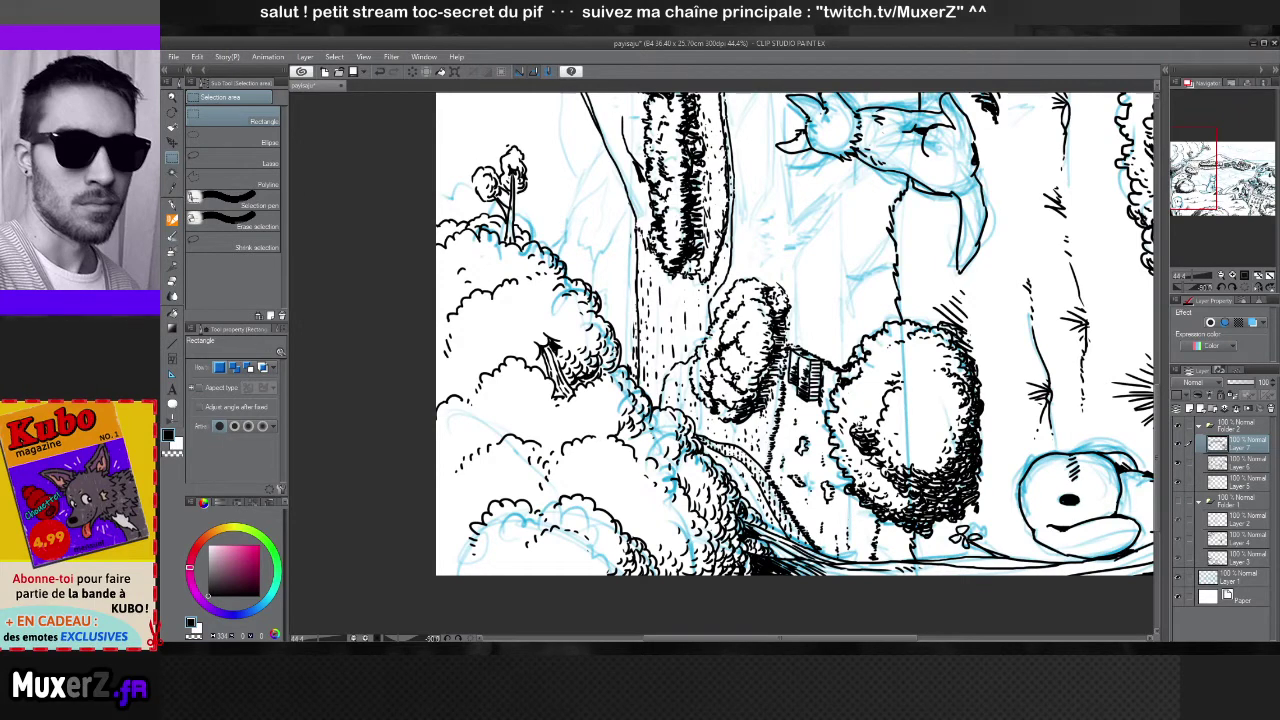
Retouch the inked horizon between the mountain's foot and the tree foliage, re-inking its rough stretch and trimming the excess thickness on the sky side
{"action": "key", "text": "e"}
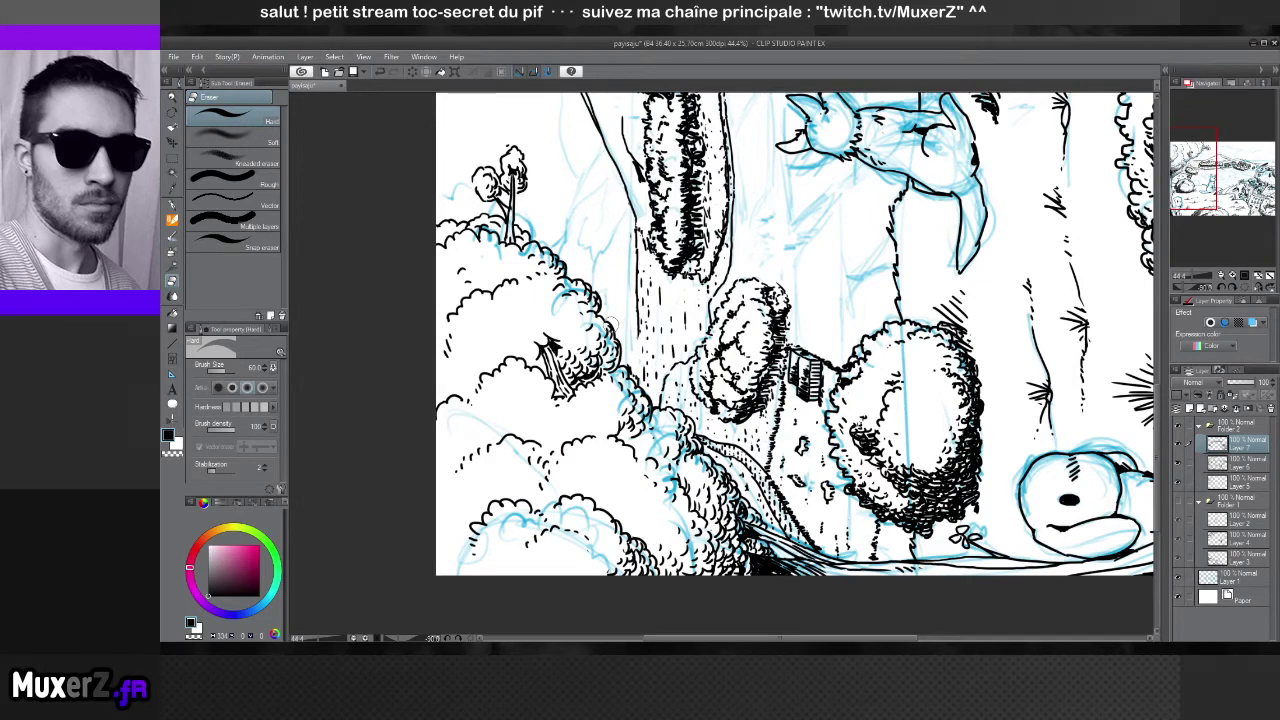
{"action": "key", "text": "p"}
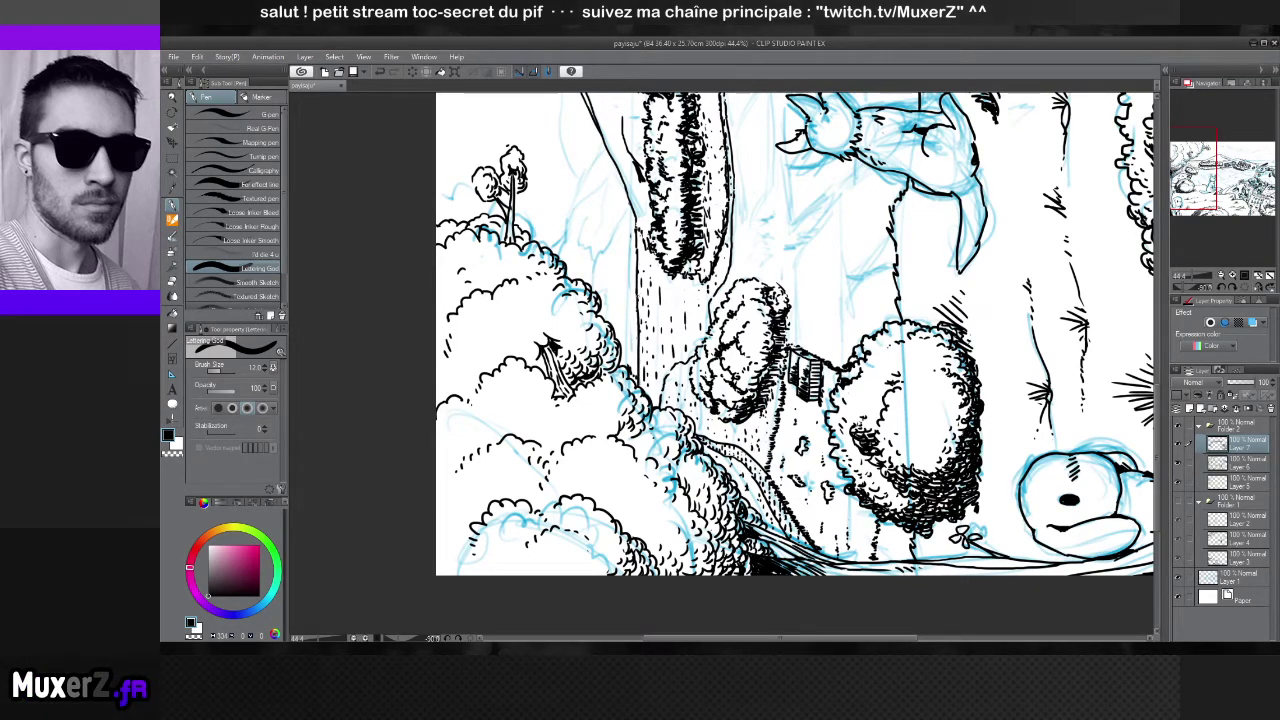
{"action": "scroll", "coordinate": [795, 334], "scroll_direction": "down", "scroll_amount": 3}
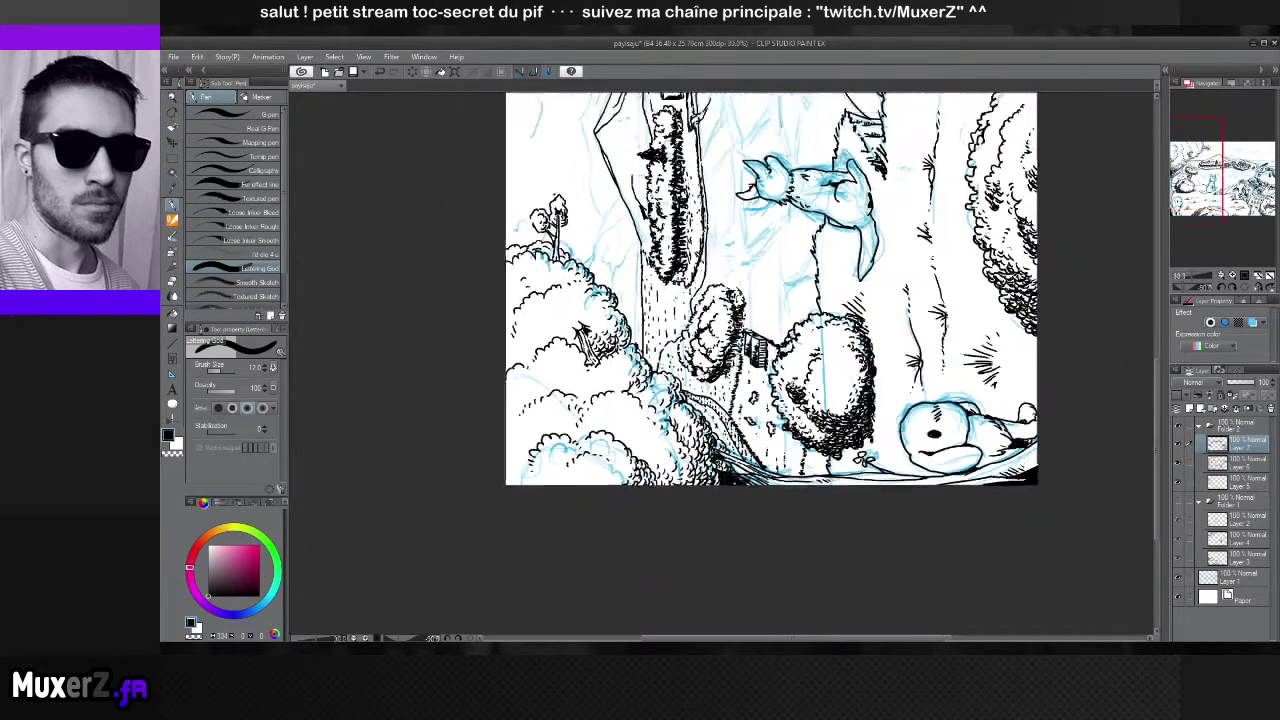
{"action": "mouse_move", "coordinate": [708, 242]}
{"action": "left_mouse_down"}
{"action": "mouse_move", "coordinate": [703, 350]}
{"action": "mouse_move", "coordinate": [615, 348]}
{"action": "left_mouse_up"}
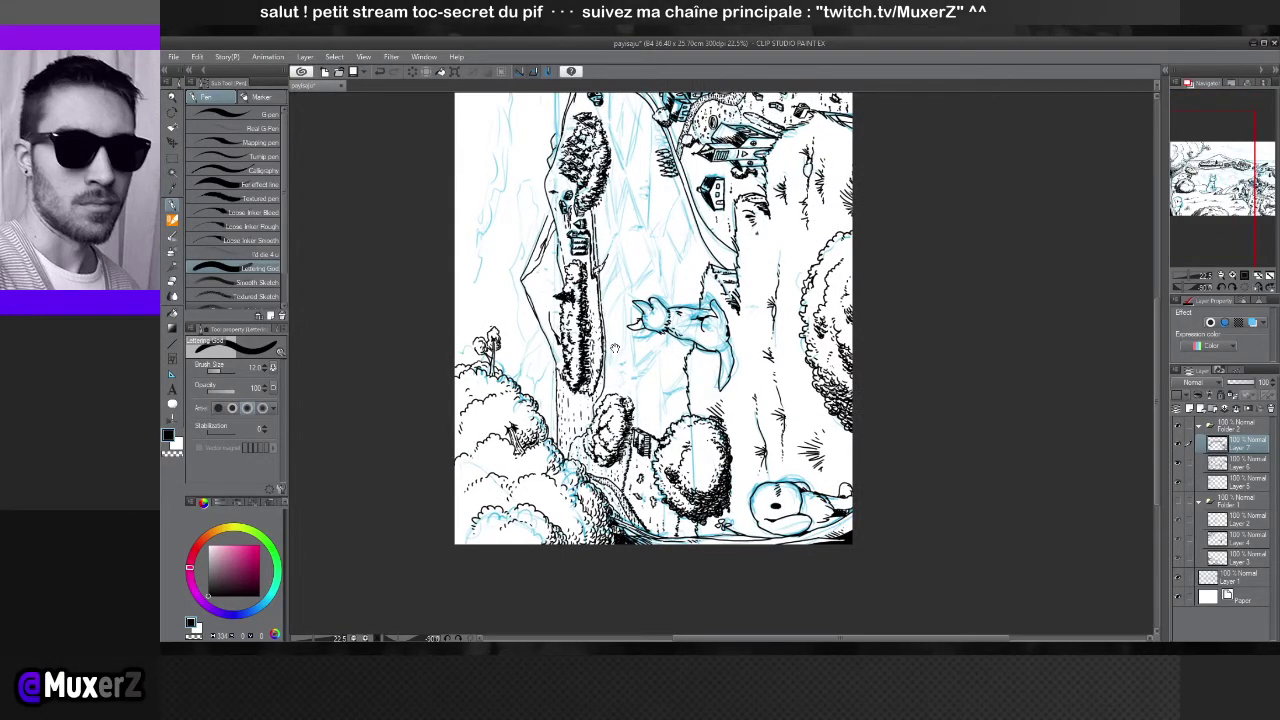
{"action": "left_click_drag", "start_coordinate": [615, 348], "coordinate": [629, 338]}
{"action": "scroll", "coordinate": [629, 338], "scroll_direction": "up", "scroll_amount": 3}
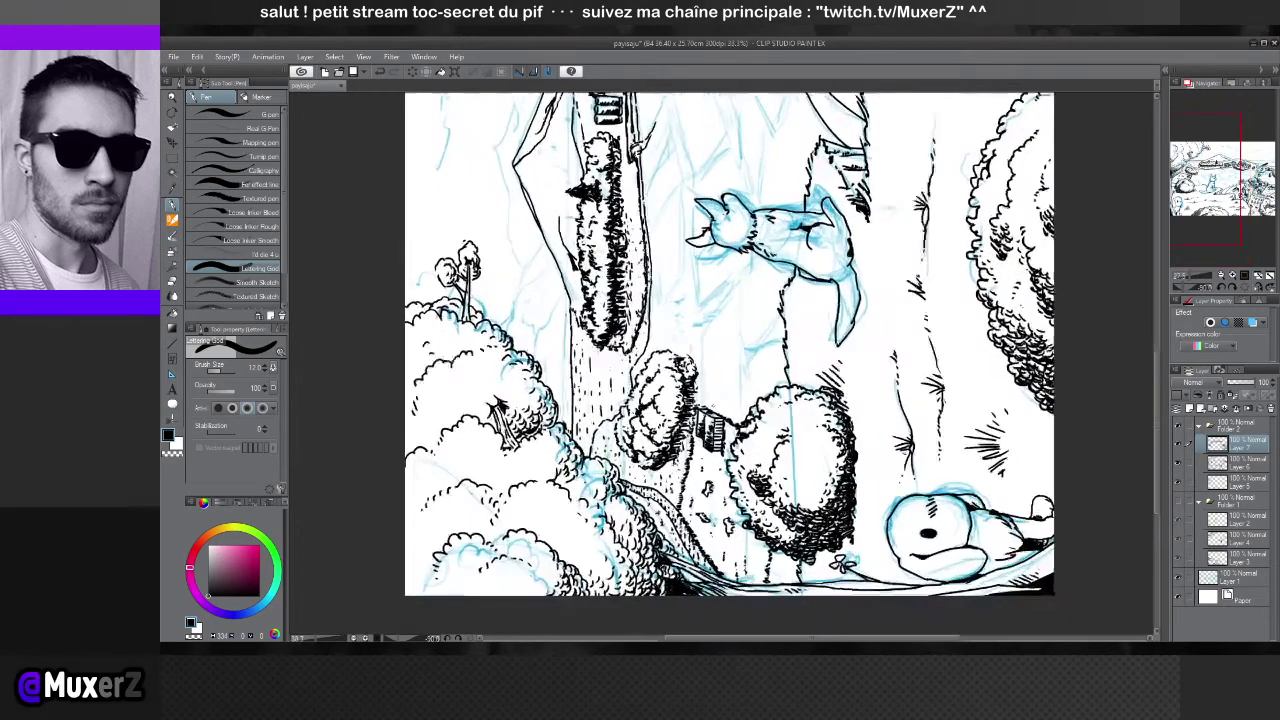
{"action": "scroll", "coordinate": [528, 336], "scroll_direction": "up", "scroll_amount": 2}
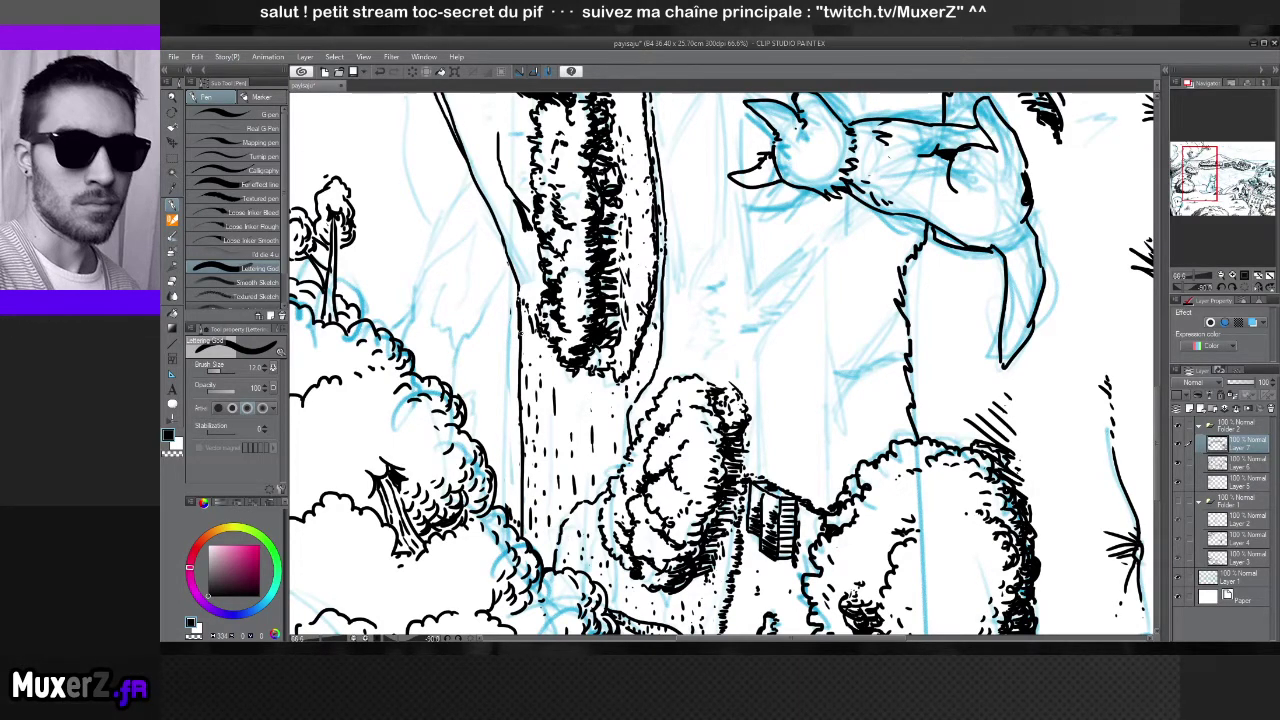
{"action": "key", "text": "e"}
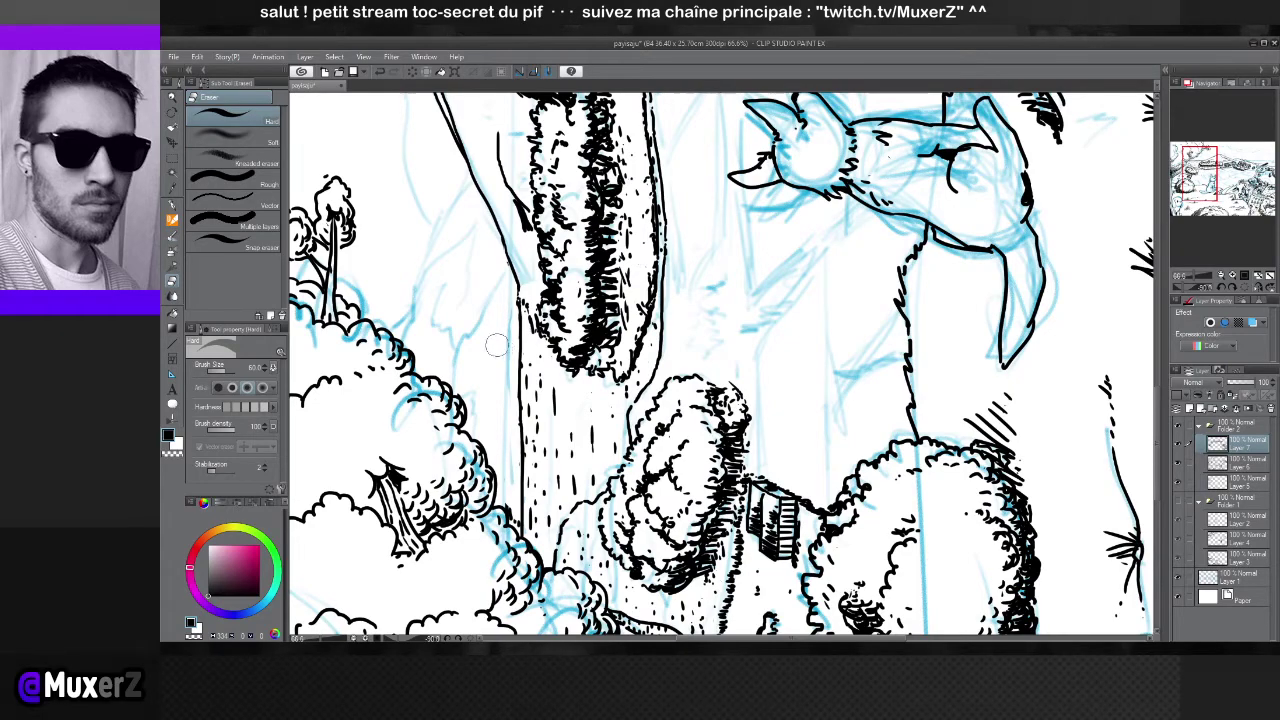
{"action": "scroll", "coordinate": [500, 350], "scroll_direction": "down", "scroll_amount": 3}
{"action": "scroll", "coordinate": [500, 367], "scroll_direction": "up", "scroll_amount": 5}
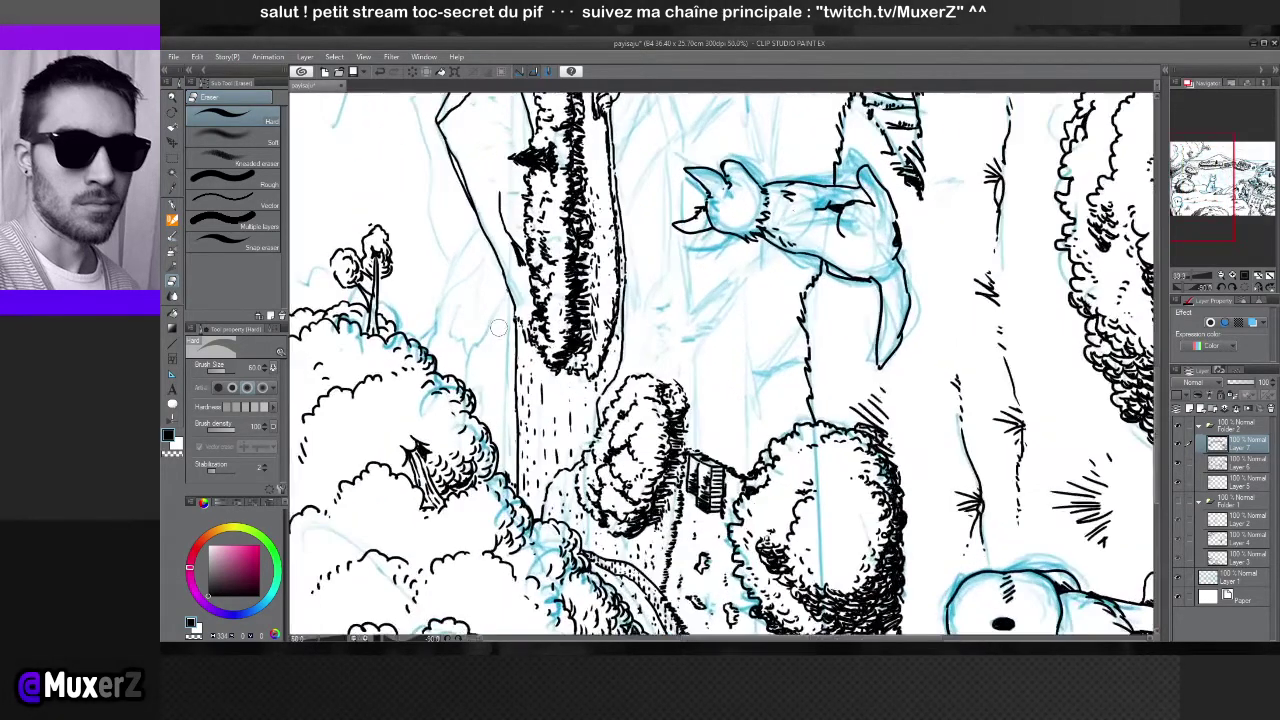
{"action": "scroll", "coordinate": [542, 514], "scroll_direction": "up", "scroll_amount": 4}
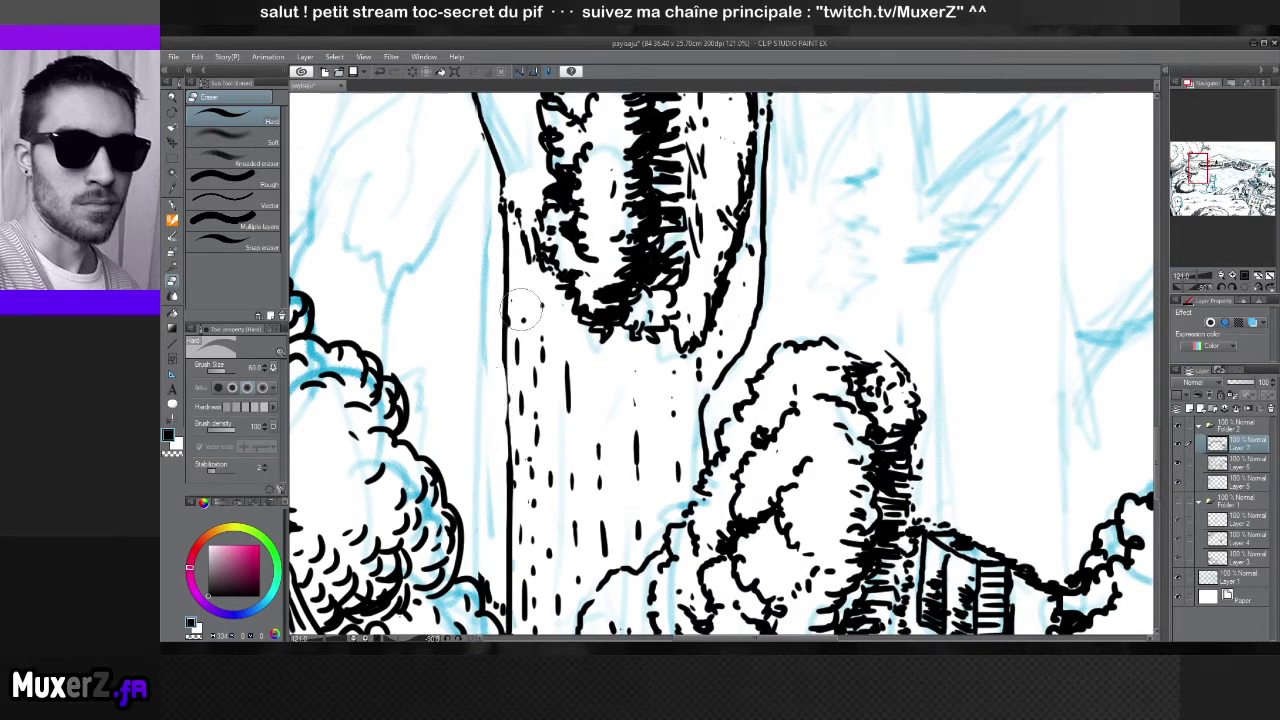
{"action": "left_click", "coordinate": [173, 205]}
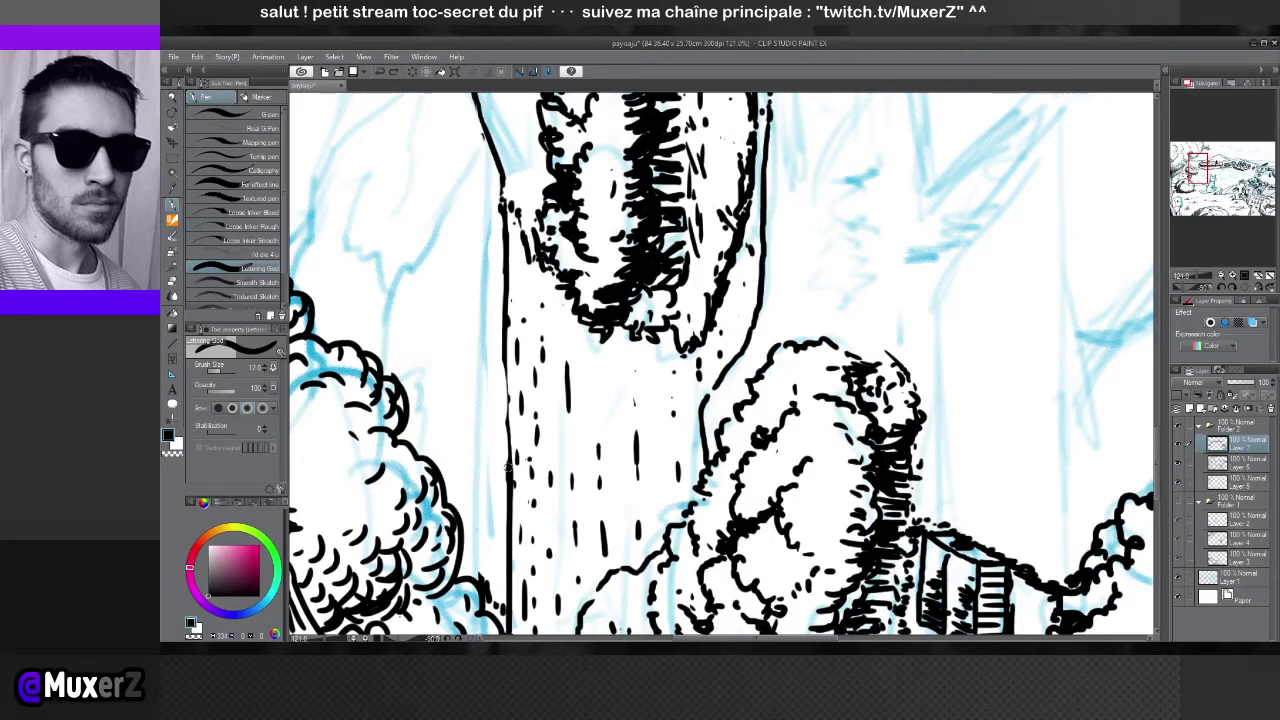
{"action": "left_click_drag", "start_coordinate": [508, 470], "coordinate": [510, 208]}
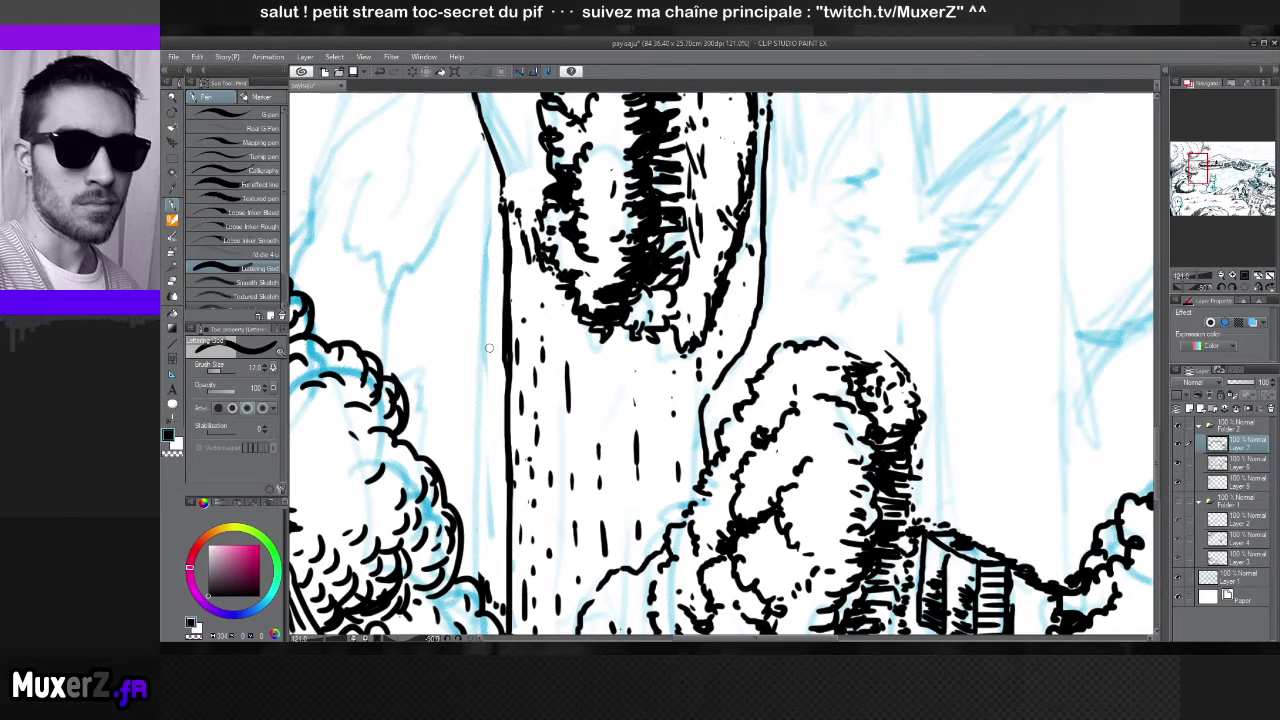
{"action": "key", "text": "e"}
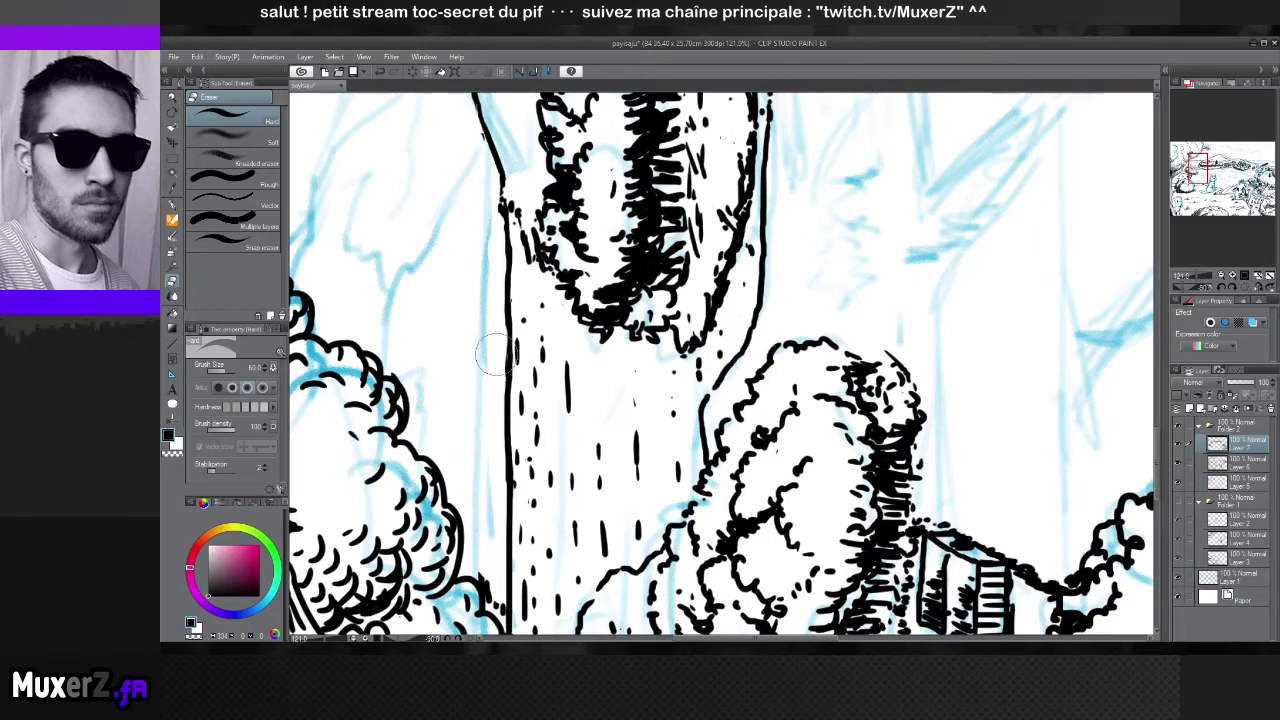
Rotate the canvas view back upright and bring the landscape from the large tree to the village into view
{"action": "scroll", "coordinate": [487, 388], "scroll_direction": "down", "scroll_amount": 4}
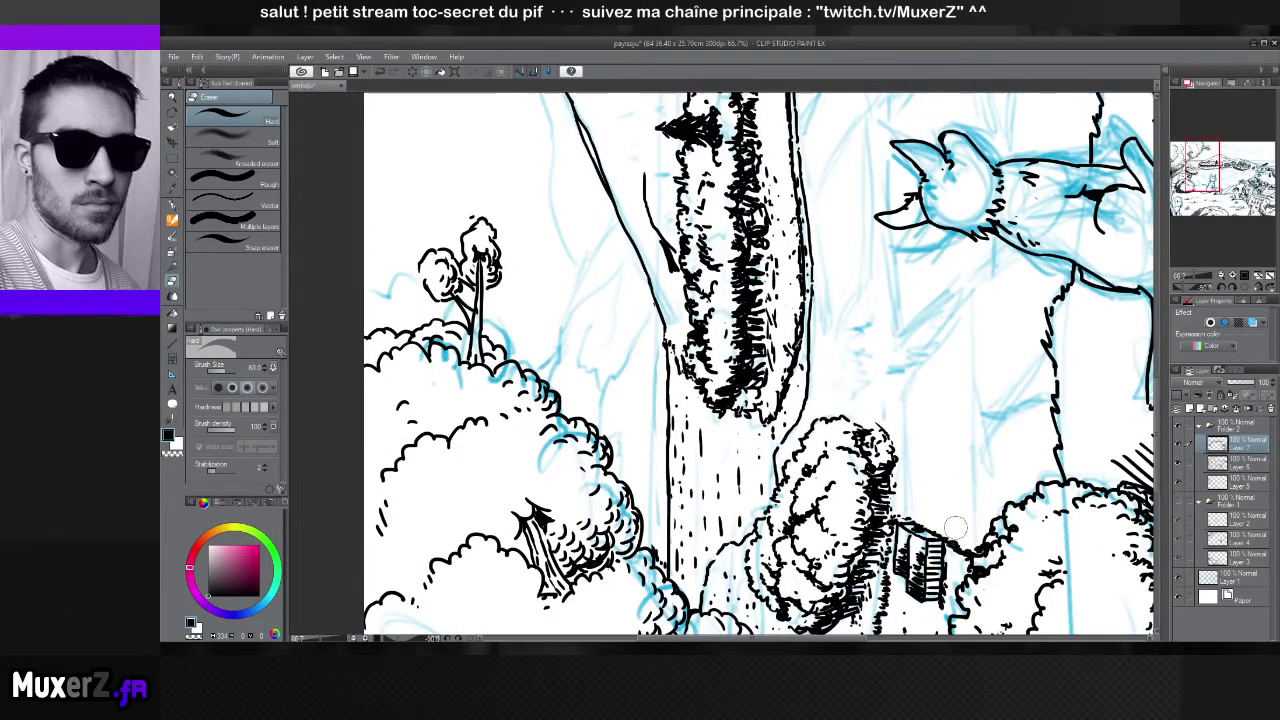
{"action": "scroll", "coordinate": [960, 535], "scroll_direction": "down", "scroll_amount": 1}
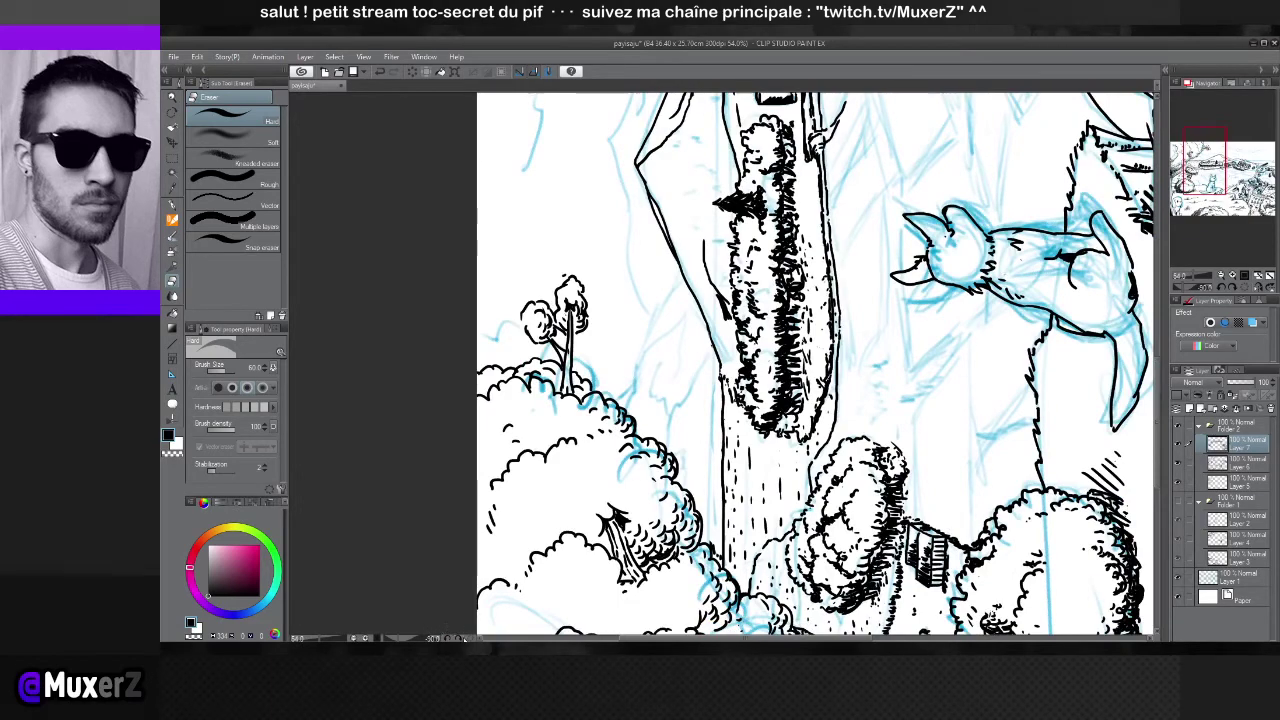
{"action": "left_click_drag", "start_coordinate": [440, 628], "coordinate": [779, 474]}
{"action": "mouse_move", "coordinate": [896, 455]}
{"action": "left_mouse_down"}
{"action": "mouse_move", "coordinate": [505, 381]}
{"action": "mouse_move", "coordinate": [590, 409]}
{"action": "mouse_move", "coordinate": [733, 389]}
{"action": "mouse_move", "coordinate": [853, 400]}
{"action": "mouse_move", "coordinate": [708, 391]}
{"action": "mouse_move", "coordinate": [618, 407]}
{"action": "mouse_move", "coordinate": [651, 364]}
{"action": "left_mouse_up"}
{"action": "scroll", "coordinate": [484, 265], "scroll_direction": "down", "scroll_amount": 4}
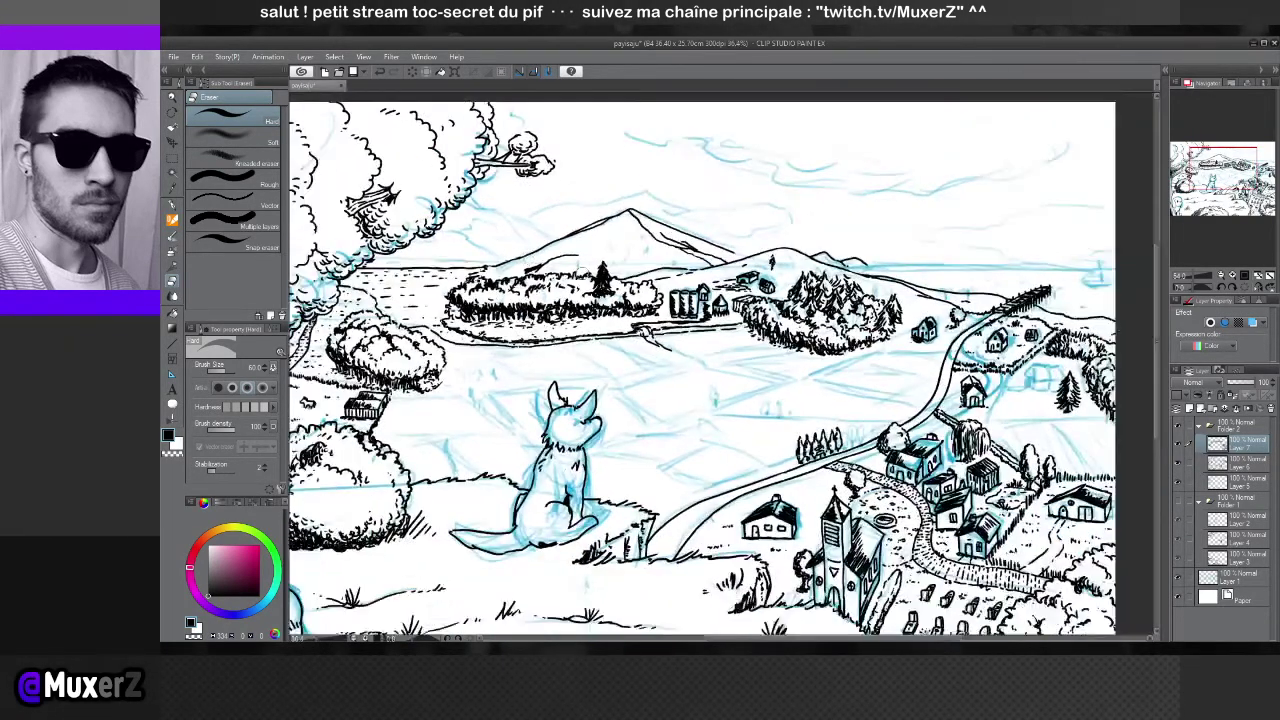
{"action": "scroll", "coordinate": [716, 306], "scroll_direction": "up", "scroll_amount": 2}
{"action": "scroll", "coordinate": [704, 294], "scroll_direction": "down", "scroll_amount": 2}
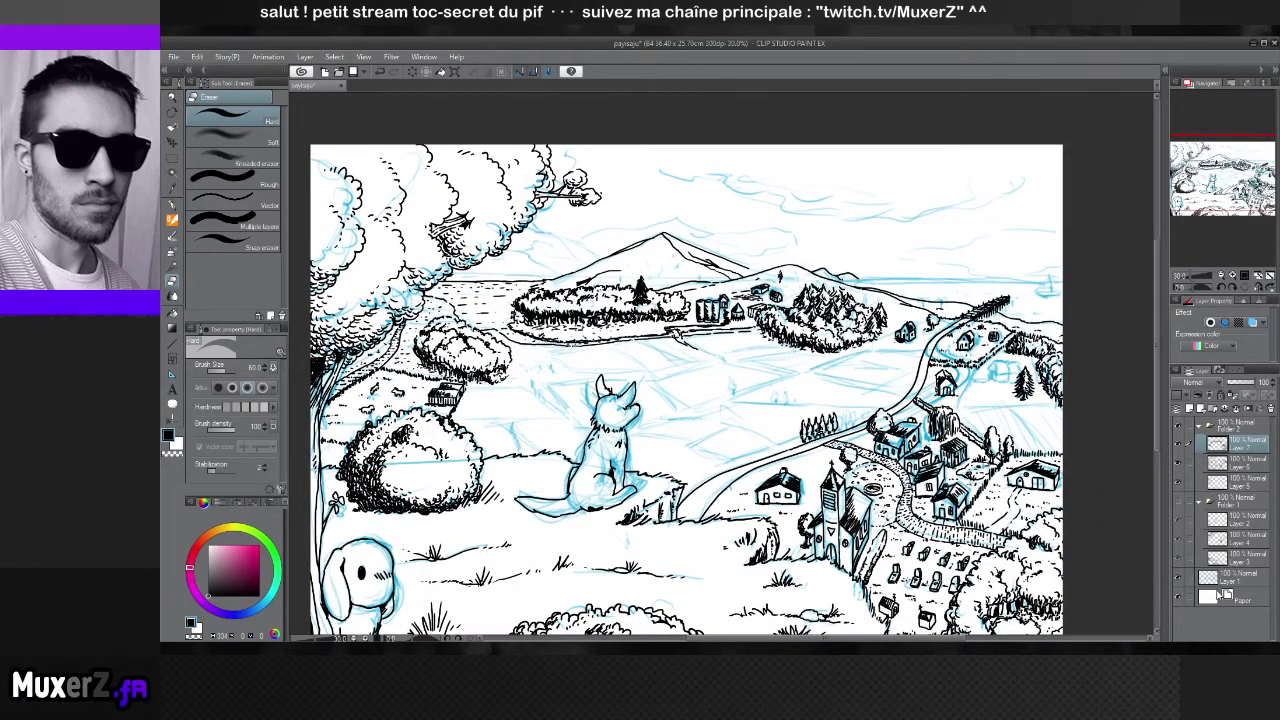
Add a new vector layer above Layer 7 and select a full-width rectangle of sky down to the sea horizon
{"action": "left_click", "coordinate": [1200, 408]}
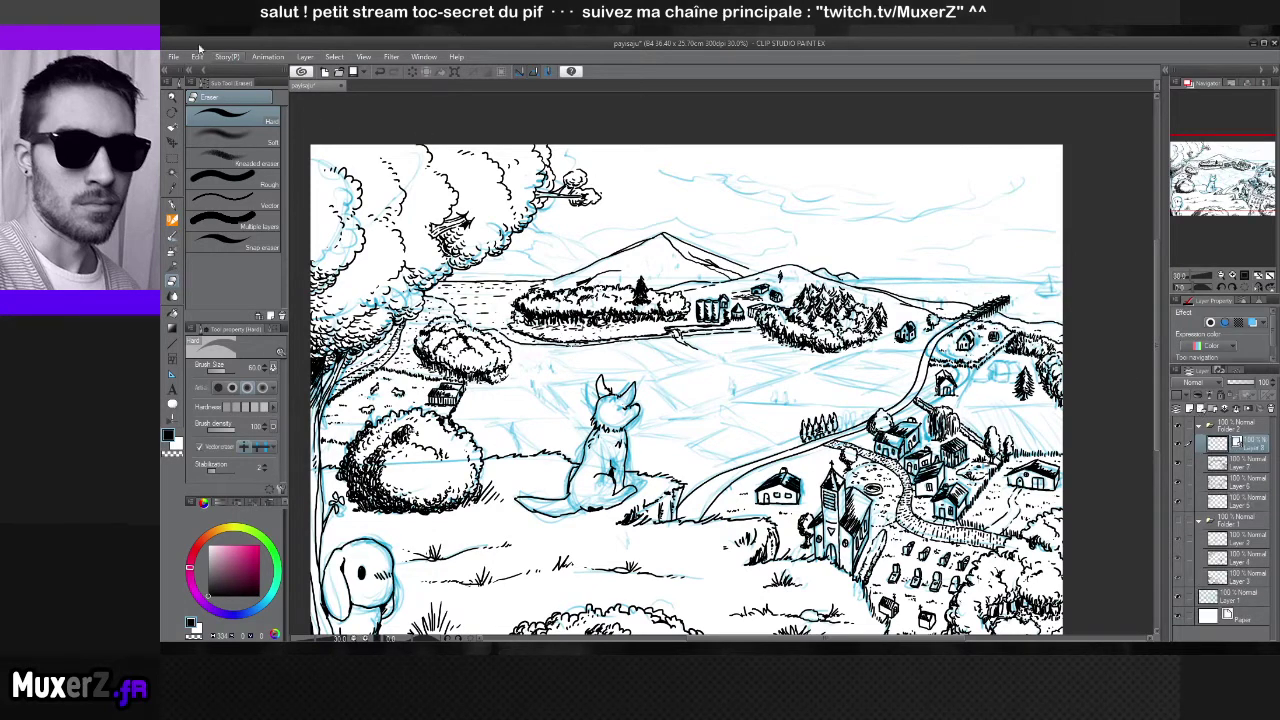
{"action": "left_click", "coordinate": [172, 158]}
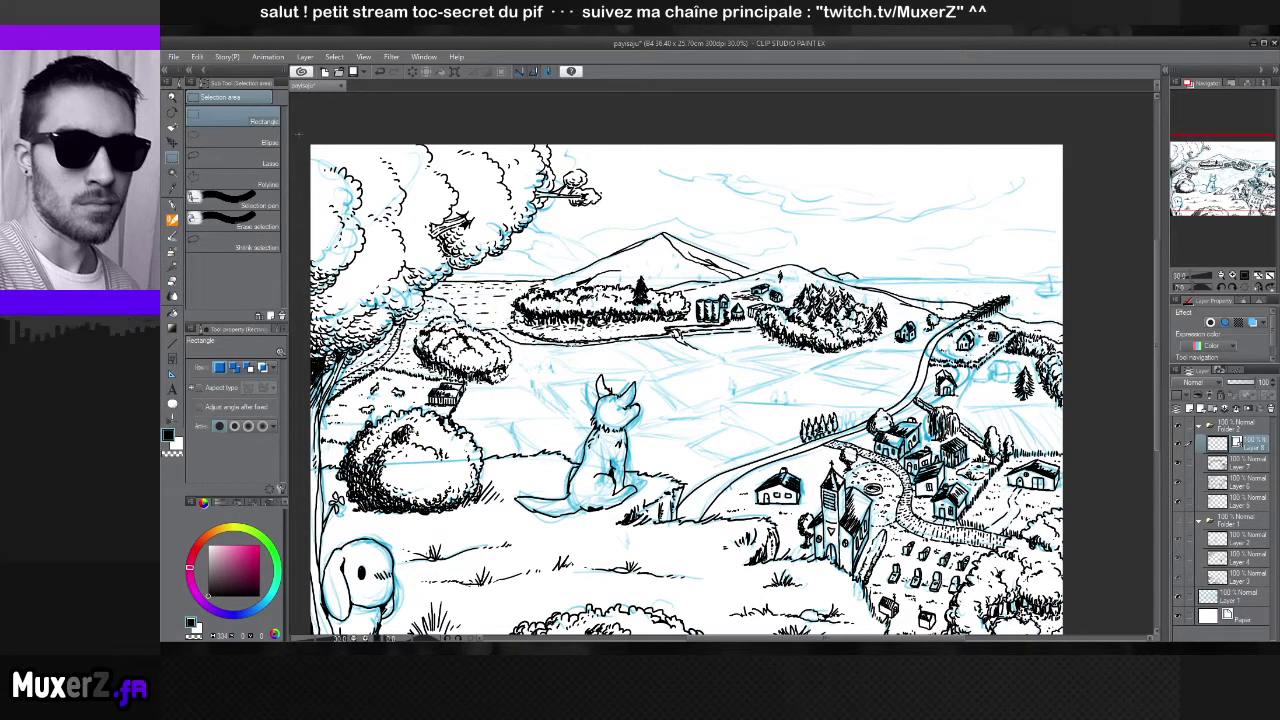
{"action": "mouse_move", "coordinate": [298, 134]}
{"action": "left_mouse_down"}
{"action": "mouse_move", "coordinate": [748, 263]}
{"action": "mouse_move", "coordinate": [1120, 260]}
{"action": "mouse_move", "coordinate": [1140, 282]}
{"action": "left_mouse_up"}
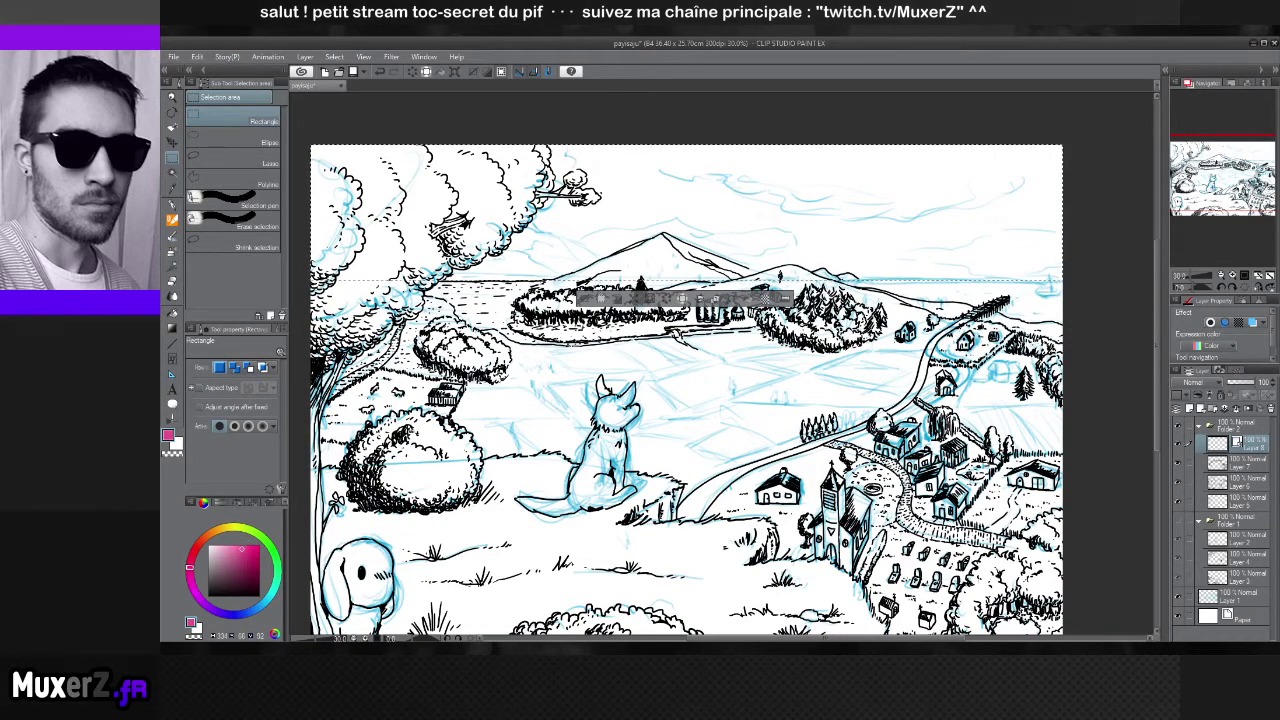
Try to fill the selected sky with pink on Layer 8, reselecting the layer after switching to Layer 7
{"action": "left_click", "coordinate": [172, 312]}
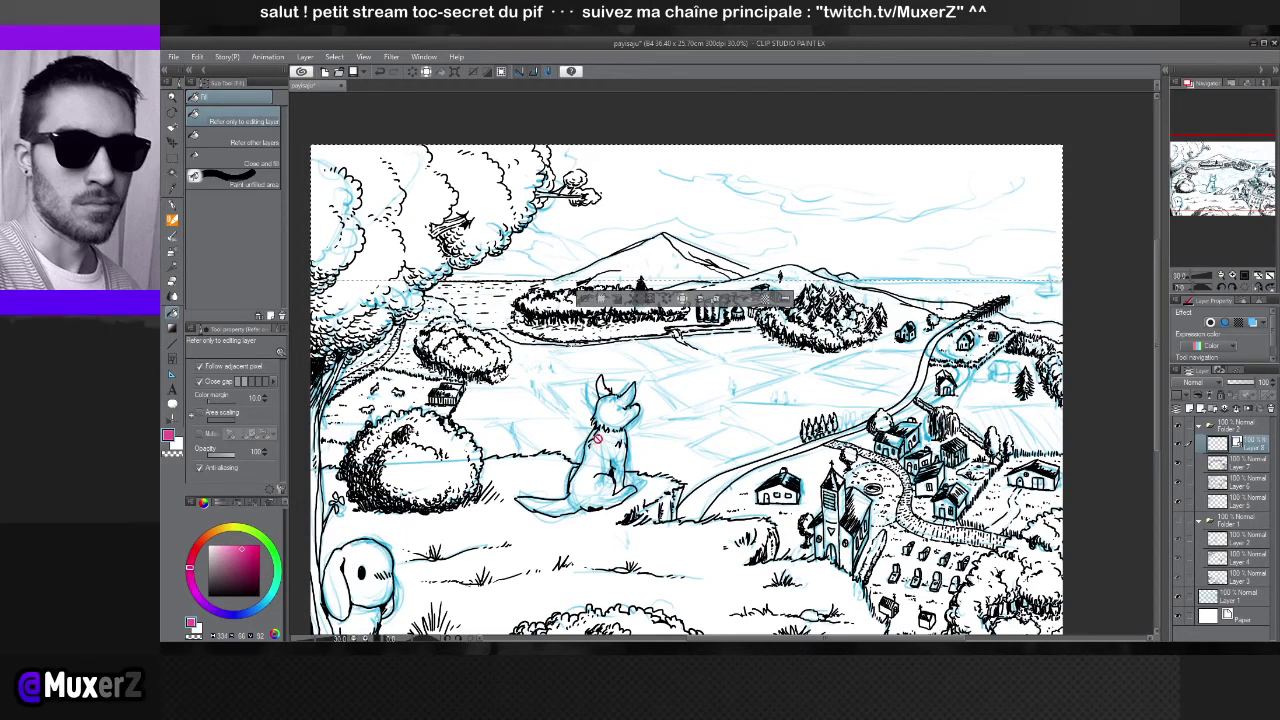
{"action": "left_click", "coordinate": [1248, 464]}
{"action": "left_click", "coordinate": [1256, 446]}
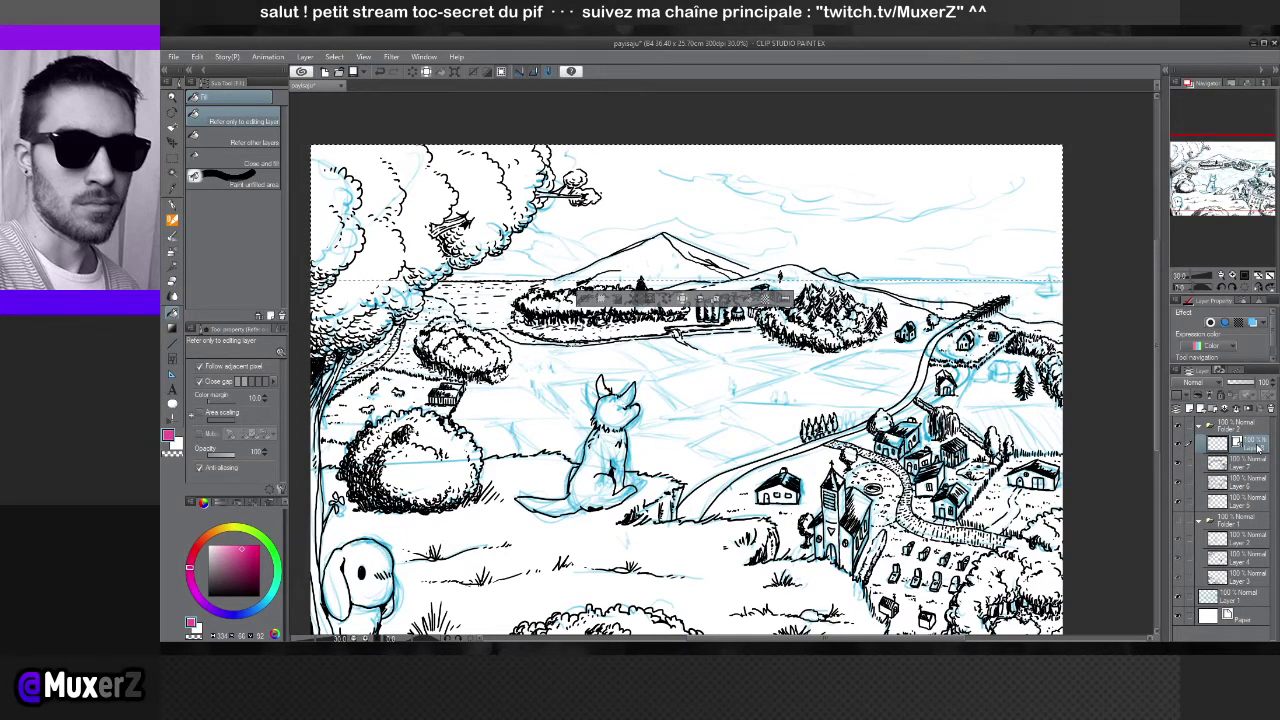
{"action": "left_click", "coordinate": [1243, 465]}
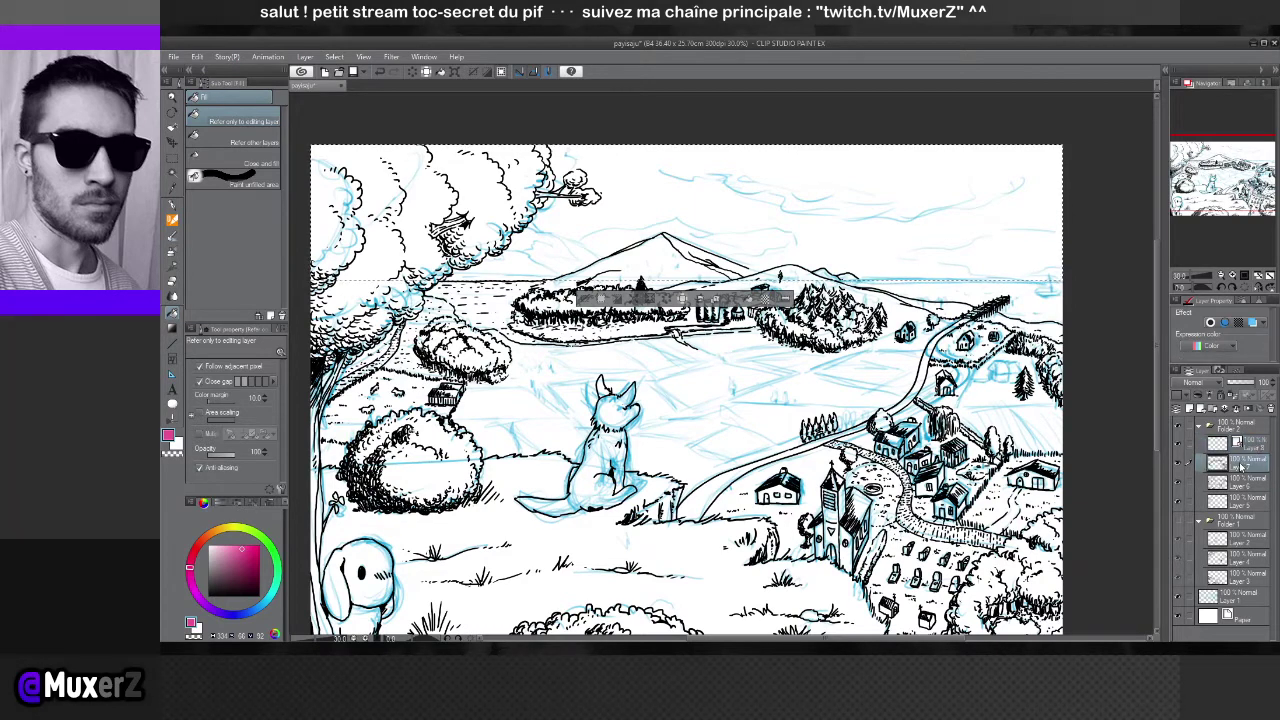
{"action": "left_click", "coordinate": [1256, 446]}
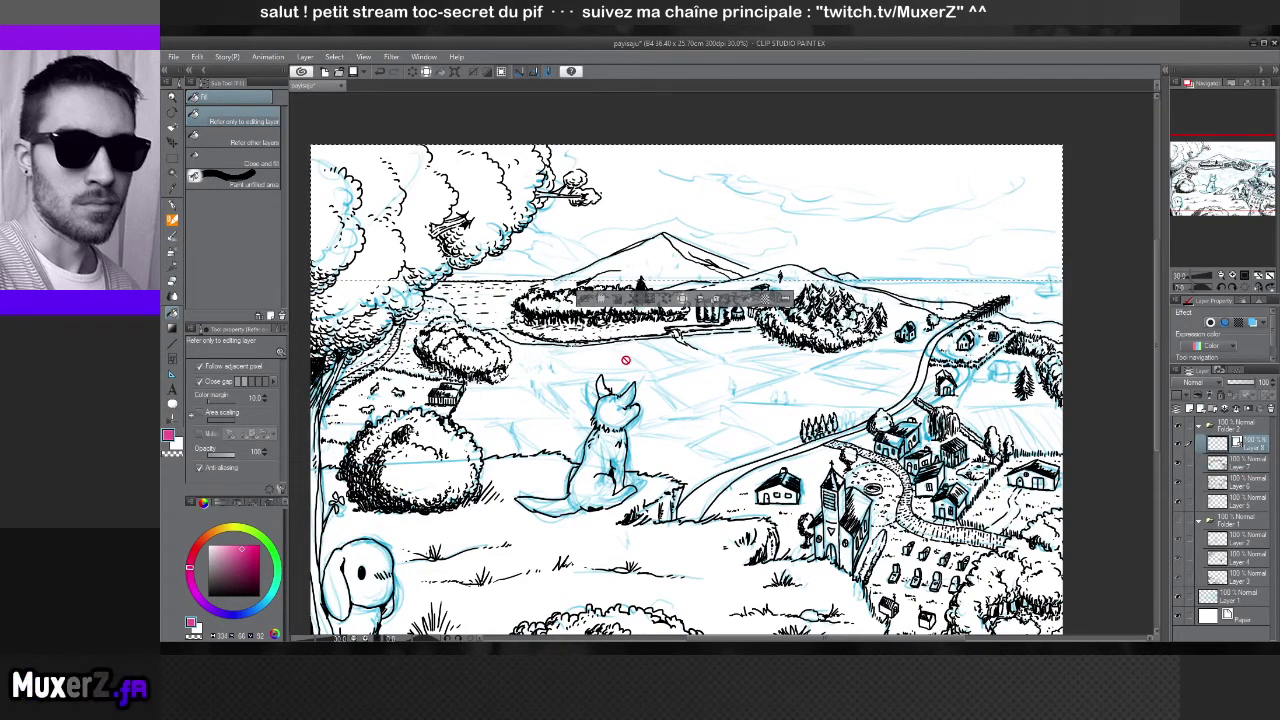
Try other fill sub tools, including Paint unfilled area and Gradient, for the selected sky on vector Layer 8
{"action": "left_click", "coordinate": [175, 157]}
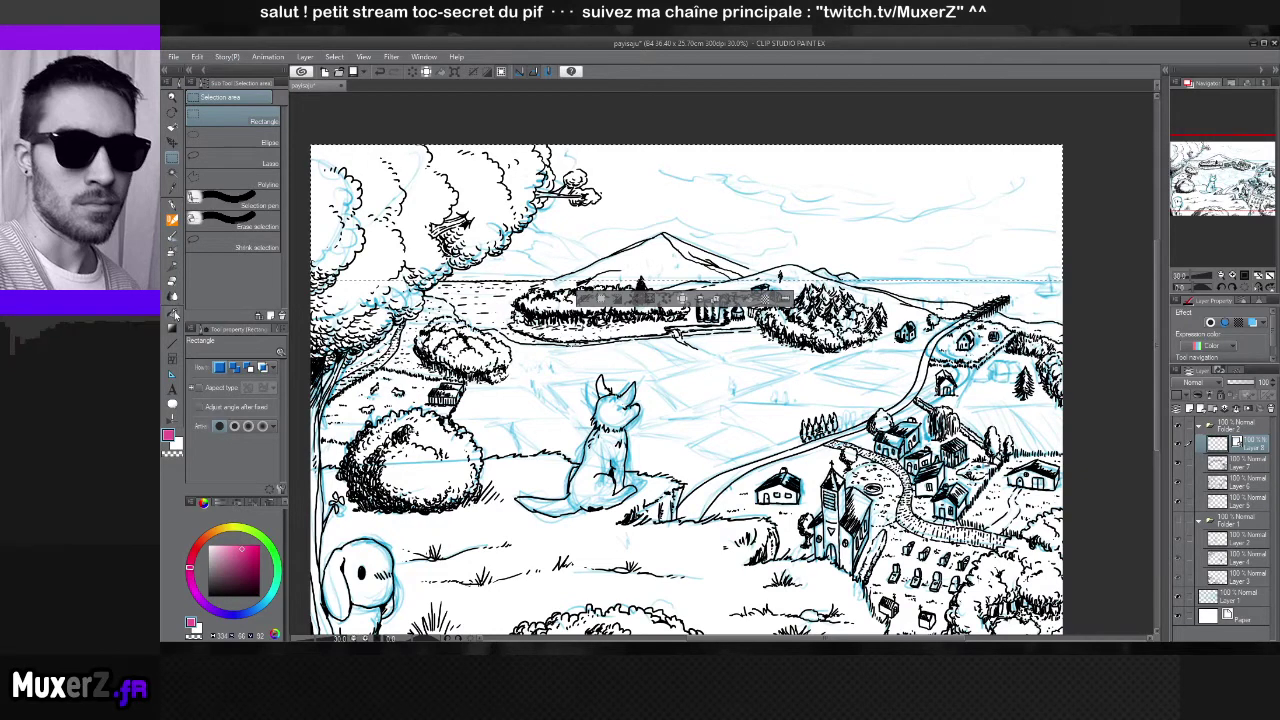
{"action": "key", "text": "g"}
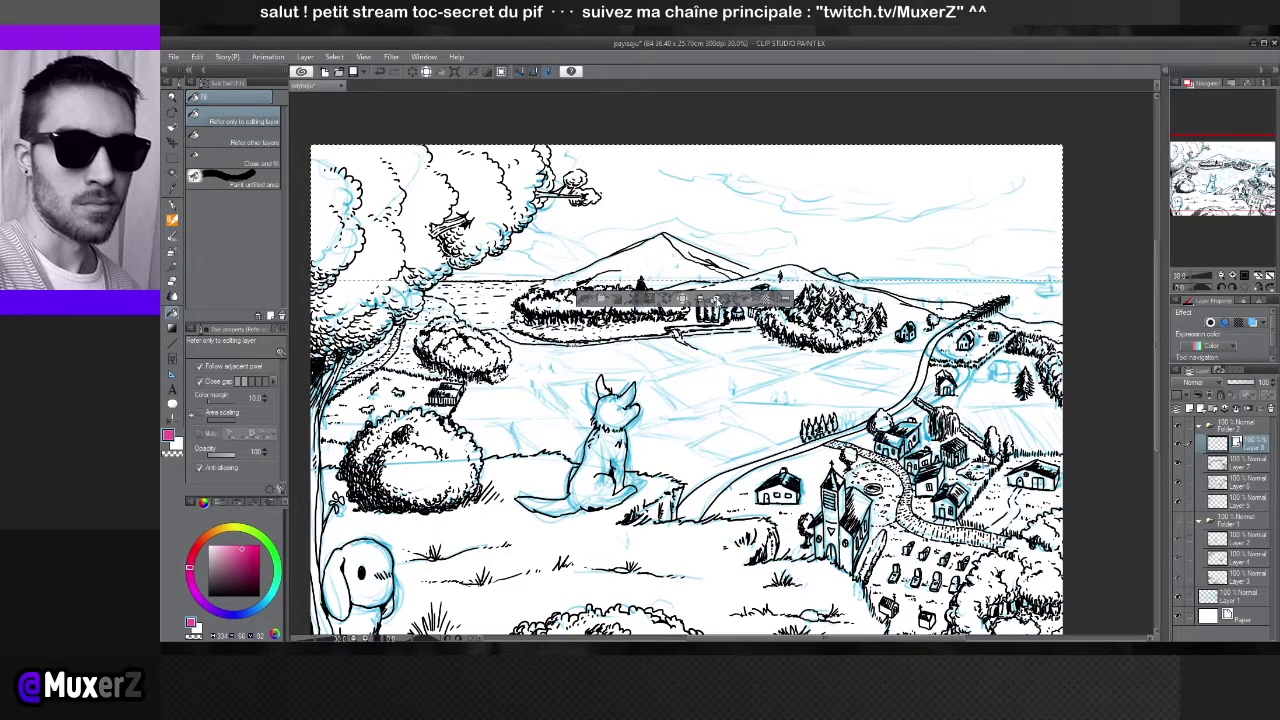
{"action": "left_click", "coordinate": [1179, 449]}
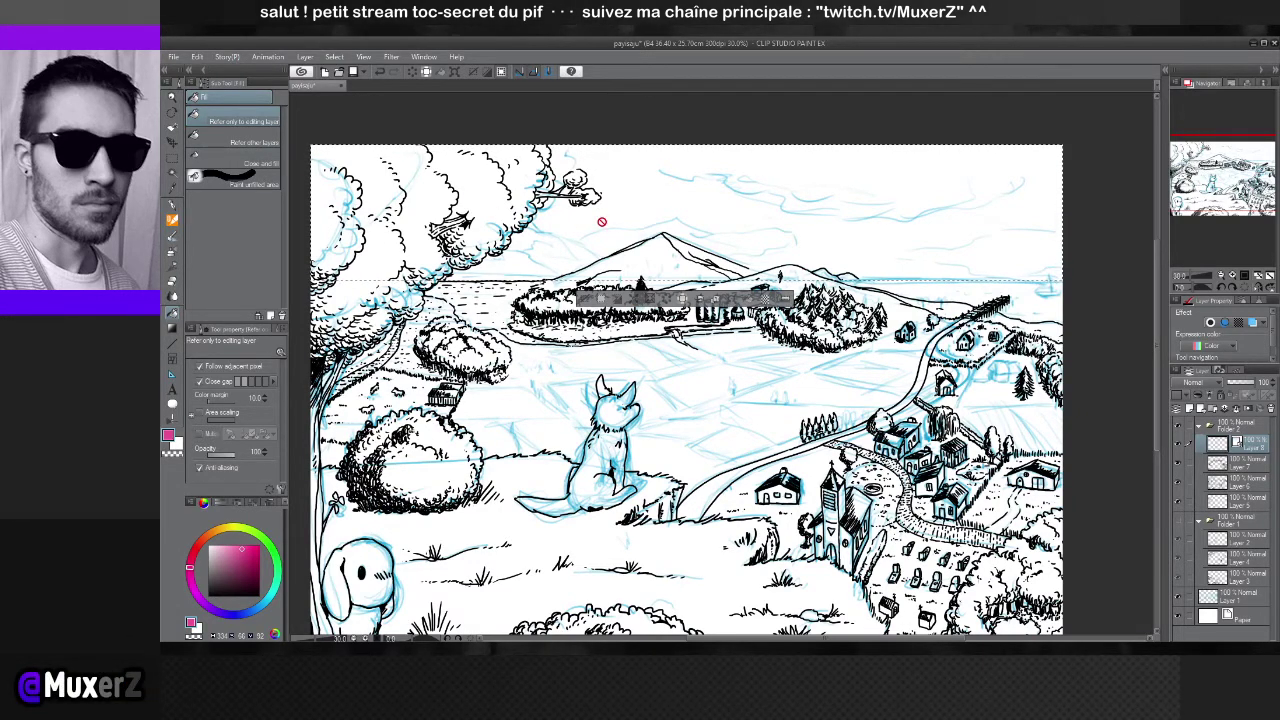
{"action": "left_click", "coordinate": [248, 186]}
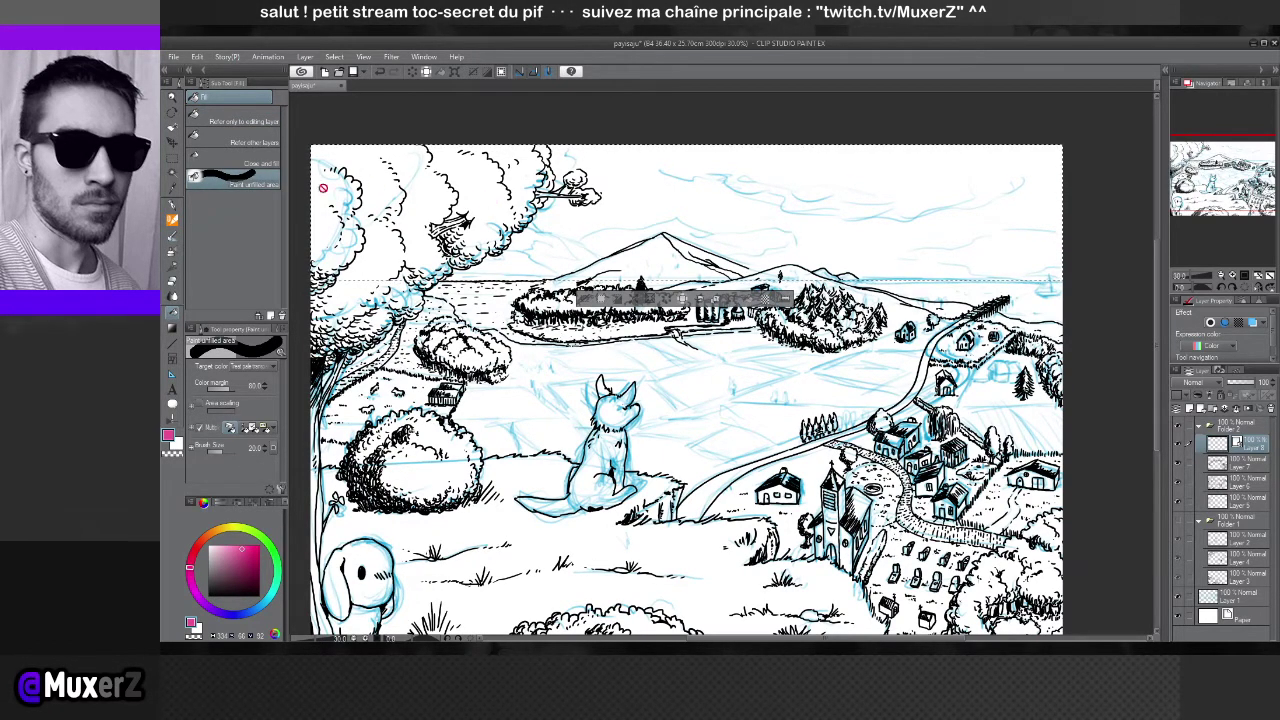
{"action": "left_click", "coordinate": [226, 121]}
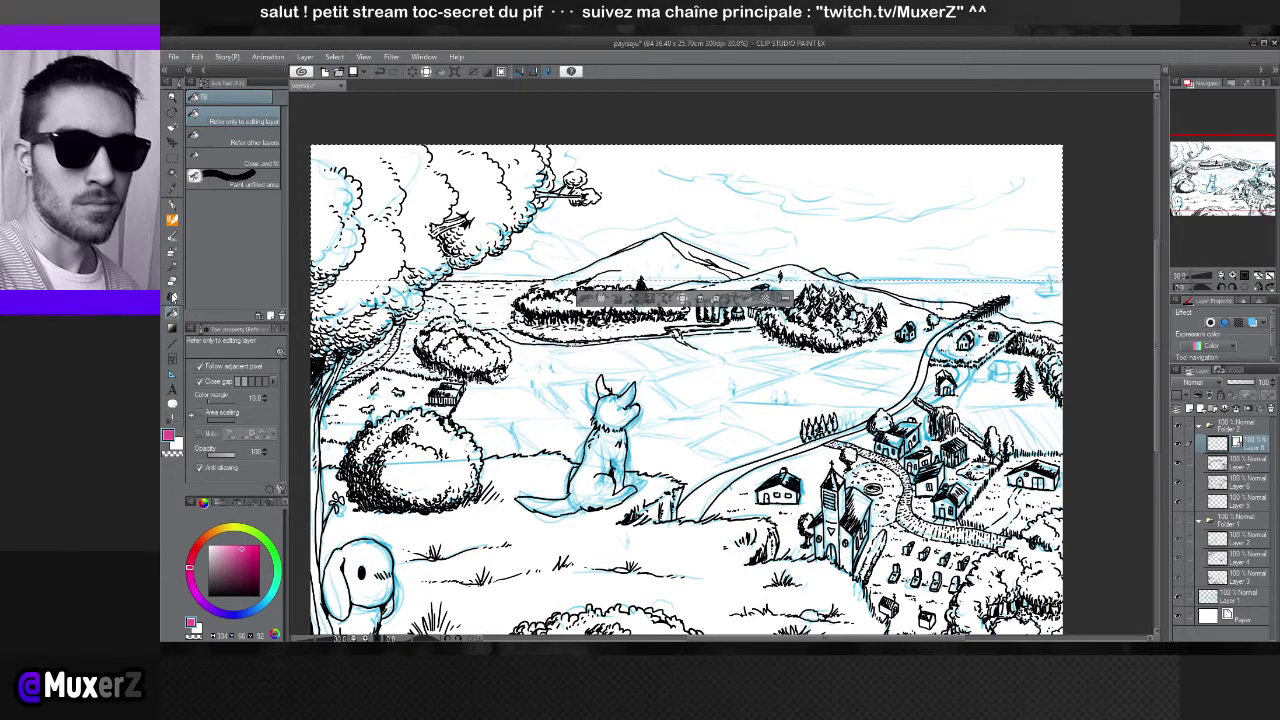
{"action": "left_click", "coordinate": [173, 332]}
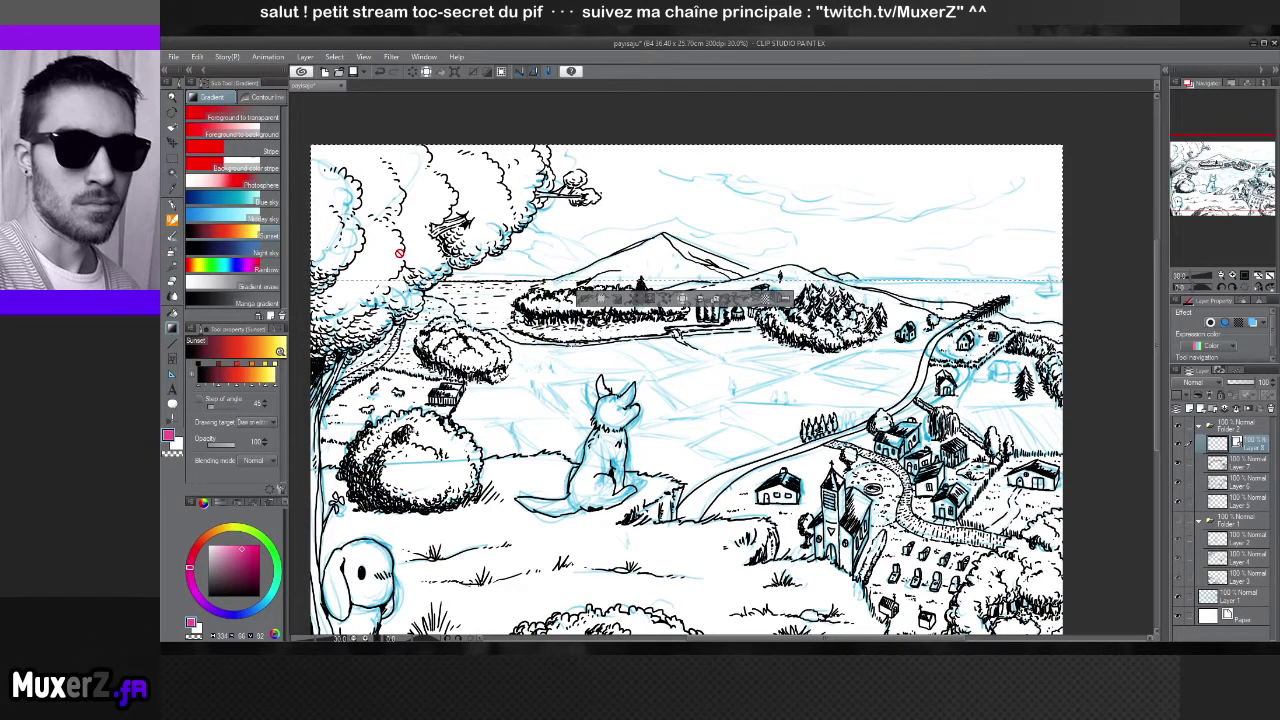
{"action": "left_click", "coordinate": [172, 207]}
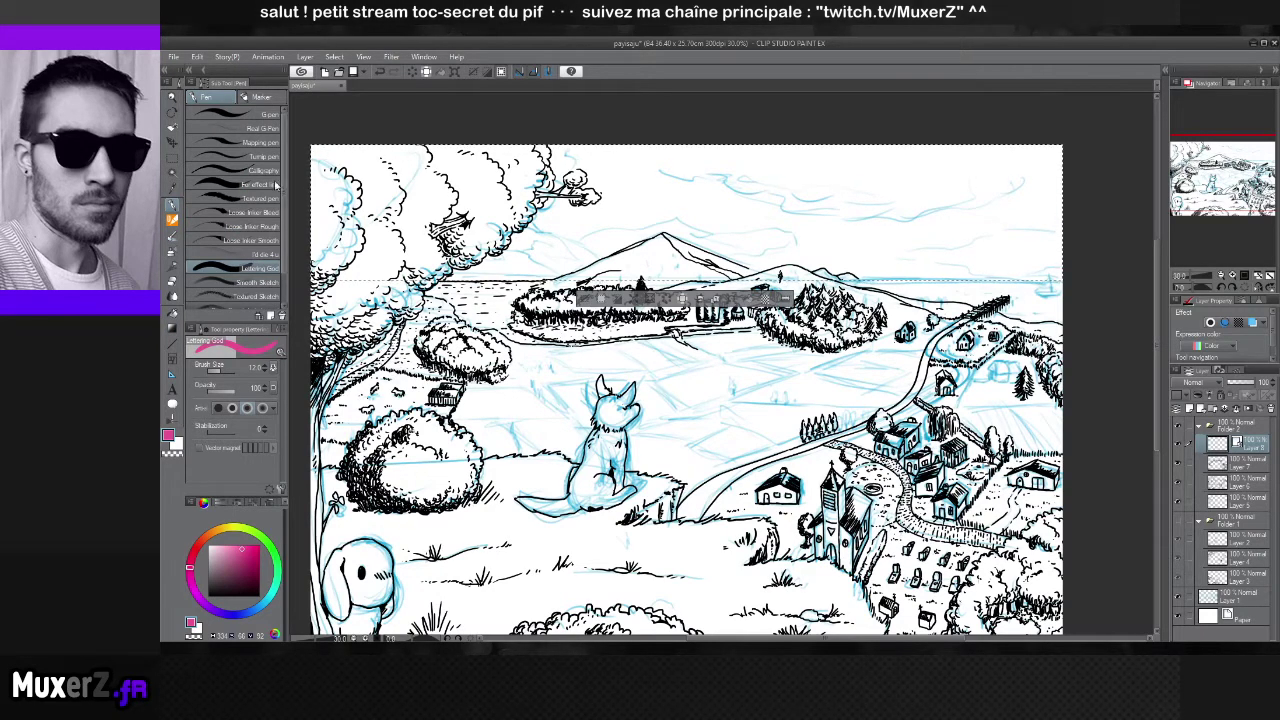
{"action": "left_click", "coordinate": [172, 158]}
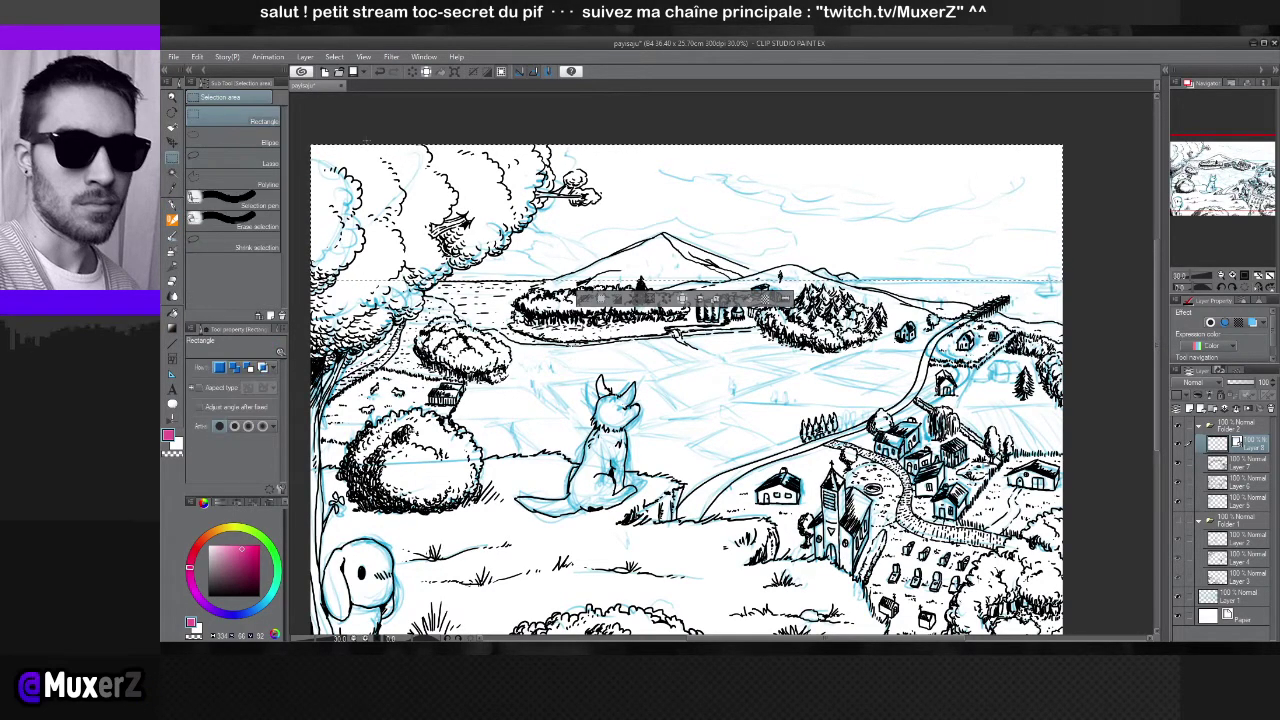
Try reselecting the sky down to the horizon and enabling a pink layer color on Layer 8, clearing the selection
{"action": "left_click", "coordinate": [365, 141]}
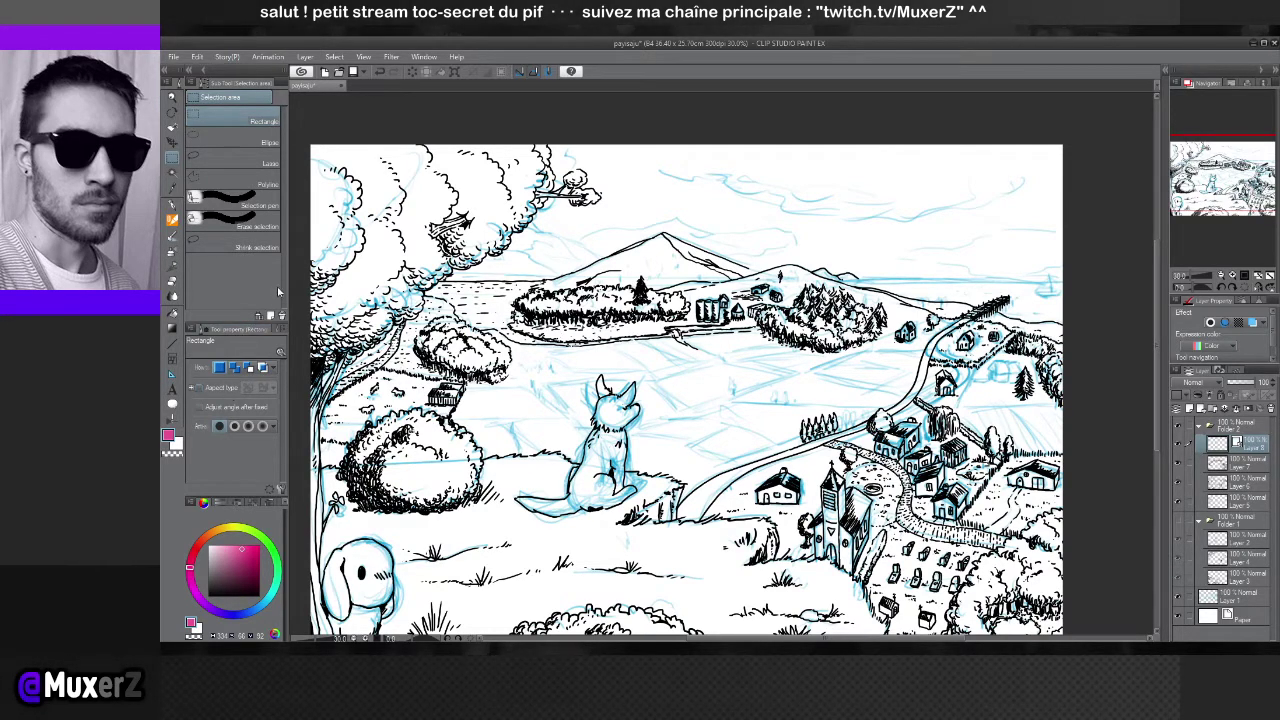
{"action": "left_click_drag", "start_coordinate": [300, 280], "coordinate": [1065, 287]}
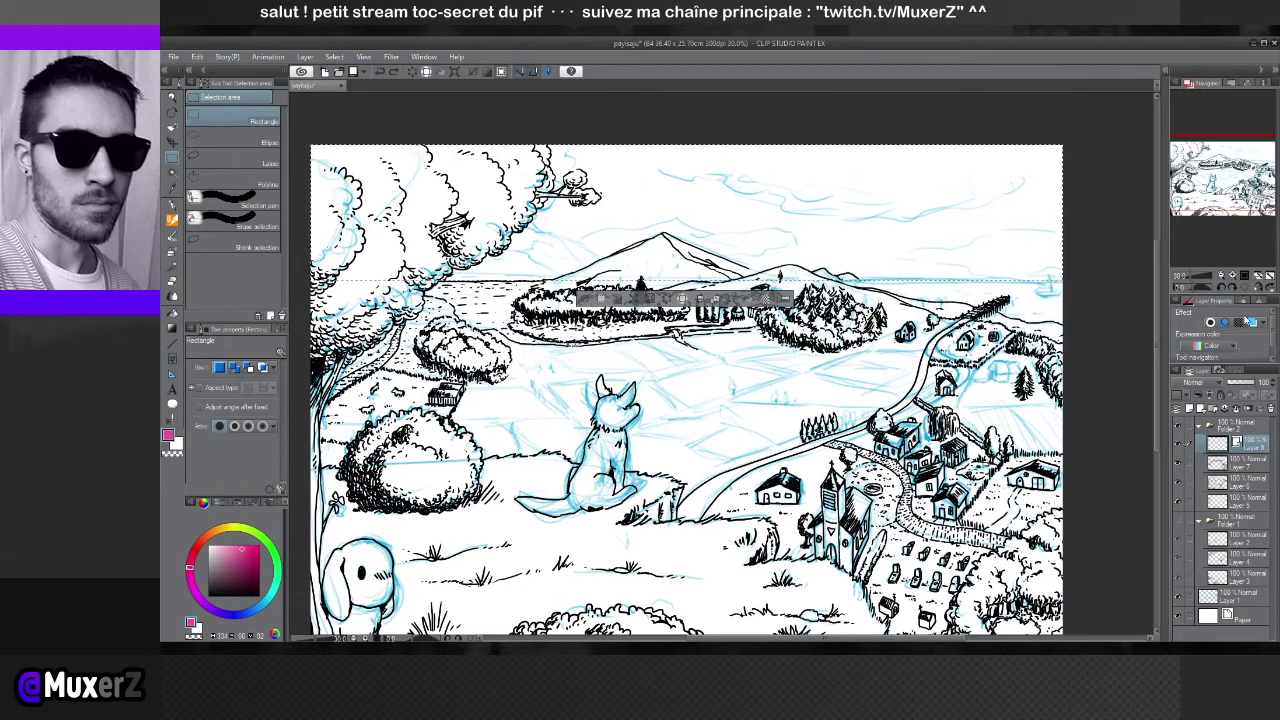
{"action": "left_click", "coordinate": [1253, 322]}
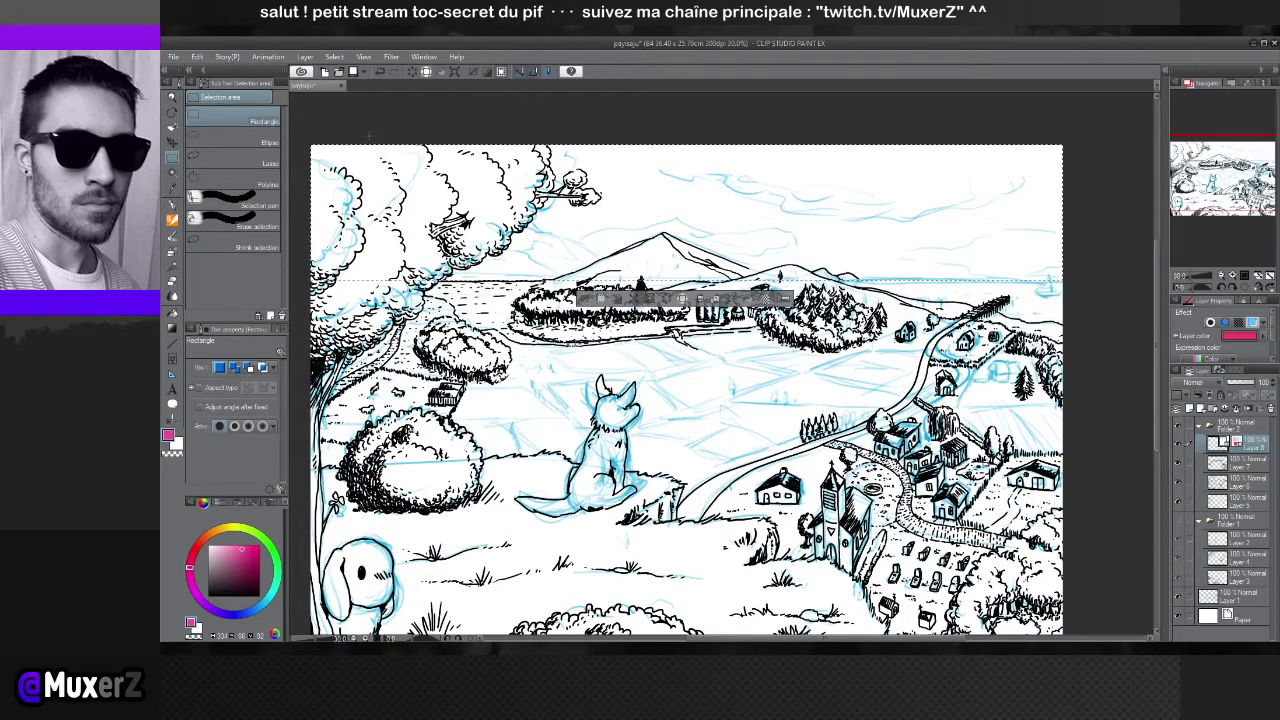
{"action": "key", "text": "ctrl+d"}
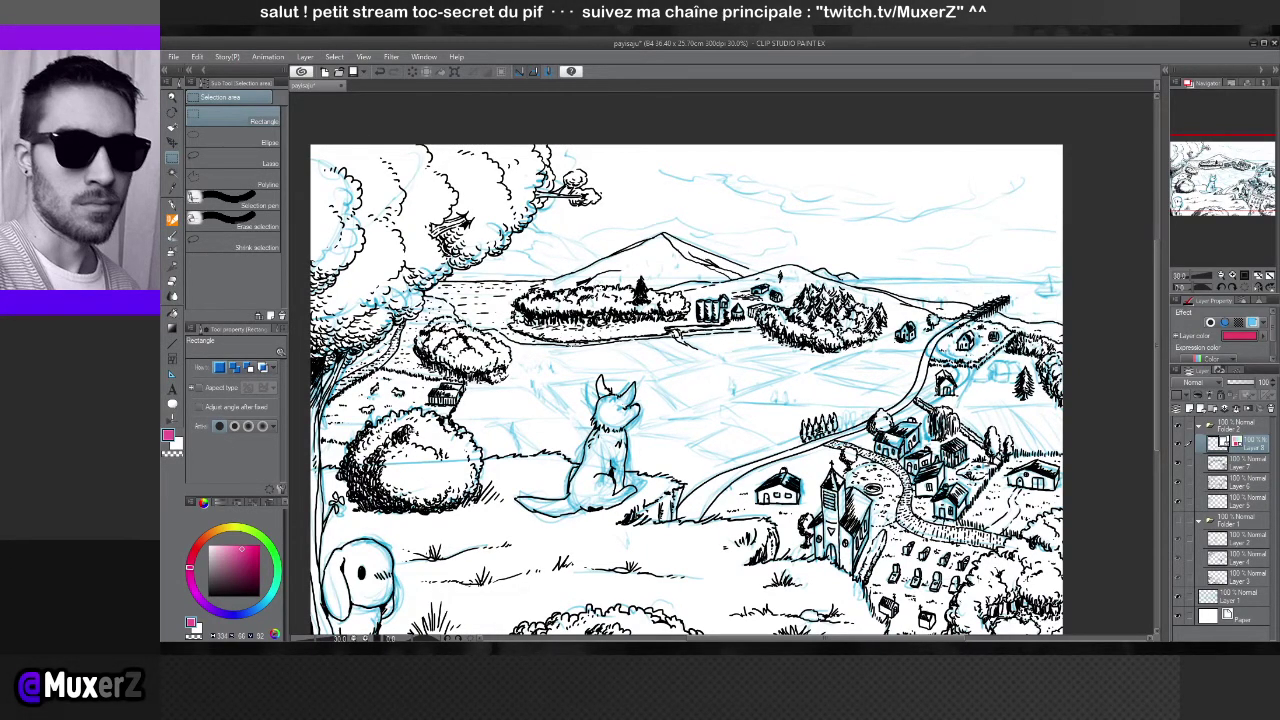
Replace vector Layer 8 with a new raster layer above Layer 7
{"action": "key", "text": "ctrl+minus"}
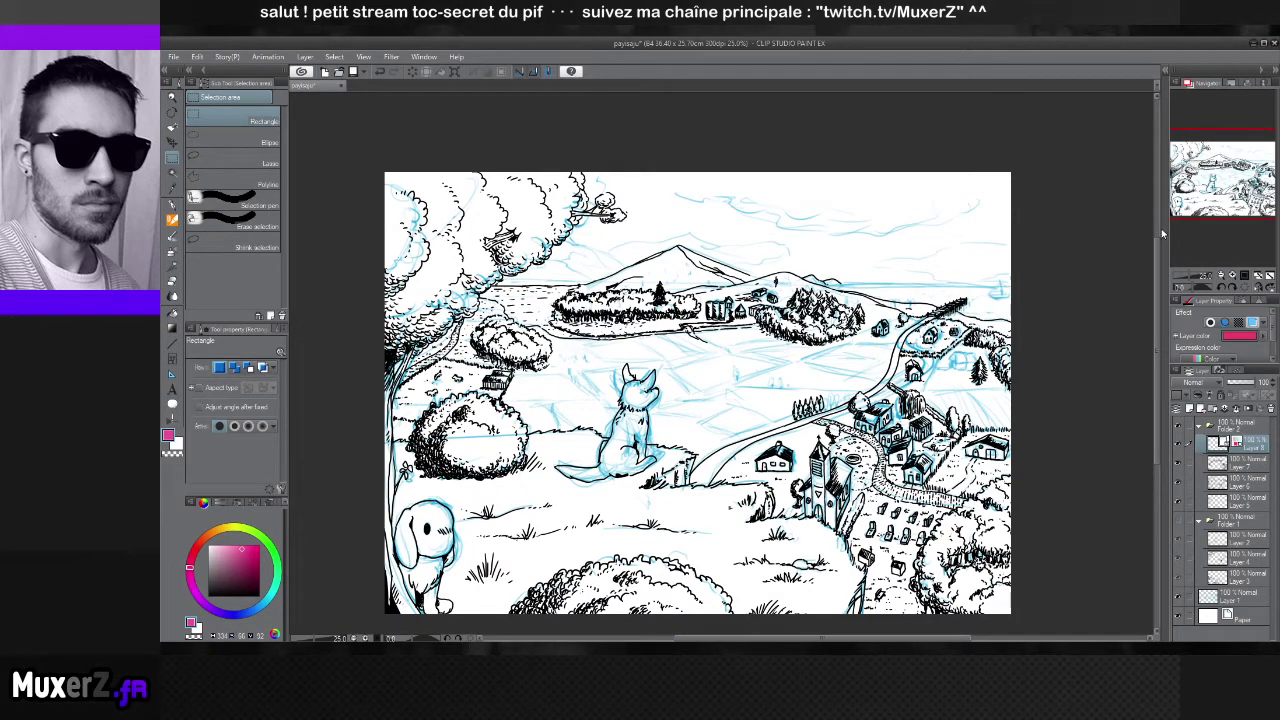
{"action": "left_click", "coordinate": [1218, 395]}
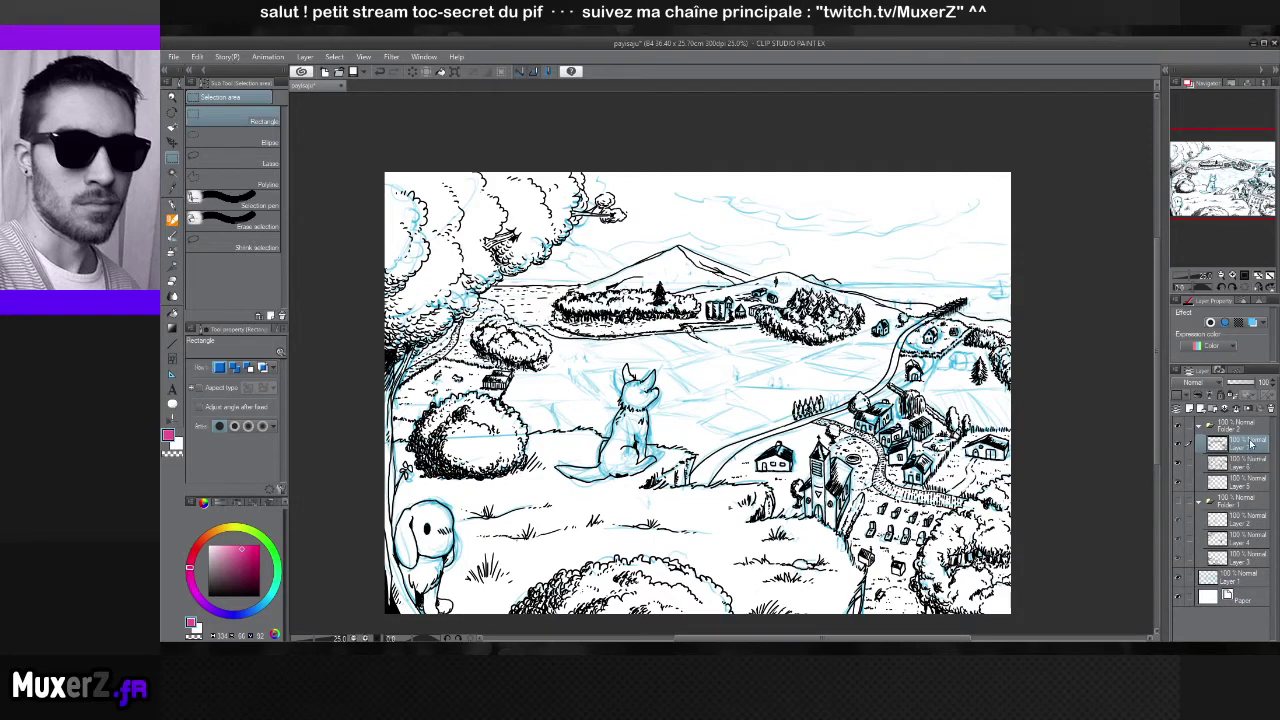
{"action": "key", "text": "ctrl+z"}
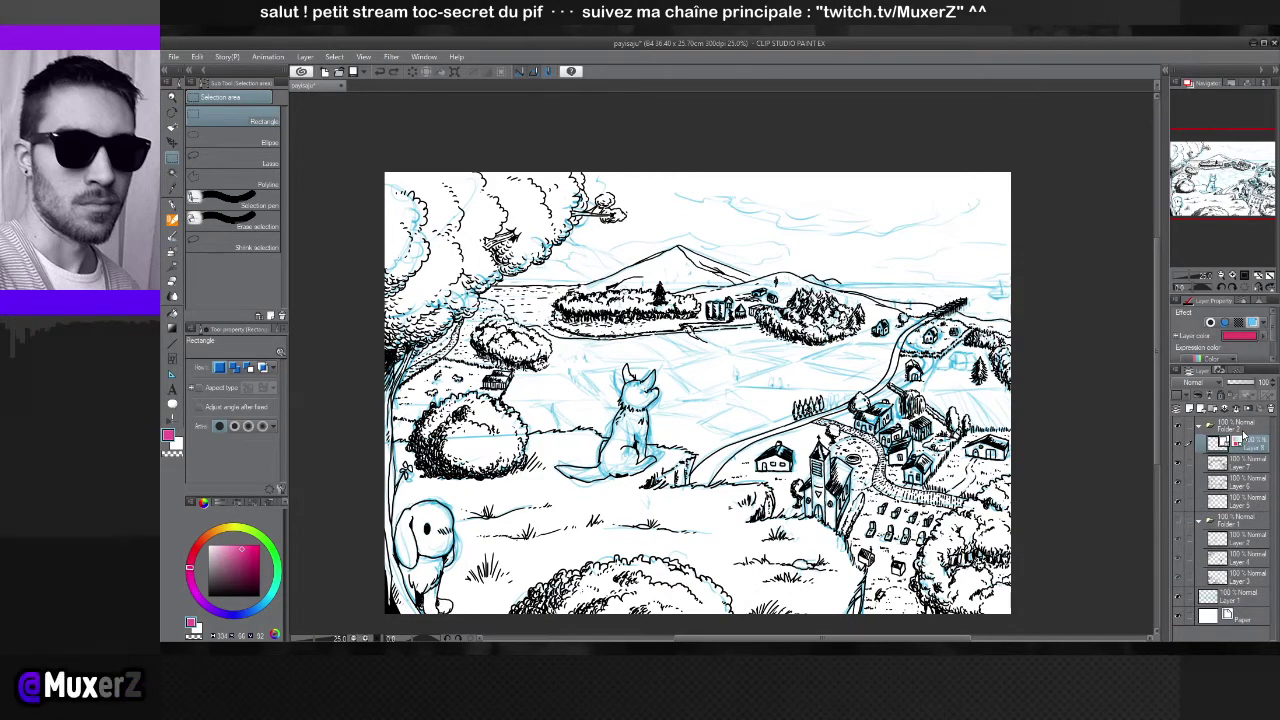
{"action": "key", "text": "ctrl+y"}
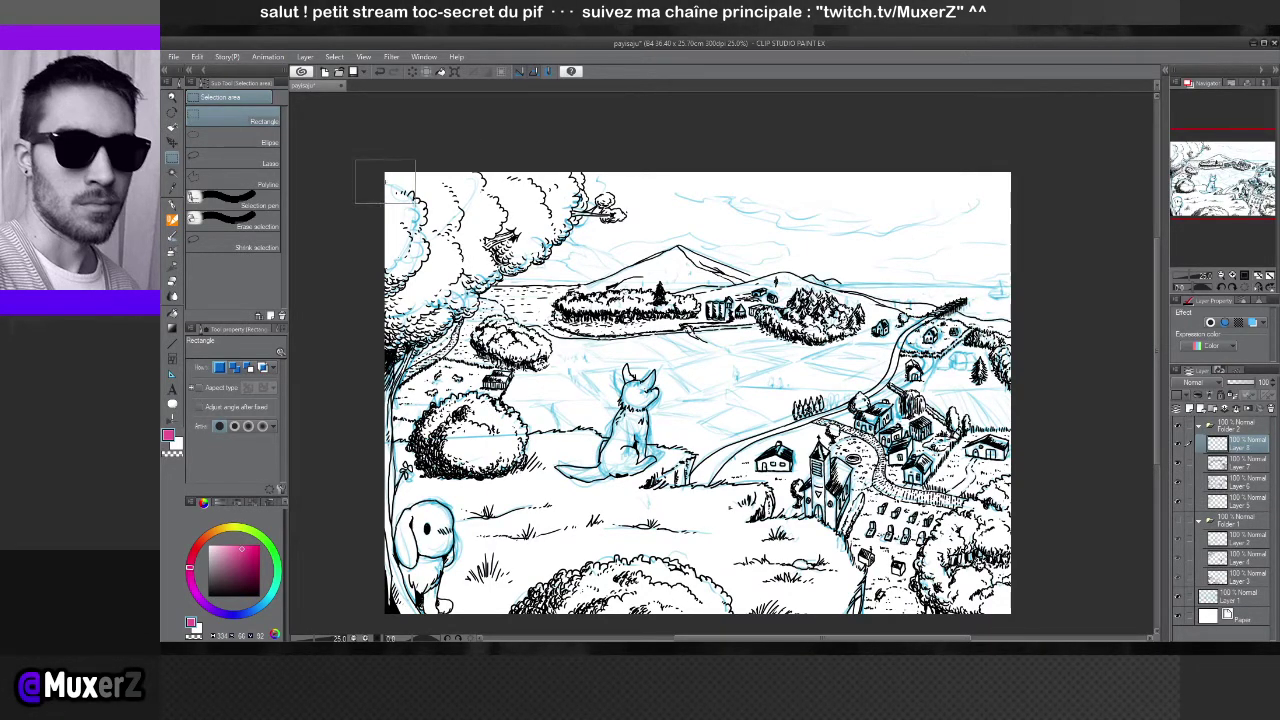
Fill a full-width rectangle of sky above the sea horizon with pink on Layer 8 and set the layer's opacity to 33%
{"action": "left_click_drag", "start_coordinate": [415, 200], "coordinate": [1032, 285]}
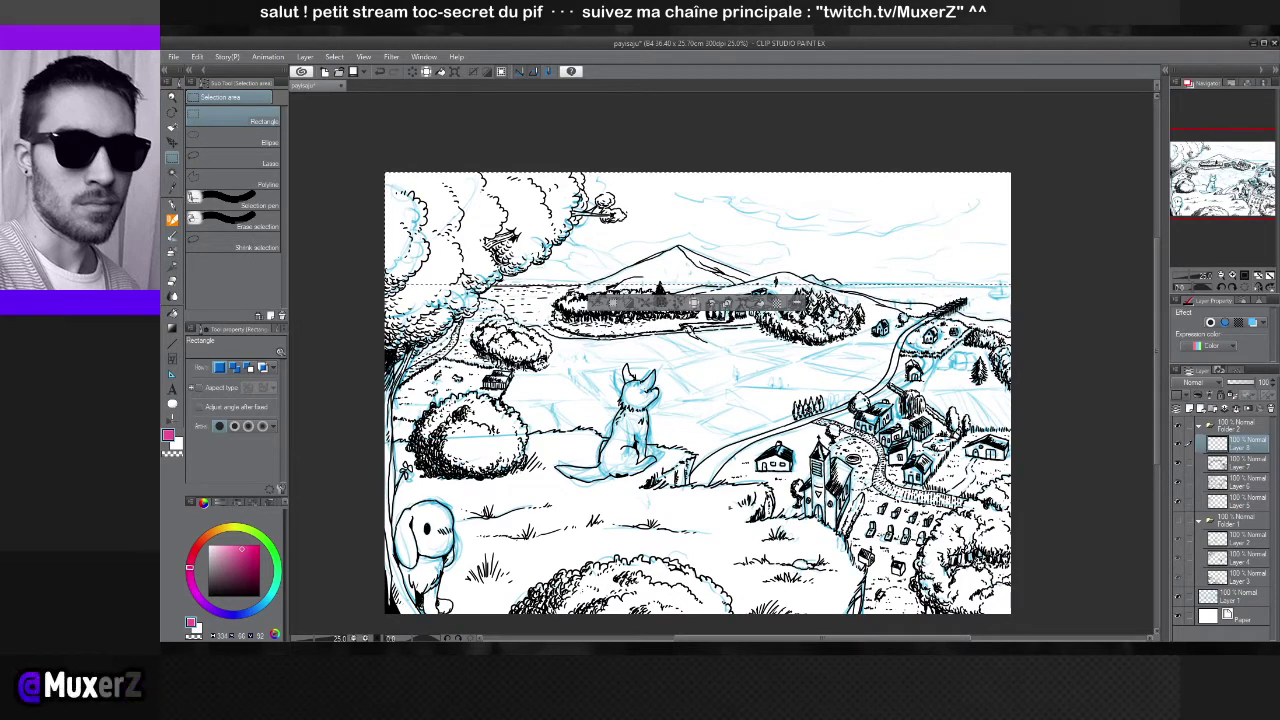
{"action": "left_click", "coordinate": [172, 312]}
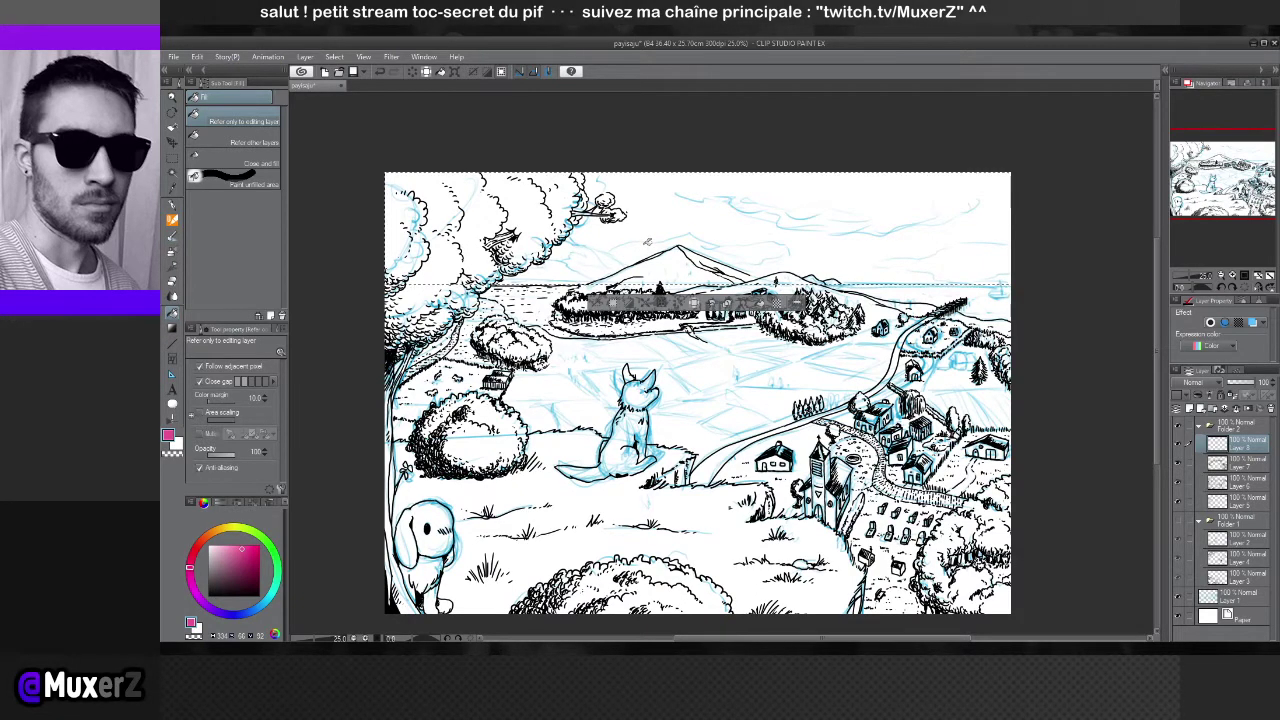
{"action": "left_click", "coordinate": [646, 242]}
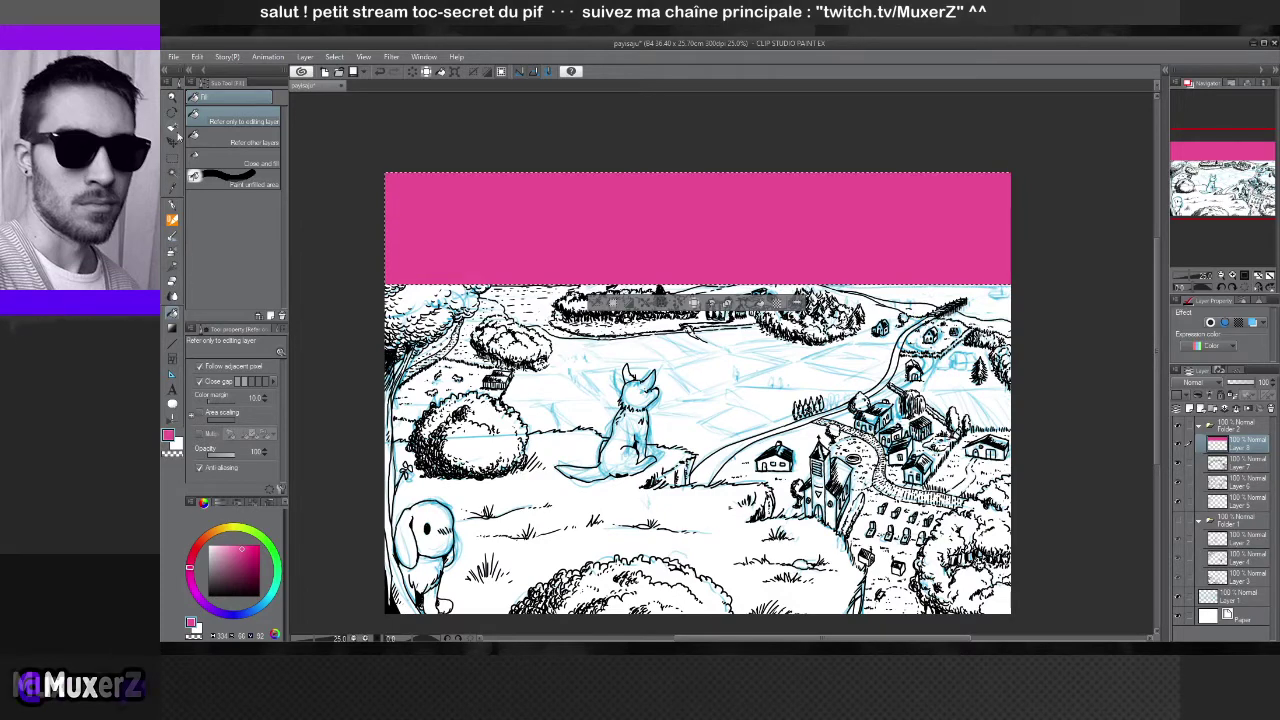
{"action": "left_click", "coordinate": [176, 162]}
{"action": "key", "text": "ctrl+d"}
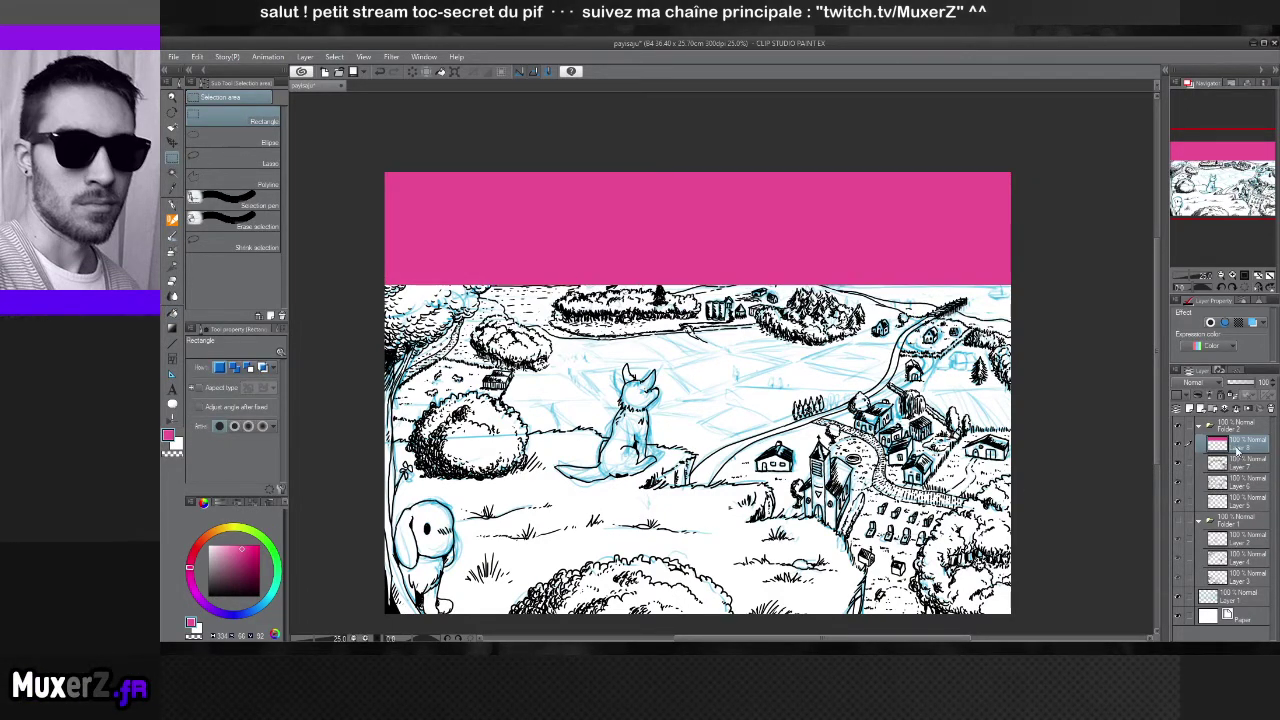
{"action": "left_click_drag", "start_coordinate": [1255, 385], "coordinate": [1240, 388]}
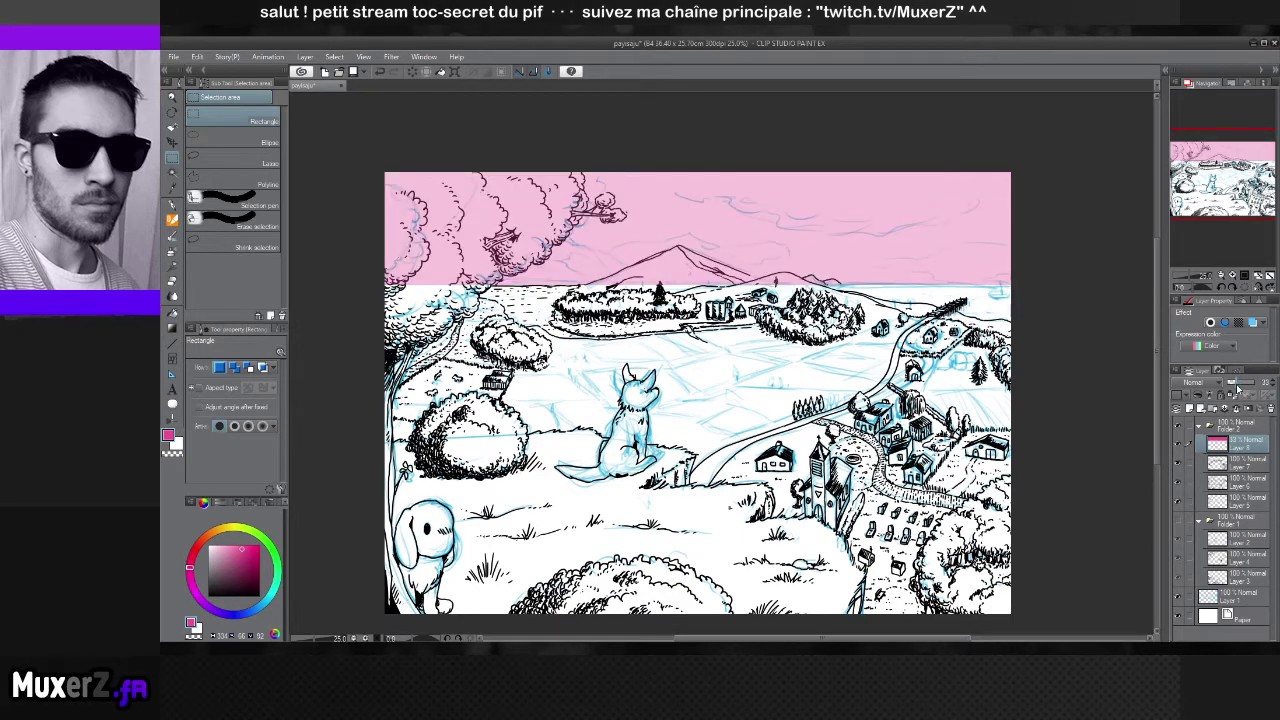
Rotate the canvas view a quarter turn so the horizon runs vertically, and bring its village-side end into close view
{"action": "key", "text": "ctrl+plus"}
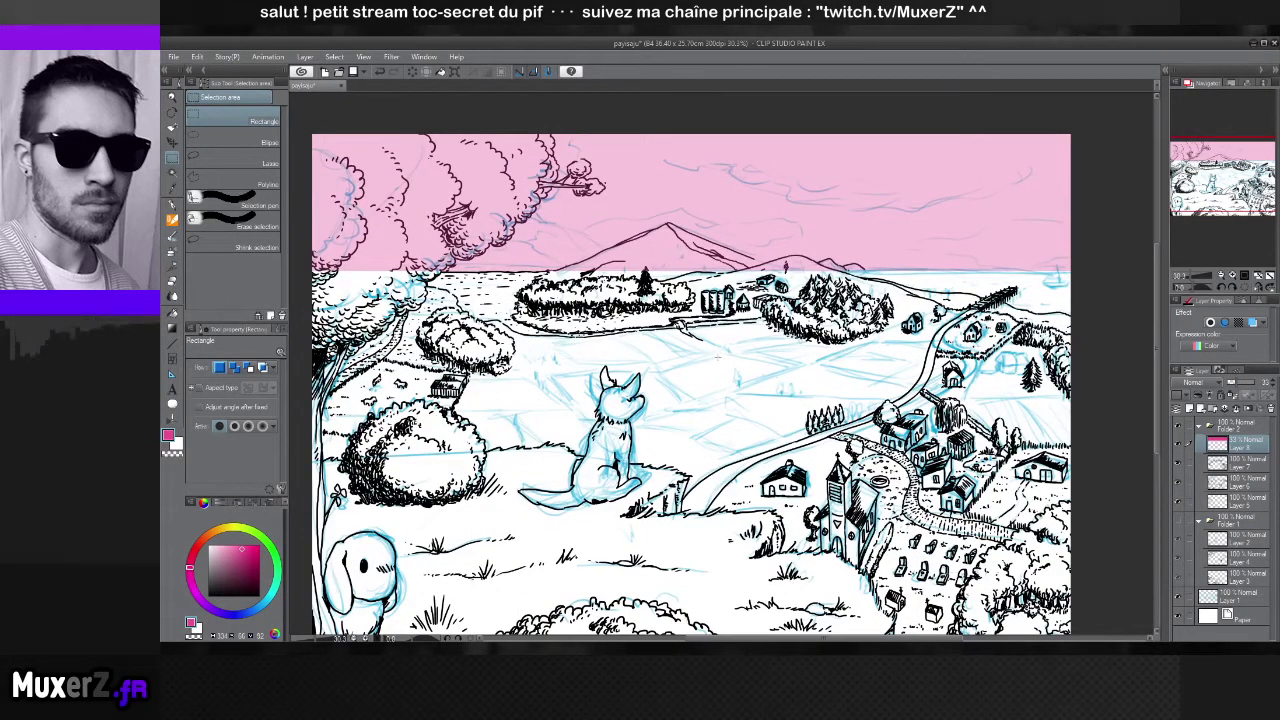
{"action": "key", "text": "r"}
{"action": "mouse_move", "coordinate": [722, 356]}
{"action": "left_mouse_down"}
{"action": "mouse_move", "coordinate": [678, 439]}
{"action": "mouse_move", "coordinate": [722, 356]}
{"action": "left_mouse_up"}
{"action": "key", "text": "m"}
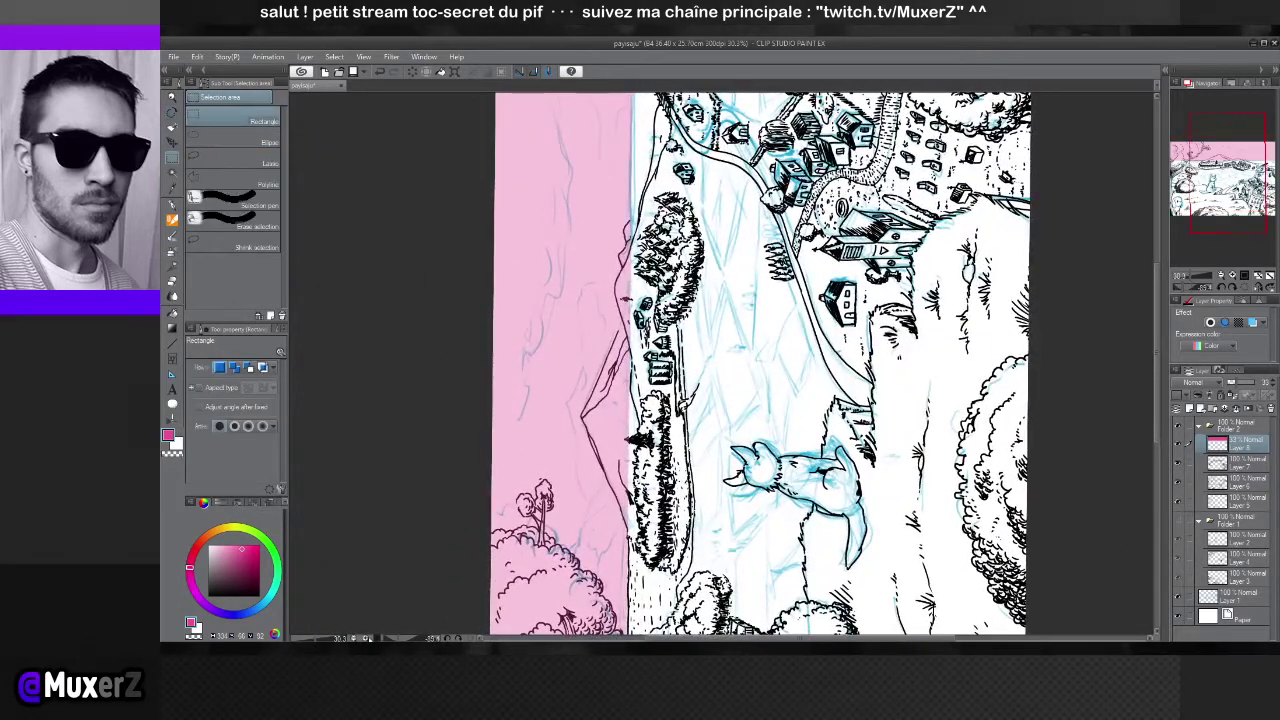
{"action": "left_click", "coordinate": [472, 638]}
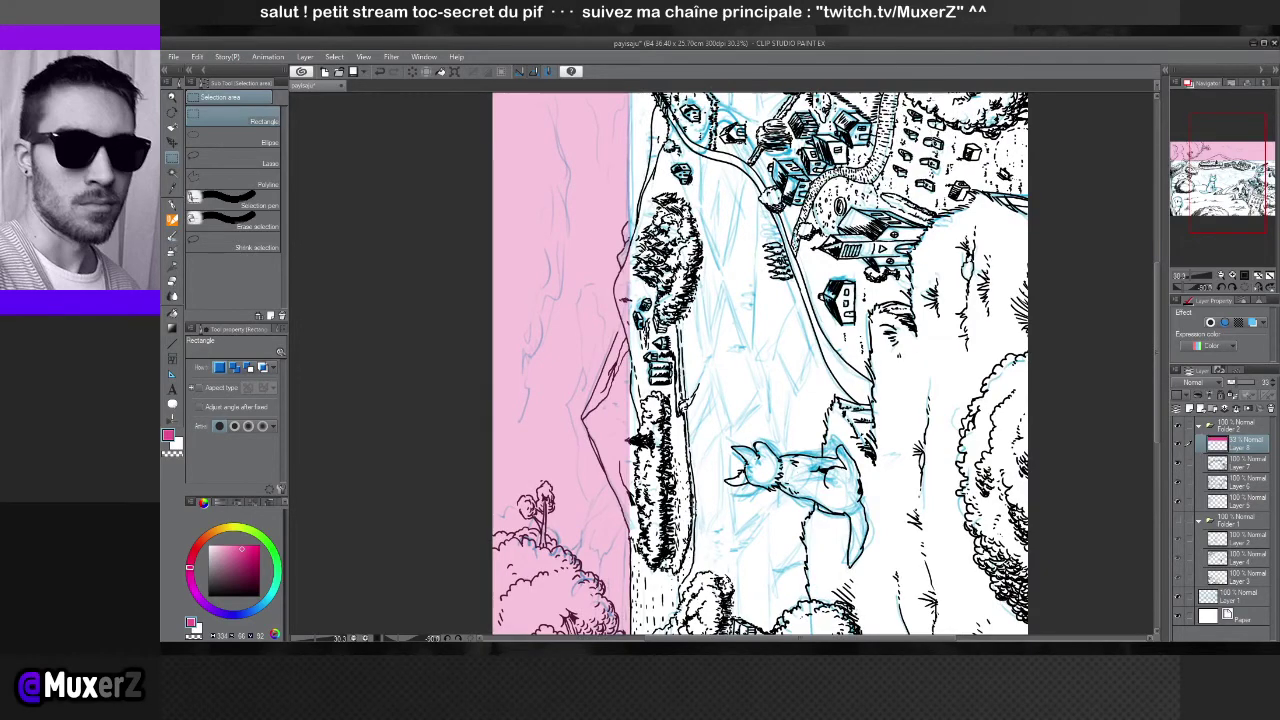
{"action": "mouse_move", "coordinate": [472, 638]}
{"action": "left_mouse_down"}
{"action": "mouse_move", "coordinate": [450, 638]}
{"action": "mouse_move", "coordinate": [490, 638]}
{"action": "mouse_move", "coordinate": [475, 638]}
{"action": "left_mouse_up"}
{"action": "scroll", "coordinate": [638, 585], "scroll_direction": "up", "scroll_amount": 5}
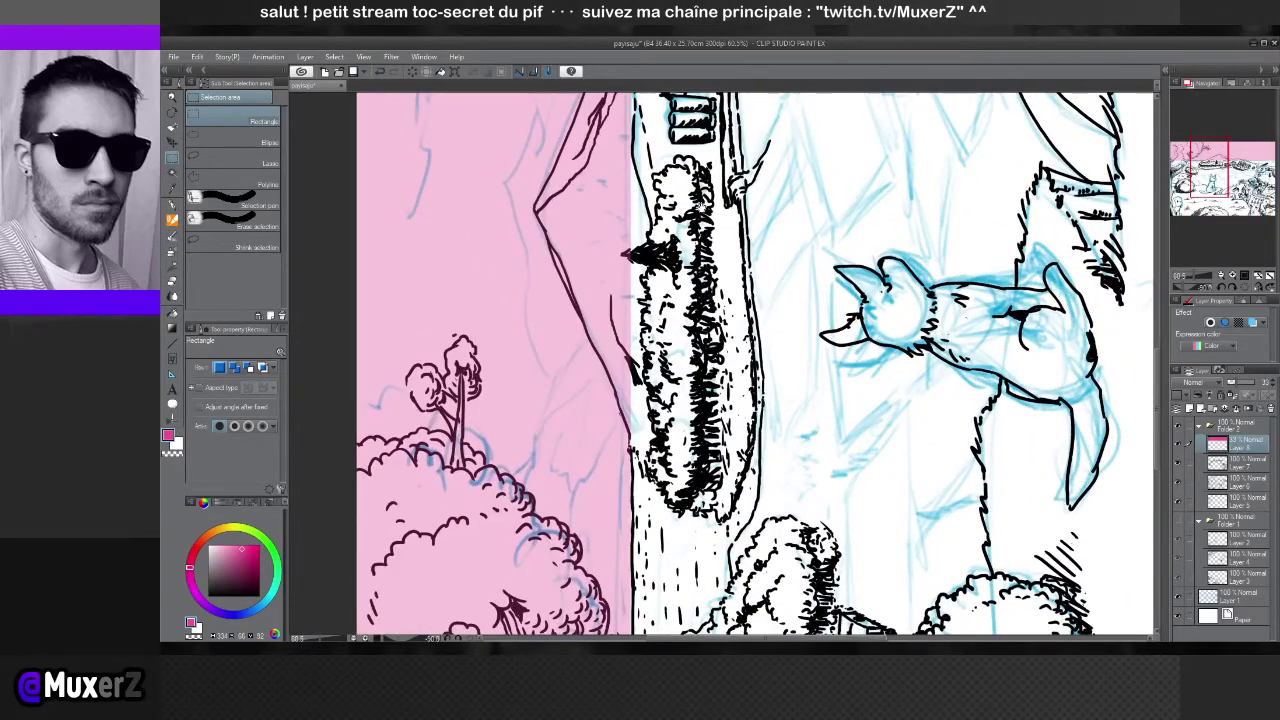
{"action": "mouse_move", "coordinate": [700, 229]}
{"action": "left_mouse_down"}
{"action": "mouse_move", "coordinate": [705, 149]}
{"action": "mouse_move", "coordinate": [704, 281]}
{"action": "mouse_move", "coordinate": [750, 374]}
{"action": "mouse_move", "coordinate": [753, 334]}
{"action": "left_mouse_up"}
Toggle Layer 7's visibility to check its linework, and make Layer 6 the active layer
{"action": "left_click", "coordinate": [1220, 466]}
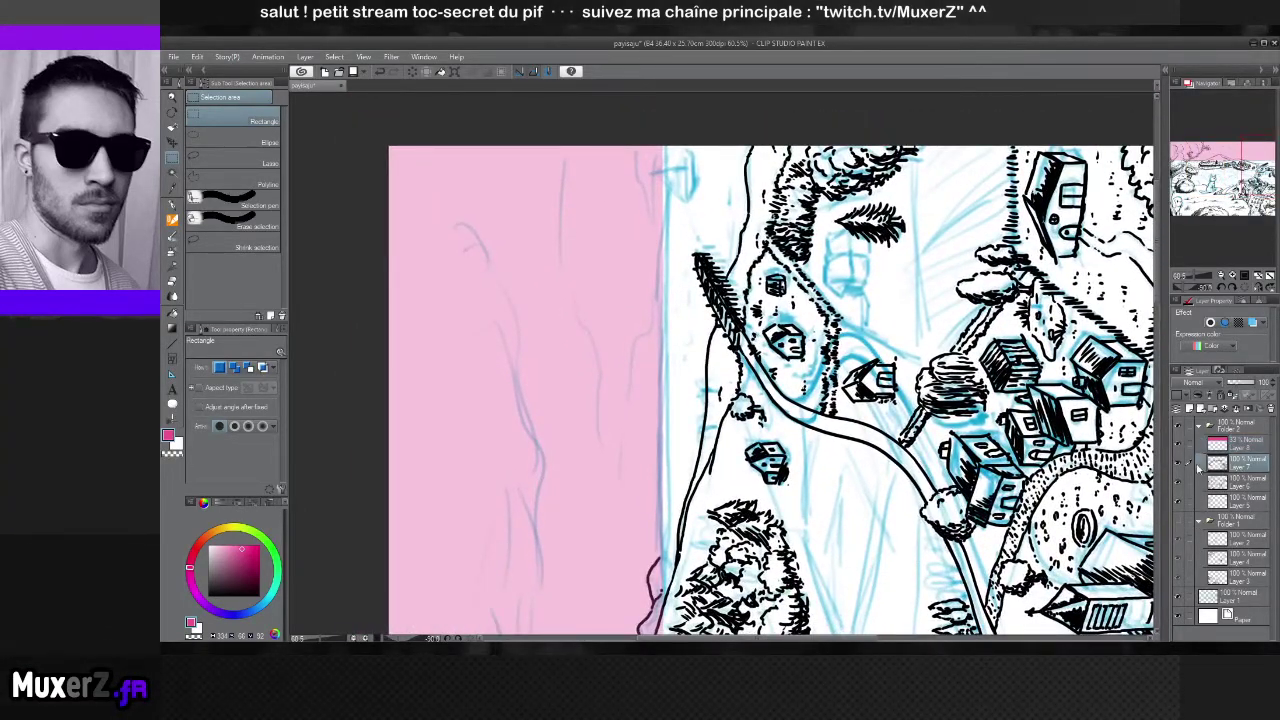
{"action": "left_click", "coordinate": [1177, 465]}
{"action": "left_click", "coordinate": [1178, 465]}
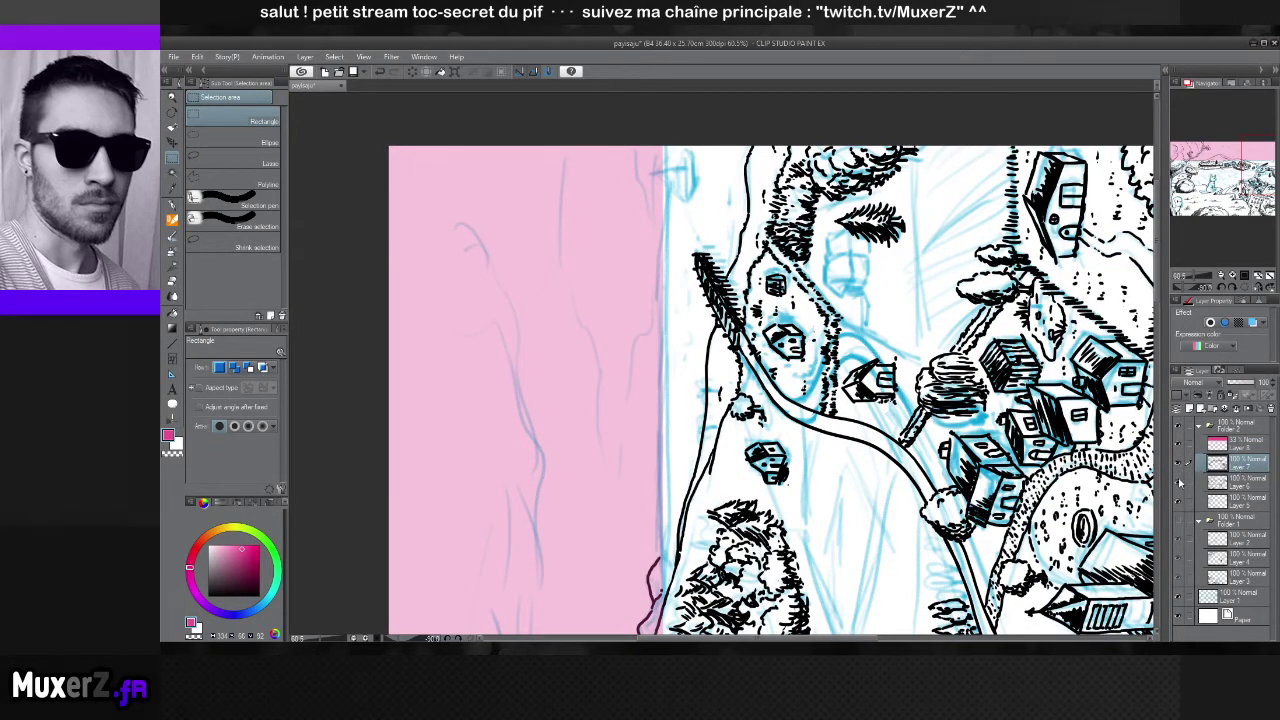
{"action": "left_click", "coordinate": [1177, 465]}
{"action": "left_click", "coordinate": [1177, 465]}
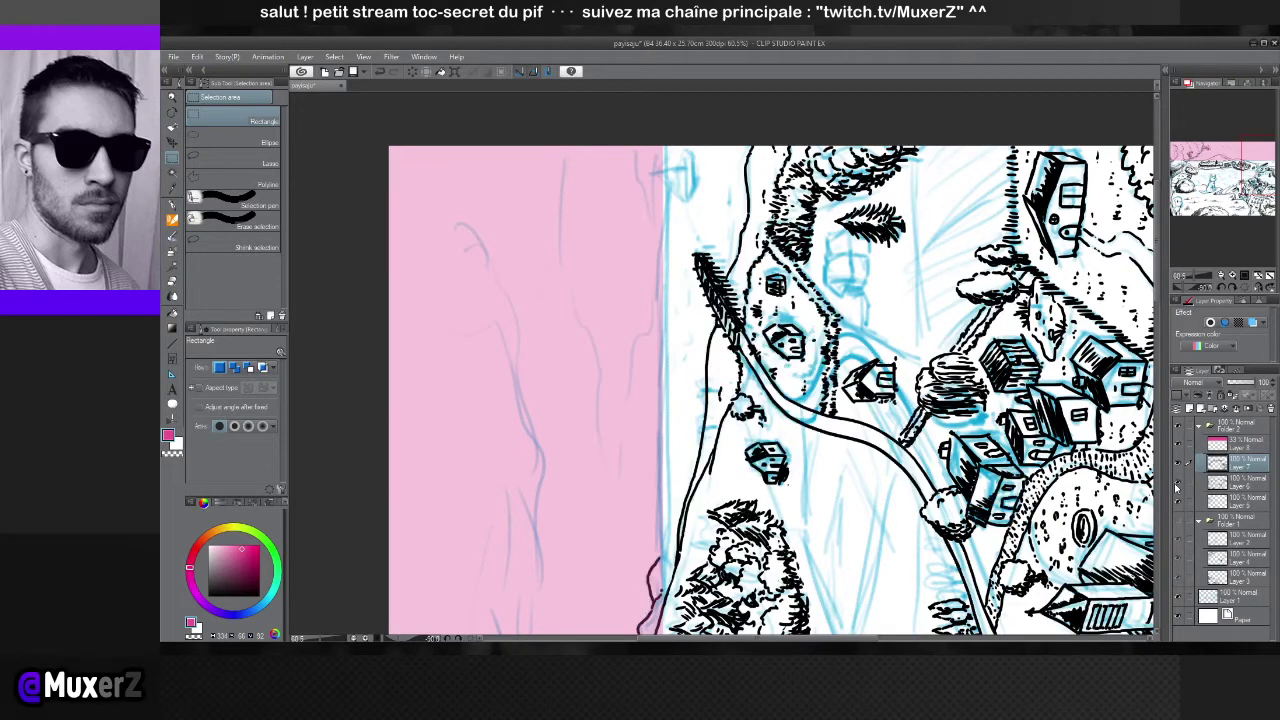
{"action": "left_click", "coordinate": [1232, 484]}
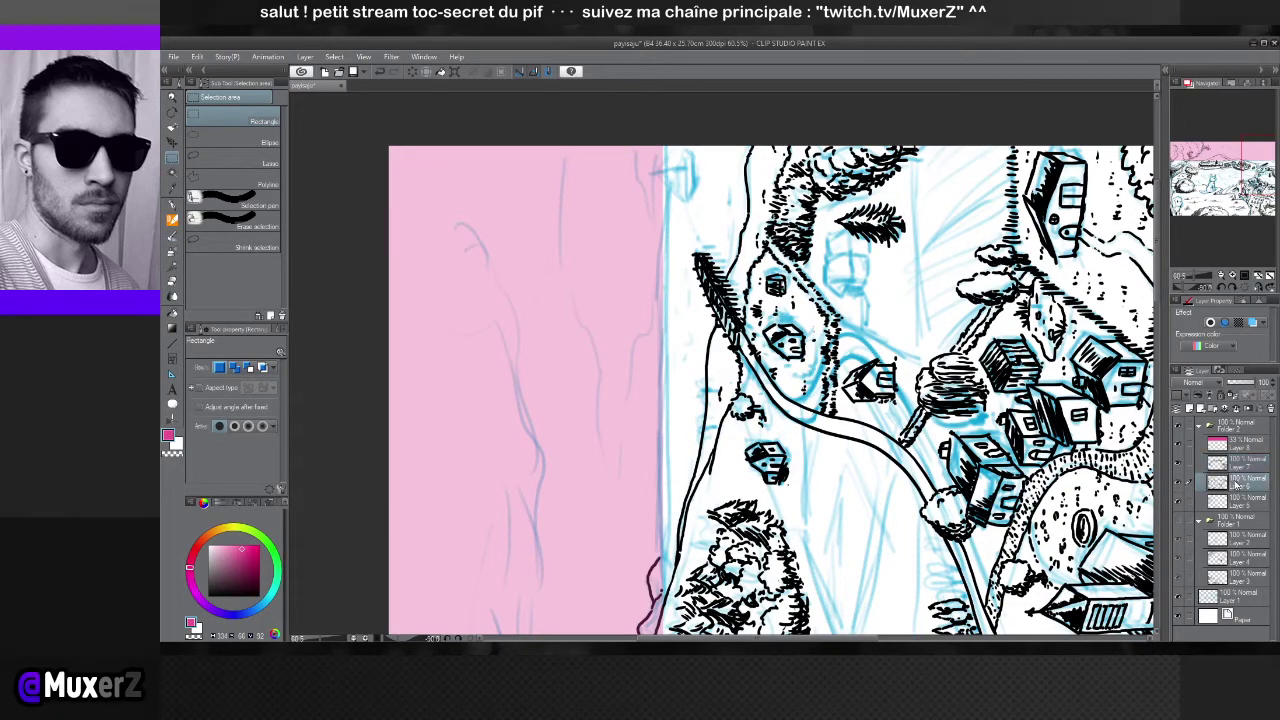
Ink the village-side sea horizon in black on Layer 6 with the pen, following the pink edge from the canvas border to the hills
{"action": "left_click", "coordinate": [172, 204]}
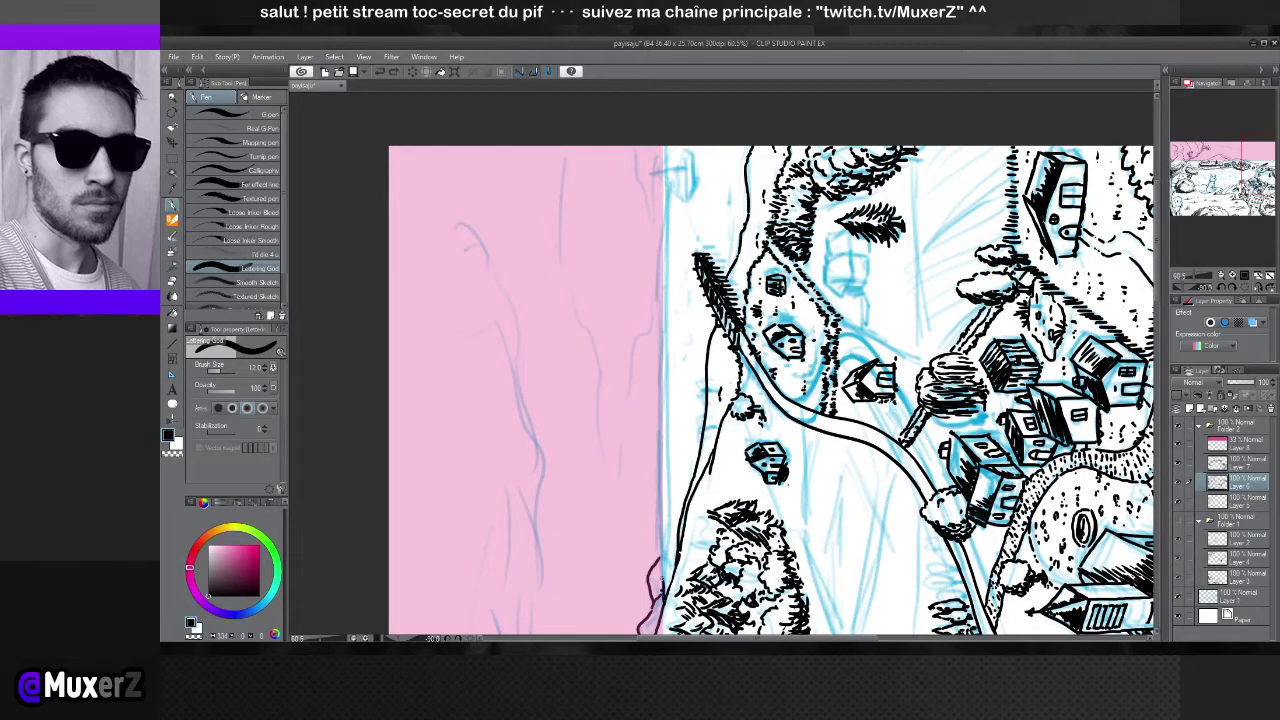
{"action": "left_click_drag", "start_coordinate": [664, 560], "coordinate": [662, 468]}
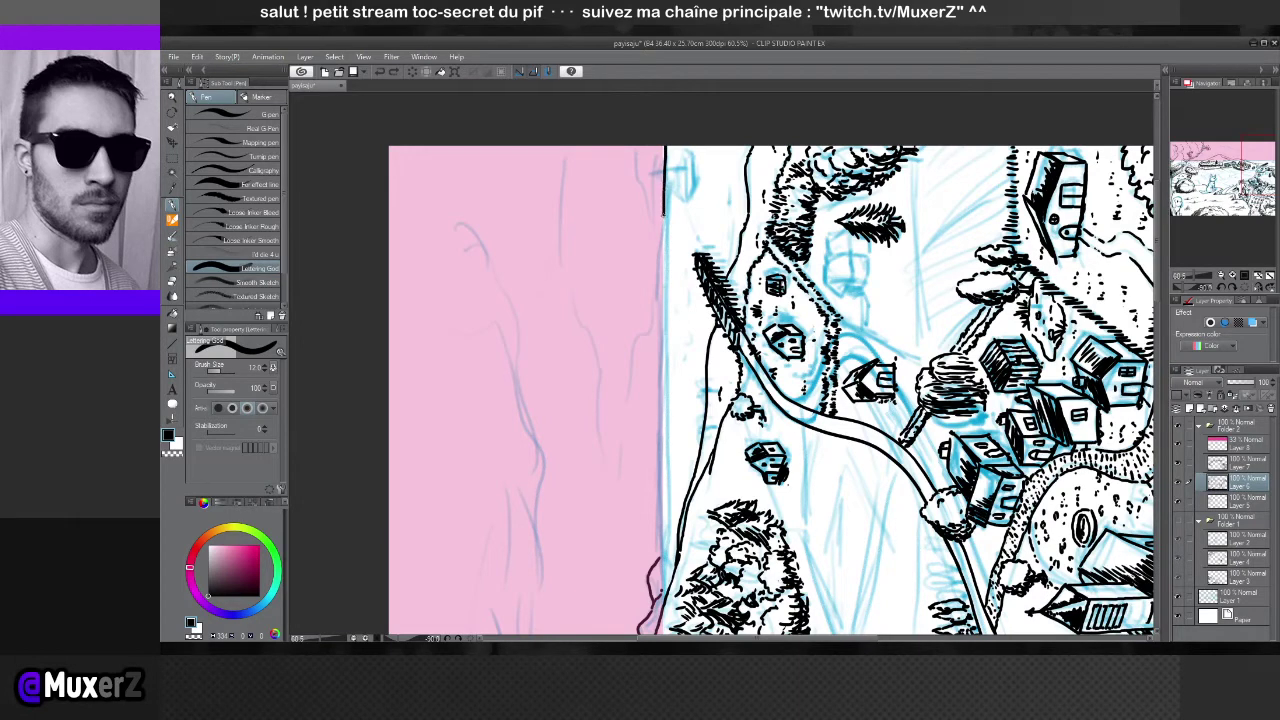
{"action": "left_click_drag", "start_coordinate": [663, 268], "coordinate": [663, 502]}
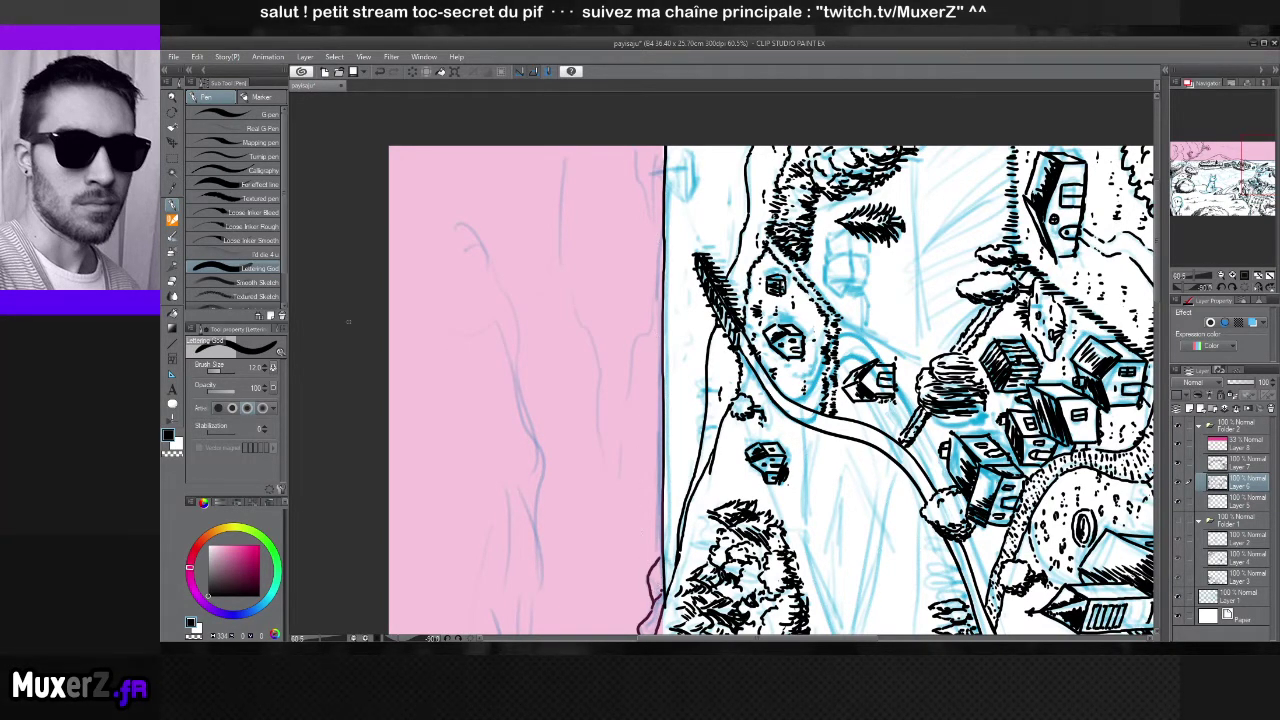
{"action": "key", "text": "e"}
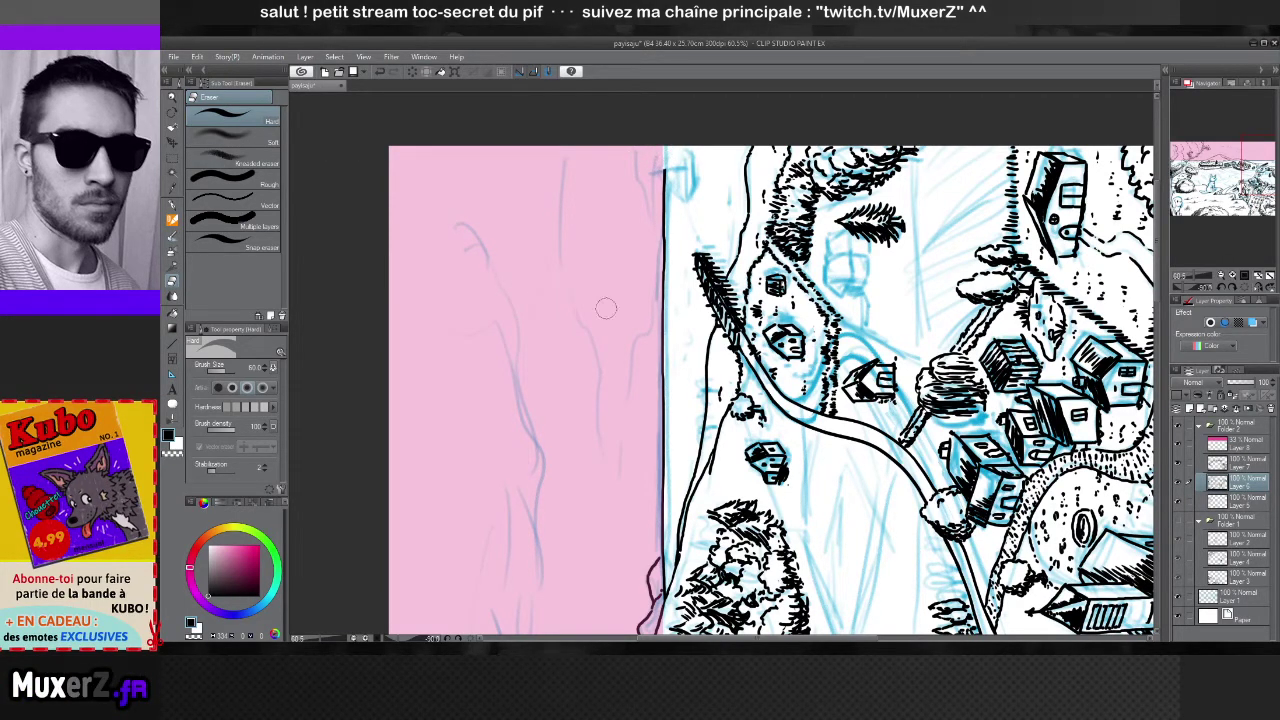
{"action": "key", "text": "p"}
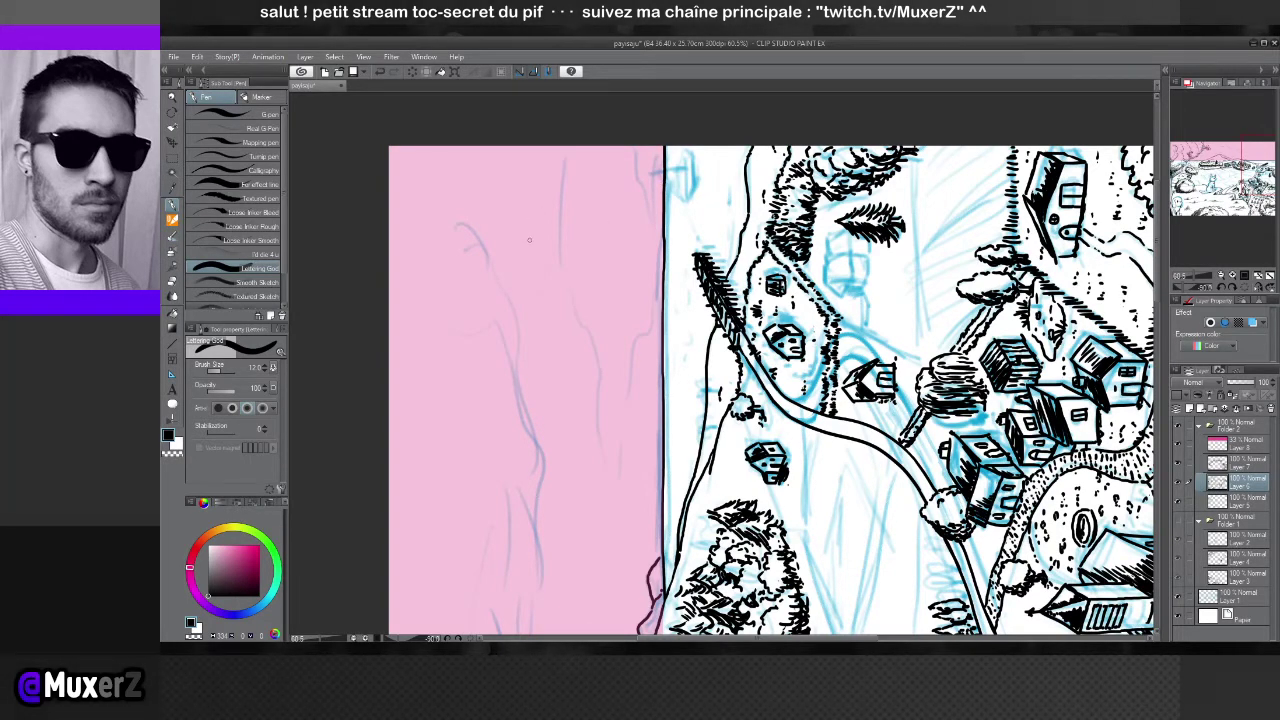
{"action": "scroll", "coordinate": [508, 278], "scroll_direction": "down", "scroll_amount": 5}
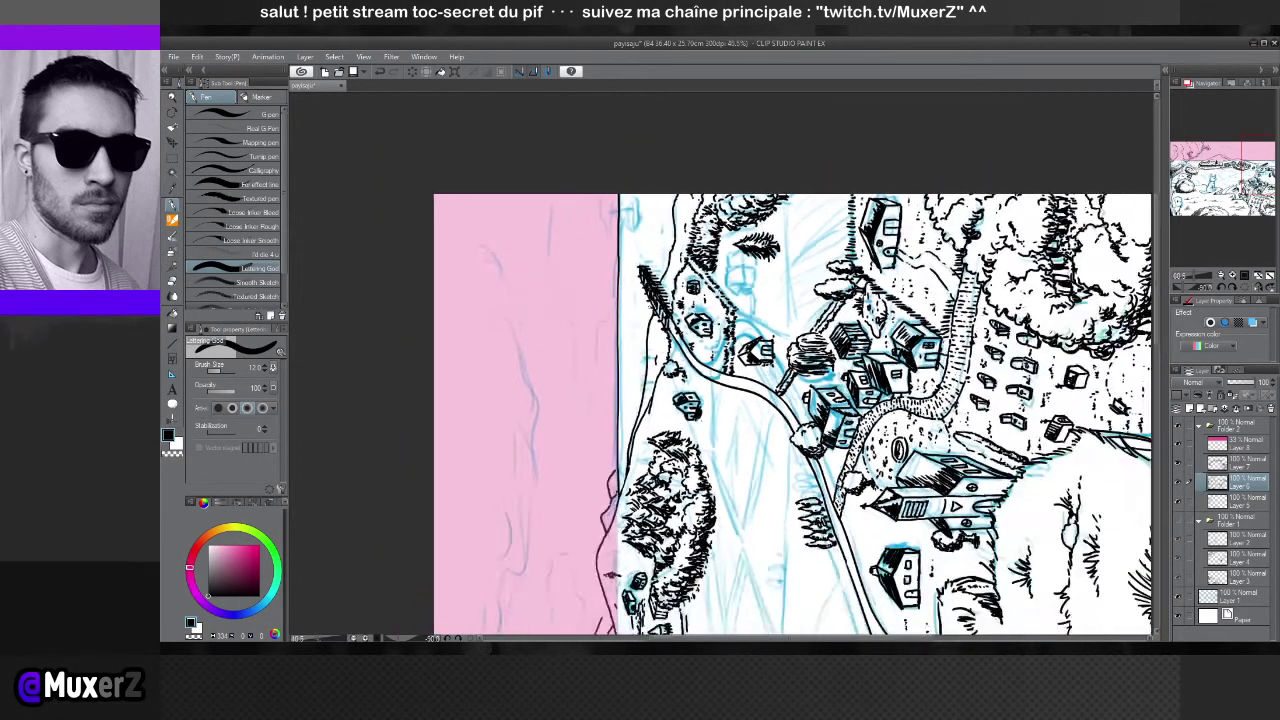
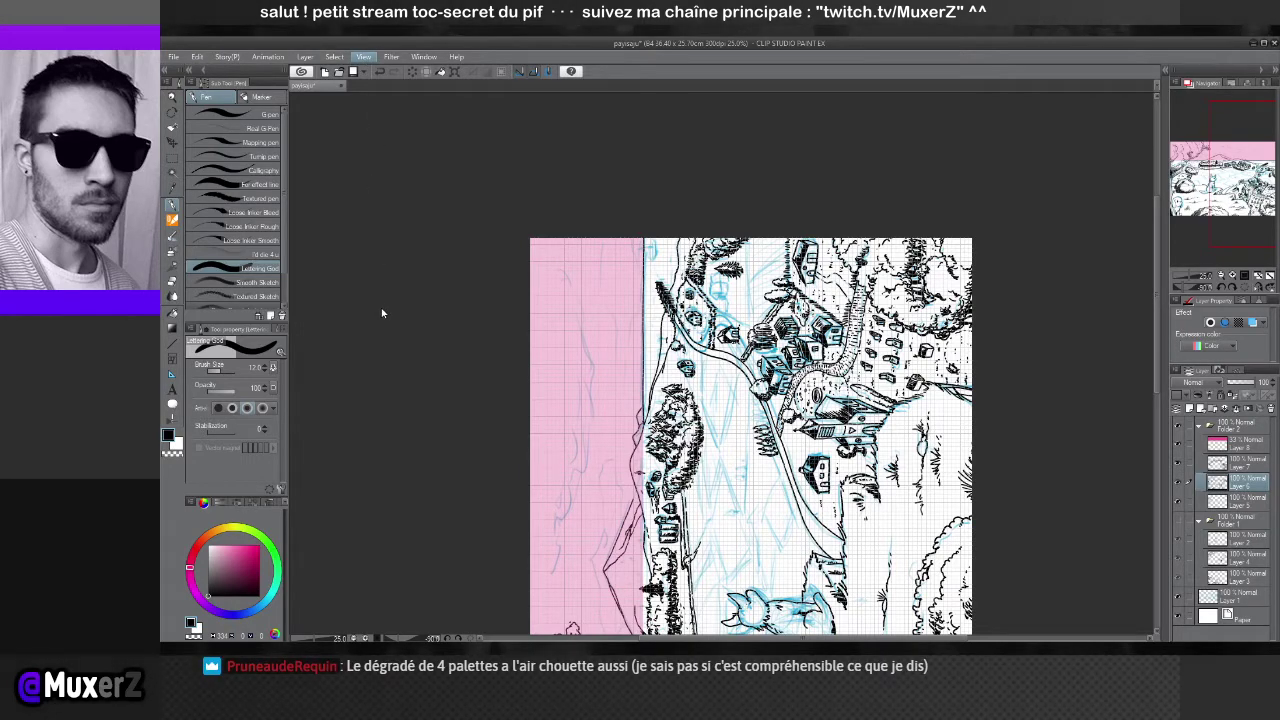
{"action": "key", "text": "ctrl+at"}
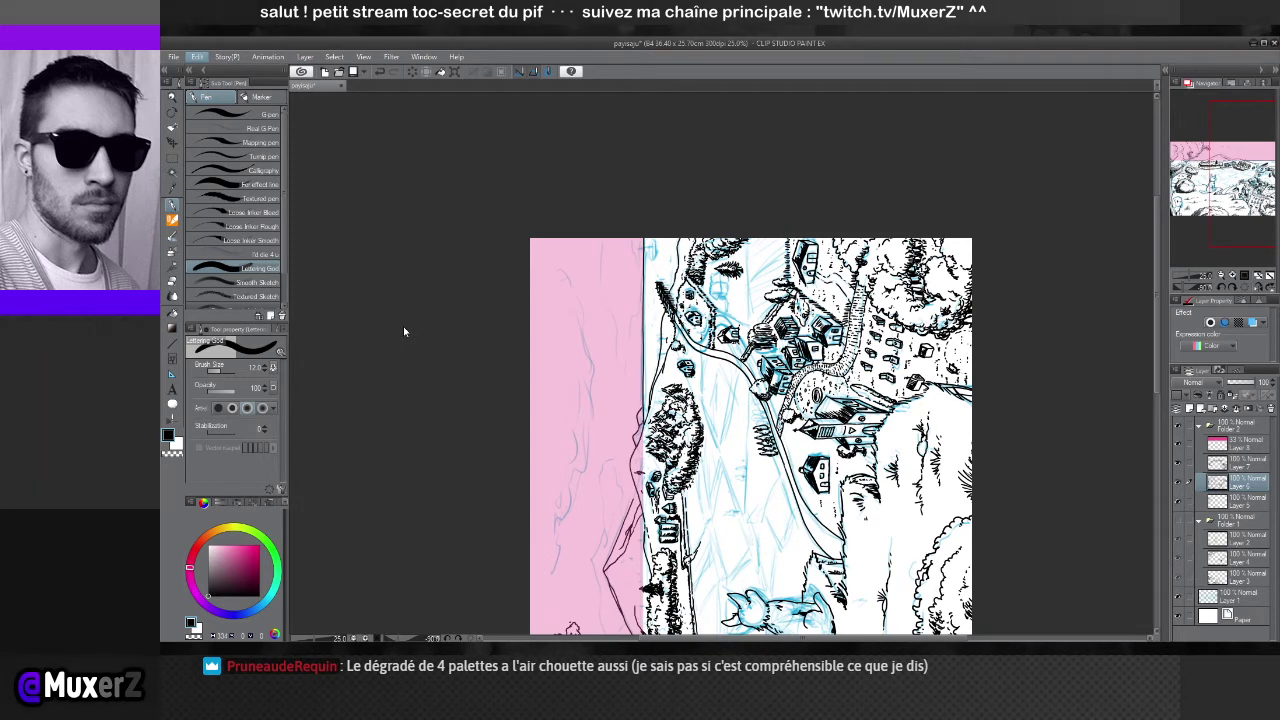
{"action": "key", "text": "ctrl+t"}
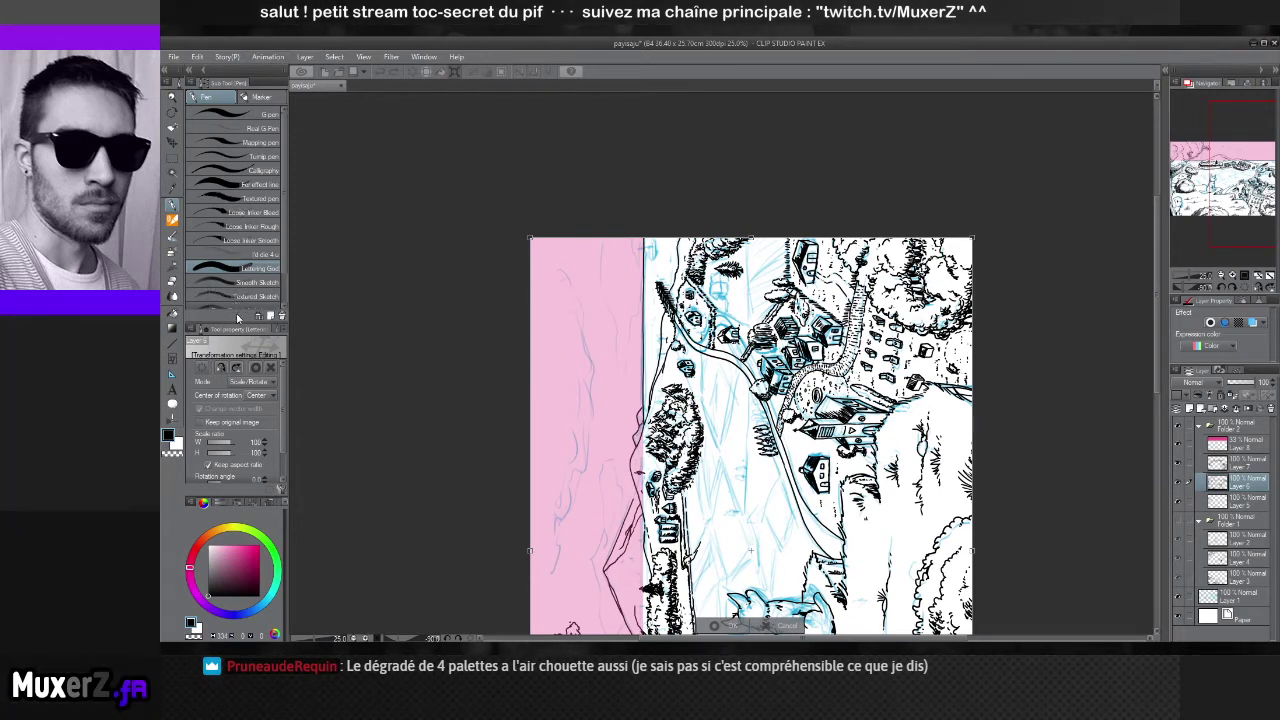
{"action": "left_click", "coordinate": [172, 202]}
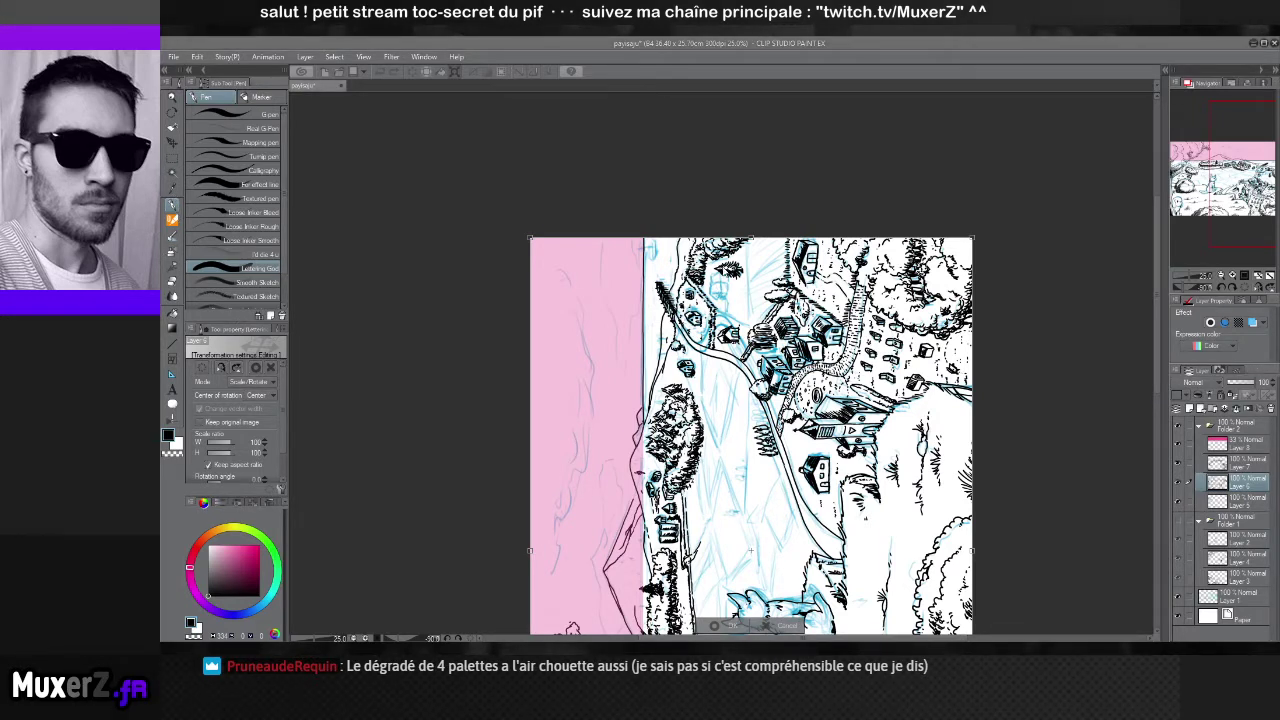
{"action": "key", "text": "Return"}
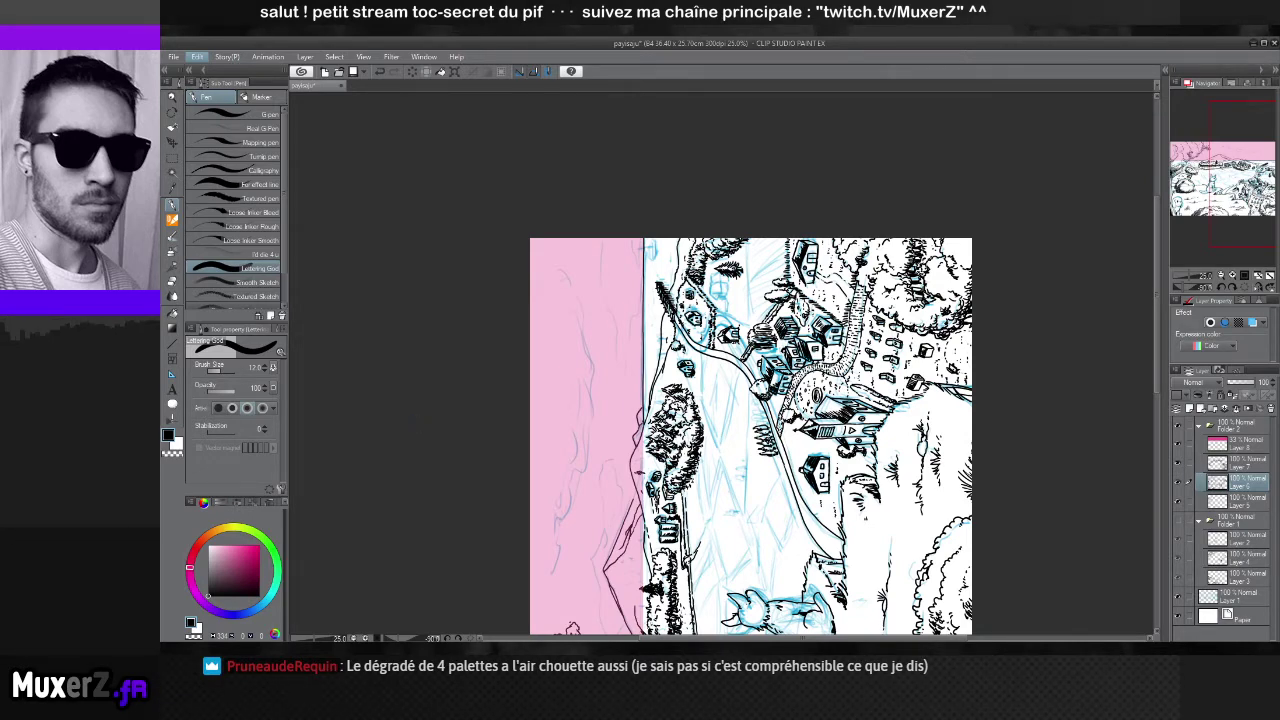
Rotate the canvas view back to landscape orientation with the sea horizon running nearly level and the whole drawing in view
{"action": "key", "text": "h"}
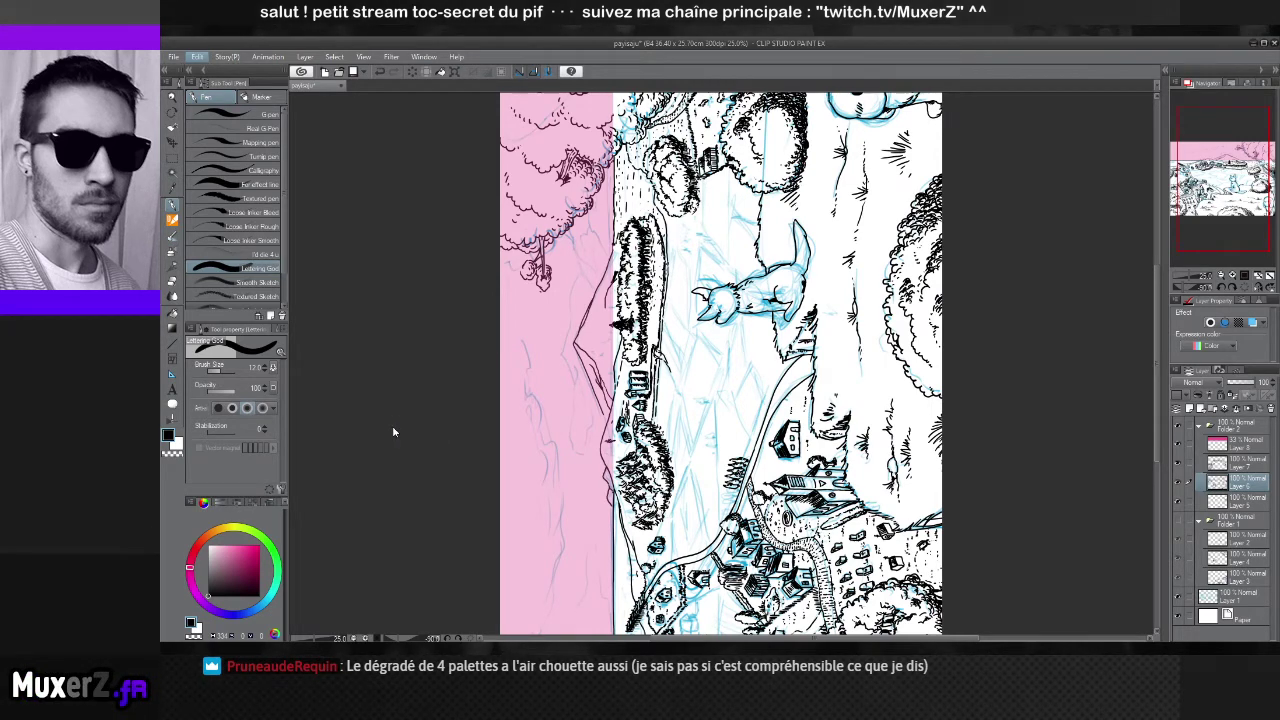
{"action": "key", "text": "ctrl+shift+v"}
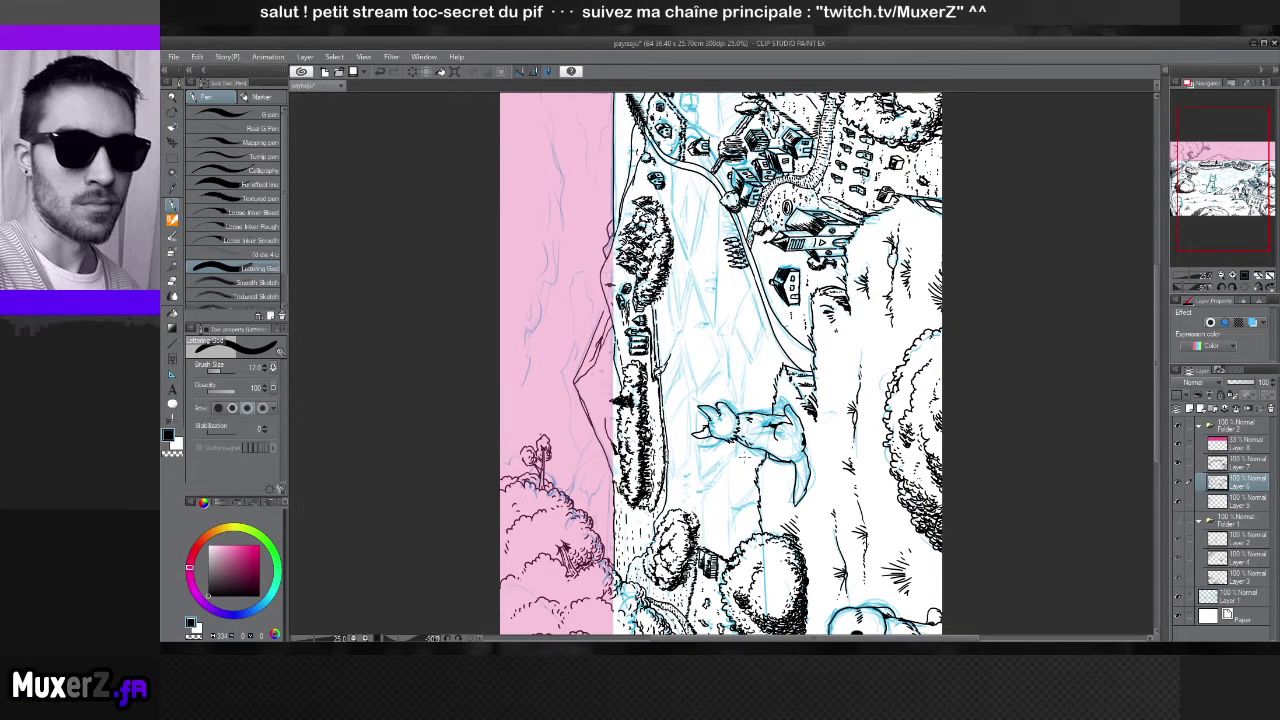
{"action": "left_click_drag", "start_coordinate": [622, 92], "coordinate": [722, 402]}
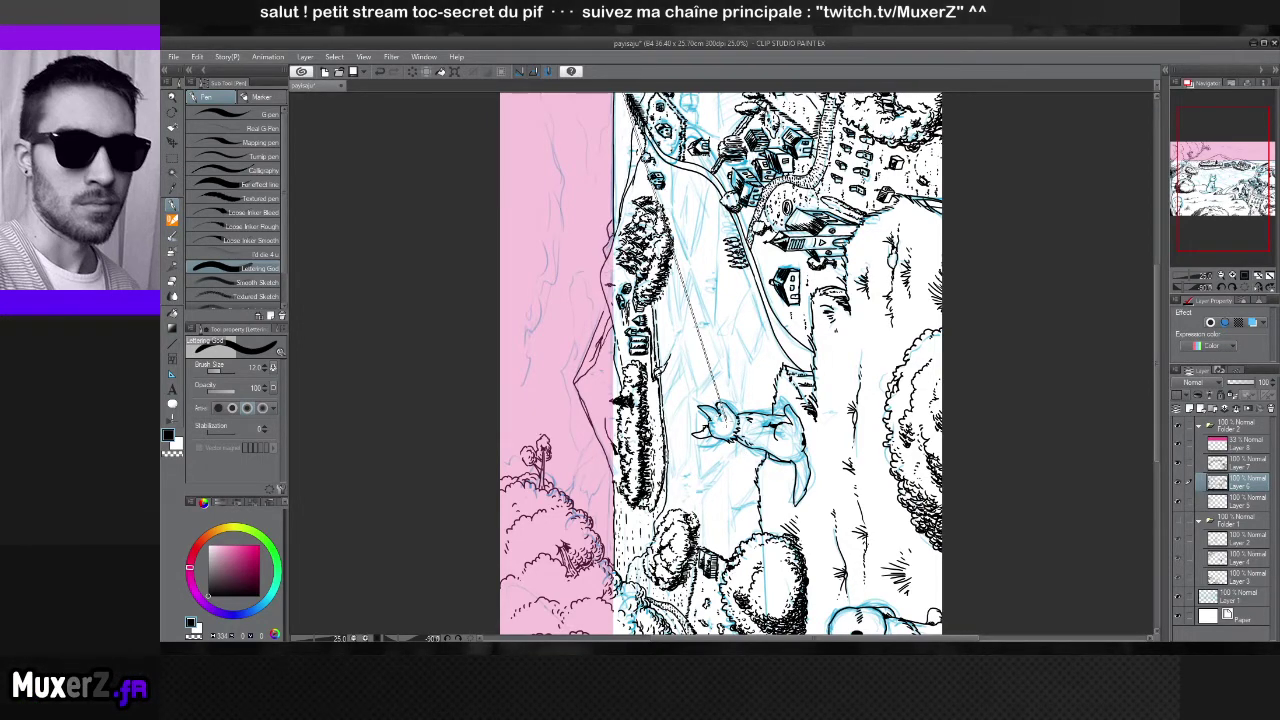
{"action": "key", "text": "ctrl+z"}
{"action": "mouse_move", "coordinate": [720, 165]}
{"action": "left_mouse_down"}
{"action": "mouse_move", "coordinate": [805, 184]}
{"action": "mouse_move", "coordinate": [685, 562]}
{"action": "mouse_move", "coordinate": [635, 546]}
{"action": "mouse_move", "coordinate": [866, 229]}
{"action": "mouse_move", "coordinate": [888, 256]}
{"action": "mouse_move", "coordinate": [918, 389]}
{"action": "mouse_move", "coordinate": [919, 360]}
{"action": "left_mouse_up"}
{"action": "left_click_drag", "start_coordinate": [813, 325], "coordinate": [815, 327]}
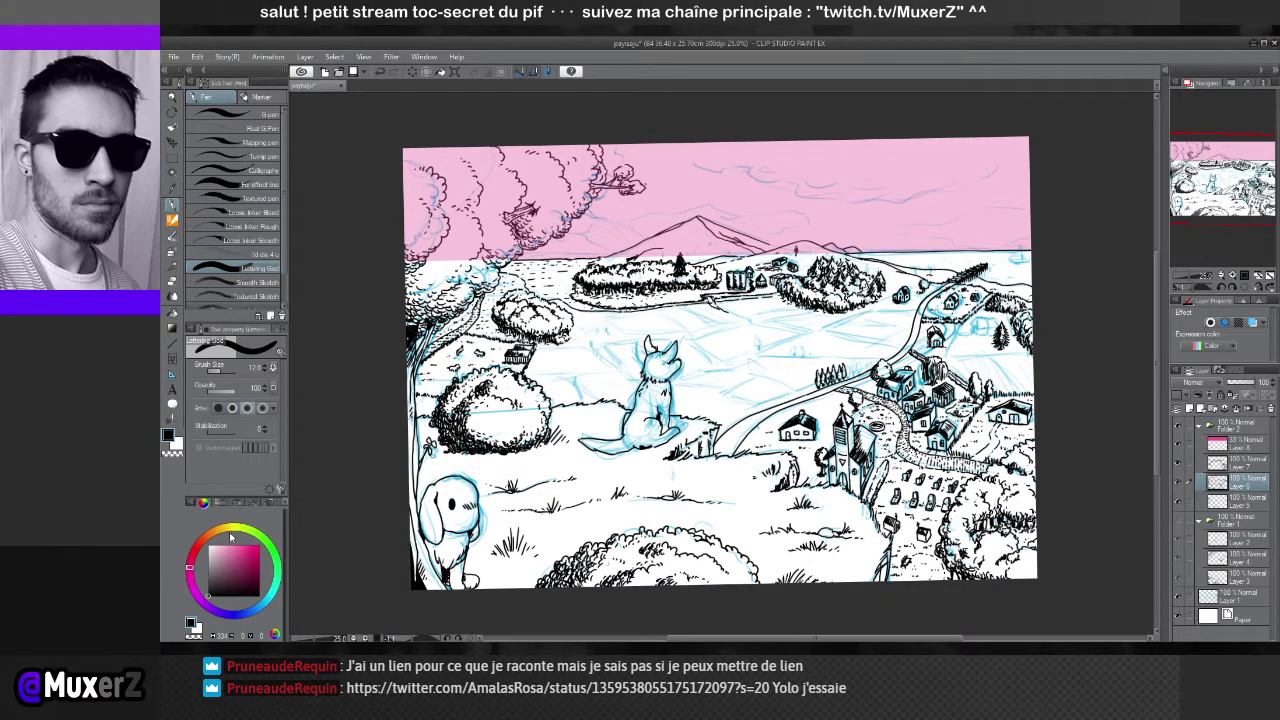
Look through the available colour palettes, including the standard colour set and the intermediate colours, and return to the colour wheel
{"action": "left_click", "coordinate": [219, 502]}
{"action": "left_click", "coordinate": [236, 502]}
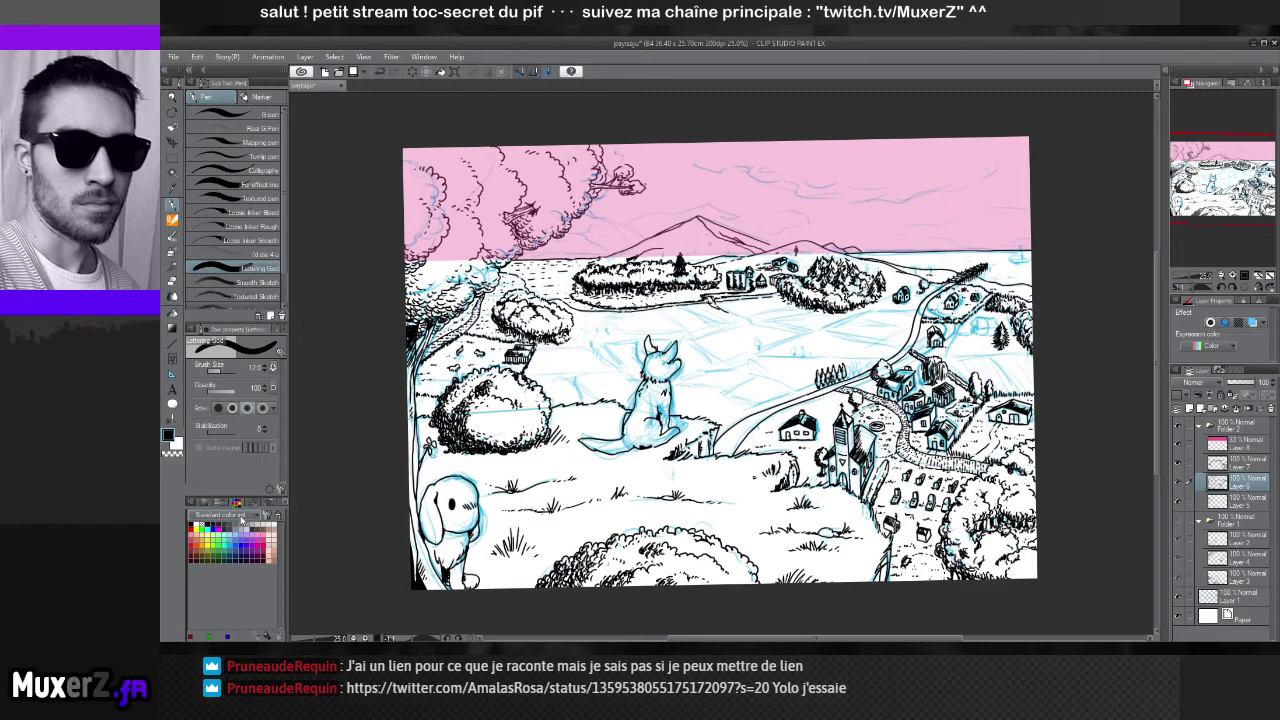
{"action": "left_click", "coordinate": [249, 504]}
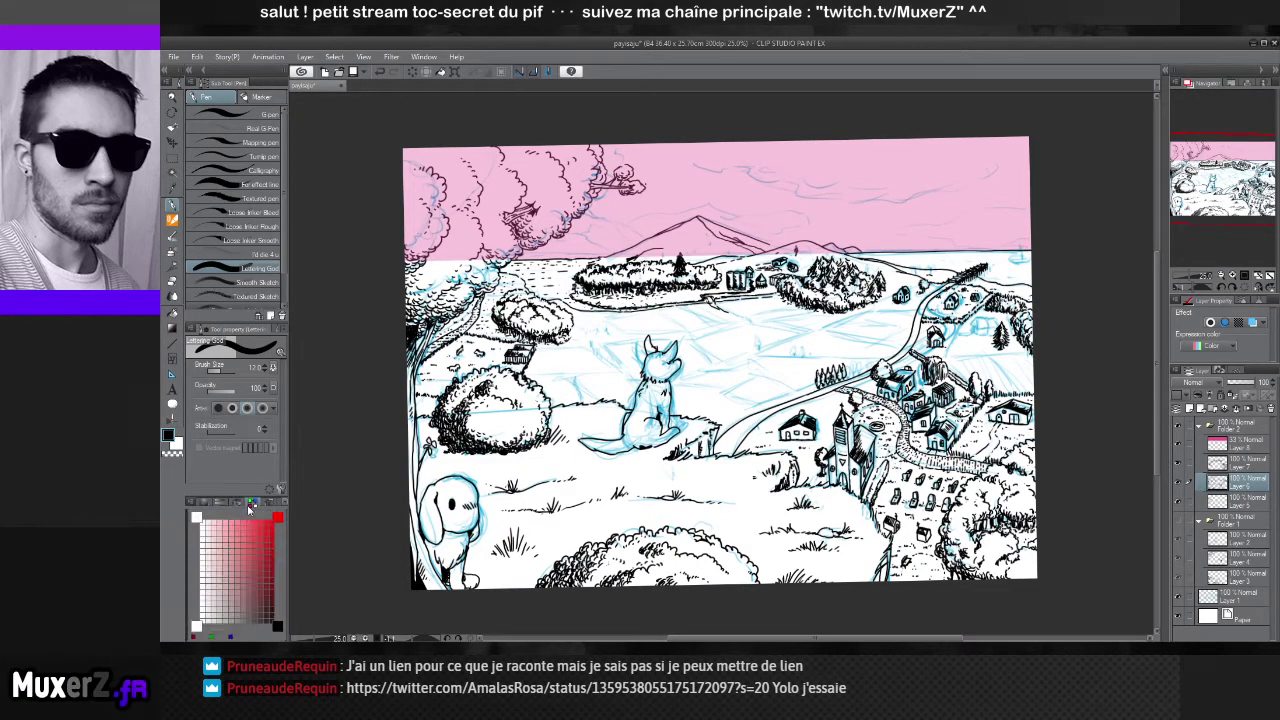
{"action": "left_click", "coordinate": [270, 504]}
{"action": "left_click", "coordinate": [252, 504]}
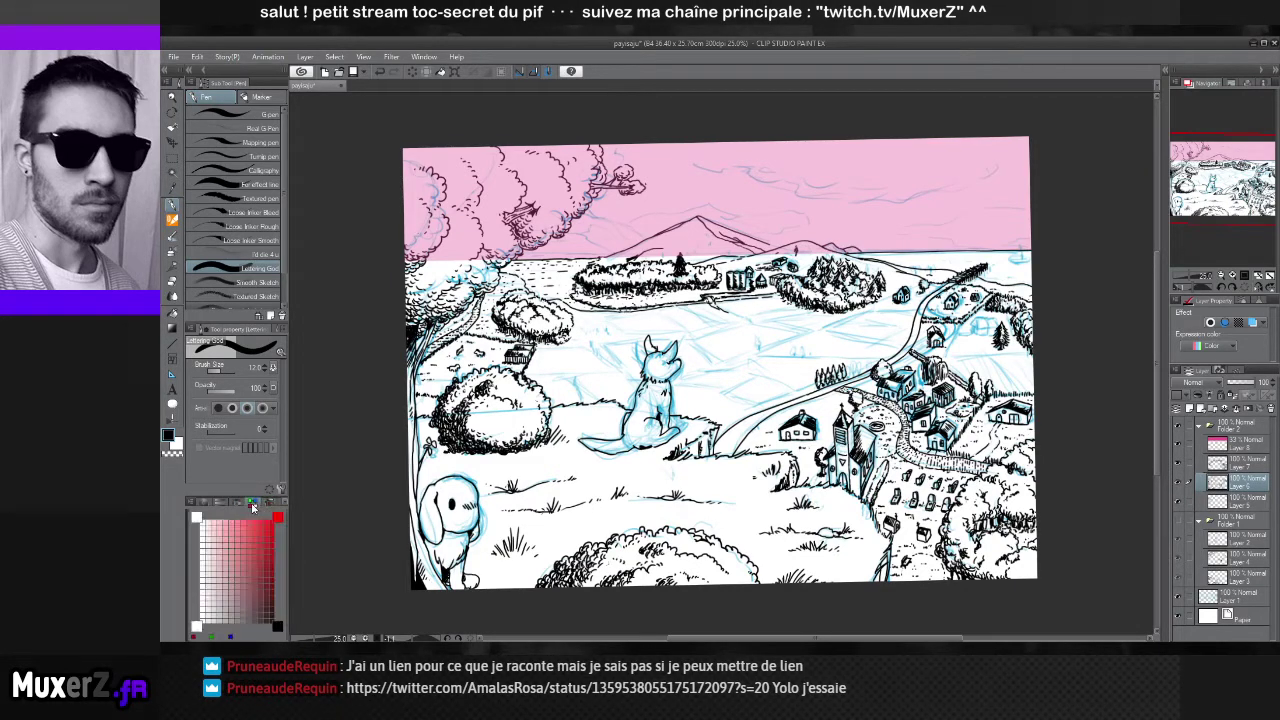
{"action": "left_click", "coordinate": [237, 504]}
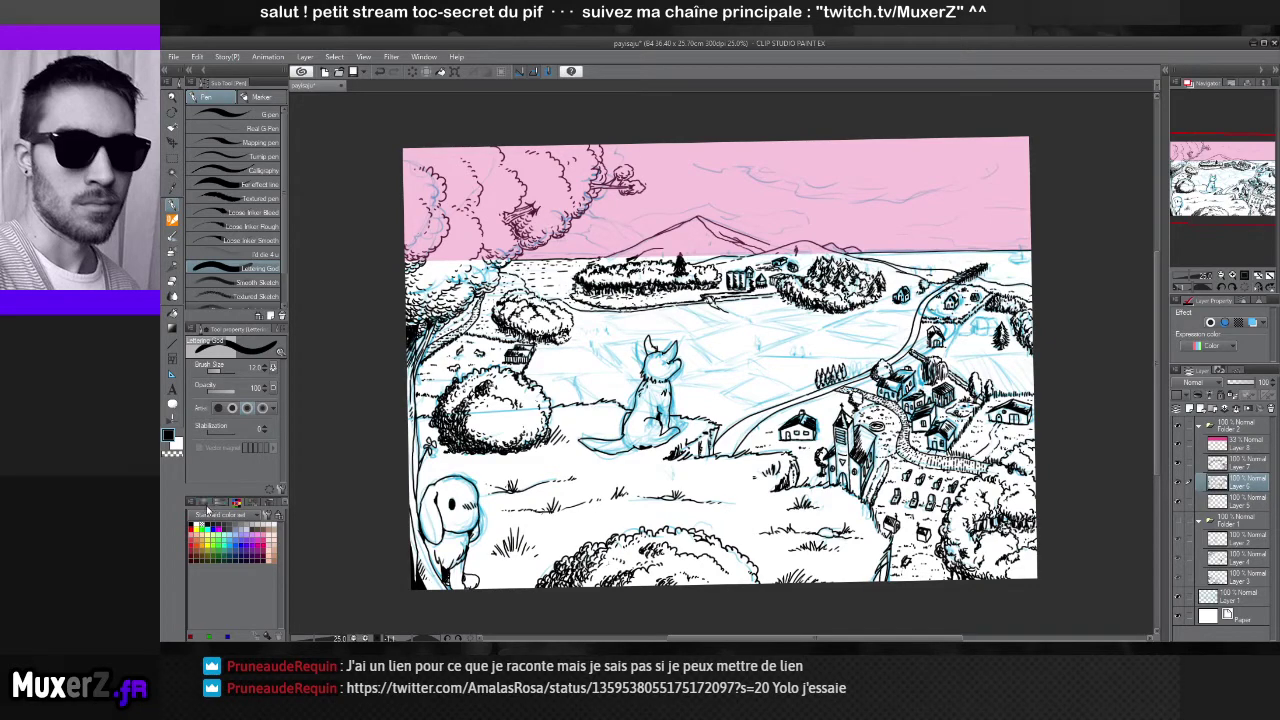
{"action": "left_click", "coordinate": [204, 504]}
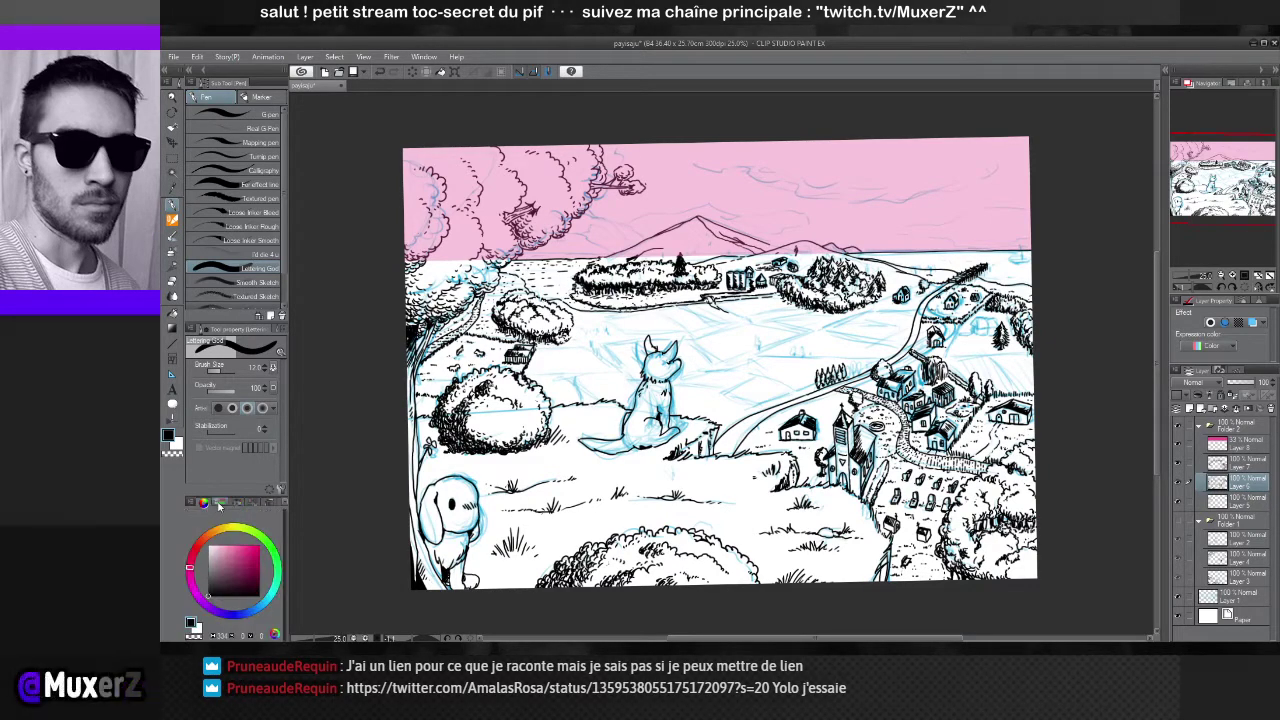
{"action": "left_click", "coordinate": [217, 504]}
{"action": "left_click", "coordinate": [205, 504]}
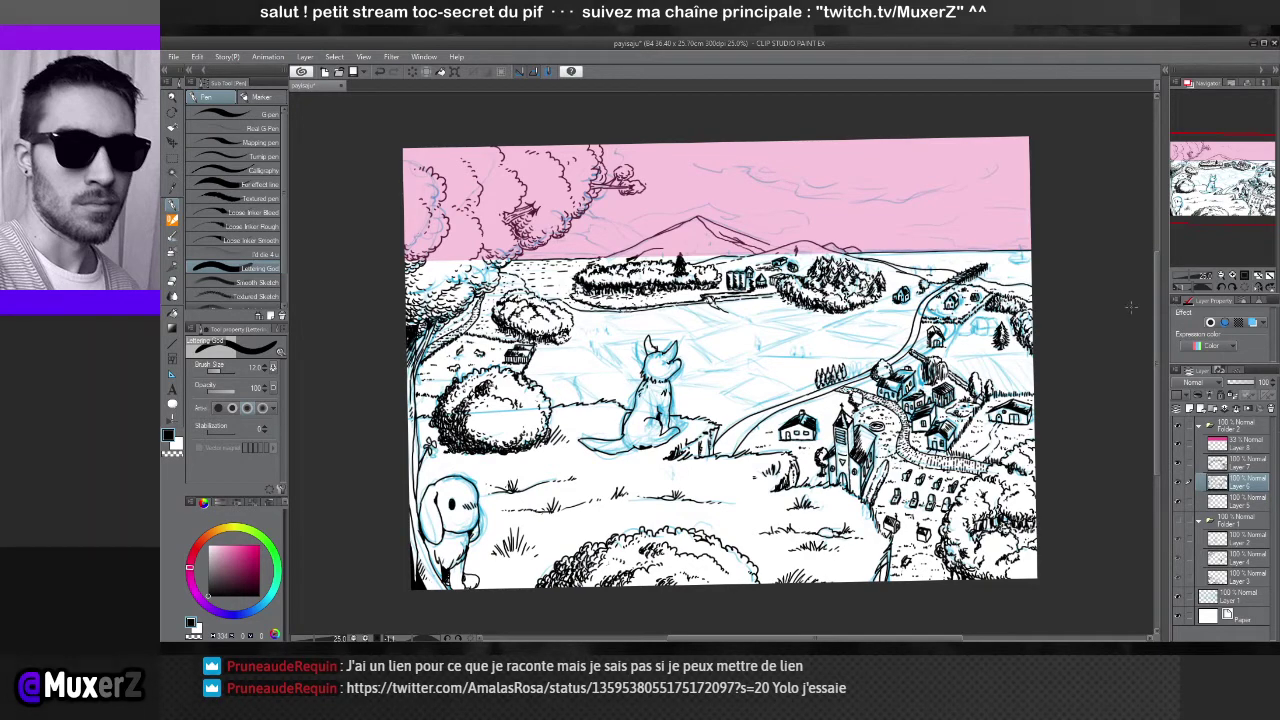
Make Layer 8 the active layer, compare the drawing with and without its pink sky fill, and clear the fill
{"action": "left_click", "coordinate": [1243, 446]}
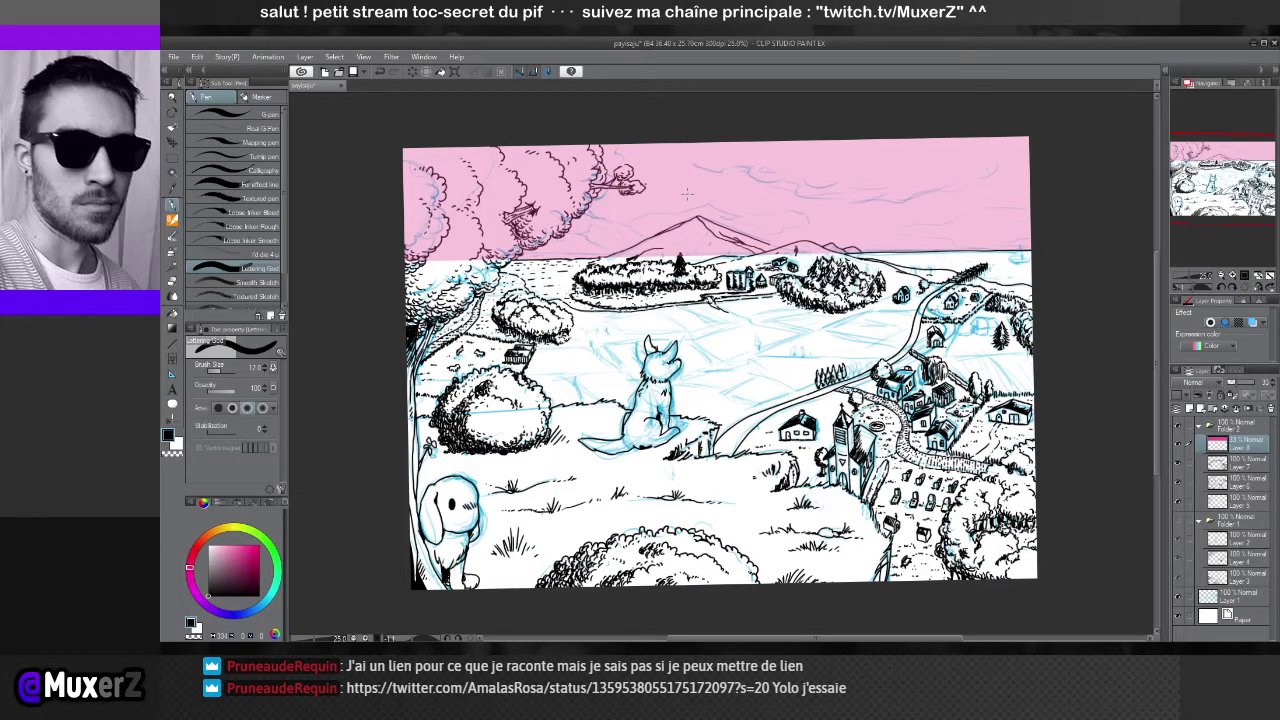
{"action": "key", "text": "ctrl+z"}
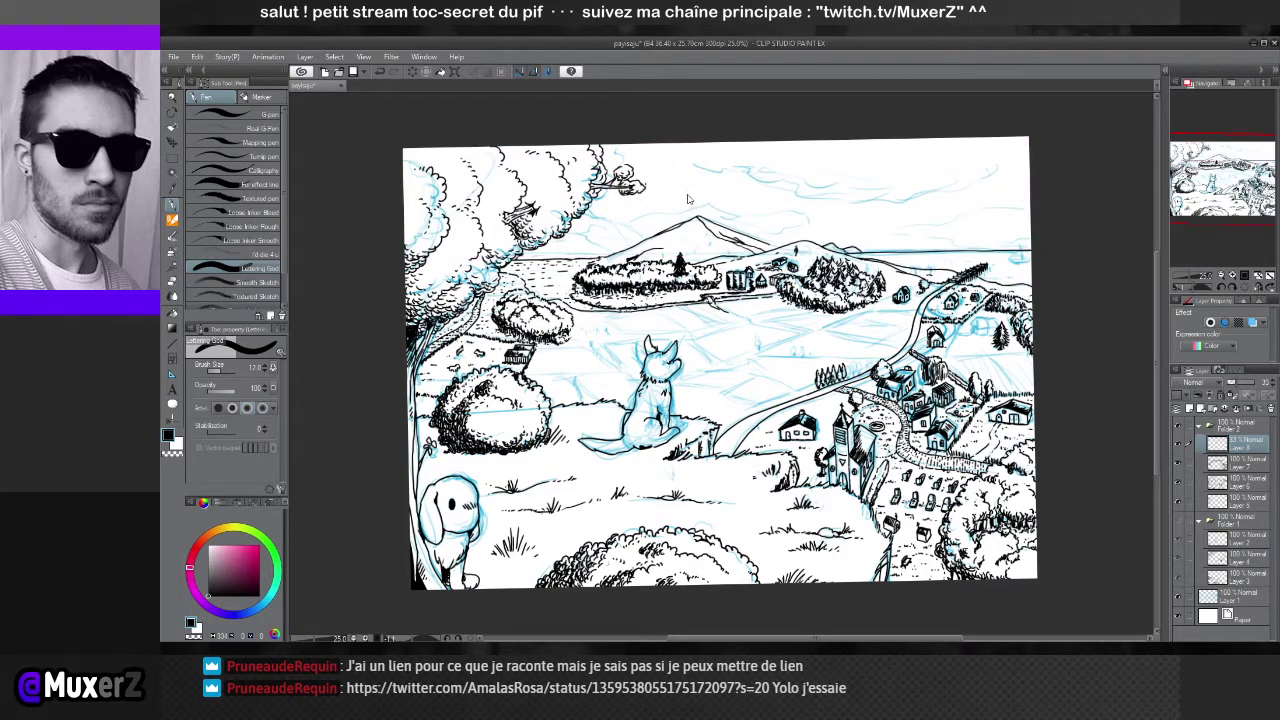
{"action": "key", "text": "ctrl+y"}
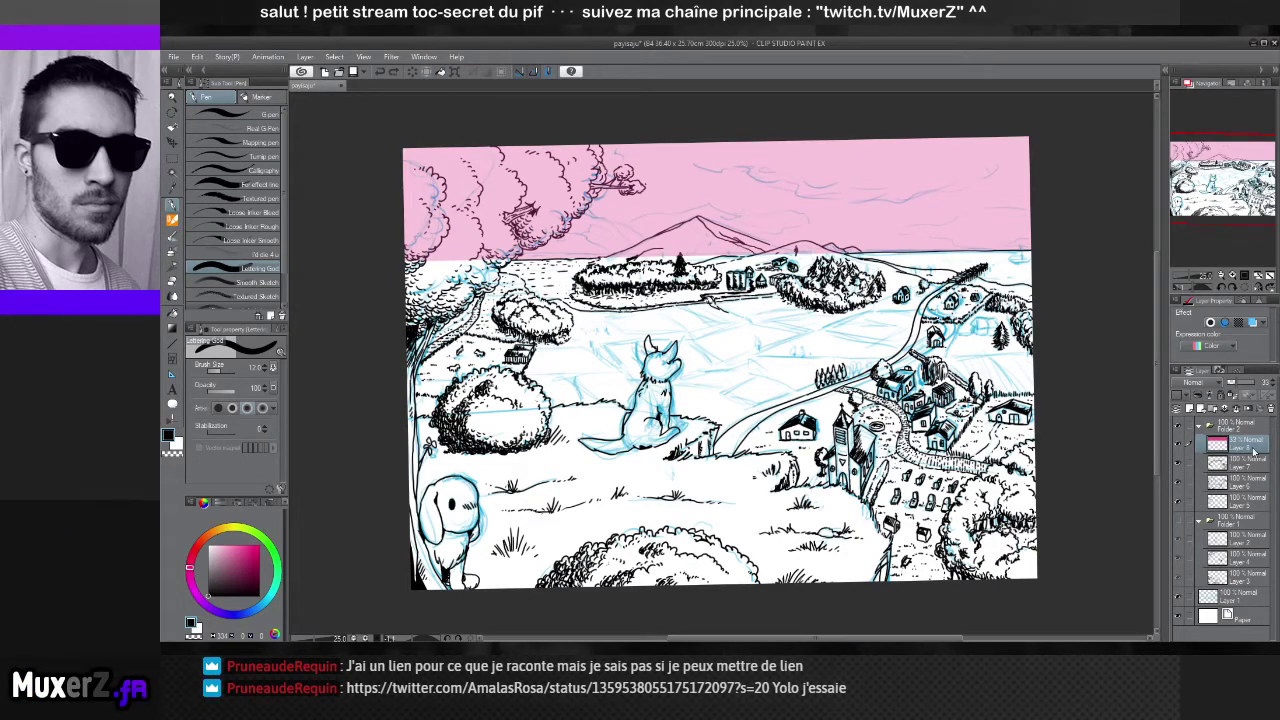
{"action": "left_click", "coordinate": [1180, 447]}
{"action": "left_click", "coordinate": [1180, 447]}
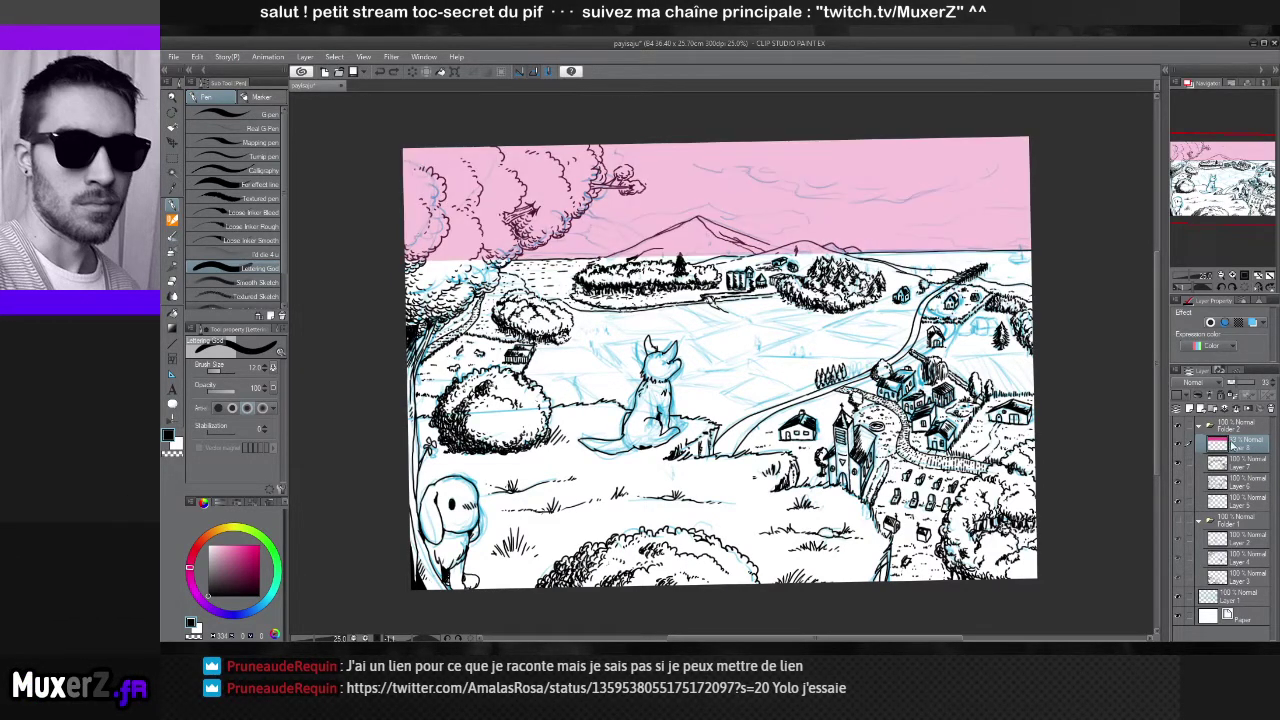
{"action": "key", "text": "Delete"}
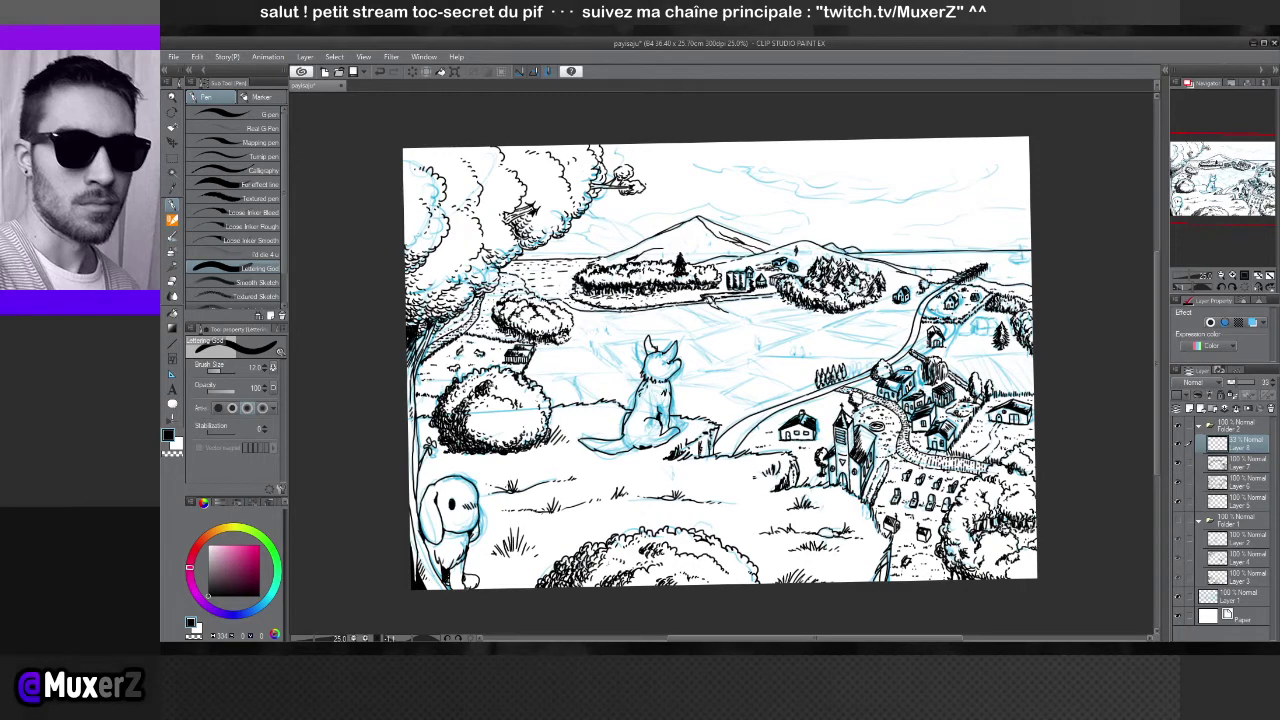
Rotate the canvas view slightly so the drawing's borders sit exactly level, and return to the pen
{"action": "key", "text": "ctrl+r"}
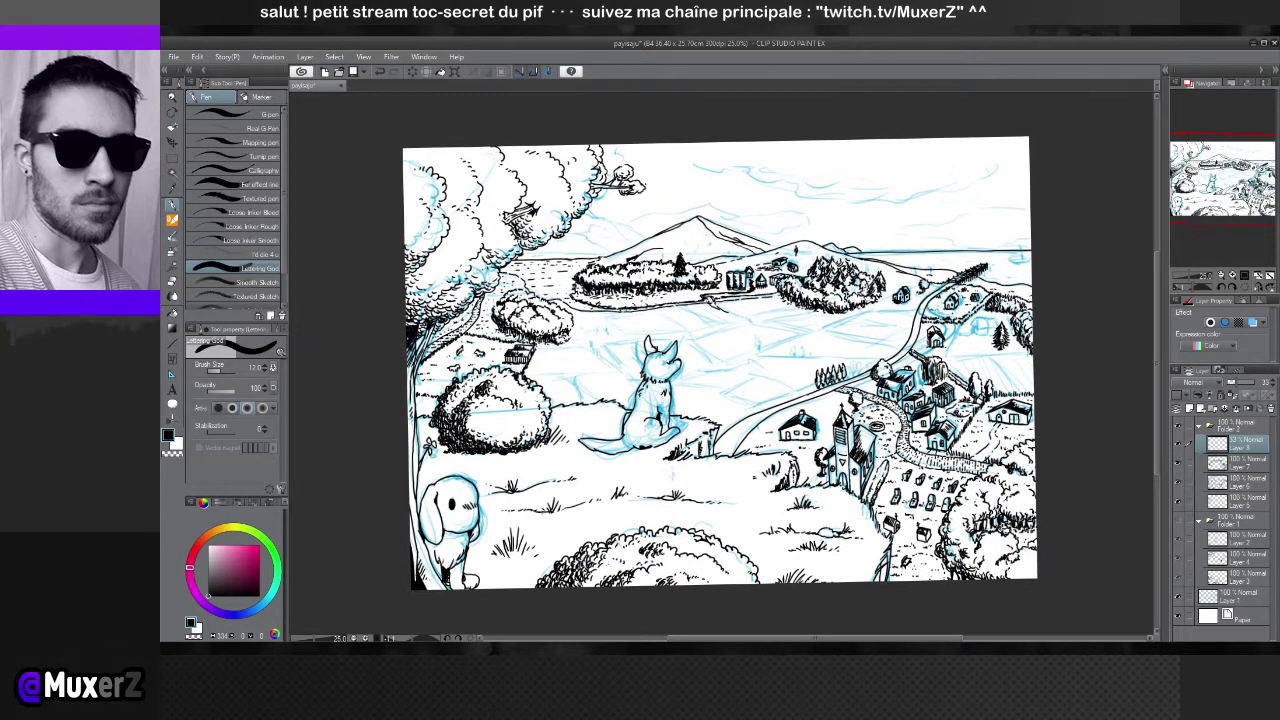
{"action": "key", "text": "ctrl+r"}
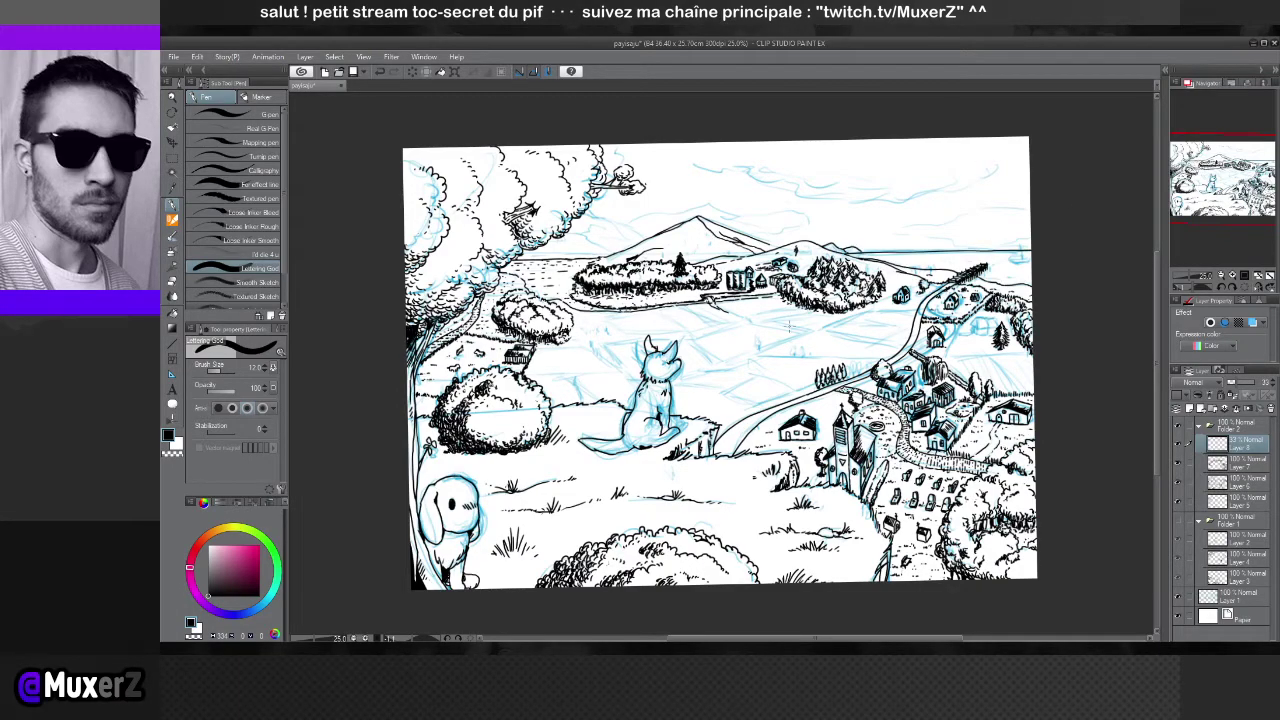
{"action": "key", "text": "r"}
{"action": "mouse_move", "coordinate": [788, 325]}
{"action": "left_mouse_down"}
{"action": "mouse_move", "coordinate": [745, 300]}
{"action": "mouse_move", "coordinate": [790, 322]}
{"action": "mouse_move", "coordinate": [777, 305]}
{"action": "mouse_move", "coordinate": [746, 370]}
{"action": "mouse_move", "coordinate": [840, 285]}
{"action": "mouse_move", "coordinate": [770, 330]}
{"action": "mouse_move", "coordinate": [746, 370]}
{"action": "mouse_move", "coordinate": [830, 290]}
{"action": "mouse_move", "coordinate": [768, 356]}
{"action": "left_mouse_up"}
{"action": "key", "text": "r"}
{"action": "key", "text": "r"}
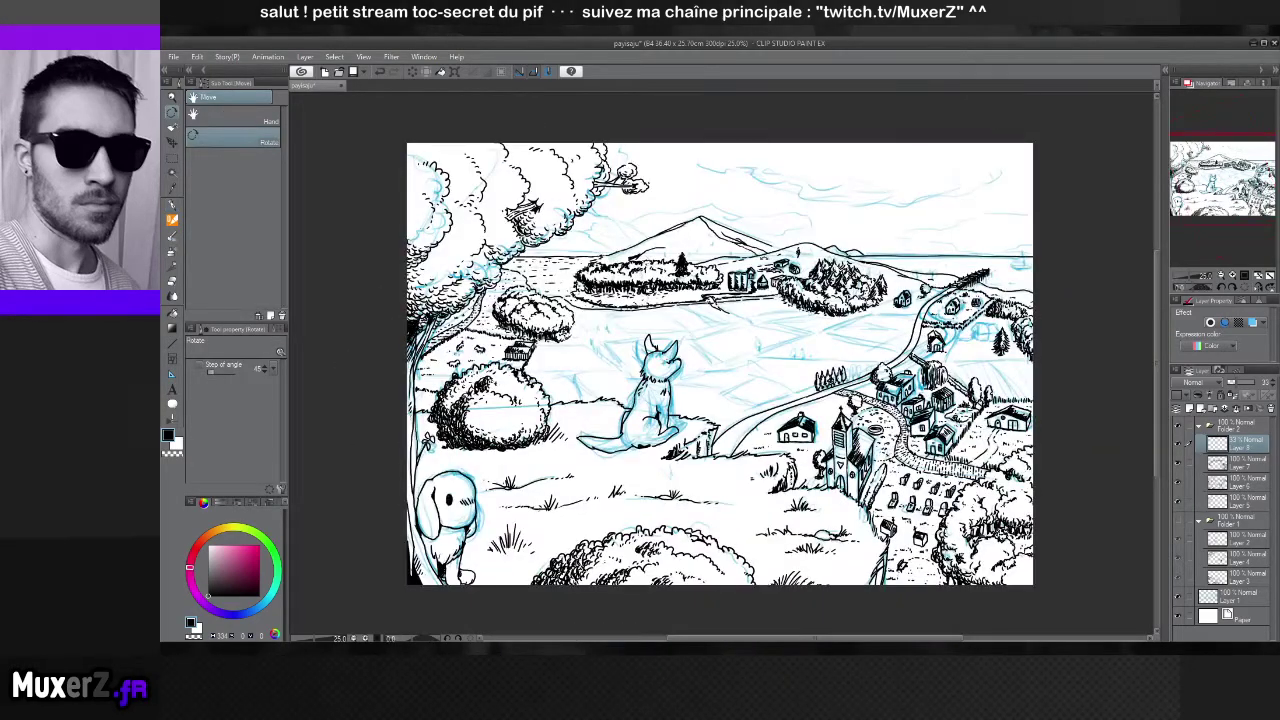
{"action": "key", "text": "r"}
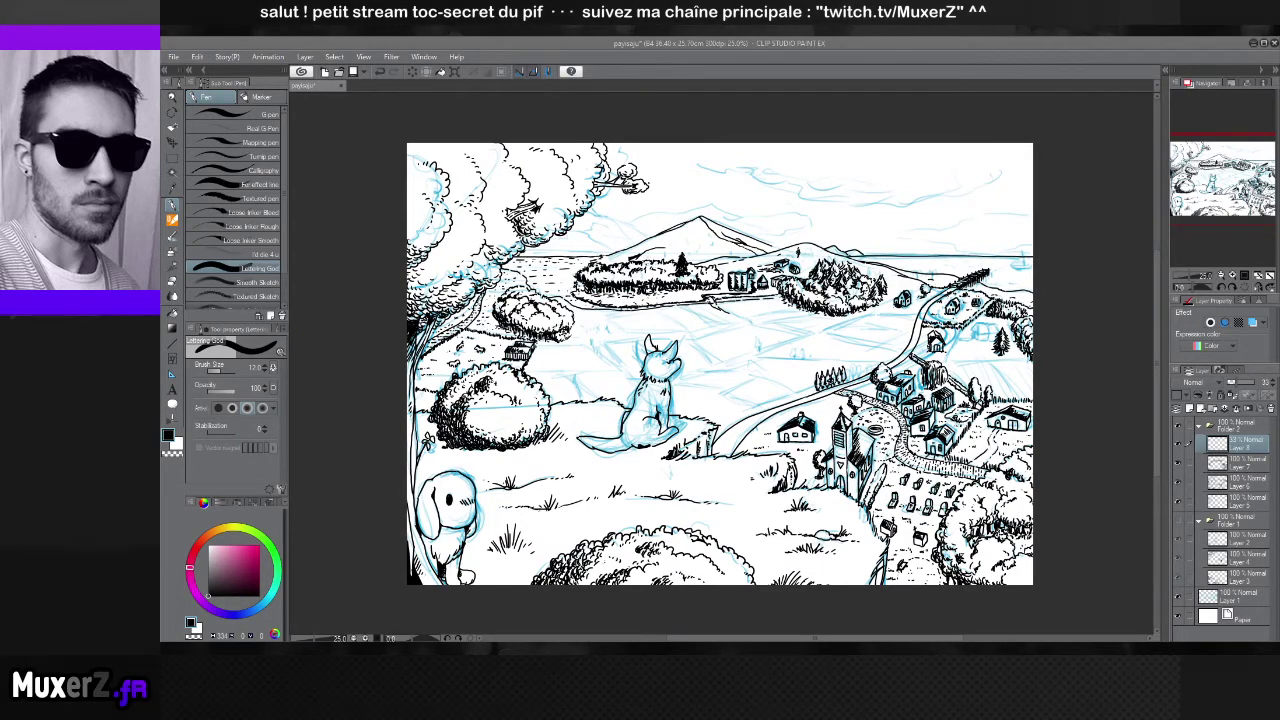
{"action": "left_click", "coordinate": [890, 313]}
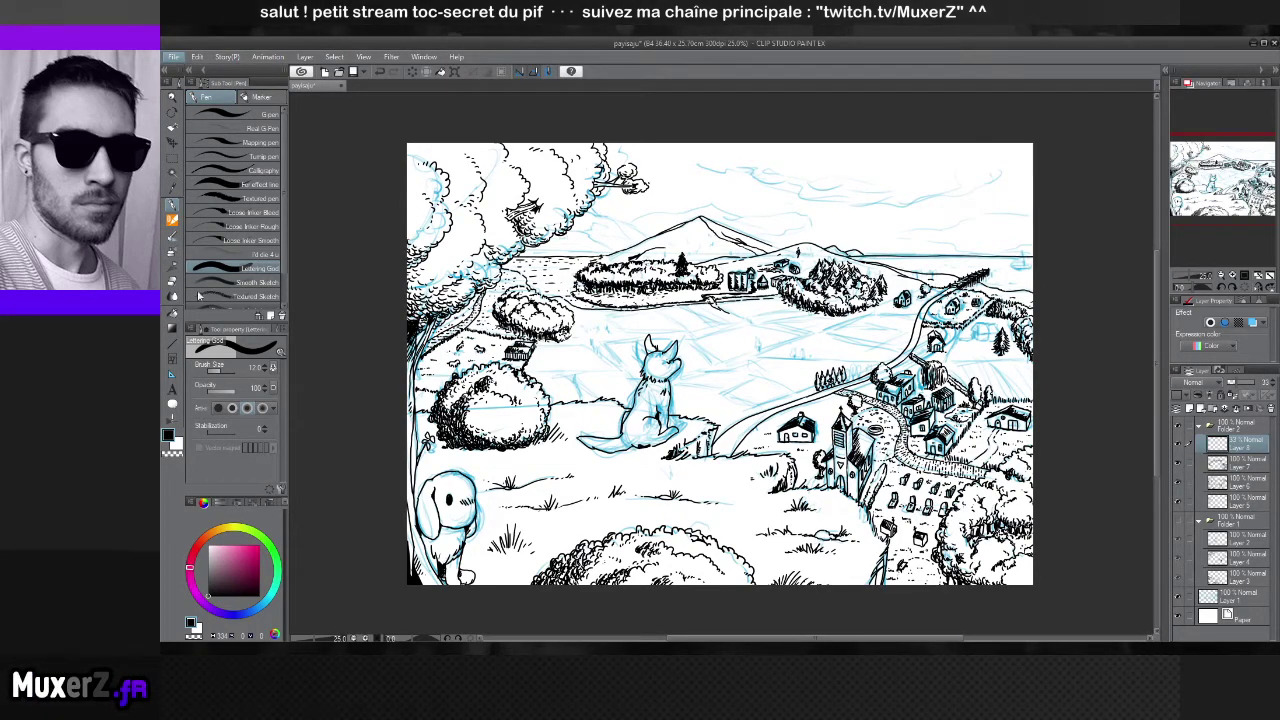
{"action": "left_click", "coordinate": [301, 321]}
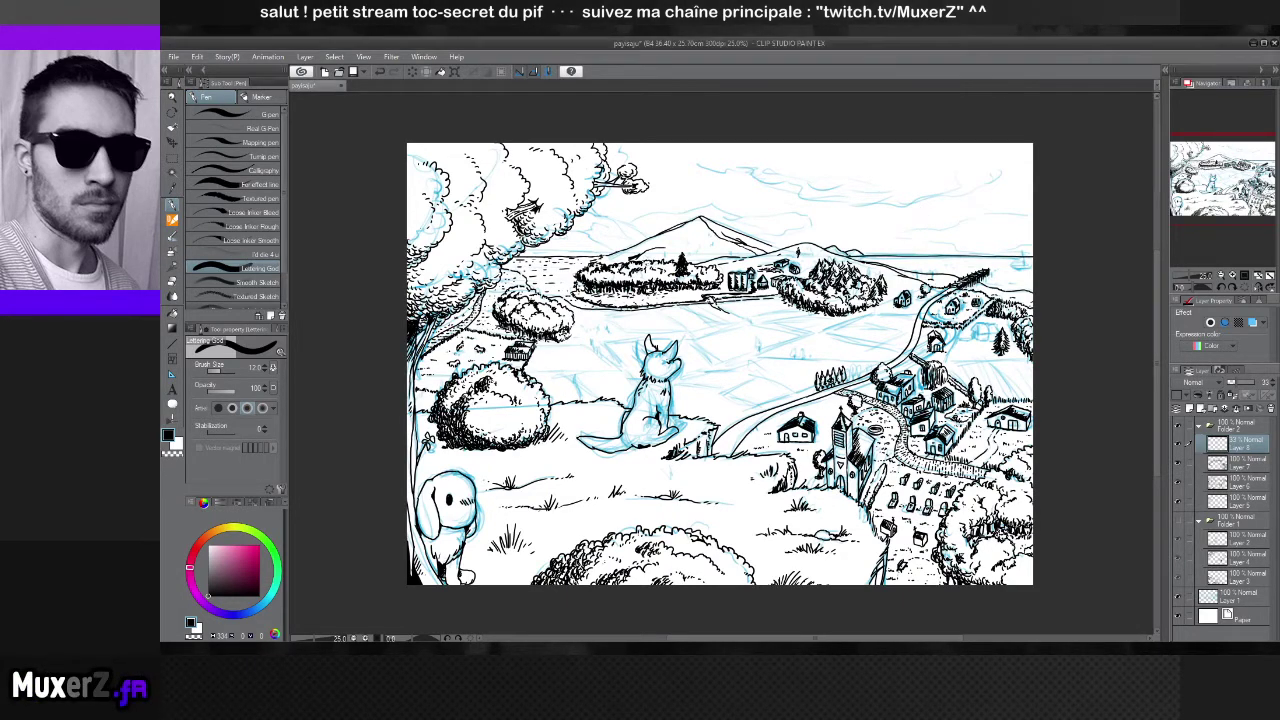
Mirror the canvas view horizontally back and forth to check the landscape's composition and horizon, ending in the original orientation
{"action": "key", "text": "h"}
{"action": "key", "text": "h"}
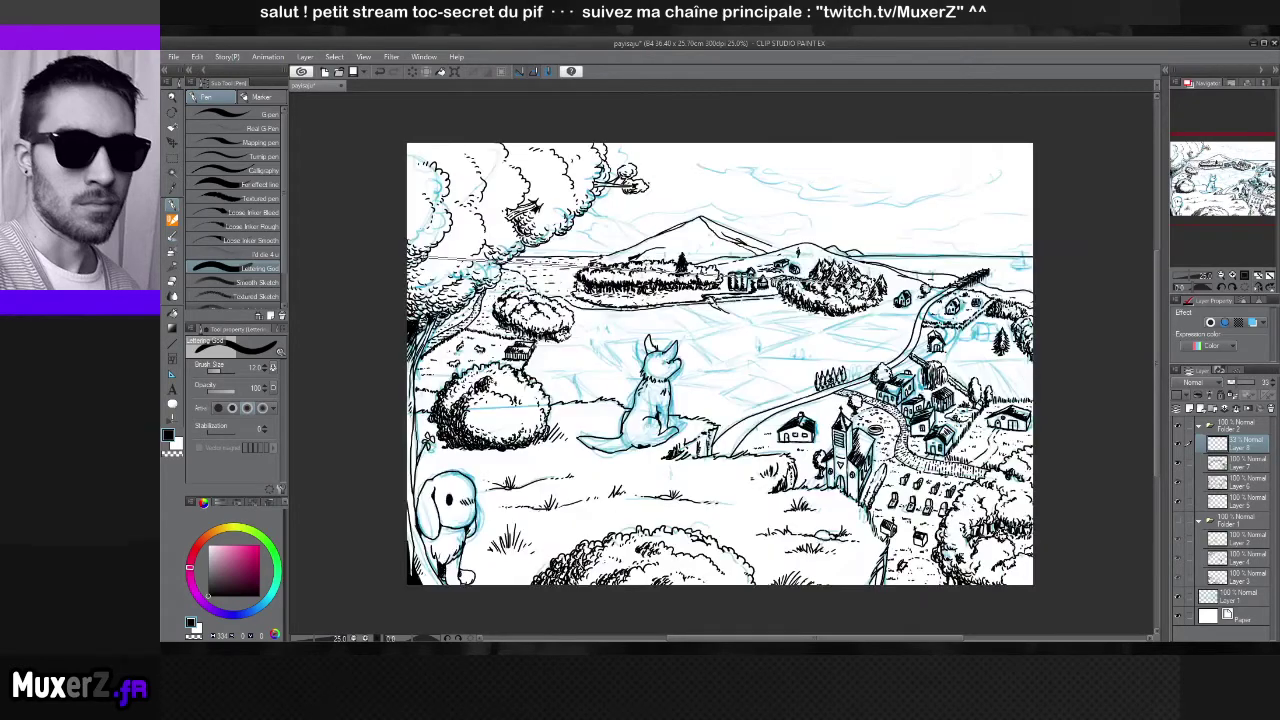
{"action": "key", "text": "h"}
{"action": "key", "text": "h"}
{"action": "key", "text": "h"}
{"action": "key", "text": "h"}
{"action": "key", "text": "h"}
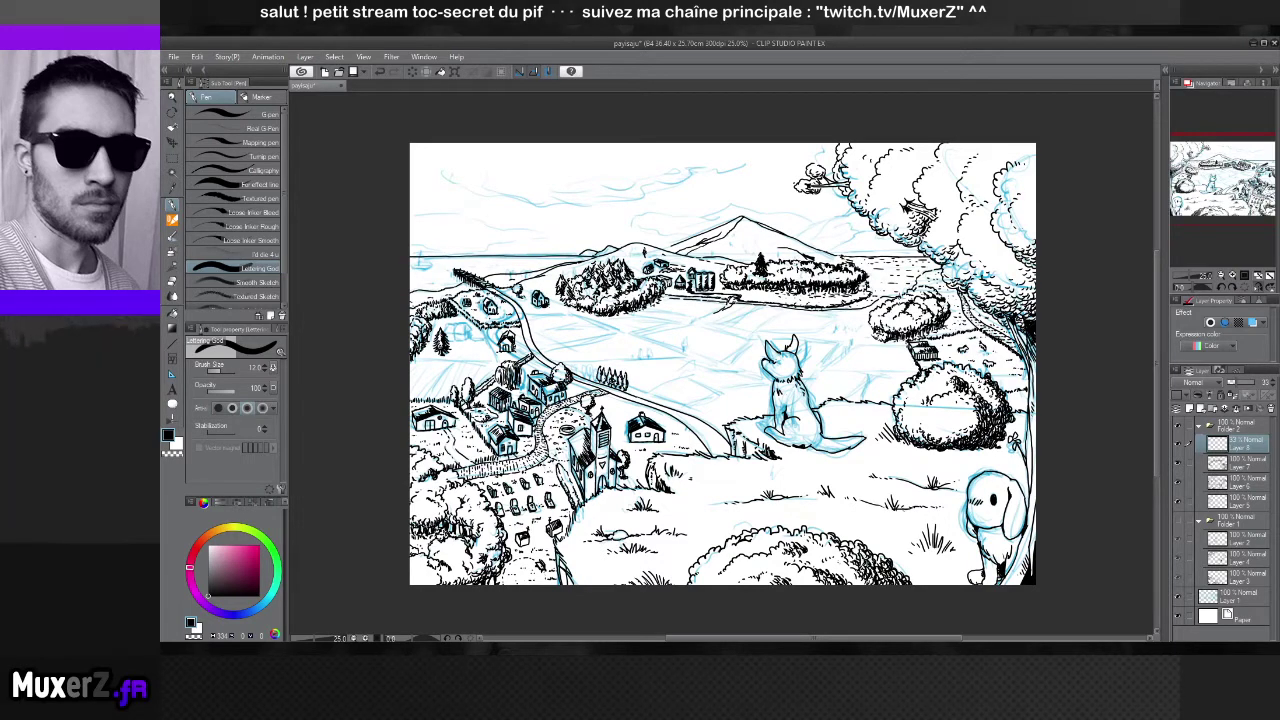
{"action": "key", "text": "h"}
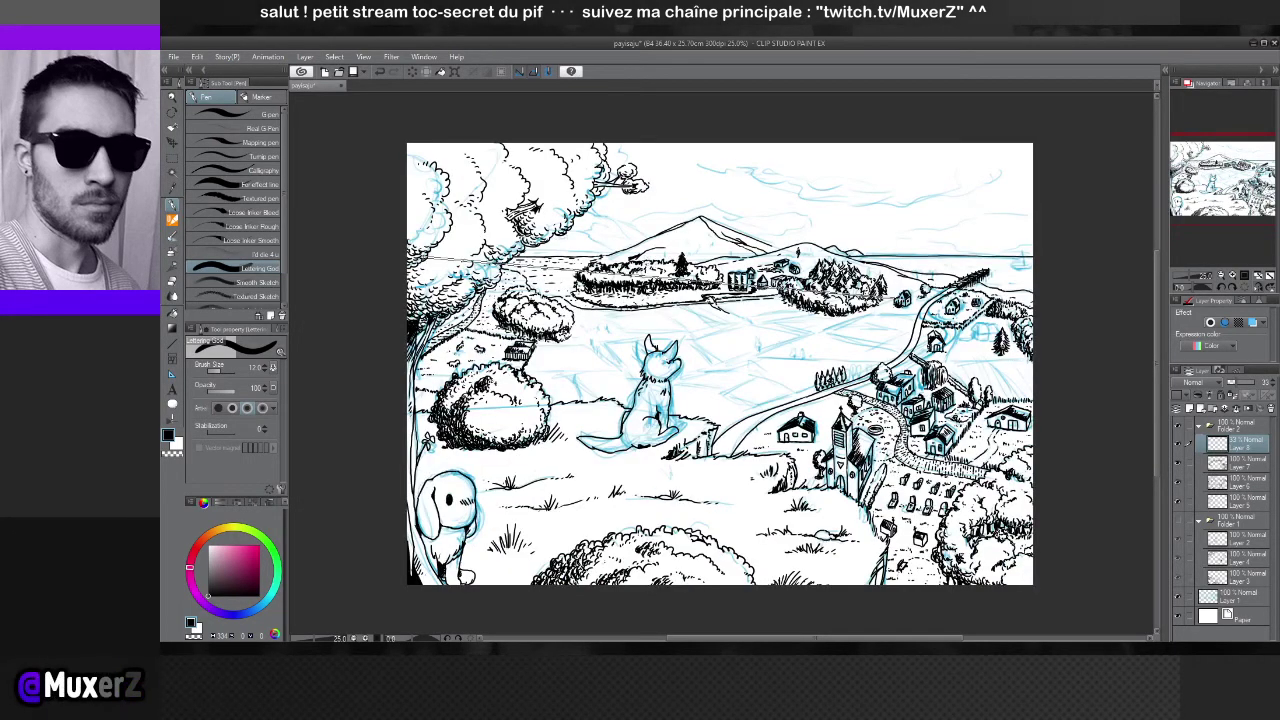
{"action": "left_click_drag", "start_coordinate": [656, 188], "coordinate": [1018, 257]}
{"action": "key", "text": "ctrl+z"}
{"action": "key", "text": "h"}
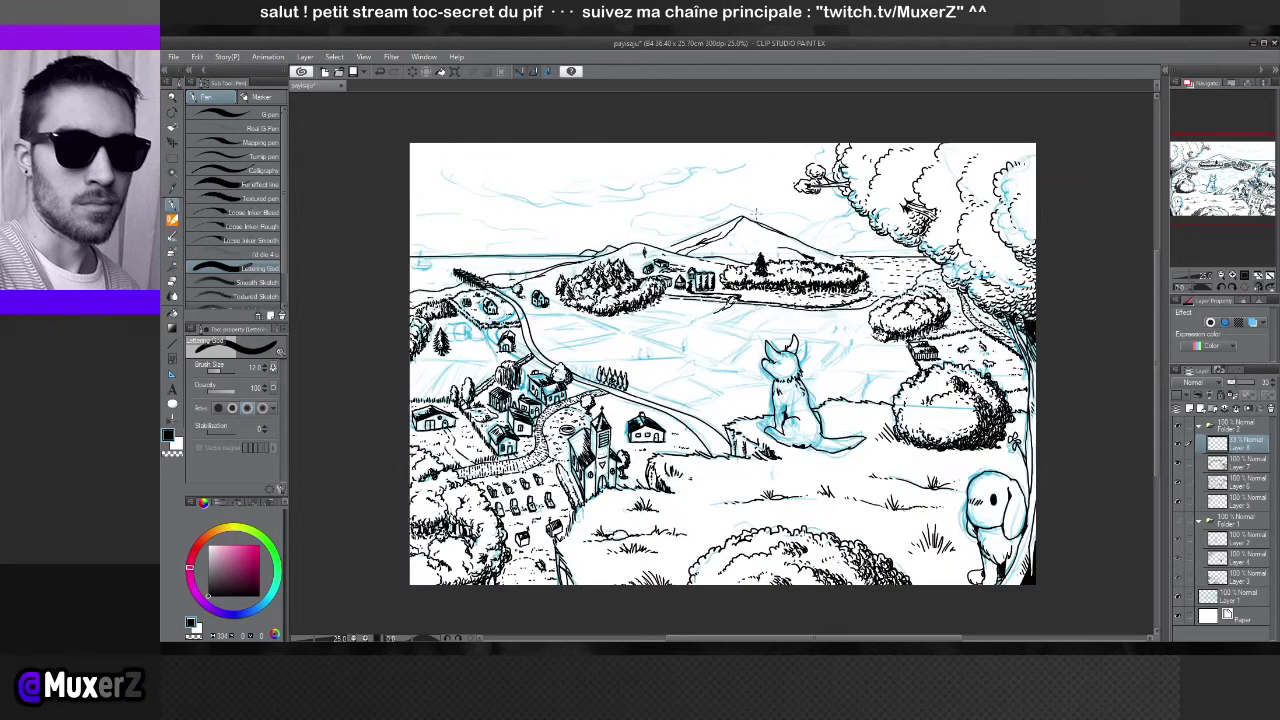
{"action": "key", "text": "h"}
{"action": "left_click_drag", "start_coordinate": [424, 258], "coordinate": [830, 222]}
{"action": "key", "text": "h"}
{"action": "key", "text": "h"}
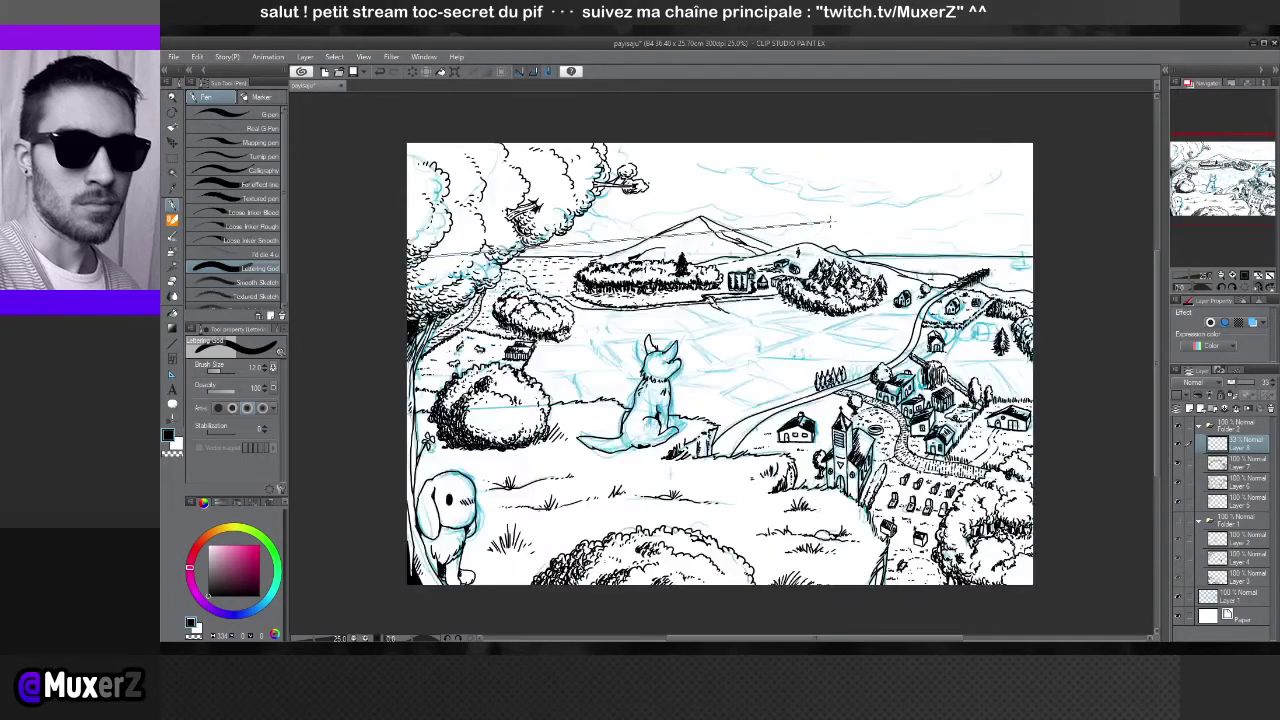
{"action": "key", "text": "h"}
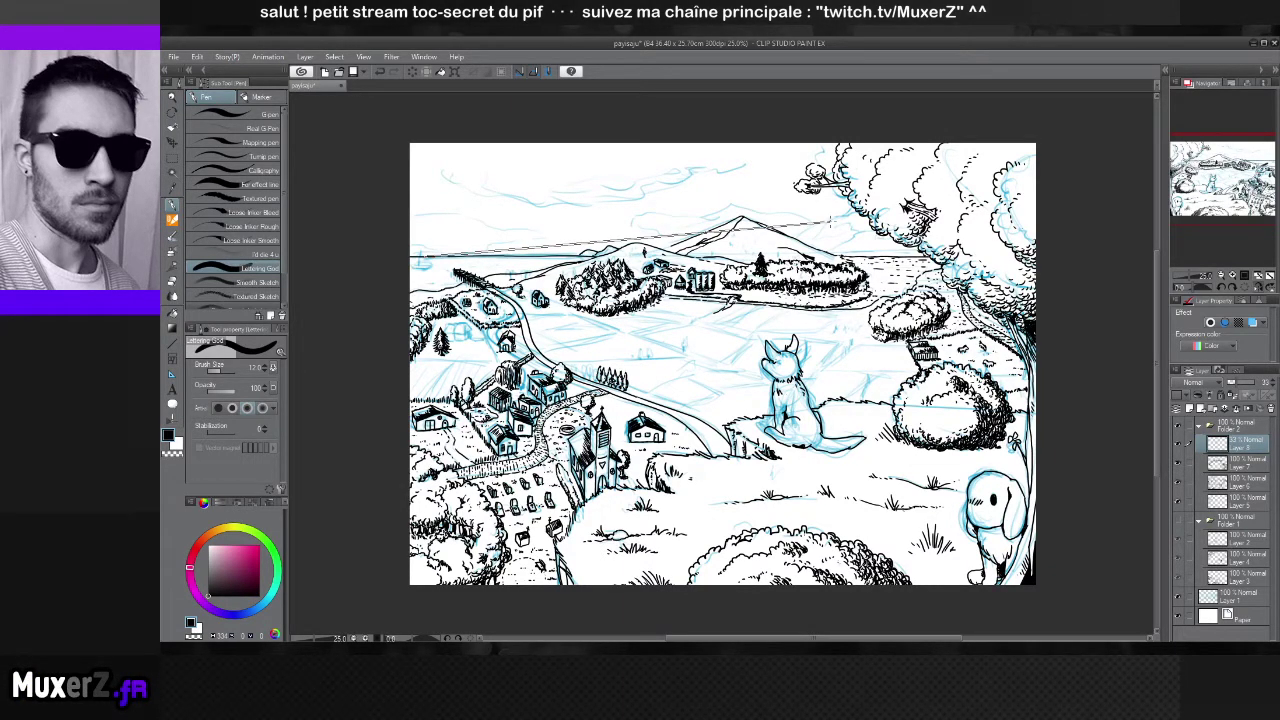
{"action": "key", "text": "h"}
{"action": "key", "text": "h"}
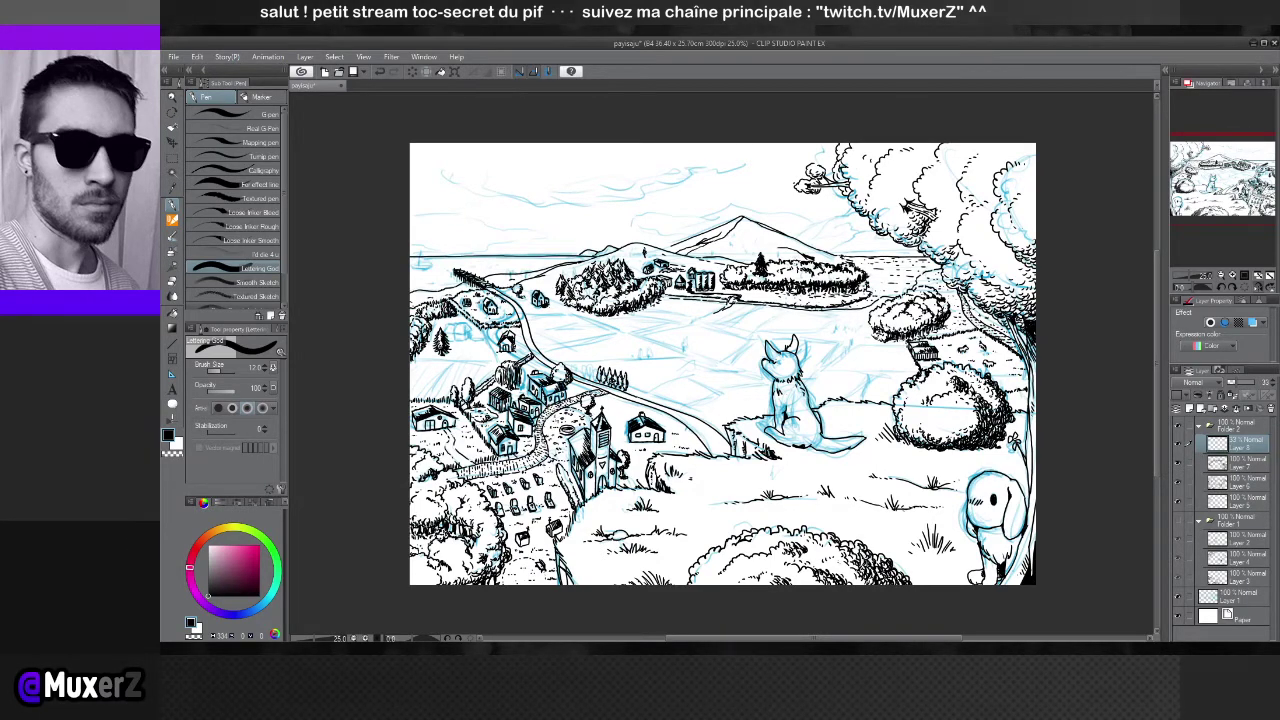
{"action": "key", "text": "h"}
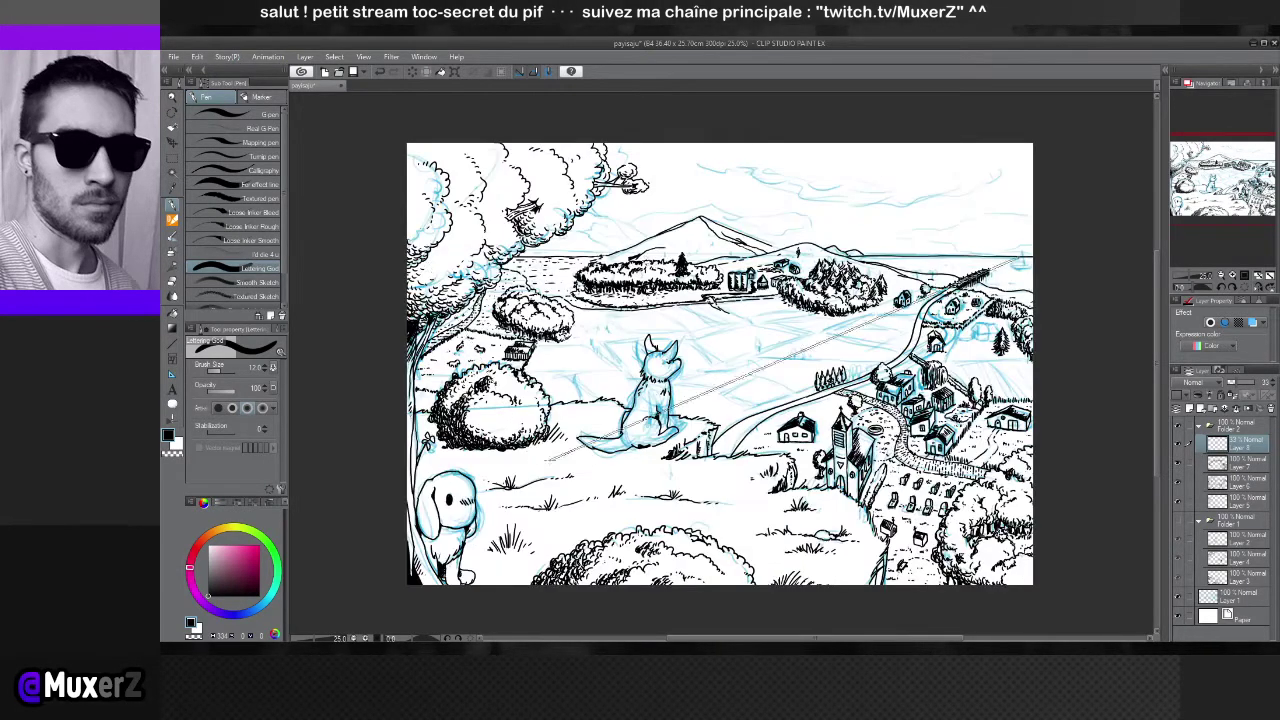
{"action": "key", "text": "h"}
{"action": "key", "text": "h"}
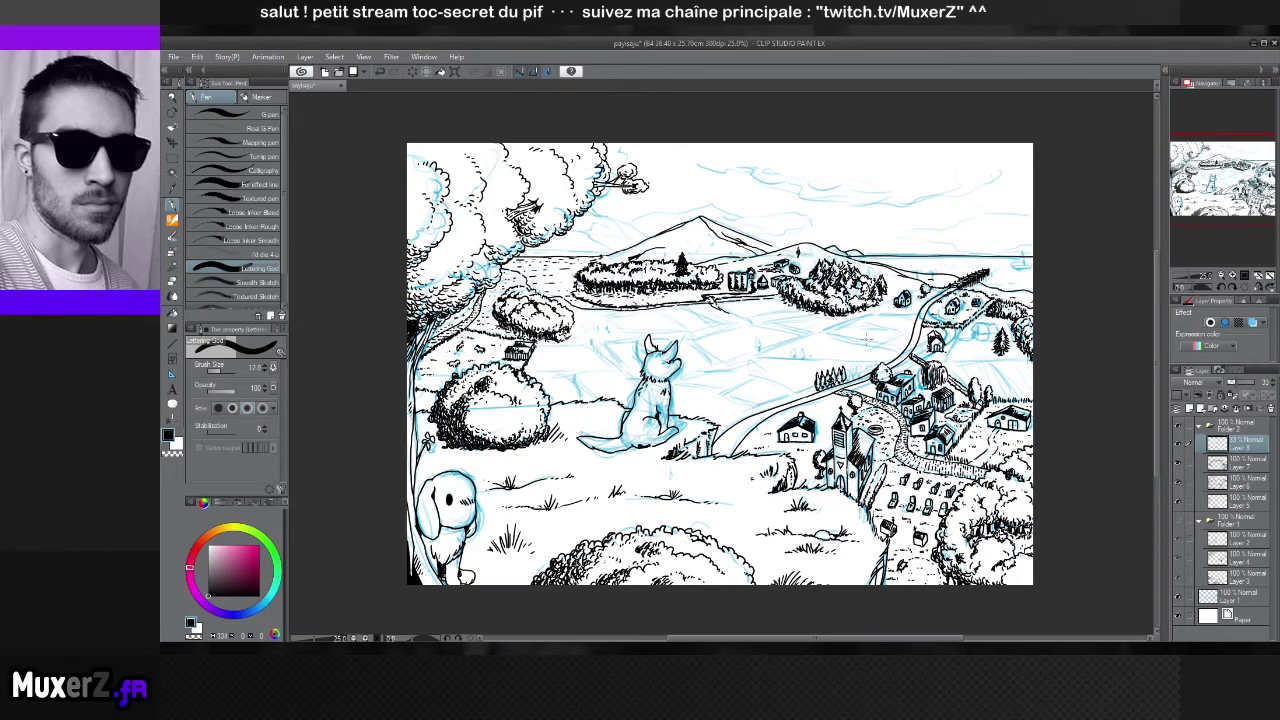
Examine the inked village, farmland and sea horizon close up and as a whole, checking Layer 8's visibility
{"action": "scroll", "coordinate": [905, 430], "scroll_direction": "up", "scroll_amount": 3}
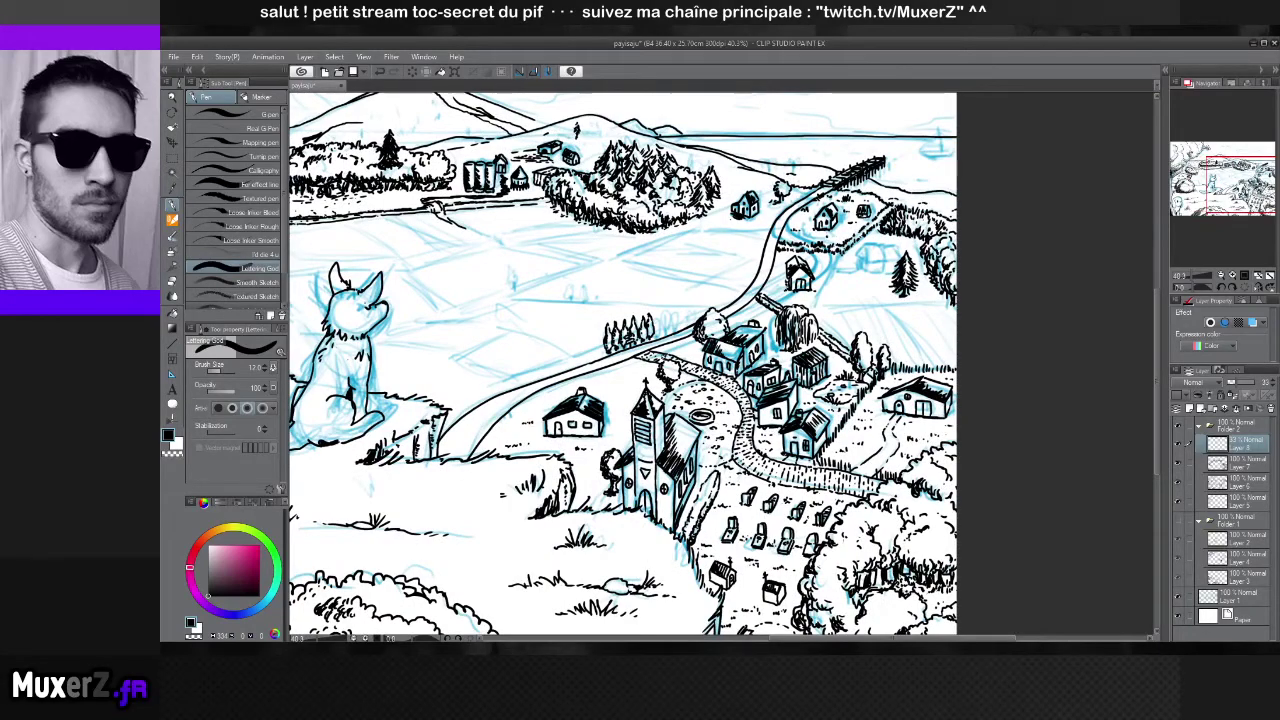
{"action": "scroll", "coordinate": [620, 365], "scroll_direction": "down", "scroll_amount": 1}
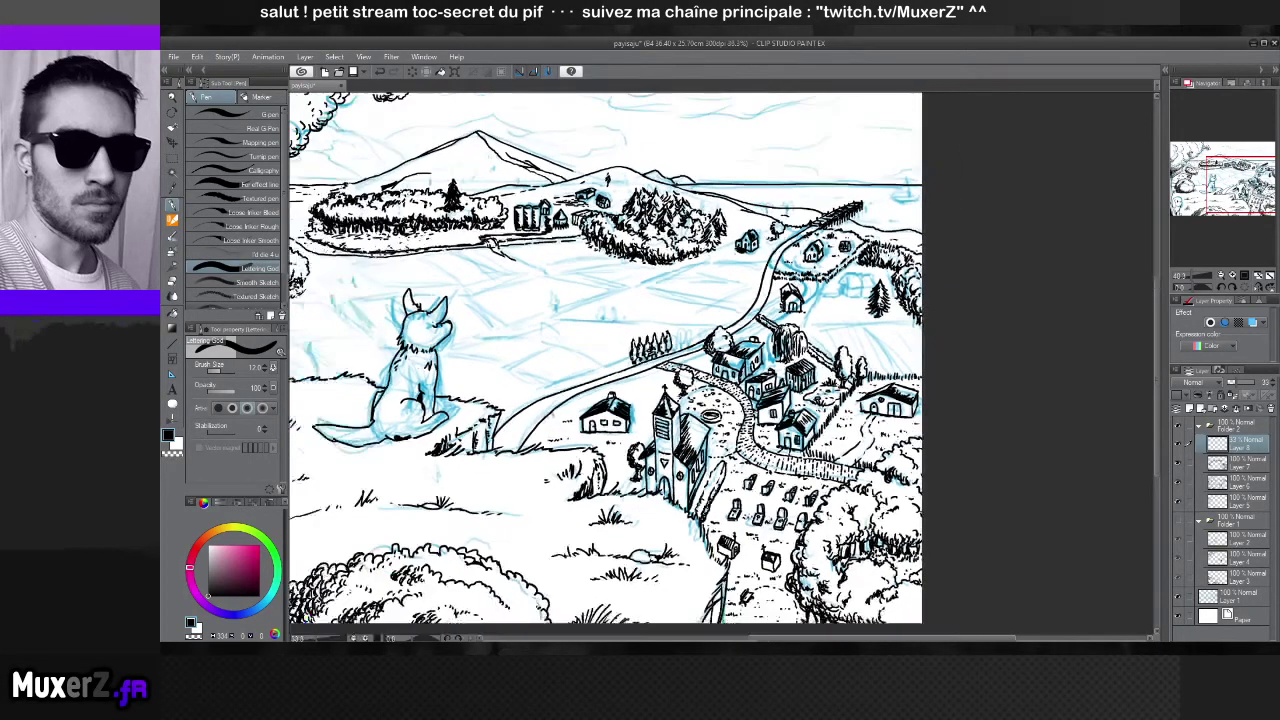
{"action": "scroll", "coordinate": [620, 400], "scroll_direction": "down", "scroll_amount": 1}
{"action": "scroll", "coordinate": [620, 400], "scroll_direction": "up", "scroll_amount": 4}
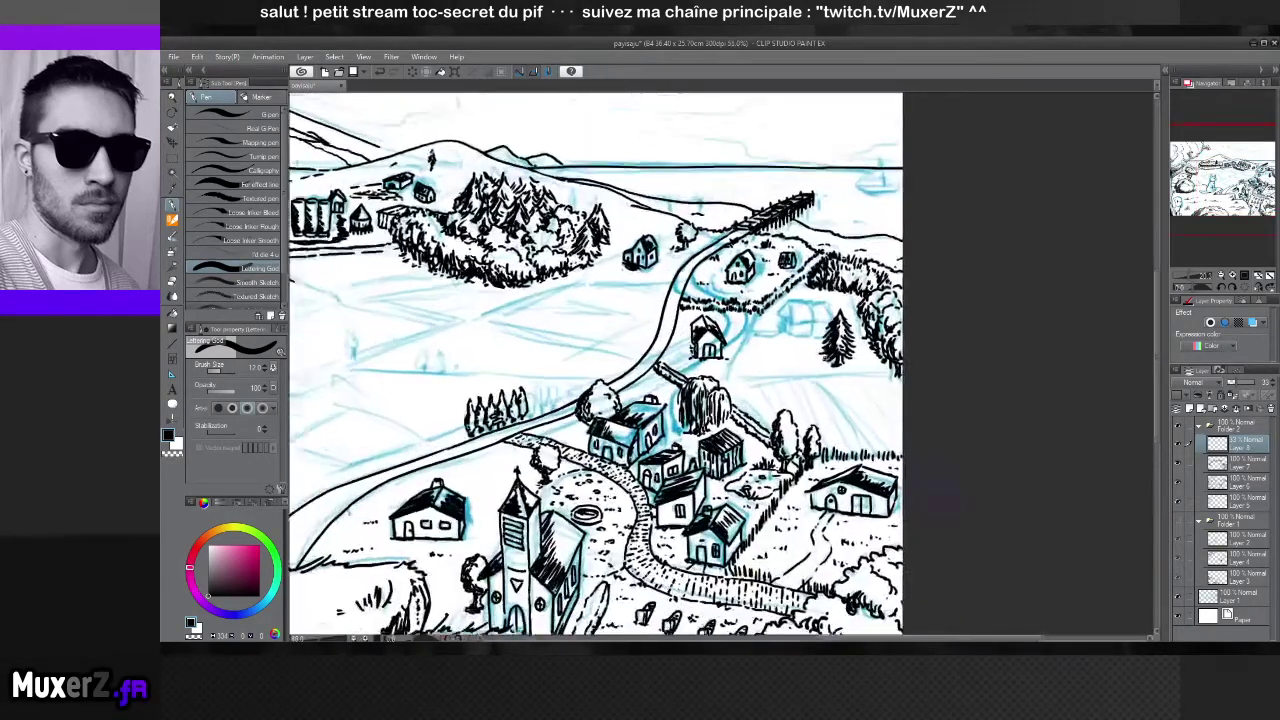
{"action": "scroll", "coordinate": [822, 337], "scroll_direction": "up", "scroll_amount": 2}
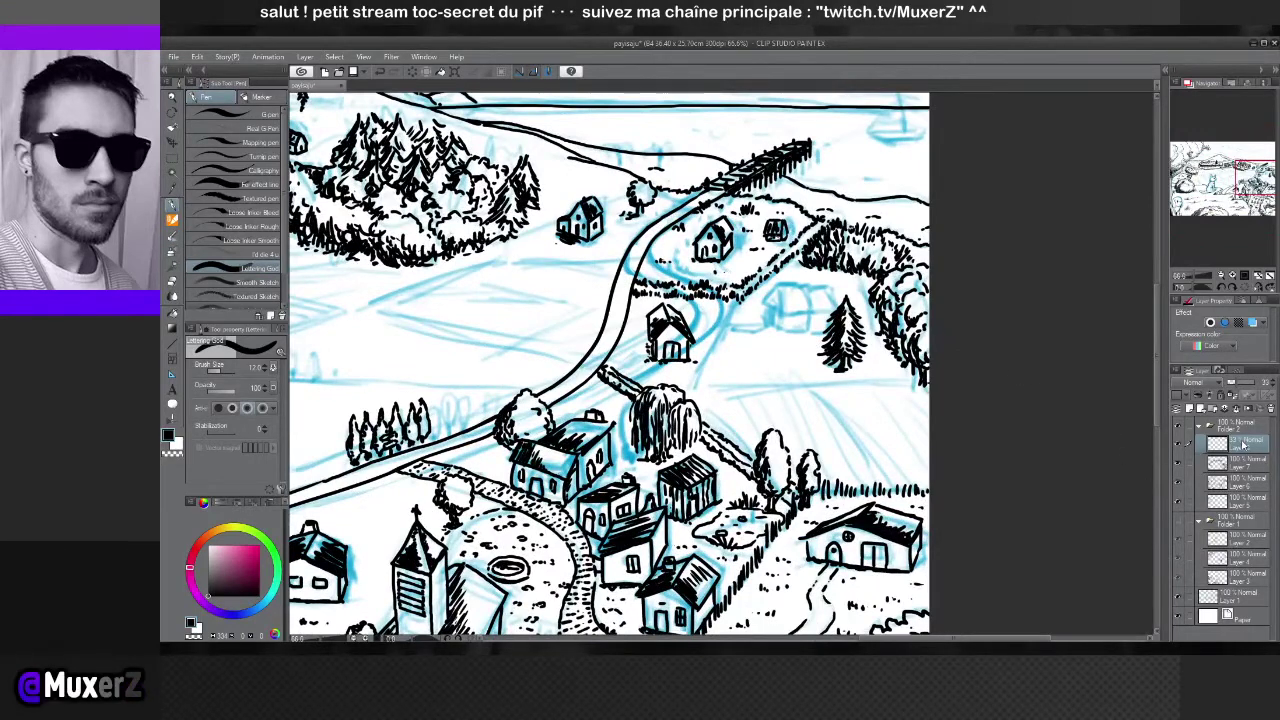
{"action": "left_click", "coordinate": [1177, 446]}
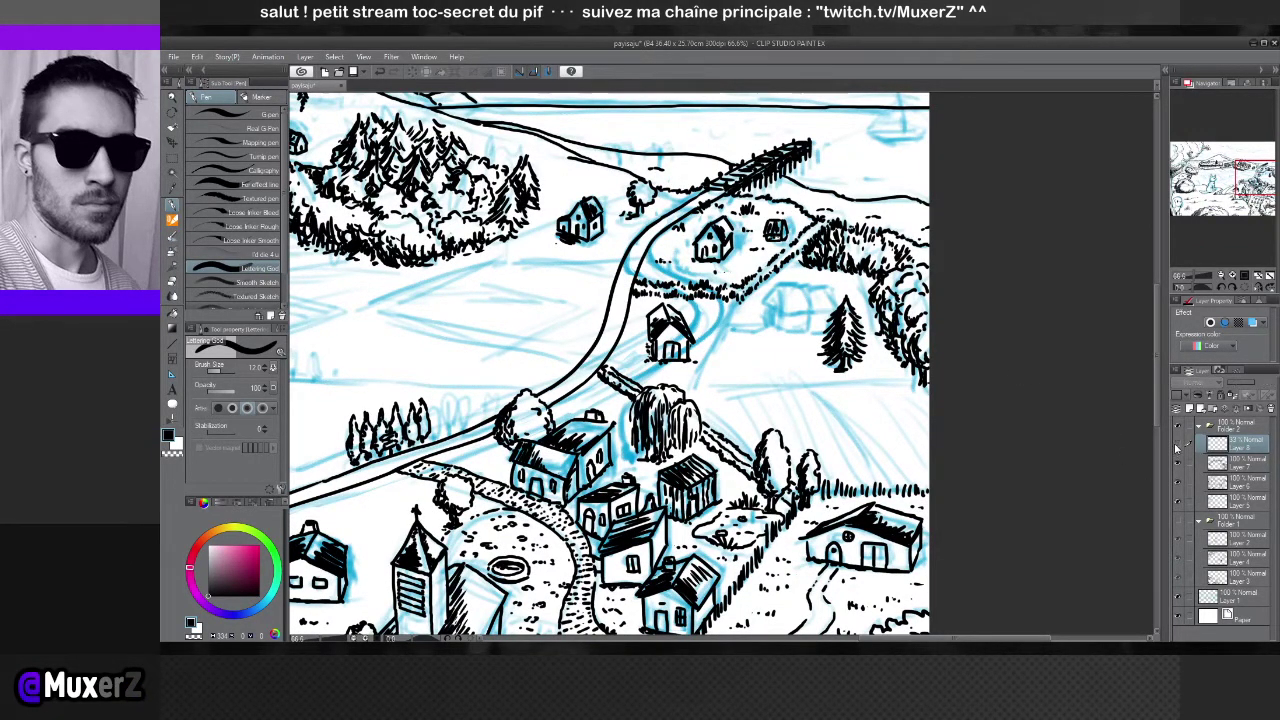
{"action": "scroll", "coordinate": [838, 405], "scroll_direction": "down", "scroll_amount": 2}
{"action": "scroll", "coordinate": [838, 405], "scroll_direction": "up", "scroll_amount": 1}
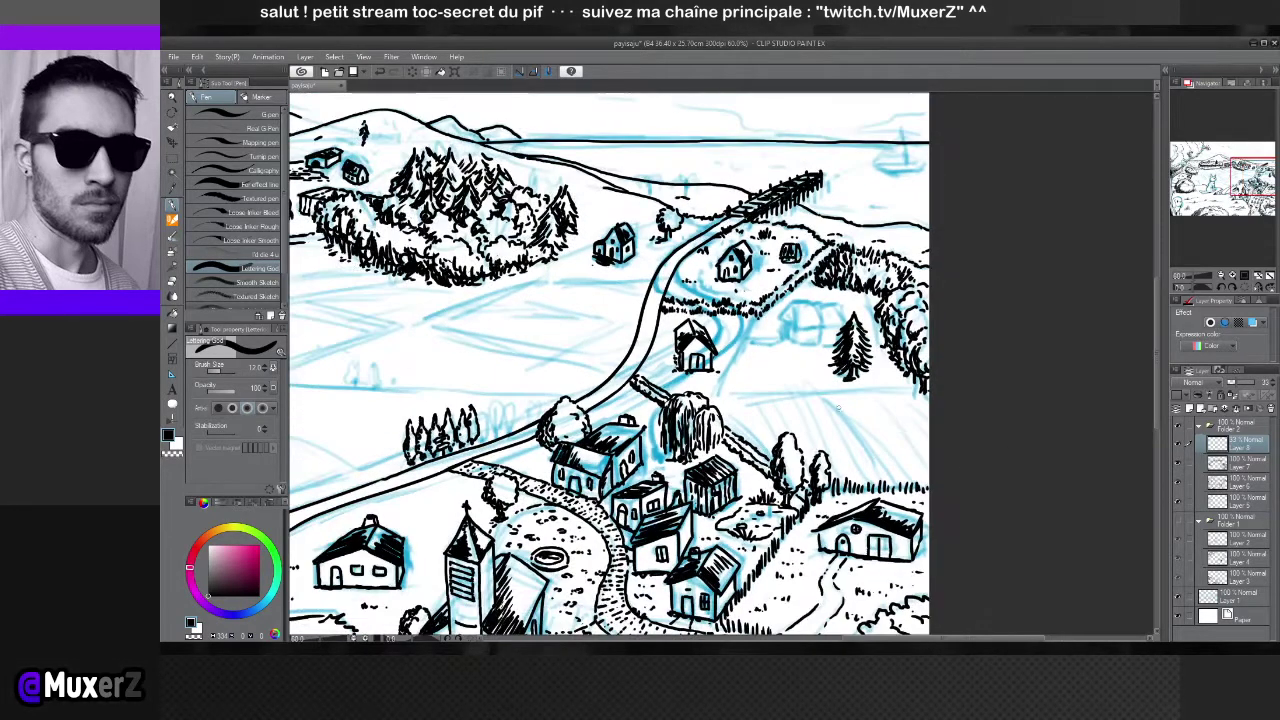
{"action": "scroll", "coordinate": [838, 405], "scroll_direction": "down", "scroll_amount": 2}
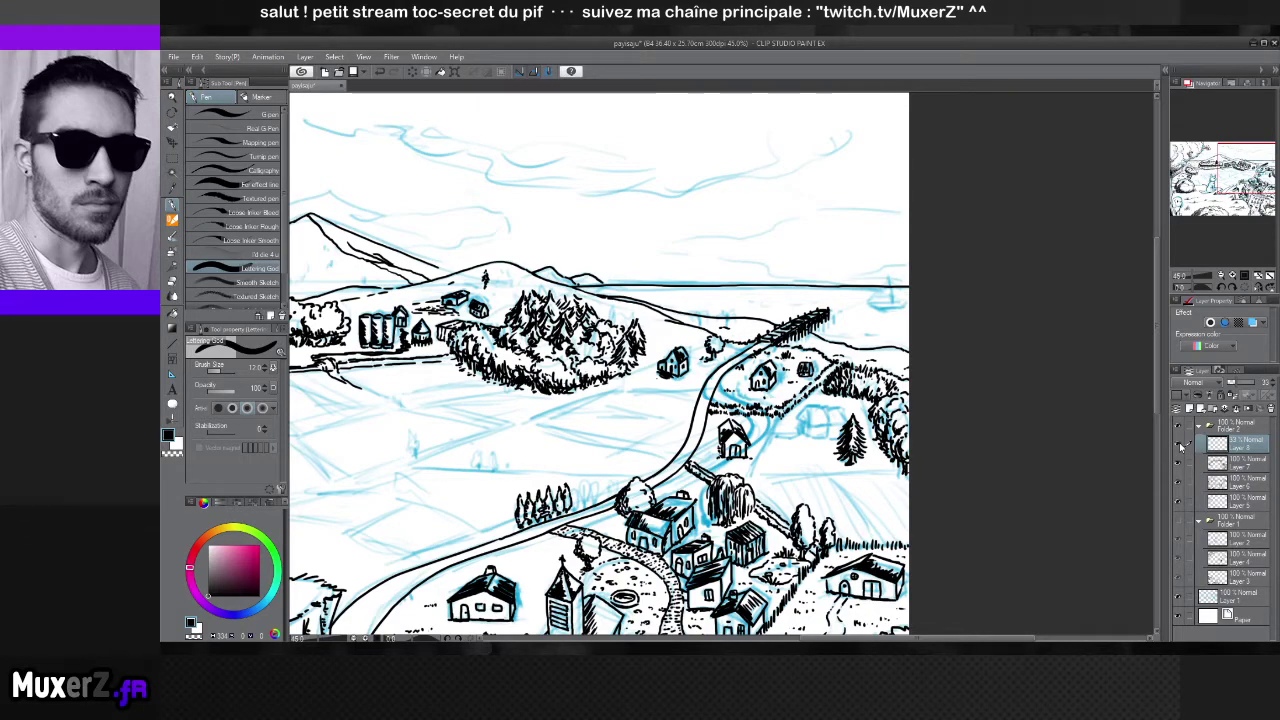
{"action": "scroll", "coordinate": [783, 381], "scroll_direction": "down", "scroll_amount": 4}
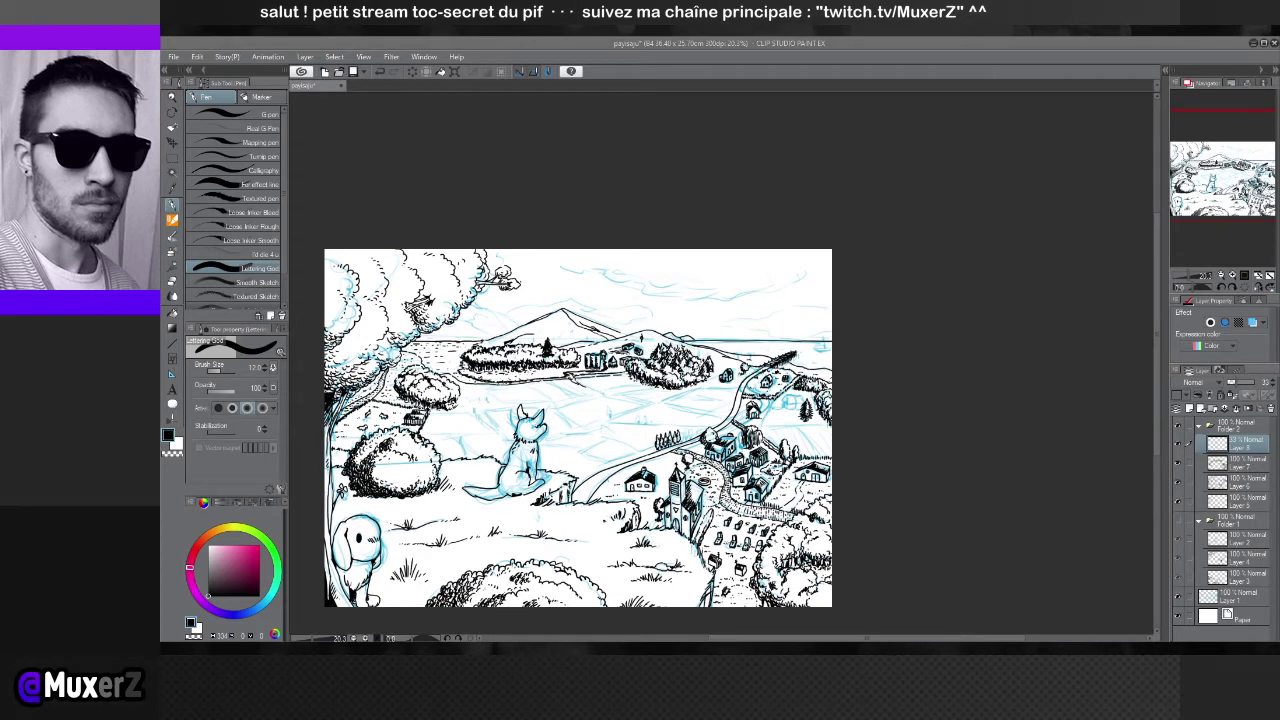
Merge Layer 8 down into Layer 7
{"action": "left_click", "coordinate": [1240, 465]}
{"action": "left_click", "coordinate": [1243, 446]}
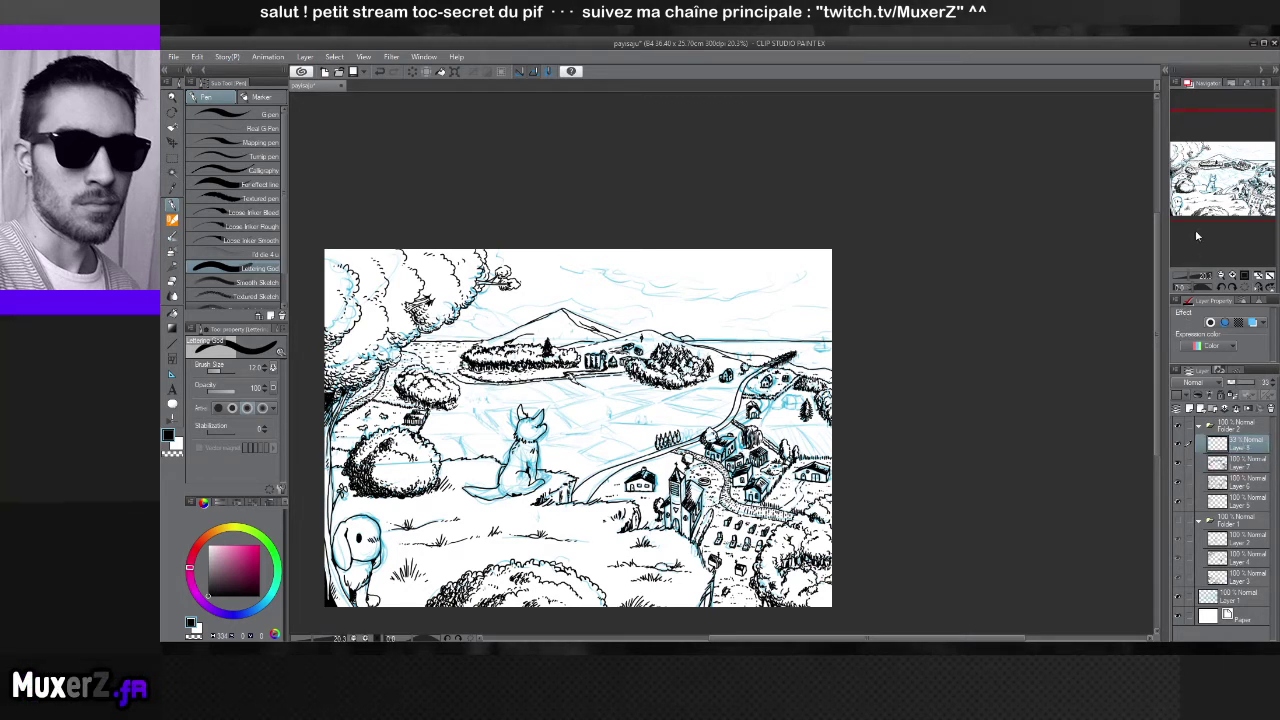
{"action": "key", "text": "ctrl+e"}
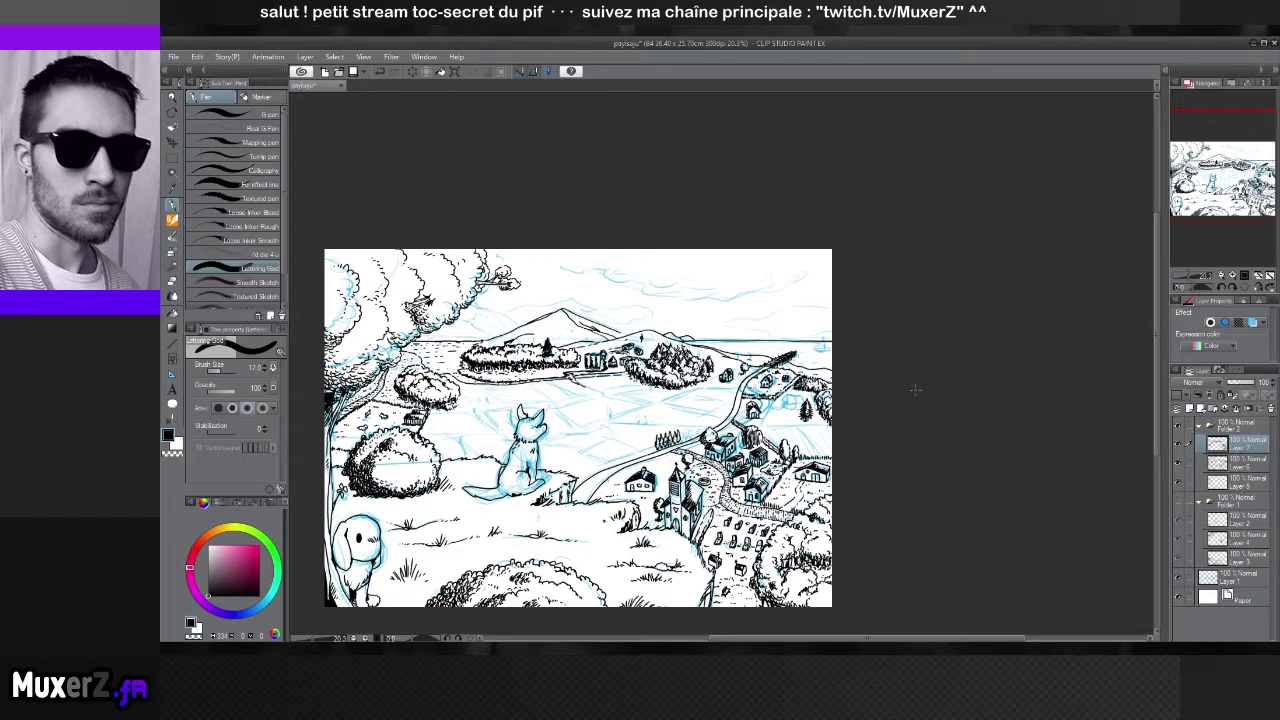
Compare the full landscape with and without the ink lines on Layer 7, leaving the layer visible
{"action": "left_click", "coordinate": [1179, 446]}
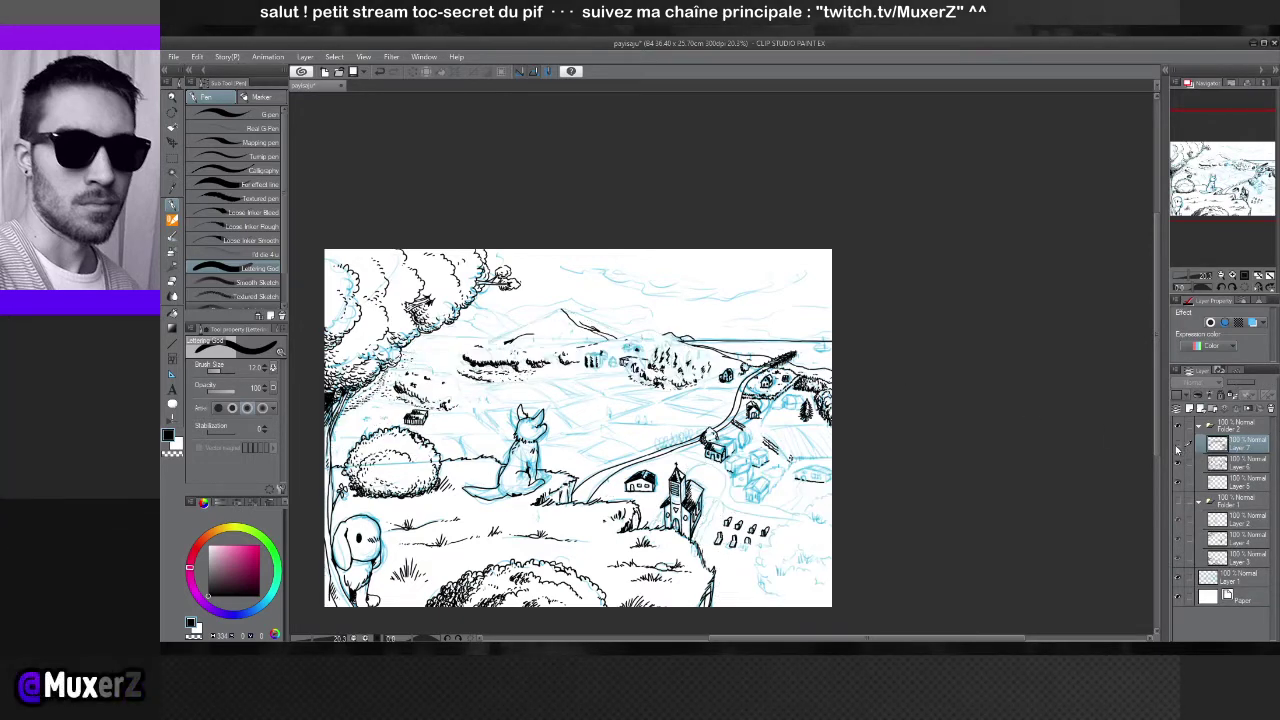
{"action": "left_click", "coordinate": [1179, 446]}
{"action": "left_click", "coordinate": [1177, 450]}
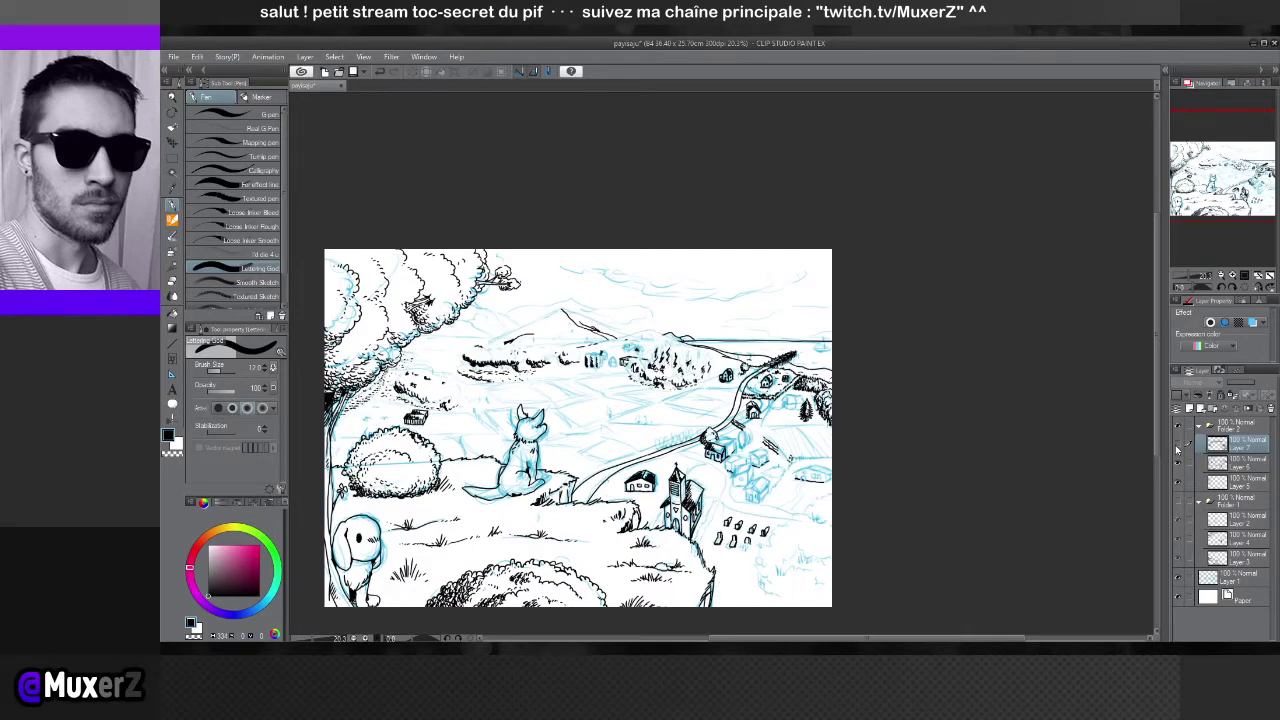
{"action": "left_click", "coordinate": [1177, 450]}
{"action": "left_click", "coordinate": [1177, 450]}
{"action": "left_click", "coordinate": [1177, 450]}
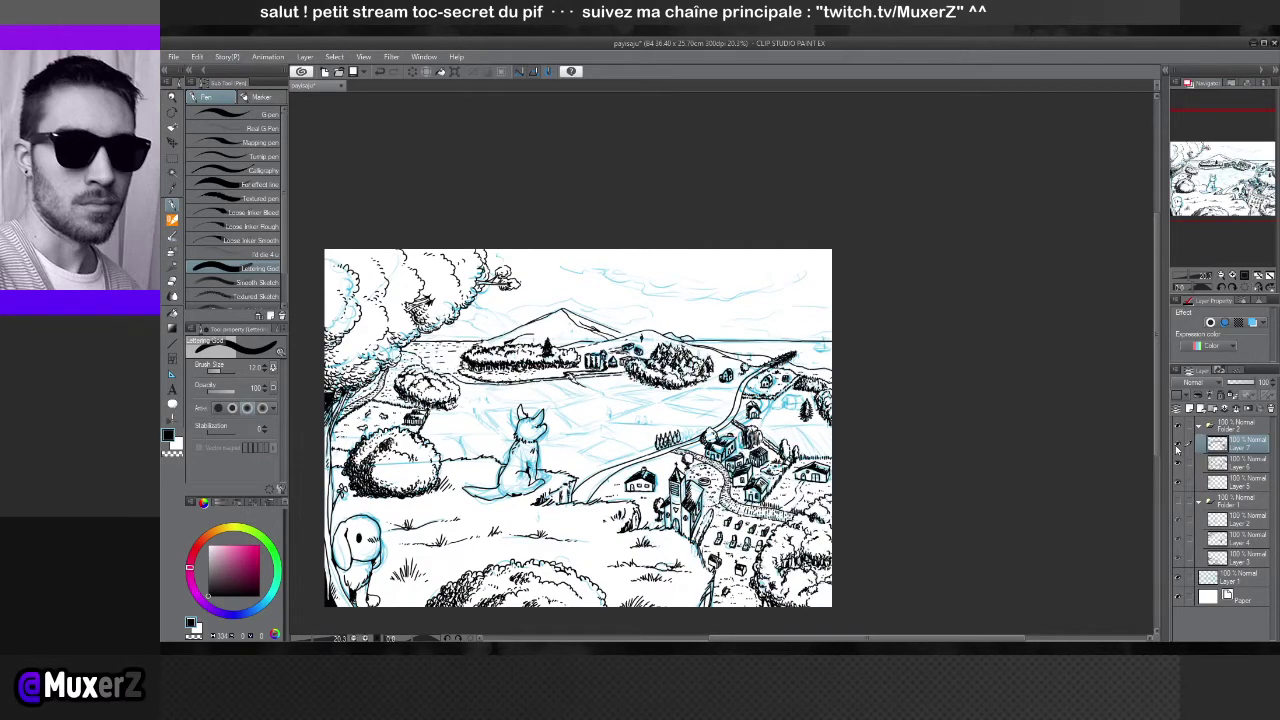
Examine the inked hills, the wolf on the cliff and the village around the church at close range
{"action": "scroll", "coordinate": [676, 330], "scroll_direction": "up", "scroll_amount": 5}
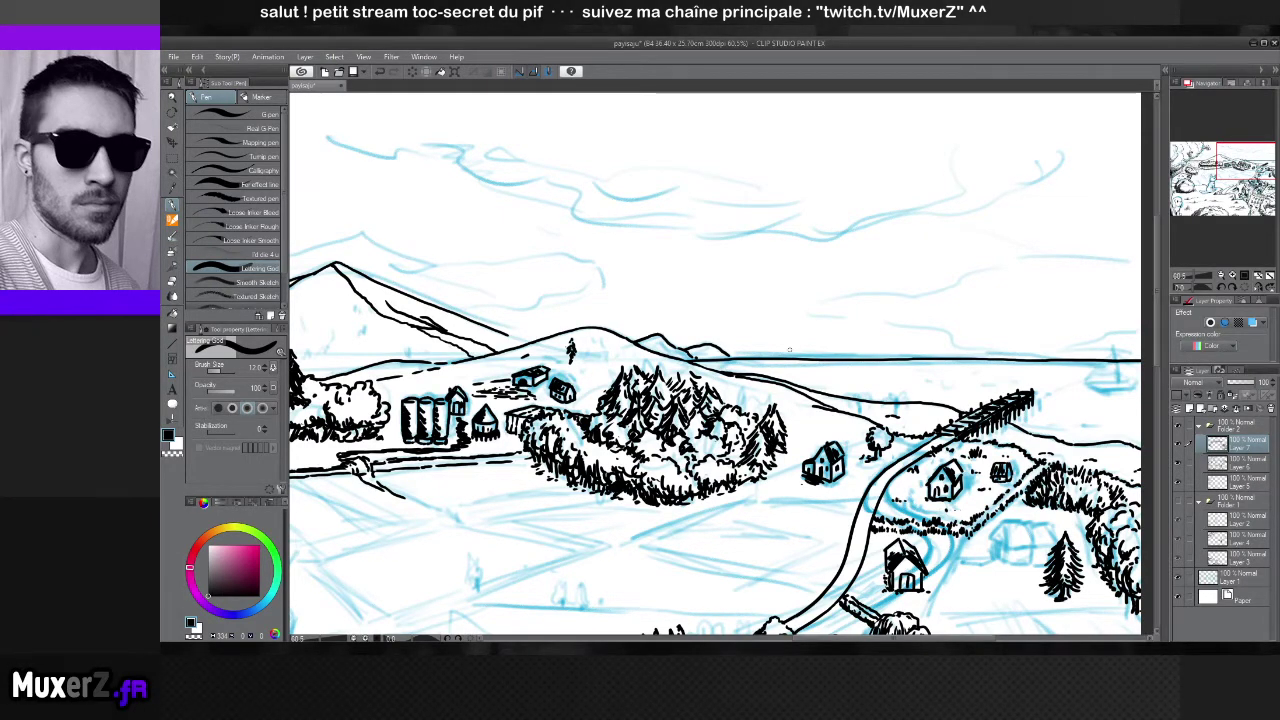
{"action": "left_click_drag", "start_coordinate": [629, 353], "coordinate": [853, 142]}
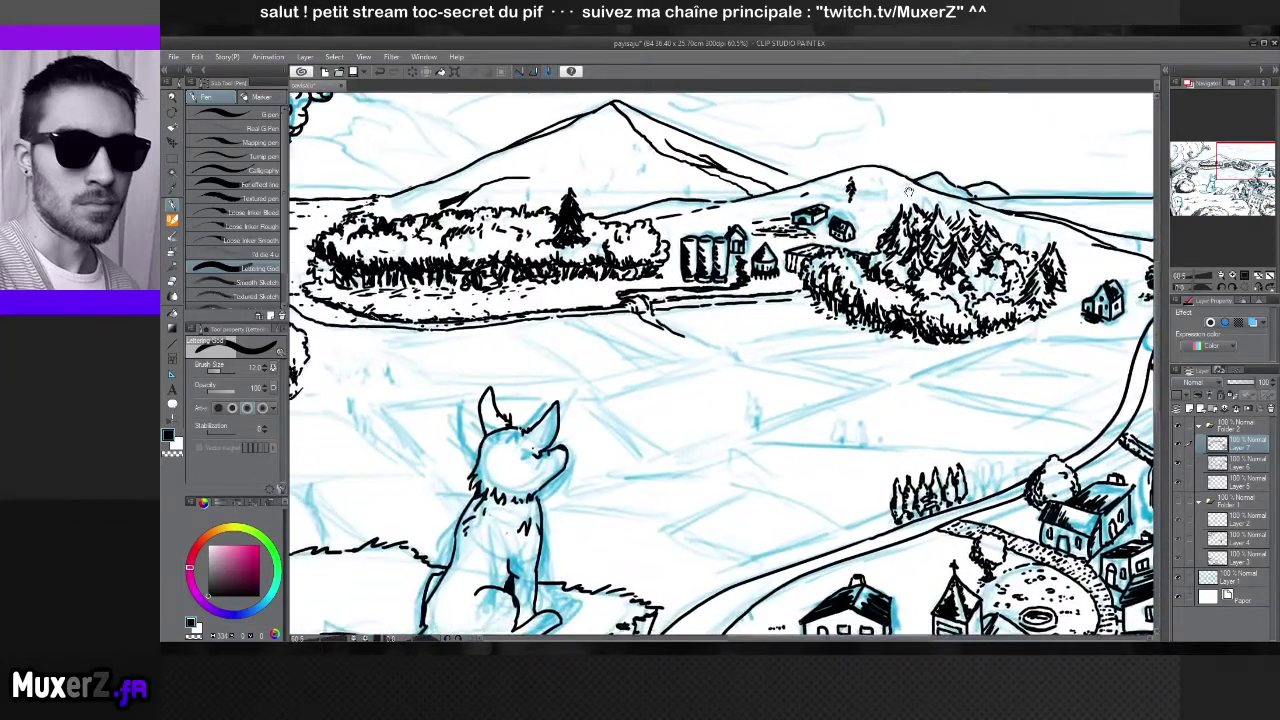
{"action": "scroll", "coordinate": [780, 226], "scroll_direction": "up", "scroll_amount": 2}
{"action": "mouse_move", "coordinate": [780, 226]}
{"action": "left_mouse_down"}
{"action": "mouse_move", "coordinate": [775, 172]}
{"action": "mouse_move", "coordinate": [789, 188]}
{"action": "mouse_move", "coordinate": [766, 217]}
{"action": "mouse_move", "coordinate": [784, 312]}
{"action": "left_mouse_up"}
{"action": "scroll", "coordinate": [784, 313], "scroll_direction": "down", "scroll_amount": 3}
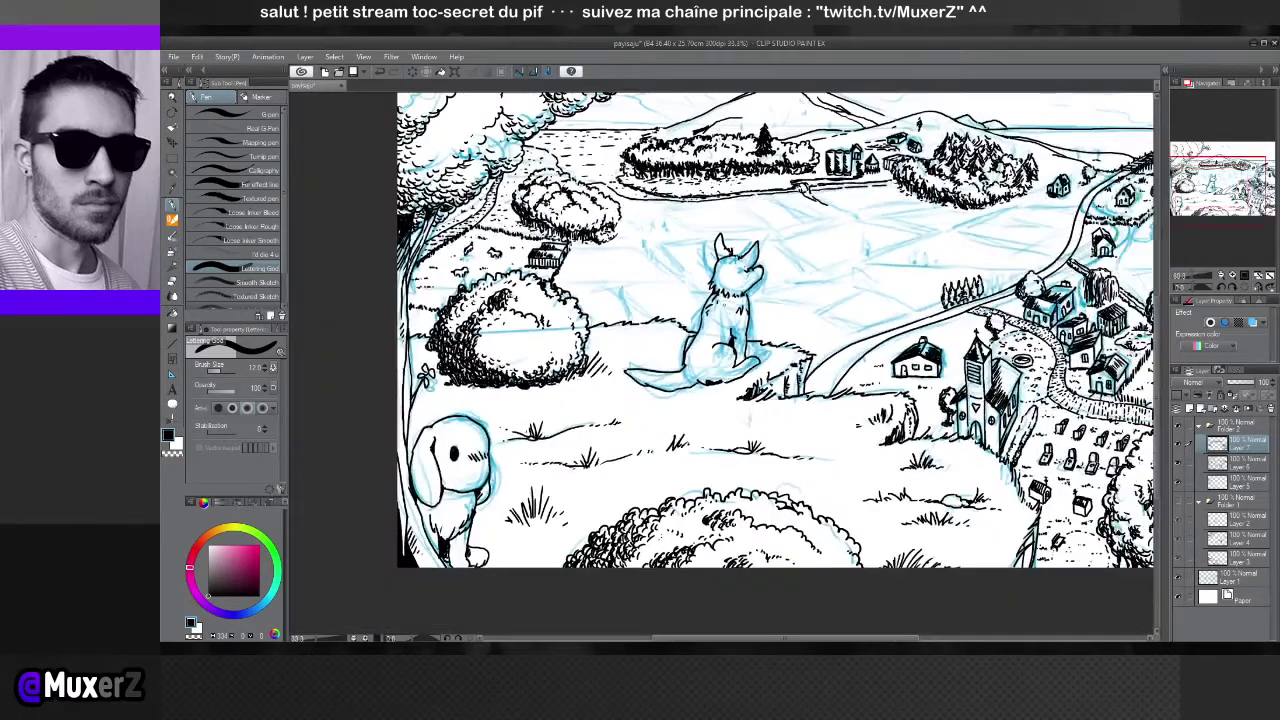
{"action": "left_click_drag", "start_coordinate": [784, 313], "coordinate": [508, 249]}
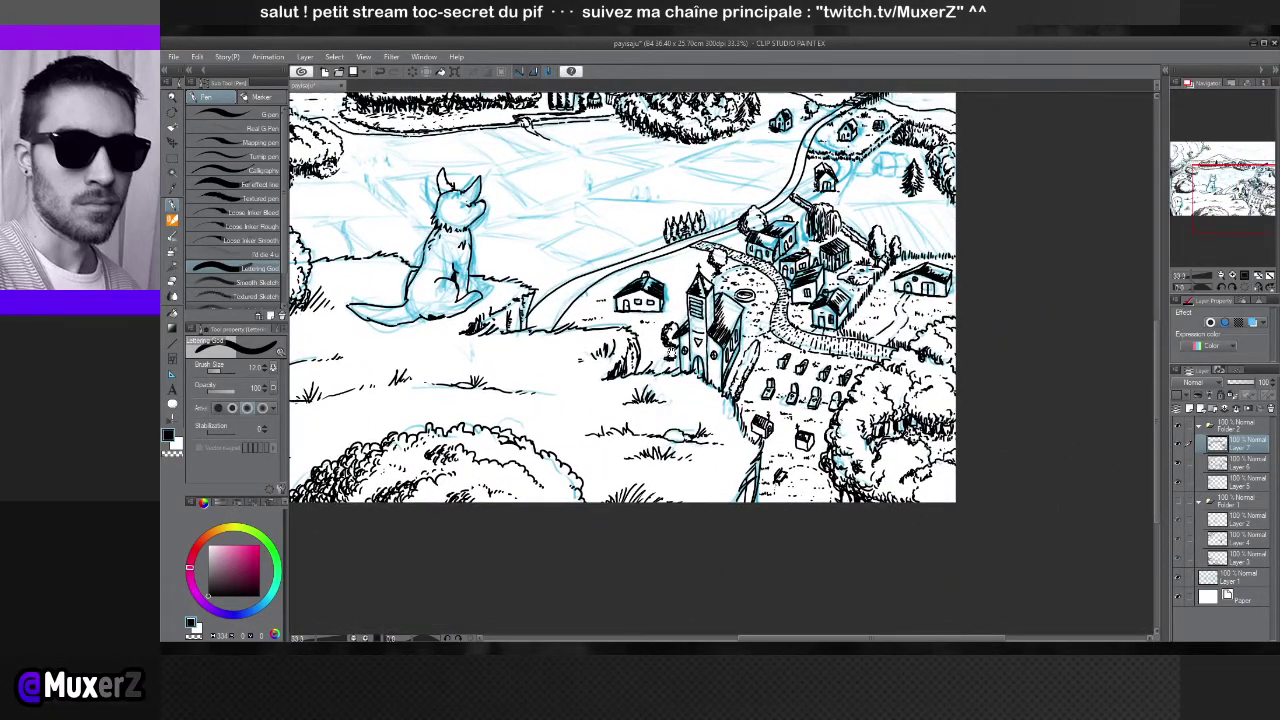
{"action": "scroll", "coordinate": [623, 320], "scroll_direction": "up", "scroll_amount": 2}
{"action": "scroll", "coordinate": [800, 374], "scroll_direction": "up", "scroll_amount": 4}
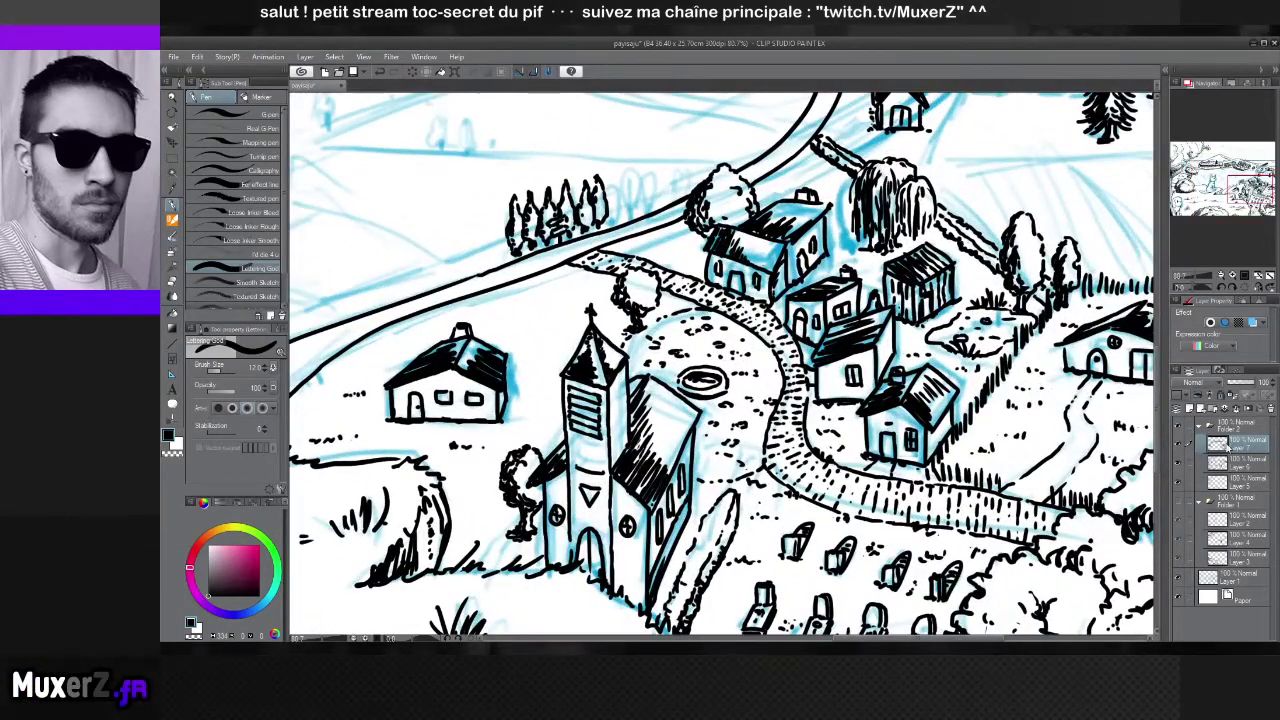
Check which village ink lines belong to Layers 7, 6 and 5 by hiding each in turn, leaving all three visible
{"action": "left_click", "coordinate": [1179, 445]}
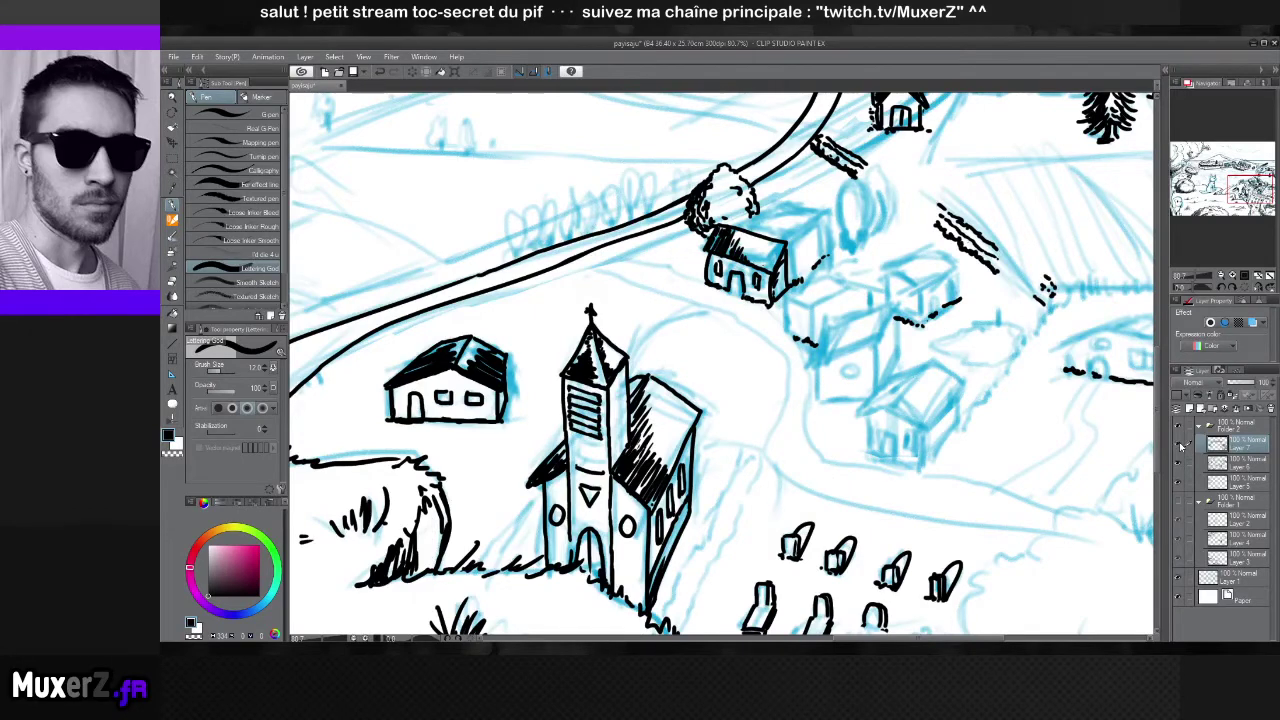
{"action": "left_click", "coordinate": [1179, 445]}
{"action": "left_click", "coordinate": [1180, 462]}
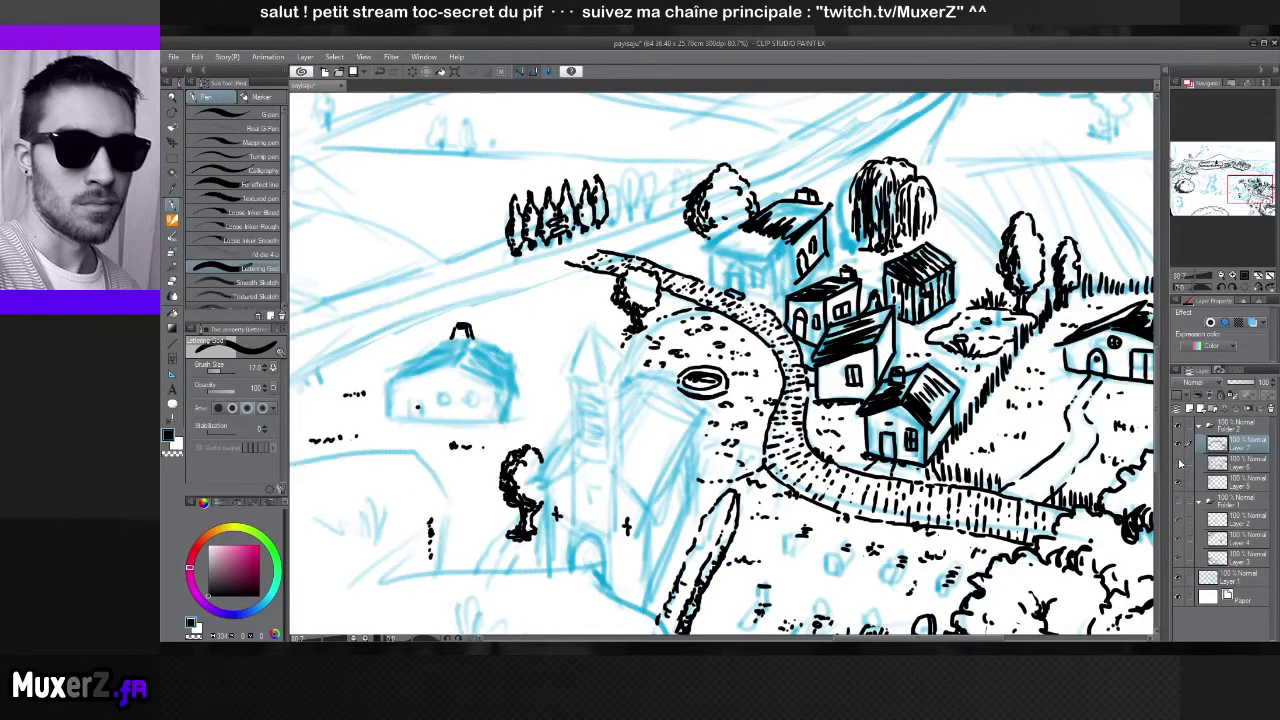
{"action": "left_click", "coordinate": [1180, 462]}
{"action": "left_click", "coordinate": [1184, 462]}
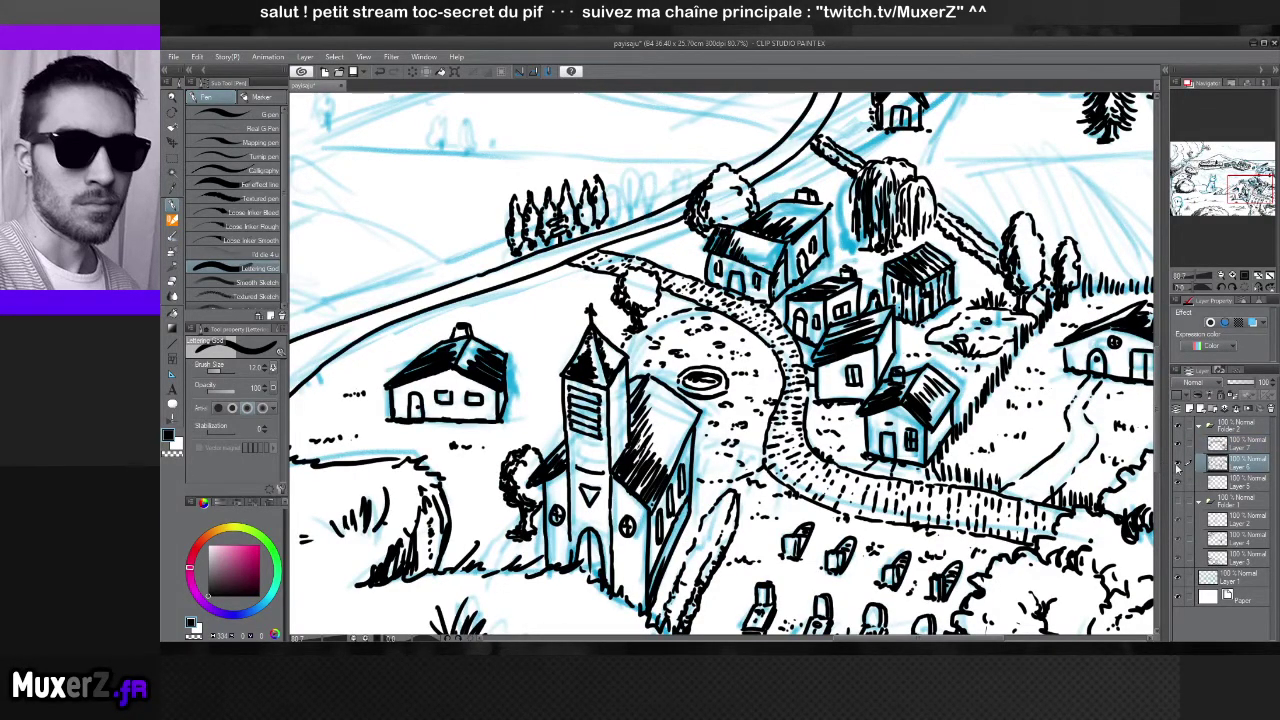
{"action": "left_click", "coordinate": [1180, 483]}
{"action": "left_click", "coordinate": [1180, 483]}
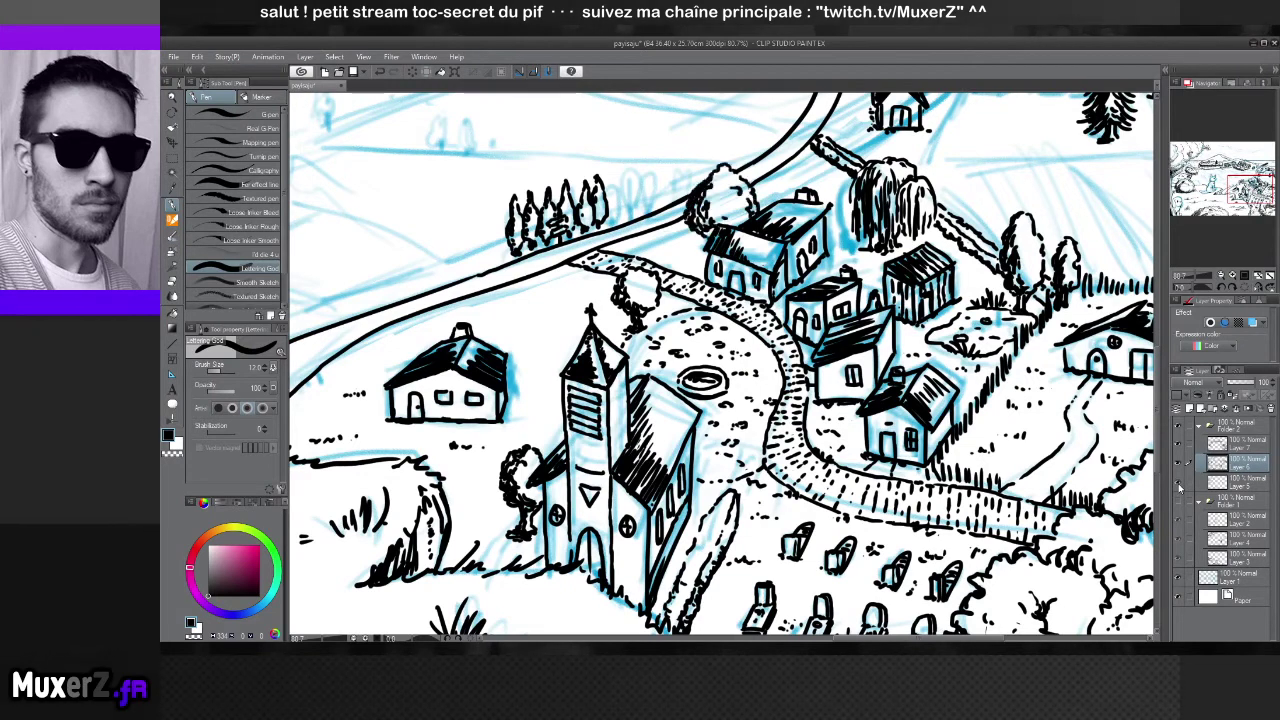
Make Layer 5 the active layer, switch to the Rough wash brush and return to the pen
{"action": "left_click", "coordinate": [1195, 483]}
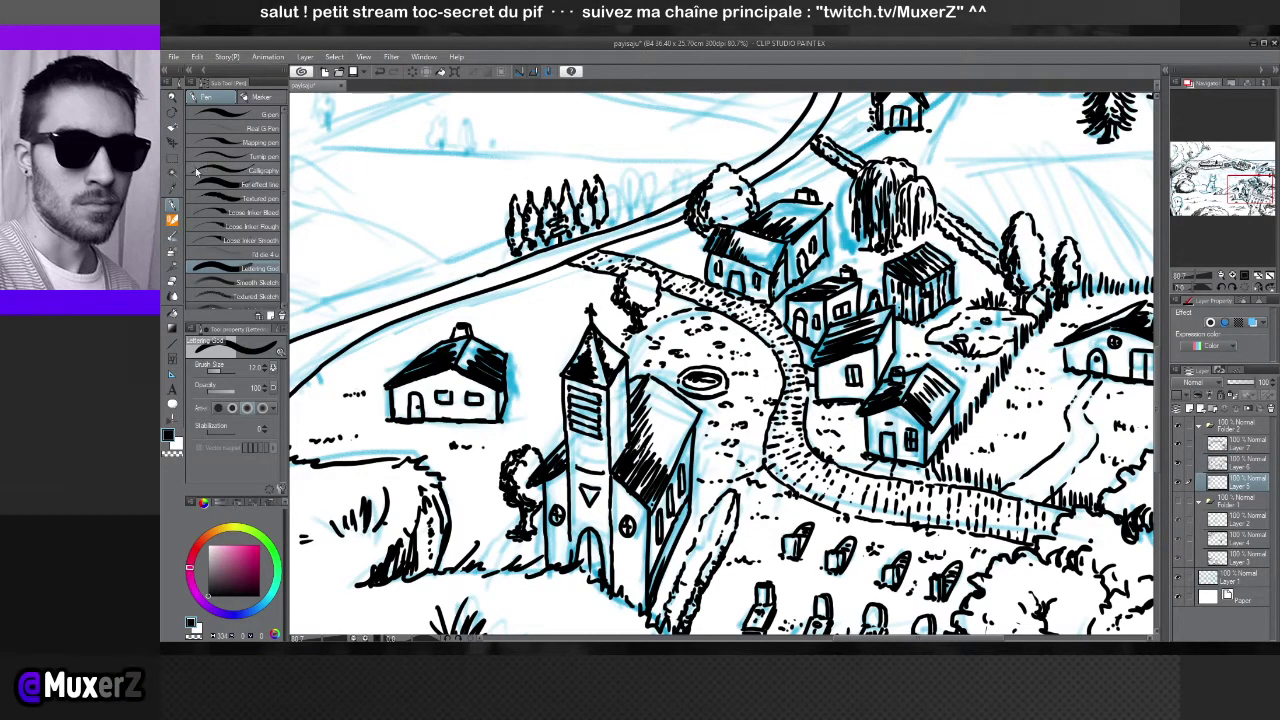
{"action": "left_click", "coordinate": [176, 240]}
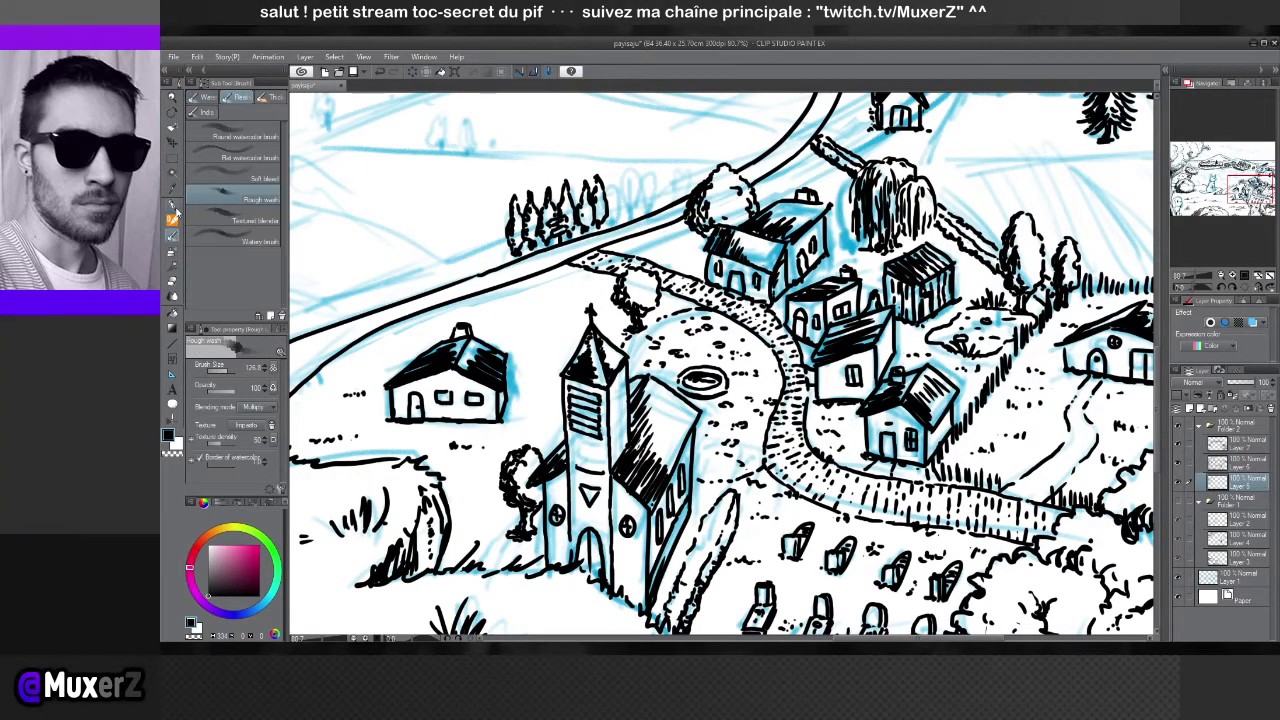
{"action": "left_click", "coordinate": [180, 208]}
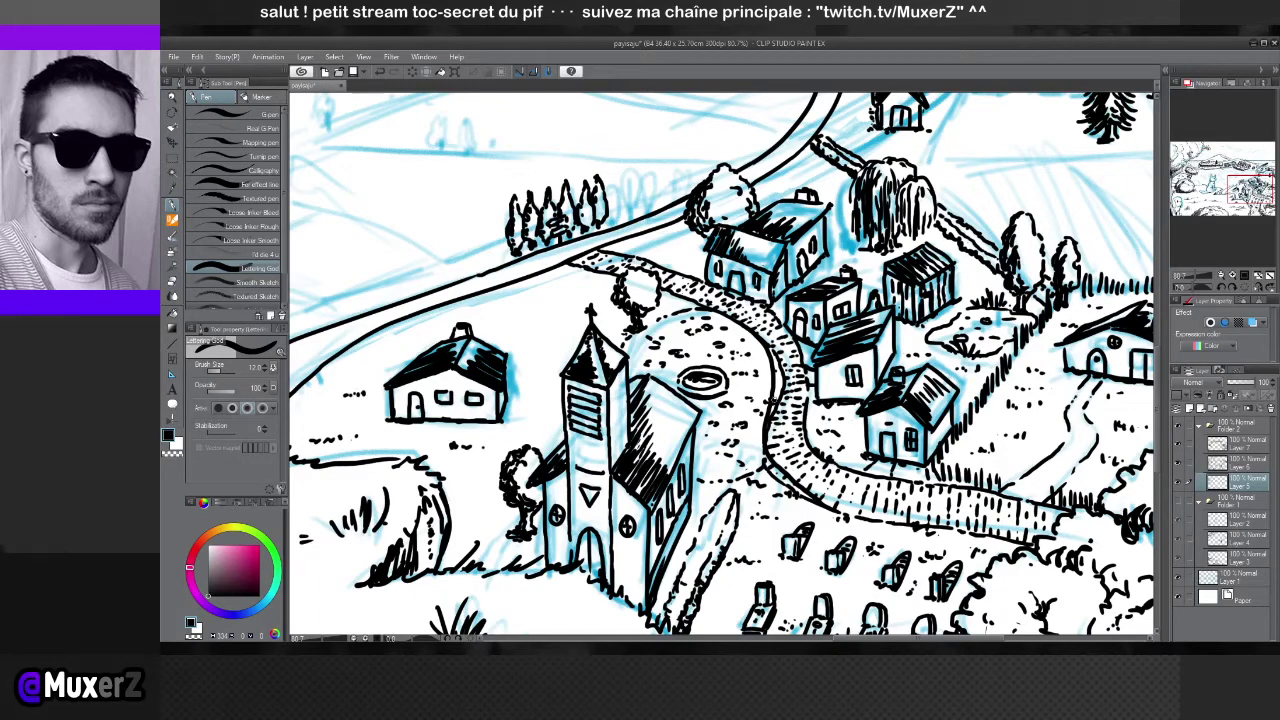
{"action": "scroll", "coordinate": [771, 401], "scroll_direction": "down", "scroll_amount": 2}
{"action": "scroll", "coordinate": [720, 375], "scroll_direction": "down", "scroll_amount": 1}
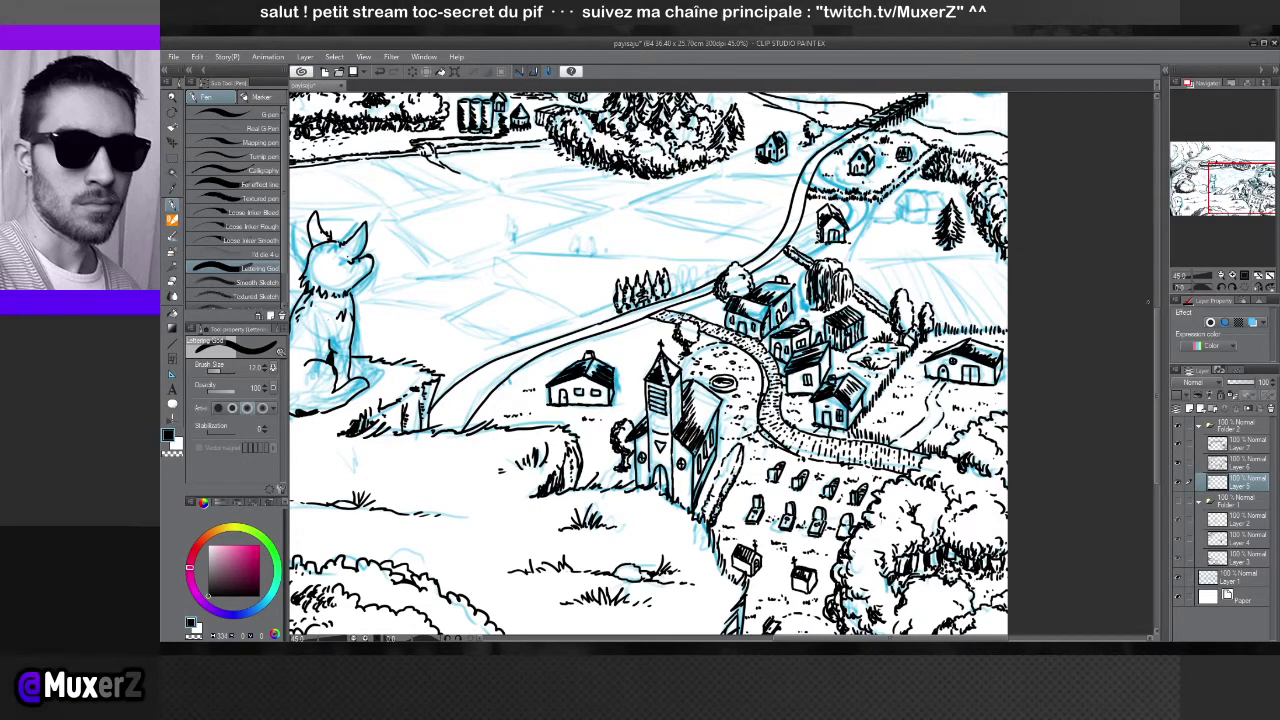
Switch to the Hand tool and make Folder 2, which holds the ink layers, the active layer group
{"action": "key", "text": "h"}
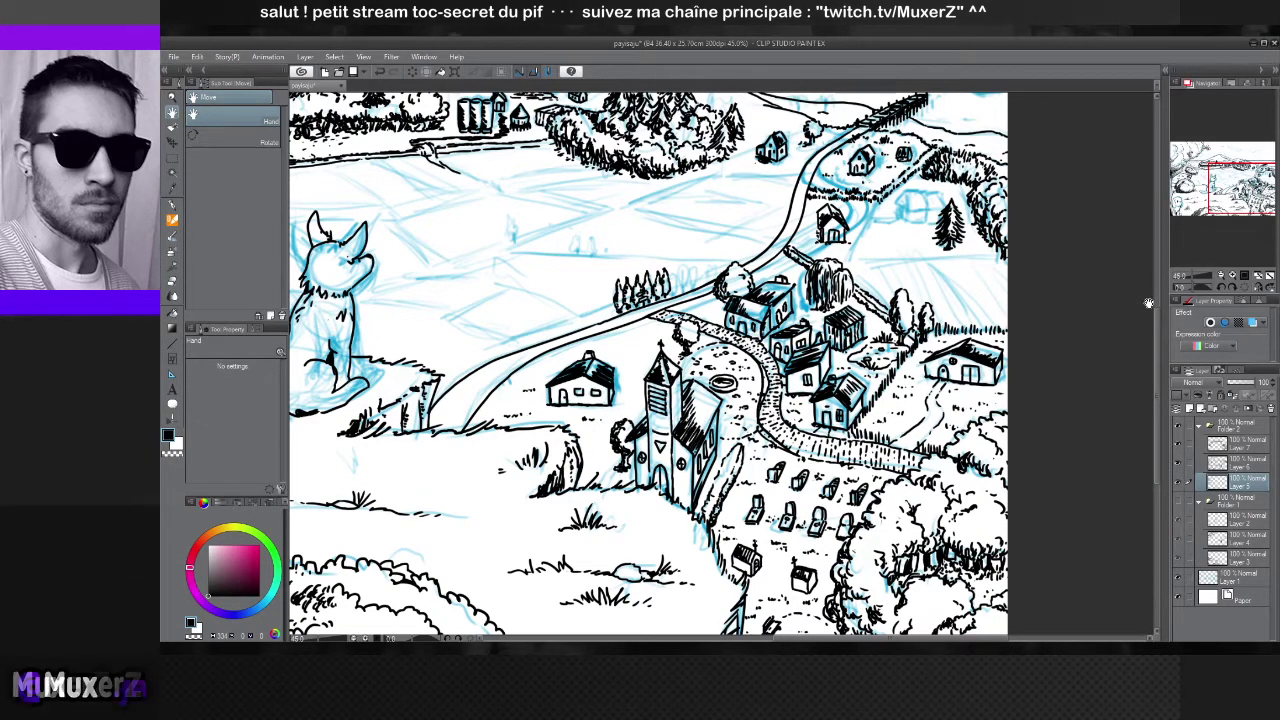
{"action": "scroll", "coordinate": [928, 298], "scroll_direction": "down", "scroll_amount": 3}
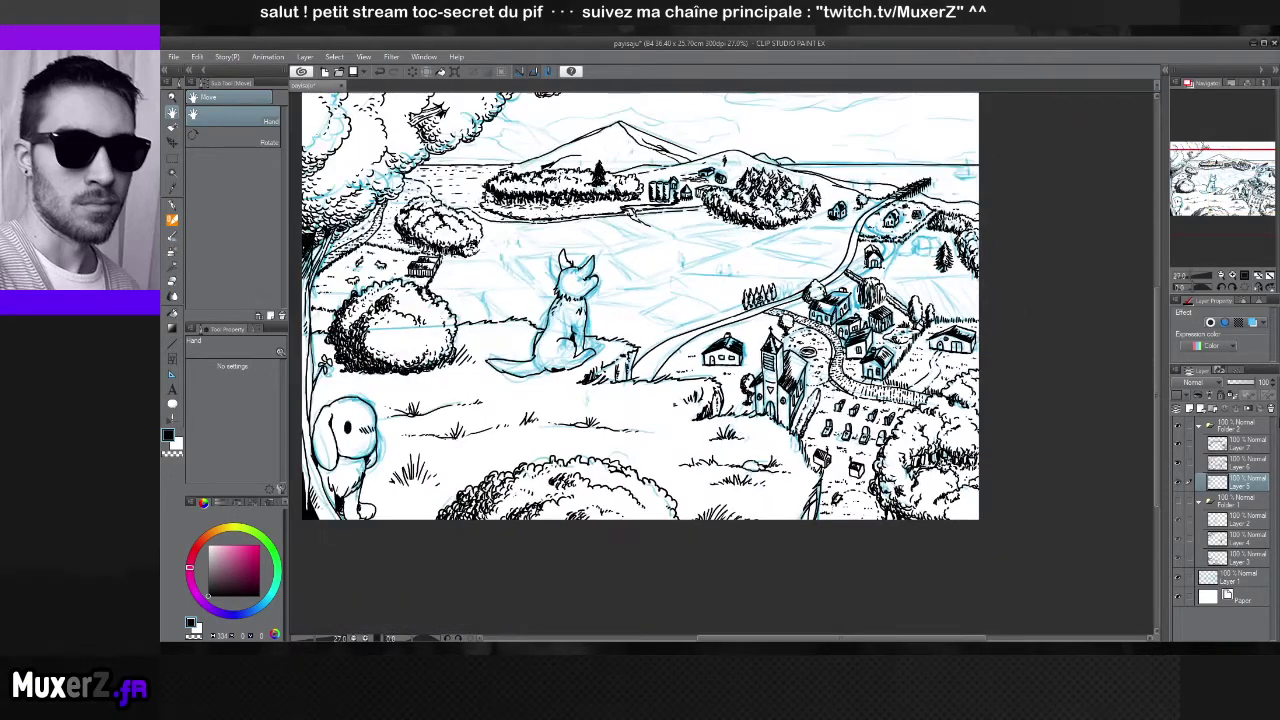
{"action": "left_click", "coordinate": [1248, 436]}
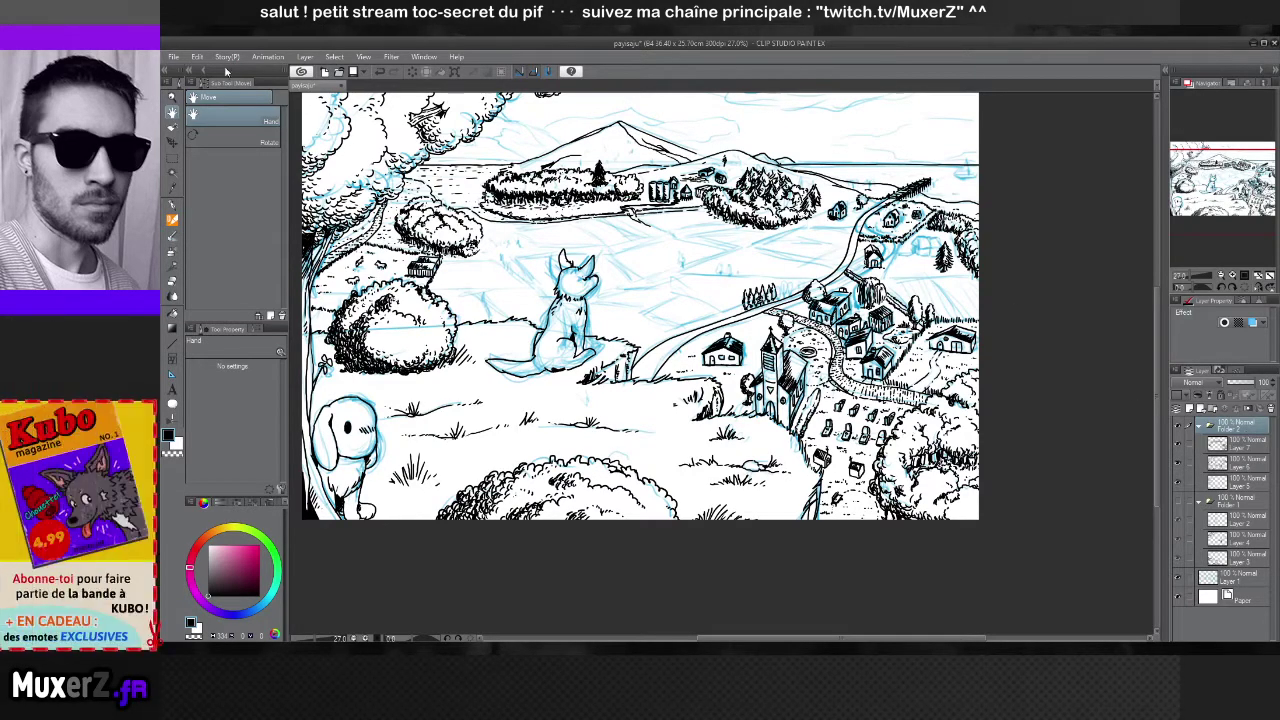
{"action": "left_click", "coordinate": [207, 337]}
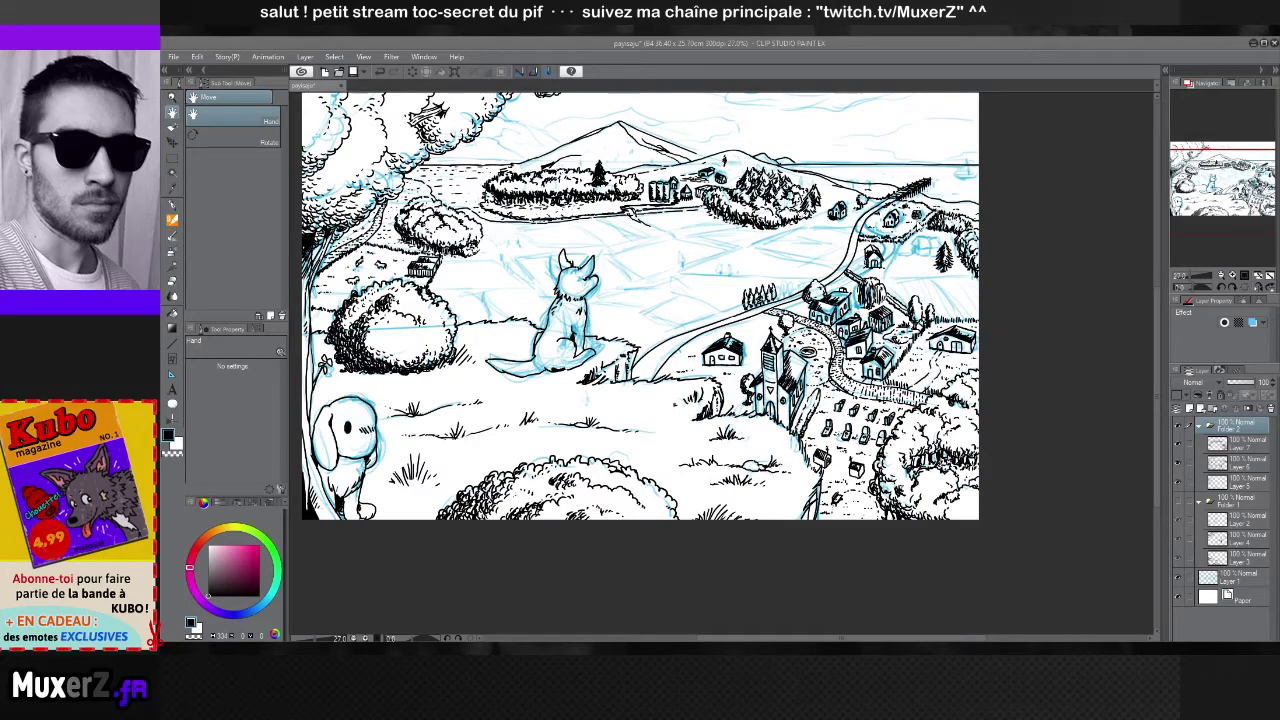
{"action": "scroll", "coordinate": [640, 306], "scroll_direction": "up", "scroll_amount": 3}
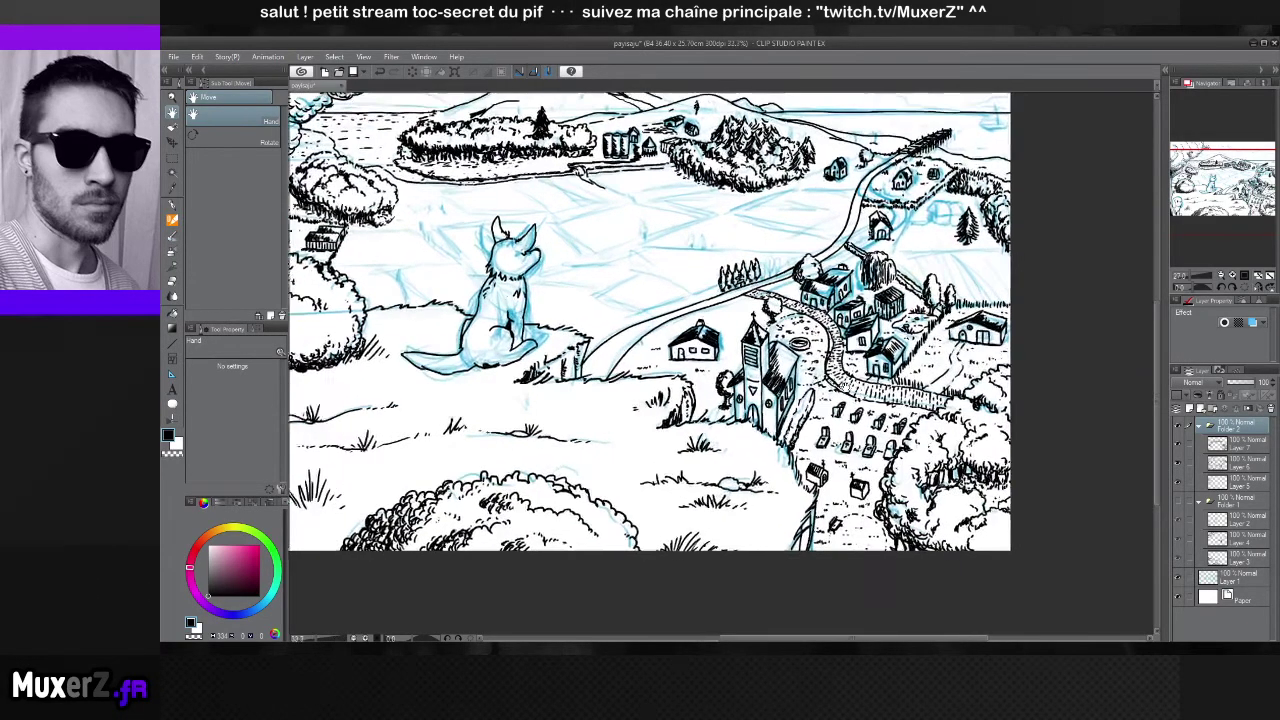
{"action": "scroll", "coordinate": [640, 306], "scroll_direction": "down", "scroll_amount": 3}
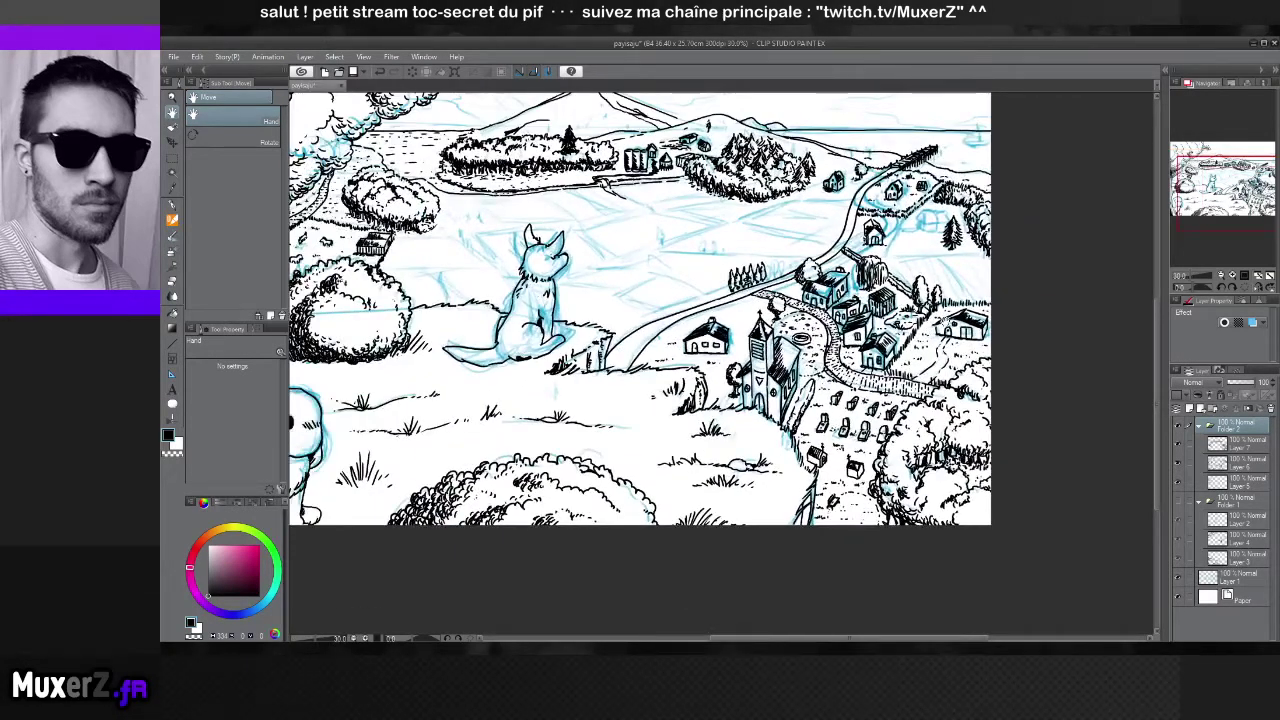
Mirror the canvas view horizontally several times to compare the composition, ending in the mirrored view
{"action": "key", "text": "h"}
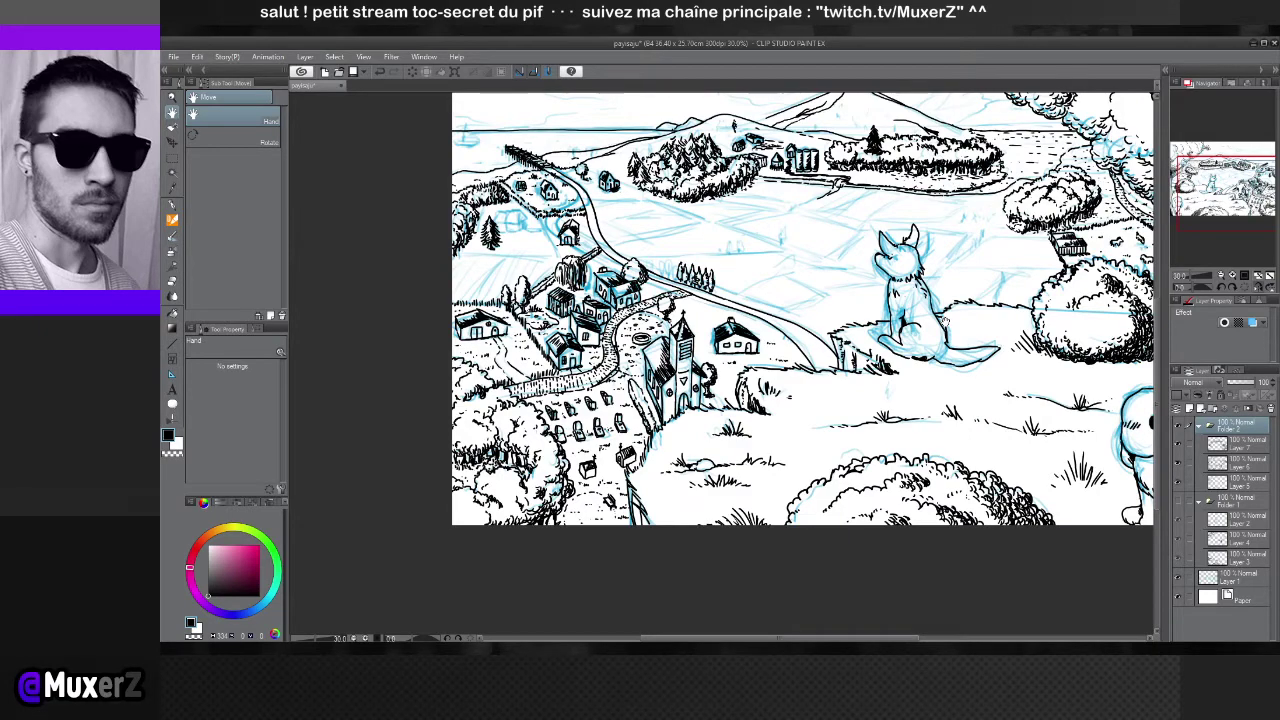
{"action": "key", "text": "h"}
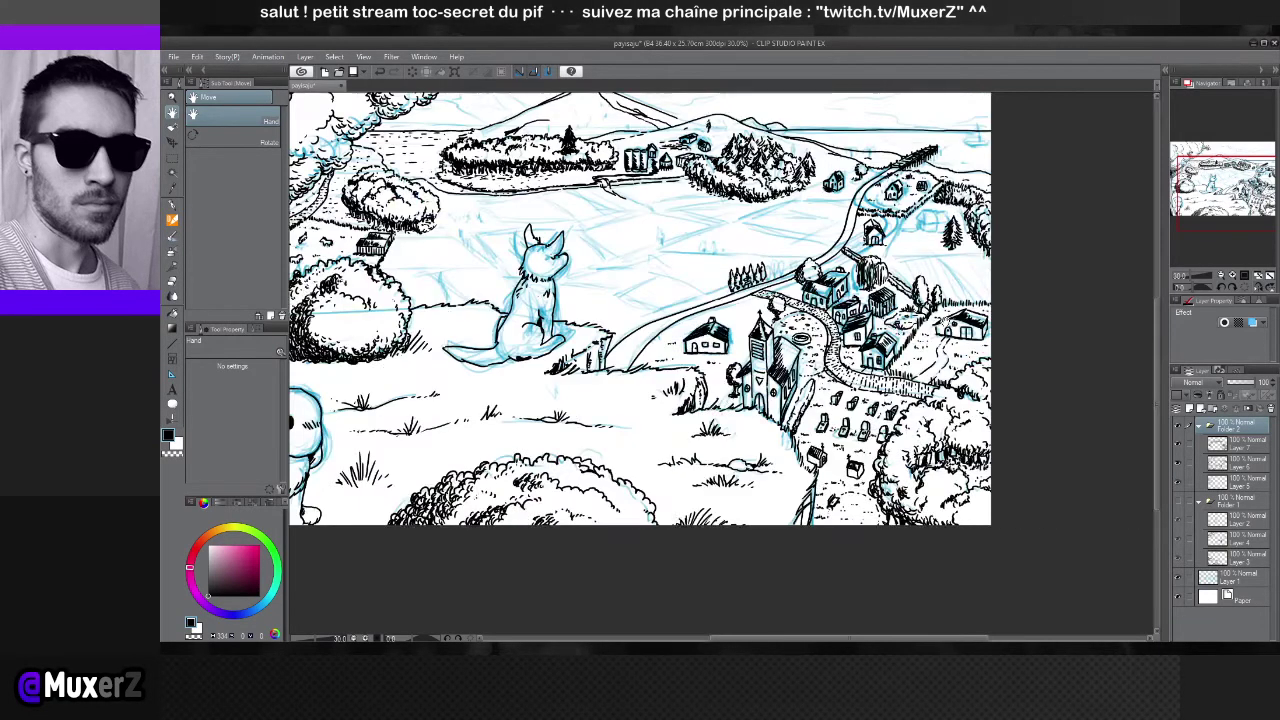
{"action": "key", "text": "h"}
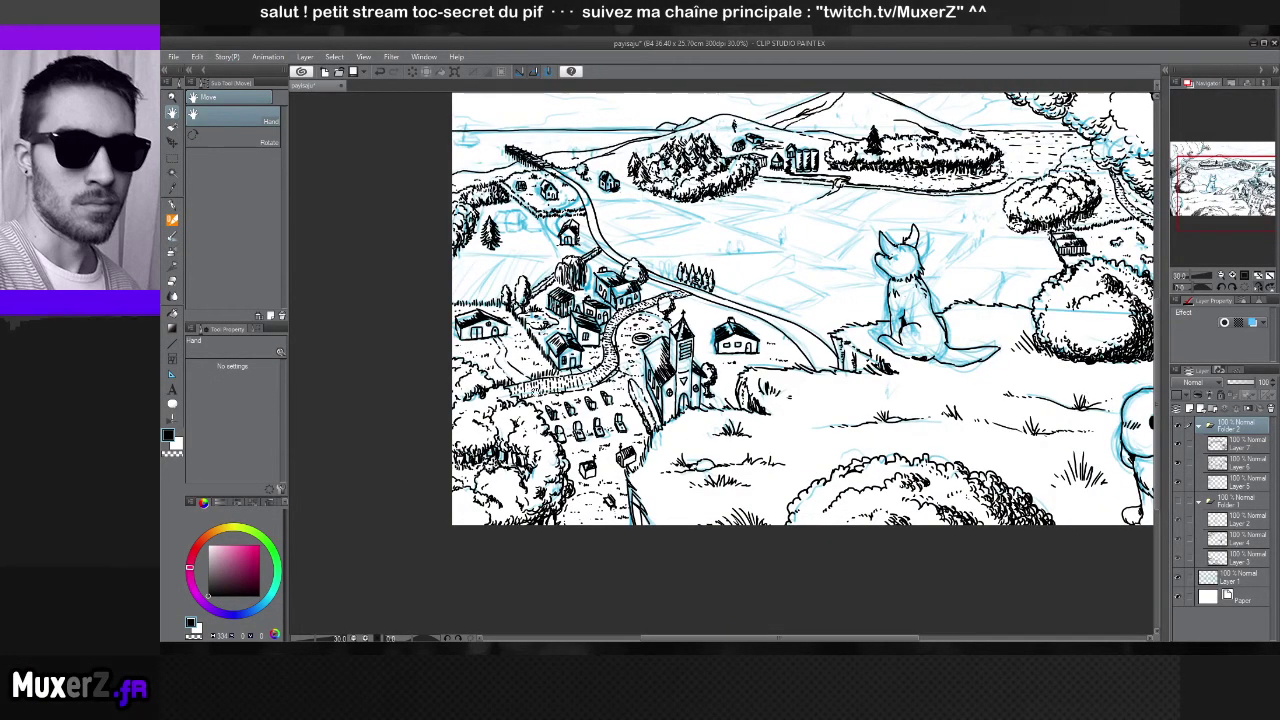
Examine the village around the church up close and flip the canvas view back to its unmirrored orientation
{"action": "scroll", "coordinate": [621, 316], "scroll_direction": "up", "scroll_amount": 5}
{"action": "scroll", "coordinate": [621, 316], "scroll_direction": "up", "scroll_amount": 1}
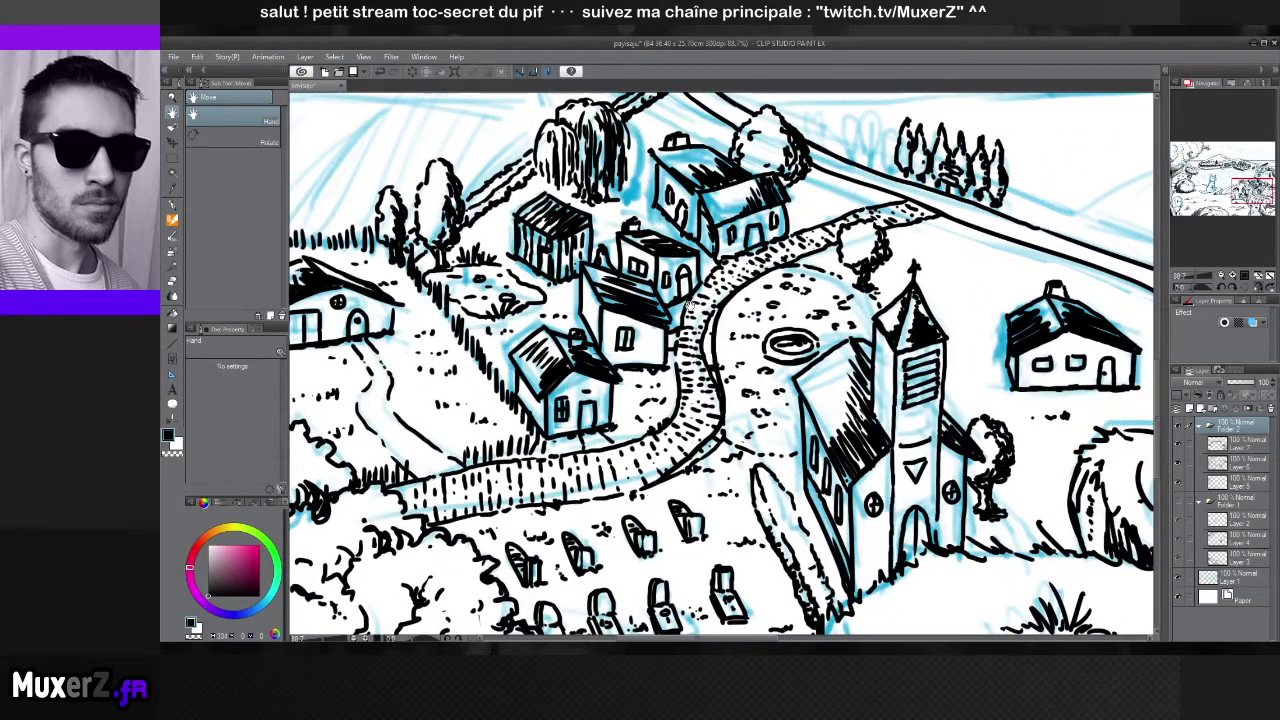
{"action": "scroll", "coordinate": [688, 300], "scroll_direction": "up", "scroll_amount": 1}
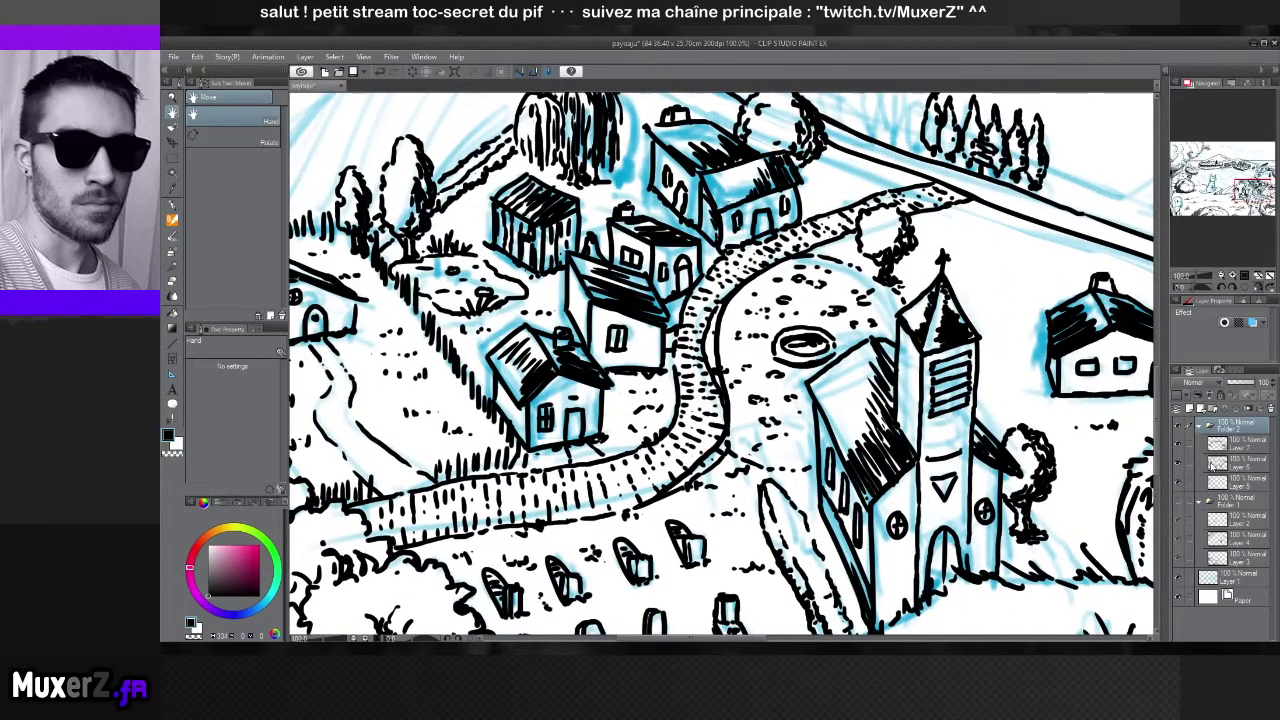
{"action": "key", "text": "h"}
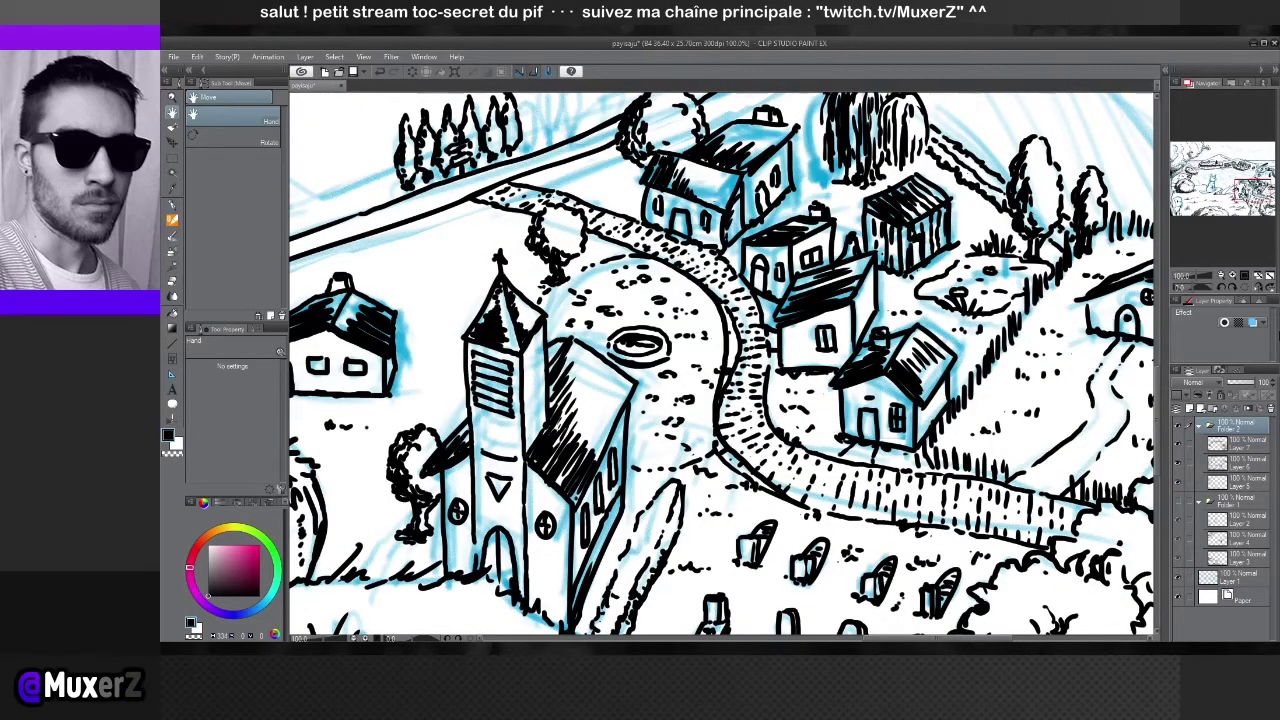
Switch to the Lettering God pen and make Layer 5 the active layer
{"action": "left_click", "coordinate": [173, 206]}
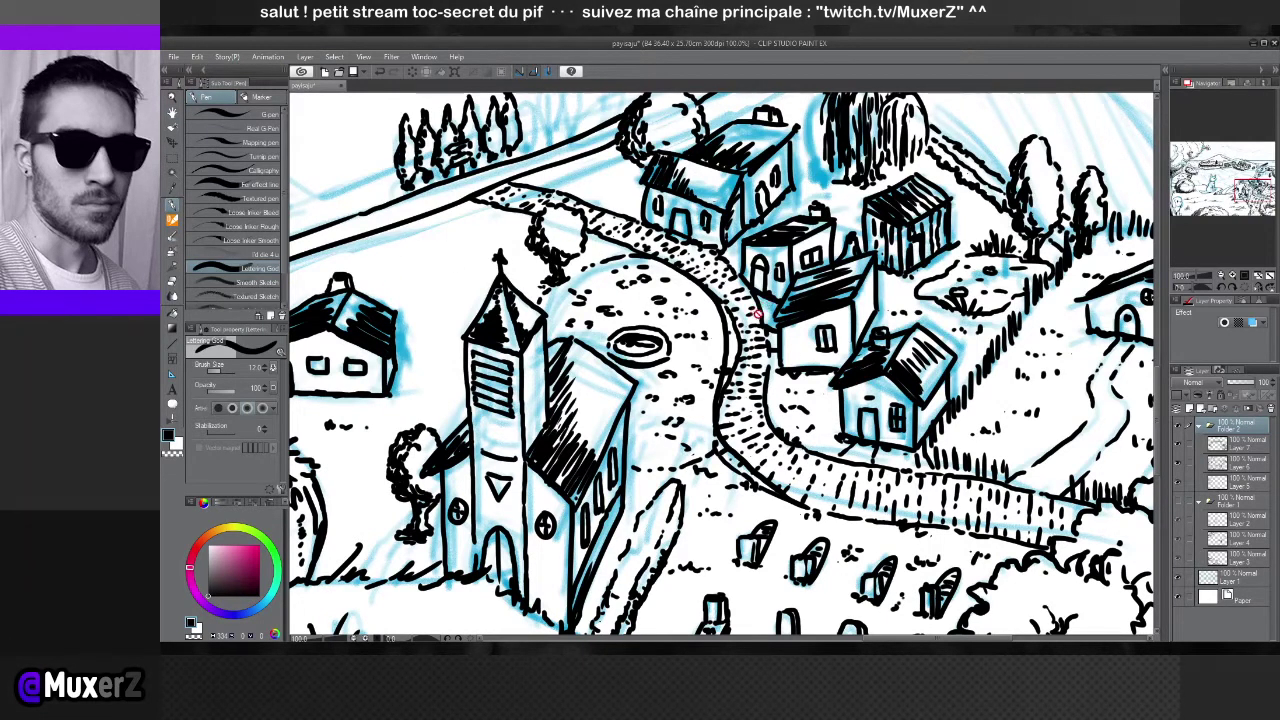
{"action": "left_click", "coordinate": [1243, 446]}
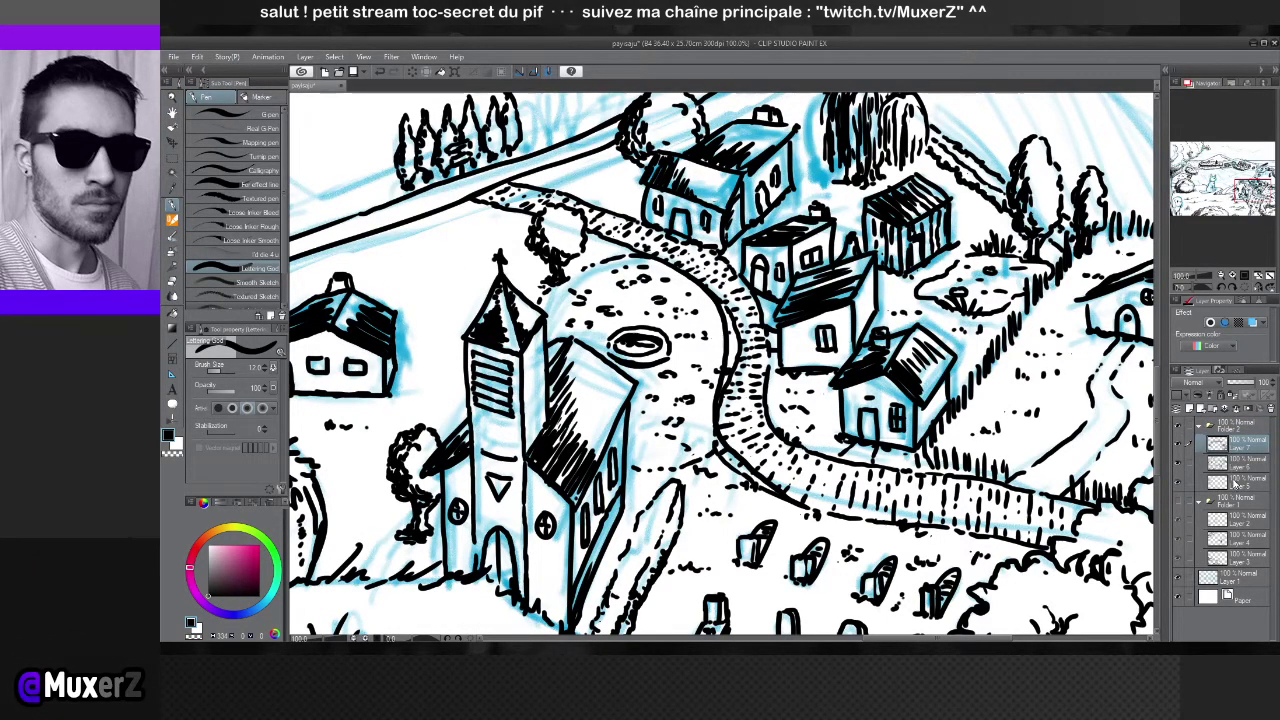
{"action": "left_click", "coordinate": [1240, 482]}
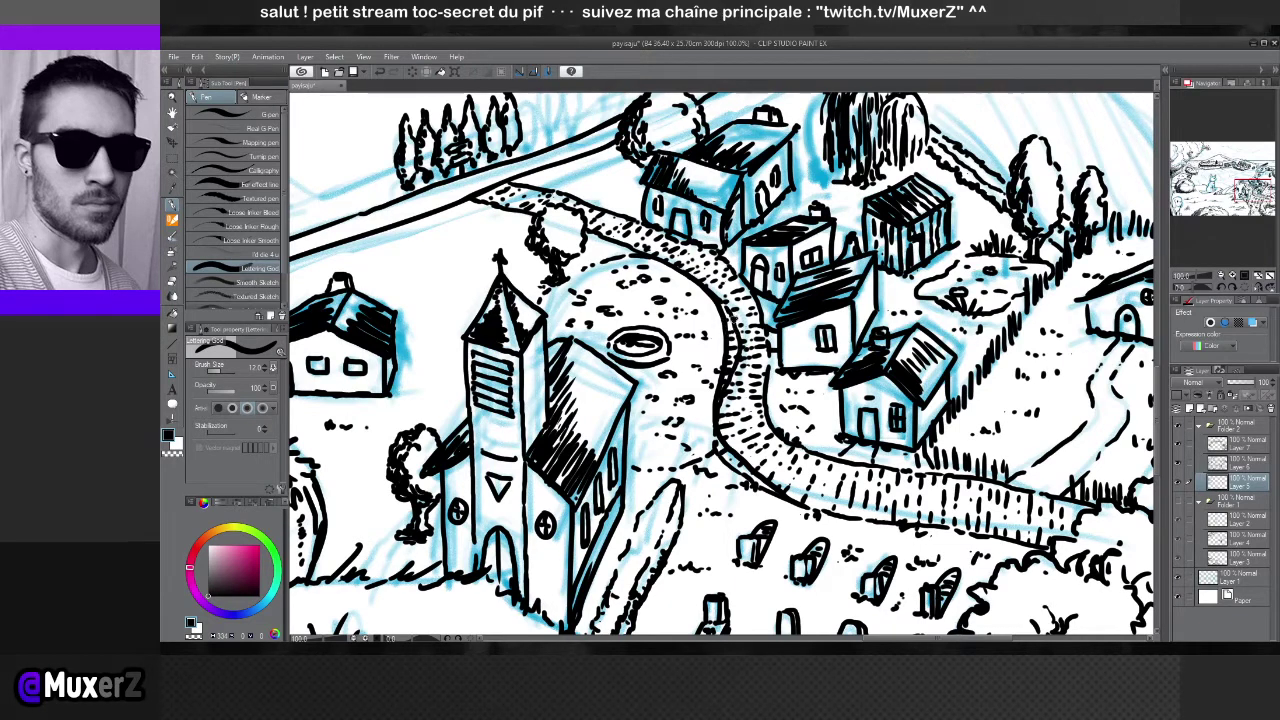
Check which village ink lines belong to Layers 6 and 7 by toggling their visibility, leaving both visible
{"action": "left_click", "coordinate": [1179, 463]}
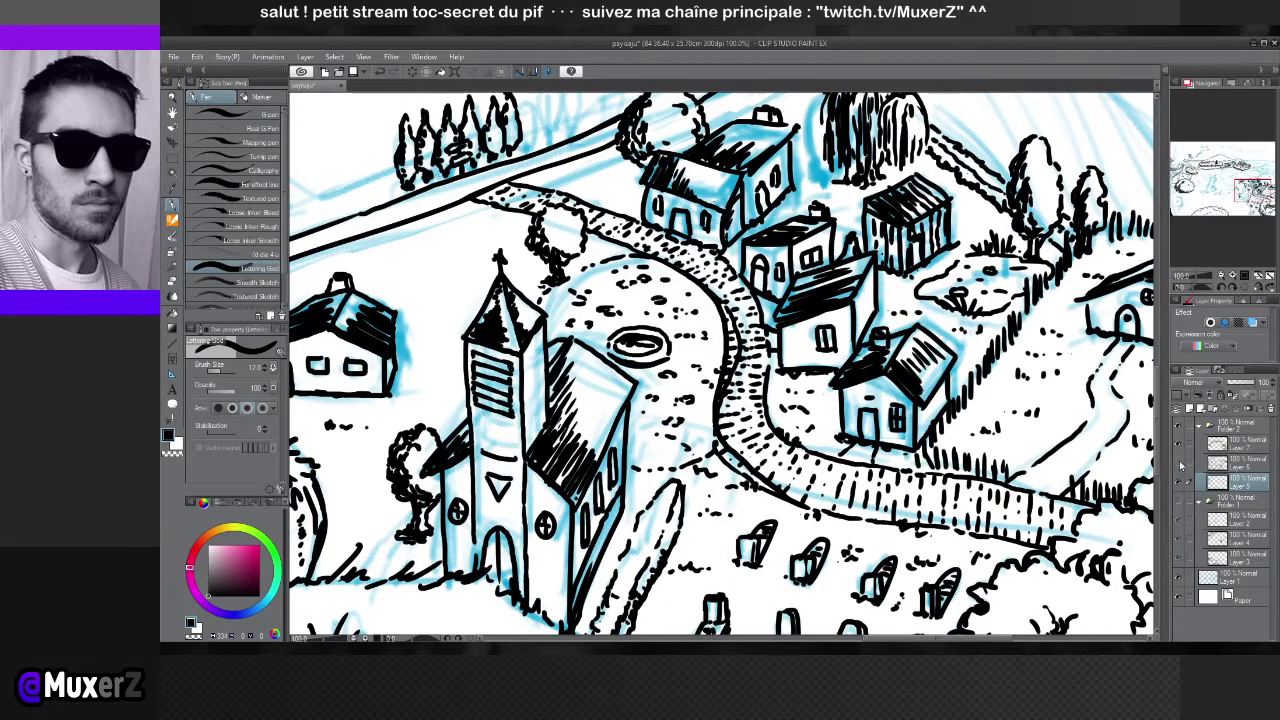
{"action": "left_click", "coordinate": [1180, 460]}
{"action": "left_click", "coordinate": [1180, 446]}
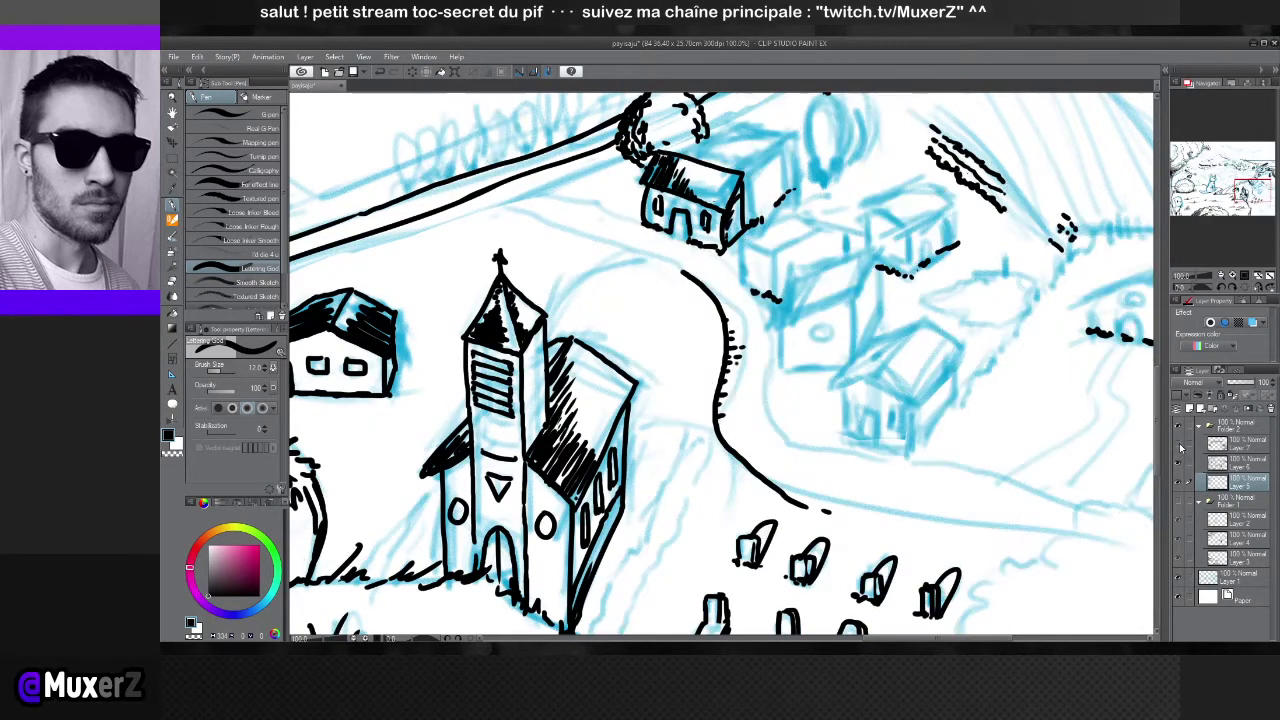
{"action": "left_click", "coordinate": [1180, 446]}
{"action": "left_click", "coordinate": [1181, 447]}
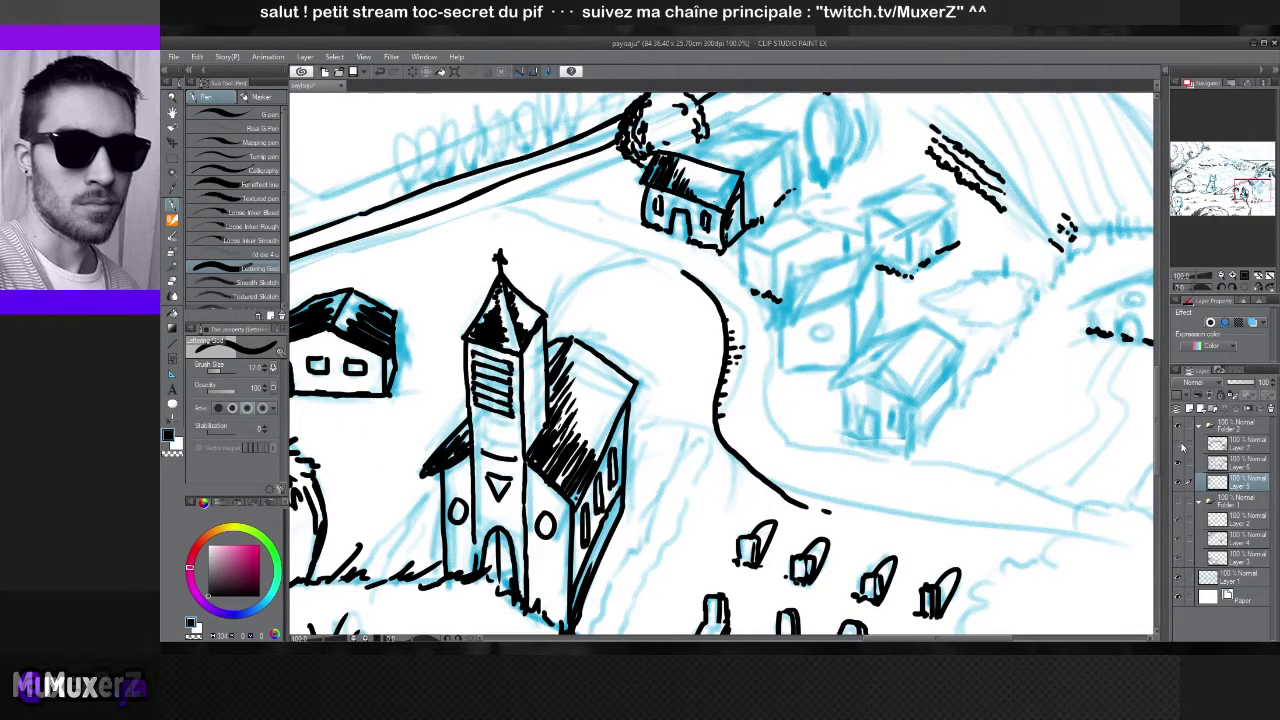
{"action": "left_click", "coordinate": [1181, 447]}
Make Layer 7 the active layer and switch to the Hard eraser
{"action": "left_click", "coordinate": [1240, 446]}
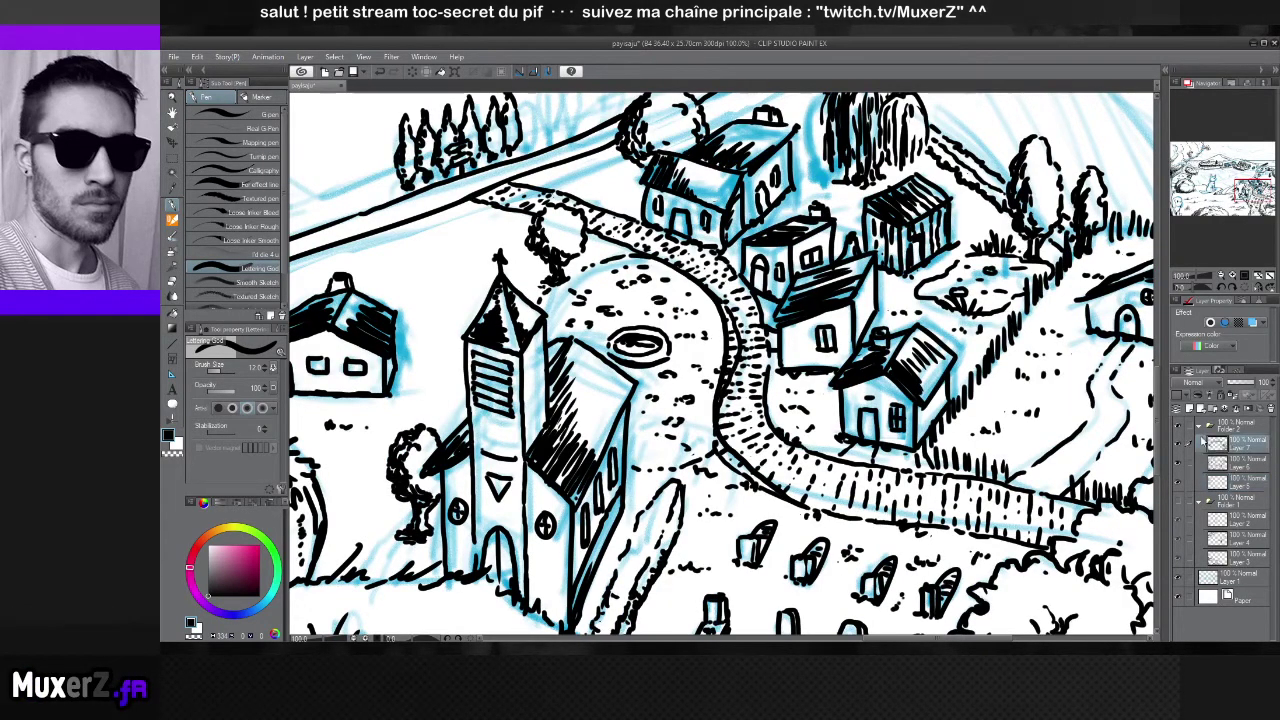
{"action": "key", "text": "e"}
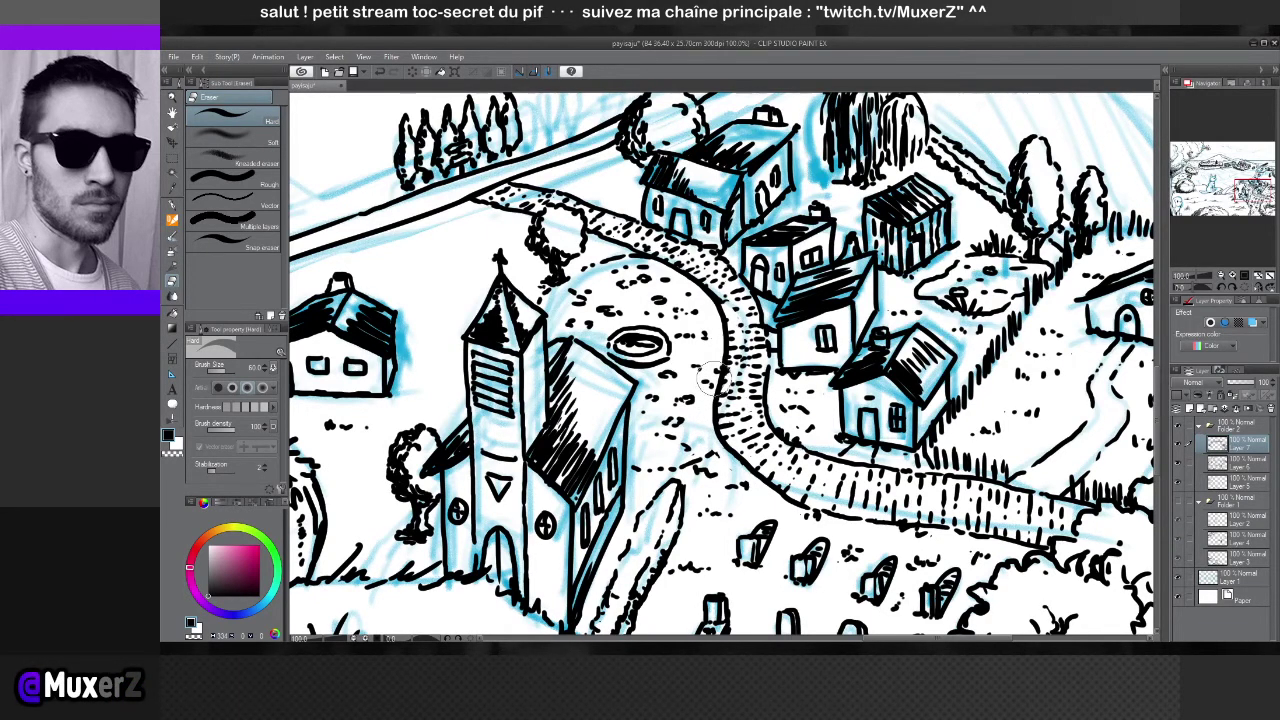
Compare the village and the wider landscape in mirrored and normal view, ending unmirrored and close to the church
{"action": "scroll", "coordinate": [704, 397], "scroll_direction": "down", "scroll_amount": 3}
{"action": "scroll", "coordinate": [590, 102], "scroll_direction": "down", "scroll_amount": 1}
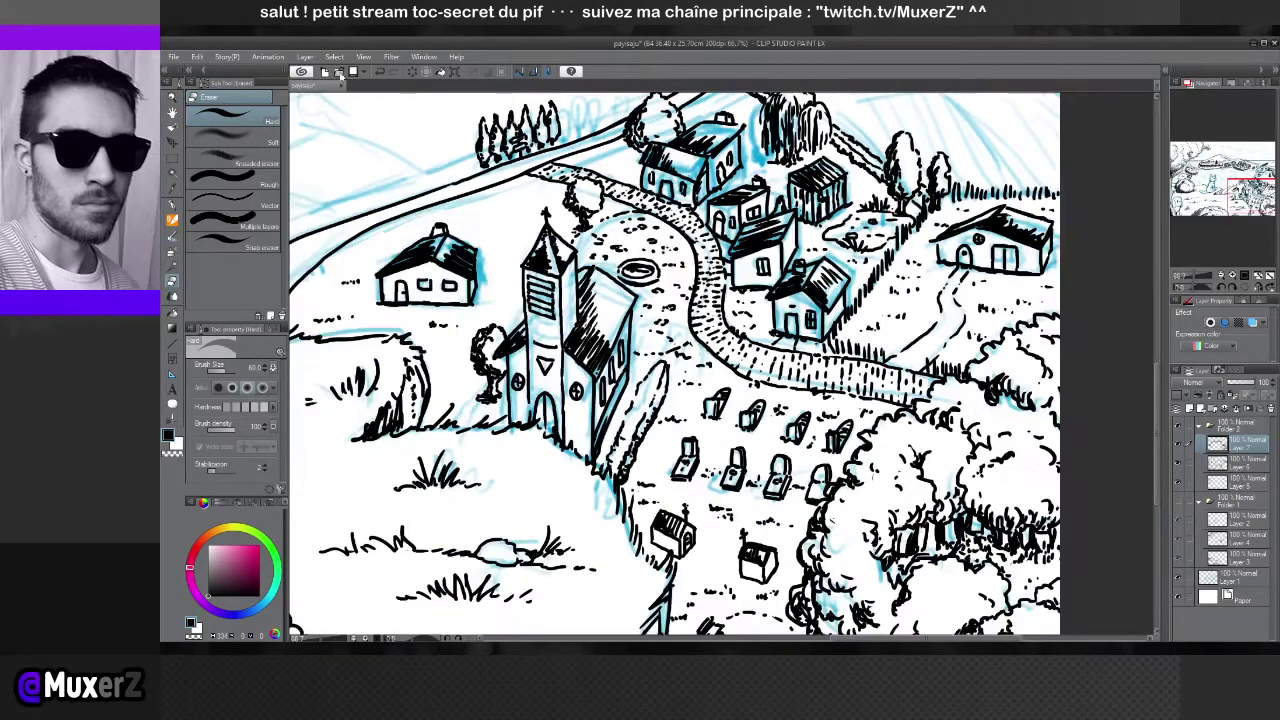
{"action": "scroll", "coordinate": [690, 325], "scroll_direction": "down", "scroll_amount": 4}
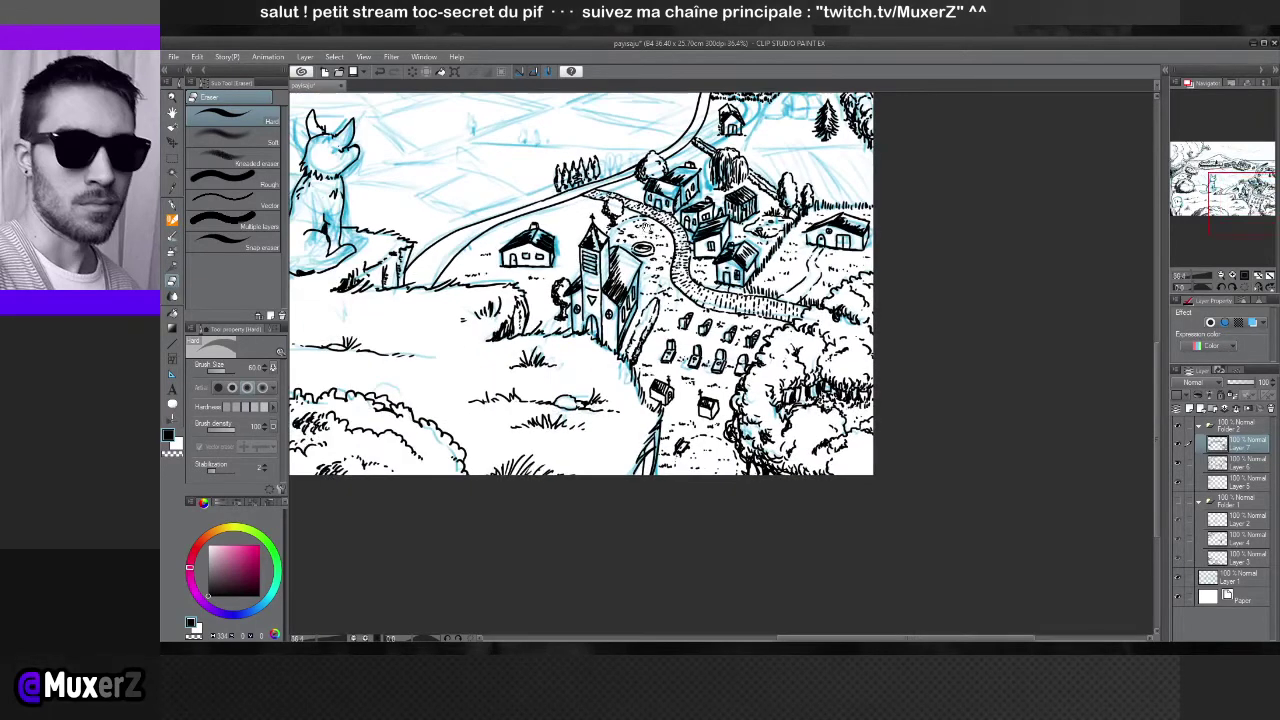
{"action": "scroll", "coordinate": [690, 325], "scroll_direction": "up", "scroll_amount": 1}
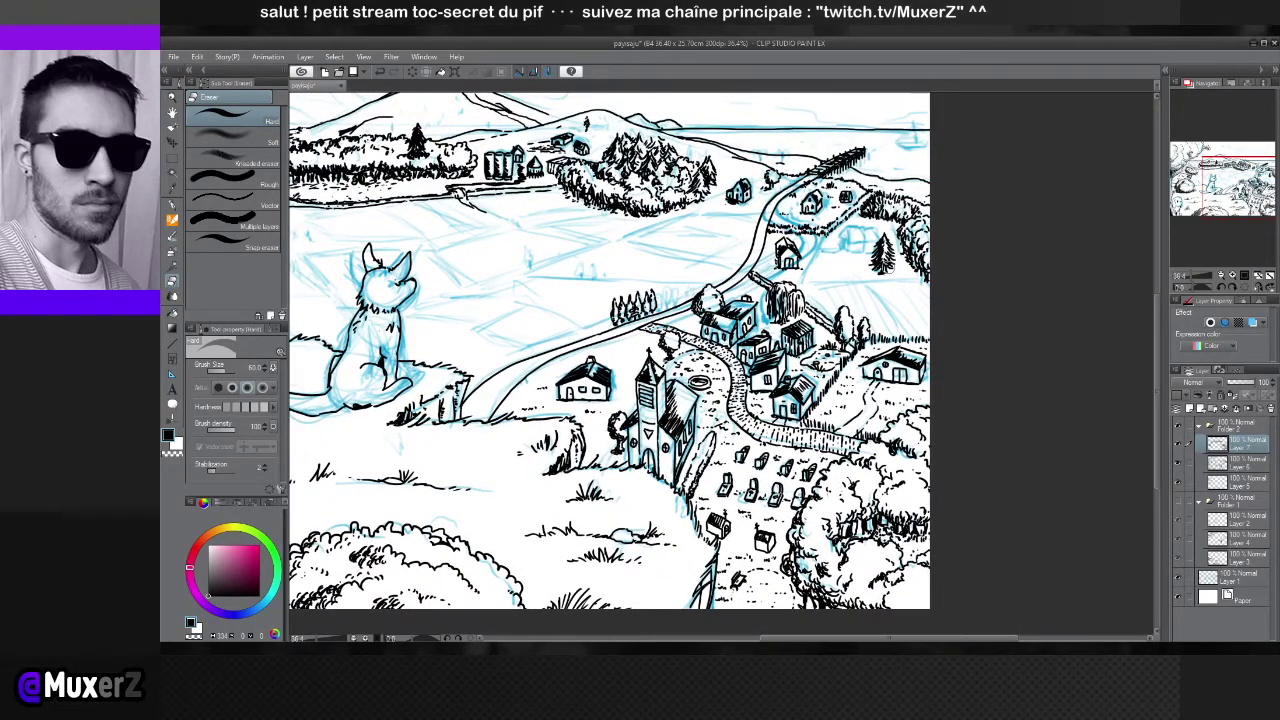
{"action": "key", "text": "h"}
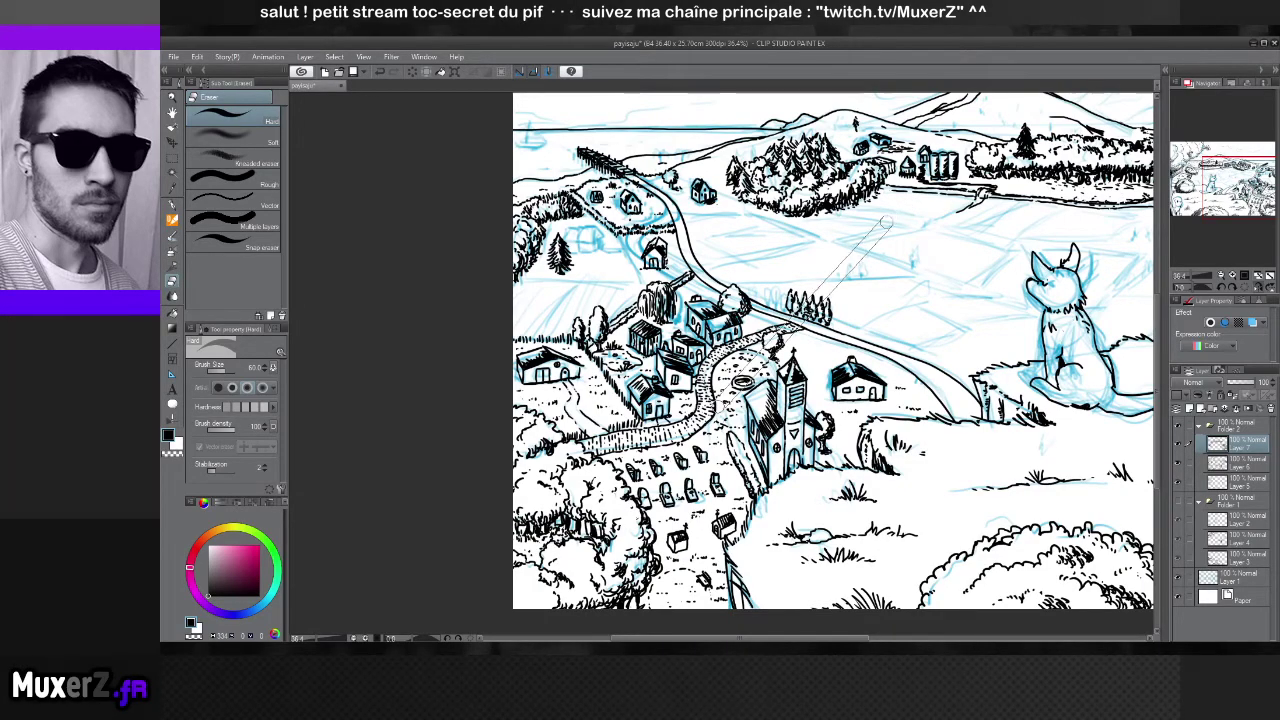
{"action": "key", "text": "h"}
{"action": "scroll", "coordinate": [703, 557], "scroll_direction": "up", "scroll_amount": 3}
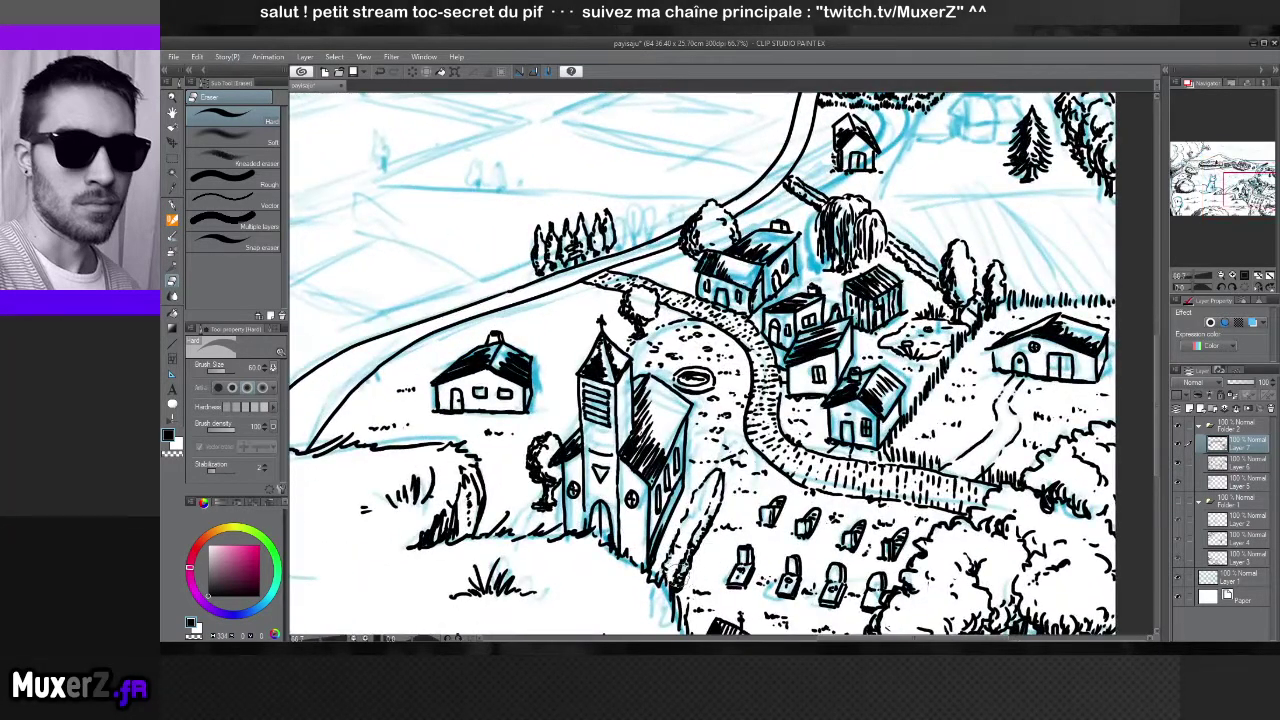
{"action": "scroll", "coordinate": [703, 557], "scroll_direction": "up", "scroll_amount": 3}
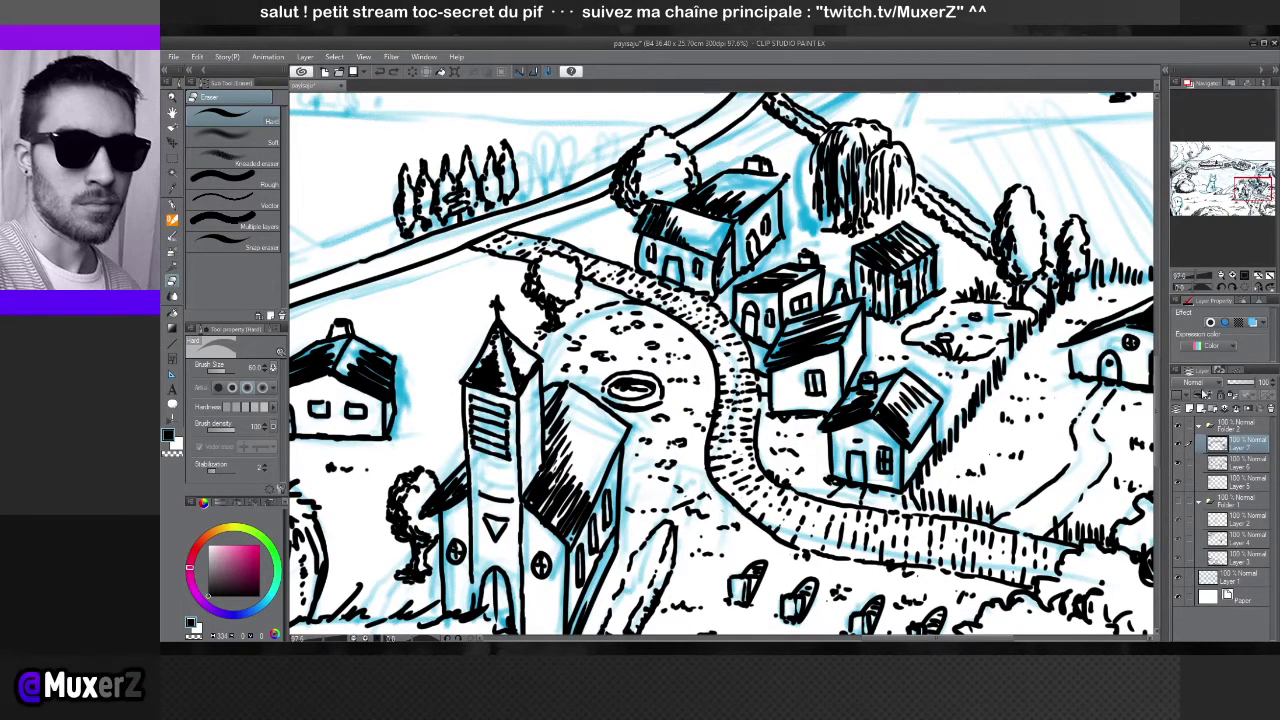
Make Layer 5 the active layer, return to the pen and check the village within the whole landscape
{"action": "left_click", "coordinate": [1245, 484]}
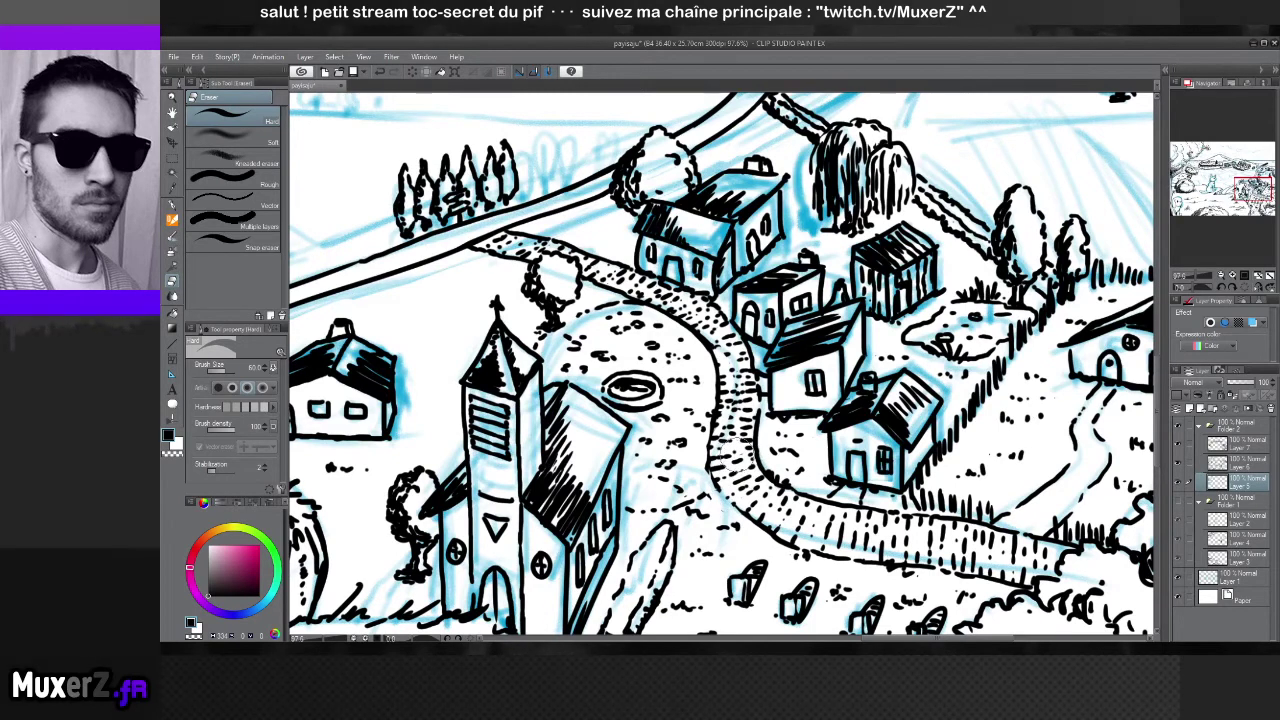
{"action": "key", "text": "p"}
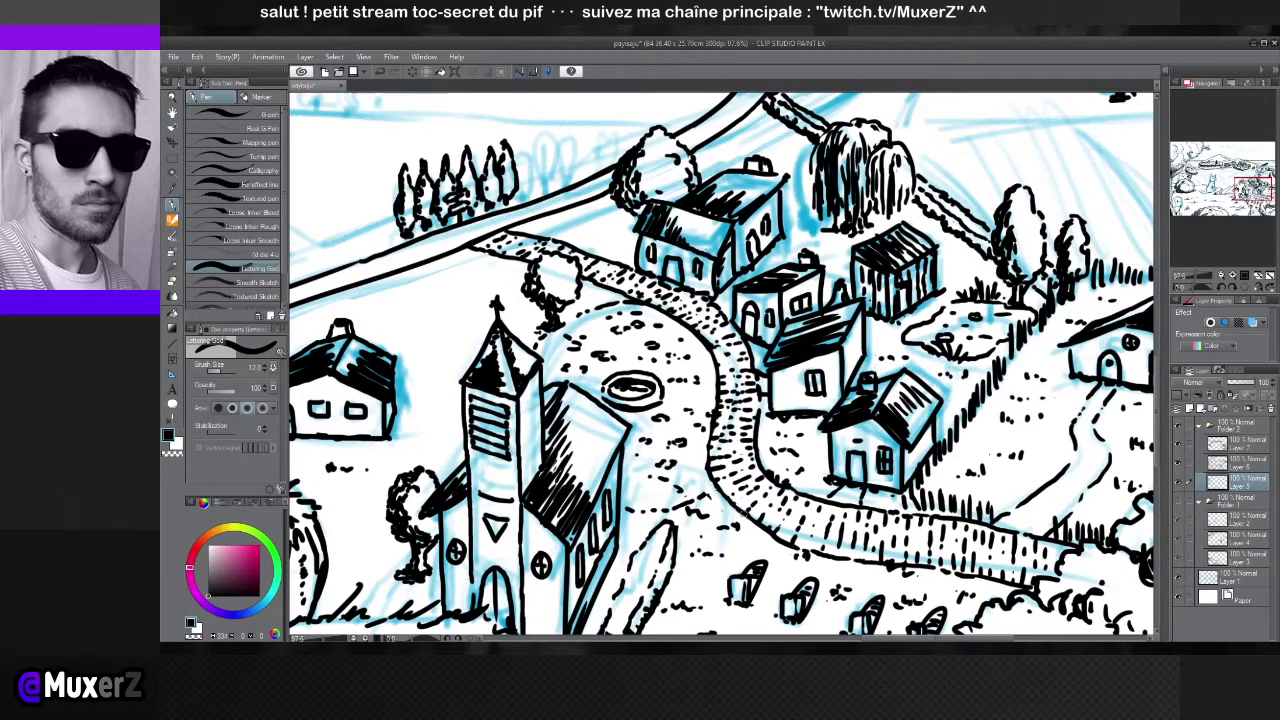
{"action": "scroll", "coordinate": [711, 447], "scroll_direction": "down", "scroll_amount": 2}
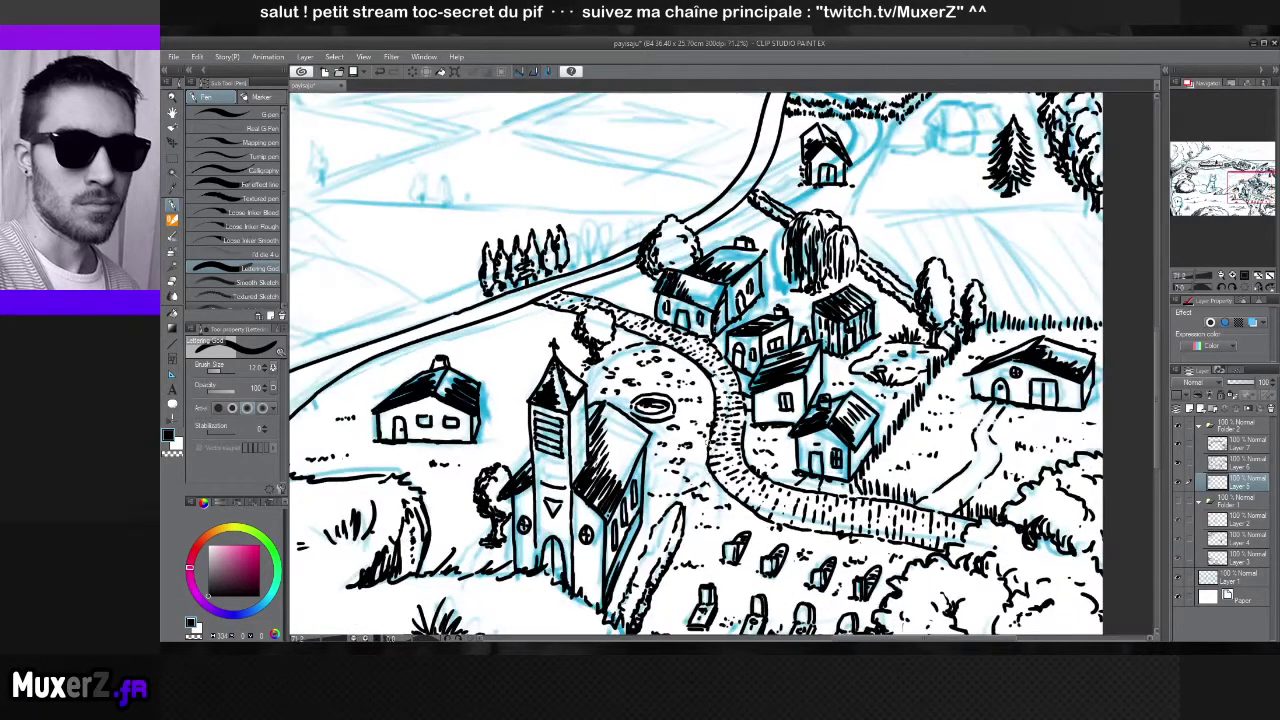
{"action": "scroll", "coordinate": [711, 447], "scroll_direction": "down", "scroll_amount": 3}
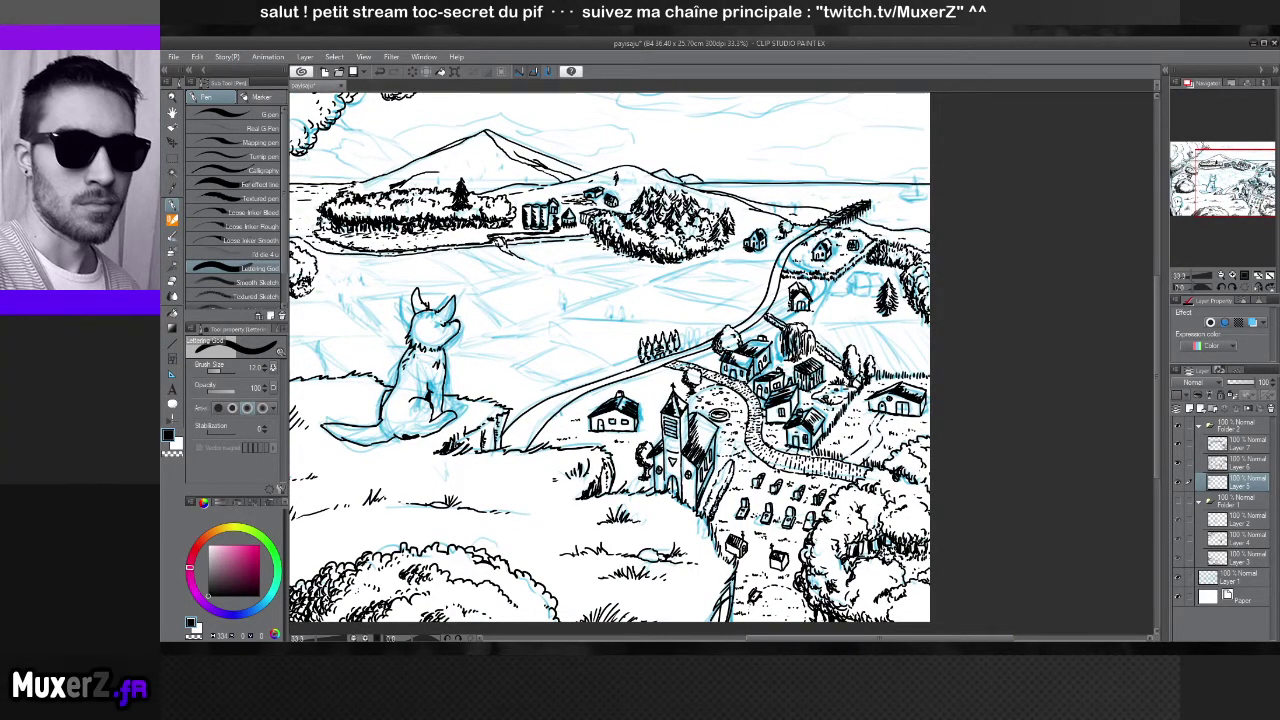
{"action": "scroll", "coordinate": [760, 380], "scroll_direction": "up", "scroll_amount": 3}
{"action": "scroll", "coordinate": [787, 390], "scroll_direction": "up", "scroll_amount": 2}
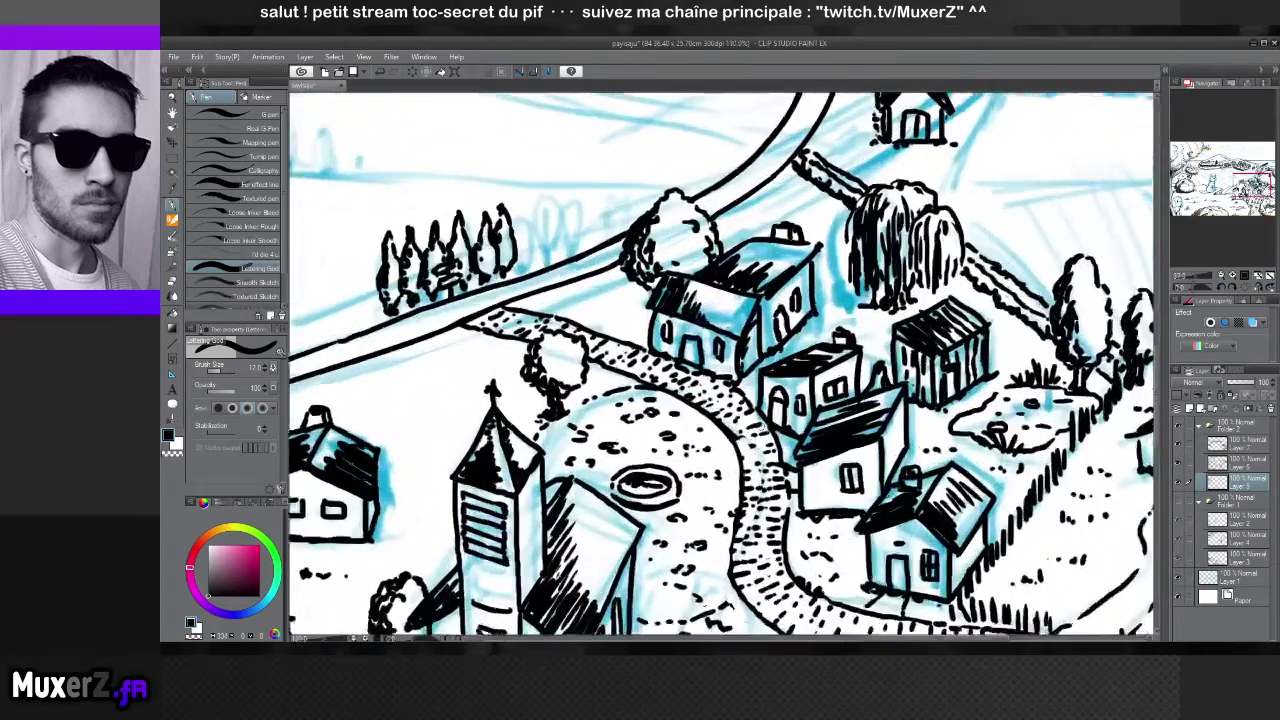
Switch to Layer 7 with the Hard eraser, and go back to Layer 5 with the pen
{"action": "left_click", "coordinate": [1236, 446]}
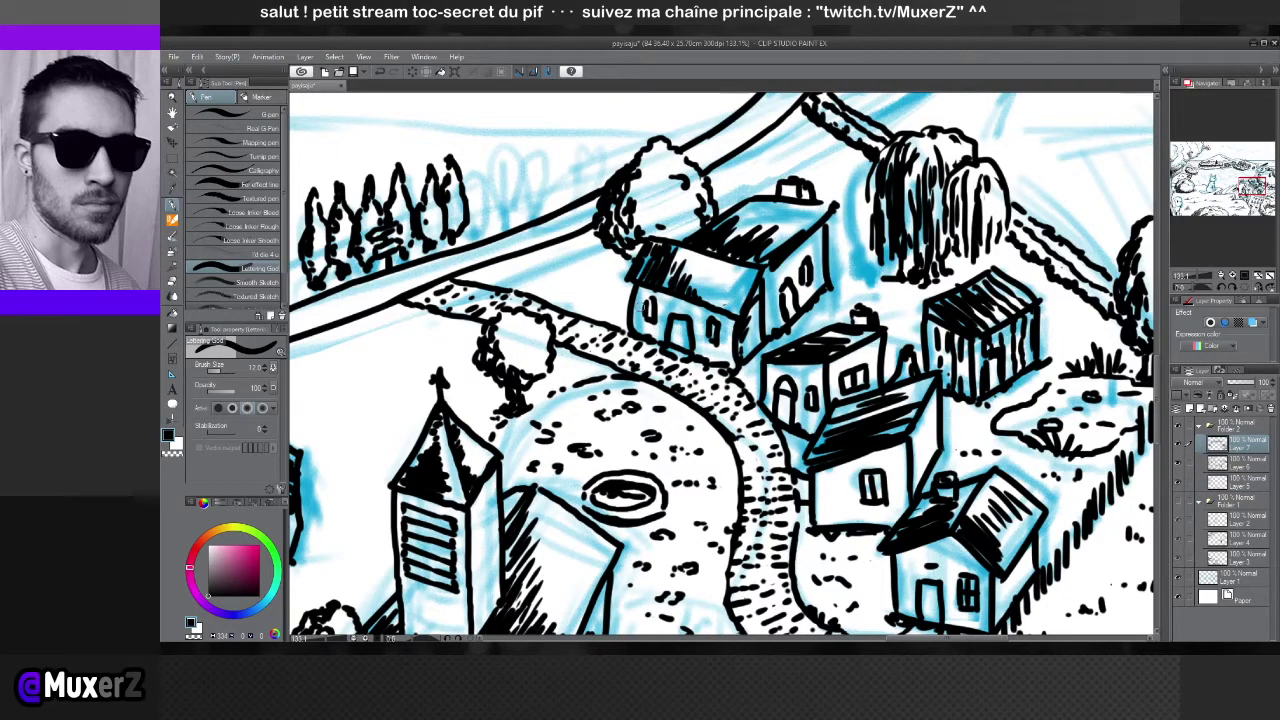
{"action": "key", "text": "e"}
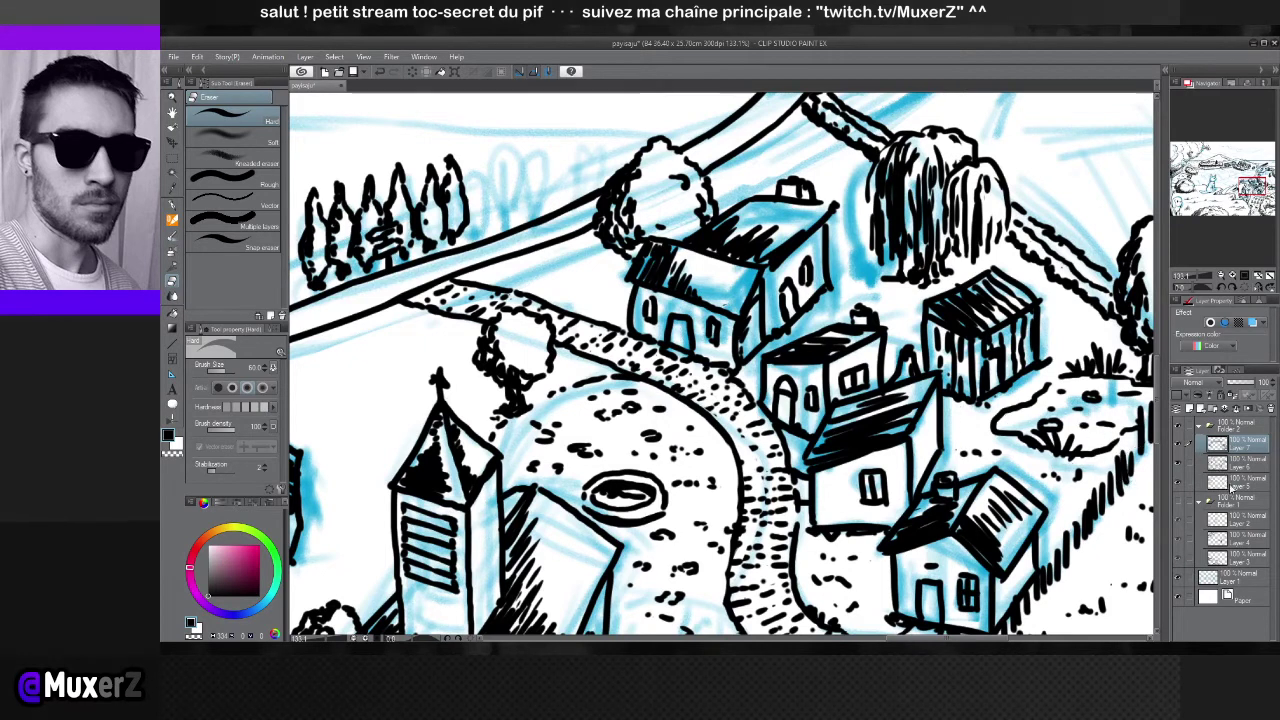
{"action": "left_click", "coordinate": [1055, 475], "text": "ctrl+shift"}
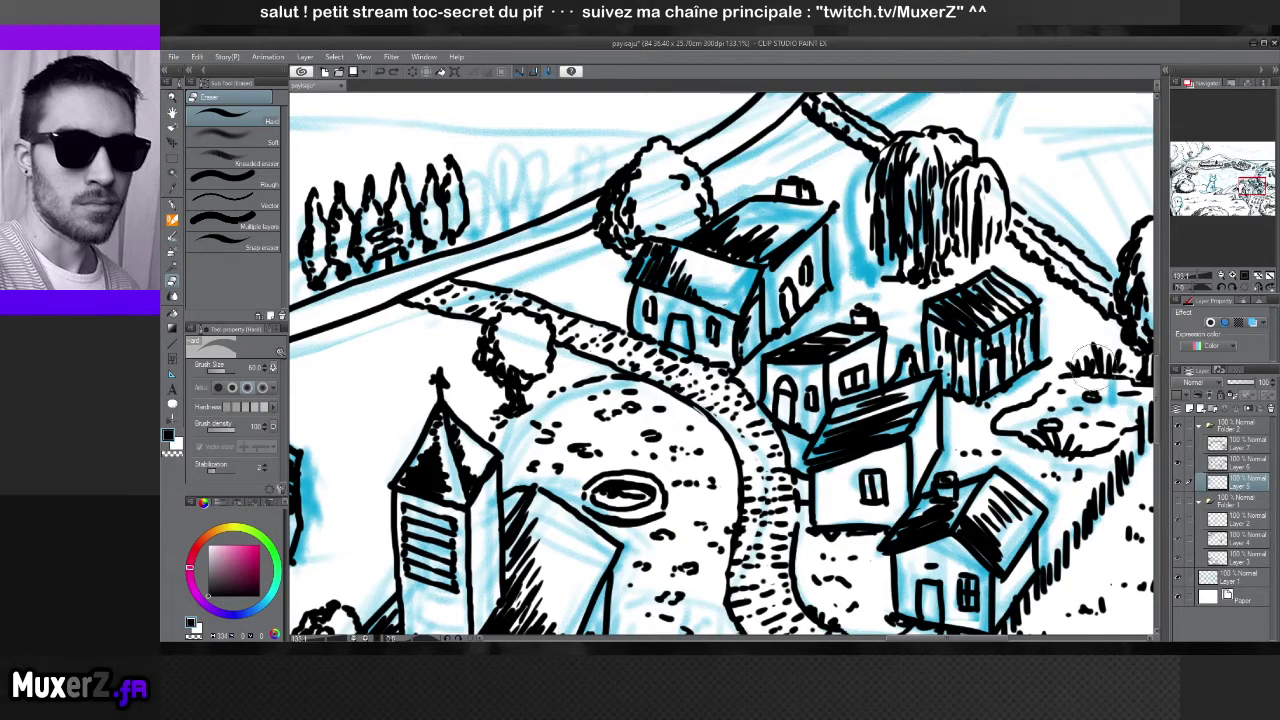
{"action": "left_click", "coordinate": [1240, 455]}
{"action": "left_click", "coordinate": [1240, 484]}
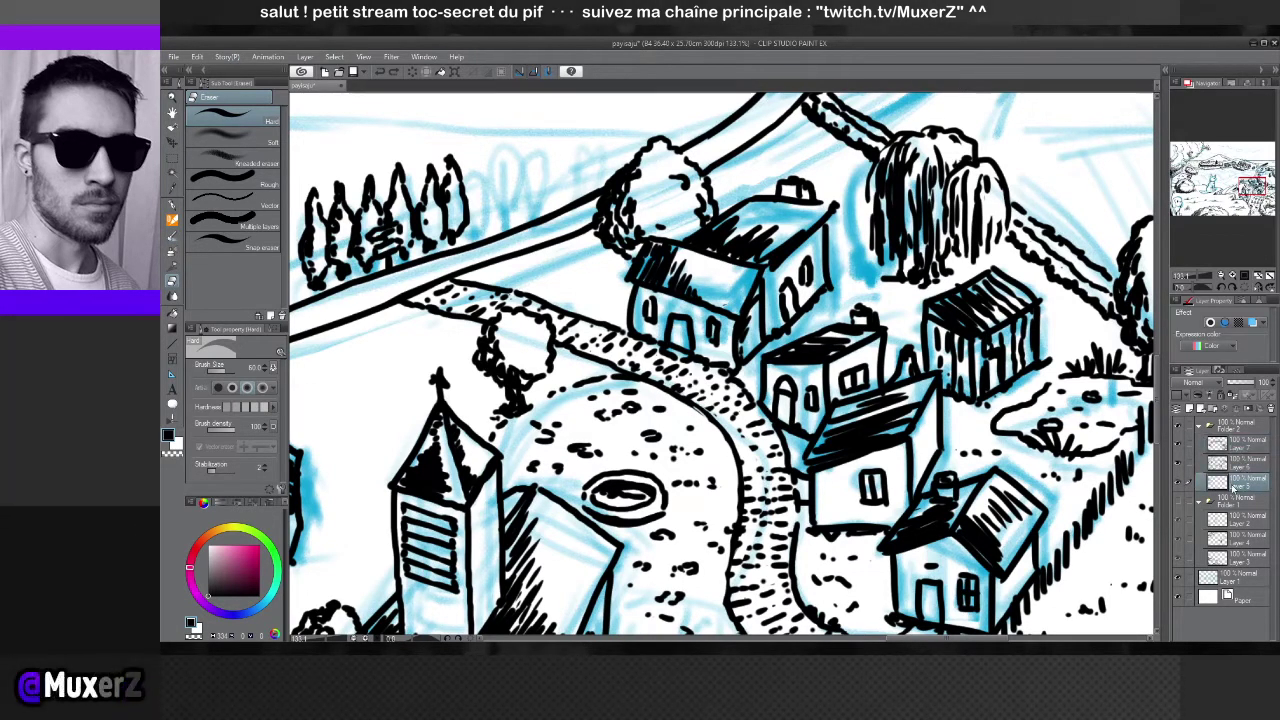
{"action": "key", "text": "p"}
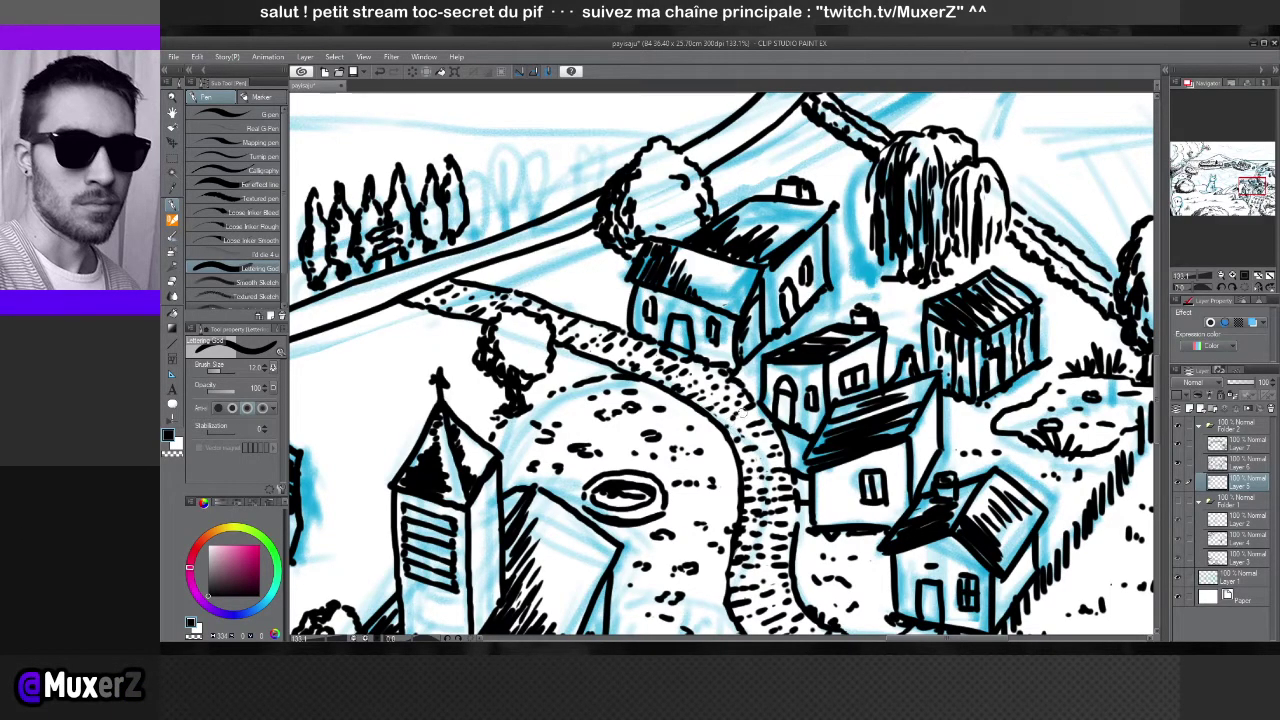
Ink the long barn beside the fir tree above the village, with its rounded shaded roof, front wall and windows
{"action": "scroll", "coordinate": [900, 437], "scroll_direction": "down", "scroll_amount": 8}
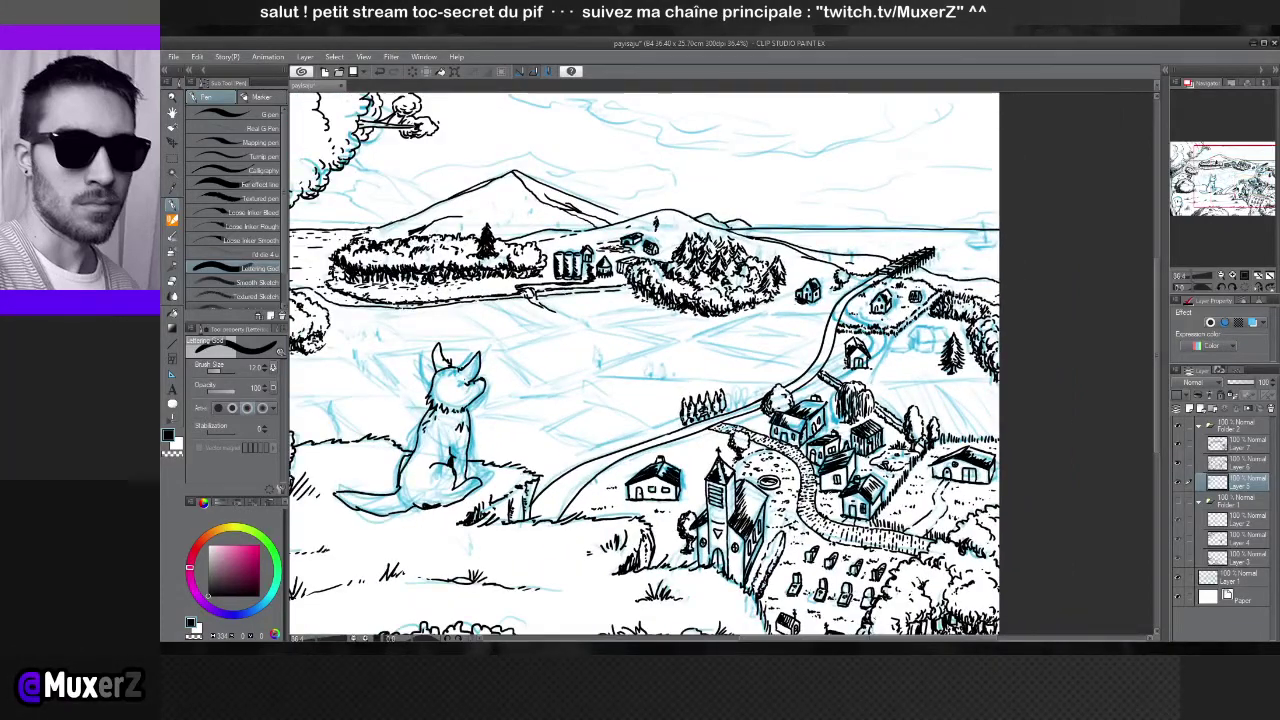
{"action": "scroll", "coordinate": [772, 413], "scroll_direction": "down", "scroll_amount": 3}
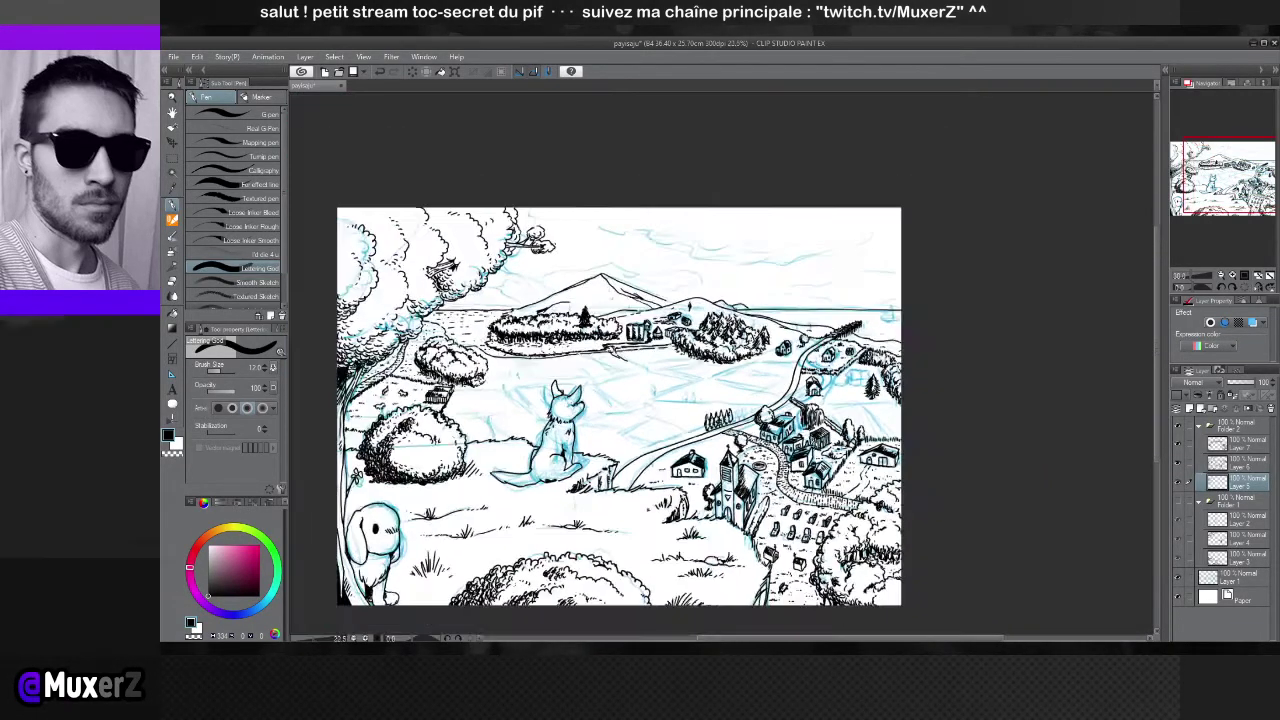
{"action": "left_click_drag", "start_coordinate": [656, 414], "coordinate": [700, 362]}
{"action": "scroll", "coordinate": [810, 416], "scroll_direction": "up", "scroll_amount": 4}
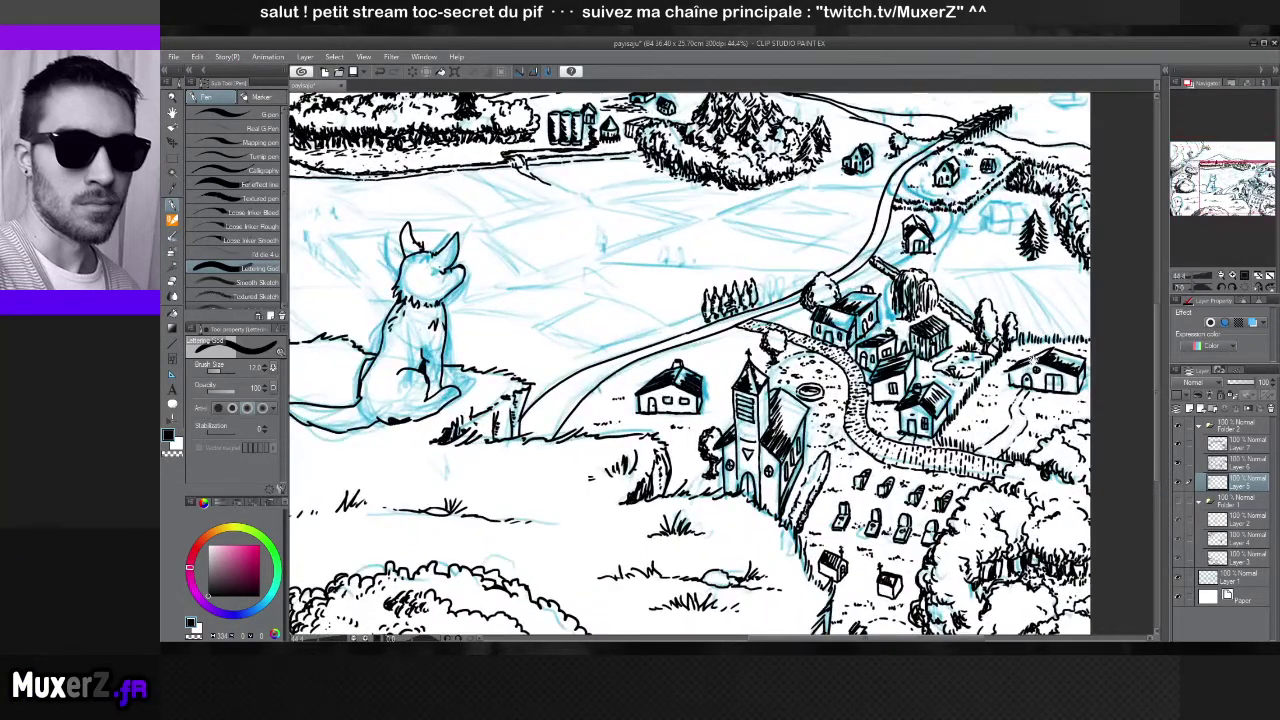
{"action": "left_click_drag", "start_coordinate": [700, 400], "coordinate": [583, 424]}
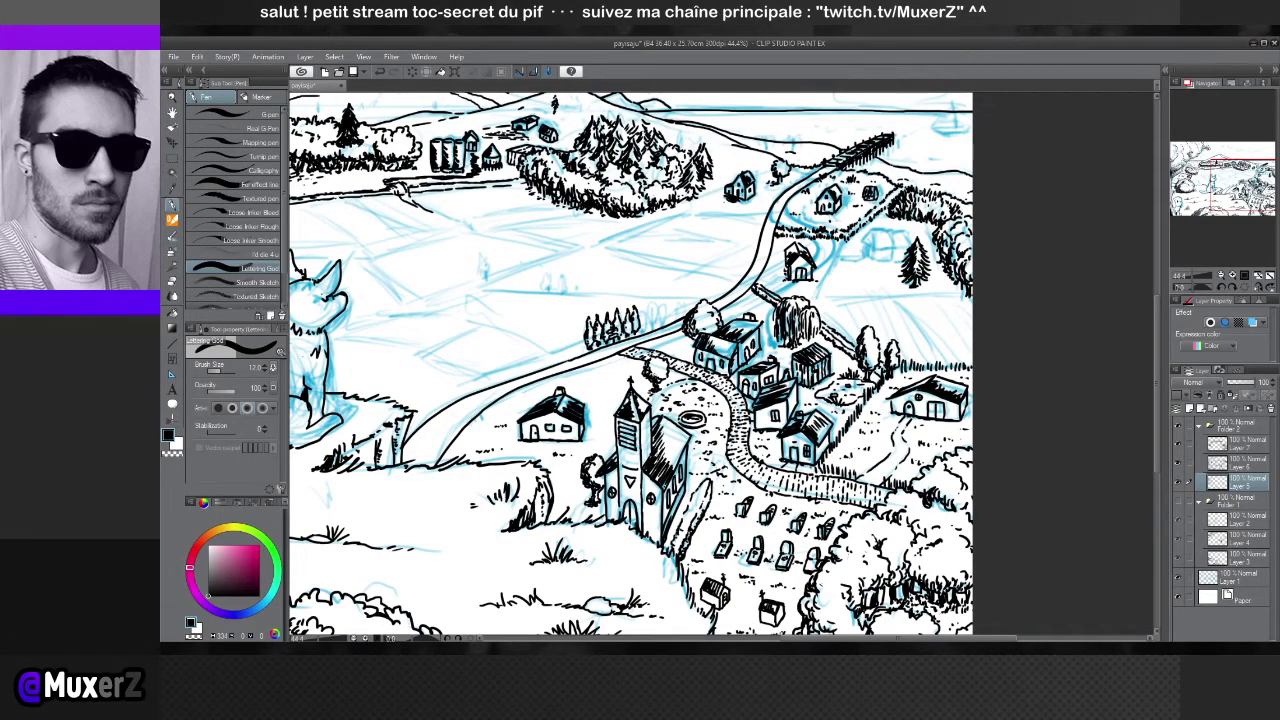
{"action": "scroll", "coordinate": [782, 335], "scroll_direction": "up", "scroll_amount": 3}
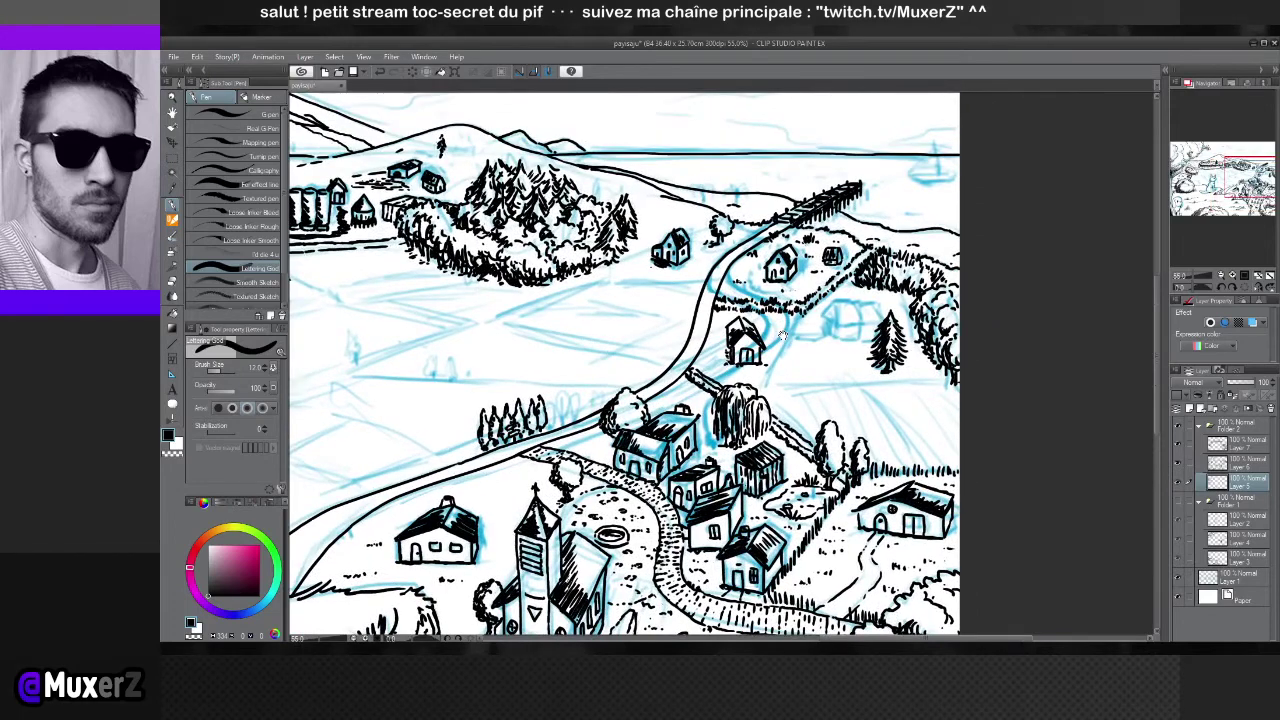
{"action": "scroll", "coordinate": [782, 335], "scroll_direction": "up", "scroll_amount": 2}
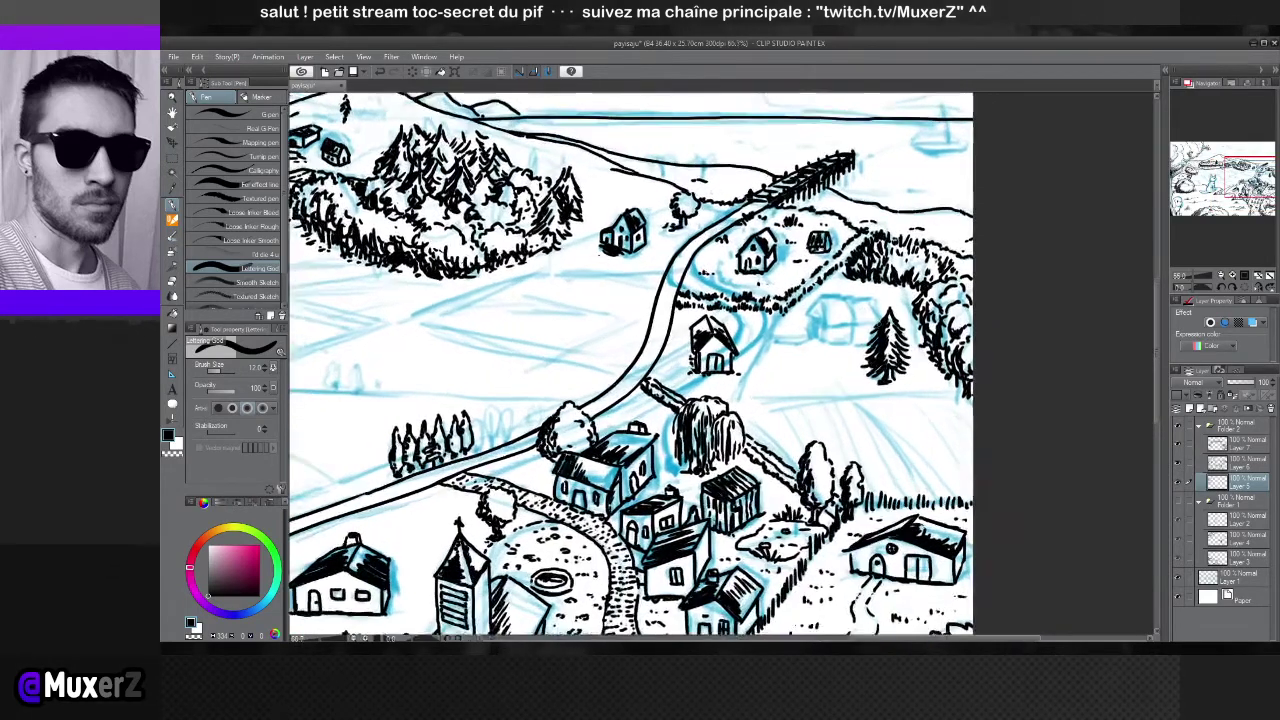
{"action": "scroll", "coordinate": [865, 325], "scroll_direction": "up", "scroll_amount": 1}
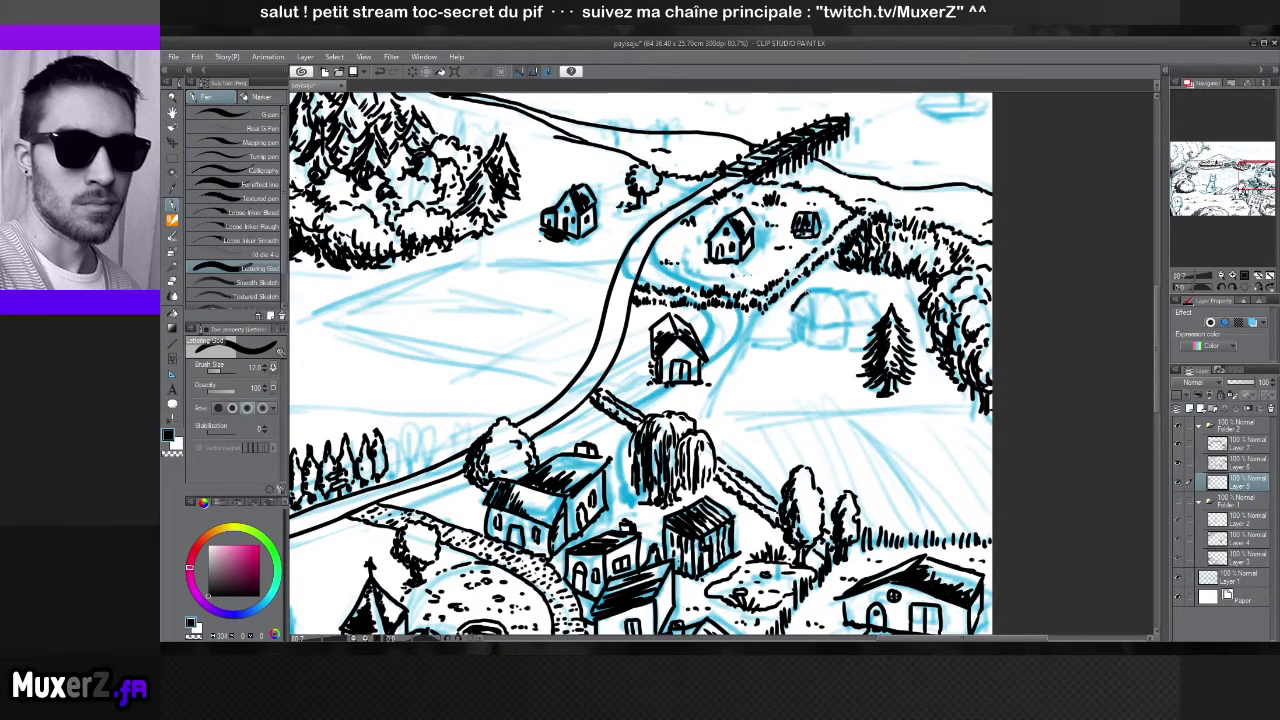
{"action": "left_click_drag", "start_coordinate": [816, 288], "coordinate": [842, 291]}
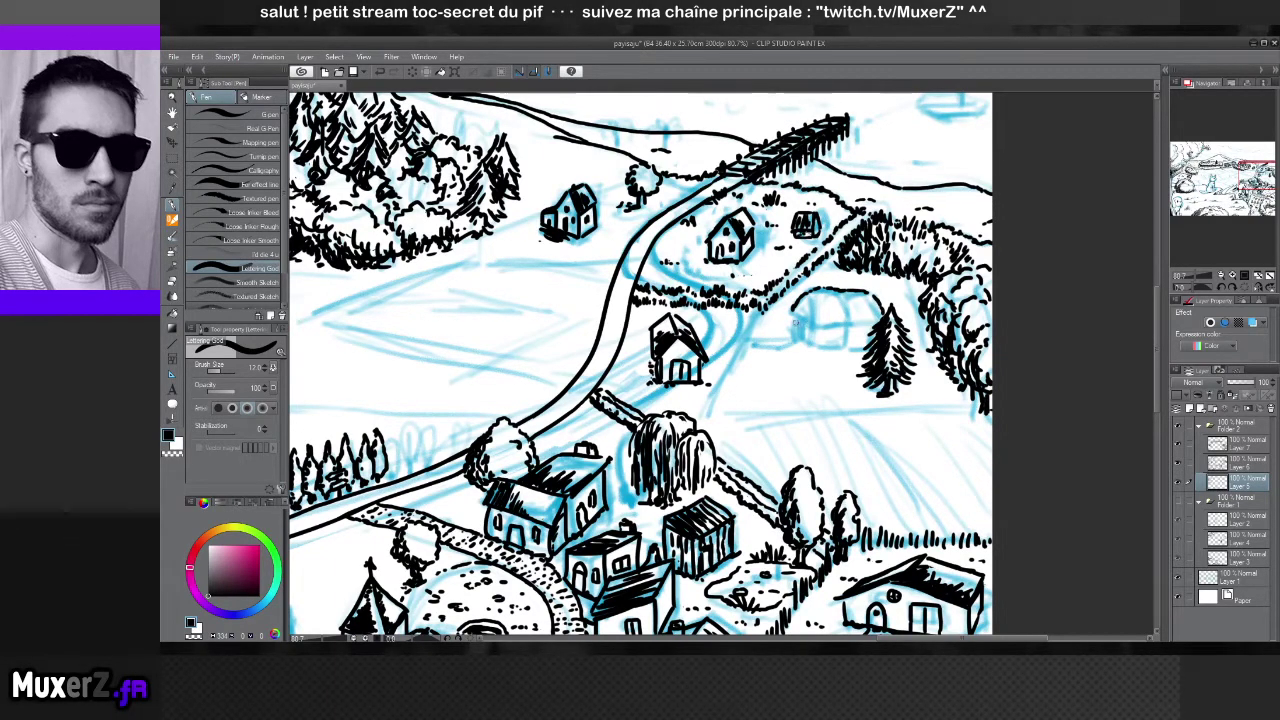
{"action": "left_click_drag", "start_coordinate": [797, 302], "coordinate": [794, 320]}
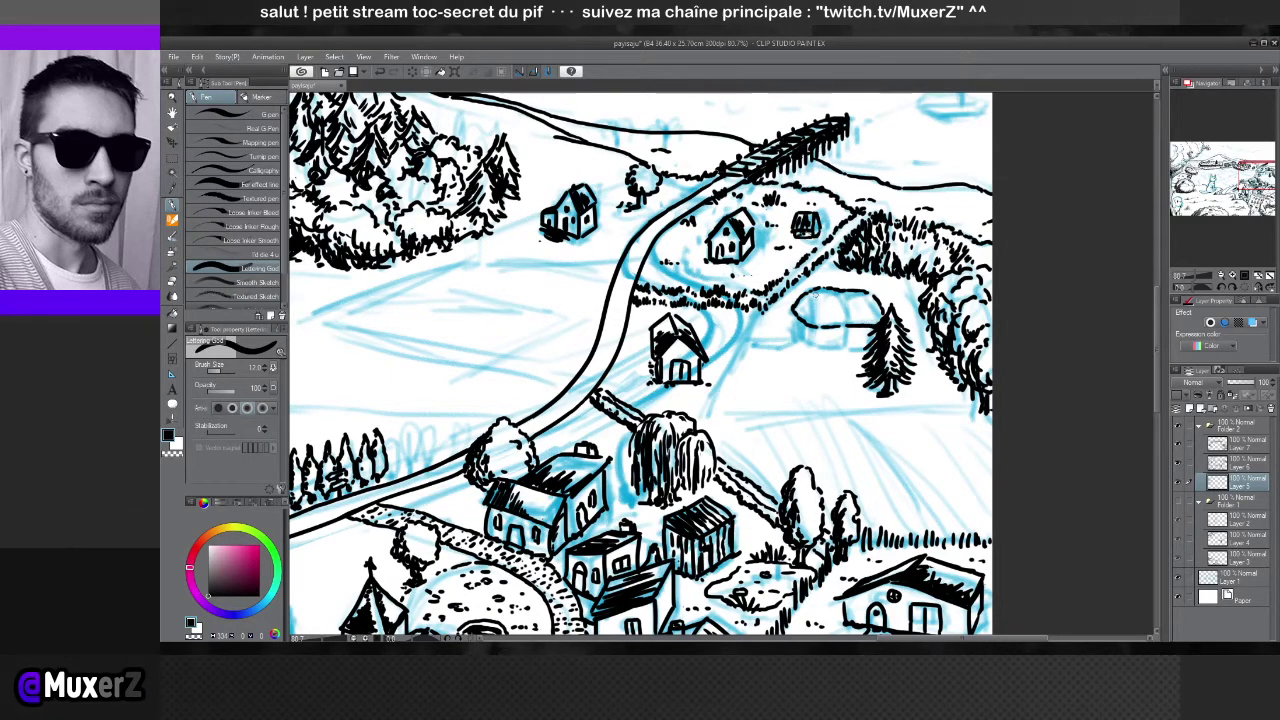
{"action": "mouse_move", "coordinate": [818, 304]}
{"action": "left_mouse_down"}
{"action": "mouse_move", "coordinate": [823, 324]}
{"action": "mouse_move", "coordinate": [826, 296]}
{"action": "mouse_move", "coordinate": [832, 324]}
{"action": "left_mouse_up"}
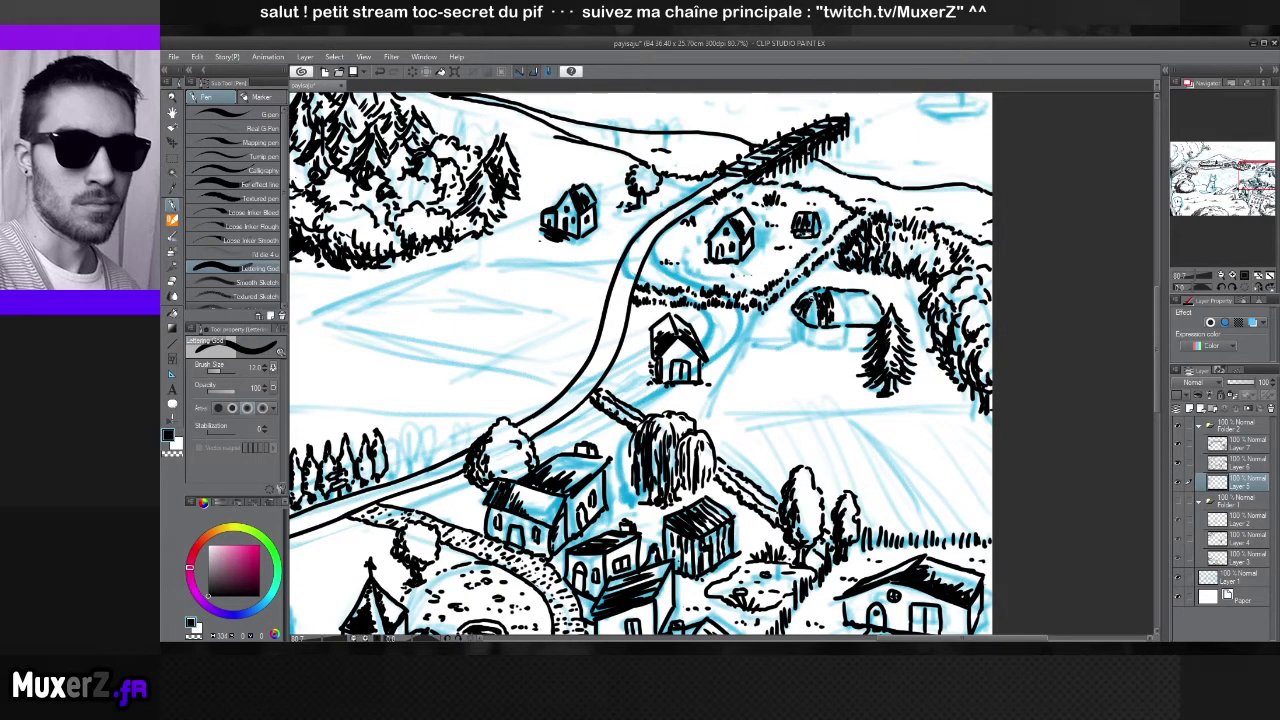
{"action": "mouse_move", "coordinate": [811, 324]}
{"action": "left_mouse_down"}
{"action": "mouse_move", "coordinate": [811, 300]}
{"action": "mouse_move", "coordinate": [852, 322]}
{"action": "mouse_move", "coordinate": [866, 311]}
{"action": "mouse_move", "coordinate": [795, 330]}
{"action": "left_mouse_up"}
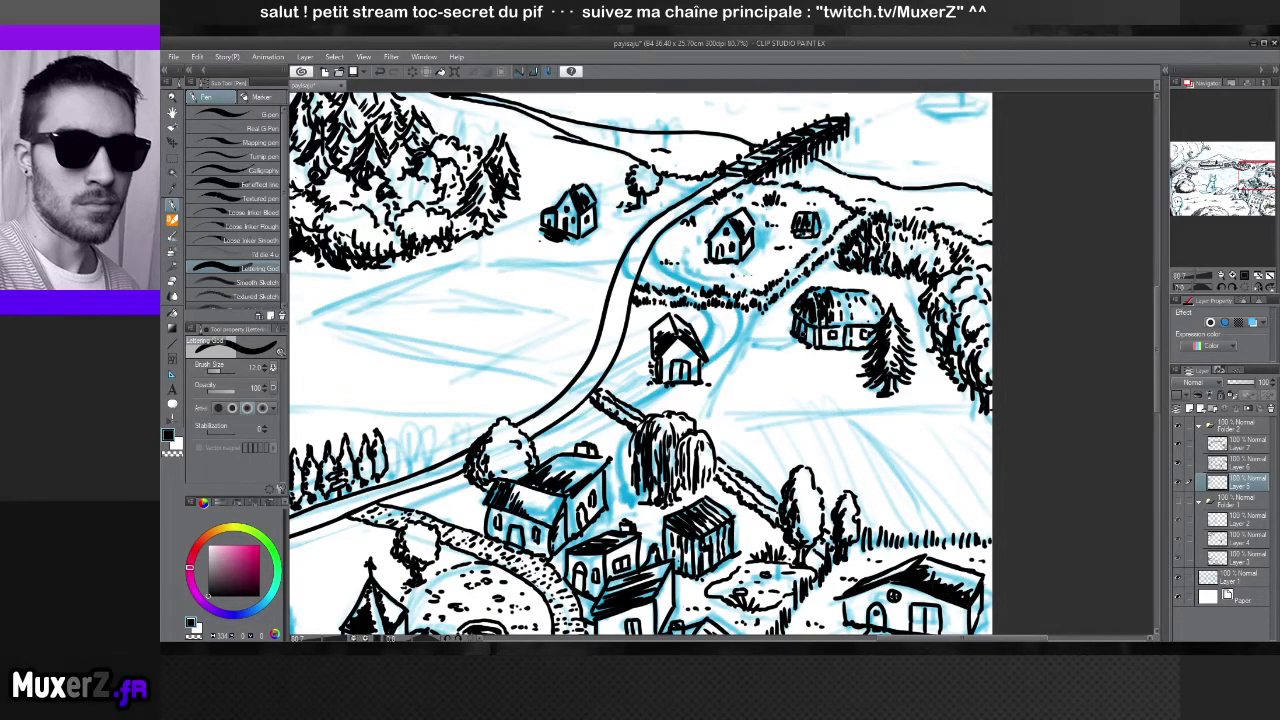
Ink a narrow double-line path from the main road behind the small arched house to the long barn
{"action": "scroll", "coordinate": [640, 365], "scroll_direction": "down", "scroll_amount": 5}
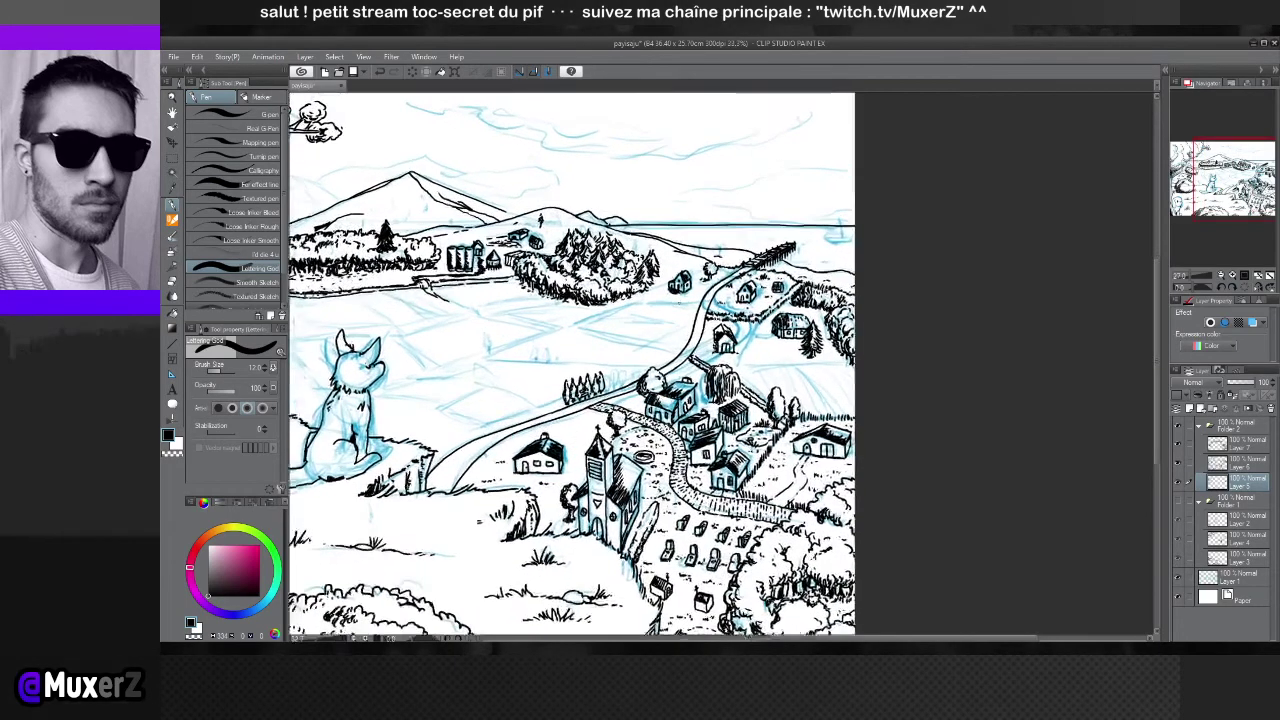
{"action": "scroll", "coordinate": [702, 321], "scroll_direction": "up", "scroll_amount": 5}
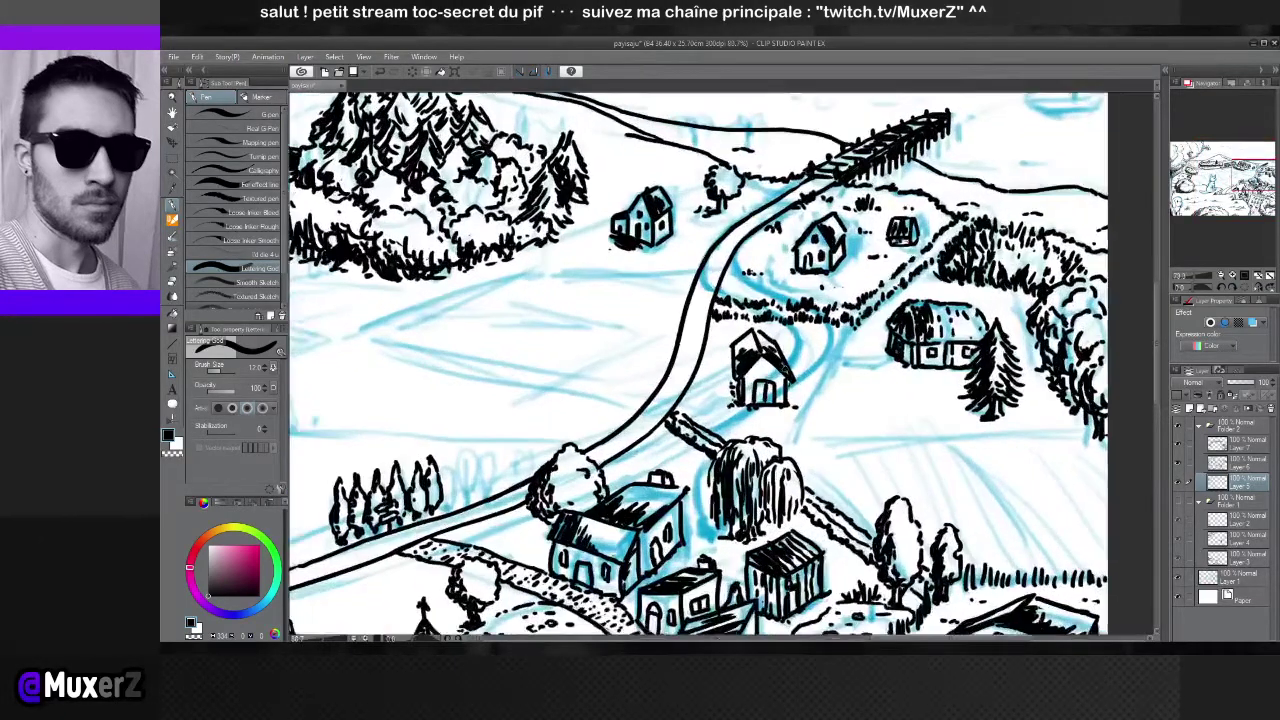
{"action": "left_click_drag", "start_coordinate": [903, 400], "coordinate": [838, 371]}
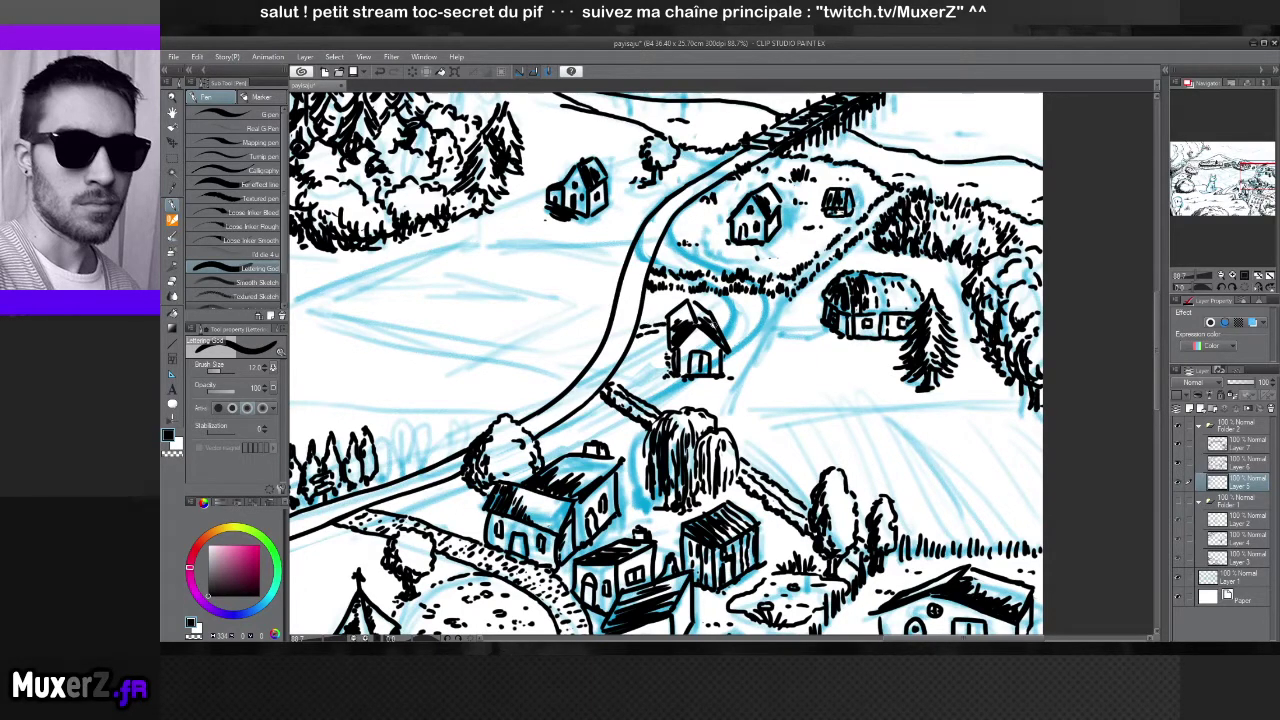
{"action": "left_click_drag", "start_coordinate": [718, 325], "coordinate": [822, 330]}
{"action": "left_click_drag", "start_coordinate": [721, 331], "coordinate": [830, 330]}
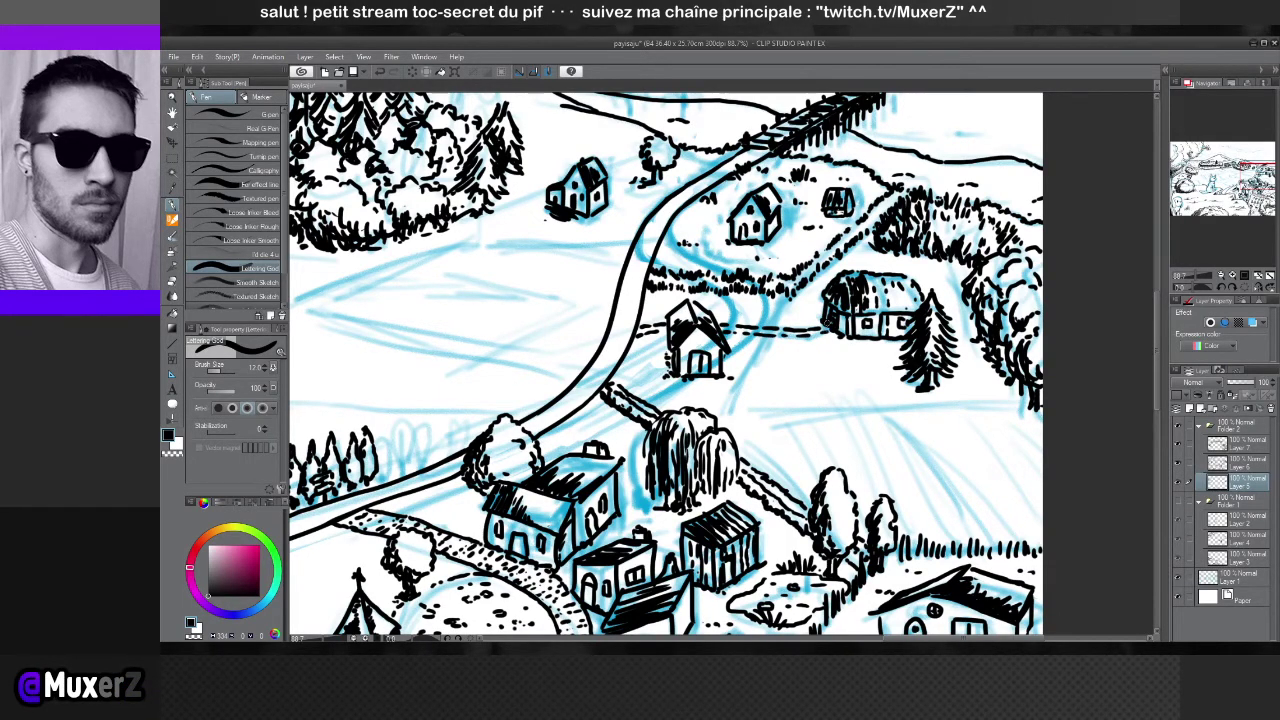
Ink a hedge of short strokes with a line beneath it along the field's far boundary, from the willow to the trees at the canvas edge
{"action": "scroll", "coordinate": [665, 365], "scroll_direction": "down", "scroll_amount": 3}
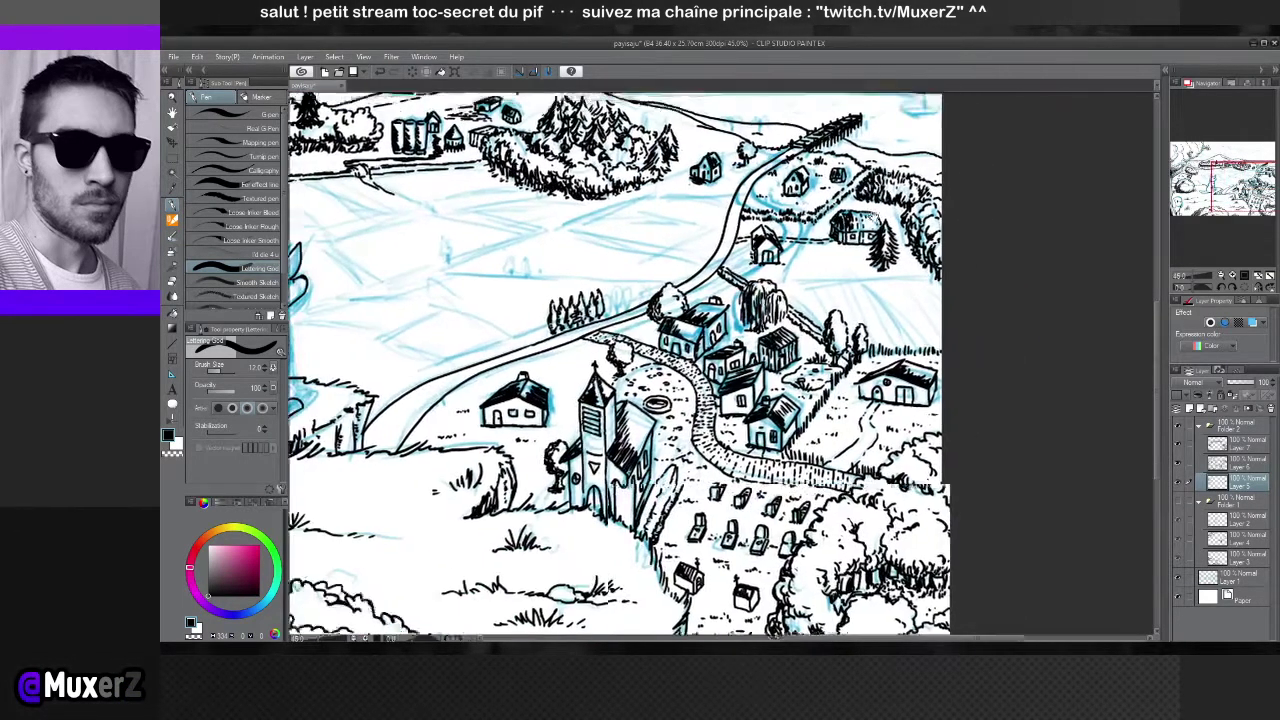
{"action": "scroll", "coordinate": [640, 364], "scroll_direction": "up", "scroll_amount": 5}
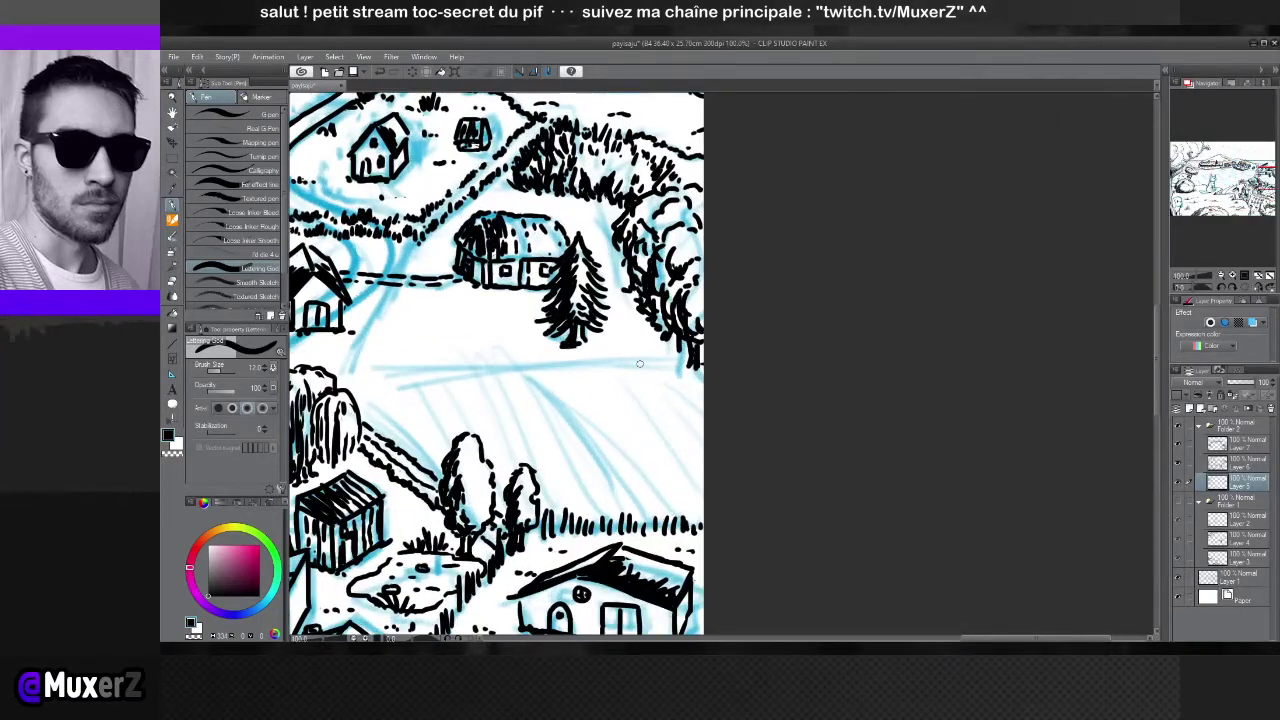
{"action": "scroll", "coordinate": [640, 364], "scroll_direction": "down", "scroll_amount": 2}
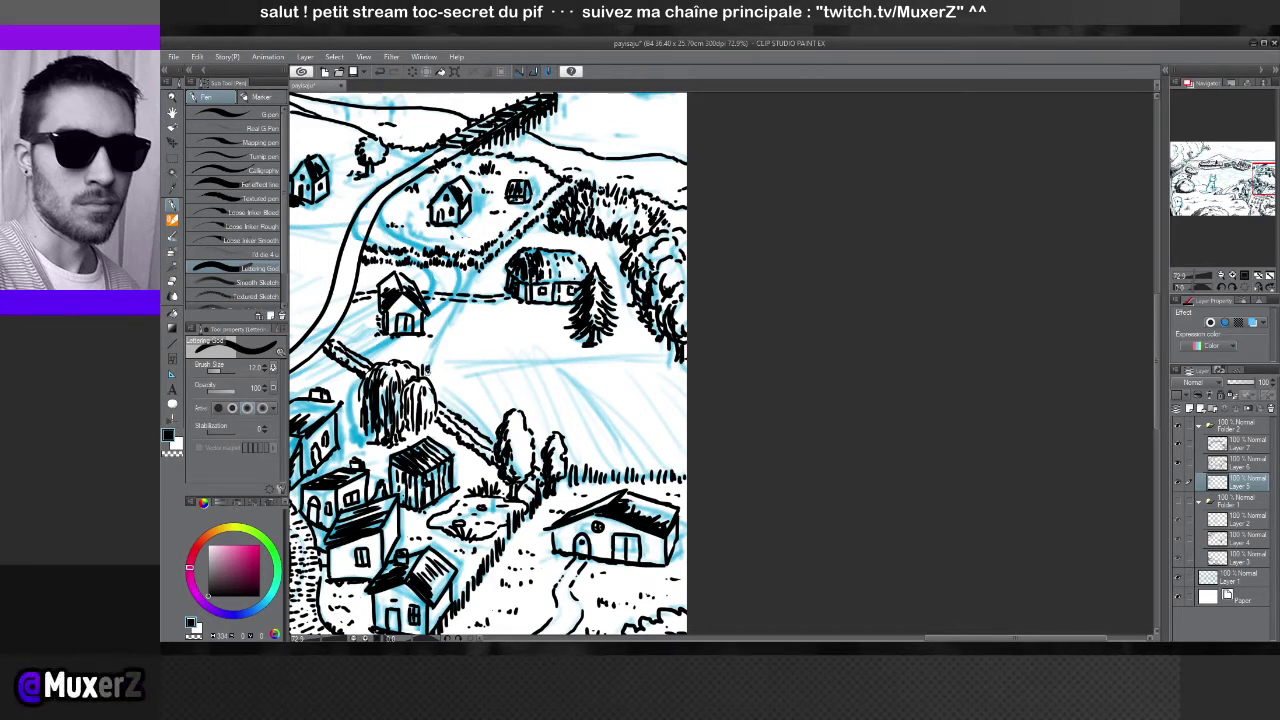
{"action": "mouse_move", "coordinate": [428, 361]}
{"action": "left_mouse_down"}
{"action": "mouse_move", "coordinate": [429, 372]}
{"action": "mouse_move", "coordinate": [506, 366]}
{"action": "mouse_move", "coordinate": [493, 366]}
{"action": "left_mouse_up"}
{"action": "left_click_drag", "start_coordinate": [488, 357], "coordinate": [521, 367]}
{"action": "left_click_drag", "start_coordinate": [529, 357], "coordinate": [564, 361]}
{"action": "left_click_drag", "start_coordinate": [571, 351], "coordinate": [572, 360]}
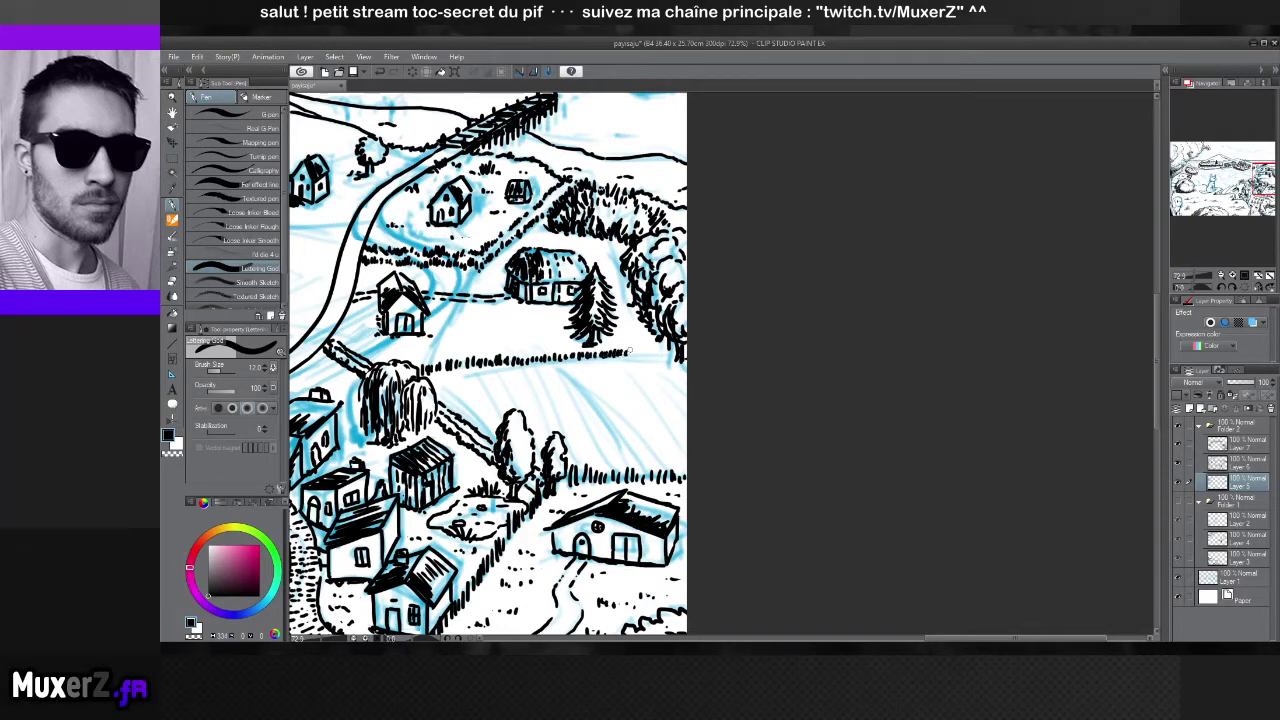
{"action": "left_click_drag", "start_coordinate": [632, 348], "coordinate": [633, 358]}
{"action": "left_click_drag", "start_coordinate": [640, 348], "coordinate": [654, 360]}
{"action": "left_click_drag", "start_coordinate": [660, 352], "coordinate": [666, 360]}
{"action": "left_click_drag", "start_coordinate": [671, 350], "coordinate": [668, 369]}
{"action": "left_click_drag", "start_coordinate": [675, 361], "coordinate": [685, 375]}
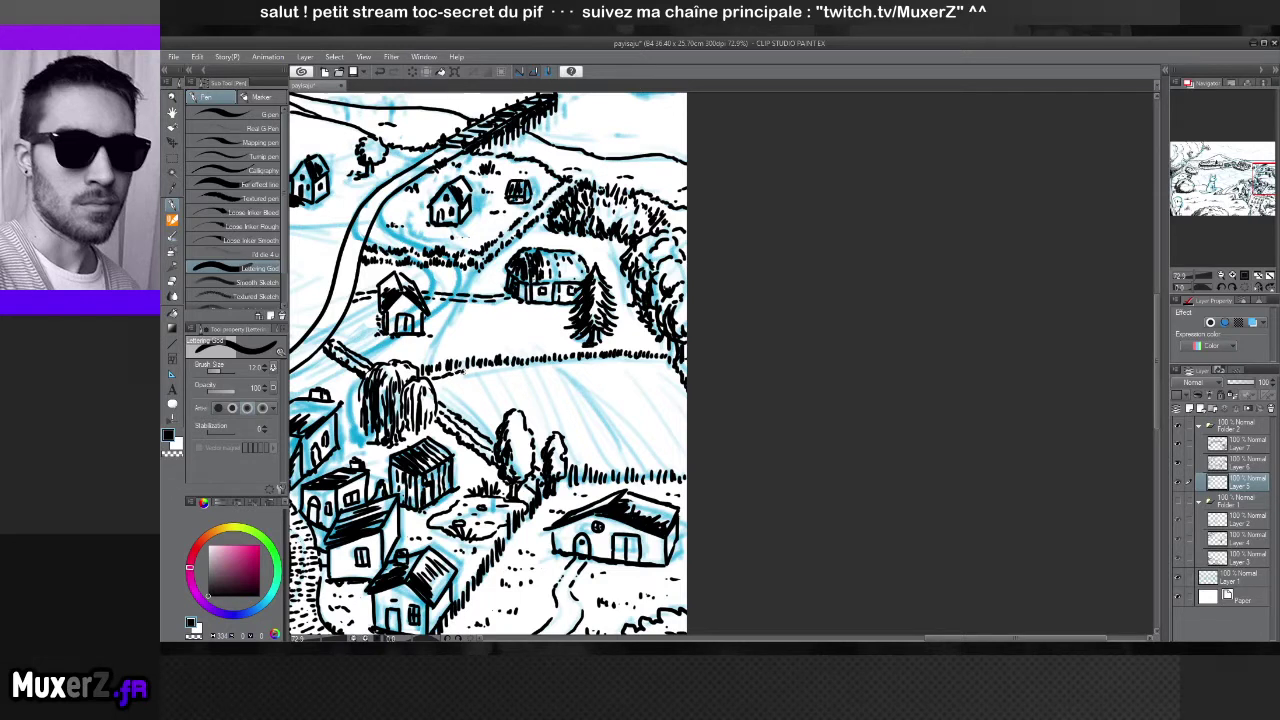
{"action": "left_click_drag", "start_coordinate": [482, 368], "coordinate": [638, 360]}
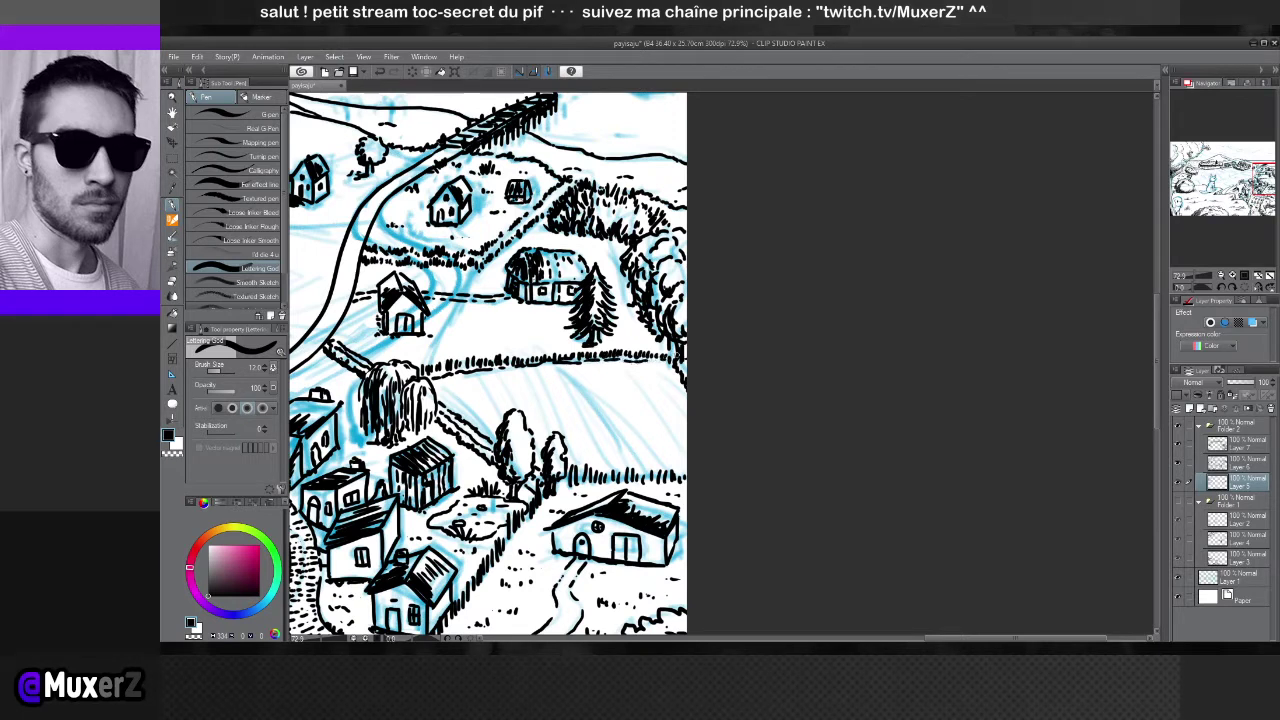
{"action": "left_click_drag", "start_coordinate": [450, 374], "coordinate": [468, 412]}
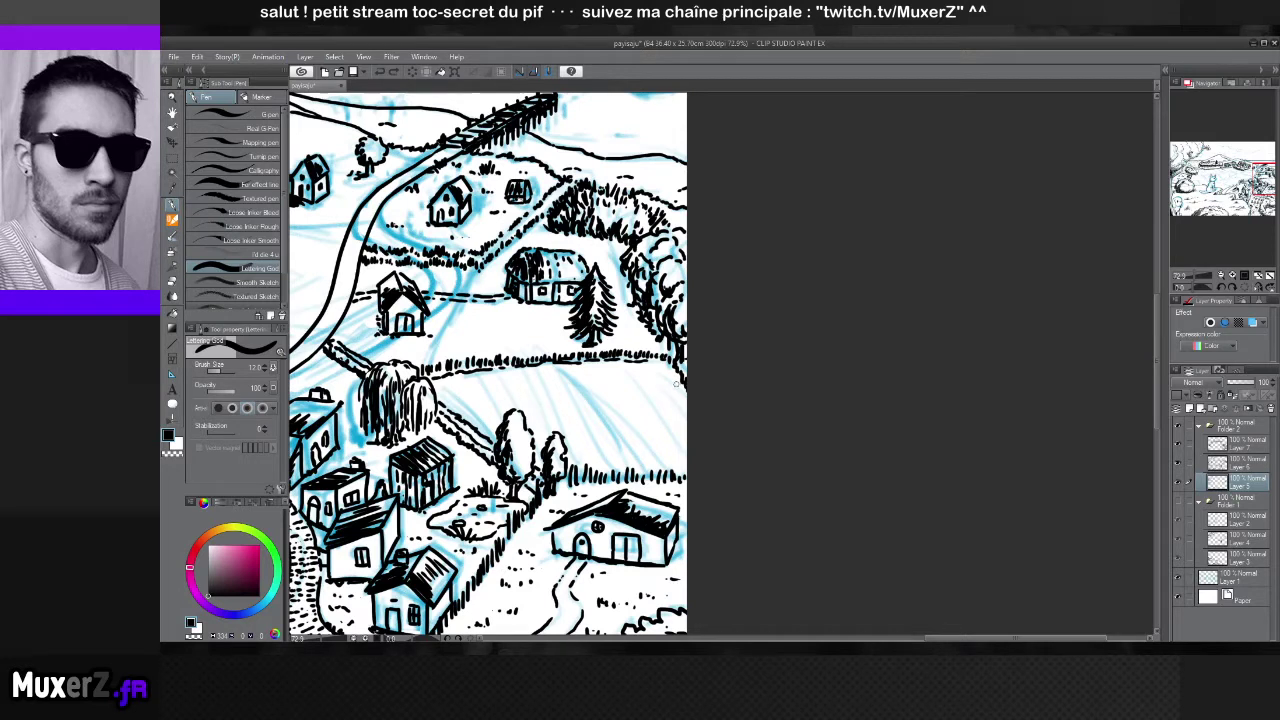
Erase the stray ink below the hedge's end at the right edge of the canvas, returning to the pen
{"action": "key", "text": "e"}
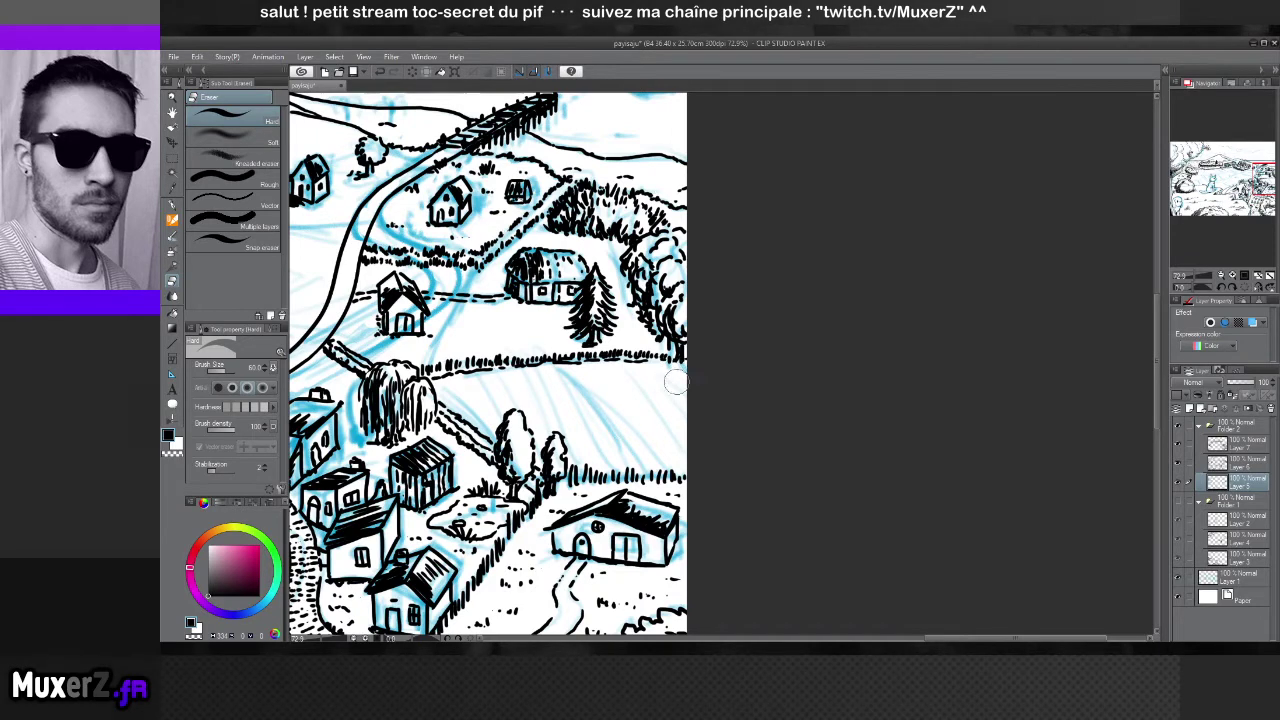
{"action": "key", "text": "p"}
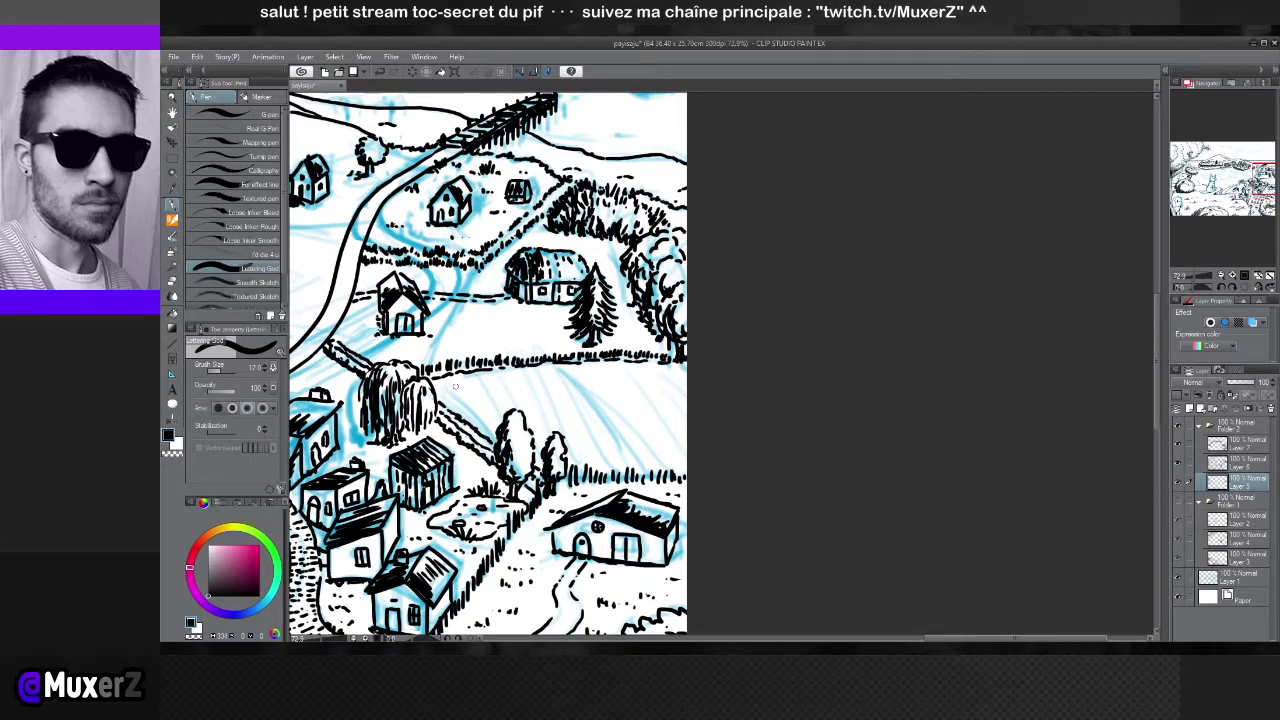
Ink the diagonal furrow lines across the fenced field behind the village, checking the composition in a mirrored view
{"action": "scroll", "coordinate": [455, 386], "scroll_direction": "down", "scroll_amount": 5}
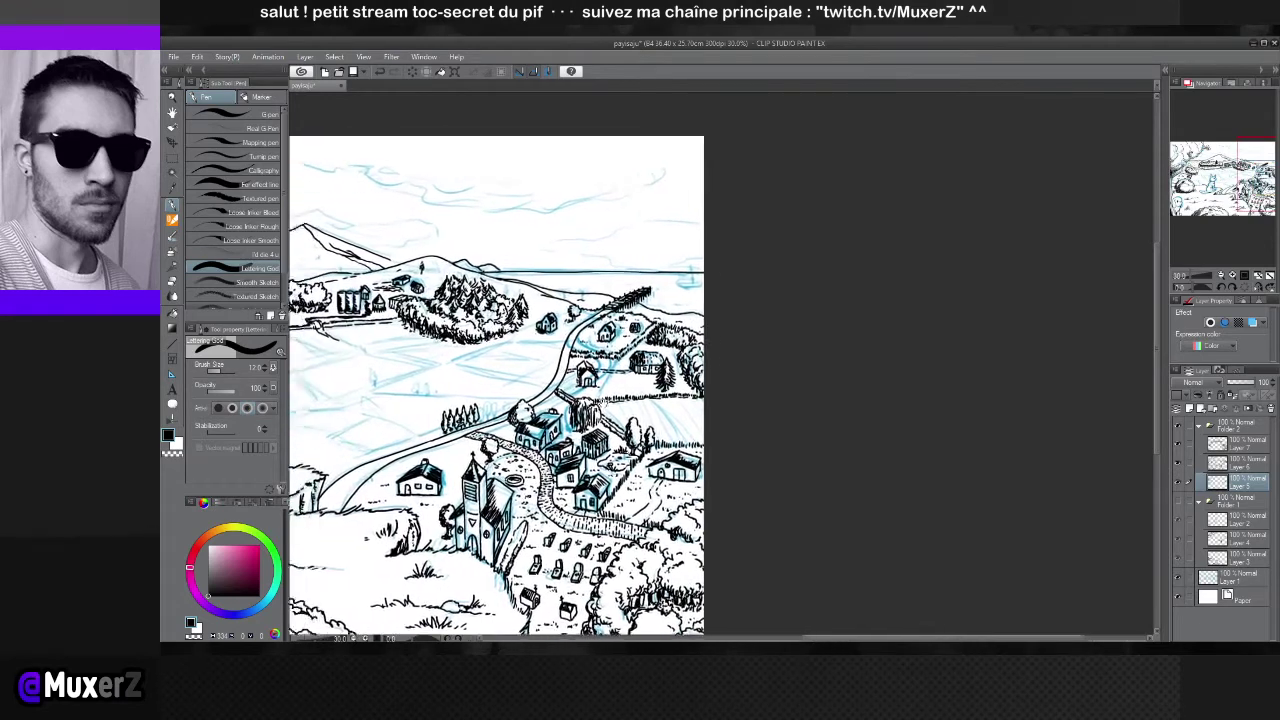
{"action": "scroll", "coordinate": [520, 380], "scroll_direction": "up", "scroll_amount": 1}
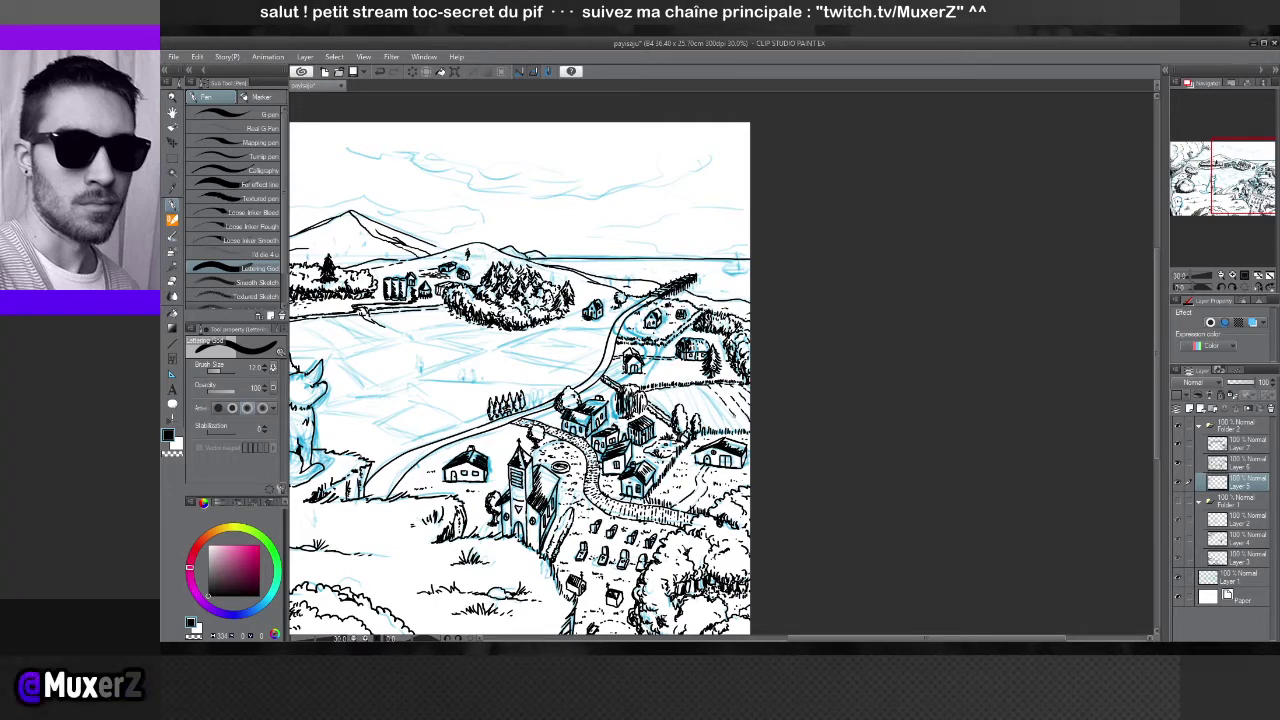
{"action": "left_click_drag", "start_coordinate": [700, 384], "coordinate": [725, 426]}
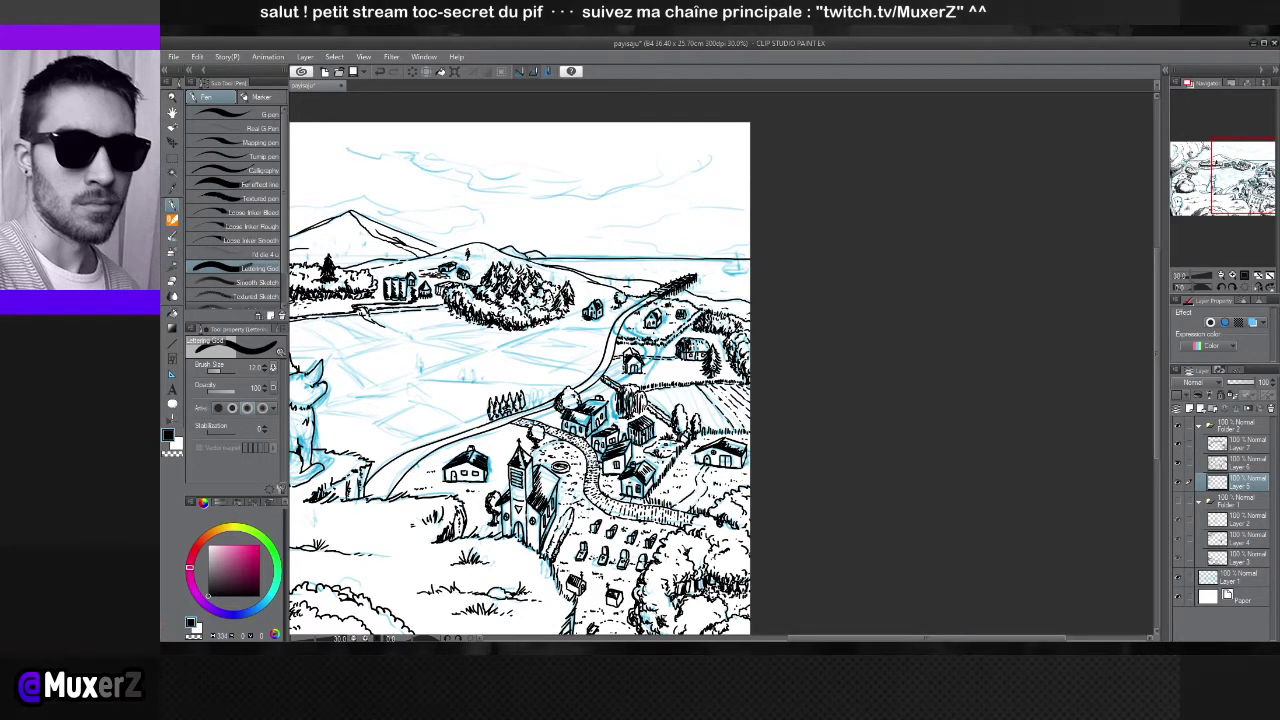
{"action": "left_click_drag", "start_coordinate": [712, 392], "coordinate": [719, 397]}
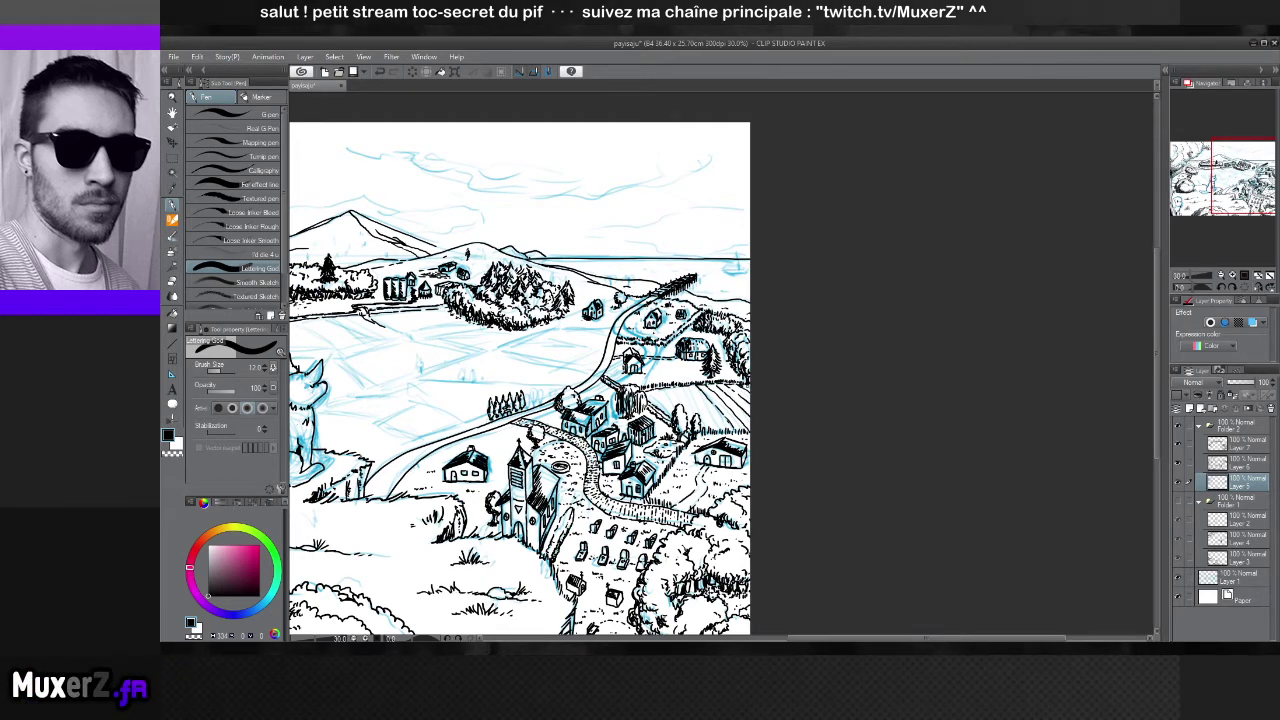
{"action": "key", "text": "h"}
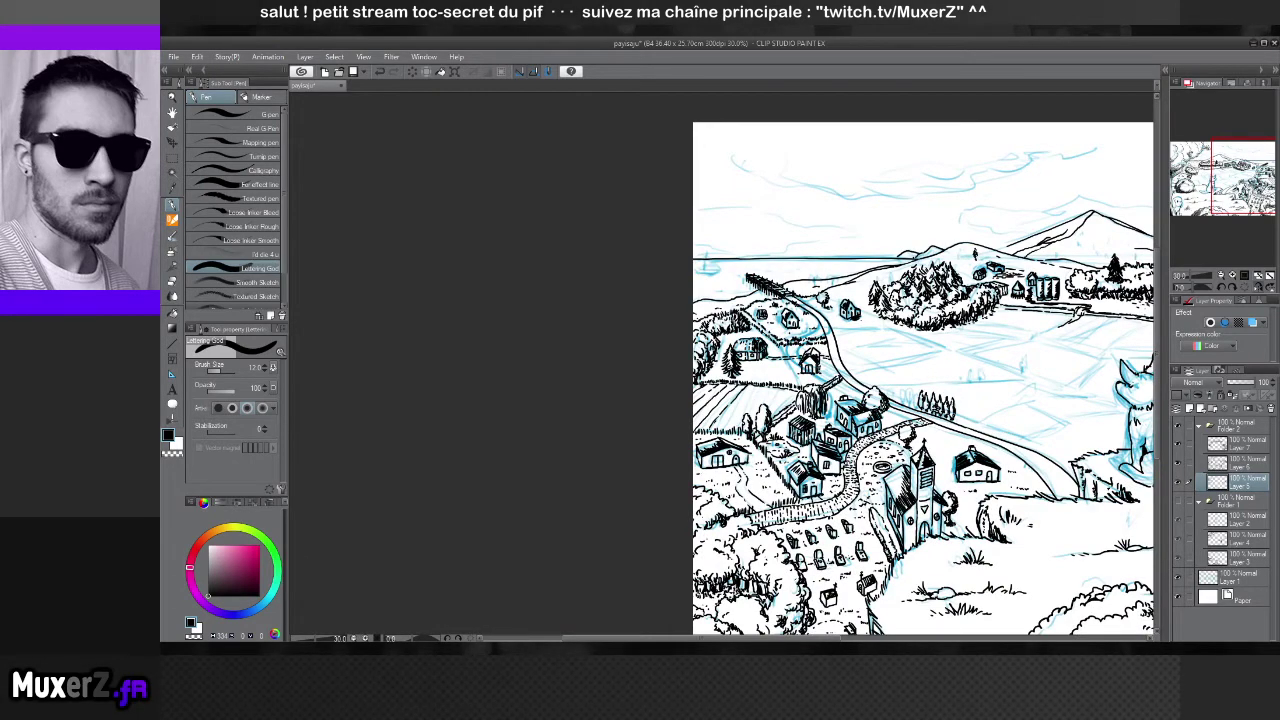
{"action": "key", "text": "h"}
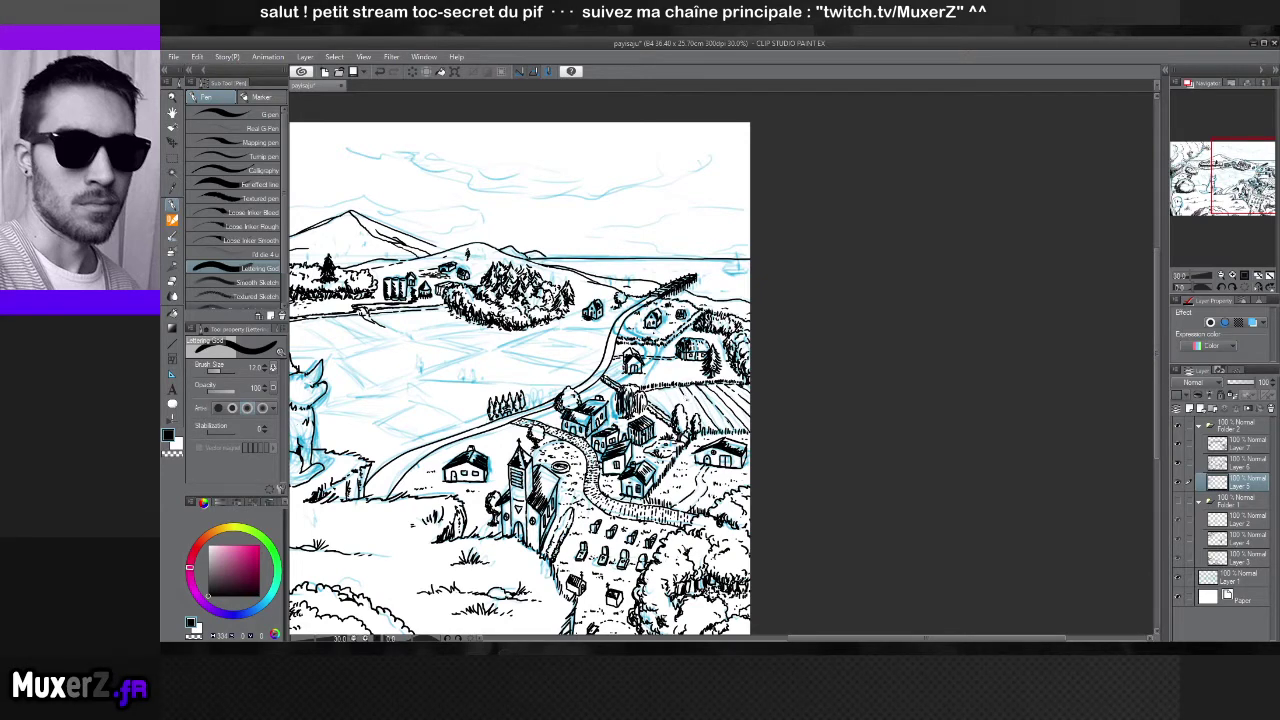
{"action": "mouse_move", "coordinate": [688, 400]}
{"action": "left_mouse_down"}
{"action": "mouse_move", "coordinate": [745, 428]}
{"action": "mouse_move", "coordinate": [706, 430]}
{"action": "left_mouse_up"}
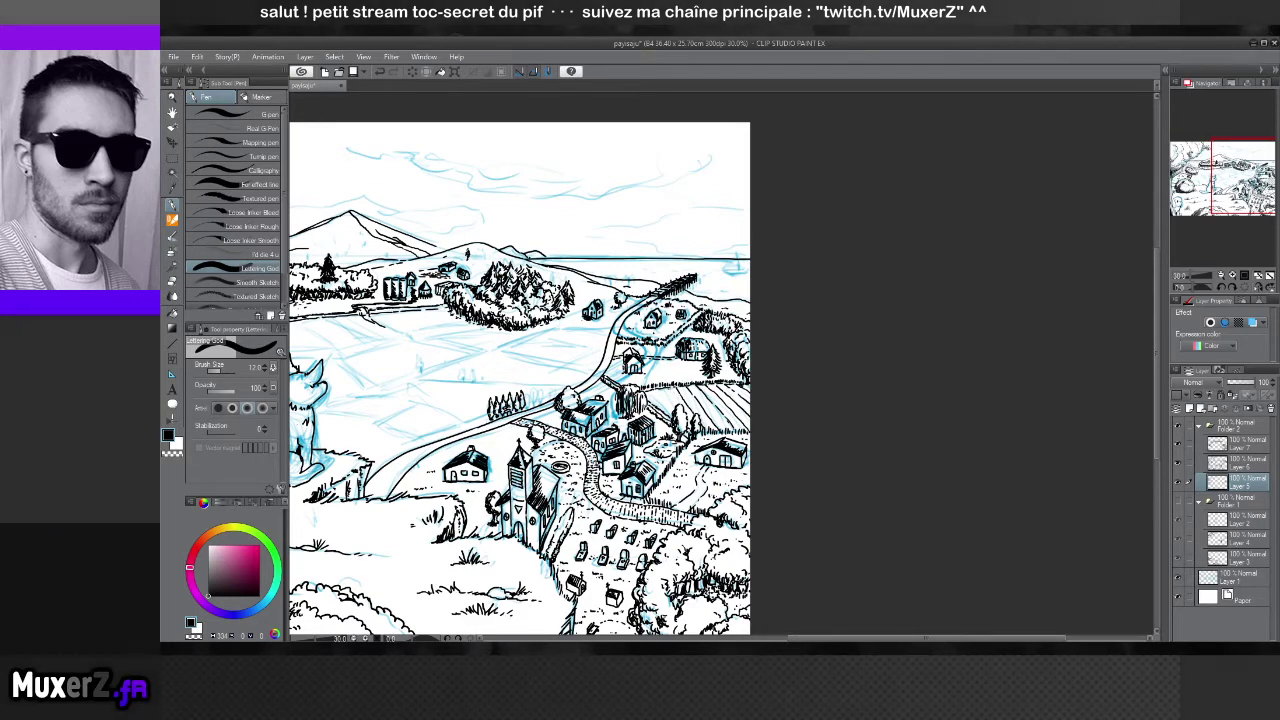
{"action": "mouse_move", "coordinate": [664, 389]}
{"action": "left_mouse_down"}
{"action": "mouse_move", "coordinate": [671, 399]}
{"action": "mouse_move", "coordinate": [659, 399]}
{"action": "left_mouse_up"}
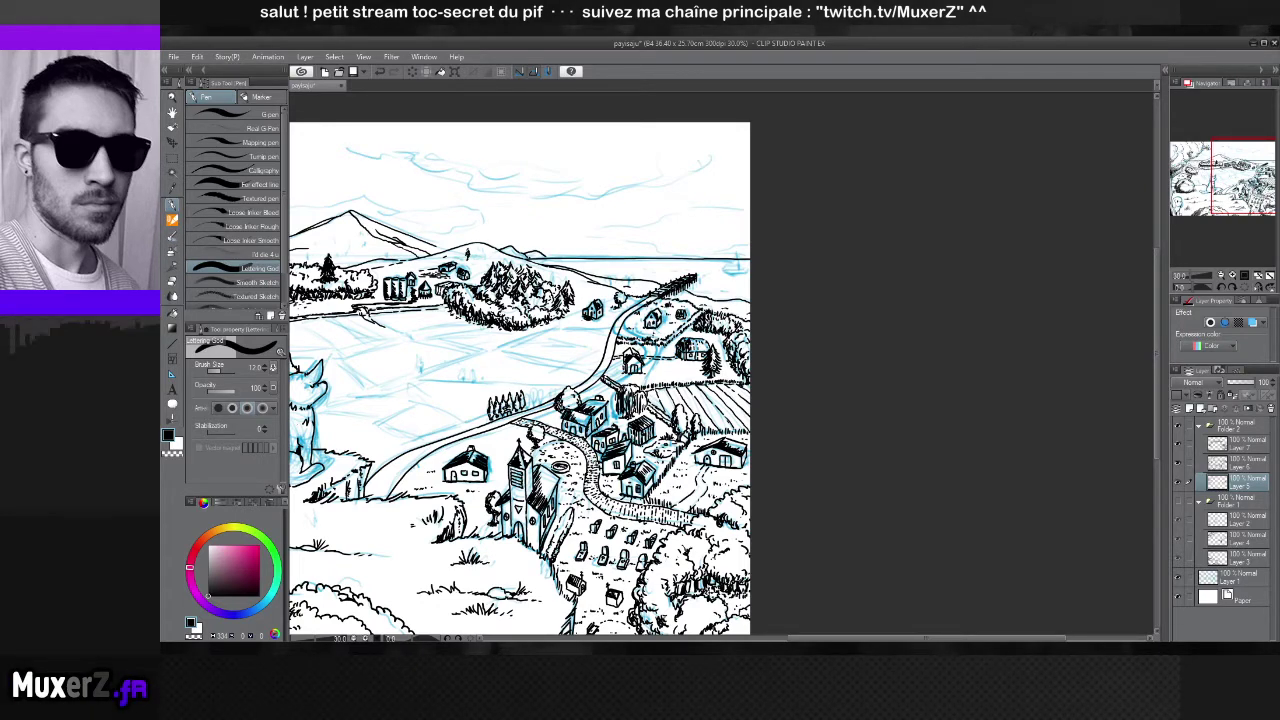
Examine the whole landscape mirrored and unmirrored, from the full page to the village and fields
{"action": "key", "text": "h"}
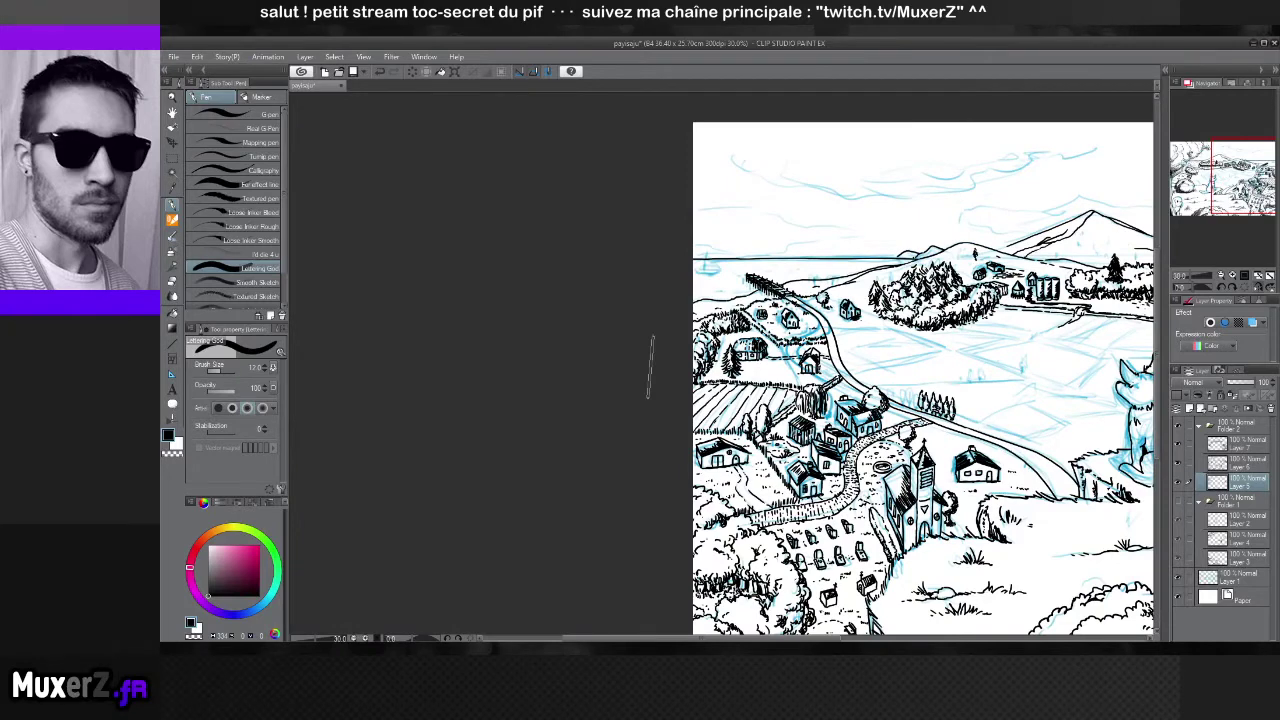
{"action": "key", "text": "h"}
{"action": "key", "text": "h"}
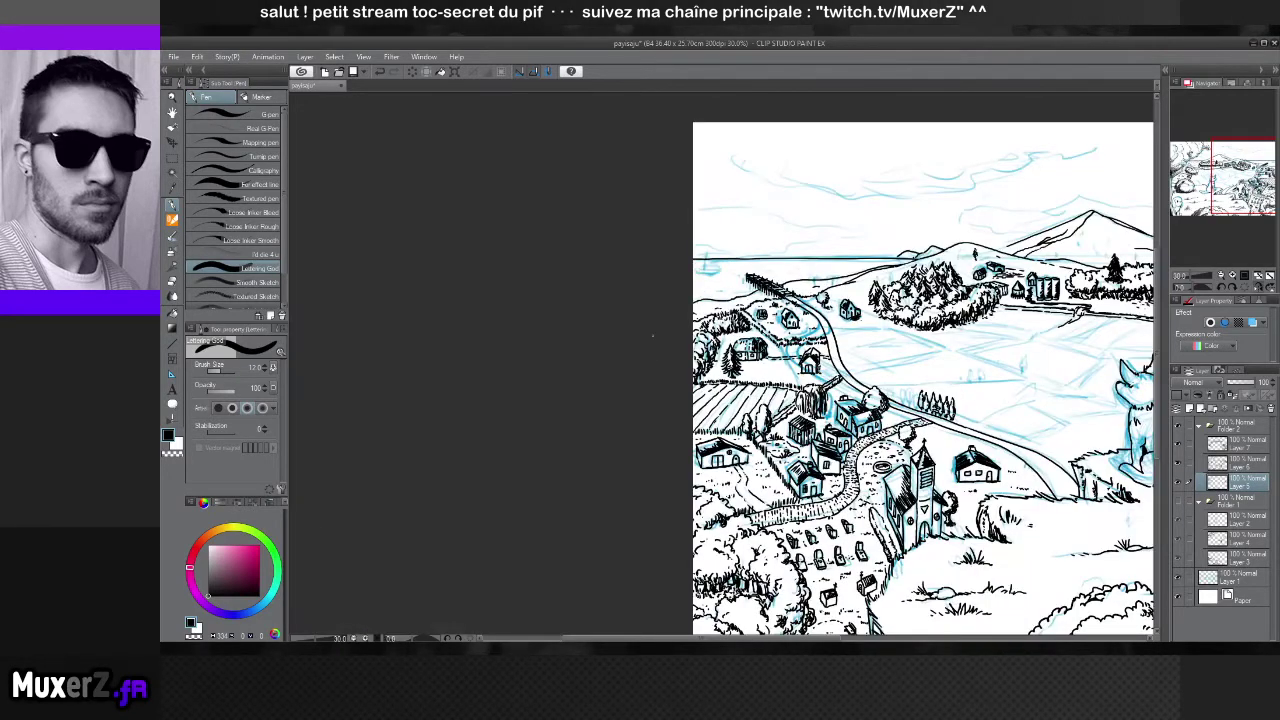
{"action": "key", "text": "ctrl+minus"}
{"action": "key", "text": "ctrl+minus"}
{"action": "key", "text": "ctrl+minus"}
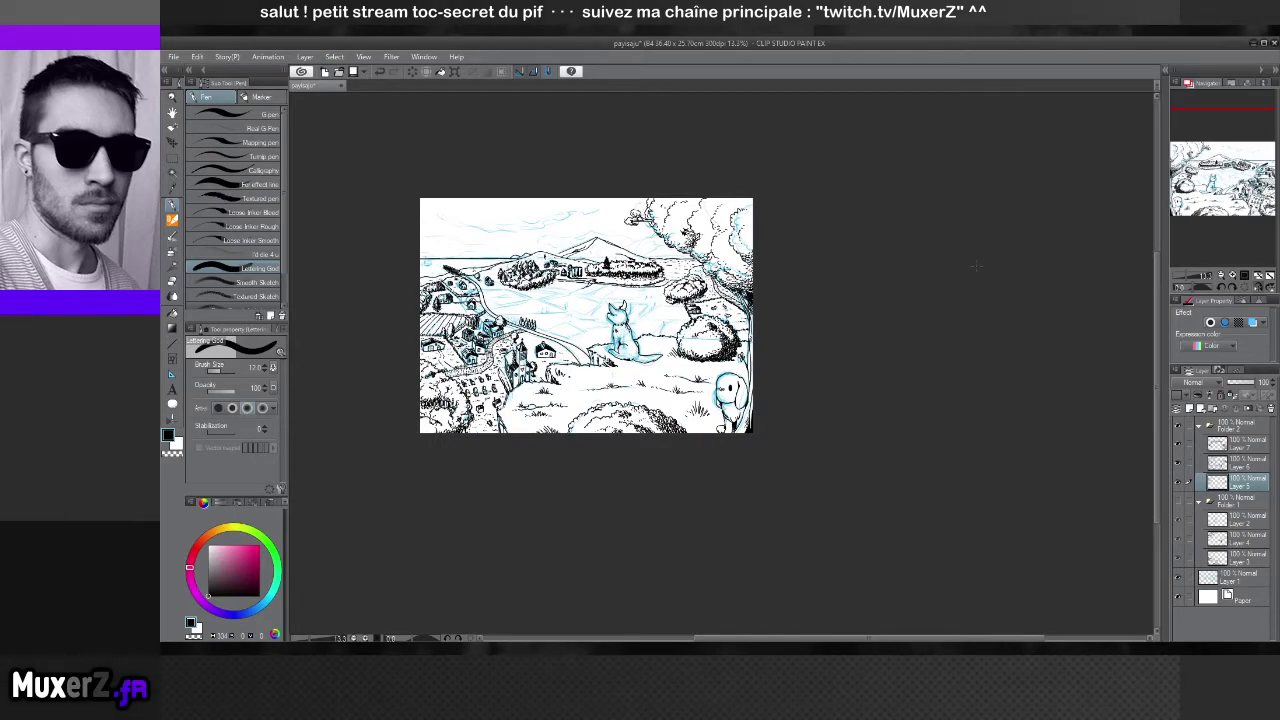
{"action": "key", "text": "h"}
{"action": "scroll", "coordinate": [915, 262], "scroll_direction": "up", "scroll_amount": 1}
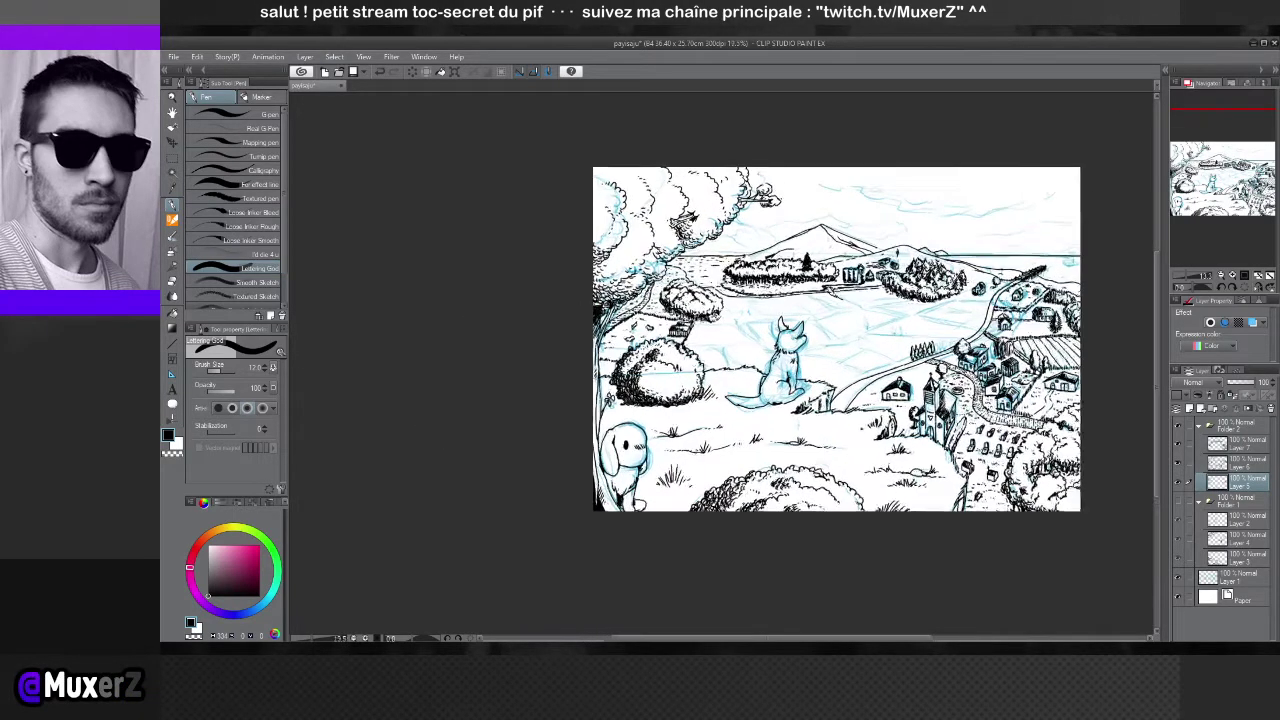
{"action": "scroll", "coordinate": [680, 340], "scroll_direction": "up", "scroll_amount": 2}
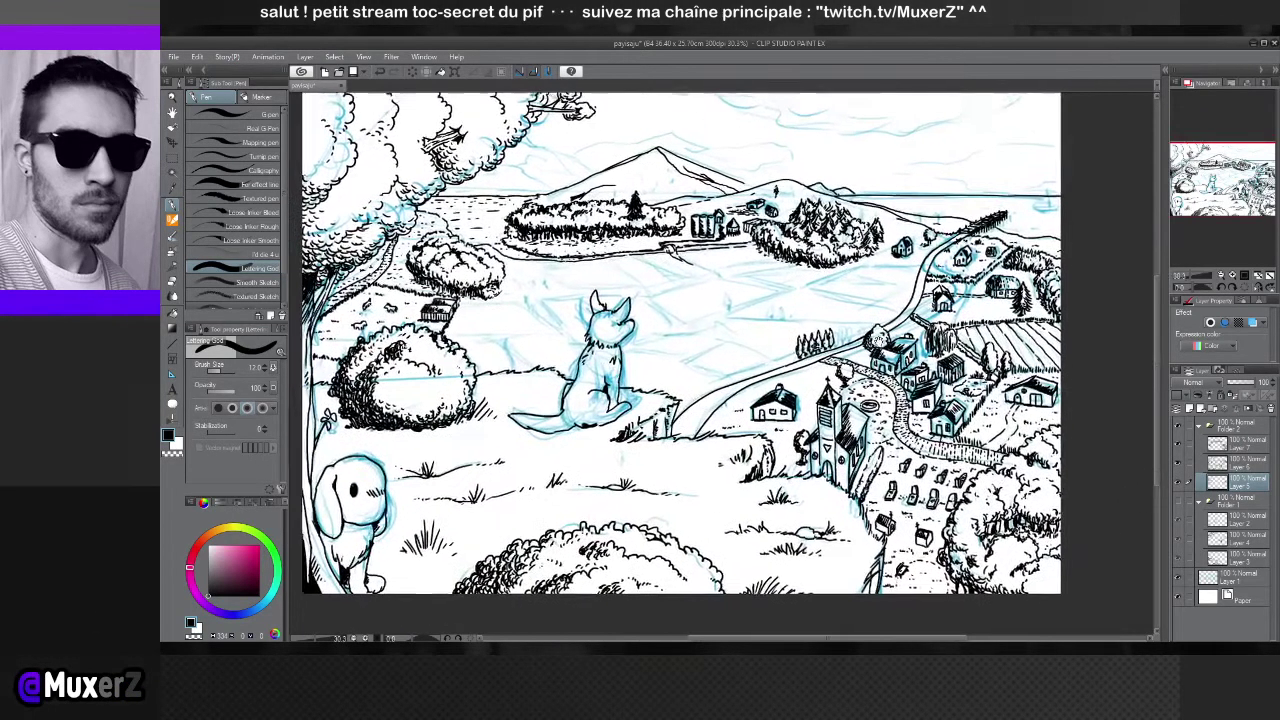
{"action": "left_click_drag", "start_coordinate": [760, 360], "coordinate": [585, 345]}
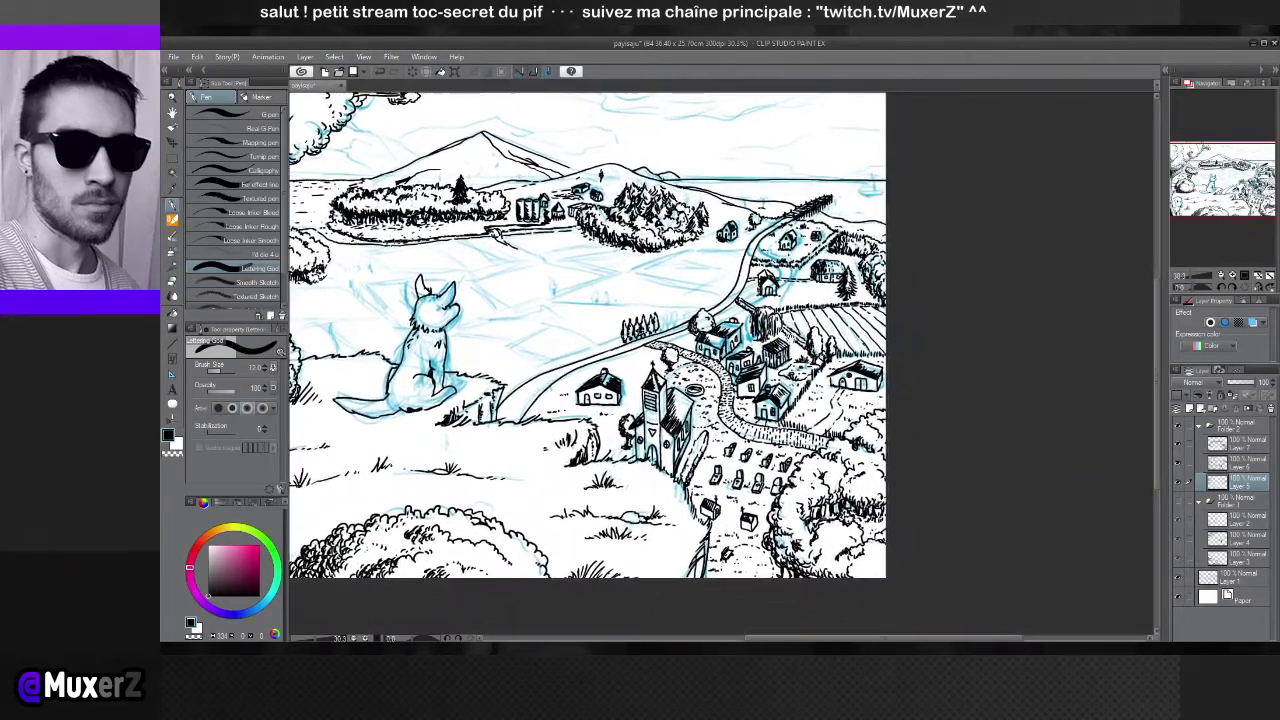
{"action": "scroll", "coordinate": [720, 330], "scroll_direction": "up", "scroll_amount": 3}
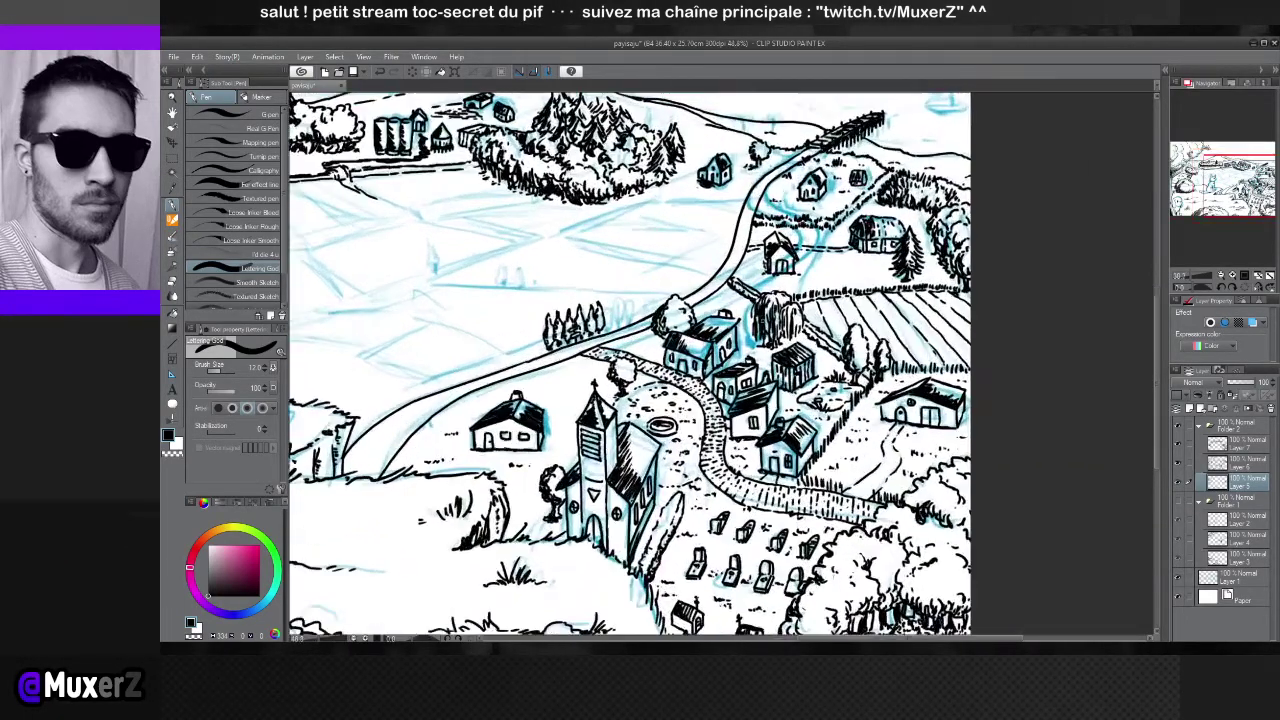
Hide the blue sketch on Layer 1 and examine the clean line art of the dog, church and village
{"action": "left_click", "coordinate": [1177, 577]}
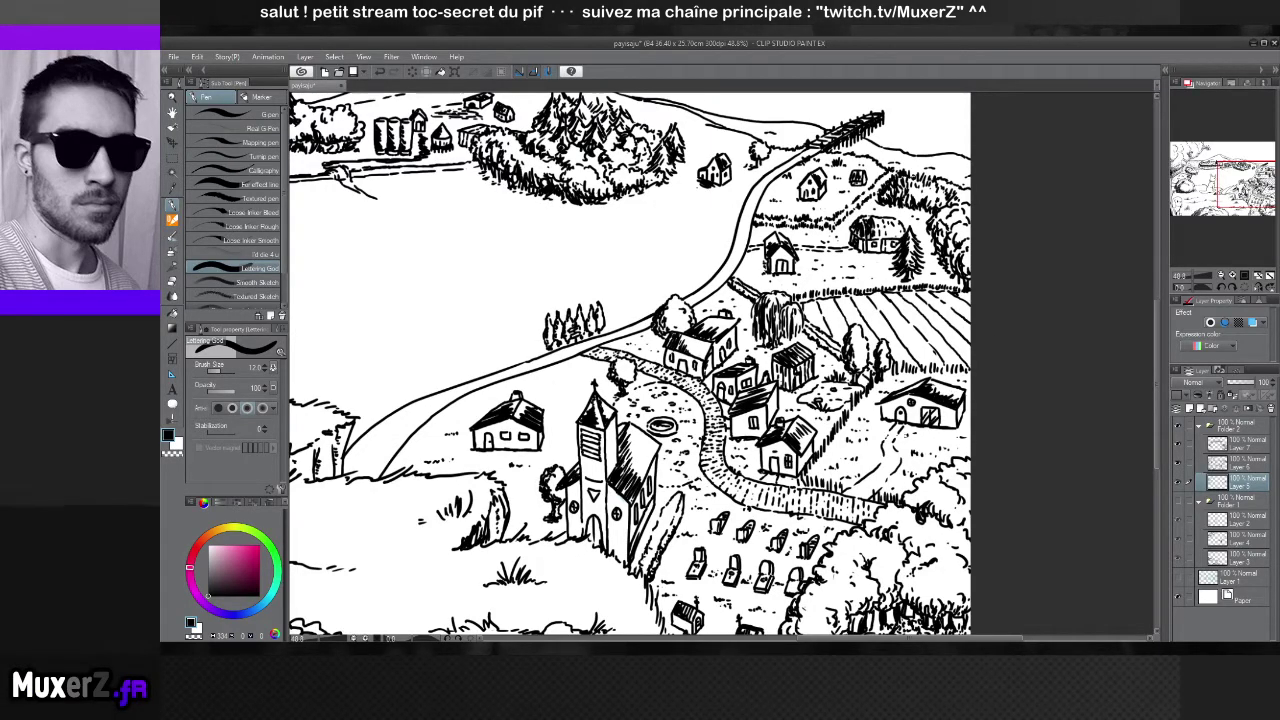
{"action": "scroll", "coordinate": [630, 365], "scroll_direction": "down", "scroll_amount": 4}
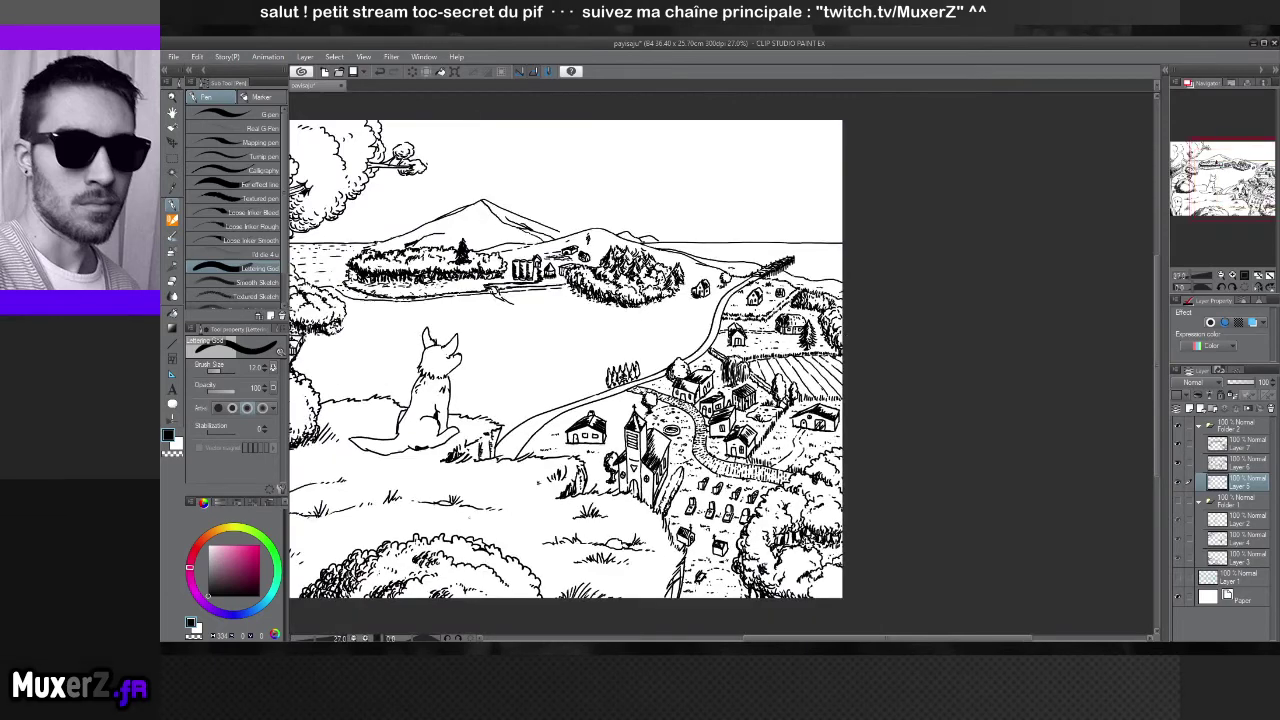
{"action": "scroll", "coordinate": [672, 297], "scroll_direction": "up", "scroll_amount": 4}
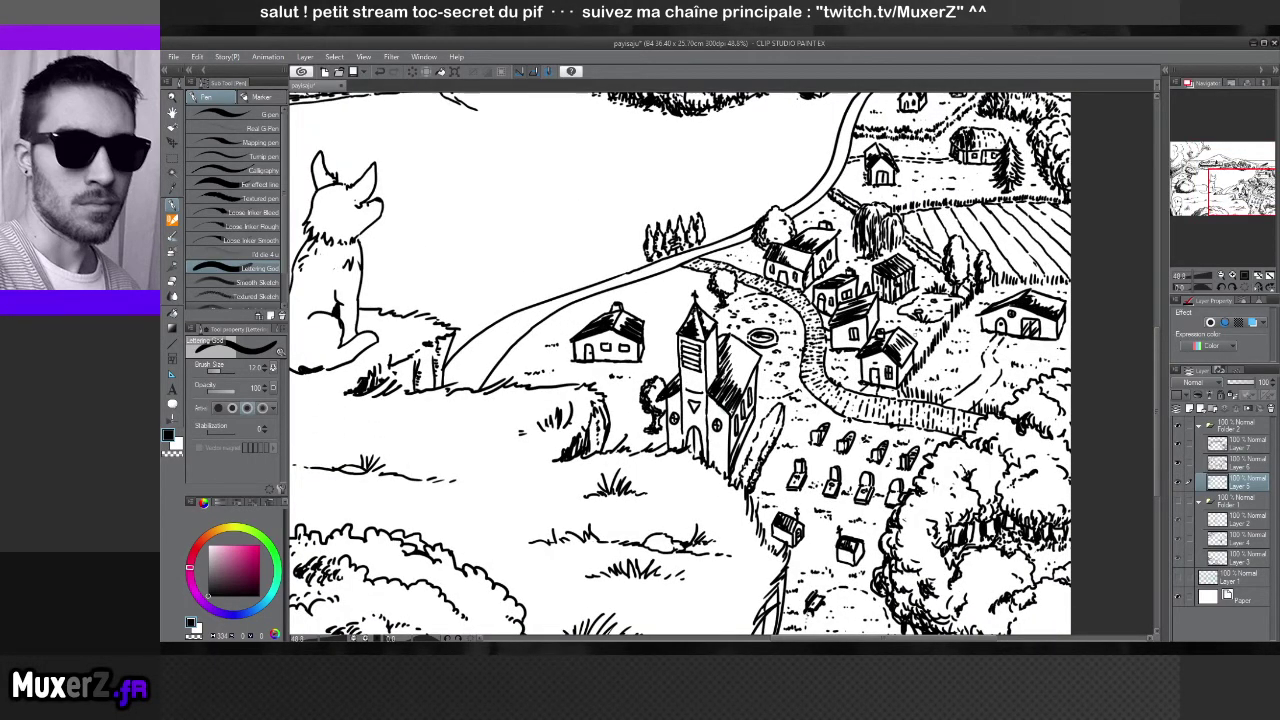
{"action": "scroll", "coordinate": [754, 169], "scroll_direction": "down", "scroll_amount": 2}
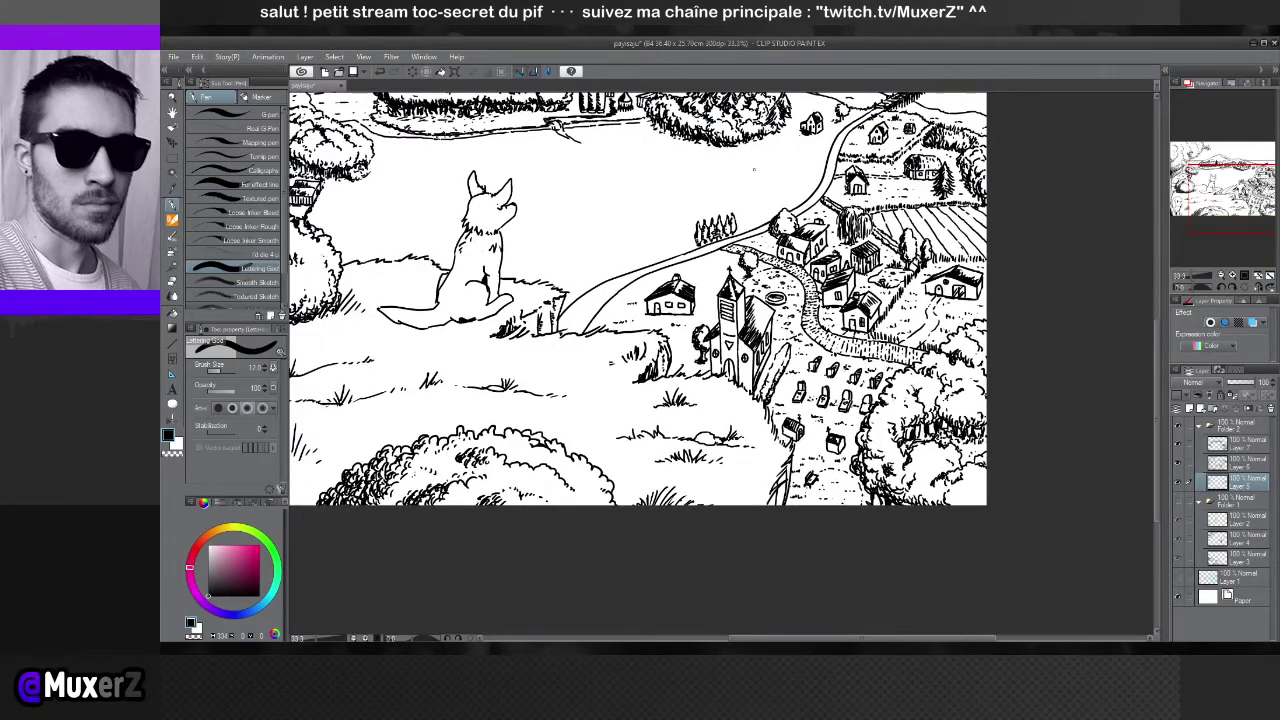
{"action": "scroll", "coordinate": [882, 278], "scroll_direction": "up", "scroll_amount": 3}
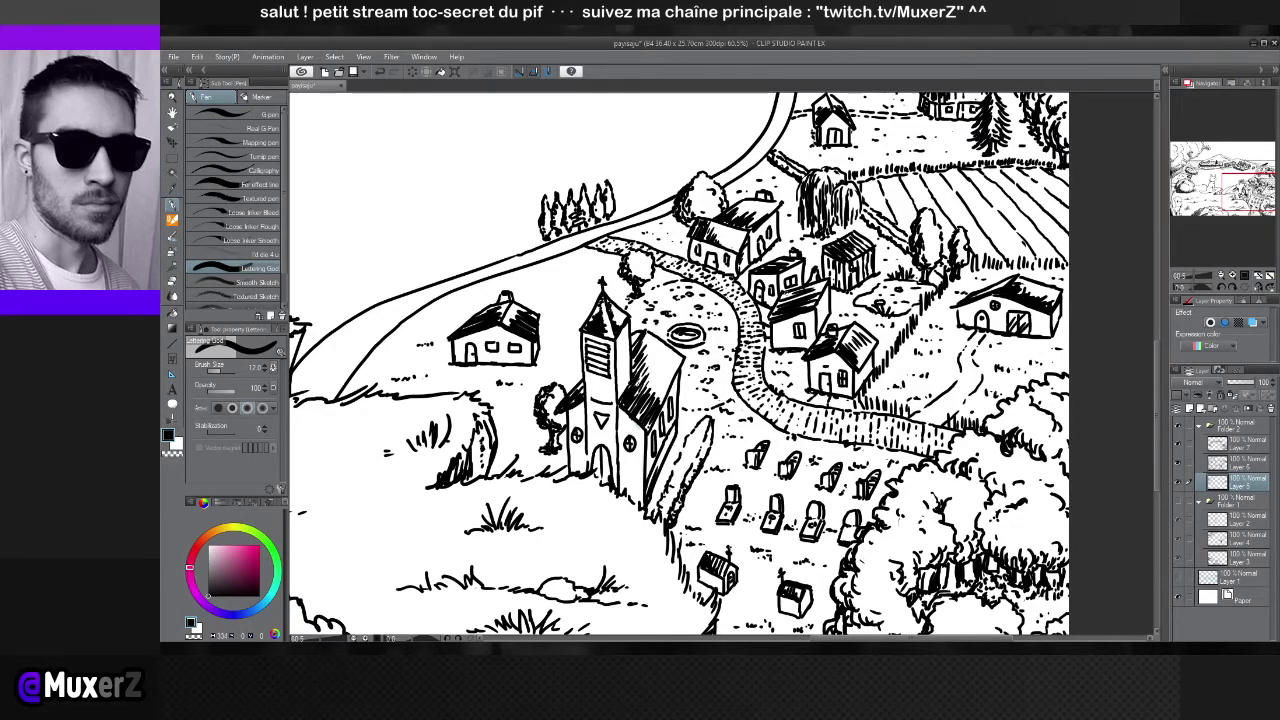
{"action": "scroll", "coordinate": [600, 290], "scroll_direction": "down", "scroll_amount": 5}
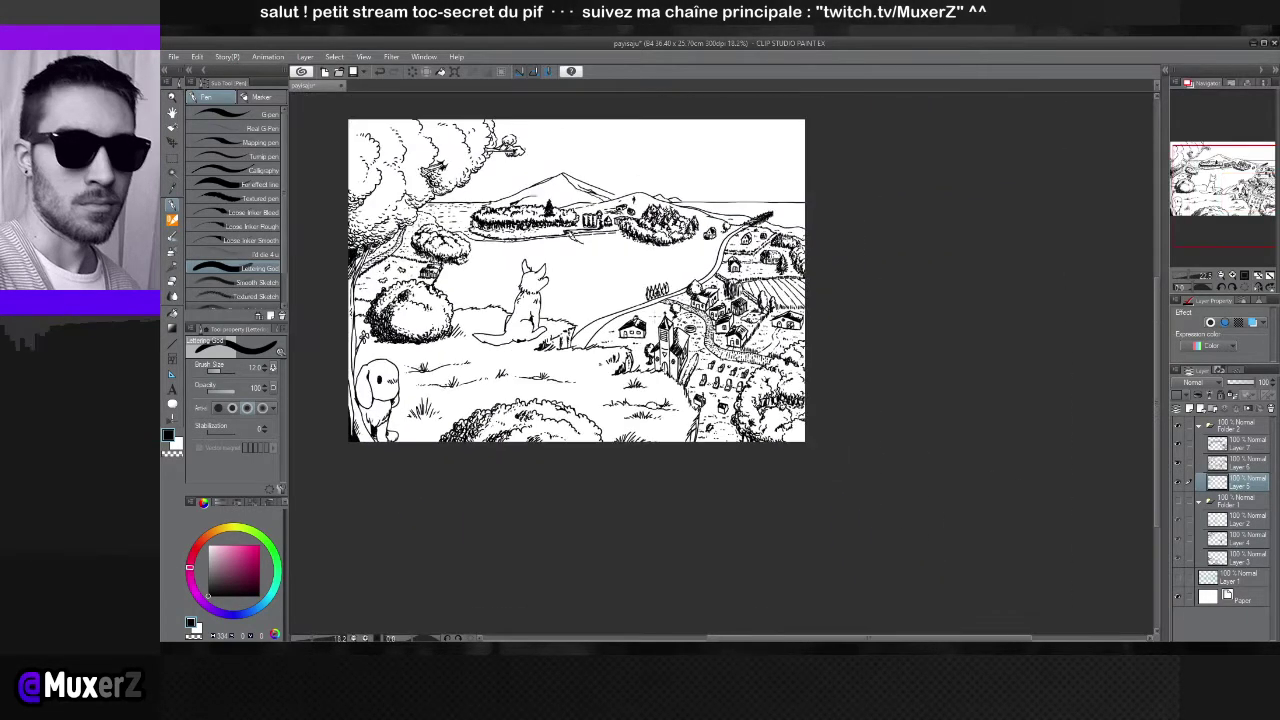
{"action": "scroll", "coordinate": [600, 290], "scroll_direction": "up", "scroll_amount": 2}
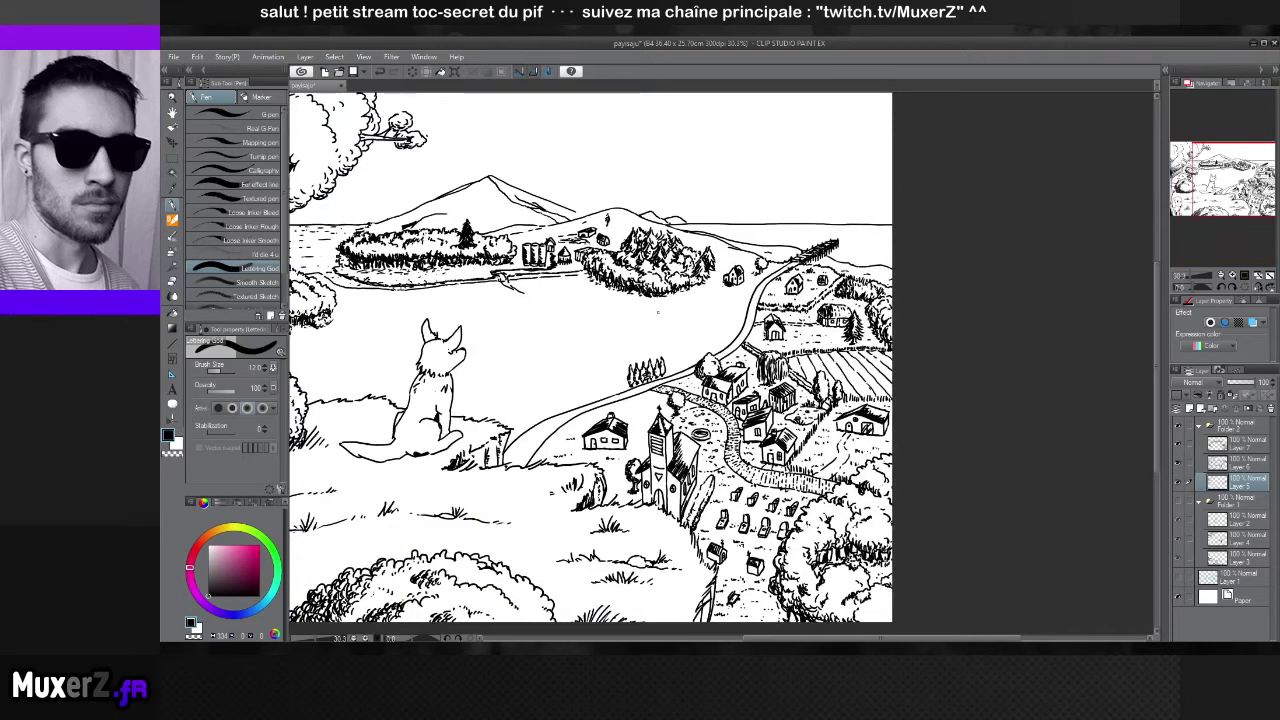
Collapse Folder 1 and make the blue sketch on Layer 1 visible, comparing the drawing with and without it
{"action": "left_click", "coordinate": [1200, 504]}
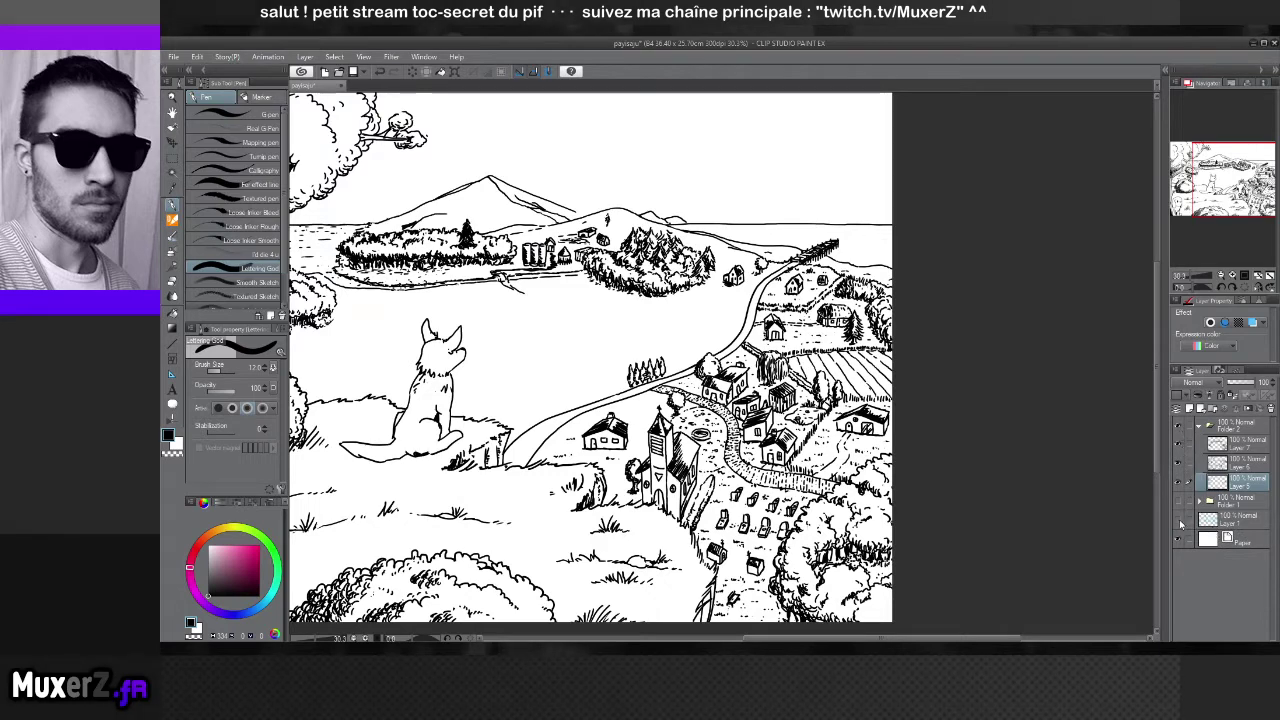
{"action": "left_click", "coordinate": [1179, 523]}
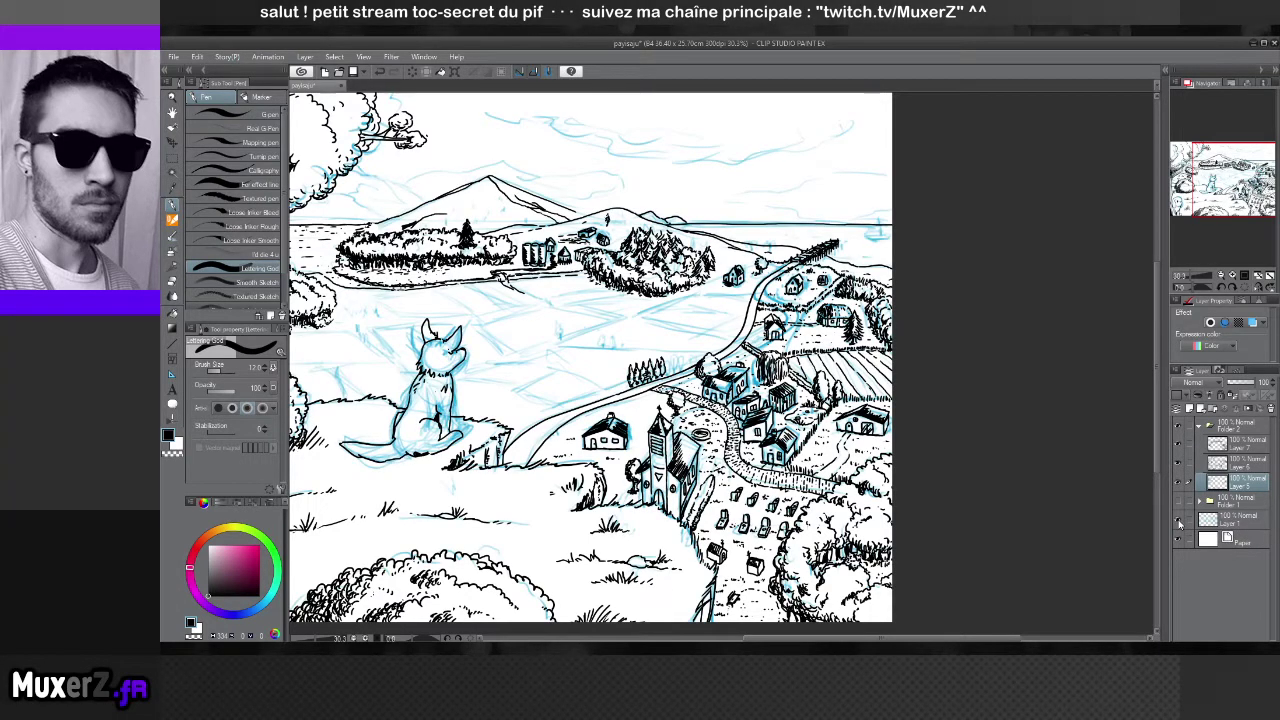
{"action": "left_click", "coordinate": [1179, 523]}
{"action": "left_click", "coordinate": [1179, 523]}
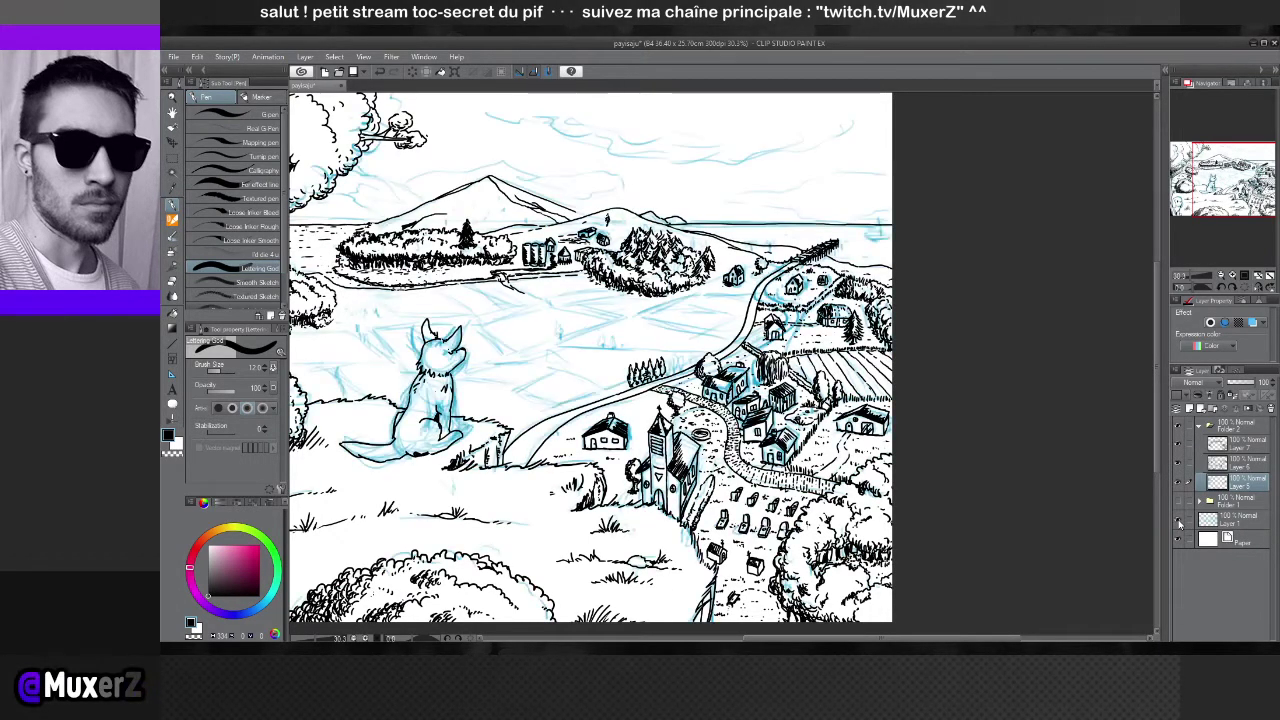
{"action": "left_click", "coordinate": [1179, 523]}
{"action": "left_click", "coordinate": [1179, 523]}
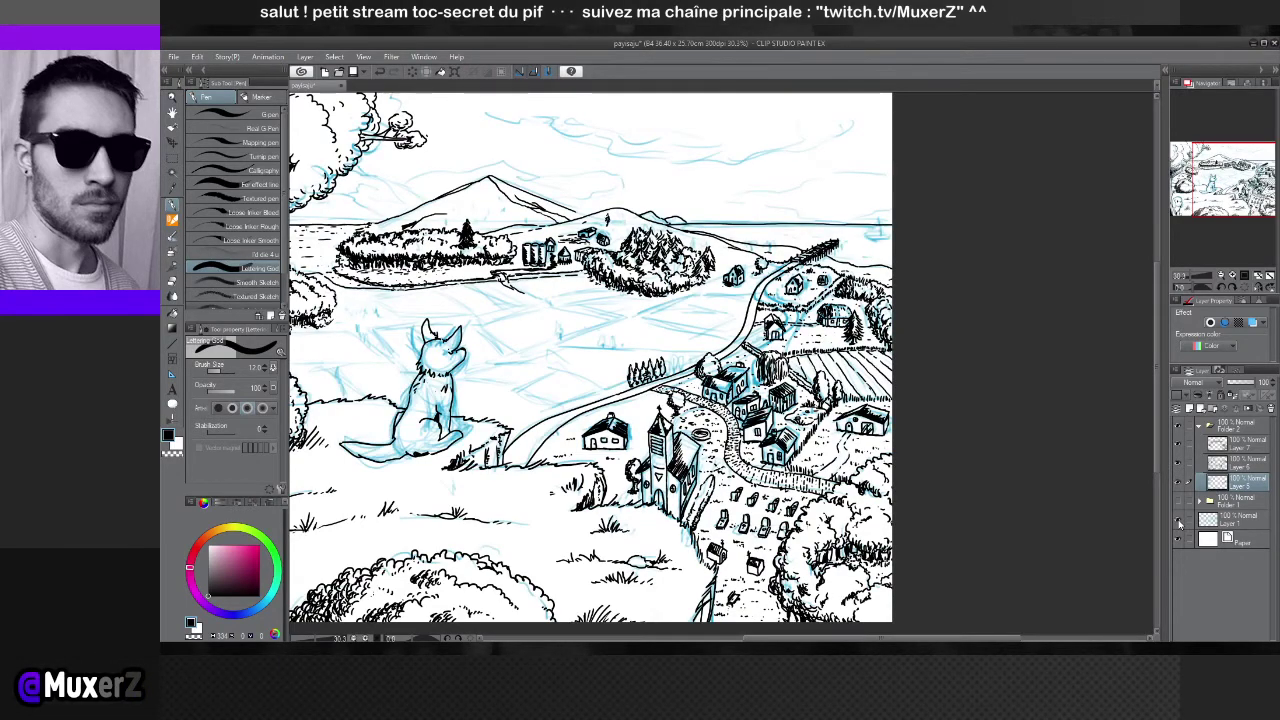
Compare the distant coast with and without the sketch, and ink dark hatching on the two small hills at the horizon
{"action": "key", "text": "ctrl+plus"}
{"action": "key", "text": "ctrl+plus"}
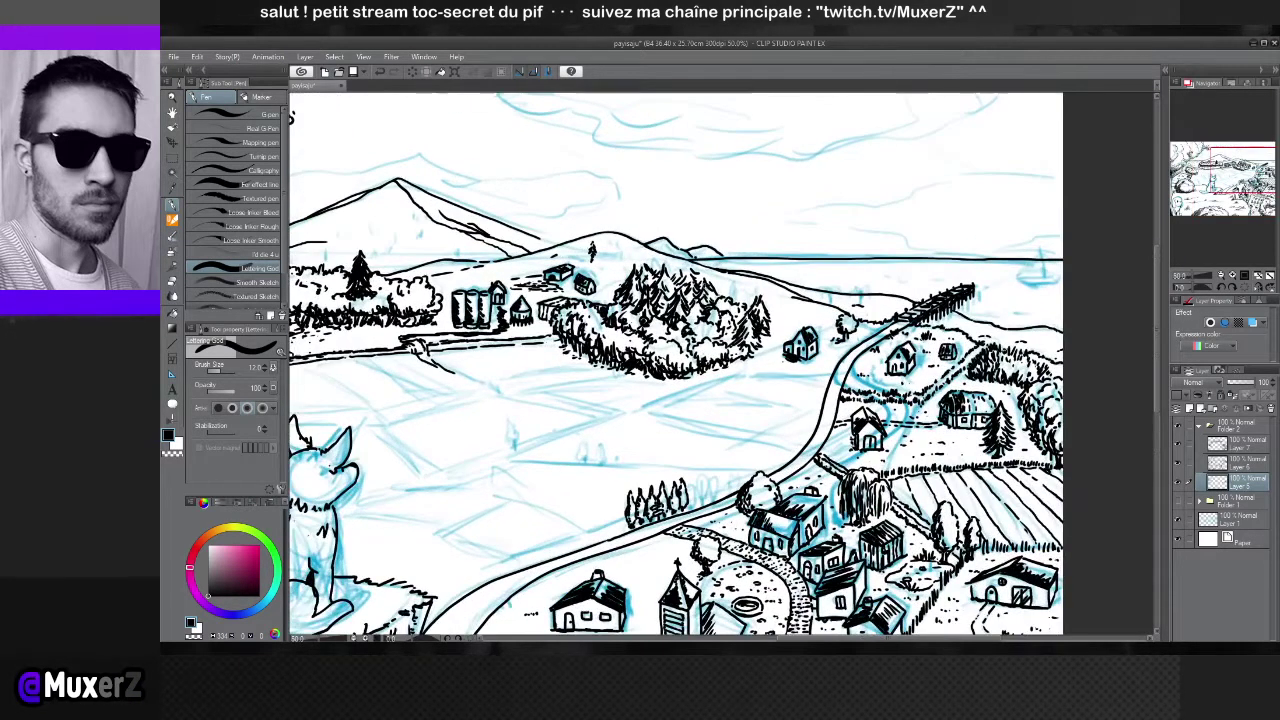
{"action": "key", "text": "ctrl+plus"}
{"action": "mouse_move", "coordinate": [720, 360]}
{"action": "left_mouse_down"}
{"action": "mouse_move", "coordinate": [580, 385]}
{"action": "mouse_move", "coordinate": [470, 425]}
{"action": "left_mouse_up"}
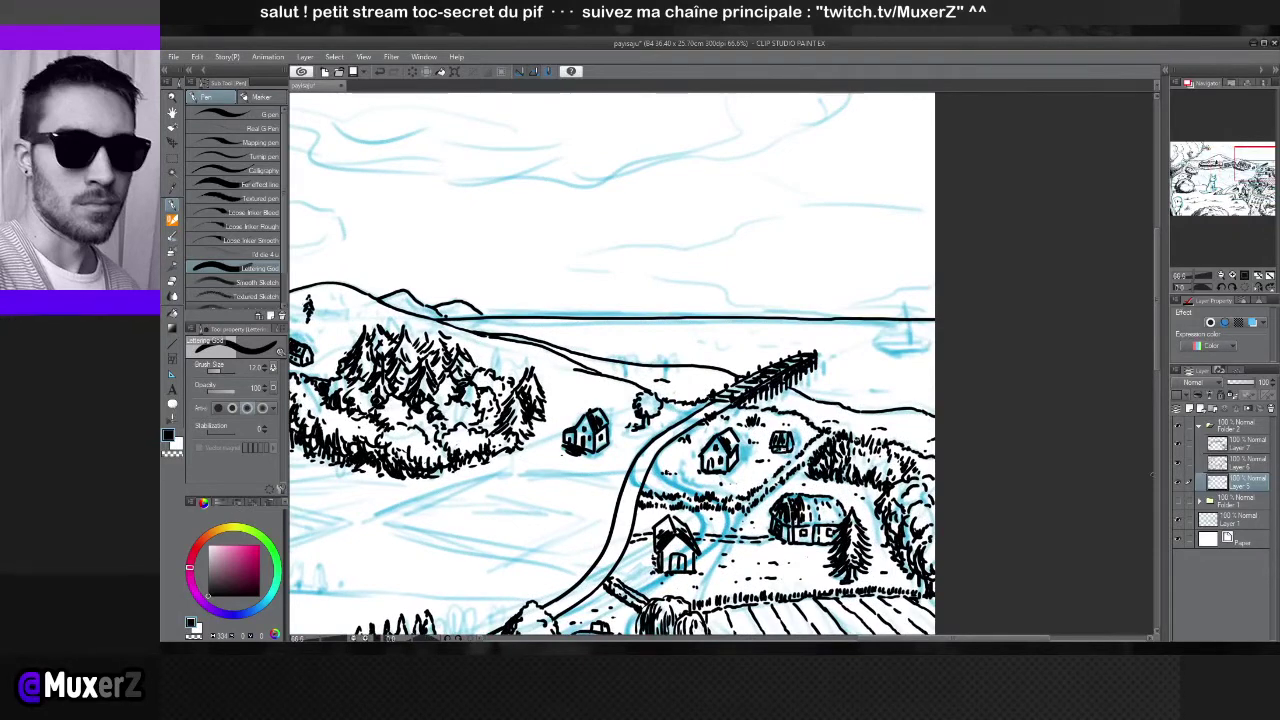
{"action": "left_click", "coordinate": [1180, 523]}
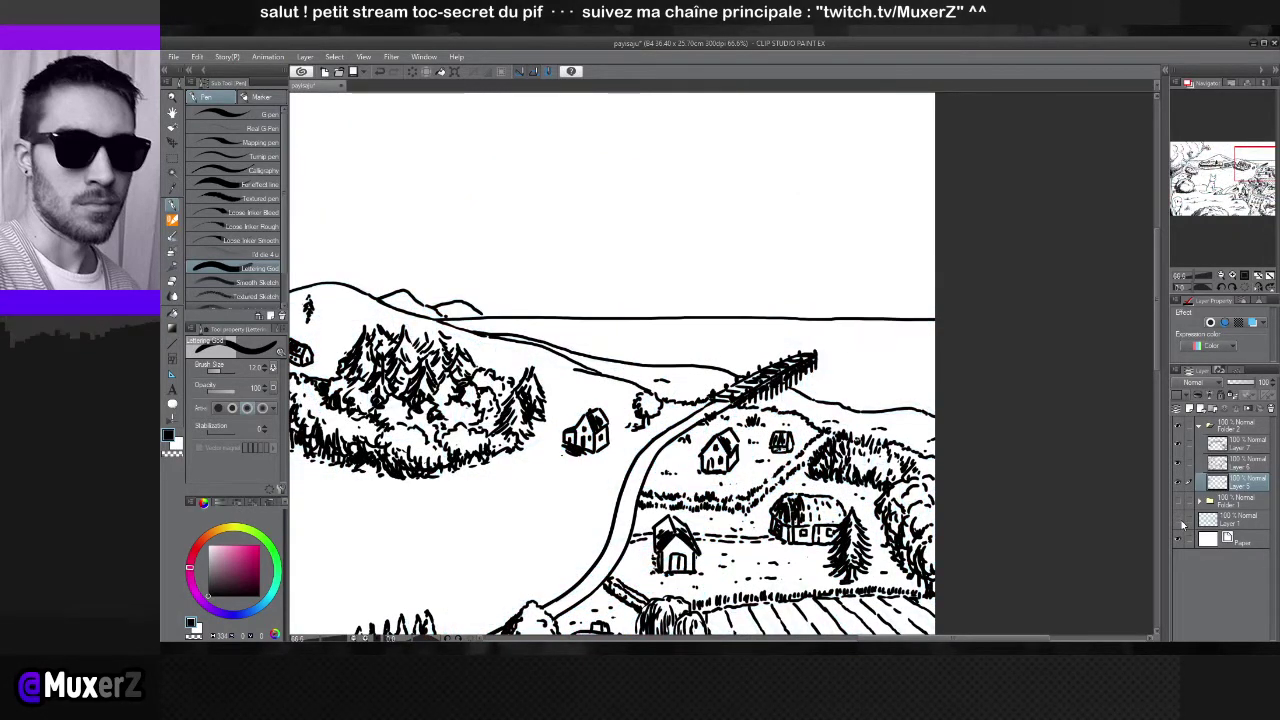
{"action": "left_click", "coordinate": [1181, 523]}
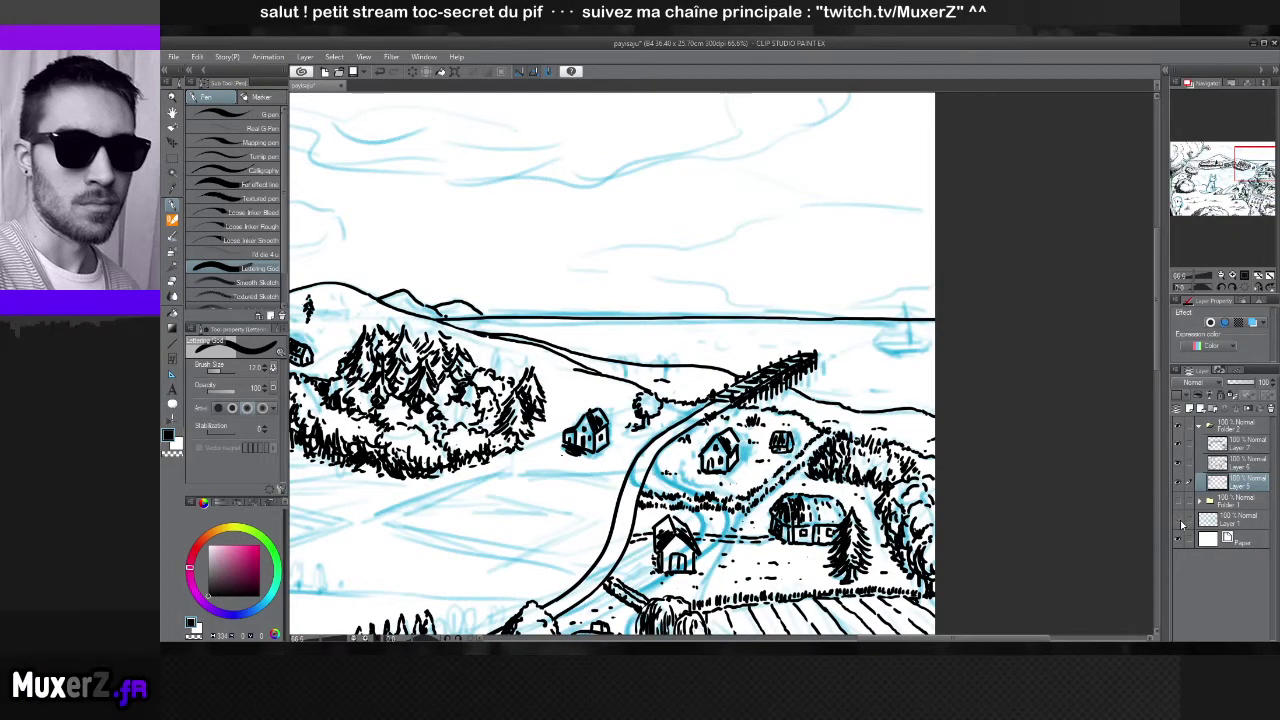
{"action": "left_click", "coordinate": [1181, 523]}
{"action": "left_click", "coordinate": [1181, 523]}
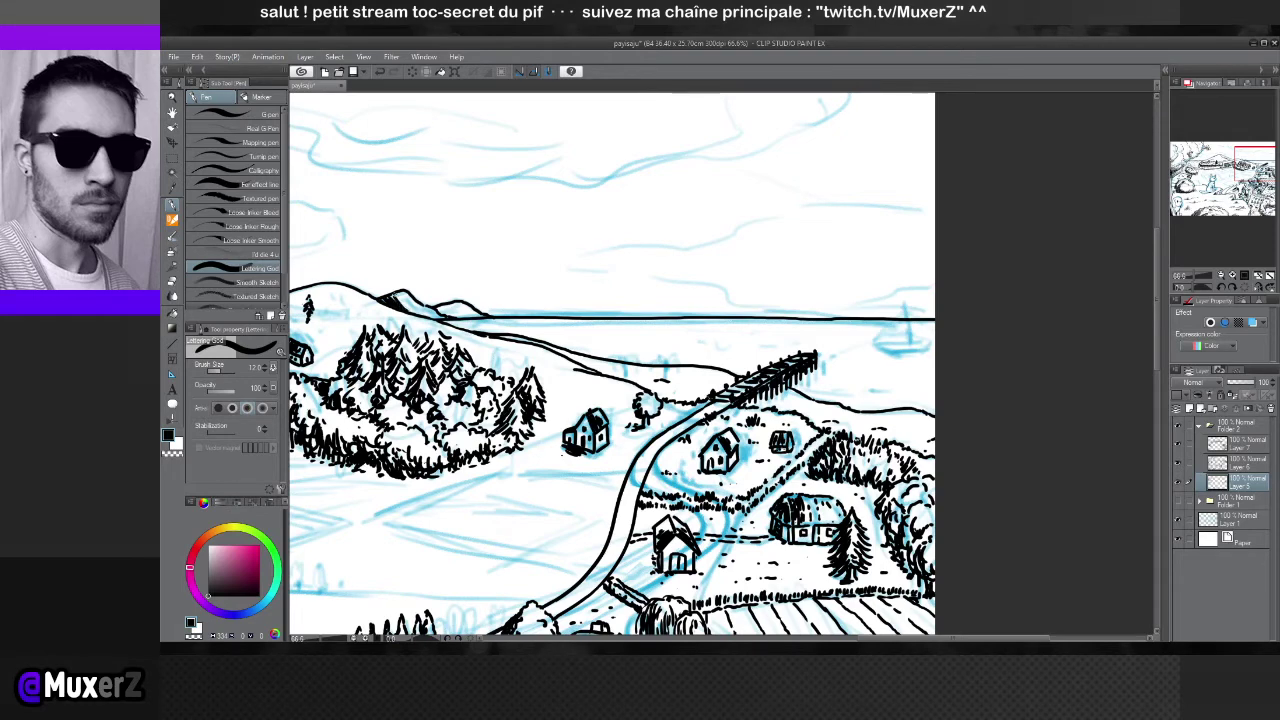
{"action": "left_click_drag", "start_coordinate": [396, 298], "coordinate": [467, 315]}
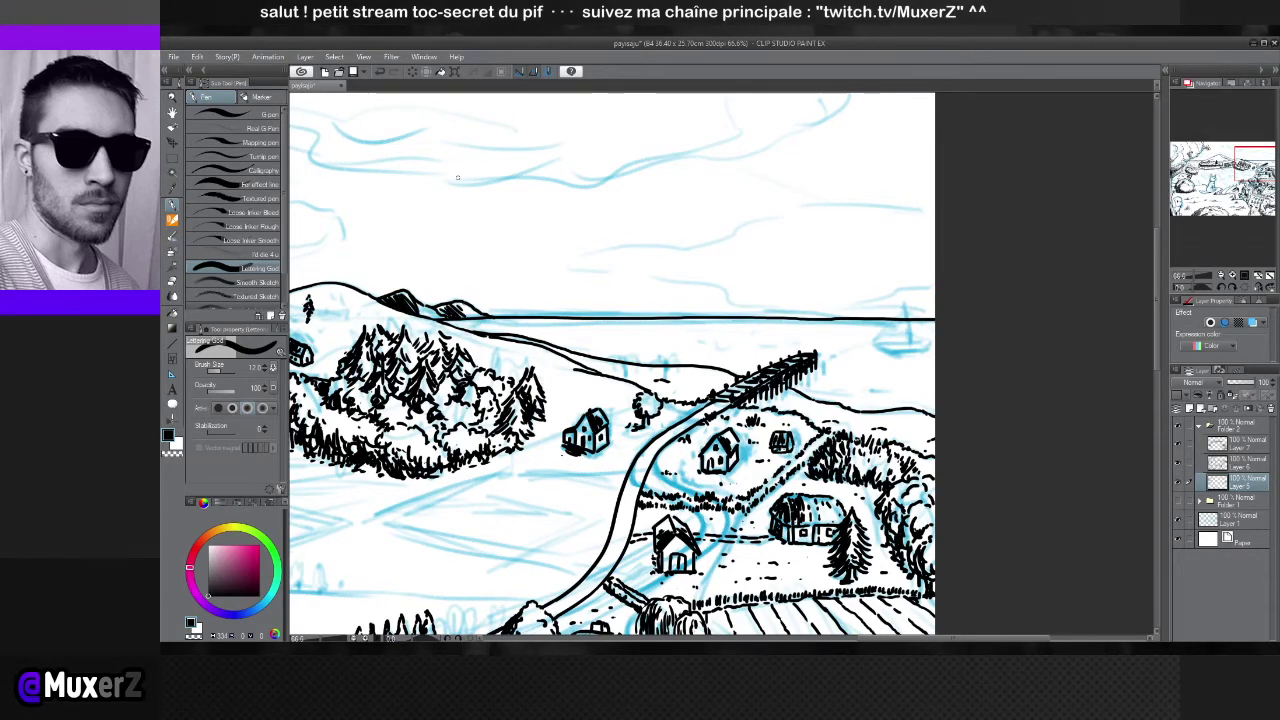
{"action": "scroll", "coordinate": [395, 272], "scroll_direction": "down", "scroll_amount": 1}
{"action": "scroll", "coordinate": [510, 438], "scroll_direction": "down", "scroll_amount": 1}
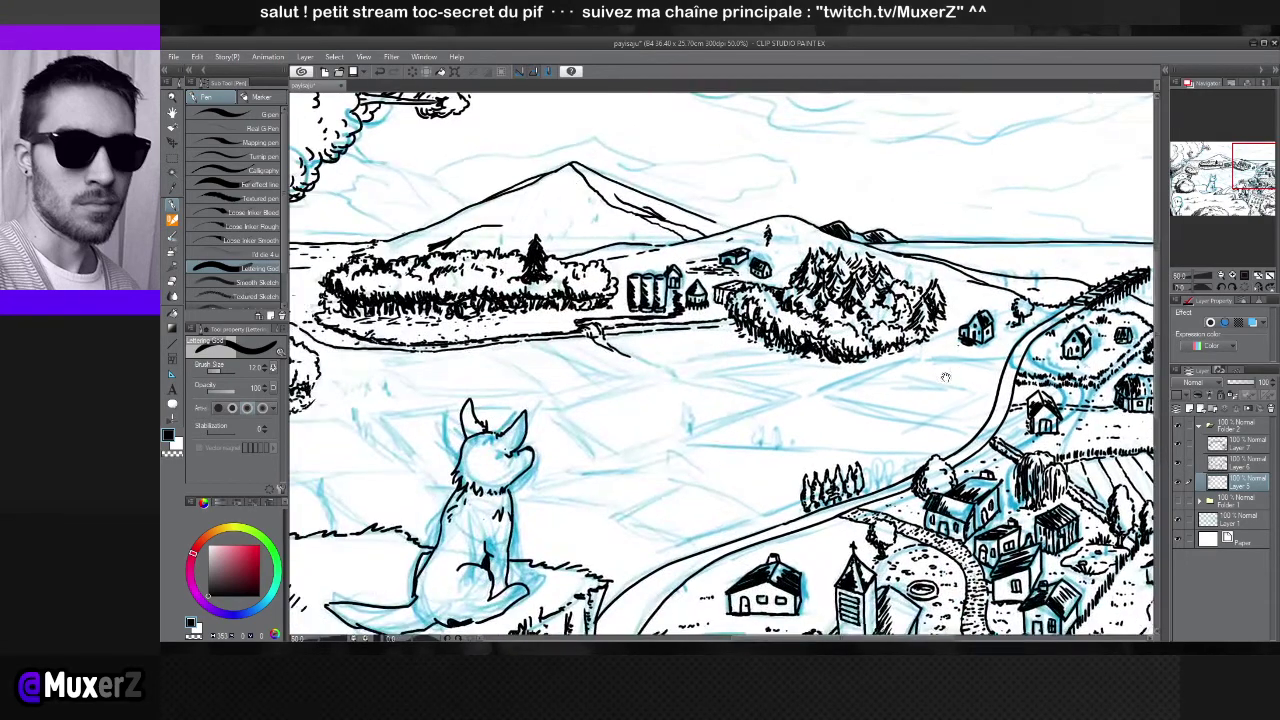
Ink a small flat rock in the sea beside the pier's end and scatter small marks across the water around it
{"action": "left_click_drag", "start_coordinate": [510, 438], "coordinate": [638, 443]}
{"action": "left_click_drag", "start_coordinate": [944, 387], "coordinate": [772, 400]}
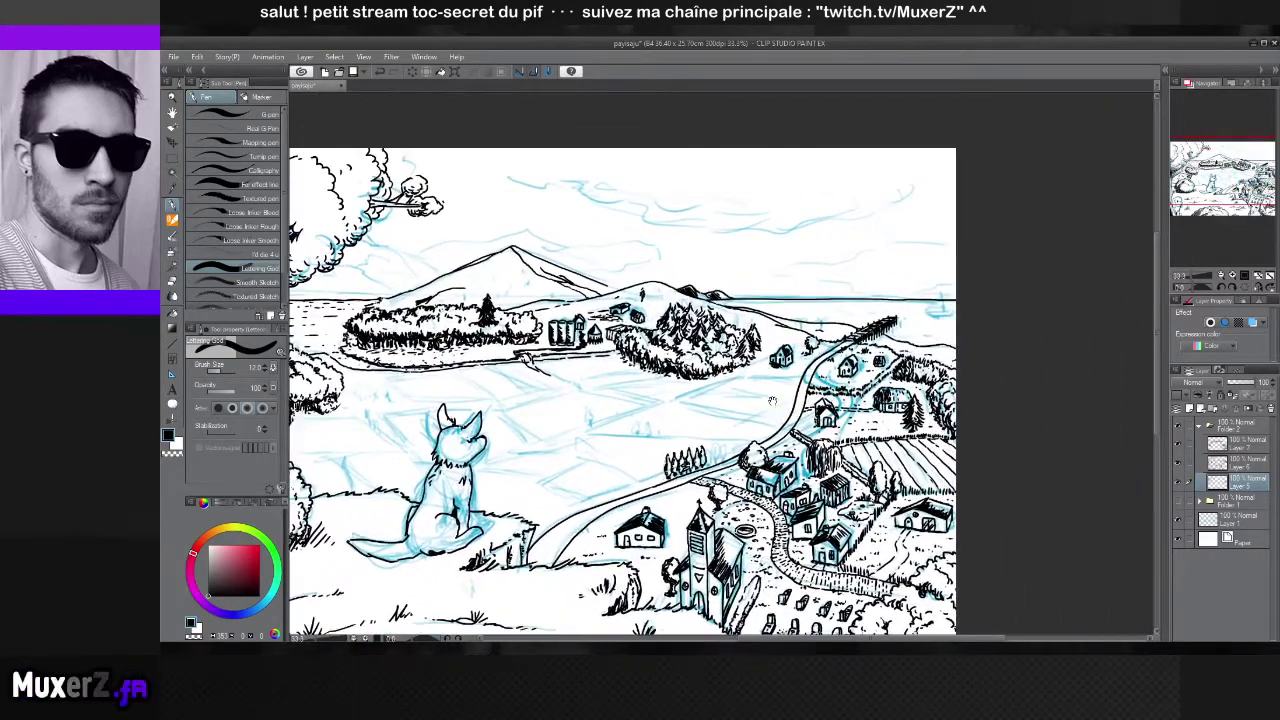
{"action": "scroll", "coordinate": [719, 247], "scroll_direction": "up", "scroll_amount": 2}
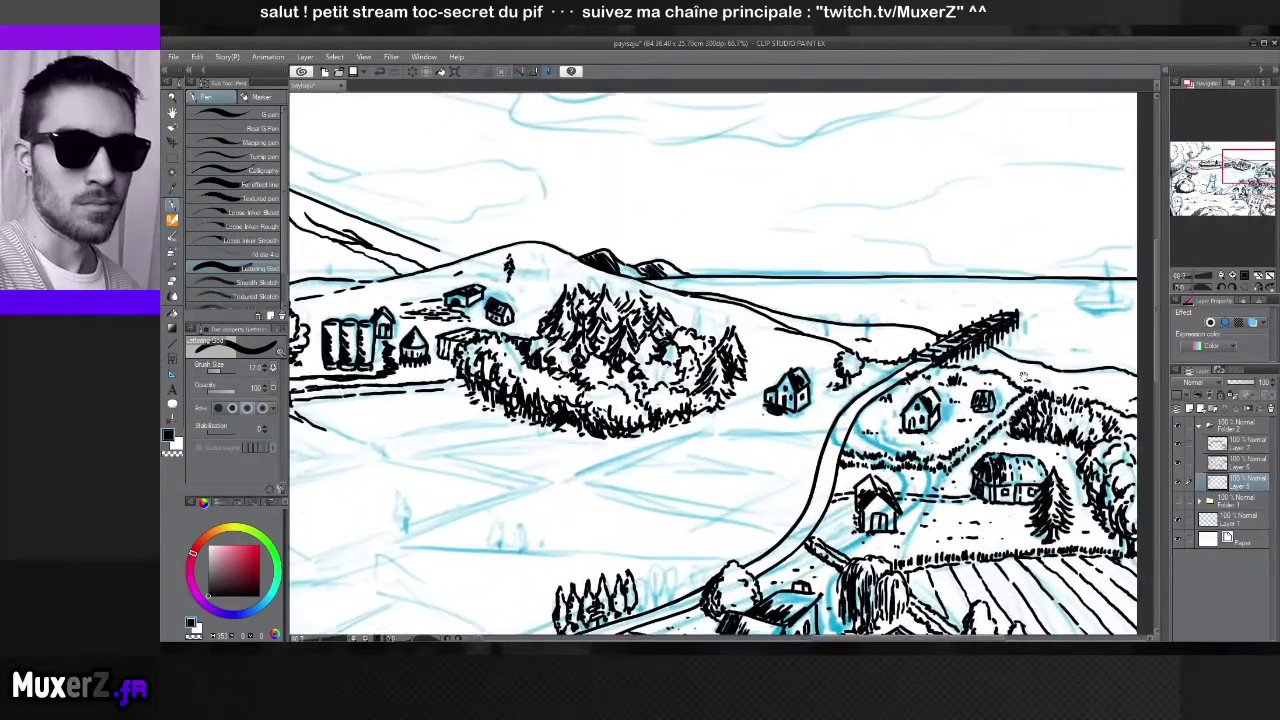
{"action": "left_click_drag", "start_coordinate": [870, 410], "coordinate": [824, 491]}
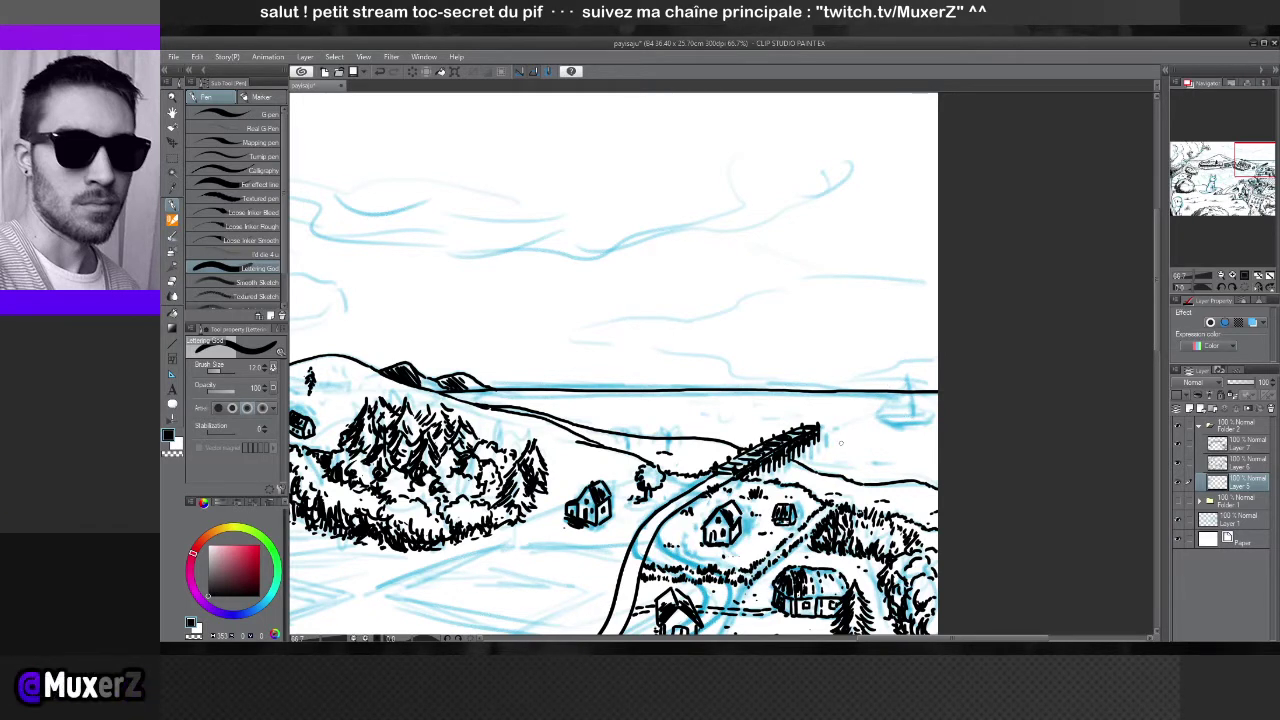
{"action": "mouse_move", "coordinate": [826, 439]}
{"action": "left_mouse_down"}
{"action": "mouse_move", "coordinate": [855, 437]}
{"action": "mouse_move", "coordinate": [838, 442]}
{"action": "left_mouse_up"}
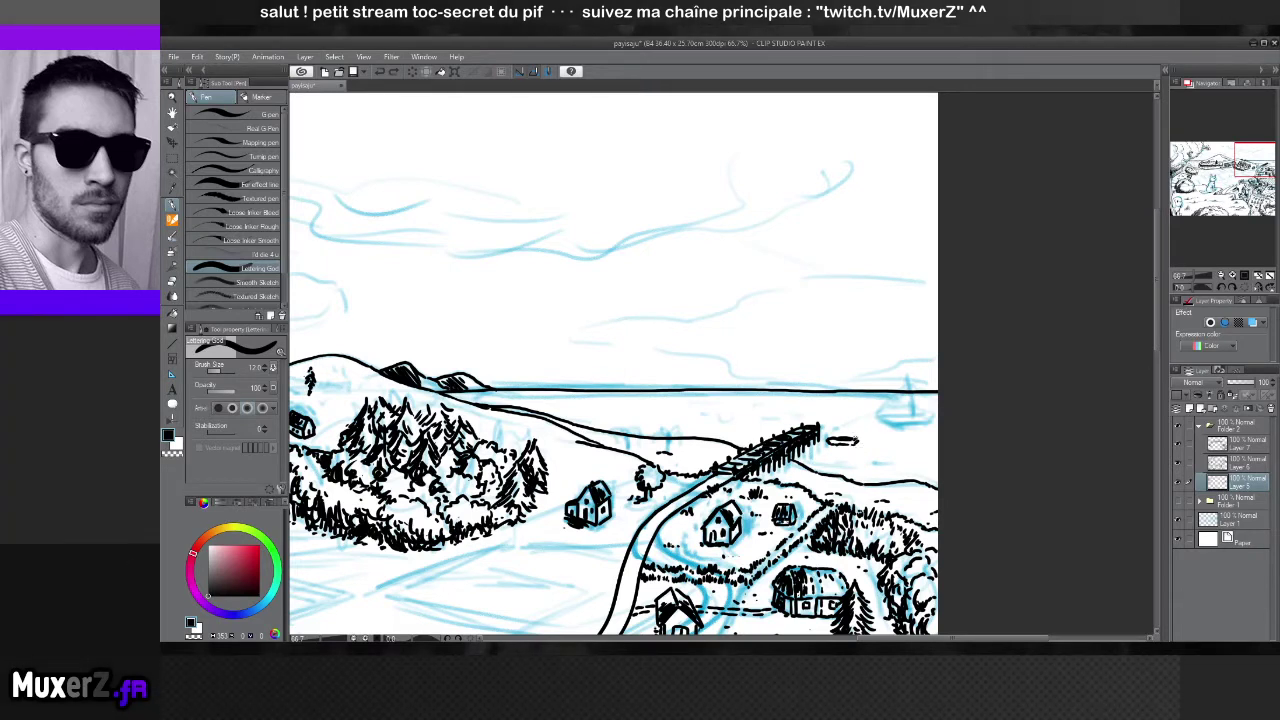
{"action": "left_click_drag", "start_coordinate": [852, 438], "coordinate": [862, 440]}
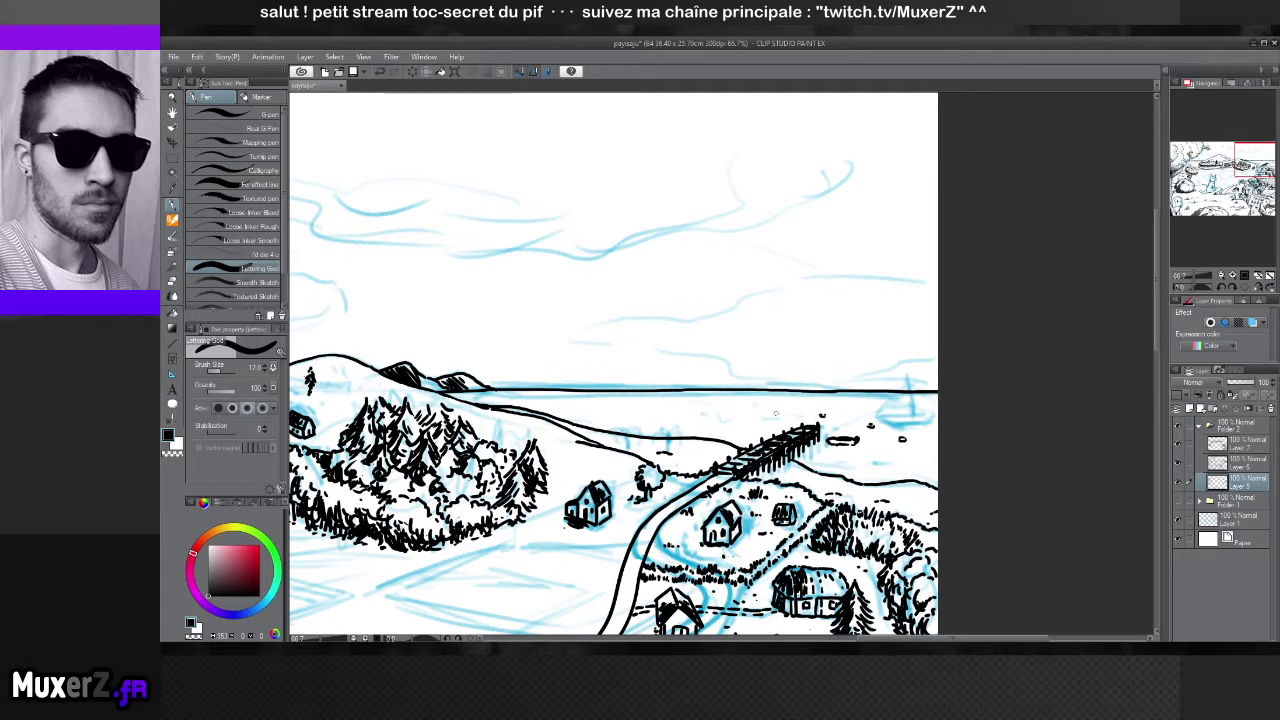
{"action": "left_click", "coordinate": [775, 415]}
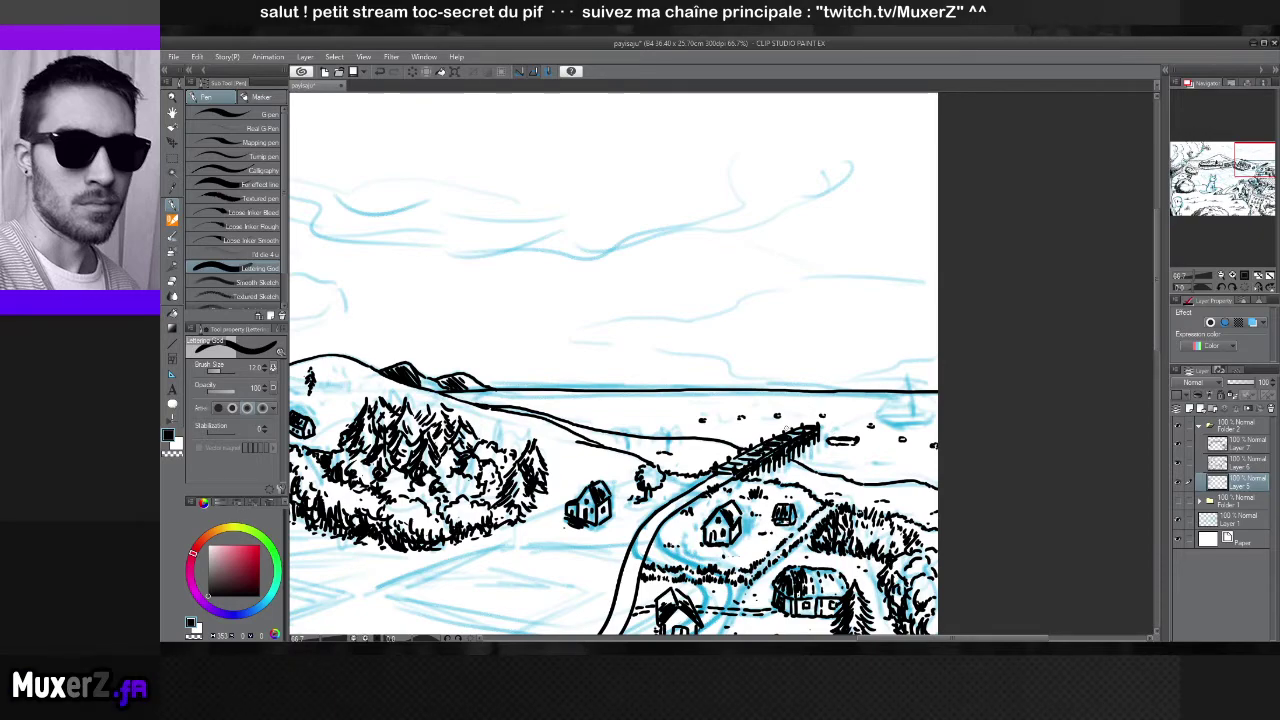
{"action": "scroll", "coordinate": [700, 421], "scroll_direction": "down", "scroll_amount": 3}
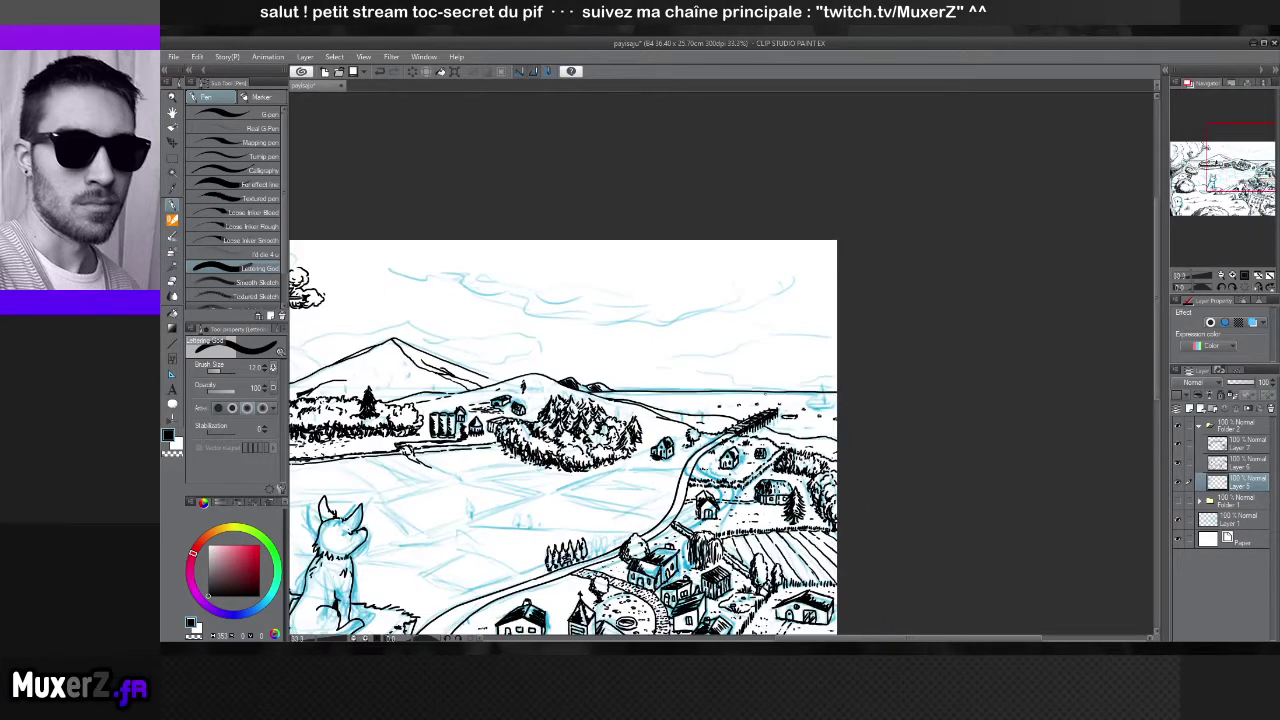
{"action": "scroll", "coordinate": [700, 421], "scroll_direction": "up", "scroll_amount": 1}
{"action": "scroll", "coordinate": [777, 385], "scroll_direction": "up", "scroll_amount": 3}
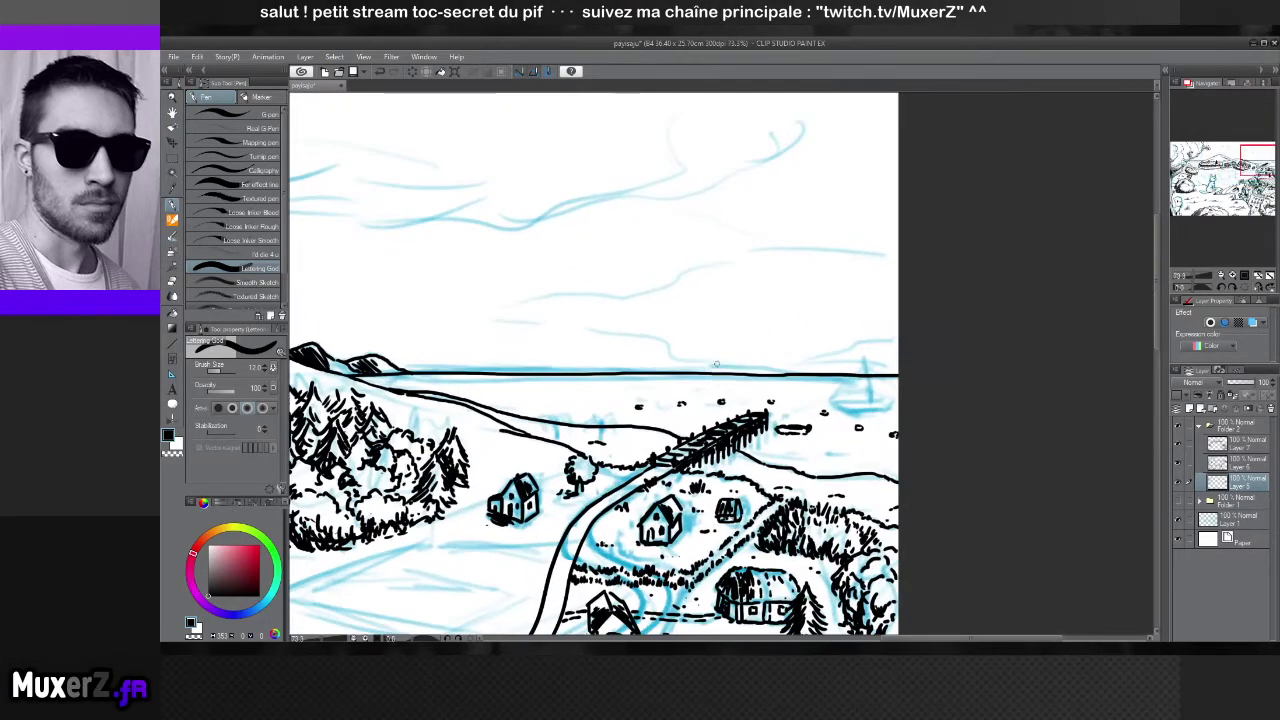
{"action": "scroll", "coordinate": [758, 390], "scroll_direction": "up", "scroll_amount": 2}
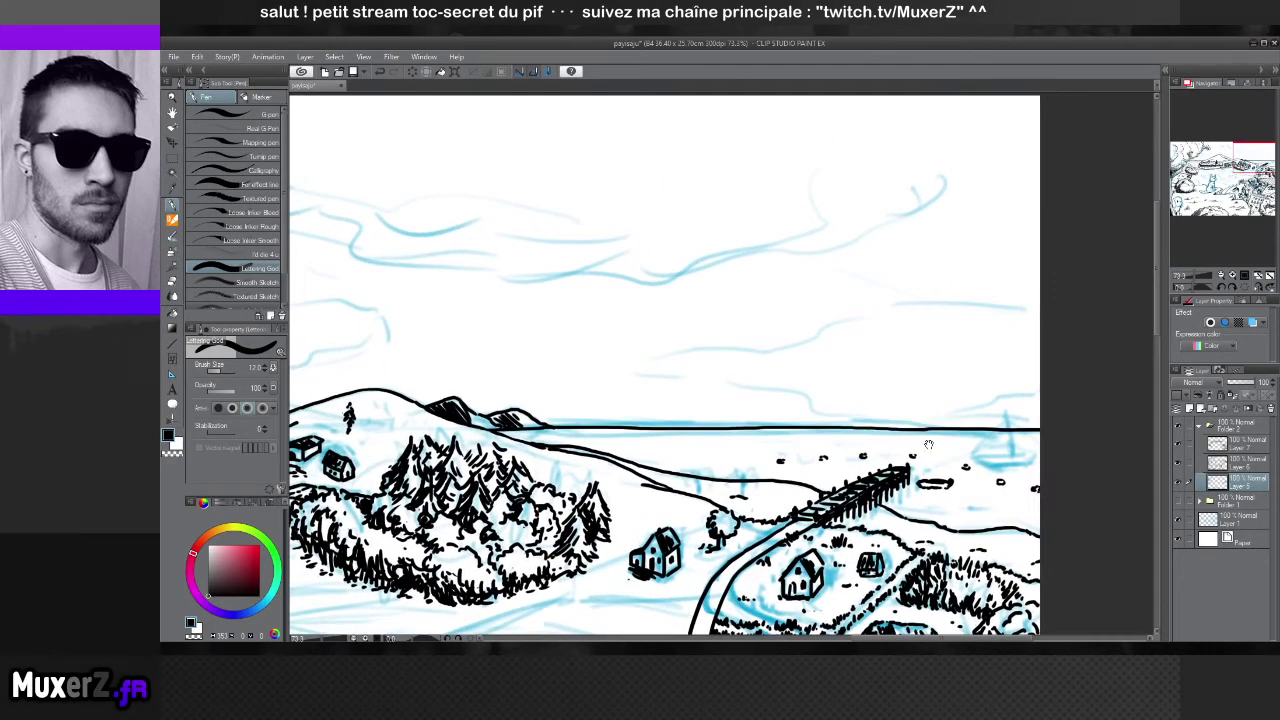
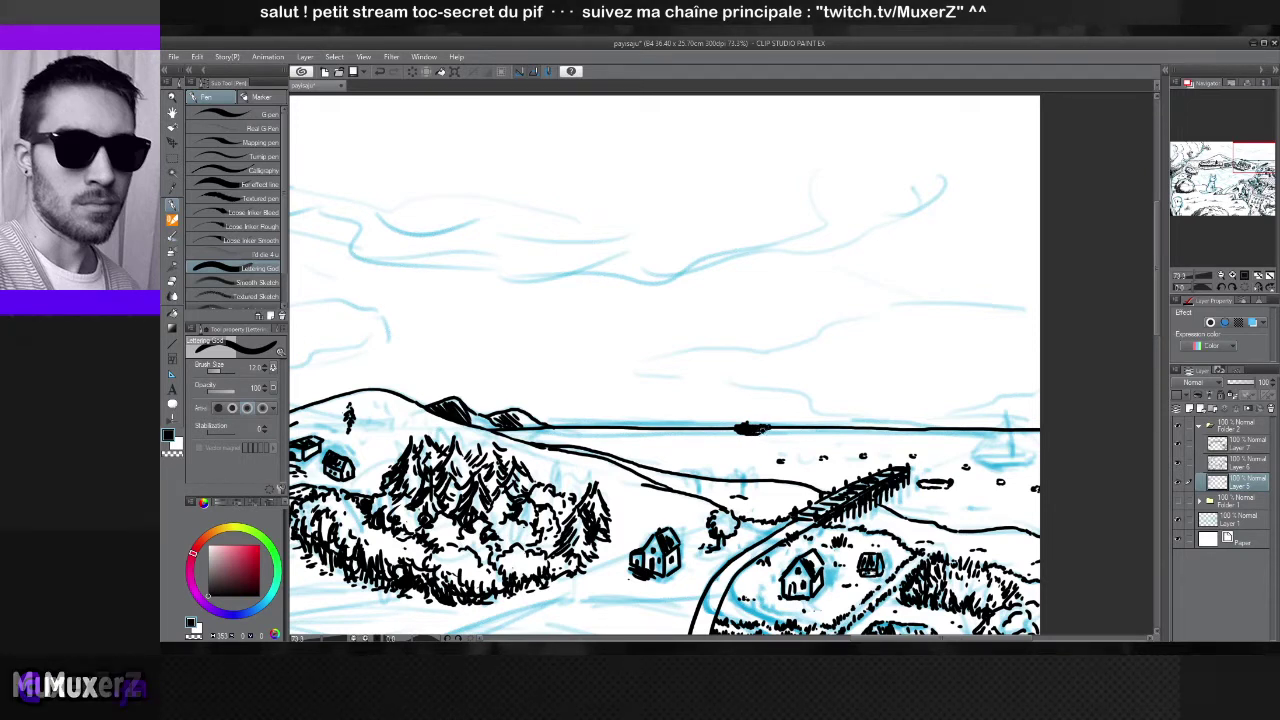
{"action": "scroll", "coordinate": [777, 417], "scroll_direction": "down", "scroll_amount": 8}
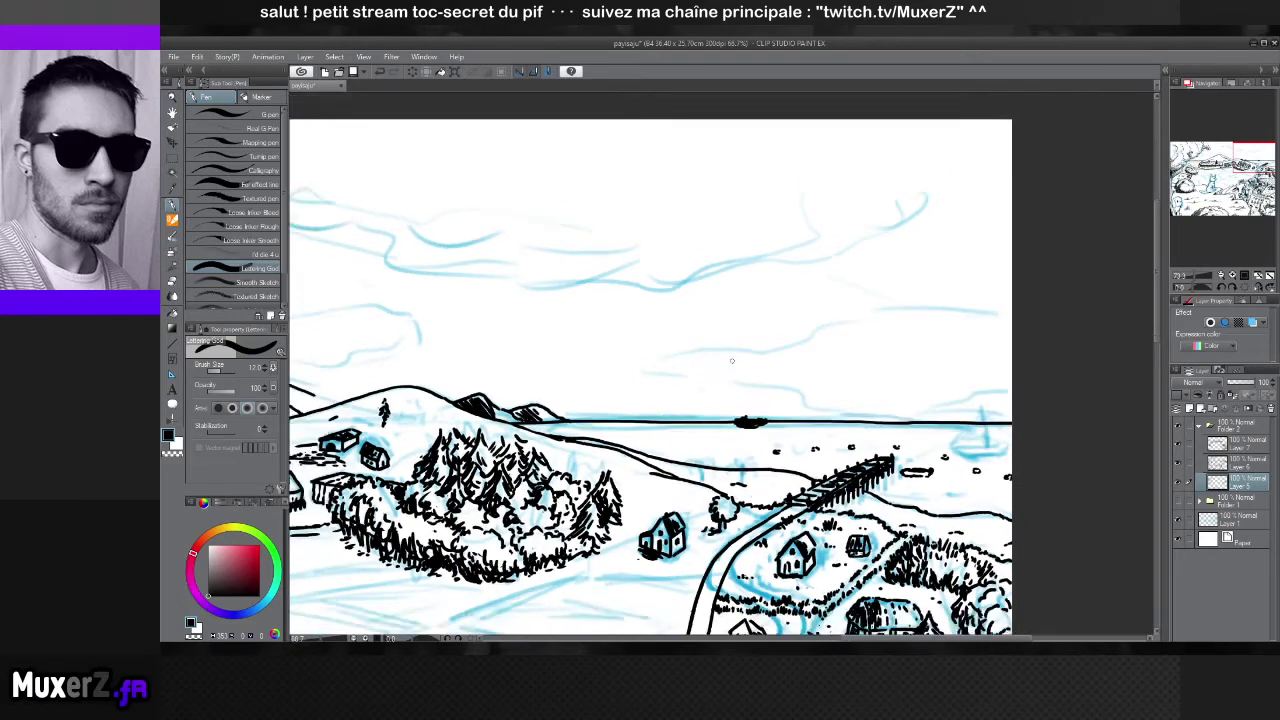
{"action": "scroll", "coordinate": [771, 368], "scroll_direction": "up", "scroll_amount": 8}
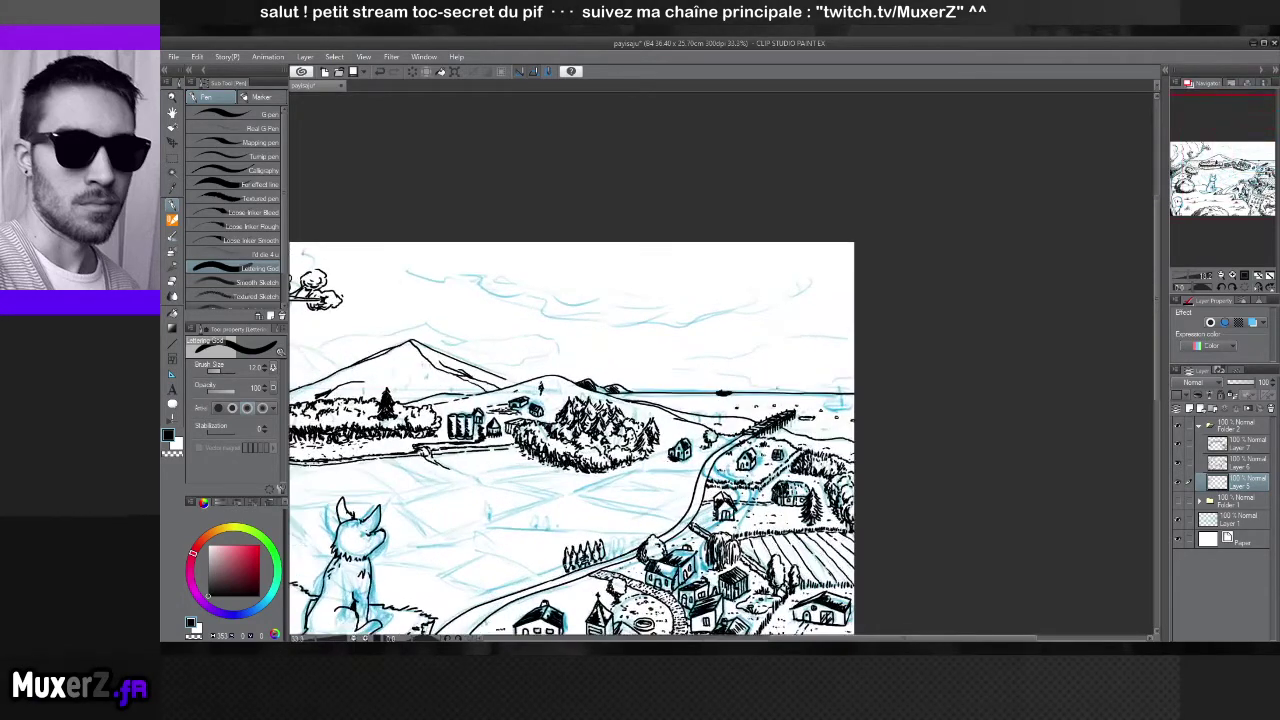
{"action": "key", "text": "e"}
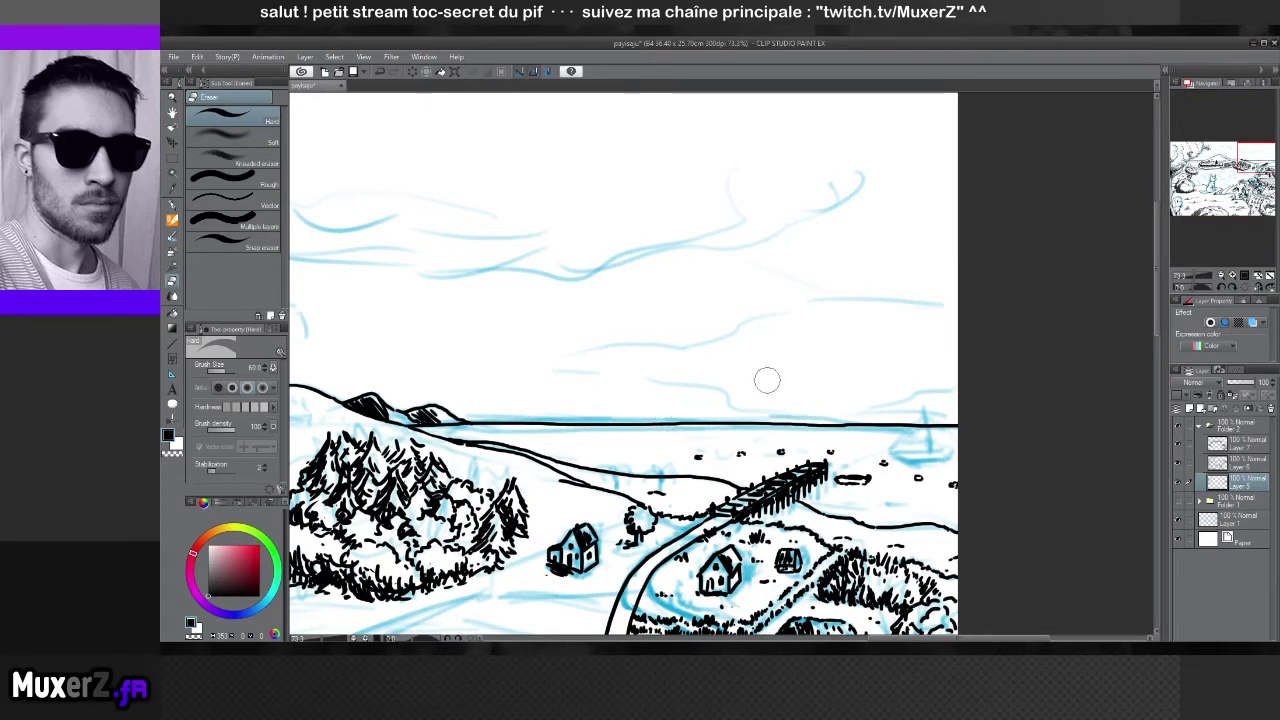
Ink a small dark boat with a cabin on the middle of the horizon and a sailboat silhouette near the page edge
{"action": "key", "text": "p"}
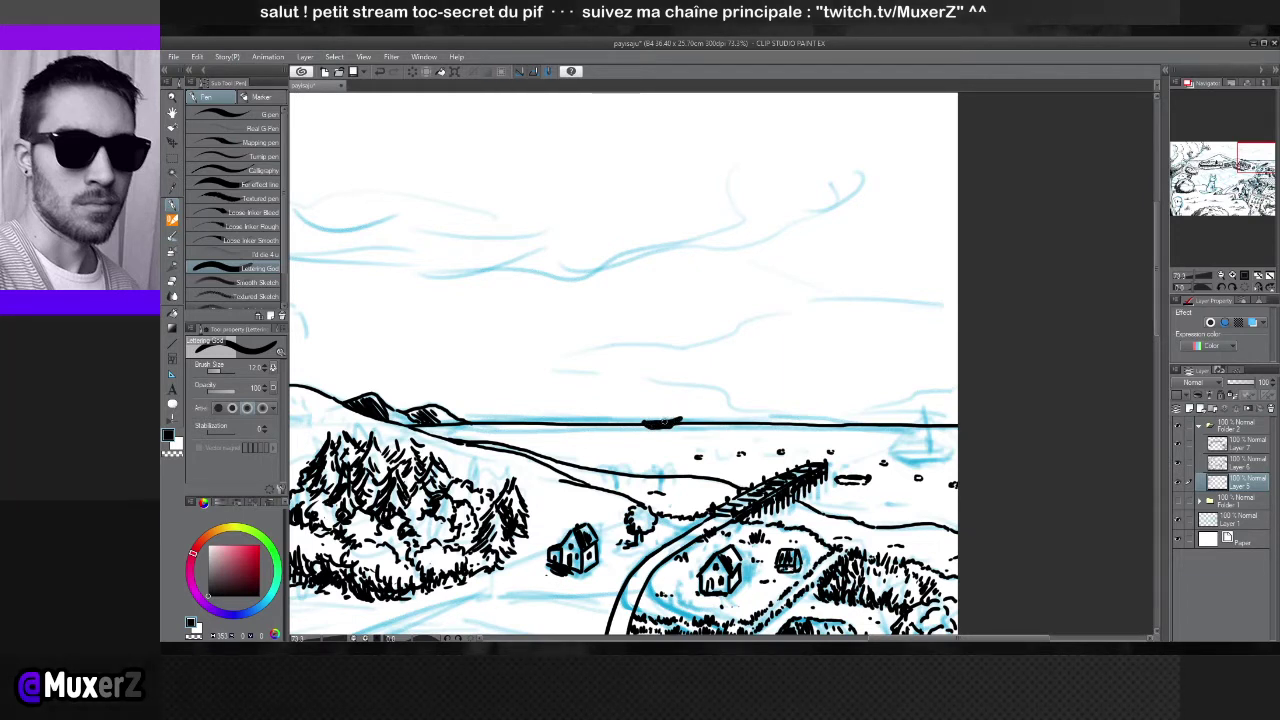
{"action": "left_click_drag", "start_coordinate": [662, 424], "coordinate": [664, 417]}
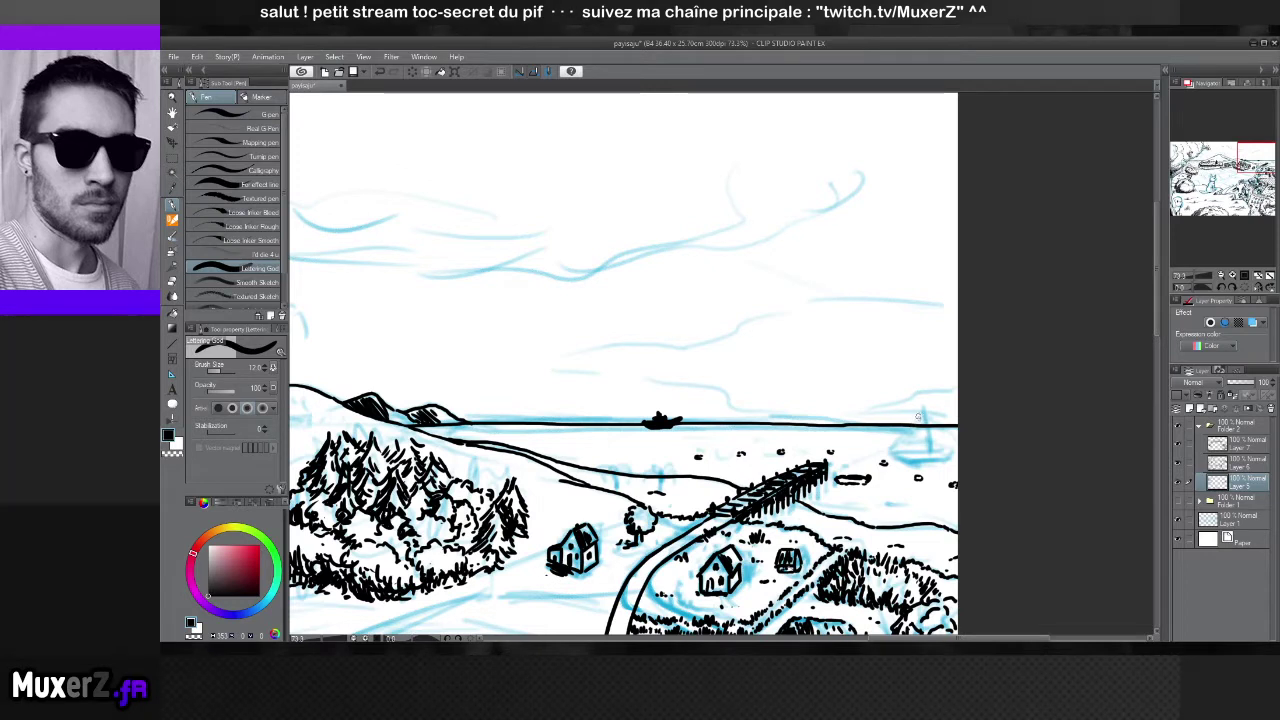
{"action": "left_click_drag", "start_coordinate": [918, 413], "coordinate": [916, 422]}
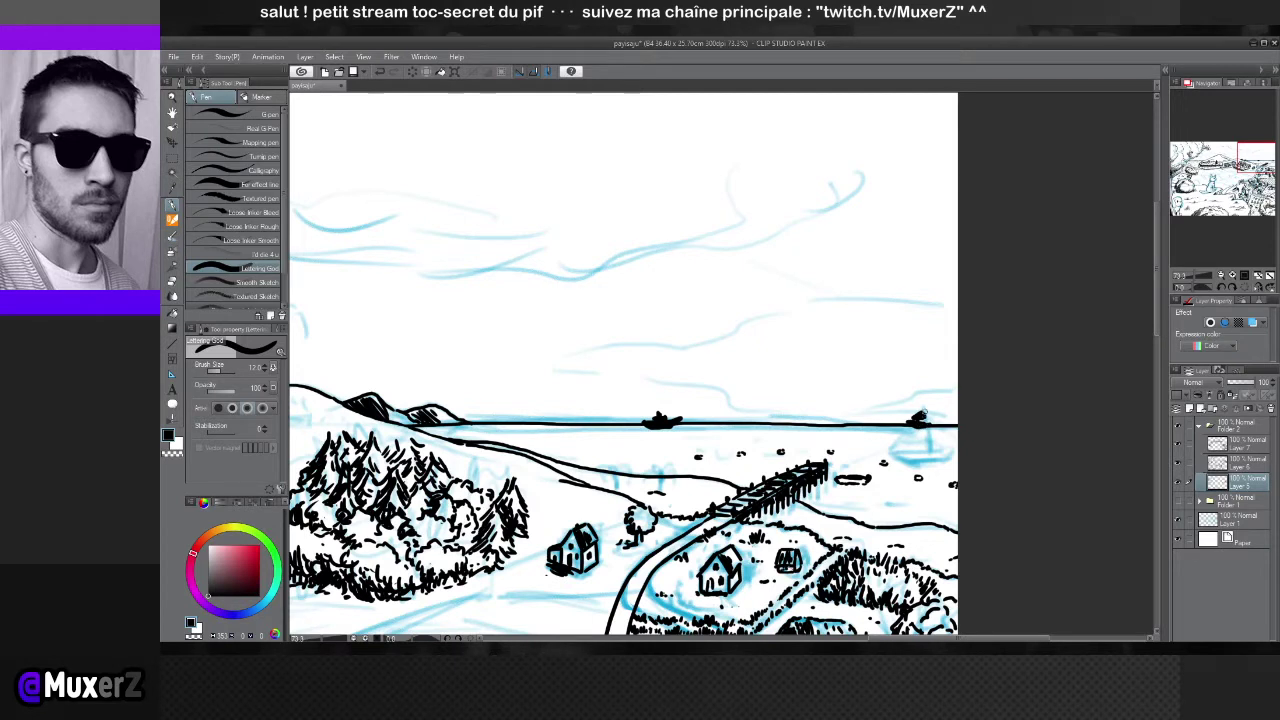
{"action": "left_click_drag", "start_coordinate": [924, 416], "coordinate": [920, 408]}
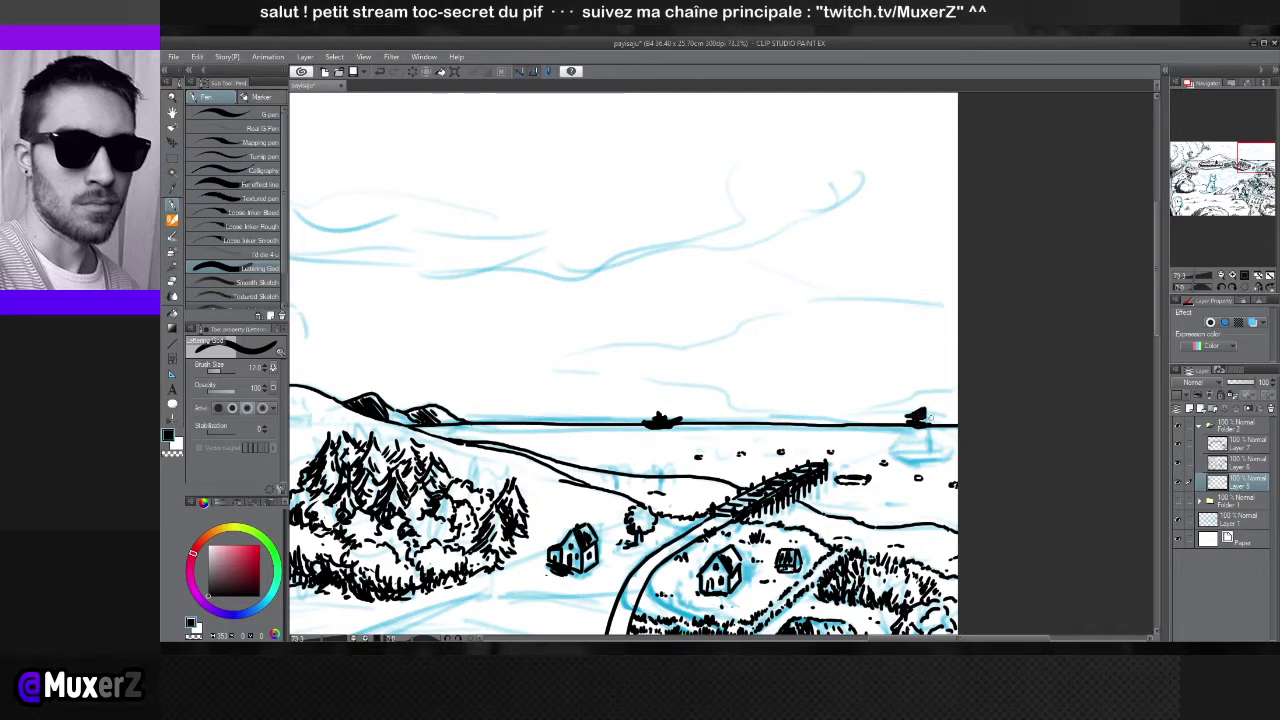
Ink broken shoreline strokes in the water along the coast on both sides of the pier
{"action": "scroll", "coordinate": [920, 414], "scroll_direction": "down", "scroll_amount": 5}
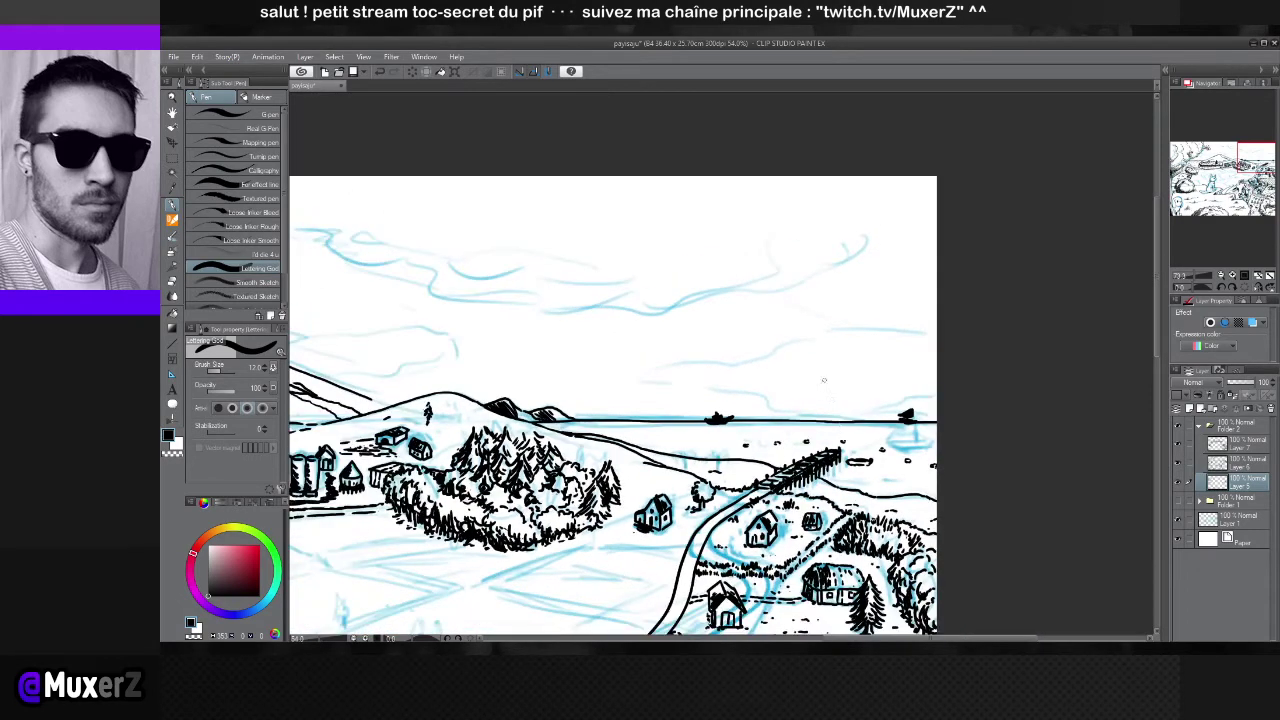
{"action": "scroll", "coordinate": [710, 452], "scroll_direction": "up", "scroll_amount": 4}
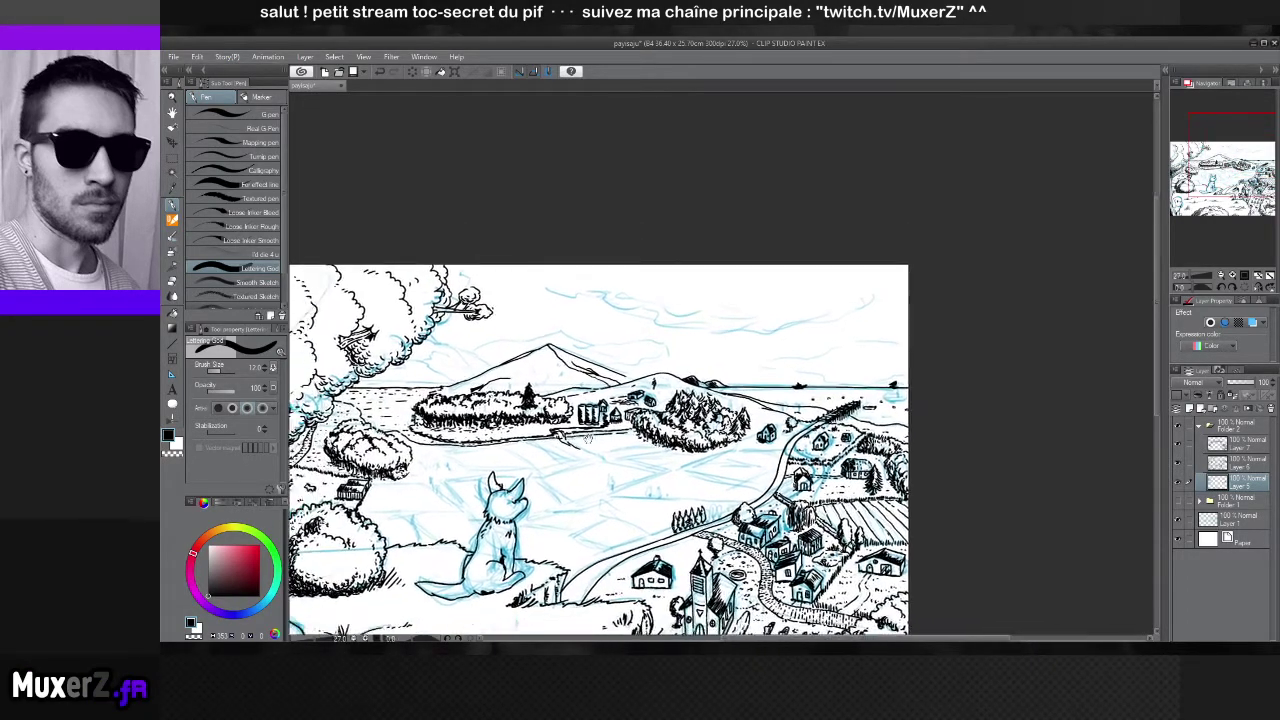
{"action": "scroll", "coordinate": [845, 422], "scroll_direction": "up", "scroll_amount": 1}
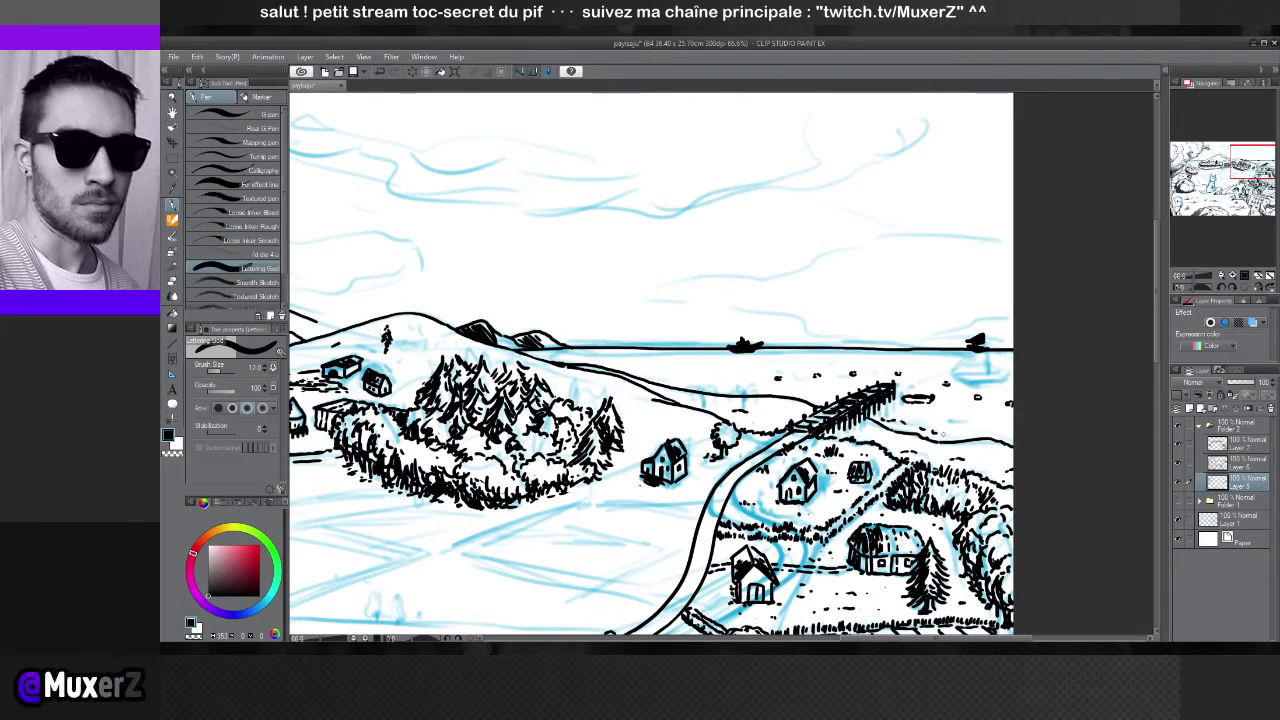
{"action": "left_click_drag", "start_coordinate": [946, 430], "coordinate": [1008, 438]}
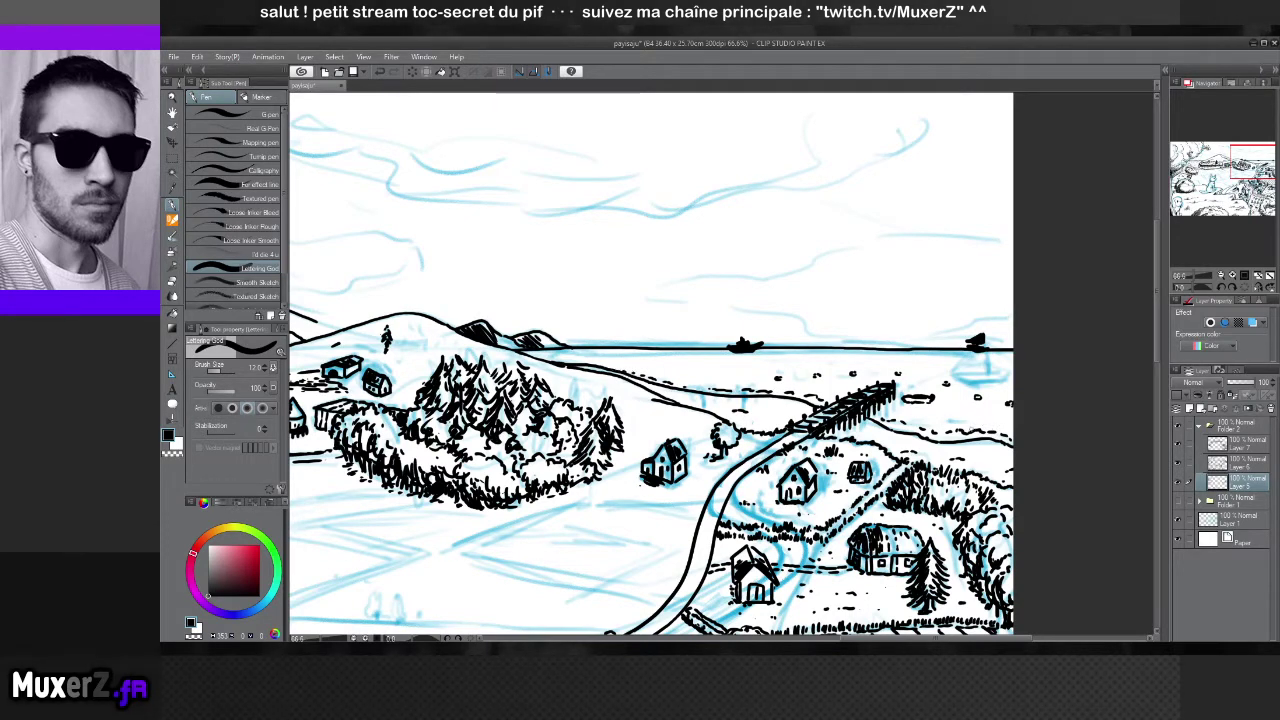
Fill the sea between the large tree and the wooded island with dense horizontal wave dashes
{"action": "scroll", "coordinate": [584, 357], "scroll_direction": "down", "scroll_amount": 3}
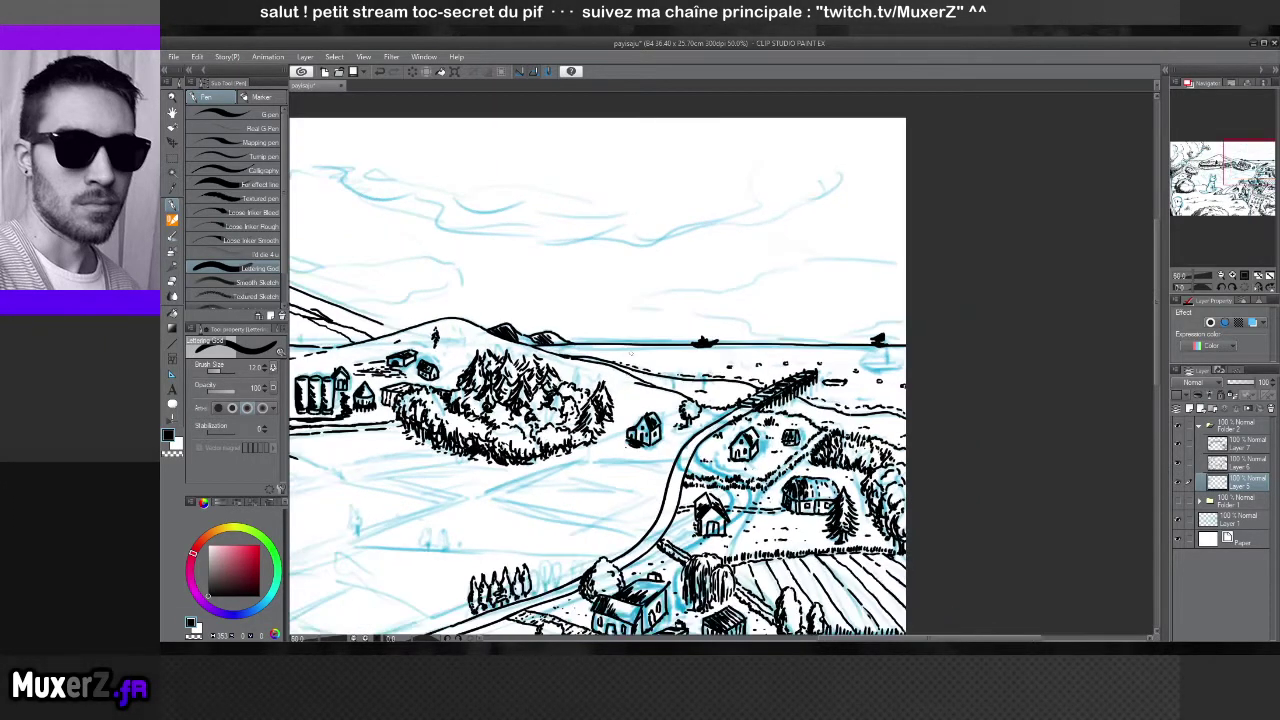
{"action": "left_click_drag", "start_coordinate": [584, 357], "coordinate": [1108, 393]}
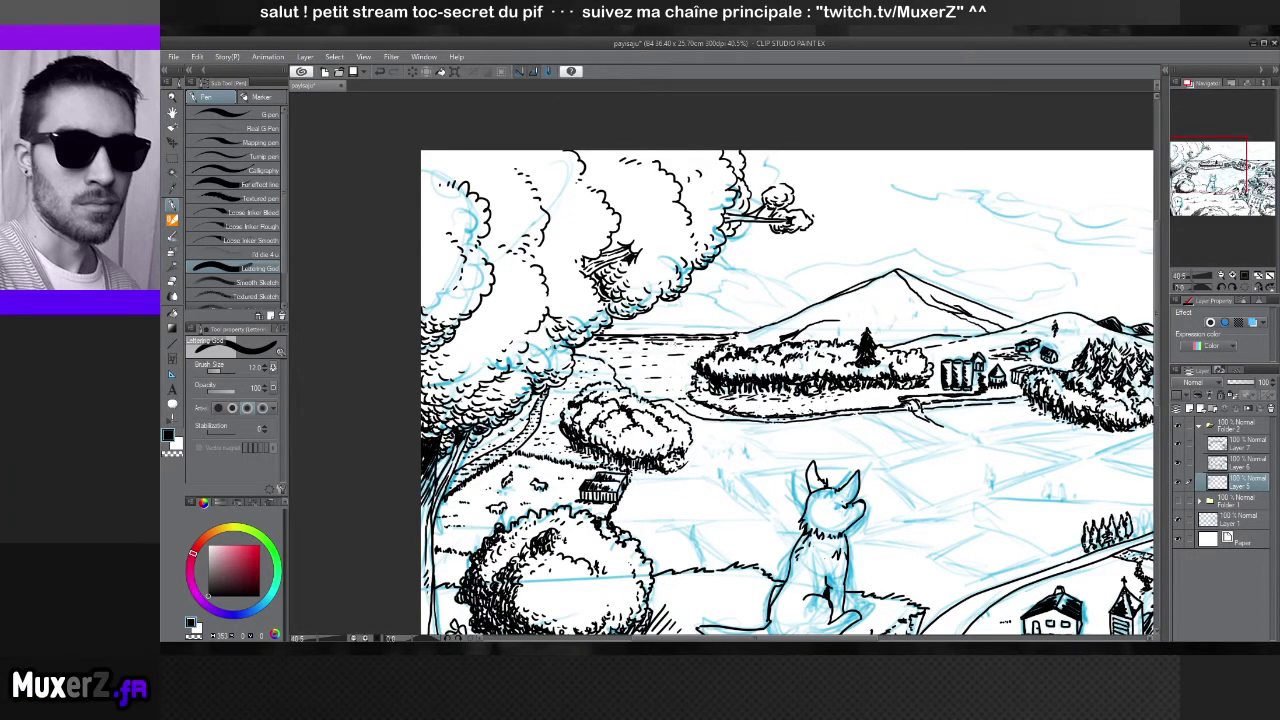
{"action": "left_click_drag", "start_coordinate": [582, 349], "coordinate": [658, 349]}
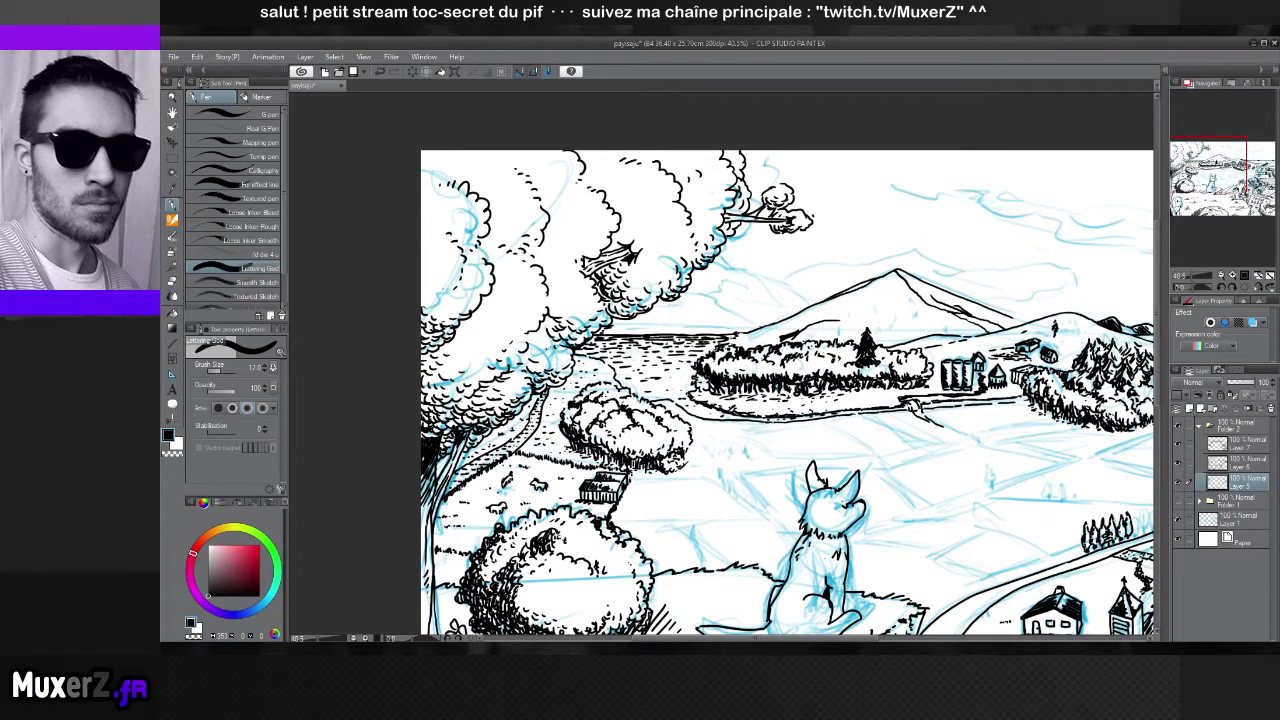
Examine the whole landscape, select Layer 7, and compare what the line art layers contain by hiding and showing them
{"action": "scroll", "coordinate": [427, 321], "scroll_direction": "down", "scroll_amount": 4}
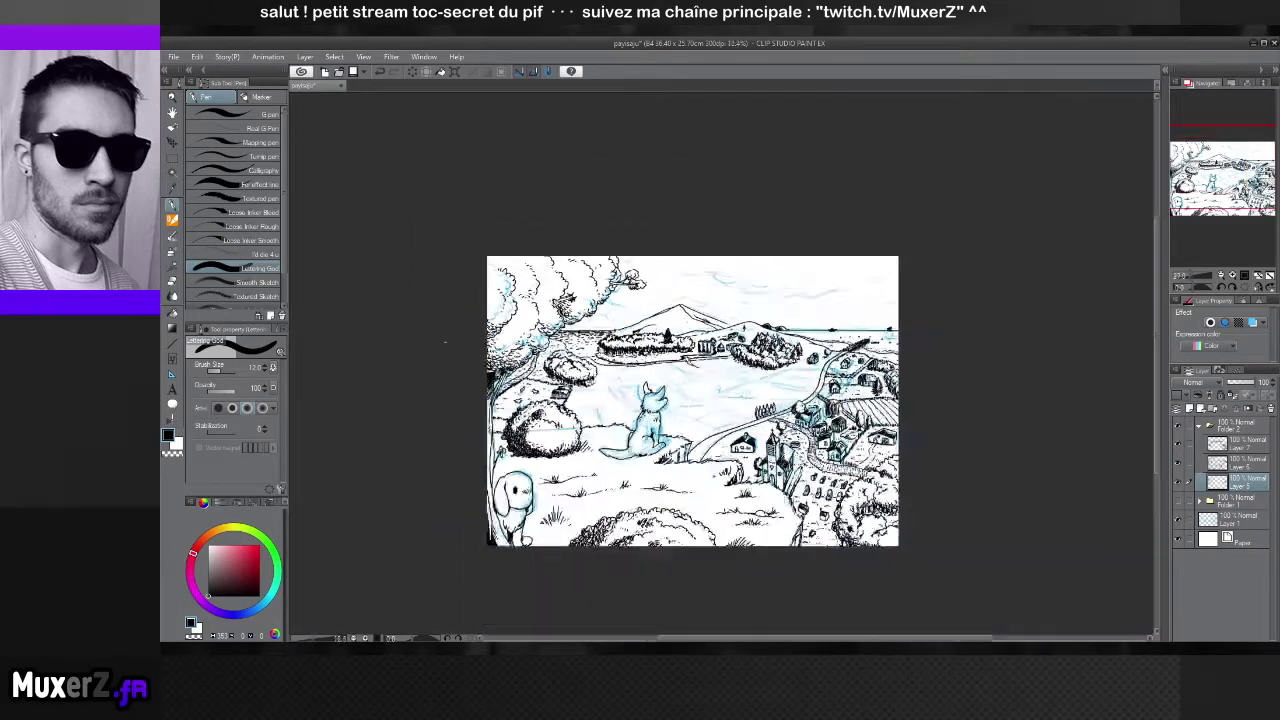
{"action": "scroll", "coordinate": [427, 321], "scroll_direction": "up", "scroll_amount": 2}
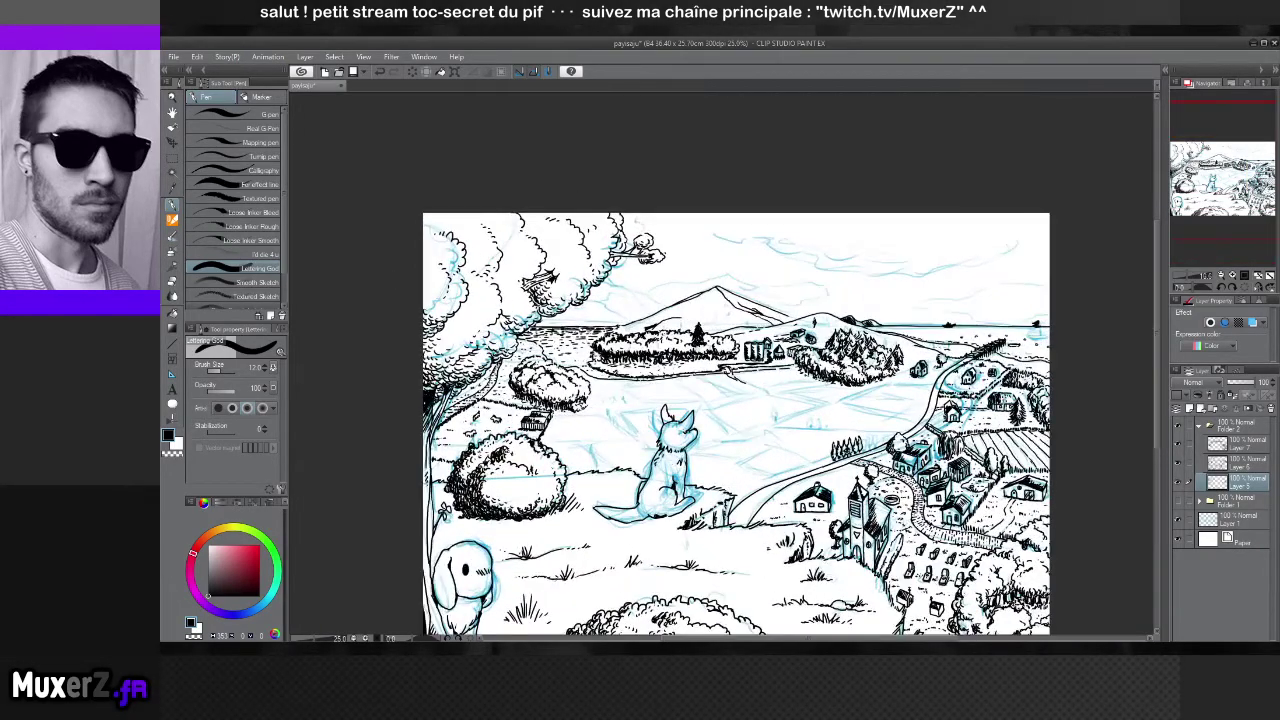
{"action": "left_click_drag", "start_coordinate": [1101, 326], "coordinate": [849, 363]}
{"action": "scroll", "coordinate": [849, 363], "scroll_direction": "up", "scroll_amount": 1}
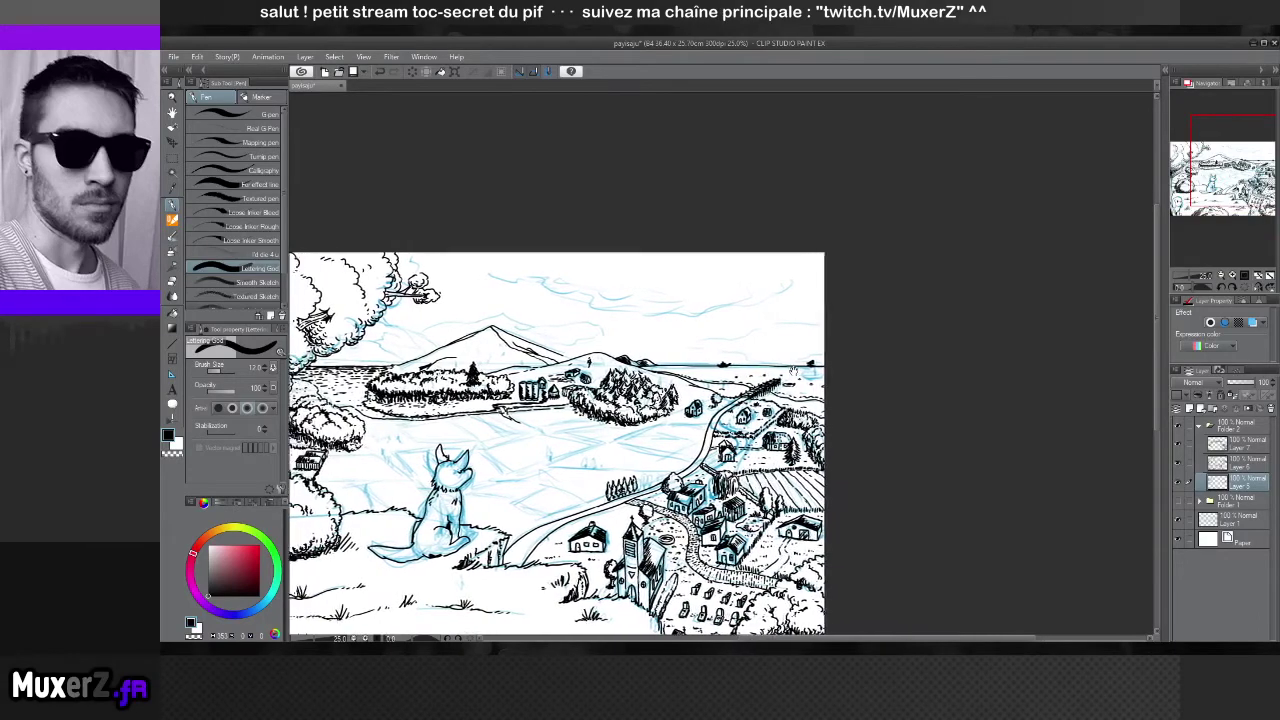
{"action": "scroll", "coordinate": [834, 322], "scroll_direction": "up", "scroll_amount": 3}
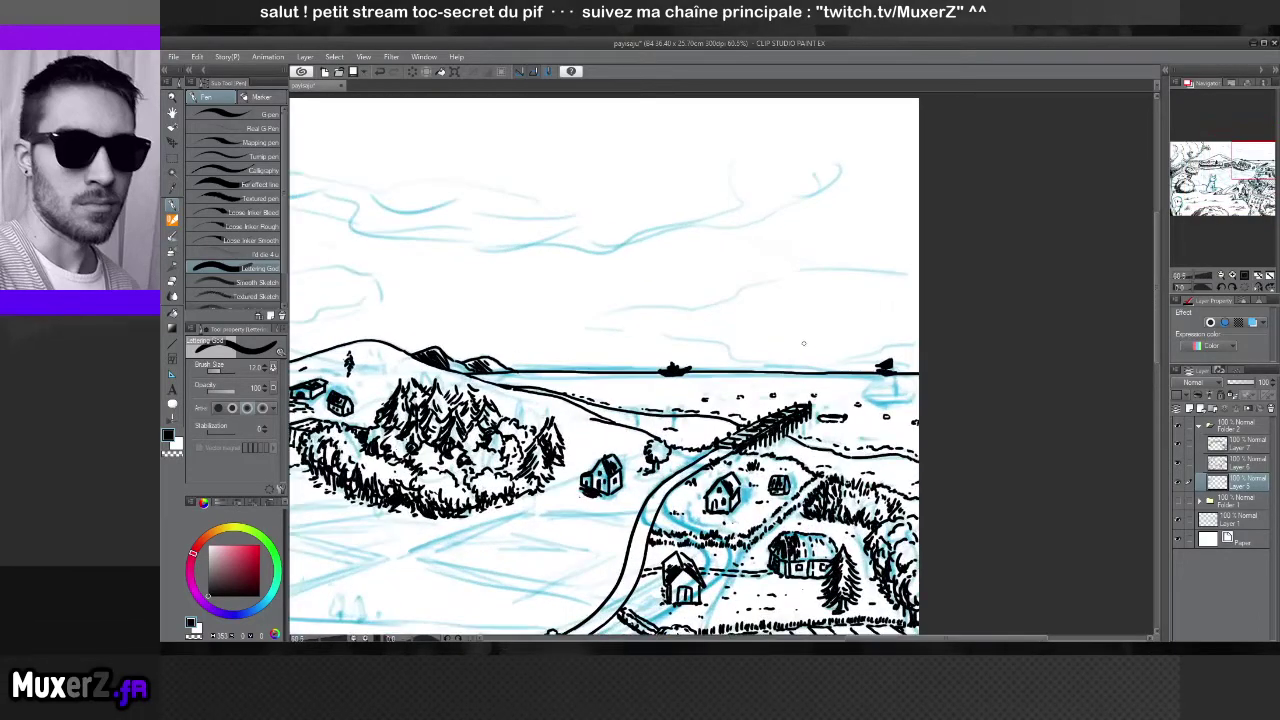
{"action": "left_click", "coordinate": [1235, 442]}
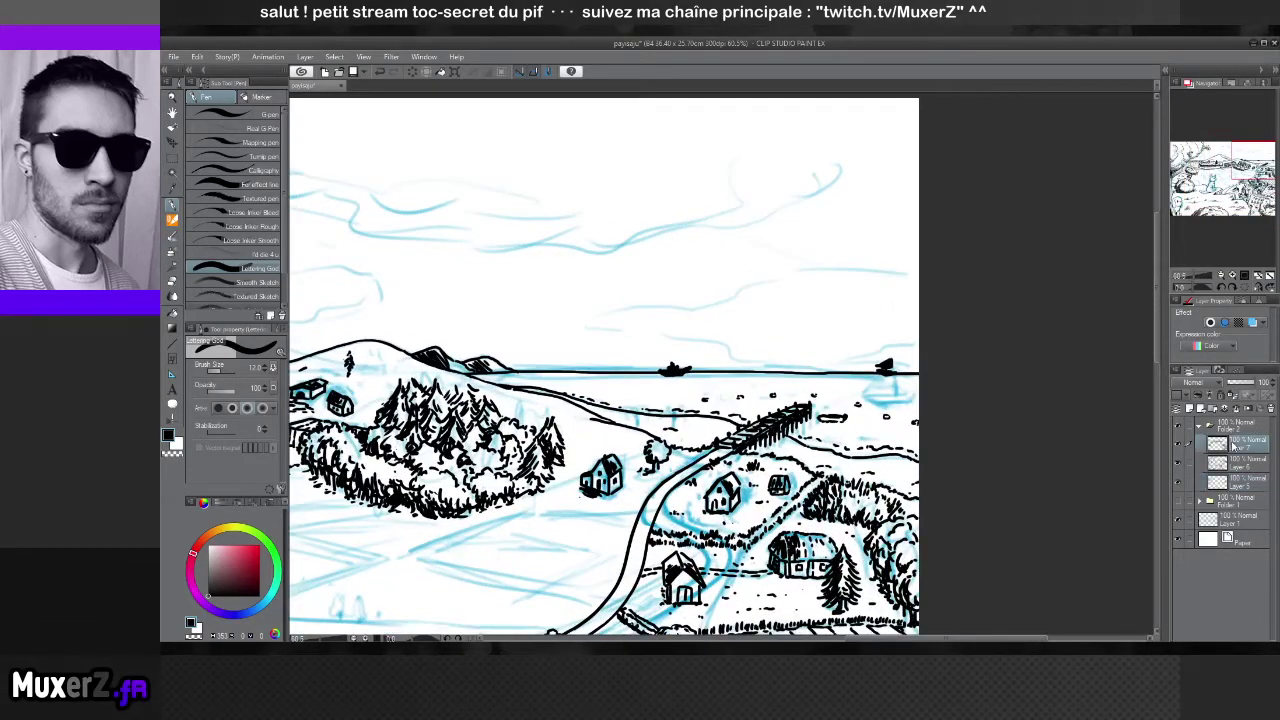
{"action": "left_click", "coordinate": [1180, 444]}
{"action": "left_click", "coordinate": [1180, 444]}
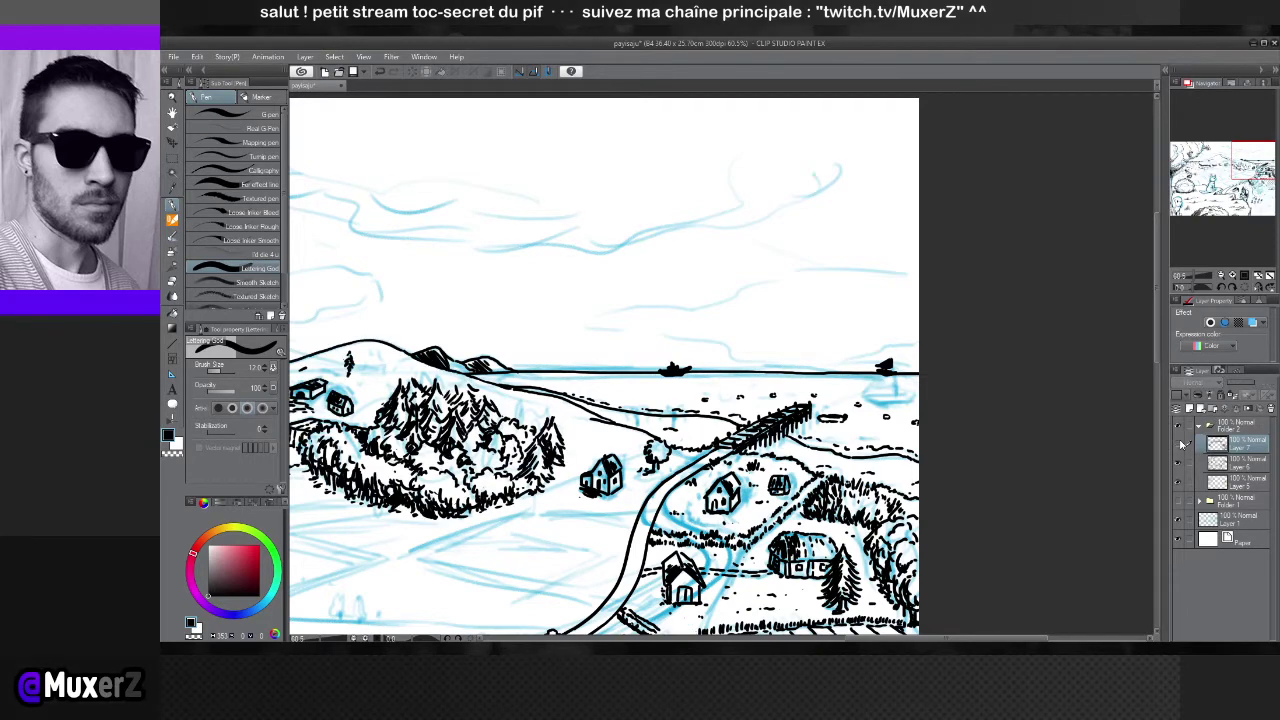
{"action": "left_click", "coordinate": [1181, 444]}
{"action": "left_click", "coordinate": [1181, 444]}
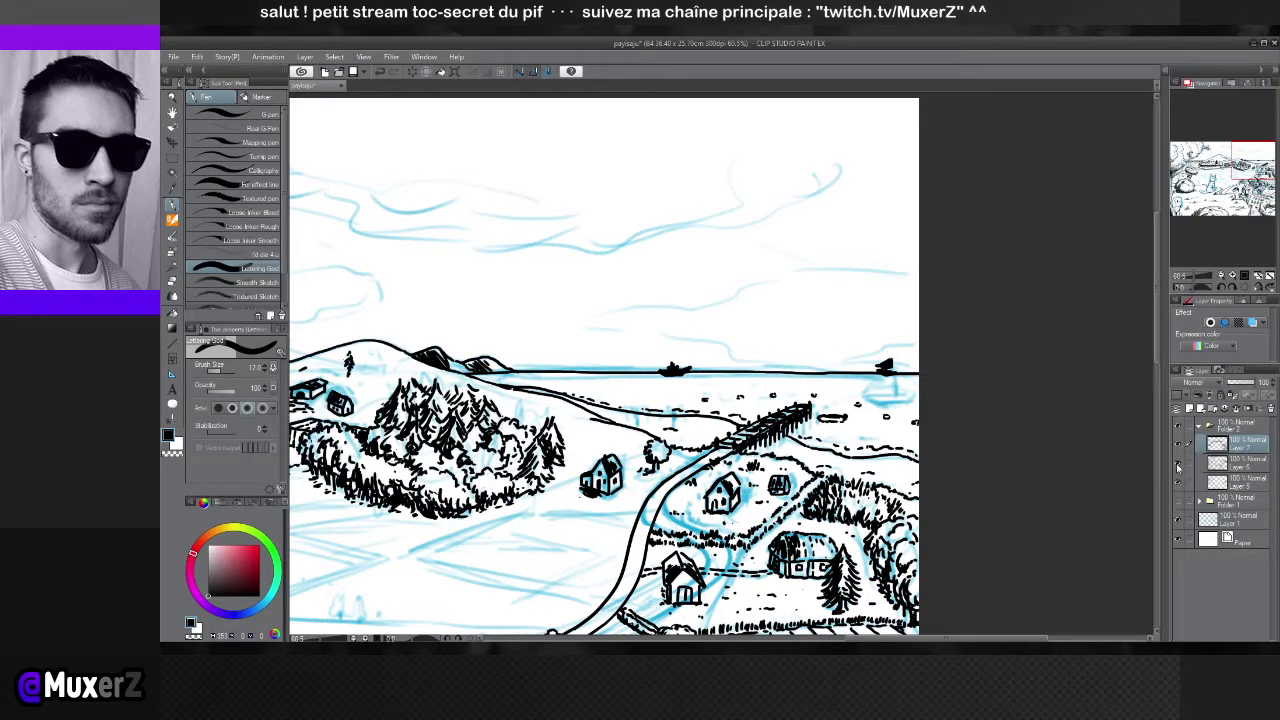
{"action": "left_click", "coordinate": [1178, 466]}
{"action": "left_click", "coordinate": [1181, 444]}
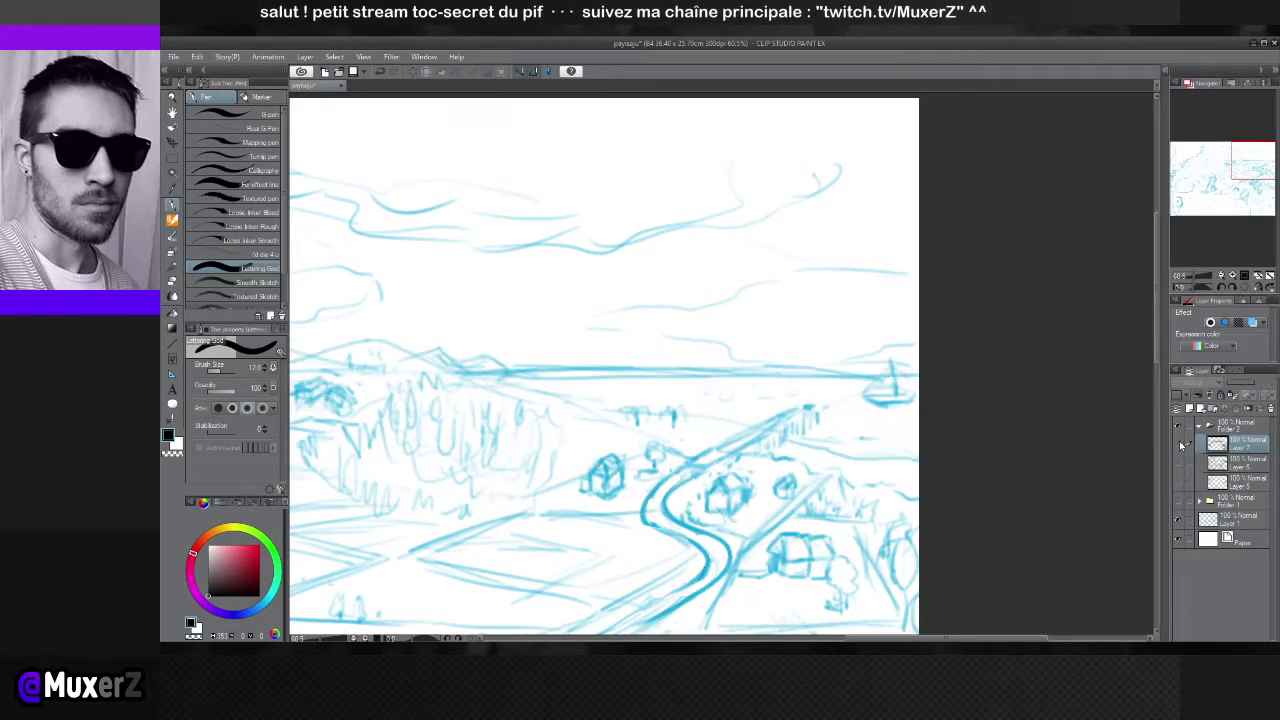
{"action": "left_click", "coordinate": [1181, 444]}
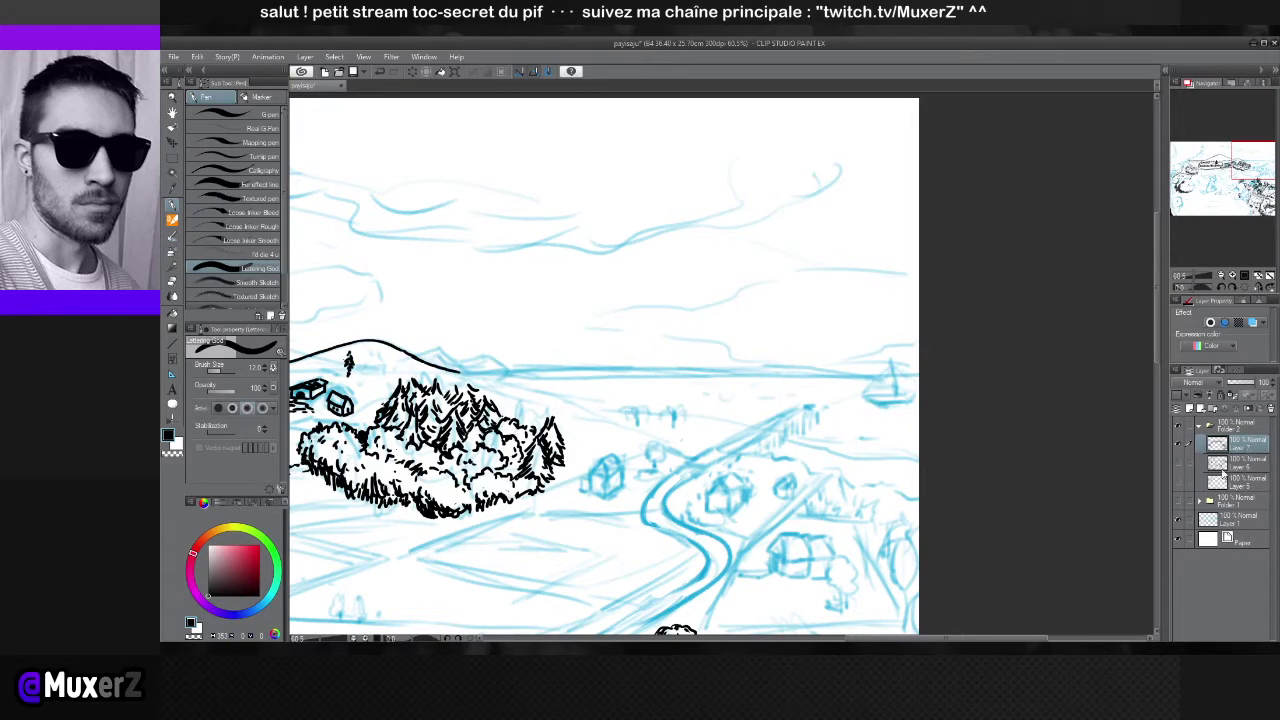
{"action": "left_click", "coordinate": [1178, 466]}
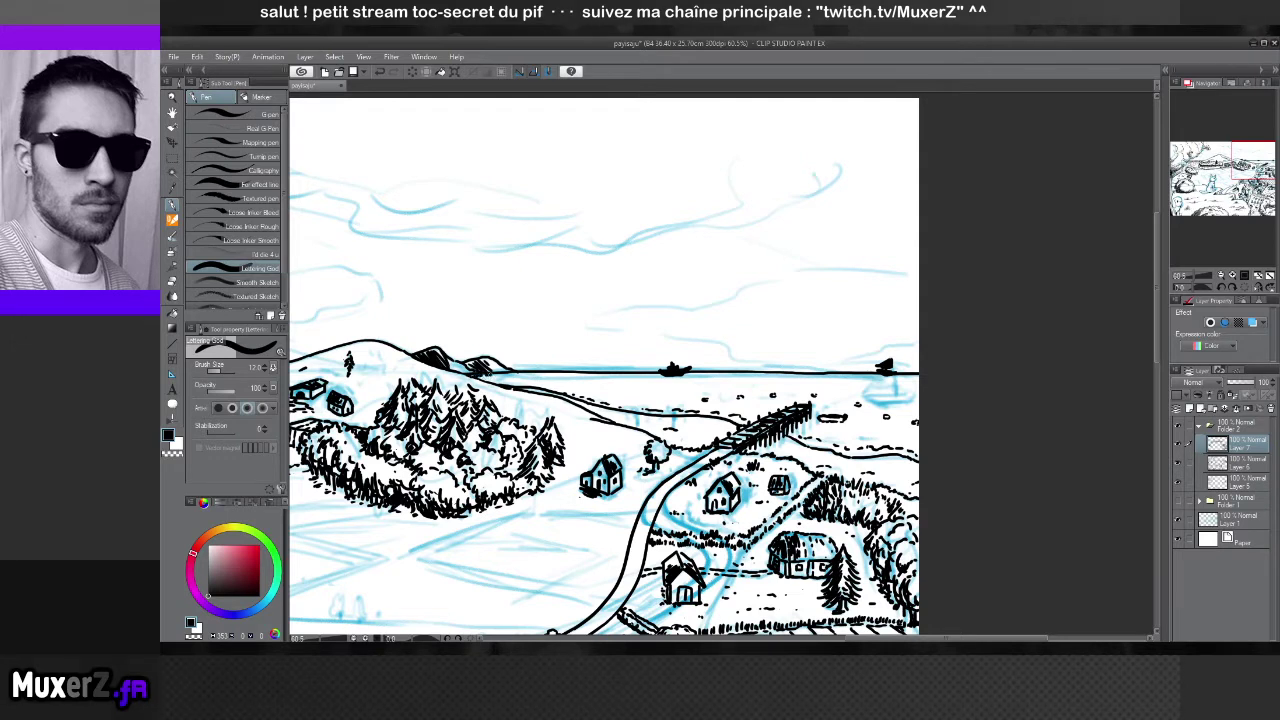
Rotate the canvas and ink broken wave strokes just below the horizon line between the small hills and the sailboat
{"action": "mouse_move", "coordinate": [508, 373]}
{"action": "left_mouse_down"}
{"action": "mouse_move", "coordinate": [660, 373]}
{"action": "mouse_move", "coordinate": [646, 372]}
{"action": "mouse_move", "coordinate": [660, 420]}
{"action": "mouse_move", "coordinate": [598, 482]}
{"action": "left_mouse_up"}
{"action": "key", "text": "r"}
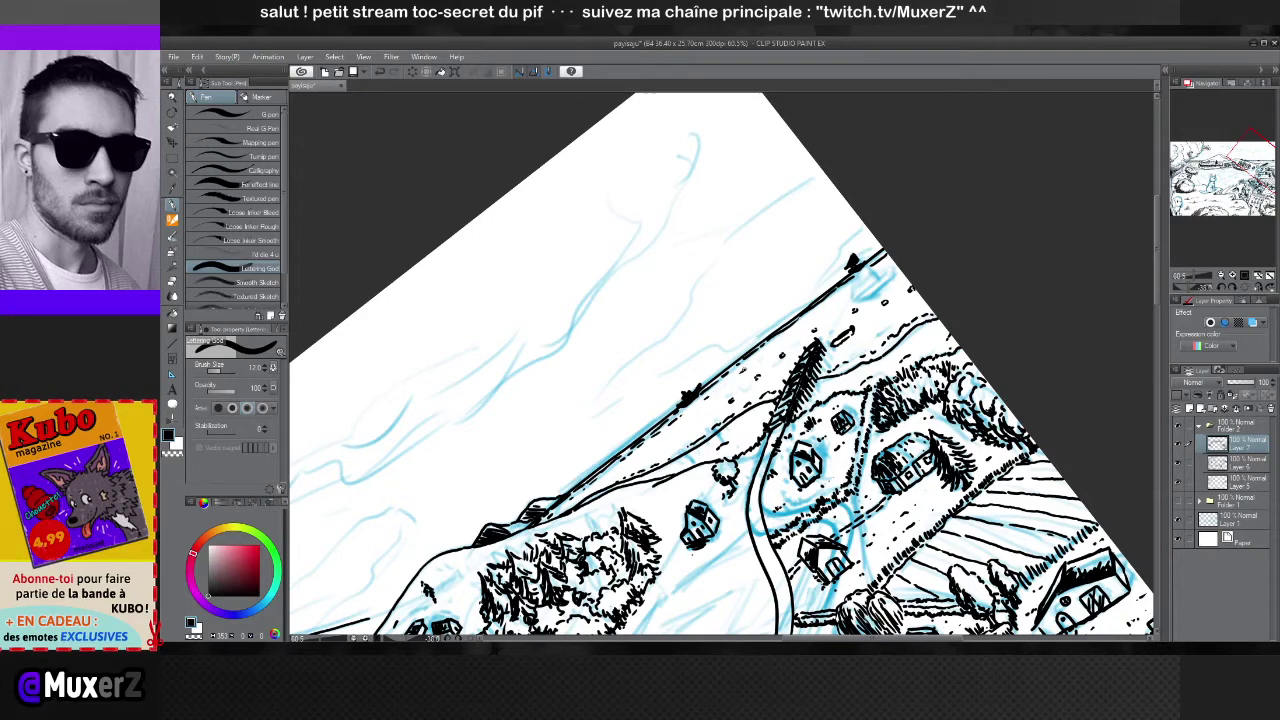
Finish inking wave dashes just below the horizon between the ship and the sailboat, resetting the canvas rotation to upright
{"action": "left_click_drag", "start_coordinate": [762, 357], "coordinate": [831, 301]}
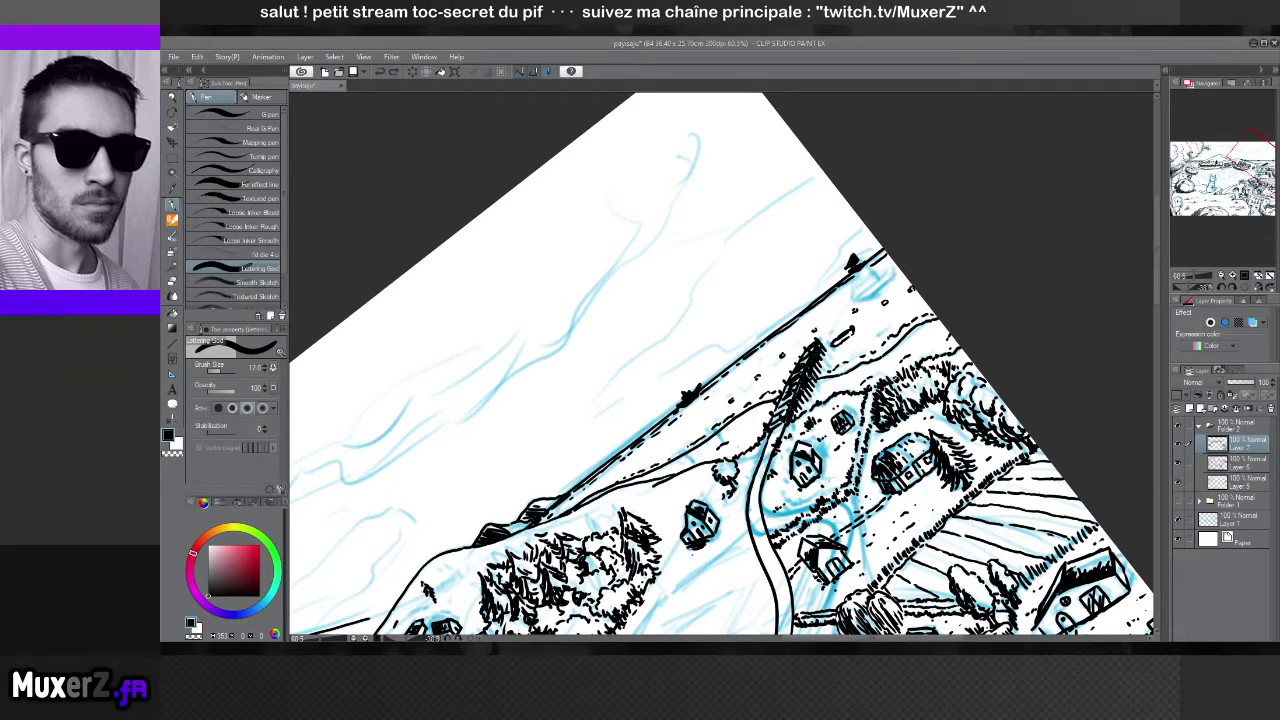
{"action": "key", "text": "r"}
{"action": "double_click", "coordinate": [665, 240]}
{"action": "key", "text": "p"}
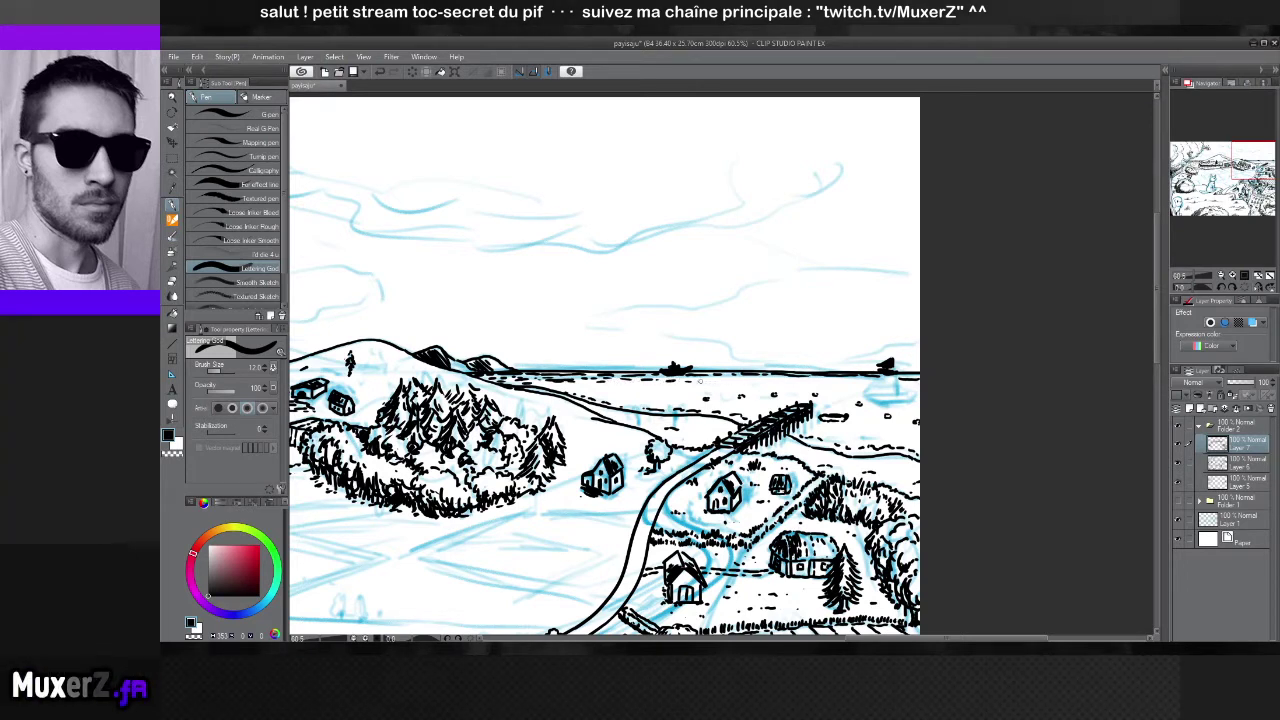
{"action": "left_click_drag", "start_coordinate": [722, 378], "coordinate": [855, 380]}
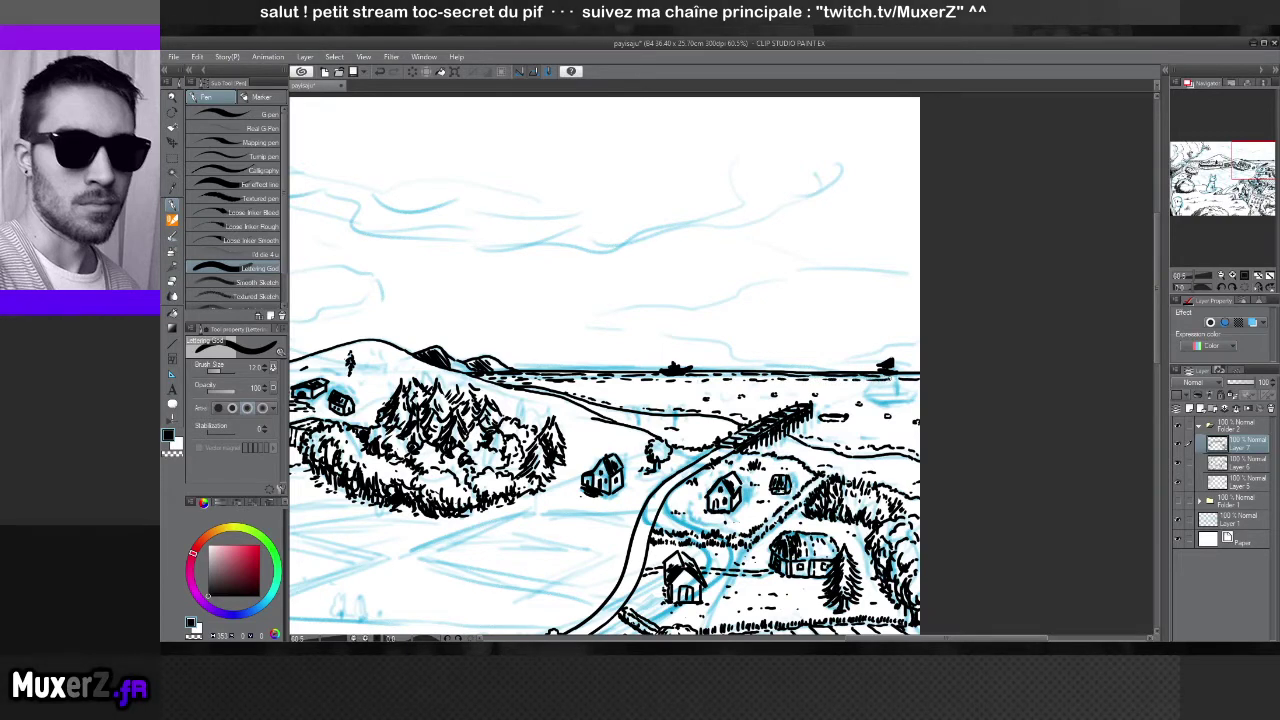
{"action": "left_click_drag", "start_coordinate": [538, 386], "coordinate": [850, 384]}
{"action": "left_click_drag", "start_coordinate": [855, 384], "coordinate": [902, 384]}
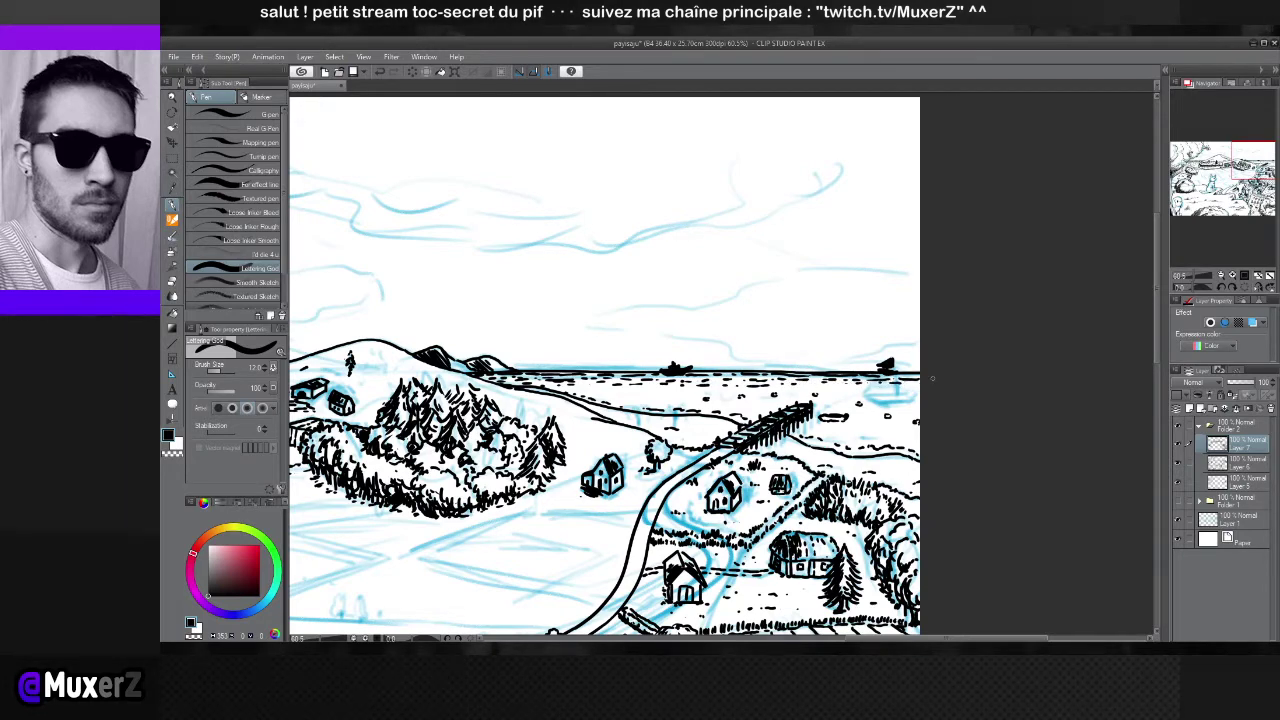
Hide the blue sketch on Layer 1 and review the inked landscape as a whole
{"action": "scroll", "coordinate": [932, 378], "scroll_direction": "down", "scroll_amount": 3}
{"action": "scroll", "coordinate": [235, 200], "scroll_direction": "down", "scroll_amount": 2}
{"action": "scroll", "coordinate": [605, 285], "scroll_direction": "up", "scroll_amount": 1}
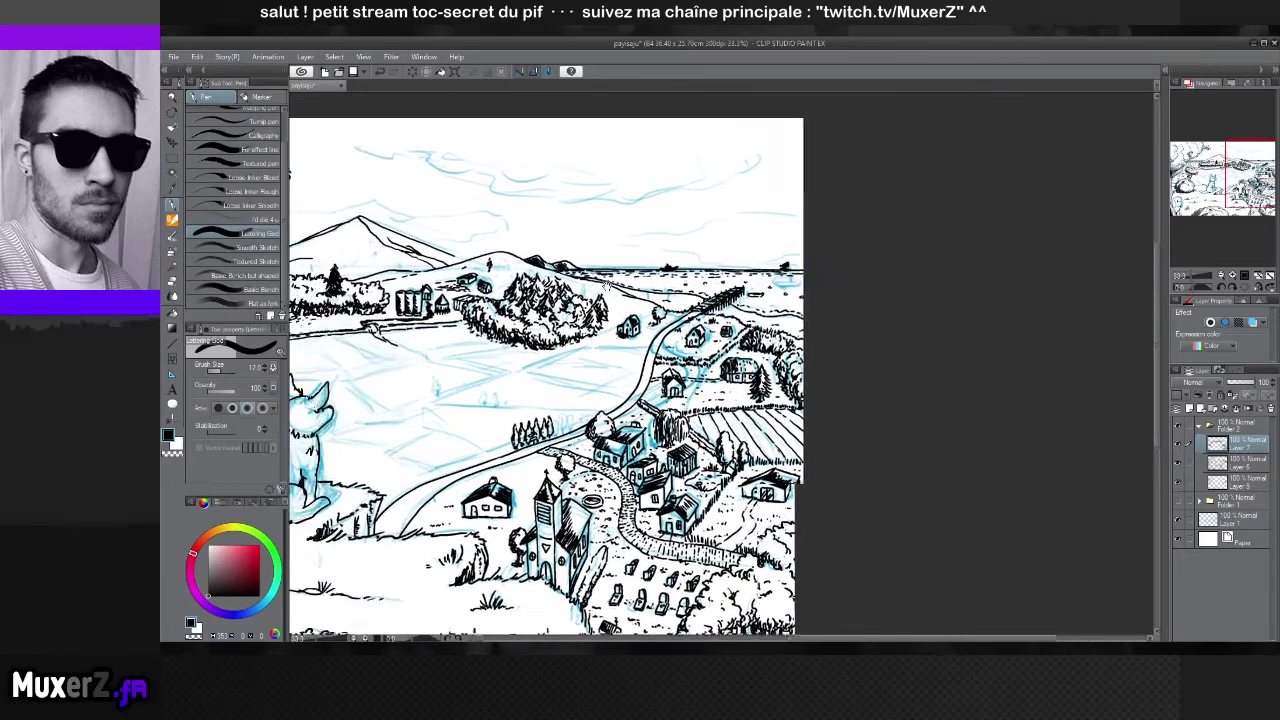
{"action": "left_click_drag", "start_coordinate": [605, 285], "coordinate": [846, 318]}
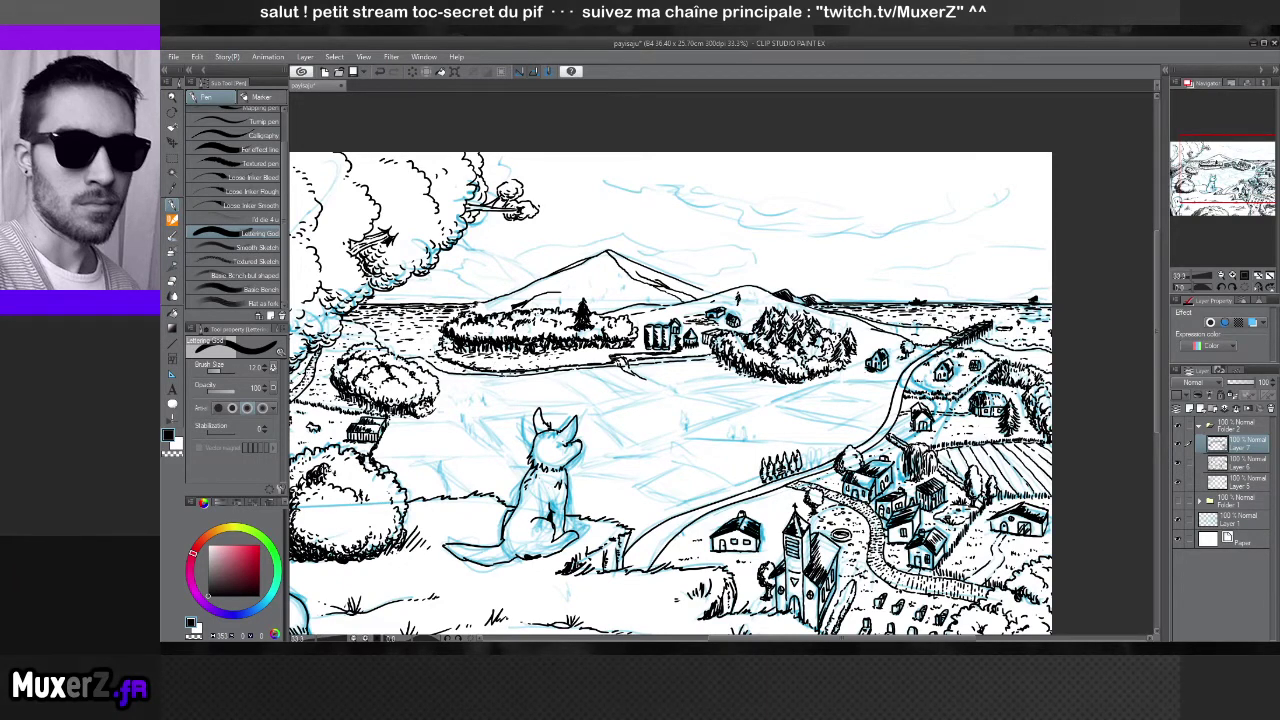
{"action": "key", "text": "ctrl+minus"}
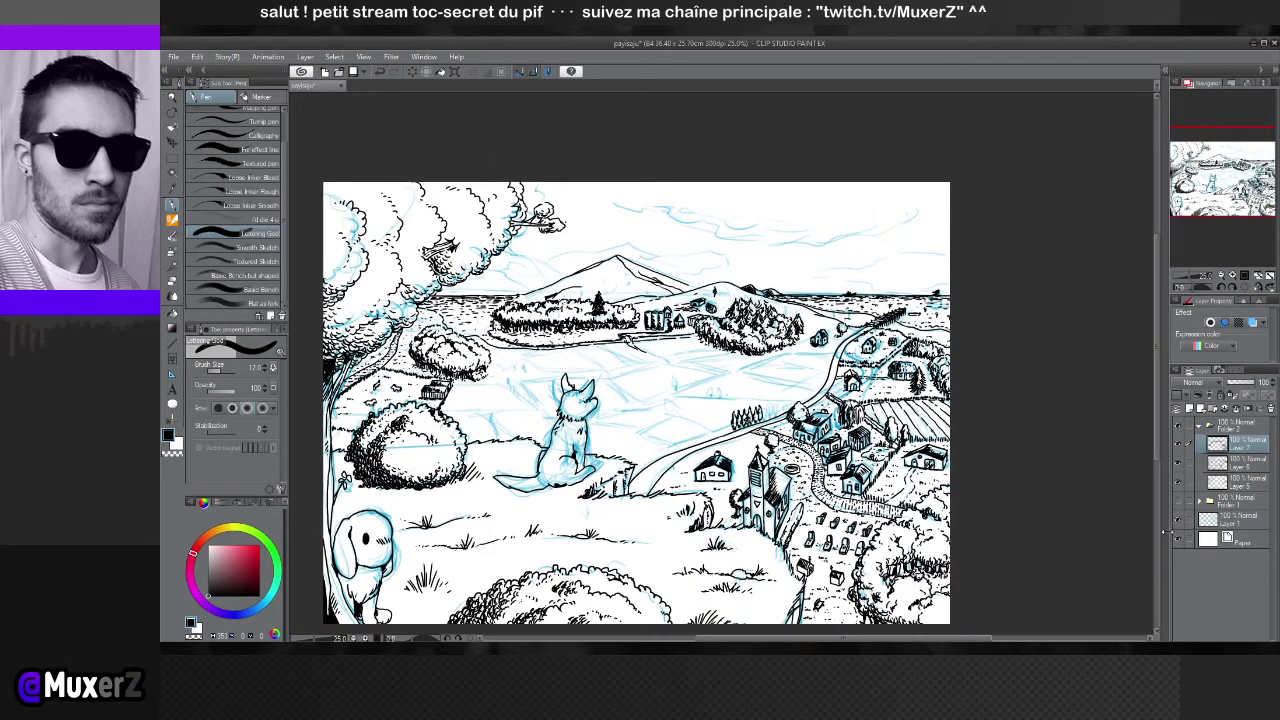
{"action": "left_click", "coordinate": [1177, 519]}
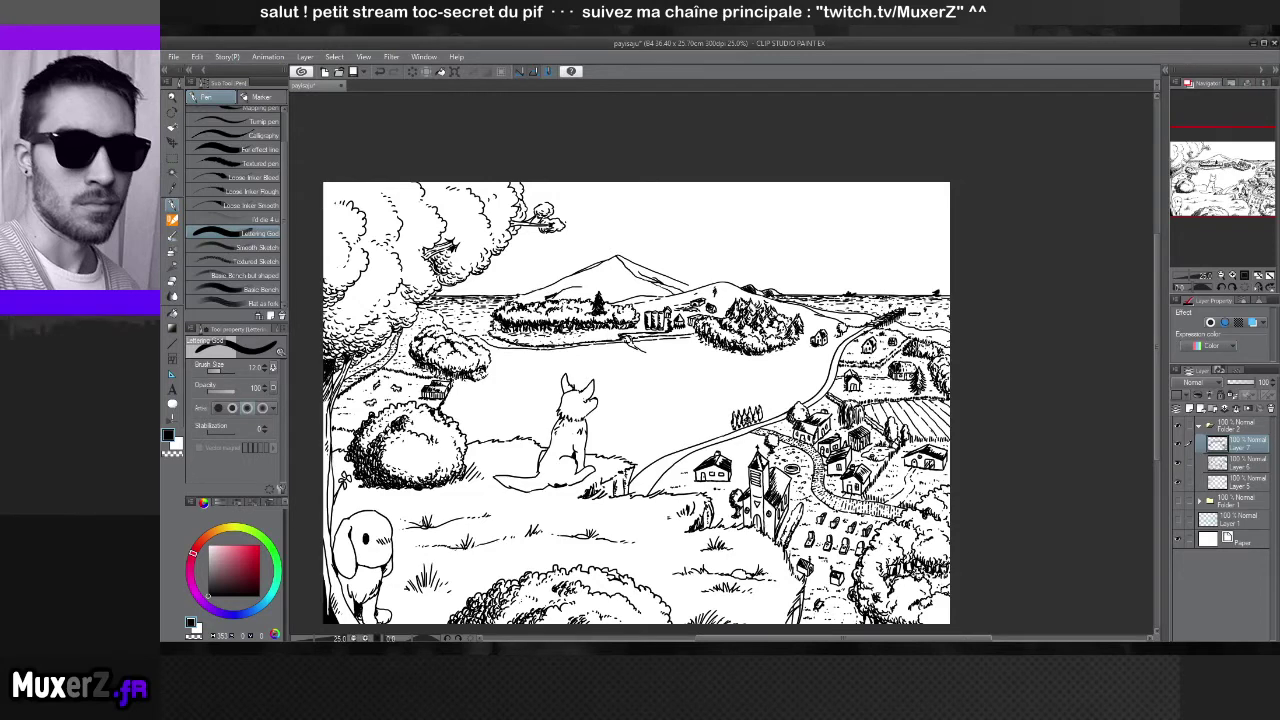
{"action": "scroll", "coordinate": [674, 395], "scroll_direction": "down", "scroll_amount": 2}
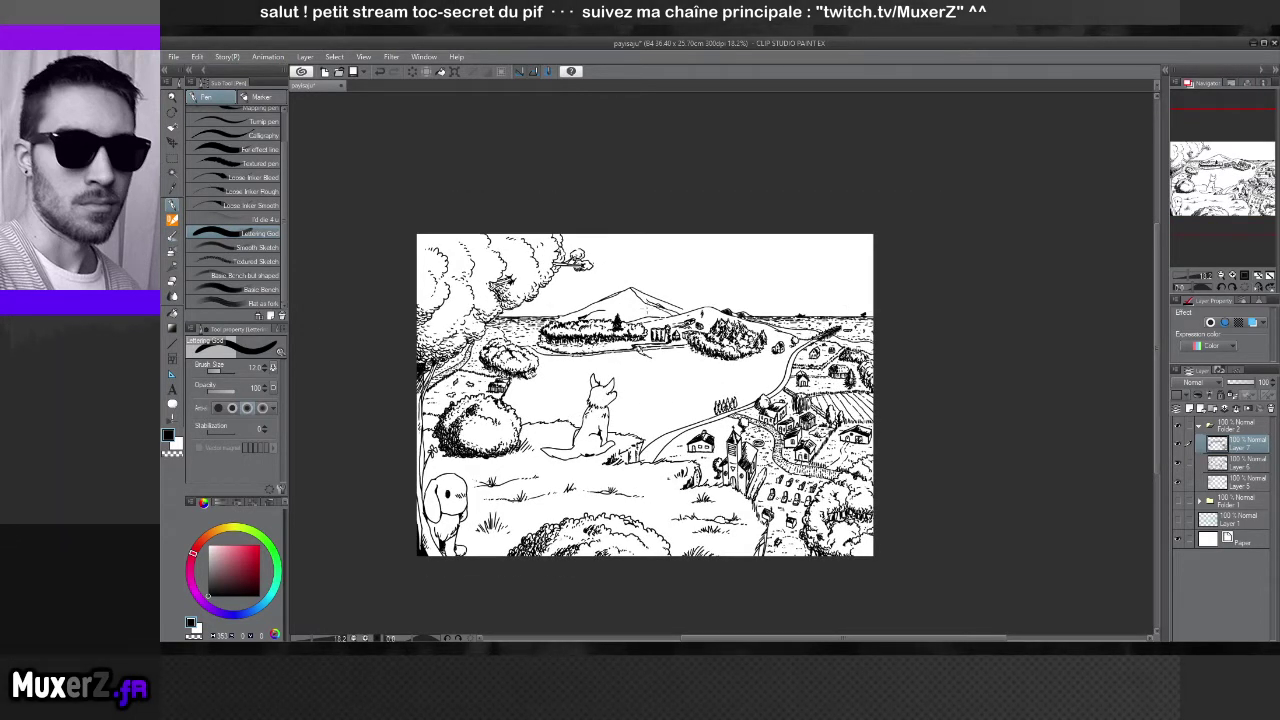
{"action": "scroll", "coordinate": [676, 264], "scroll_direction": "up", "scroll_amount": 2}
{"action": "scroll", "coordinate": [664, 278], "scroll_direction": "up", "scroll_amount": 2}
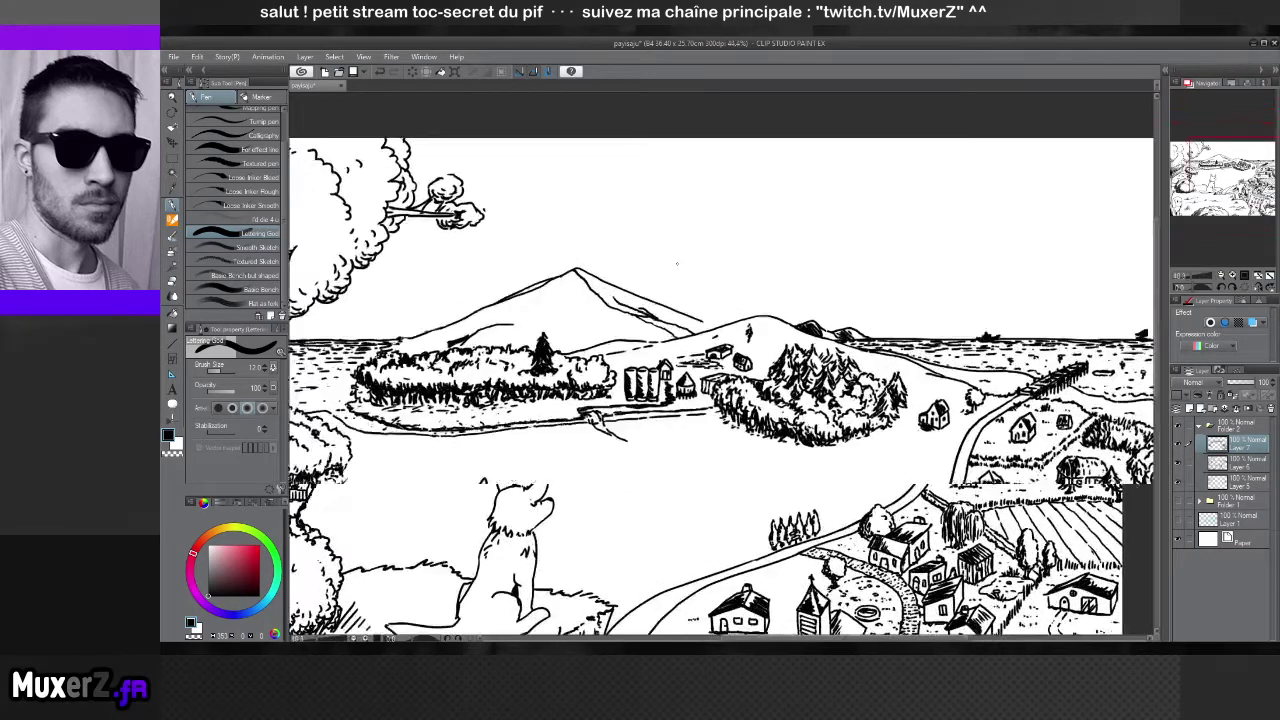
Try thick black shading along the mountain's left ridge and down its right slope
{"action": "scroll", "coordinate": [664, 278], "scroll_direction": "up", "scroll_amount": 1}
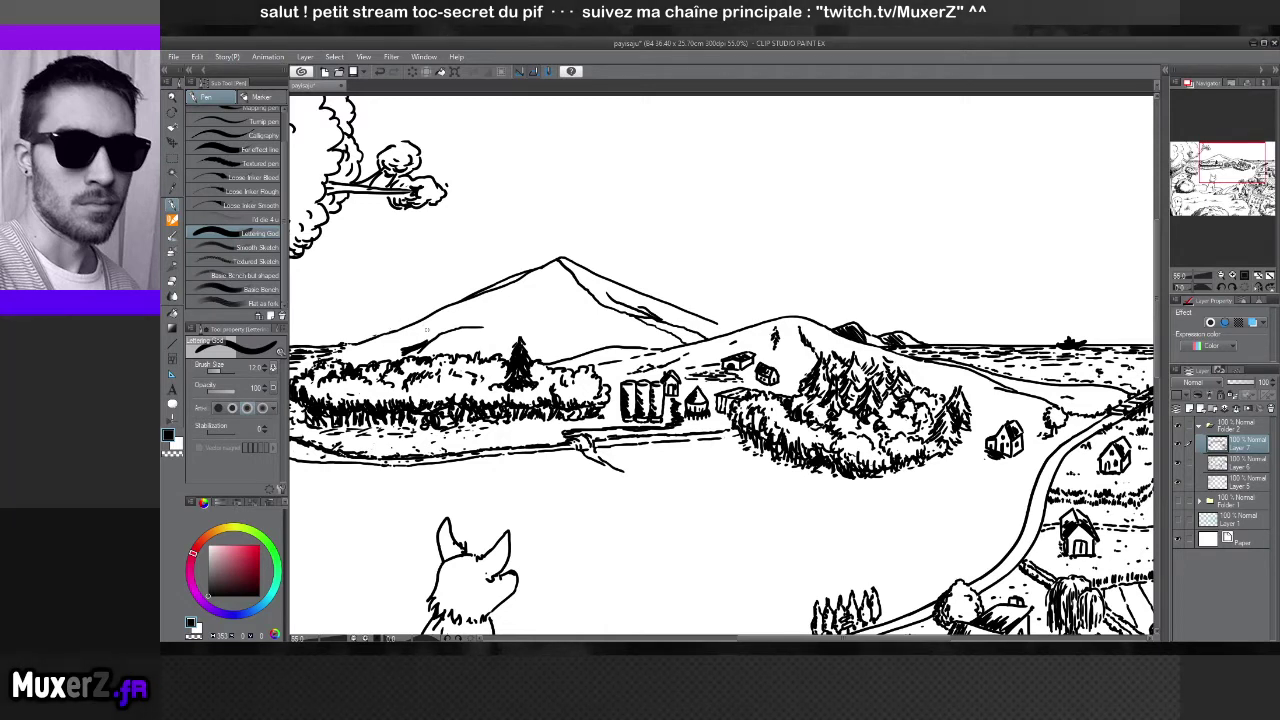
{"action": "left_click_drag", "start_coordinate": [401, 351], "coordinate": [389, 361]}
{"action": "left_click_drag", "start_coordinate": [443, 329], "coordinate": [421, 343]}
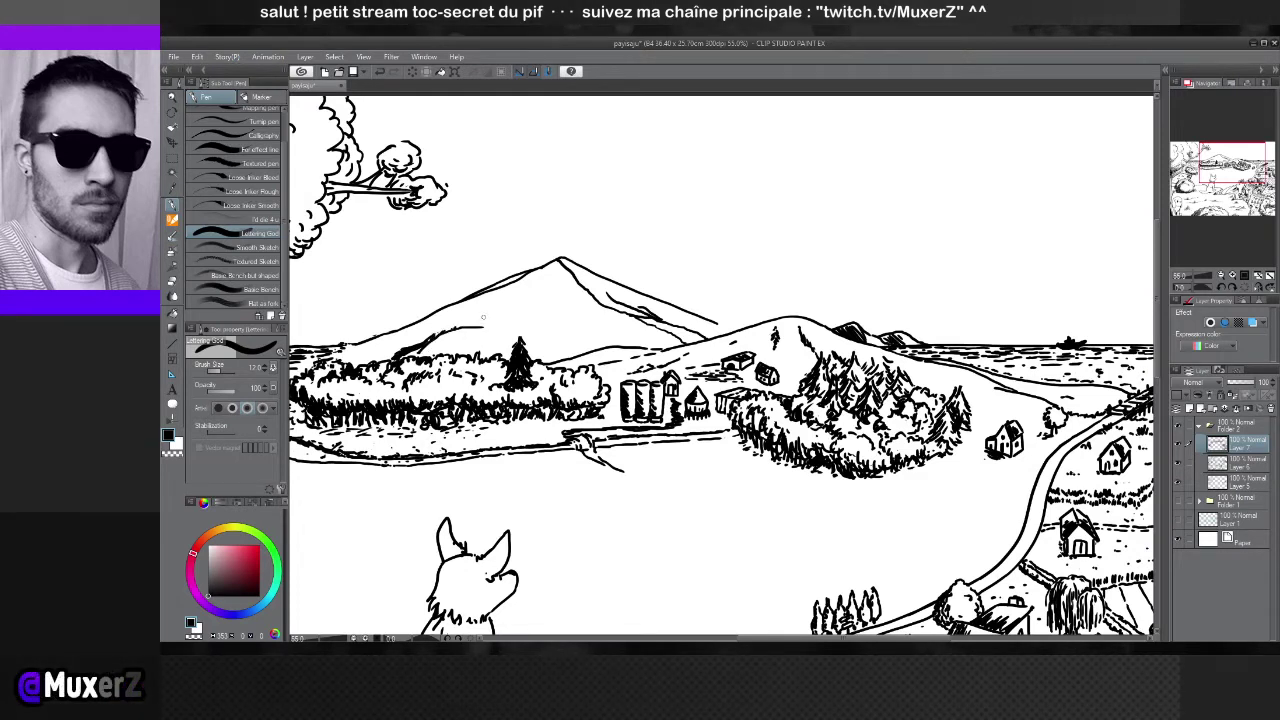
{"action": "left_click_drag", "start_coordinate": [484, 324], "coordinate": [524, 288]}
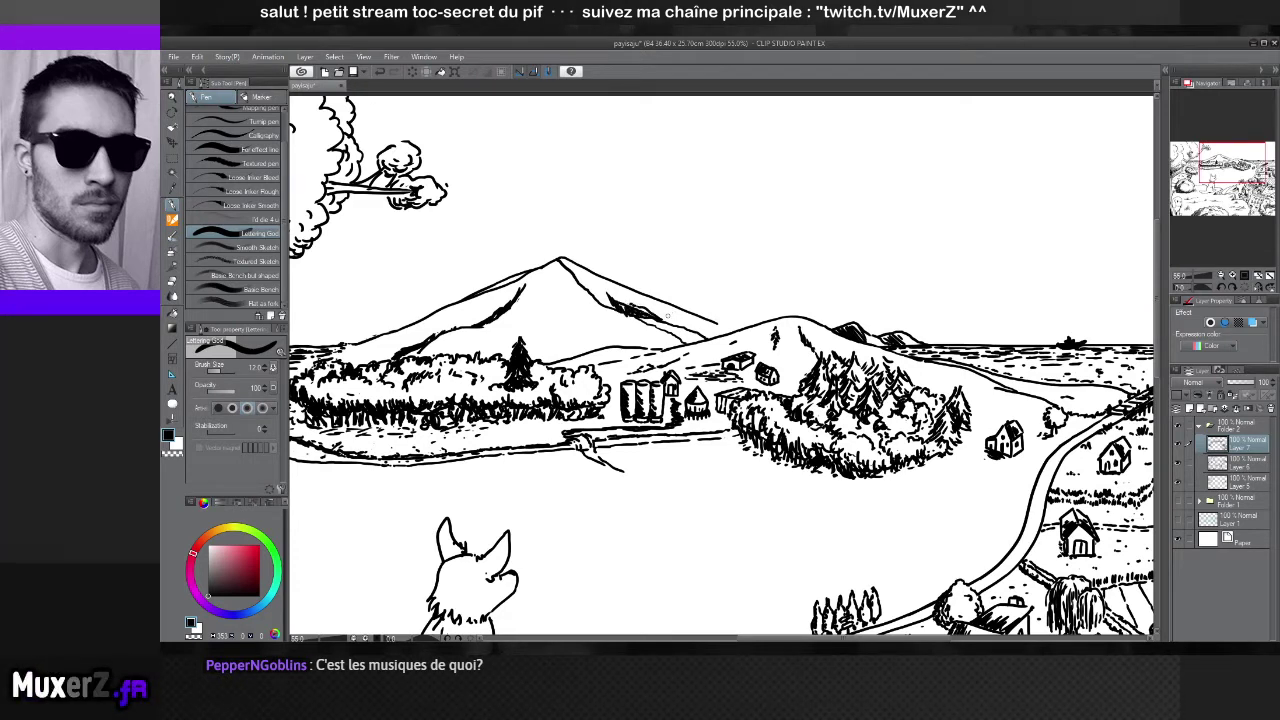
{"action": "left_click_drag", "start_coordinate": [648, 318], "coordinate": [678, 339]}
{"action": "left_click_drag", "start_coordinate": [674, 331], "coordinate": [688, 343]}
{"action": "left_click_drag", "start_coordinate": [682, 333], "coordinate": [694, 343]}
{"action": "left_click_drag", "start_coordinate": [686, 331], "coordinate": [689, 335]}
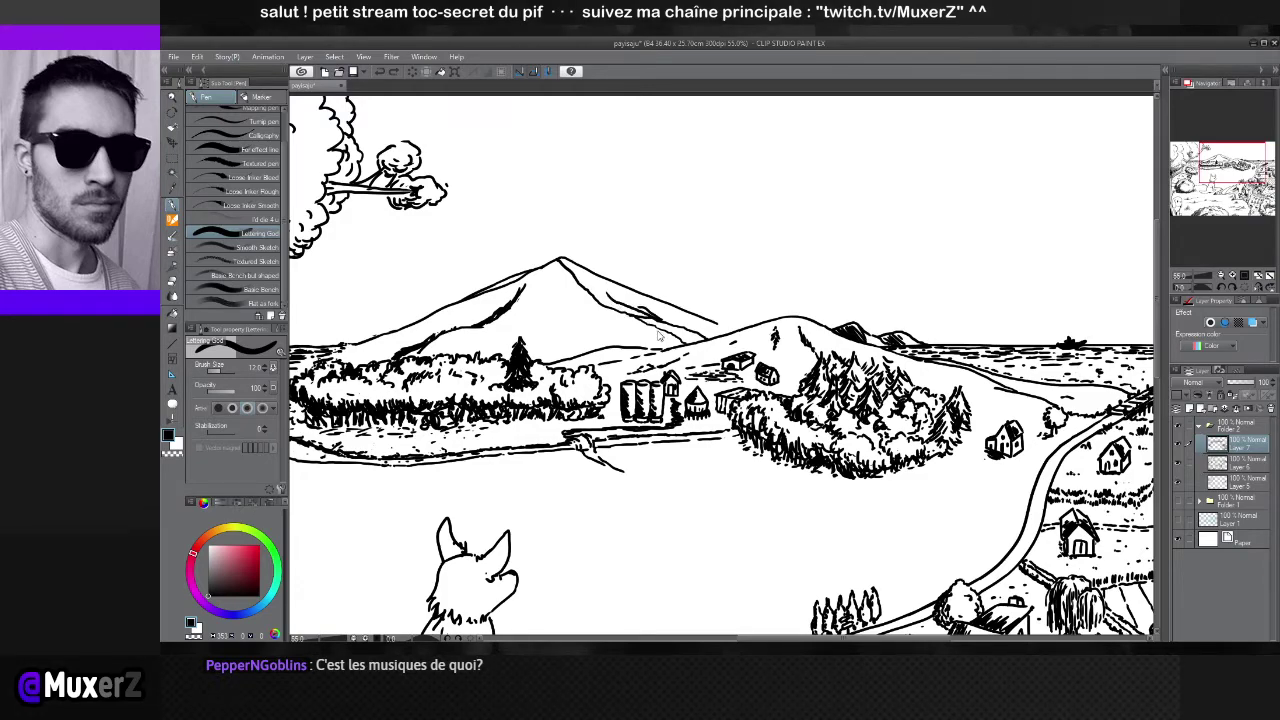
Erase the thick shading from the mountain's left ridge with the Hard eraser
{"action": "scroll", "coordinate": [720, 370], "scroll_direction": "down", "scroll_amount": 3}
{"action": "scroll", "coordinate": [720, 370], "scroll_direction": "up", "scroll_amount": 3}
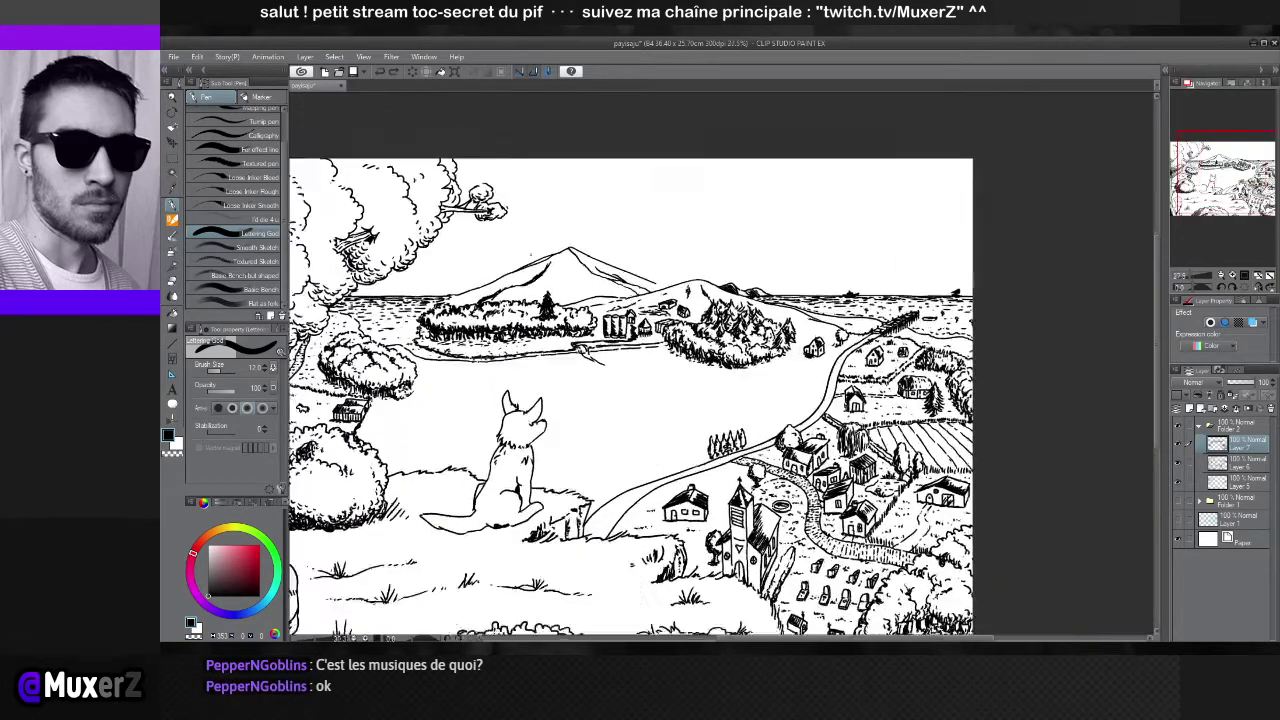
{"action": "scroll", "coordinate": [429, 251], "scroll_direction": "up", "scroll_amount": 2}
{"action": "left_click_drag", "start_coordinate": [429, 251], "coordinate": [545, 264]}
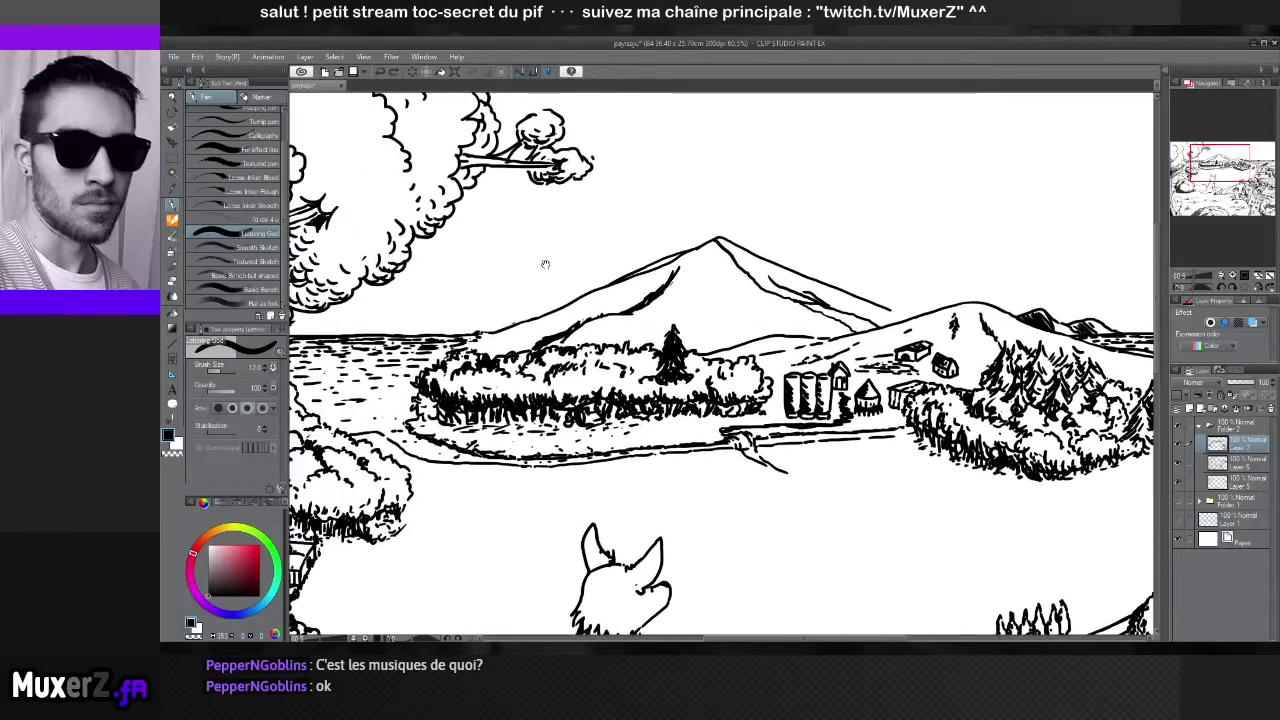
{"action": "key", "text": "e"}
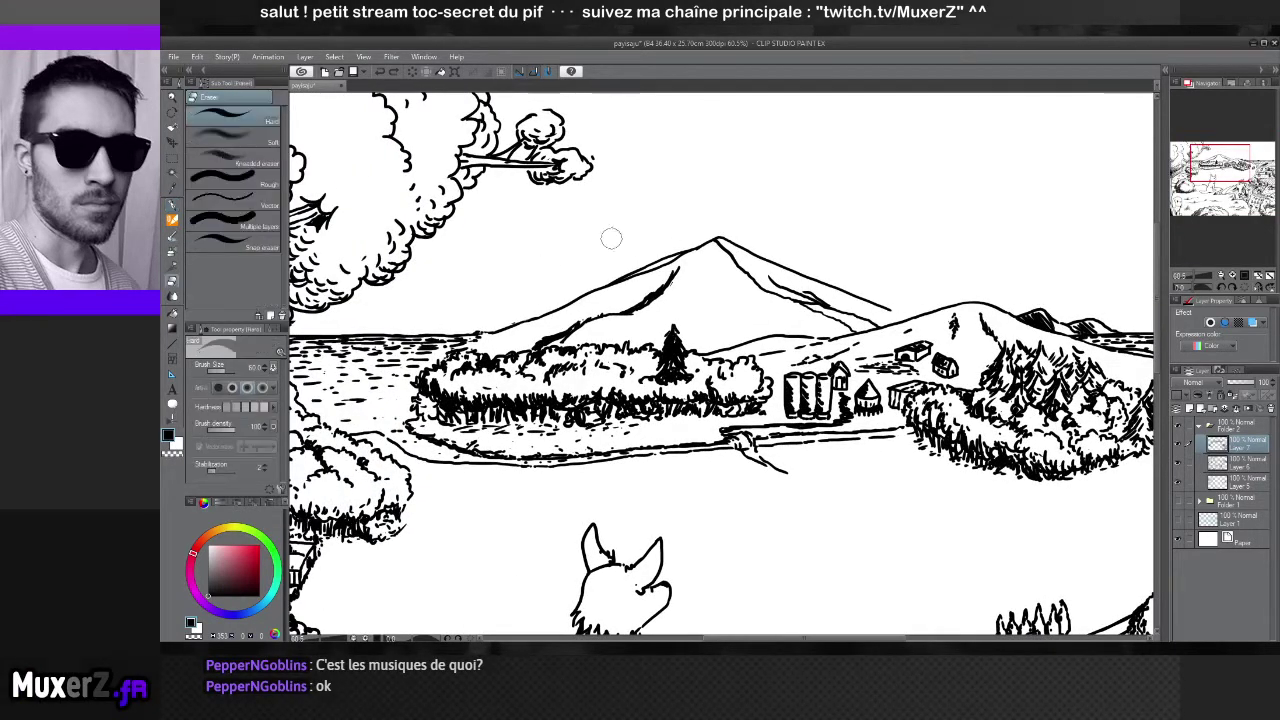
{"action": "left_click_drag", "start_coordinate": [675, 275], "coordinate": [657, 297]}
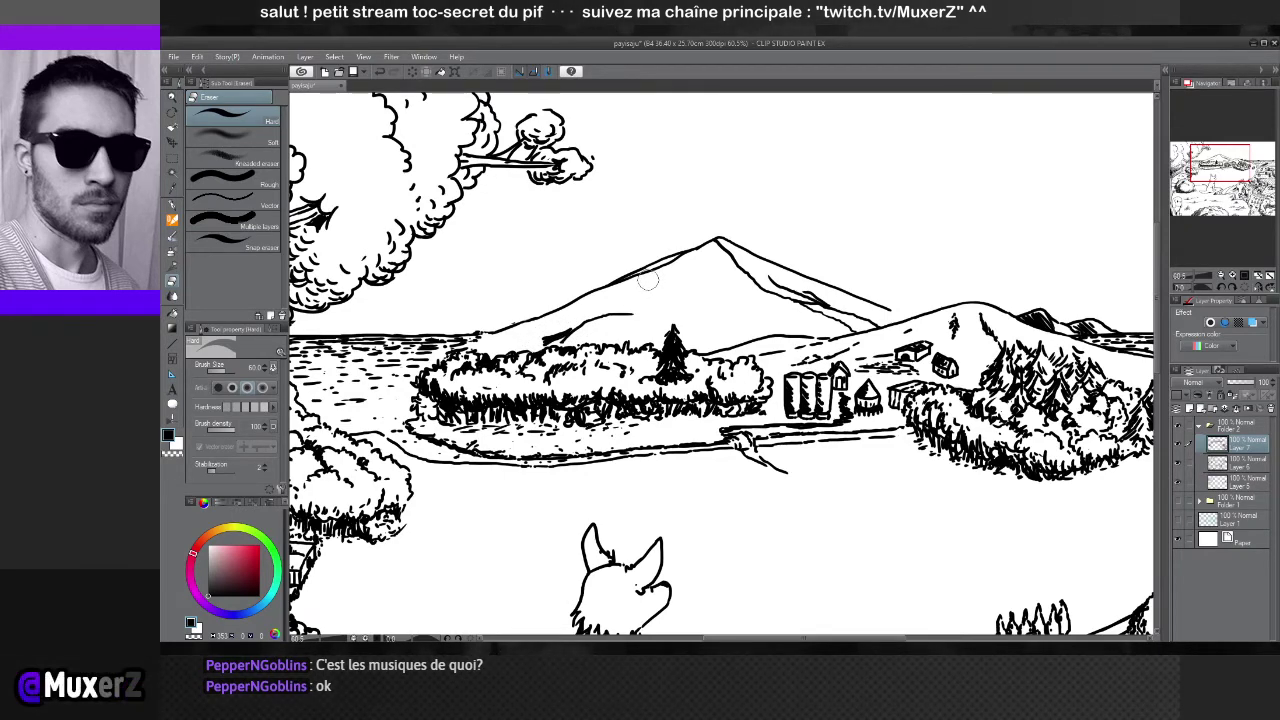
Ink a thinner ridge line down the mountain's left side with the pen and hatch the slope beside it
{"action": "key", "text": "p"}
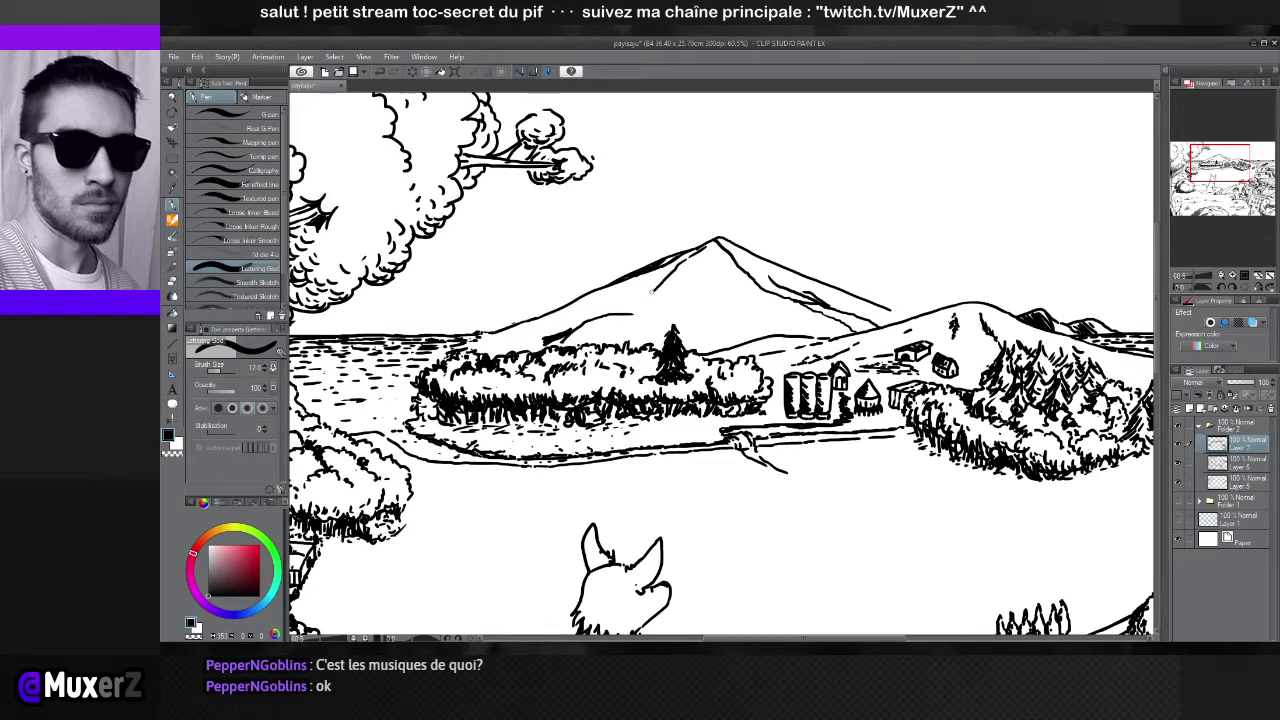
{"action": "left_click_drag", "start_coordinate": [633, 302], "coordinate": [619, 315]}
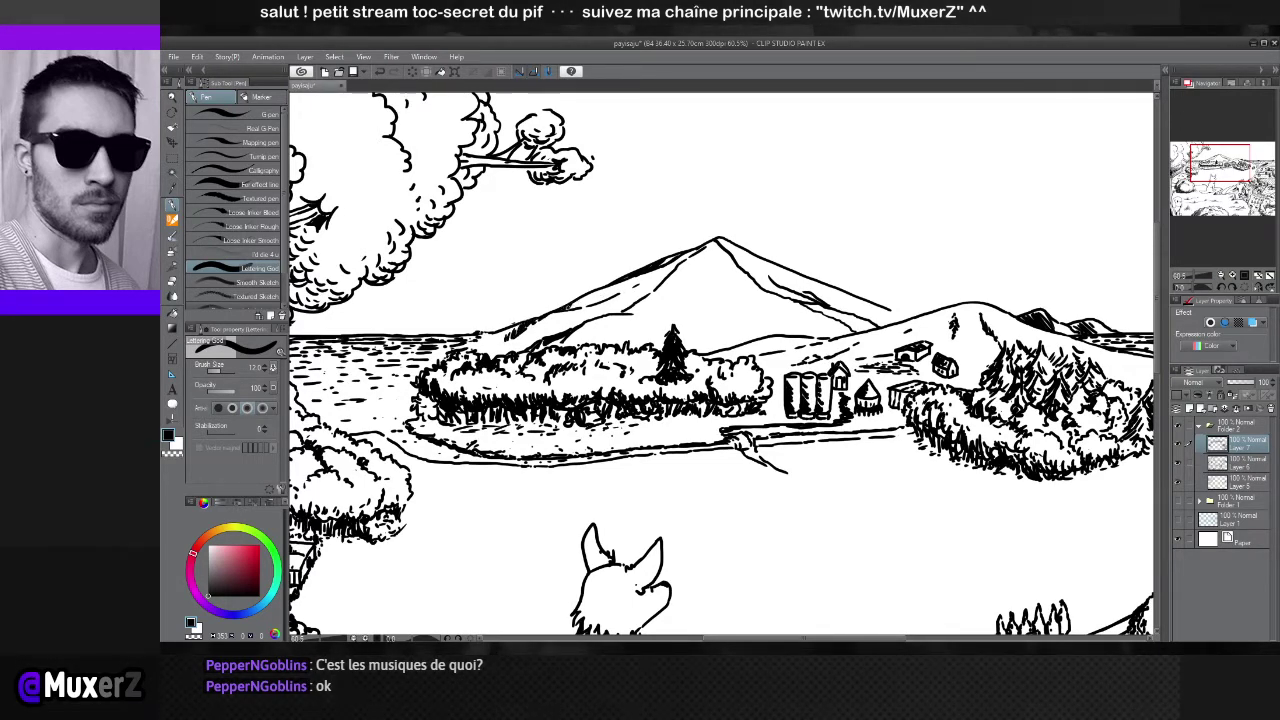
{"action": "left_click_drag", "start_coordinate": [586, 296], "coordinate": [590, 300]}
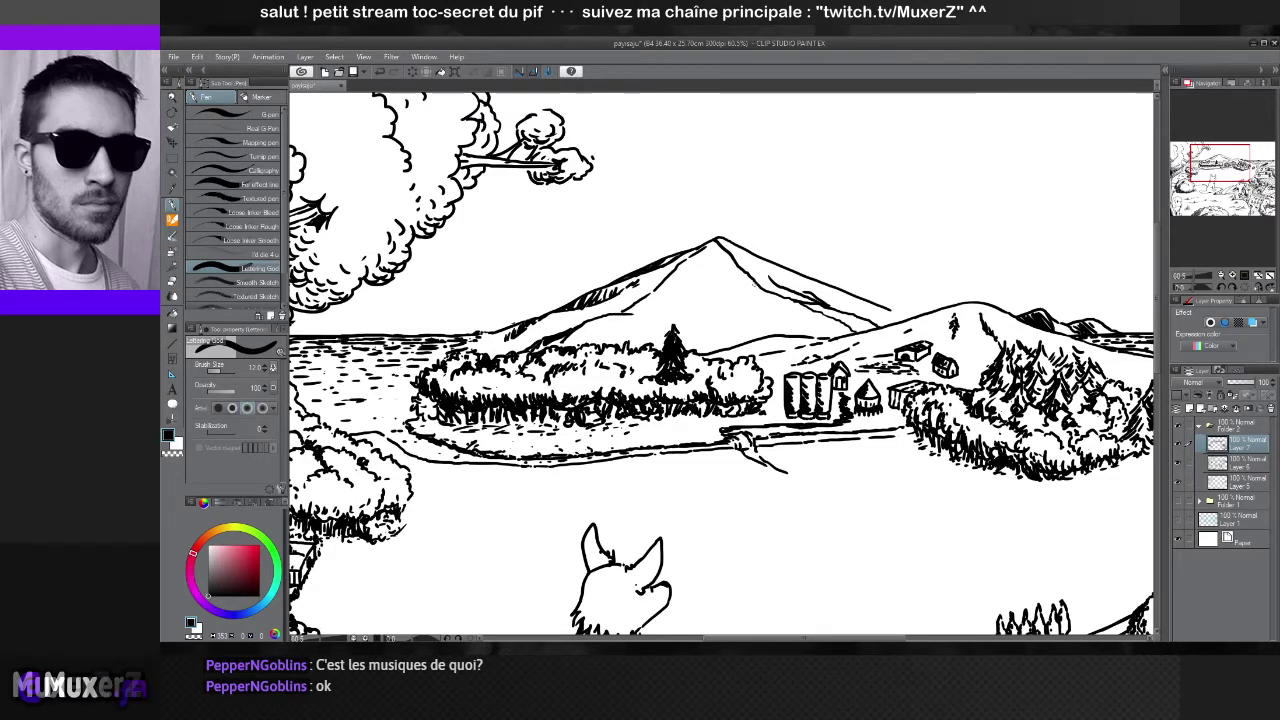
Try a rough hatched crease down the centre of the mountain and undo its strokes
{"action": "mouse_move", "coordinate": [710, 267]}
{"action": "left_mouse_down"}
{"action": "mouse_move", "coordinate": [692, 344]}
{"action": "mouse_move", "coordinate": [692, 316]}
{"action": "left_mouse_up"}
{"action": "mouse_move", "coordinate": [703, 292]}
{"action": "left_mouse_down"}
{"action": "mouse_move", "coordinate": [696, 314]}
{"action": "mouse_move", "coordinate": [697, 300]}
{"action": "left_mouse_up"}
{"action": "left_click_drag", "start_coordinate": [707, 278], "coordinate": [701, 284]}
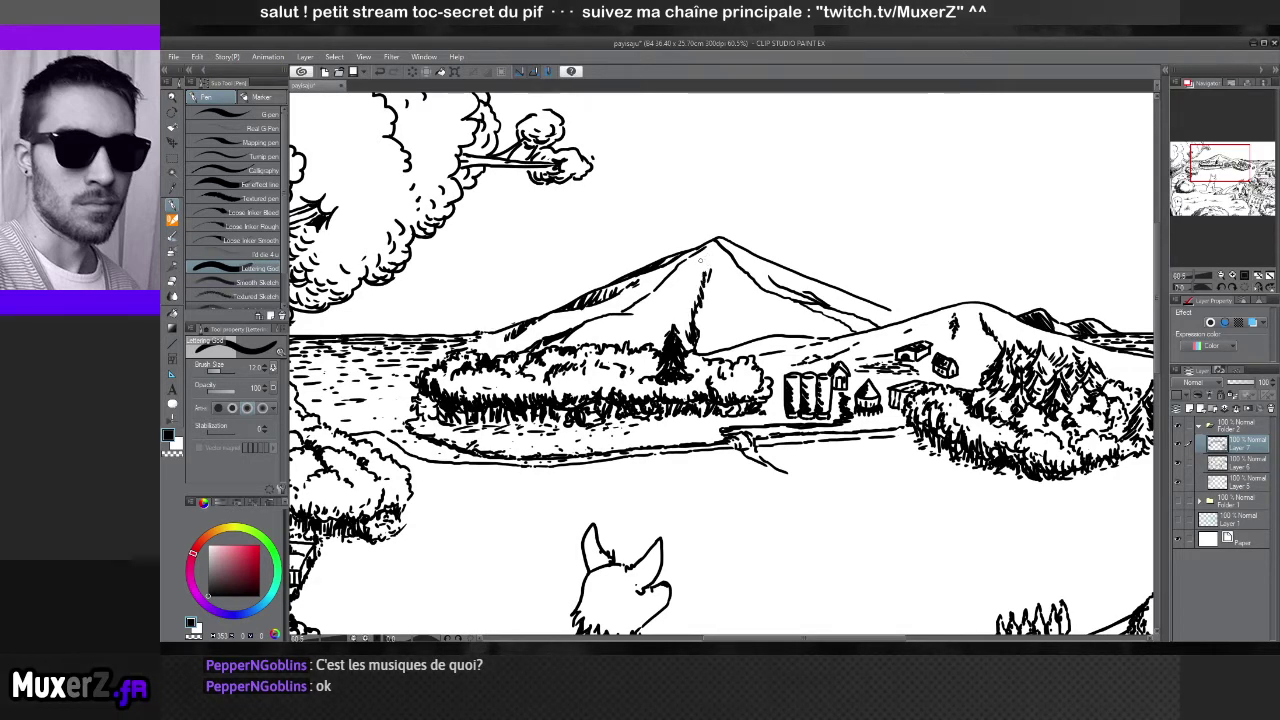
{"action": "key", "text": "ctrl+z"}
{"action": "key", "text": "ctrl+z"}
{"action": "key", "text": "ctrl+z"}
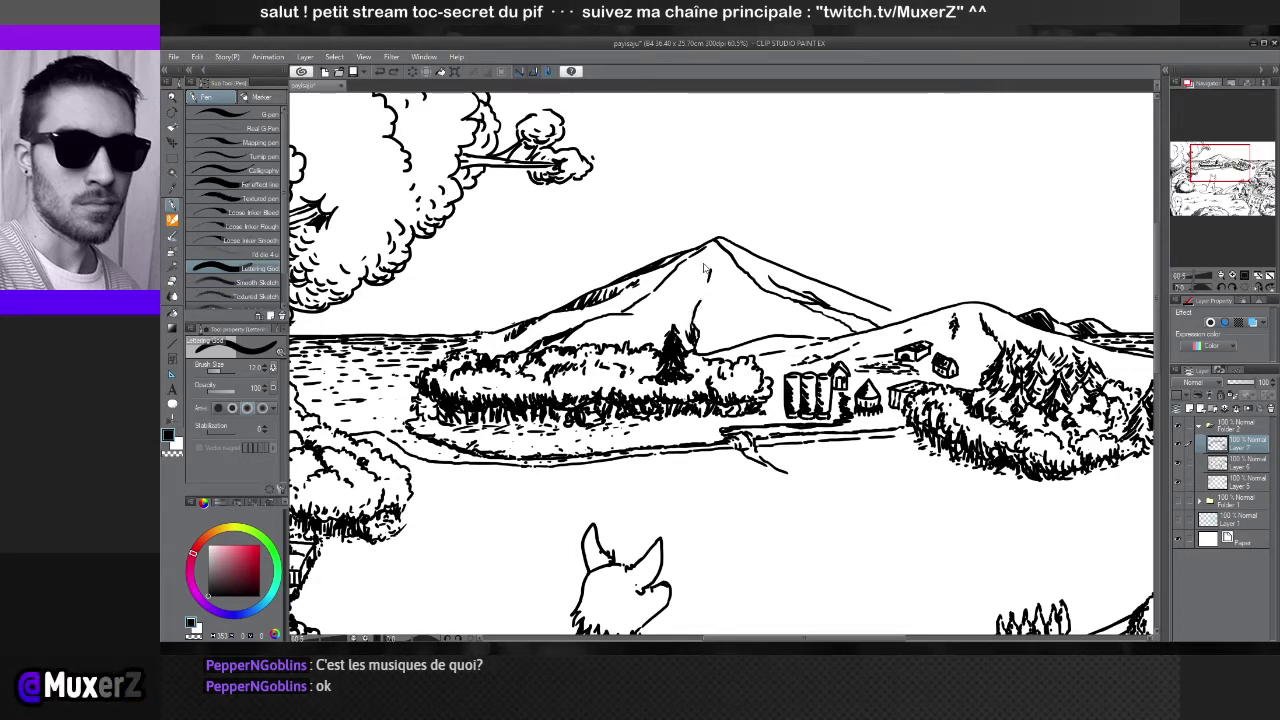
{"action": "key", "text": "ctrl+z"}
{"action": "key", "text": "ctrl+z"}
{"action": "key", "text": "ctrl+z"}
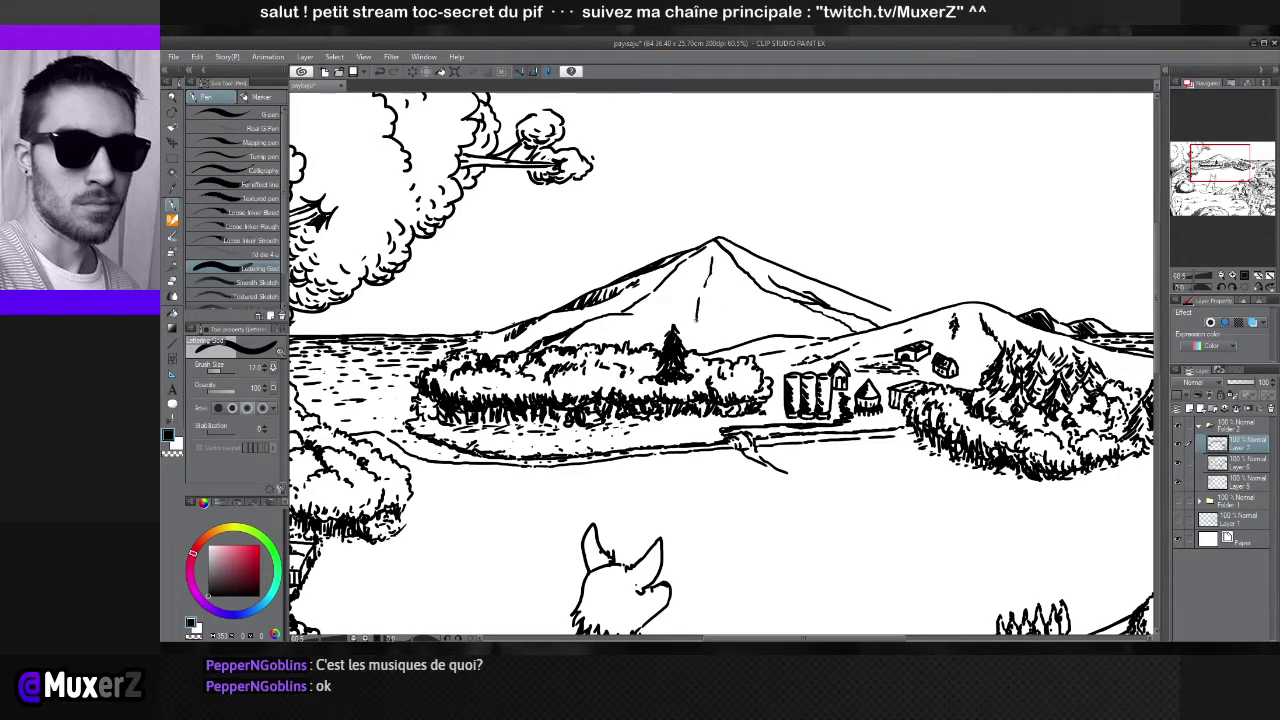
Ink thin branching crease lines from the peak down the mountain's front face, redrawing the right branch, and touch up the right slope
{"action": "key", "text": "ctrl+y"}
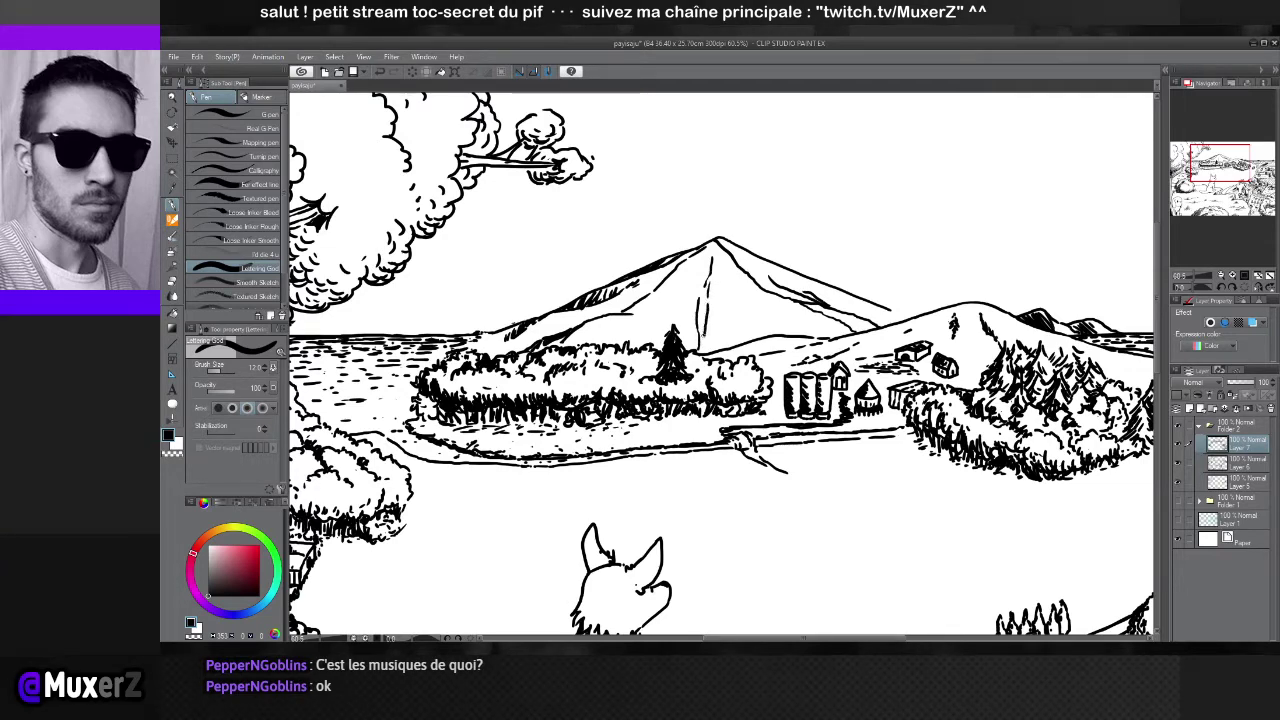
{"action": "key", "text": "ctrl+z"}
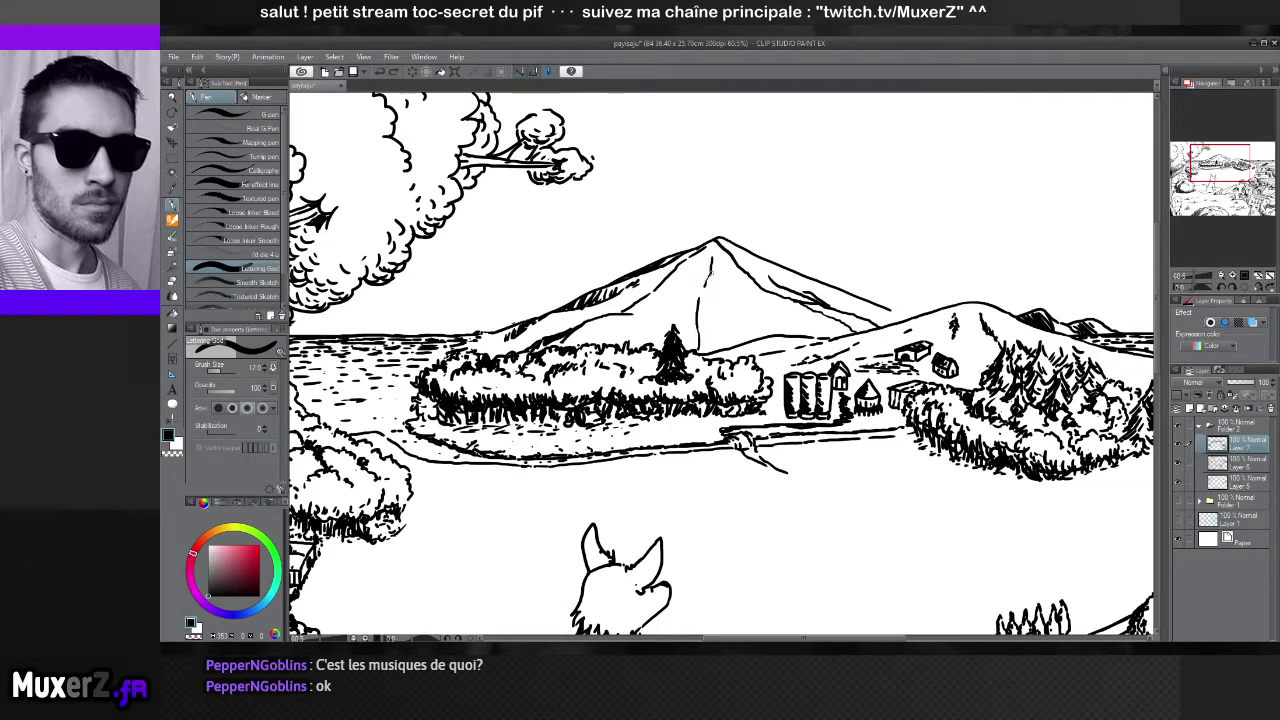
{"action": "left_click_drag", "start_coordinate": [709, 262], "coordinate": [716, 348]}
{"action": "key", "text": "ctrl+z"}
{"action": "left_click_drag", "start_coordinate": [710, 262], "coordinate": [746, 342]}
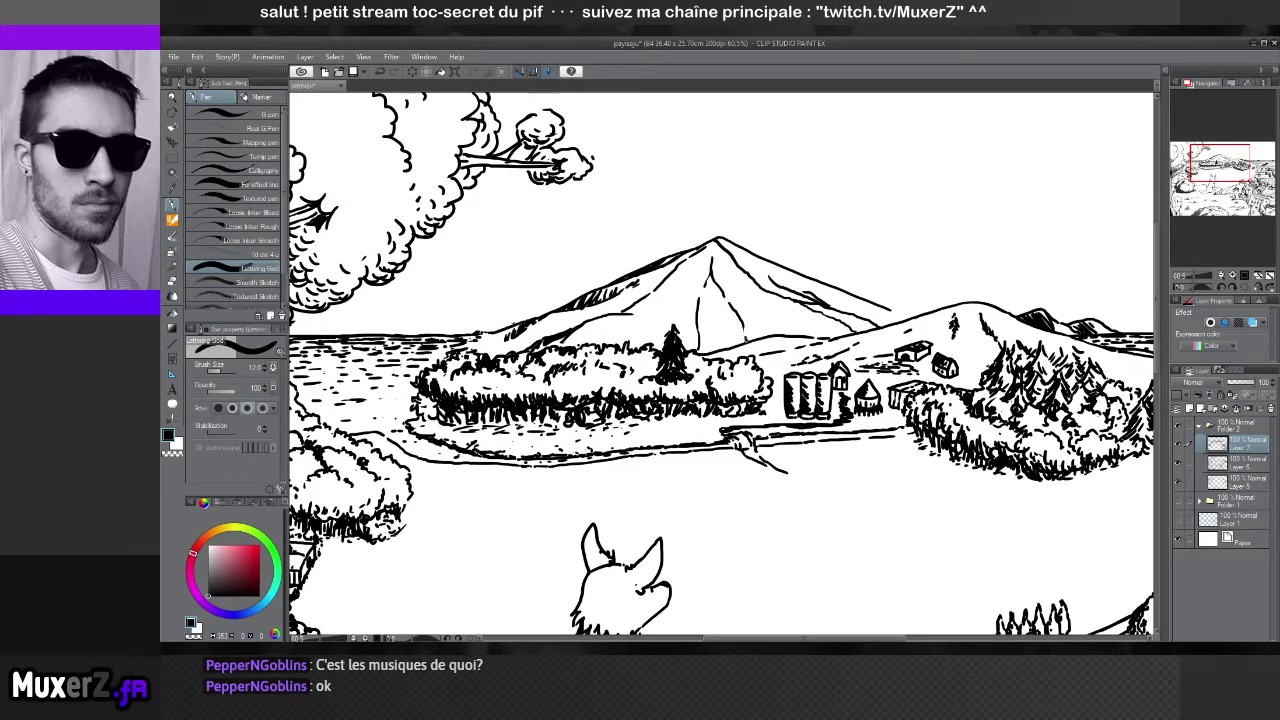
{"action": "left_click_drag", "start_coordinate": [708, 276], "coordinate": [701, 344]}
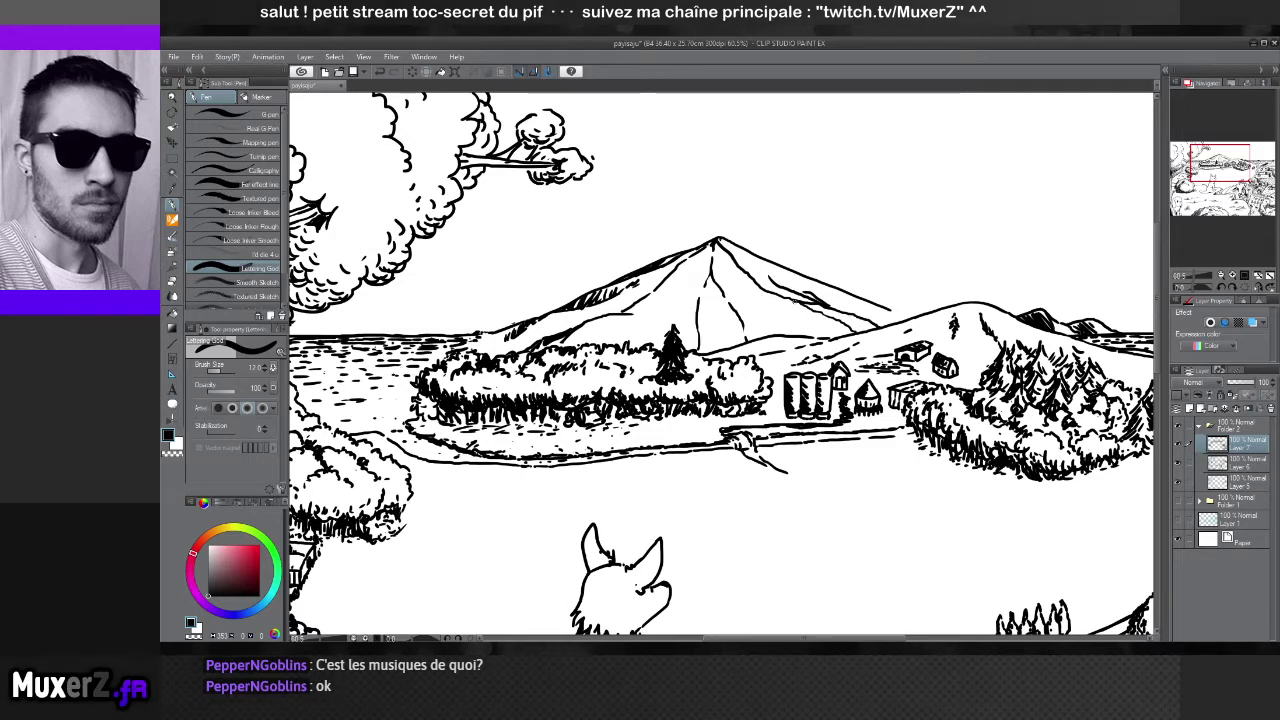
{"action": "mouse_move", "coordinate": [814, 290]}
{"action": "left_mouse_down"}
{"action": "mouse_move", "coordinate": [790, 294]}
{"action": "mouse_move", "coordinate": [846, 331]}
{"action": "left_mouse_up"}
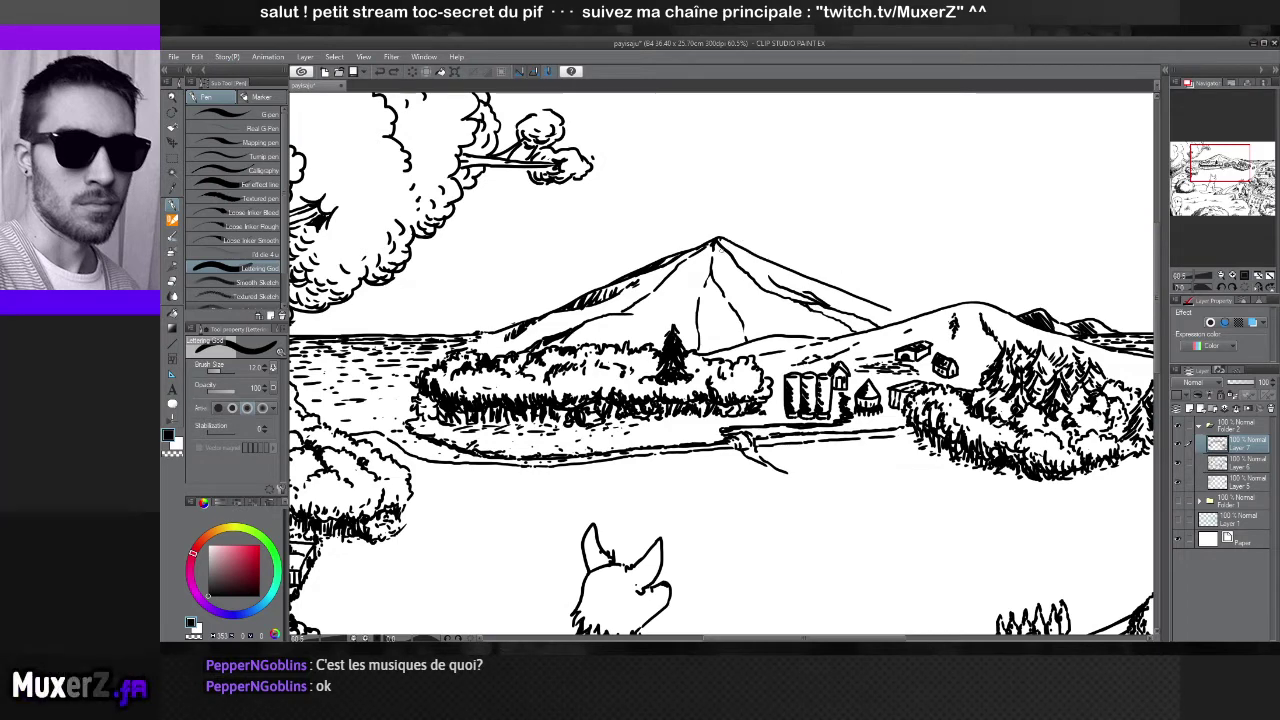
Hatch shadows beside the crease just below the peak, at the mountain's central base and along its left ridge line
{"action": "left_click_drag", "start_coordinate": [717, 256], "coordinate": [711, 268]}
{"action": "left_click_drag", "start_coordinate": [720, 258], "coordinate": [713, 276]}
{"action": "left_click_drag", "start_coordinate": [724, 266], "coordinate": [724, 310]}
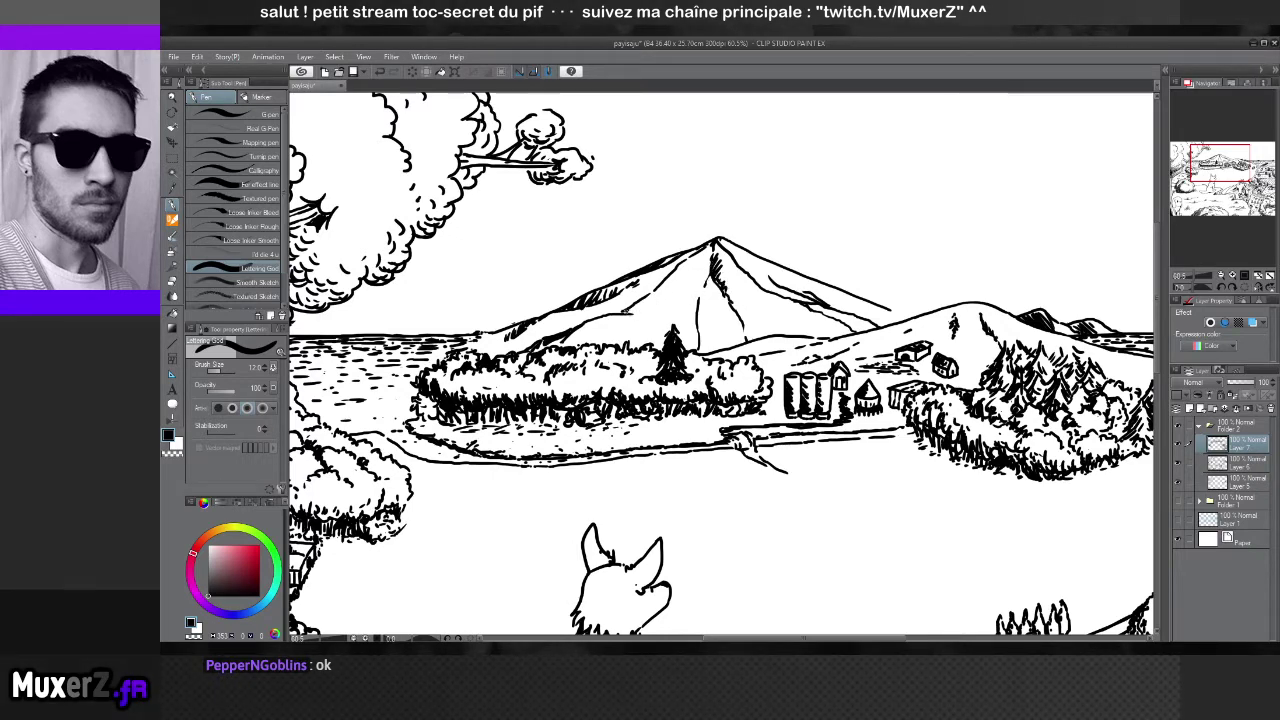
{"action": "left_click_drag", "start_coordinate": [626, 318], "coordinate": [649, 295]}
{"action": "left_click_drag", "start_coordinate": [643, 305], "coordinate": [653, 293]}
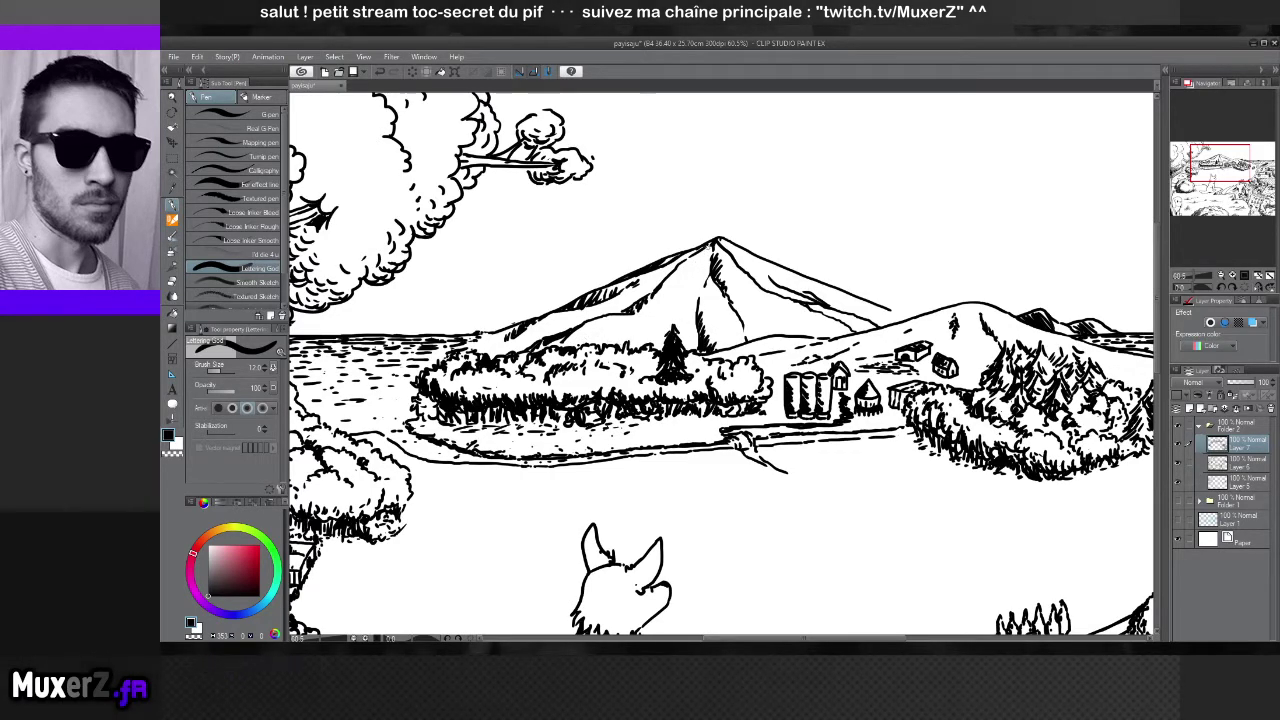
Add hatching under the peak's left ridge, at the foot of the right crease and along the mountain's right slope
{"action": "mouse_move", "coordinate": [692, 251]}
{"action": "left_mouse_down"}
{"action": "mouse_move", "coordinate": [680, 266]}
{"action": "mouse_move", "coordinate": [704, 278]}
{"action": "left_mouse_up"}
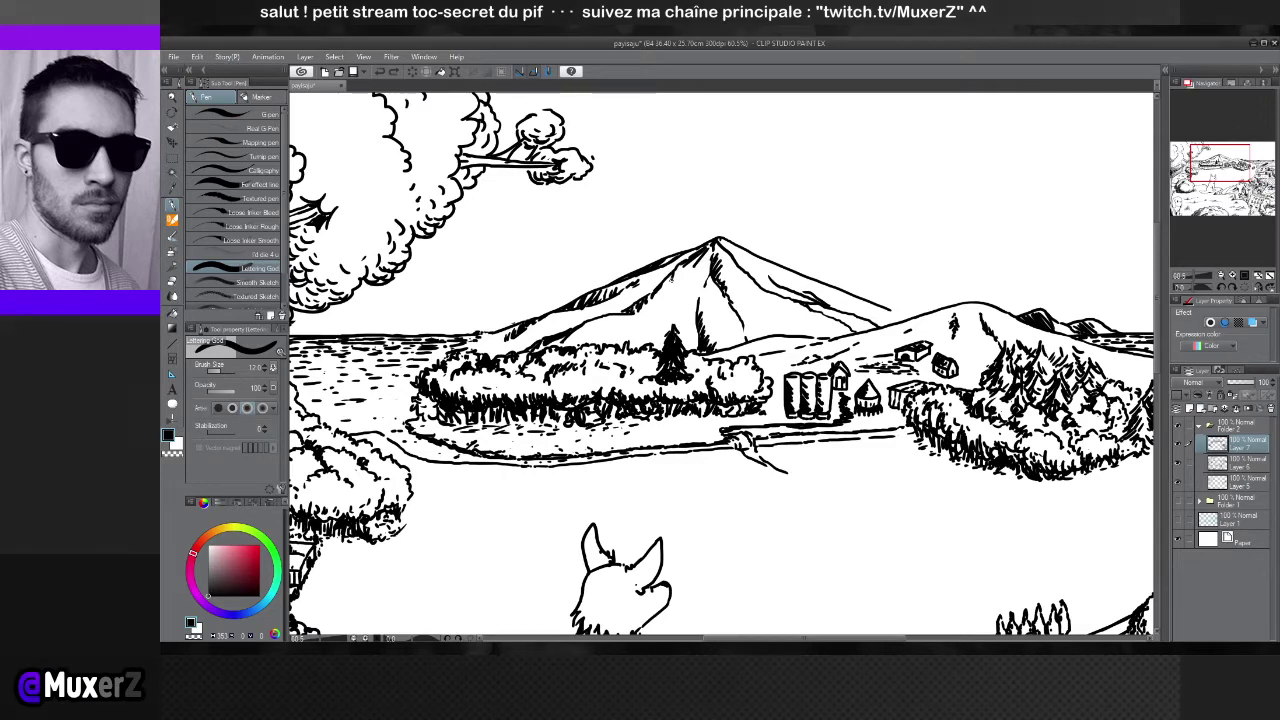
{"action": "left_click_drag", "start_coordinate": [680, 266], "coordinate": [674, 284]}
{"action": "left_click_drag", "start_coordinate": [692, 262], "coordinate": [682, 276]}
{"action": "left_click_drag", "start_coordinate": [700, 256], "coordinate": [688, 274]}
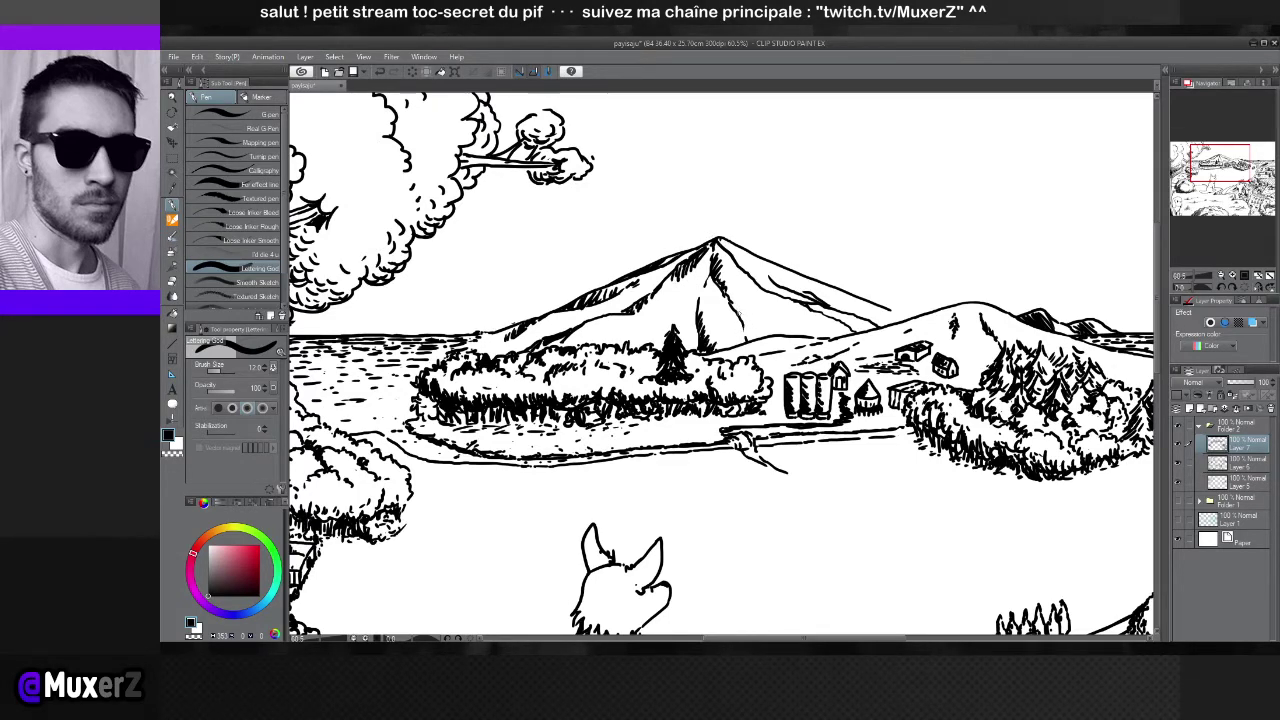
{"action": "left_click_drag", "start_coordinate": [748, 322], "coordinate": [756, 338]}
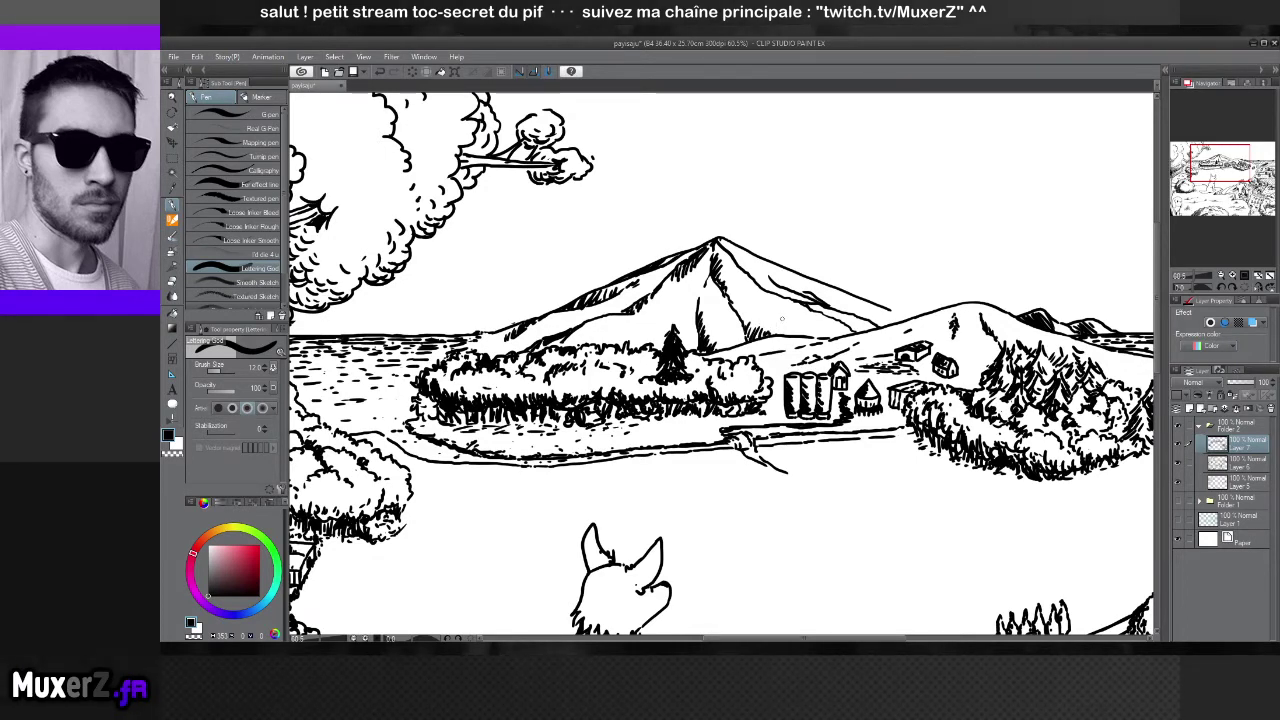
{"action": "left_click_drag", "start_coordinate": [806, 301], "coordinate": [856, 329]}
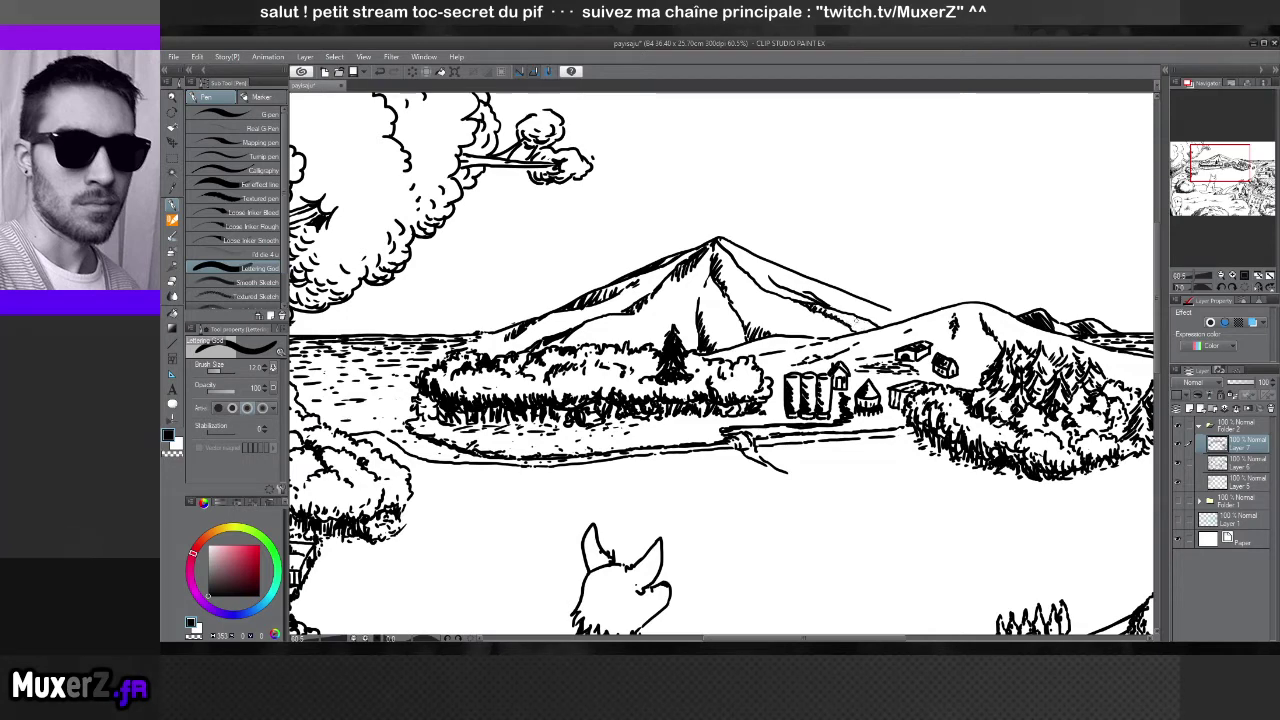
Hatch short shadow strokes along the mountain's right slope up to the peak and touch up the foot of its left slope
{"action": "left_click_drag", "start_coordinate": [768, 273], "coordinate": [814, 299]}
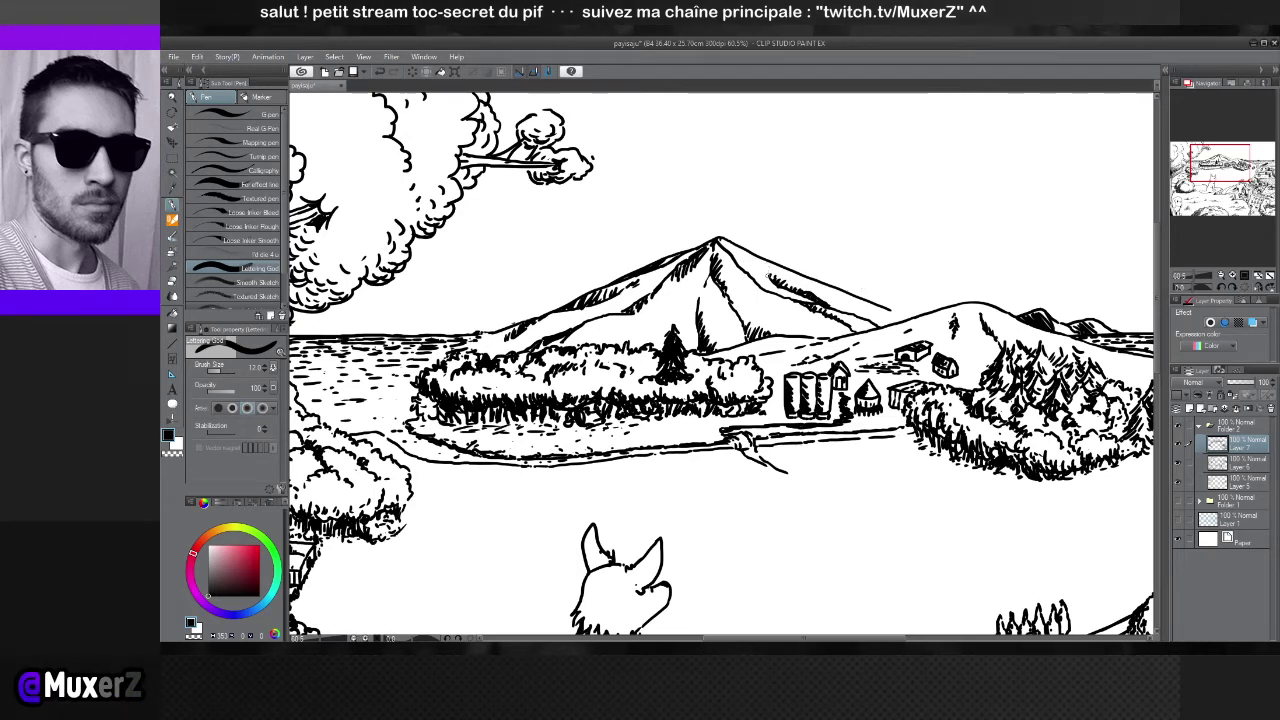
{"action": "left_click_drag", "start_coordinate": [749, 263], "coordinate": [763, 270]}
{"action": "left_click_drag", "start_coordinate": [739, 253], "coordinate": [743, 259]}
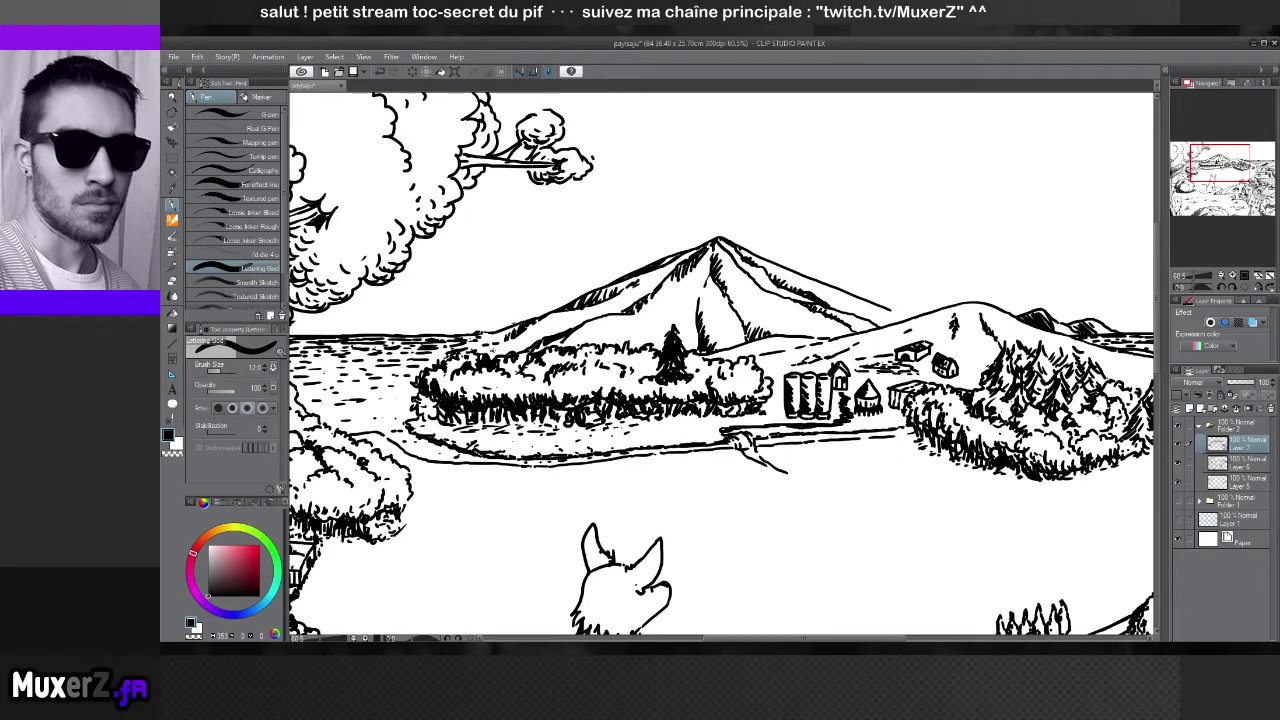
{"action": "mouse_move", "coordinate": [490, 353]}
{"action": "left_mouse_down"}
{"action": "mouse_move", "coordinate": [518, 345]}
{"action": "mouse_move", "coordinate": [505, 337]}
{"action": "left_mouse_up"}
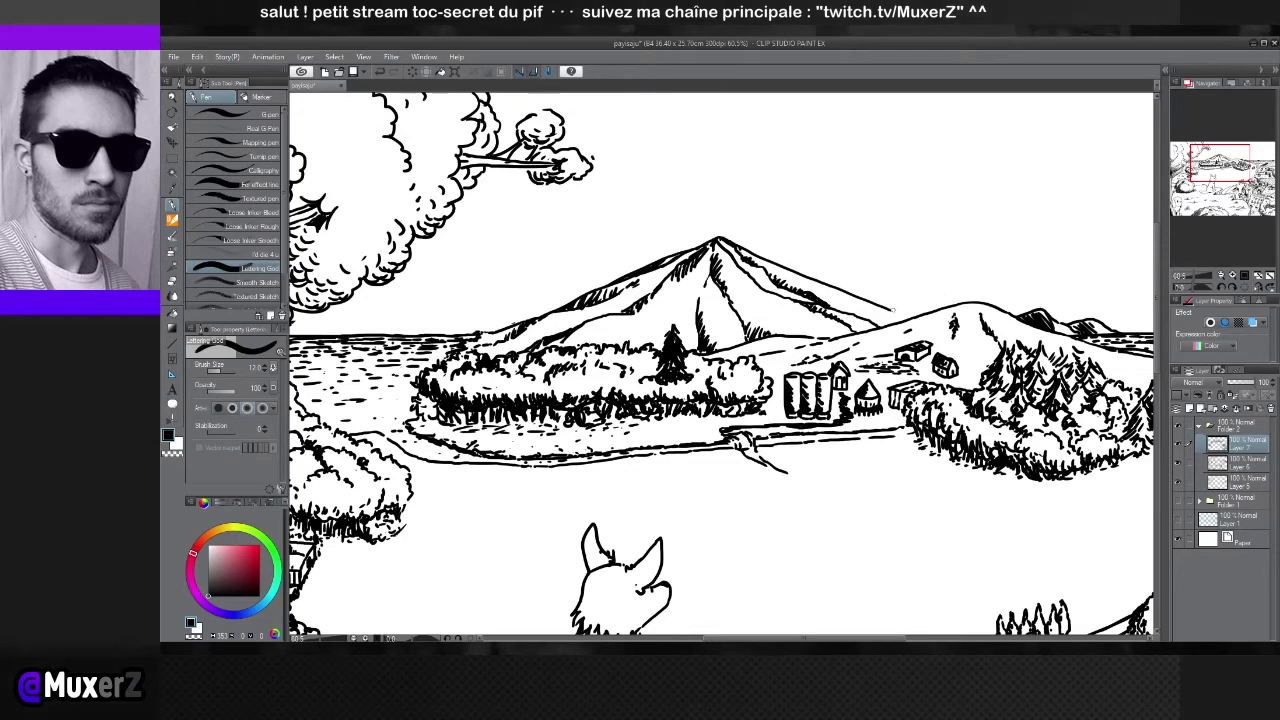
Ink a small cluster of trees on the mountain's right ridge and broken texture strokes down its right face
{"action": "mouse_move", "coordinate": [893, 312]}
{"action": "left_mouse_down"}
{"action": "mouse_move", "coordinate": [800, 290]}
{"action": "mouse_move", "coordinate": [815, 290]}
{"action": "left_mouse_up"}
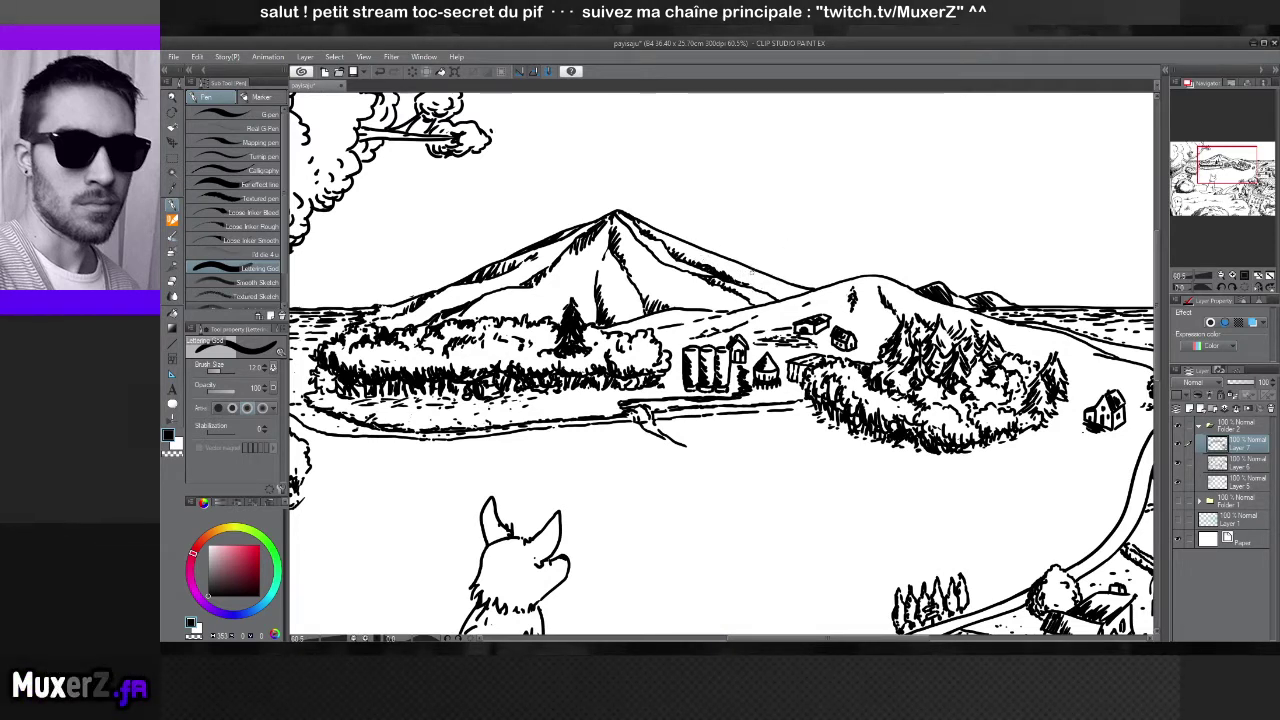
{"action": "mouse_move", "coordinate": [750, 267]}
{"action": "left_mouse_down"}
{"action": "mouse_move", "coordinate": [729, 261]}
{"action": "mouse_move", "coordinate": [758, 268]}
{"action": "mouse_move", "coordinate": [743, 262]}
{"action": "left_mouse_up"}
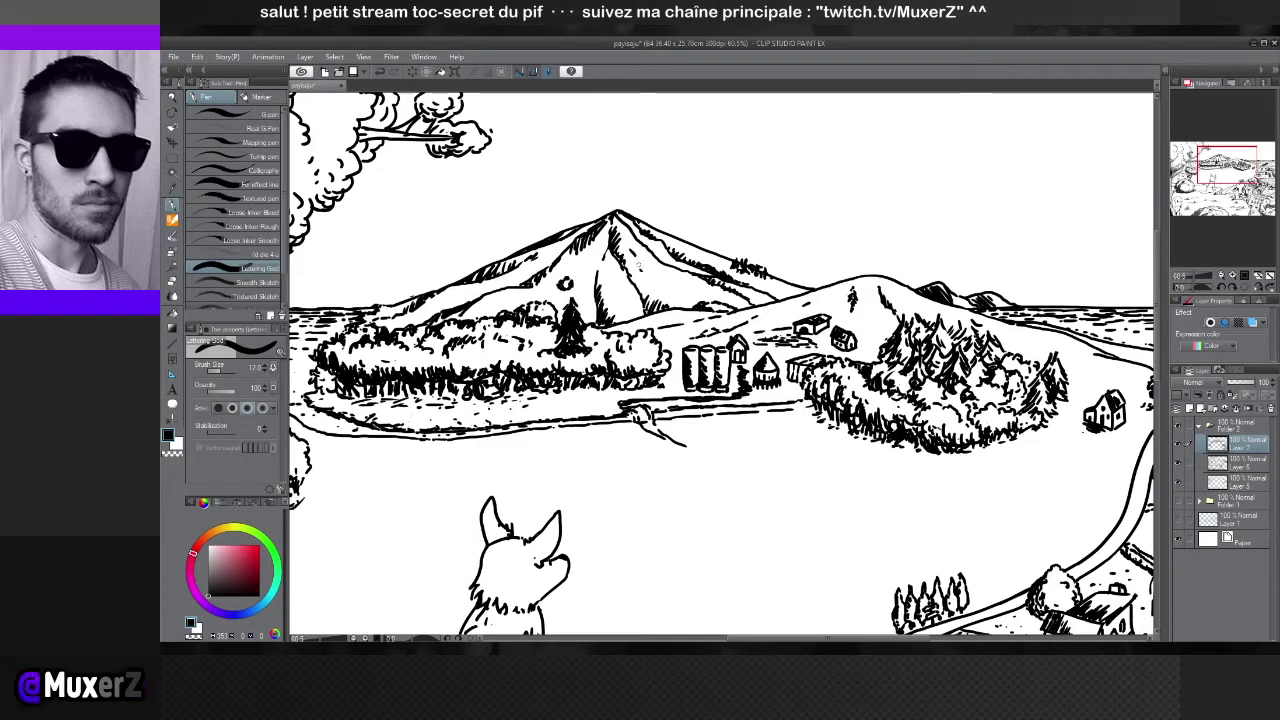
{"action": "left_click_drag", "start_coordinate": [633, 255], "coordinate": [647, 277]}
{"action": "left_click_drag", "start_coordinate": [643, 273], "coordinate": [693, 294]}
{"action": "left_click_drag", "start_coordinate": [689, 289], "coordinate": [697, 297]}
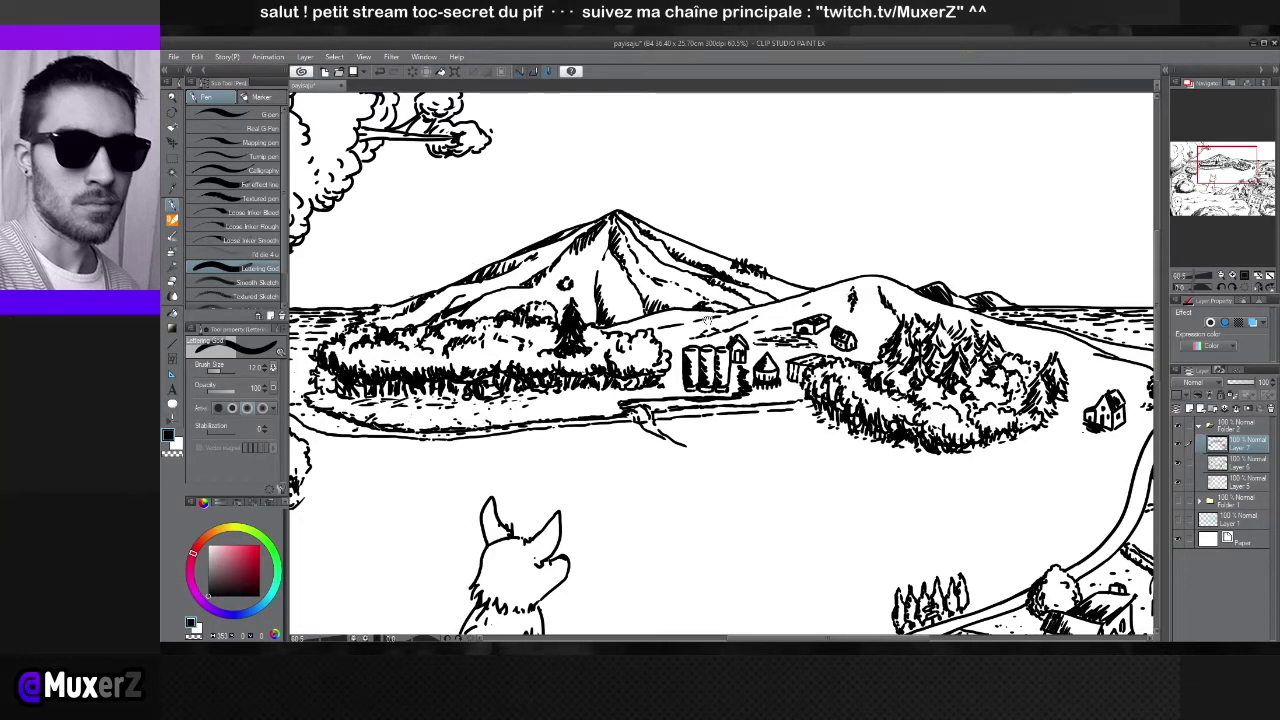
Thicken the hatched crease on the rounded hill beside the mountain and hatch its slope from the summit towards the pine wood
{"action": "left_click_drag", "start_coordinate": [707, 321], "coordinate": [676, 276]}
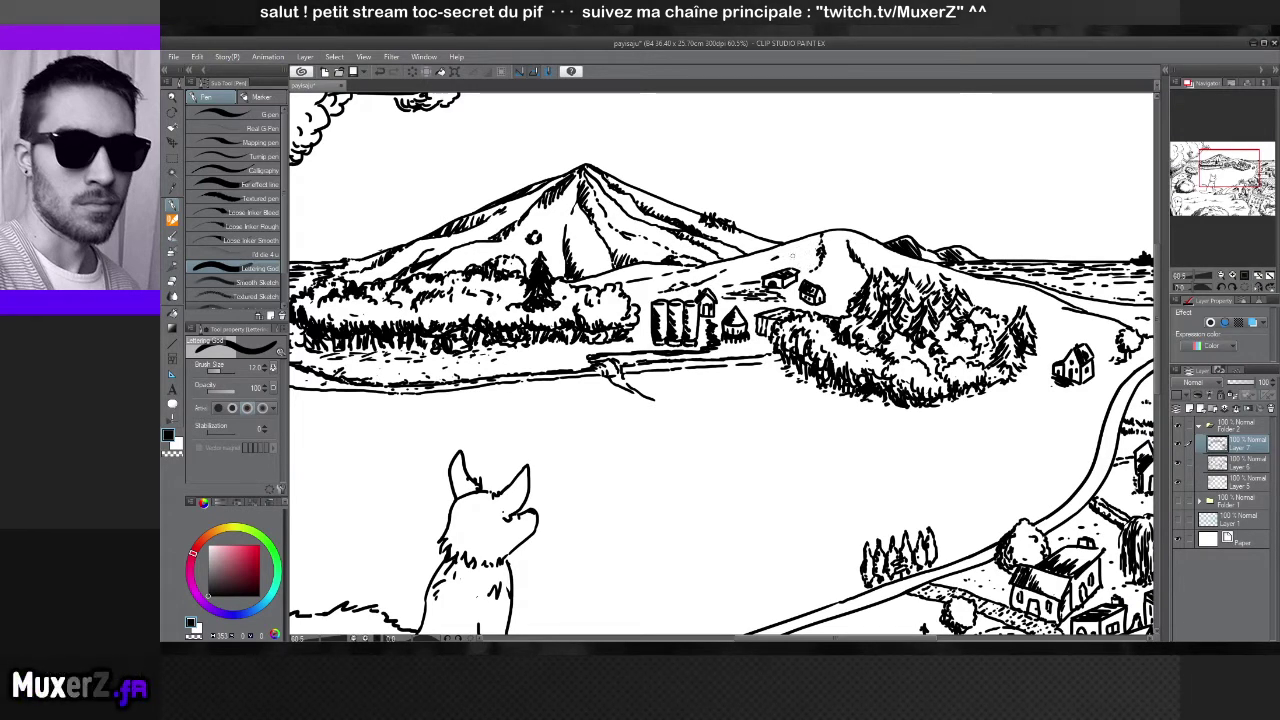
{"action": "left_click_drag", "start_coordinate": [809, 258], "coordinate": [809, 270]}
{"action": "left_click_drag", "start_coordinate": [819, 246], "coordinate": [811, 268]}
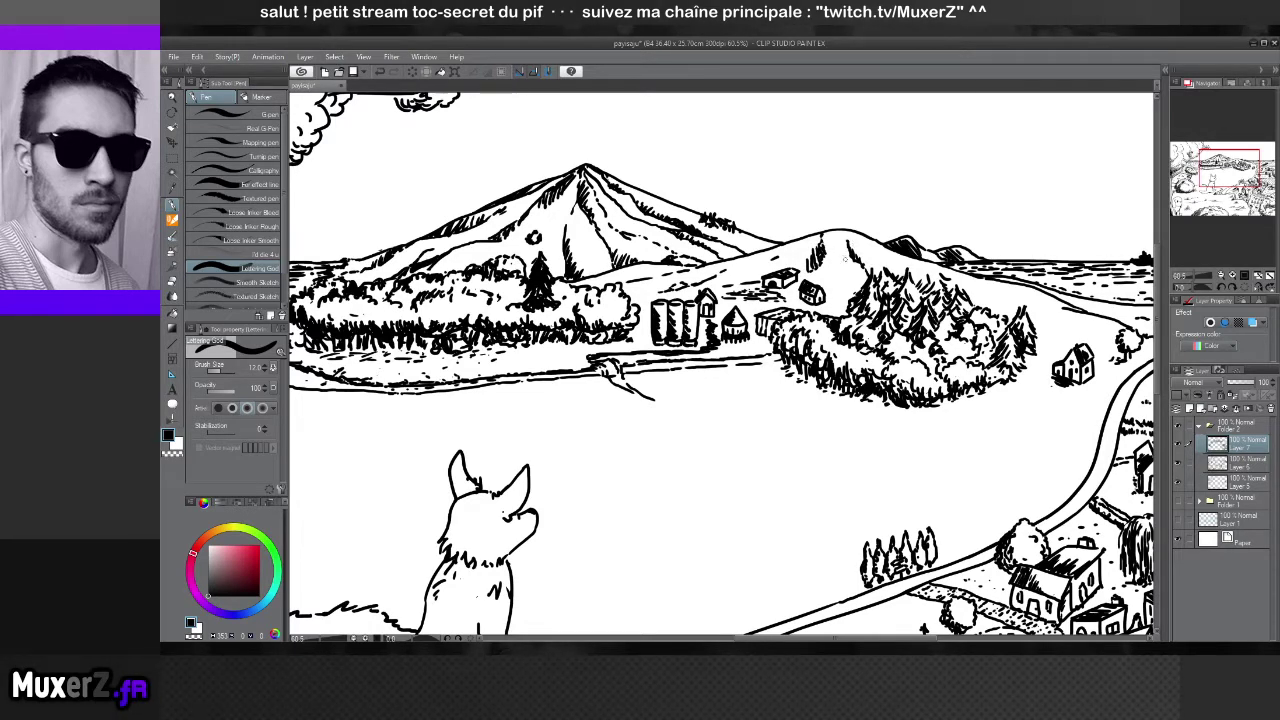
{"action": "mouse_move", "coordinate": [859, 264]}
{"action": "left_mouse_down"}
{"action": "mouse_move", "coordinate": [853, 274]}
{"action": "mouse_move", "coordinate": [843, 237]}
{"action": "mouse_move", "coordinate": [911, 272]}
{"action": "left_mouse_up"}
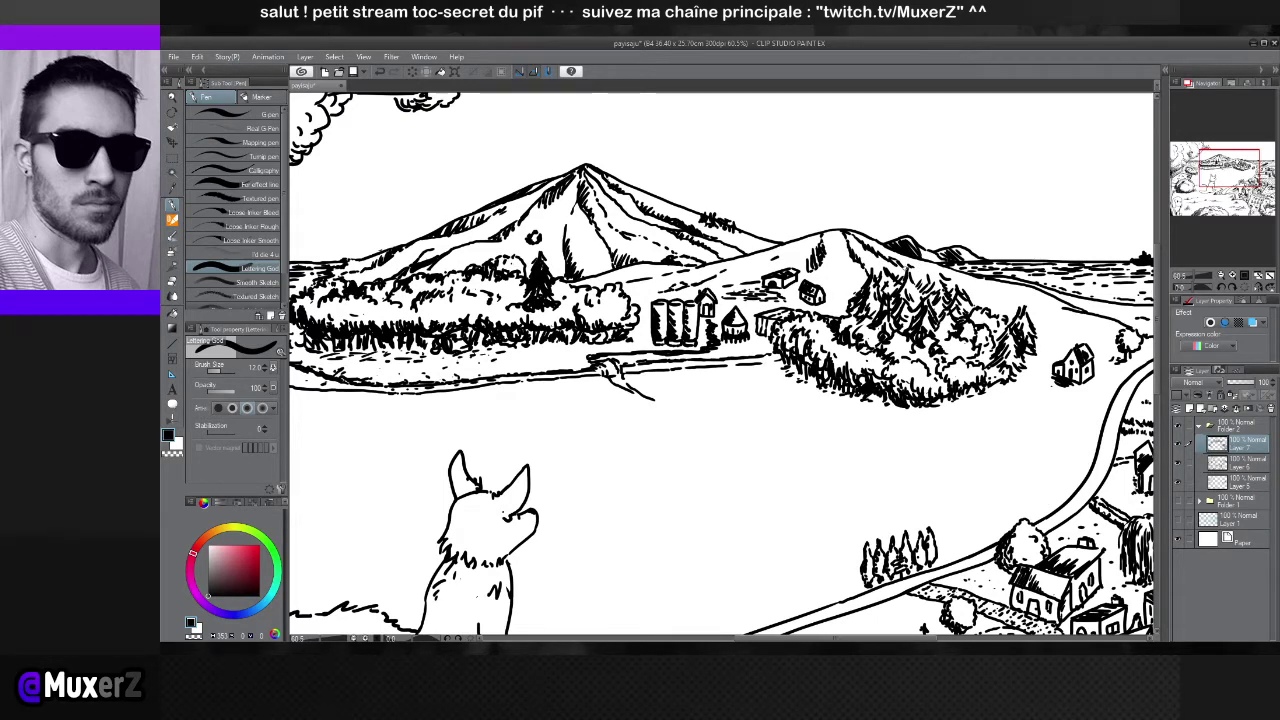
Show the blue sketch on Layer 1 and ink a small tree behind the lone house near the shore
{"action": "left_click_drag", "start_coordinate": [911, 272], "coordinate": [683, 219]}
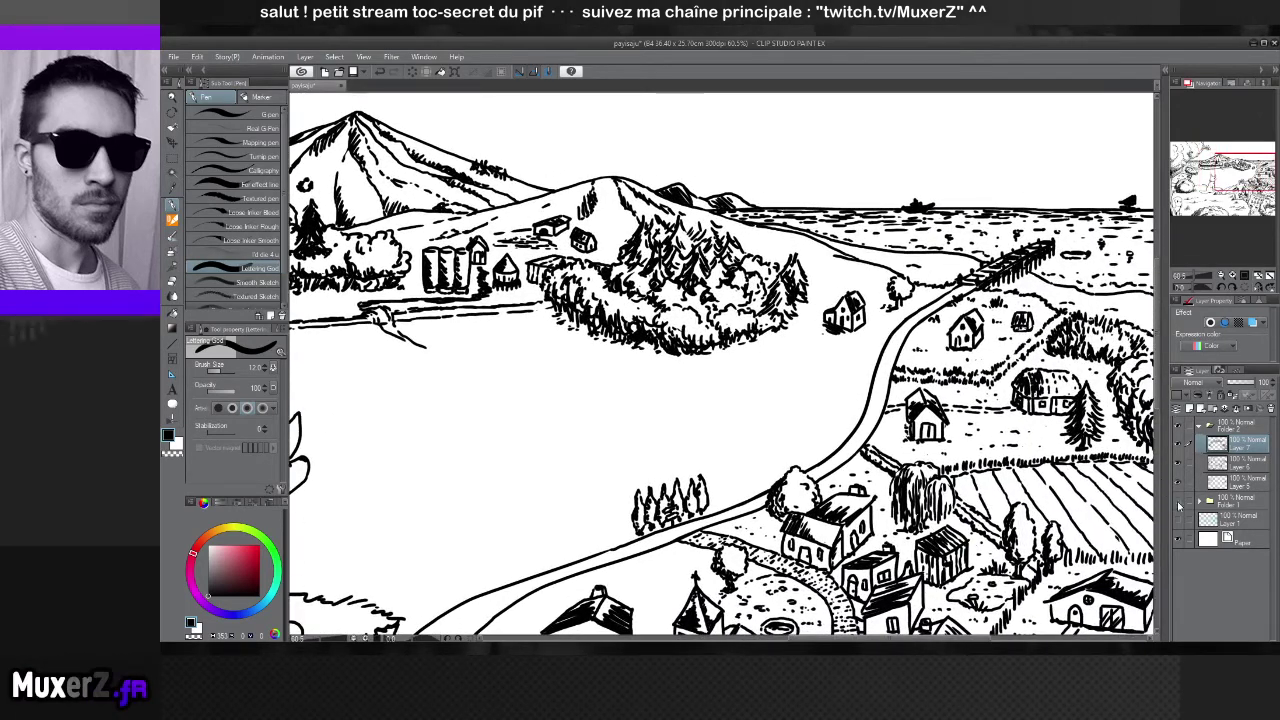
{"action": "left_click", "coordinate": [1179, 518]}
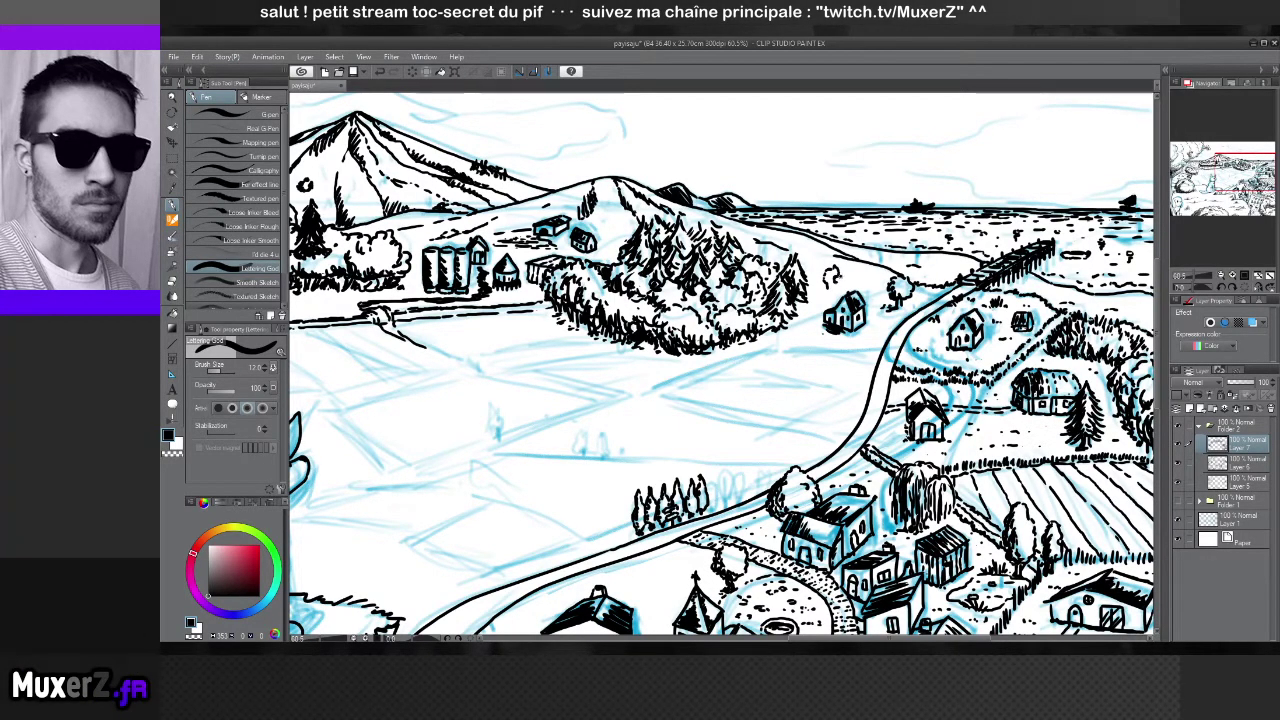
{"action": "left_click_drag", "start_coordinate": [828, 274], "coordinate": [833, 278]}
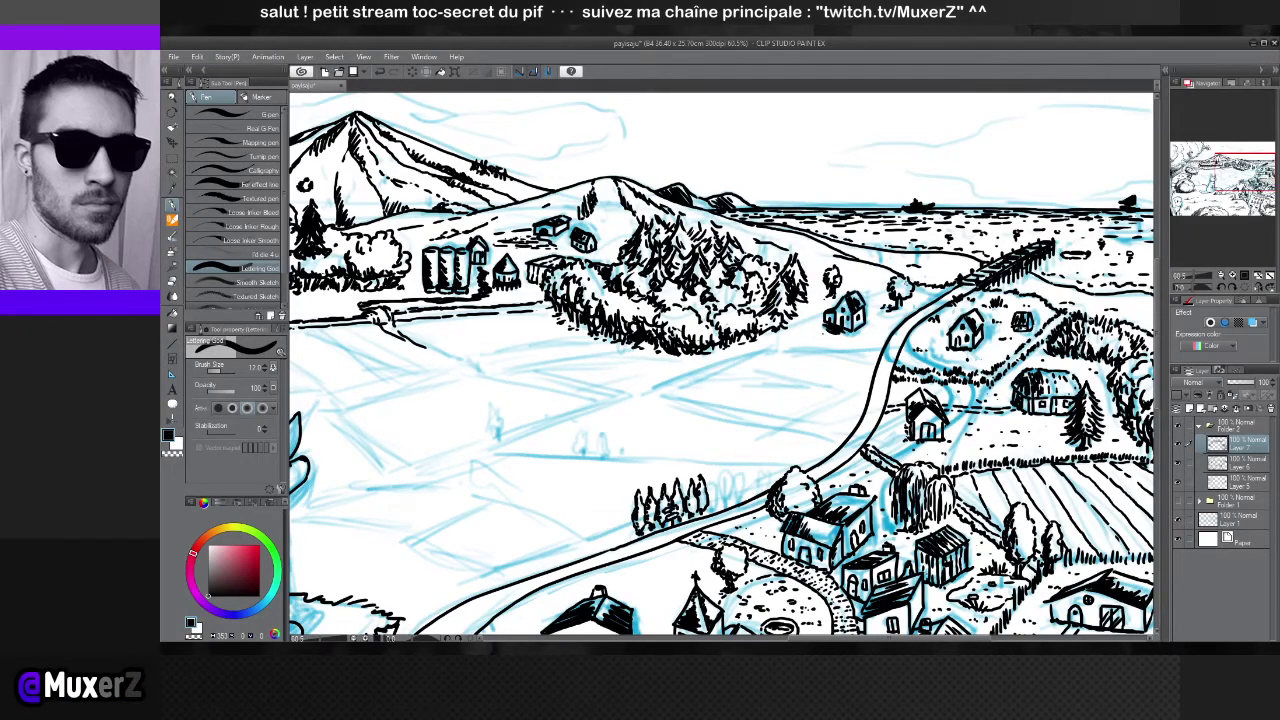
Ink a tufted hedge row following the sketch from the open fields, below the pine wood, across to the curving road
{"action": "left_click_drag", "start_coordinate": [858, 347], "coordinate": [796, 342]}
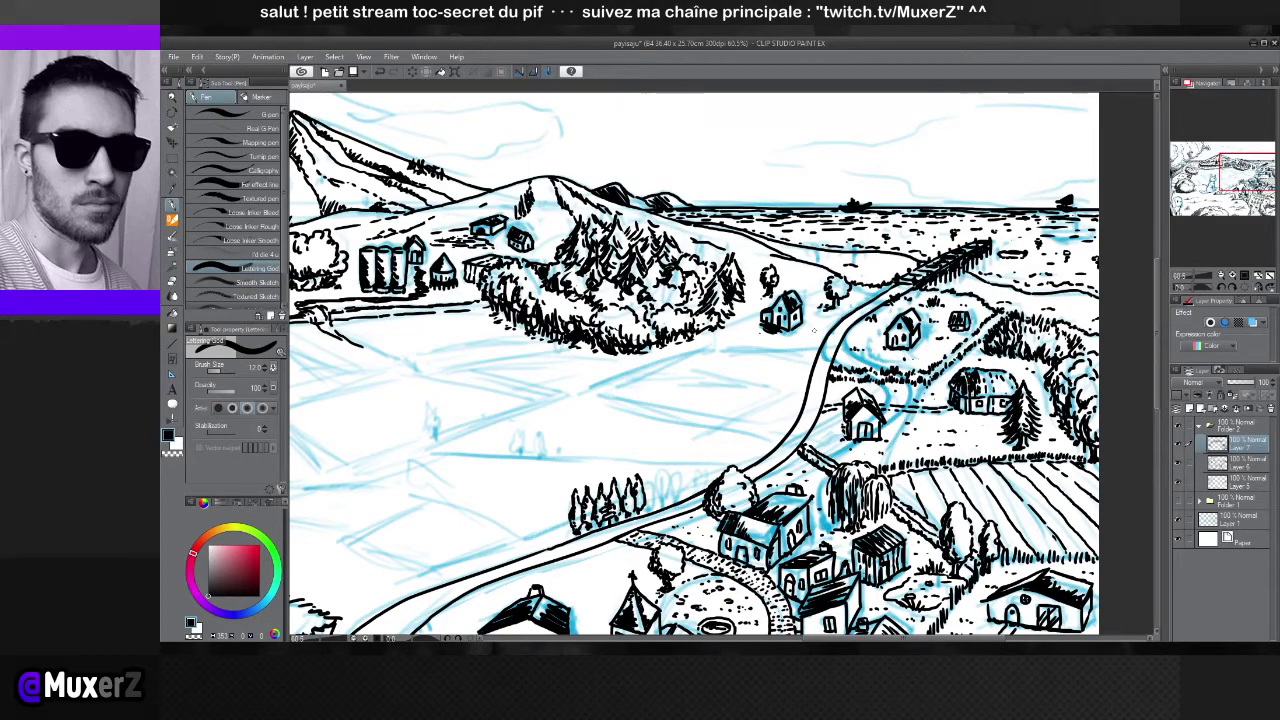
{"action": "left_click_drag", "start_coordinate": [559, 411], "coordinate": [739, 326]}
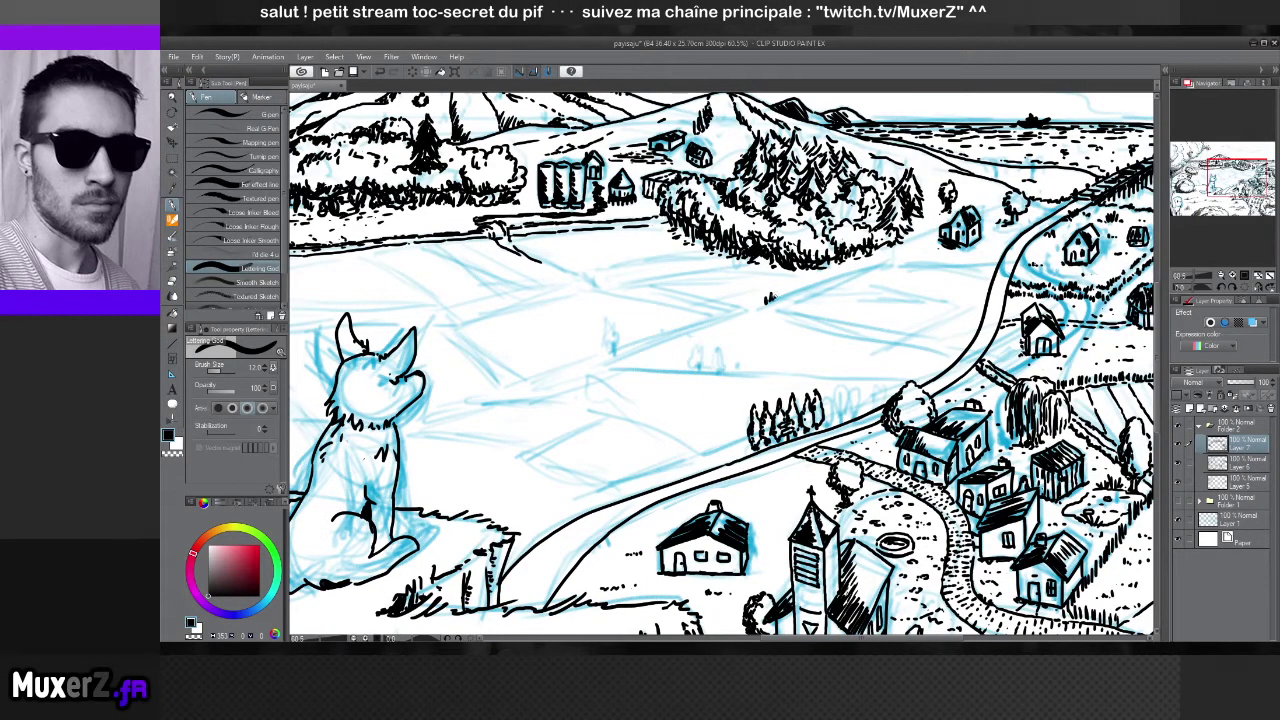
{"action": "left_click_drag", "start_coordinate": [790, 292], "coordinate": [847, 268]}
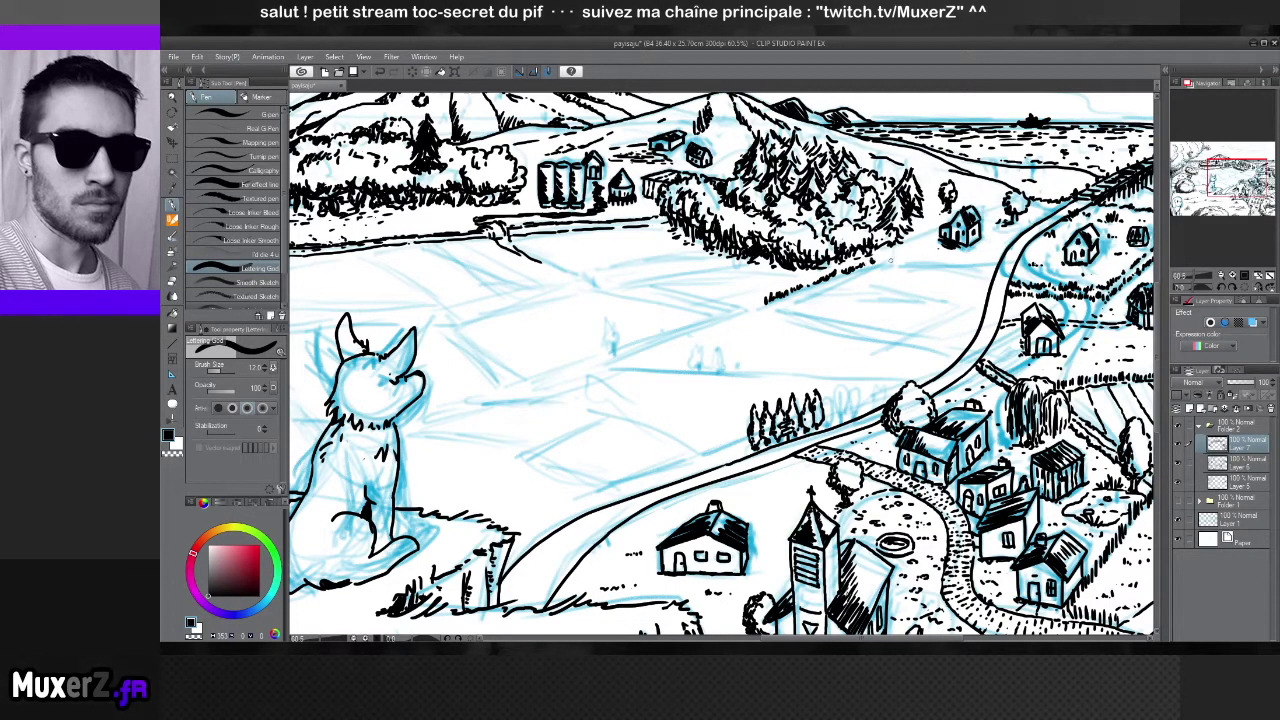
{"action": "left_click_drag", "start_coordinate": [886, 267], "coordinate": [919, 263]}
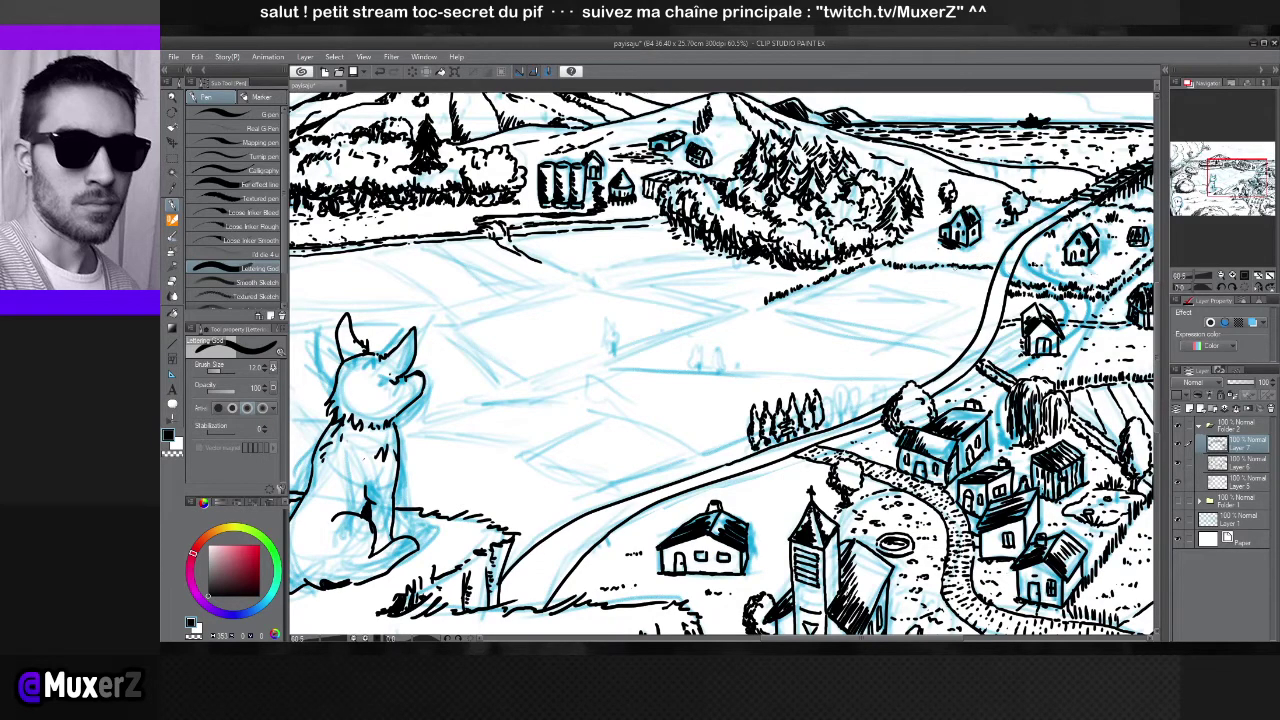
{"action": "mouse_move", "coordinate": [931, 303]}
{"action": "left_mouse_down"}
{"action": "mouse_move", "coordinate": [995, 292]}
{"action": "mouse_move", "coordinate": [812, 296]}
{"action": "left_mouse_up"}
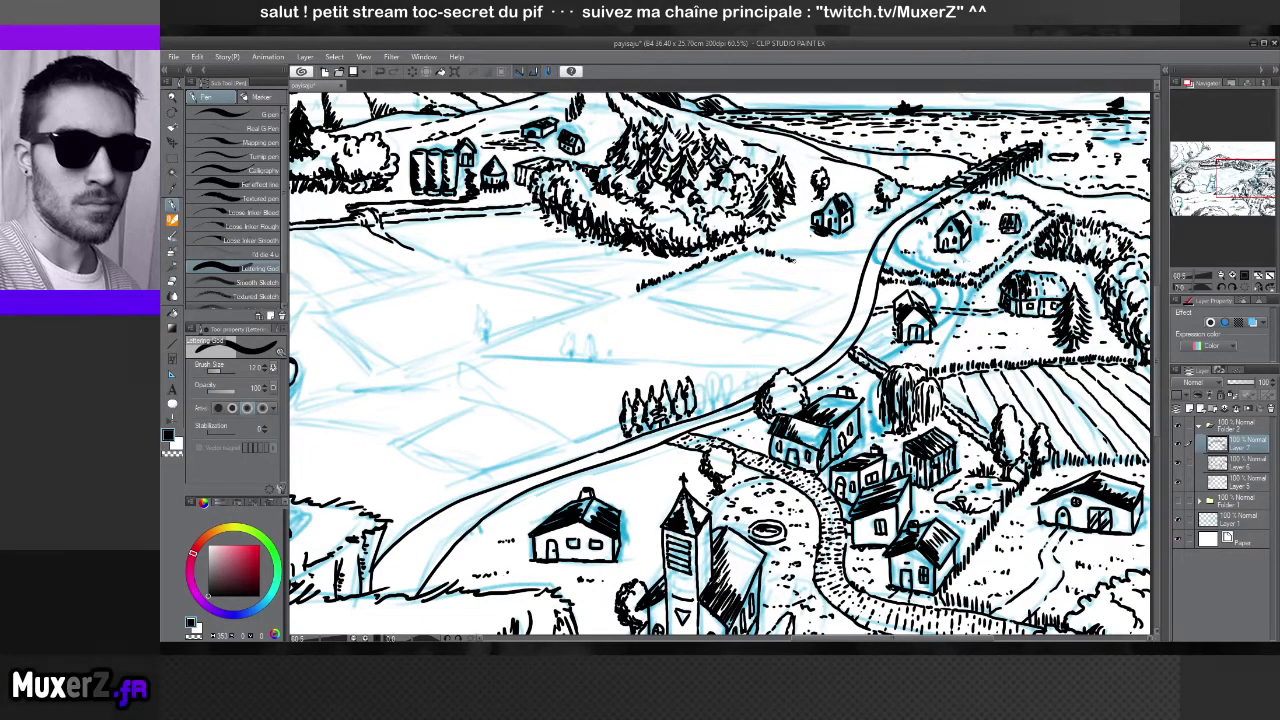
{"action": "mouse_move", "coordinate": [822, 272]}
{"action": "left_mouse_down"}
{"action": "mouse_move", "coordinate": [812, 268]}
{"action": "mouse_move", "coordinate": [846, 284]}
{"action": "left_mouse_up"}
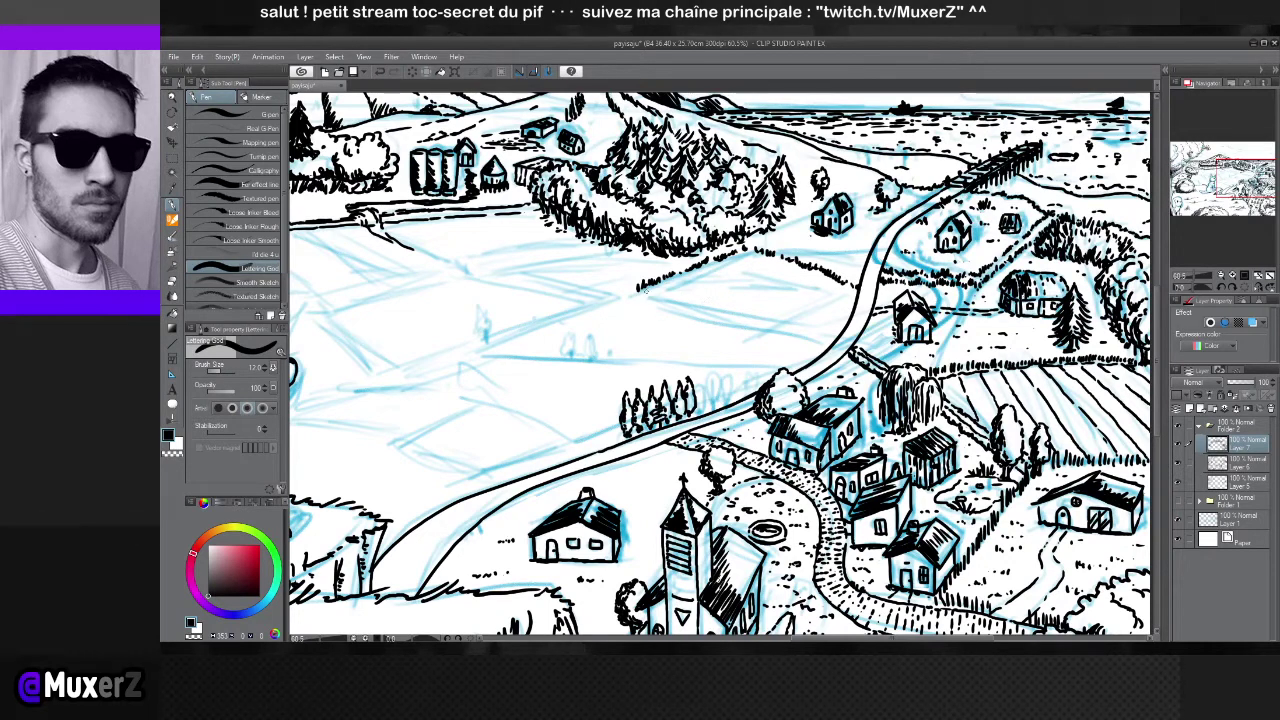
{"action": "left_click_drag", "start_coordinate": [641, 294], "coordinate": [650, 287]}
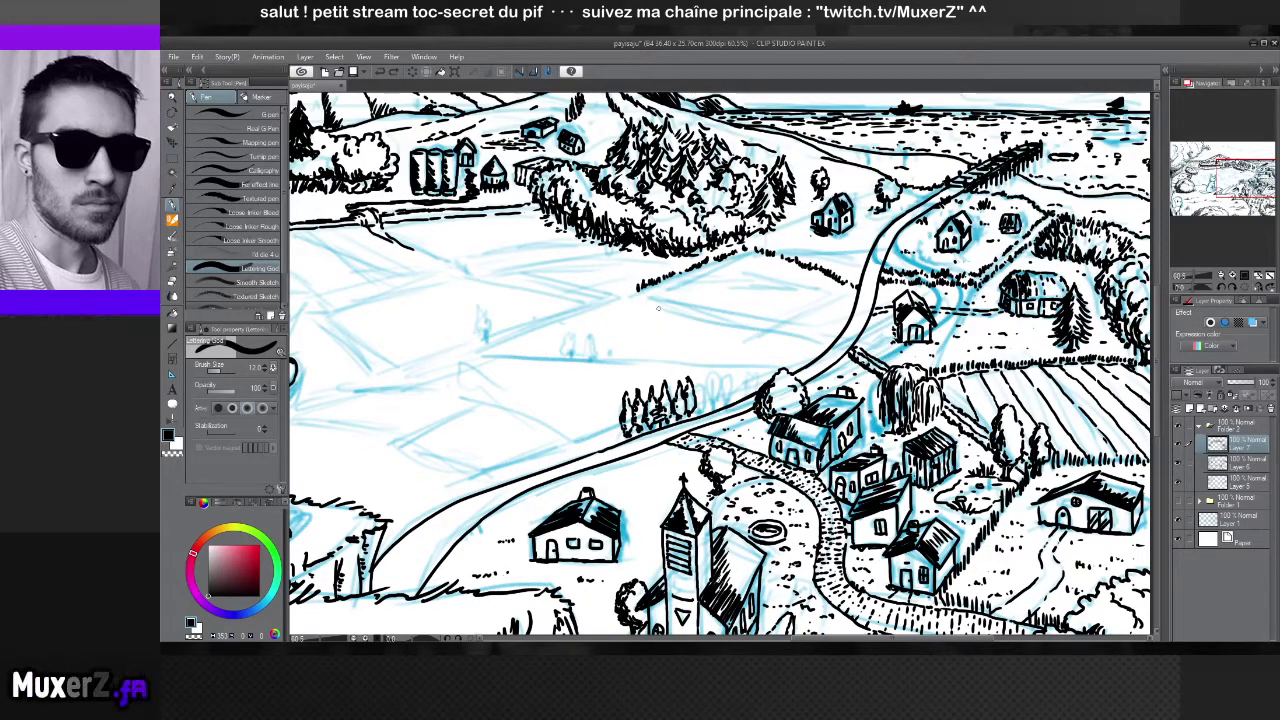
Ink a row of short hedge strokes from the middle of the fields diagonally down to the road, redoing the first strokes
{"action": "left_click_drag", "start_coordinate": [636, 321], "coordinate": [803, 255]}
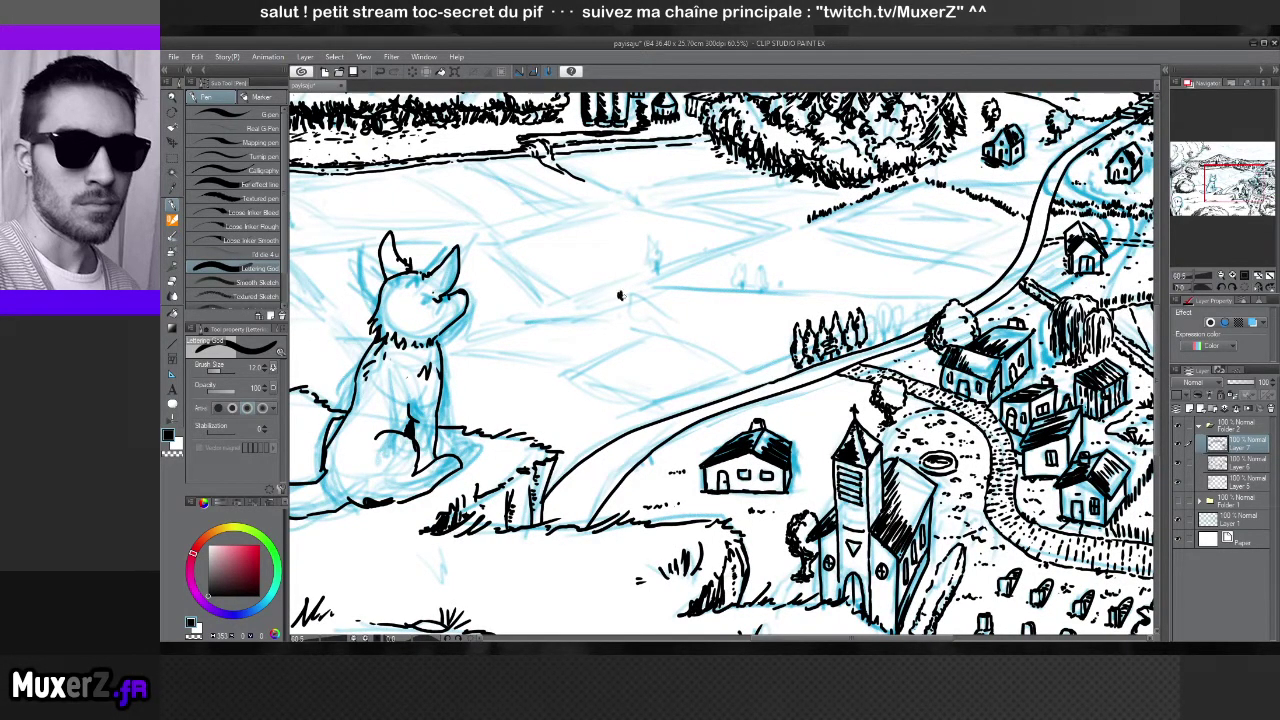
{"action": "left_click_drag", "start_coordinate": [629, 299], "coordinate": [650, 319]}
{"action": "key", "text": "ctrl+z"}
{"action": "key", "text": "ctrl+z"}
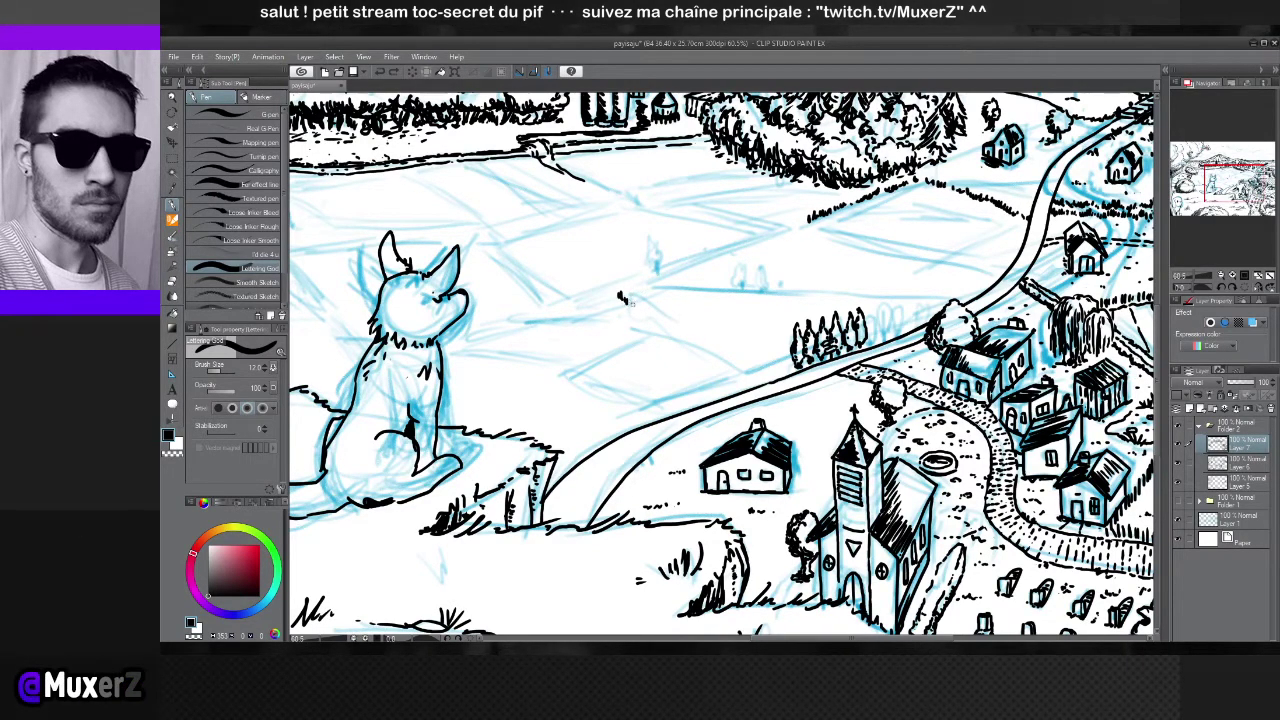
{"action": "left_click_drag", "start_coordinate": [629, 297], "coordinate": [633, 306]}
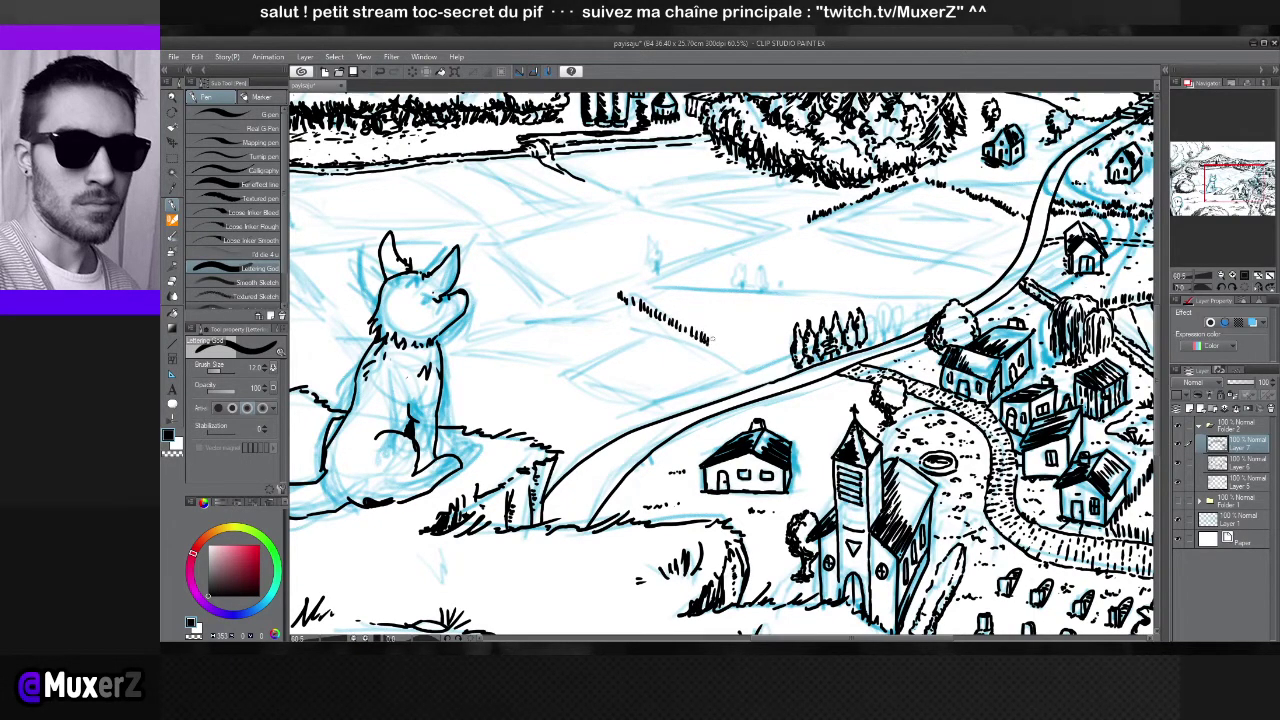
{"action": "left_click_drag", "start_coordinate": [738, 352], "coordinate": [772, 383]}
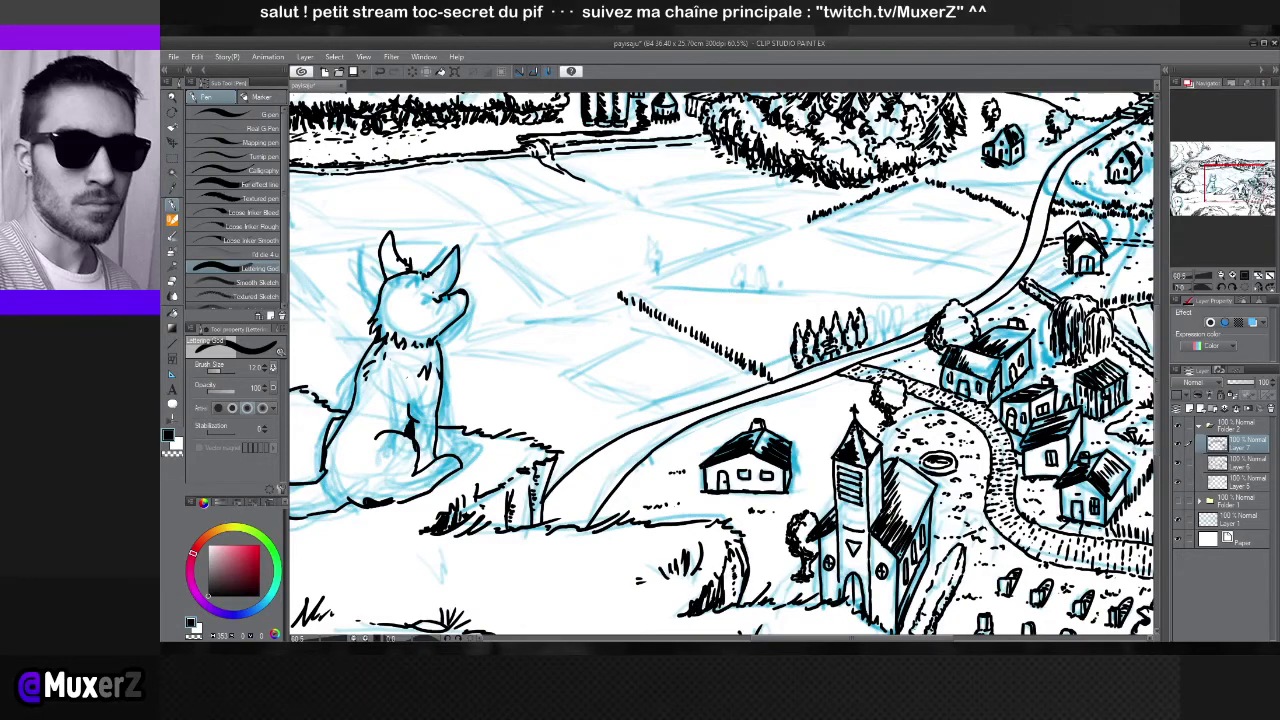
Ink a slender tree near the central field corner and a hedge row from that corner up to the hedge below the wood
{"action": "scroll", "coordinate": [720, 365], "scroll_direction": "down", "scroll_amount": 2}
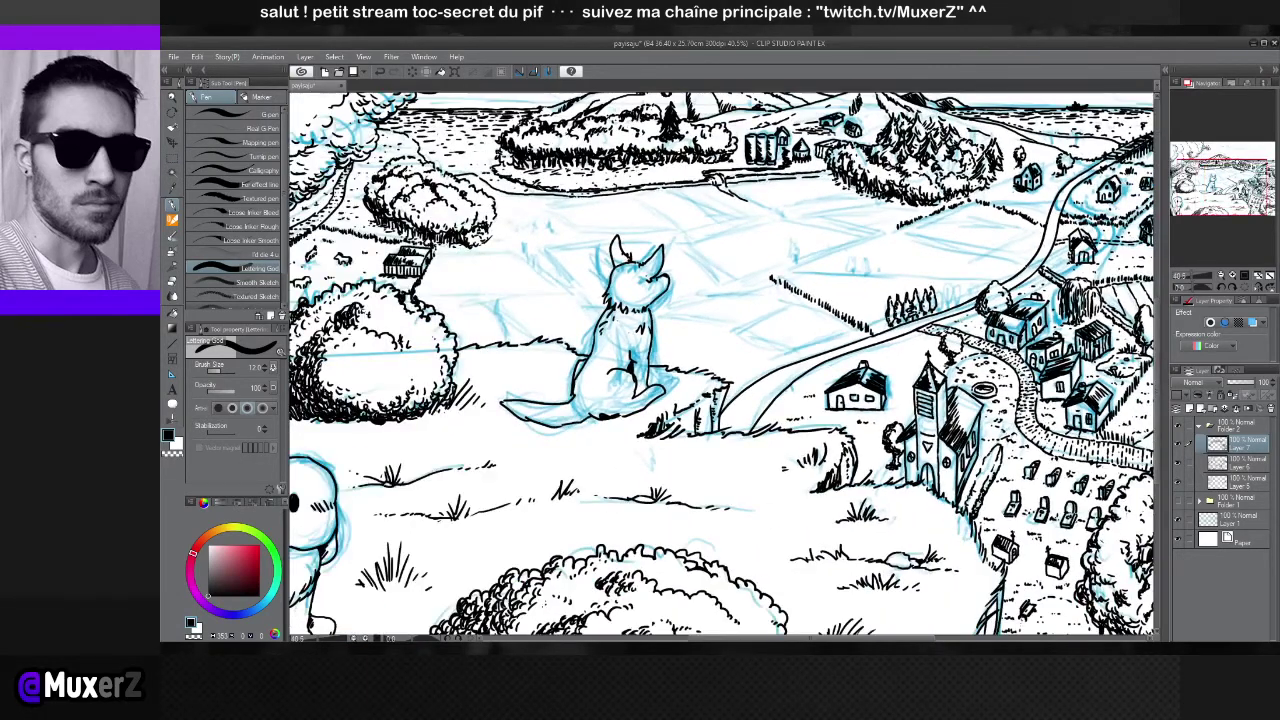
{"action": "left_click_drag", "start_coordinate": [966, 274], "coordinate": [730, 266]}
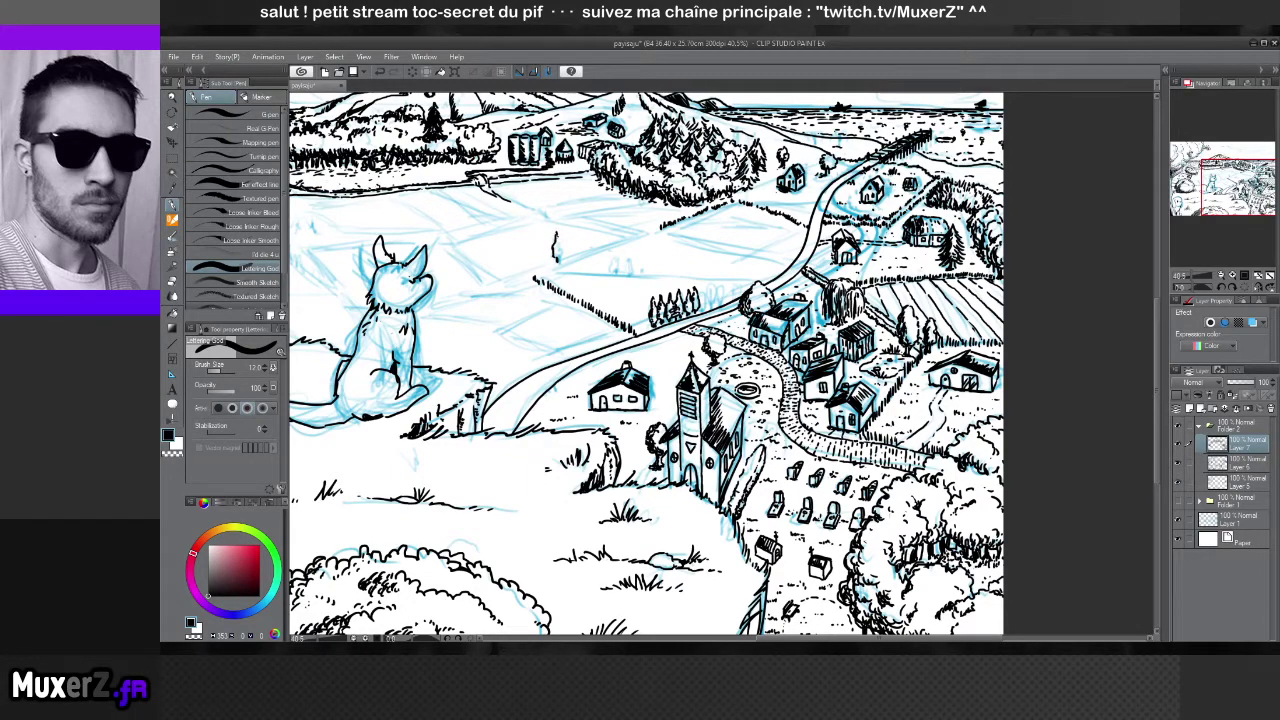
{"action": "left_click_drag", "start_coordinate": [557, 234], "coordinate": [562, 261]}
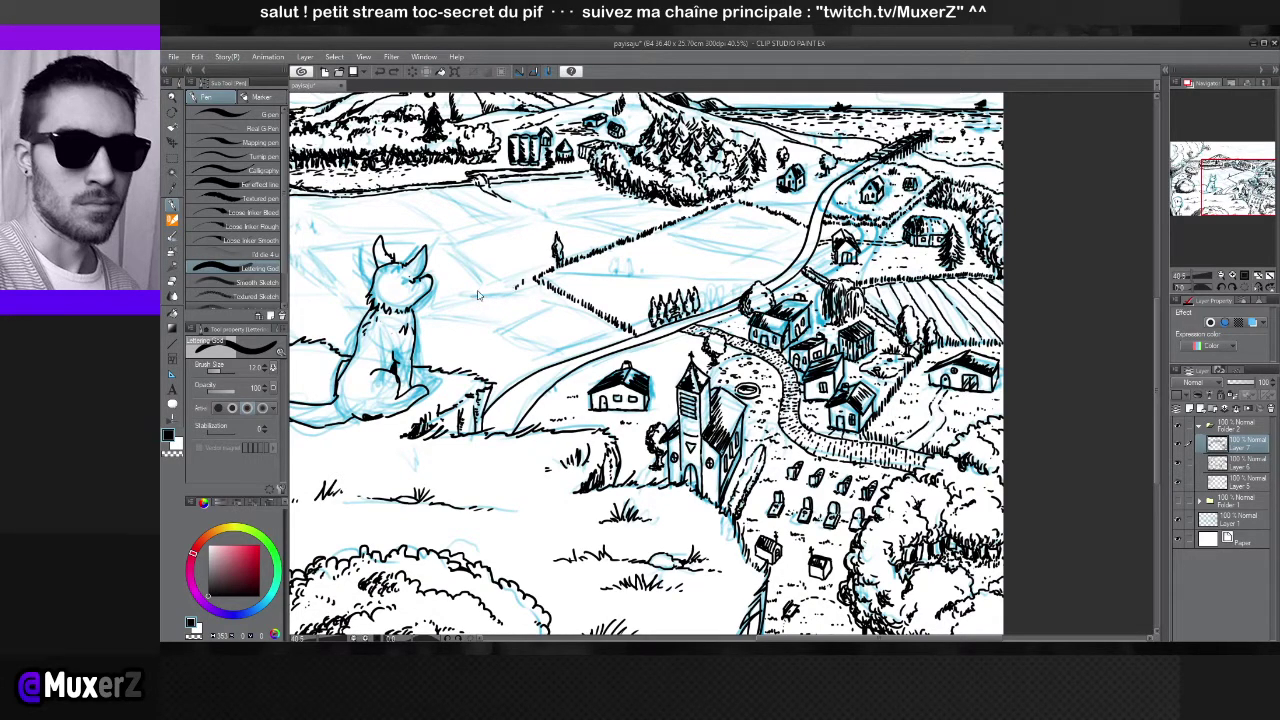
Ink the field boundary from the central hedge corner down to the dog's chest, undoing the trial lines
{"action": "left_click_drag", "start_coordinate": [522, 283], "coordinate": [441, 318]}
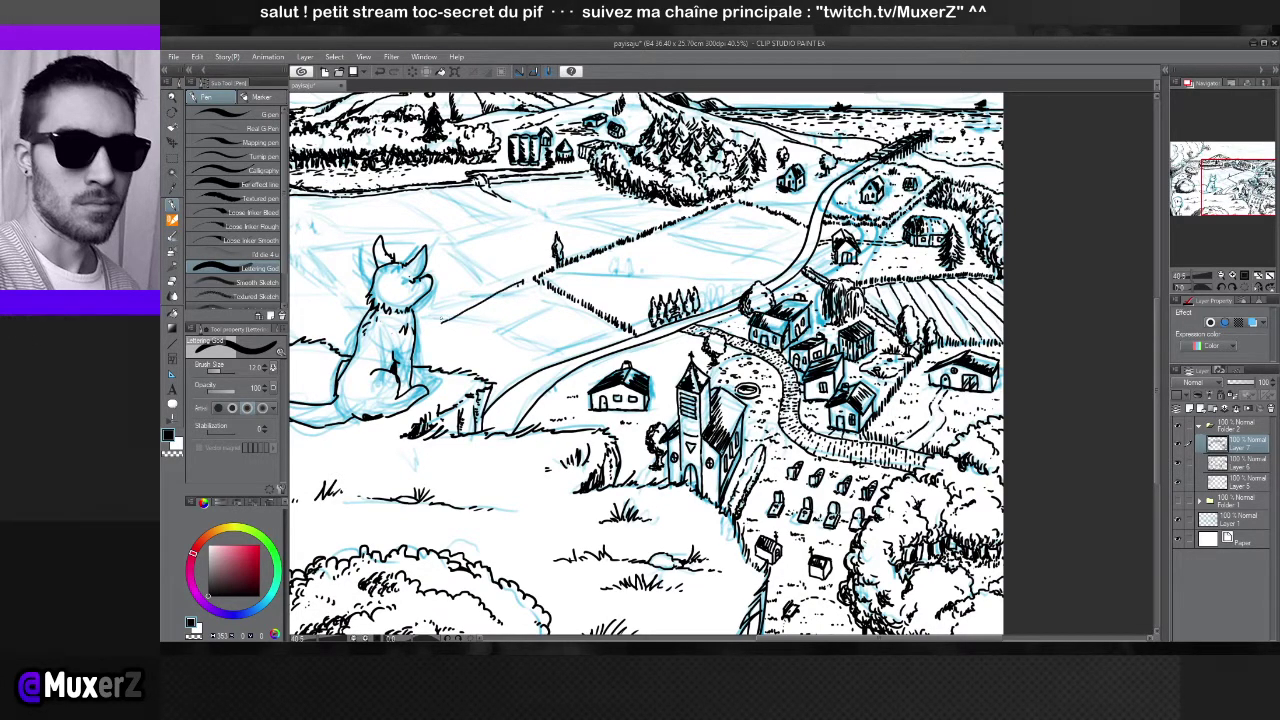
{"action": "key", "text": "ctrl+z"}
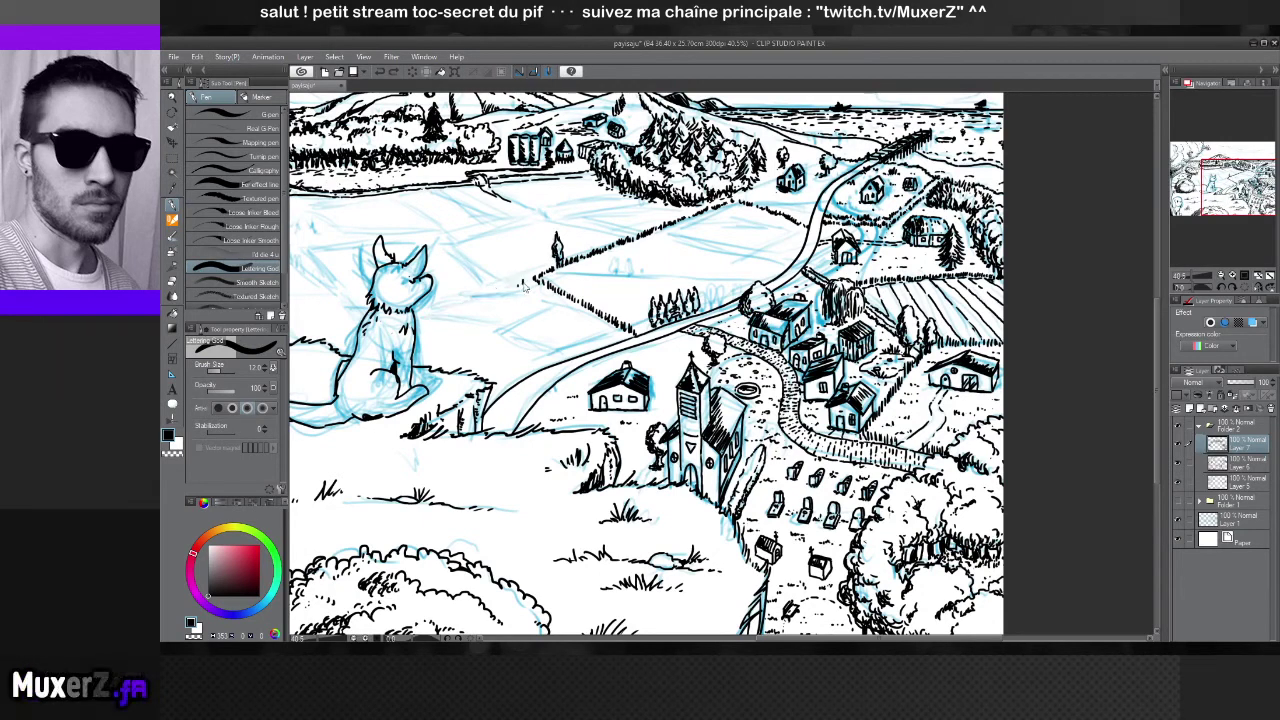
{"action": "left_click_drag", "start_coordinate": [522, 283], "coordinate": [441, 318]}
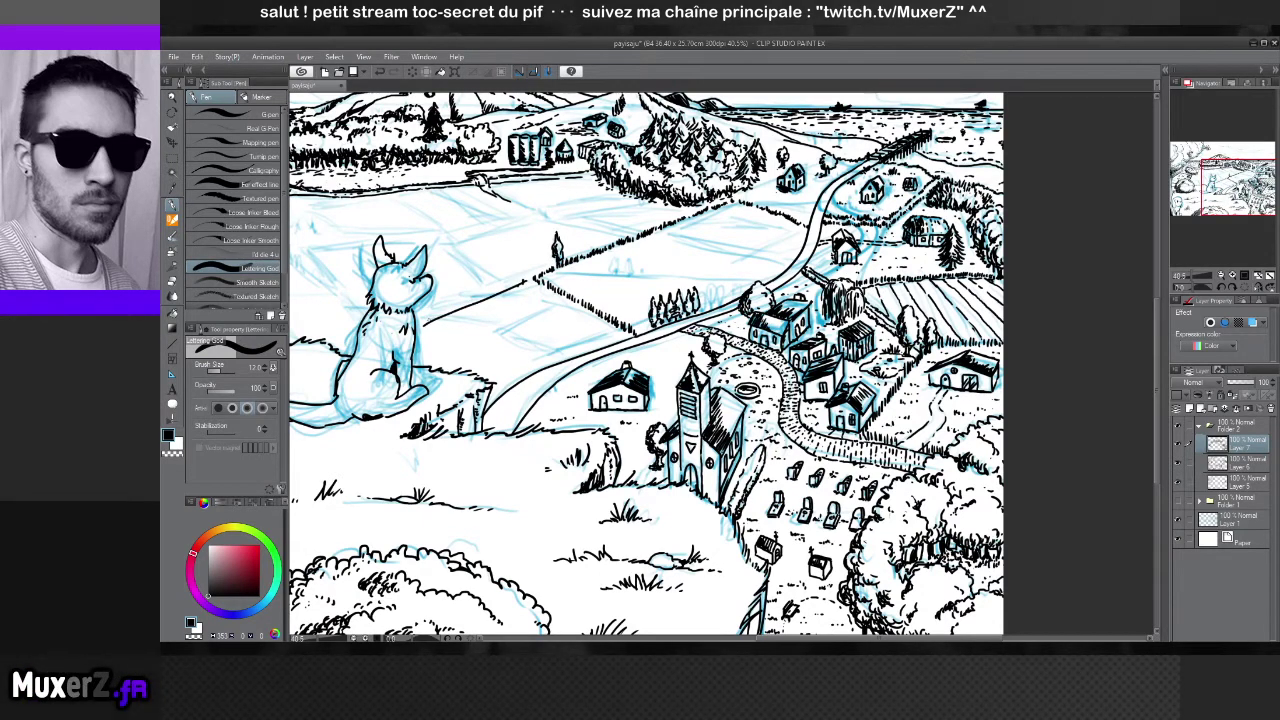
{"action": "key", "text": "ctrl+z"}
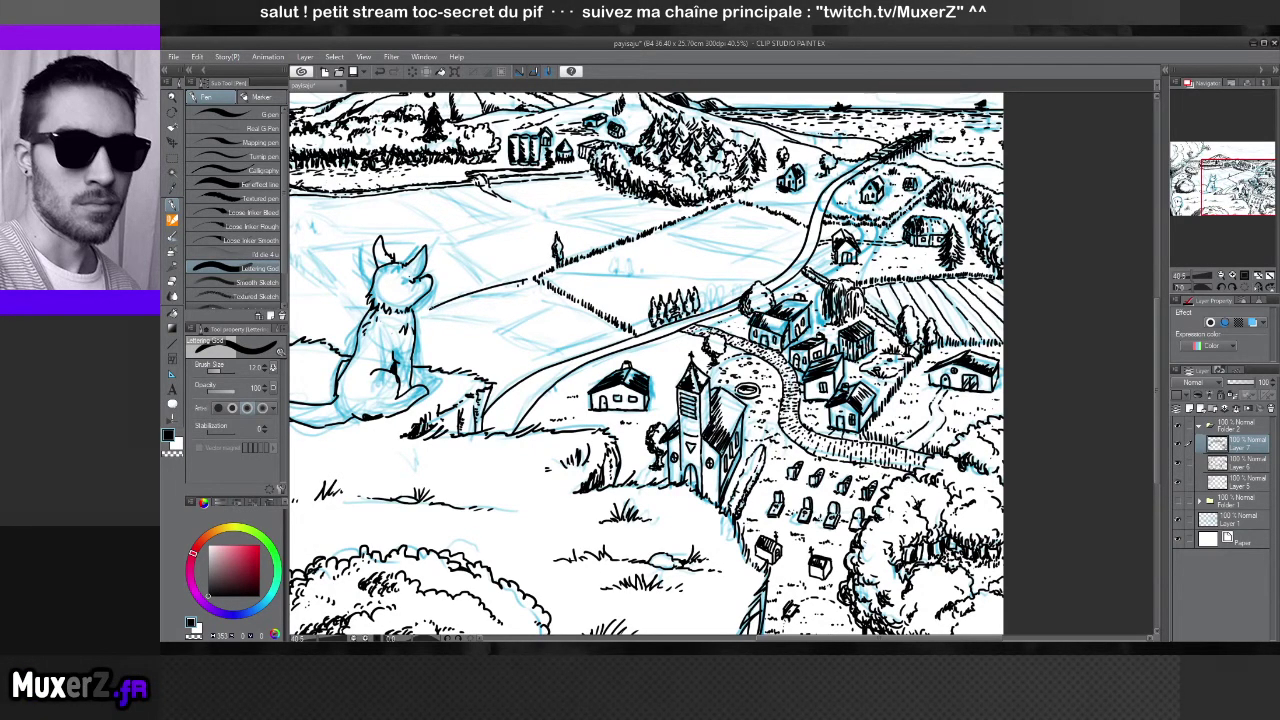
{"action": "key", "text": "ctrl+z"}
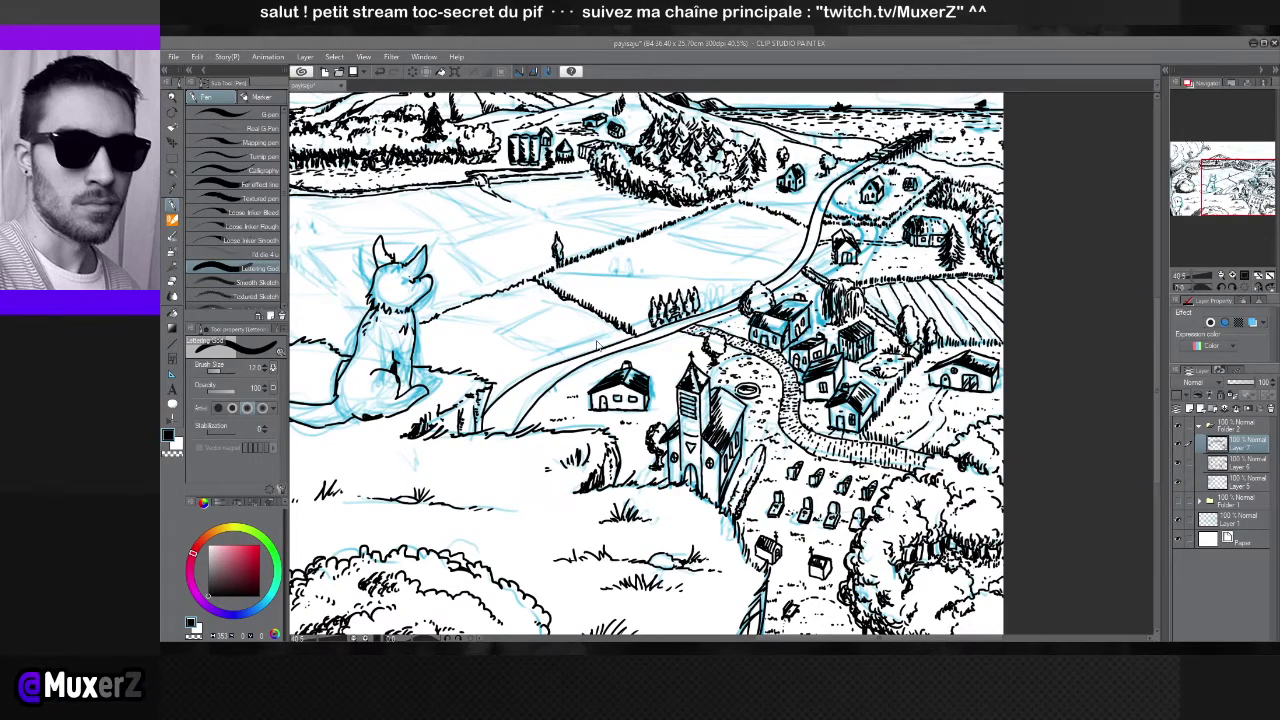
Ink a dense row of short grass strokes along the road's upper edge, from the cliff towards the crossing hedge
{"action": "scroll", "coordinate": [595, 327], "scroll_direction": "up", "scroll_amount": 2}
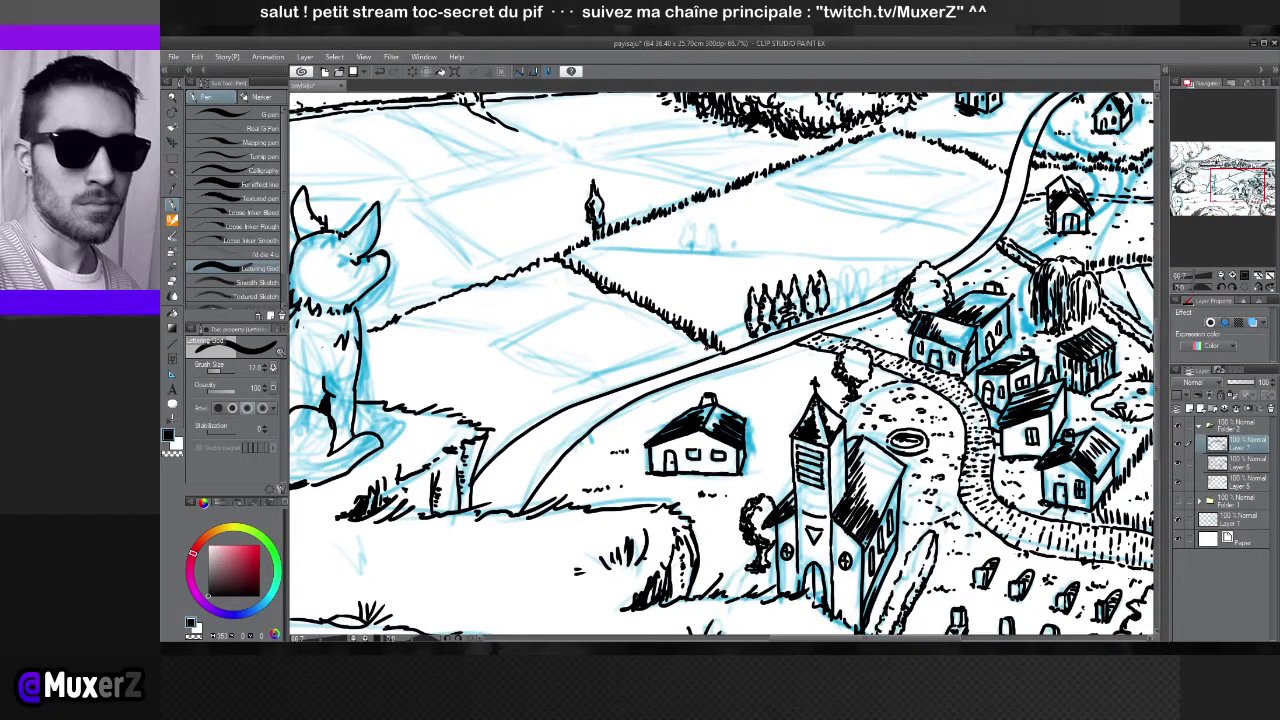
{"action": "mouse_move", "coordinate": [688, 355]}
{"action": "left_mouse_down"}
{"action": "mouse_move", "coordinate": [526, 415]}
{"action": "mouse_move", "coordinate": [484, 458]}
{"action": "mouse_move", "coordinate": [528, 426]}
{"action": "left_mouse_up"}
{"action": "left_click_drag", "start_coordinate": [535, 410], "coordinate": [541, 421]}
{"action": "left_click_drag", "start_coordinate": [552, 406], "coordinate": [555, 412]}
{"action": "left_click_drag", "start_coordinate": [568, 395], "coordinate": [566, 404]}
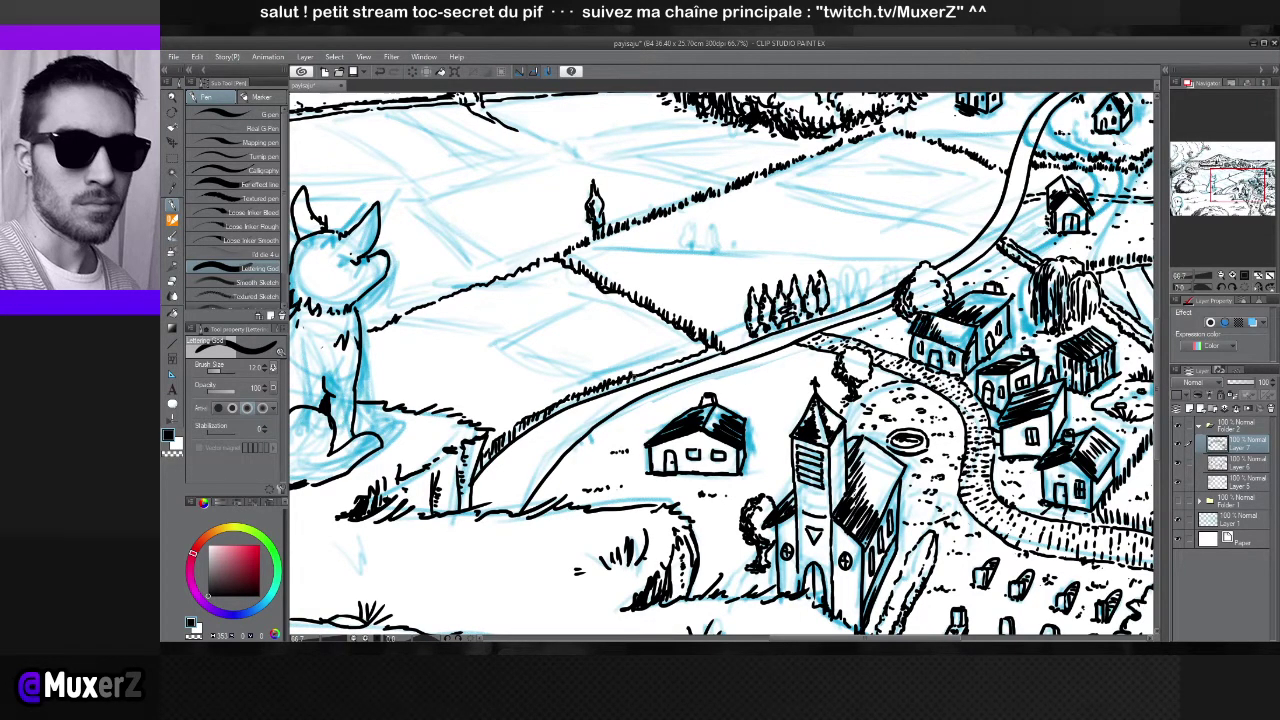
Extend the roadside hedge to the crossing hedge and thicken it with a second row of tufts above
{"action": "left_click_drag", "start_coordinate": [671, 356], "coordinate": [668, 368]}
{"action": "mouse_move", "coordinate": [681, 352]}
{"action": "left_mouse_down"}
{"action": "mouse_move", "coordinate": [678, 365]}
{"action": "mouse_move", "coordinate": [701, 357]}
{"action": "left_mouse_up"}
{"action": "mouse_move", "coordinate": [518, 429]}
{"action": "left_mouse_down"}
{"action": "mouse_move", "coordinate": [512, 443]}
{"action": "mouse_move", "coordinate": [545, 420]}
{"action": "left_mouse_up"}
{"action": "mouse_move", "coordinate": [567, 399]}
{"action": "left_mouse_down"}
{"action": "mouse_move", "coordinate": [506, 420]}
{"action": "mouse_move", "coordinate": [534, 409]}
{"action": "left_mouse_up"}
{"action": "left_click_drag", "start_coordinate": [548, 396], "coordinate": [497, 426]}
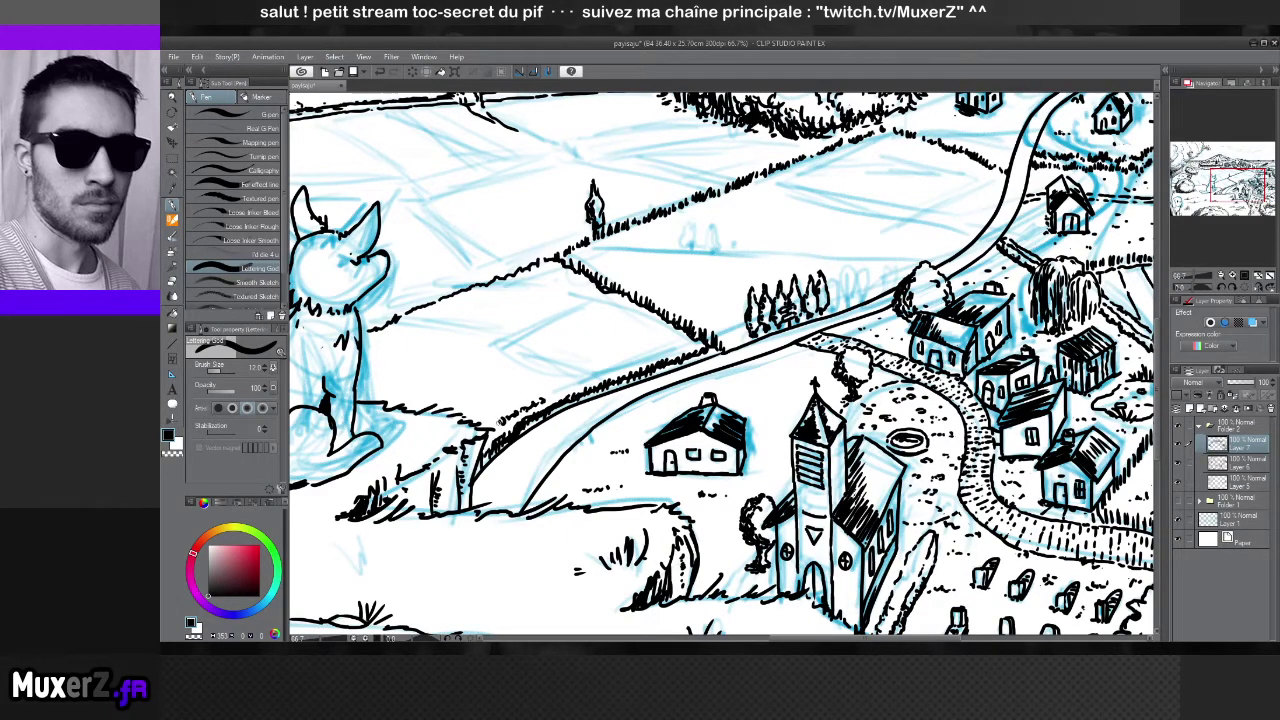
{"action": "mouse_move", "coordinate": [553, 393]}
{"action": "left_mouse_down"}
{"action": "mouse_move", "coordinate": [545, 405]}
{"action": "mouse_move", "coordinate": [571, 392]}
{"action": "left_mouse_up"}
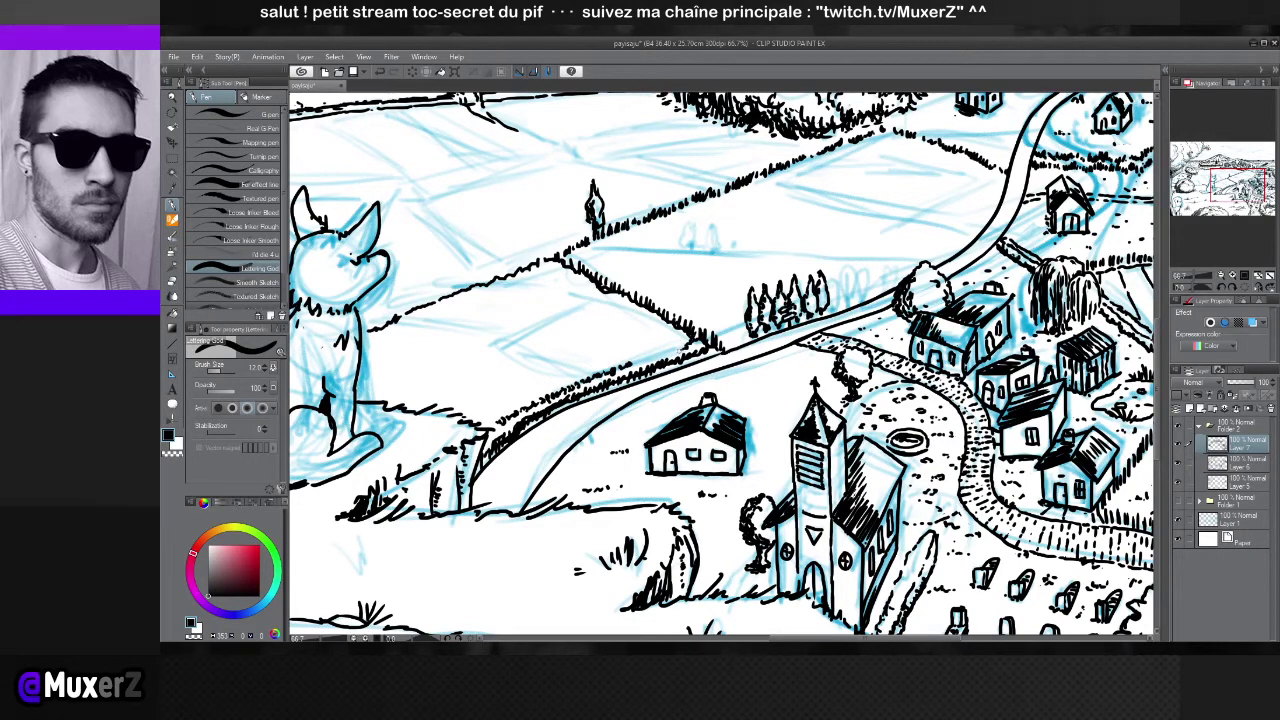
Fill in the roadside hedge's tufts near the crossing hedge and clean up their junction with the Eraser
{"action": "left_click_drag", "start_coordinate": [684, 346], "coordinate": [677, 354]}
{"action": "left_click_drag", "start_coordinate": [681, 348], "coordinate": [665, 360]}
{"action": "left_click_drag", "start_coordinate": [671, 352], "coordinate": [640, 364]}
{"action": "left_click_drag", "start_coordinate": [648, 358], "coordinate": [628, 368]}
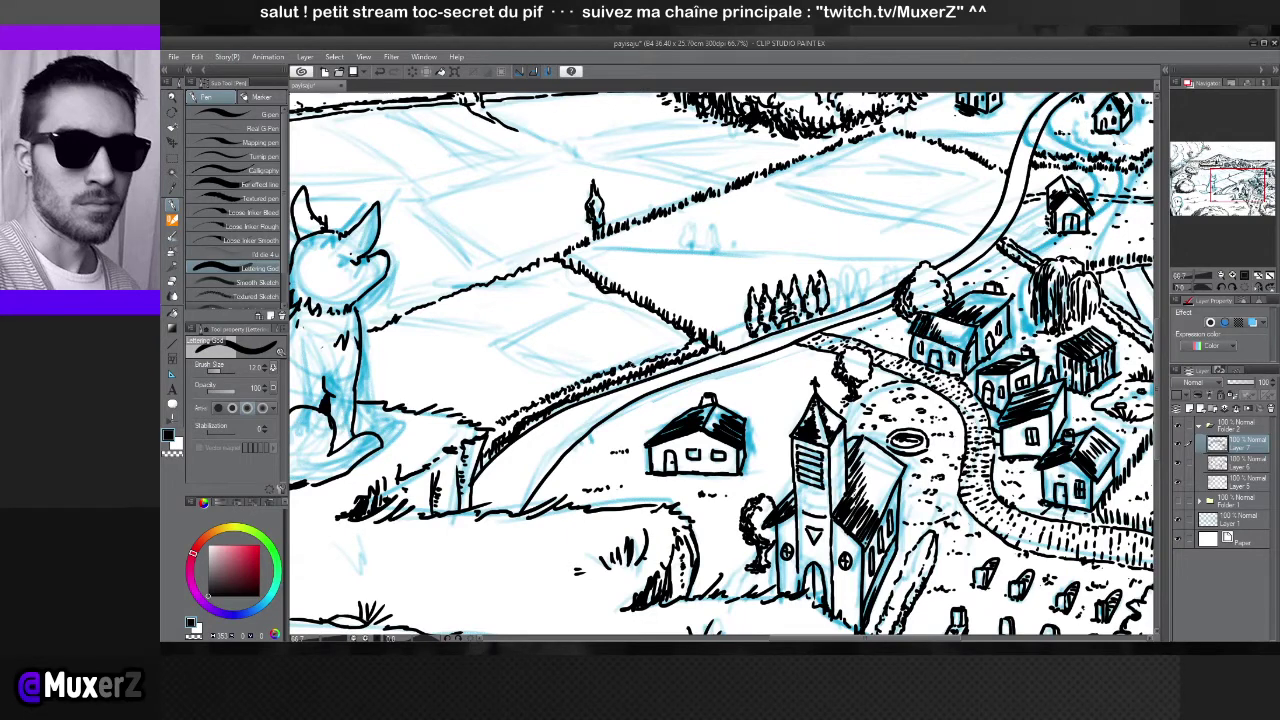
{"action": "left_click_drag", "start_coordinate": [696, 344], "coordinate": [688, 358]}
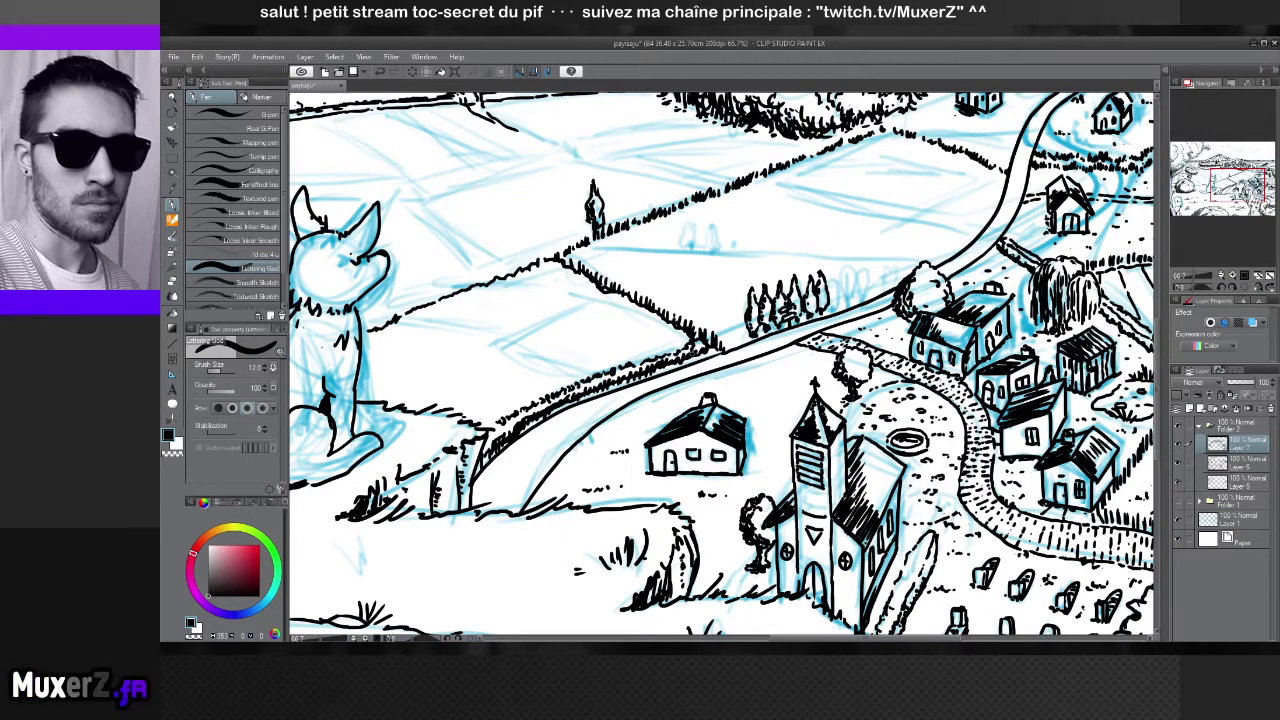
{"action": "key", "text": "e"}
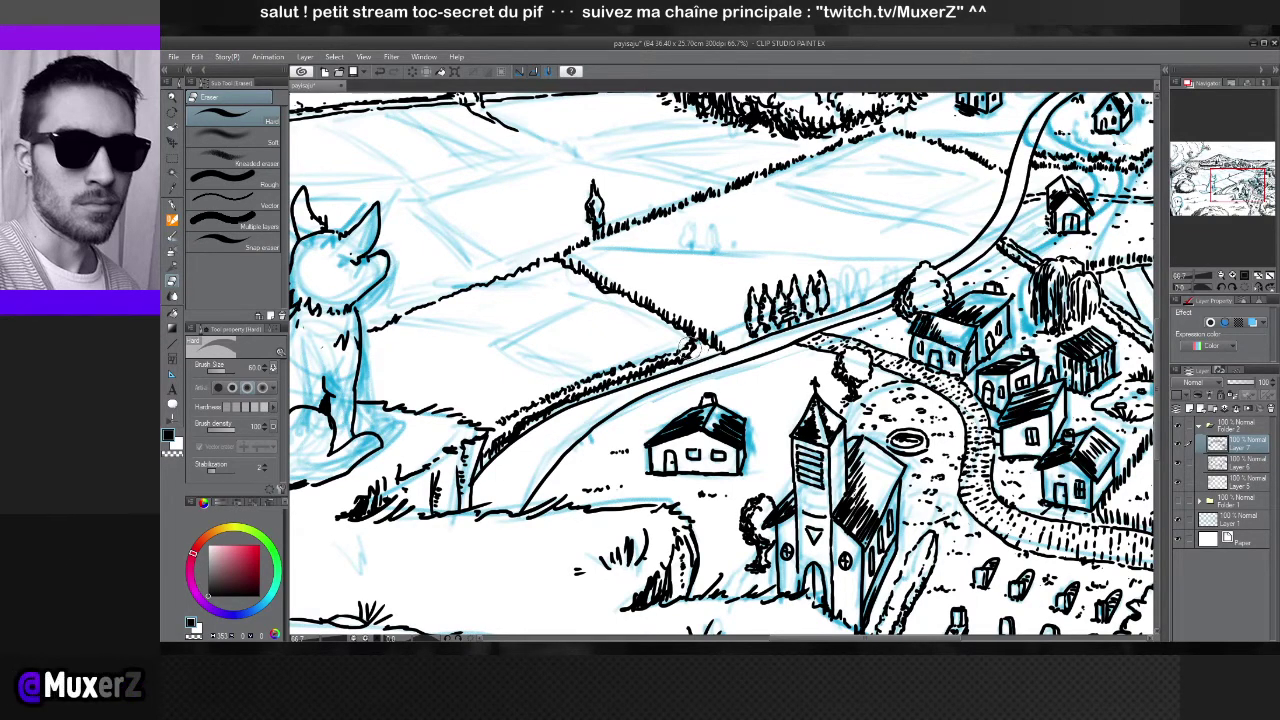
Ink rows of short dashed furrows across the field between the dog and the crossing hedge with the Pen
{"action": "key", "text": "p"}
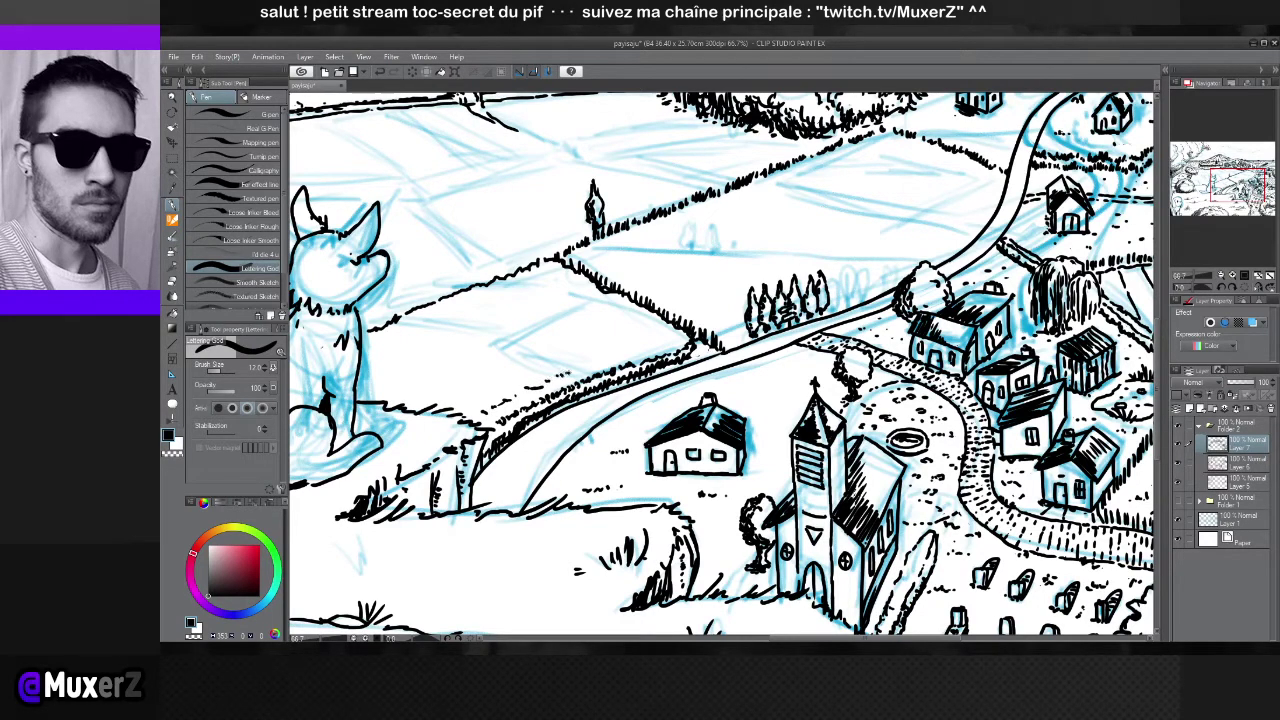
{"action": "mouse_move", "coordinate": [580, 368]}
{"action": "left_mouse_down"}
{"action": "mouse_move", "coordinate": [660, 340]}
{"action": "mouse_move", "coordinate": [629, 334]}
{"action": "mouse_move", "coordinate": [665, 325]}
{"action": "left_mouse_up"}
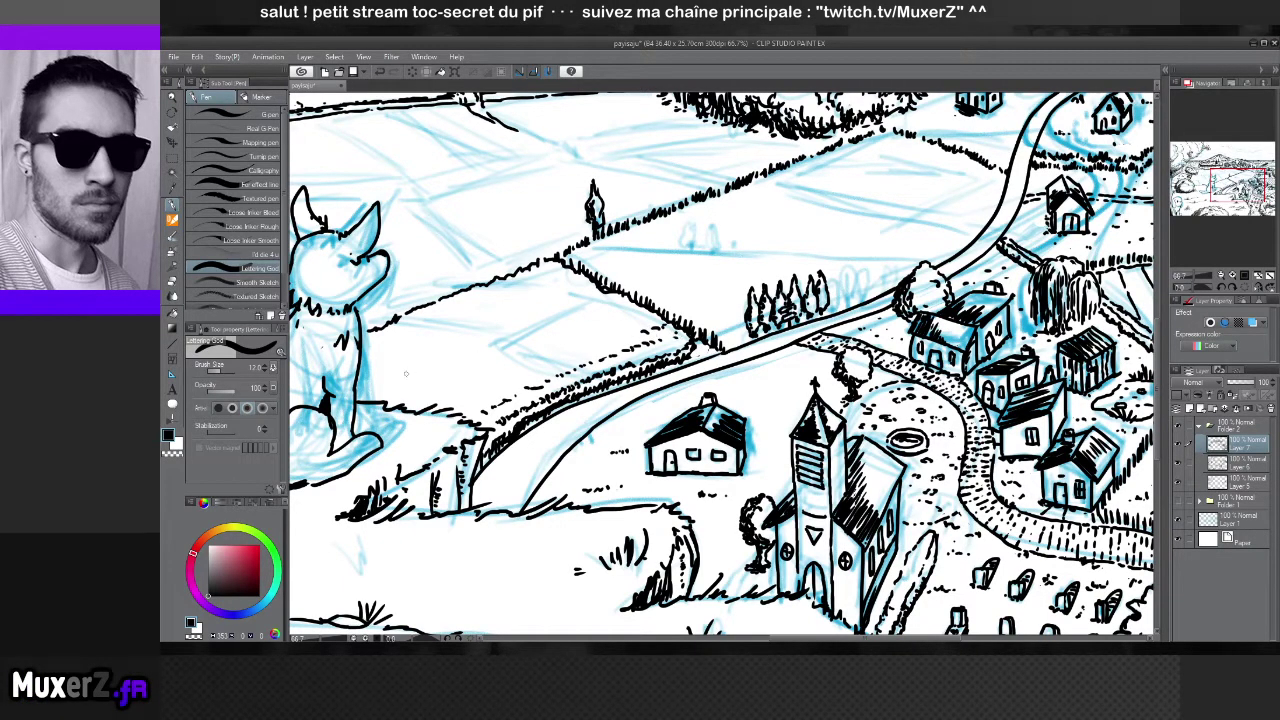
{"action": "left_click_drag", "start_coordinate": [380, 378], "coordinate": [436, 352]}
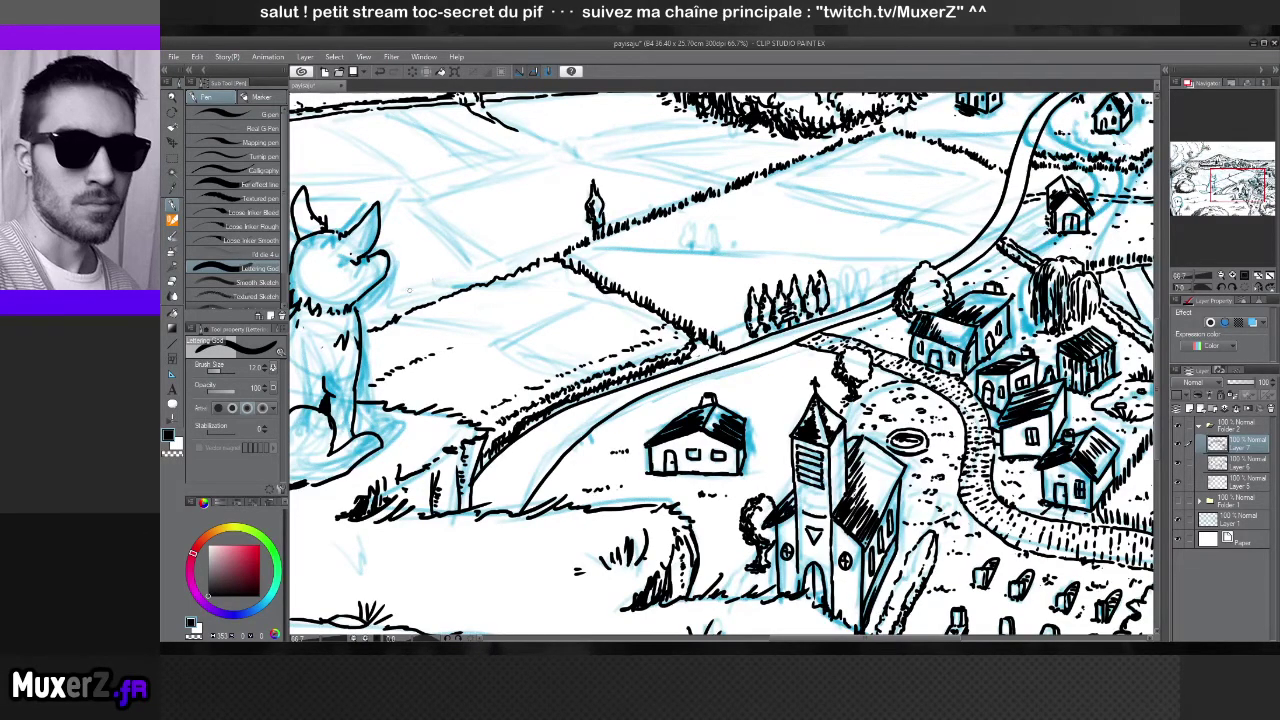
{"action": "key", "text": "ctrl+0"}
{"action": "left_click_drag", "start_coordinate": [600, 360], "coordinate": [740, 395]}
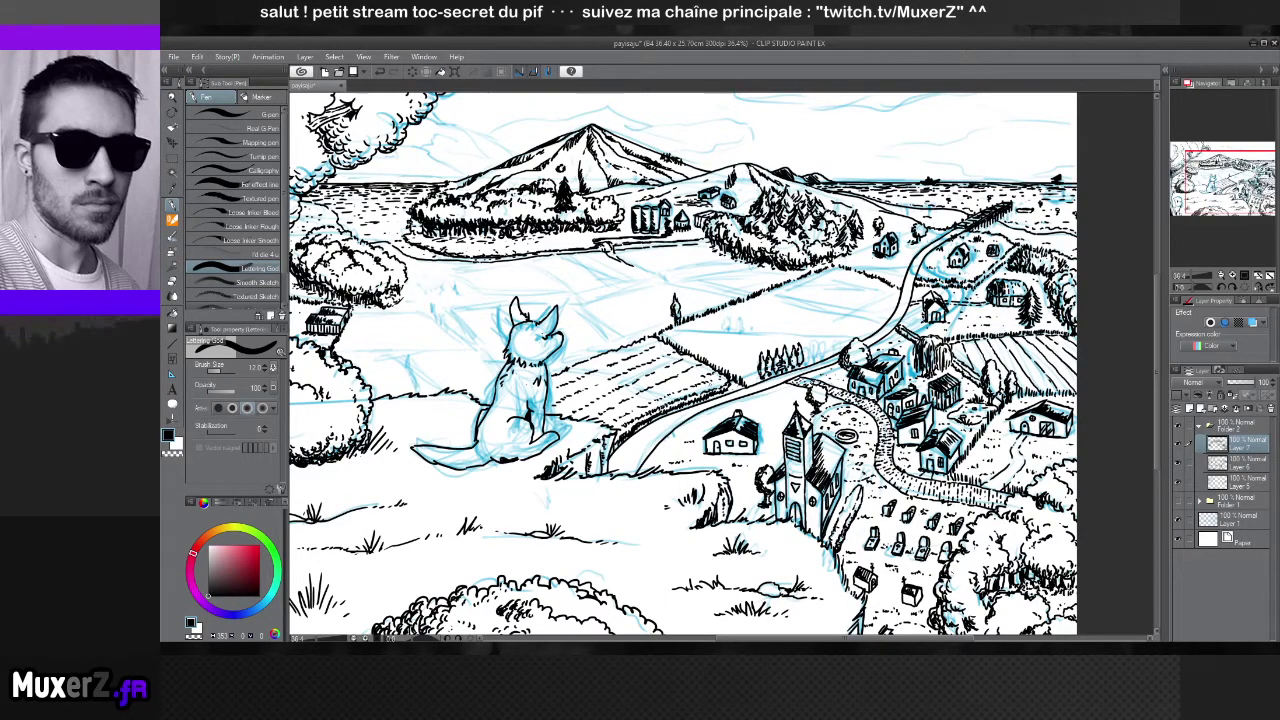
Ink fanning furrows in the field behind the roadside trees and add a round bush at its upper edge
{"action": "key", "text": "e"}
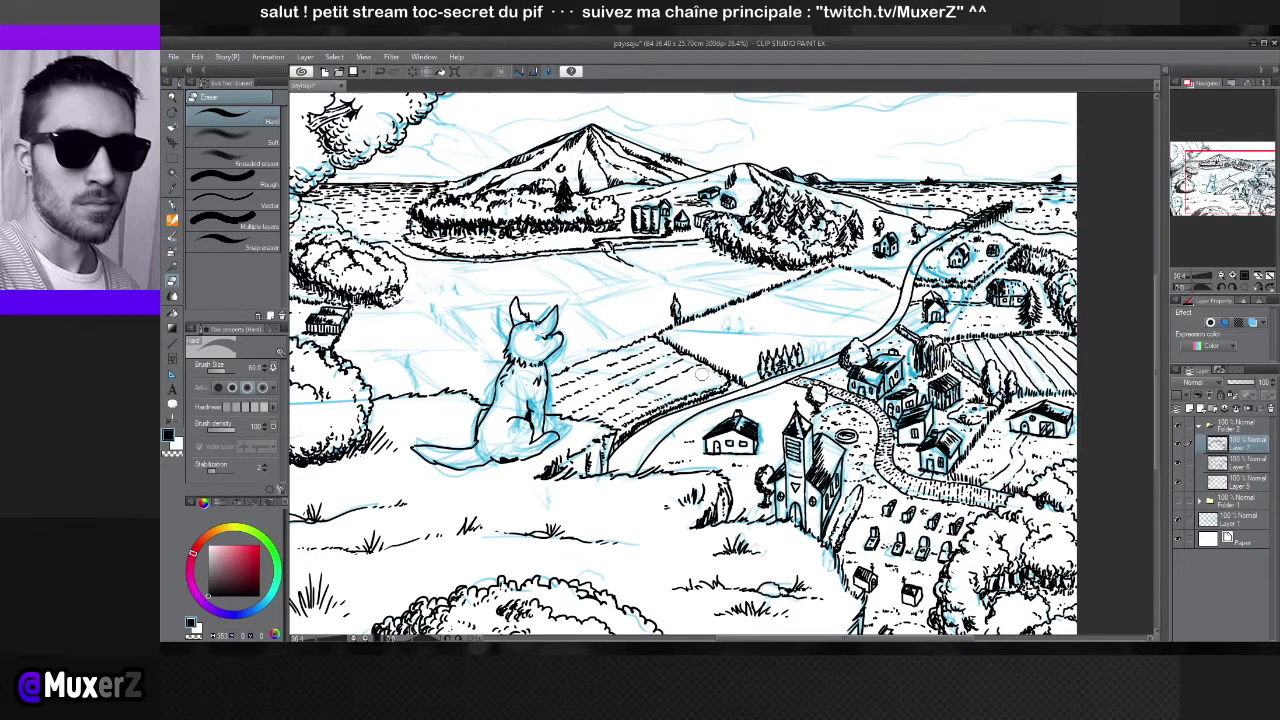
{"action": "key", "text": "r"}
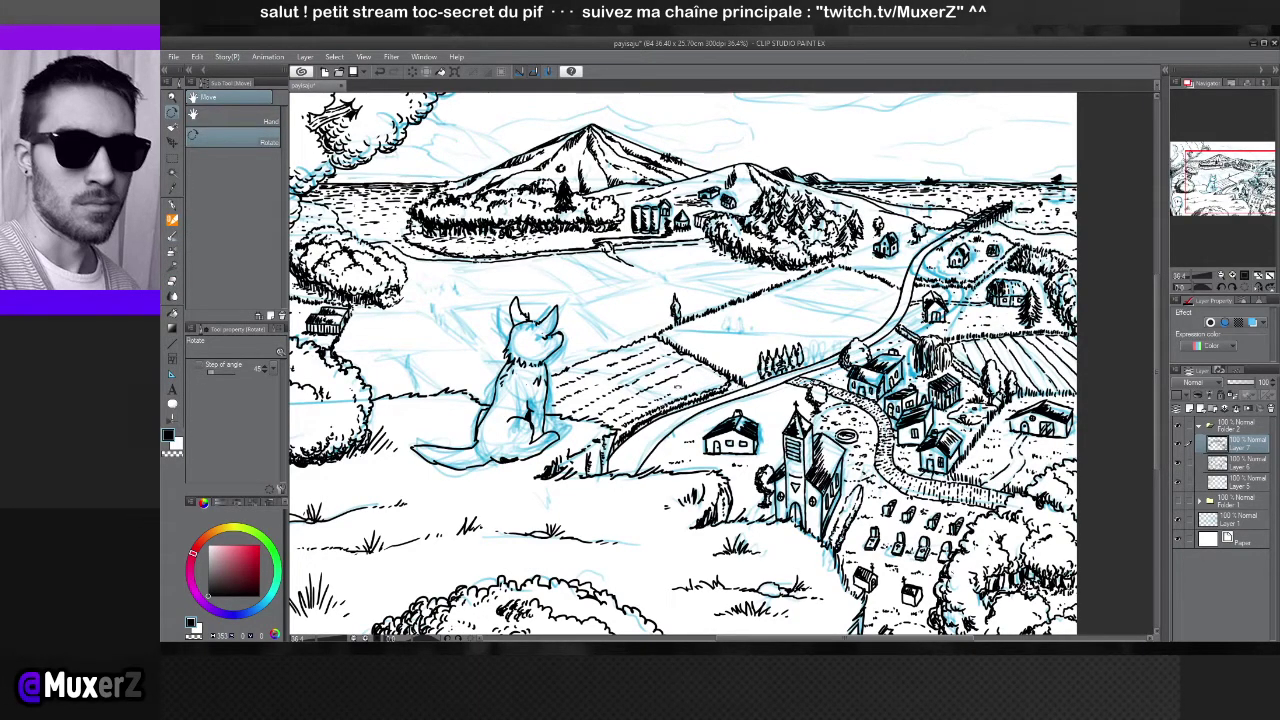
{"action": "left_click_drag", "start_coordinate": [676, 389], "coordinate": [686, 382]}
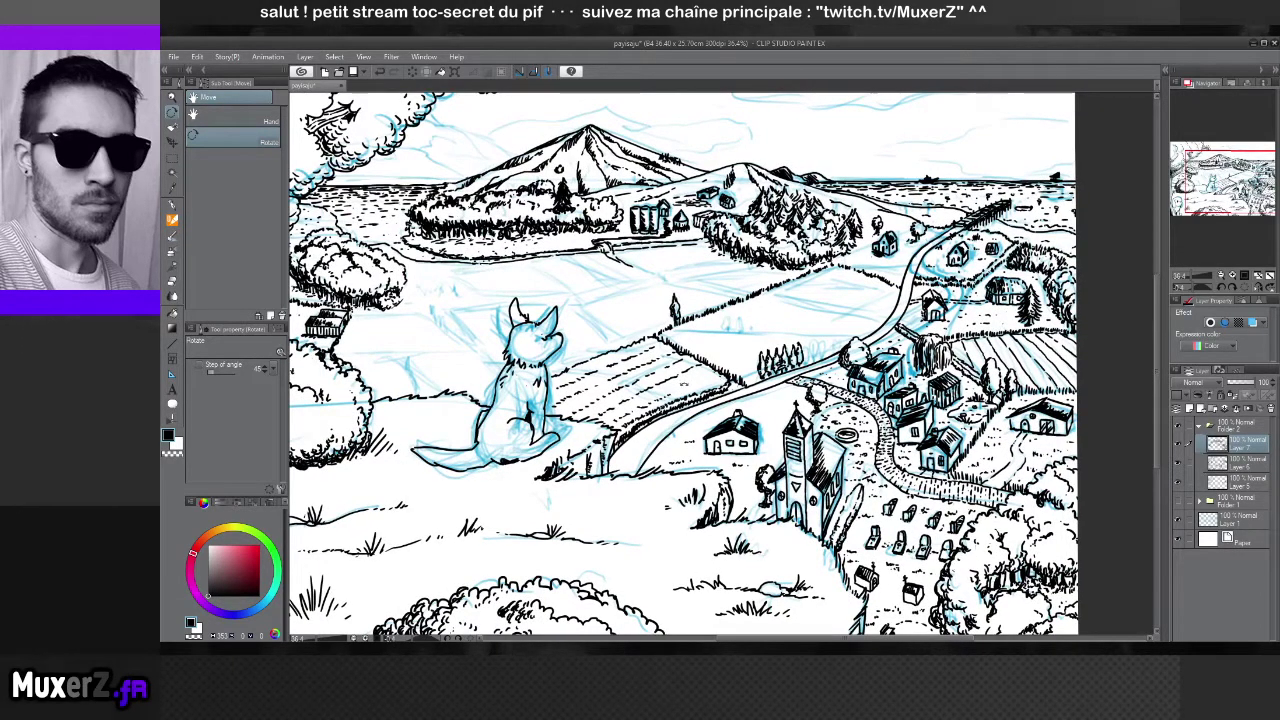
{"action": "left_click_drag", "start_coordinate": [699, 373], "coordinate": [704, 371]}
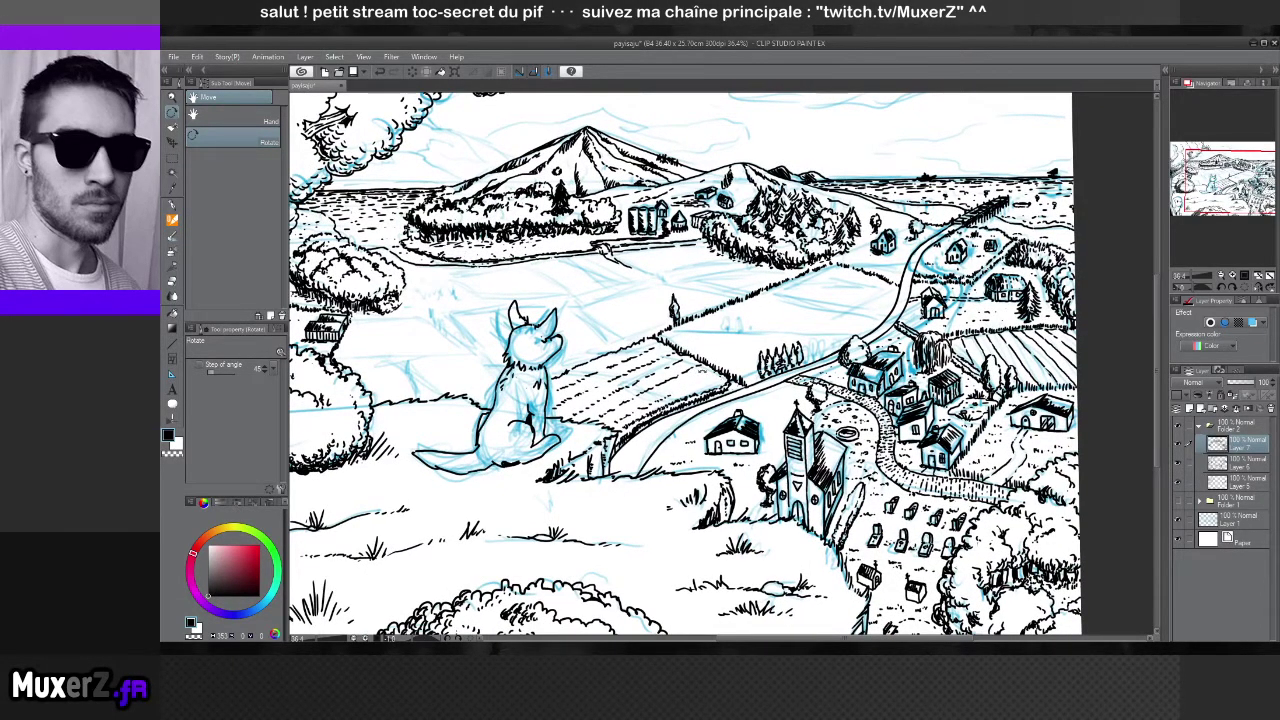
{"action": "key", "text": "p"}
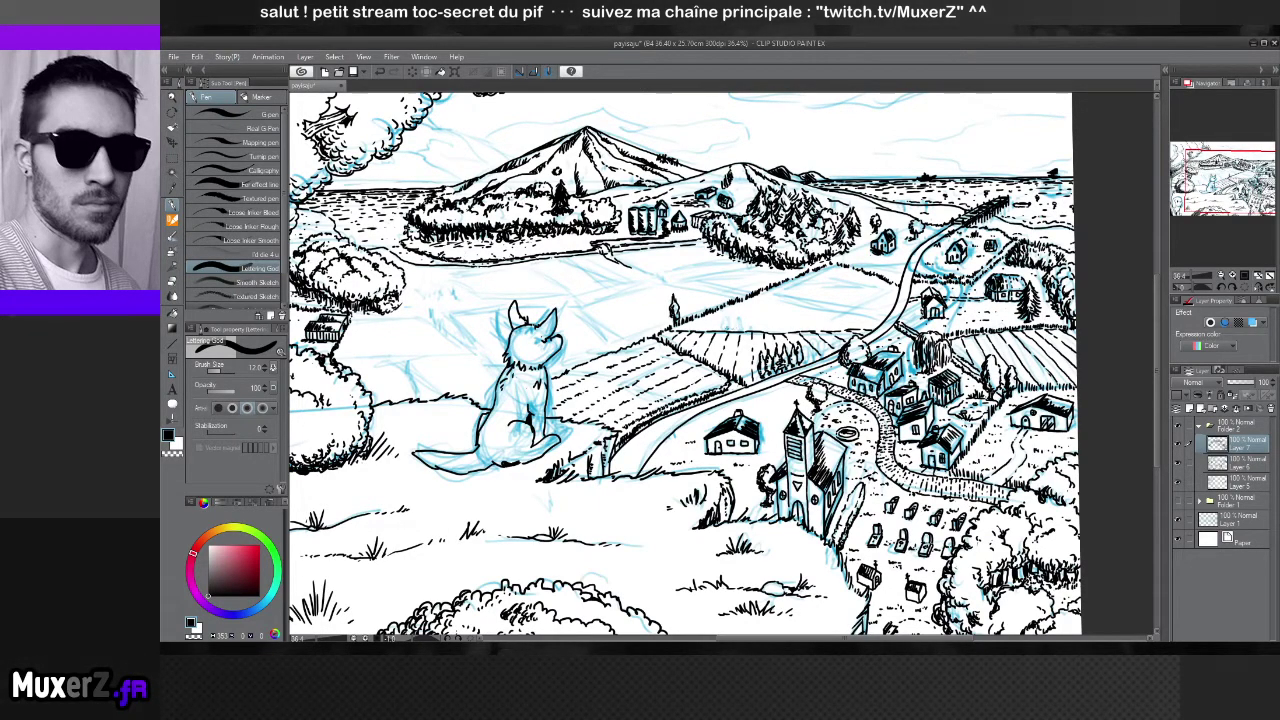
{"action": "left_click_drag", "start_coordinate": [734, 320], "coordinate": [752, 314]}
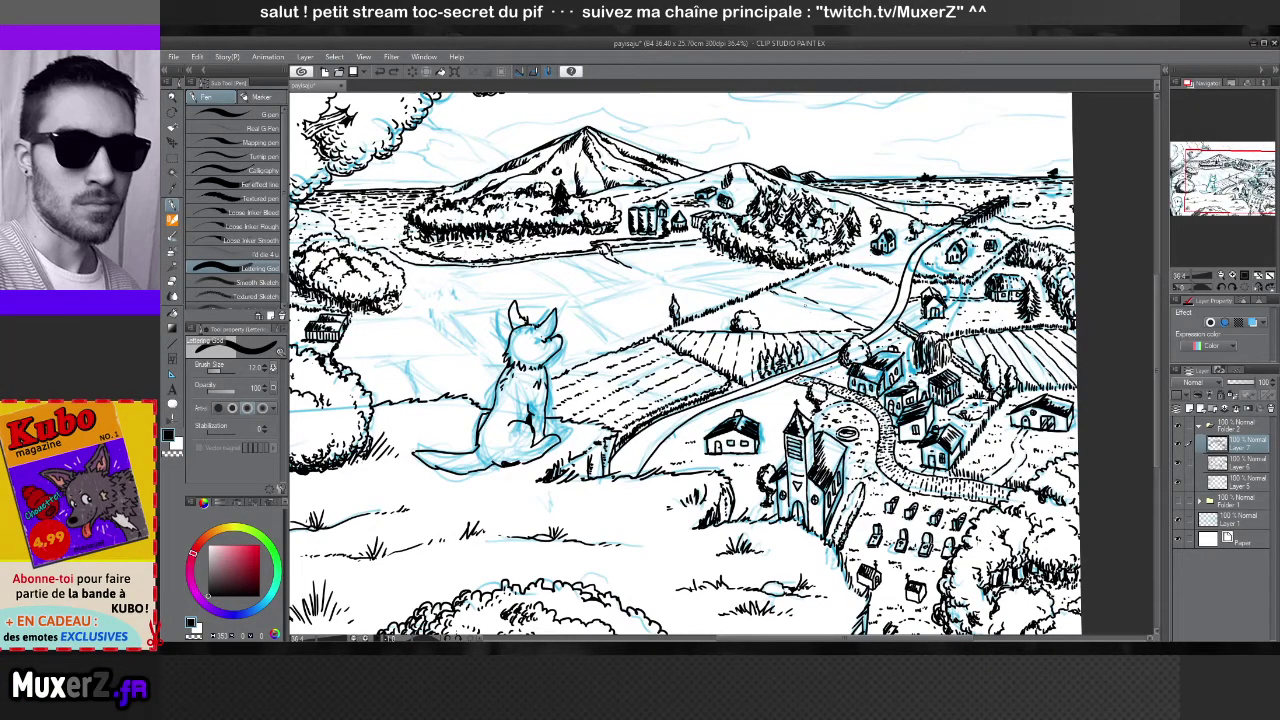
Ink the plot divisions above the bush and fill the field below the wood, beside the winding road, with dashed furrow rows
{"action": "key", "text": "r"}
{"action": "left_click_drag", "start_coordinate": [806, 304], "coordinate": [822, 354]}
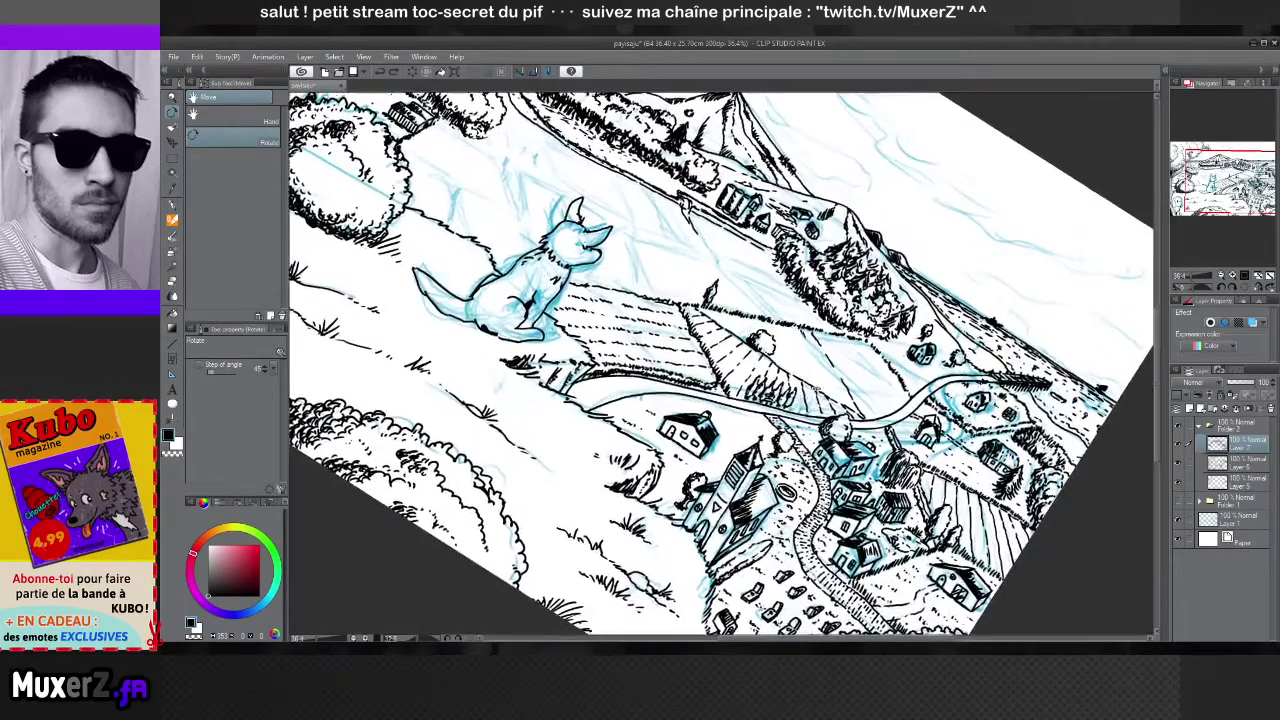
{"action": "key", "text": "p"}
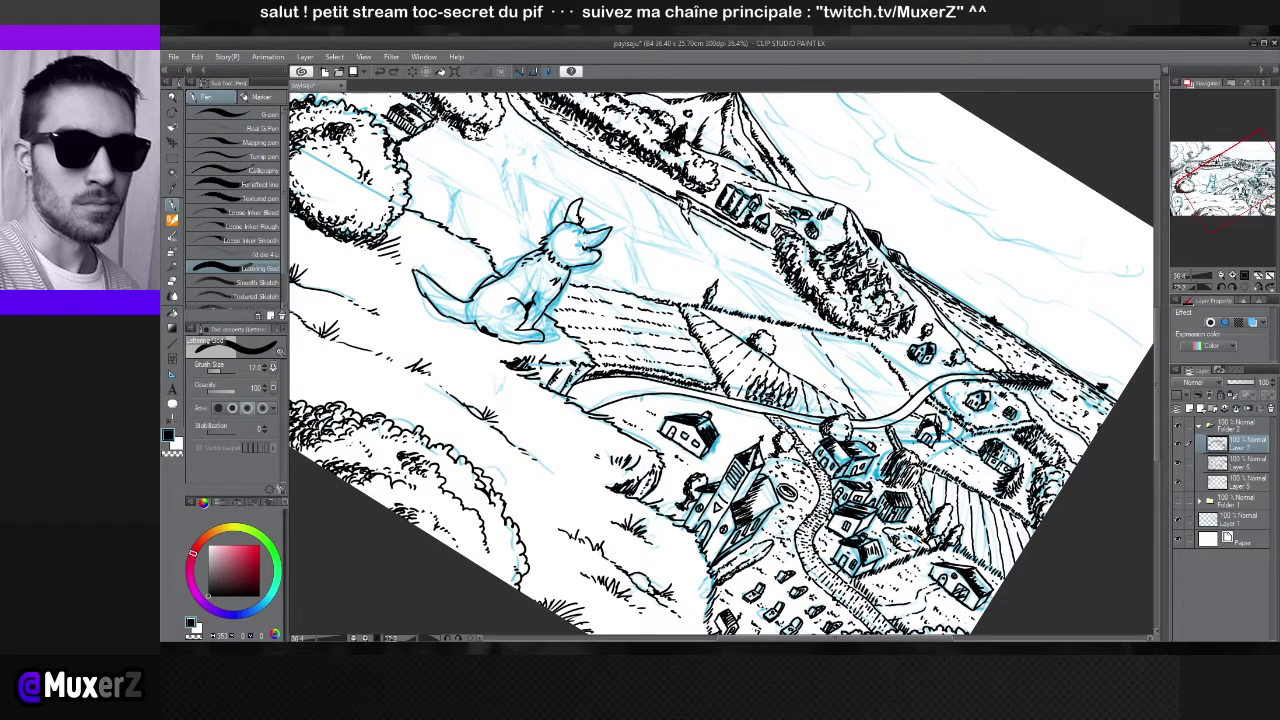
{"action": "key", "text": "r"}
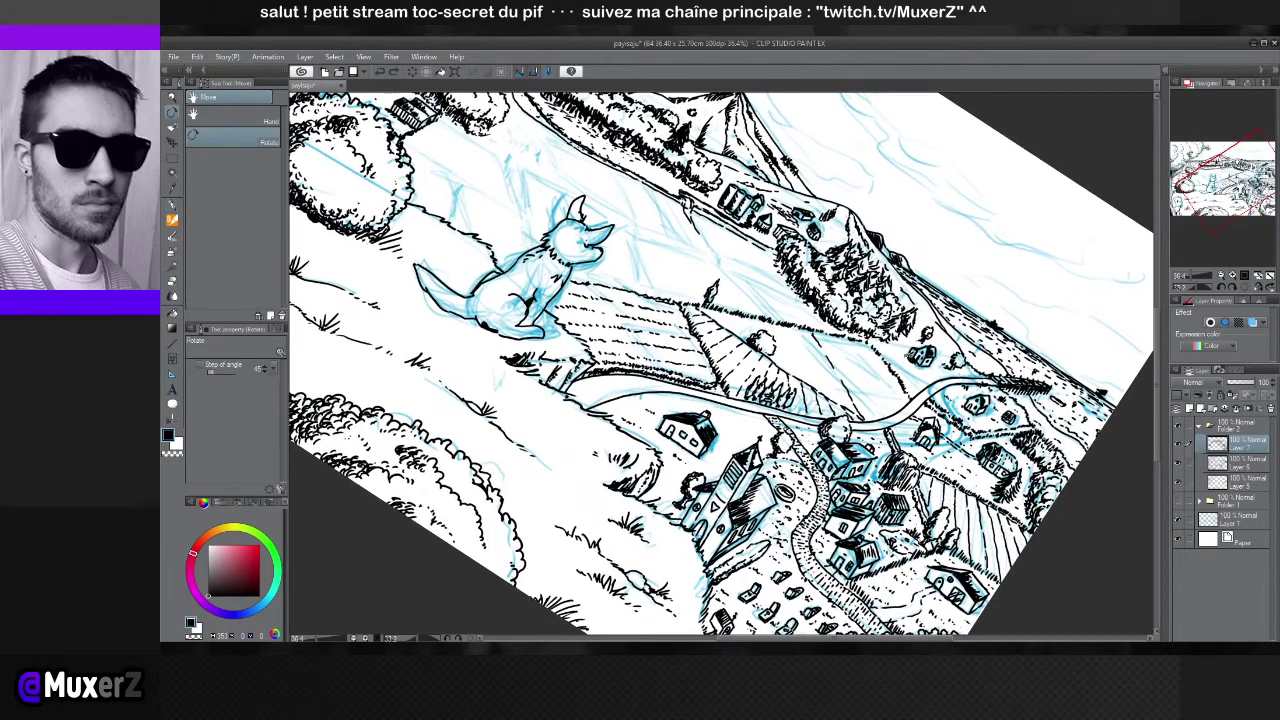
{"action": "left_click_drag", "start_coordinate": [860, 320], "coordinate": [905, 380]}
{"action": "key", "text": "p"}
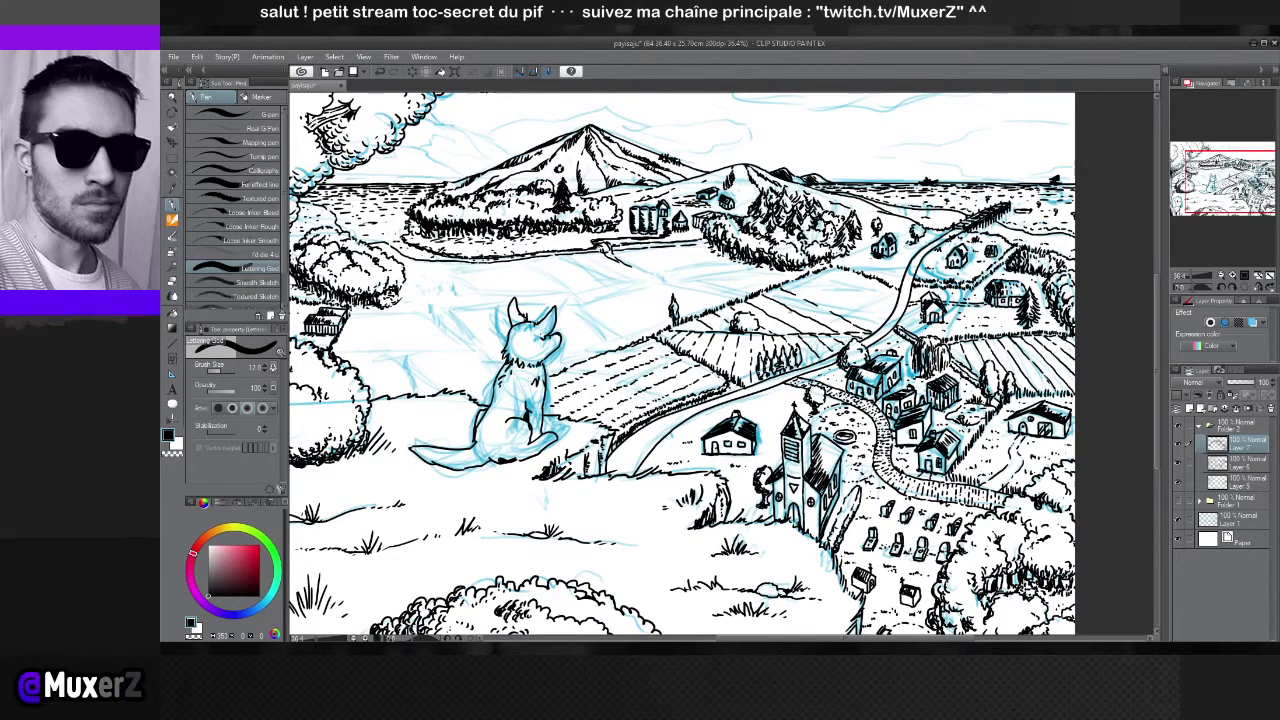
{"action": "scroll", "coordinate": [800, 175], "scroll_direction": "down", "scroll_amount": 3}
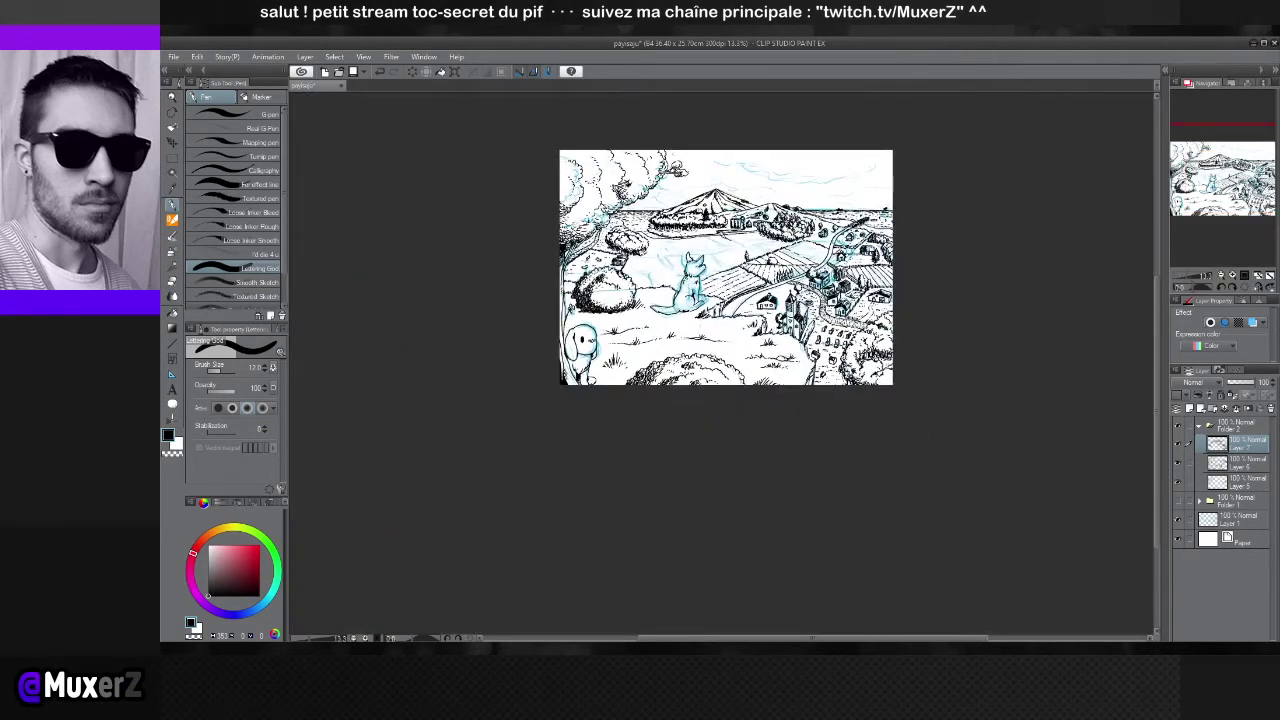
{"action": "scroll", "coordinate": [812, 148], "scroll_direction": "up", "scroll_amount": 4}
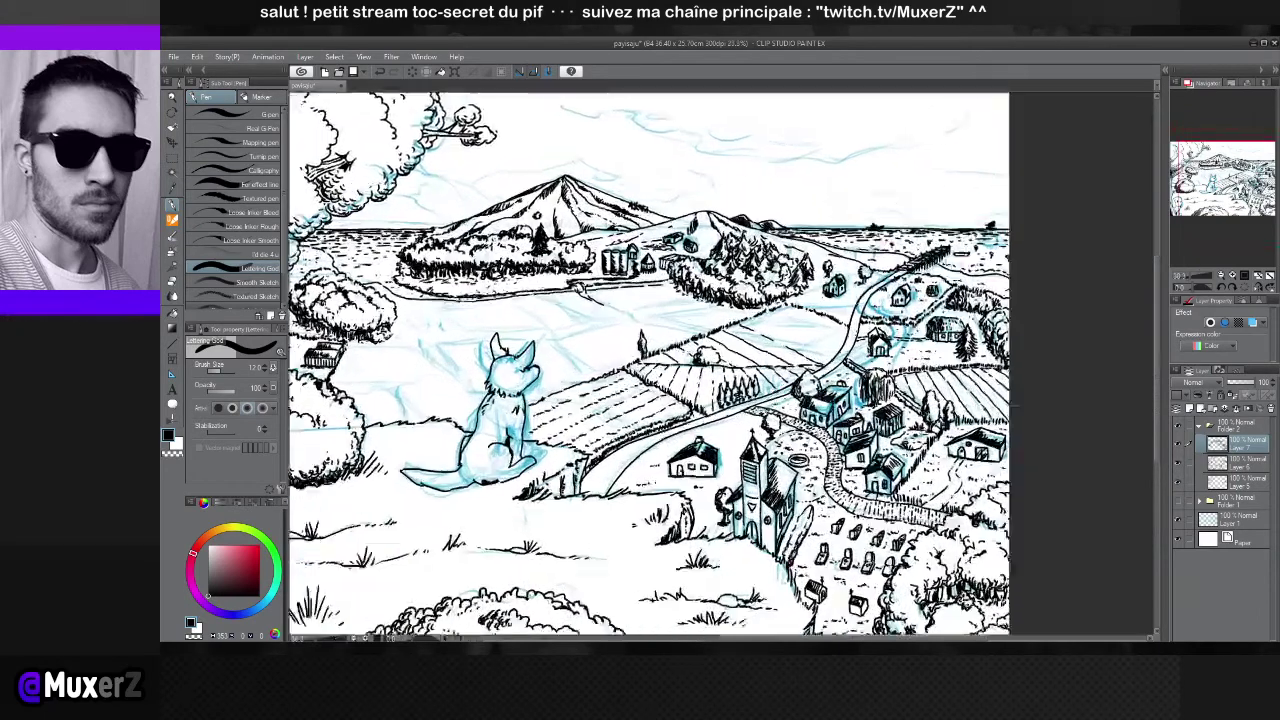
{"action": "scroll", "coordinate": [729, 312], "scroll_direction": "up", "scroll_amount": 1}
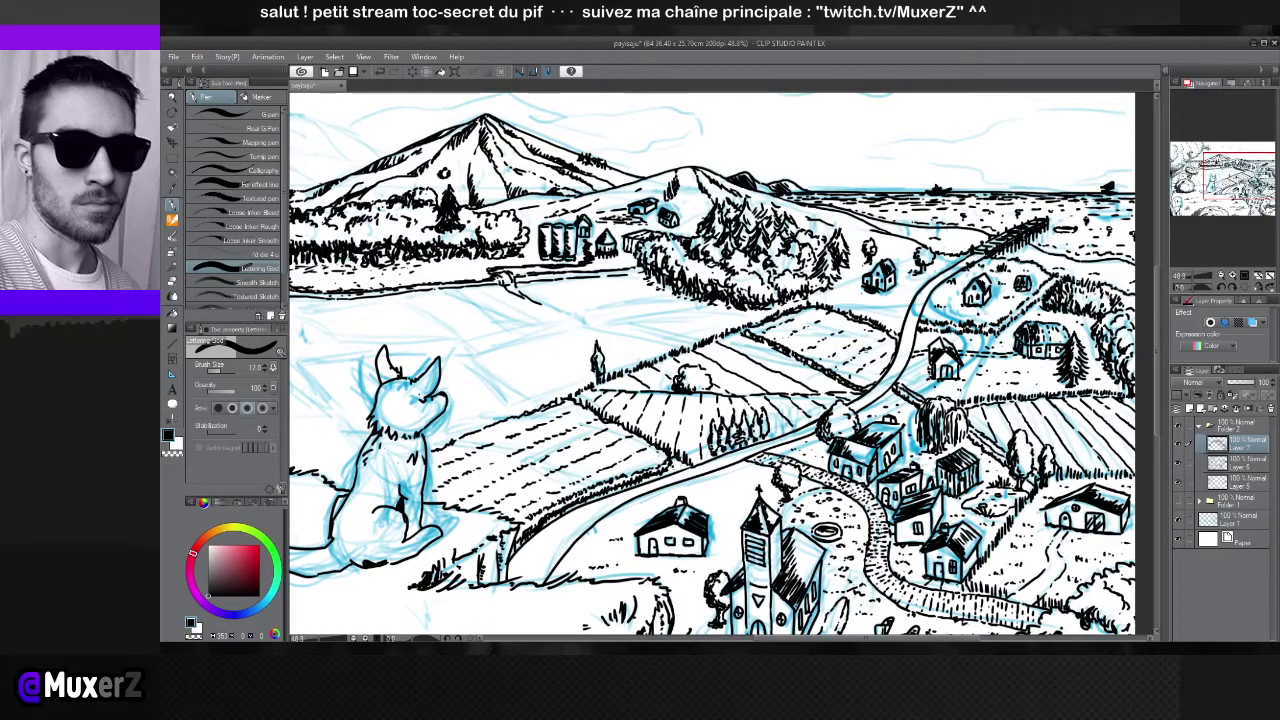
Check the whole composition by hiding and restoring the blue sketch layer and toggling the visibility of ink Layer 7
{"action": "scroll", "coordinate": [725, 386], "scroll_direction": "down", "scroll_amount": 4}
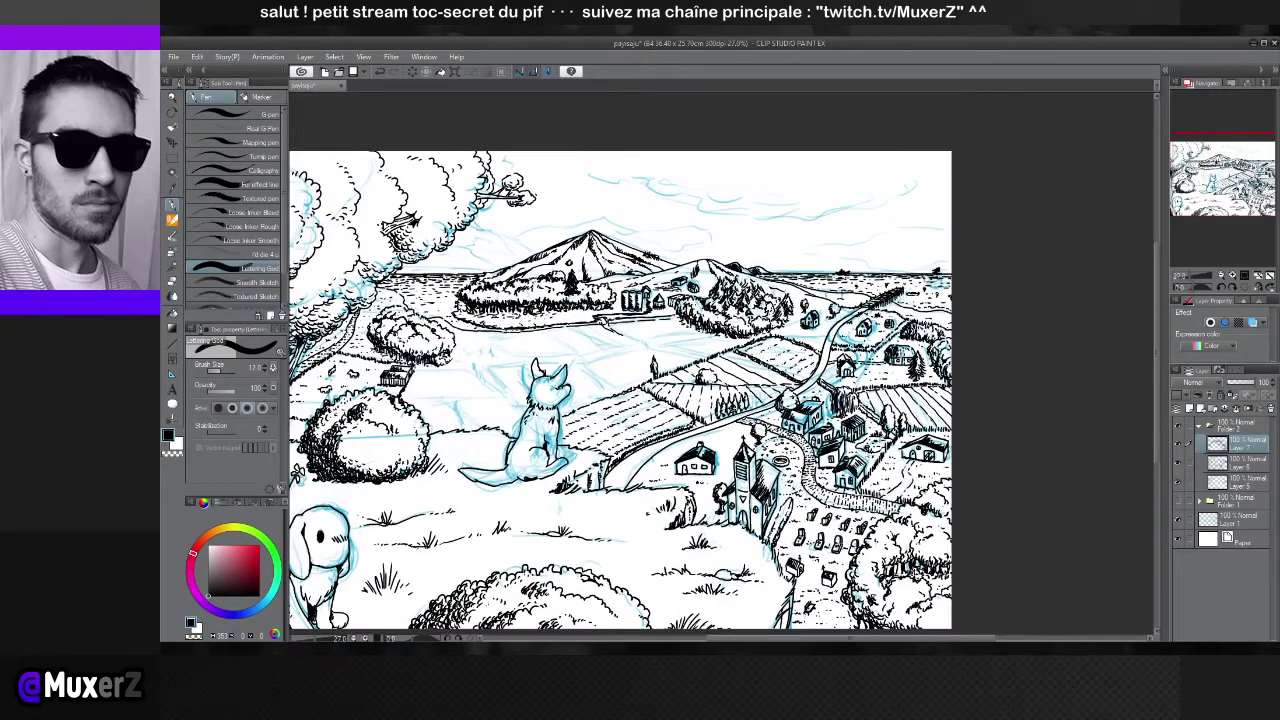
{"action": "scroll", "coordinate": [497, 413], "scroll_direction": "up", "scroll_amount": 3}
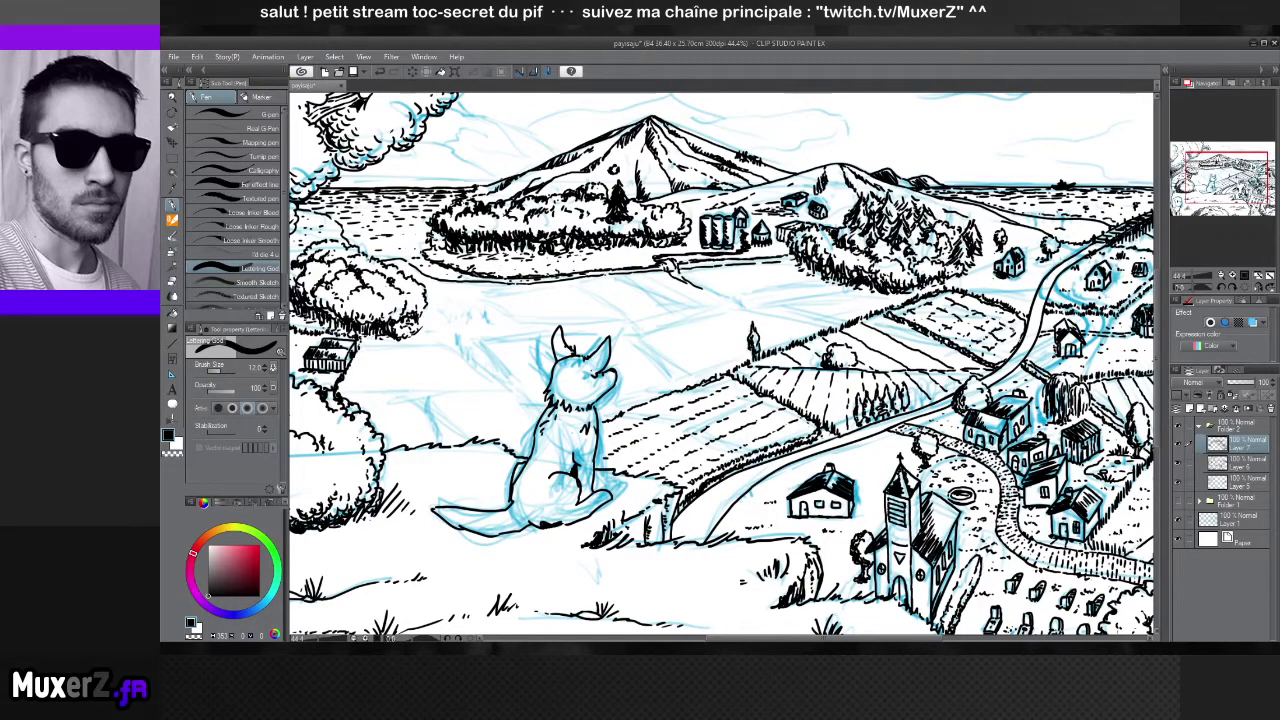
{"action": "scroll", "coordinate": [720, 360], "scroll_direction": "down", "scroll_amount": 3}
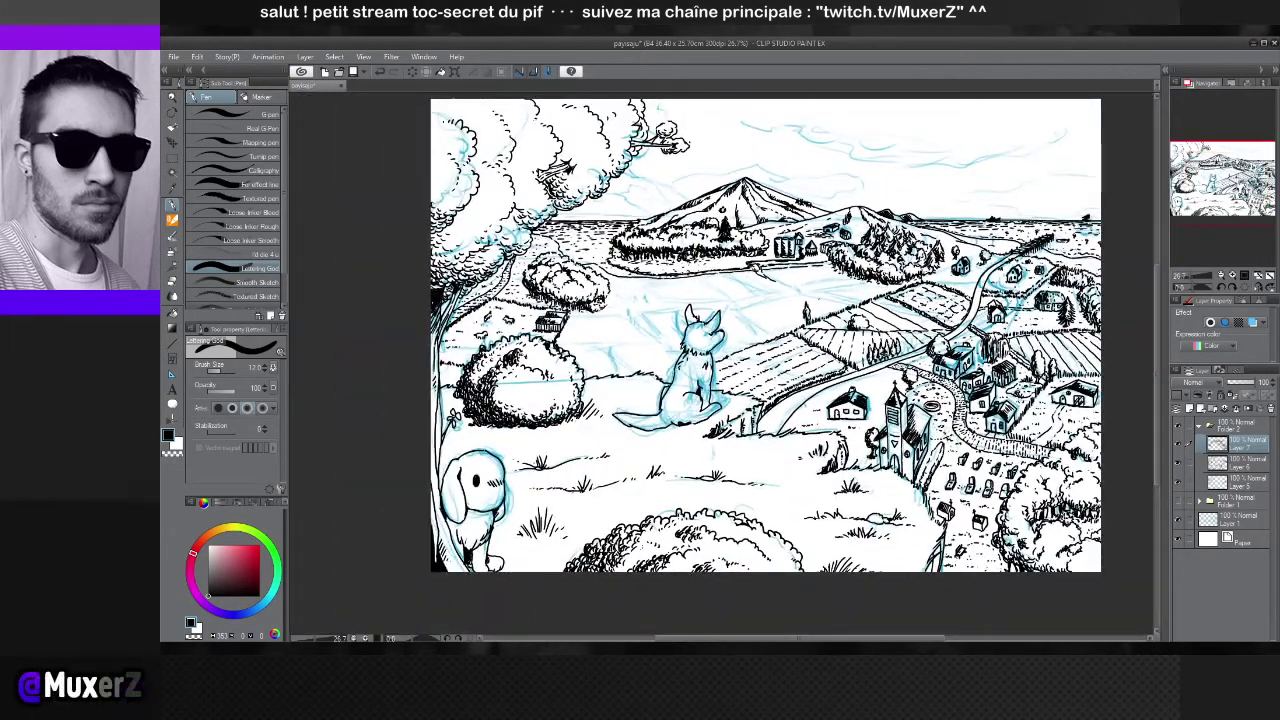
{"action": "left_click", "coordinate": [1177, 520]}
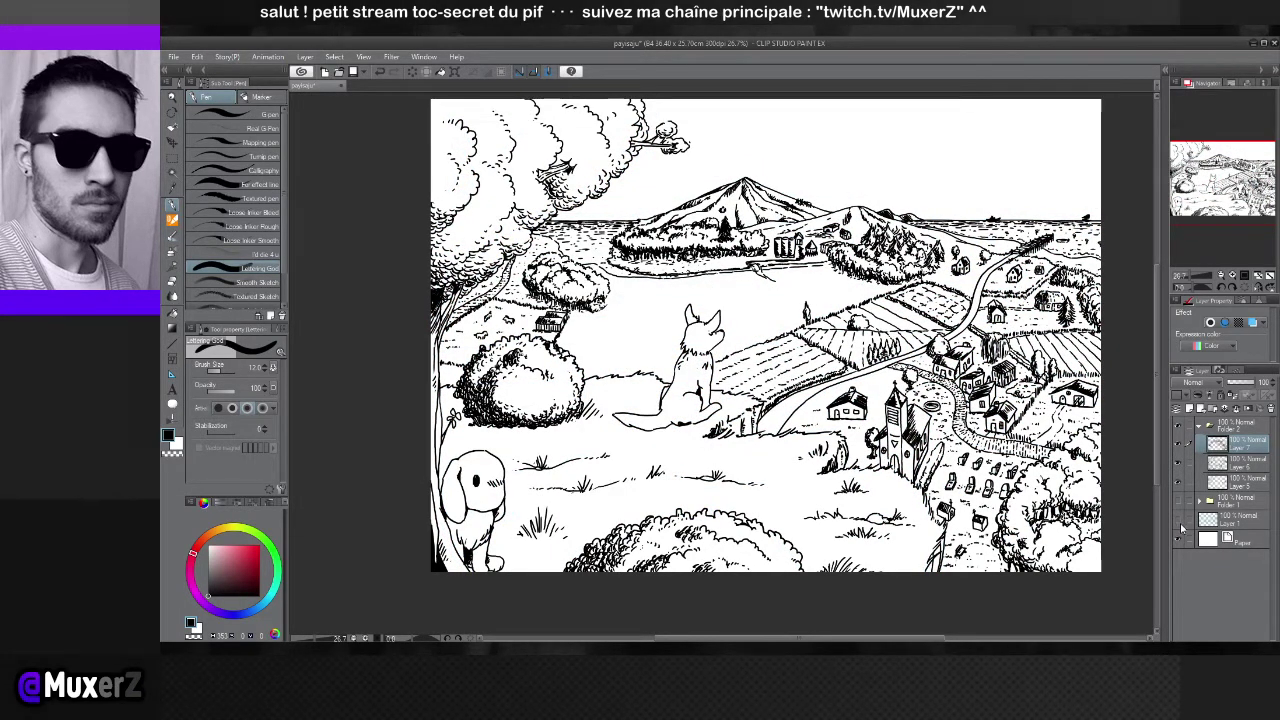
{"action": "left_click", "coordinate": [1179, 522]}
{"action": "scroll", "coordinate": [1011, 315], "scroll_direction": "up", "scroll_amount": 2}
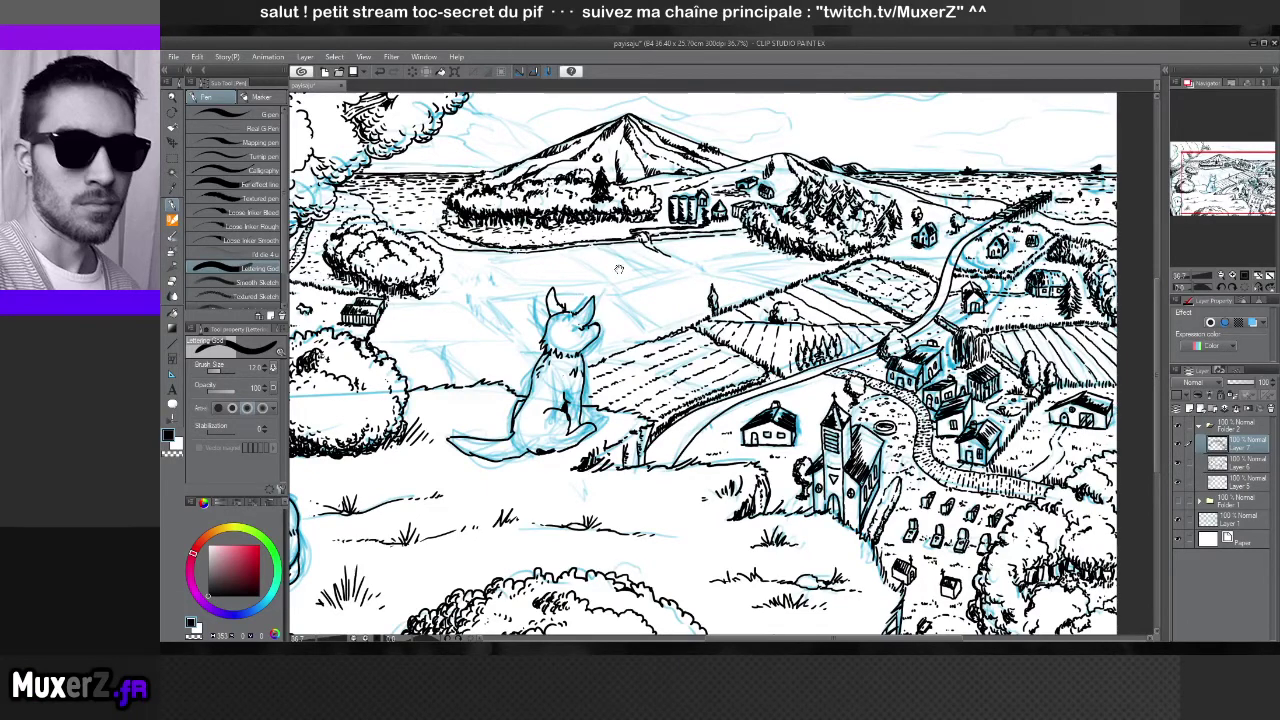
{"action": "mouse_move", "coordinate": [618, 269]}
{"action": "left_mouse_down"}
{"action": "mouse_move", "coordinate": [668, 464]}
{"action": "mouse_move", "coordinate": [734, 398]}
{"action": "left_mouse_up"}
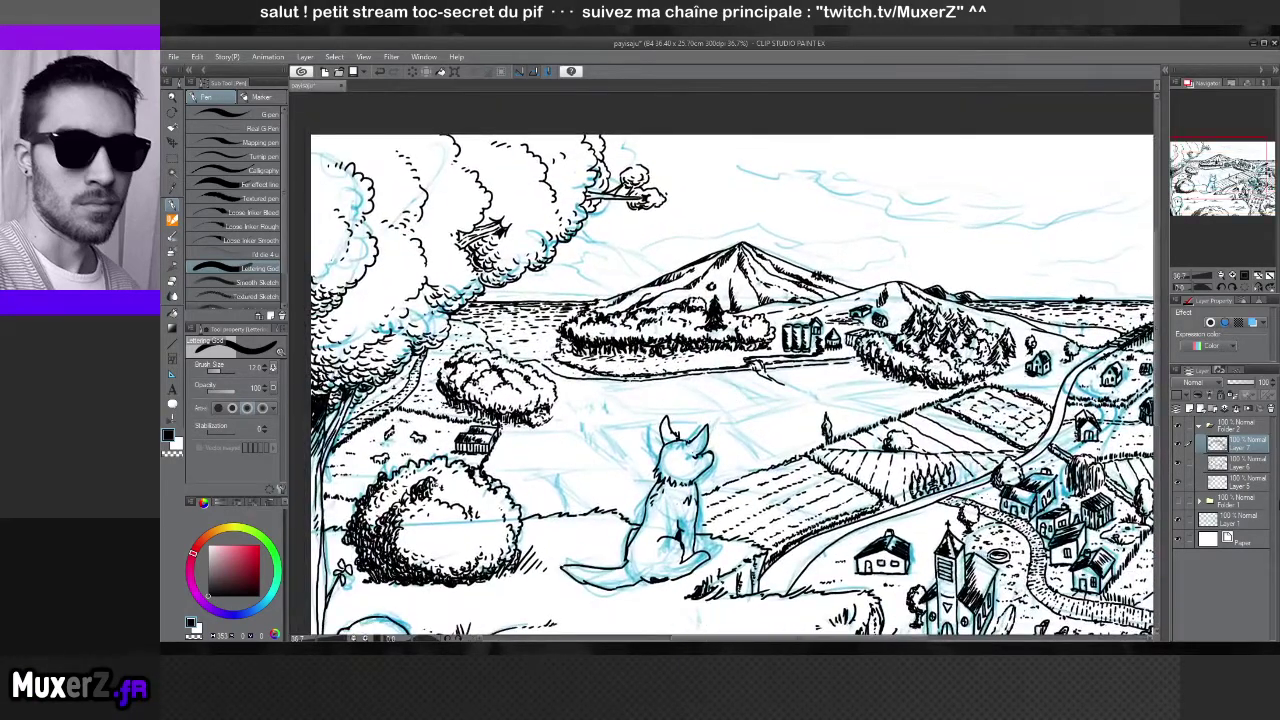
{"action": "left_click", "coordinate": [1181, 445]}
{"action": "left_click", "coordinate": [1181, 445]}
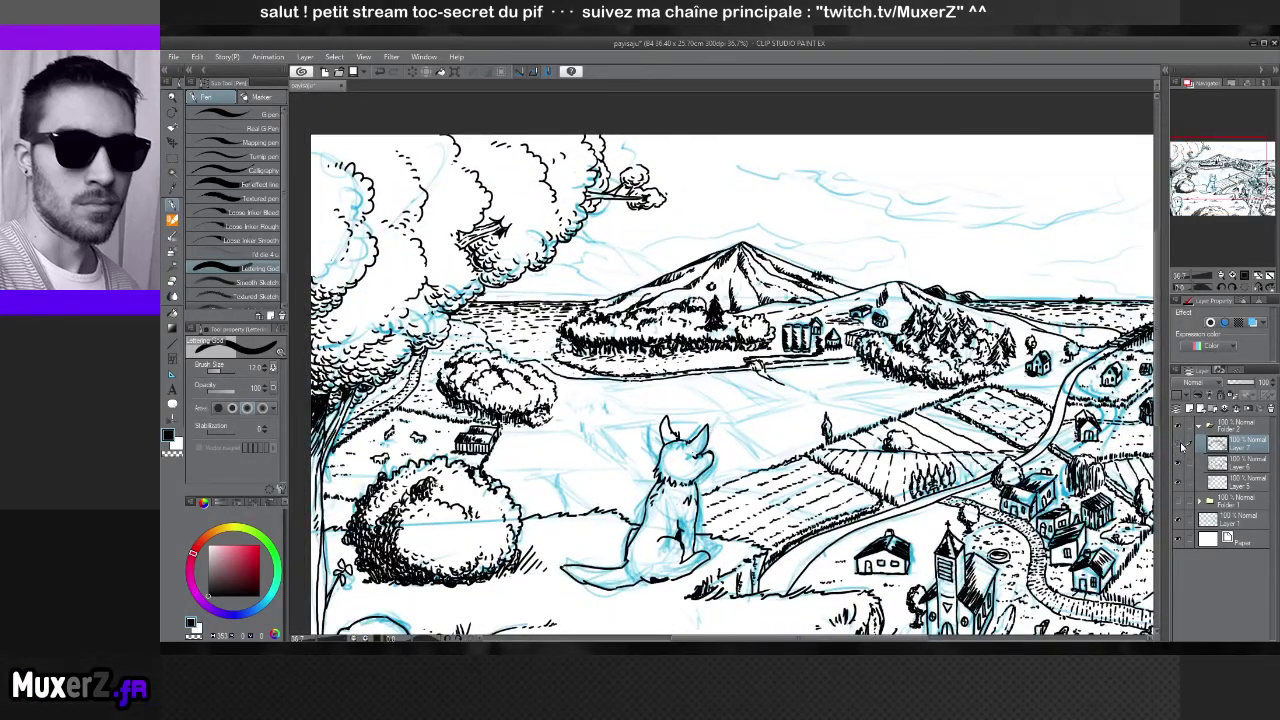
{"action": "left_click", "coordinate": [1181, 445]}
{"action": "left_click", "coordinate": [1181, 445]}
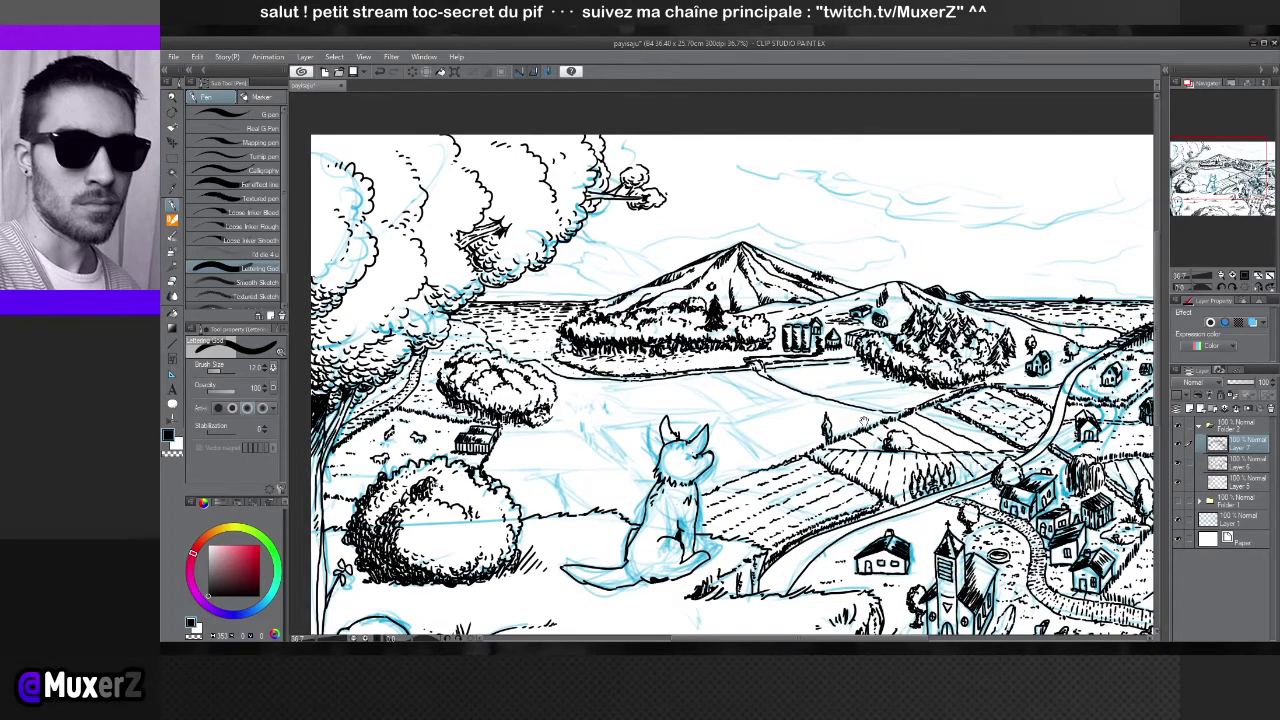
Ink a curved field boundary from the shoreline jetty down to the central hedge and fill the field behind it with lengthwise furrows
{"action": "mouse_move", "coordinate": [864, 421]}
{"action": "left_mouse_down"}
{"action": "mouse_move", "coordinate": [880, 410]}
{"action": "mouse_move", "coordinate": [797, 436]}
{"action": "left_mouse_up"}
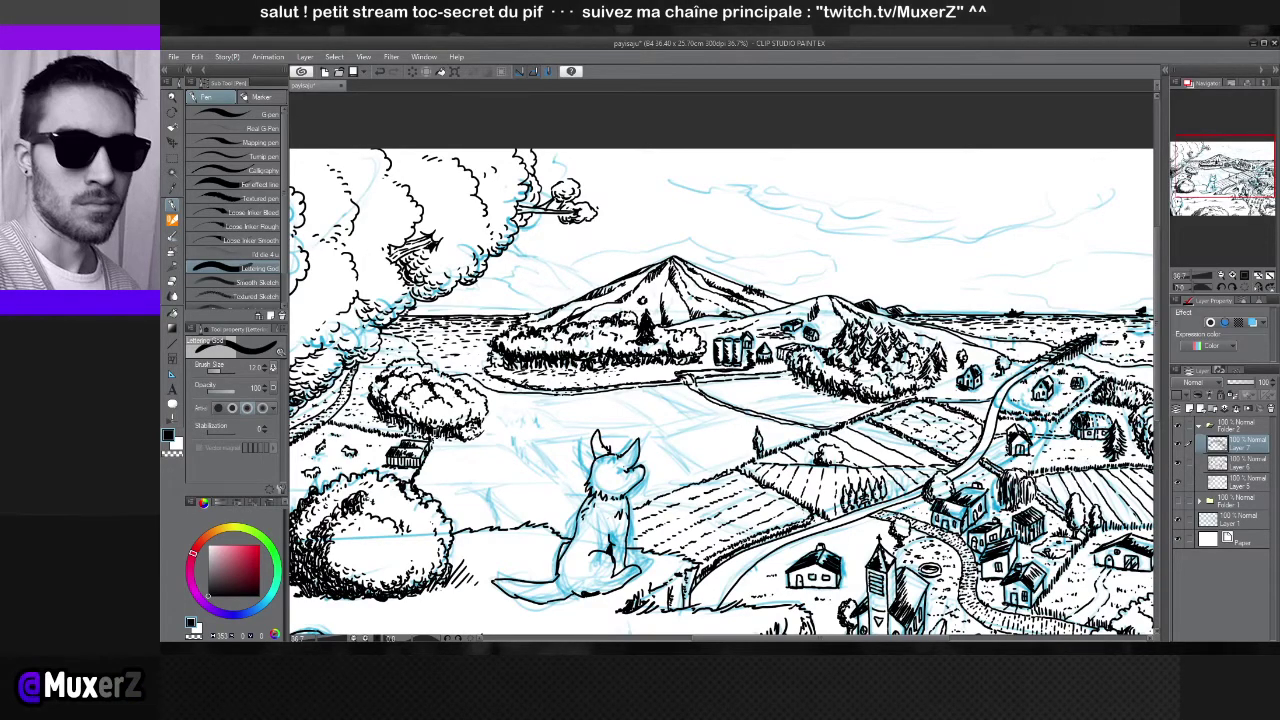
{"action": "mouse_move", "coordinate": [851, 402]}
{"action": "left_mouse_down"}
{"action": "mouse_move", "coordinate": [746, 406]}
{"action": "mouse_move", "coordinate": [835, 417]}
{"action": "left_mouse_up"}
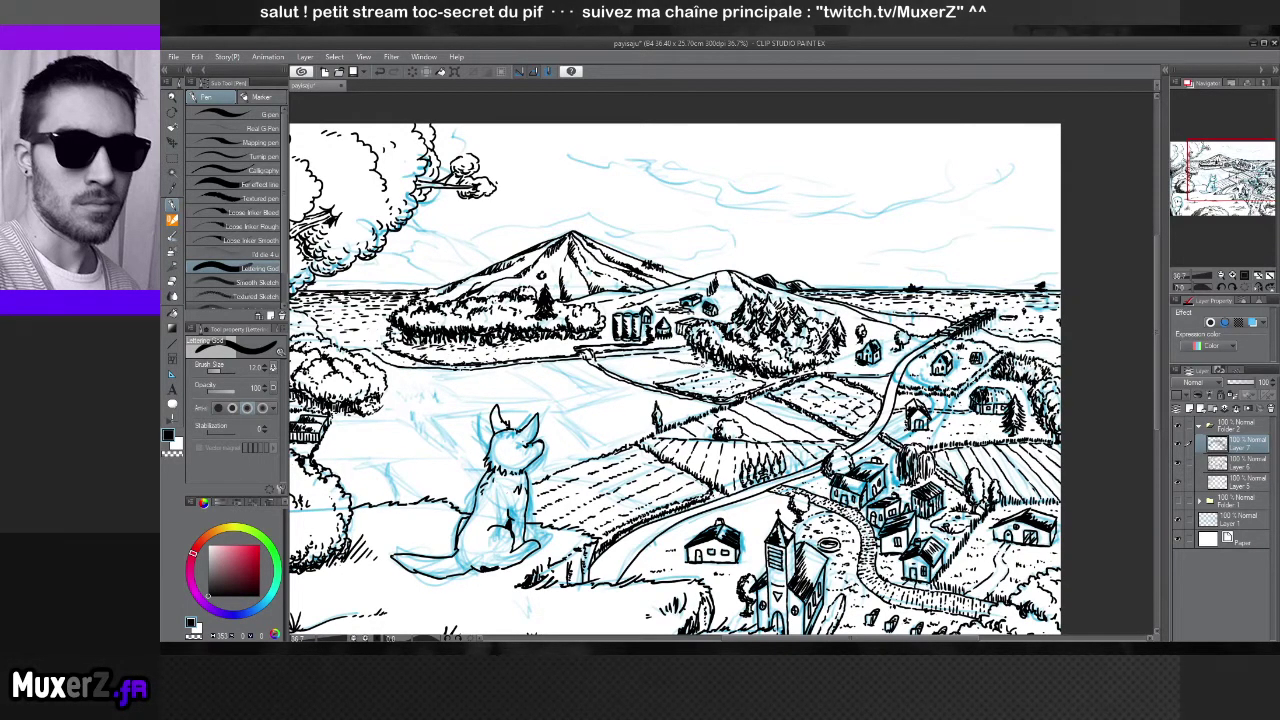
Add furrow and cross strokes that divide the field below the shoreline jetty into small plots, undoing the trial strokes
{"action": "left_click_drag", "start_coordinate": [640, 358], "coordinate": [700, 374]}
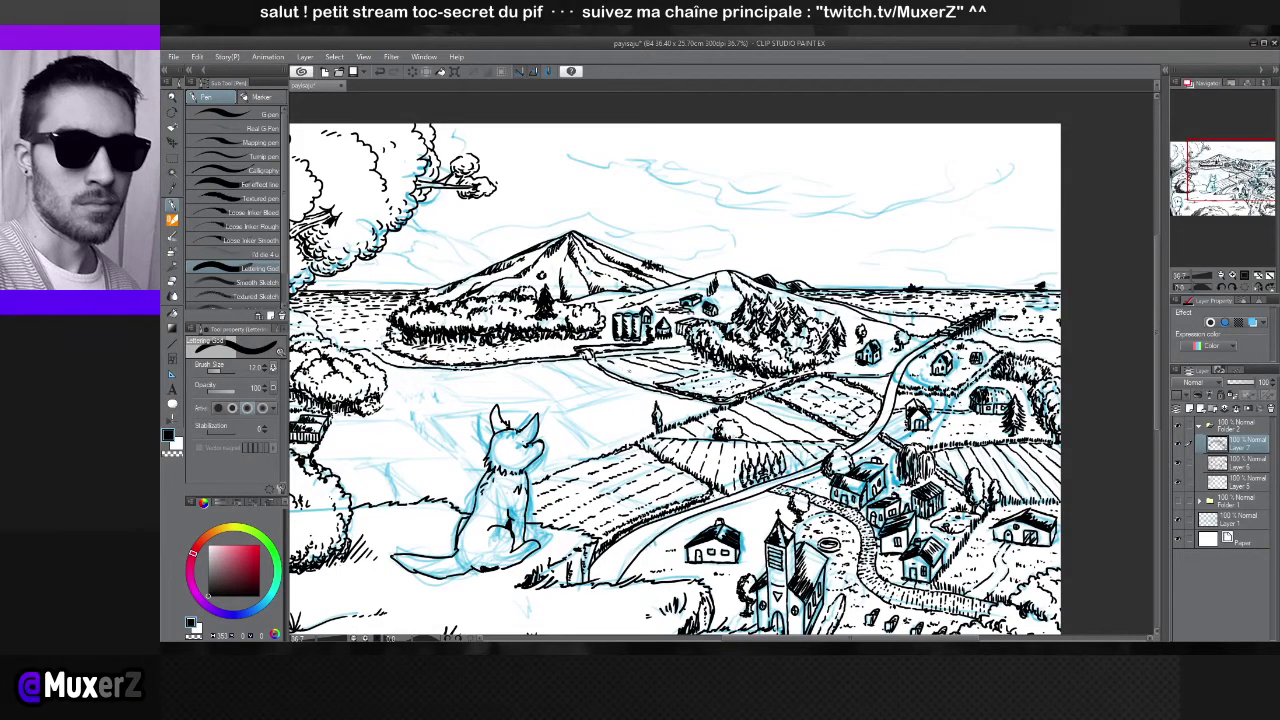
{"action": "key", "text": "ctrl+z"}
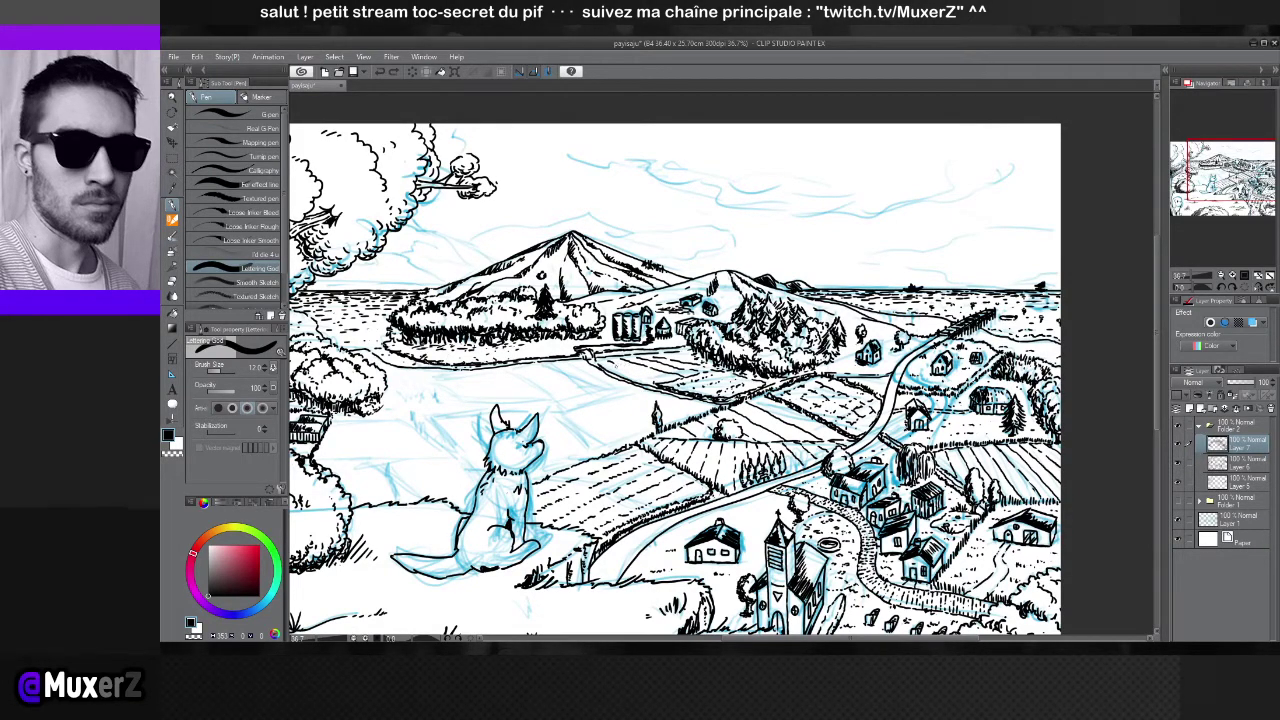
{"action": "key", "text": "ctrl+z"}
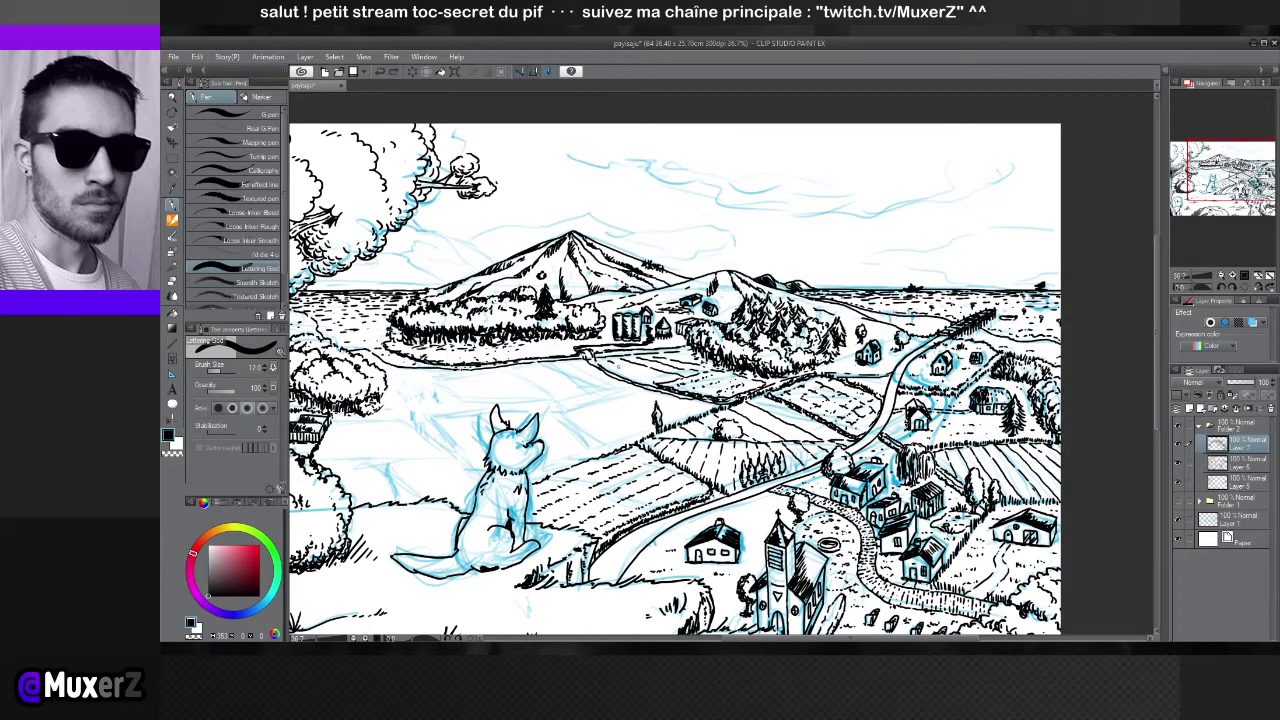
{"action": "left_click_drag", "start_coordinate": [624, 370], "coordinate": [656, 377]}
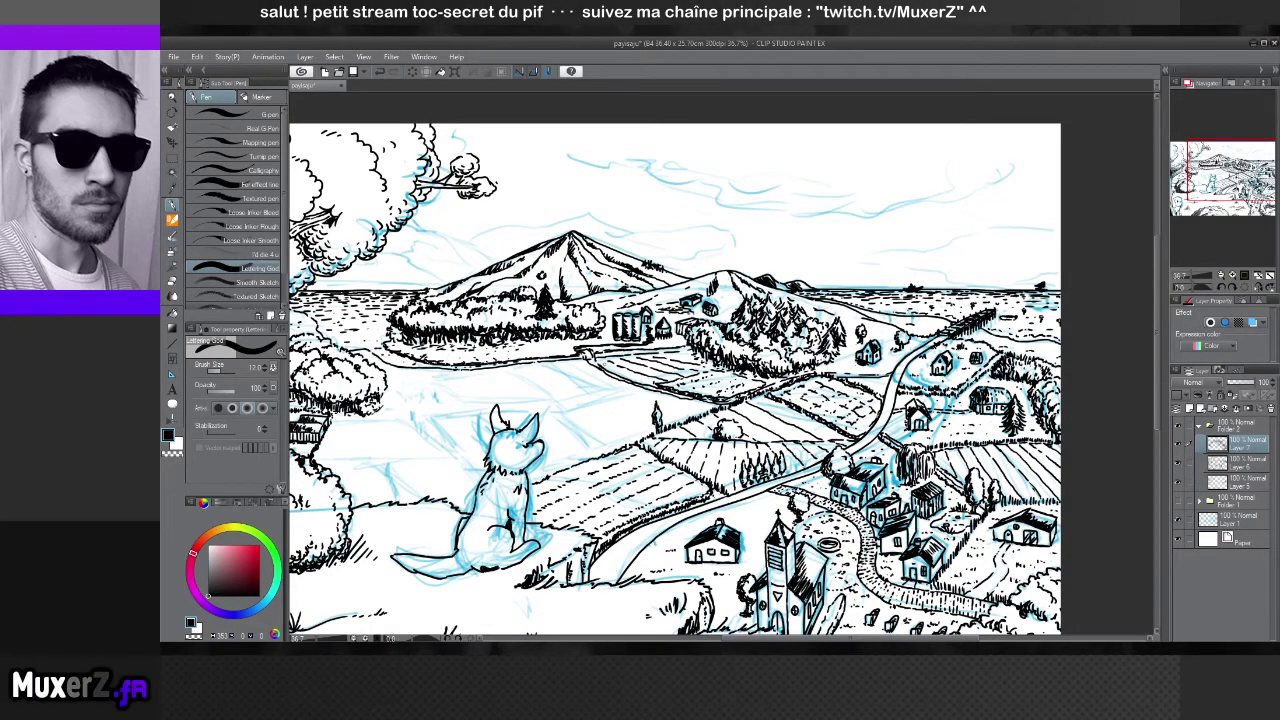
{"action": "left_click_drag", "start_coordinate": [603, 364], "coordinate": [685, 364]}
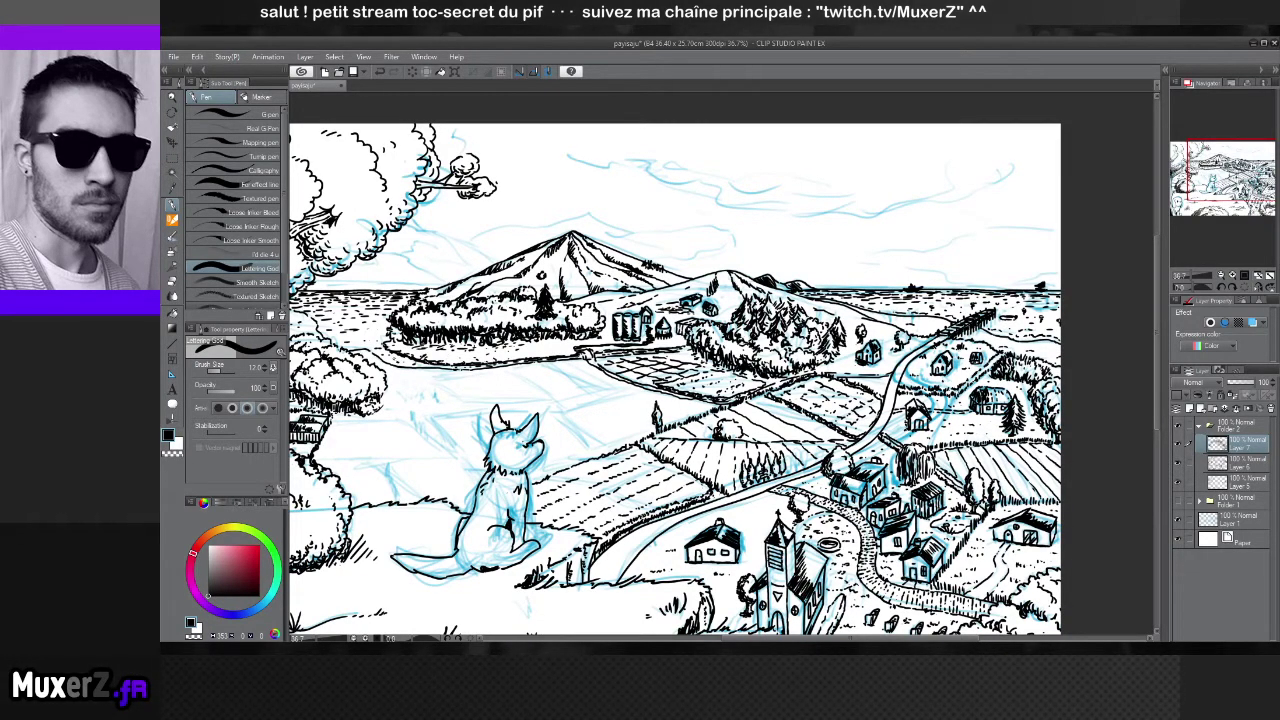
Review the whole inked landscape and compare the line work by toggling the visibility of Layer 7 and the lowest ink layer
{"action": "scroll", "coordinate": [675, 380], "scroll_direction": "down", "scroll_amount": 4}
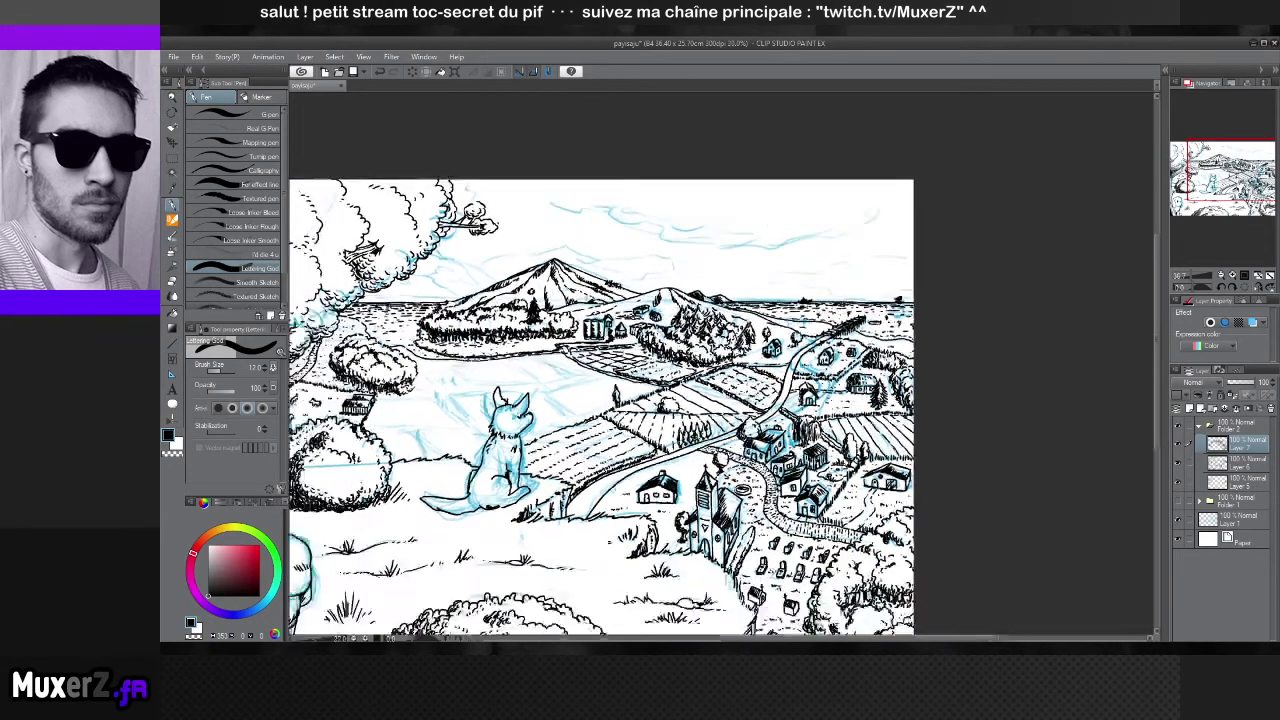
{"action": "scroll", "coordinate": [555, 415], "scroll_direction": "up", "scroll_amount": 4}
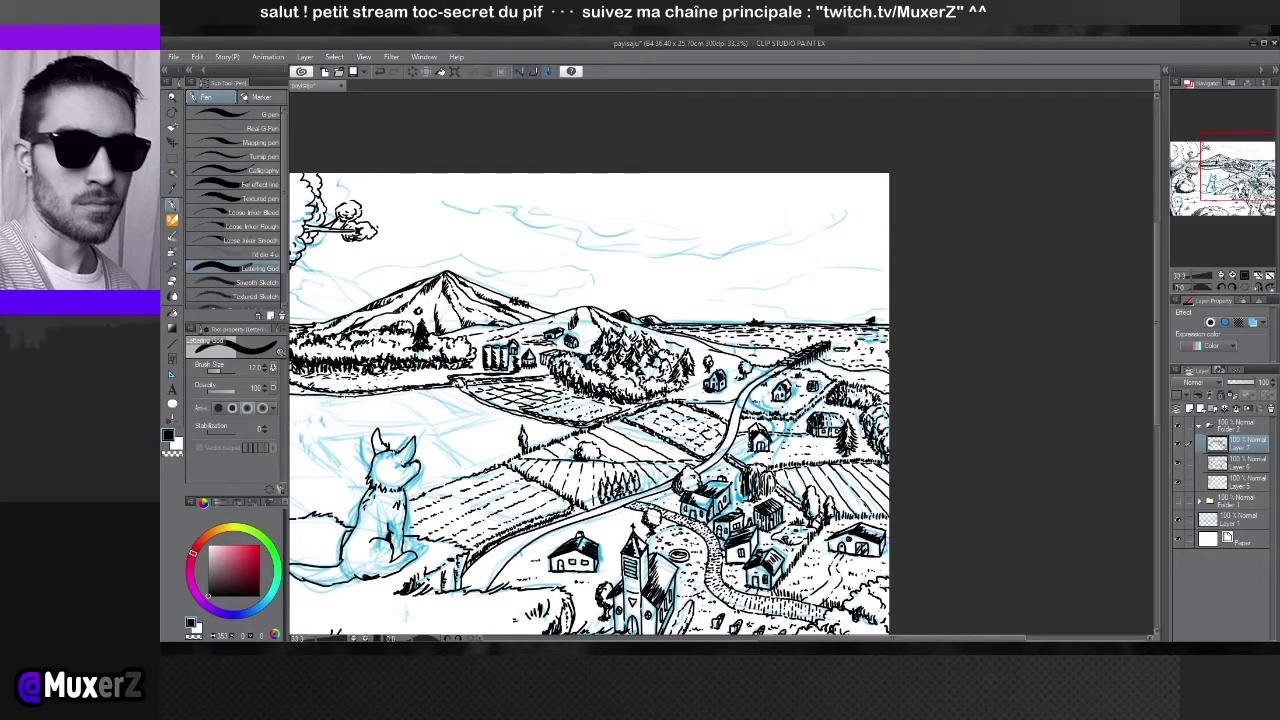
{"action": "scroll", "coordinate": [650, 331], "scroll_direction": "up", "scroll_amount": 5}
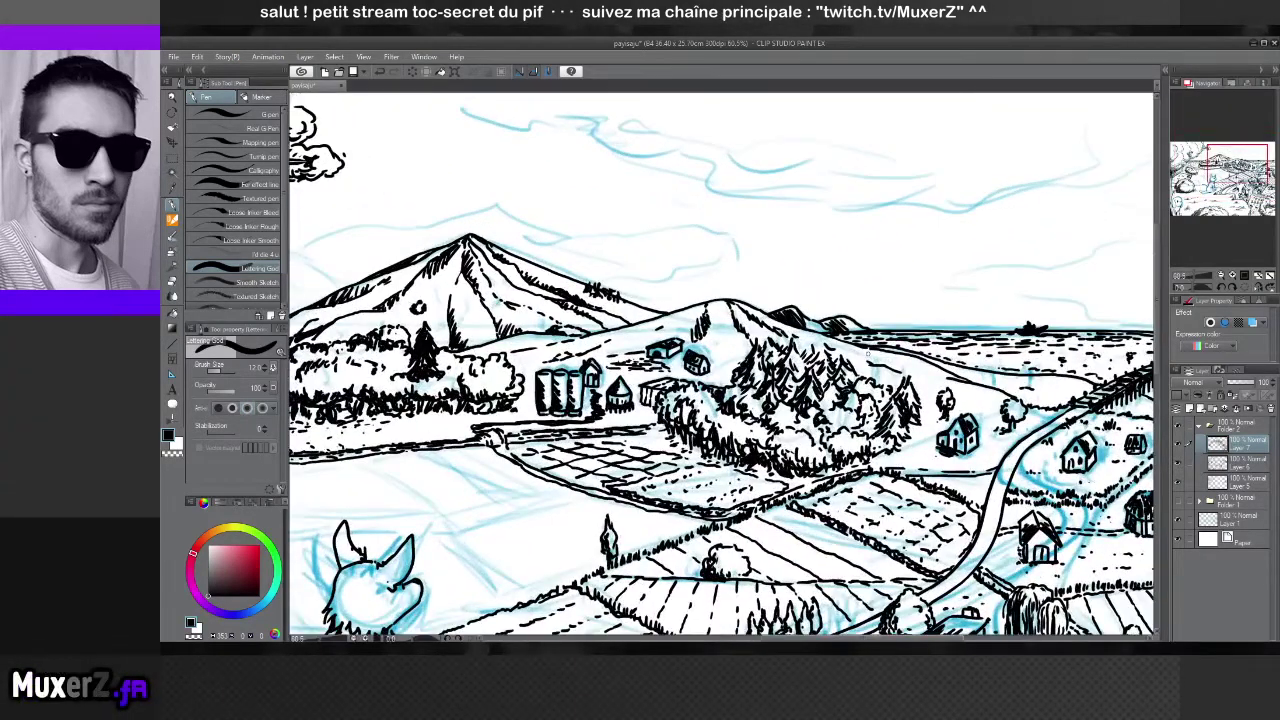
{"action": "scroll", "coordinate": [587, 394], "scroll_direction": "up", "scroll_amount": 2}
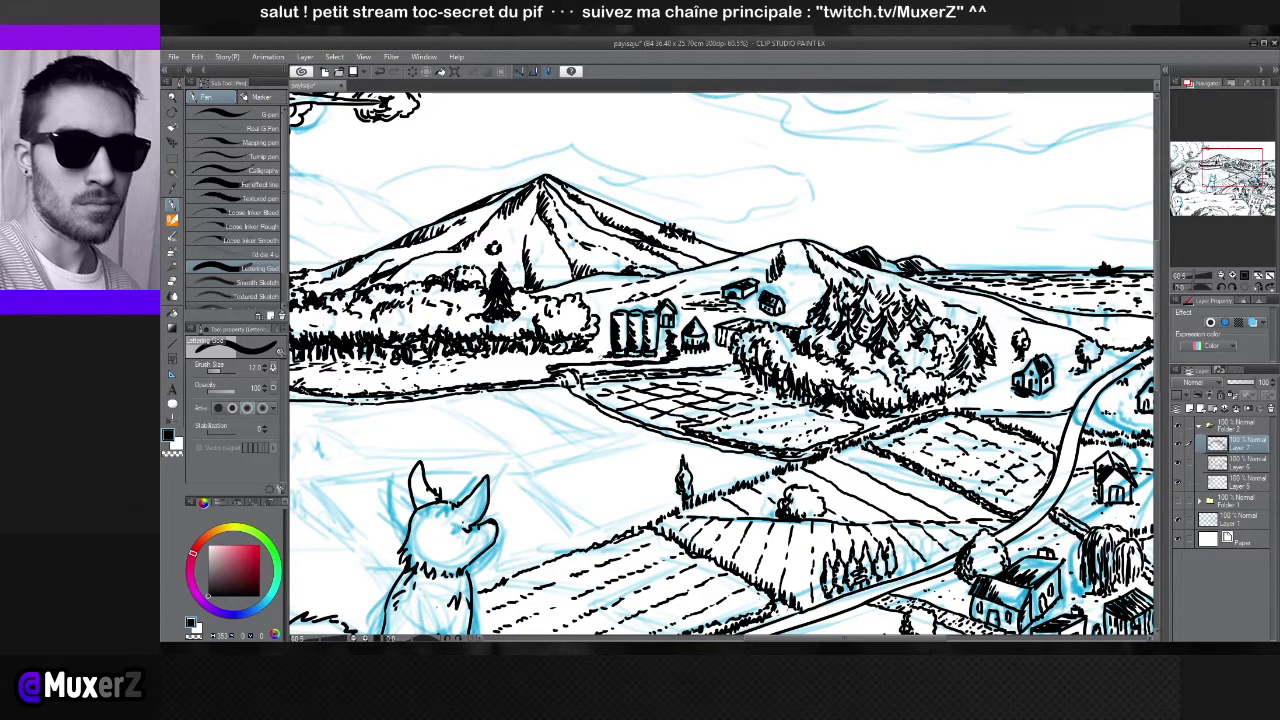
{"action": "scroll", "coordinate": [625, 375], "scroll_direction": "down", "scroll_amount": 2}
{"action": "scroll", "coordinate": [659, 425], "scroll_direction": "down", "scroll_amount": 1}
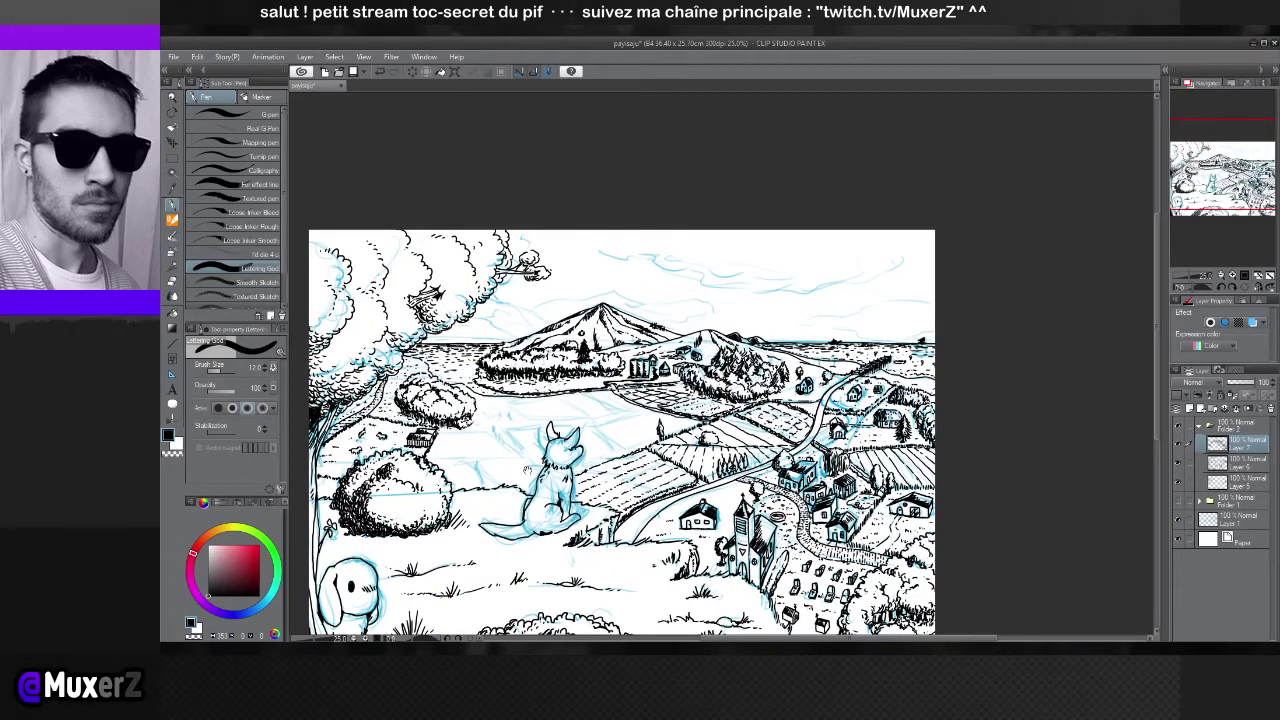
{"action": "scroll", "coordinate": [528, 470], "scroll_direction": "up", "scroll_amount": 2}
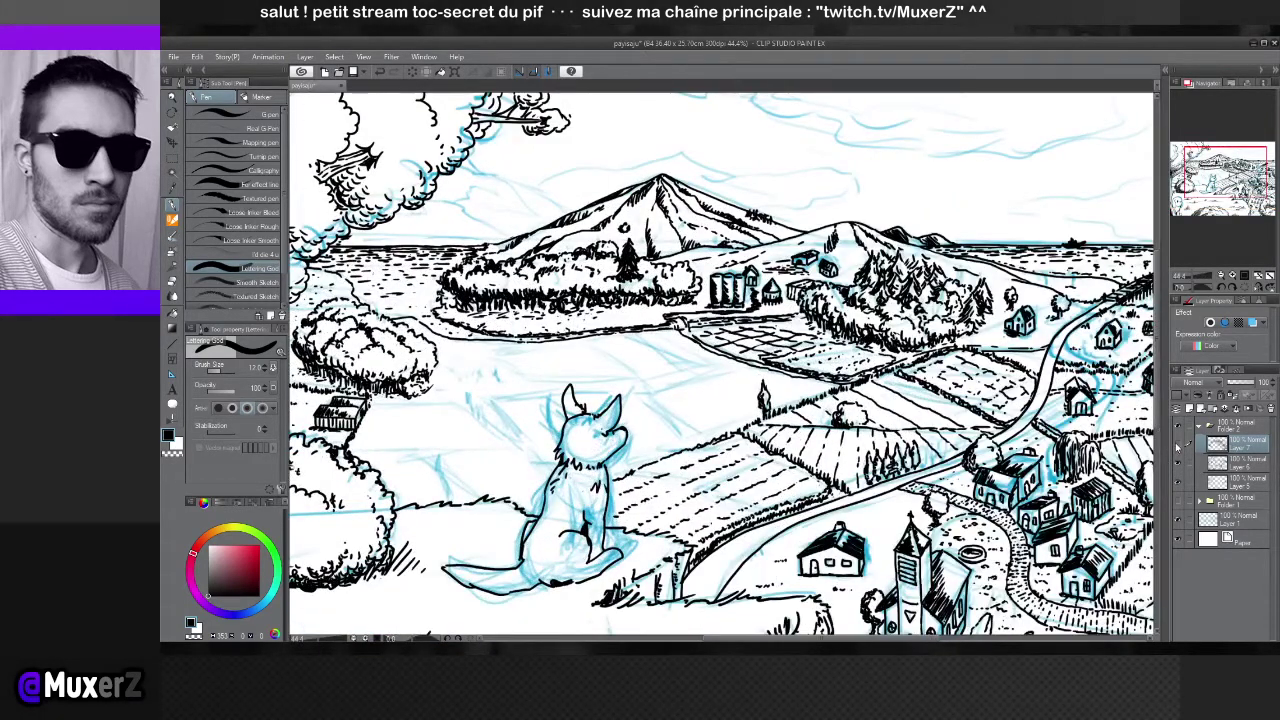
{"action": "left_click", "coordinate": [1177, 445]}
{"action": "left_click", "coordinate": [1177, 445]}
{"action": "left_click", "coordinate": [1177, 445]}
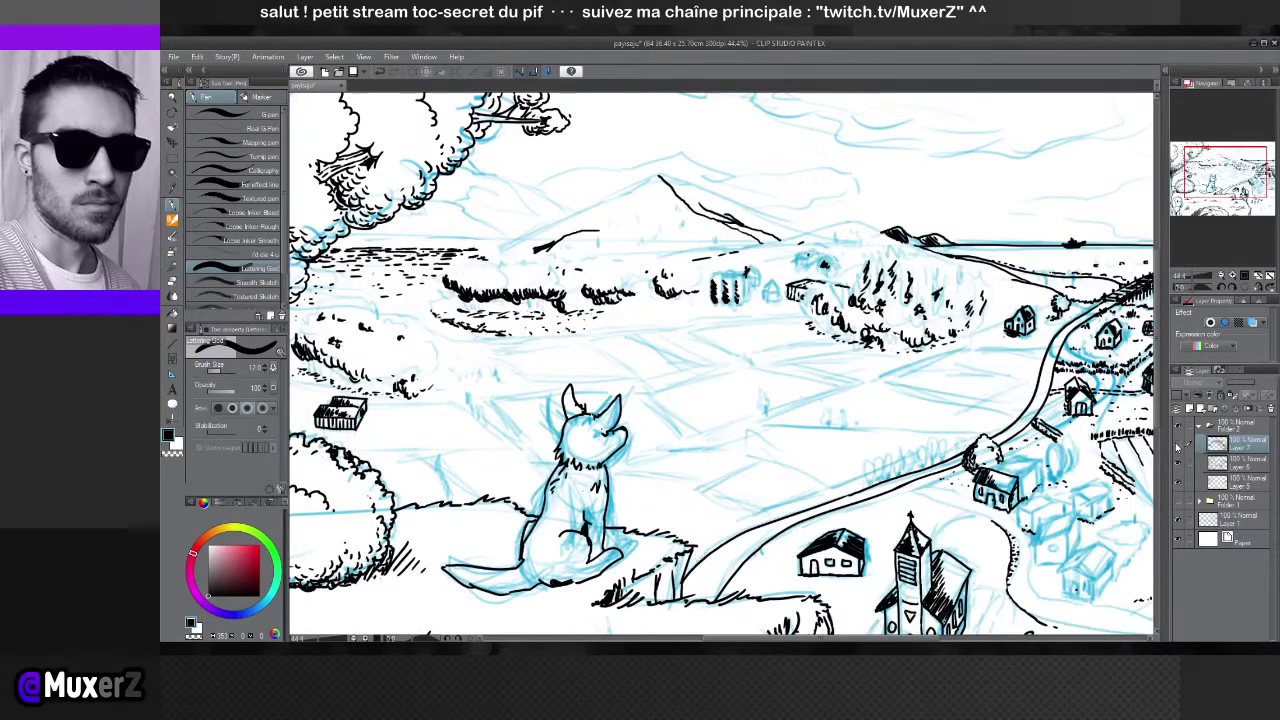
{"action": "left_click", "coordinate": [1177, 445]}
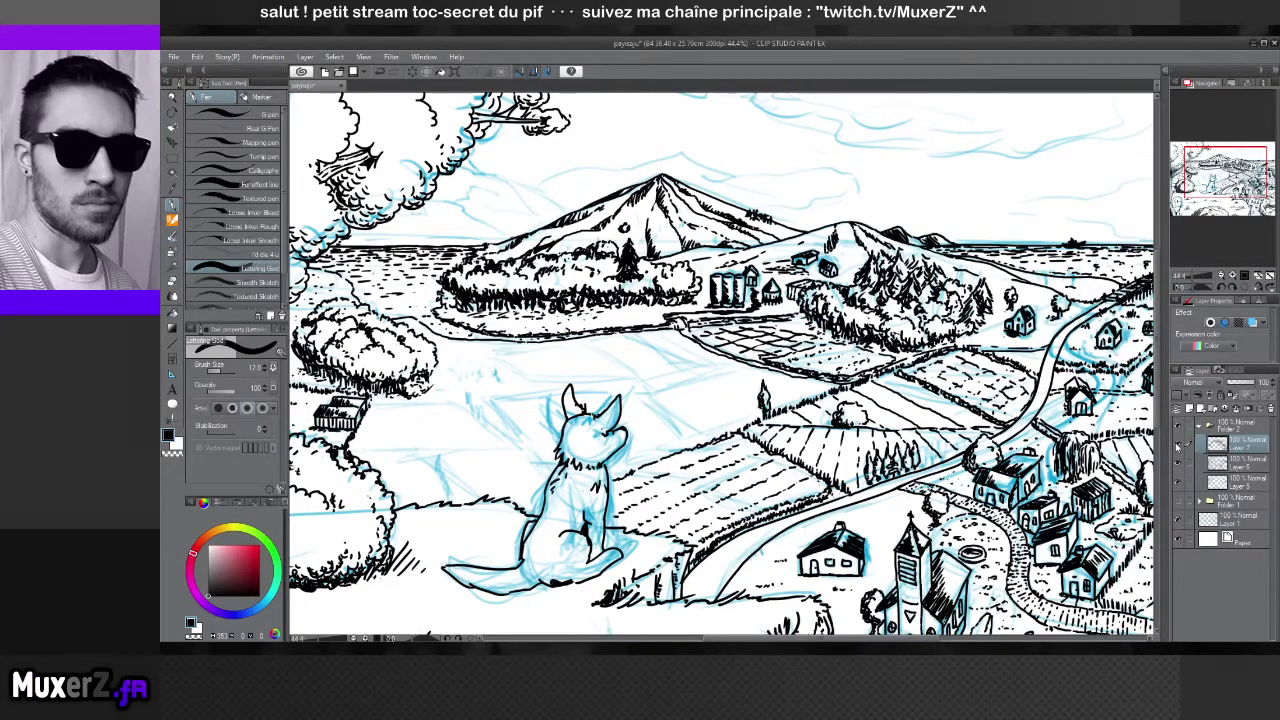
{"action": "left_click", "coordinate": [1177, 445]}
{"action": "left_click", "coordinate": [1177, 445]}
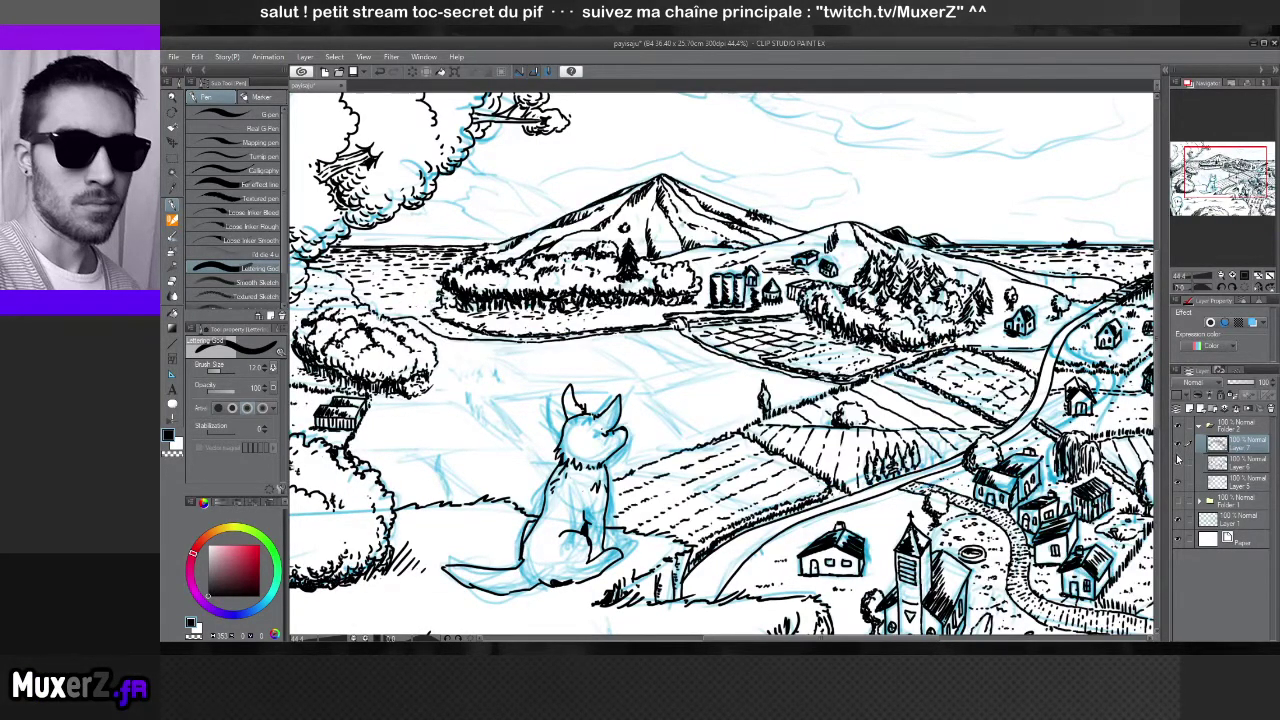
{"action": "left_click", "coordinate": [1177, 445]}
{"action": "left_click", "coordinate": [1177, 445]}
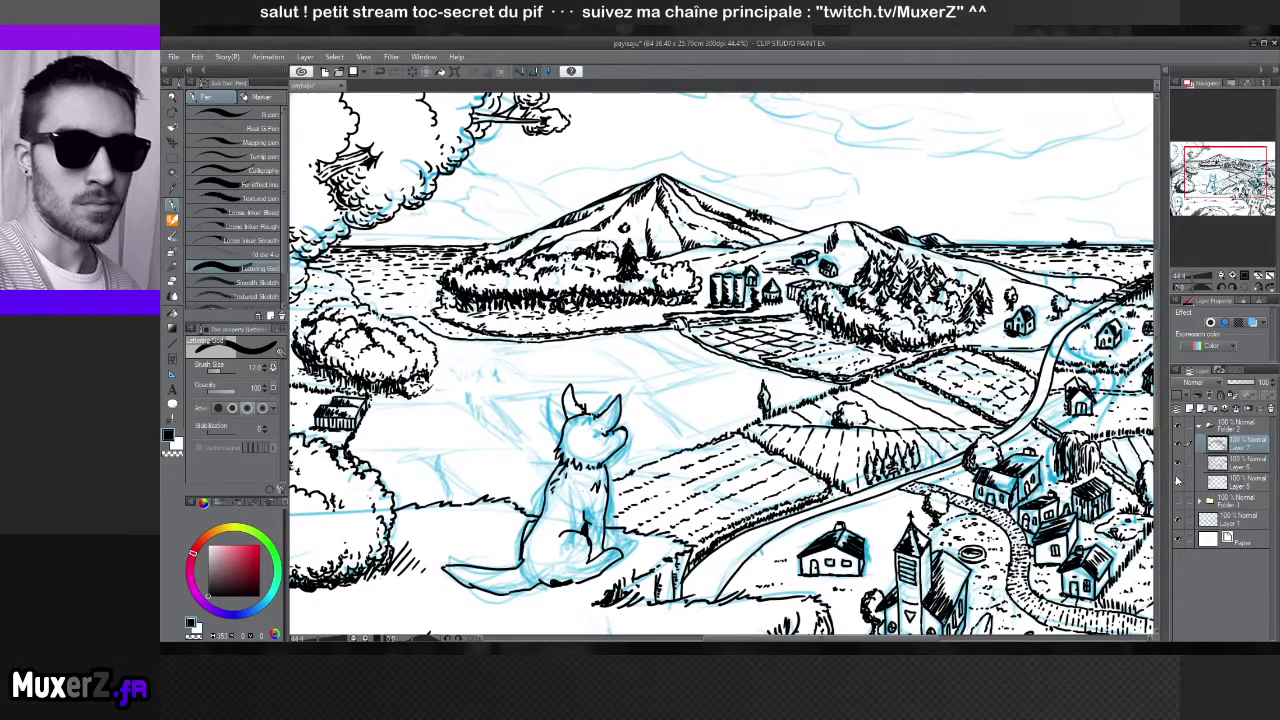
{"action": "left_click", "coordinate": [1177, 481]}
{"action": "left_click", "coordinate": [1177, 481]}
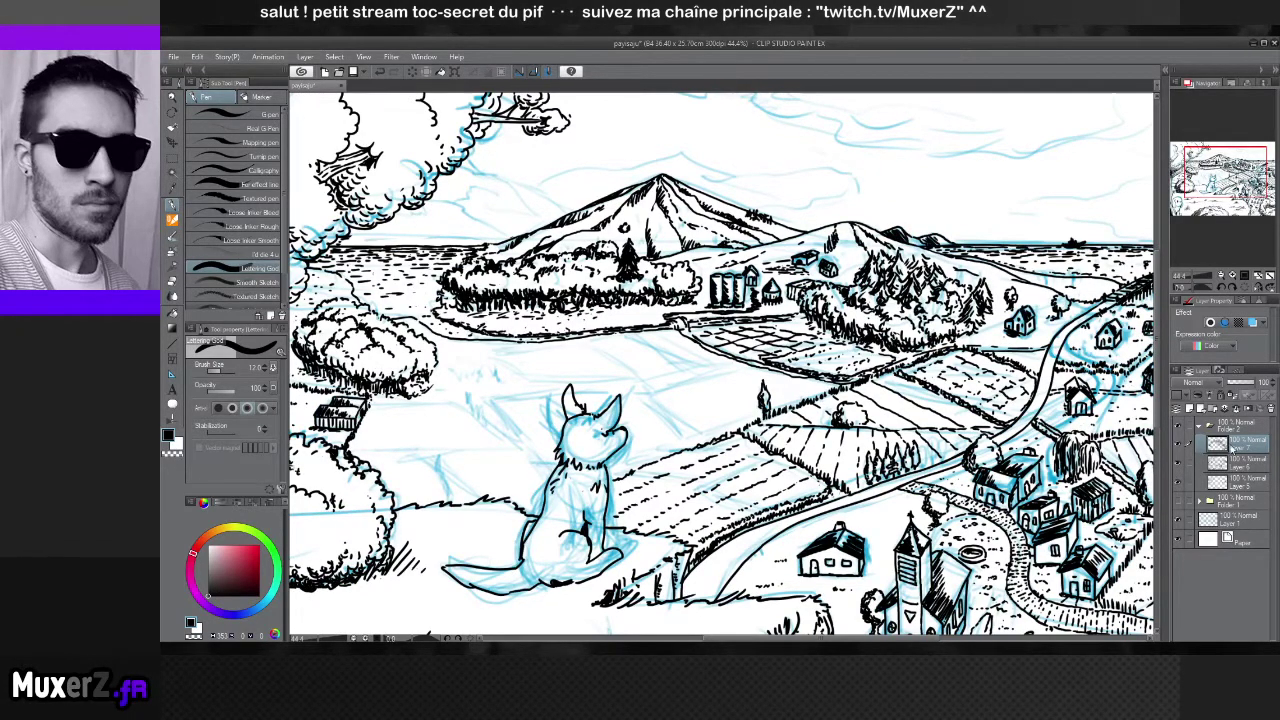
Add a new layer and ink a four-sided field beside the shoreline hut, with a row of small pointed trees and a dark lower hedge
{"action": "left_click", "coordinate": [1183, 410]}
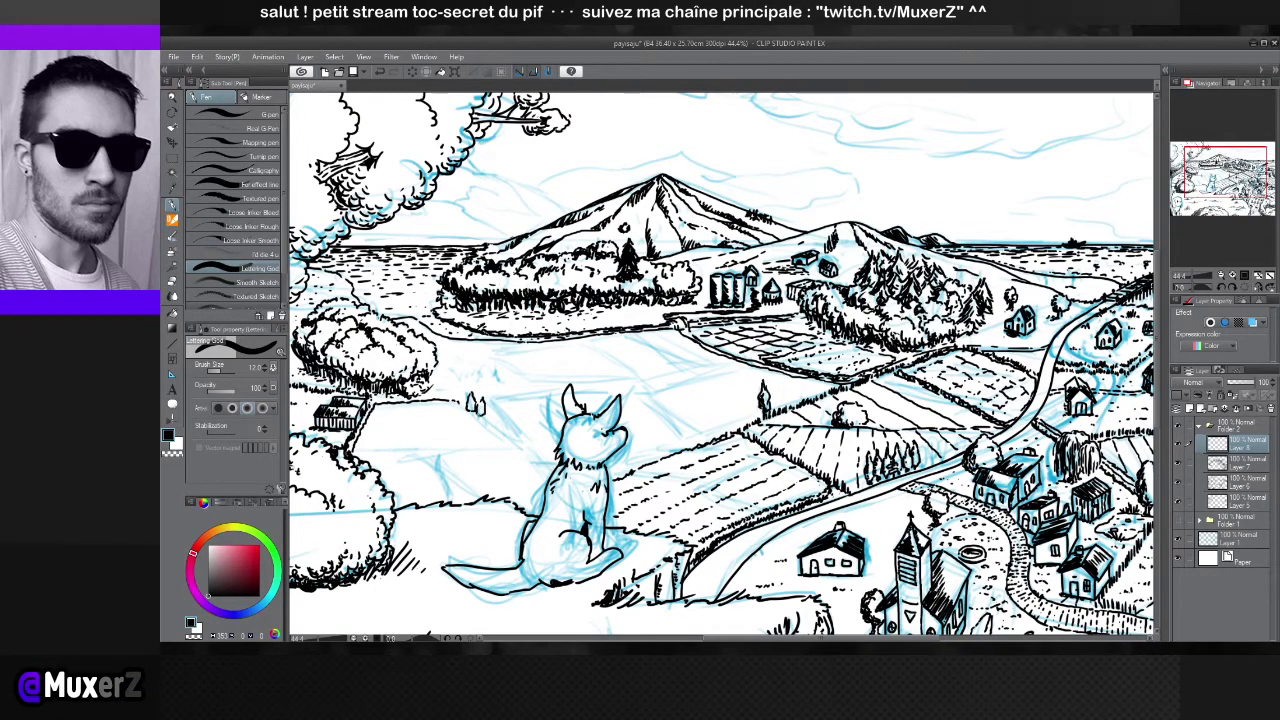
{"action": "left_click_drag", "start_coordinate": [490, 403], "coordinate": [503, 426]}
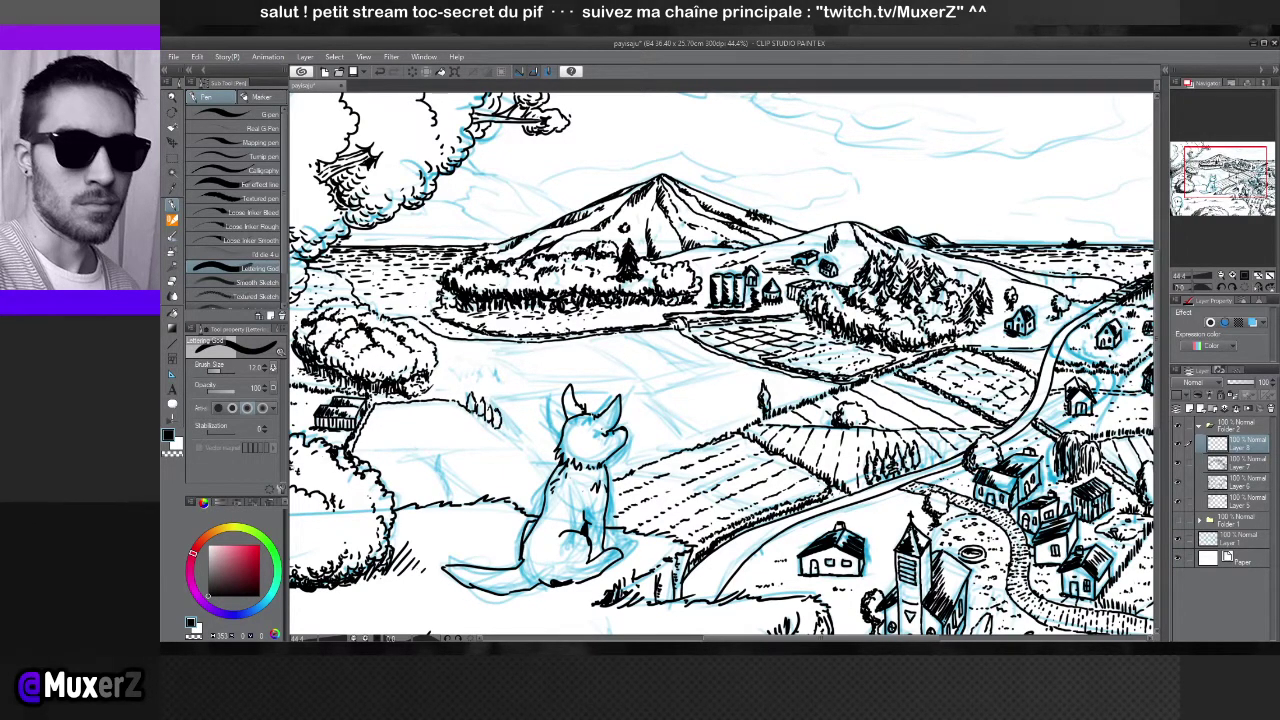
{"action": "left_click_drag", "start_coordinate": [497, 424], "coordinate": [502, 449]}
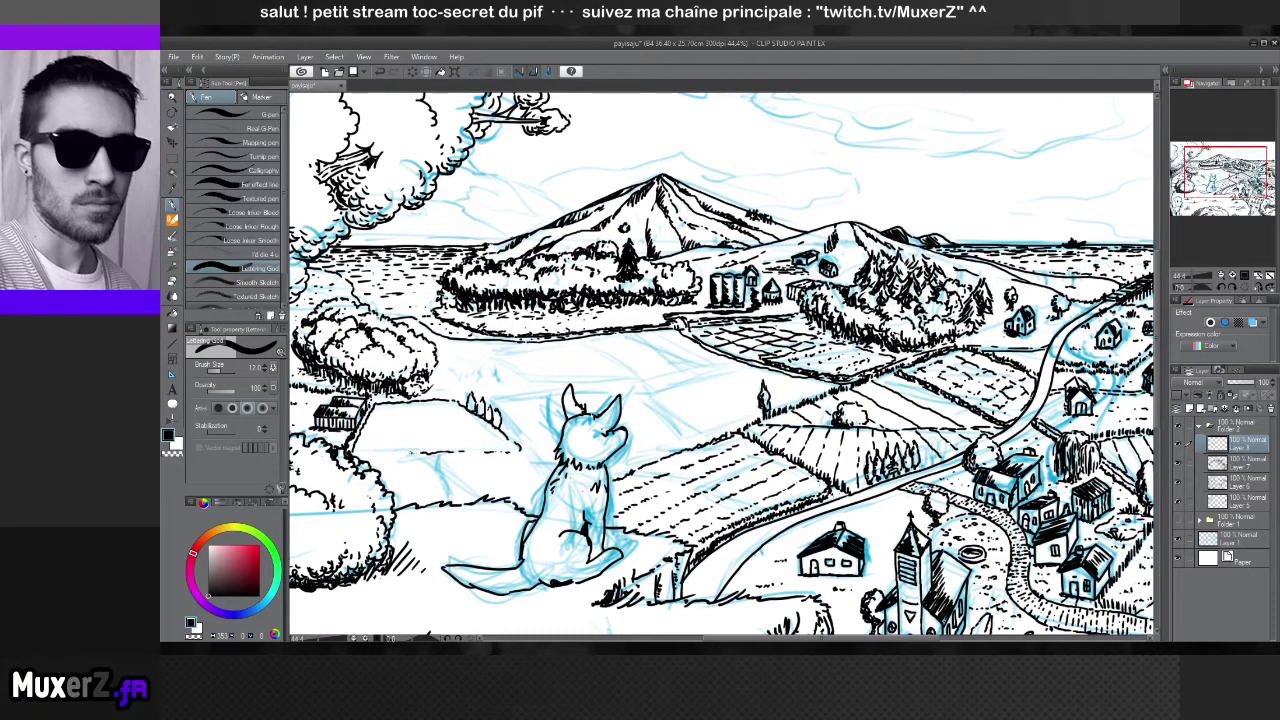
{"action": "left_click_drag", "start_coordinate": [368, 457], "coordinate": [380, 455]}
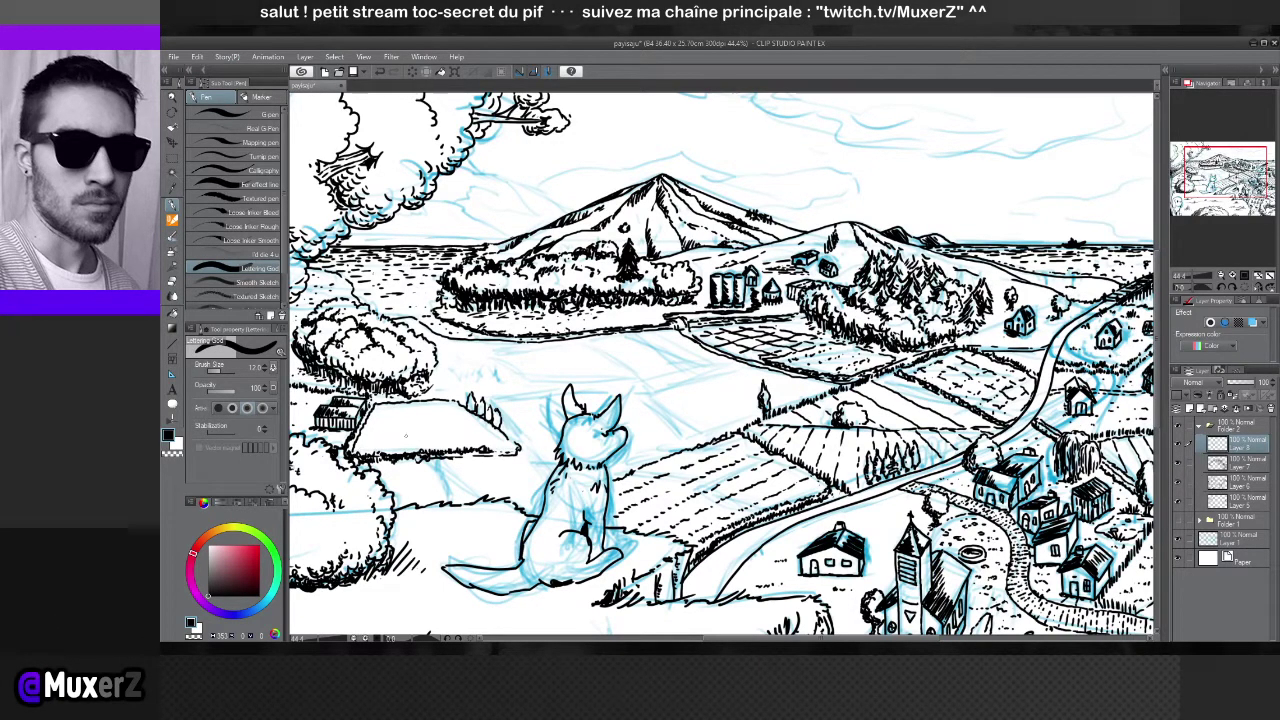
Check the drawing in mirrored view, restore its orientation and fill the field beside the hut with dashed furrow rows
{"action": "key", "text": "e"}
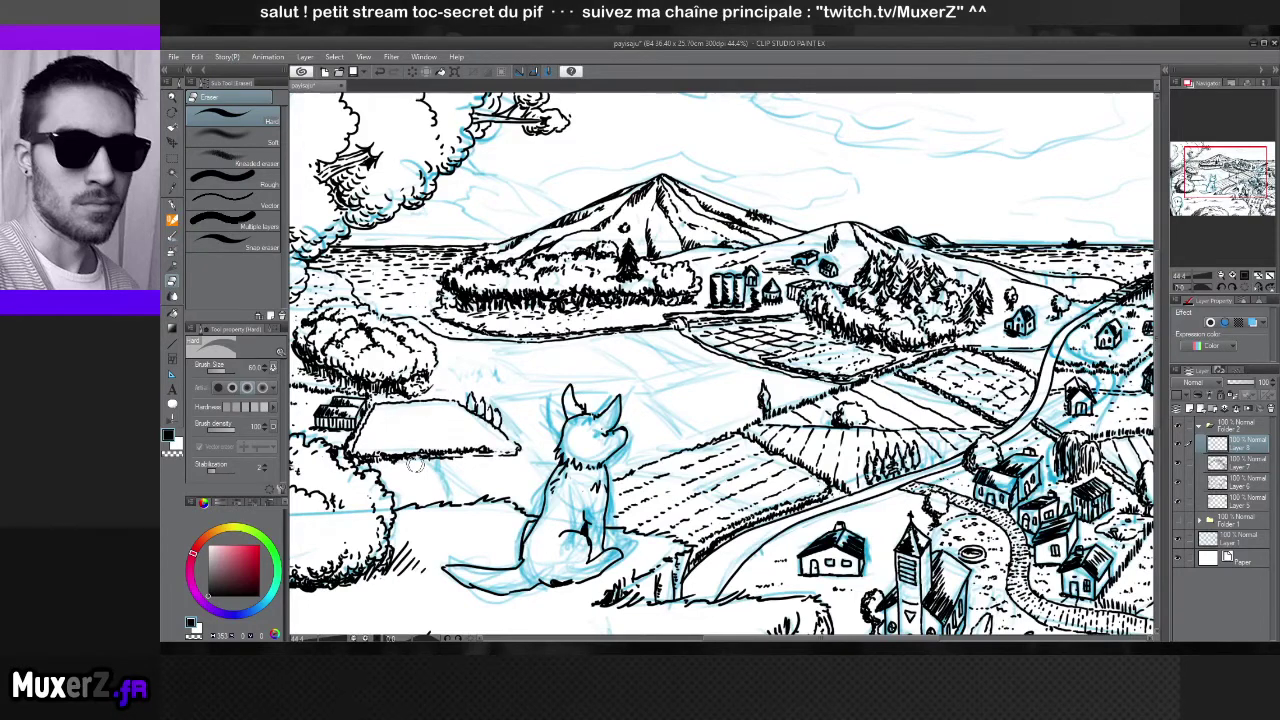
{"action": "key", "text": "h"}
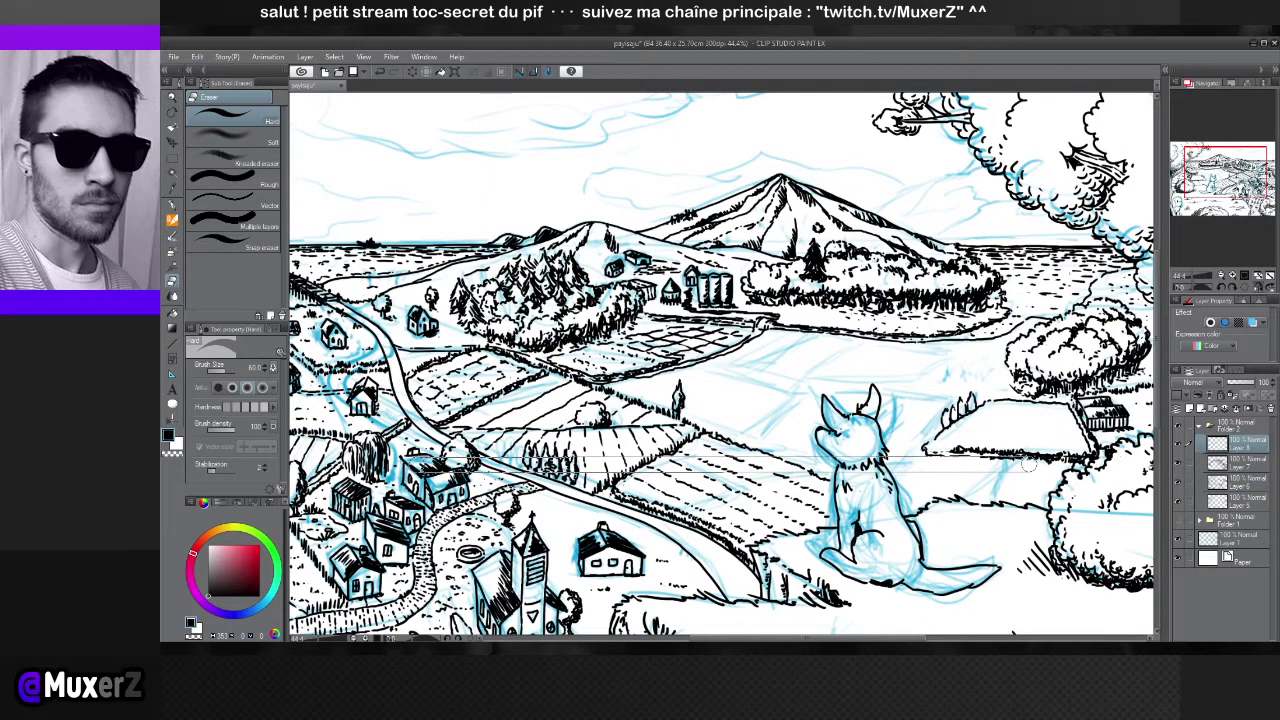
{"action": "key", "text": "h"}
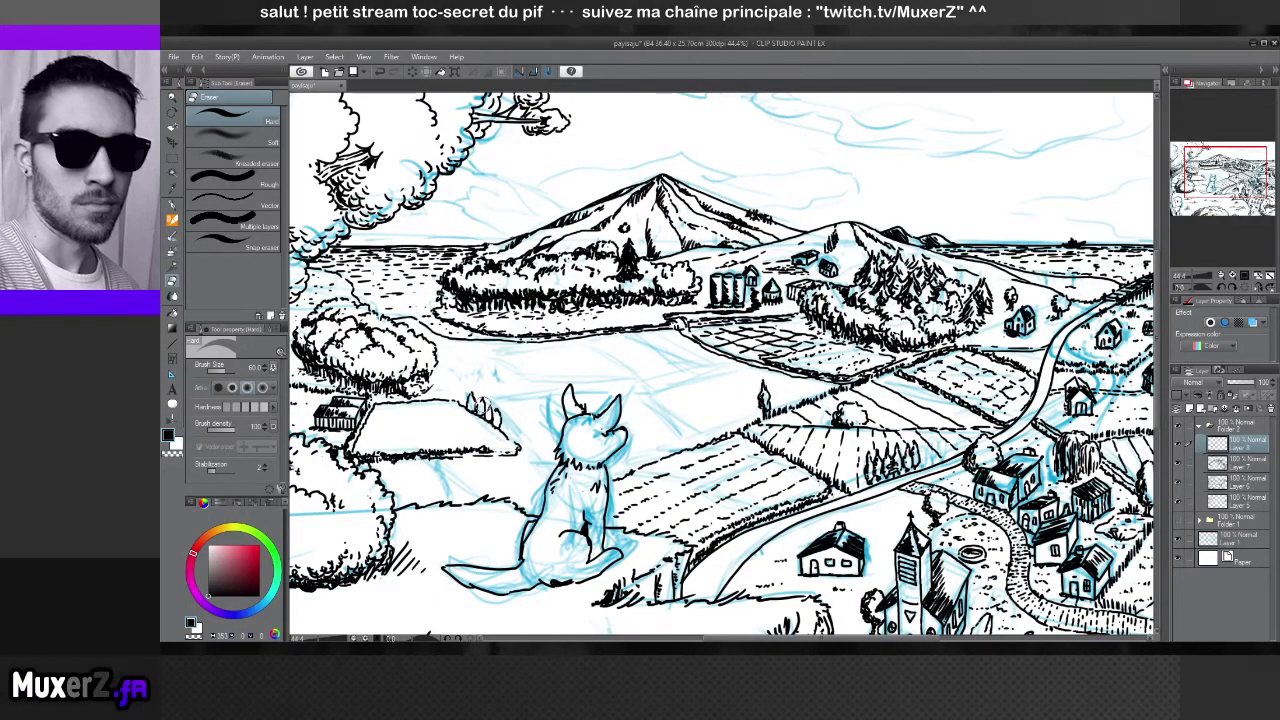
{"action": "key", "text": "p"}
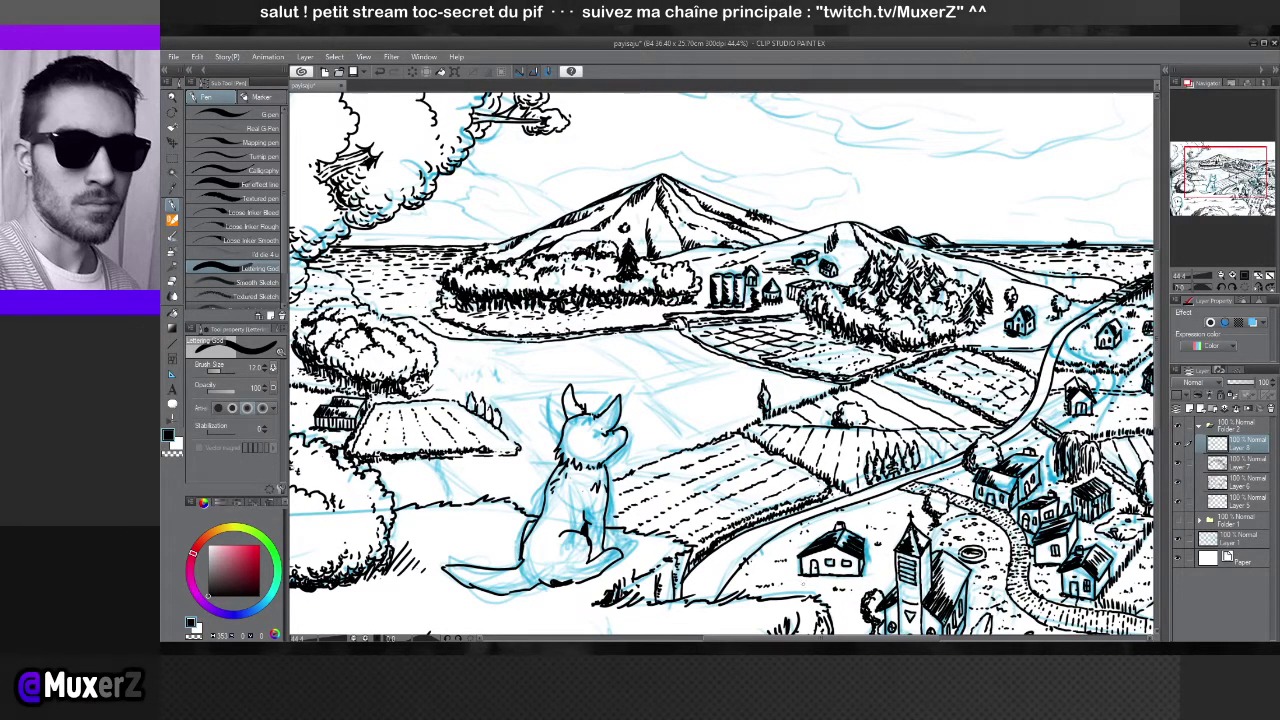
Check the ink with the blue sketch hidden, show the sketch again and ink a furrowed field below the one beside the hut
{"action": "left_click", "coordinate": [1178, 538]}
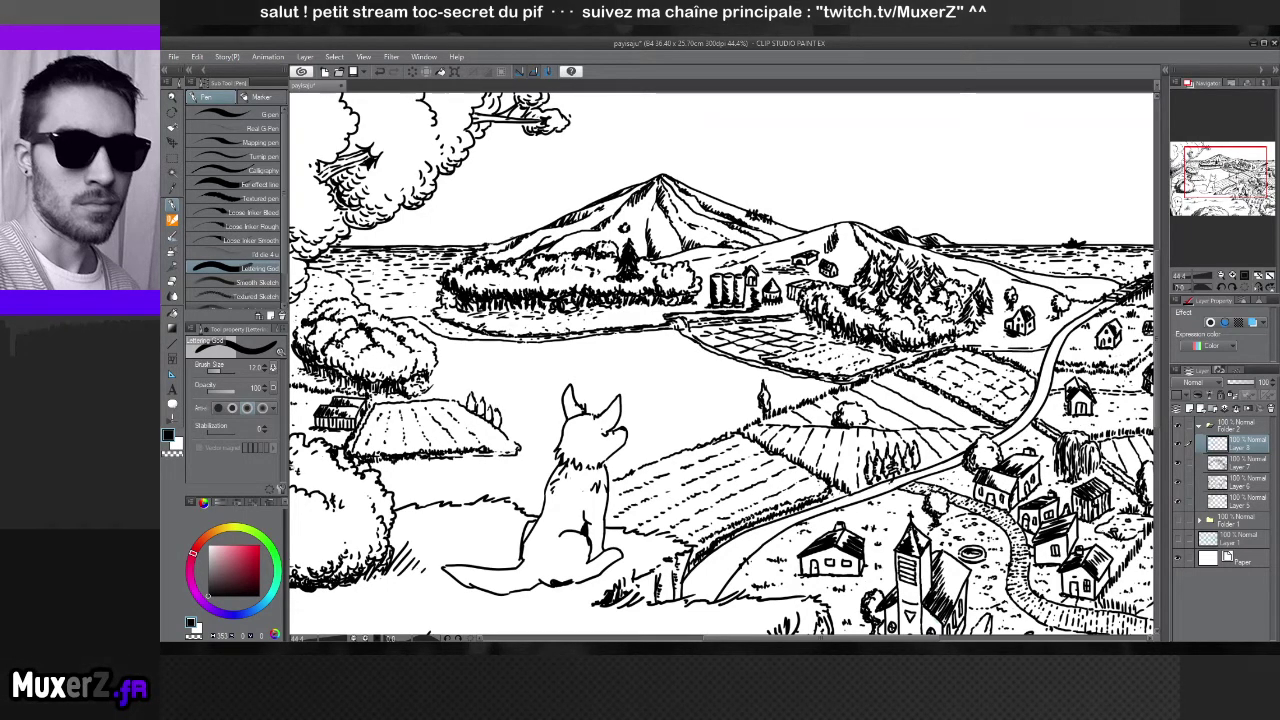
{"action": "left_click", "coordinate": [1180, 537]}
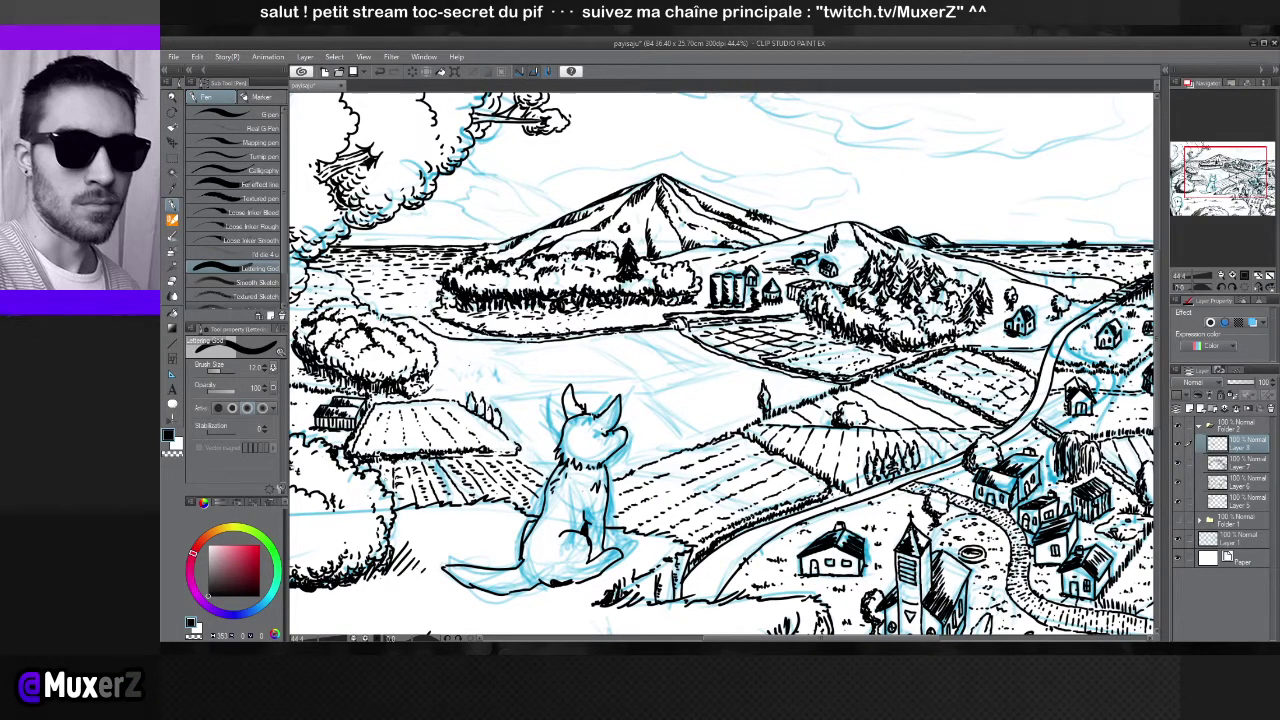
Ink a leafy bush behind the row of pointed trees and add furrowed fields between the dog and the wooded shoreline
{"action": "left_click_drag", "start_coordinate": [588, 436], "coordinate": [673, 386]}
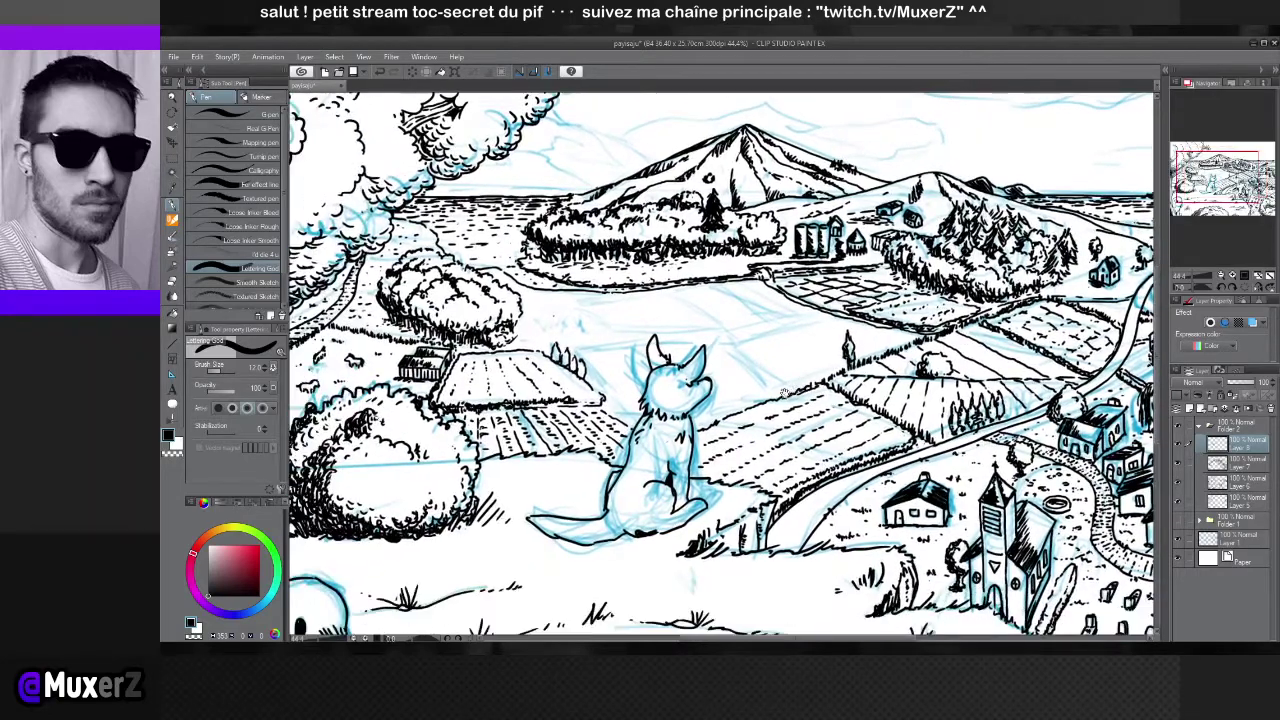
{"action": "key", "text": "ctrl+minus"}
{"action": "key", "text": "ctrl+minus"}
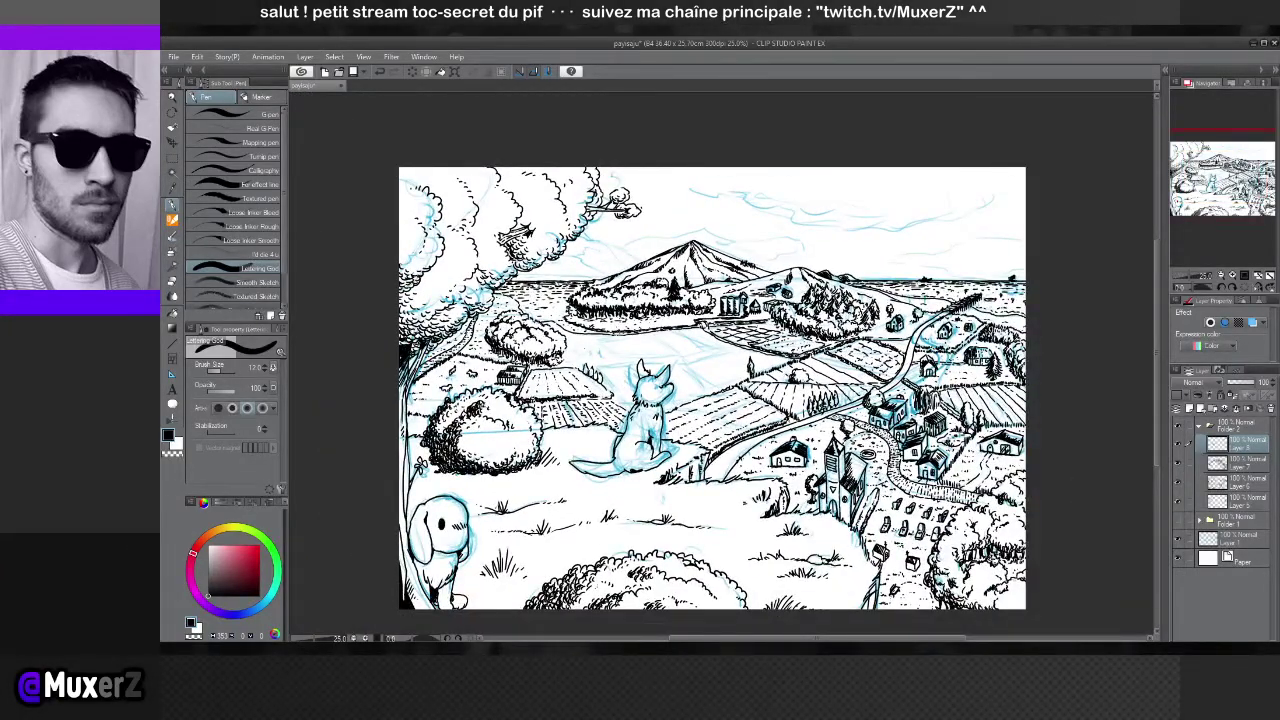
{"action": "scroll", "coordinate": [640, 398], "scroll_direction": "up", "scroll_amount": 2}
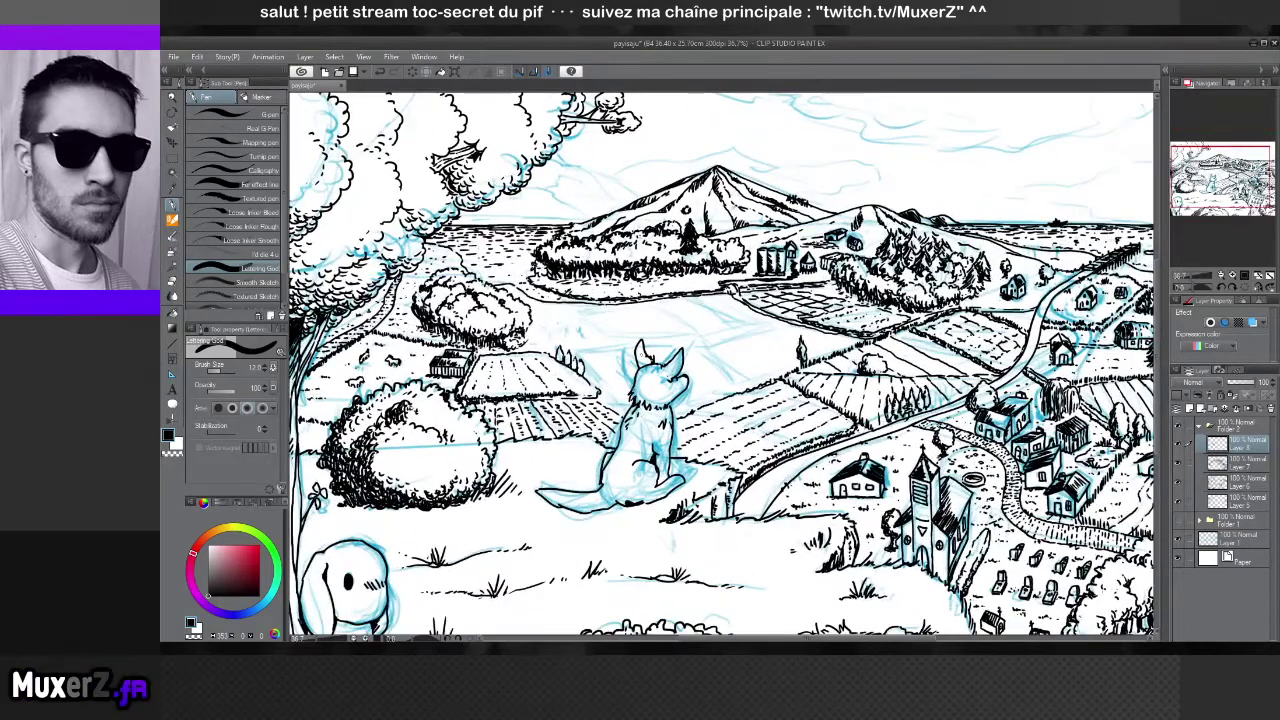
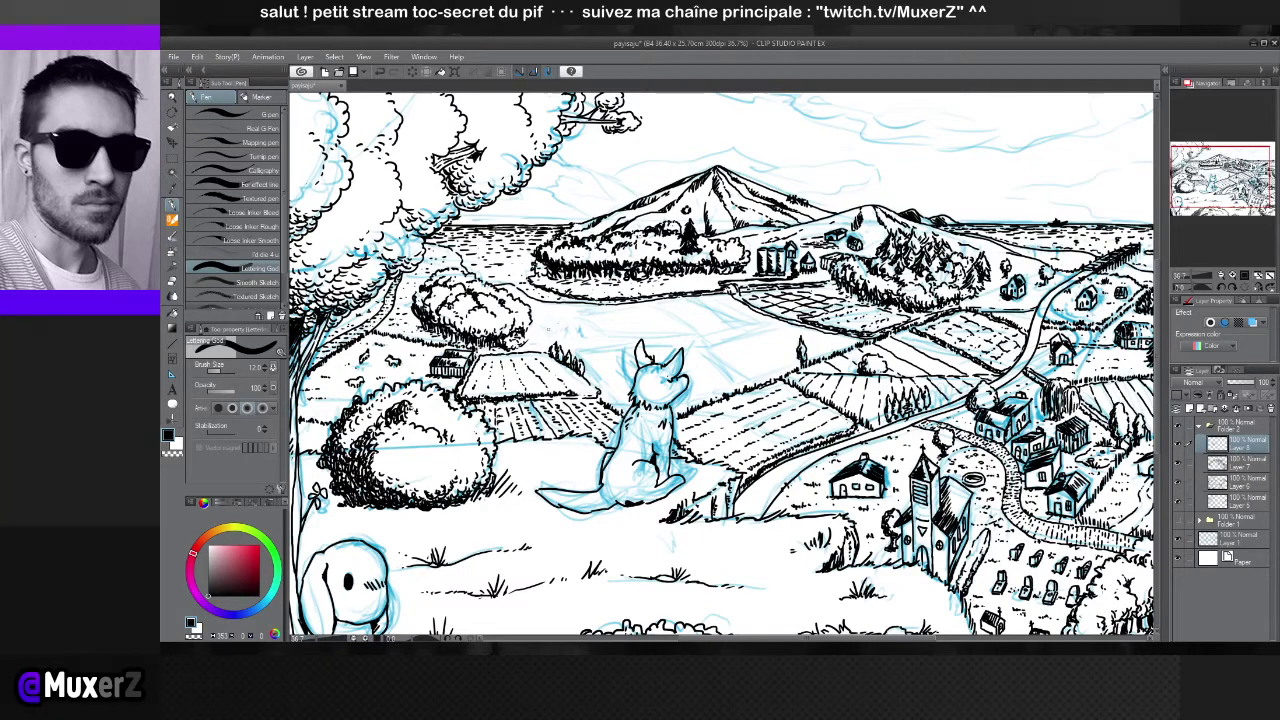
{"action": "mouse_move", "coordinate": [547, 328]}
{"action": "left_mouse_down"}
{"action": "mouse_move", "coordinate": [553, 339]}
{"action": "mouse_move", "coordinate": [586, 328]}
{"action": "left_mouse_up"}
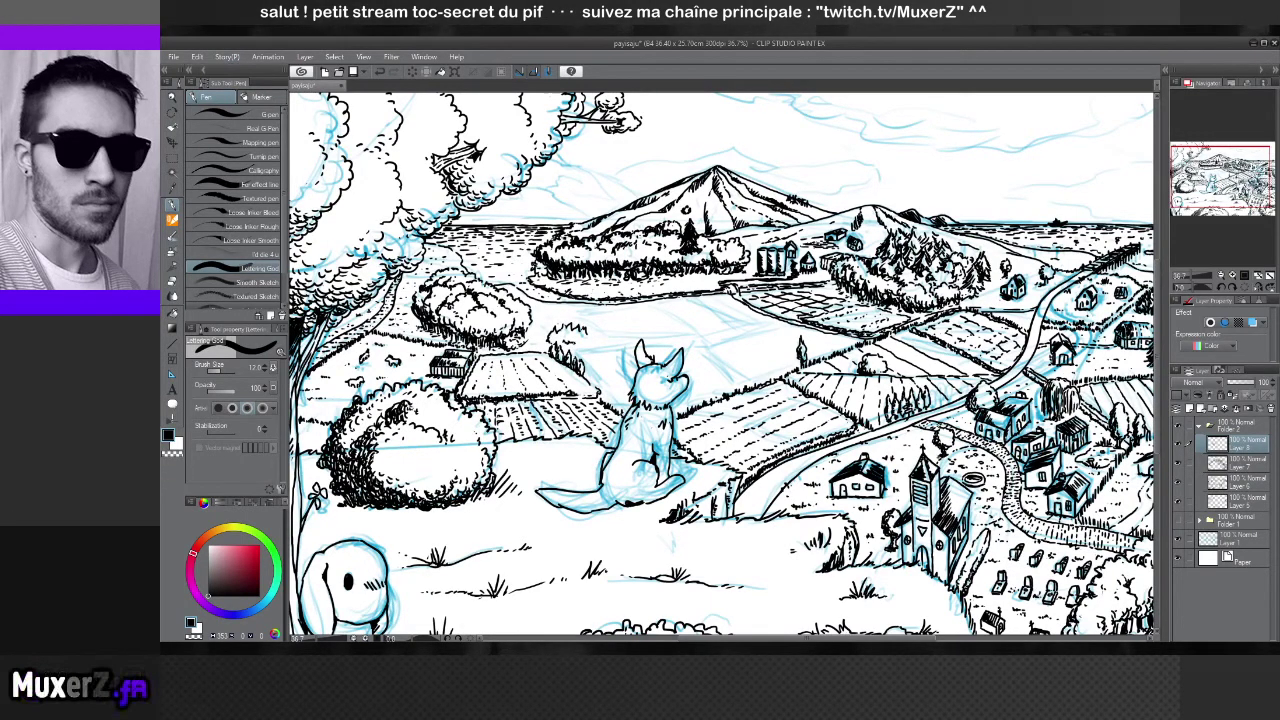
{"action": "left_click_drag", "start_coordinate": [586, 333], "coordinate": [585, 347]}
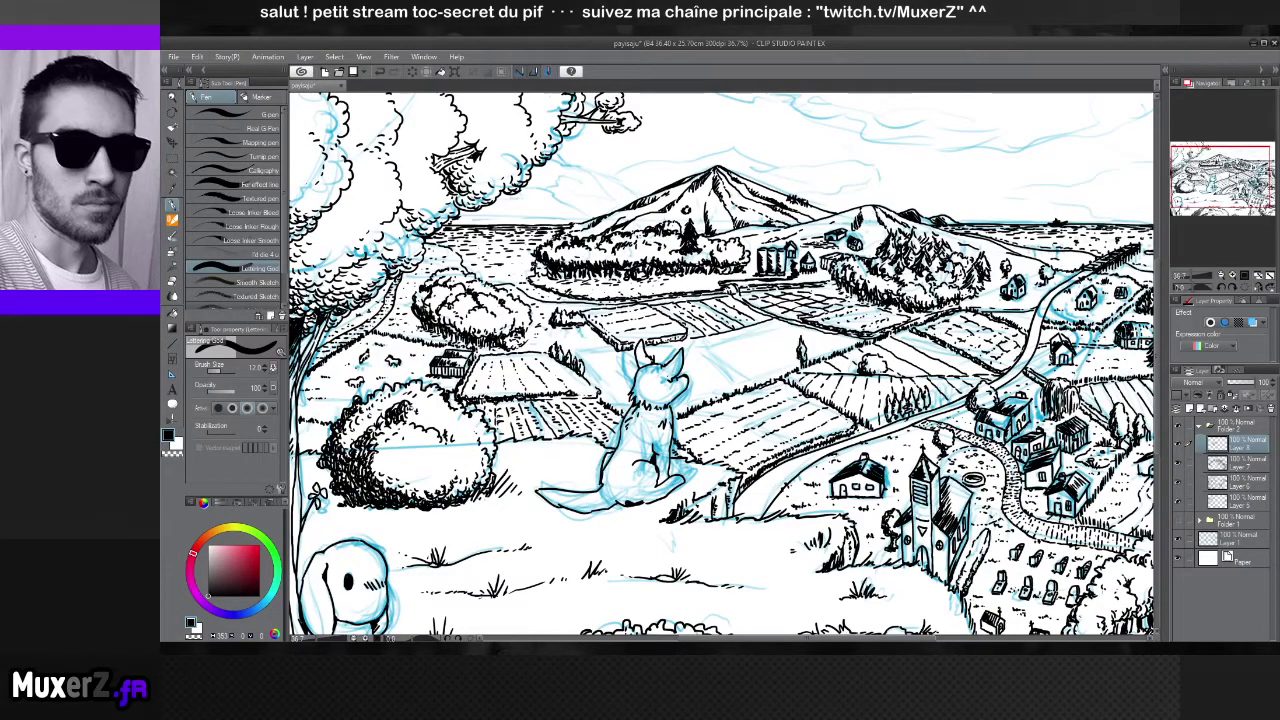
Ink the remaining boundaries and furrows of the fields behind the dog's head, and check them by toggling the visibility of Layer 8
{"action": "scroll", "coordinate": [724, 365], "scroll_direction": "down", "scroll_amount": 5}
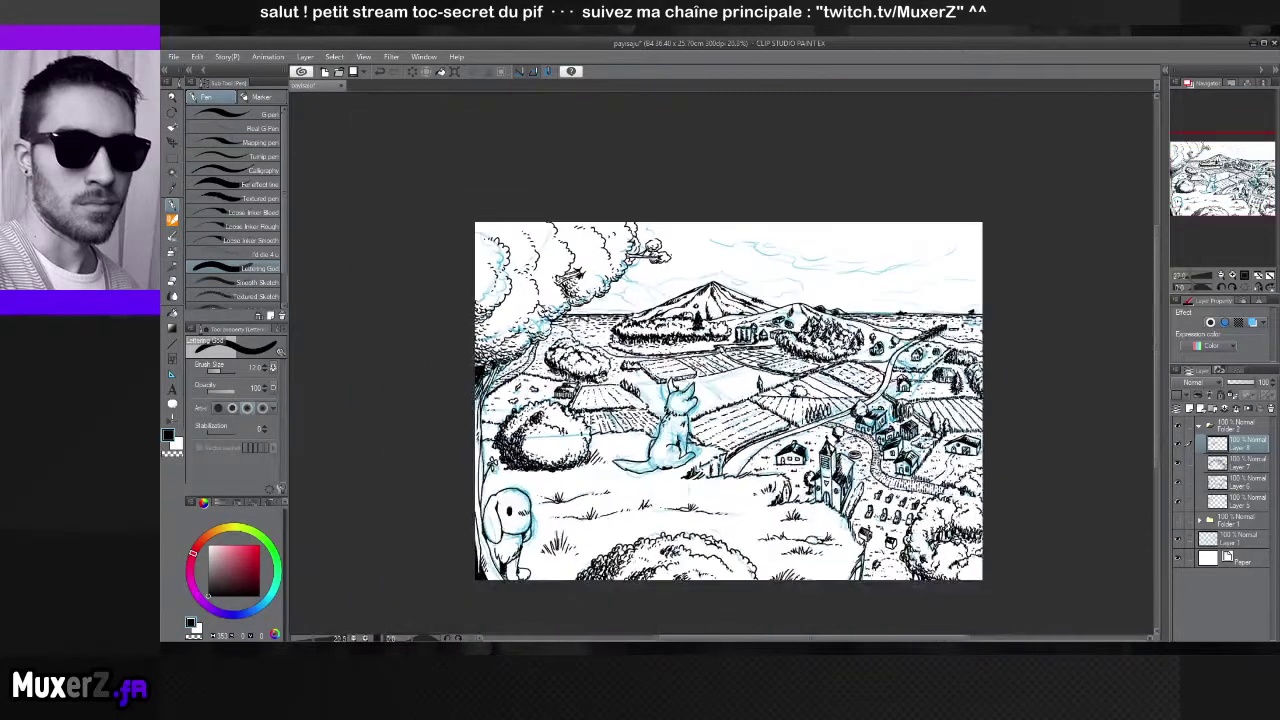
{"action": "scroll", "coordinate": [811, 415], "scroll_direction": "up", "scroll_amount": 5}
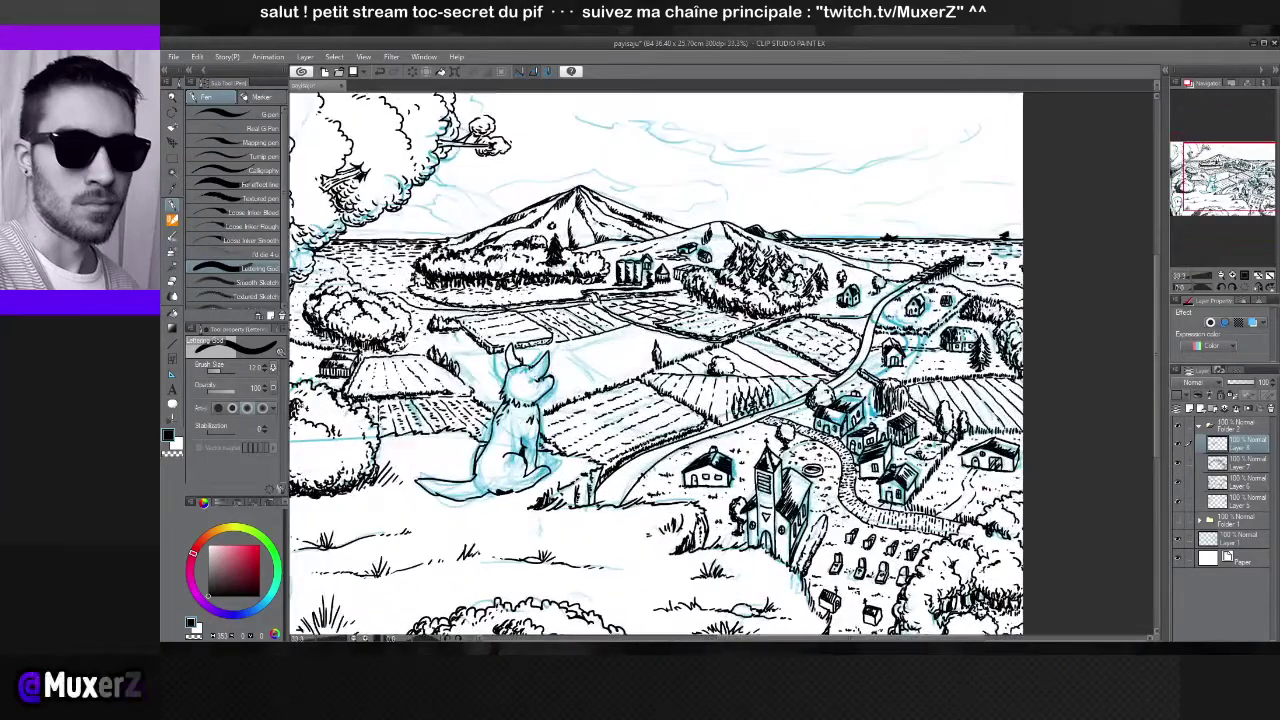
{"action": "scroll", "coordinate": [800, 368], "scroll_direction": "up", "scroll_amount": 1}
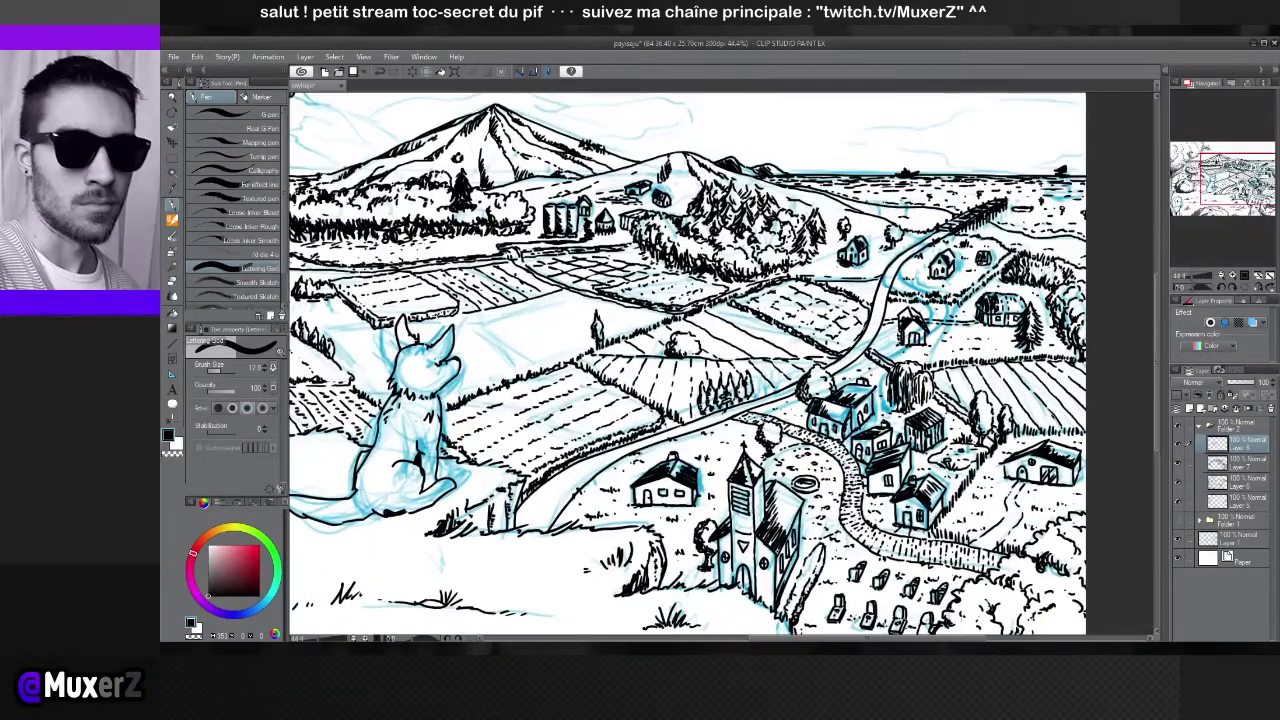
{"action": "mouse_move", "coordinate": [800, 368]}
{"action": "left_mouse_down"}
{"action": "mouse_move", "coordinate": [810, 383]}
{"action": "mouse_move", "coordinate": [958, 421]}
{"action": "left_mouse_up"}
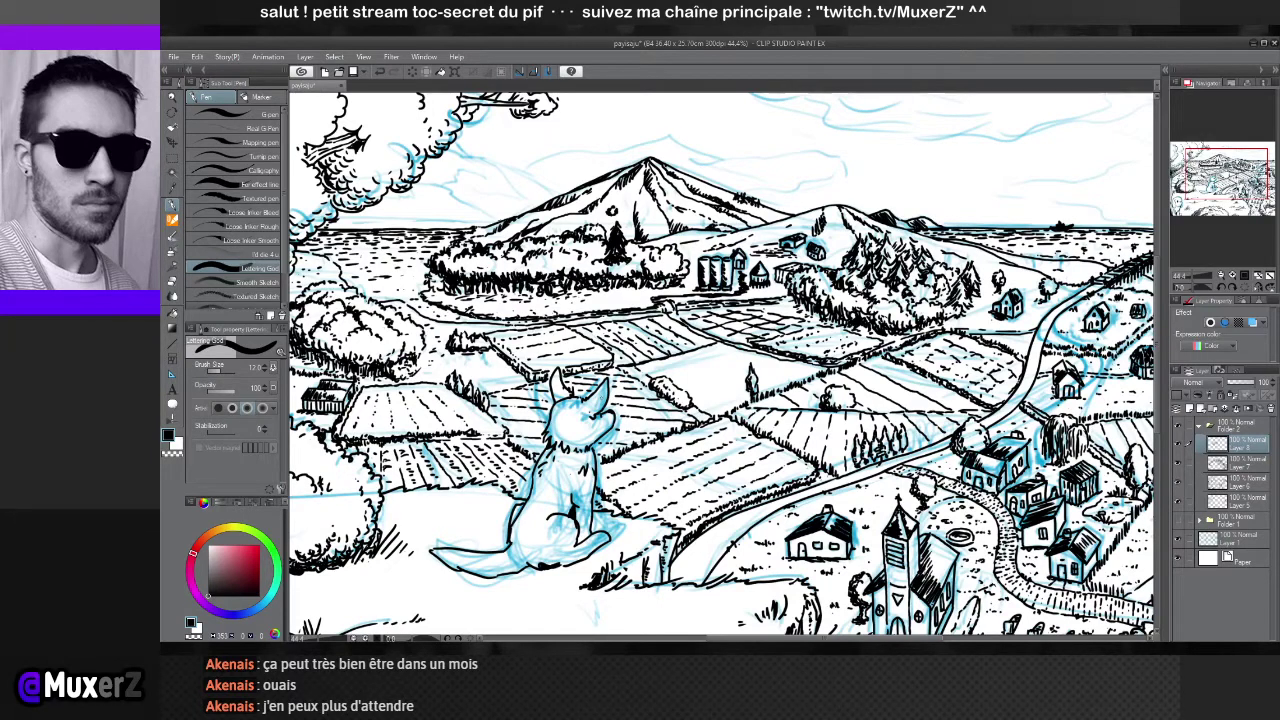
{"action": "left_click", "coordinate": [1178, 445]}
{"action": "left_click", "coordinate": [1179, 445]}
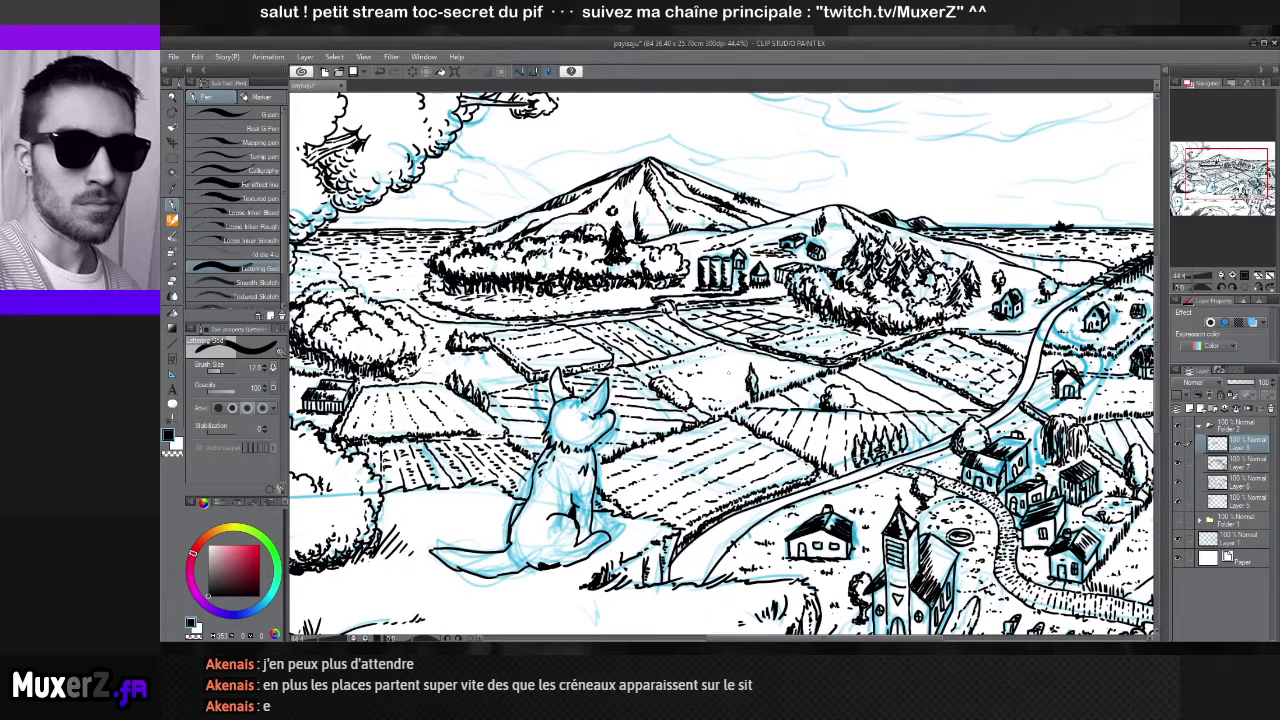
Ink small grazing animals in the open field beside the lone cypress and review the whole composition
{"action": "scroll", "coordinate": [724, 367], "scroll_direction": "left", "scroll_amount": 3}
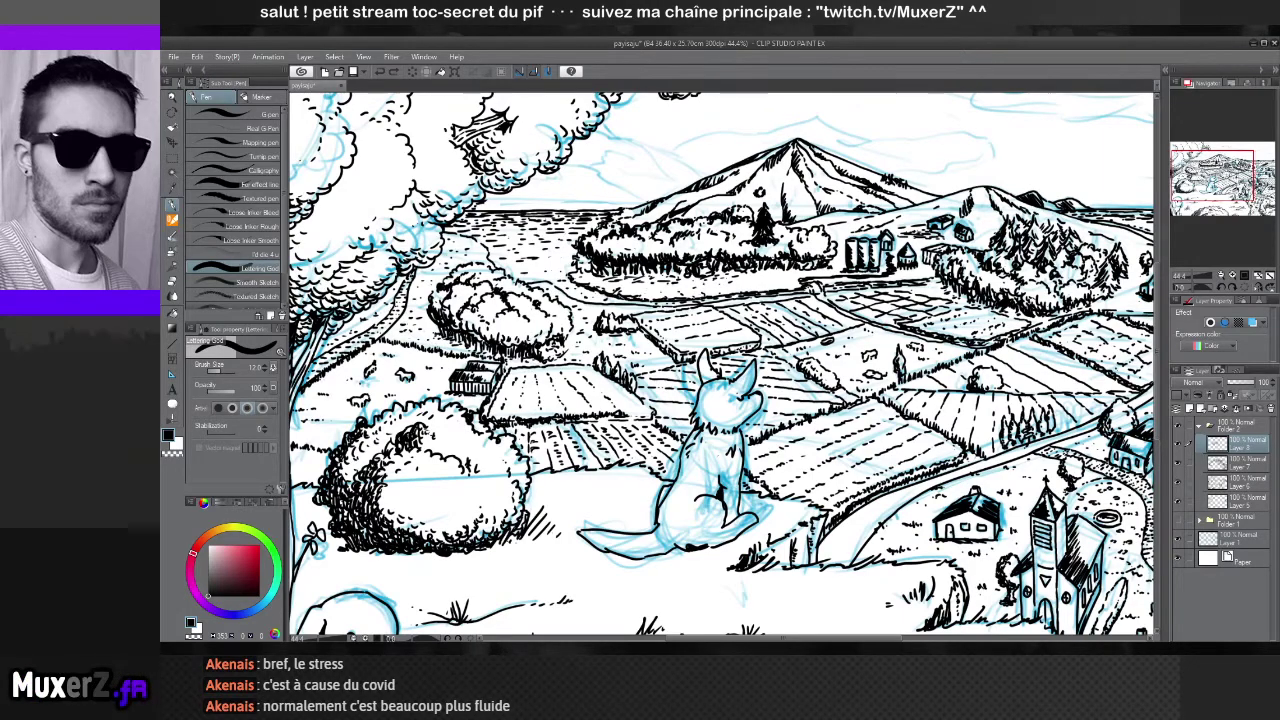
{"action": "key", "text": "ctrl+minus"}
{"action": "key", "text": "ctrl+minus"}
{"action": "key", "text": "ctrl+minus"}
{"action": "key", "text": "ctrl+minus"}
{"action": "key", "text": "ctrl+minus"}
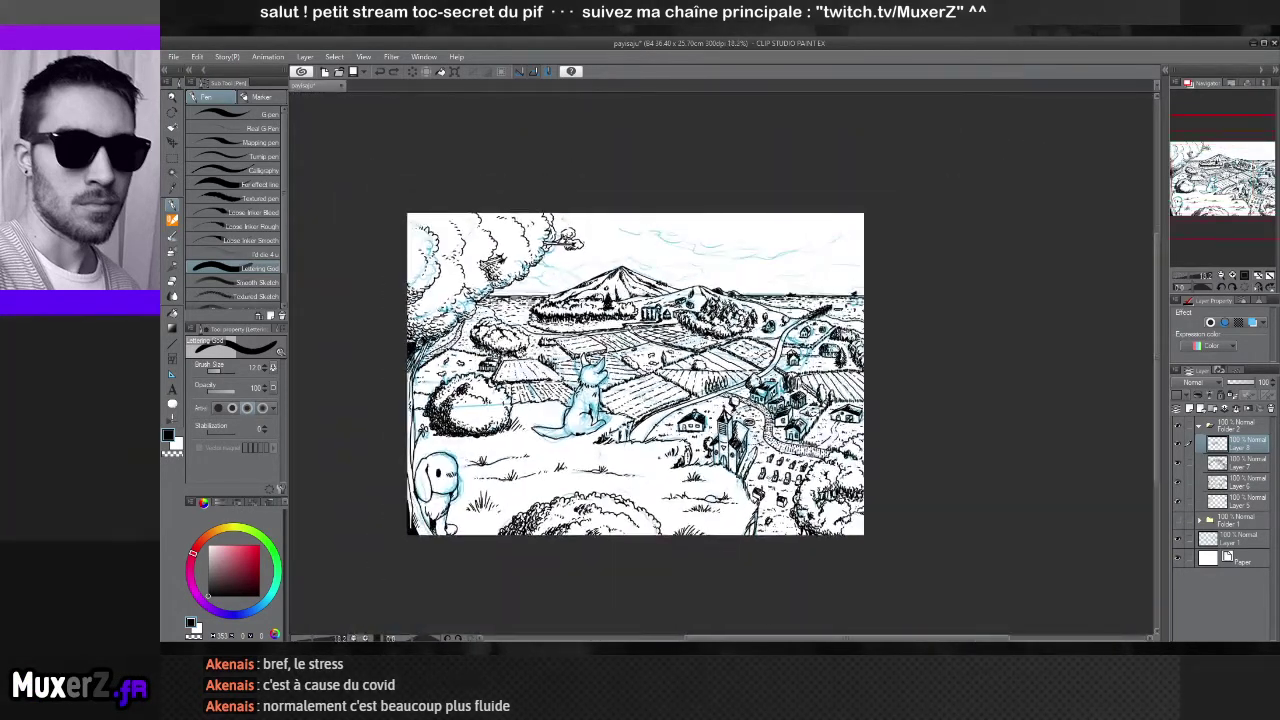
{"action": "key", "text": "ctrl+plus"}
{"action": "key", "text": "ctrl+plus"}
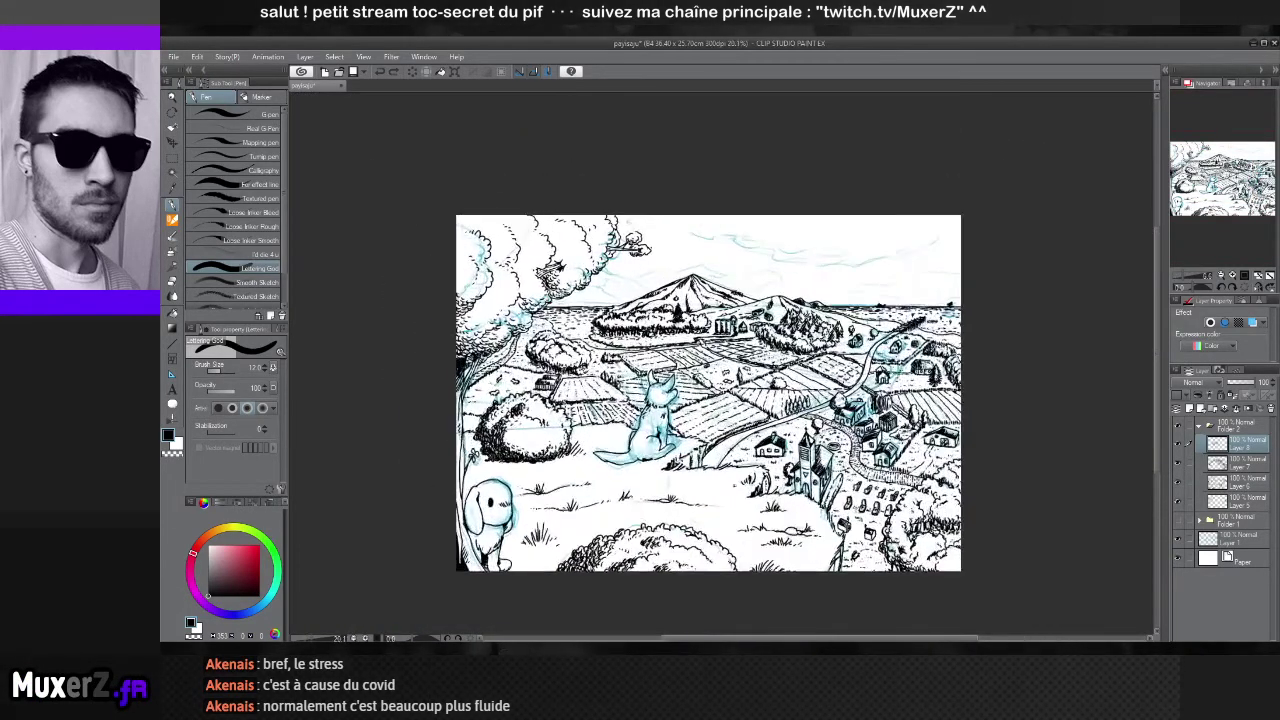
Hide the blue sketch on Layer 1 and inspect the inked landscape and village in a mirrored view
{"action": "key", "text": "h"}
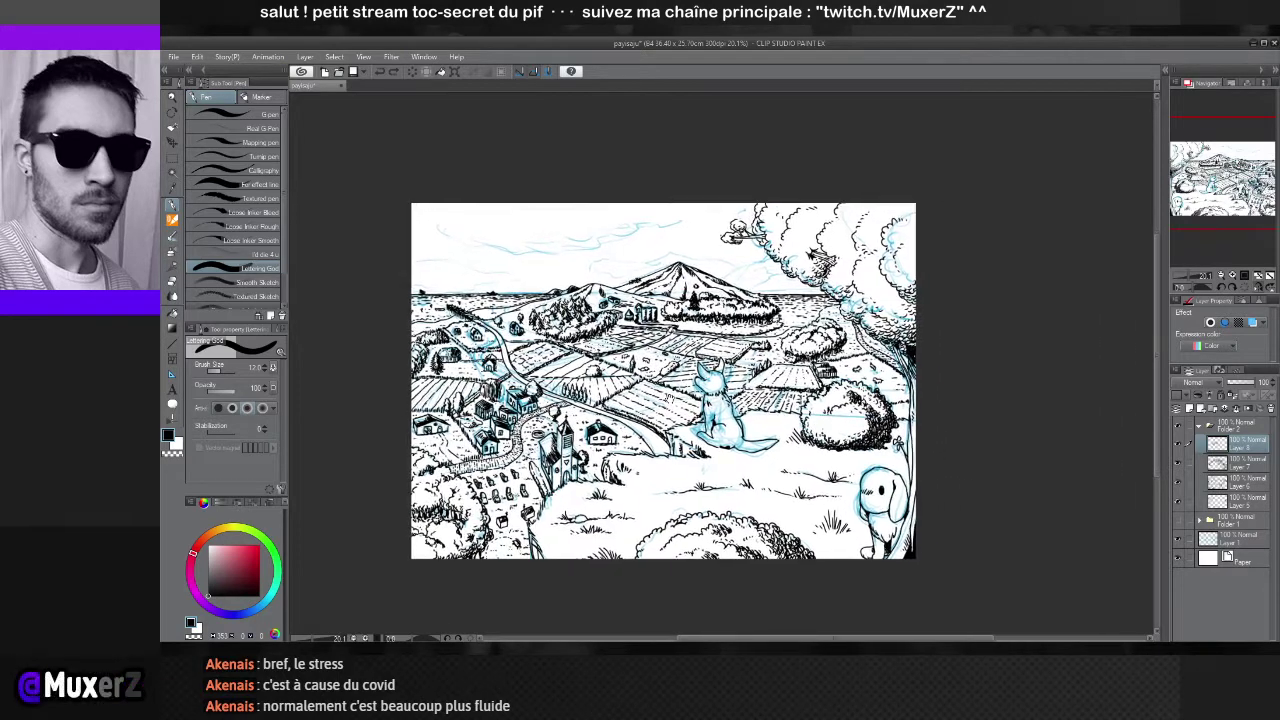
{"action": "key", "text": "ctrl+plus"}
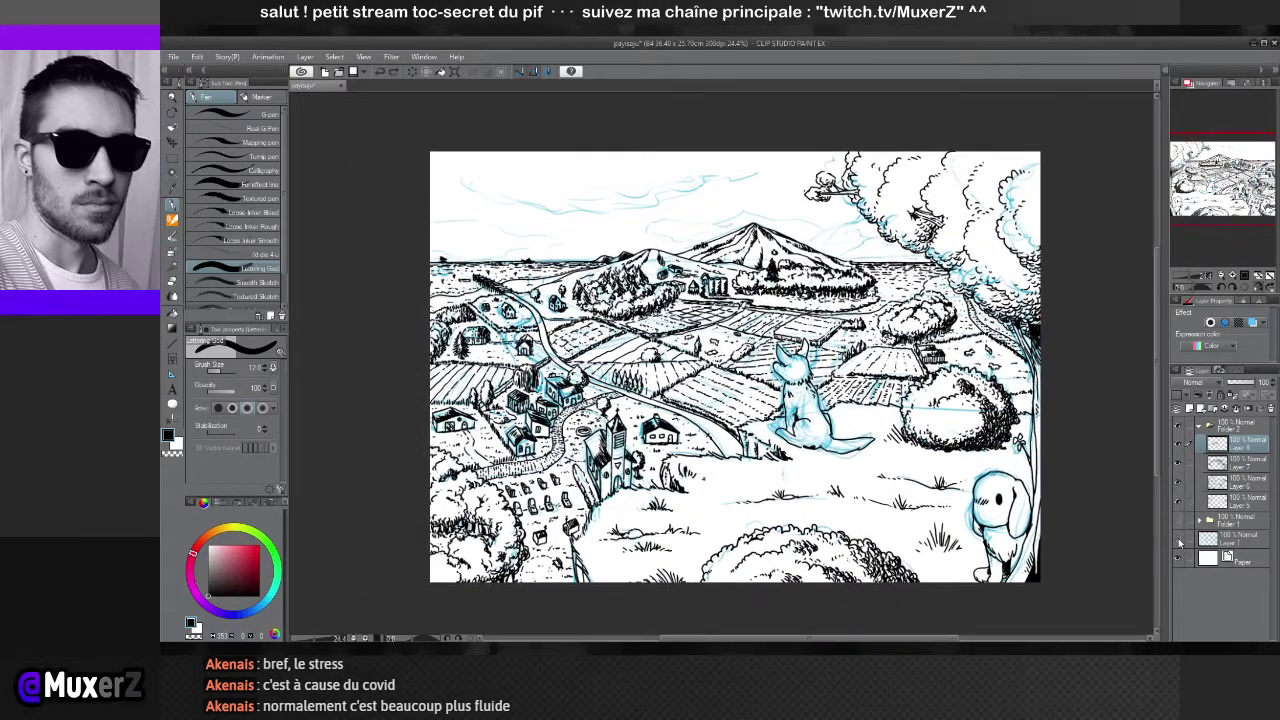
{"action": "left_click", "coordinate": [1178, 539]}
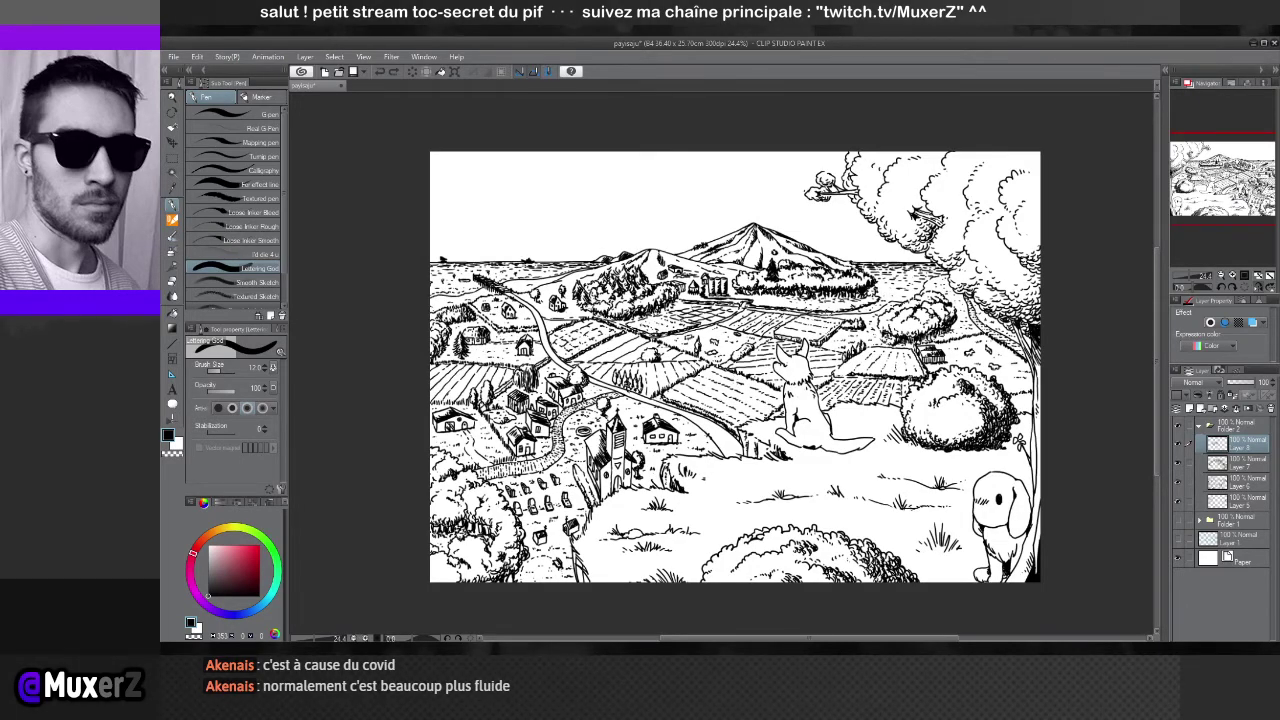
{"action": "scroll", "coordinate": [735, 367], "scroll_direction": "up", "scroll_amount": 2}
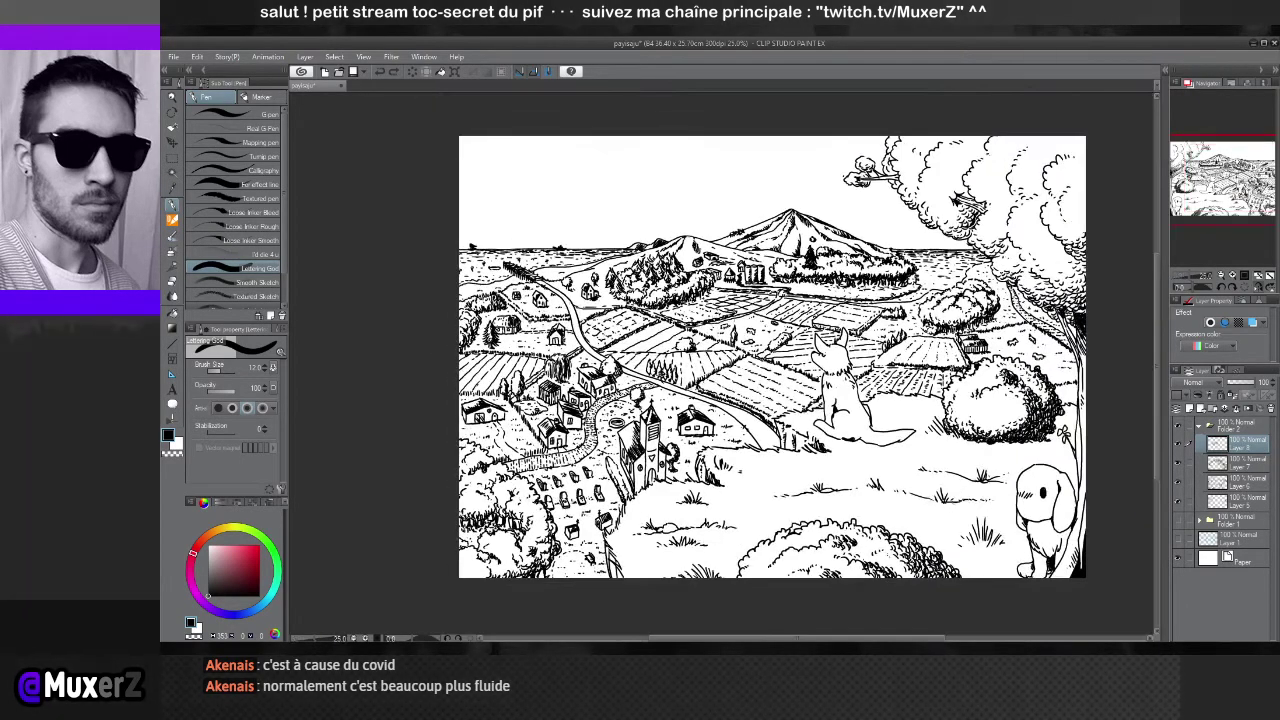
{"action": "left_click_drag", "start_coordinate": [772, 356], "coordinate": [733, 362]}
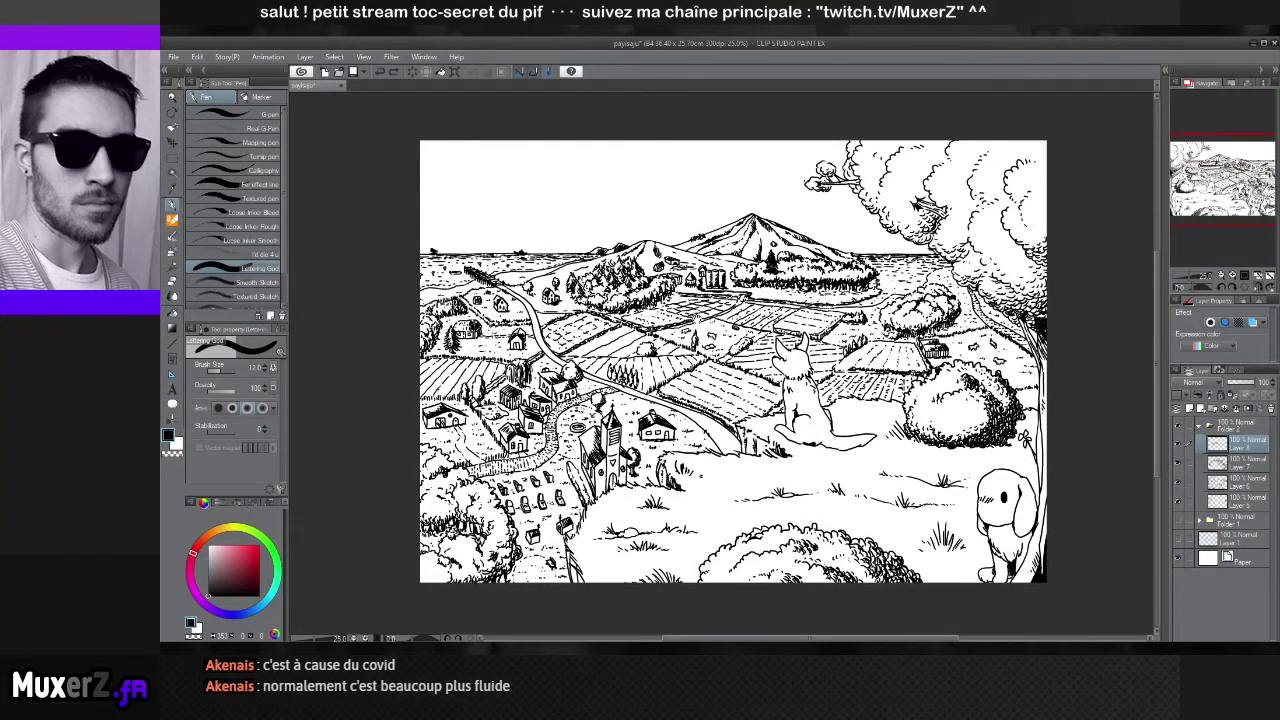
{"action": "scroll", "coordinate": [656, 395], "scroll_direction": "up", "scroll_amount": 2}
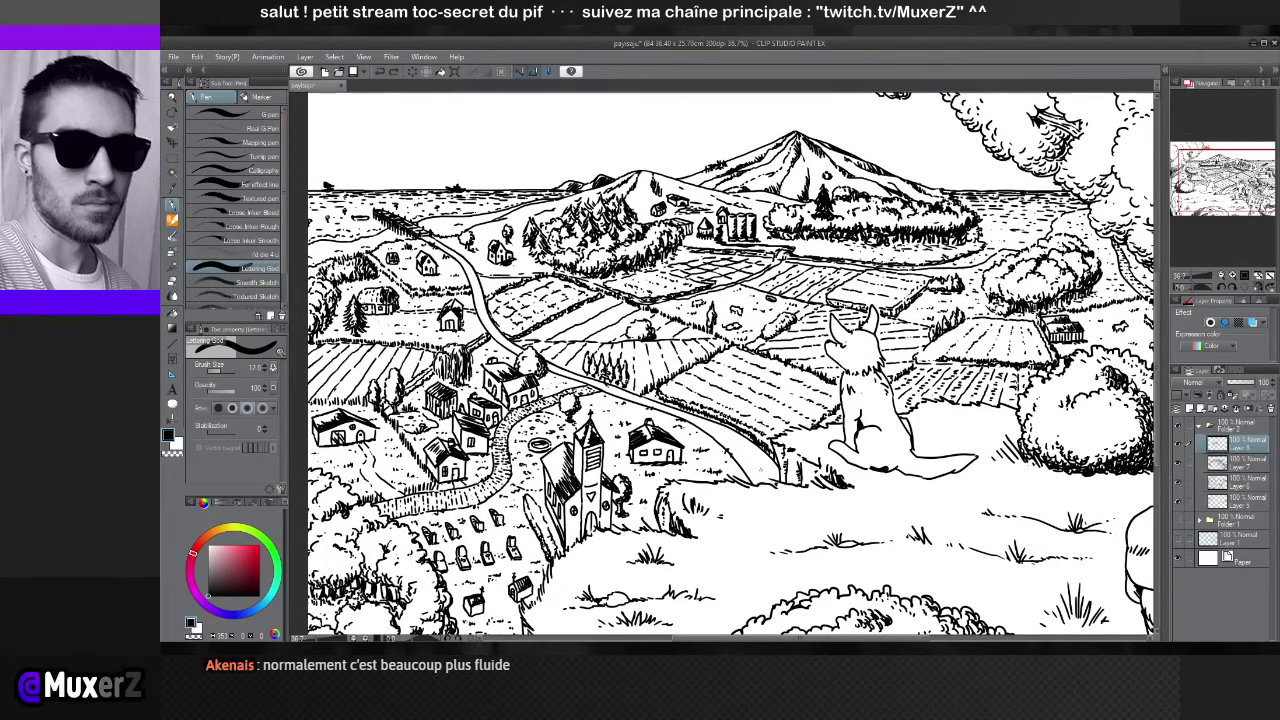
{"action": "scroll", "coordinate": [746, 453], "scroll_direction": "up", "scroll_amount": 2}
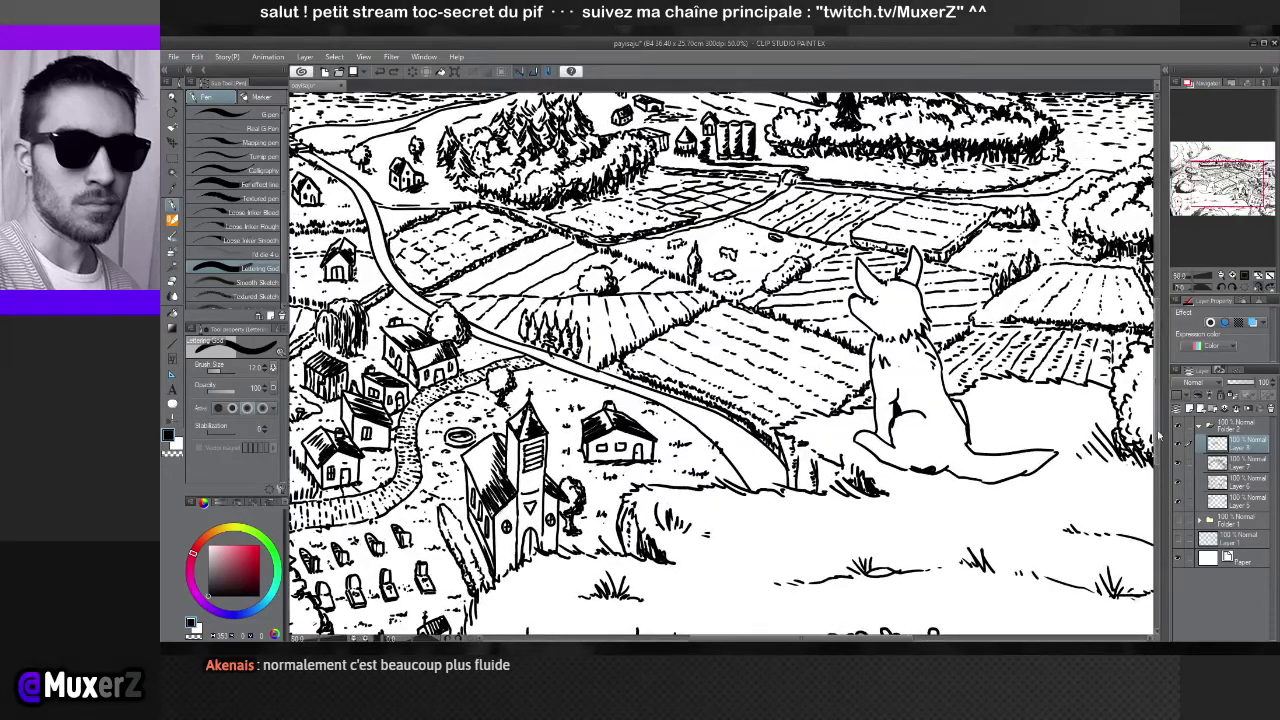
{"action": "left_click_drag", "start_coordinate": [646, 418], "coordinate": [836, 438]}
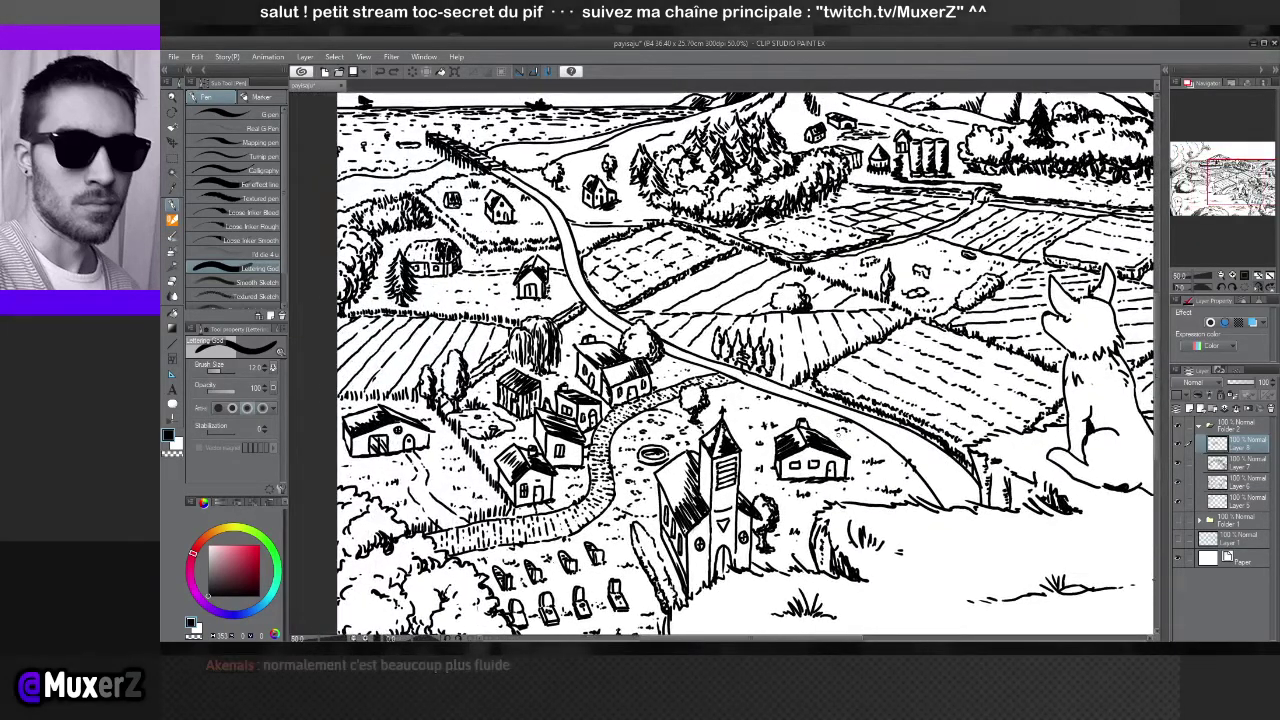
Restore the unmirrored view and ink short ground marks on the slope between the road and the cliff edge
{"action": "key", "text": "h"}
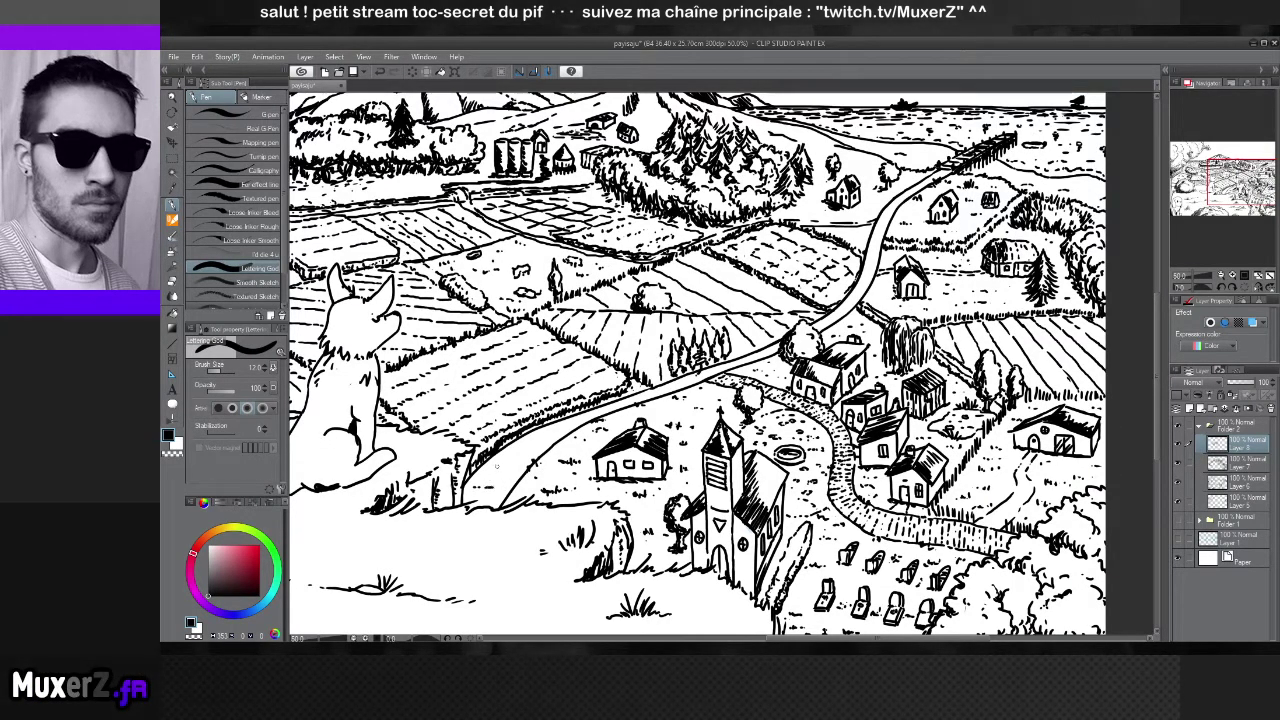
{"action": "left_click_drag", "start_coordinate": [498, 470], "coordinate": [512, 466]}
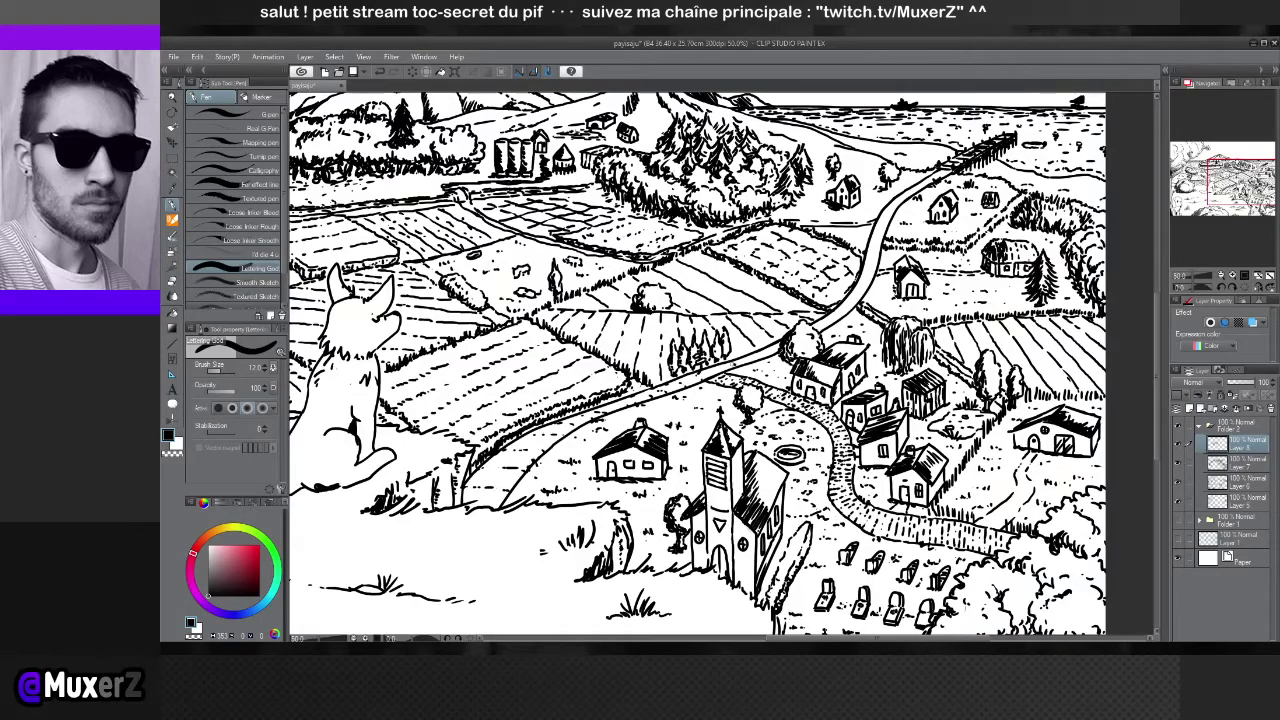
{"action": "scroll", "coordinate": [697, 365], "scroll_direction": "down", "scroll_amount": 5}
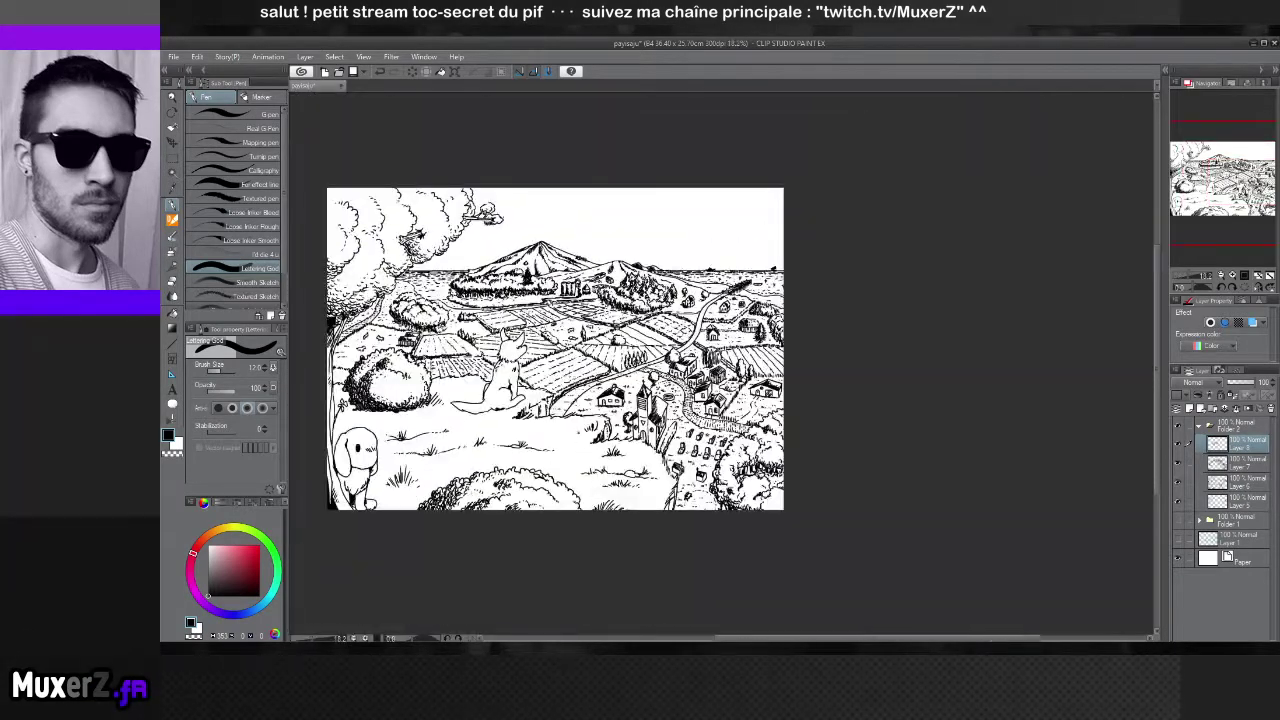
{"action": "scroll", "coordinate": [599, 367], "scroll_direction": "up", "scroll_amount": 6}
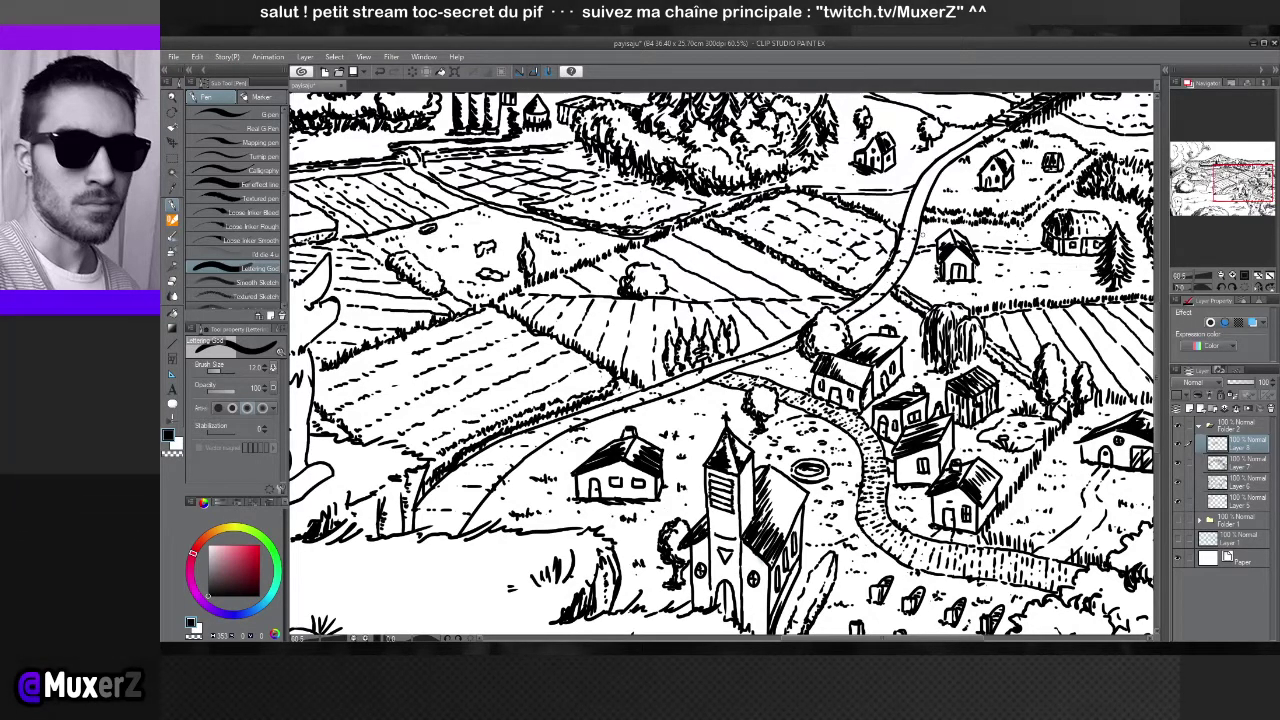
{"action": "key", "text": "ctrl+minus"}
{"action": "key", "text": "ctrl+minus"}
{"action": "key", "text": "ctrl+minus"}
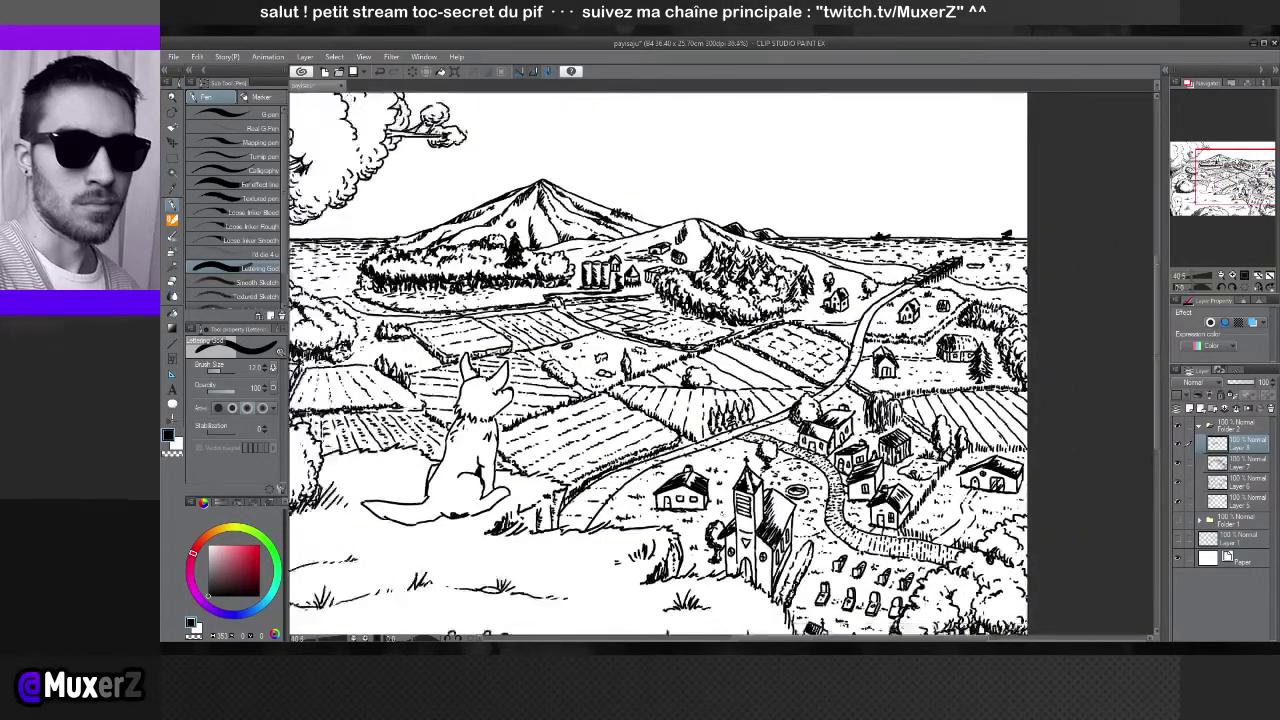
Examine the balance of the whole inked landscape at several magnifications, in both normal and mirrored views
{"action": "scroll", "coordinate": [749, 470], "scroll_direction": "up", "scroll_amount": 4}
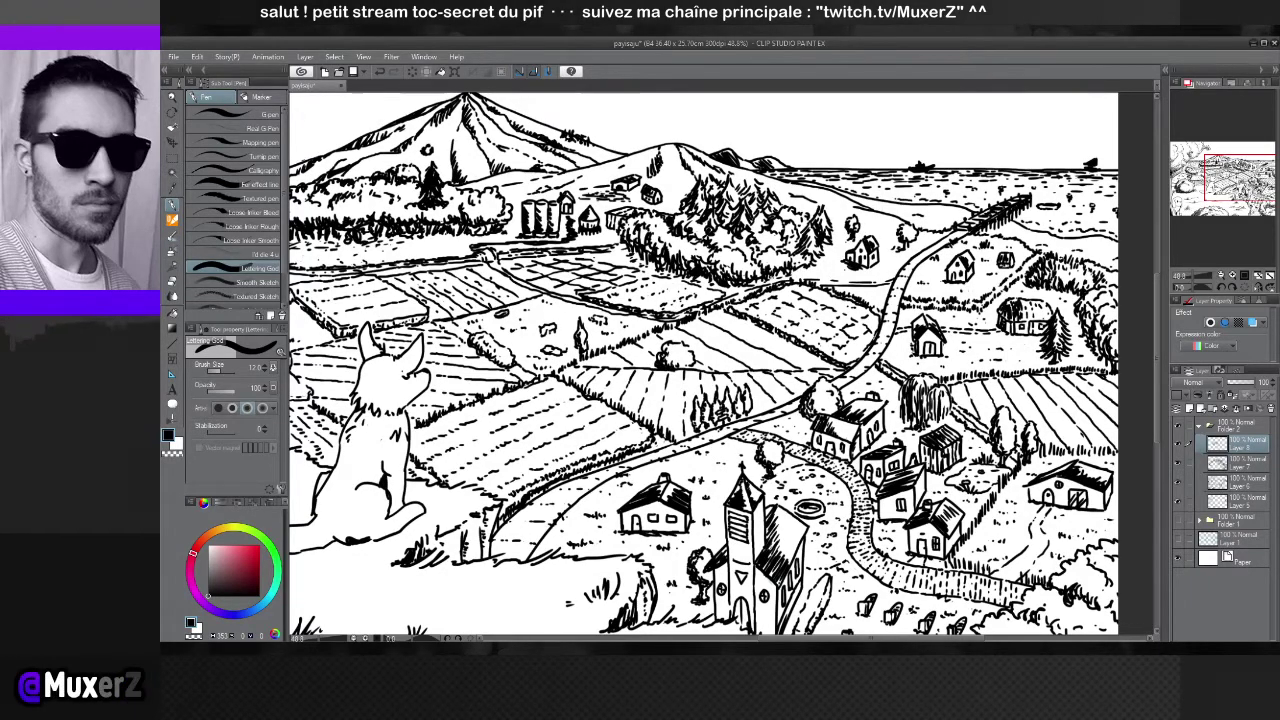
{"action": "key", "text": "ctrl+minus"}
{"action": "key", "text": "ctrl+minus"}
{"action": "key", "text": "ctrl+minus"}
{"action": "key", "text": "ctrl+minus"}
{"action": "key", "text": "ctrl+plus"}
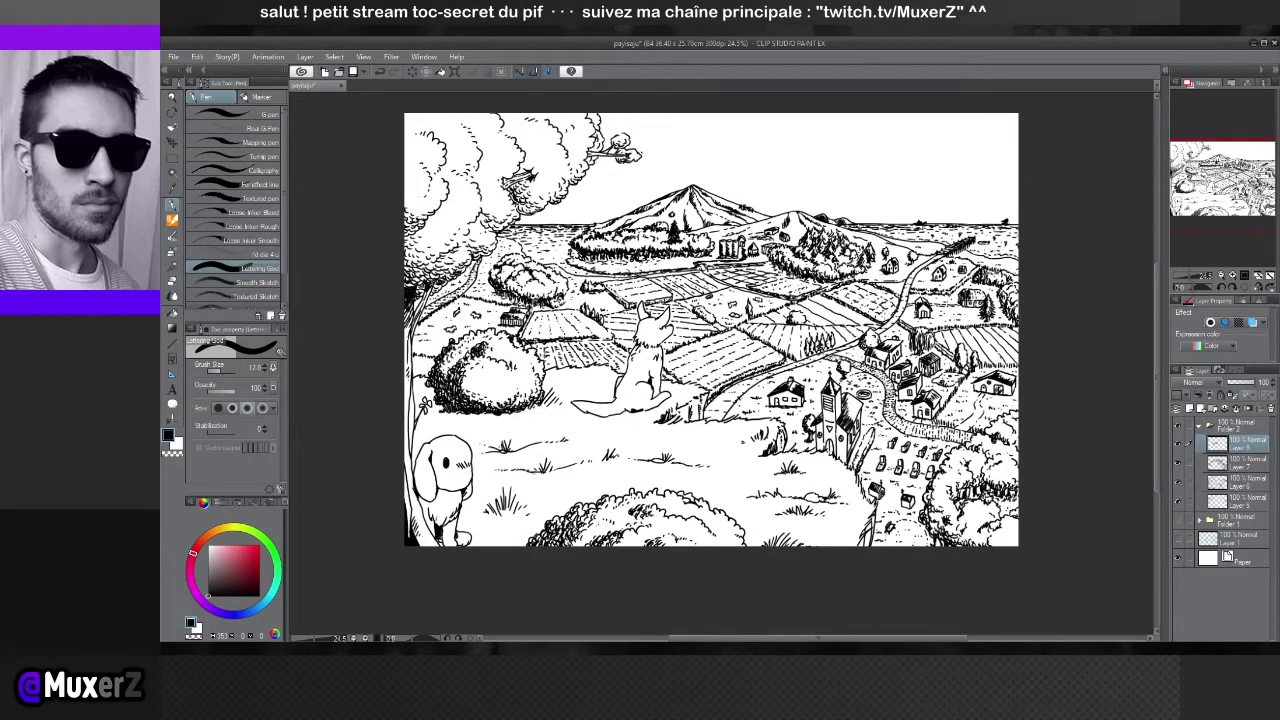
{"action": "key", "text": "ctrl+plus"}
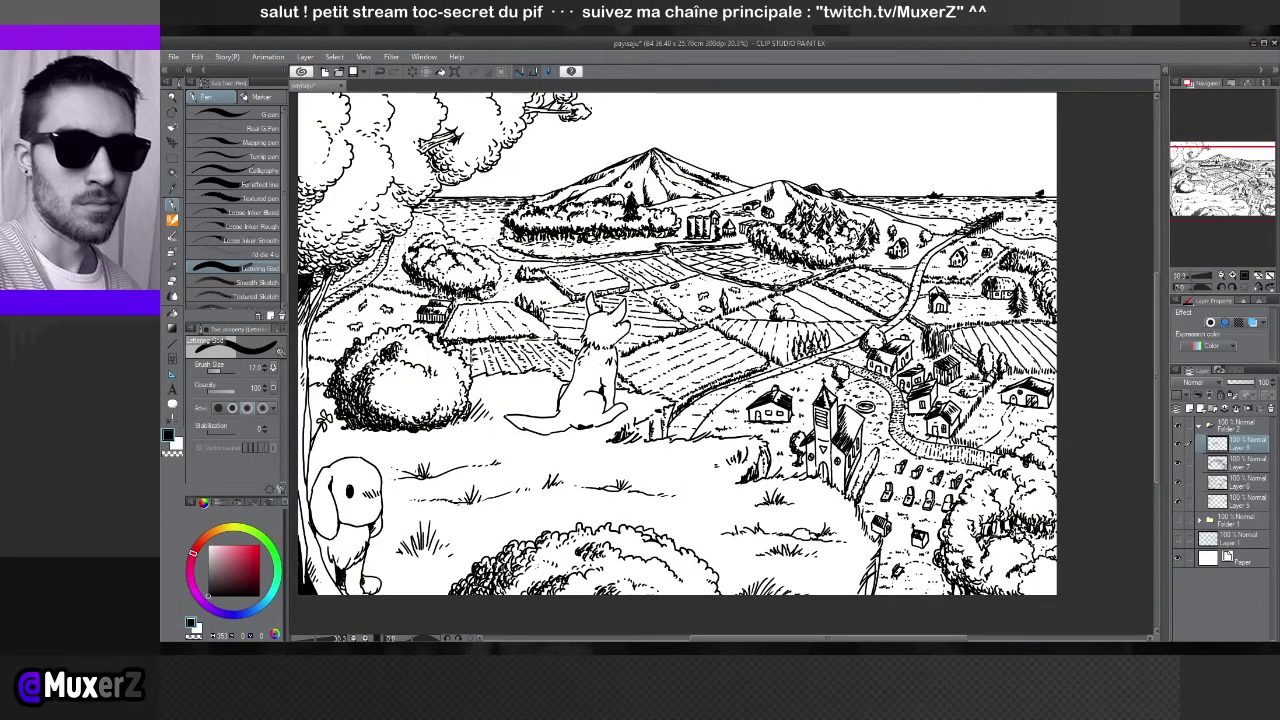
{"action": "key", "text": "ctrl+minus"}
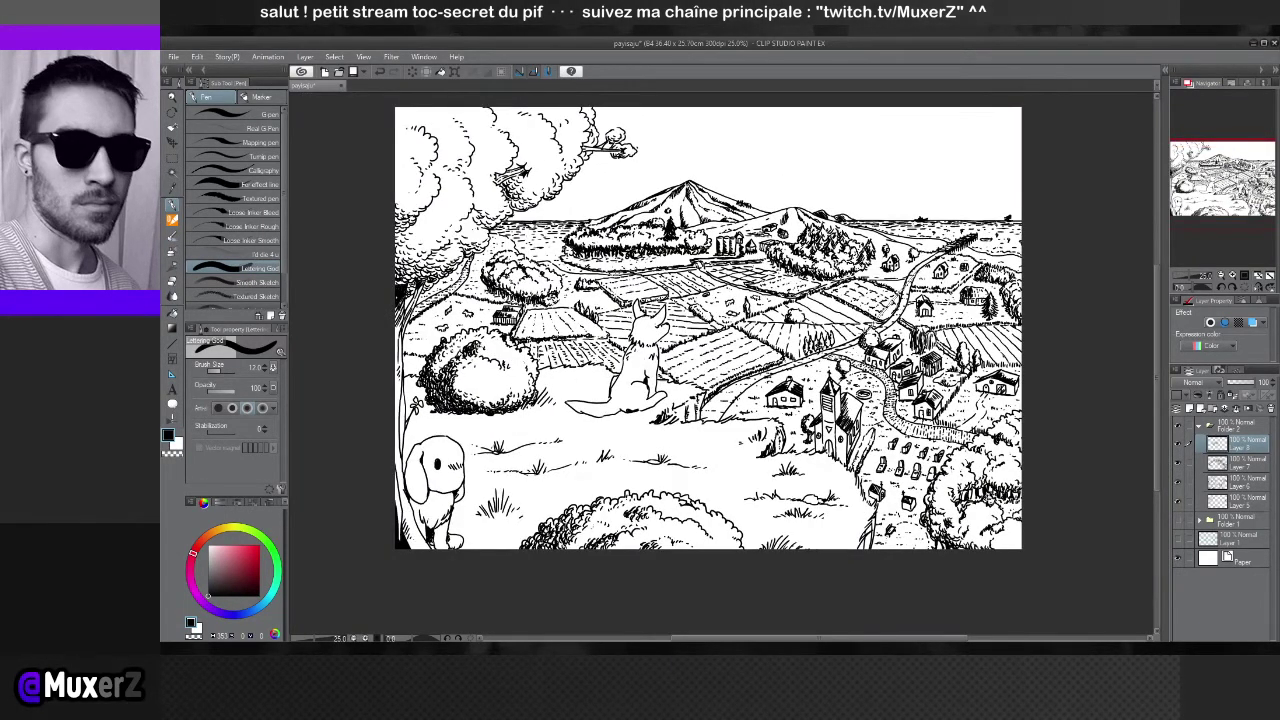
{"action": "key", "text": "h"}
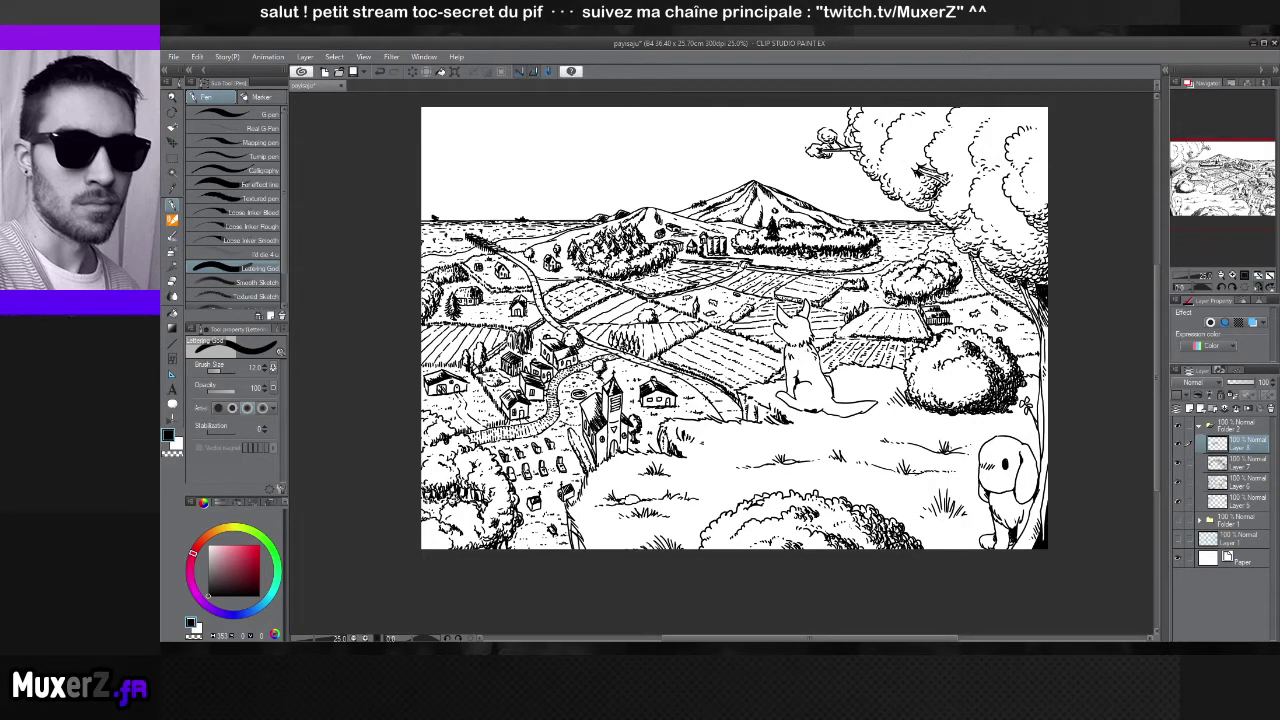
{"action": "key", "text": "h"}
{"action": "scroll", "coordinate": [810, 300], "scroll_direction": "up", "scroll_amount": 4}
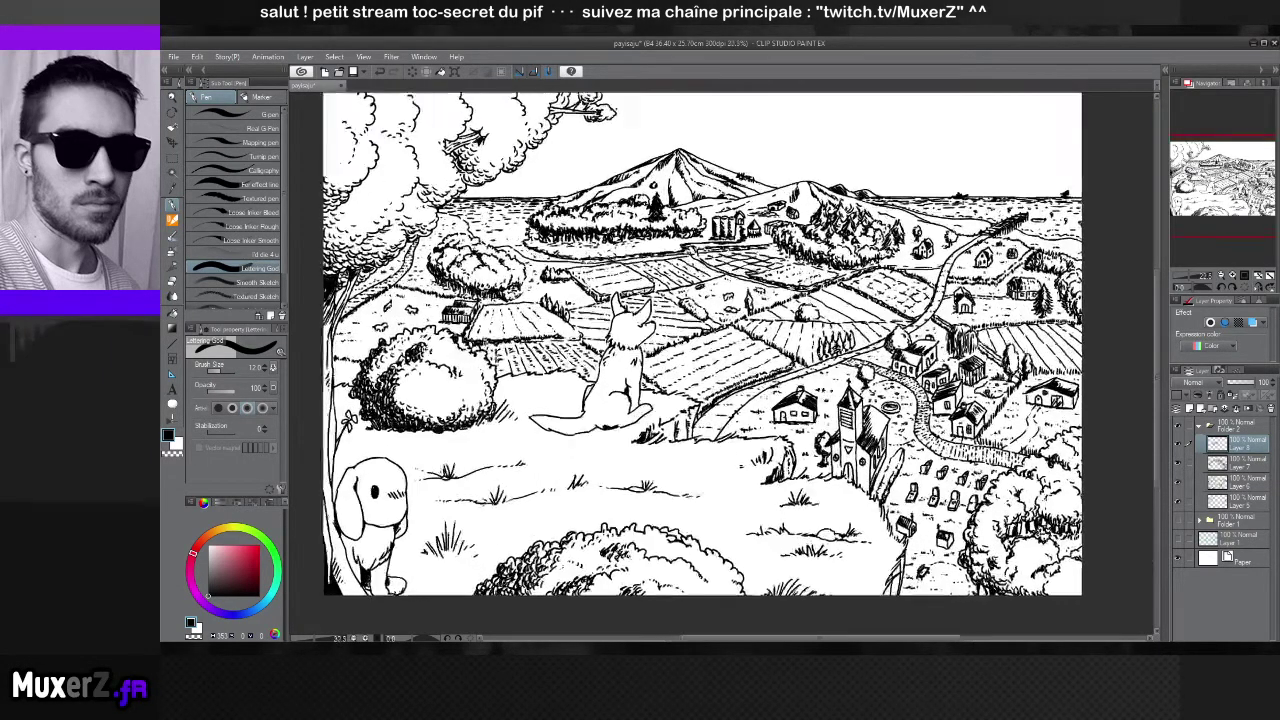
{"action": "scroll", "coordinate": [704, 360], "scroll_direction": "down", "scroll_amount": 4}
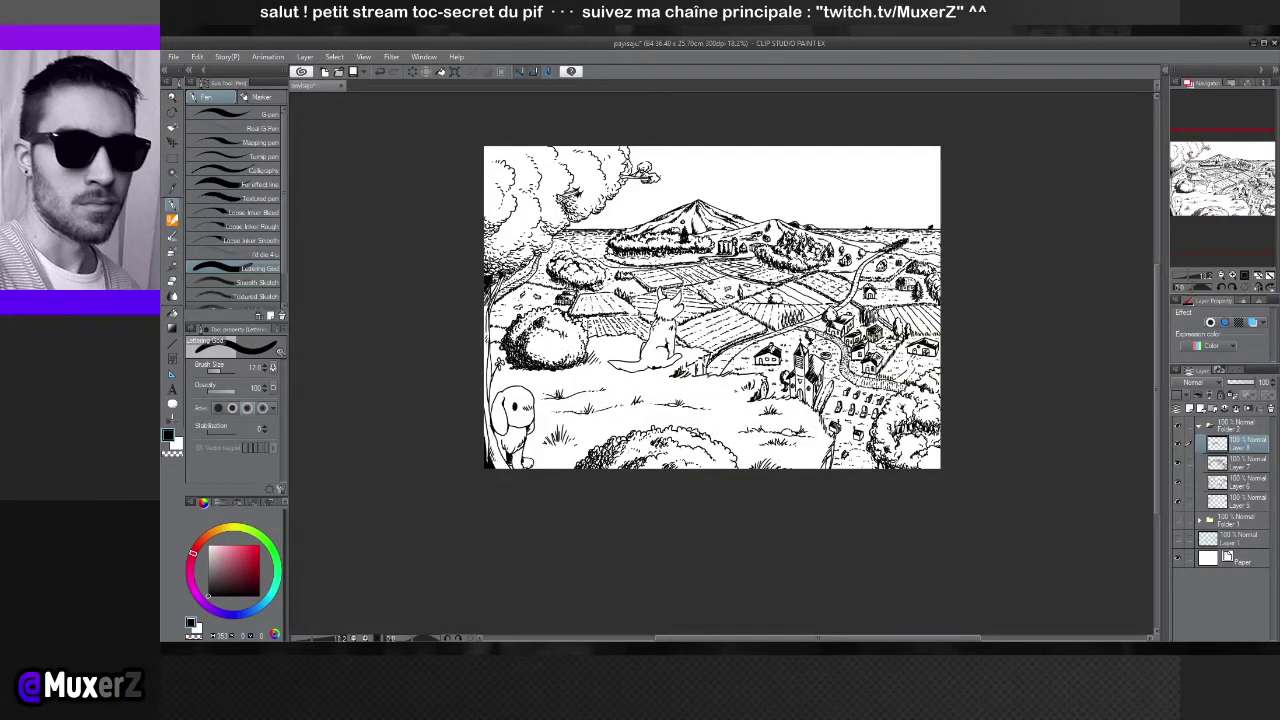
Examine the hills, fields and village for gaps and compare the drawing by toggling the visibility of Layer 8
{"action": "scroll", "coordinate": [876, 234], "scroll_direction": "up", "scroll_amount": 1}
{"action": "scroll", "coordinate": [878, 205], "scroll_direction": "up", "scroll_amount": 2}
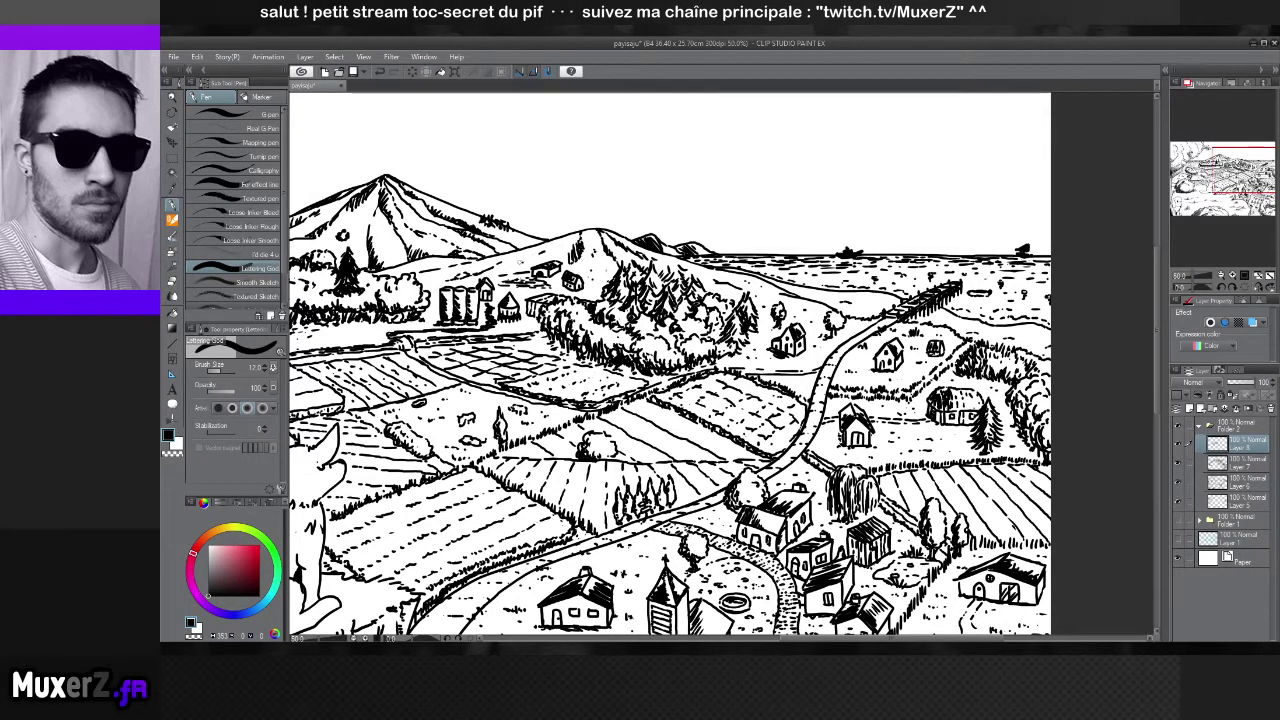
{"action": "scroll", "coordinate": [720, 365], "scroll_direction": "left", "scroll_amount": 3}
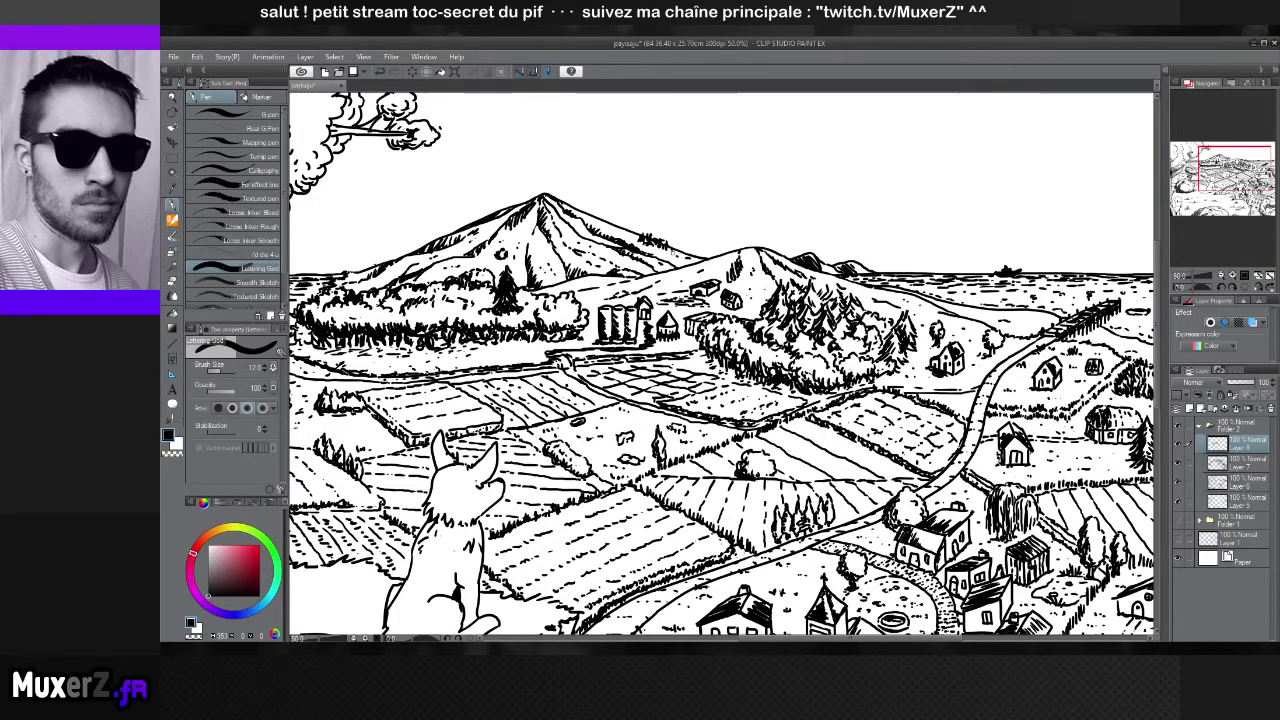
{"action": "scroll", "coordinate": [561, 409], "scroll_direction": "down", "scroll_amount": 4}
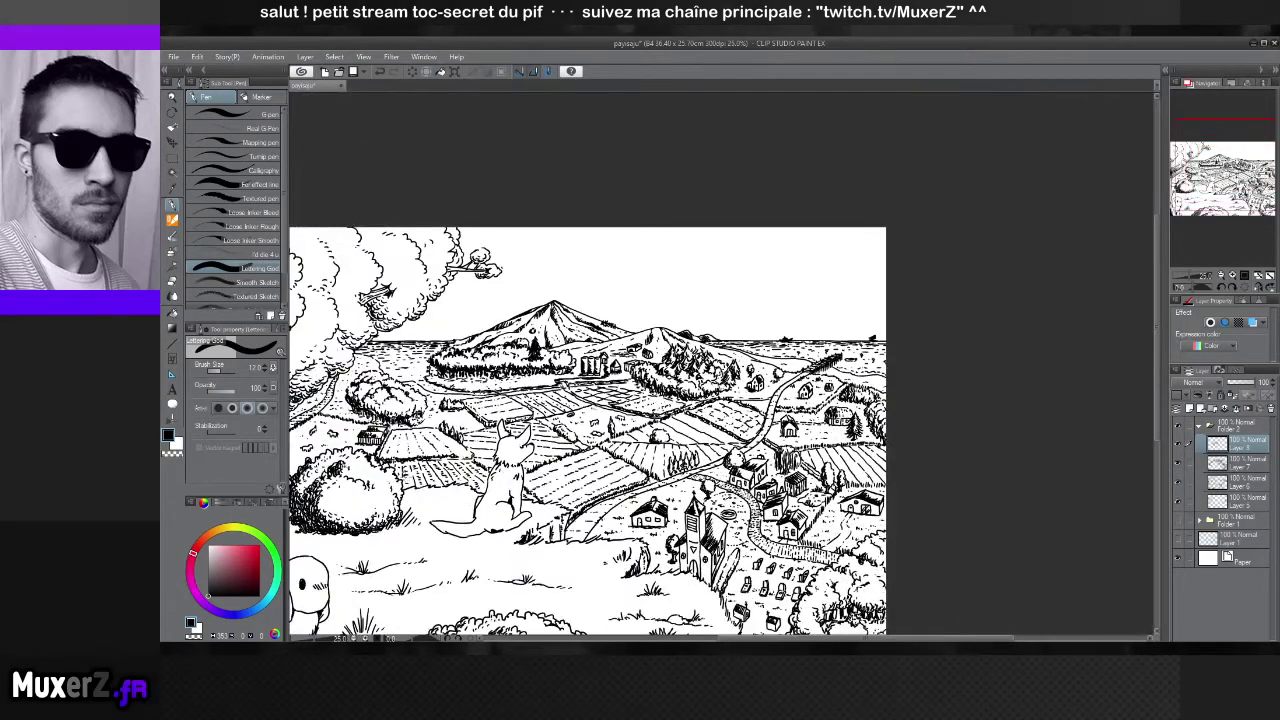
{"action": "left_click_drag", "start_coordinate": [410, 475], "coordinate": [552, 430]}
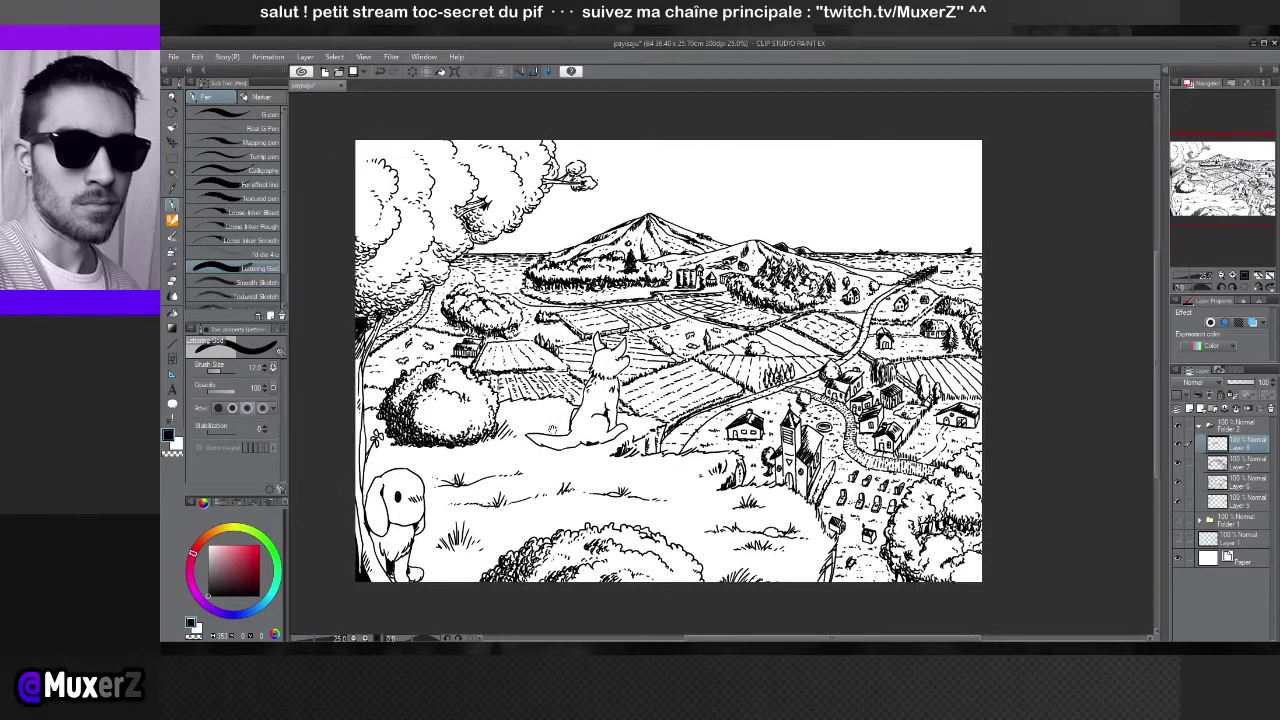
{"action": "scroll", "coordinate": [789, 370], "scroll_direction": "up", "scroll_amount": 4}
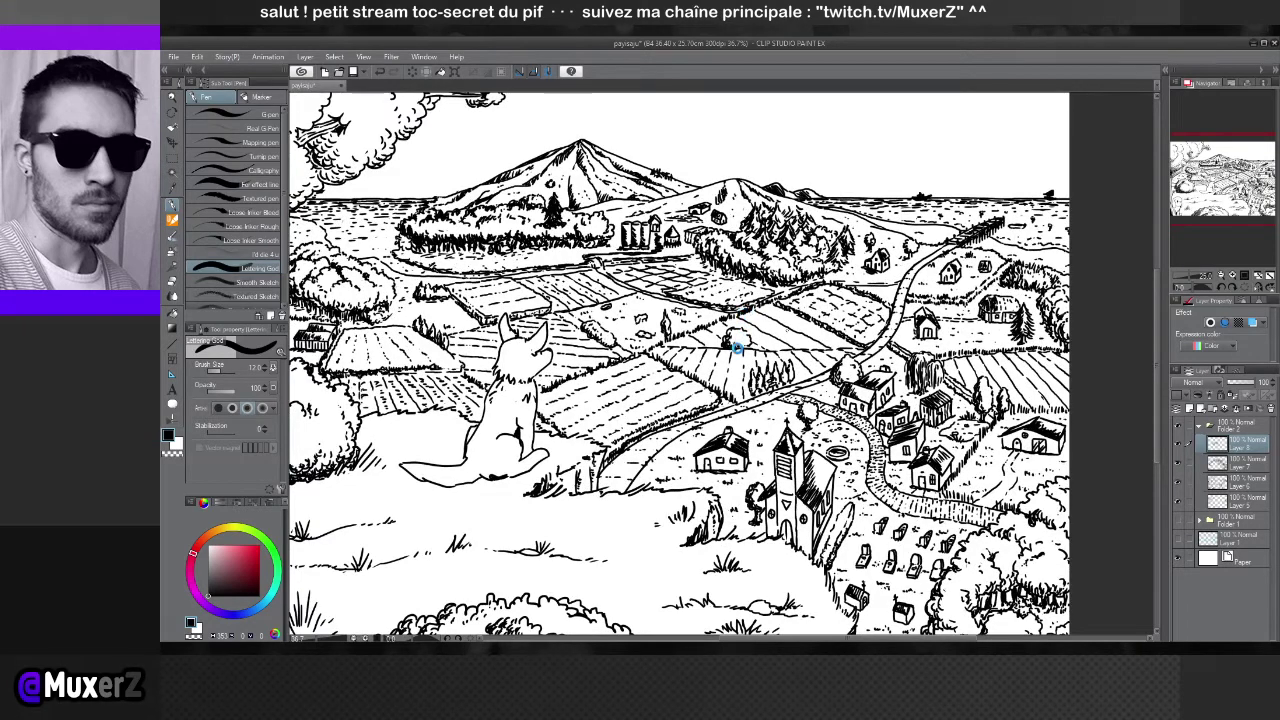
{"action": "scroll", "coordinate": [736, 347], "scroll_direction": "down", "scroll_amount": 4}
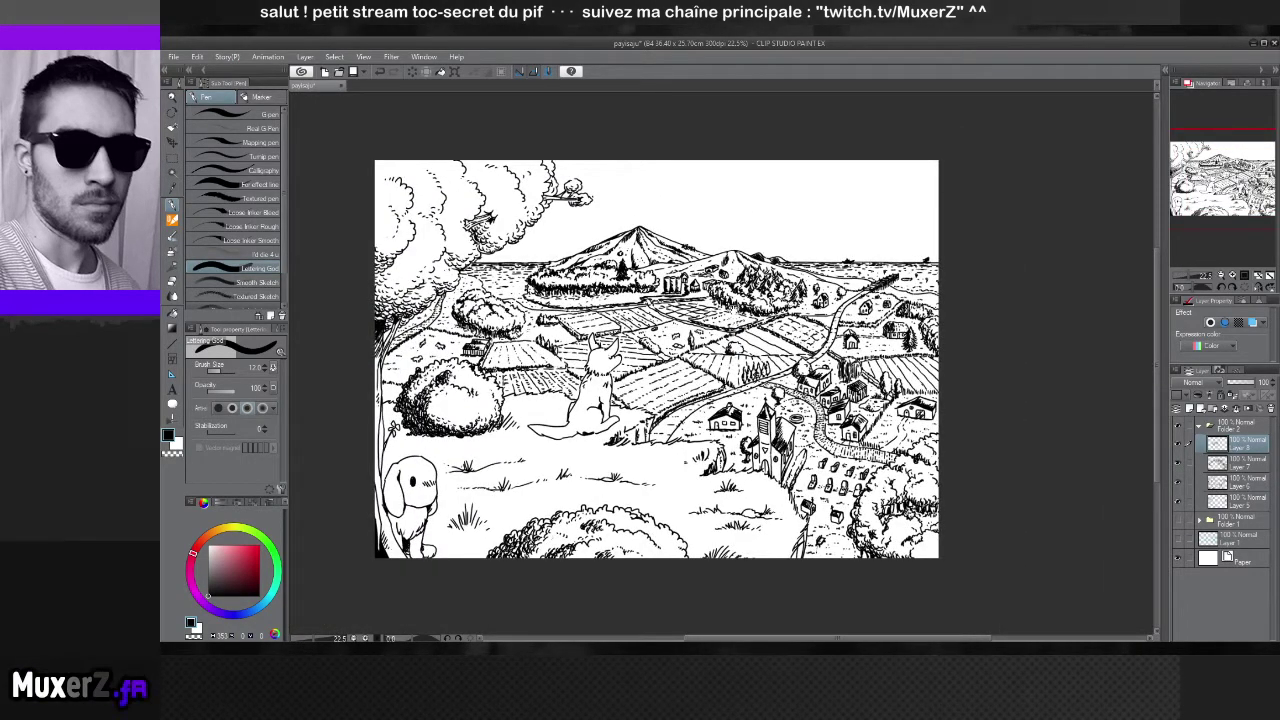
{"action": "left_click_drag", "start_coordinate": [736, 310], "coordinate": [859, 434]}
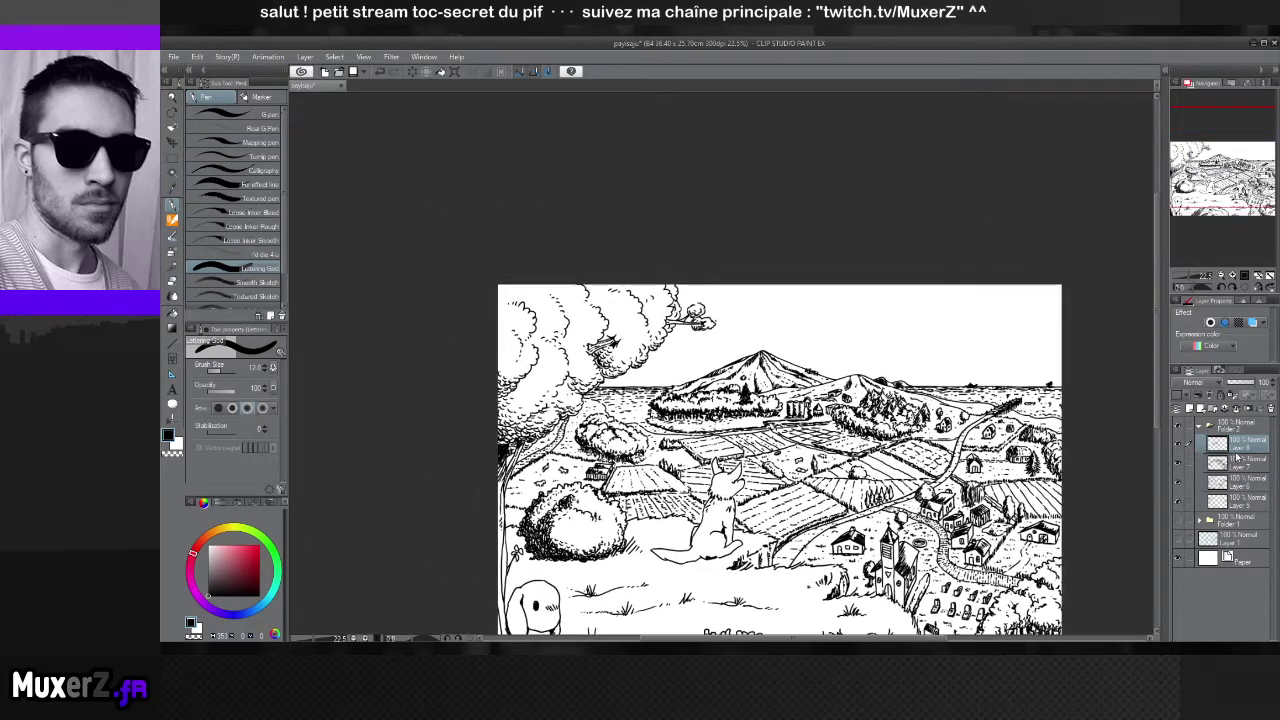
{"action": "left_click", "coordinate": [1179, 446]}
{"action": "left_click", "coordinate": [1178, 447]}
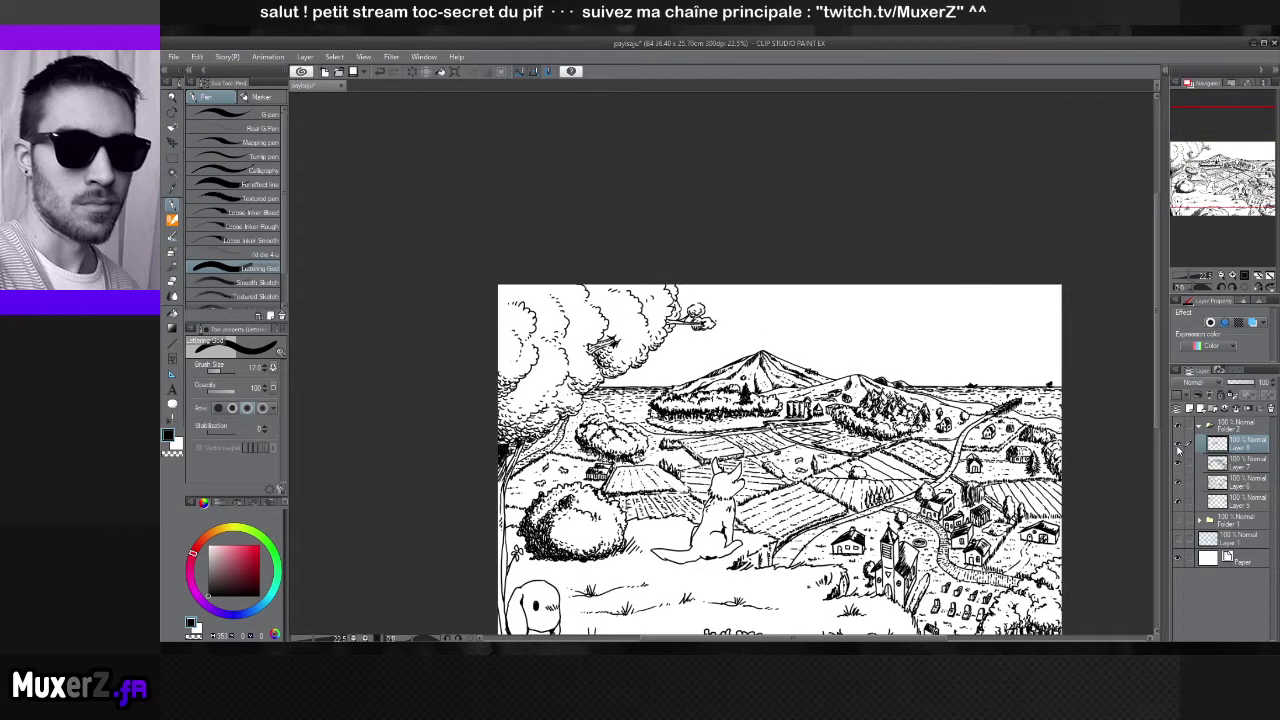
Ink the wavy underside of a wide cloud along the upper edge of the sky, beyond the mountain
{"action": "scroll", "coordinate": [870, 270], "scroll_direction": "up", "scroll_amount": 2}
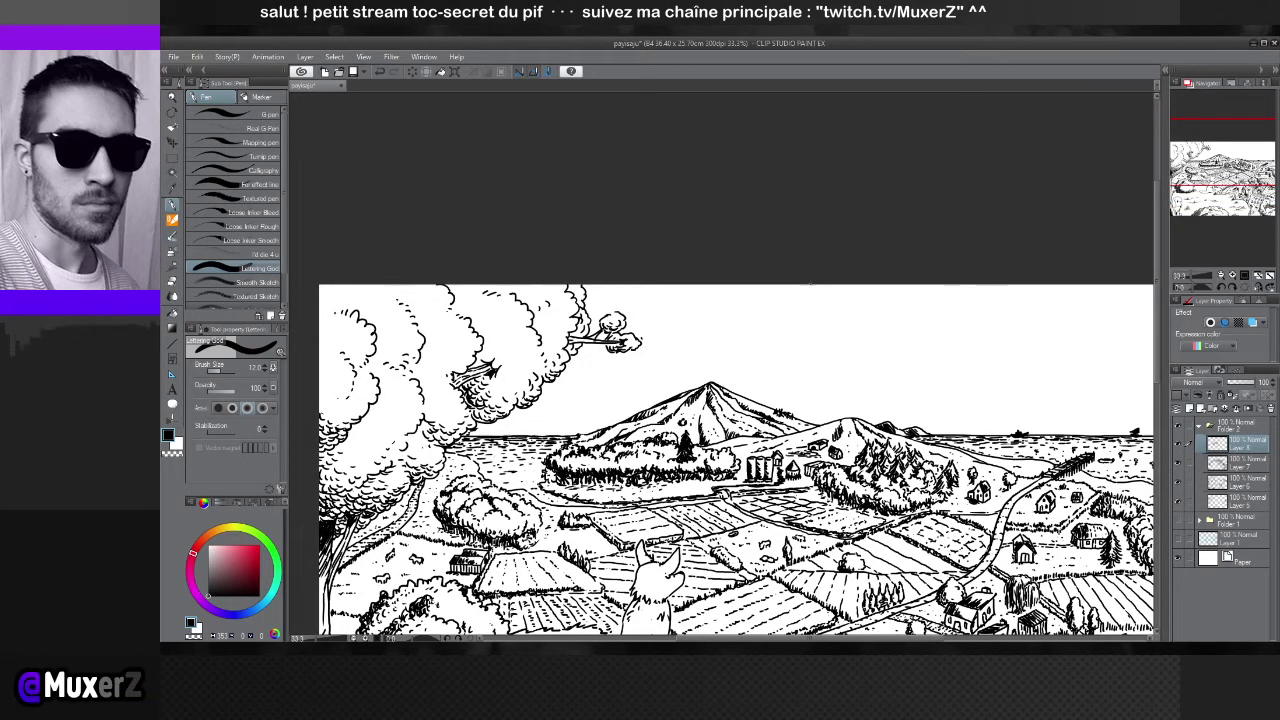
{"action": "mouse_move", "coordinate": [810, 286]}
{"action": "left_mouse_down"}
{"action": "mouse_move", "coordinate": [924, 332]}
{"action": "mouse_move", "coordinate": [1010, 328]}
{"action": "mouse_move", "coordinate": [1040, 306]}
{"action": "mouse_move", "coordinate": [1046, 328]}
{"action": "mouse_move", "coordinate": [1092, 328]}
{"action": "mouse_move", "coordinate": [1150, 287]}
{"action": "left_mouse_up"}
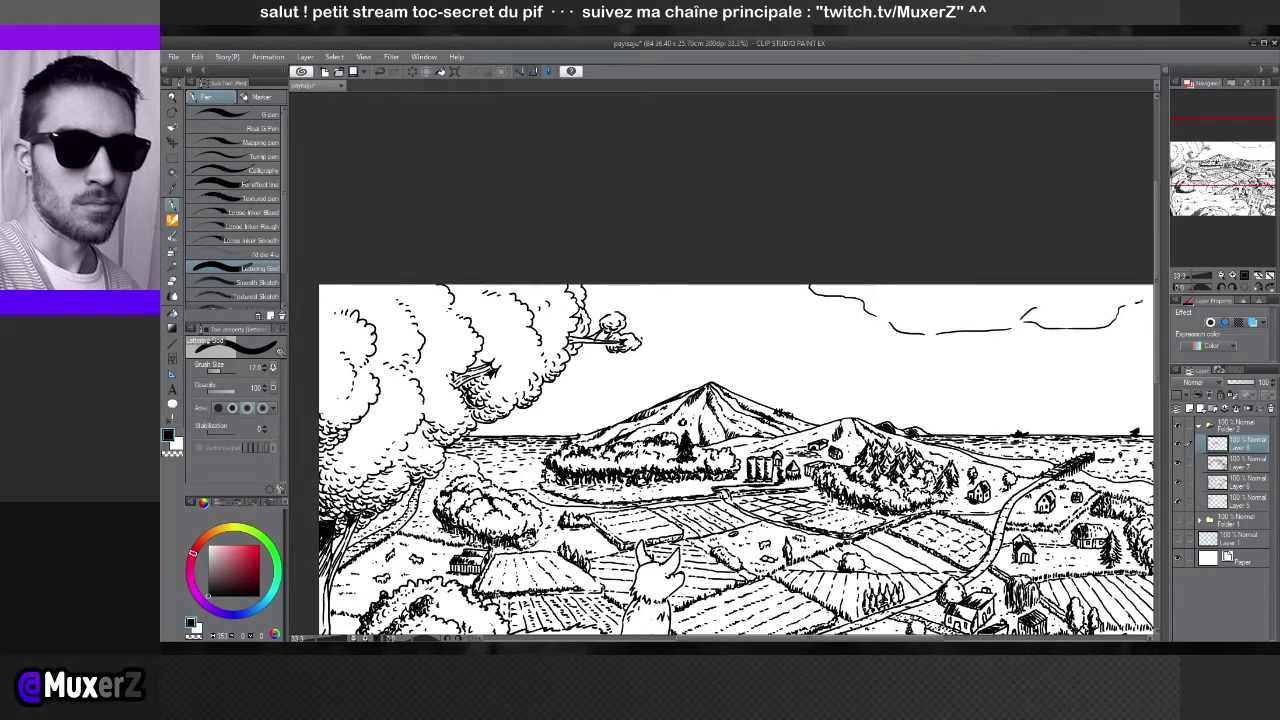
{"action": "left_click_drag", "start_coordinate": [1020, 322], "coordinate": [1048, 314]}
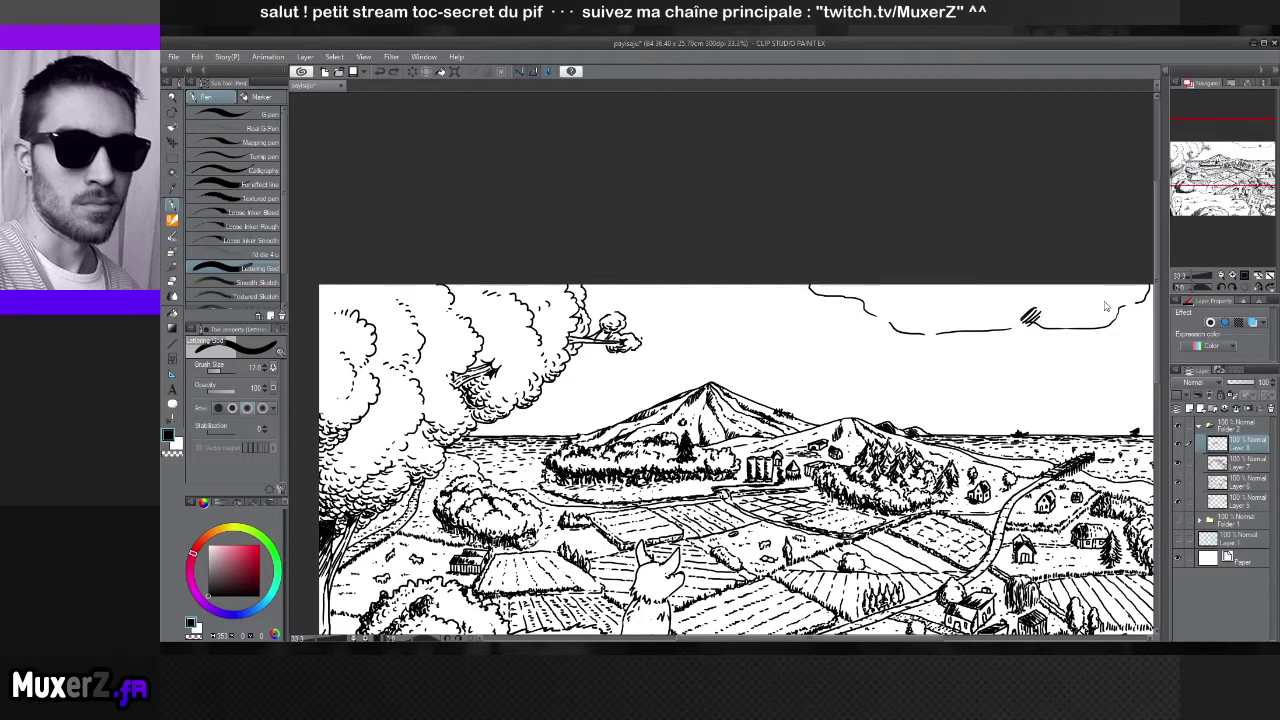
{"action": "key", "text": "ctrl+z"}
{"action": "key", "text": "ctrl+z"}
{"action": "key", "text": "ctrl+z"}
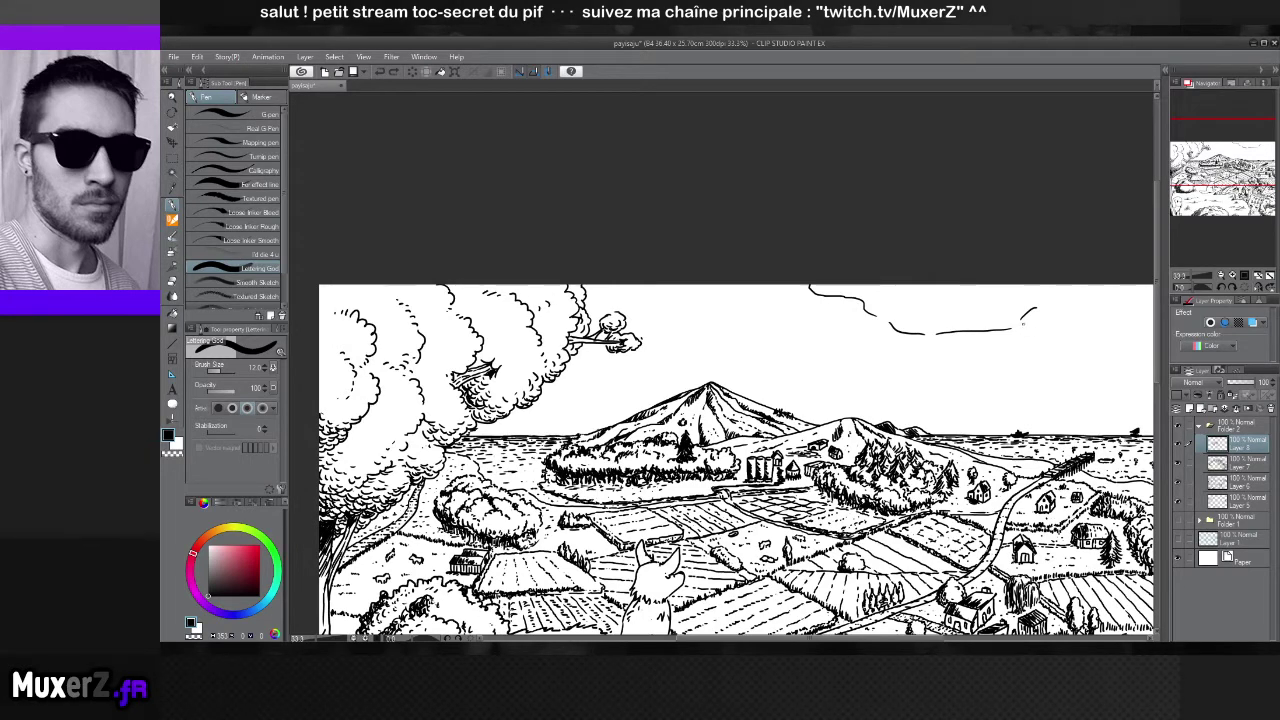
Ink the far end of the wide cloud's outline and add a broken-line billowing cloud rising from the sea horizon beneath it
{"action": "left_click_drag", "start_coordinate": [1117, 318], "coordinate": [1150, 286]}
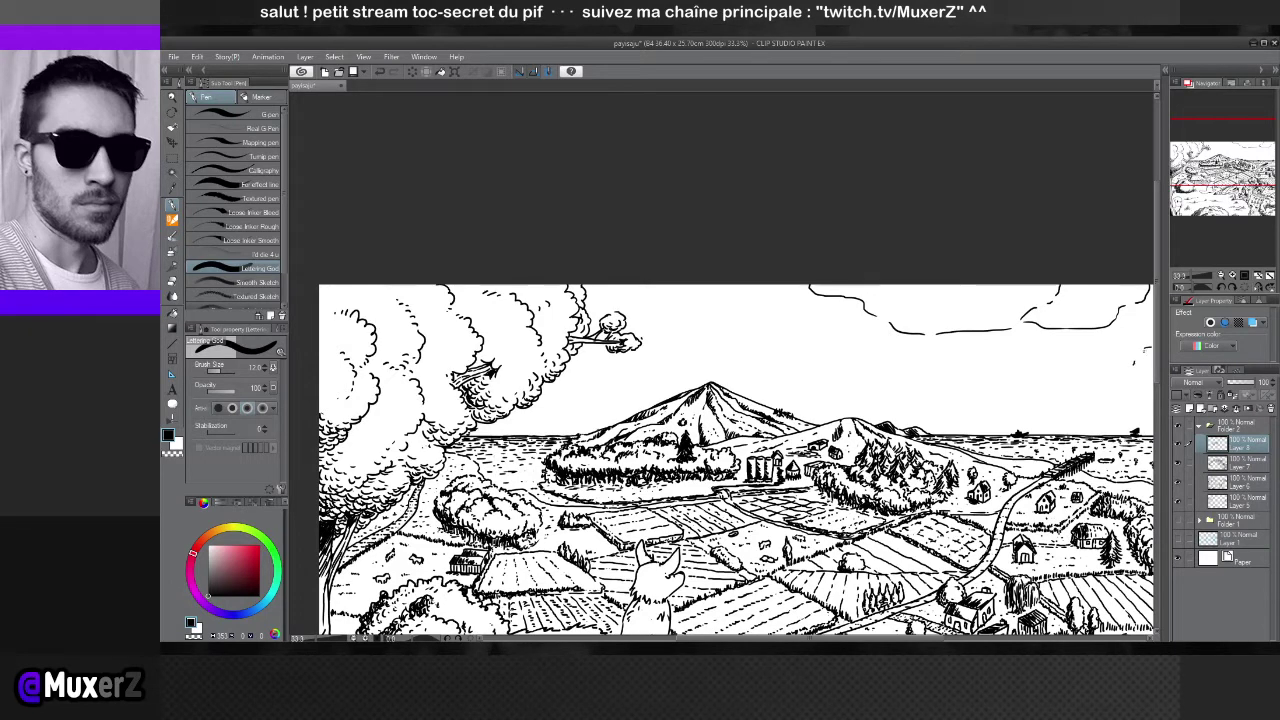
{"action": "mouse_move", "coordinate": [1148, 348]}
{"action": "left_mouse_down"}
{"action": "mouse_move", "coordinate": [1083, 392]}
{"action": "mouse_move", "coordinate": [1100, 412]}
{"action": "mouse_move", "coordinate": [1090, 400]}
{"action": "mouse_move", "coordinate": [1050, 409]}
{"action": "mouse_move", "coordinate": [1032, 430]}
{"action": "left_mouse_up"}
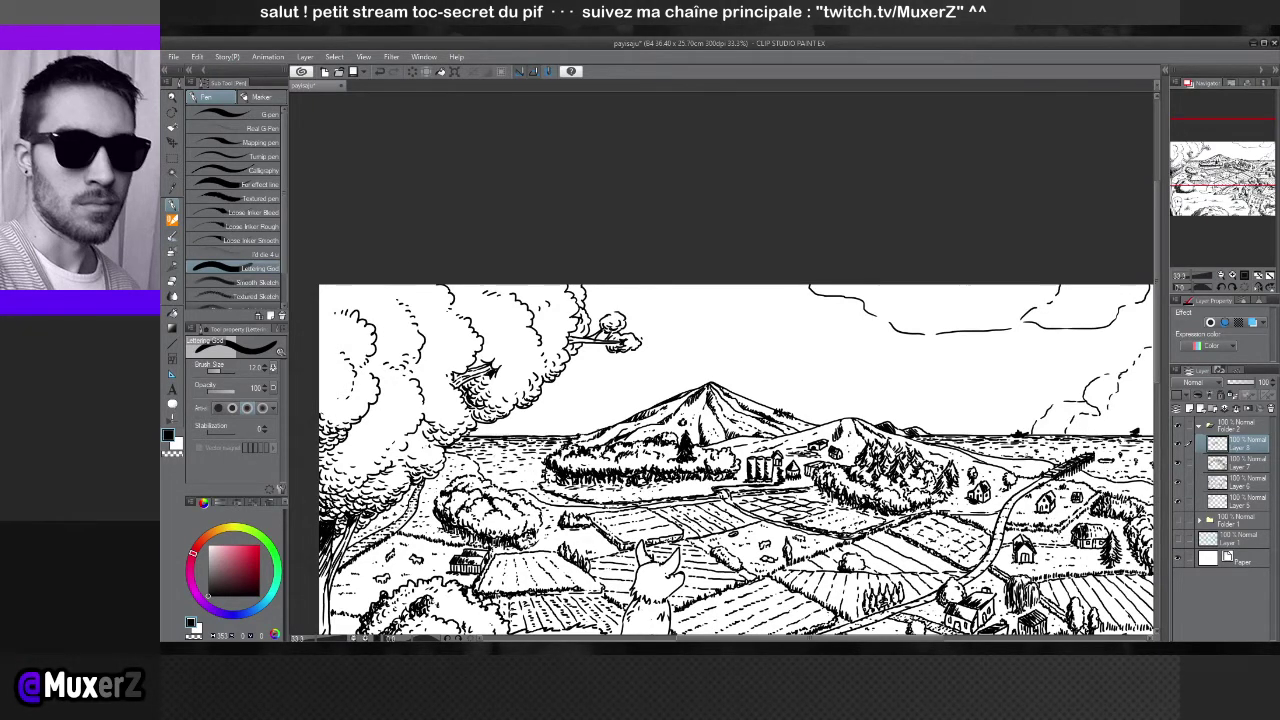
{"action": "scroll", "coordinate": [1155, 430], "scroll_direction": "down", "scroll_amount": 5}
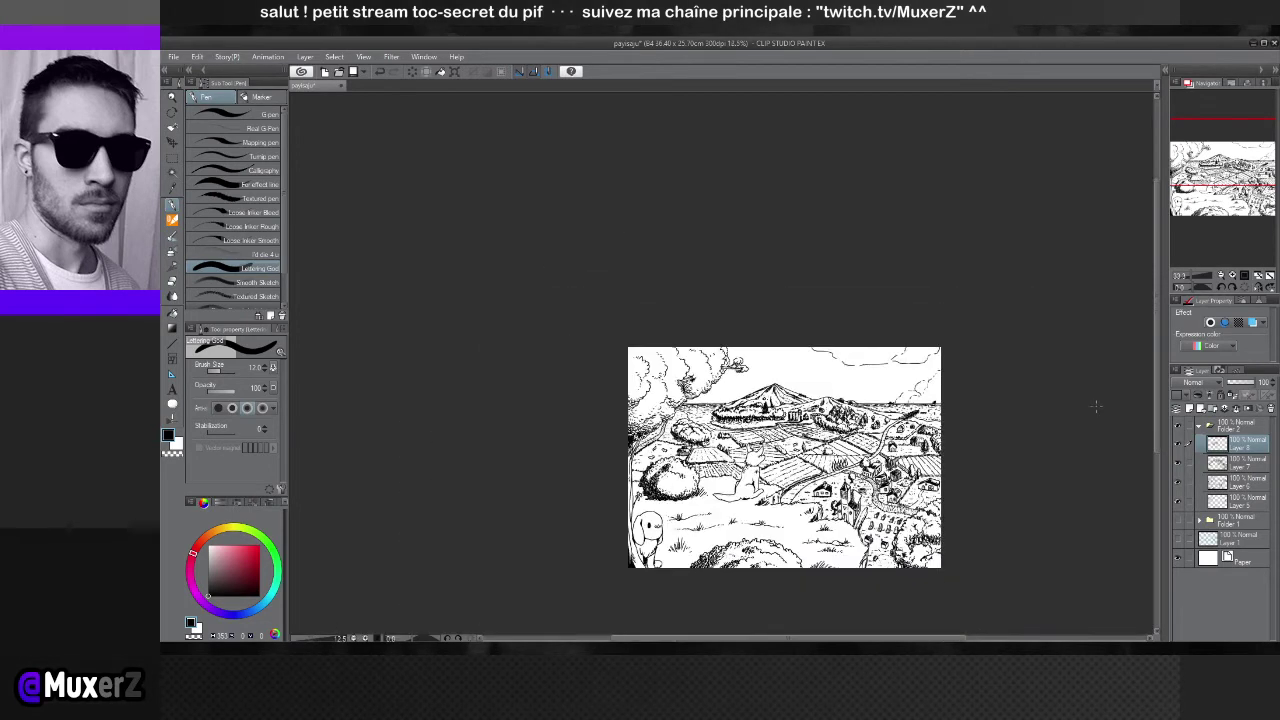
Ink low clouds between the tree and the mountain, a curling cloud above the peak and a billowing cloud over the smaller hill
{"action": "scroll", "coordinate": [1155, 430], "scroll_direction": "up", "scroll_amount": 2}
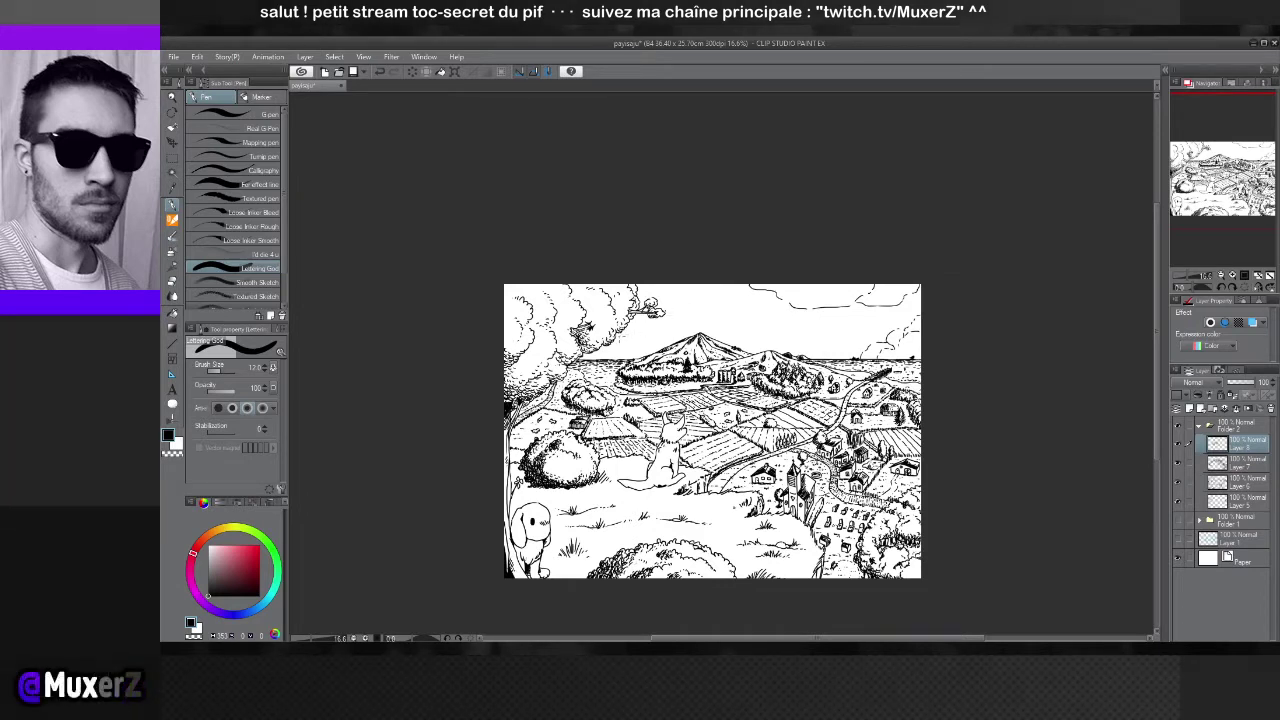
{"action": "left_click_drag", "start_coordinate": [612, 338], "coordinate": [688, 343]}
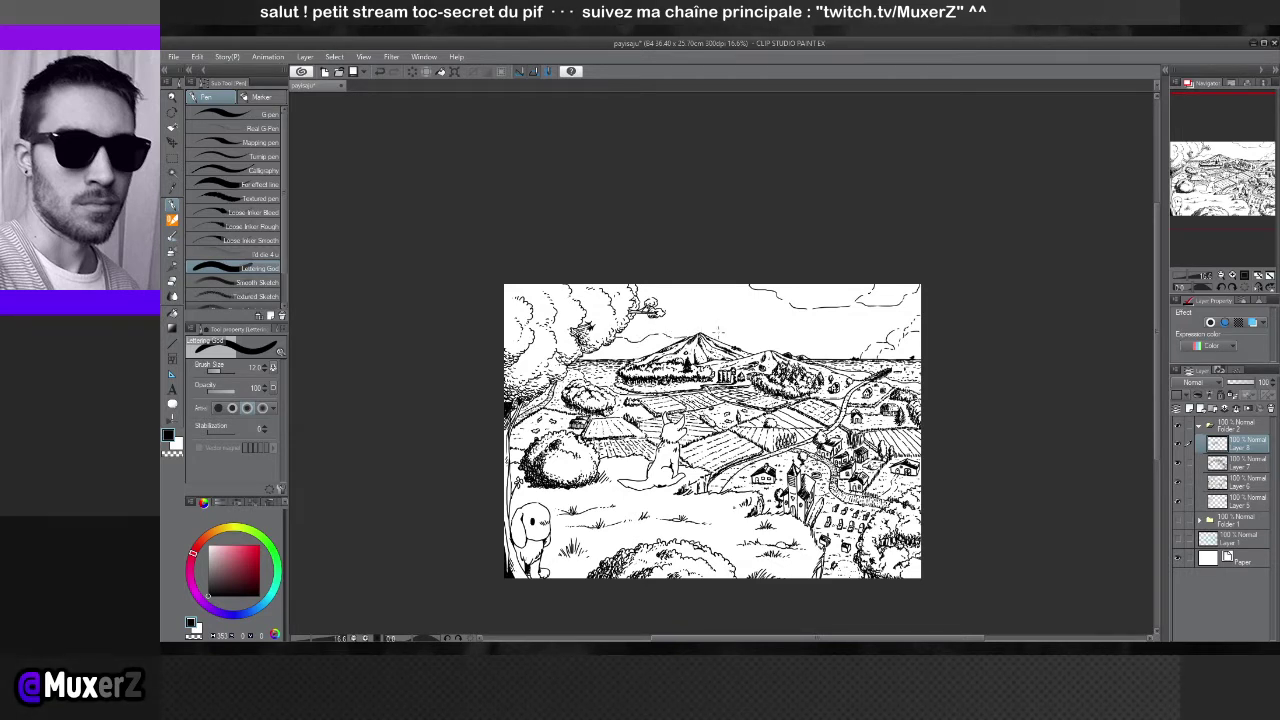
{"action": "mouse_move", "coordinate": [712, 330]}
{"action": "left_mouse_down"}
{"action": "mouse_move", "coordinate": [722, 338]}
{"action": "mouse_move", "coordinate": [729, 303]}
{"action": "mouse_move", "coordinate": [694, 294]}
{"action": "left_mouse_up"}
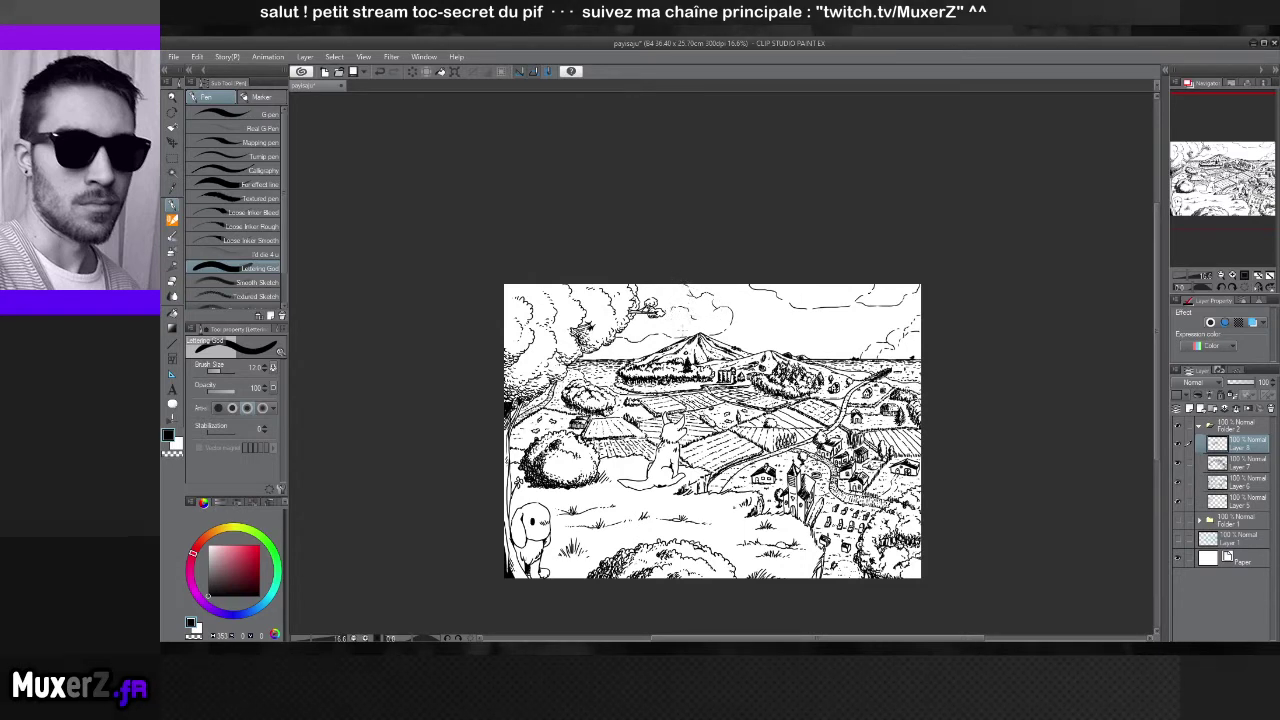
{"action": "left_click_drag", "start_coordinate": [722, 332], "coordinate": [726, 318]}
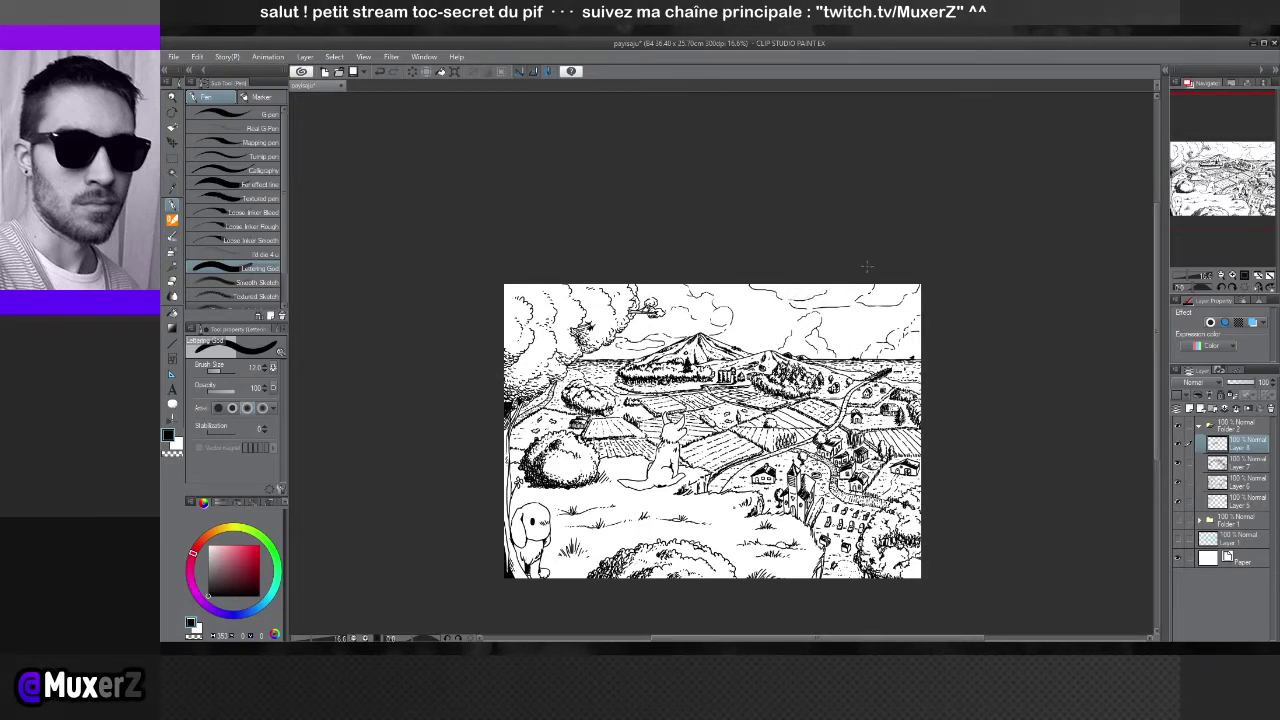
Examine how the inked clouds sit in the landscape, from the whole page to a close view of the sky
{"action": "scroll", "coordinate": [504, 420], "scroll_direction": "down", "scroll_amount": 2}
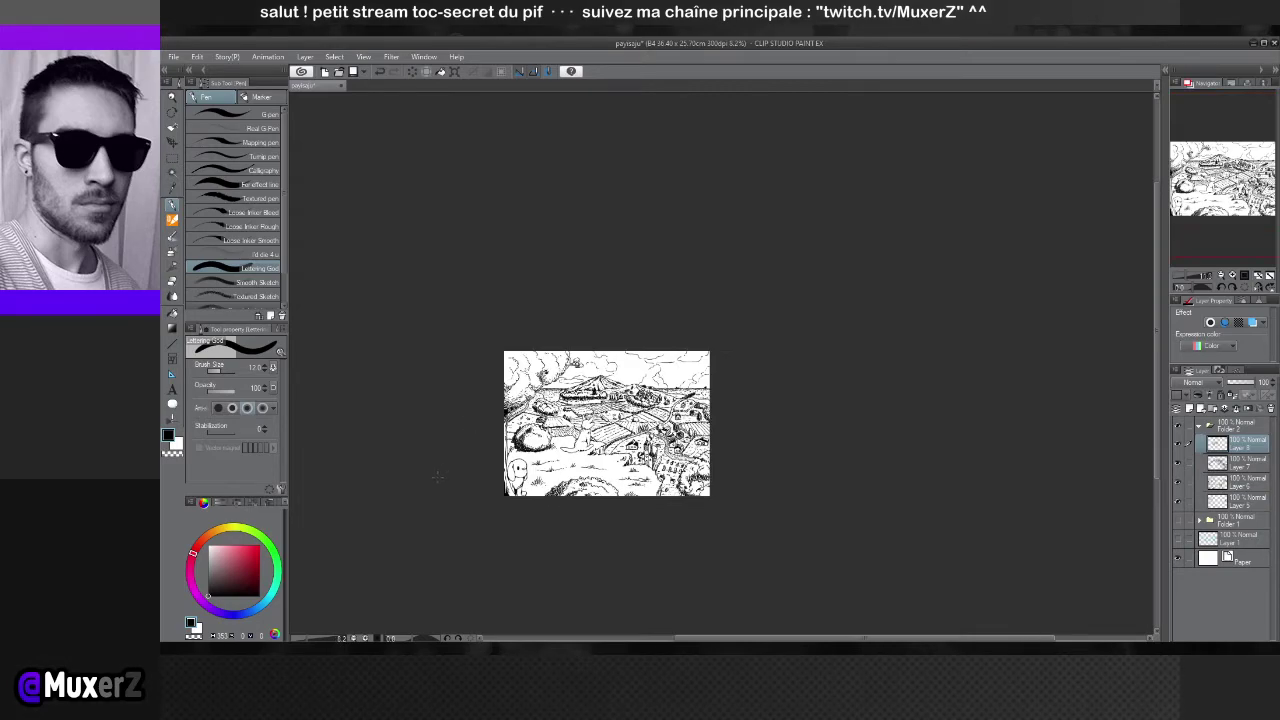
{"action": "scroll", "coordinate": [437, 477], "scroll_direction": "up", "scroll_amount": 3}
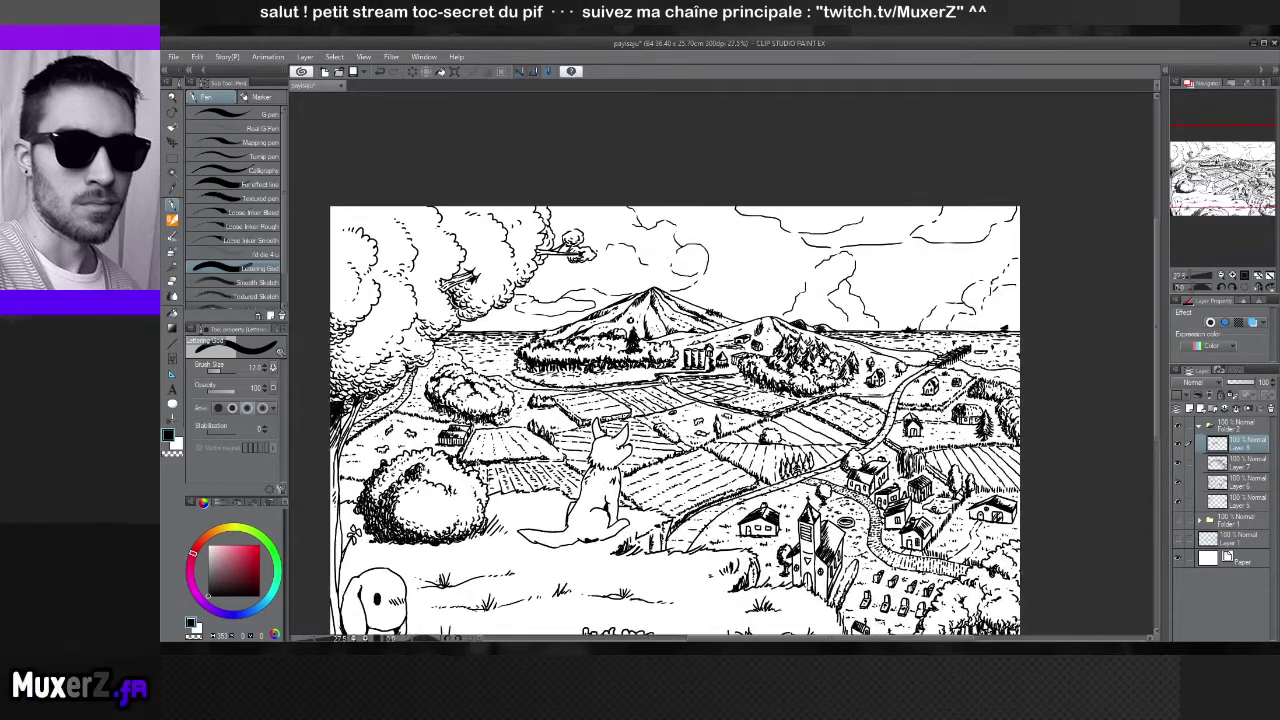
{"action": "mouse_move", "coordinate": [675, 420]}
{"action": "left_mouse_down"}
{"action": "mouse_move", "coordinate": [782, 460]}
{"action": "mouse_move", "coordinate": [711, 504]}
{"action": "left_mouse_up"}
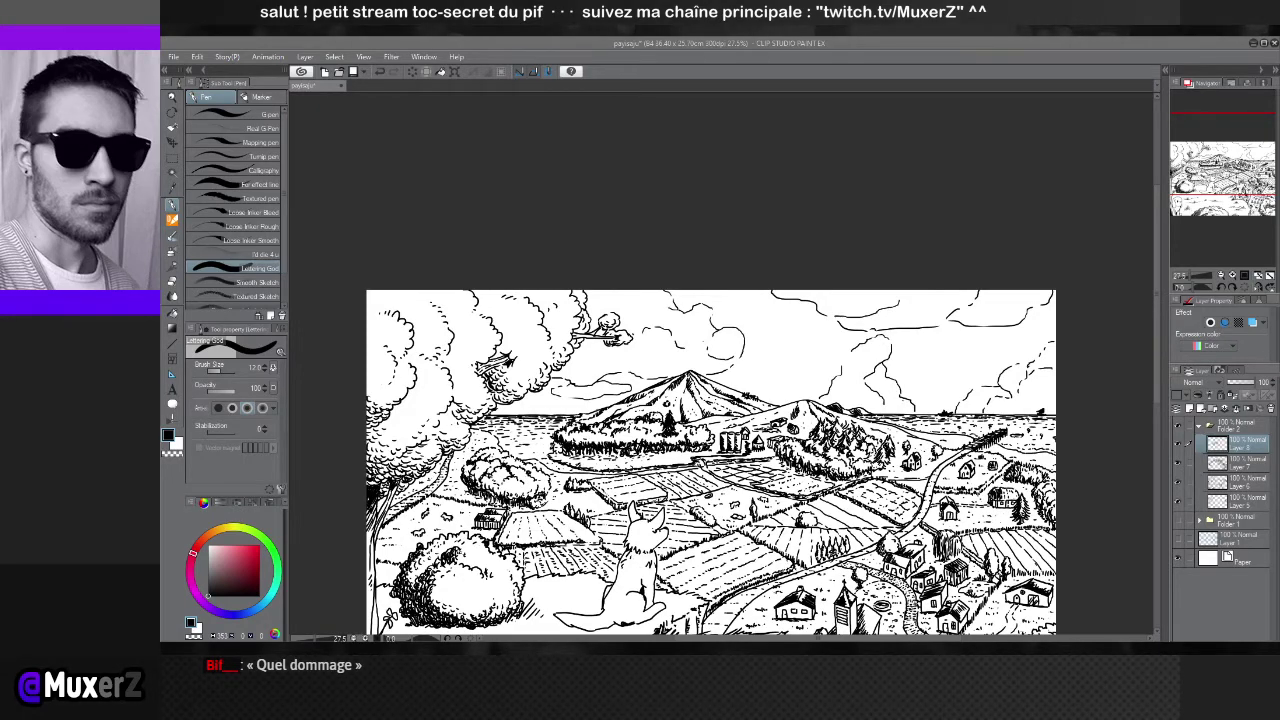
{"action": "scroll", "coordinate": [680, 434], "scroll_direction": "down", "scroll_amount": 3}
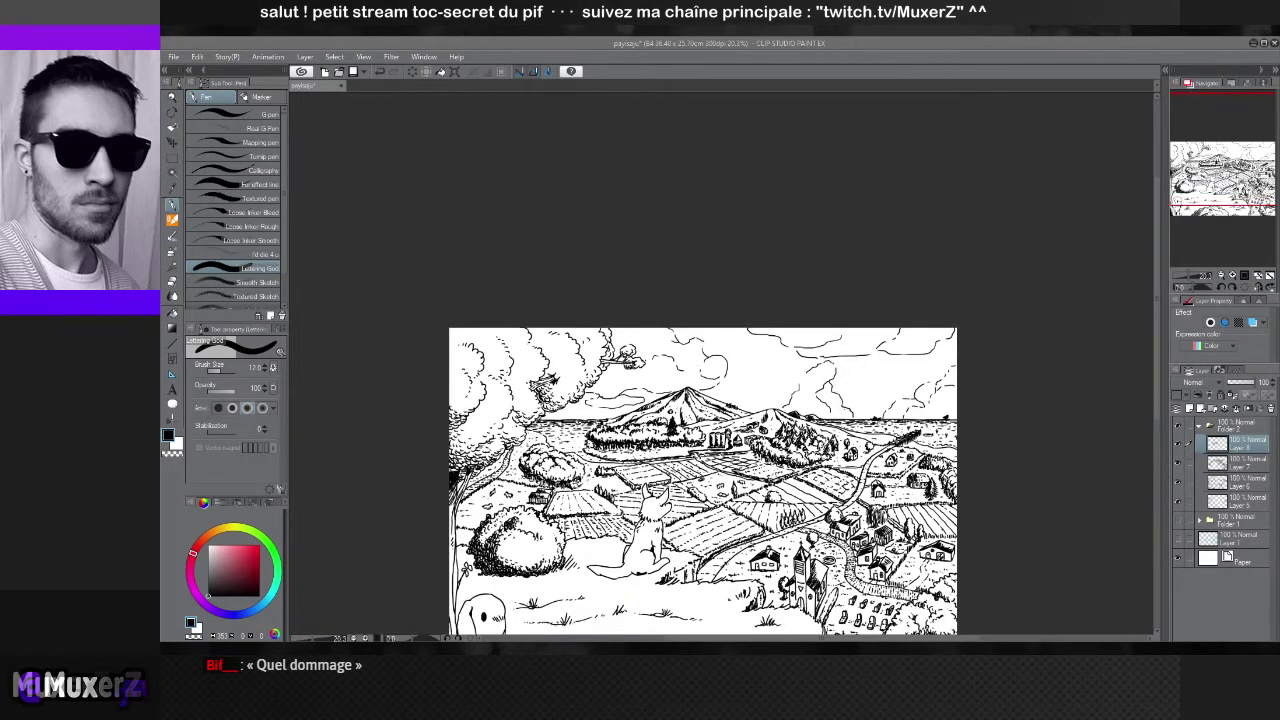
{"action": "scroll", "coordinate": [740, 424], "scroll_direction": "up", "scroll_amount": 3}
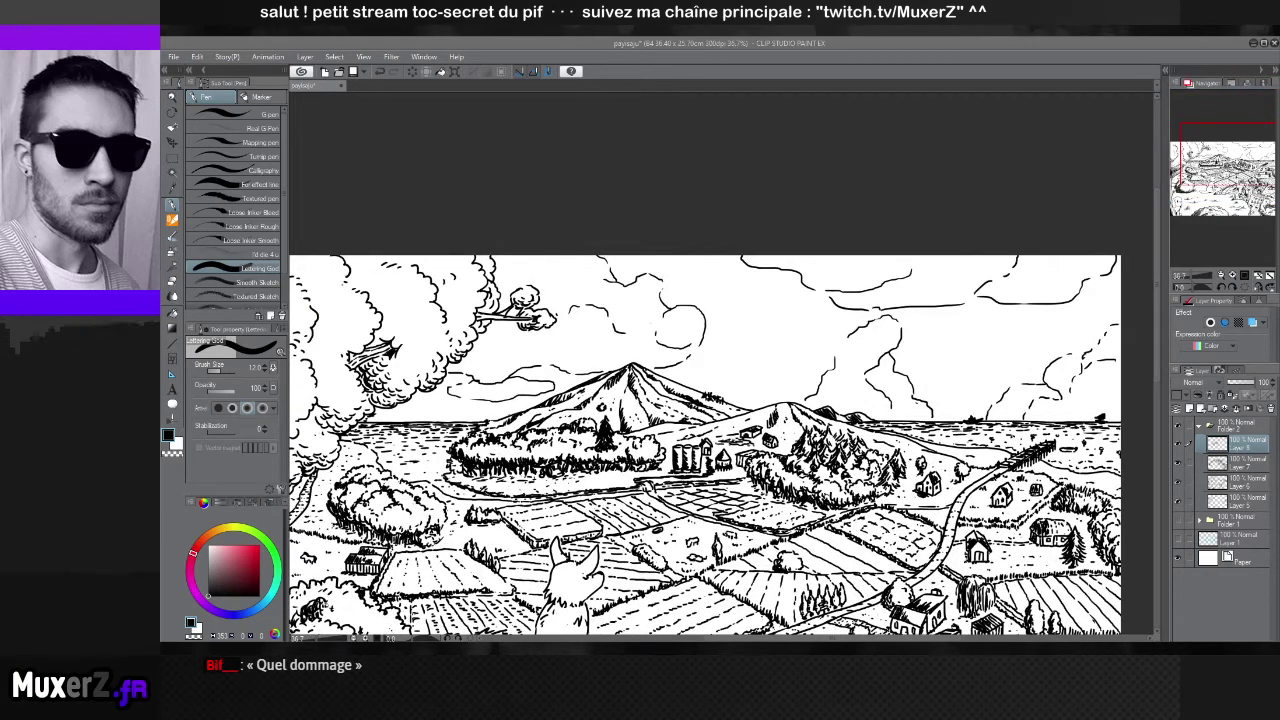
{"action": "left_click_drag", "start_coordinate": [857, 352], "coordinate": [717, 478]}
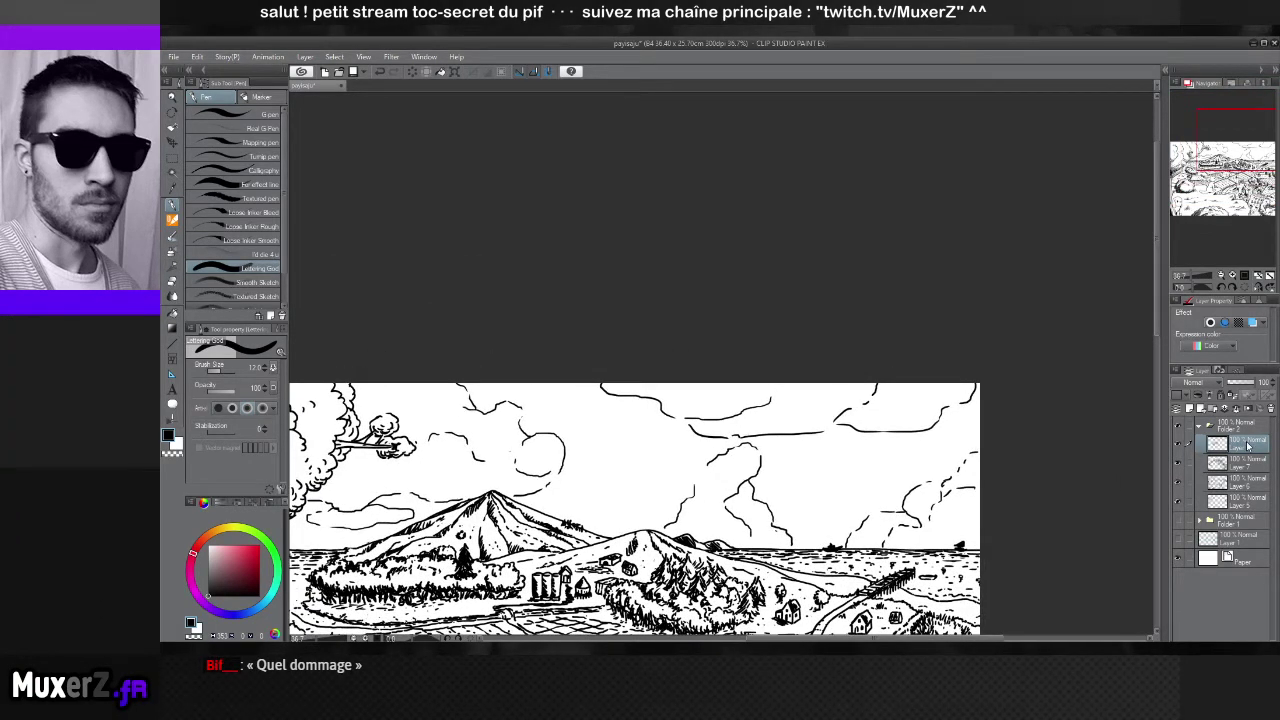
{"action": "scroll", "coordinate": [787, 464], "scroll_direction": "up", "scroll_amount": 2}
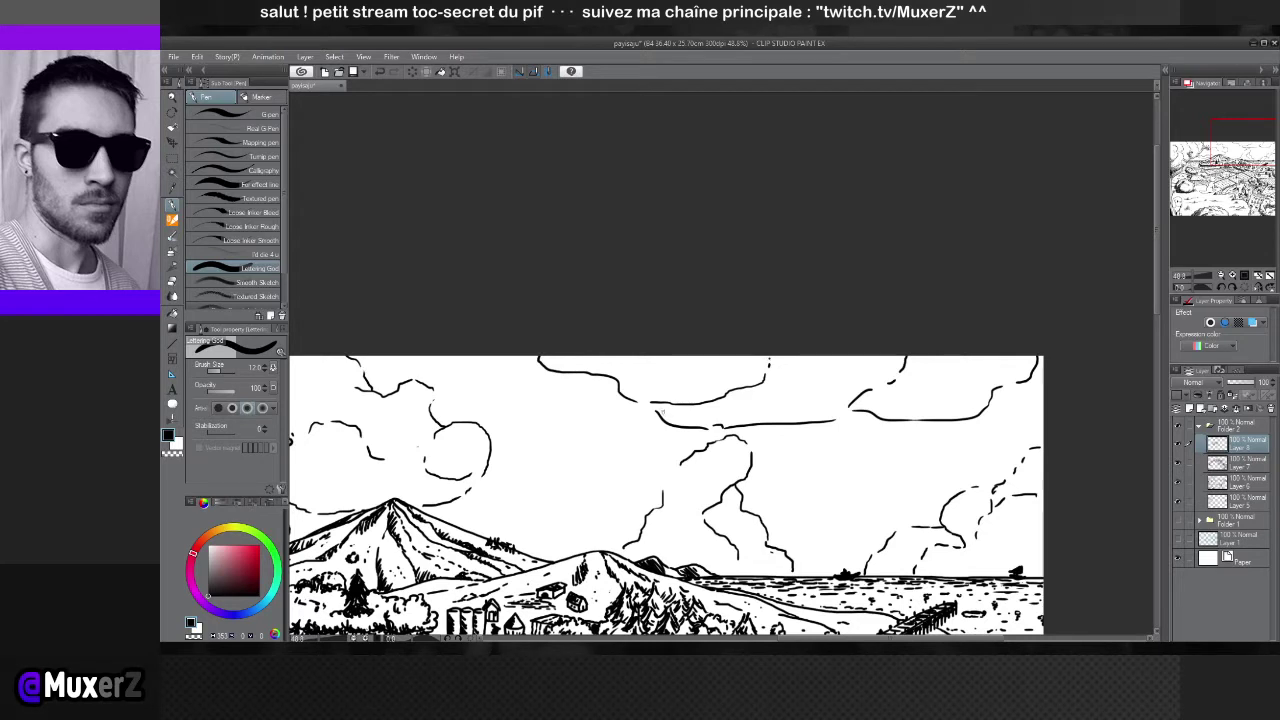
Try shading the lower edge of the wide cloud with diagonal hatching and undo the strokes
{"action": "mouse_move", "coordinate": [658, 408]}
{"action": "left_mouse_down"}
{"action": "mouse_move", "coordinate": [678, 420]}
{"action": "mouse_move", "coordinate": [700, 406]}
{"action": "left_mouse_up"}
{"action": "left_click_drag", "start_coordinate": [704, 424], "coordinate": [718, 408]}
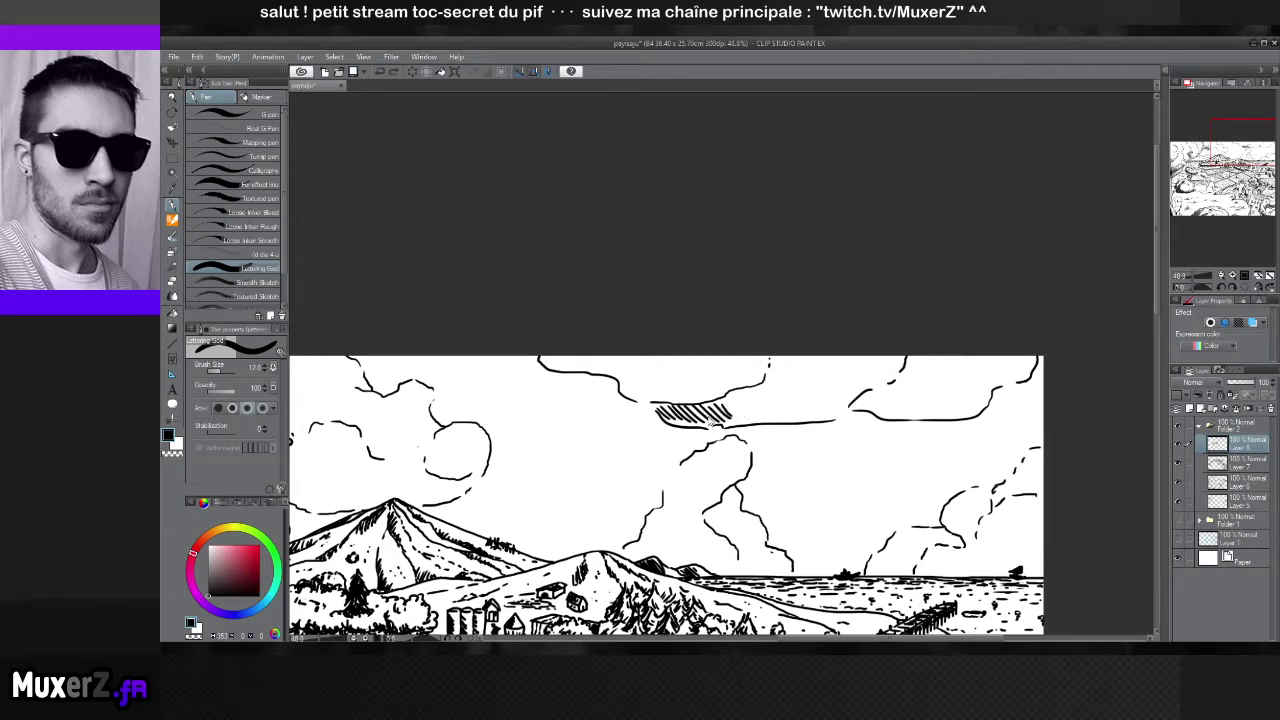
{"action": "key", "text": "ctrl+z"}
{"action": "key", "text": "ctrl+z"}
{"action": "key", "text": "ctrl+z"}
{"action": "key", "text": "ctrl+z"}
{"action": "key", "text": "ctrl+z"}
{"action": "key", "text": "ctrl+z"}
{"action": "key", "text": "ctrl+z"}
{"action": "key", "text": "ctrl+z"}
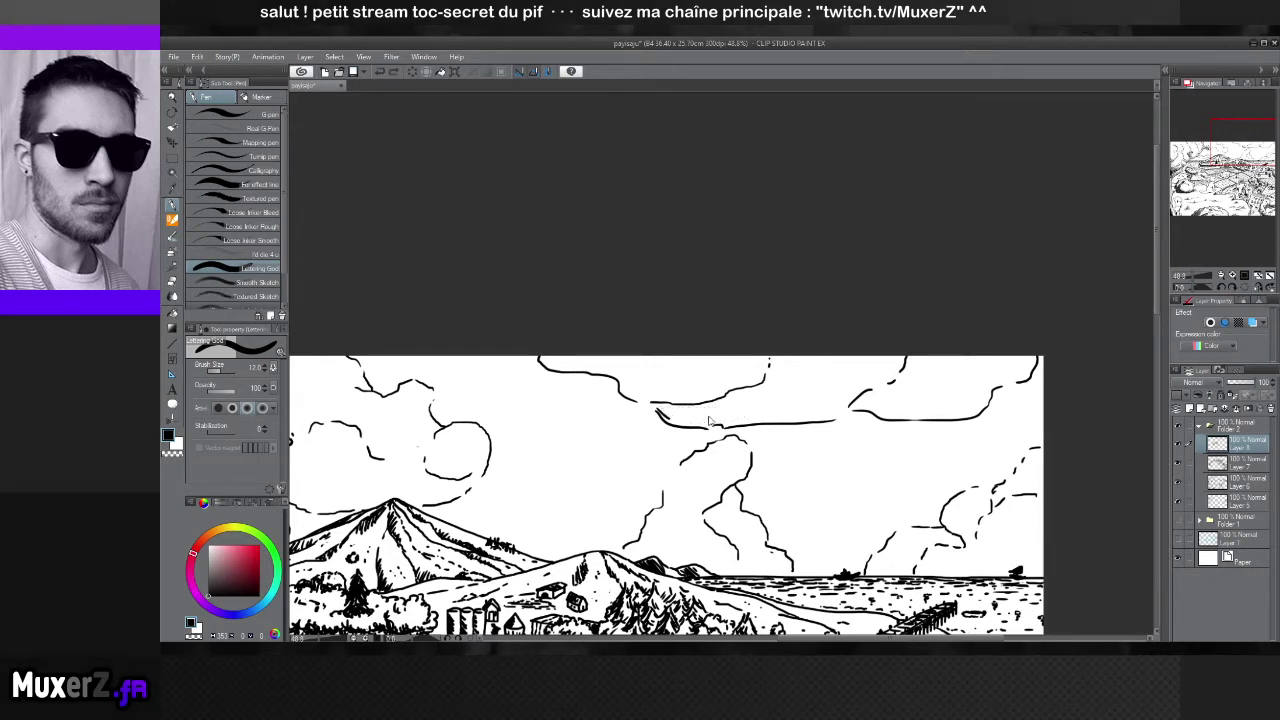
{"action": "key", "text": "ctrl+z"}
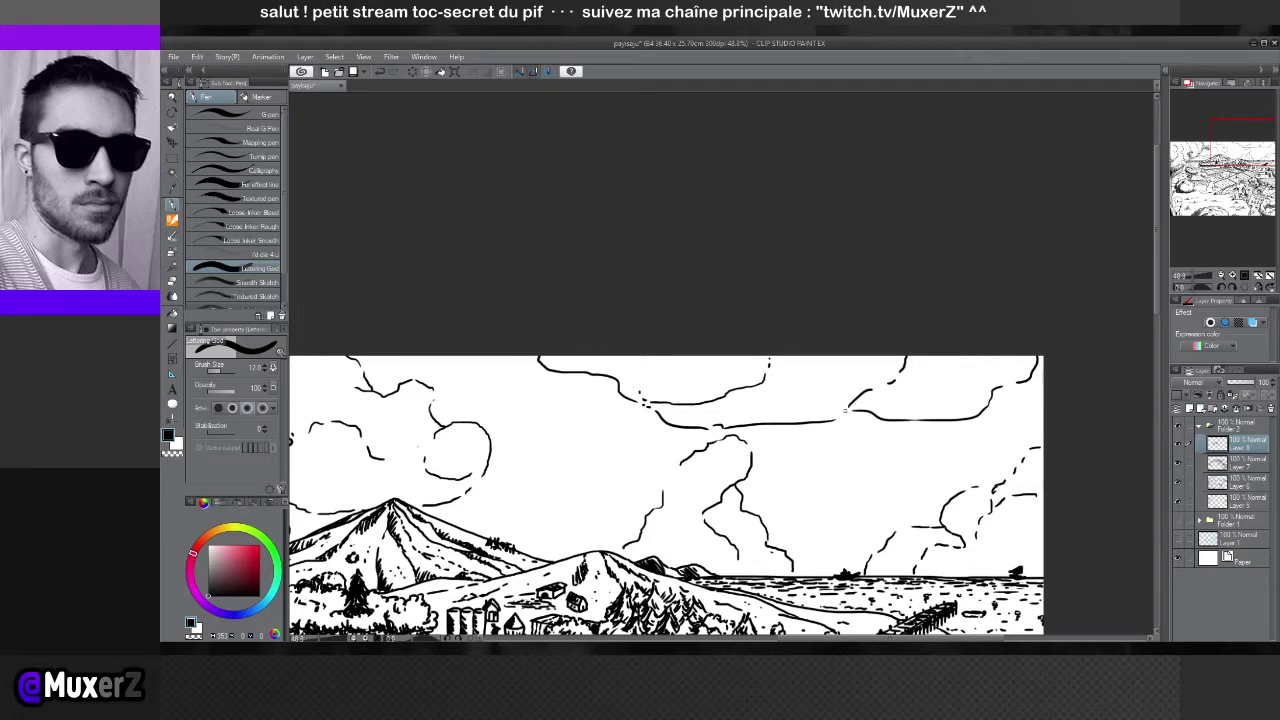
Fill out the broken outlines of the two billowing clouds above the sea horizon with short pen strokes
{"action": "left_click_drag", "start_coordinate": [803, 452], "coordinate": [825, 366]}
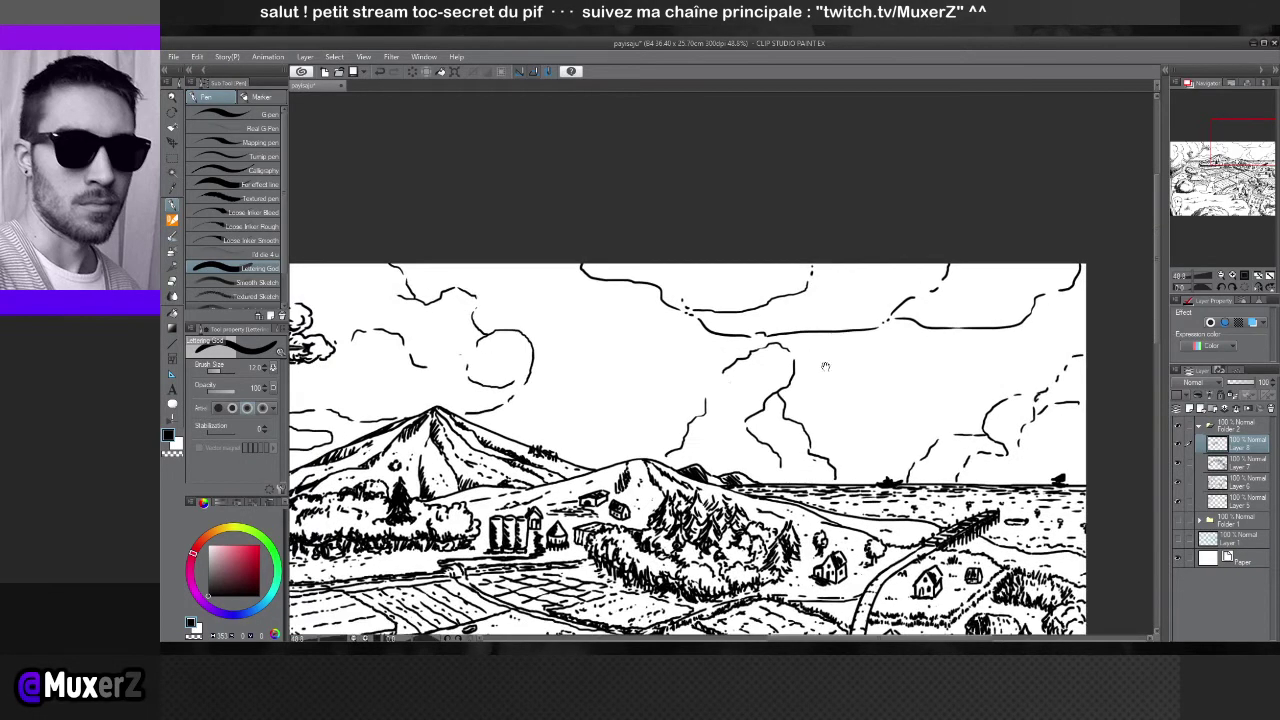
{"action": "left_click_drag", "start_coordinate": [718, 384], "coordinate": [706, 394]}
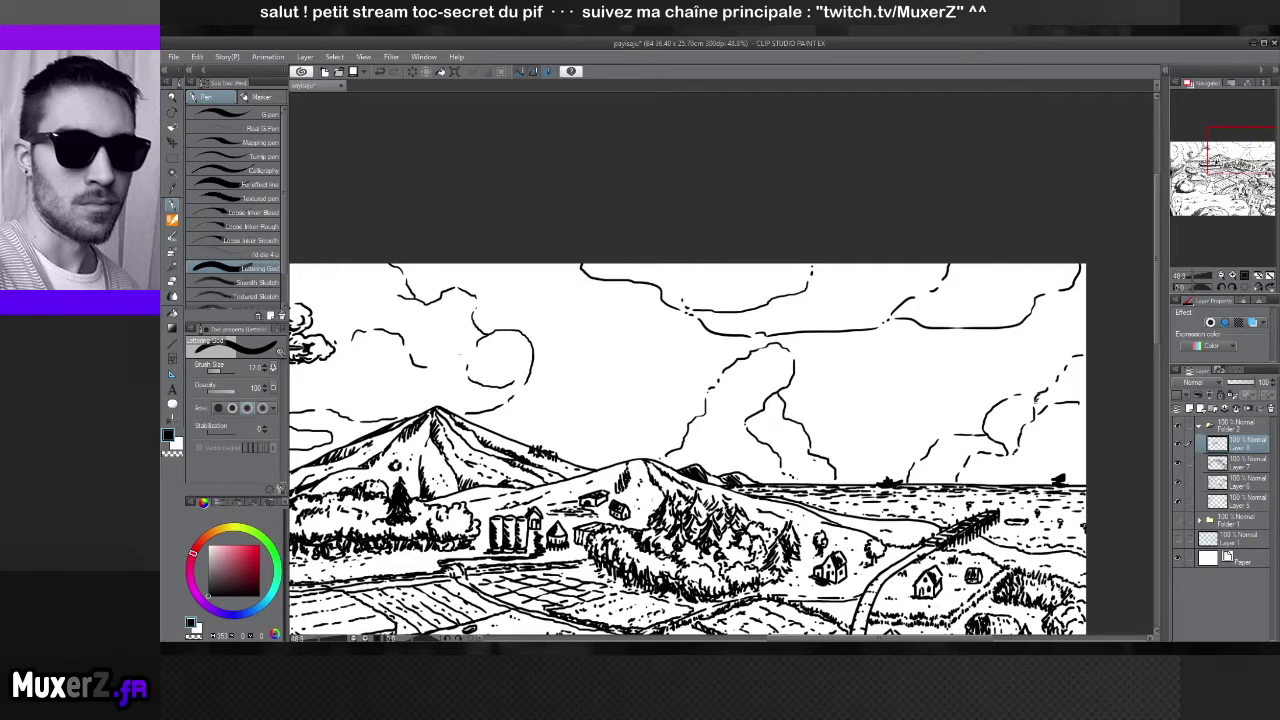
{"action": "key", "text": "e"}
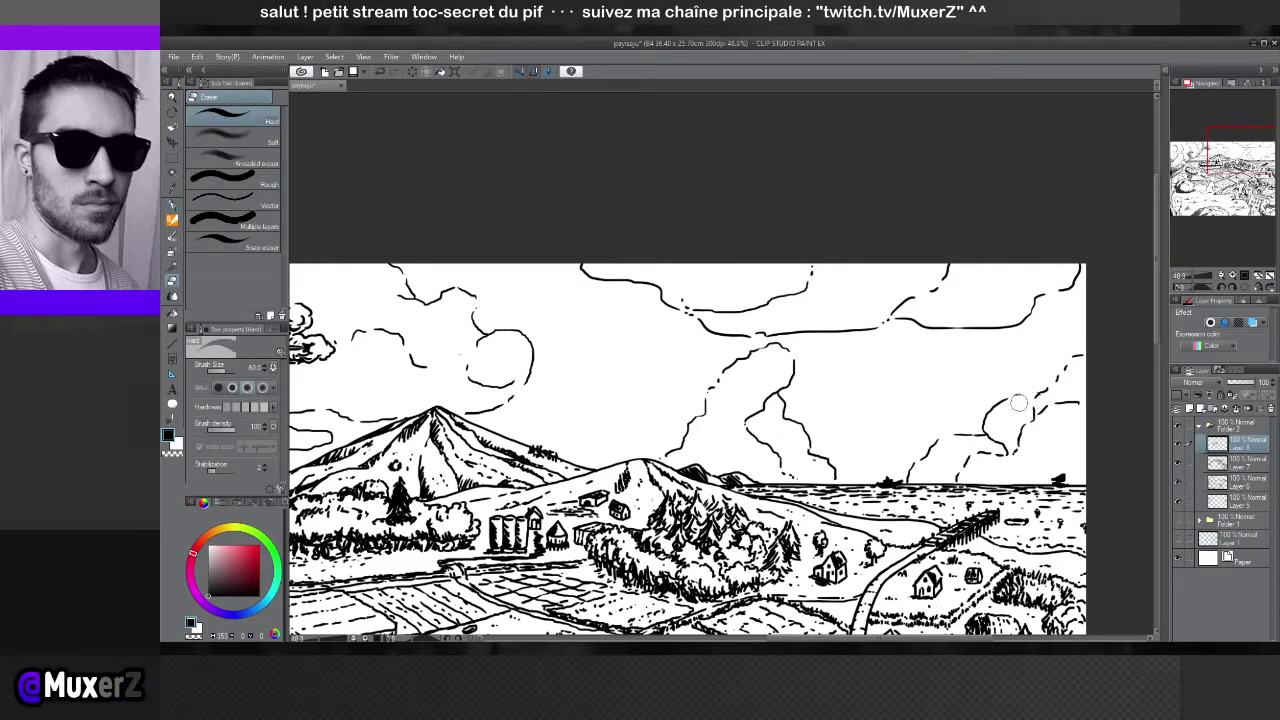
{"action": "key", "text": "p"}
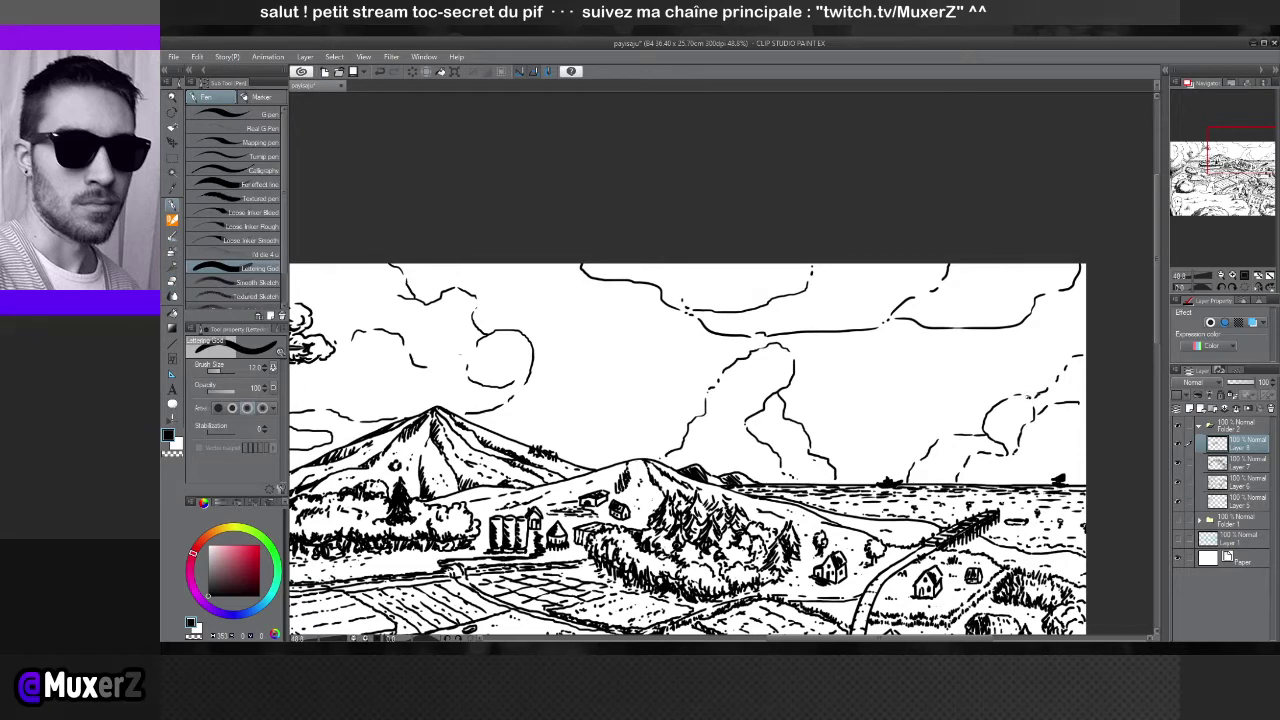
{"action": "key", "text": "e"}
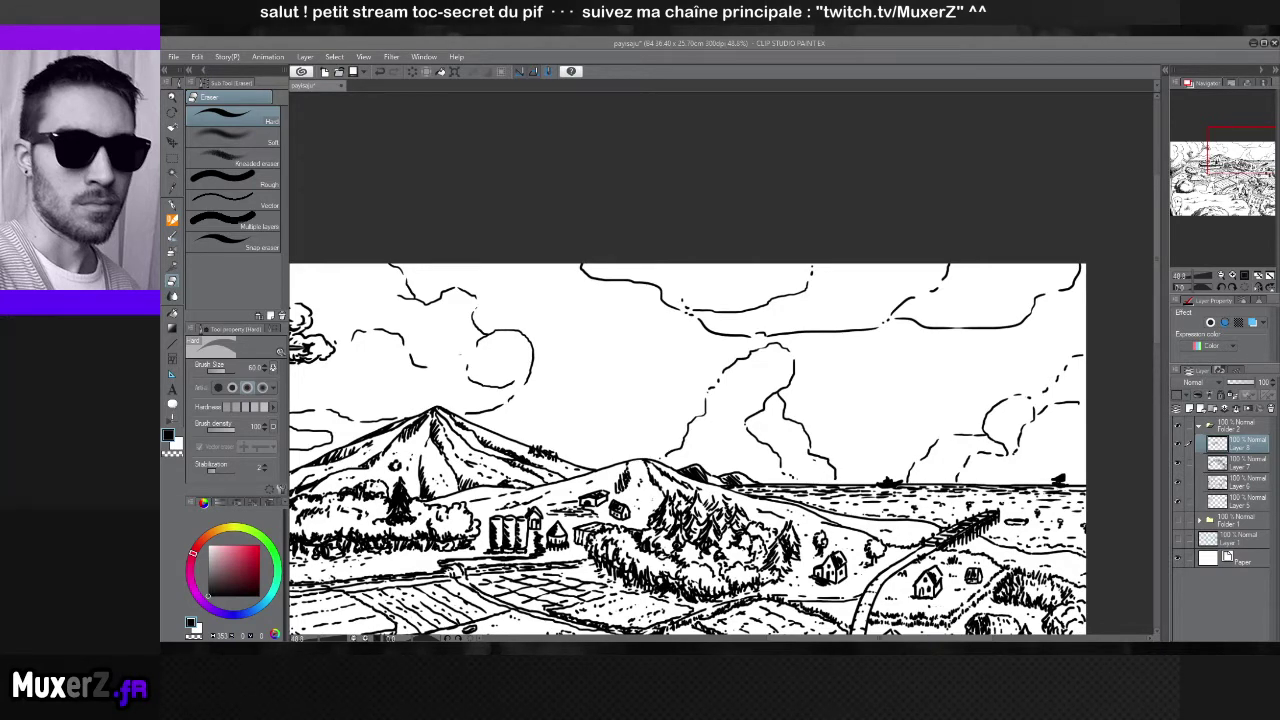
{"action": "left_click", "coordinate": [676, 43]}
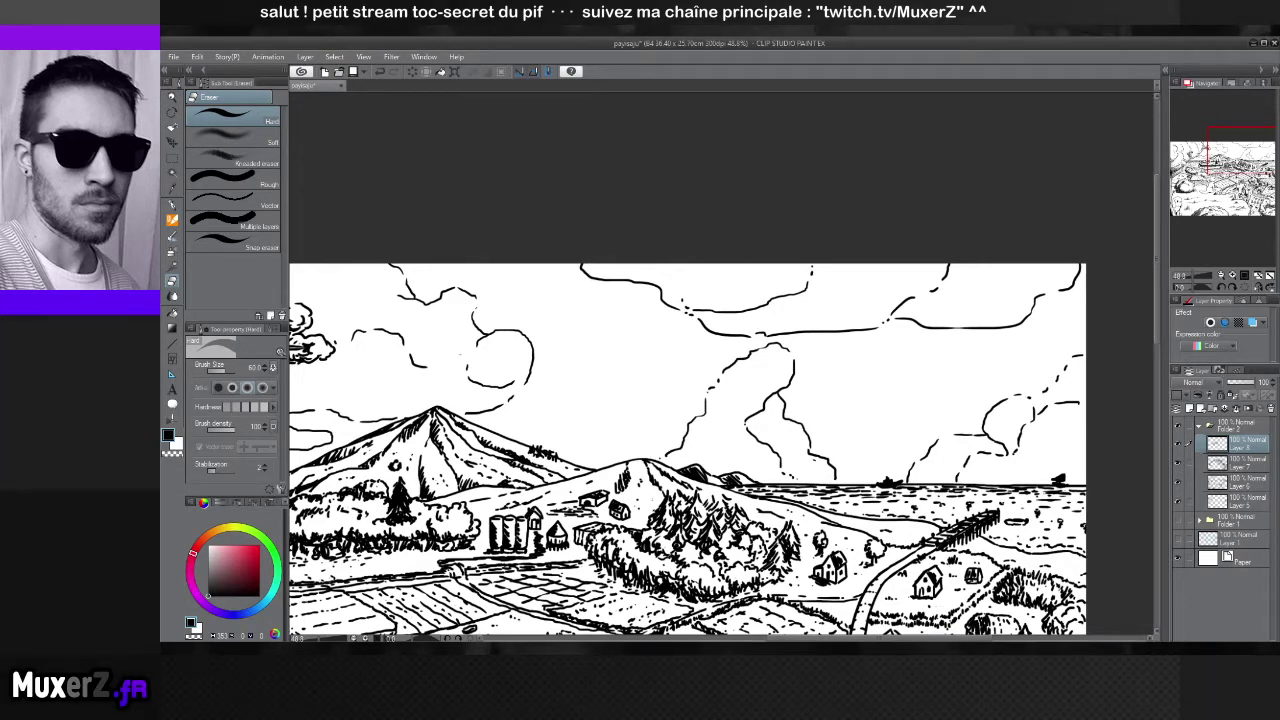
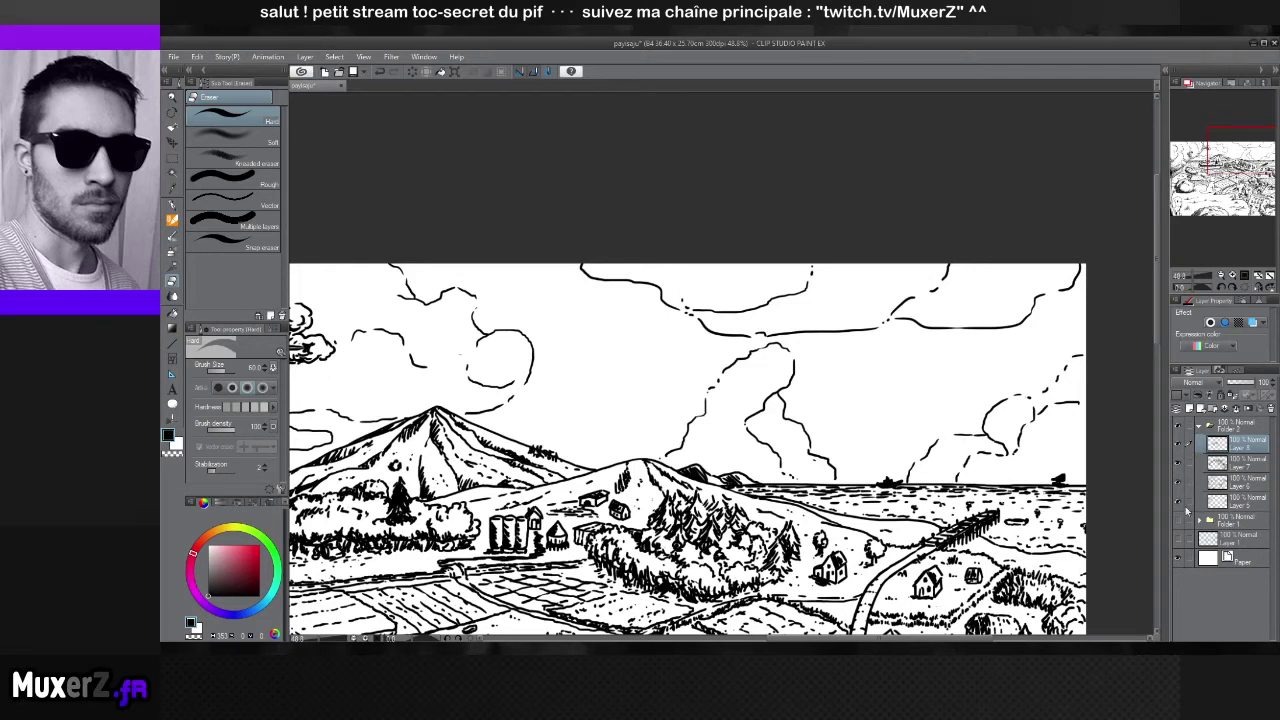
{"action": "left_click", "coordinate": [219, 565]}
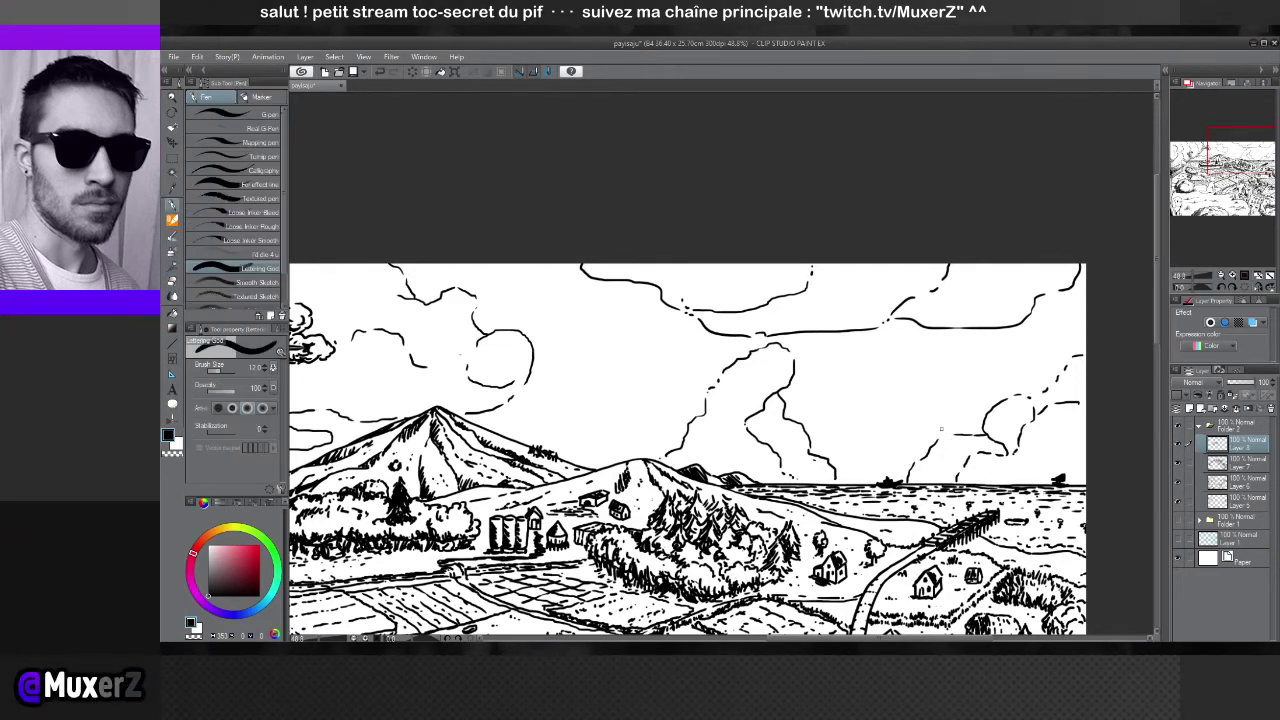
{"action": "key", "text": "p"}
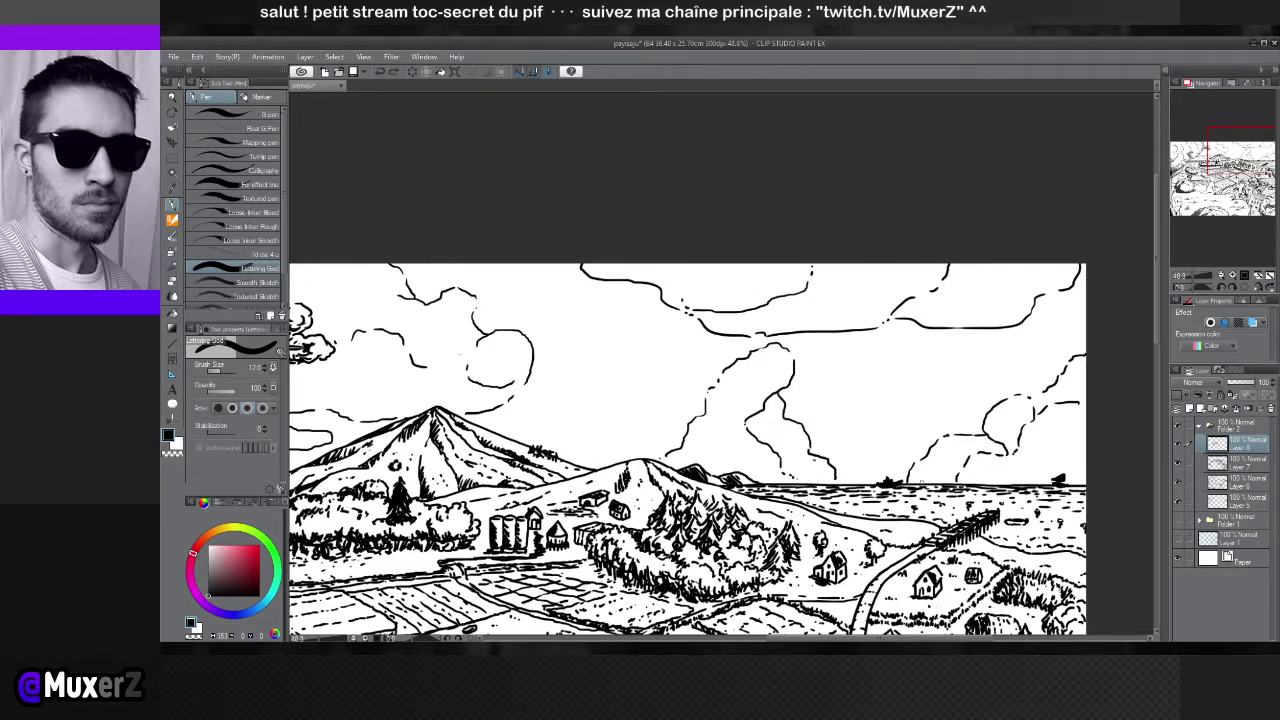
{"action": "left_click_drag", "start_coordinate": [921, 484], "coordinate": [946, 450]}
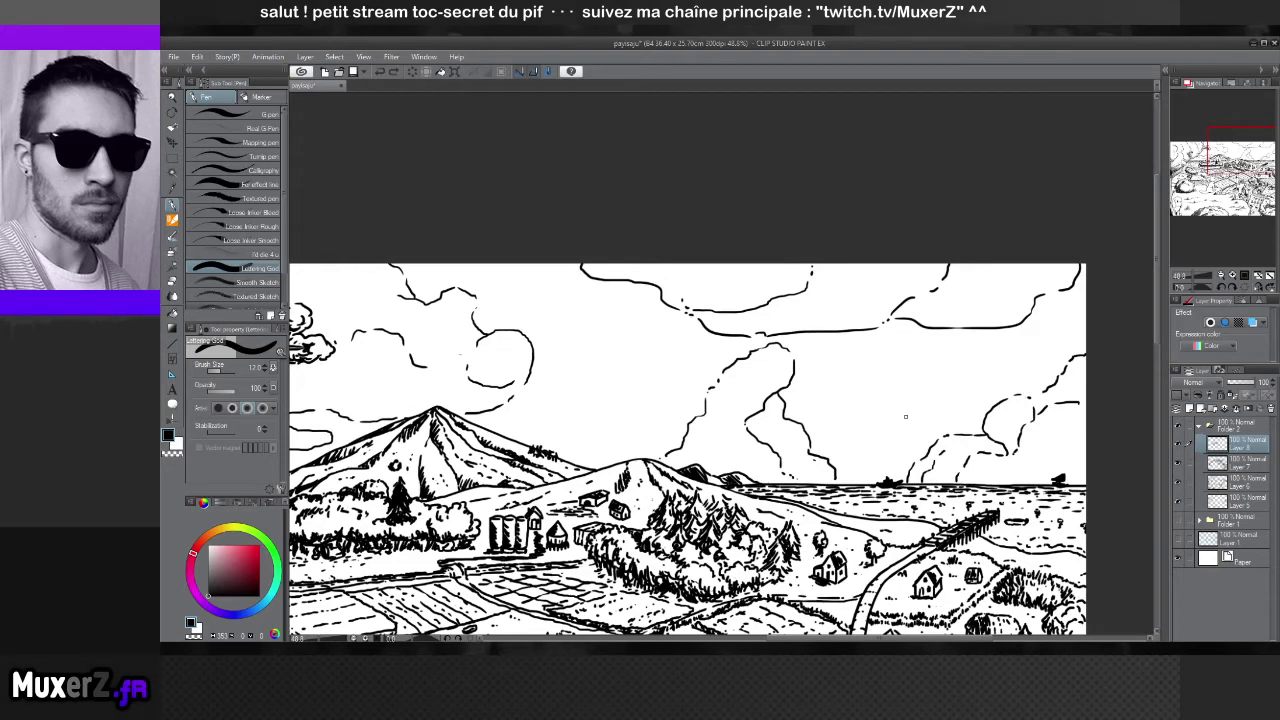
Ink short broken lines for thin clouds between the tree branch and the mountain peak
{"action": "left_click_drag", "start_coordinate": [889, 423], "coordinate": [951, 405]}
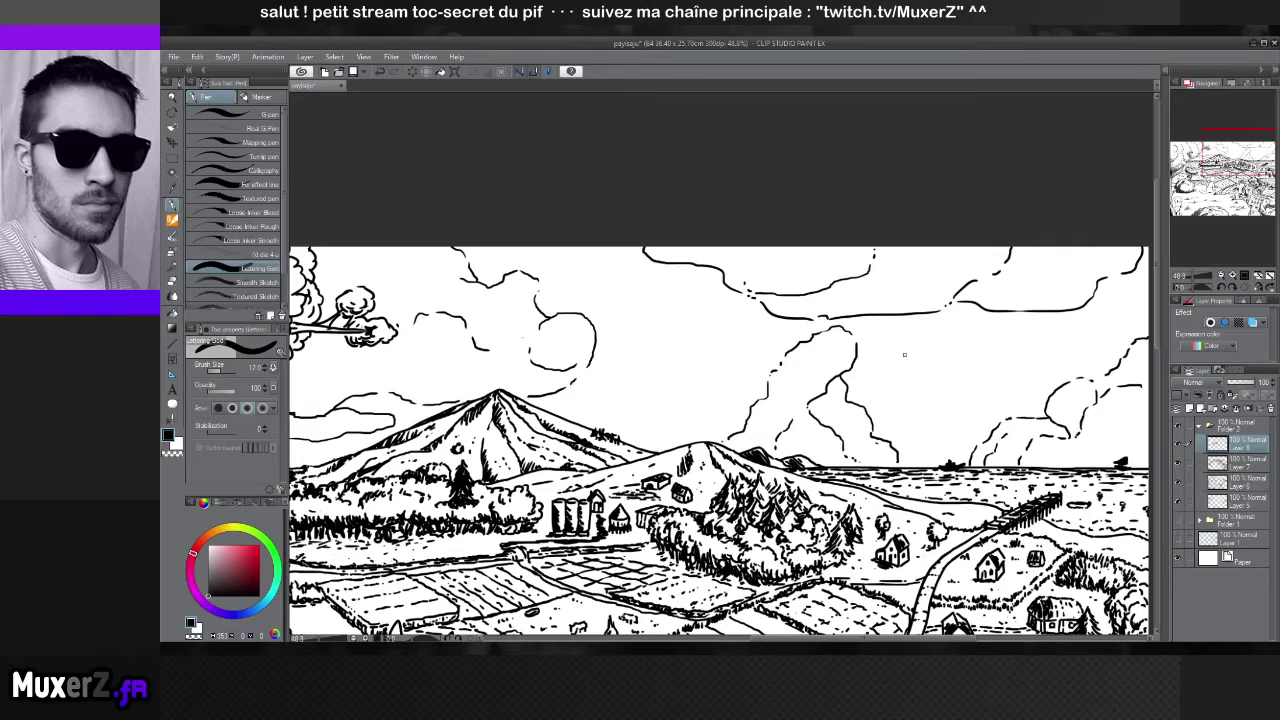
{"action": "left_click_drag", "start_coordinate": [869, 373], "coordinate": [938, 353]}
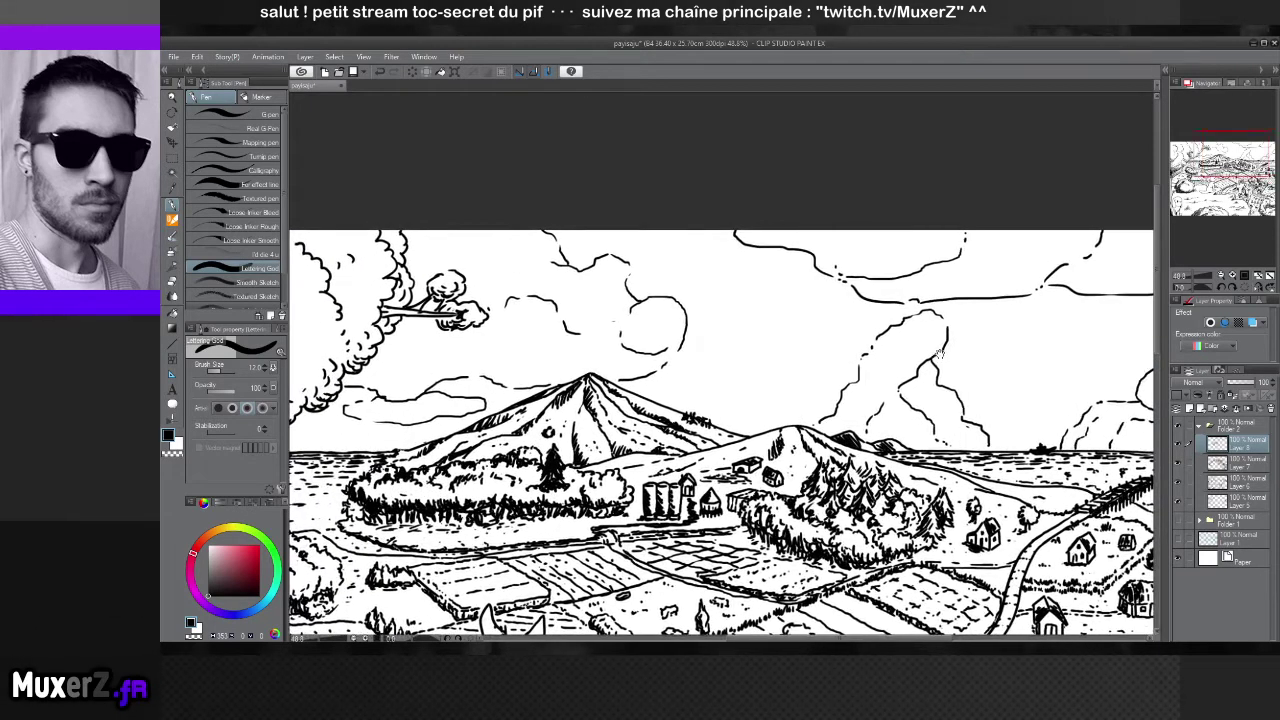
{"action": "left_click_drag", "start_coordinate": [769, 356], "coordinate": [882, 401]}
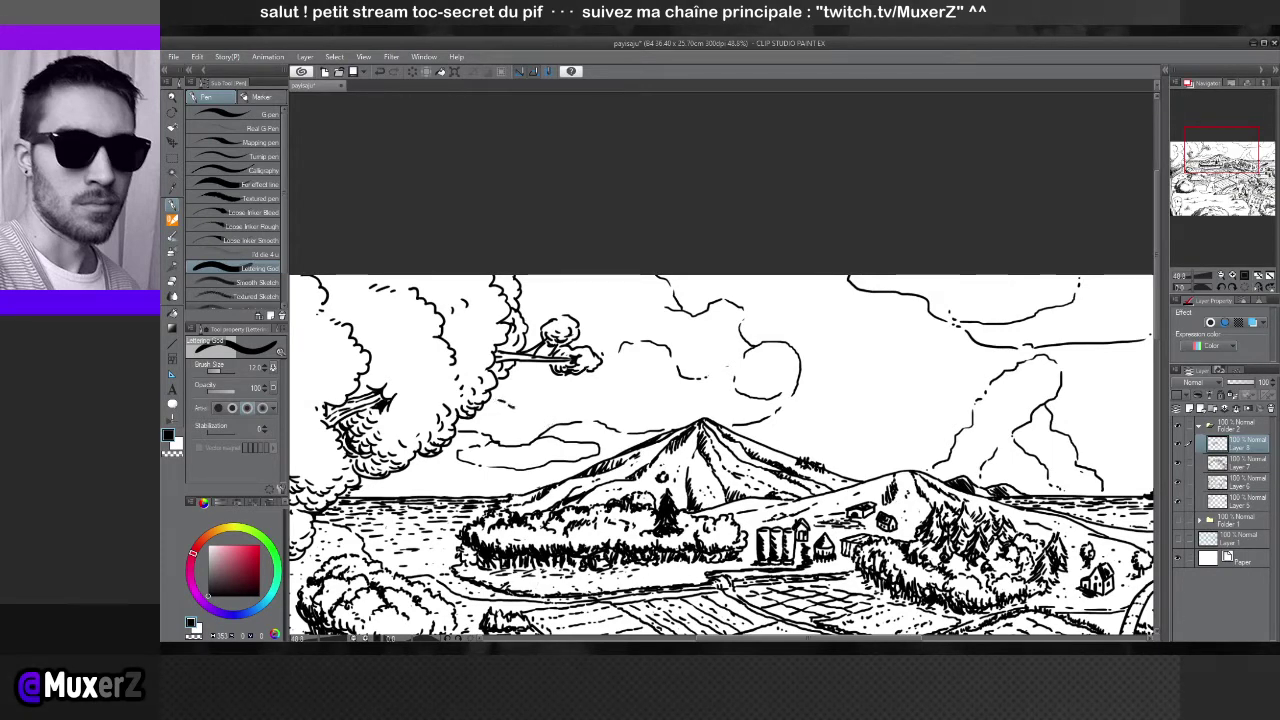
{"action": "left_click_drag", "start_coordinate": [508, 406], "coordinate": [726, 418]}
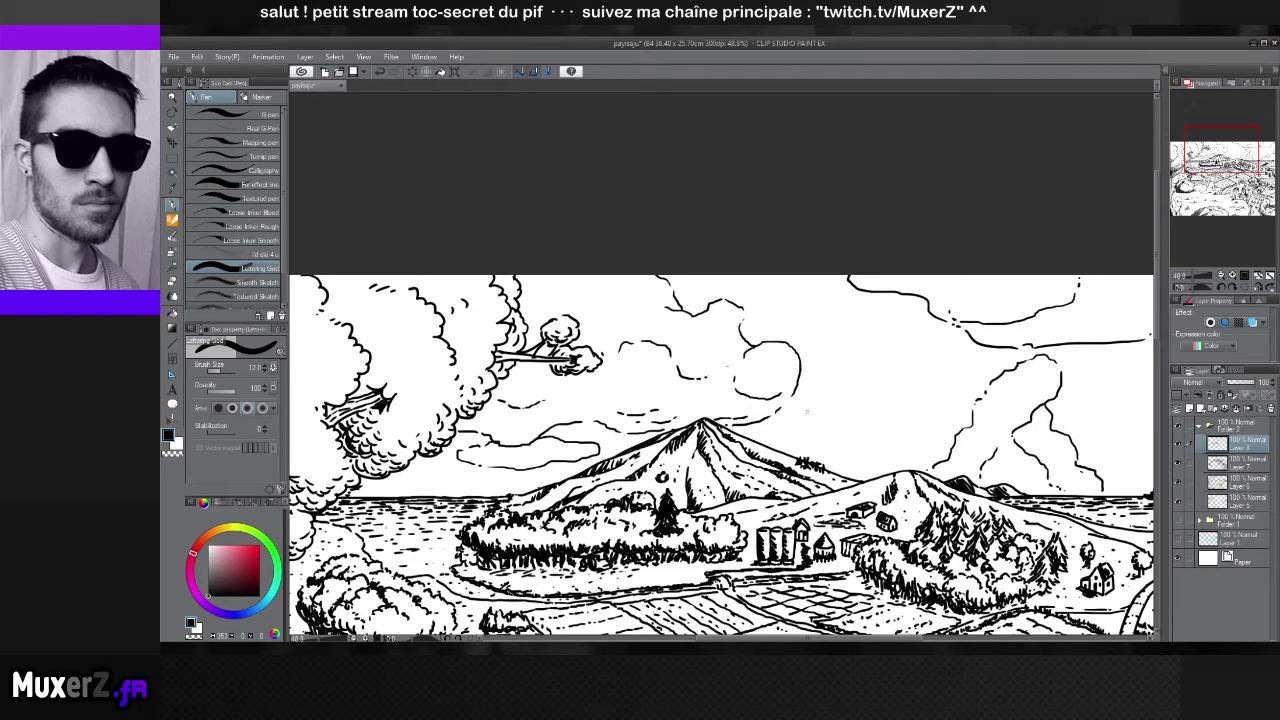
Examine the balance of the cloudy sky against the fields, village and foreground at several magnifications
{"action": "scroll", "coordinate": [660, 210], "scroll_direction": "down", "scroll_amount": 5}
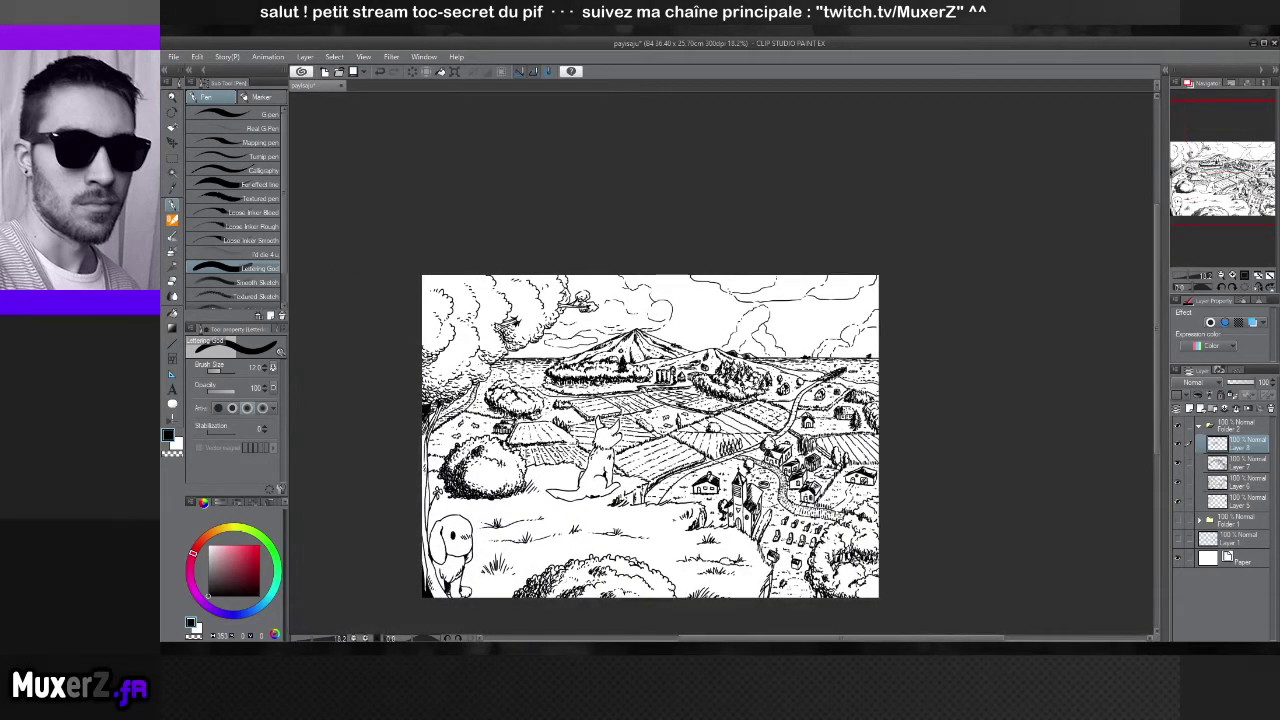
{"action": "scroll", "coordinate": [589, 356], "scroll_direction": "up", "scroll_amount": 2}
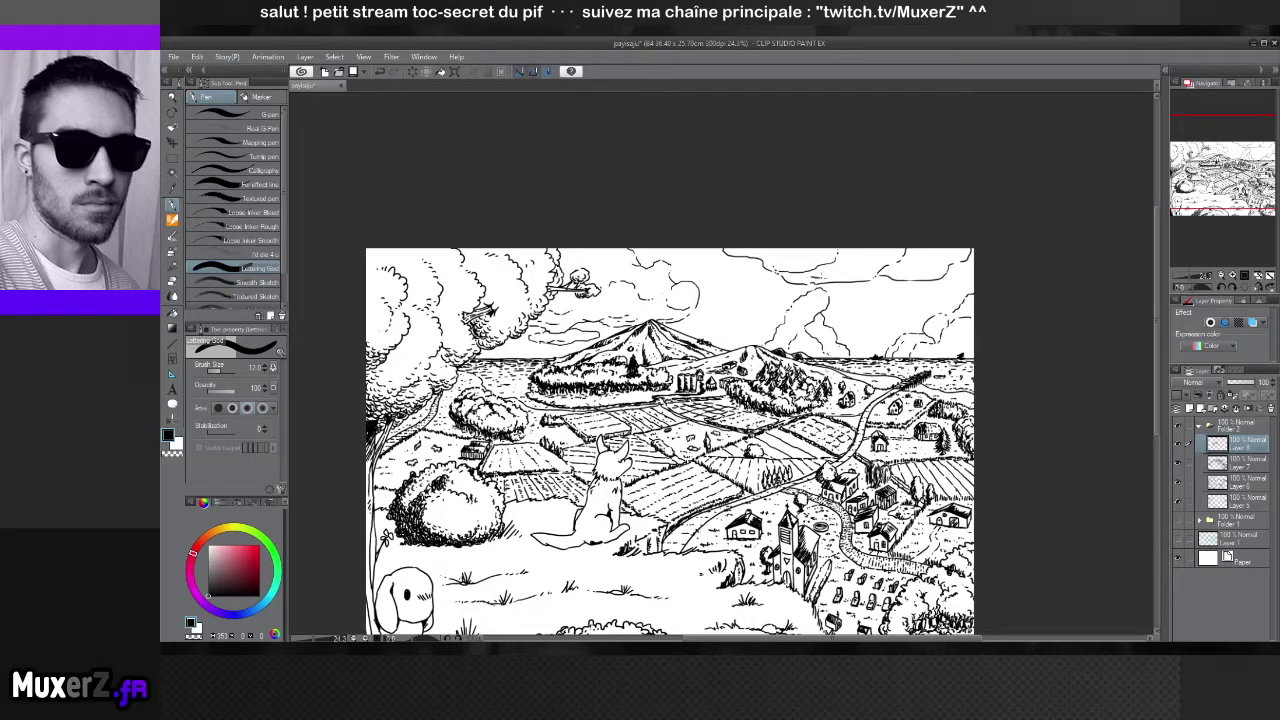
{"action": "left_click_drag", "start_coordinate": [830, 276], "coordinate": [932, 271]}
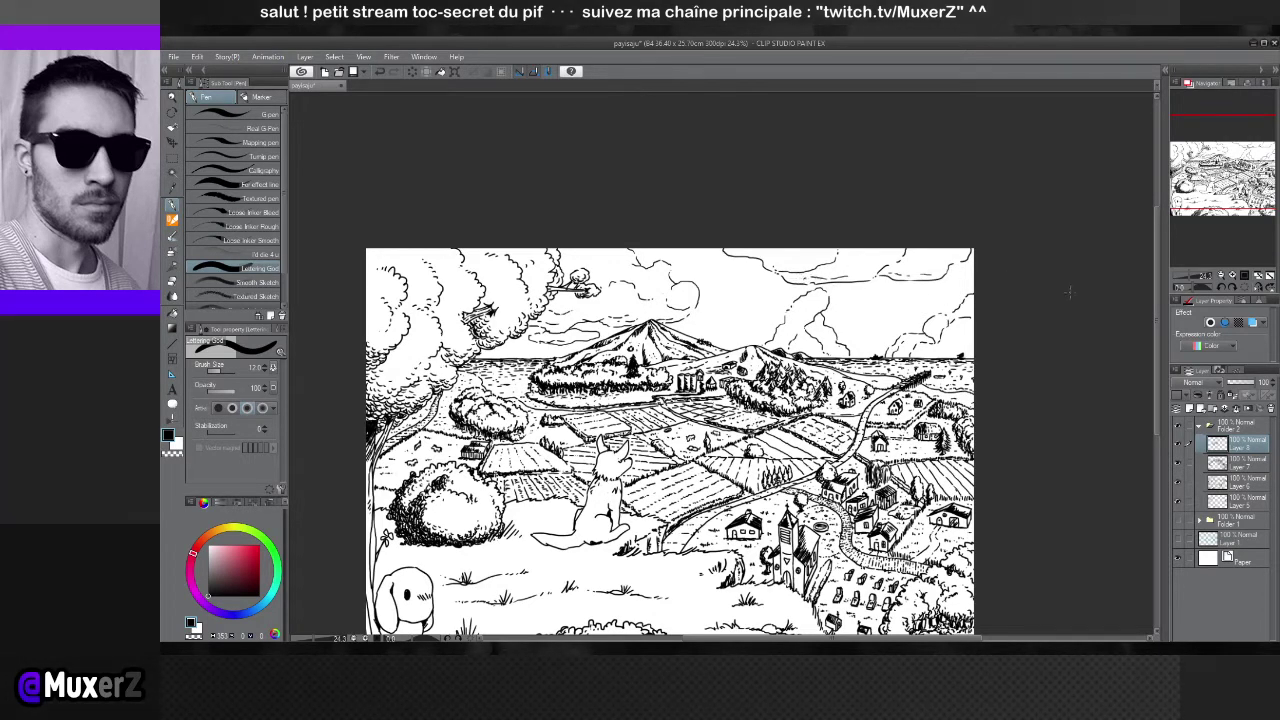
{"action": "scroll", "coordinate": [782, 338], "scroll_direction": "down", "scroll_amount": 3}
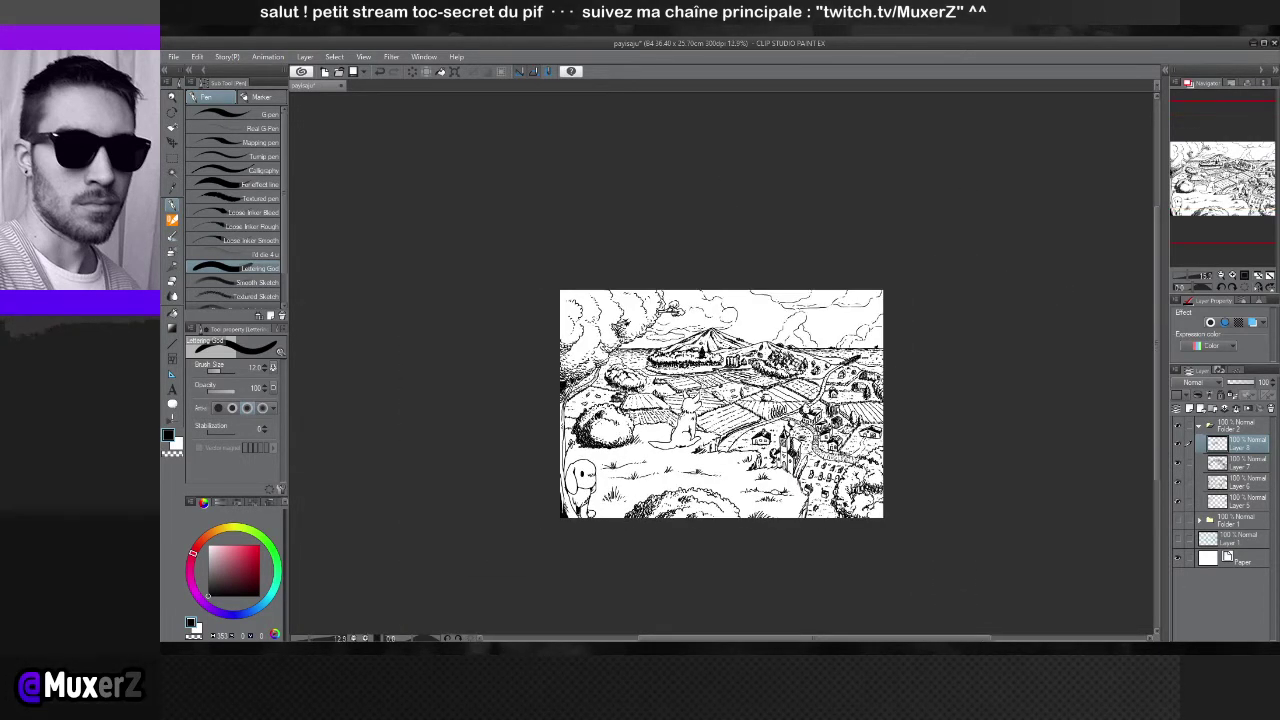
{"action": "scroll", "coordinate": [745, 447], "scroll_direction": "down", "scroll_amount": 1}
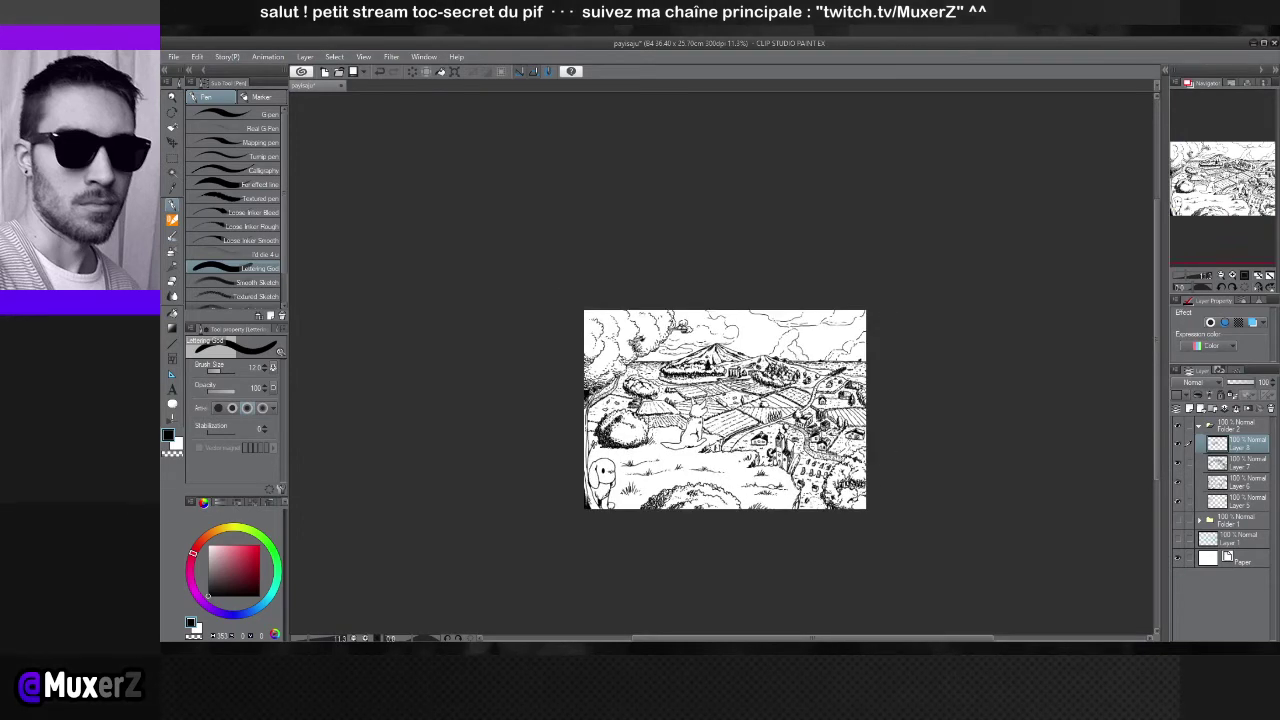
{"action": "scroll", "coordinate": [698, 387], "scroll_direction": "up", "scroll_amount": 1}
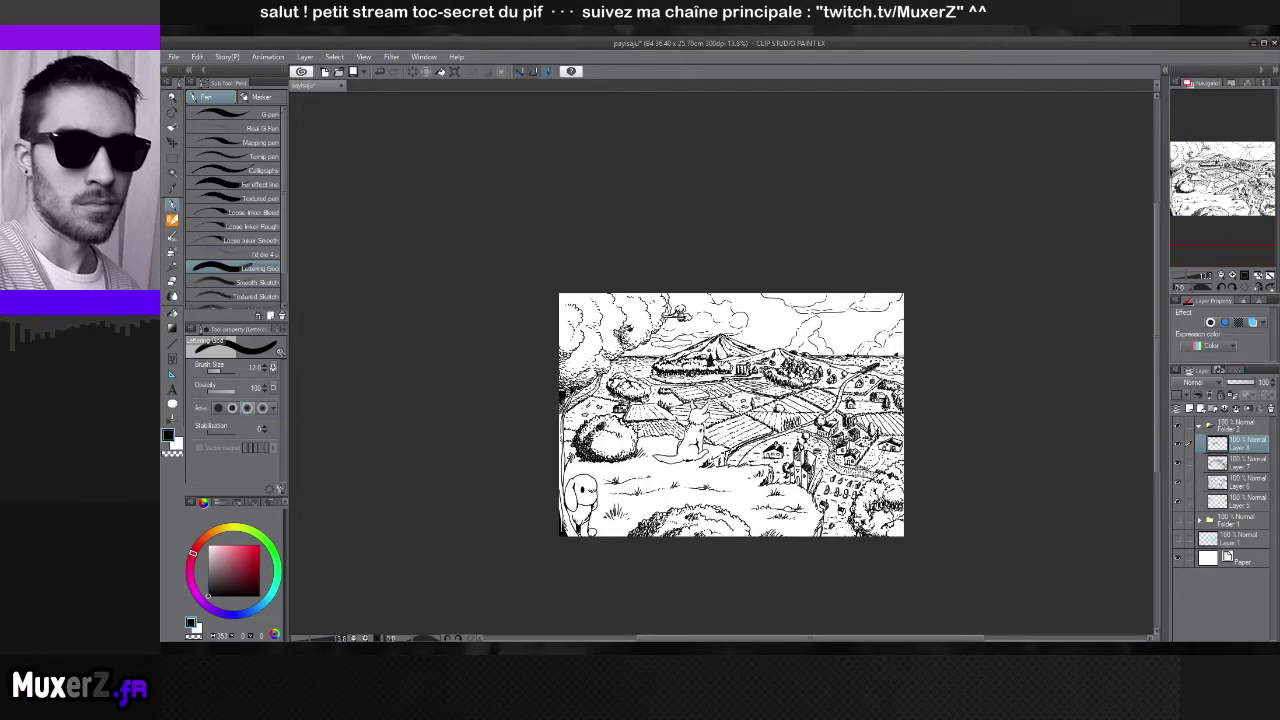
{"action": "scroll", "coordinate": [691, 380], "scroll_direction": "up", "scroll_amount": 1}
{"action": "scroll", "coordinate": [695, 369], "scroll_direction": "up", "scroll_amount": 2}
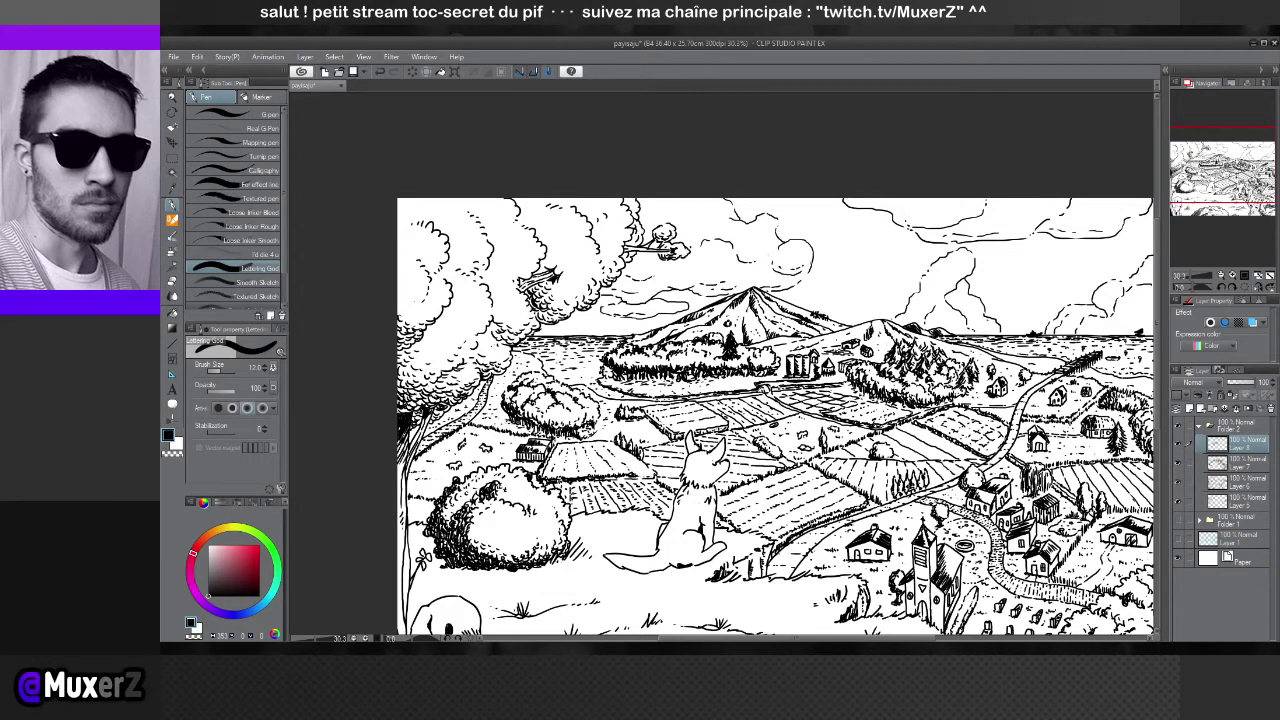
Examine the whole landscape at several magnifications, checking the foreground, village and sky together
{"action": "key", "text": "ctrl+minus"}
{"action": "key", "text": "ctrl+minus"}
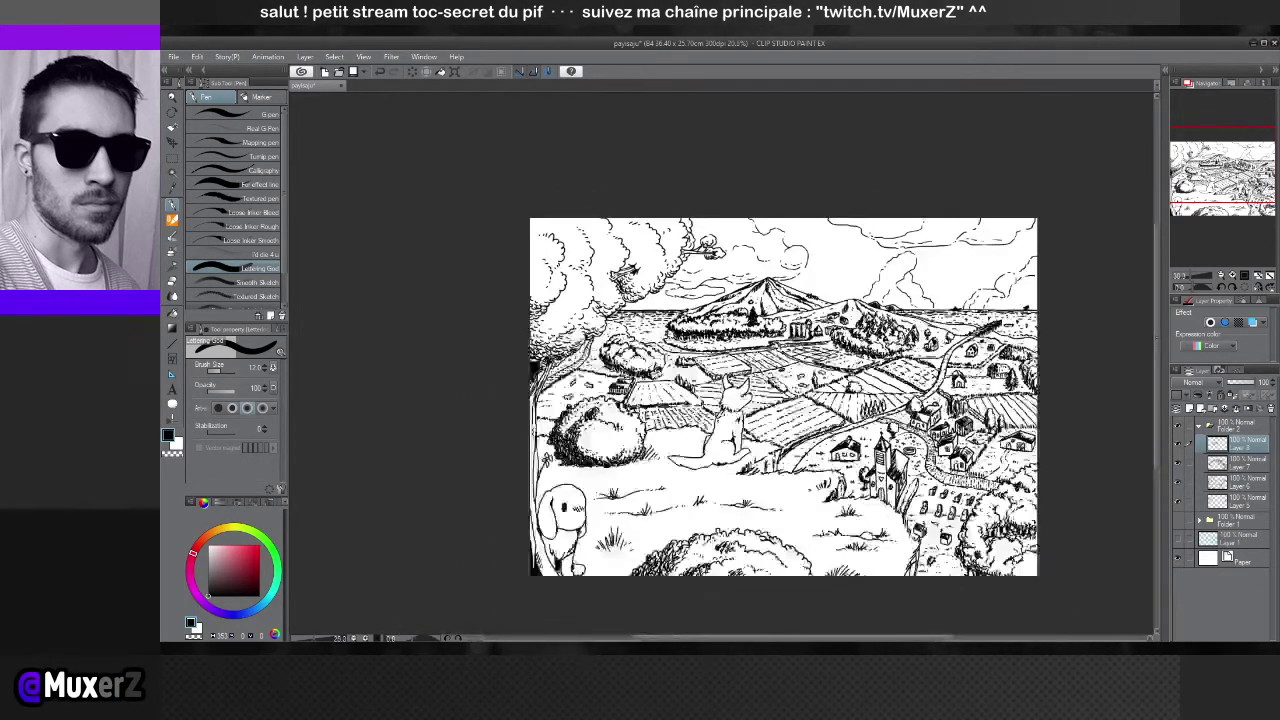
{"action": "key", "text": "ctrl+minus"}
{"action": "key", "text": "ctrl+plus"}
{"action": "key", "text": "ctrl+plus"}
{"action": "key", "text": "ctrl+plus"}
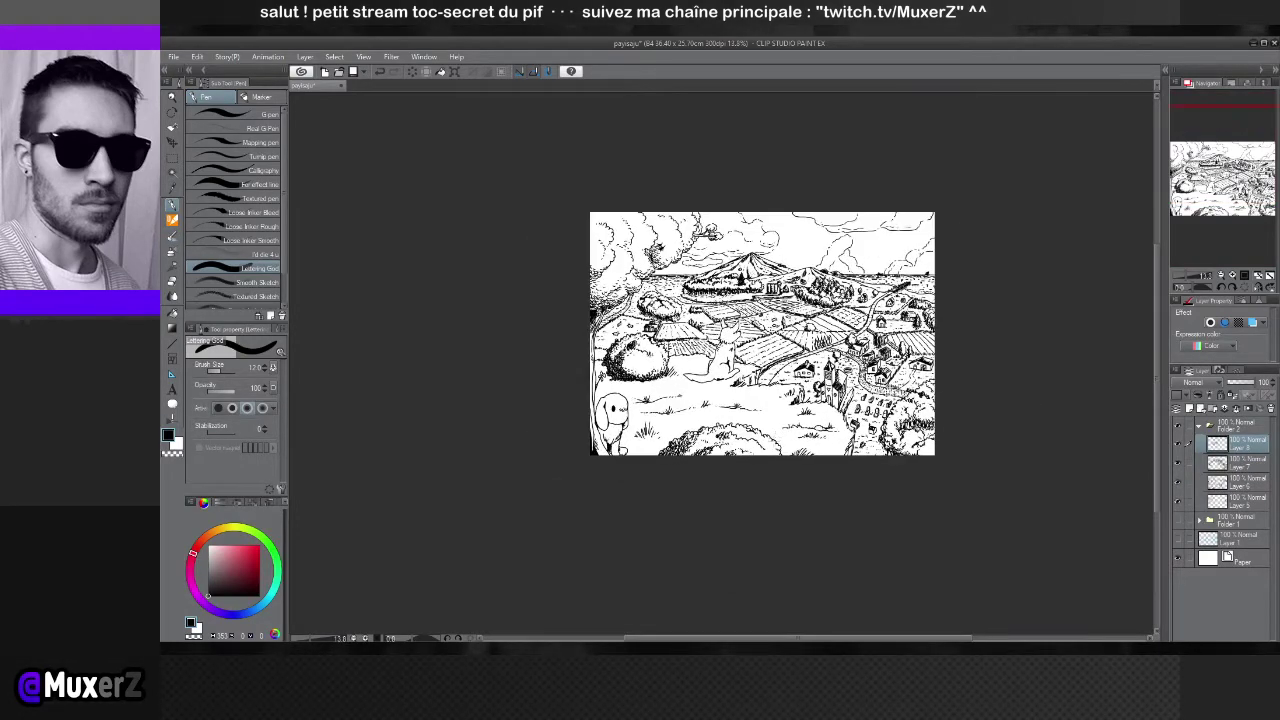
{"action": "key", "text": "ctrl+plus"}
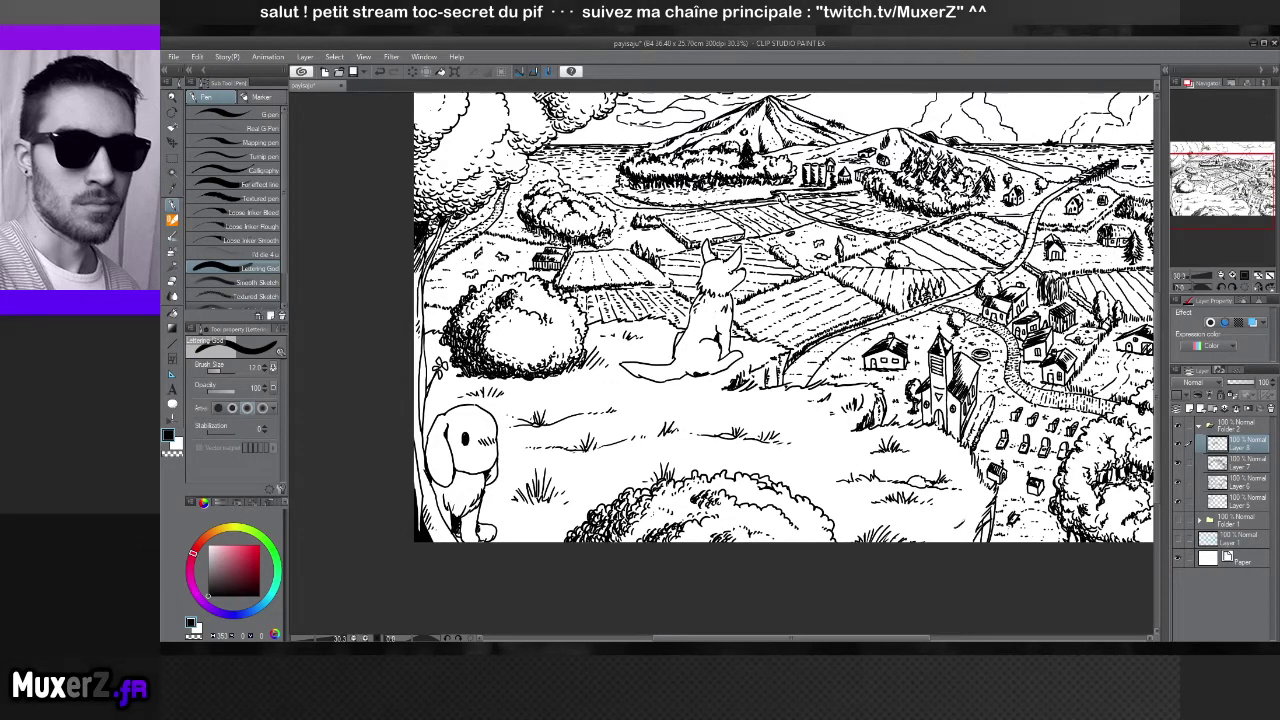
Ink a few short hatch marks on the cliff's grassy edge beside the signpost below the church
{"action": "left_click_drag", "start_coordinate": [962, 524], "coordinate": [965, 507]}
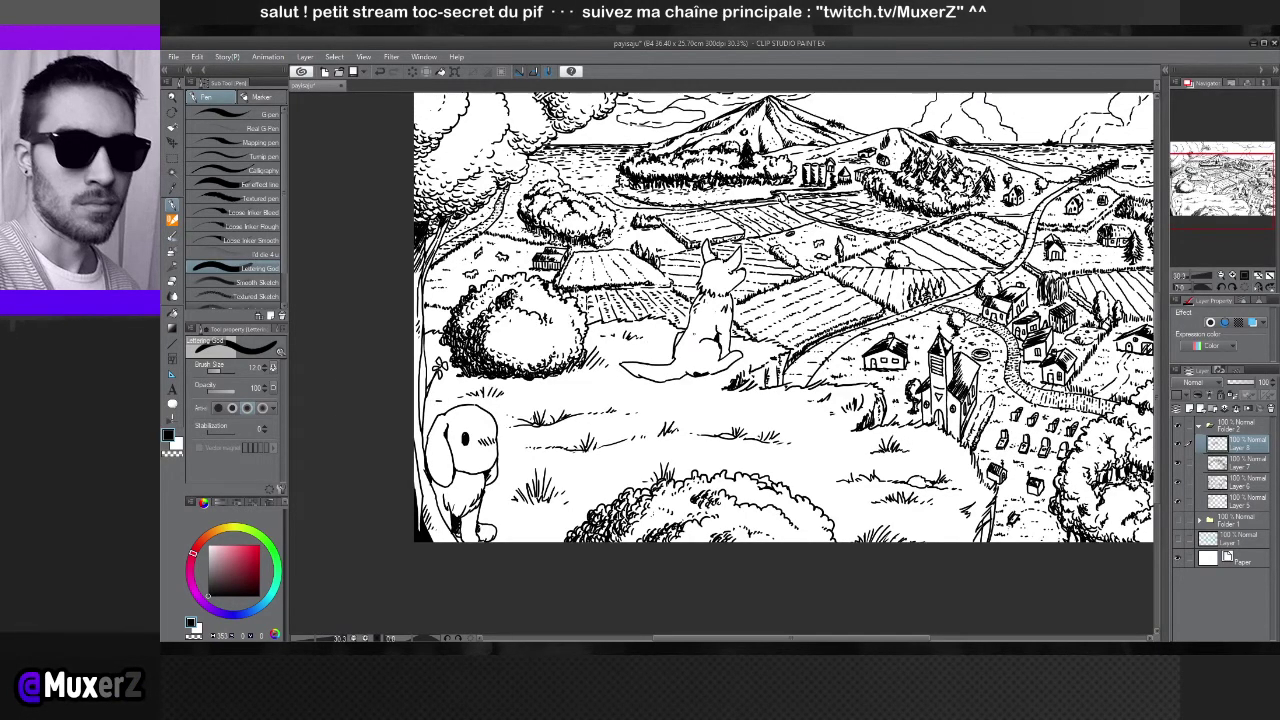
{"action": "key", "text": "ctrl+minus"}
{"action": "key", "text": "ctrl+minus"}
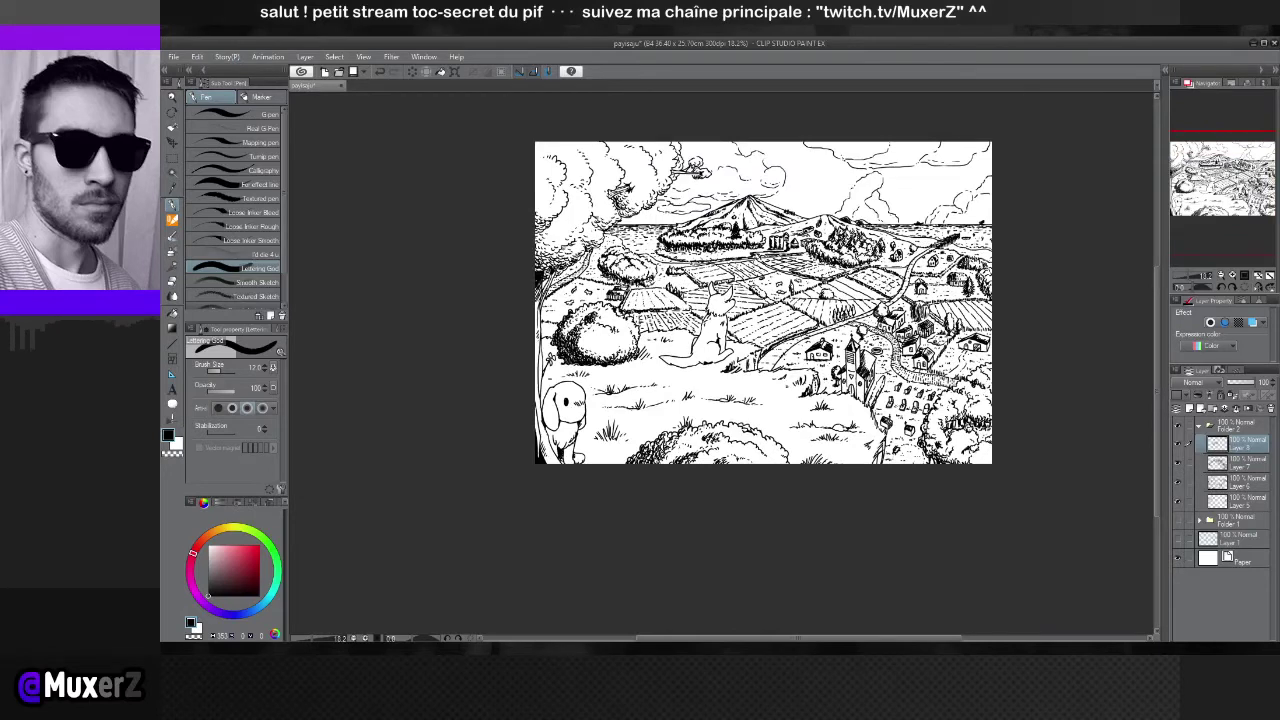
{"action": "key", "text": "ctrl+plus"}
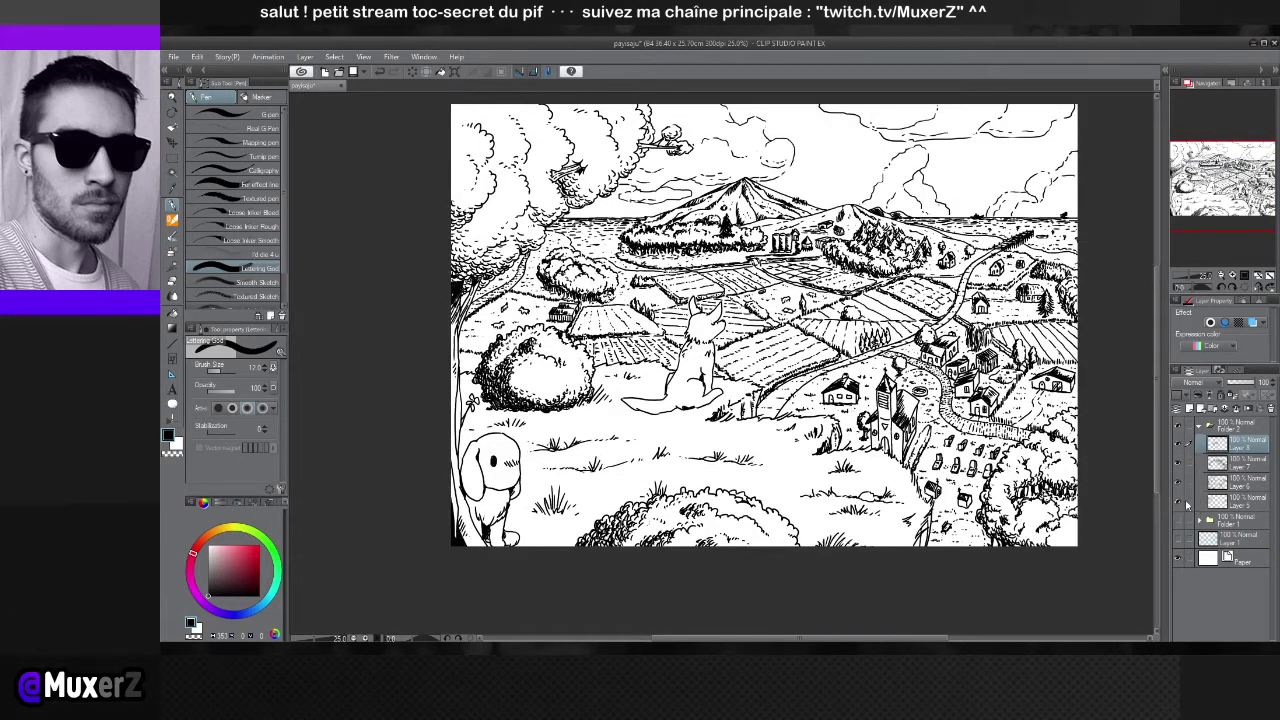
Toggle the visibility of Layer 5 and Layer 6 repeatedly to compare the drawing with and without their line art
{"action": "left_click", "coordinate": [1178, 500]}
{"action": "left_click", "coordinate": [1178, 500]}
{"action": "left_click", "coordinate": [1178, 482]}
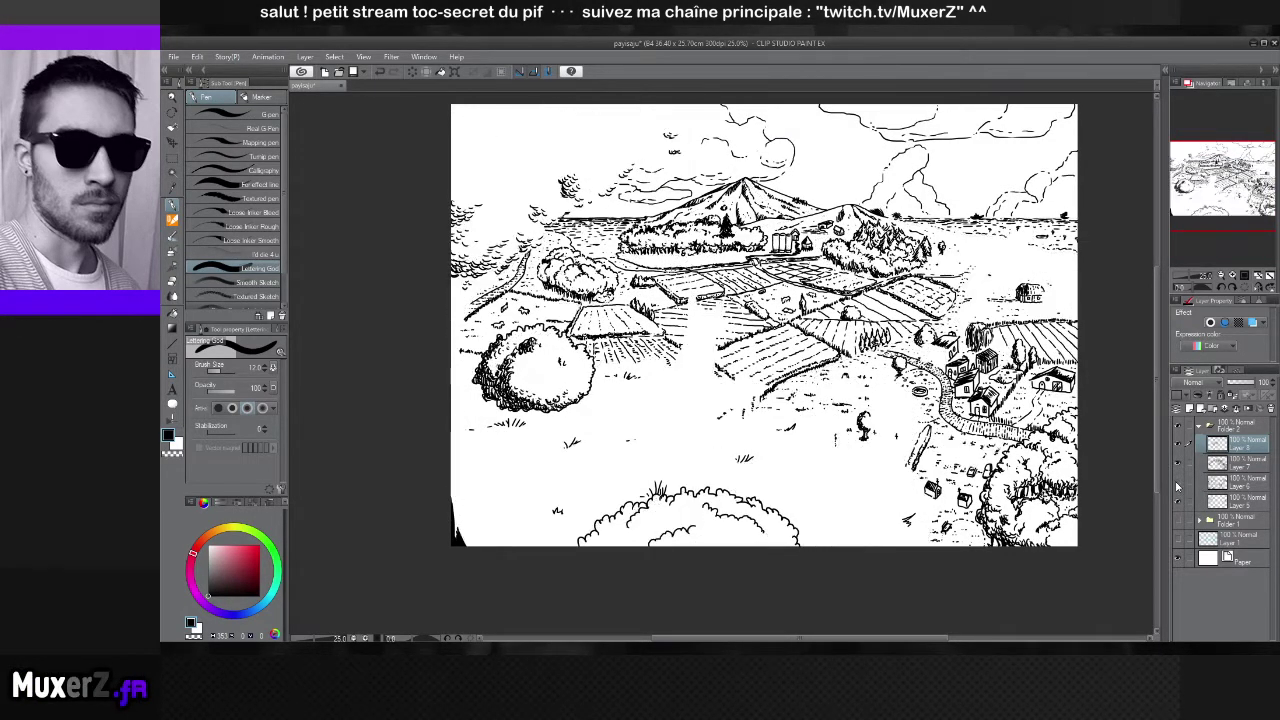
{"action": "left_click", "coordinate": [1178, 484]}
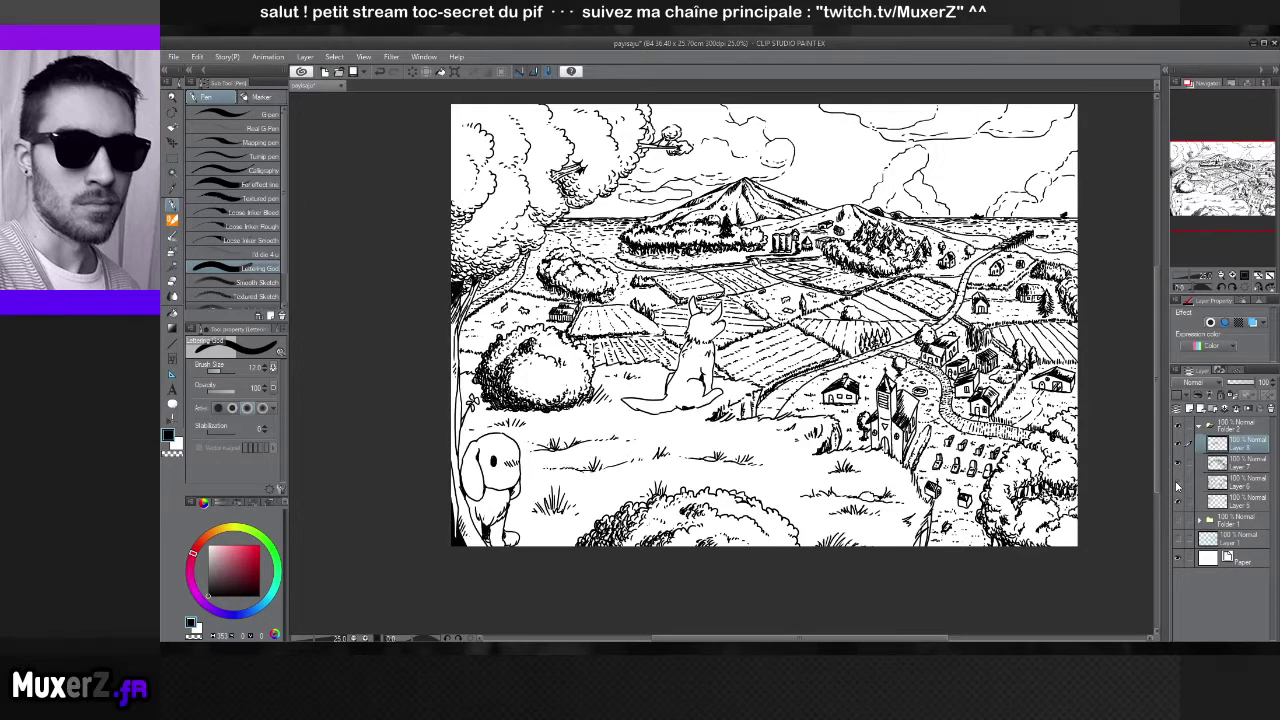
{"action": "left_click", "coordinate": [1178, 484]}
{"action": "left_click", "coordinate": [1178, 484]}
{"action": "left_click", "coordinate": [1178, 484]}
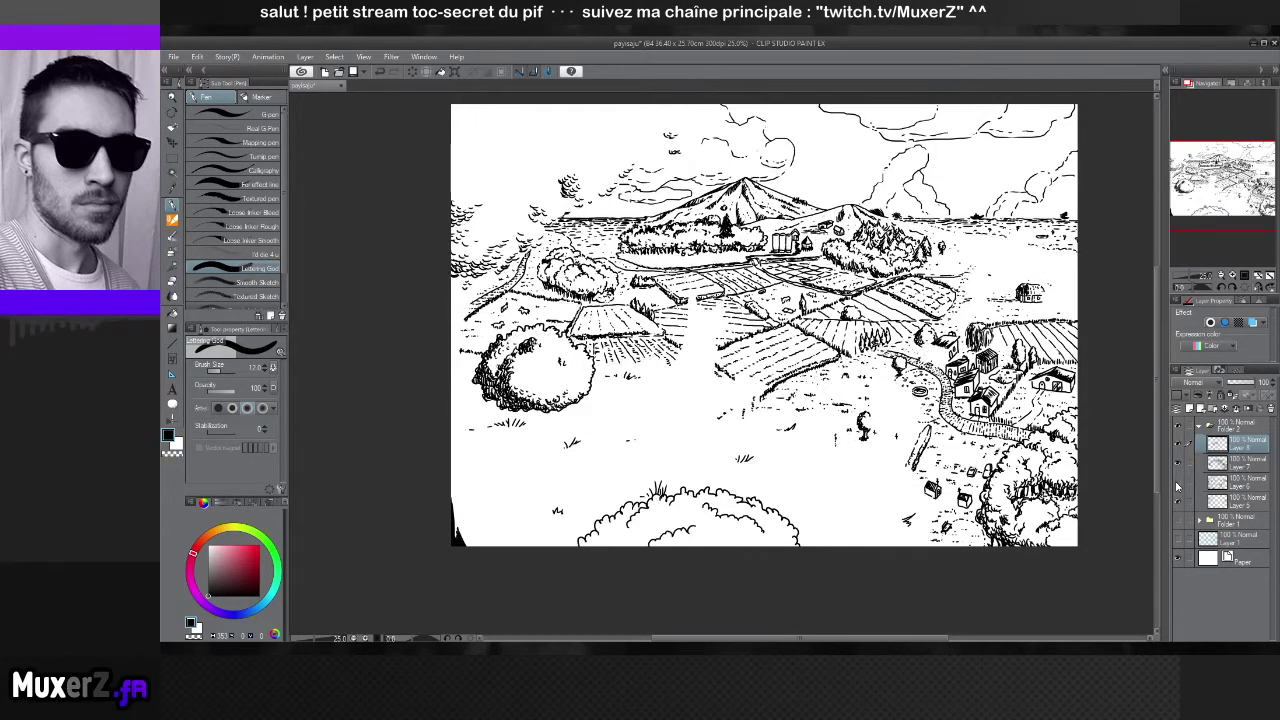
{"action": "left_click", "coordinate": [1178, 484]}
{"action": "left_click", "coordinate": [1178, 484]}
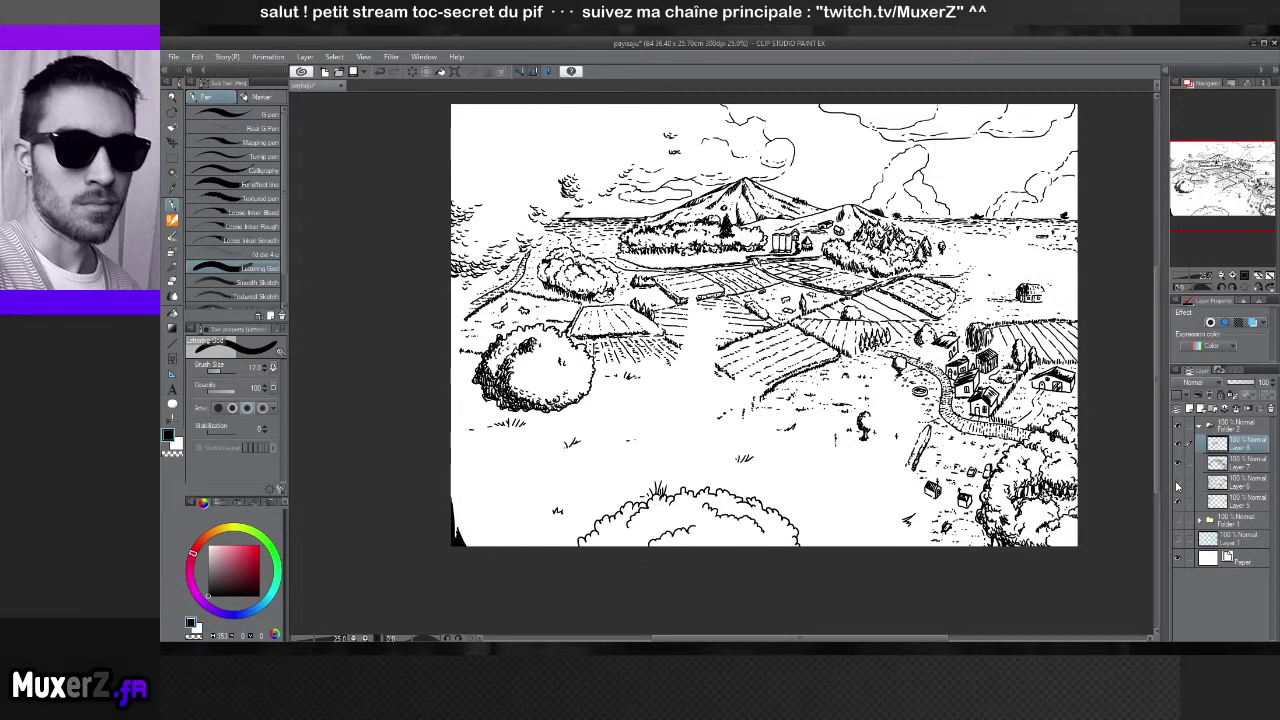
{"action": "left_click", "coordinate": [1178, 484]}
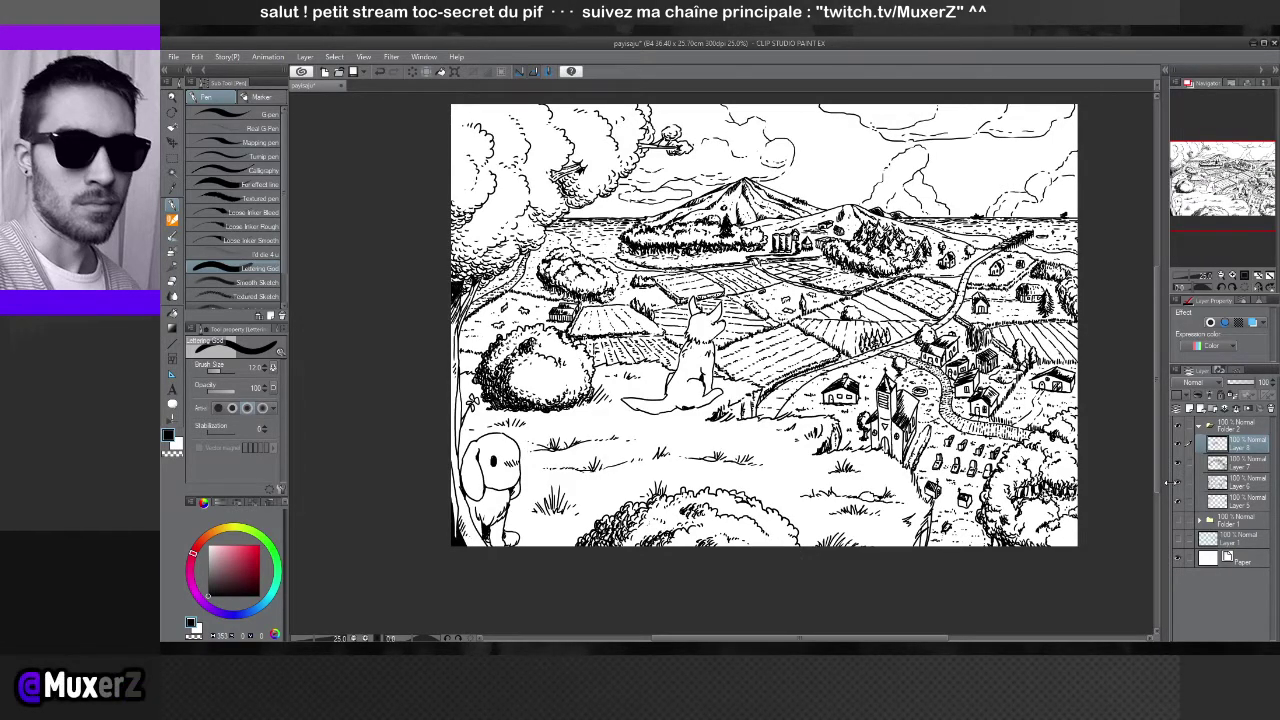
{"action": "left_click", "coordinate": [1178, 485]}
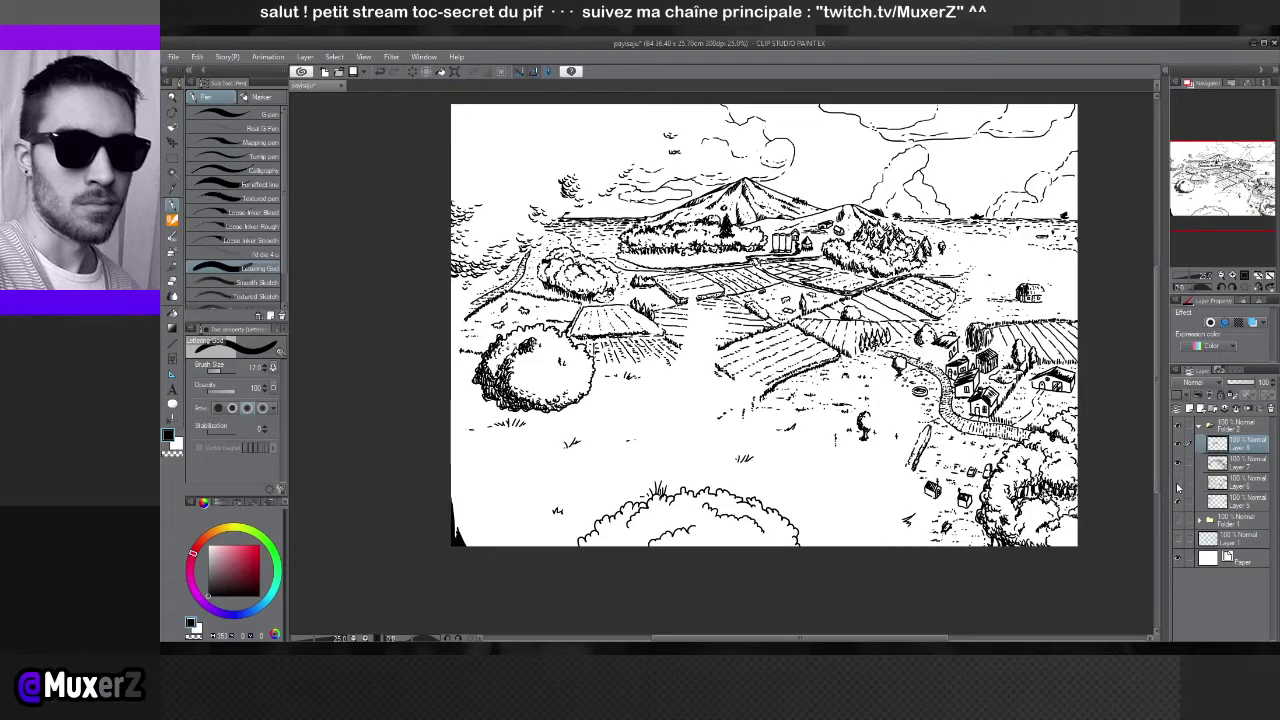
{"action": "left_click", "coordinate": [1178, 486]}
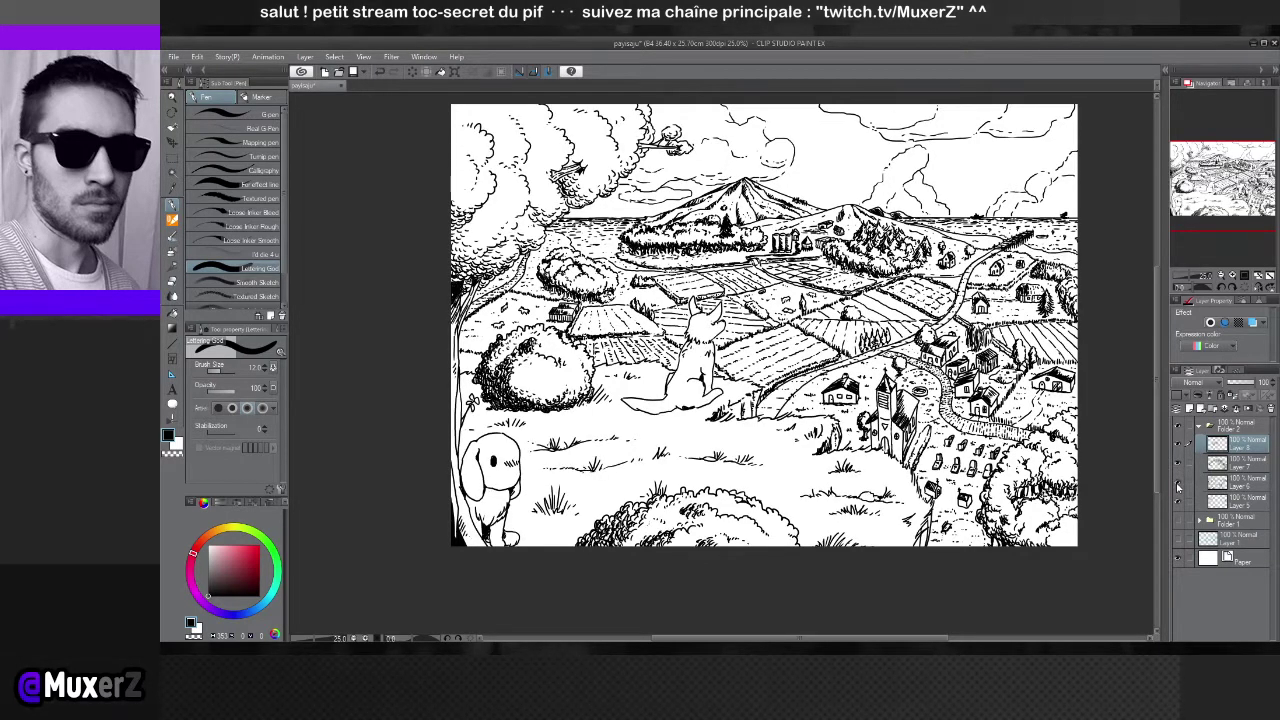
{"action": "left_click", "coordinate": [1178, 486]}
{"action": "left_click", "coordinate": [1178, 486]}
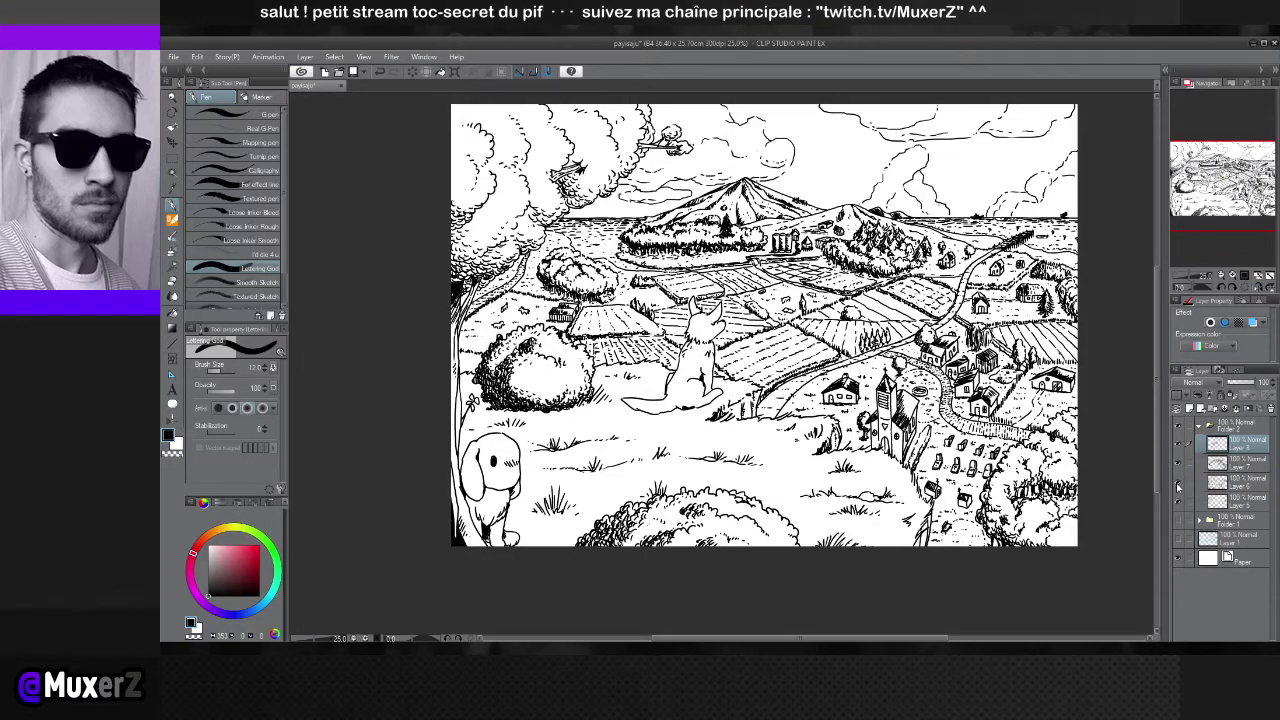
{"action": "left_click", "coordinate": [1178, 486]}
{"action": "left_click", "coordinate": [1178, 486]}
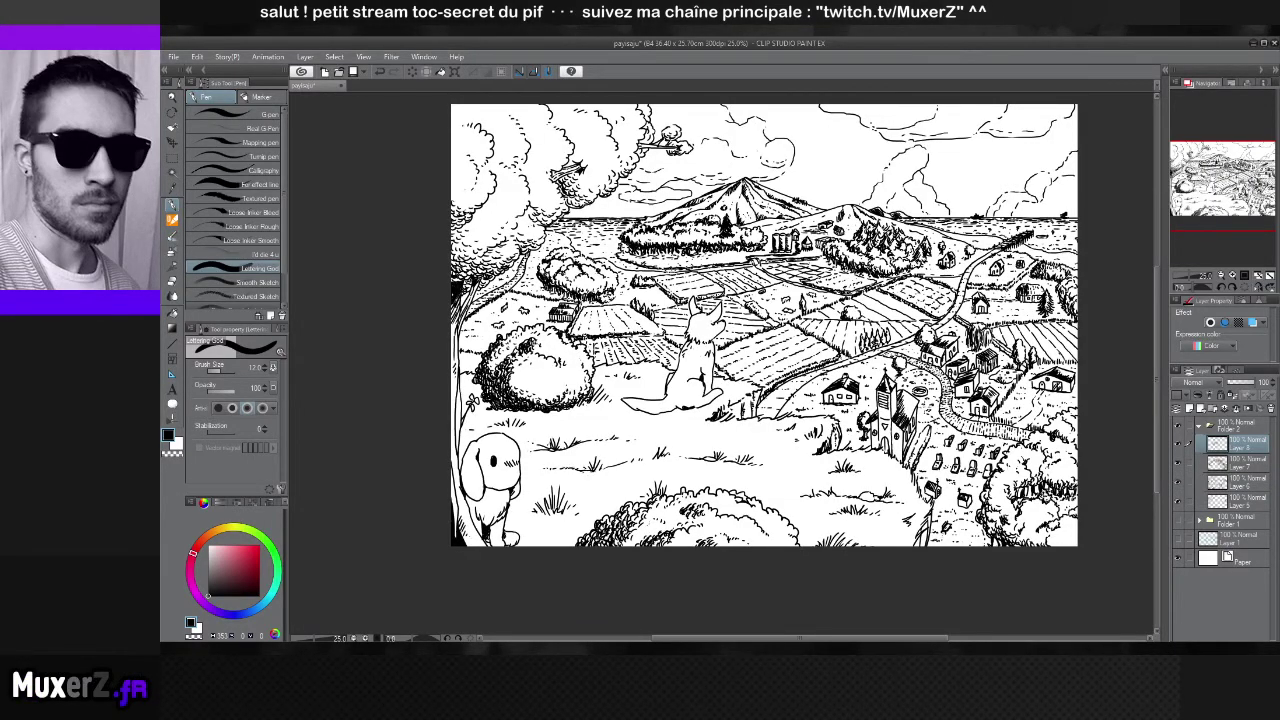
Add a new vector layer above Layer 8 for corrections to the sitting dog
{"action": "key", "text": "ctrl+plus"}
{"action": "scroll", "coordinate": [753, 350], "scroll_direction": "up", "scroll_amount": 2}
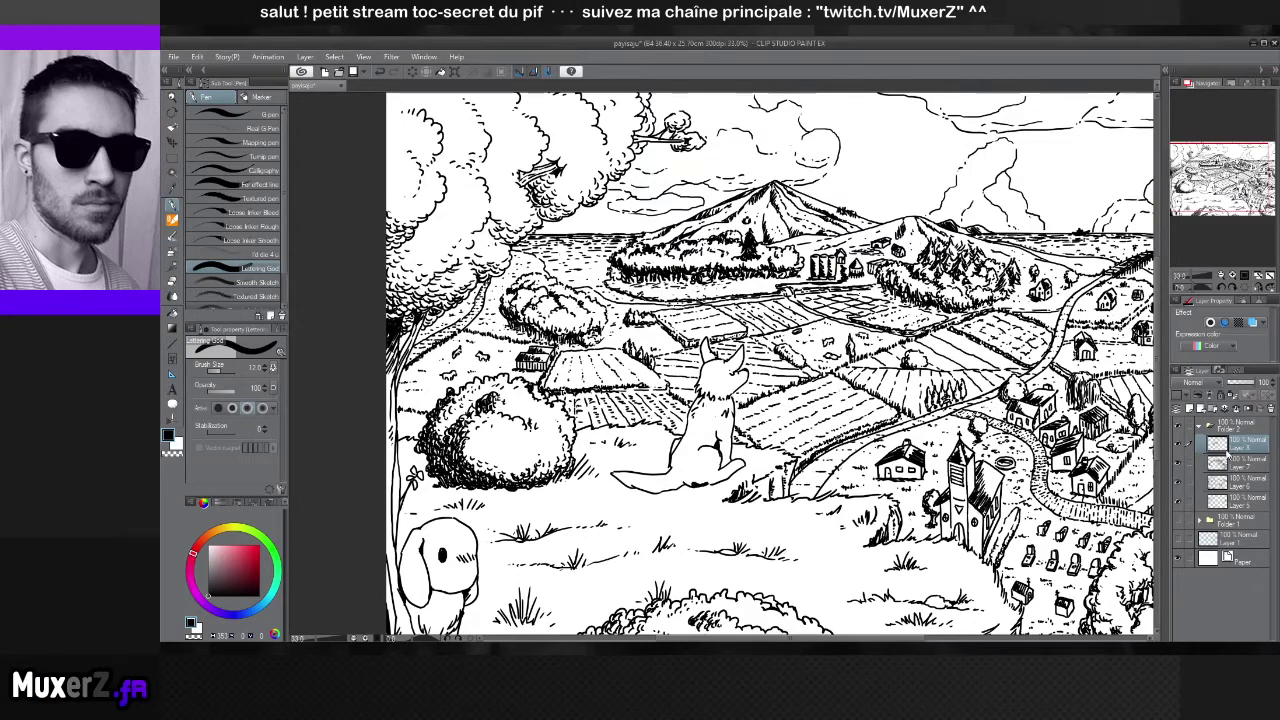
{"action": "key", "text": "ctrl+shift+n"}
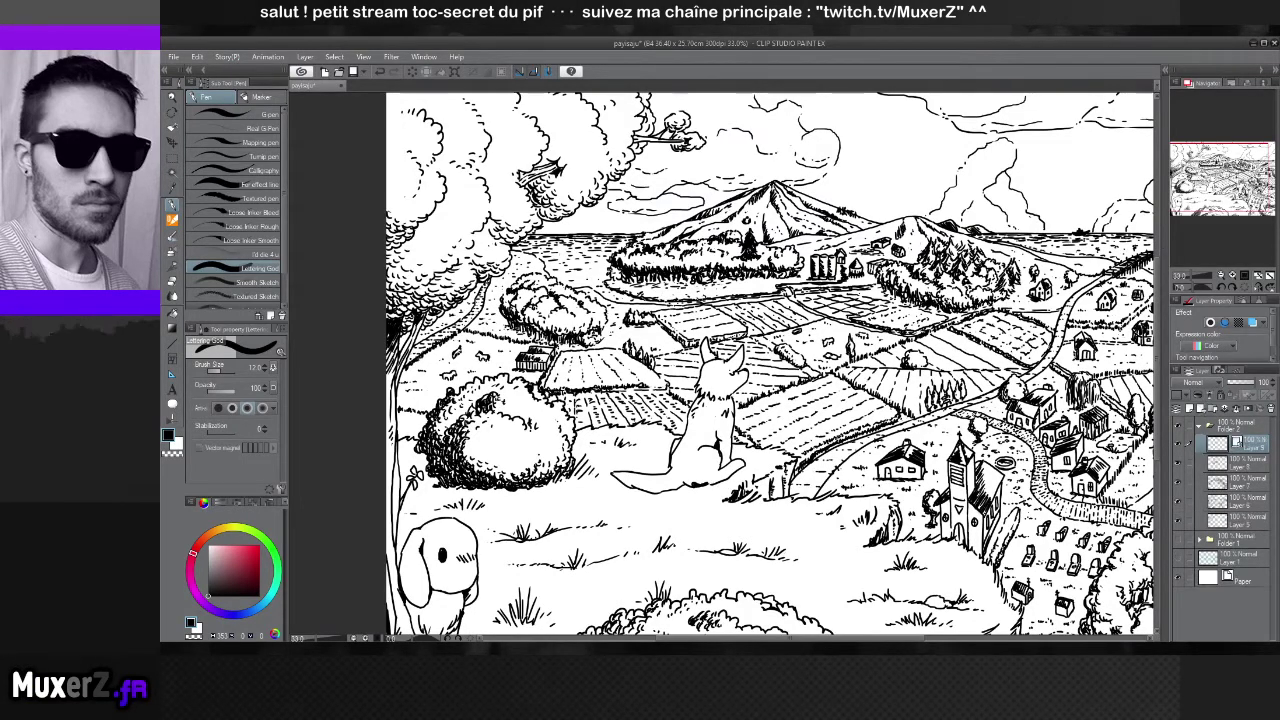
{"action": "key", "text": "ctrl+plus"}
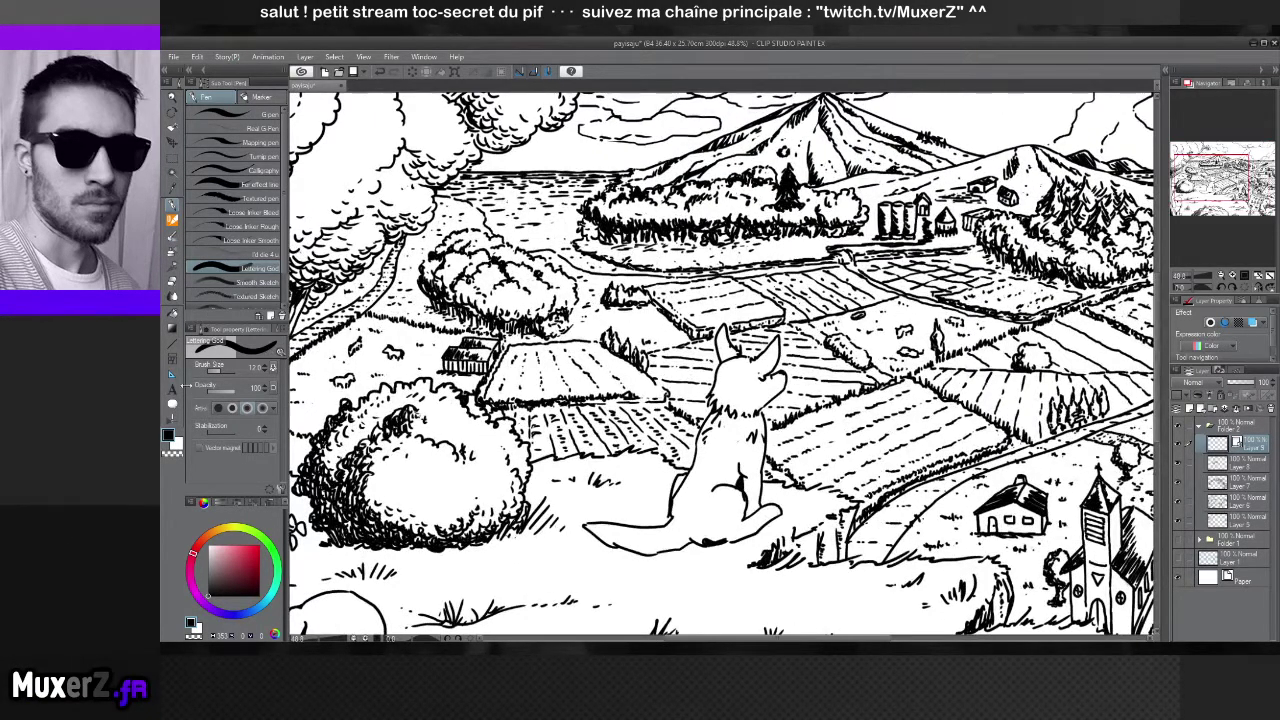
Choose the DAUB Layout Tool Red pencil and sketch red lines over the dog's ears, muzzle and neck
{"action": "left_click", "coordinate": [176, 236]}
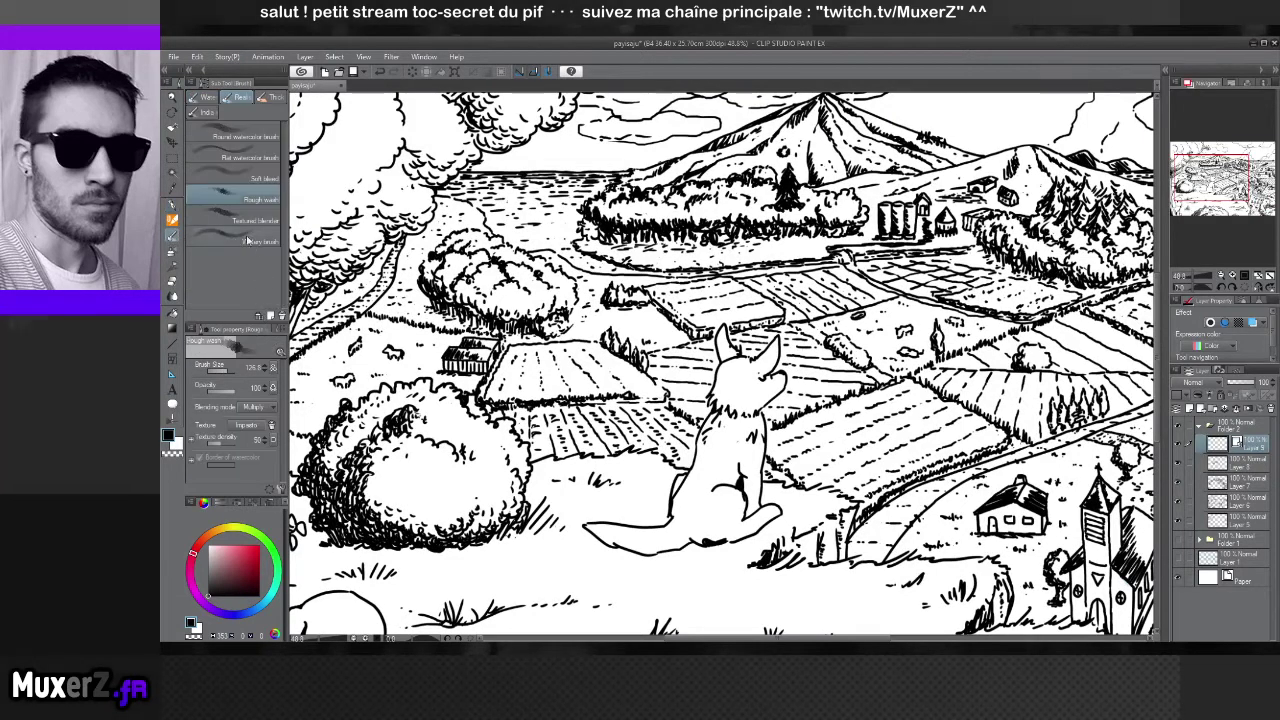
{"action": "left_click", "coordinate": [205, 97]}
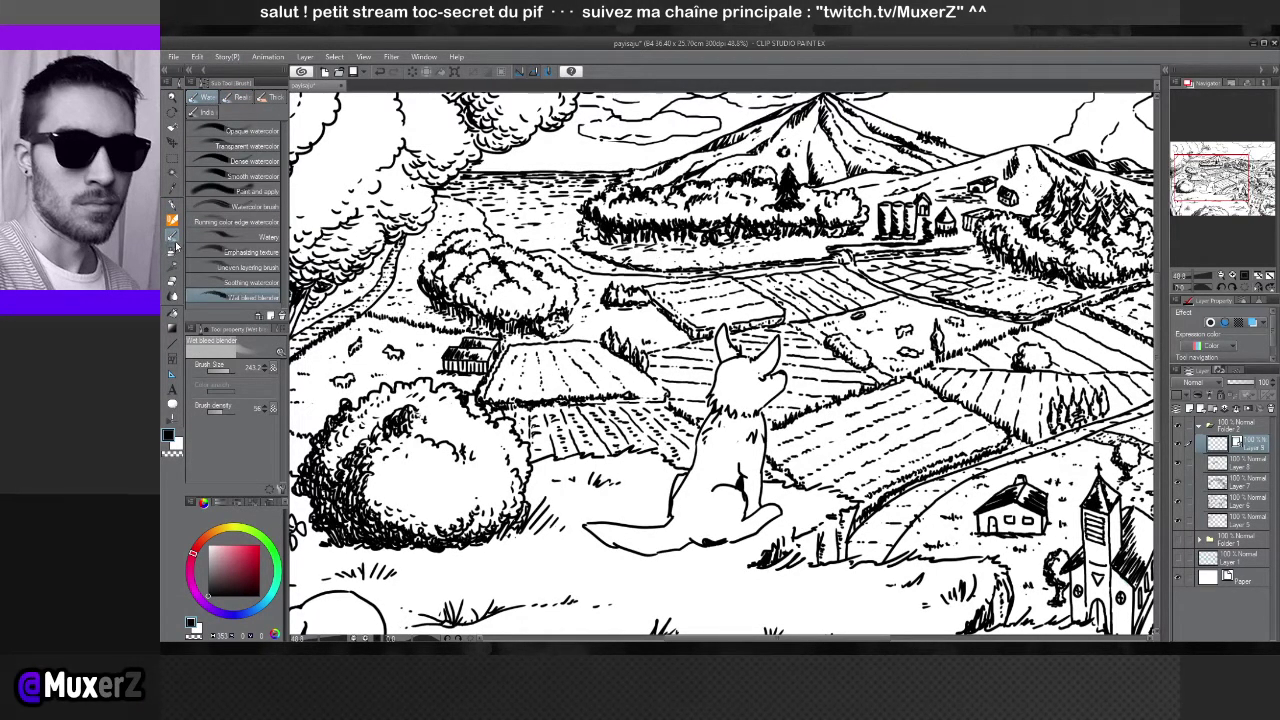
{"action": "left_click", "coordinate": [173, 222]}
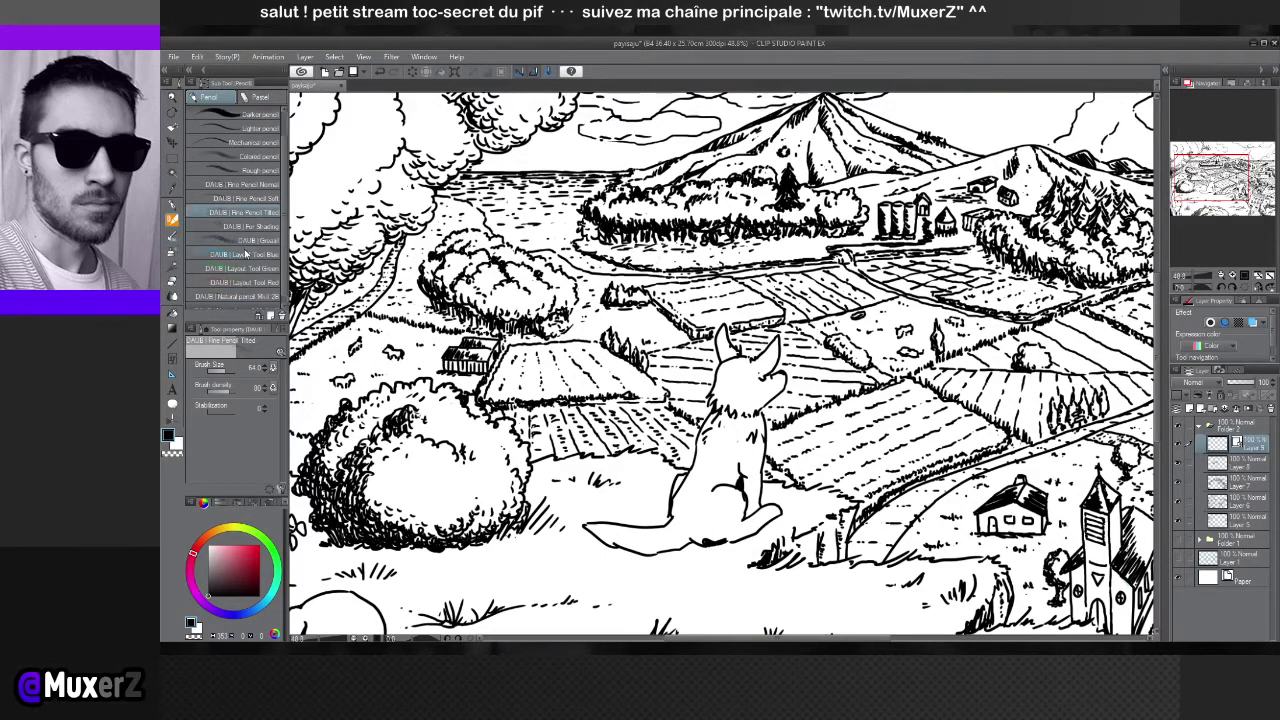
{"action": "scroll", "coordinate": [245, 253], "scroll_direction": "down", "scroll_amount": 1}
{"action": "left_click", "coordinate": [262, 248]}
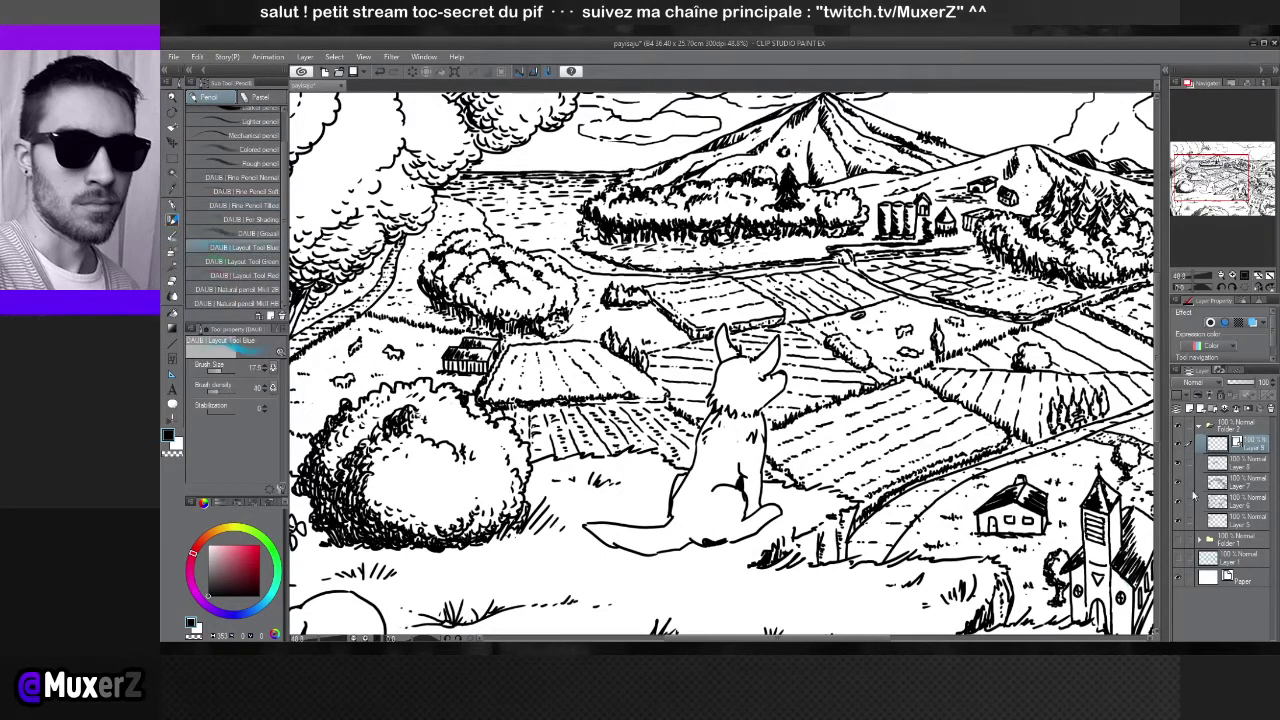
{"action": "left_click", "coordinate": [250, 275]}
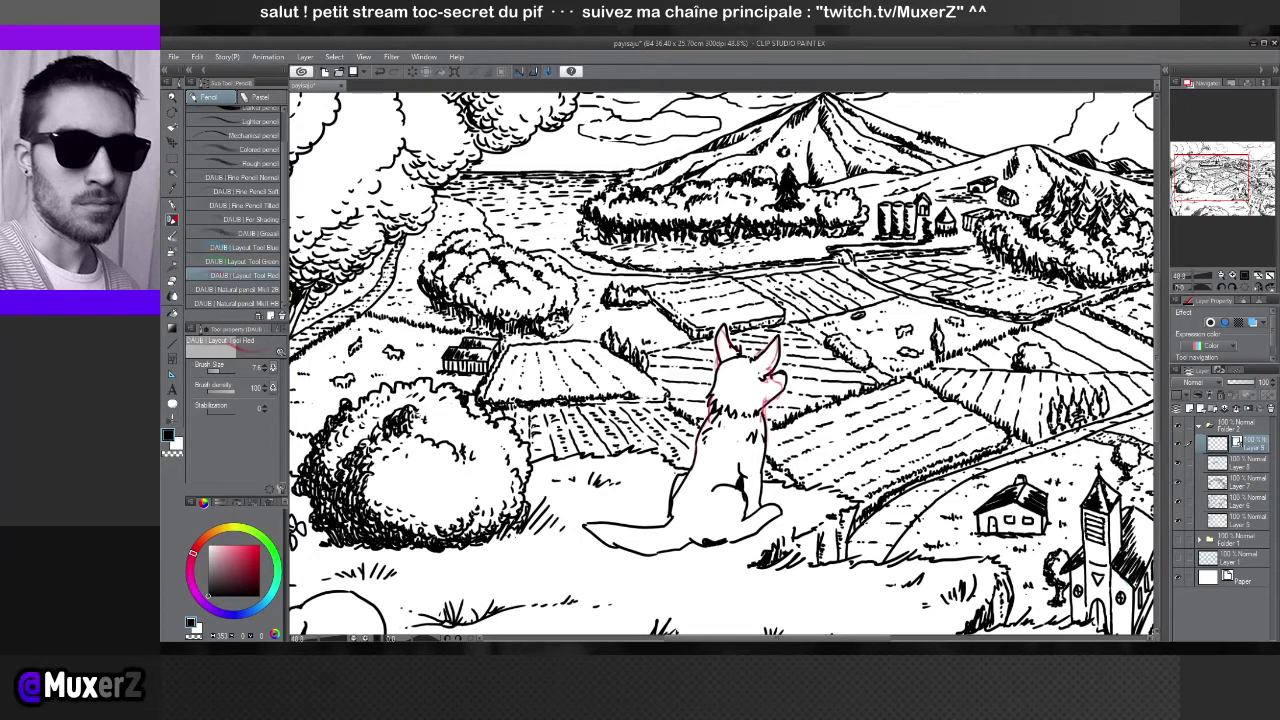
Sketch red fur shading on the sitting dog's flank above the haunch
{"action": "scroll", "coordinate": [628, 558], "scroll_direction": "down", "scroll_amount": 5}
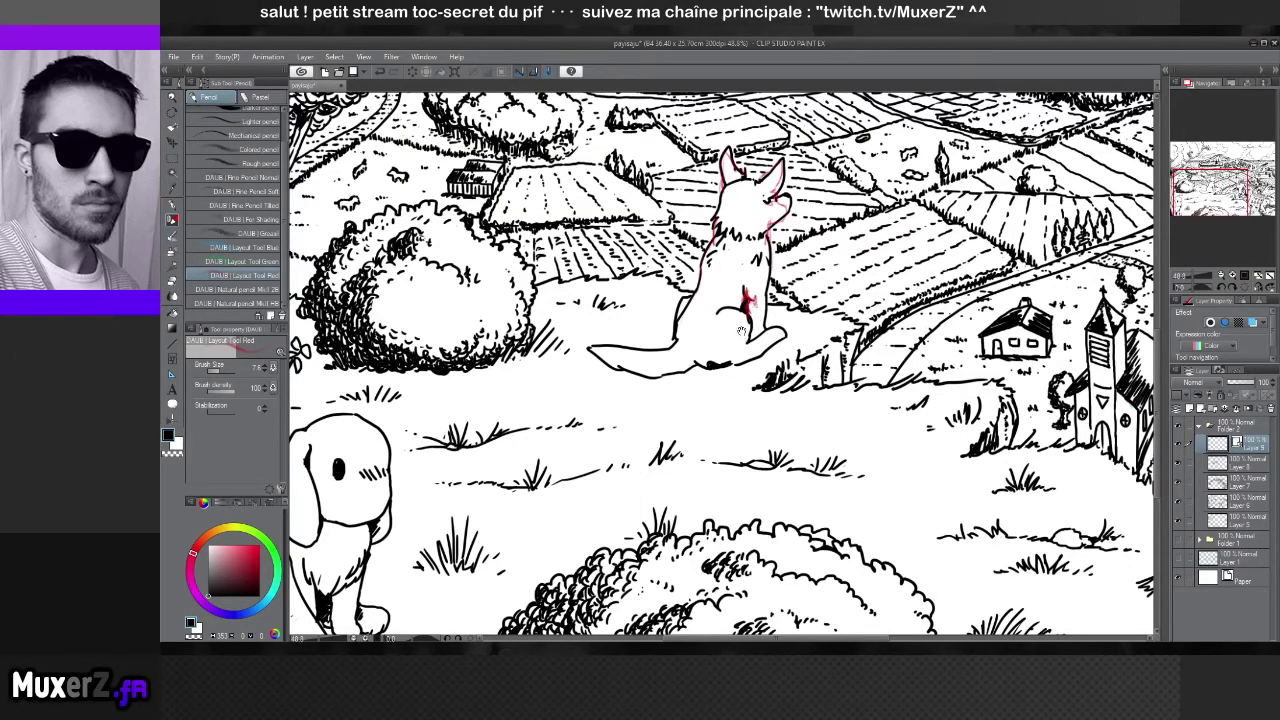
{"action": "mouse_move", "coordinate": [732, 348]}
{"action": "left_mouse_down"}
{"action": "mouse_move", "coordinate": [754, 296]}
{"action": "mouse_move", "coordinate": [750, 228]}
{"action": "mouse_move", "coordinate": [752, 353]}
{"action": "left_mouse_up"}
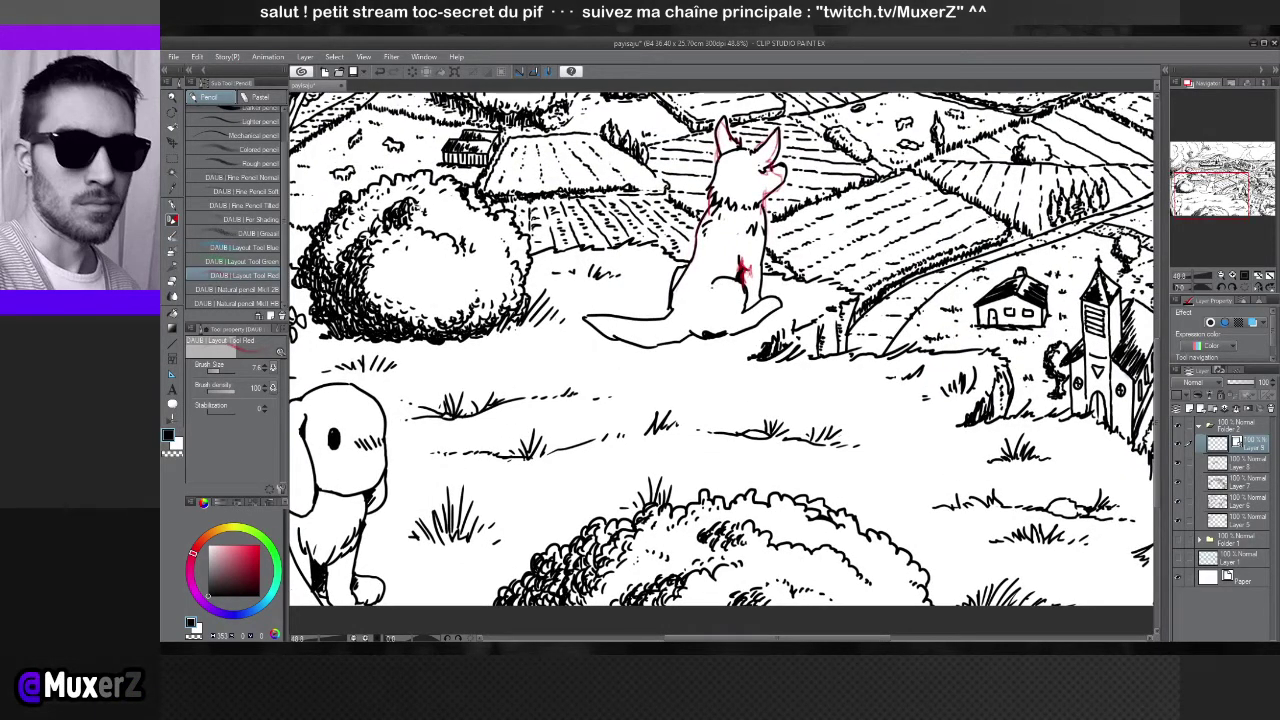
{"action": "mouse_move", "coordinate": [732, 324]}
{"action": "left_mouse_down"}
{"action": "mouse_move", "coordinate": [734, 266]}
{"action": "mouse_move", "coordinate": [733, 330]}
{"action": "left_mouse_up"}
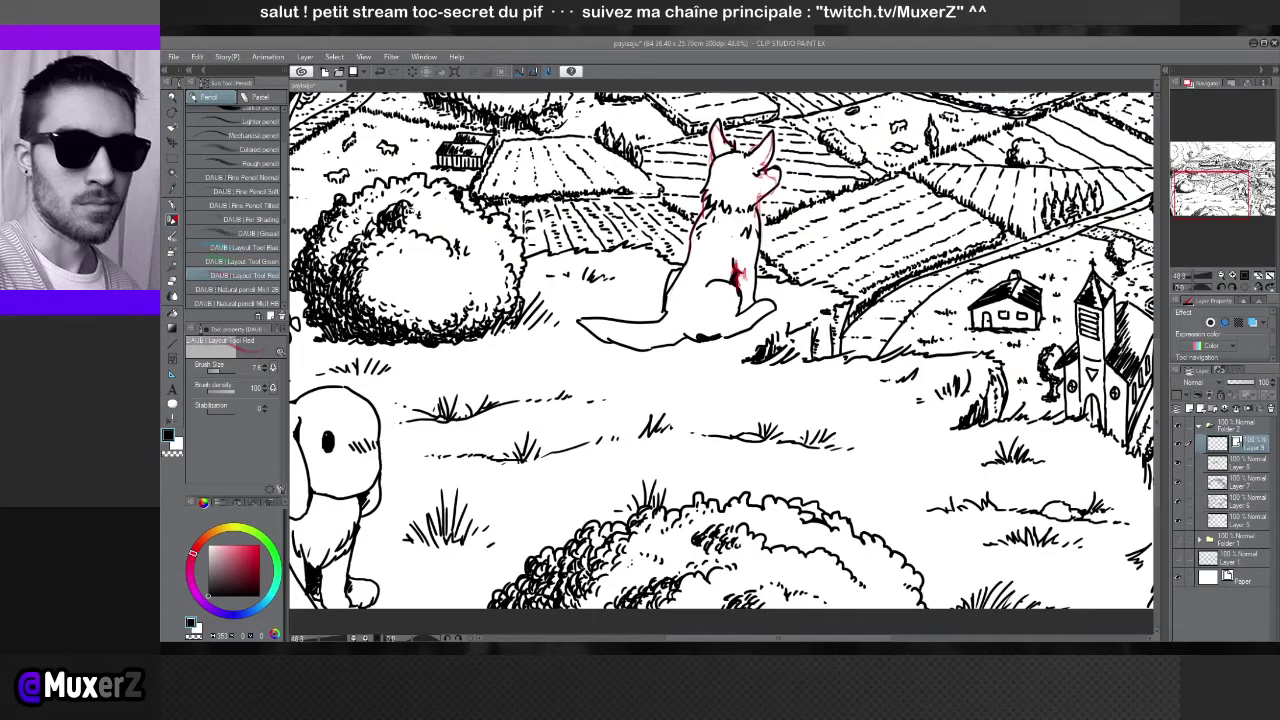
{"action": "scroll", "coordinate": [706, 267], "scroll_direction": "down", "scroll_amount": 3}
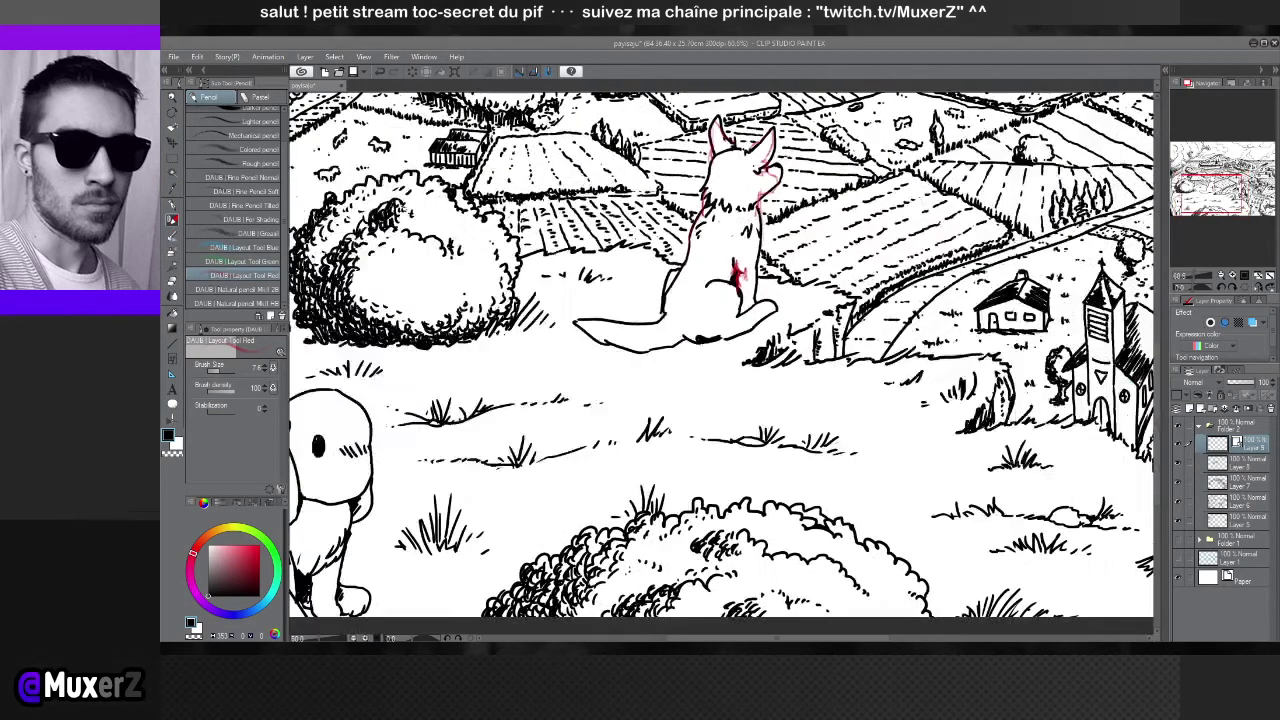
{"action": "scroll", "coordinate": [675, 231], "scroll_direction": "down", "scroll_amount": 1}
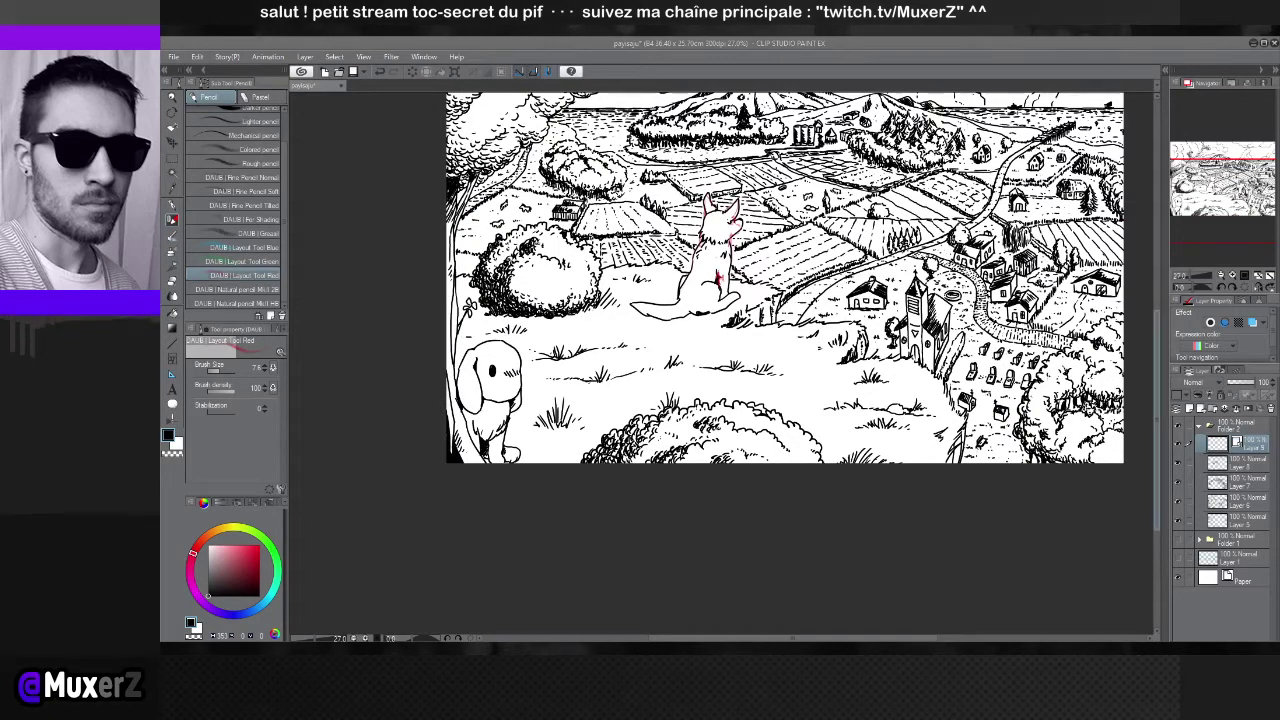
{"action": "scroll", "coordinate": [785, 320], "scroll_direction": "up", "scroll_amount": 3}
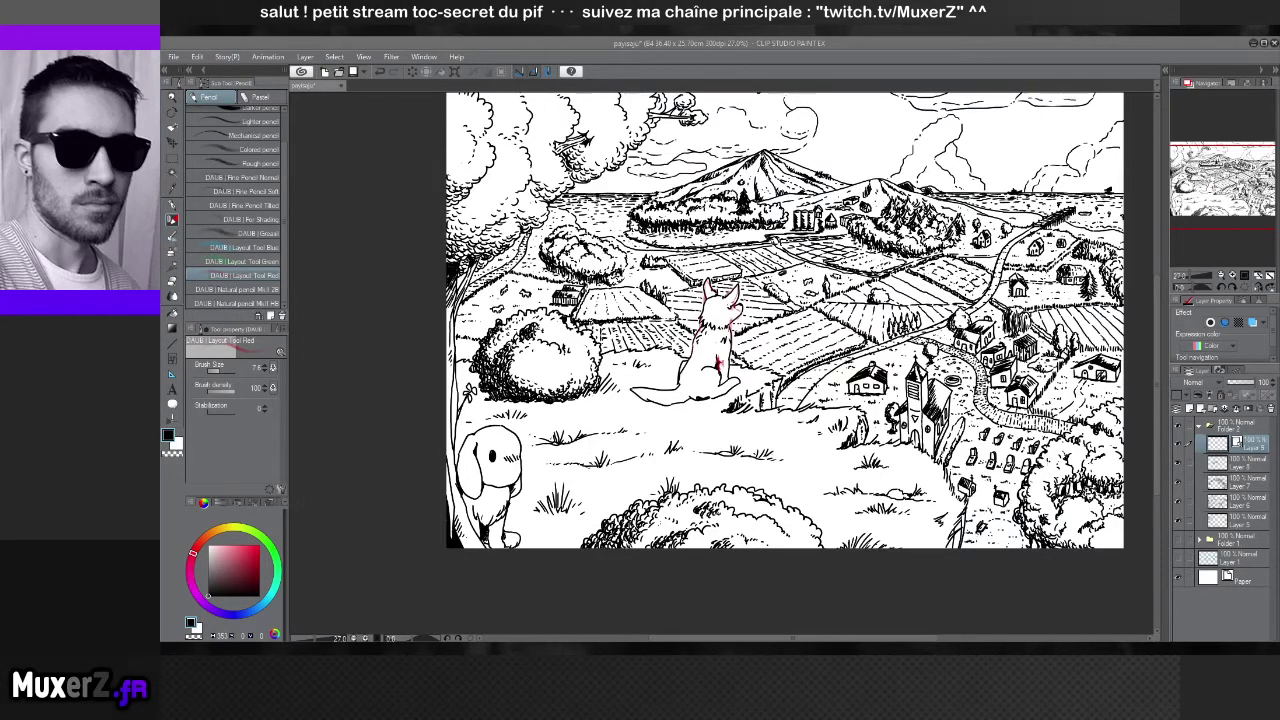
Sketch the dog's hind leg, back contour and a bushier, drooping tail in red
{"action": "scroll", "coordinate": [785, 320], "scroll_direction": "up", "scroll_amount": 2}
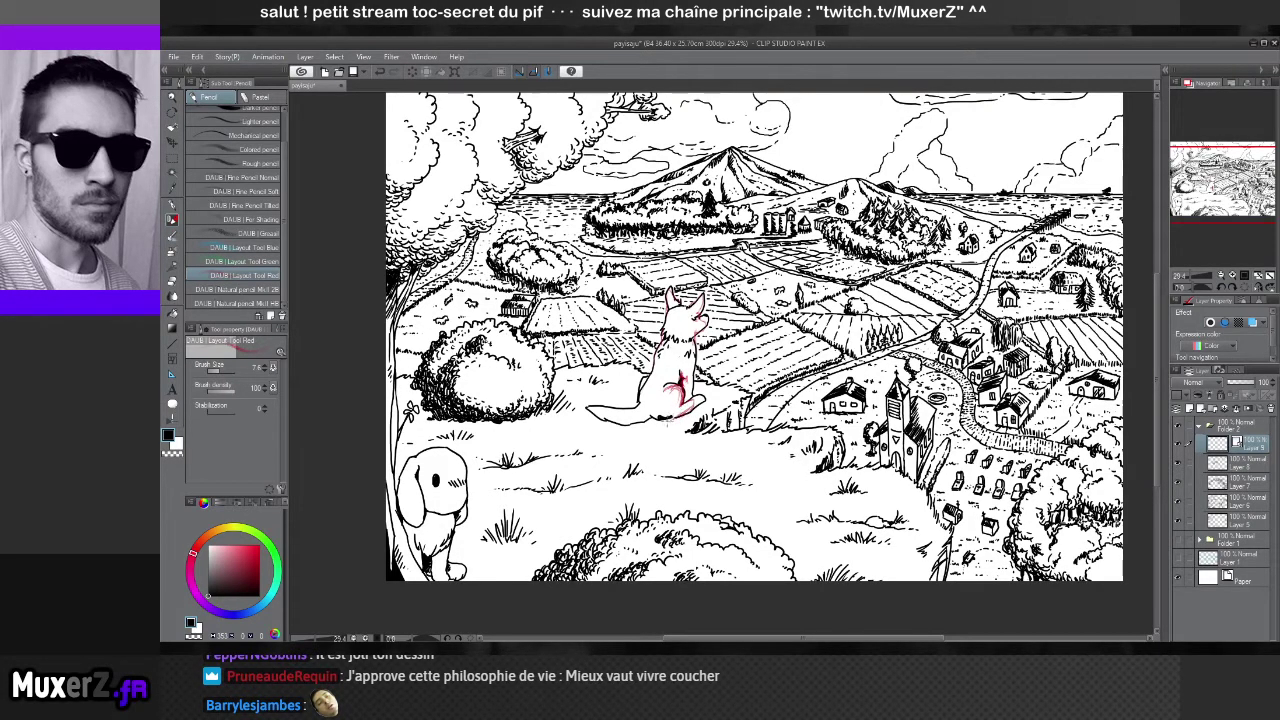
{"action": "left_click_drag", "start_coordinate": [661, 415], "coordinate": [668, 425]}
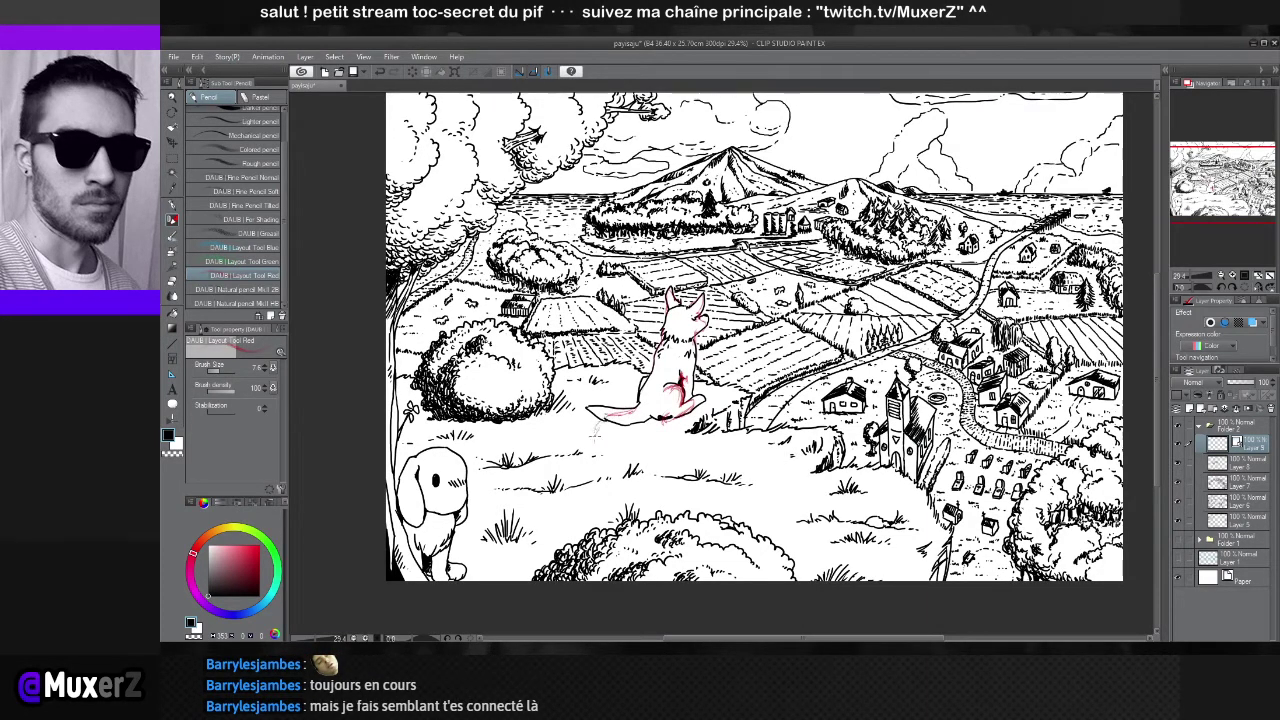
{"action": "left_click_drag", "start_coordinate": [606, 427], "coordinate": [594, 445]}
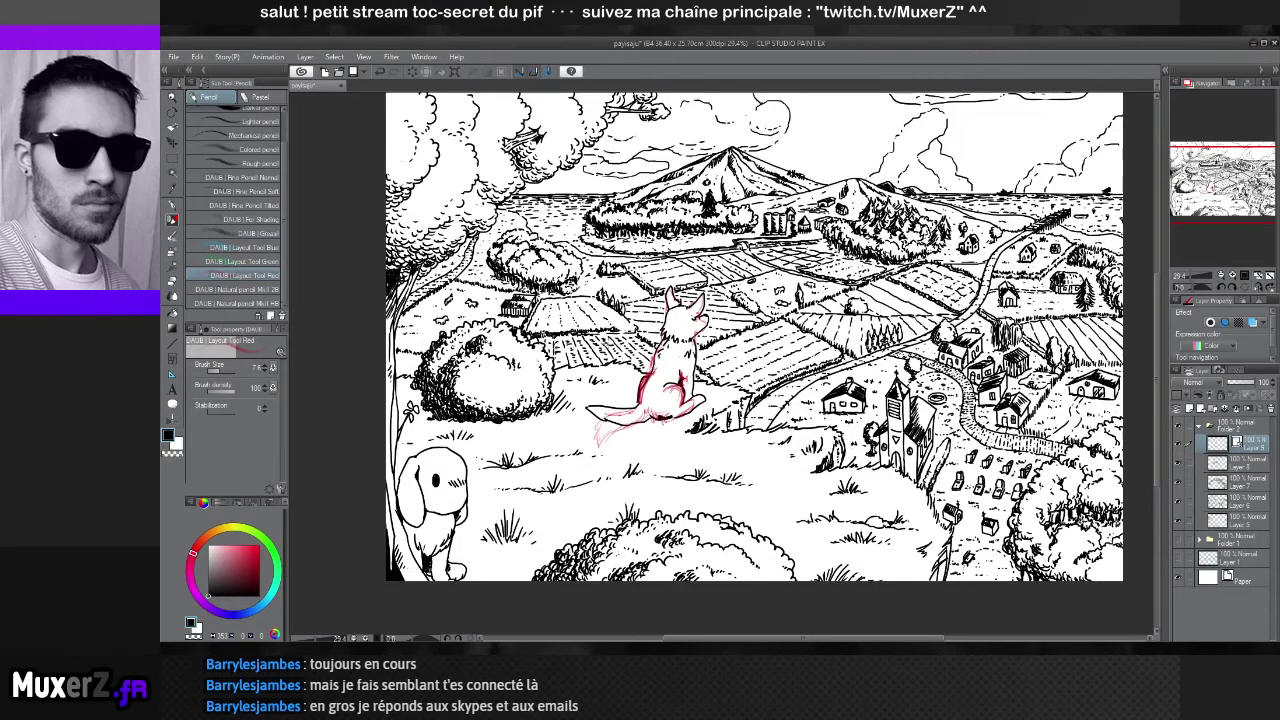
Erase along the red strokes on the sitting dog's back and hide the Layer 6 line art
{"action": "scroll", "coordinate": [580, 443], "scroll_direction": "up", "scroll_amount": 1}
{"action": "scroll", "coordinate": [581, 443], "scroll_direction": "up", "scroll_amount": 1}
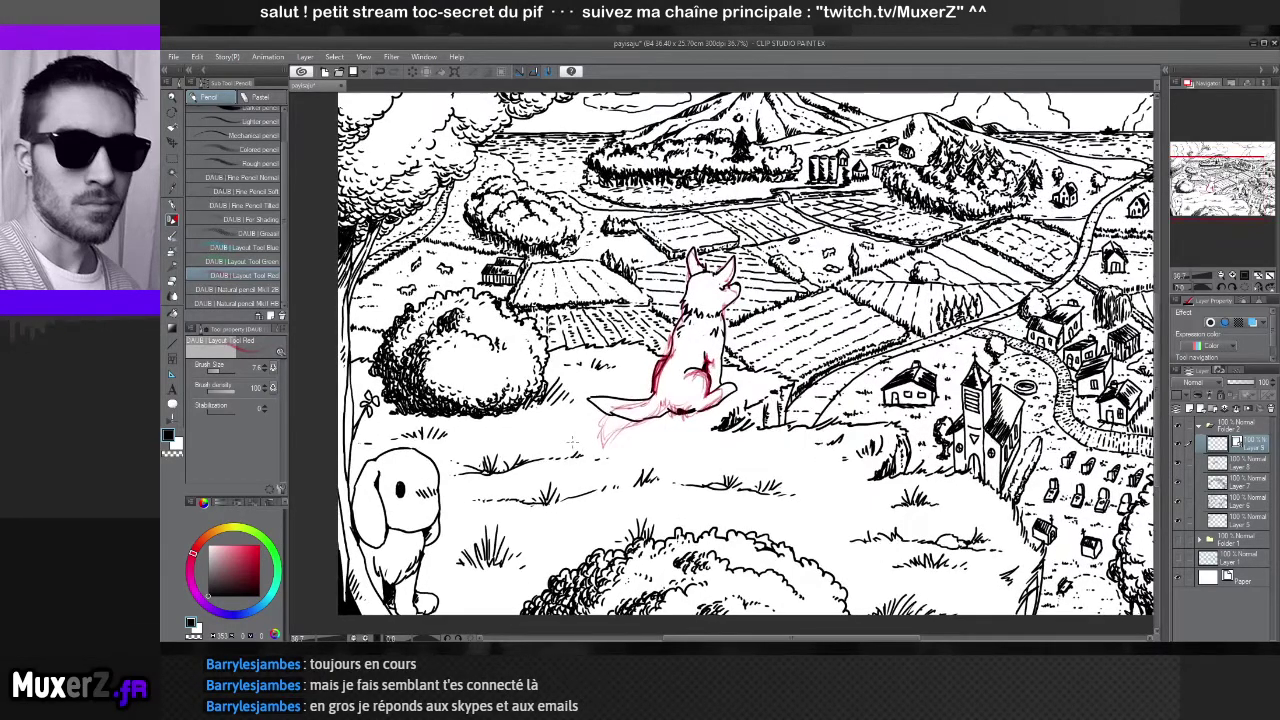
{"action": "scroll", "coordinate": [572, 441], "scroll_direction": "up", "scroll_amount": 3}
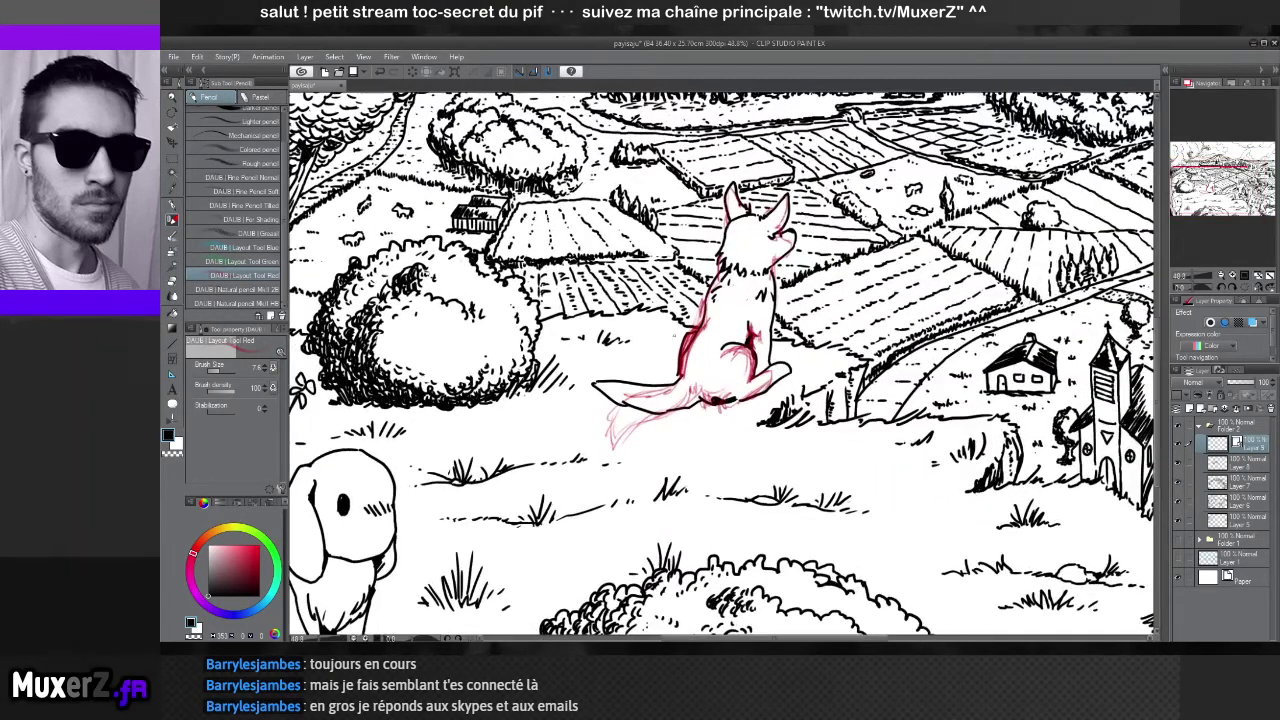
{"action": "key", "text": "e"}
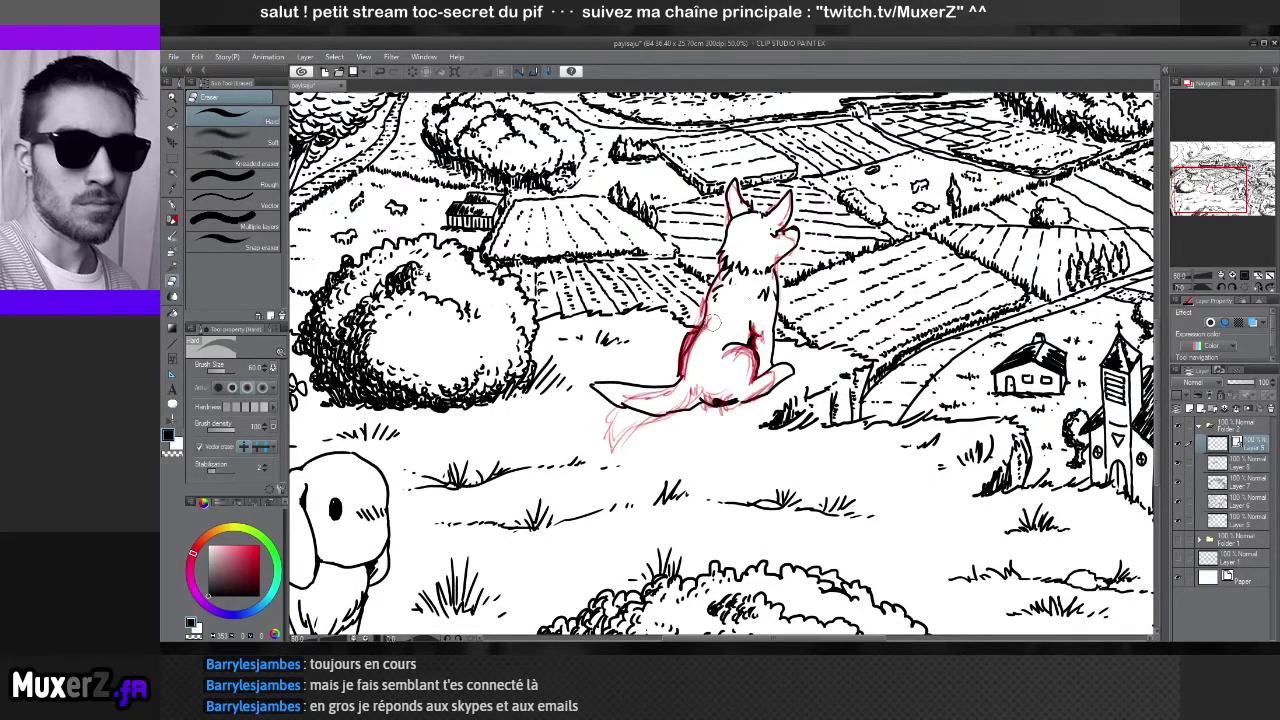
{"action": "left_click_drag", "start_coordinate": [710, 318], "coordinate": [695, 355]}
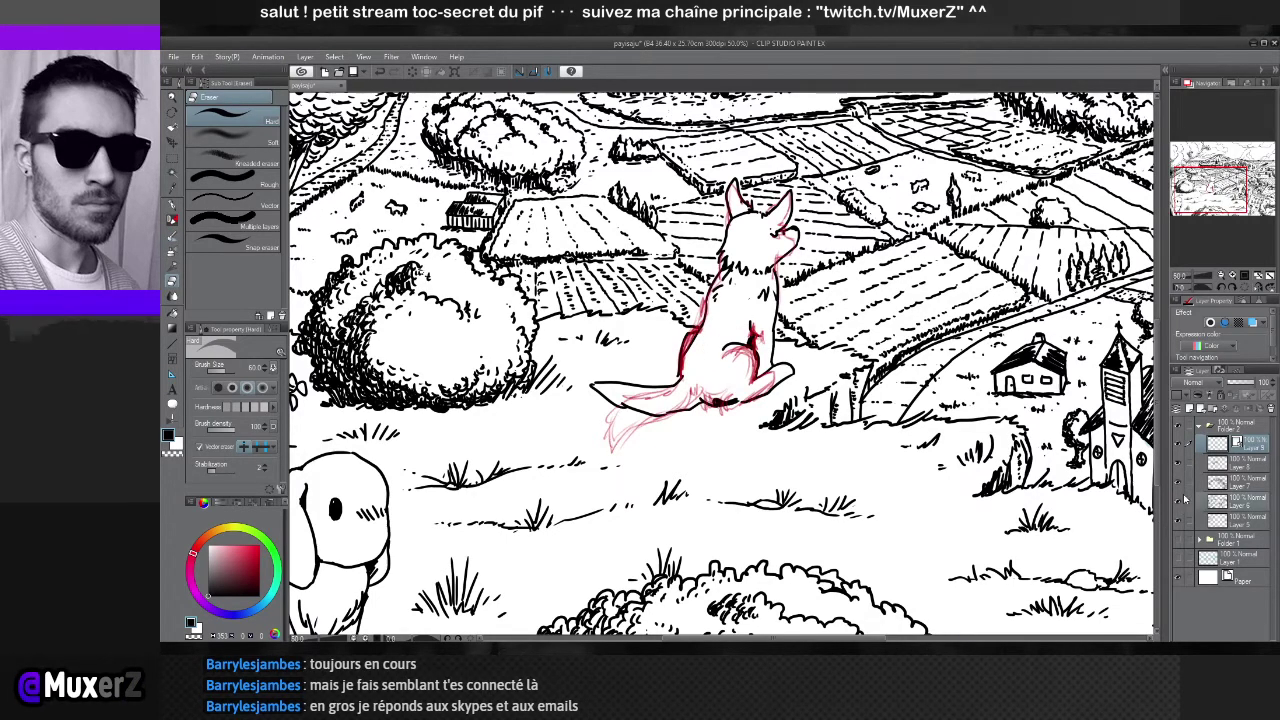
{"action": "left_click", "coordinate": [1181, 505]}
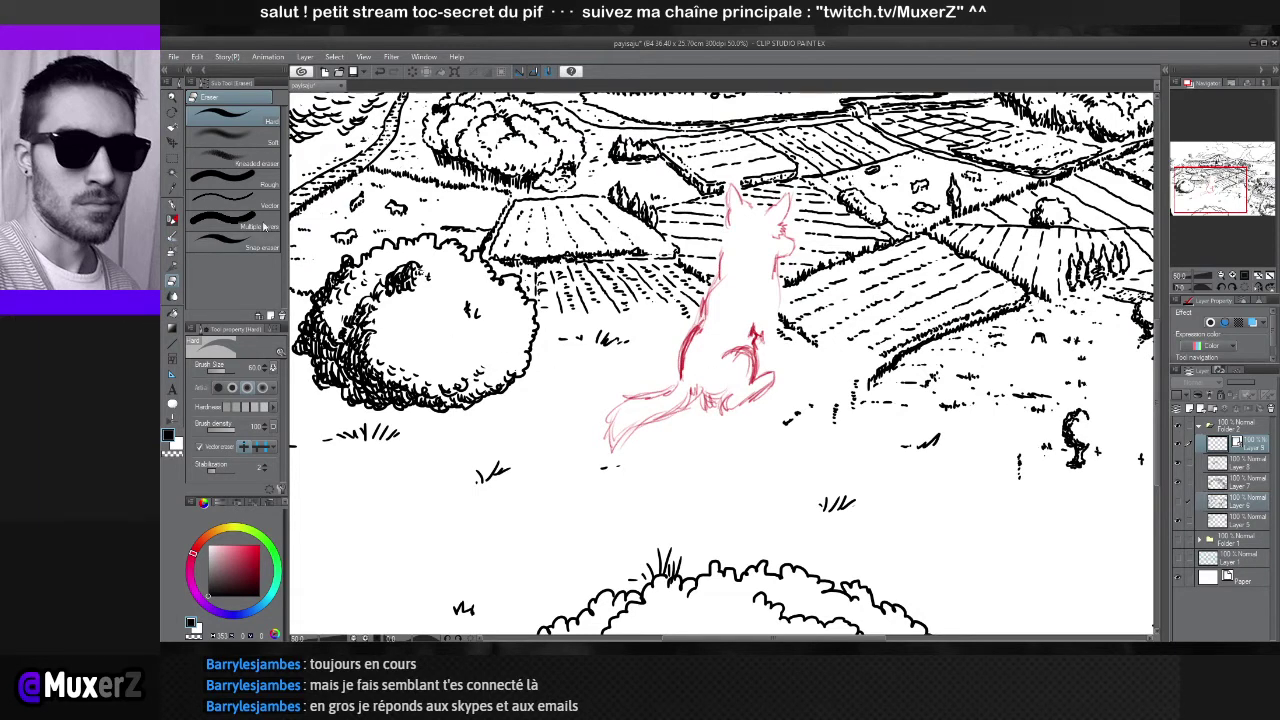
Refine the red dog sketch with the Layout Tool Red pencil and eraser, reworking the chest, head fur, front paw and tail base
{"action": "left_click", "coordinate": [174, 219]}
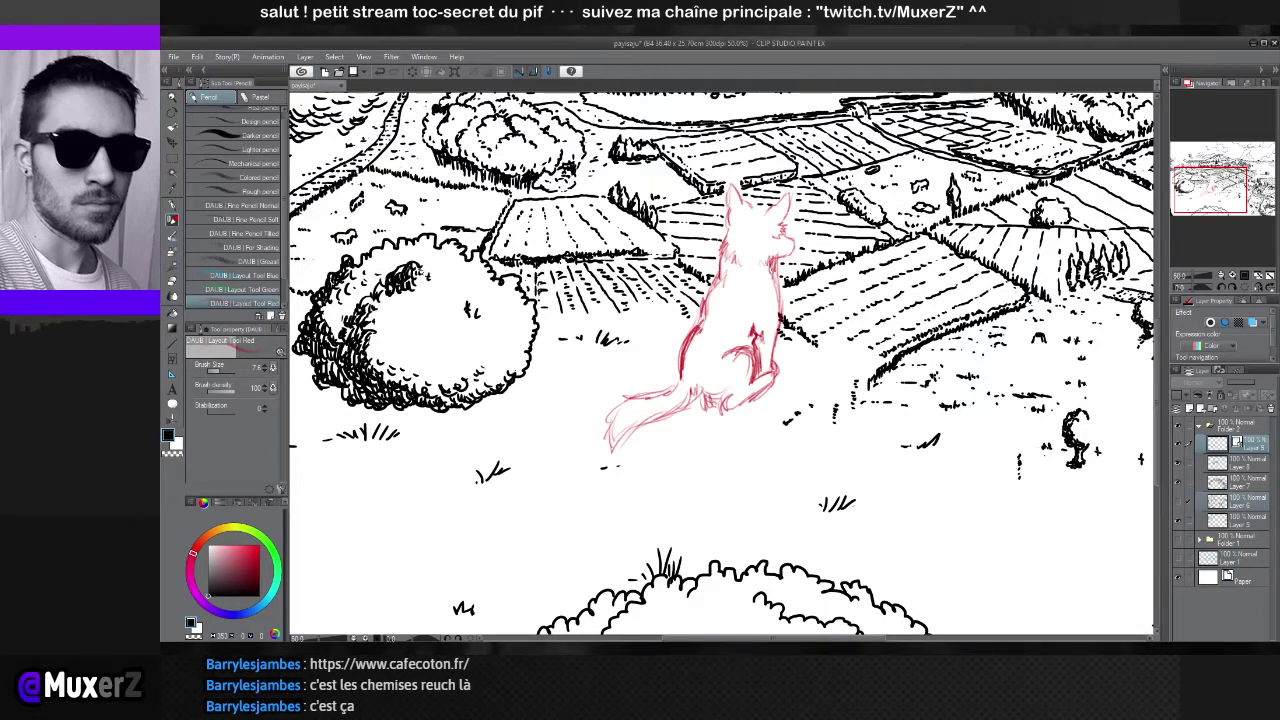
{"action": "key", "text": "e"}
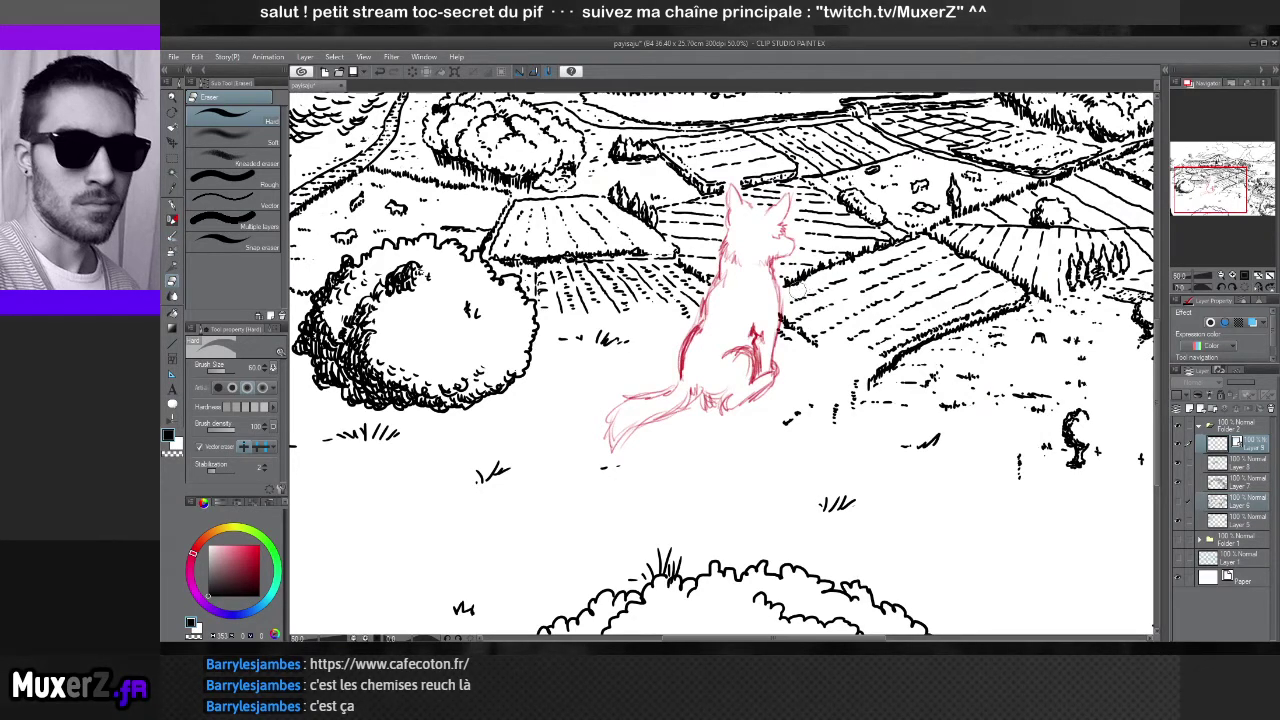
{"action": "key", "text": "p"}
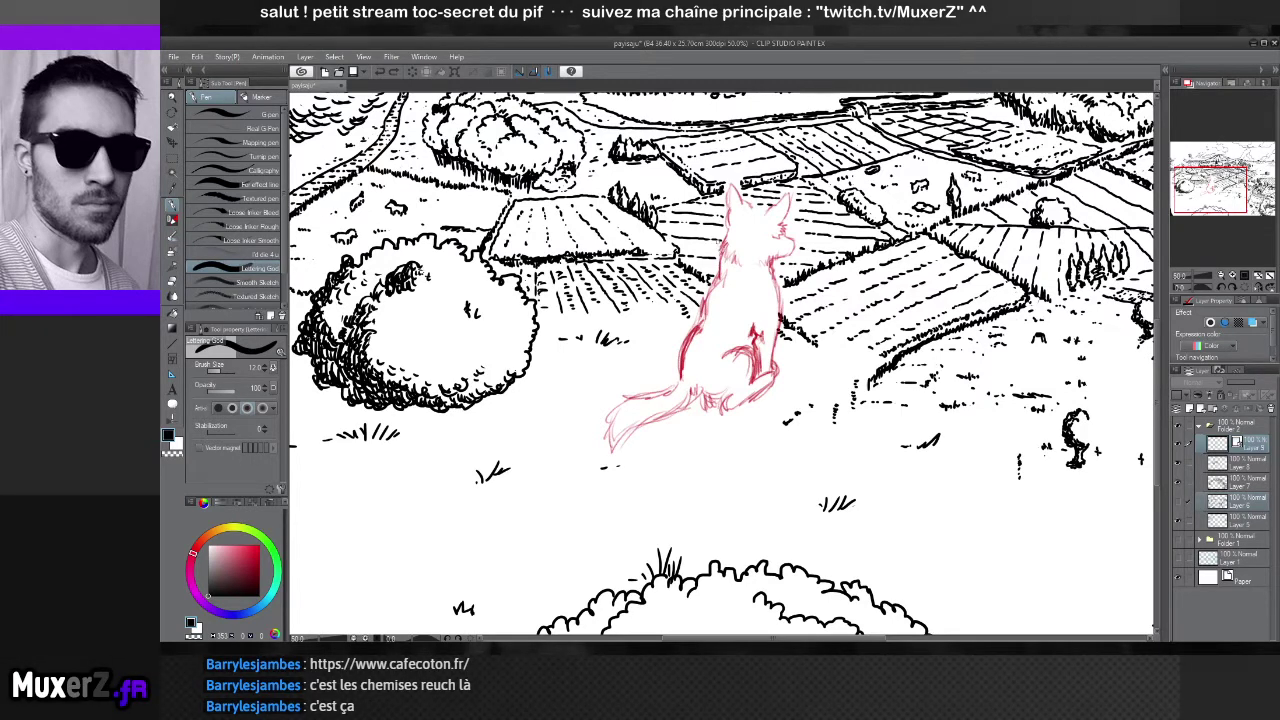
{"action": "key", "text": "p"}
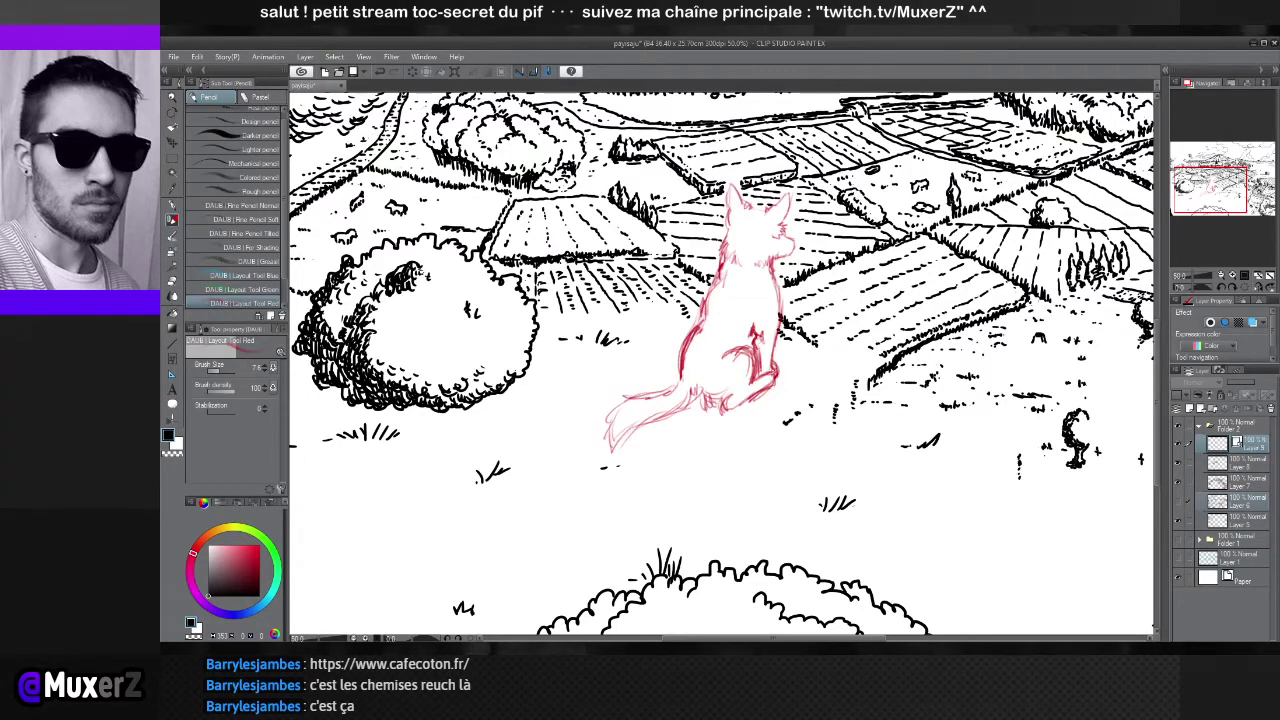
{"action": "key", "text": "e"}
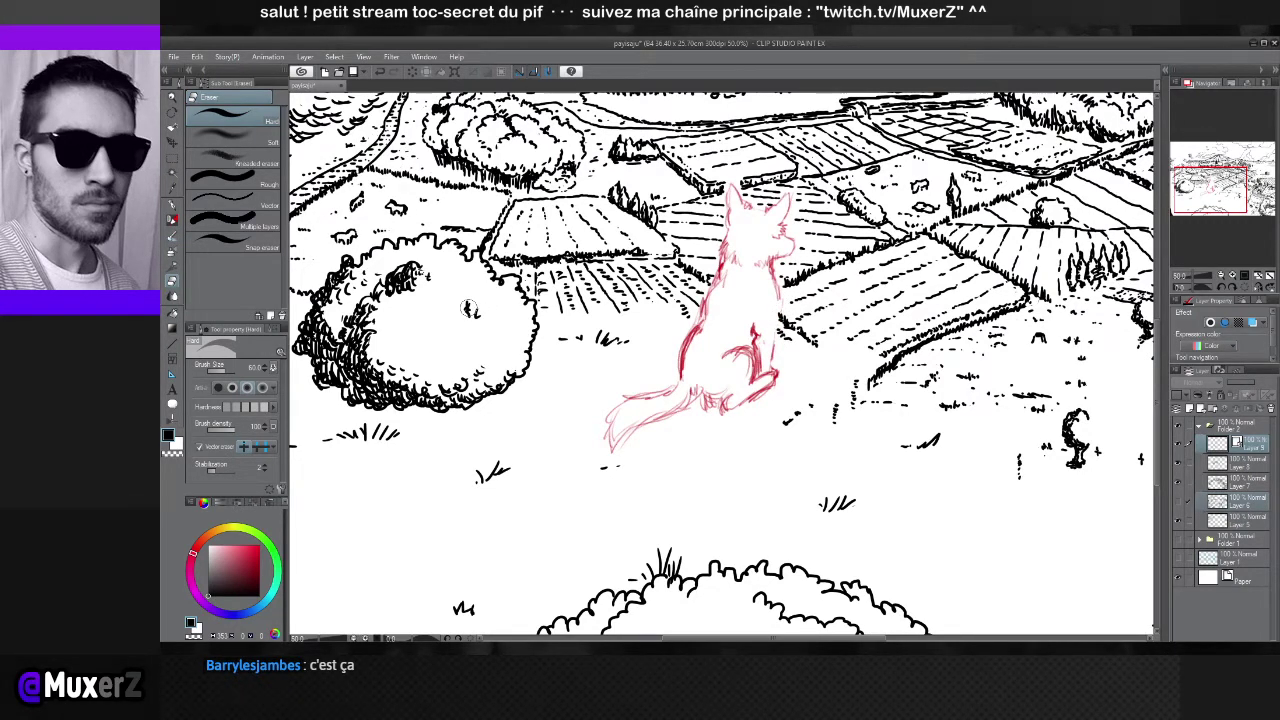
{"action": "key", "text": "p"}
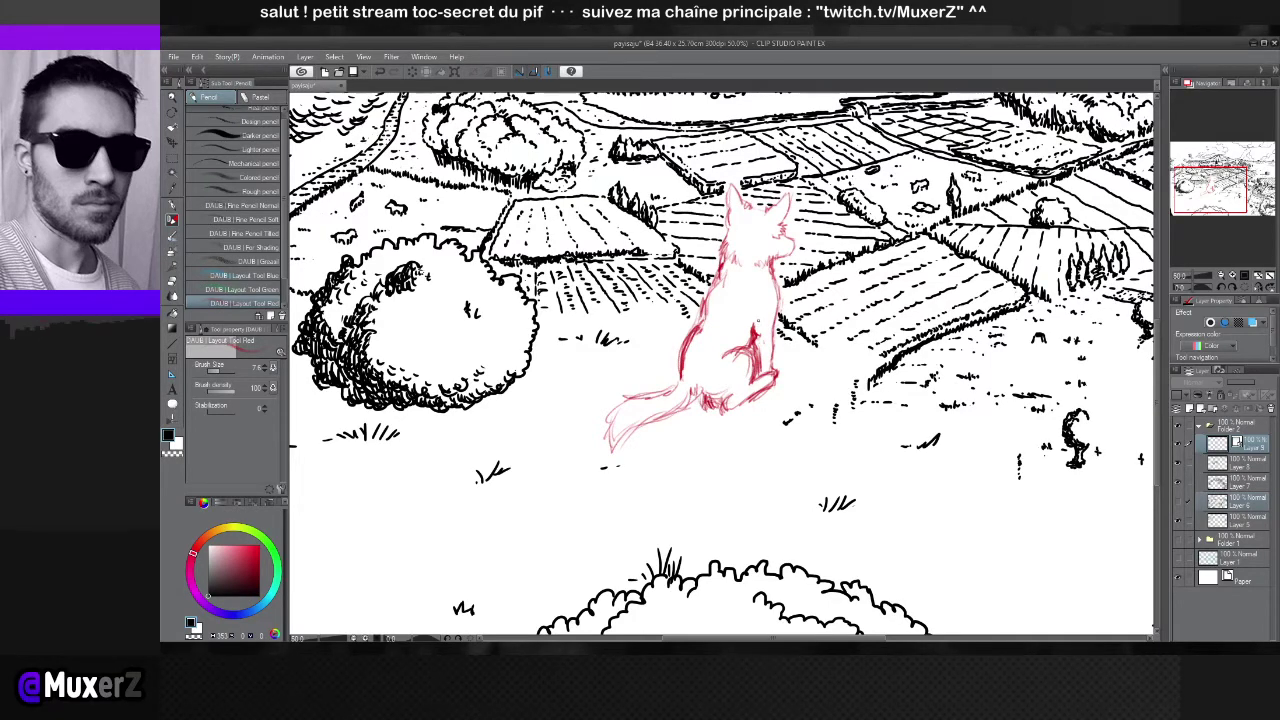
Check the red dog sketch against the whole landscape and show the Layer 6 line art again
{"action": "scroll", "coordinate": [830, 285], "scroll_direction": "down", "scroll_amount": 3}
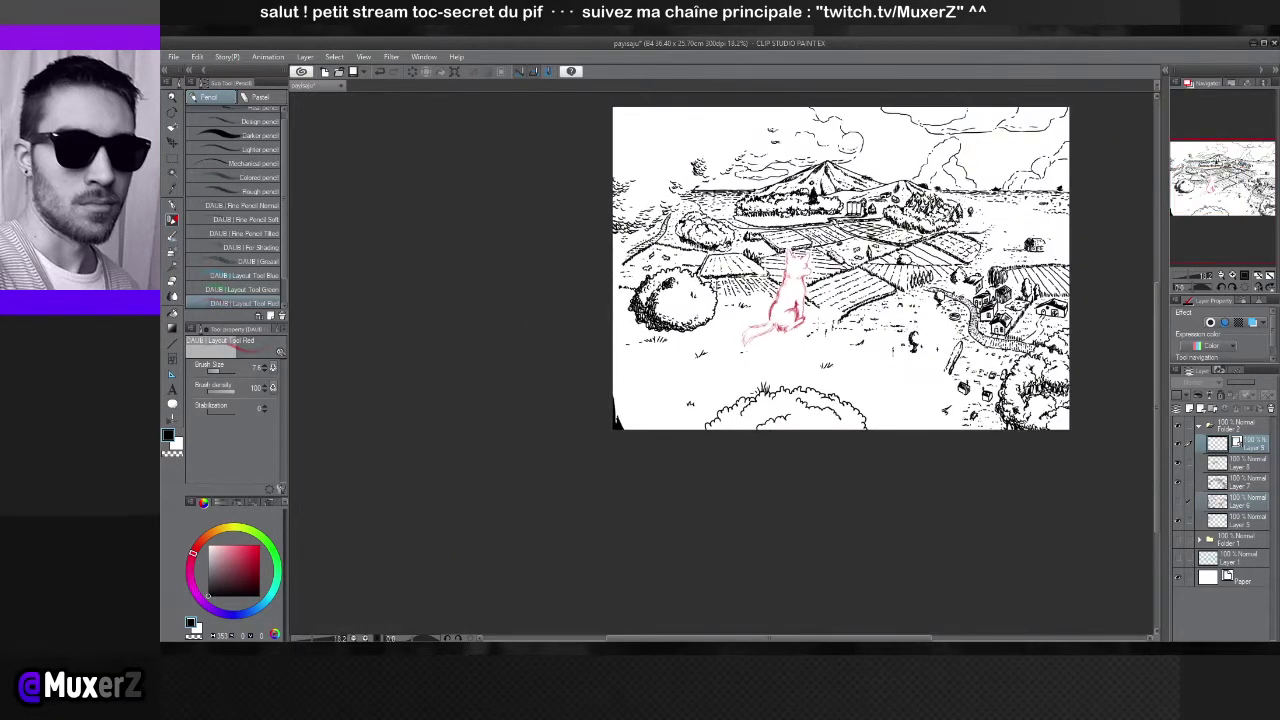
{"action": "scroll", "coordinate": [915, 147], "scroll_direction": "up", "scroll_amount": 1}
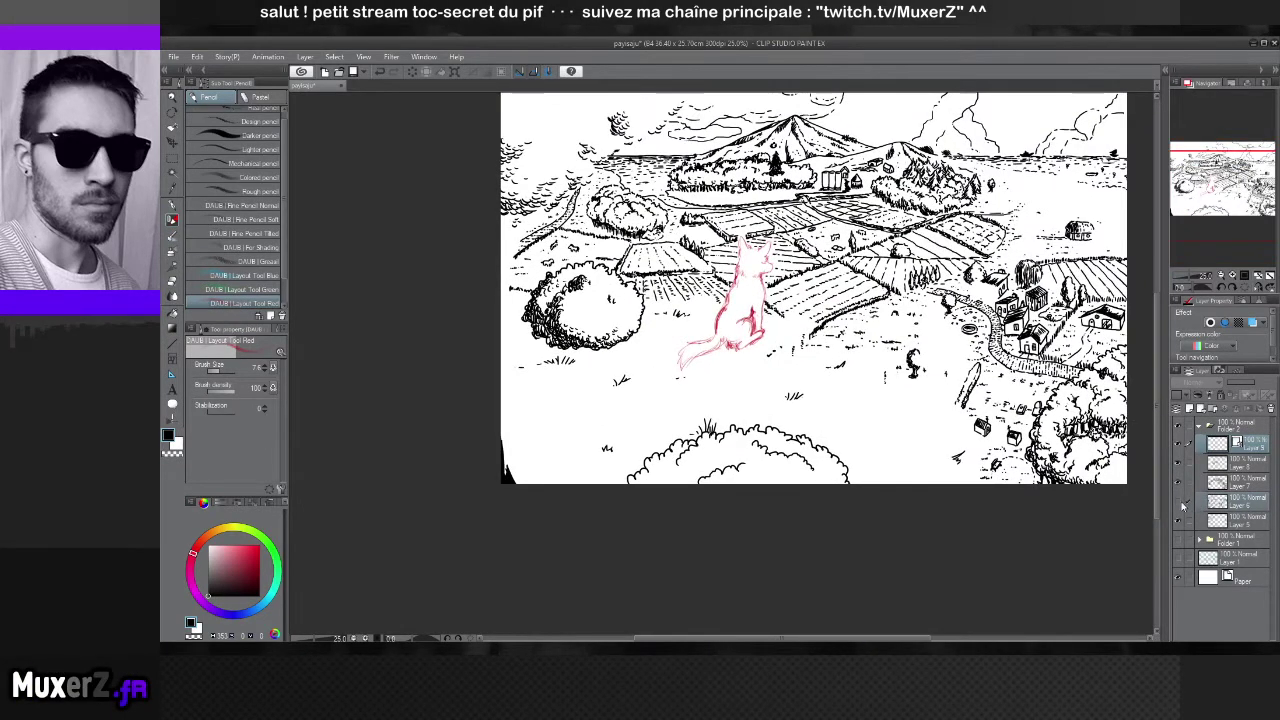
{"action": "left_click", "coordinate": [1176, 505]}
{"action": "left_click", "coordinate": [1176, 505]}
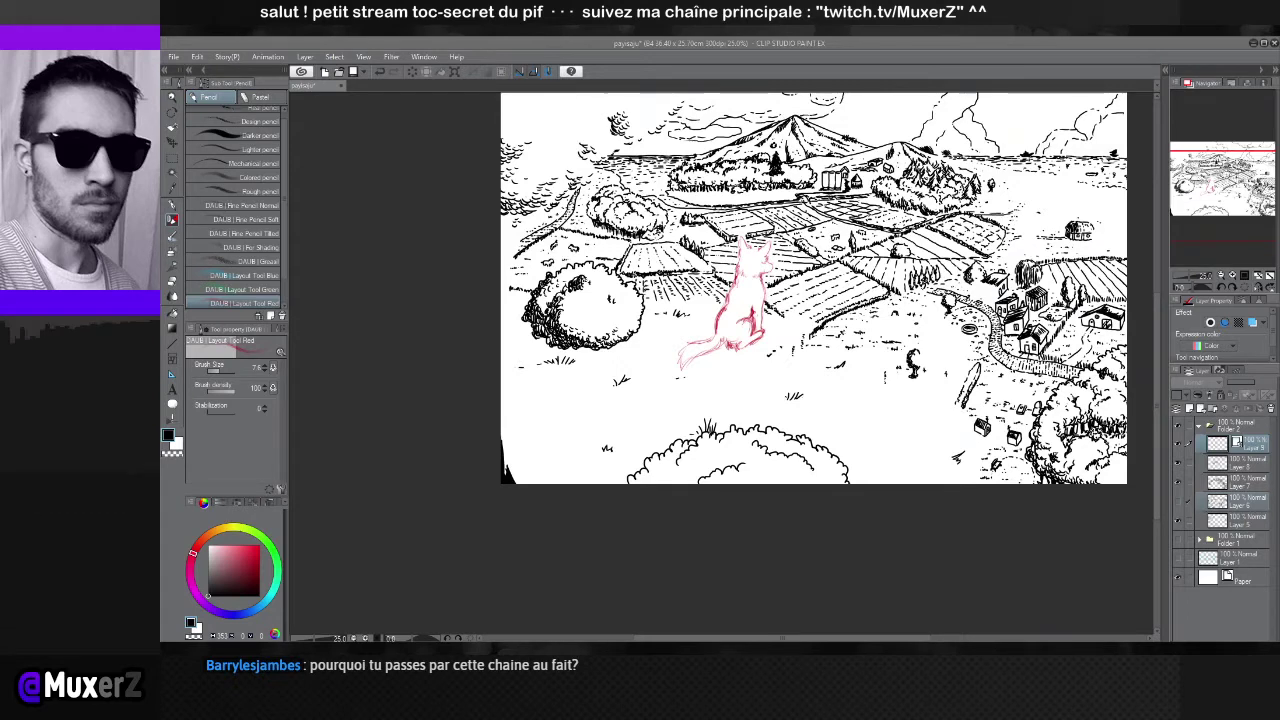
{"action": "scroll", "coordinate": [740, 300], "scroll_direction": "up", "scroll_amount": 3}
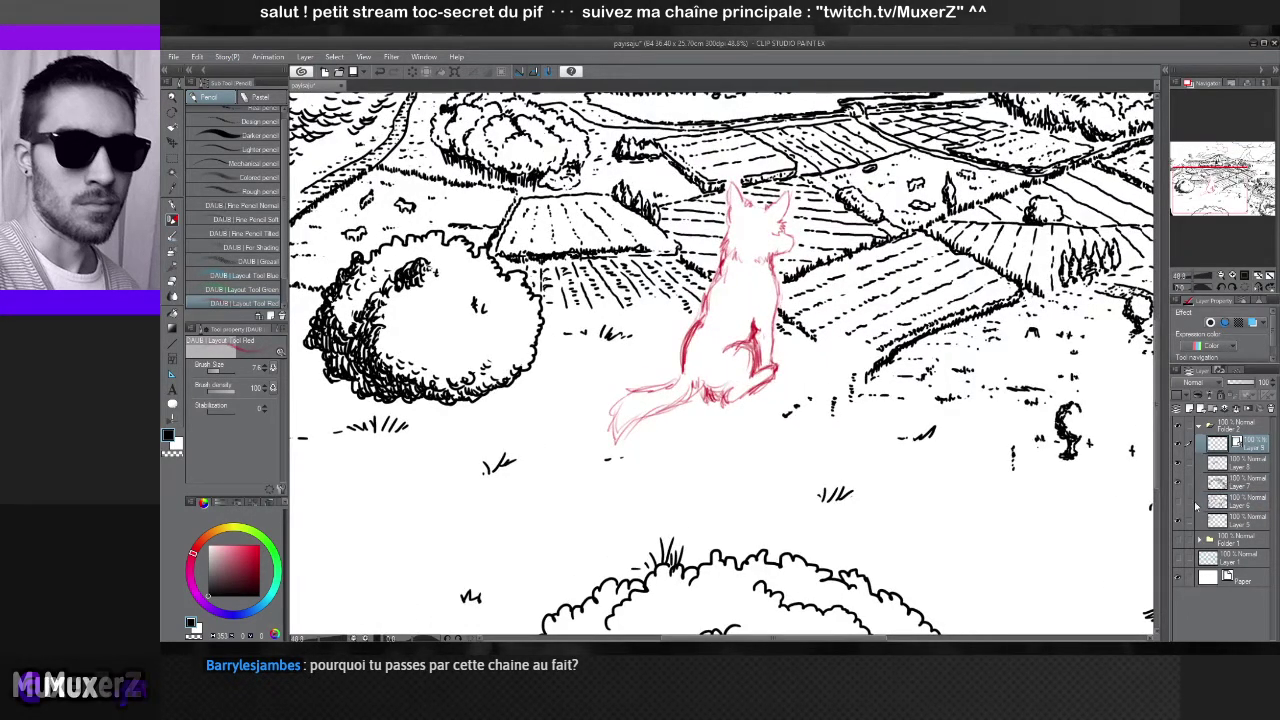
{"action": "left_click", "coordinate": [1183, 511]}
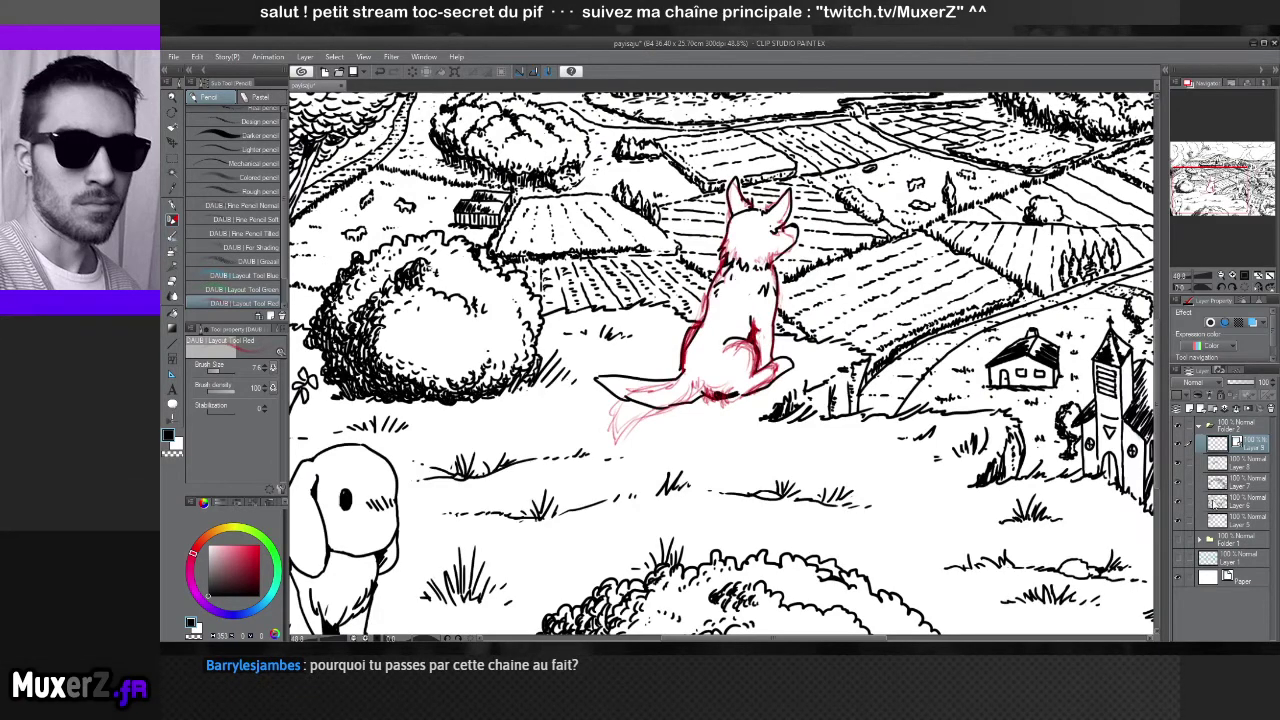
{"action": "scroll", "coordinate": [720, 360], "scroll_direction": "up", "scroll_amount": 1}
{"action": "scroll", "coordinate": [789, 190], "scroll_direction": "up", "scroll_amount": 1}
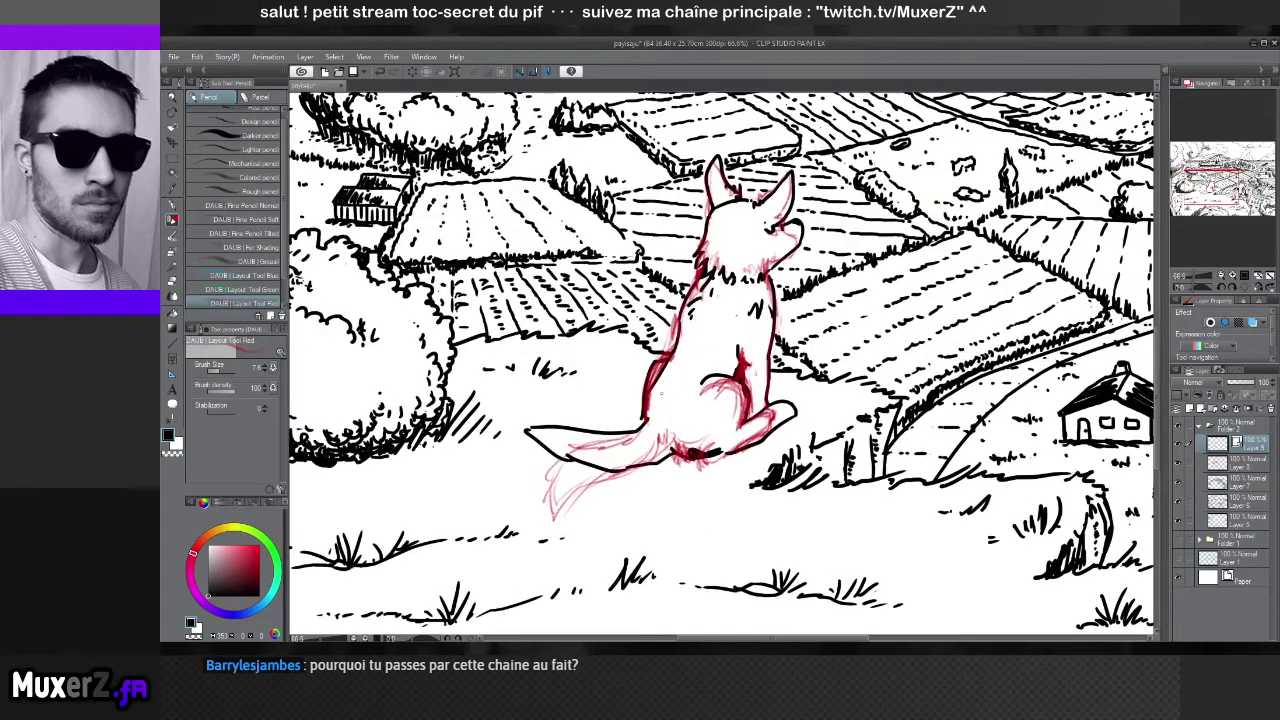
Make a rectangular selection around the whole sitting dog, including its tail
{"action": "left_click", "coordinate": [173, 158]}
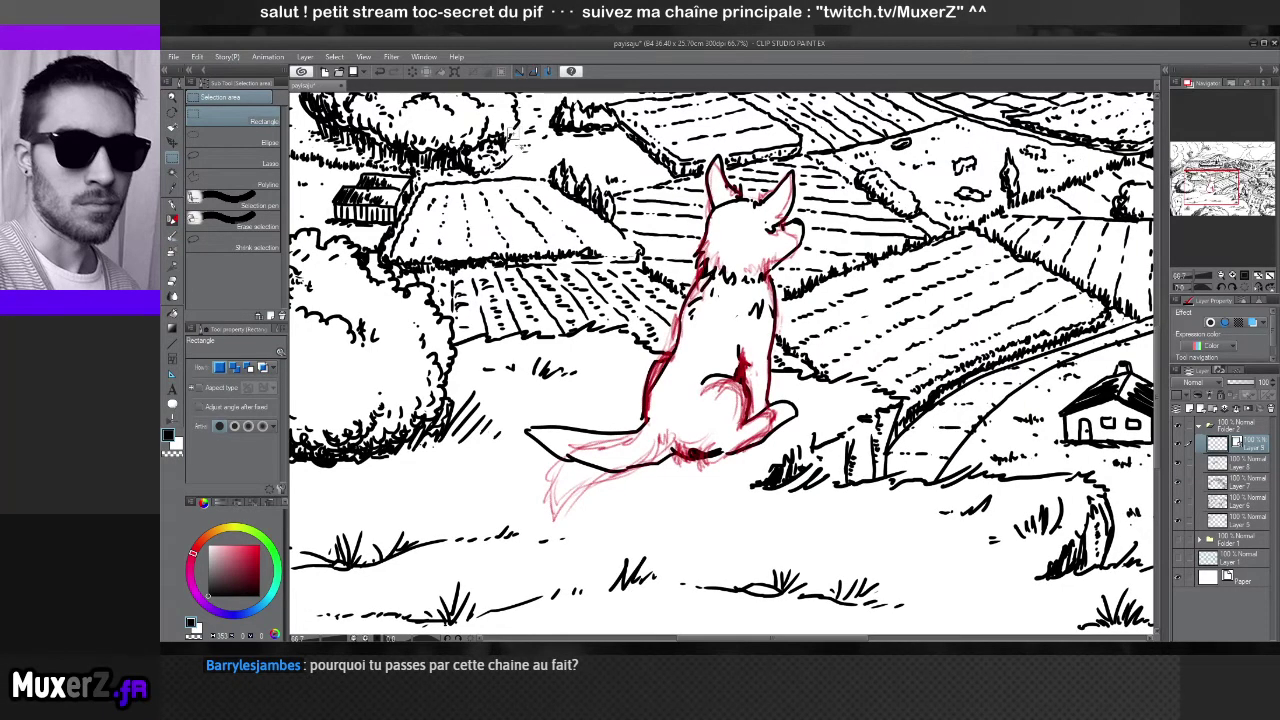
{"action": "left_click_drag", "start_coordinate": [507, 128], "coordinate": [876, 580]}
{"action": "scroll", "coordinate": [735, 355], "scroll_direction": "up", "scroll_amount": 3}
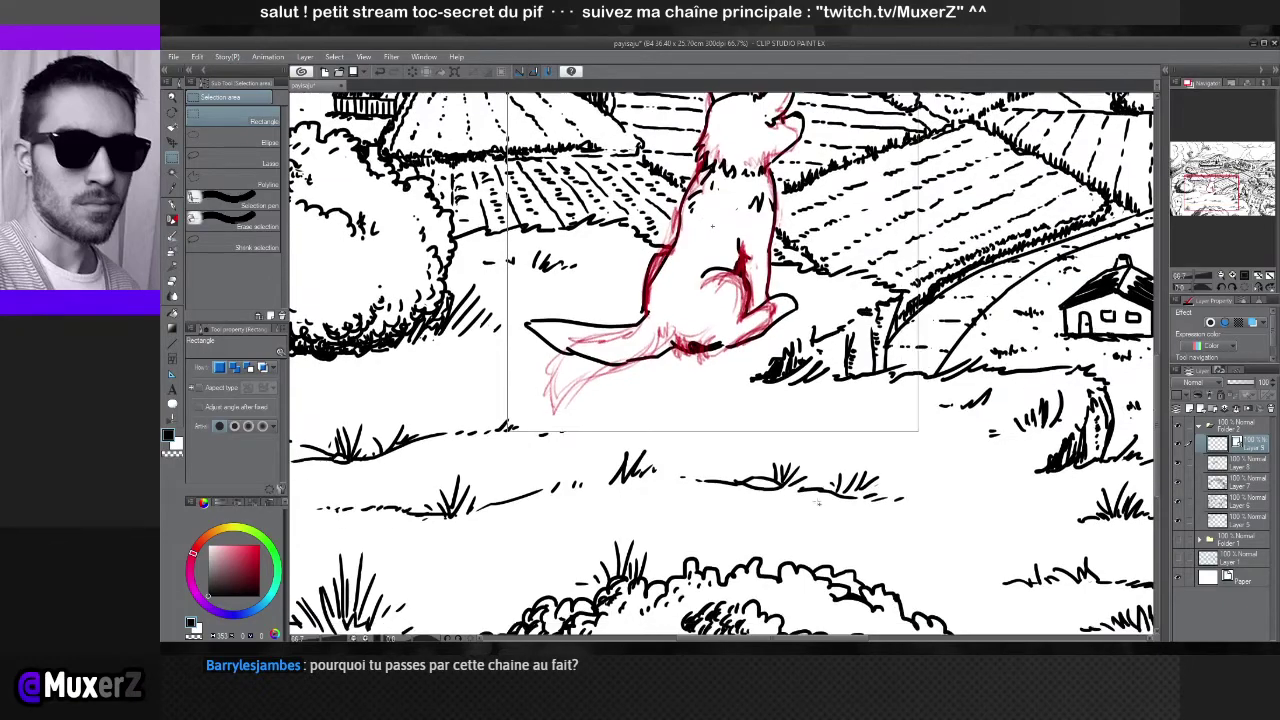
{"action": "scroll", "coordinate": [735, 355], "scroll_direction": "down", "scroll_amount": 5}
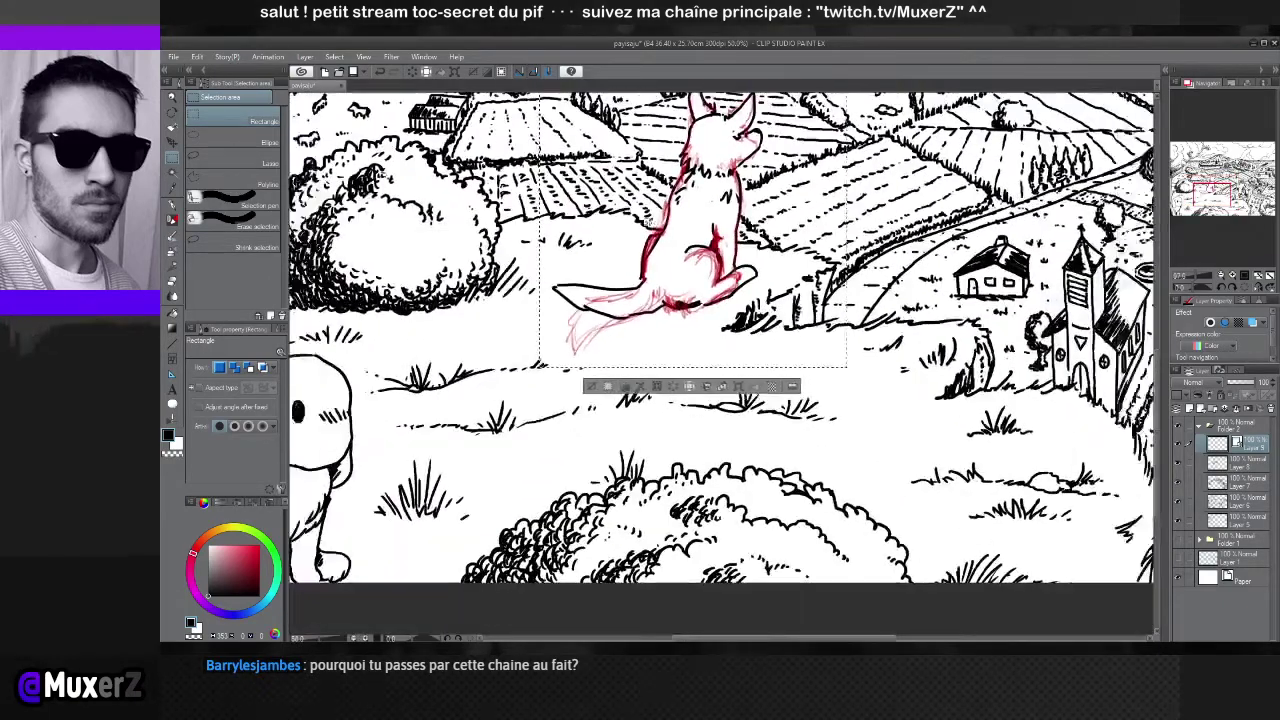
{"action": "scroll", "coordinate": [779, 319], "scroll_direction": "up", "scroll_amount": 2}
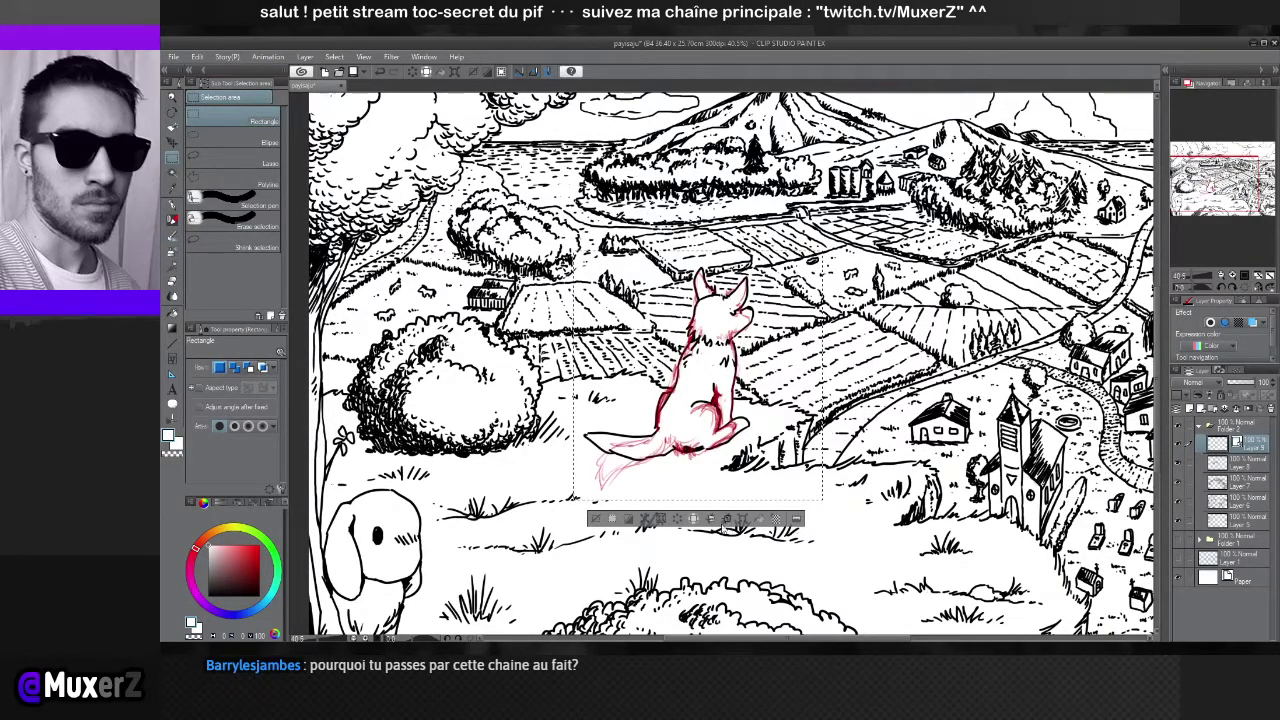
{"action": "key", "text": "ctrl+shift+n"}
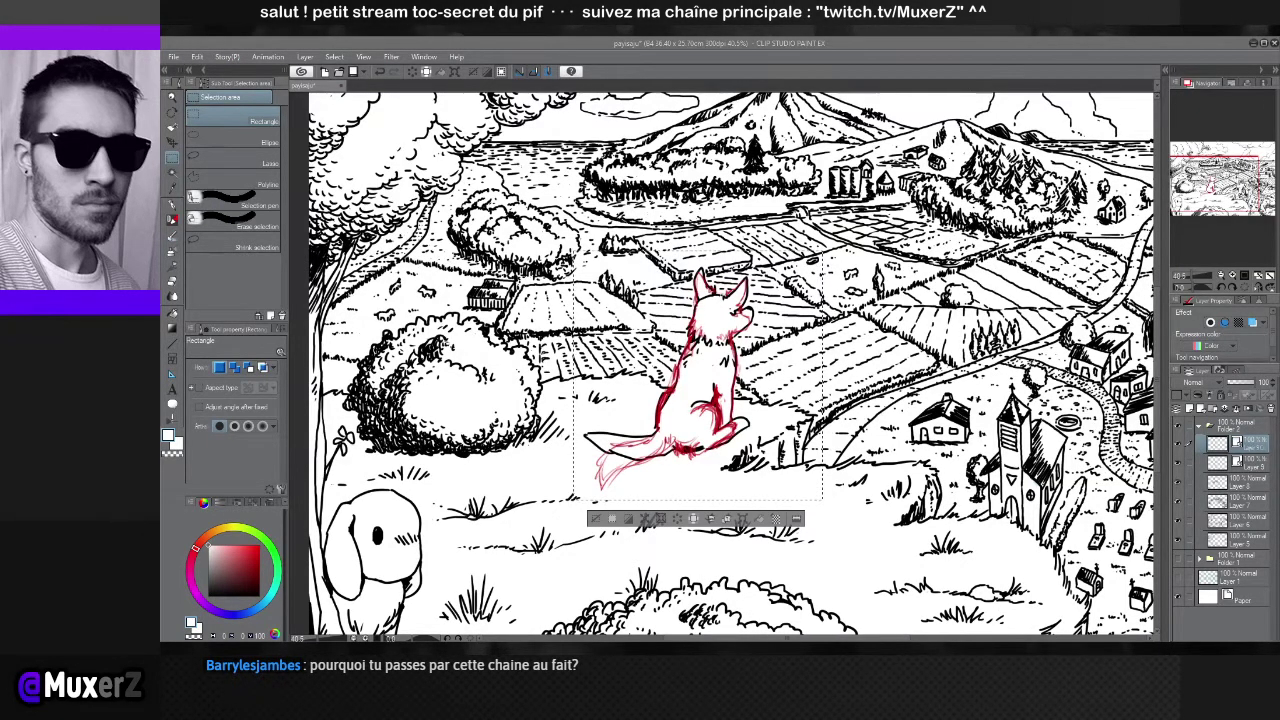
{"action": "key", "text": "ctrl+d"}
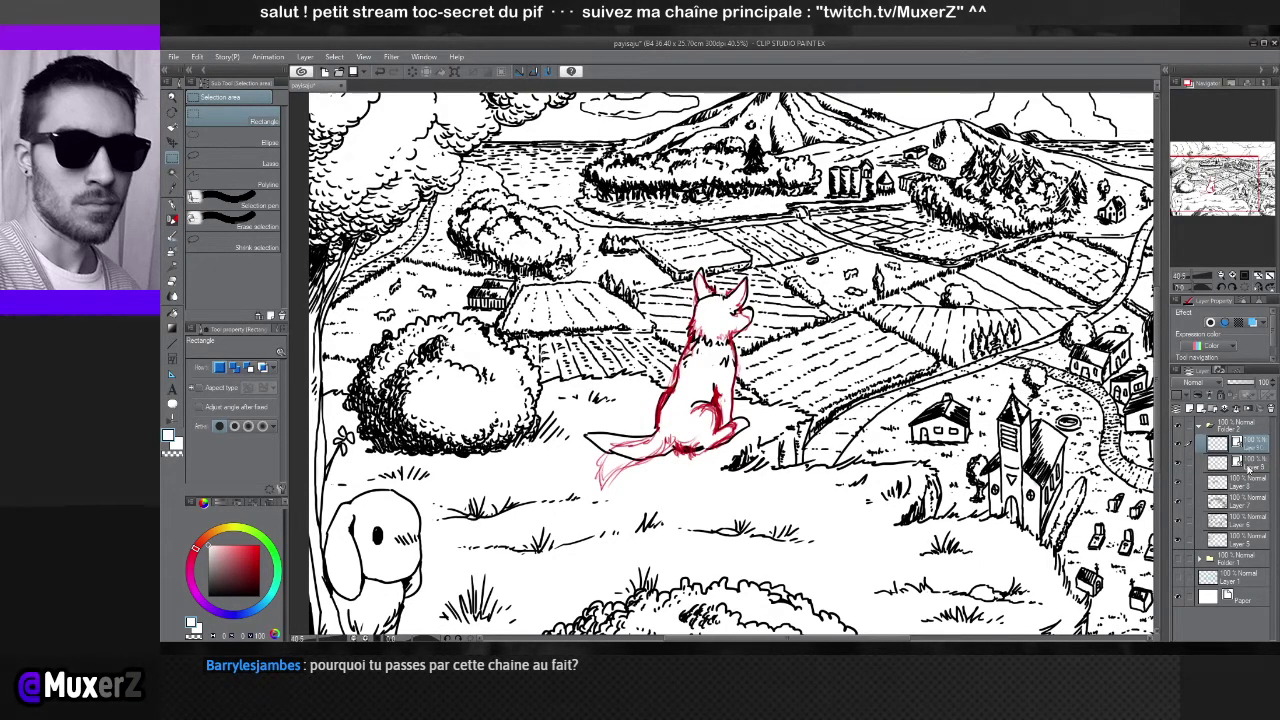
{"action": "left_click", "coordinate": [1183, 448]}
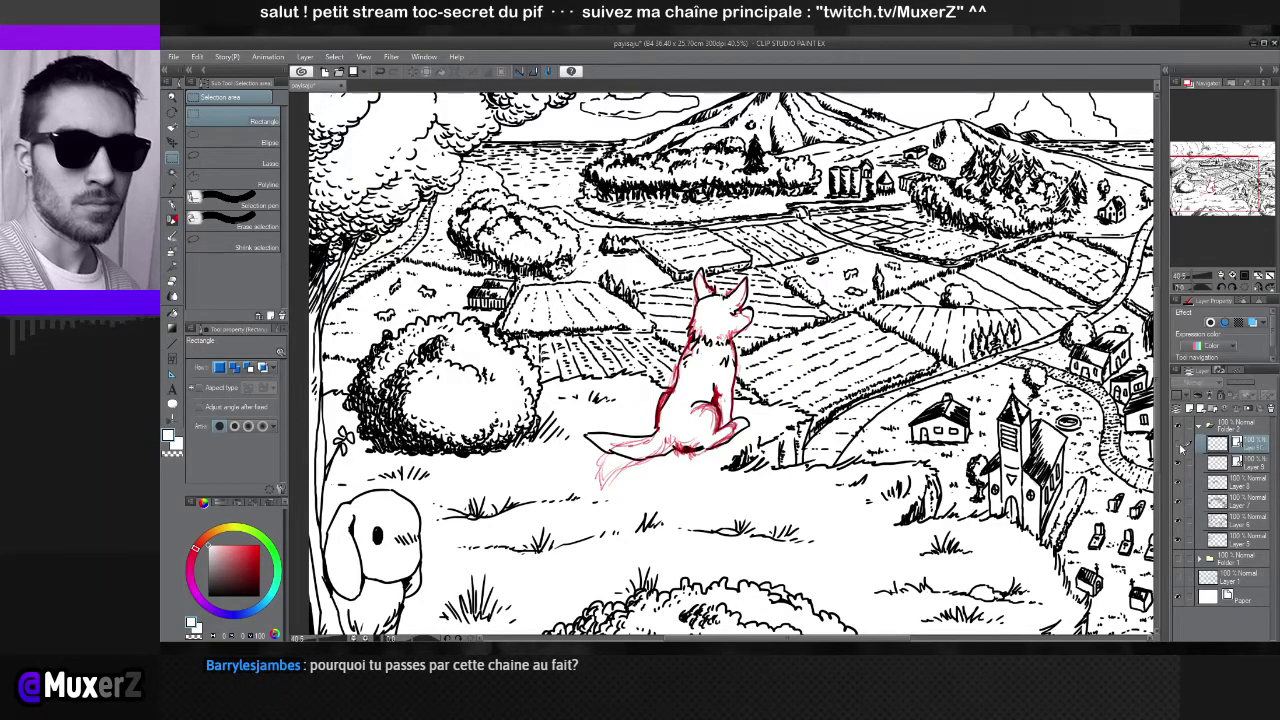
{"action": "left_click", "coordinate": [1183, 448]}
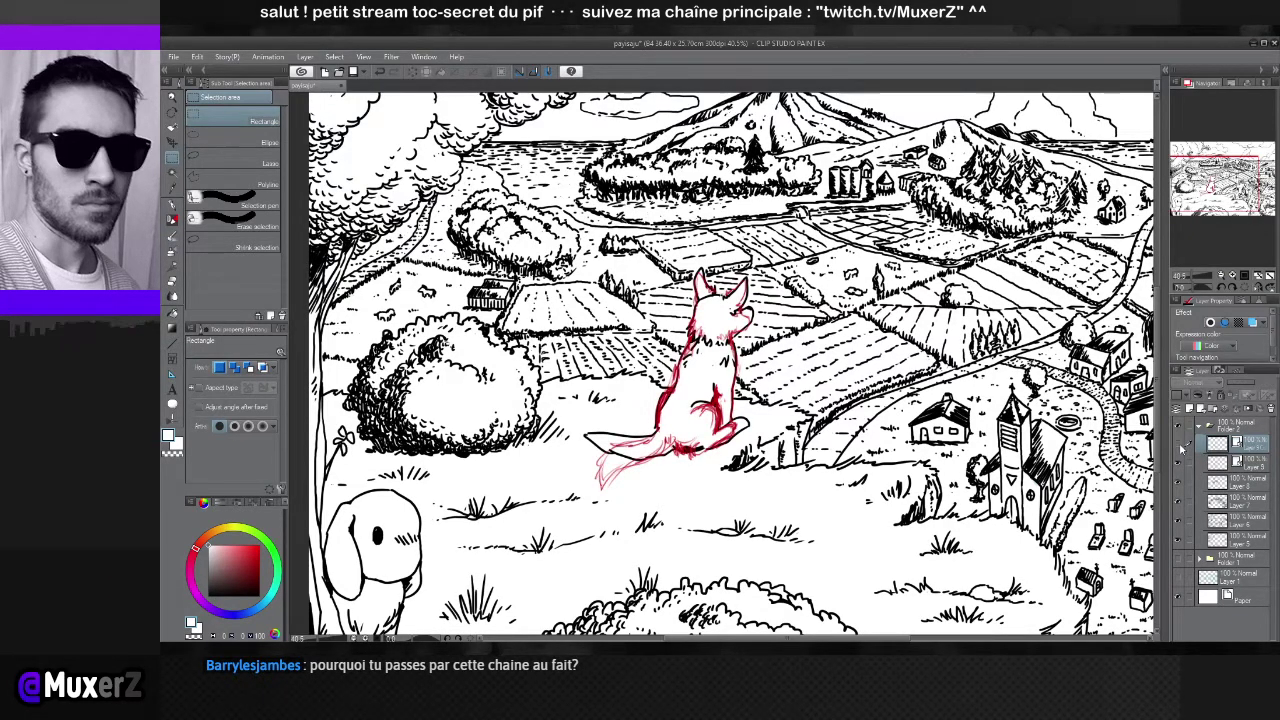
{"action": "left_click", "coordinate": [1183, 448]}
{"action": "left_click", "coordinate": [1183, 448]}
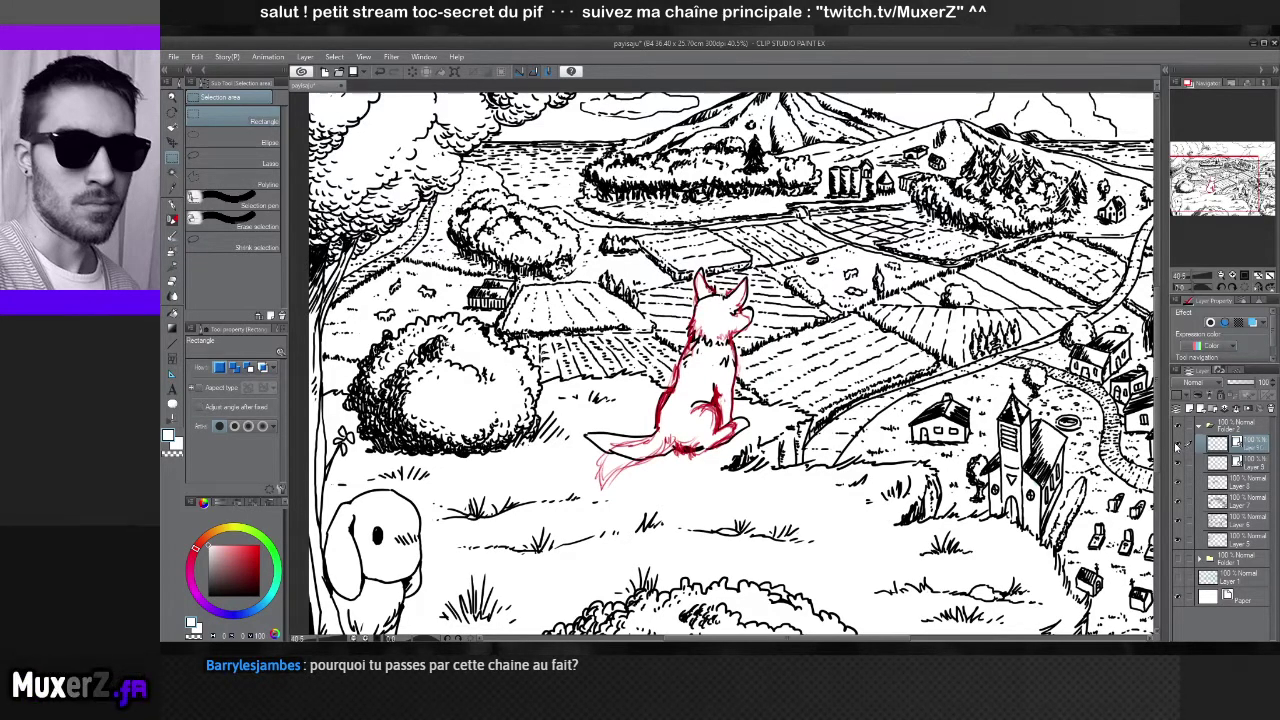
{"action": "key", "text": "ctrl+t"}
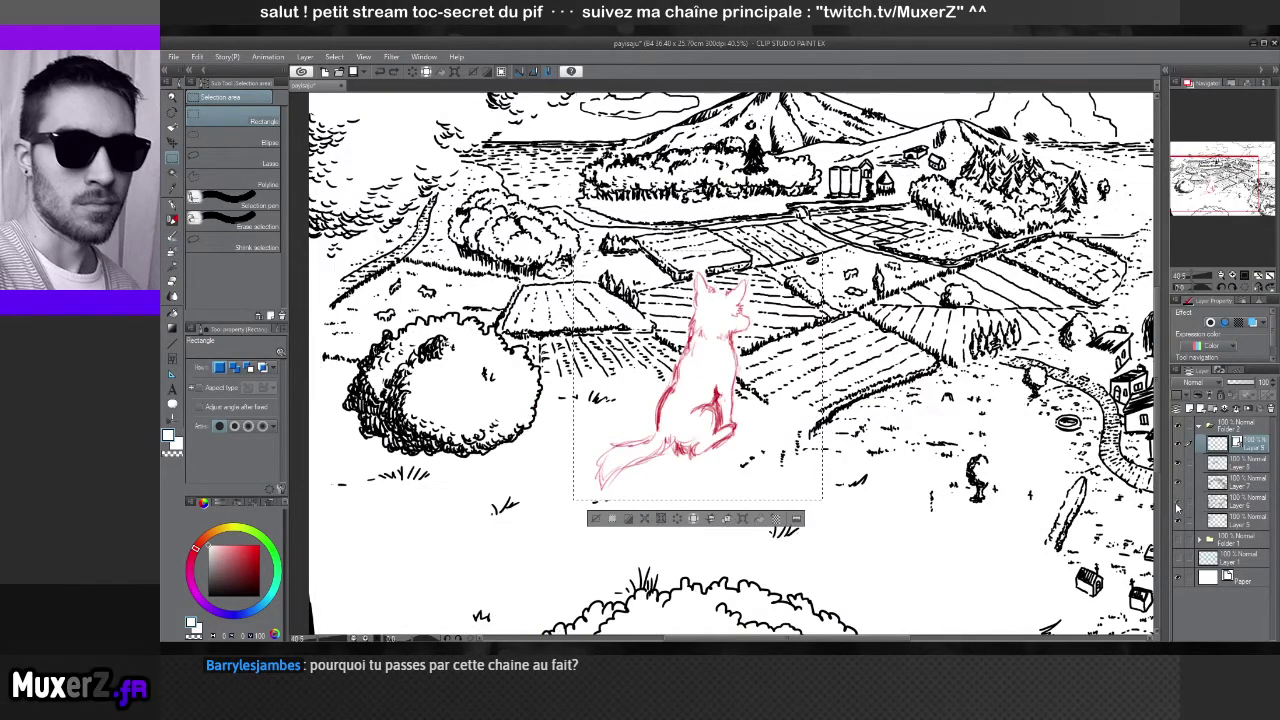
Copy the selected dog area of Layer 6 to its own layer, and hide the copy along with Layers 7, 8 and 9
{"action": "left_click", "coordinate": [1241, 503]}
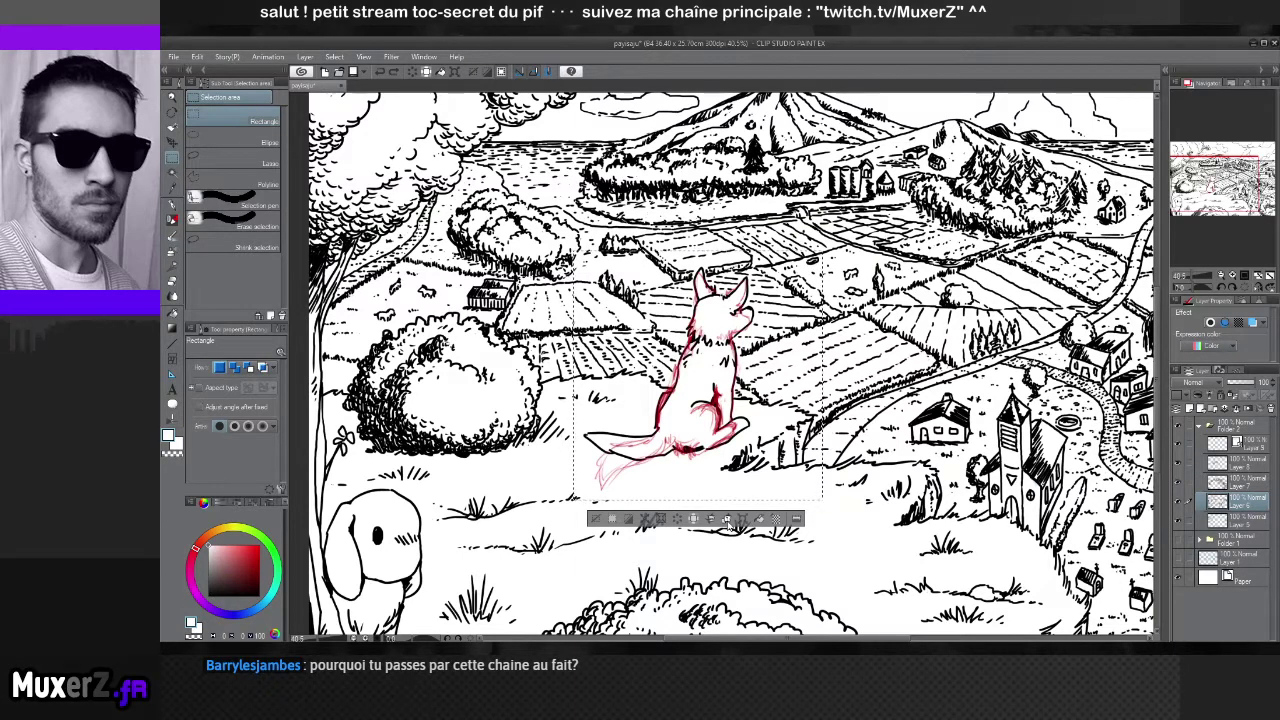
{"action": "left_click", "coordinate": [727, 519]}
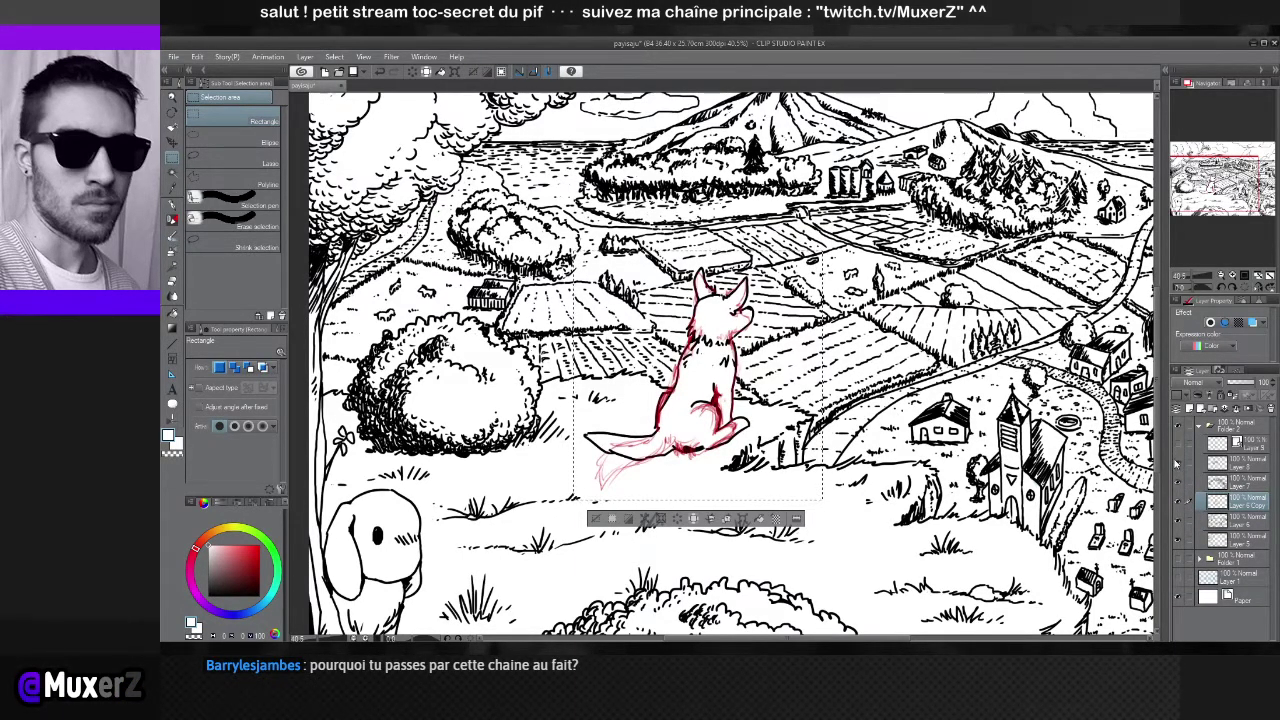
{"action": "left_click", "coordinate": [1177, 484]}
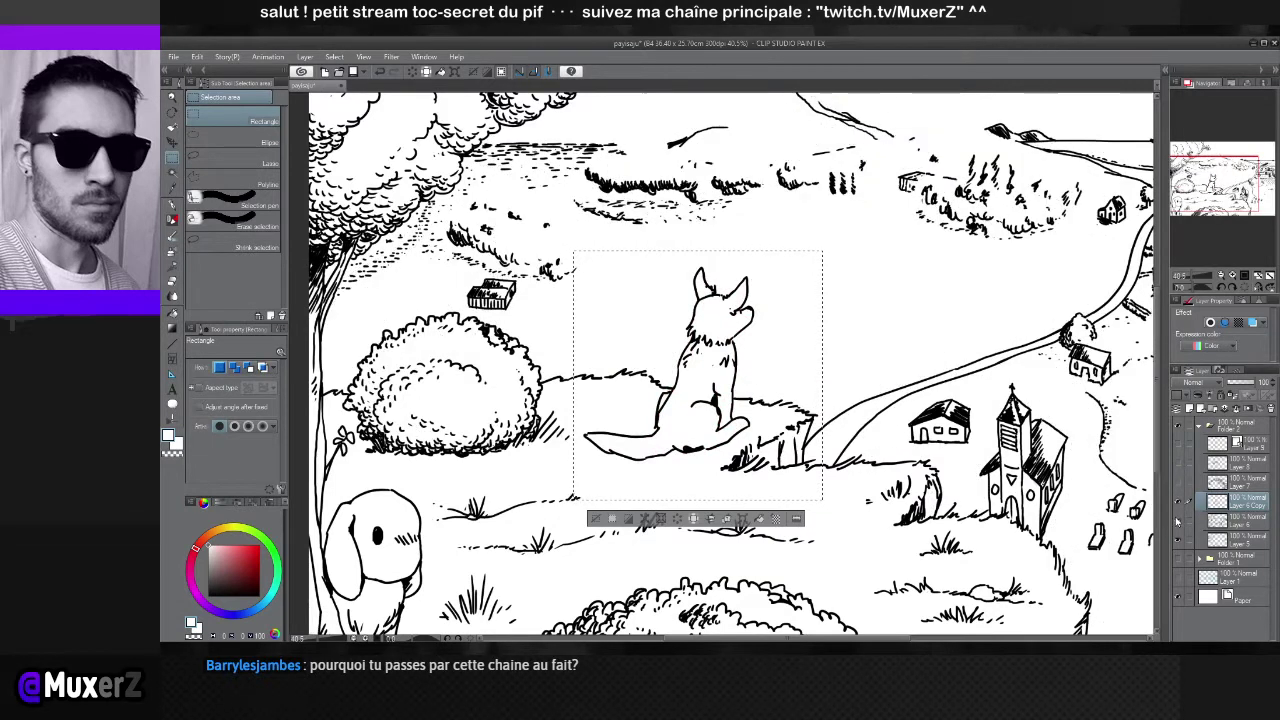
{"action": "left_click", "coordinate": [1177, 521]}
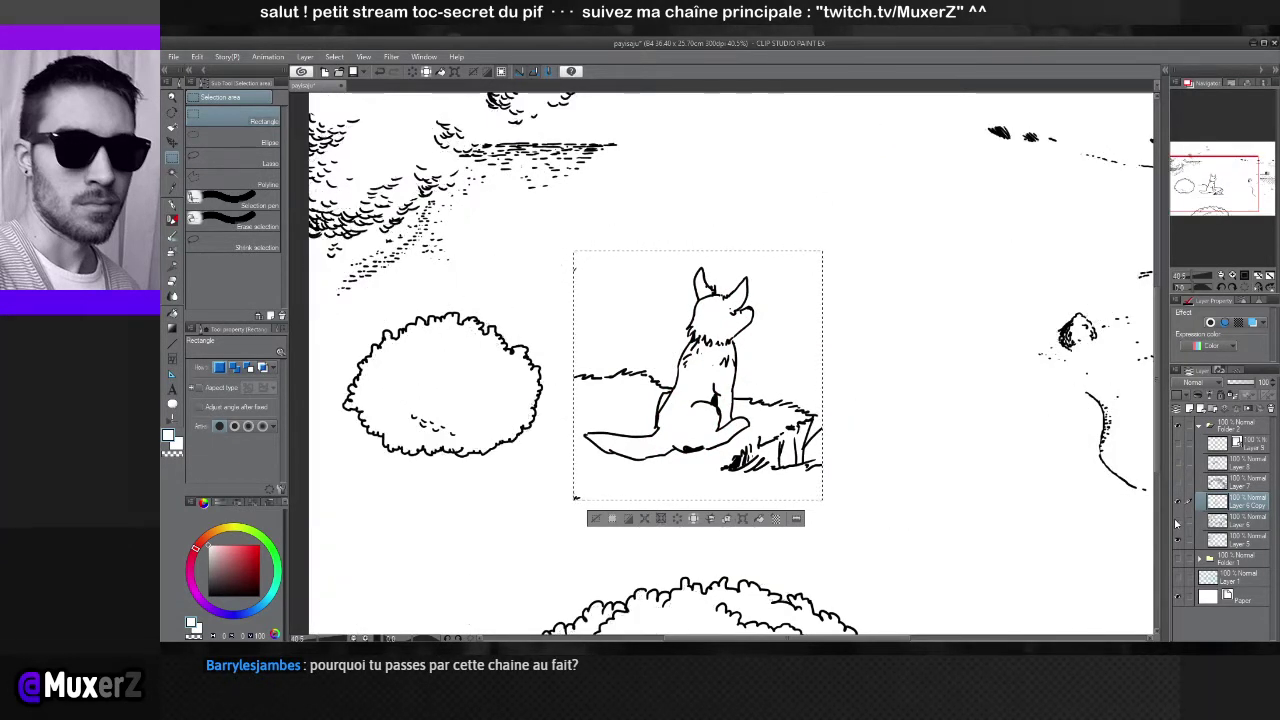
{"action": "left_click", "coordinate": [1177, 521]}
{"action": "left_click", "coordinate": [1177, 484]}
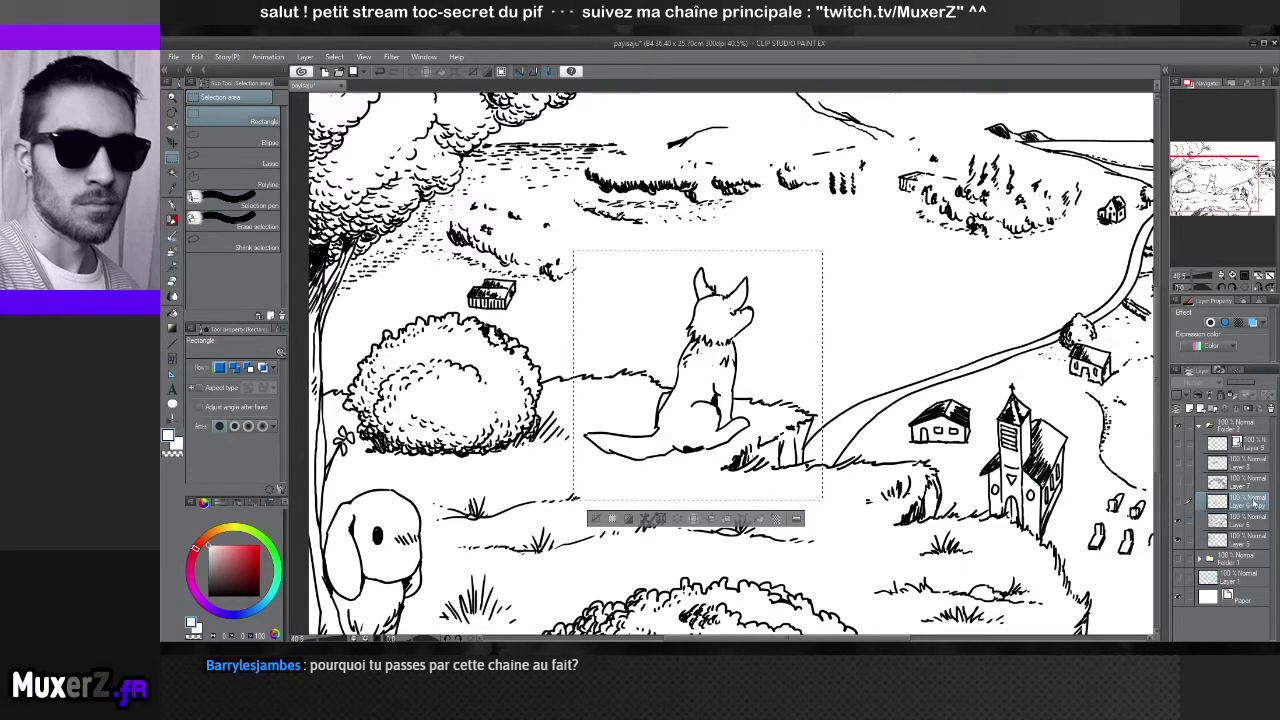
Make Layer 6 the active layer and show the red Layer 9 sketch over its line art
{"action": "left_click", "coordinate": [1245, 521]}
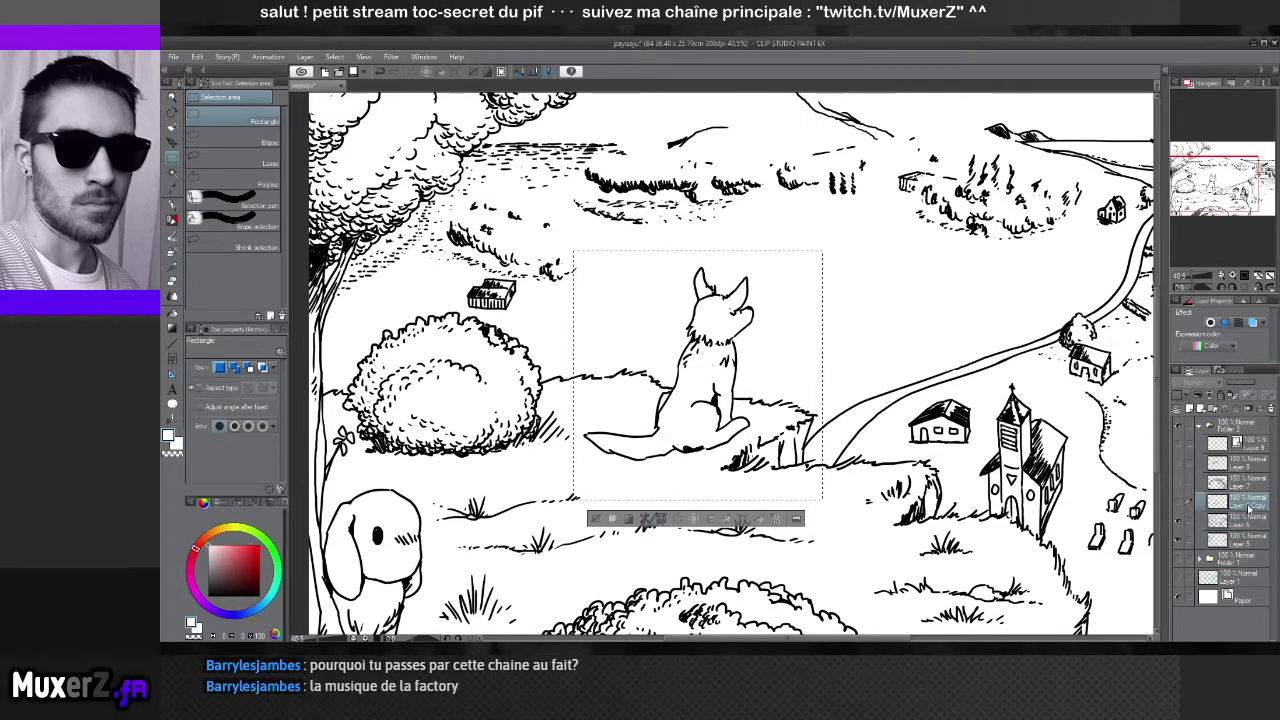
{"action": "left_click", "coordinate": [1177, 448]}
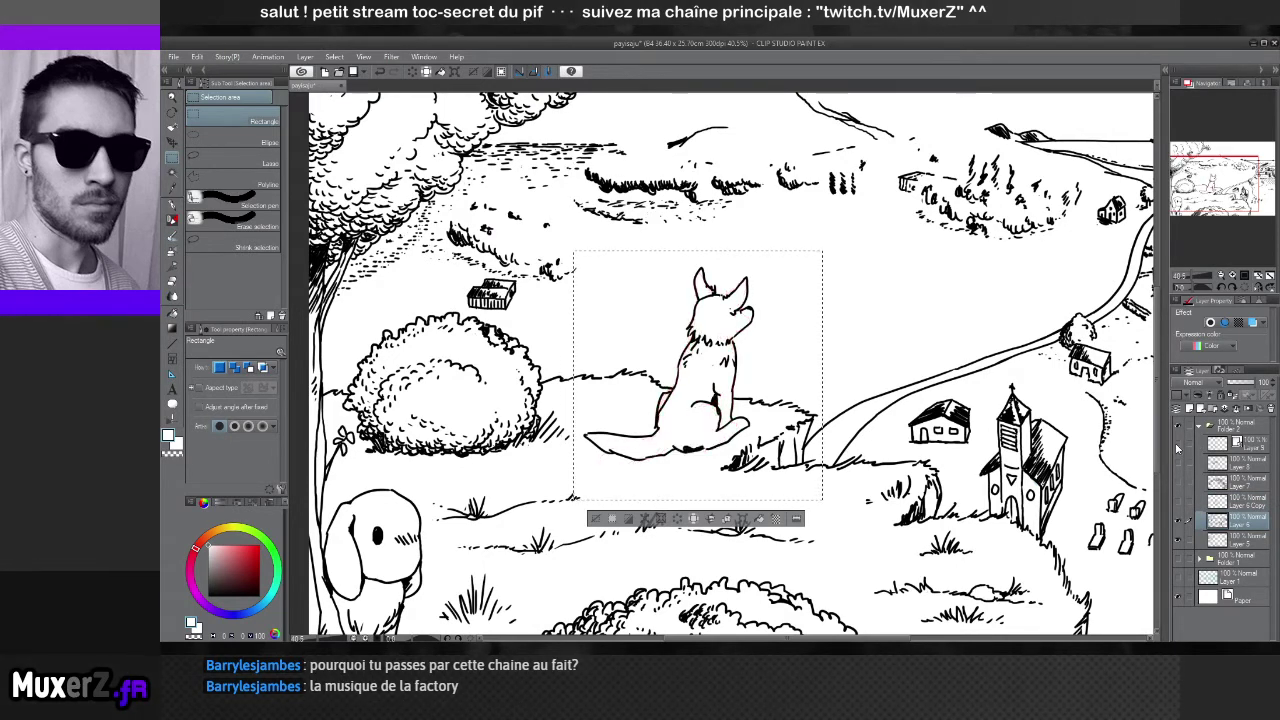
{"action": "left_click", "coordinate": [1177, 448]}
{"action": "left_click", "coordinate": [1177, 448]}
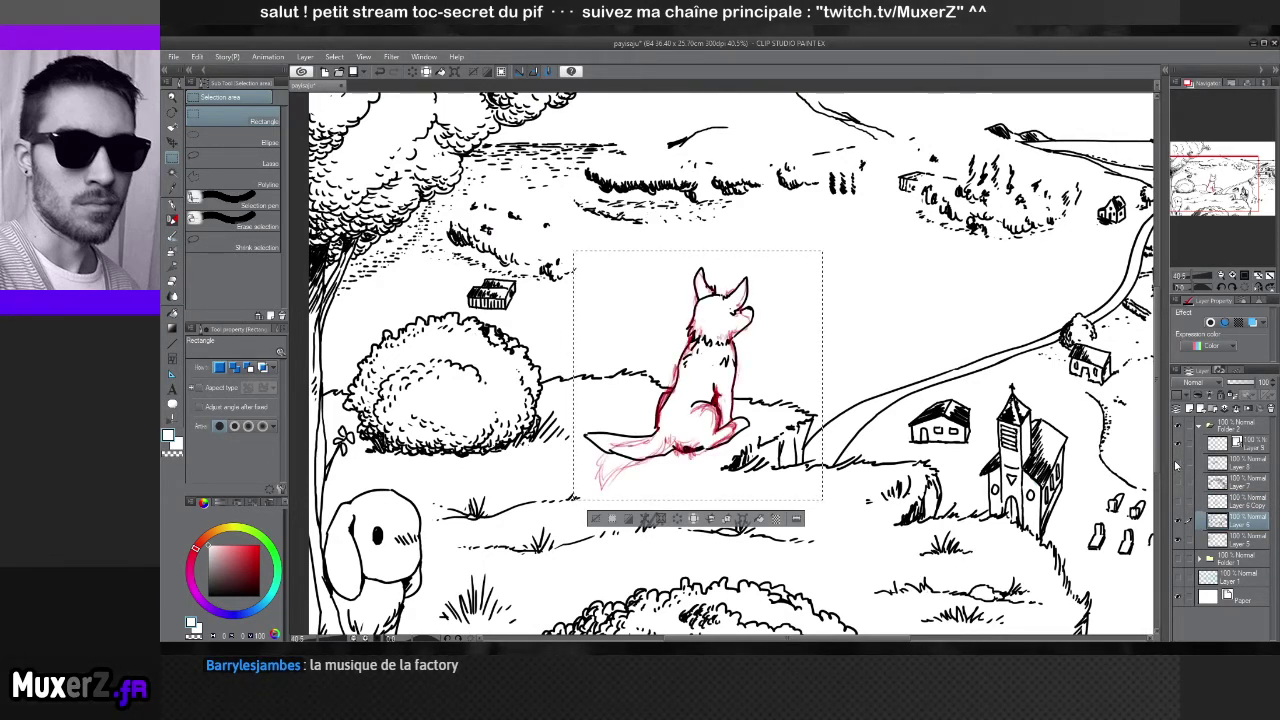
Clear the rectangular selection around the sitting dog and check the Layer 6 line art by toggling its visibility
{"action": "scroll", "coordinate": [600, 378], "scroll_direction": "up", "scroll_amount": 2}
{"action": "scroll", "coordinate": [796, 386], "scroll_direction": "up", "scroll_amount": 2}
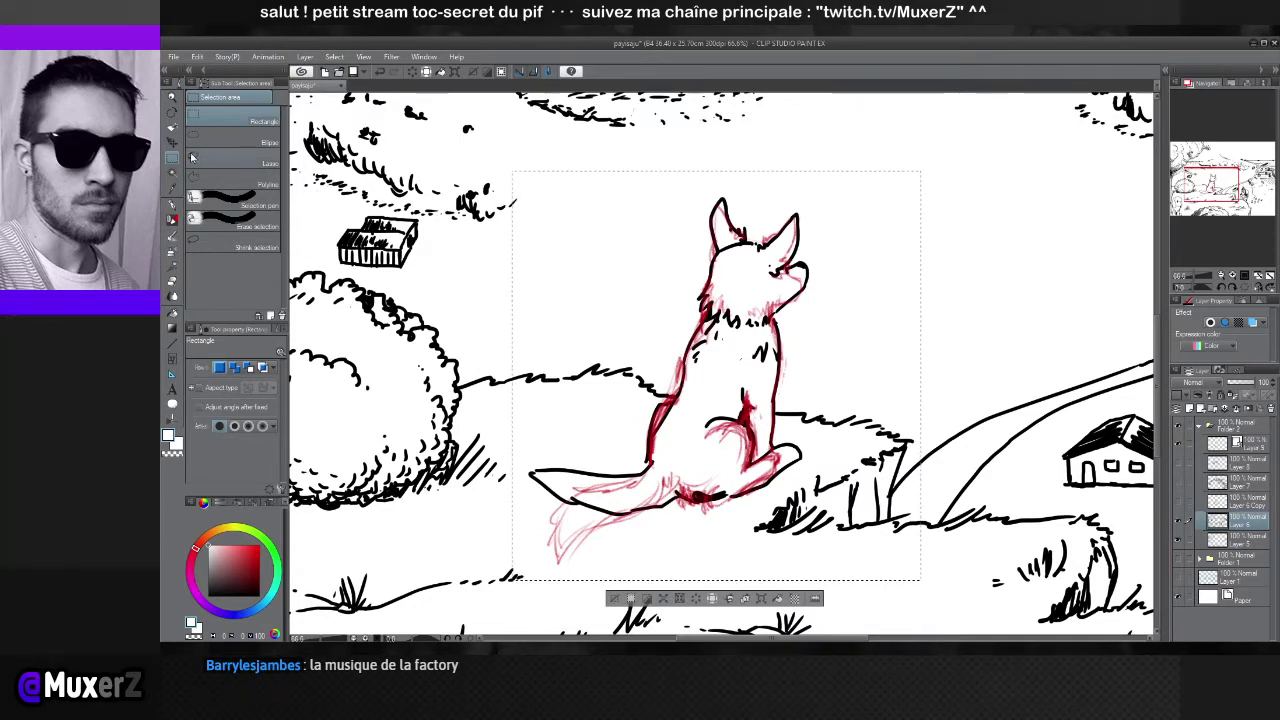
{"action": "left_click", "coordinate": [362, 207]}
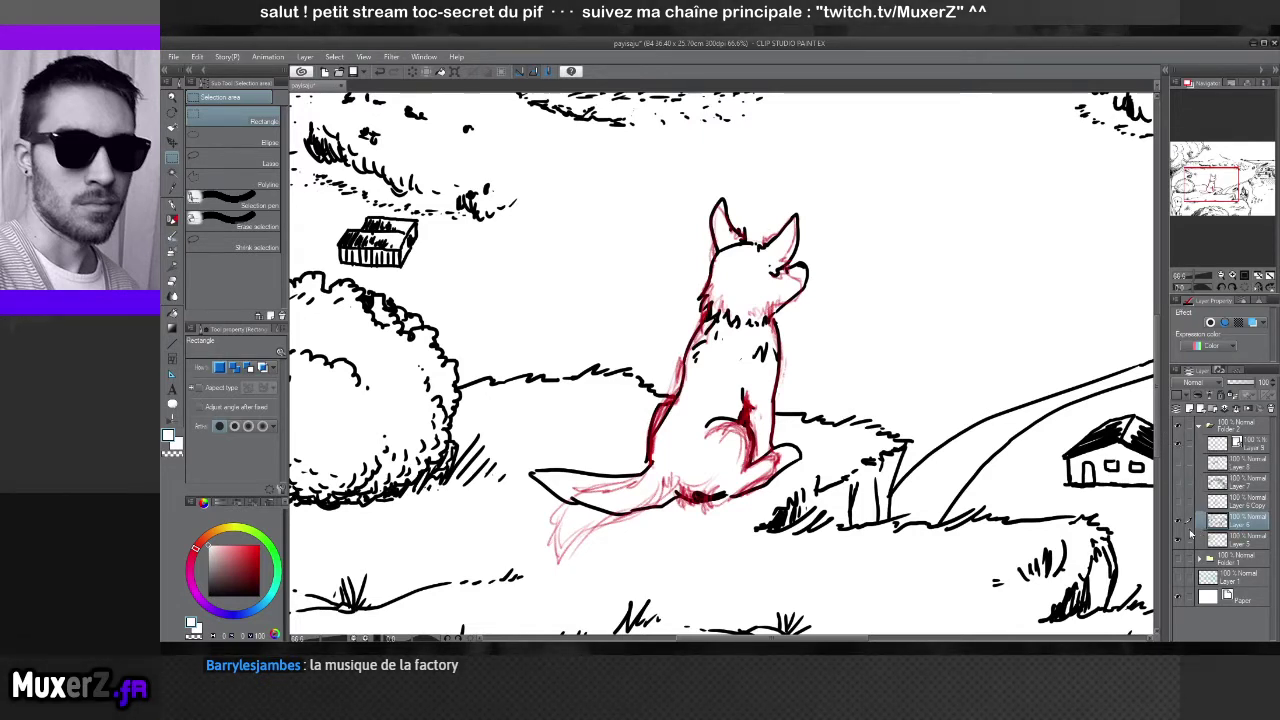
{"action": "left_click", "coordinate": [1181, 522]}
{"action": "left_click", "coordinate": [1181, 522]}
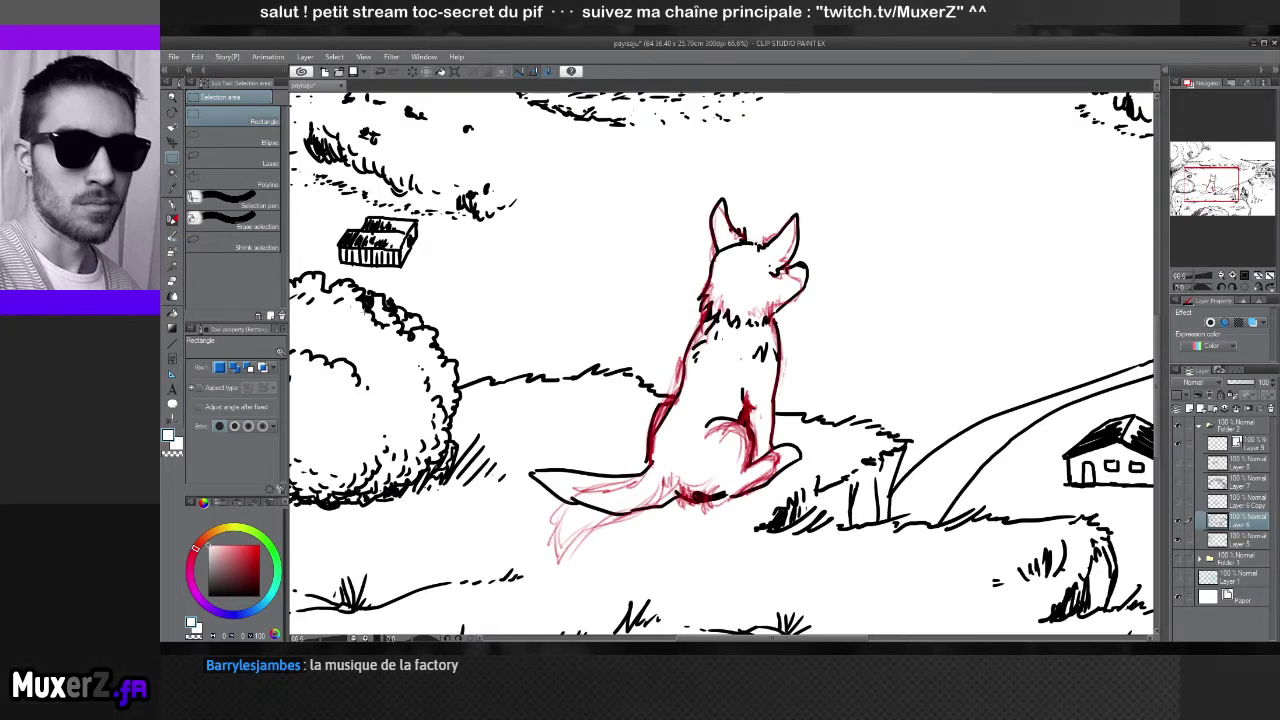
Test the eraser on the dog's ear, and toggle Layers 6, 6 Copy, 7 and 8 to check which holds the black dog lines
{"action": "key", "text": "e"}
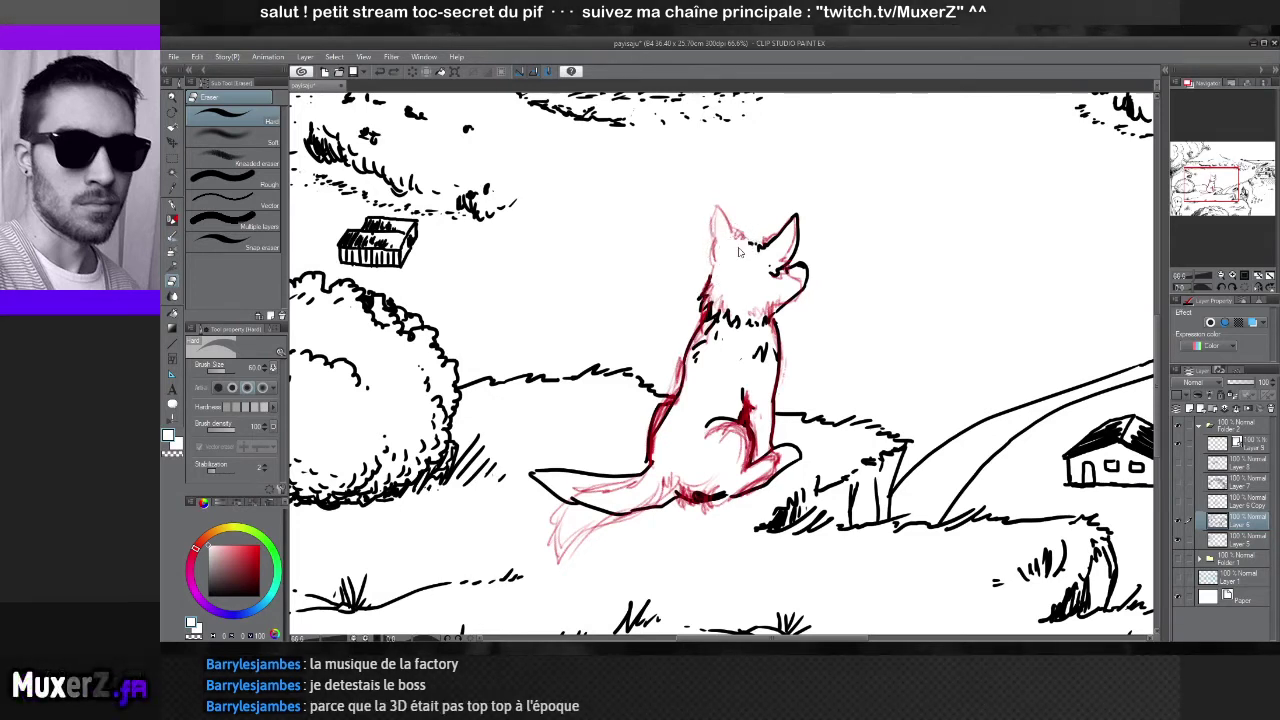
{"action": "left_click_drag", "start_coordinate": [712, 248], "coordinate": [740, 252]}
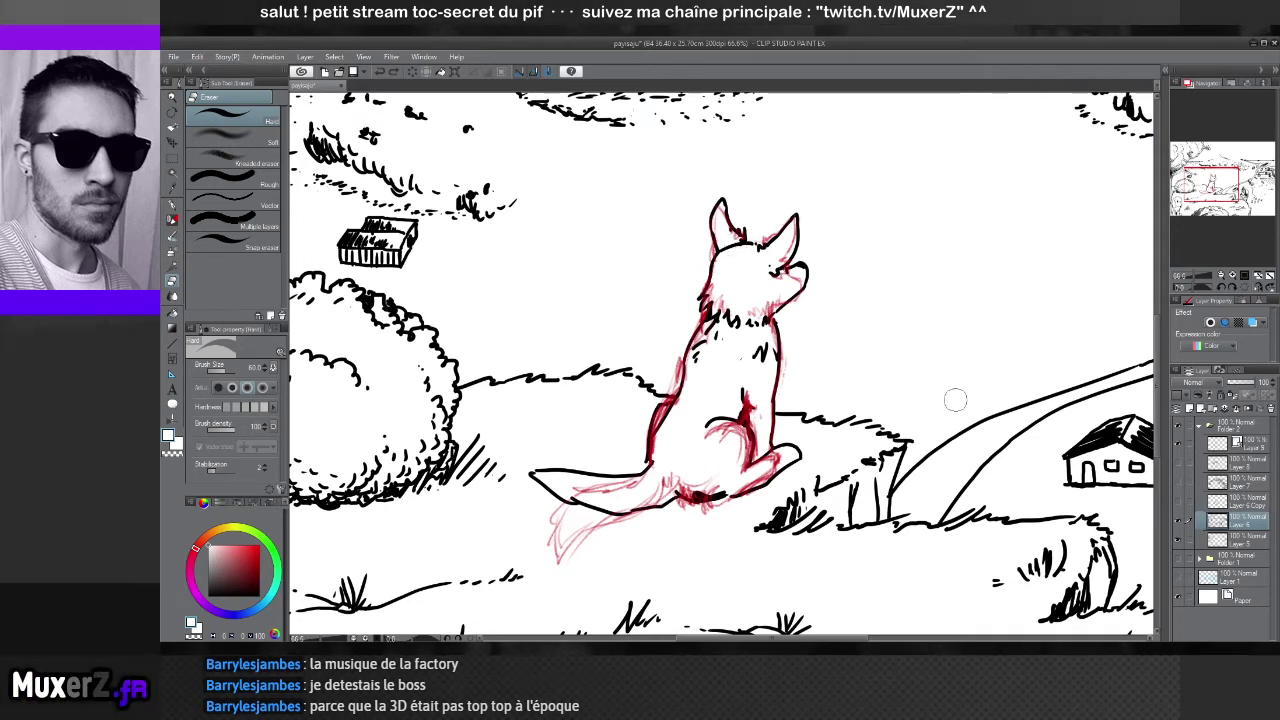
{"action": "left_click", "coordinate": [1178, 512]}
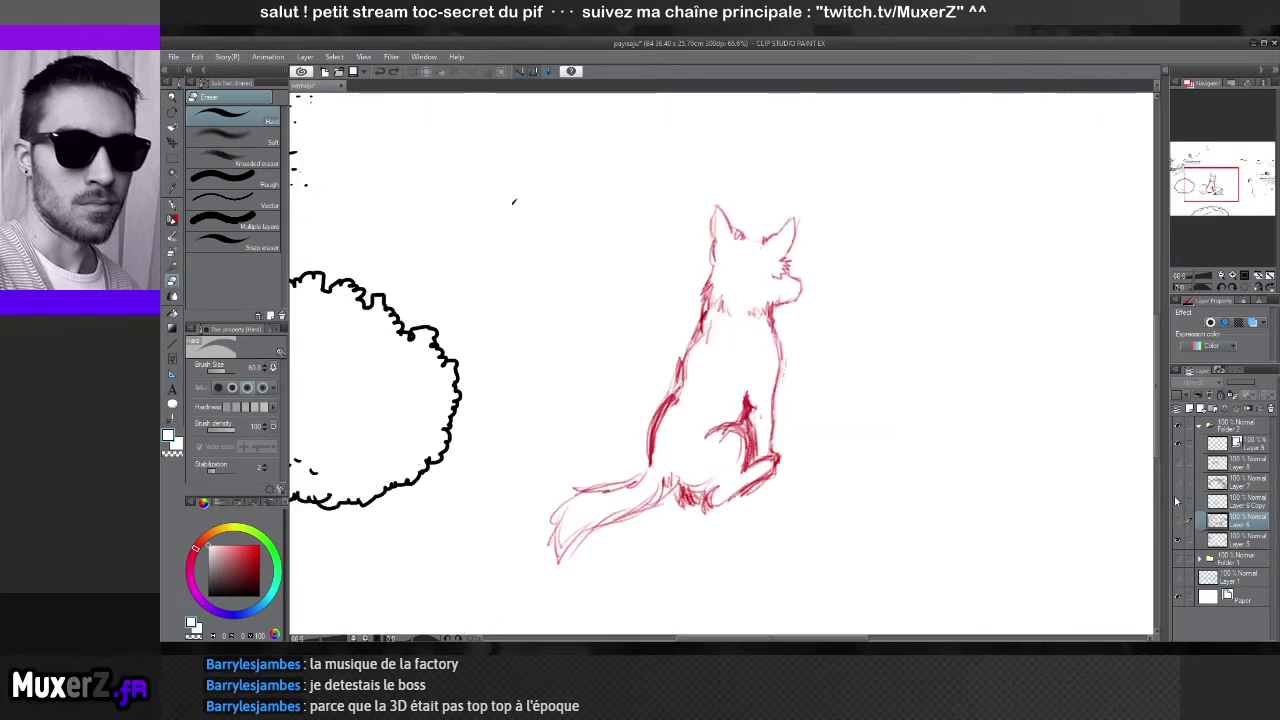
{"action": "left_click", "coordinate": [1174, 496]}
{"action": "left_click", "coordinate": [1174, 496]}
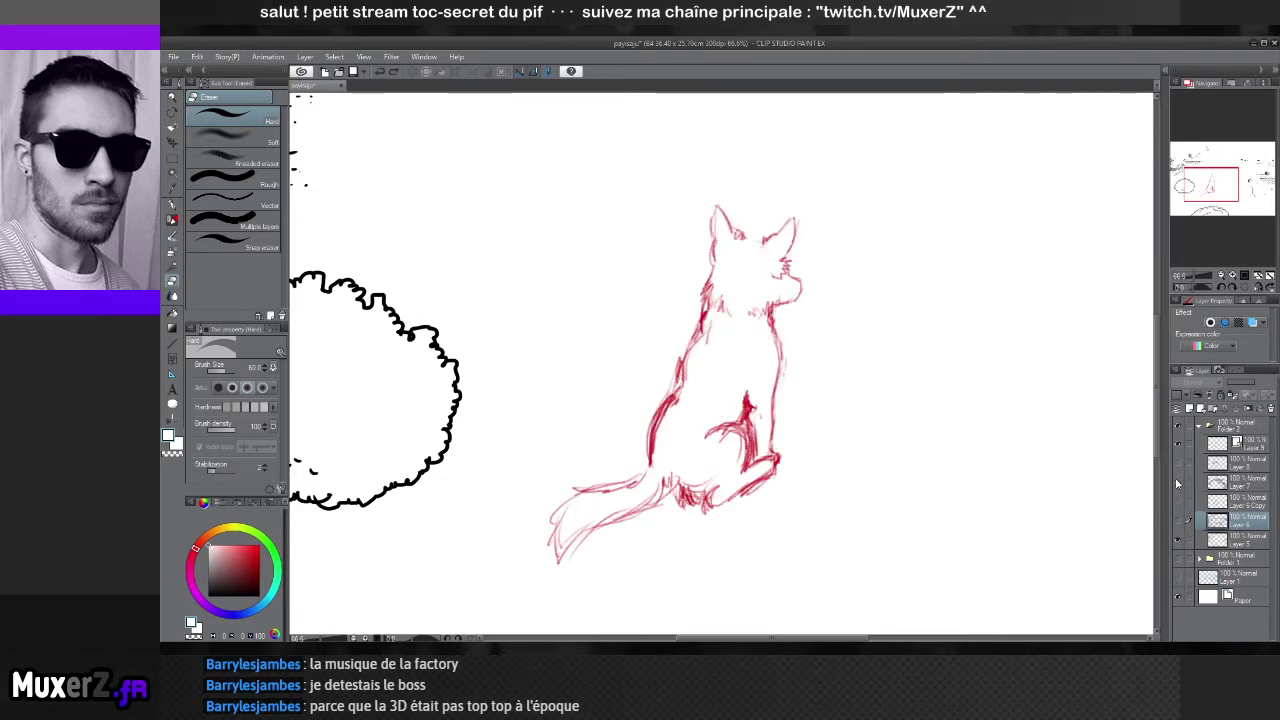
{"action": "left_click", "coordinate": [1177, 483]}
{"action": "left_click", "coordinate": [1177, 483]}
{"action": "left_click", "coordinate": [1177, 465]}
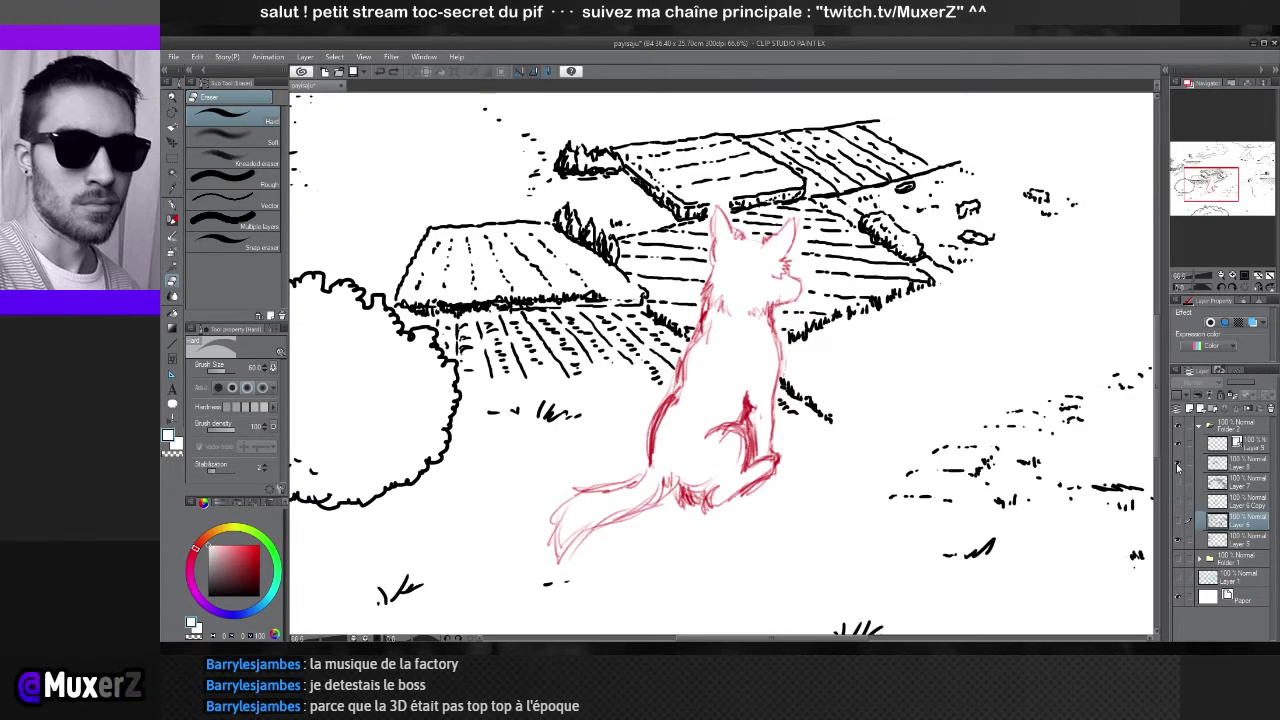
{"action": "left_click", "coordinate": [1177, 465]}
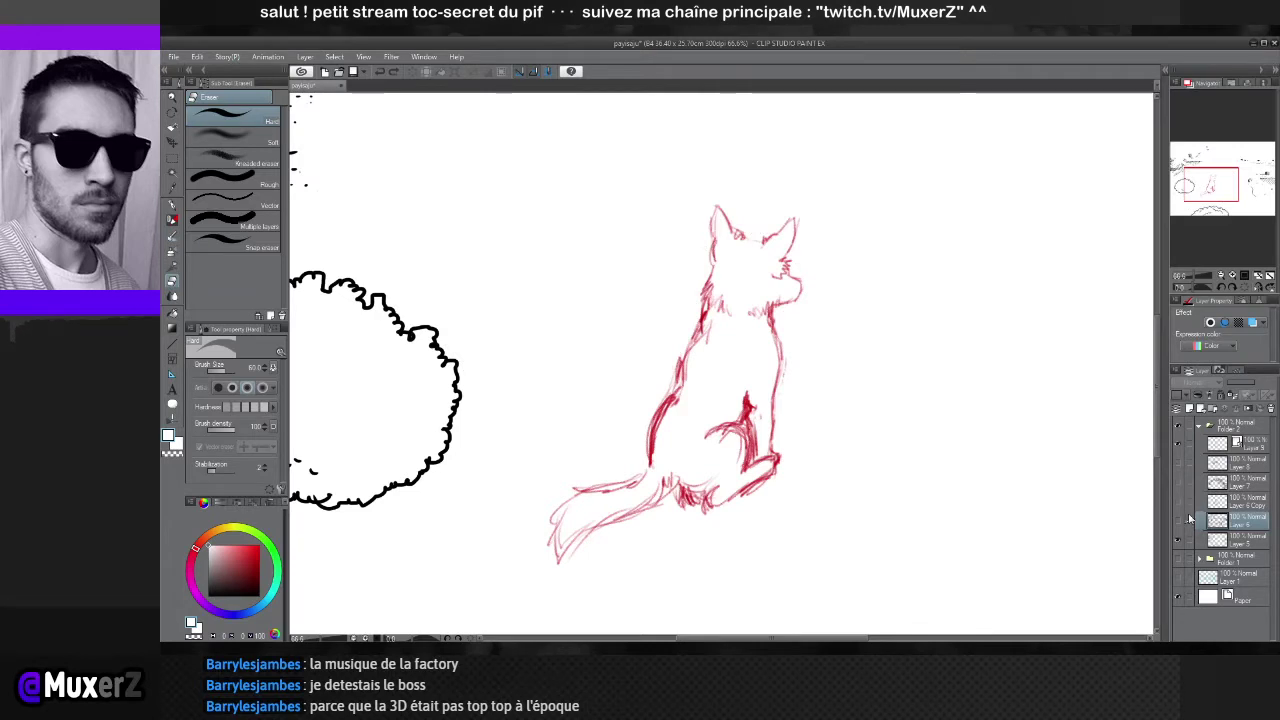
{"action": "left_click", "coordinate": [1177, 520]}
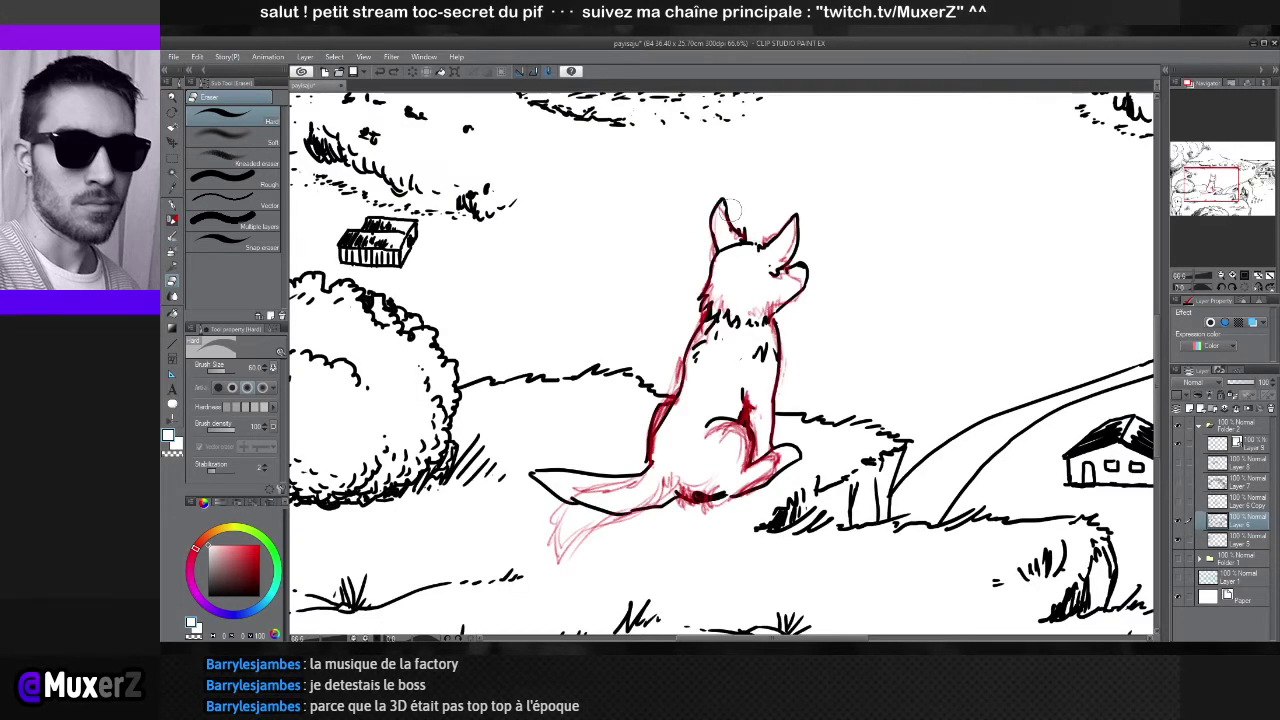
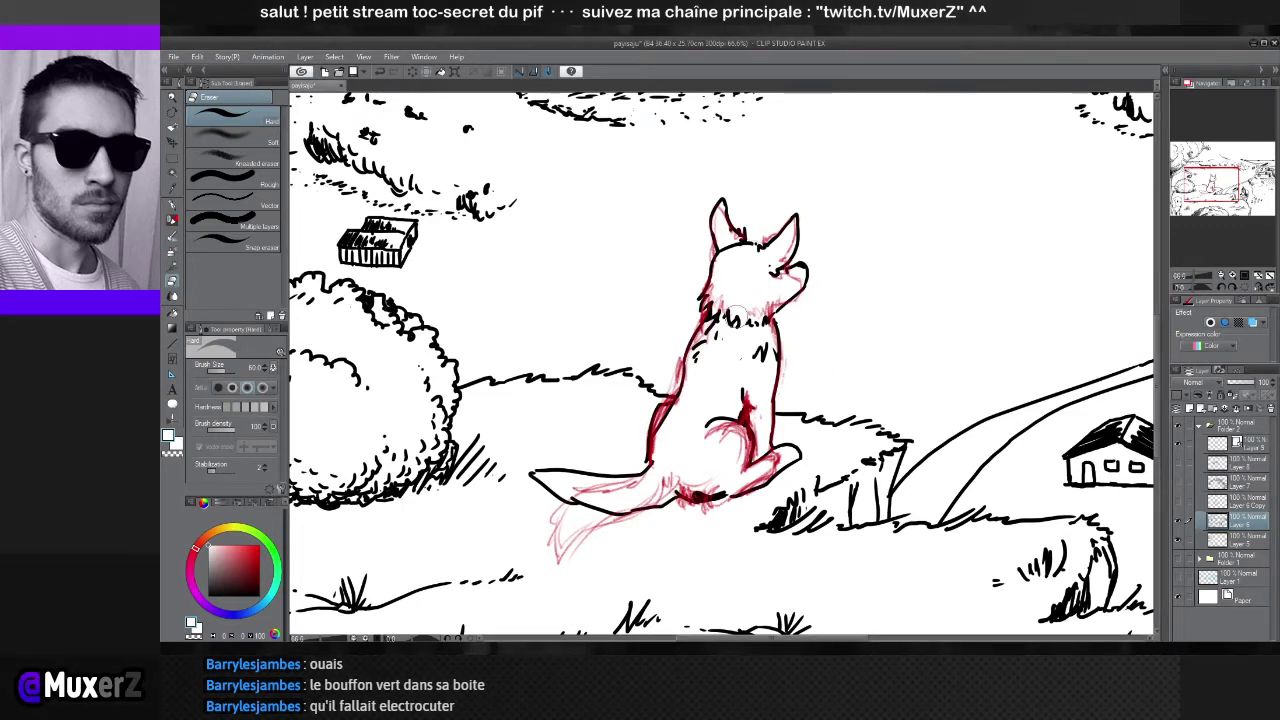
{"action": "mouse_move", "coordinate": [716, 205]}
{"action": "left_mouse_down"}
{"action": "mouse_move", "coordinate": [697, 305]}
{"action": "mouse_move", "coordinate": [738, 255]}
{"action": "left_mouse_up"}
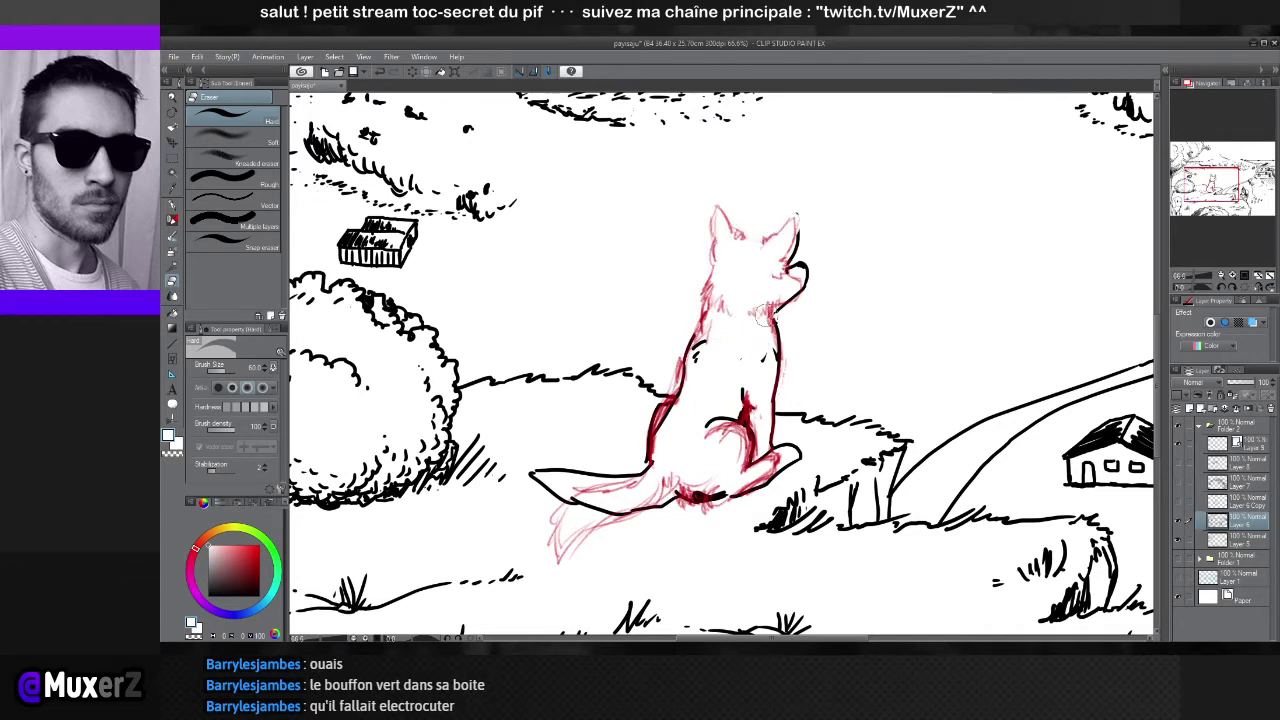
{"action": "mouse_move", "coordinate": [797, 291]}
{"action": "left_mouse_down"}
{"action": "mouse_move", "coordinate": [772, 422]}
{"action": "mouse_move", "coordinate": [775, 444]}
{"action": "mouse_move", "coordinate": [794, 427]}
{"action": "mouse_move", "coordinate": [801, 446]}
{"action": "mouse_move", "coordinate": [731, 510]}
{"action": "mouse_move", "coordinate": [717, 496]}
{"action": "mouse_move", "coordinate": [694, 511]}
{"action": "mouse_move", "coordinate": [660, 451]}
{"action": "mouse_move", "coordinate": [665, 410]}
{"action": "left_mouse_up"}
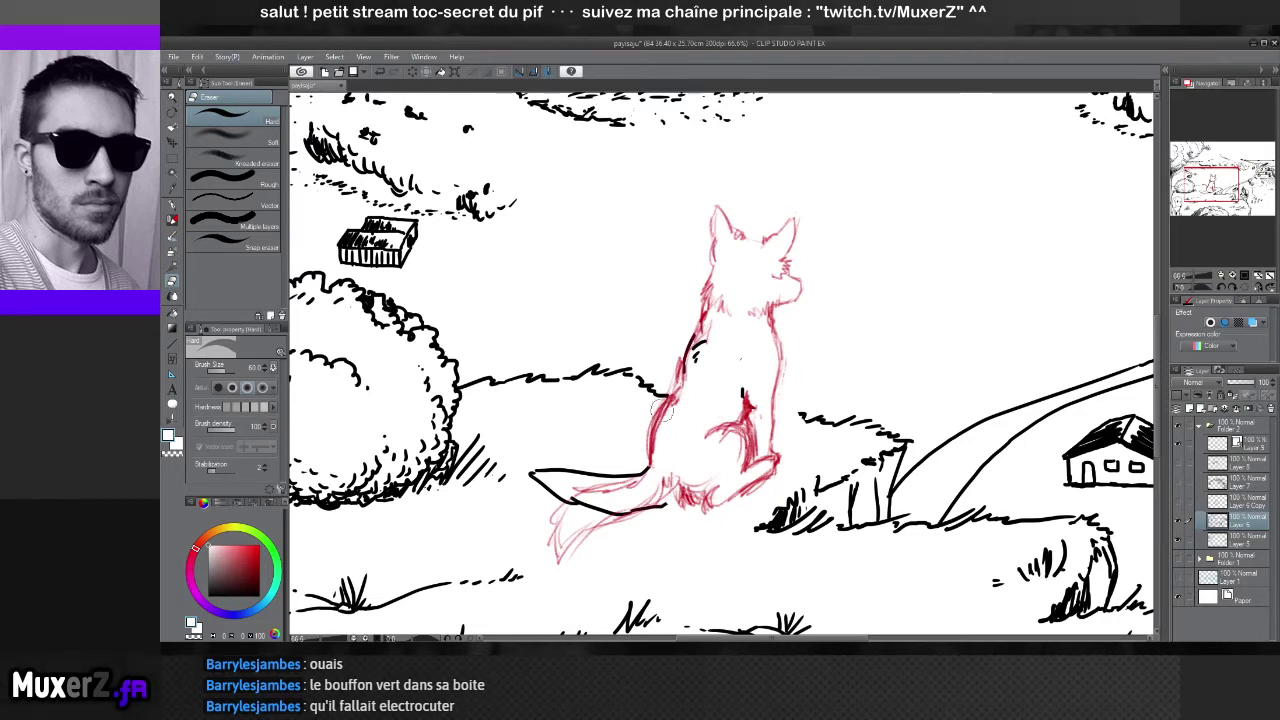
{"action": "key", "text": "ctrl+z"}
{"action": "key", "text": "ctrl+z"}
{"action": "key", "text": "ctrl+z"}
{"action": "key", "text": "ctrl+z"}
{"action": "key", "text": "ctrl+z"}
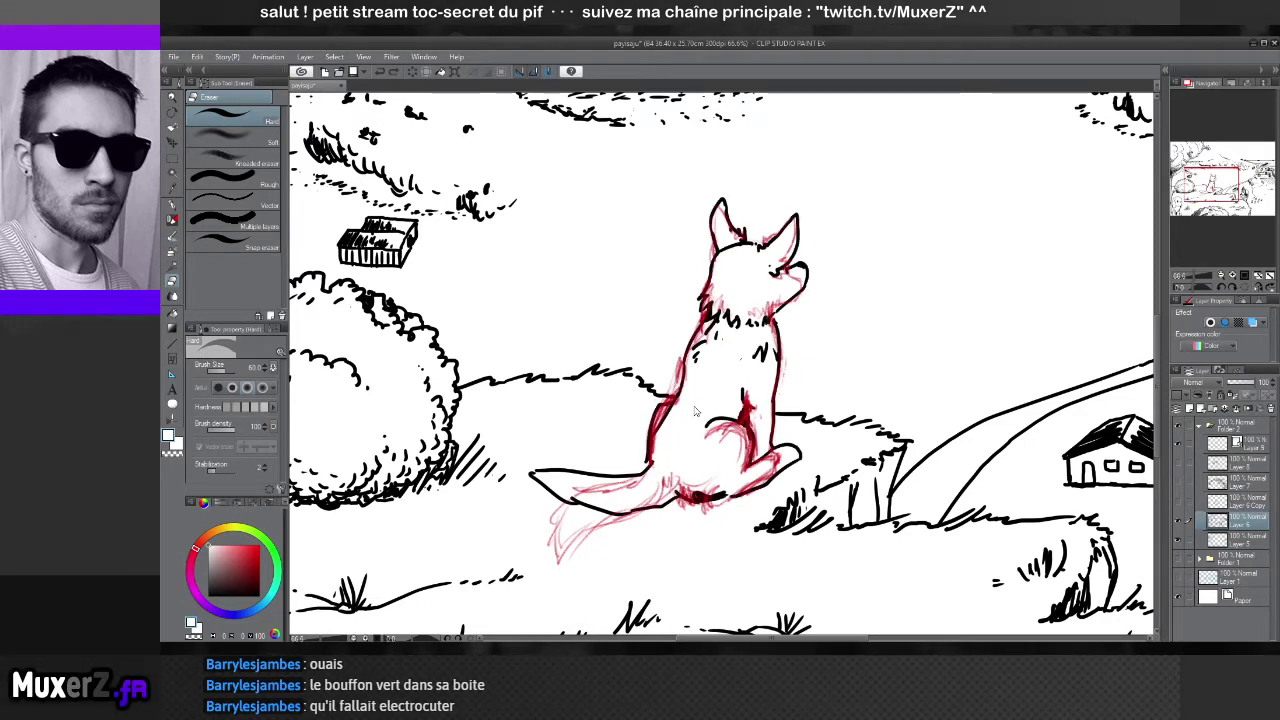
Erase the dog's old black lines from Layer 6, from ears and head down to legs and tail, leaving only the red sketch
{"action": "left_click_drag", "start_coordinate": [757, 408], "coordinate": [765, 446]}
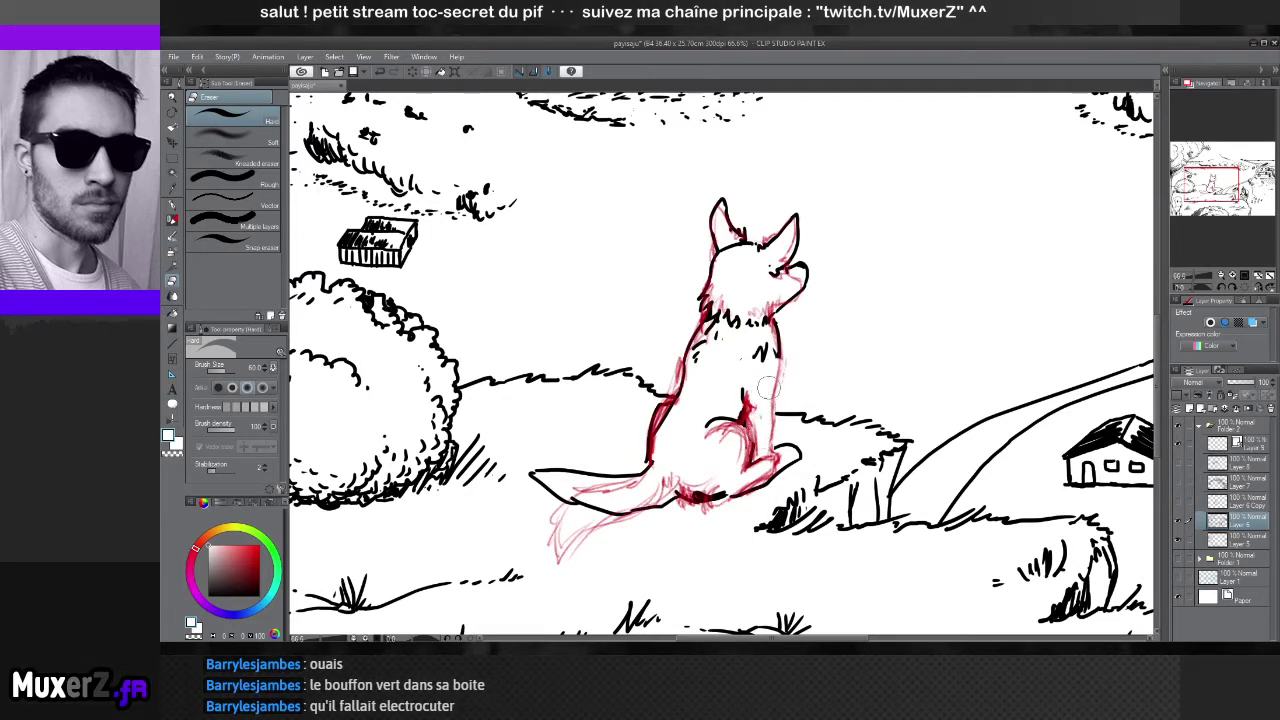
{"action": "mouse_move", "coordinate": [765, 392]}
{"action": "left_mouse_down"}
{"action": "mouse_move", "coordinate": [790, 296]}
{"action": "mouse_move", "coordinate": [768, 308]}
{"action": "mouse_move", "coordinate": [804, 213]}
{"action": "left_mouse_up"}
{"action": "mouse_move", "coordinate": [720, 206]}
{"action": "left_mouse_down"}
{"action": "mouse_move", "coordinate": [693, 358]}
{"action": "mouse_move", "coordinate": [699, 326]}
{"action": "mouse_move", "coordinate": [748, 316]}
{"action": "left_mouse_up"}
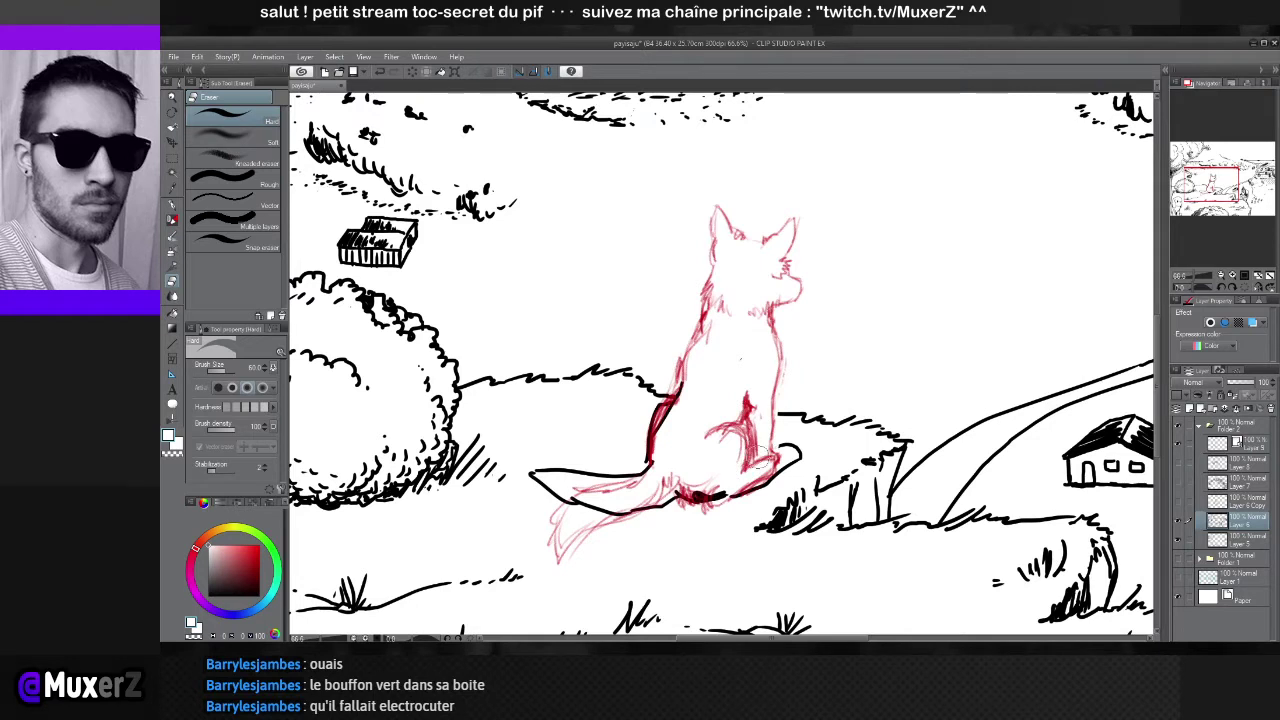
{"action": "mouse_move", "coordinate": [793, 447]}
{"action": "left_mouse_down"}
{"action": "mouse_move", "coordinate": [740, 496]}
{"action": "mouse_move", "coordinate": [687, 507]}
{"action": "mouse_move", "coordinate": [688, 478]}
{"action": "mouse_move", "coordinate": [596, 518]}
{"action": "mouse_move", "coordinate": [529, 502]}
{"action": "mouse_move", "coordinate": [547, 493]}
{"action": "mouse_move", "coordinate": [526, 468]}
{"action": "mouse_move", "coordinate": [589, 491]}
{"action": "mouse_move", "coordinate": [542, 470]}
{"action": "mouse_move", "coordinate": [634, 471]}
{"action": "mouse_move", "coordinate": [647, 416]}
{"action": "mouse_move", "coordinate": [678, 386]}
{"action": "left_mouse_up"}
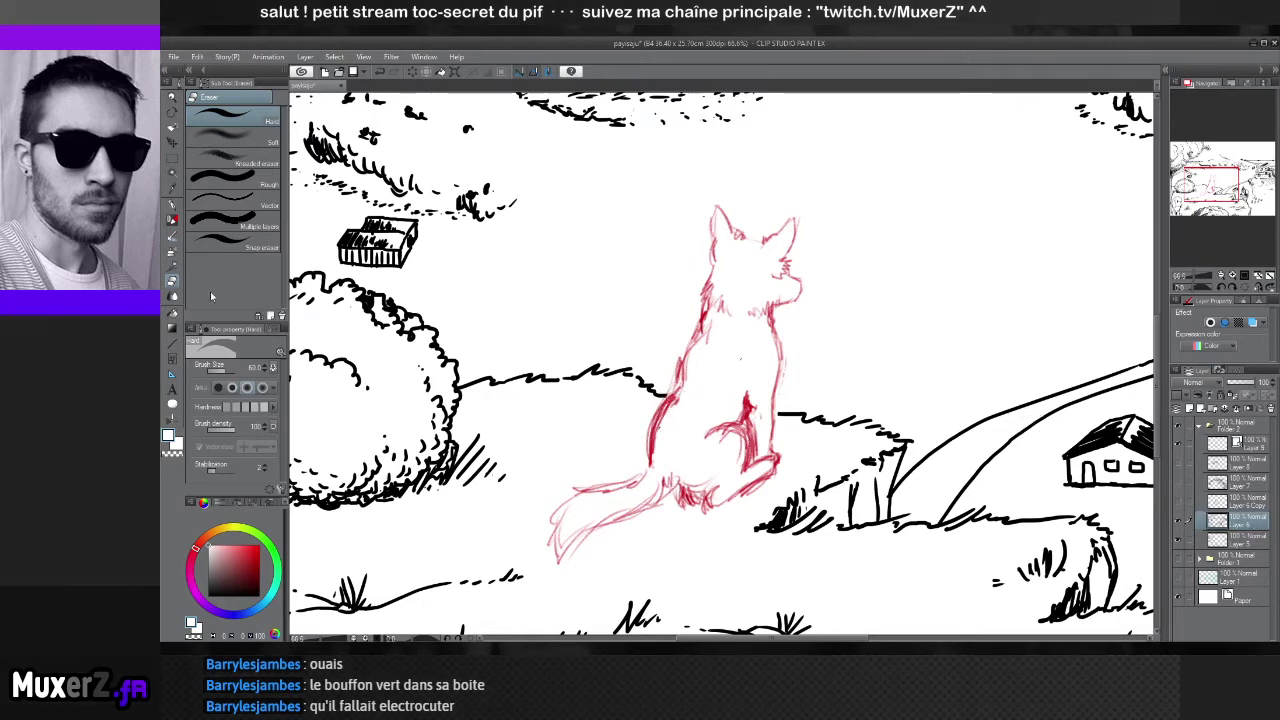
Ink the dog's left ear, the back of its head and its neck fur in black with the size 12 pen, following the red sketch
{"action": "left_click", "coordinate": [173, 205]}
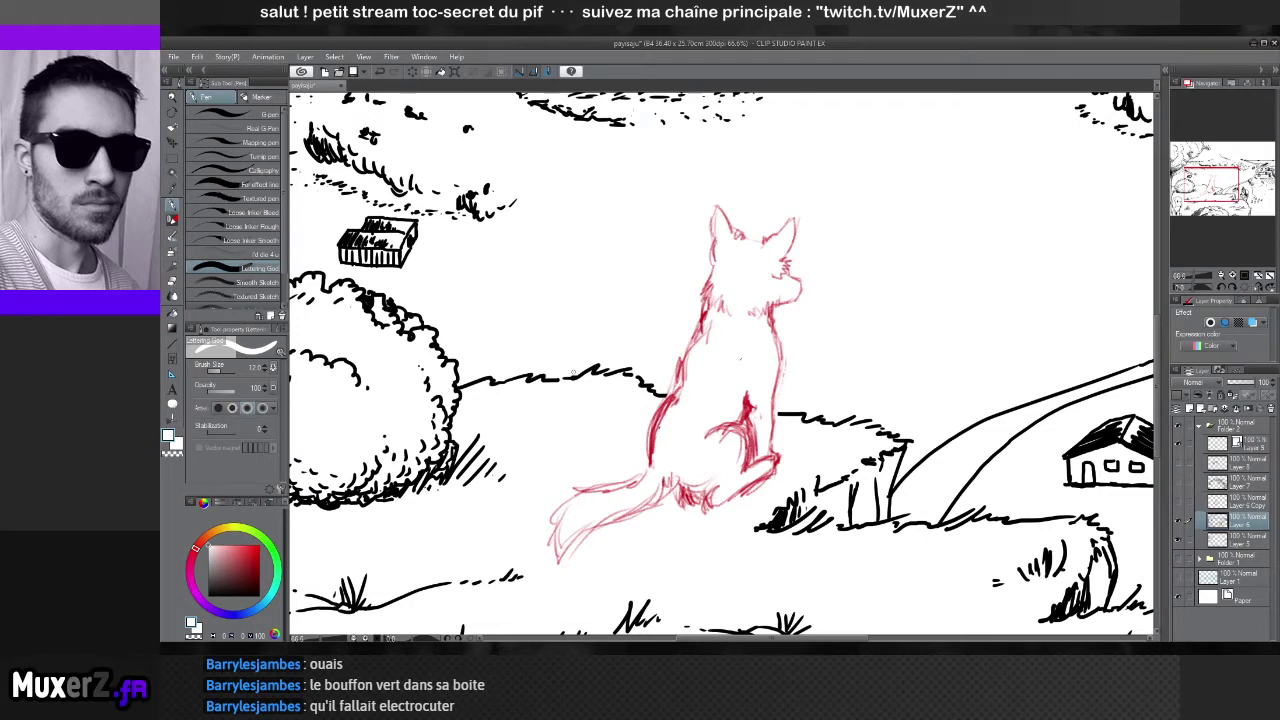
{"action": "key", "text": "e"}
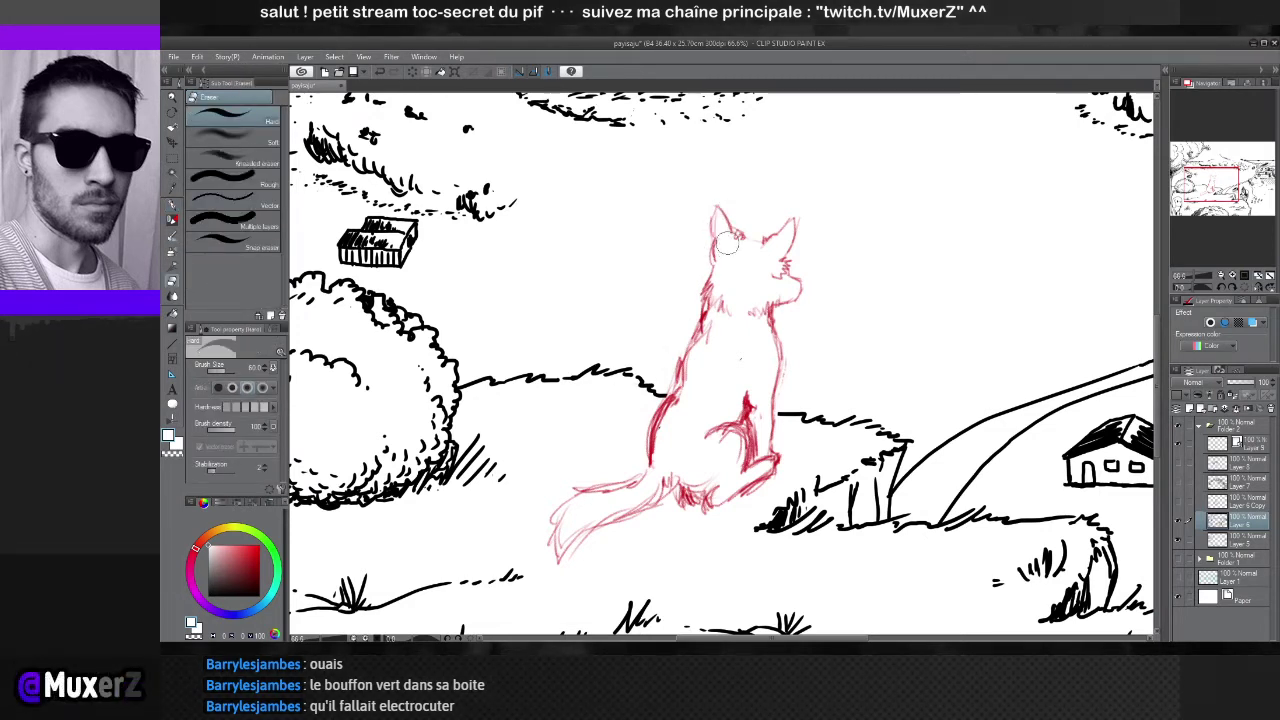
{"action": "key", "text": "p"}
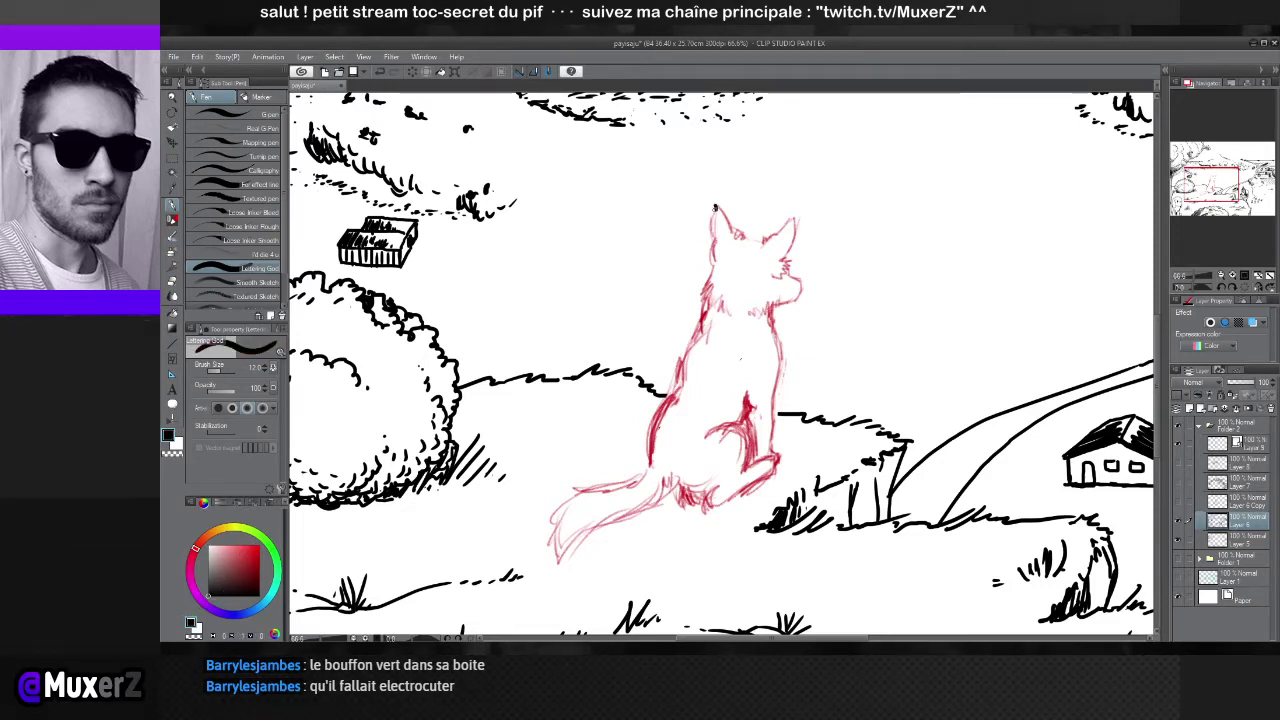
{"action": "left_click_drag", "start_coordinate": [714, 226], "coordinate": [713, 258]}
{"action": "key", "text": "ctrl+z"}
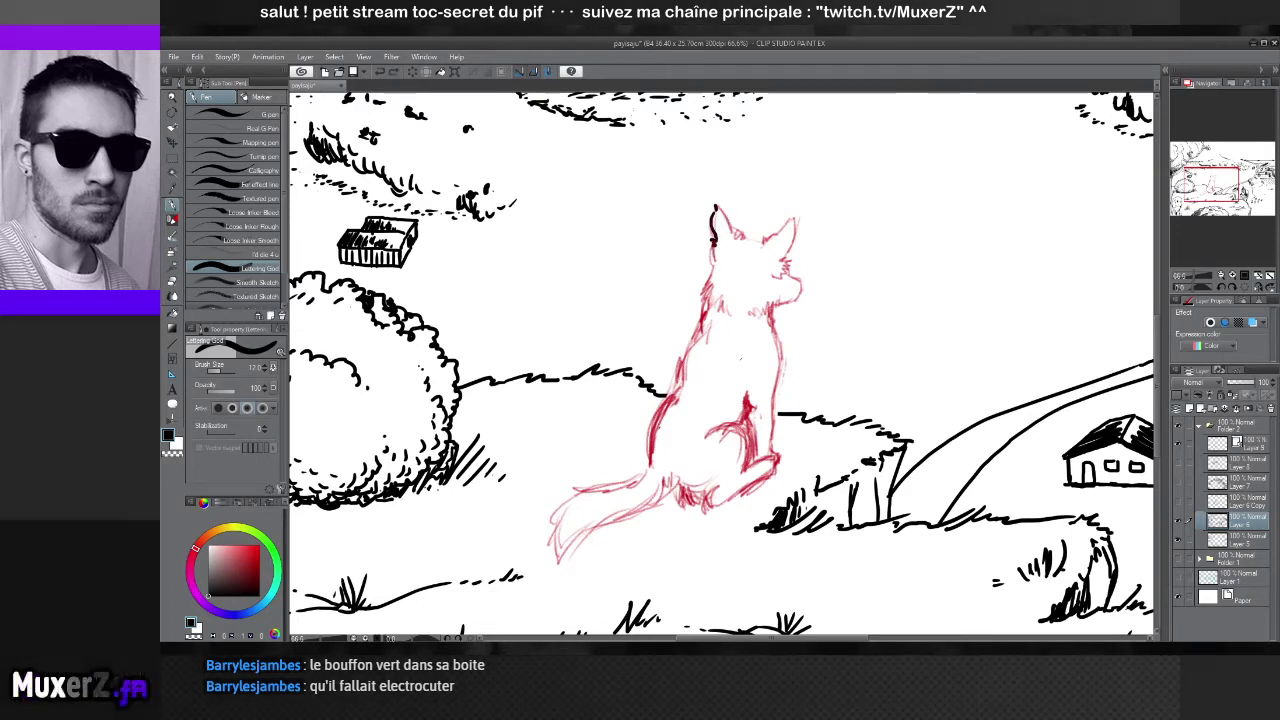
{"action": "key", "text": "ctrl+z"}
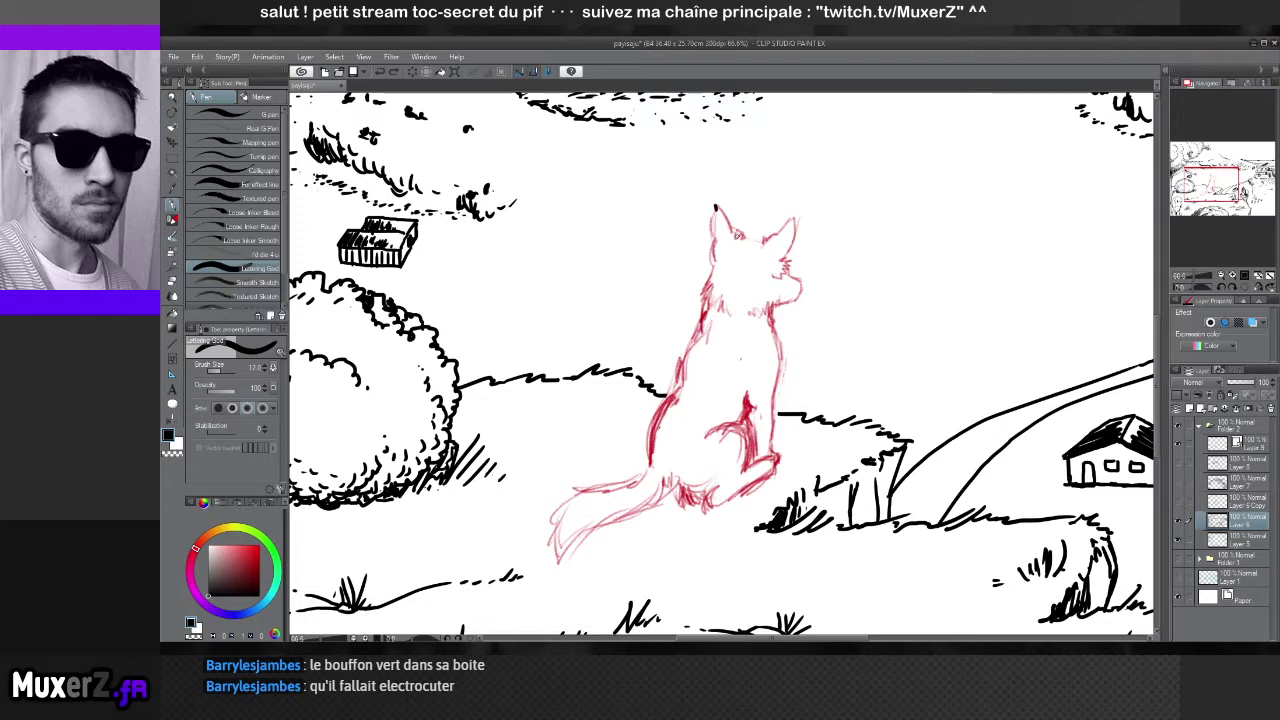
{"action": "left_click_drag", "start_coordinate": [737, 224], "coordinate": [740, 238]}
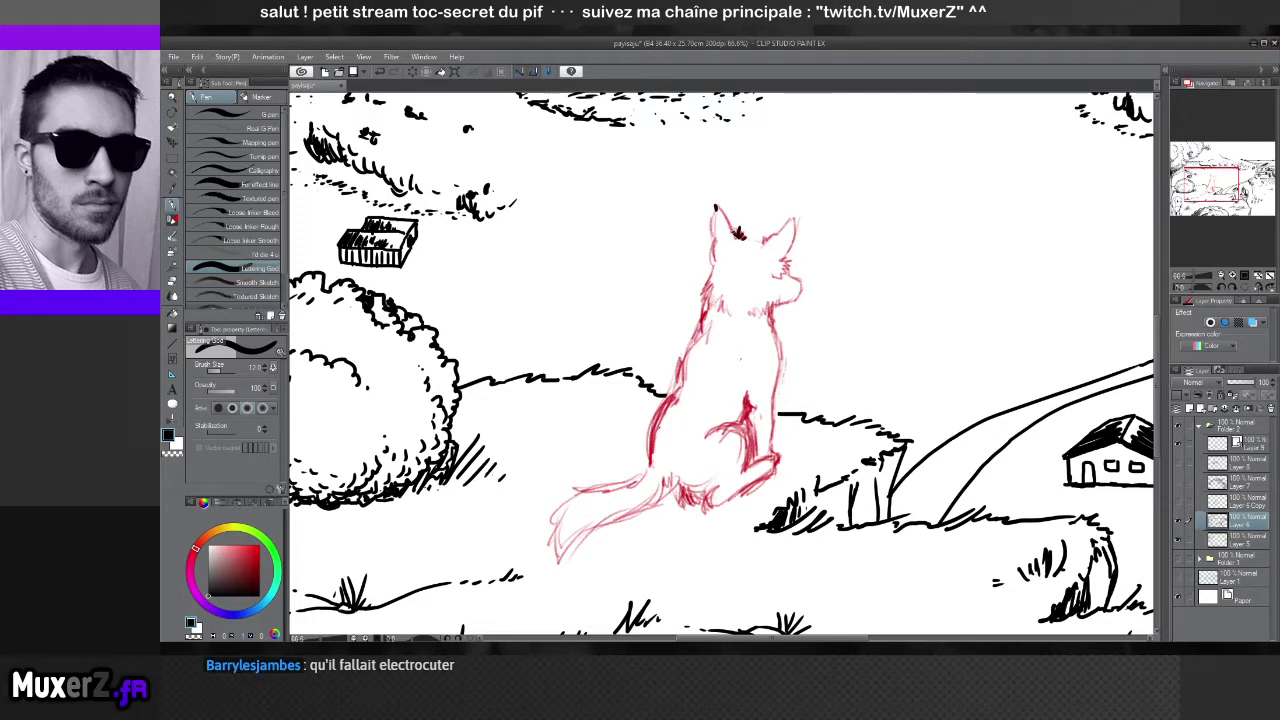
{"action": "mouse_move", "coordinate": [714, 206]}
{"action": "left_mouse_down"}
{"action": "mouse_move", "coordinate": [744, 238]}
{"action": "mouse_move", "coordinate": [710, 236]}
{"action": "mouse_move", "coordinate": [701, 296]}
{"action": "left_mouse_up"}
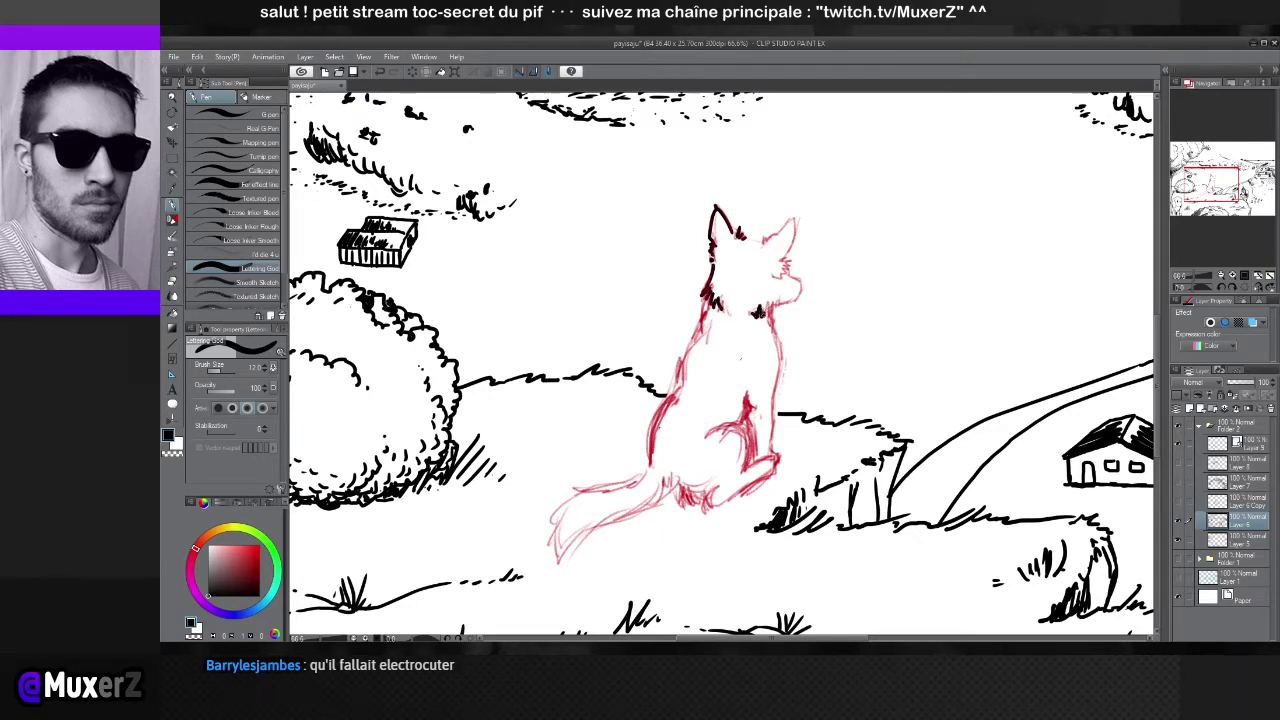
{"action": "mouse_move", "coordinate": [760, 308]}
{"action": "left_mouse_down"}
{"action": "mouse_move", "coordinate": [768, 320]}
{"action": "mouse_move", "coordinate": [770, 304]}
{"action": "left_mouse_up"}
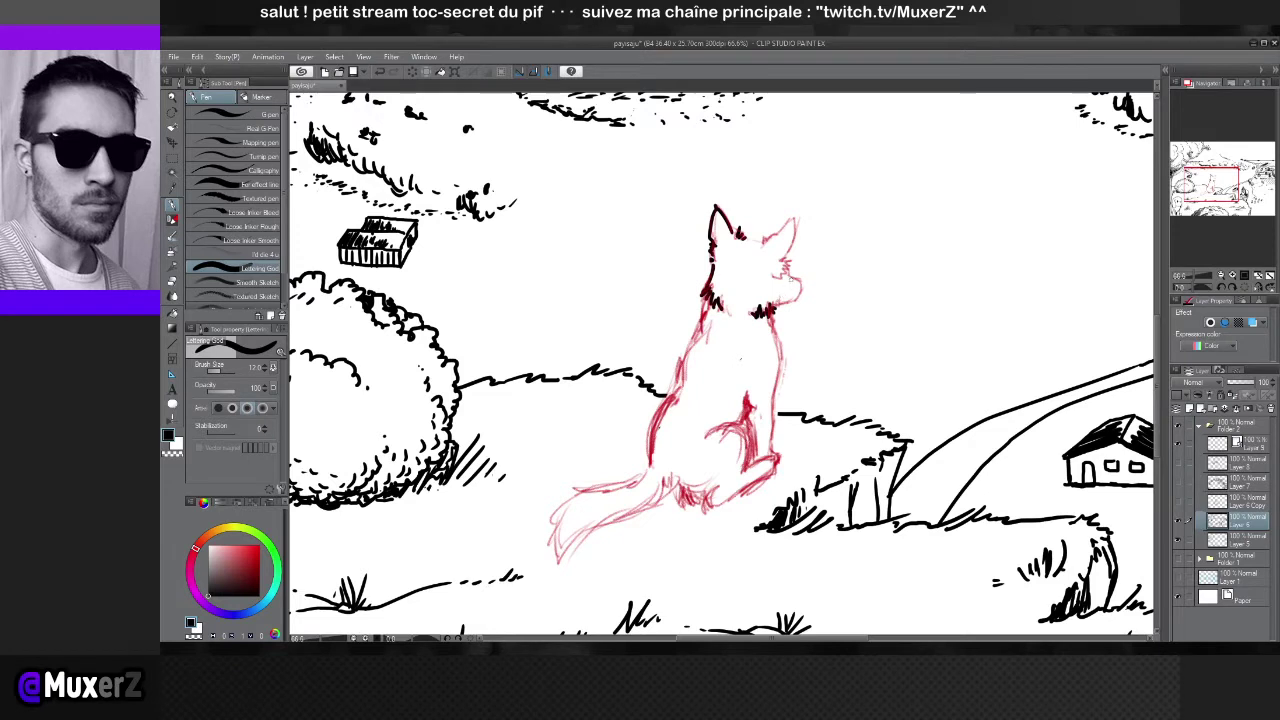
Ink the dog's right ear, eye area and muzzle in black over the red sketch
{"action": "mouse_move", "coordinate": [760, 237]}
{"action": "left_mouse_down"}
{"action": "mouse_move", "coordinate": [797, 216]}
{"action": "mouse_move", "coordinate": [790, 268]}
{"action": "left_mouse_up"}
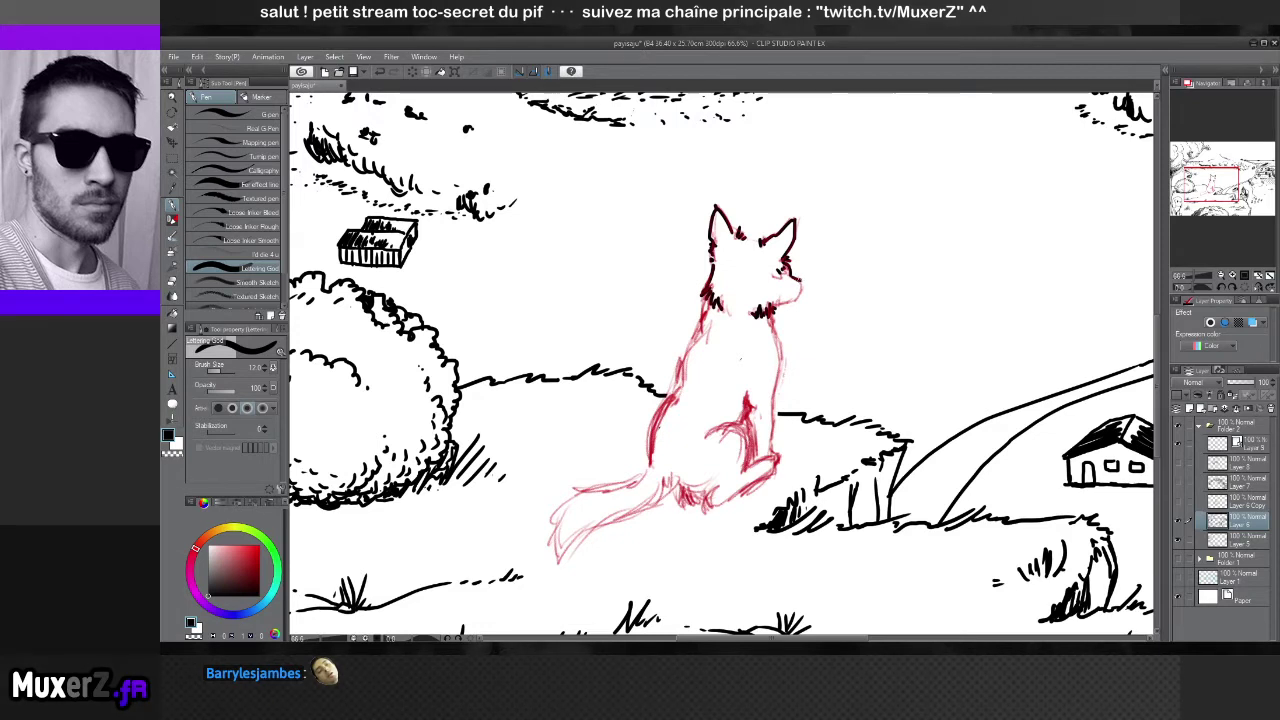
{"action": "mouse_move", "coordinate": [798, 279]}
{"action": "left_mouse_down"}
{"action": "mouse_move", "coordinate": [796, 302]}
{"action": "mouse_move", "coordinate": [766, 310]}
{"action": "mouse_move", "coordinate": [803, 288]}
{"action": "left_mouse_up"}
{"action": "key", "text": "ctrl+z"}
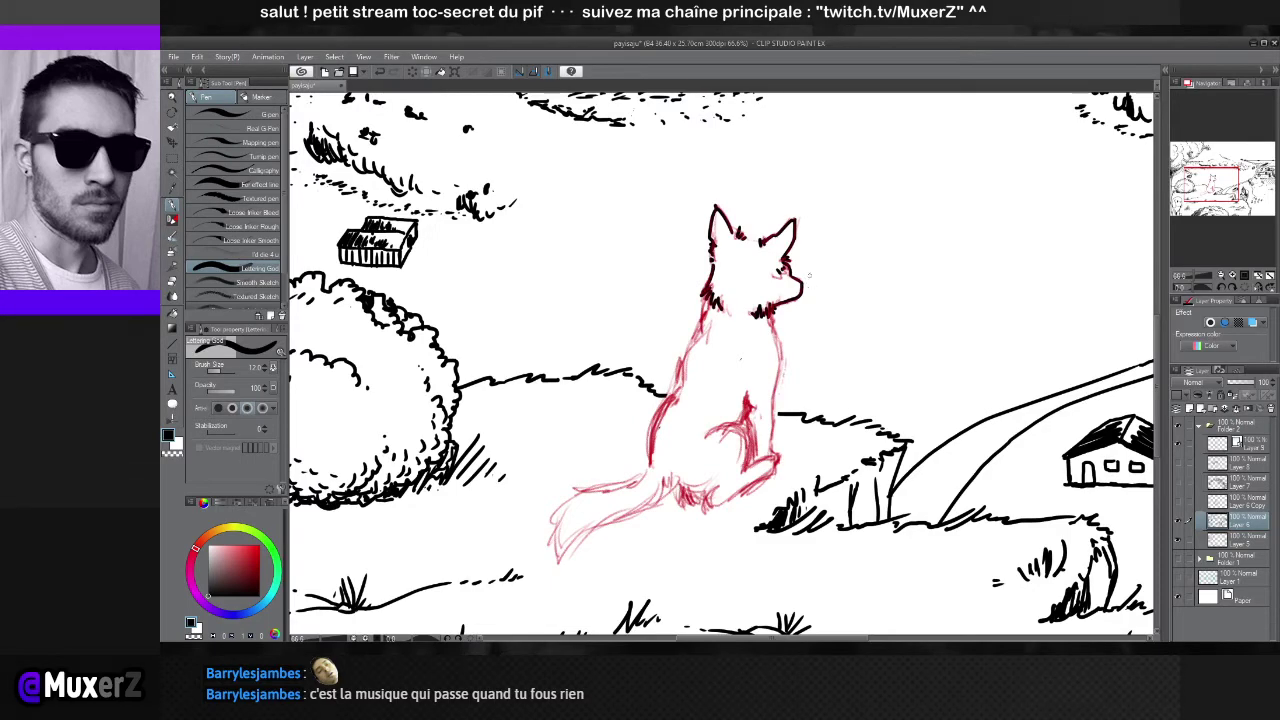
Add fur strokes at the base of the dog's neck and ink its upper back line
{"action": "scroll", "coordinate": [809, 276], "scroll_direction": "down", "scroll_amount": 2}
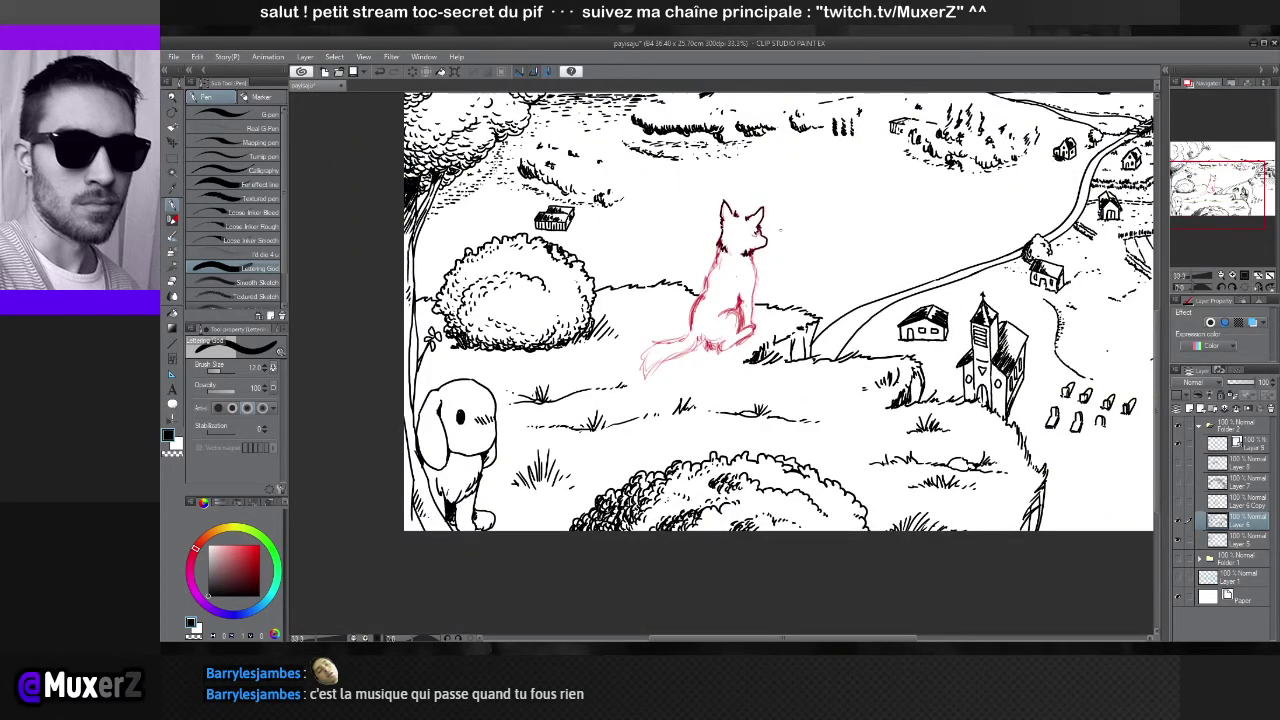
{"action": "scroll", "coordinate": [780, 230], "scroll_direction": "up", "scroll_amount": 2}
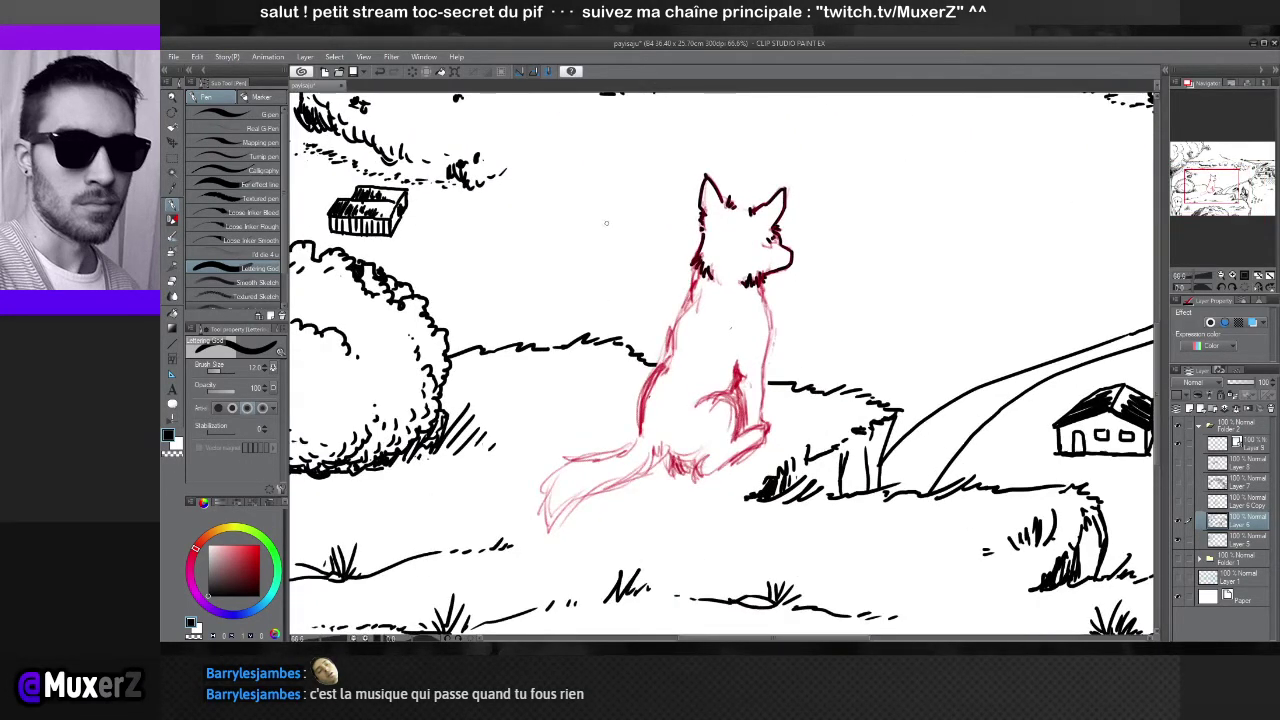
{"action": "scroll", "coordinate": [736, 247], "scroll_direction": "up", "scroll_amount": 1}
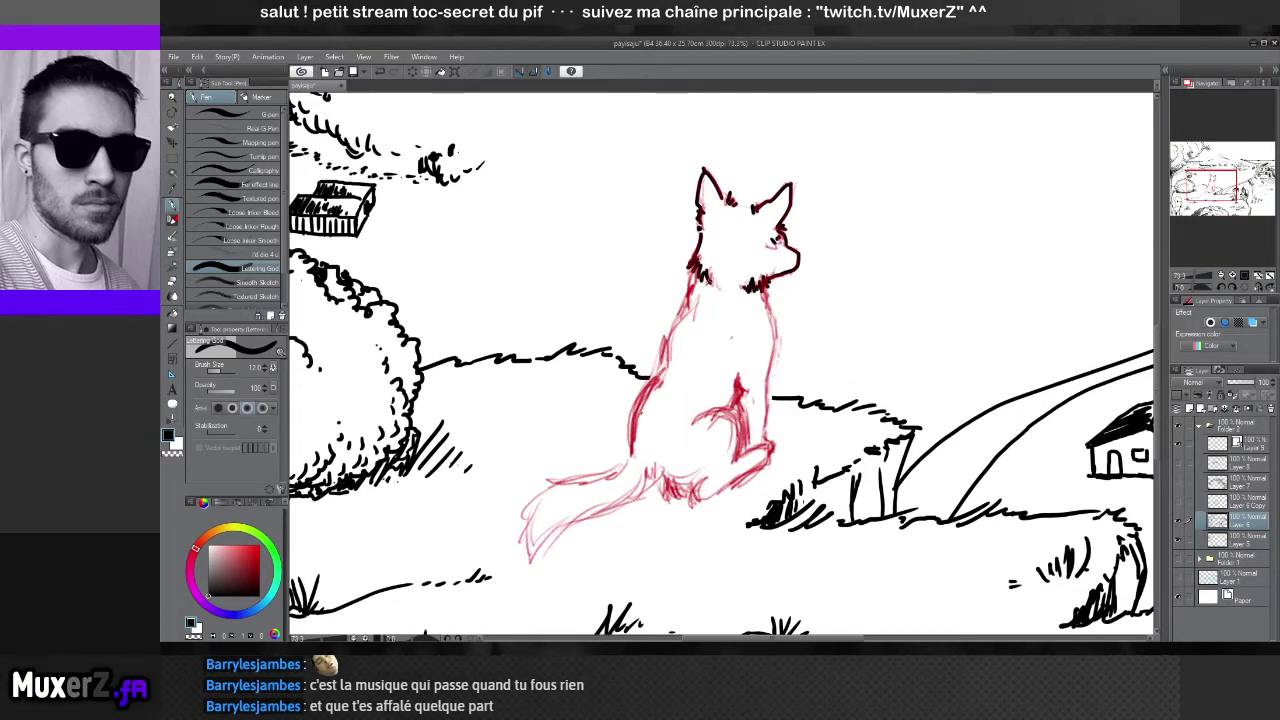
{"action": "mouse_move", "coordinate": [710, 274]}
{"action": "left_mouse_down"}
{"action": "mouse_move", "coordinate": [720, 290]}
{"action": "mouse_move", "coordinate": [729, 282]}
{"action": "mouse_move", "coordinate": [686, 290]}
{"action": "mouse_move", "coordinate": [664, 342]}
{"action": "left_mouse_up"}
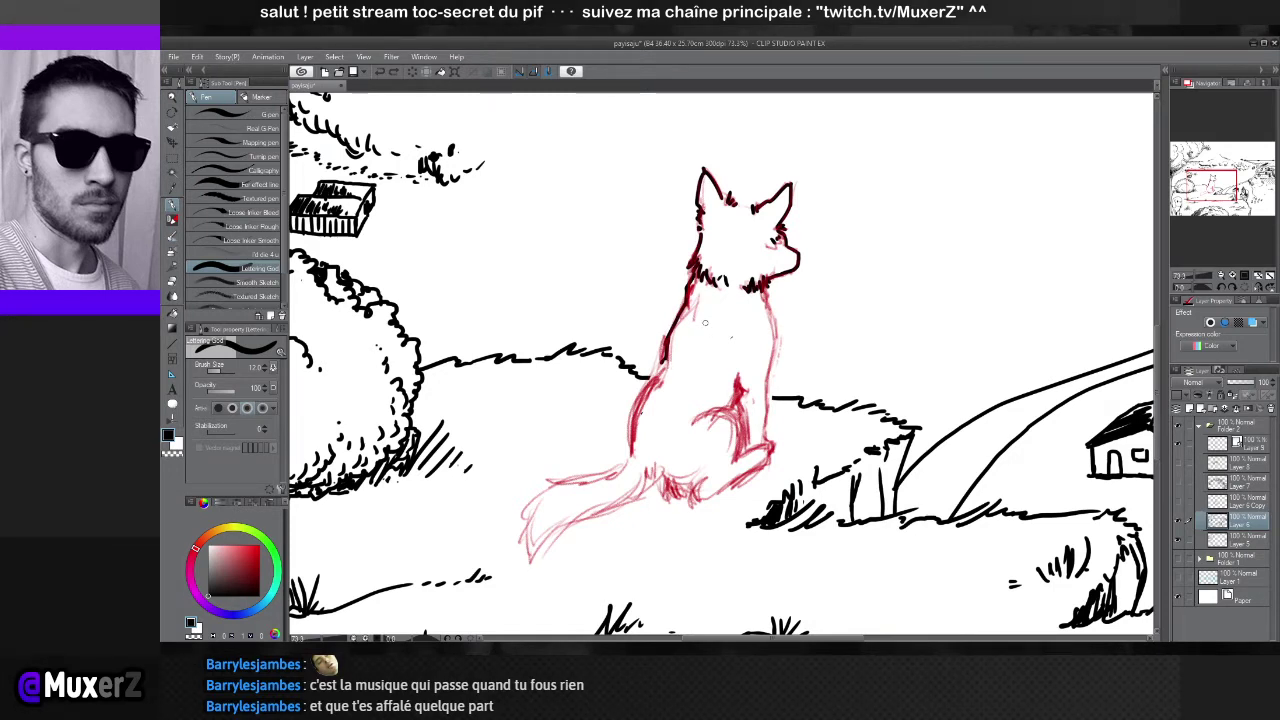
Move the red Layer 9 sketch directly below Layer 6, and ink the dog's lower back, thigh and hind foot
{"action": "left_click", "coordinate": [1240, 442]}
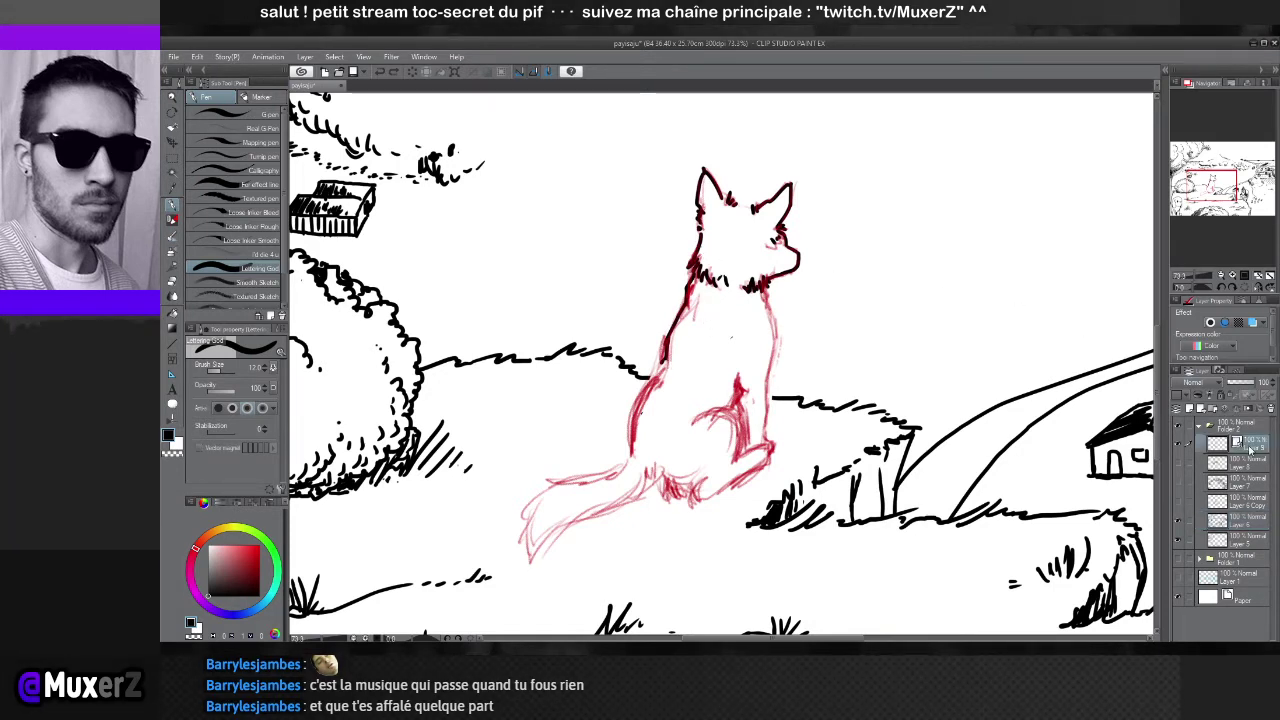
{"action": "left_click", "coordinate": [1248, 521]}
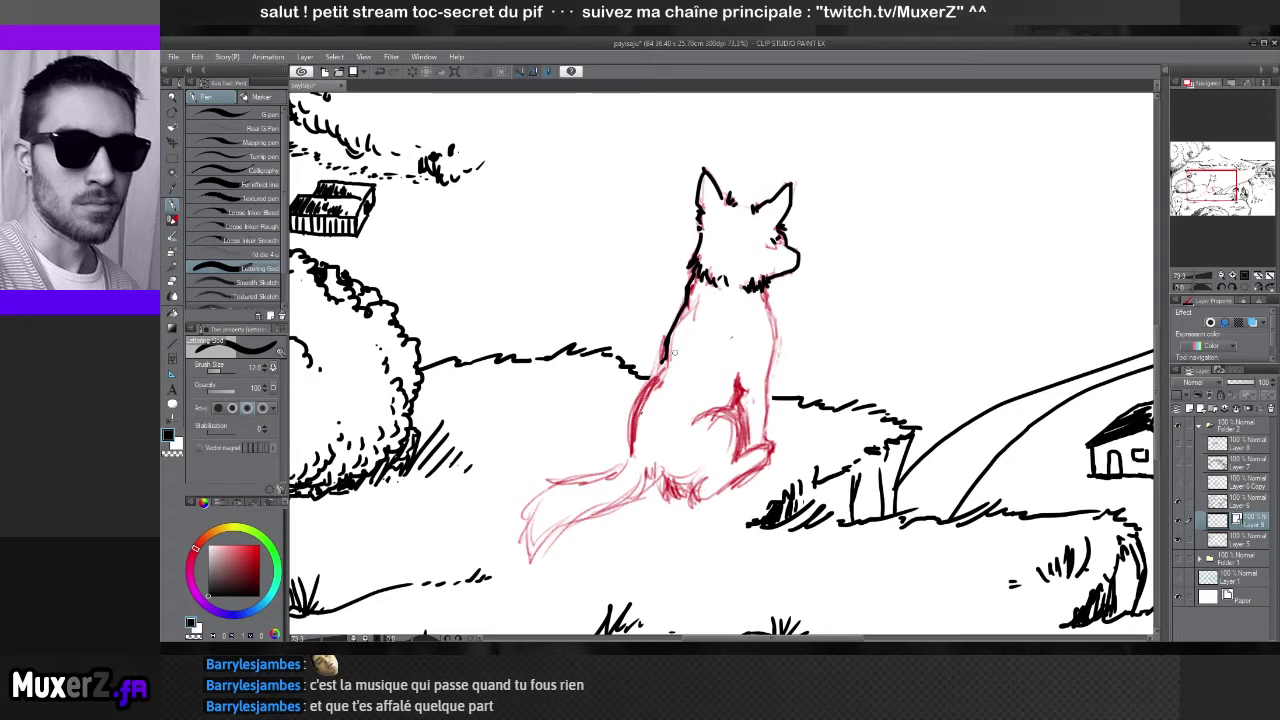
{"action": "left_click_drag", "start_coordinate": [662, 364], "coordinate": [632, 445]}
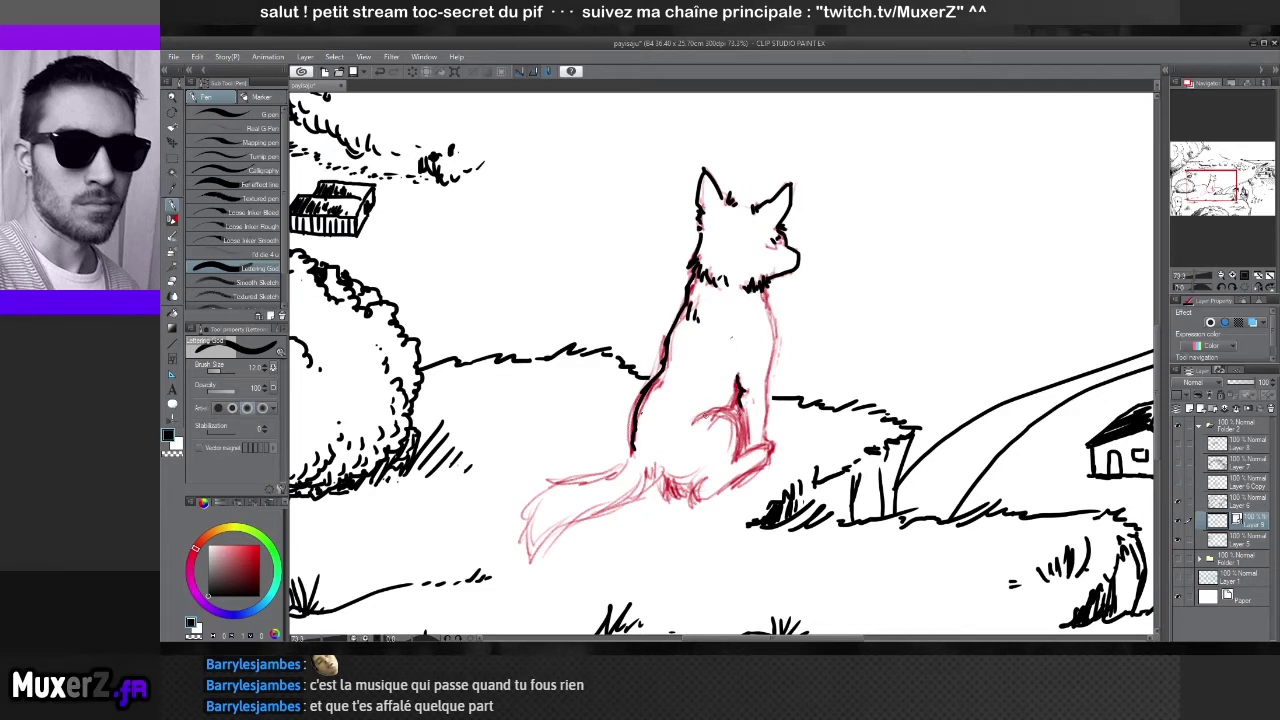
{"action": "mouse_move", "coordinate": [694, 421]}
{"action": "left_mouse_down"}
{"action": "mouse_move", "coordinate": [738, 414]}
{"action": "mouse_move", "coordinate": [736, 458]}
{"action": "mouse_move", "coordinate": [760, 446]}
{"action": "mouse_move", "coordinate": [766, 457]}
{"action": "mouse_move", "coordinate": [754, 455]}
{"action": "left_mouse_up"}
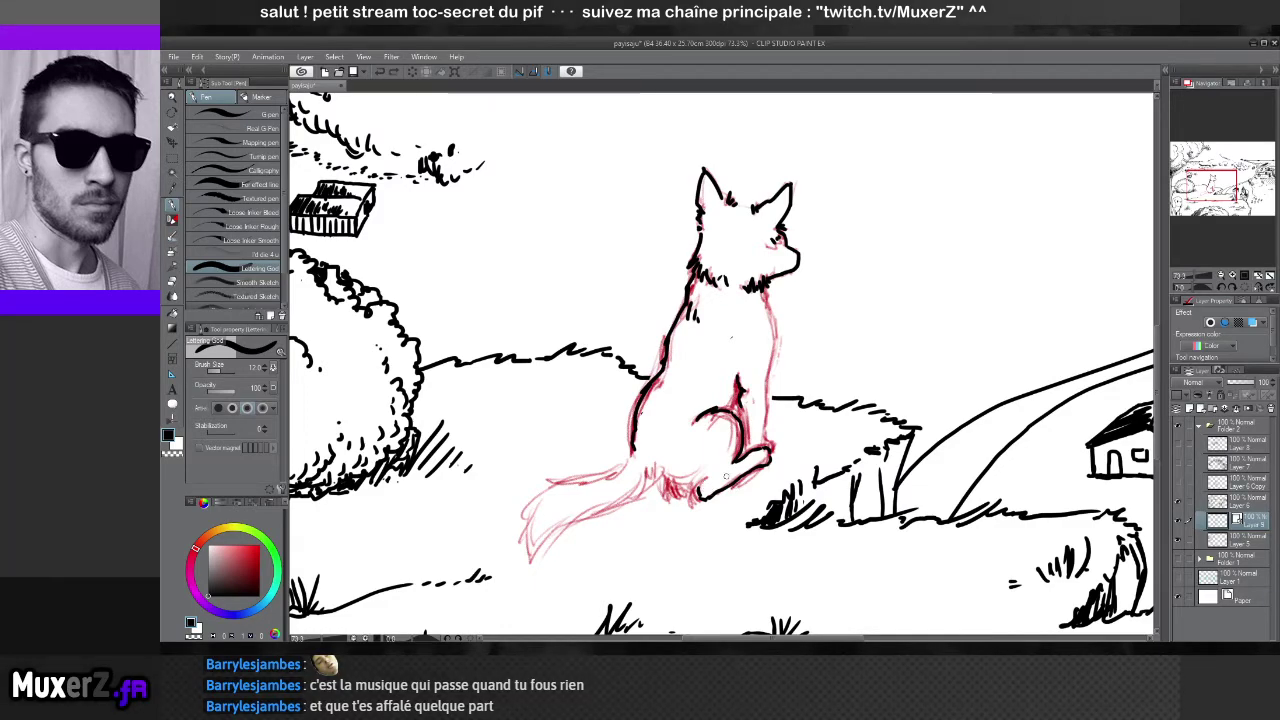
Ink the fur under the dog's rump and outline its bushy tail along the red sketch
{"action": "scroll", "coordinate": [705, 453], "scroll_direction": "down", "scroll_amount": 5}
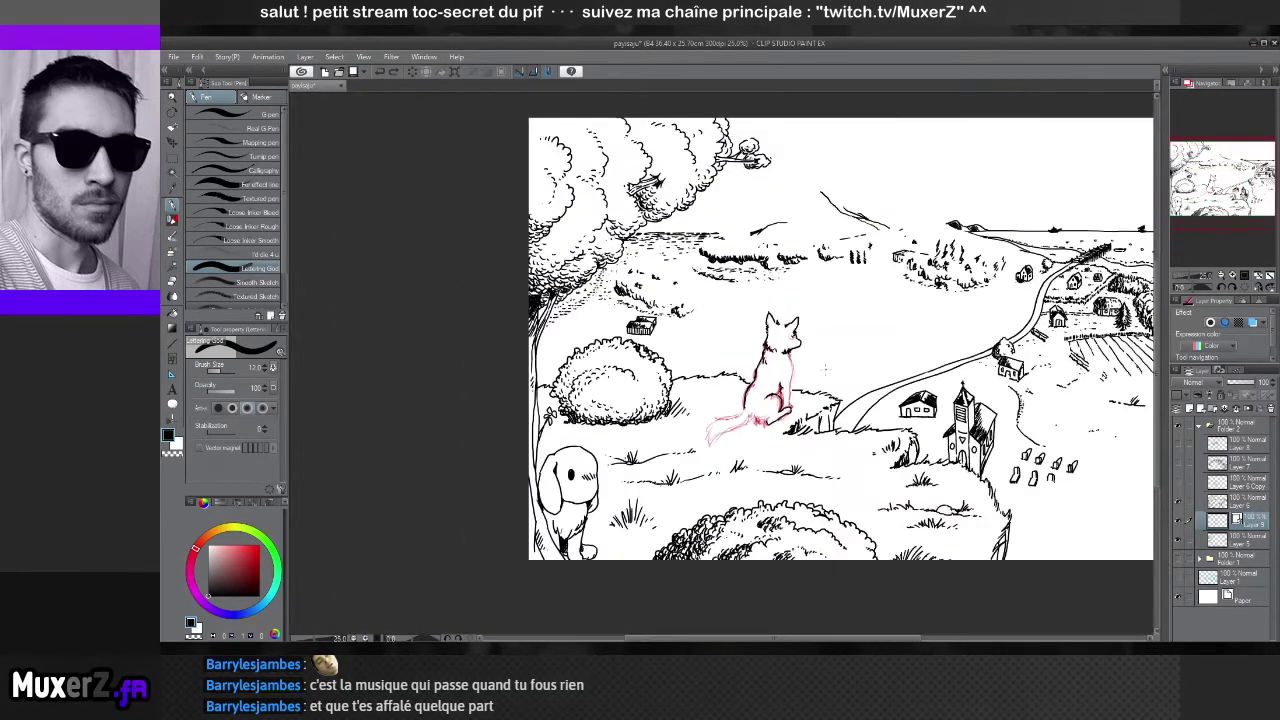
{"action": "scroll", "coordinate": [825, 378], "scroll_direction": "up", "scroll_amount": 5}
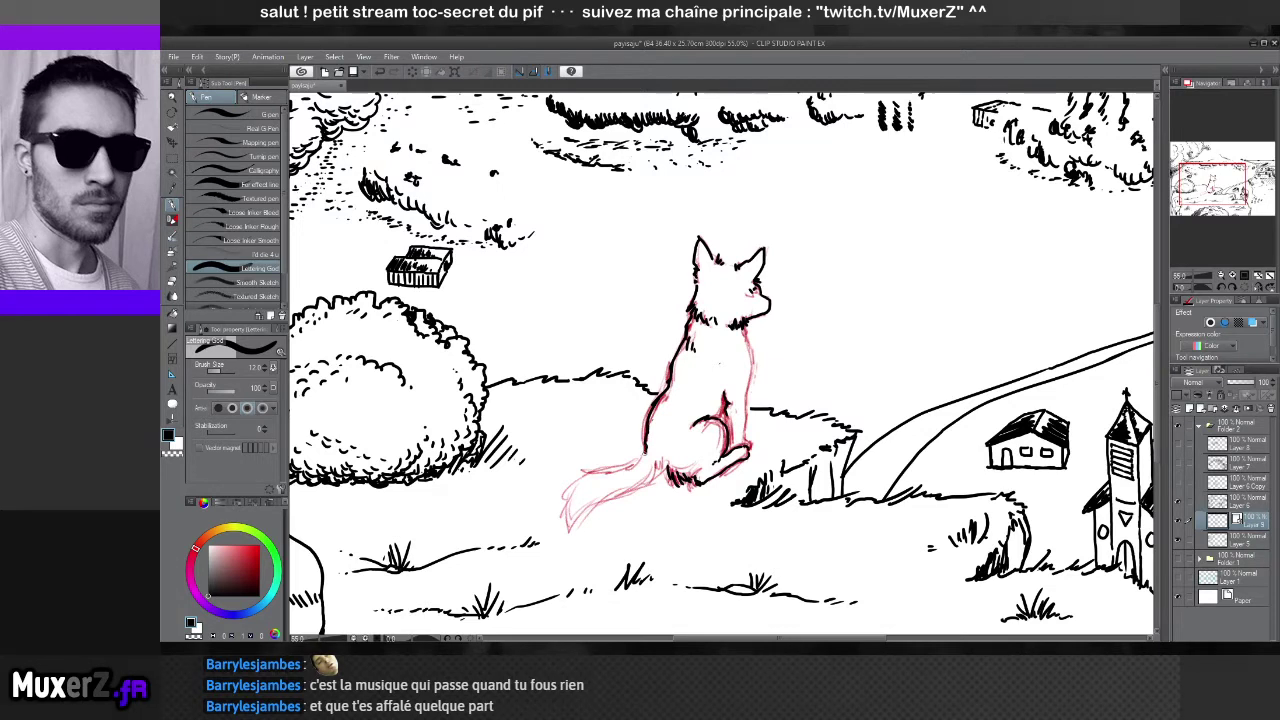
{"action": "mouse_move", "coordinate": [628, 468]}
{"action": "left_mouse_down"}
{"action": "mouse_move", "coordinate": [592, 476]}
{"action": "mouse_move", "coordinate": [567, 524]}
{"action": "left_mouse_up"}
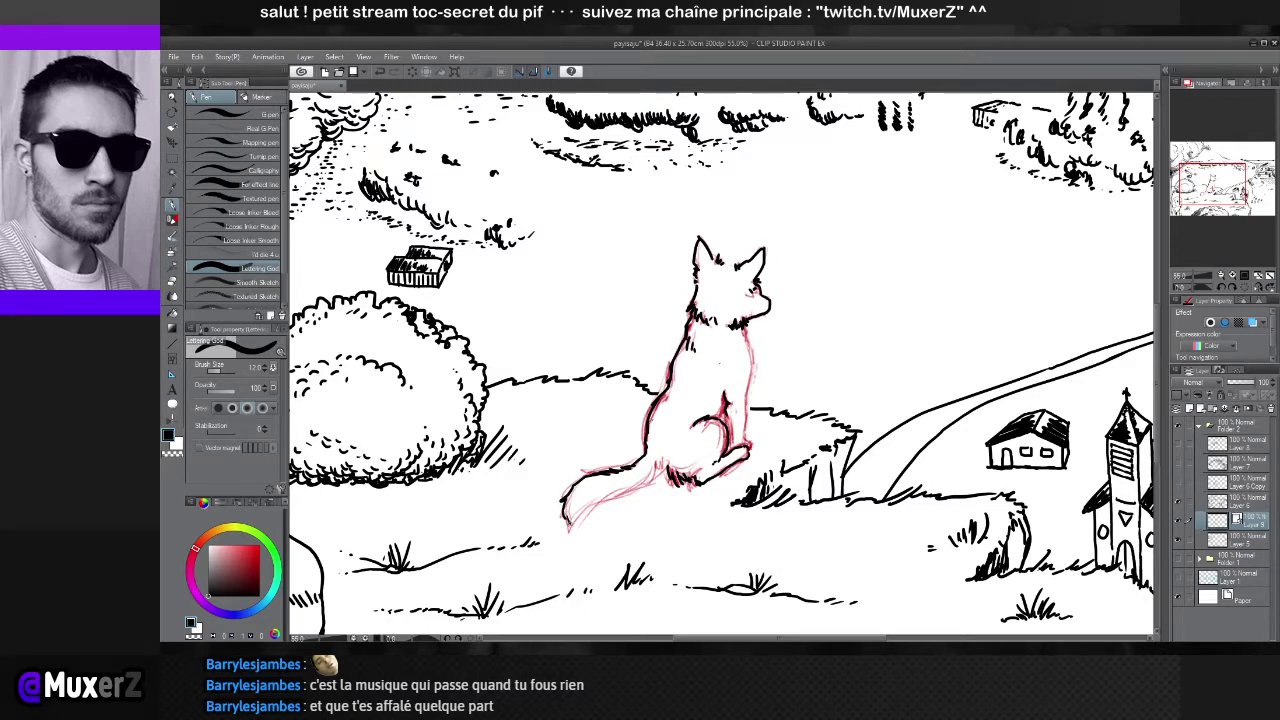
{"action": "mouse_move", "coordinate": [590, 507]}
{"action": "left_mouse_down"}
{"action": "mouse_move", "coordinate": [576, 522]}
{"action": "mouse_move", "coordinate": [589, 514]}
{"action": "left_mouse_up"}
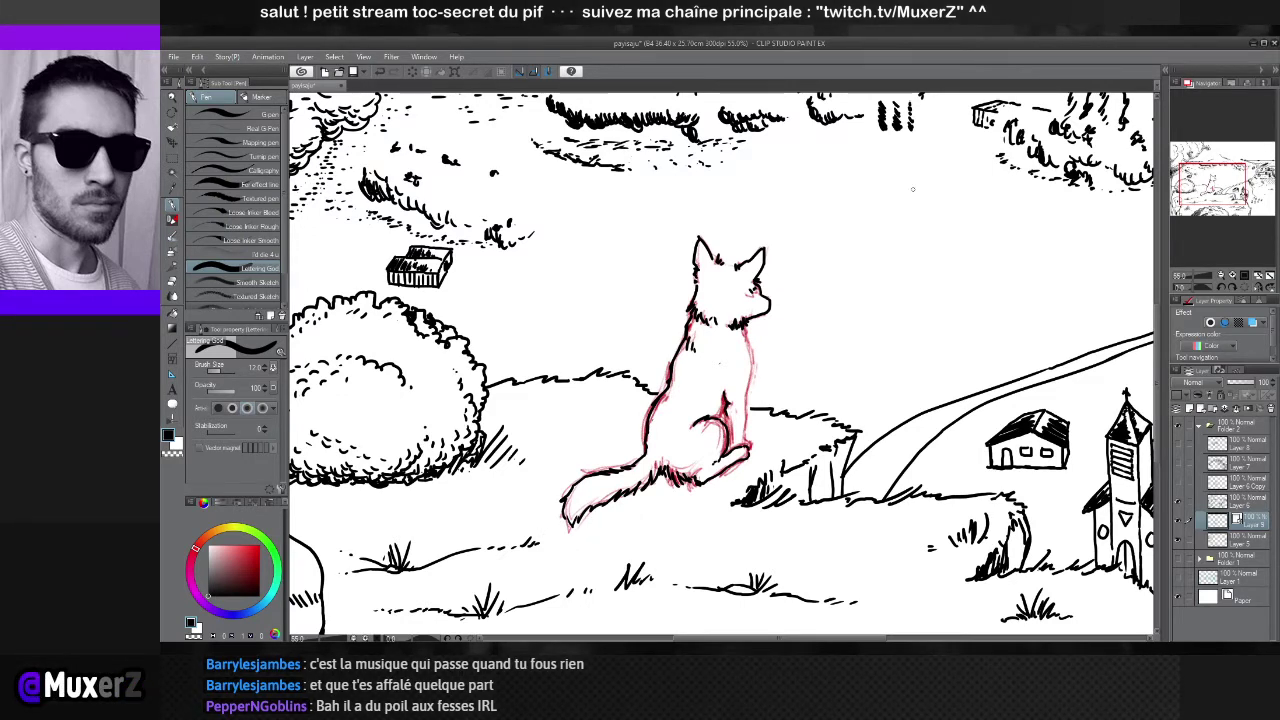
Toggle Layer 6 and Layer 9 visibility to check which layer holds the fox's black ink strokes
{"action": "scroll", "coordinate": [976, 113], "scroll_direction": "down", "scroll_amount": 2}
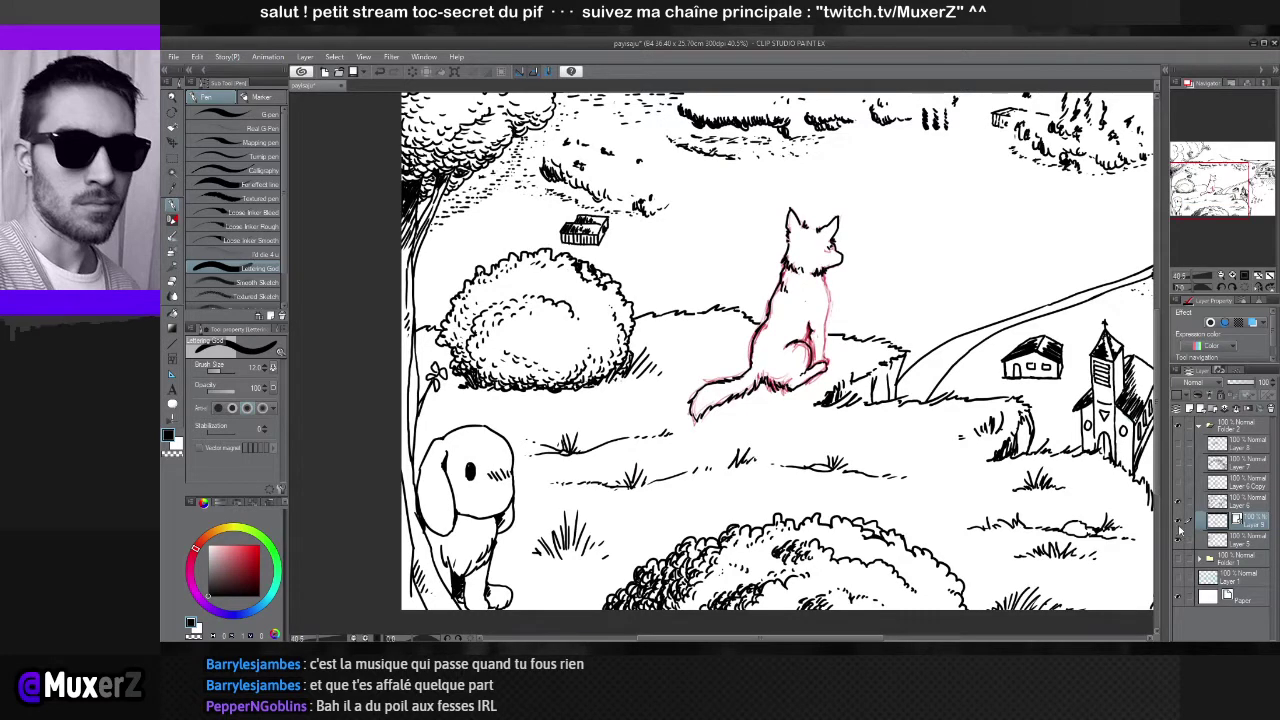
{"action": "left_click", "coordinate": [1178, 512]}
{"action": "left_click", "coordinate": [1178, 512]}
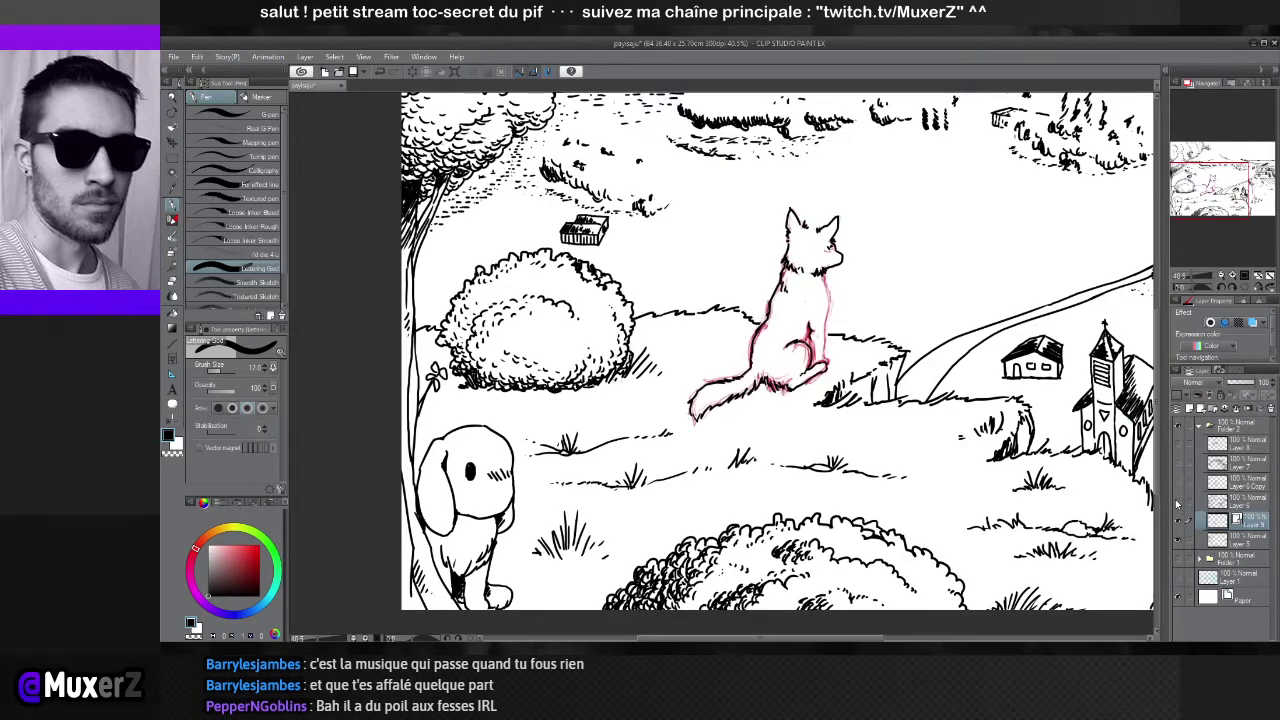
{"action": "left_click", "coordinate": [1177, 501]}
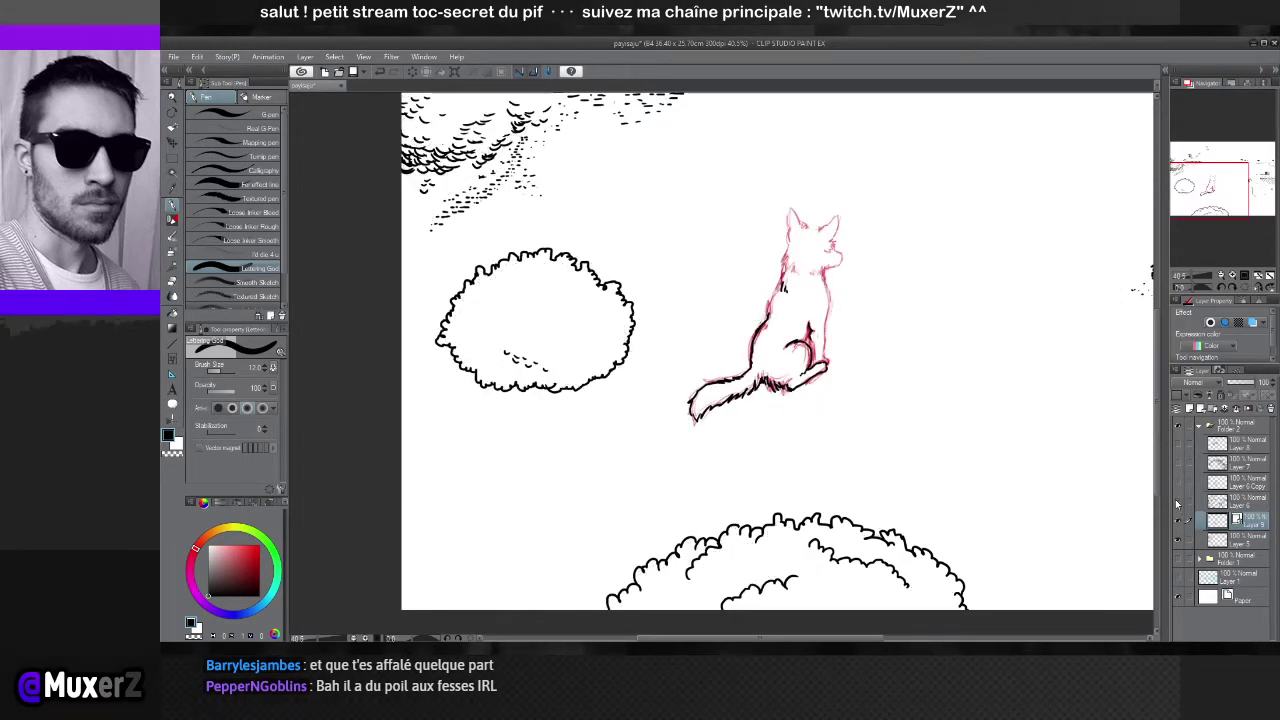
{"action": "left_click", "coordinate": [1175, 499]}
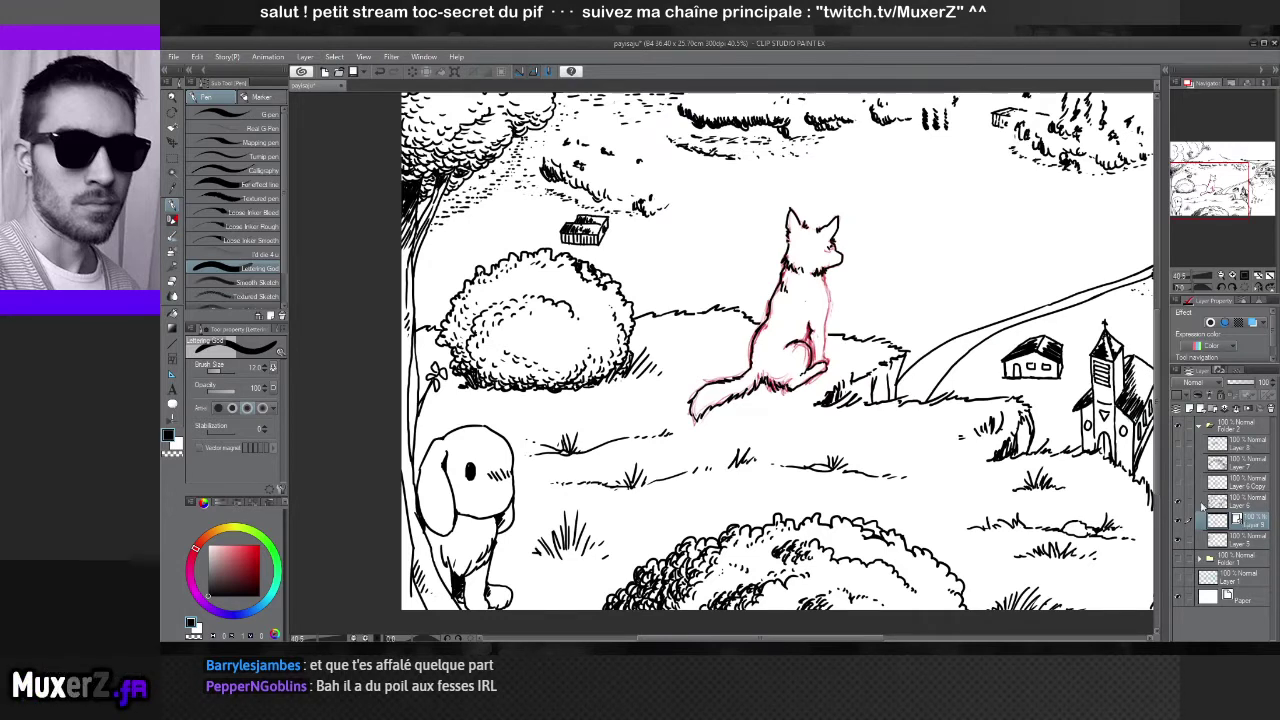
{"action": "key", "text": "ctrl+plus"}
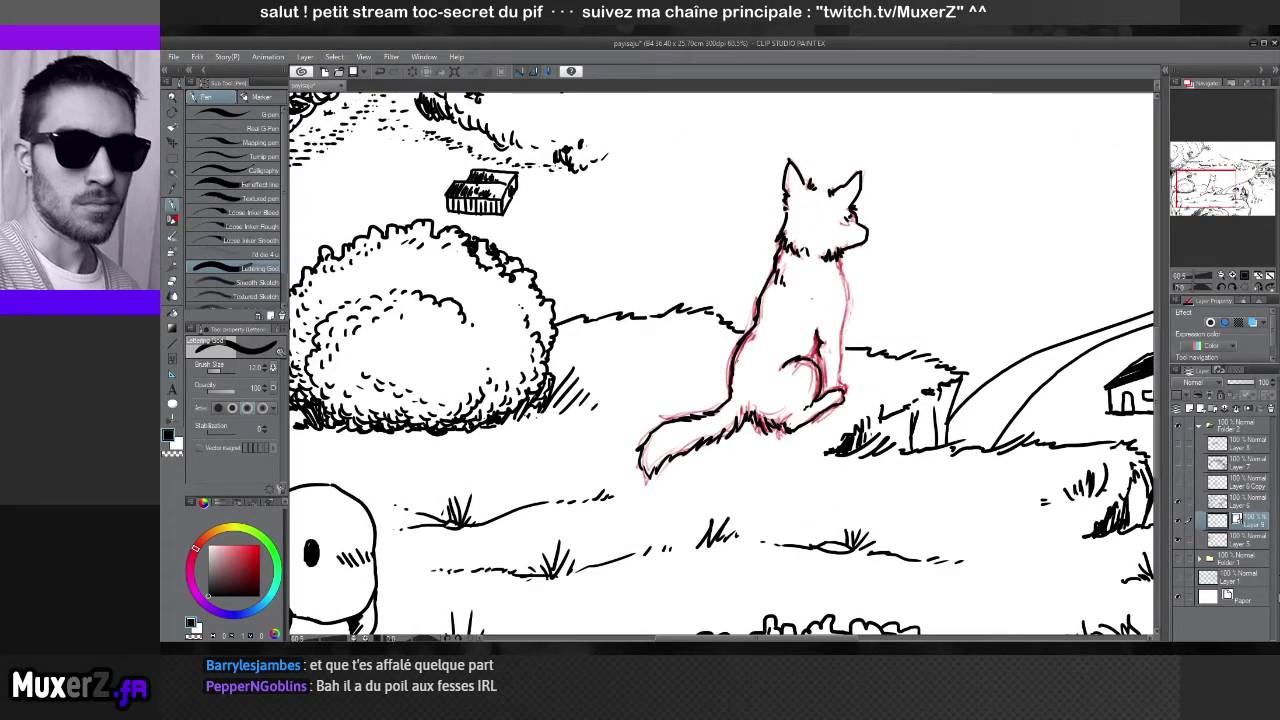
{"action": "left_click", "coordinate": [1178, 503]}
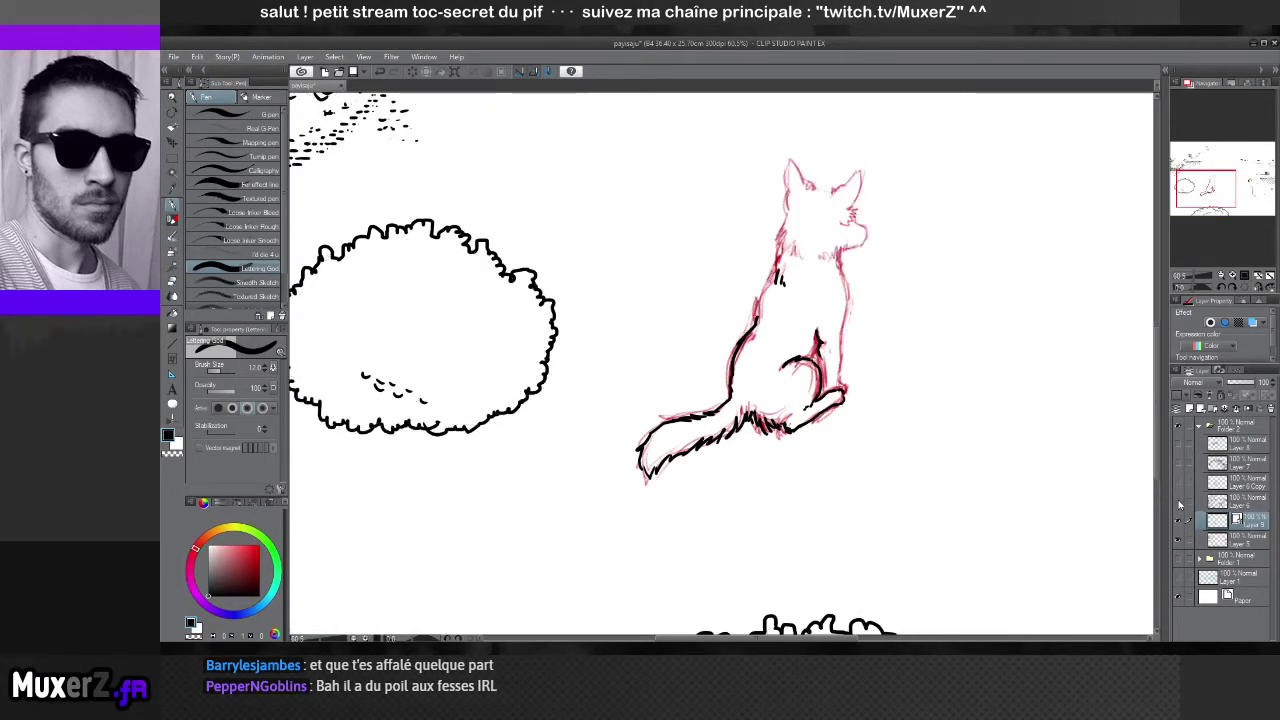
{"action": "left_click", "coordinate": [1178, 503]}
{"action": "left_click", "coordinate": [1179, 521]}
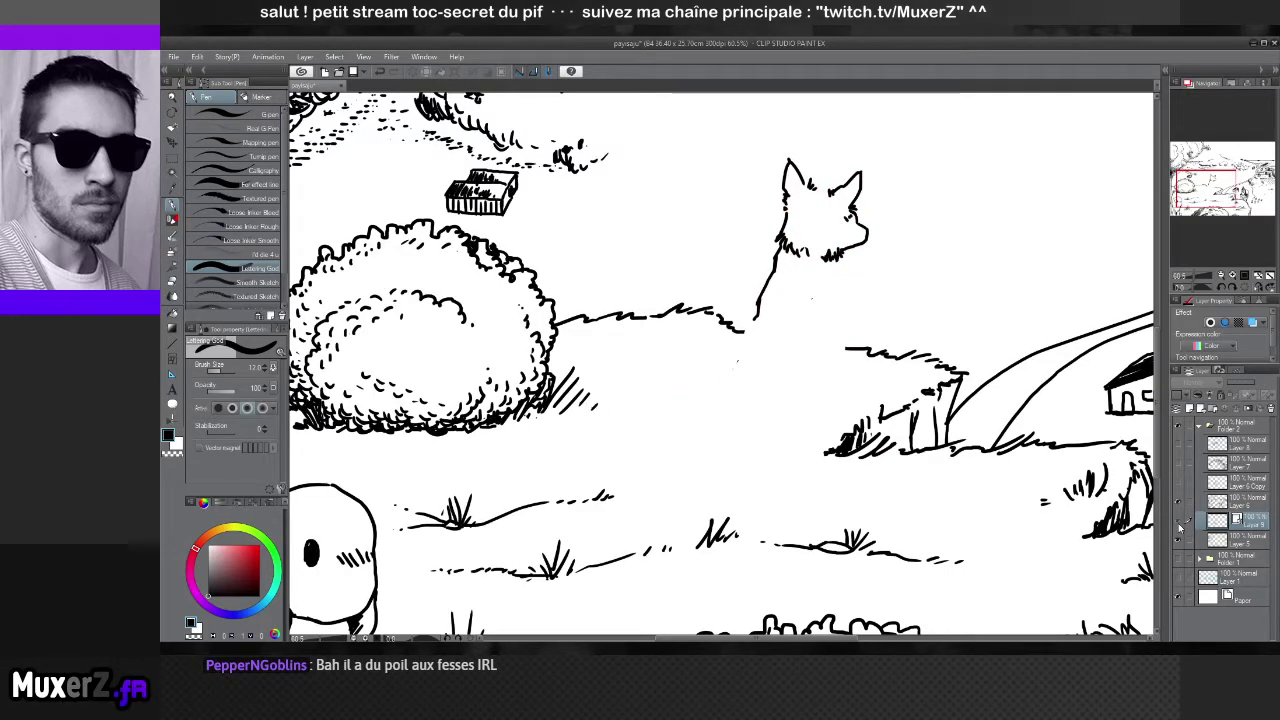
{"action": "left_click", "coordinate": [1179, 522]}
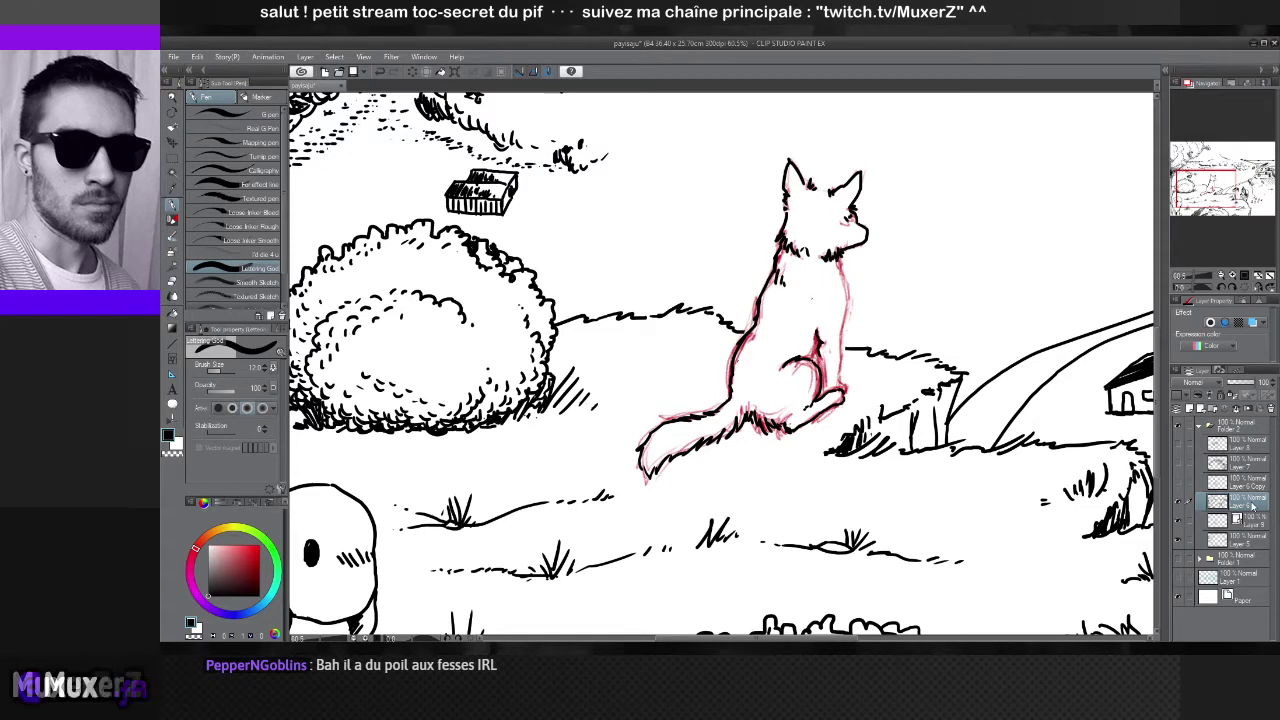
Undo the black ink strokes over the fox's lower back, hind leg and tail on the red sketch layer
{"action": "key", "text": "ctrl+a"}
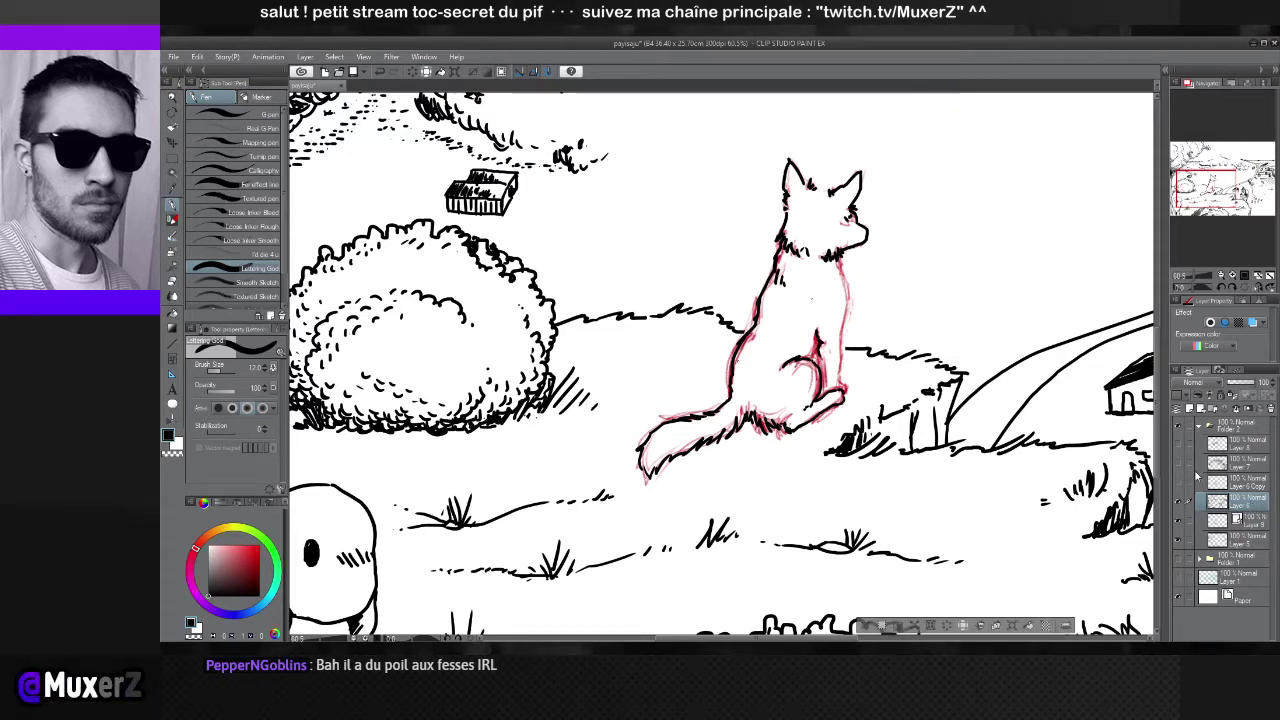
{"action": "key", "text": "ctrl+d"}
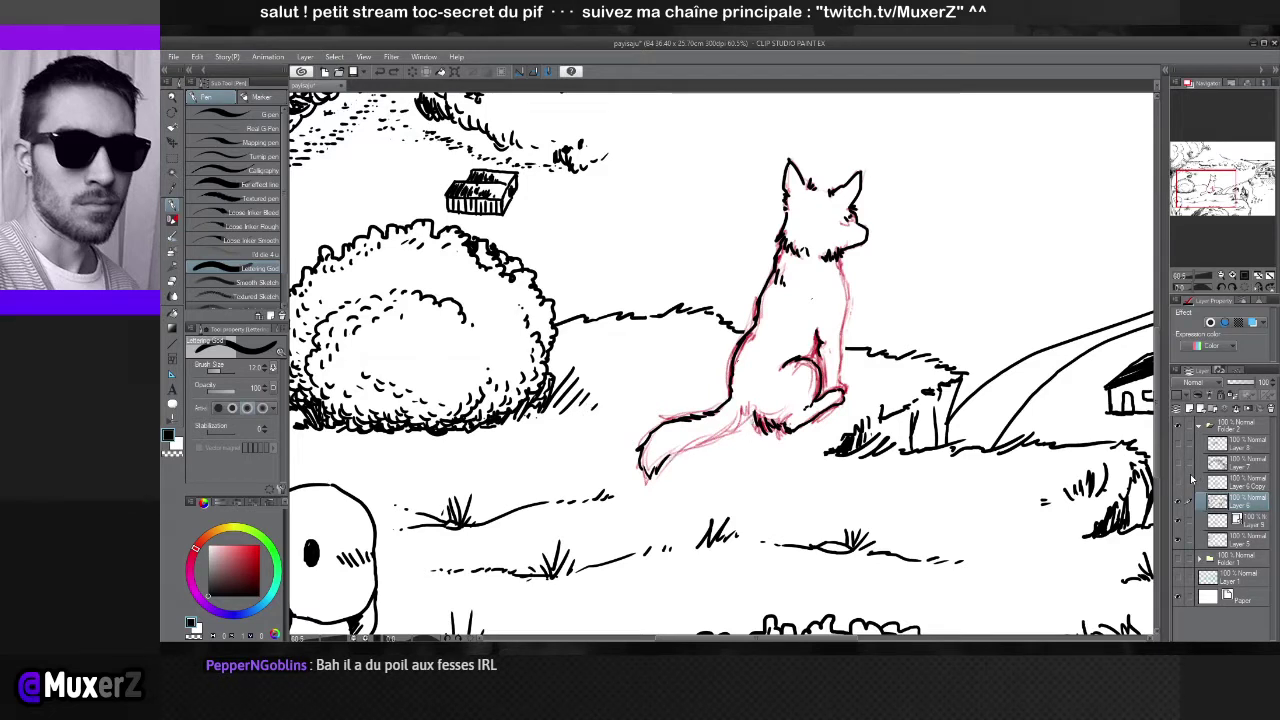
{"action": "key", "text": "ctrl+z"}
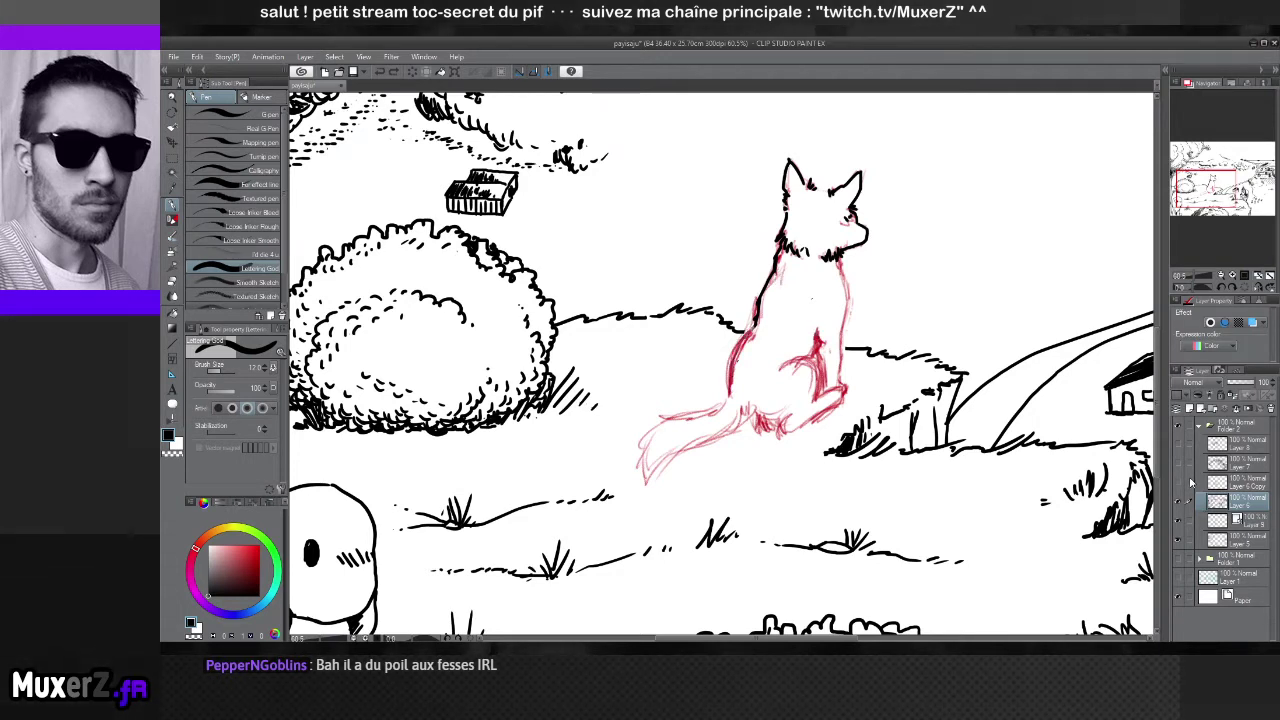
Move the red fox sketch, Layer 9, to the top of Folder 2 and check it by hiding and showing it
{"action": "left_click", "coordinate": [1242, 520]}
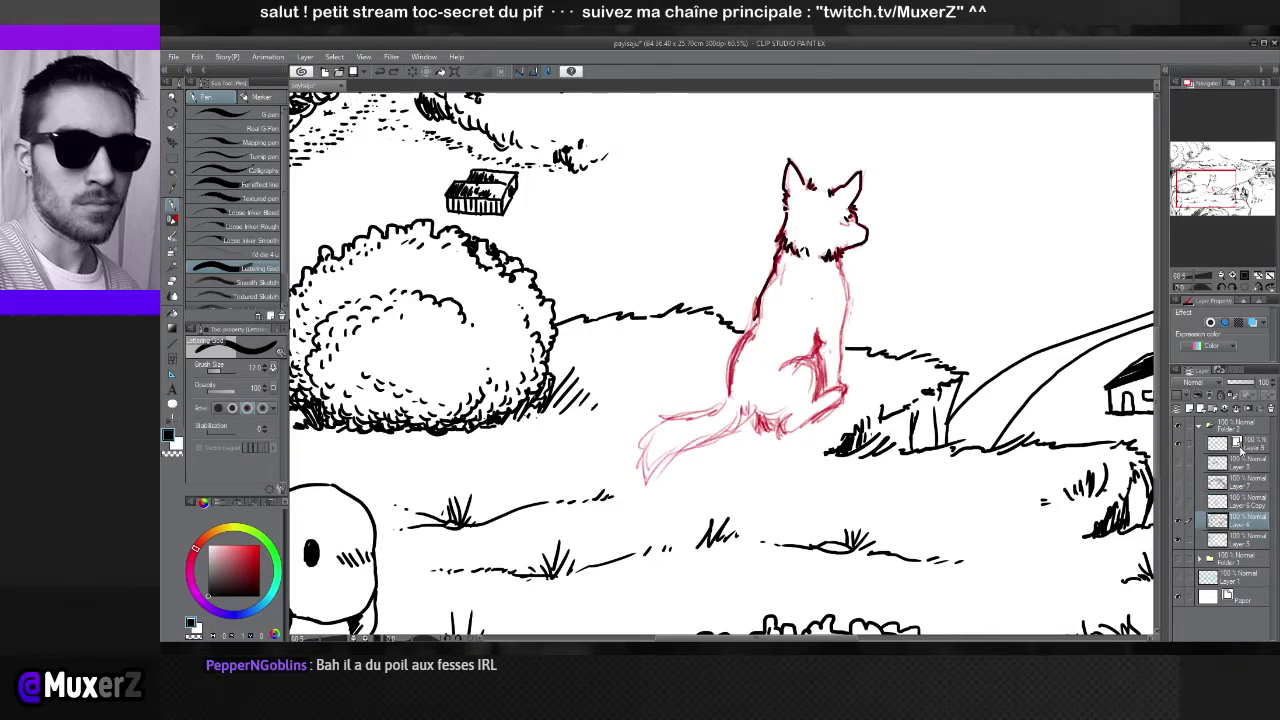
{"action": "left_click", "coordinate": [1178, 448]}
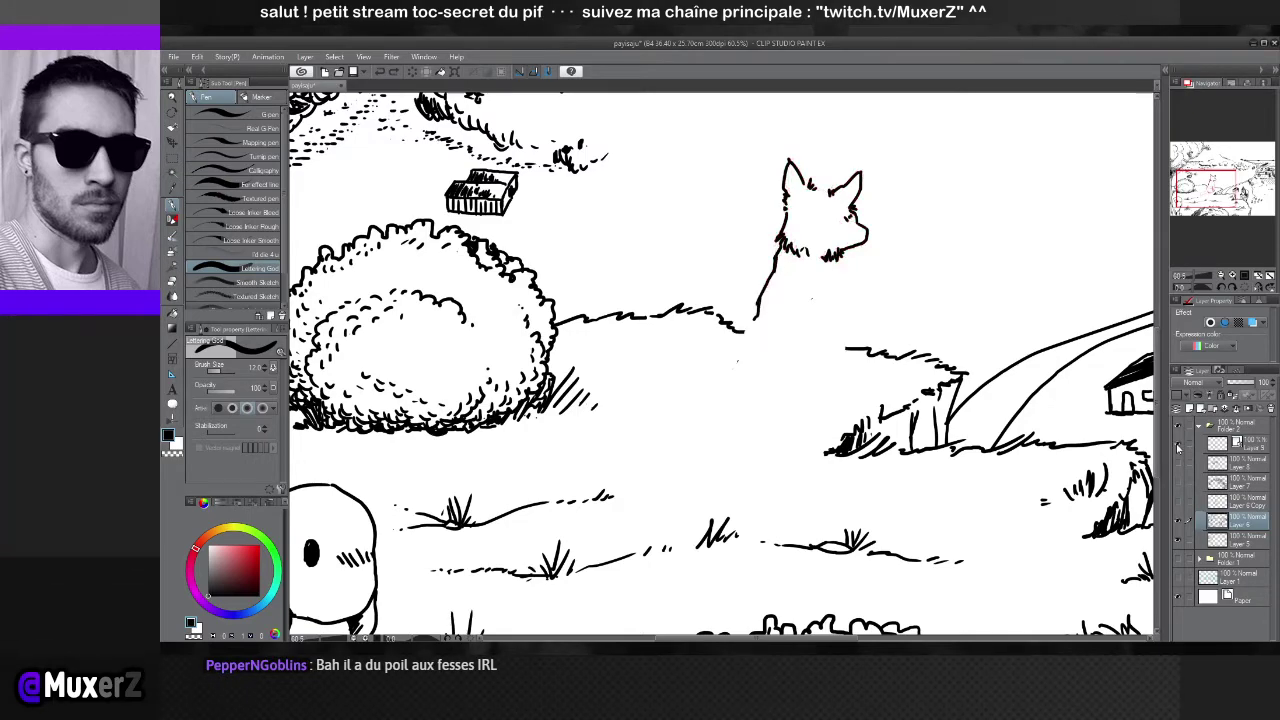
{"action": "left_click", "coordinate": [1178, 448]}
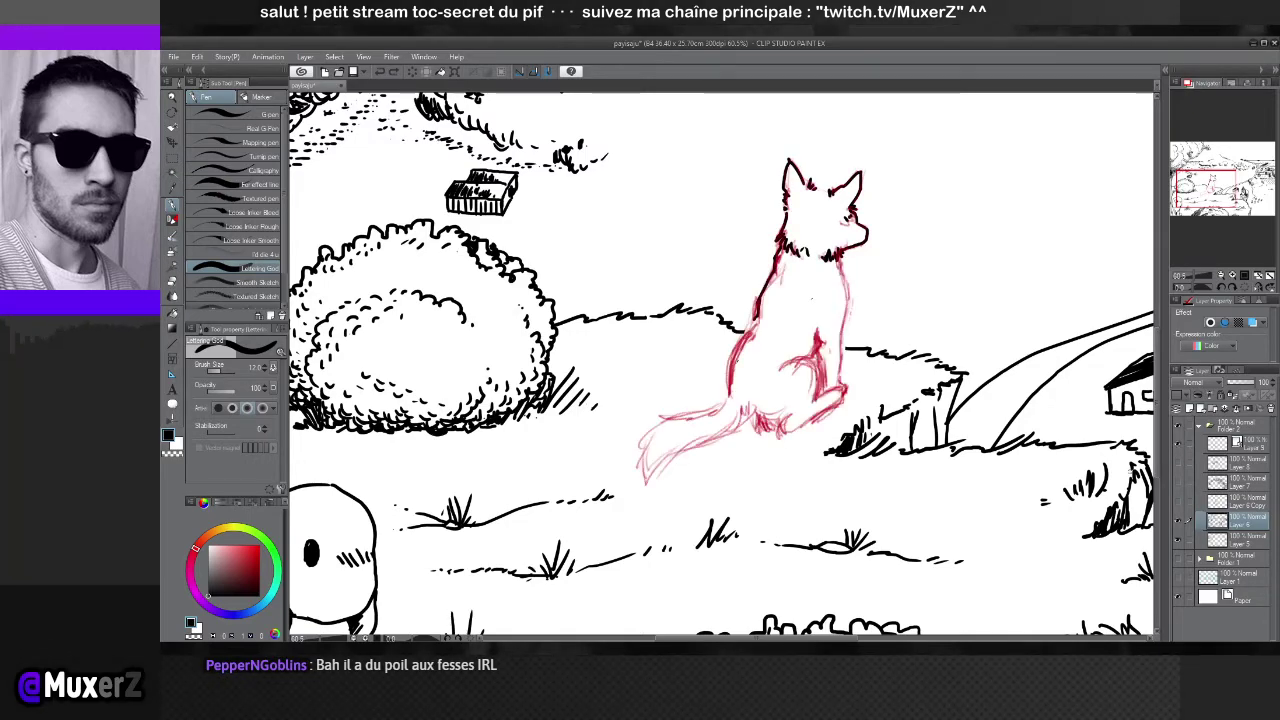
Show Layer 8 and Layer 7 so the clouds, fields and village surround the fox
{"action": "scroll", "coordinate": [964, 433], "scroll_direction": "down", "scroll_amount": 5}
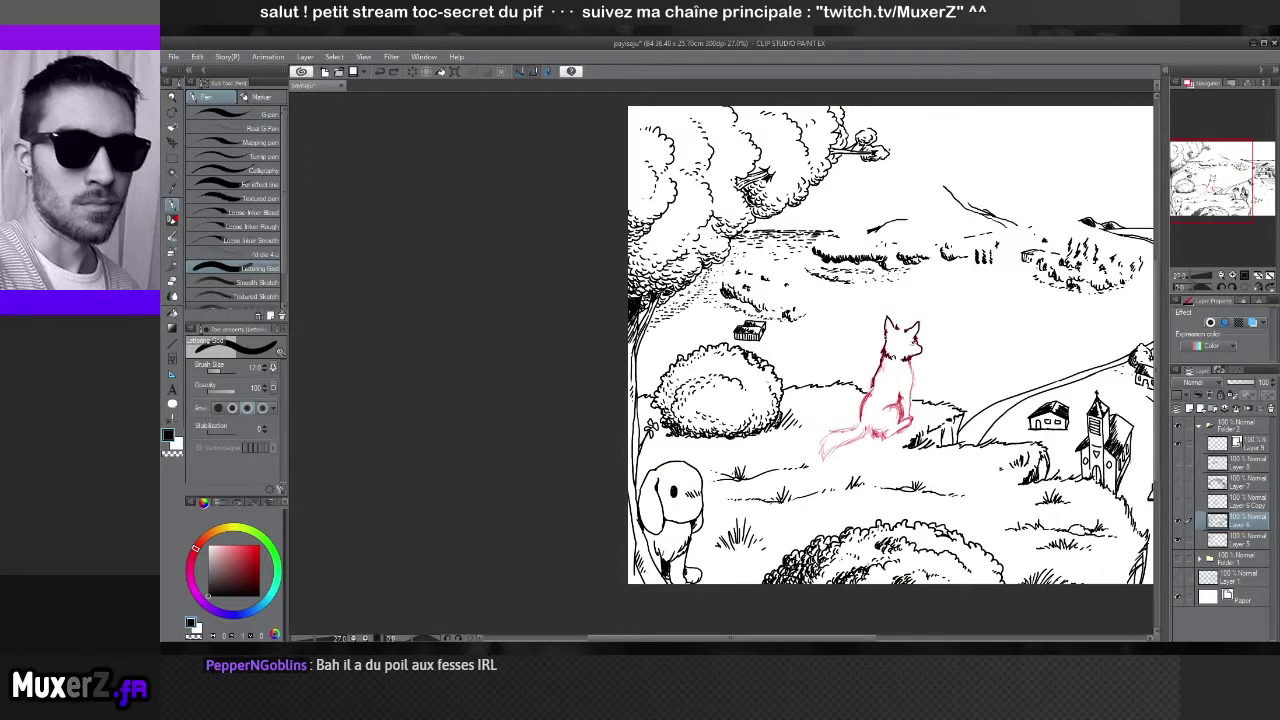
{"action": "left_click_drag", "start_coordinate": [900, 400], "coordinate": [690, 415]}
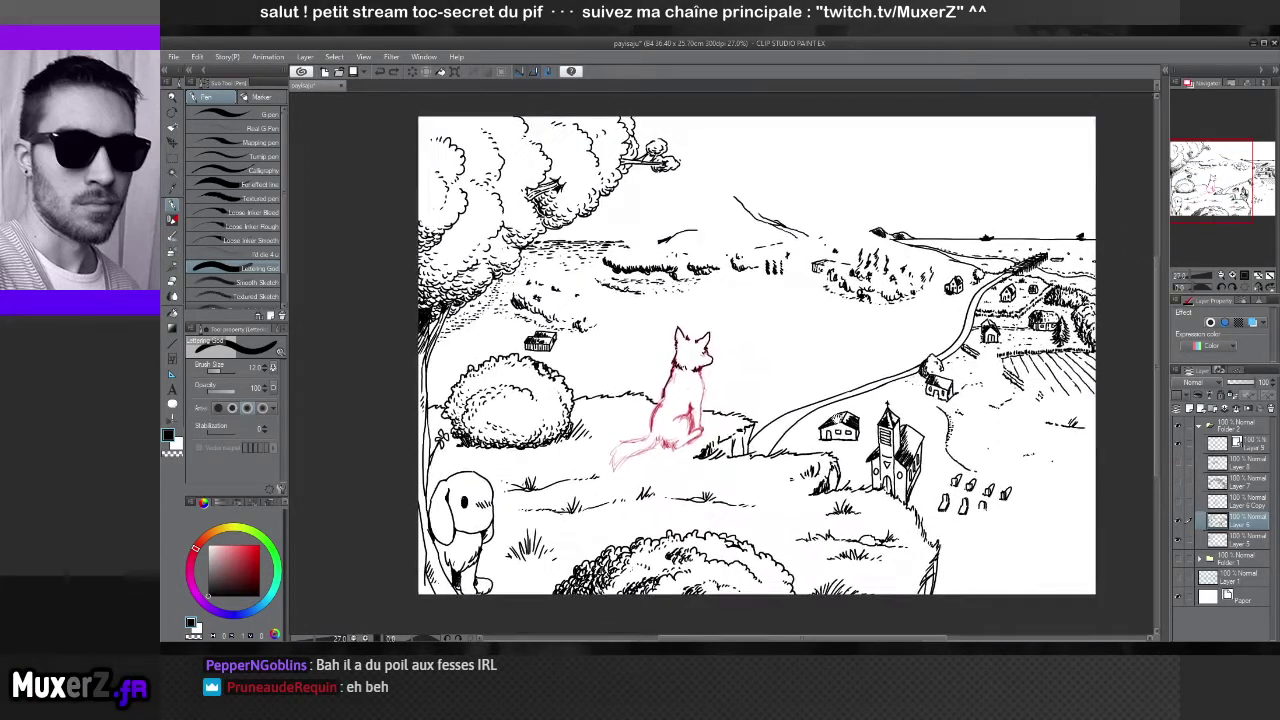
{"action": "left_click", "coordinate": [1179, 464]}
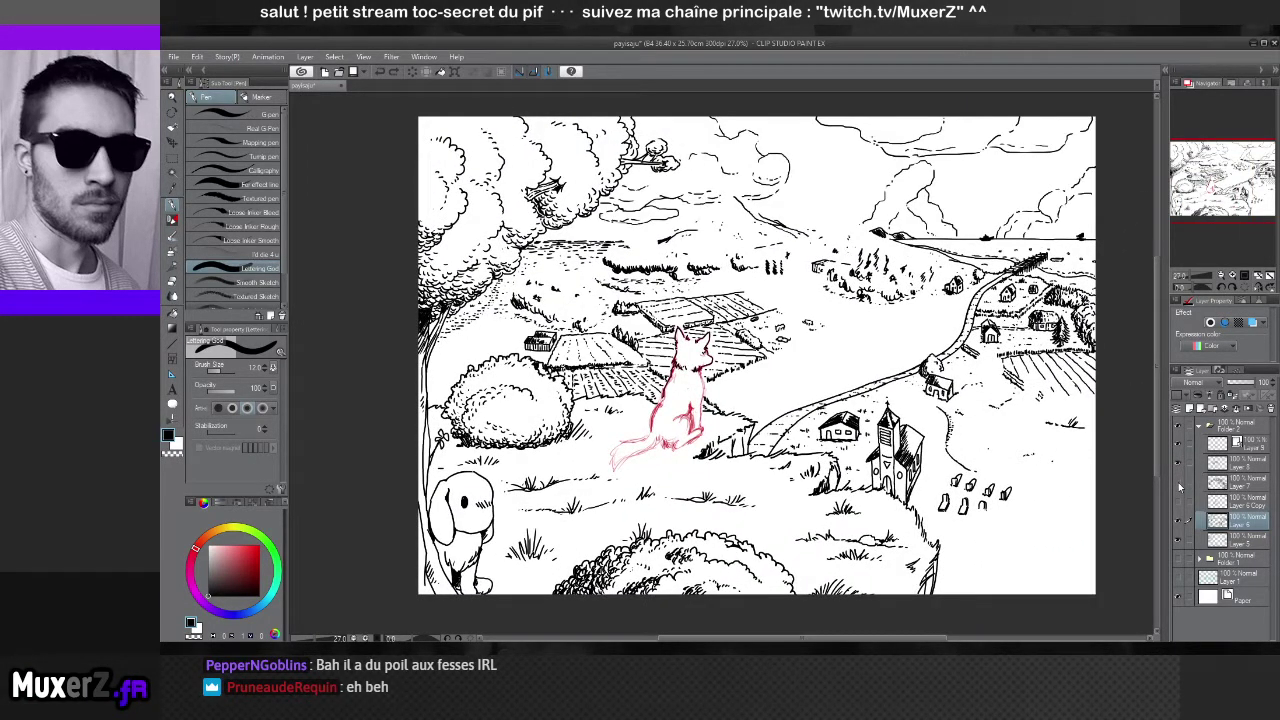
{"action": "left_click", "coordinate": [1178, 484]}
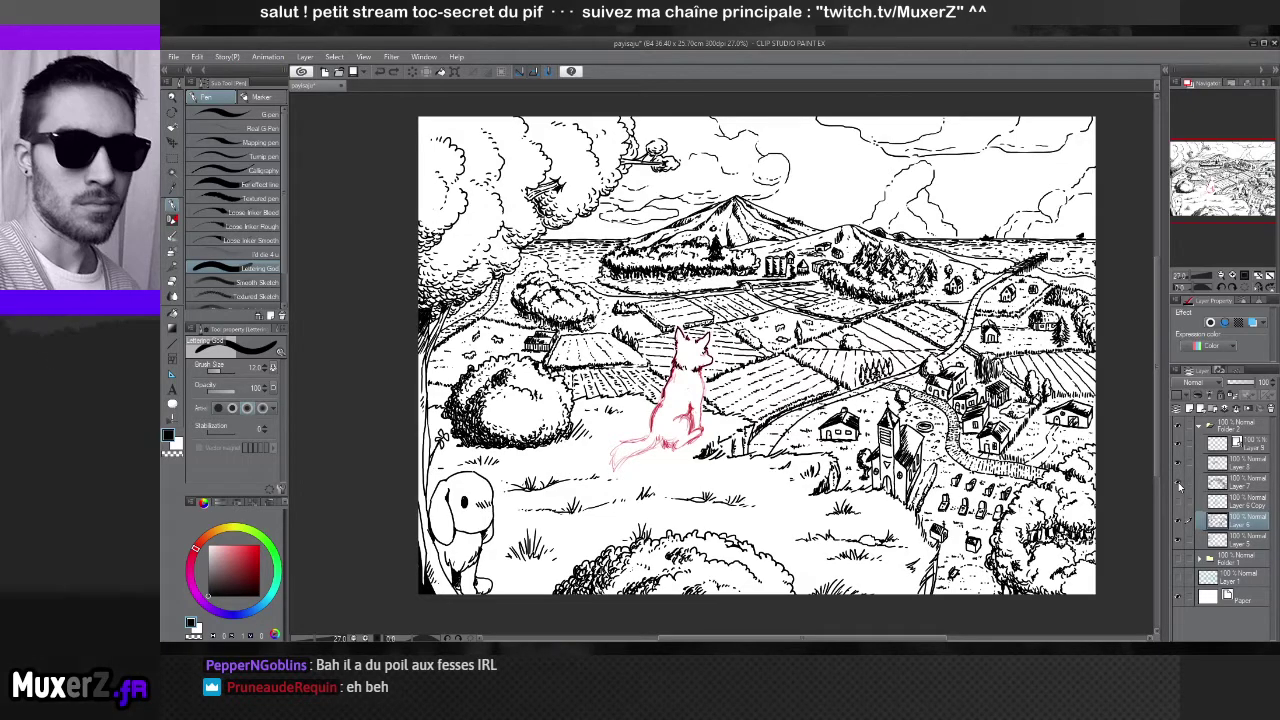
Compare the fox's inked lines with its red sketch by toggling Layer 6 and Layer 9 visibility
{"action": "scroll", "coordinate": [667, 381], "scroll_direction": "up", "scroll_amount": 4}
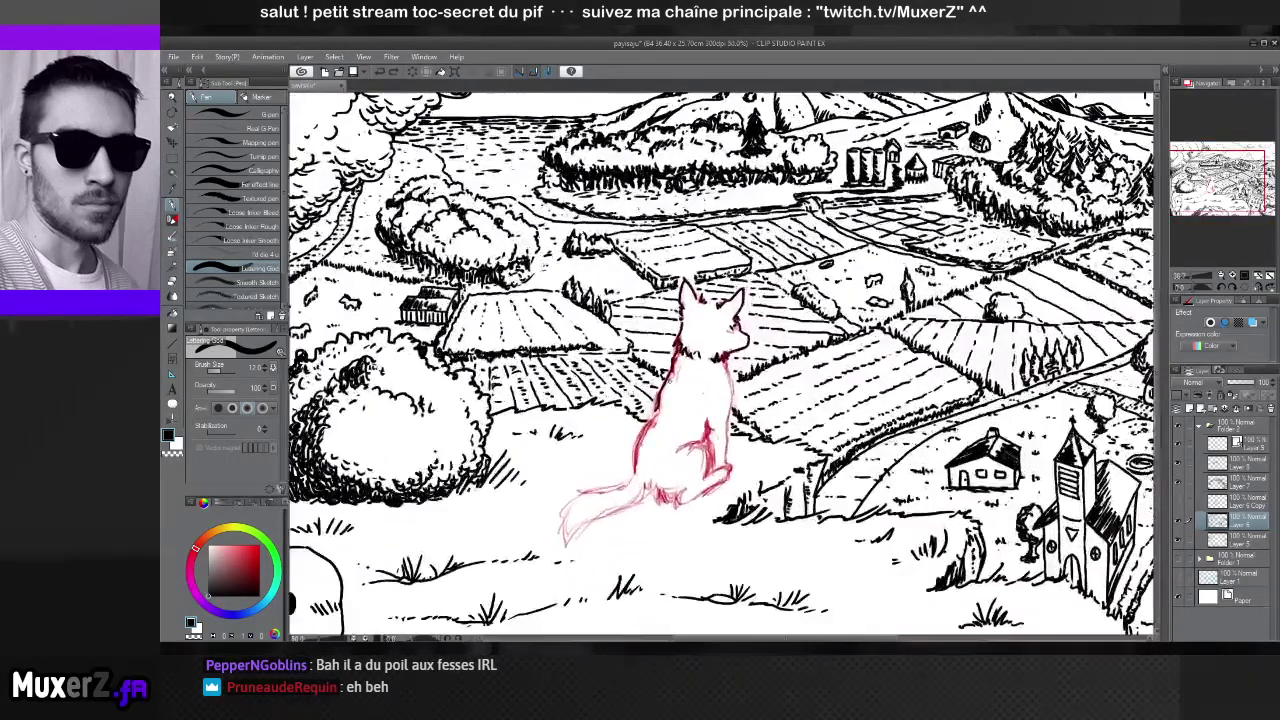
{"action": "scroll", "coordinate": [658, 455], "scroll_direction": "up", "scroll_amount": 2}
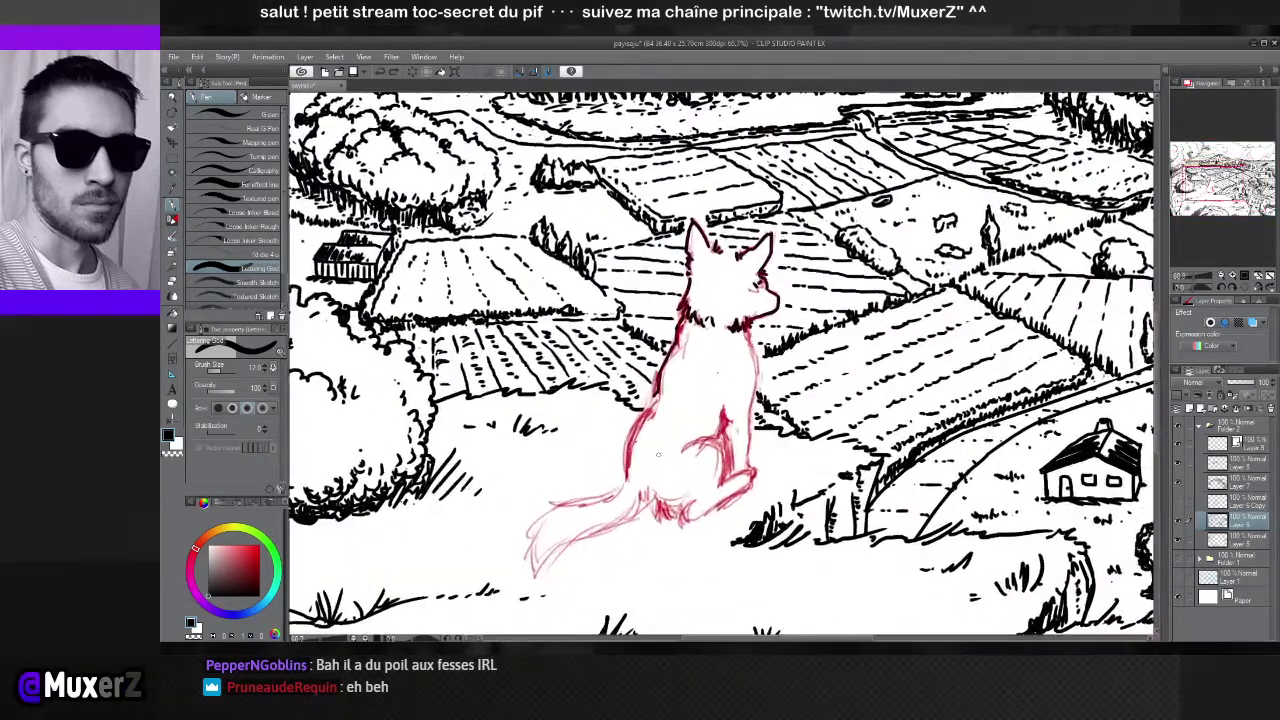
{"action": "scroll", "coordinate": [658, 455], "scroll_direction": "up", "scroll_amount": 1}
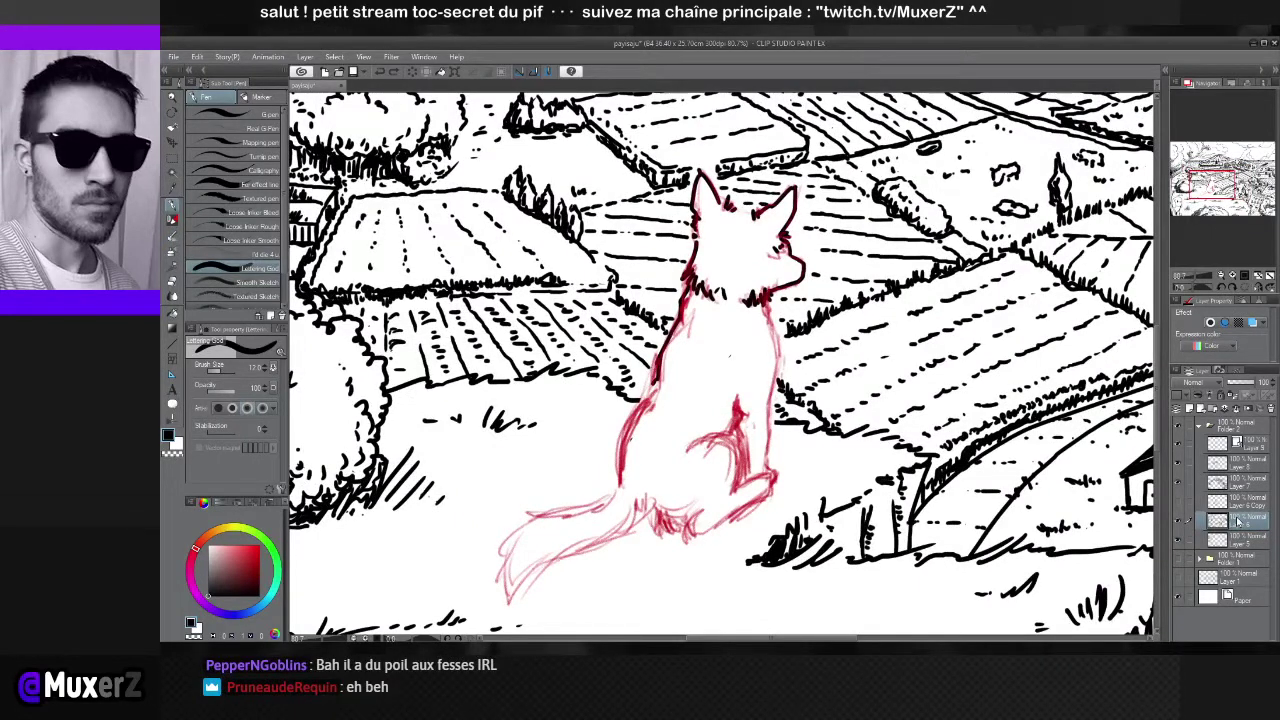
{"action": "left_click", "coordinate": [1178, 521]}
{"action": "left_click", "coordinate": [1178, 521]}
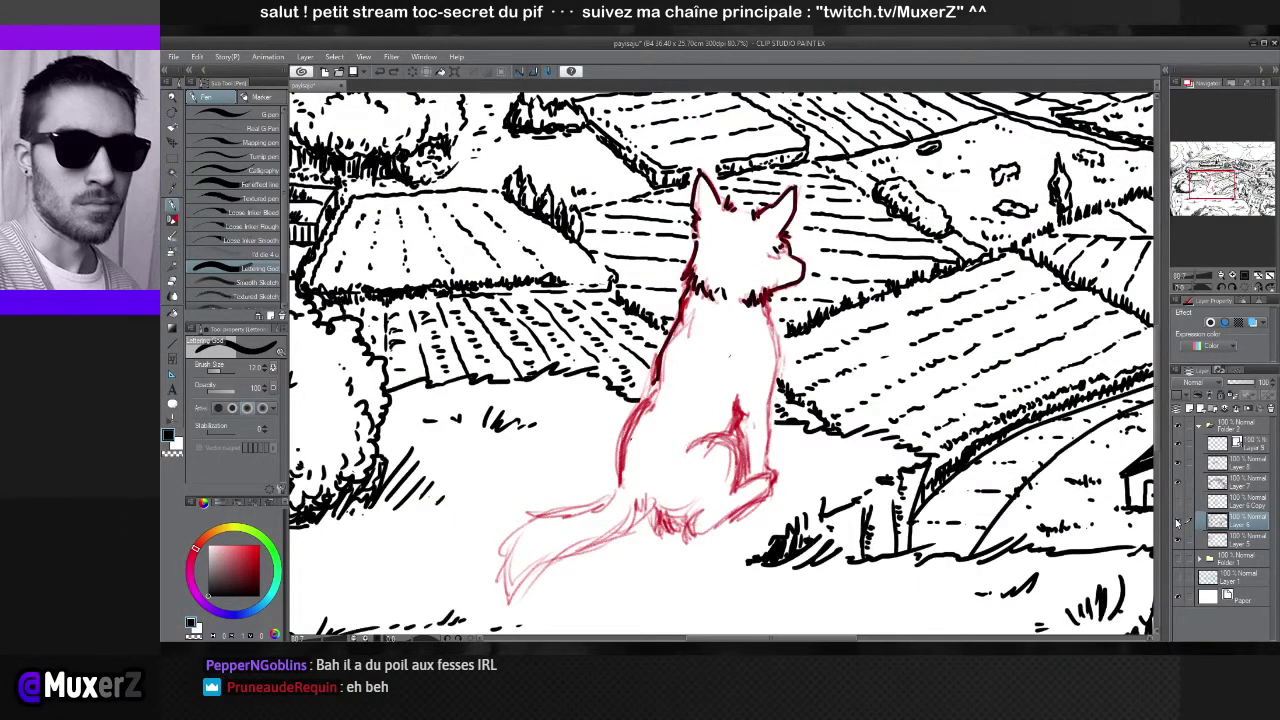
{"action": "left_click", "coordinate": [1178, 449]}
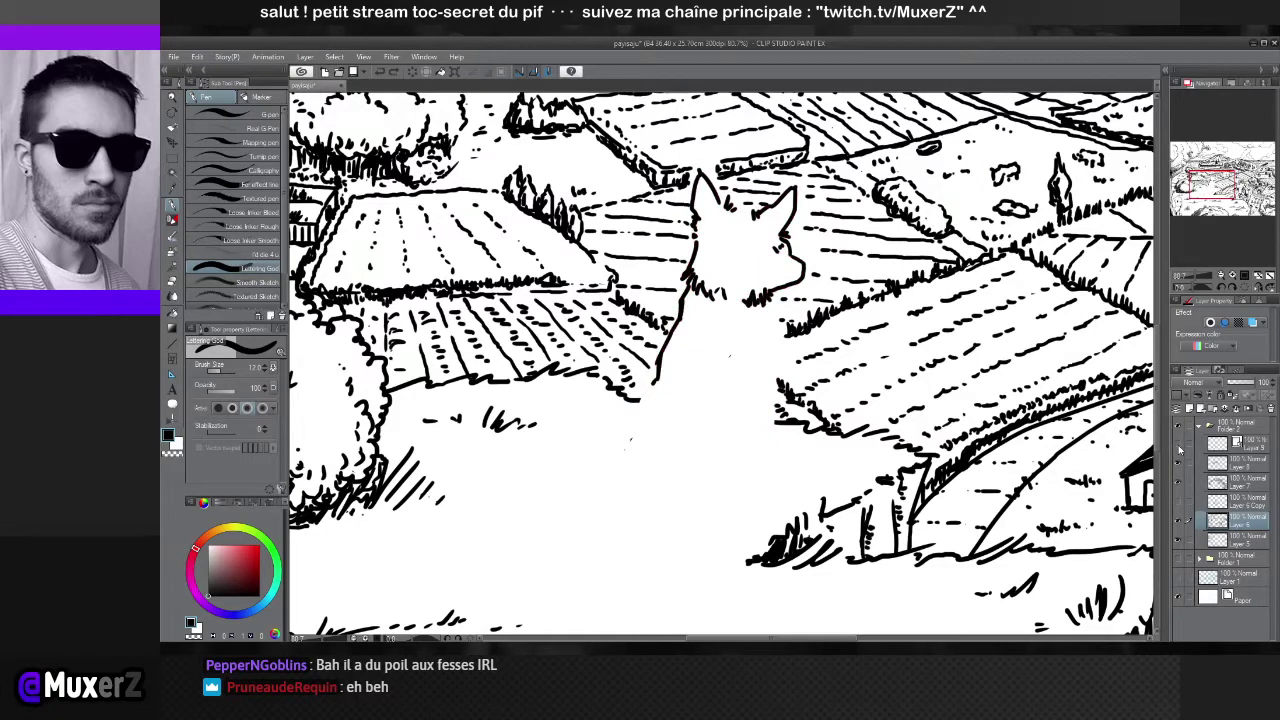
{"action": "left_click", "coordinate": [1178, 449]}
{"action": "left_click", "coordinate": [1178, 449]}
{"action": "left_click", "coordinate": [1178, 449]}
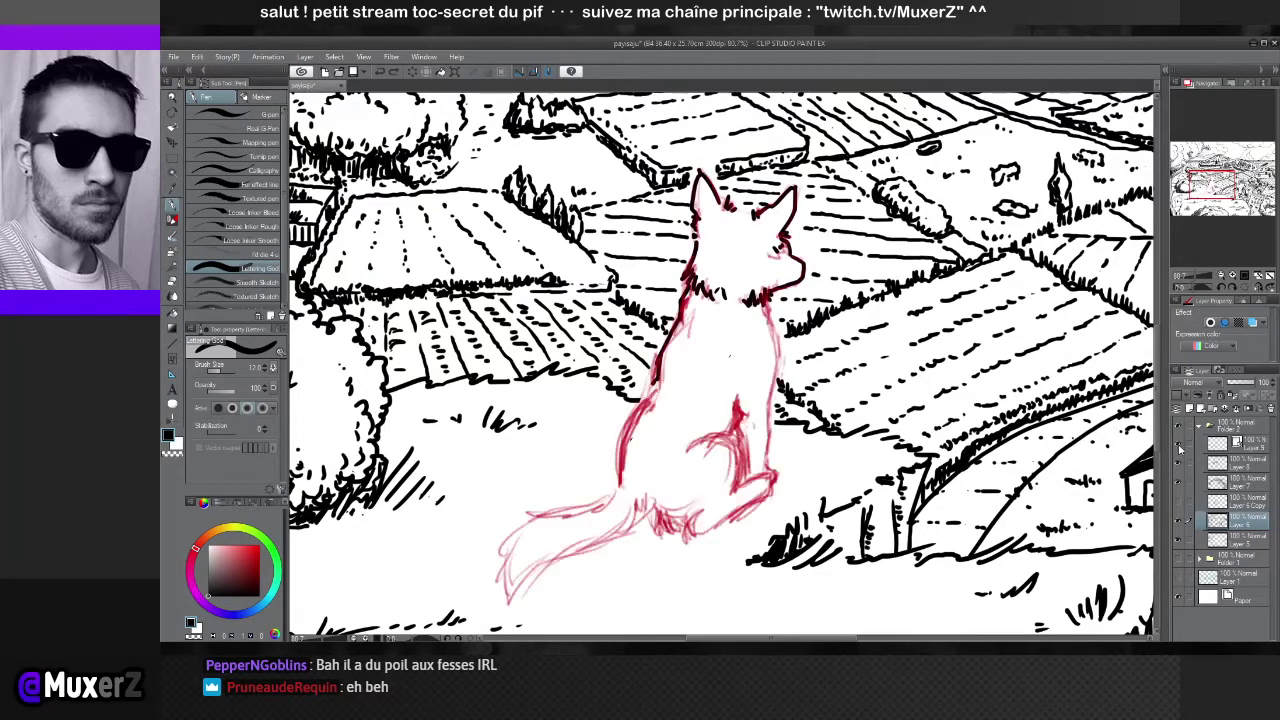
Move the red fox sketch, Layer 9, directly beneath Layer 6 and make Layer 6 active
{"action": "left_click", "coordinate": [1258, 448]}
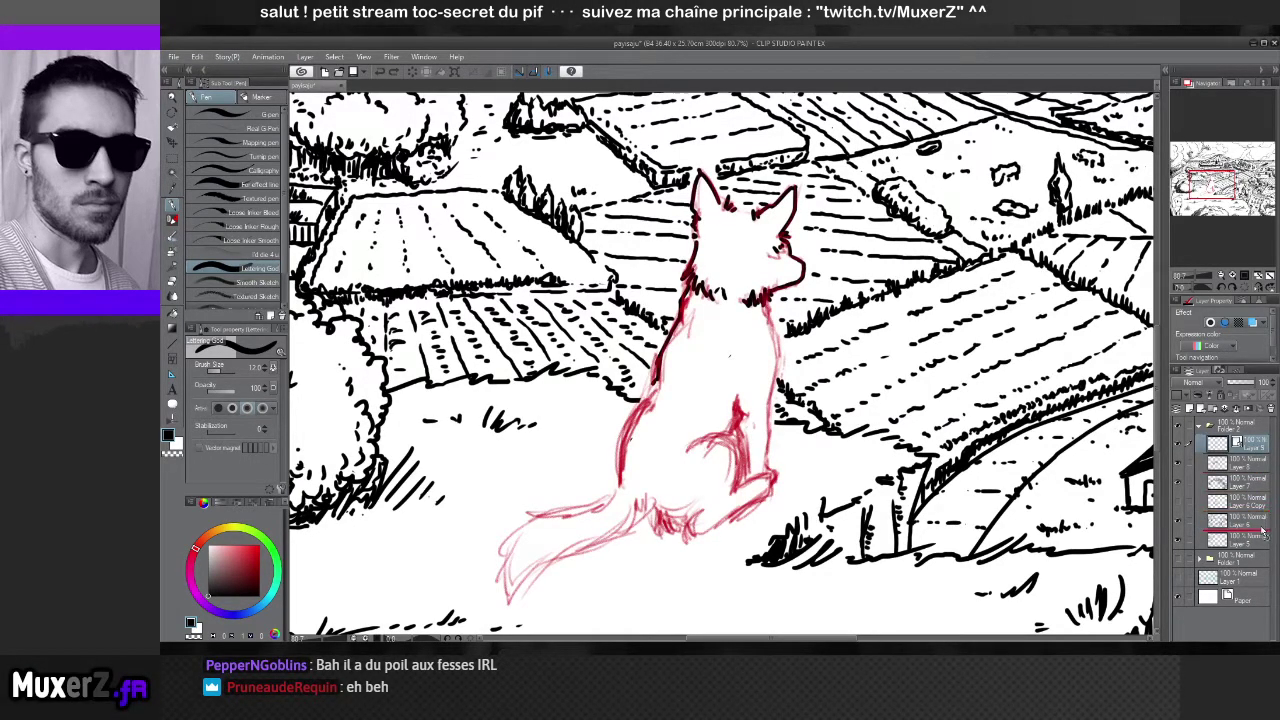
{"action": "left_click_drag", "start_coordinate": [1263, 537], "coordinate": [1262, 530]}
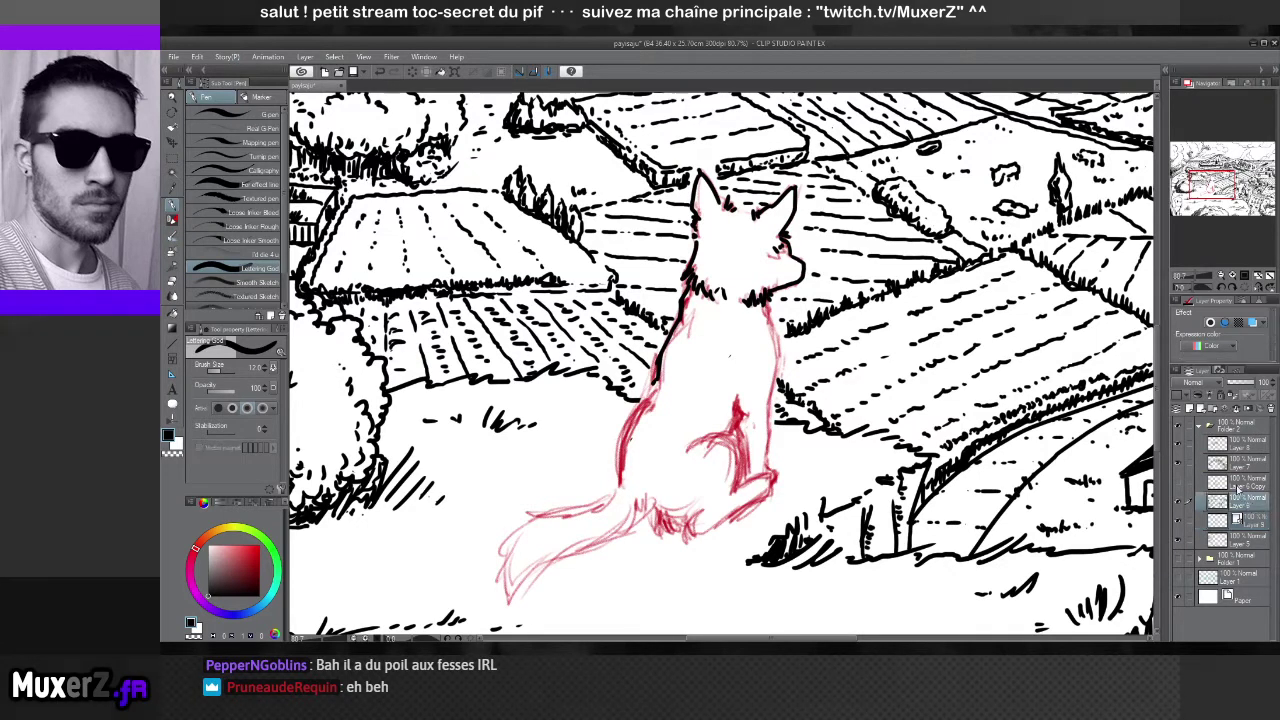
Briefly show Layer 6 Copy to compare the earlier fox drawing, and duplicate Layer 6
{"action": "left_click", "coordinate": [1177, 483]}
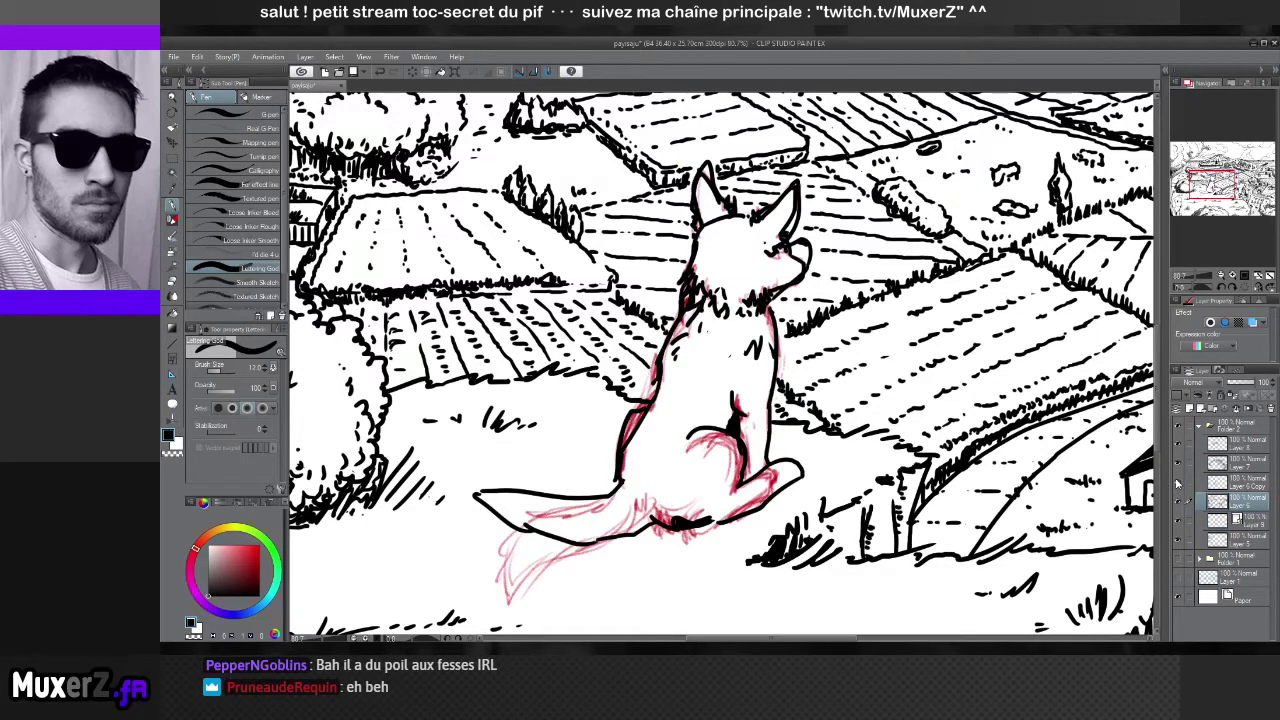
{"action": "left_click", "coordinate": [1177, 483]}
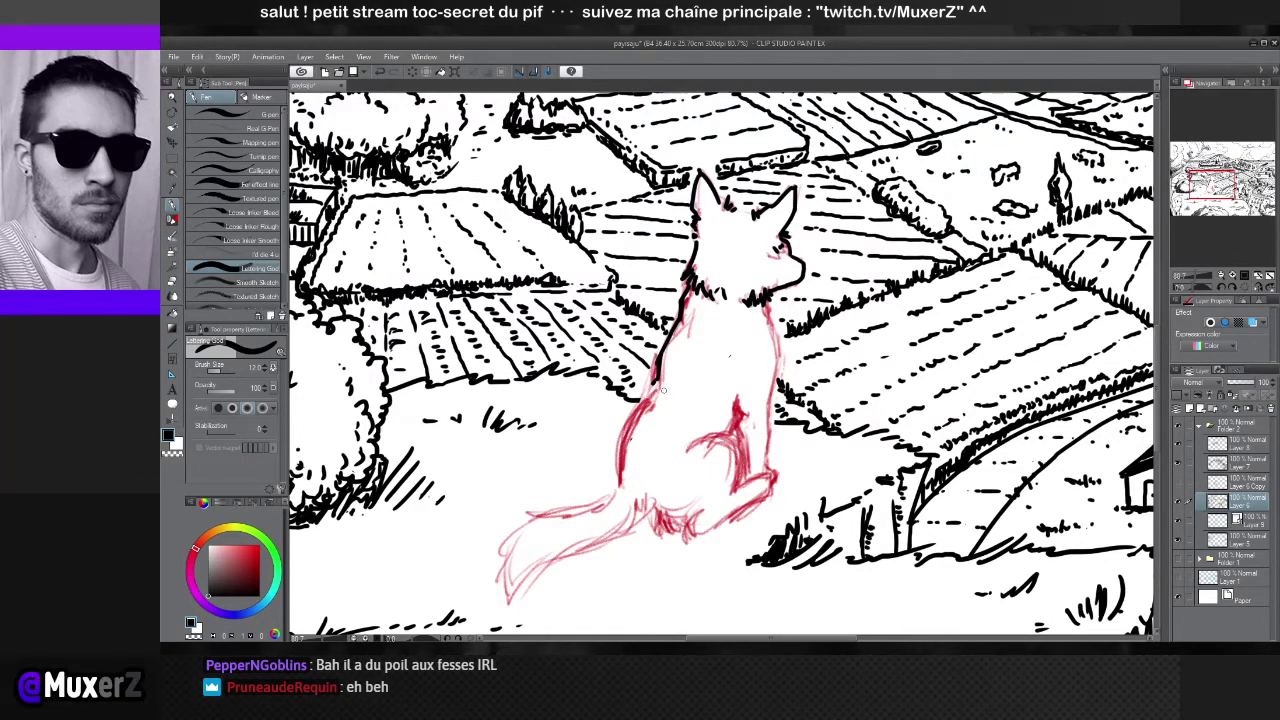
{"action": "key", "text": "ctrl+j"}
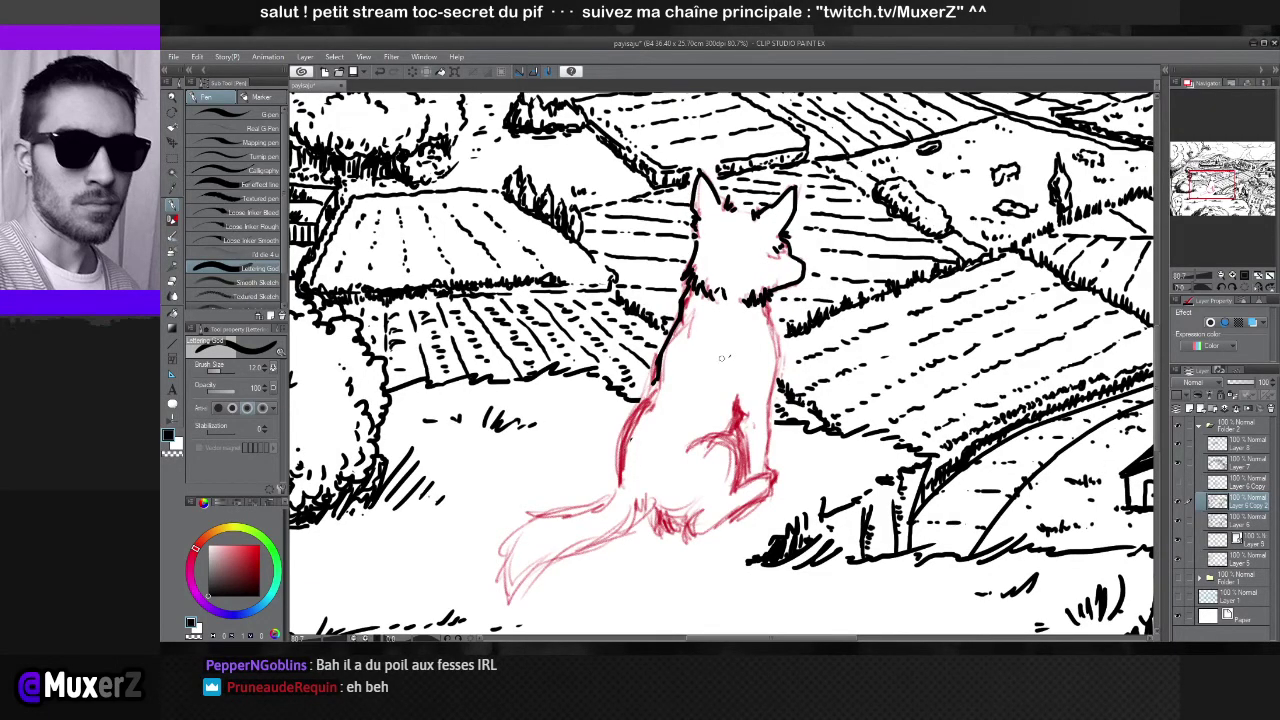
Examine the fox within the whole landscape, toggling the Layer 6 duplicate and Layer 6 Copy to compare versions
{"action": "scroll", "coordinate": [500, 300], "scroll_direction": "down", "scroll_amount": 5}
{"action": "scroll", "coordinate": [620, 360], "scroll_direction": "down", "scroll_amount": 4}
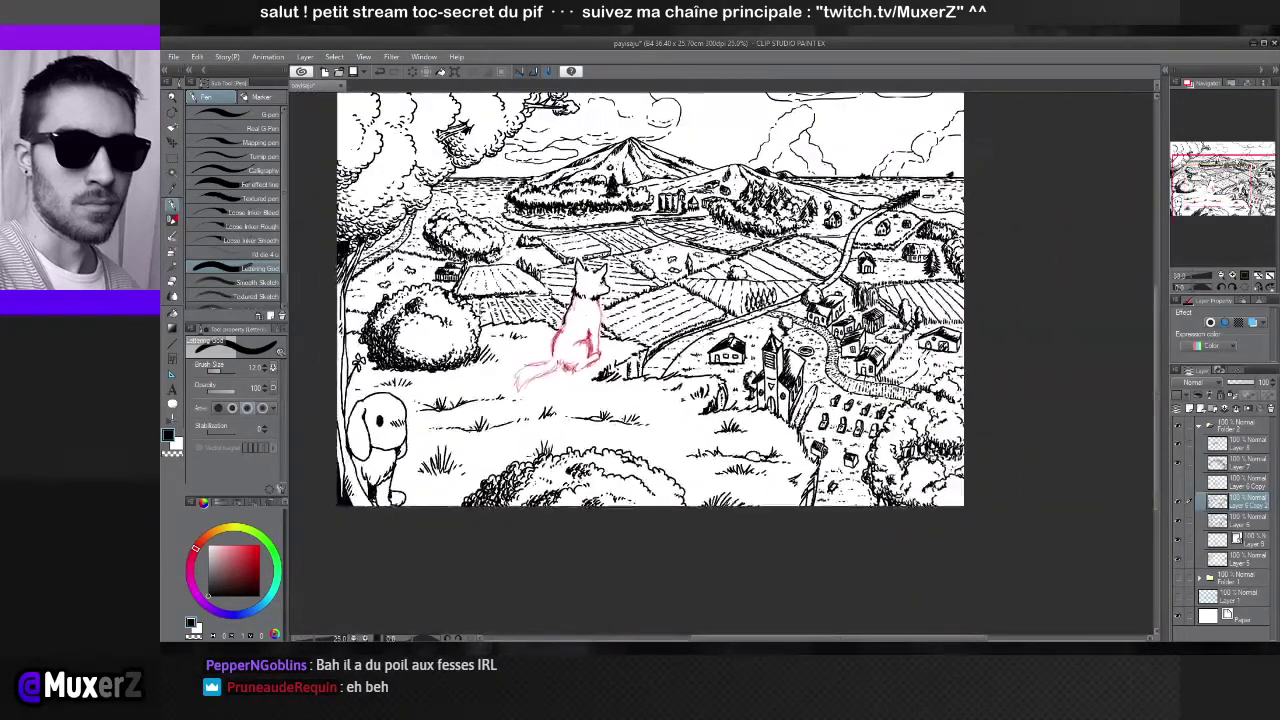
{"action": "left_click", "coordinate": [1178, 502]}
{"action": "left_click", "coordinate": [1178, 502]}
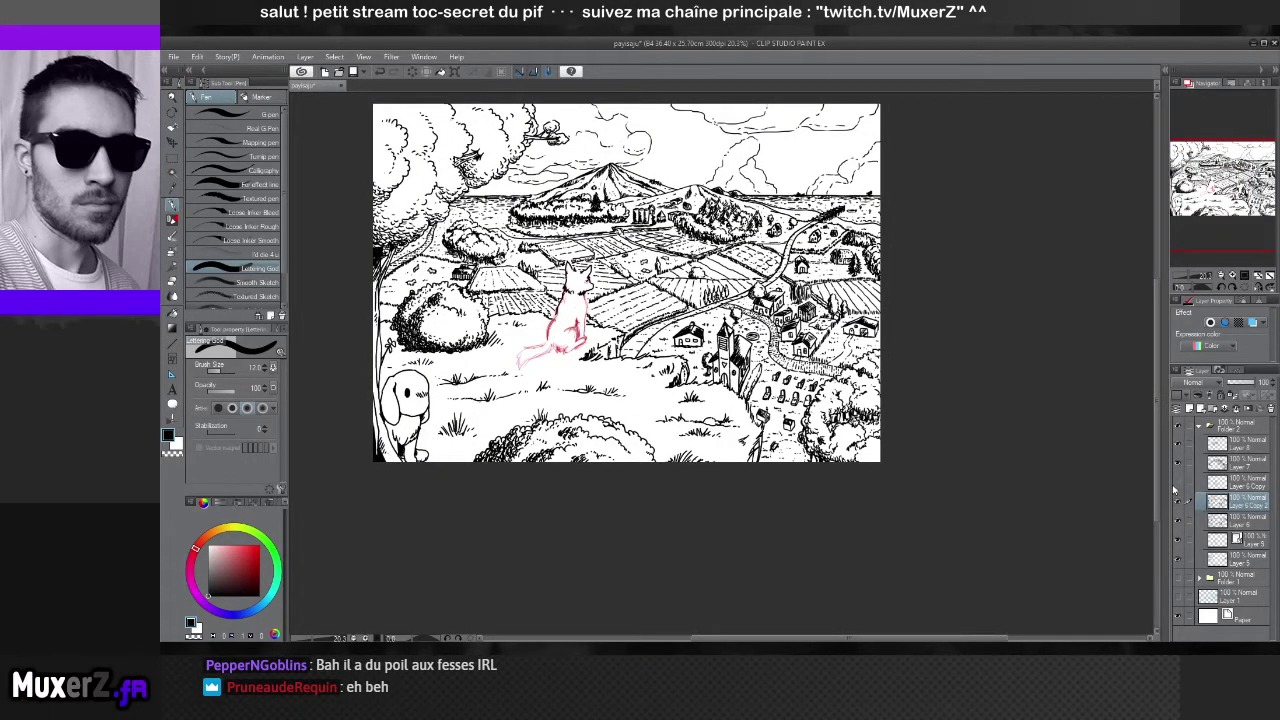
{"action": "left_click", "coordinate": [1180, 484]}
{"action": "left_click", "coordinate": [1179, 484]}
{"action": "left_click", "coordinate": [1179, 484]}
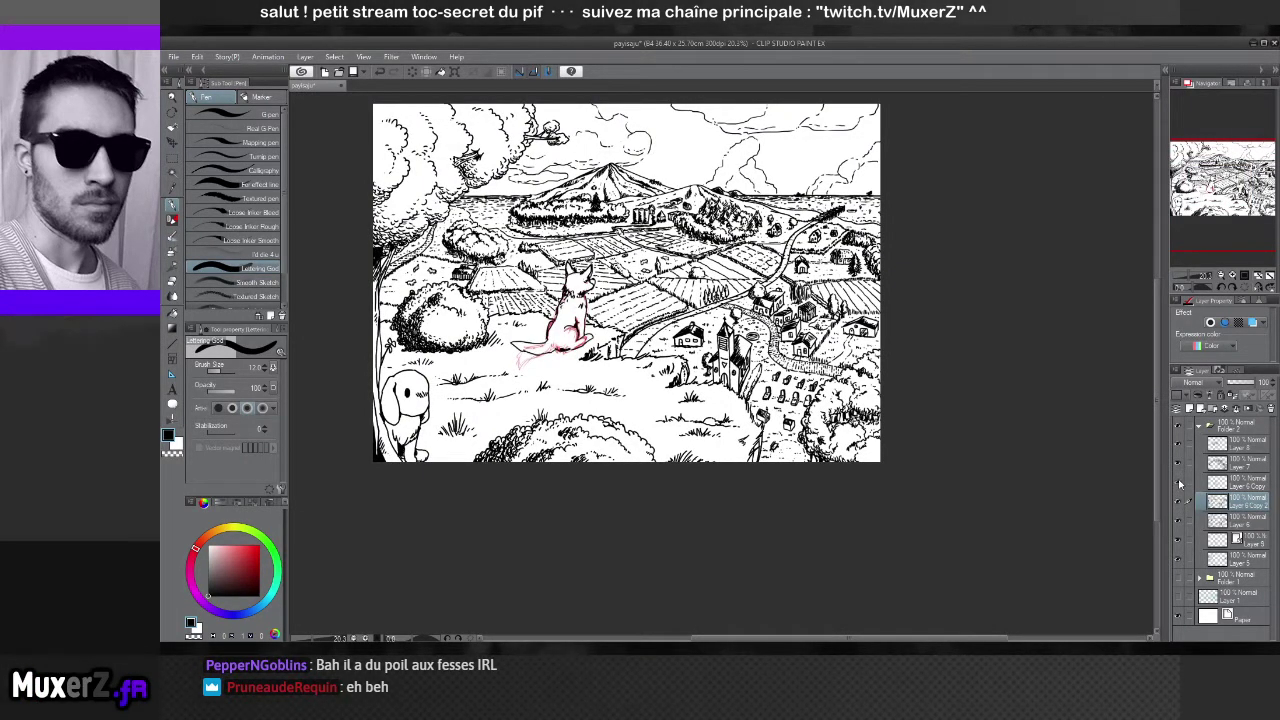
{"action": "left_click", "coordinate": [1179, 484]}
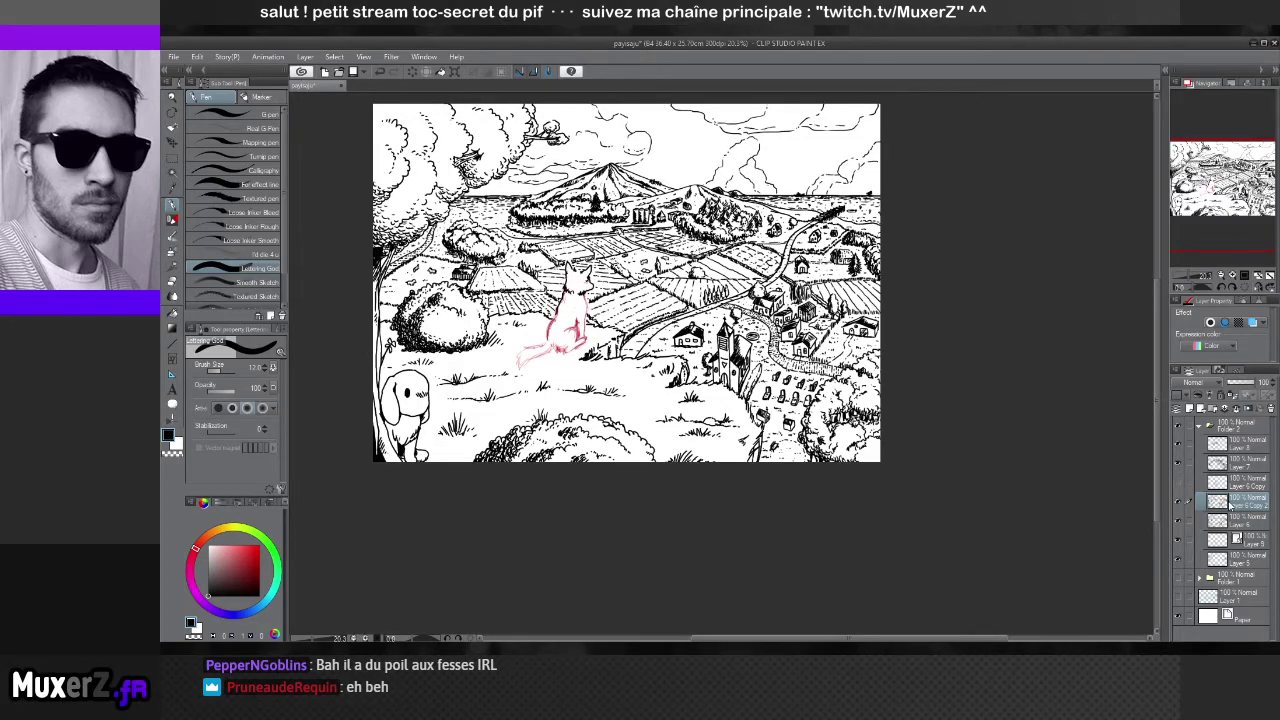
{"action": "scroll", "coordinate": [580, 340], "scroll_direction": "up", "scroll_amount": 4}
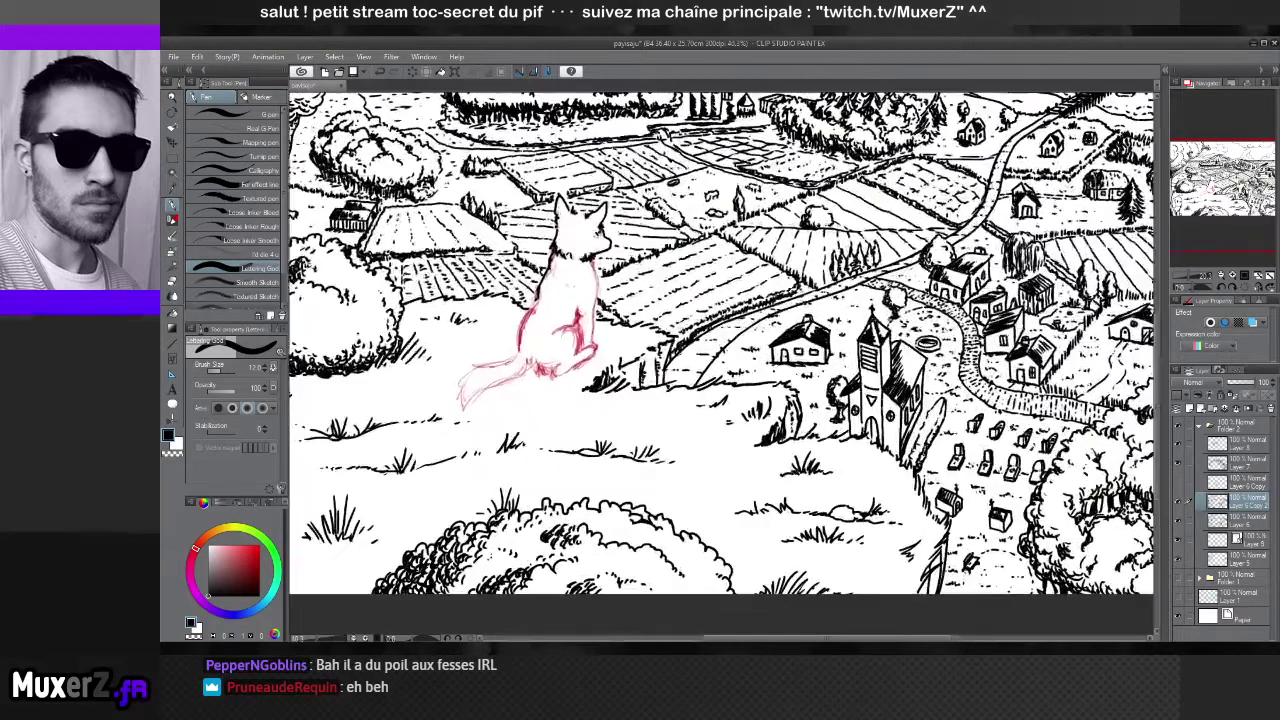
{"action": "scroll", "coordinate": [720, 360], "scroll_direction": "down", "scroll_amount": 4}
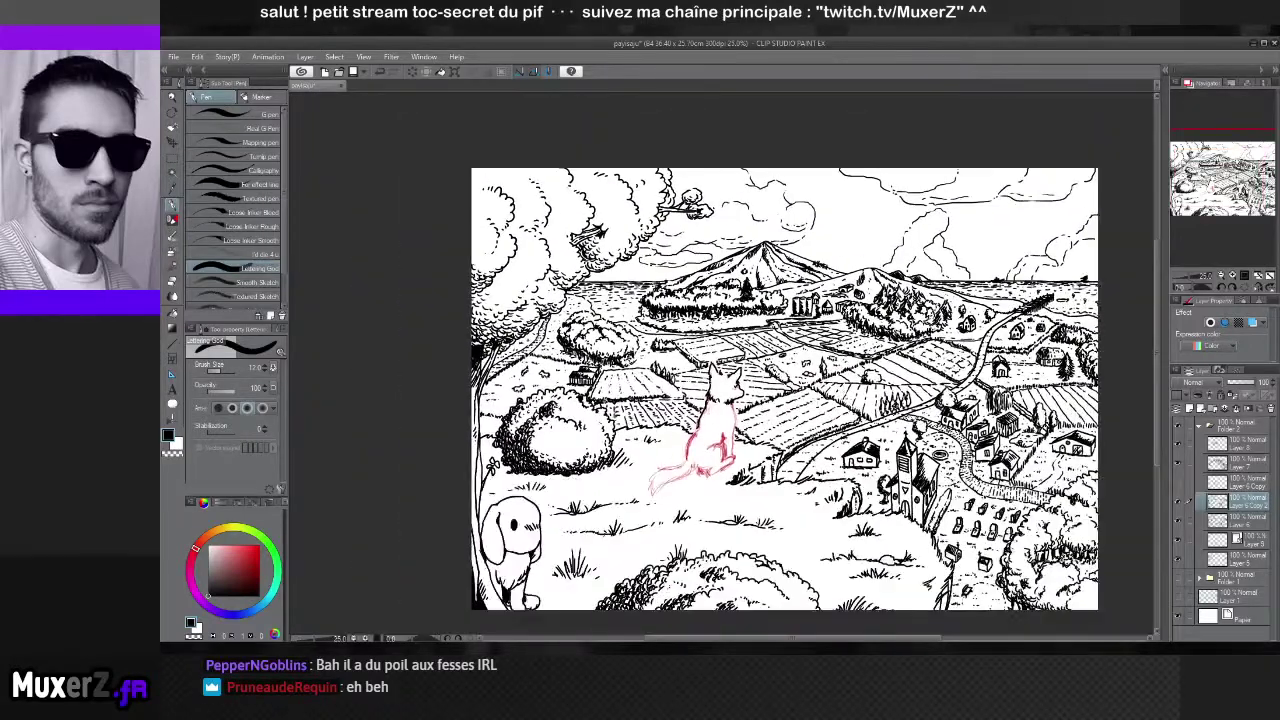
Check the Layer 6 duplicate against the fox by toggling its visibility, and merge it down into Layer 6
{"action": "left_click_drag", "start_coordinate": [846, 399], "coordinate": [794, 385]}
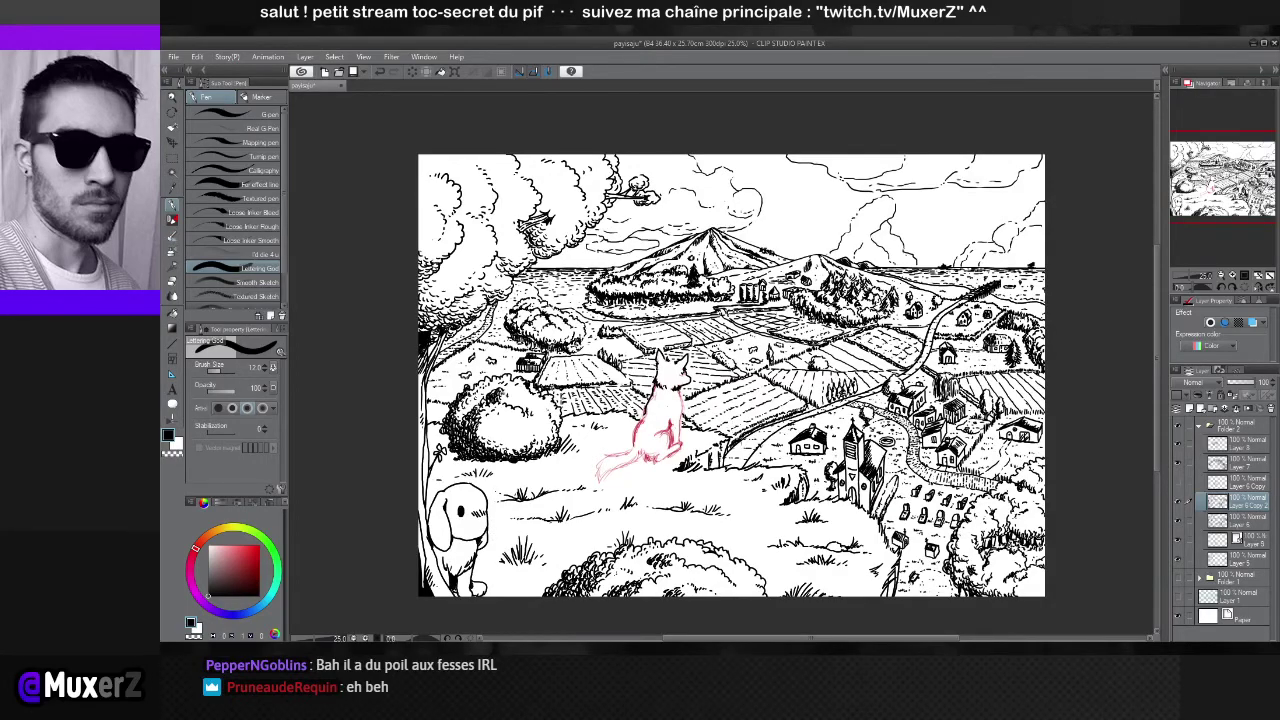
{"action": "scroll", "coordinate": [632, 386], "scroll_direction": "up", "scroll_amount": 5}
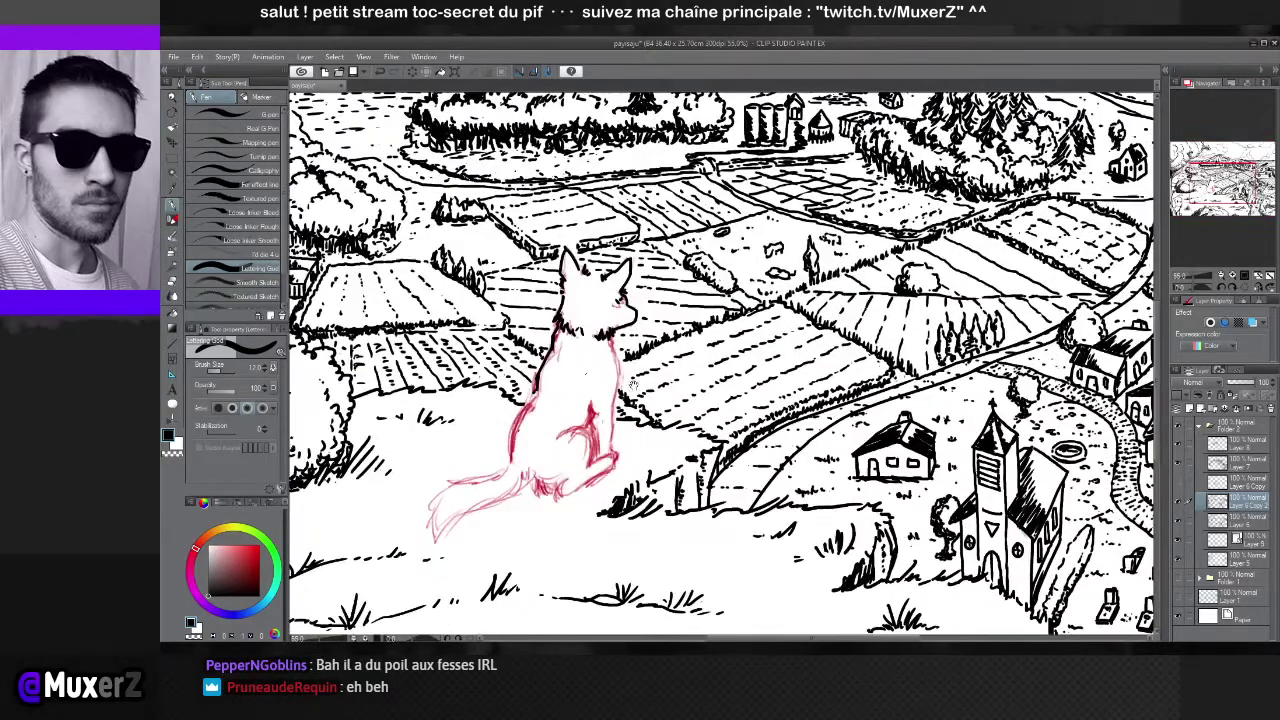
{"action": "scroll", "coordinate": [632, 386], "scroll_direction": "up", "scroll_amount": 2}
{"action": "scroll", "coordinate": [610, 489], "scroll_direction": "up", "scroll_amount": 1}
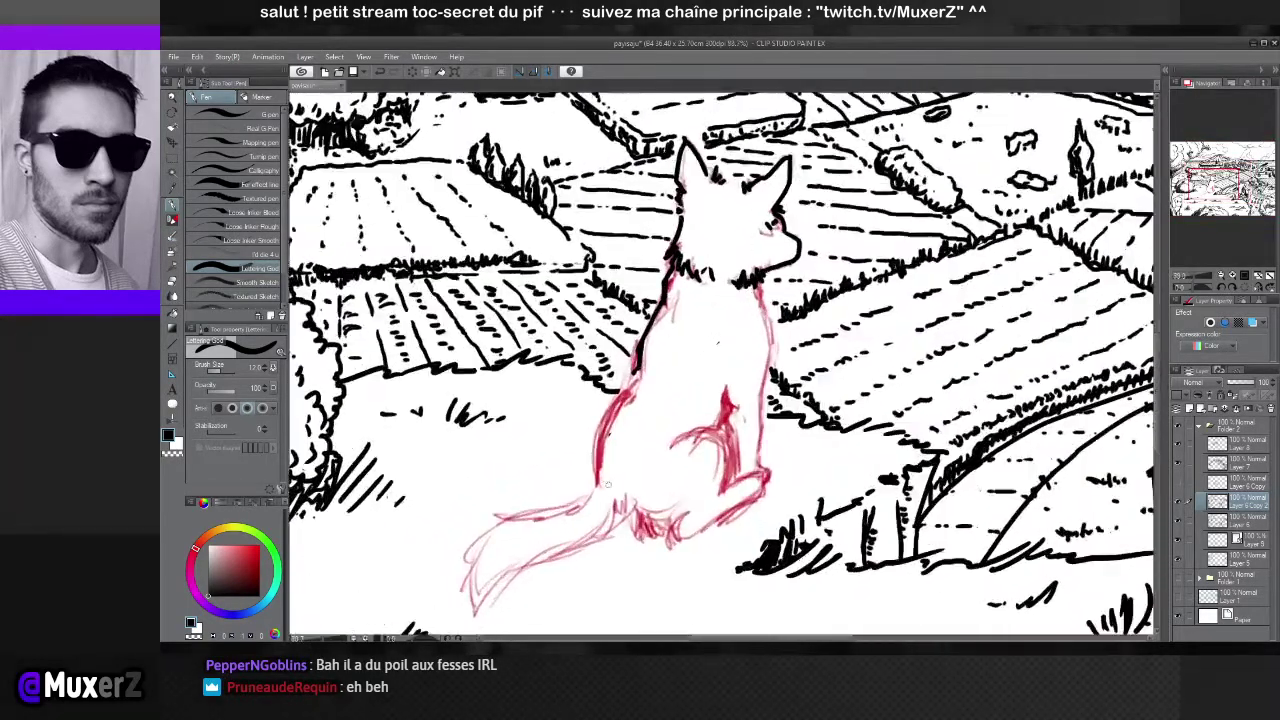
{"action": "left_click", "coordinate": [1180, 503]}
{"action": "left_click", "coordinate": [1182, 502]}
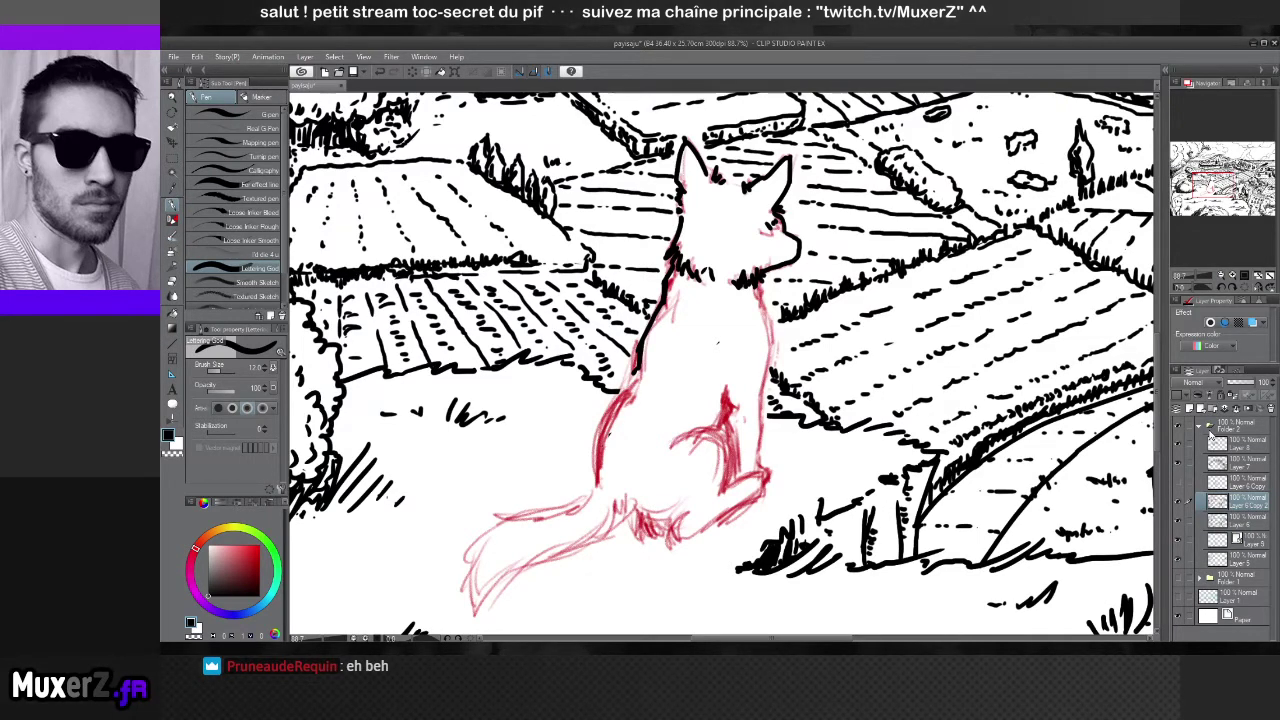
{"action": "key", "text": "ctrl+e"}
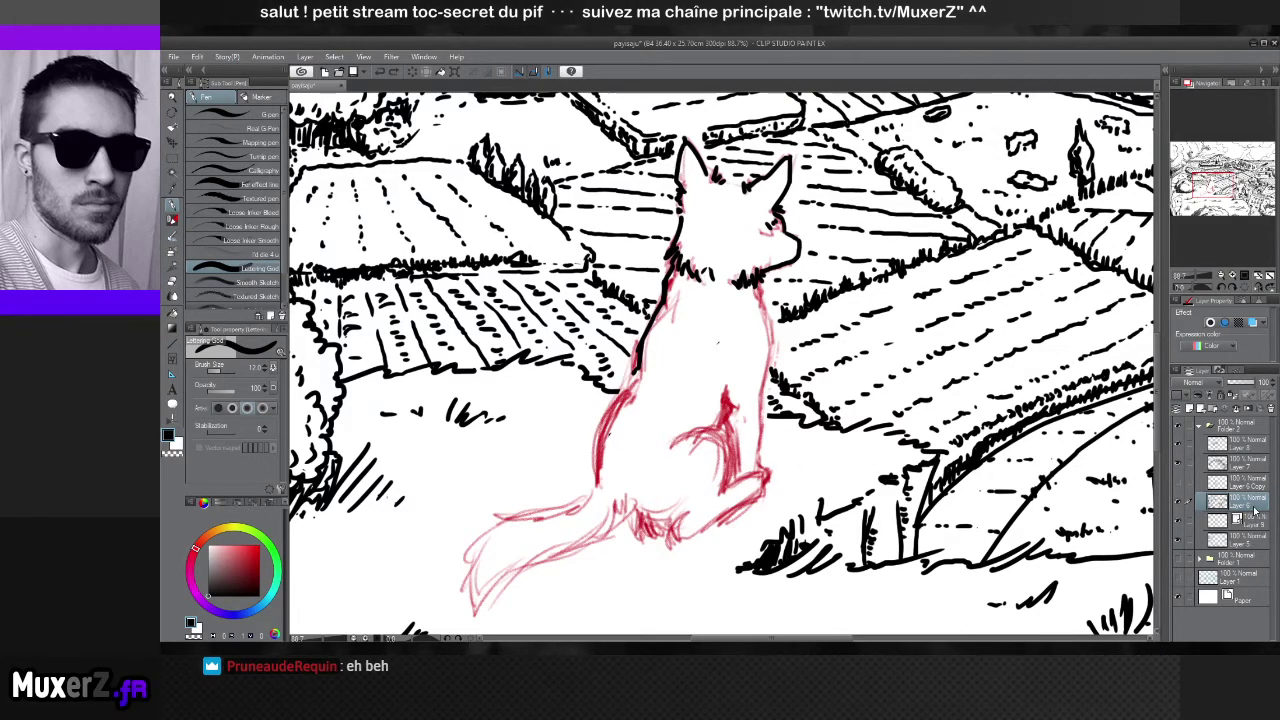
Compare the merged ink lines on Layer 6 with the red fox sketch on Layer 9 by toggling each layer's visibility
{"action": "left_click", "coordinate": [1177, 502]}
{"action": "left_click", "coordinate": [1177, 502]}
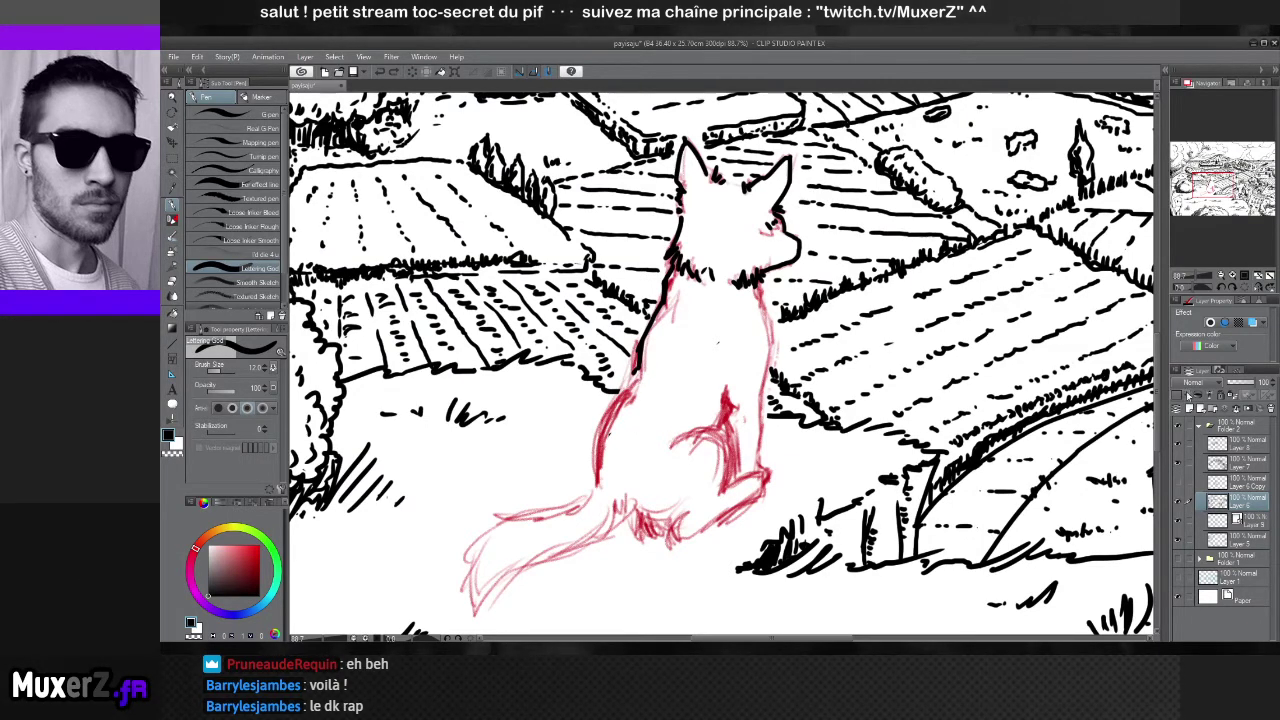
{"action": "left_click", "coordinate": [1178, 501]}
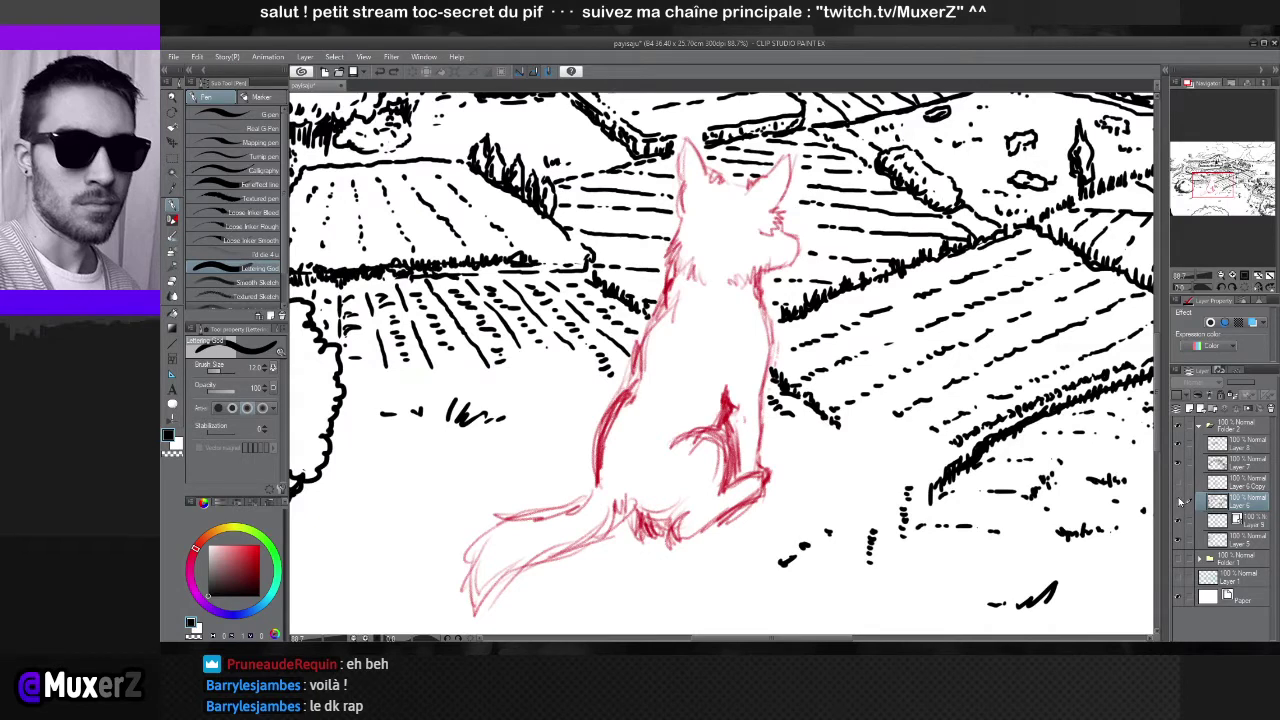
{"action": "left_click", "coordinate": [1178, 498]}
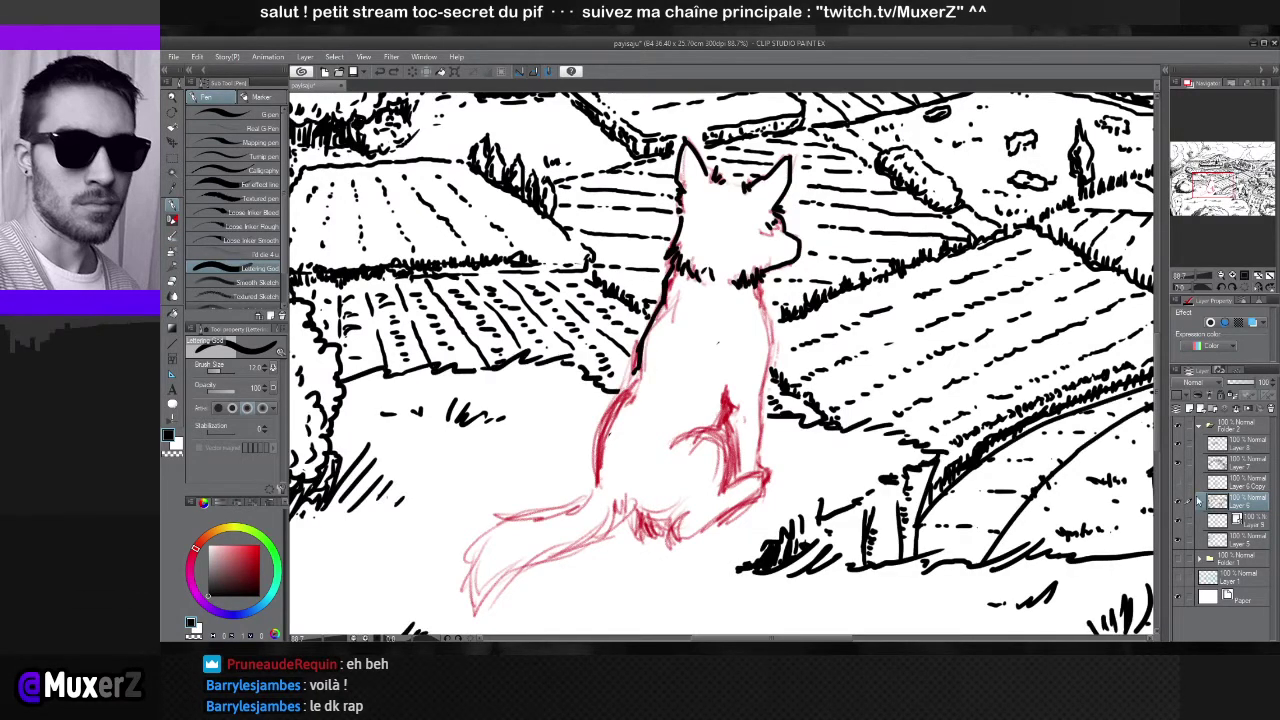
{"action": "left_click", "coordinate": [1180, 523]}
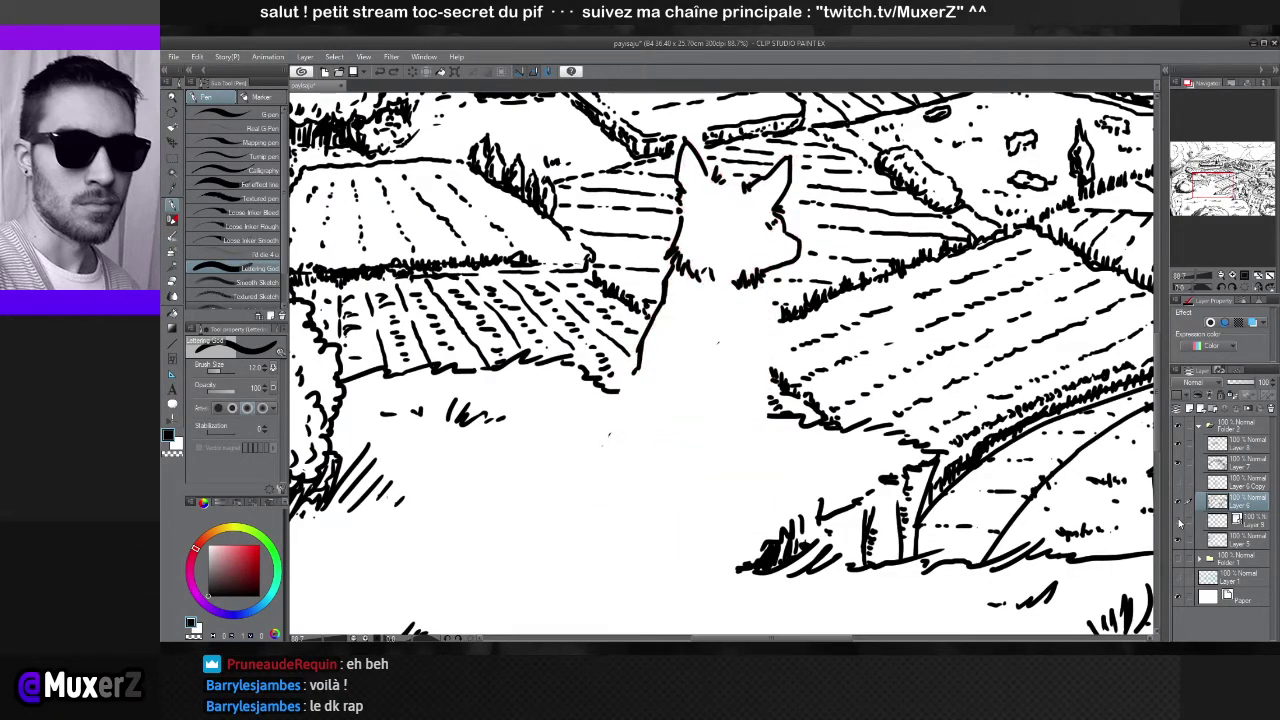
{"action": "left_click", "coordinate": [1180, 523]}
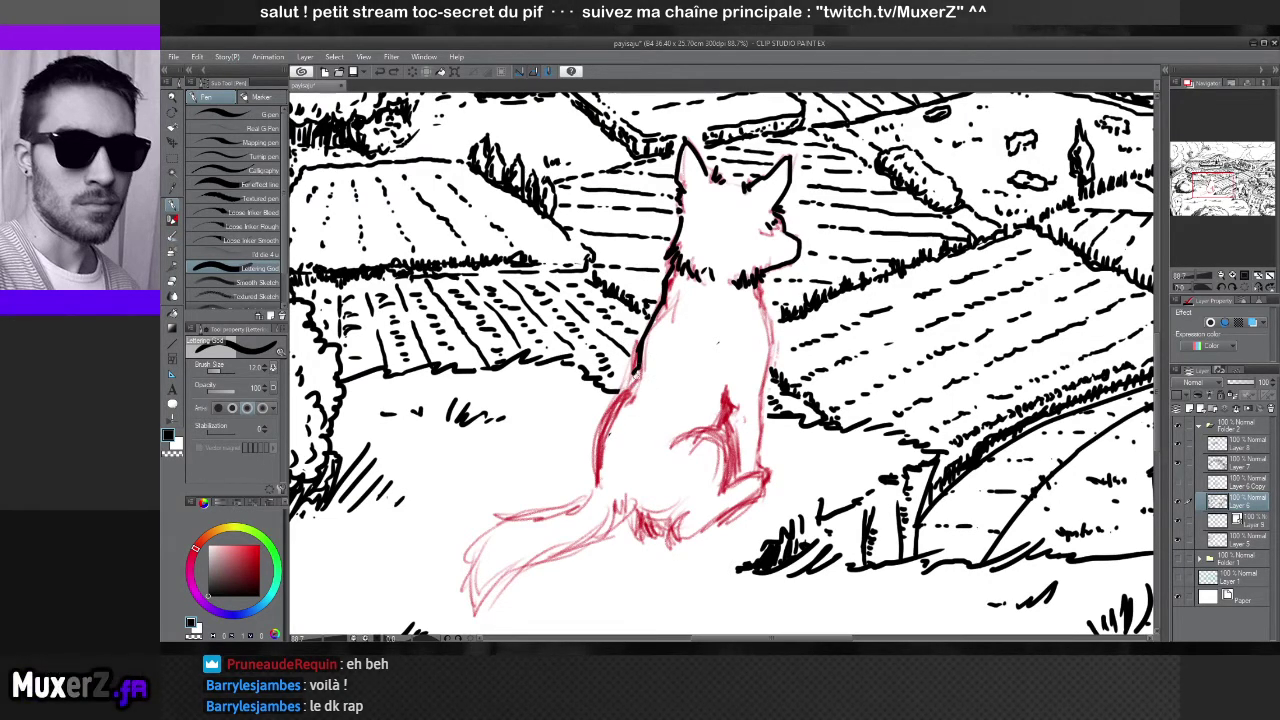
Ink the fox's back down to the rump and outline its bushy tail in black over the red sketch
{"action": "left_click_drag", "start_coordinate": [636, 368], "coordinate": [627, 388]}
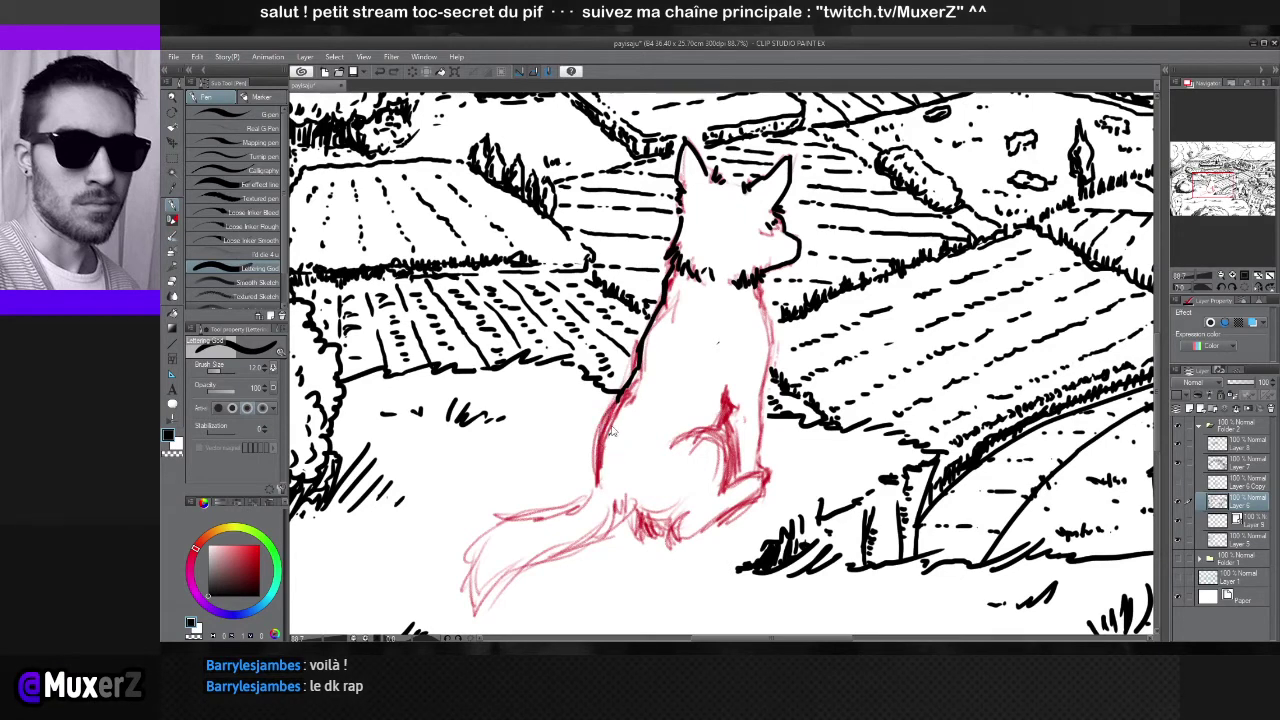
{"action": "left_click_drag", "start_coordinate": [595, 448], "coordinate": [596, 490]}
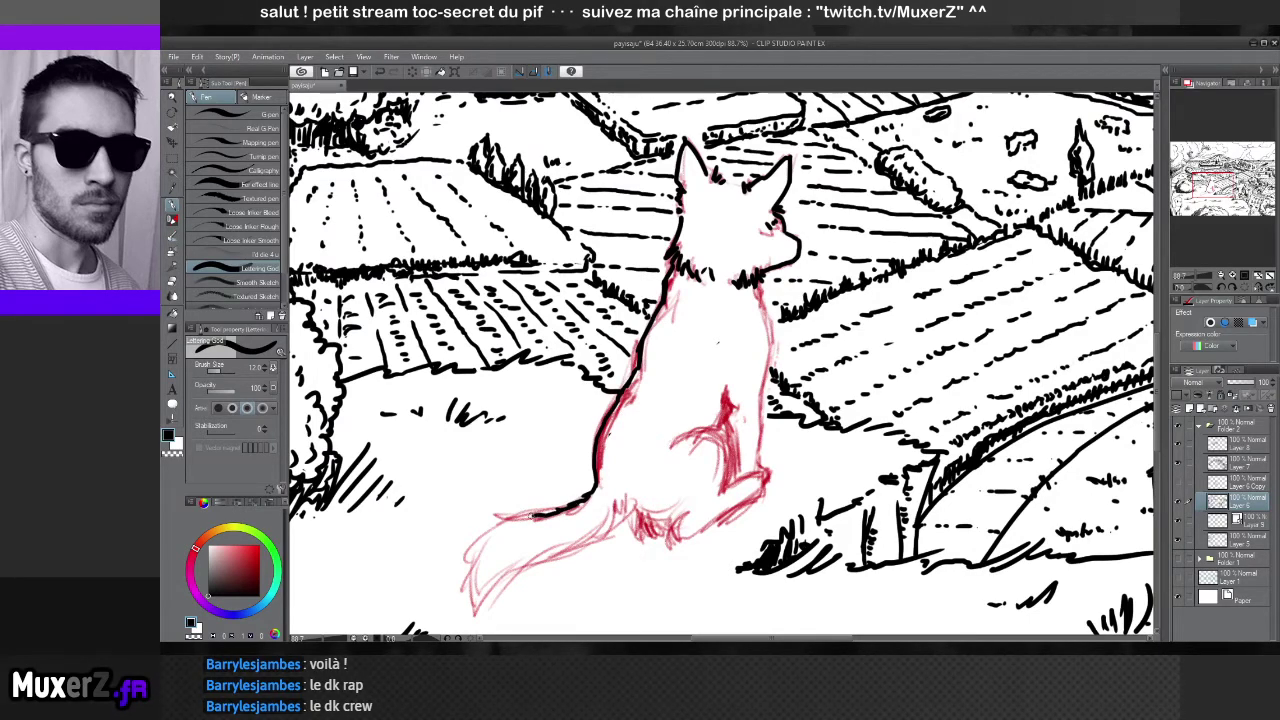
{"action": "left_click_drag", "start_coordinate": [546, 514], "coordinate": [502, 522]}
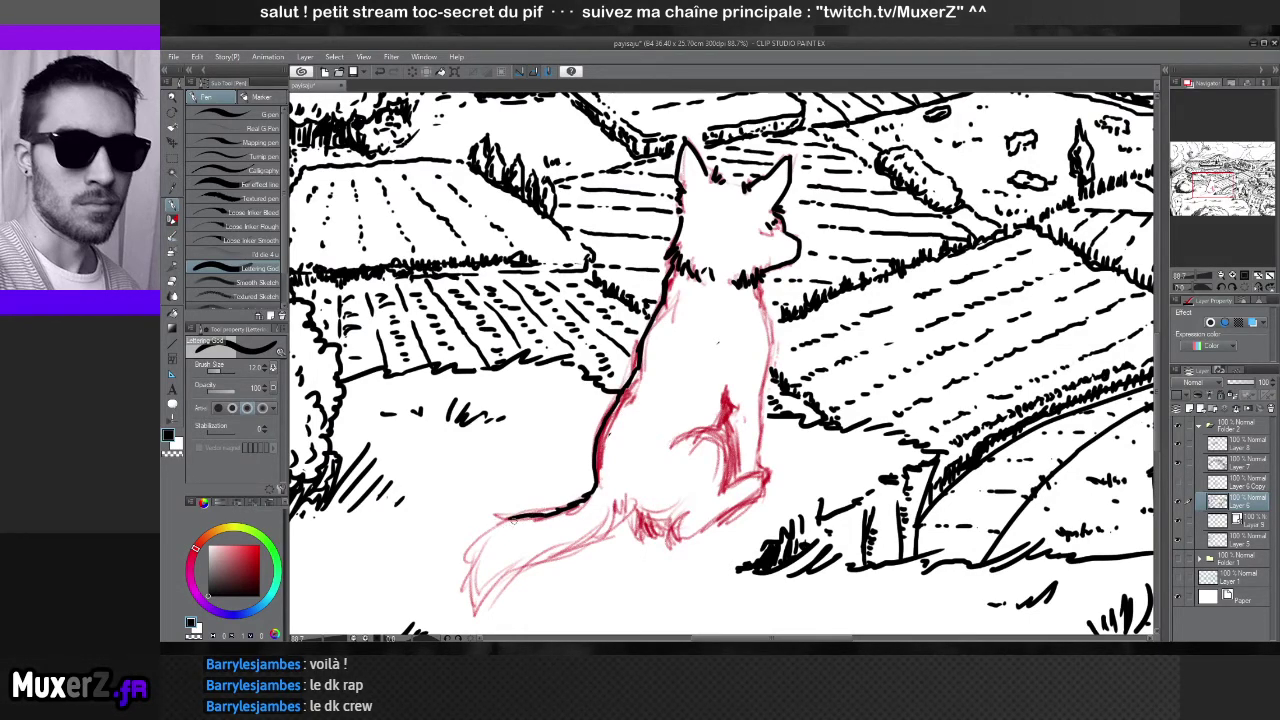
{"action": "scroll", "coordinate": [519, 512], "scroll_direction": "down", "scroll_amount": 3}
{"action": "scroll", "coordinate": [519, 512], "scroll_direction": "up", "scroll_amount": 2}
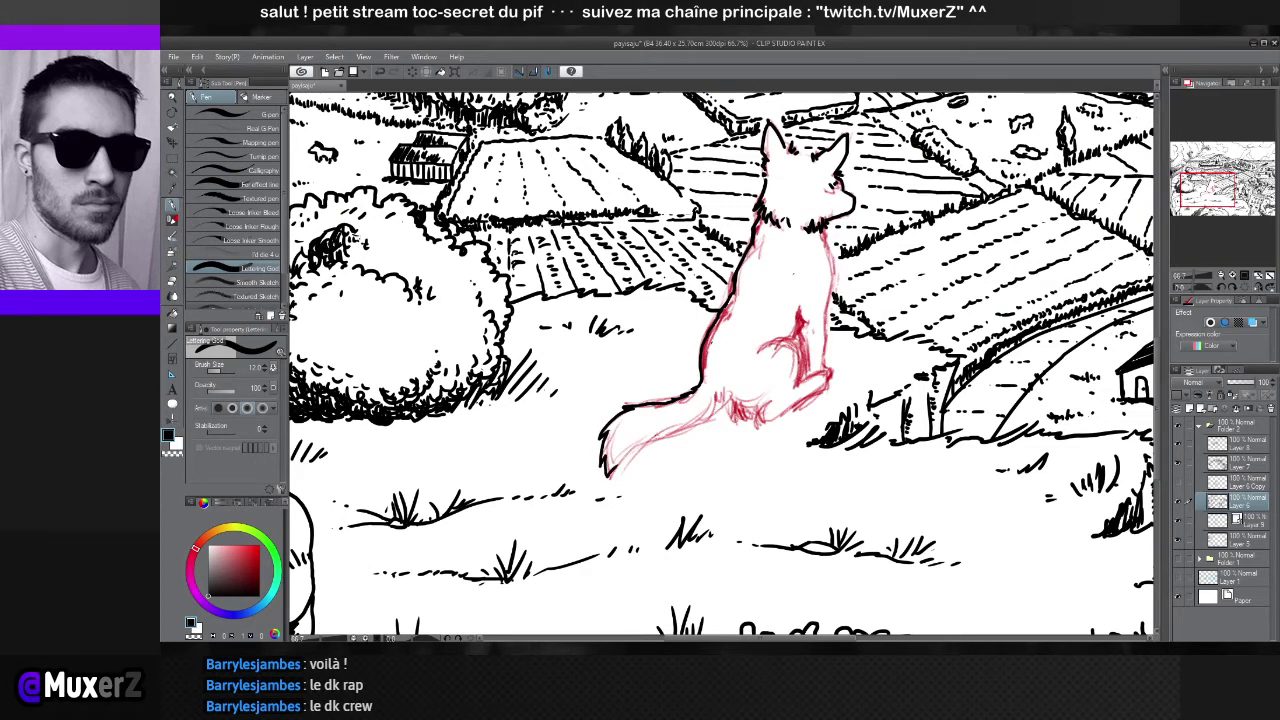
{"action": "mouse_move", "coordinate": [648, 442]}
{"action": "left_mouse_down"}
{"action": "mouse_move", "coordinate": [636, 456]}
{"action": "mouse_move", "coordinate": [666, 432]}
{"action": "left_mouse_up"}
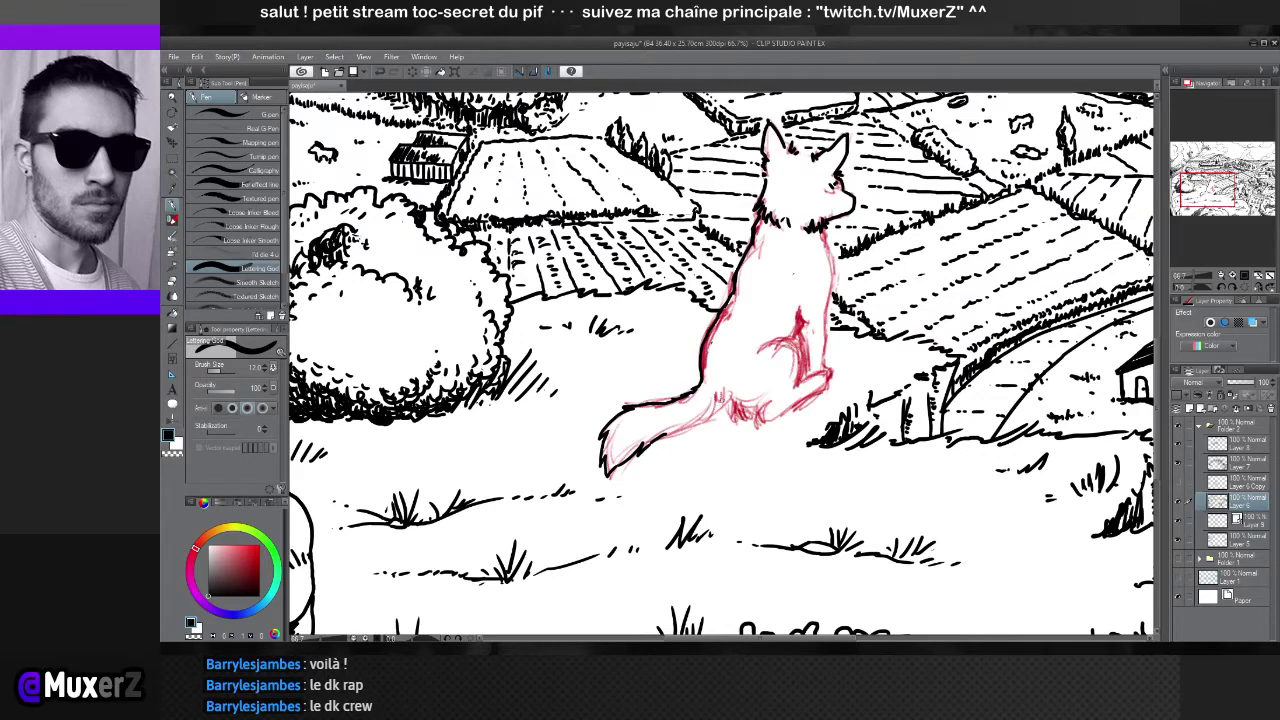
{"action": "left_click_drag", "start_coordinate": [724, 398], "coordinate": [684, 426]}
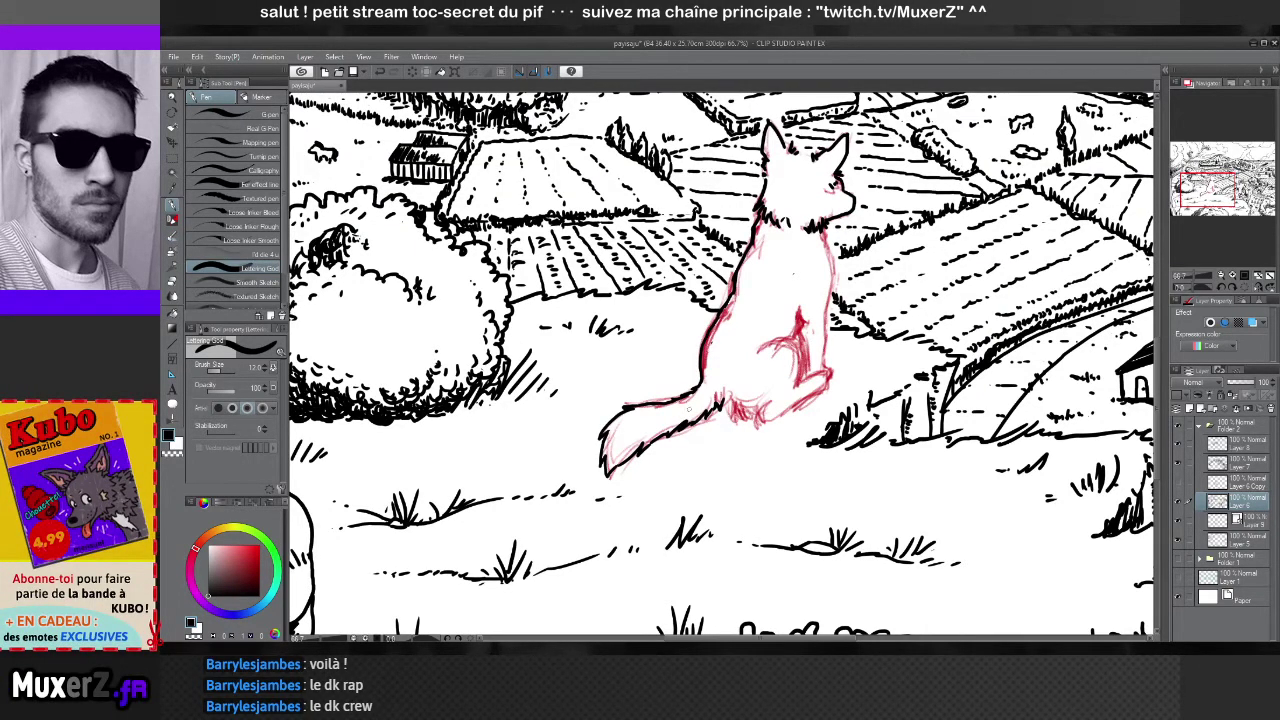
Examine the fox's inked back and tail up close and within the whole landscape
{"action": "key", "text": "ctrl+minus"}
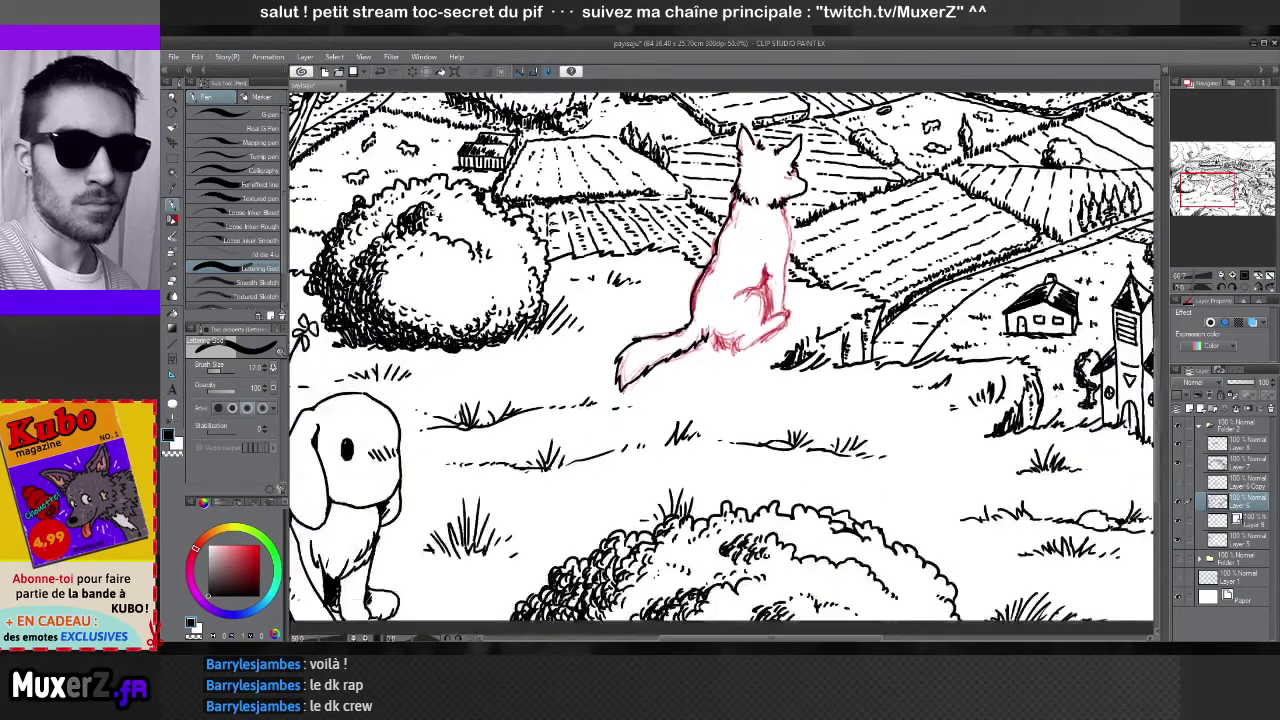
{"action": "key", "text": "ctrl+plus"}
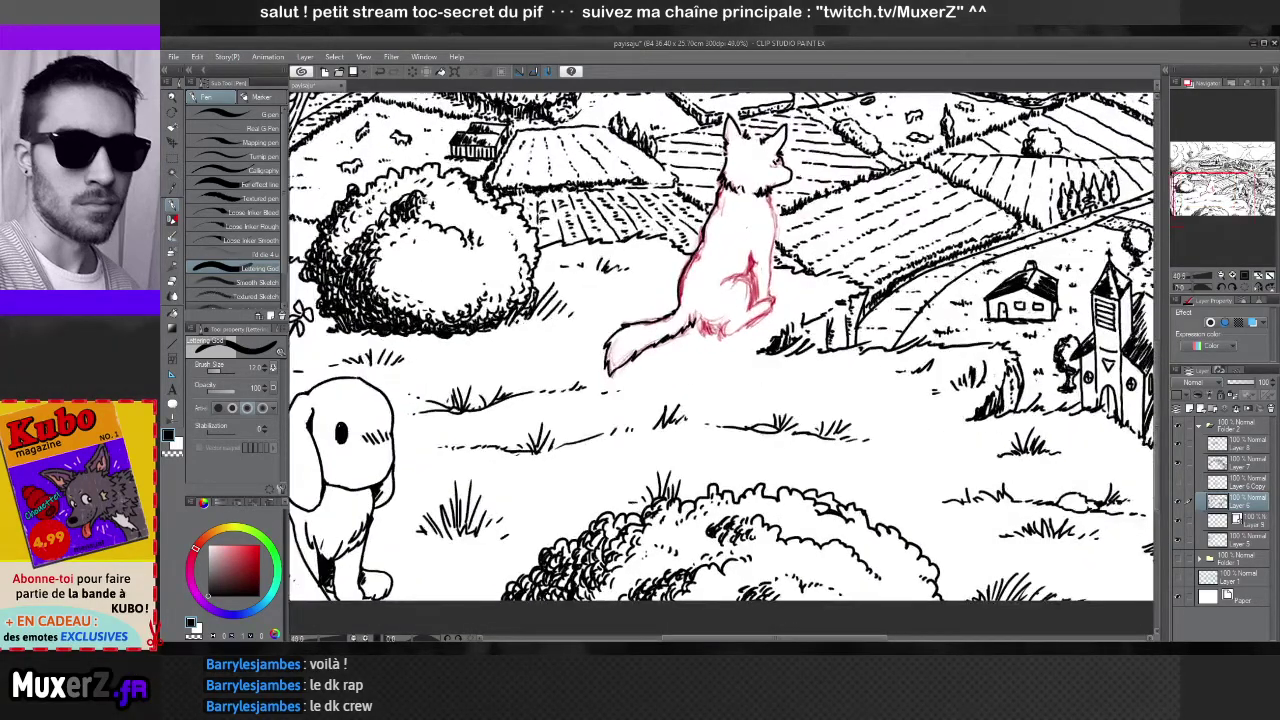
{"action": "key", "text": "ctrl+plus"}
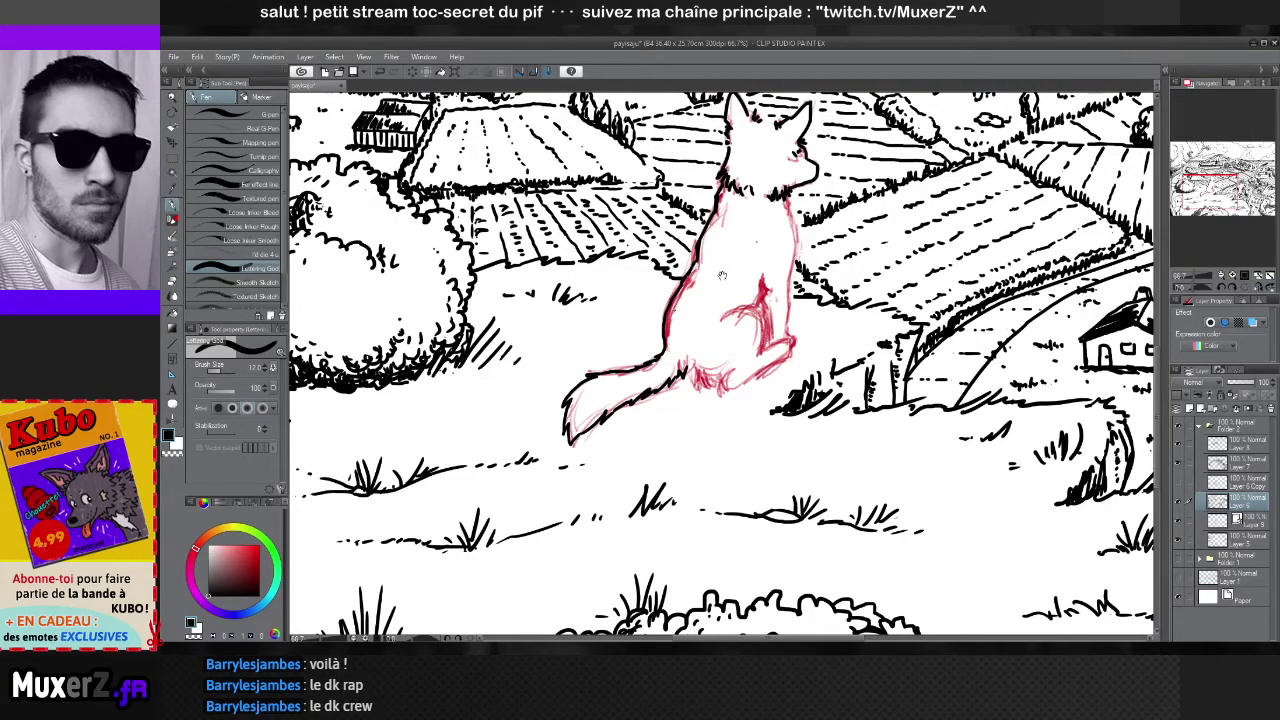
{"action": "key", "text": "ctrl+minus"}
{"action": "key", "text": "ctrl+minus"}
{"action": "key", "text": "ctrl+minus"}
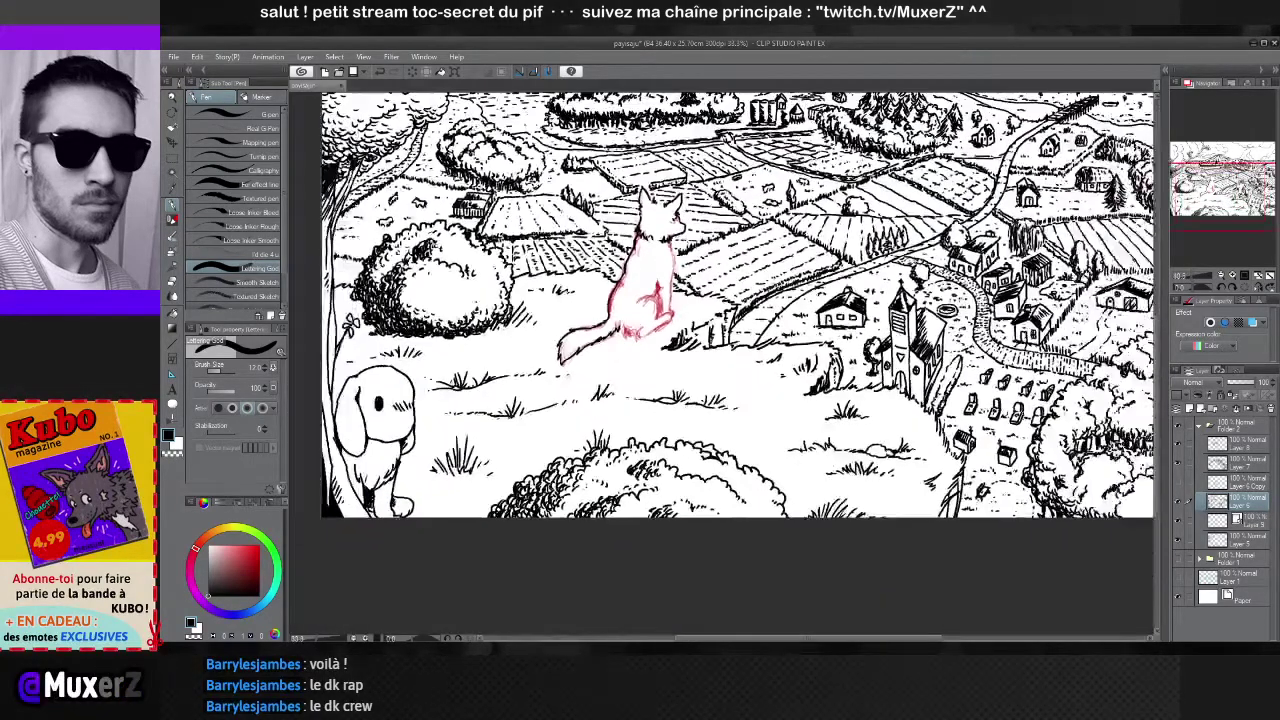
{"action": "key", "text": "ctrl+minus"}
{"action": "key", "text": "ctrl+0"}
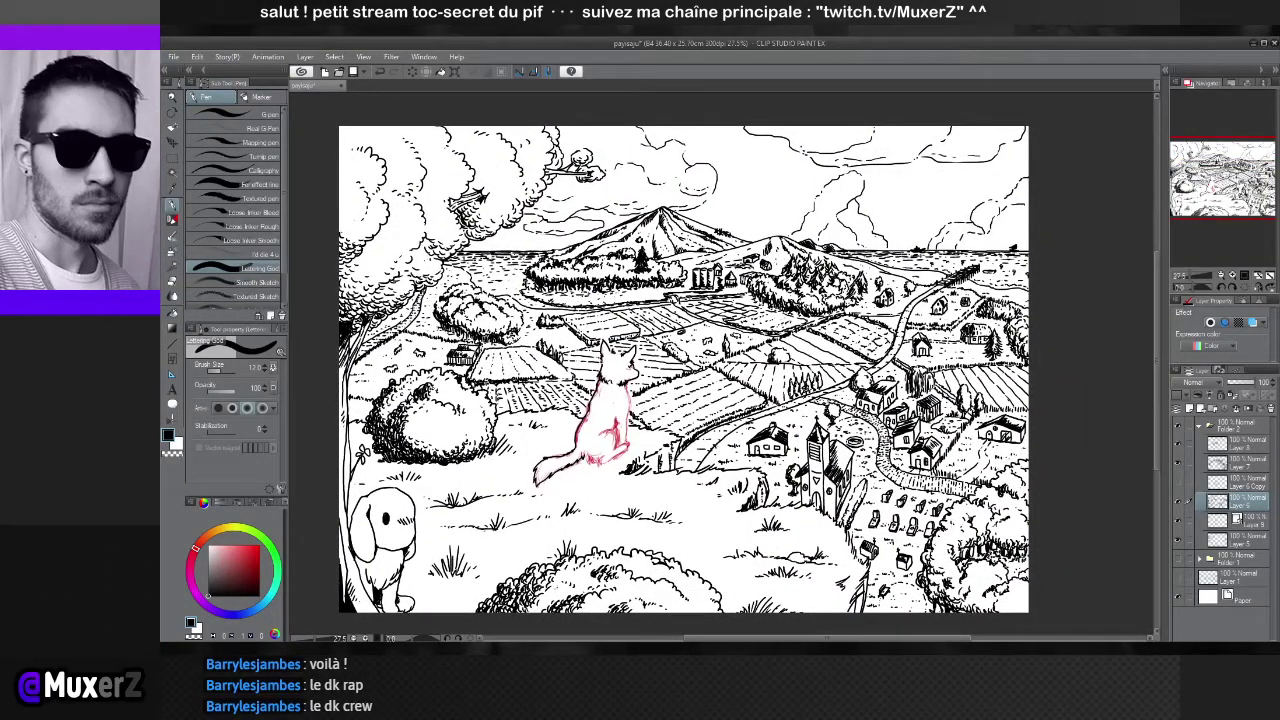
{"action": "key", "text": "ctrl+plus"}
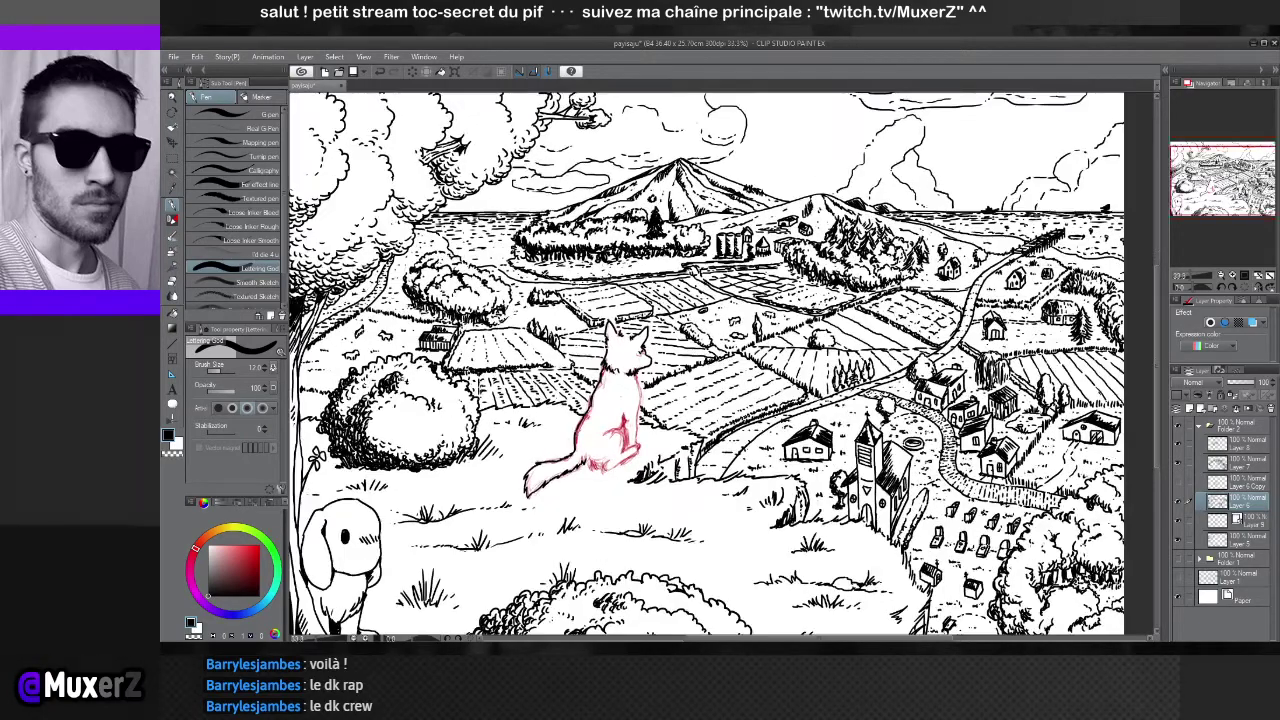
{"action": "scroll", "coordinate": [577, 400], "scroll_direction": "up", "scroll_amount": 5}
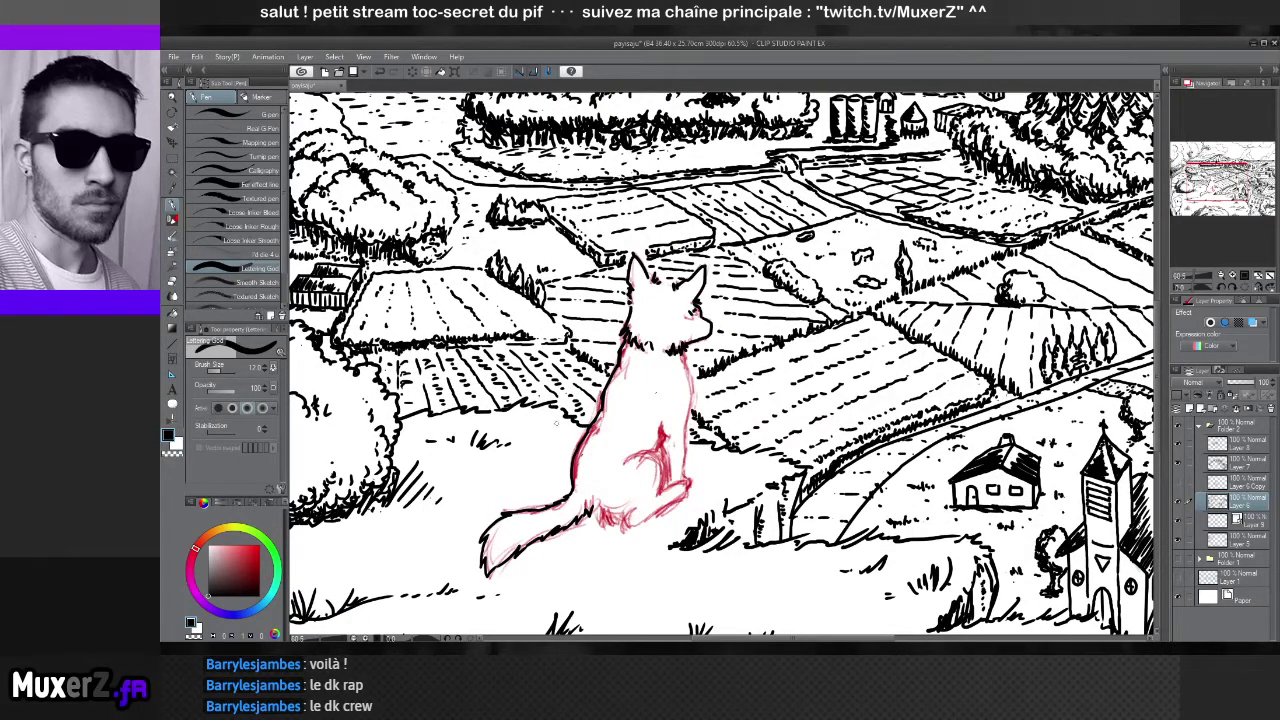
Try adding an inner ink line to the fox's tail and judge it within the whole landscape
{"action": "mouse_move", "coordinate": [490, 532]}
{"action": "left_mouse_down"}
{"action": "mouse_move", "coordinate": [506, 558]}
{"action": "mouse_move", "coordinate": [554, 530]}
{"action": "left_mouse_up"}
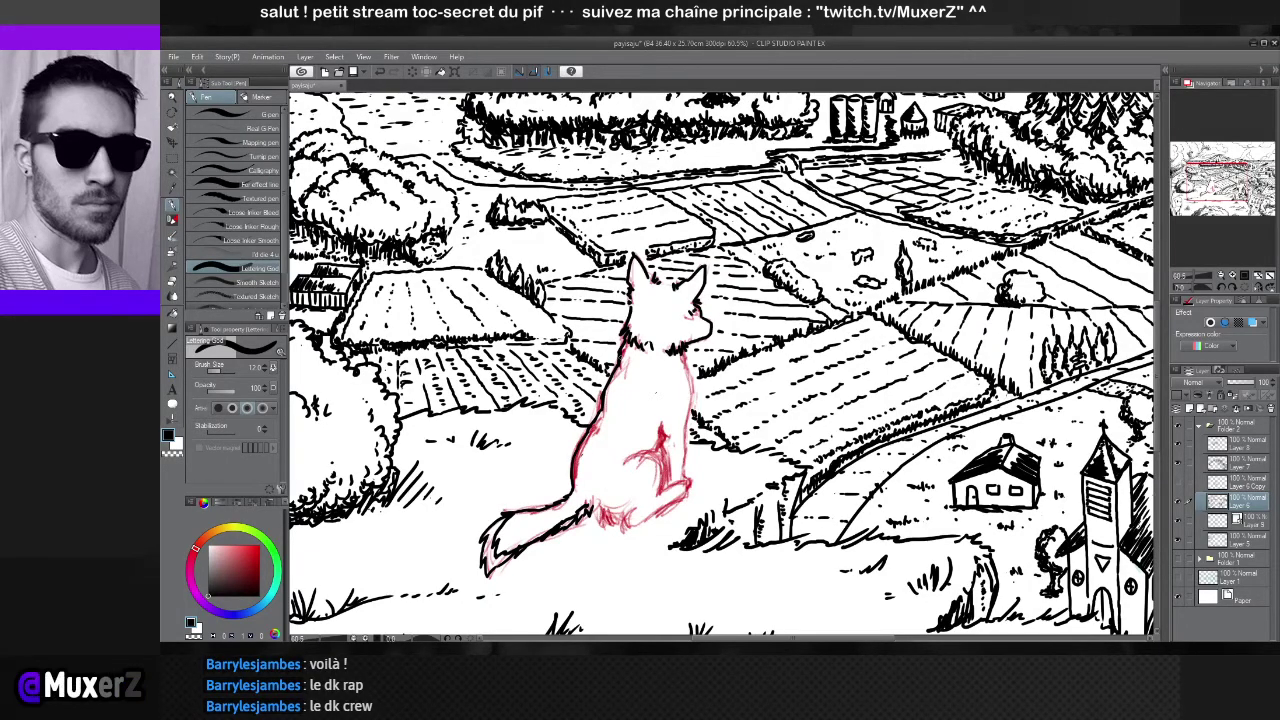
{"action": "key", "text": "ctrl+minus"}
{"action": "key", "text": "ctrl+minus"}
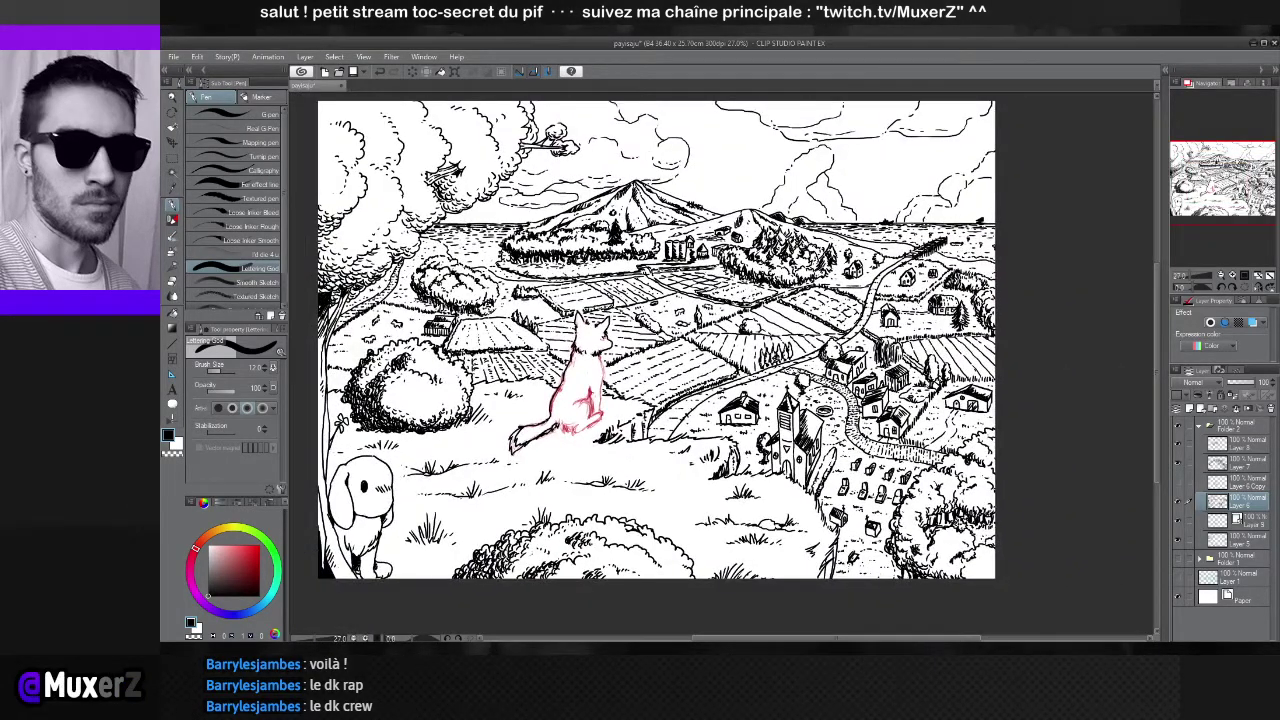
{"action": "scroll", "coordinate": [506, 290], "scroll_direction": "up", "scroll_amount": 3}
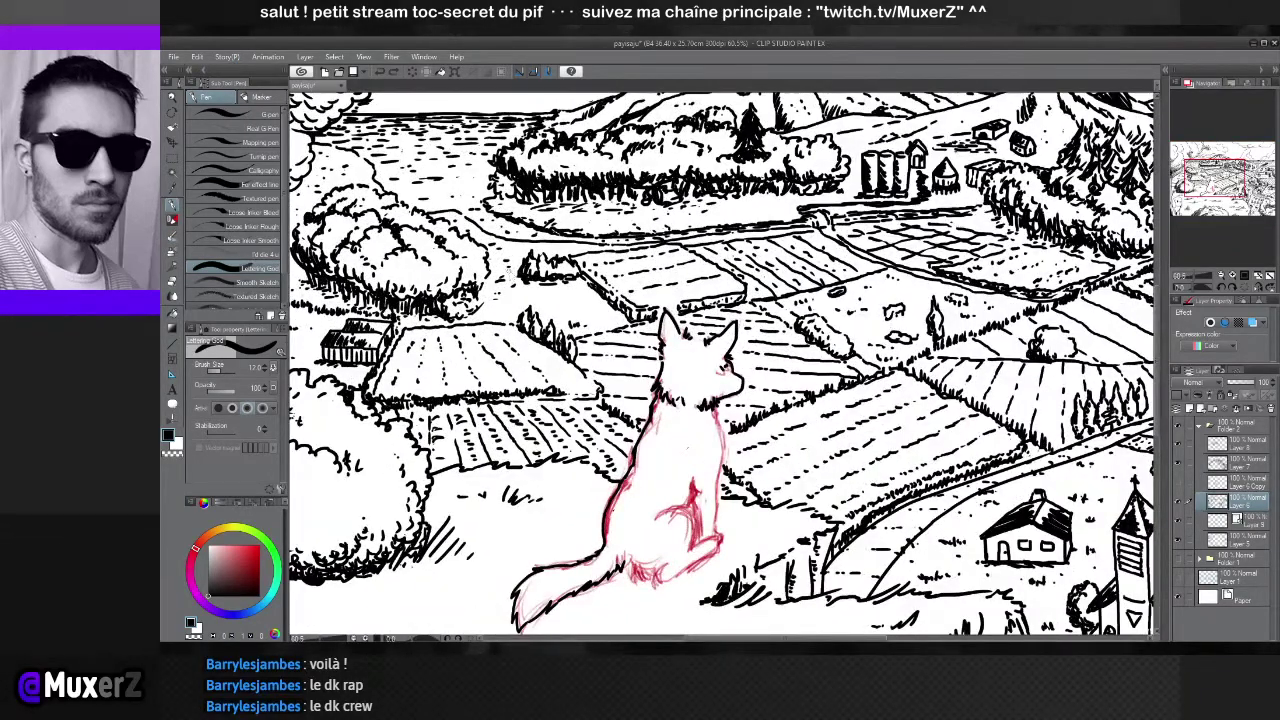
Ink the fox's chest, front leg, haunch curve and paw, with fur tufts beneath the rump, over the red sketch
{"action": "scroll", "coordinate": [538, 400], "scroll_direction": "down", "scroll_amount": 1}
{"action": "left_click_drag", "start_coordinate": [540, 402], "coordinate": [497, 322]}
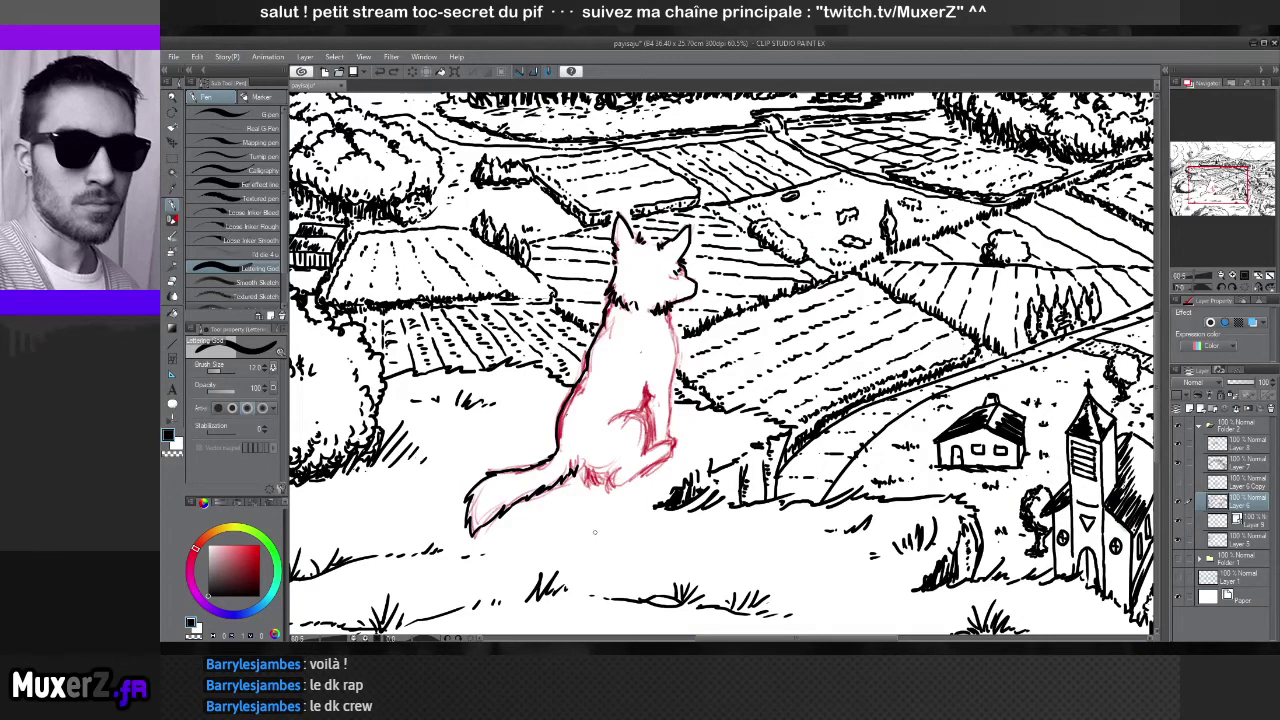
{"action": "left_click_drag", "start_coordinate": [610, 540], "coordinate": [557, 487]}
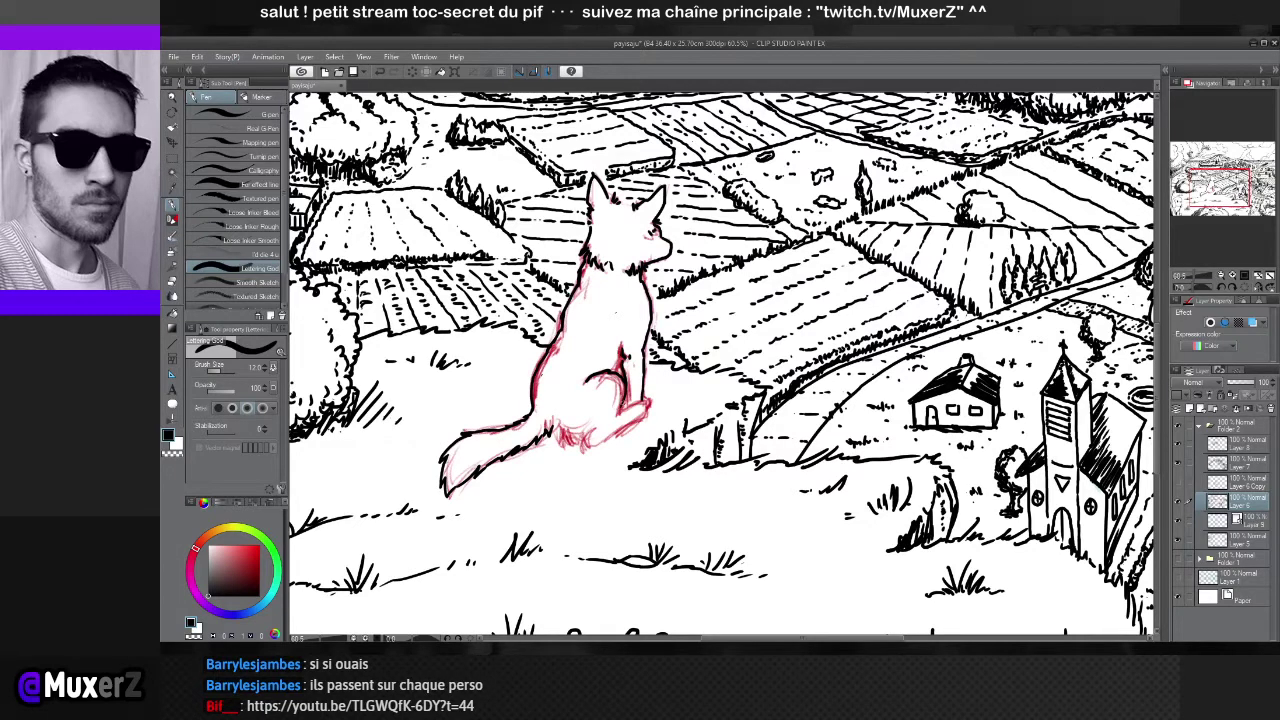
{"action": "mouse_move", "coordinate": [624, 402]}
{"action": "left_mouse_down"}
{"action": "mouse_move", "coordinate": [616, 421]}
{"action": "mouse_move", "coordinate": [629, 394]}
{"action": "left_mouse_up"}
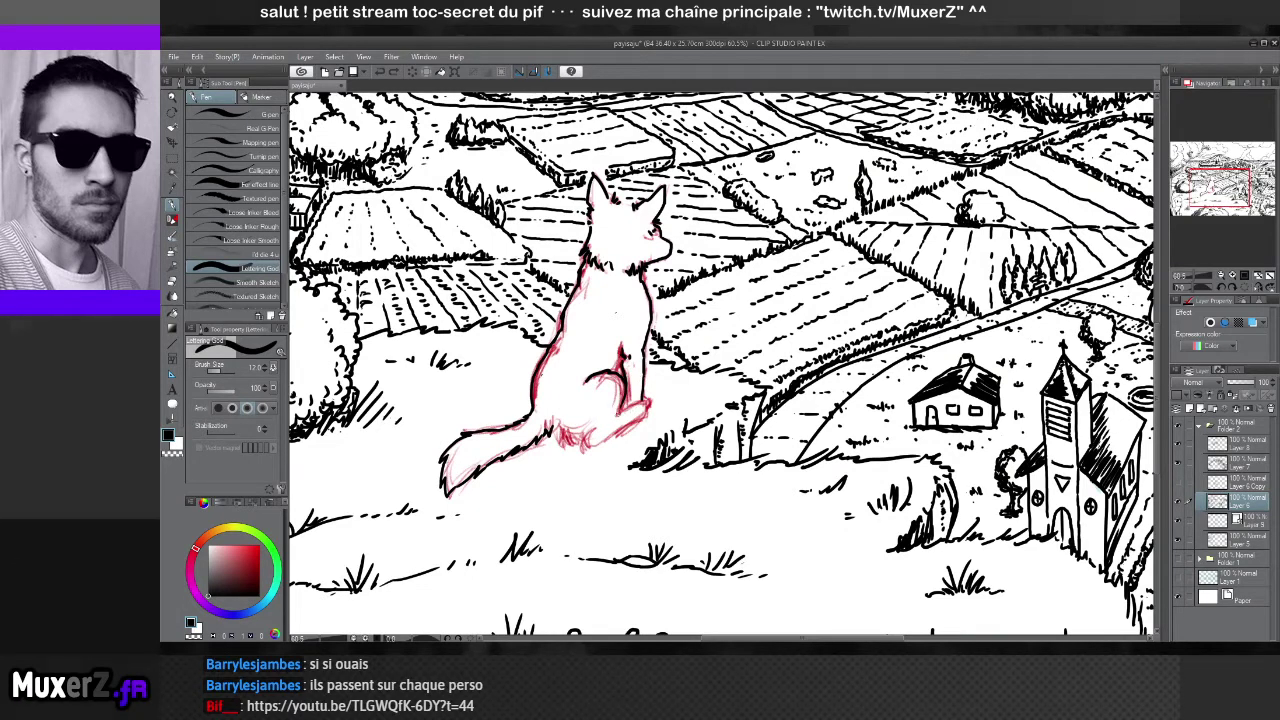
{"action": "left_click_drag", "start_coordinate": [620, 401], "coordinate": [622, 415]}
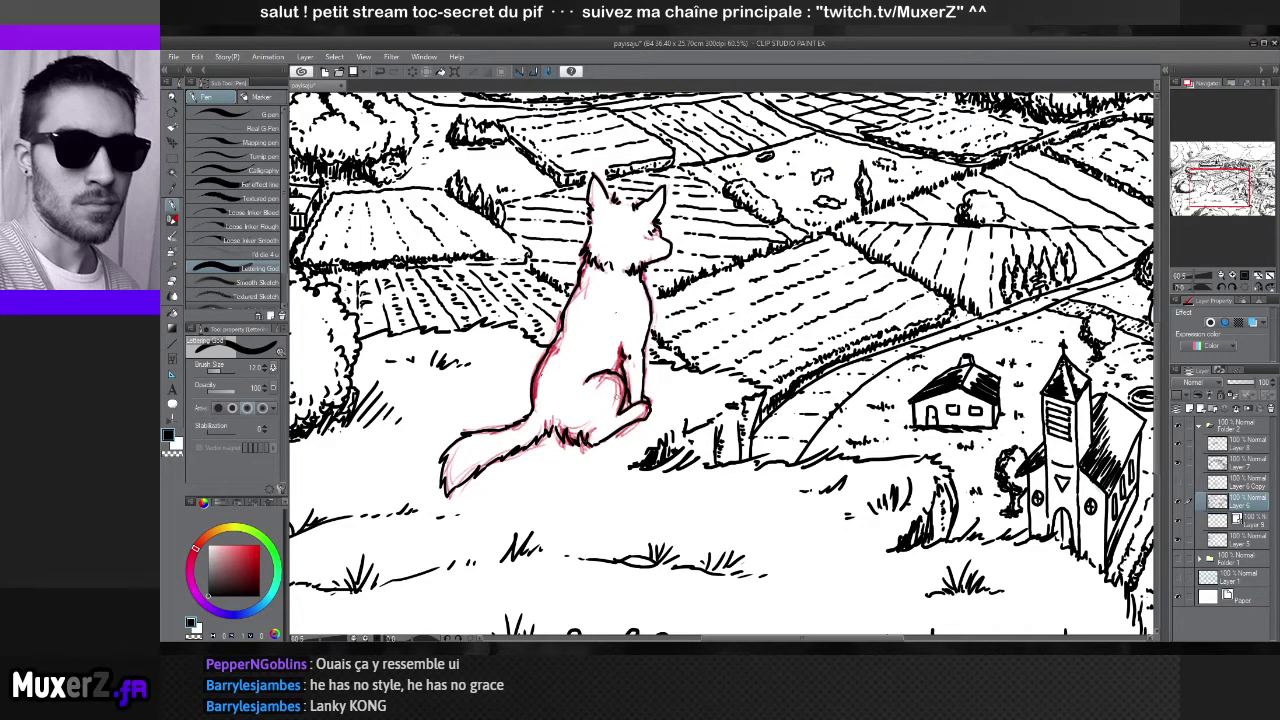
Redraw the jagged fur tufts beneath the fox's rump, between the tail base and the paw
{"action": "left_click_drag", "start_coordinate": [620, 392], "coordinate": [615, 410]}
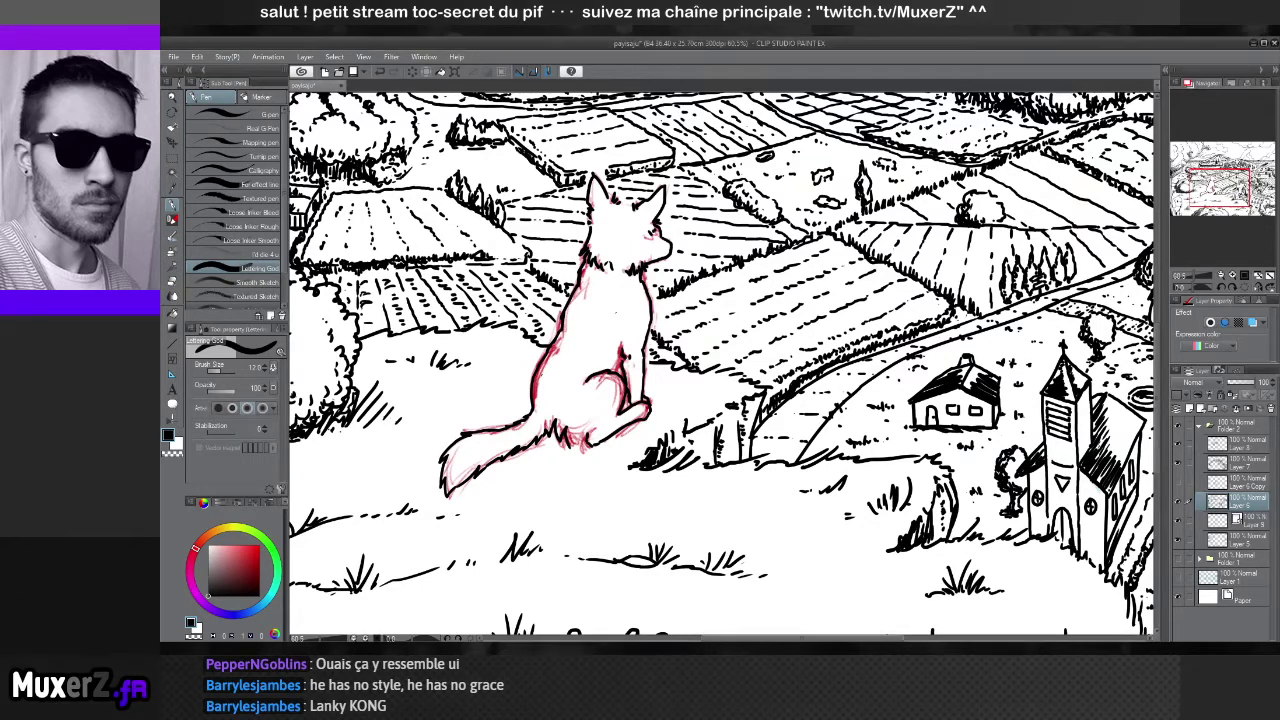
{"action": "key", "text": "ctrl+z"}
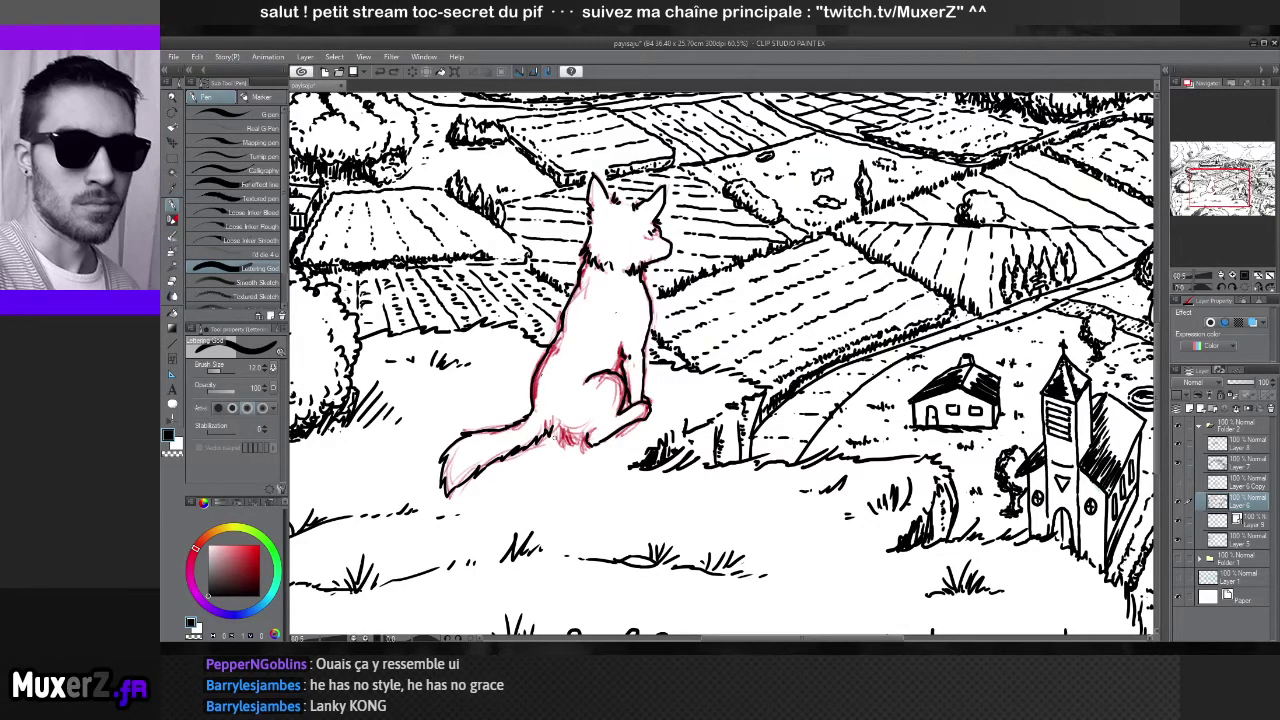
{"action": "key", "text": "ctrl+y"}
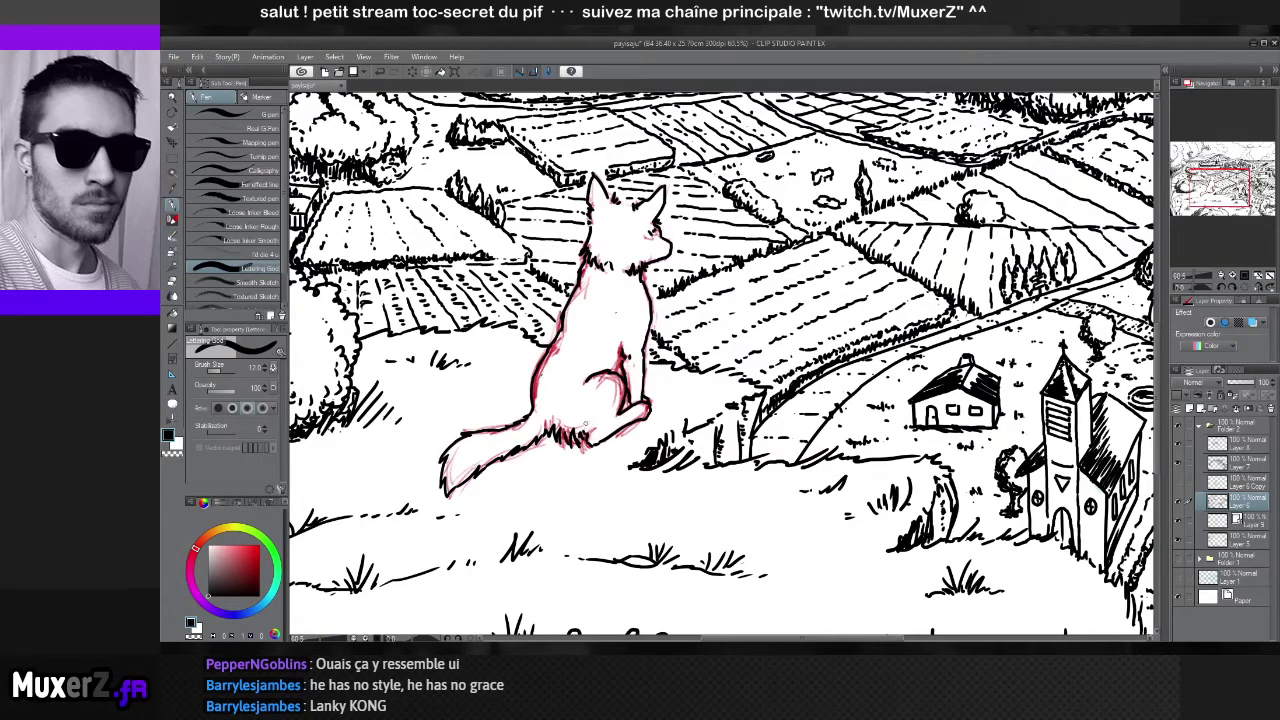
{"action": "scroll", "coordinate": [560, 400], "scroll_direction": "down", "scroll_amount": 3}
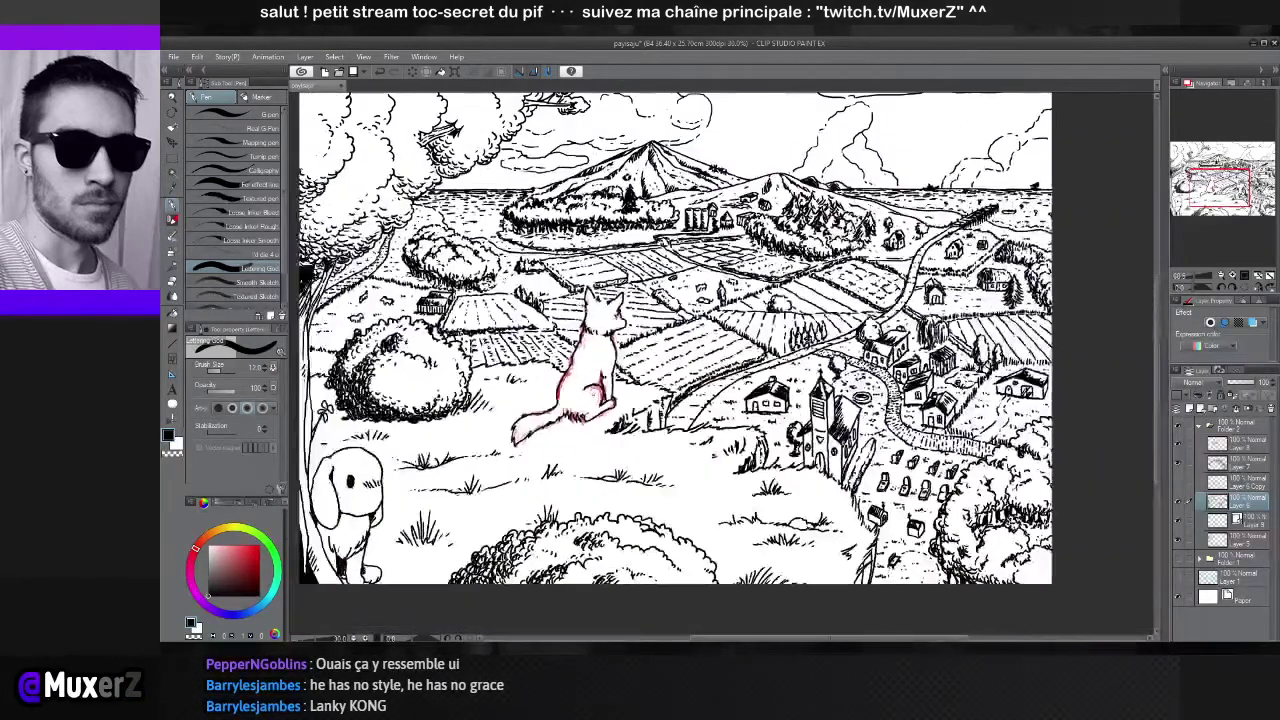
{"action": "scroll", "coordinate": [545, 365], "scroll_direction": "up", "scroll_amount": 3}
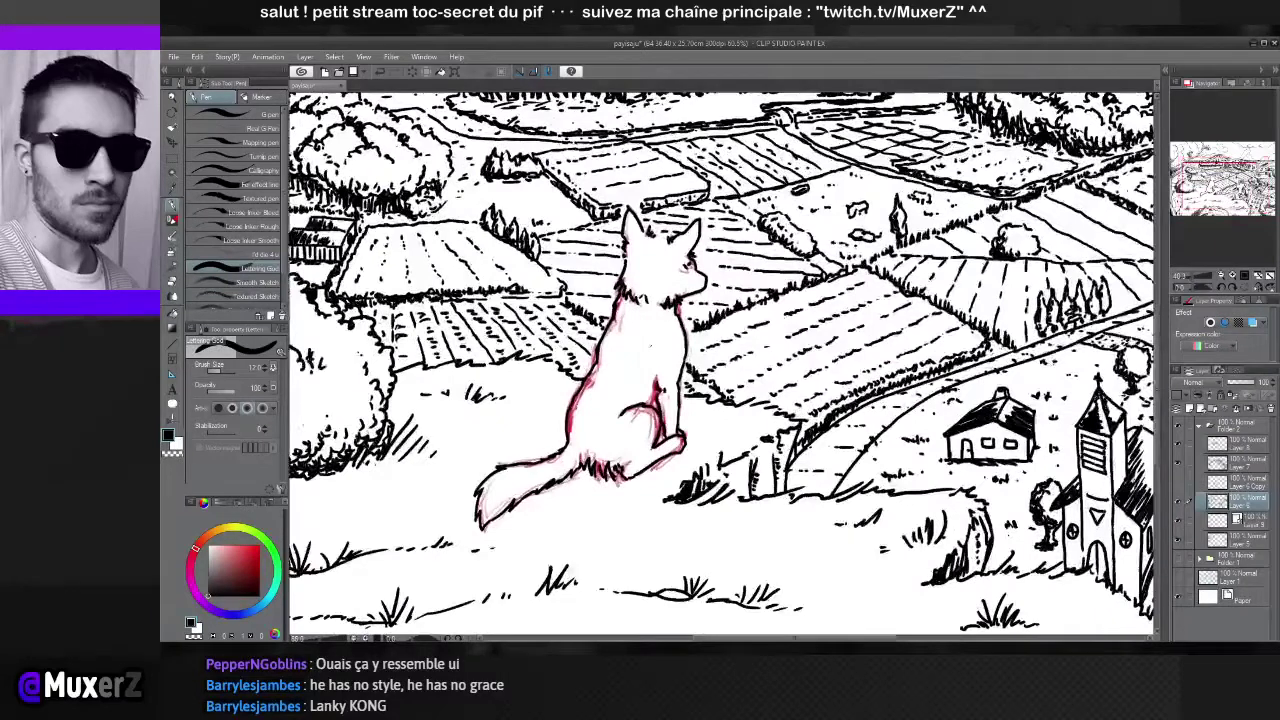
Erase the fur tufts beneath the fox's rump and the tail's underside, and re-ink the tail's lower edge over the red sketch
{"action": "scroll", "coordinate": [552, 365], "scroll_direction": "up", "scroll_amount": 1}
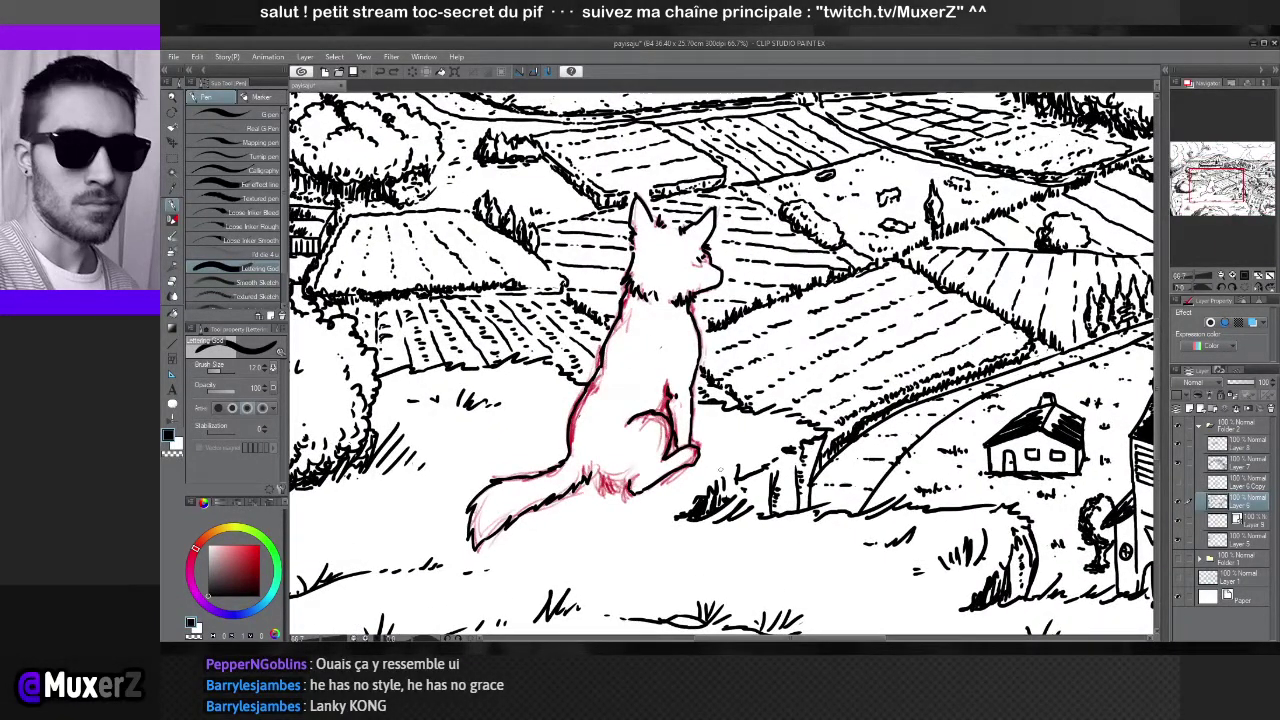
{"action": "key", "text": "e"}
{"action": "left_click_drag", "start_coordinate": [603, 468], "coordinate": [528, 518]}
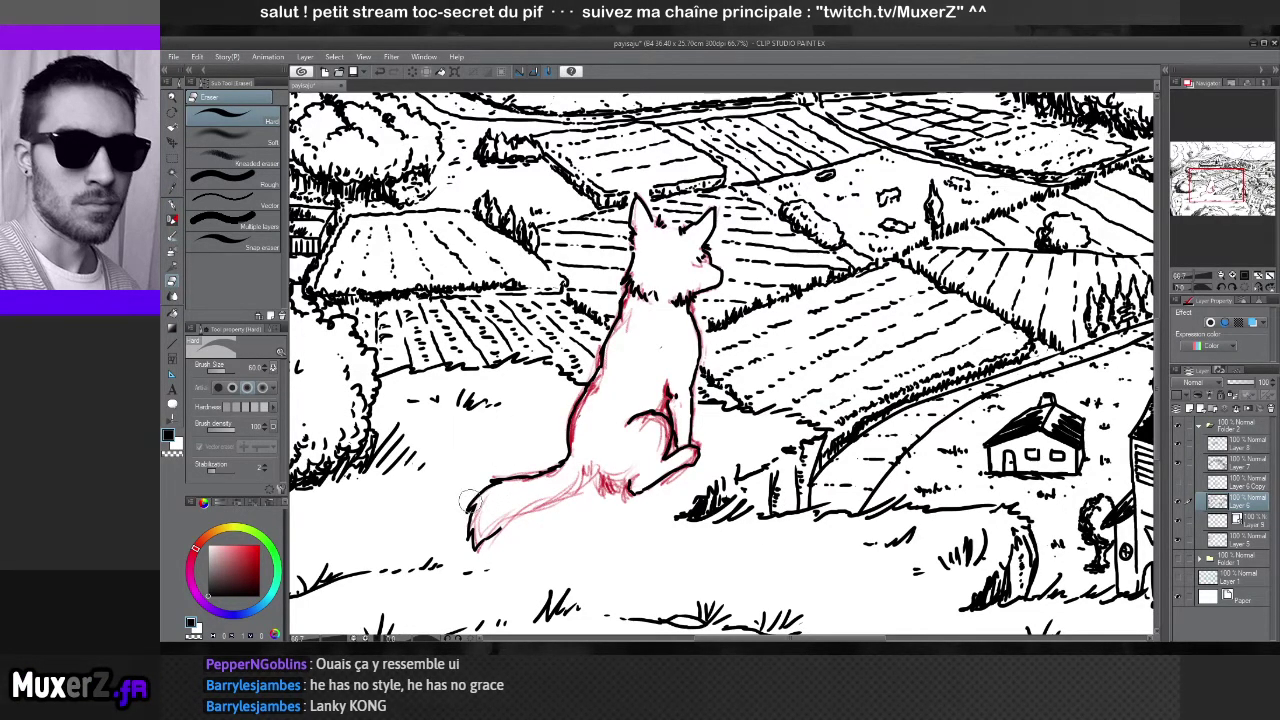
{"action": "key", "text": "p"}
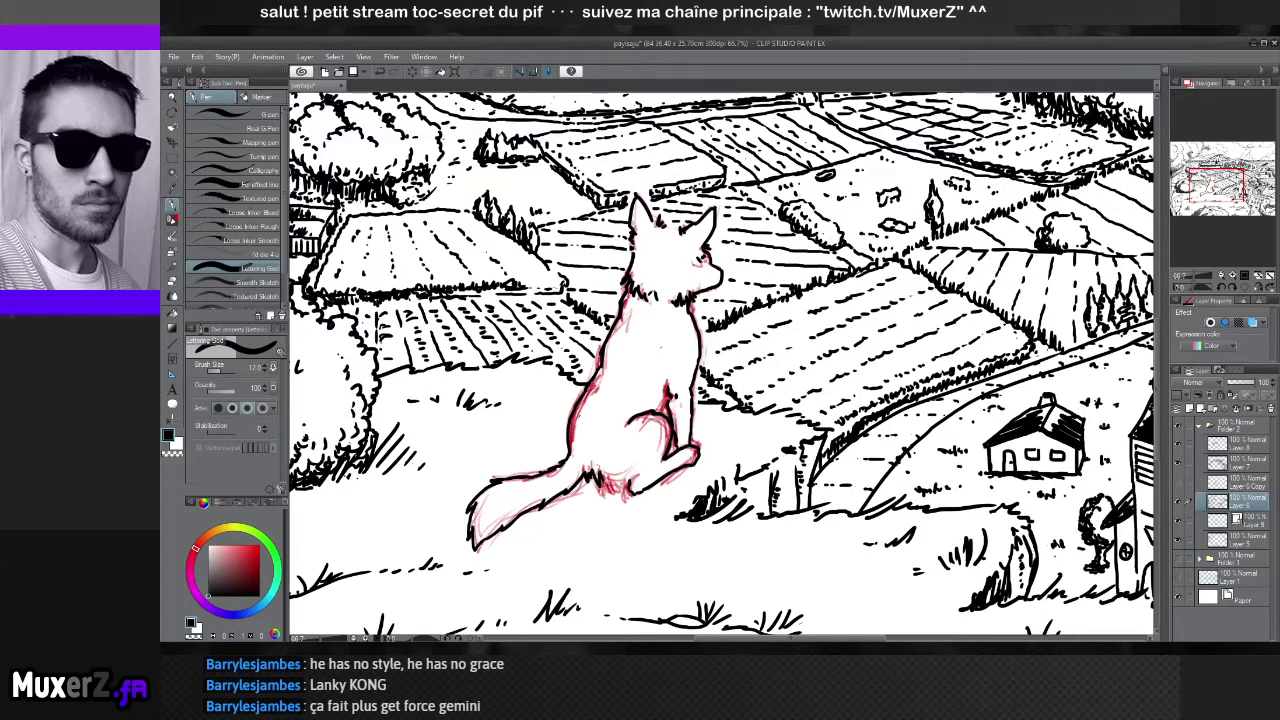
Try several versions of the inked fur tufts between the fox's tail base and paw over the red sketch
{"action": "mouse_move", "coordinate": [607, 476]}
{"action": "left_mouse_down"}
{"action": "mouse_move", "coordinate": [604, 494]}
{"action": "mouse_move", "coordinate": [619, 491]}
{"action": "left_mouse_up"}
{"action": "key", "text": "ctrl+z"}
{"action": "key", "text": "ctrl+z"}
{"action": "key", "text": "ctrl+z"}
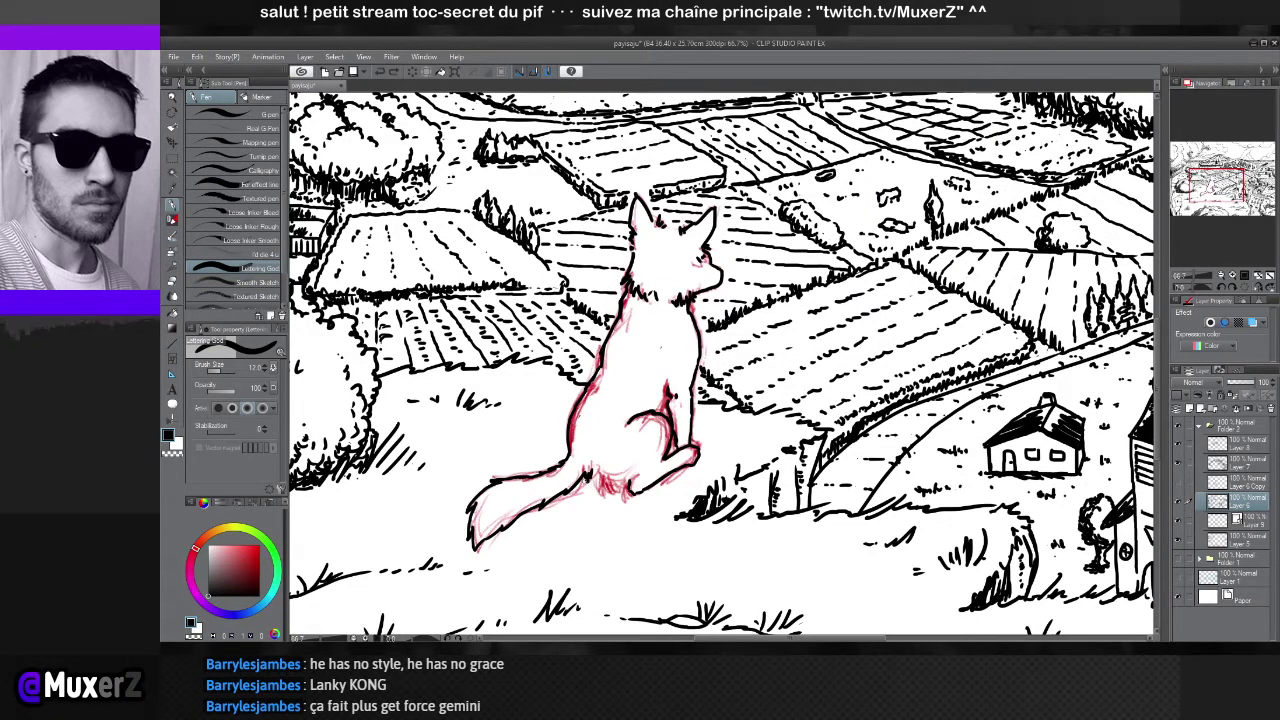
{"action": "left_click_drag", "start_coordinate": [590, 472], "coordinate": [607, 495]}
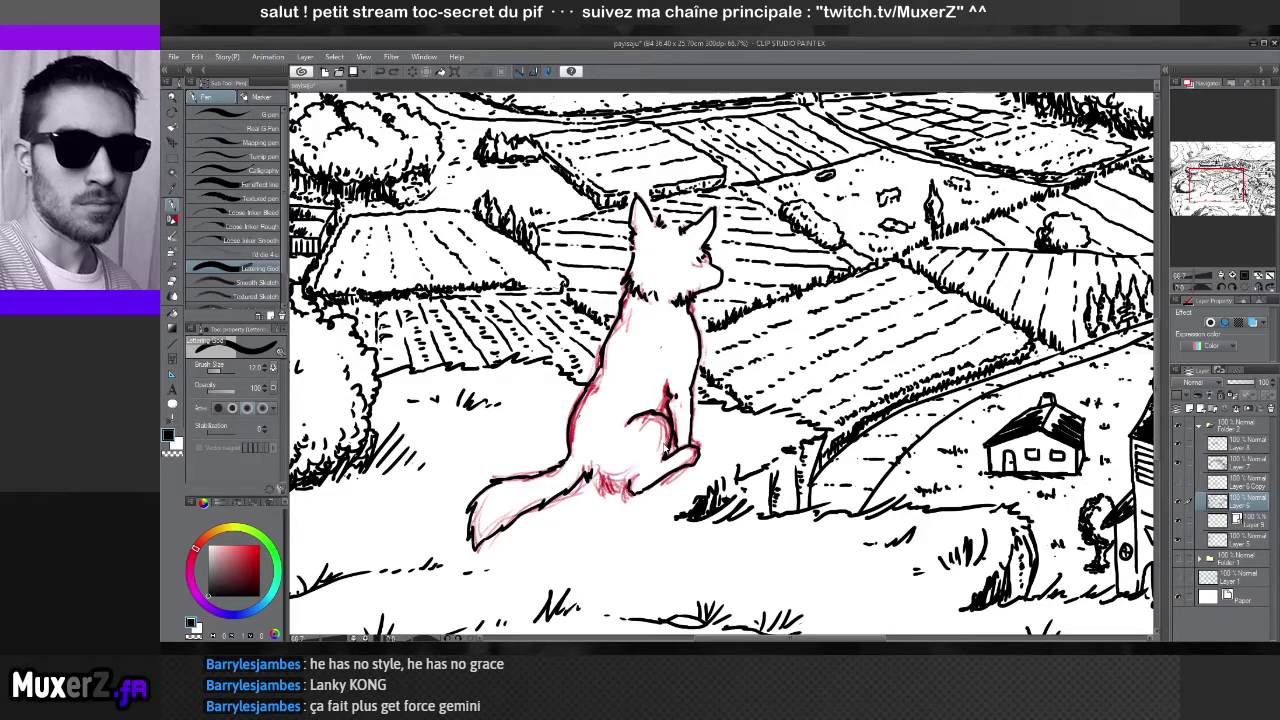
{"action": "left_click_drag", "start_coordinate": [614, 476], "coordinate": [618, 494]}
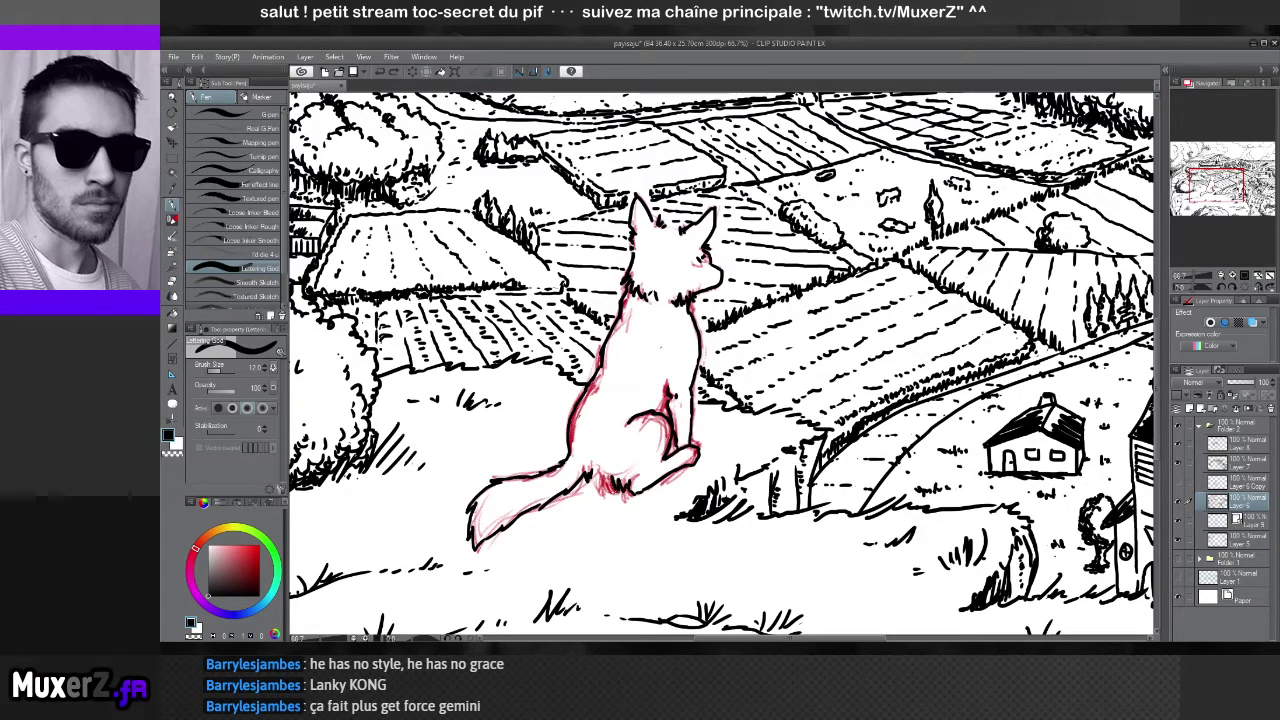
{"action": "key", "text": "ctrl+z"}
{"action": "key", "text": "ctrl+z"}
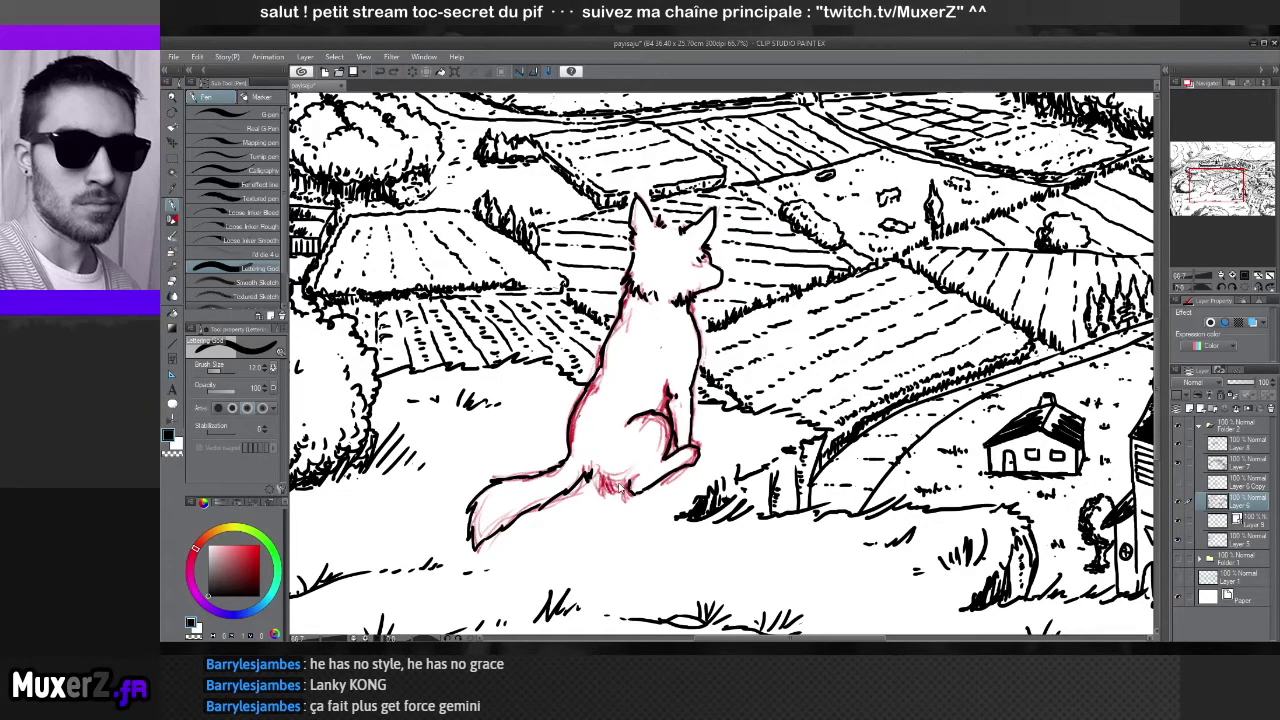
{"action": "left_click_drag", "start_coordinate": [612, 478], "coordinate": [590, 490]}
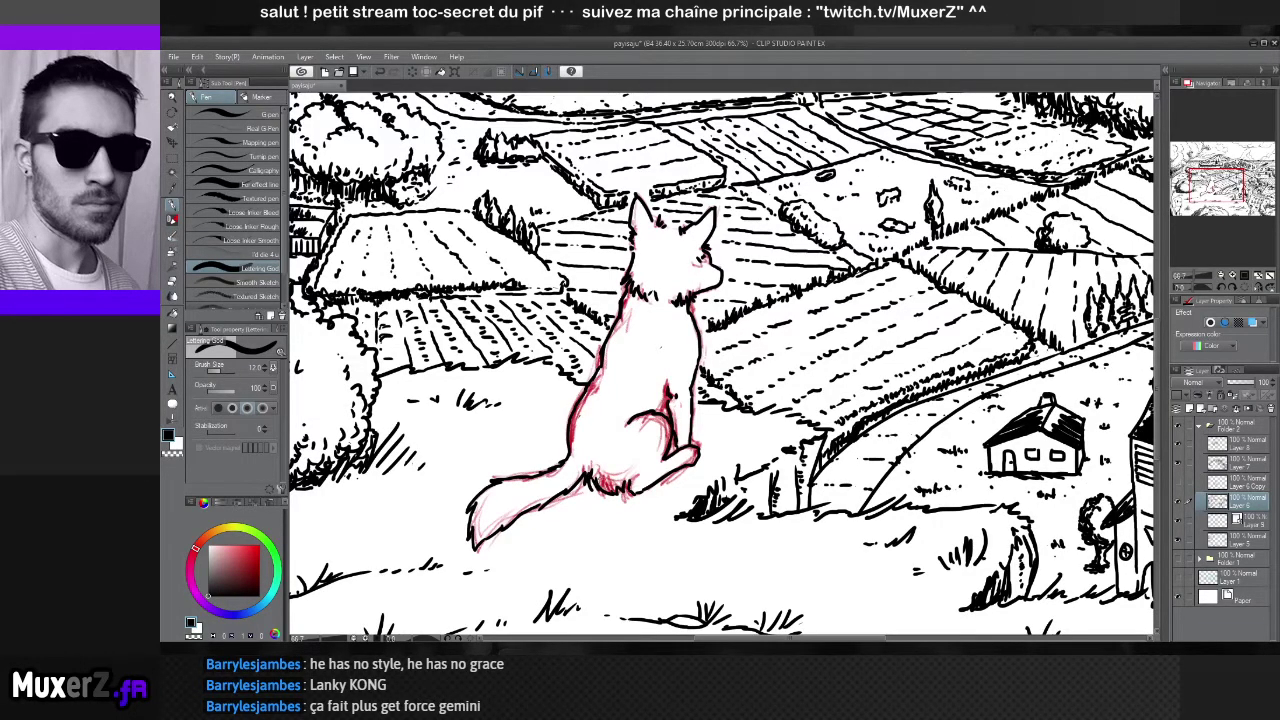
{"action": "scroll", "coordinate": [643, 441], "scroll_direction": "down", "scroll_amount": 3}
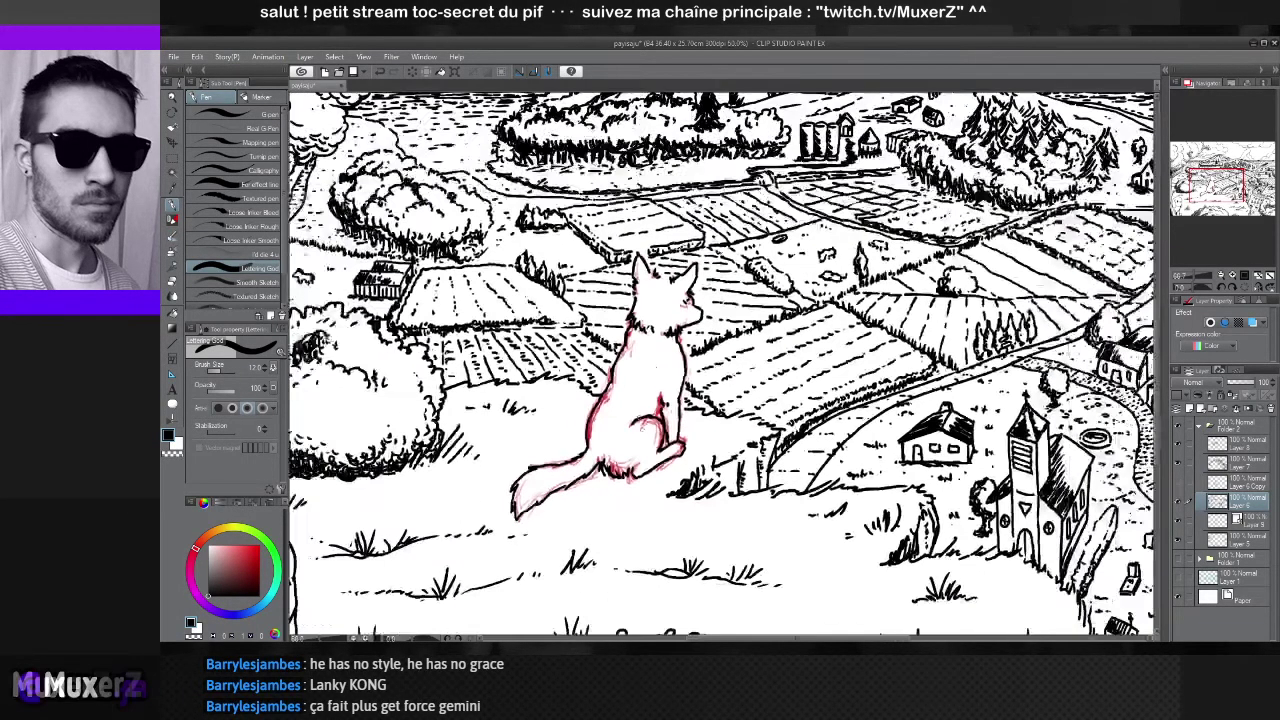
{"action": "scroll", "coordinate": [643, 441], "scroll_direction": "up", "scroll_amount": 3}
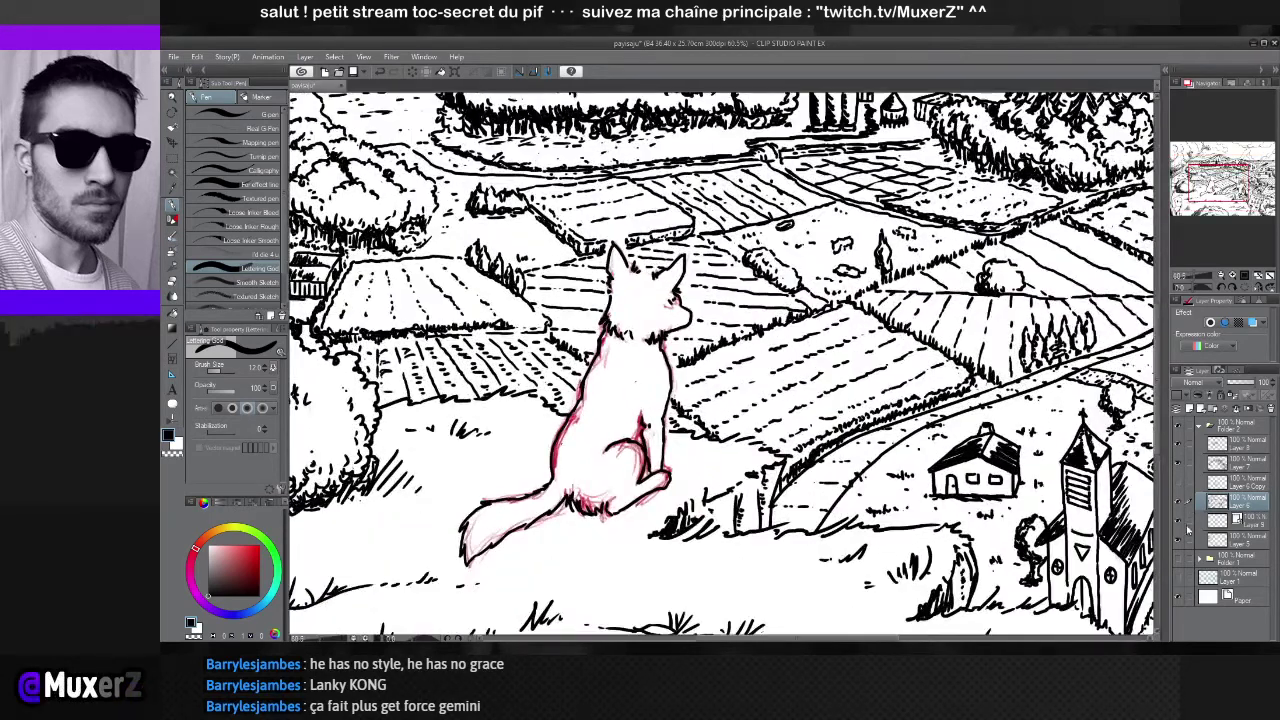
Hide the red fox sketch on Layer 9 and ink jagged fur tufts between the tail base and the paw on Layer 6
{"action": "left_click", "coordinate": [1177, 521]}
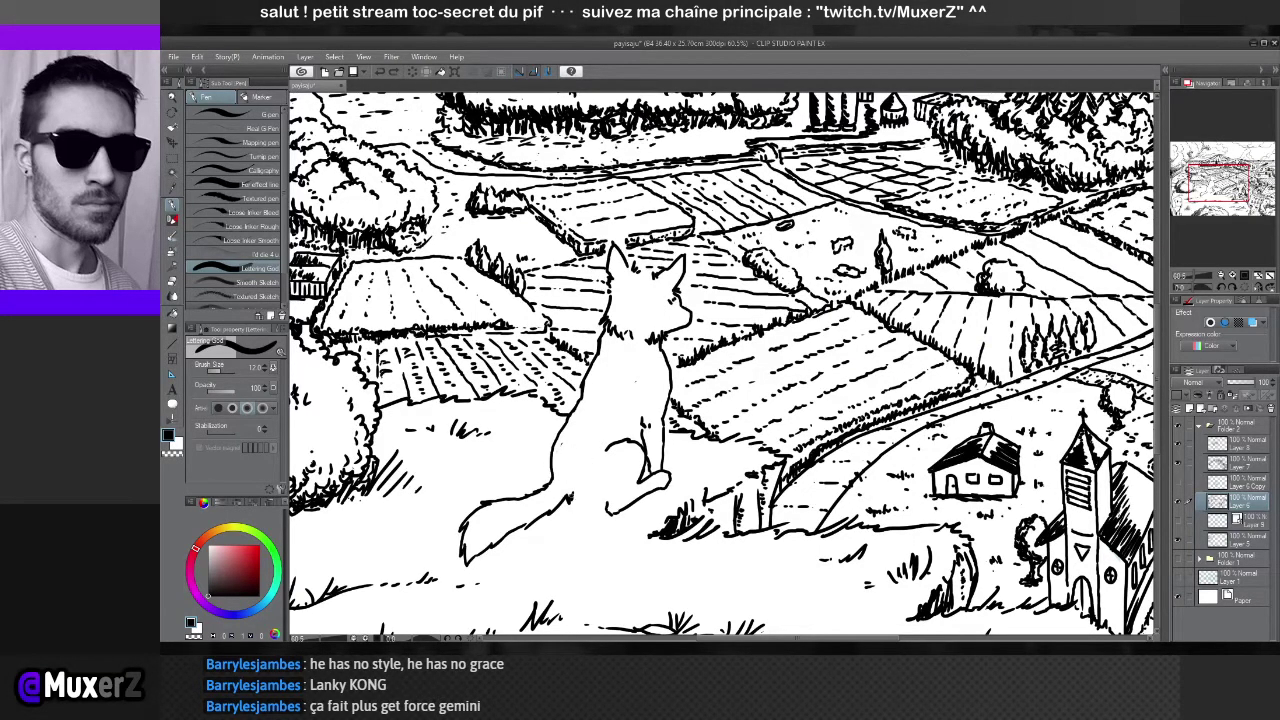
{"action": "left_click_drag", "start_coordinate": [575, 500], "coordinate": [591, 508]}
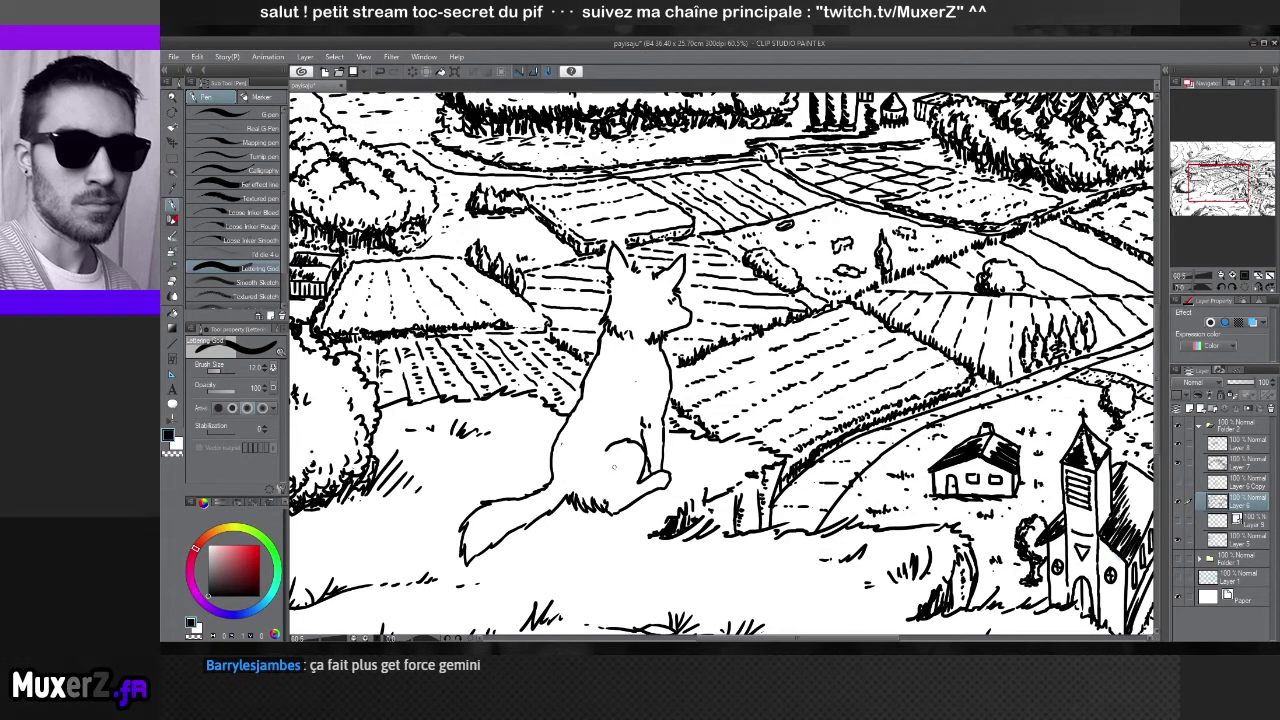
{"action": "scroll", "coordinate": [585, 350], "scroll_direction": "down", "scroll_amount": 5}
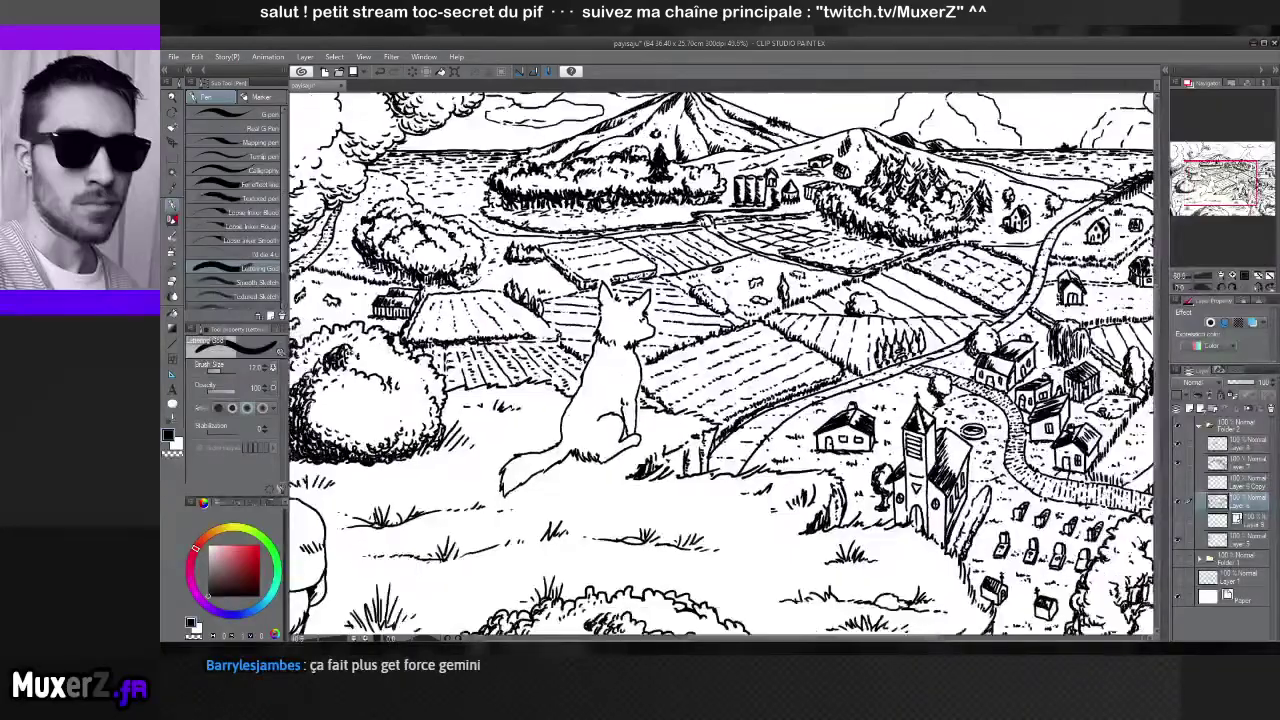
{"action": "scroll", "coordinate": [533, 386], "scroll_direction": "up", "scroll_amount": 3}
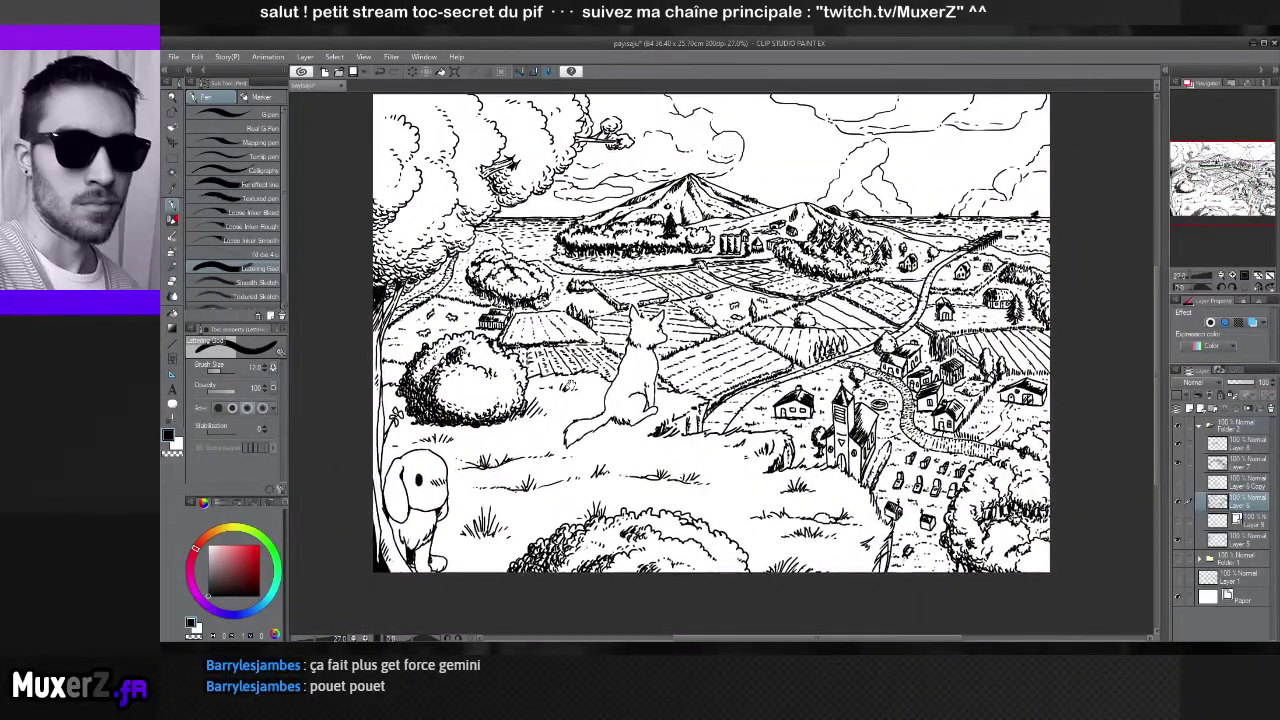
Join the fox's haunch curve to the inner front-leg line and tidy the ink along the chest and front leg
{"action": "scroll", "coordinate": [530, 395], "scroll_direction": "up", "scroll_amount": 3}
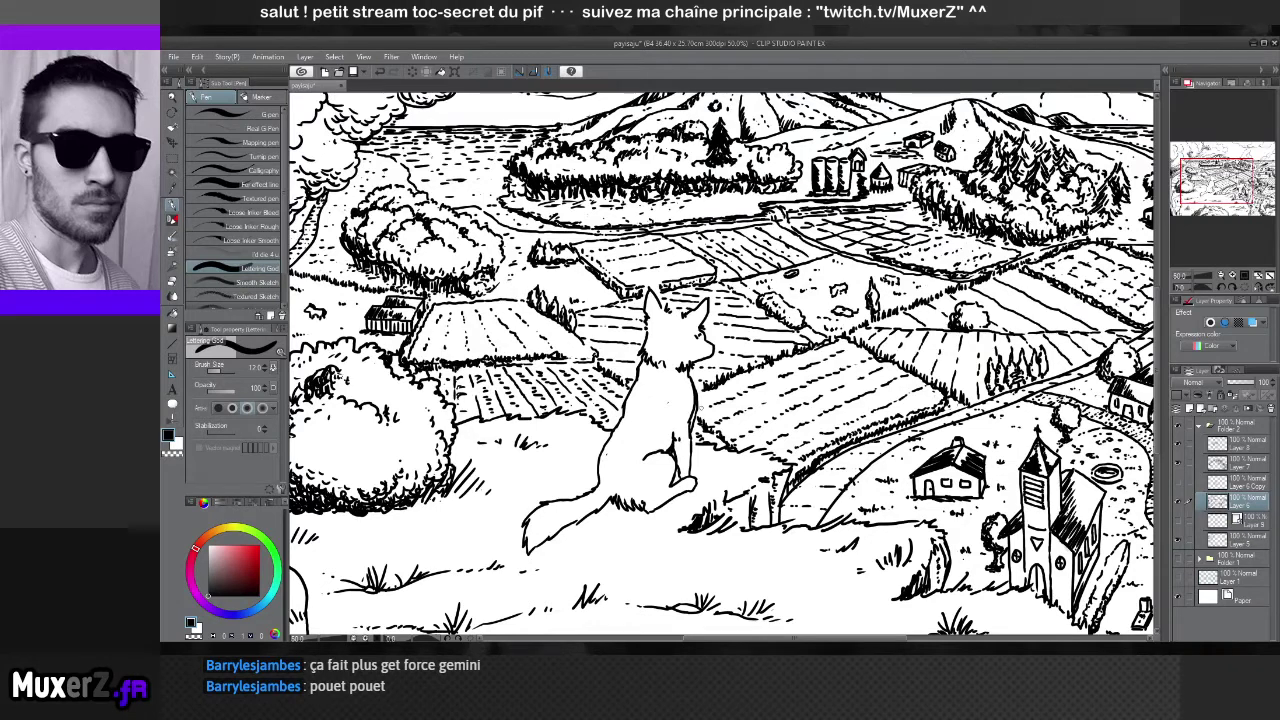
{"action": "key", "text": "e"}
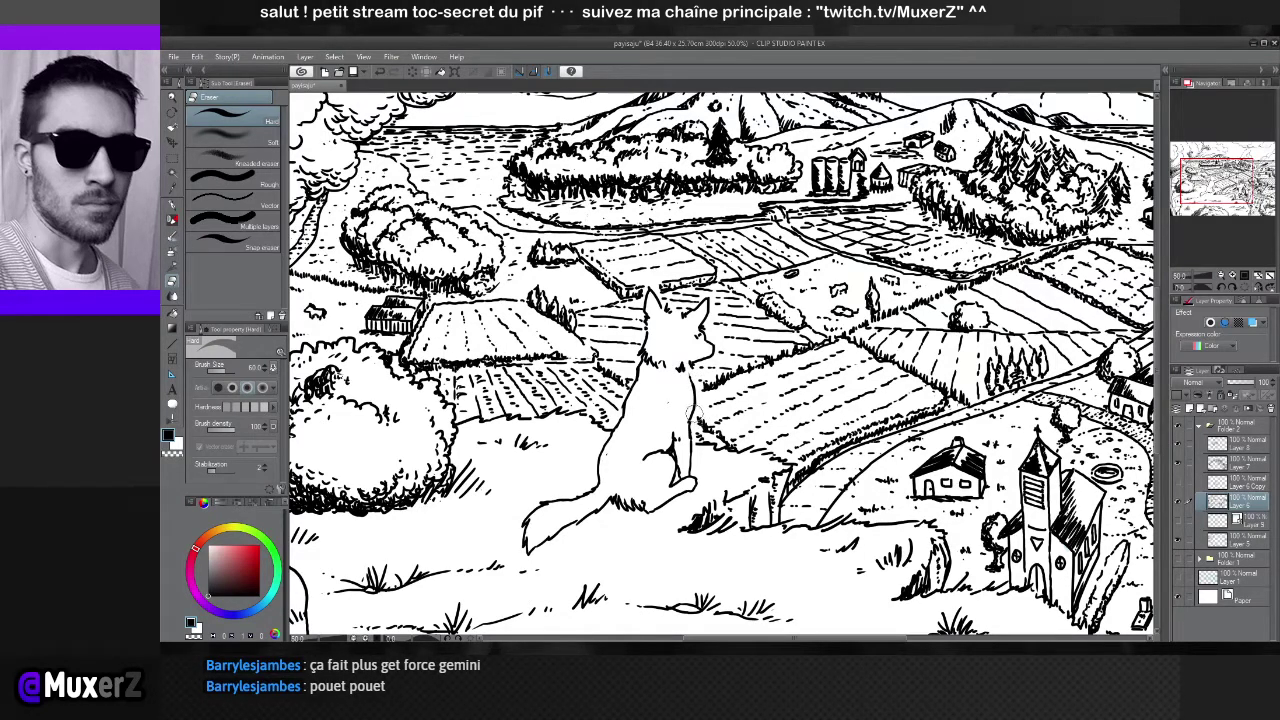
{"action": "key", "text": "p"}
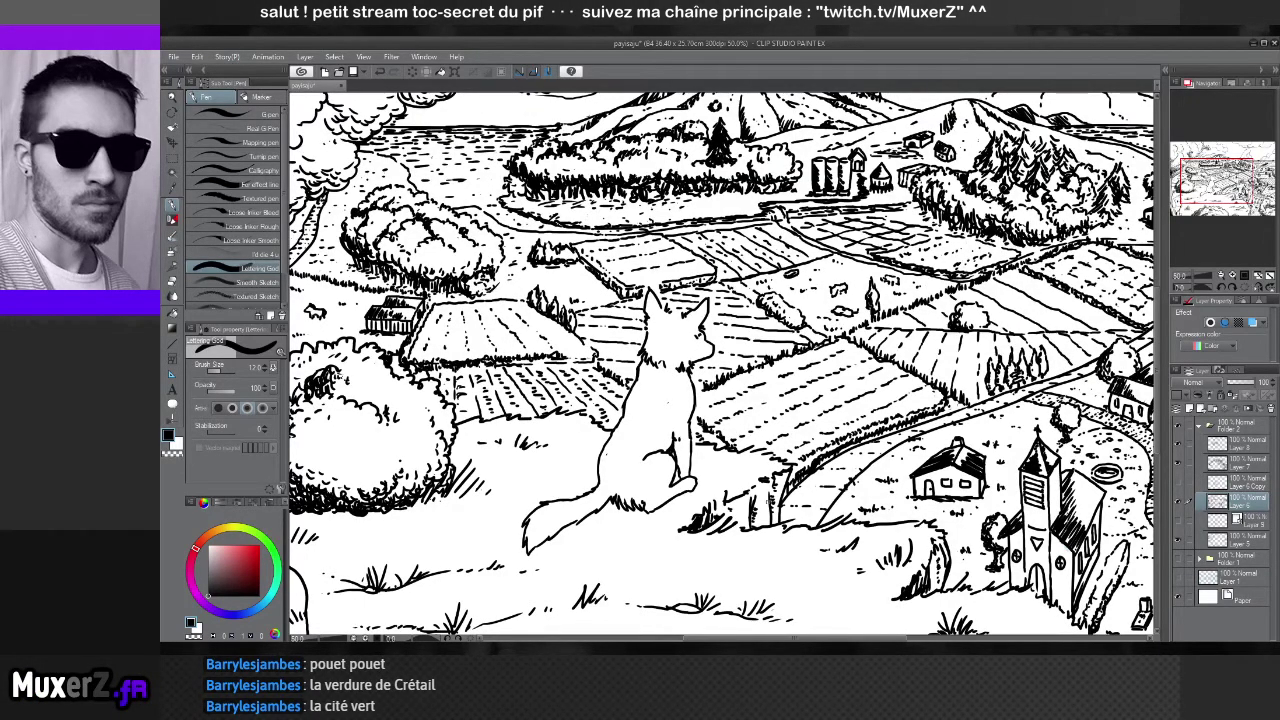
Examine the re-inked fox up close and within the whole landscape without the red sketch
{"action": "scroll", "coordinate": [513, 491], "scroll_direction": "down", "scroll_amount": 1}
{"action": "scroll", "coordinate": [513, 491], "scroll_direction": "down", "scroll_amount": 2}
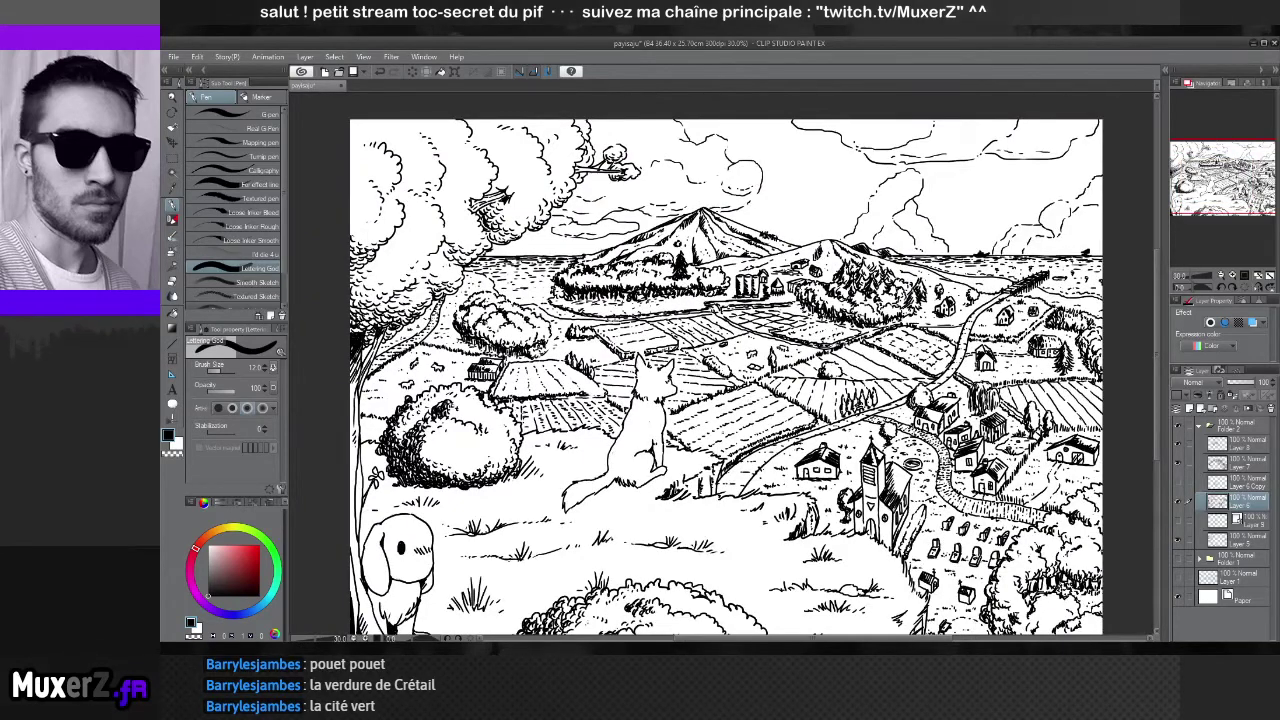
{"action": "scroll", "coordinate": [513, 491], "scroll_direction": "down", "scroll_amount": 1}
{"action": "scroll", "coordinate": [705, 430], "scroll_direction": "up", "scroll_amount": 1}
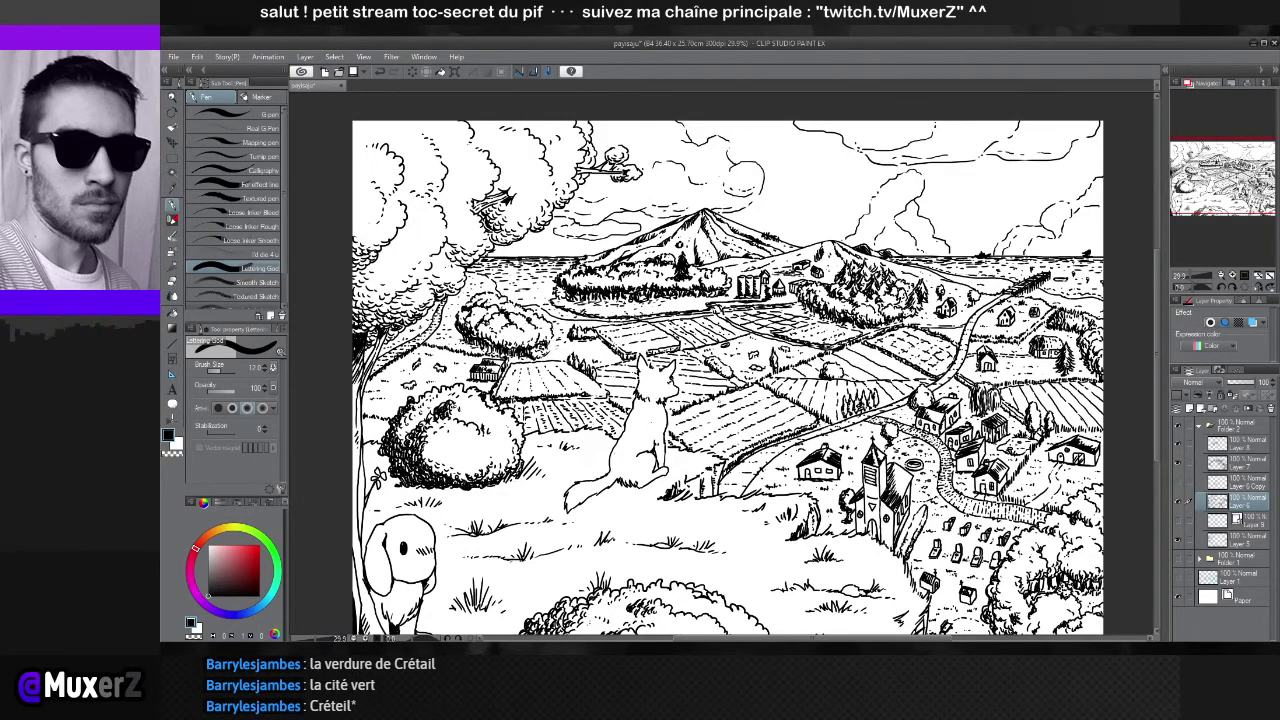
{"action": "scroll", "coordinate": [620, 400], "scroll_direction": "up", "scroll_amount": 2}
{"action": "scroll", "coordinate": [720, 365], "scroll_direction": "down", "scroll_amount": 3}
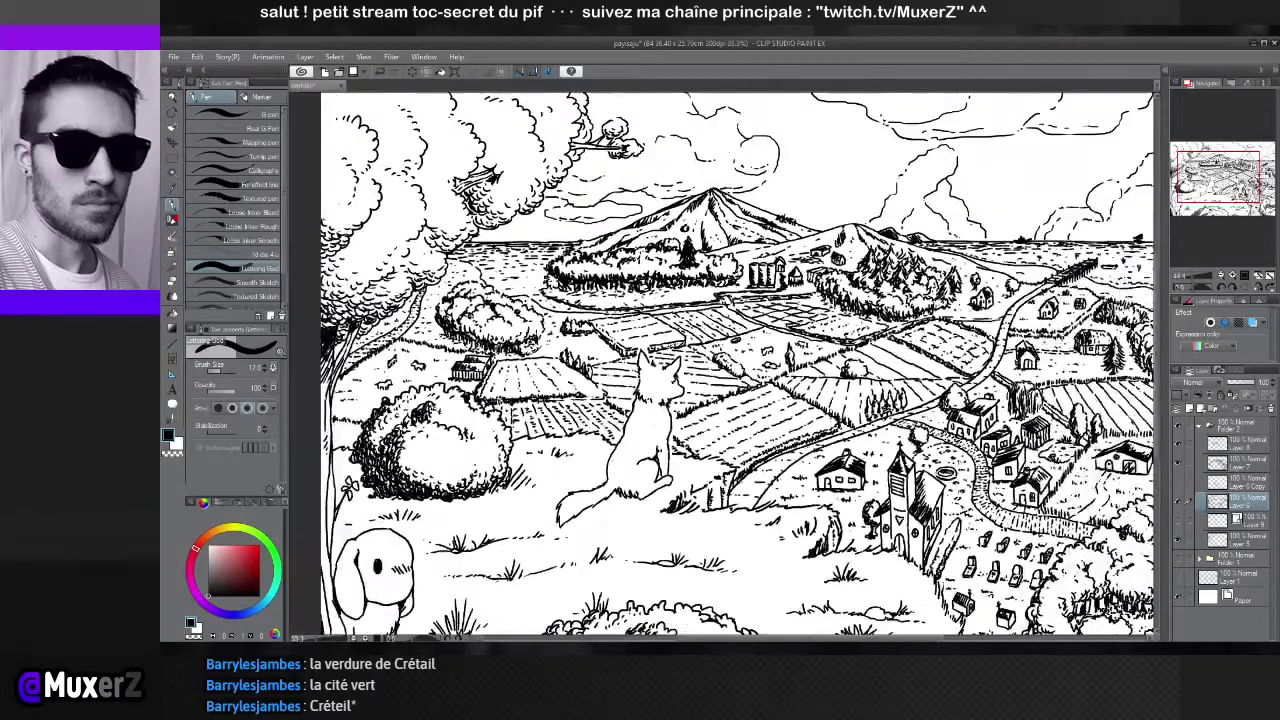
{"action": "scroll", "coordinate": [680, 450], "scroll_direction": "up", "scroll_amount": 2}
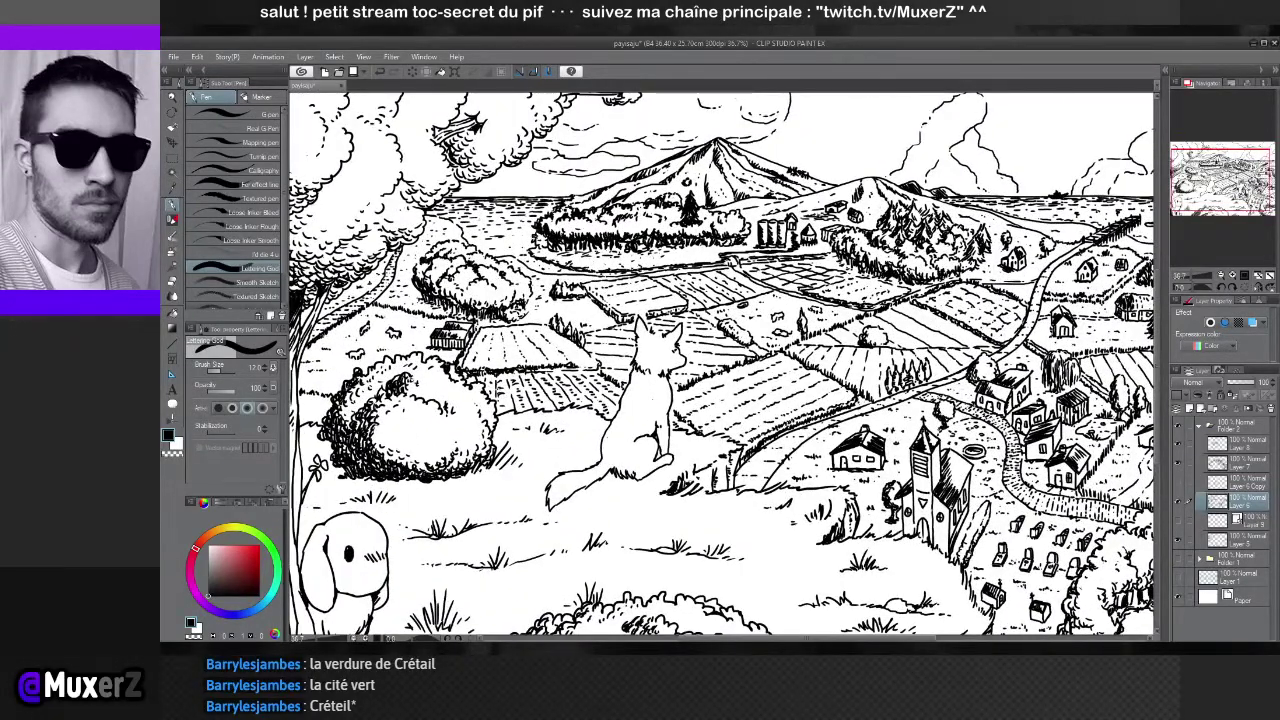
{"action": "scroll", "coordinate": [715, 500], "scroll_direction": "up", "scroll_amount": 1}
{"action": "left_click_drag", "start_coordinate": [720, 365], "coordinate": [670, 335]}
{"action": "left_click_drag", "start_coordinate": [729, 413], "coordinate": [824, 386]}
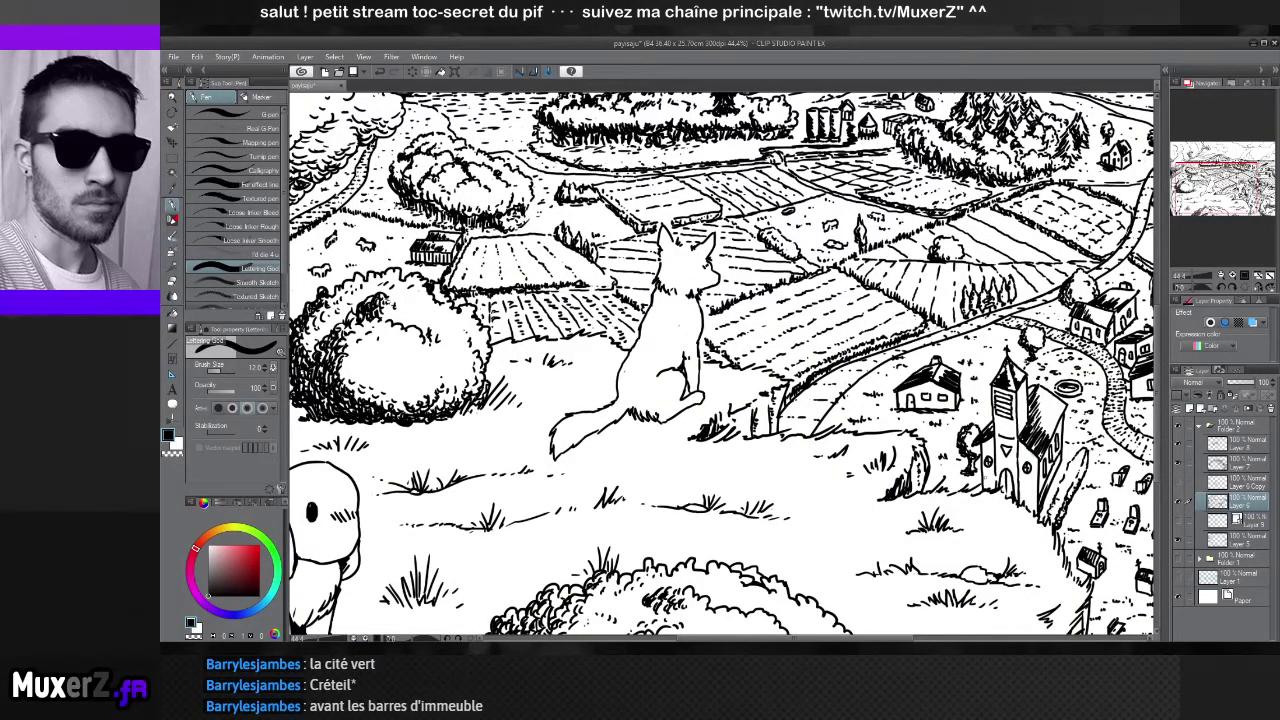
{"action": "scroll", "coordinate": [698, 377], "scroll_direction": "up", "scroll_amount": 2}
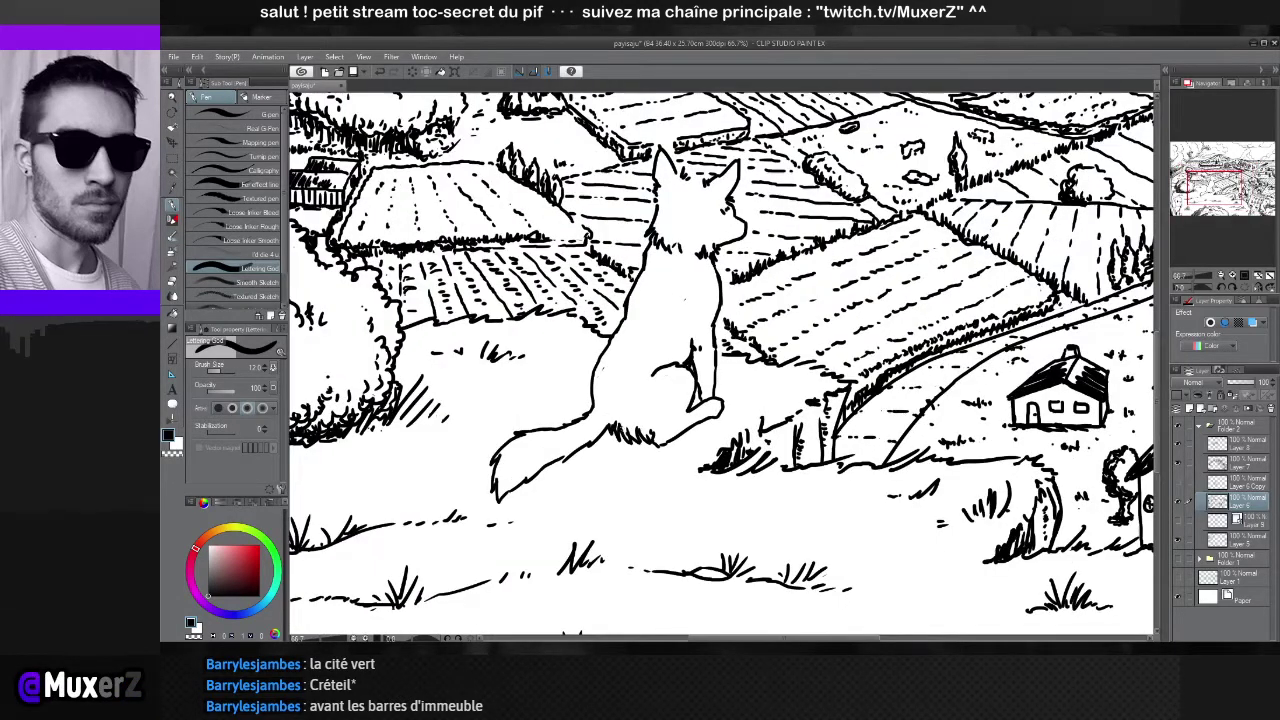
{"action": "key", "text": "e"}
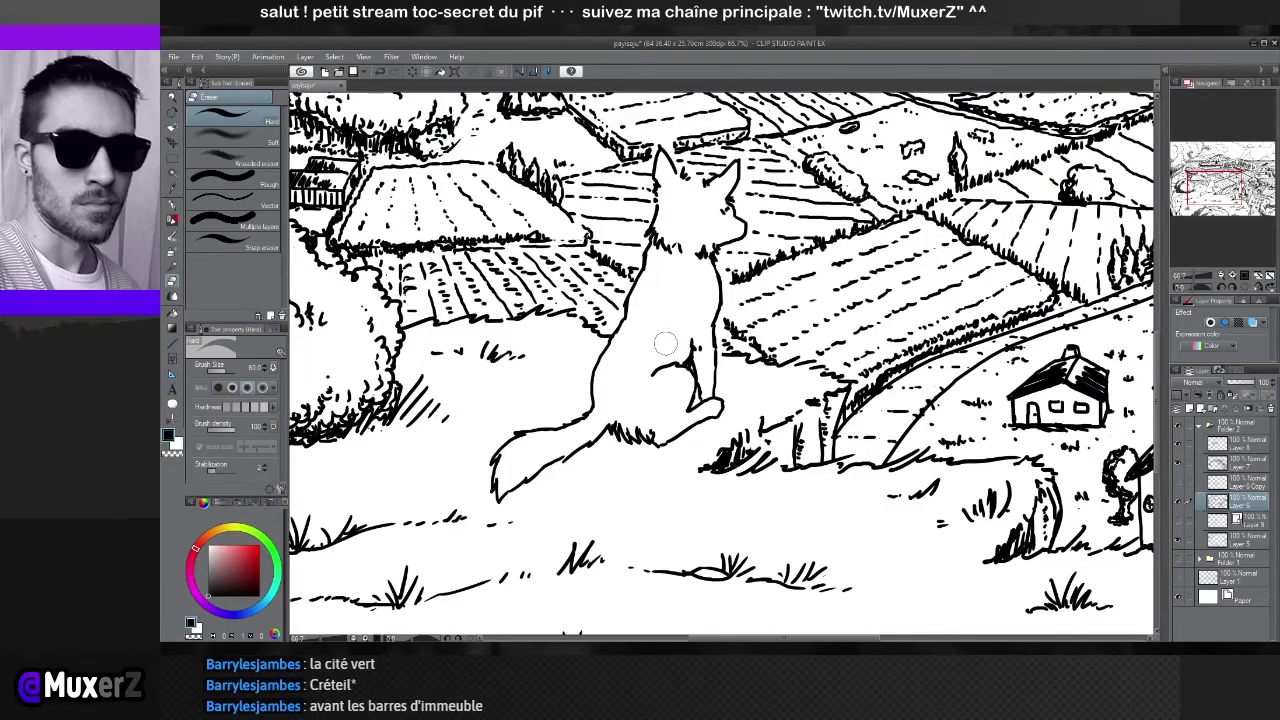
{"action": "scroll", "coordinate": [665, 343], "scroll_direction": "down", "scroll_amount": 4}
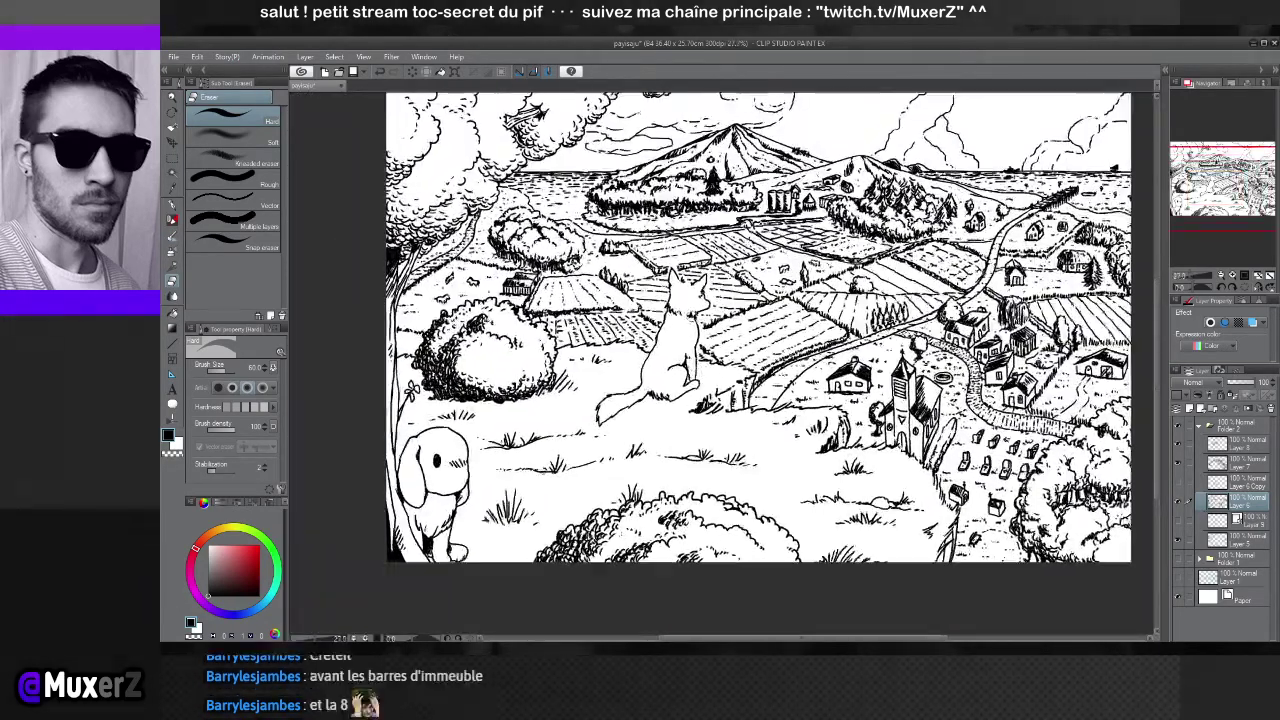
{"action": "scroll", "coordinate": [660, 300], "scroll_direction": "up", "scroll_amount": 4}
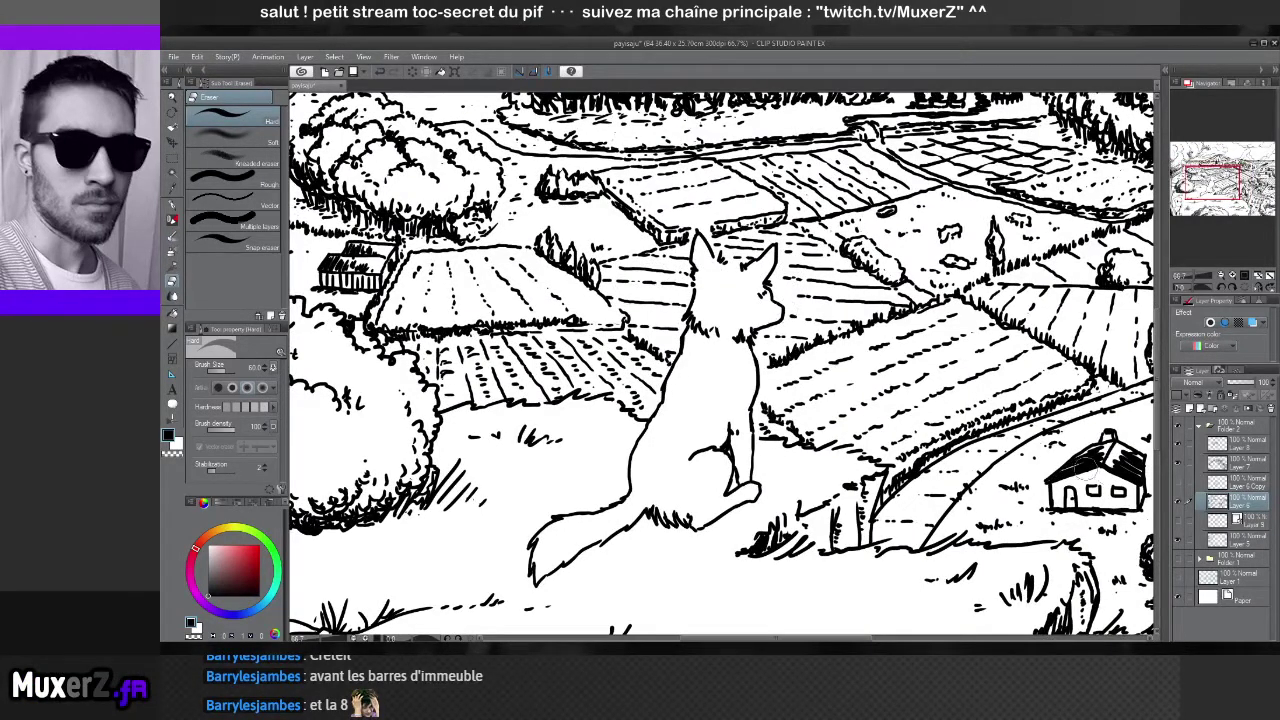
Compare the drawing with and without the field details on the layer above Layer 7, and make that layer active
{"action": "left_click", "coordinate": [1179, 447]}
{"action": "left_click", "coordinate": [1181, 449]}
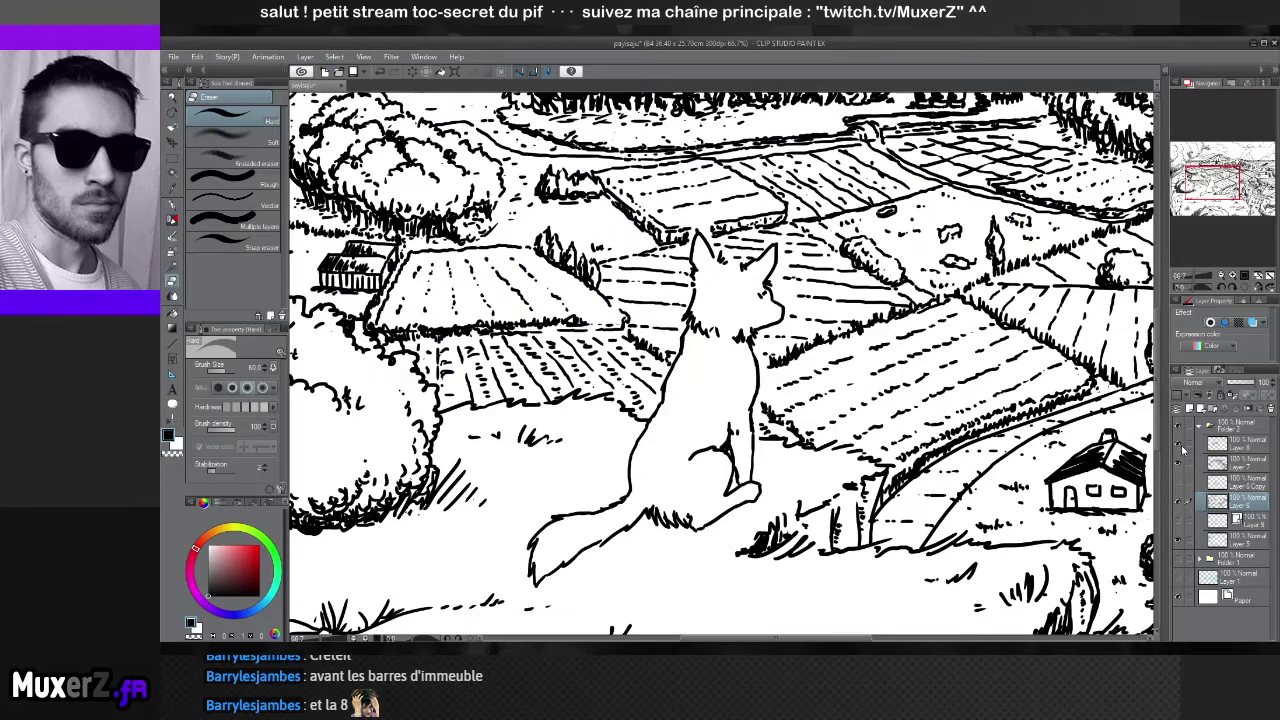
{"action": "left_click", "coordinate": [1180, 448]}
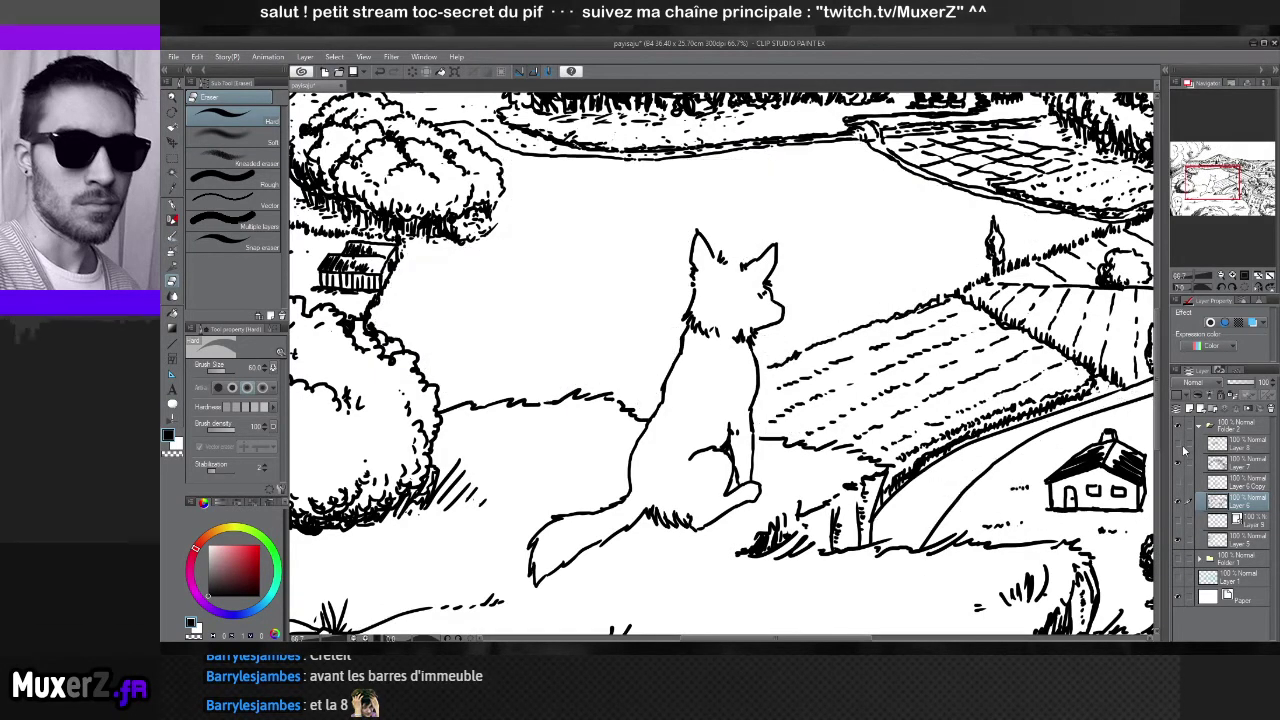
{"action": "left_click", "coordinate": [1181, 449]}
{"action": "left_click", "coordinate": [1193, 443]}
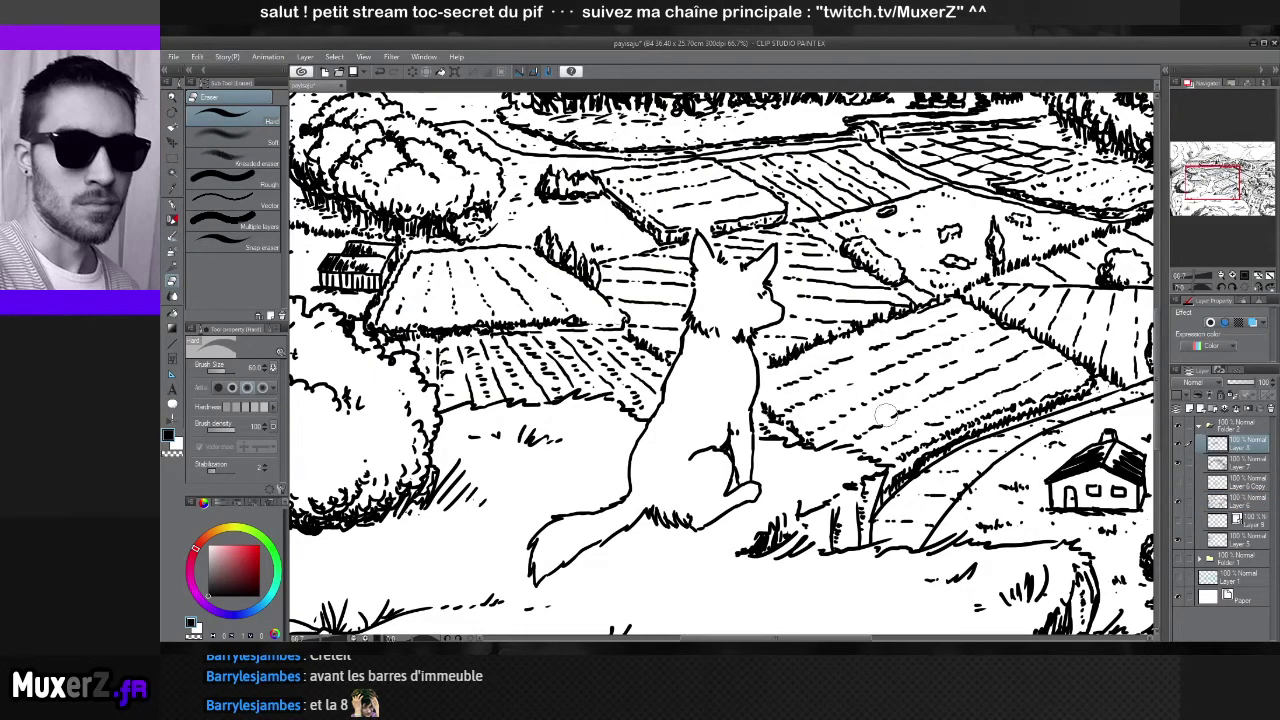
Try looping pen circles over the field between the barn and the fox
{"action": "key", "text": "p"}
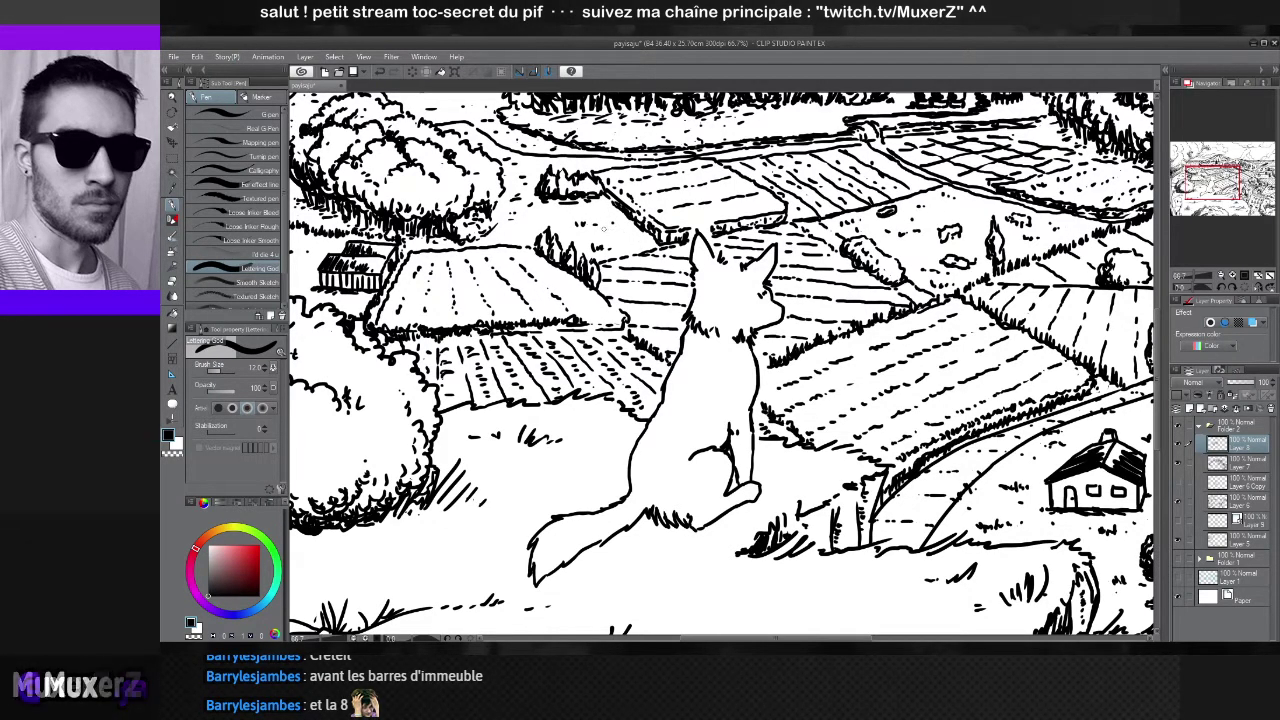
{"action": "left_click_drag", "start_coordinate": [482, 256], "coordinate": [446, 302]}
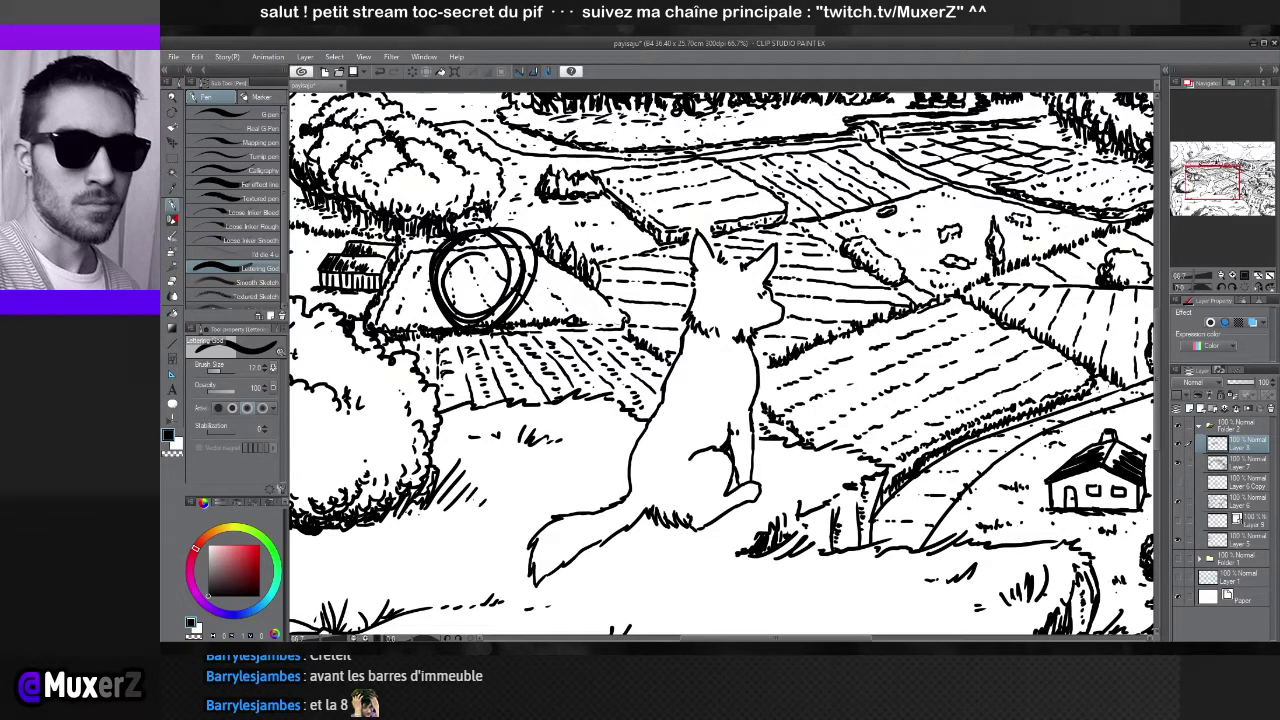
{"action": "key", "text": "ctrl+z"}
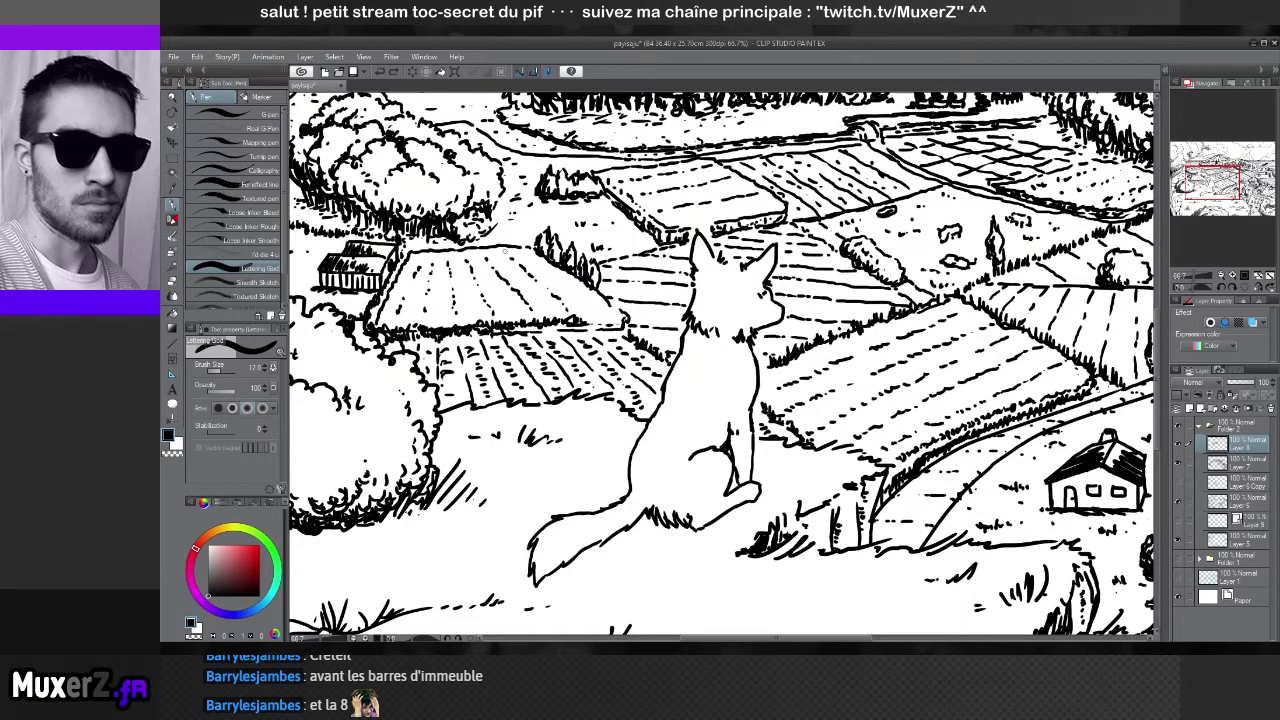
{"action": "key", "text": "ctrl+minus"}
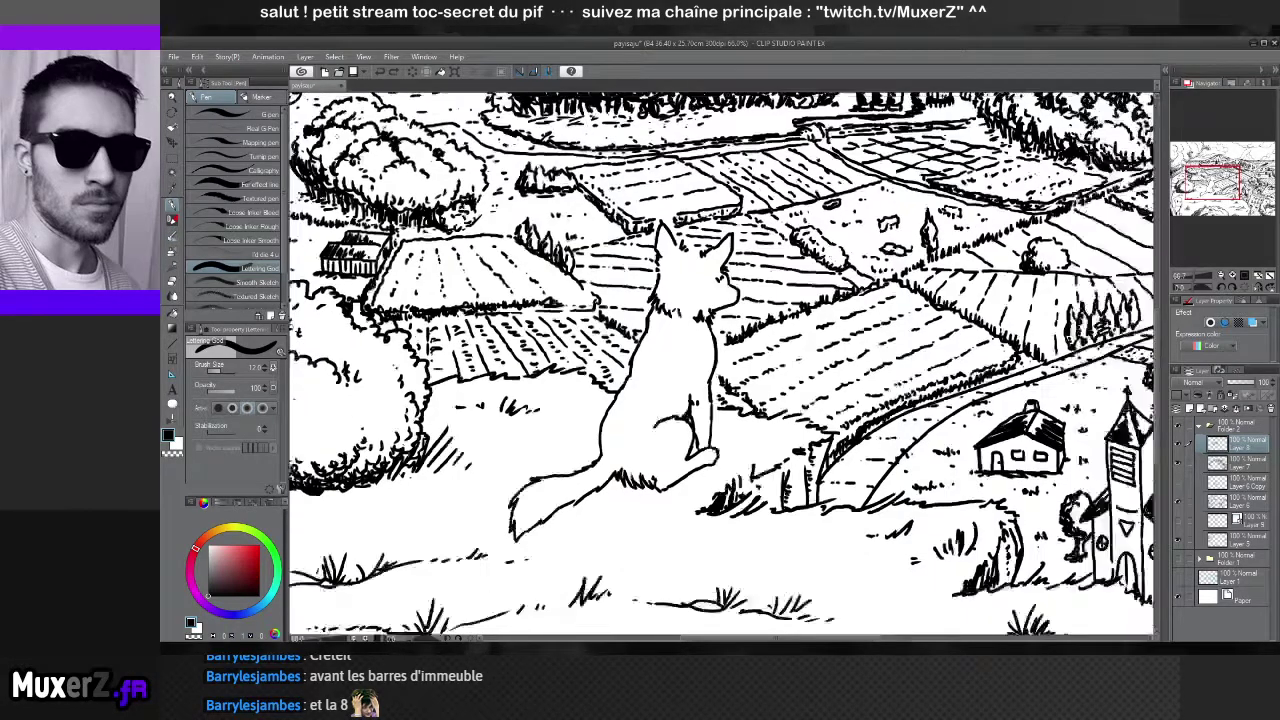
{"action": "key", "text": "ctrl+minus"}
{"action": "key", "text": "ctrl+minus"}
{"action": "key", "text": "ctrl+plus"}
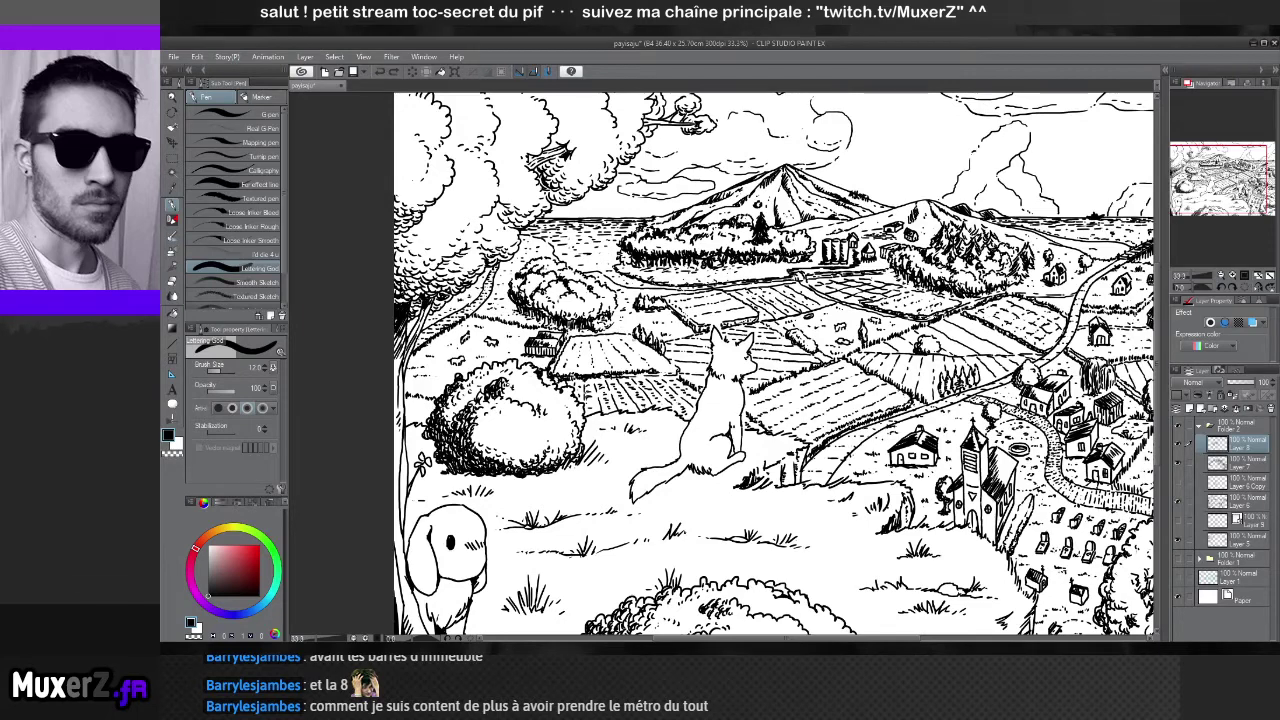
{"action": "left_click_drag", "start_coordinate": [760, 400], "coordinate": [600, 390]}
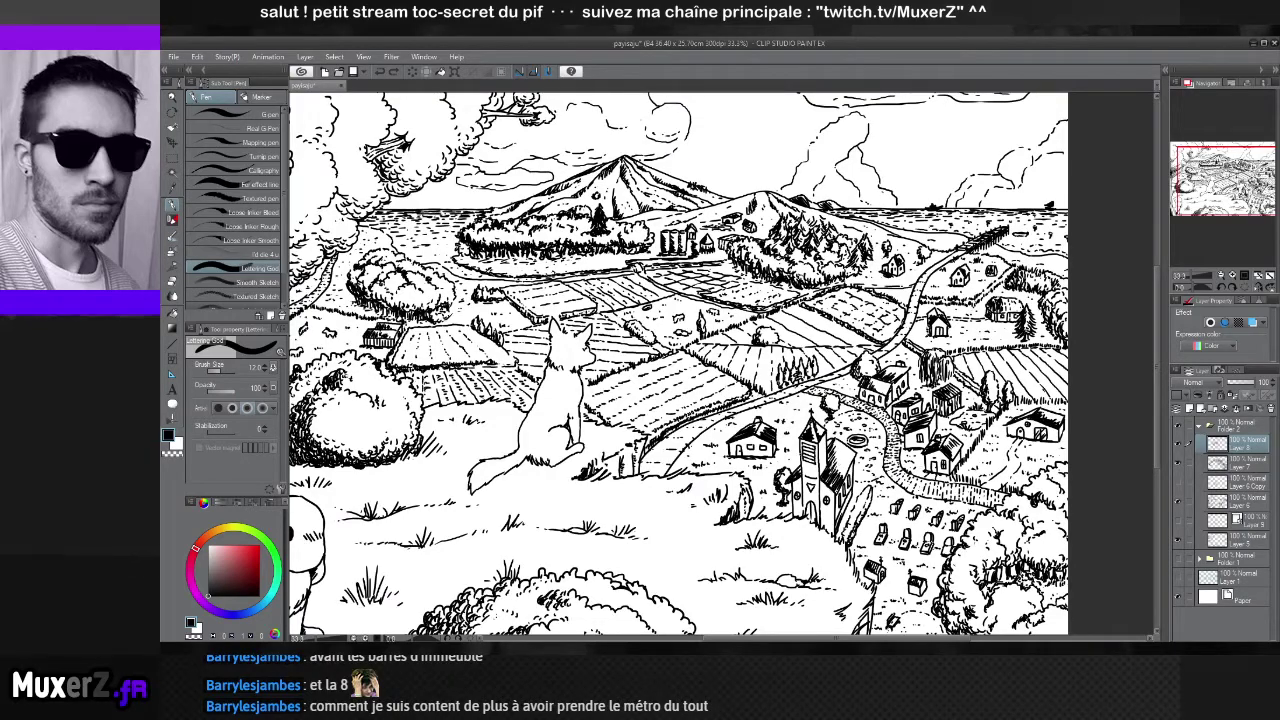
Compare the inked fox with its red sketch, the Layer 6 Copy version and the field details by toggling those layers' visibility
{"action": "scroll", "coordinate": [435, 428], "scroll_direction": "up", "scroll_amount": 3}
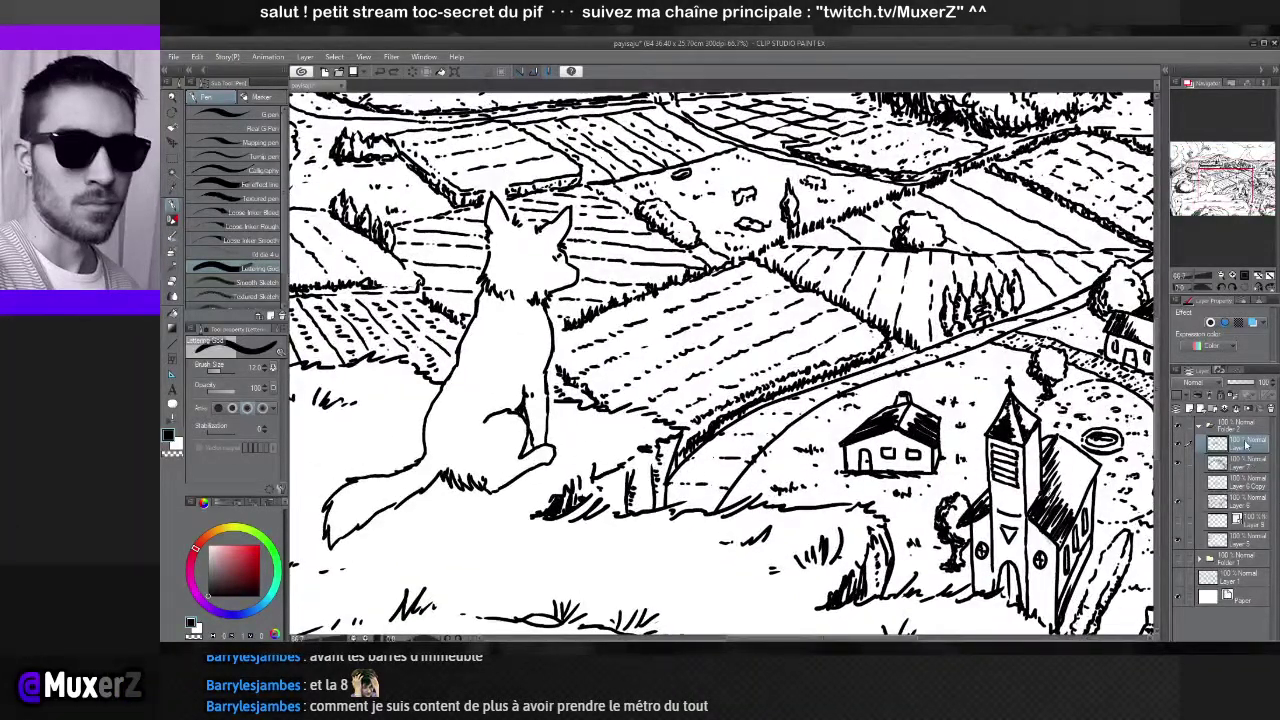
{"action": "left_click", "coordinate": [1177, 521]}
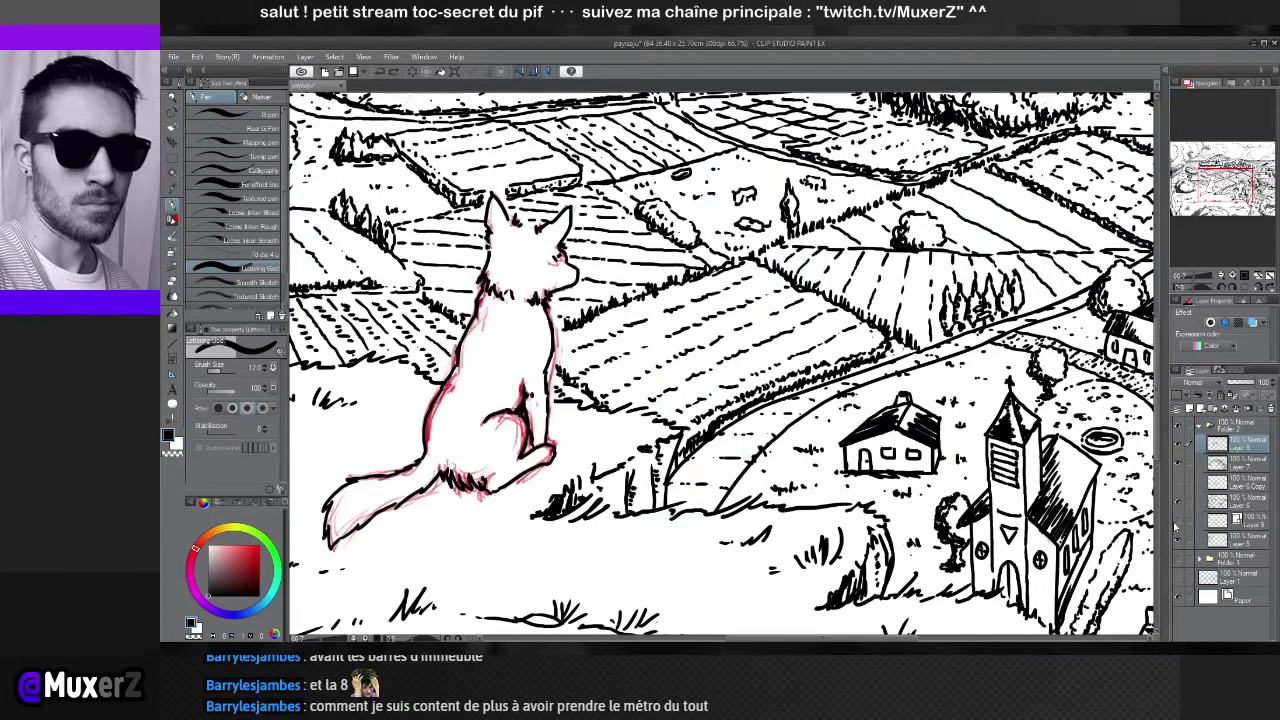
{"action": "left_click", "coordinate": [1178, 487]}
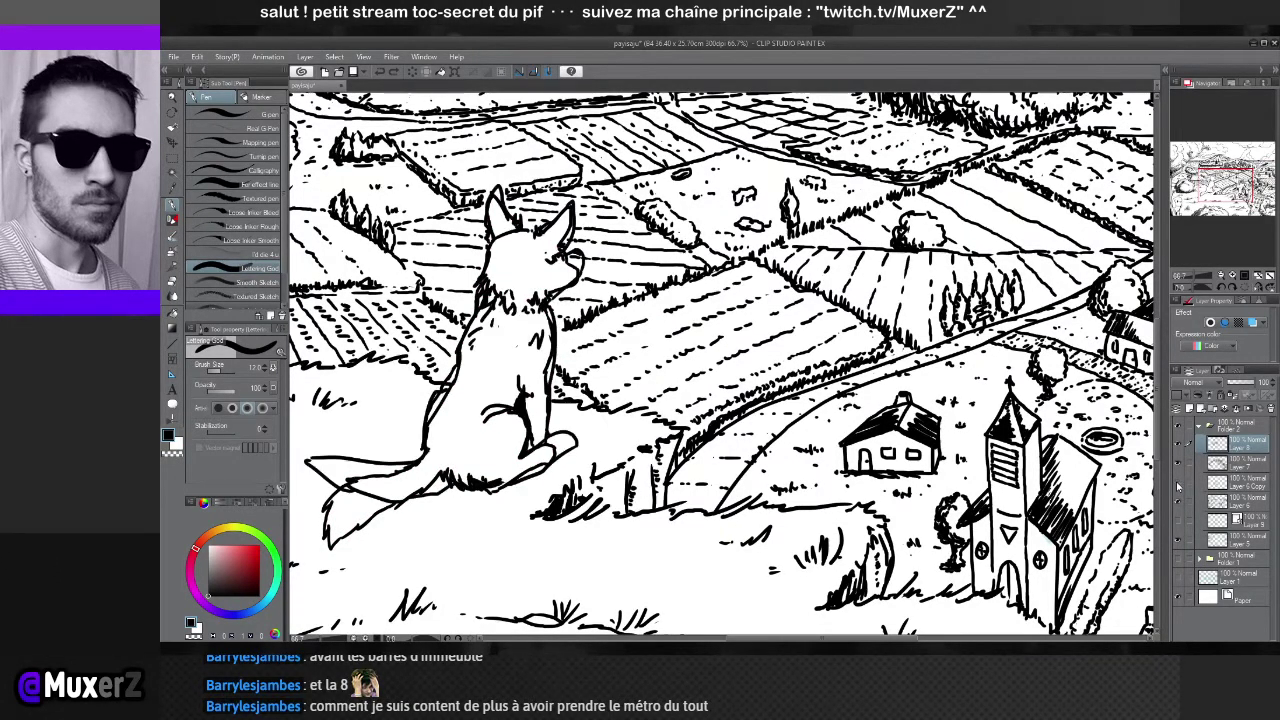
{"action": "left_click", "coordinate": [1179, 503]}
{"action": "left_click", "coordinate": [1179, 503]}
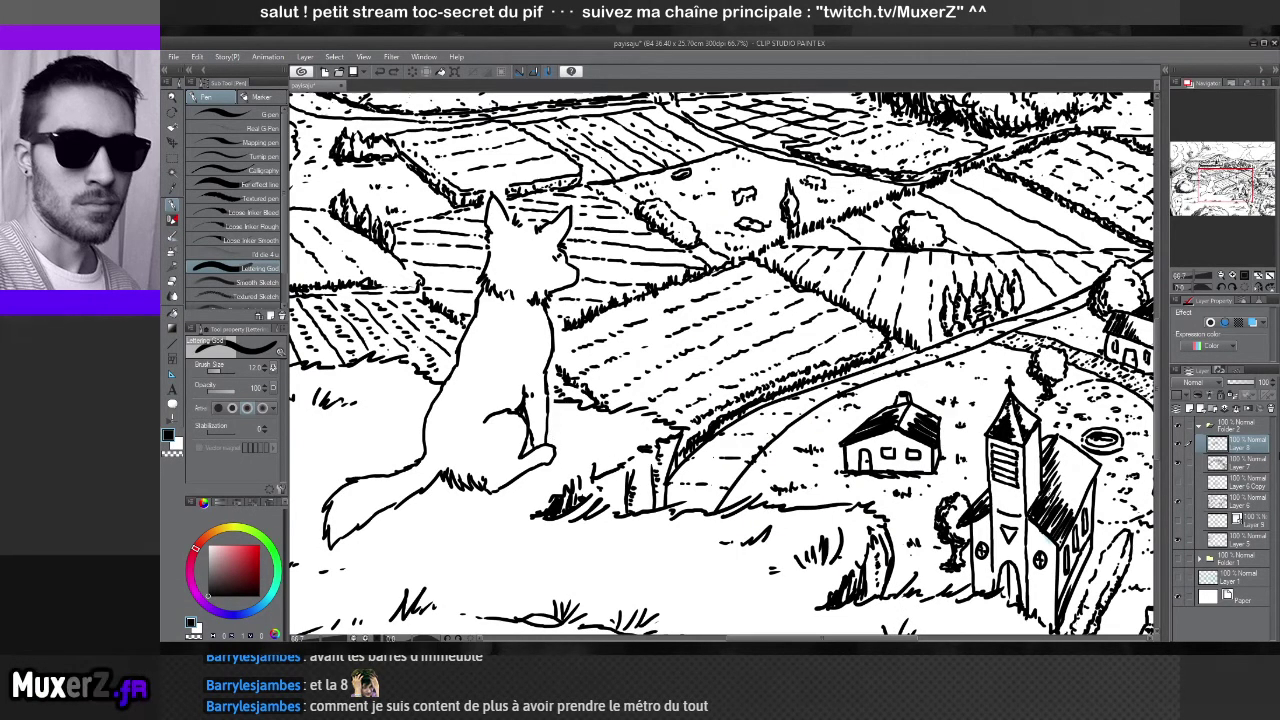
{"action": "left_click", "coordinate": [1178, 443]}
{"action": "left_click", "coordinate": [1178, 443]}
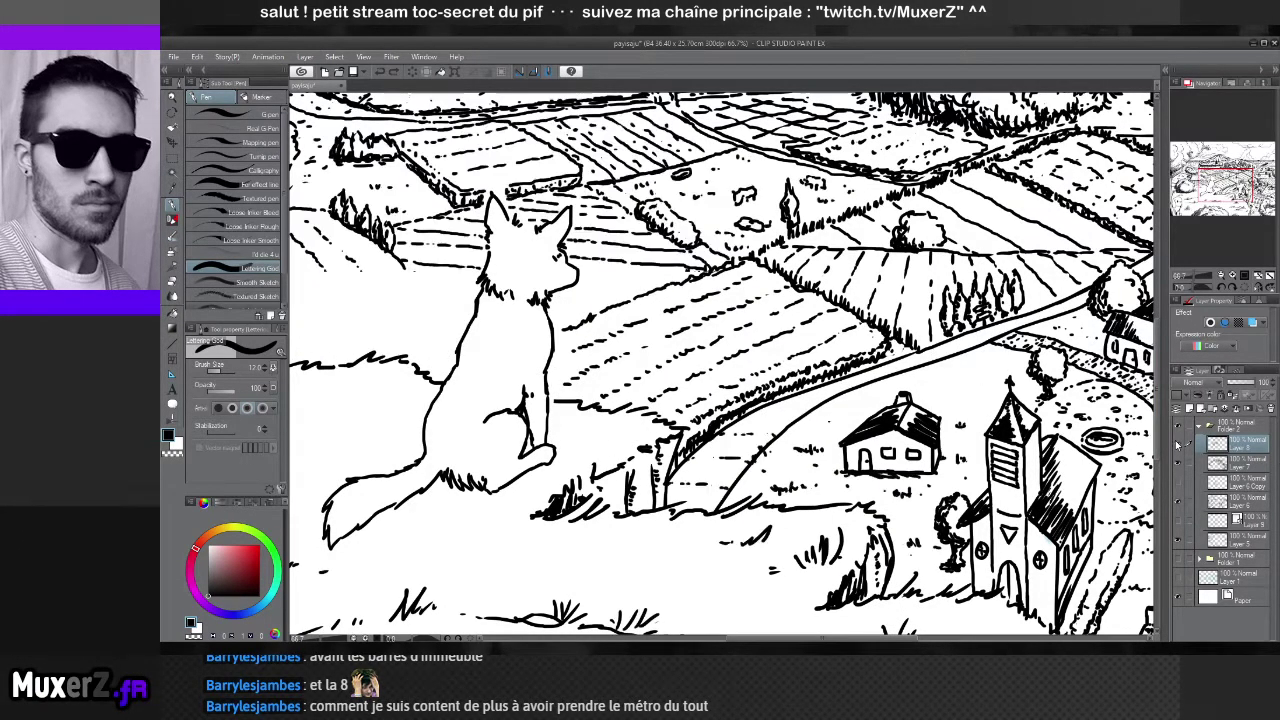
{"action": "left_click", "coordinate": [1178, 443]}
{"action": "left_click", "coordinate": [1178, 443]}
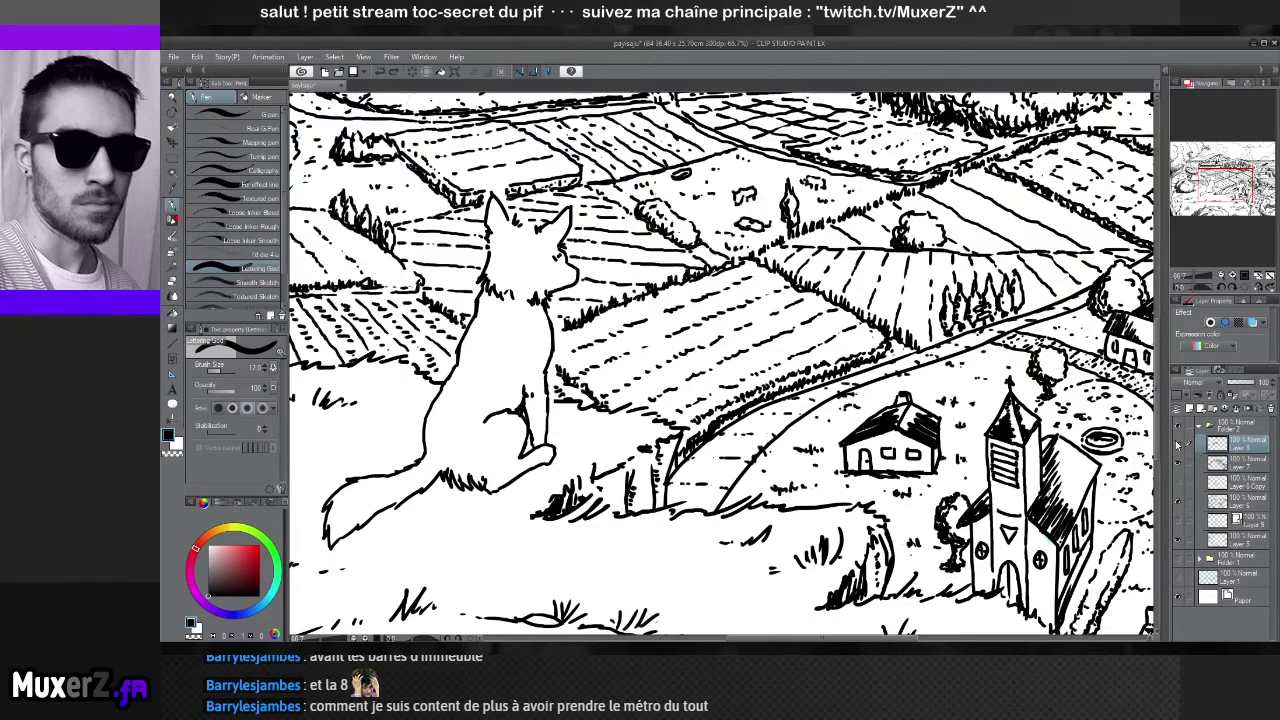
Check which layers hold the red sketch and the fox ink, and make Layer 6 active
{"action": "left_click", "coordinate": [1240, 463]}
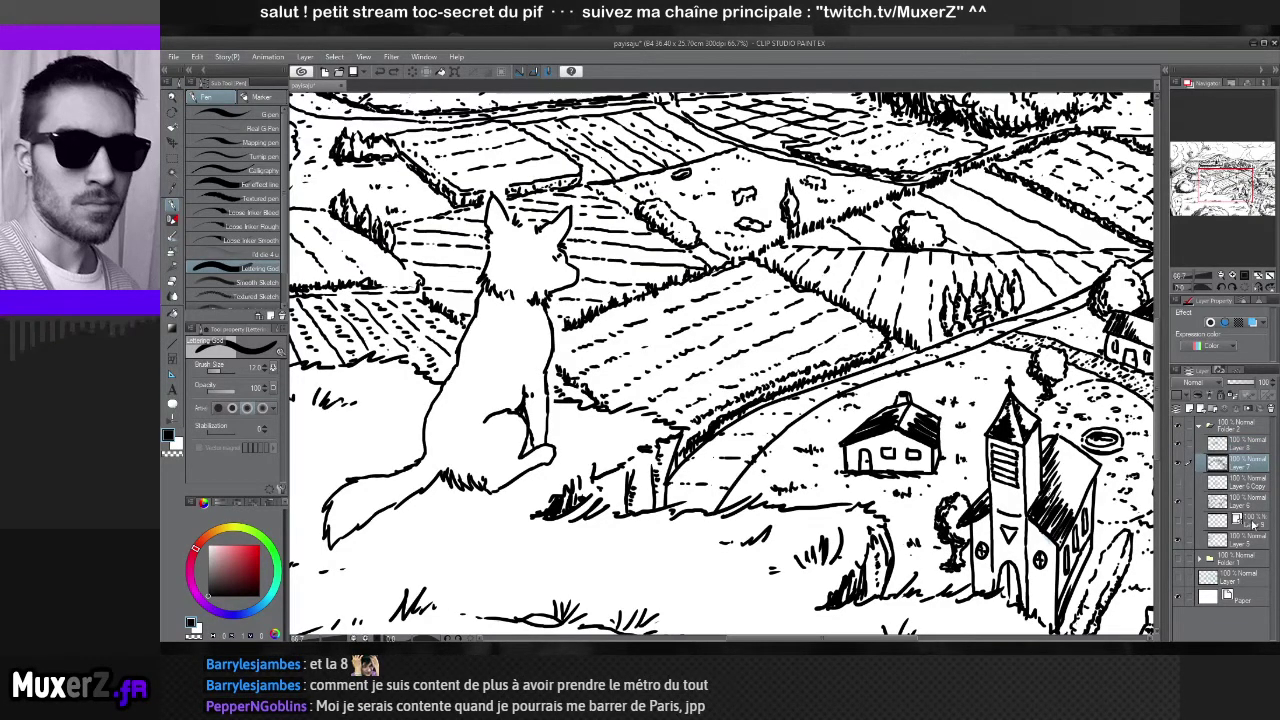
{"action": "left_click", "coordinate": [1178, 521]}
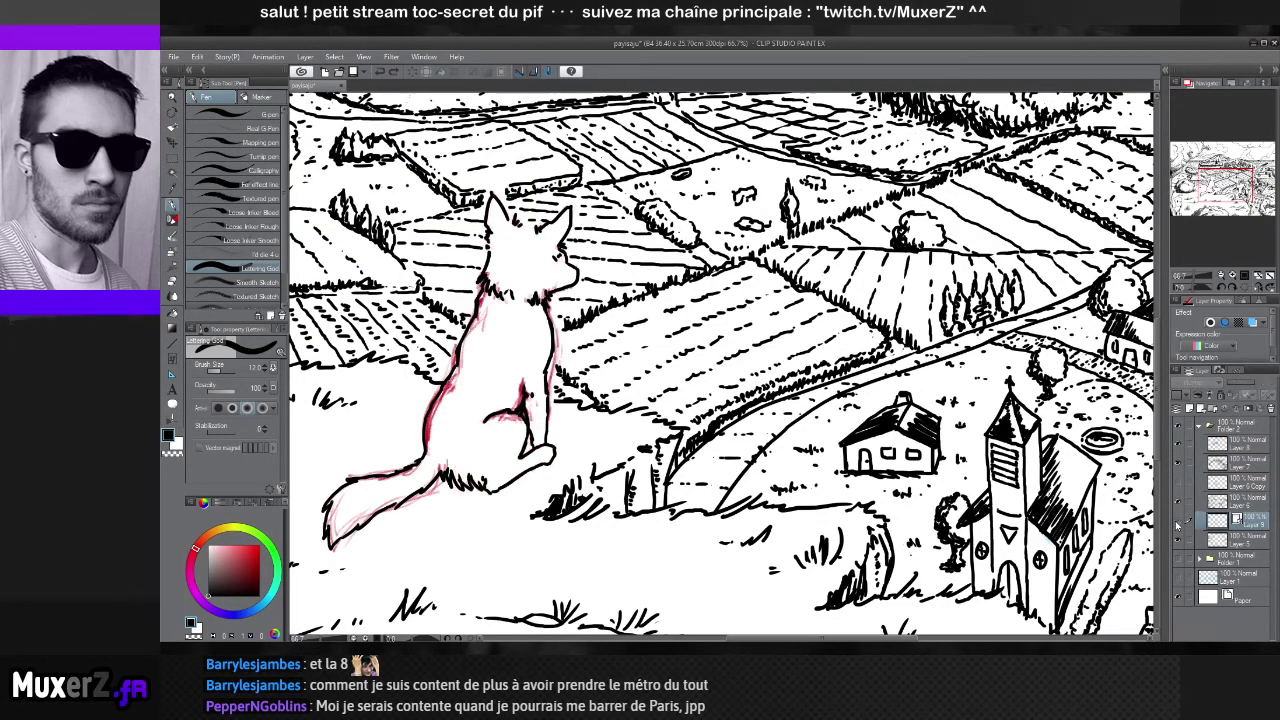
{"action": "left_click", "coordinate": [1178, 521]}
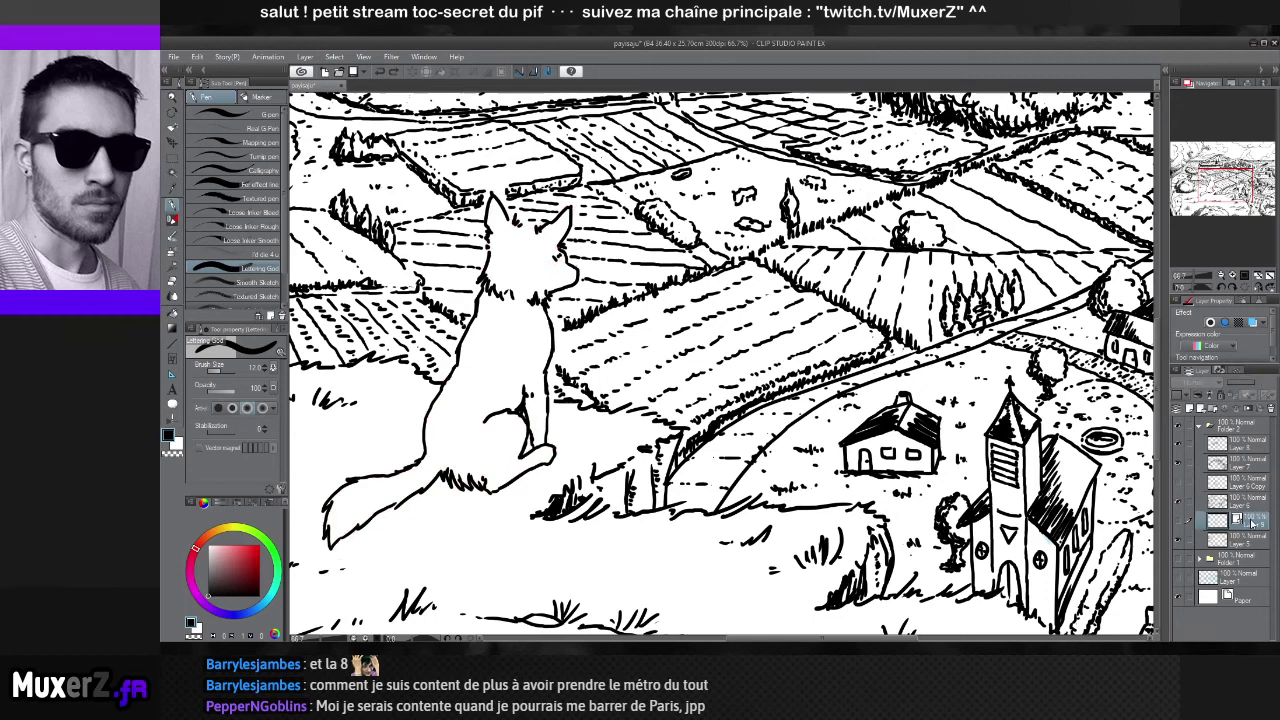
{"action": "left_click", "coordinate": [1178, 503]}
{"action": "left_click", "coordinate": [1178, 503]}
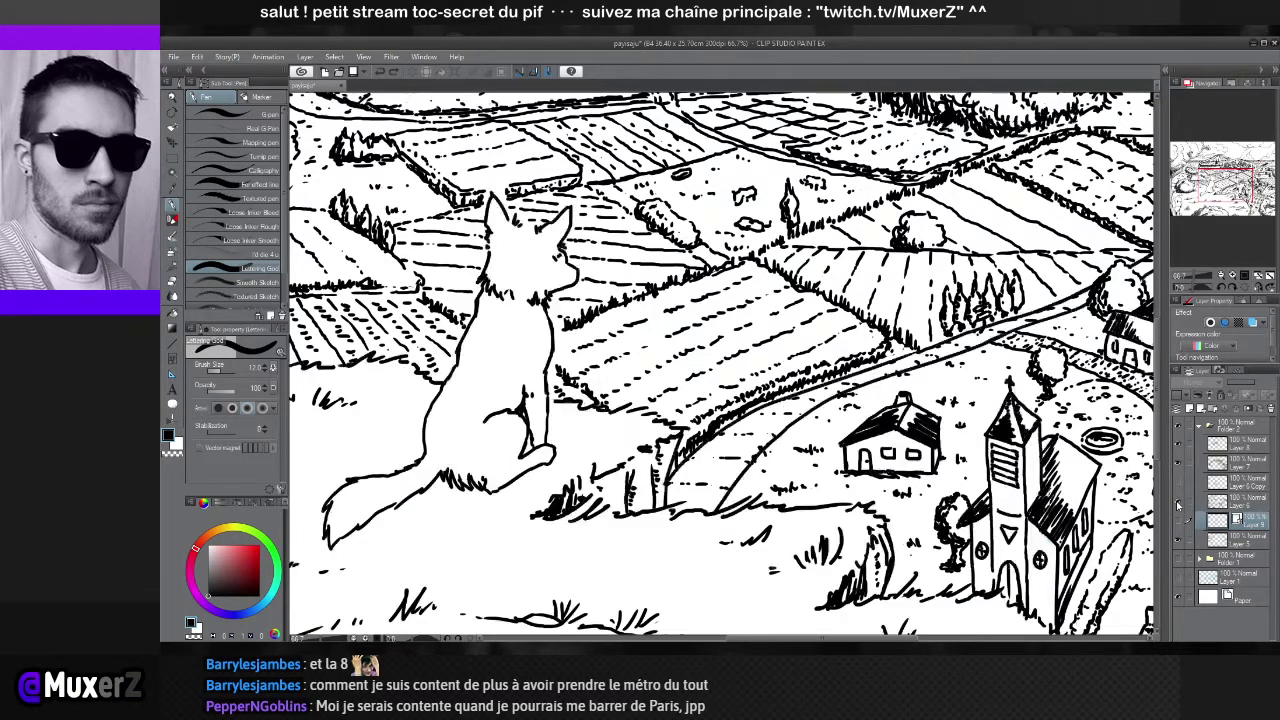
{"action": "left_click", "coordinate": [1228, 500]}
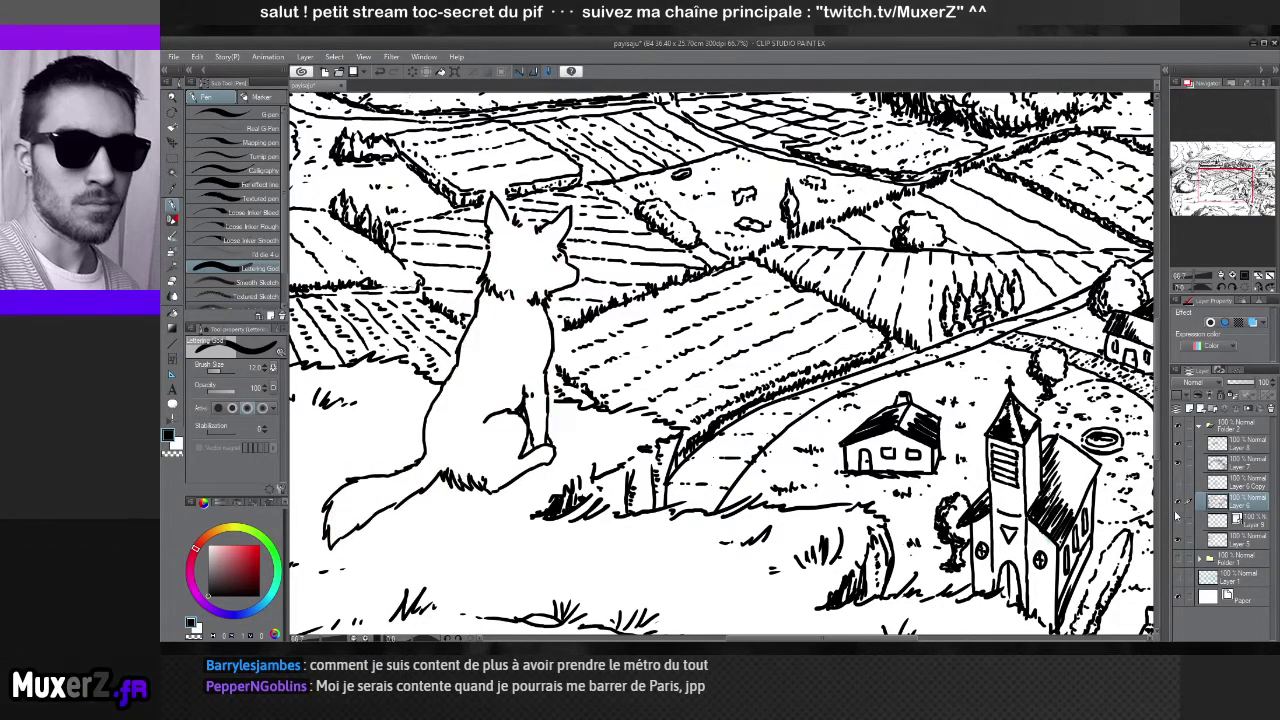
Compare the fox's red sketch on its own with the Layer 6 ink, ending with the ink shown and the sketch hidden
{"action": "left_click", "coordinate": [1178, 520]}
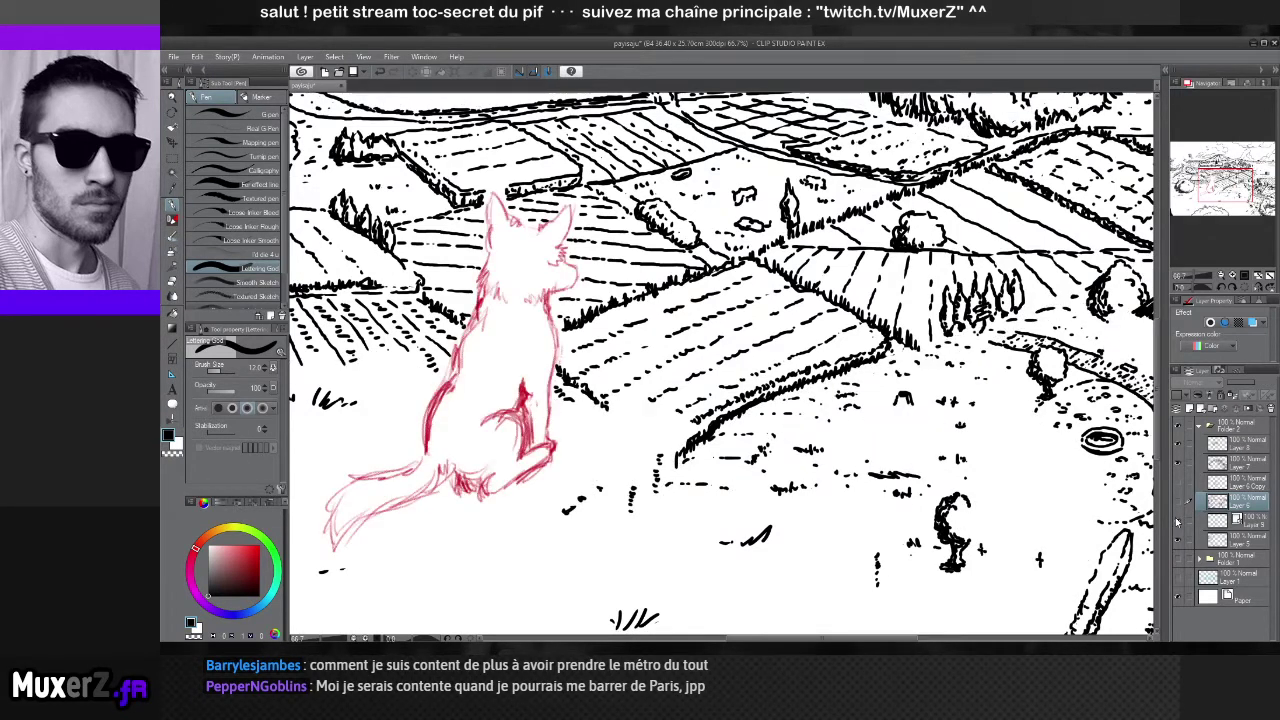
{"action": "left_click", "coordinate": [1177, 521]}
{"action": "left_click", "coordinate": [1177, 521]}
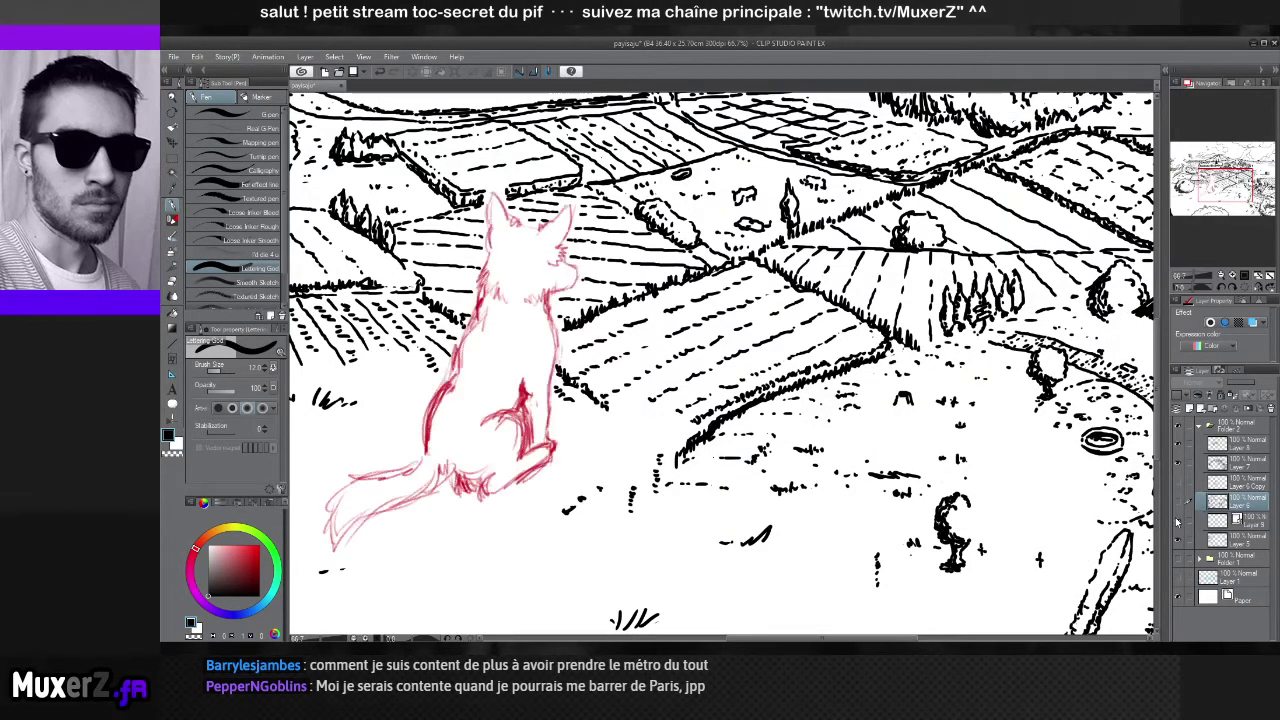
{"action": "left_click", "coordinate": [1176, 515]}
{"action": "left_click", "coordinate": [1178, 503]}
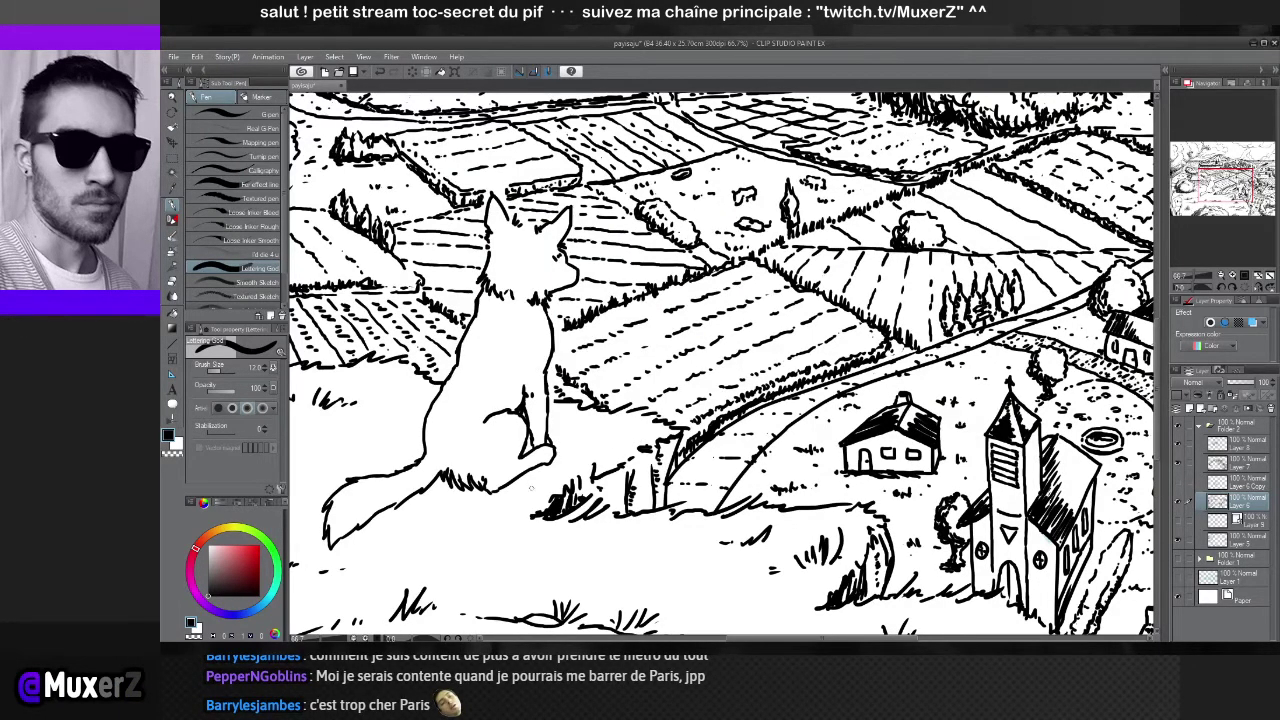
Erase the rounded tip of the fox's front paw with the Hard eraser
{"action": "scroll", "coordinate": [695, 351], "scroll_direction": "up", "scroll_amount": 4}
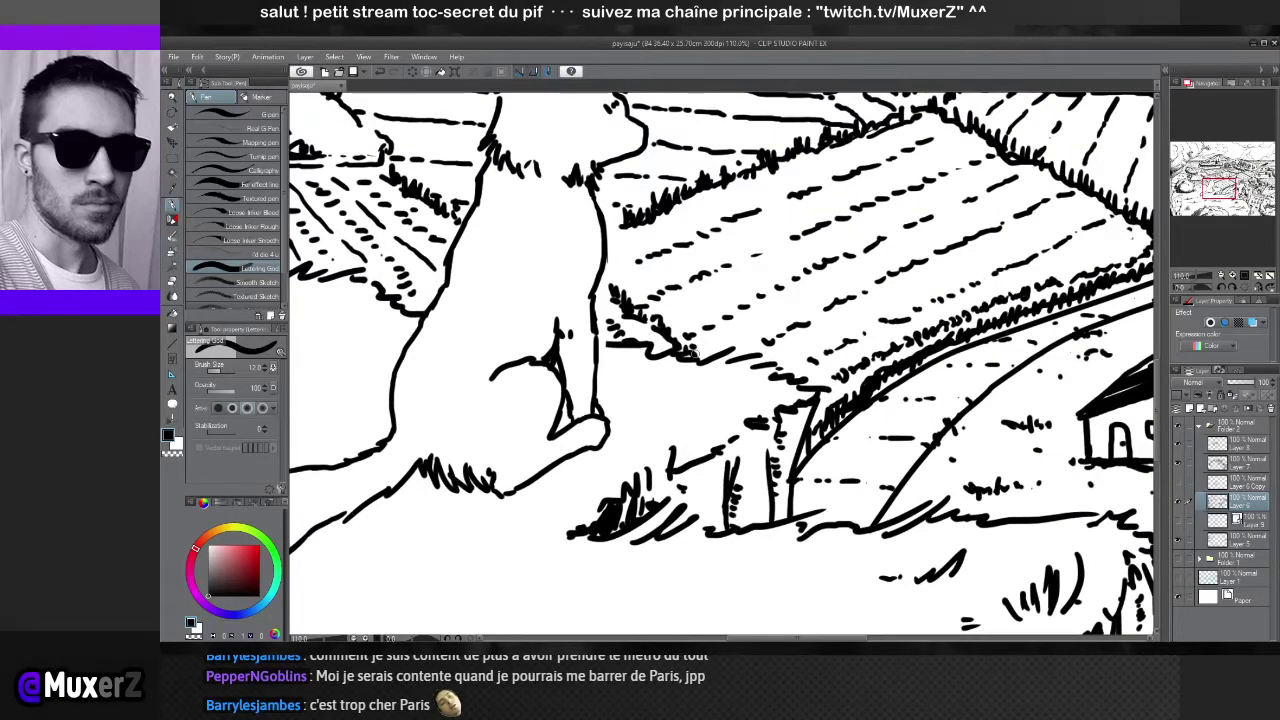
{"action": "key", "text": "e"}
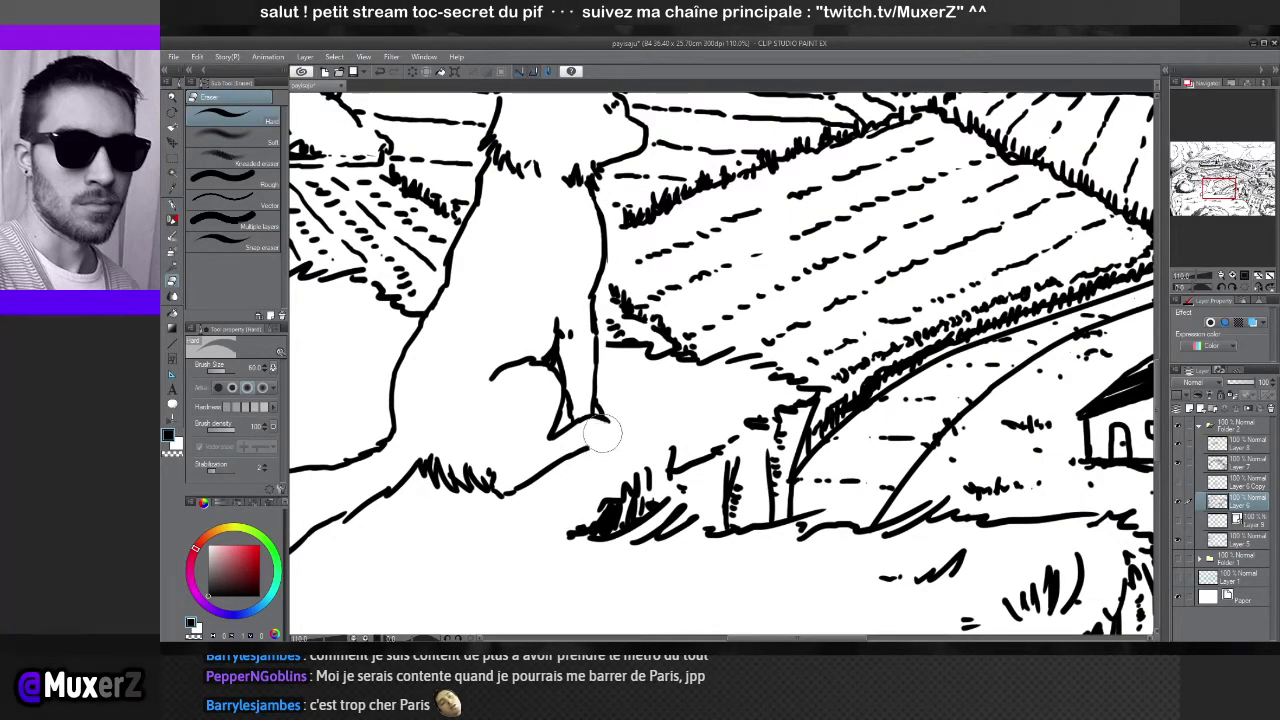
{"action": "mouse_move", "coordinate": [605, 437]}
{"action": "left_mouse_down"}
{"action": "mouse_move", "coordinate": [585, 425]}
{"action": "mouse_move", "coordinate": [593, 412]}
{"action": "left_mouse_up"}
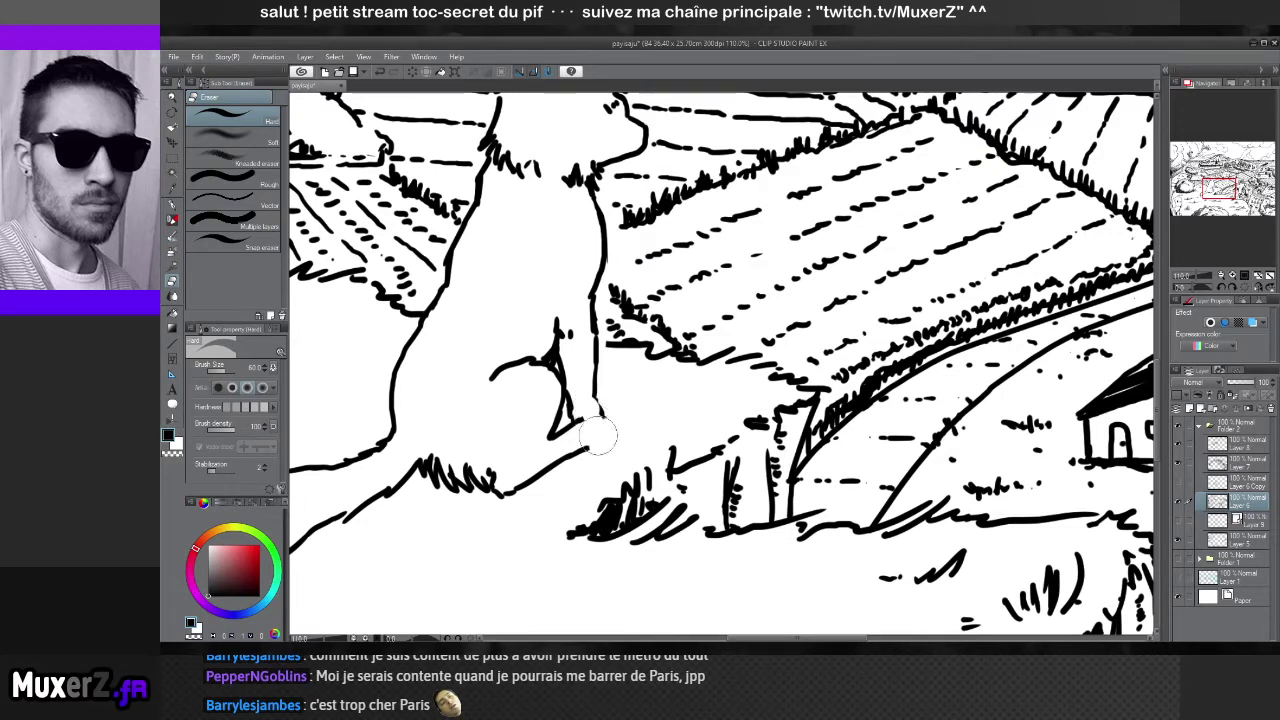
Try re-inking the rounded front paw tip and joining it to the foot's underside, and undo those strokes
{"action": "key", "text": "p"}
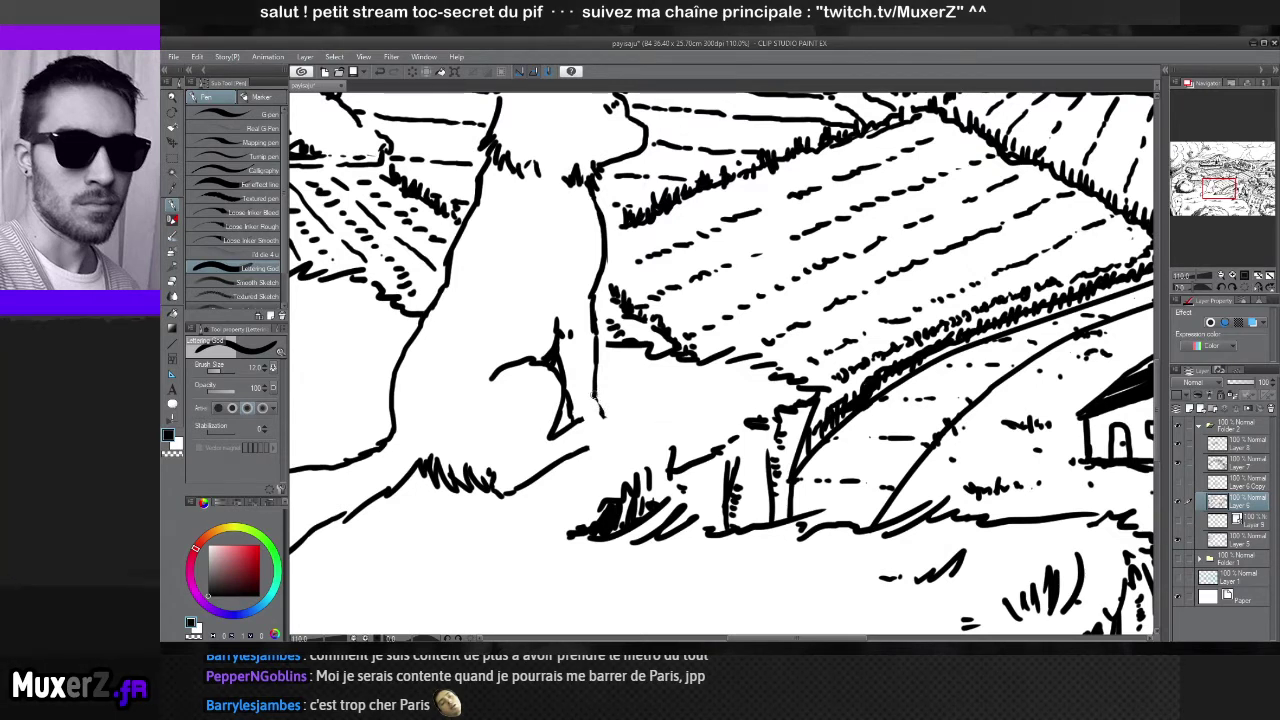
{"action": "left_click_drag", "start_coordinate": [601, 411], "coordinate": [602, 418]}
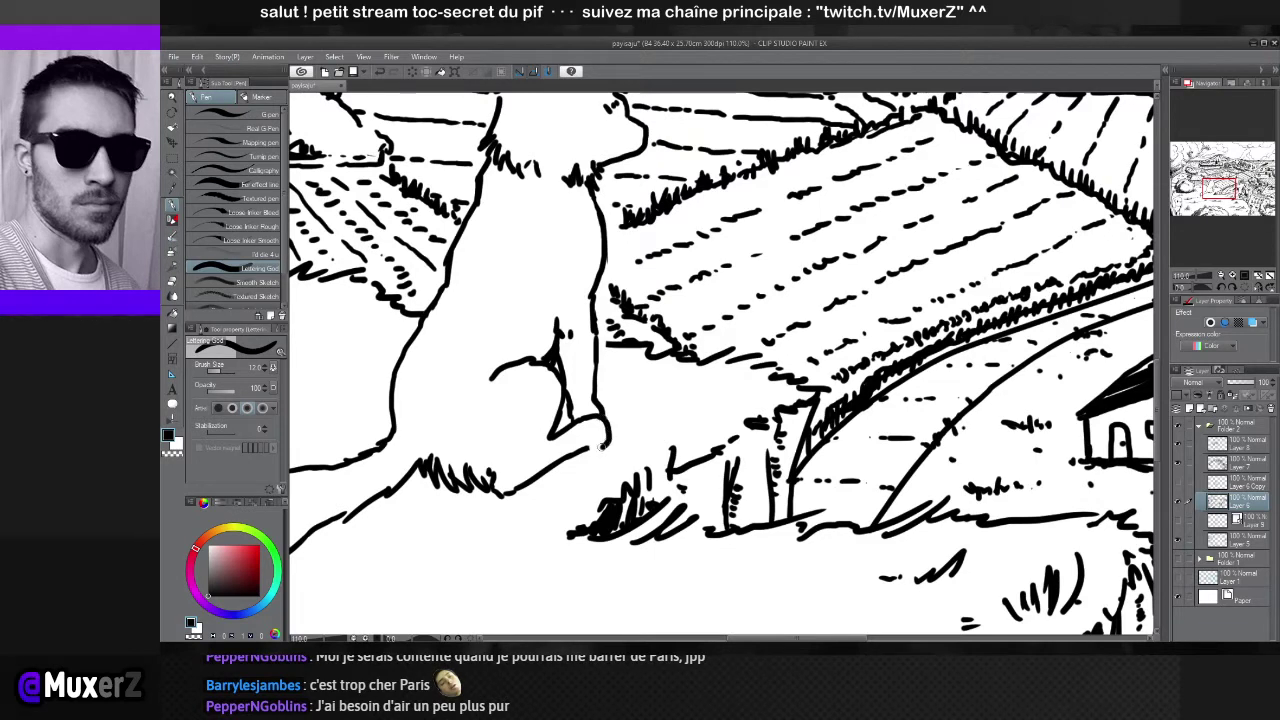
{"action": "left_click_drag", "start_coordinate": [604, 448], "coordinate": [587, 452]}
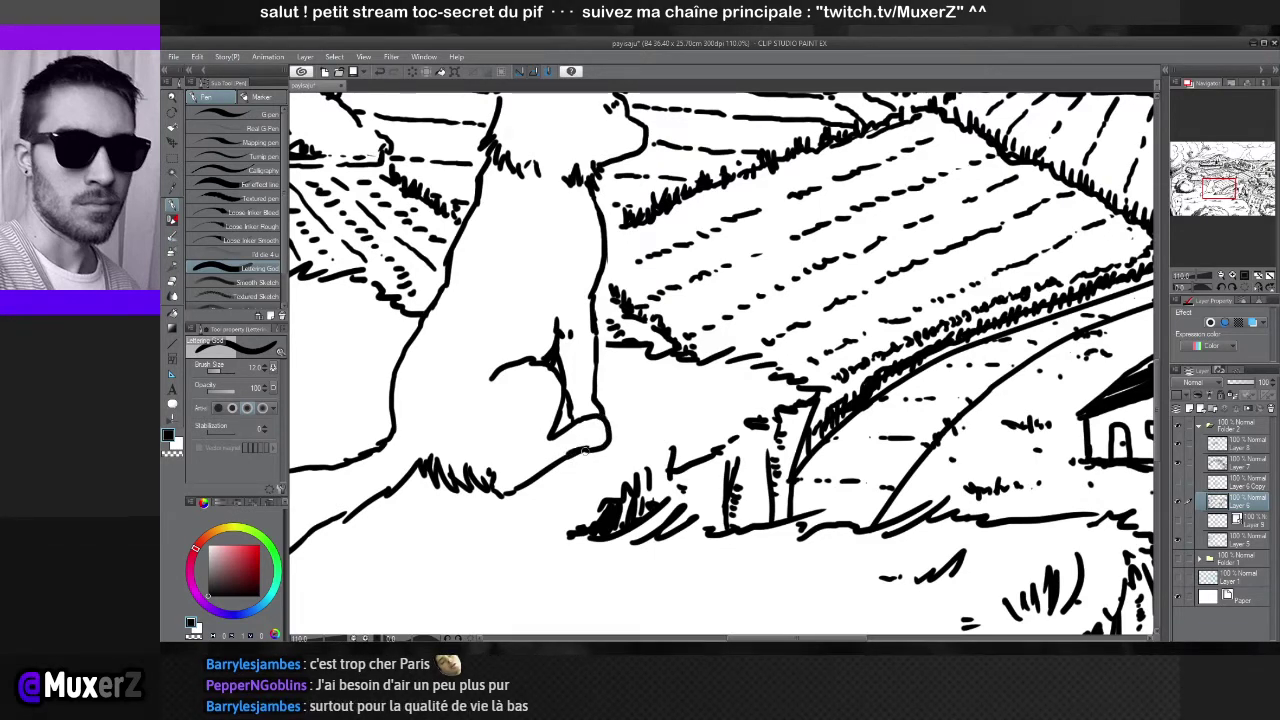
{"action": "key", "text": "ctrl+z"}
{"action": "key", "text": "ctrl+z"}
{"action": "key", "text": "ctrl+z"}
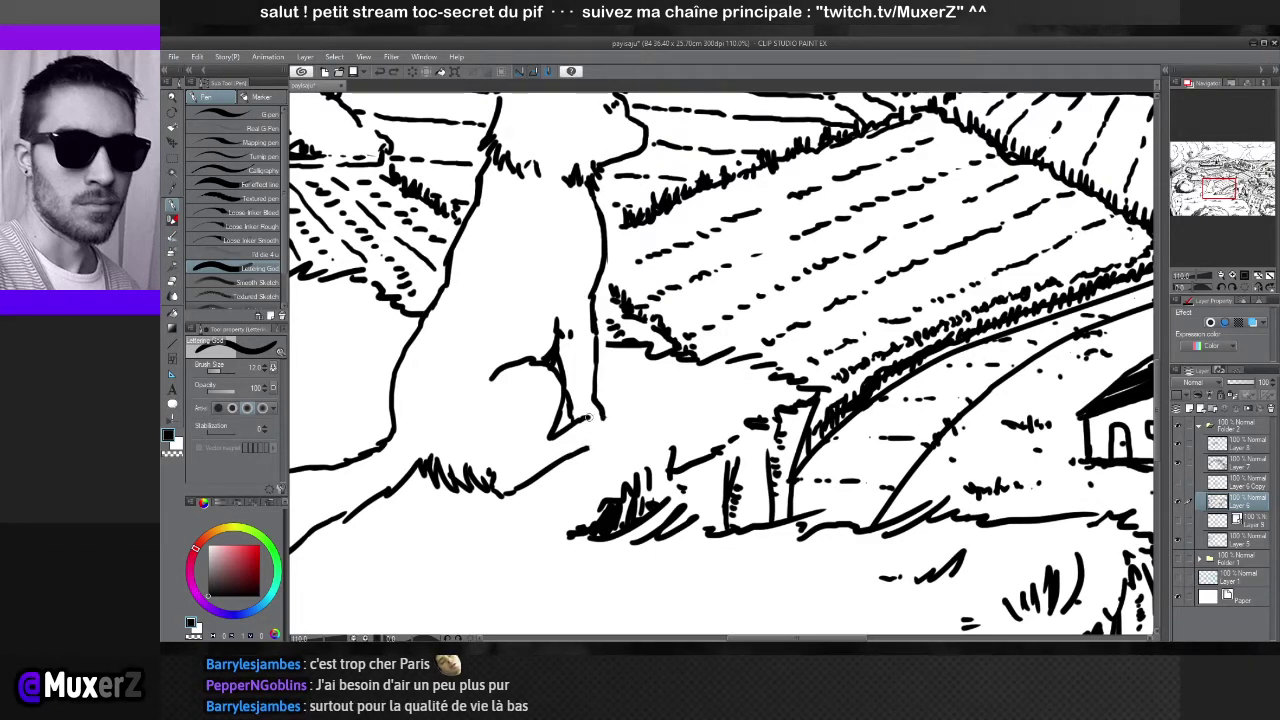
Re-ink the fox's rounded front paw and extend the inner leg line with short strokes behind the foot
{"action": "left_click_drag", "start_coordinate": [596, 405], "coordinate": [607, 437]}
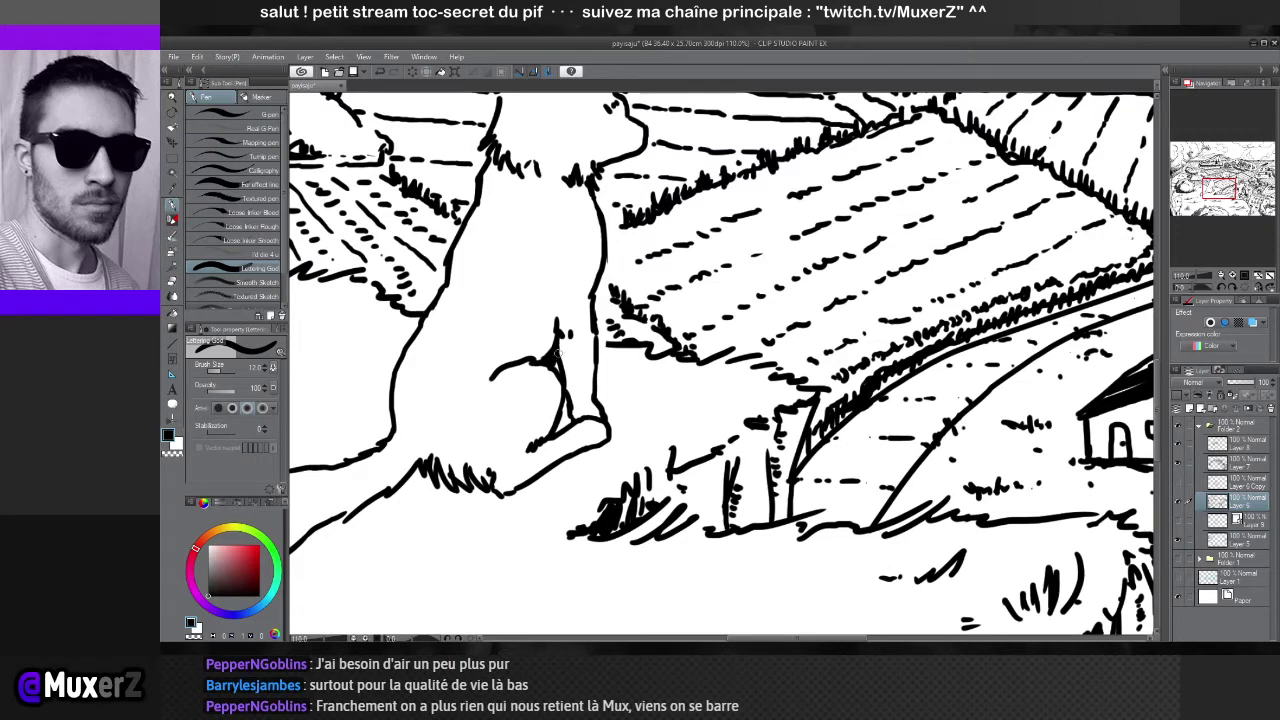
{"action": "left_click_drag", "start_coordinate": [556, 362], "coordinate": [707, 460]}
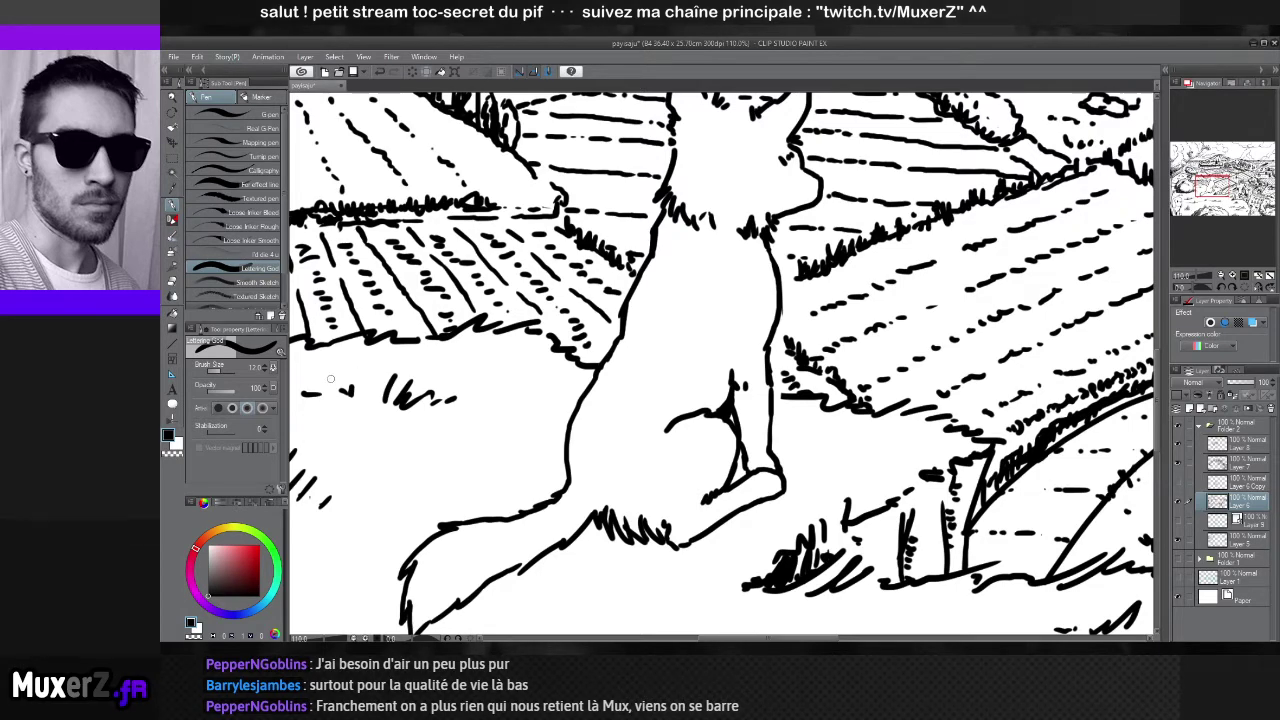
{"action": "scroll", "coordinate": [330, 378], "scroll_direction": "down", "scroll_amount": 3}
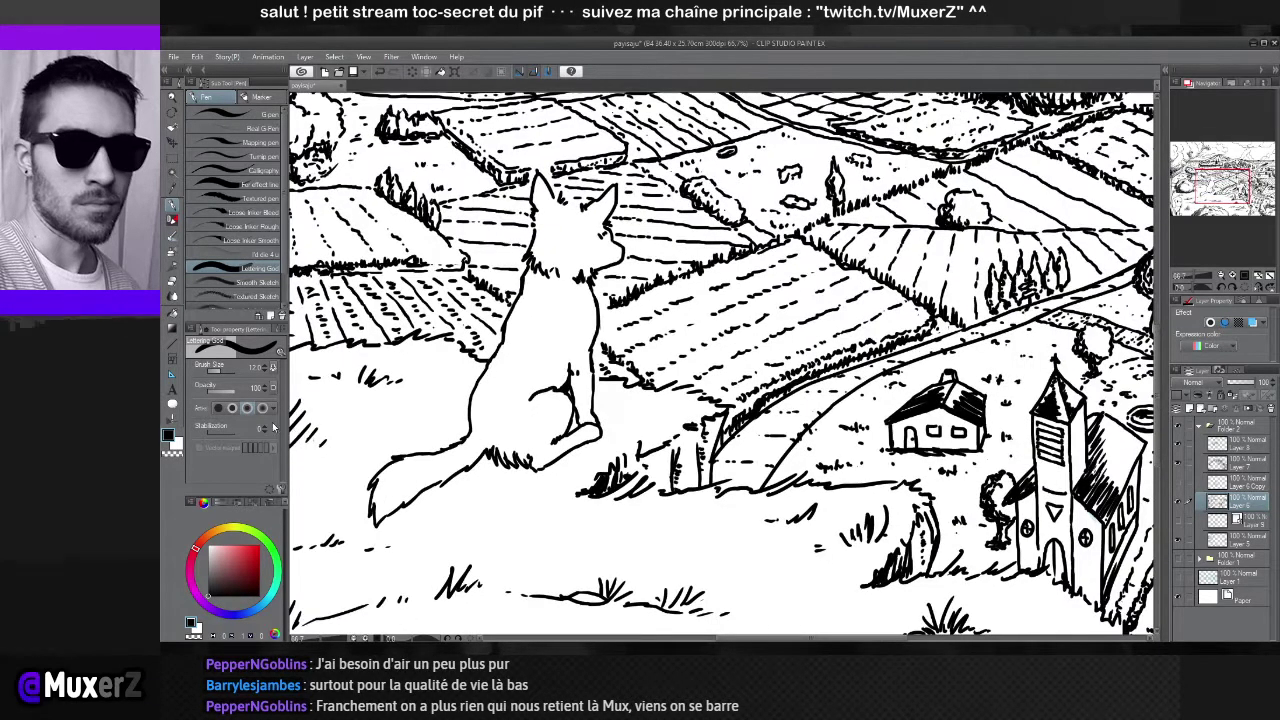
{"action": "left_click_drag", "start_coordinate": [427, 400], "coordinate": [527, 440]}
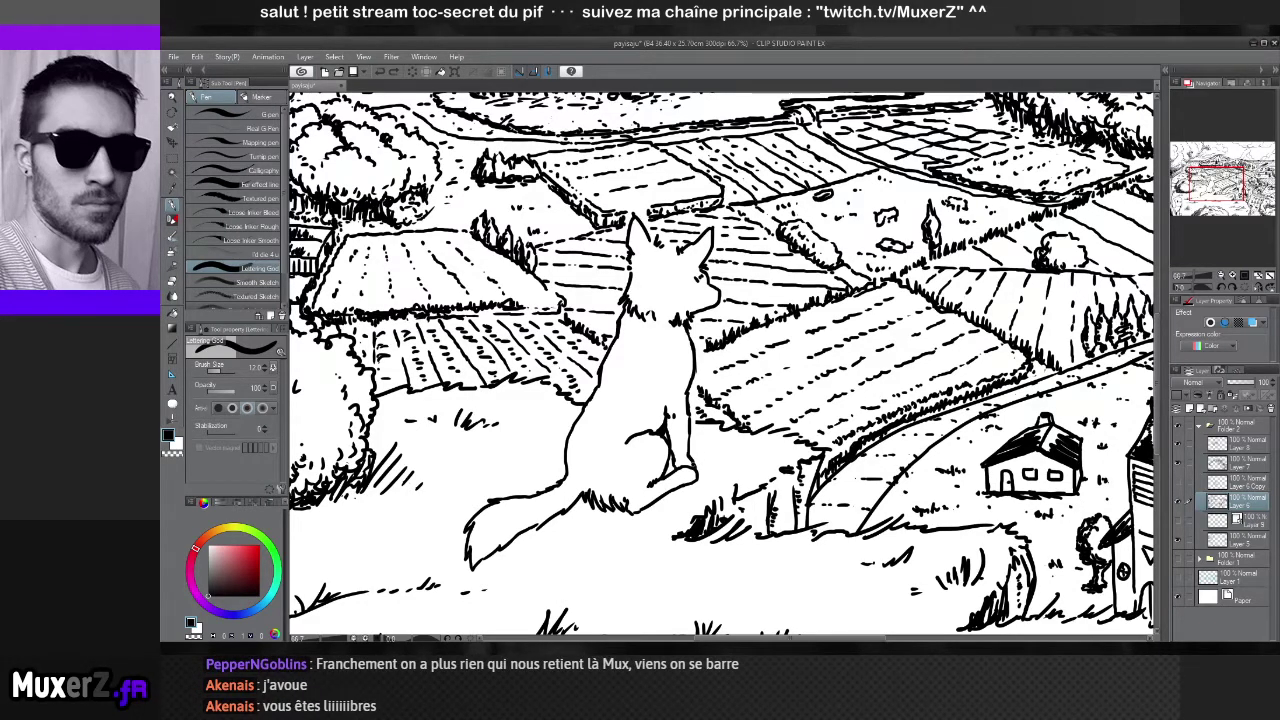
Erase and re-ink the lower front leg above the paw and the chest line on the fox's front edge
{"action": "key", "text": "e"}
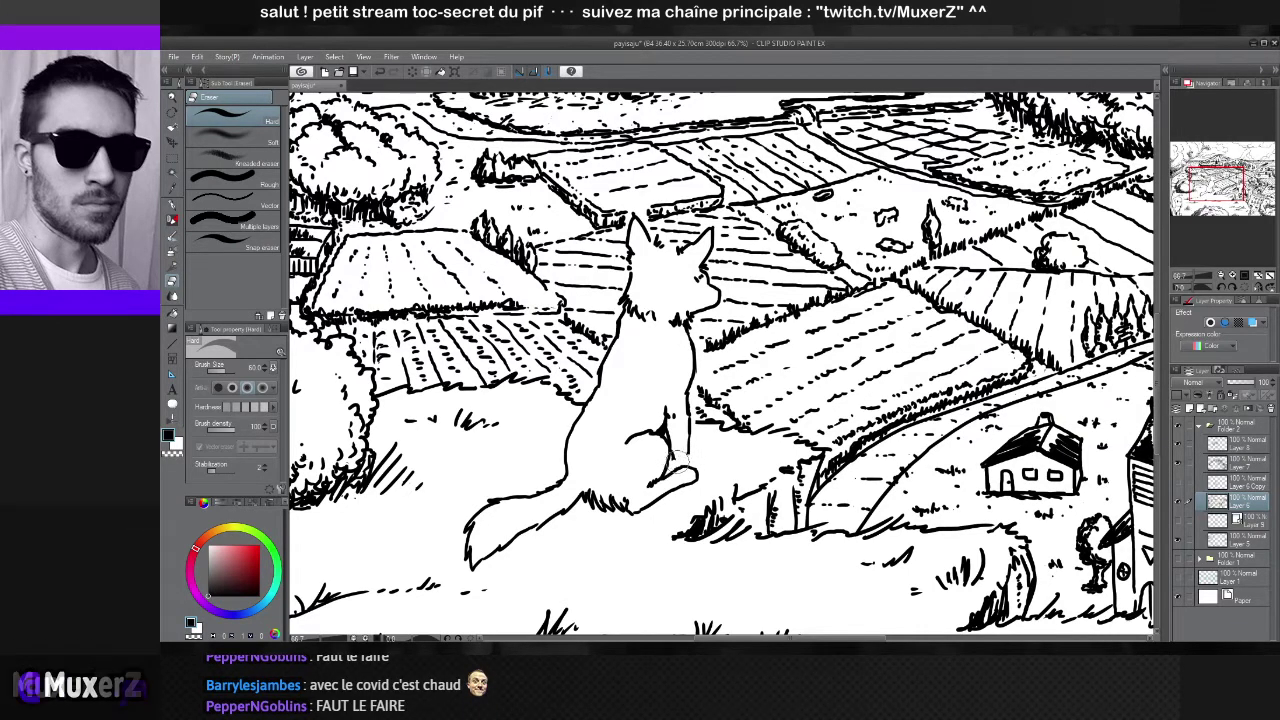
{"action": "key", "text": "p"}
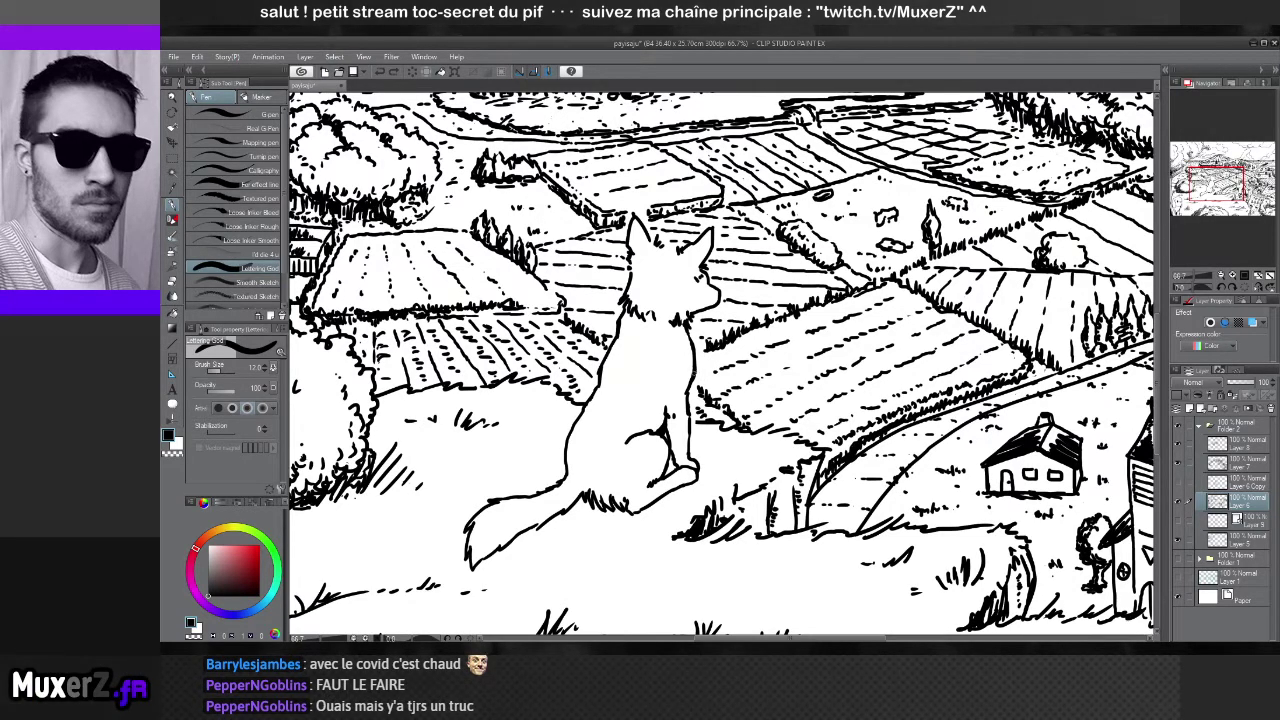
{"action": "key", "text": "e"}
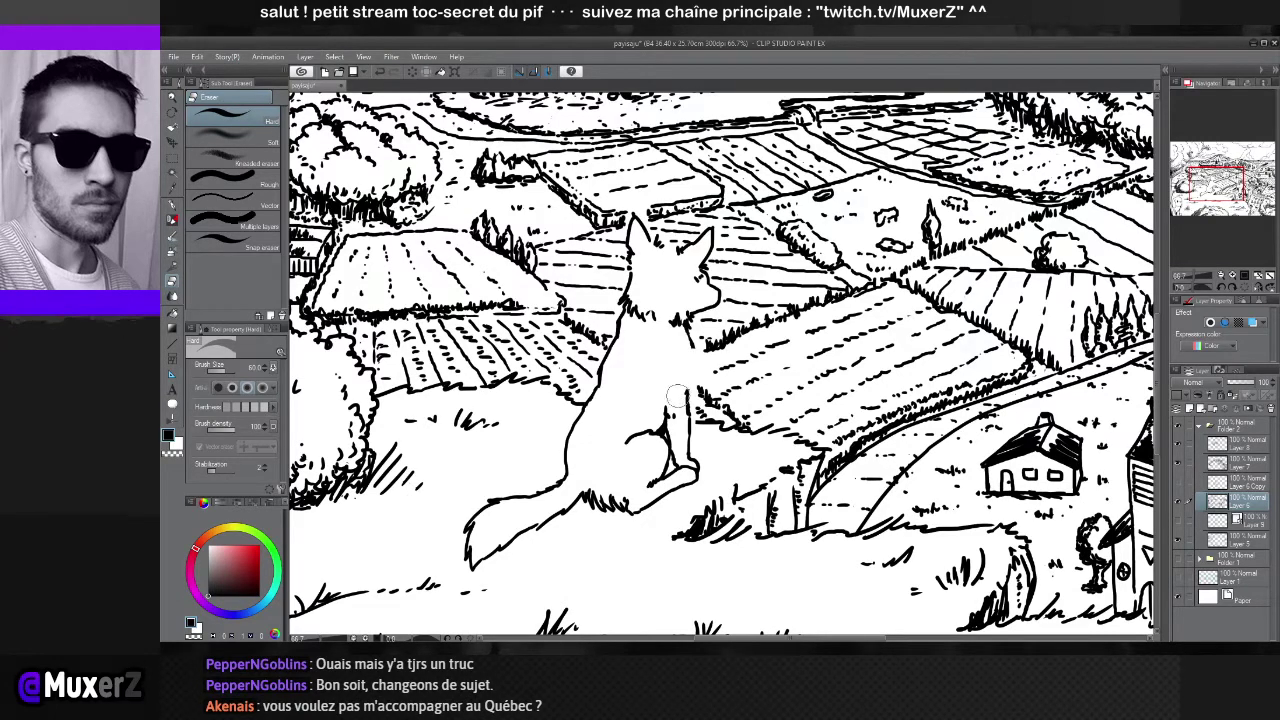
{"action": "key", "text": "p"}
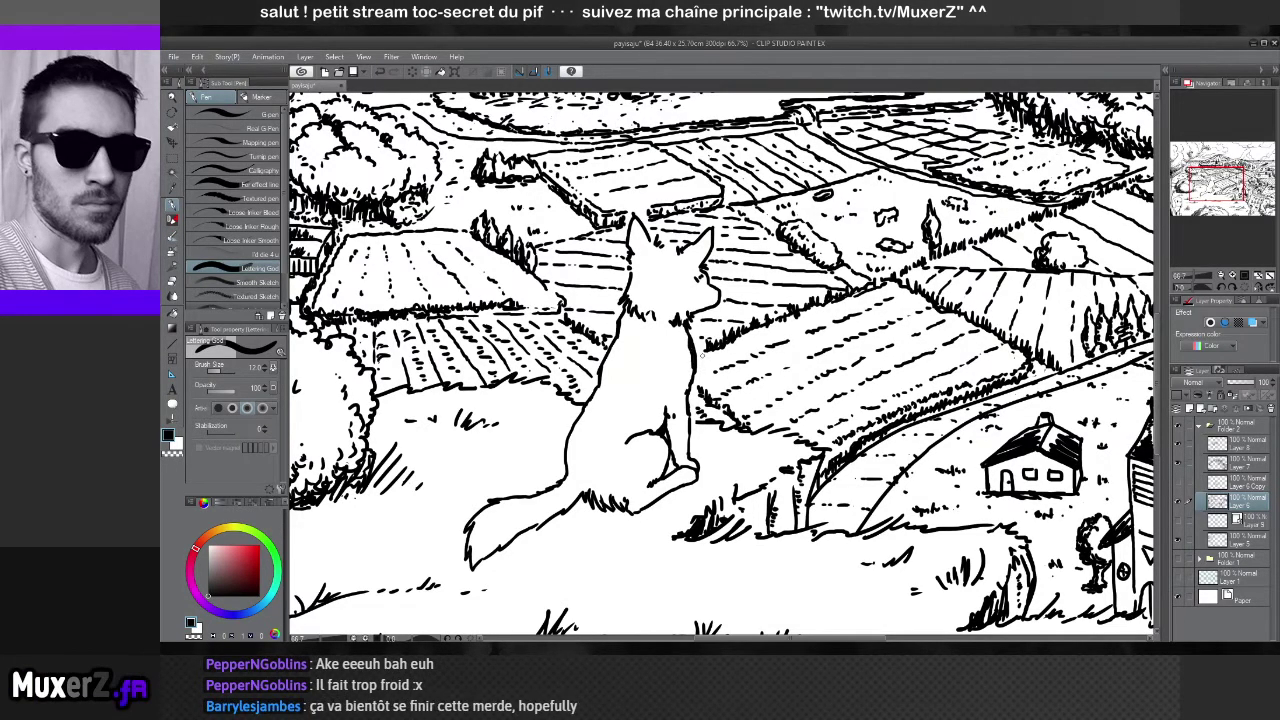
Erase and re-ink the fox's chest line below the neck fur, and check the figure within the whole landscape
{"action": "key", "text": "e"}
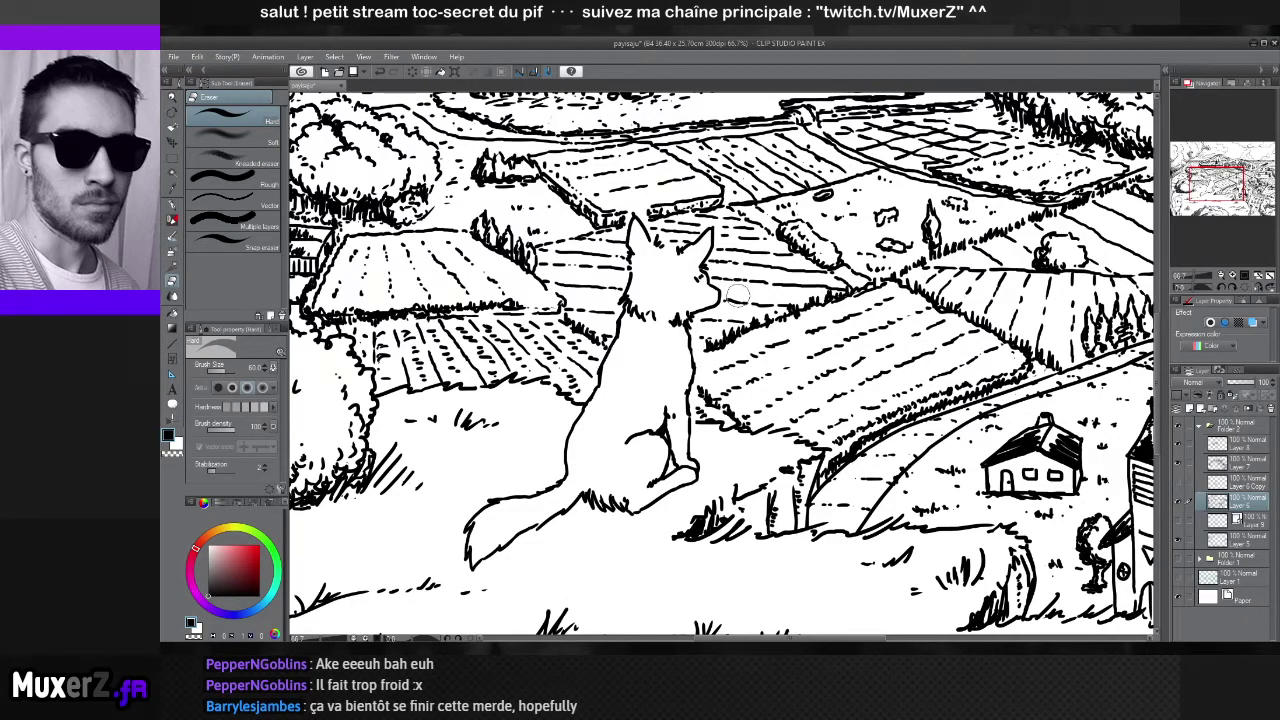
{"action": "scroll", "coordinate": [683, 368], "scroll_direction": "down", "scroll_amount": 2}
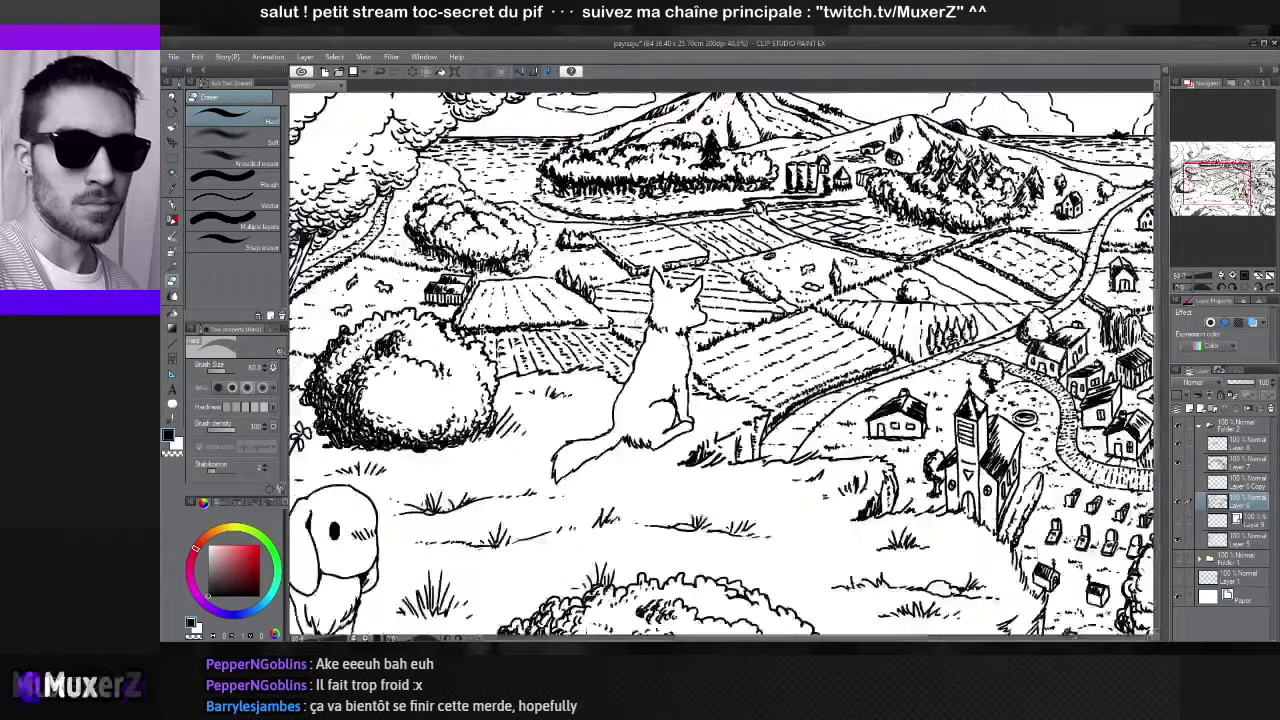
{"action": "scroll", "coordinate": [690, 370], "scroll_direction": "up", "scroll_amount": 2}
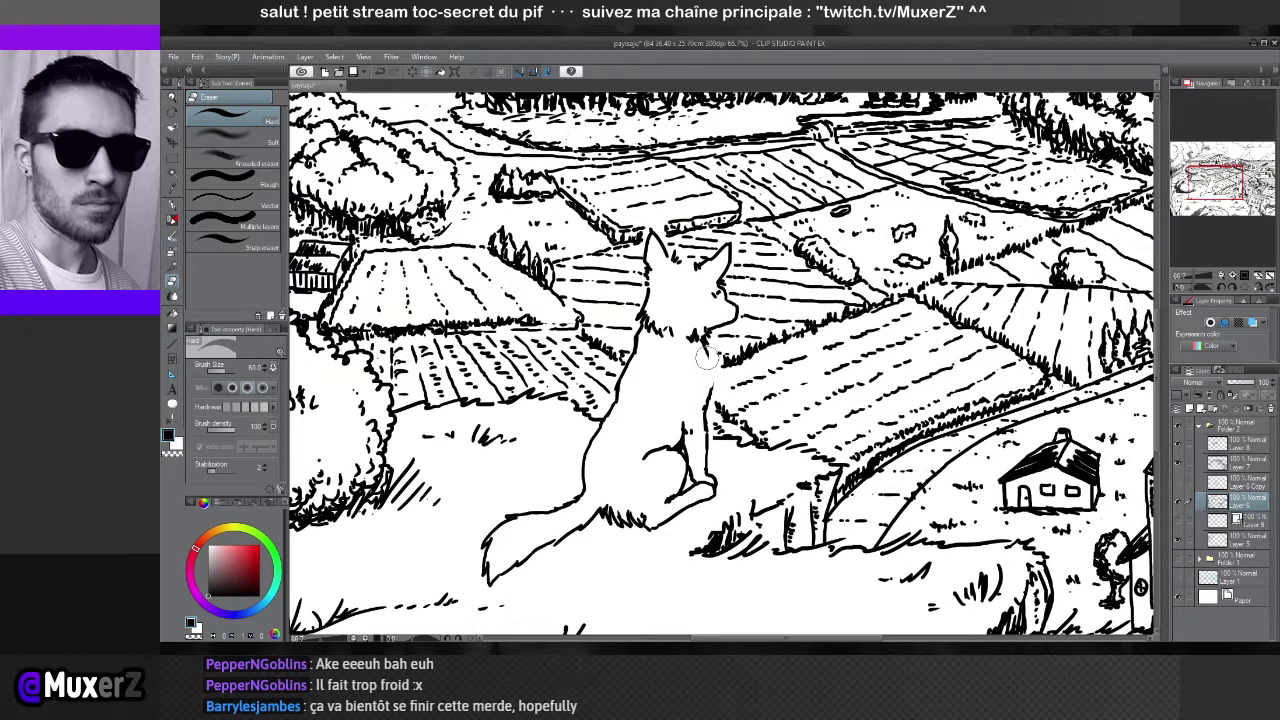
{"action": "key", "text": "p"}
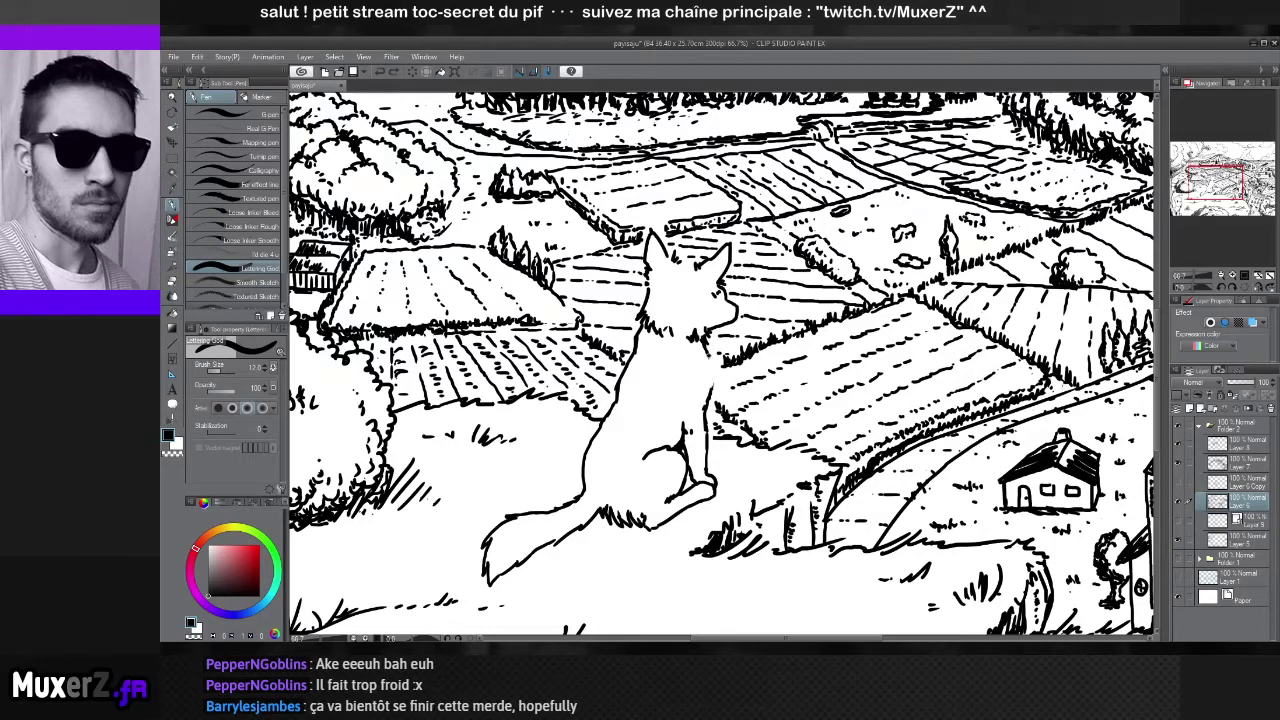
{"action": "scroll", "coordinate": [720, 365], "scroll_direction": "down", "scroll_amount": 5}
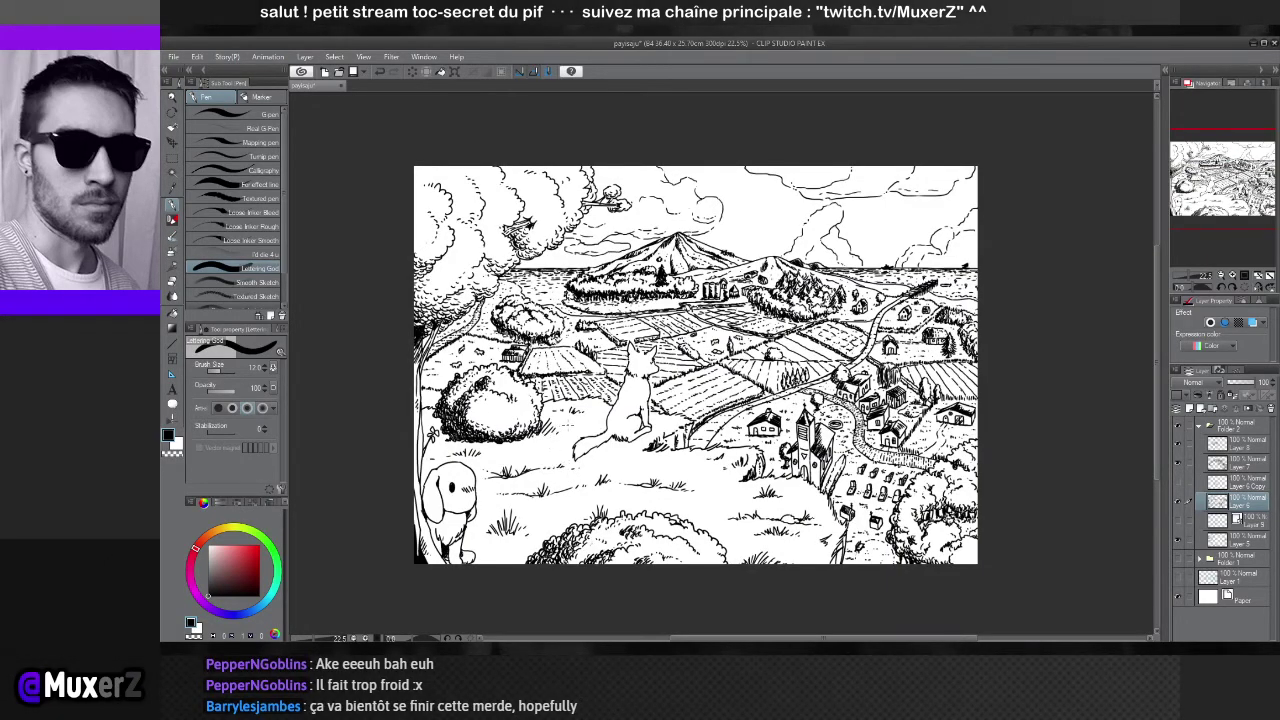
{"action": "scroll", "coordinate": [553, 453], "scroll_direction": "up", "scroll_amount": 3}
{"action": "scroll", "coordinate": [548, 437], "scroll_direction": "up", "scroll_amount": 2}
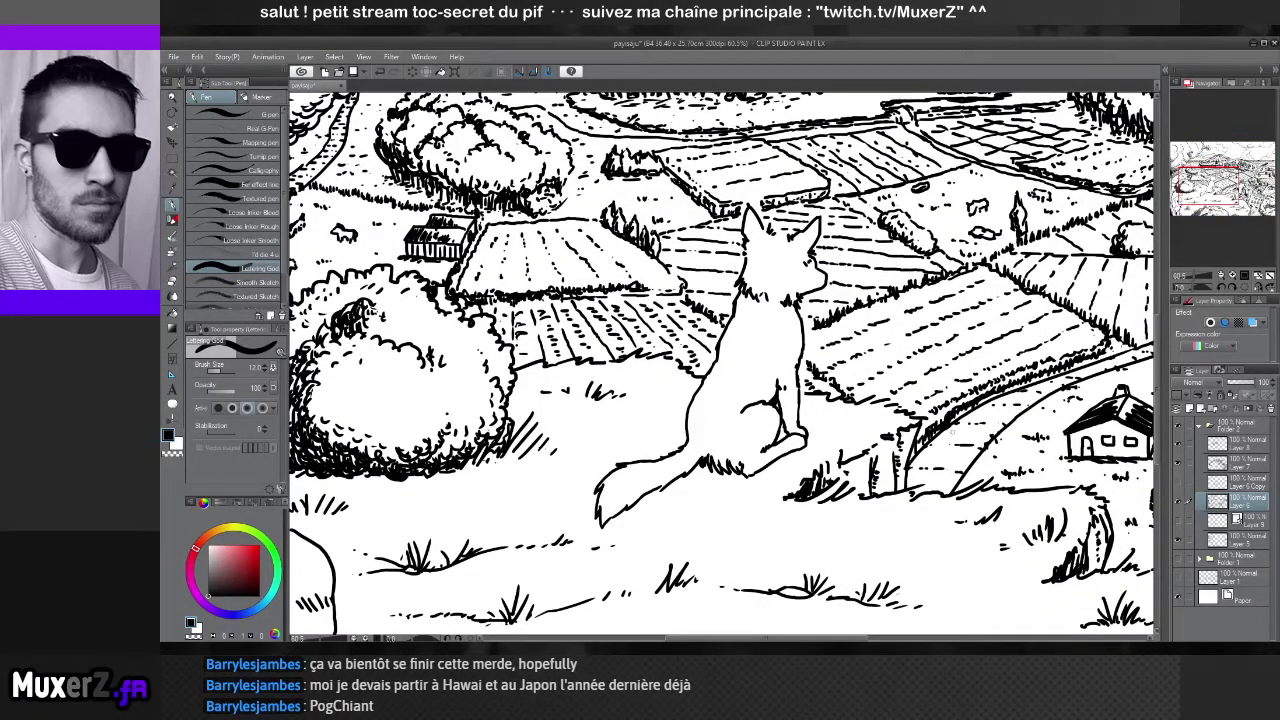
Toggle the visibility of individual layers to find the fields behind the fox, and make Layer 8 active
{"action": "left_click", "coordinate": [1177, 487]}
{"action": "left_click", "coordinate": [1177, 487]}
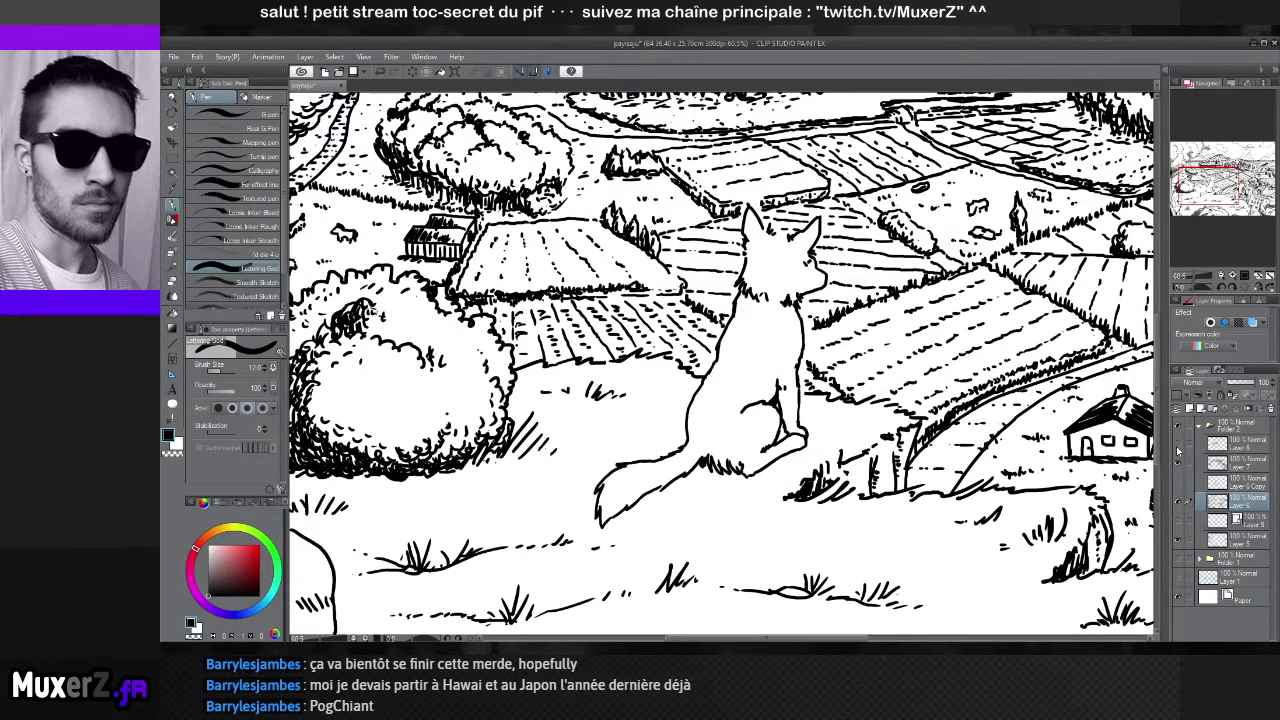
{"action": "left_click", "coordinate": [1177, 450]}
{"action": "left_click", "coordinate": [1177, 450]}
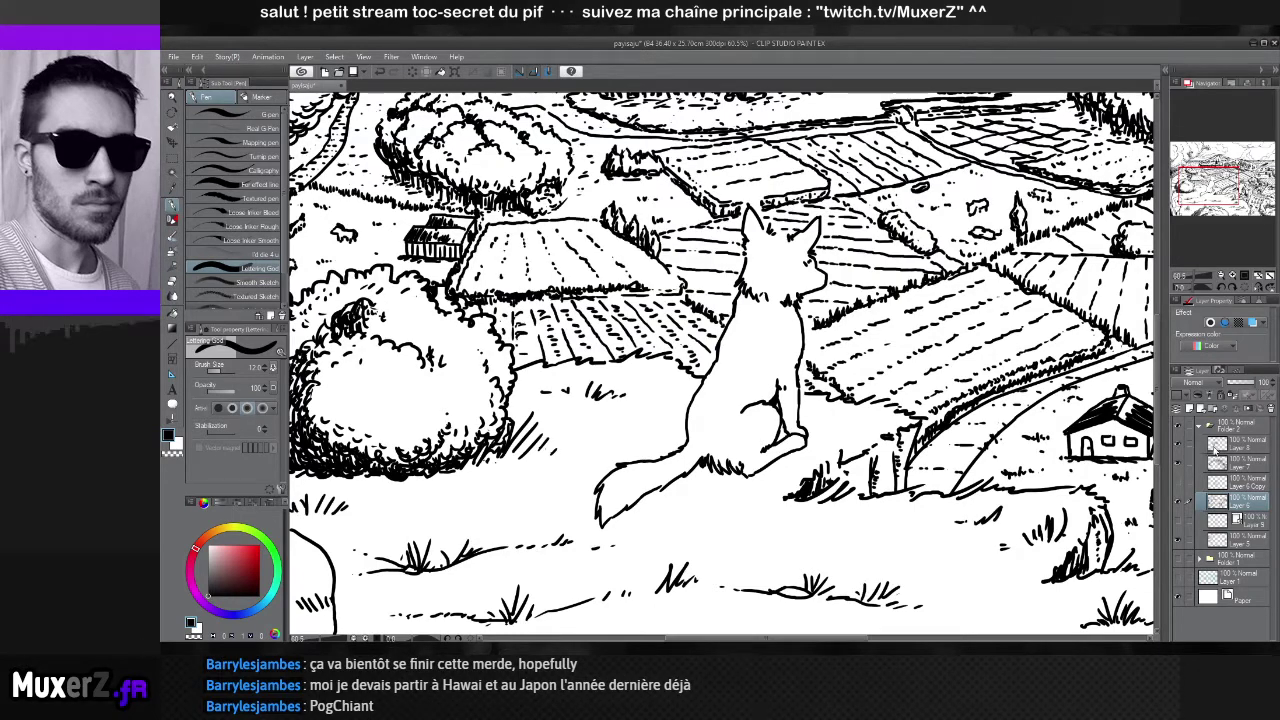
{"action": "left_click", "coordinate": [1214, 448]}
{"action": "left_click", "coordinate": [1179, 446]}
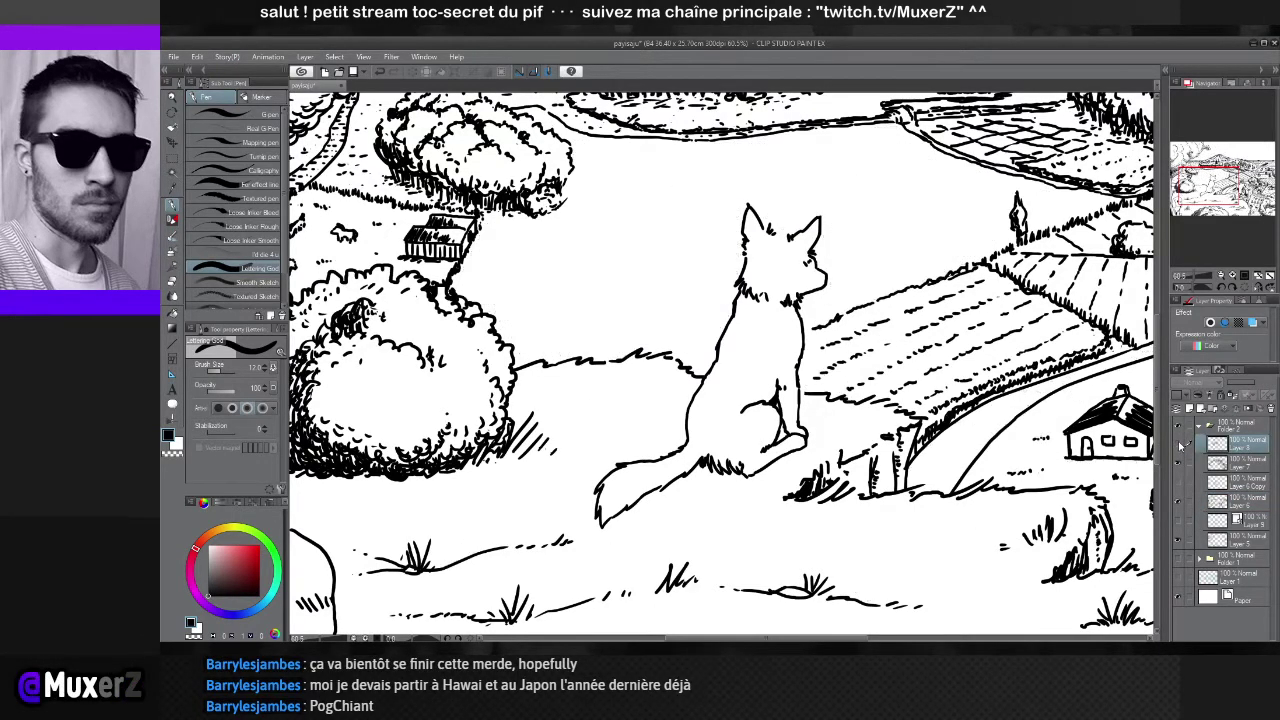
{"action": "left_click", "coordinate": [1179, 446]}
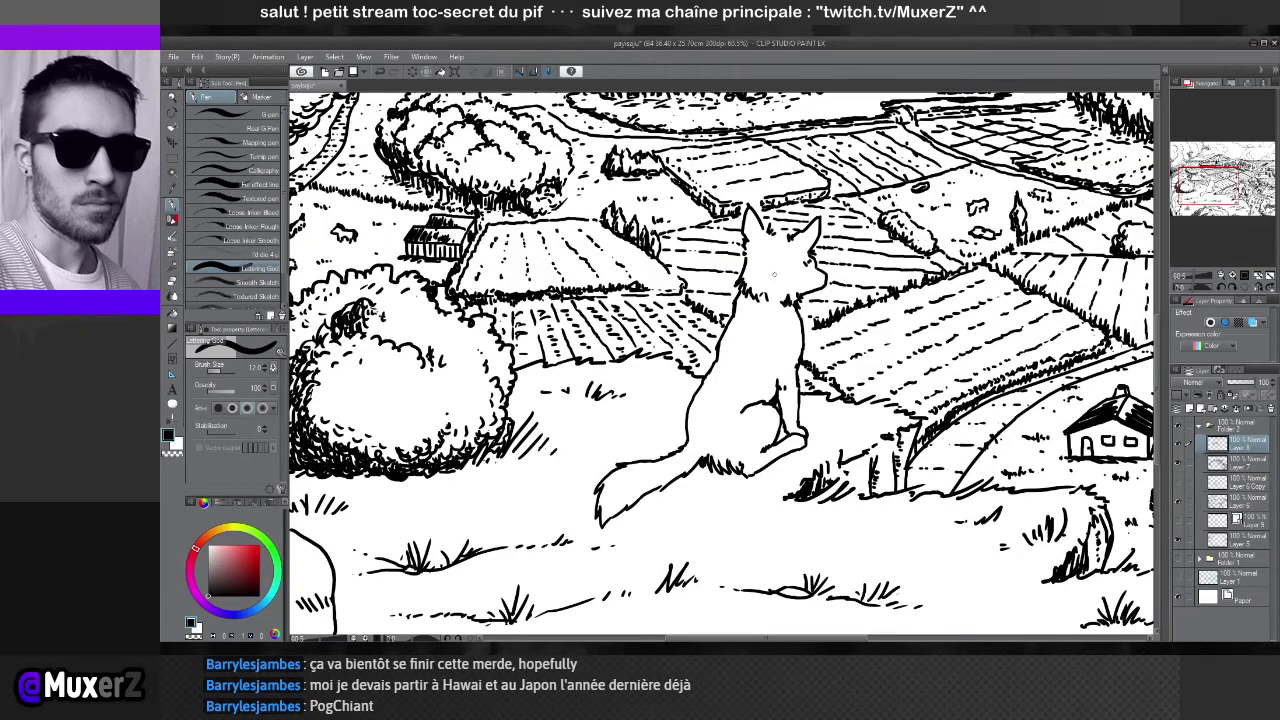
{"action": "scroll", "coordinate": [750, 262], "scroll_direction": "up", "scroll_amount": 3}
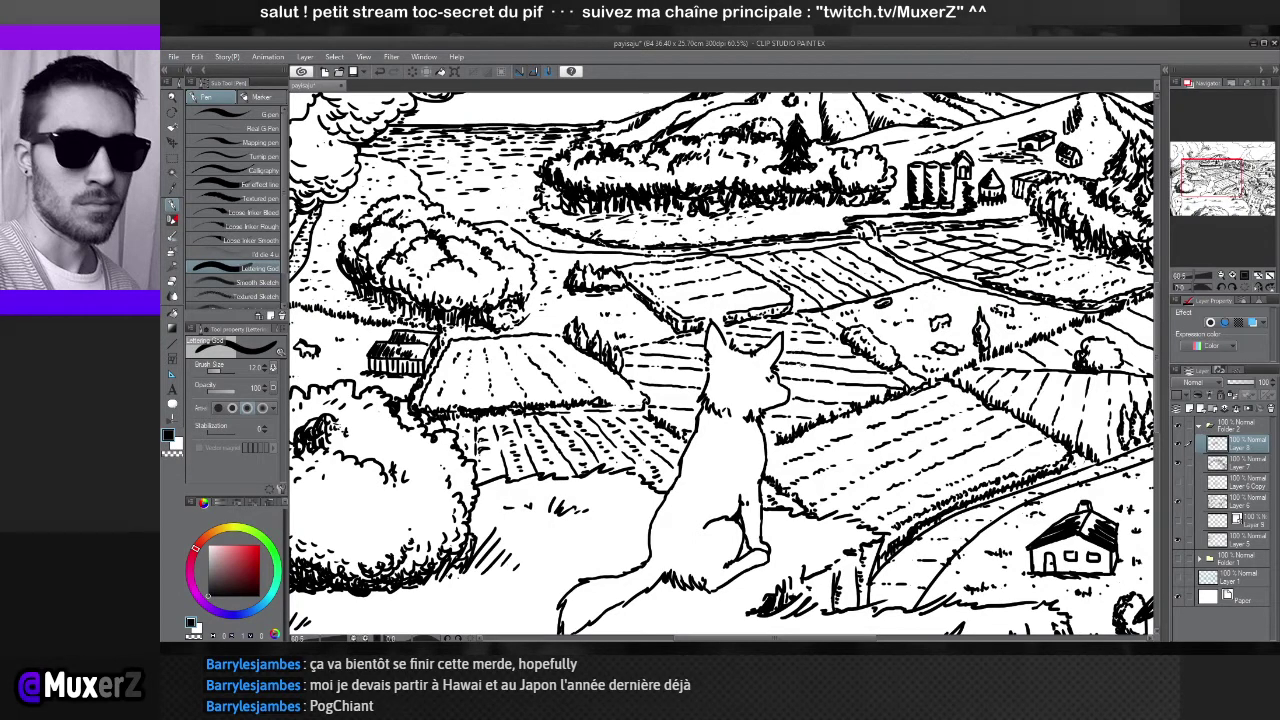
{"action": "key", "text": "e"}
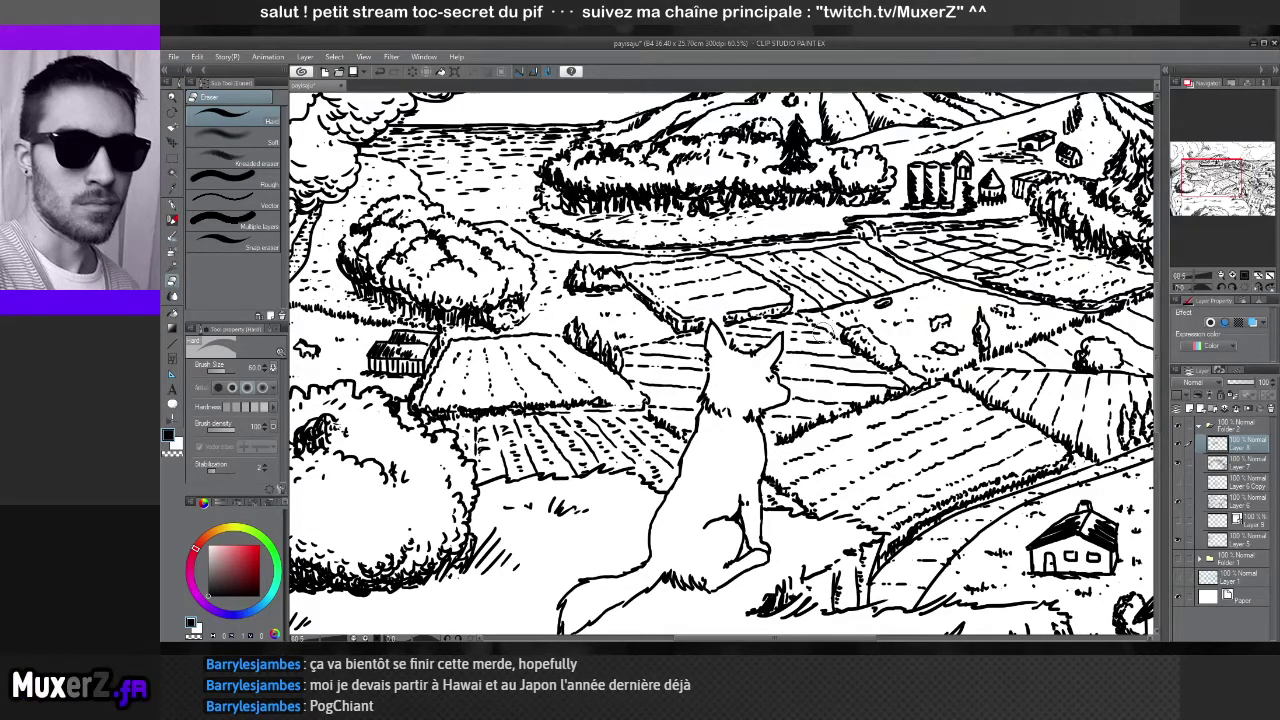
{"action": "key", "text": "p"}
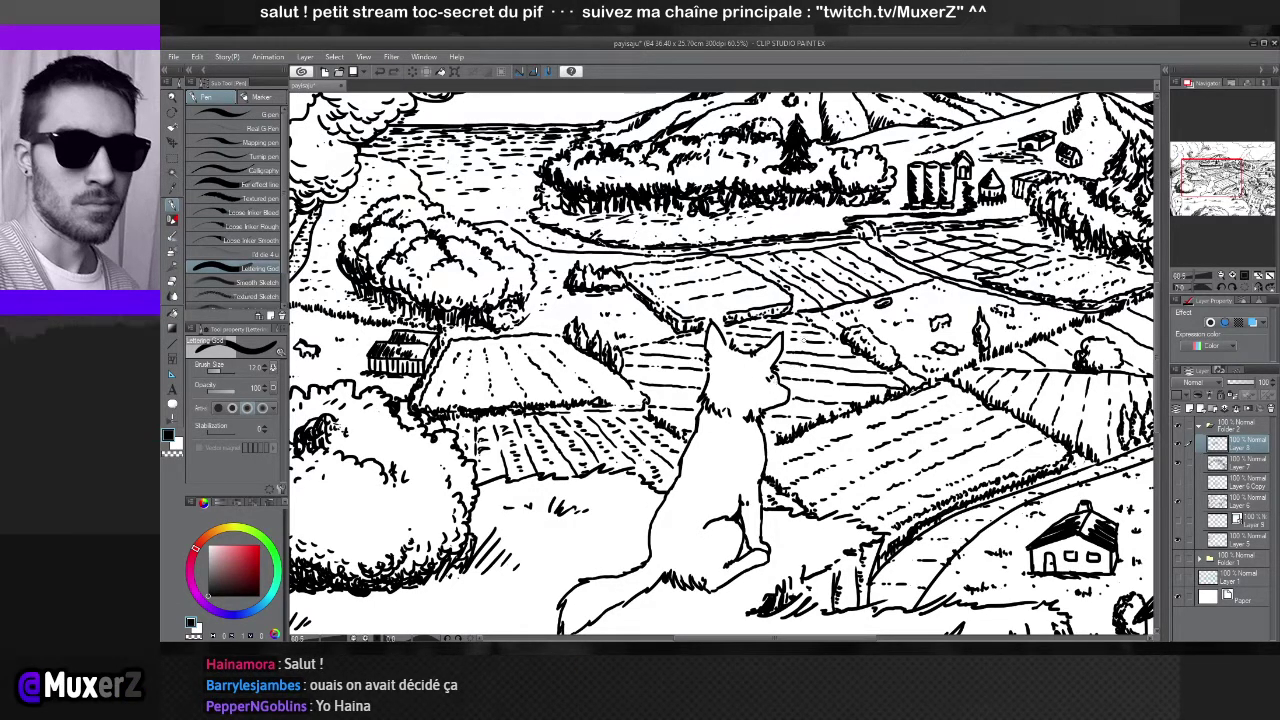
{"action": "left_click", "coordinate": [1180, 444]}
{"action": "left_click", "coordinate": [1180, 444]}
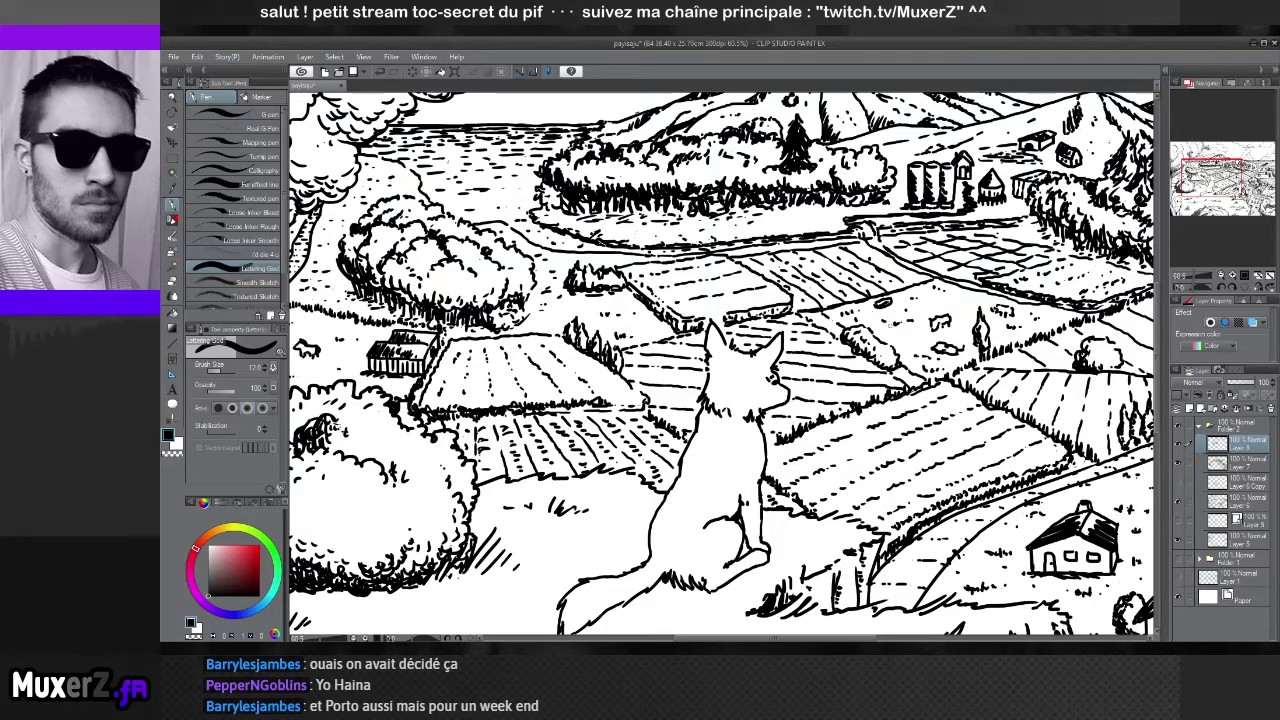
Ink short fur strokes on the fox's neck, back and haunch, and check the figure within the whole landscape
{"action": "scroll", "coordinate": [720, 365], "scroll_direction": "down", "scroll_amount": 3}
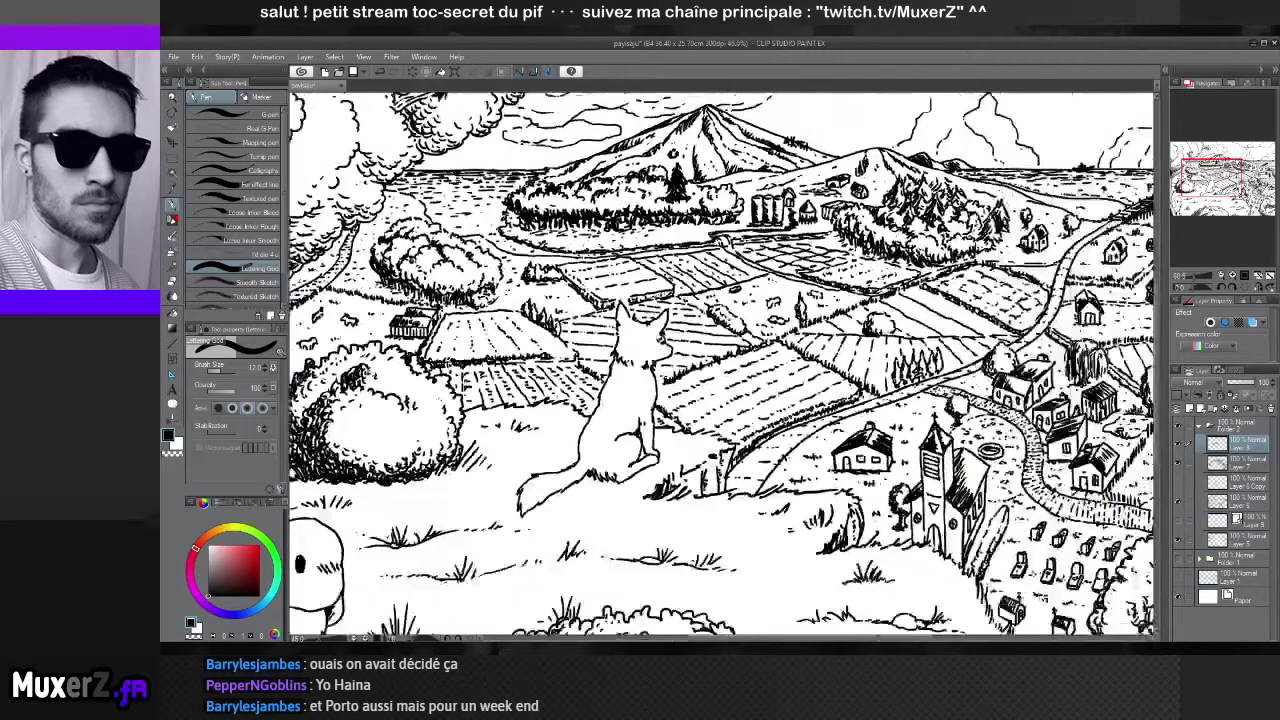
{"action": "scroll", "coordinate": [300, 250], "scroll_direction": "up", "scroll_amount": 3}
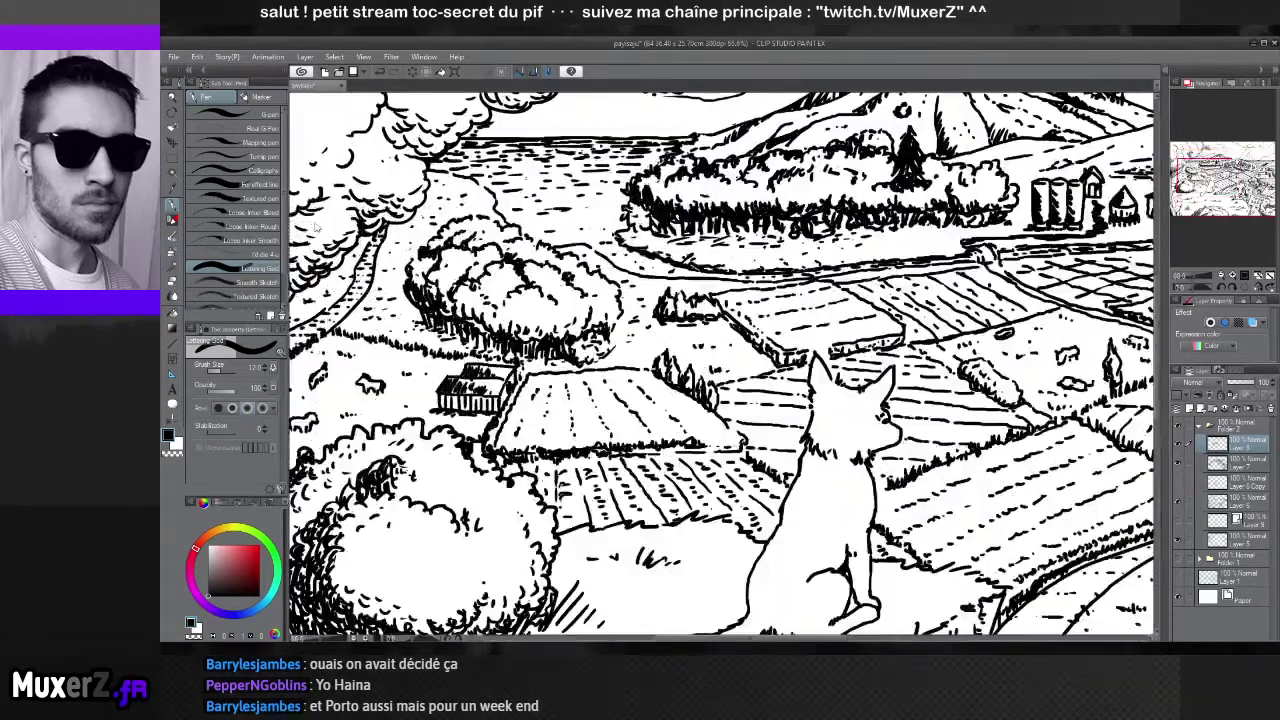
{"action": "scroll", "coordinate": [380, 250], "scroll_direction": "down", "scroll_amount": 1}
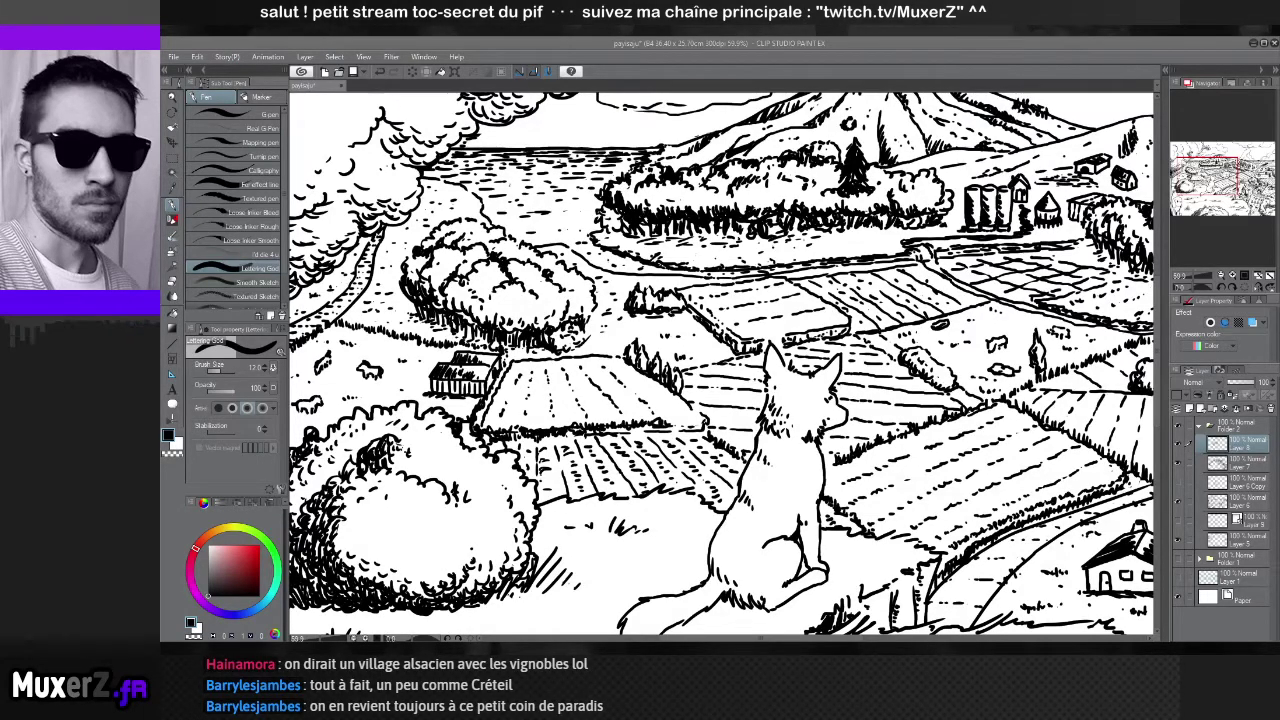
{"action": "key", "text": "ctrl+minus"}
{"action": "key", "text": "ctrl+minus"}
{"action": "key", "text": "ctrl+minus"}
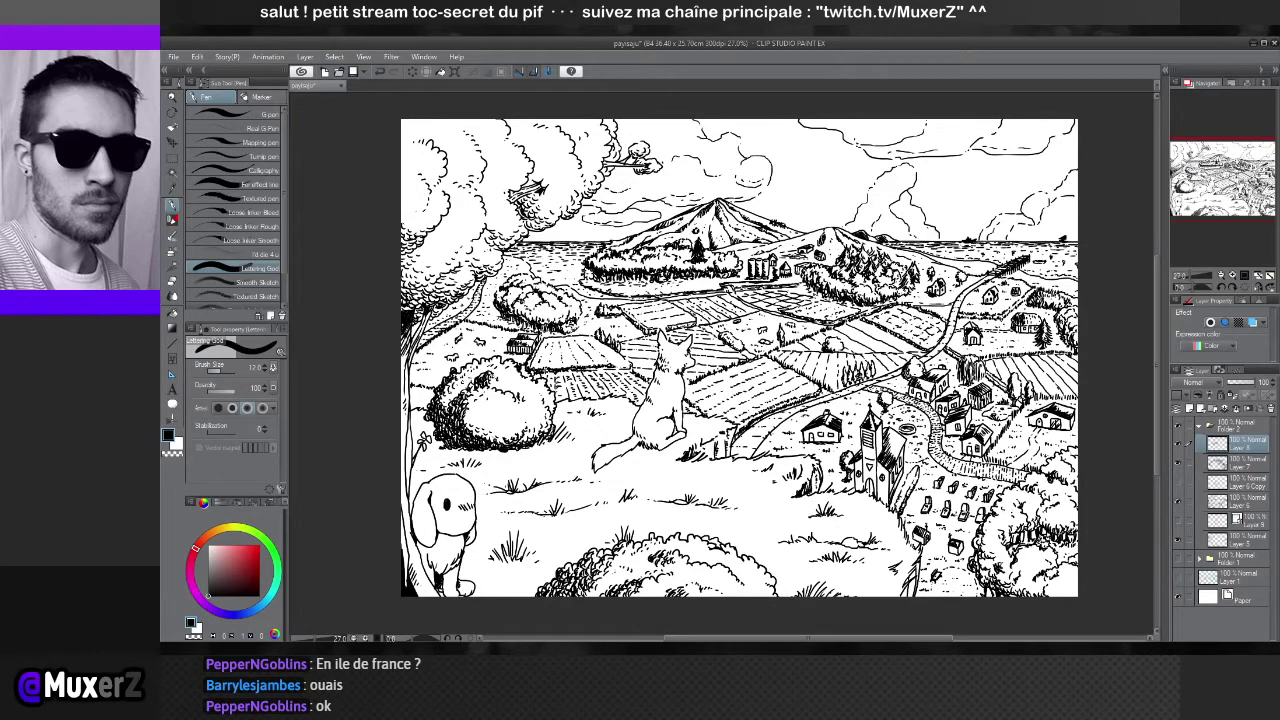
Erase and re-ink the short strokes behind the fox's front foot on Layer 6
{"action": "scroll", "coordinate": [715, 445], "scroll_direction": "up", "scroll_amount": 5}
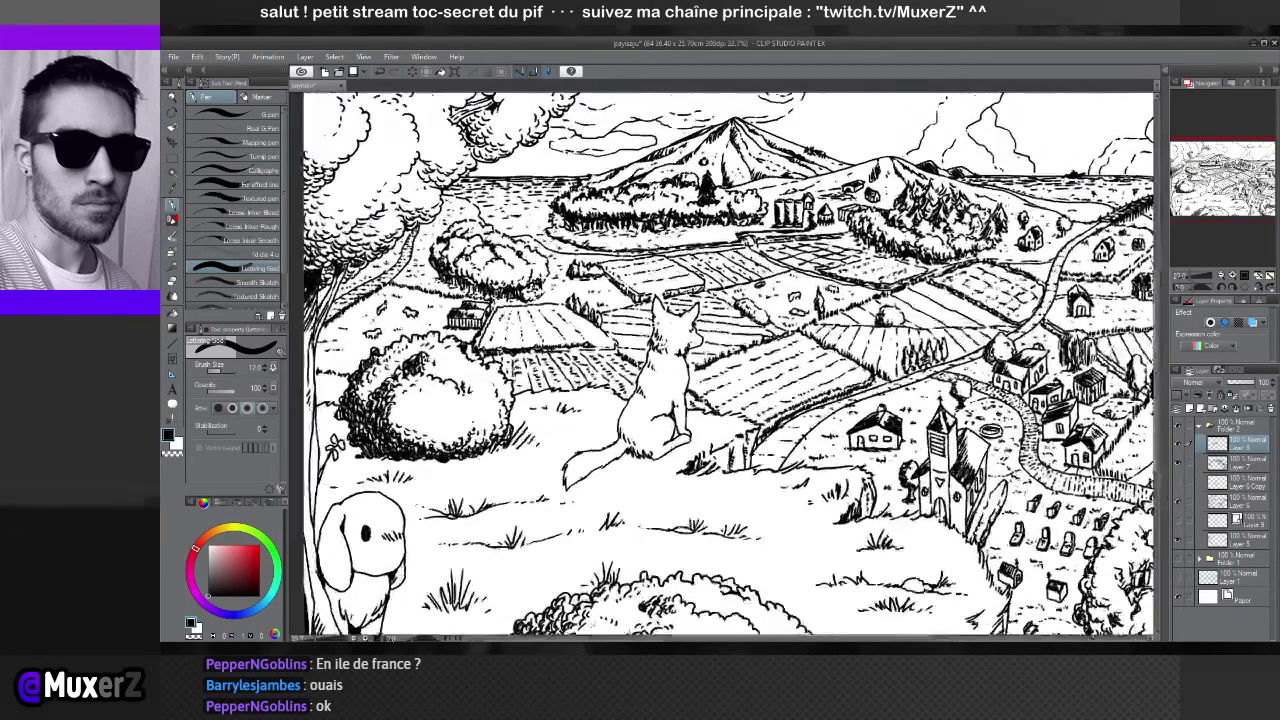
{"action": "scroll", "coordinate": [656, 432], "scroll_direction": "up", "scroll_amount": 1}
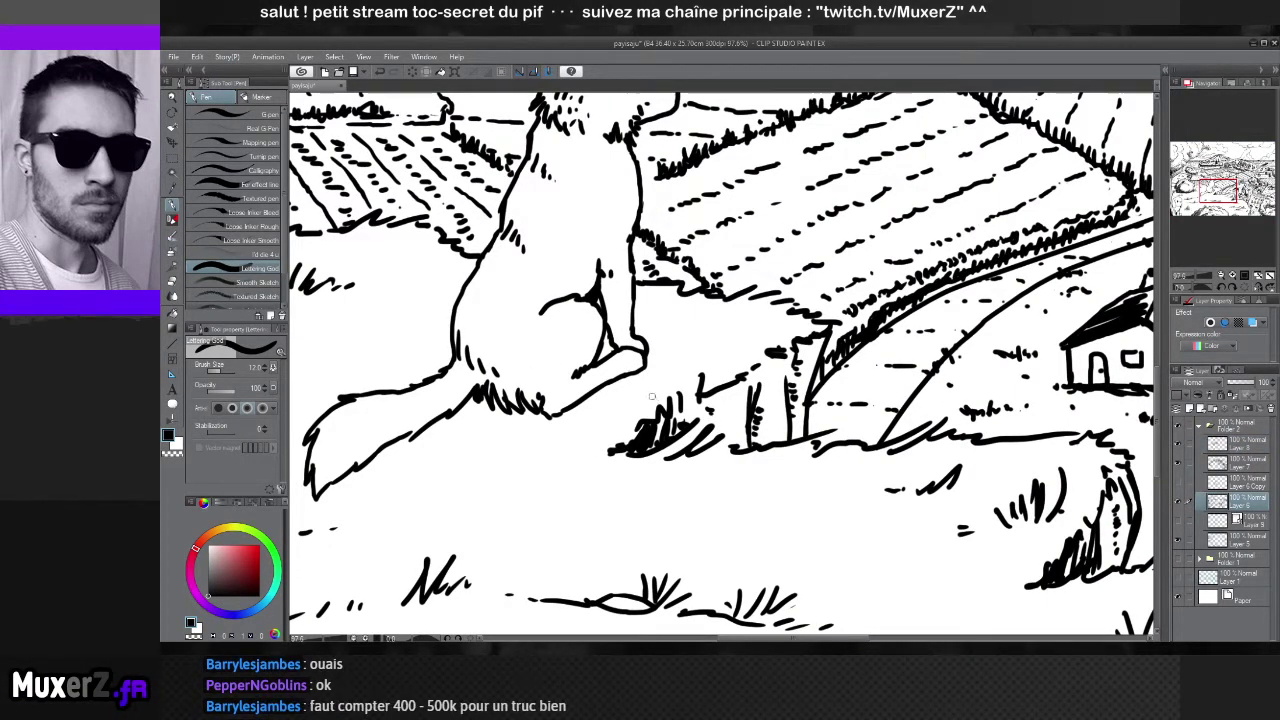
{"action": "key", "text": "e"}
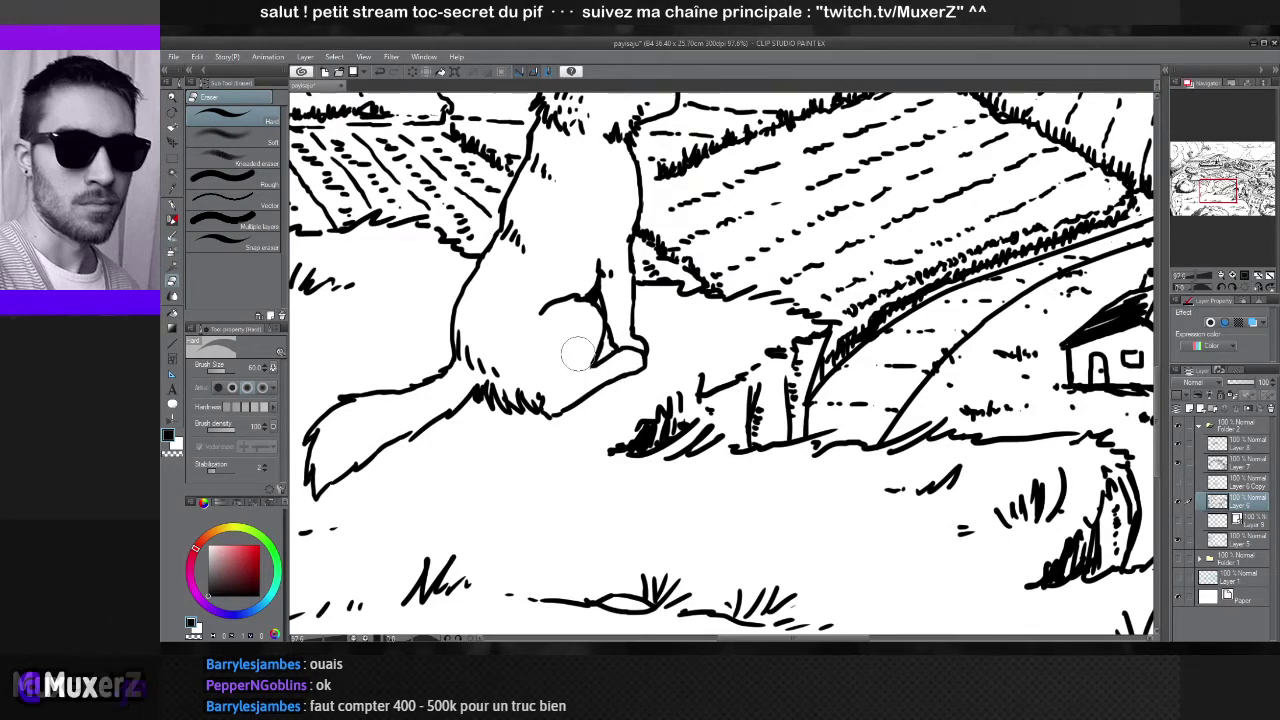
{"action": "key", "text": "p"}
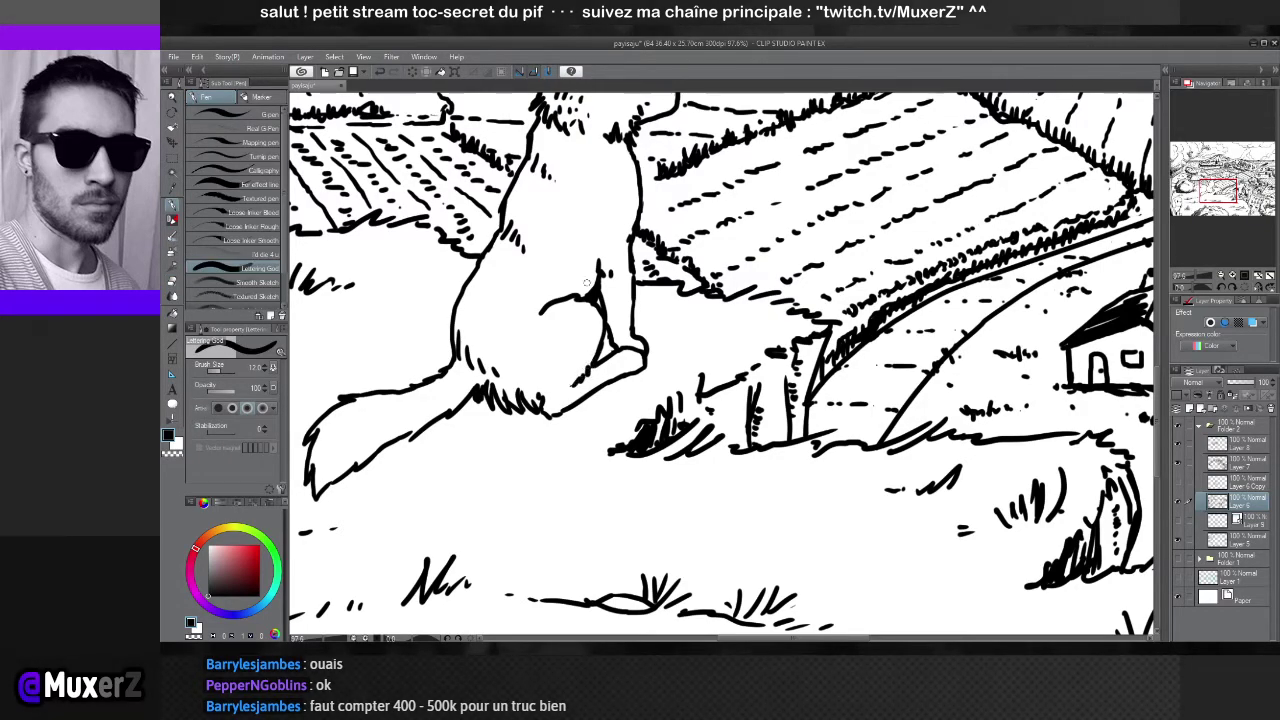
Examine the whole landscape, including the coastline with its jetty and the floppy-eared animal in the foreground
{"action": "scroll", "coordinate": [587, 282], "scroll_direction": "down", "scroll_amount": 5}
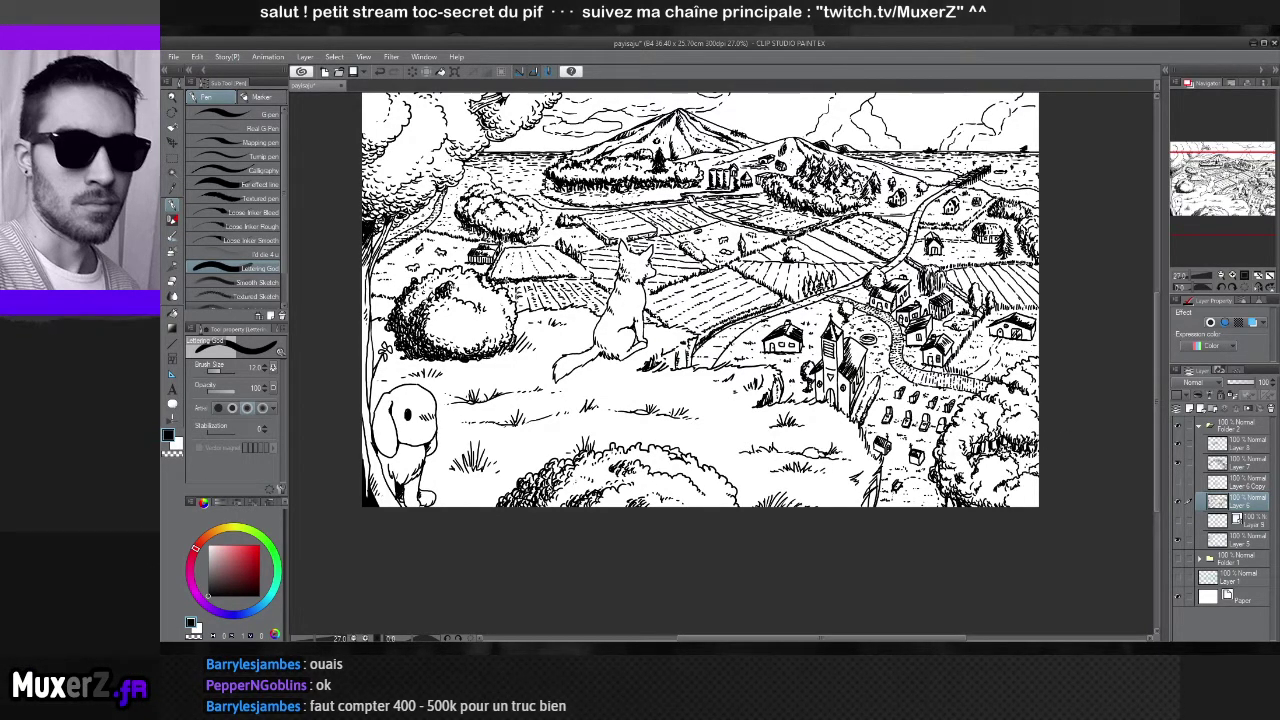
{"action": "scroll", "coordinate": [710, 350], "scroll_direction": "up", "scroll_amount": 5}
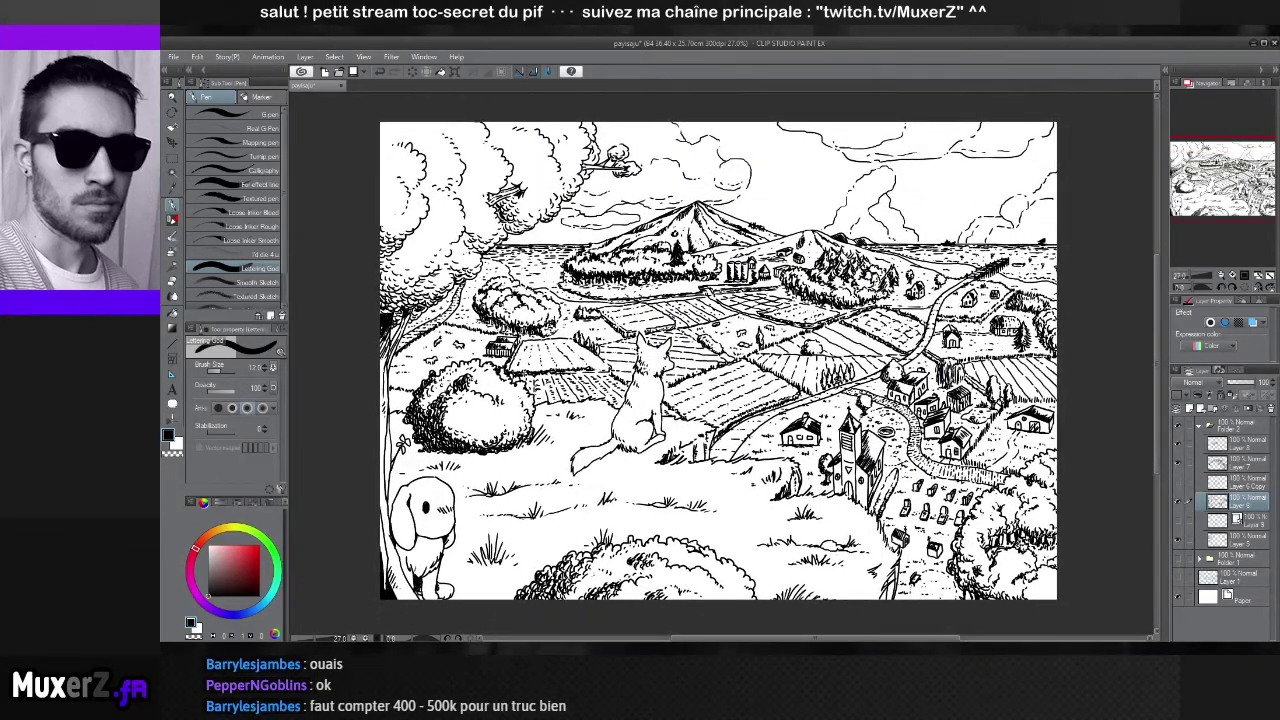
{"action": "key", "text": "ctrl+plus"}
{"action": "key", "text": "ctrl+plus"}
{"action": "key", "text": "ctrl+plus"}
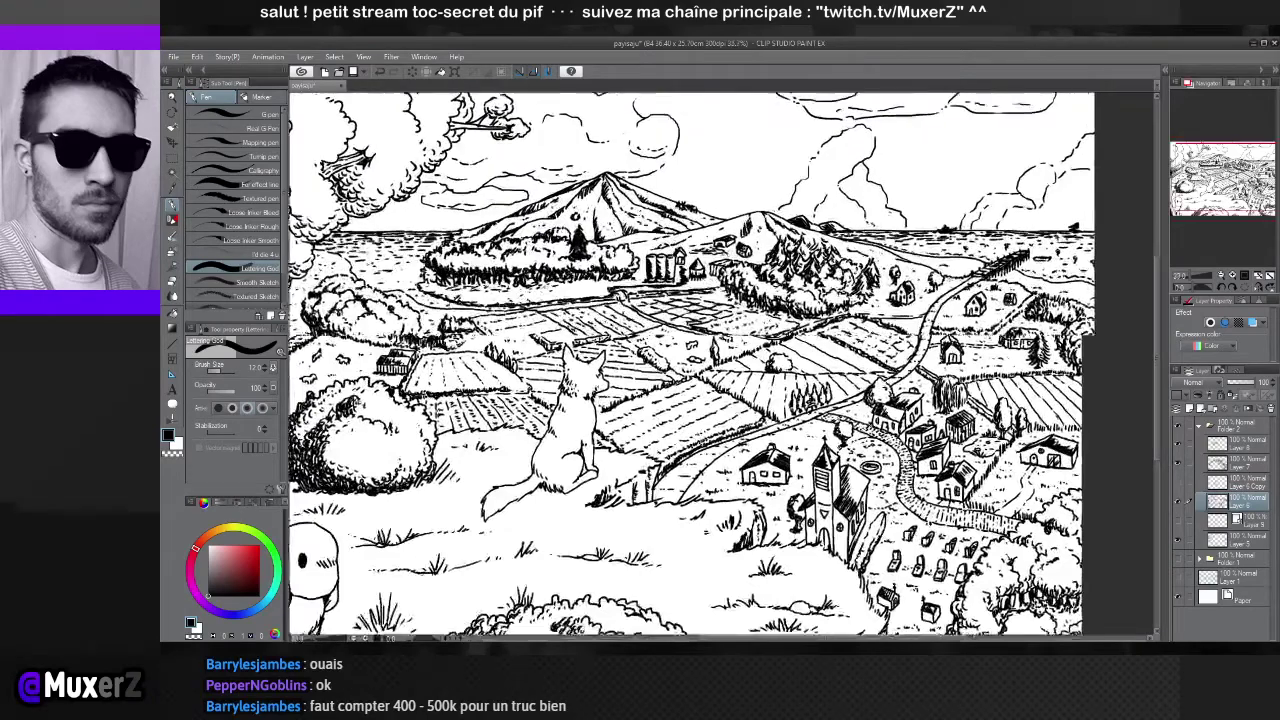
{"action": "scroll", "coordinate": [1120, 225], "scroll_direction": "up", "scroll_amount": 2}
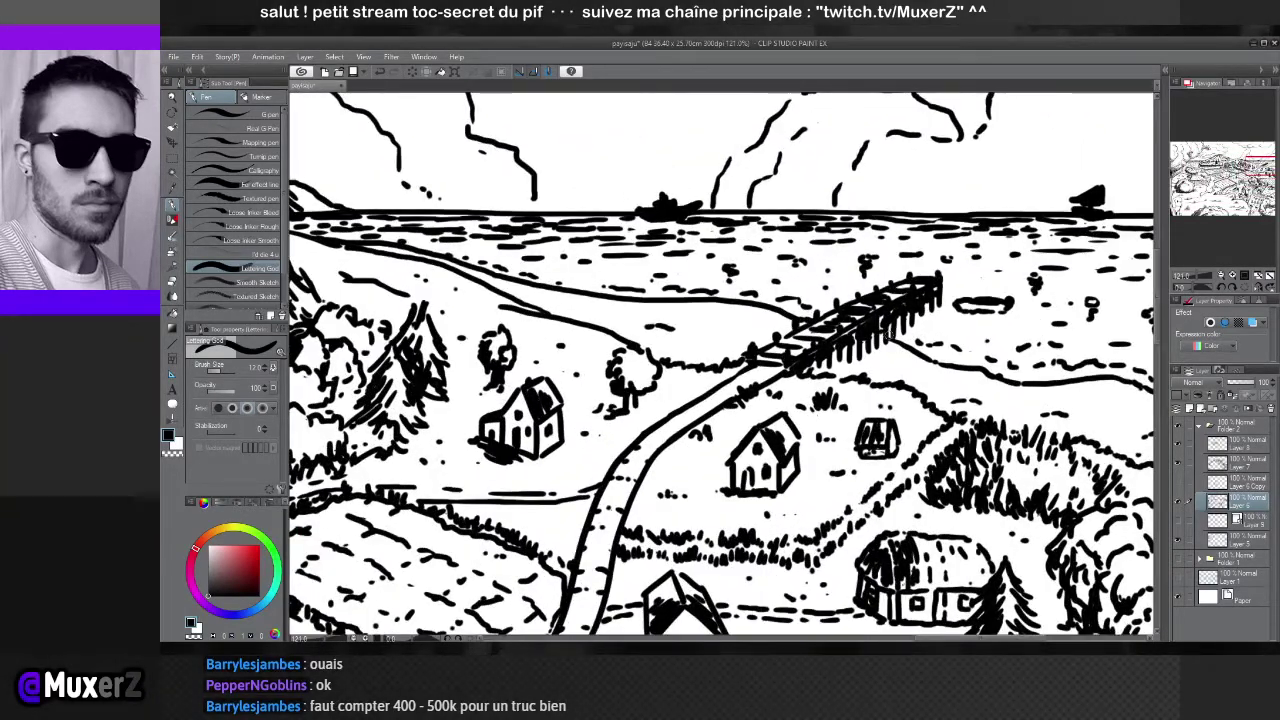
{"action": "scroll", "coordinate": [885, 335], "scroll_direction": "down", "scroll_amount": 2}
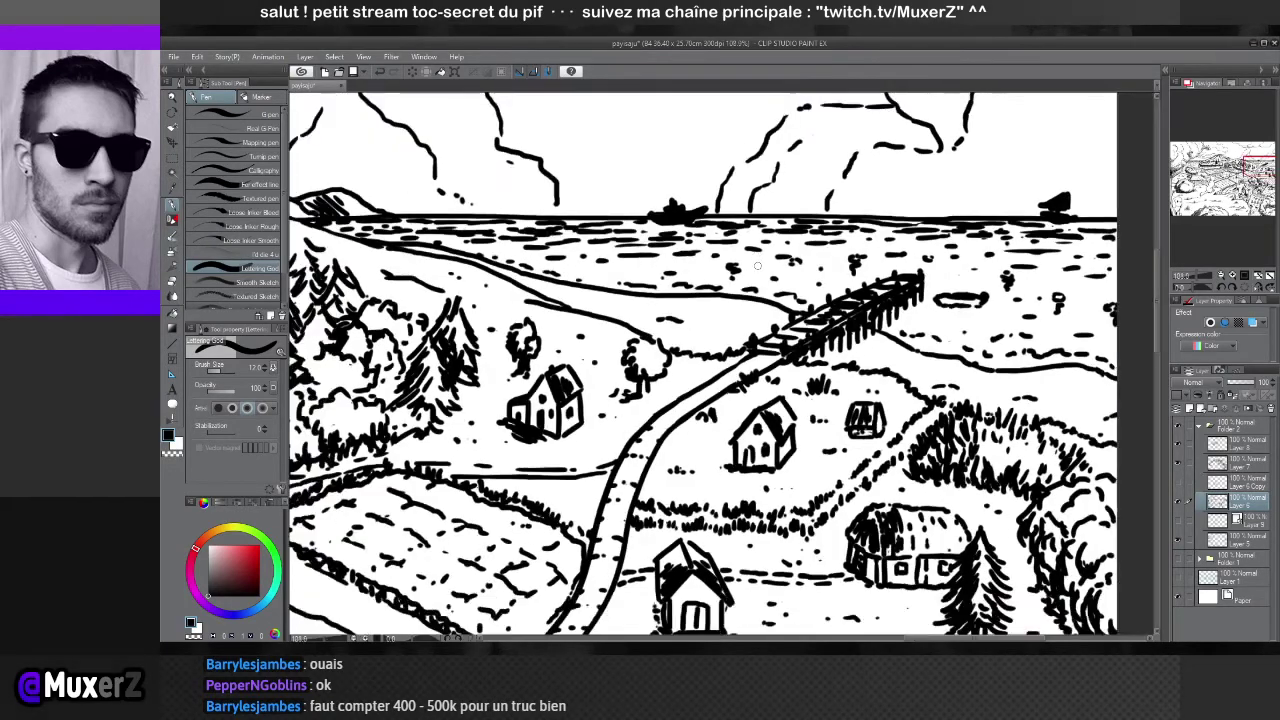
{"action": "scroll", "coordinate": [590, 336], "scroll_direction": "down", "scroll_amount": 5}
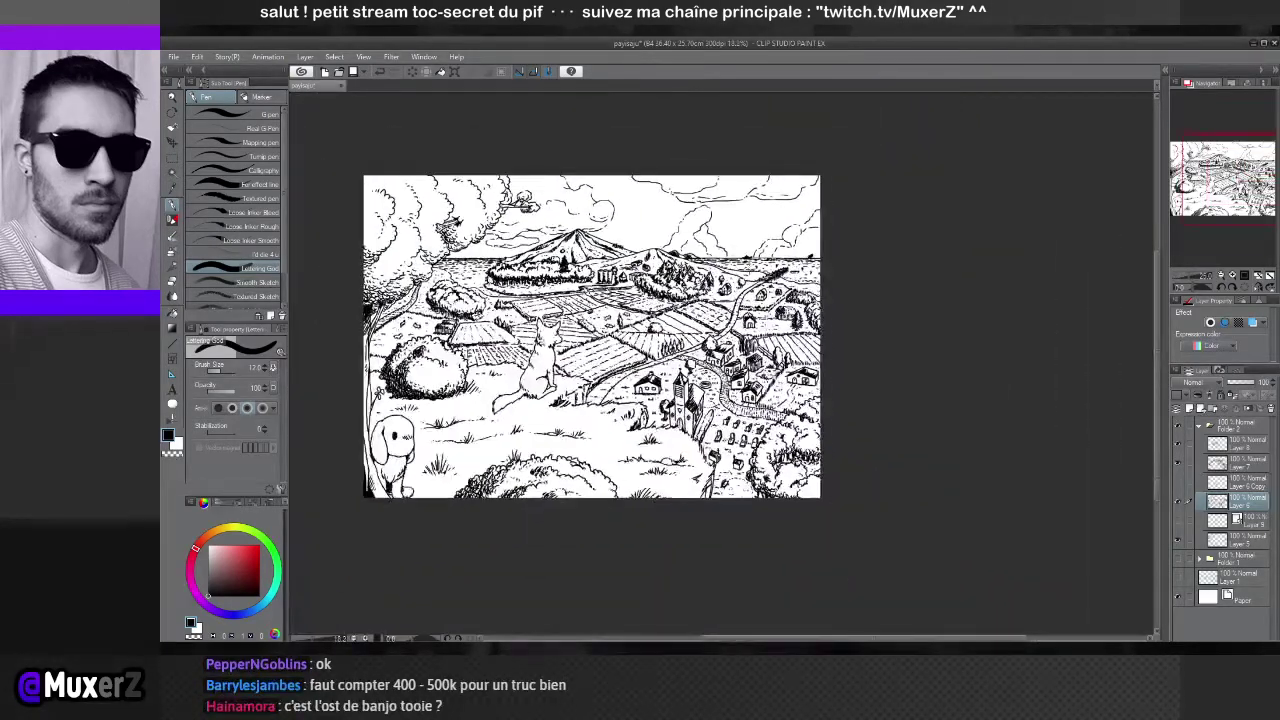
{"action": "mouse_move", "coordinate": [590, 336]}
{"action": "left_mouse_down"}
{"action": "mouse_move", "coordinate": [670, 375]}
{"action": "mouse_move", "coordinate": [680, 410]}
{"action": "left_mouse_up"}
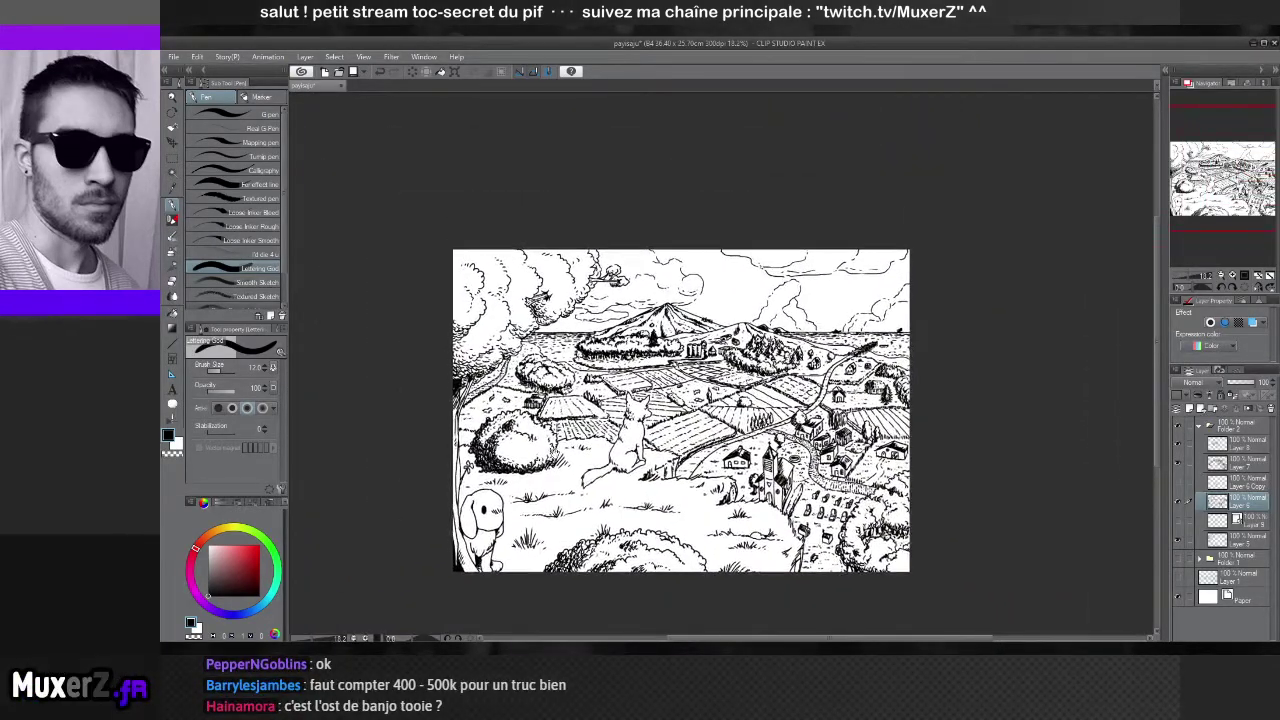
{"action": "scroll", "coordinate": [610, 460], "scroll_direction": "up", "scroll_amount": 1}
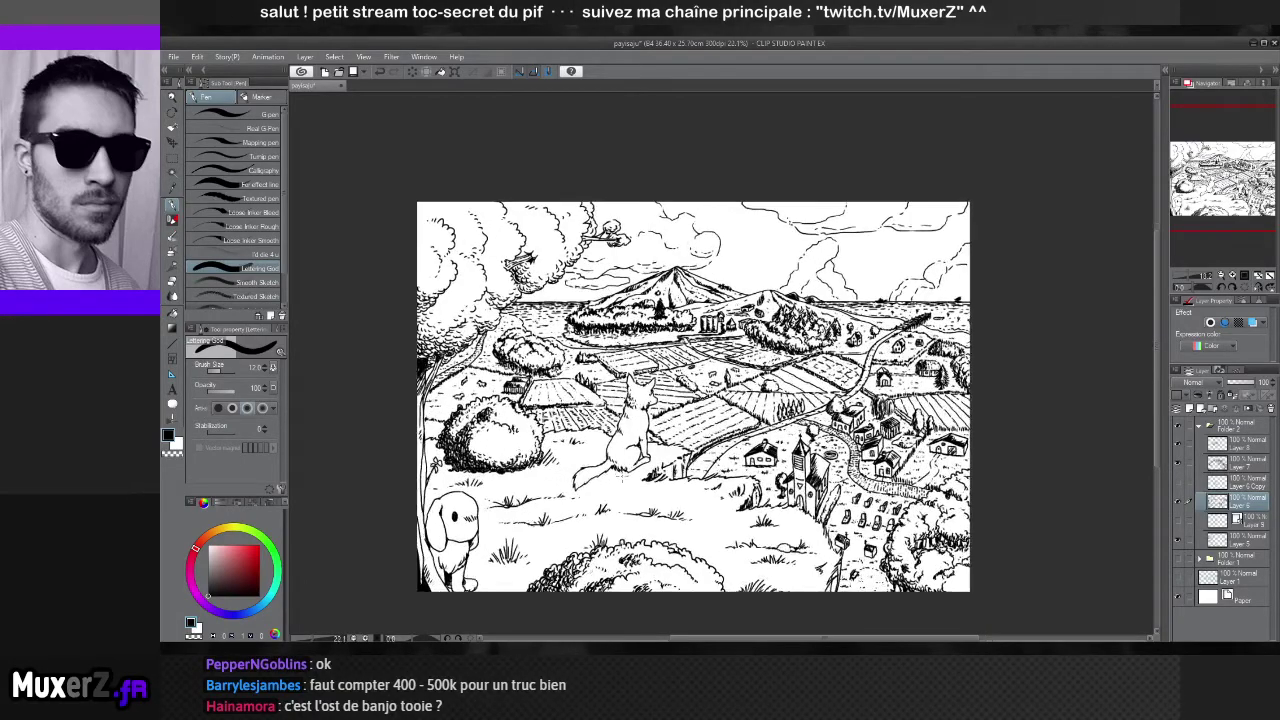
{"action": "scroll", "coordinate": [620, 472], "scroll_direction": "up", "scroll_amount": 2}
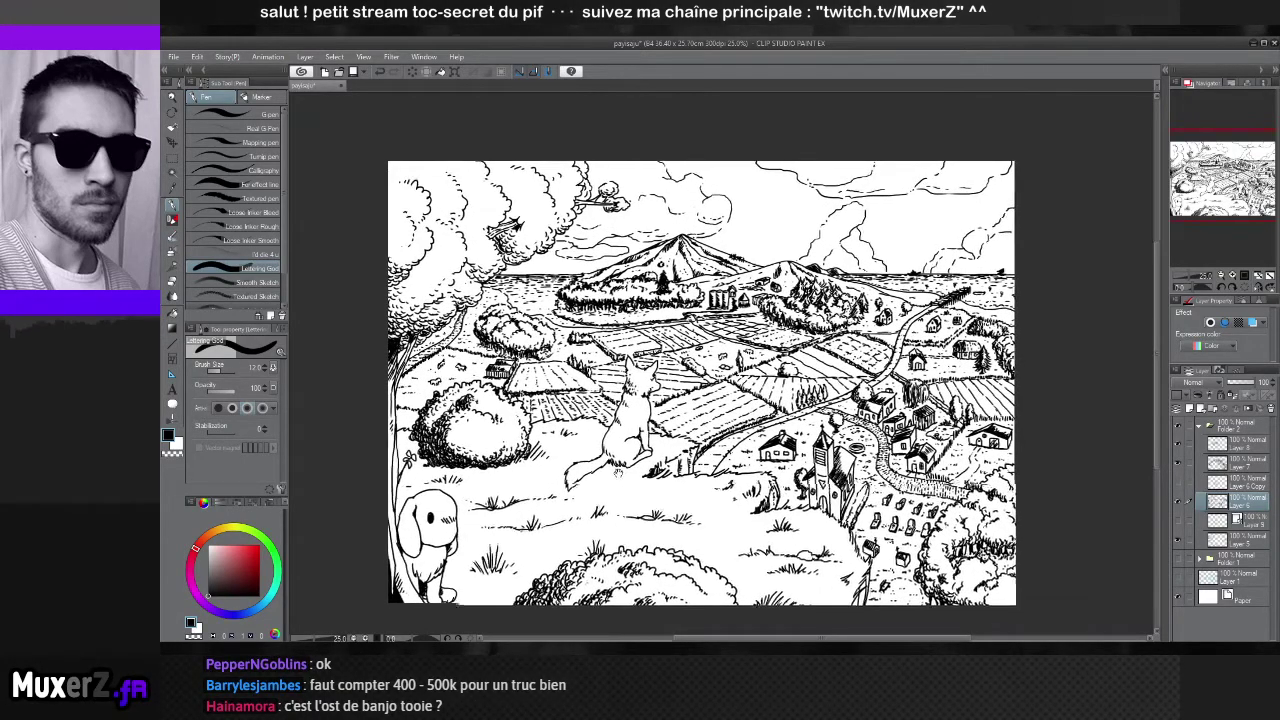
{"action": "left_click_drag", "start_coordinate": [620, 472], "coordinate": [628, 435]}
{"action": "scroll", "coordinate": [628, 435], "scroll_direction": "up", "scroll_amount": 3}
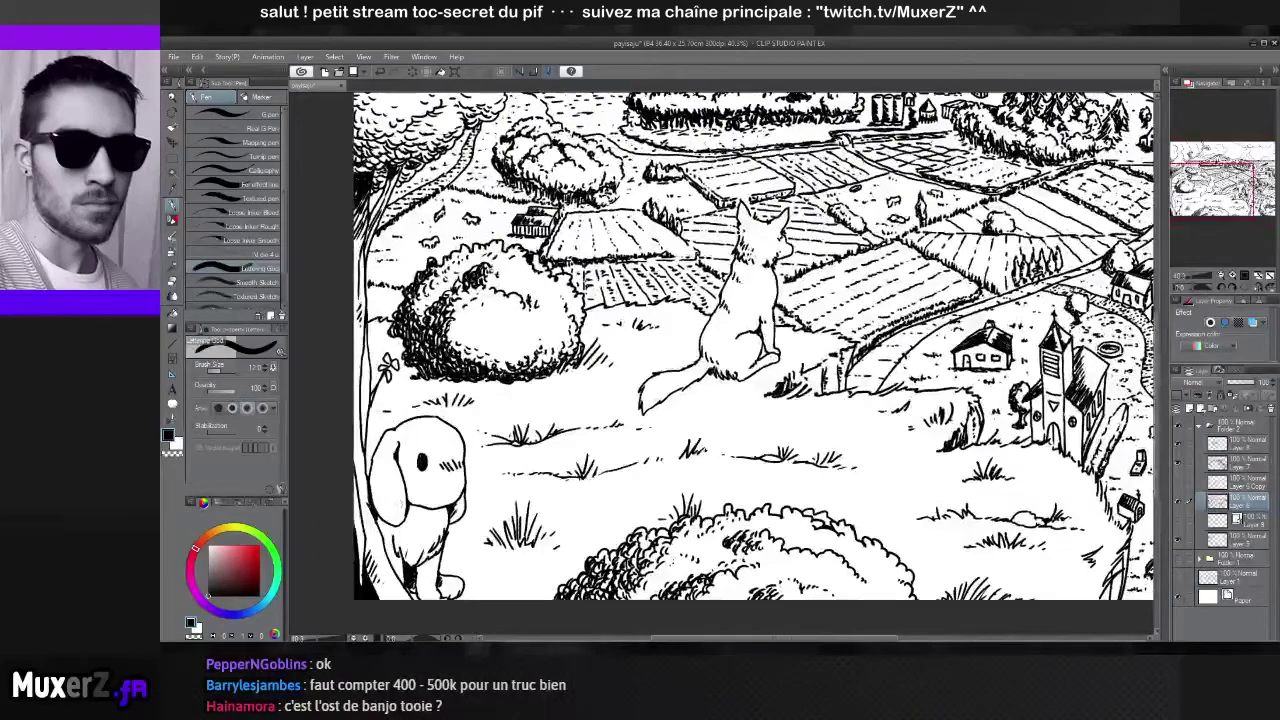
{"action": "scroll", "coordinate": [522, 460], "scroll_direction": "up", "scroll_amount": 2}
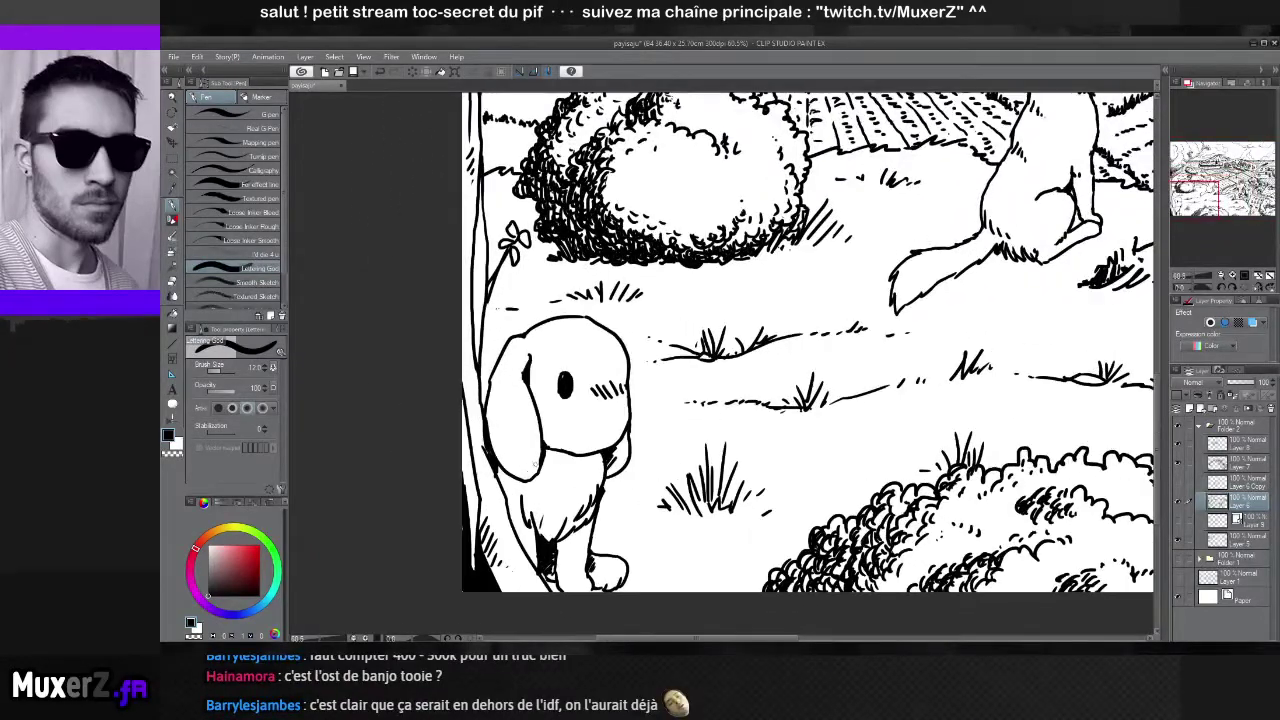
{"action": "scroll", "coordinate": [820, 400], "scroll_direction": "down", "scroll_amount": 4}
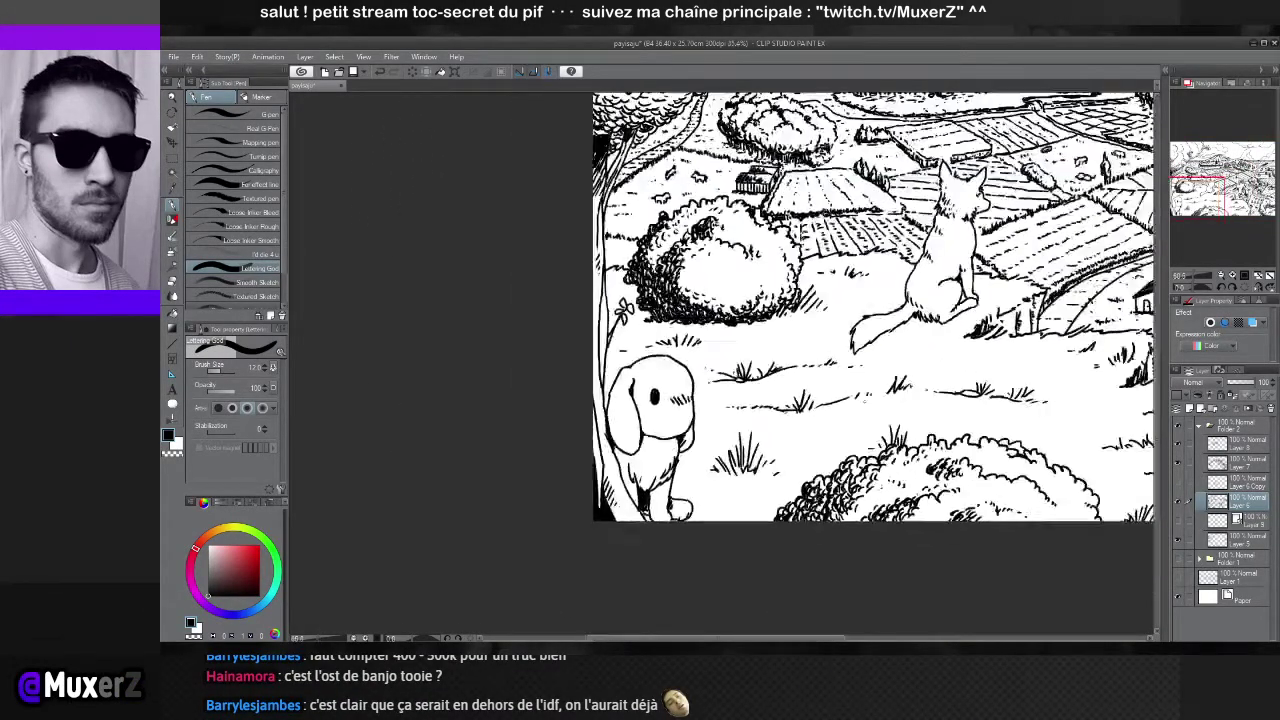
{"action": "key", "text": "ctrl+0"}
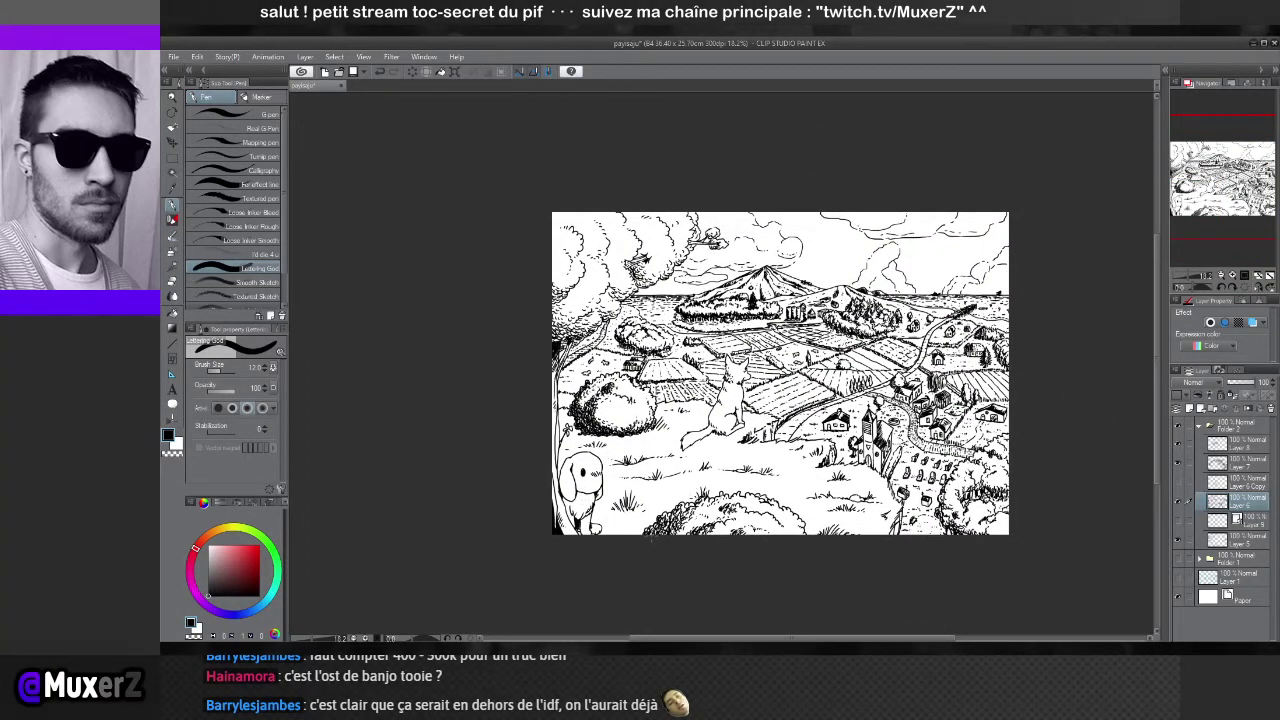
Compare Layer 6 and Layer 6 Copy around the floppy-eared animal by toggling their visibility
{"action": "scroll", "coordinate": [650, 525], "scroll_direction": "up", "scroll_amount": 2}
{"action": "scroll", "coordinate": [1021, 409], "scroll_direction": "up", "scroll_amount": 2}
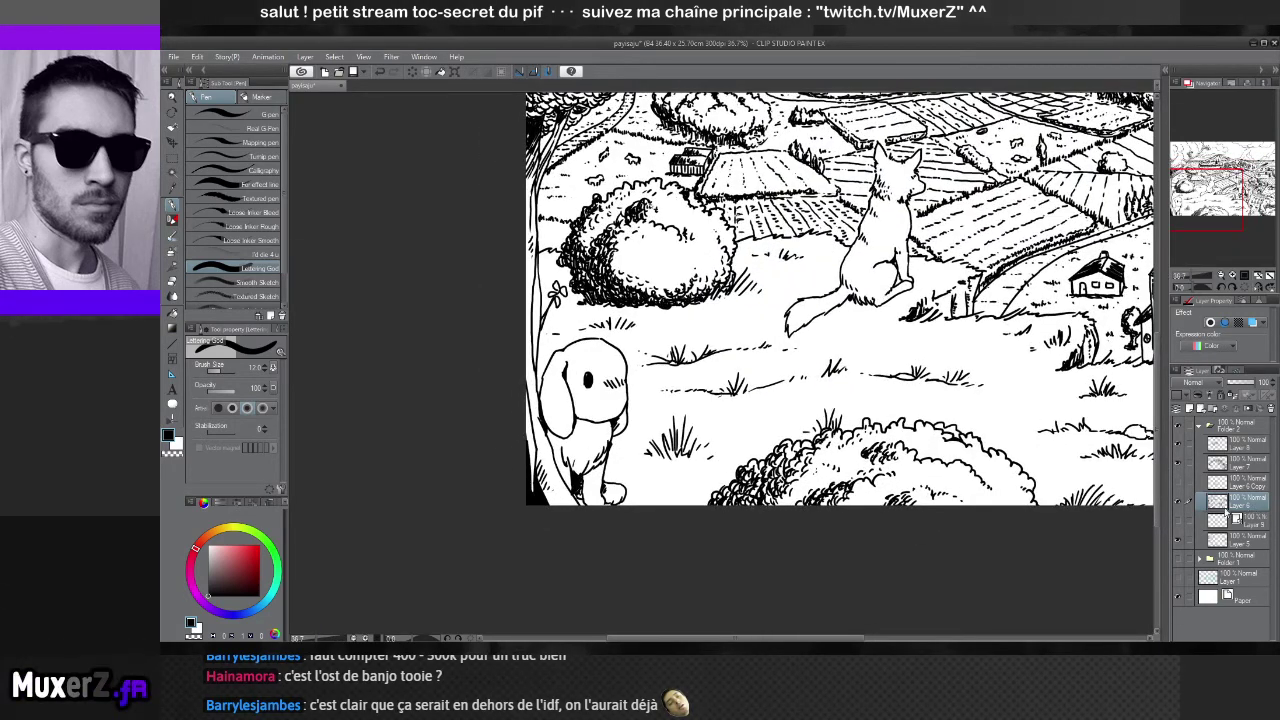
{"action": "left_click", "coordinate": [1178, 503]}
{"action": "left_click", "coordinate": [1178, 483]}
{"action": "left_click", "coordinate": [1178, 483]}
{"action": "left_click", "coordinate": [1178, 503]}
Select a rectangular area of Layer 6 around the floppy-eared animal and copy it to a new layer
{"action": "left_click", "coordinate": [172, 157]}
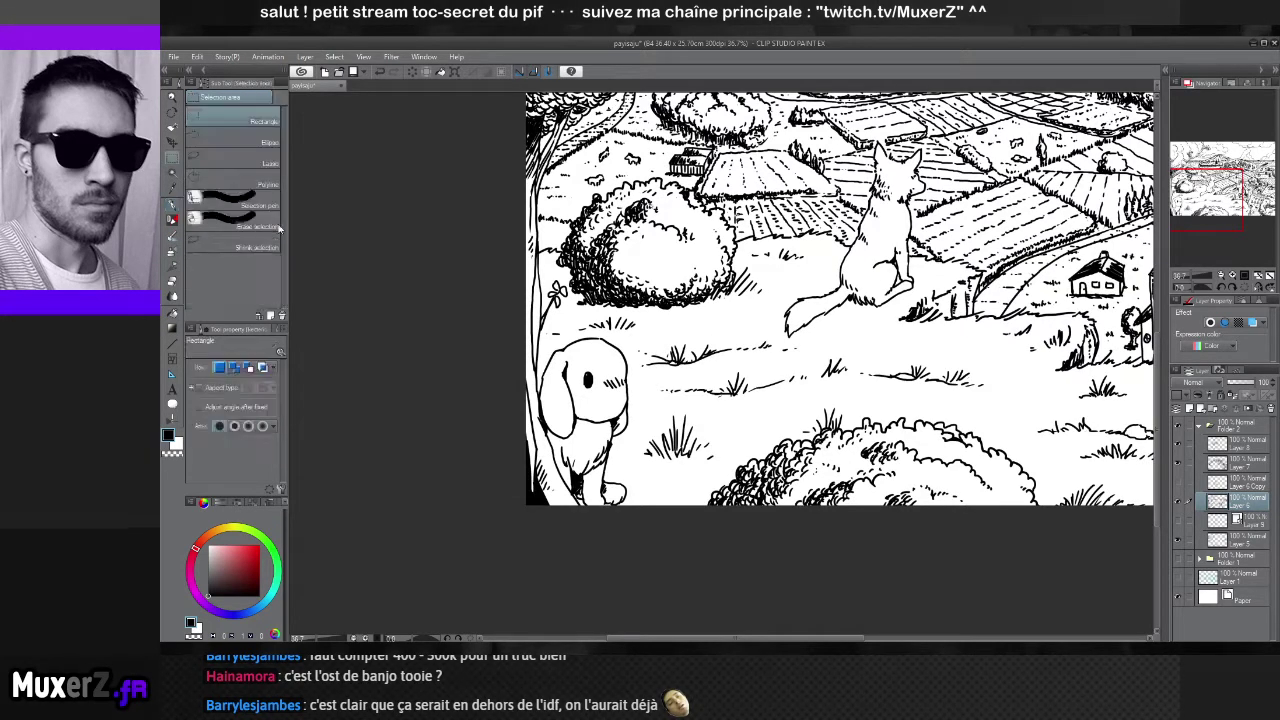
{"action": "left_click_drag", "start_coordinate": [474, 306], "coordinate": [693, 536]}
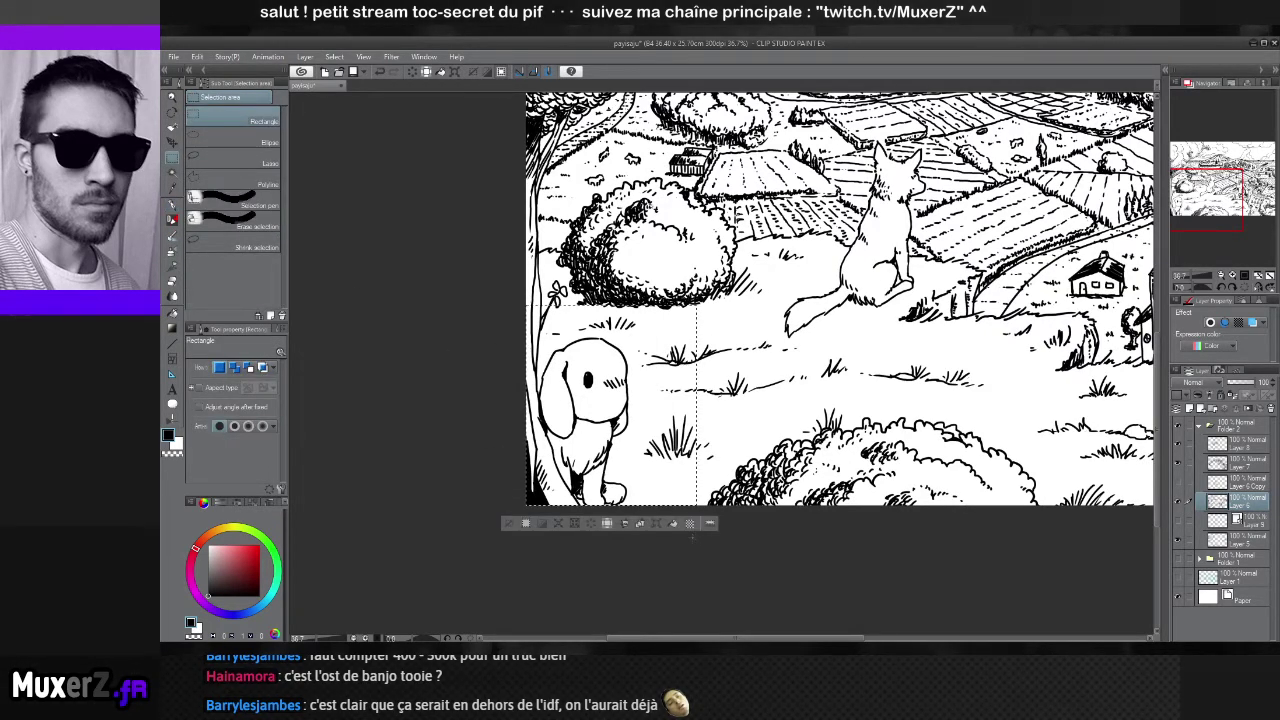
{"action": "left_click", "coordinate": [640, 523]}
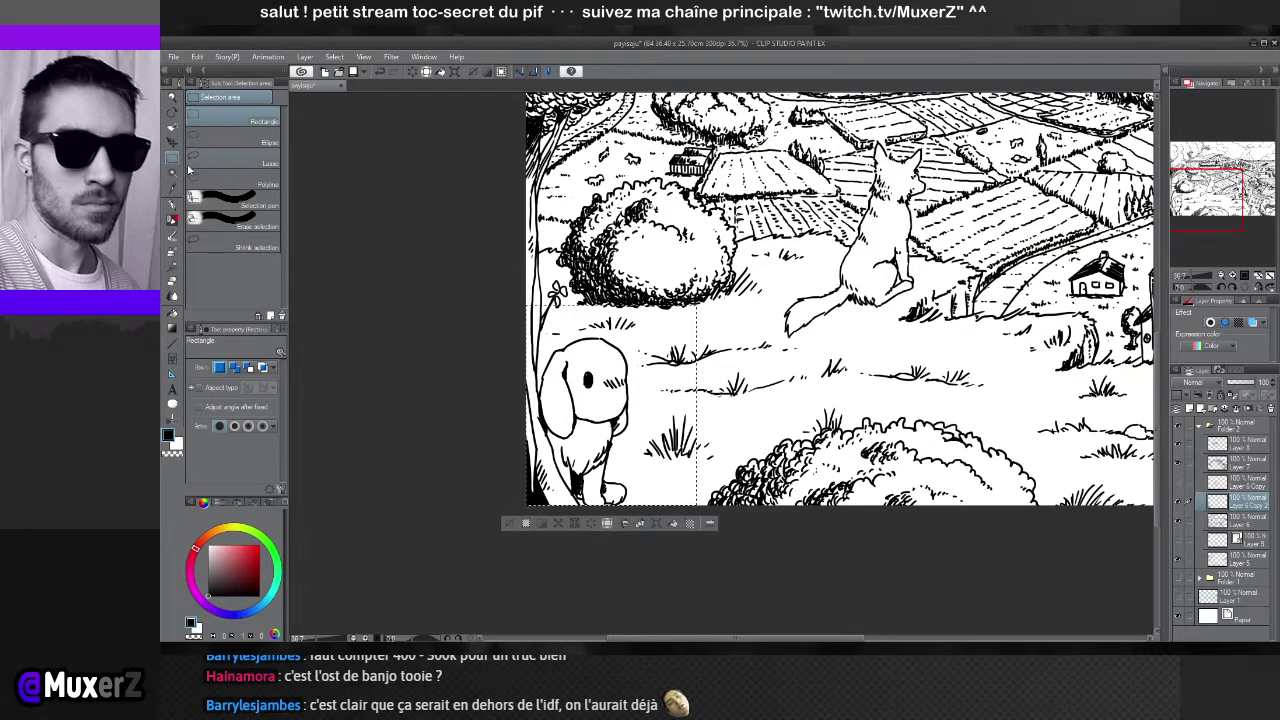
{"action": "key", "text": "ctrl+d"}
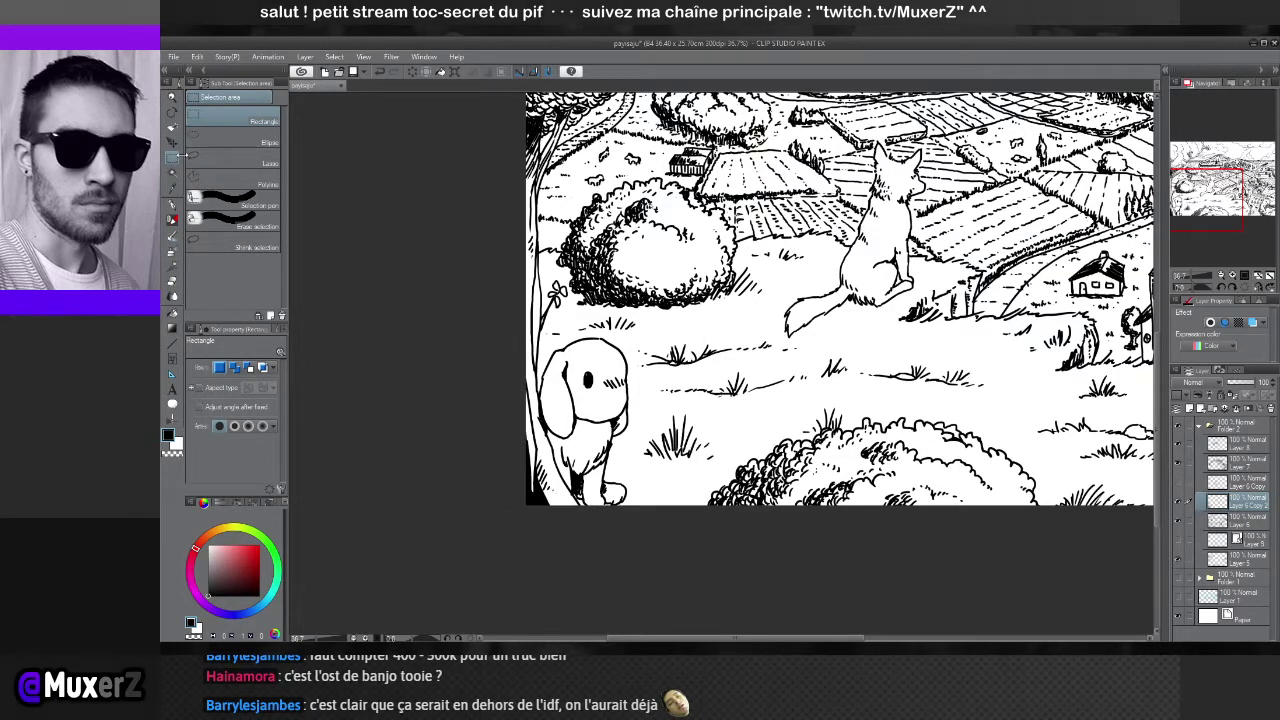
{"action": "left_click", "coordinate": [226, 163]}
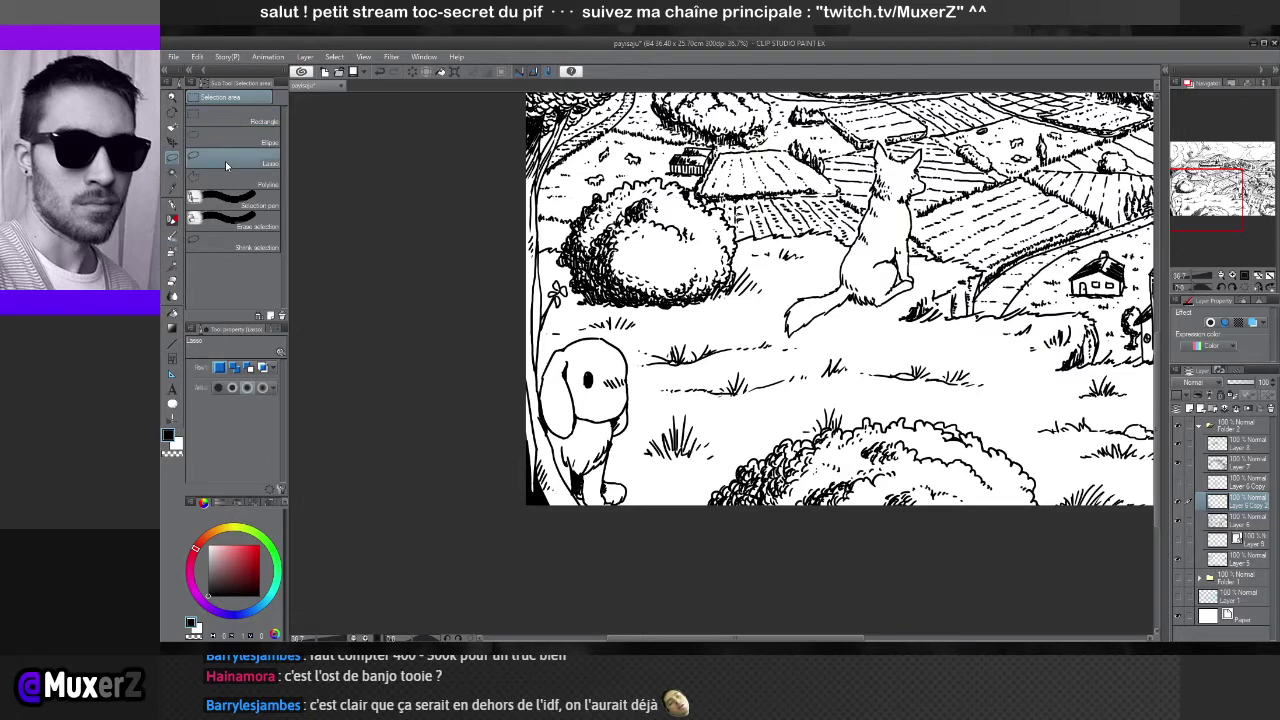
{"action": "scroll", "coordinate": [644, 495], "scroll_direction": "up", "scroll_amount": 3}
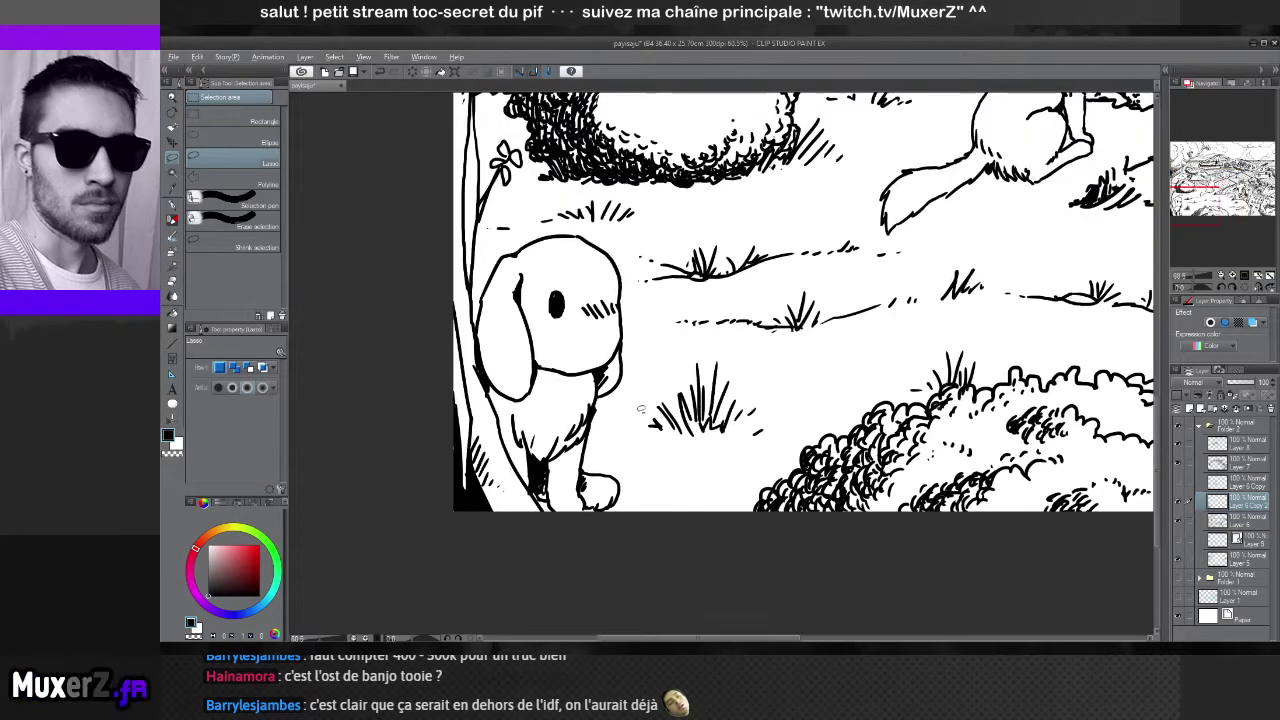
{"action": "mouse_move", "coordinate": [503, 229]}
{"action": "left_mouse_down"}
{"action": "mouse_move", "coordinate": [482, 264]}
{"action": "mouse_move", "coordinate": [483, 342]}
{"action": "left_mouse_up"}
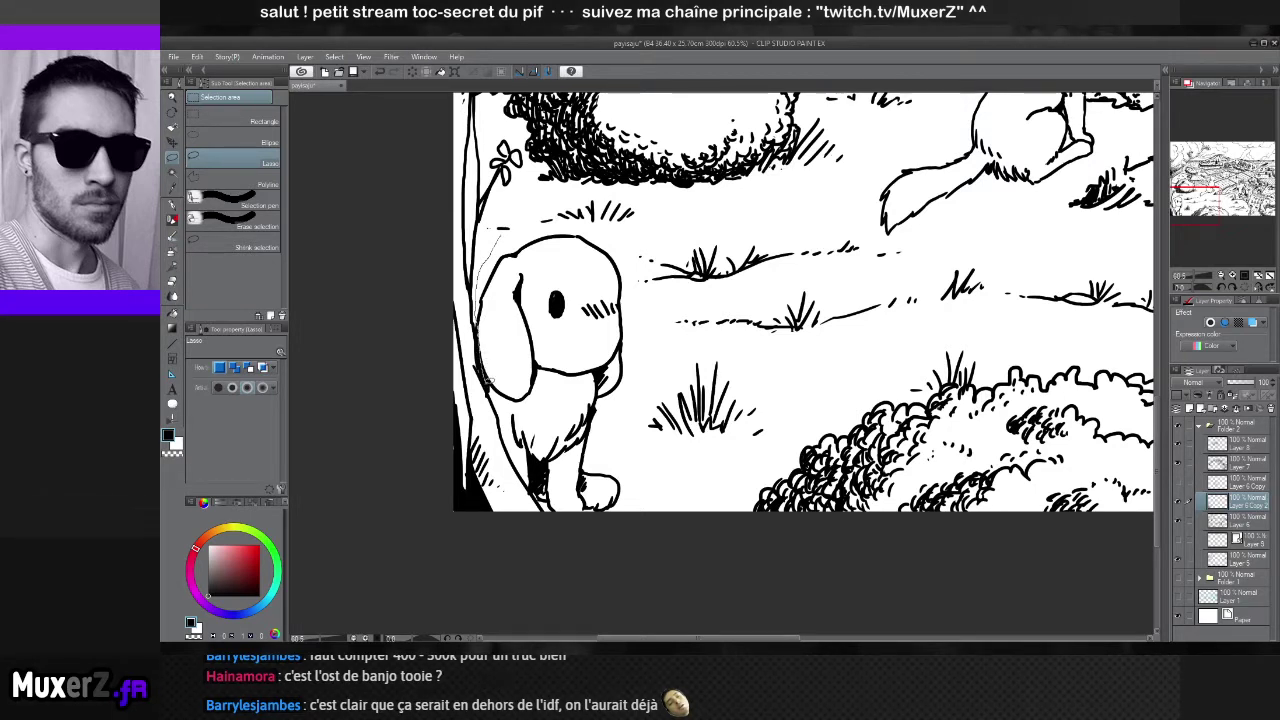
{"action": "mouse_move", "coordinate": [496, 400]}
{"action": "left_mouse_down"}
{"action": "mouse_move", "coordinate": [534, 487]}
{"action": "mouse_move", "coordinate": [640, 514]}
{"action": "mouse_move", "coordinate": [662, 458]}
{"action": "mouse_move", "coordinate": [603, 418]}
{"action": "left_mouse_up"}
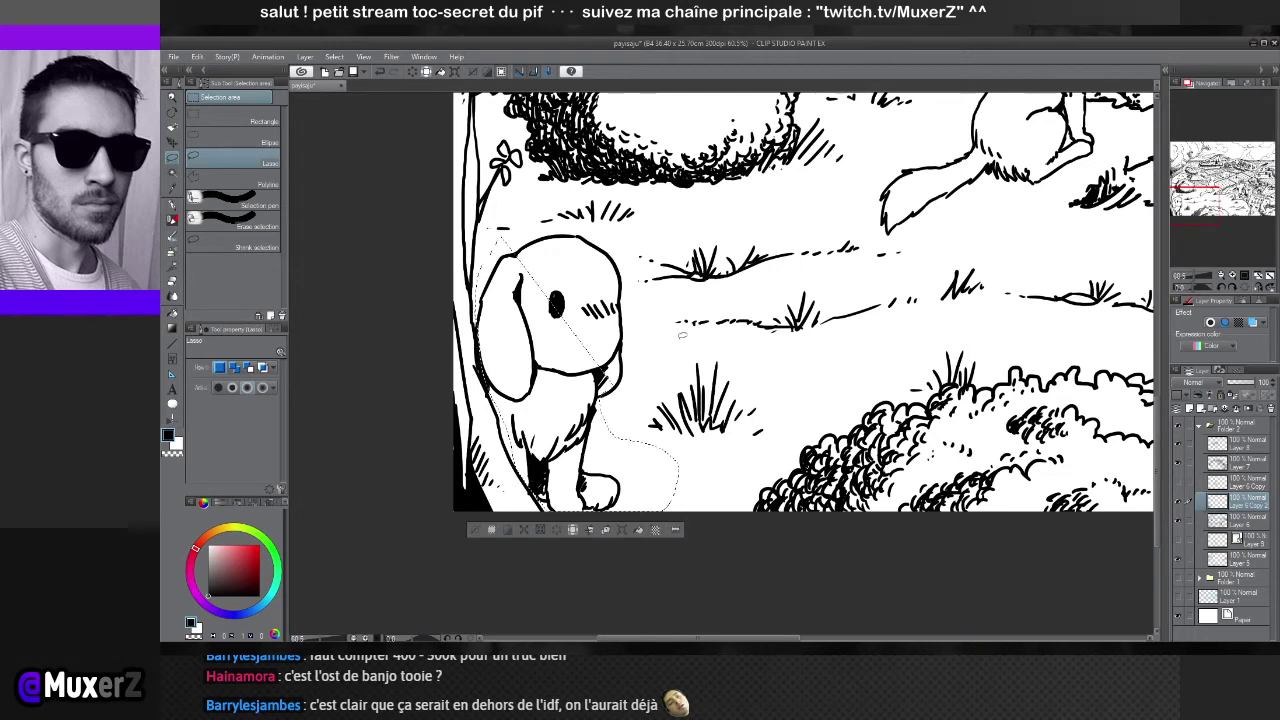
{"action": "key", "text": "ctrl+d"}
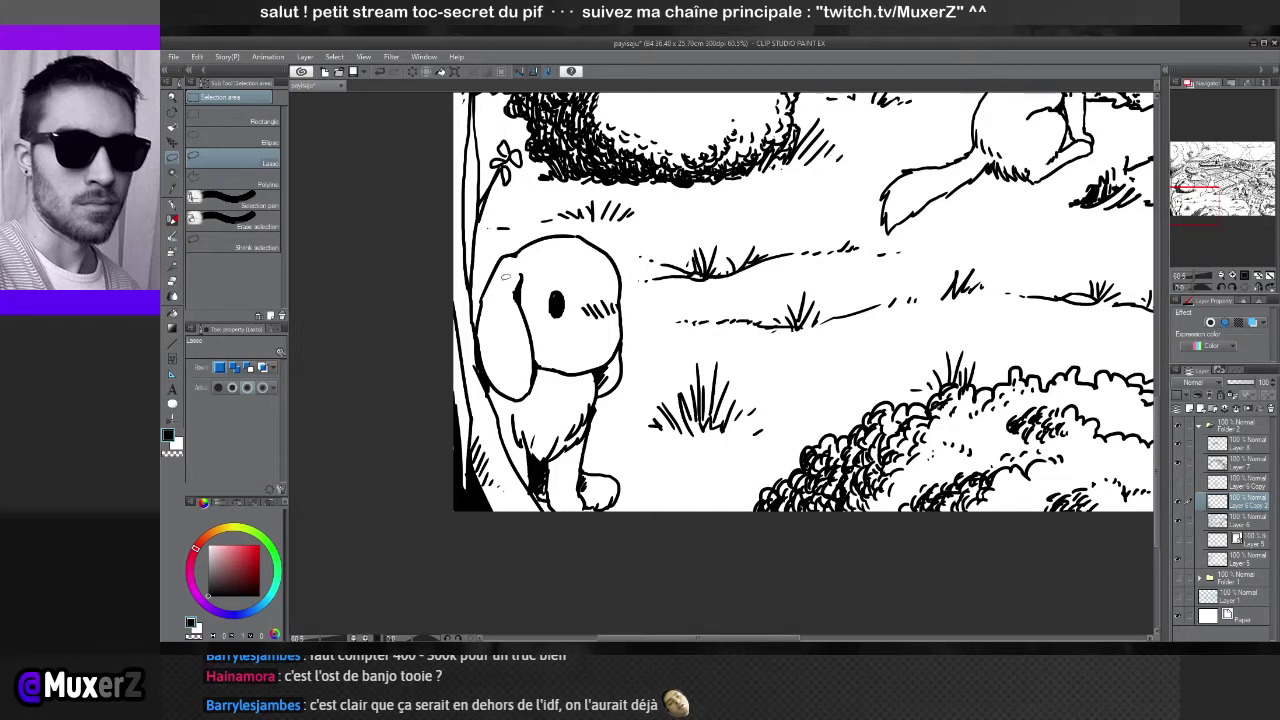
Outline the foreground floppy-eared animal closely with a Polyline selection, from its head down to its front foot
{"action": "left_click", "coordinate": [222, 184]}
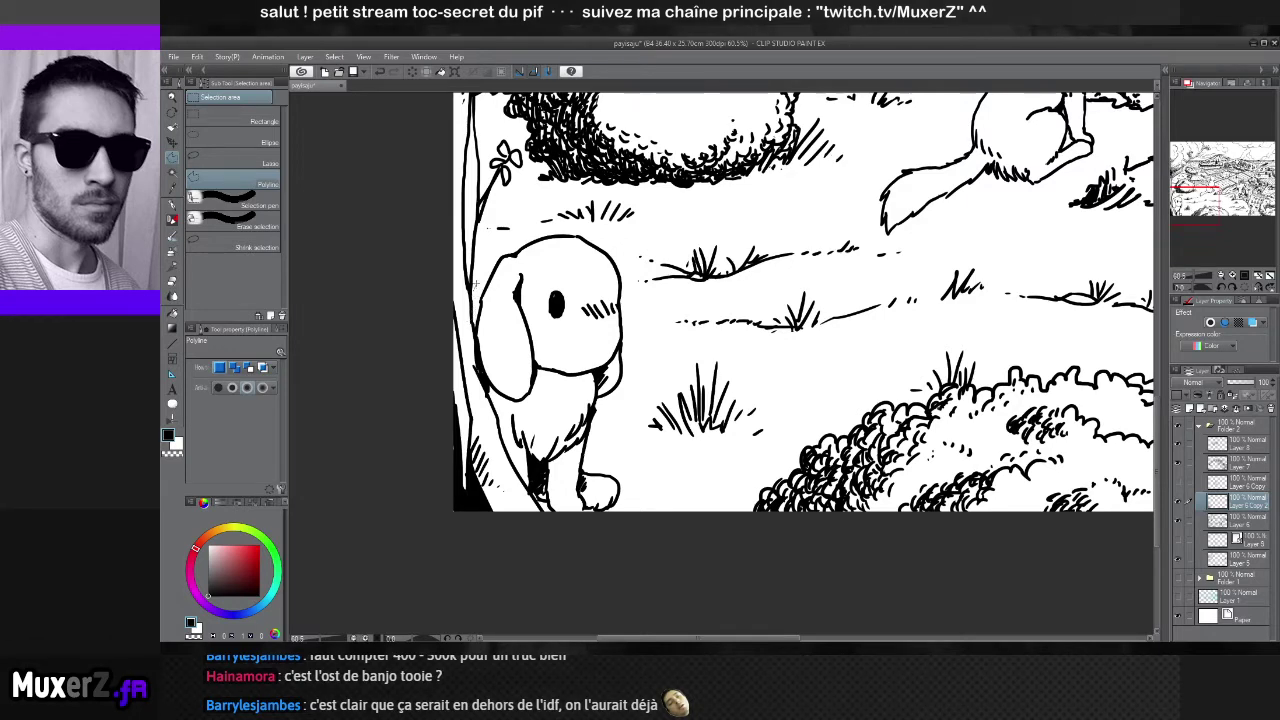
{"action": "left_click_drag", "start_coordinate": [470, 288], "coordinate": [576, 308]}
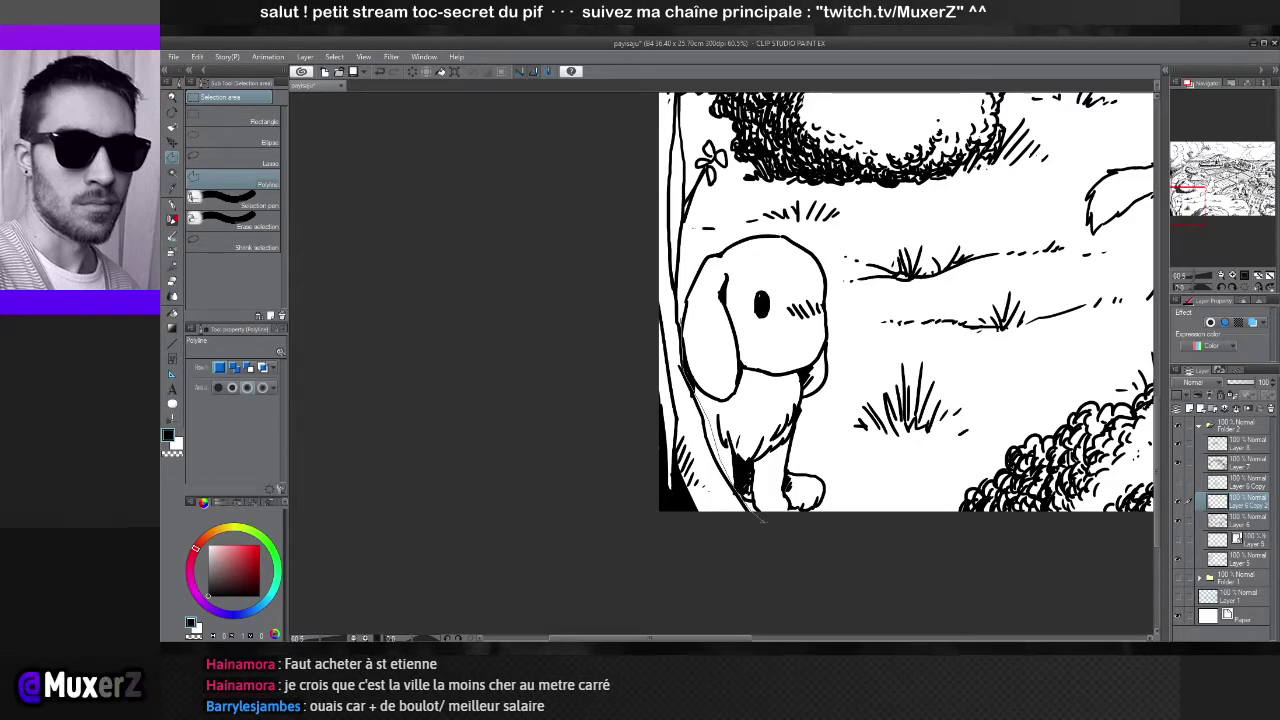
{"action": "left_click", "coordinate": [831, 462]}
{"action": "left_click", "coordinate": [809, 455]}
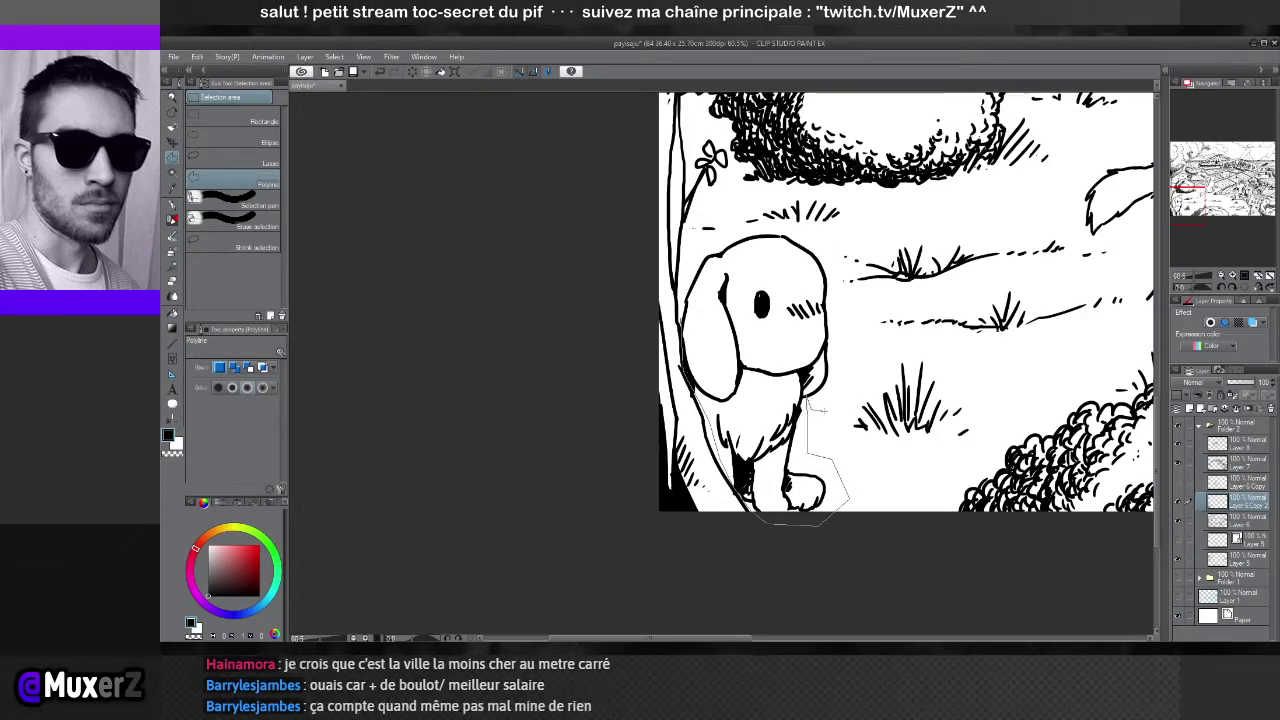
{"action": "left_click", "coordinate": [842, 378]}
{"action": "left_click", "coordinate": [843, 322]}
{"action": "left_click", "coordinate": [788, 225]}
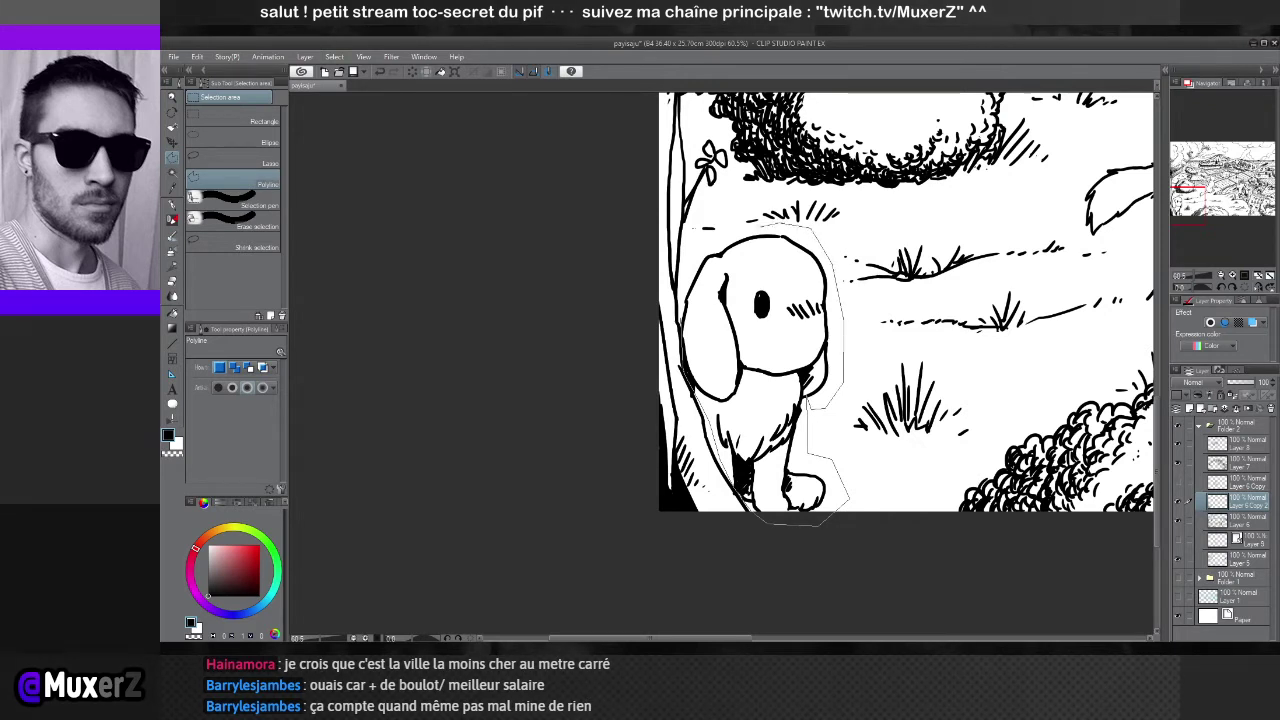
{"action": "left_click", "coordinate": [740, 233]}
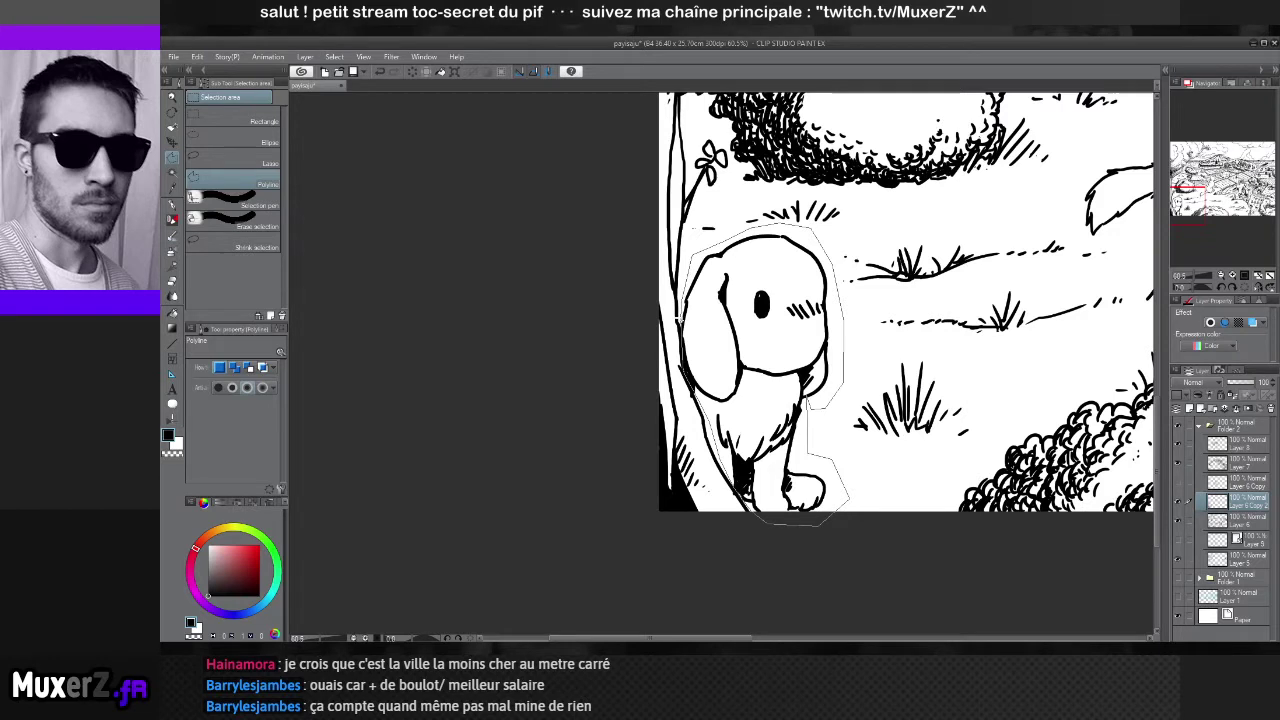
{"action": "left_click", "coordinate": [678, 318]}
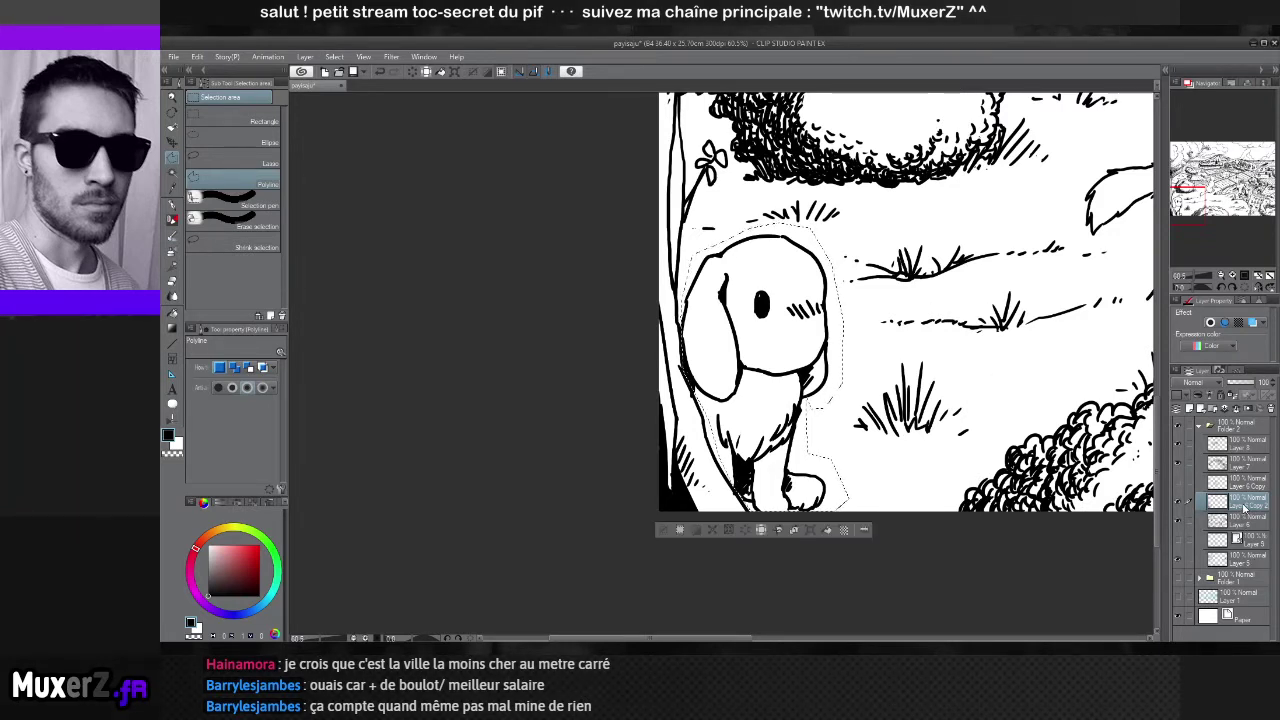
Hide Layer 6 Copy 2 and make Layer 6 the active layer, leaving it visible
{"action": "left_click", "coordinate": [1178, 518]}
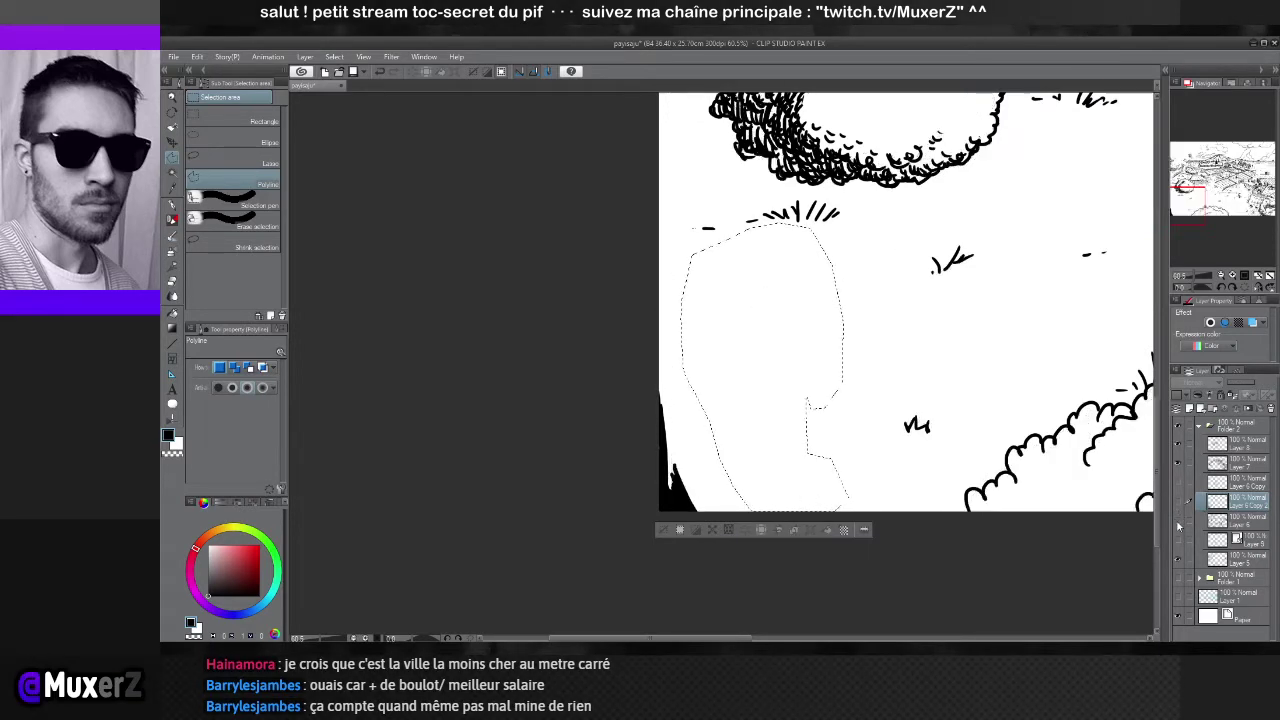
{"action": "left_click", "coordinate": [1178, 518]}
{"action": "left_click", "coordinate": [1242, 513]}
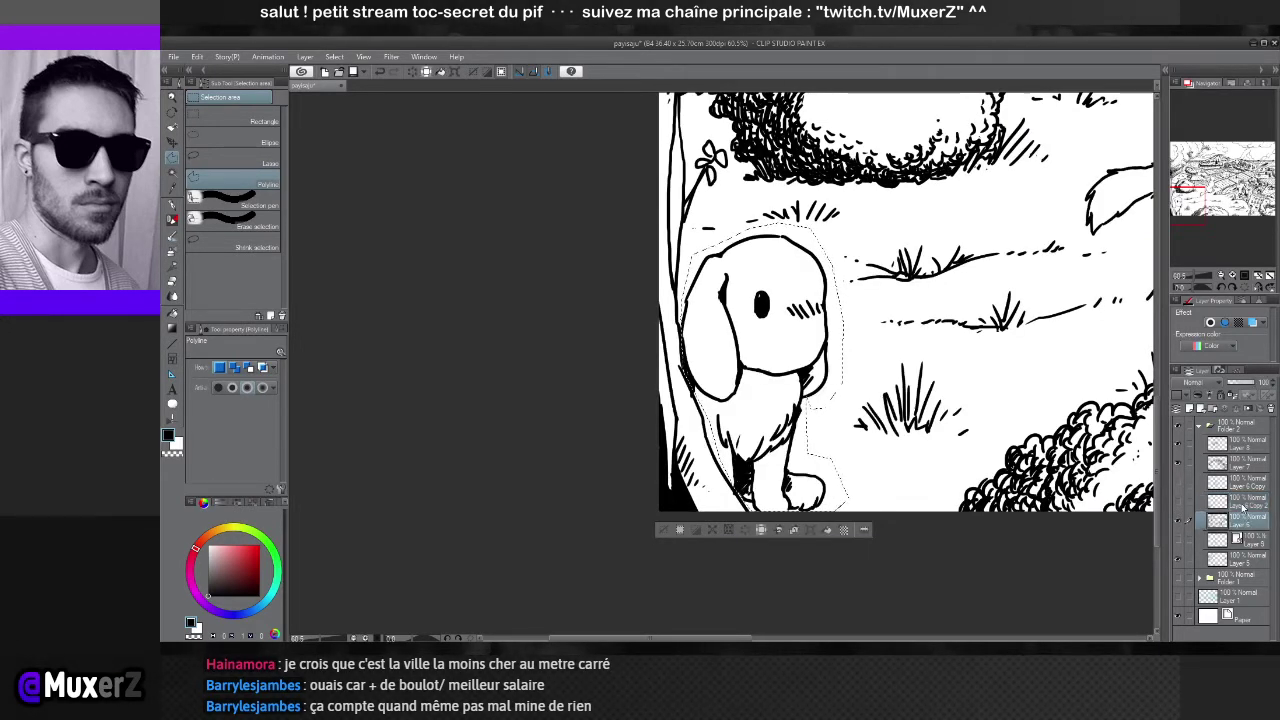
{"action": "left_click", "coordinate": [1178, 520]}
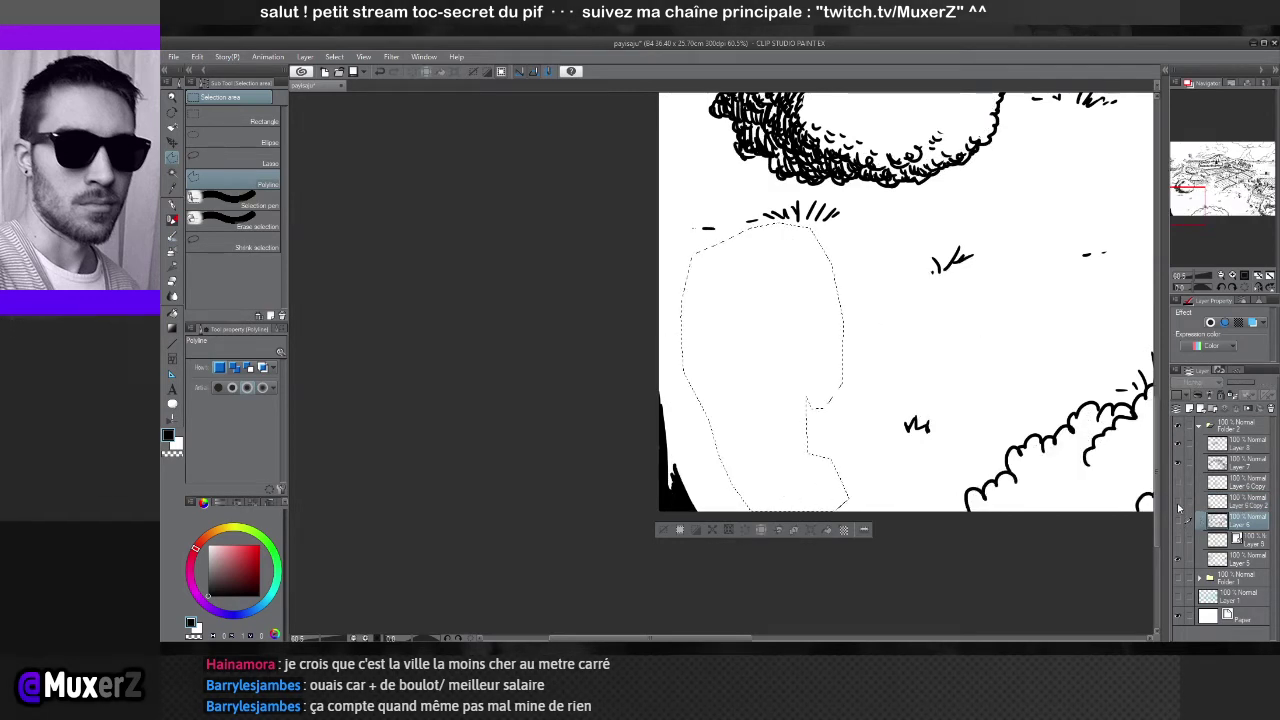
{"action": "left_click", "coordinate": [1178, 505]}
{"action": "left_click", "coordinate": [1177, 503]}
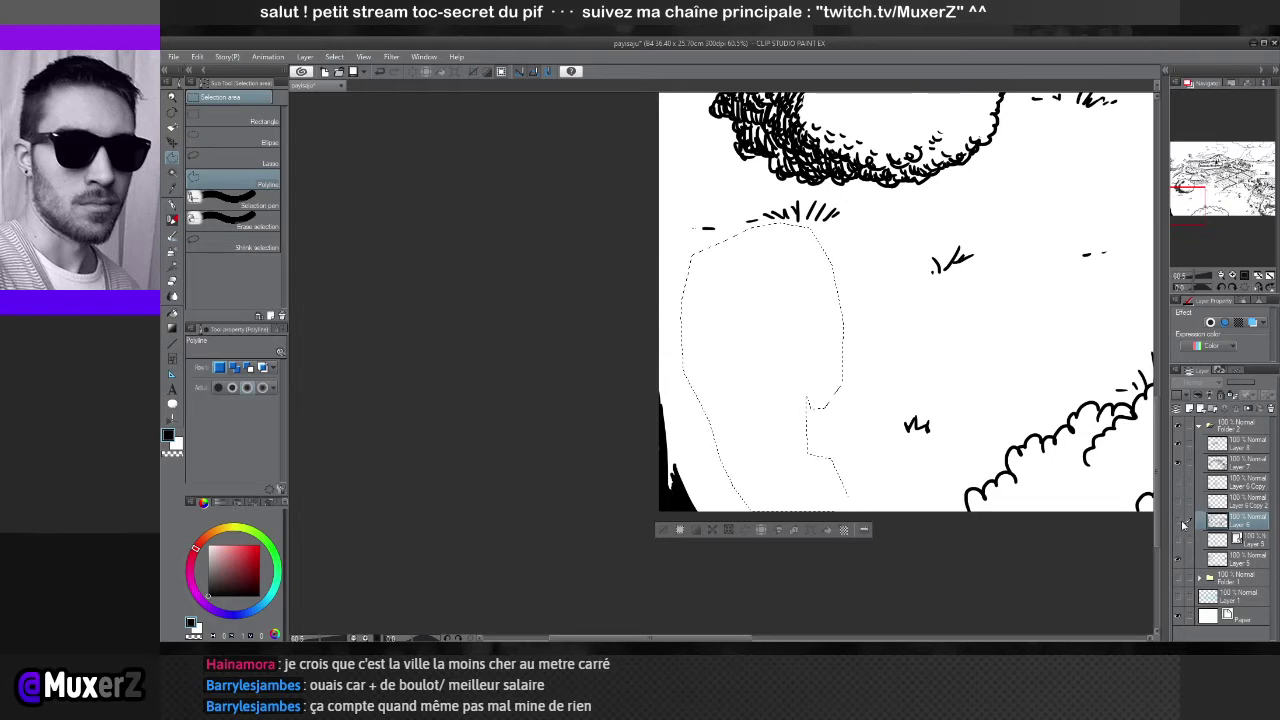
{"action": "left_click", "coordinate": [1180, 522]}
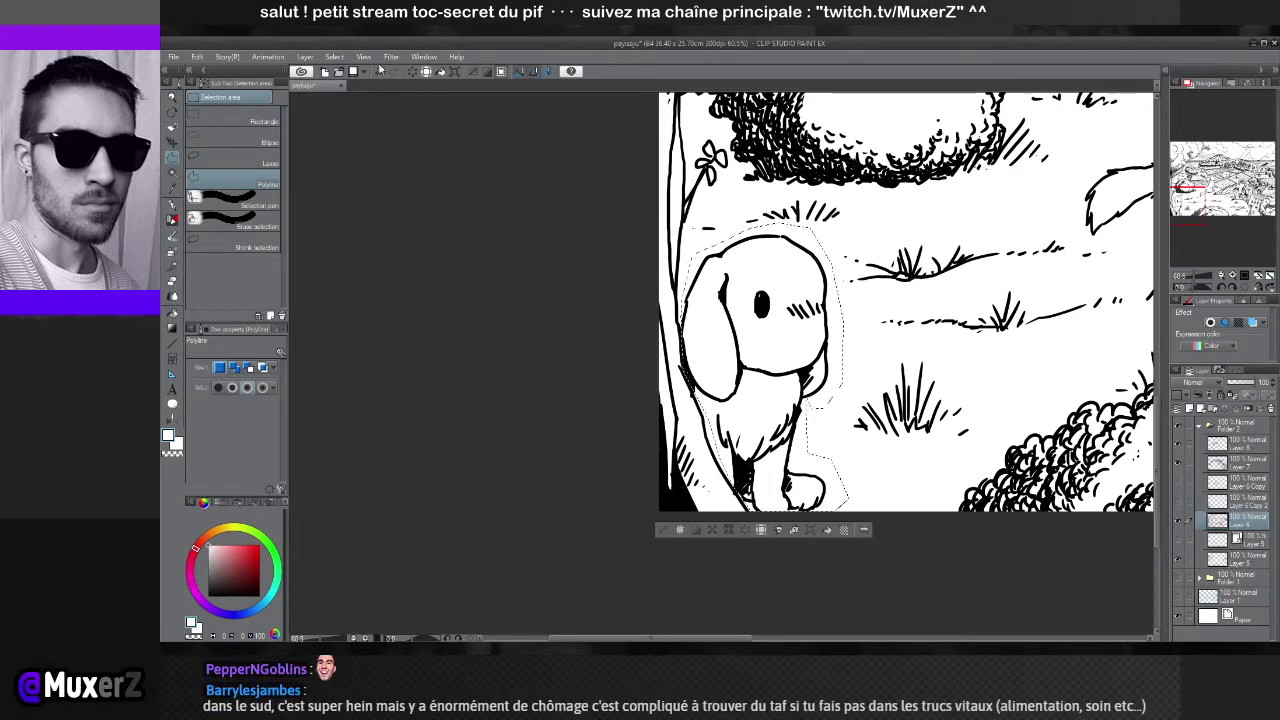
Examine the selected animal's size against the fox and the rest of the landscape
{"action": "left_click", "coordinate": [338, 57]}
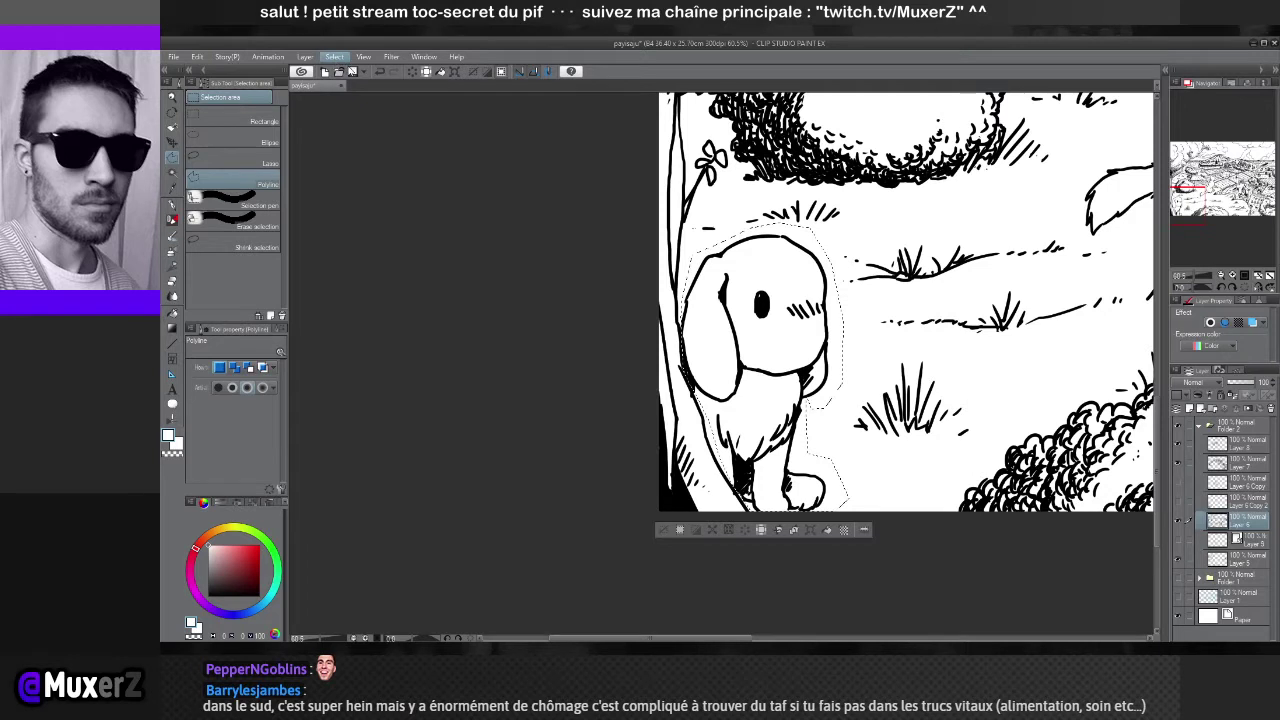
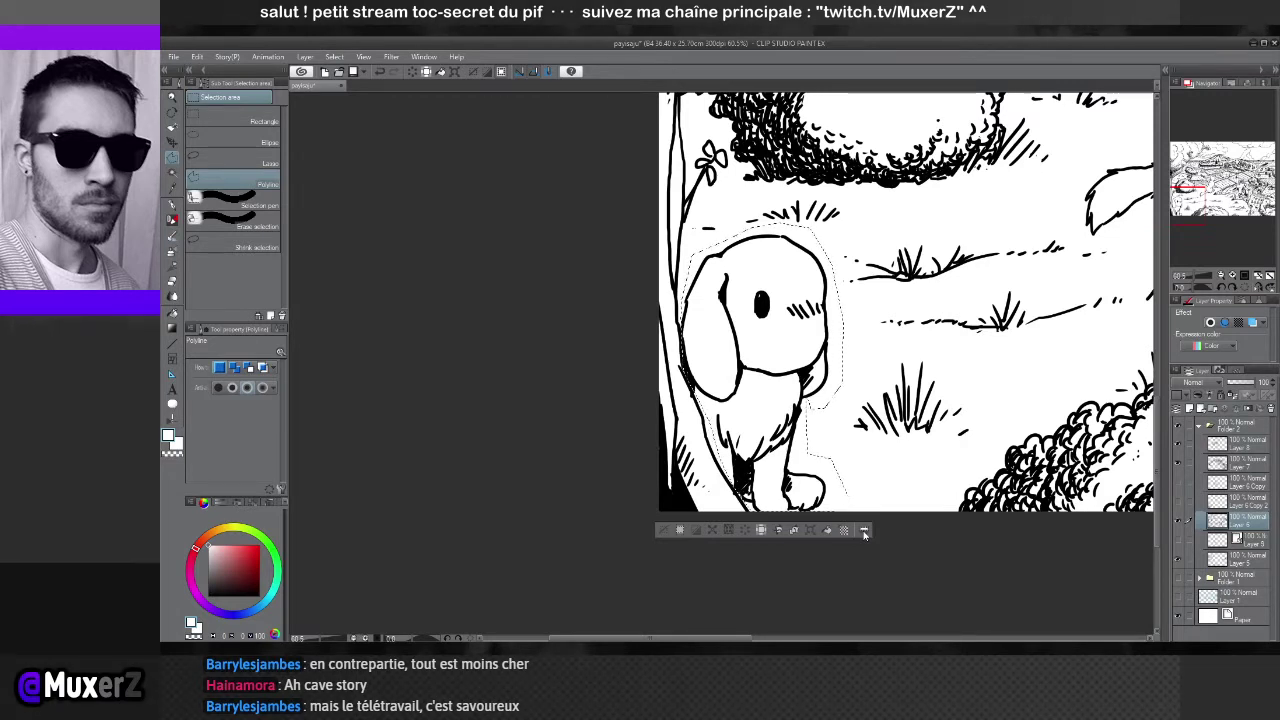
{"action": "left_click", "coordinate": [865, 531]}
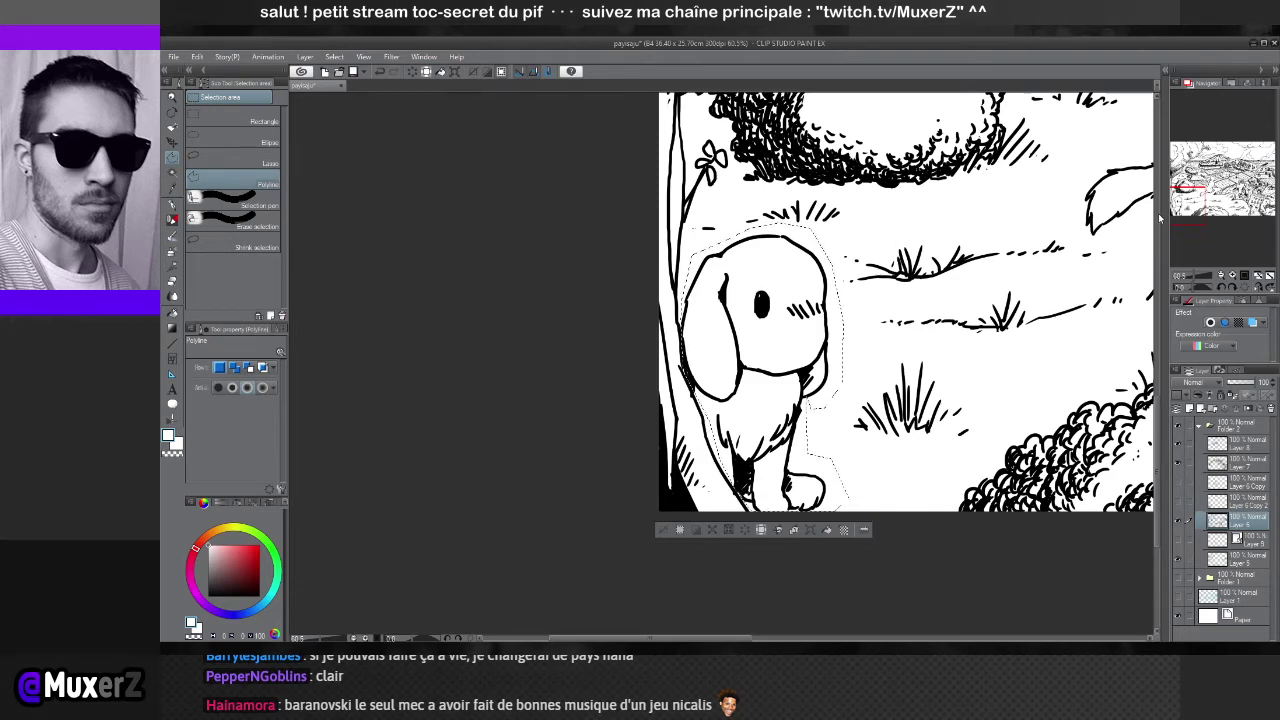
{"action": "scroll", "coordinate": [910, 260], "scroll_direction": "up", "scroll_amount": 2}
{"action": "scroll", "coordinate": [910, 260], "scroll_direction": "right", "scroll_amount": 3}
{"action": "scroll", "coordinate": [910, 260], "scroll_direction": "down", "scroll_amount": 3}
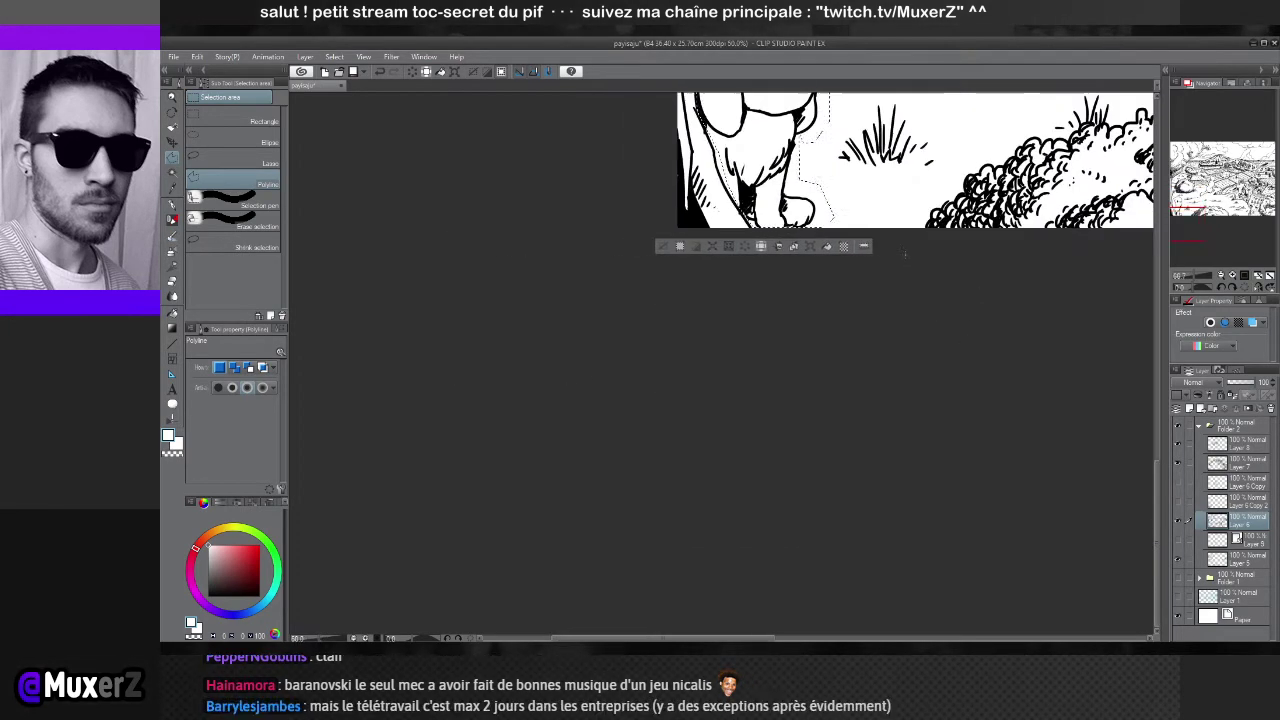
{"action": "mouse_move", "coordinate": [934, 194]}
{"action": "left_mouse_down"}
{"action": "mouse_move", "coordinate": [824, 459]}
{"action": "mouse_move", "coordinate": [684, 579]}
{"action": "left_mouse_up"}
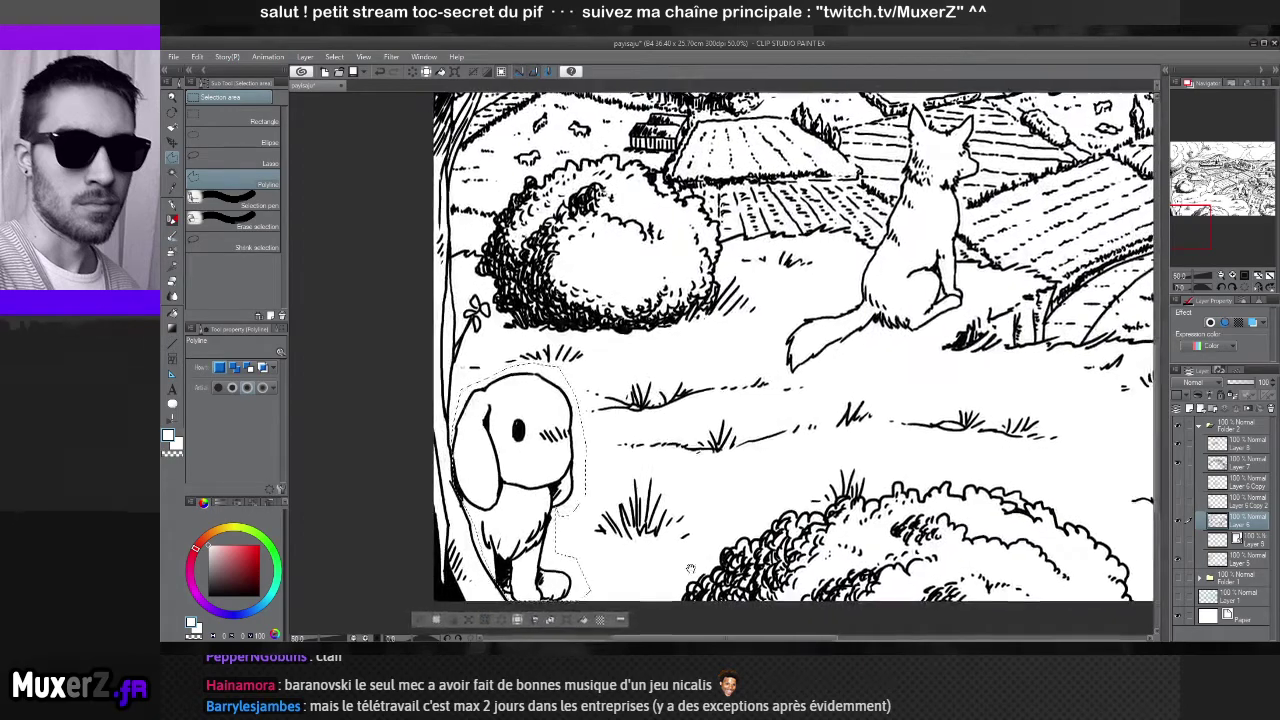
{"action": "scroll", "coordinate": [745, 467], "scroll_direction": "down", "scroll_amount": 1}
{"action": "scroll", "coordinate": [888, 381], "scroll_direction": "down", "scroll_amount": 3}
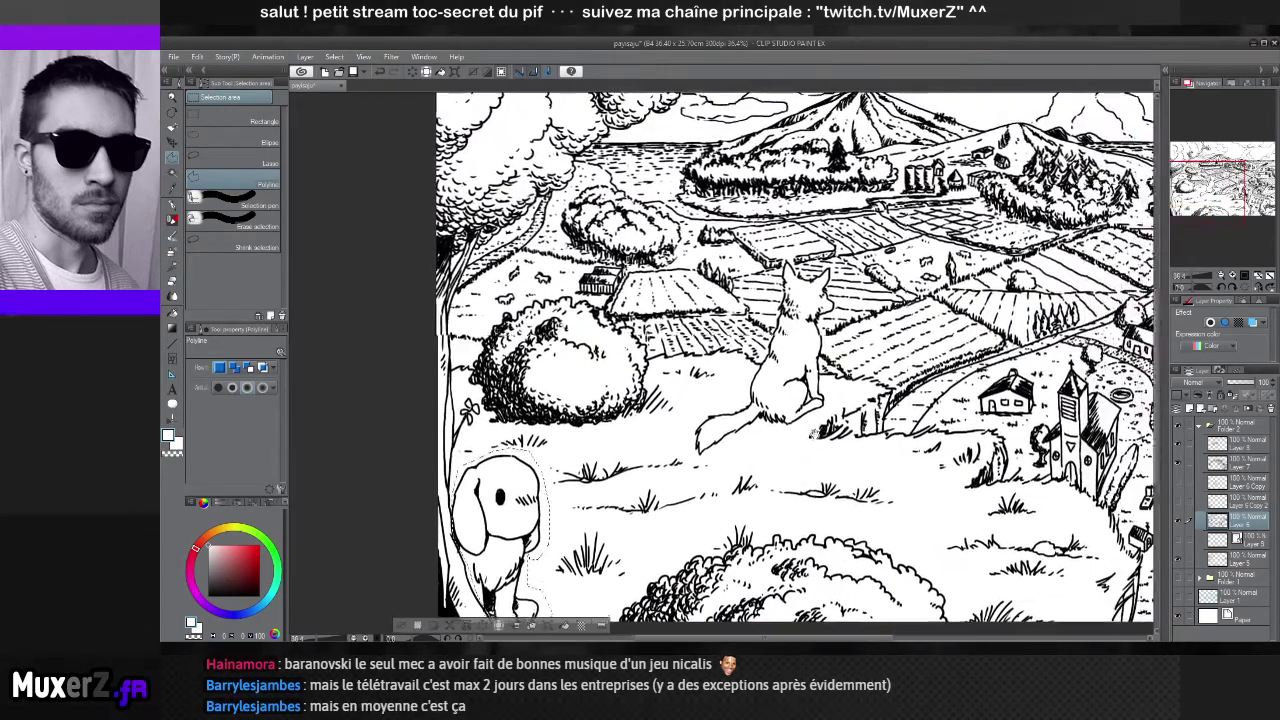
{"action": "scroll", "coordinate": [805, 438], "scroll_direction": "down", "scroll_amount": 3}
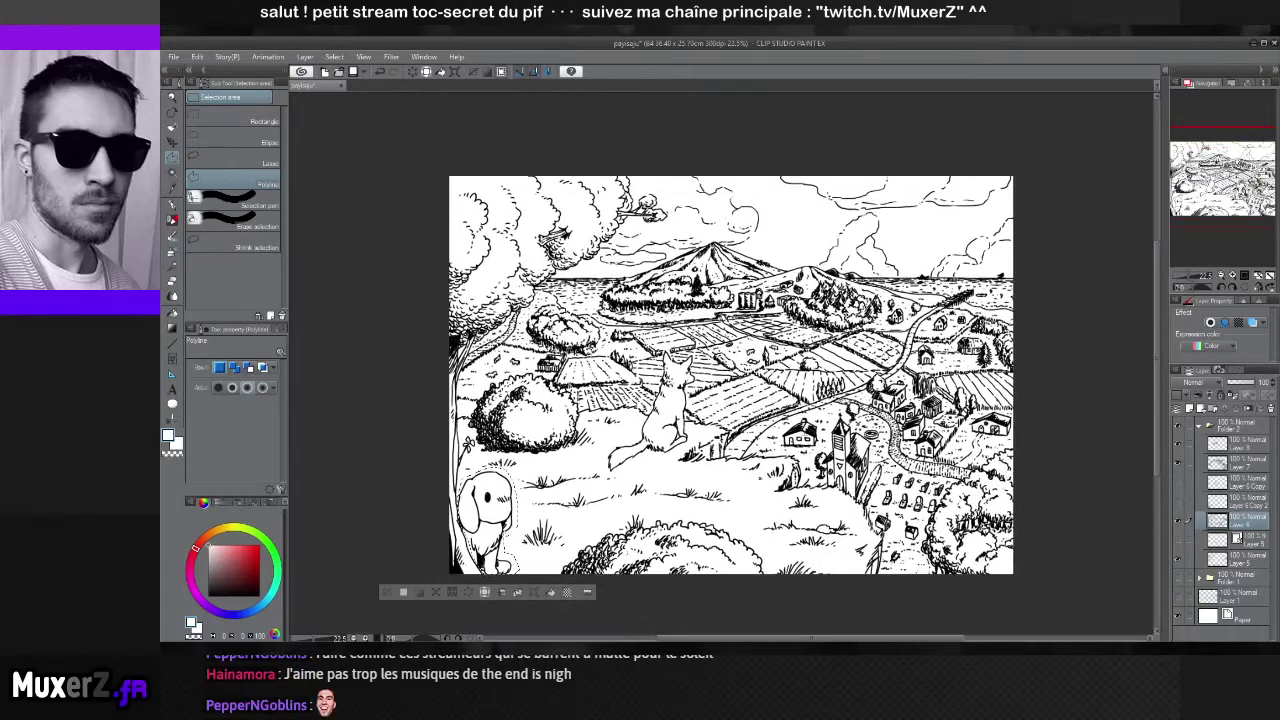
{"action": "scroll", "coordinate": [805, 438], "scroll_direction": "up", "scroll_amount": 1}
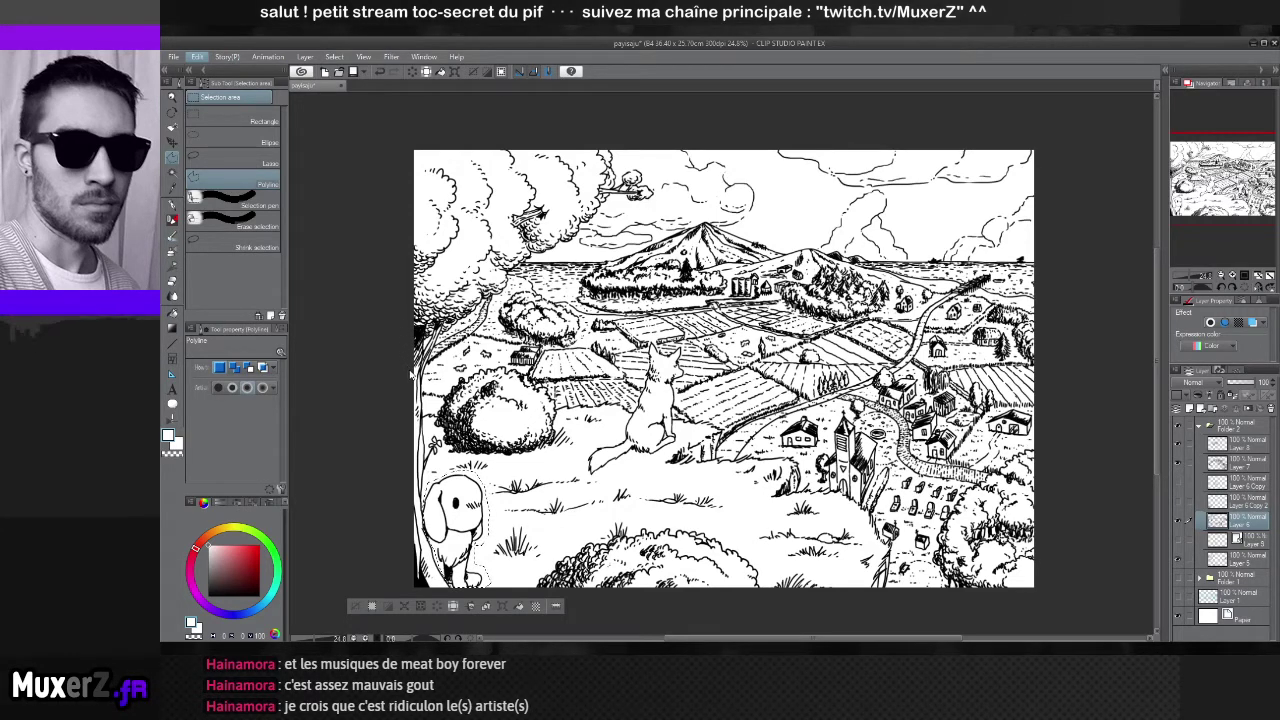
{"action": "key", "text": "ctrl+t"}
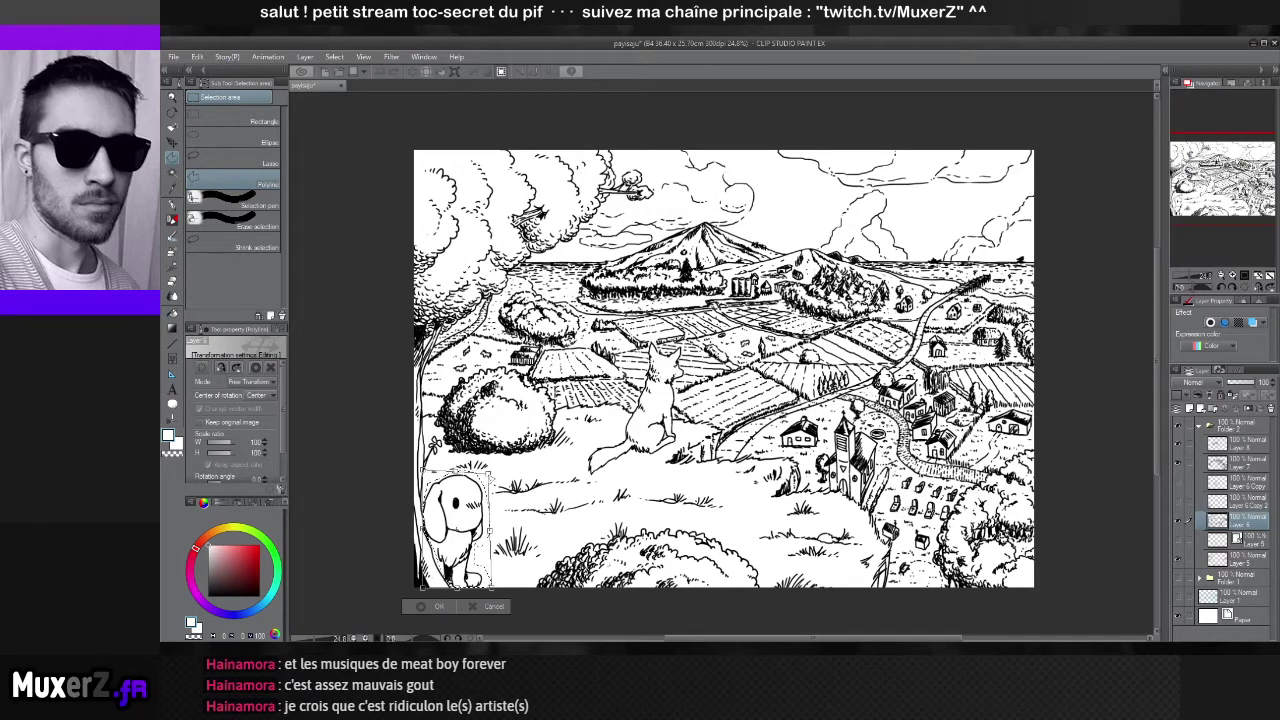
{"action": "mouse_move", "coordinate": [488, 478]}
{"action": "left_mouse_down"}
{"action": "mouse_move", "coordinate": [493, 468]}
{"action": "mouse_move", "coordinate": [491, 516]}
{"action": "mouse_move", "coordinate": [490, 466]}
{"action": "mouse_move", "coordinate": [491, 520]}
{"action": "mouse_move", "coordinate": [493, 468]}
{"action": "left_mouse_up"}
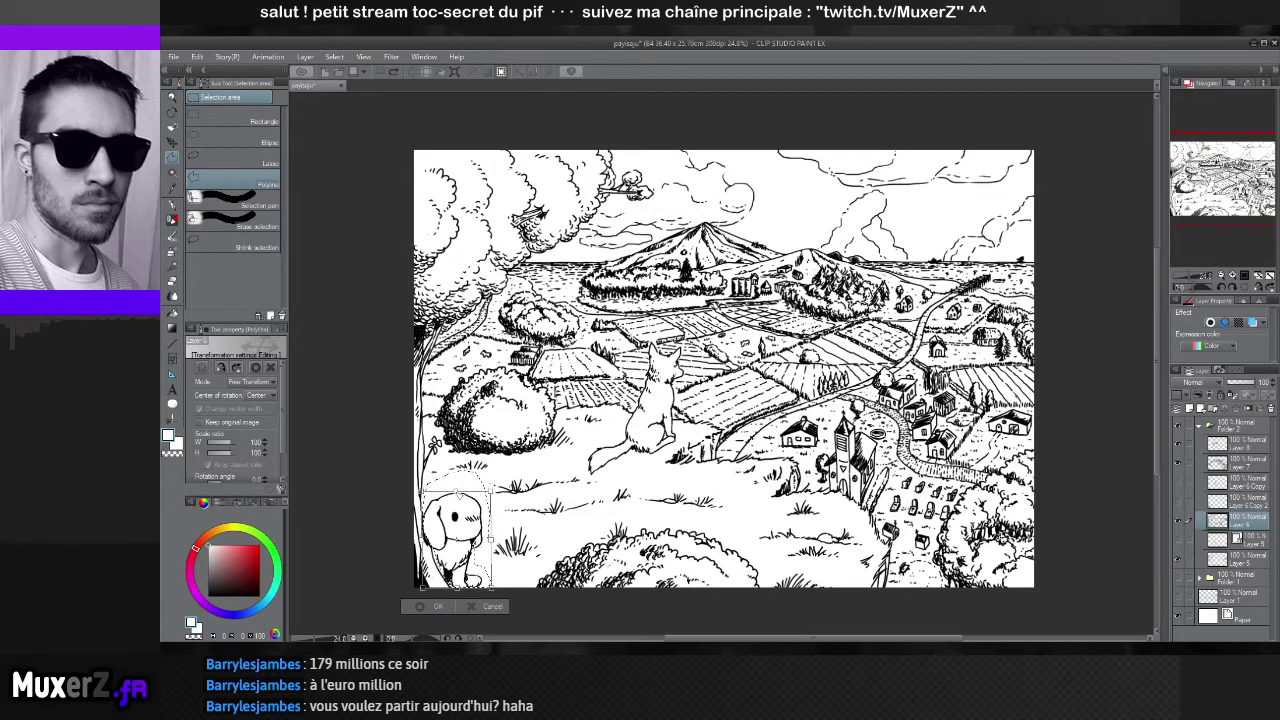
{"action": "mouse_move", "coordinate": [490, 470]}
{"action": "left_mouse_down"}
{"action": "mouse_move", "coordinate": [494, 485]}
{"action": "mouse_move", "coordinate": [492, 470]}
{"action": "left_mouse_up"}
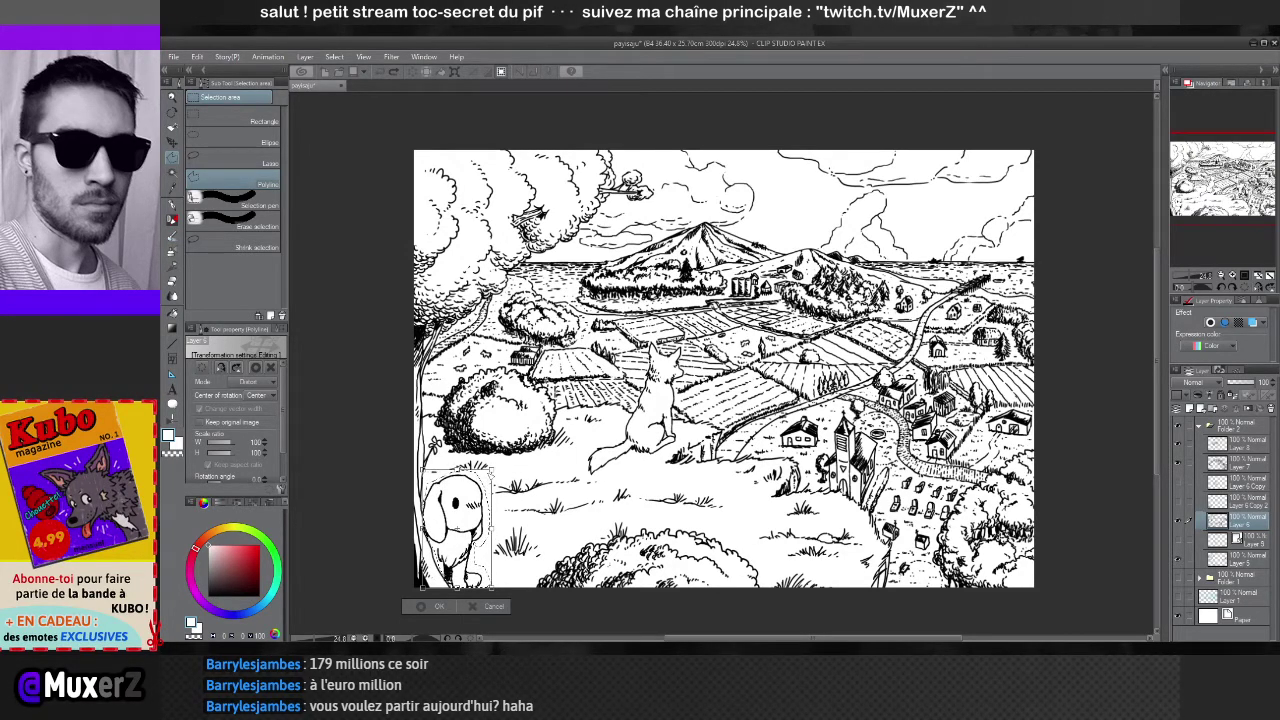
{"action": "left_click", "coordinate": [490, 606]}
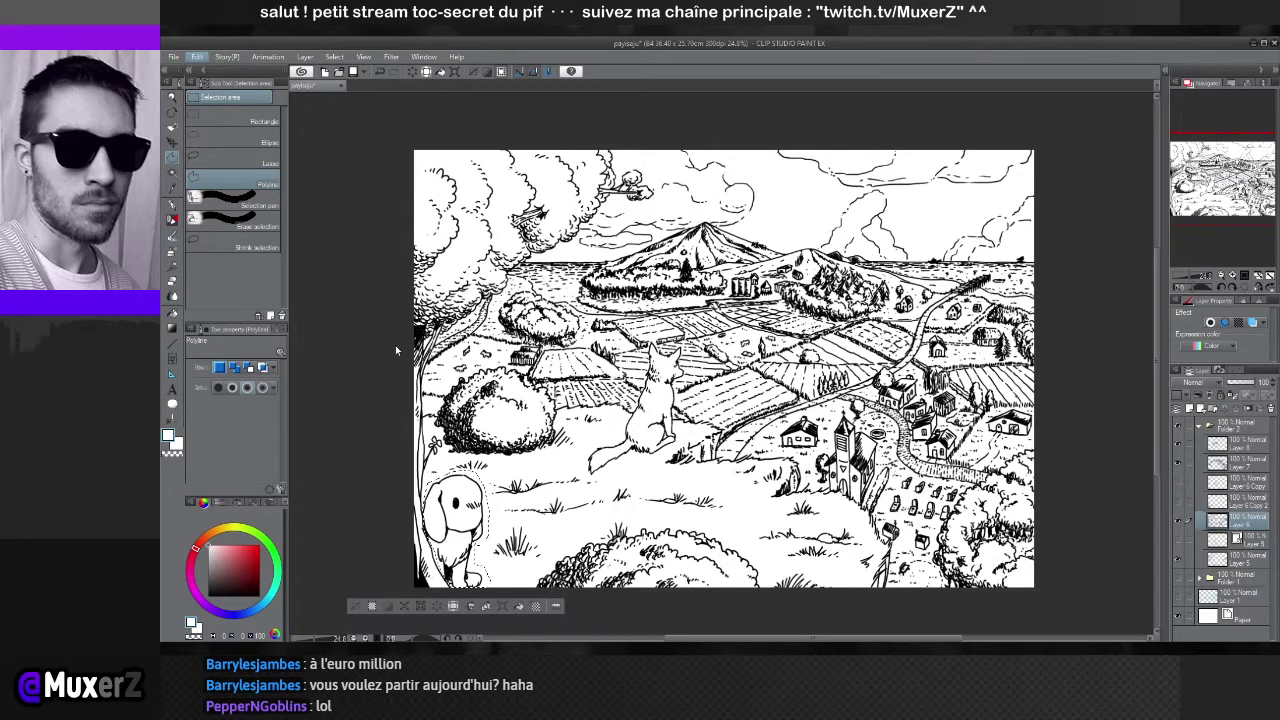
Scale the selected floppy-eared animal to 77% with its aspect ratio kept, comparing it beside the fox before placing it back at the tree's foot
{"action": "key", "text": "ctrl+t"}
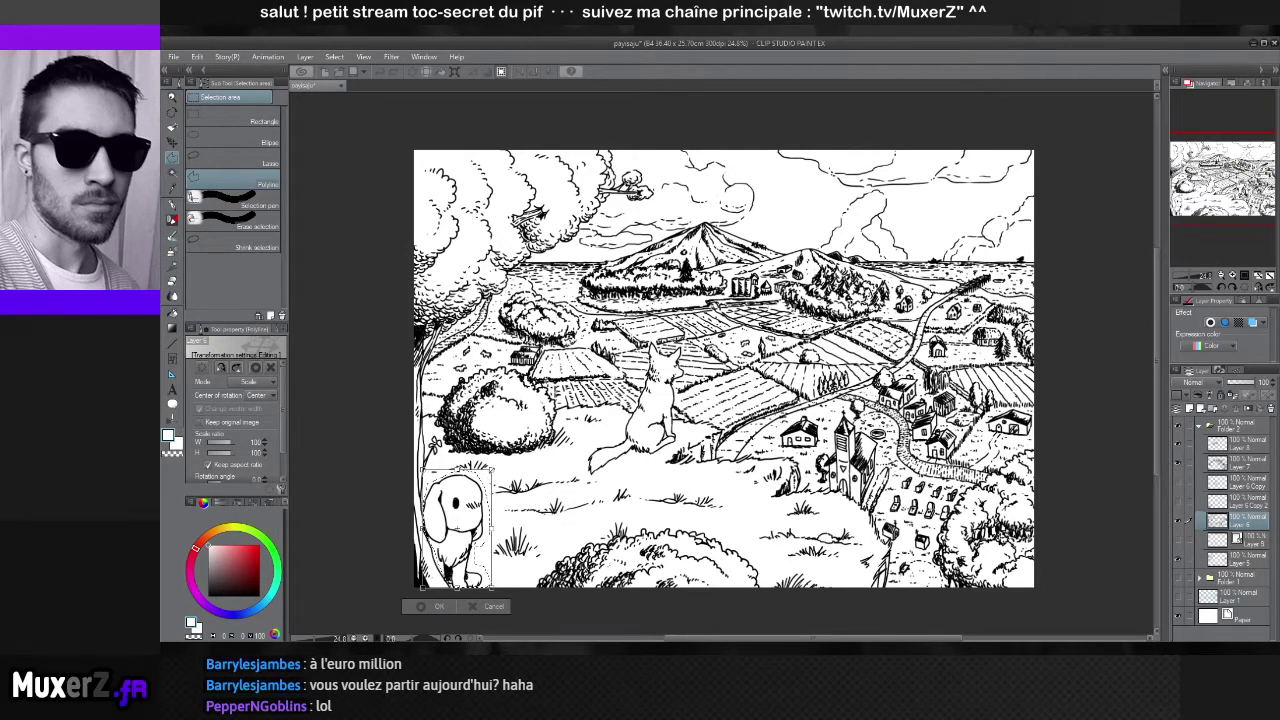
{"action": "left_click_drag", "start_coordinate": [491, 528], "coordinate": [478, 527]}
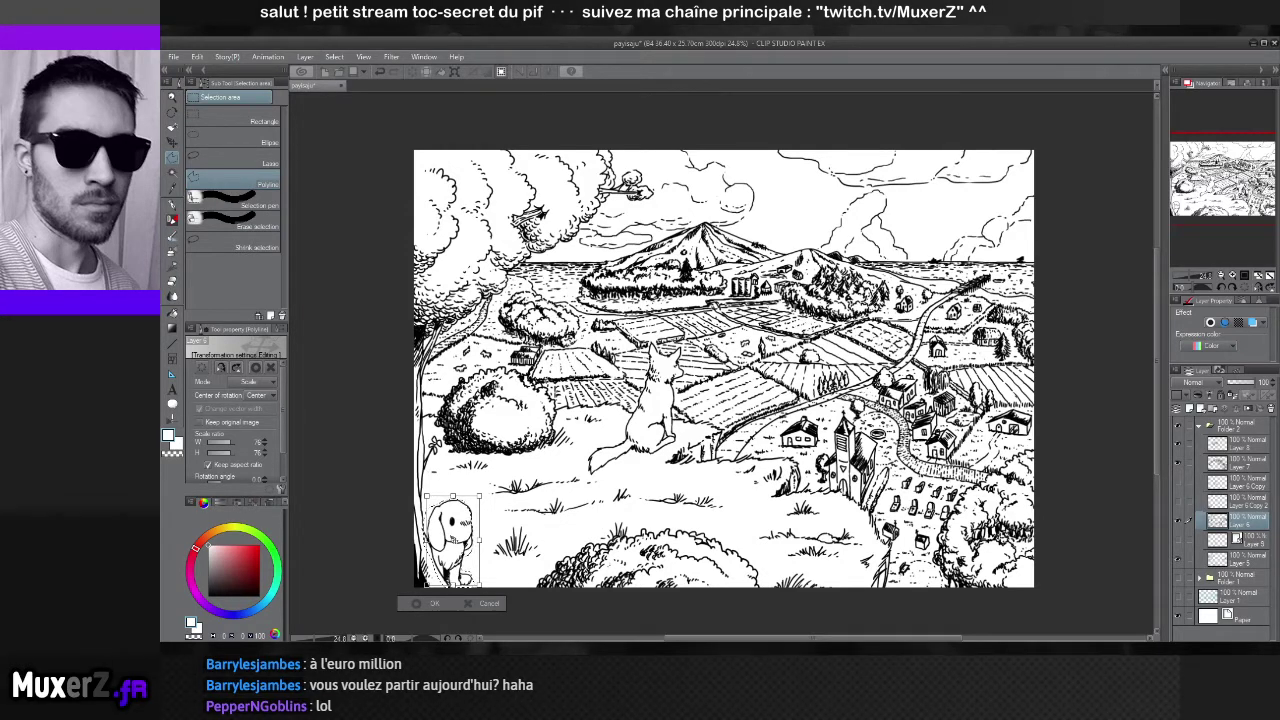
{"action": "left_click_drag", "start_coordinate": [450, 537], "coordinate": [614, 408]}
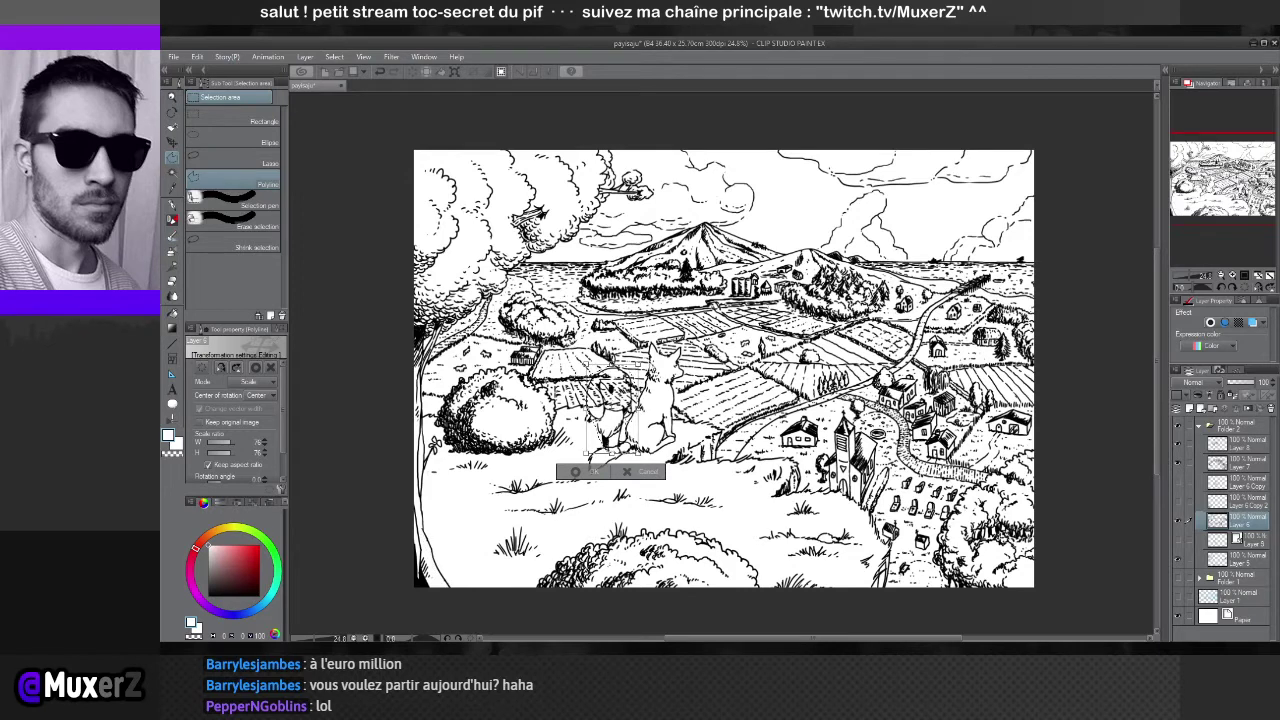
{"action": "left_click_drag", "start_coordinate": [614, 408], "coordinate": [611, 408]}
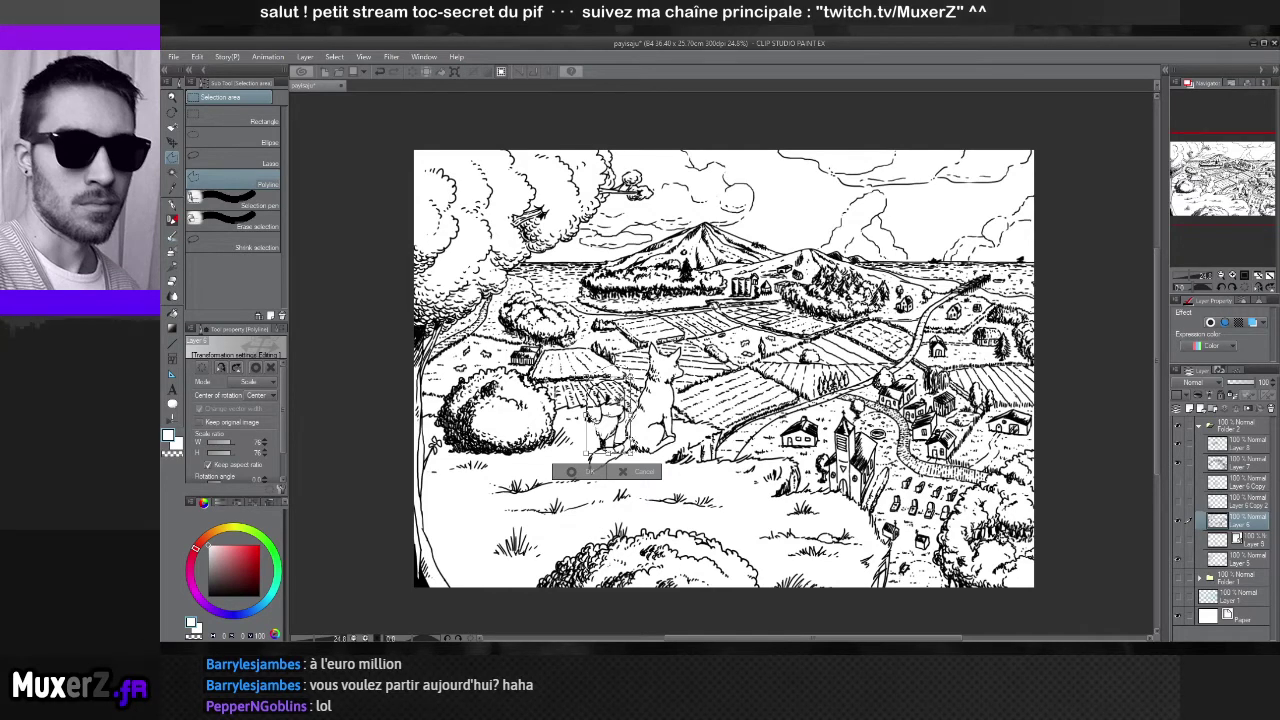
{"action": "left_click_drag", "start_coordinate": [611, 408], "coordinate": [476, 530]}
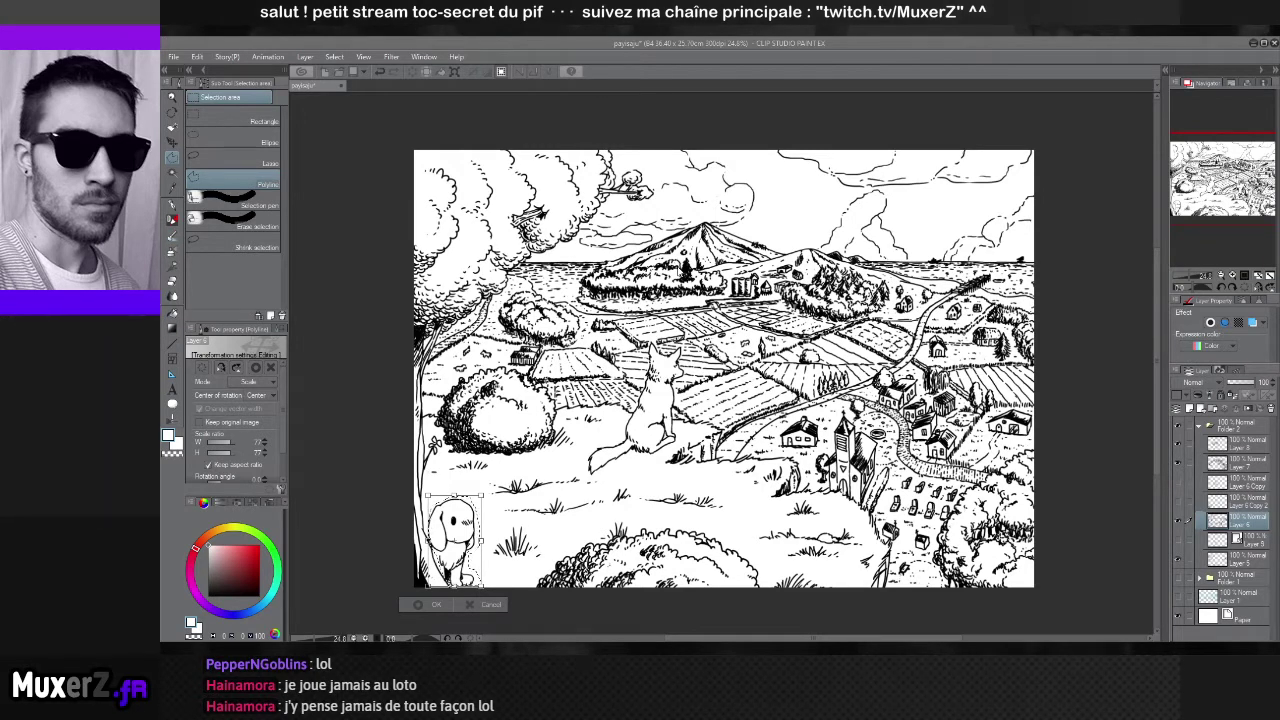
{"action": "key", "text": "Return"}
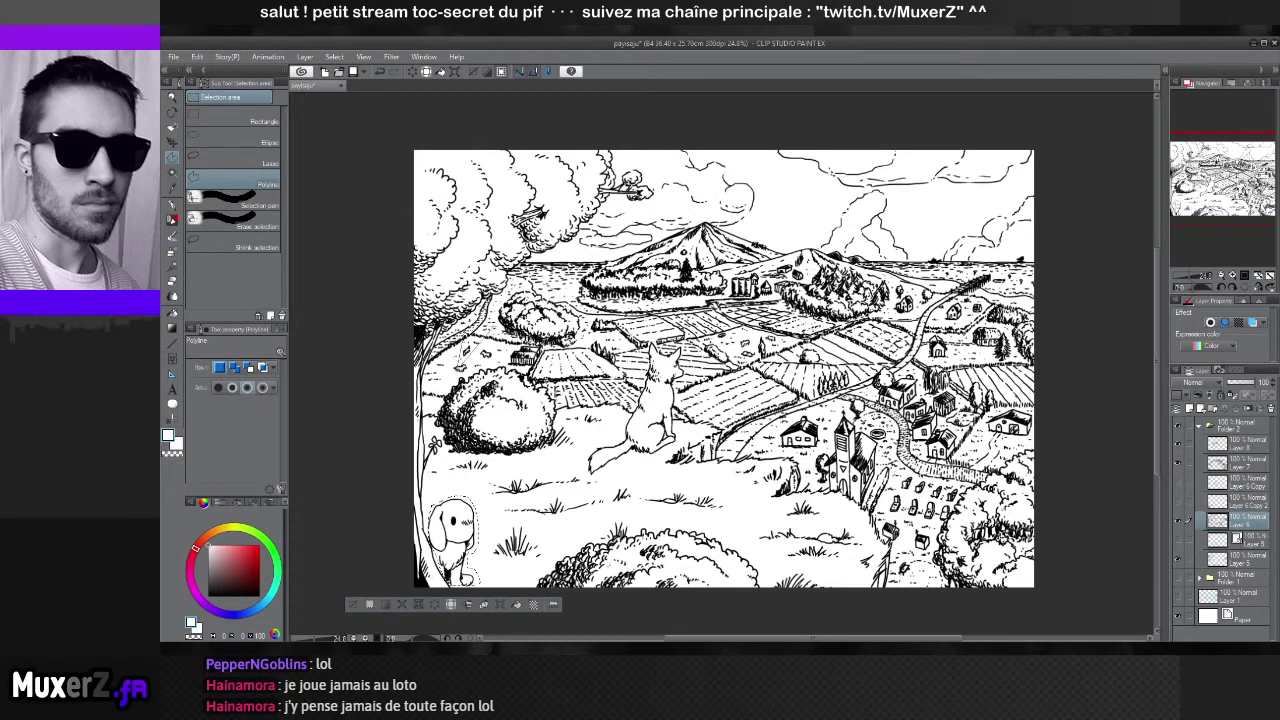
Clear the selection around the reduced floppy-eared animal and switch to the Rectangle selection tool
{"action": "double_click", "coordinate": [460, 370]}
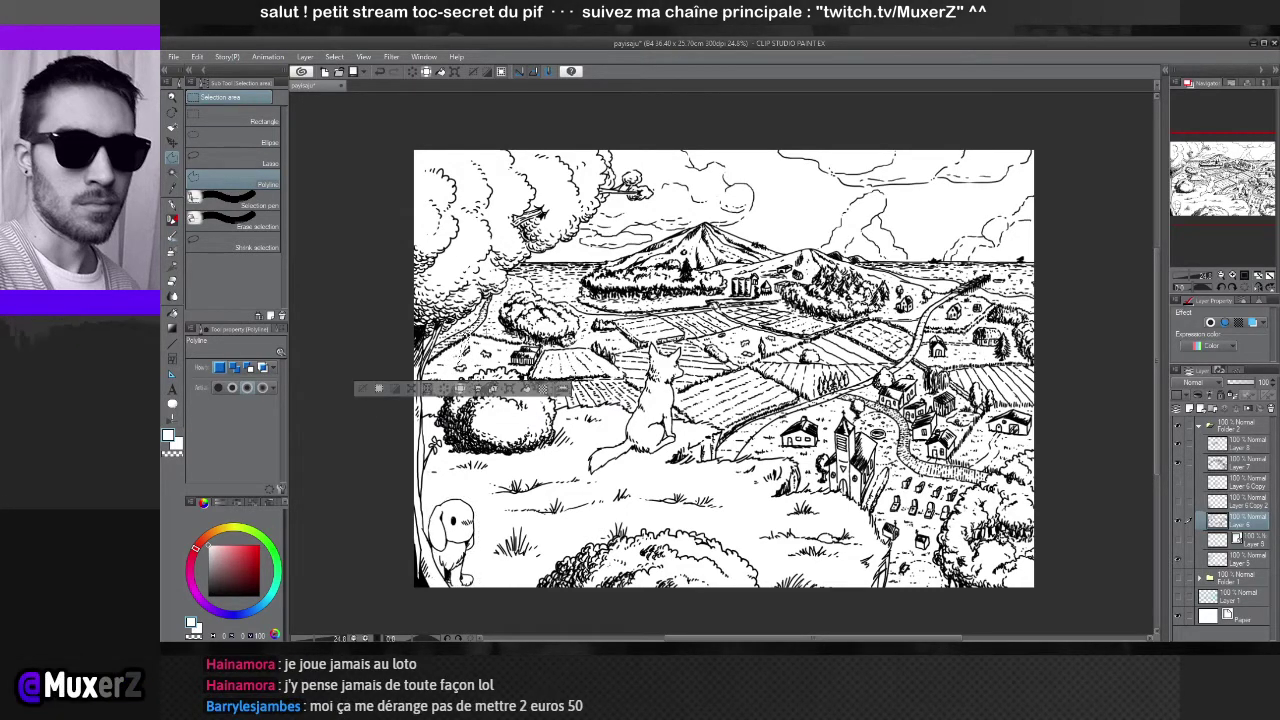
{"action": "left_click", "coordinate": [262, 121]}
{"action": "key", "text": "ctrl+d"}
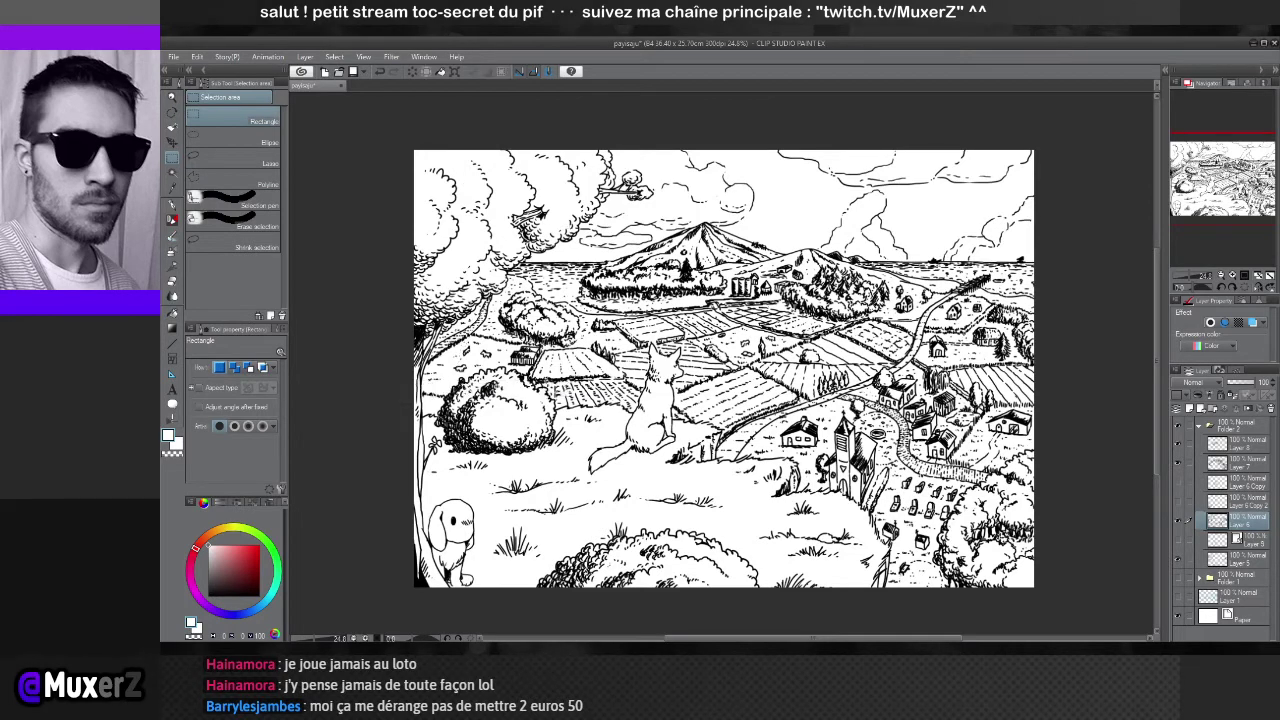
Examine the reduced animal's scale and placement against the fox and the whole landscape, both close up and from afar
{"action": "scroll", "coordinate": [590, 480], "scroll_direction": "down", "scroll_amount": 2}
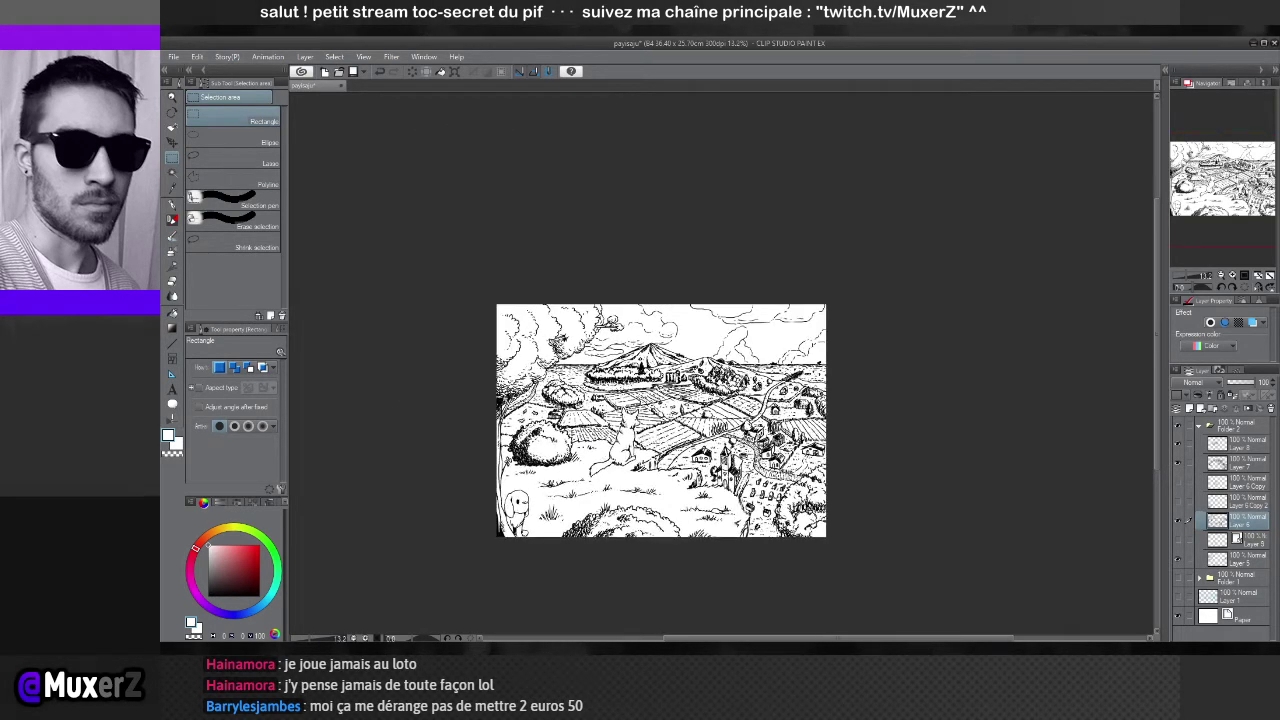
{"action": "scroll", "coordinate": [599, 362], "scroll_direction": "up", "scroll_amount": 1}
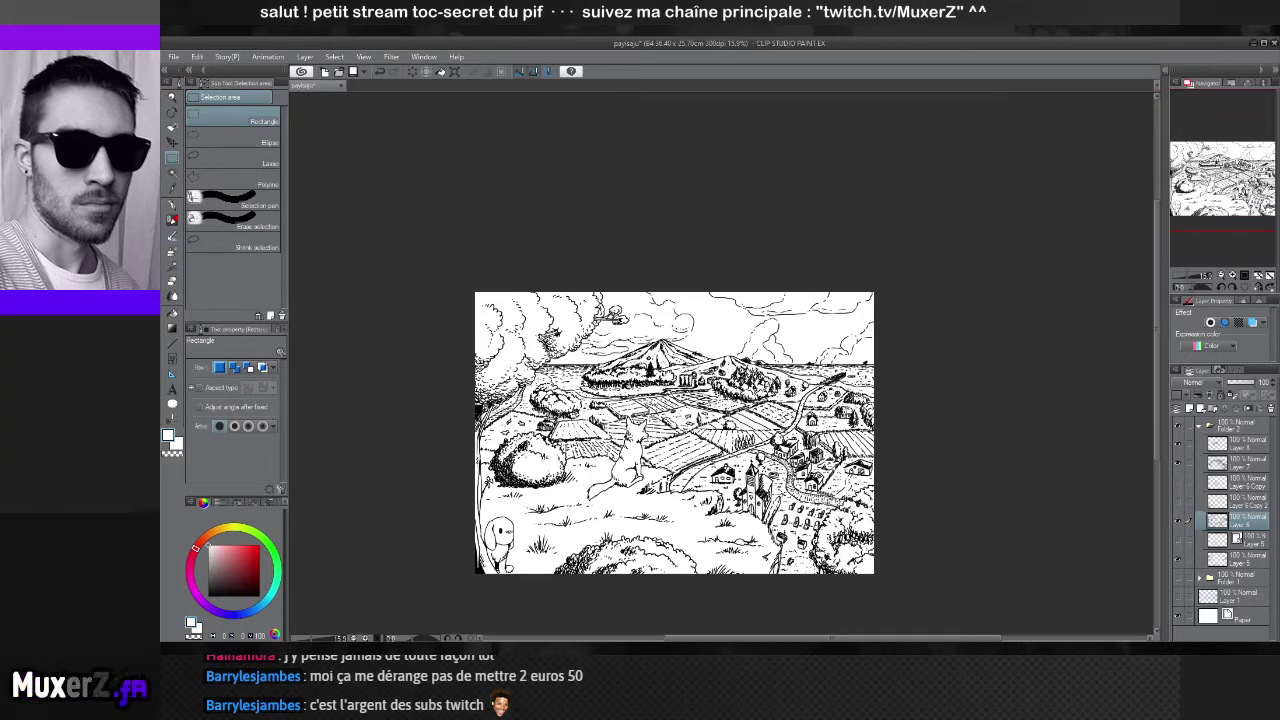
{"action": "scroll", "coordinate": [582, 530], "scroll_direction": "up", "scroll_amount": 2}
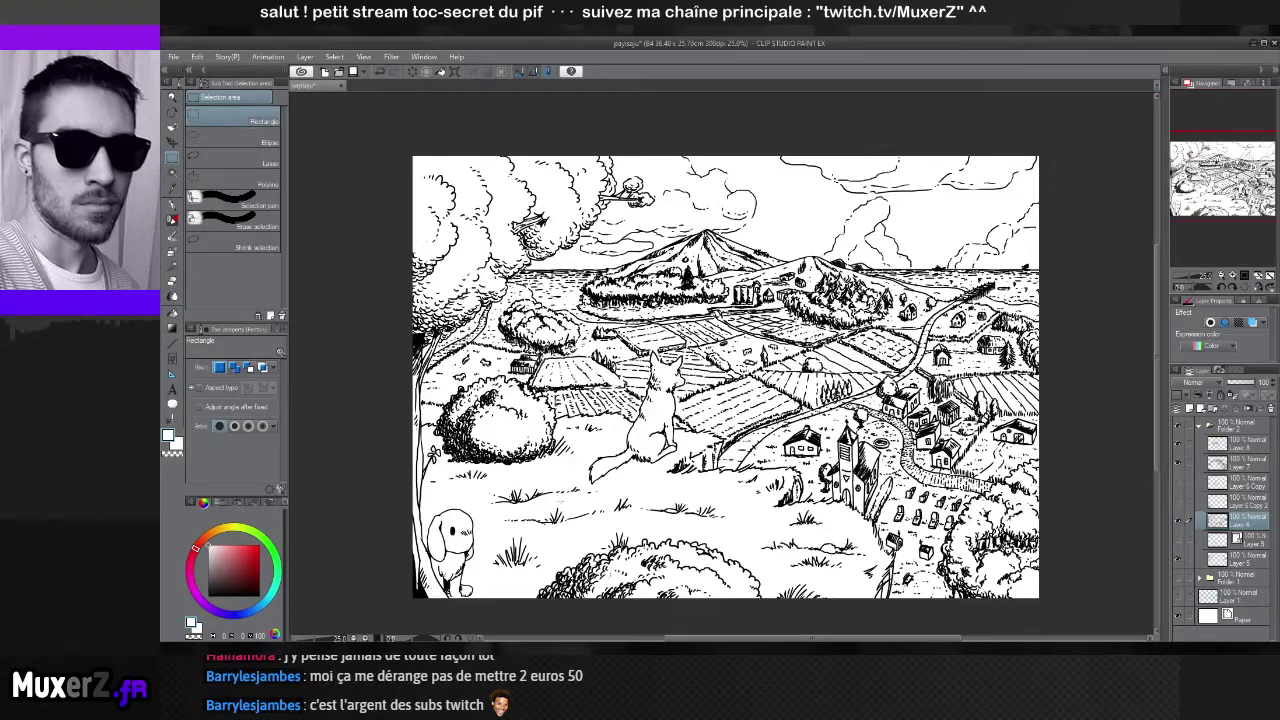
{"action": "scroll", "coordinate": [600, 501], "scroll_direction": "up", "scroll_amount": 2}
{"action": "scroll", "coordinate": [600, 501], "scroll_direction": "down", "scroll_amount": 1}
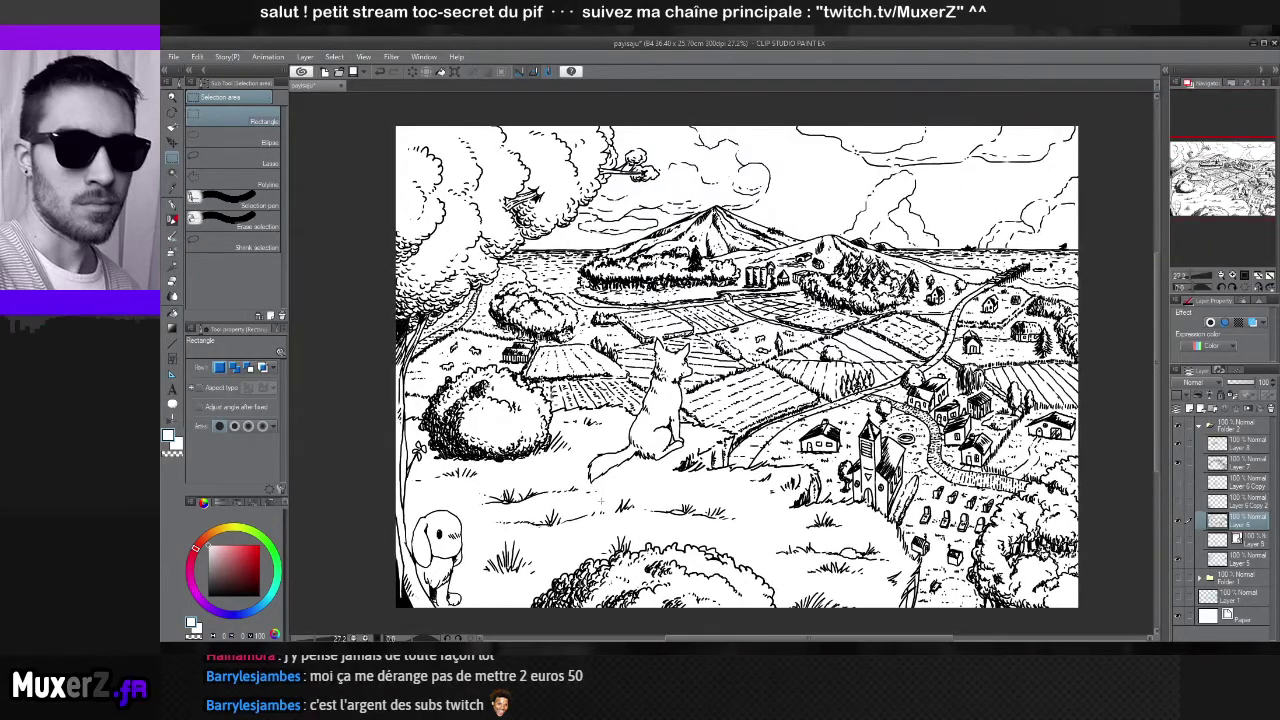
{"action": "scroll", "coordinate": [601, 501], "scroll_direction": "down", "scroll_amount": 4}
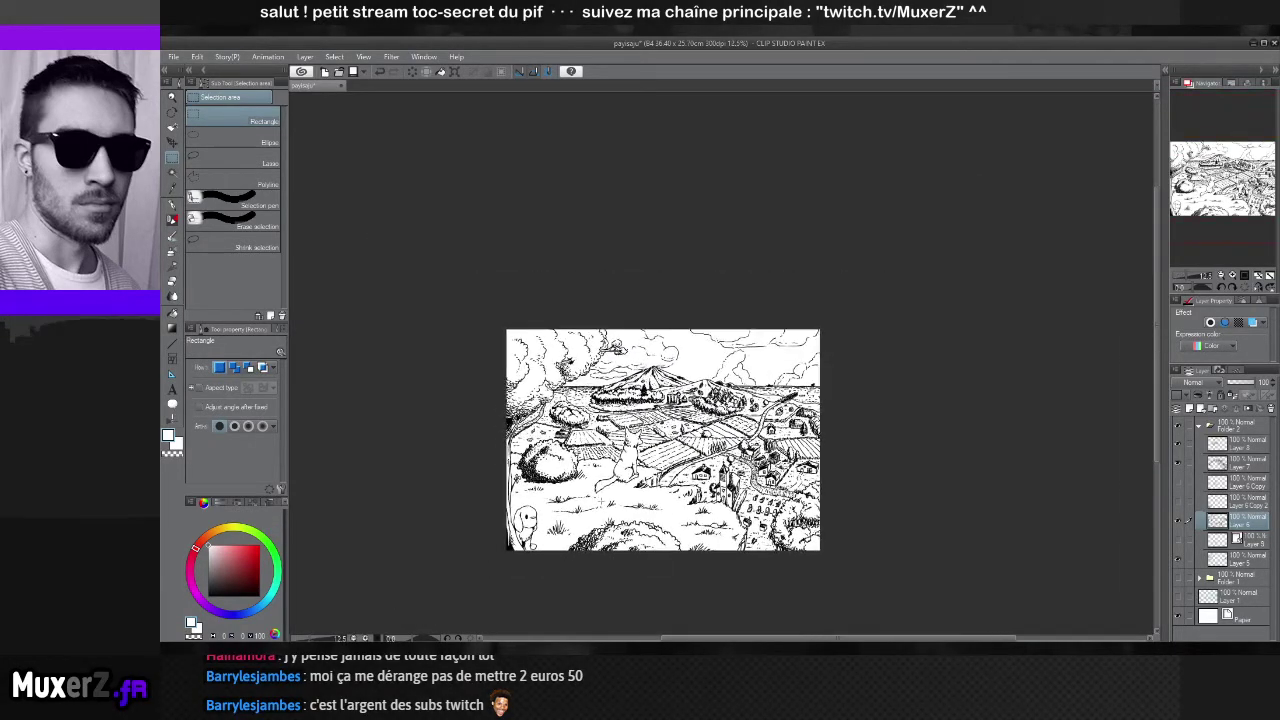
{"action": "scroll", "coordinate": [601, 501], "scroll_direction": "up", "scroll_amount": 3}
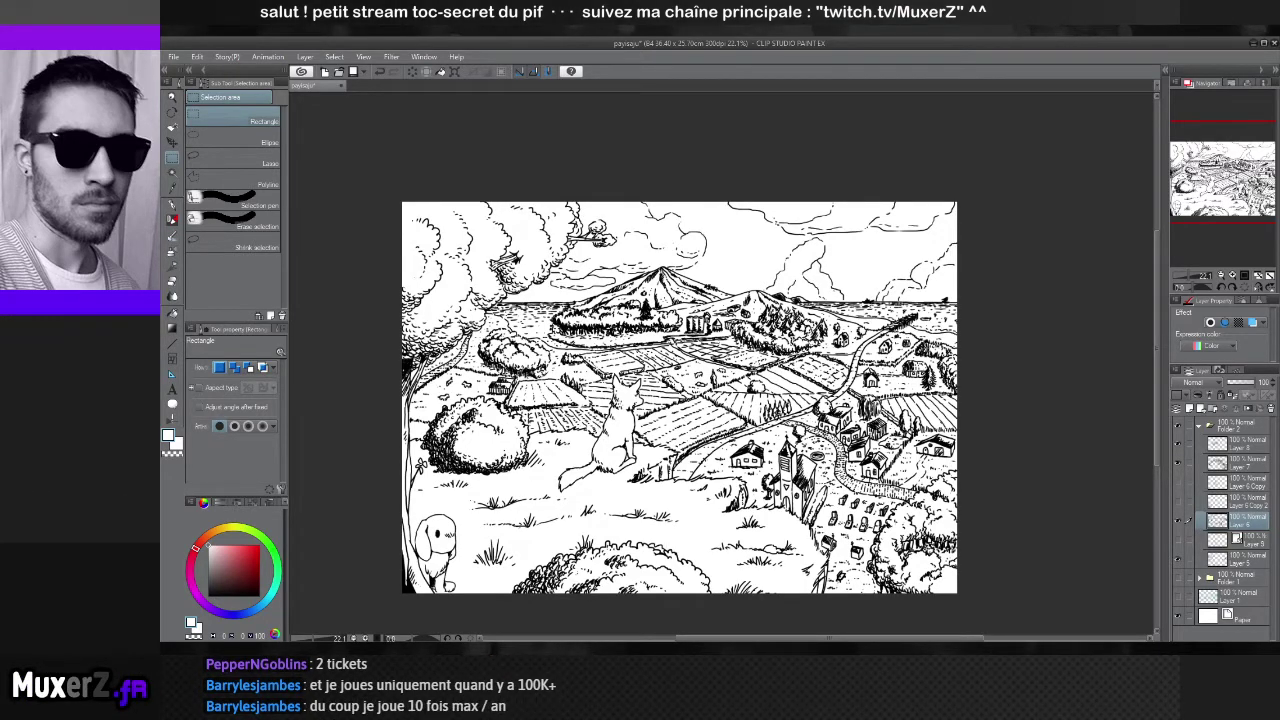
{"action": "scroll", "coordinate": [572, 447], "scroll_direction": "up", "scroll_amount": 5}
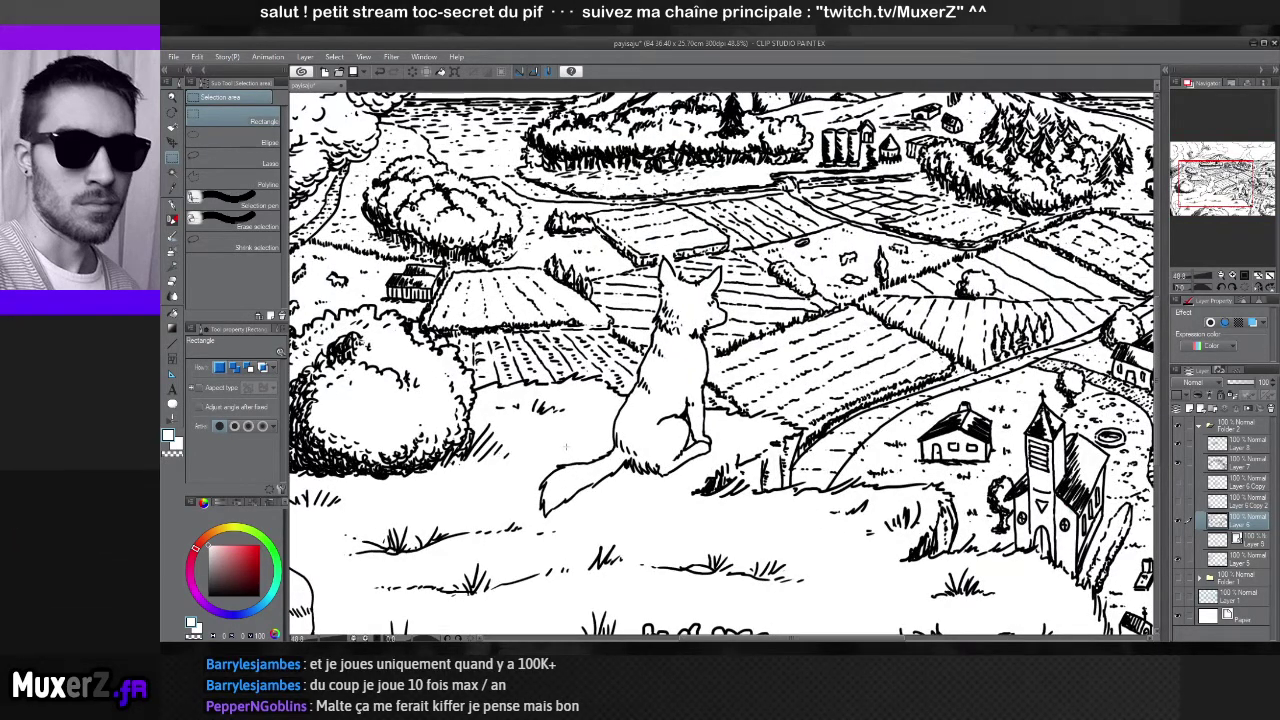
{"action": "scroll", "coordinate": [617, 535], "scroll_direction": "down", "scroll_amount": 5}
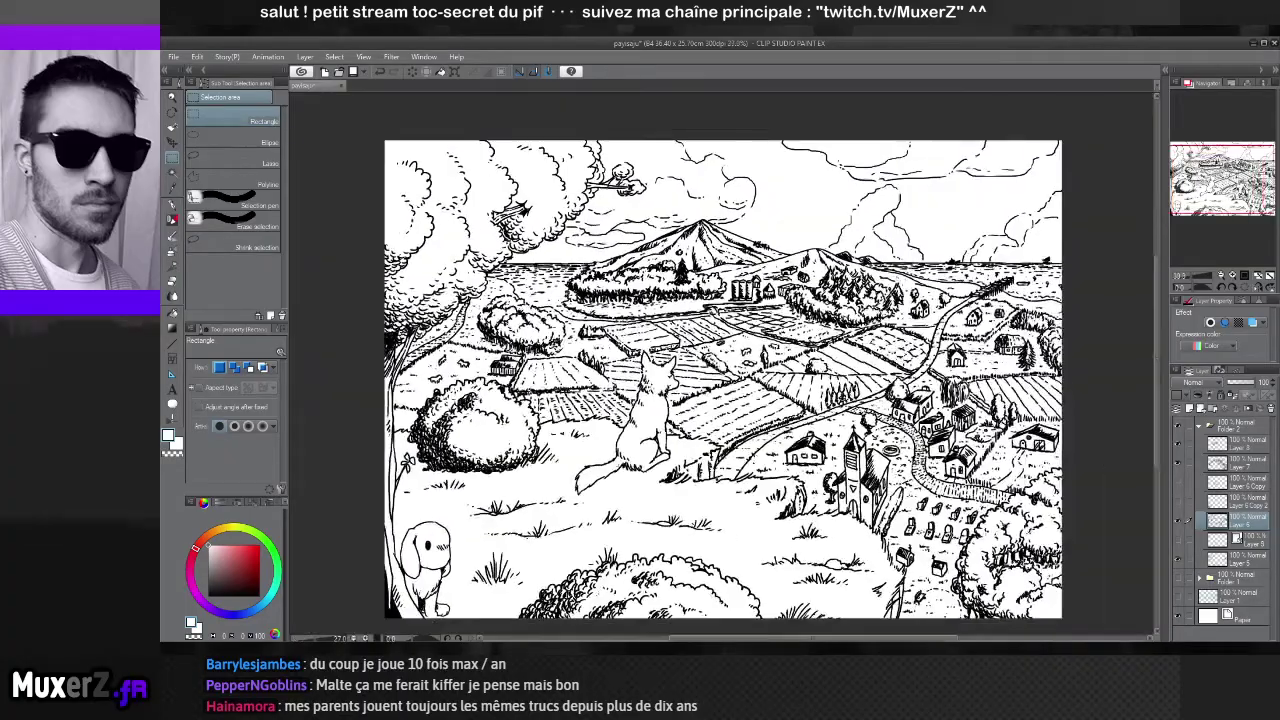
{"action": "scroll", "coordinate": [617, 535], "scroll_direction": "up", "scroll_amount": 1}
{"action": "scroll", "coordinate": [617, 535], "scroll_direction": "up", "scroll_amount": 4}
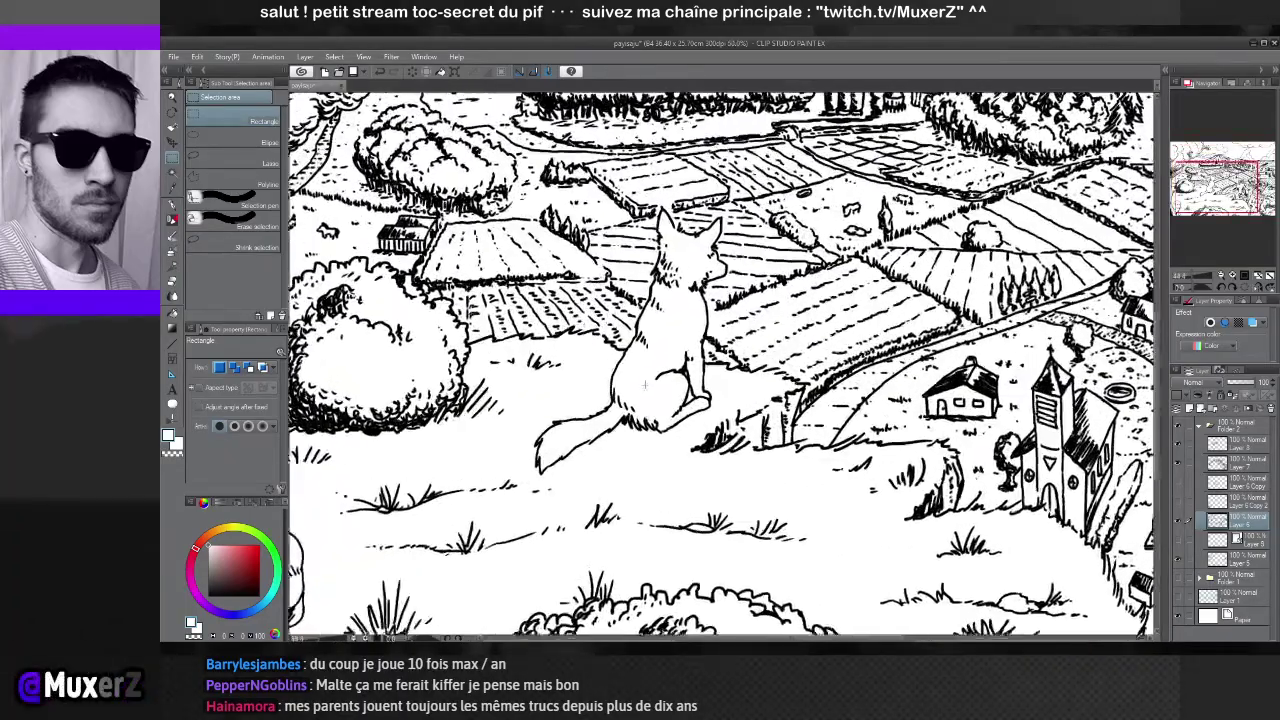
{"action": "scroll", "coordinate": [647, 373], "scroll_direction": "down", "scroll_amount": 4}
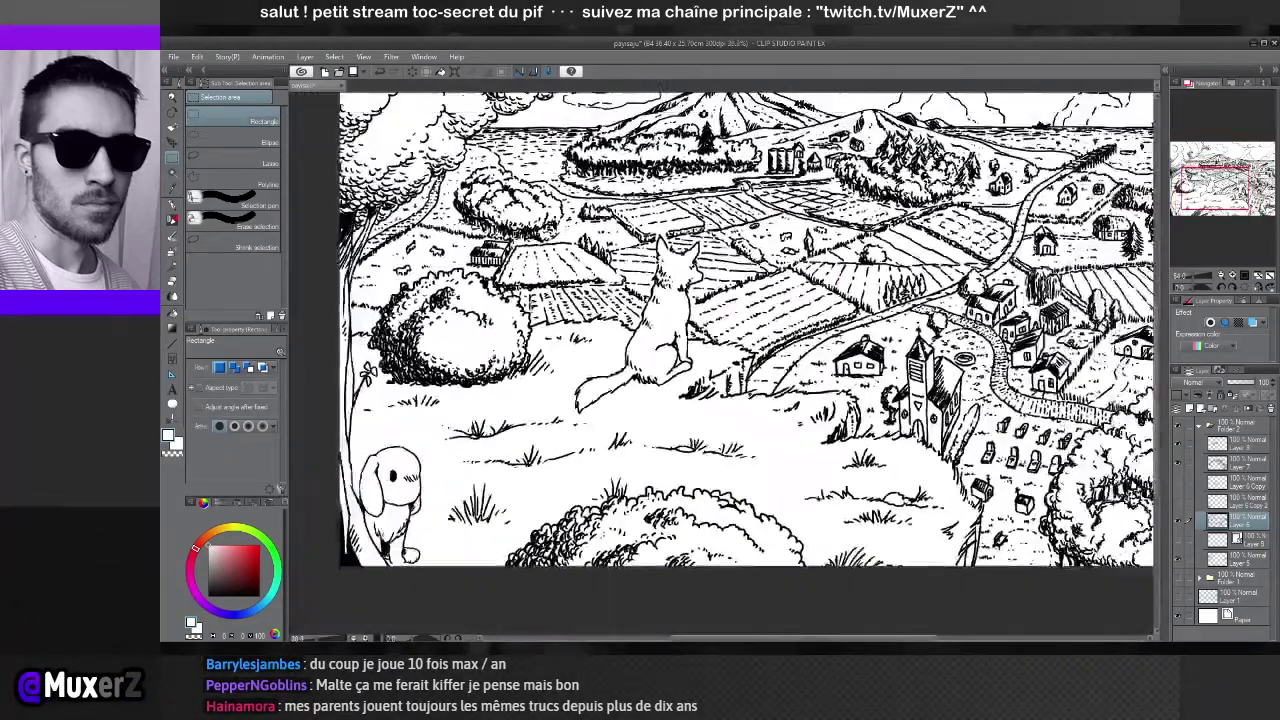
{"action": "scroll", "coordinate": [647, 373], "scroll_direction": "up", "scroll_amount": 3}
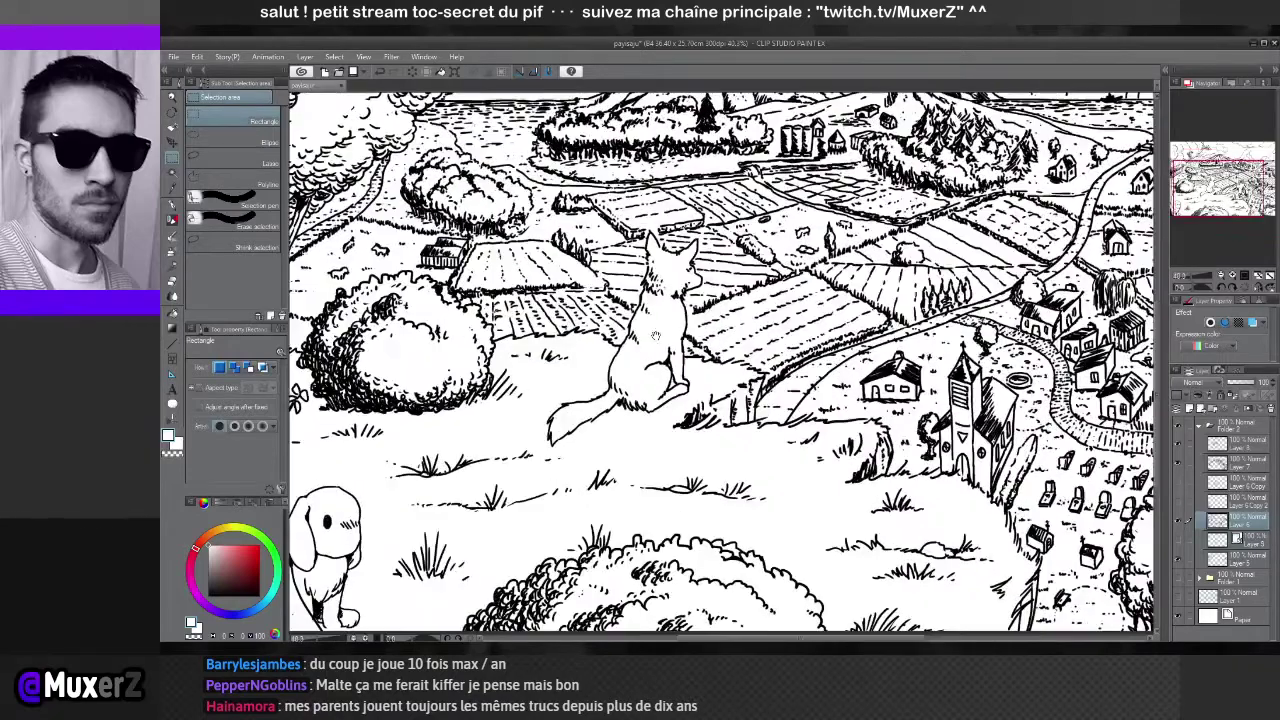
{"action": "scroll", "coordinate": [720, 365], "scroll_direction": "down", "scroll_amount": 3}
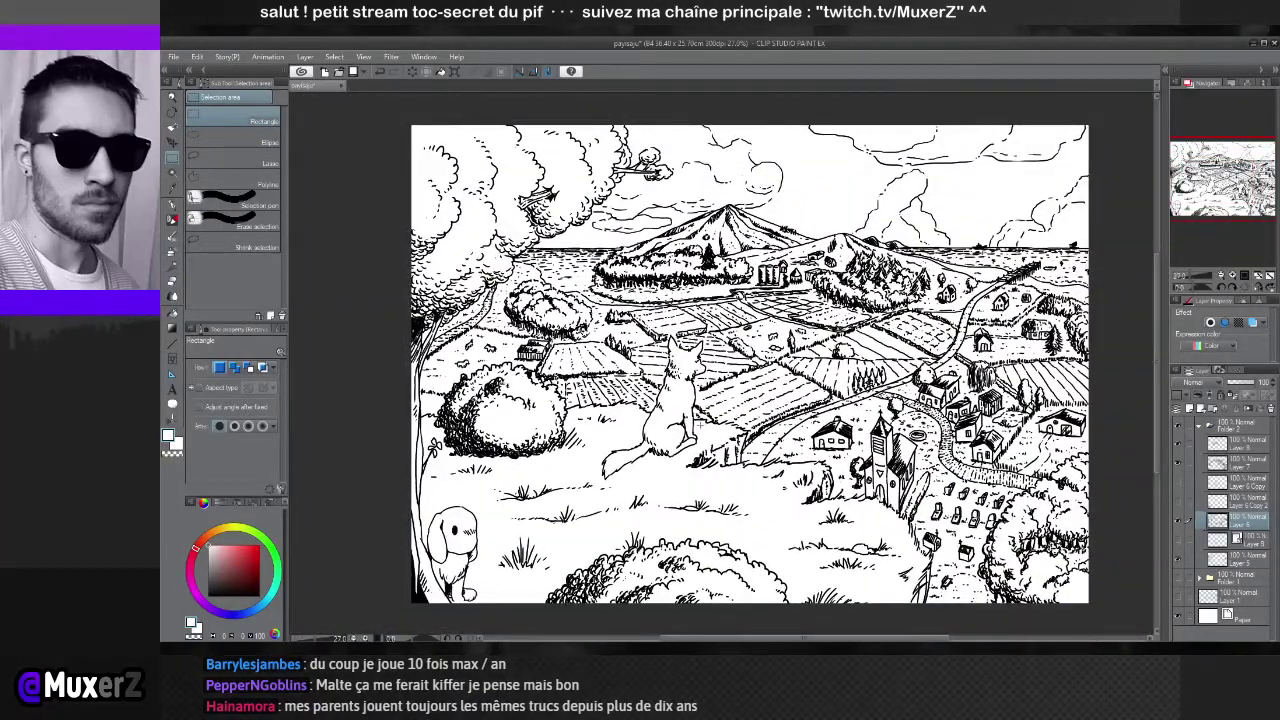
{"action": "scroll", "coordinate": [747, 364], "scroll_direction": "down", "scroll_amount": 1}
{"action": "scroll", "coordinate": [663, 385], "scroll_direction": "up", "scroll_amount": 3}
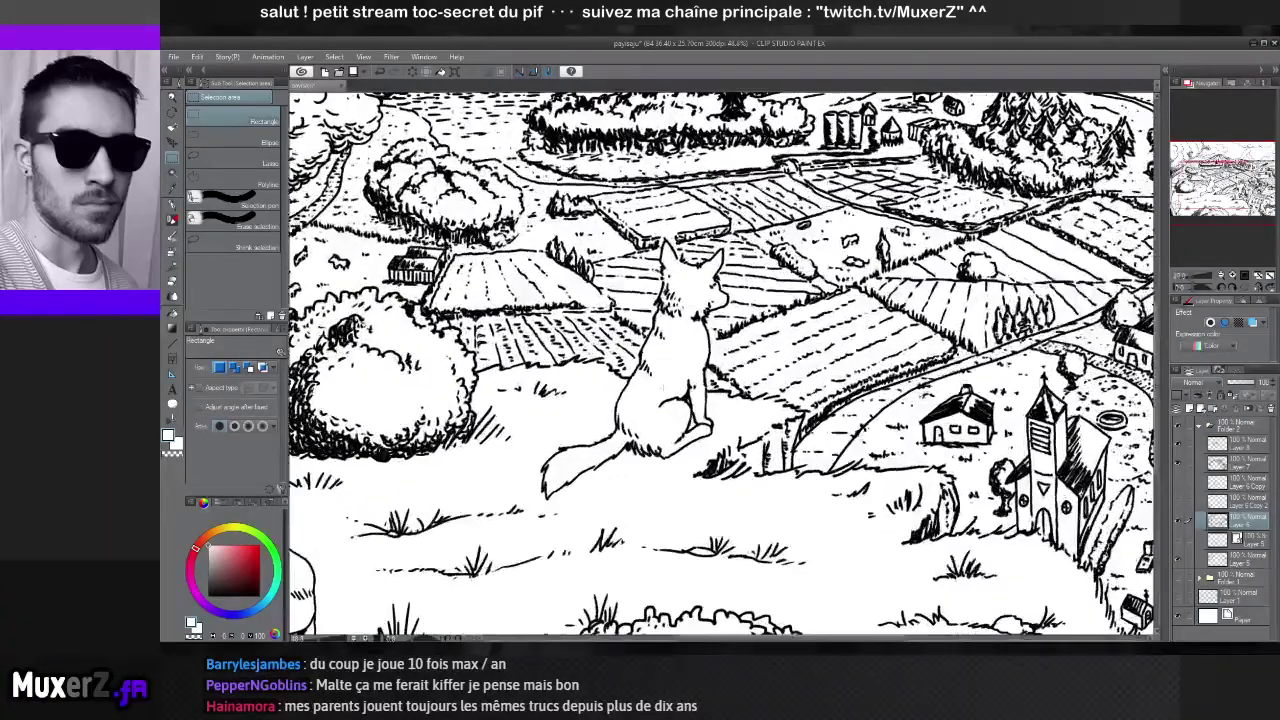
{"action": "scroll", "coordinate": [720, 365], "scroll_direction": "down", "scroll_amount": 3}
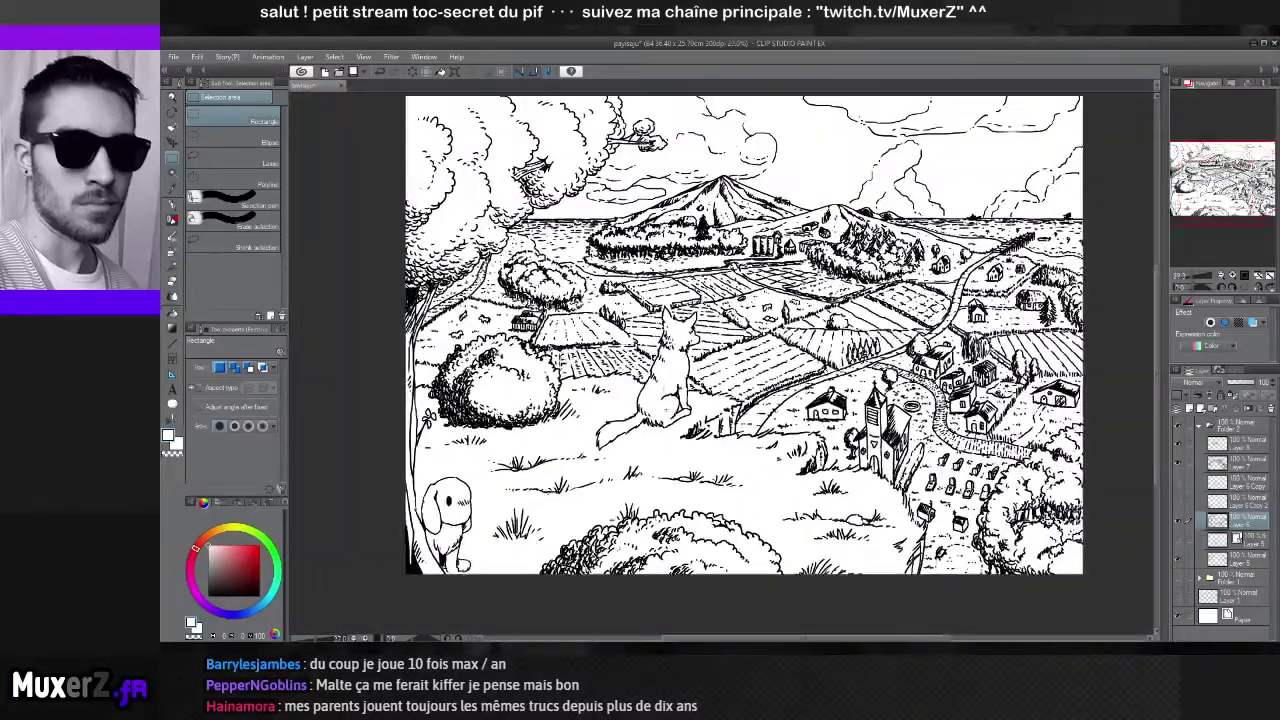
{"action": "scroll", "coordinate": [744, 334], "scroll_direction": "down", "scroll_amount": 1}
{"action": "scroll", "coordinate": [662, 380], "scroll_direction": "up", "scroll_amount": 2}
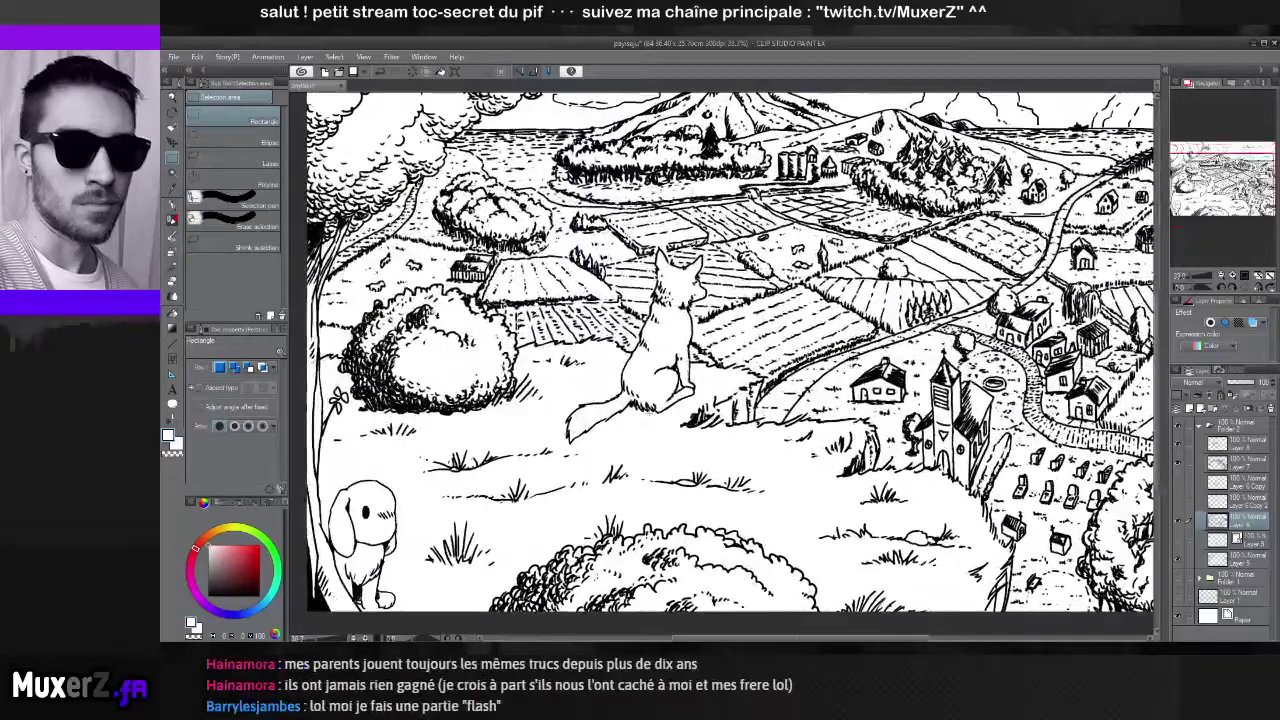
{"action": "scroll", "coordinate": [475, 458], "scroll_direction": "up", "scroll_amount": 3}
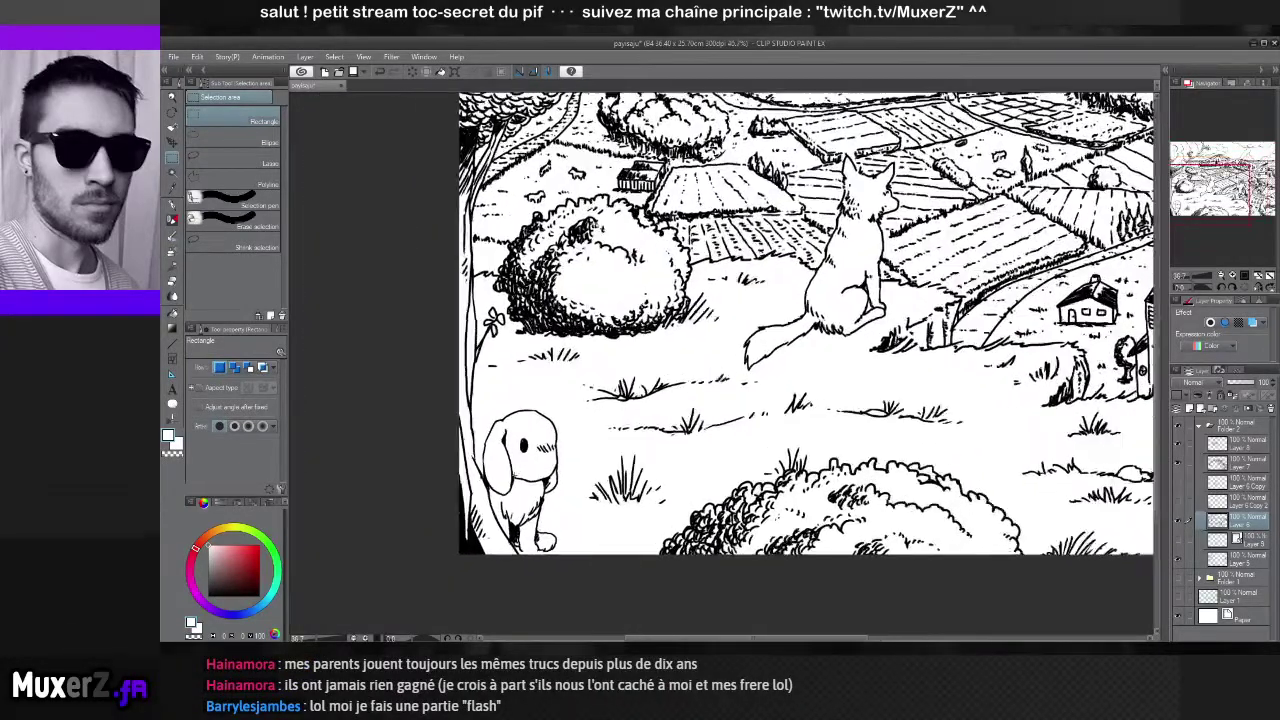
Compare the reduced animal with its larger version by temporarily showing Layer 6 Copy 2, leaving that layer hidden
{"action": "left_click_drag", "start_coordinate": [553, 471], "coordinate": [565, 450]}
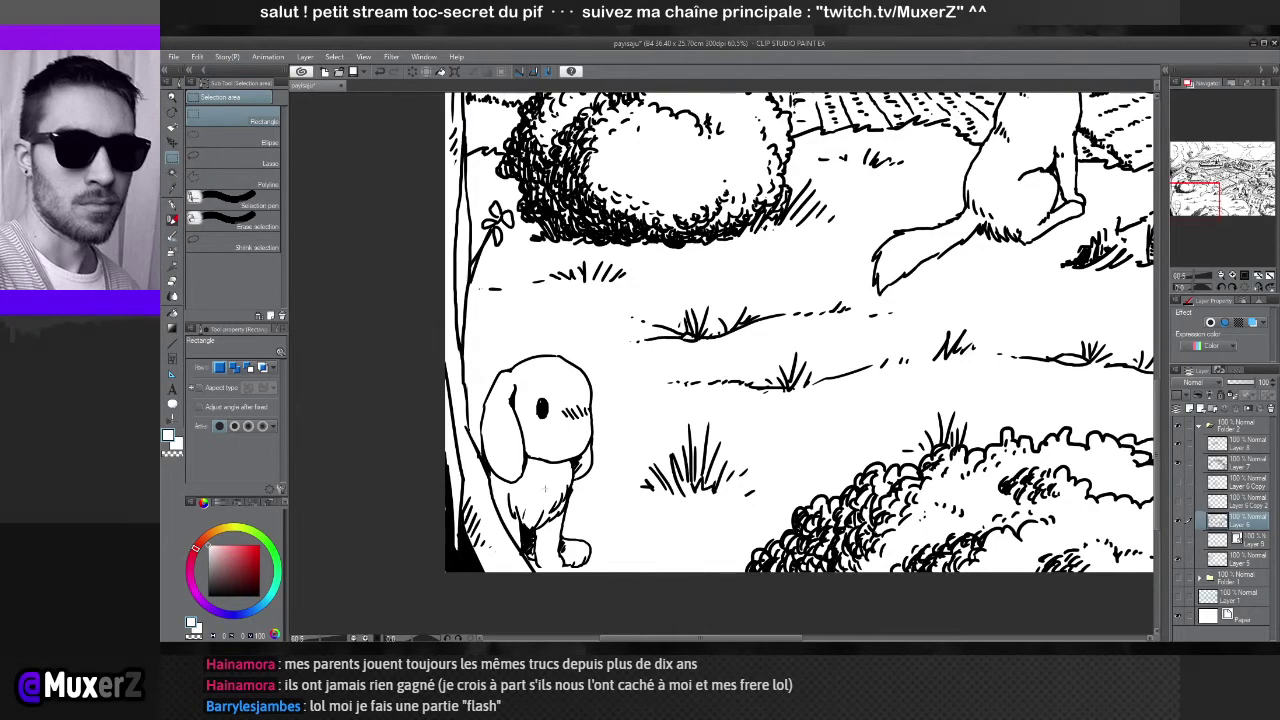
{"action": "scroll", "coordinate": [545, 482], "scroll_direction": "up", "scroll_amount": 1}
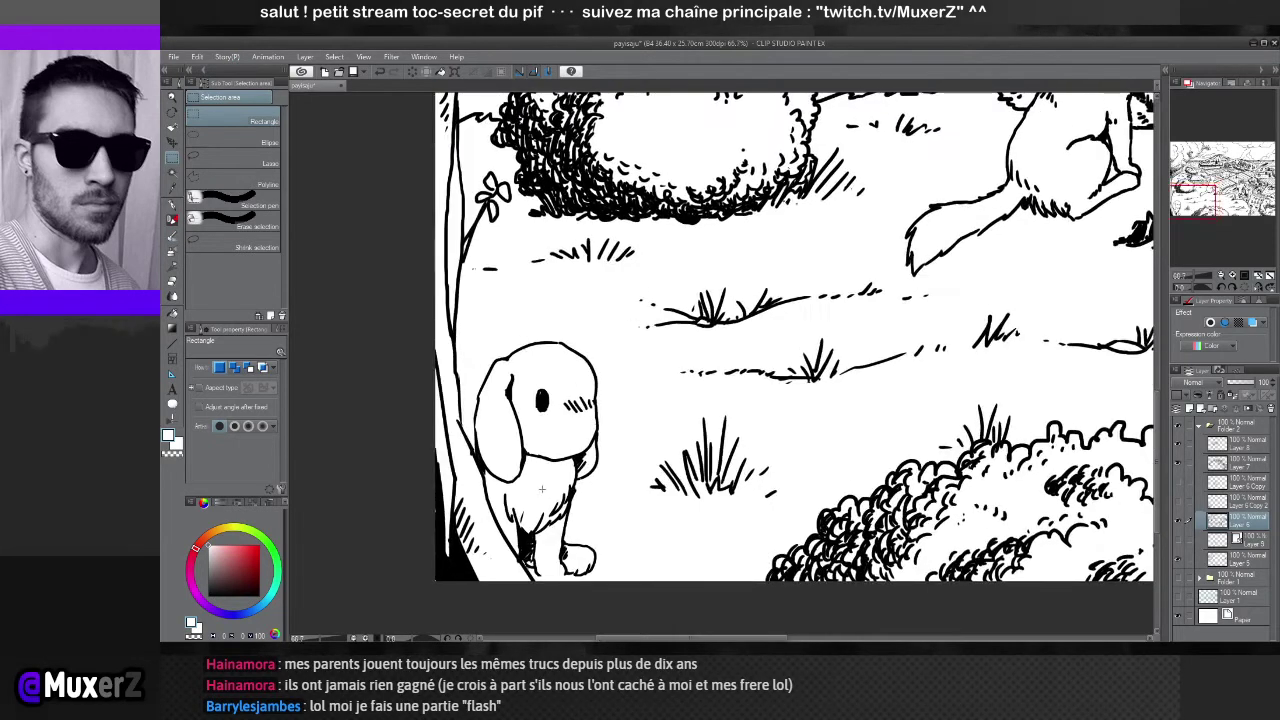
{"action": "left_click", "coordinate": [1179, 504]}
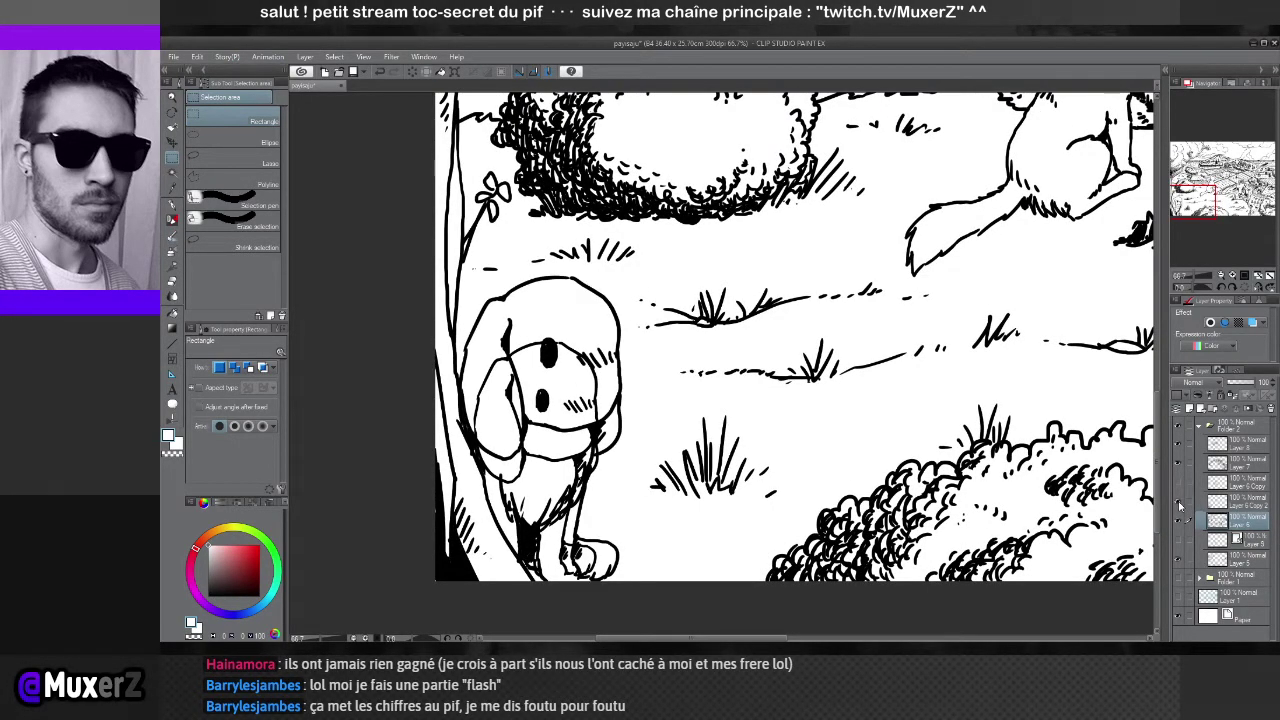
{"action": "left_click", "coordinate": [1179, 504]}
{"action": "left_click", "coordinate": [1179, 504]}
{"action": "left_click", "coordinate": [1179, 504]}
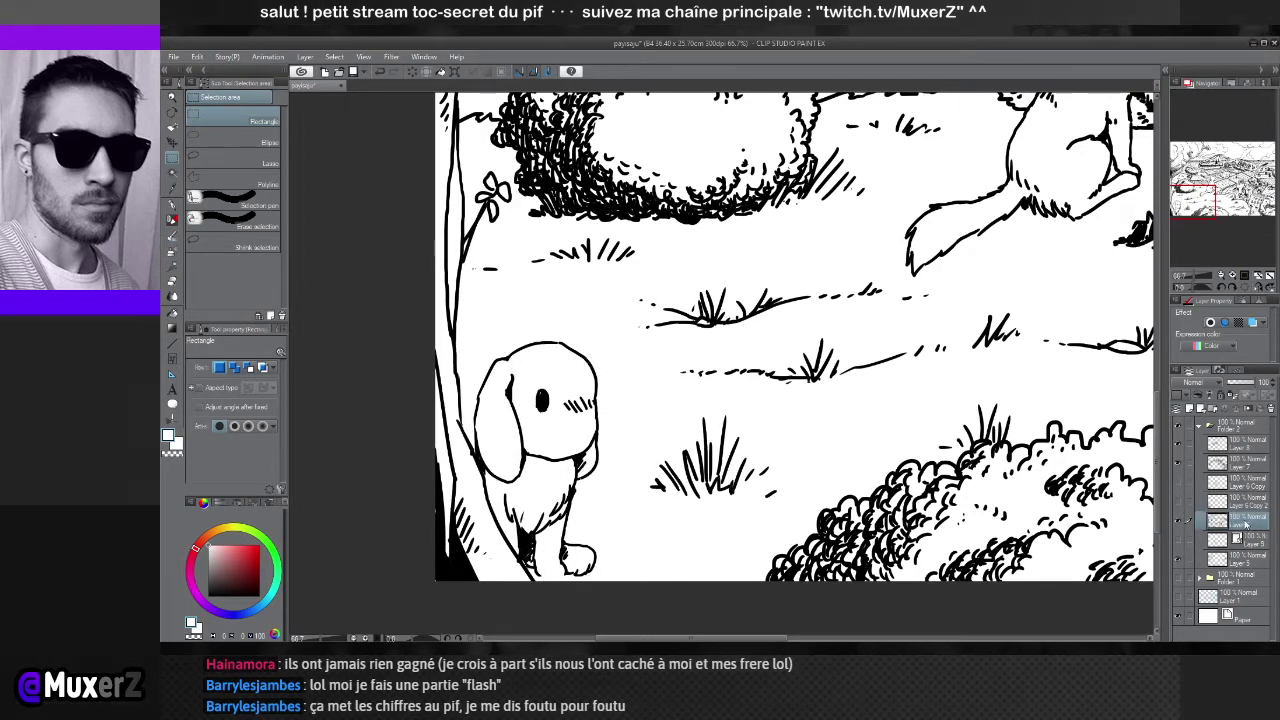
Add a new raster layer and place it directly above Layer 6, checking Layer 6's contents by toggling its visibility
{"action": "left_click", "coordinate": [1243, 541]}
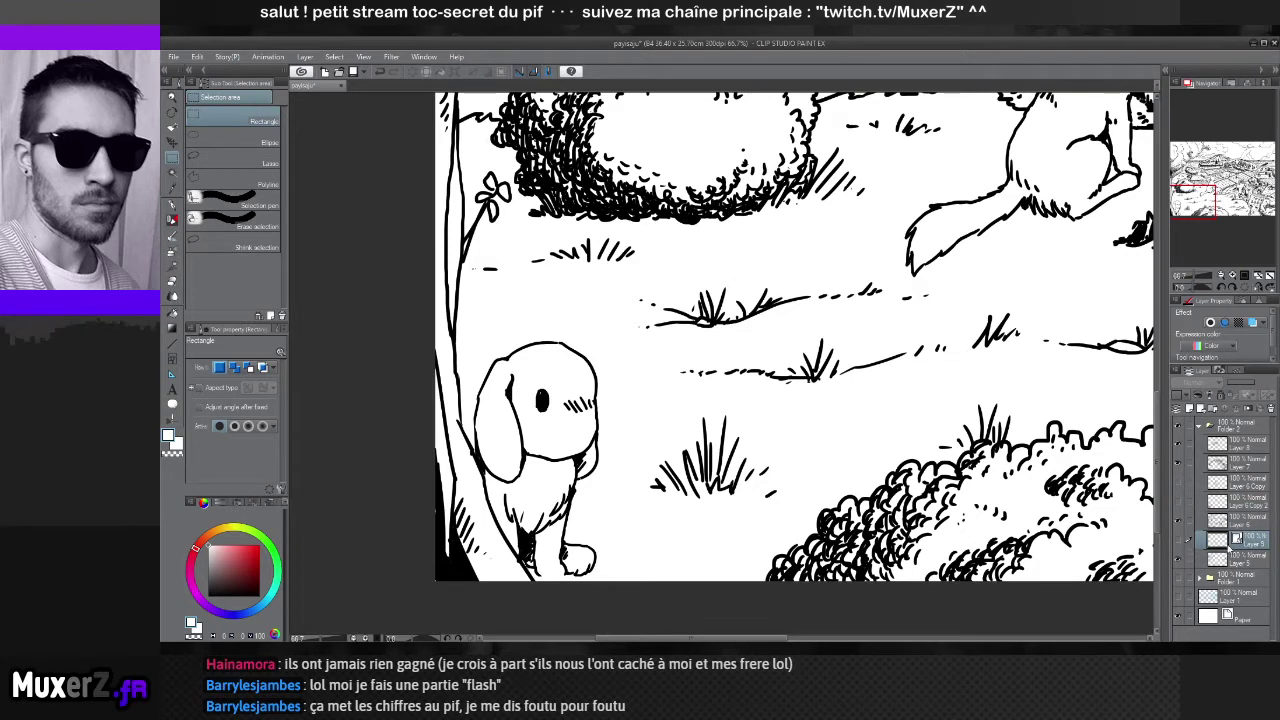
{"action": "left_click", "coordinate": [1192, 410]}
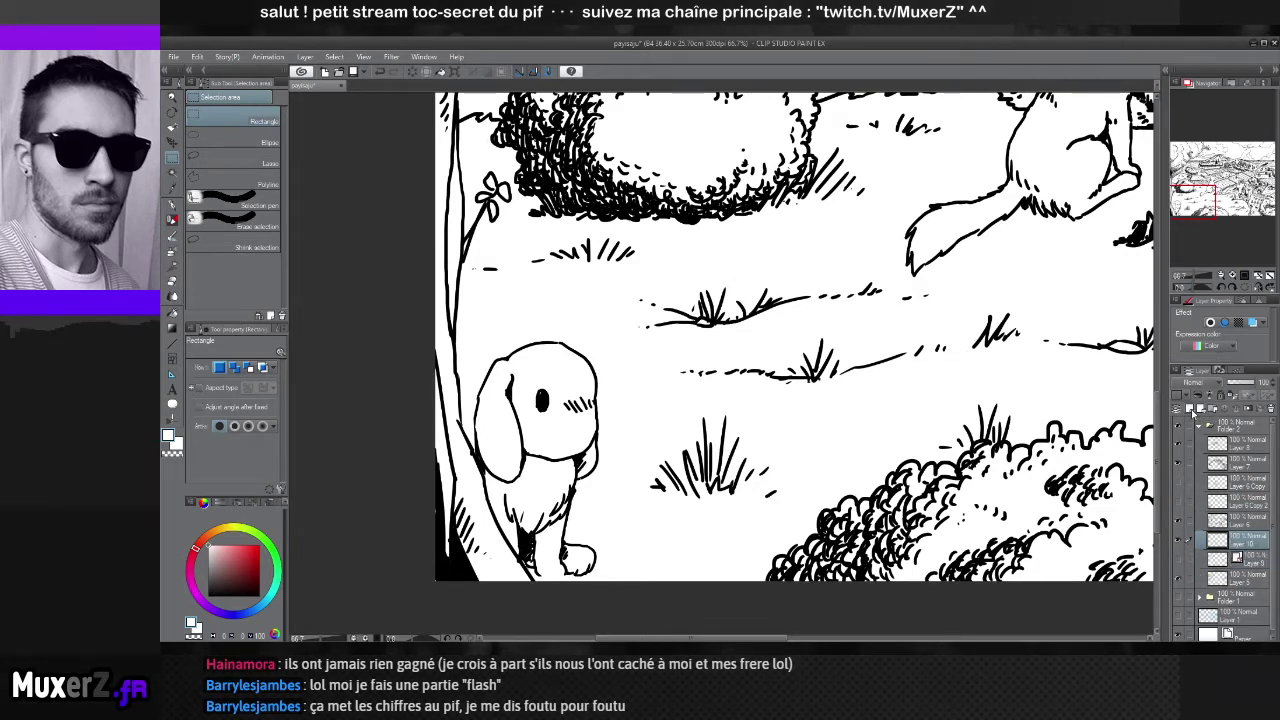
{"action": "left_click", "coordinate": [1178, 521]}
{"action": "left_click", "coordinate": [1178, 521]}
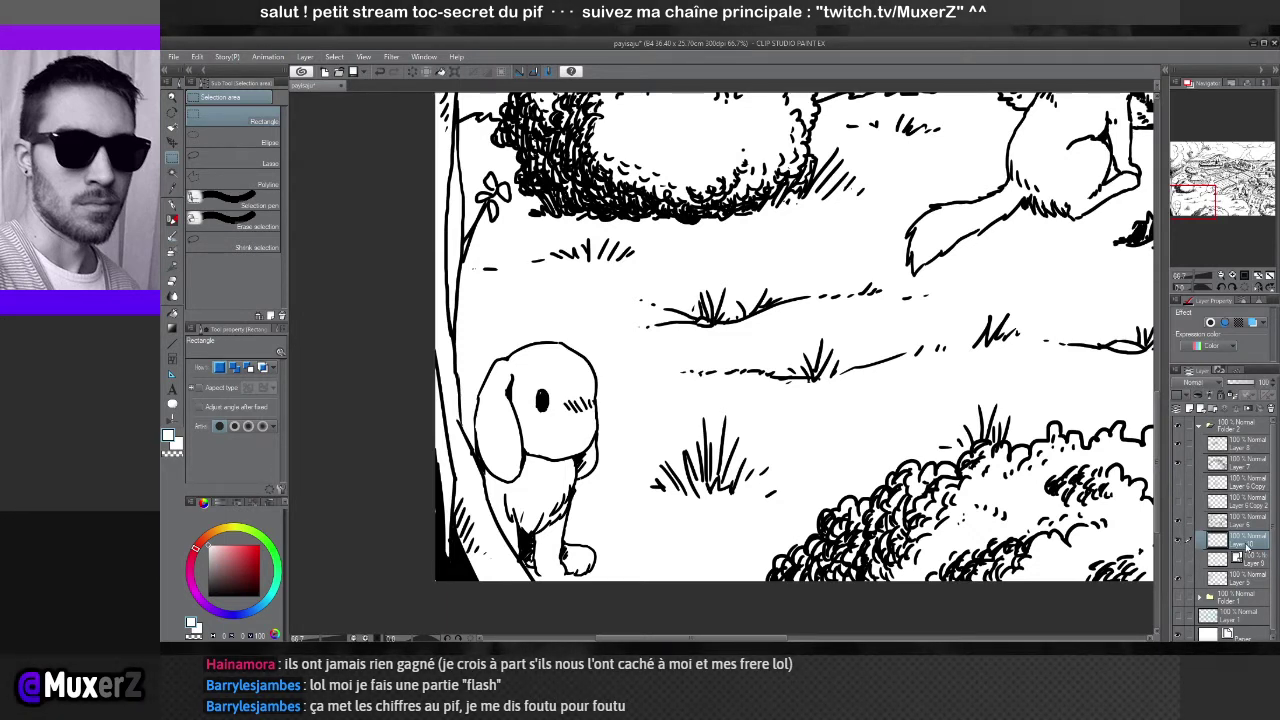
{"action": "left_click_drag", "start_coordinate": [1249, 546], "coordinate": [1243, 520]}
Reinforce the animal's chest fur and front paw outlines on the new layer in black with the size 12 lettering pen
{"action": "scroll", "coordinate": [579, 421], "scroll_direction": "up", "scroll_amount": 3}
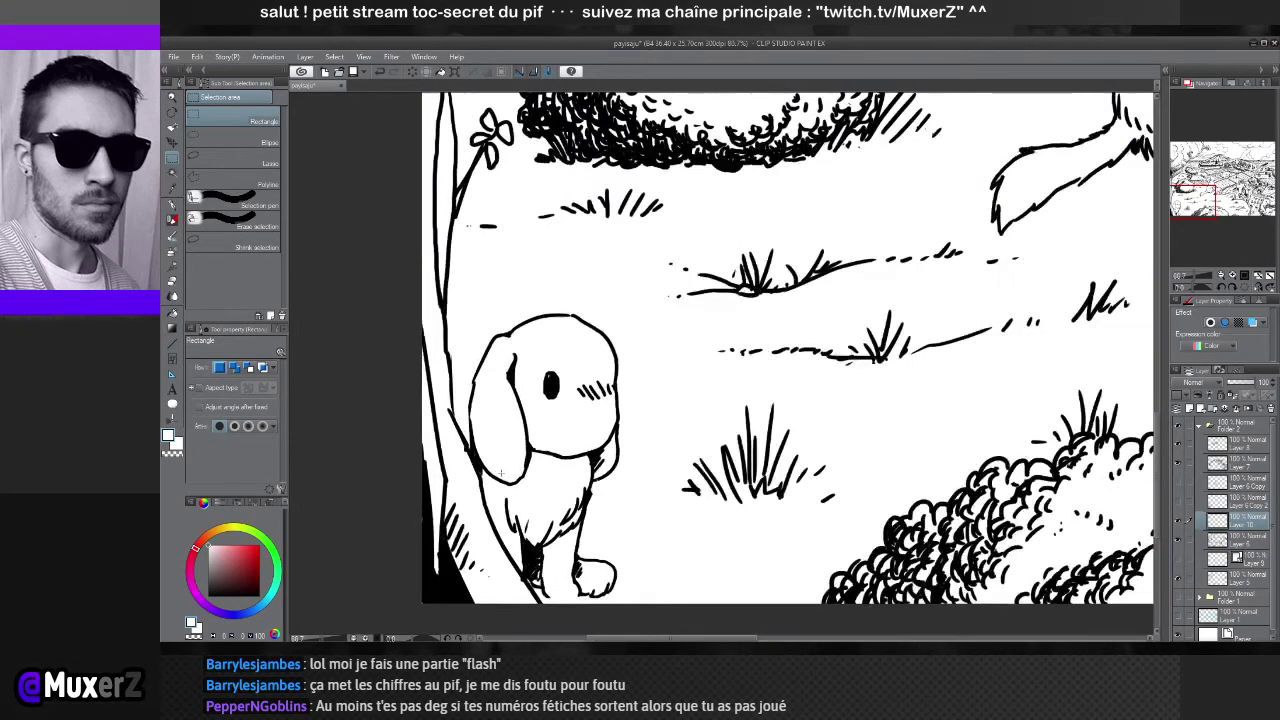
{"action": "key", "text": "p"}
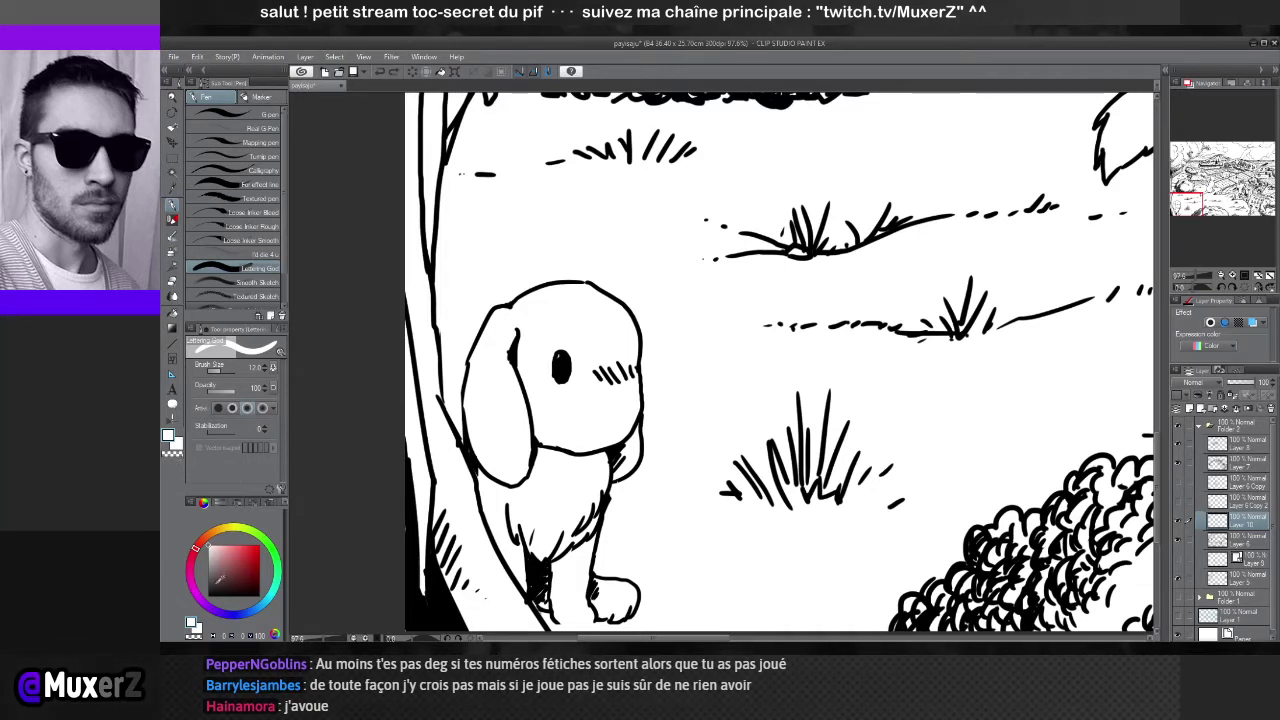
{"action": "left_click", "coordinate": [190, 622]}
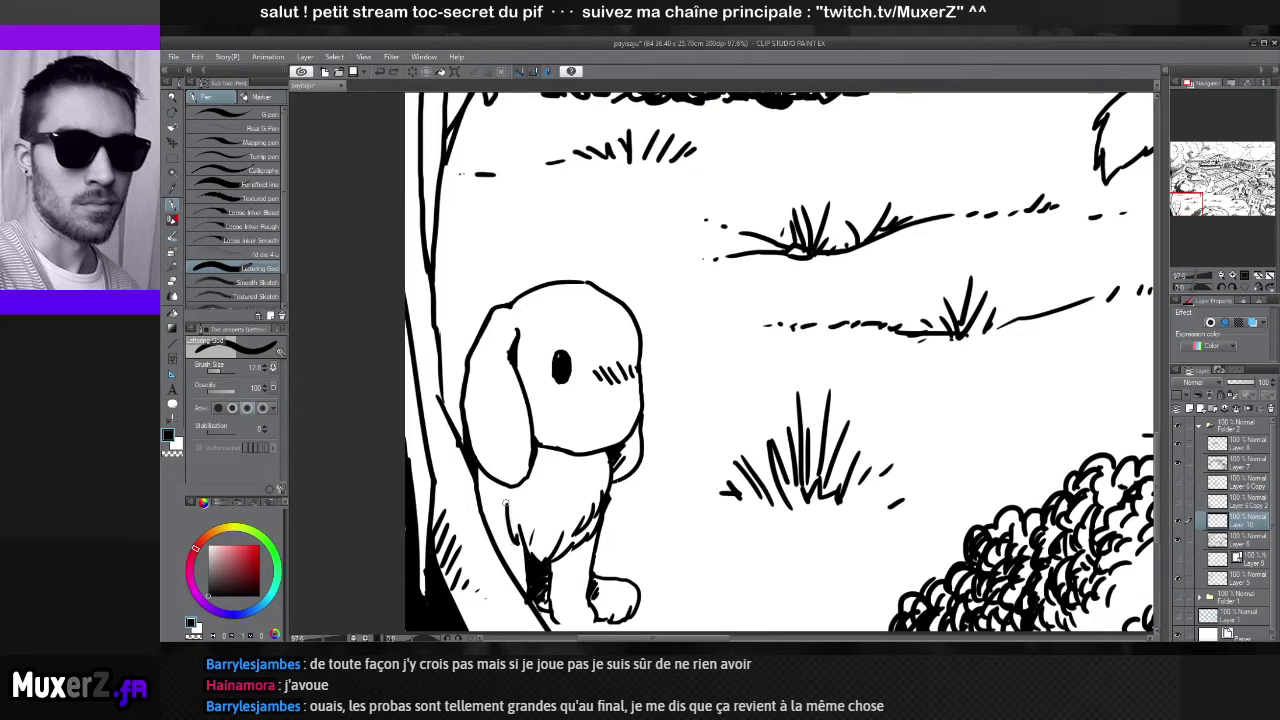
{"action": "left_click_drag", "start_coordinate": [505, 501], "coordinate": [514, 539]}
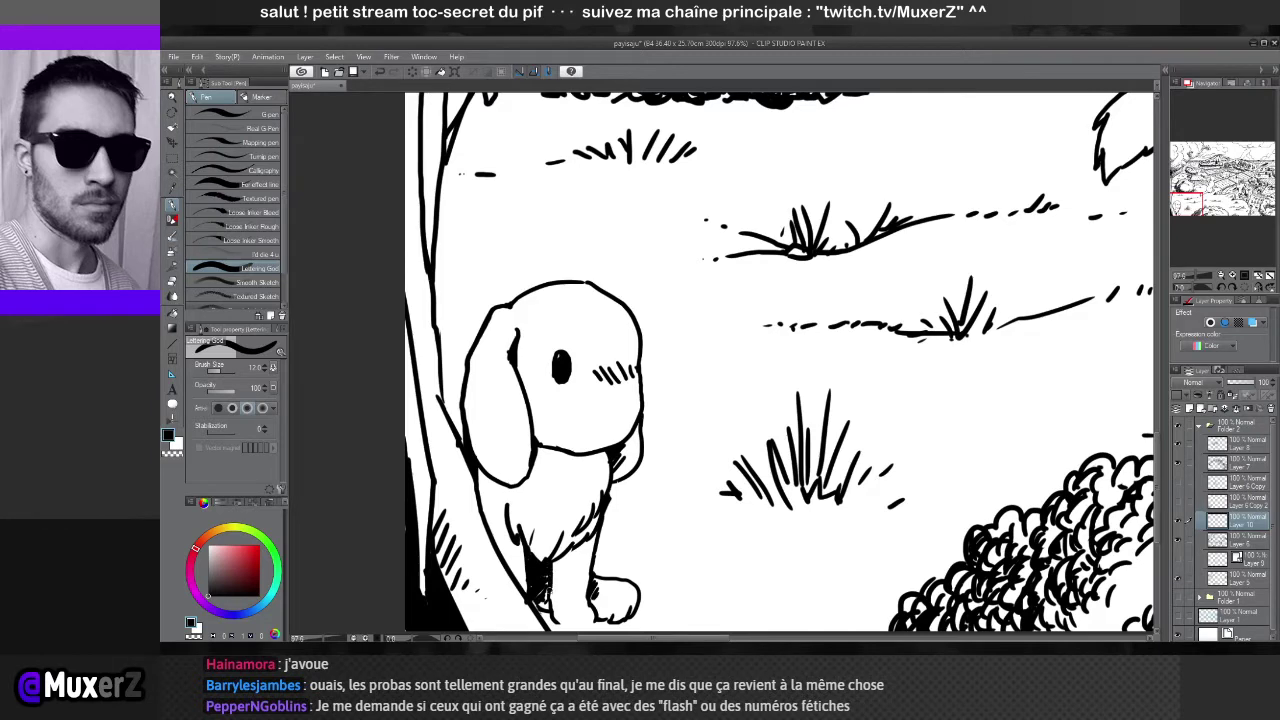
{"action": "left_click_drag", "start_coordinate": [545, 600], "coordinate": [552, 513]}
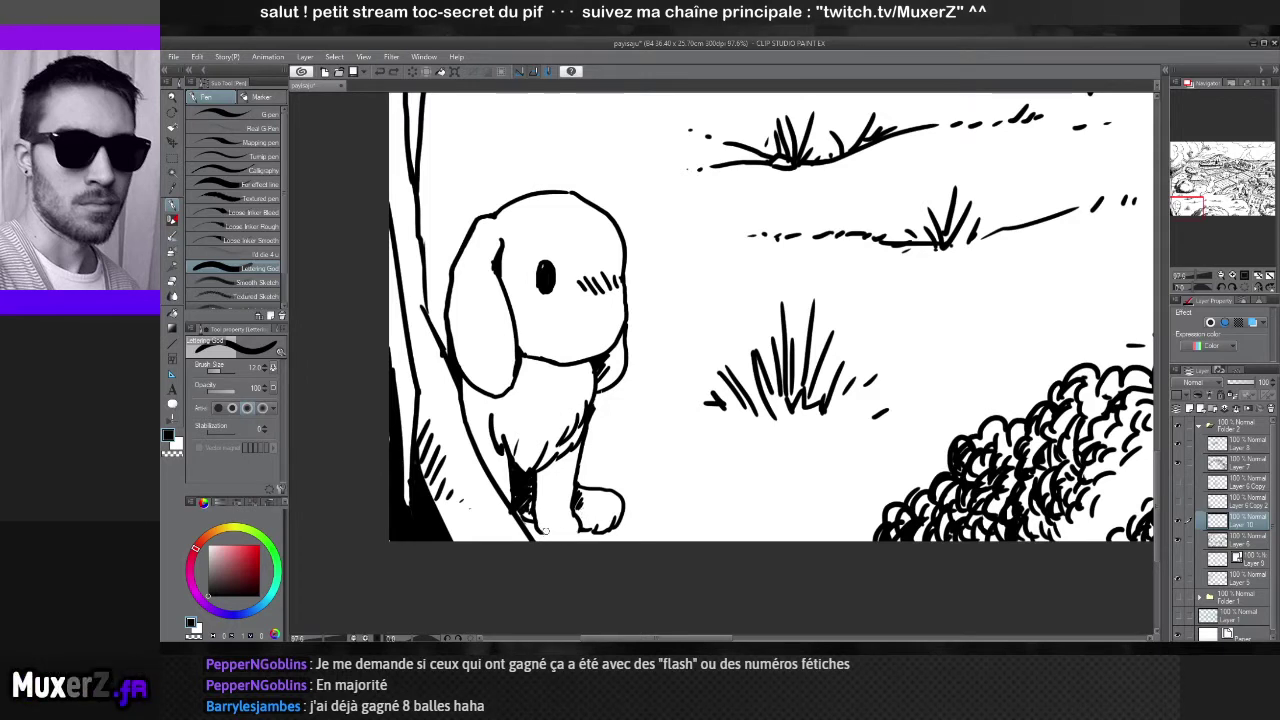
{"action": "left_click_drag", "start_coordinate": [536, 527], "coordinate": [546, 535]}
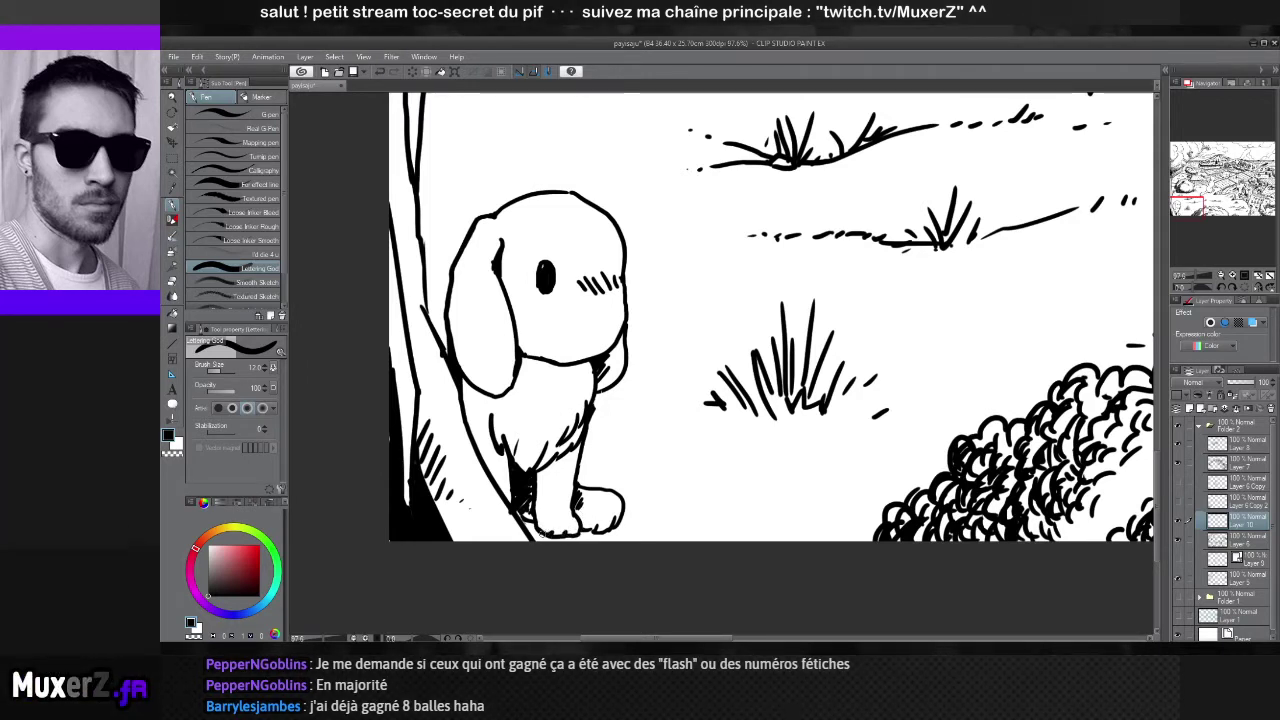
{"action": "left_click_drag", "start_coordinate": [566, 520], "coordinate": [576, 528]}
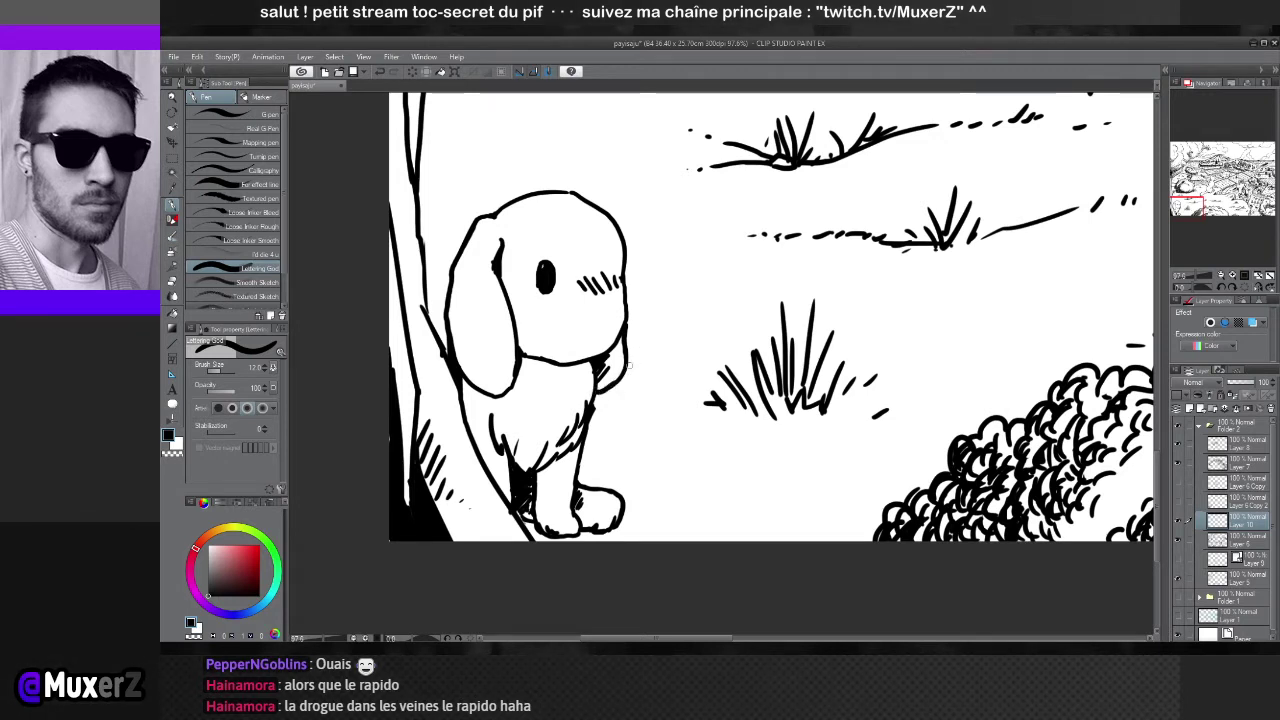
Strengthen the outline of the animal's far ear and muzzle on the new layer in black with the size 12 lettering pen
{"action": "mouse_move", "coordinate": [596, 386]}
{"action": "left_mouse_down"}
{"action": "mouse_move", "coordinate": [608, 394]}
{"action": "mouse_move", "coordinate": [618, 377]}
{"action": "left_mouse_up"}
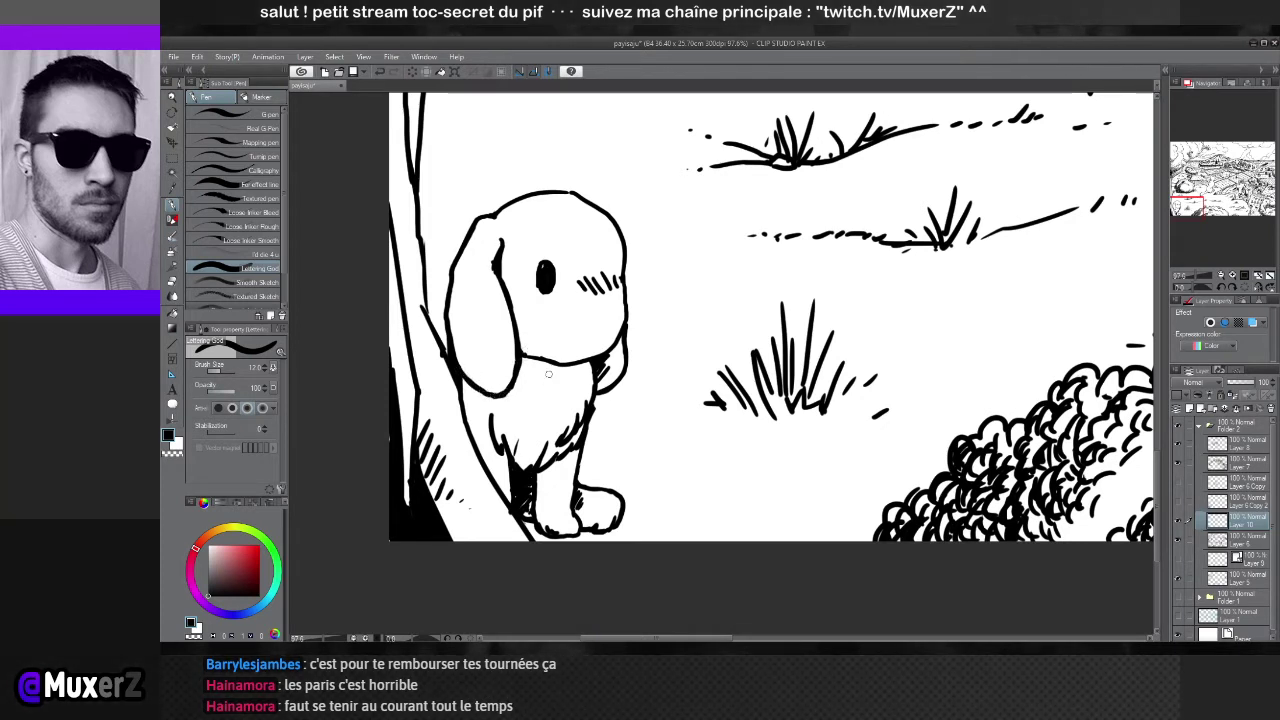
{"action": "mouse_move", "coordinate": [493, 213]}
{"action": "left_mouse_down"}
{"action": "mouse_move", "coordinate": [555, 193]}
{"action": "mouse_move", "coordinate": [598, 203]}
{"action": "left_mouse_up"}
{"action": "key", "text": "ctrl+z"}
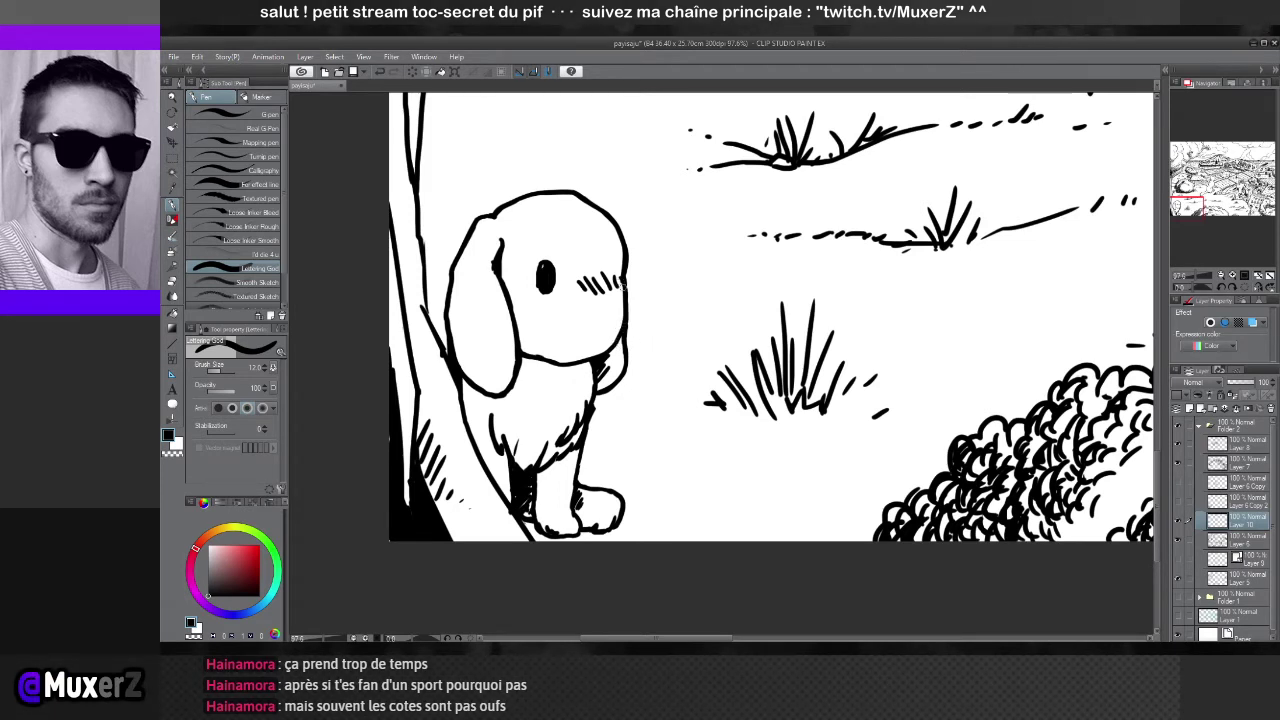
{"action": "key", "text": "e"}
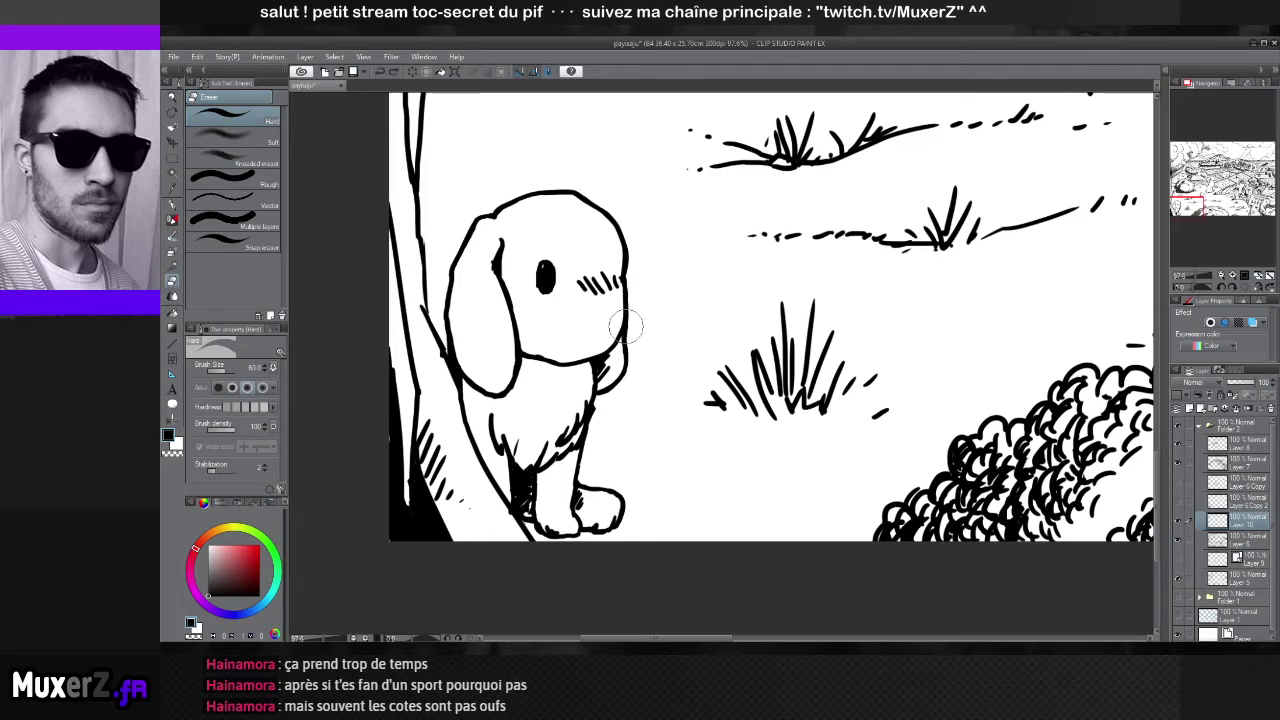
{"action": "scroll", "coordinate": [676, 143], "scroll_direction": "down", "scroll_amount": 5}
{"action": "scroll", "coordinate": [684, 180], "scroll_direction": "up", "scroll_amount": 6}
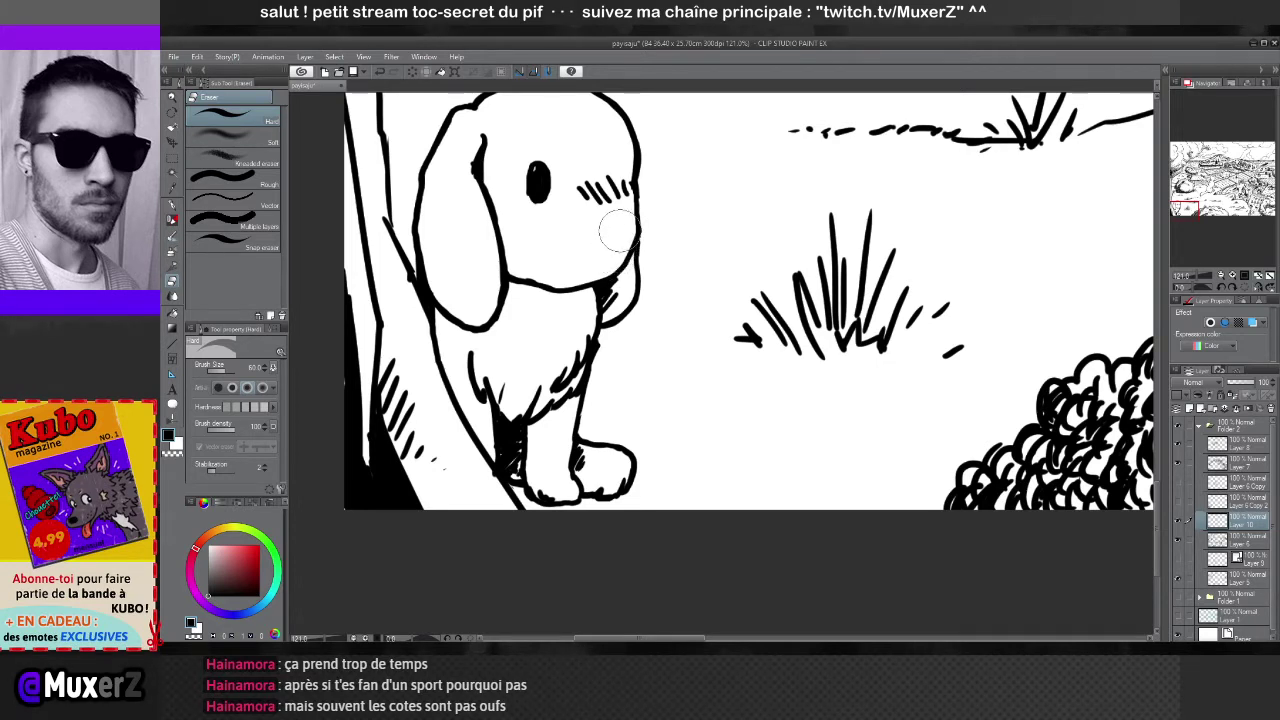
{"action": "key", "text": "p"}
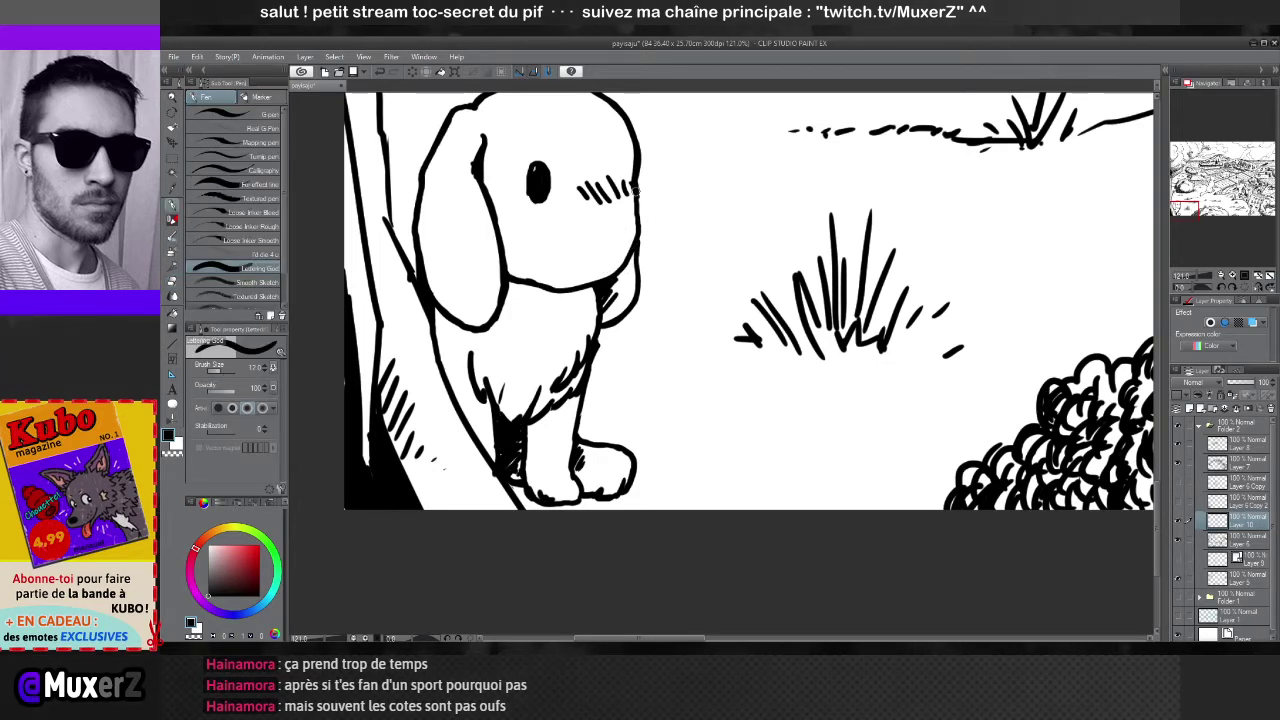
{"action": "left_click_drag", "start_coordinate": [636, 208], "coordinate": [635, 240]}
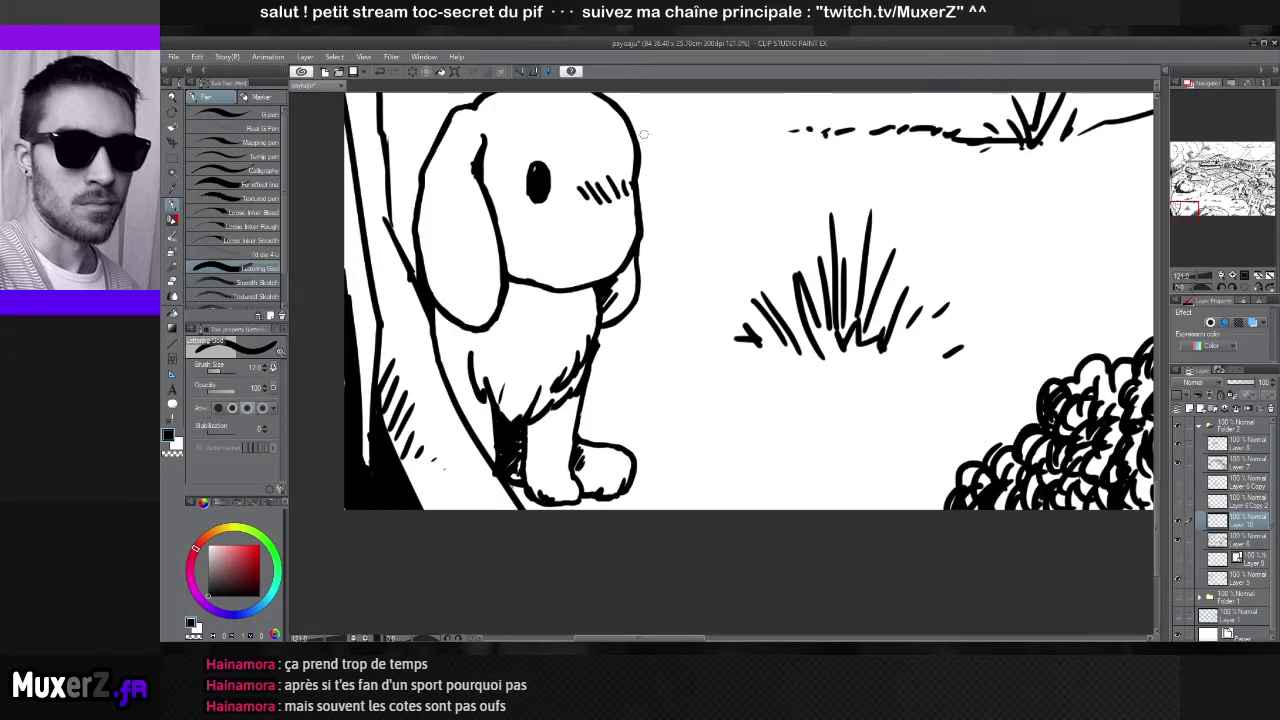
Examine the reinforced animal against the fox and the whole landscape at several zoom levels
{"action": "scroll", "coordinate": [644, 133], "scroll_direction": "down", "scroll_amount": 6}
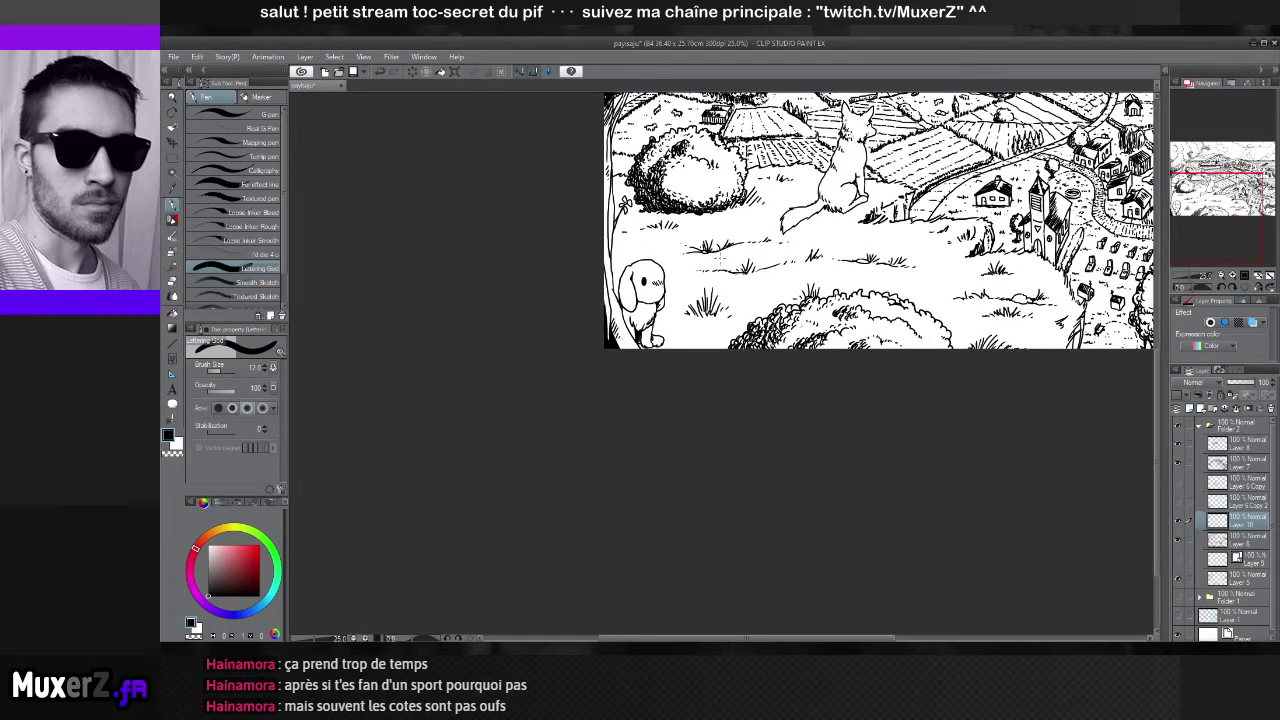
{"action": "scroll", "coordinate": [718, 260], "scroll_direction": "down", "scroll_amount": 1}
{"action": "mouse_move", "coordinate": [718, 260]}
{"action": "left_mouse_down"}
{"action": "mouse_move", "coordinate": [581, 464]}
{"action": "mouse_move", "coordinate": [610, 474]}
{"action": "left_mouse_up"}
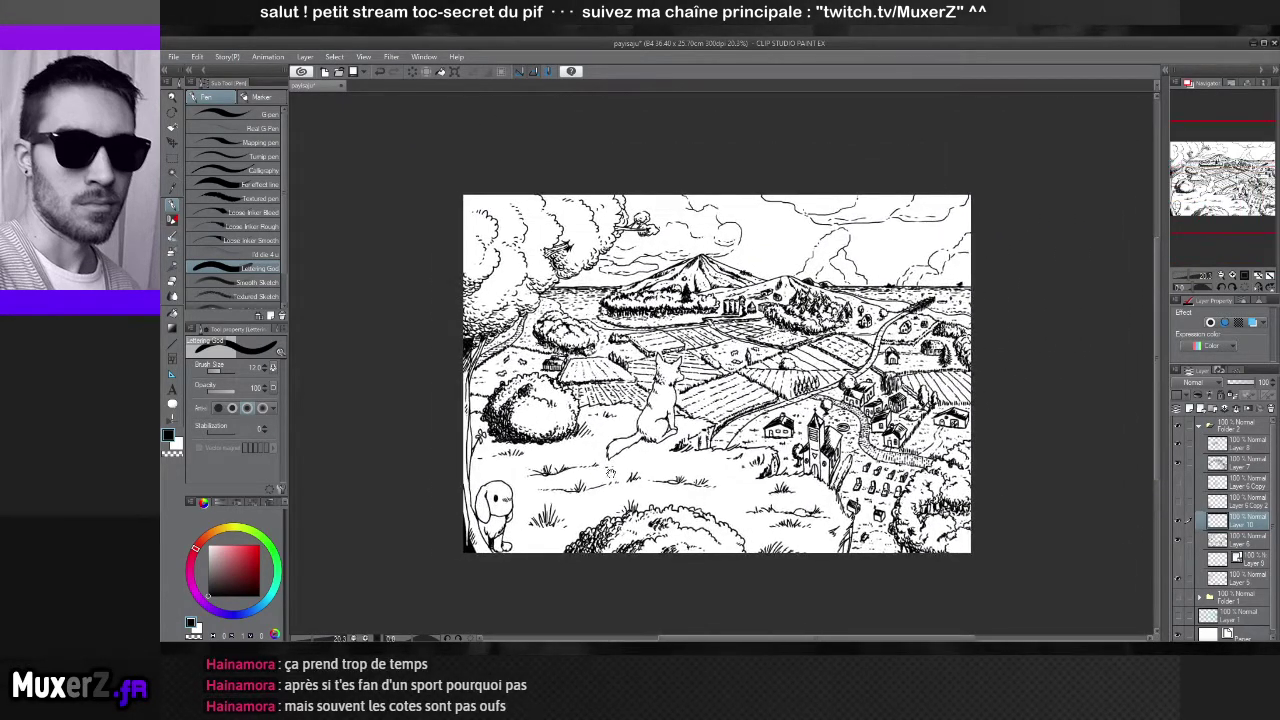
{"action": "scroll", "coordinate": [710, 469], "scroll_direction": "up", "scroll_amount": 1}
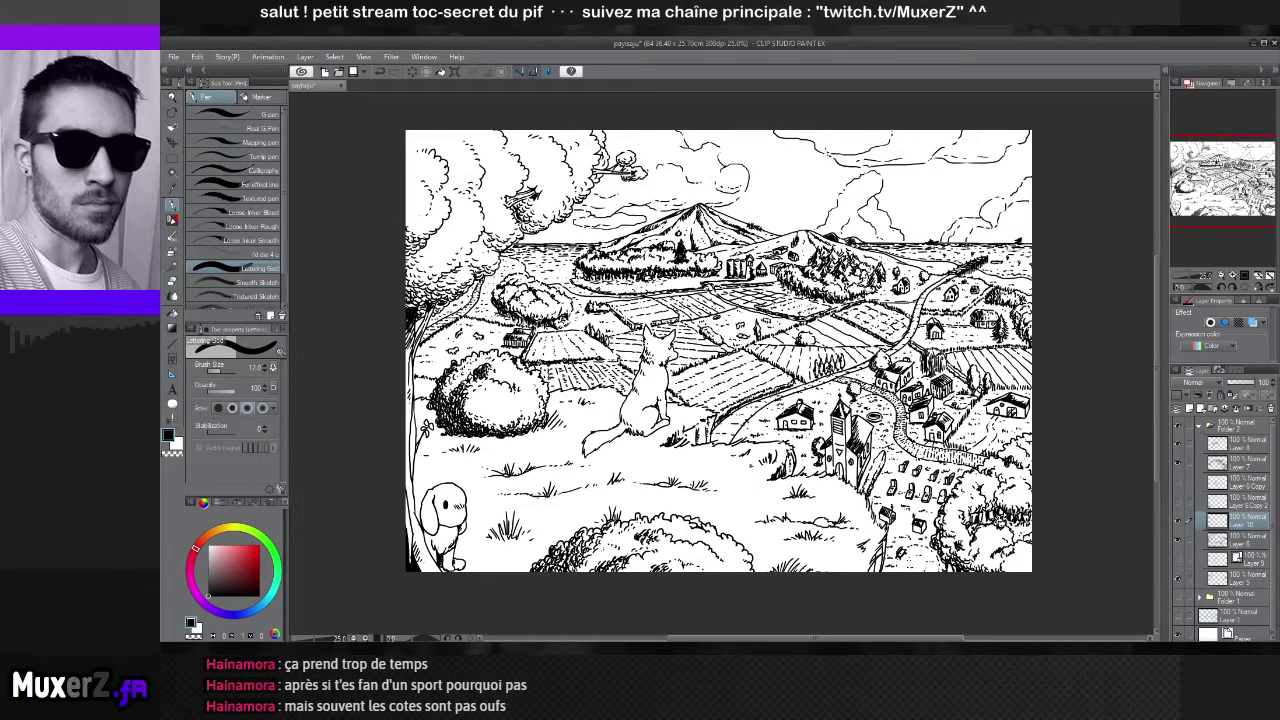
{"action": "scroll", "coordinate": [930, 301], "scroll_direction": "up", "scroll_amount": 1}
{"action": "scroll", "coordinate": [913, 410], "scroll_direction": "up", "scroll_amount": 2}
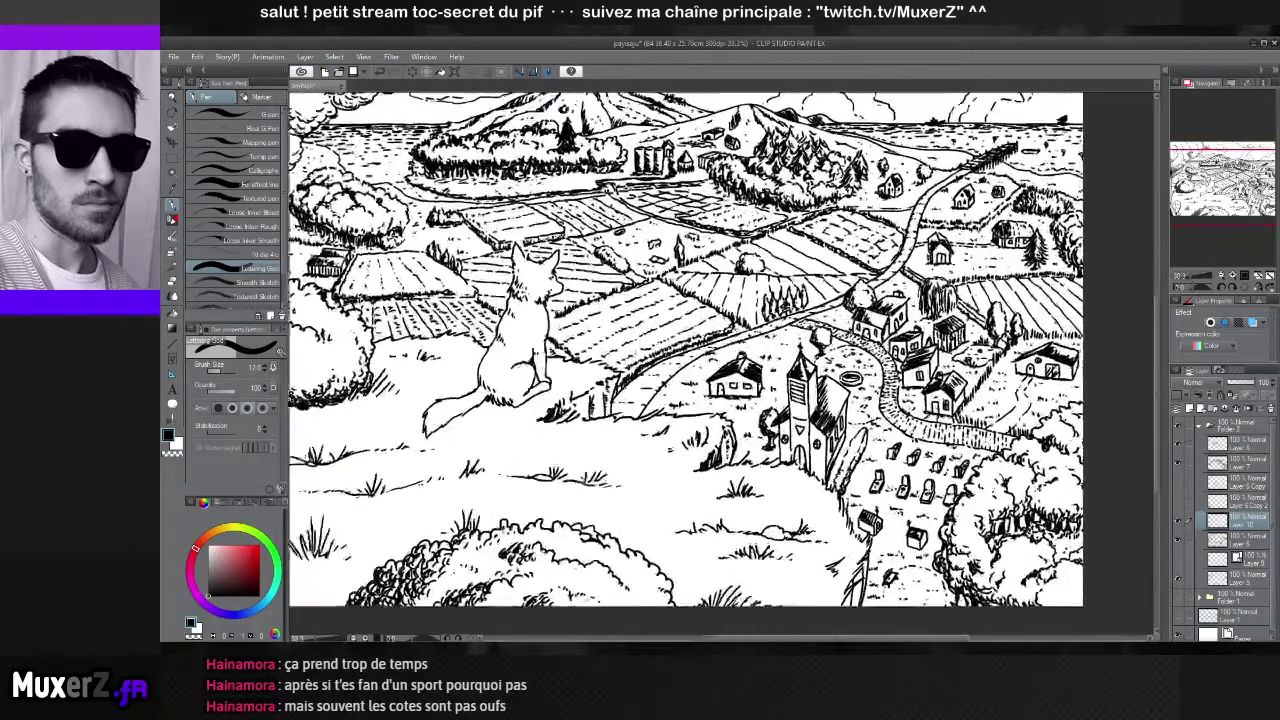
{"action": "scroll", "coordinate": [525, 280], "scroll_direction": "down", "scroll_amount": 2}
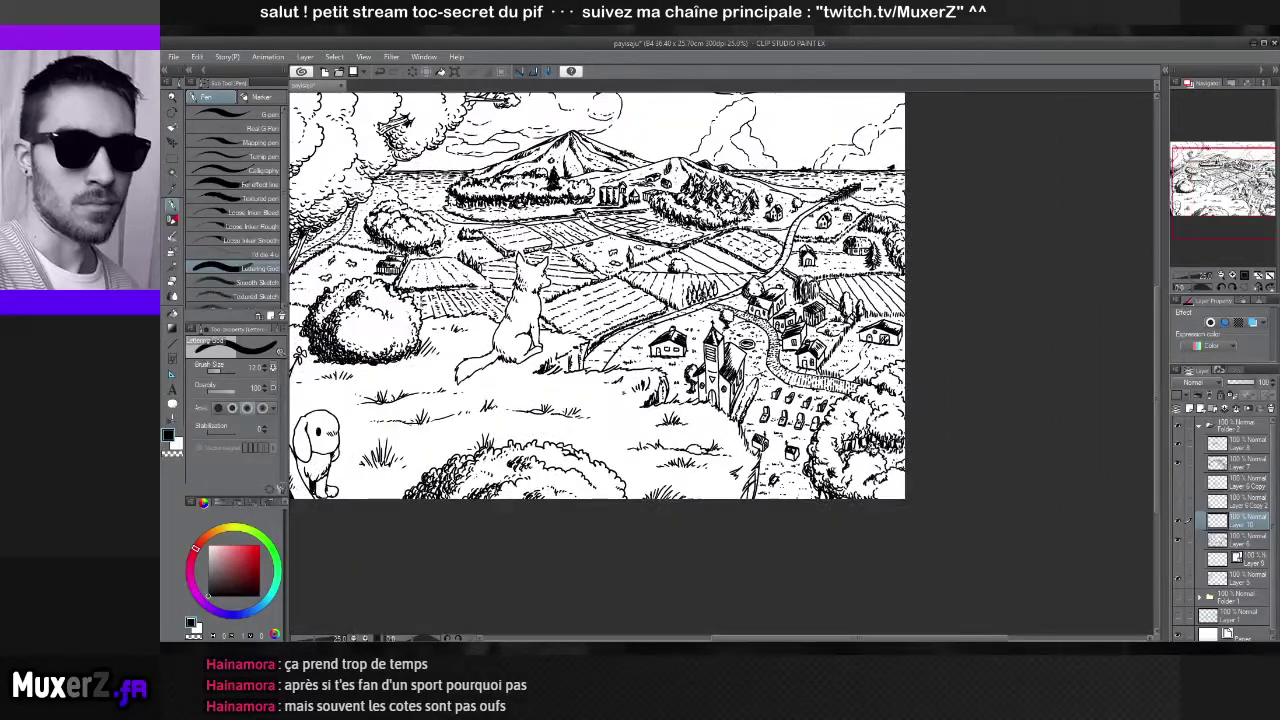
{"action": "scroll", "coordinate": [525, 280], "scroll_direction": "down", "scroll_amount": 2}
{"action": "key", "text": "ctrl+@"}
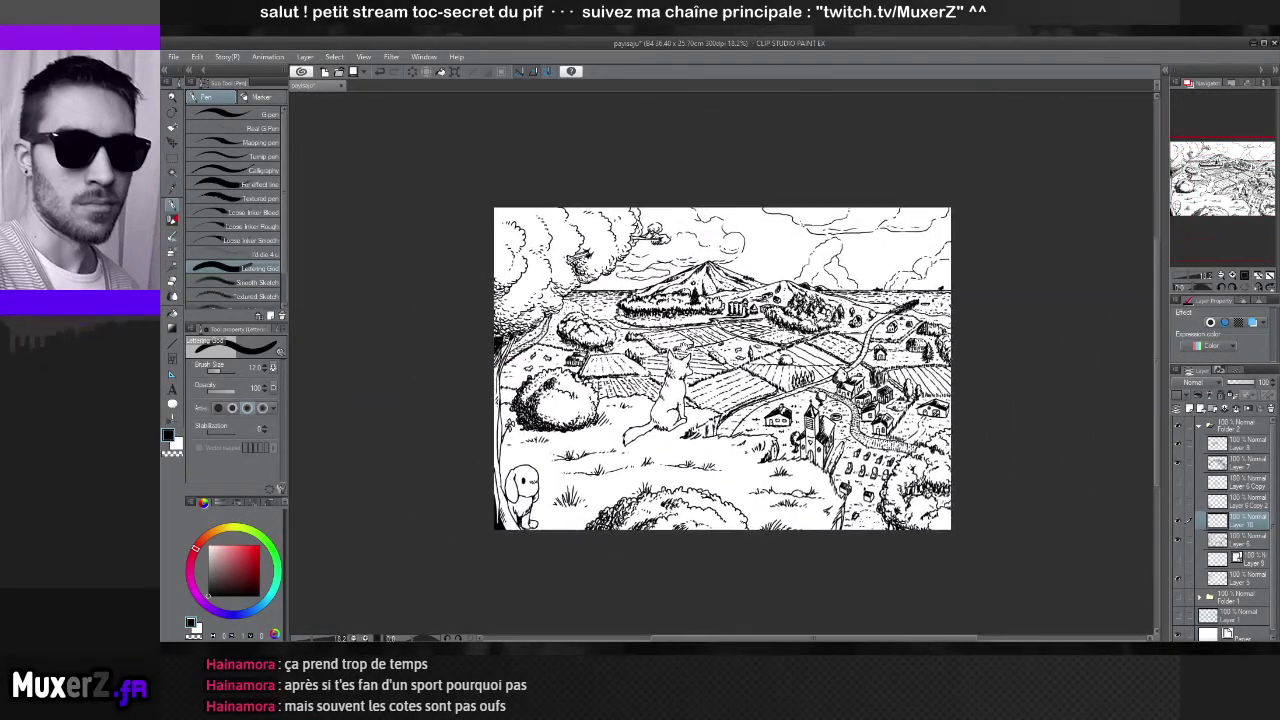
{"action": "scroll", "coordinate": [547, 460], "scroll_direction": "up", "scroll_amount": 2}
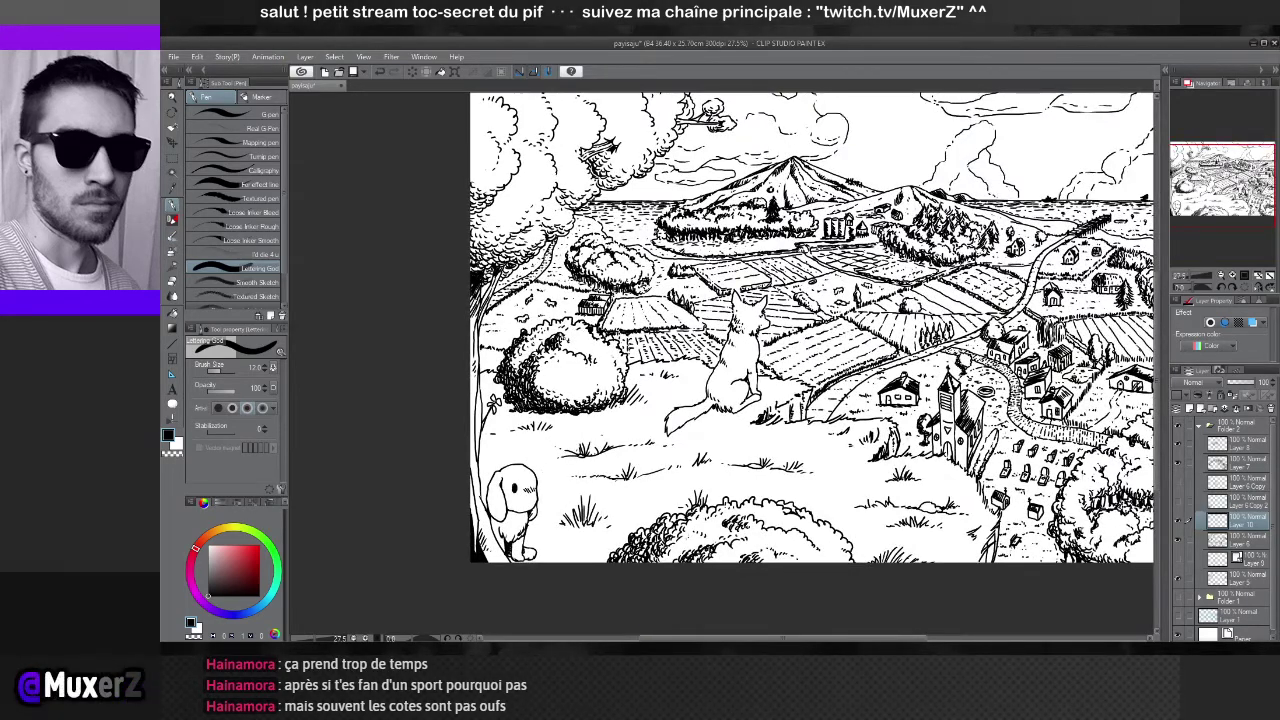
{"action": "scroll", "coordinate": [676, 419], "scroll_direction": "up", "scroll_amount": 2}
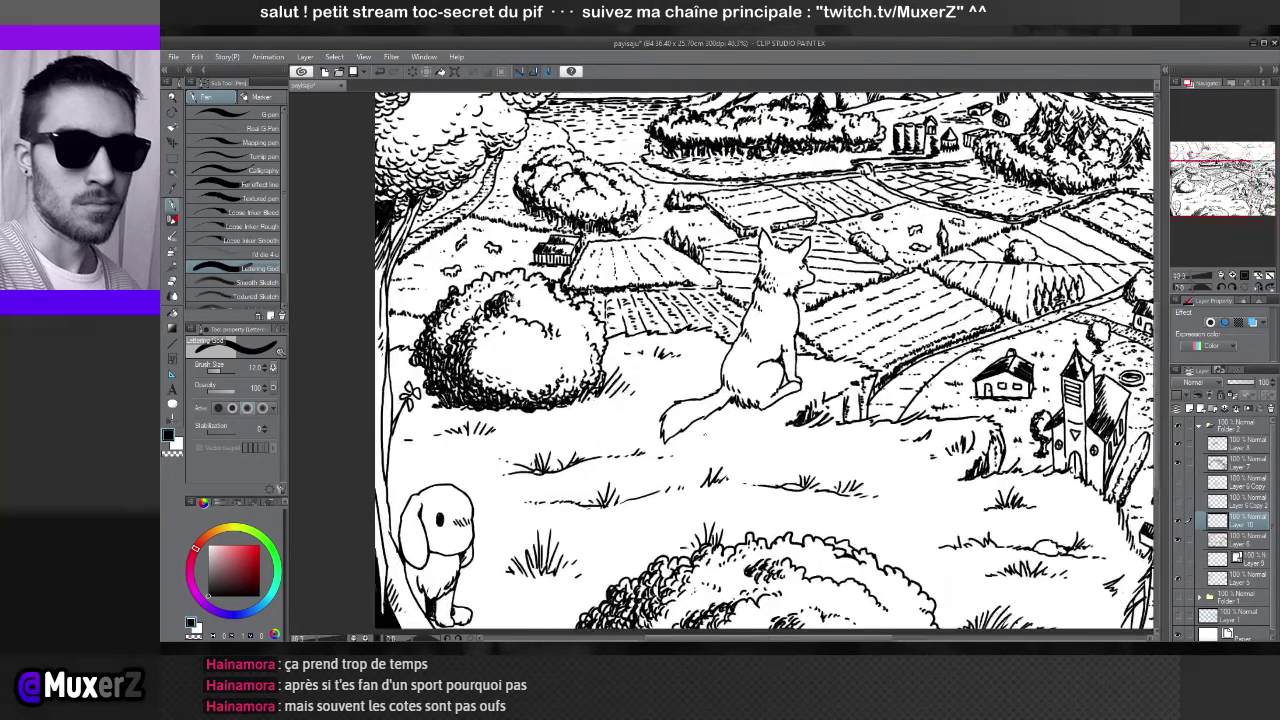
{"action": "left_click_drag", "start_coordinate": [742, 396], "coordinate": [867, 286]}
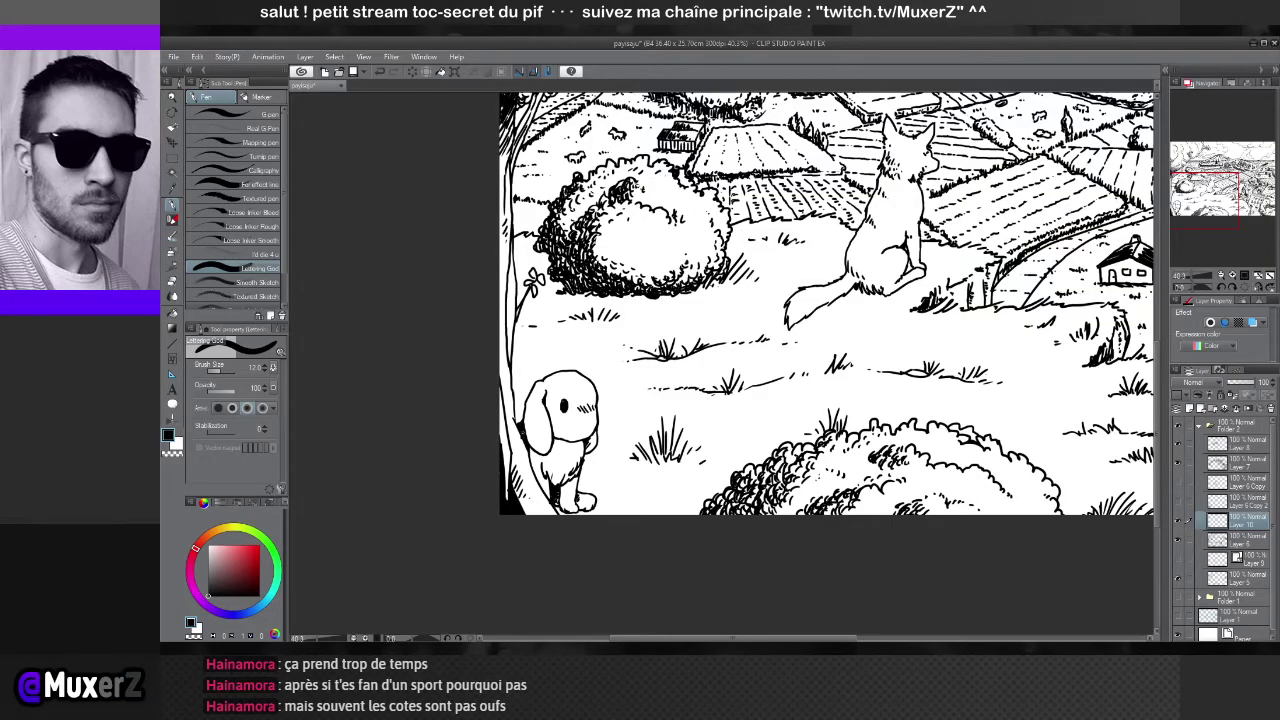
{"action": "scroll", "coordinate": [806, 427], "scroll_direction": "down", "scroll_amount": 4}
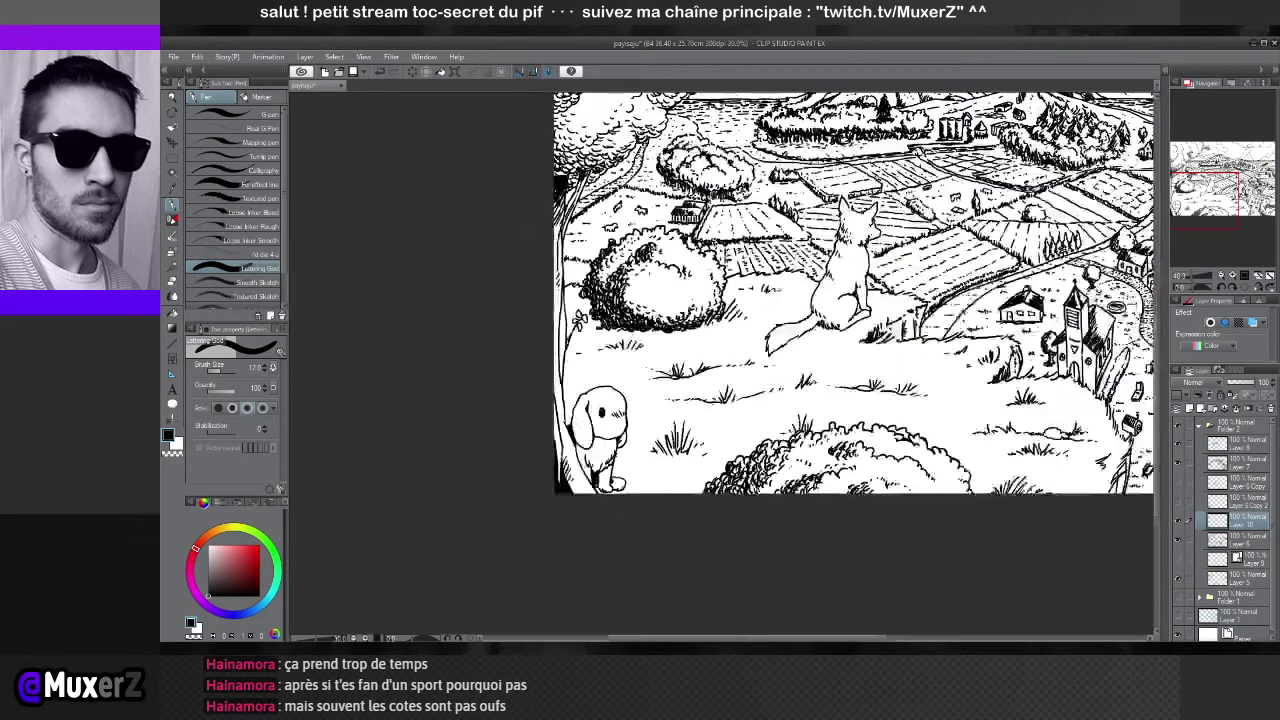
{"action": "scroll", "coordinate": [864, 365], "scroll_direction": "up", "scroll_amount": 4}
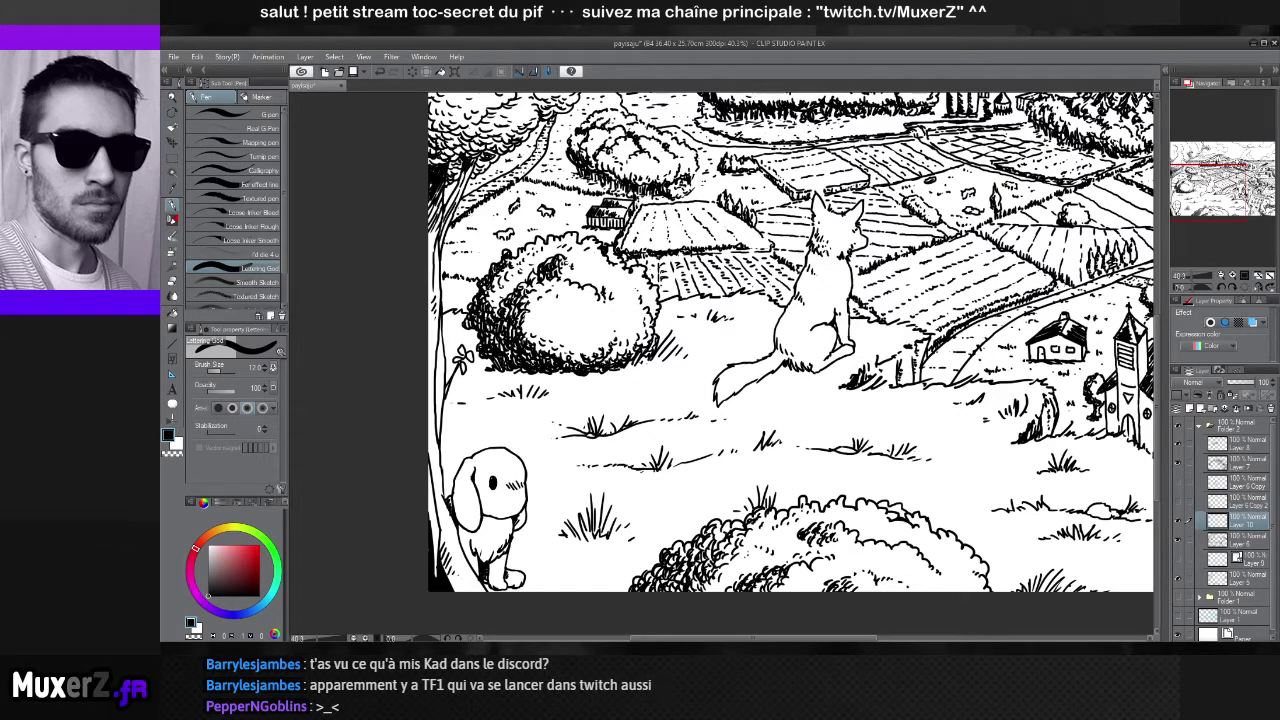
Check the contents of Layer 6 Copy and Layer 6 Copy 2 by toggling their visibility, leaving both hidden
{"action": "left_click", "coordinate": [1178, 484]}
{"action": "left_click", "coordinate": [1178, 484]}
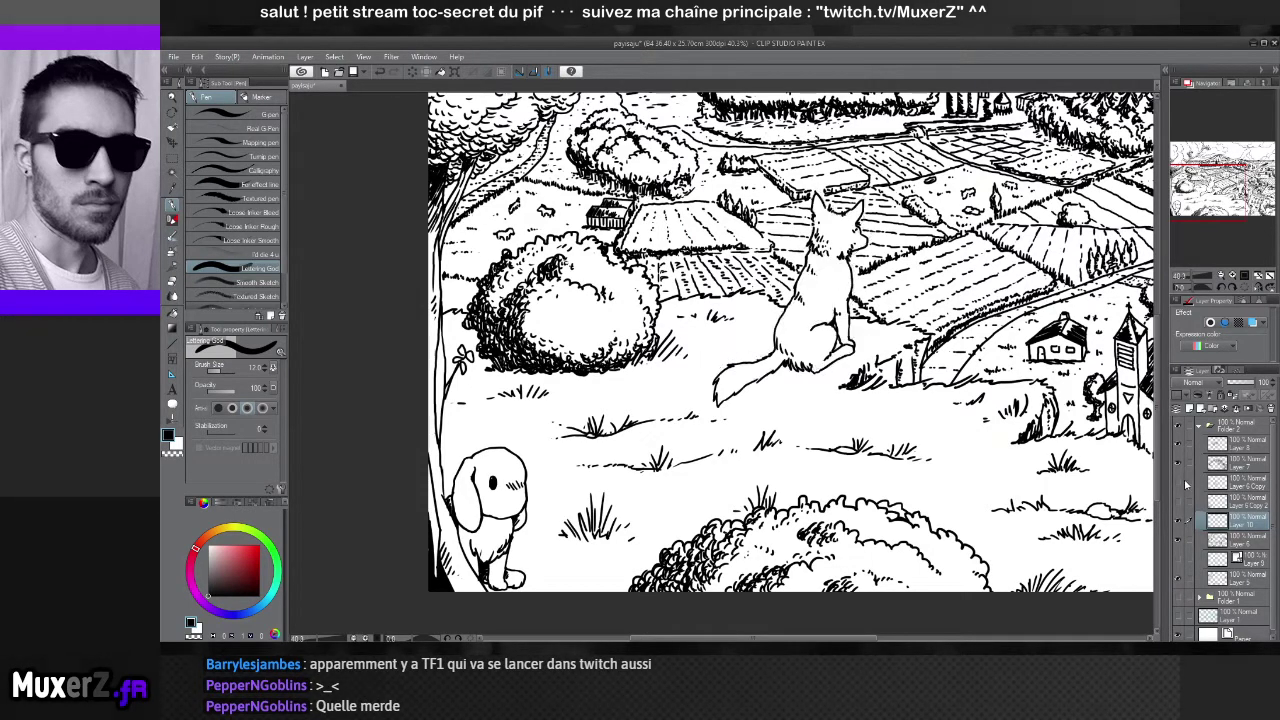
{"action": "left_click", "coordinate": [1179, 499]}
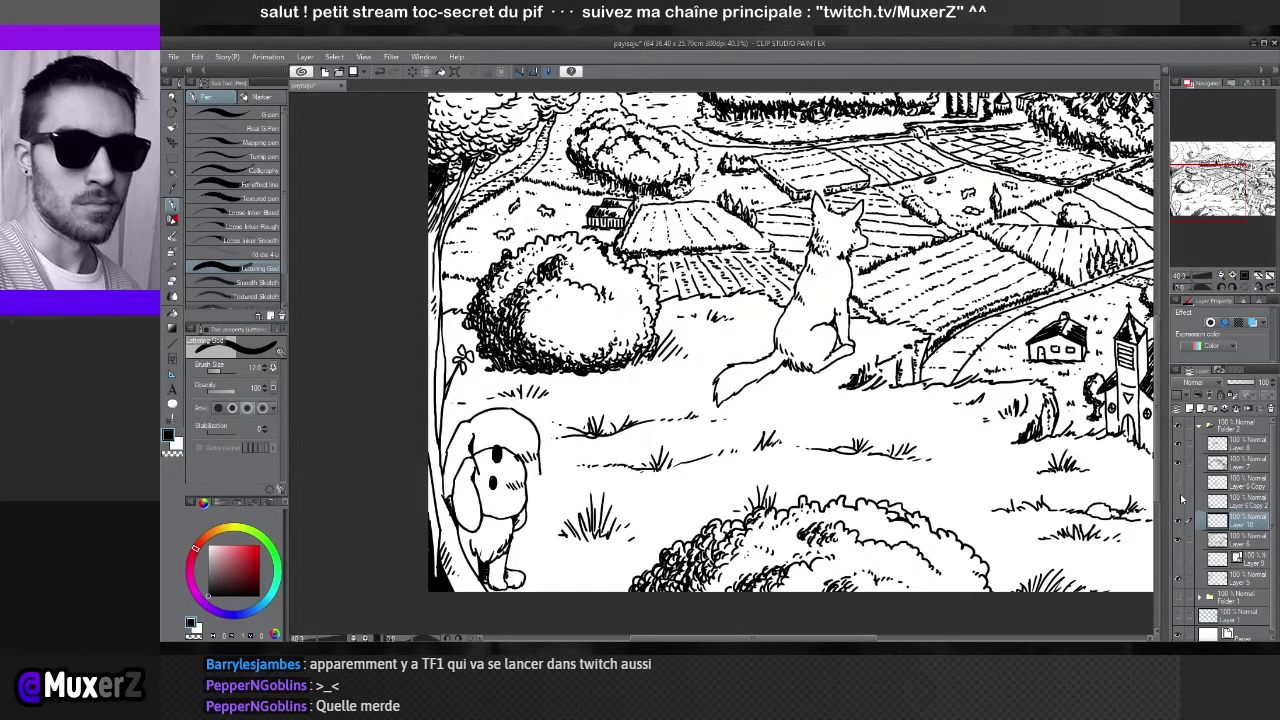
{"action": "left_click", "coordinate": [1180, 499]}
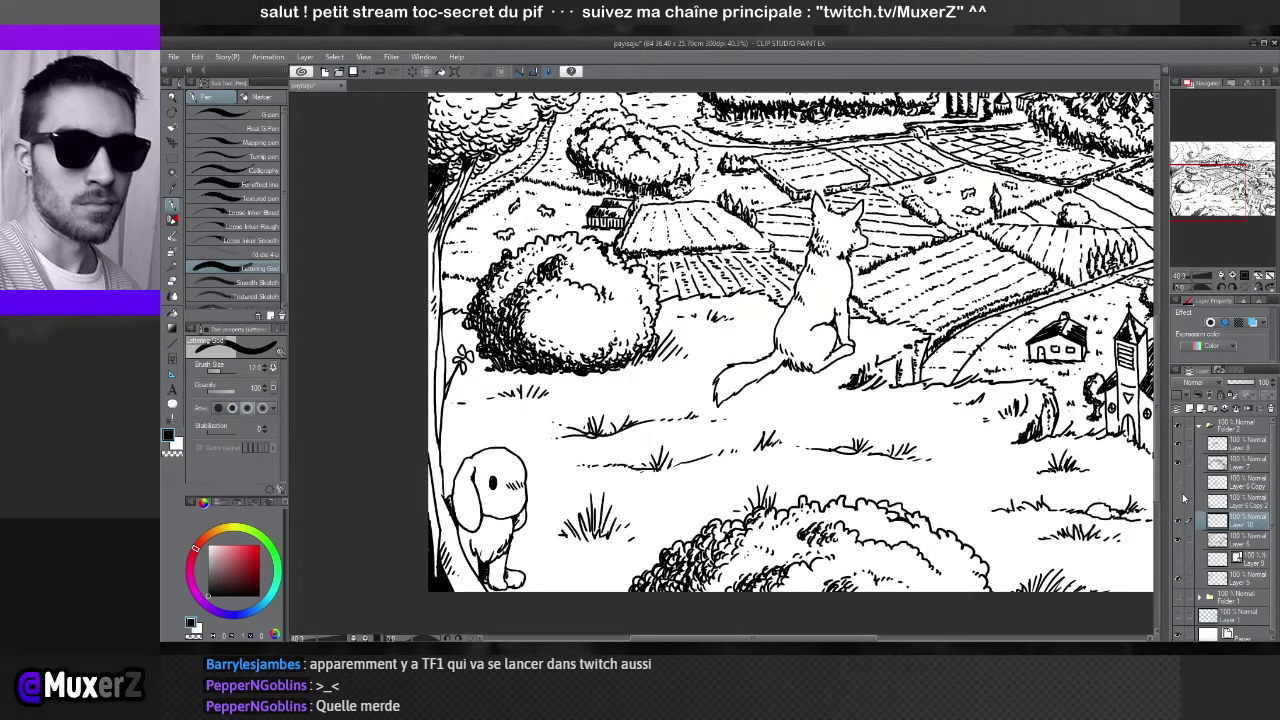
Move Layer 6 Copy and Layer 6 Copy 2 together out of Folder 2, placing them directly above Folder 1
{"action": "left_click", "coordinate": [1245, 484]}
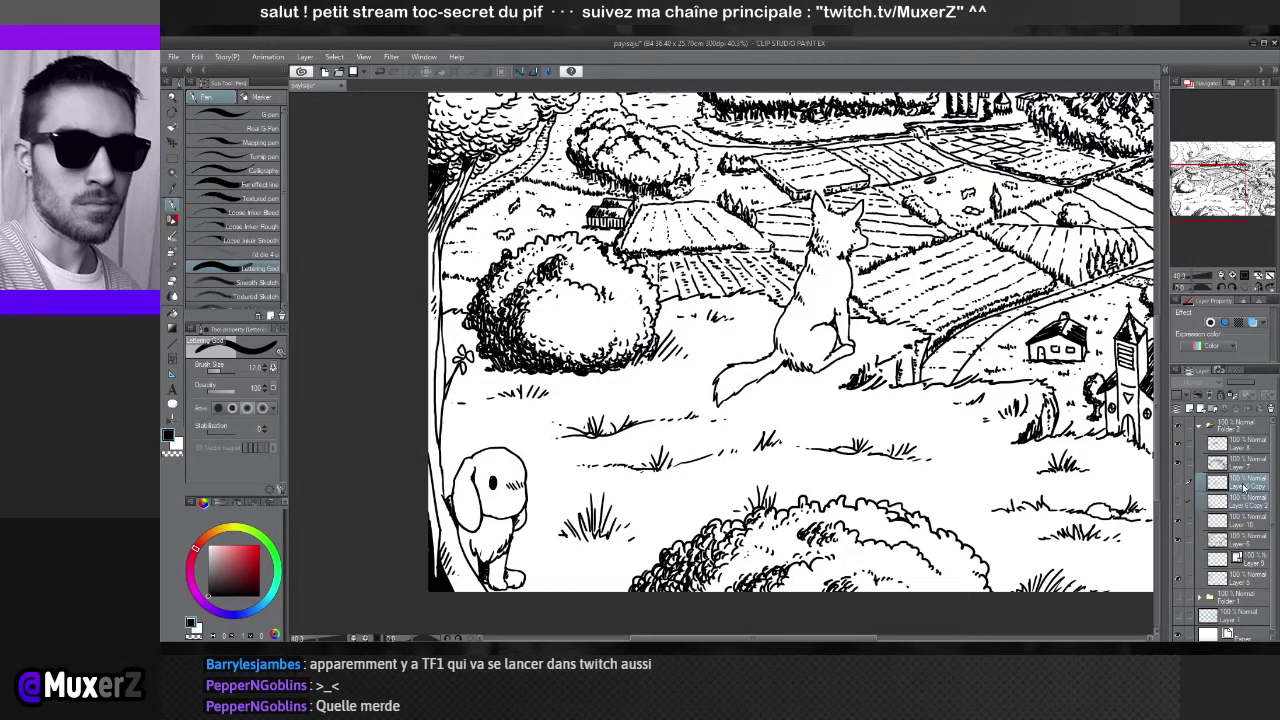
{"action": "left_click_drag", "start_coordinate": [1252, 580], "coordinate": [1252, 612]}
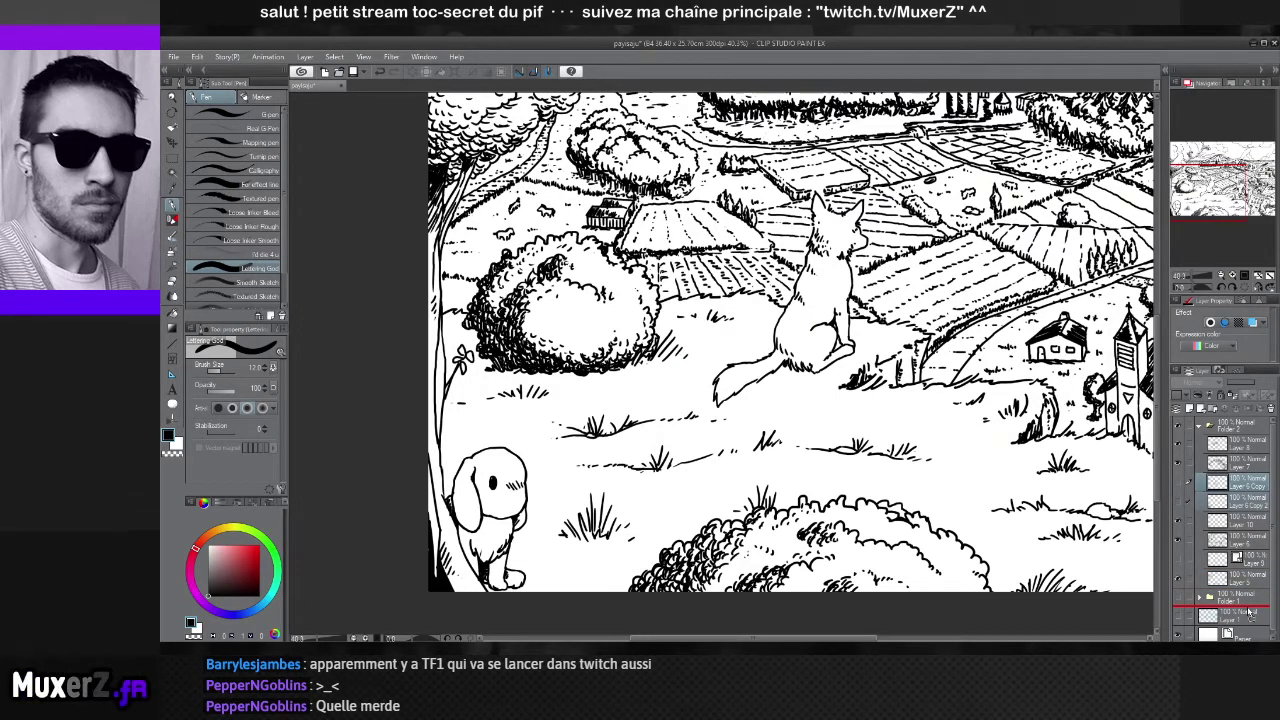
{"action": "left_click_drag", "start_coordinate": [1248, 612], "coordinate": [1249, 608]}
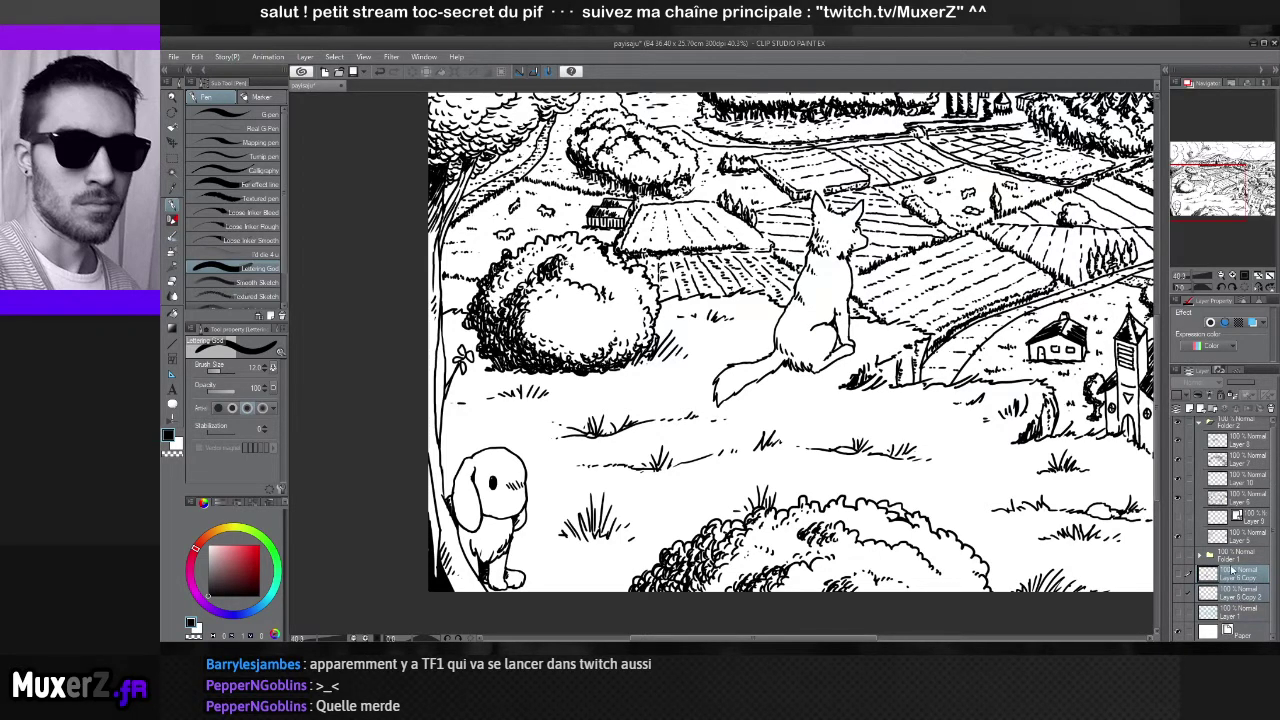
{"action": "left_click", "coordinate": [1201, 557]}
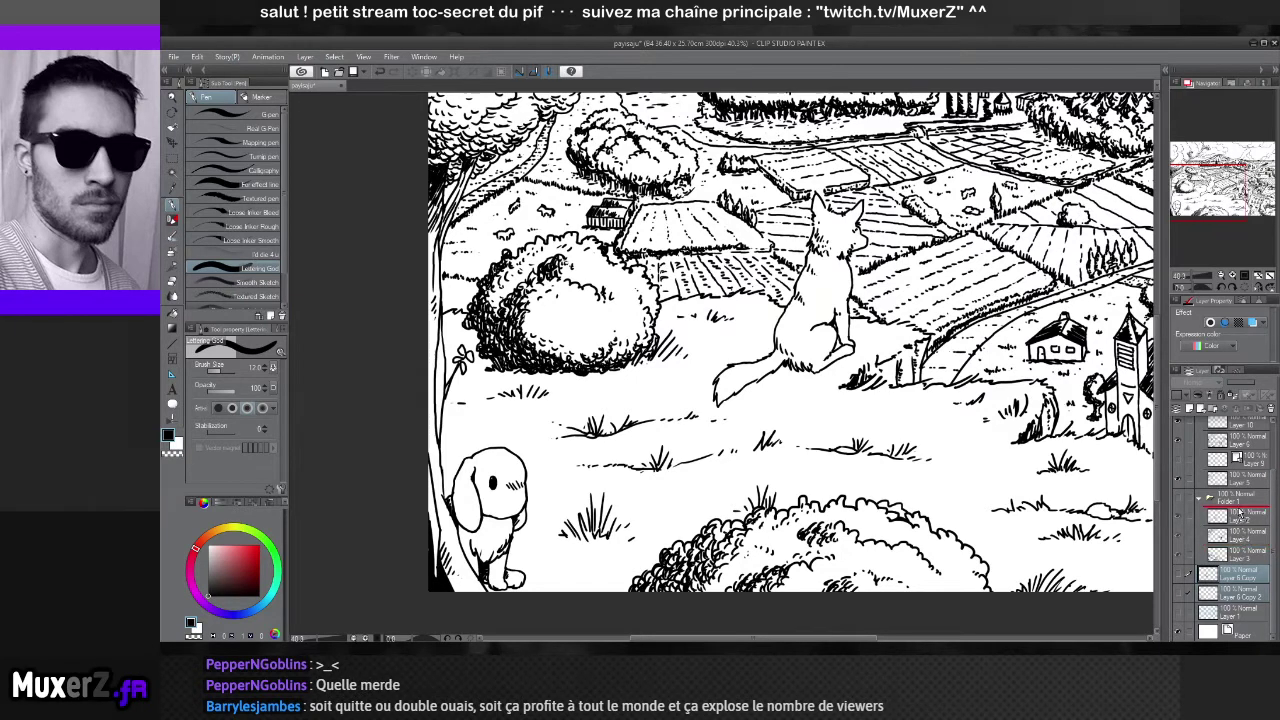
{"action": "left_click_drag", "start_coordinate": [1240, 514], "coordinate": [1240, 513]}
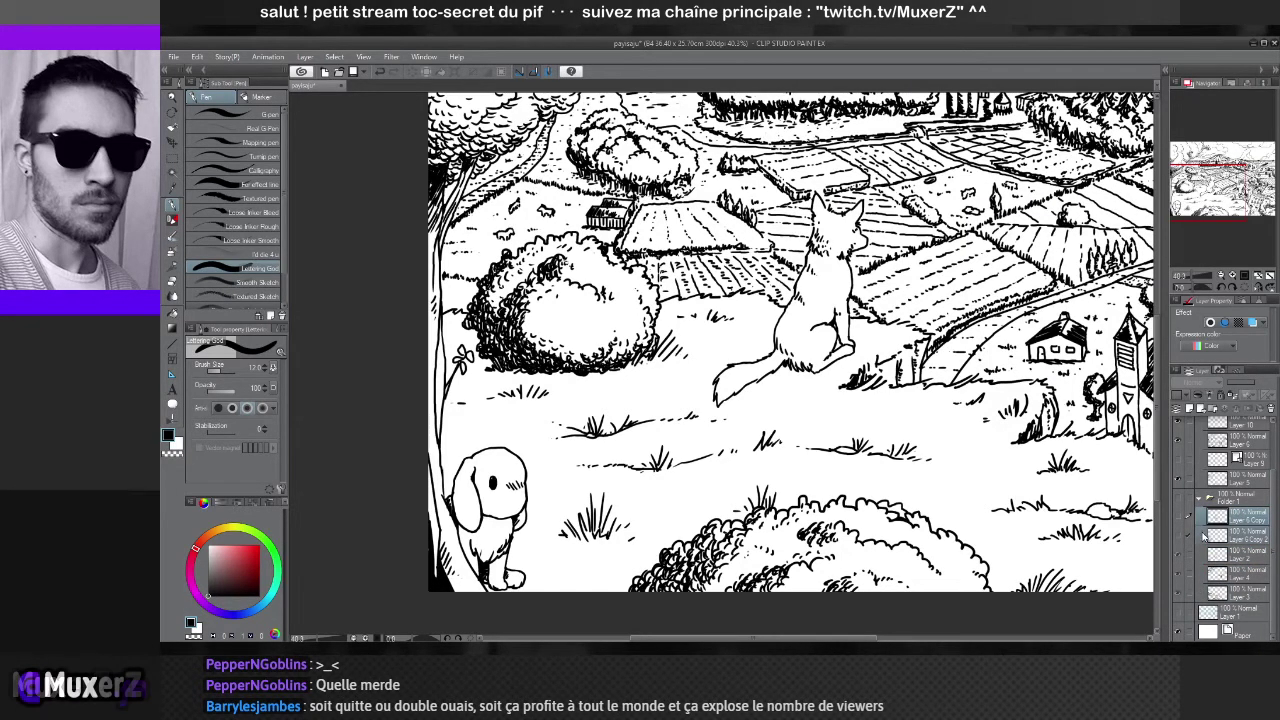
{"action": "left_click_drag", "start_coordinate": [1245, 498], "coordinate": [1244, 496]}
Group both Layer 6 copies in a new folder above Folder 1 and move Layer 9 directly below that folder
{"action": "left_click", "coordinate": [1231, 517]}
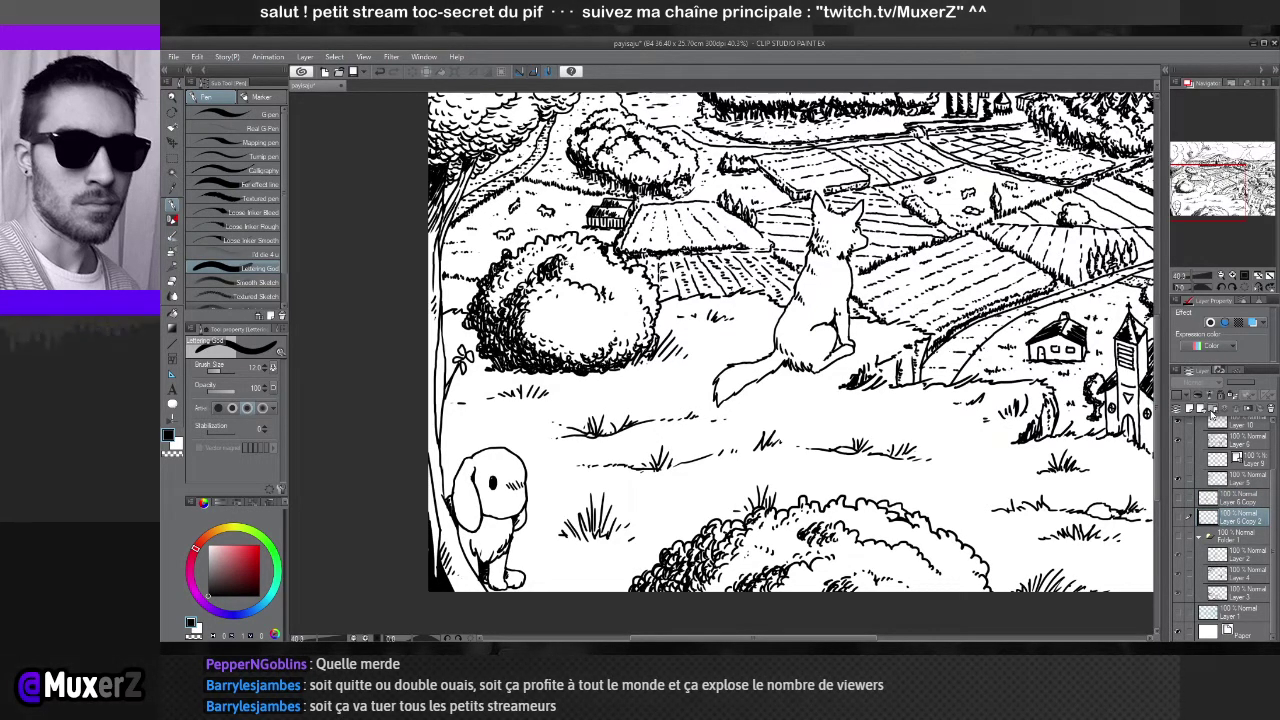
{"action": "left_click", "coordinate": [1212, 411]}
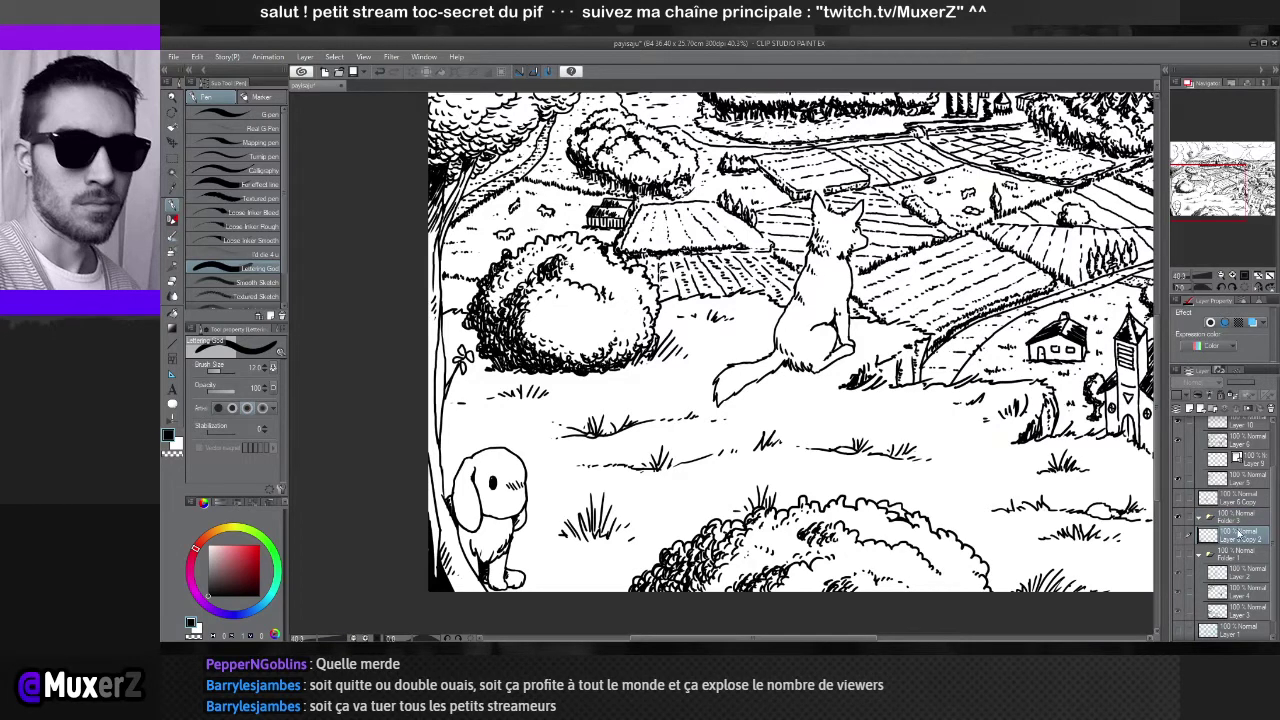
{"action": "left_click", "coordinate": [1238, 498]}
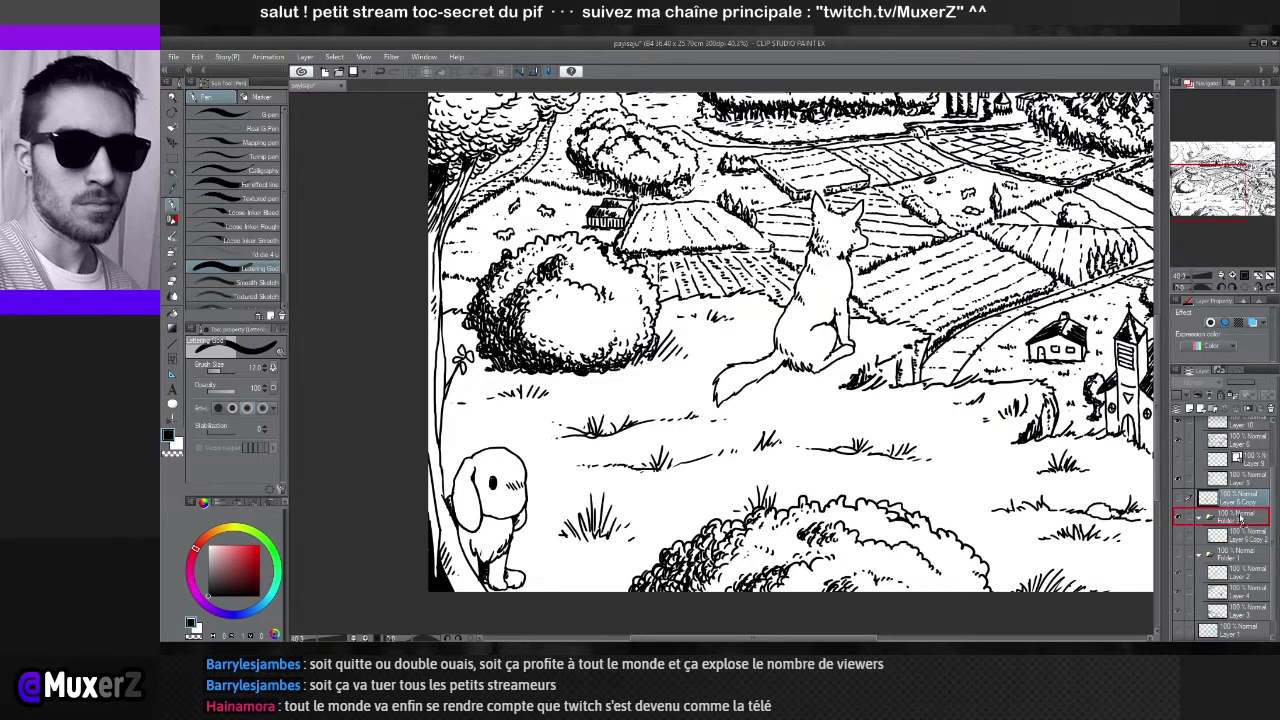
{"action": "left_click_drag", "start_coordinate": [1240, 518], "coordinate": [1241, 519]}
{"action": "left_click", "coordinate": [1251, 462]}
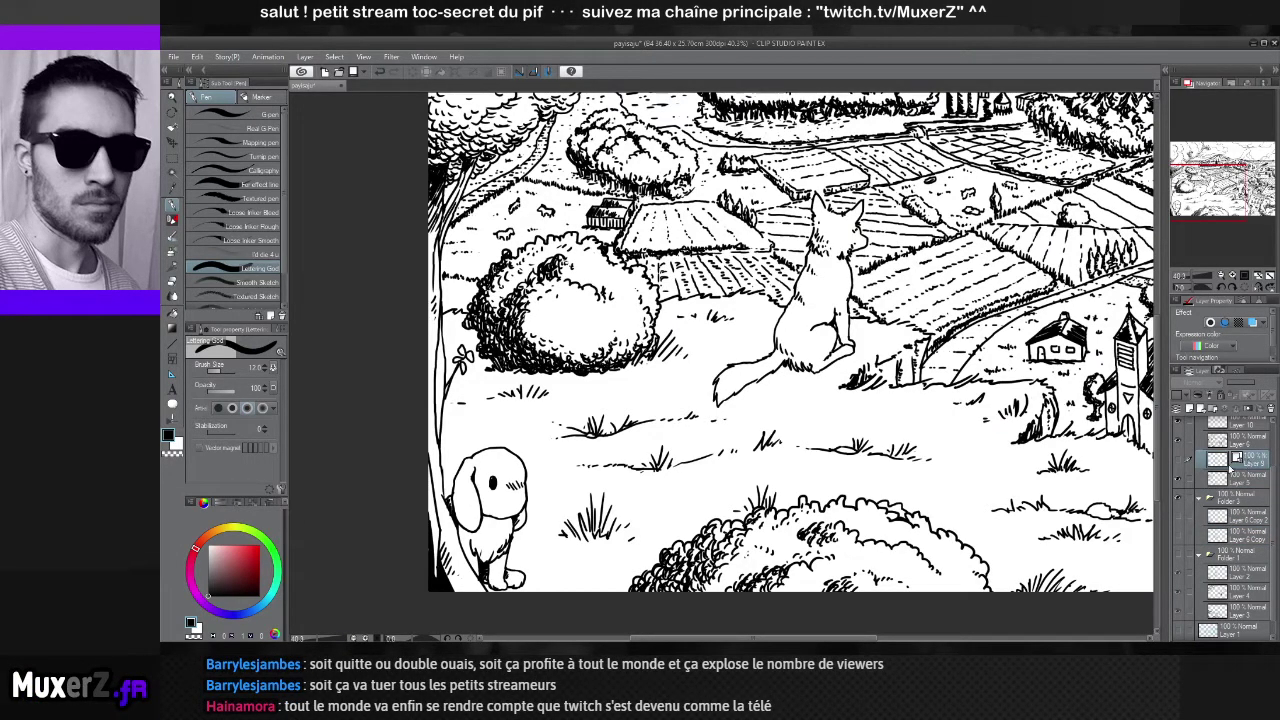
{"action": "left_click_drag", "start_coordinate": [1263, 466], "coordinate": [1250, 551]}
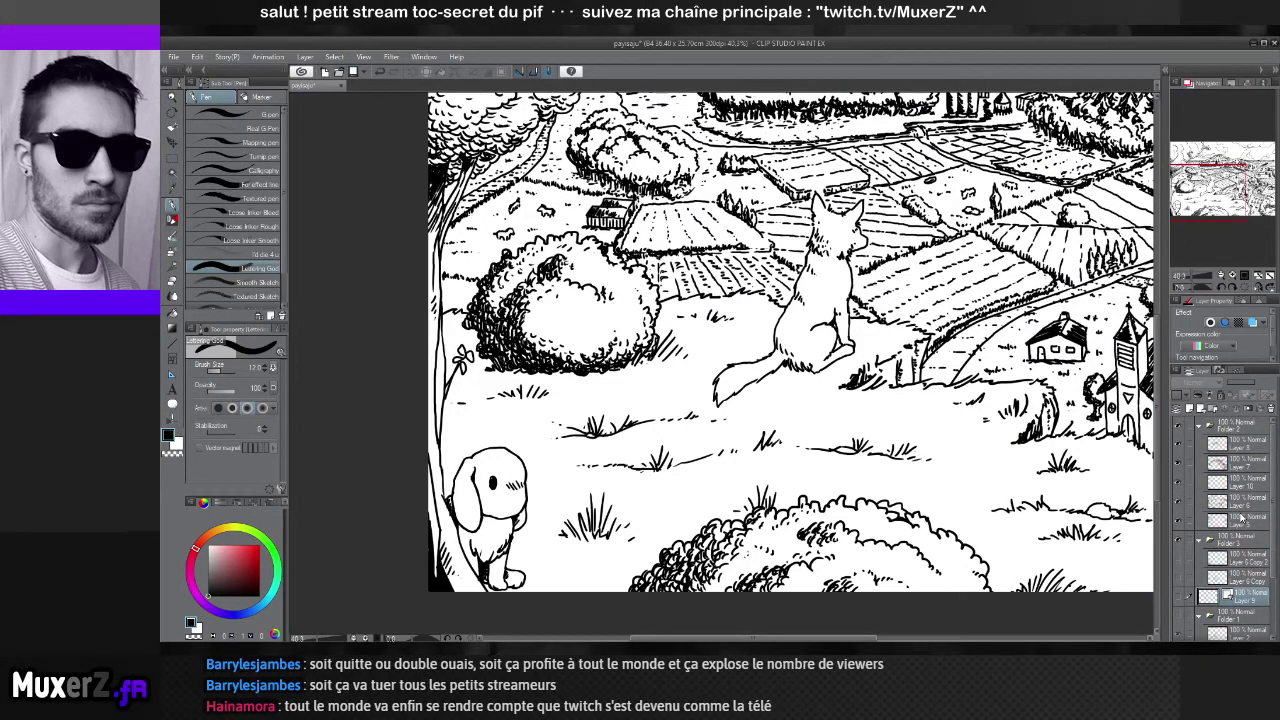
Check the inked art by toggling Folder 2's visibility, leaving Layer 9 shown and the folder with the Layer 6 copies hidden
{"action": "scroll", "coordinate": [538, 370], "scroll_direction": "down", "scroll_amount": 3}
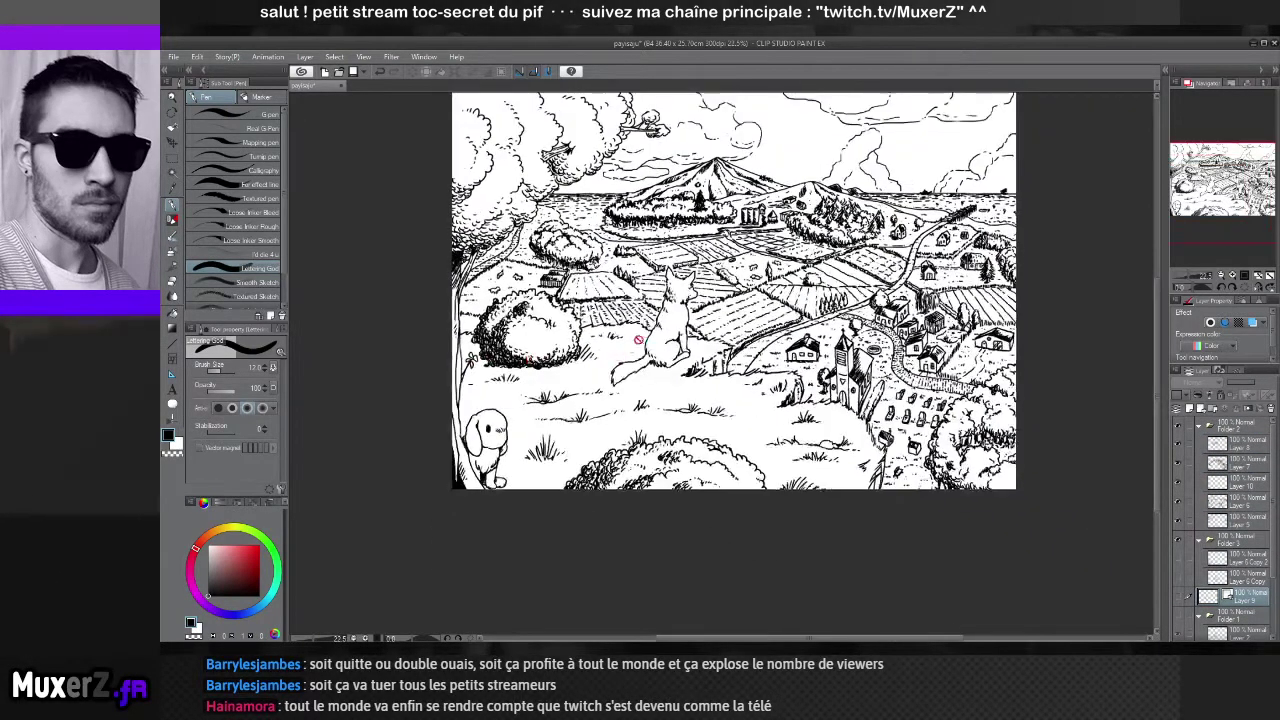
{"action": "left_click", "coordinate": [1177, 428]}
{"action": "left_click", "coordinate": [1177, 428]}
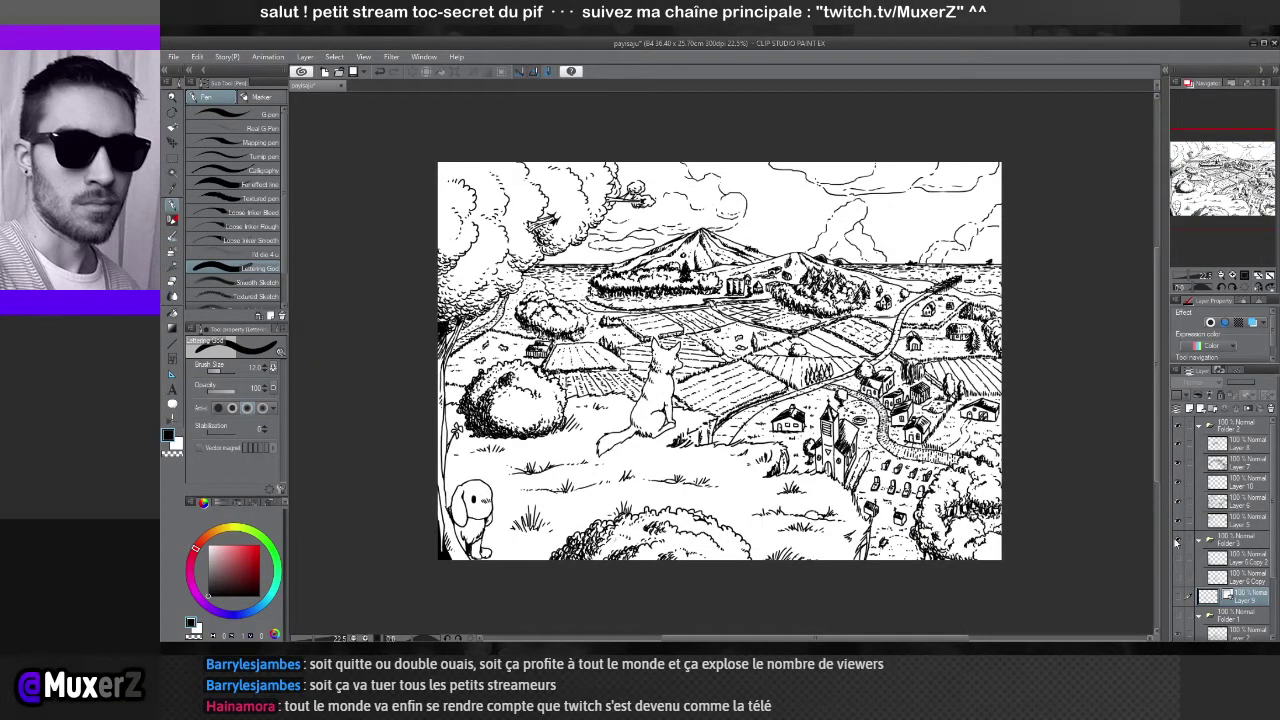
{"action": "left_click", "coordinate": [1178, 427]}
{"action": "left_click", "coordinate": [1178, 427]}
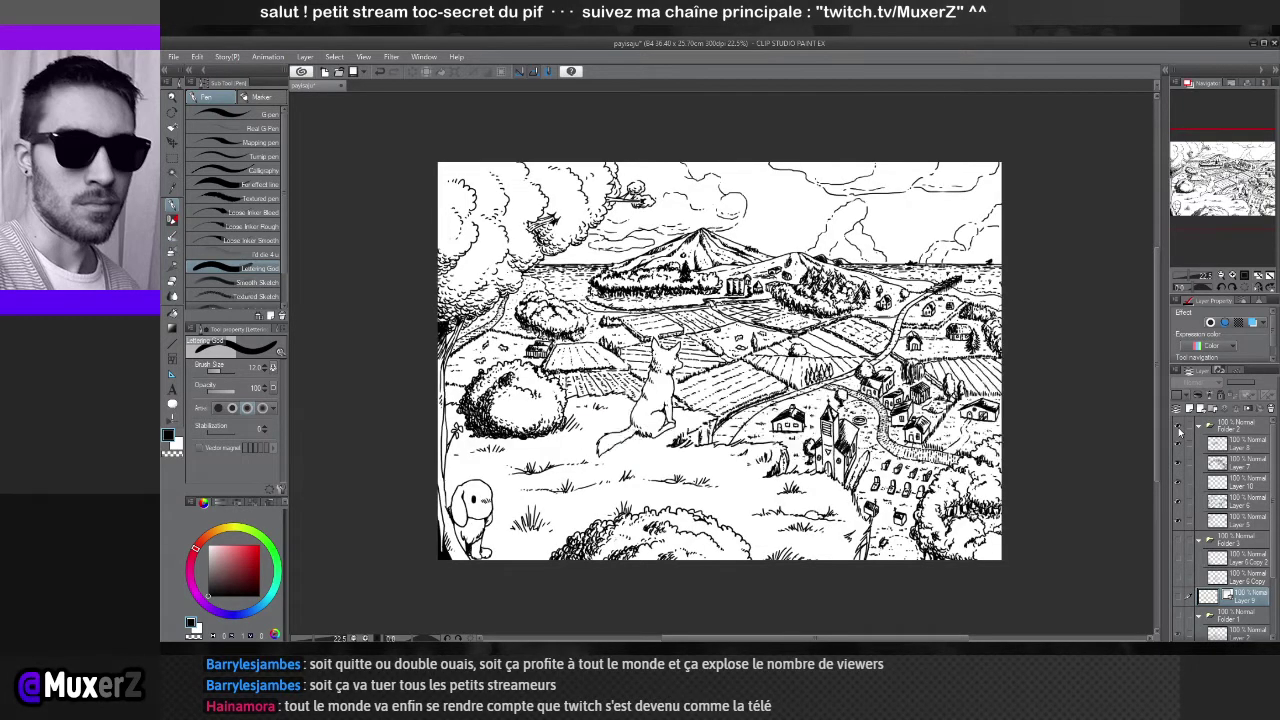
{"action": "left_click", "coordinate": [1178, 595]}
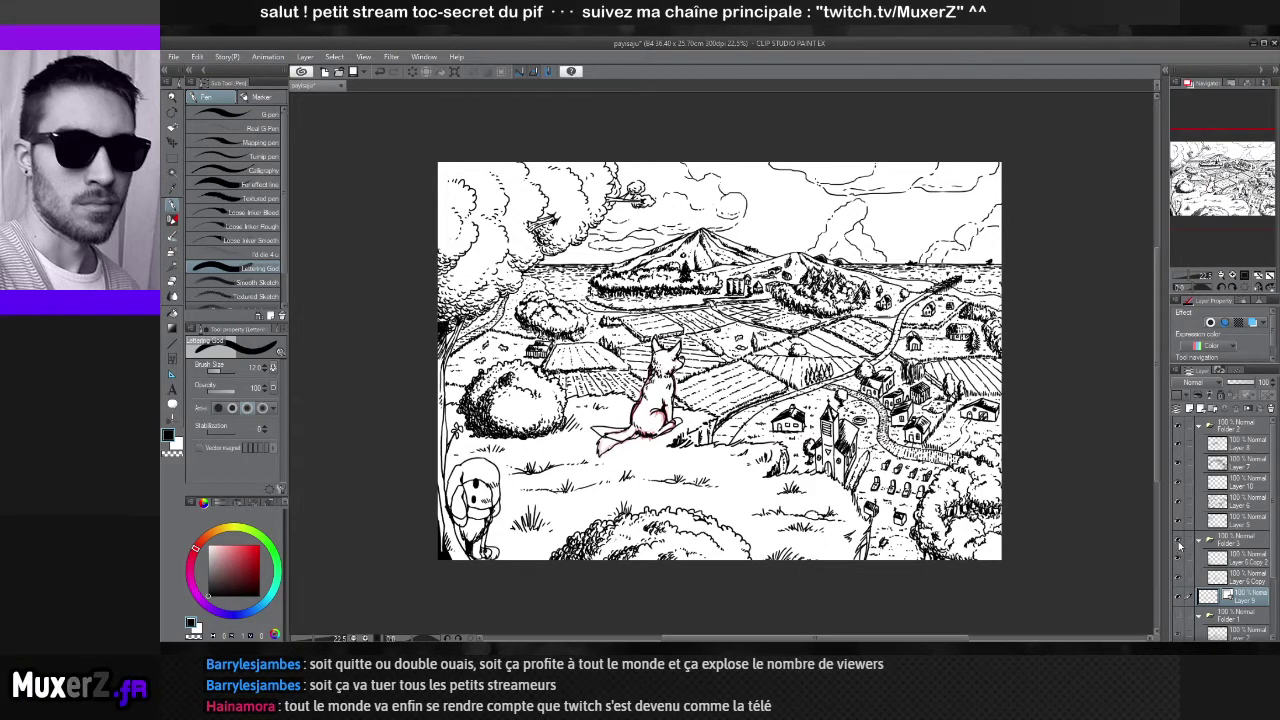
{"action": "left_click", "coordinate": [1178, 543]}
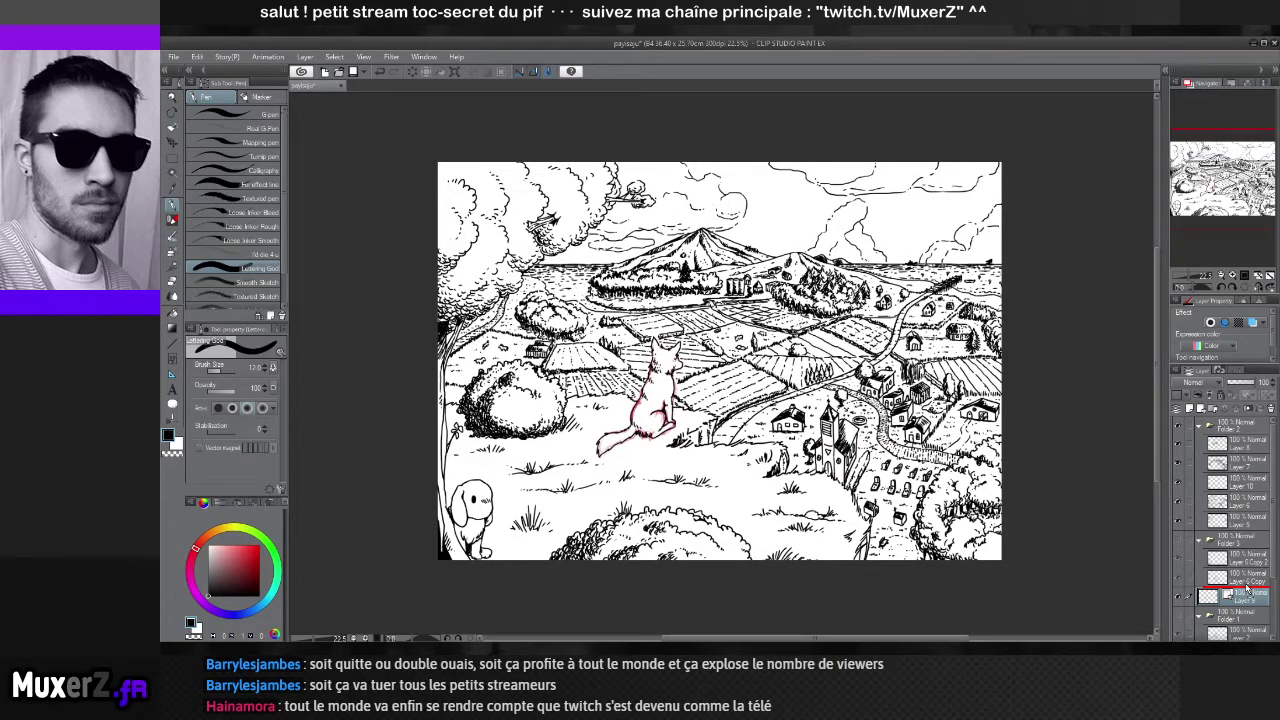
Move Layer 9 into Folder 3 and collapse both Folder 3 and Folder 1
{"action": "left_click_drag", "start_coordinate": [1240, 597], "coordinate": [1198, 543]}
{"action": "left_click", "coordinate": [1198, 541]}
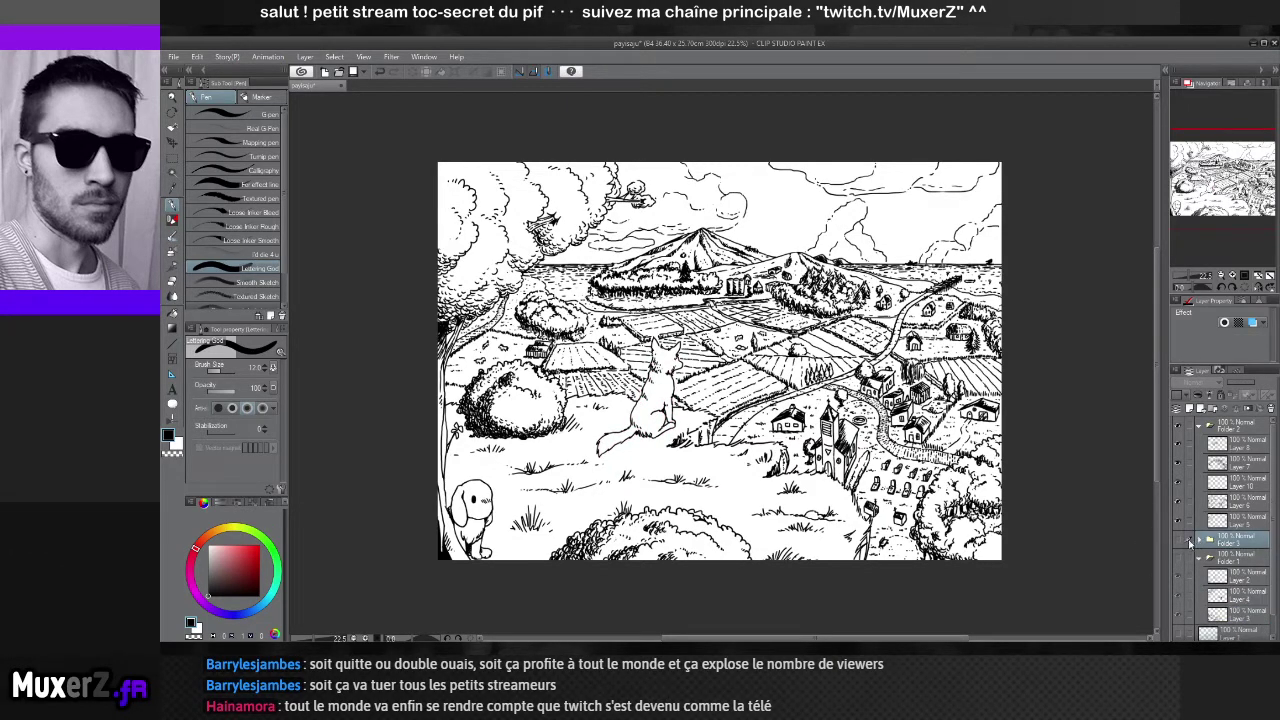
{"action": "left_click", "coordinate": [1178, 541]}
{"action": "left_click", "coordinate": [1198, 557]}
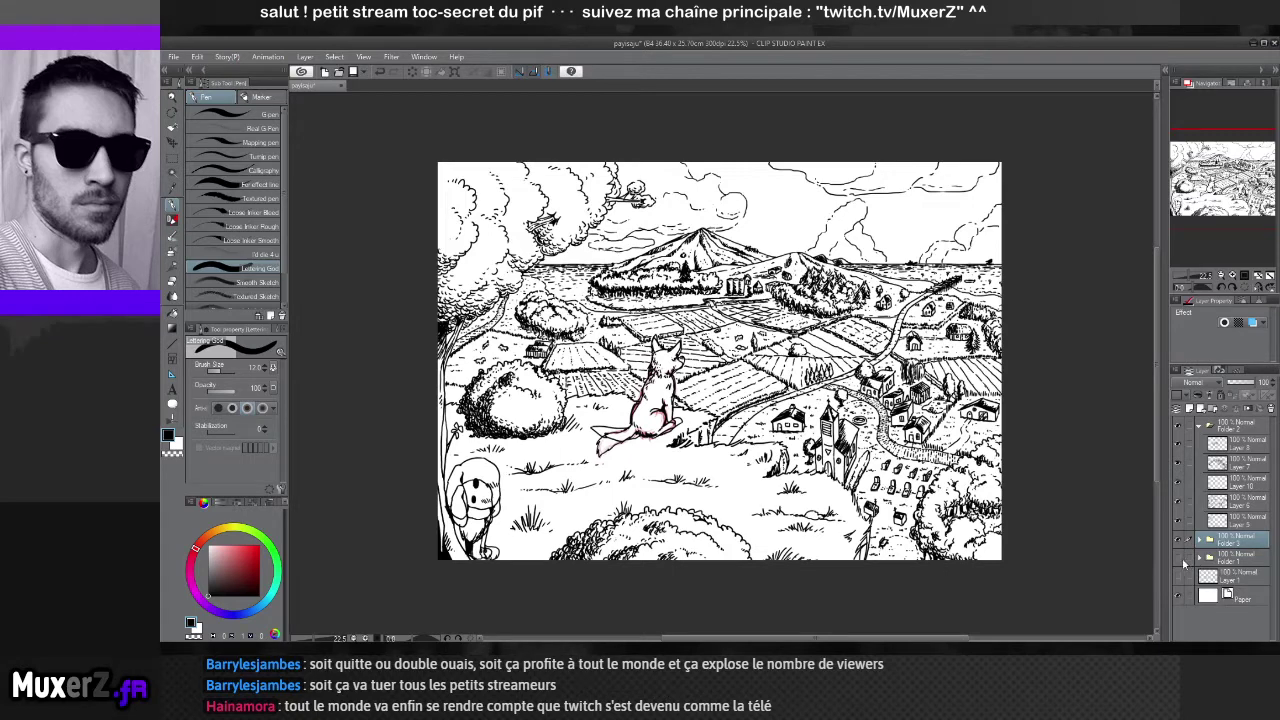
Check the sketch lines by toggling Folder 1's visibility, leaving both Folder 1 and Folder 3 hidden
{"action": "left_click", "coordinate": [1178, 558]}
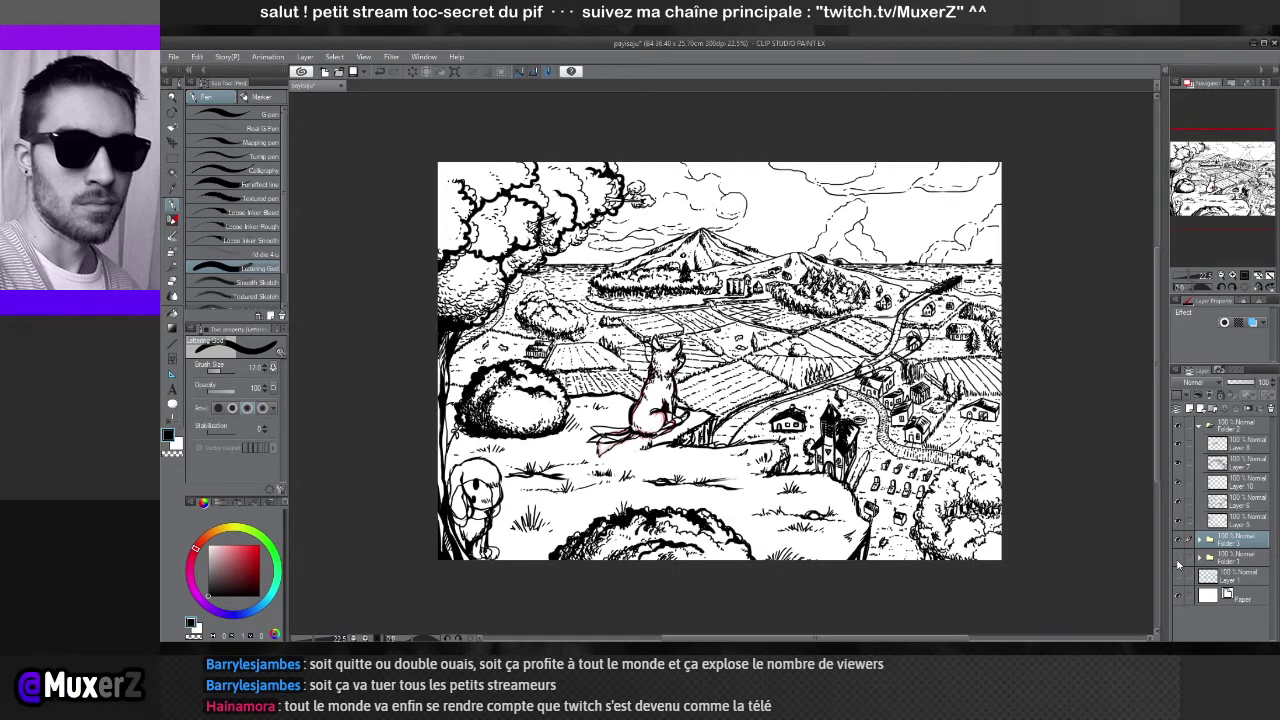
{"action": "left_click", "coordinate": [1178, 558]}
{"action": "left_click", "coordinate": [1177, 541]}
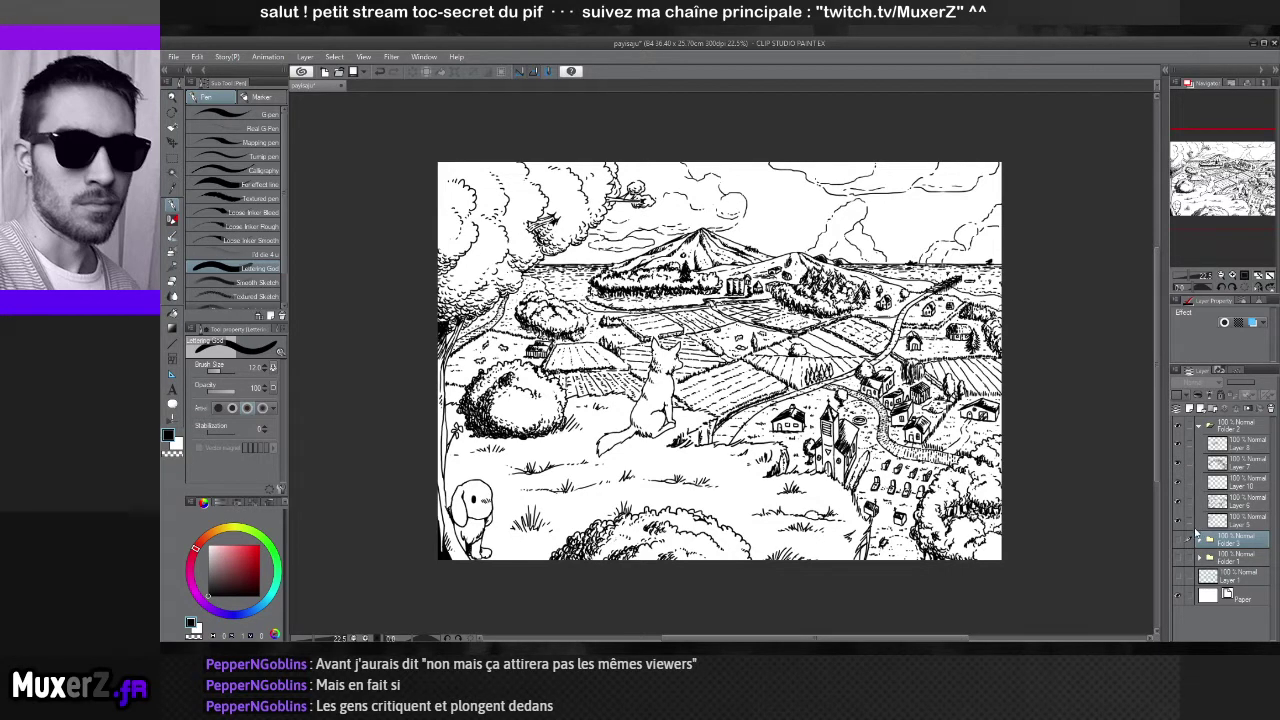
Check which lines around the round bush belong to Layer 8 and Layer 7 by toggling their visibility, leaving both shown
{"action": "left_click", "coordinate": [1235, 428]}
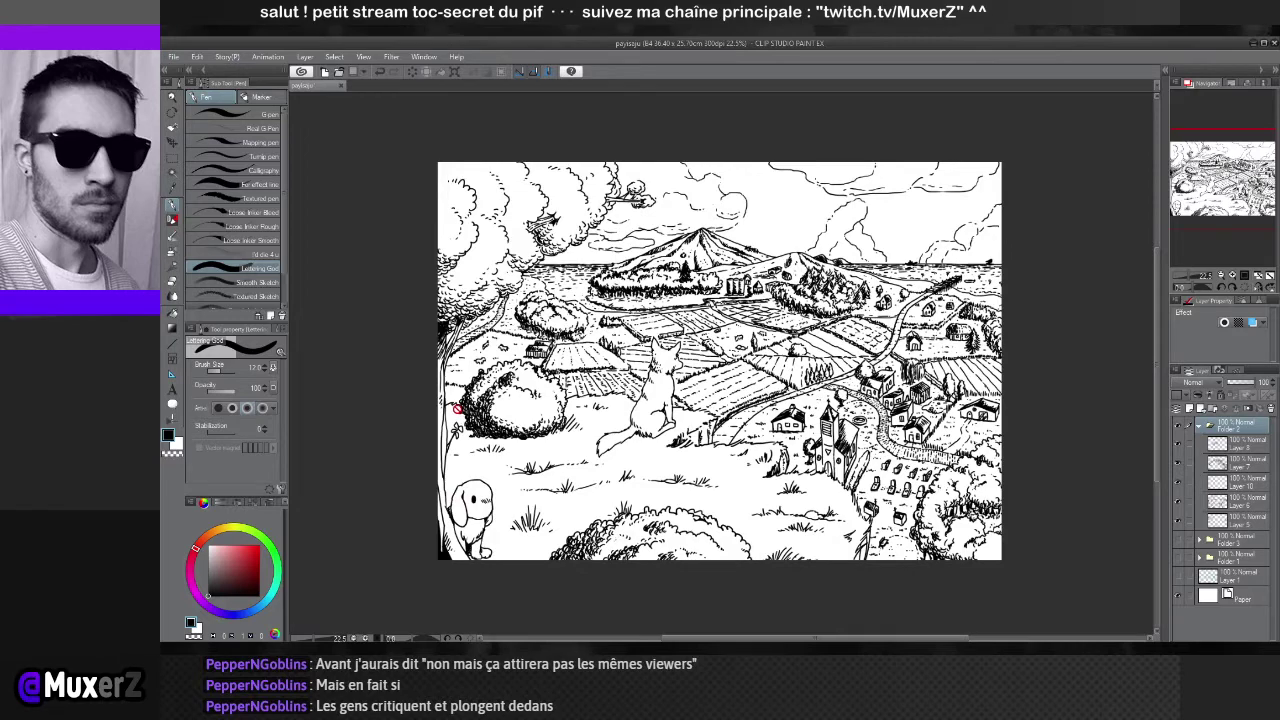
{"action": "scroll", "coordinate": [456, 409], "scroll_direction": "up", "scroll_amount": 3}
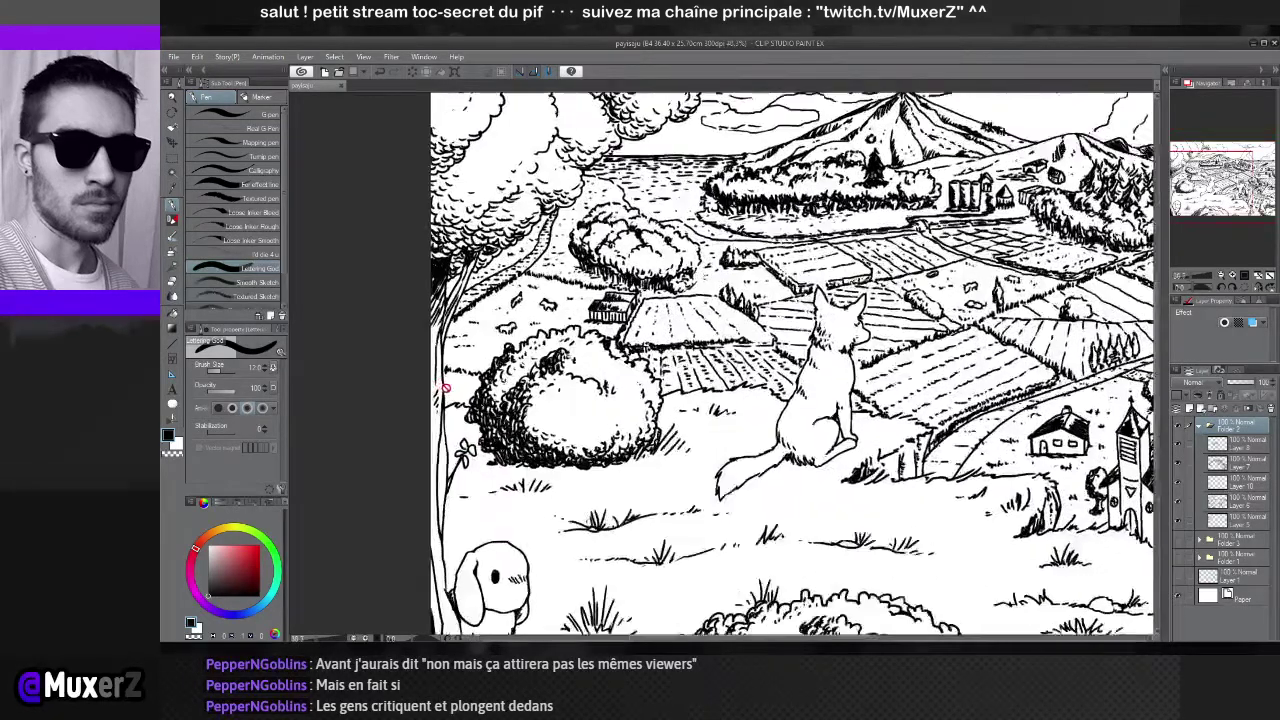
{"action": "scroll", "coordinate": [446, 388], "scroll_direction": "up", "scroll_amount": 1}
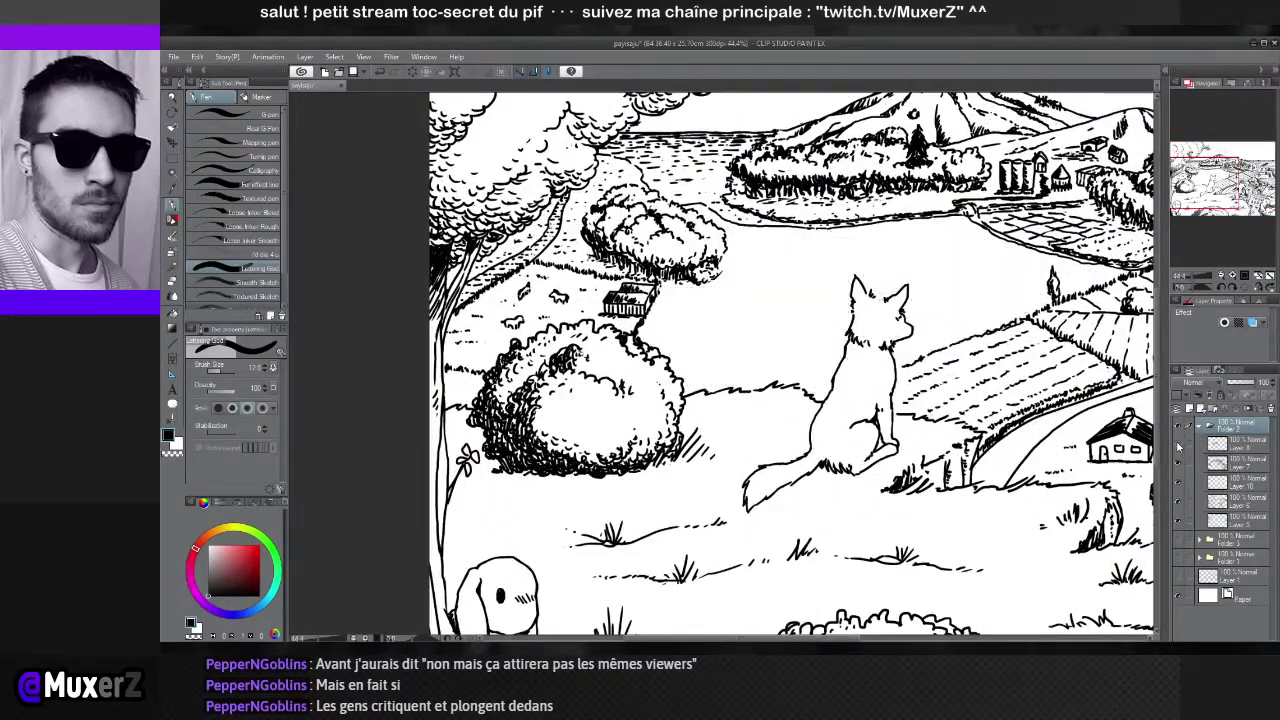
{"action": "left_click", "coordinate": [1179, 445]}
{"action": "left_click", "coordinate": [1245, 443]}
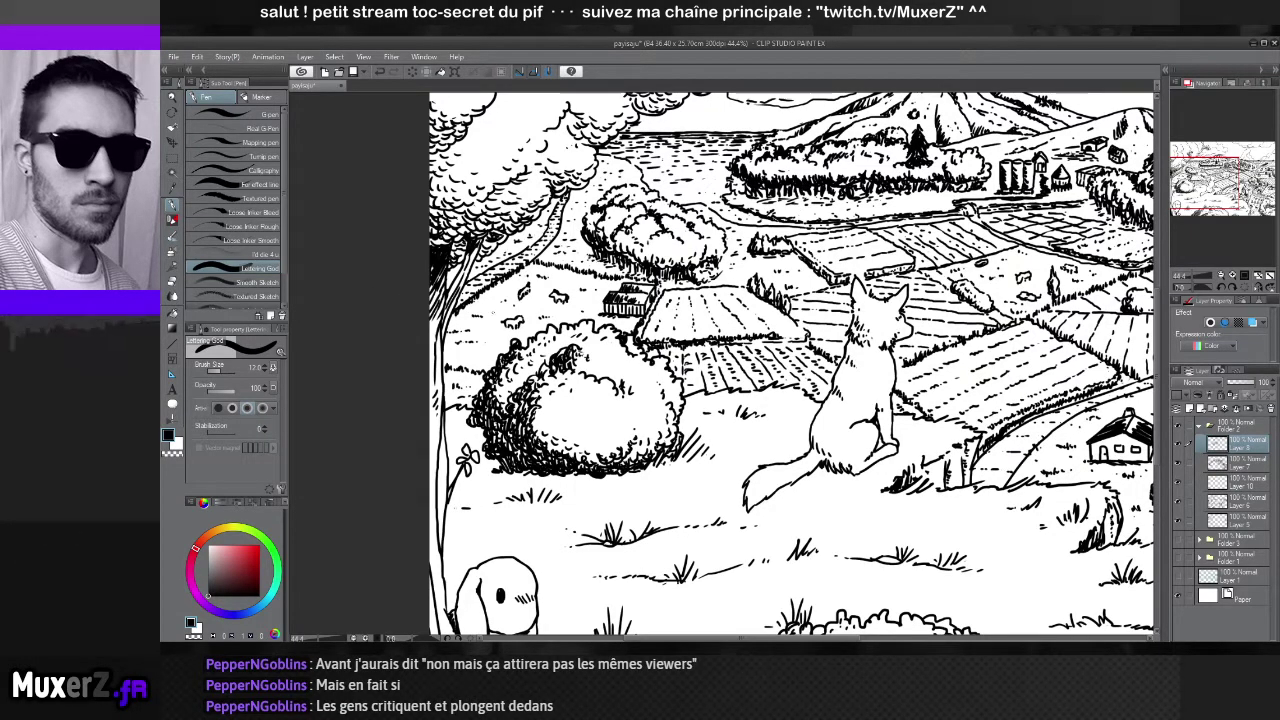
{"action": "scroll", "coordinate": [596, 416], "scroll_direction": "down", "scroll_amount": 1}
{"action": "scroll", "coordinate": [596, 416], "scroll_direction": "up", "scroll_amount": 3}
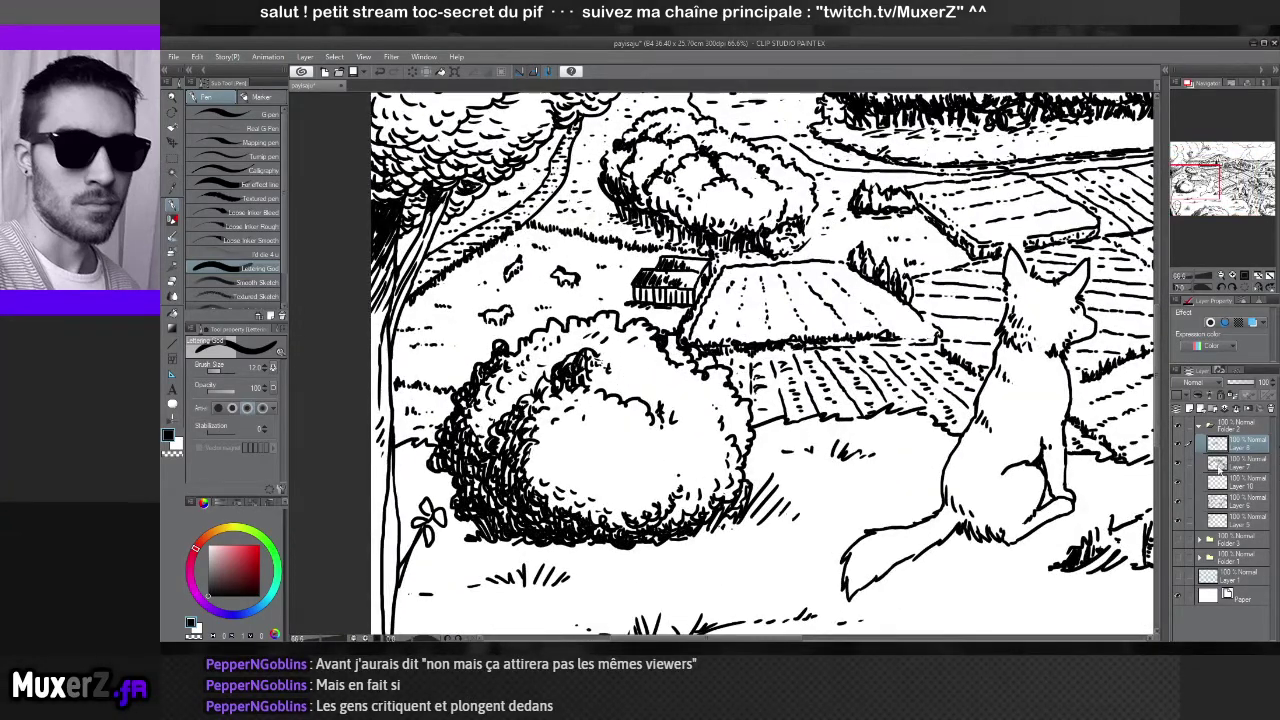
{"action": "left_click", "coordinate": [1179, 446]}
{"action": "left_click", "coordinate": [1180, 446]}
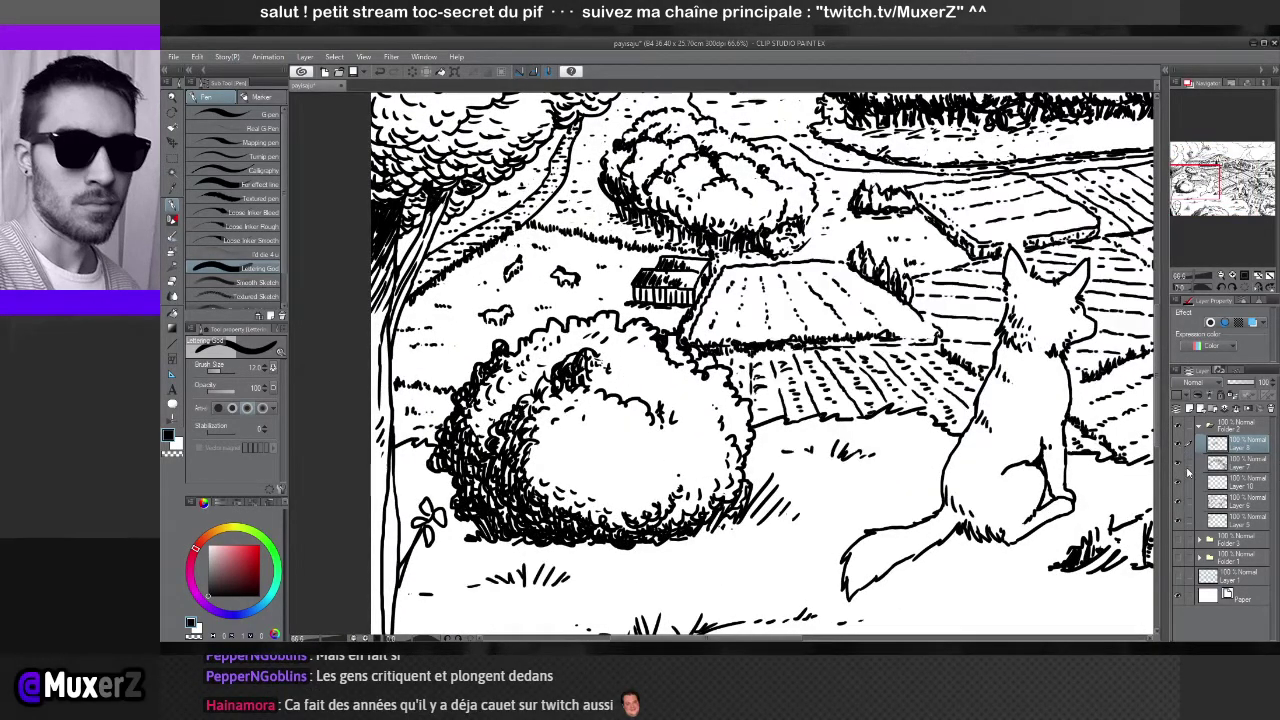
{"action": "left_click", "coordinate": [1178, 469]}
{"action": "left_click", "coordinate": [1178, 469]}
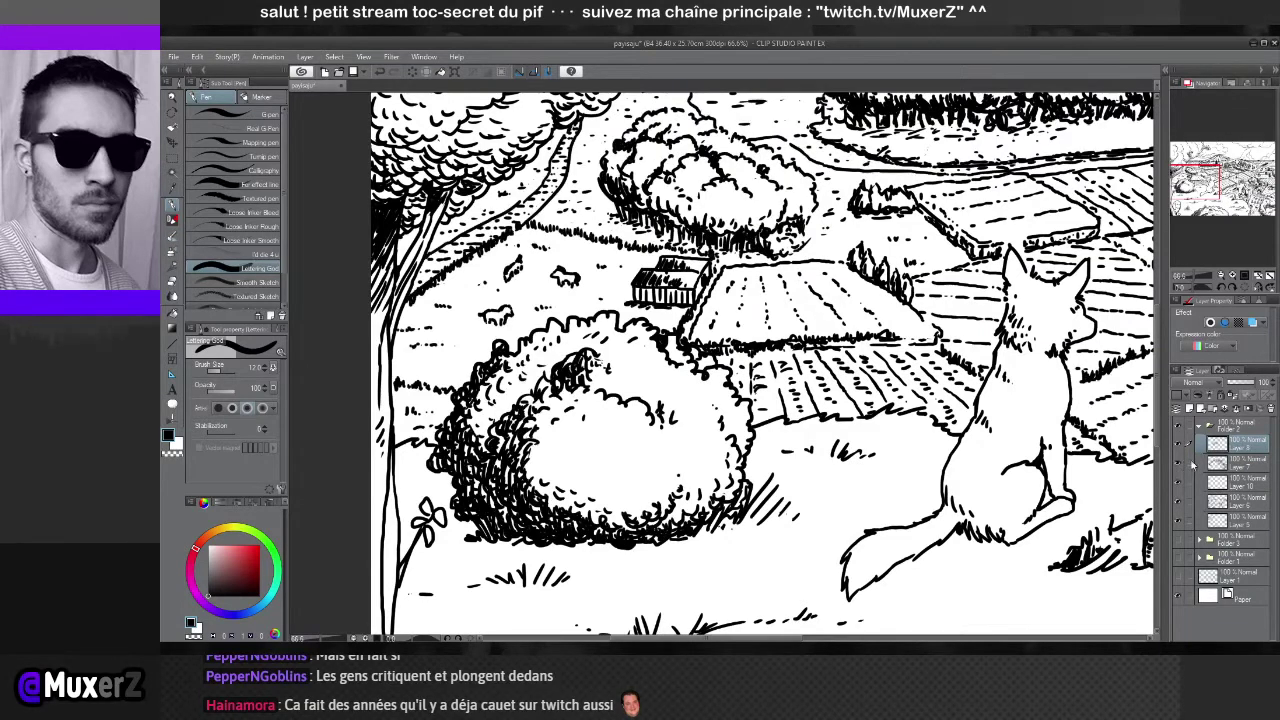
On Layer 7, clean up the dark shading inside the round bush with the hard eraser and touch it up with the pen
{"action": "left_click", "coordinate": [1246, 463]}
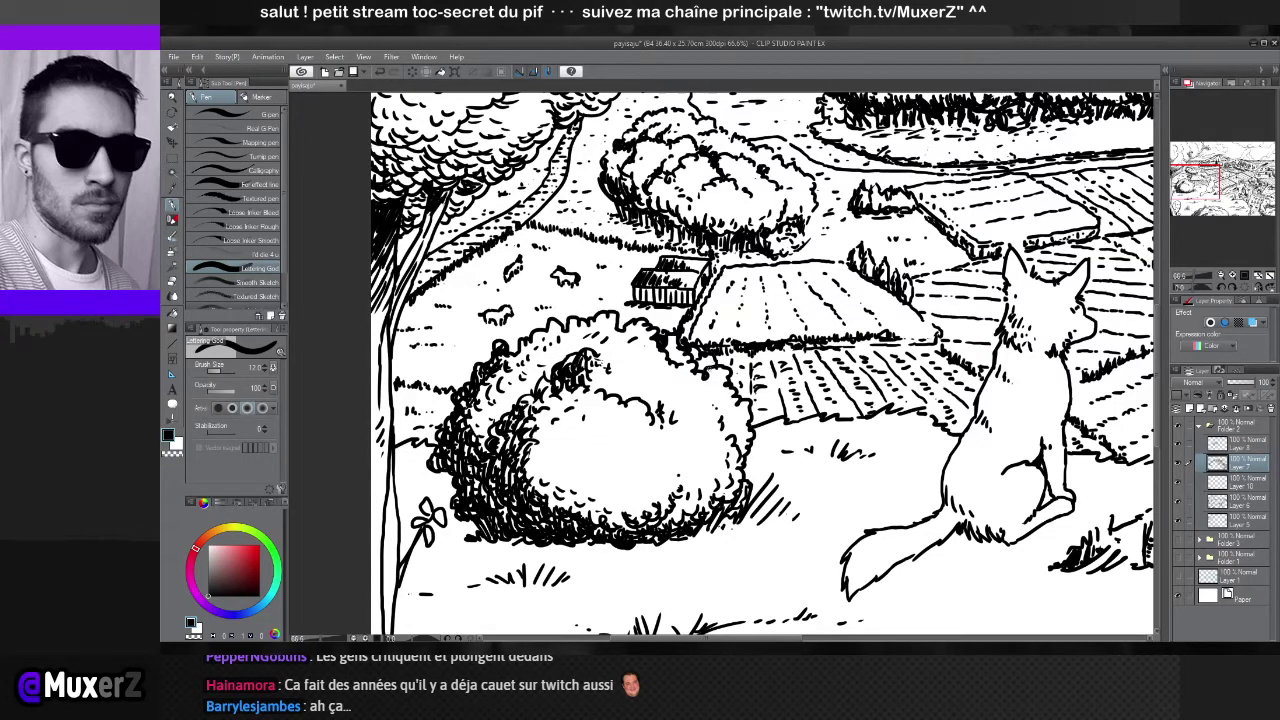
{"action": "key", "text": "e"}
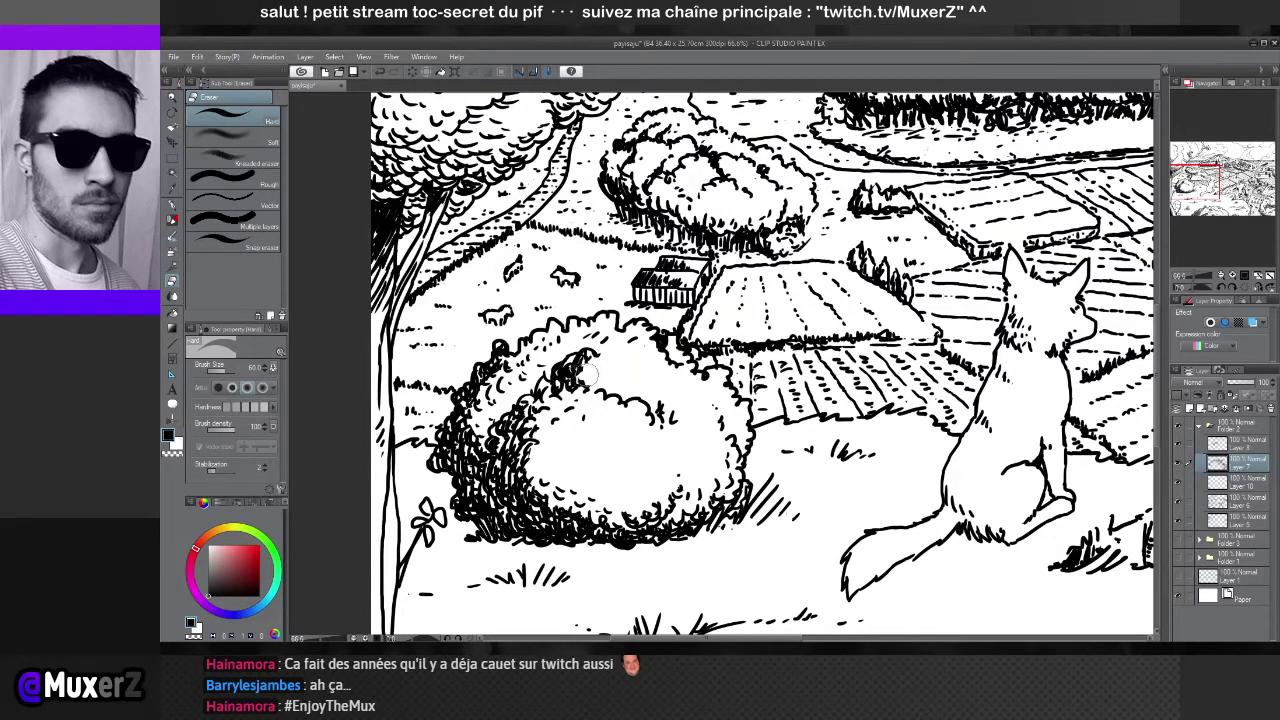
{"action": "key", "text": "p"}
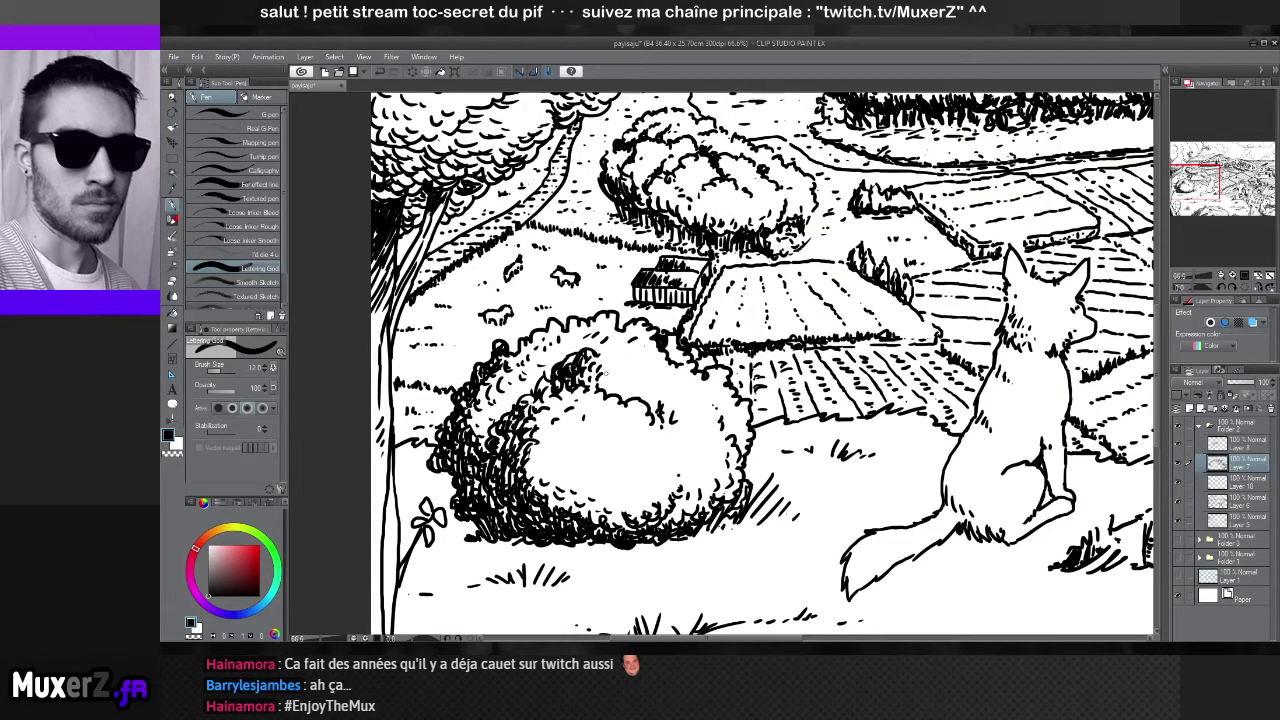
Examine the round bush's shading up close and against the whole landscape
{"action": "scroll", "coordinate": [760, 360], "scroll_direction": "down", "scroll_amount": 5}
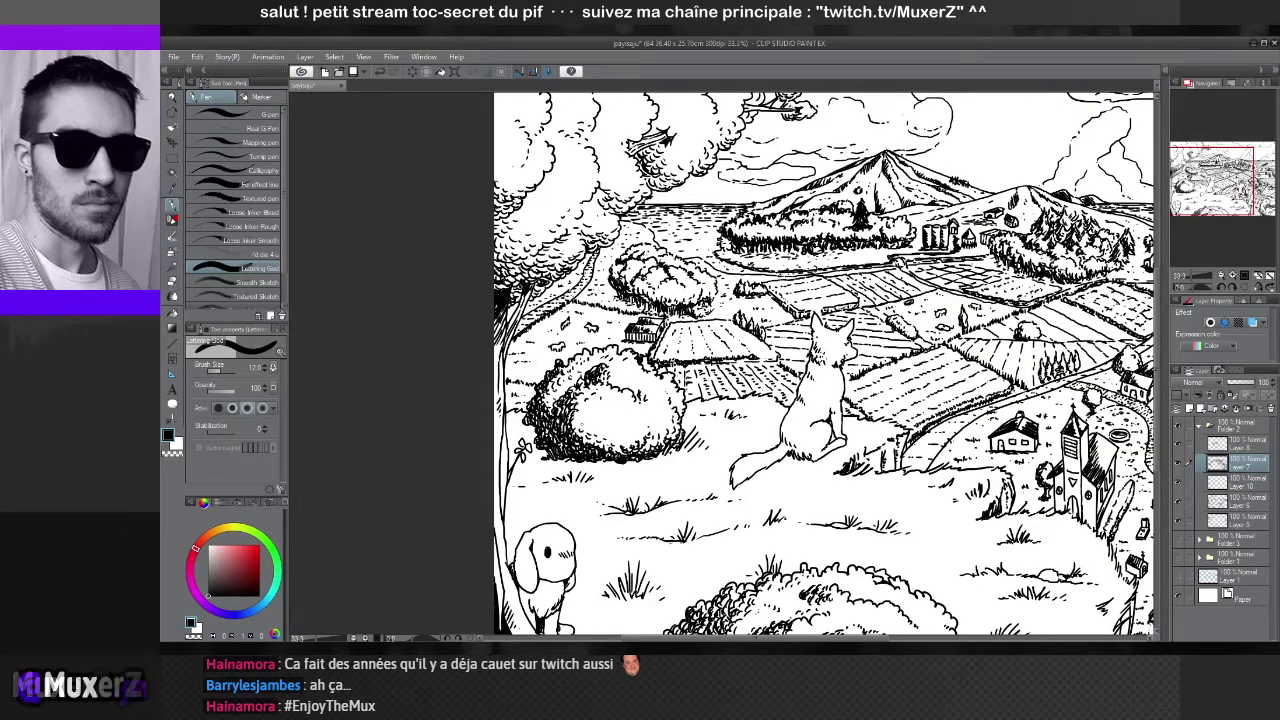
{"action": "scroll", "coordinate": [598, 336], "scroll_direction": "up", "scroll_amount": 2}
{"action": "scroll", "coordinate": [598, 360], "scroll_direction": "up", "scroll_amount": 1}
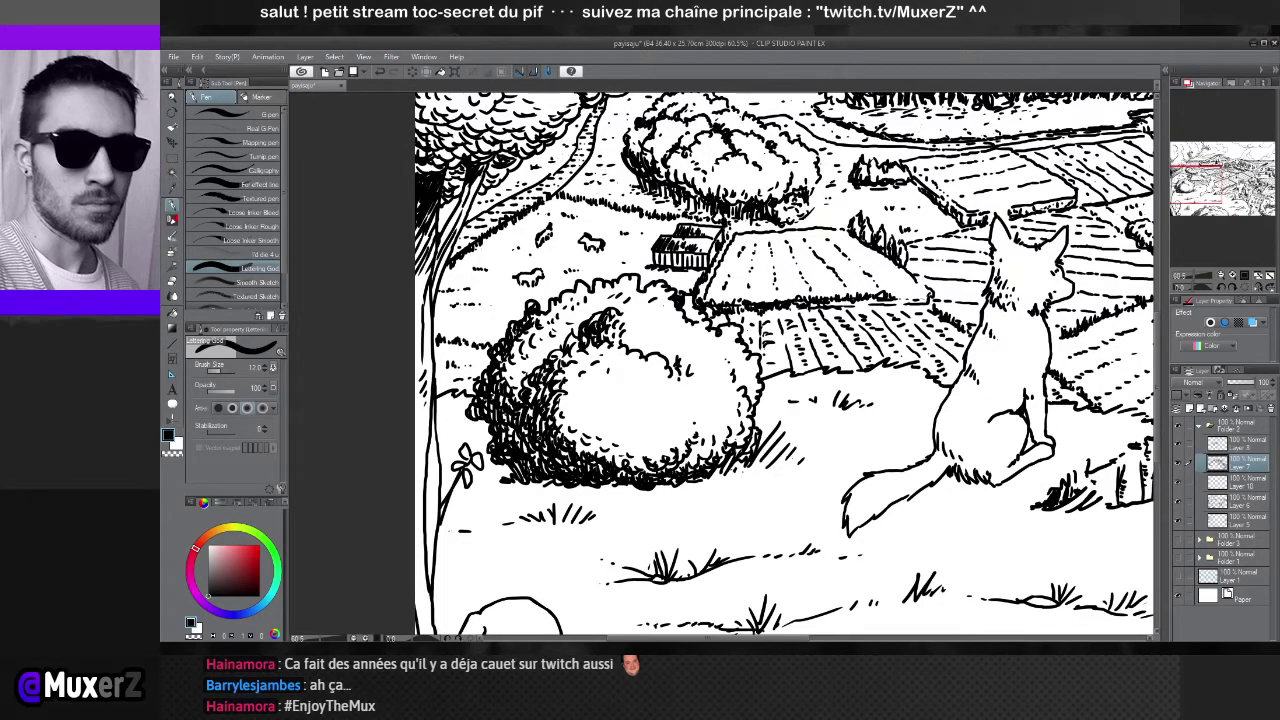
{"action": "scroll", "coordinate": [780, 360], "scroll_direction": "down", "scroll_amount": 3}
{"action": "scroll", "coordinate": [780, 360], "scroll_direction": "up", "scroll_amount": 3}
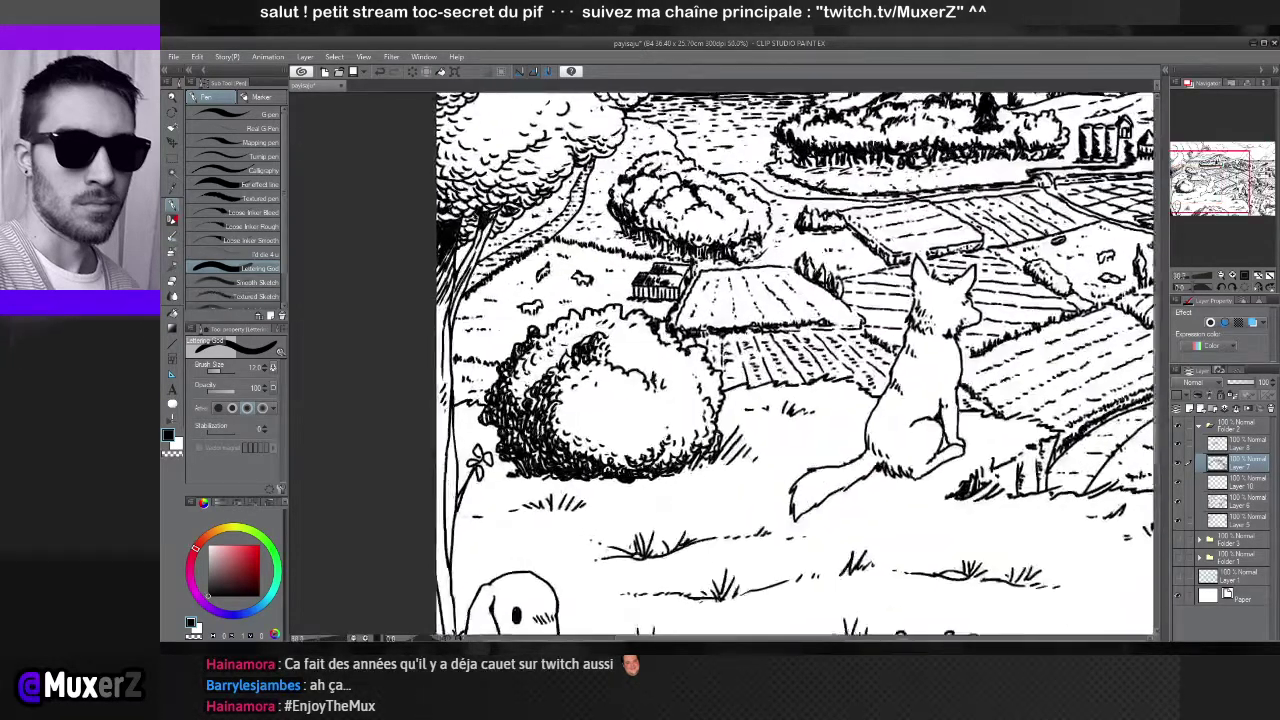
{"action": "scroll", "coordinate": [795, 360], "scroll_direction": "down", "scroll_amount": 2}
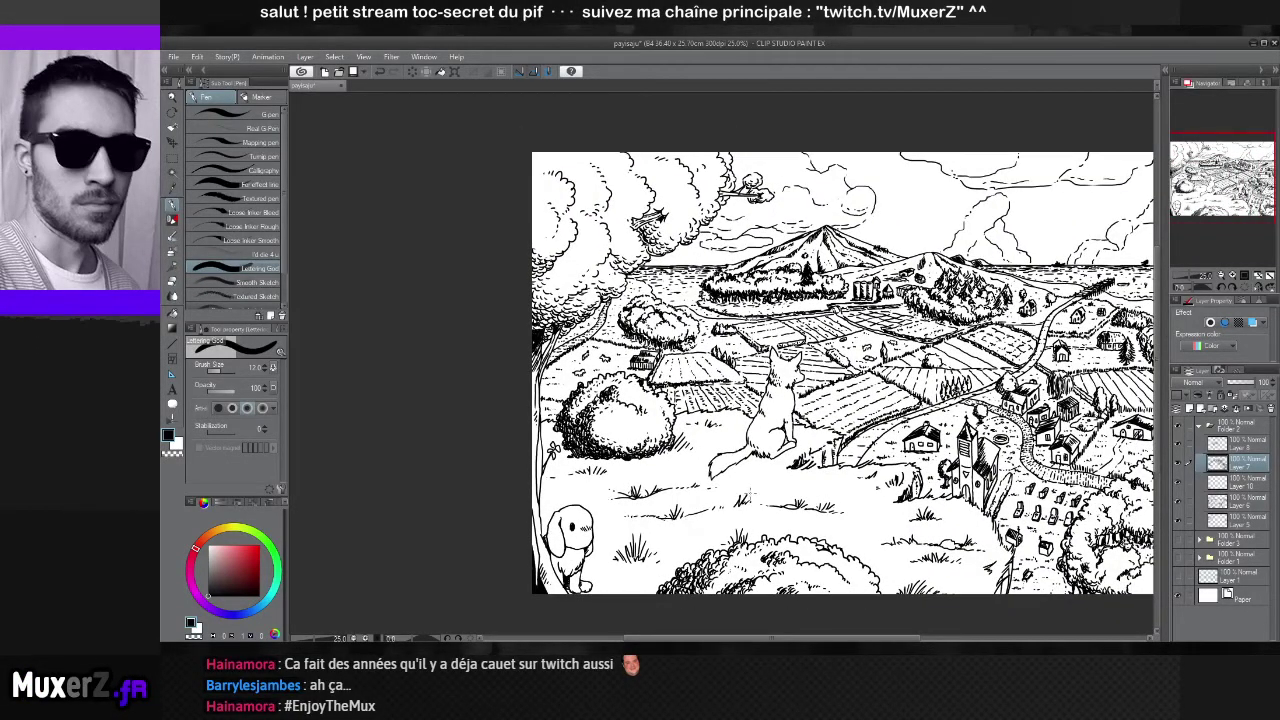
{"action": "scroll", "coordinate": [860, 487], "scroll_direction": "up", "scroll_amount": 2}
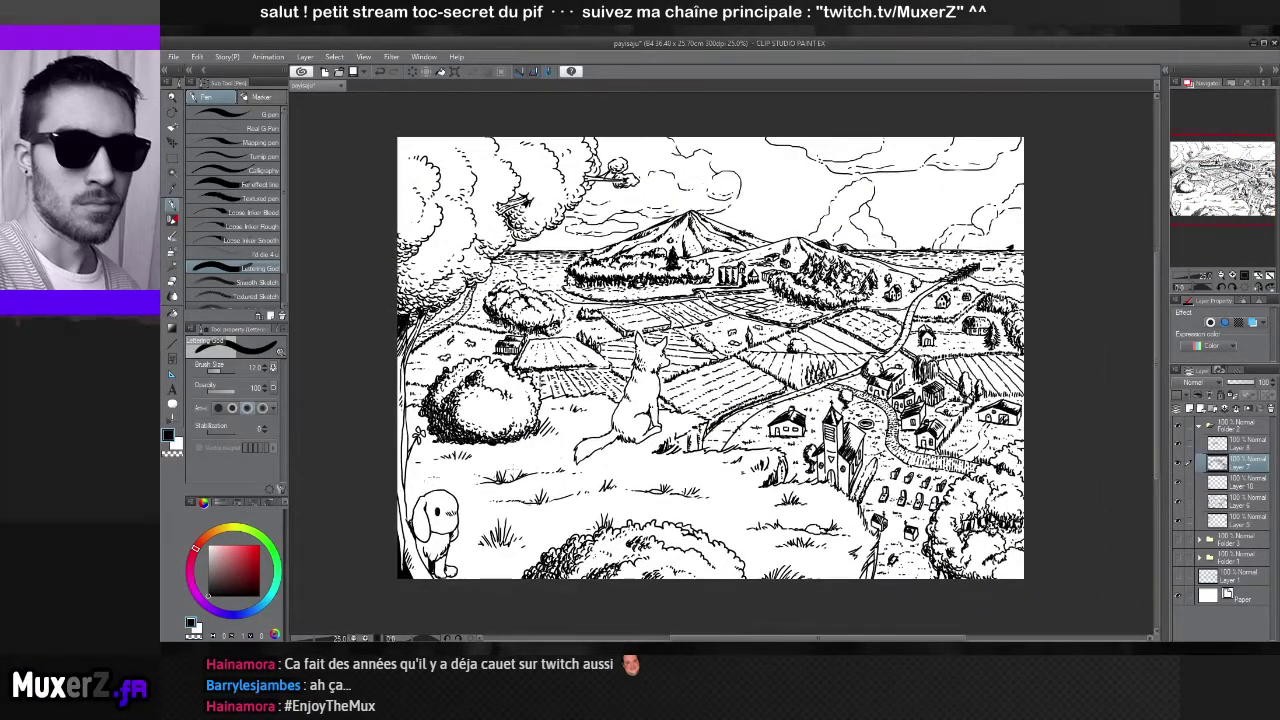
{"action": "scroll", "coordinate": [860, 487], "scroll_direction": "up", "scroll_amount": 1}
{"action": "scroll", "coordinate": [604, 446], "scroll_direction": "up", "scroll_amount": 2}
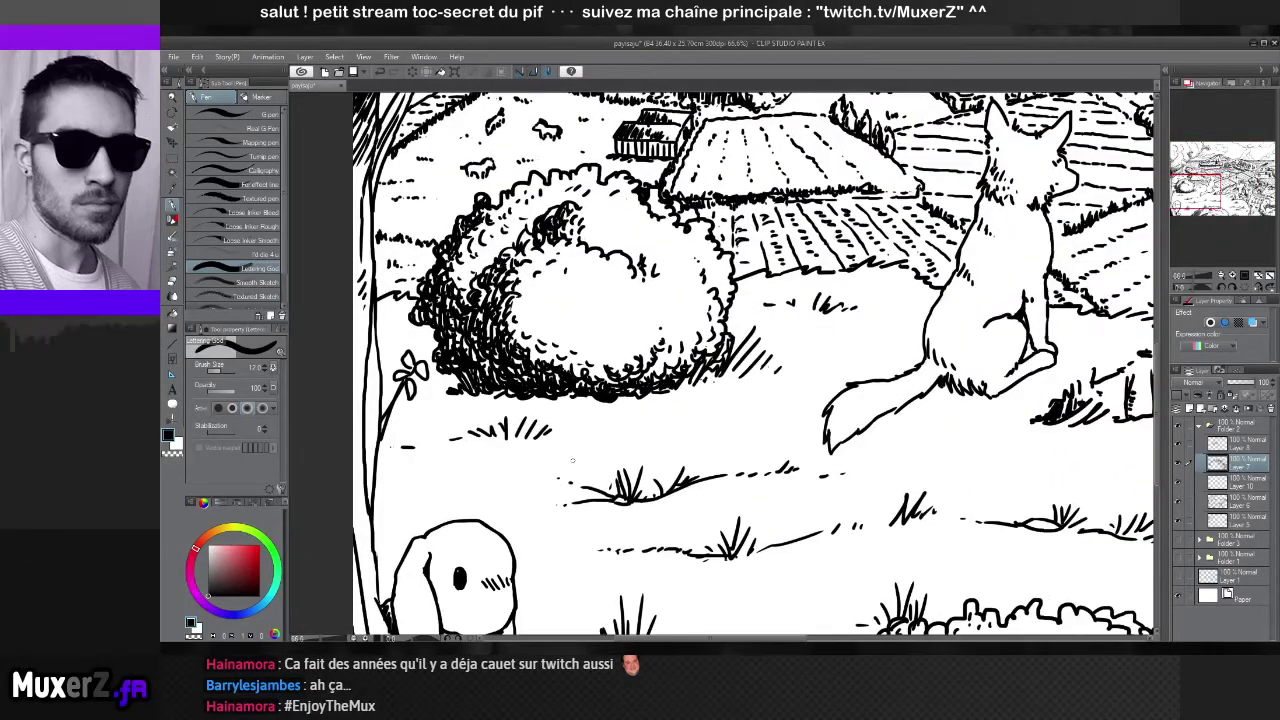
{"action": "left_click_drag", "start_coordinate": [604, 446], "coordinate": [521, 497]}
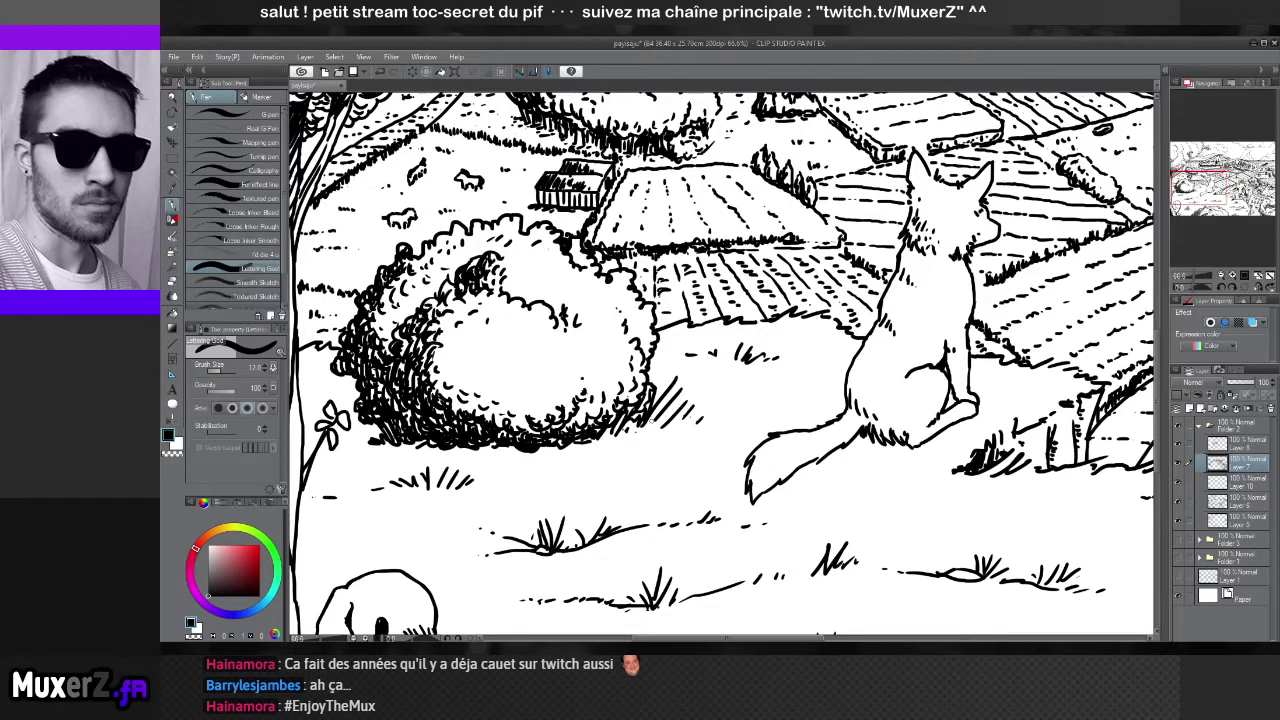
Compare the inked layers in Folder 2 by toggling Layers 7, 8, 6 and 5, leaving all of them shown
{"action": "left_click", "coordinate": [1180, 464]}
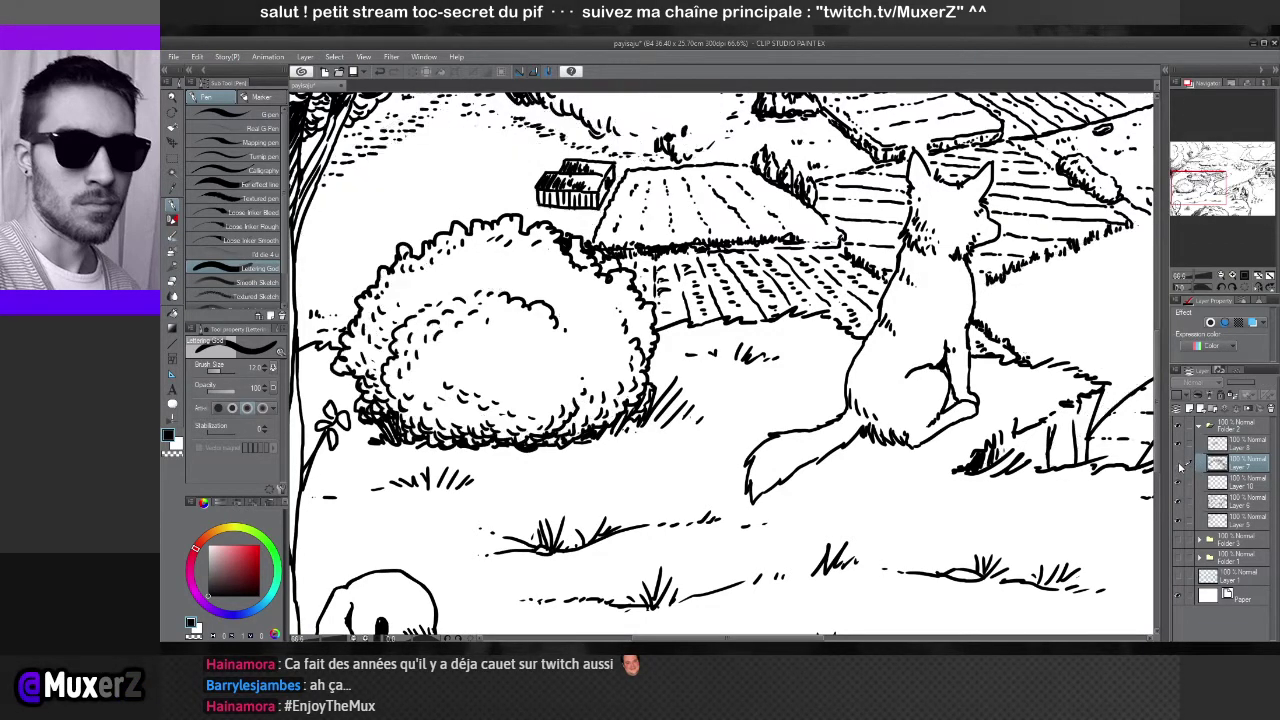
{"action": "left_click", "coordinate": [1180, 464]}
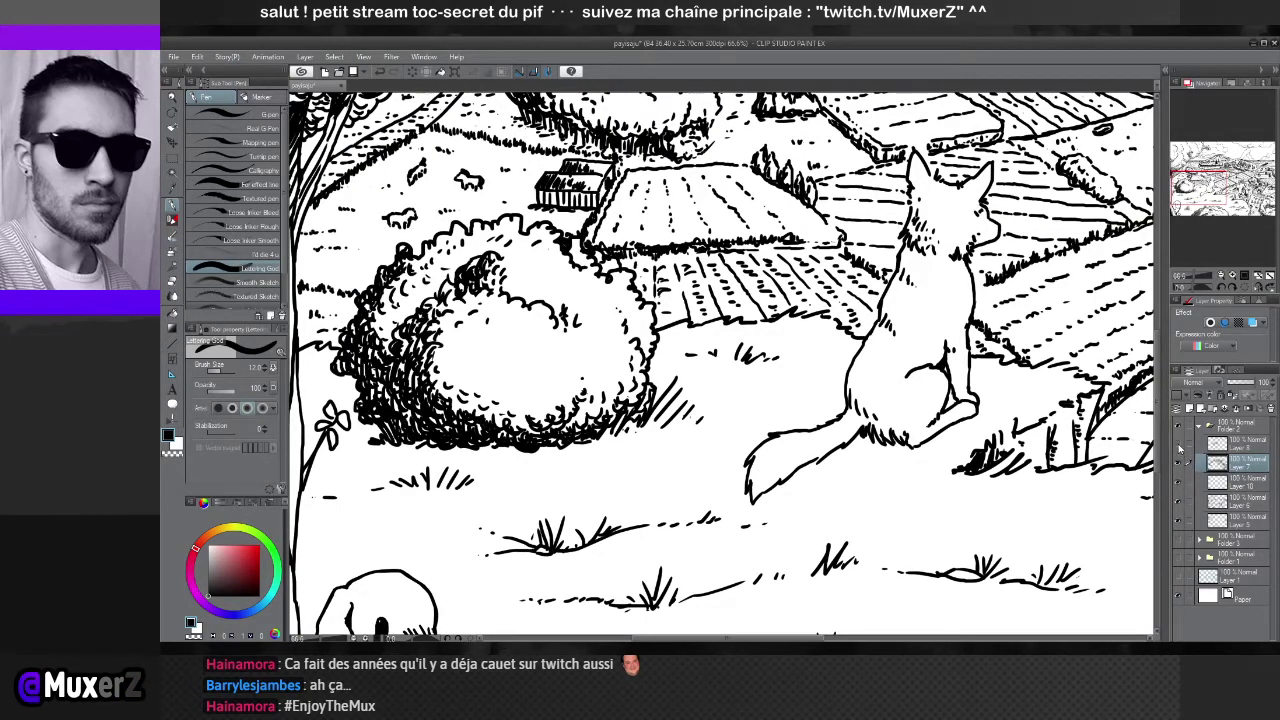
{"action": "left_click", "coordinate": [1179, 447]}
{"action": "left_click", "coordinate": [1179, 447]}
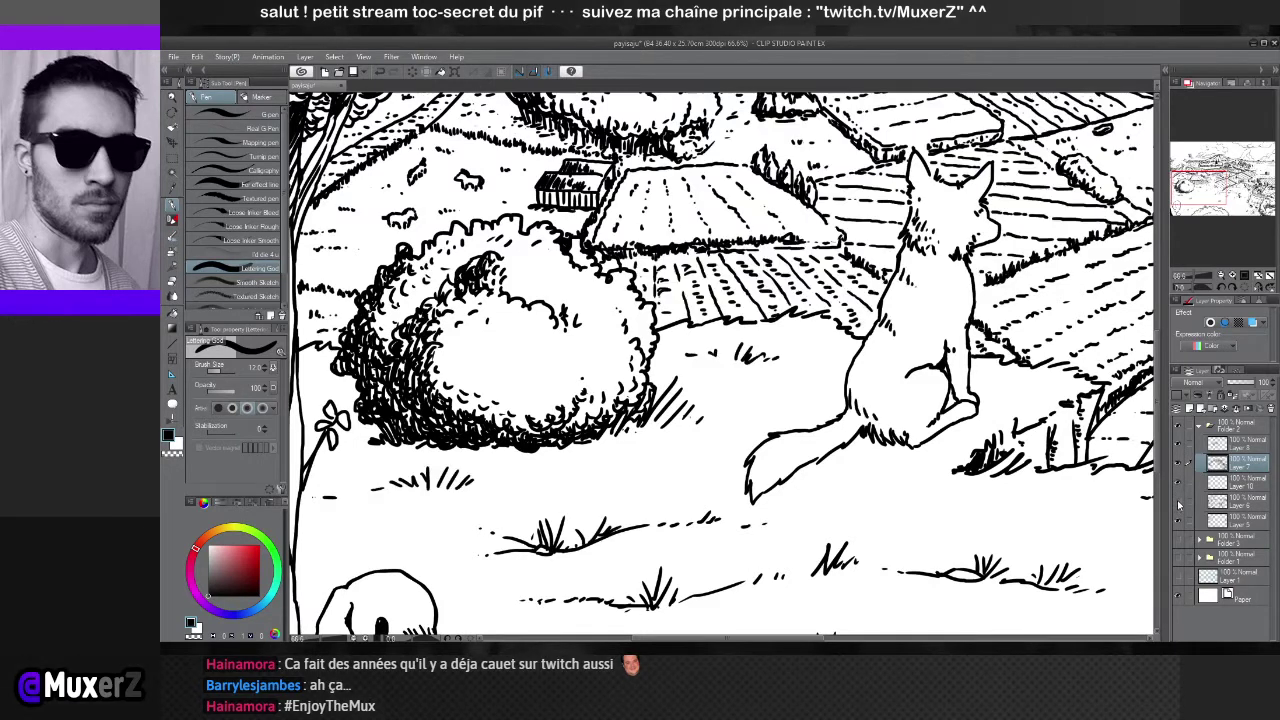
{"action": "left_click", "coordinate": [1178, 505]}
{"action": "left_click", "coordinate": [1178, 505]}
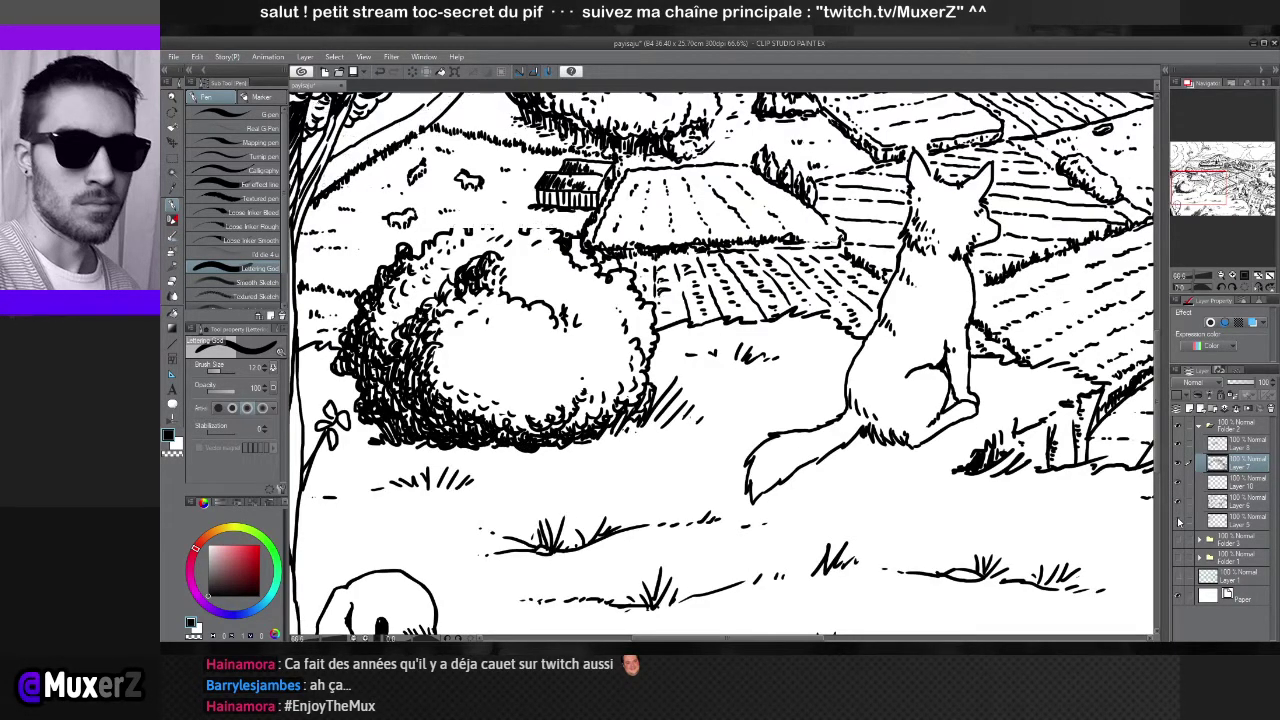
{"action": "left_click", "coordinate": [1178, 521]}
{"action": "left_click", "coordinate": [1178, 521]}
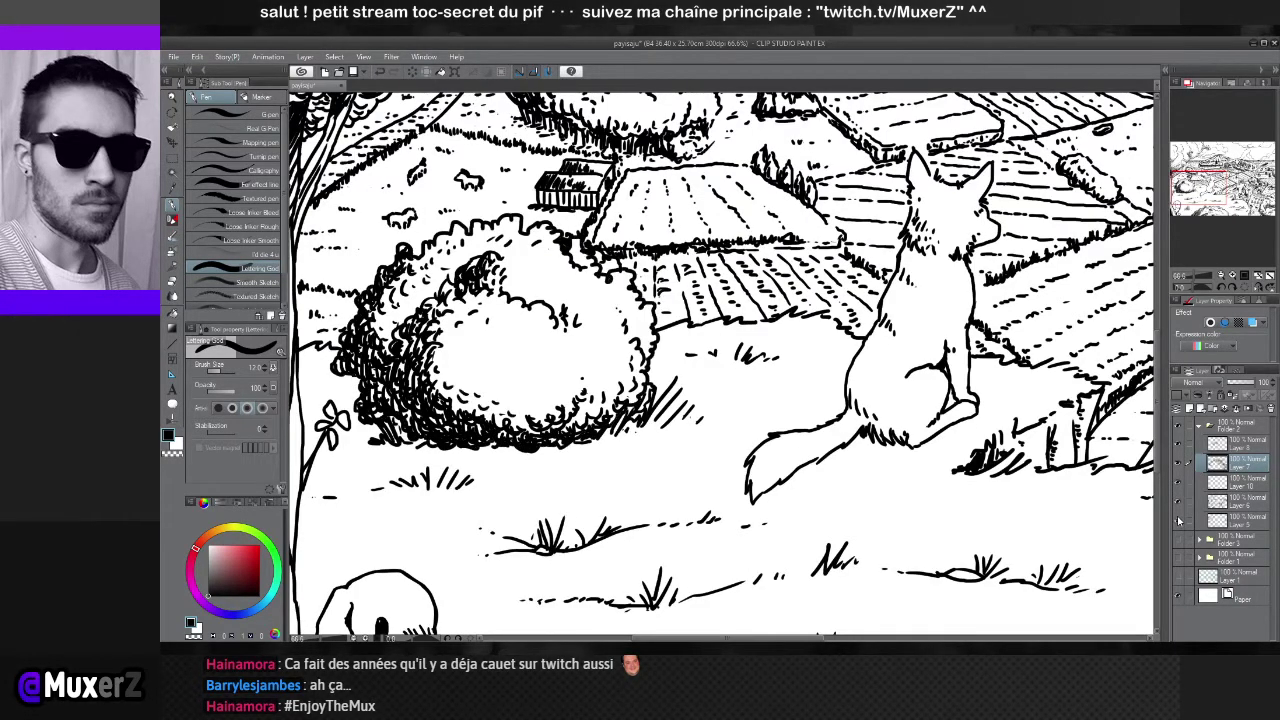
{"action": "left_click", "coordinate": [1179, 465]}
{"action": "left_click", "coordinate": [1177, 460]}
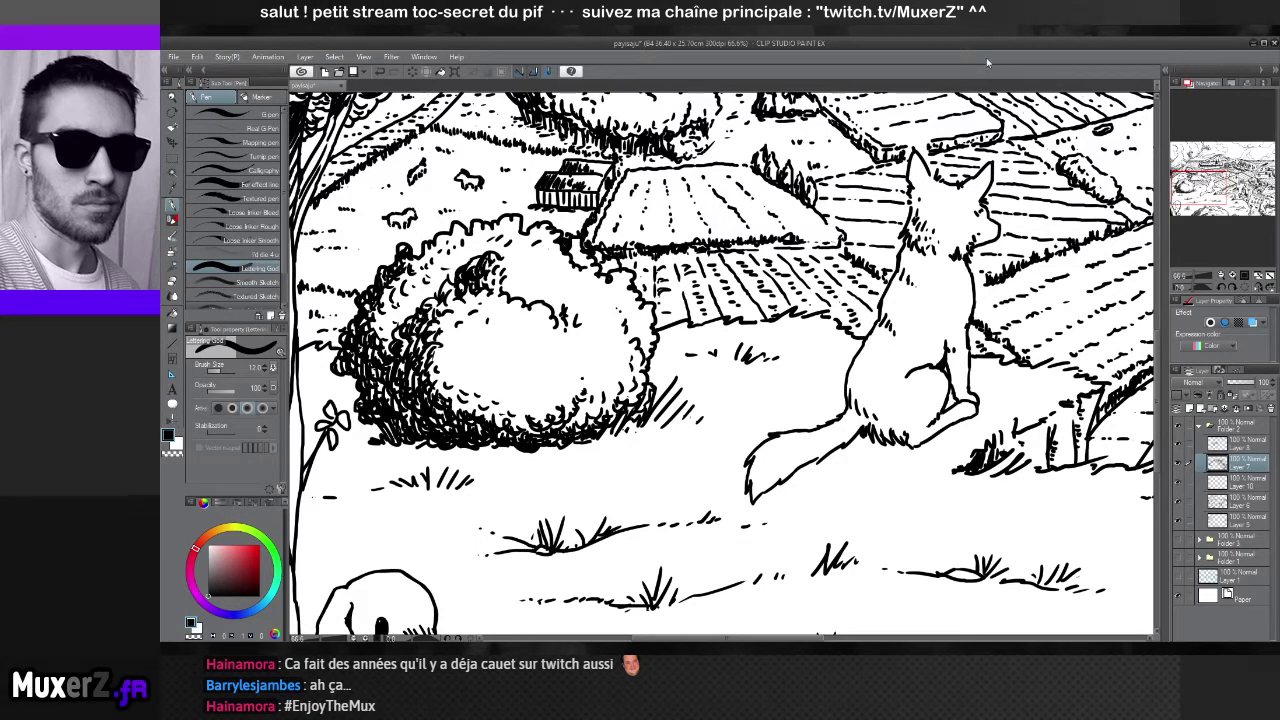
{"action": "left_click", "coordinate": [1177, 449]}
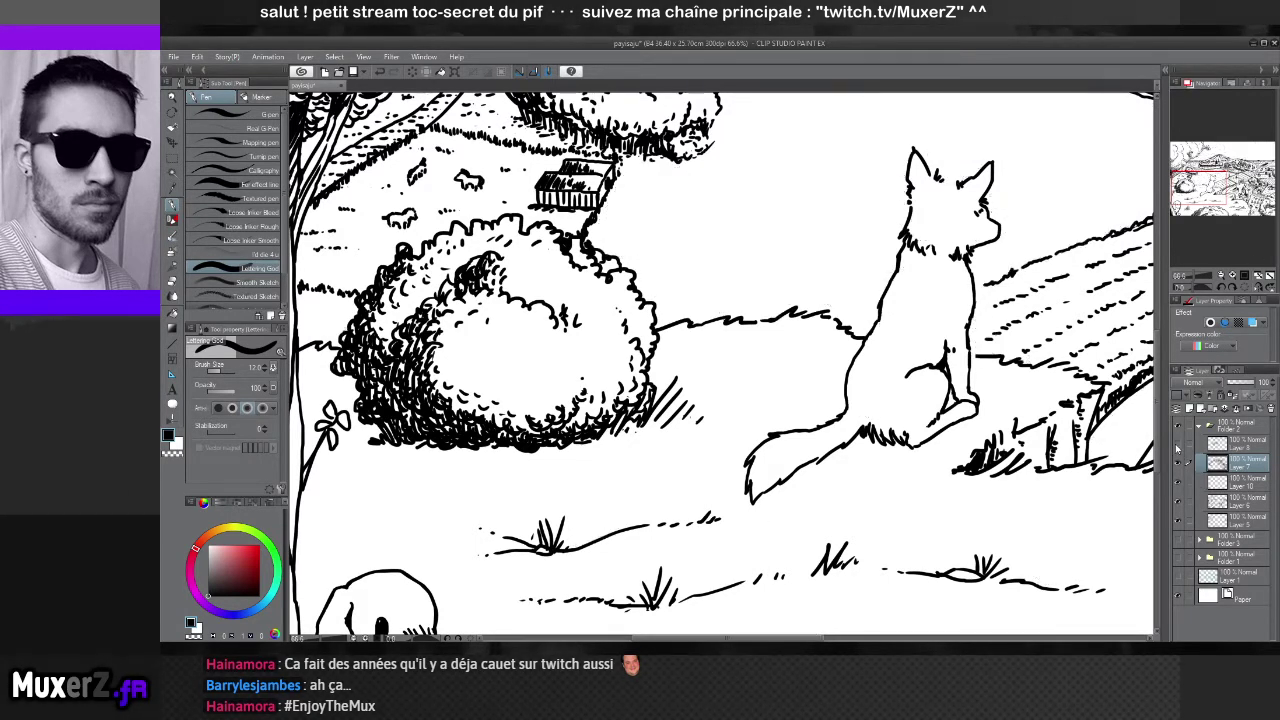
{"action": "left_click", "coordinate": [1177, 449]}
On Layer 8, ink extra grass blades at the base of the round bush, on the side facing the fox
{"action": "left_click", "coordinate": [1257, 443]}
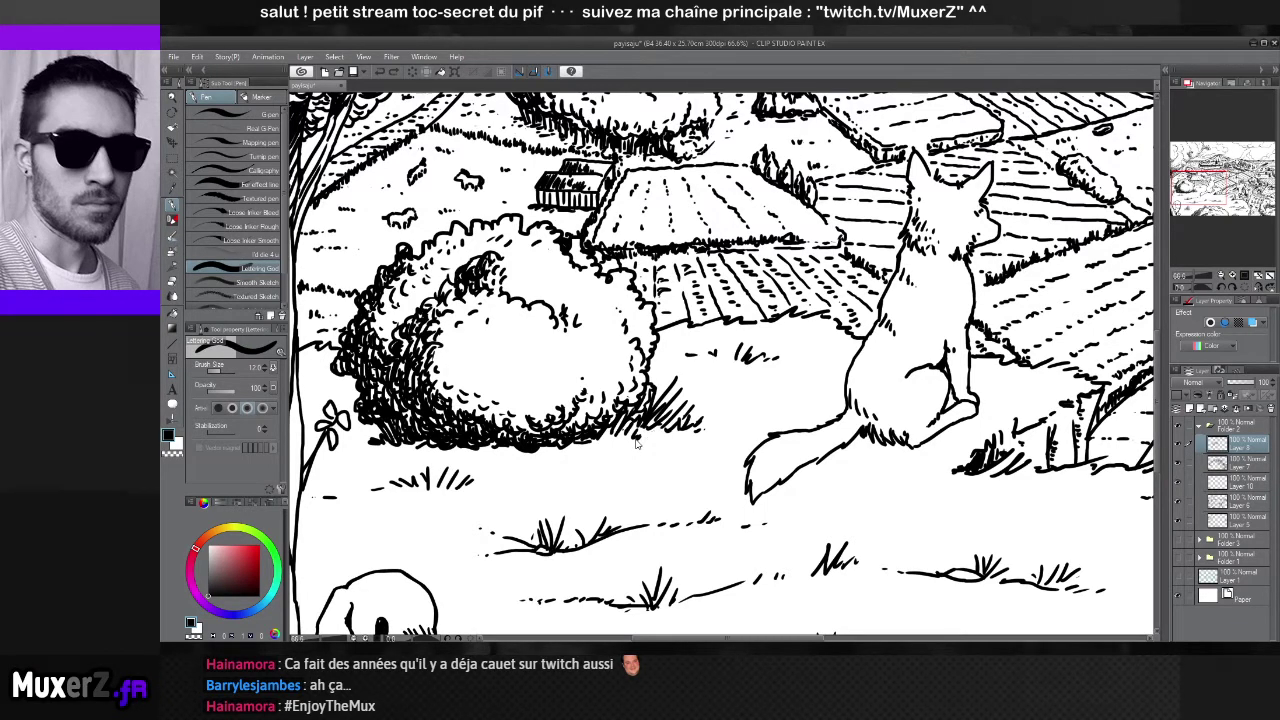
{"action": "left_click_drag", "start_coordinate": [646, 437], "coordinate": [675, 422]}
{"action": "left_click_drag", "start_coordinate": [667, 438], "coordinate": [673, 429]}
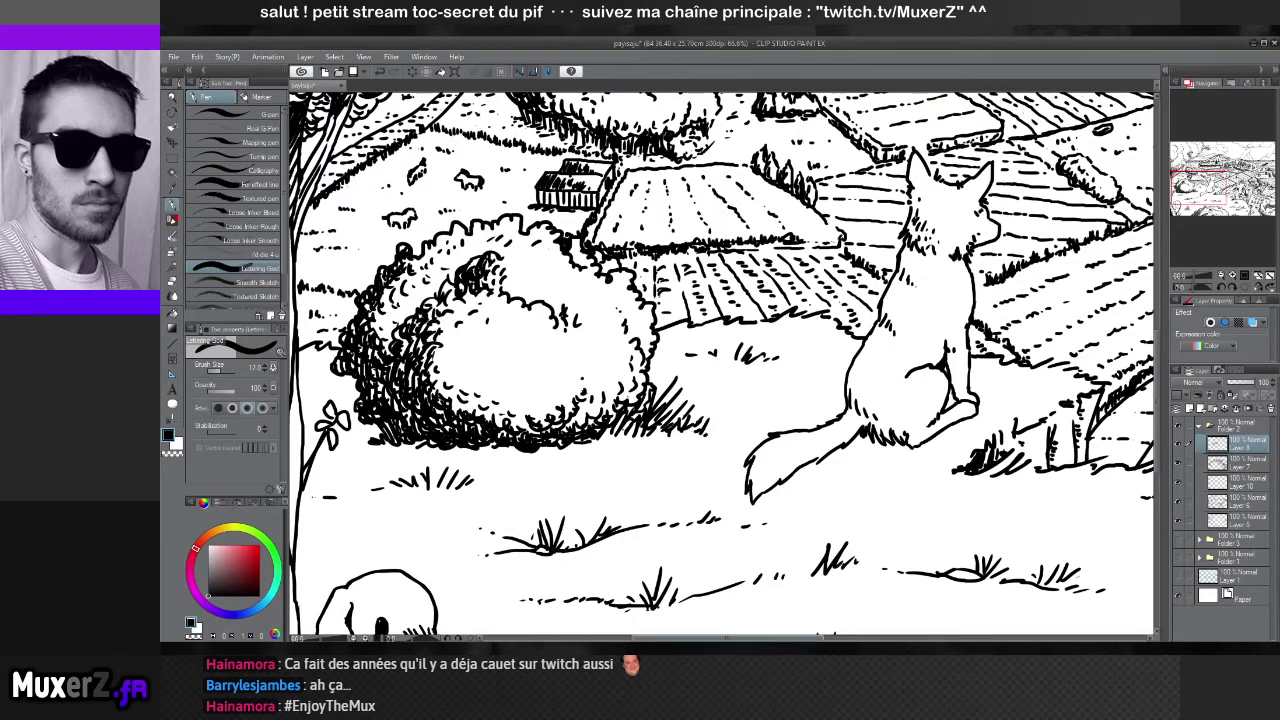
{"action": "scroll", "coordinate": [720, 365], "scroll_direction": "down", "scroll_amount": 2}
{"action": "scroll", "coordinate": [720, 365], "scroll_direction": "up", "scroll_amount": 2}
{"action": "scroll", "coordinate": [720, 365], "scroll_direction": "up", "scroll_amount": 1}
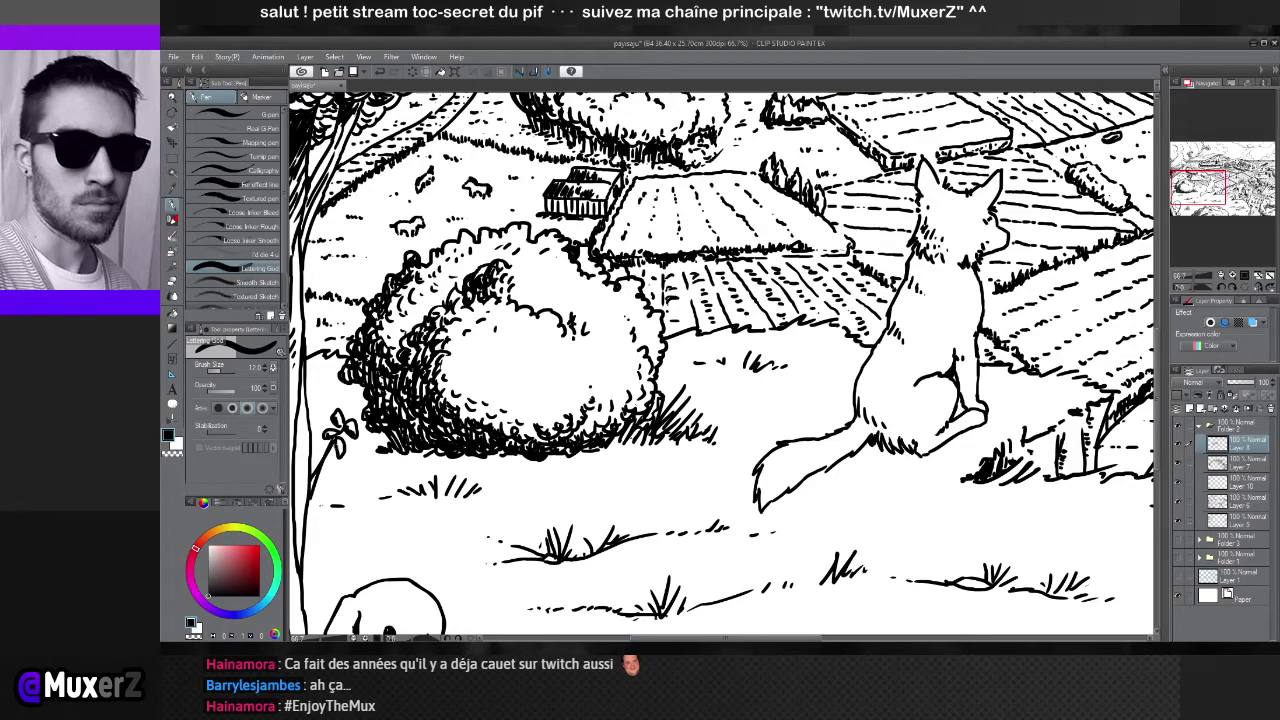
Ink small curved leaf strokes in the large tree's foliage around the inner end of its exposed branch
{"action": "left_click_drag", "start_coordinate": [329, 440], "coordinate": [542, 392]}
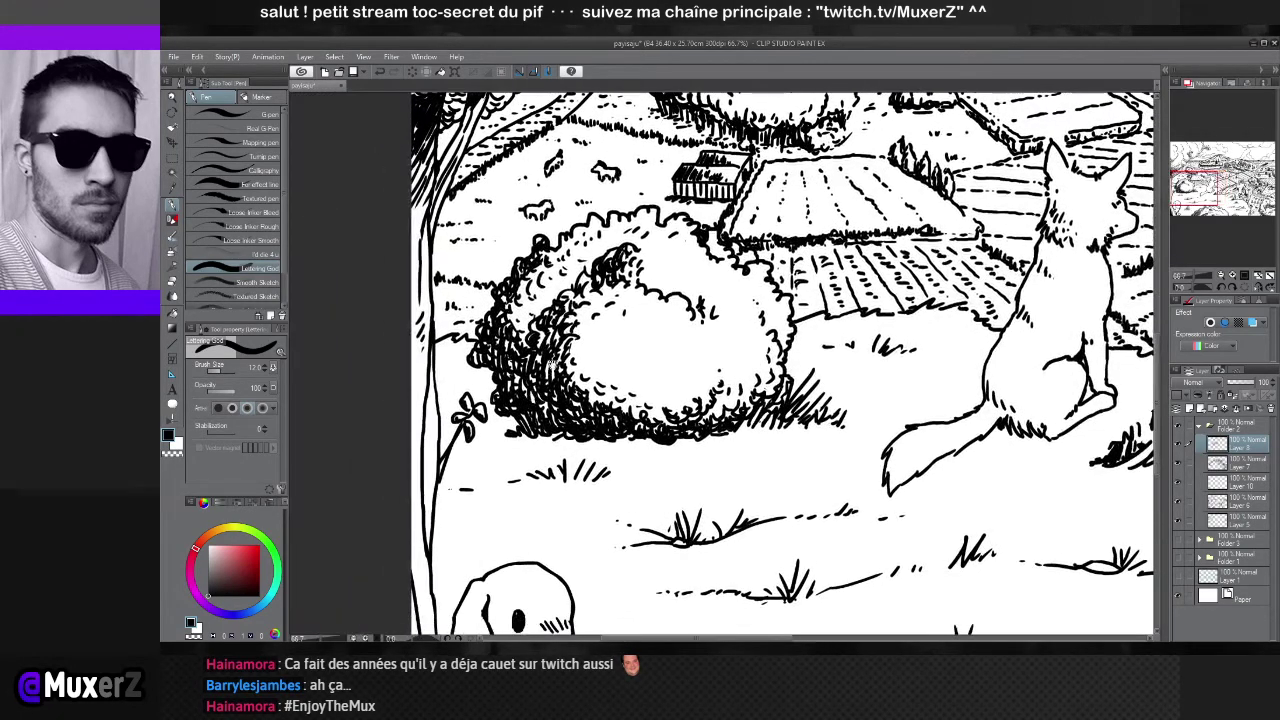
{"action": "scroll", "coordinate": [522, 349], "scroll_direction": "down", "scroll_amount": 2}
{"action": "scroll", "coordinate": [542, 366], "scroll_direction": "down", "scroll_amount": 4}
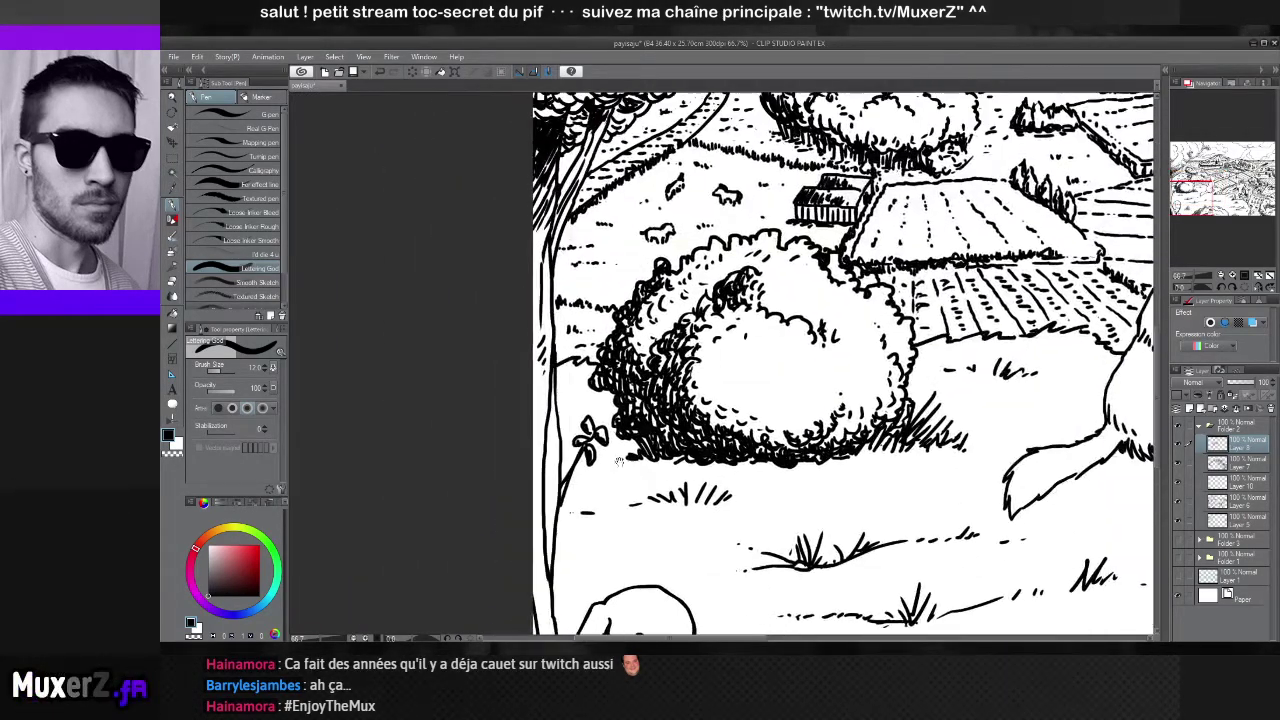
{"action": "left_click_drag", "start_coordinate": [595, 385], "coordinate": [573, 447]}
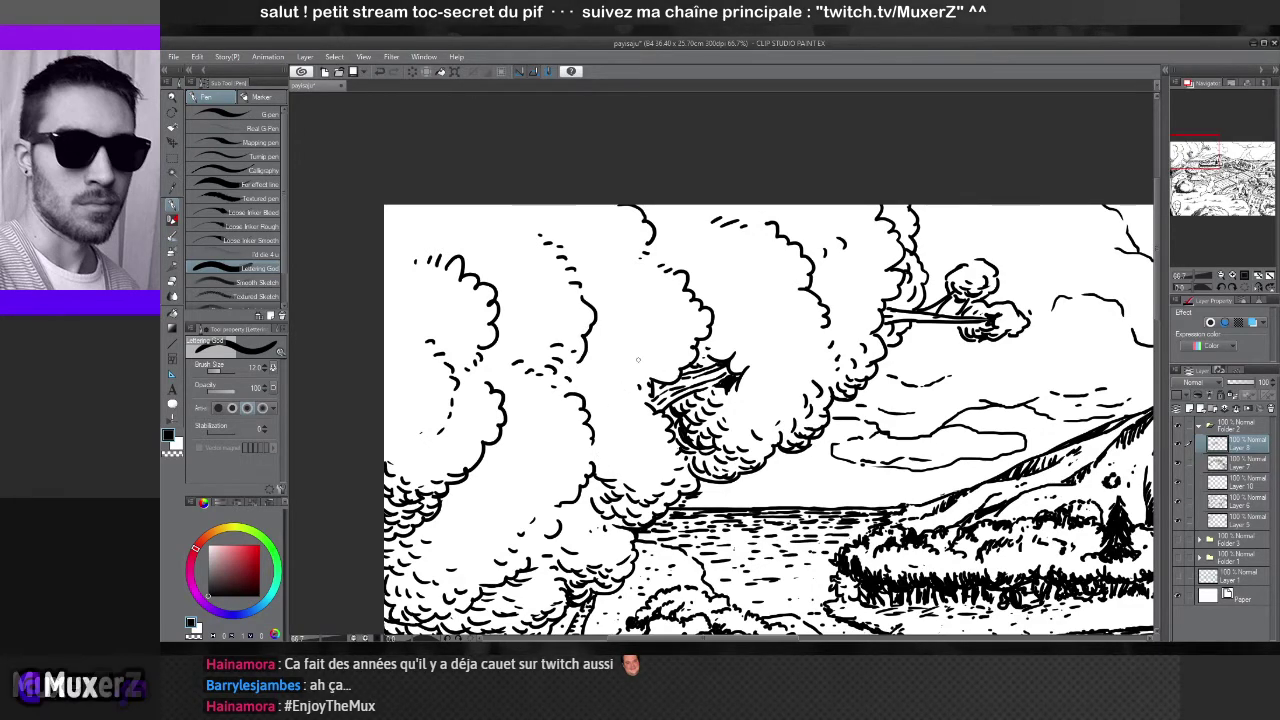
{"action": "mouse_move", "coordinate": [635, 366]}
{"action": "left_mouse_down"}
{"action": "mouse_move", "coordinate": [664, 370]}
{"action": "mouse_move", "coordinate": [632, 375]}
{"action": "left_mouse_up"}
{"action": "left_click_drag", "start_coordinate": [657, 355], "coordinate": [680, 351]}
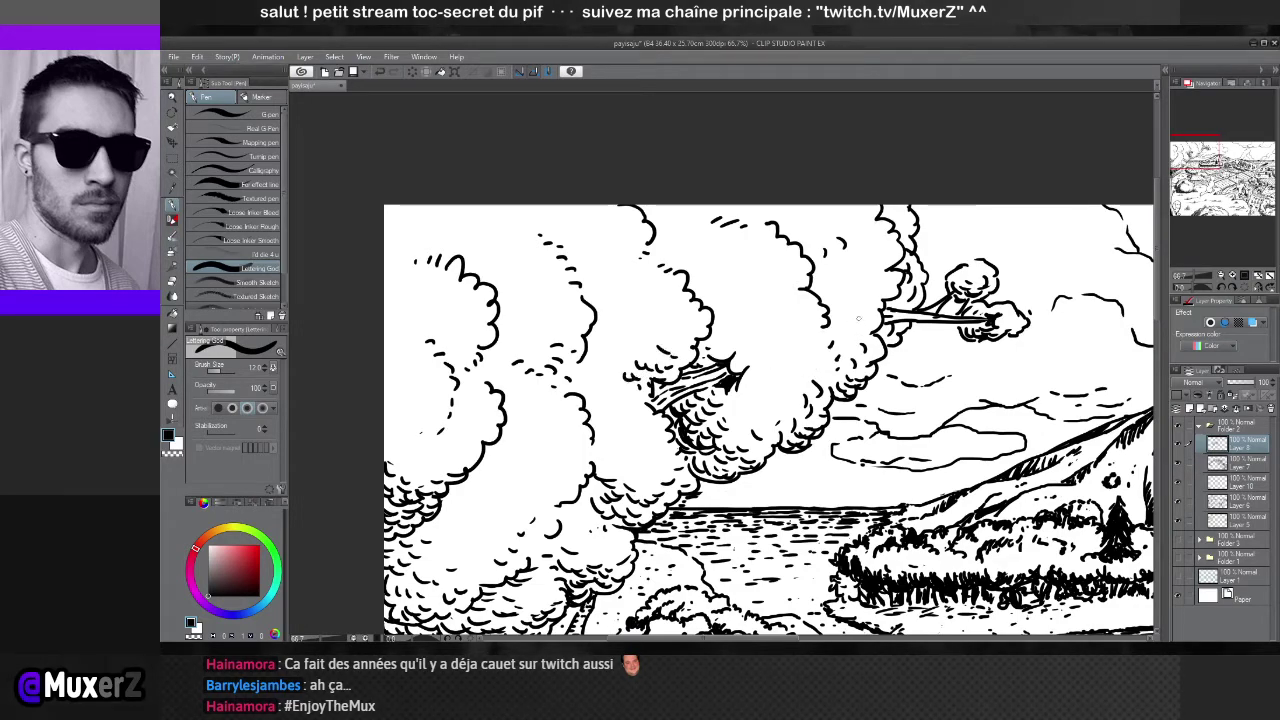
Examine the large tree's foliage within the whole landscape, and the fields and mountains behind the fox up close
{"action": "mouse_move", "coordinate": [846, 321]}
{"action": "left_mouse_down"}
{"action": "mouse_move", "coordinate": [823, 285]}
{"action": "mouse_move", "coordinate": [755, 269]}
{"action": "left_mouse_up"}
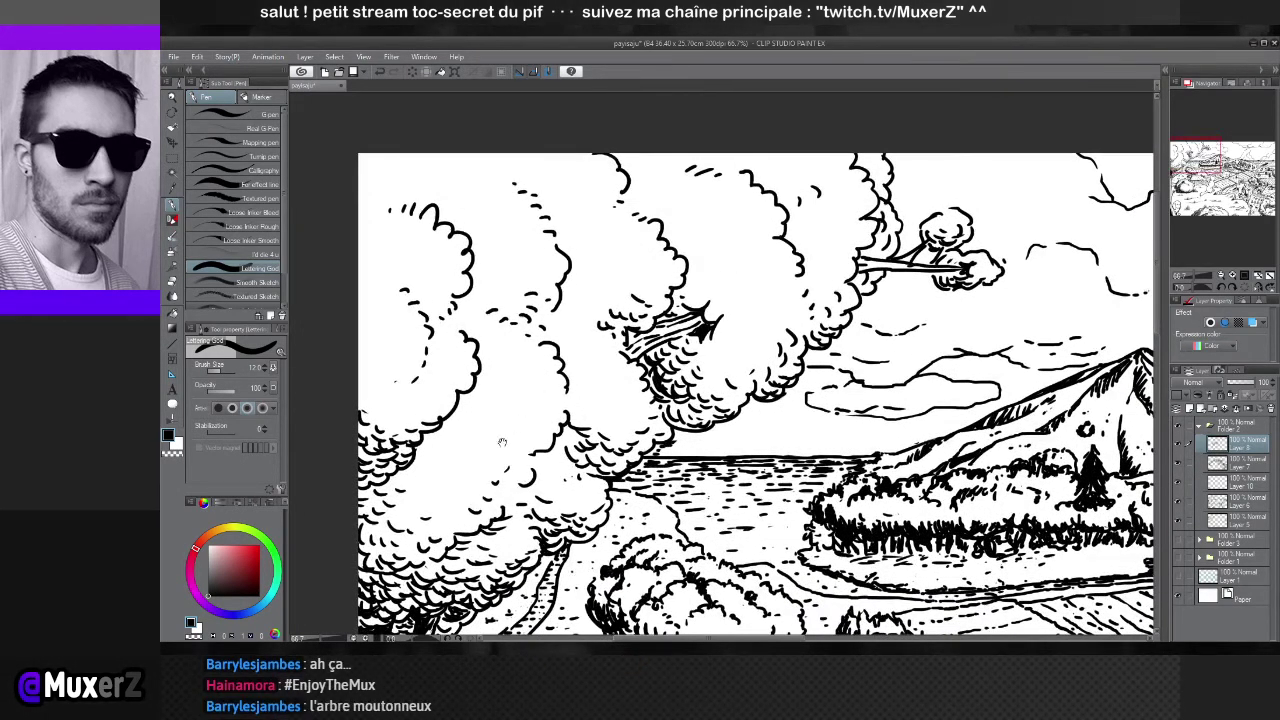
{"action": "scroll", "coordinate": [524, 432], "scroll_direction": "down", "scroll_amount": 4}
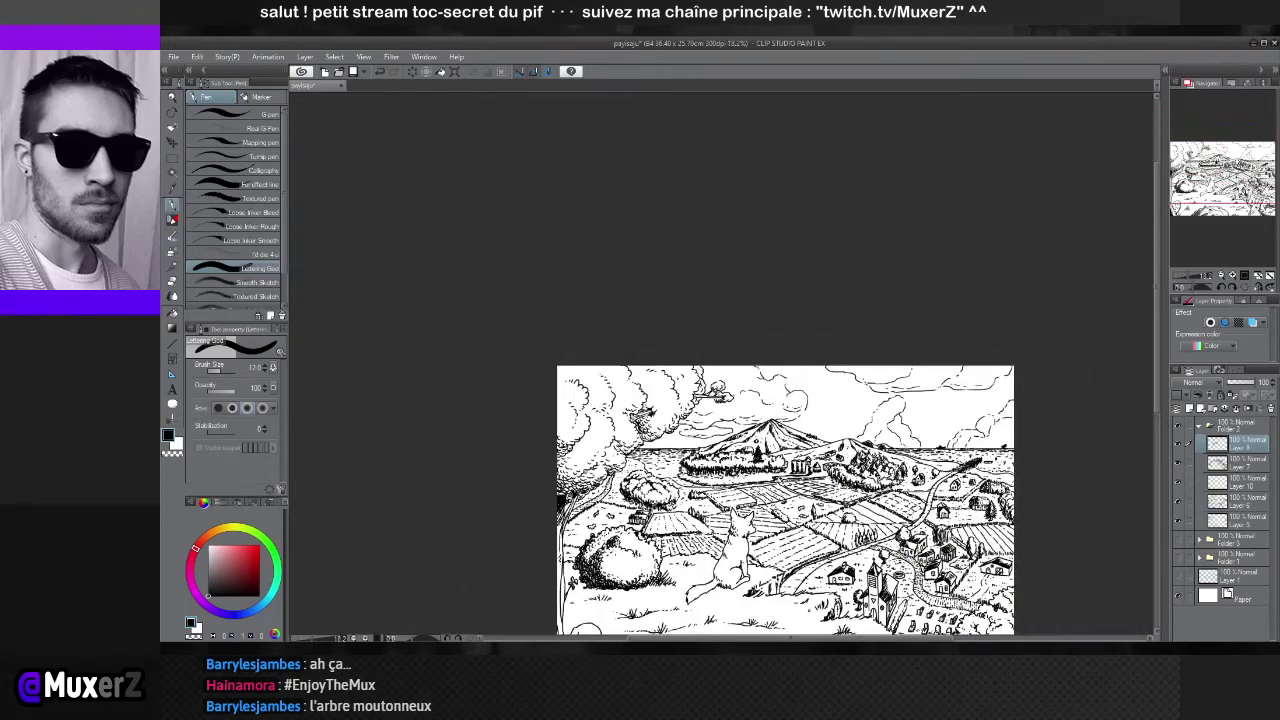
{"action": "left_click_drag", "start_coordinate": [700, 470], "coordinate": [589, 341]}
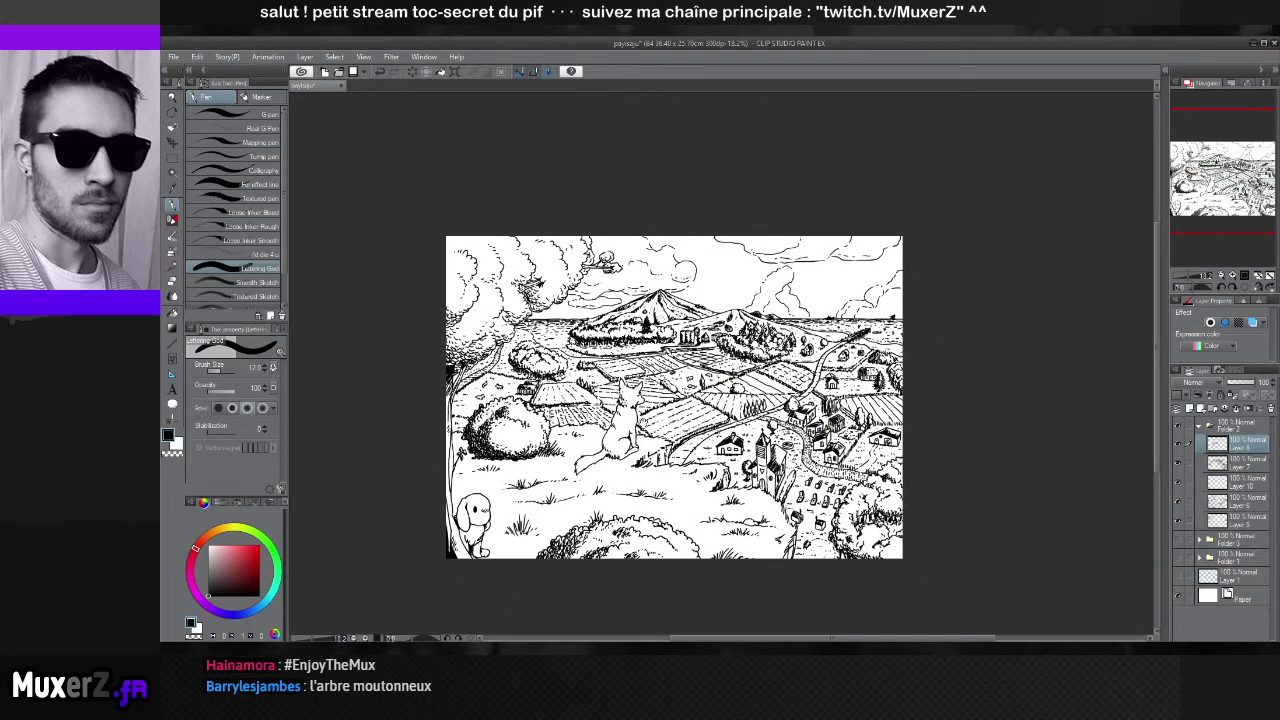
{"action": "mouse_move", "coordinate": [674, 397]}
{"action": "left_mouse_down"}
{"action": "mouse_move", "coordinate": [657, 384]}
{"action": "mouse_move", "coordinate": [631, 399]}
{"action": "left_mouse_up"}
{"action": "scroll", "coordinate": [692, 415], "scroll_direction": "down", "scroll_amount": 4}
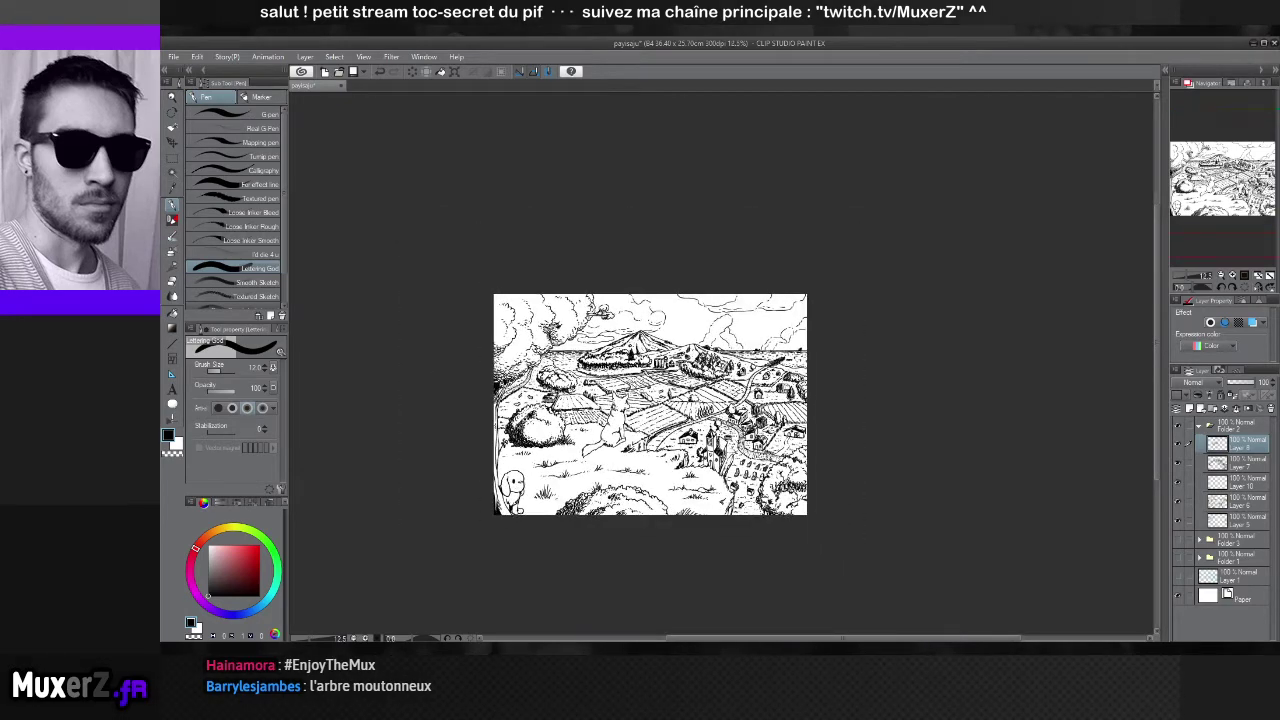
{"action": "scroll", "coordinate": [692, 415], "scroll_direction": "up", "scroll_amount": 3}
{"action": "scroll", "coordinate": [726, 418], "scroll_direction": "up", "scroll_amount": 4}
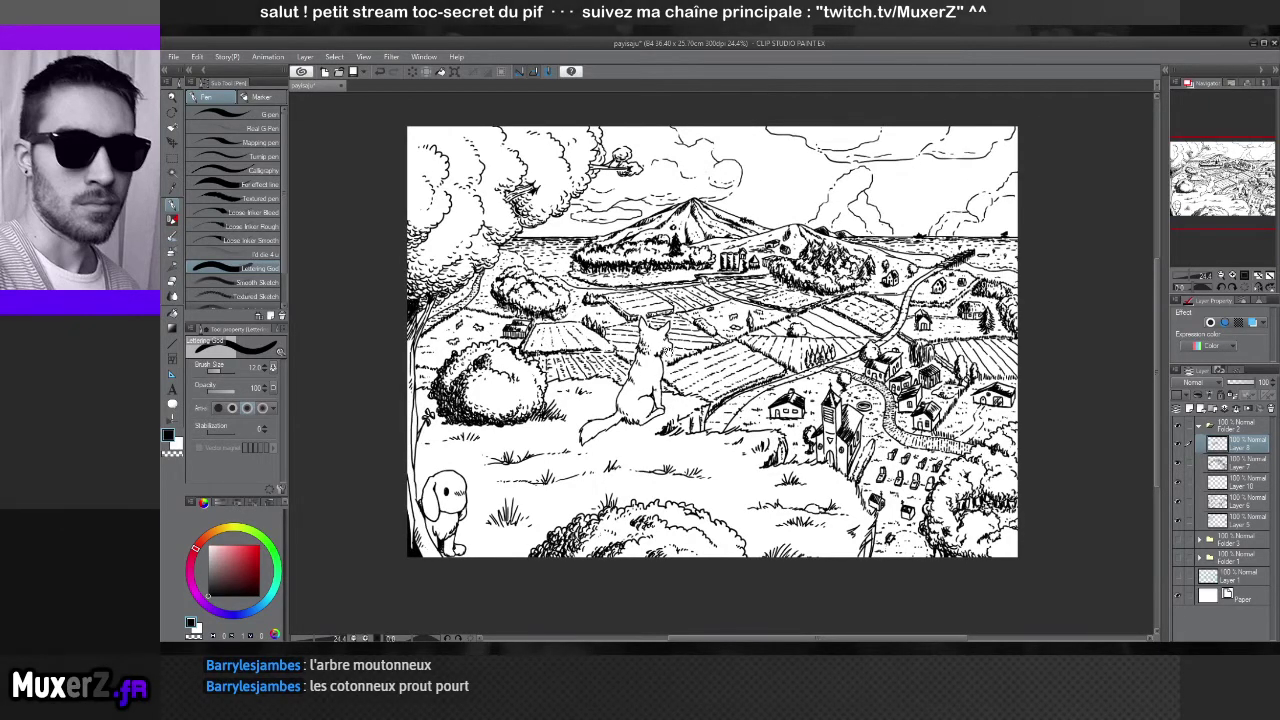
{"action": "left_click_drag", "start_coordinate": [669, 355], "coordinate": [679, 378]}
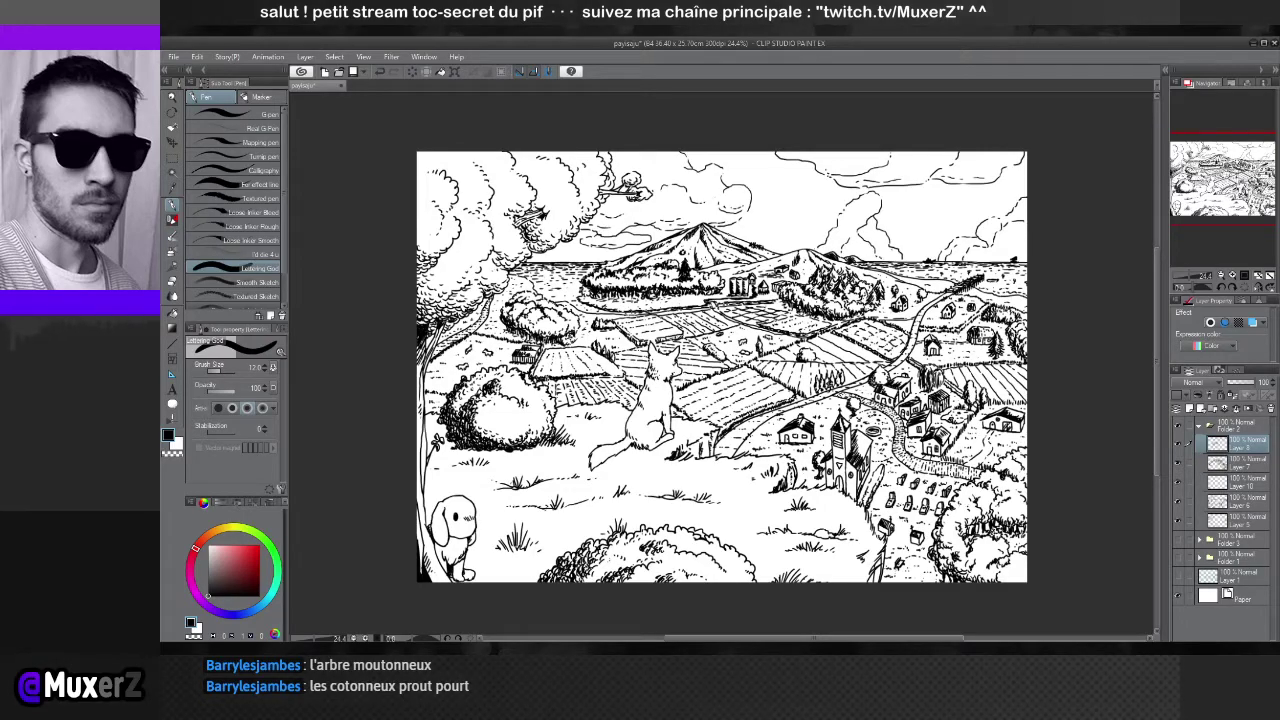
{"action": "scroll", "coordinate": [683, 244], "scroll_direction": "up", "scroll_amount": 1}
{"action": "scroll", "coordinate": [675, 190], "scroll_direction": "up", "scroll_amount": 3}
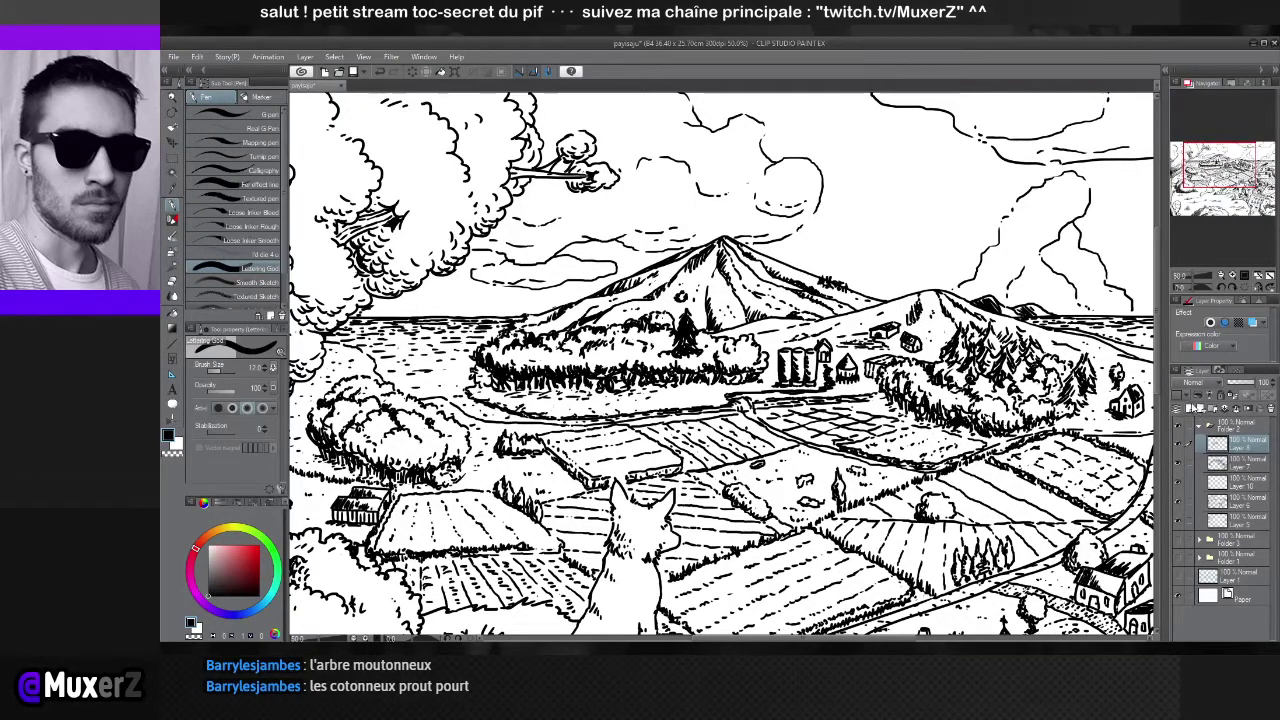
Add a new layer above Layer 8 in Folder 2 and swap the pen's drawing colour to white
{"action": "left_click", "coordinate": [1198, 409]}
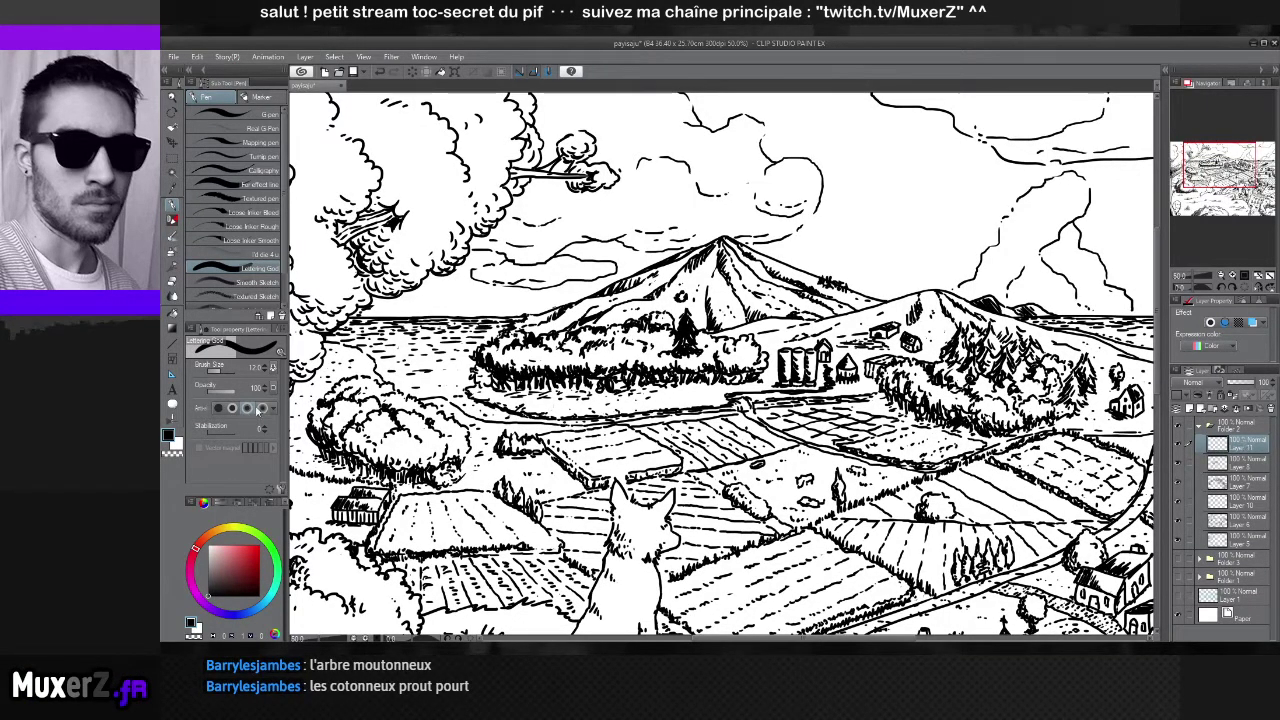
{"action": "left_click", "coordinate": [223, 576]}
{"action": "key", "text": "x"}
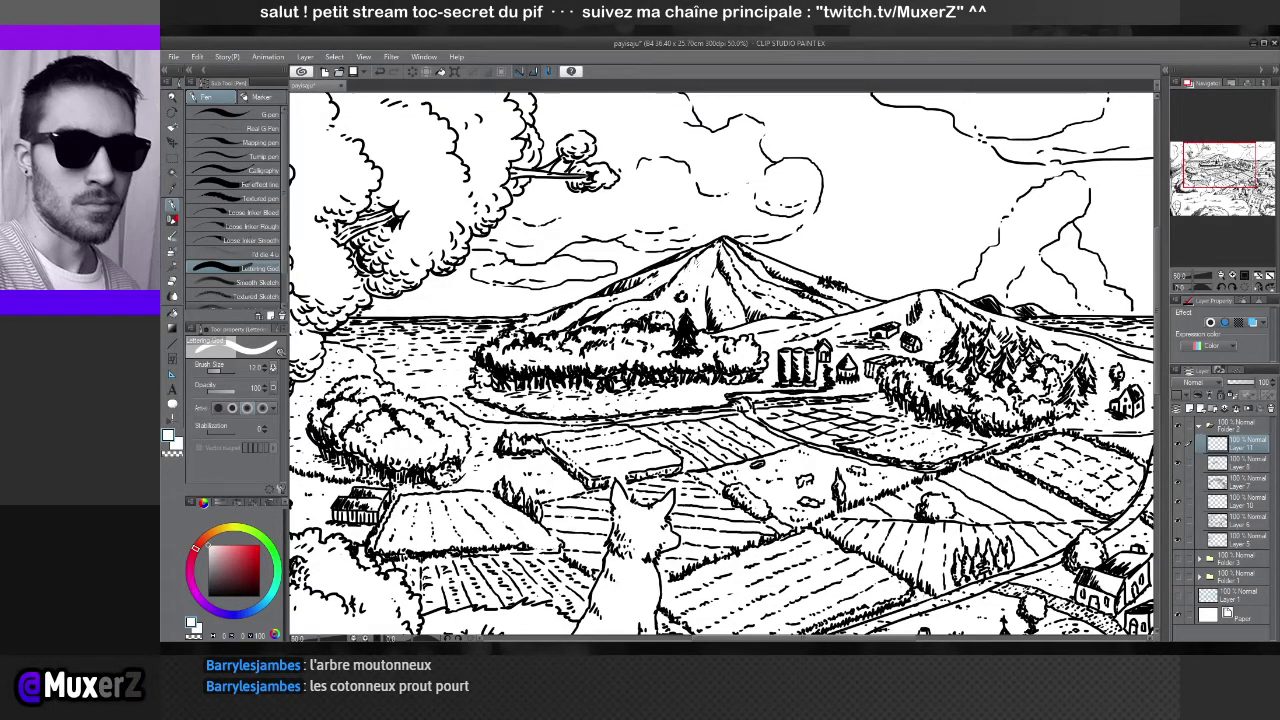
Compare the mountains, clouds and horizon up close with the overall view of the landscape
{"action": "scroll", "coordinate": [711, 368], "scroll_direction": "down", "scroll_amount": 5}
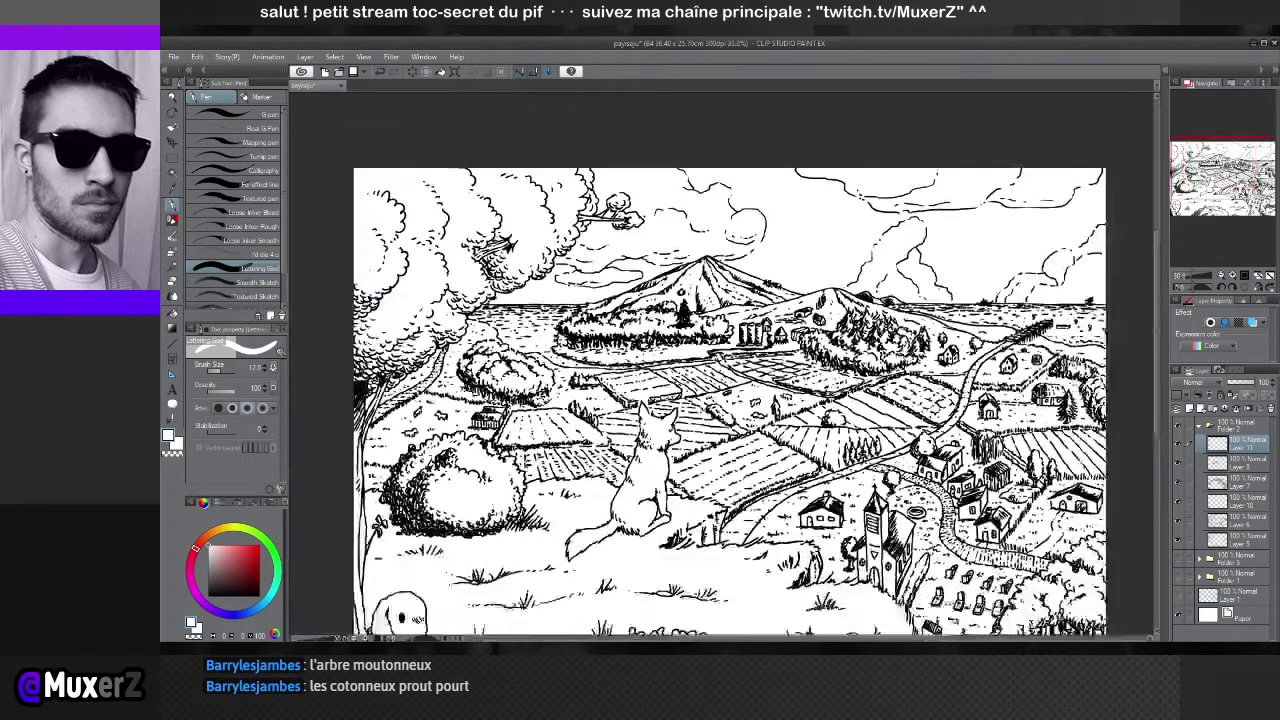
{"action": "scroll", "coordinate": [689, 289], "scroll_direction": "up", "scroll_amount": 1}
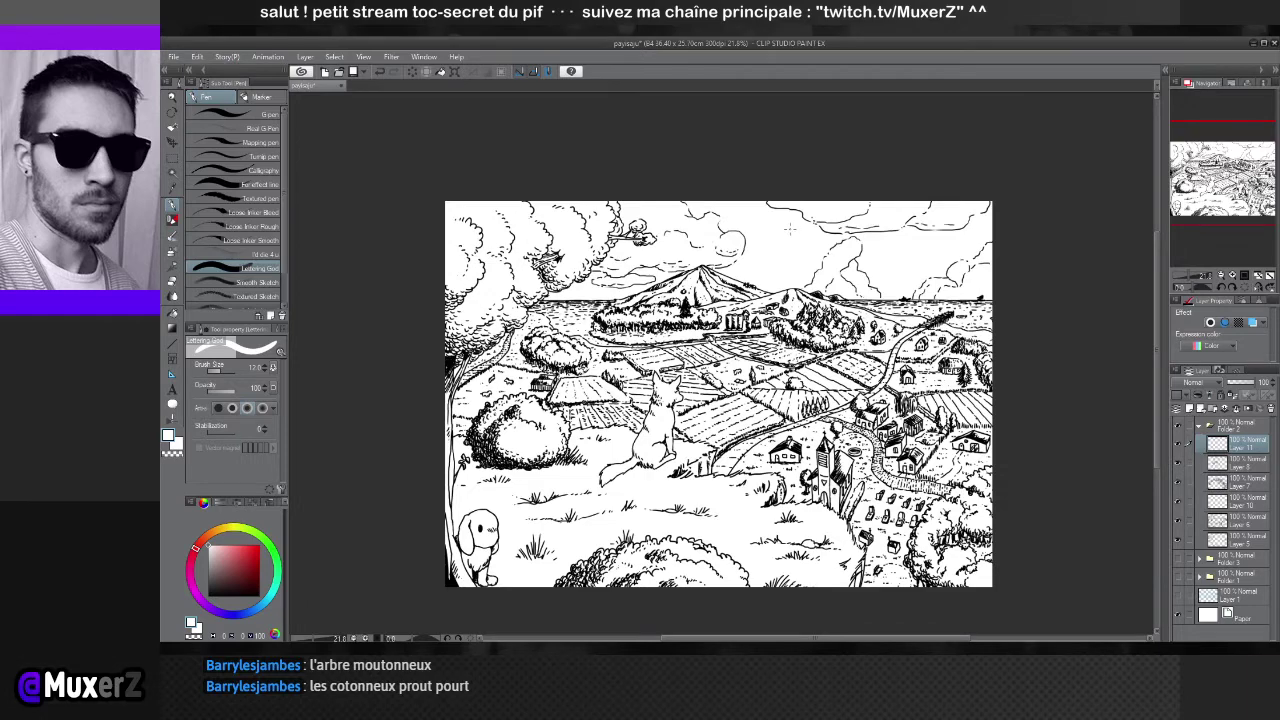
{"action": "scroll", "coordinate": [786, 230], "scroll_direction": "up", "scroll_amount": 3}
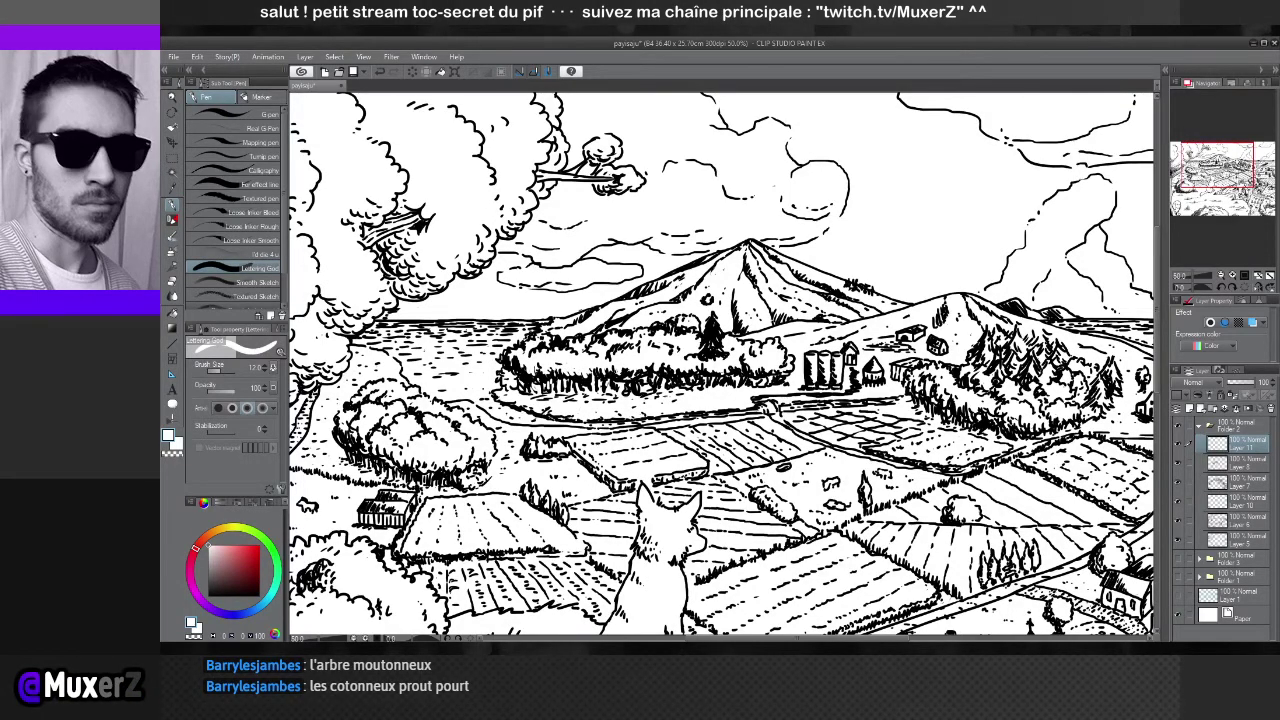
{"action": "scroll", "coordinate": [622, 351], "scroll_direction": "down", "scroll_amount": 5}
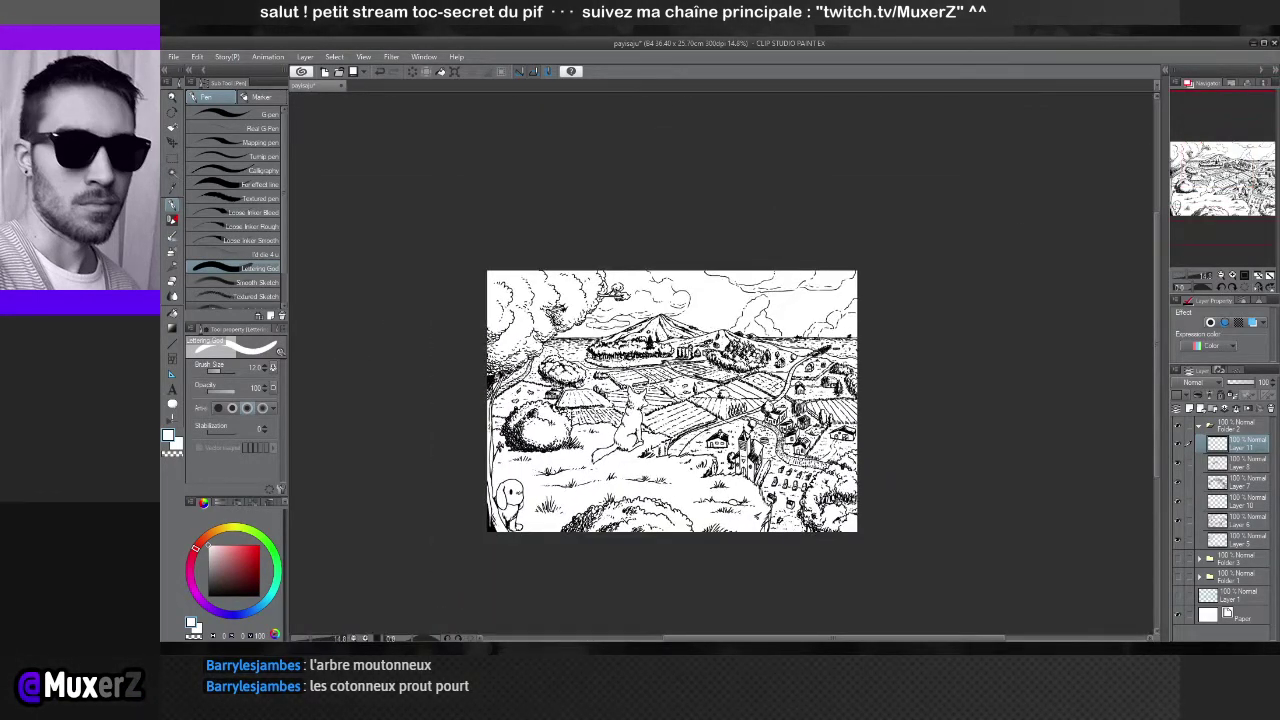
{"action": "scroll", "coordinate": [665, 340], "scroll_direction": "up", "scroll_amount": 4}
{"action": "scroll", "coordinate": [480, 180], "scroll_direction": "up", "scroll_amount": 1}
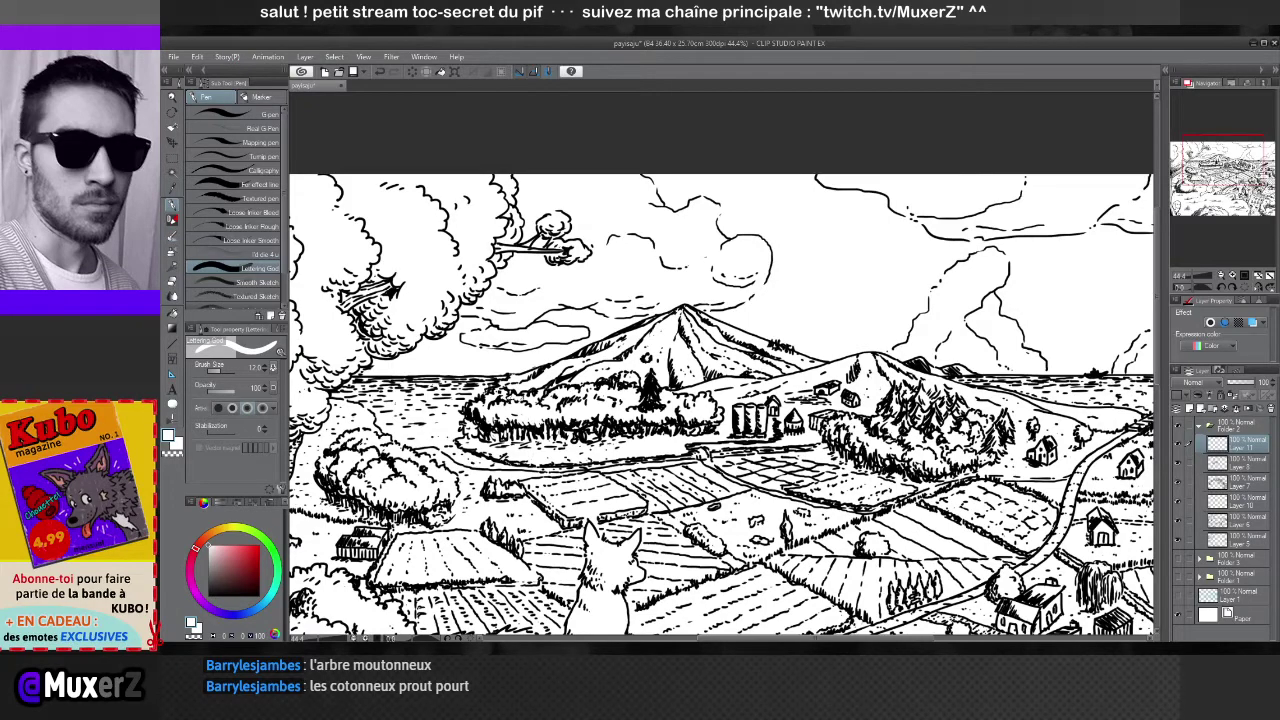
{"action": "scroll", "coordinate": [890, 378], "scroll_direction": "down", "scroll_amount": 3}
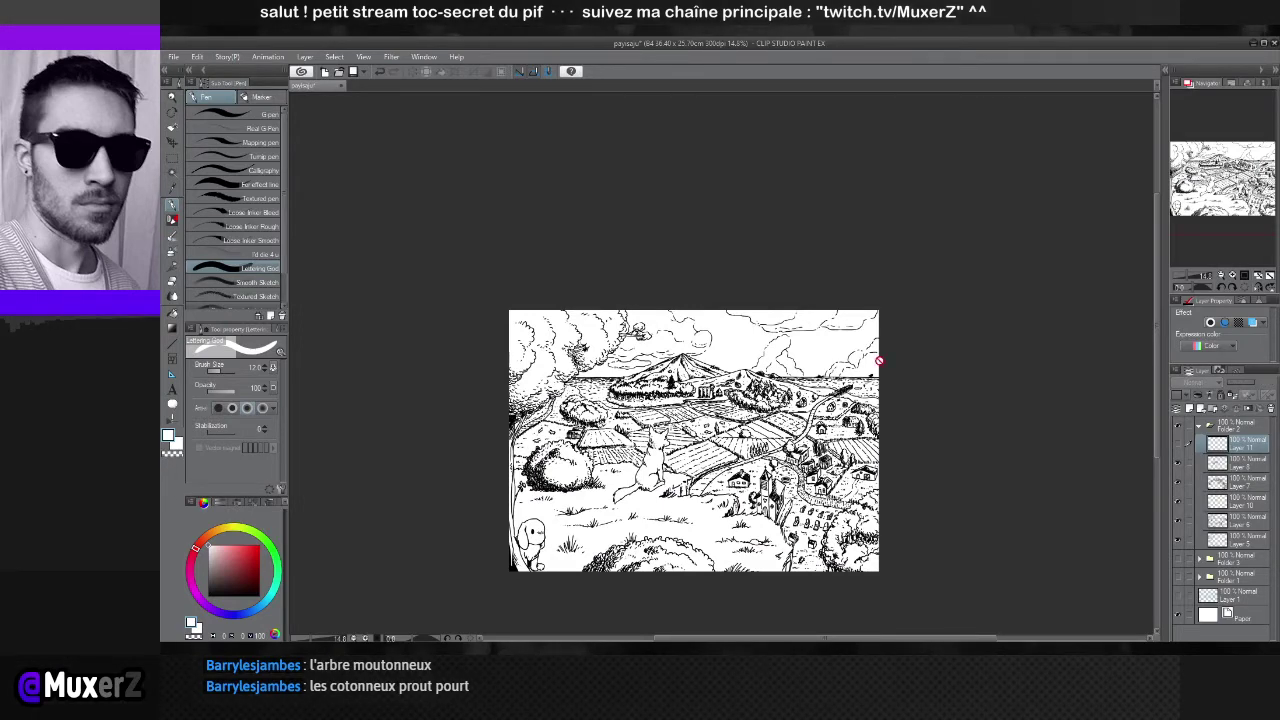
{"action": "scroll", "coordinate": [700, 418], "scroll_direction": "up", "scroll_amount": 1}
{"action": "scroll", "coordinate": [700, 418], "scroll_direction": "up", "scroll_amount": 1}
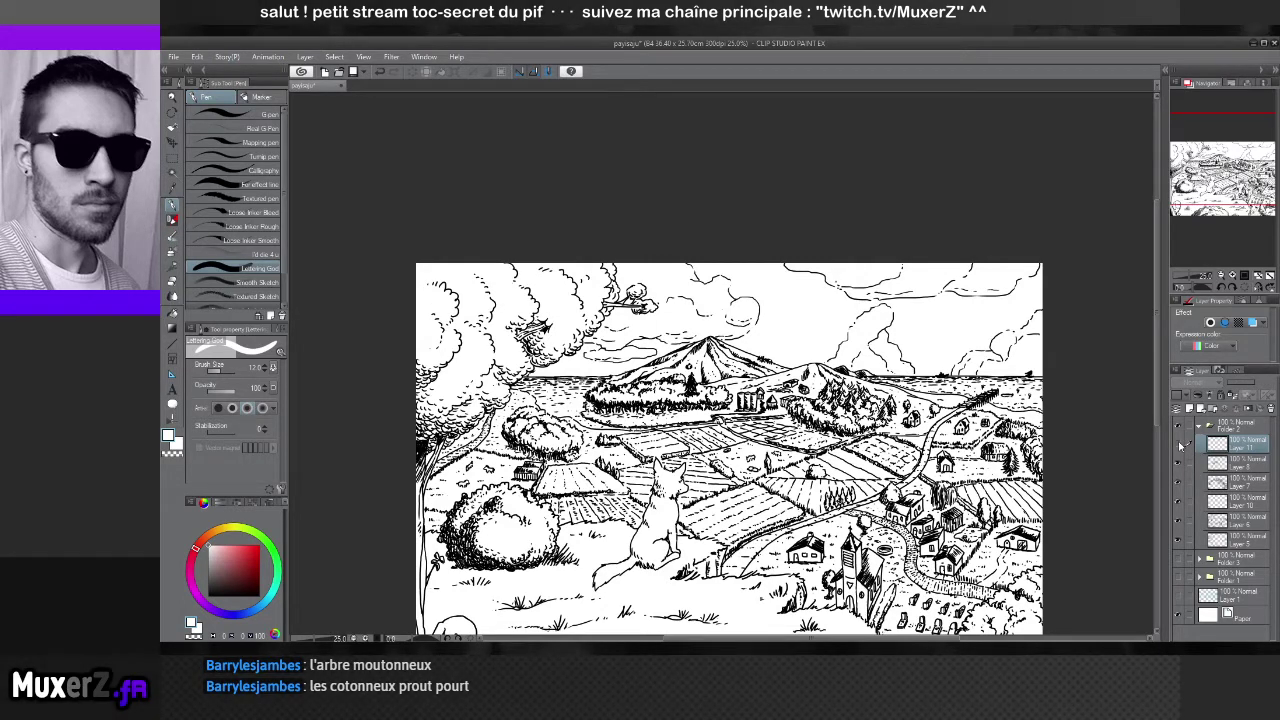
Retouch the slope of the larger mountain just below its peak with the white pen on Layer 11
{"action": "key", "text": "e"}
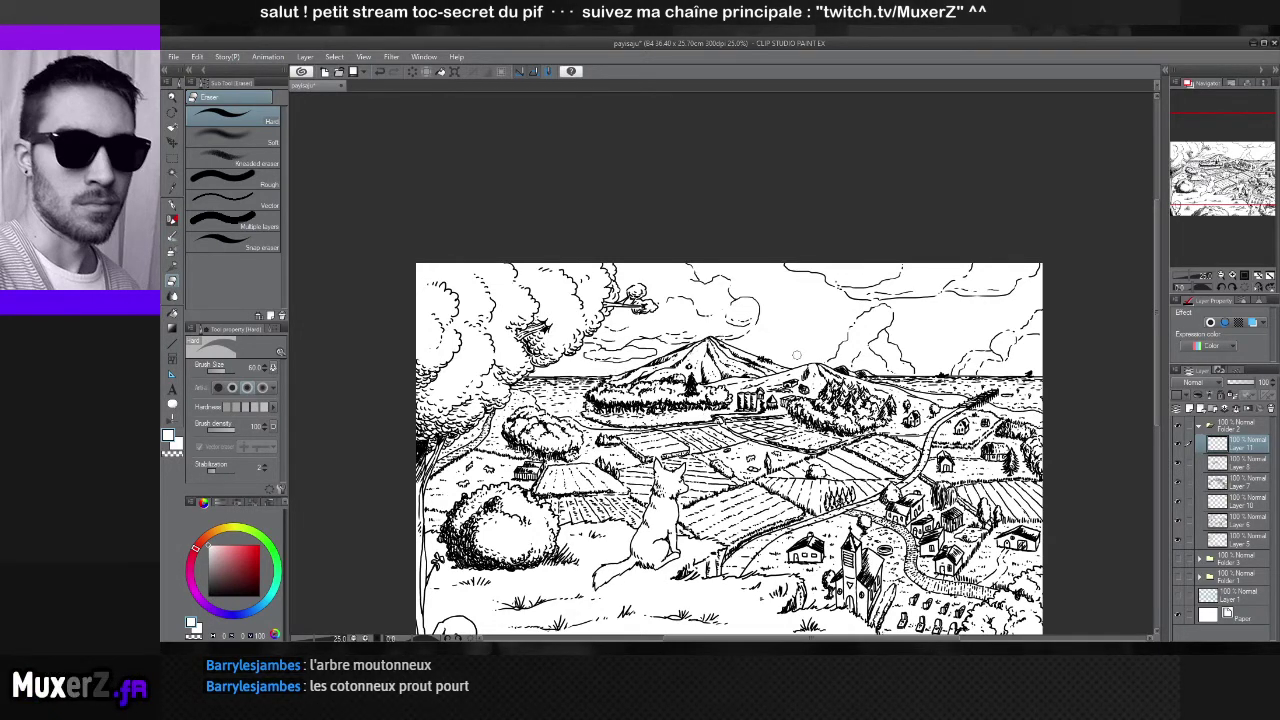
{"action": "scroll", "coordinate": [796, 354], "scroll_direction": "up", "scroll_amount": 3}
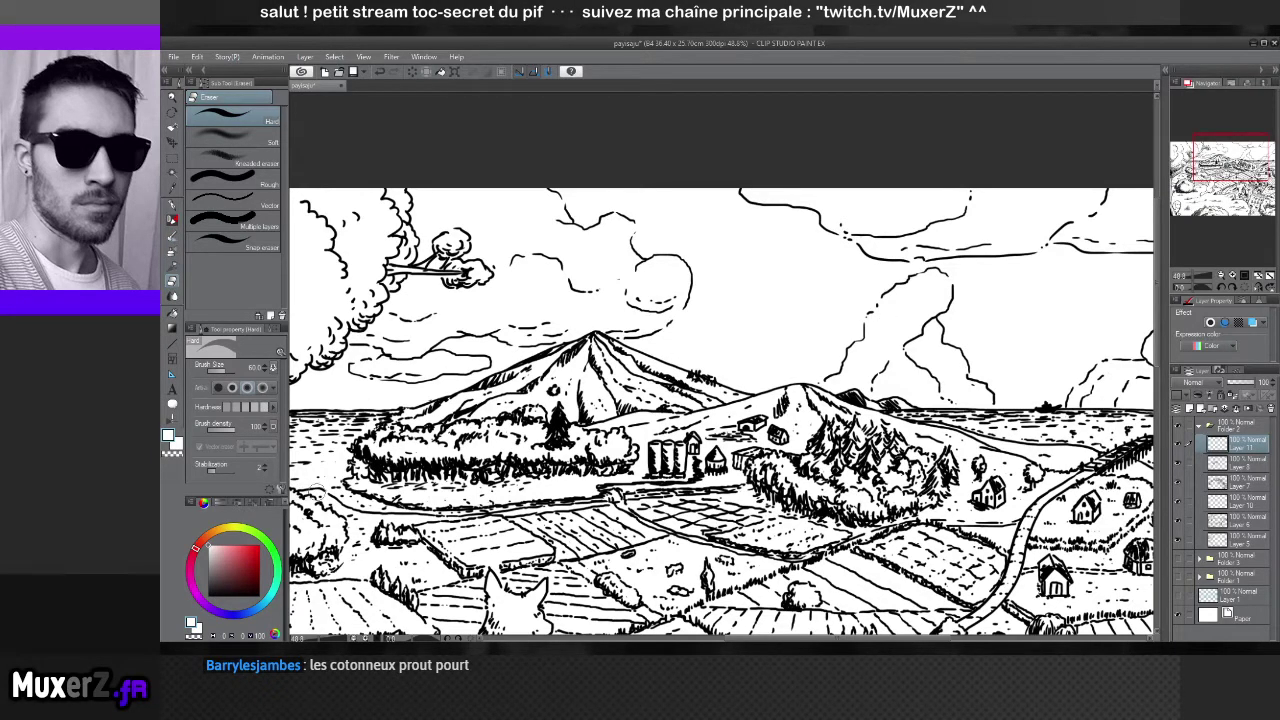
{"action": "key", "text": "p"}
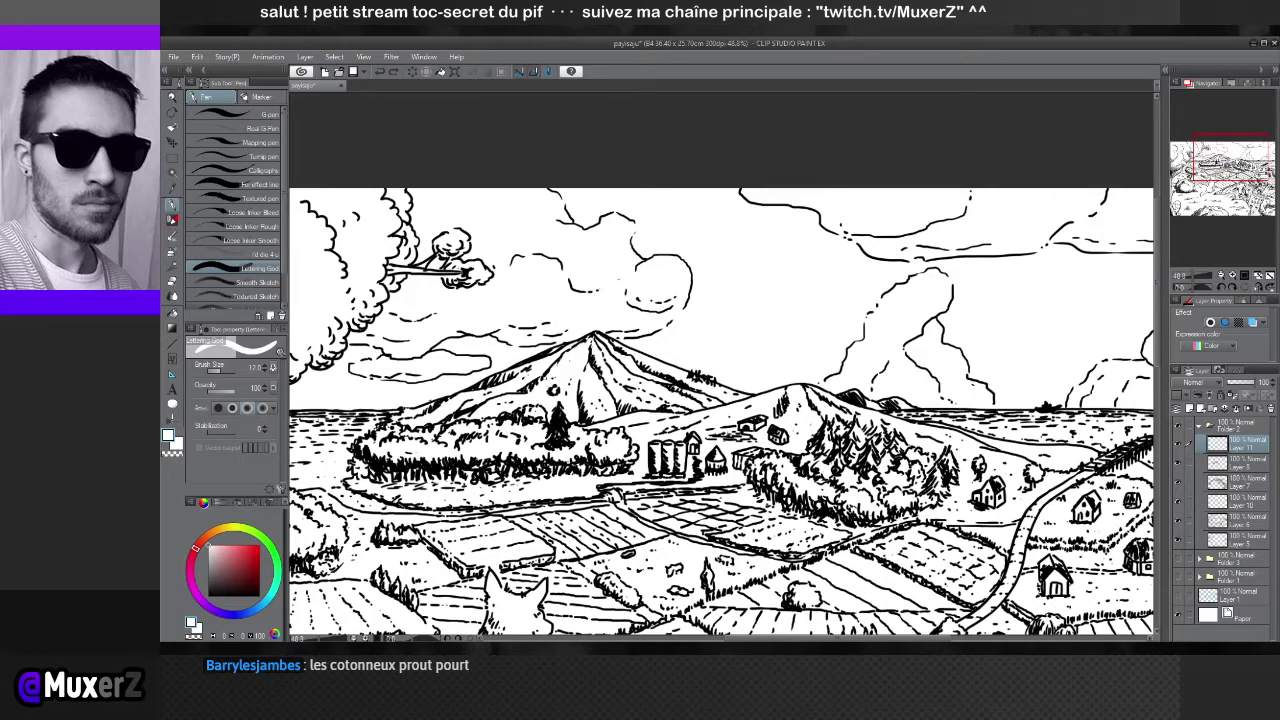
{"action": "left_click_drag", "start_coordinate": [590, 338], "coordinate": [558, 366]}
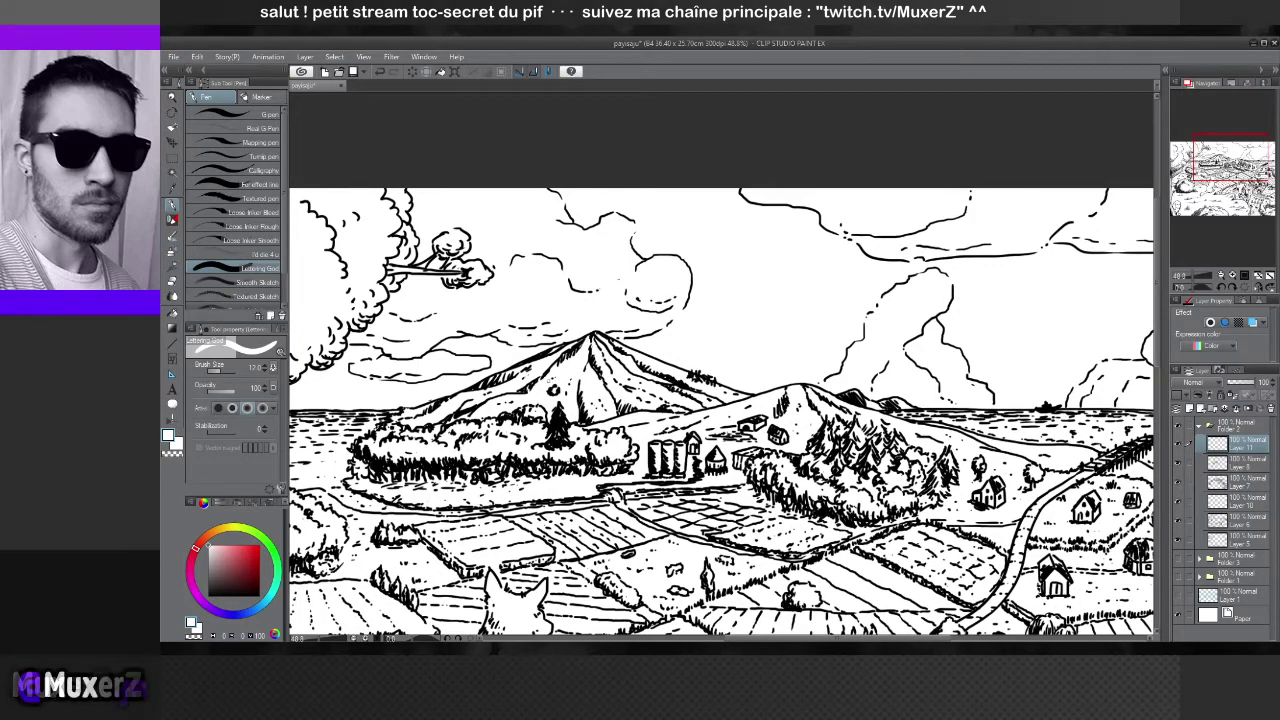
Examine the overall balance of black and white in the full landscape at reduced and enlarged sizes
{"action": "key", "text": "ctrl+minus"}
{"action": "key", "text": "ctrl+minus"}
{"action": "key", "text": "ctrl+minus"}
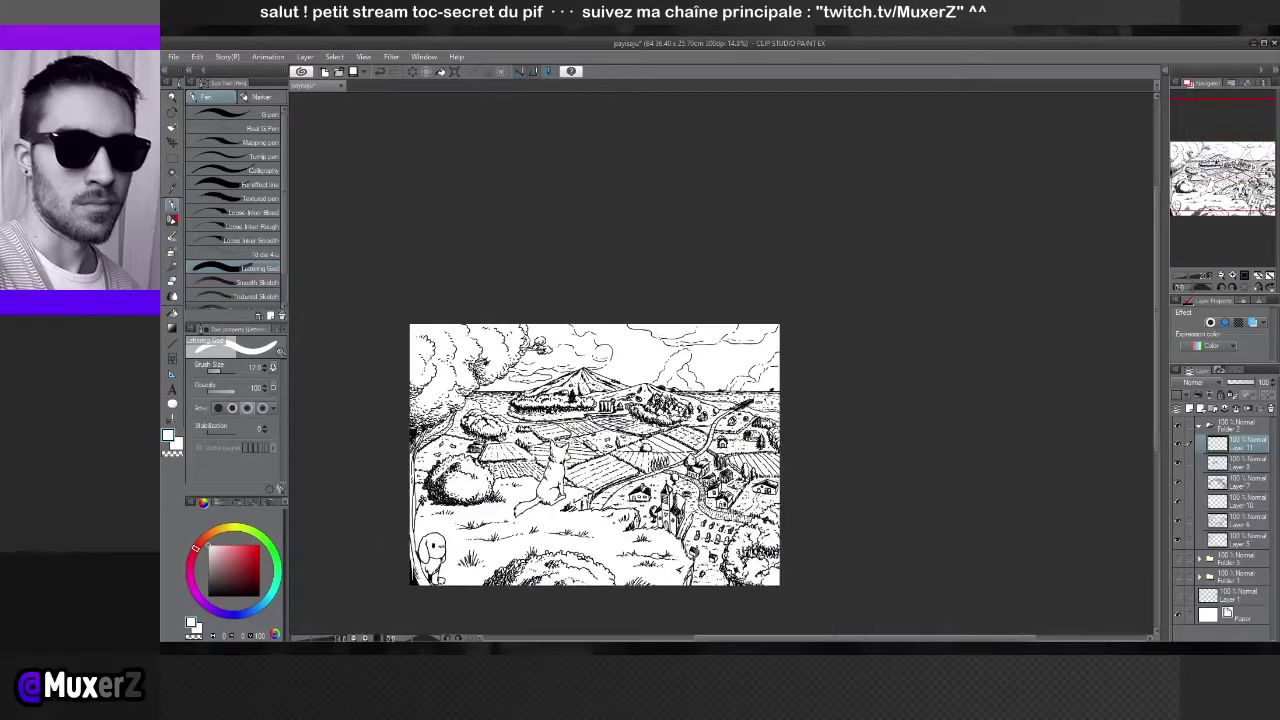
{"action": "key", "text": "ctrl+plus"}
{"action": "key", "text": "ctrl+plus"}
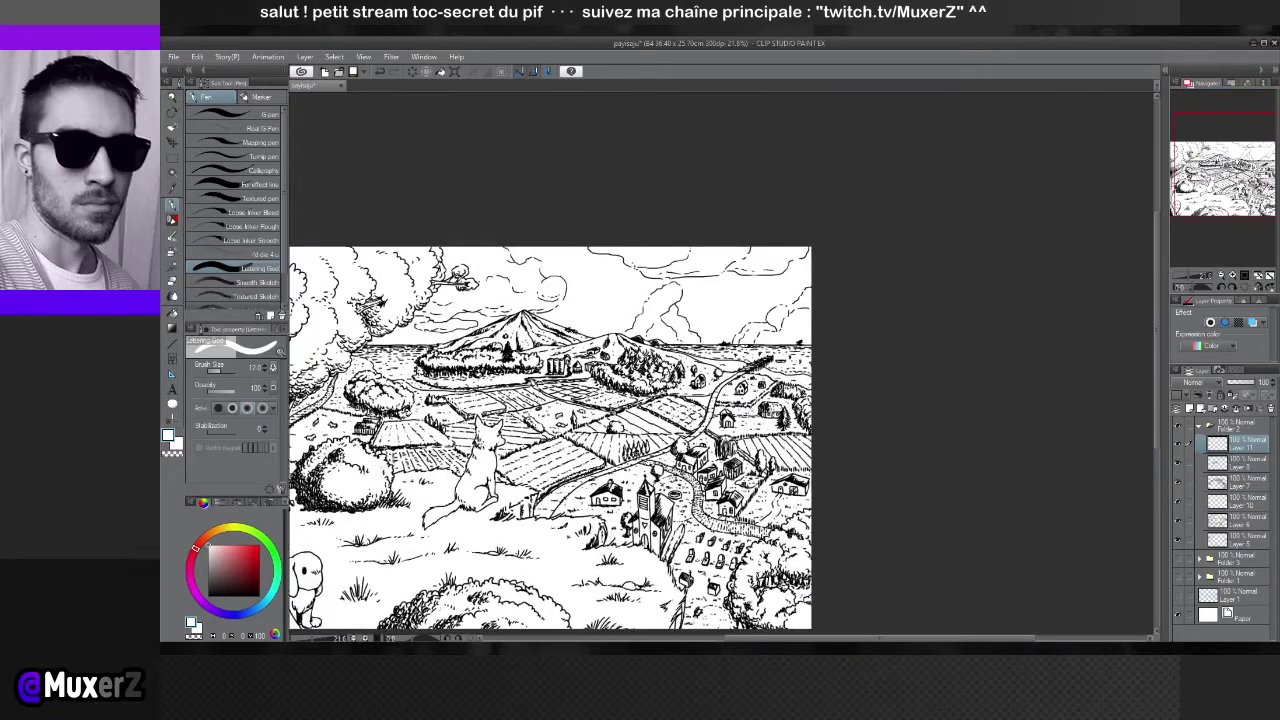
{"action": "key", "text": "ctrl+minus"}
{"action": "key", "text": "ctrl+minus"}
{"action": "key", "text": "ctrl+minus"}
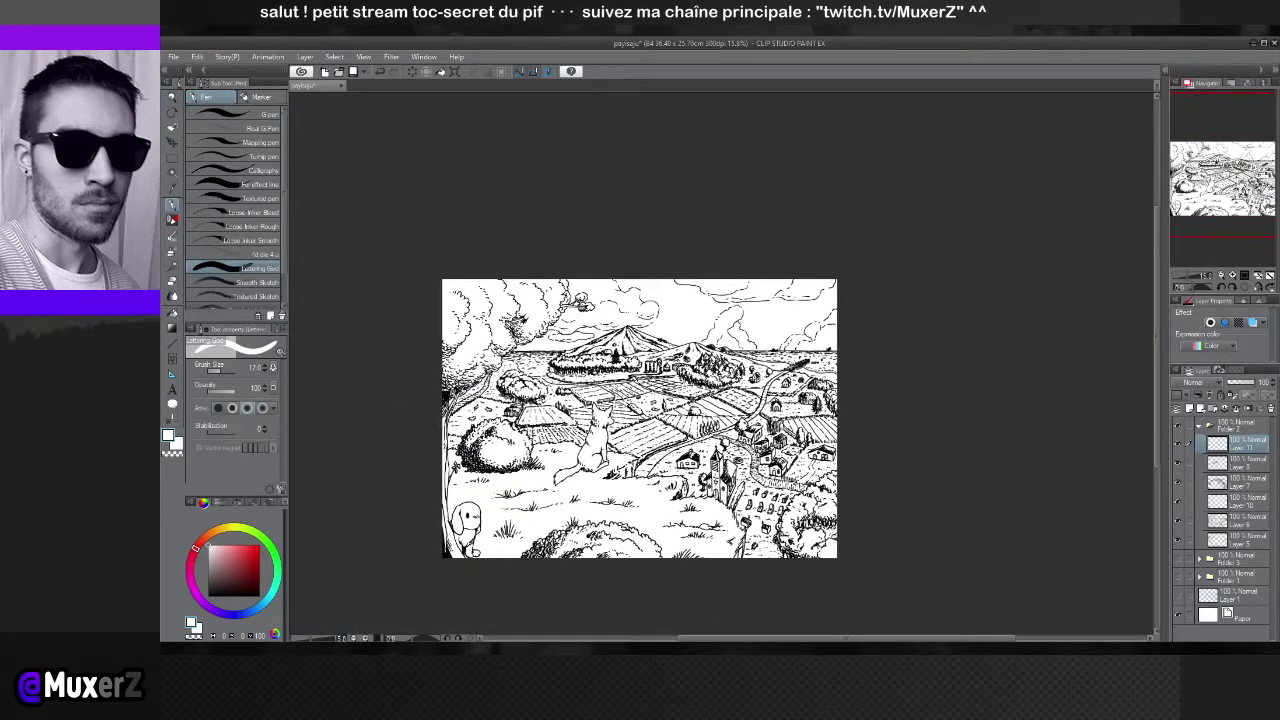
{"action": "key", "text": "ctrl+plus"}
{"action": "key", "text": "ctrl+plus"}
{"action": "left_click_drag", "start_coordinate": [568, 470], "coordinate": [583, 465]}
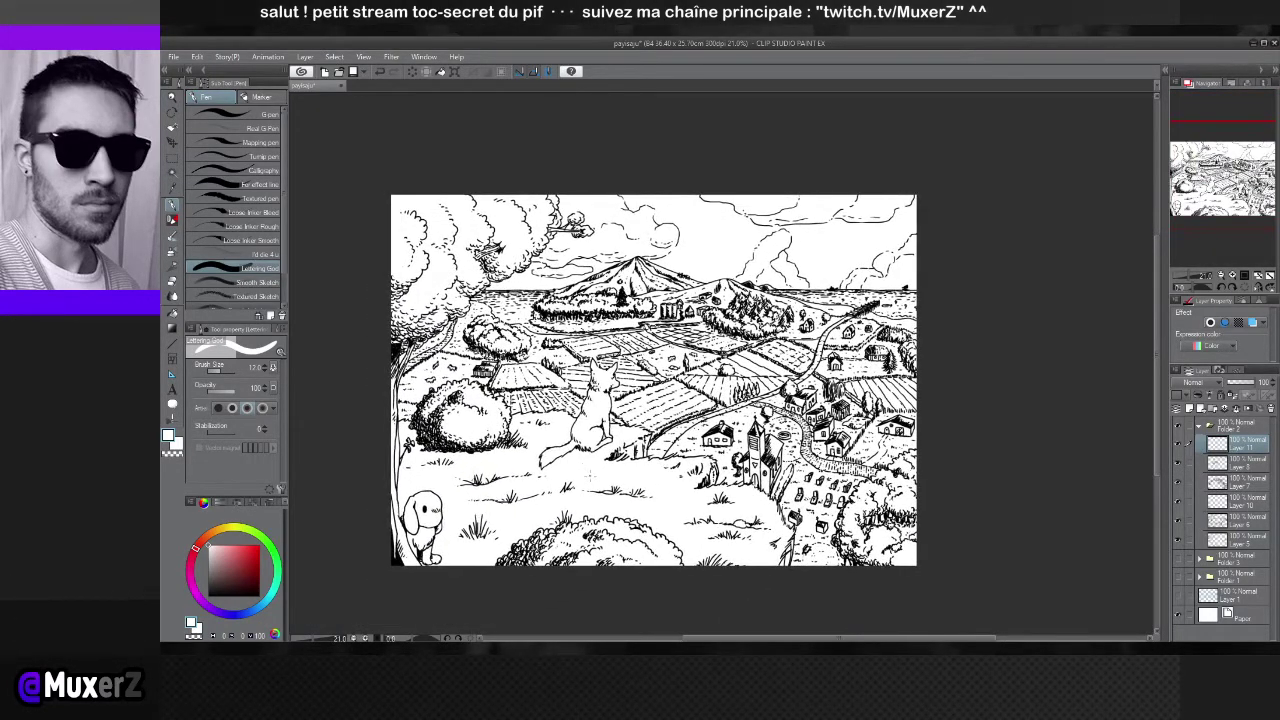
Flip the canvas view horizontally and check the whole composition in mirror image
{"action": "key", "text": "h"}
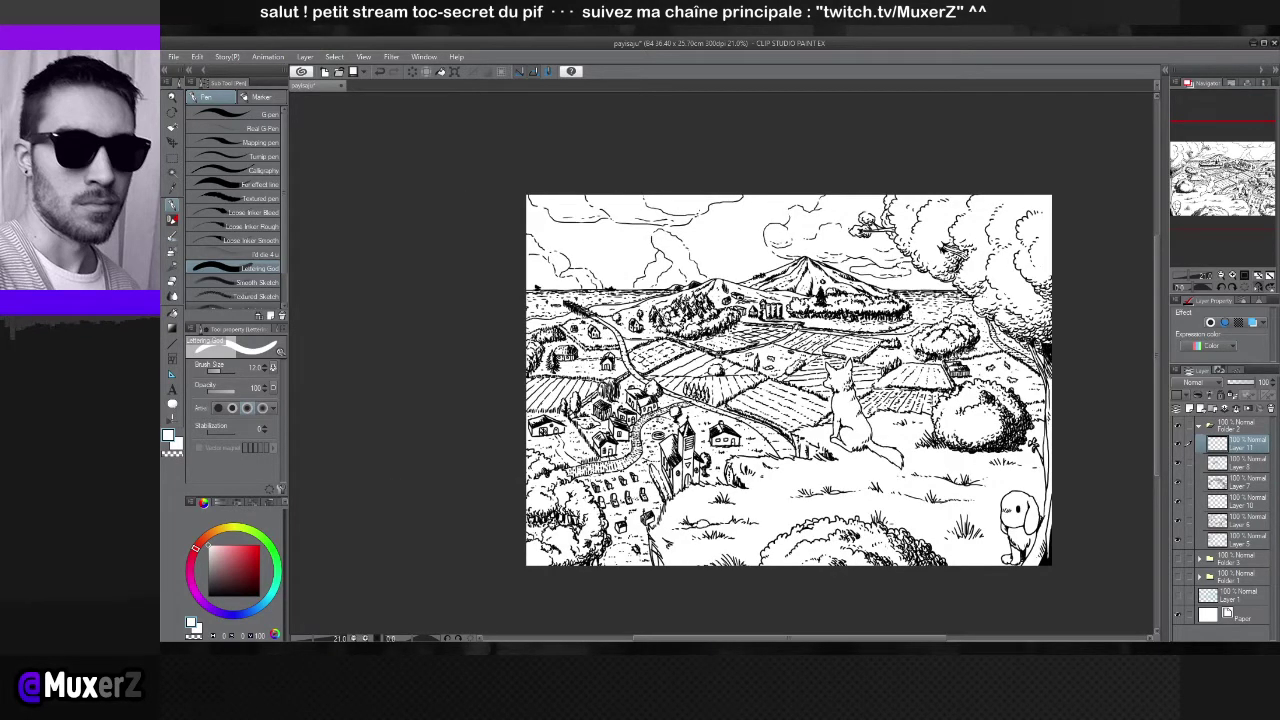
{"action": "left_click_drag", "start_coordinate": [789, 380], "coordinate": [611, 376]}
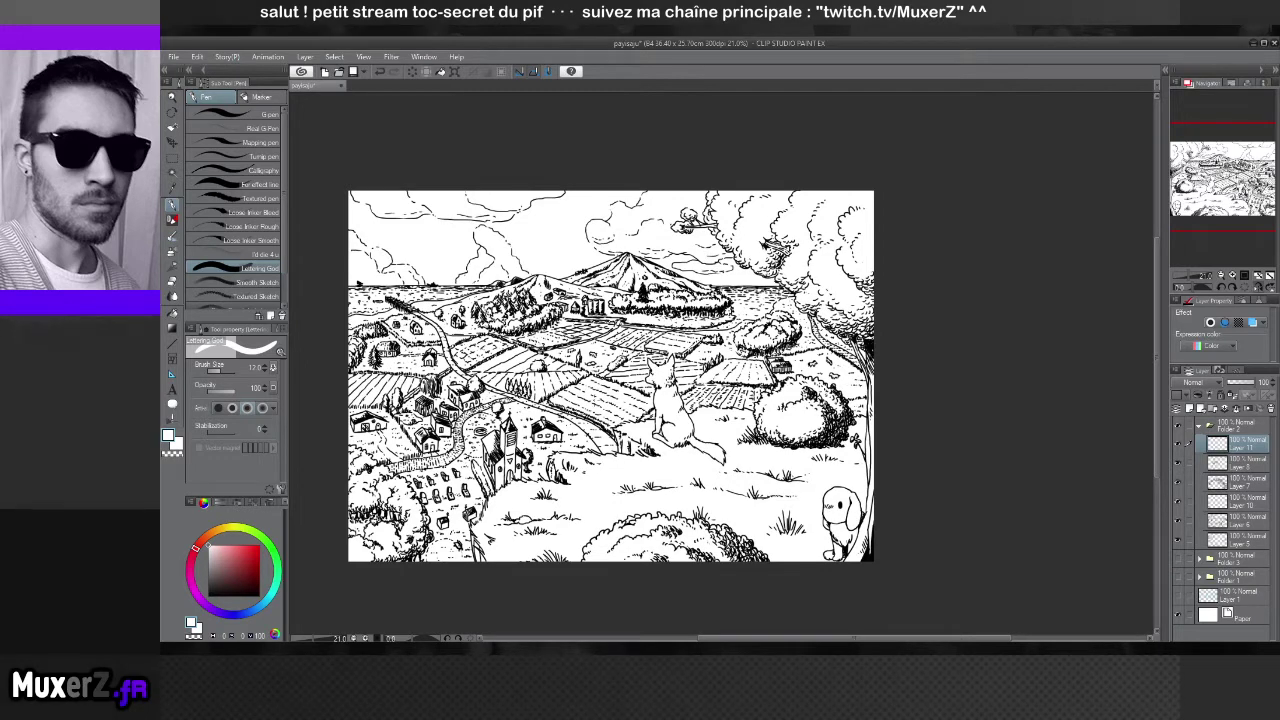
{"action": "scroll", "coordinate": [653, 411], "scroll_direction": "up", "scroll_amount": 1}
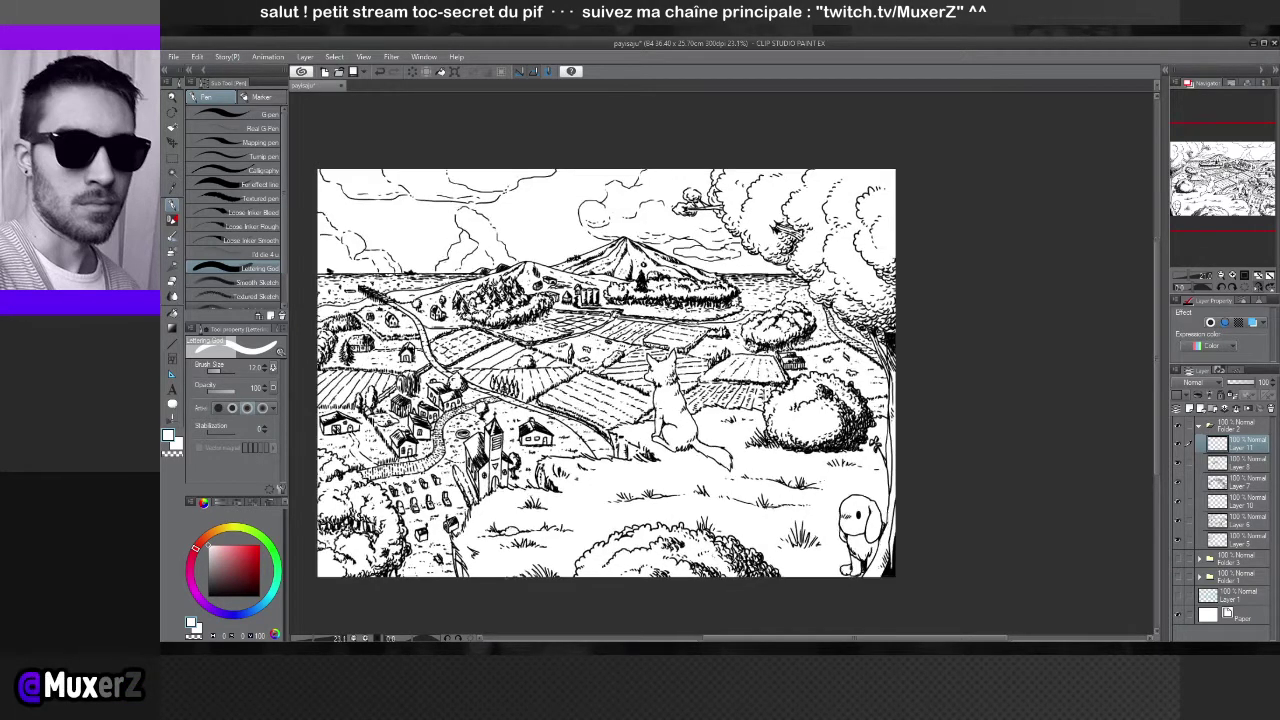
{"action": "scroll", "coordinate": [653, 411], "scroll_direction": "down", "scroll_amount": 1}
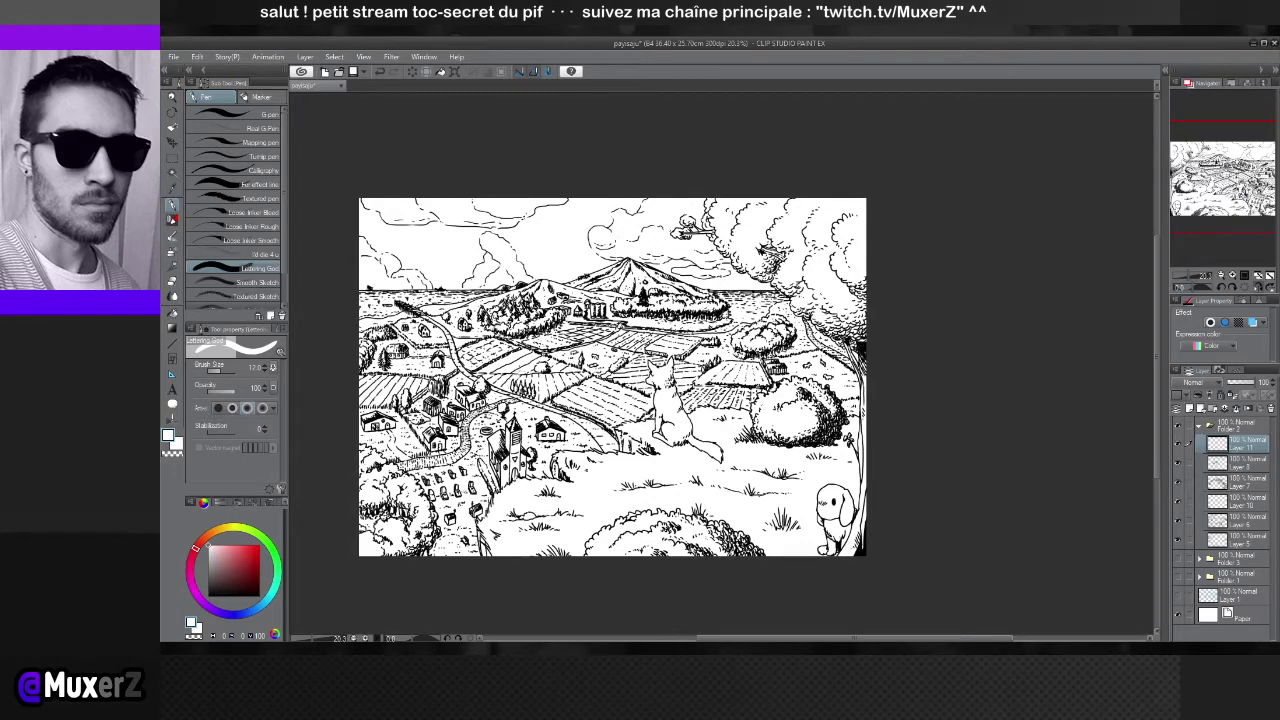
Check which fields and bush lines Layer 8 holds by hiding and reshowing it, and leave Layer 8 active
{"action": "scroll", "coordinate": [700, 393], "scroll_direction": "up", "scroll_amount": 5}
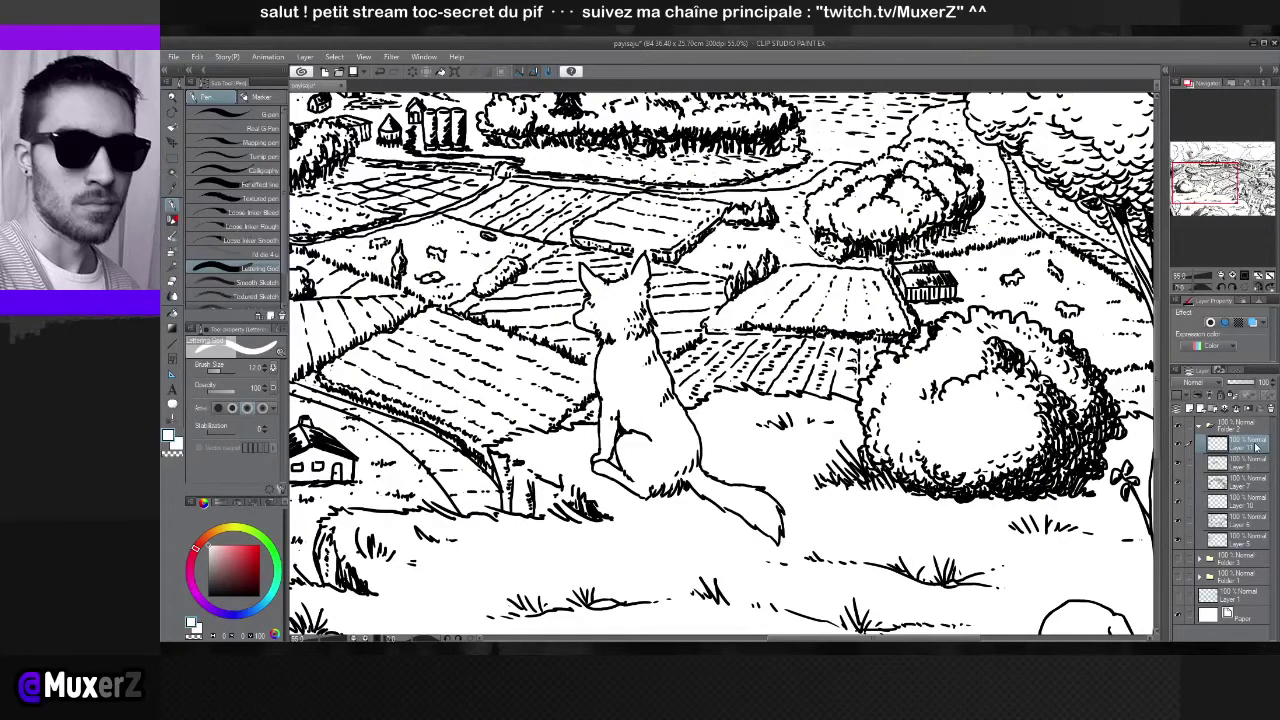
{"action": "left_click", "coordinate": [1199, 466]}
{"action": "left_click", "coordinate": [1182, 468]}
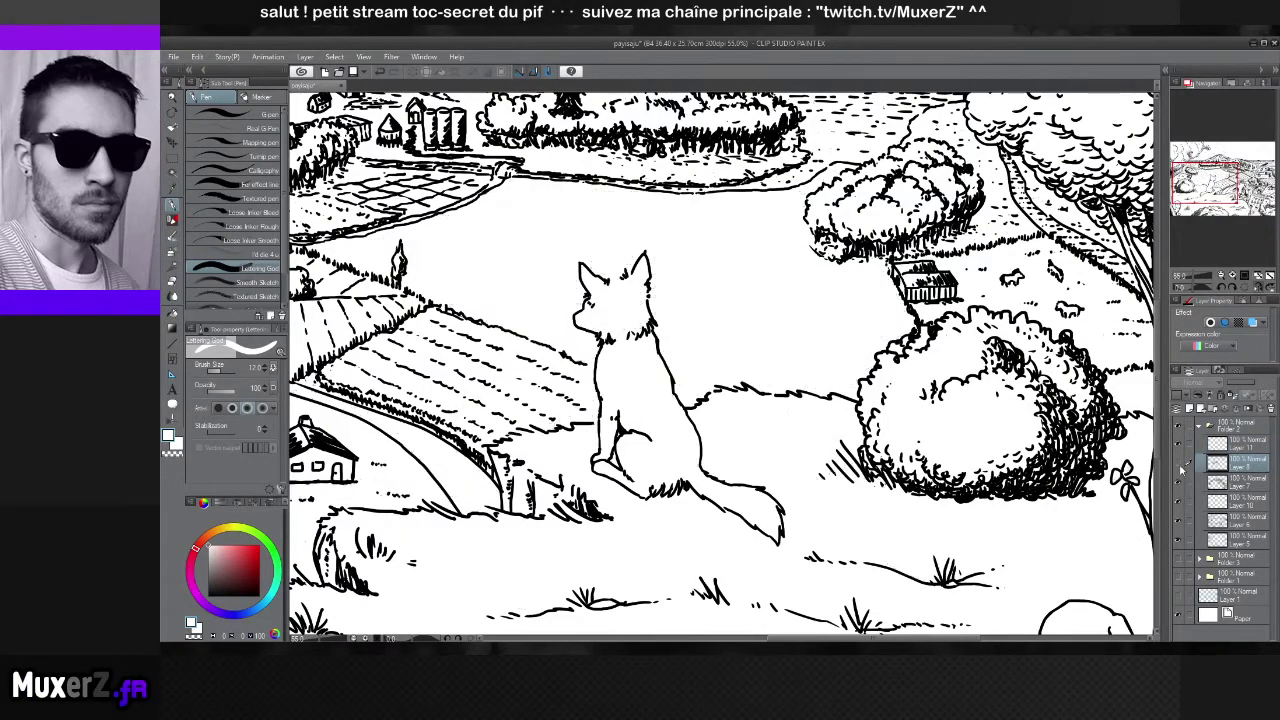
{"action": "left_click", "coordinate": [1182, 468]}
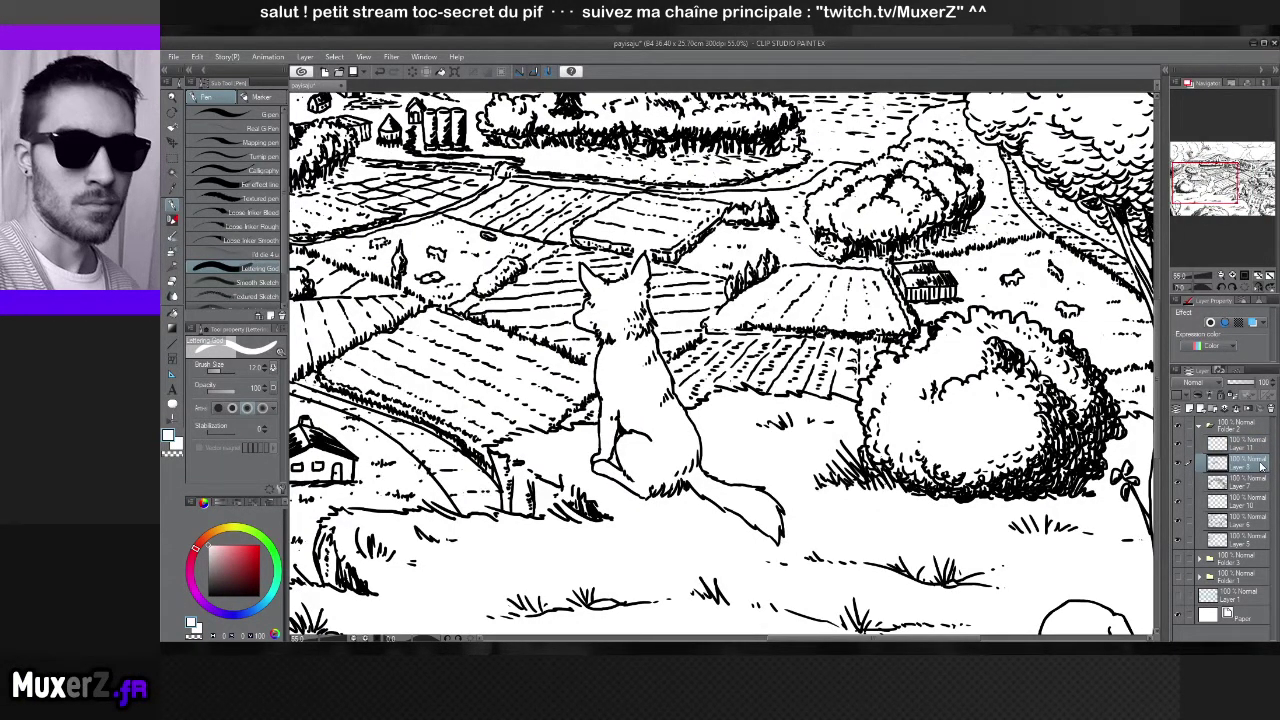
{"action": "left_click", "coordinate": [1196, 444]}
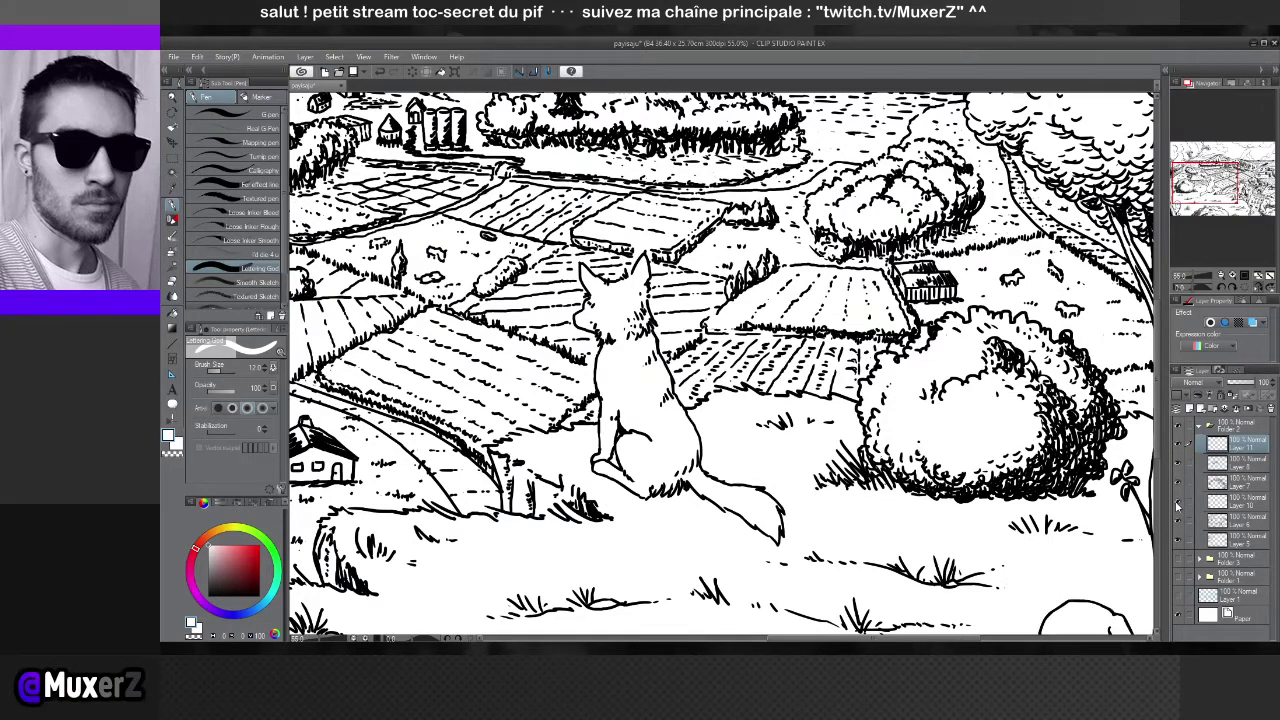
{"action": "left_click", "coordinate": [1236, 503]}
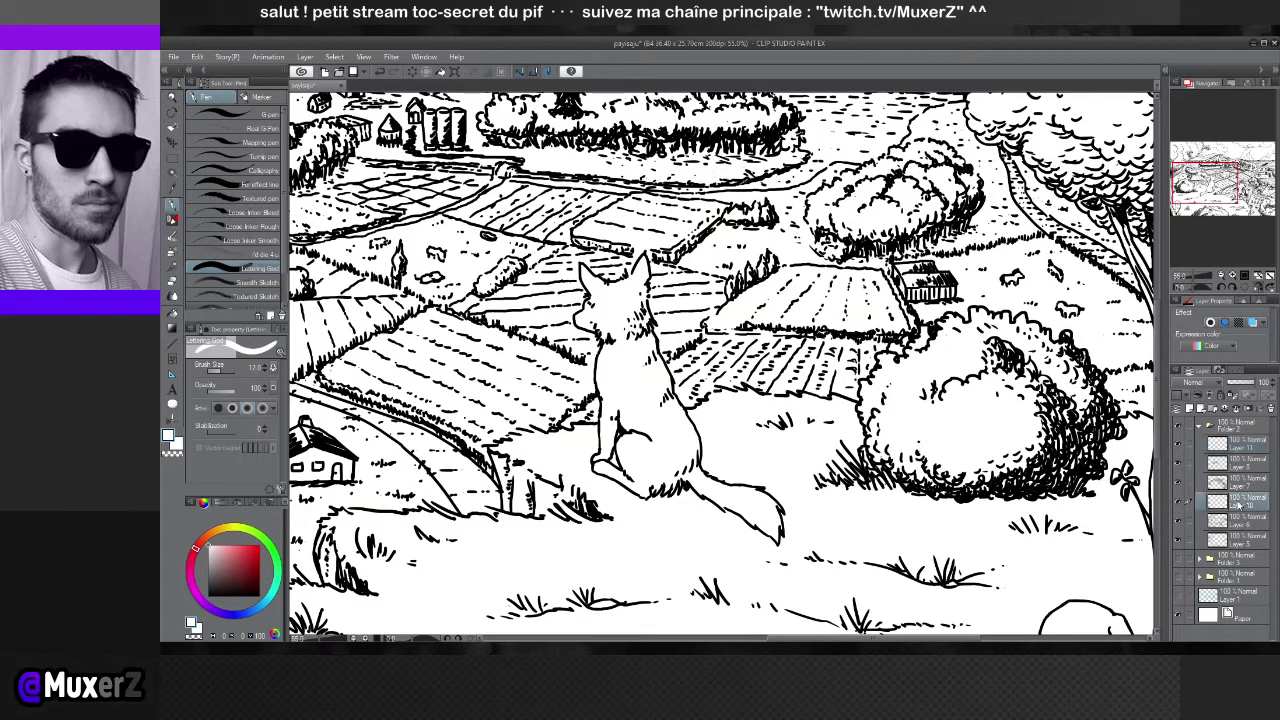
{"action": "left_click", "coordinate": [1247, 451]}
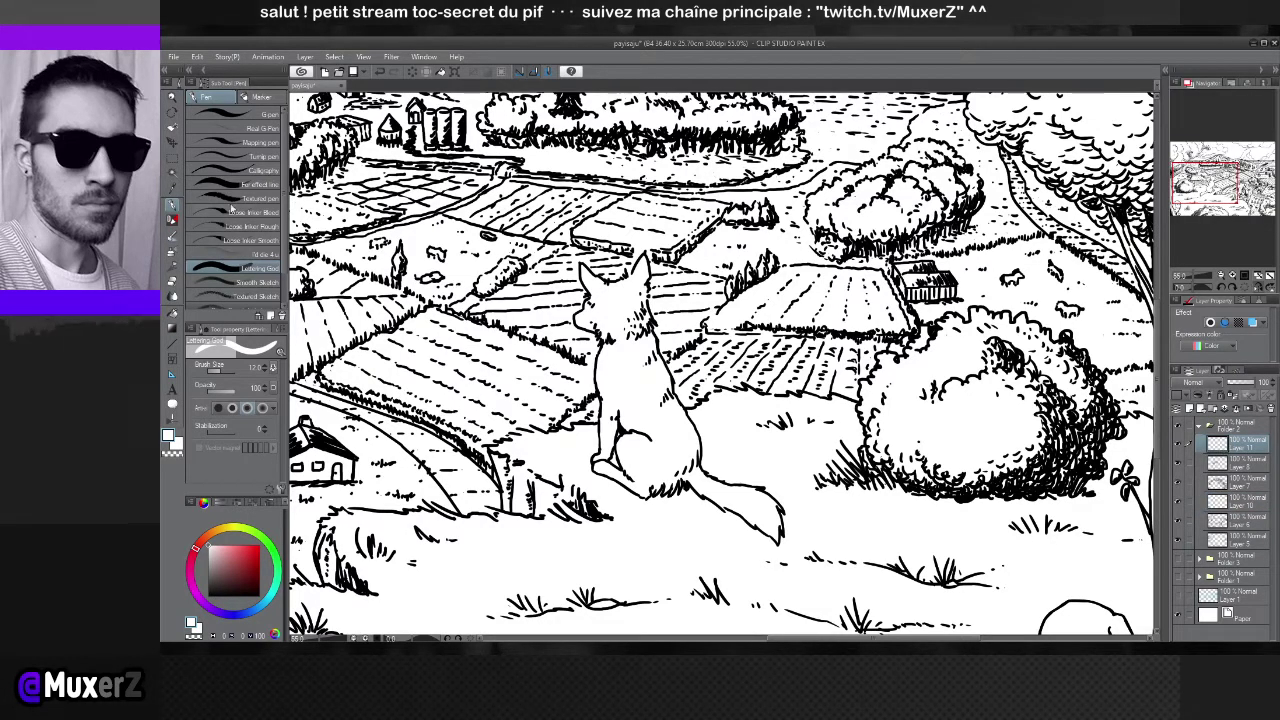
{"action": "left_click", "coordinate": [1238, 463]}
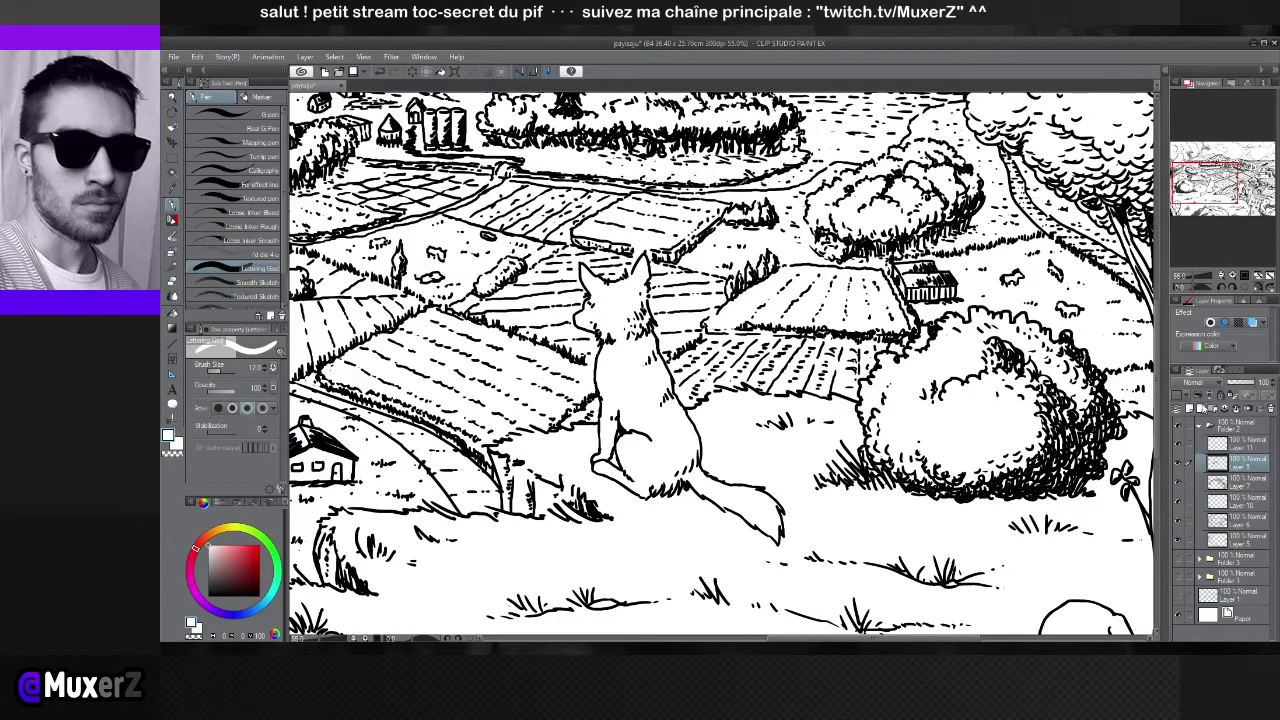
Add a new layer above Layer 8 and ink black fur shading on the seated fox's tail and haunch
{"action": "left_click", "coordinate": [1190, 410]}
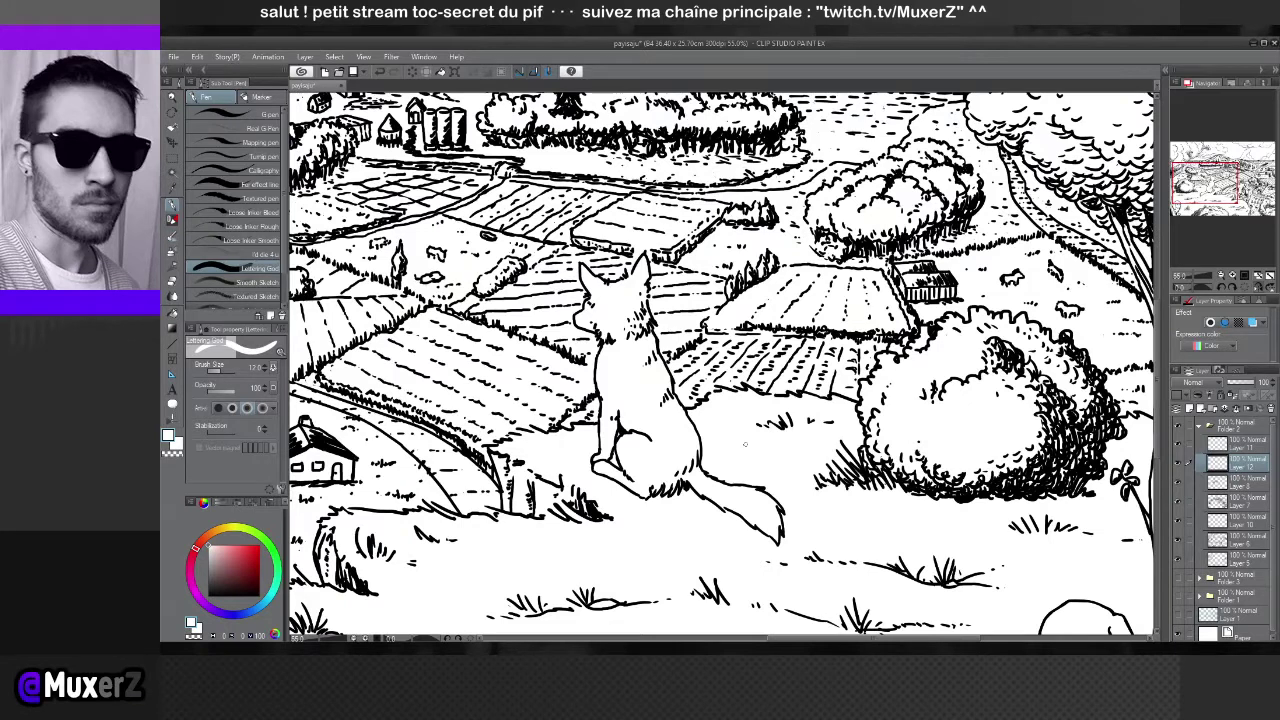
{"action": "key", "text": "x"}
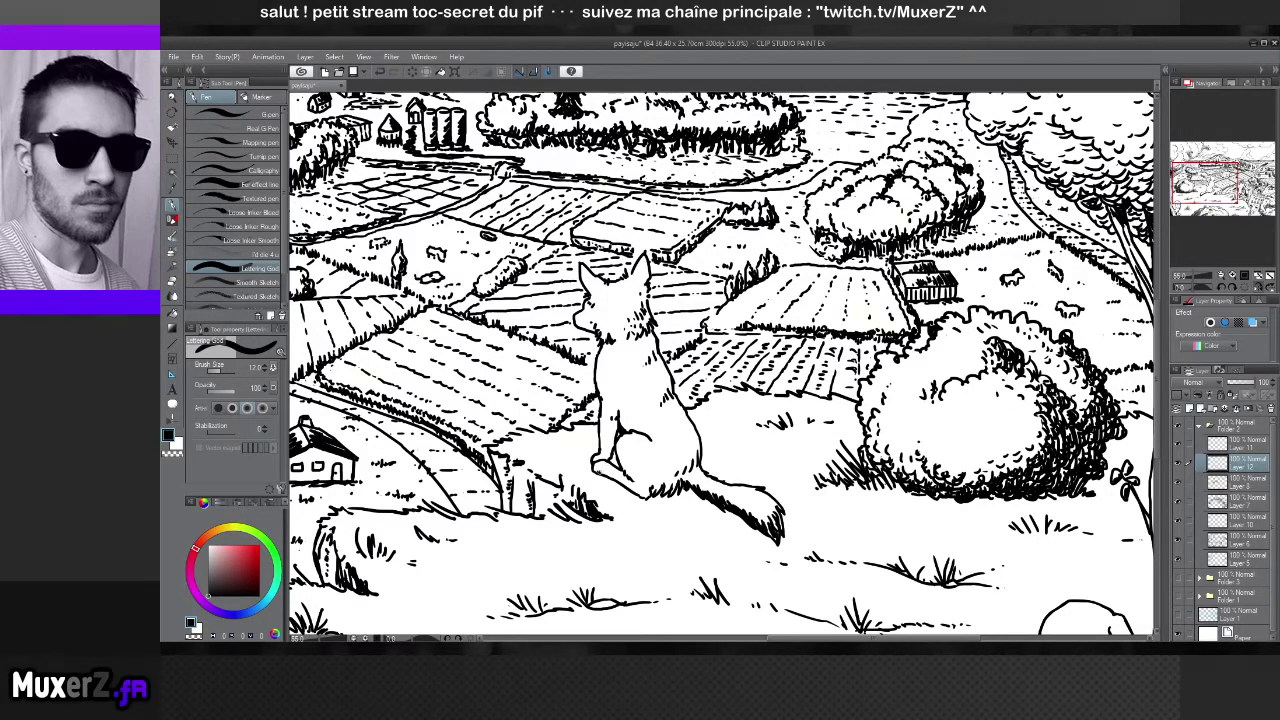
{"action": "left_click_drag", "start_coordinate": [596, 471], "coordinate": [632, 488]}
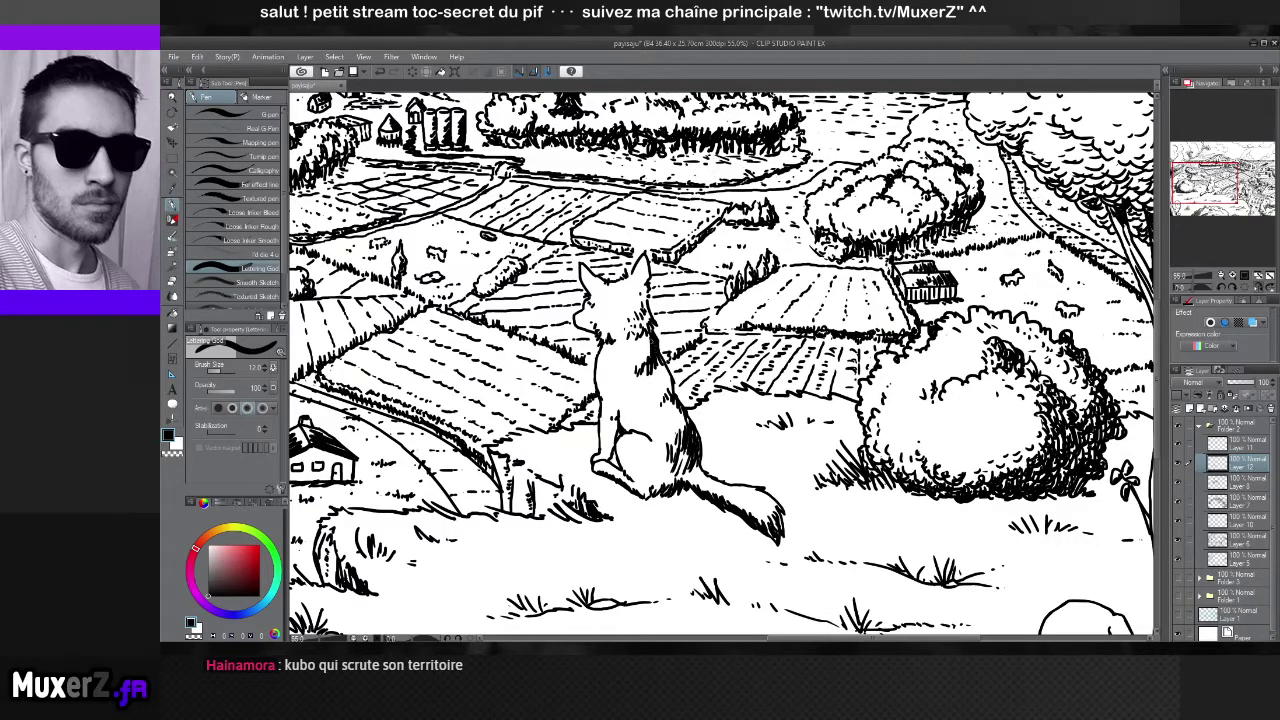
Darken the fur along the seated fox's shoulder and upper back with short black pen strokes
{"action": "left_click_drag", "start_coordinate": [652, 340], "coordinate": [647, 356]}
{"action": "left_click_drag", "start_coordinate": [649, 344], "coordinate": [654, 374]}
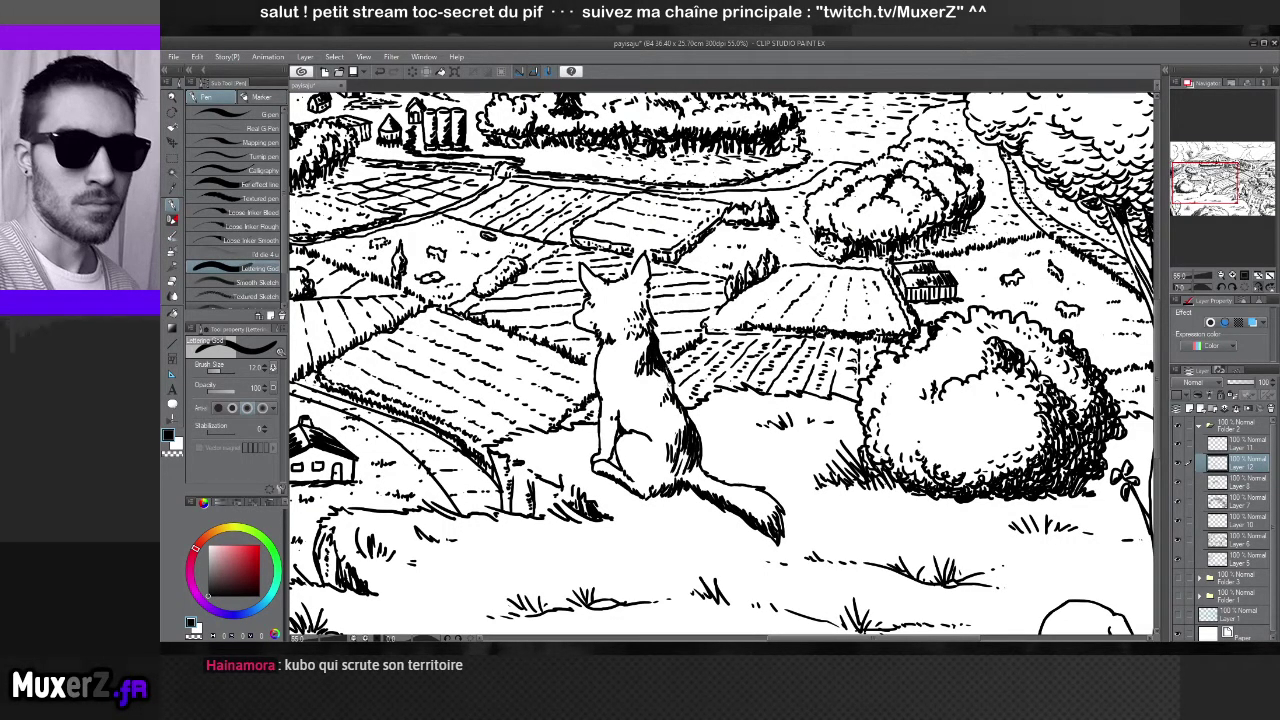
{"action": "left_click_drag", "start_coordinate": [675, 390], "coordinate": [667, 402]}
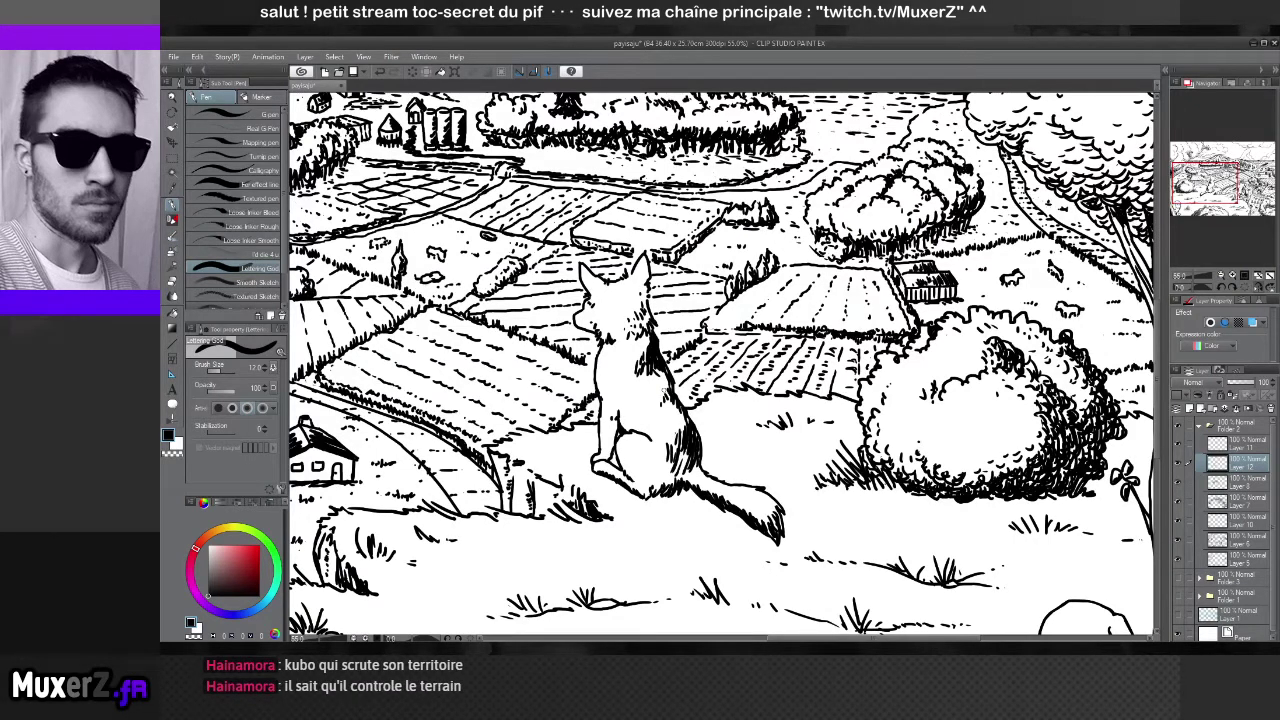
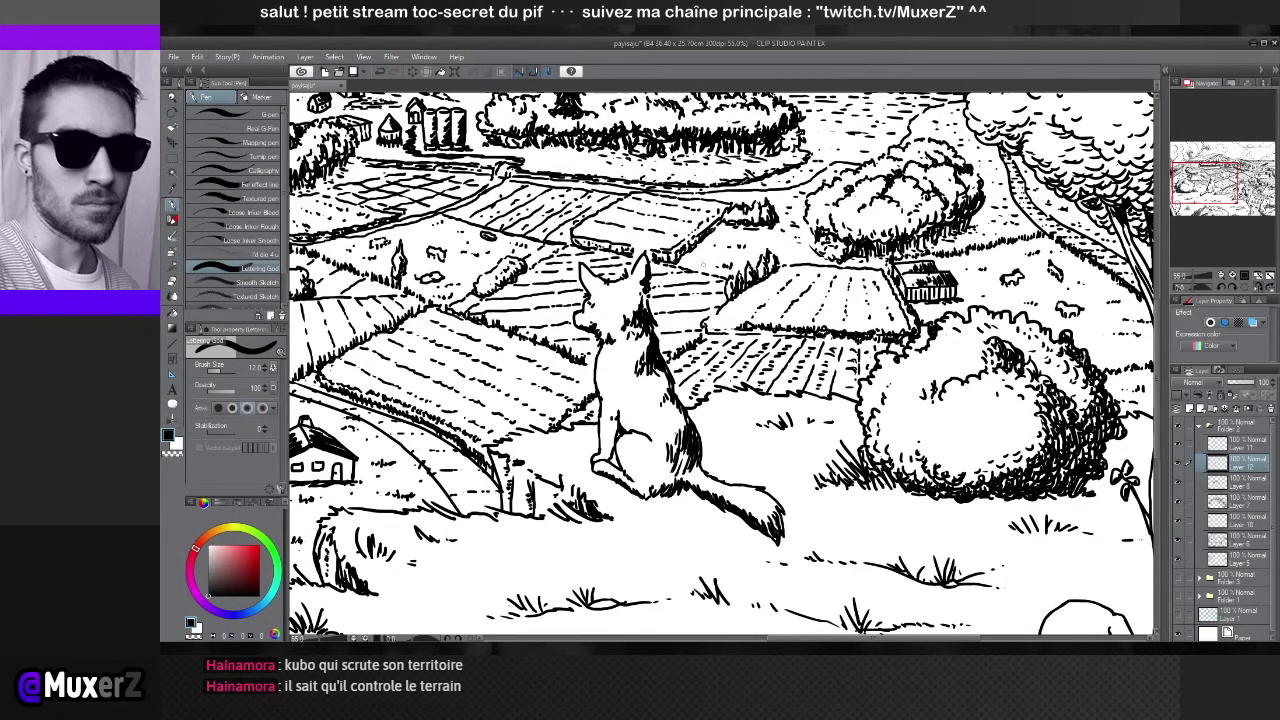
Ink black shading between the seated fox's front leg and thigh on Layer 12
{"action": "scroll", "coordinate": [730, 265], "scroll_direction": "down", "scroll_amount": 4}
{"action": "scroll", "coordinate": [660, 340], "scroll_direction": "down", "scroll_amount": 1}
{"action": "scroll", "coordinate": [660, 340], "scroll_direction": "up", "scroll_amount": 3}
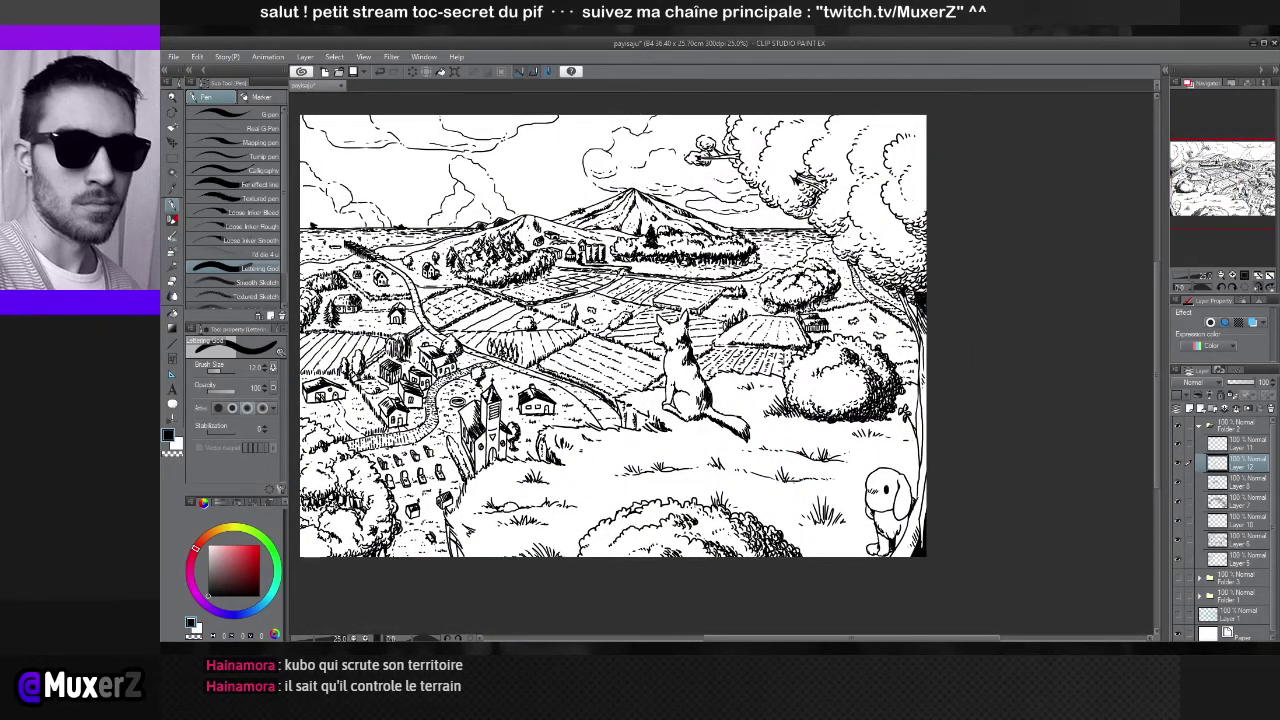
{"action": "scroll", "coordinate": [610, 260], "scroll_direction": "up", "scroll_amount": 2}
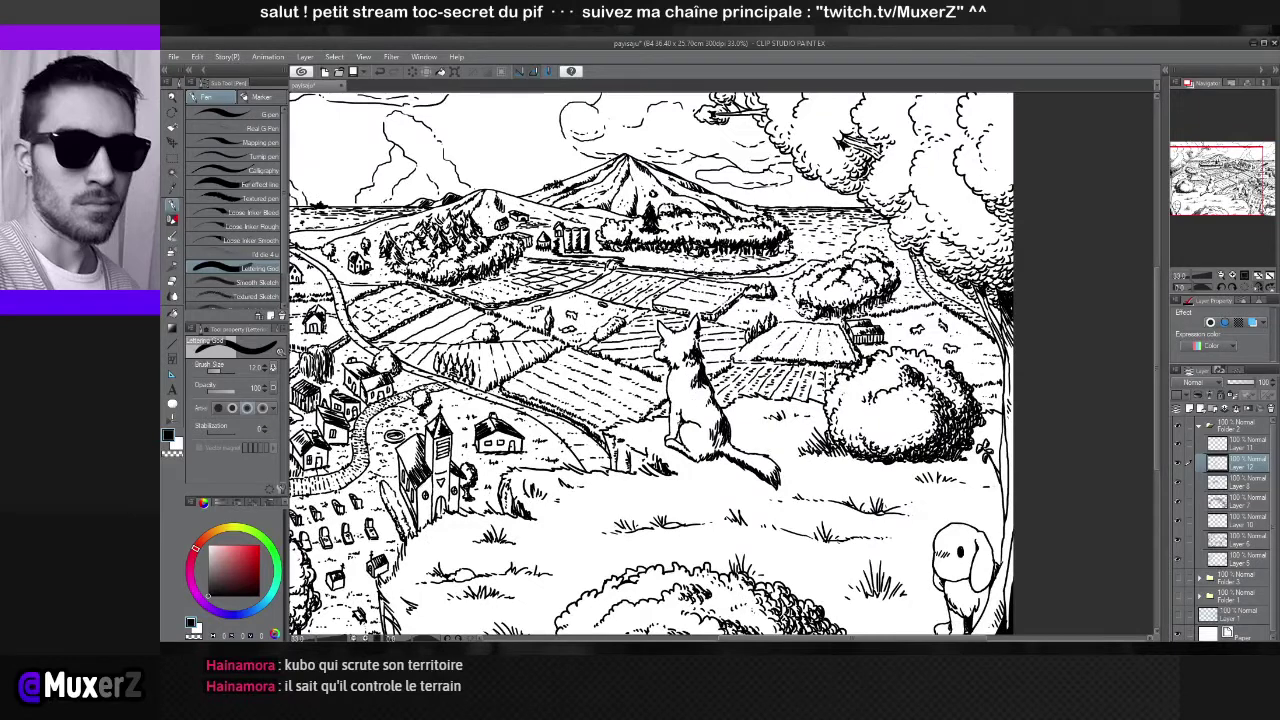
{"action": "scroll", "coordinate": [694, 390], "scroll_direction": "up", "scroll_amount": 3}
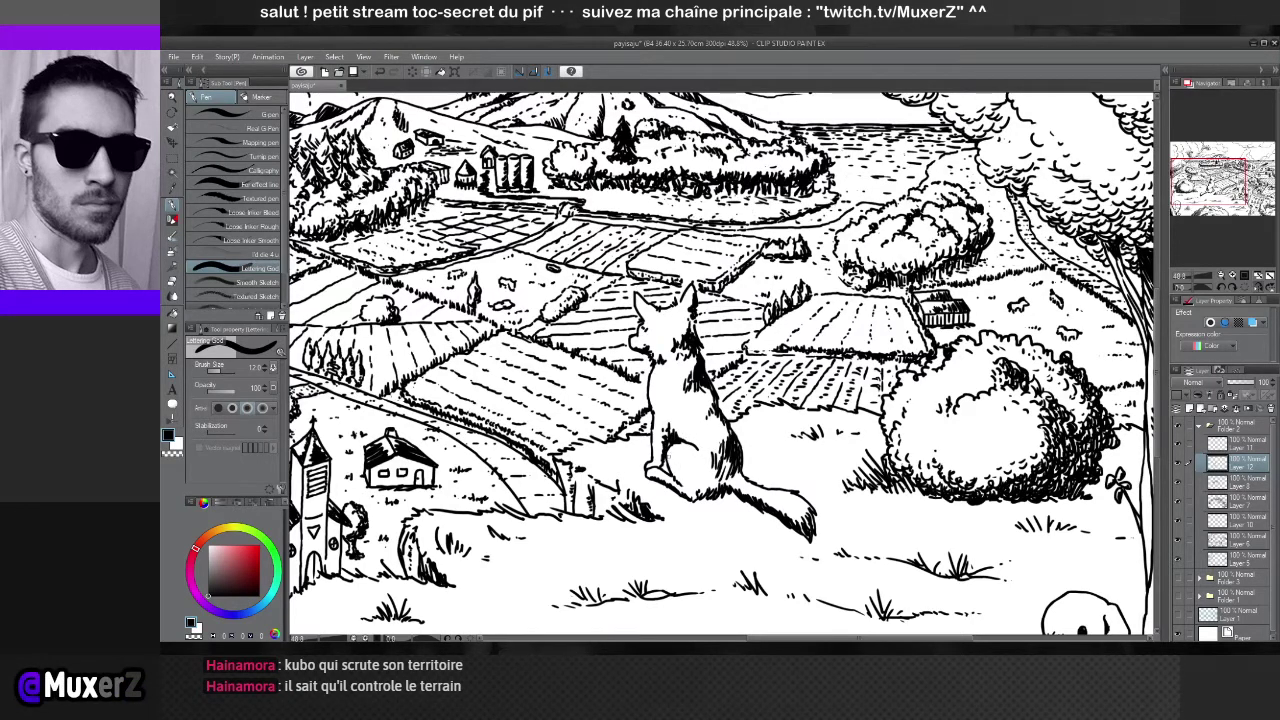
{"action": "left_click_drag", "start_coordinate": [670, 461], "coordinate": [685, 487]}
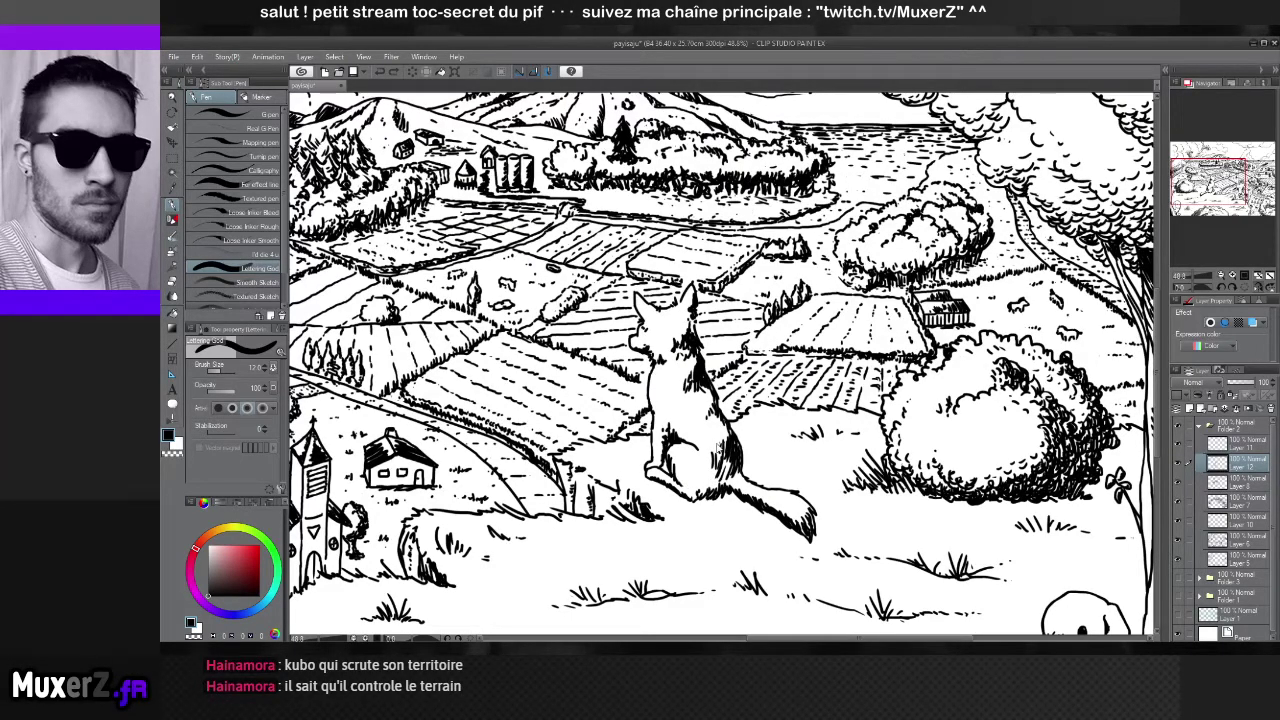
Try adding dark fur strokes to the back of the fox's head, between the muzzle and the ears
{"action": "scroll", "coordinate": [750, 452], "scroll_direction": "down", "scroll_amount": 4}
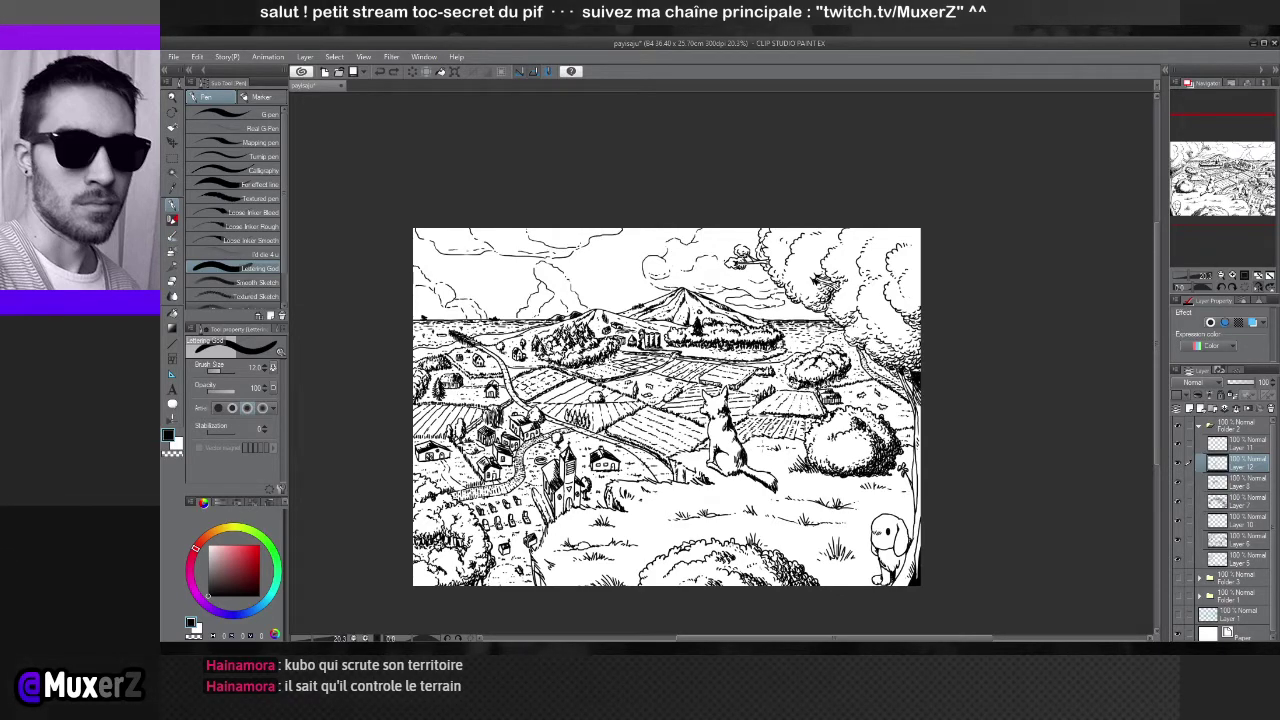
{"action": "scroll", "coordinate": [763, 448], "scroll_direction": "up", "scroll_amount": 1}
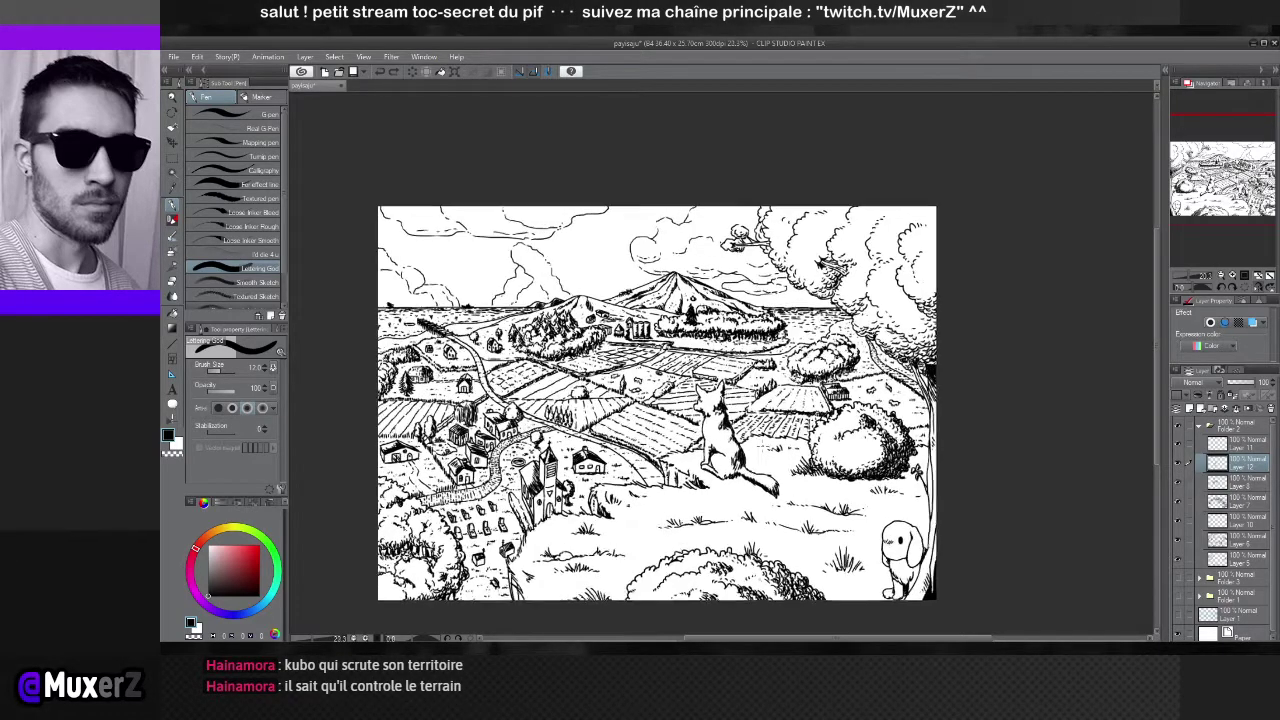
{"action": "scroll", "coordinate": [774, 450], "scroll_direction": "up", "scroll_amount": 5}
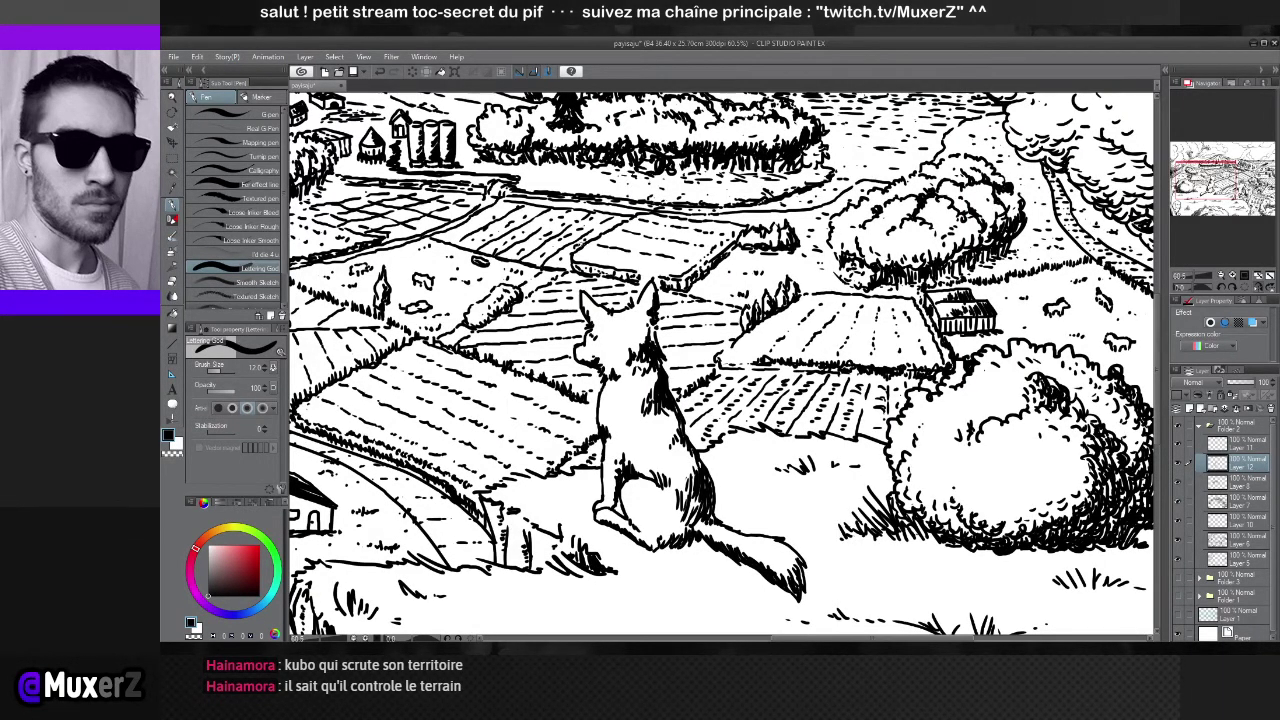
{"action": "key", "text": "ctrl+minus"}
{"action": "key", "text": "ctrl+minus"}
{"action": "key", "text": "ctrl+minus"}
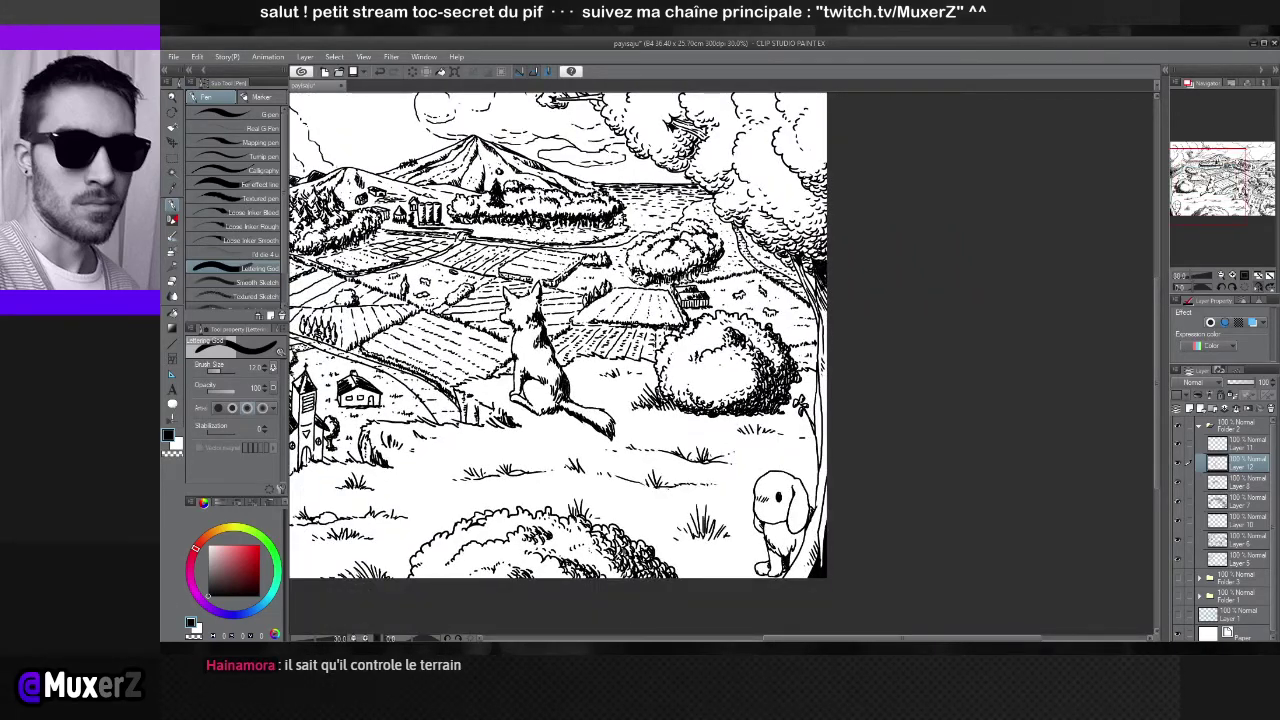
{"action": "scroll", "coordinate": [555, 227], "scroll_direction": "up", "scroll_amount": 3}
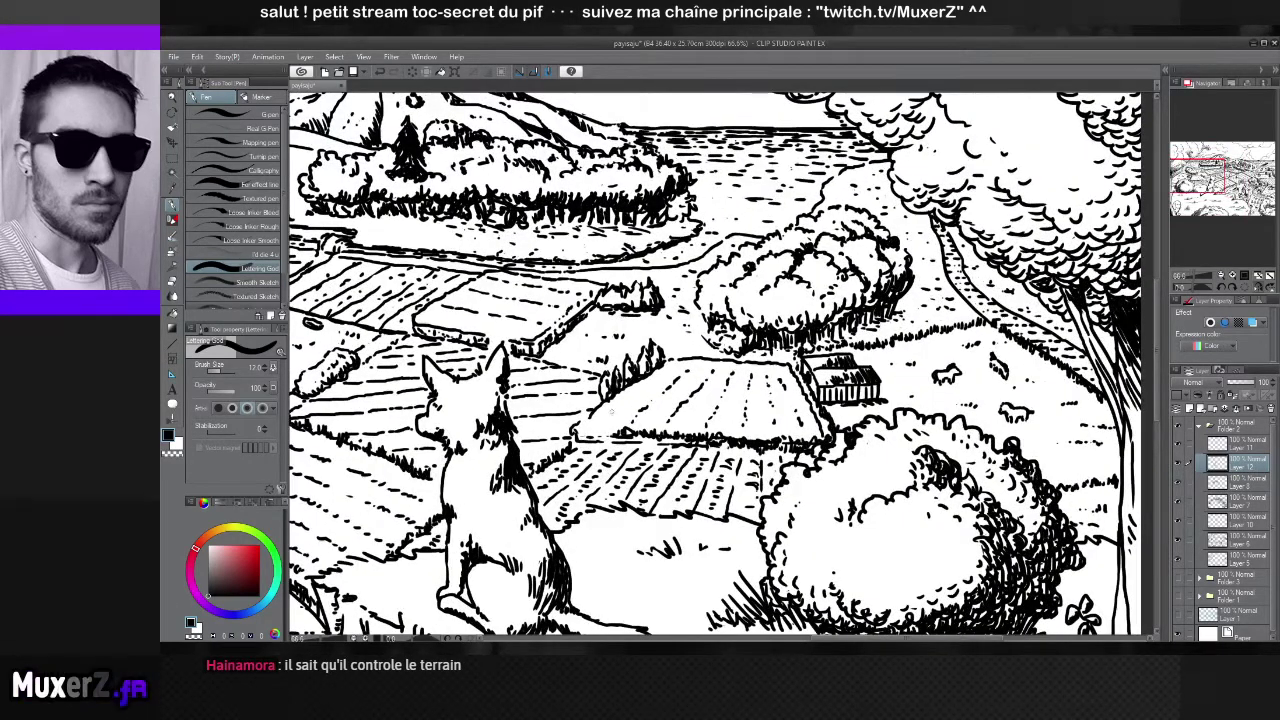
{"action": "left_click_drag", "start_coordinate": [458, 395], "coordinate": [460, 413]}
{"action": "left_click_drag", "start_coordinate": [465, 391], "coordinate": [472, 410]}
{"action": "left_click_drag", "start_coordinate": [479, 389], "coordinate": [475, 412]}
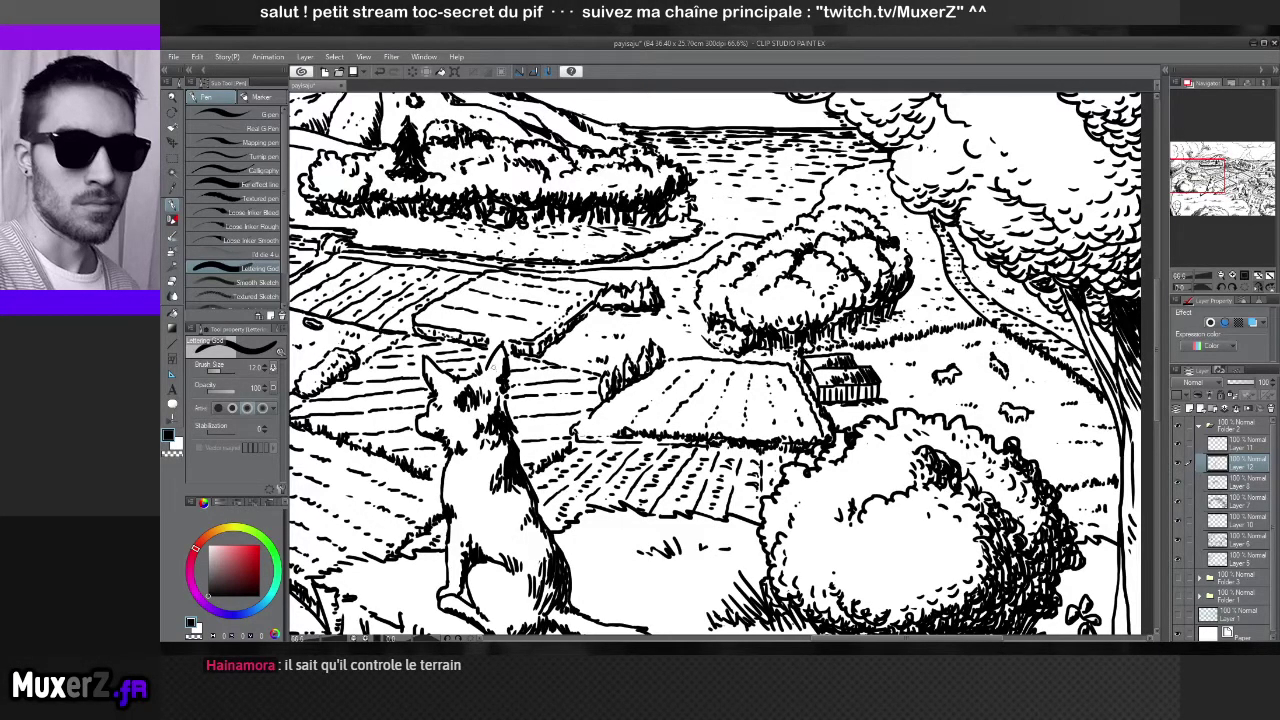
Examine how the shaded fox reads against the fields and hill at reduced and enlarged sizes
{"action": "key", "text": "ctrl+minus"}
{"action": "key", "text": "ctrl+minus"}
{"action": "scroll", "coordinate": [486, 437], "scroll_direction": "up", "scroll_amount": 3}
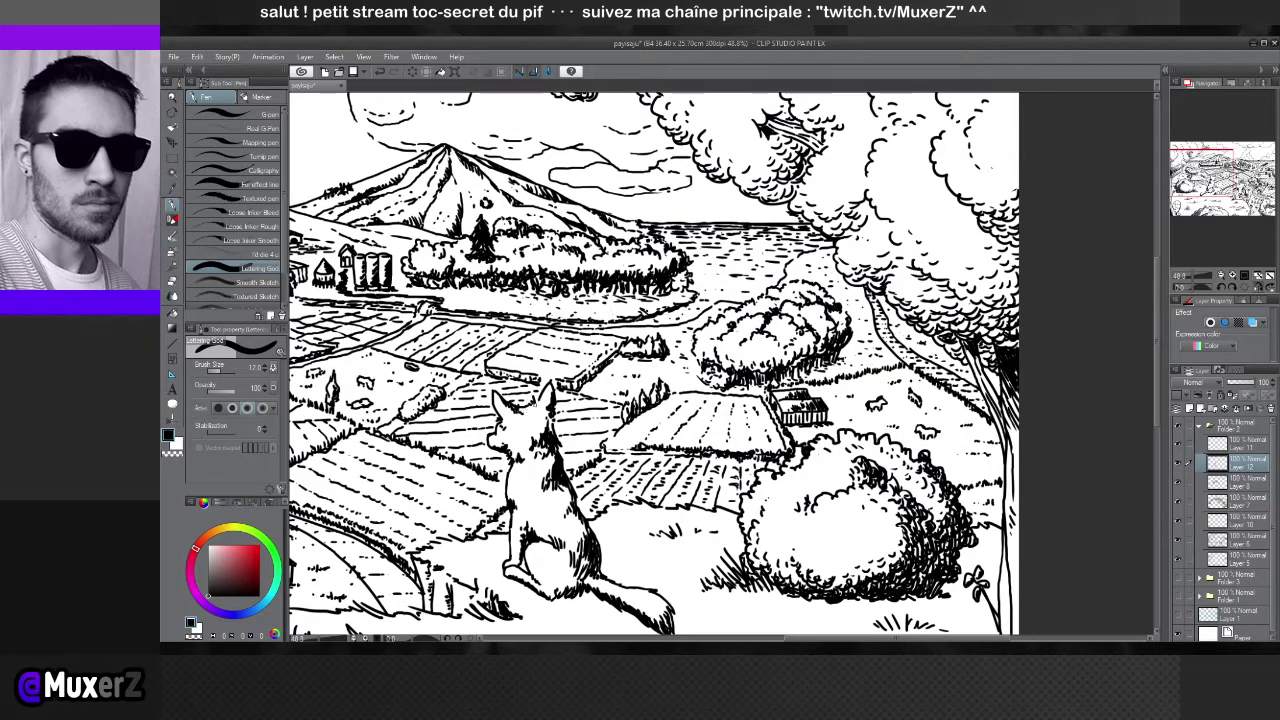
{"action": "key", "text": "ctrl+minus"}
{"action": "key", "text": "ctrl+minus"}
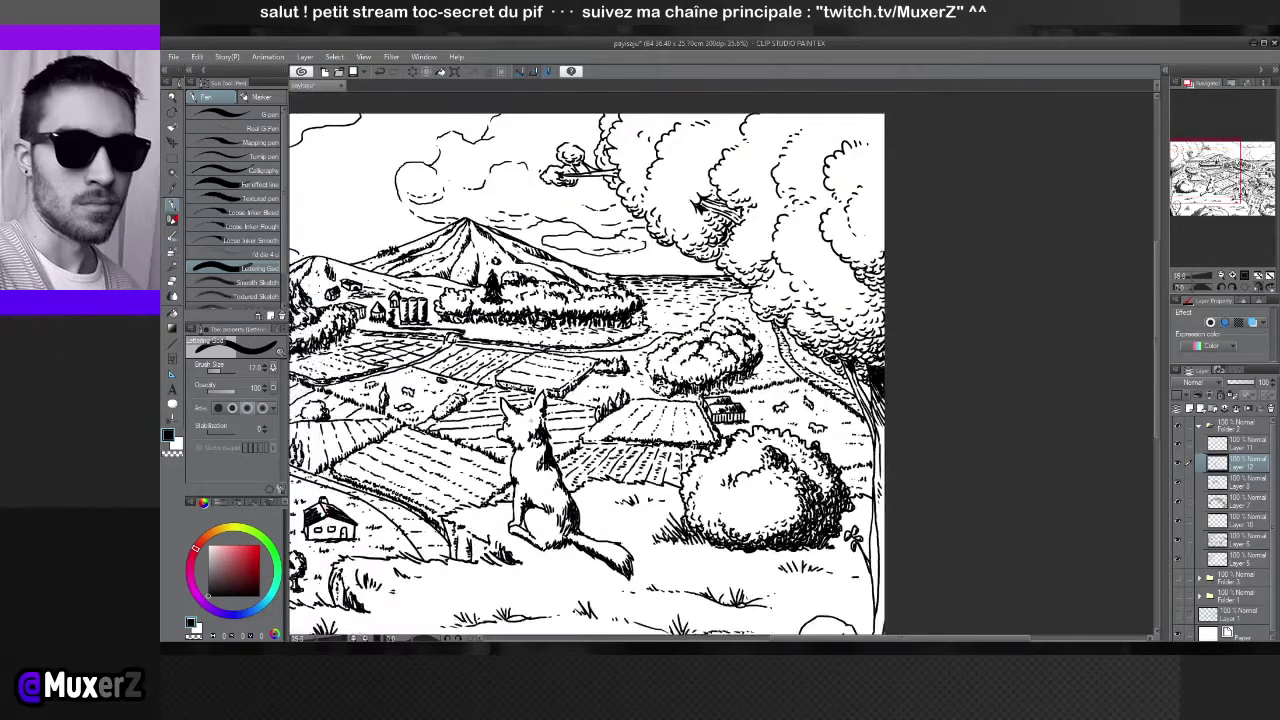
{"action": "scroll", "coordinate": [530, 430], "scroll_direction": "up", "scroll_amount": 2}
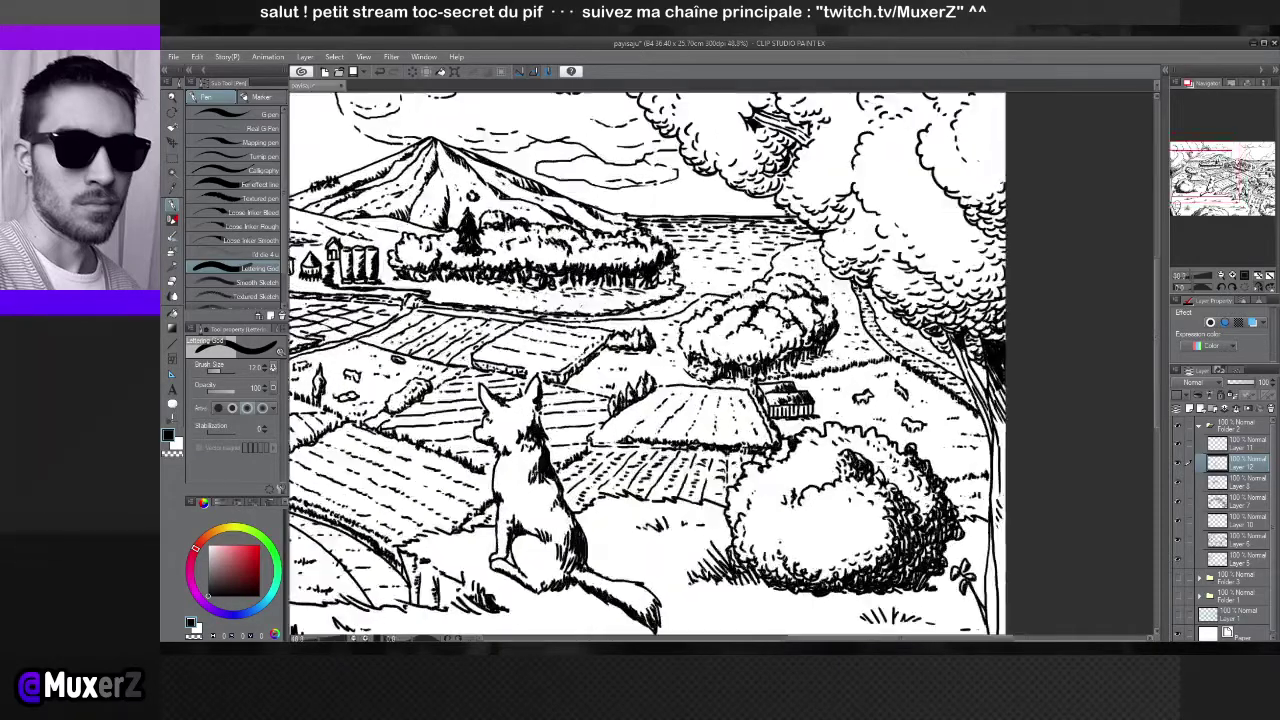
{"action": "scroll", "coordinate": [720, 380], "scroll_direction": "down", "scroll_amount": 3}
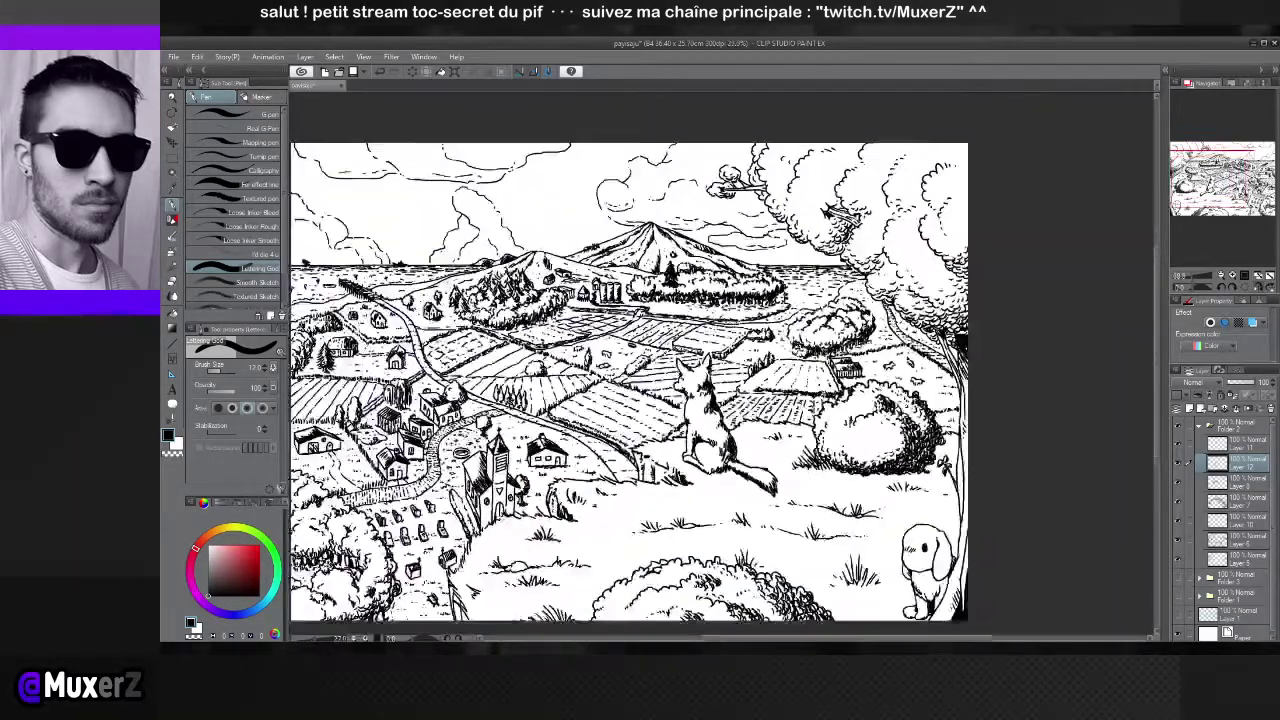
{"action": "left_click_drag", "start_coordinate": [696, 426], "coordinate": [720, 418]}
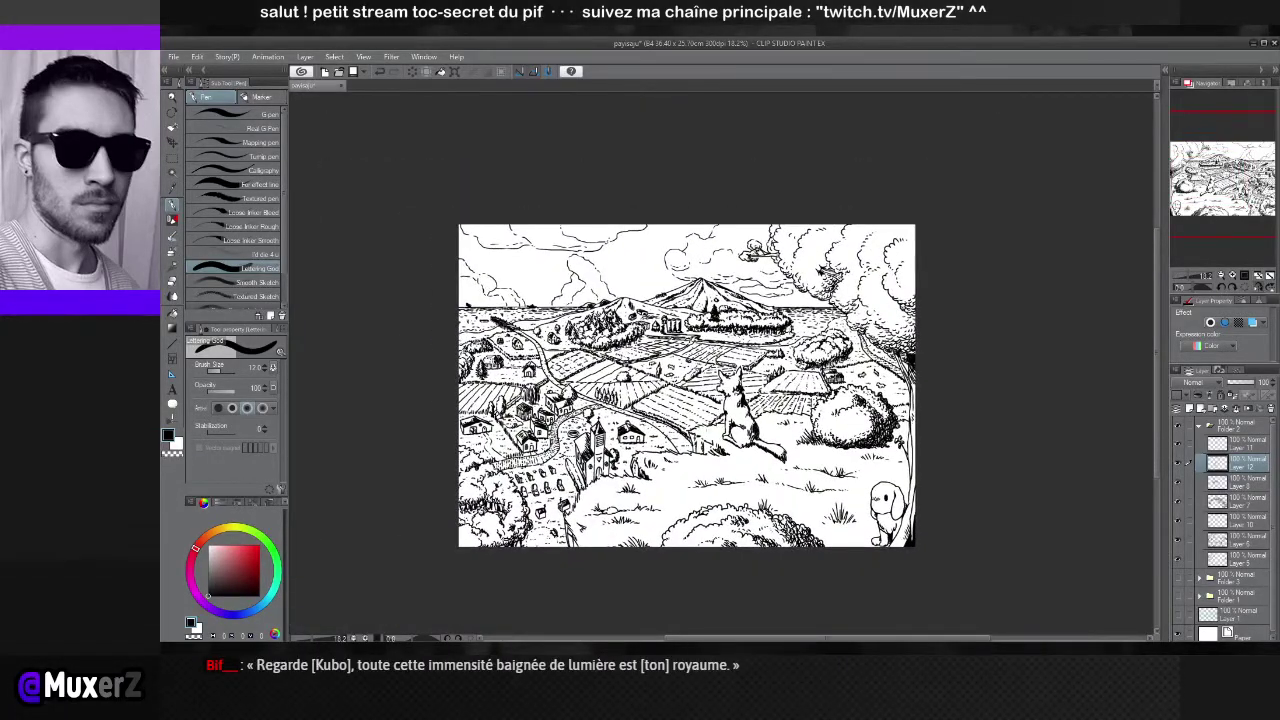
{"action": "scroll", "coordinate": [686, 386], "scroll_direction": "down", "scroll_amount": 3}
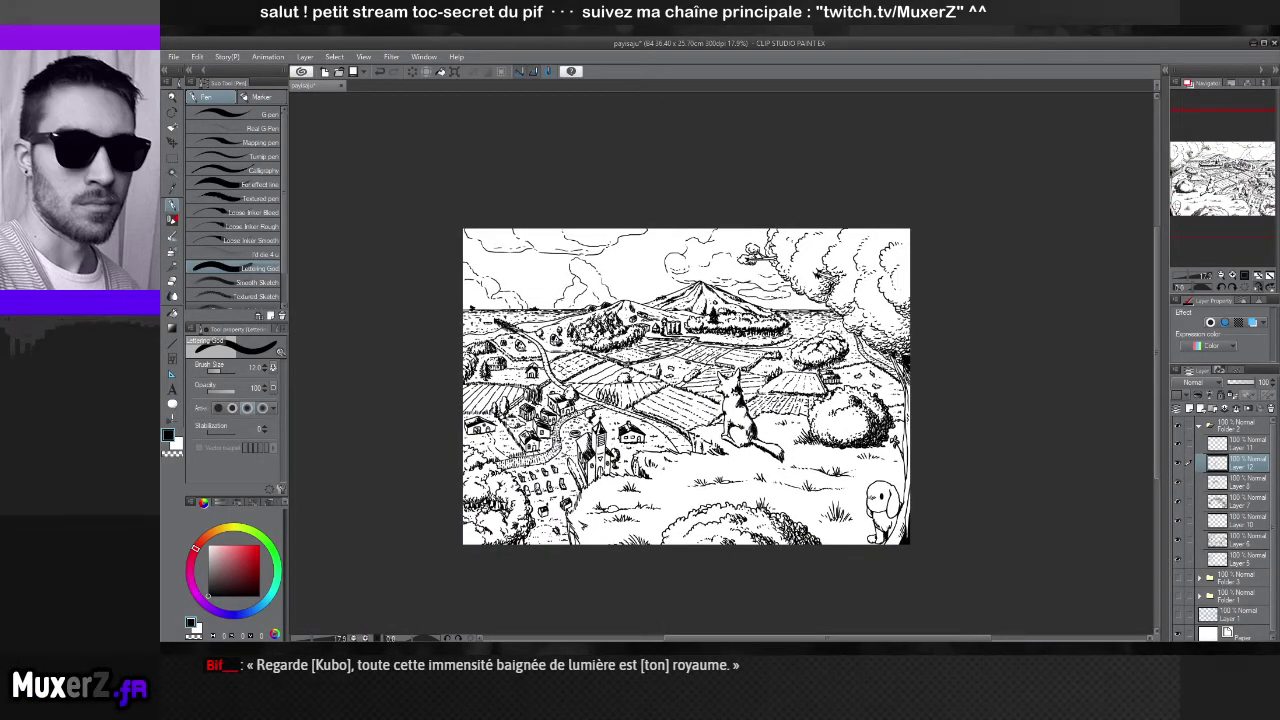
Thicken the black shading along the underside of the fox's tail with the pen
{"action": "scroll", "coordinate": [686, 386], "scroll_direction": "up", "scroll_amount": 3}
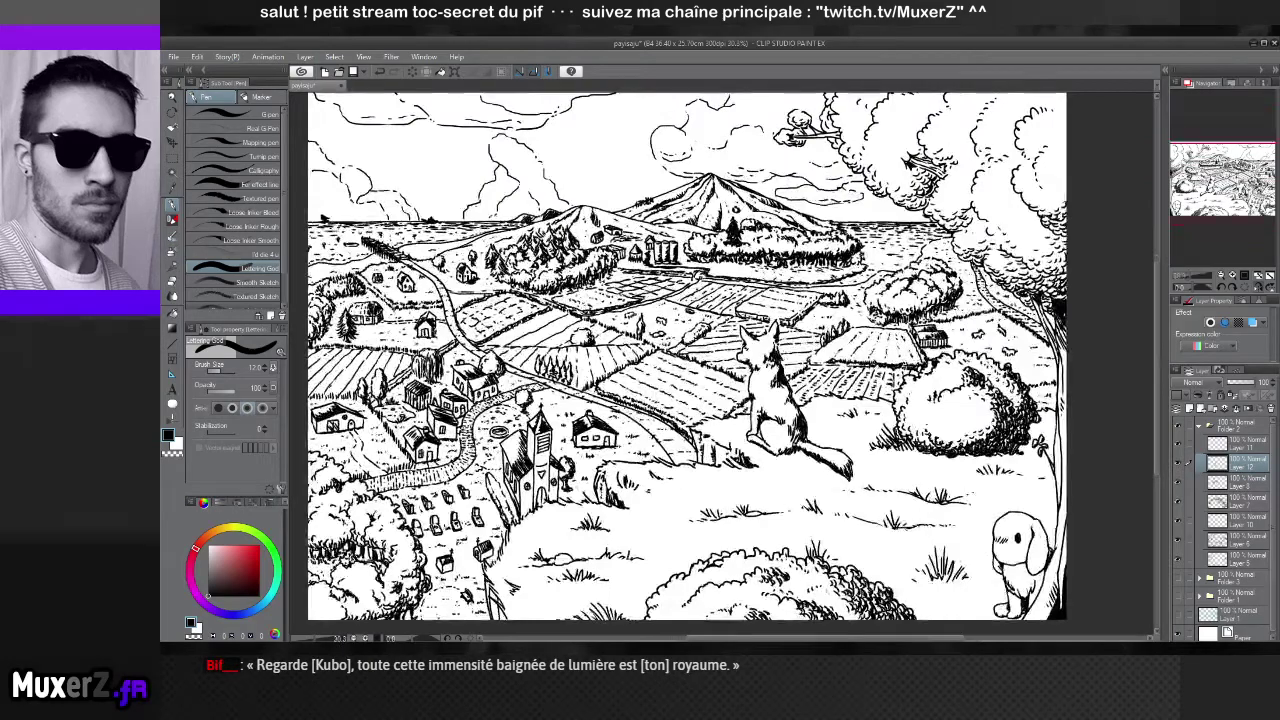
{"action": "scroll", "coordinate": [952, 398], "scroll_direction": "up", "scroll_amount": 2}
{"action": "scroll", "coordinate": [952, 398], "scroll_direction": "up", "scroll_amount": 2}
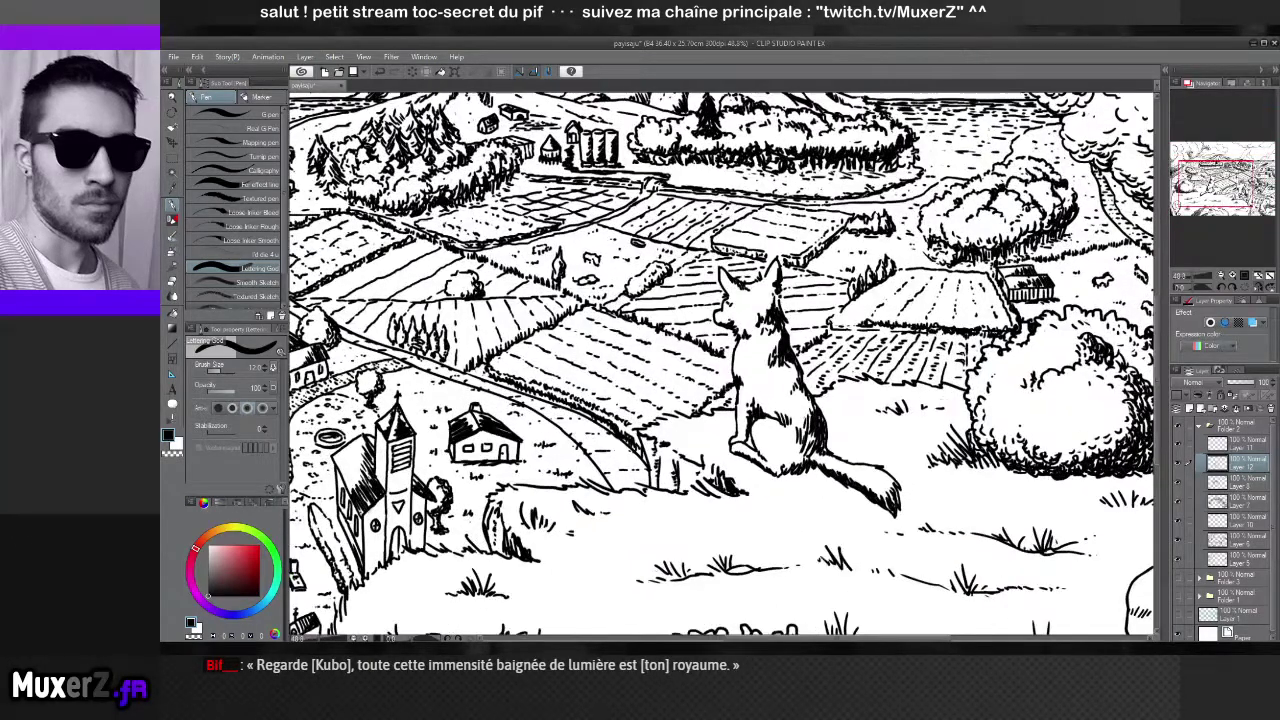
{"action": "scroll", "coordinate": [770, 400], "scroll_direction": "up", "scroll_amount": 1}
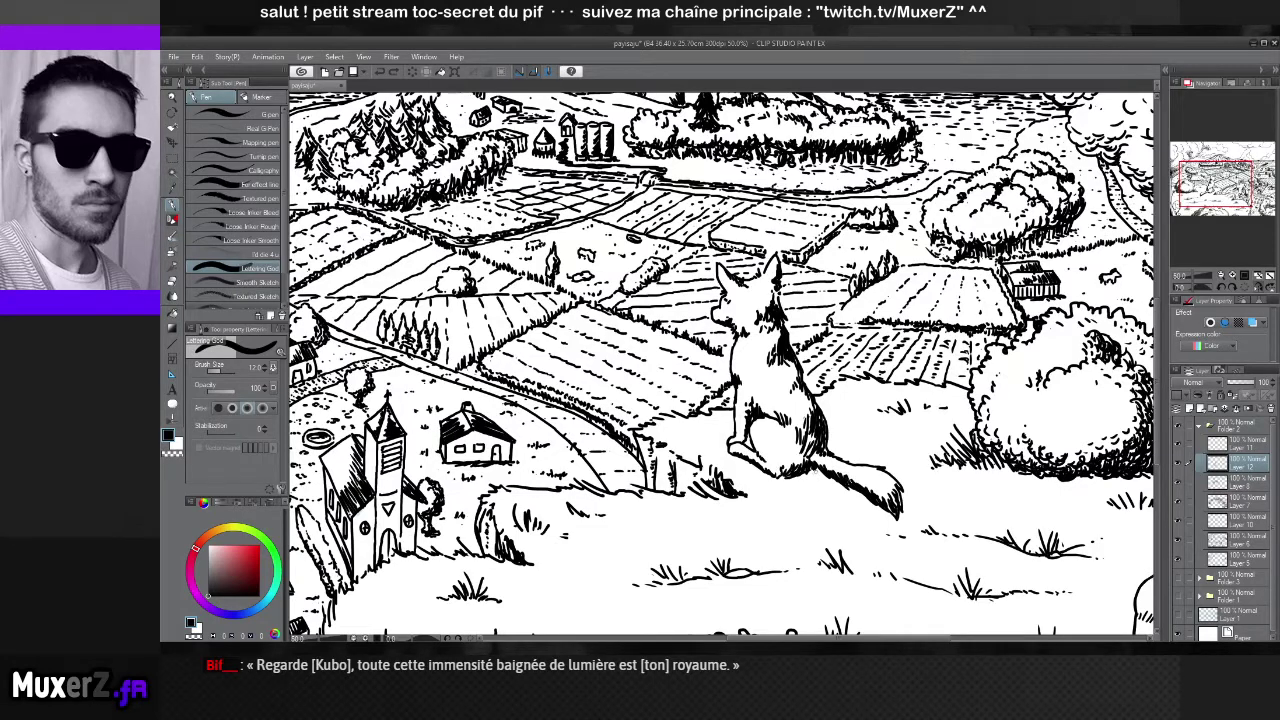
{"action": "left_click_drag", "start_coordinate": [792, 478], "coordinate": [870, 502]}
{"action": "scroll", "coordinate": [960, 370], "scroll_direction": "down", "scroll_amount": 2}
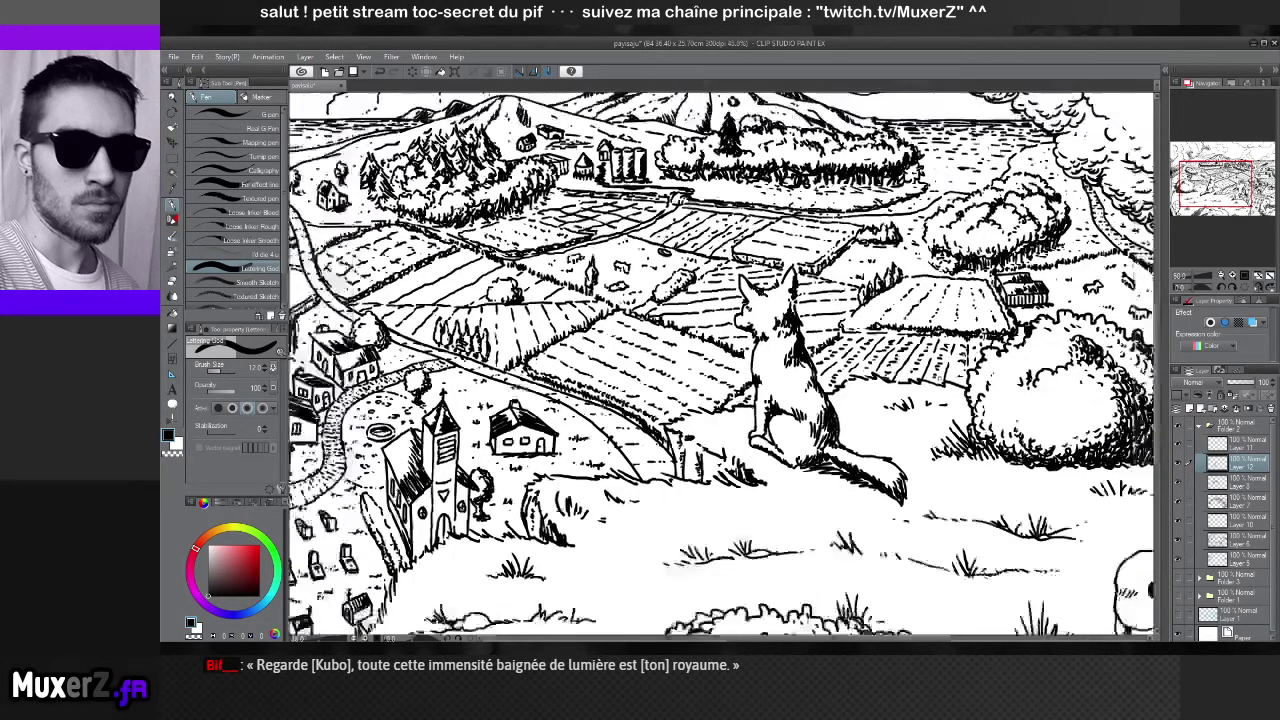
{"action": "scroll", "coordinate": [1028, 366], "scroll_direction": "up", "scroll_amount": 1}
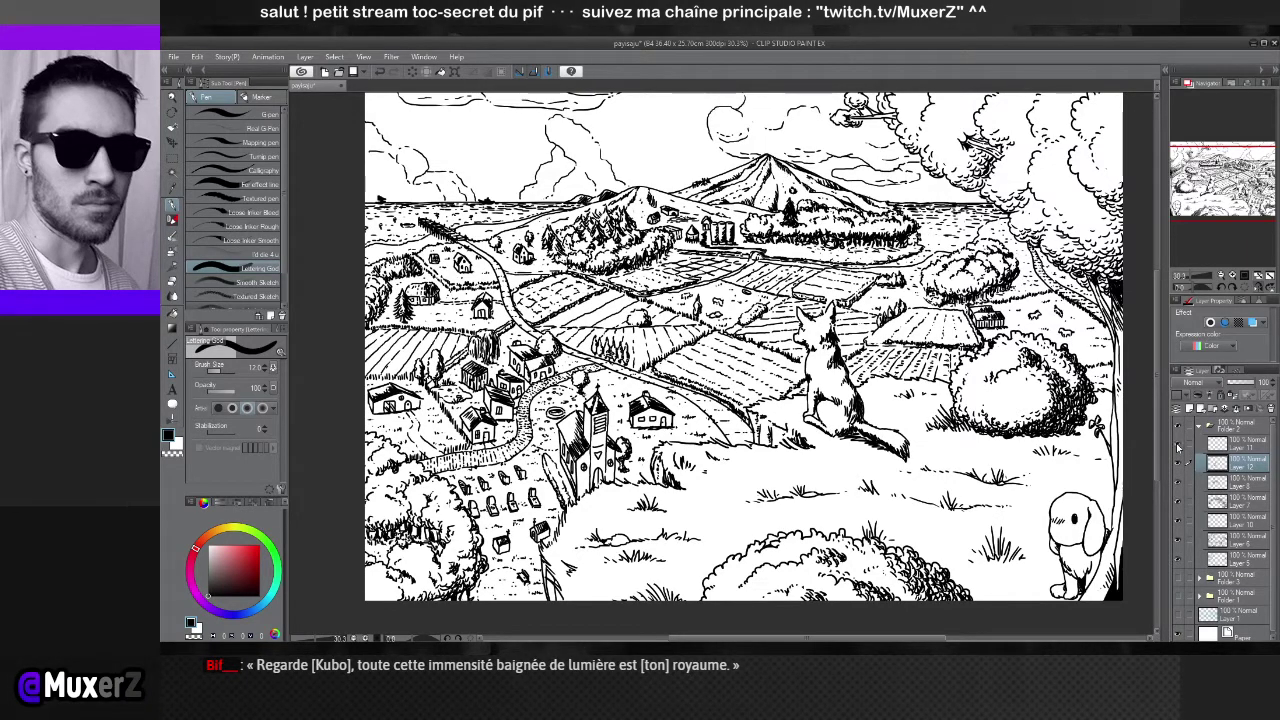
Compare the fox with and without its black shading by repeatedly hiding and reshowing Layer 12, leaving it visible
{"action": "left_click", "coordinate": [1177, 465]}
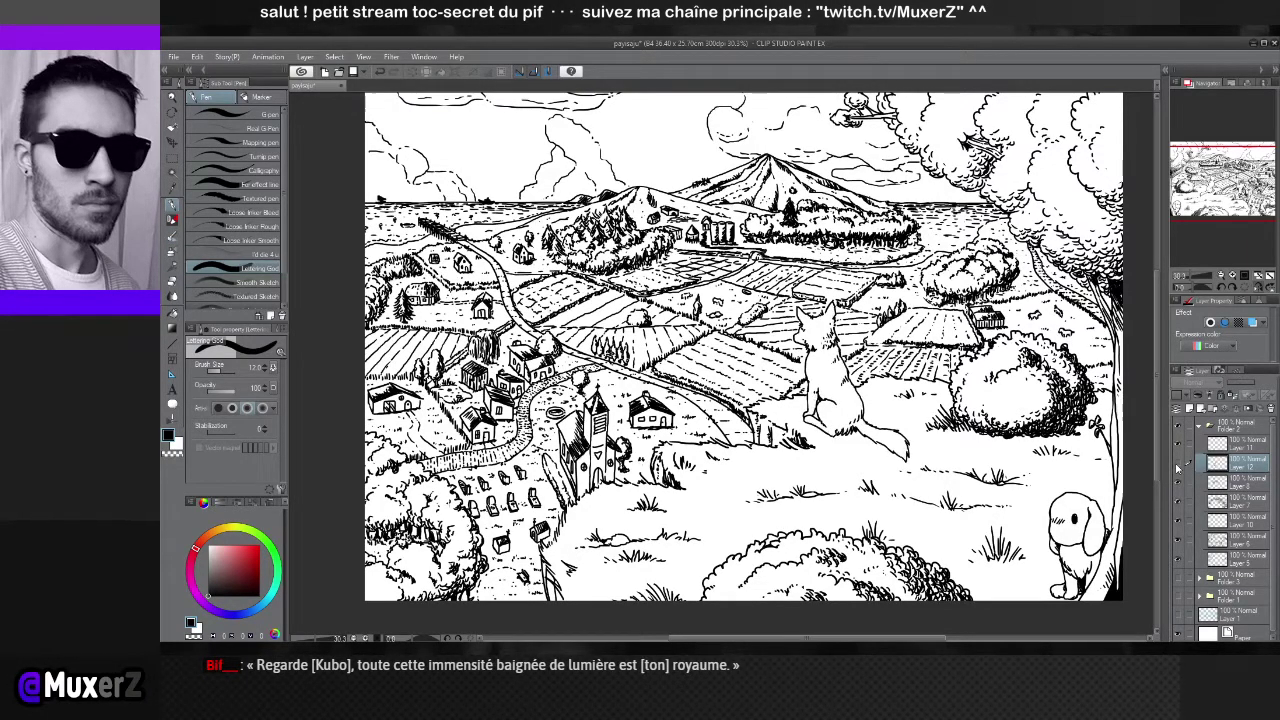
{"action": "left_click", "coordinate": [1177, 465]}
{"action": "left_click", "coordinate": [1177, 465]}
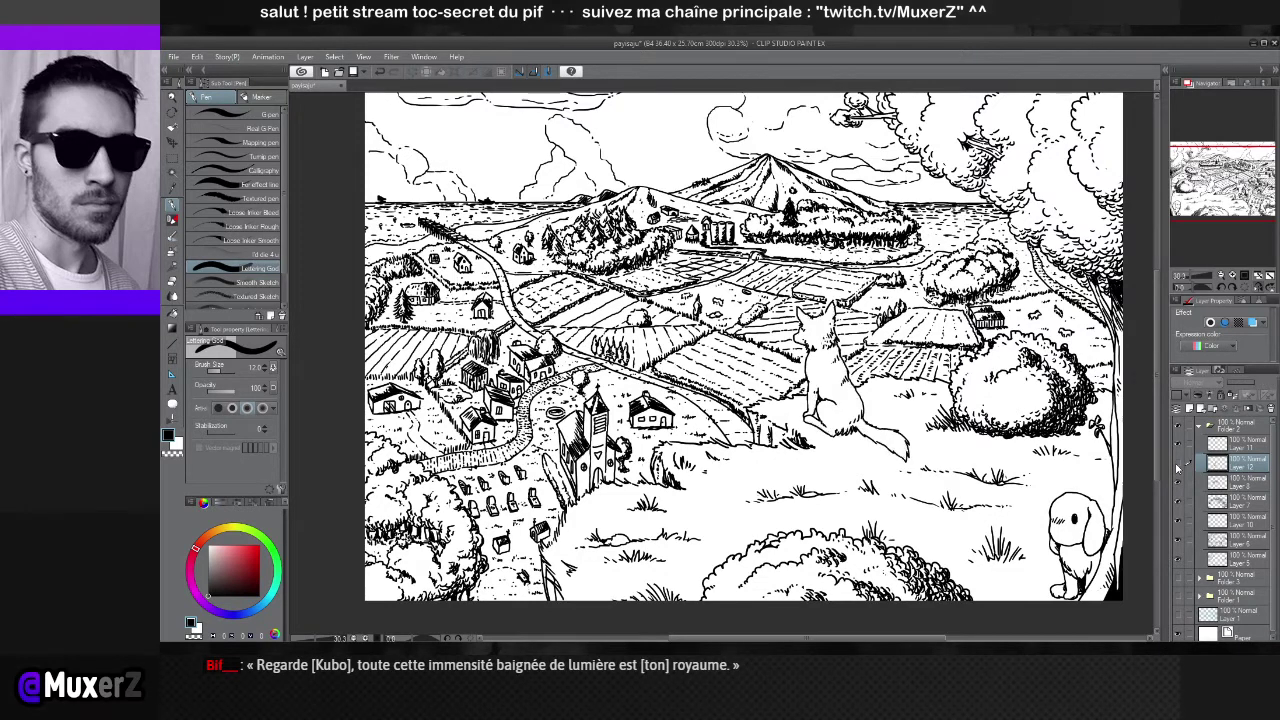
{"action": "left_click", "coordinate": [1177, 465]}
{"action": "left_click", "coordinate": [1177, 465]}
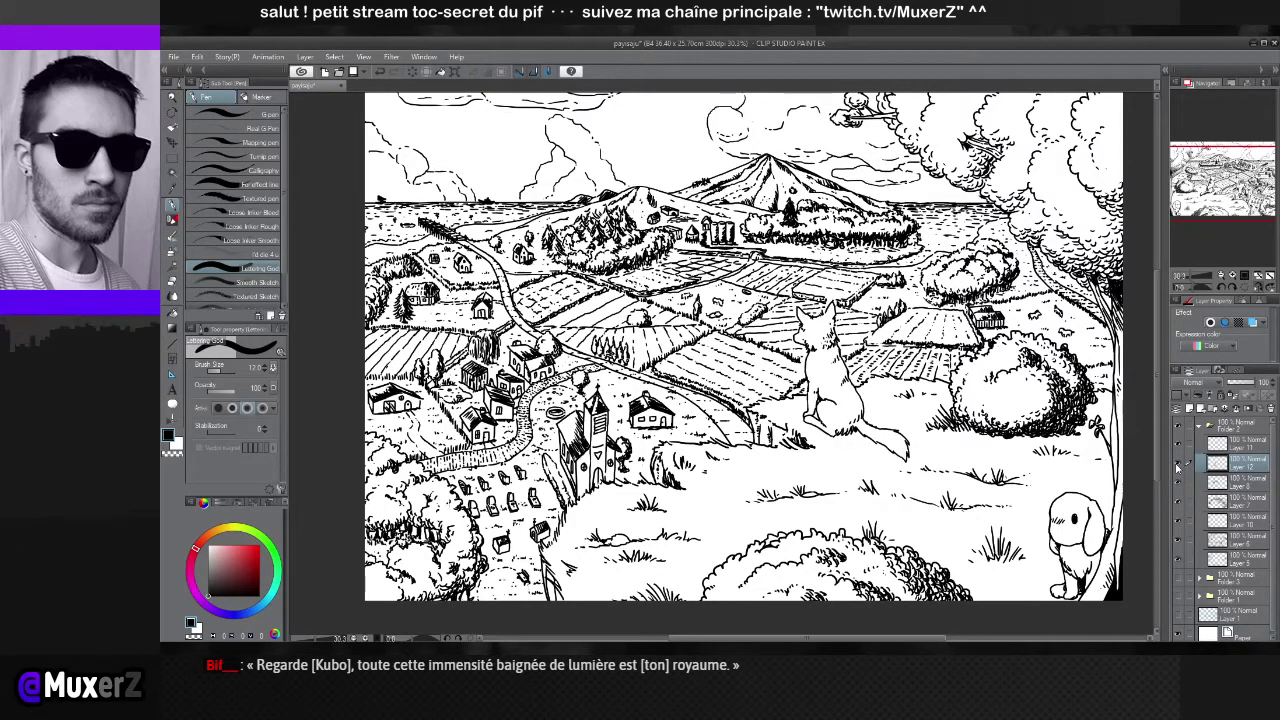
{"action": "left_click", "coordinate": [1177, 465]}
{"action": "left_click", "coordinate": [1177, 465]}
{"action": "left_click", "coordinate": [1177, 465]}
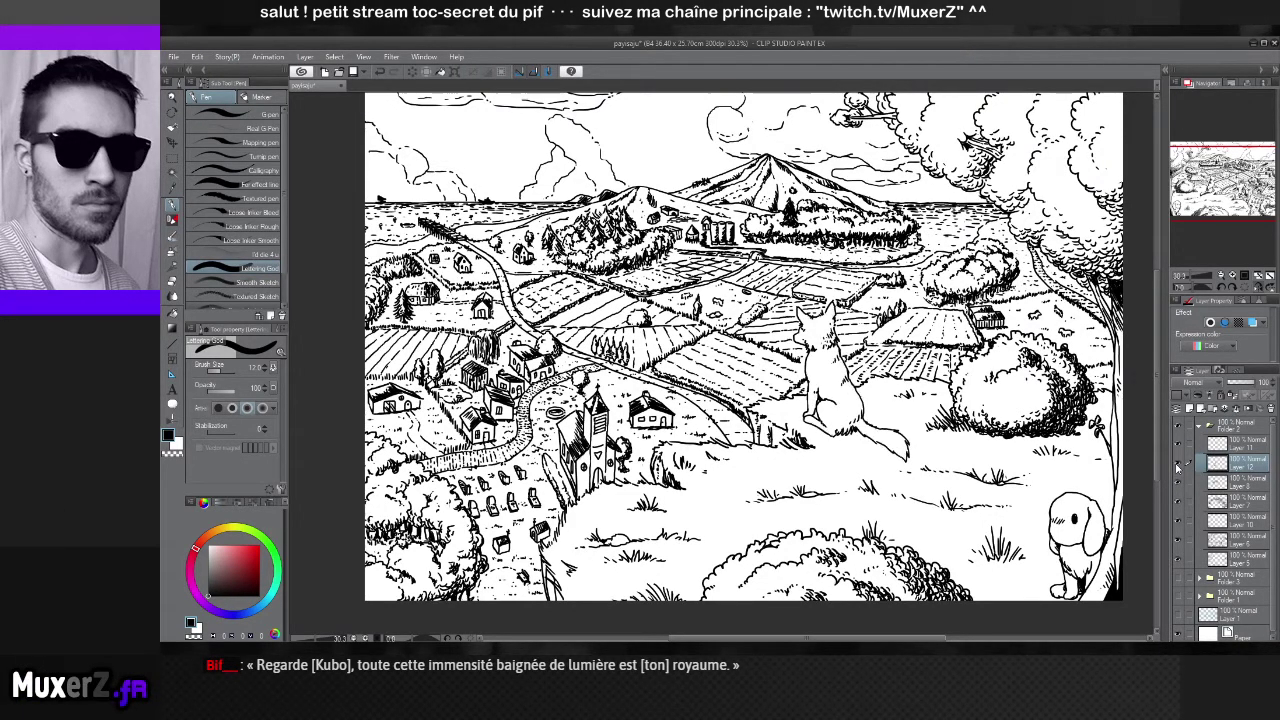
{"action": "left_click", "coordinate": [1177, 465]}
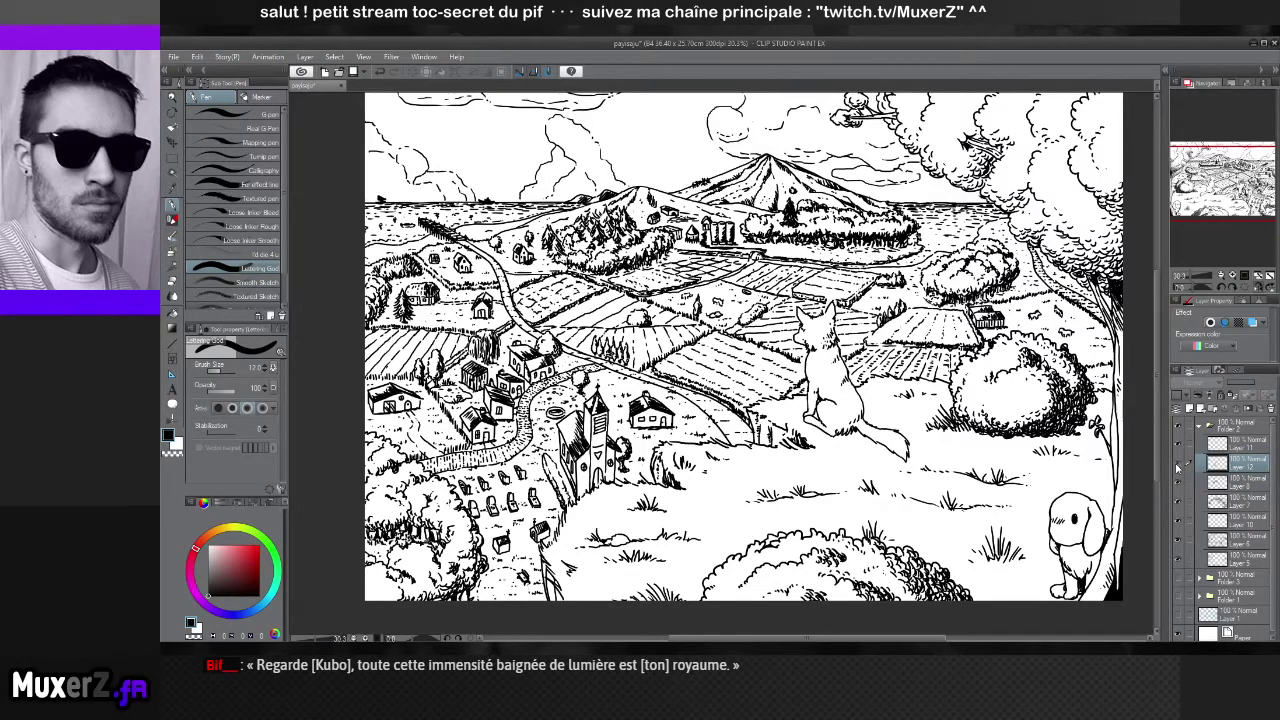
{"action": "left_click", "coordinate": [1177, 465]}
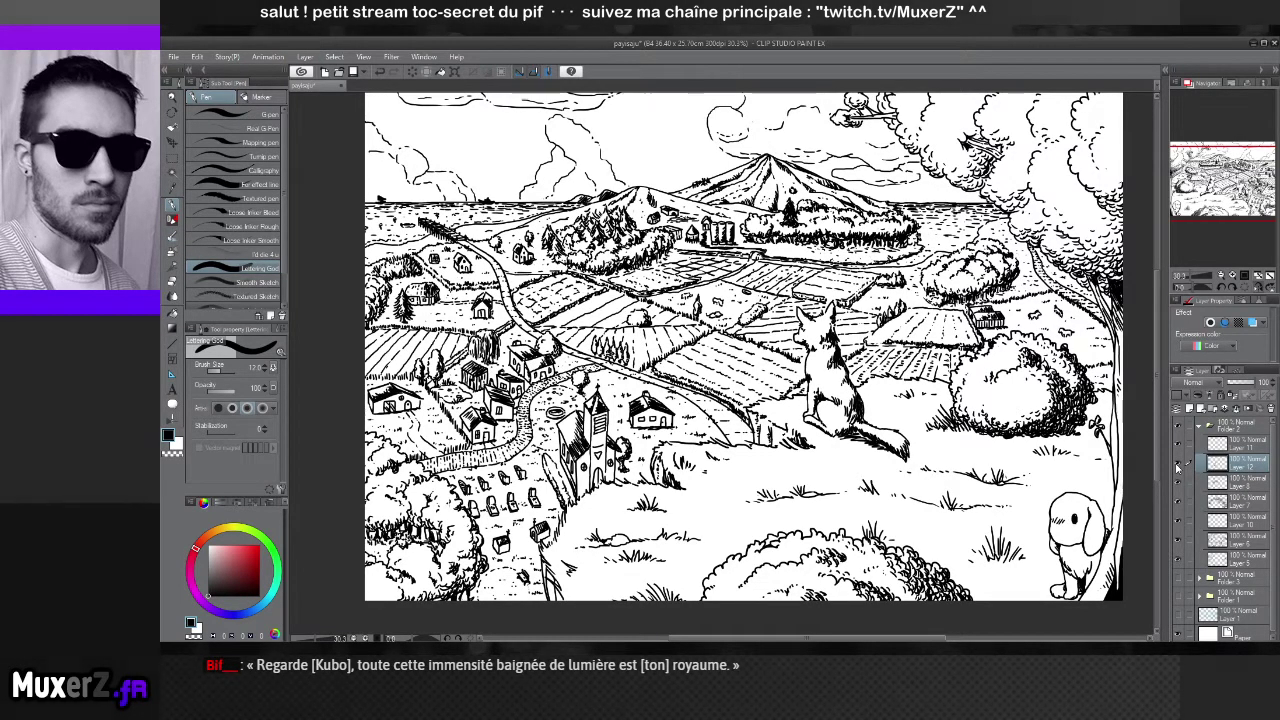
{"action": "left_click", "coordinate": [1177, 465]}
{"action": "left_click", "coordinate": [1177, 465]}
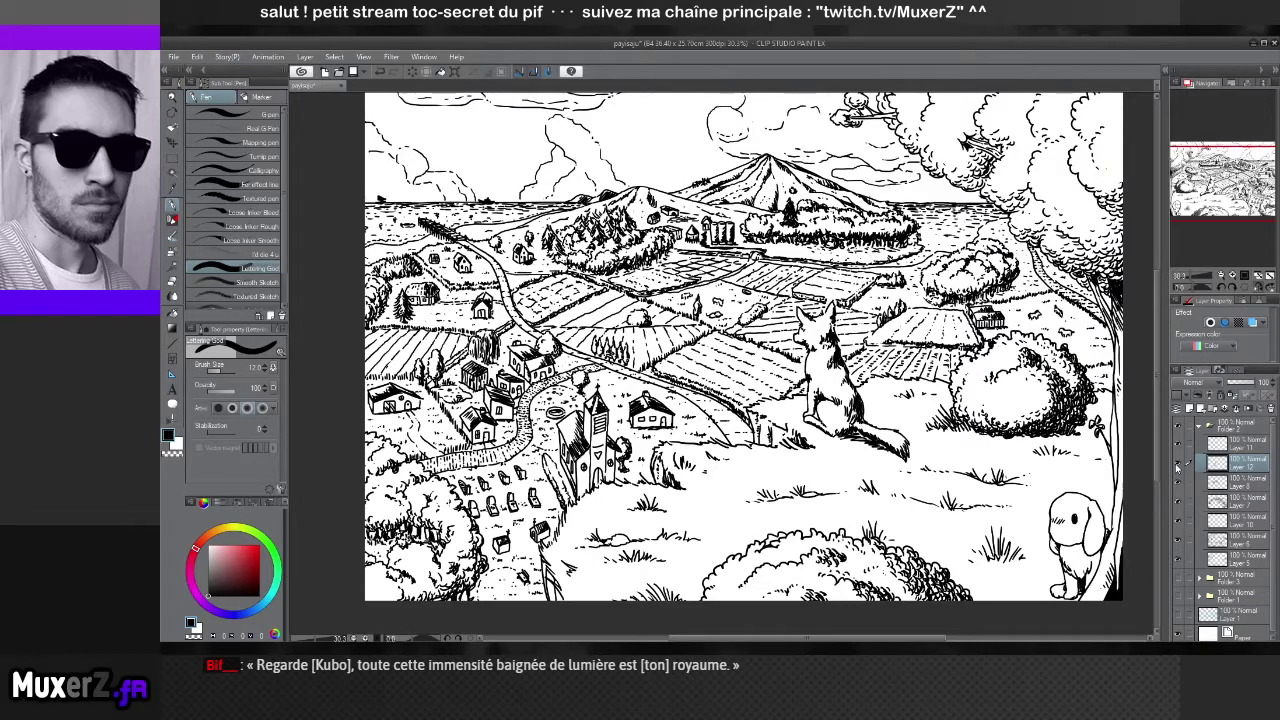
{"action": "scroll", "coordinate": [1120, 410], "scroll_direction": "up", "scroll_amount": 3}
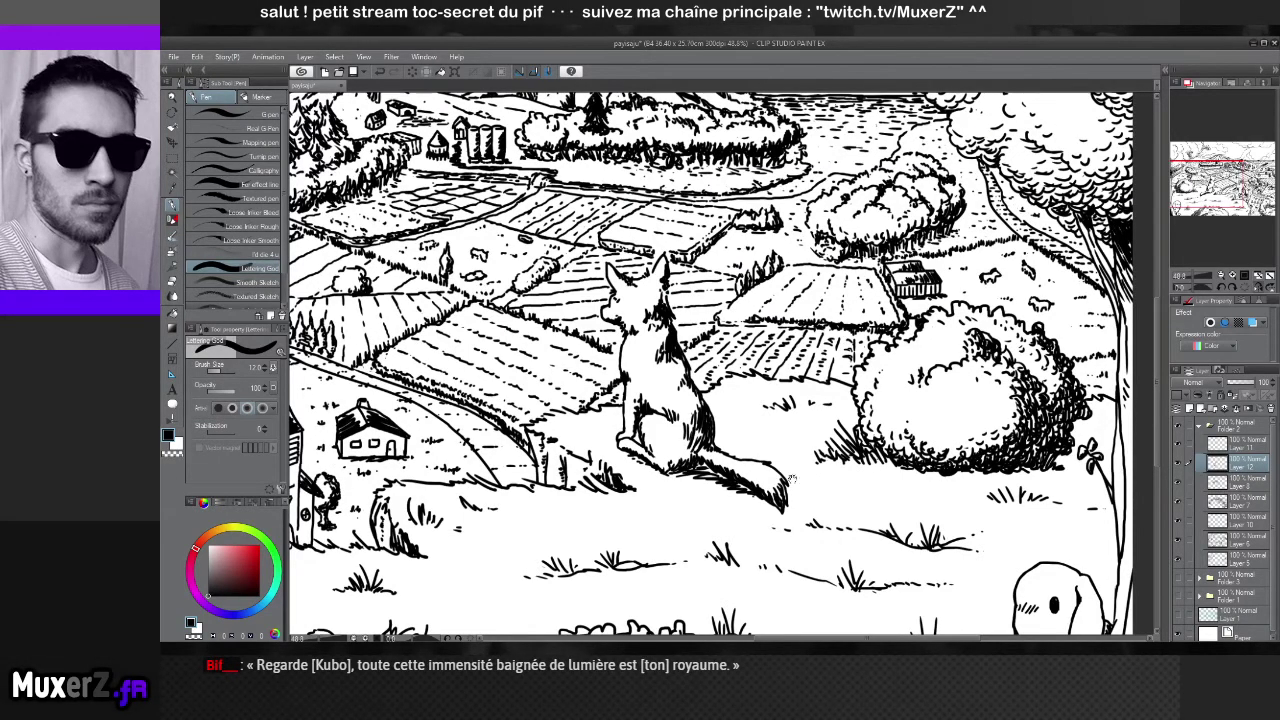
Hatch black fur shading along the back edge and lower tip of the floppy-eared dog's ear with the pen
{"action": "left_click_drag", "start_coordinate": [793, 479], "coordinate": [765, 461]}
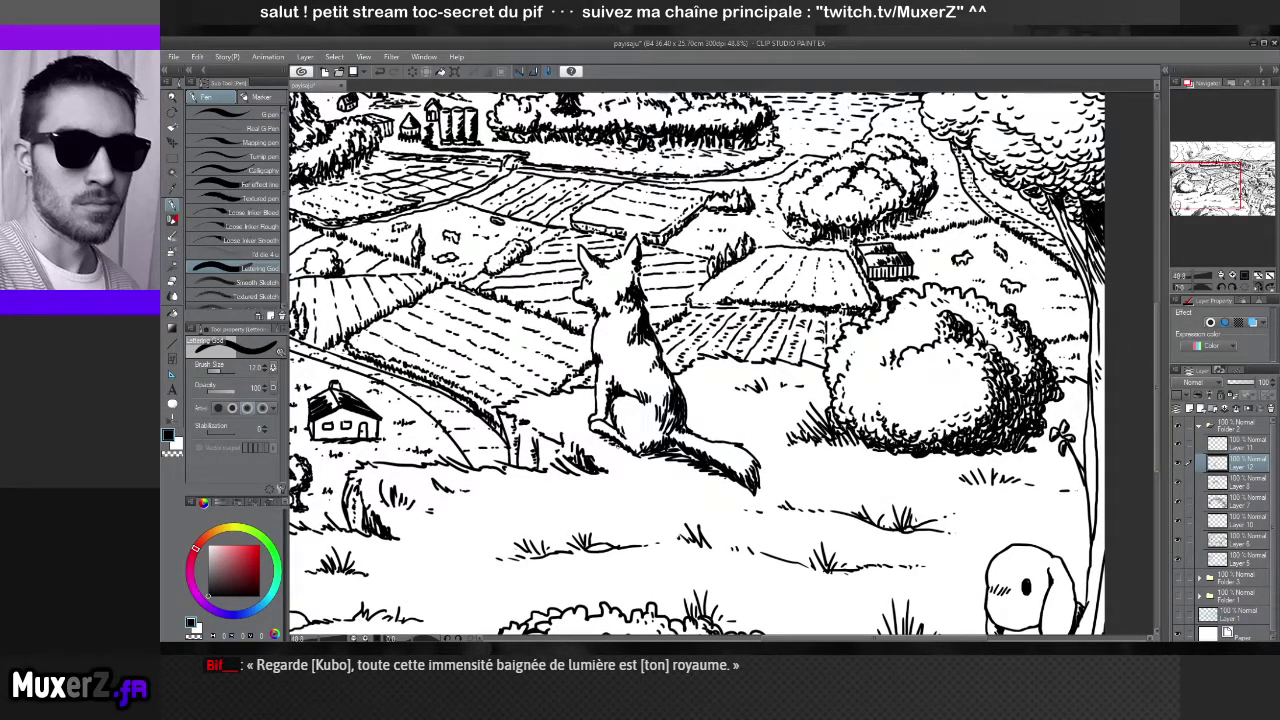
{"action": "mouse_move", "coordinate": [802, 543]}
{"action": "left_mouse_down"}
{"action": "mouse_move", "coordinate": [722, 423]}
{"action": "mouse_move", "coordinate": [654, 370]}
{"action": "left_mouse_up"}
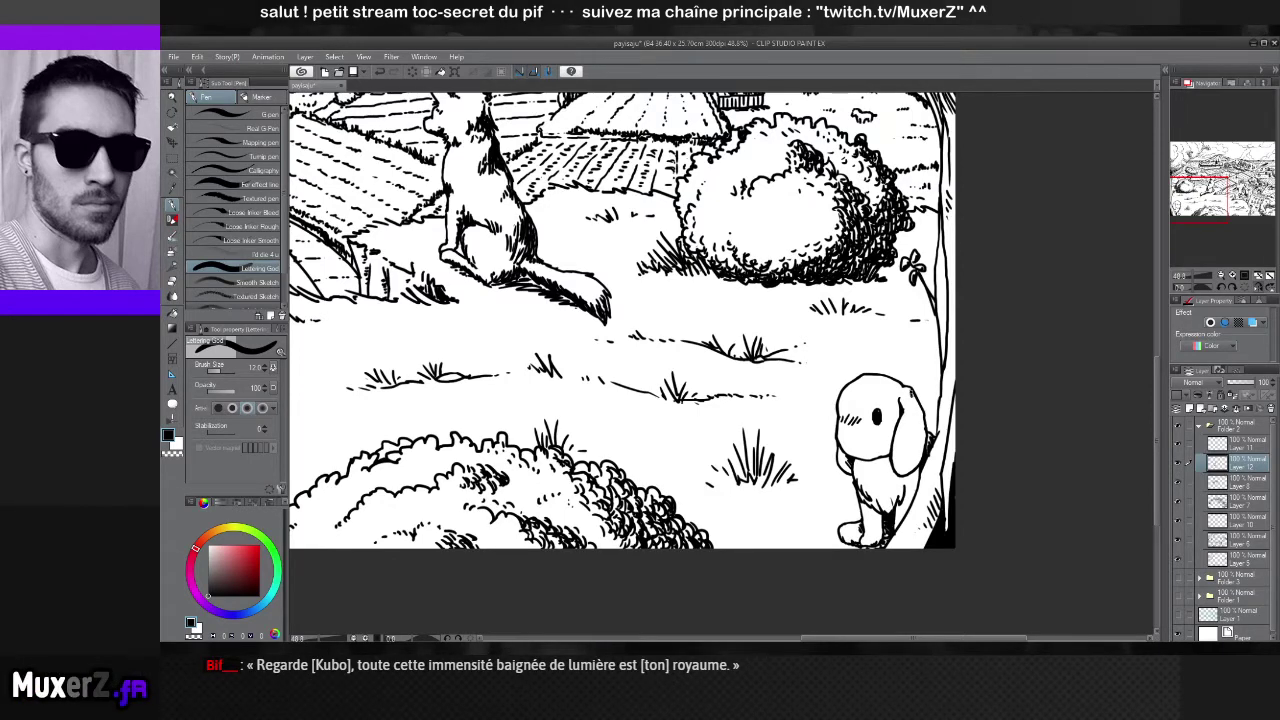
{"action": "left_click_drag", "start_coordinate": [909, 391], "coordinate": [920, 452]}
{"action": "left_click_drag", "start_coordinate": [912, 446], "coordinate": [912, 471]}
{"action": "left_click_drag", "start_coordinate": [914, 468], "coordinate": [896, 472]}
{"action": "left_click_drag", "start_coordinate": [908, 449], "coordinate": [902, 472]}
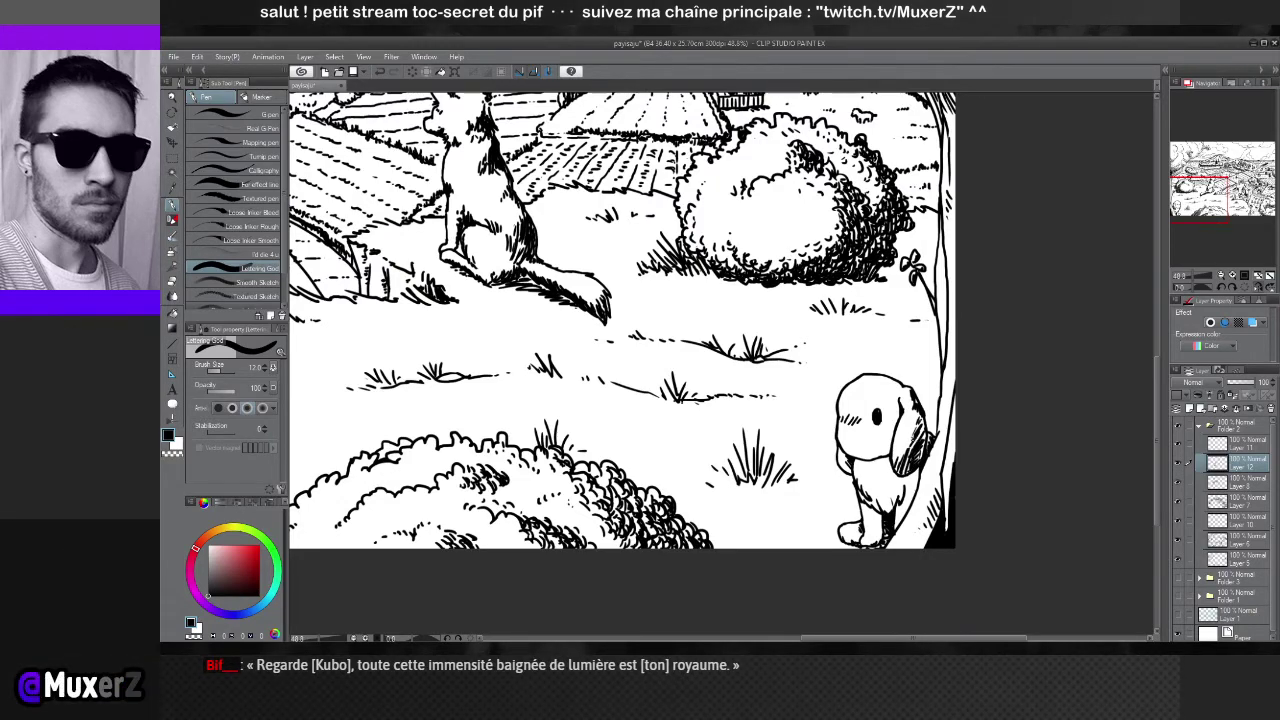
Check the dog against the whole composition and deepen the black strokes on the lower part of its ear
{"action": "scroll", "coordinate": [656, 350], "scroll_direction": "down", "scroll_amount": 4}
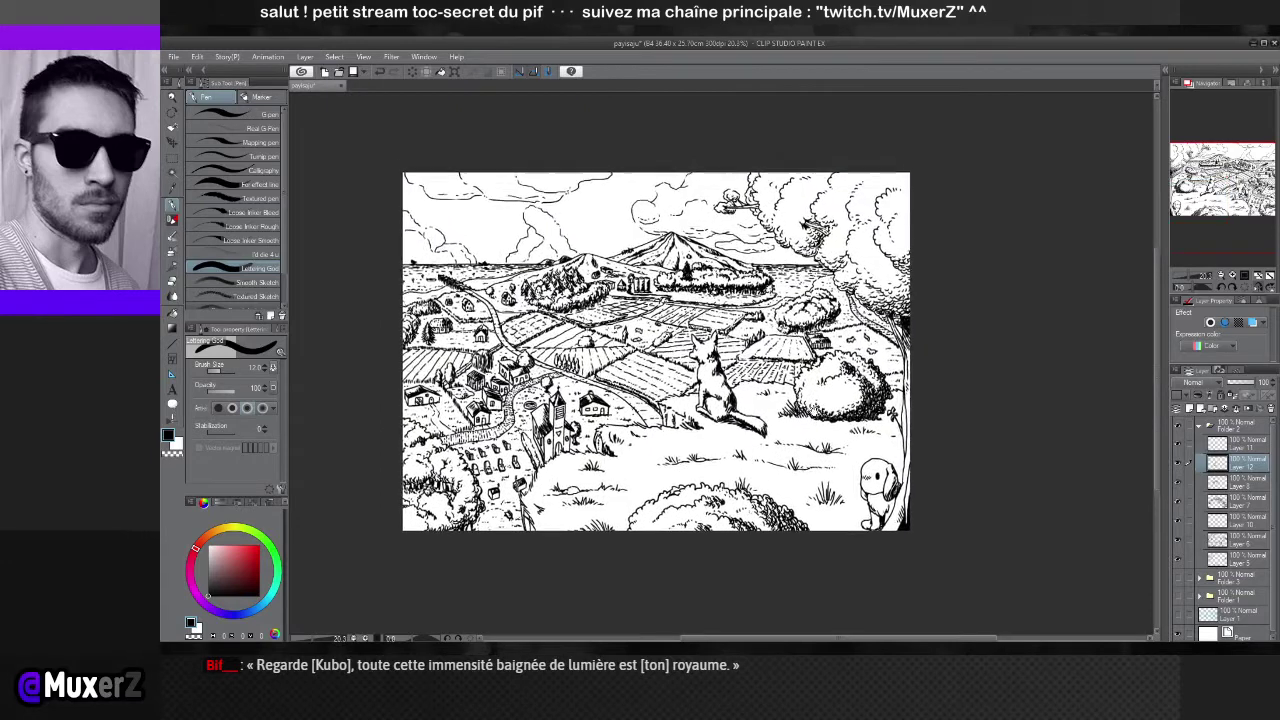
{"action": "scroll", "coordinate": [918, 500], "scroll_direction": "up", "scroll_amount": 2}
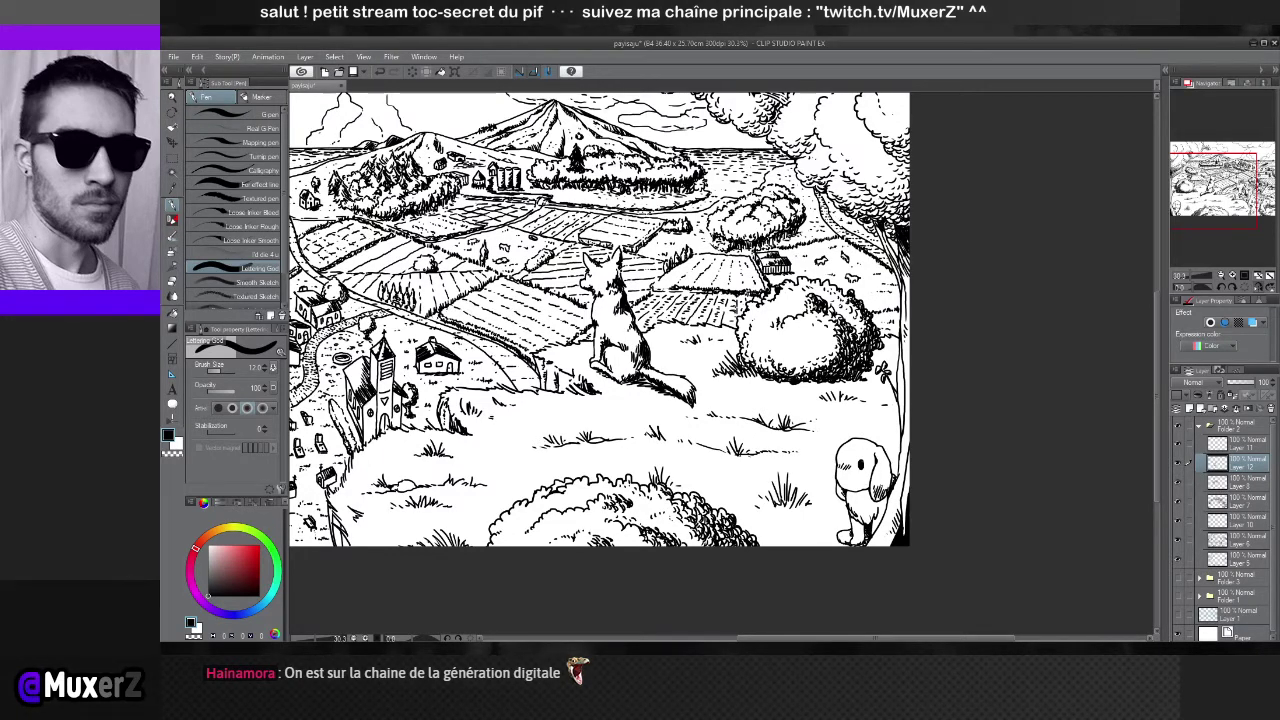
{"action": "left_click_drag", "start_coordinate": [878, 482], "coordinate": [889, 490]}
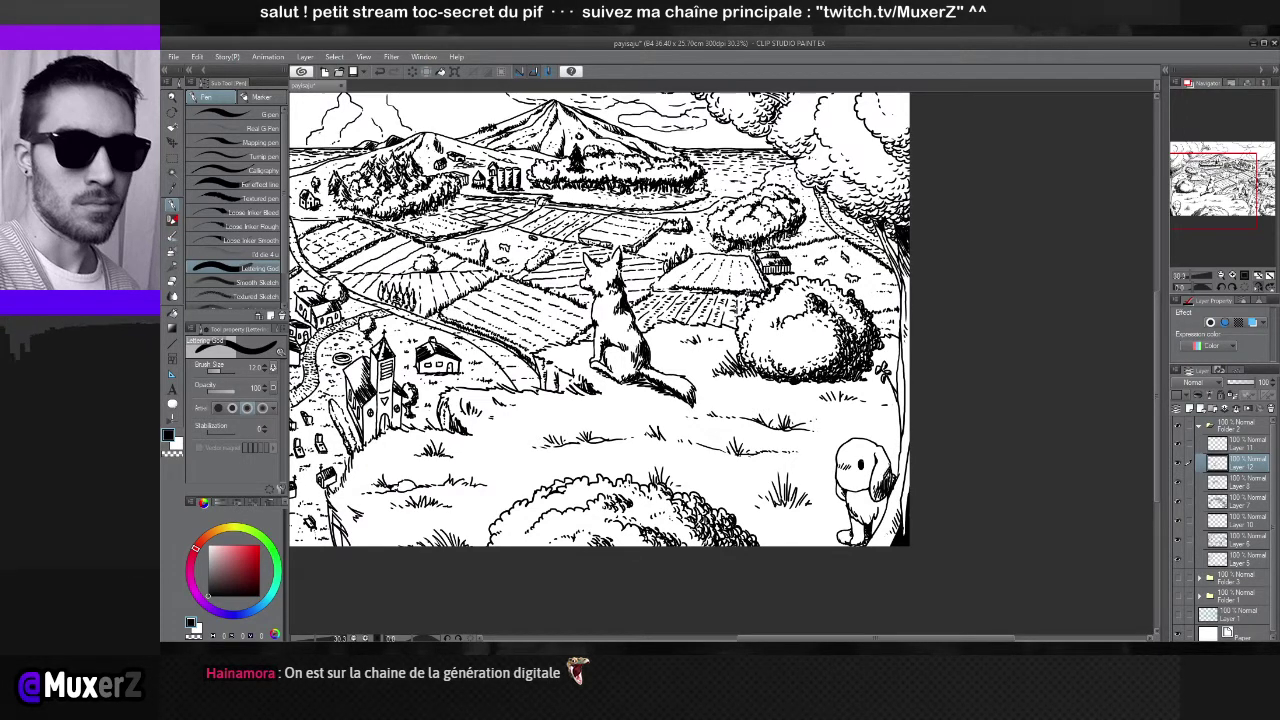
{"action": "left_click_drag", "start_coordinate": [882, 462], "coordinate": [888, 476]}
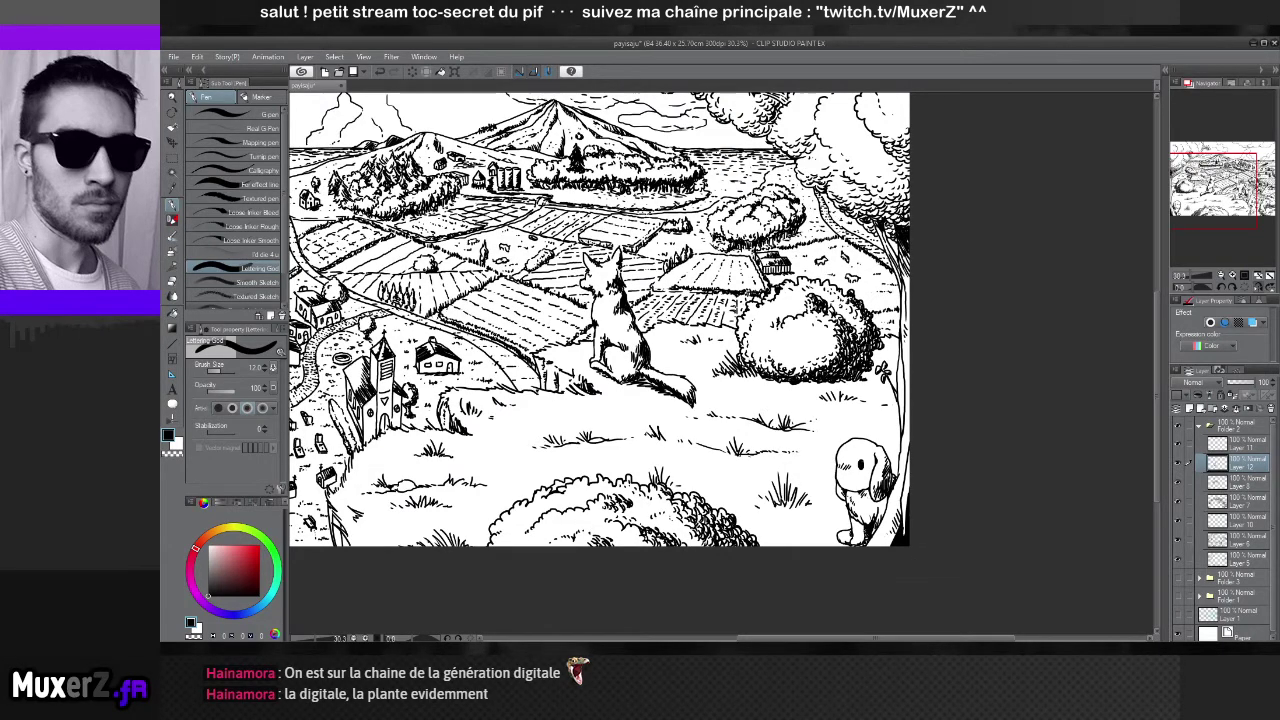
Examine the inked landscape as a whole and up close, from the dog and fox in the foreground to the village and fields
{"action": "scroll", "coordinate": [861, 531], "scroll_direction": "up", "scroll_amount": 2}
{"action": "scroll", "coordinate": [880, 528], "scroll_direction": "up", "scroll_amount": 1}
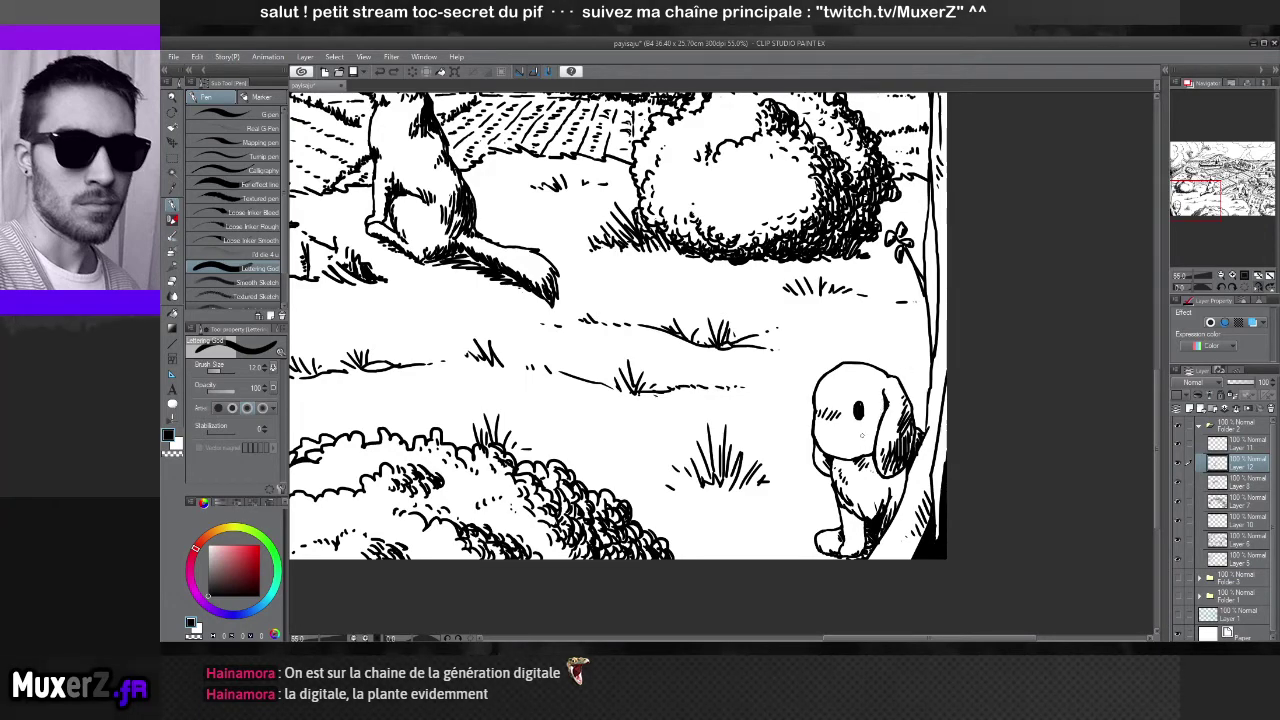
{"action": "scroll", "coordinate": [861, 316], "scroll_direction": "down", "scroll_amount": 5}
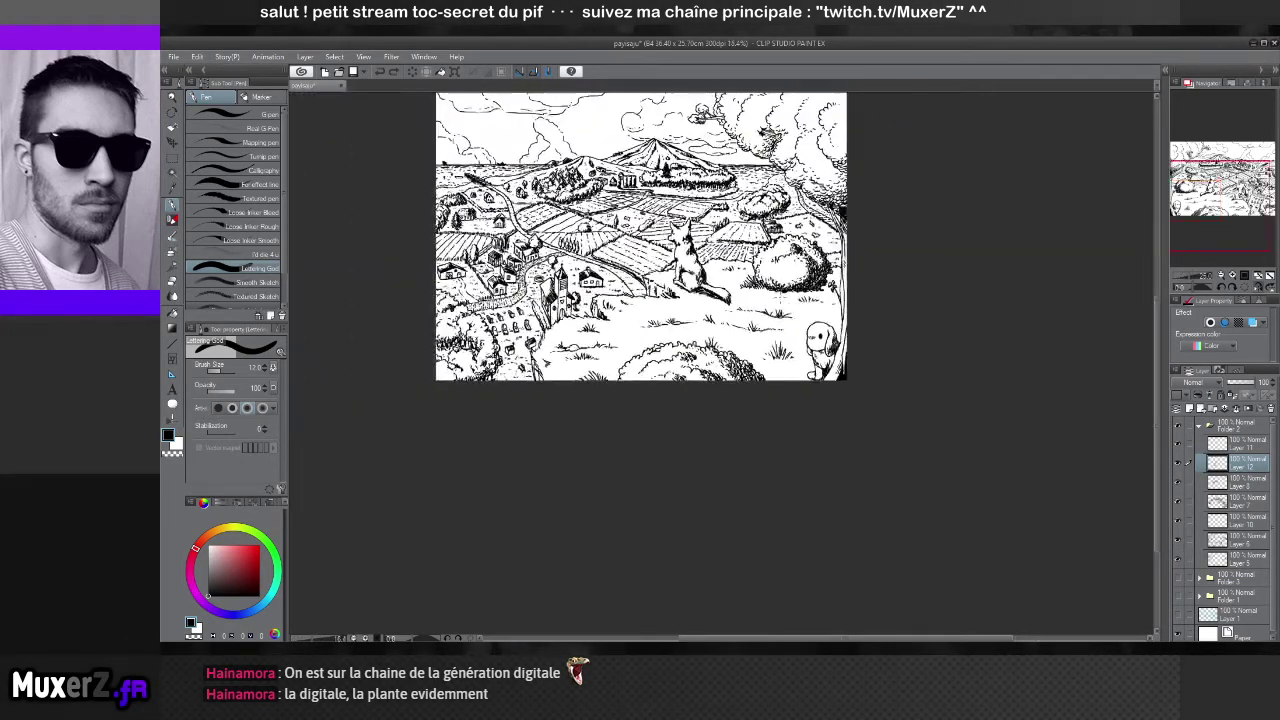
{"action": "scroll", "coordinate": [861, 316], "scroll_direction": "up", "scroll_amount": 2}
{"action": "mouse_move", "coordinate": [861, 316]}
{"action": "left_mouse_down"}
{"action": "mouse_move", "coordinate": [981, 481]}
{"action": "mouse_move", "coordinate": [919, 452]}
{"action": "mouse_move", "coordinate": [923, 471]}
{"action": "left_mouse_up"}
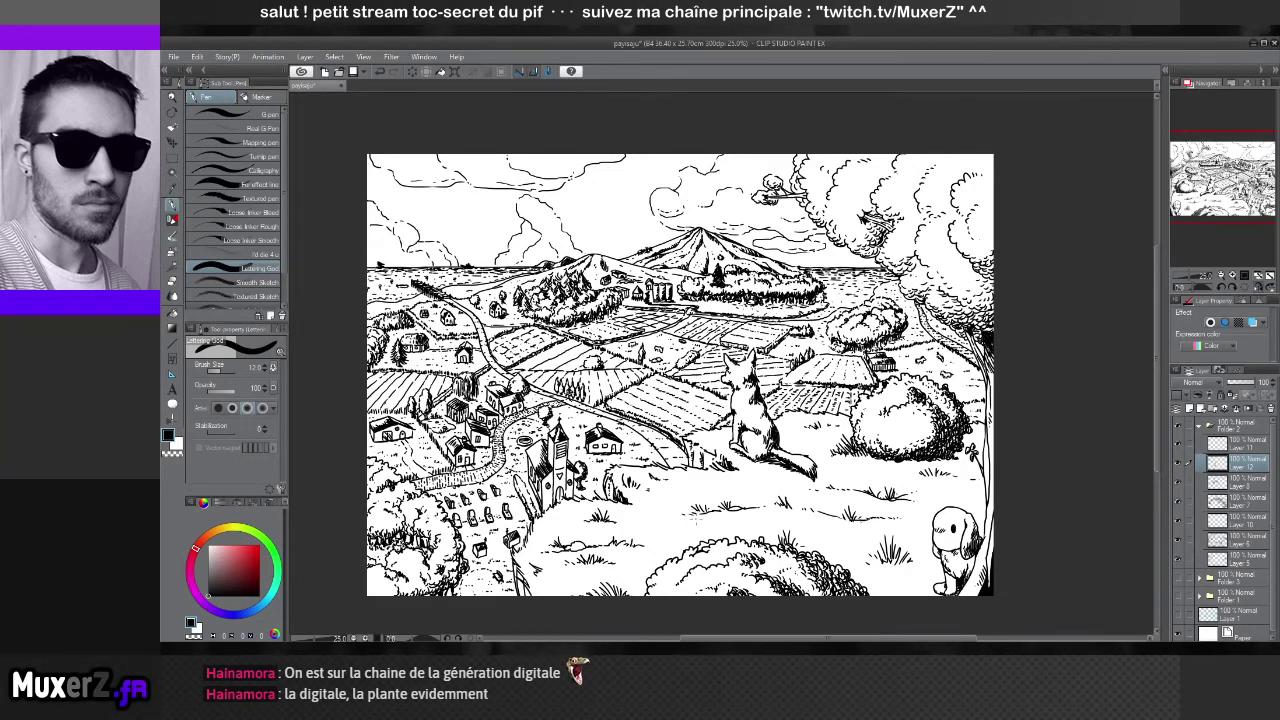
{"action": "scroll", "coordinate": [725, 417], "scroll_direction": "down", "scroll_amount": 3}
{"action": "scroll", "coordinate": [620, 394], "scroll_direction": "up", "scroll_amount": 3}
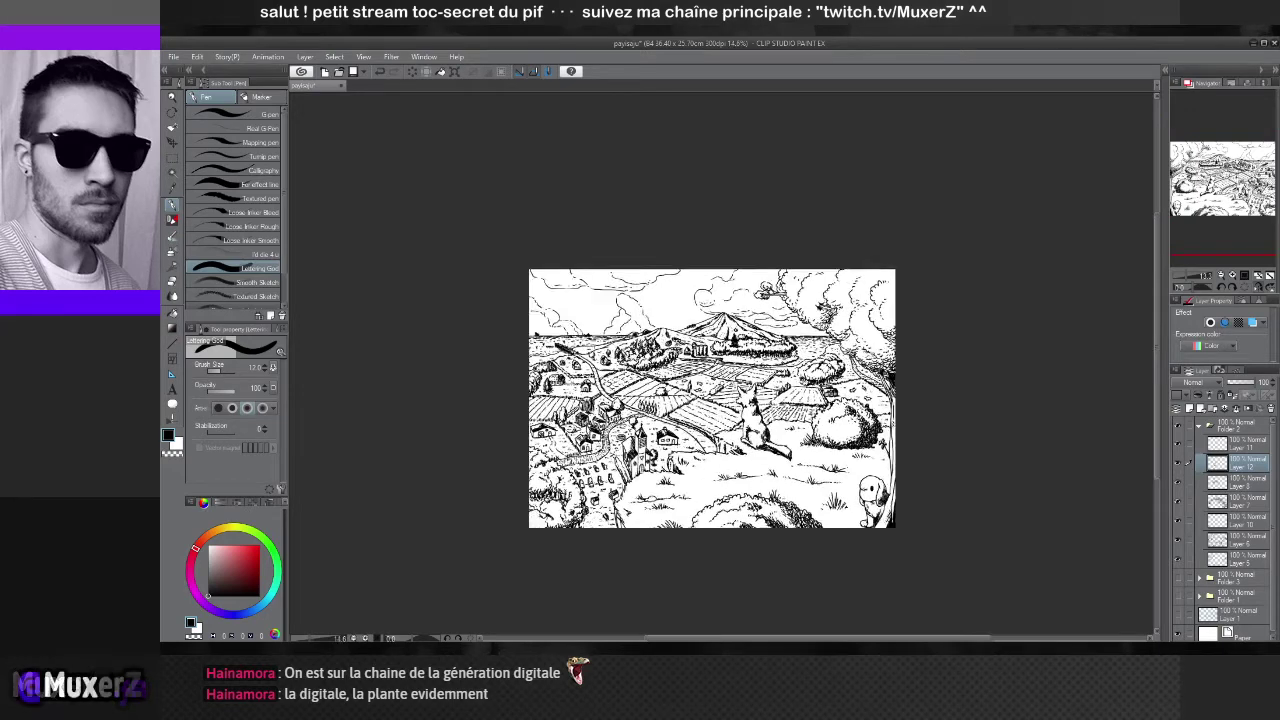
{"action": "scroll", "coordinate": [690, 507], "scroll_direction": "up", "scroll_amount": 1}
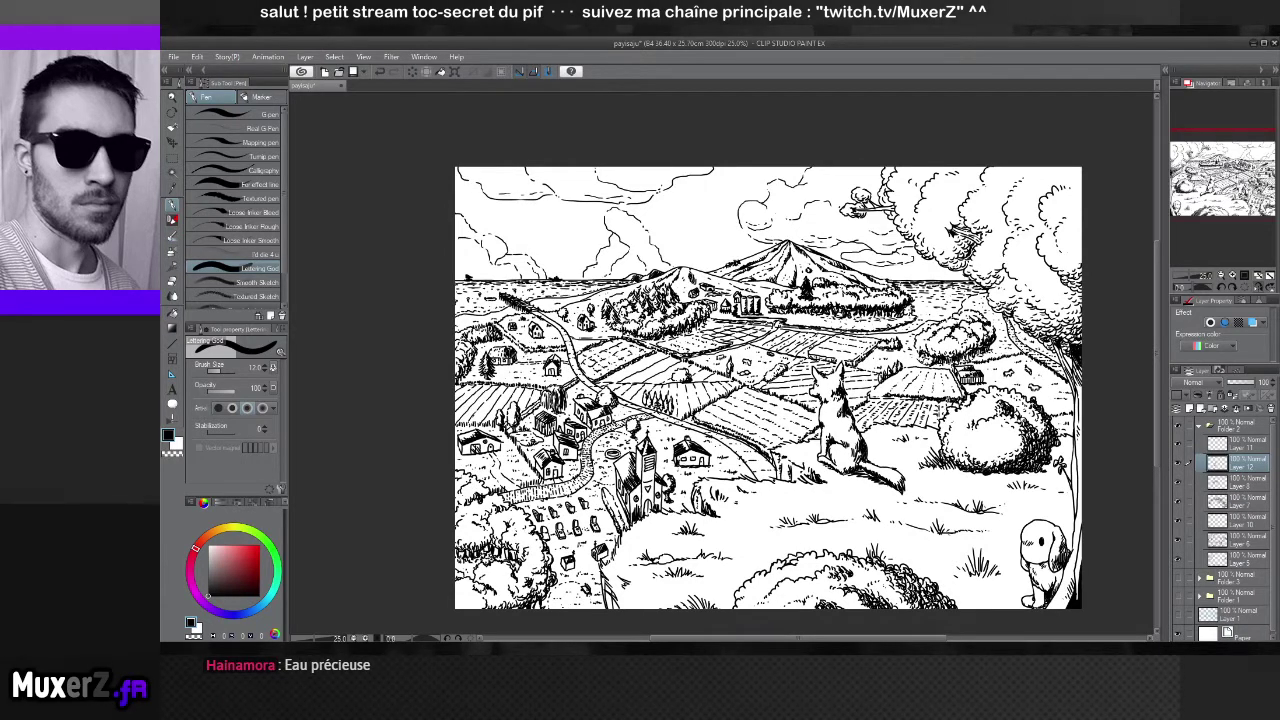
{"action": "left_click_drag", "start_coordinate": [676, 462], "coordinate": [694, 462]}
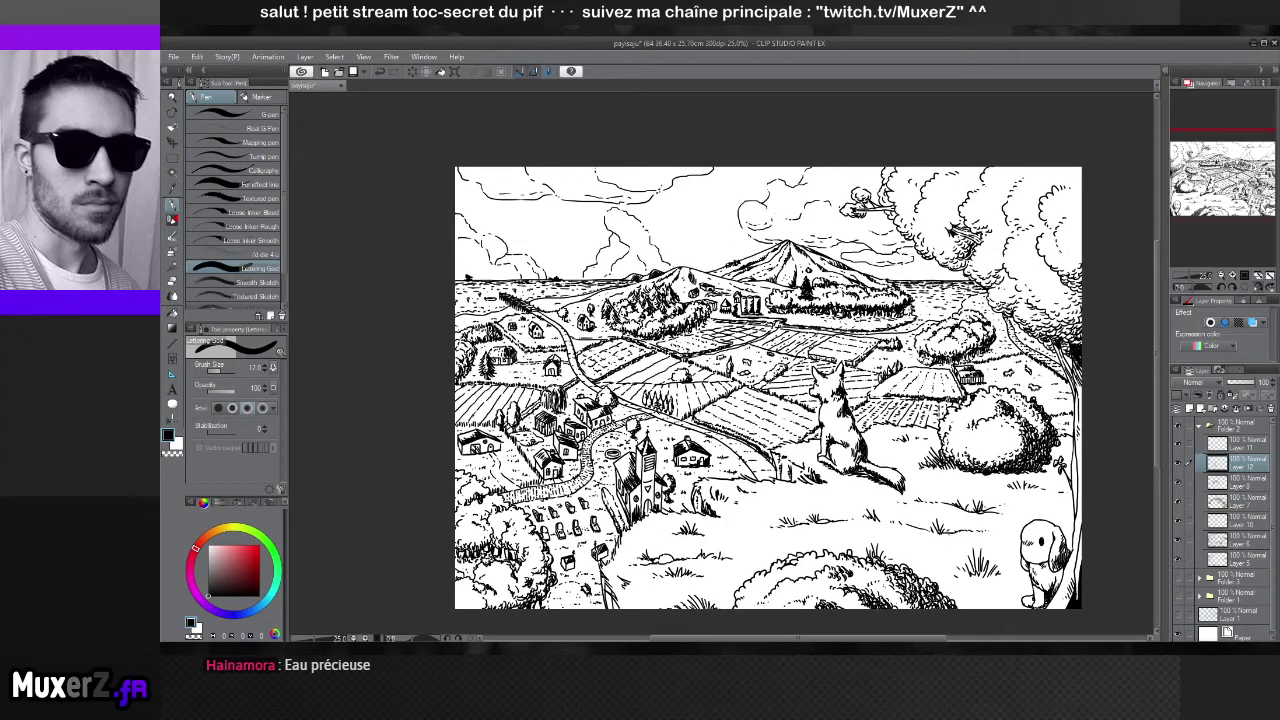
{"action": "scroll", "coordinate": [565, 433], "scroll_direction": "up", "scroll_amount": 2}
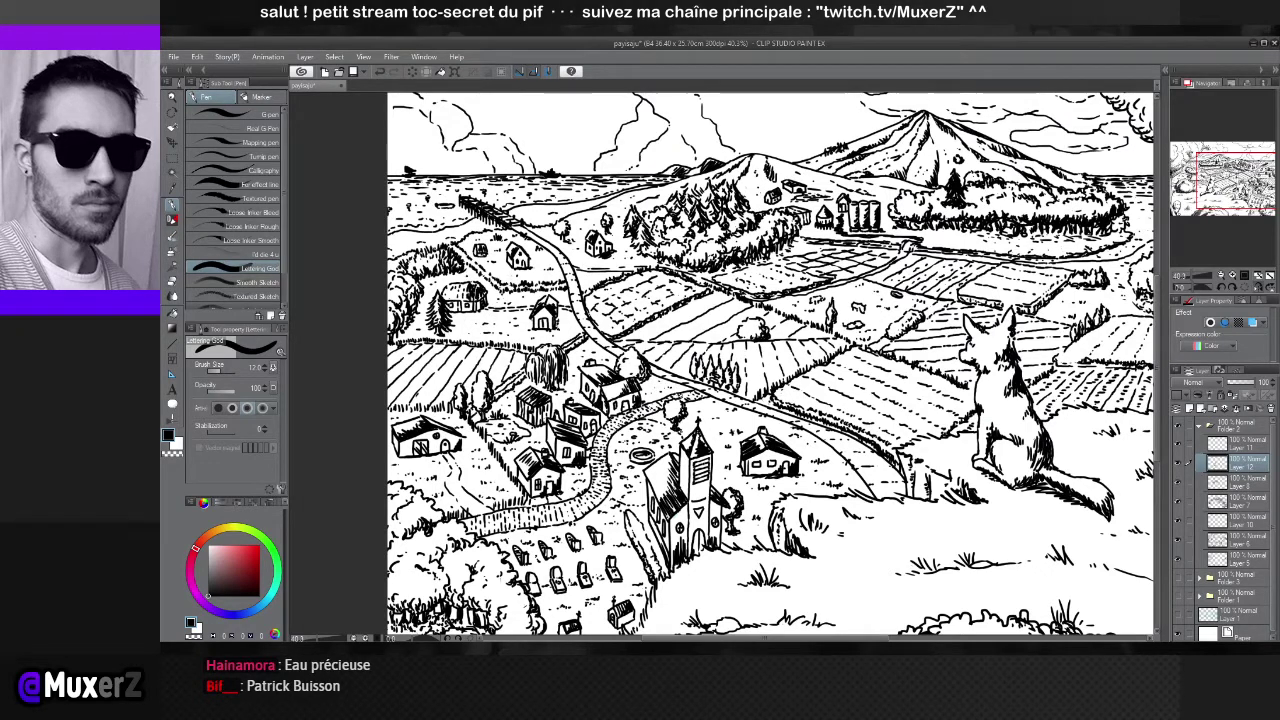
{"action": "scroll", "coordinate": [770, 365], "scroll_direction": "down", "scroll_amount": 2}
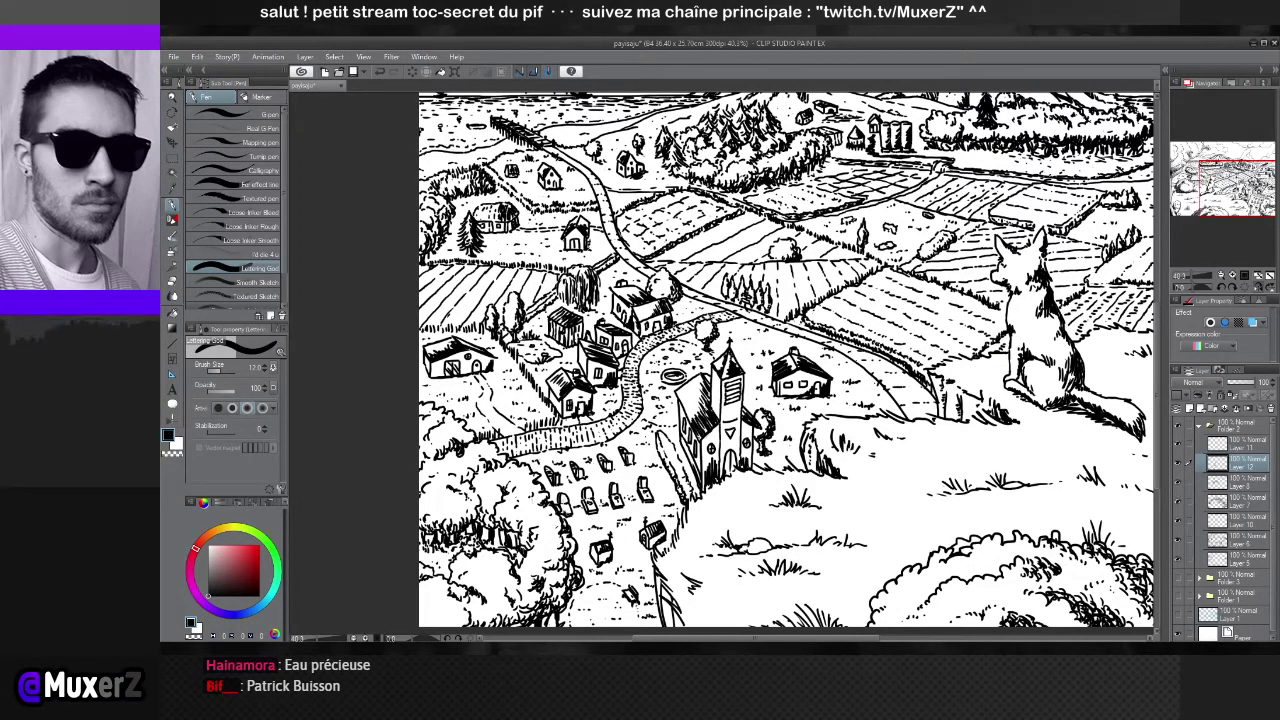
{"action": "scroll", "coordinate": [785, 365], "scroll_direction": "up", "scroll_amount": 3}
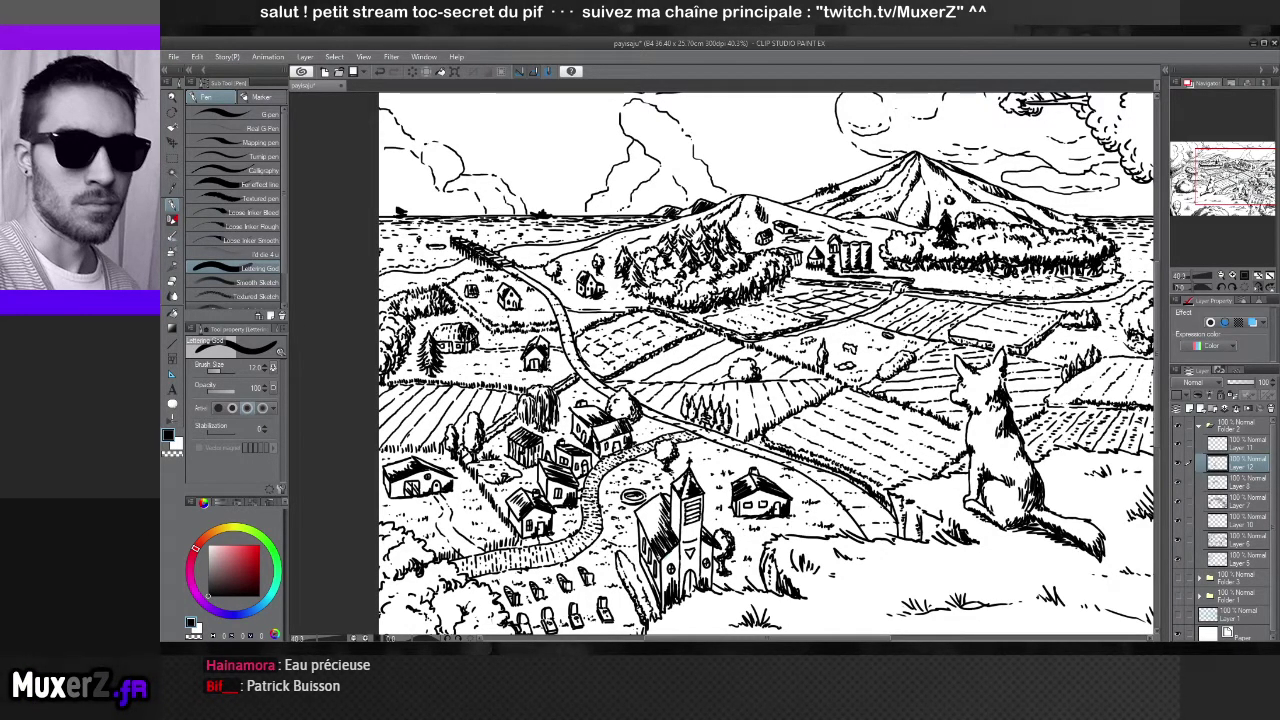
{"action": "left_click_drag", "start_coordinate": [737, 372], "coordinate": [650, 304]}
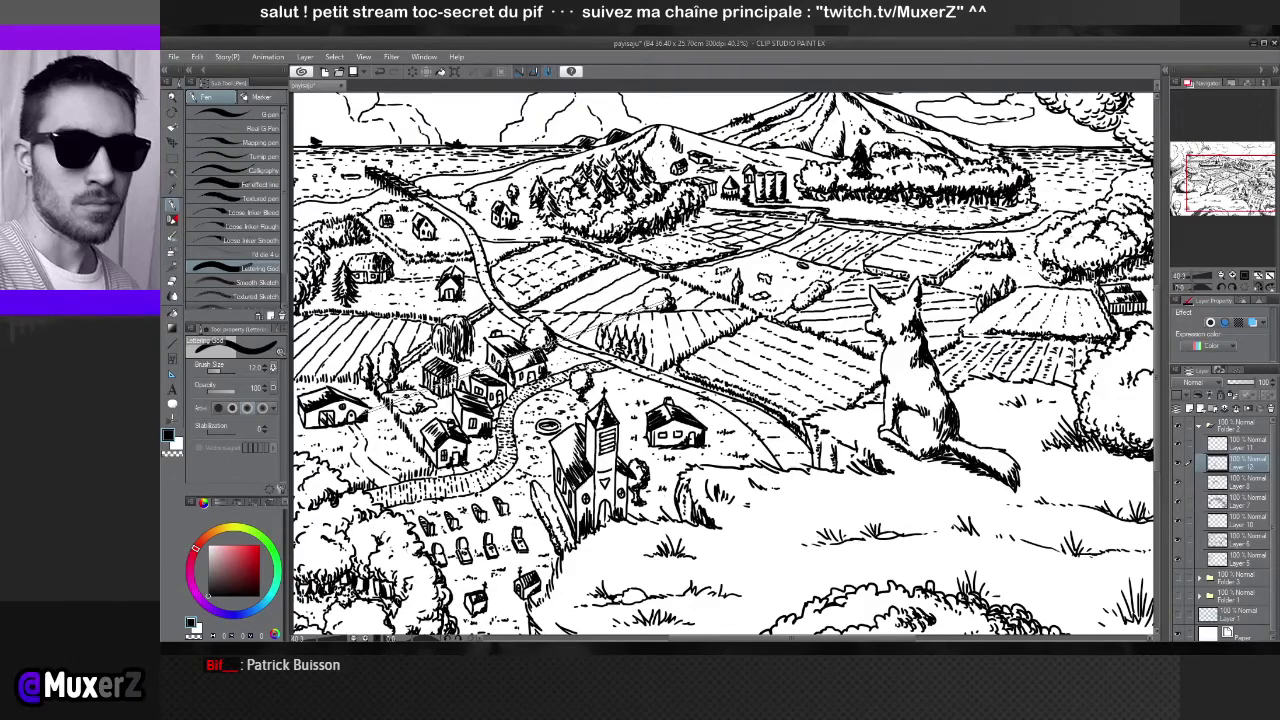
Flip the canvas view horizontally and check the entire mirrored composition
{"action": "key", "text": "h"}
{"action": "key", "text": "ctrl+minus"}
{"action": "key", "text": "ctrl+minus"}
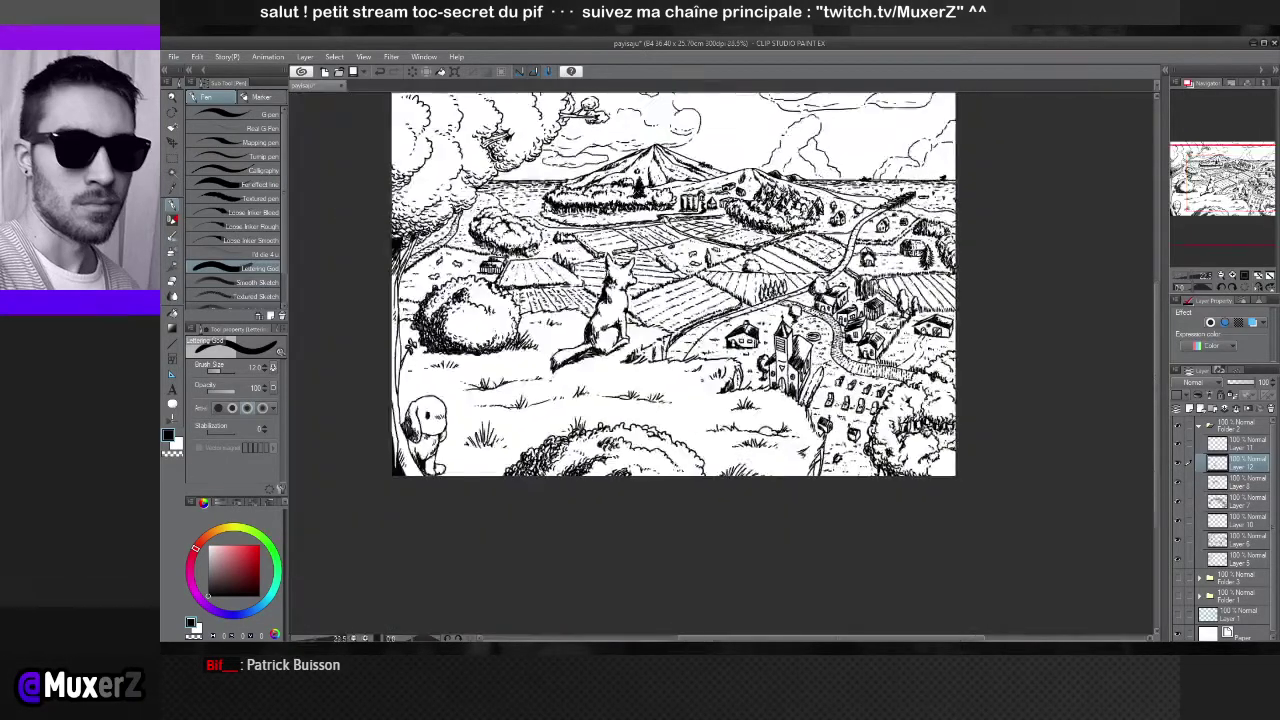
{"action": "key", "text": "ctrl+minus"}
{"action": "scroll", "coordinate": [685, 380], "scroll_direction": "up", "scroll_amount": 3}
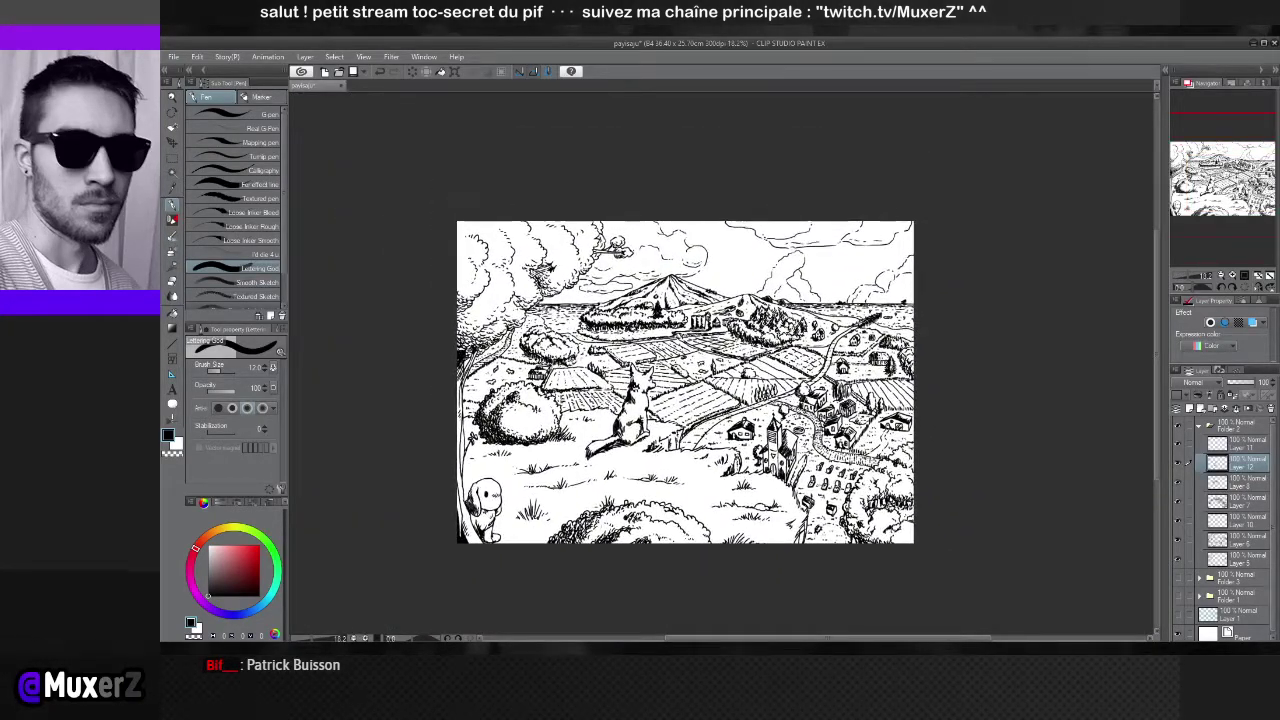
{"action": "key", "text": "ctrl+plus"}
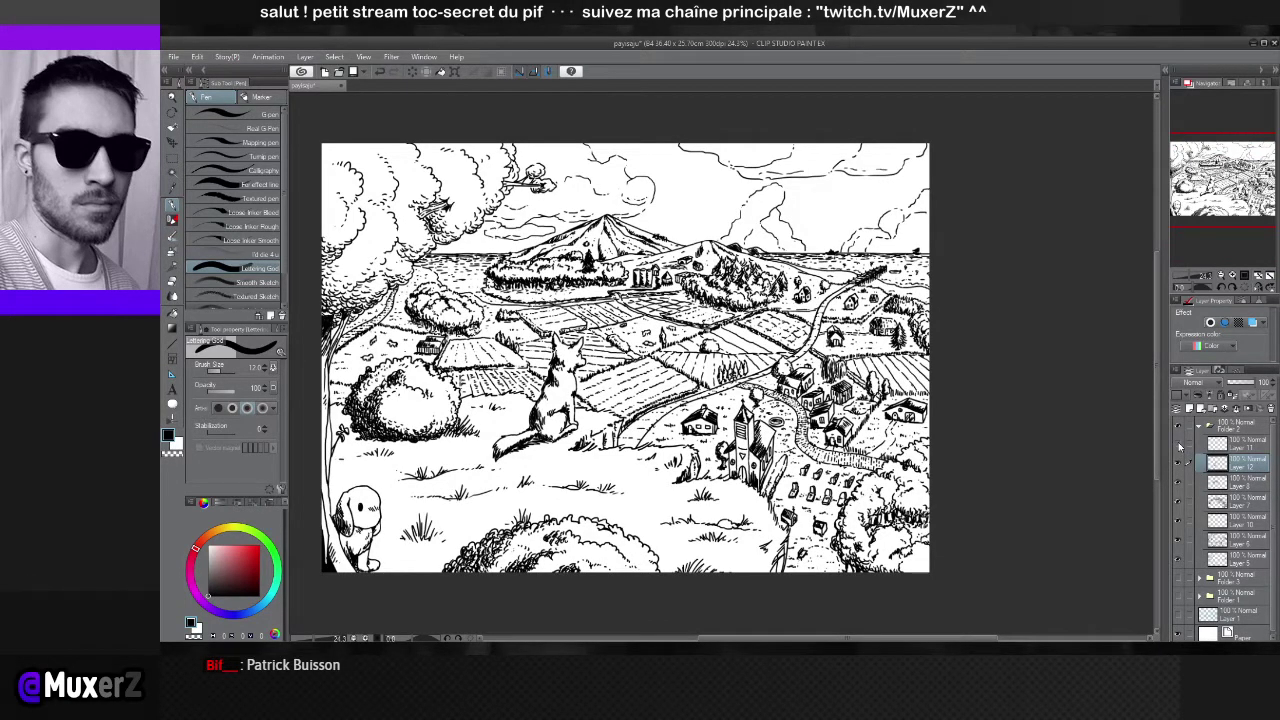
Hide and show Layer 12 repeatedly to compare the drawing with and without its shading on the fox and dog, leaving the layer shown
{"action": "left_click", "coordinate": [1178, 464]}
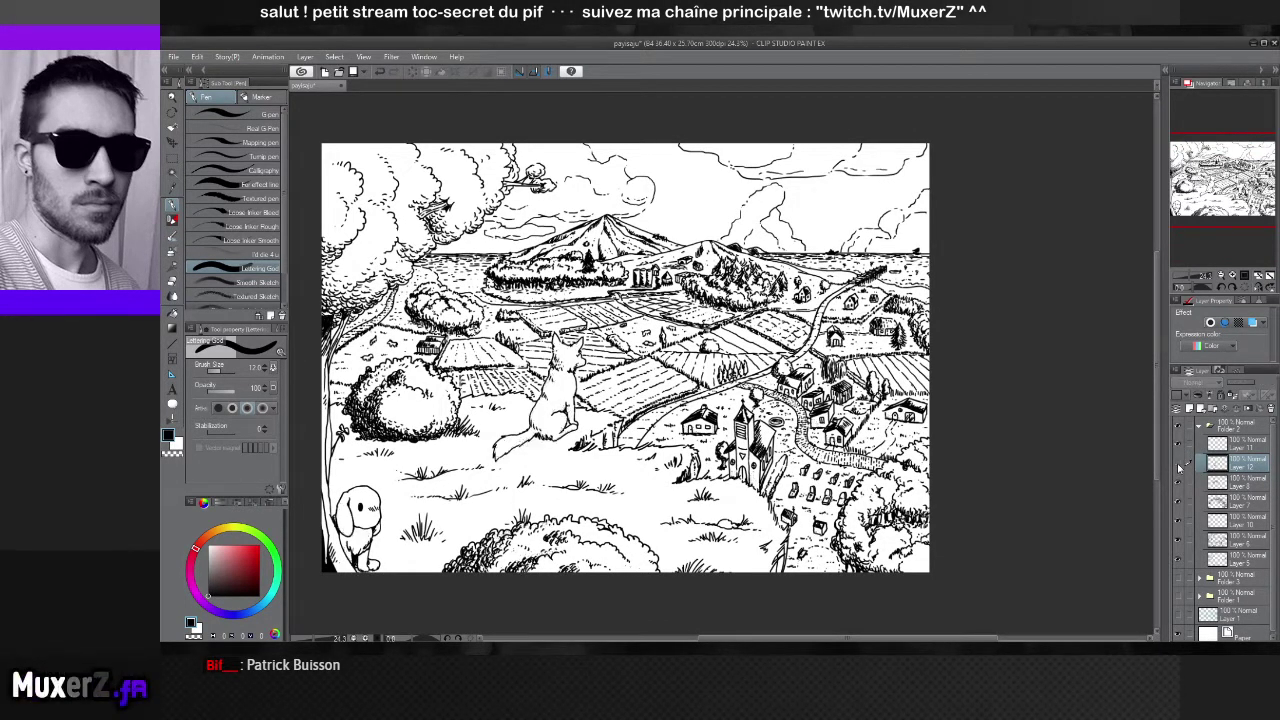
{"action": "left_click", "coordinate": [1178, 464]}
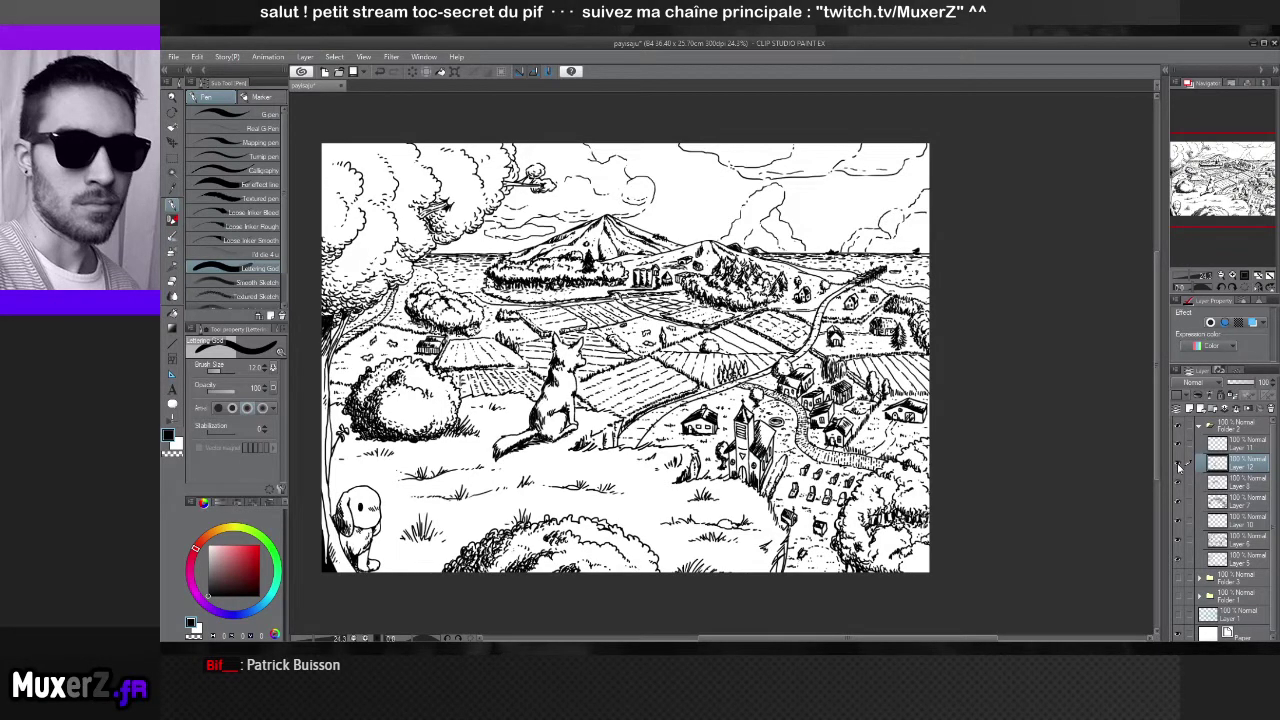
{"action": "left_click", "coordinate": [1178, 464]}
{"action": "left_click", "coordinate": [1178, 464]}
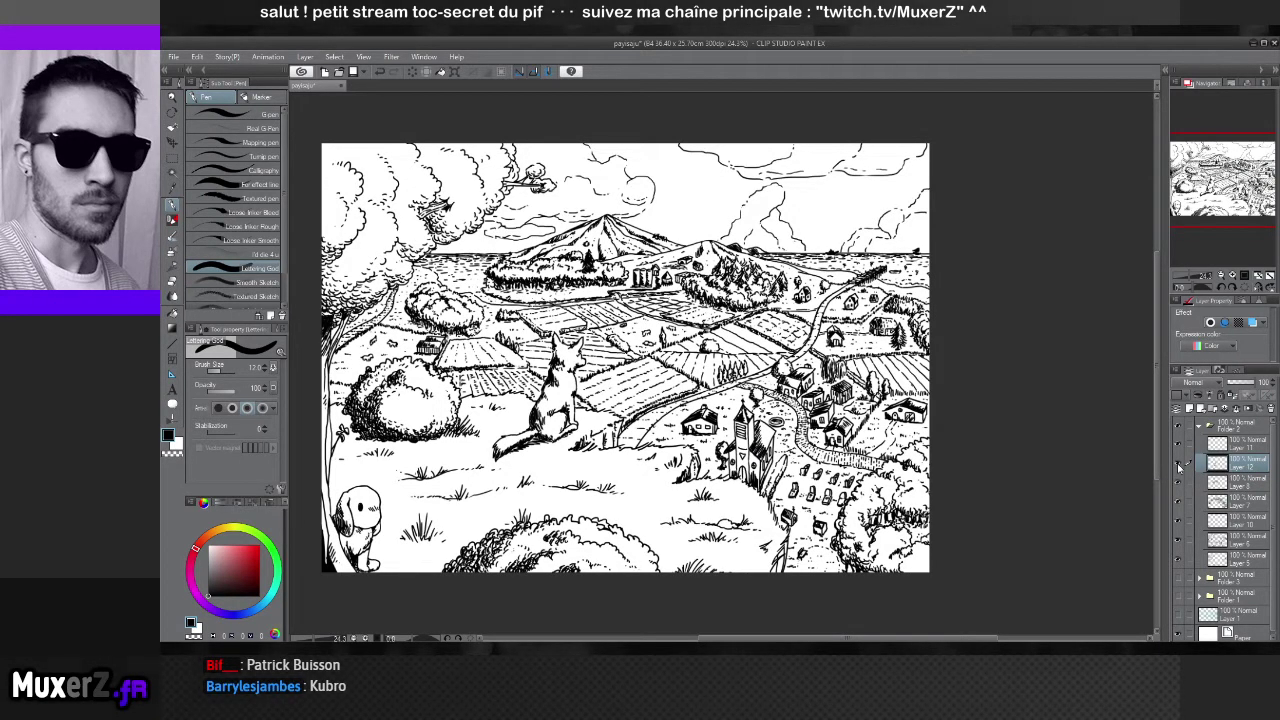
{"action": "left_click", "coordinate": [1178, 464]}
{"action": "left_click", "coordinate": [1178, 464]}
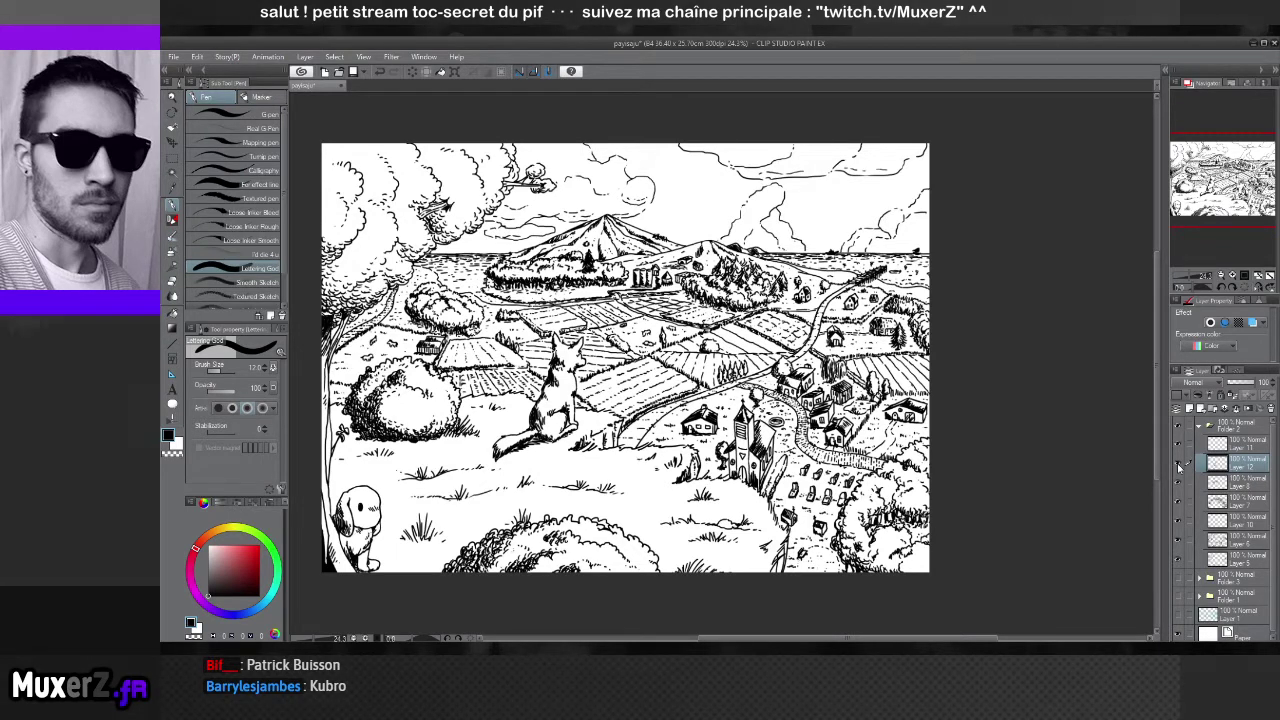
{"action": "left_click", "coordinate": [1178, 464]}
{"action": "left_click", "coordinate": [1177, 465]}
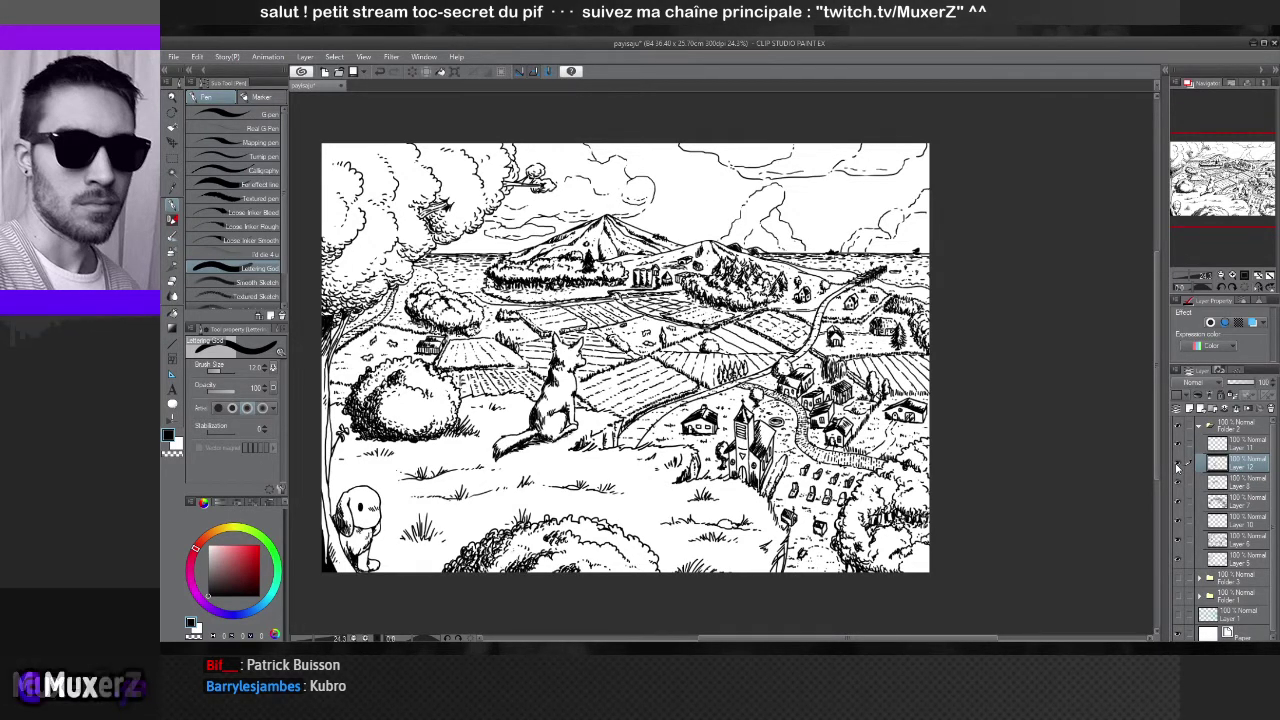
{"action": "left_click", "coordinate": [1177, 465]}
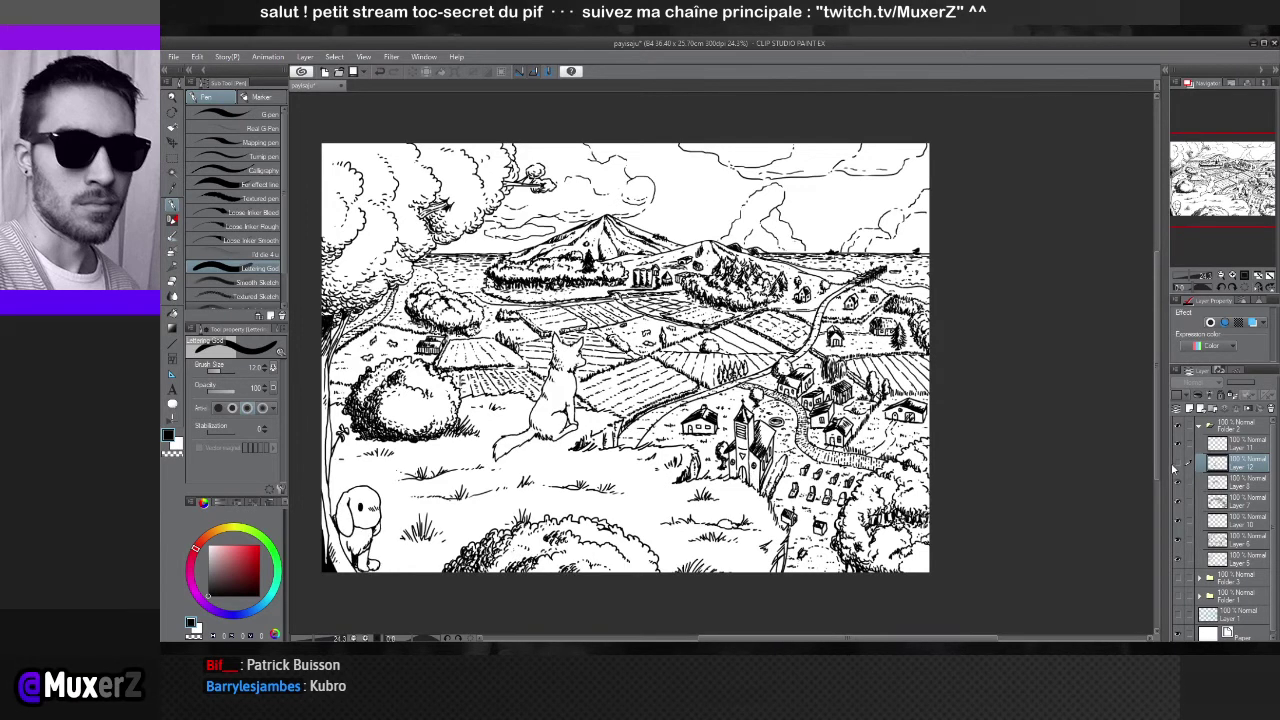
{"action": "left_click", "coordinate": [1177, 465]}
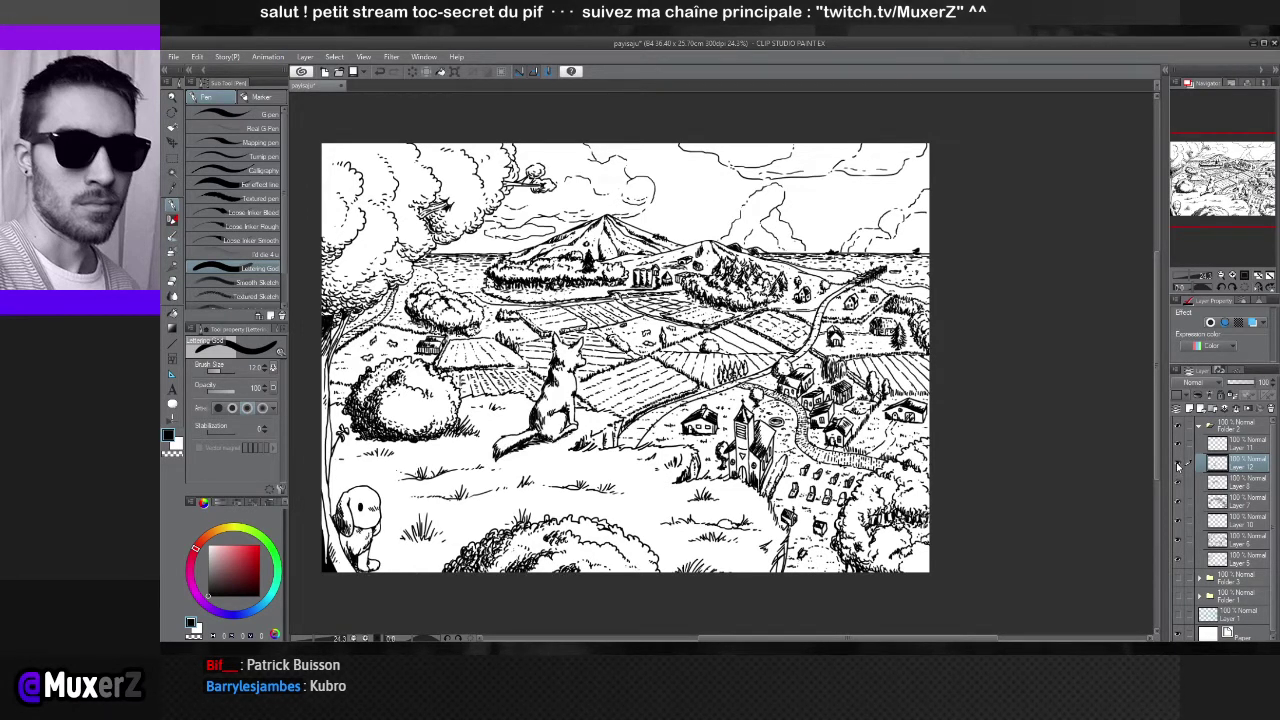
{"action": "left_click", "coordinate": [1177, 465]}
{"action": "left_click", "coordinate": [1177, 465]}
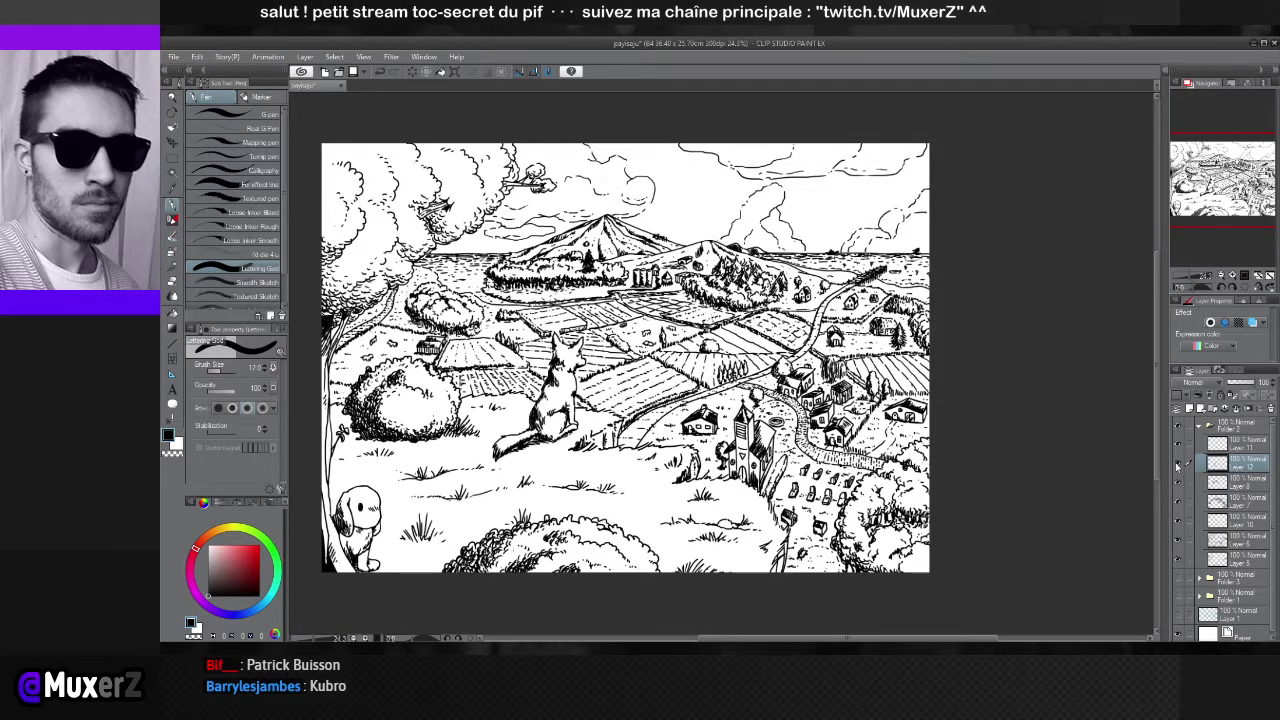
{"action": "left_click", "coordinate": [1177, 465]}
{"action": "left_click", "coordinate": [1177, 465]}
{"action": "left_click", "coordinate": [1177, 465]}
{"action": "left_click", "coordinate": [1177, 465]}
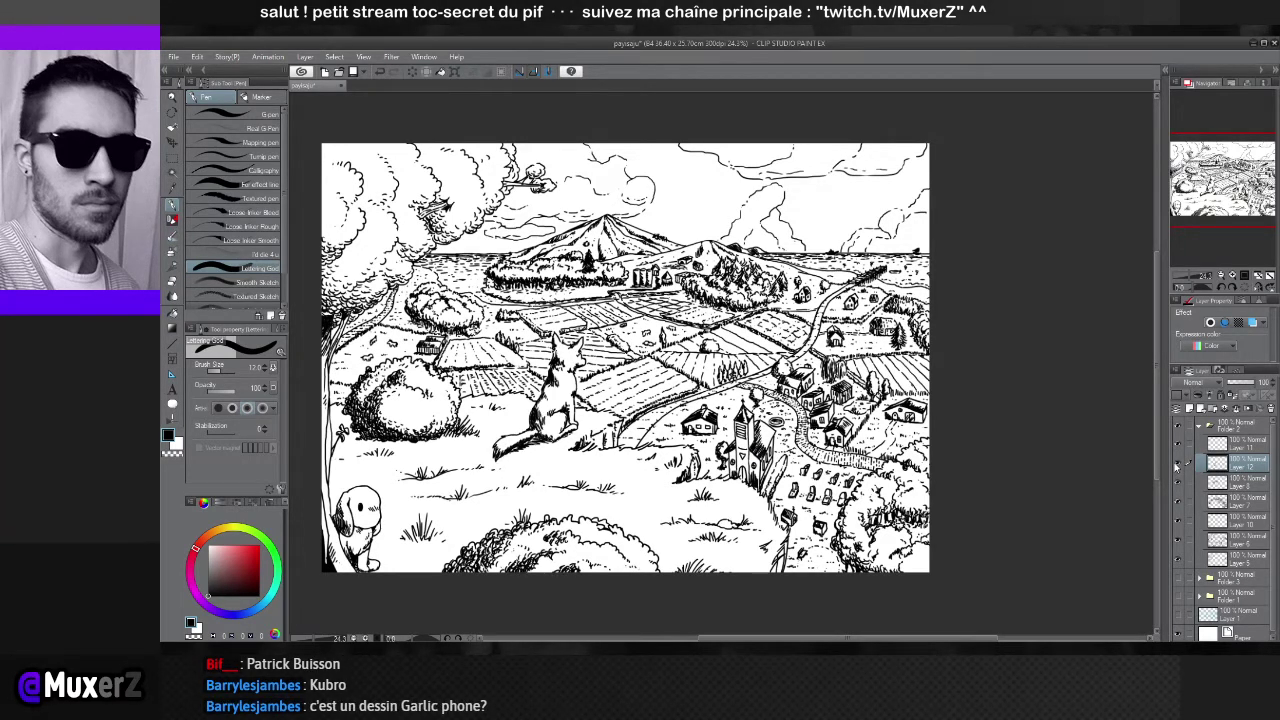
{"action": "left_click", "coordinate": [1177, 465]}
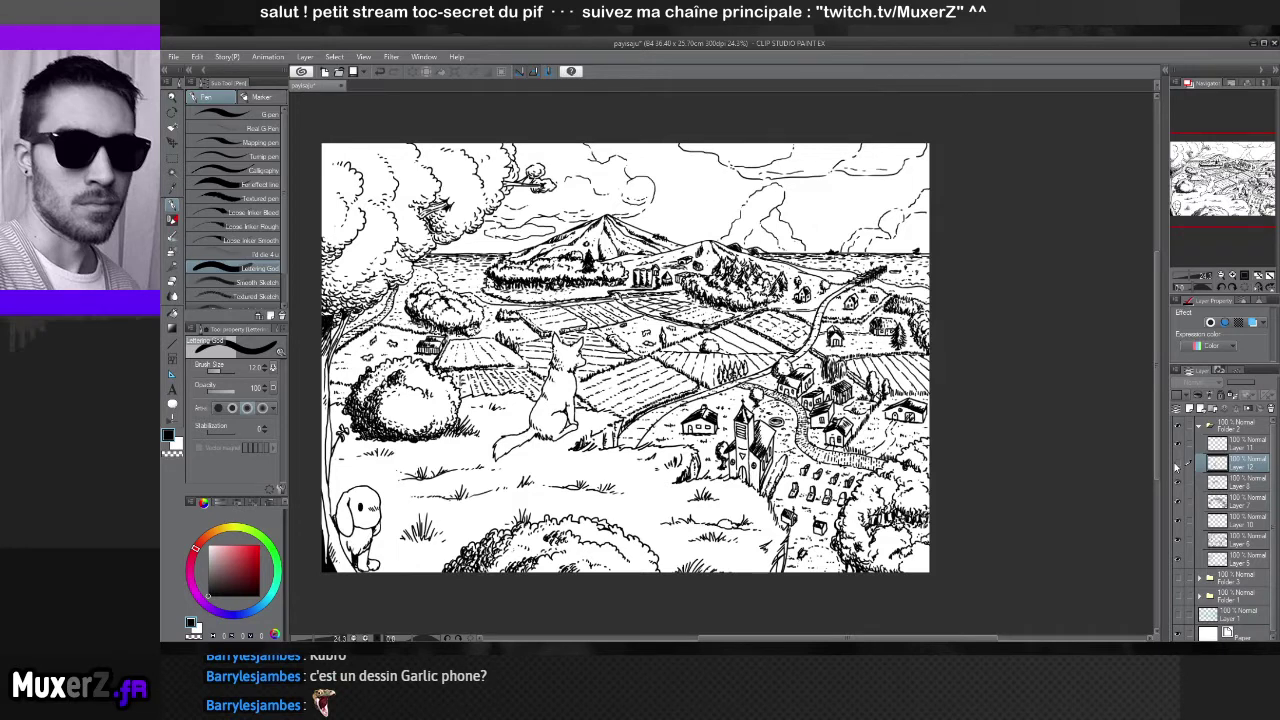
{"action": "left_click", "coordinate": [1177, 465]}
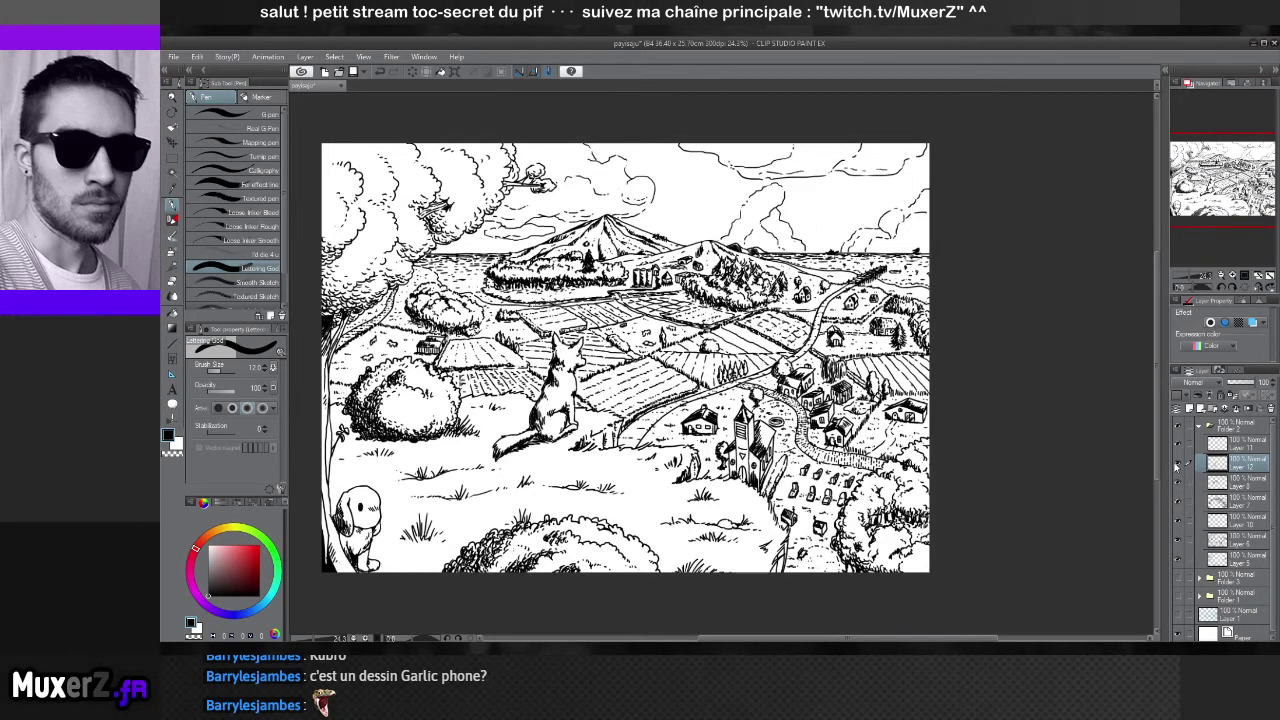
{"action": "left_click", "coordinate": [1177, 465]}
{"action": "left_click", "coordinate": [1177, 465]}
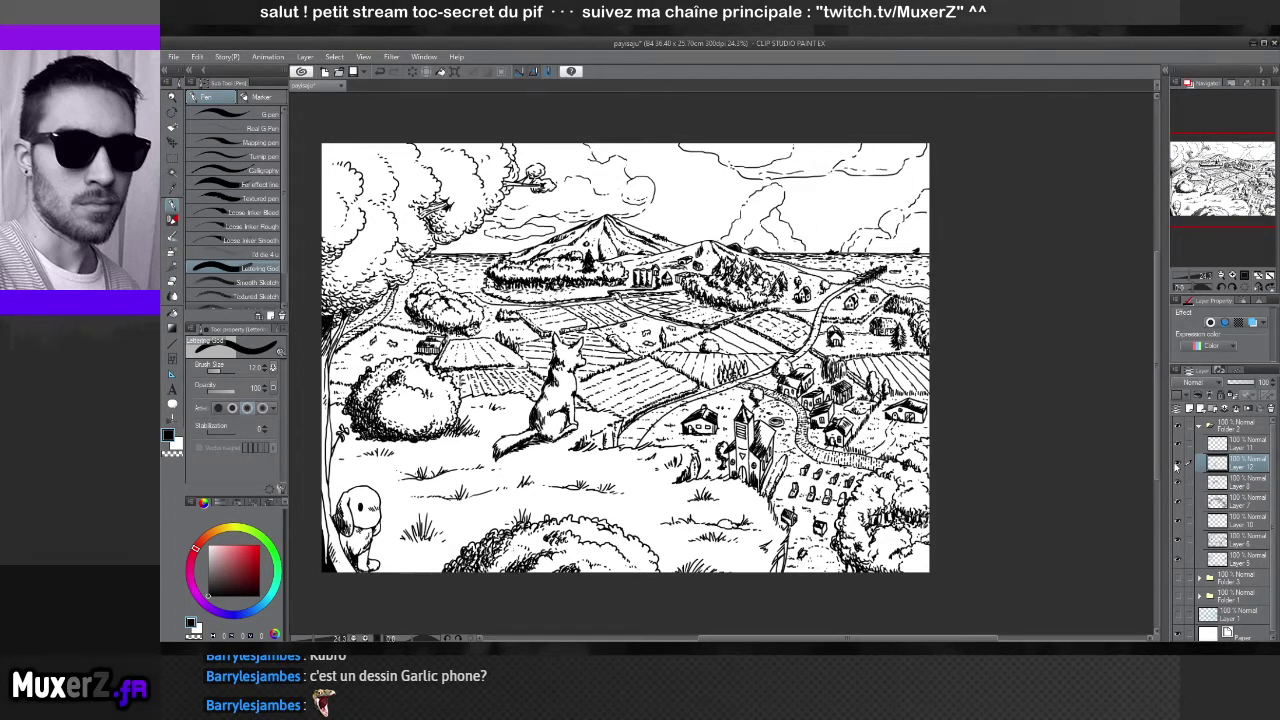
{"action": "left_click", "coordinate": [1177, 465]}
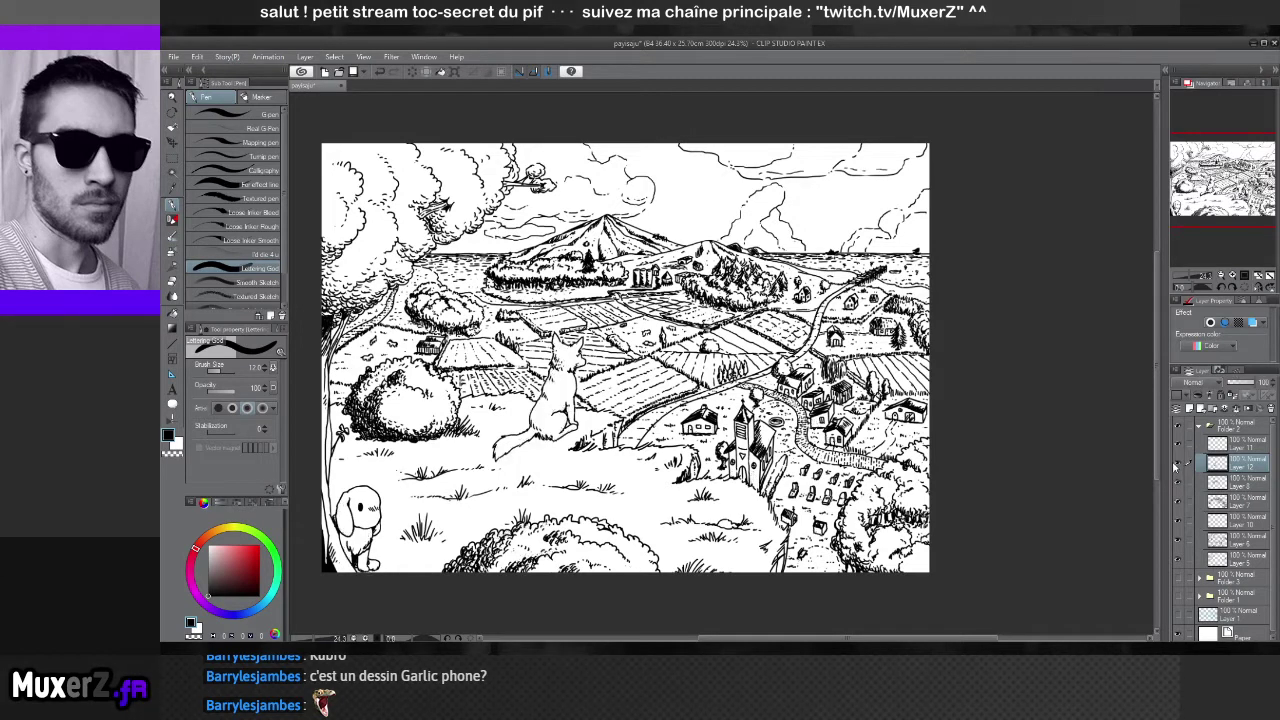
{"action": "left_click", "coordinate": [1177, 465]}
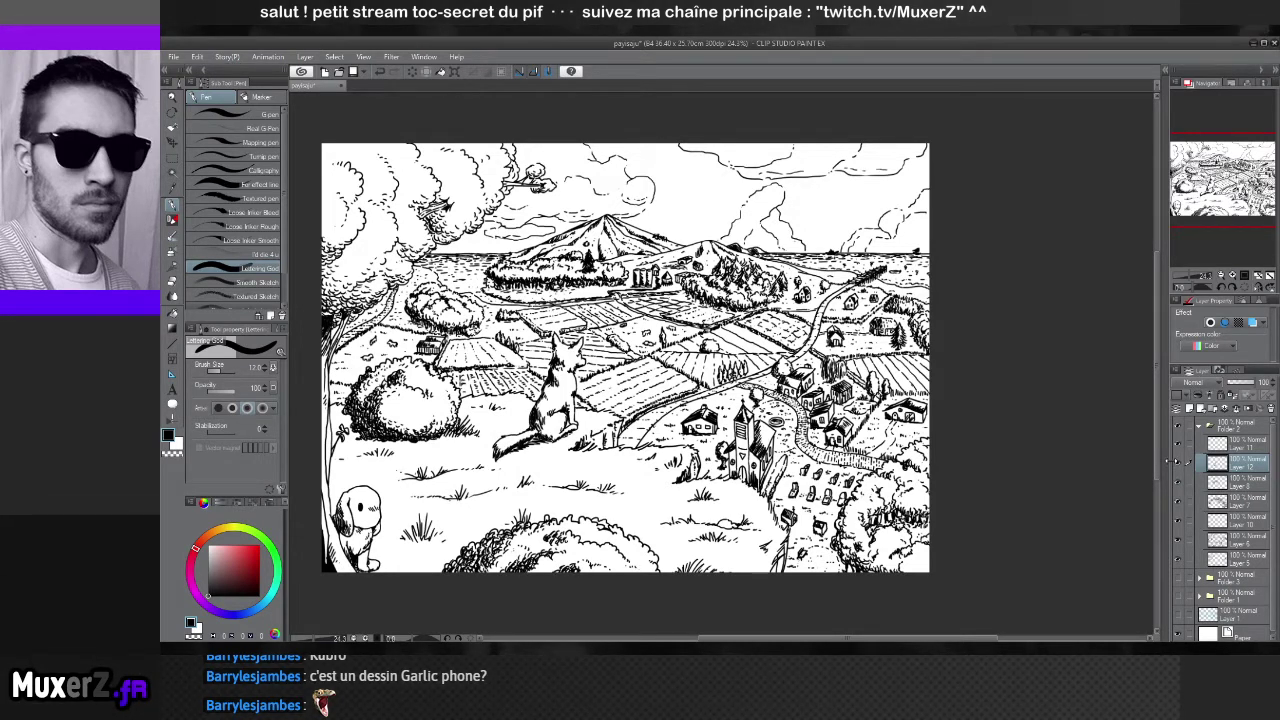
{"action": "left_click", "coordinate": [1177, 465]}
{"action": "left_click", "coordinate": [1177, 465]}
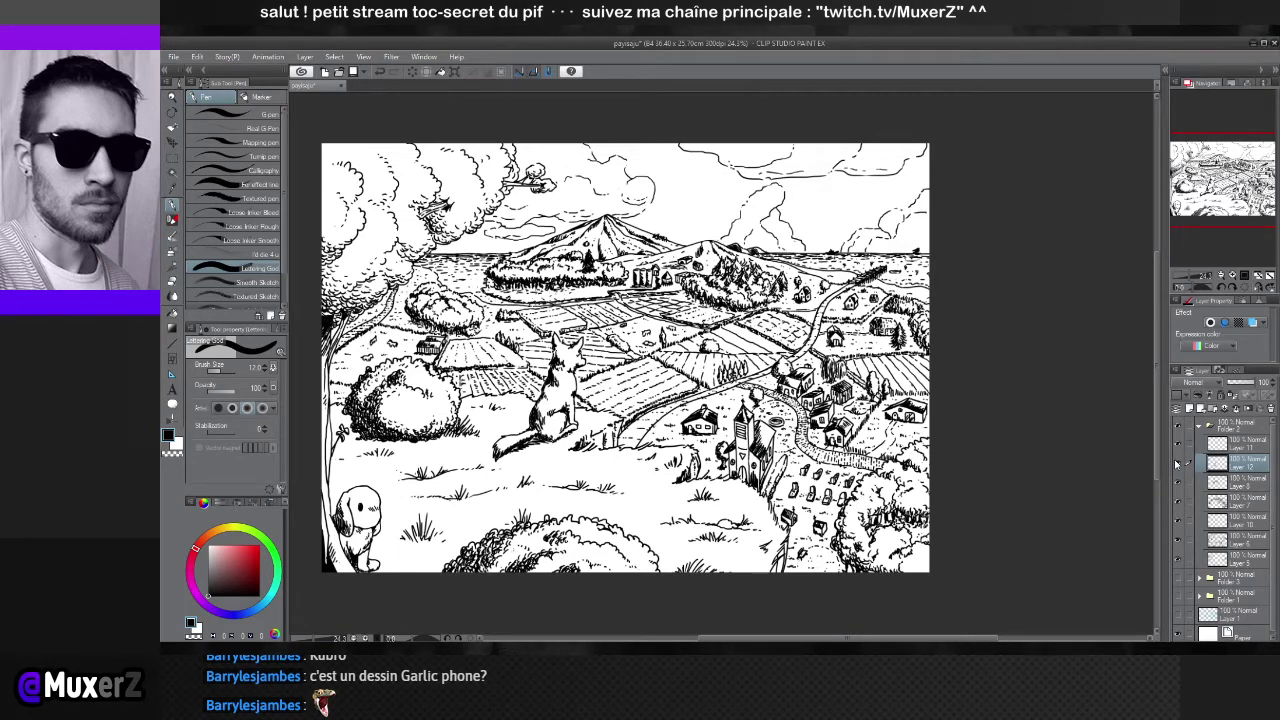
{"action": "left_click", "coordinate": [1177, 465]}
{"action": "left_click", "coordinate": [1177, 465]}
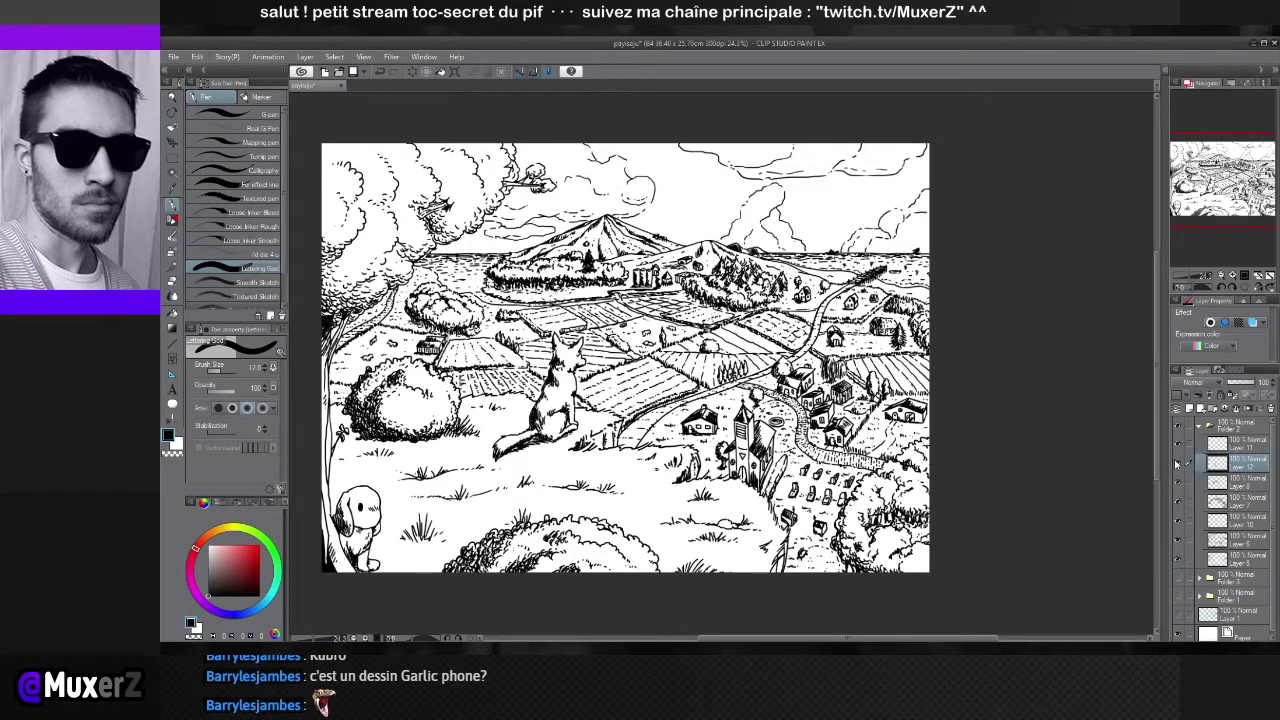
{"action": "left_click", "coordinate": [1177, 465]}
{"action": "left_click", "coordinate": [1177, 465]}
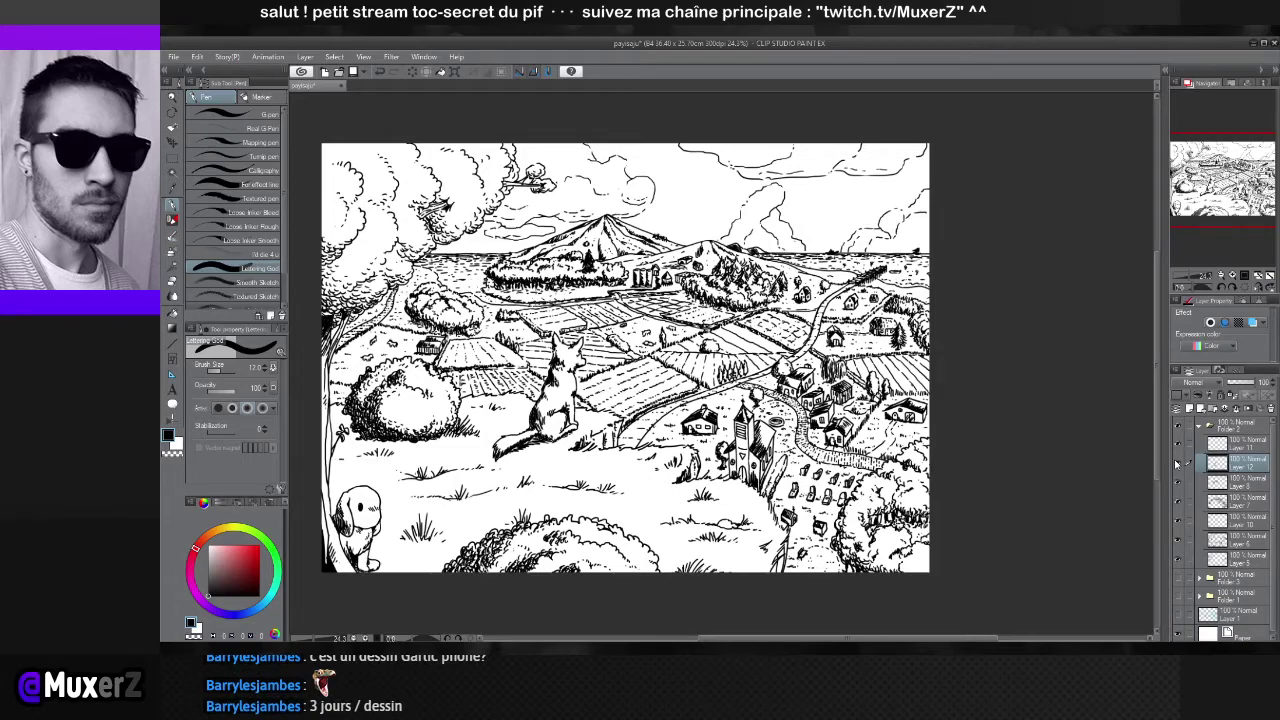
Erase on Layer 11 with the Hard eraser at size 60 around the farmhouse at the village's outer edge
{"action": "scroll", "coordinate": [810, 400], "scroll_direction": "up", "scroll_amount": 5}
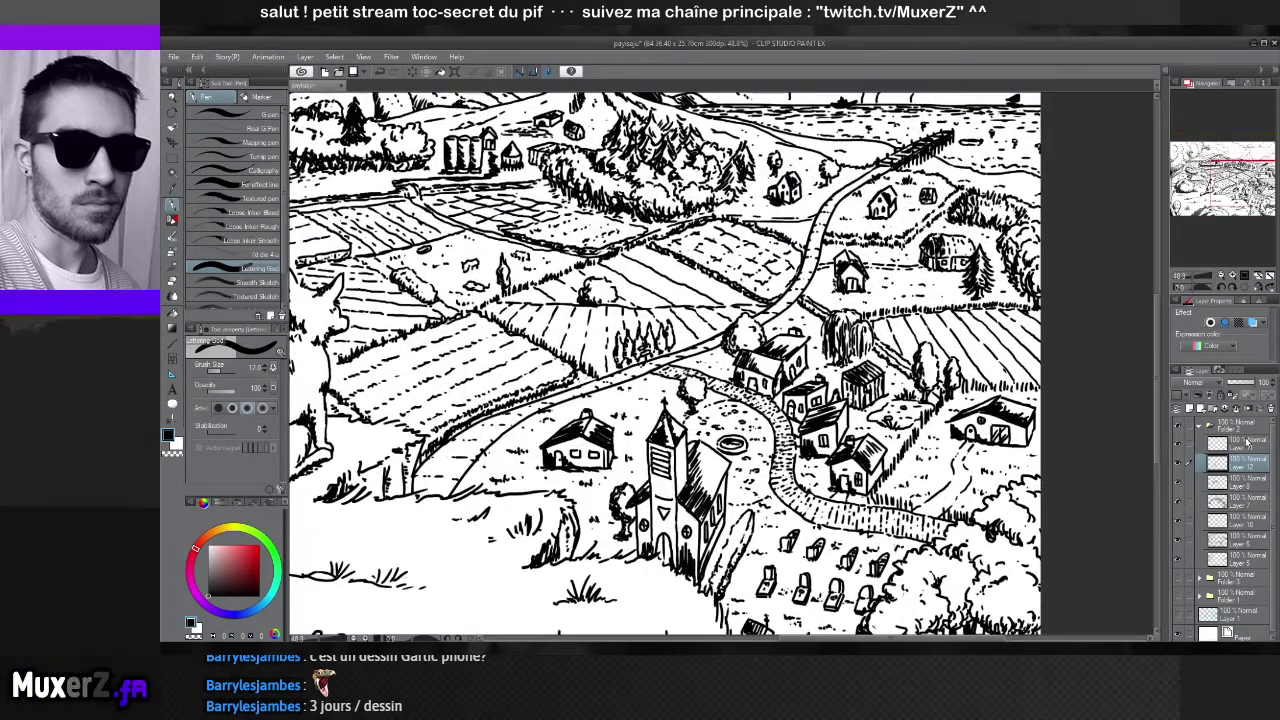
{"action": "left_click", "coordinate": [1240, 443]}
{"action": "key", "text": "x"}
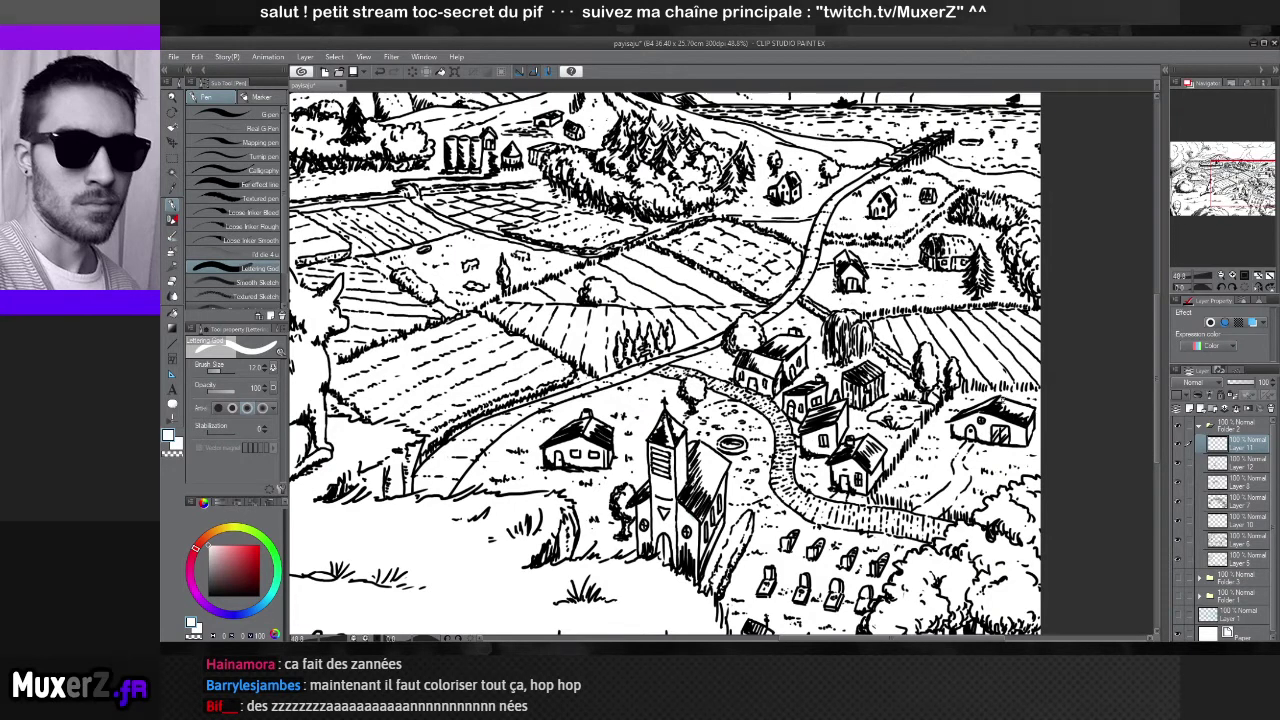
{"action": "key", "text": "e"}
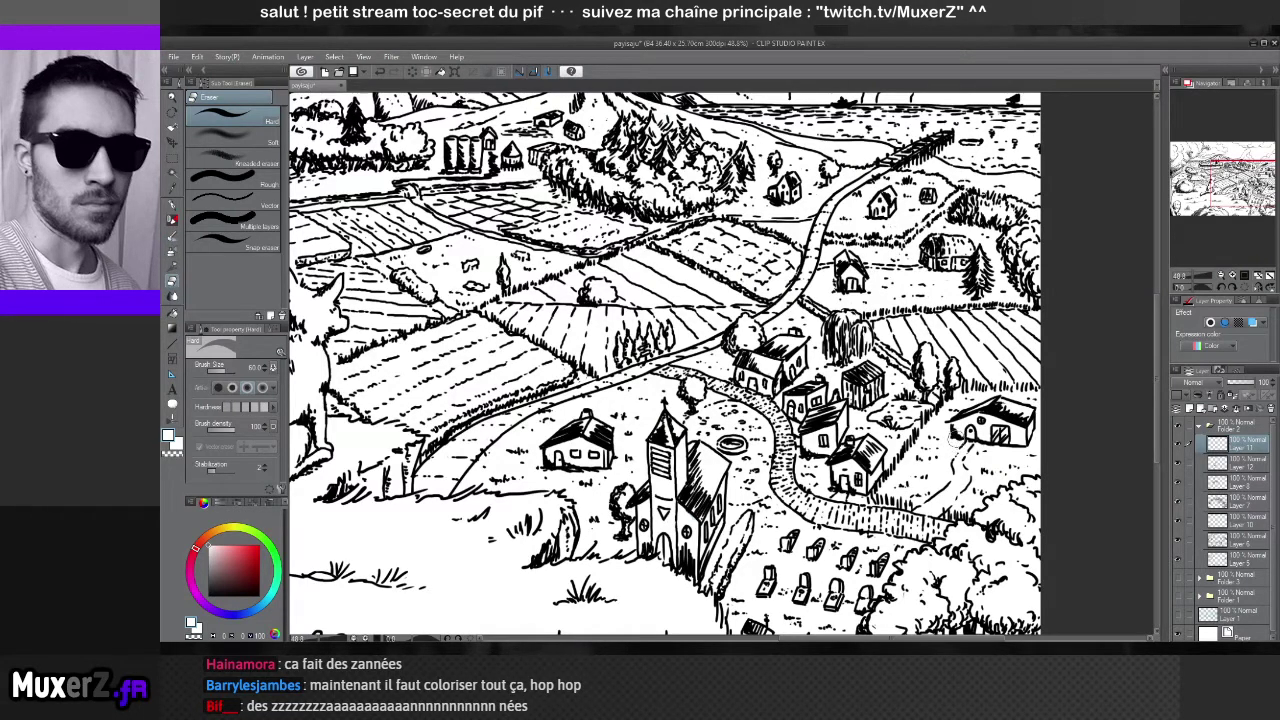
{"action": "left_click_drag", "start_coordinate": [952, 434], "coordinate": [996, 413]}
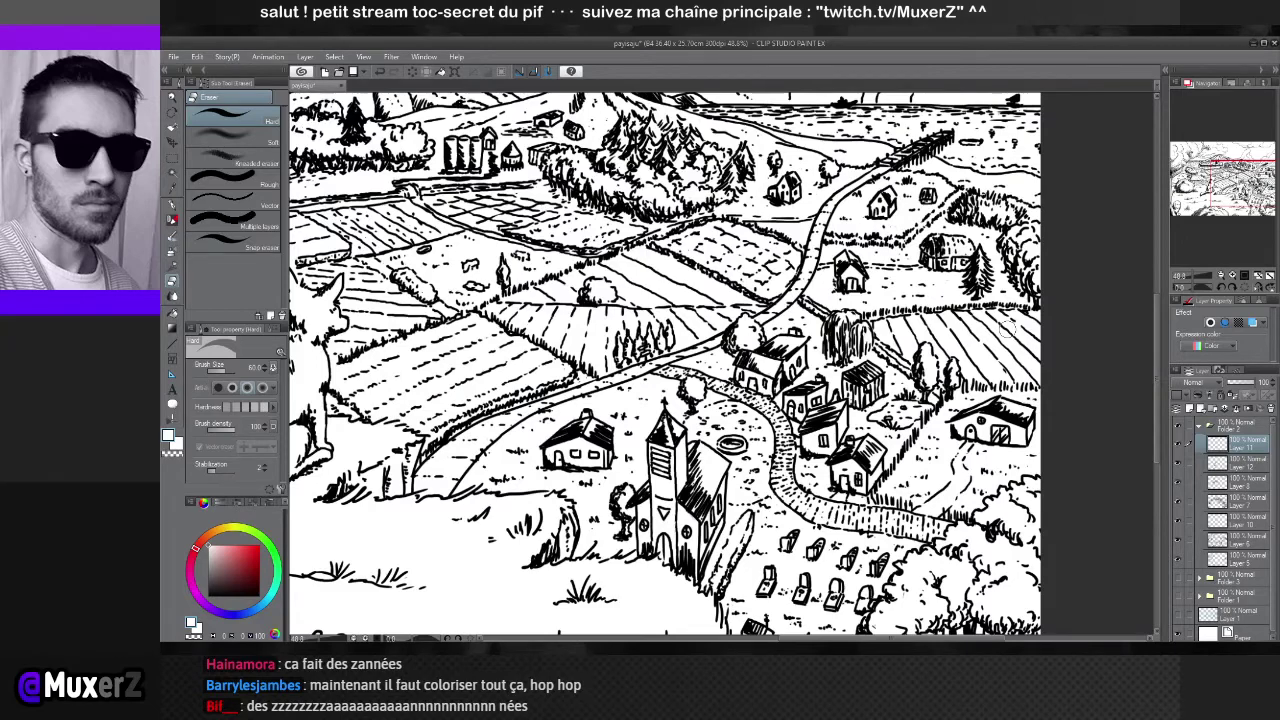
{"action": "scroll", "coordinate": [1018, 320], "scroll_direction": "down", "scroll_amount": 2}
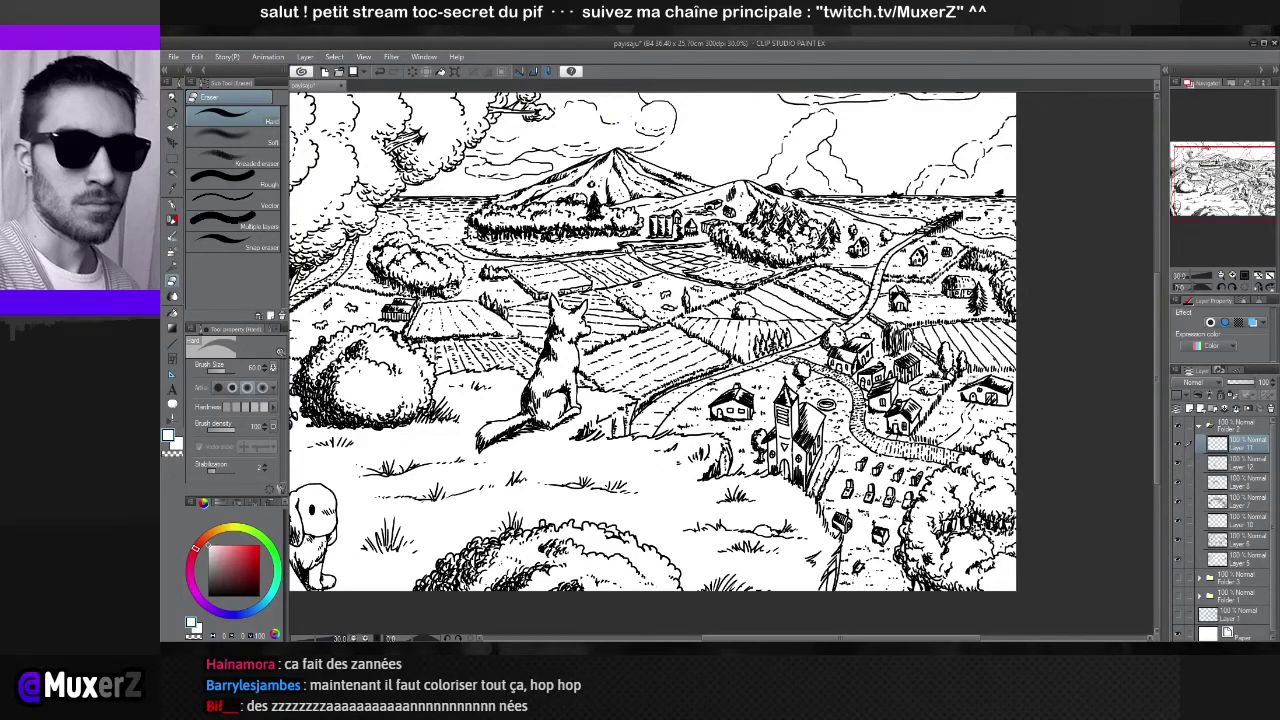
Inspect the village and its surrounding fields up close, and switch from the eraser back to the pen
{"action": "scroll", "coordinate": [960, 380], "scroll_direction": "up", "scroll_amount": 2}
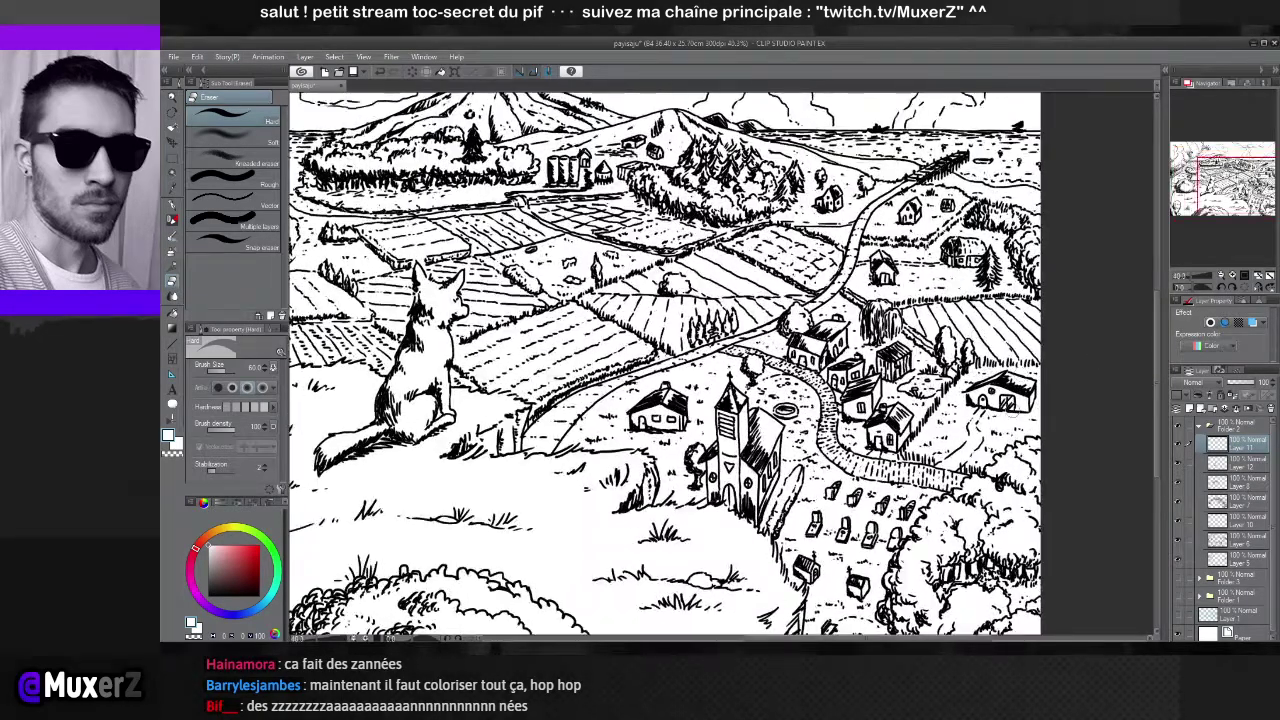
{"action": "scroll", "coordinate": [1005, 433], "scroll_direction": "up", "scroll_amount": 2}
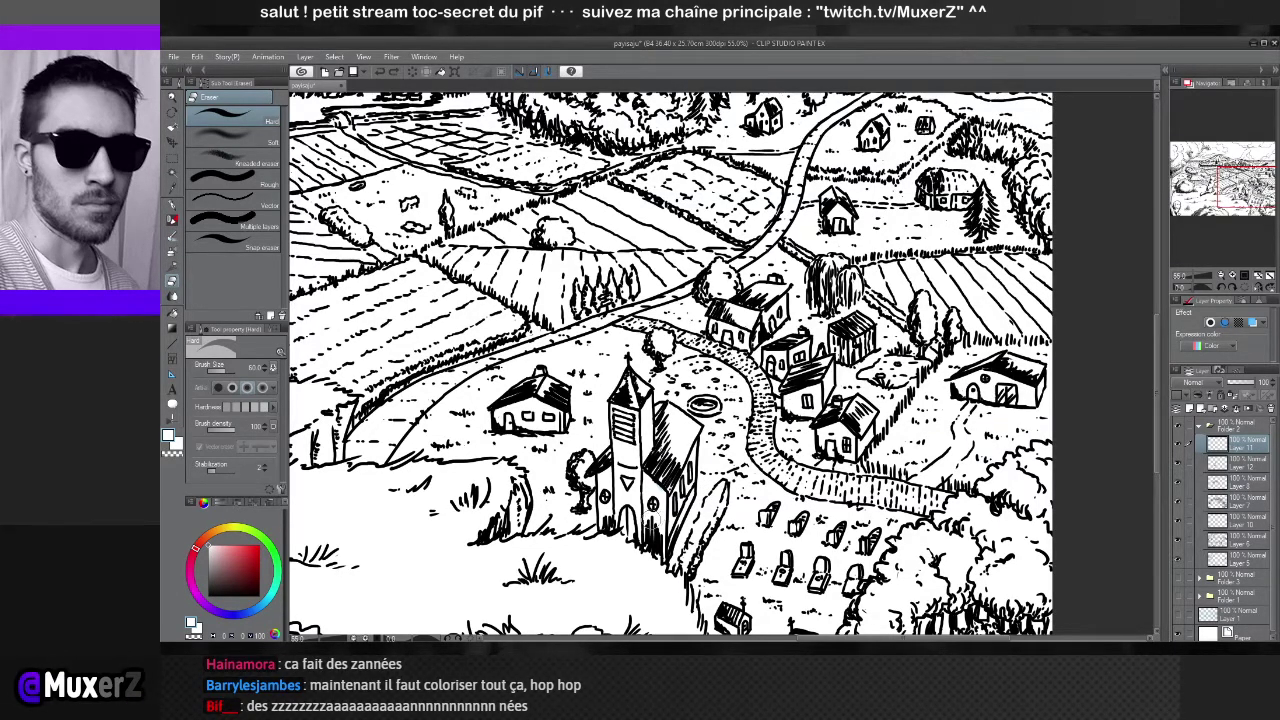
{"action": "key", "text": "p"}
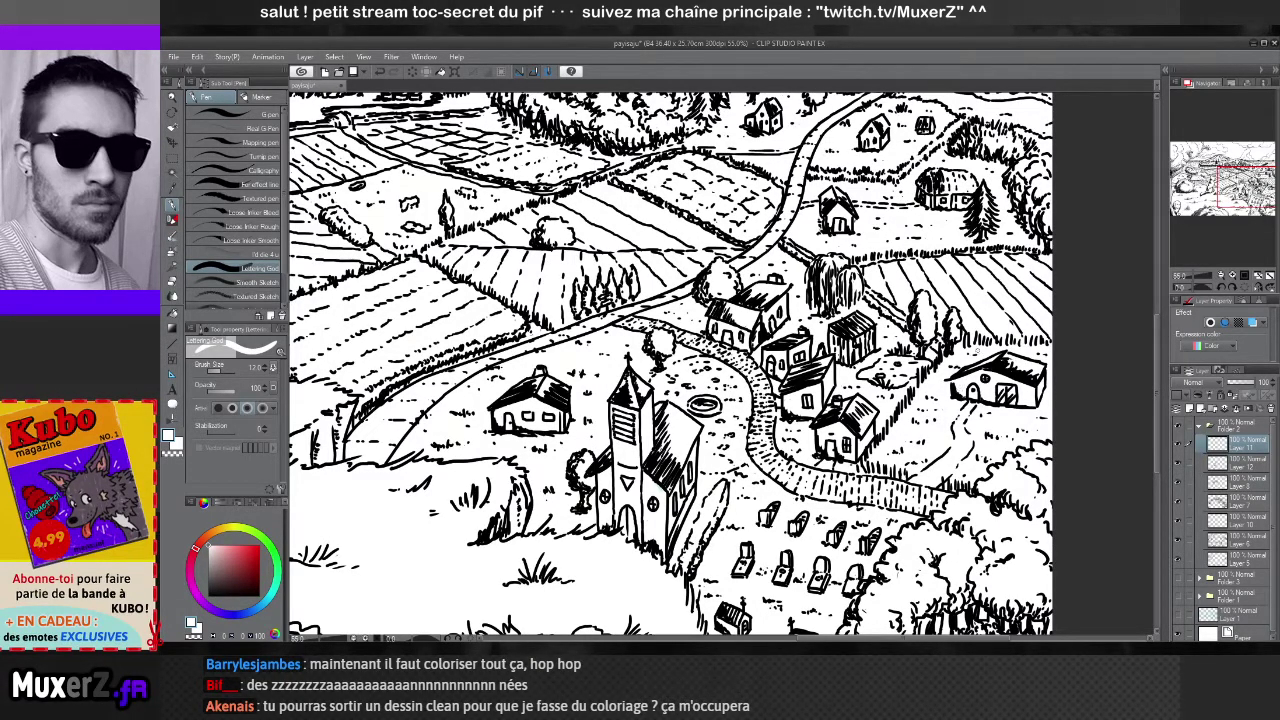
Toggle the visibility of Layer 12 repeatedly to judge the black shading on the fox and dog, leaving the layer visible
{"action": "scroll", "coordinate": [778, 386], "scroll_direction": "down", "scroll_amount": 4}
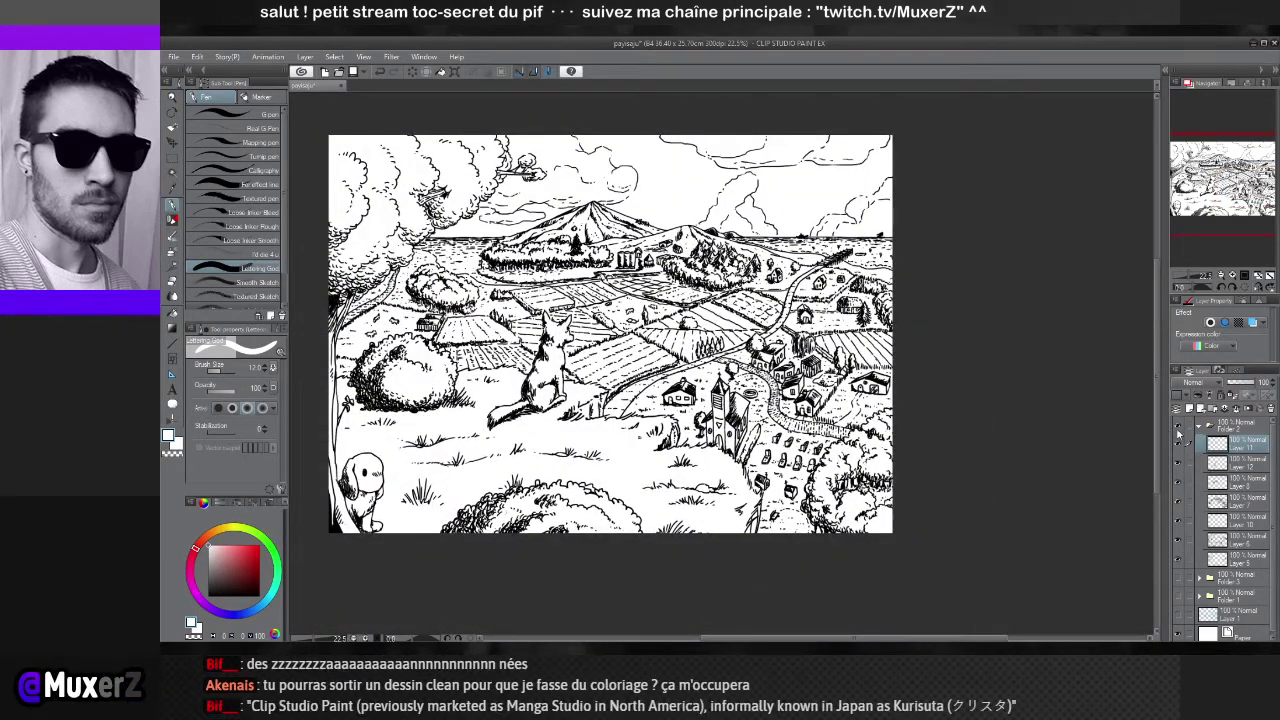
{"action": "left_click", "coordinate": [1178, 464]}
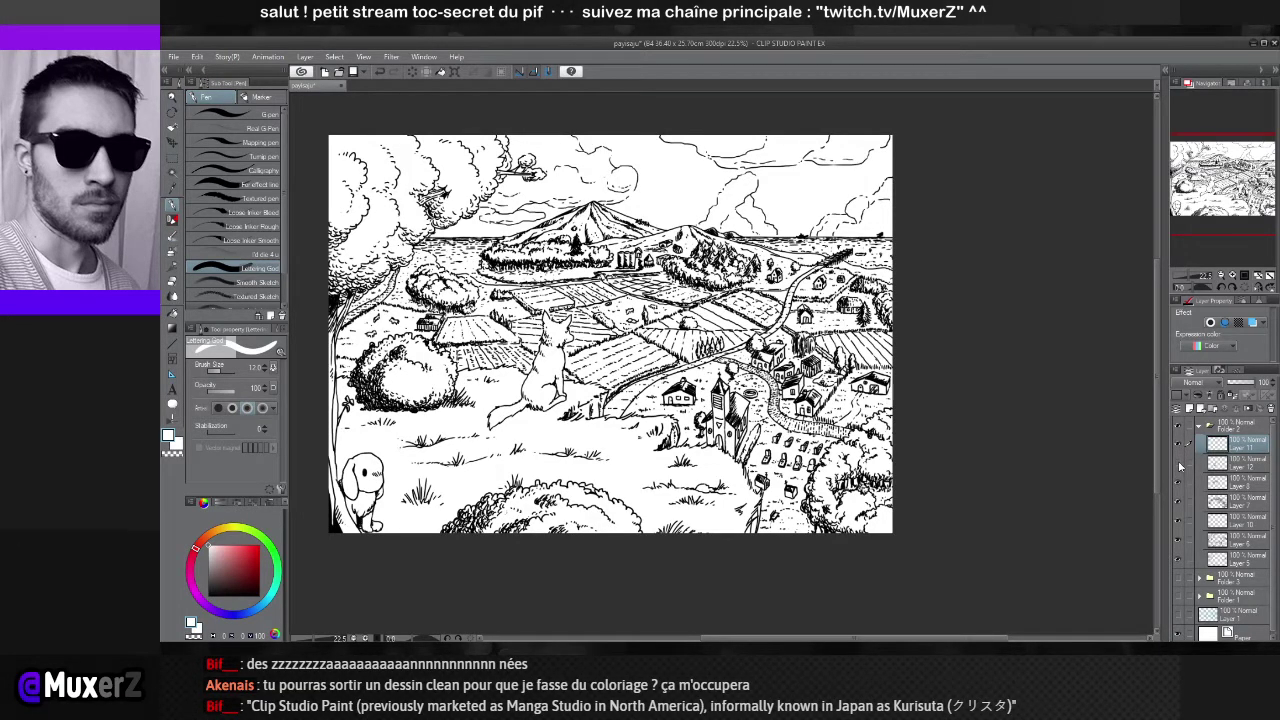
{"action": "left_click", "coordinate": [1178, 464]}
{"action": "left_click", "coordinate": [1178, 464]}
{"action": "left_click", "coordinate": [1178, 464]}
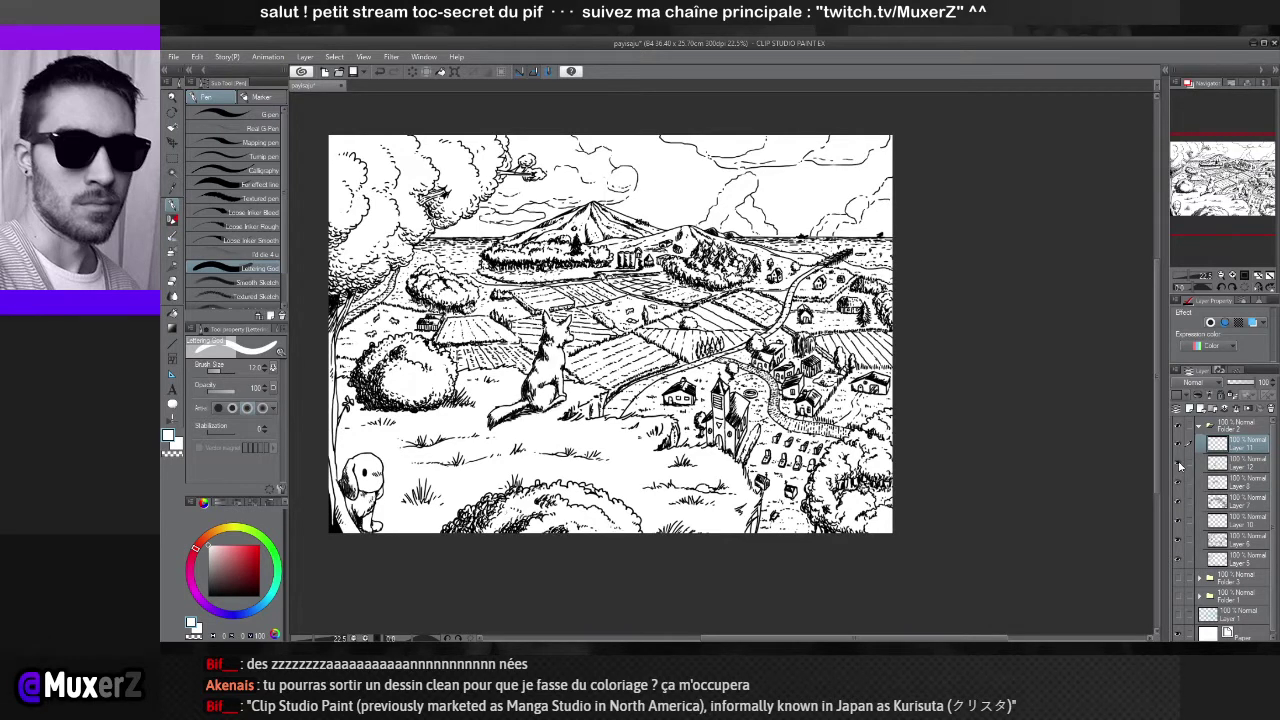
{"action": "left_click", "coordinate": [1179, 465]}
{"action": "left_click", "coordinate": [1179, 465]}
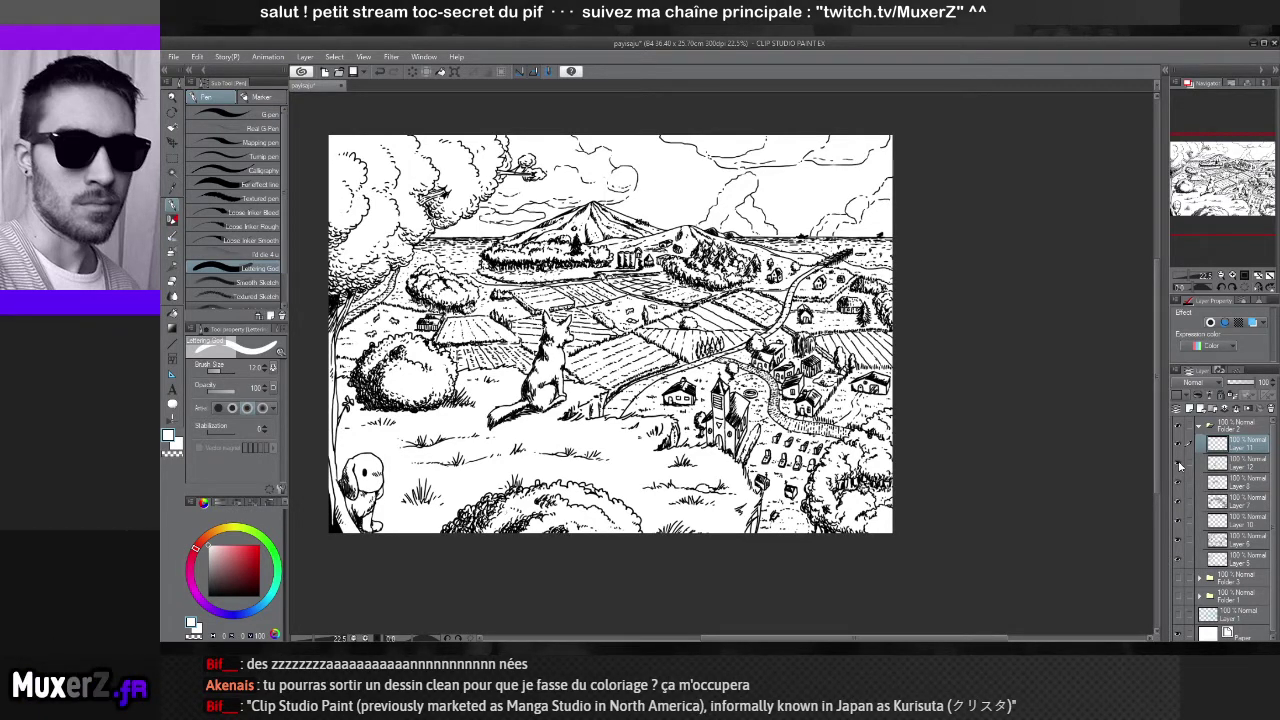
{"action": "left_click", "coordinate": [1179, 465]}
{"action": "left_click", "coordinate": [1179, 465]}
{"action": "left_click", "coordinate": [1179, 465]}
{"action": "left_click", "coordinate": [1179, 465]}
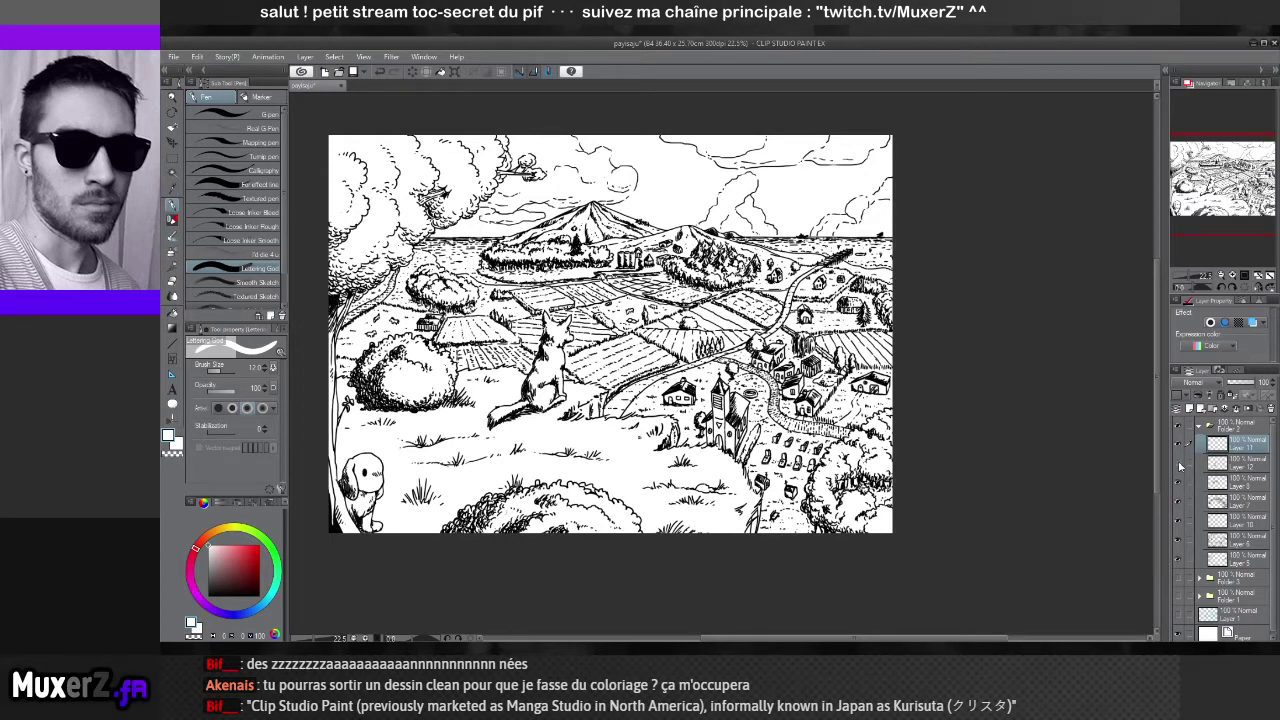
{"action": "left_click", "coordinate": [1179, 465]}
{"action": "left_click", "coordinate": [1179, 465]}
{"action": "left_click", "coordinate": [1179, 465]}
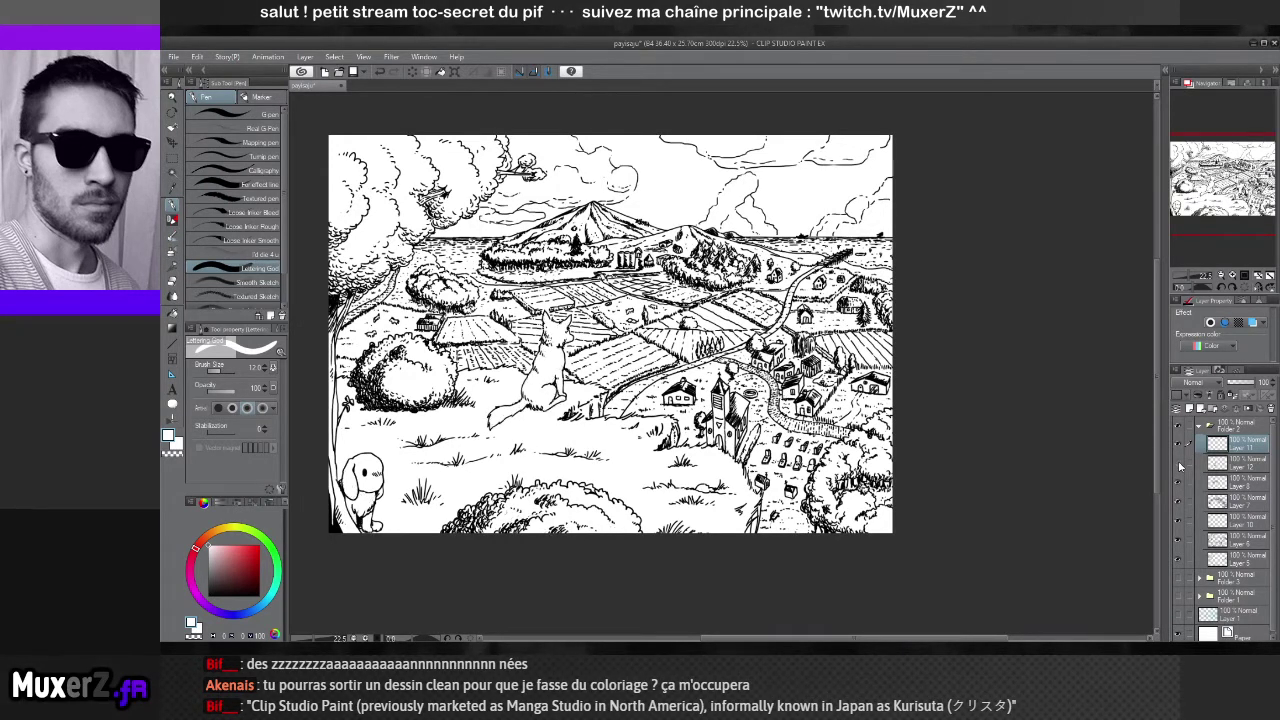
{"action": "left_click", "coordinate": [1179, 465]}
{"action": "left_click", "coordinate": [1179, 465]}
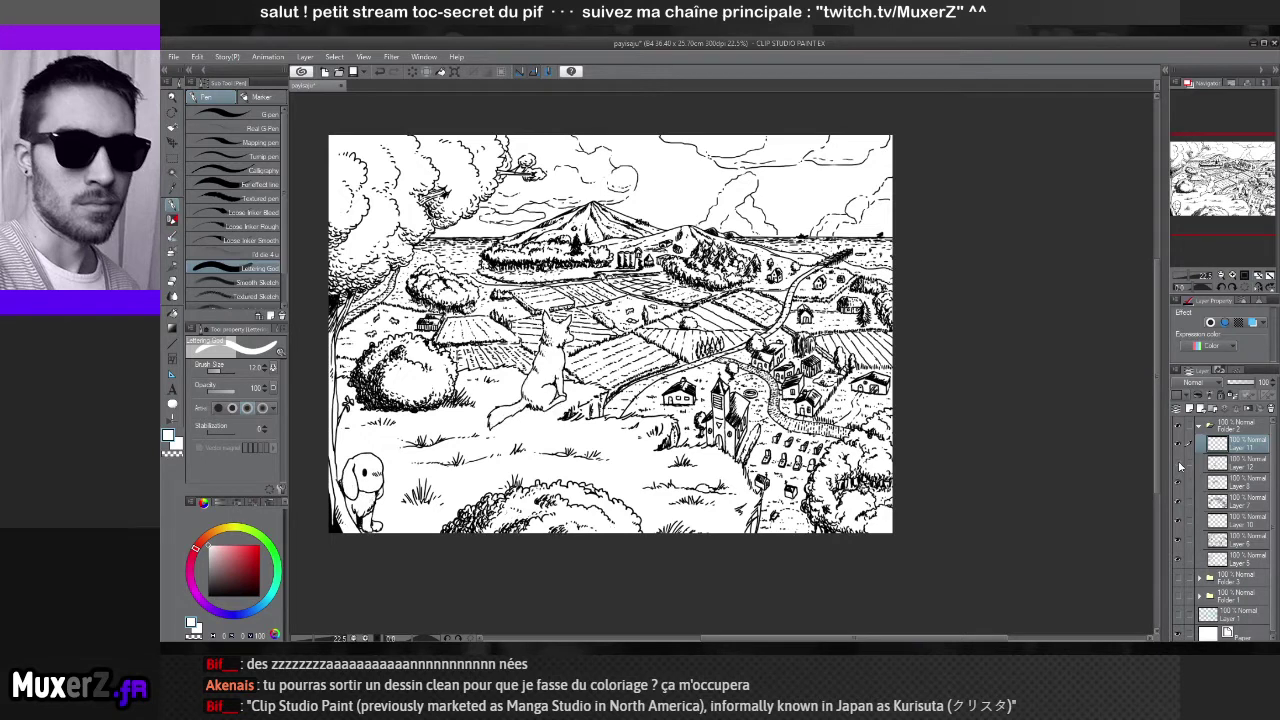
{"action": "left_click", "coordinate": [1179, 465]}
{"action": "left_click", "coordinate": [1179, 465]}
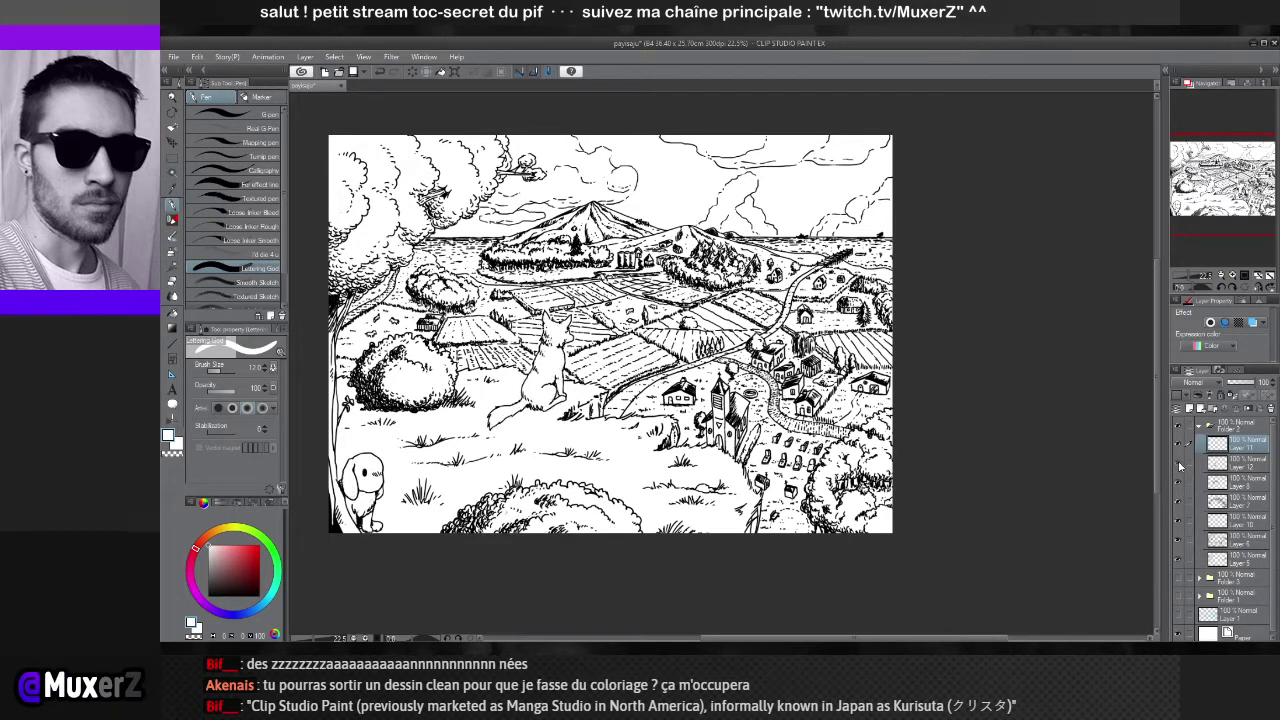
{"action": "left_click", "coordinate": [1179, 465]}
{"action": "left_click", "coordinate": [1179, 465]}
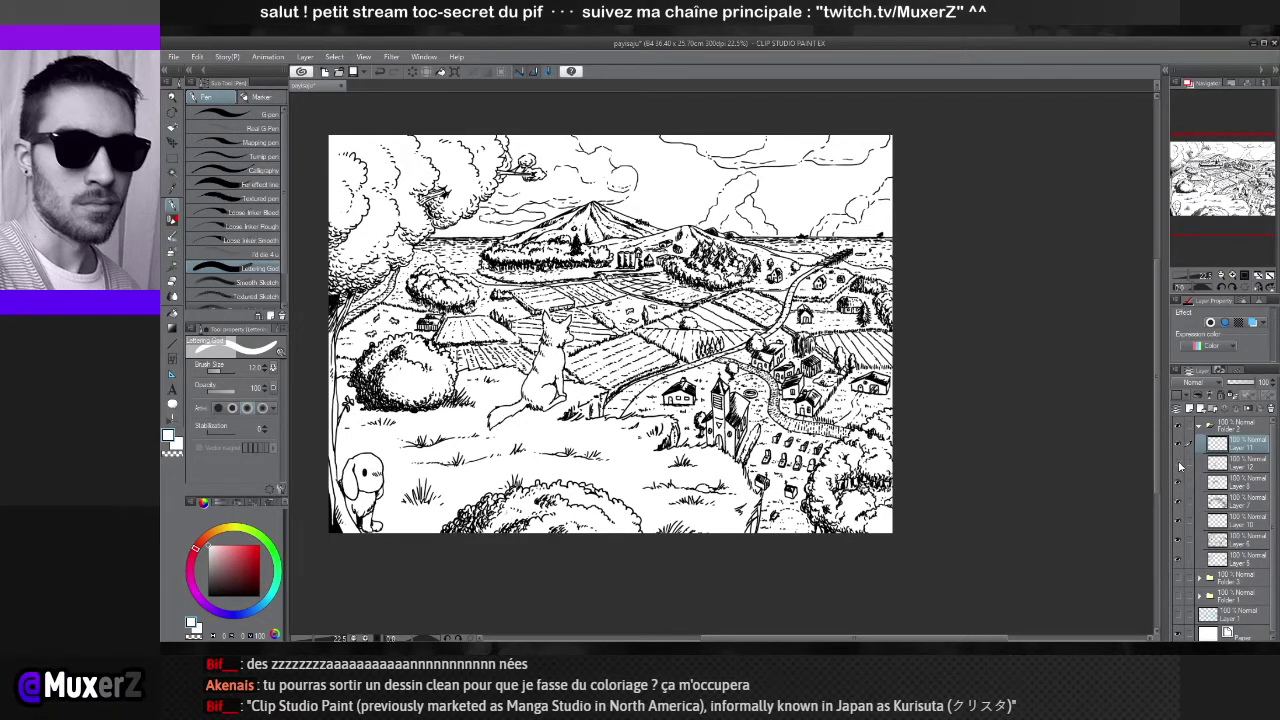
{"action": "left_click", "coordinate": [1179, 465]}
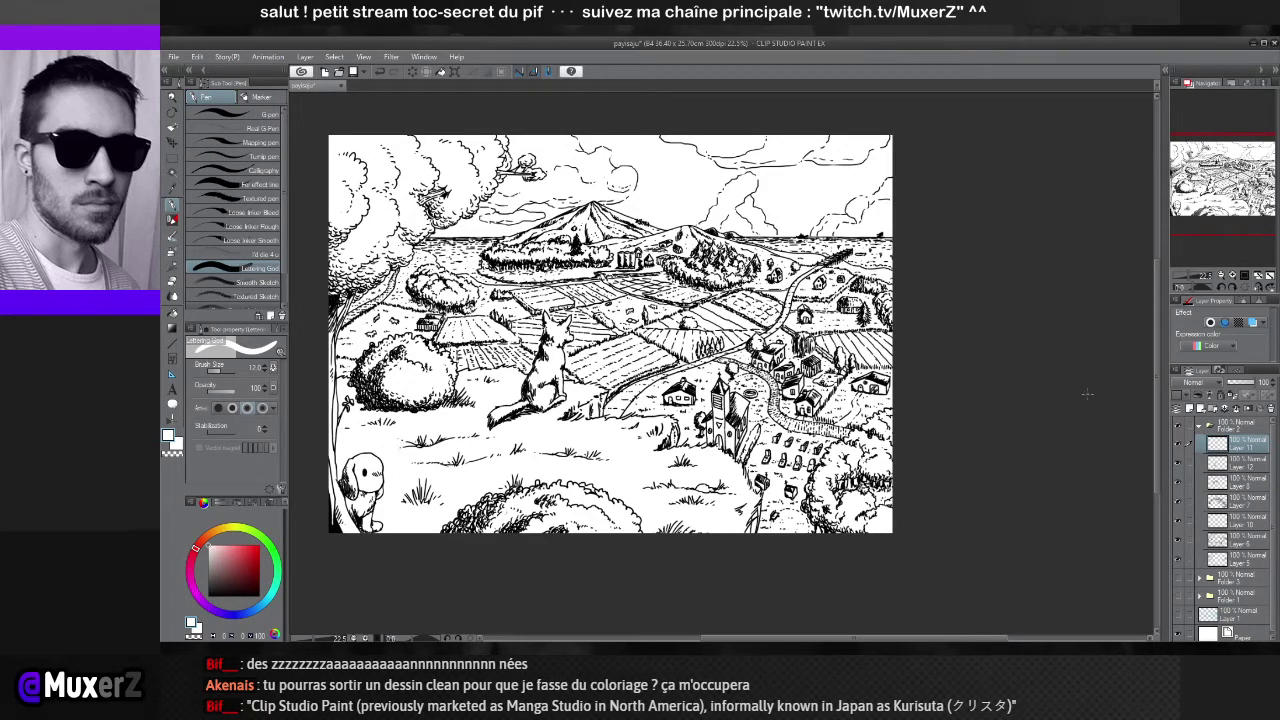
{"action": "left_click", "coordinate": [1179, 466]}
{"action": "left_click", "coordinate": [1179, 466]}
{"action": "left_click", "coordinate": [1179, 466]}
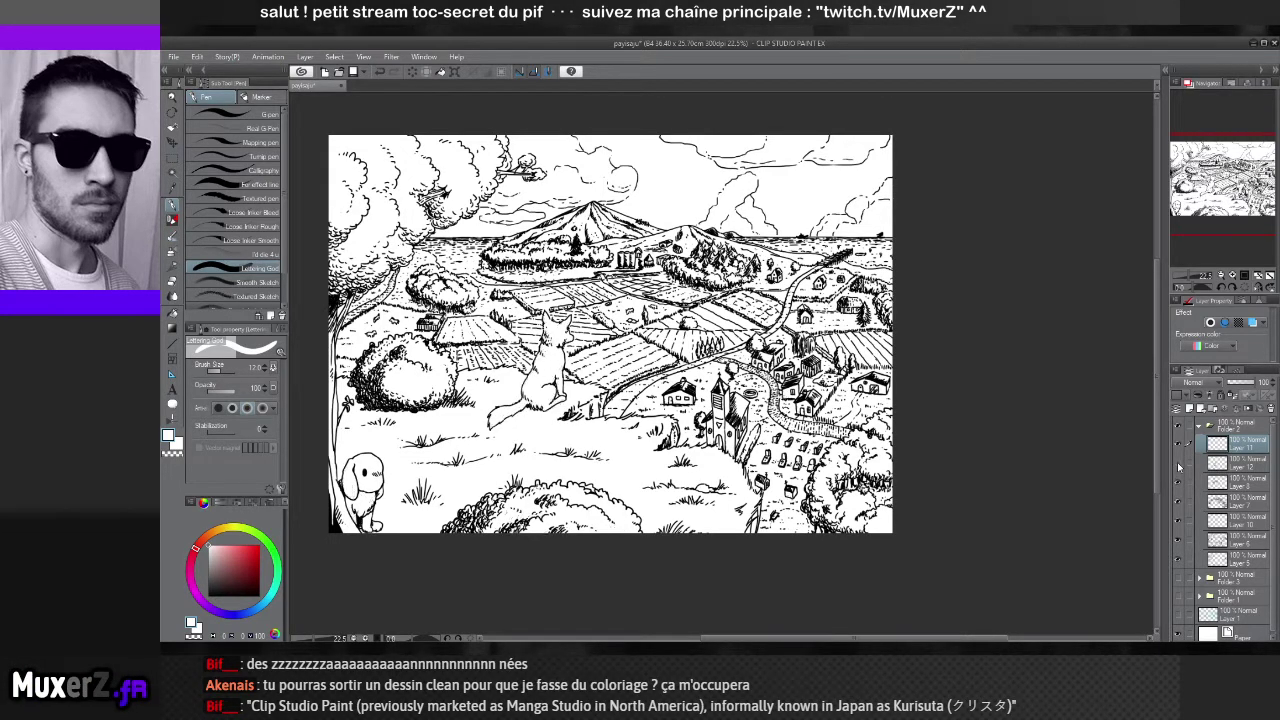
{"action": "left_click", "coordinate": [1179, 466]}
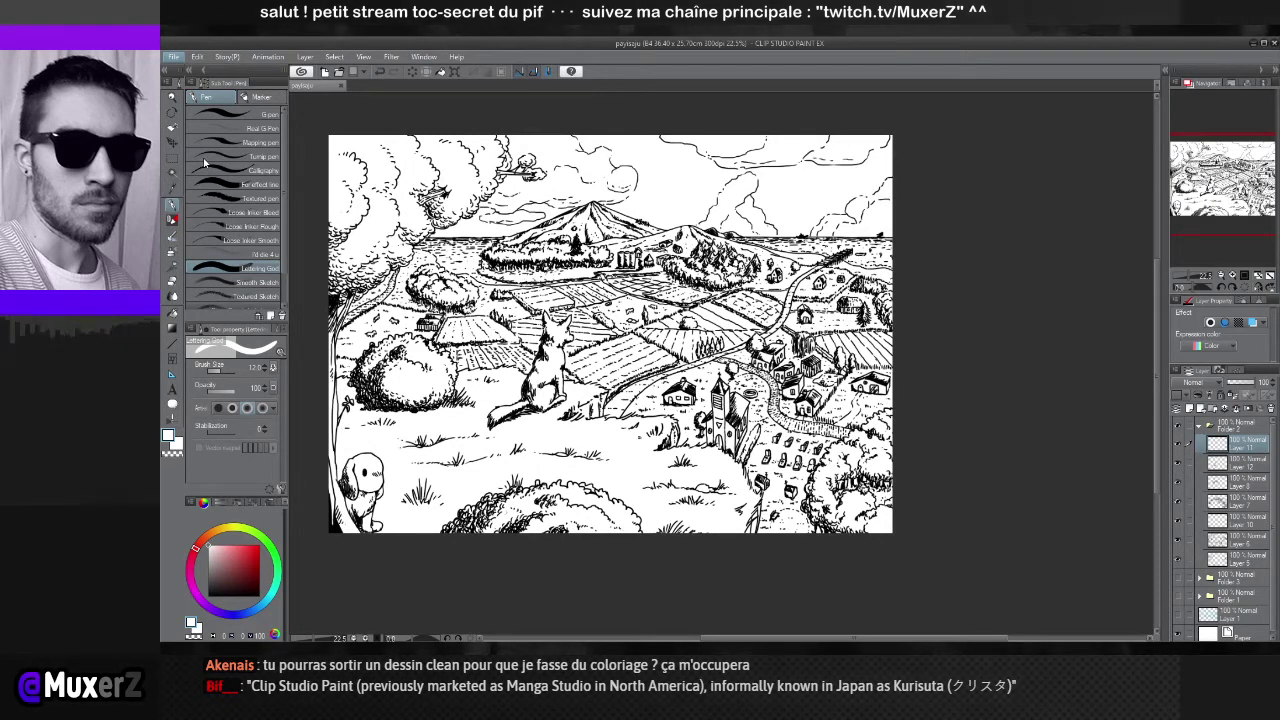
Save the drawing as a PNG file and minimise the program window
{"action": "left_click", "coordinate": [289, 161]}
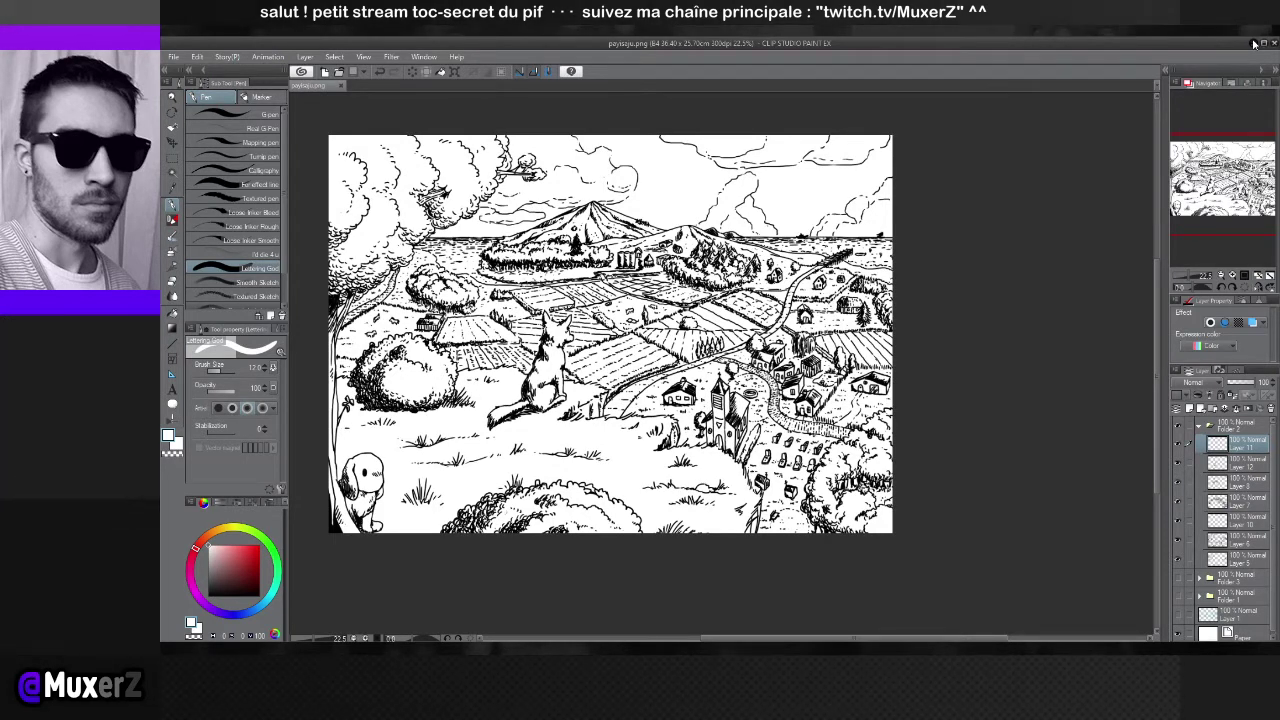
{"action": "left_click", "coordinate": [1254, 43]}
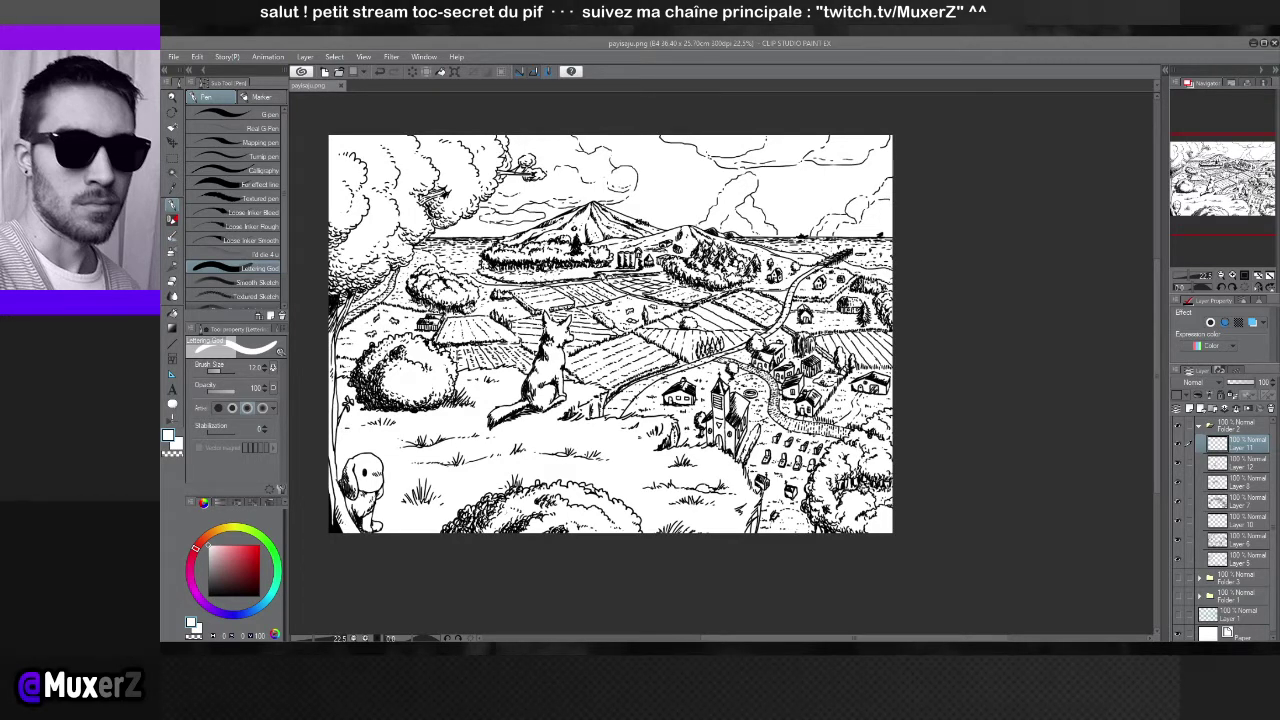
Collapse Folder 2 in the layer stack and add a new raster layer above it
{"action": "key", "text": "ctrl+plus"}
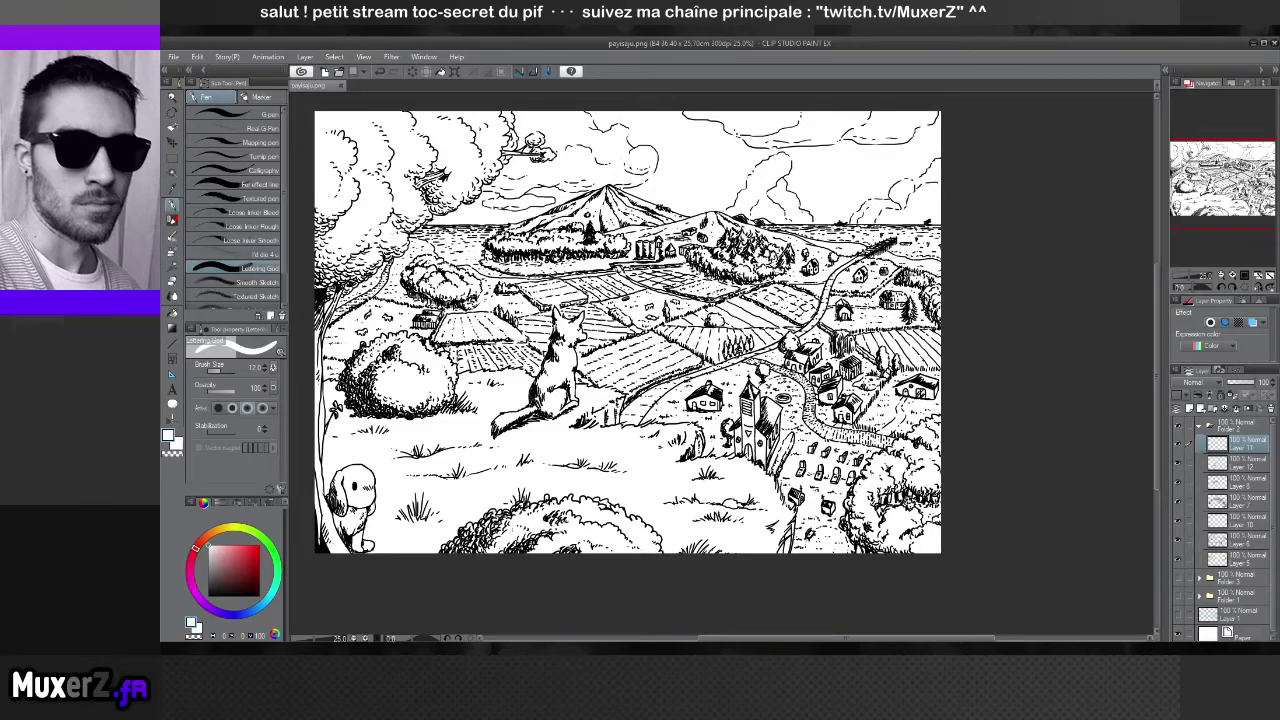
{"action": "scroll", "coordinate": [640, 380], "scroll_direction": "up", "scroll_amount": 2}
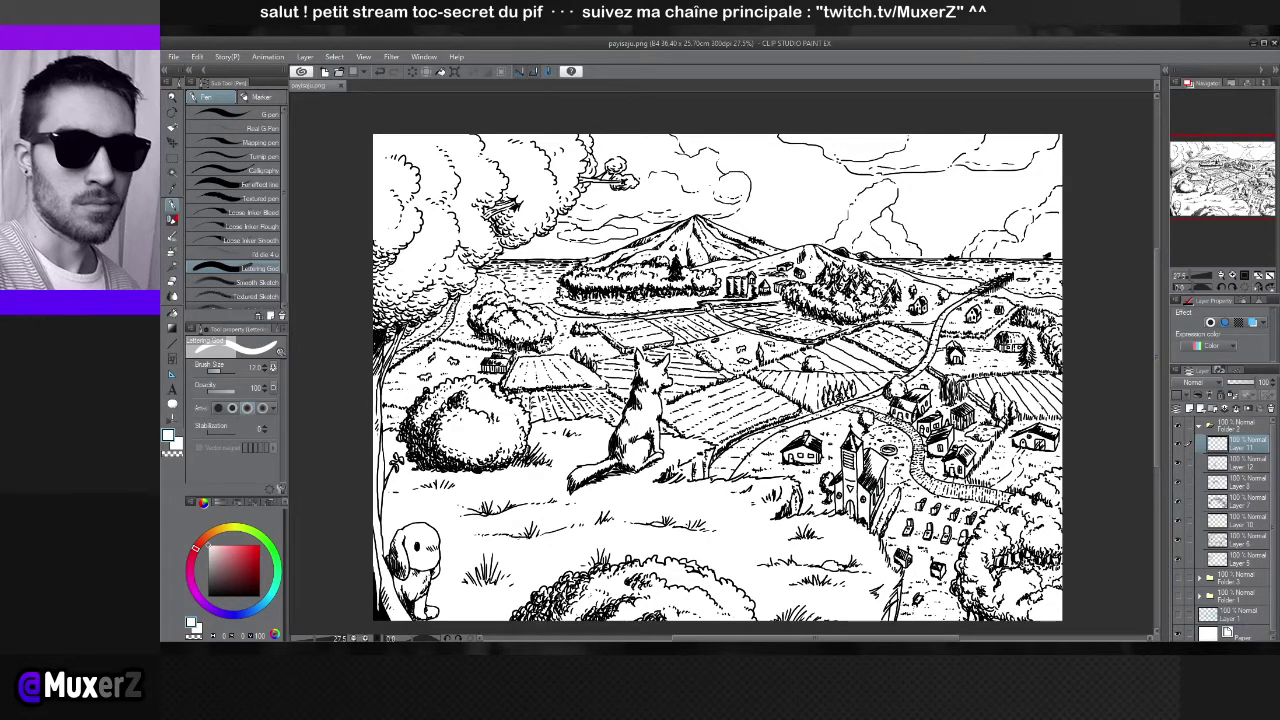
{"action": "left_click", "coordinate": [1203, 427]}
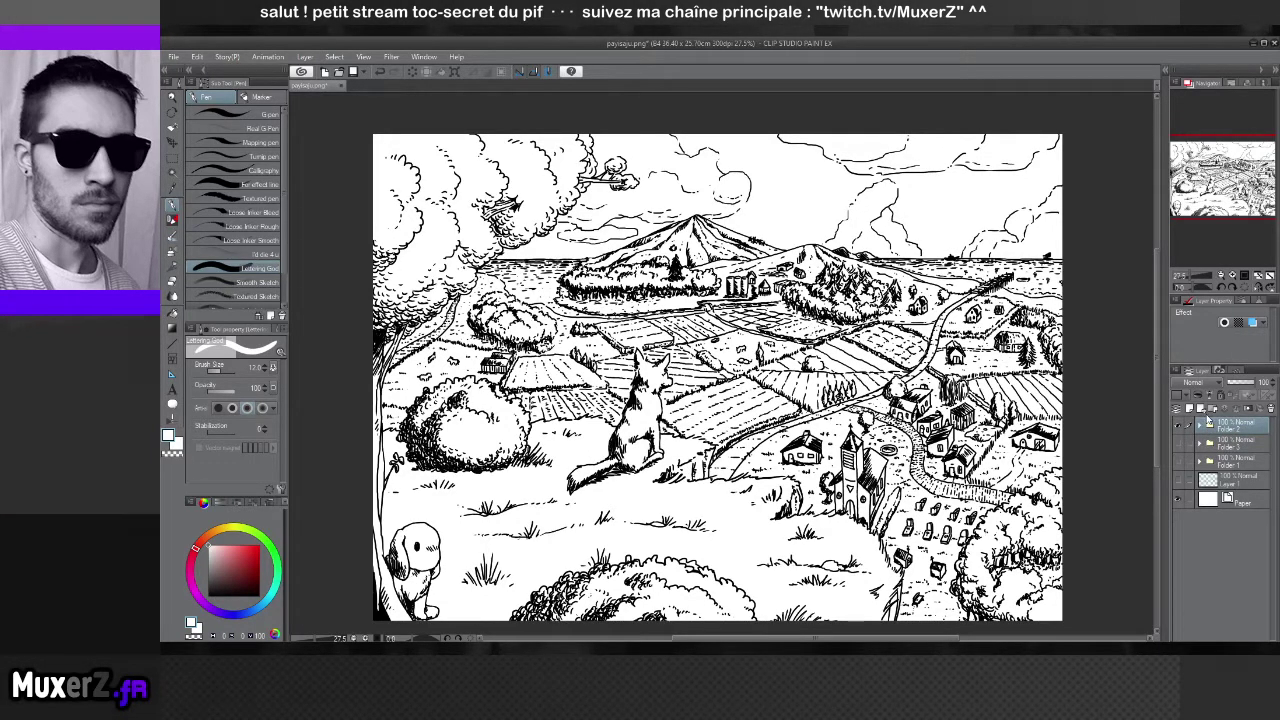
{"action": "left_click", "coordinate": [1190, 409]}
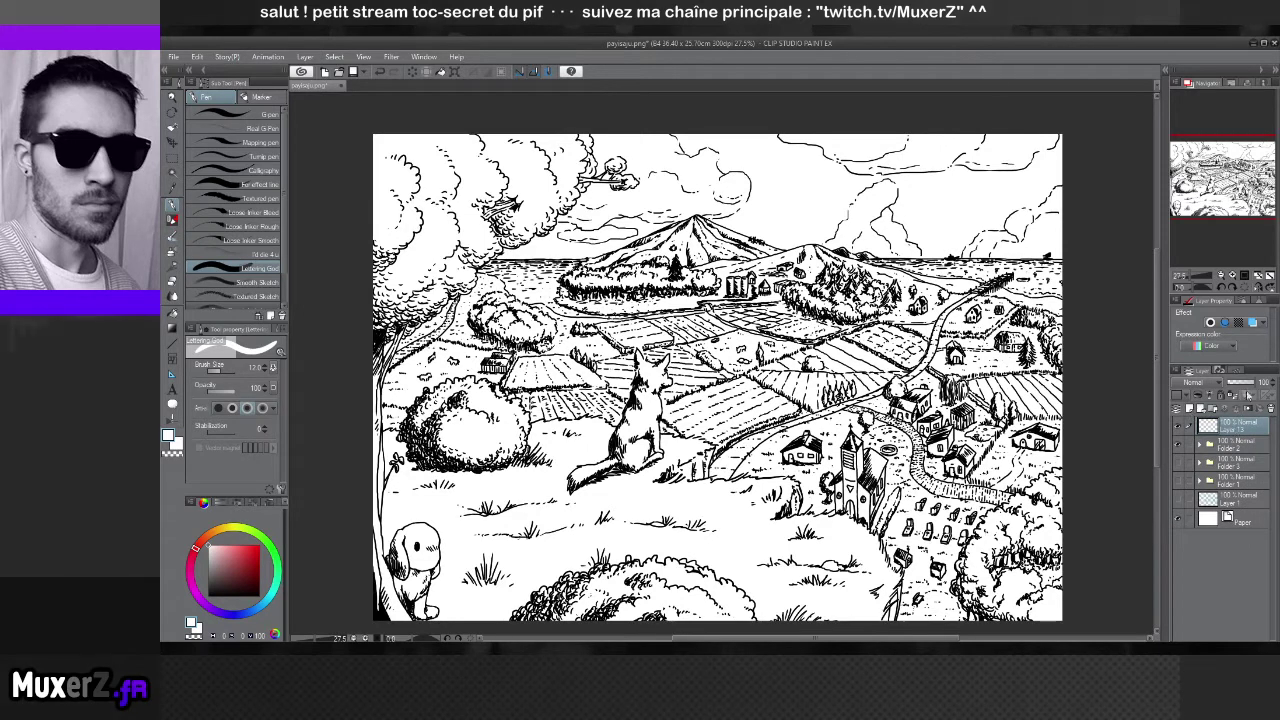
Try the Tone effect on the new Layer 13, expand its layer properties, and delete the layer
{"action": "left_click", "coordinate": [1240, 323]}
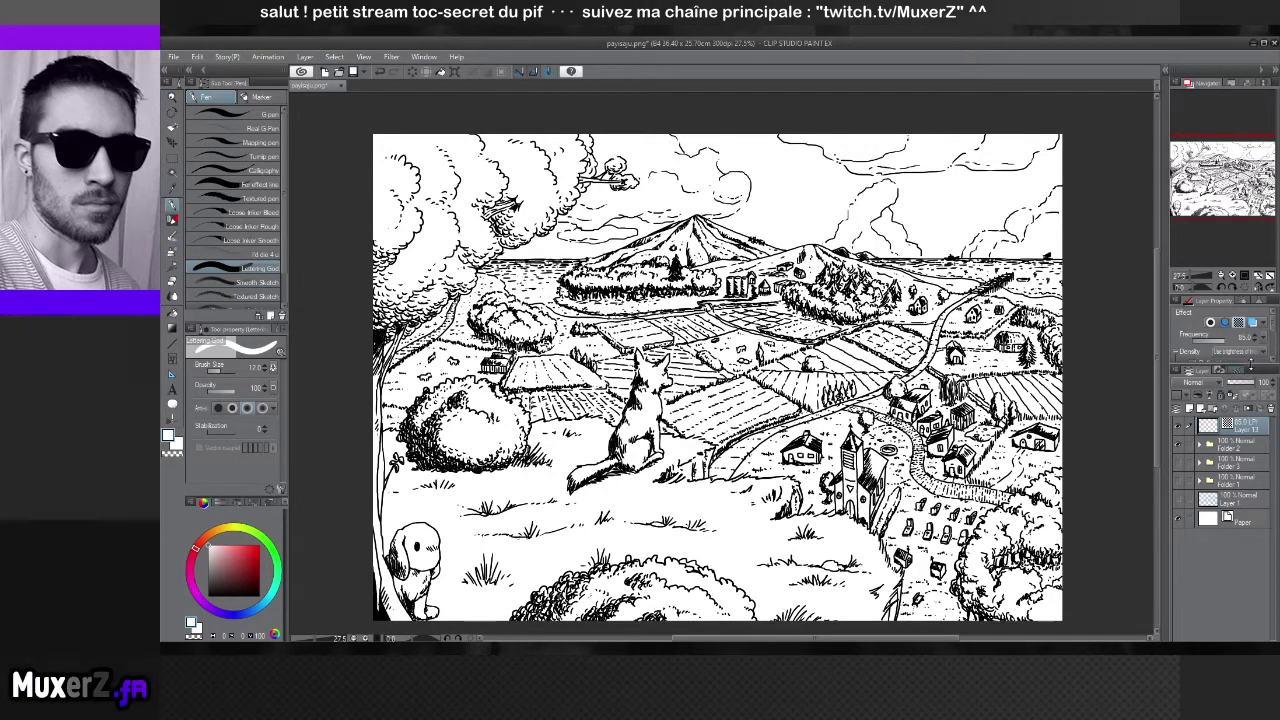
{"action": "left_click_drag", "start_coordinate": [1246, 372], "coordinate": [1238, 468]}
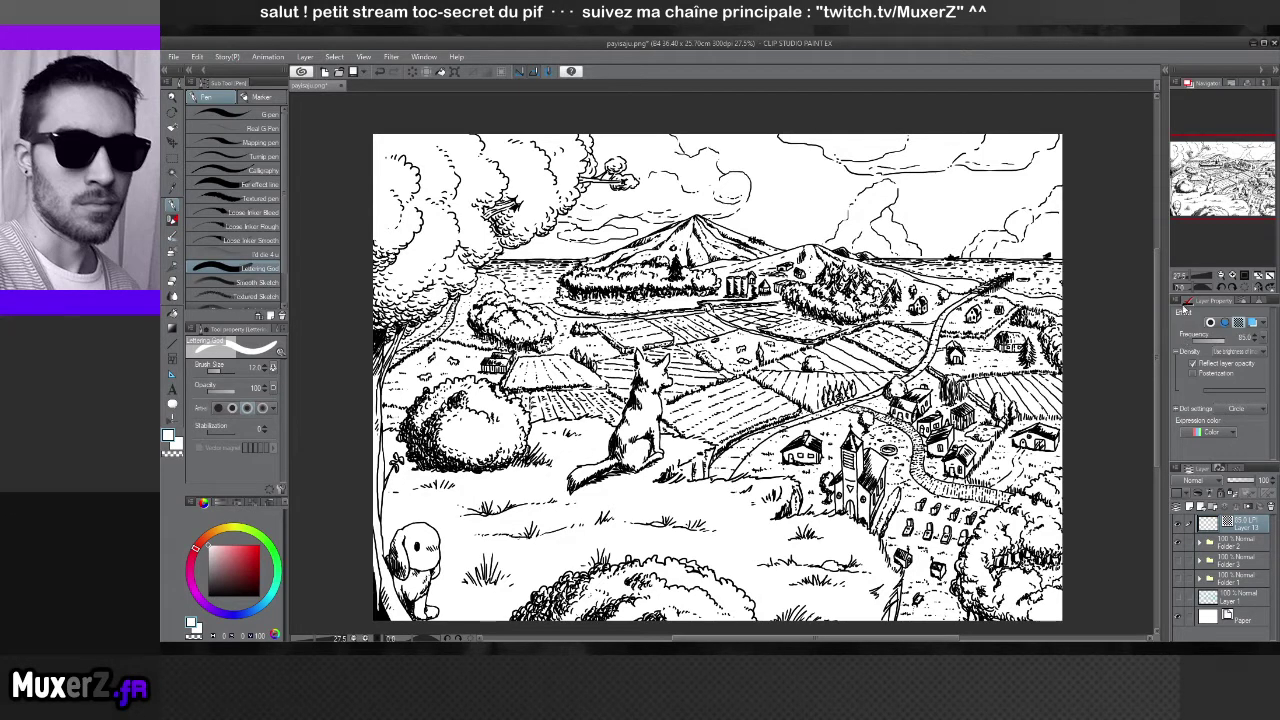
{"action": "left_click_drag", "start_coordinate": [1228, 523], "coordinate": [1232, 540]}
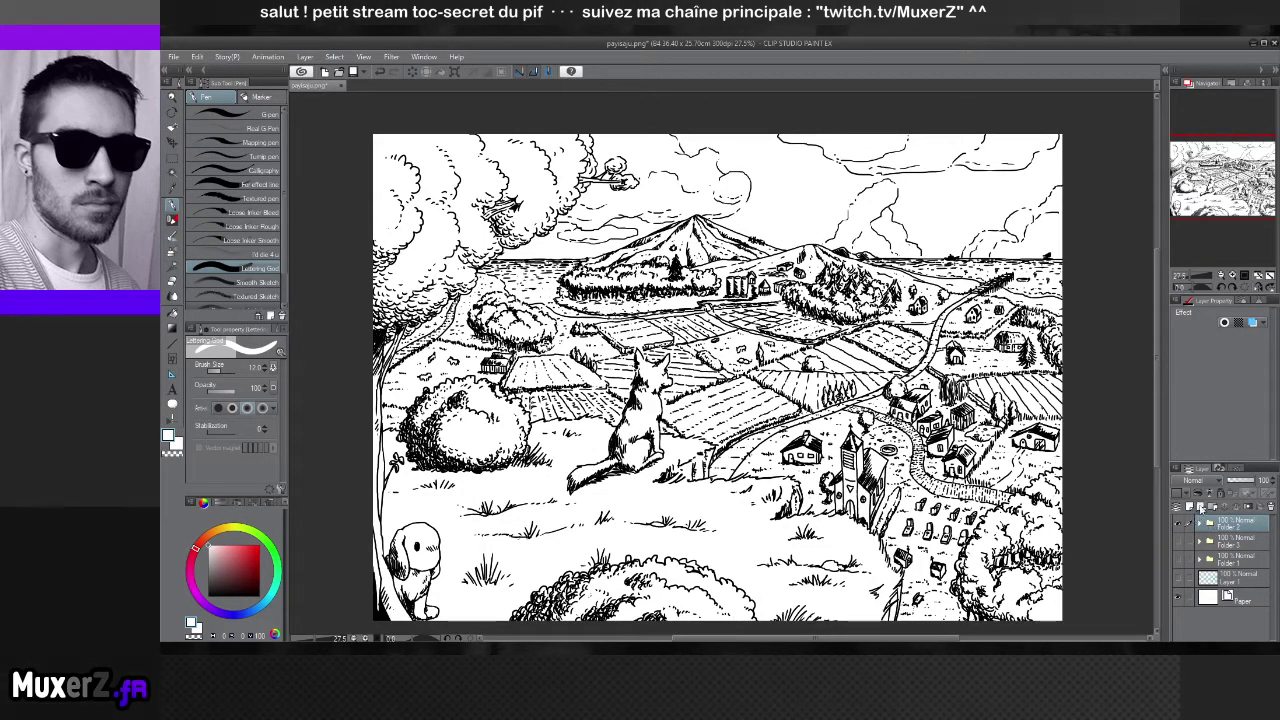
Add a fresh raster layer above Folder 2 and make a rectangular selection around the fox
{"action": "left_click", "coordinate": [1197, 507]}
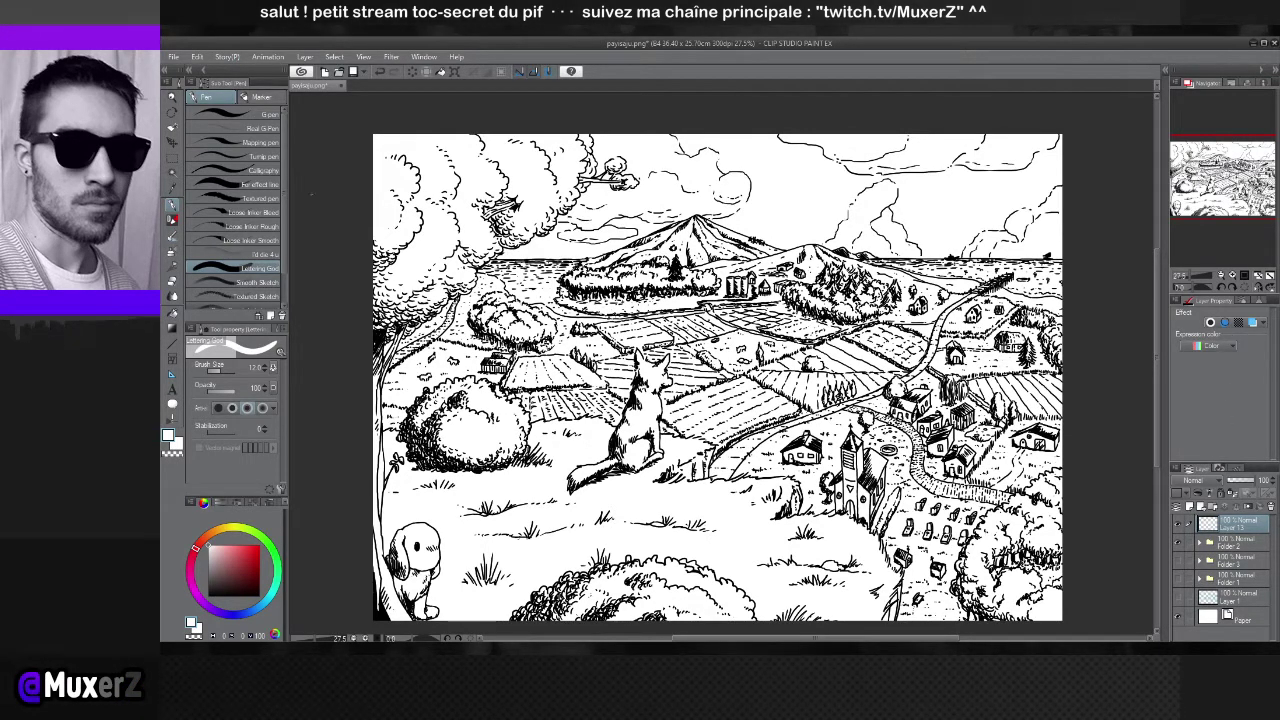
{"action": "left_click", "coordinate": [173, 158]}
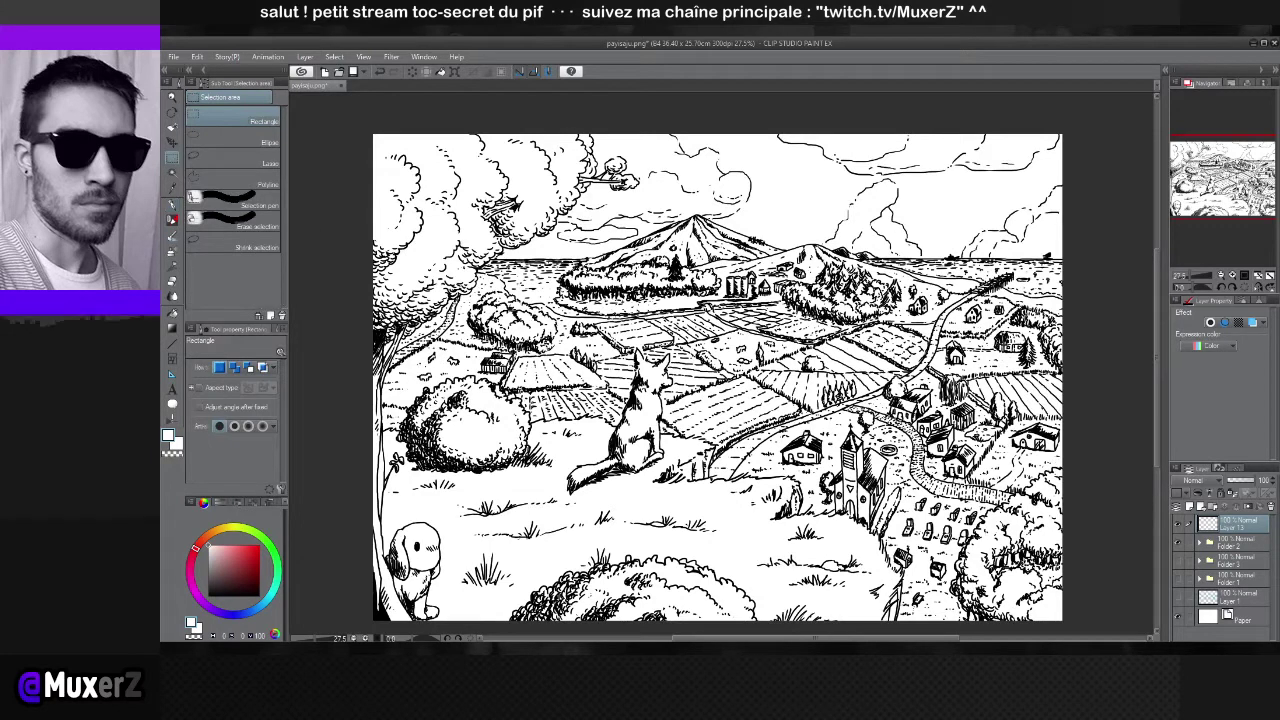
{"action": "left_click_drag", "start_coordinate": [590, 306], "coordinate": [722, 478]}
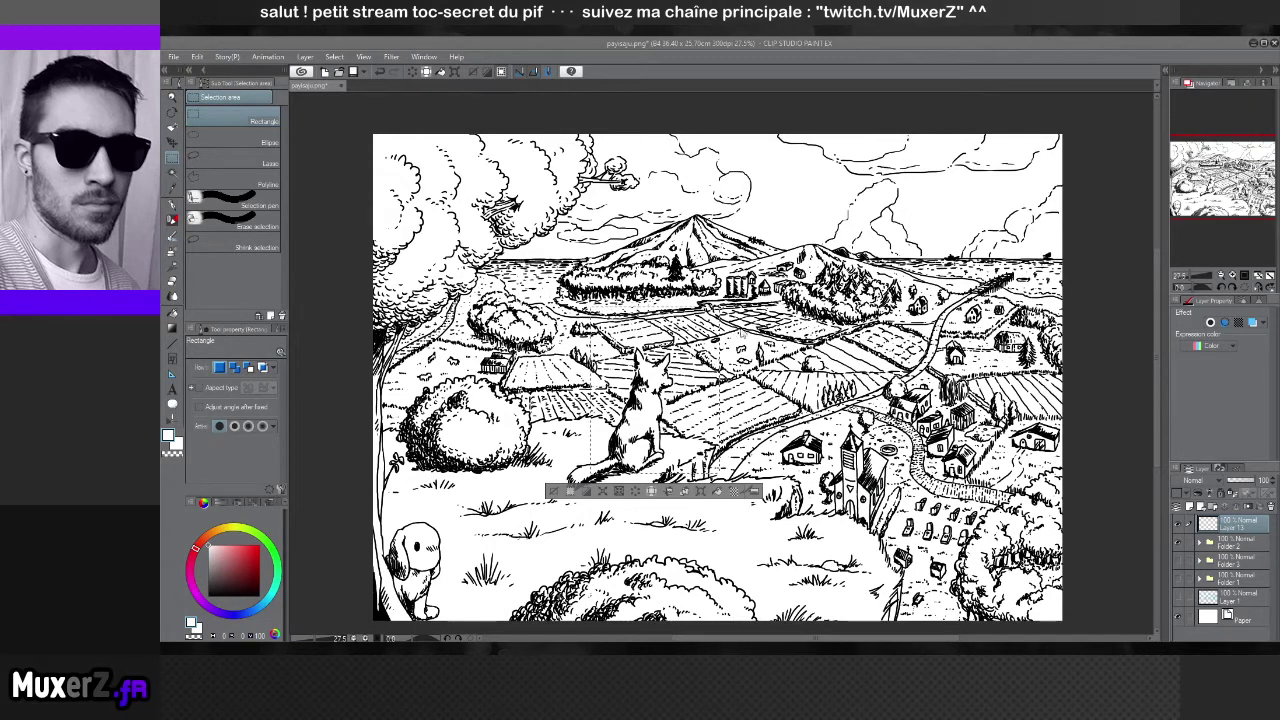
Try a dot tone with frequency 50 and density 30 in the selection around the fox, and undo it
{"action": "left_click", "coordinate": [734, 491]}
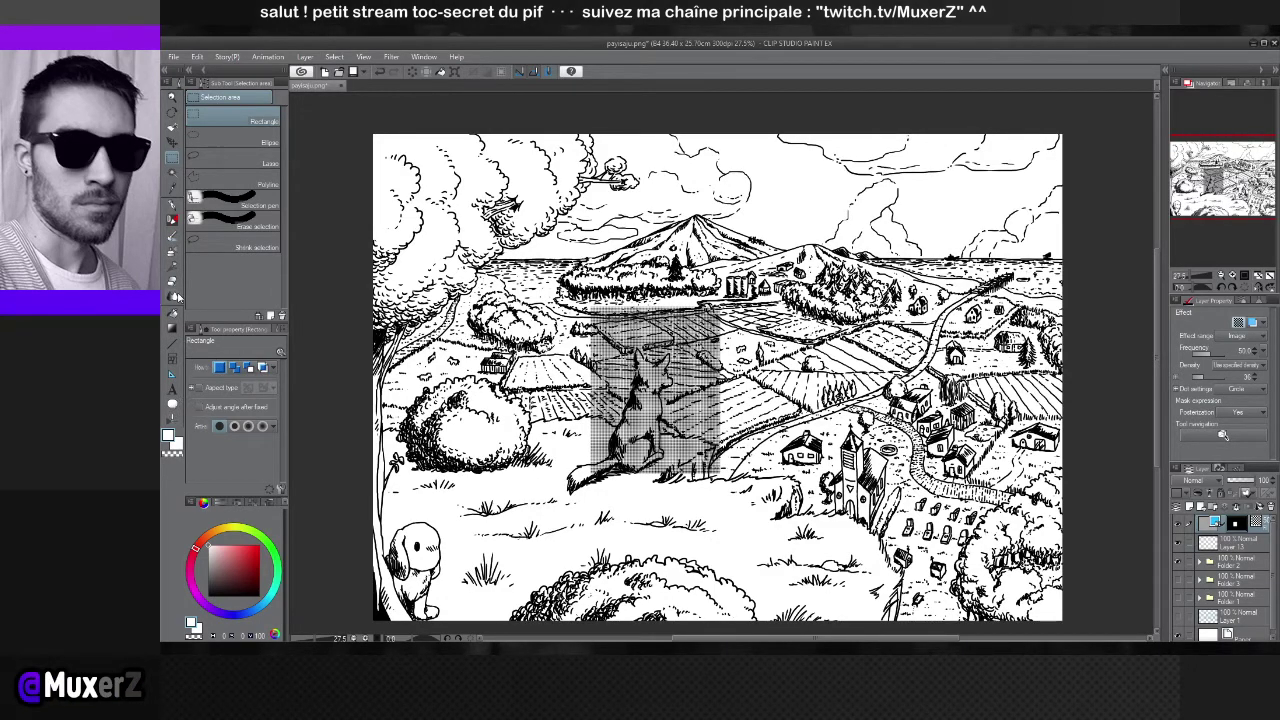
{"action": "scroll", "coordinate": [707, 404], "scroll_direction": "up", "scroll_amount": 3}
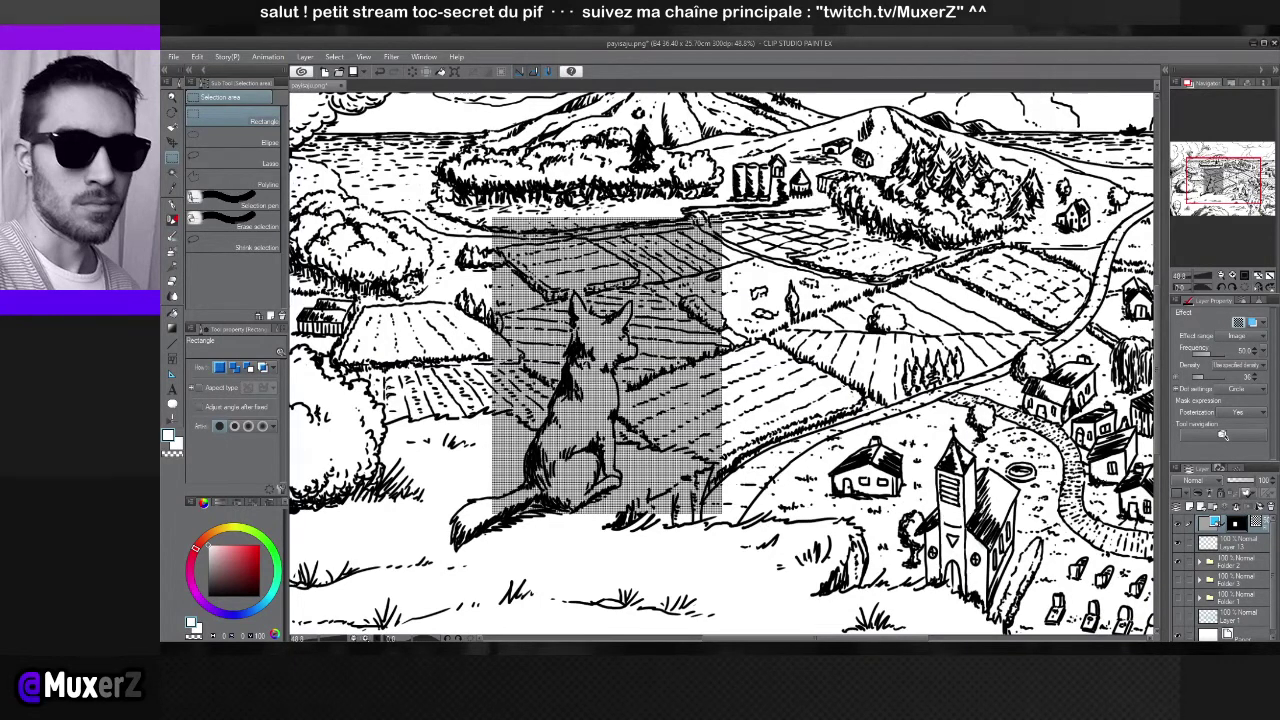
{"action": "scroll", "coordinate": [720, 366], "scroll_direction": "up", "scroll_amount": 1}
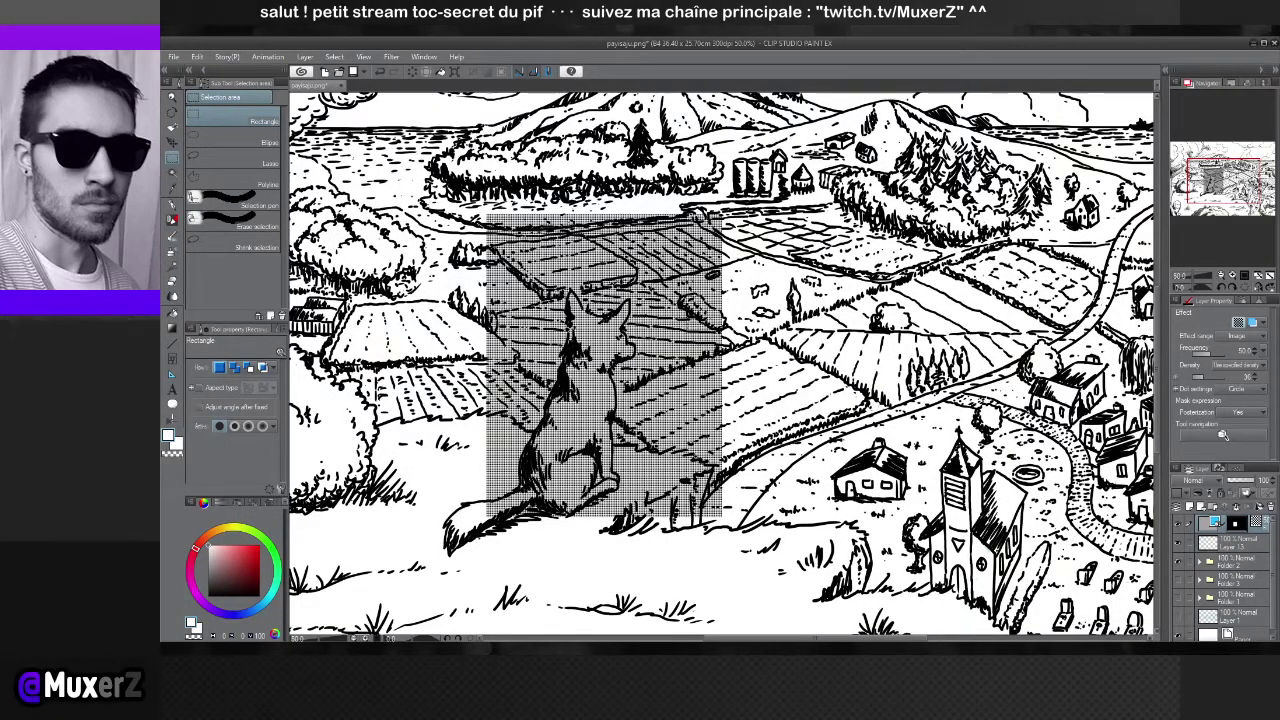
{"action": "key", "text": "ctrl+m"}
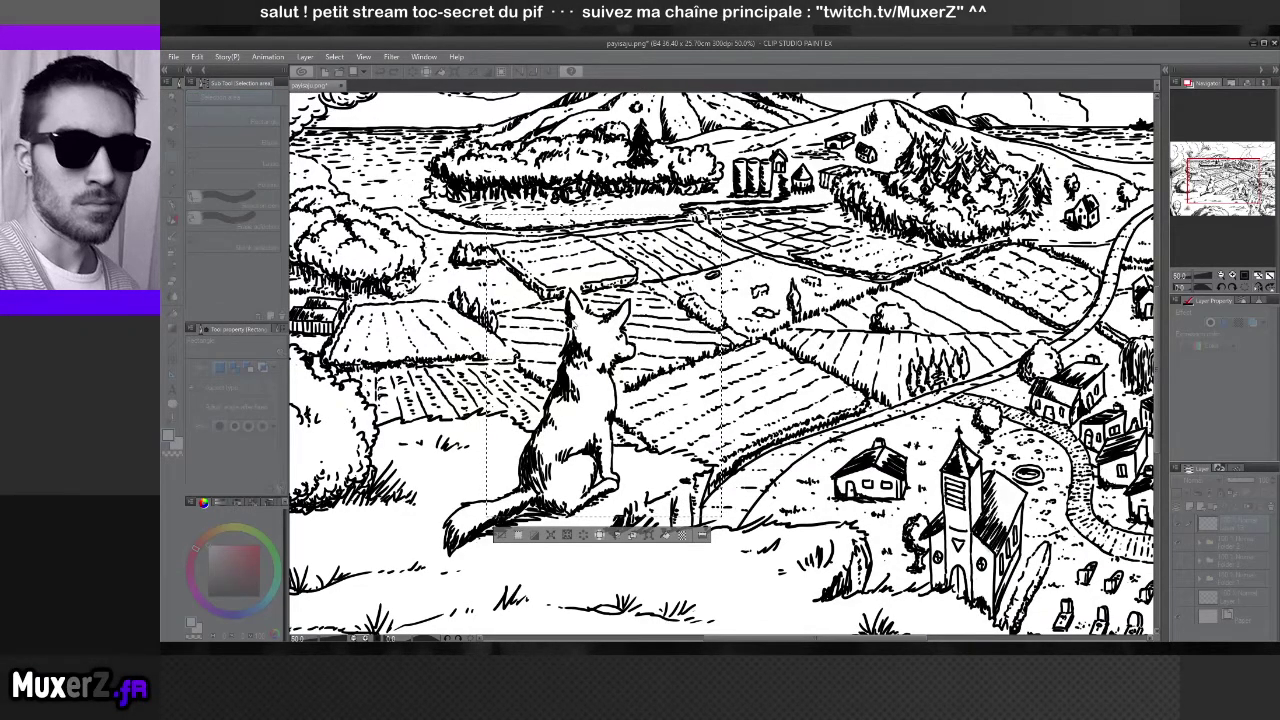
{"action": "key", "text": "Return"}
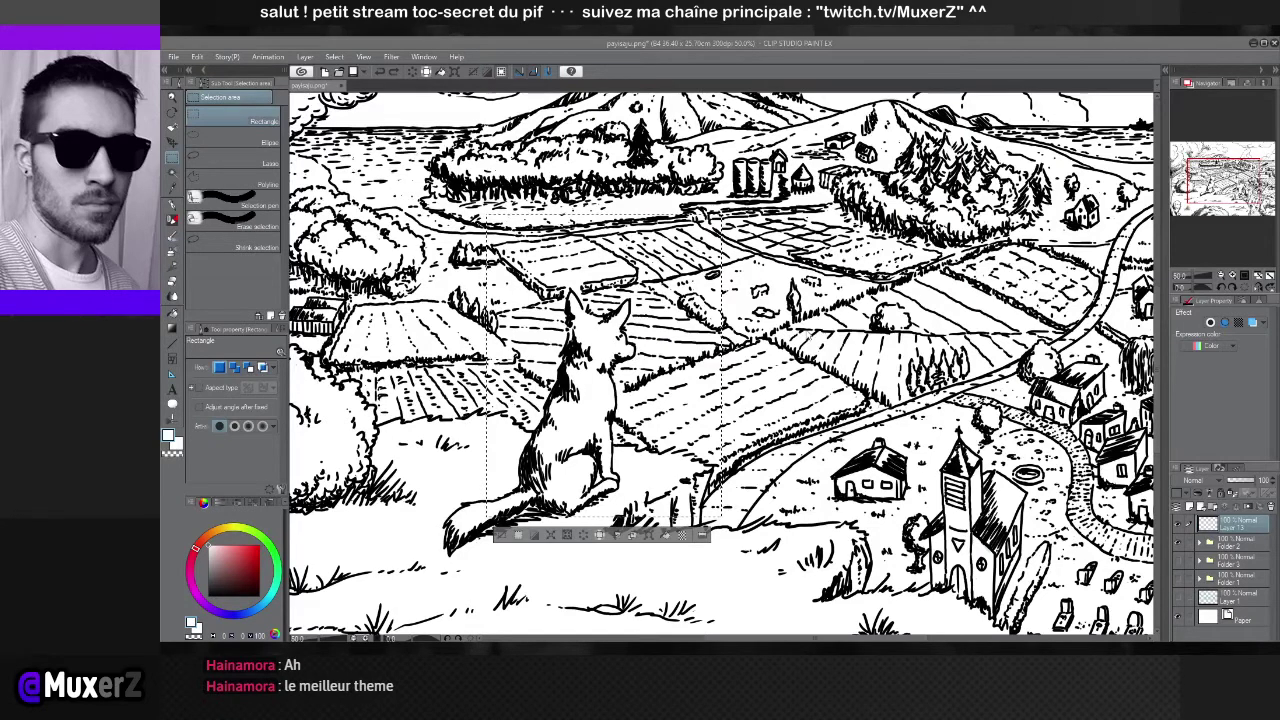
Try a coarser dot tone around the fox, undo it, and apply a circular-dot tone with frequency 30 and density 25 instead
{"action": "left_click", "coordinate": [599, 535]}
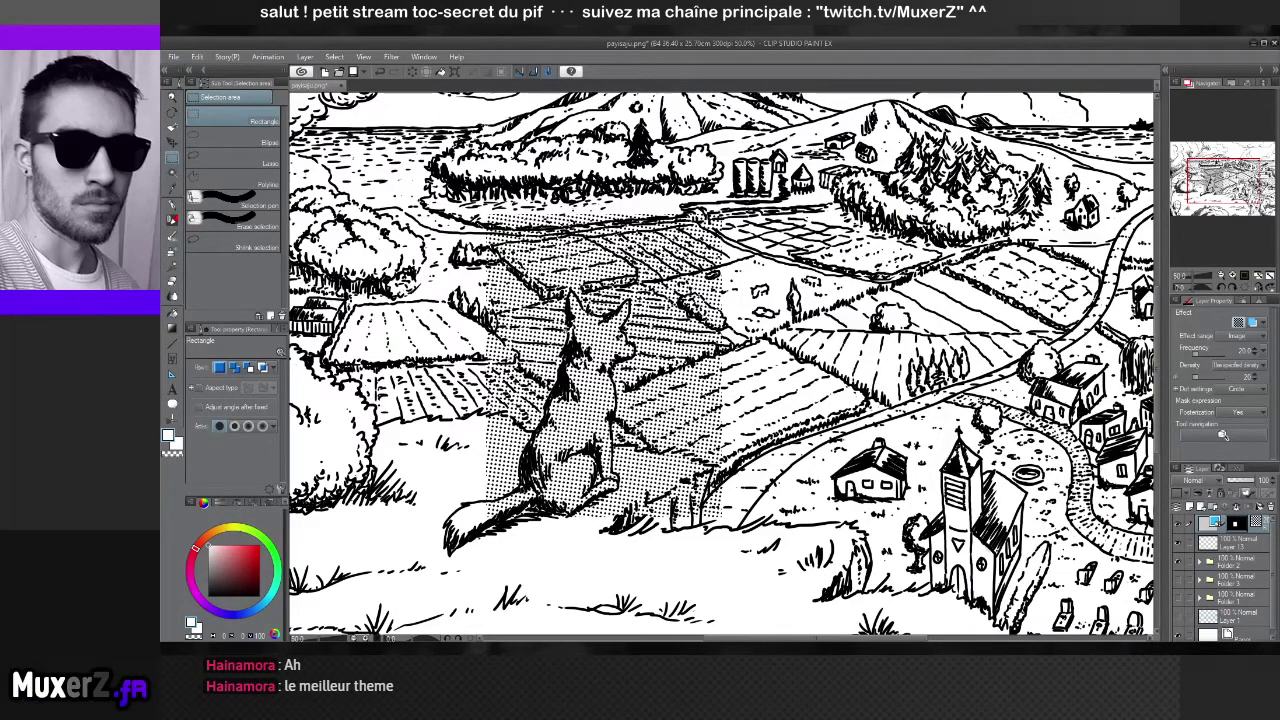
{"action": "key", "text": "ctrl+z"}
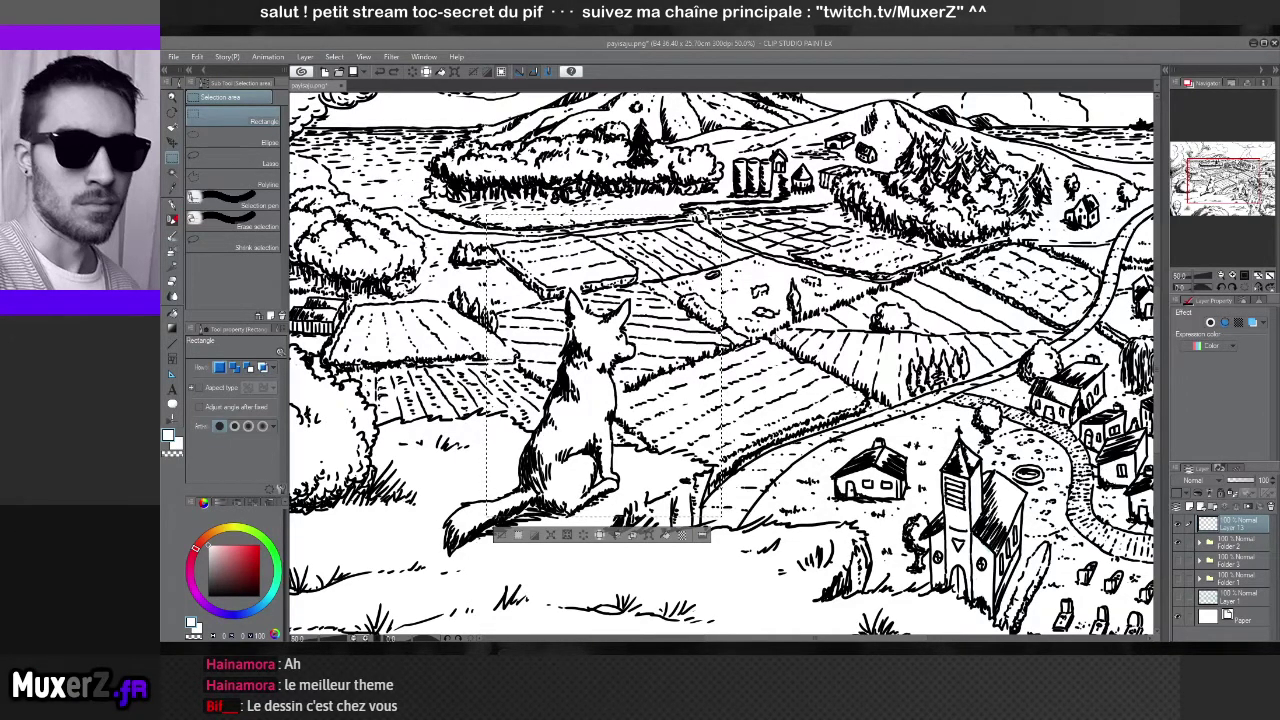
{"action": "left_click", "coordinate": [681, 535]}
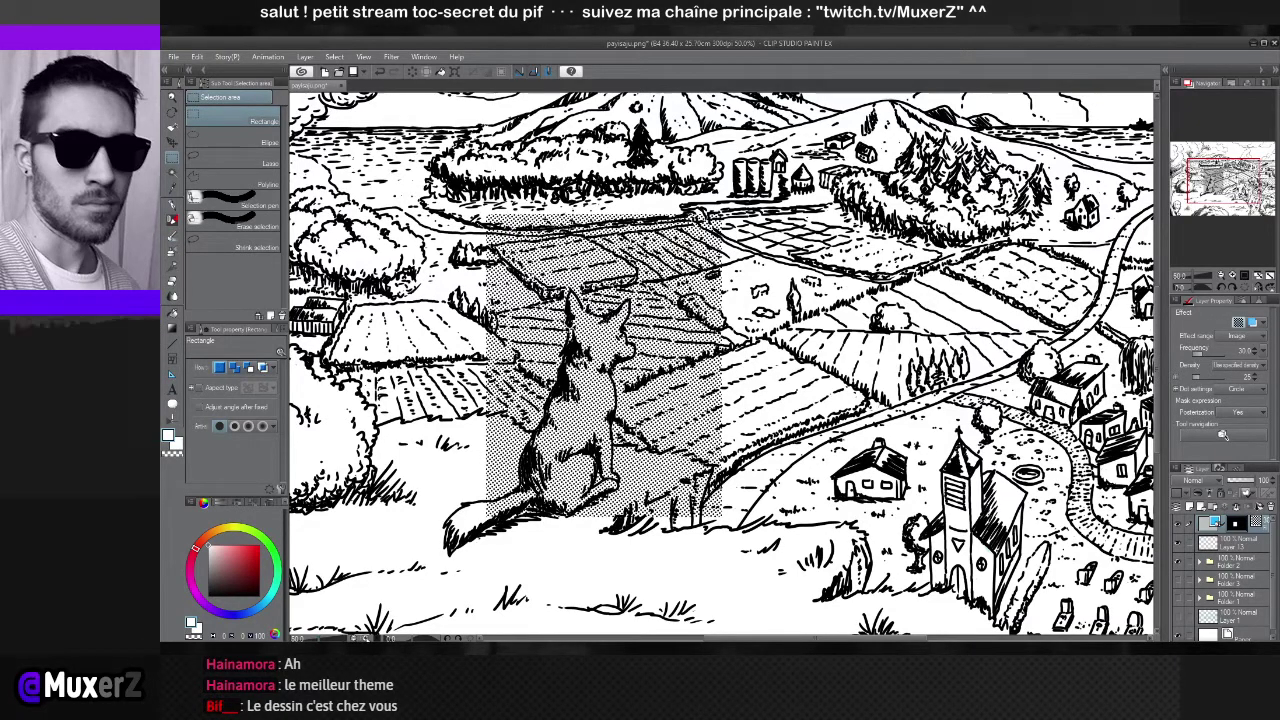
Raise the frequency of the dot tone around the fox to get a finer pattern
{"action": "key", "text": "ctrl+plus"}
{"action": "key", "text": "ctrl+plus"}
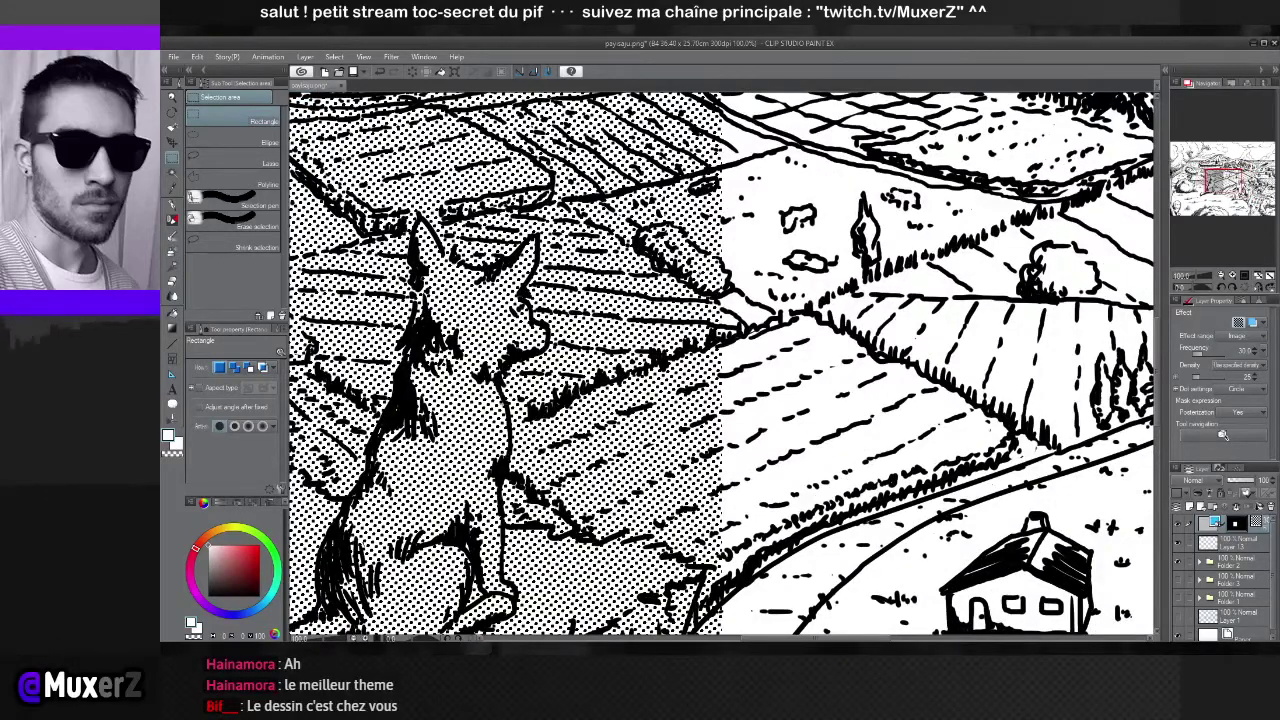
{"action": "left_click_drag", "start_coordinate": [720, 360], "coordinate": [980, 295]}
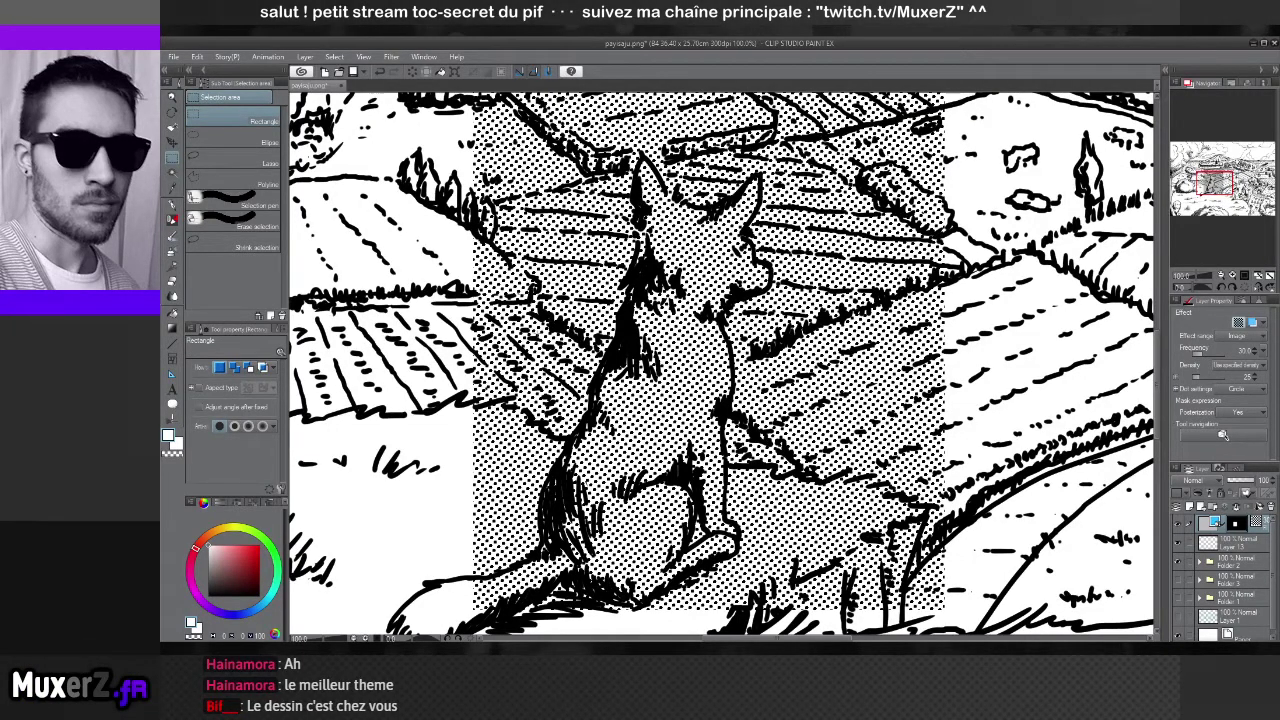
{"action": "key", "text": "ctrl+z"}
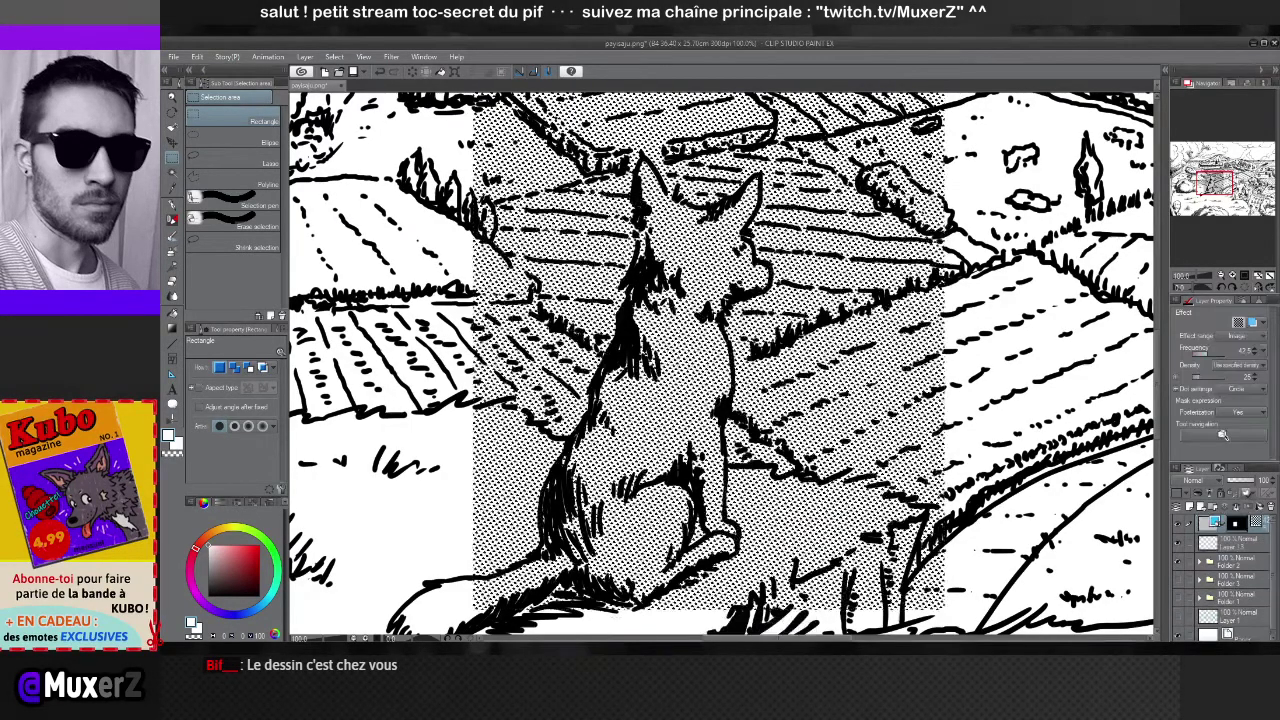
Examine the dot pattern over the fox's body up close at several magnifications
{"action": "key", "text": "ctrl+plus"}
{"action": "key", "text": "ctrl+plus"}
{"action": "key", "text": "ctrl+plus"}
{"action": "key", "text": "ctrl+plus"}
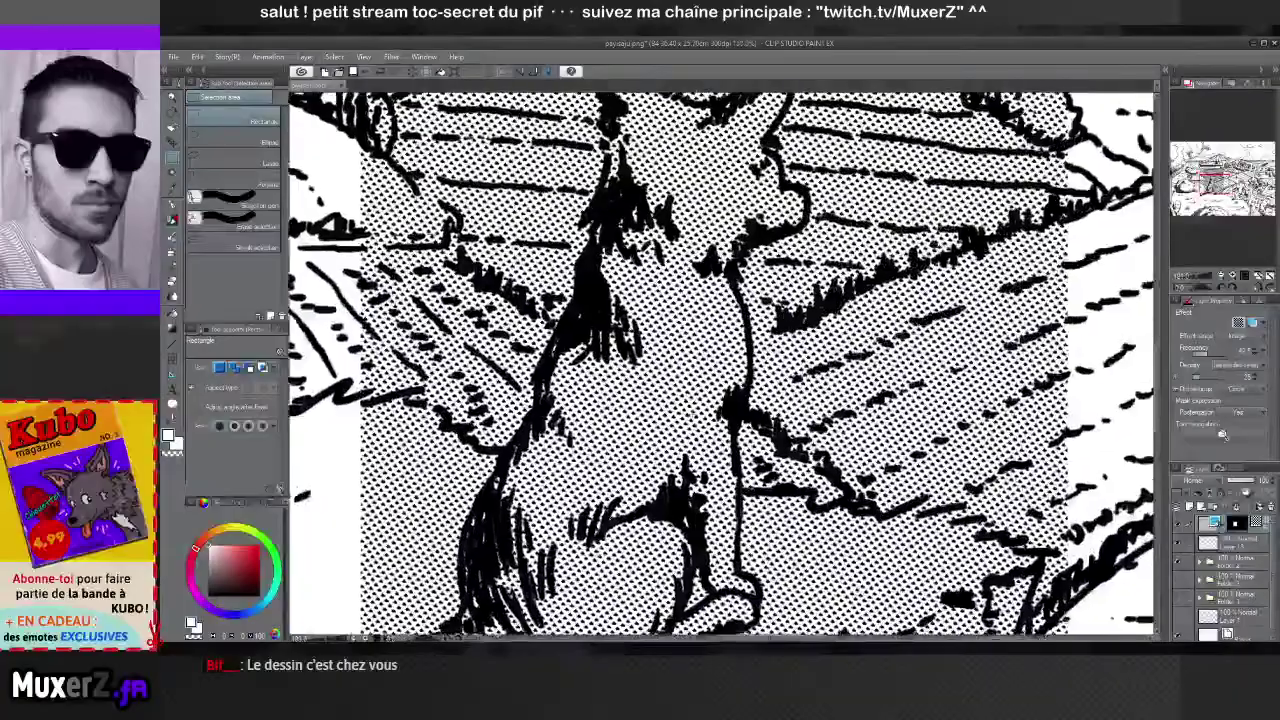
{"action": "key", "text": "ctrl+plus"}
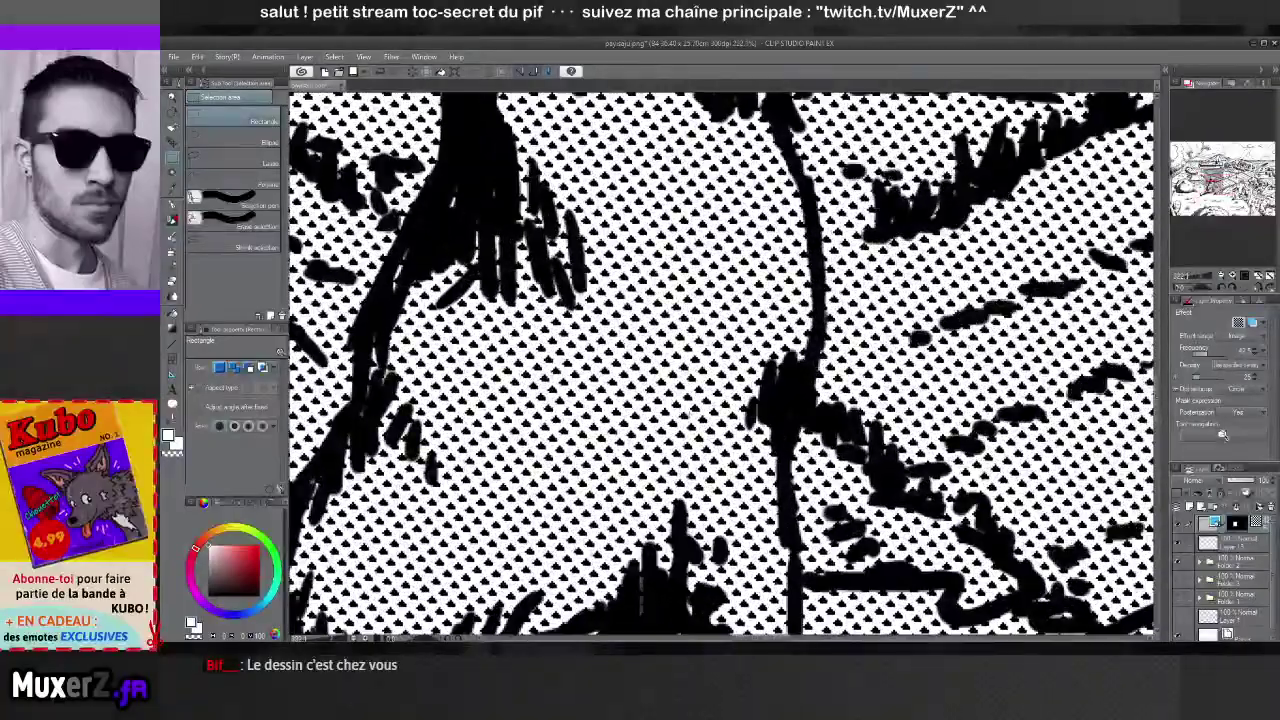
{"action": "key", "text": "ctrl+plus"}
{"action": "key", "text": "ctrl+minus"}
{"action": "key", "text": "ctrl+minus"}
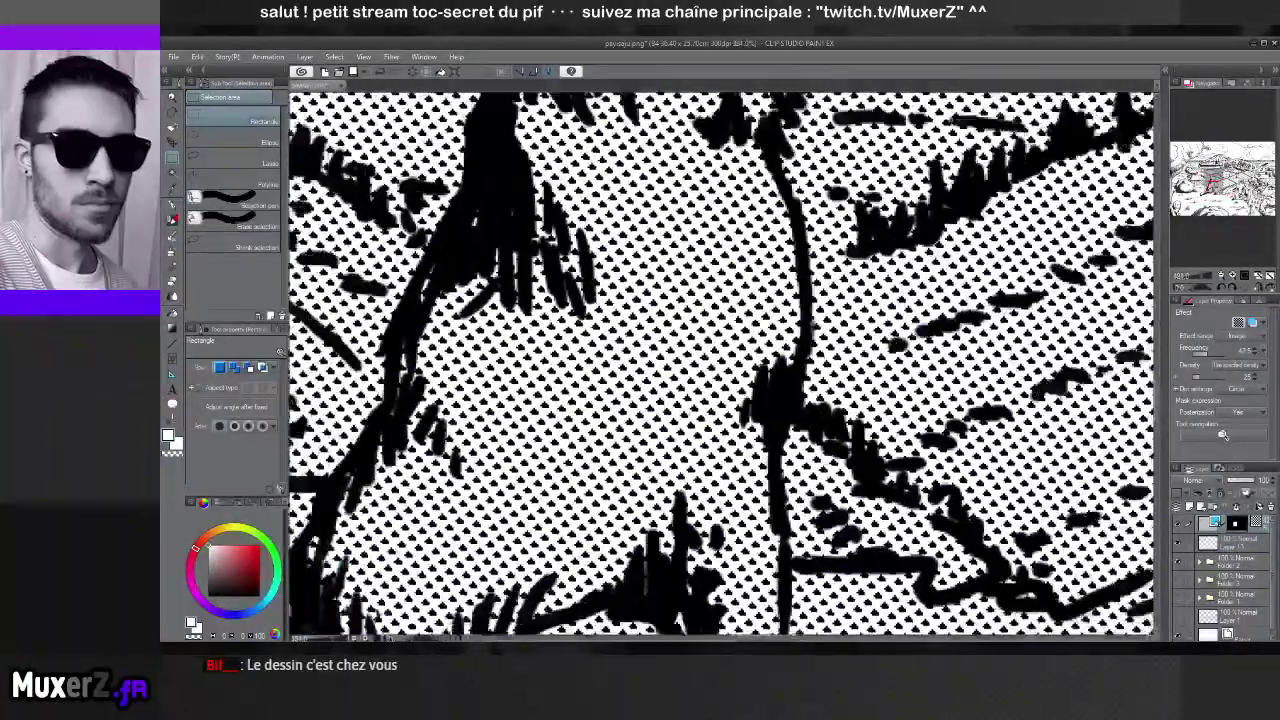
{"action": "key", "text": "ctrl+minus"}
{"action": "key", "text": "ctrl+minus"}
{"action": "key", "text": "ctrl+minus"}
{"action": "key", "text": "ctrl+minus"}
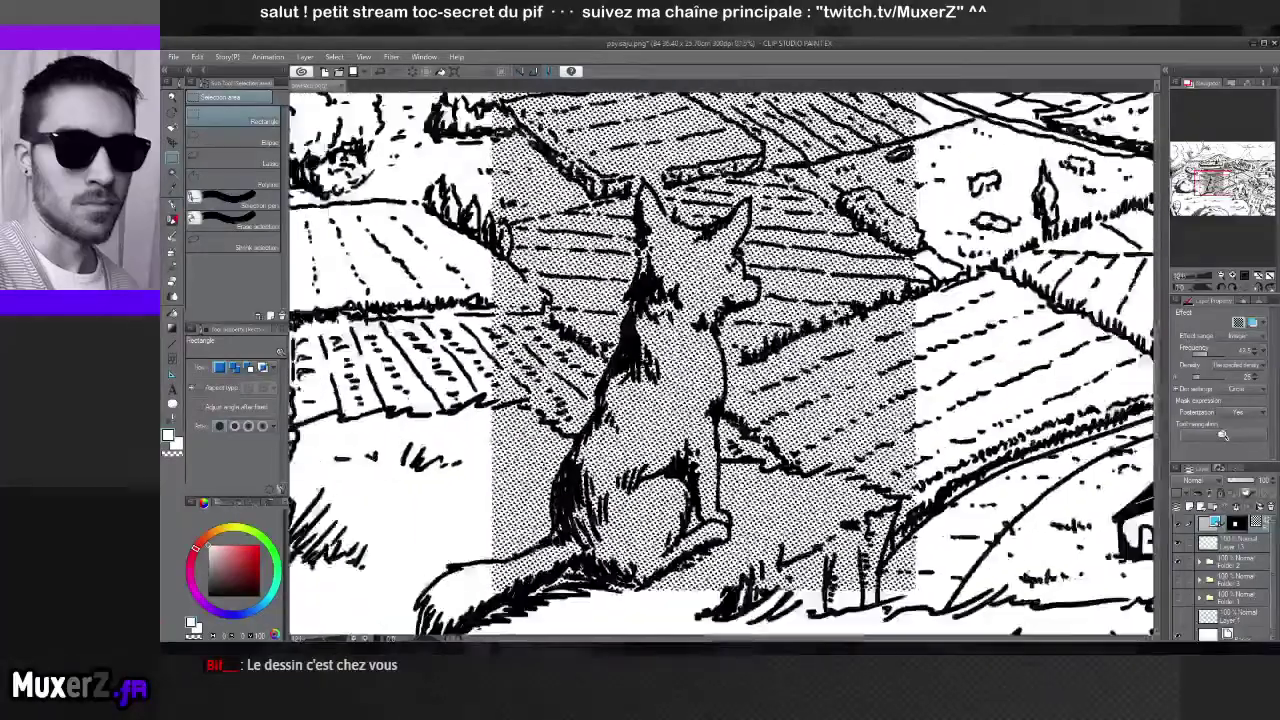
{"action": "key", "text": "ctrl+minus"}
{"action": "key", "text": "ctrl+plus"}
{"action": "key", "text": "ctrl+plus"}
{"action": "key", "text": "ctrl+plus"}
{"action": "key", "text": "ctrl+plus"}
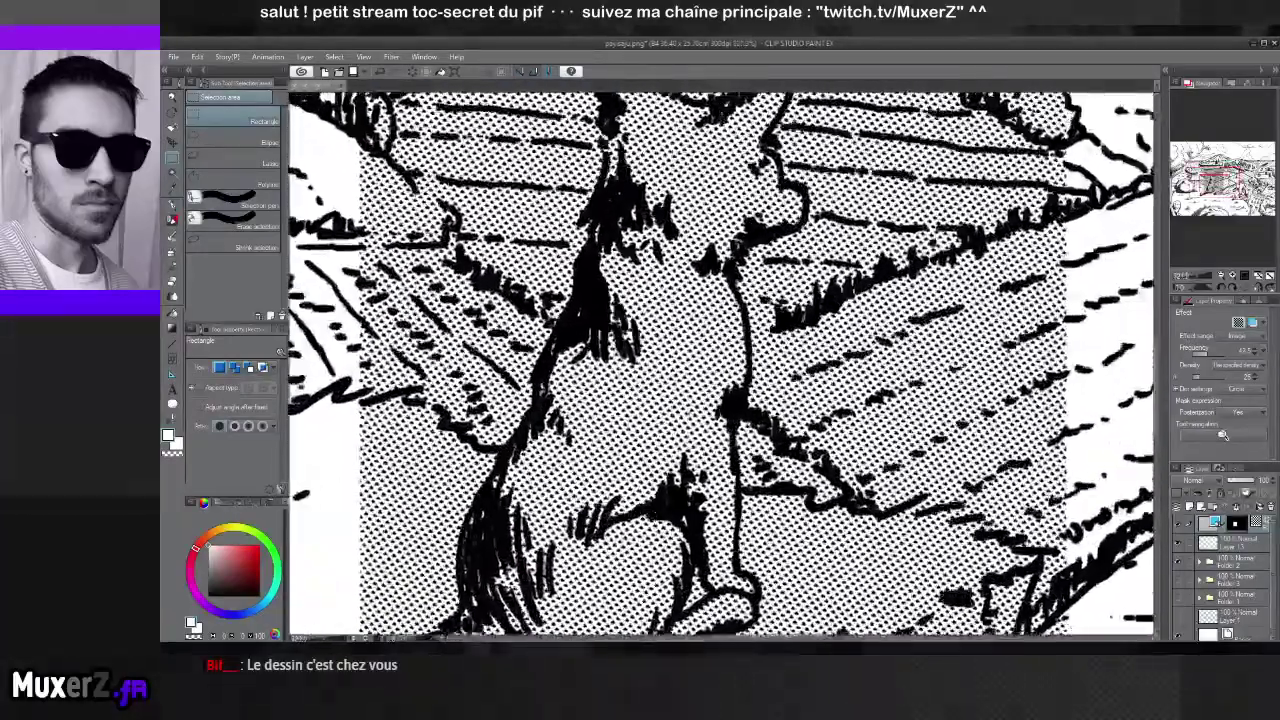
{"action": "key", "text": "ctrl+plus"}
{"action": "key", "text": "ctrl+plus"}
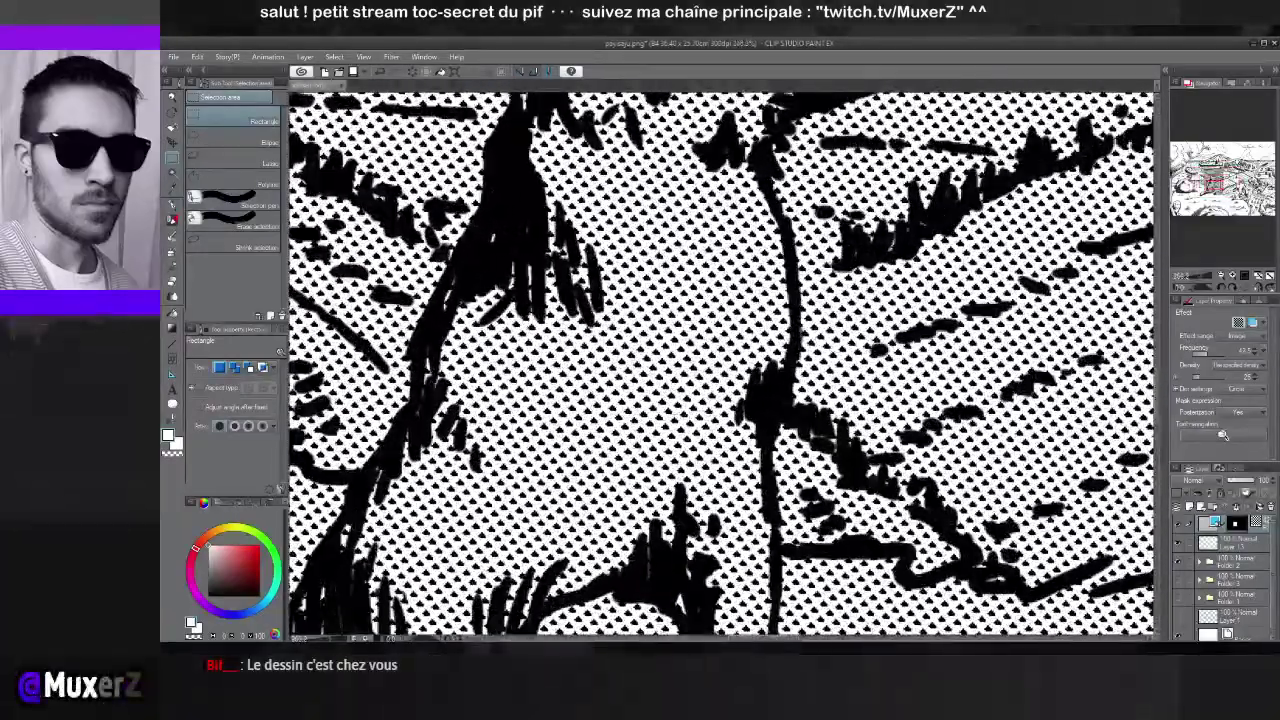
{"action": "key", "text": "ctrl+minus"}
{"action": "key", "text": "ctrl+minus"}
{"action": "key", "text": "ctrl+minus"}
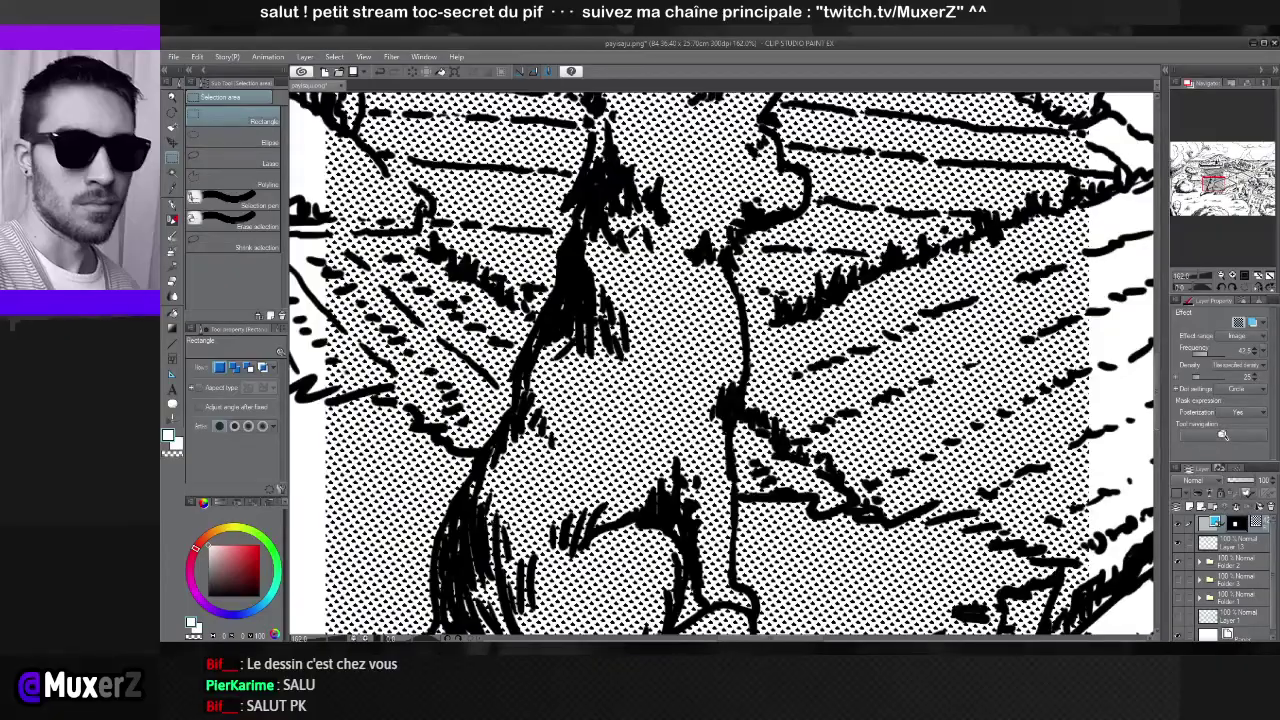
Compare the whole landscape with and without the dot tone by hiding and showing the tone layer
{"action": "key", "text": "ctrl+minus"}
{"action": "key", "text": "ctrl+minus"}
{"action": "key", "text": "ctrl+minus"}
{"action": "key", "text": "ctrl+minus"}
{"action": "key", "text": "ctrl+minus"}
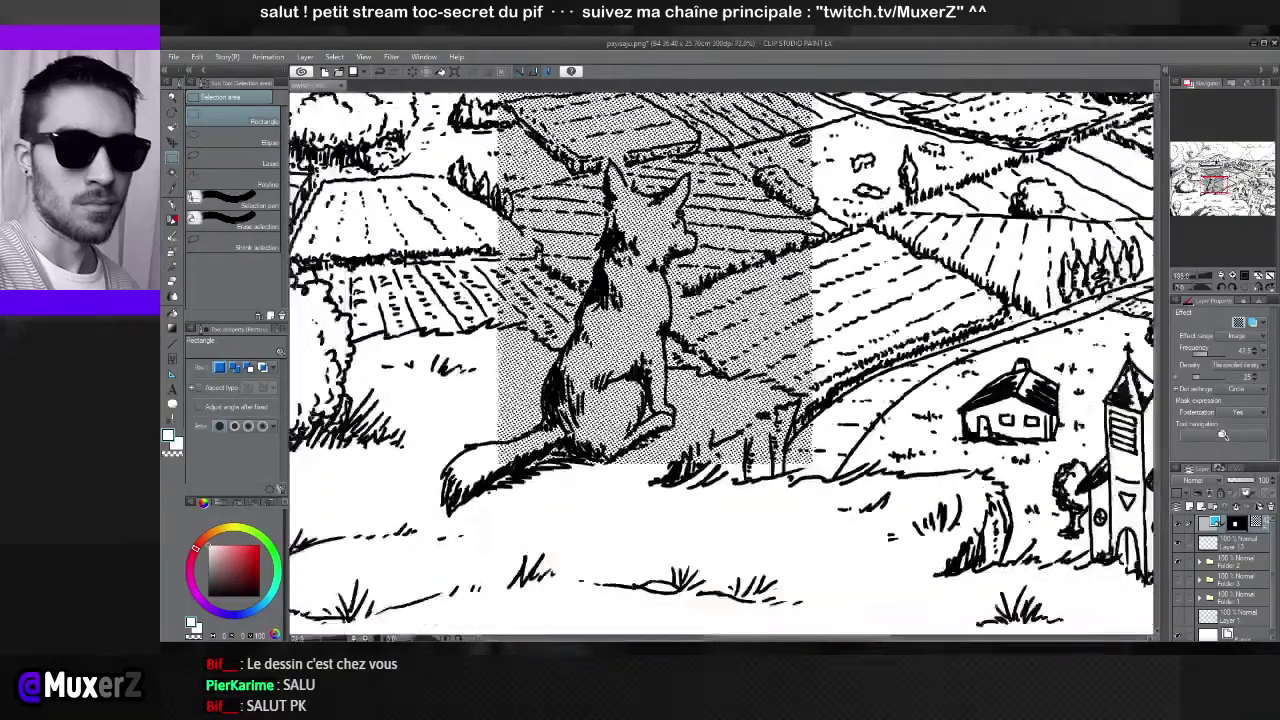
{"action": "key", "text": "ctrl+minus"}
{"action": "key", "text": "ctrl+minus"}
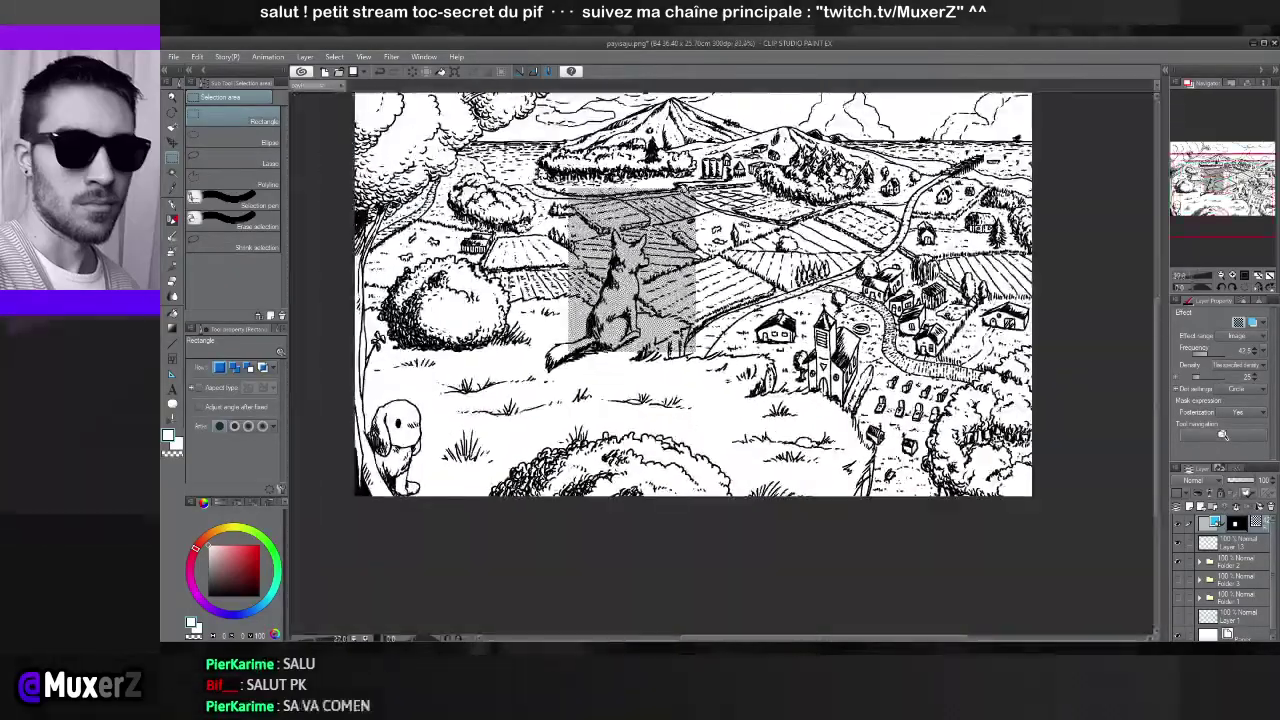
{"action": "key", "text": "ctrl+plus"}
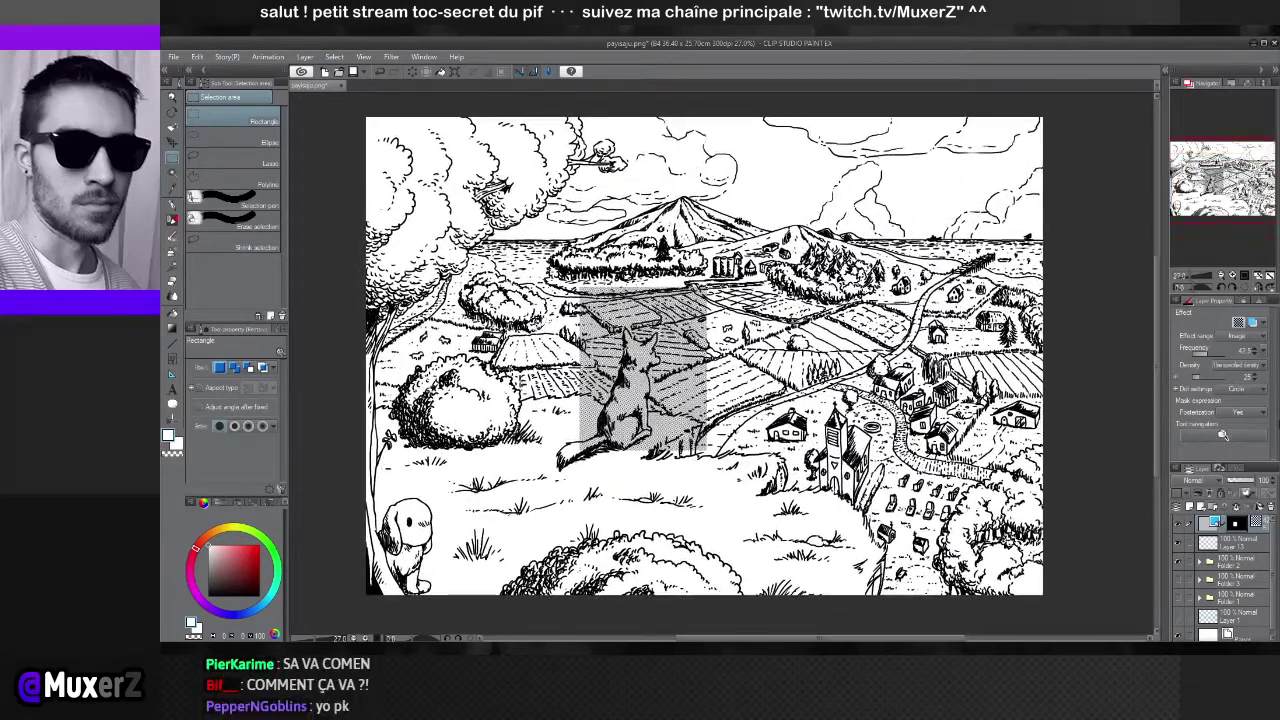
{"action": "left_click", "coordinate": [1176, 523]}
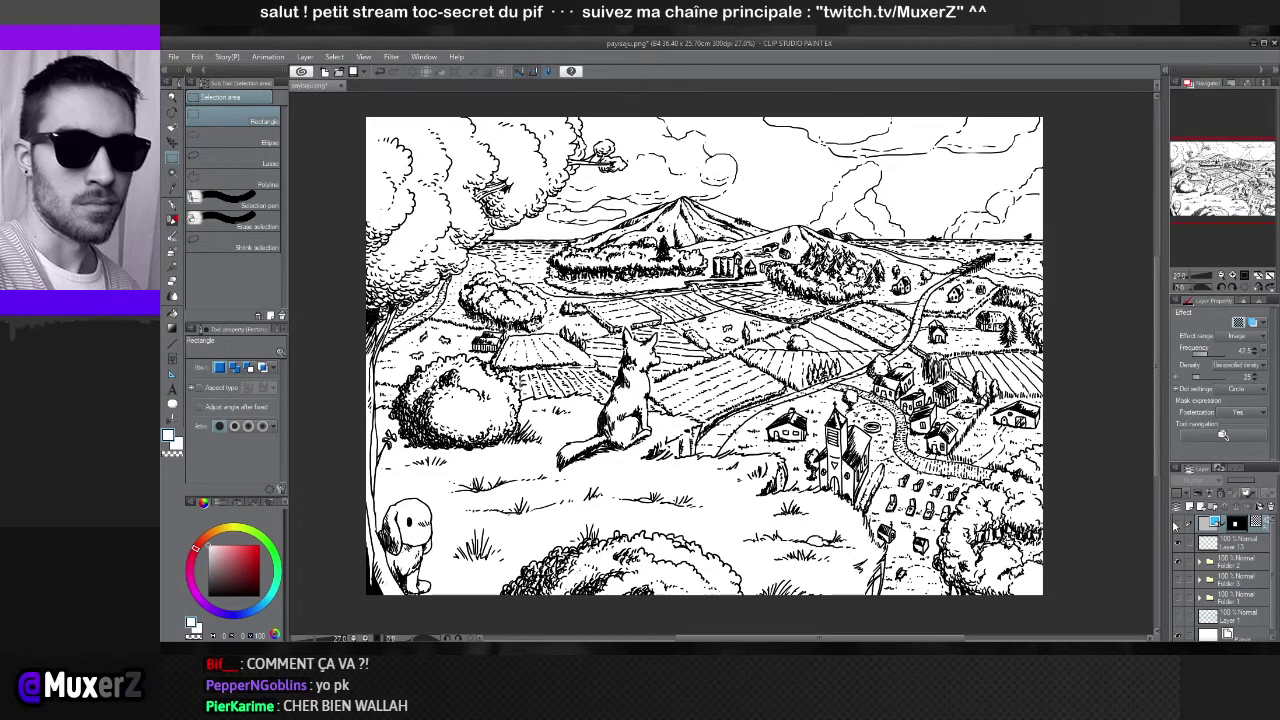
{"action": "left_click_drag", "start_coordinate": [578, 287], "coordinate": [707, 451]}
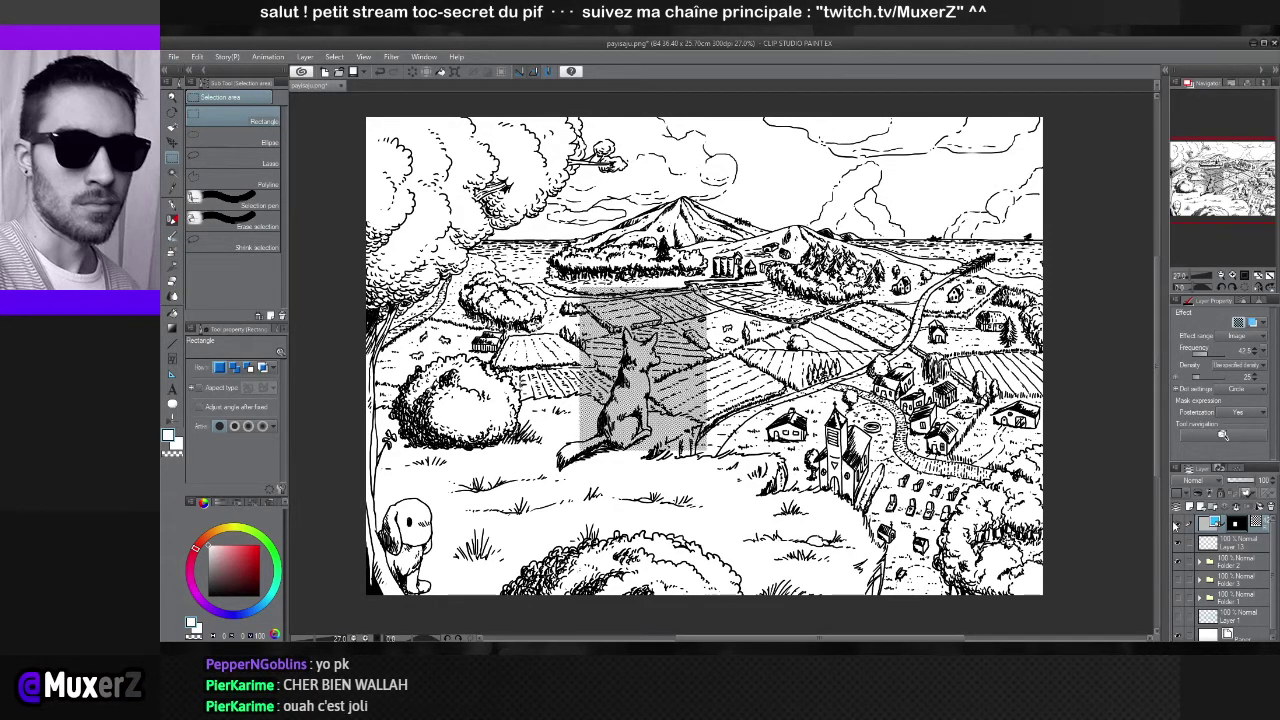
{"action": "scroll", "coordinate": [657, 390], "scroll_direction": "up", "scroll_amount": 3}
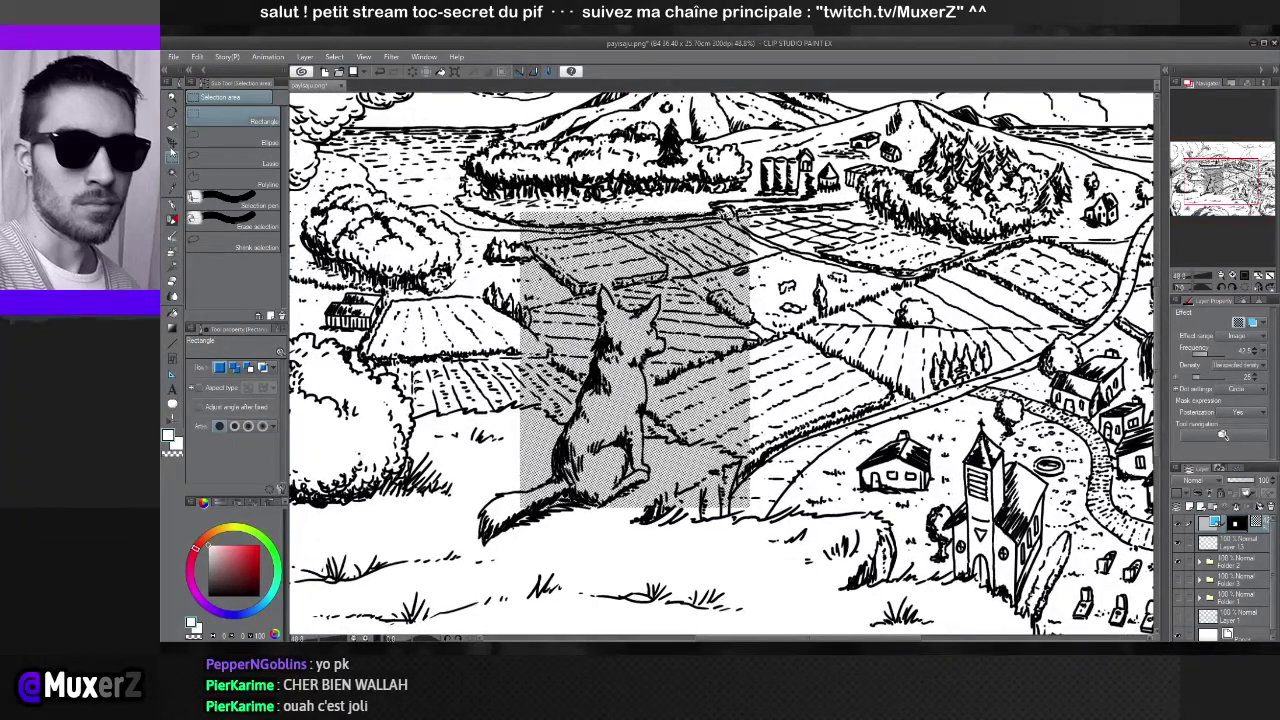
Move the tone layer down and to the left so the toned rectangle covers the whole fox, including its tail
{"action": "key", "text": "k"}
{"action": "left_click_drag", "start_coordinate": [635, 360], "coordinate": [587, 403]}
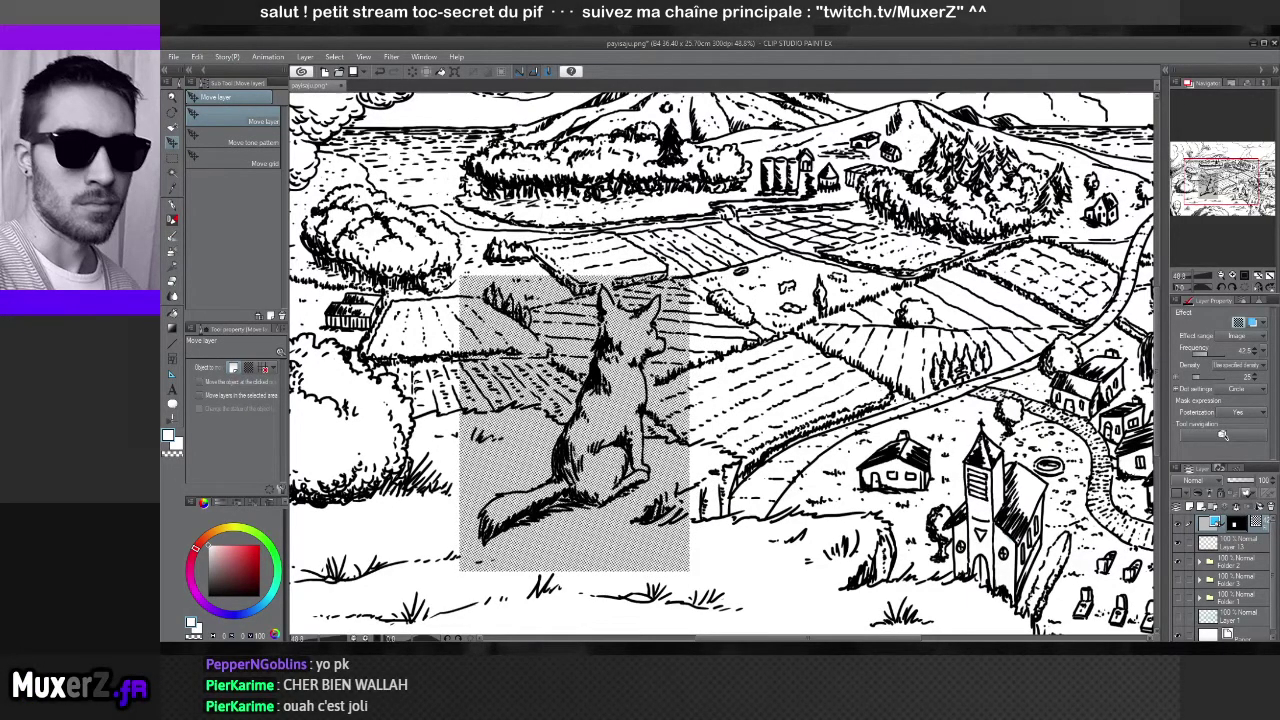
{"action": "scroll", "coordinate": [551, 445], "scroll_direction": "up", "scroll_amount": 3}
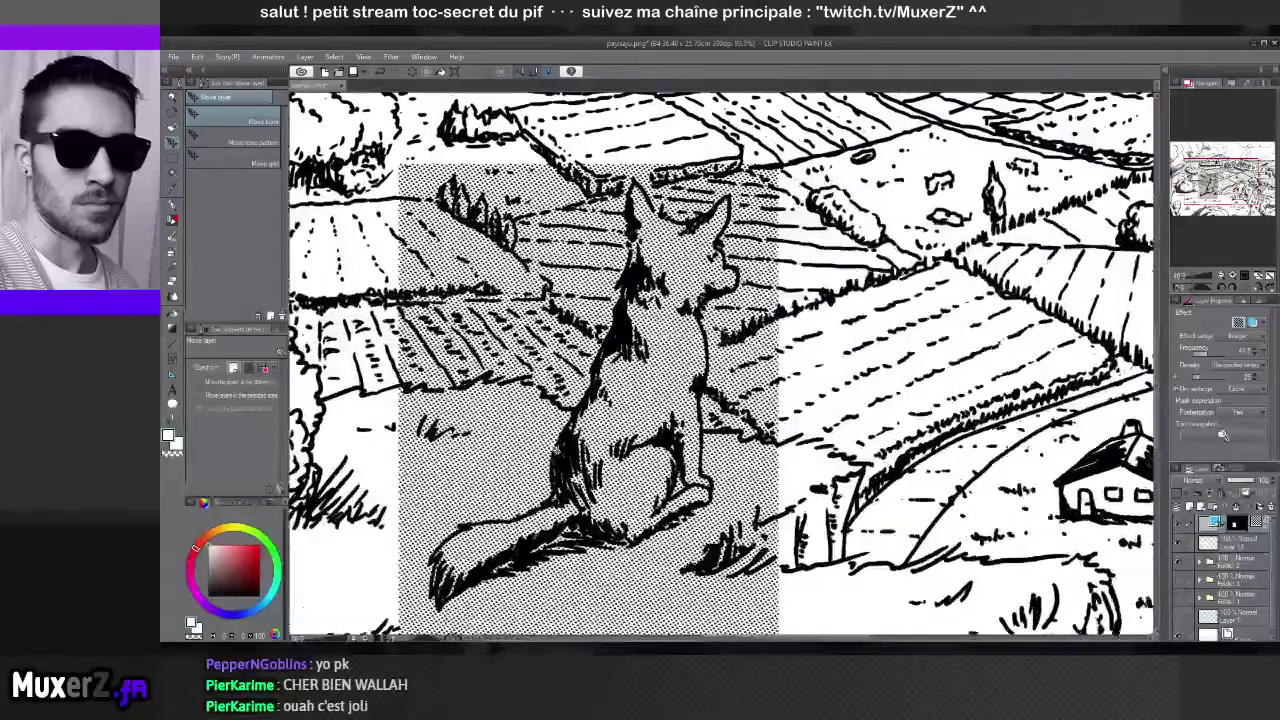
{"action": "scroll", "coordinate": [551, 445], "scroll_direction": "down", "scroll_amount": 2}
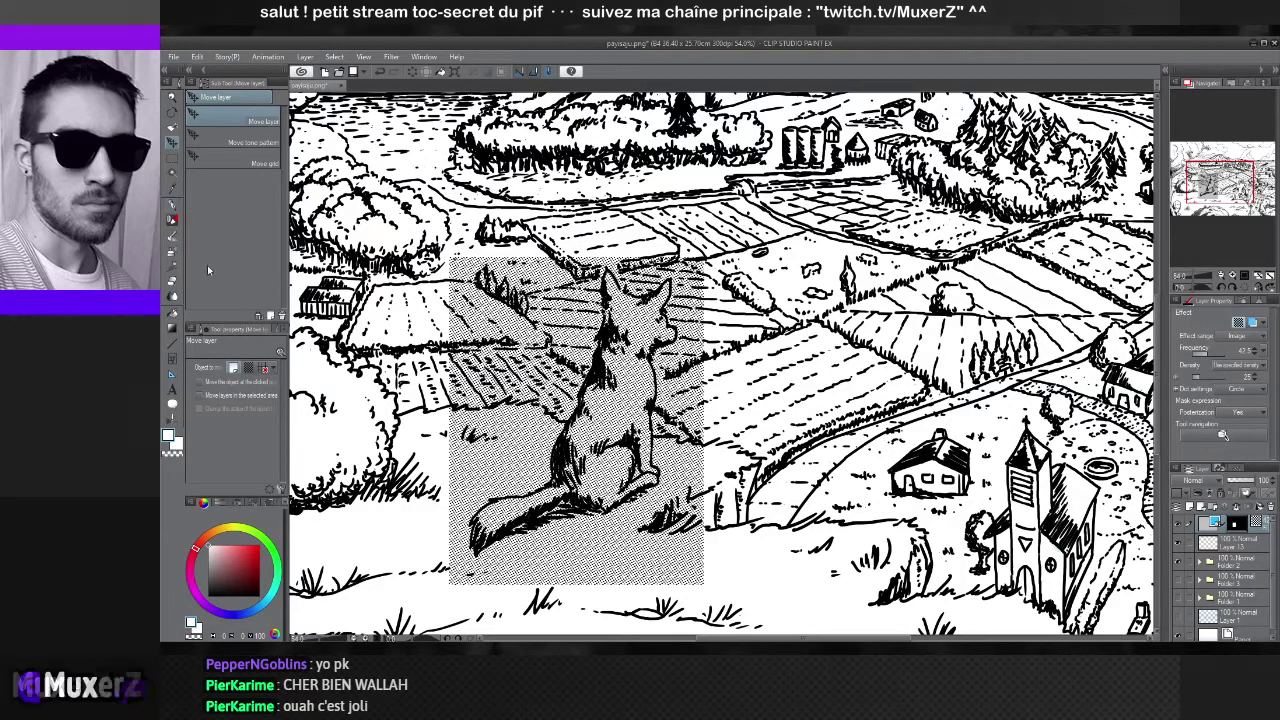
Erase the tone below, behind and above the fox with the Hard eraser, following its tail, back and head outlines
{"action": "left_click", "coordinate": [172, 281]}
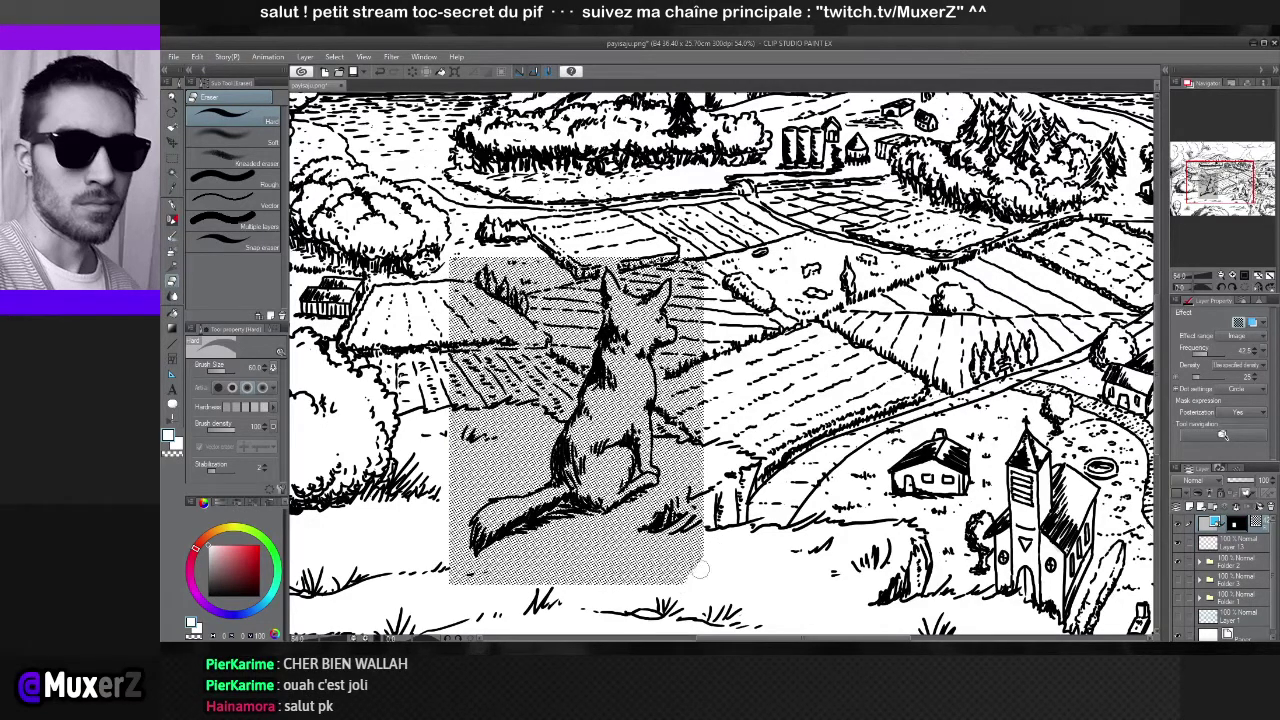
{"action": "mouse_move", "coordinate": [680, 566]}
{"action": "left_mouse_down"}
{"action": "mouse_move", "coordinate": [632, 608]}
{"action": "mouse_move", "coordinate": [700, 472]}
{"action": "mouse_move", "coordinate": [591, 562]}
{"action": "left_mouse_up"}
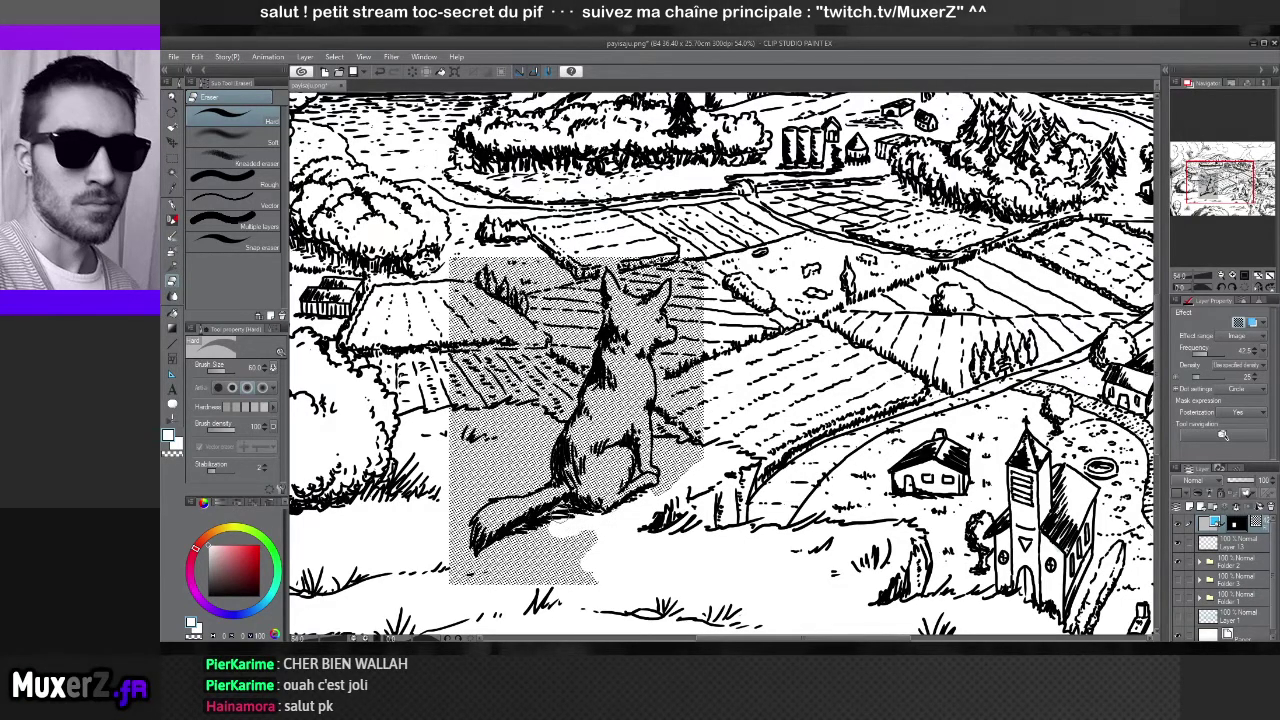
{"action": "mouse_move", "coordinate": [560, 525]}
{"action": "left_mouse_down"}
{"action": "mouse_move", "coordinate": [514, 549]}
{"action": "mouse_move", "coordinate": [545, 518]}
{"action": "left_mouse_up"}
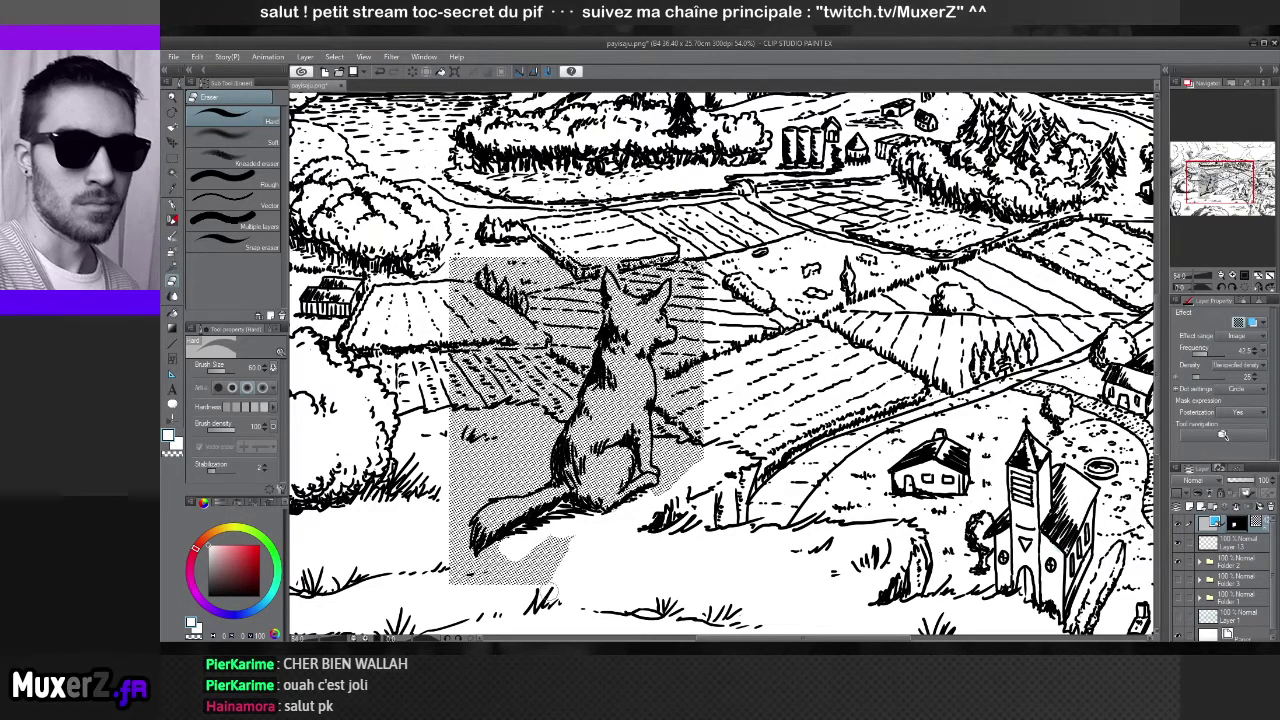
{"action": "mouse_move", "coordinate": [505, 587]}
{"action": "left_mouse_down"}
{"action": "mouse_move", "coordinate": [472, 560]}
{"action": "mouse_move", "coordinate": [498, 546]}
{"action": "mouse_move", "coordinate": [483, 566]}
{"action": "mouse_move", "coordinate": [450, 570]}
{"action": "mouse_move", "coordinate": [470, 300]}
{"action": "mouse_move", "coordinate": [495, 320]}
{"action": "mouse_move", "coordinate": [512, 280]}
{"action": "mouse_move", "coordinate": [472, 445]}
{"action": "mouse_move", "coordinate": [494, 300]}
{"action": "mouse_move", "coordinate": [483, 422]}
{"action": "mouse_move", "coordinate": [525, 276]}
{"action": "mouse_move", "coordinate": [508, 330]}
{"action": "left_mouse_up"}
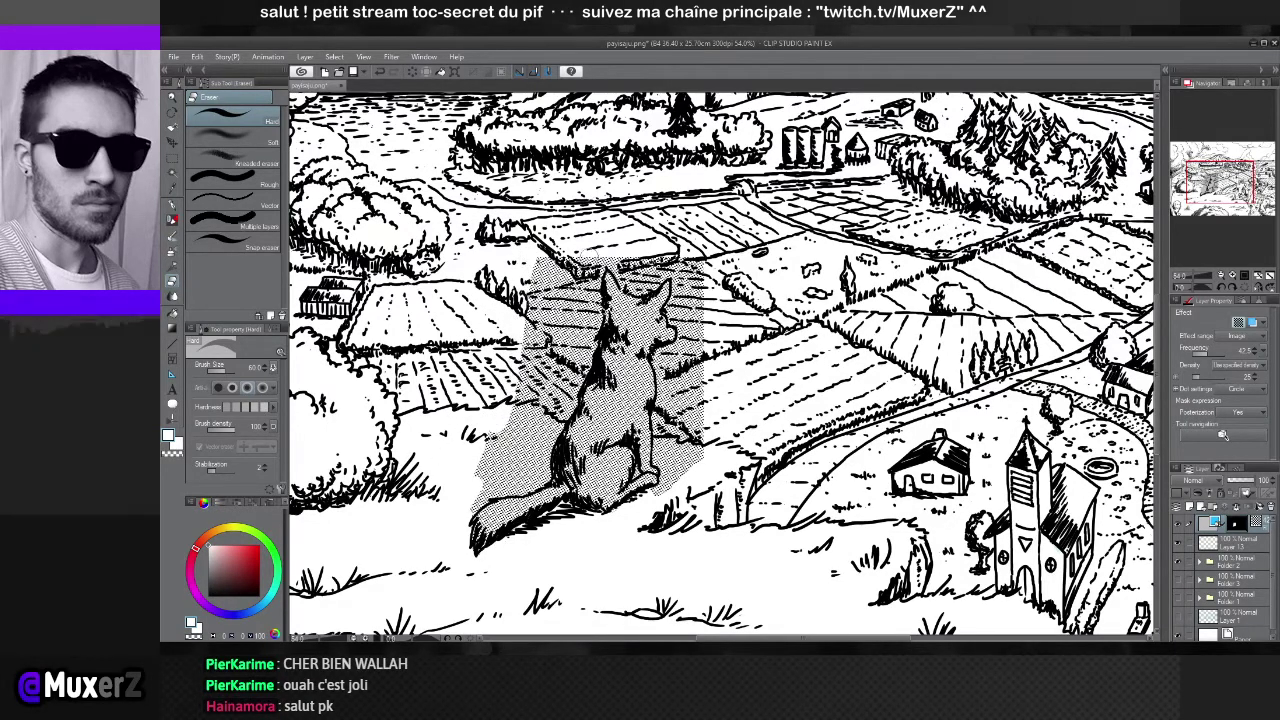
{"action": "mouse_move", "coordinate": [588, 262]}
{"action": "left_mouse_down"}
{"action": "mouse_move", "coordinate": [534, 334]}
{"action": "mouse_move", "coordinate": [538, 417]}
{"action": "mouse_move", "coordinate": [562, 407]}
{"action": "mouse_move", "coordinate": [550, 437]}
{"action": "mouse_move", "coordinate": [547, 422]}
{"action": "mouse_move", "coordinate": [544, 470]}
{"action": "mouse_move", "coordinate": [497, 467]}
{"action": "mouse_move", "coordinate": [527, 484]}
{"action": "mouse_move", "coordinate": [470, 510]}
{"action": "left_mouse_up"}
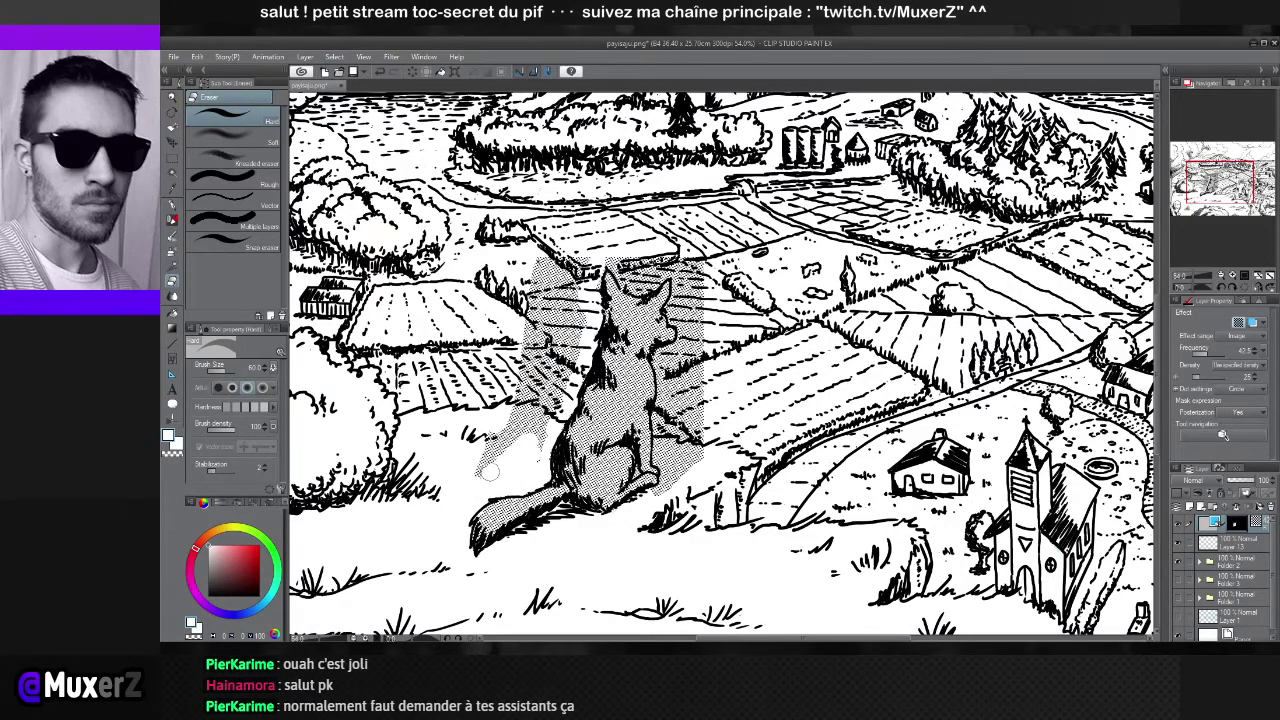
{"action": "mouse_move", "coordinate": [489, 473]}
{"action": "left_mouse_down"}
{"action": "mouse_move", "coordinate": [514, 410]}
{"action": "mouse_move", "coordinate": [513, 461]}
{"action": "left_mouse_up"}
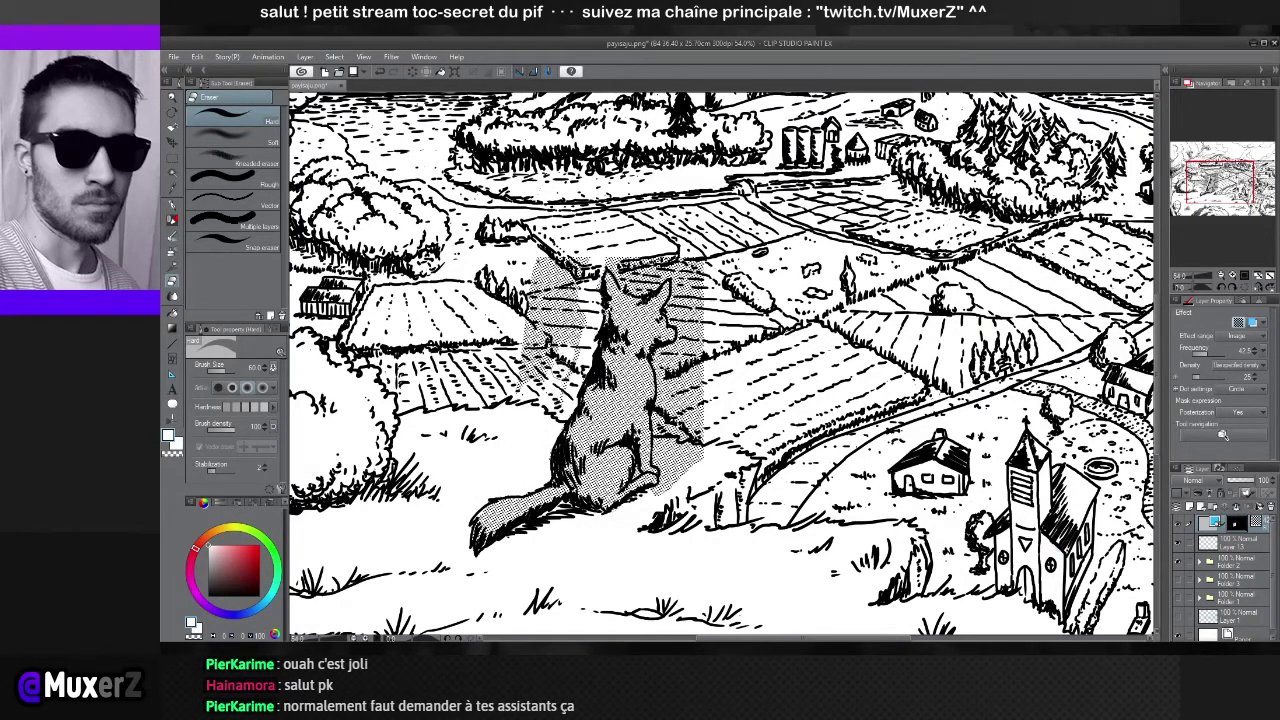
{"action": "mouse_move", "coordinate": [576, 262]}
{"action": "left_mouse_down"}
{"action": "mouse_move", "coordinate": [540, 390]}
{"action": "mouse_move", "coordinate": [532, 250]}
{"action": "left_mouse_up"}
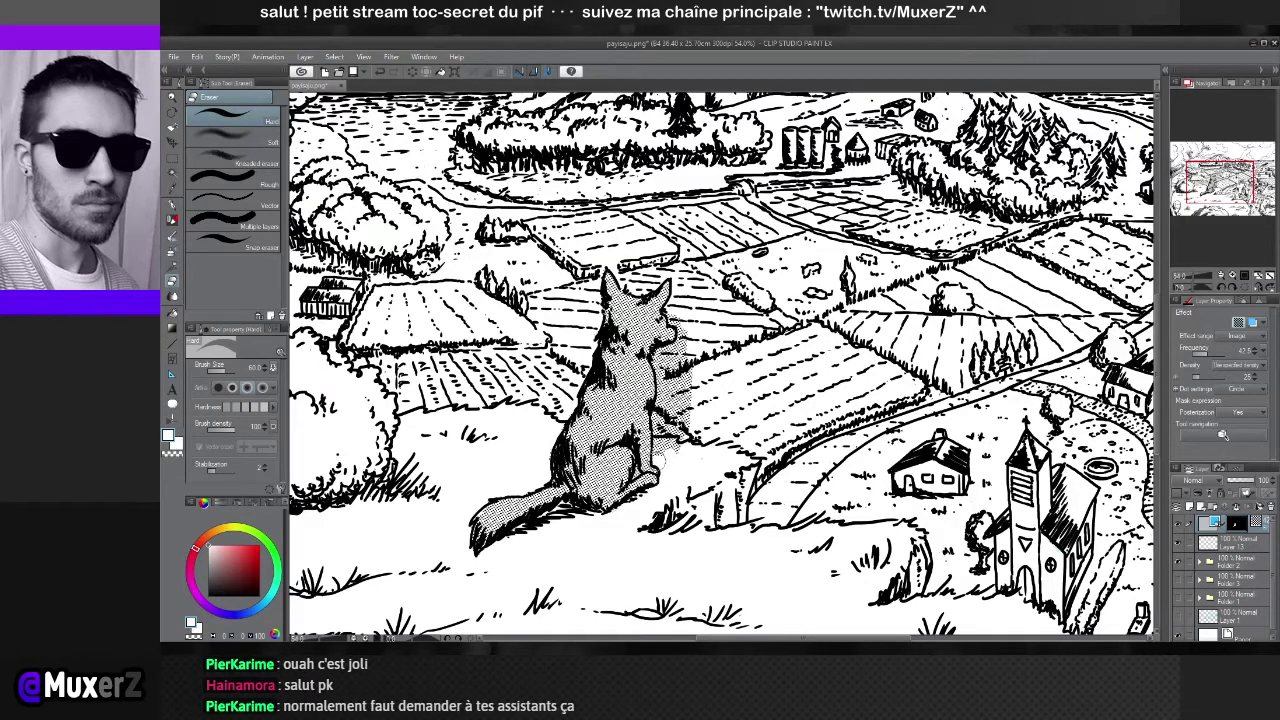
Erase the remaining tone in front of the fox's legs, chest and muzzle
{"action": "left_click_drag", "start_coordinate": [660, 455], "coordinate": [690, 385]}
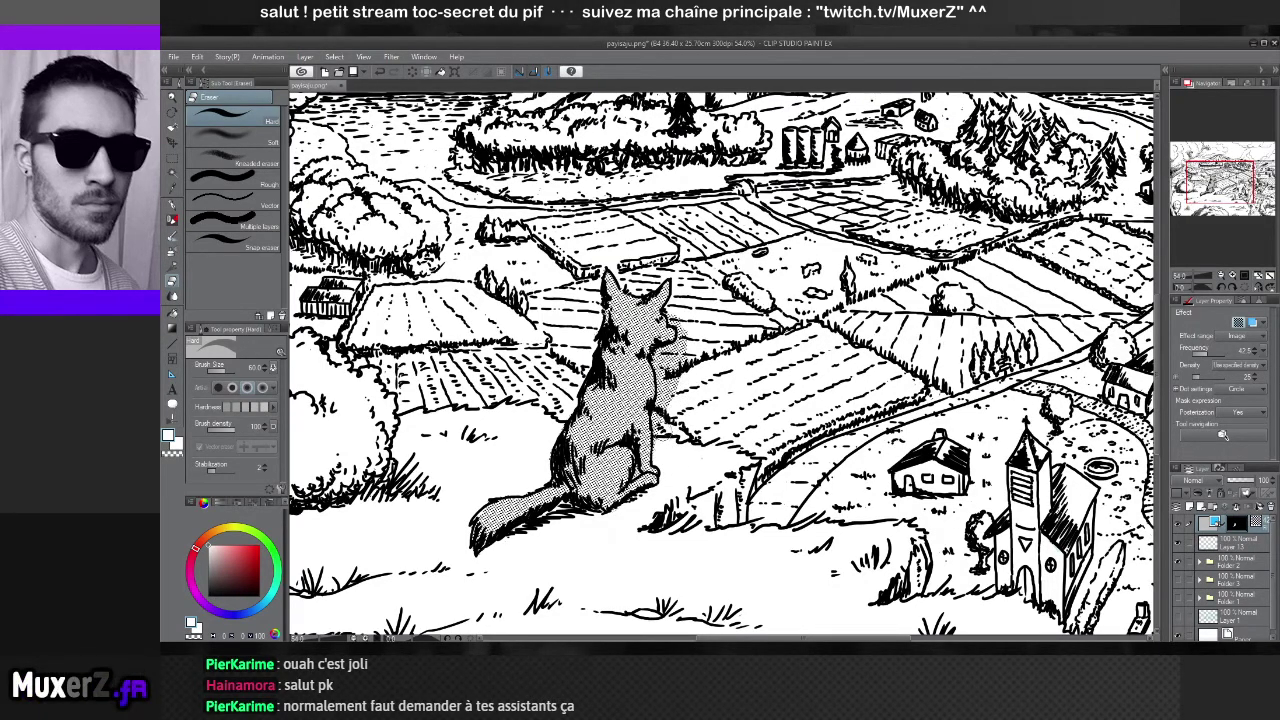
{"action": "left_click_drag", "start_coordinate": [662, 440], "coordinate": [686, 352]}
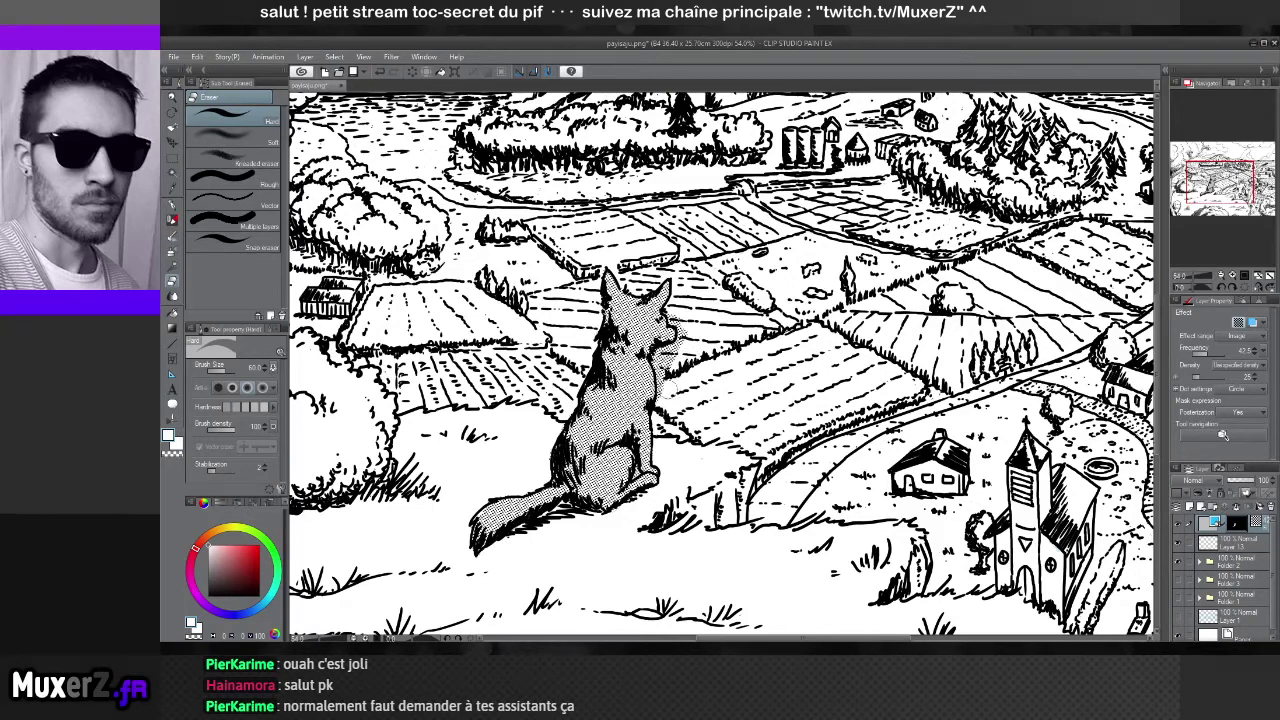
{"action": "mouse_move", "coordinate": [665, 398]}
{"action": "left_mouse_down"}
{"action": "mouse_move", "coordinate": [661, 356]}
{"action": "mouse_move", "coordinate": [684, 332]}
{"action": "mouse_move", "coordinate": [674, 318]}
{"action": "left_mouse_up"}
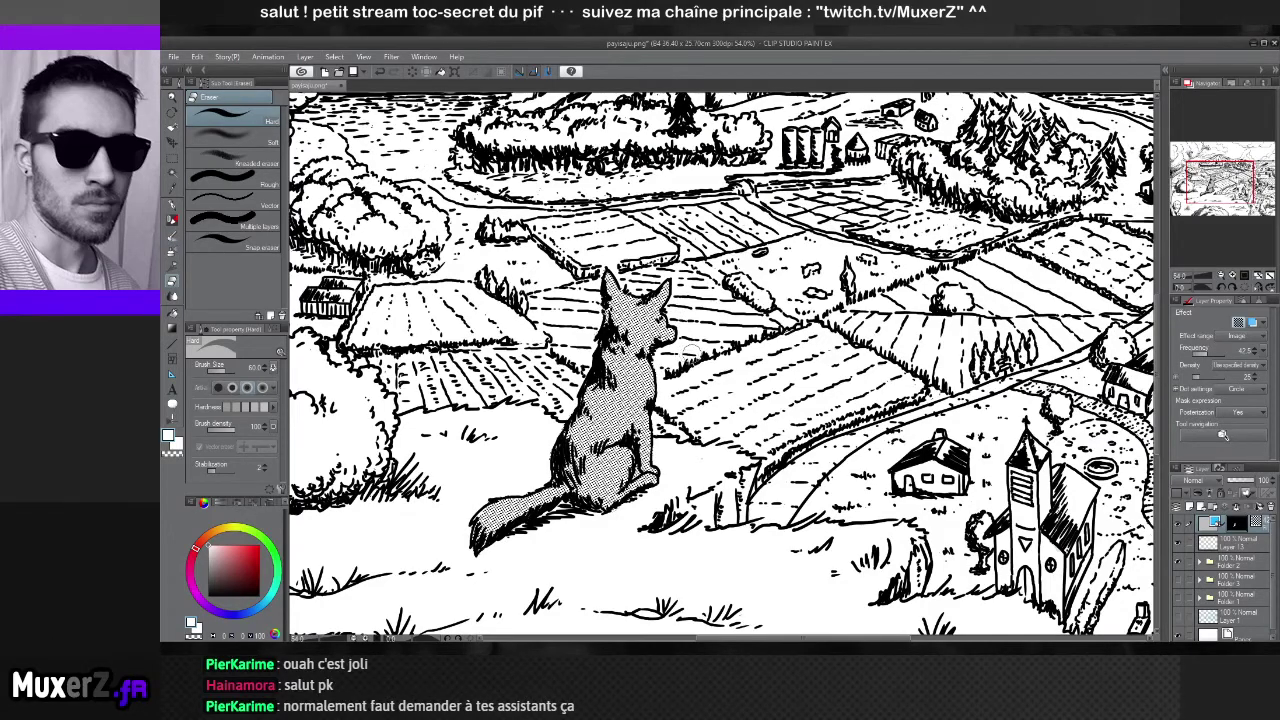
Examine the toned fox against the whole landscape at different magnifications
{"action": "scroll", "coordinate": [693, 354], "scroll_direction": "down", "scroll_amount": 5}
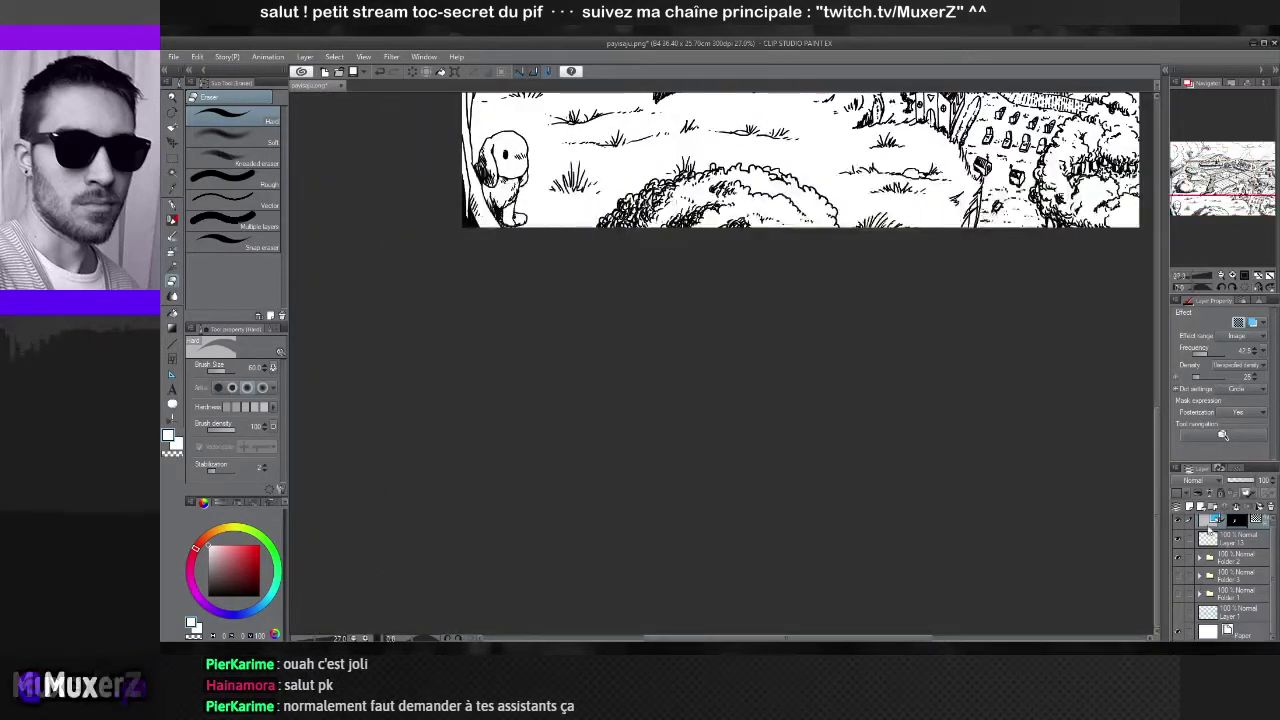
{"action": "scroll", "coordinate": [837, 251], "scroll_direction": "up", "scroll_amount": 1}
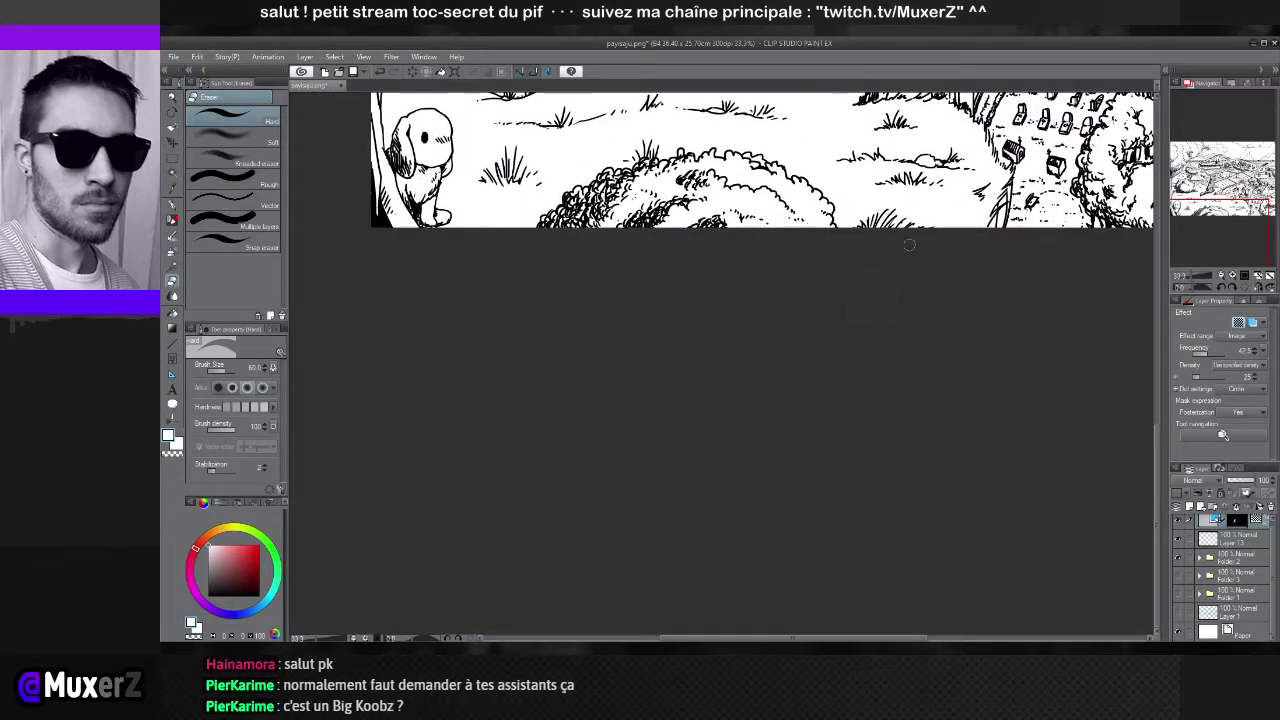
{"action": "scroll", "coordinate": [909, 244], "scroll_direction": "down", "scroll_amount": 4}
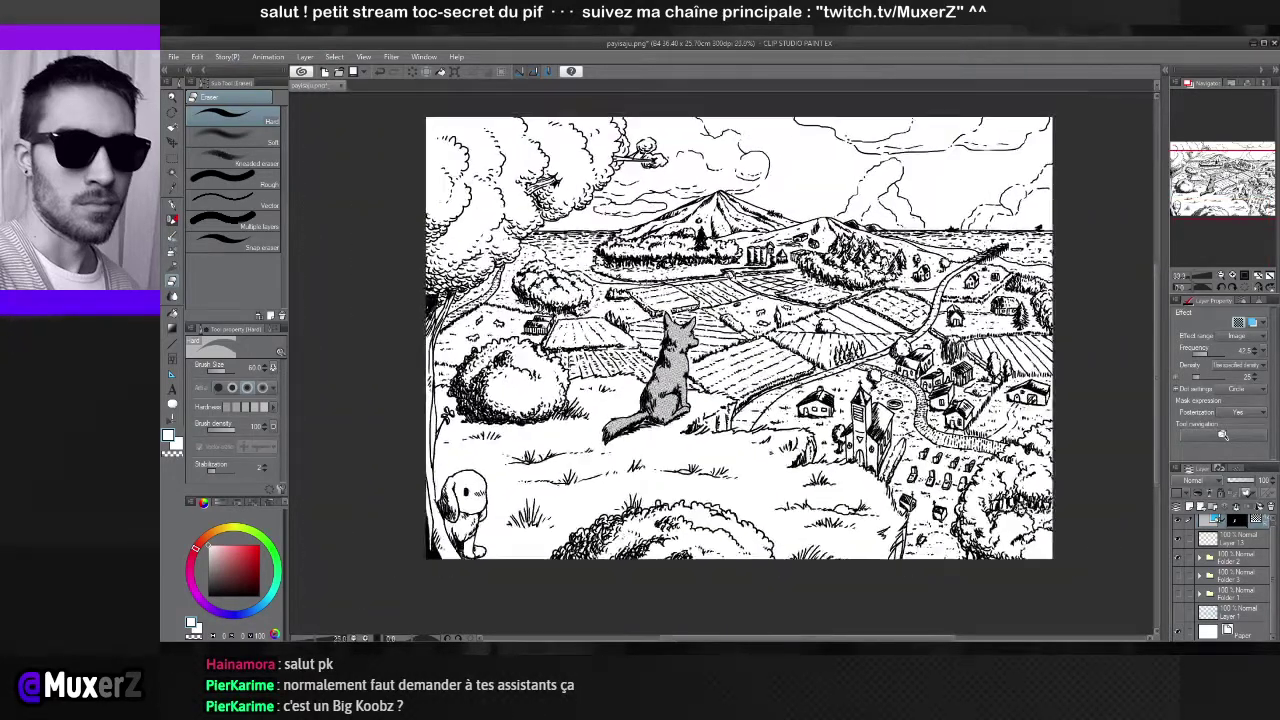
{"action": "scroll", "coordinate": [766, 360], "scroll_direction": "up", "scroll_amount": 2}
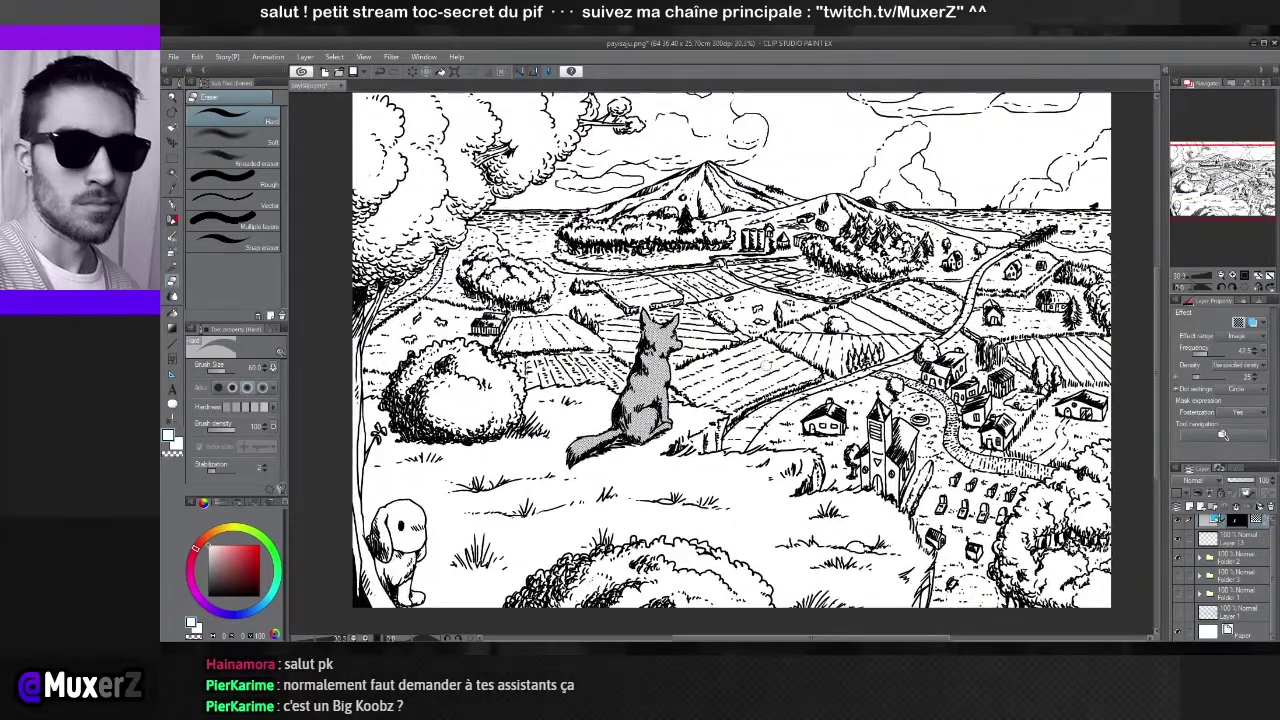
{"action": "scroll", "coordinate": [766, 360], "scroll_direction": "down", "scroll_amount": 1}
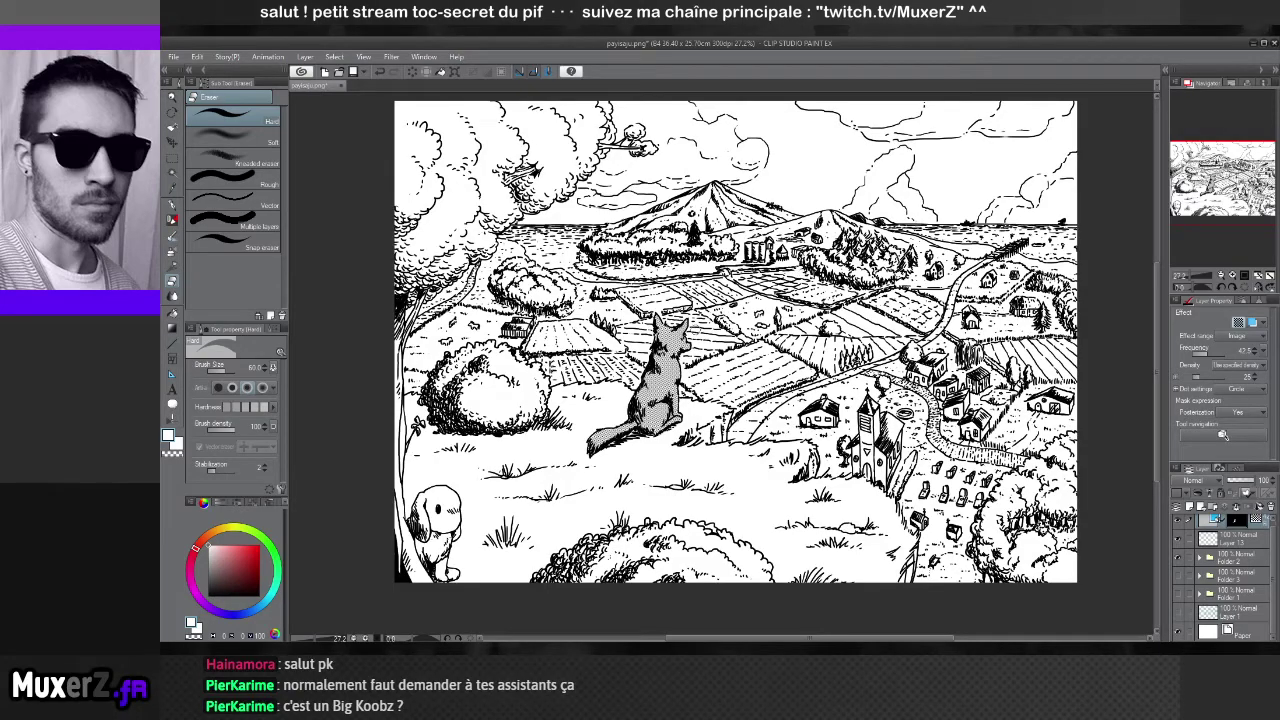
{"action": "scroll", "coordinate": [695, 331], "scroll_direction": "up", "scroll_amount": 3}
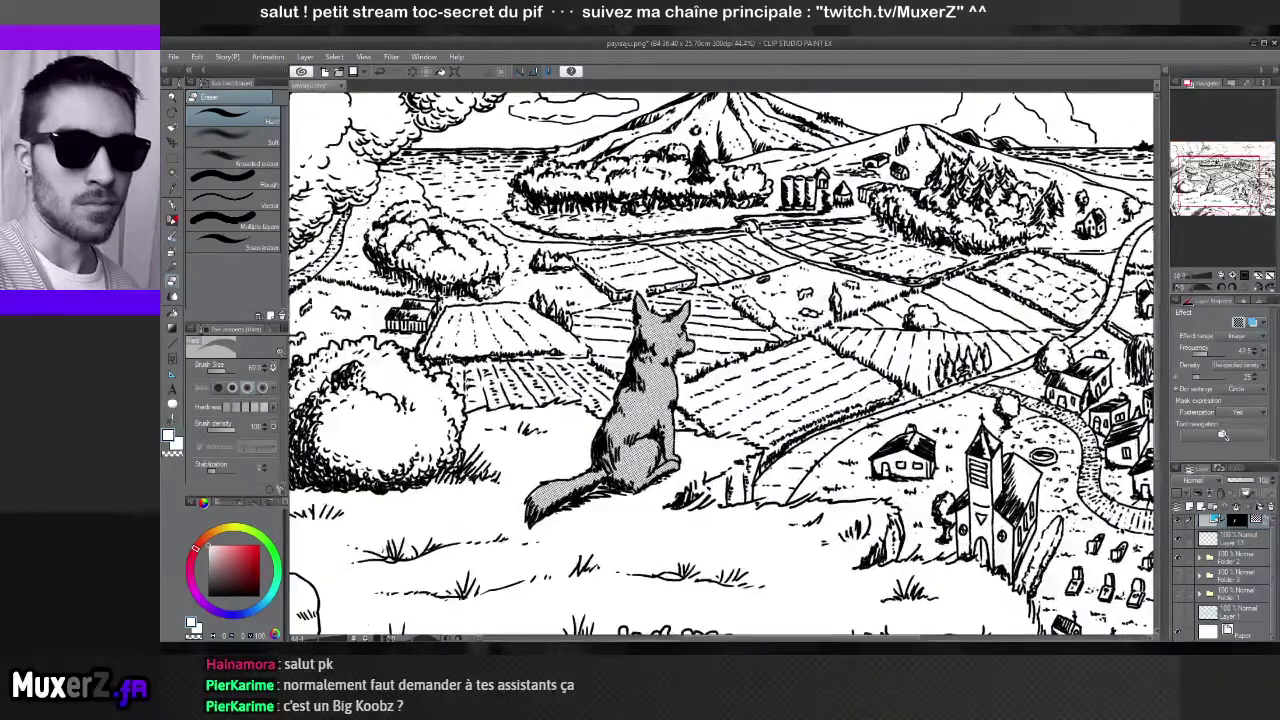
Disable the fox tone layer's mask briefly to compare the masked and unmasked tone, and enable it again
{"action": "scroll", "coordinate": [639, 424], "scroll_direction": "up", "scroll_amount": 3}
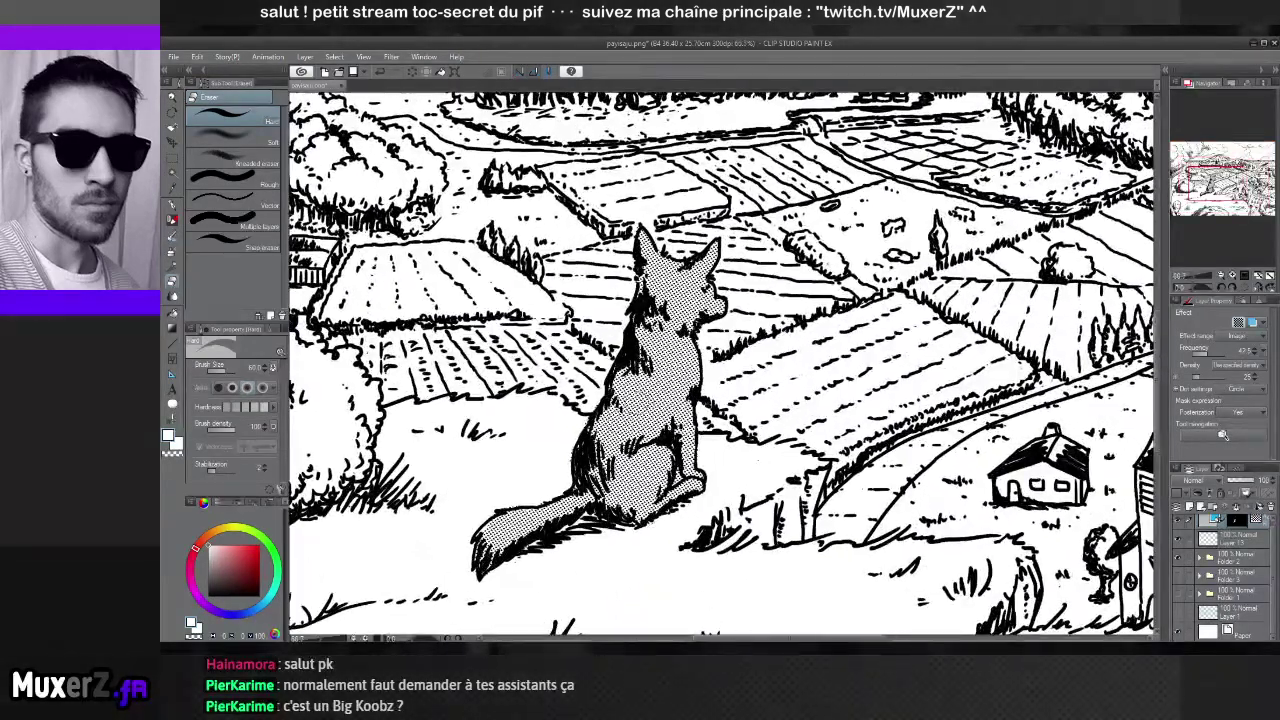
{"action": "scroll", "coordinate": [625, 415], "scroll_direction": "up", "scroll_amount": 1}
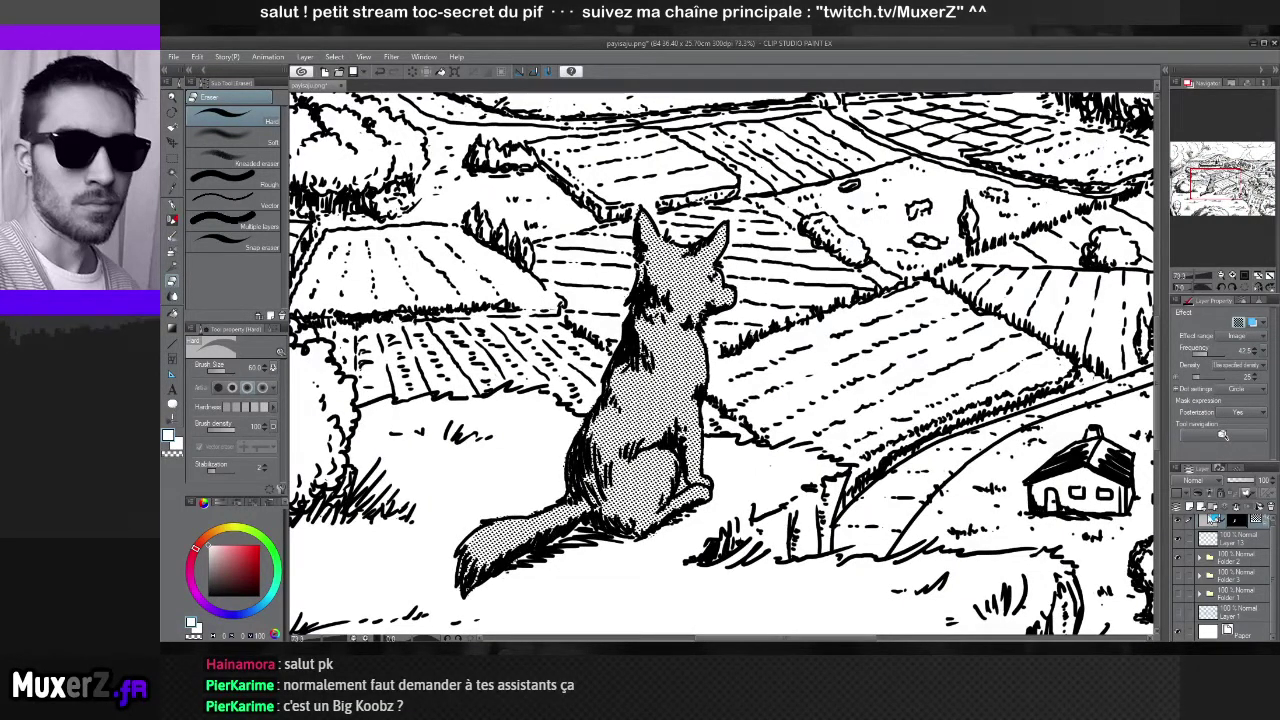
{"action": "scroll", "coordinate": [1240, 540], "scroll_direction": "up", "scroll_amount": 1}
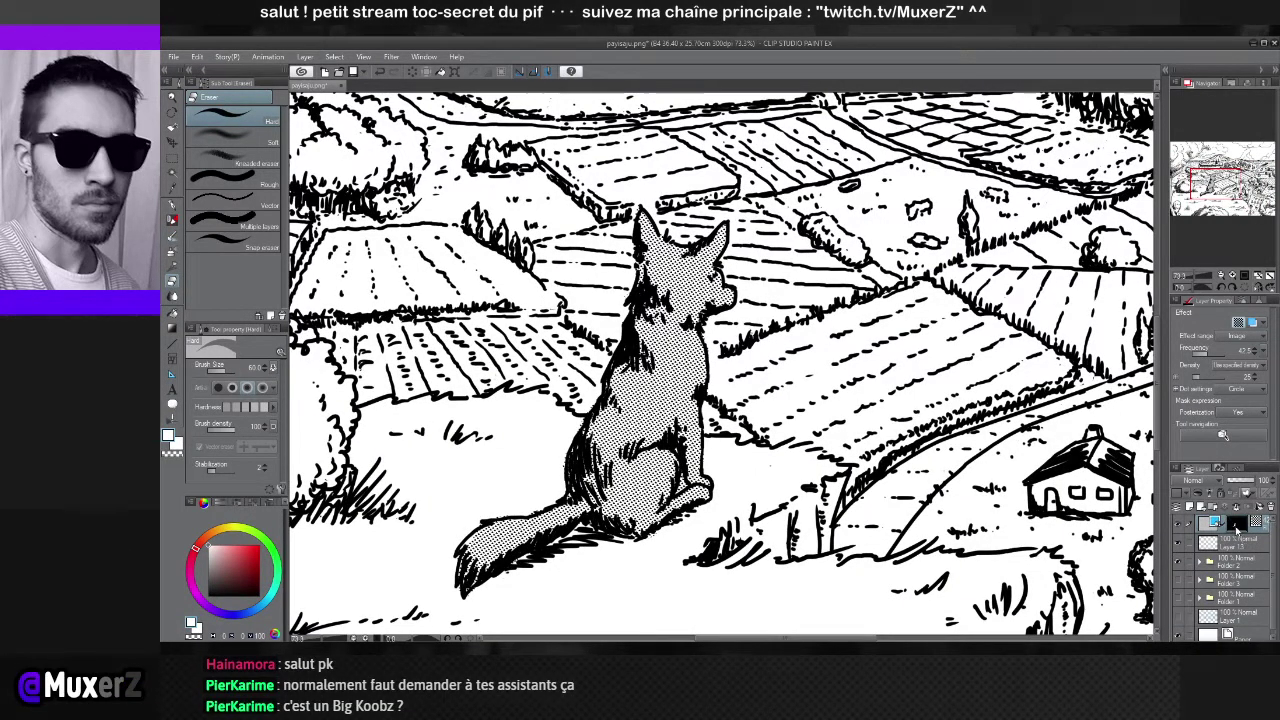
{"action": "left_click", "coordinate": [1241, 546]}
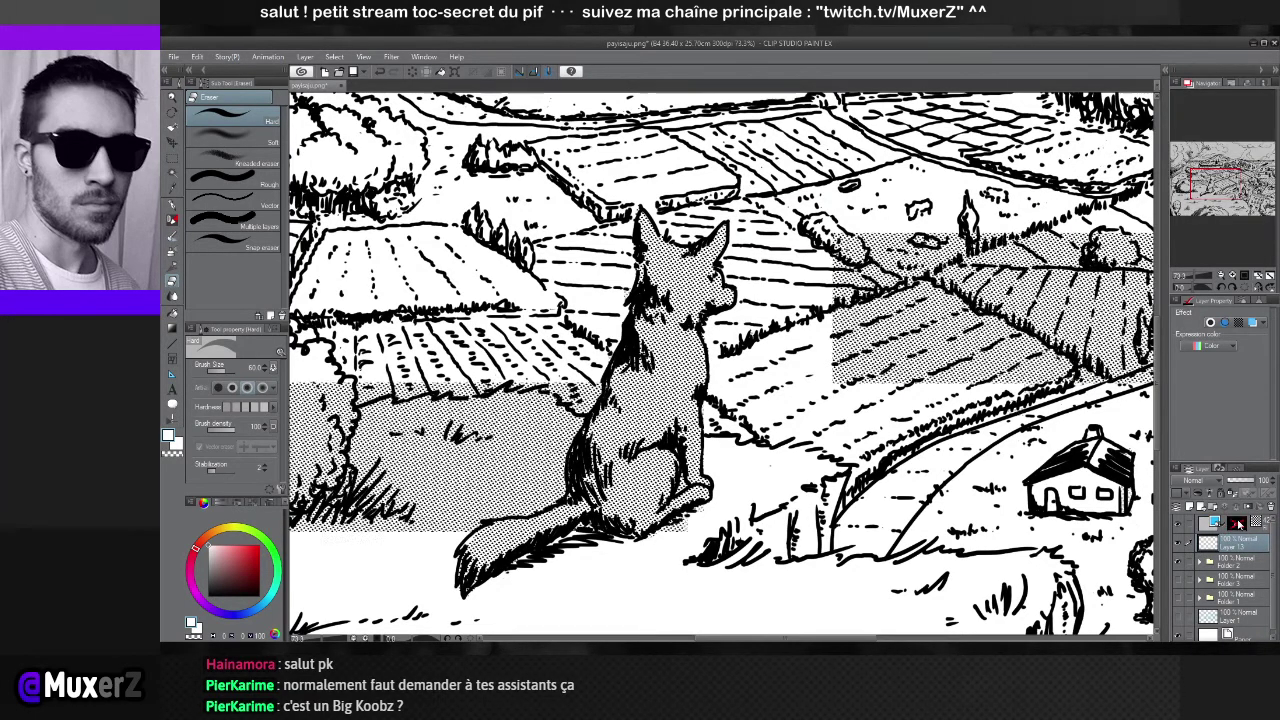
{"action": "left_click", "coordinate": [1238, 322]}
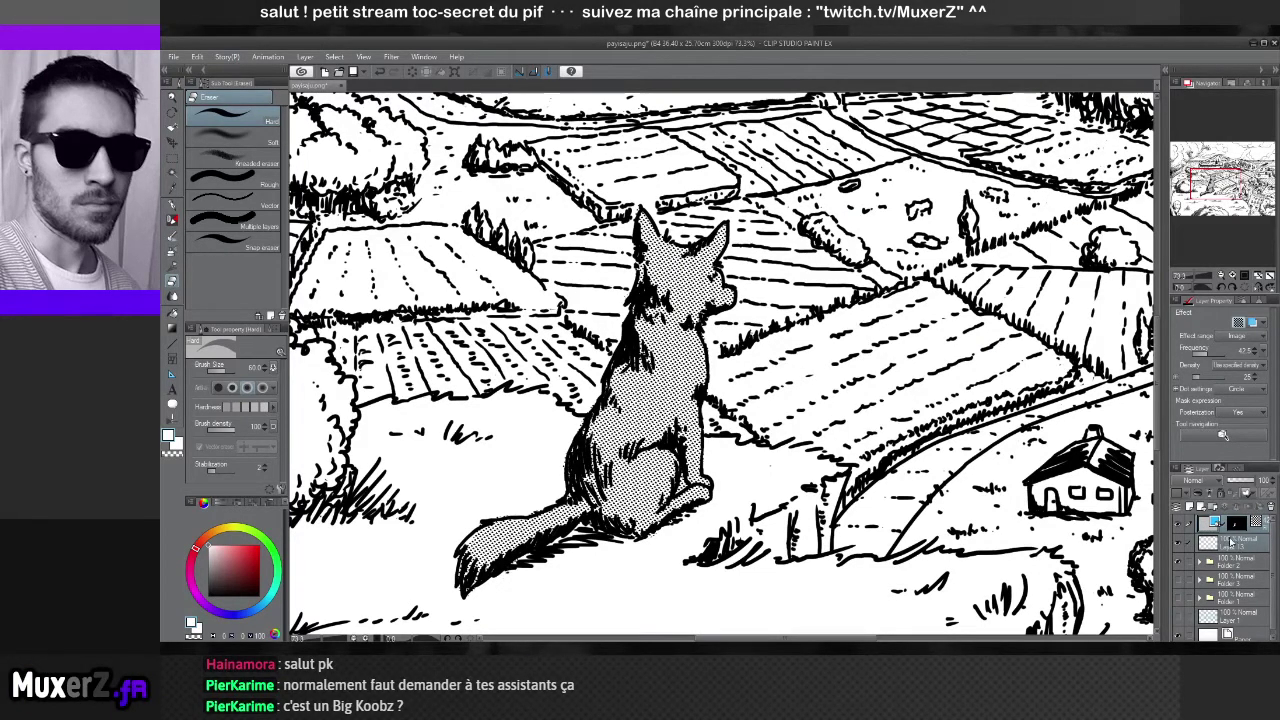
Create a new layer folder above the artwork and place the fox's tone layer and Layer 13 inside it
{"action": "left_click", "coordinate": [1212, 507]}
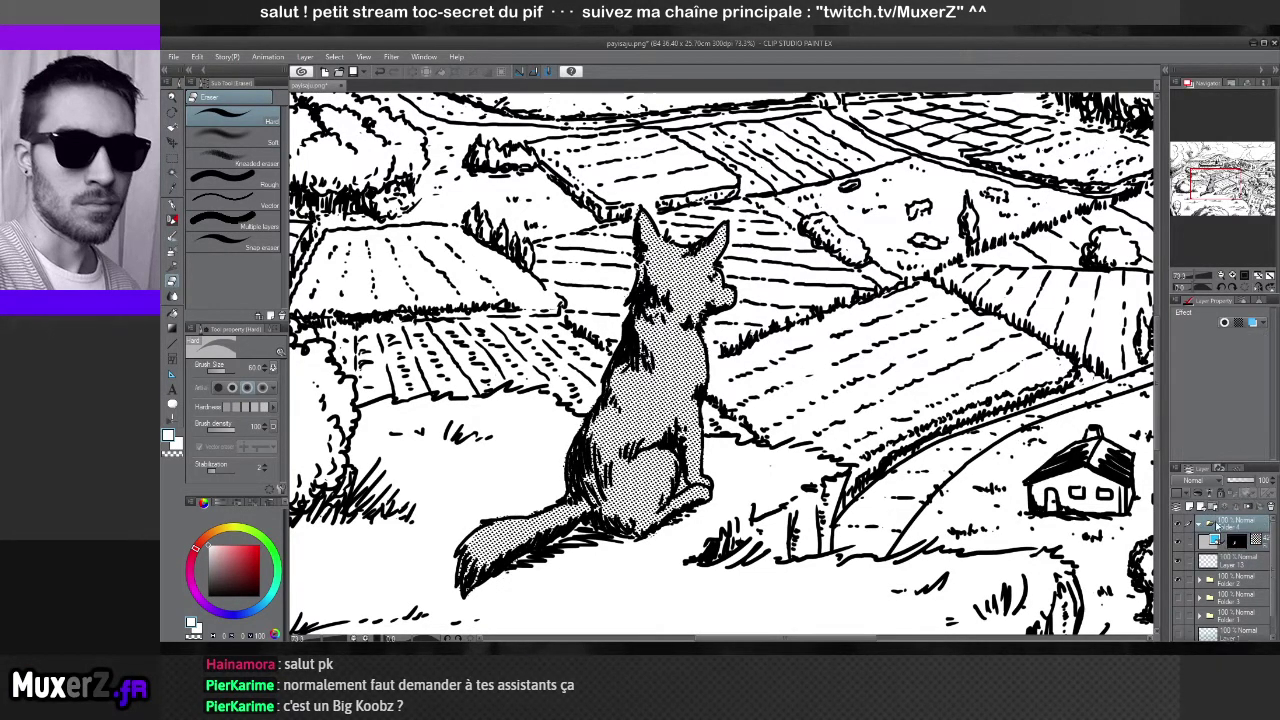
{"action": "left_click_drag", "start_coordinate": [1240, 562], "coordinate": [1221, 527]}
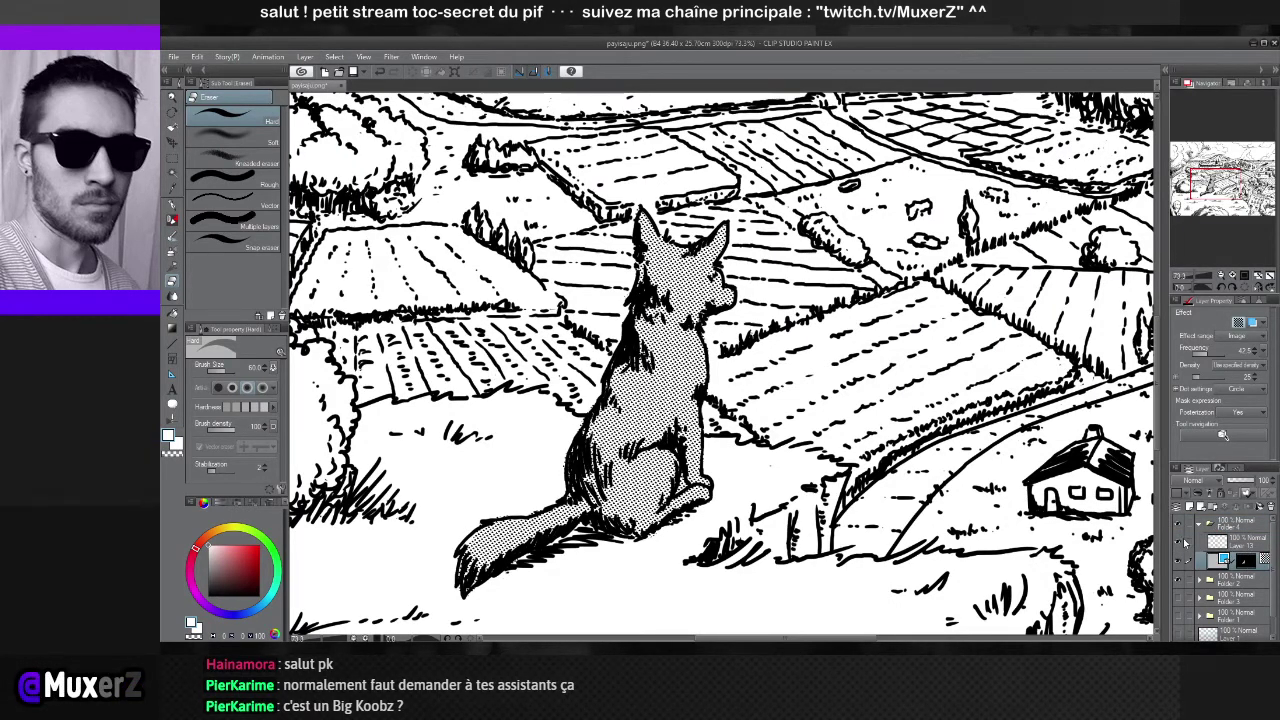
{"action": "left_click", "coordinate": [1241, 546]}
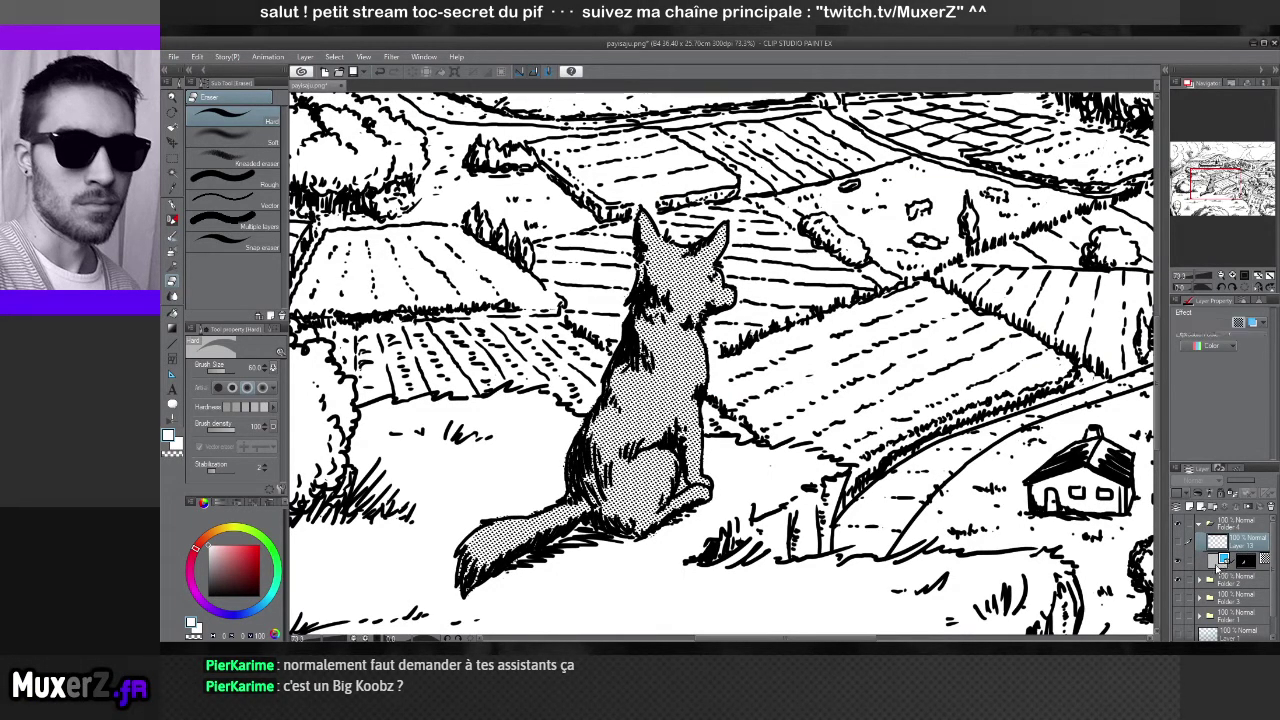
Duplicate the fox's tone layer inside the folder, keeping only the upper copy shown
{"action": "left_click", "coordinate": [1218, 562]}
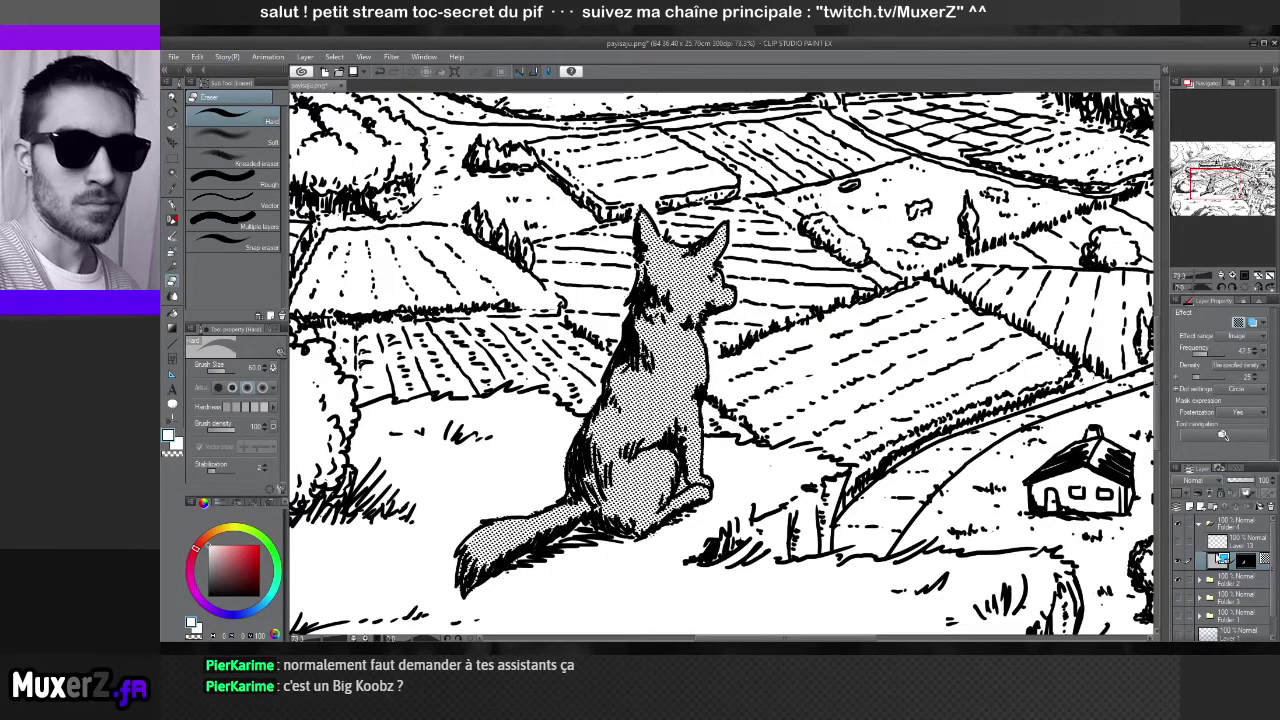
{"action": "key", "text": "ctrl+c"}
{"action": "key", "text": "ctrl+v"}
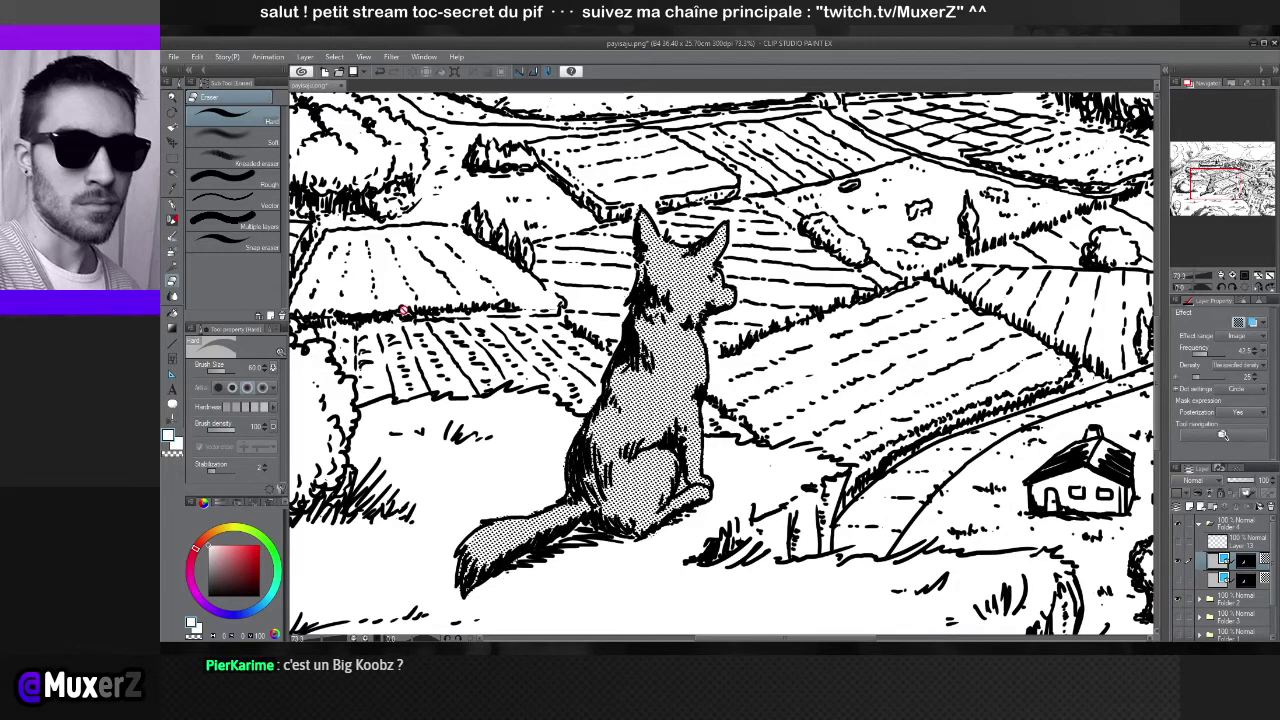
Erase highlights from the fox's tone along the chest, front leg, haunch and muzzle with the Hard eraser
{"action": "left_click", "coordinate": [173, 266]}
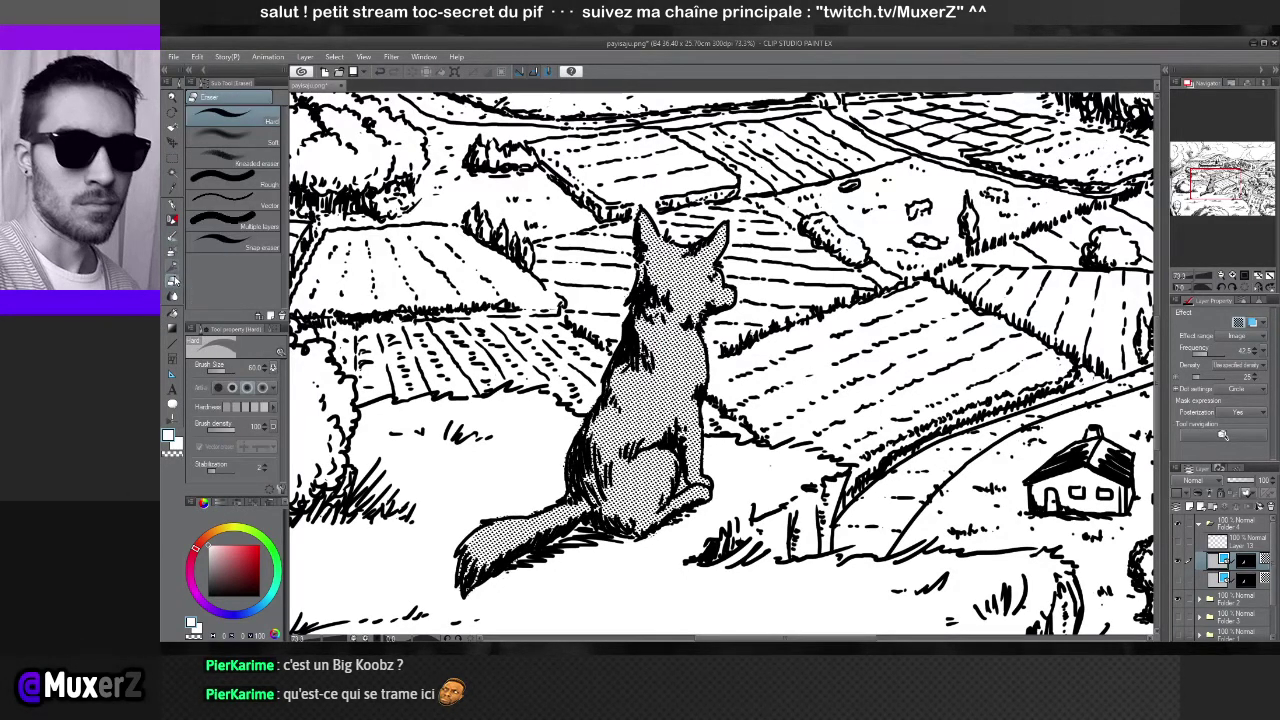
{"action": "left_click", "coordinate": [172, 281]}
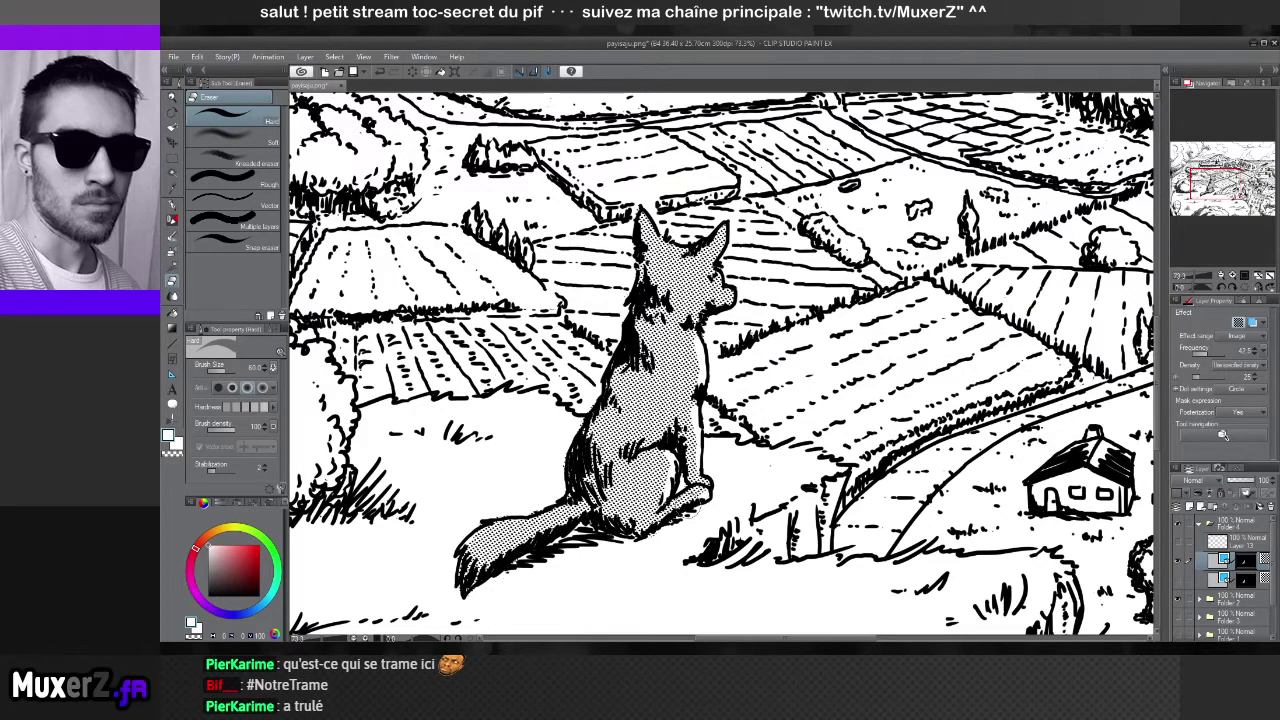
{"action": "left_click_drag", "start_coordinate": [733, 297], "coordinate": [724, 305]}
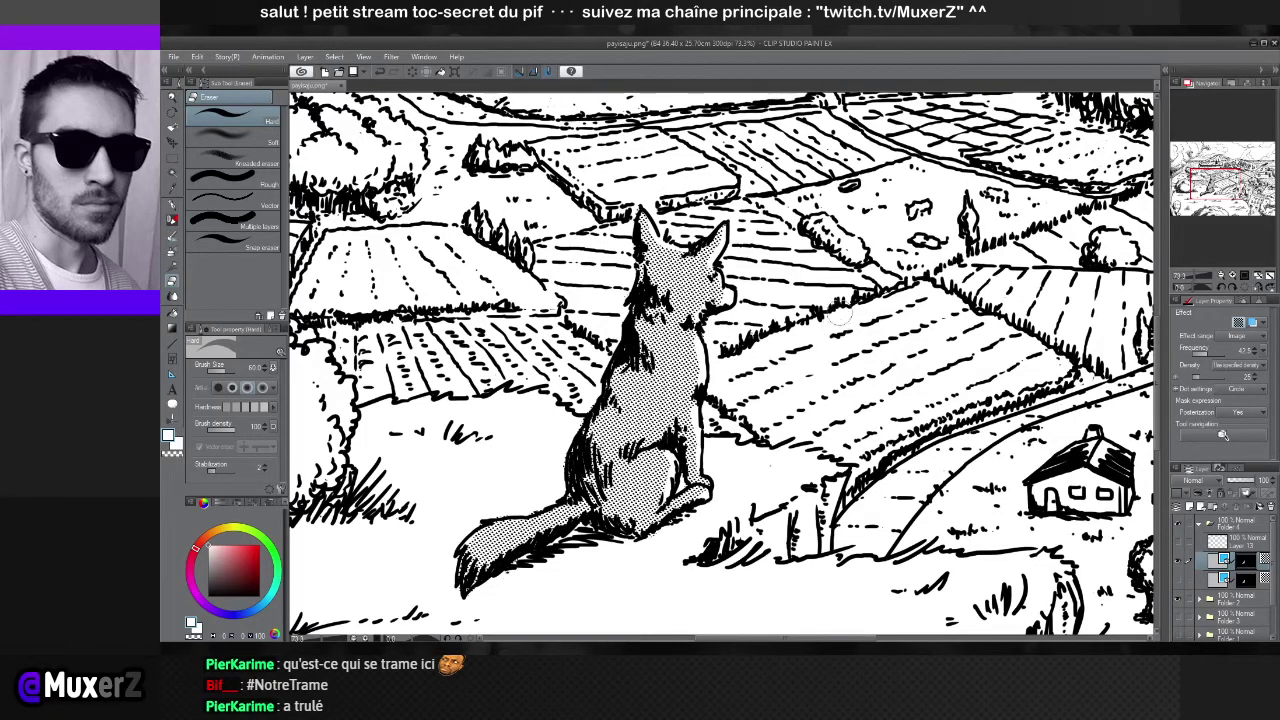
Examine the fox's tone highlights against the whole landscape and near the dog at different magnifications
{"action": "scroll", "coordinate": [535, 368], "scroll_direction": "down", "scroll_amount": 5}
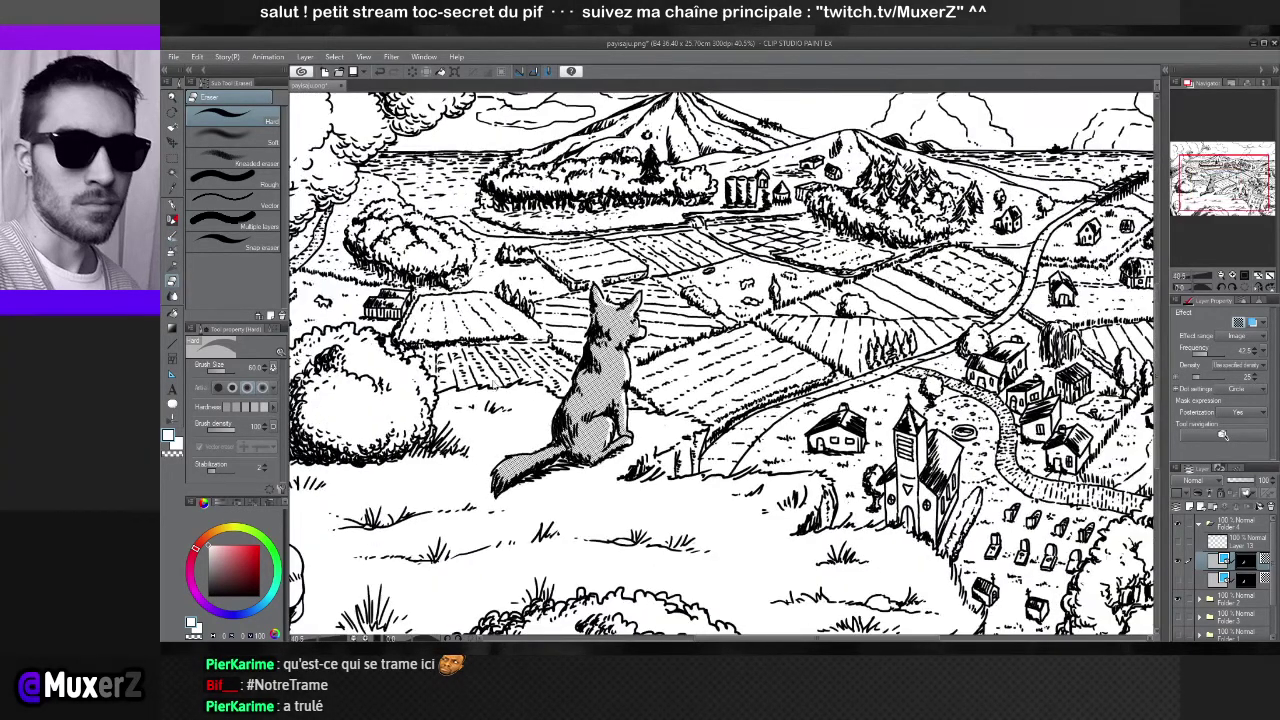
{"action": "scroll", "coordinate": [530, 370], "scroll_direction": "down", "scroll_amount": 1}
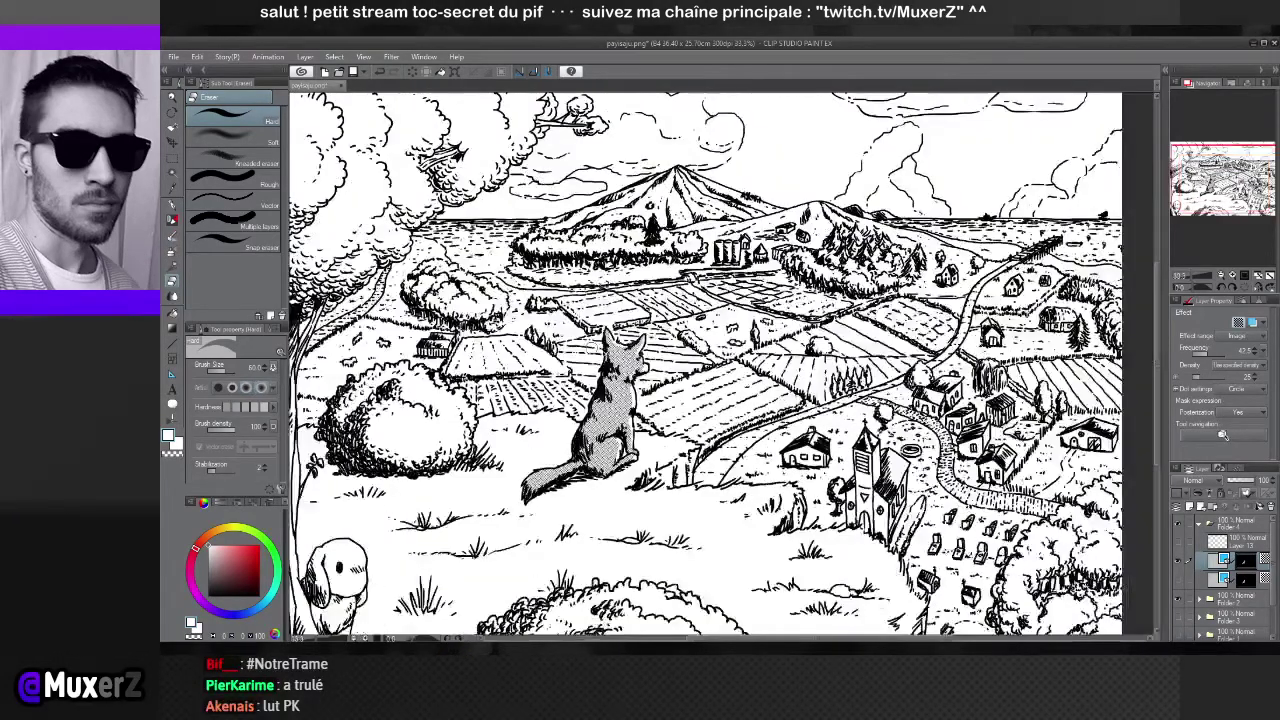
{"action": "scroll", "coordinate": [705, 365], "scroll_direction": "down", "scroll_amount": 1}
{"action": "scroll", "coordinate": [705, 365], "scroll_direction": "up", "scroll_amount": 3}
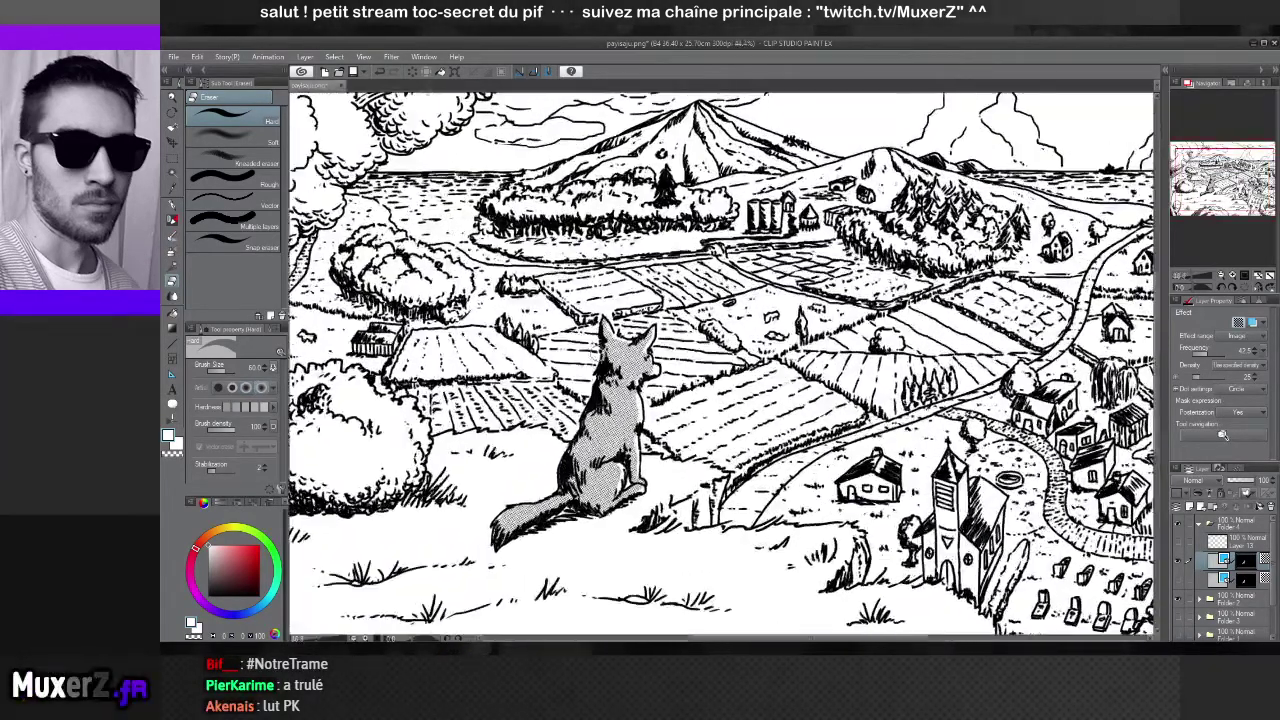
{"action": "scroll", "coordinate": [592, 354], "scroll_direction": "up", "scroll_amount": 2}
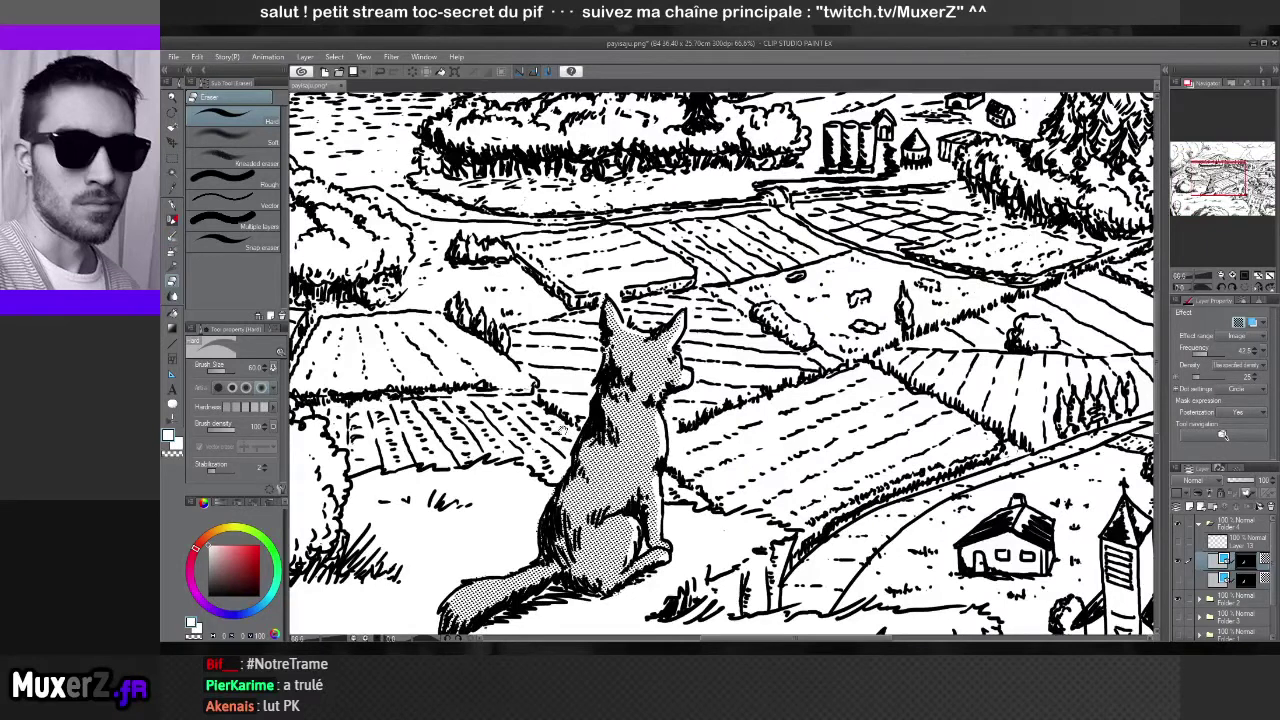
{"action": "left_click_drag", "start_coordinate": [563, 430], "coordinate": [617, 402]}
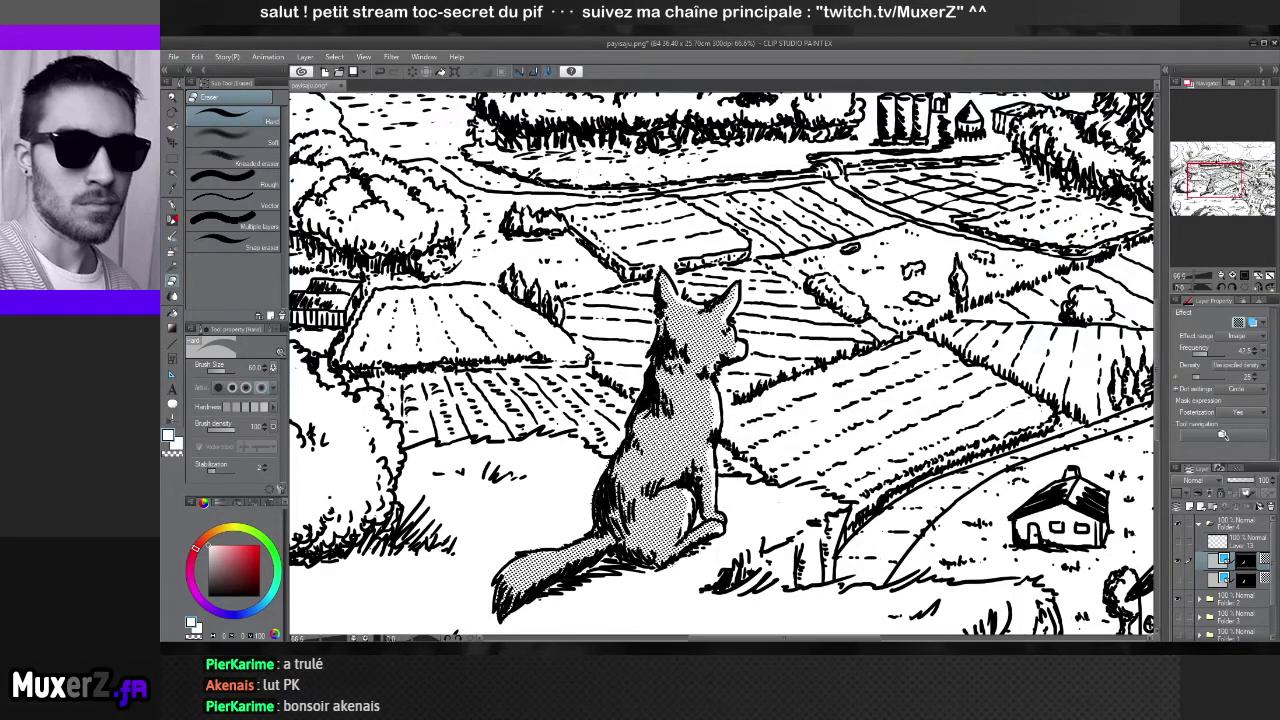
{"action": "scroll", "coordinate": [720, 365], "scroll_direction": "down", "scroll_amount": 5}
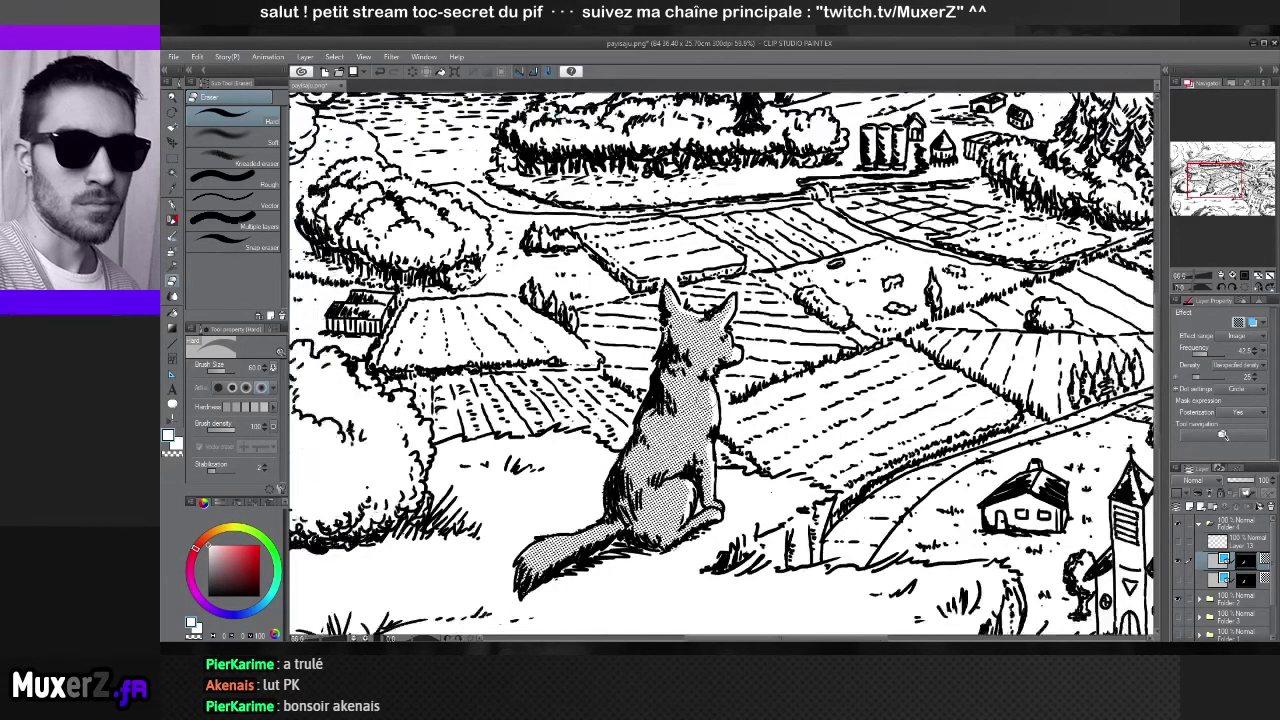
{"action": "scroll", "coordinate": [760, 362], "scroll_direction": "down", "scroll_amount": 3}
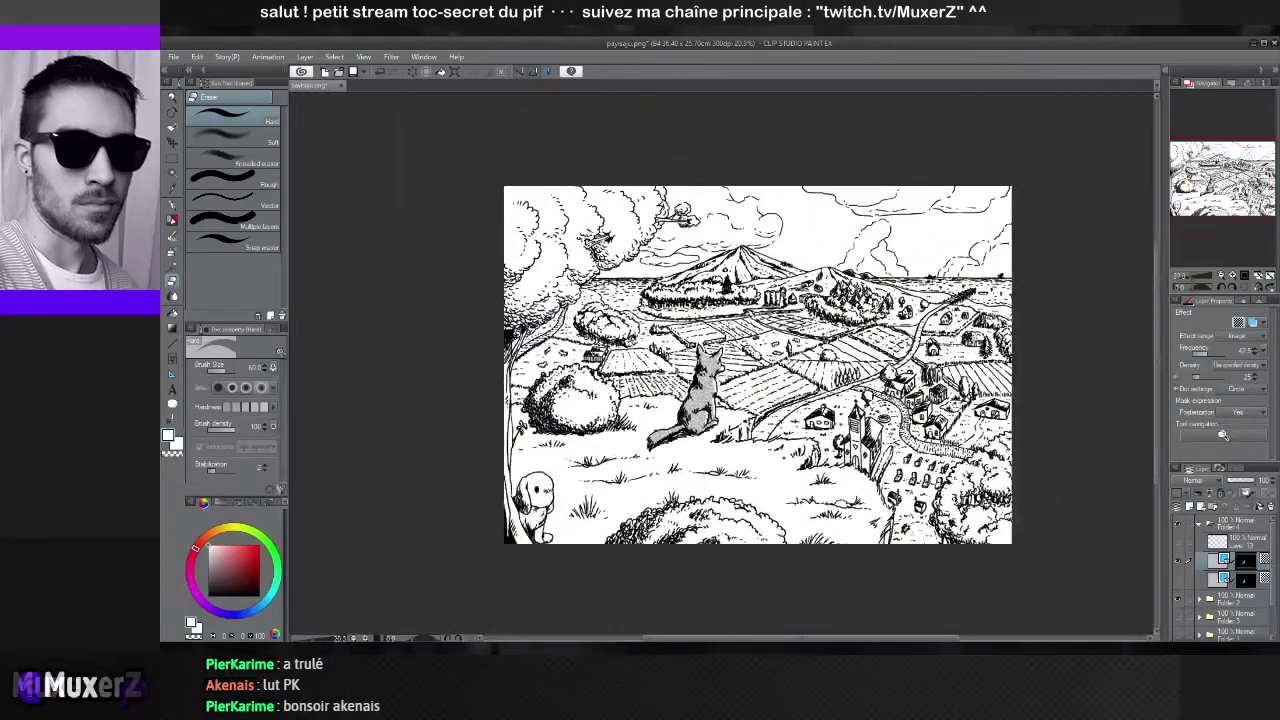
{"action": "scroll", "coordinate": [760, 362], "scroll_direction": "up", "scroll_amount": 1}
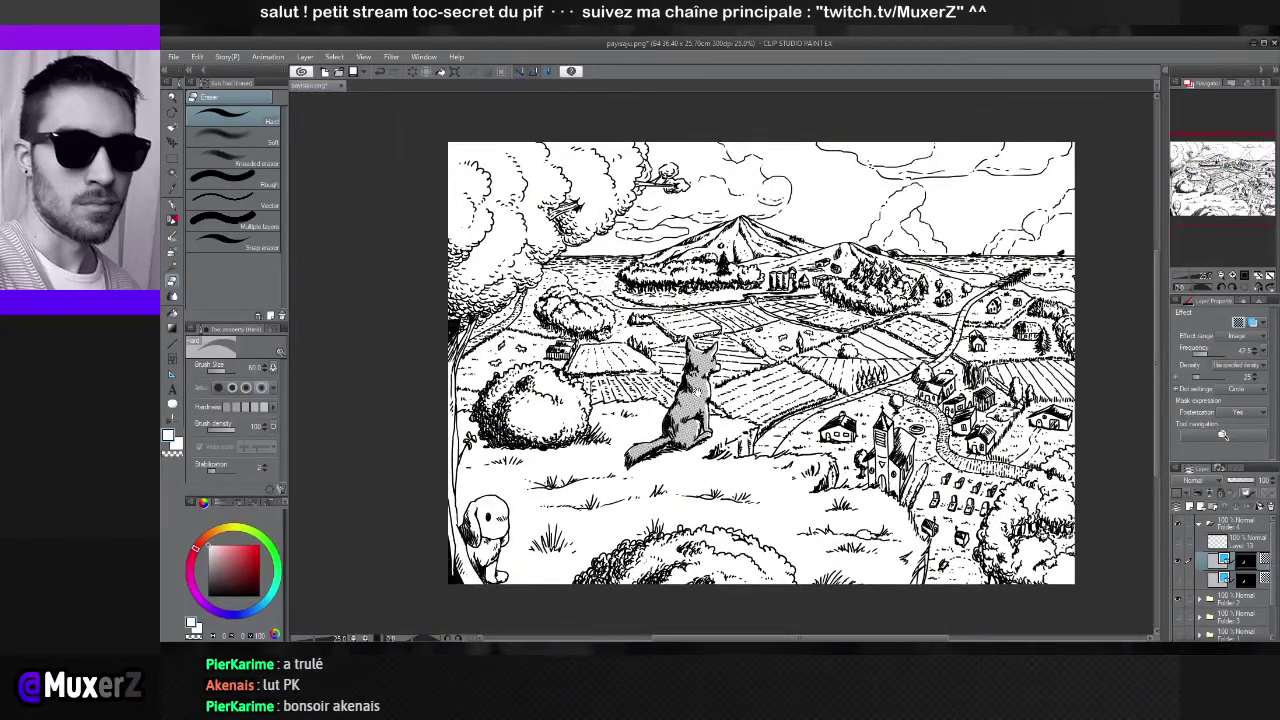
{"action": "scroll", "coordinate": [710, 380], "scroll_direction": "up", "scroll_amount": 2}
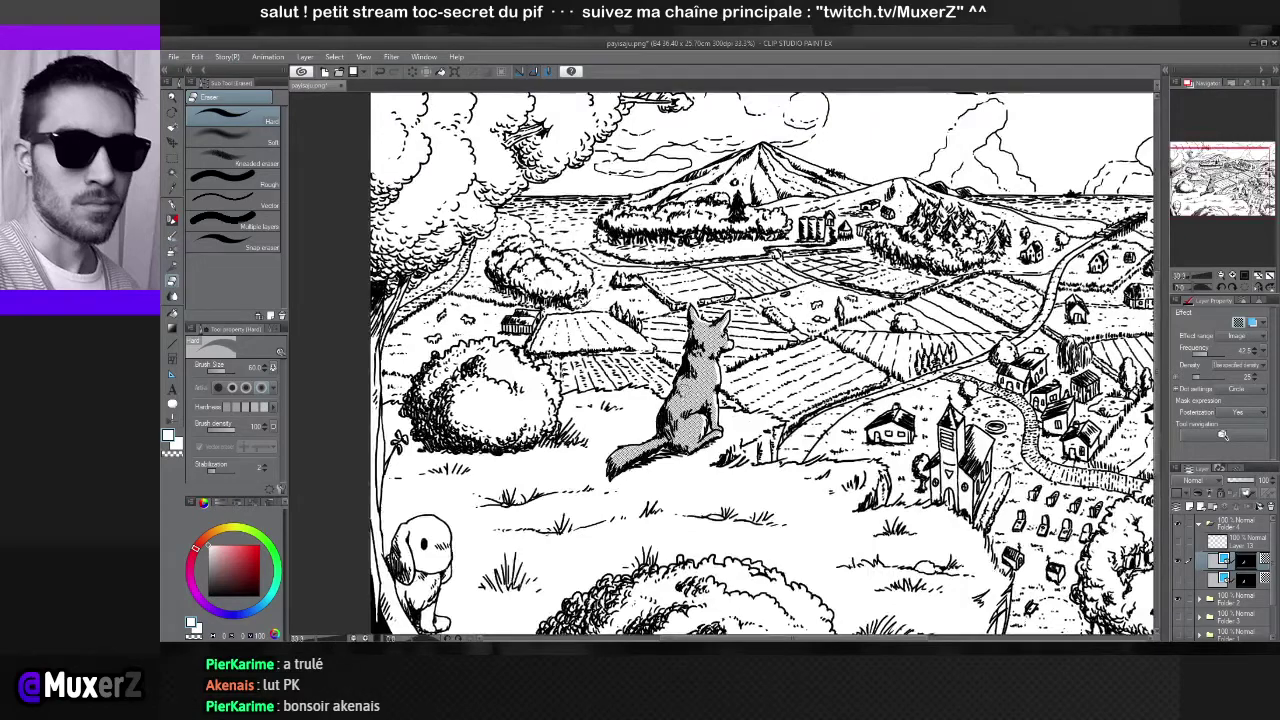
{"action": "scroll", "coordinate": [760, 352], "scroll_direction": "down", "scroll_amount": 3}
{"action": "scroll", "coordinate": [760, 352], "scroll_direction": "up", "scroll_amount": 1}
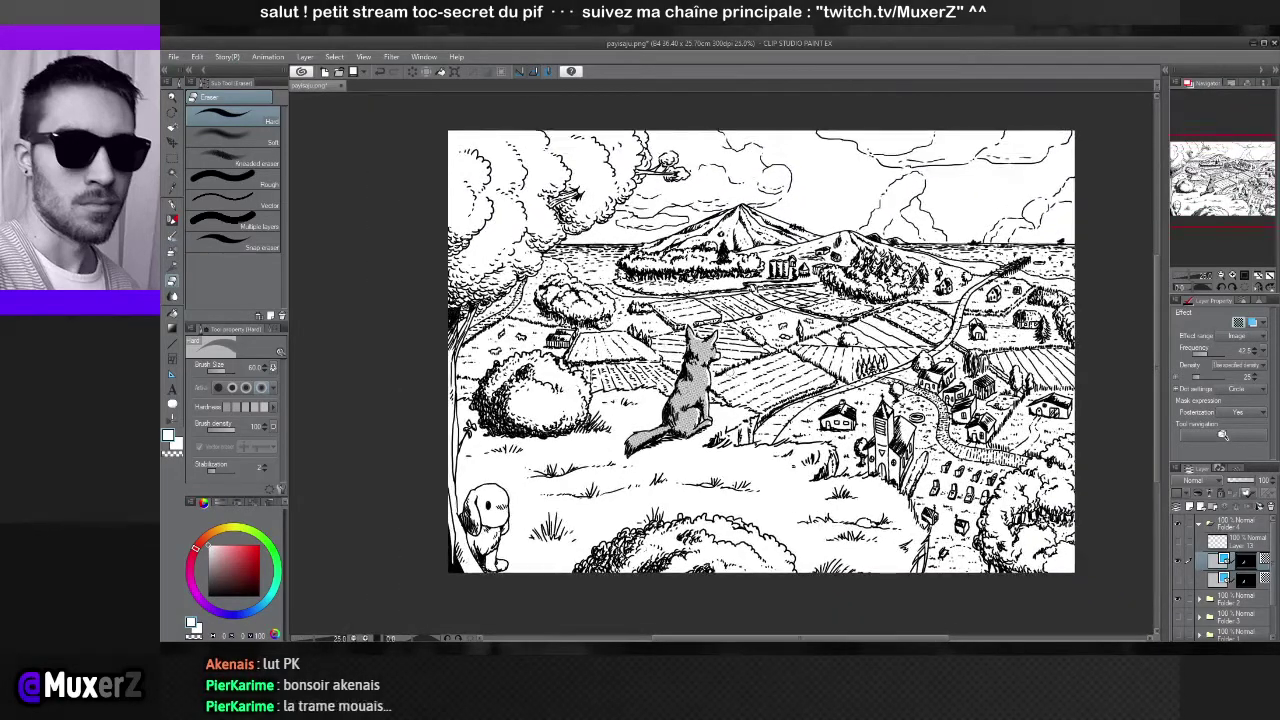
{"action": "scroll", "coordinate": [730, 373], "scroll_direction": "up", "scroll_amount": 1}
{"action": "scroll", "coordinate": [611, 517], "scroll_direction": "down", "scroll_amount": 1}
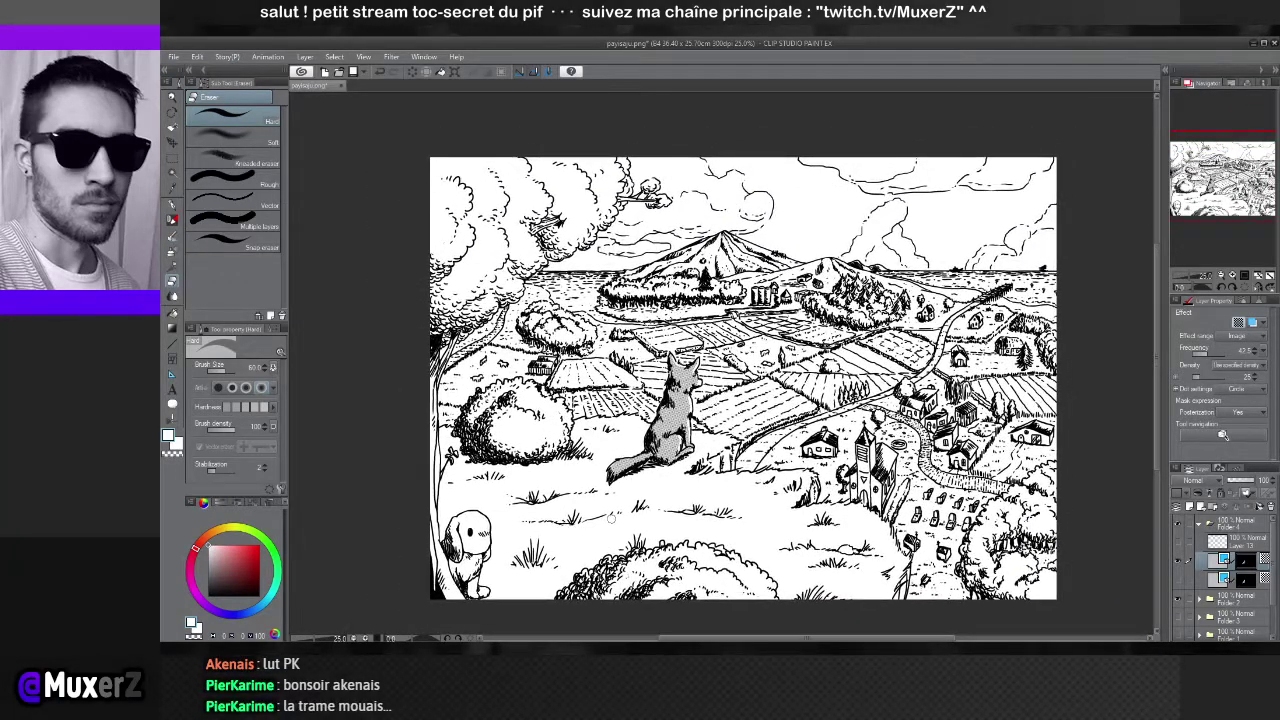
{"action": "scroll", "coordinate": [641, 481], "scroll_direction": "up", "scroll_amount": 2}
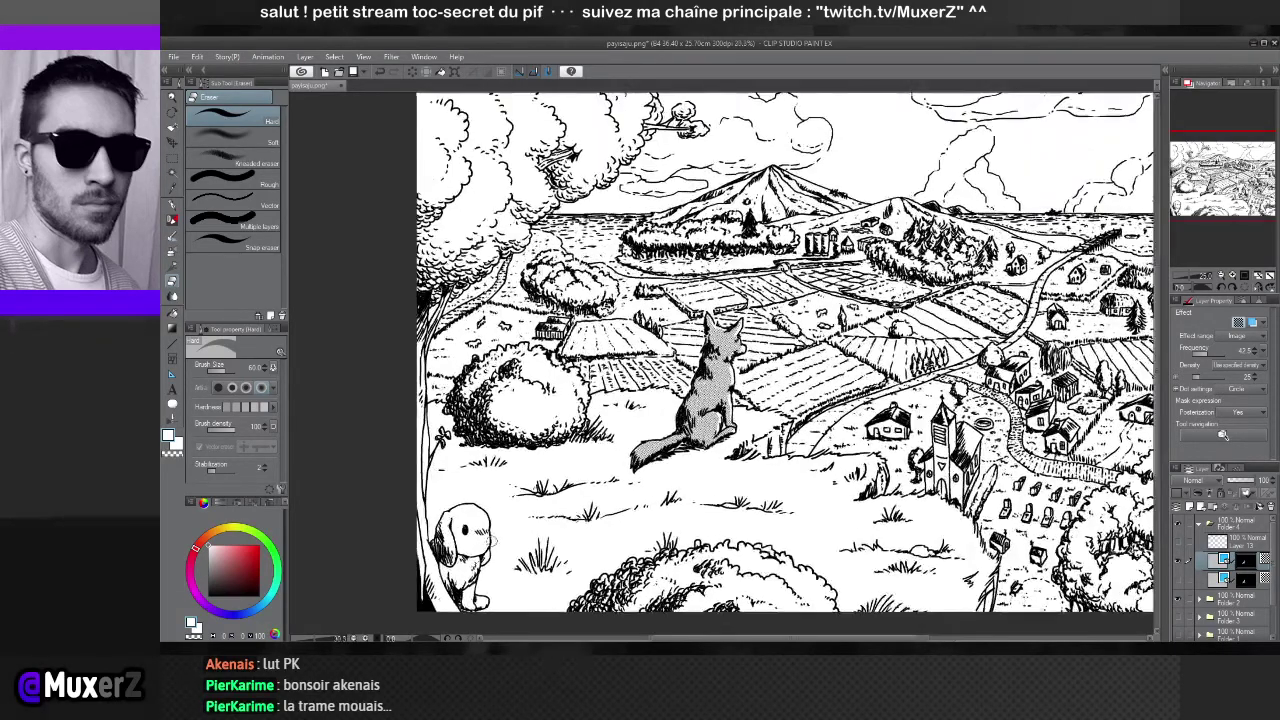
{"action": "scroll", "coordinate": [484, 505], "scroll_direction": "up", "scroll_amount": 3}
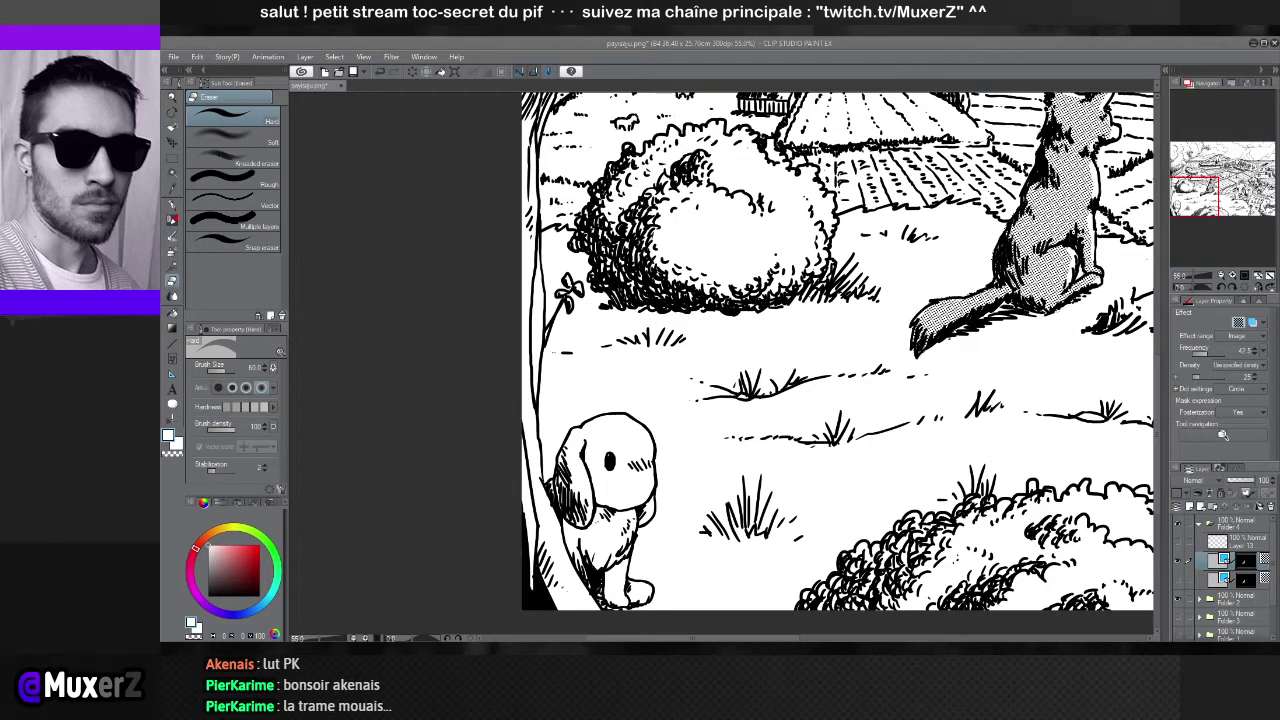
Try the Multiple layers eraser from the lower tone layer on the grass below the fox, and undo the stroke
{"action": "left_click", "coordinate": [1246, 580]}
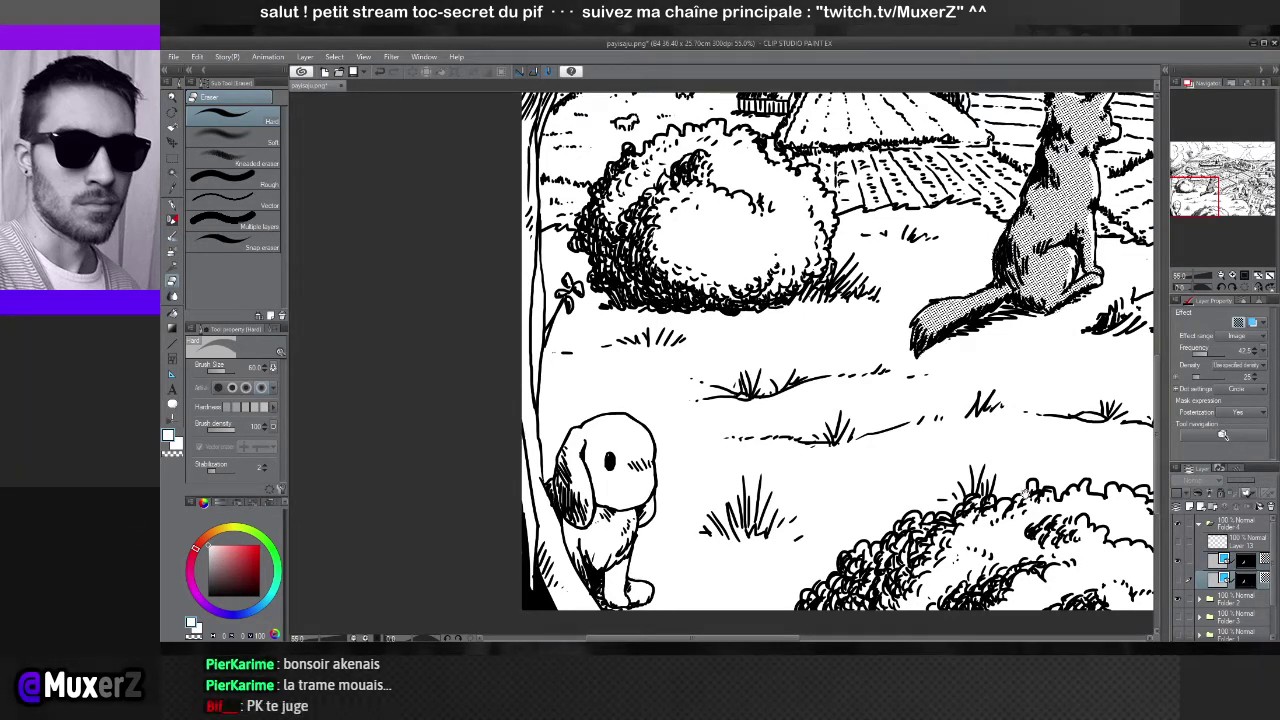
{"action": "left_click_drag", "start_coordinate": [1027, 492], "coordinate": [921, 540]}
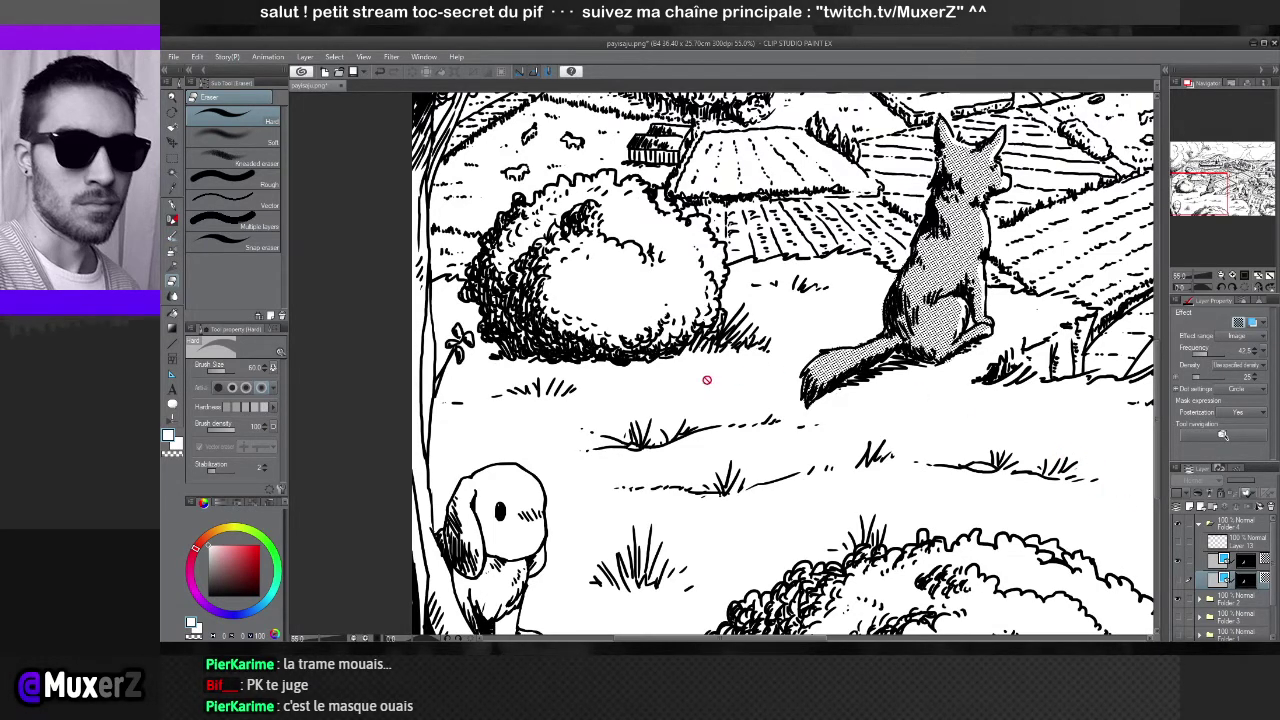
{"action": "left_click", "coordinate": [264, 219]}
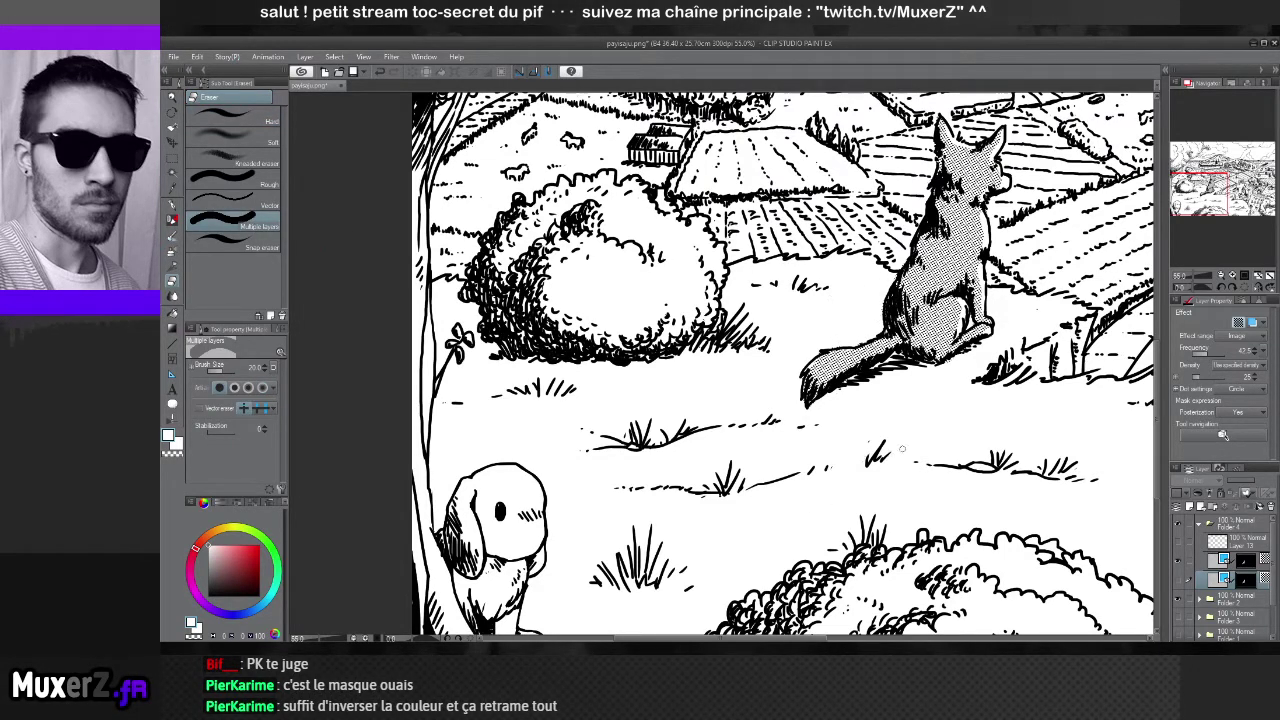
{"action": "key", "text": "ctrl+z"}
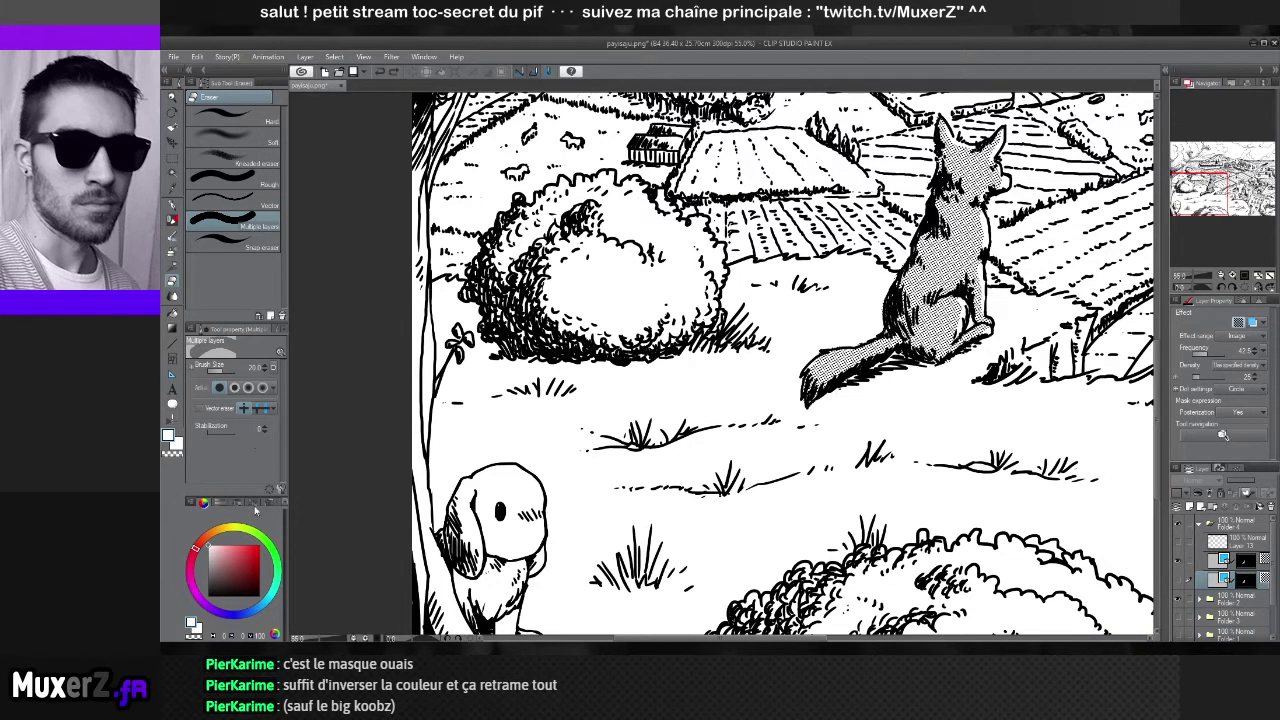
Try the Multiple layers eraser on the fox's body from the upper tone layer, and undo the stroke
{"action": "key", "text": "x"}
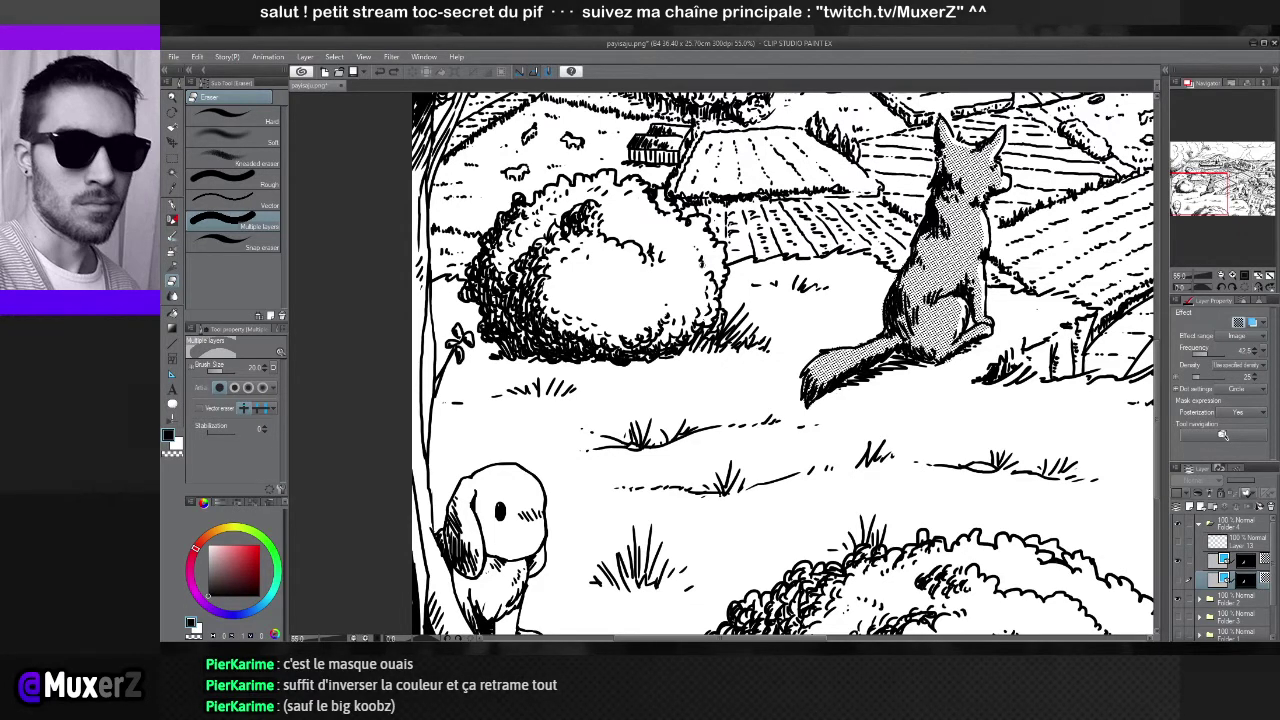
{"action": "left_click", "coordinate": [1250, 562]}
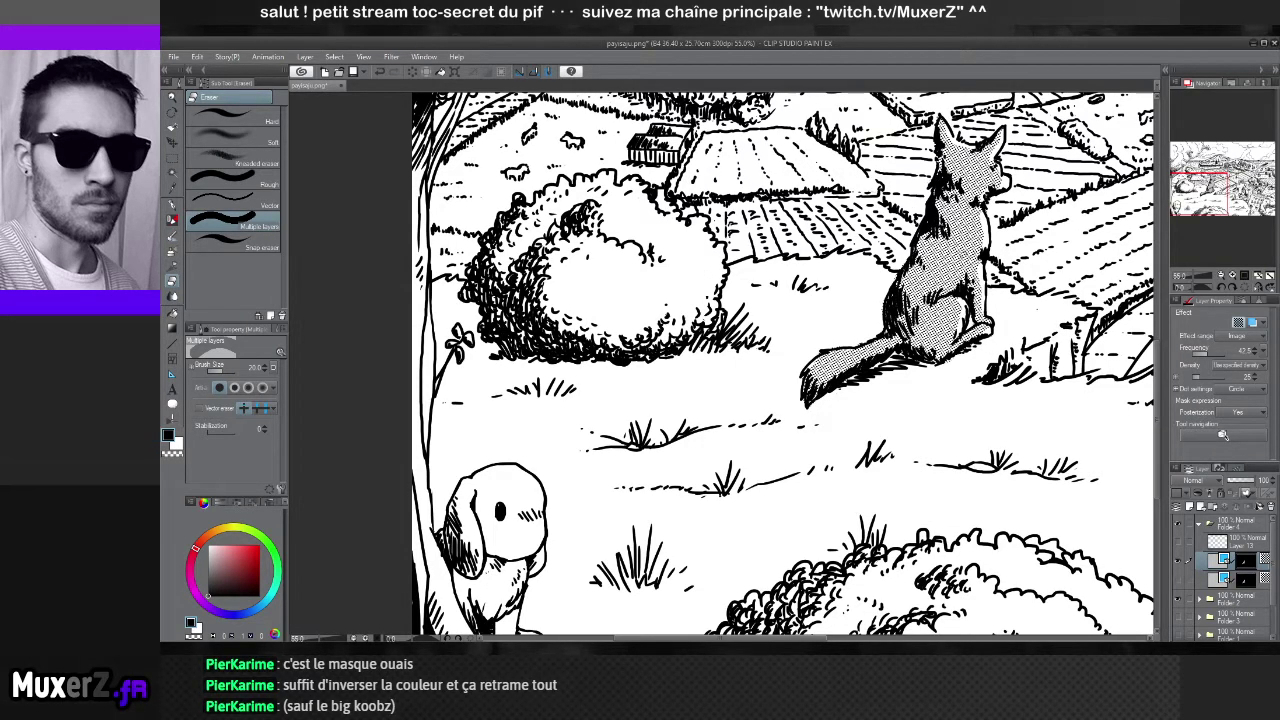
{"action": "mouse_move", "coordinate": [962, 248]}
{"action": "left_mouse_down"}
{"action": "mouse_move", "coordinate": [950, 258]}
{"action": "mouse_move", "coordinate": [968, 262]}
{"action": "mouse_move", "coordinate": [962, 240]}
{"action": "left_mouse_up"}
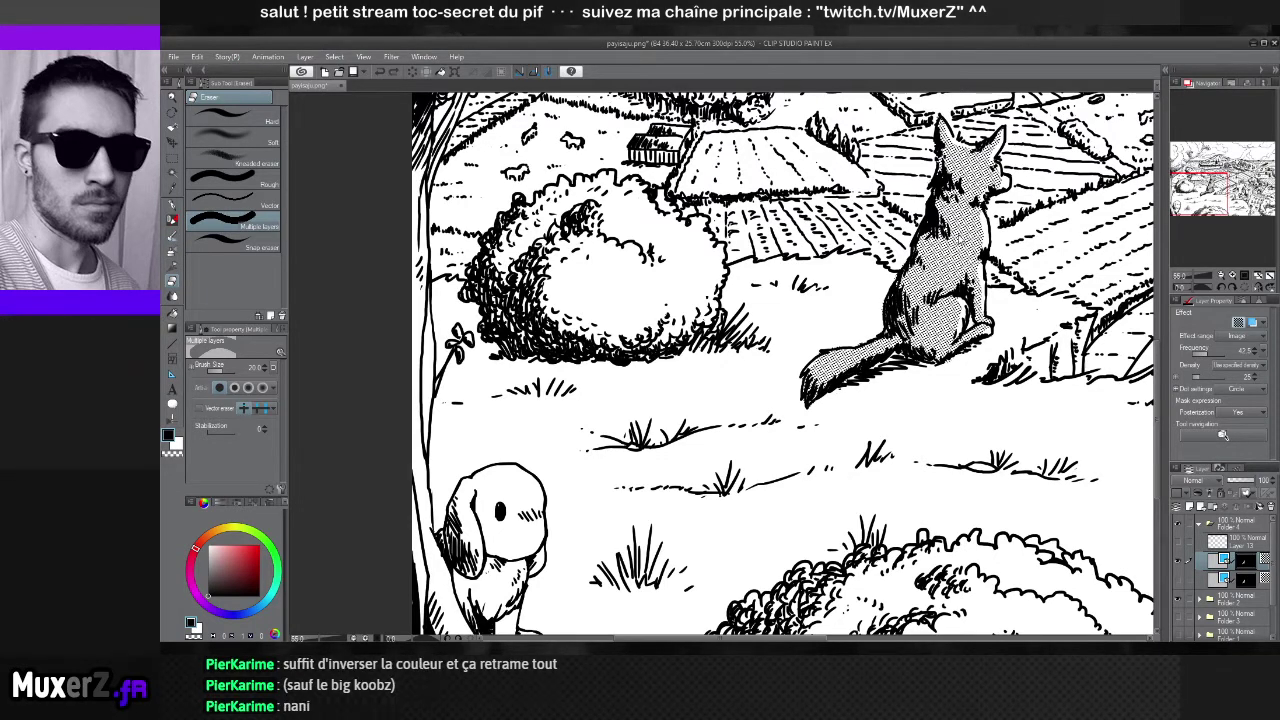
{"action": "key", "text": "ctrl+z"}
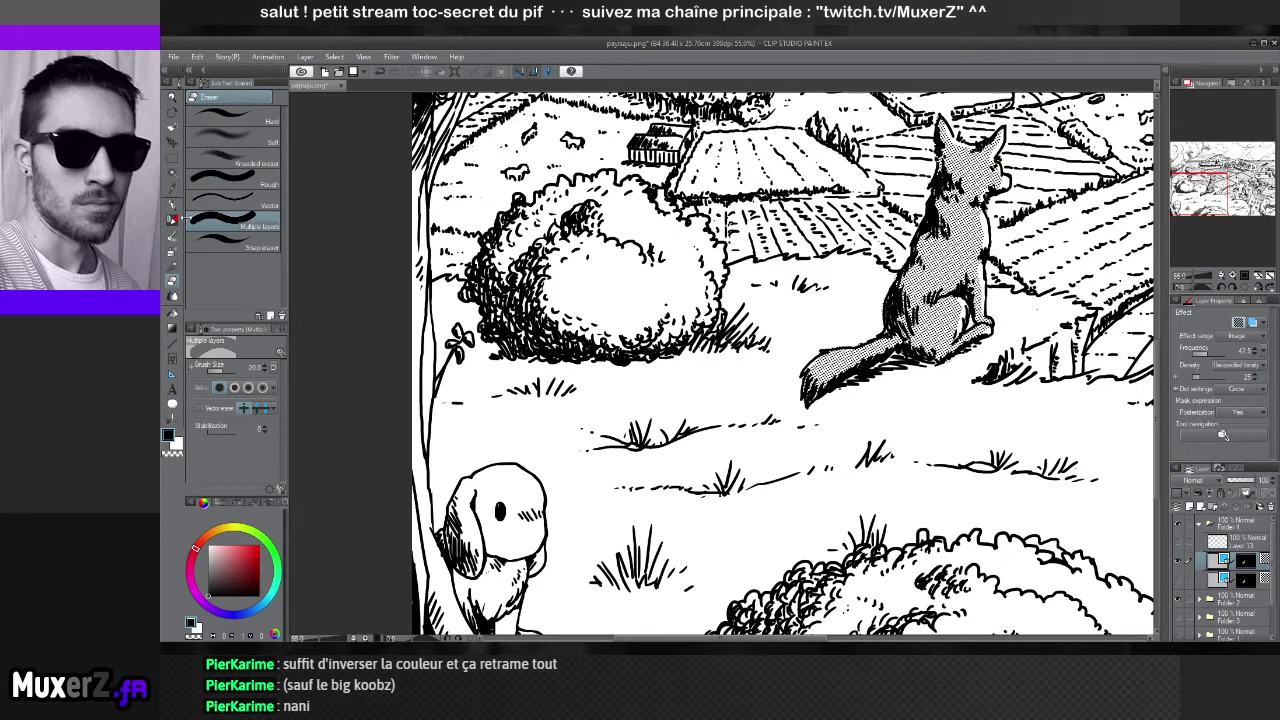
Paint tone on the dog's ears and cheek with the Lettering God pen in the upper tone layer's mask, undoing the test stroke on the grass
{"action": "left_click", "coordinate": [174, 205]}
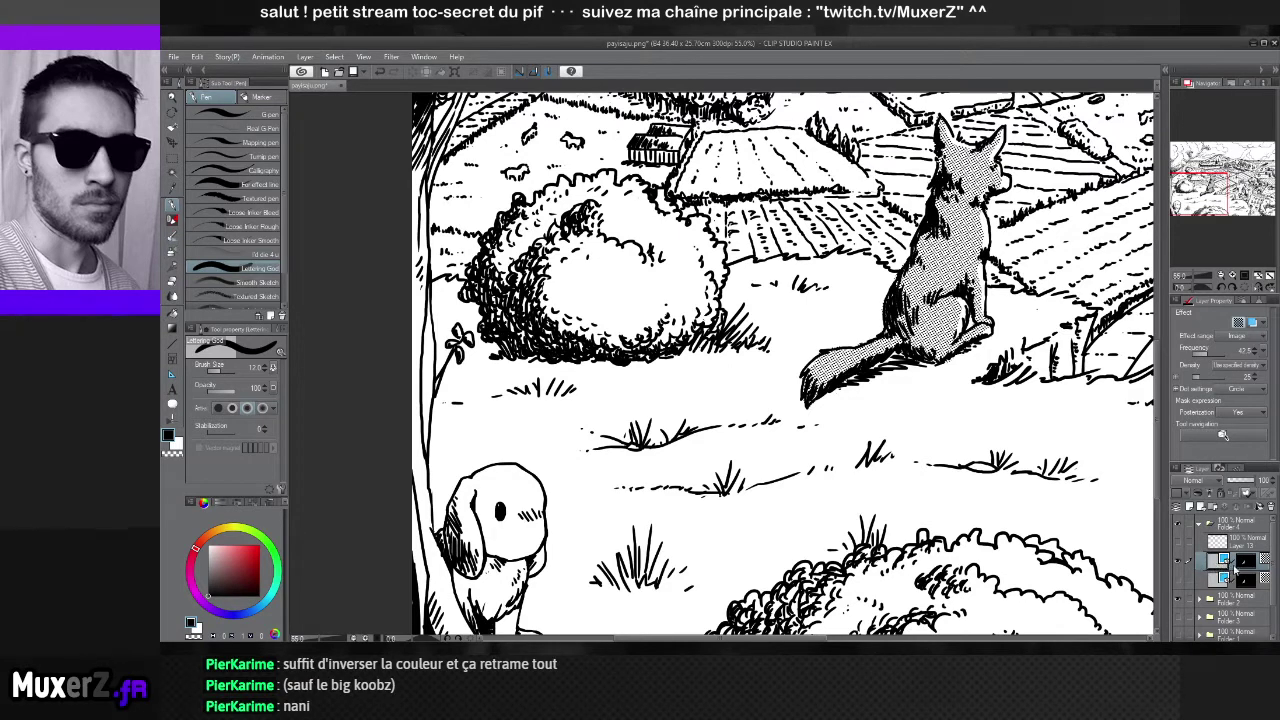
{"action": "left_click", "coordinate": [1250, 566]}
{"action": "mouse_move", "coordinate": [936, 404]}
{"action": "left_mouse_down"}
{"action": "mouse_move", "coordinate": [924, 436]}
{"action": "mouse_move", "coordinate": [972, 412]}
{"action": "left_mouse_up"}
{"action": "key", "text": "ctrl+z"}
{"action": "key", "text": "ctrl+z"}
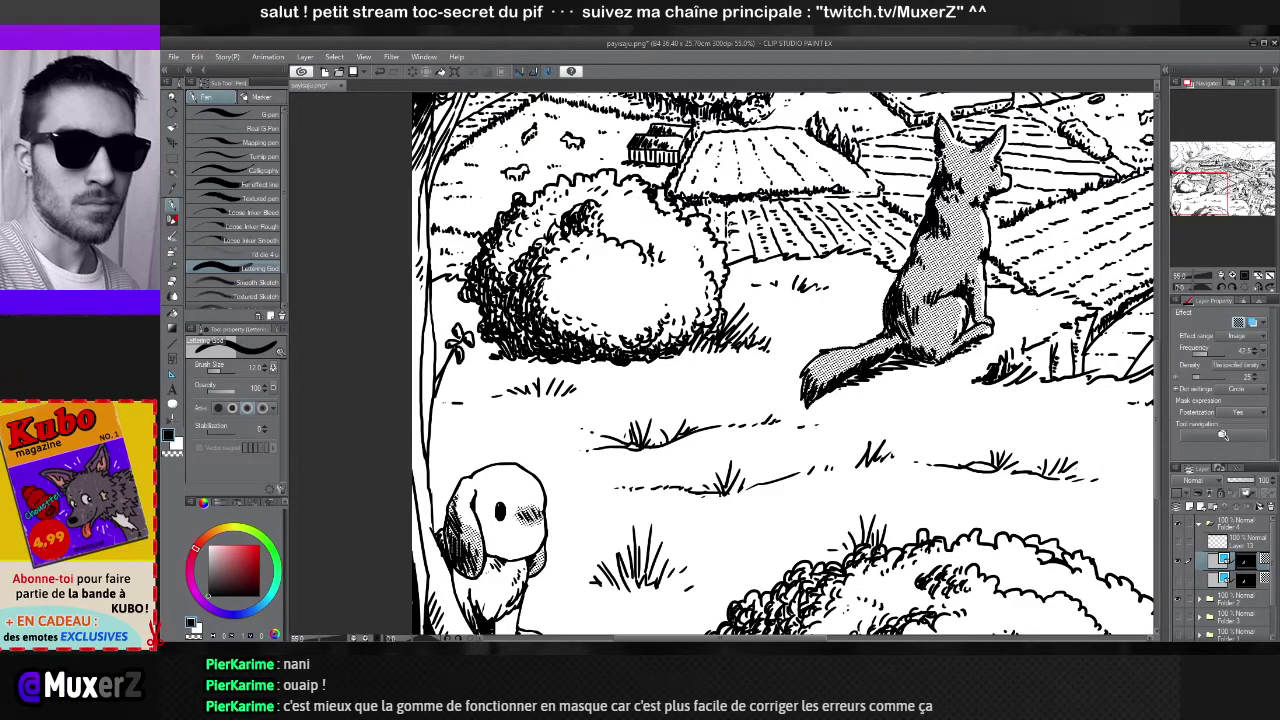
Erase tone from the fox's lower haunch beside the front paw on the upper tone layer with the Multiple layers eraser
{"action": "key", "text": "ctrl+minus"}
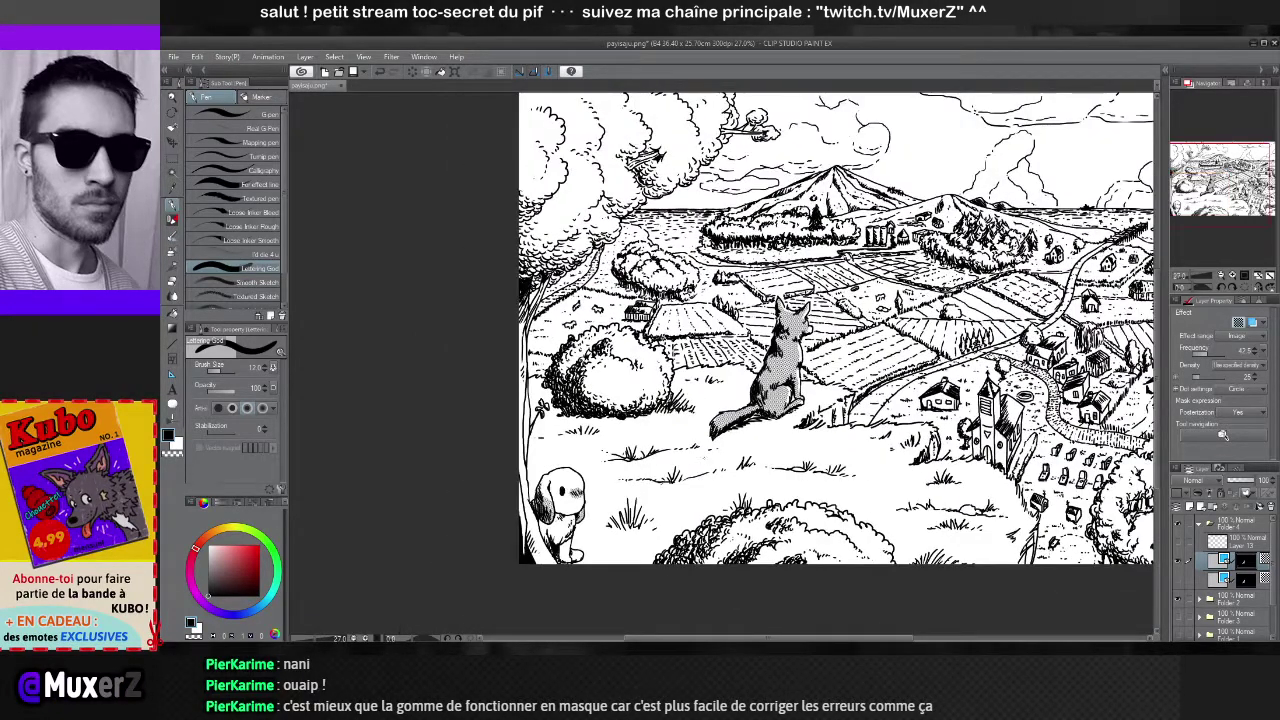
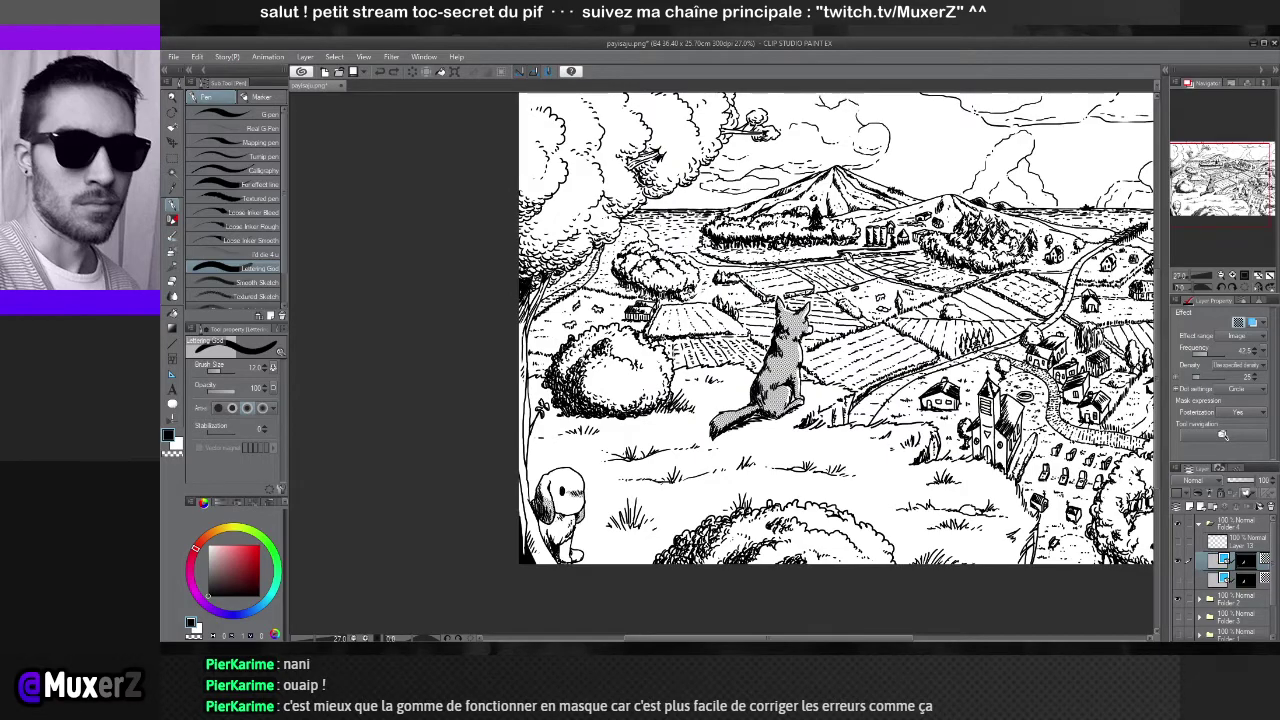
{"action": "scroll", "coordinate": [590, 478], "scroll_direction": "up", "scroll_amount": 3}
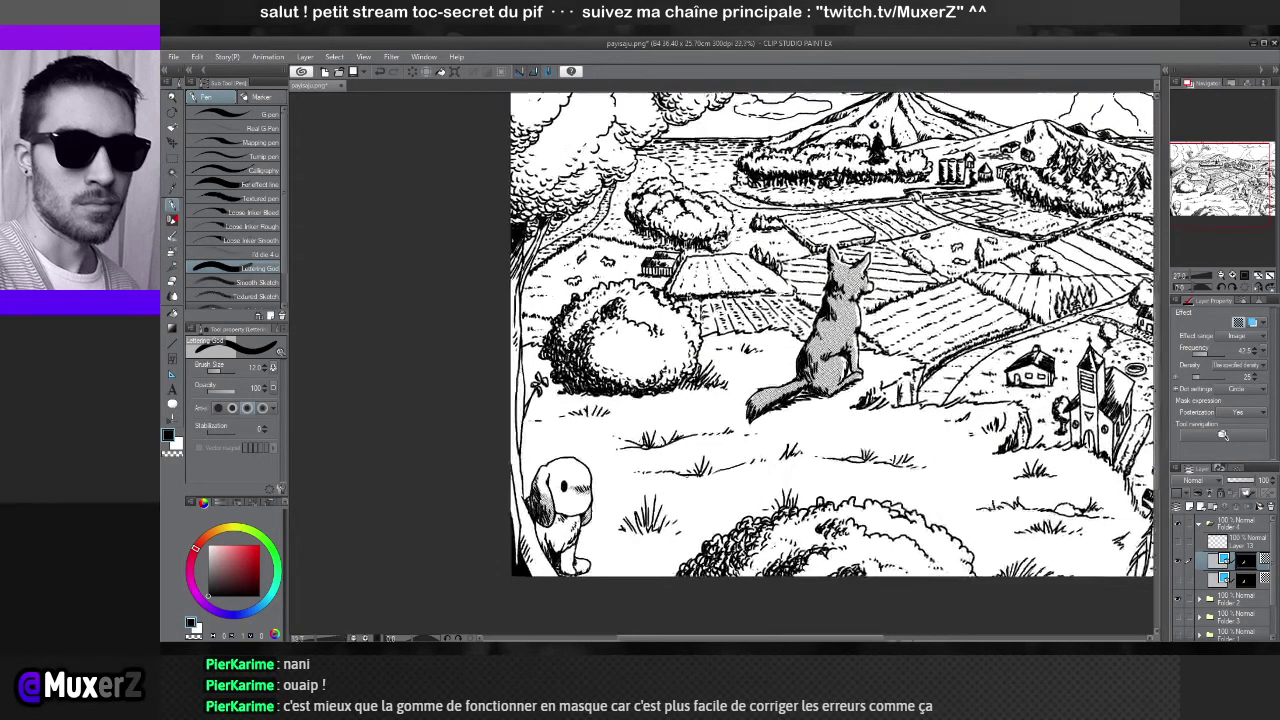
{"action": "scroll", "coordinate": [598, 479], "scroll_direction": "up", "scroll_amount": 2}
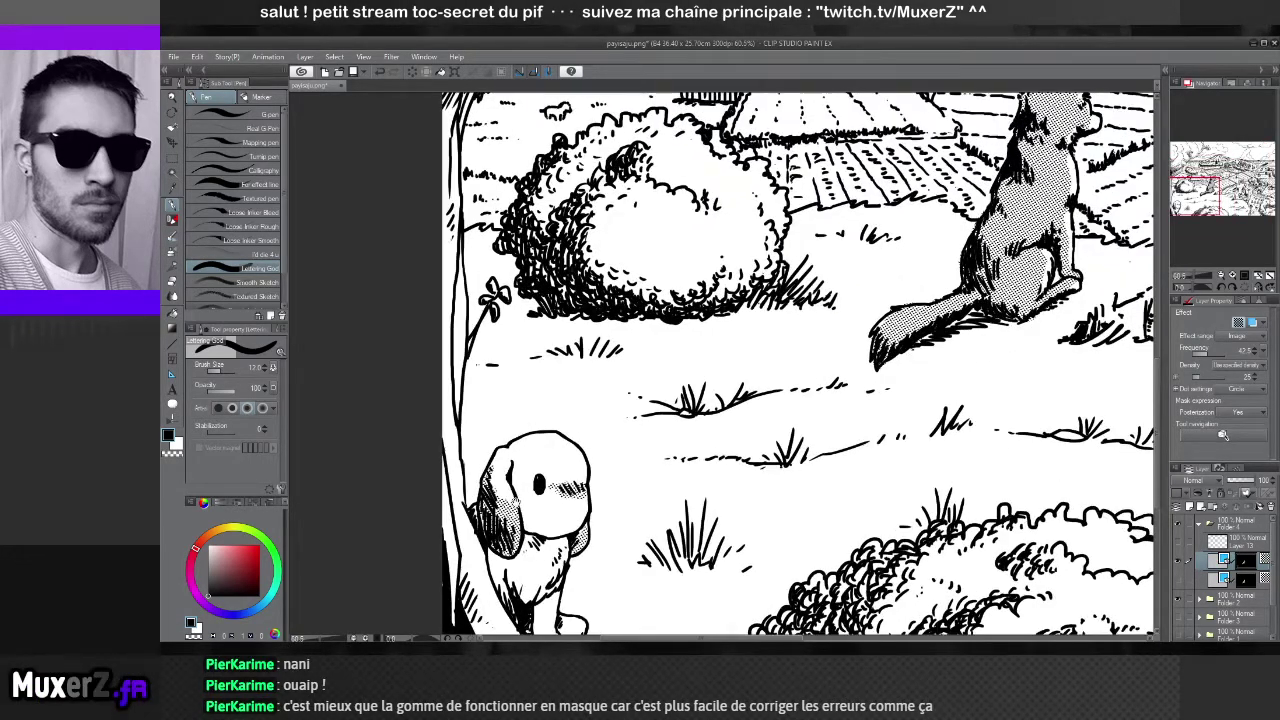
{"action": "left_click_drag", "start_coordinate": [598, 479], "coordinate": [650, 429]}
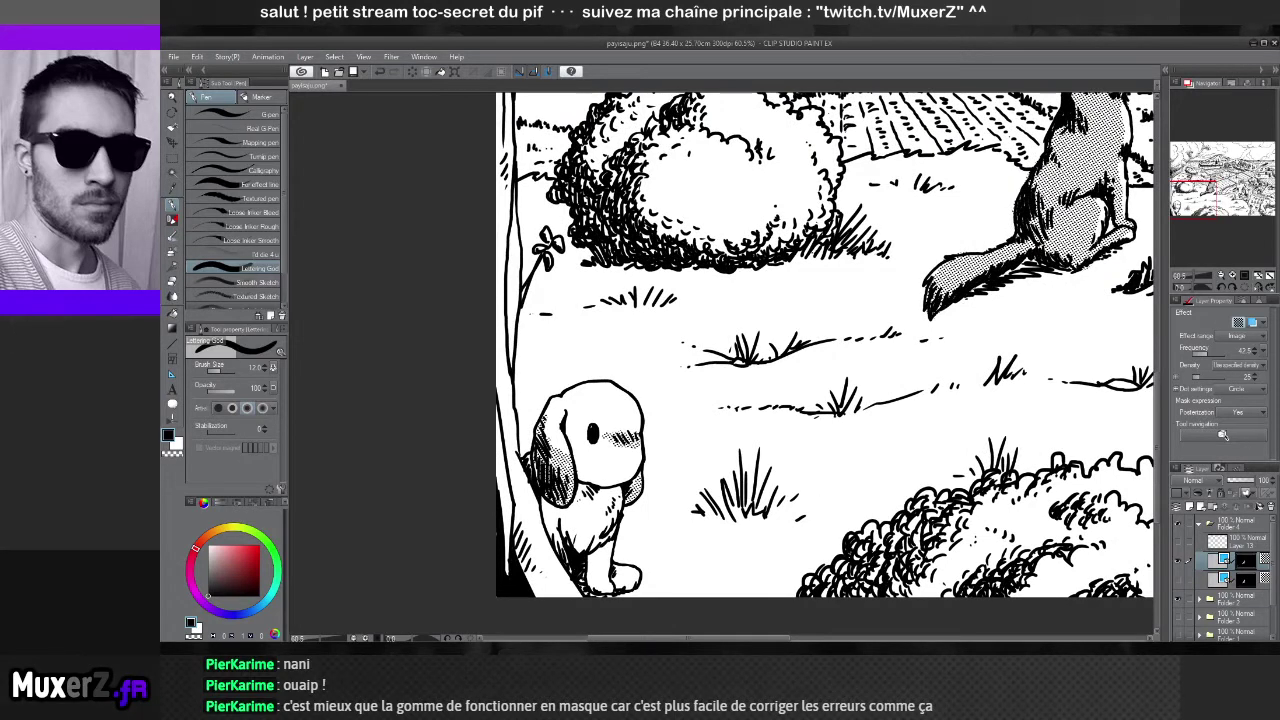
{"action": "left_click", "coordinate": [1246, 547]}
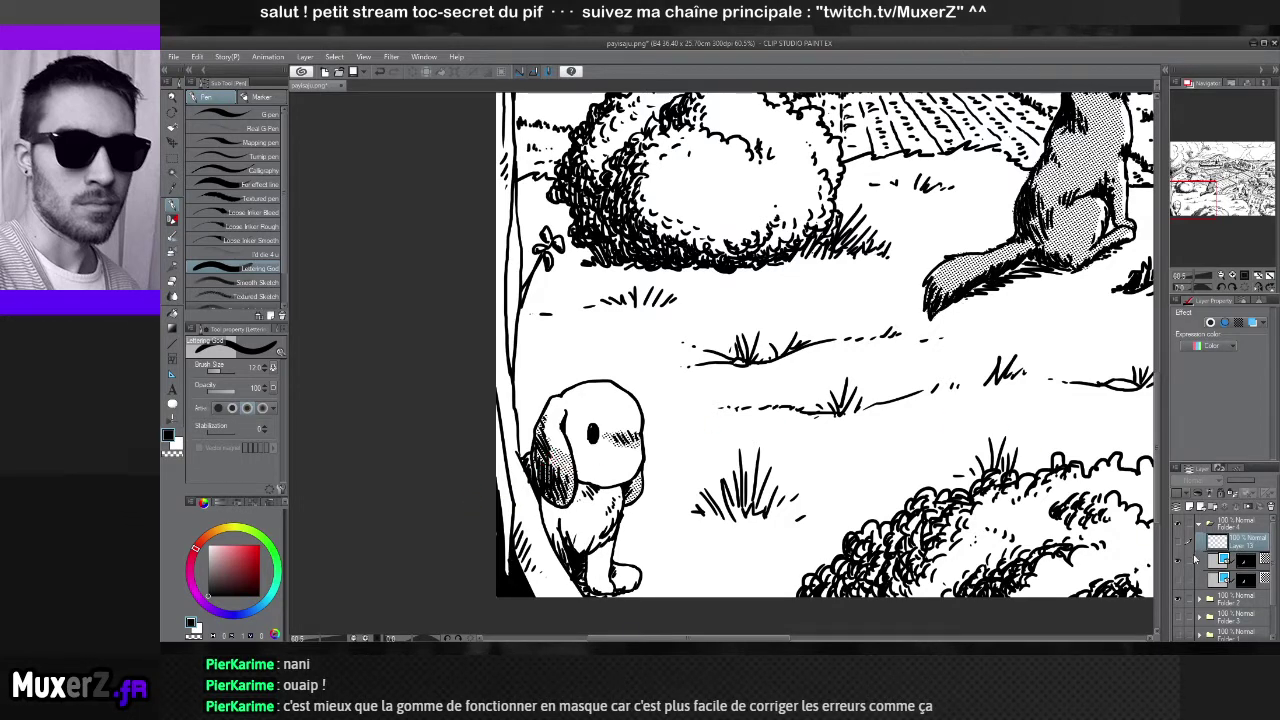
{"action": "left_click", "coordinate": [1247, 548]}
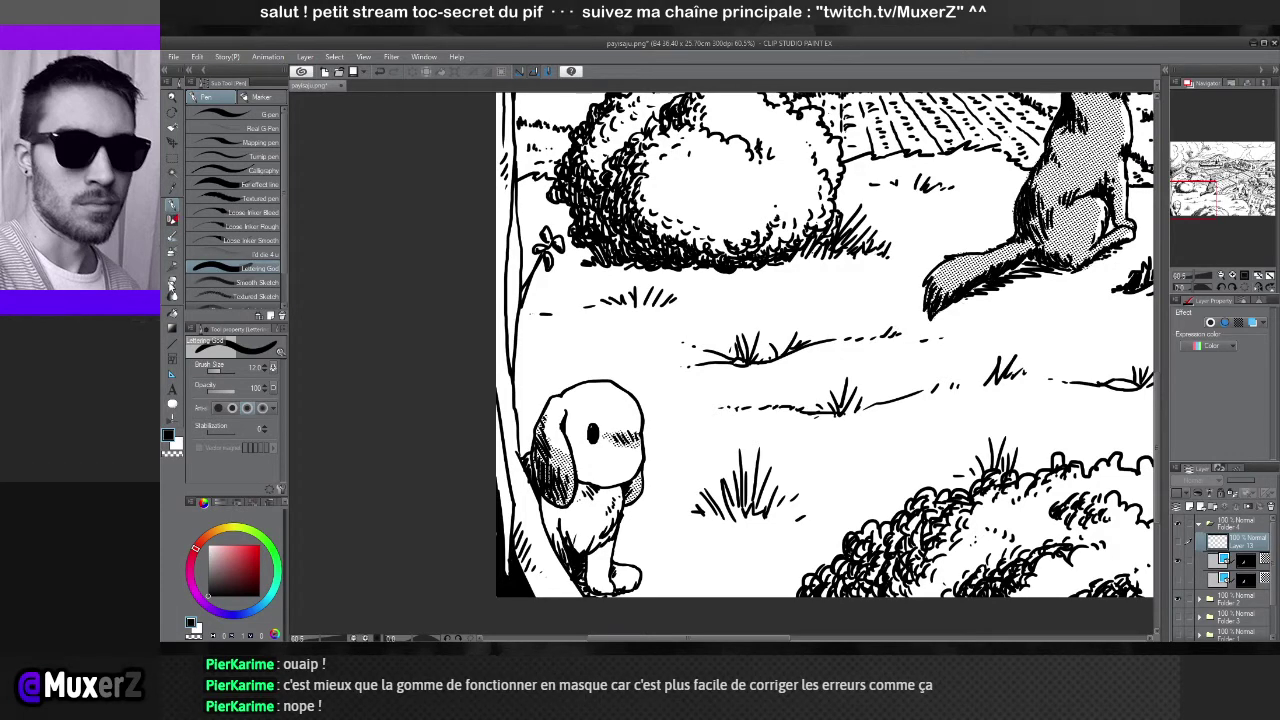
{"action": "left_click", "coordinate": [171, 284]}
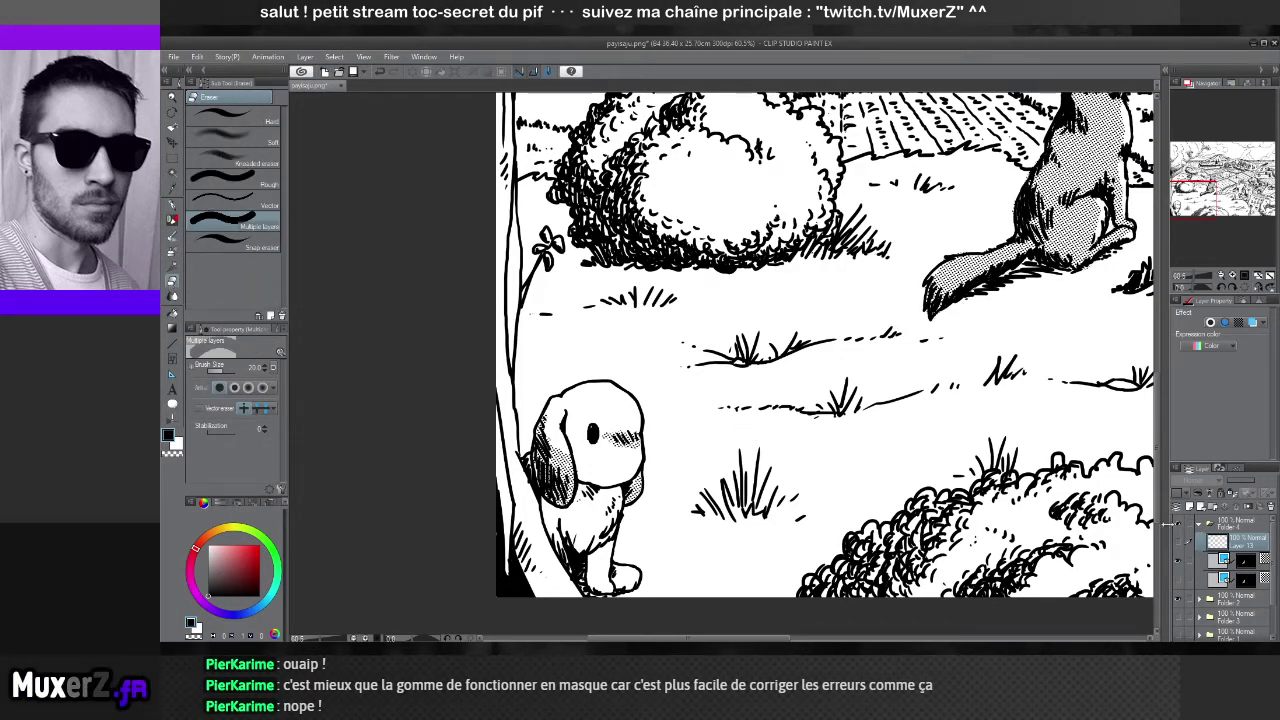
{"action": "left_click", "coordinate": [1246, 565]}
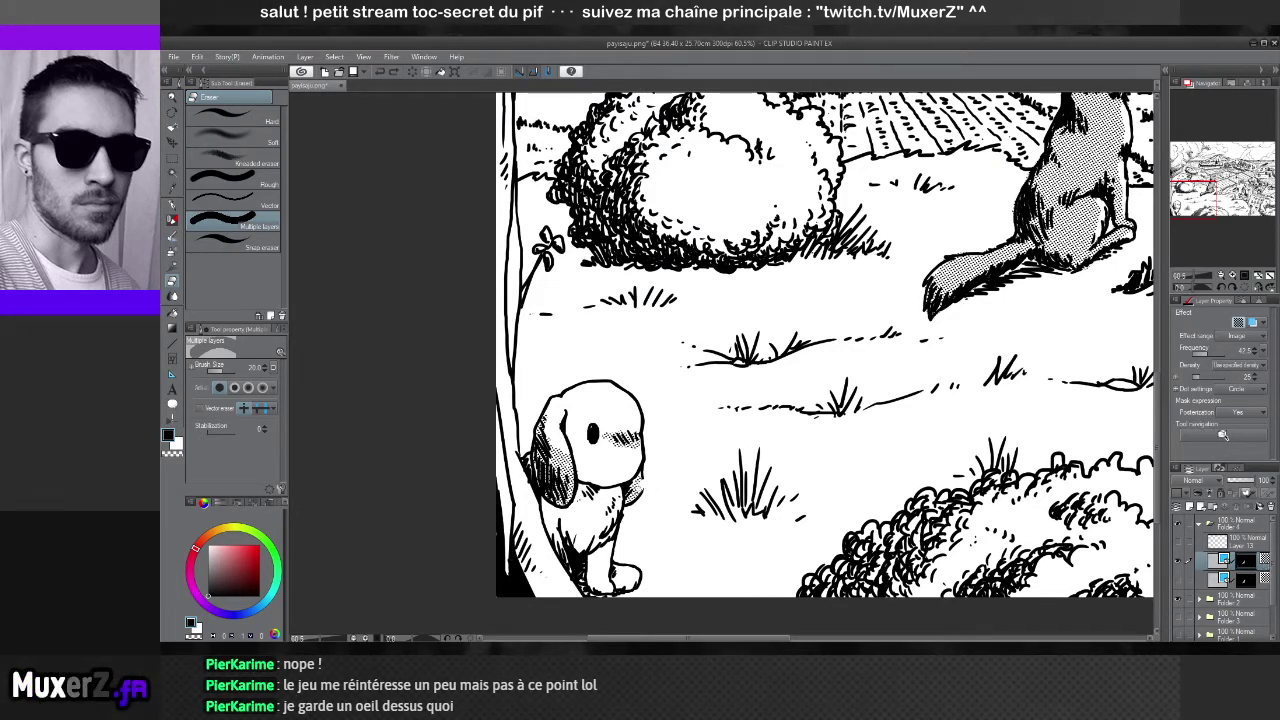
{"action": "left_click_drag", "start_coordinate": [638, 490], "coordinate": [649, 468]}
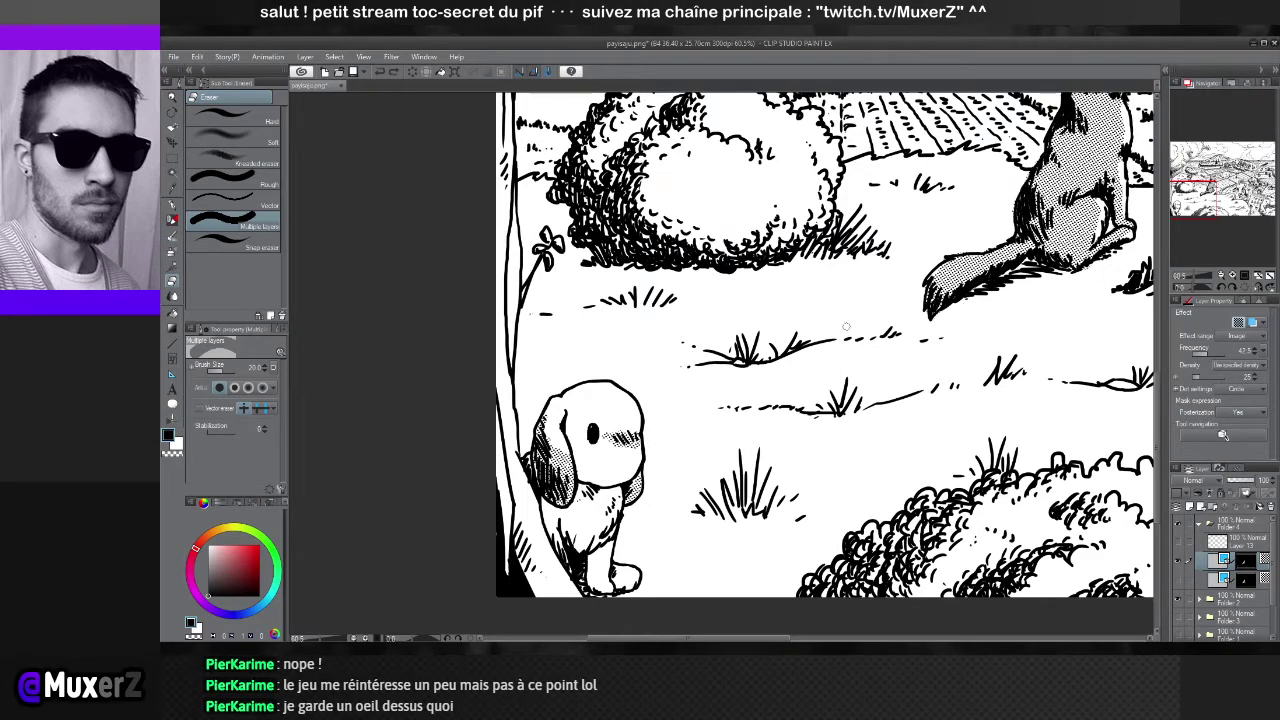
{"action": "mouse_move", "coordinate": [1072, 230]}
{"action": "left_mouse_down"}
{"action": "mouse_move", "coordinate": [1048, 253]}
{"action": "mouse_move", "coordinate": [1125, 236]}
{"action": "mouse_move", "coordinate": [1119, 248]}
{"action": "left_mouse_up"}
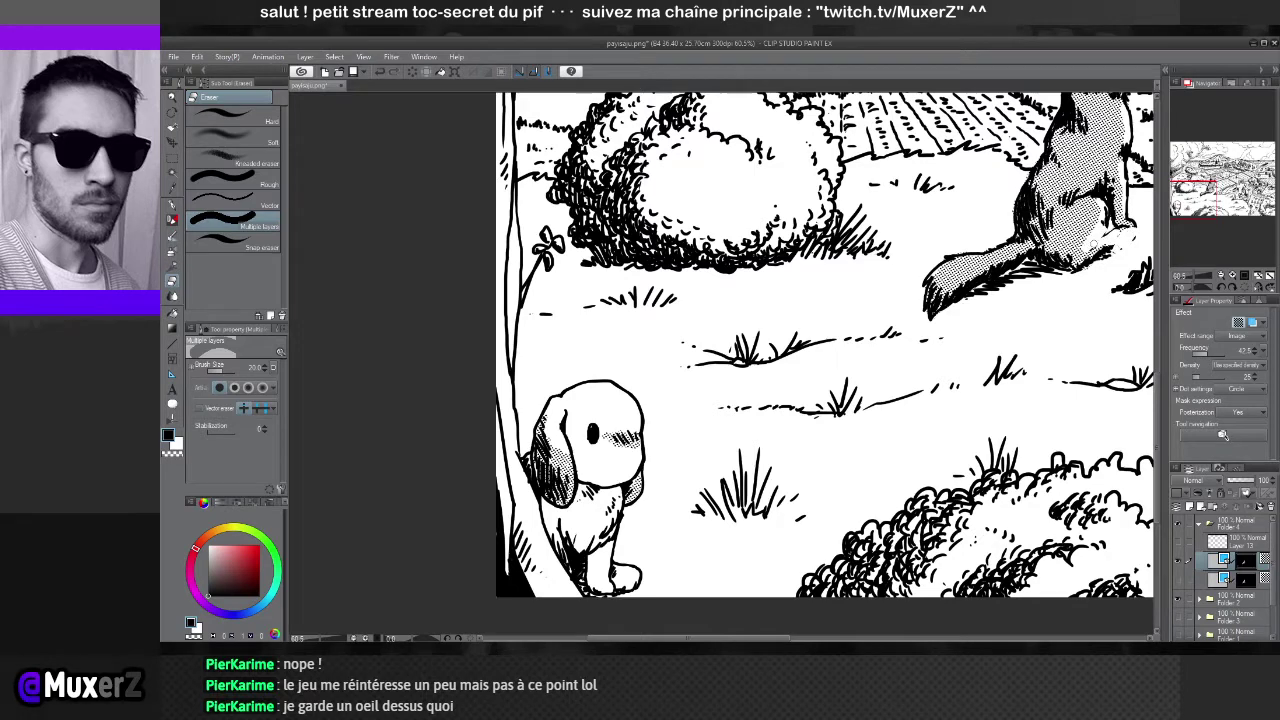
Try painting tone across the lower part of the dog's face with the pen, and undo the strokes
{"action": "left_click", "coordinate": [1245, 583]}
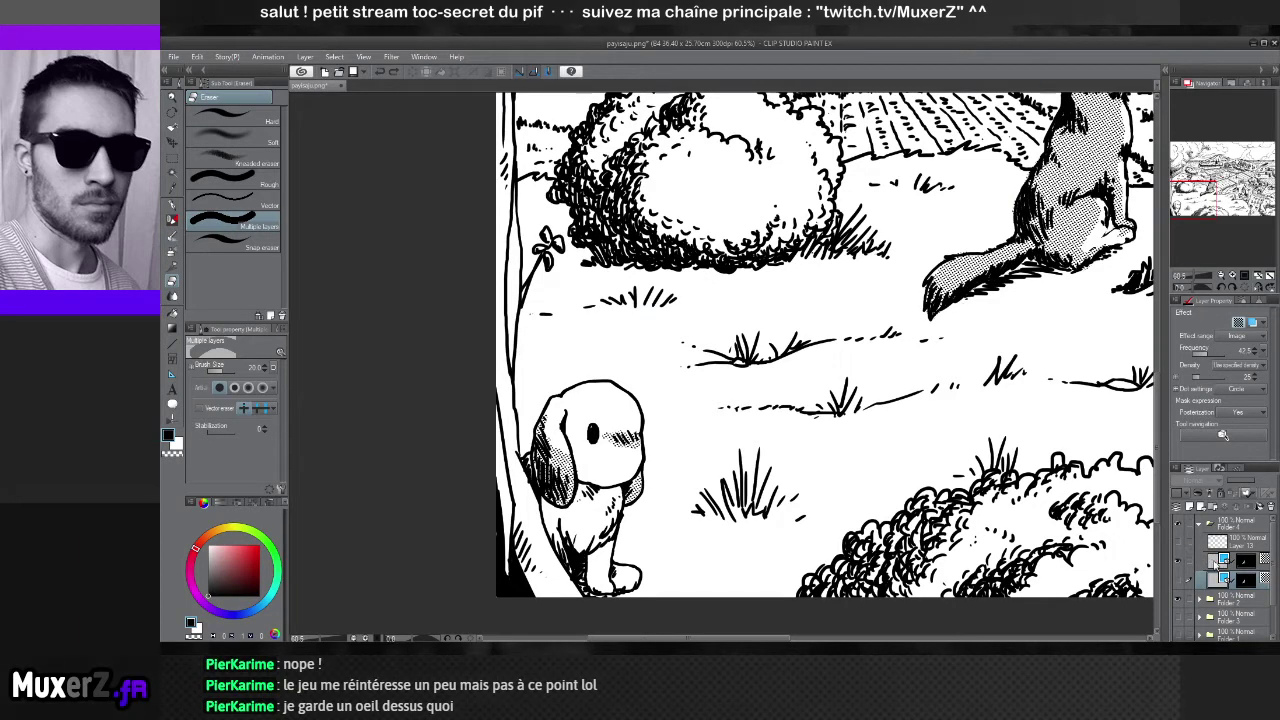
{"action": "left_click", "coordinate": [1214, 558]}
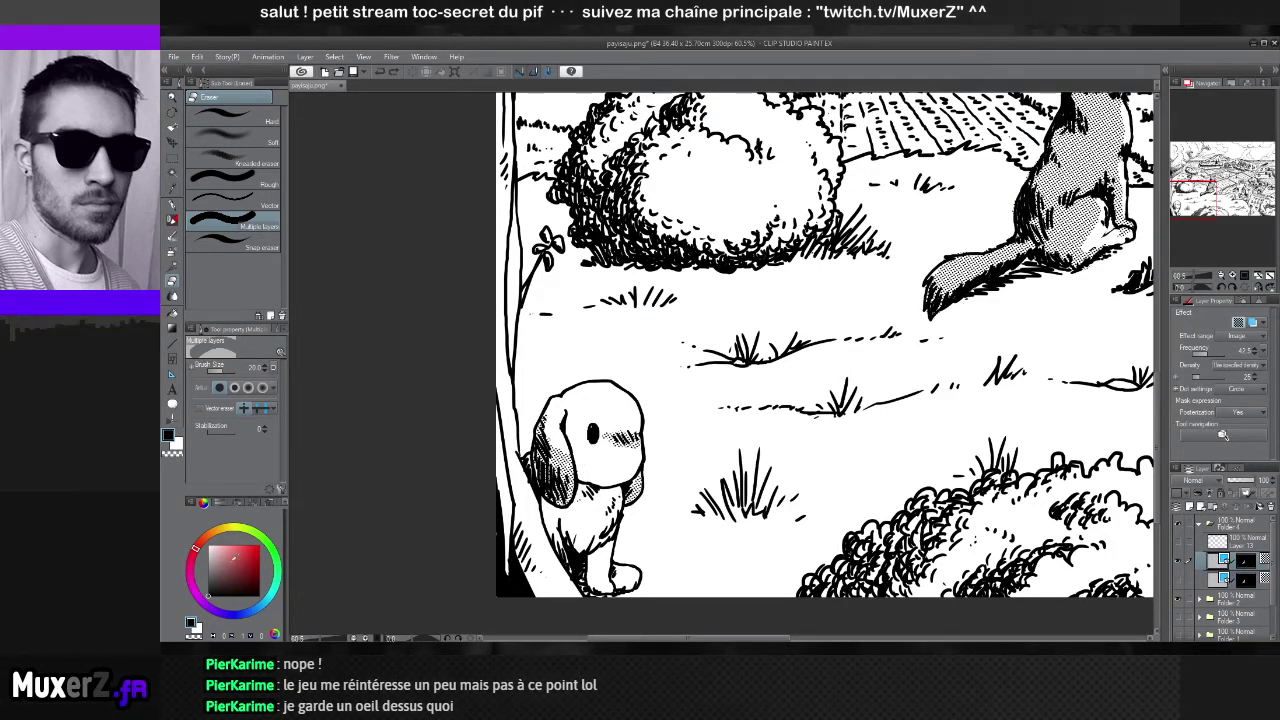
{"action": "key", "text": "x"}
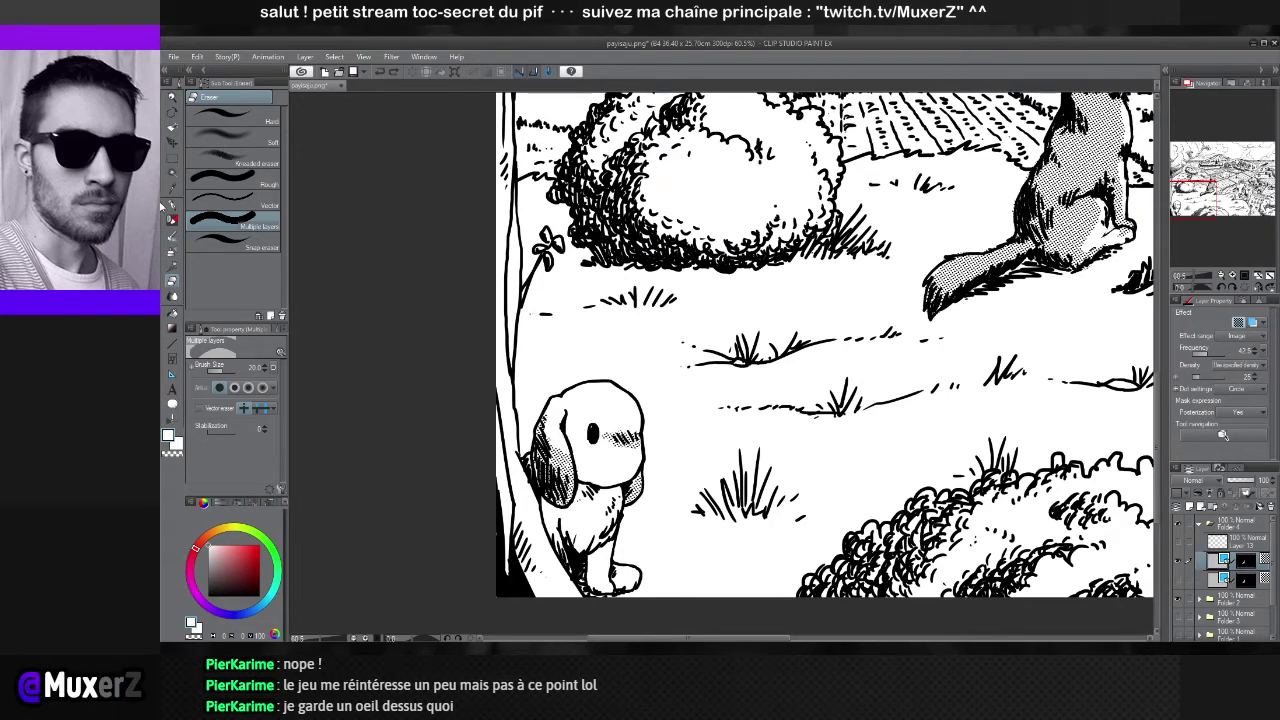
{"action": "key", "text": "p"}
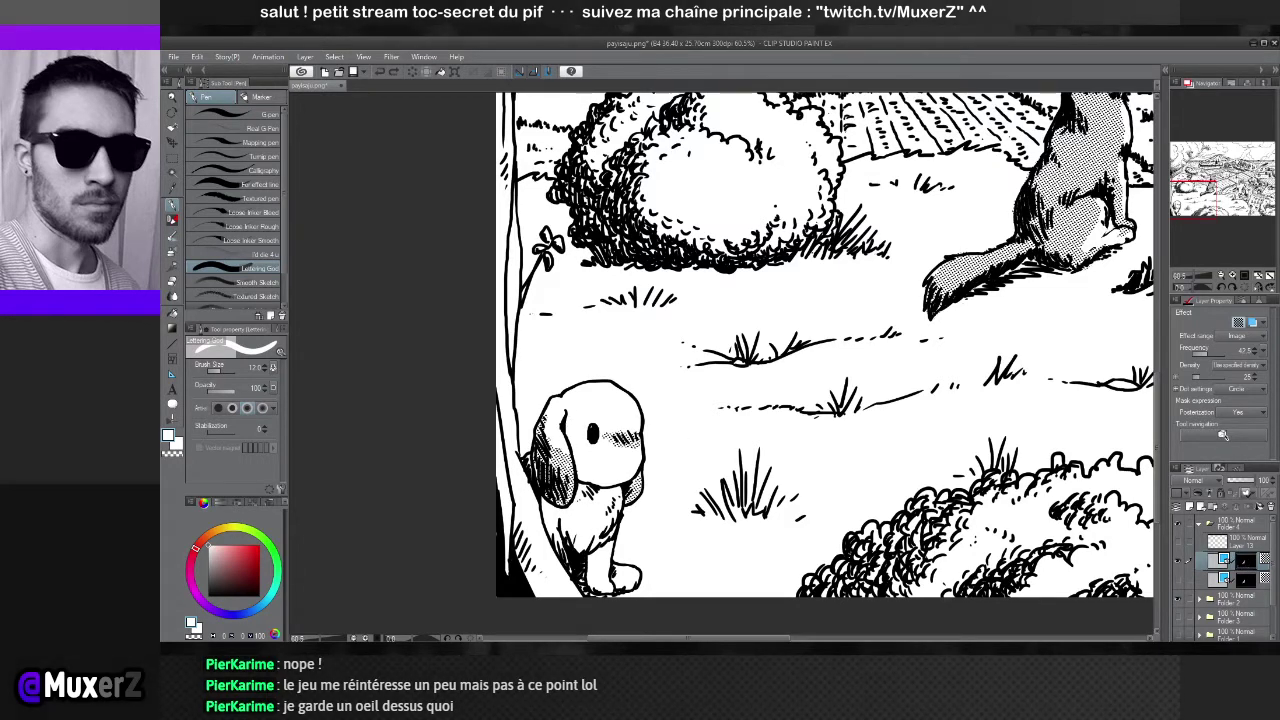
{"action": "left_click_drag", "start_coordinate": [574, 458], "coordinate": [606, 481]}
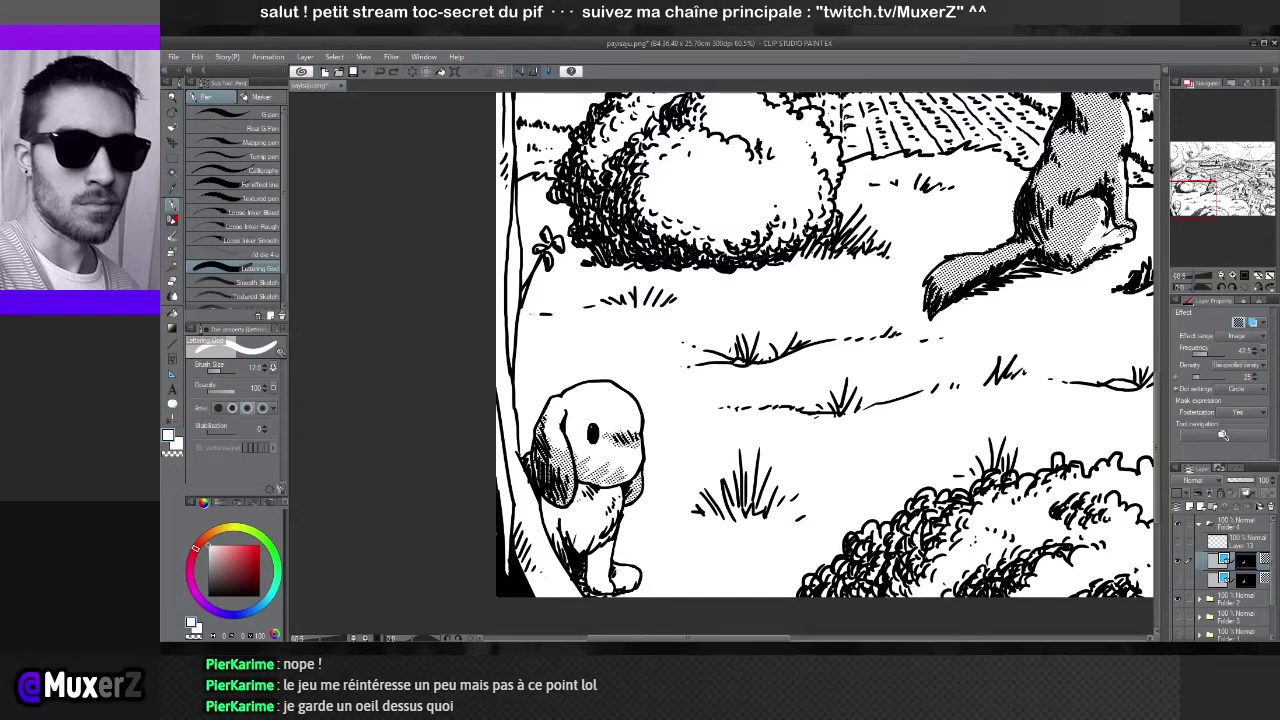
{"action": "key", "text": "ctrl+z"}
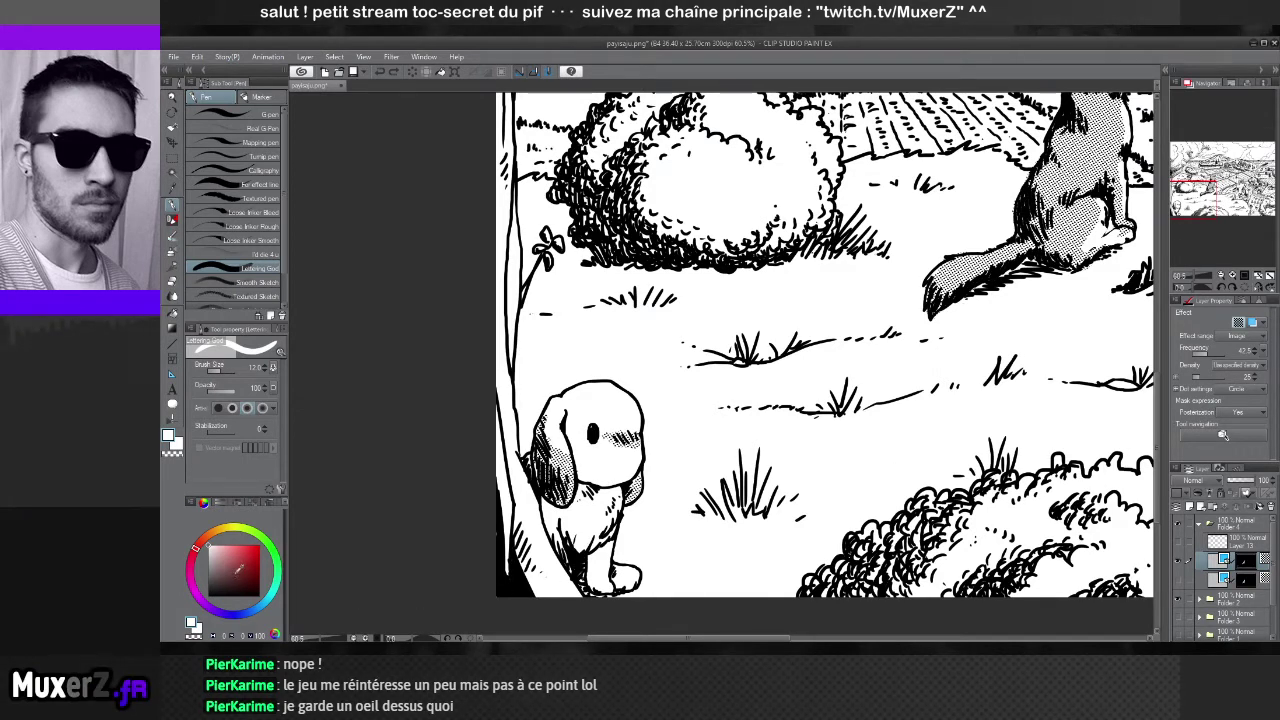
{"action": "key", "text": "x"}
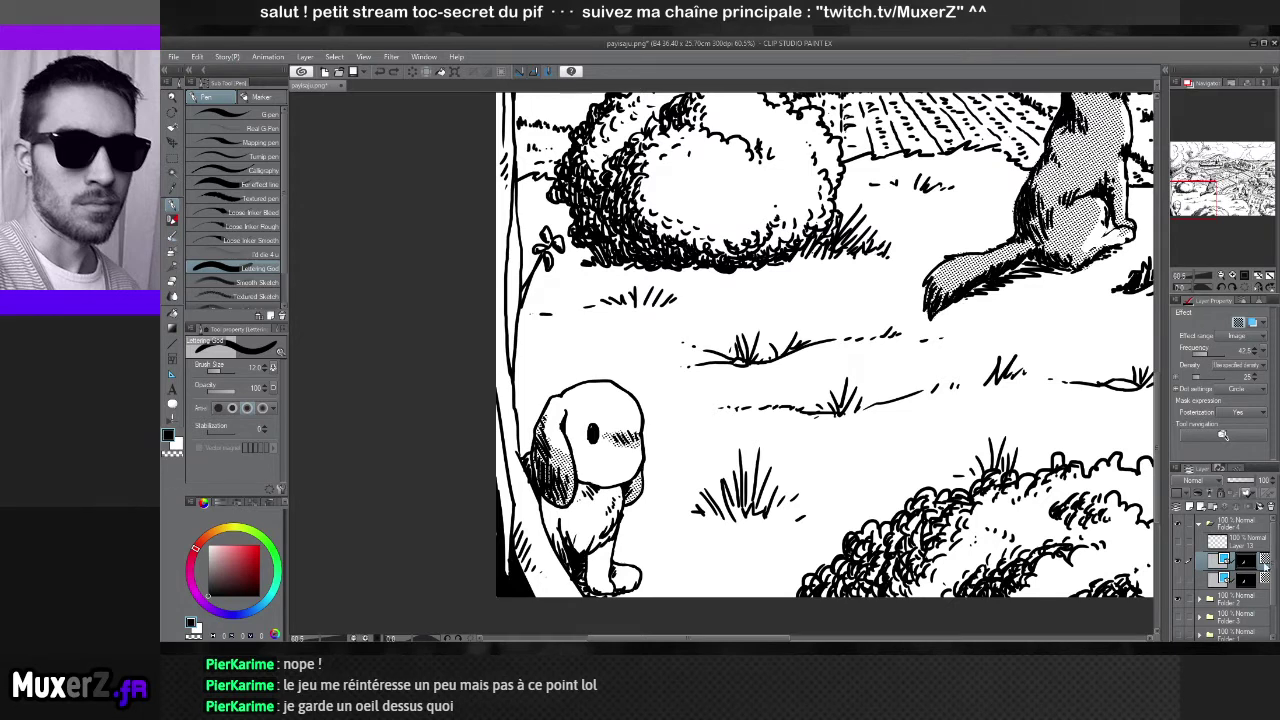
Try the Multiple layers eraser along the edge of the dog's muzzle on the upper tone layer
{"action": "left_click", "coordinate": [1250, 567]}
{"action": "left_click", "coordinate": [1236, 549]}
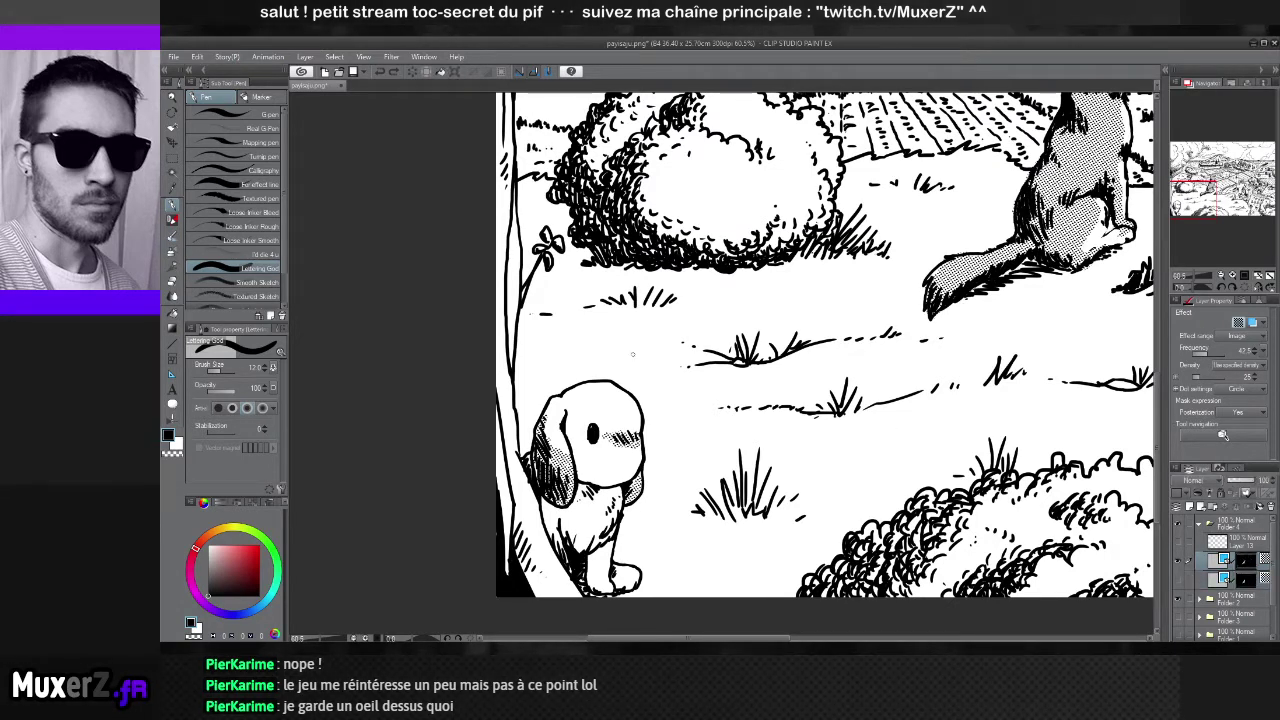
{"action": "left_click", "coordinate": [173, 281]}
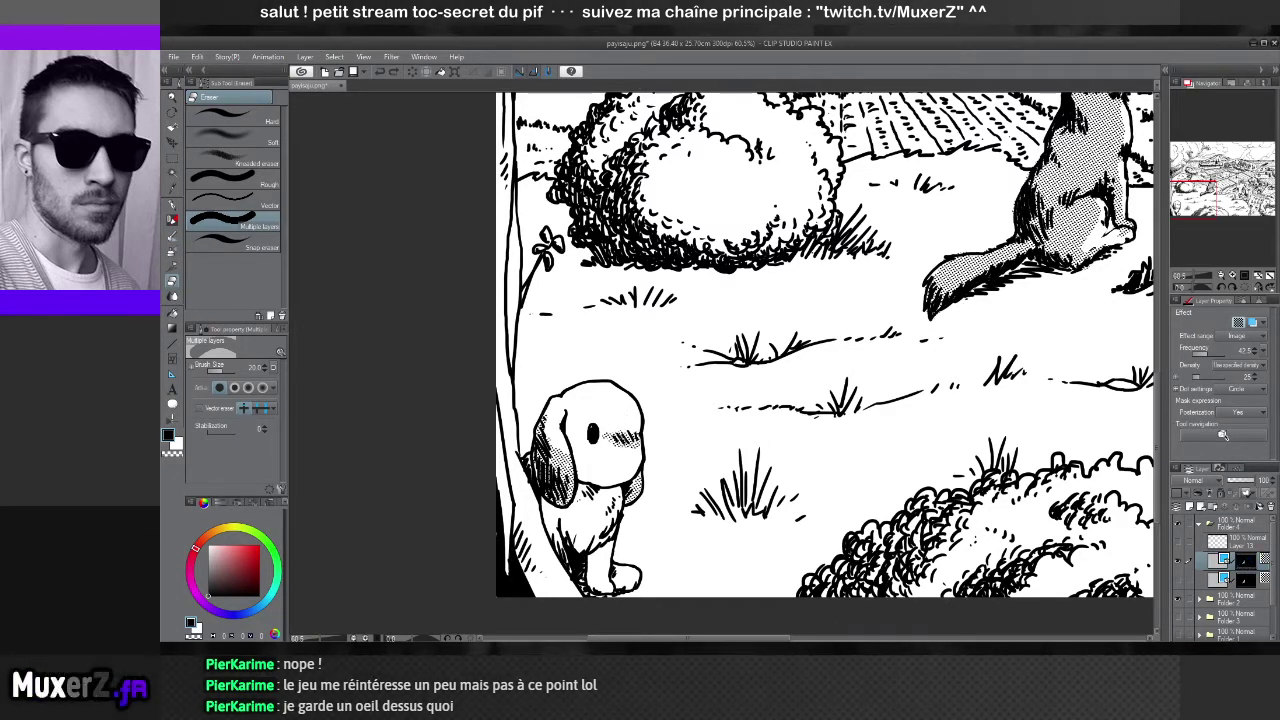
{"action": "left_click_drag", "start_coordinate": [638, 428], "coordinate": [638, 442]}
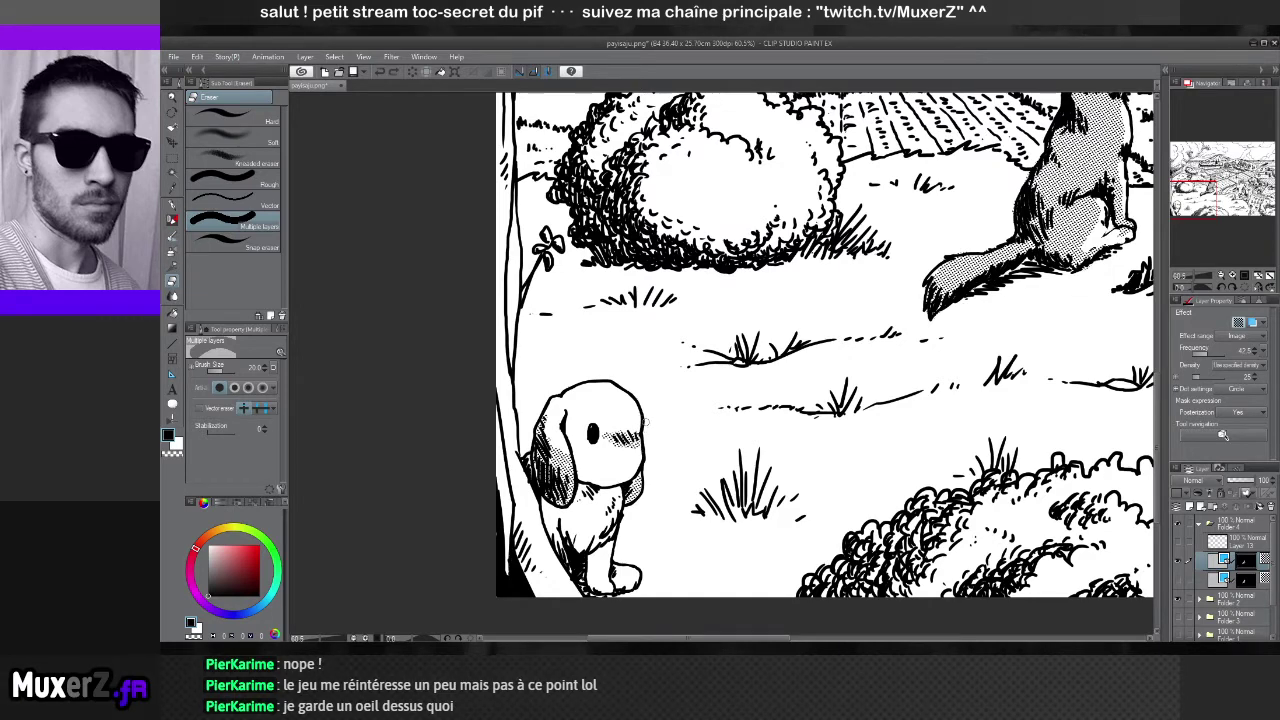
{"action": "left_click_drag", "start_coordinate": [862, 400], "coordinate": [615, 480]}
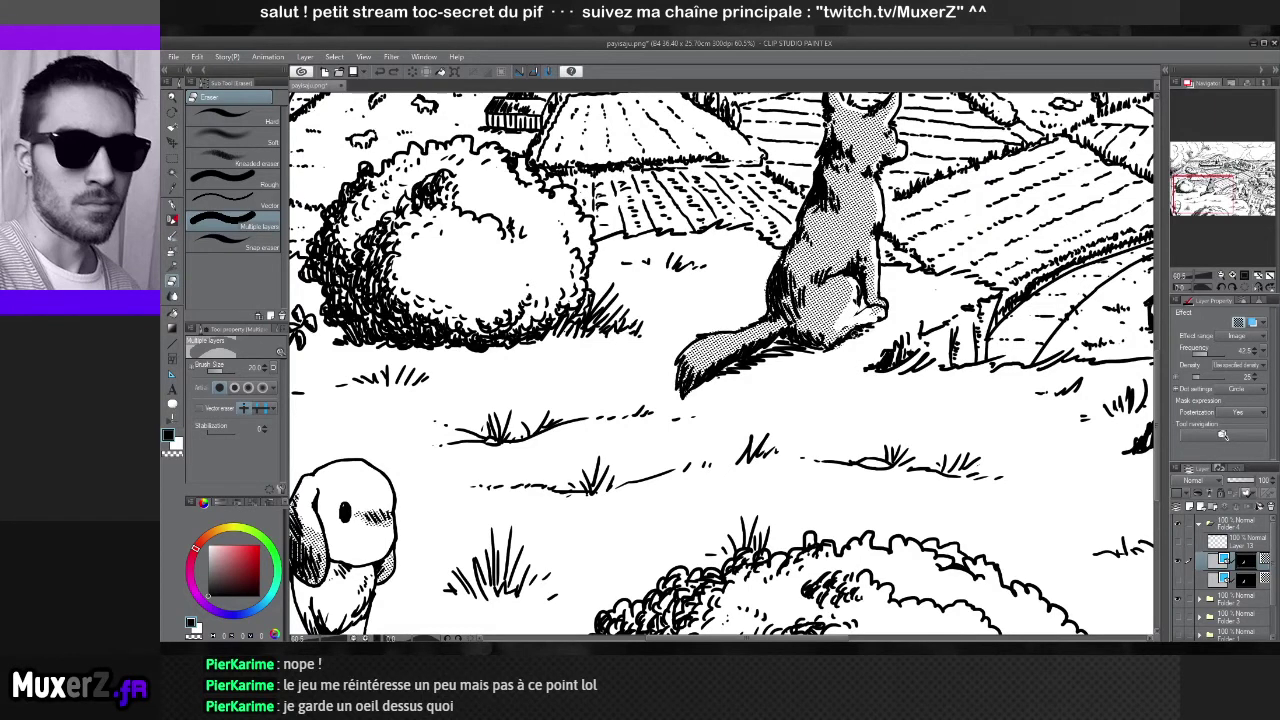
{"action": "left_click_drag", "start_coordinate": [750, 434], "coordinate": [862, 348]}
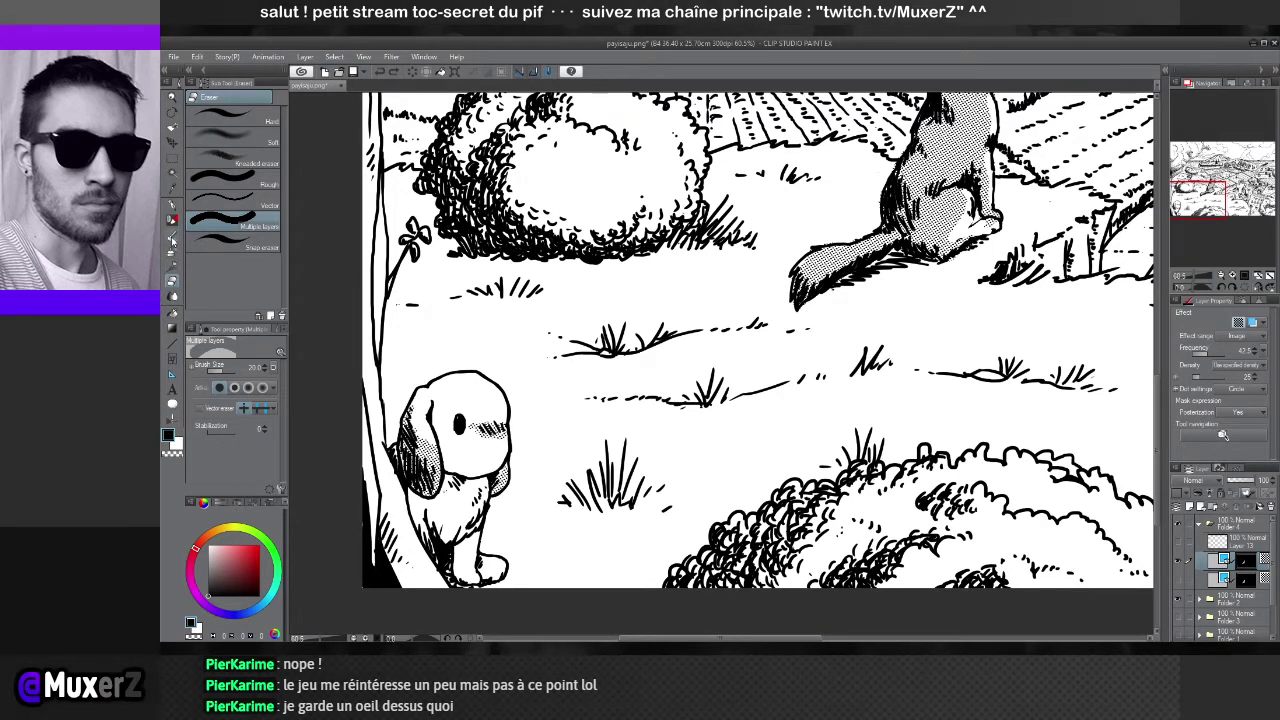
Scribble a test patch of tone on the grass beside the dog, compare it at different magnifications, and undo it
{"action": "left_click", "coordinate": [172, 205]}
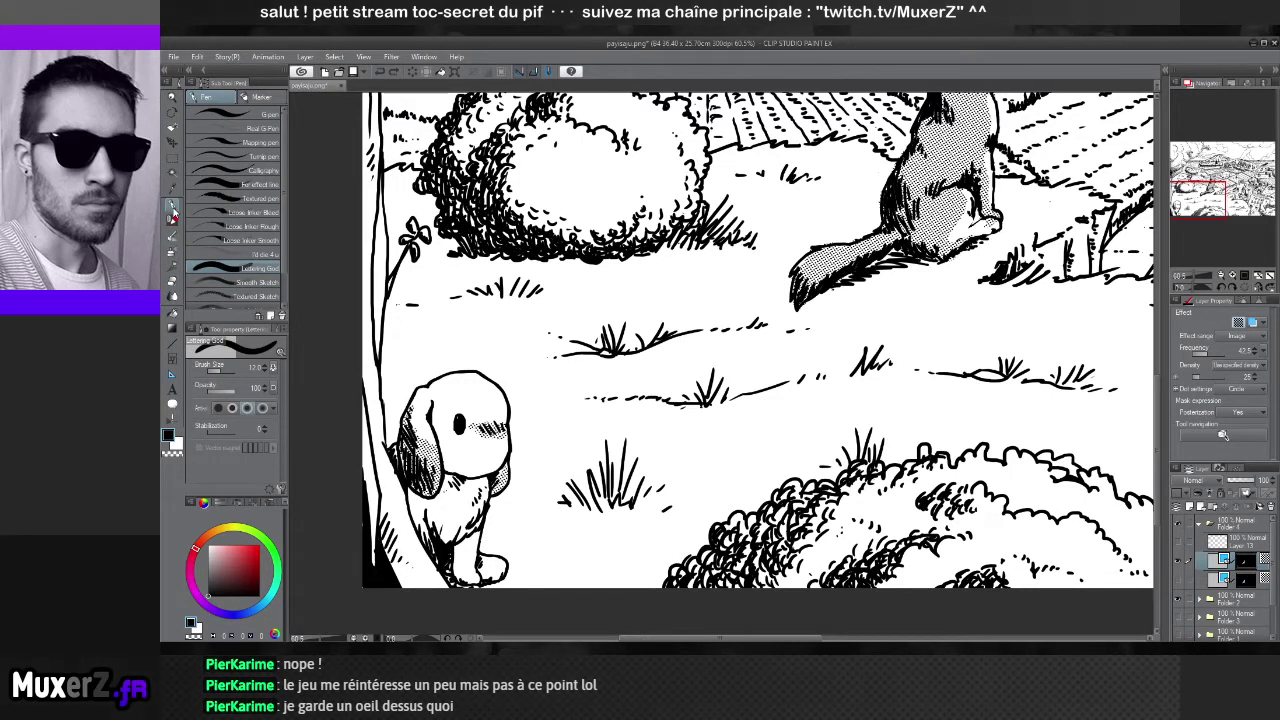
{"action": "mouse_move", "coordinate": [566, 360]}
{"action": "left_mouse_down"}
{"action": "mouse_move", "coordinate": [600, 395]}
{"action": "mouse_move", "coordinate": [646, 392]}
{"action": "left_mouse_up"}
{"action": "scroll", "coordinate": [669, 351], "scroll_direction": "down", "scroll_amount": 5}
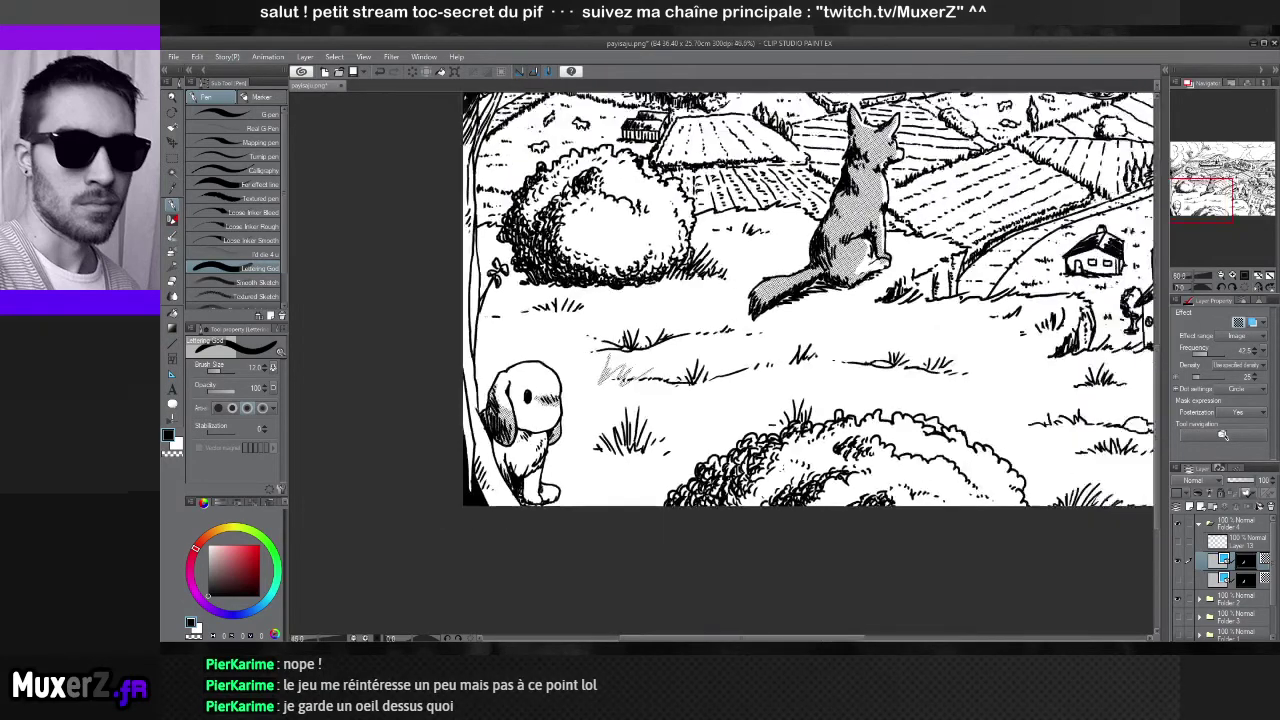
{"action": "scroll", "coordinate": [675, 345], "scroll_direction": "down", "scroll_amount": 1}
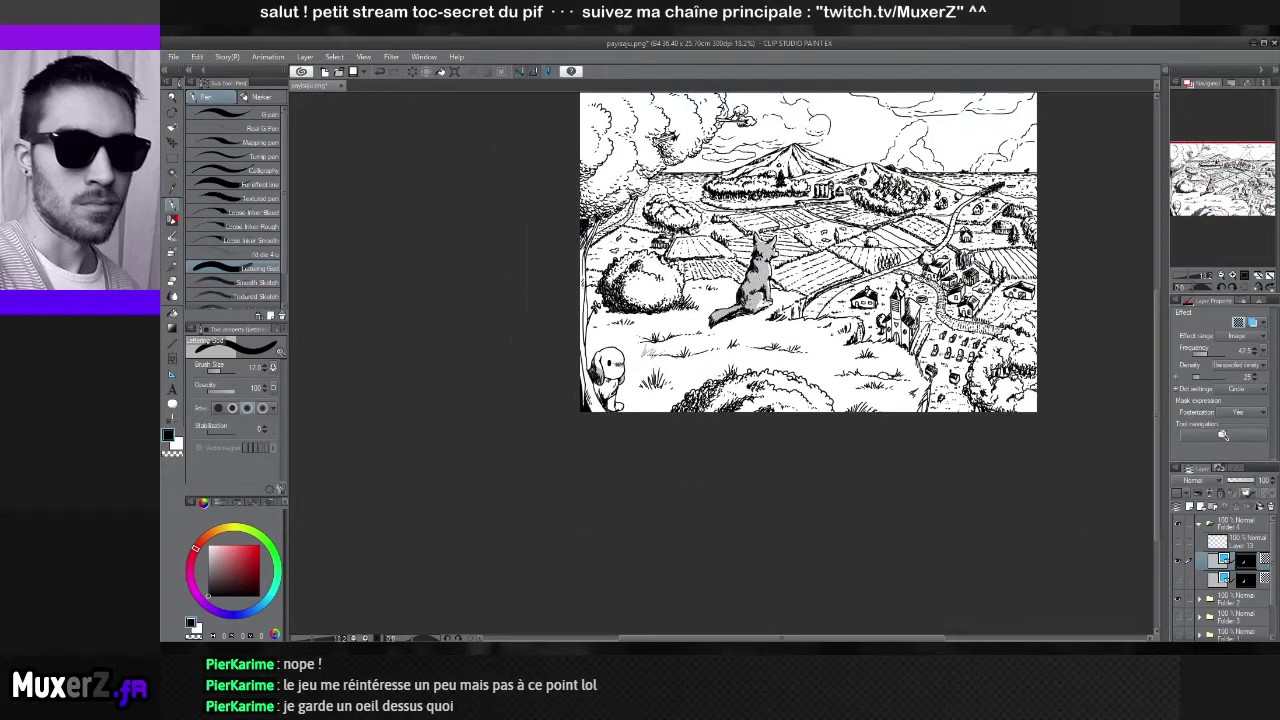
{"action": "scroll", "coordinate": [870, 160], "scroll_direction": "up", "scroll_amount": 3}
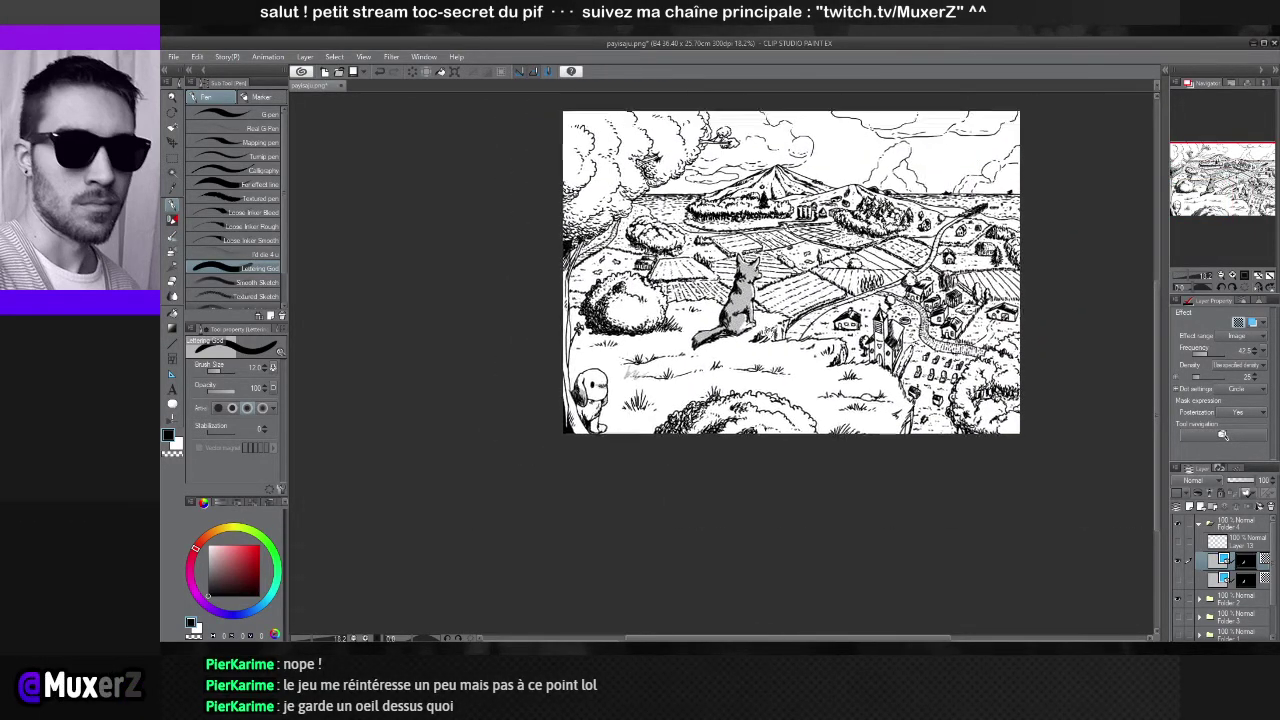
{"action": "scroll", "coordinate": [658, 458], "scroll_direction": "up", "scroll_amount": 1}
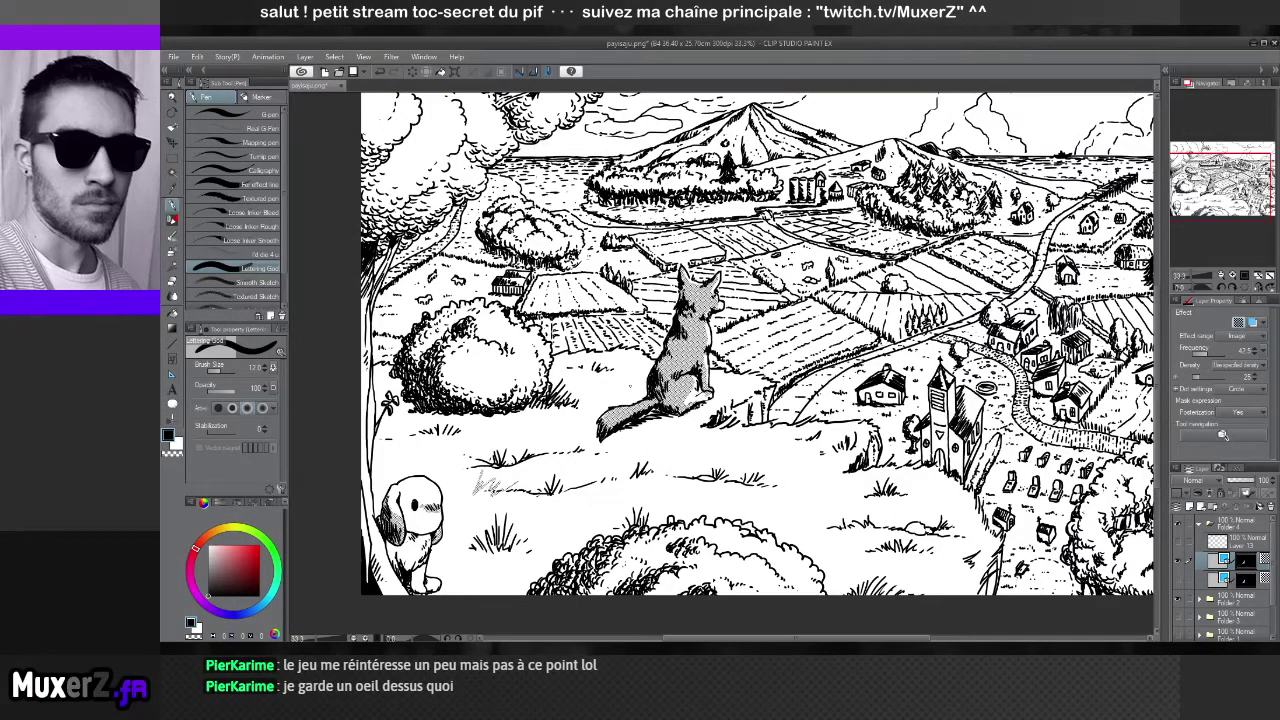
{"action": "key", "text": "ctrl+z"}
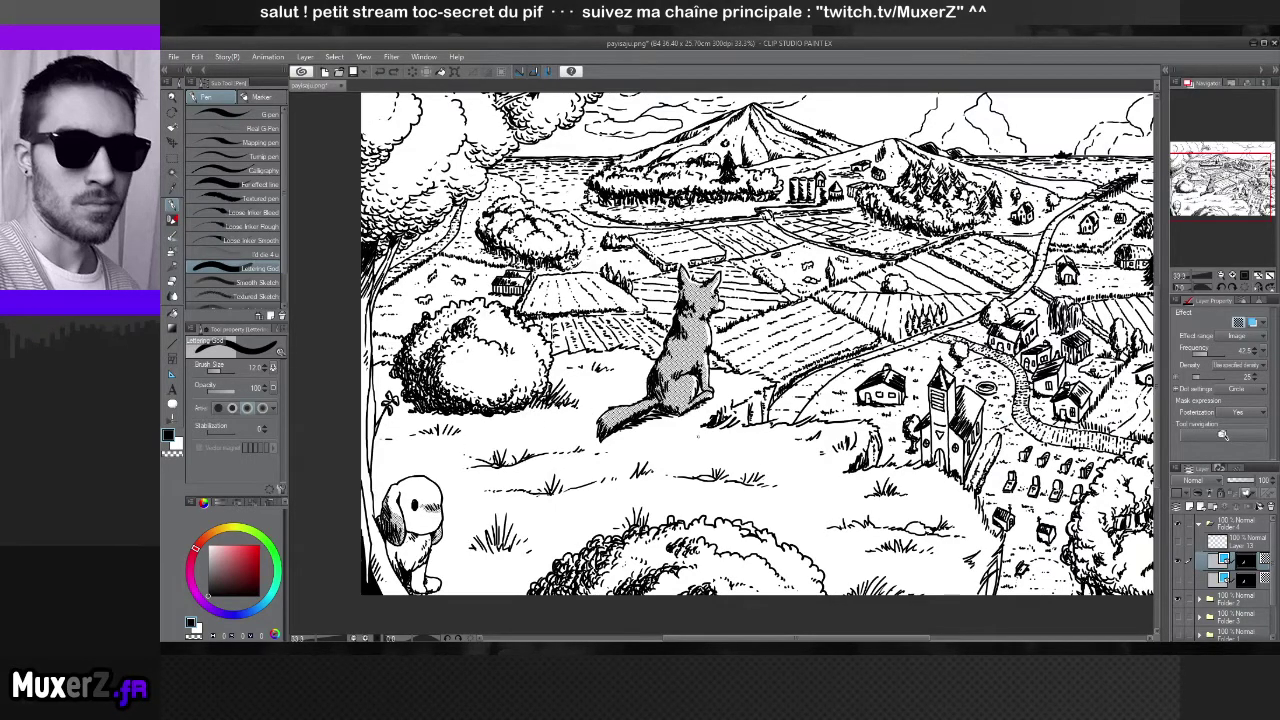
Check the fox and dog screentones at several magnifications and save the illustration
{"action": "scroll", "coordinate": [535, 422], "scroll_direction": "up", "scroll_amount": 3}
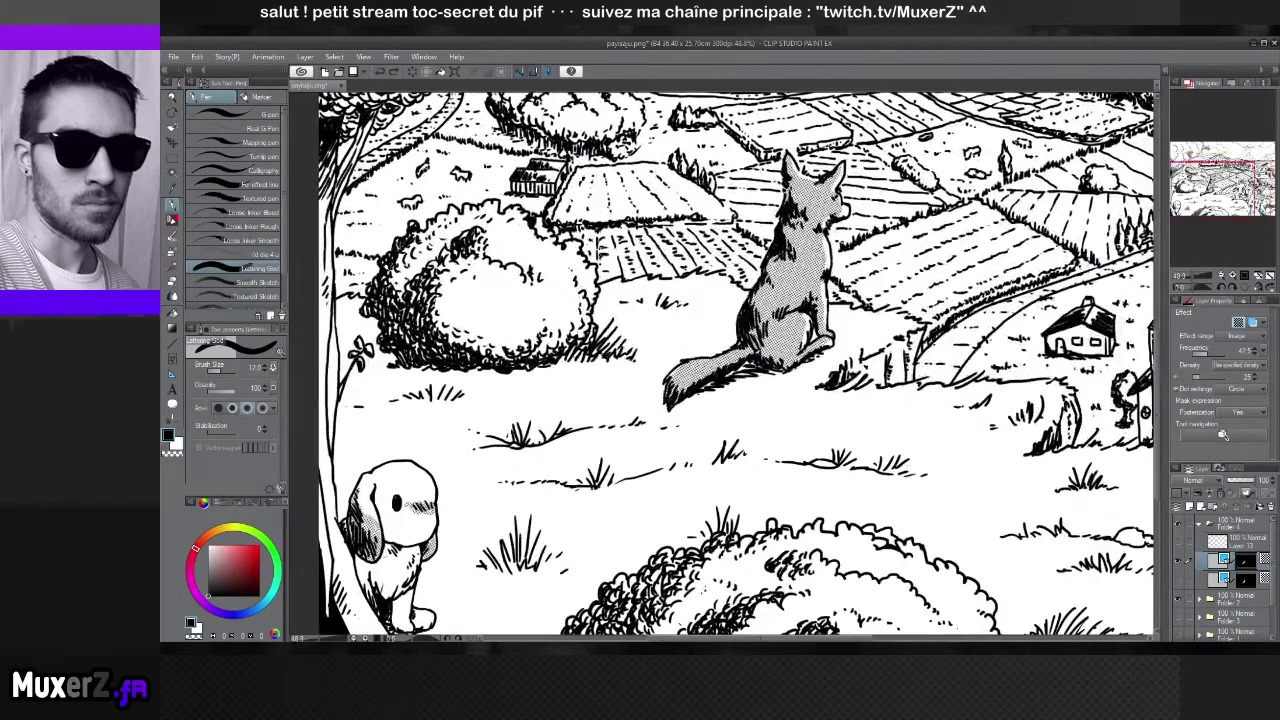
{"action": "scroll", "coordinate": [553, 483], "scroll_direction": "down", "scroll_amount": 3}
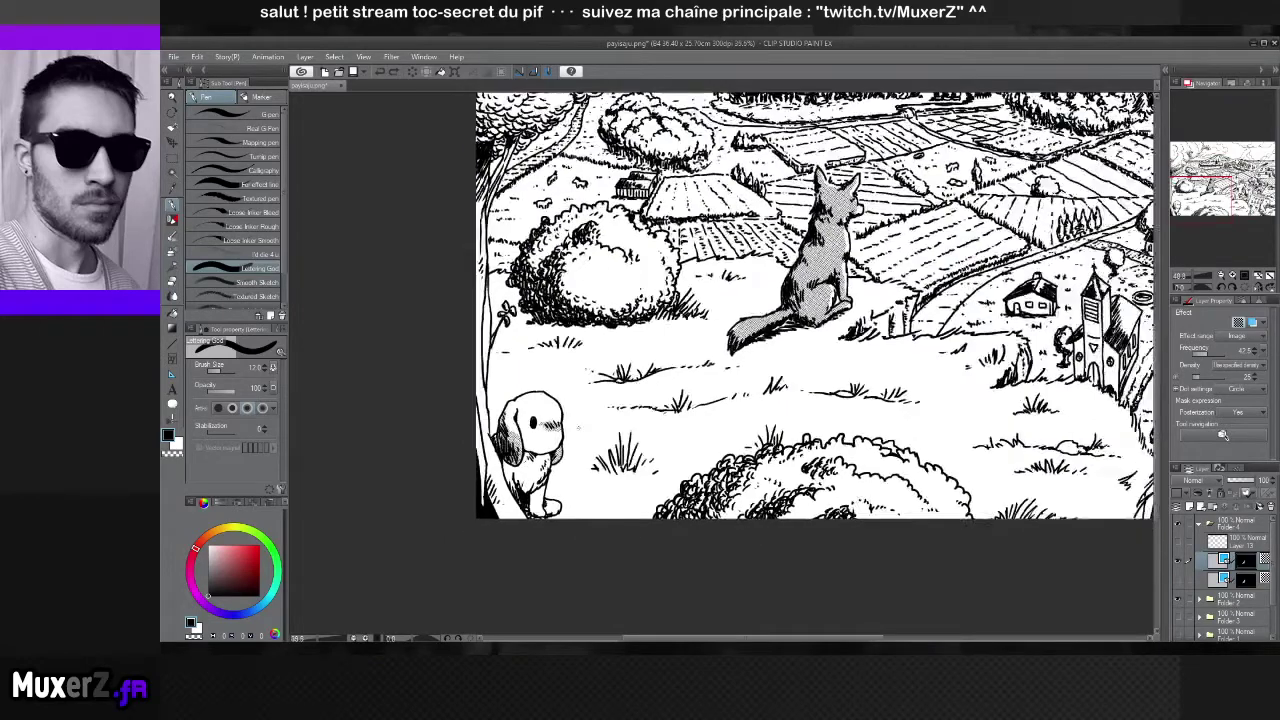
{"action": "scroll", "coordinate": [553, 483], "scroll_direction": "down", "scroll_amount": 3}
{"action": "scroll", "coordinate": [678, 421], "scroll_direction": "down", "scroll_amount": 1}
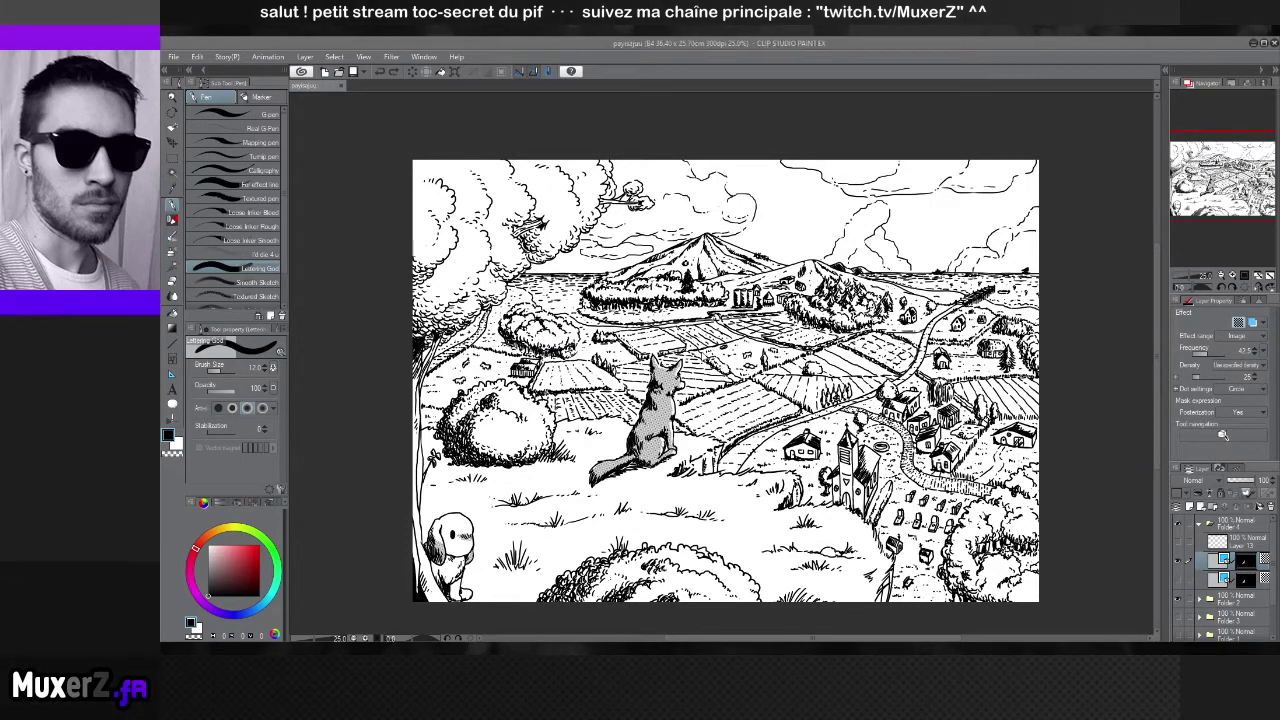
{"action": "key", "text": "ctrl+s"}
Switch to the Multiple layers eraser for the upper tone layer and check the dog against the whole landscape
{"action": "scroll", "coordinate": [507, 450], "scroll_direction": "up", "scroll_amount": 4}
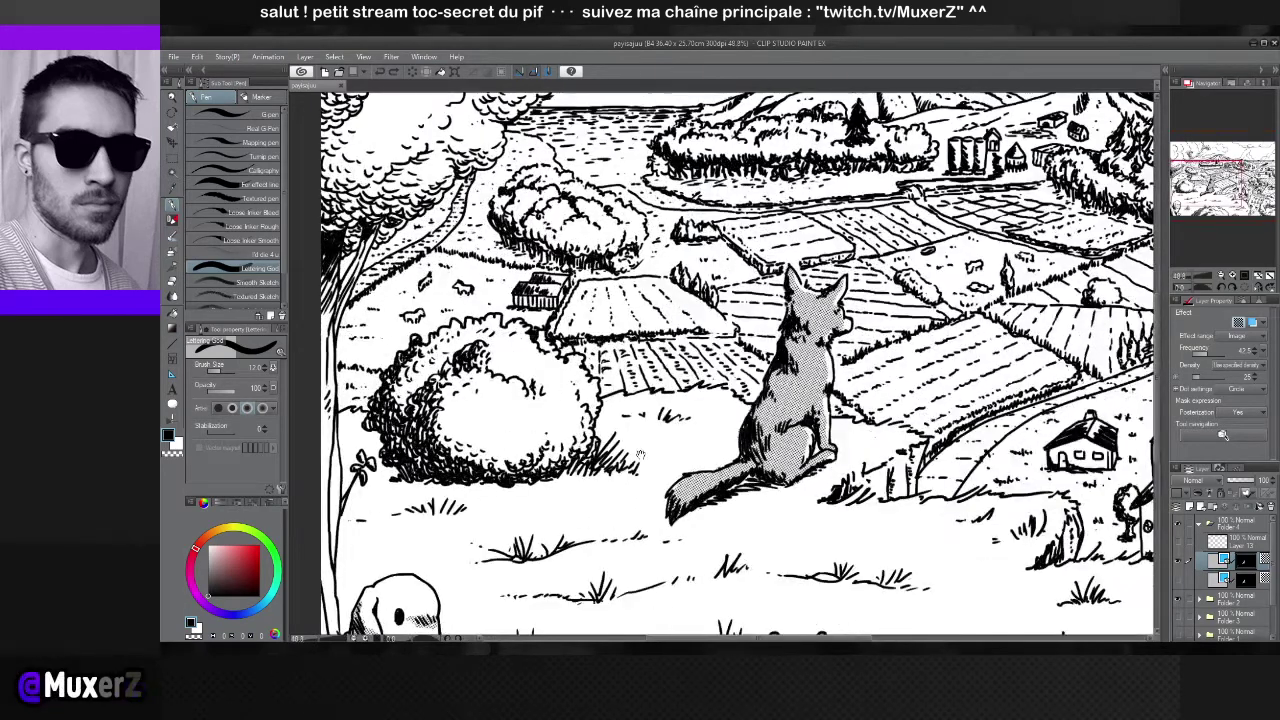
{"action": "left_click_drag", "start_coordinate": [640, 455], "coordinate": [775, 300]}
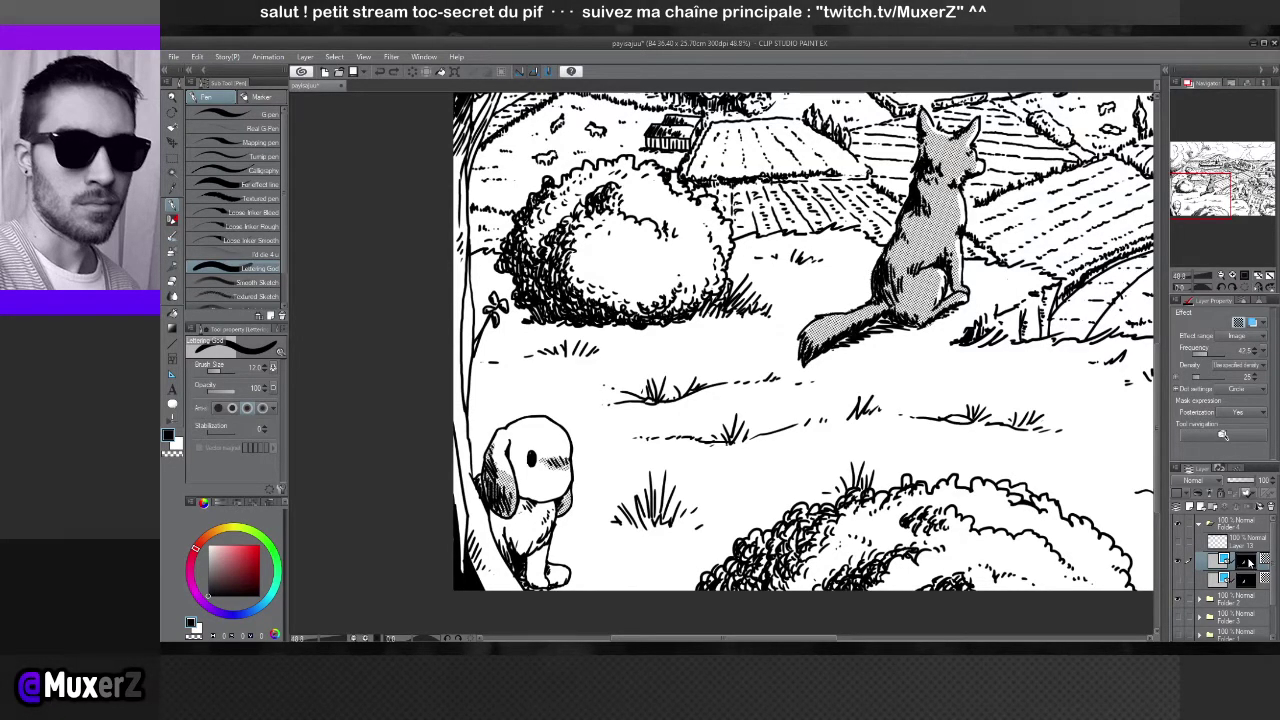
{"action": "left_click", "coordinate": [172, 280]}
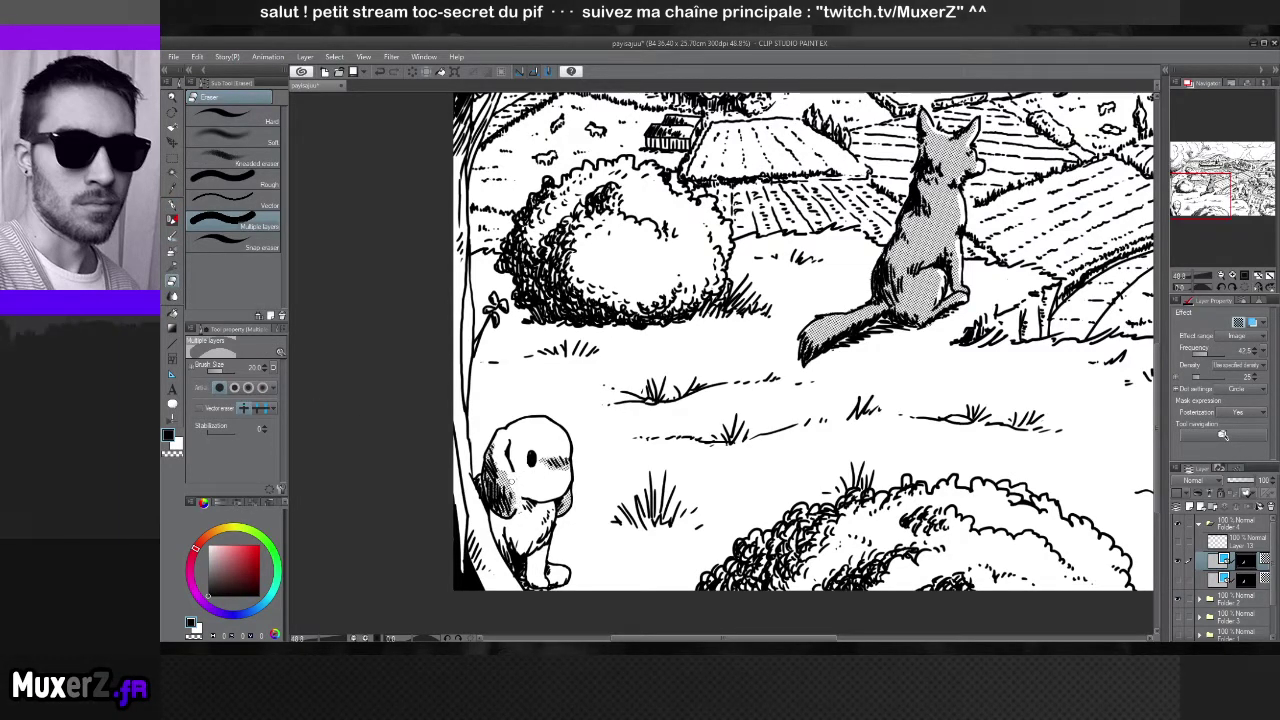
{"action": "scroll", "coordinate": [872, 155], "scroll_direction": "down", "scroll_amount": 1}
{"action": "scroll", "coordinate": [735, 365], "scroll_direction": "down", "scroll_amount": 2}
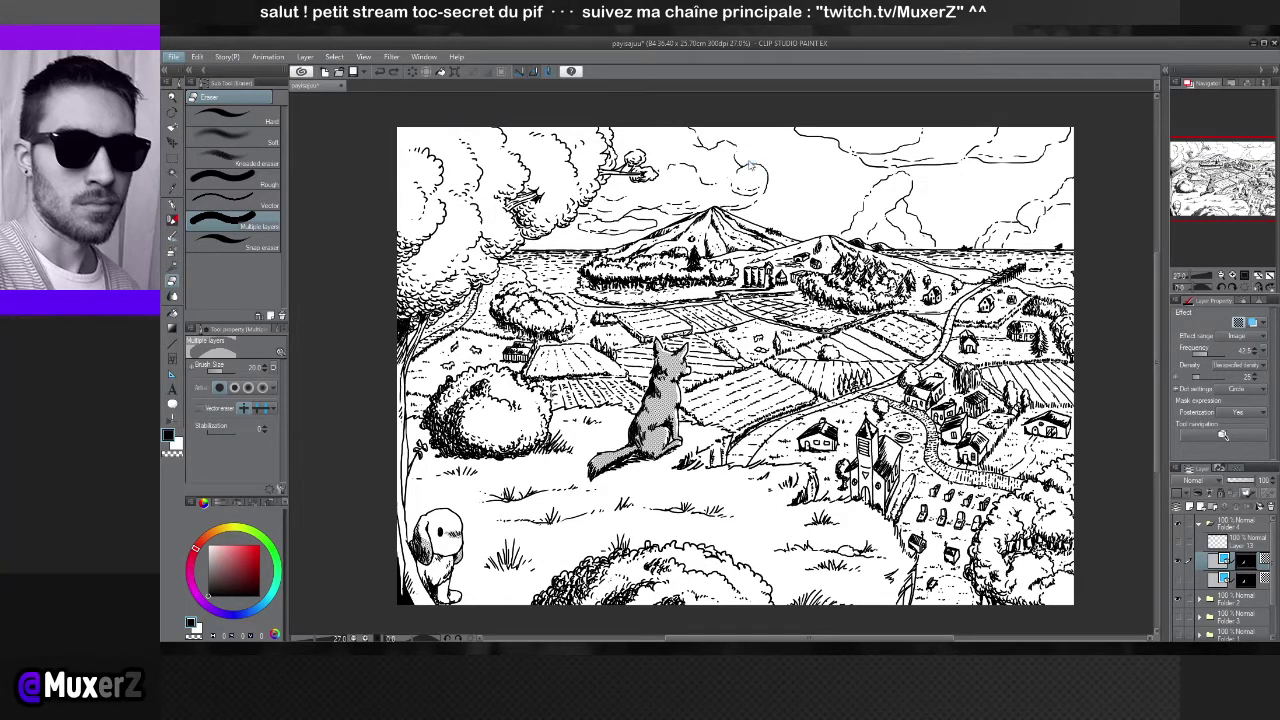
Examine the blue turtle character sketch in the other open document at several magnifications and horizontally flipped, and return to the landscape
{"action": "key", "text": "ctrl+Tab"}
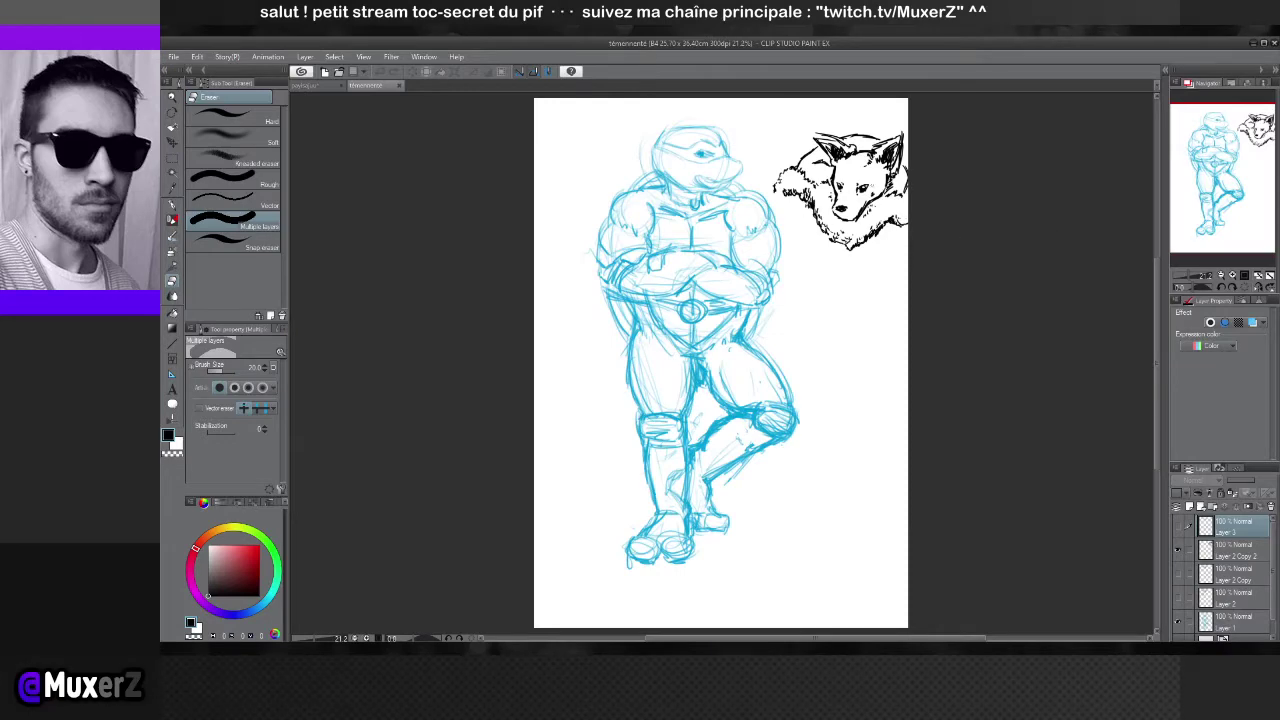
{"action": "scroll", "coordinate": [852, 261], "scroll_direction": "up", "scroll_amount": 2}
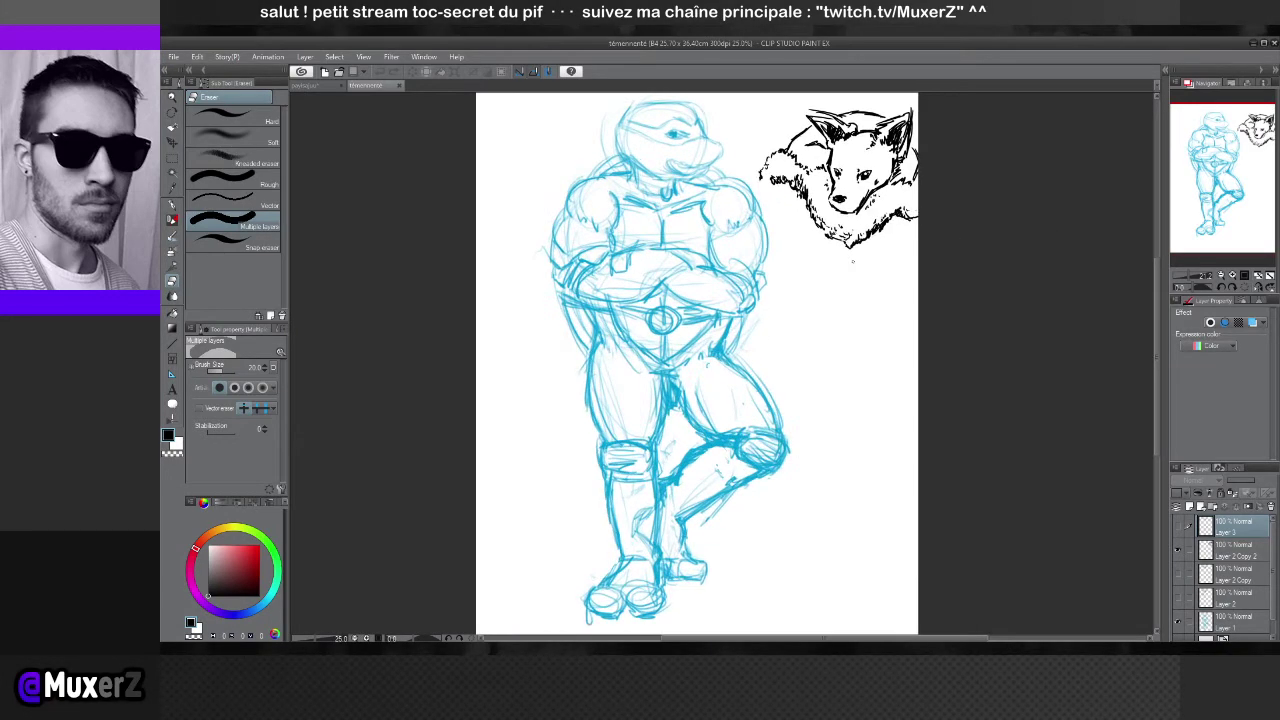
{"action": "scroll", "coordinate": [897, 269], "scroll_direction": "up", "scroll_amount": 3}
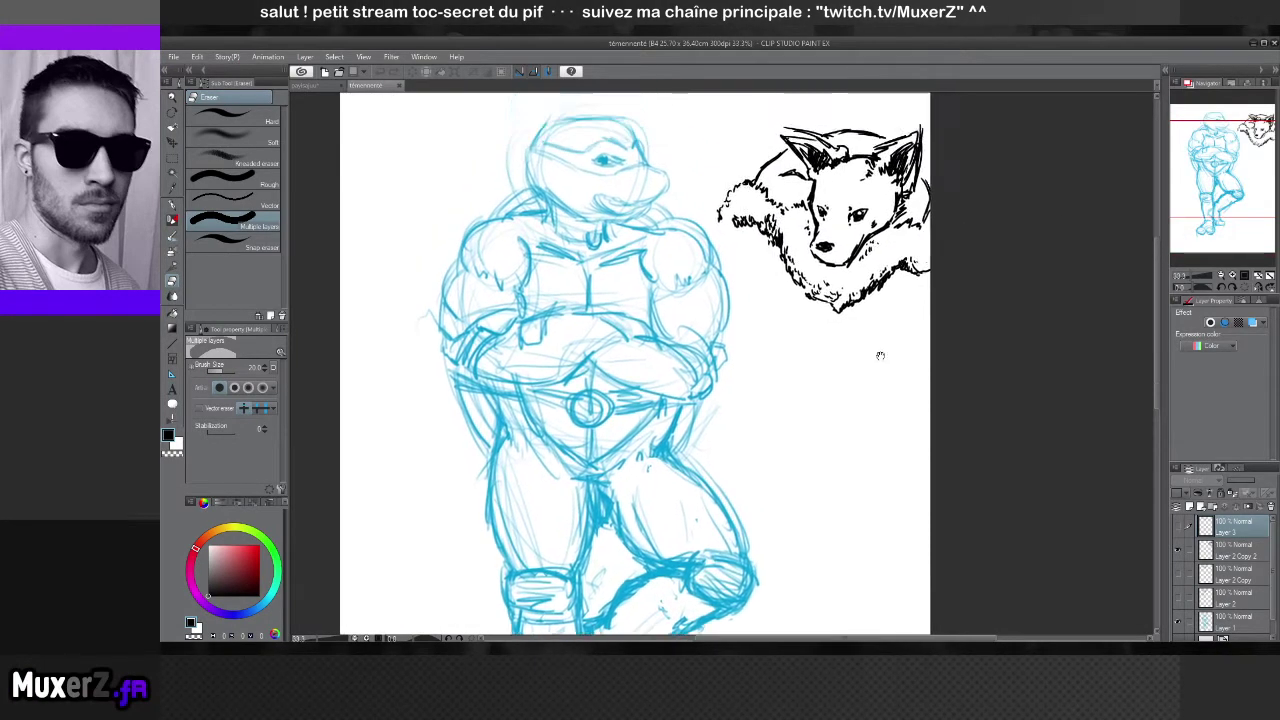
{"action": "key", "text": "ctrl+minus"}
{"action": "key", "text": "ctrl+minus"}
{"action": "key", "text": "ctrl+minus"}
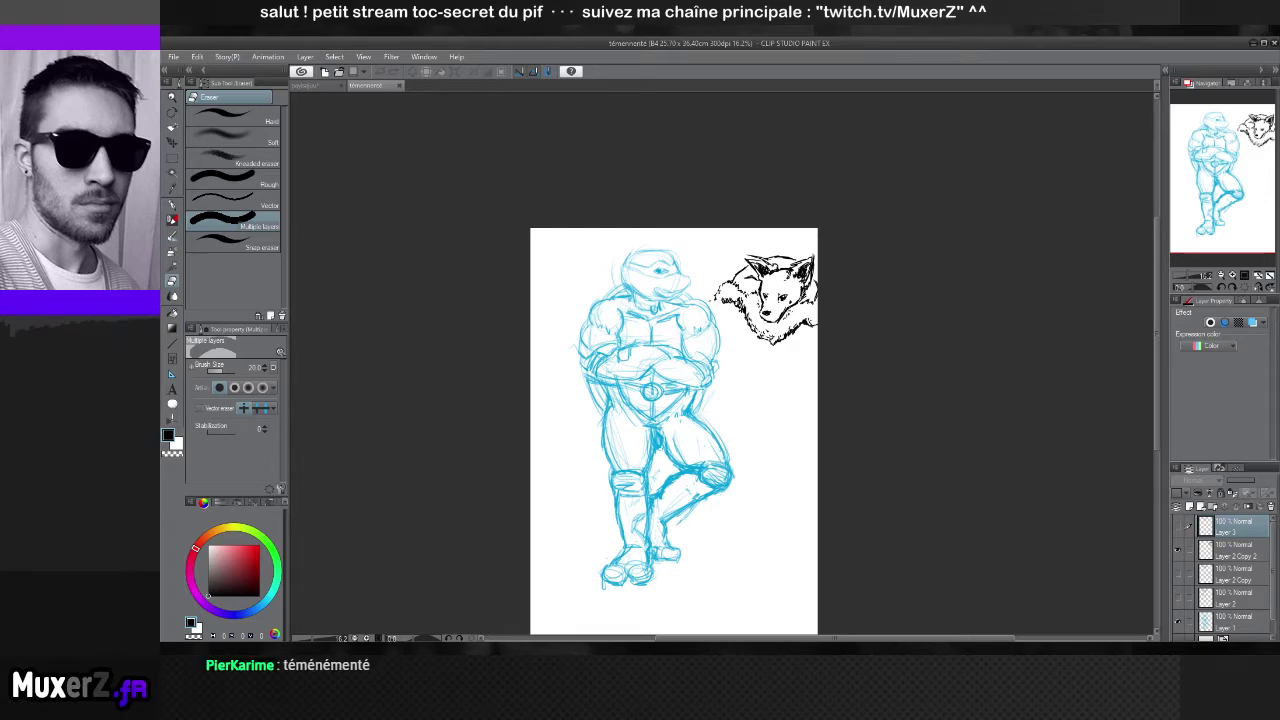
{"action": "key", "text": "h"}
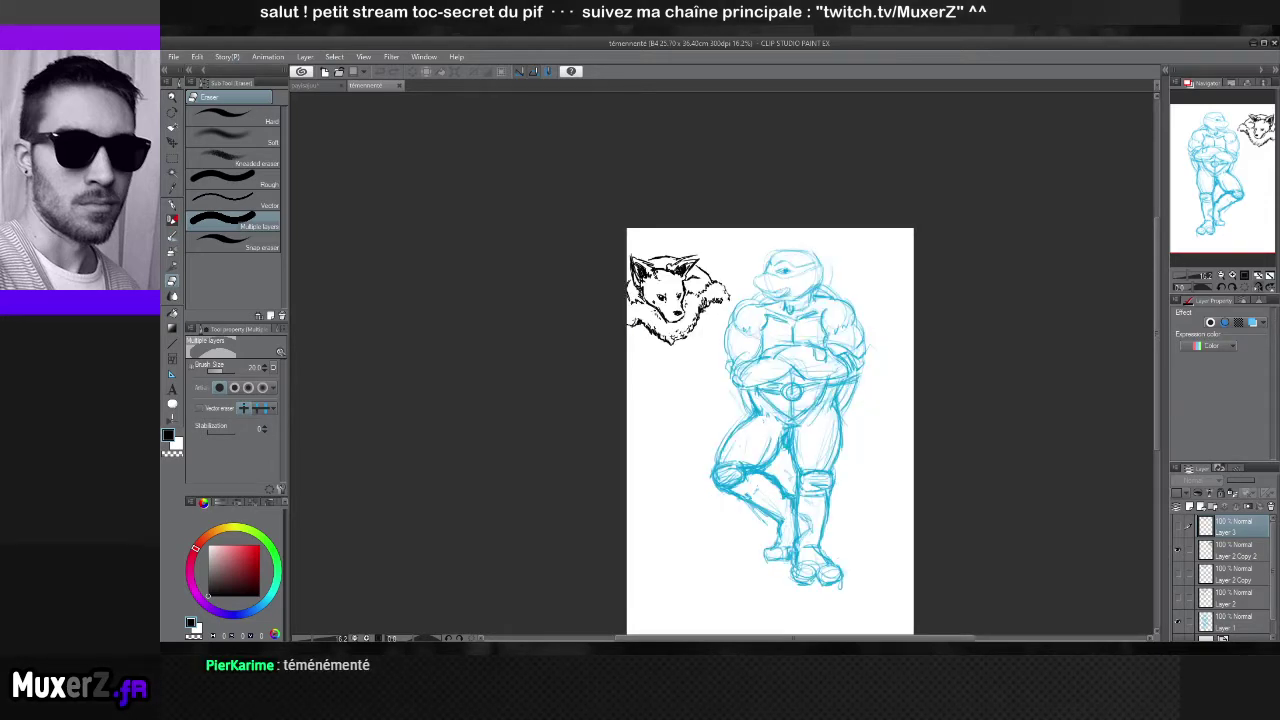
{"action": "key", "text": "h"}
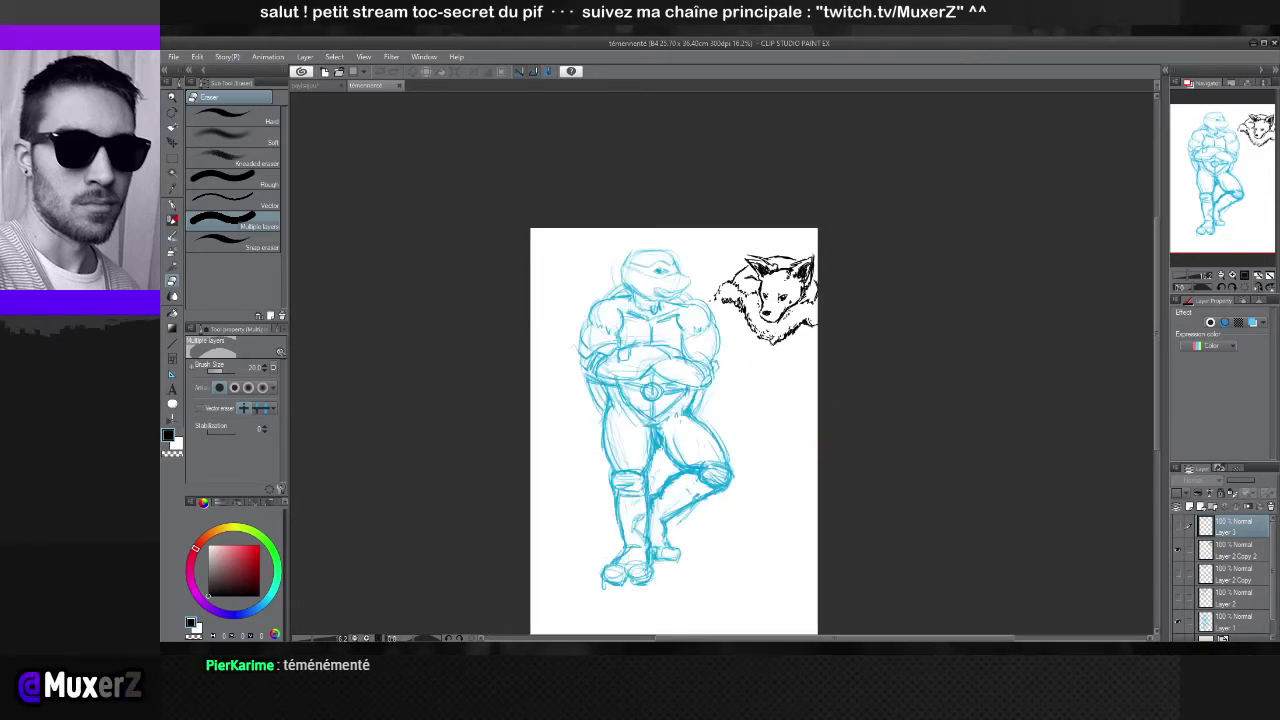
{"action": "key", "text": "h"}
{"action": "key", "text": "h"}
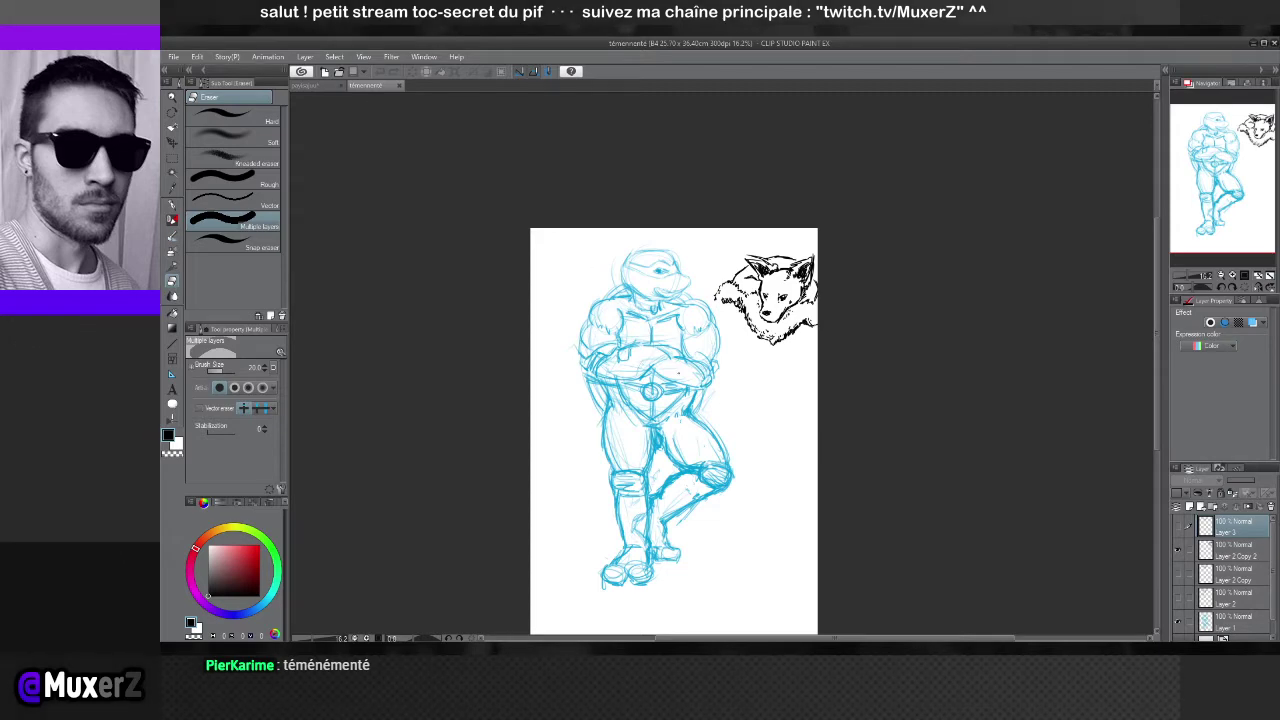
{"action": "left_click", "coordinate": [313, 87]}
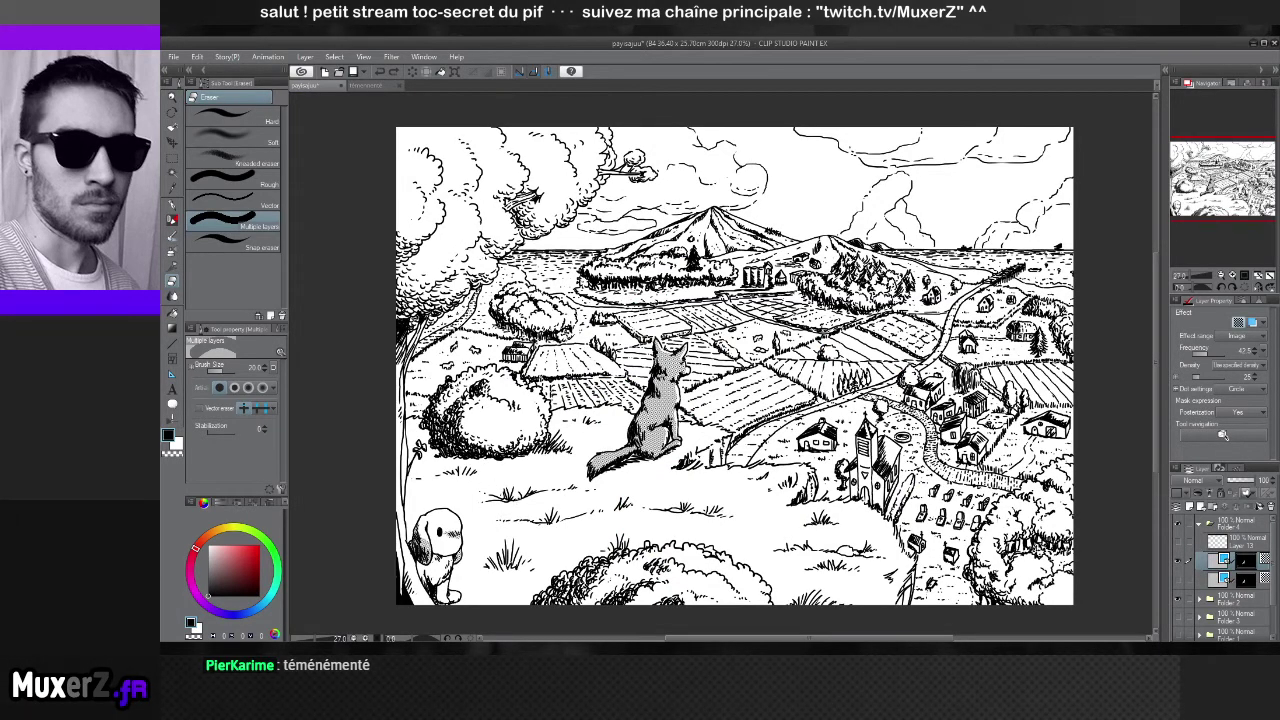
Scribble test strokes of tone with the pen on the grass just before the fox's tail, undoing and redrawing part of them
{"action": "scroll", "coordinate": [525, 455], "scroll_direction": "up", "scroll_amount": 3}
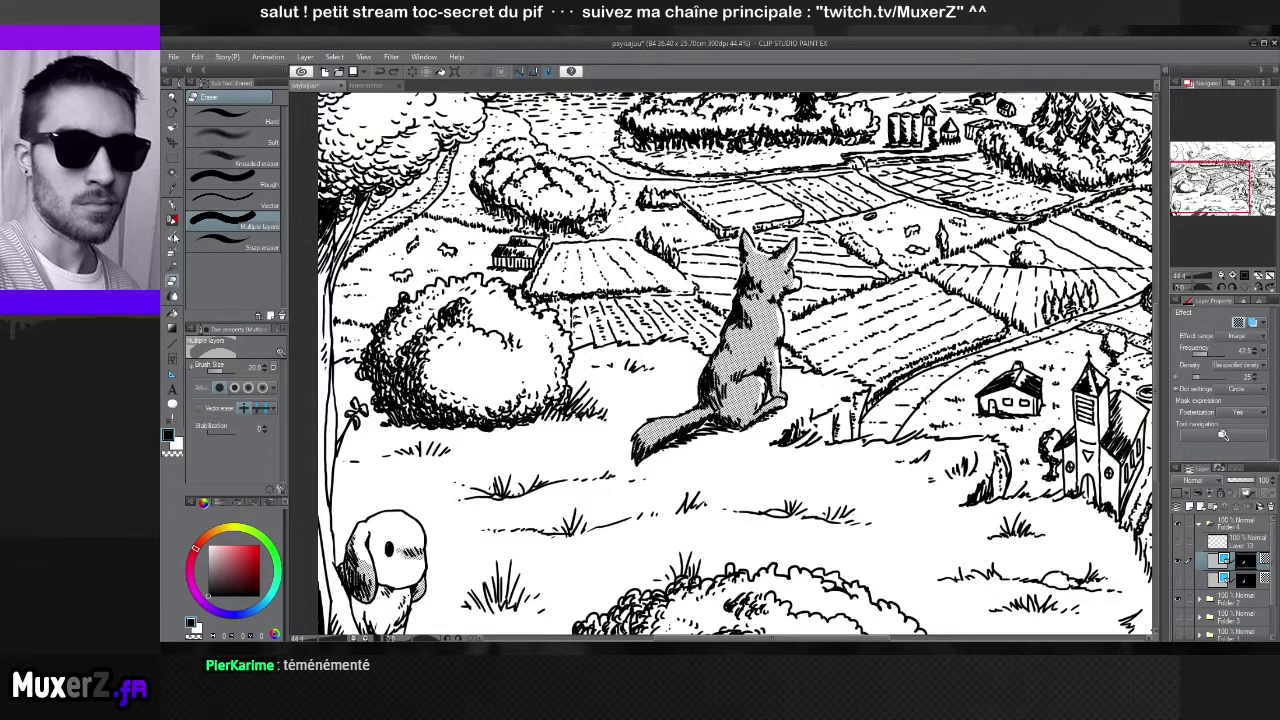
{"action": "left_click", "coordinate": [172, 206]}
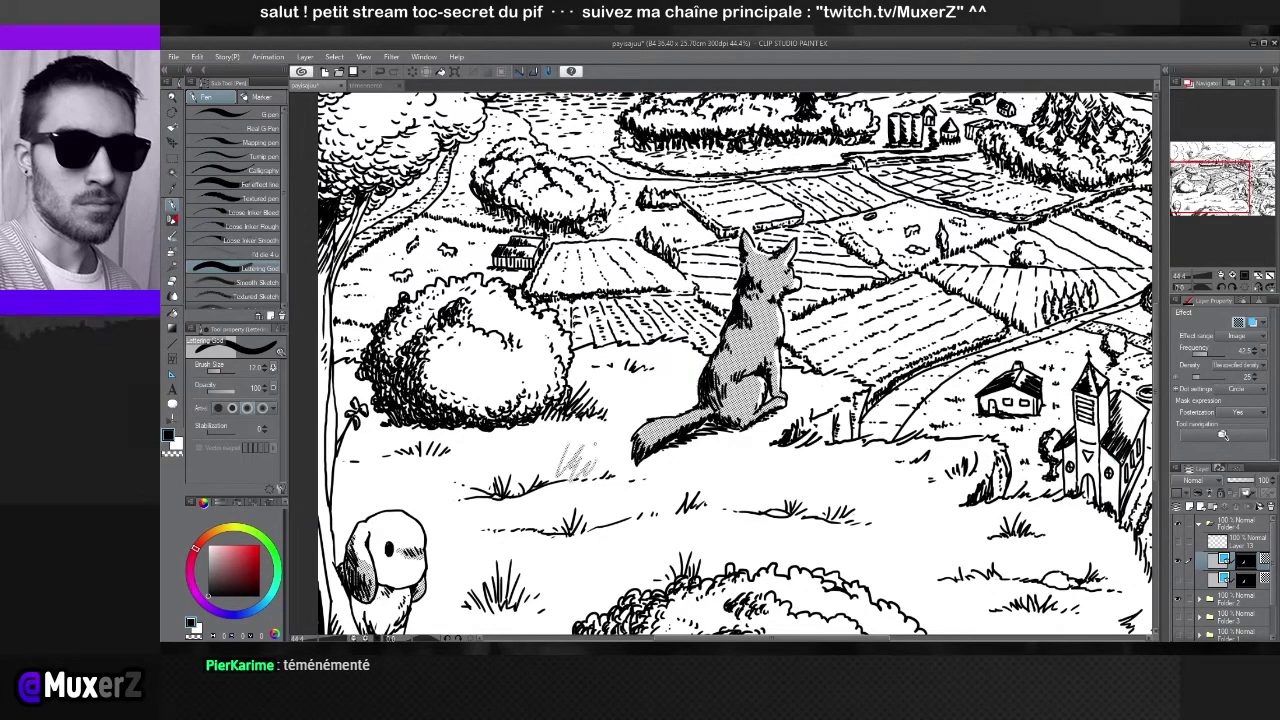
{"action": "key", "text": "ctrl+z"}
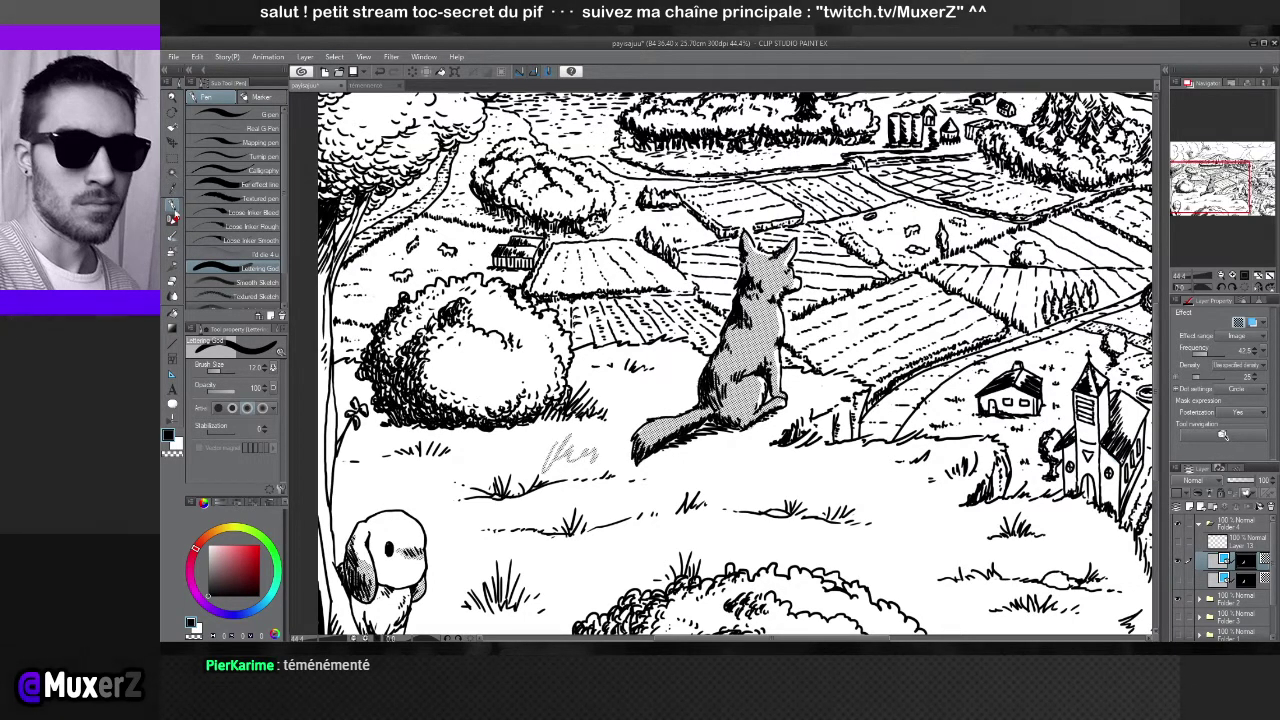
Try removing parts of the tone scribble beside the fox's tail with the Multiple layers eraser, and undo the erasures
{"action": "key", "text": "e"}
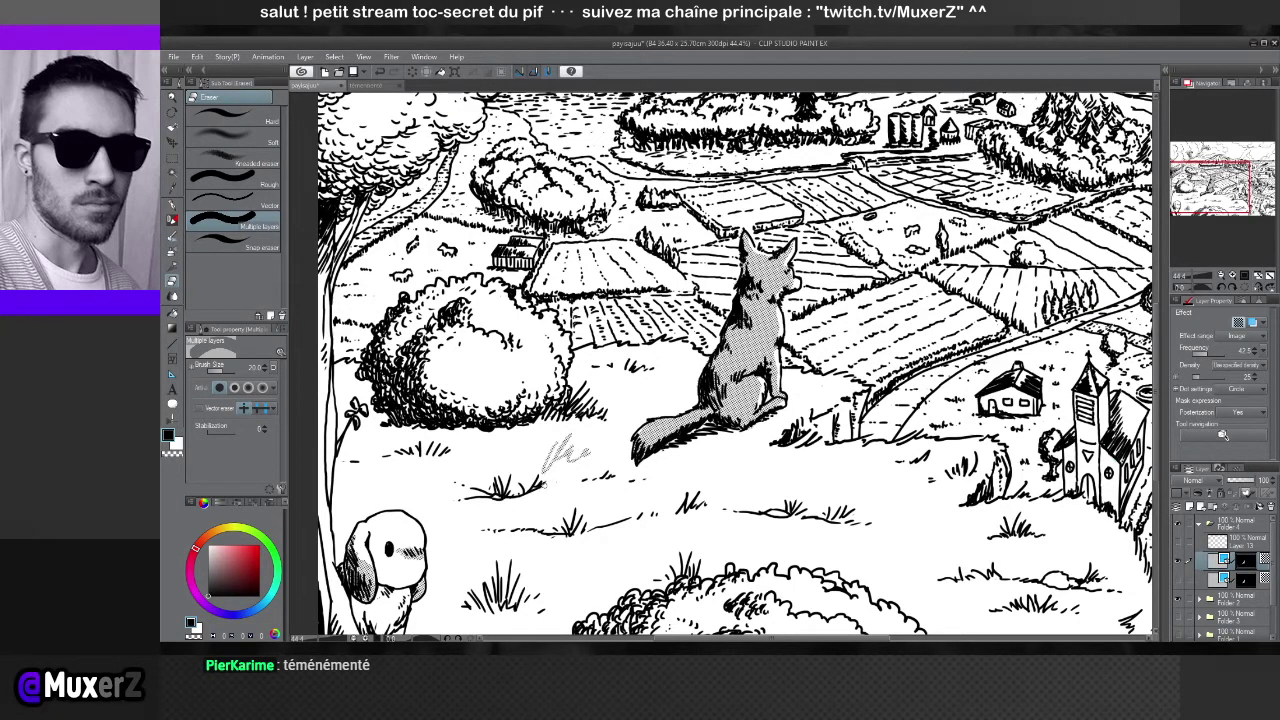
{"action": "mouse_move", "coordinate": [546, 486]}
{"action": "left_mouse_down"}
{"action": "mouse_move", "coordinate": [496, 503]}
{"action": "mouse_move", "coordinate": [551, 466]}
{"action": "left_mouse_up"}
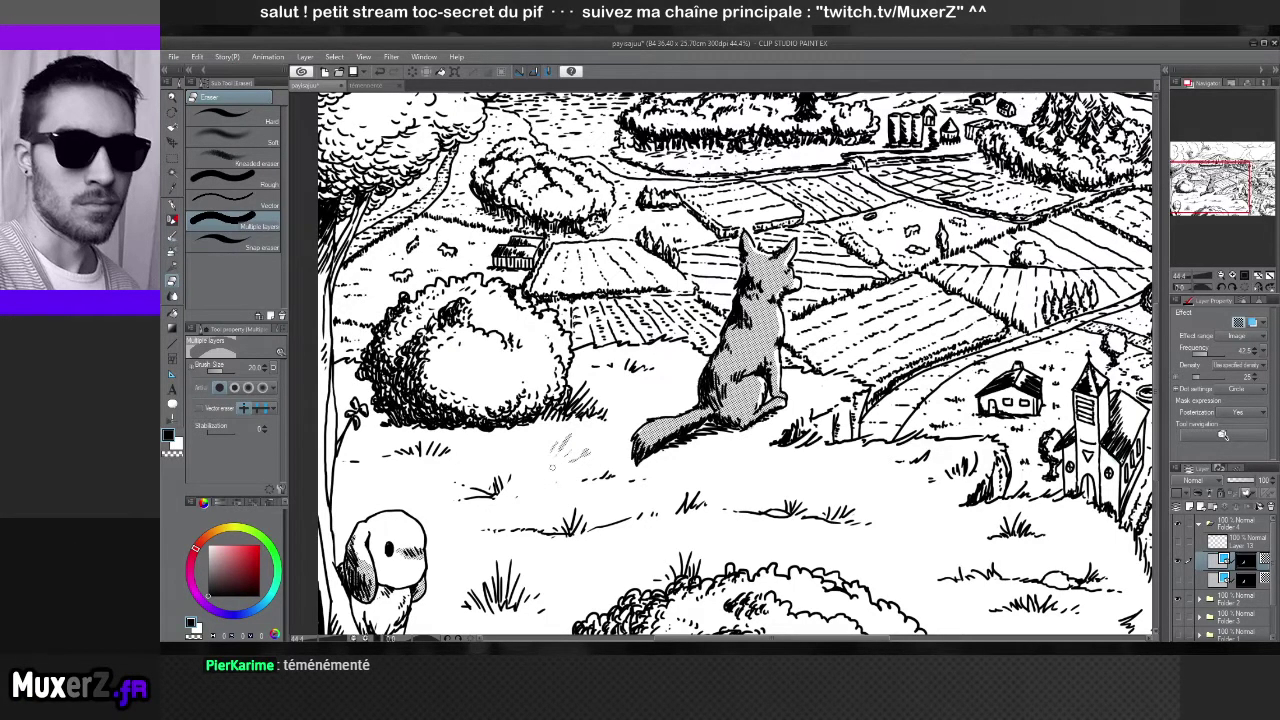
{"action": "key", "text": "ctrl+z"}
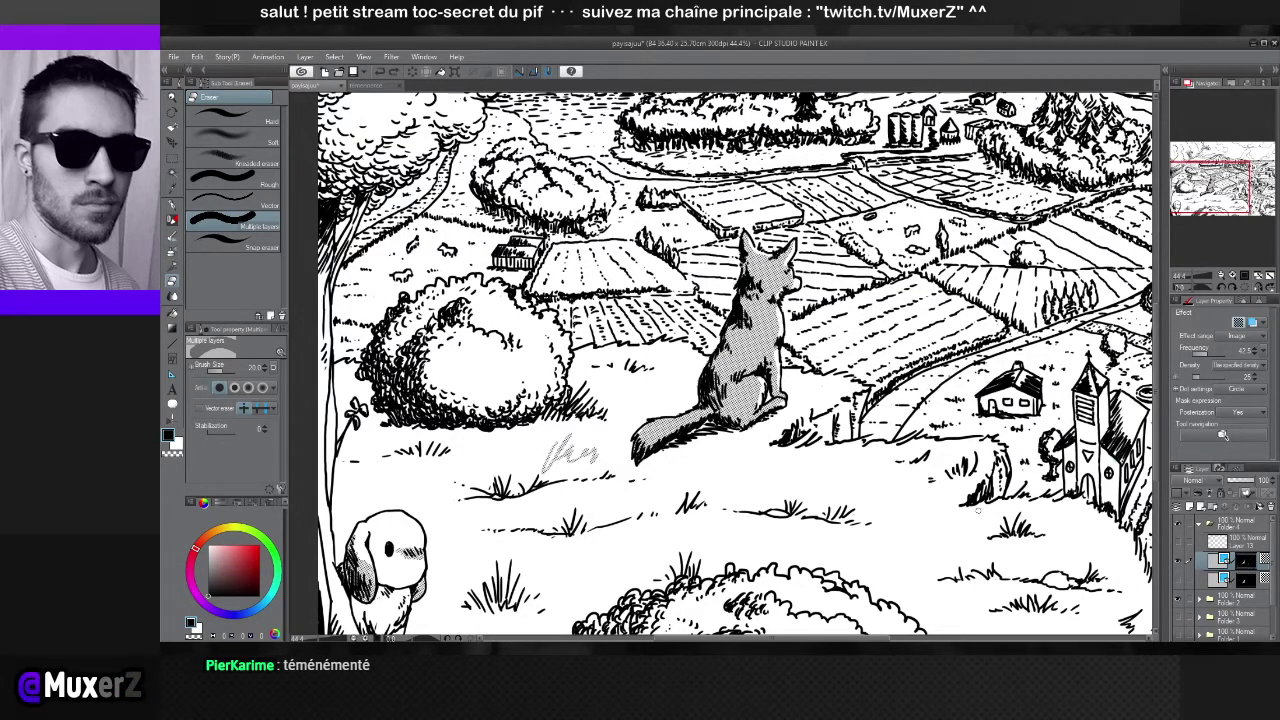
{"action": "left_click_drag", "start_coordinate": [580, 446], "coordinate": [588, 456]}
{"action": "key", "text": "ctrl+z"}
{"action": "key", "text": "ctrl+z"}
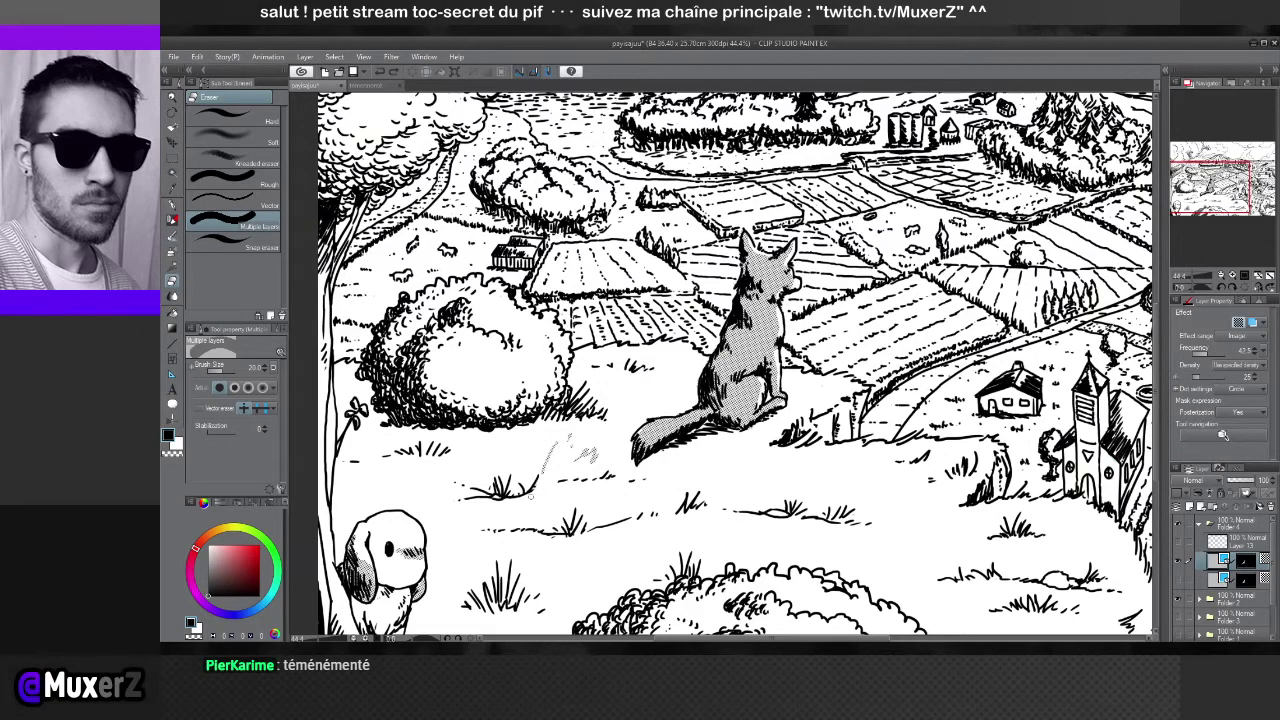
{"action": "key", "text": "ctrl+z"}
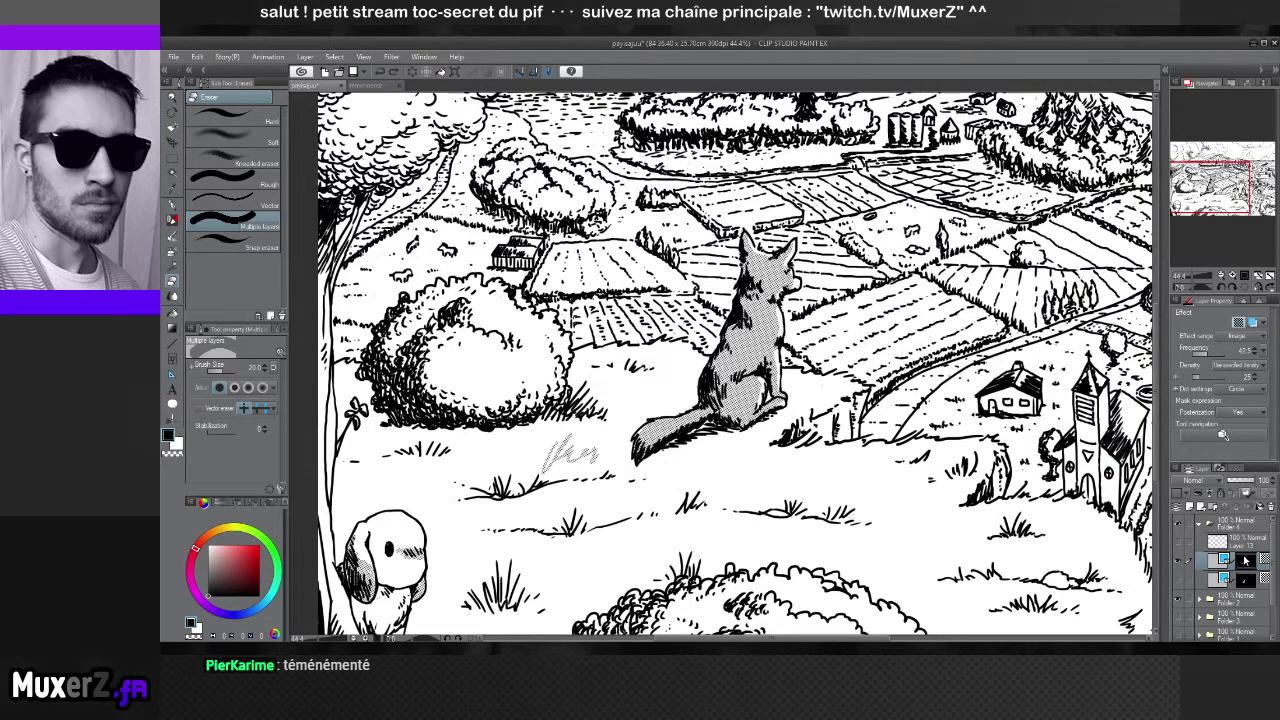
Extend the tone scribble toward the fox's tail with looping pen strokes
{"action": "left_click", "coordinate": [172, 206]}
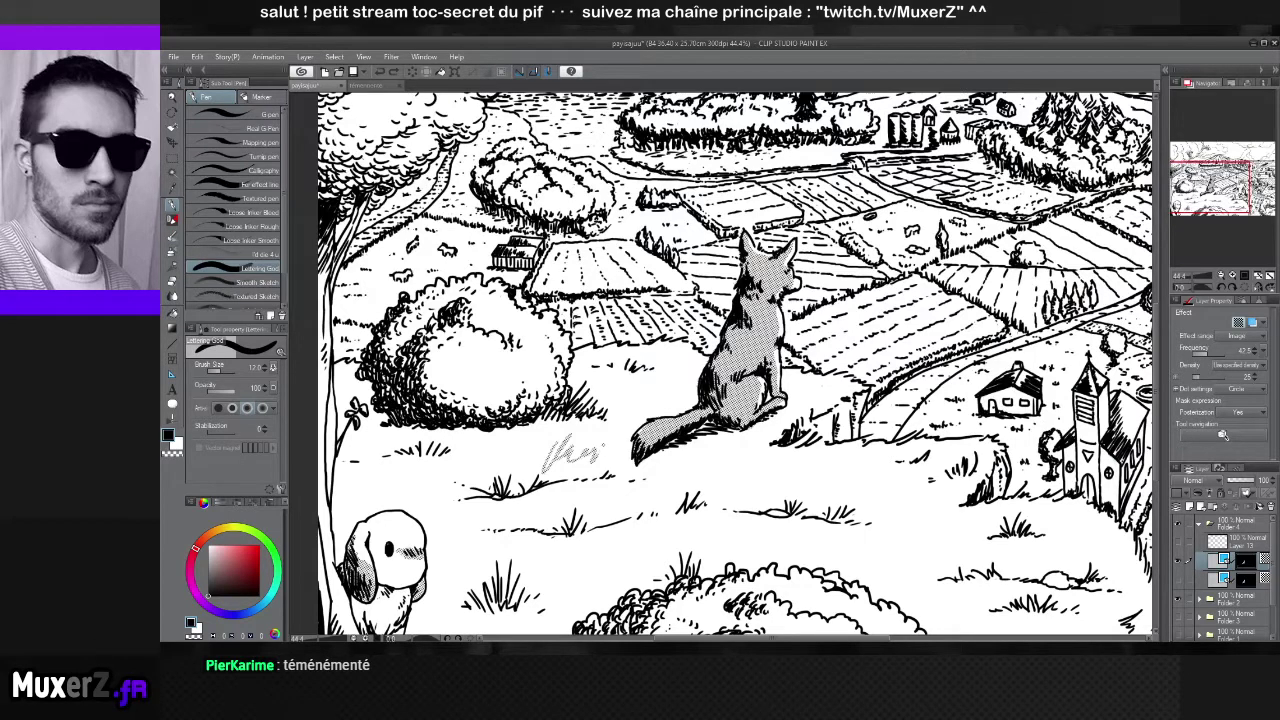
{"action": "left_click_drag", "start_coordinate": [596, 458], "coordinate": [614, 468]}
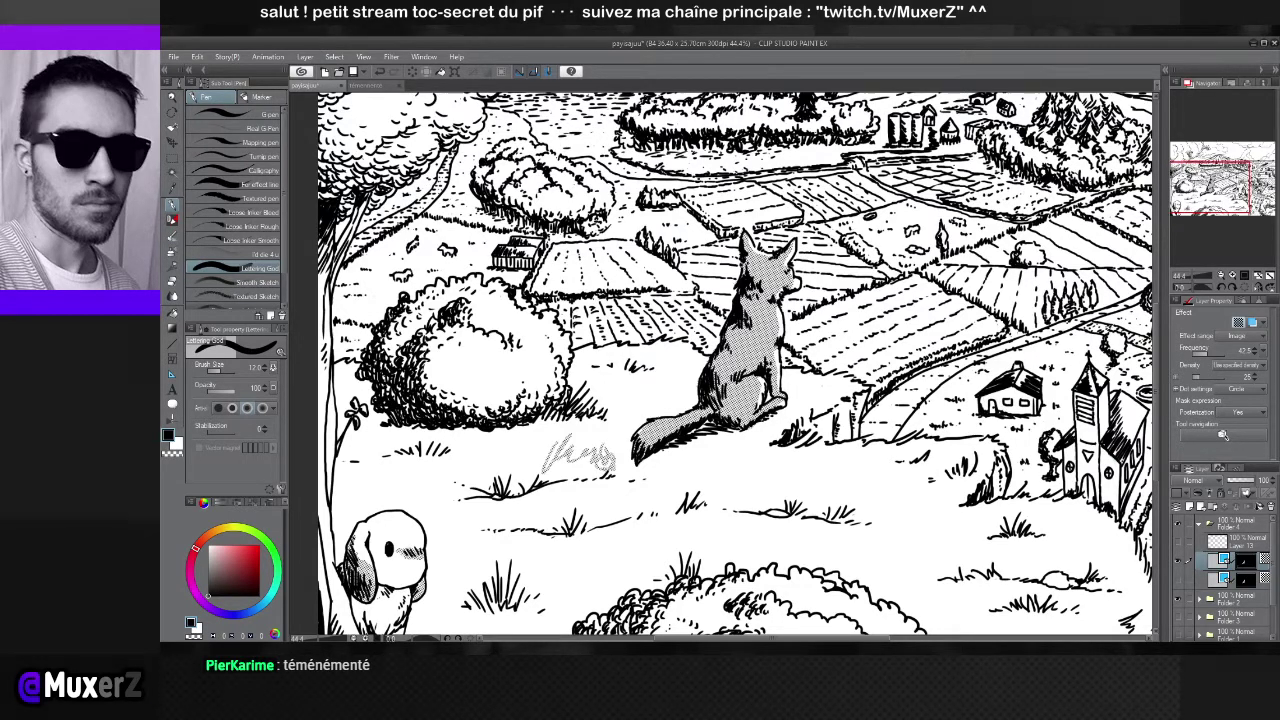
Try clearing the tone scribble inside a rectangular selection, undo the deletion and deselect
{"action": "key", "text": "m"}
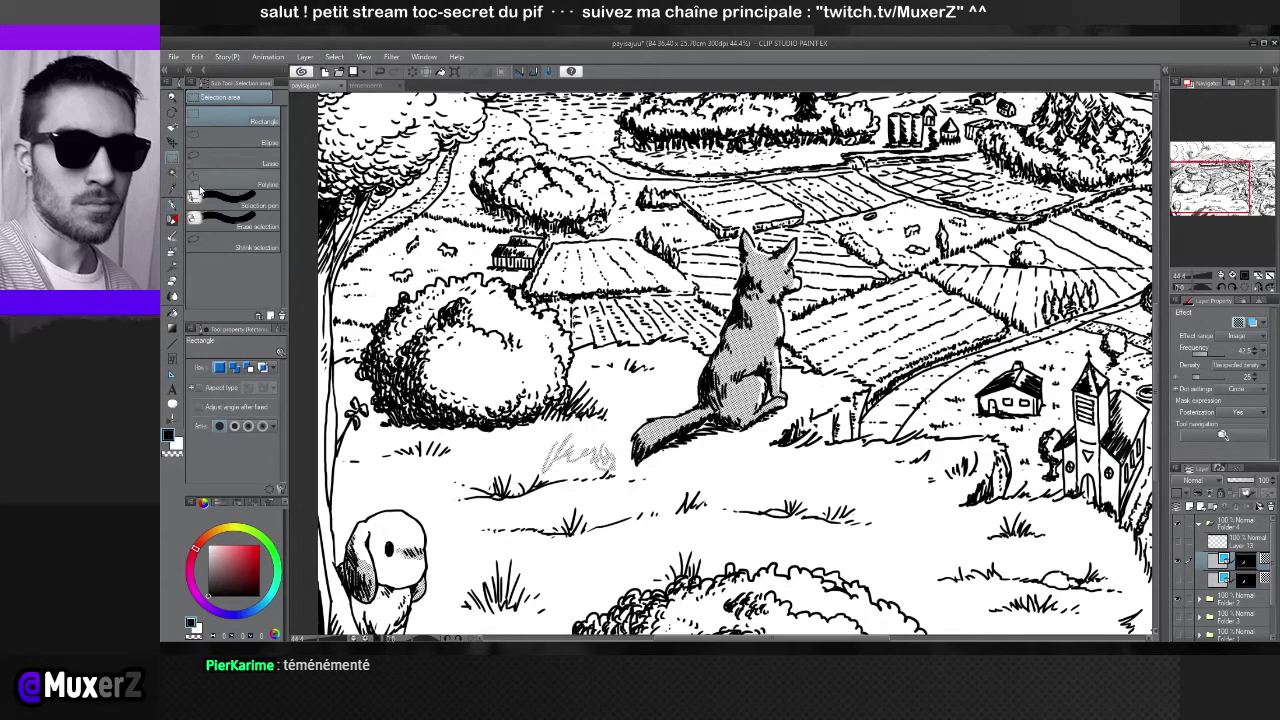
{"action": "left_click_drag", "start_coordinate": [549, 441], "coordinate": [628, 504]}
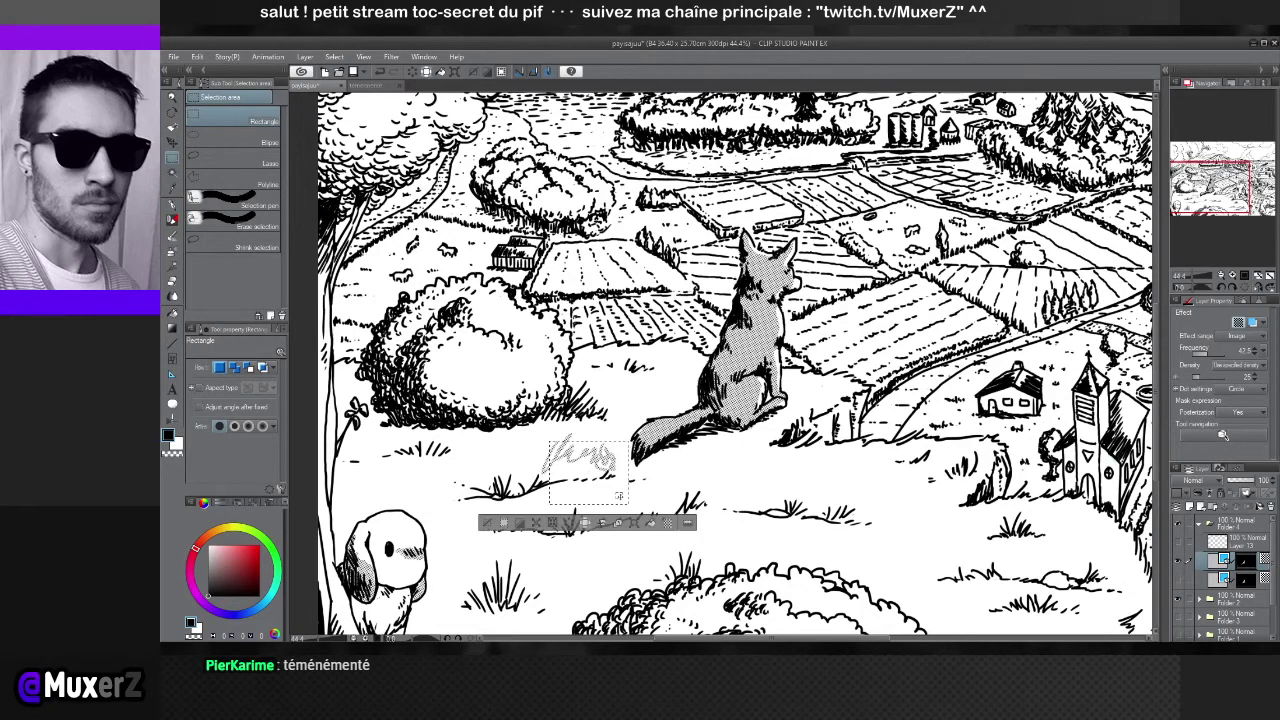
{"action": "key", "text": "Delete"}
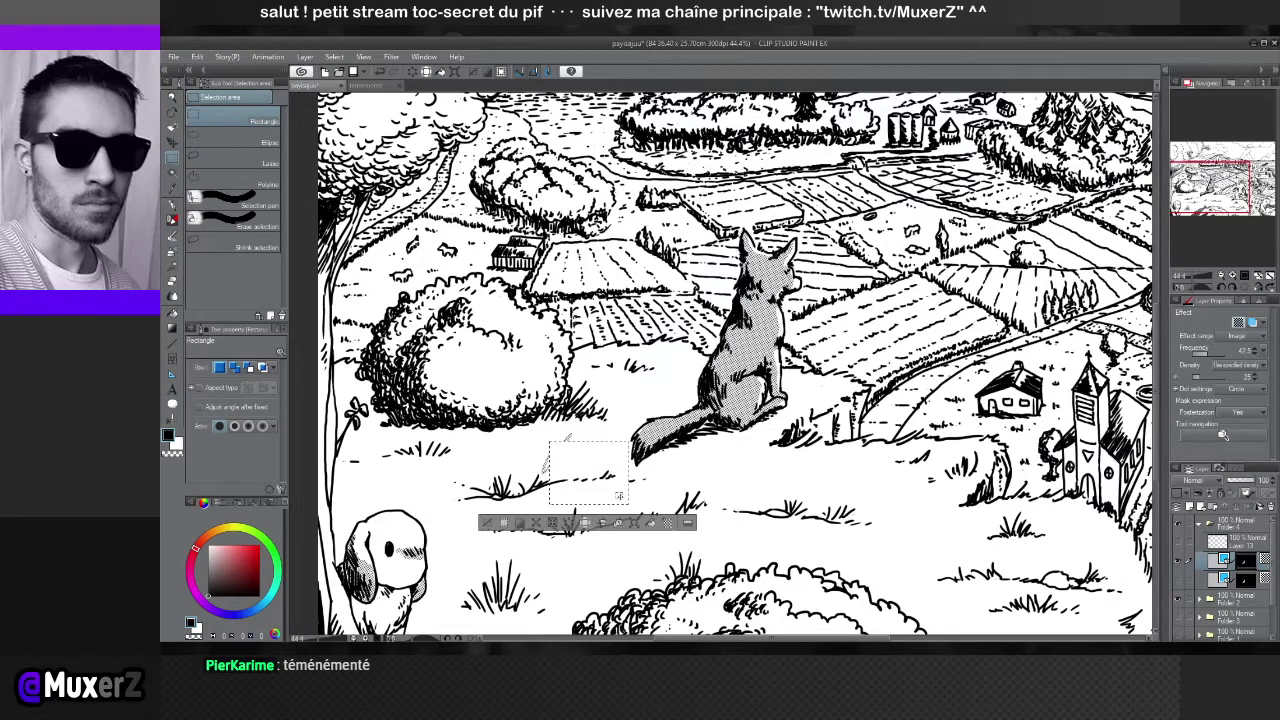
{"action": "key", "text": "ctrl+z"}
{"action": "key", "text": "ctrl+d"}
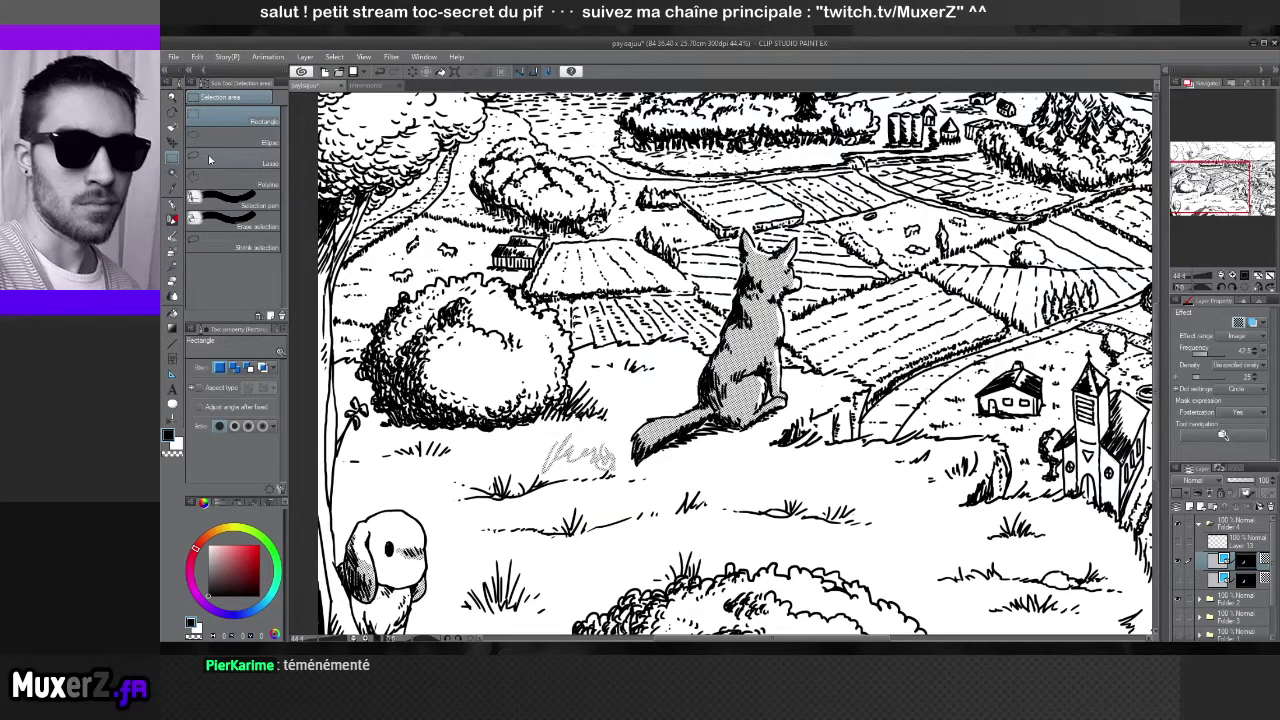
Try freehand Lasso selections around the dog's lower face and along the edge of its far ear
{"action": "left_click", "coordinate": [240, 160]}
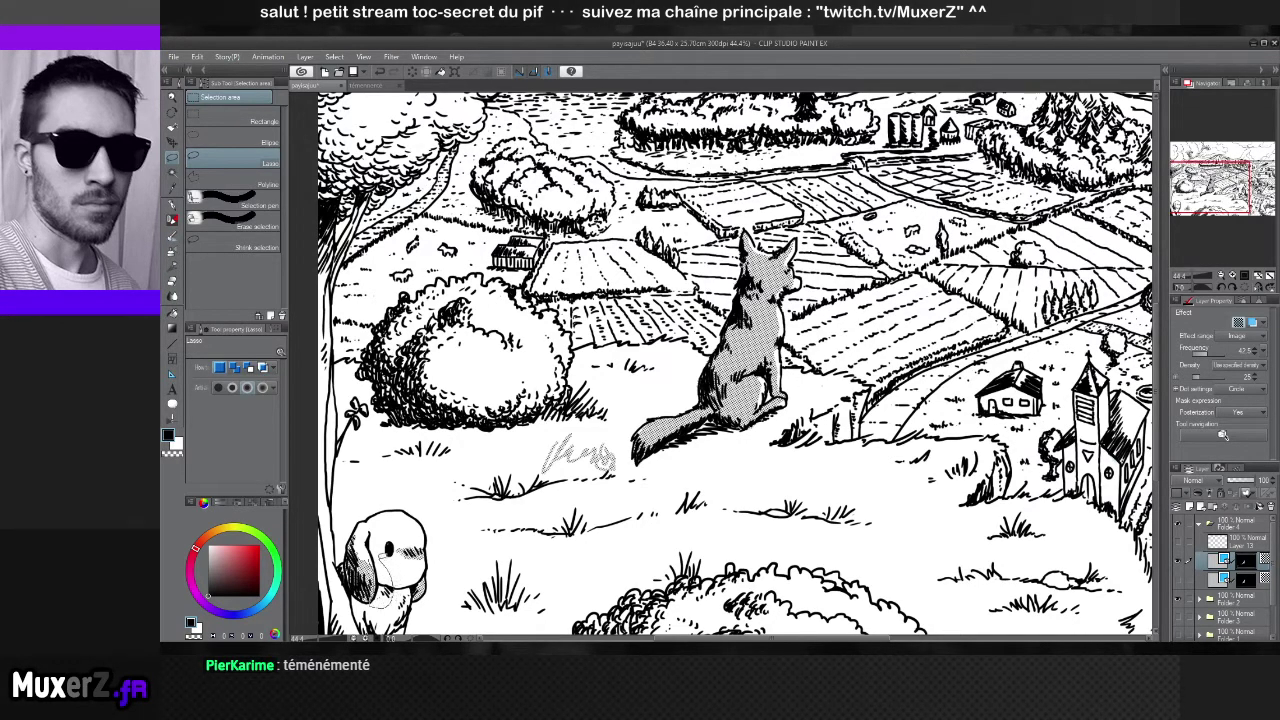
{"action": "left_click_drag", "start_coordinate": [382, 596], "coordinate": [376, 575]}
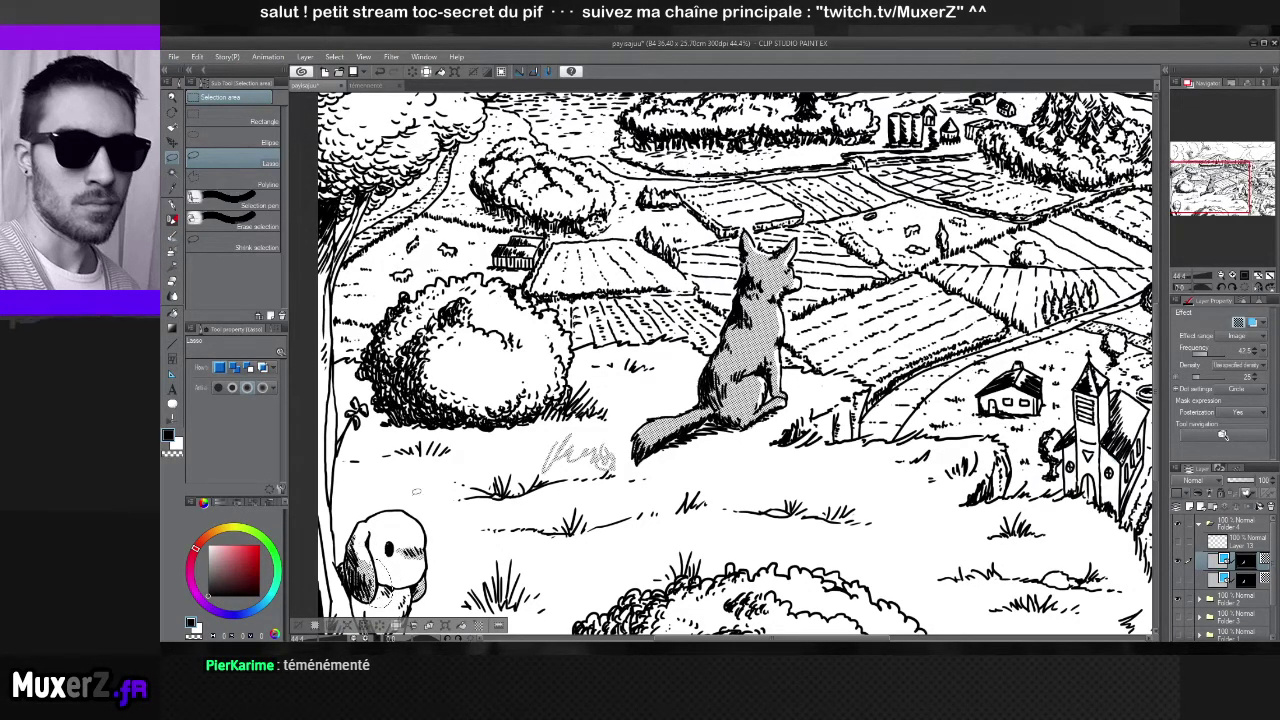
{"action": "left_click", "coordinate": [452, 547]}
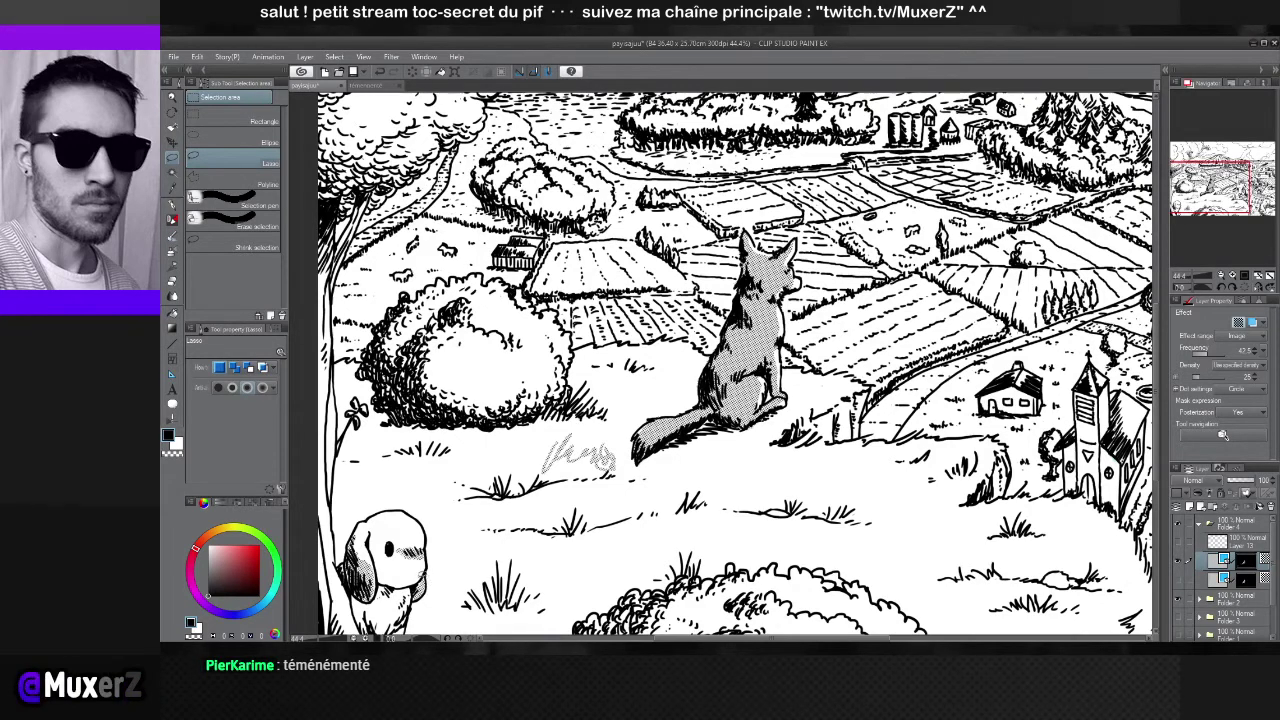
{"action": "mouse_move", "coordinate": [424, 584]}
{"action": "left_mouse_down"}
{"action": "mouse_move", "coordinate": [426, 602]}
{"action": "mouse_move", "coordinate": [446, 588]}
{"action": "mouse_move", "coordinate": [430, 572]}
{"action": "left_mouse_up"}
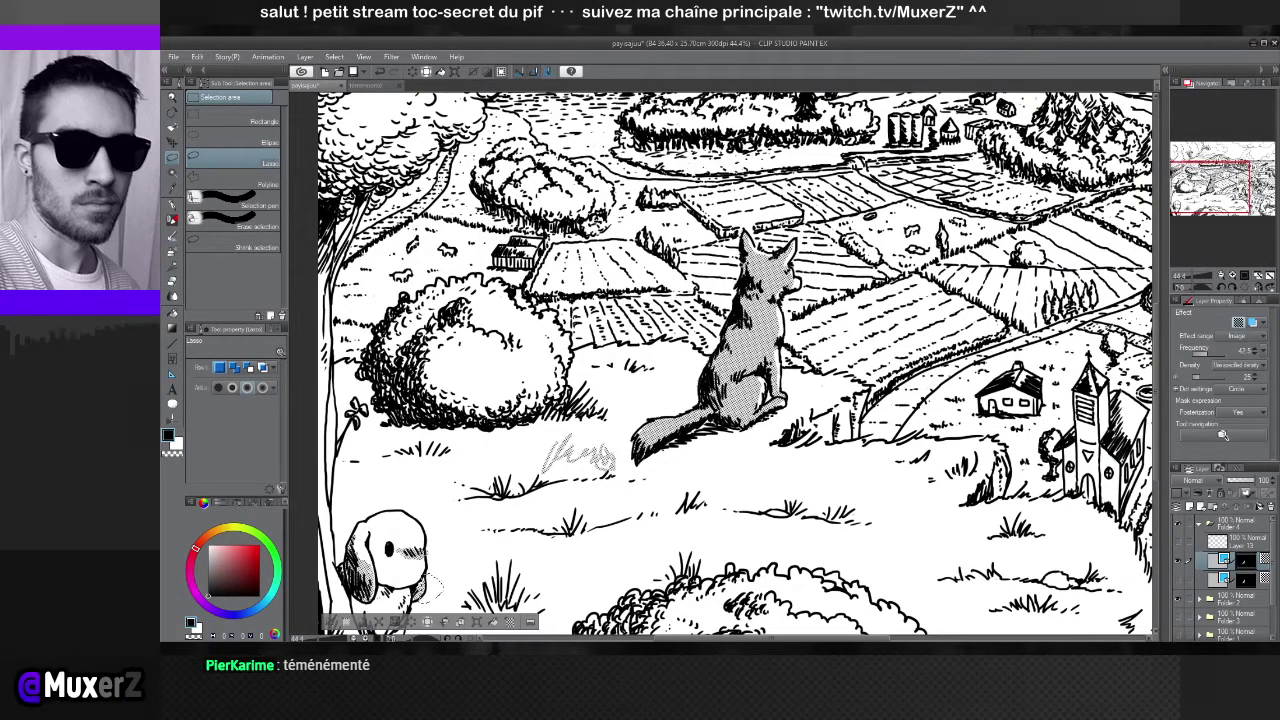
{"action": "scroll", "coordinate": [426, 556], "scroll_direction": "down", "scroll_amount": 2}
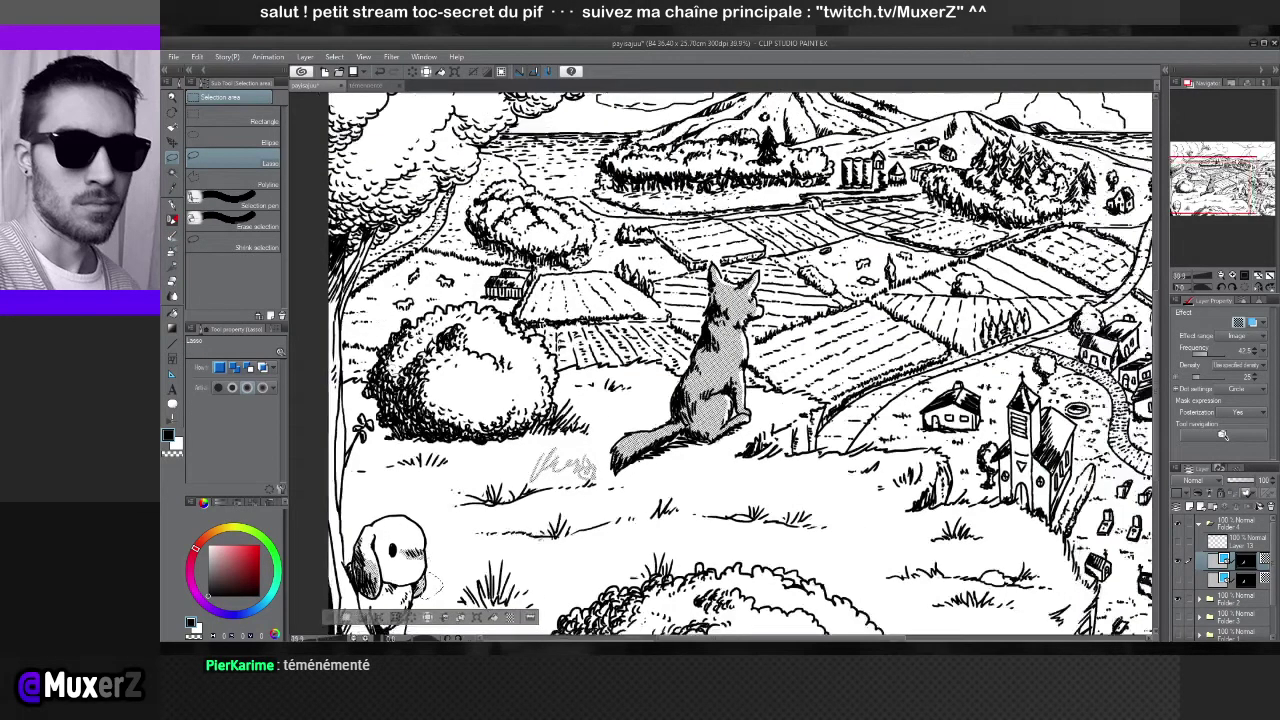
{"action": "scroll", "coordinate": [485, 507], "scroll_direction": "up", "scroll_amount": 2}
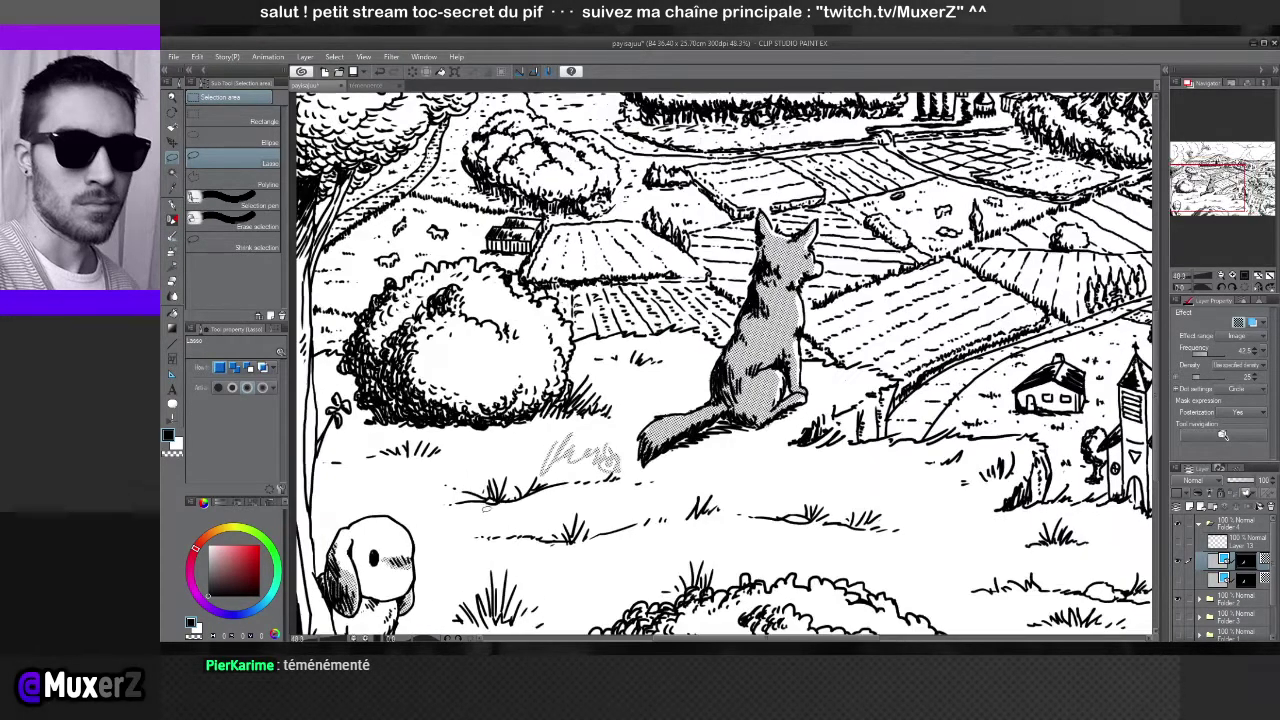
Delete the tone scribble beside the fox's tail inside a freehand Lasso selection, and deselect
{"action": "mouse_move", "coordinate": [572, 424]}
{"action": "left_mouse_down"}
{"action": "mouse_move", "coordinate": [528, 492]}
{"action": "mouse_move", "coordinate": [628, 488]}
{"action": "mouse_move", "coordinate": [626, 440]}
{"action": "mouse_move", "coordinate": [574, 428]}
{"action": "left_mouse_up"}
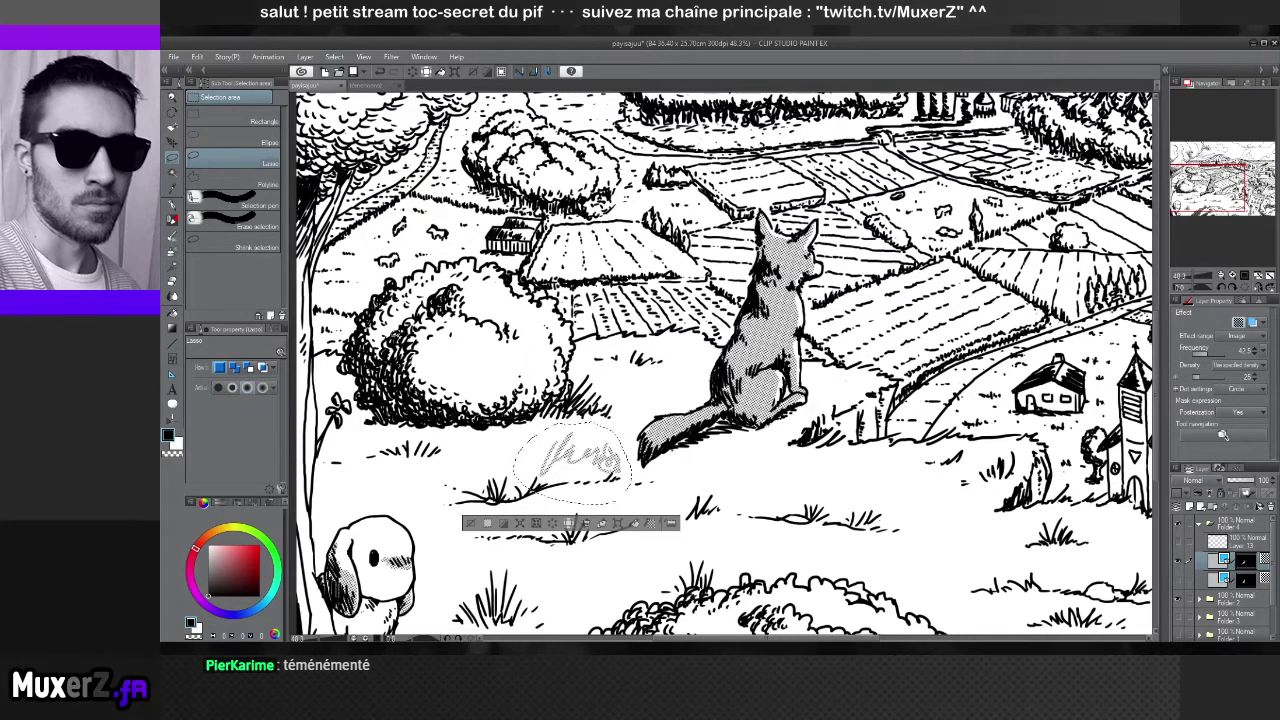
{"action": "key", "text": "Delete"}
{"action": "key", "text": "ctrl+d"}
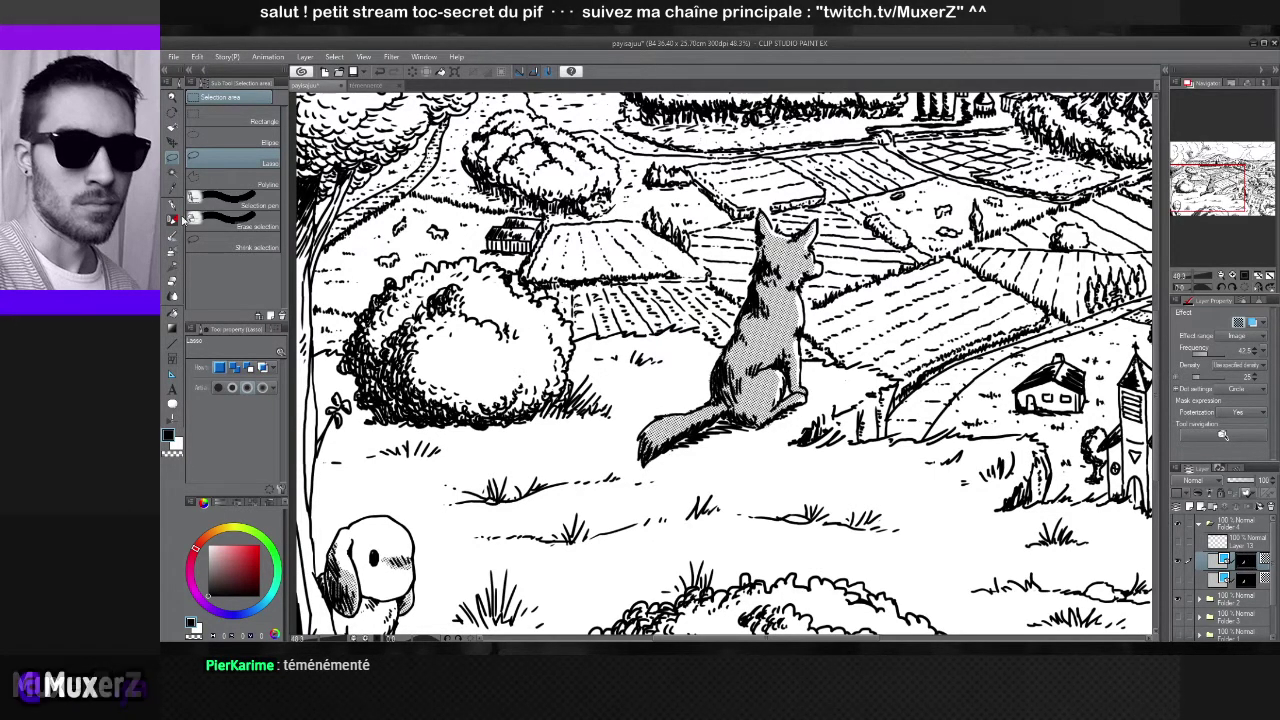
Shade the walls of the small house beside the church with dot tone using a pen, leaving its windows white
{"action": "left_click", "coordinate": [172, 205]}
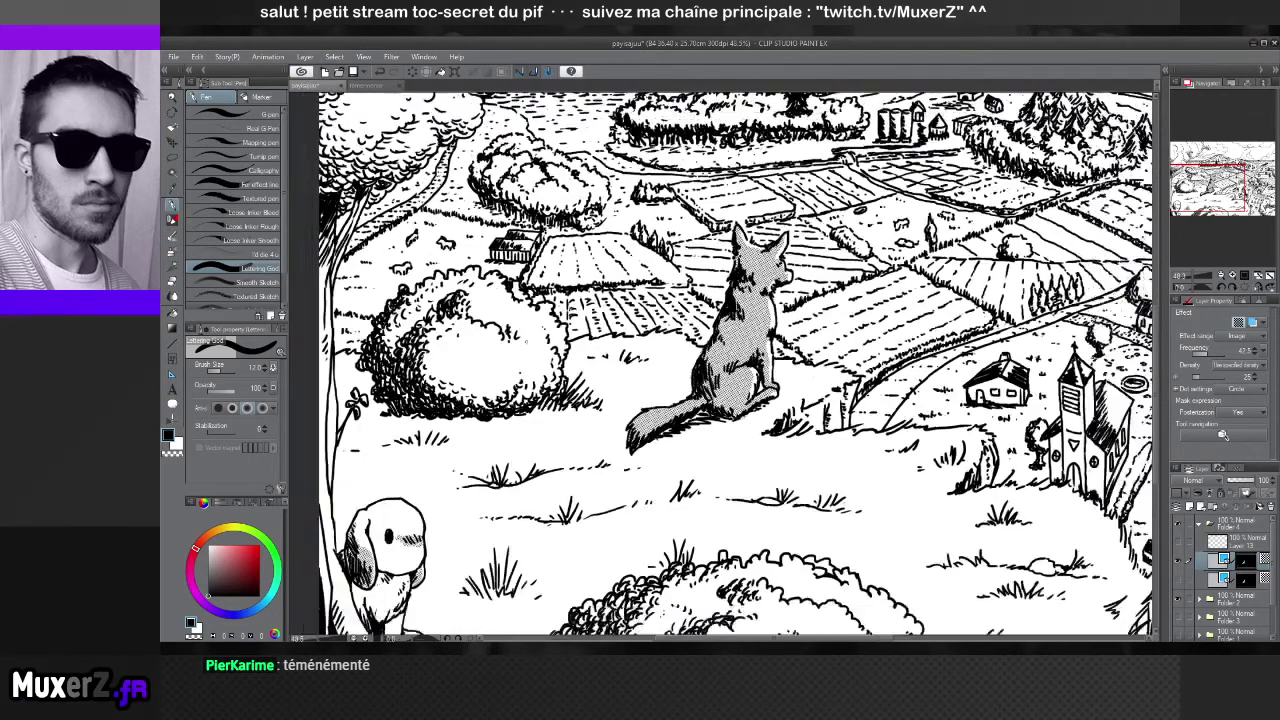
{"action": "scroll", "coordinate": [735, 365], "scroll_direction": "down", "scroll_amount": 3}
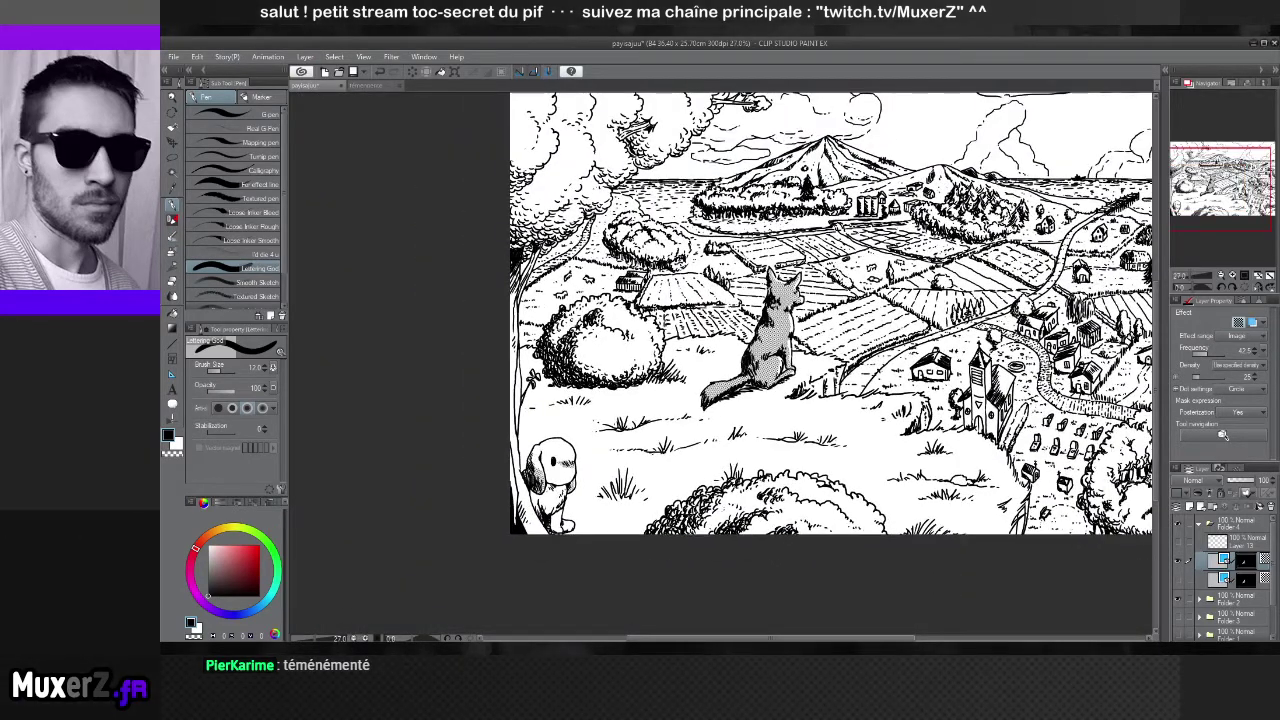
{"action": "scroll", "coordinate": [890, 450], "scroll_direction": "up", "scroll_amount": 2}
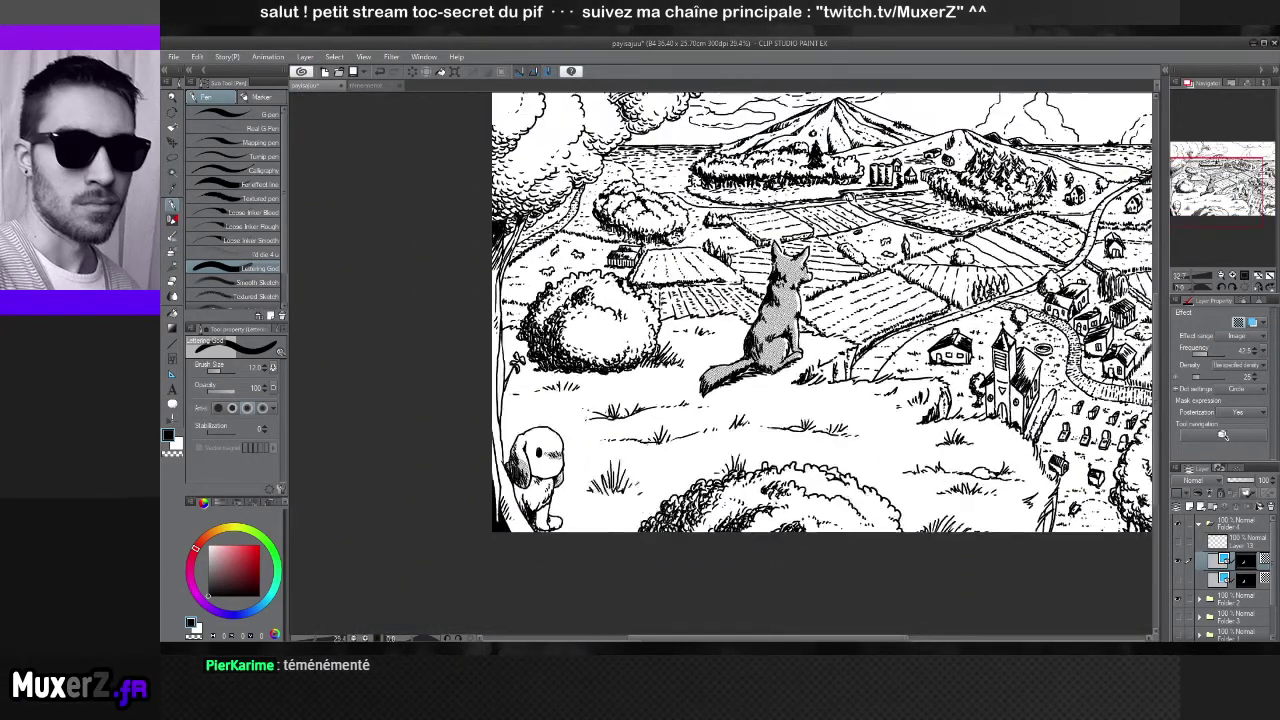
{"action": "scroll", "coordinate": [640, 345], "scroll_direction": "down", "scroll_amount": 2}
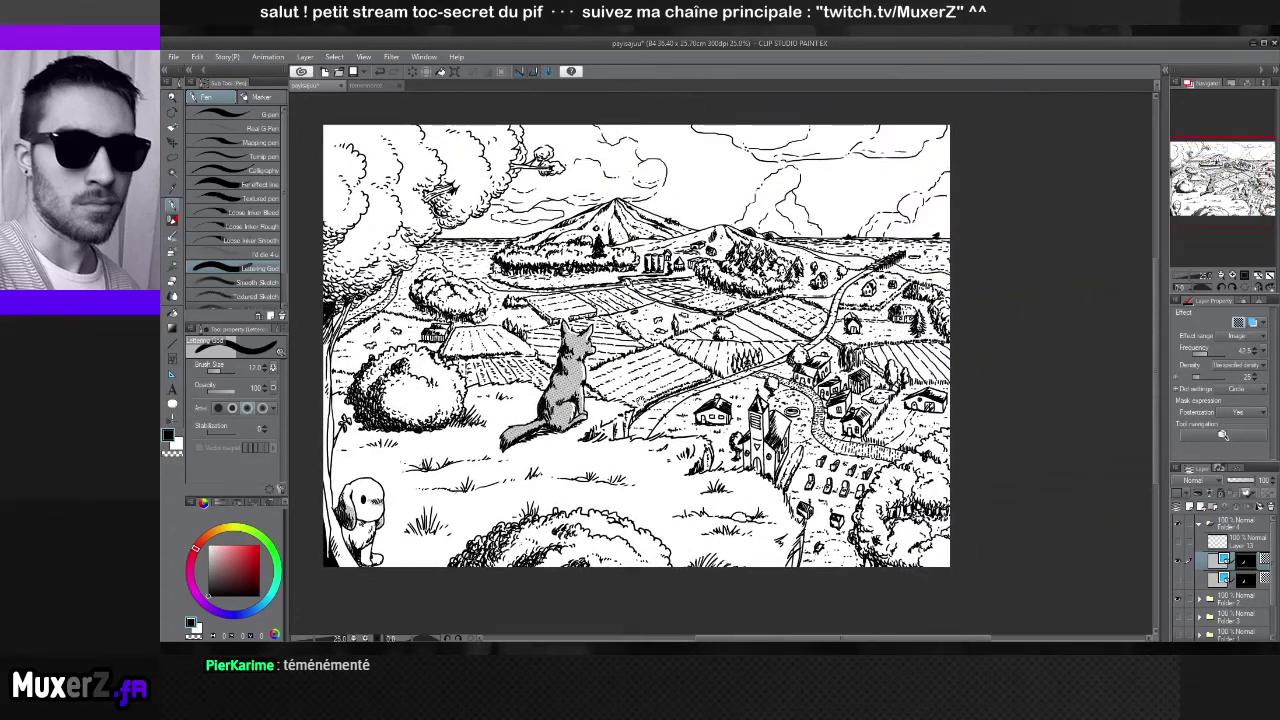
{"action": "left_click_drag", "start_coordinate": [642, 401], "coordinate": [696, 453]}
{"action": "scroll", "coordinate": [690, 397], "scroll_direction": "up", "scroll_amount": 1}
{"action": "scroll", "coordinate": [690, 397], "scroll_direction": "down", "scroll_amount": 1}
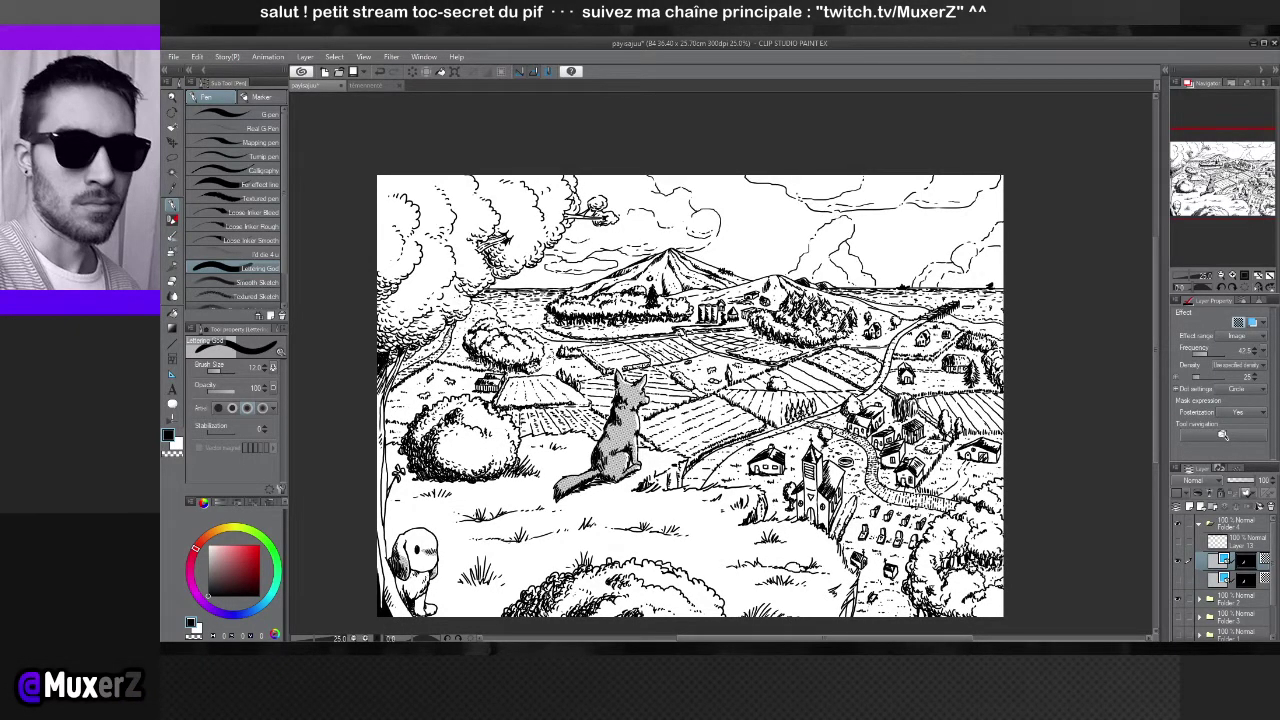
{"action": "key", "text": "ctrl+plus"}
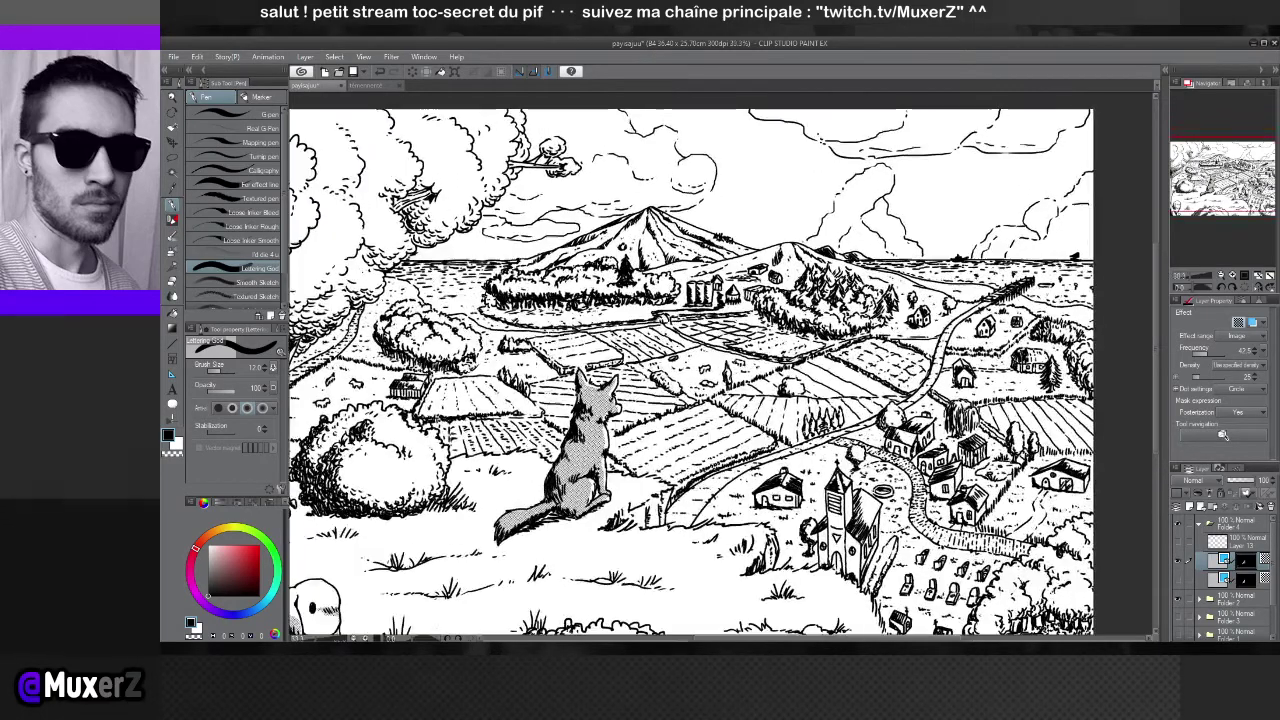
{"action": "mouse_move", "coordinate": [590, 430]}
{"action": "left_mouse_down"}
{"action": "mouse_move", "coordinate": [486, 400]}
{"action": "mouse_move", "coordinate": [355, 320]}
{"action": "left_mouse_up"}
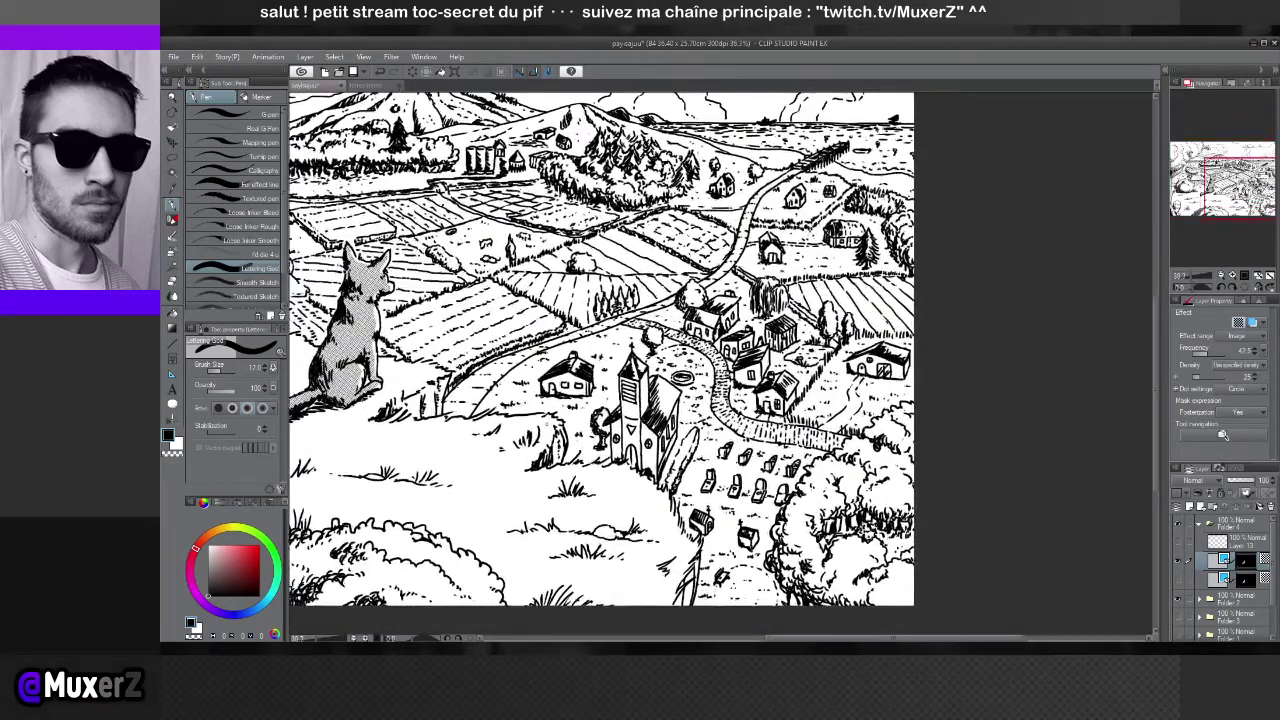
{"action": "scroll", "coordinate": [520, 400], "scroll_direction": "up", "scroll_amount": 3}
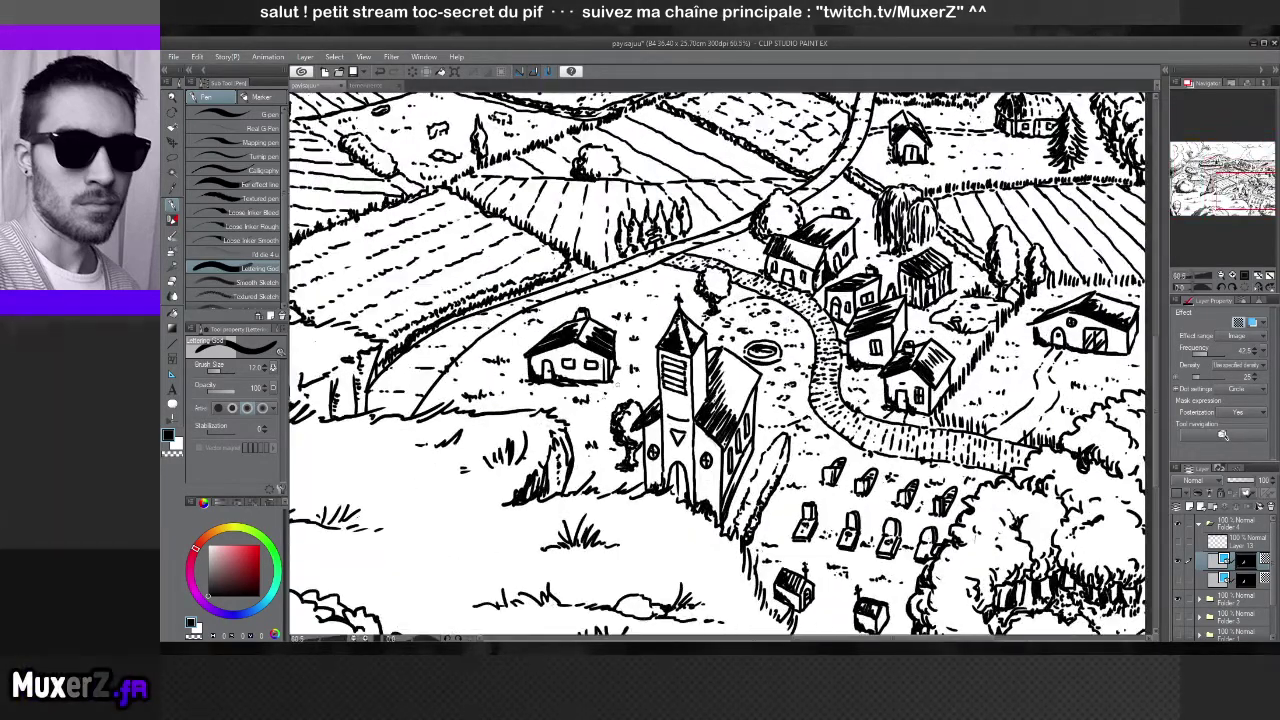
{"action": "mouse_move", "coordinate": [531, 358]}
{"action": "left_mouse_down"}
{"action": "mouse_move", "coordinate": [539, 375]}
{"action": "mouse_move", "coordinate": [543, 364]}
{"action": "mouse_move", "coordinate": [566, 377]}
{"action": "left_mouse_up"}
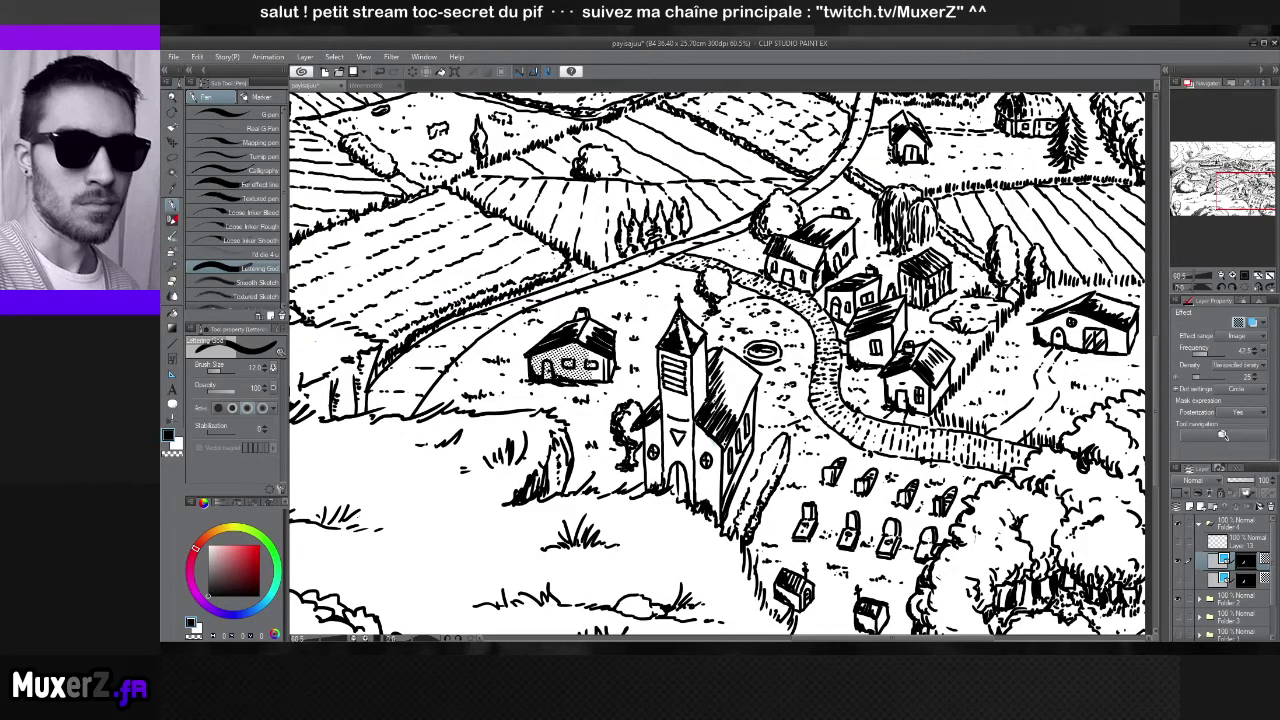
{"action": "left_click_drag", "start_coordinate": [593, 366], "coordinate": [599, 383]}
{"action": "left_click_drag", "start_coordinate": [596, 357], "coordinate": [603, 380]}
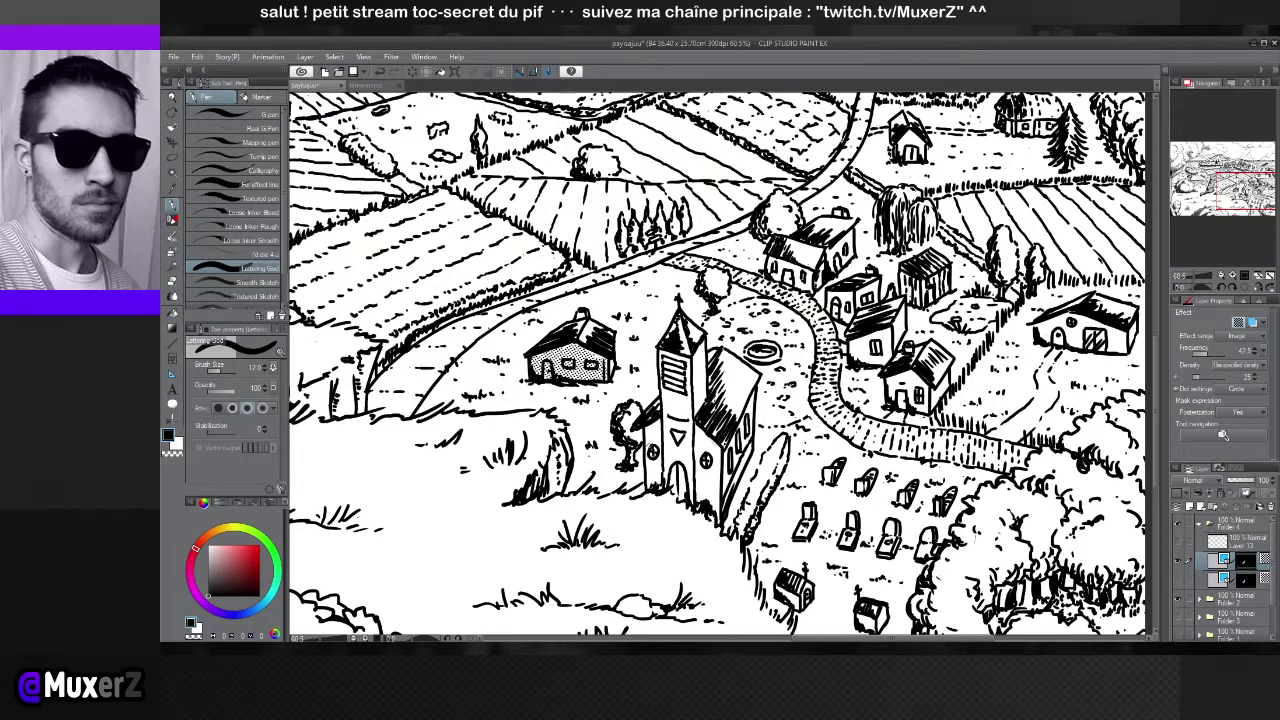
Shade the church's tower, front and side wall with dot tone, using the effect line pen and the G-pen
{"action": "left_click", "coordinate": [252, 185]}
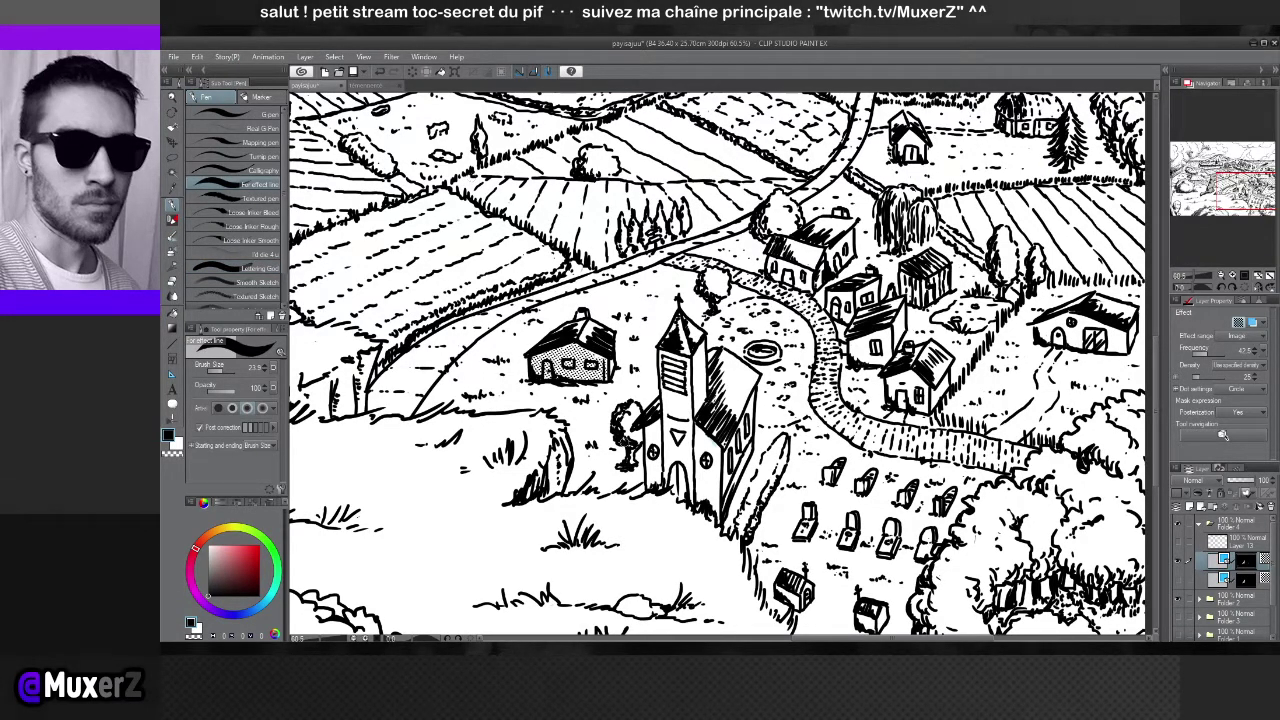
{"action": "mouse_move", "coordinate": [656, 434]}
{"action": "left_mouse_down"}
{"action": "mouse_move", "coordinate": [652, 452]}
{"action": "mouse_move", "coordinate": [650, 440]}
{"action": "left_mouse_up"}
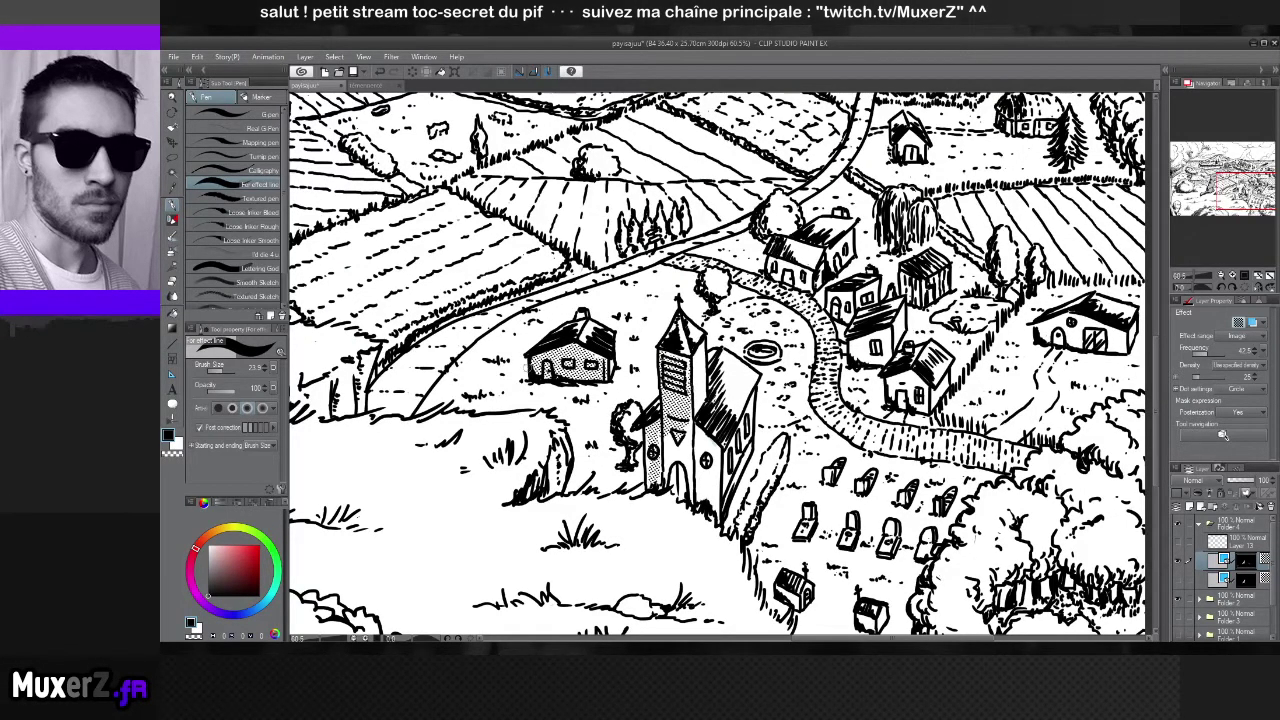
{"action": "left_click", "coordinate": [240, 115]}
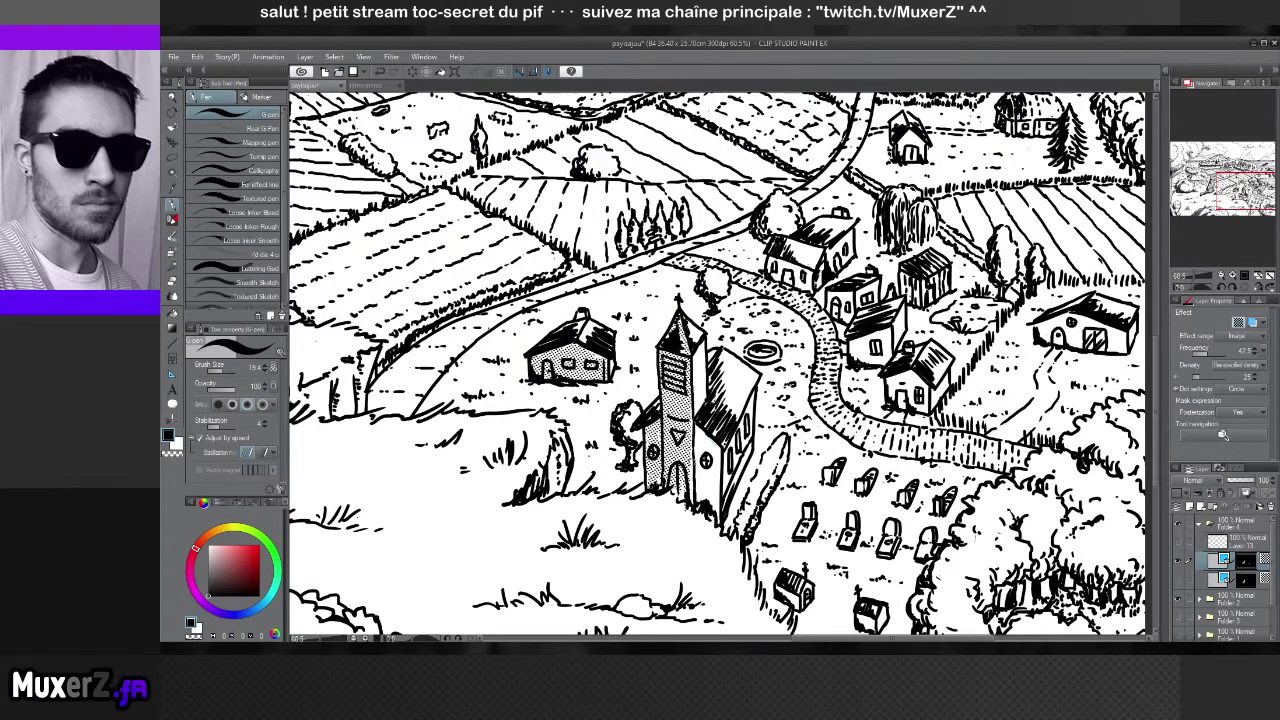
{"action": "left_click_drag", "start_coordinate": [696, 432], "coordinate": [700, 500]}
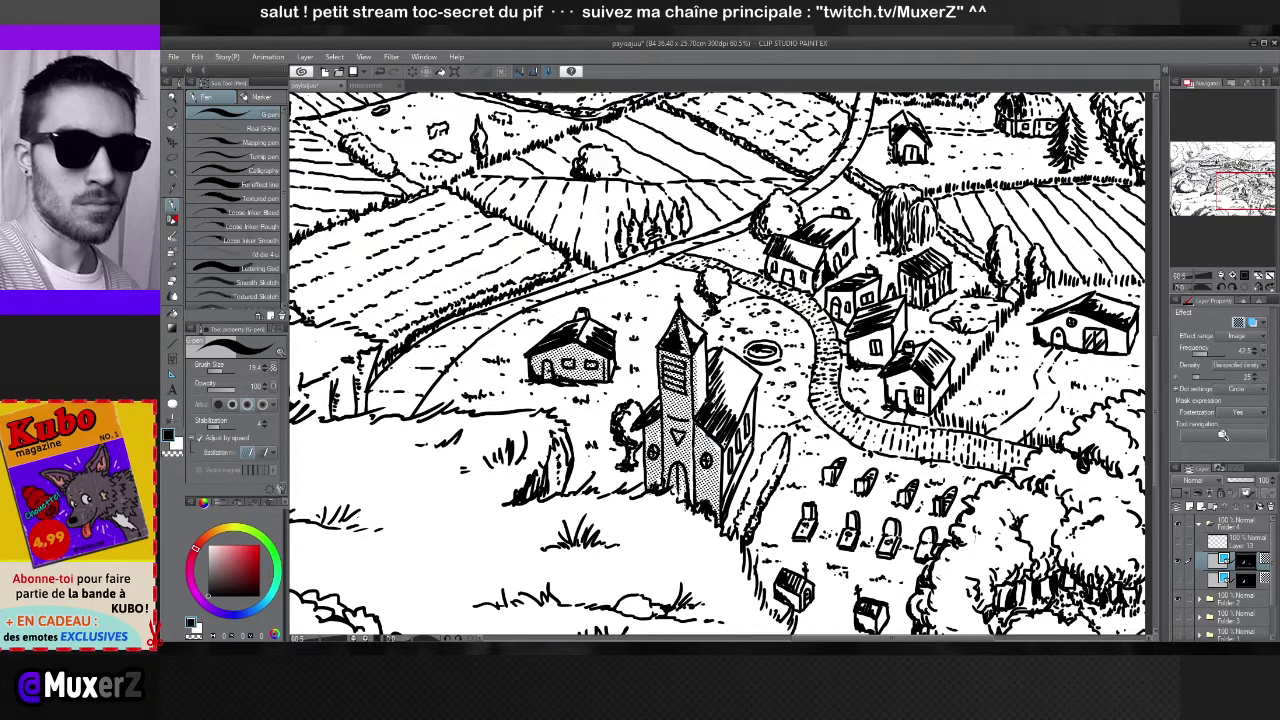
Shade the walls of the clustered village houses and the detached house near the fields with dot tone using the G-pen
{"action": "scroll", "coordinate": [815, 488], "scroll_direction": "down", "scroll_amount": 5}
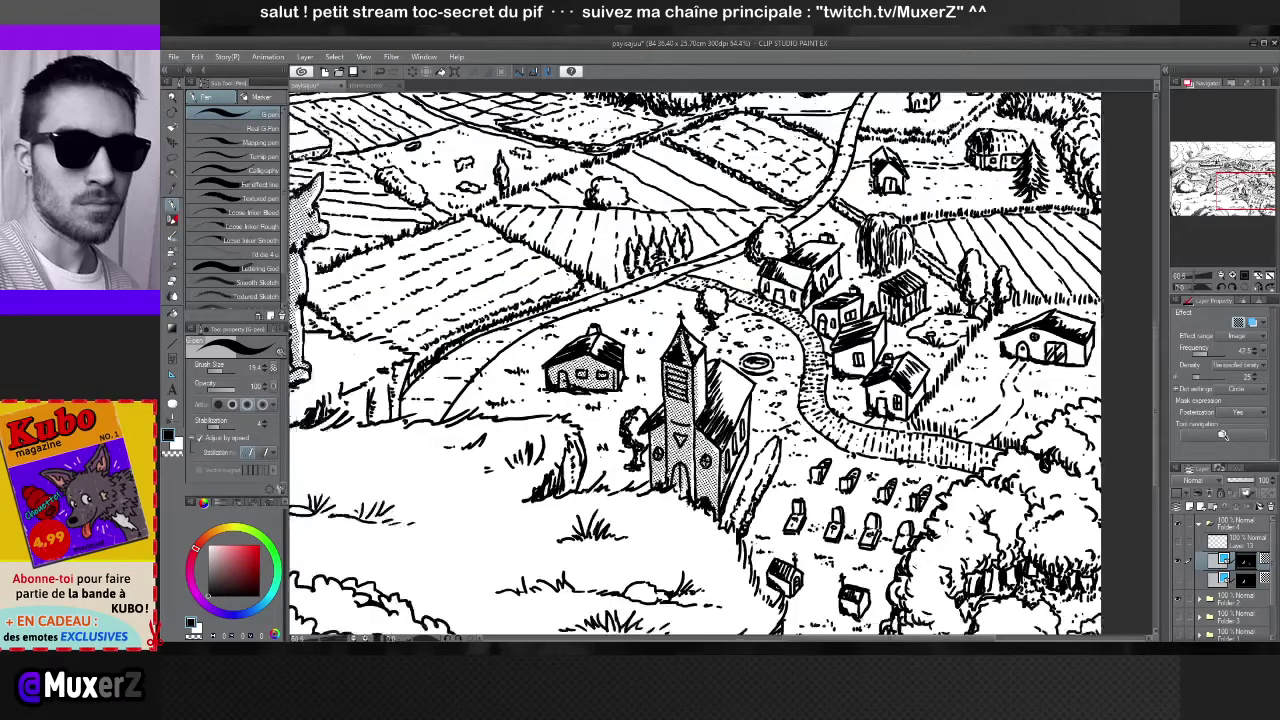
{"action": "scroll", "coordinate": [808, 460], "scroll_direction": "up", "scroll_amount": 1}
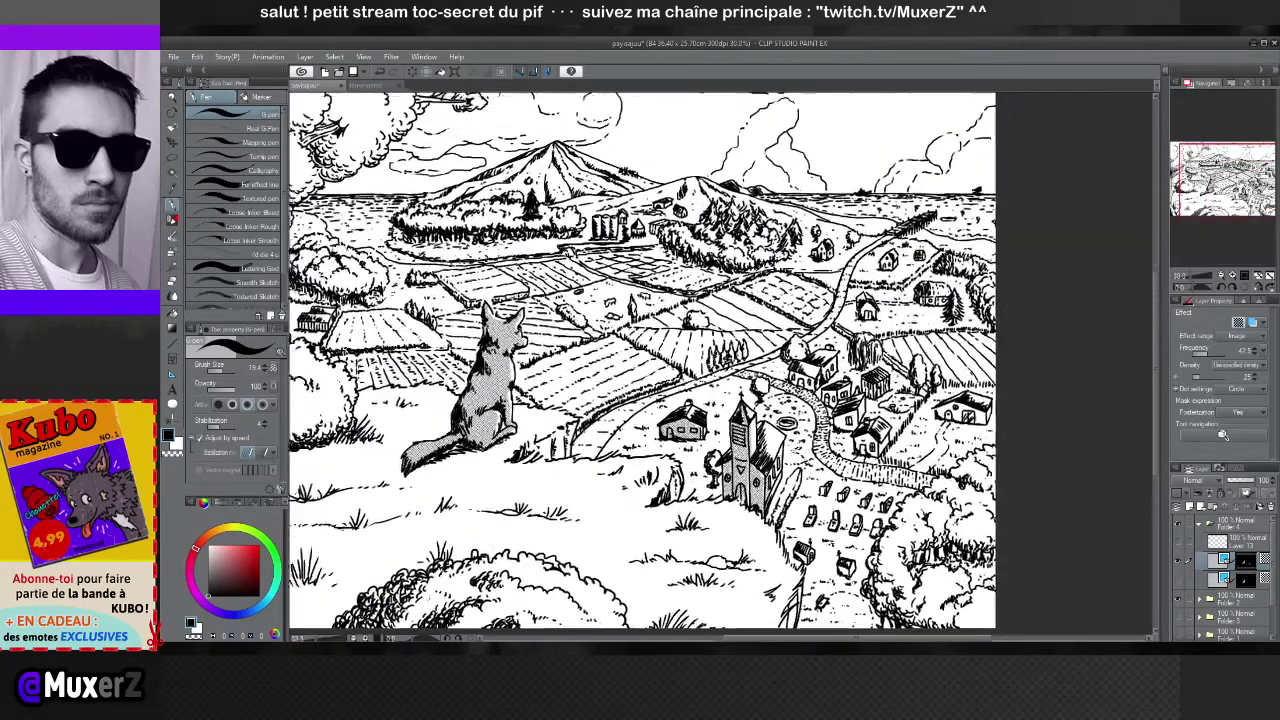
{"action": "scroll", "coordinate": [808, 460], "scroll_direction": "up", "scroll_amount": 2}
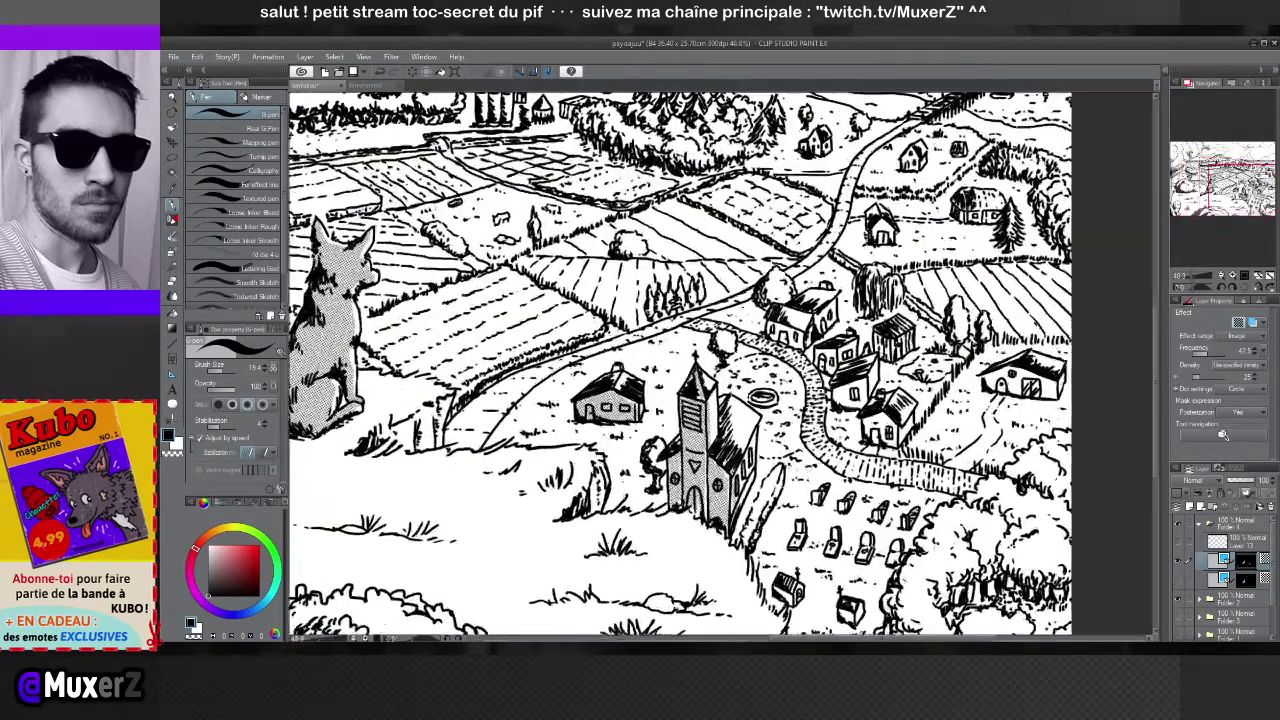
{"action": "scroll", "coordinate": [808, 460], "scroll_direction": "down", "scroll_amount": 2}
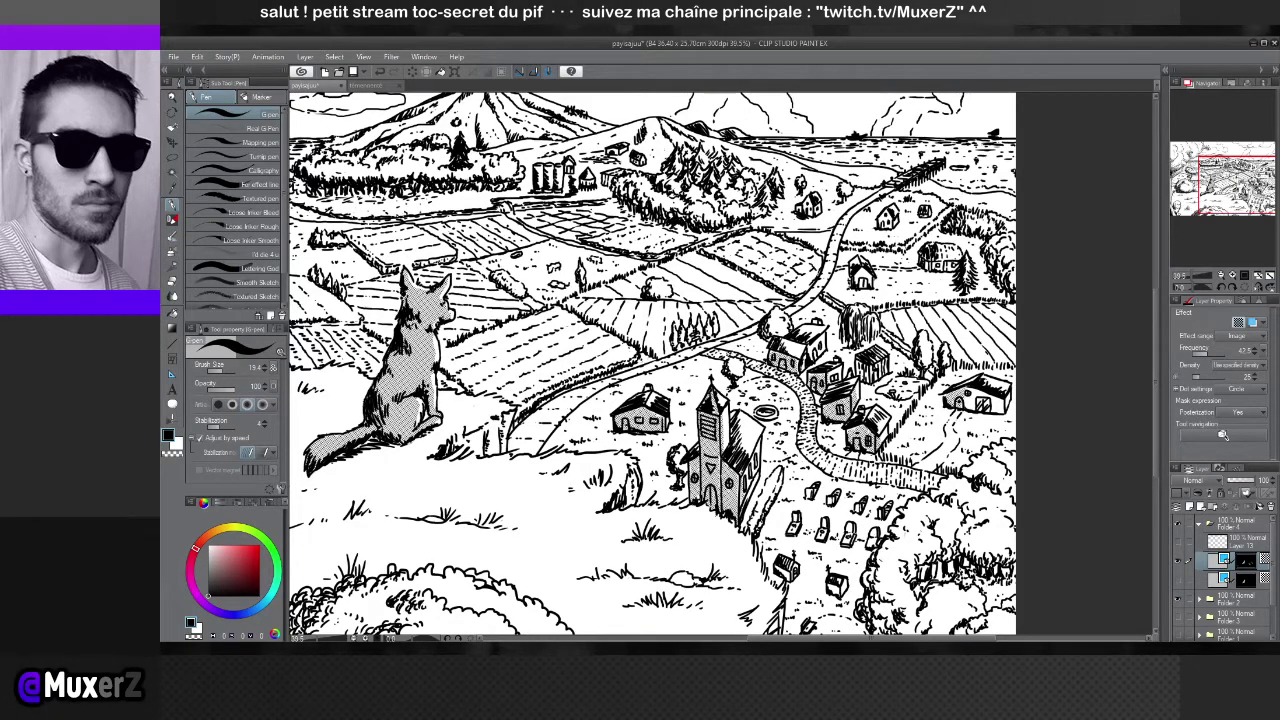
{"action": "left_click_drag", "start_coordinate": [962, 392], "coordinate": [974, 402]}
{"action": "left_click_drag", "start_coordinate": [970, 386], "coordinate": [1003, 408]}
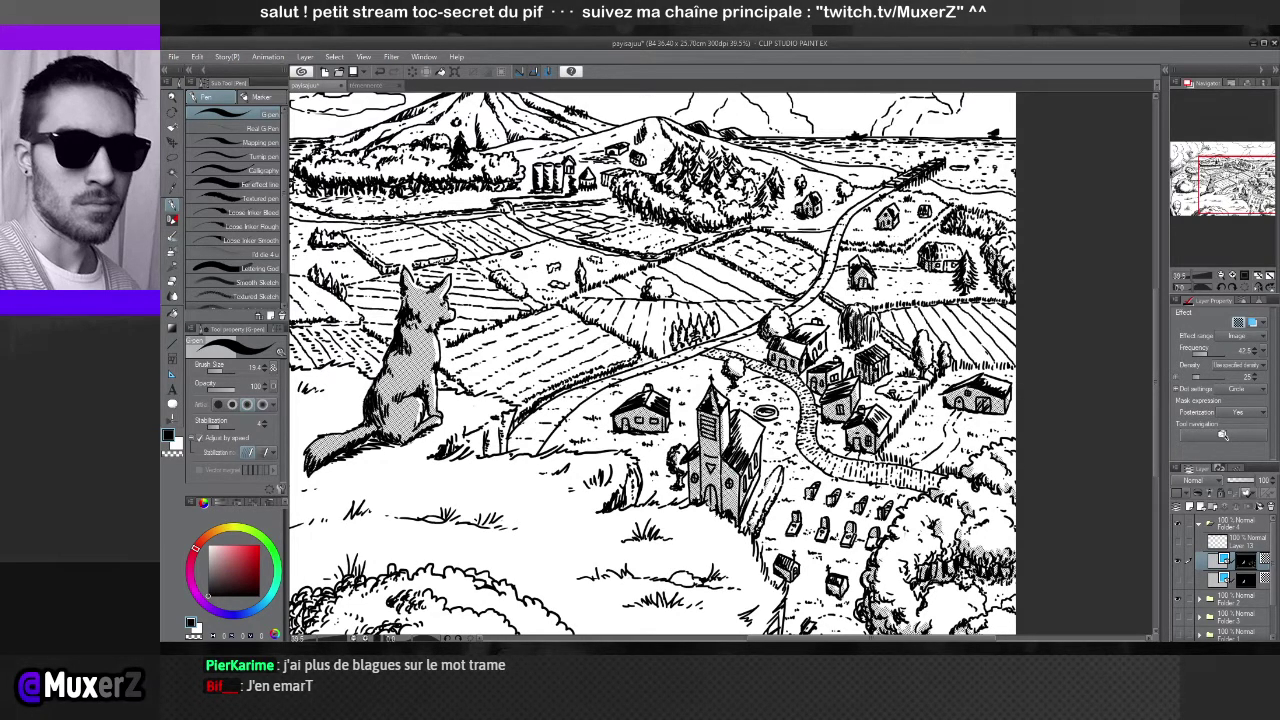
Enlarge the G-pen brush and shade the shadowed parts of the large round bush beside the fox with dot tone
{"action": "left_click_drag", "start_coordinate": [686, 440], "coordinate": [730, 530]}
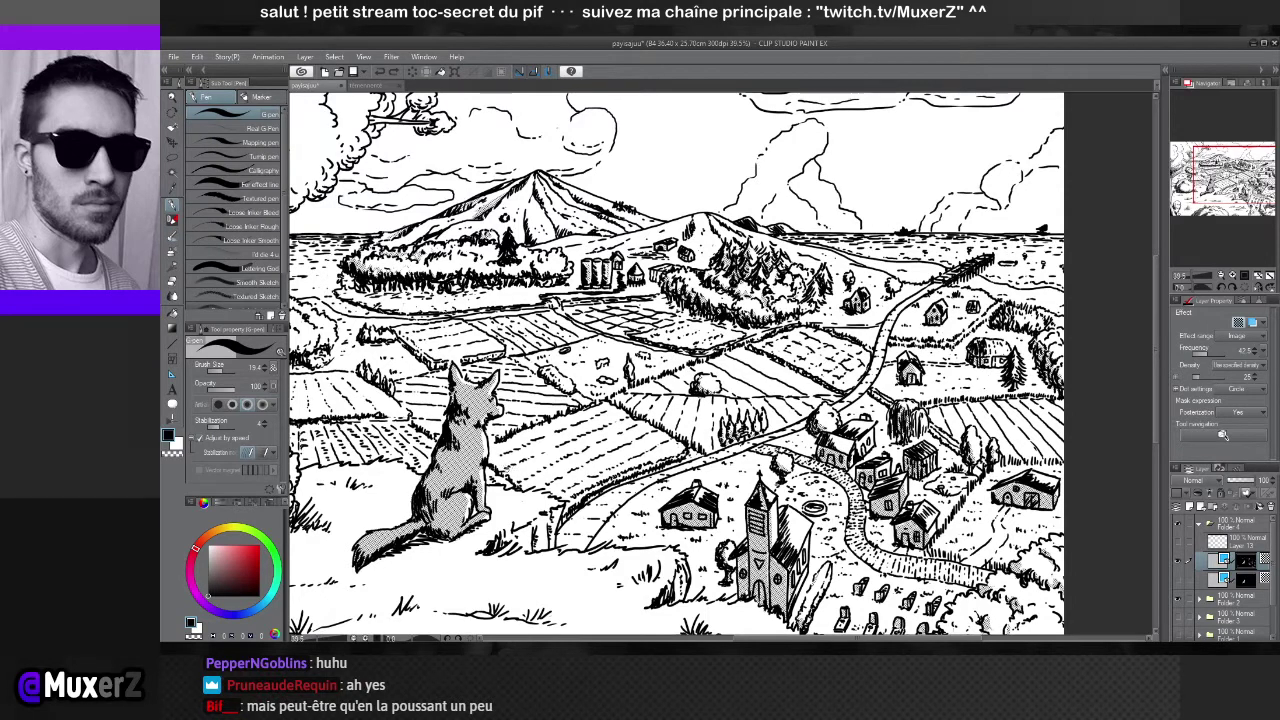
{"action": "left_click_drag", "start_coordinate": [504, 474], "coordinate": [614, 420]}
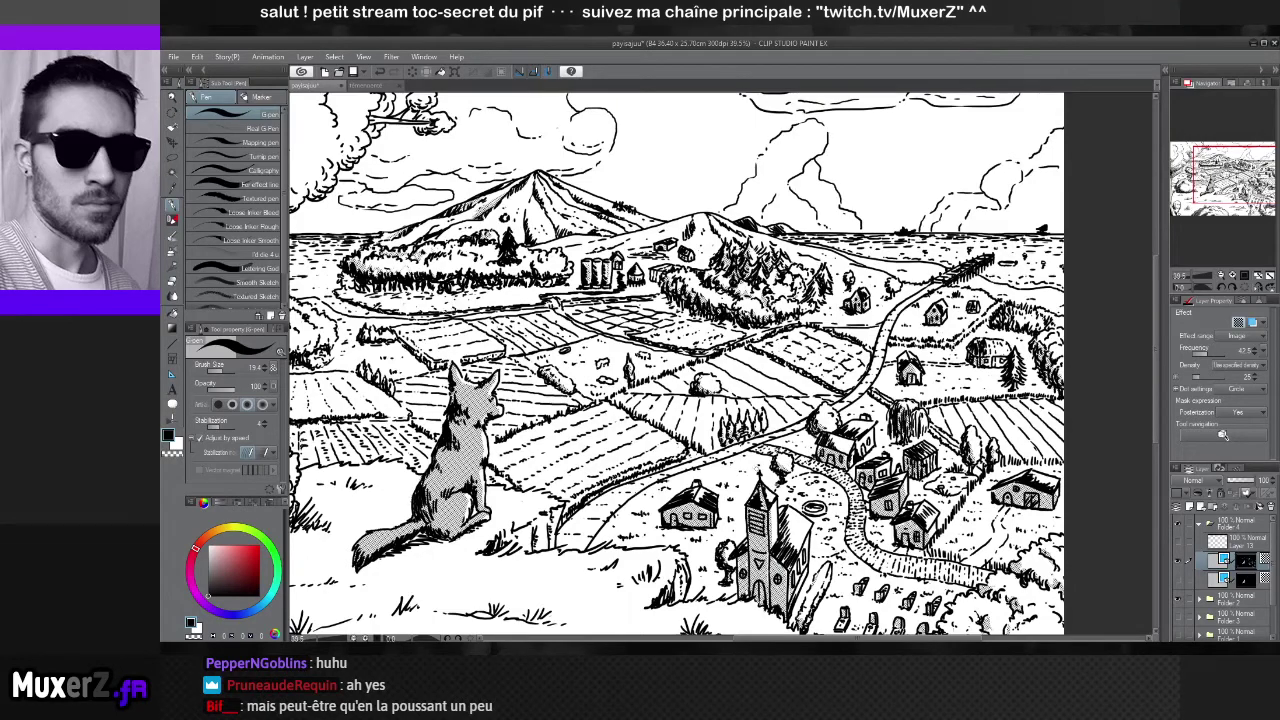
{"action": "scroll", "coordinate": [676, 362], "scroll_direction": "up", "scroll_amount": 3}
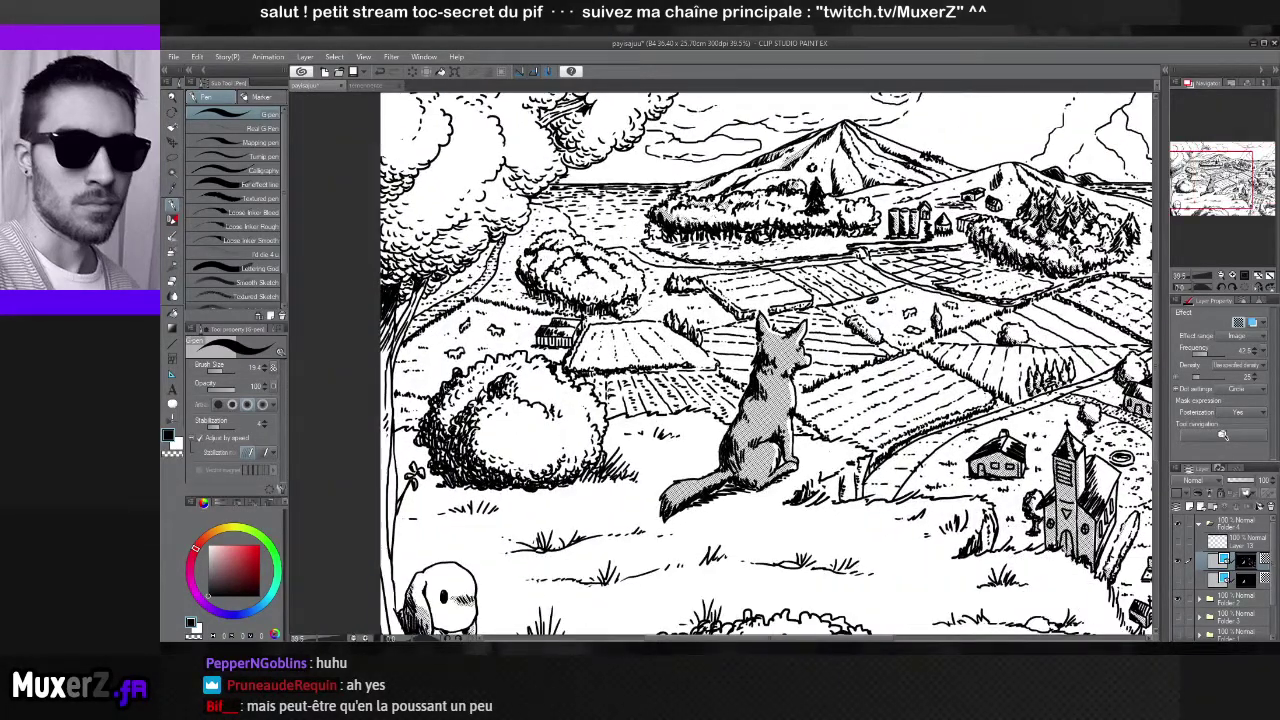
{"action": "left_click_drag", "start_coordinate": [226, 372], "coordinate": [230, 374]}
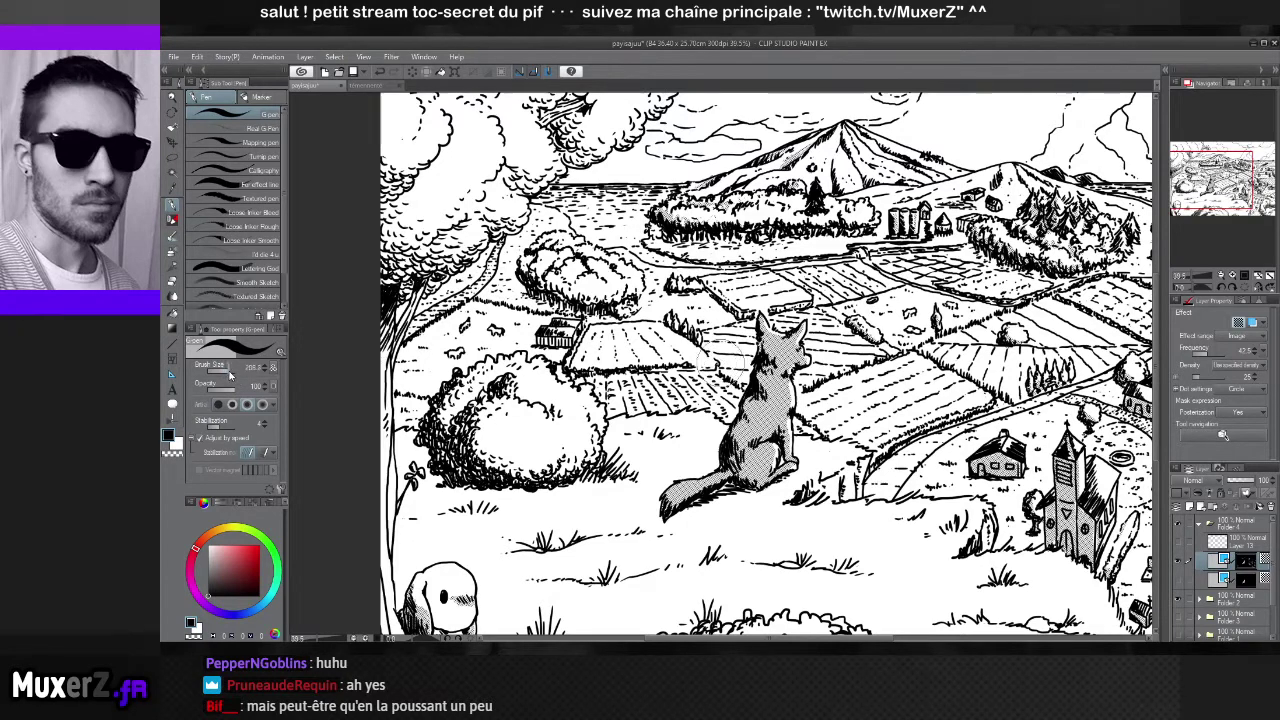
{"action": "left_click_drag", "start_coordinate": [470, 390], "coordinate": [436, 426]}
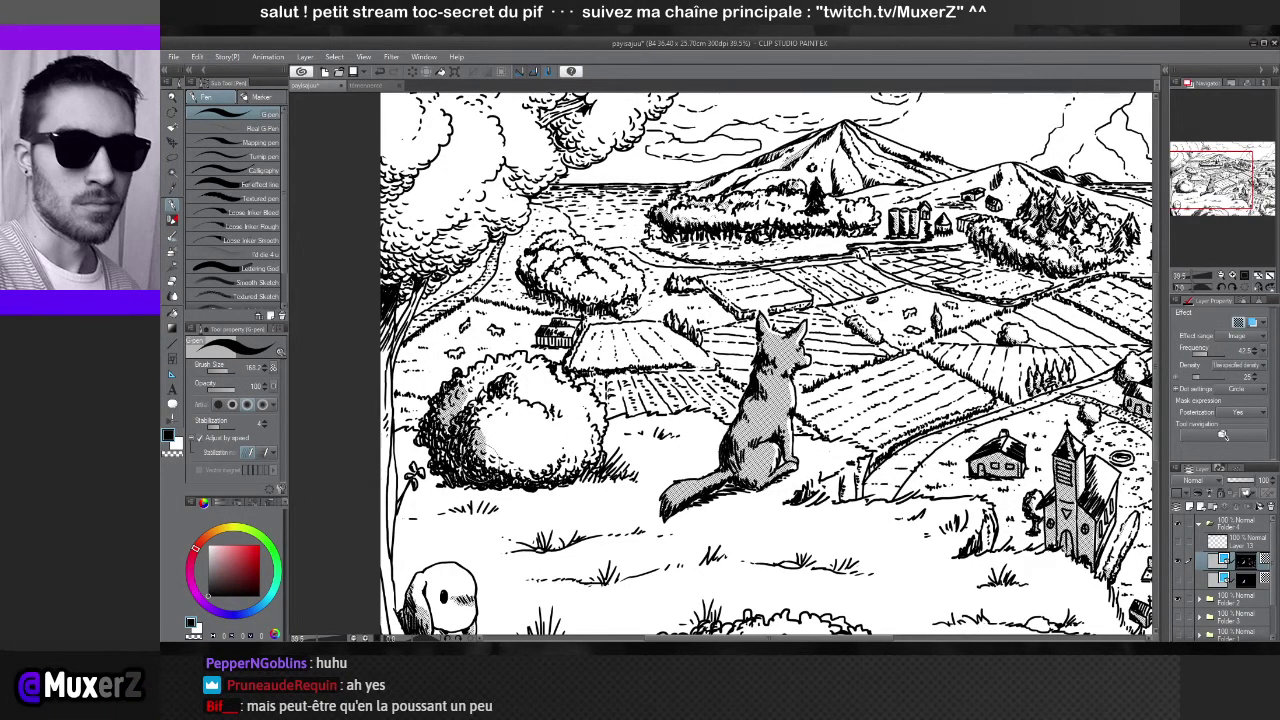
{"action": "mouse_move", "coordinate": [526, 458]}
{"action": "left_mouse_down"}
{"action": "mouse_move", "coordinate": [500, 490]}
{"action": "mouse_move", "coordinate": [562, 470]}
{"action": "mouse_move", "coordinate": [505, 390]}
{"action": "mouse_move", "coordinate": [518, 384]}
{"action": "mouse_move", "coordinate": [530, 402]}
{"action": "mouse_move", "coordinate": [522, 392]}
{"action": "mouse_move", "coordinate": [508, 403]}
{"action": "left_mouse_up"}
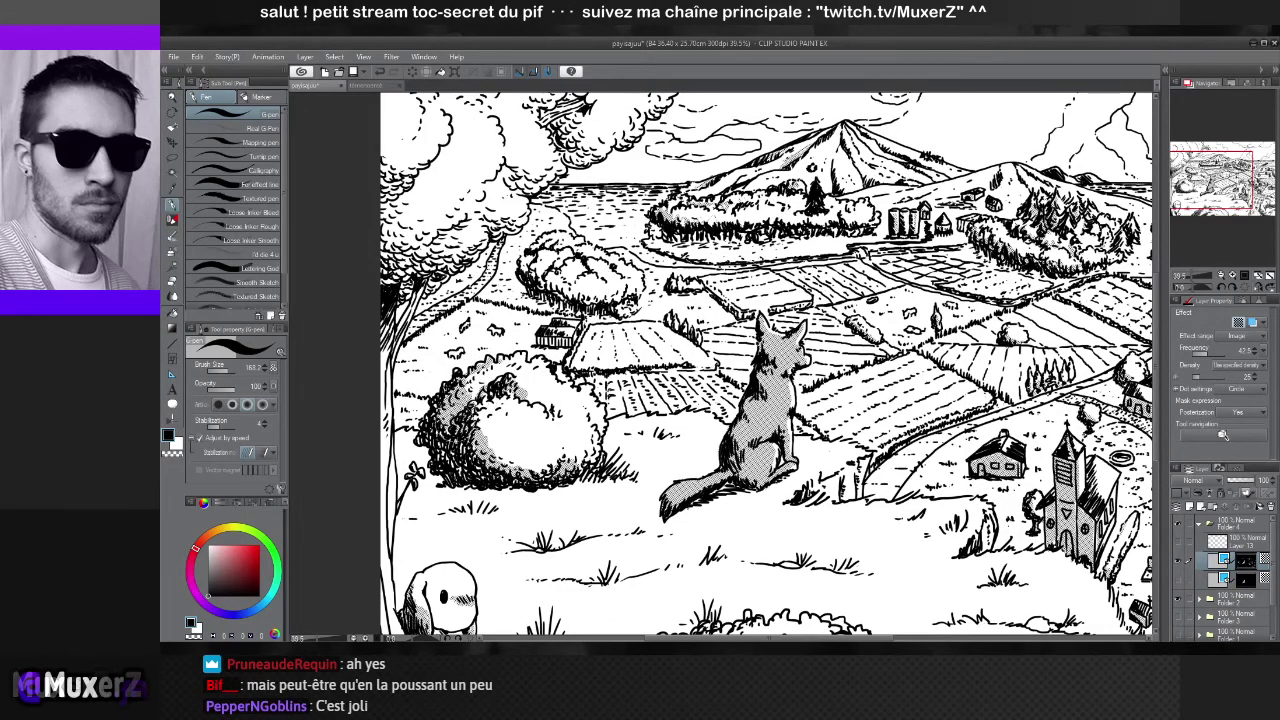
{"action": "mouse_move", "coordinate": [470, 410]}
{"action": "left_mouse_down"}
{"action": "mouse_move", "coordinate": [553, 323]}
{"action": "mouse_move", "coordinate": [576, 371]}
{"action": "mouse_move", "coordinate": [522, 349]}
{"action": "mouse_move", "coordinate": [538, 474]}
{"action": "mouse_move", "coordinate": [600, 495]}
{"action": "left_mouse_up"}
{"action": "mouse_move", "coordinate": [580, 450]}
{"action": "left_mouse_down"}
{"action": "mouse_move", "coordinate": [615, 485]}
{"action": "mouse_move", "coordinate": [600, 488]}
{"action": "left_mouse_up"}
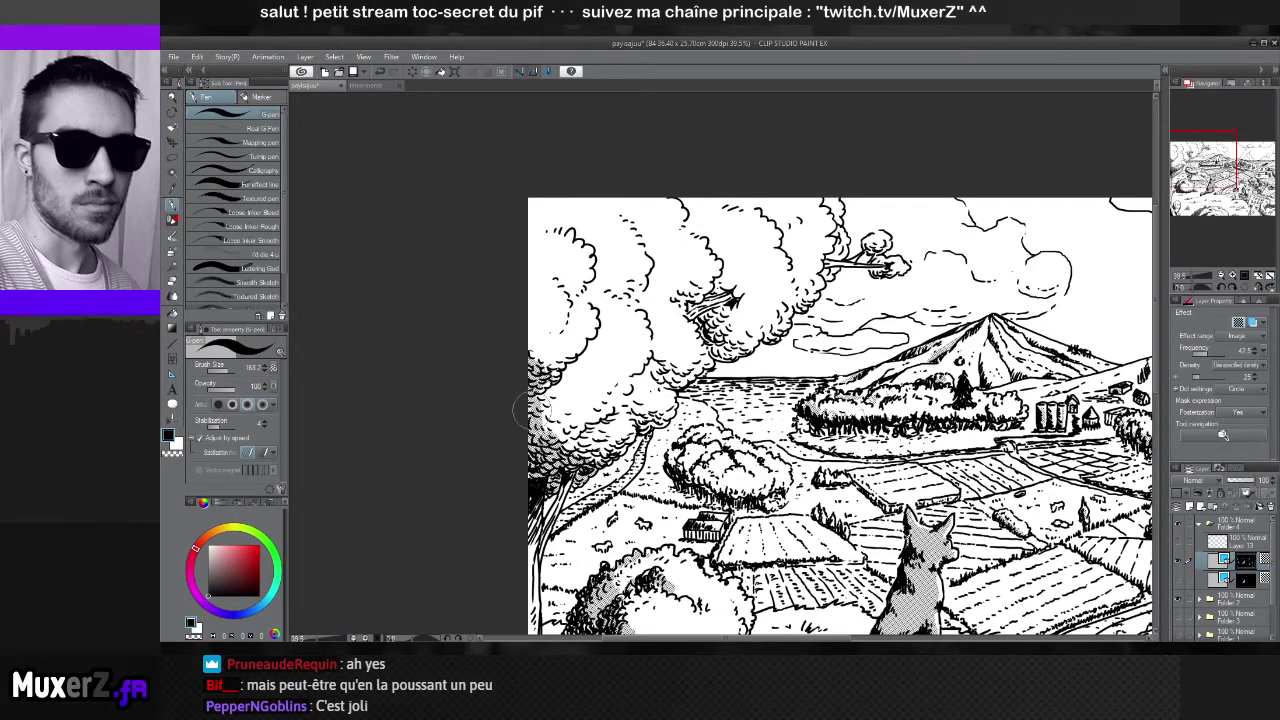
Shade the lower leaf clumps of the large tree and the foliage under its visible branch with dot tone
{"action": "left_click_drag", "start_coordinate": [542, 398], "coordinate": [558, 442]}
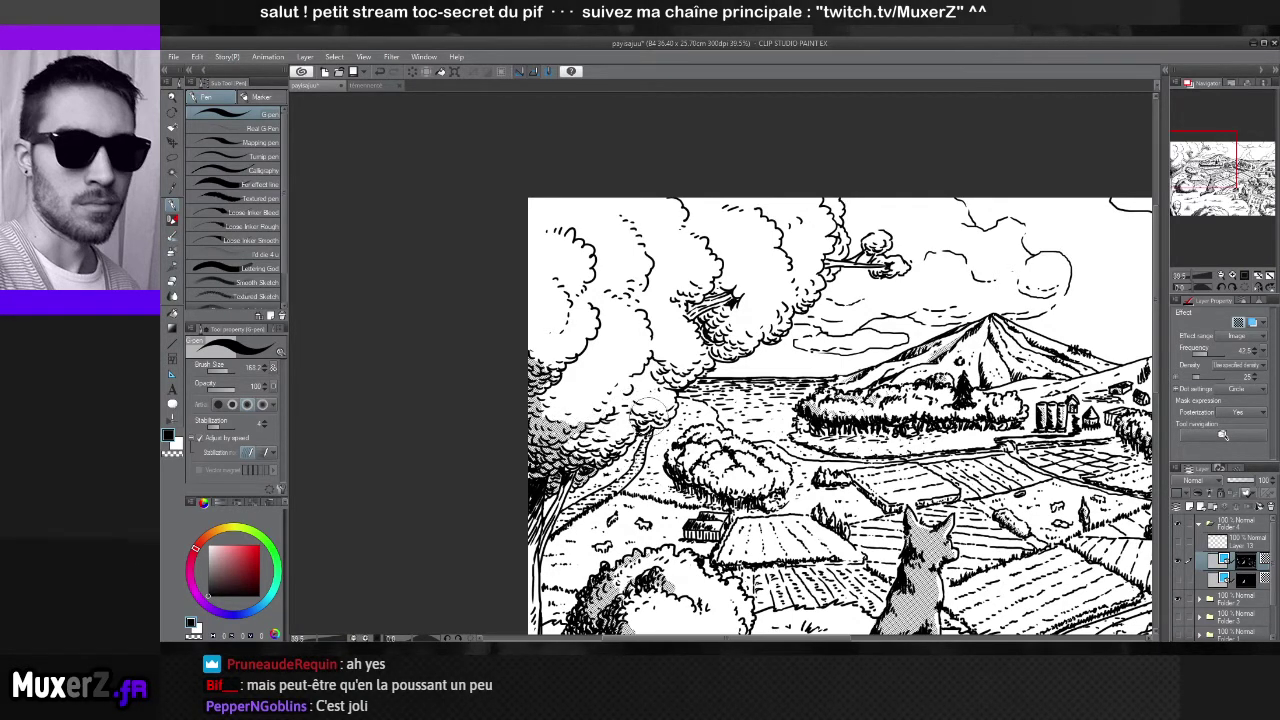
{"action": "mouse_move", "coordinate": [645, 412]}
{"action": "left_mouse_down"}
{"action": "mouse_move", "coordinate": [614, 441]}
{"action": "mouse_move", "coordinate": [659, 411]}
{"action": "mouse_move", "coordinate": [634, 396]}
{"action": "mouse_move", "coordinate": [619, 428]}
{"action": "mouse_move", "coordinate": [624, 399]}
{"action": "mouse_move", "coordinate": [636, 402]}
{"action": "mouse_move", "coordinate": [612, 396]}
{"action": "mouse_move", "coordinate": [652, 406]}
{"action": "mouse_move", "coordinate": [640, 434]}
{"action": "left_mouse_up"}
{"action": "left_click_drag", "start_coordinate": [700, 348], "coordinate": [665, 400]}
{"action": "left_click_drag", "start_coordinate": [748, 300], "coordinate": [720, 334]}
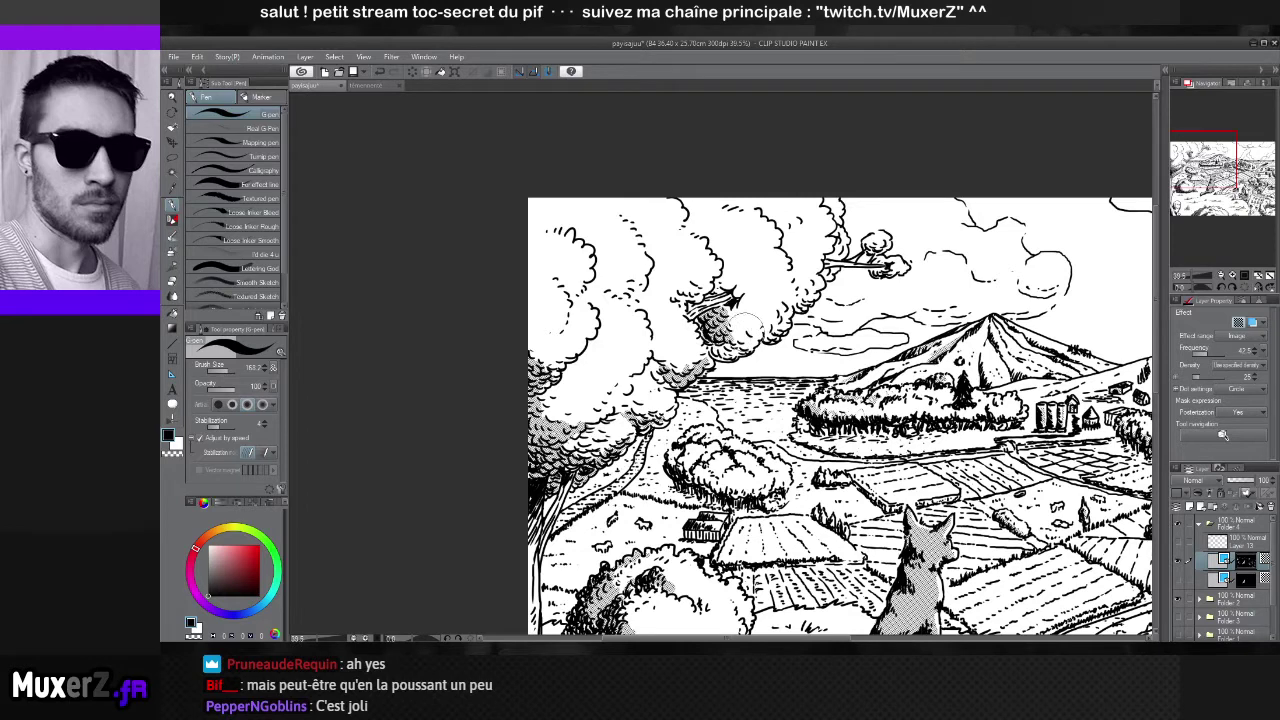
Try adding tone strokes to the upper foliage of the large tree, and undo them
{"action": "left_click_drag", "start_coordinate": [752, 376], "coordinate": [830, 470]}
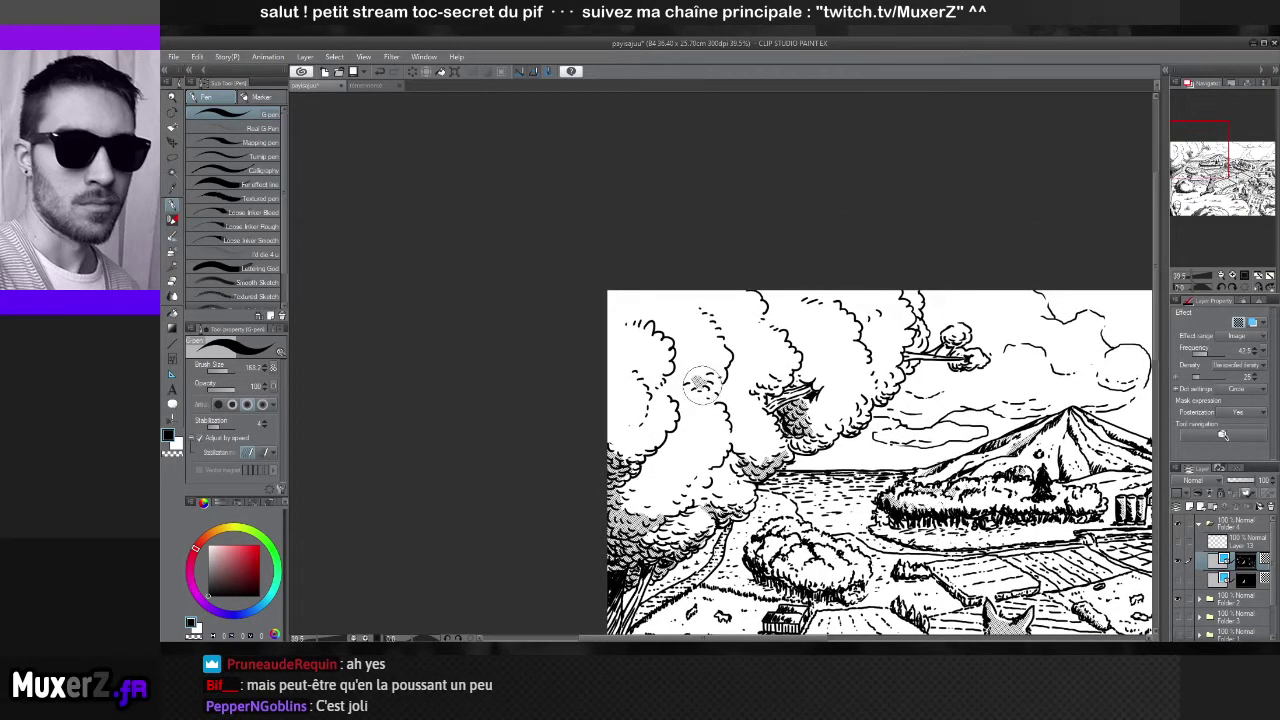
{"action": "mouse_move", "coordinate": [711, 378]}
{"action": "left_mouse_down"}
{"action": "mouse_move", "coordinate": [716, 392]}
{"action": "mouse_move", "coordinate": [730, 370]}
{"action": "mouse_move", "coordinate": [682, 392]}
{"action": "mouse_move", "coordinate": [716, 402]}
{"action": "mouse_move", "coordinate": [722, 312]}
{"action": "mouse_move", "coordinate": [716, 322]}
{"action": "mouse_move", "coordinate": [700, 292]}
{"action": "mouse_move", "coordinate": [714, 326]}
{"action": "mouse_move", "coordinate": [708, 300]}
{"action": "left_mouse_up"}
{"action": "key", "text": "ctrl+z"}
{"action": "key", "text": "ctrl+z"}
{"action": "key", "text": "ctrl+z"}
{"action": "key", "text": "ctrl+z"}
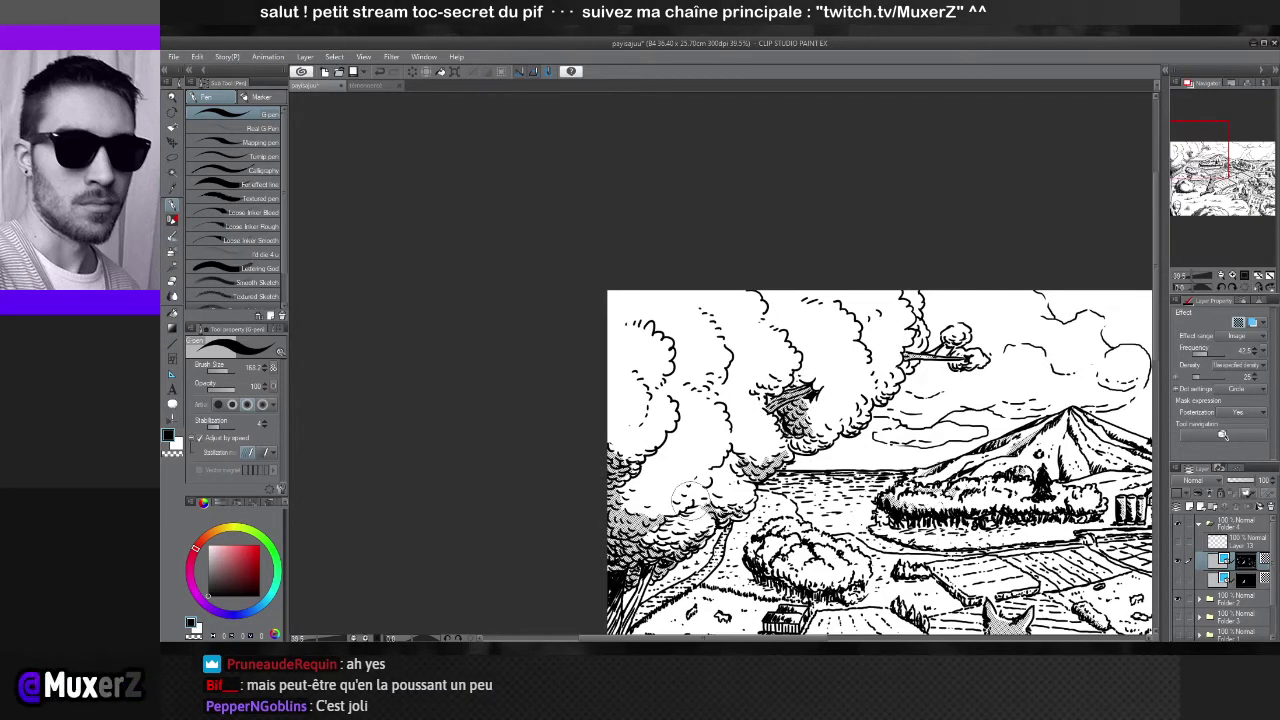
Shade the large tree's trunk and the smaller round bush behind the farm hut with dot tone
{"action": "left_click_drag", "start_coordinate": [688, 473], "coordinate": [752, 293]}
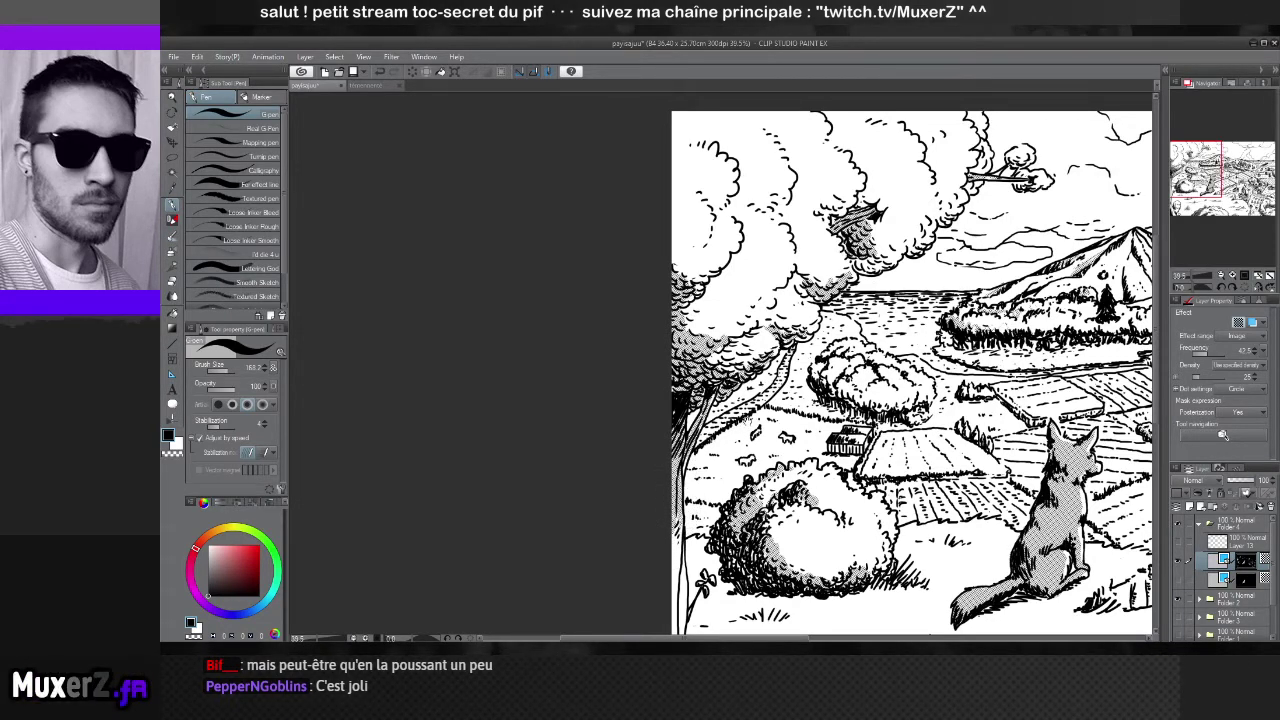
{"action": "left_click_drag", "start_coordinate": [678, 515], "coordinate": [613, 545]}
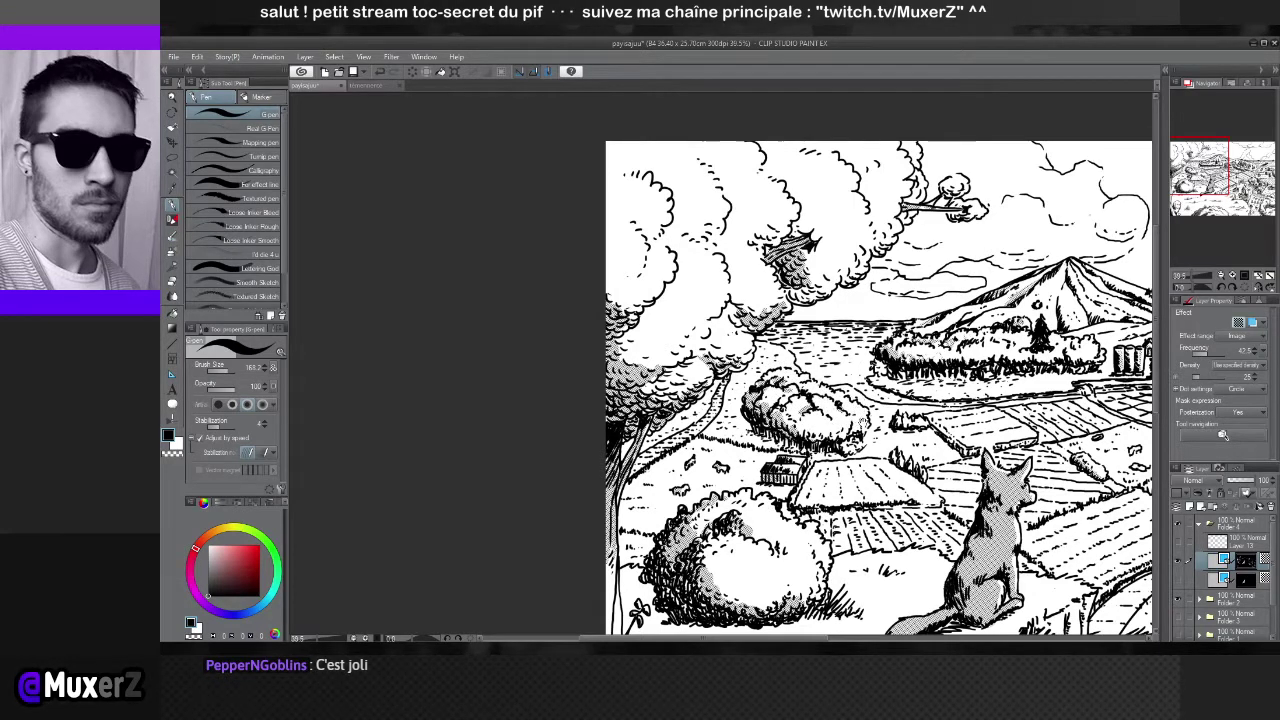
{"action": "left_click_drag", "start_coordinate": [845, 406], "coordinate": [672, 396]}
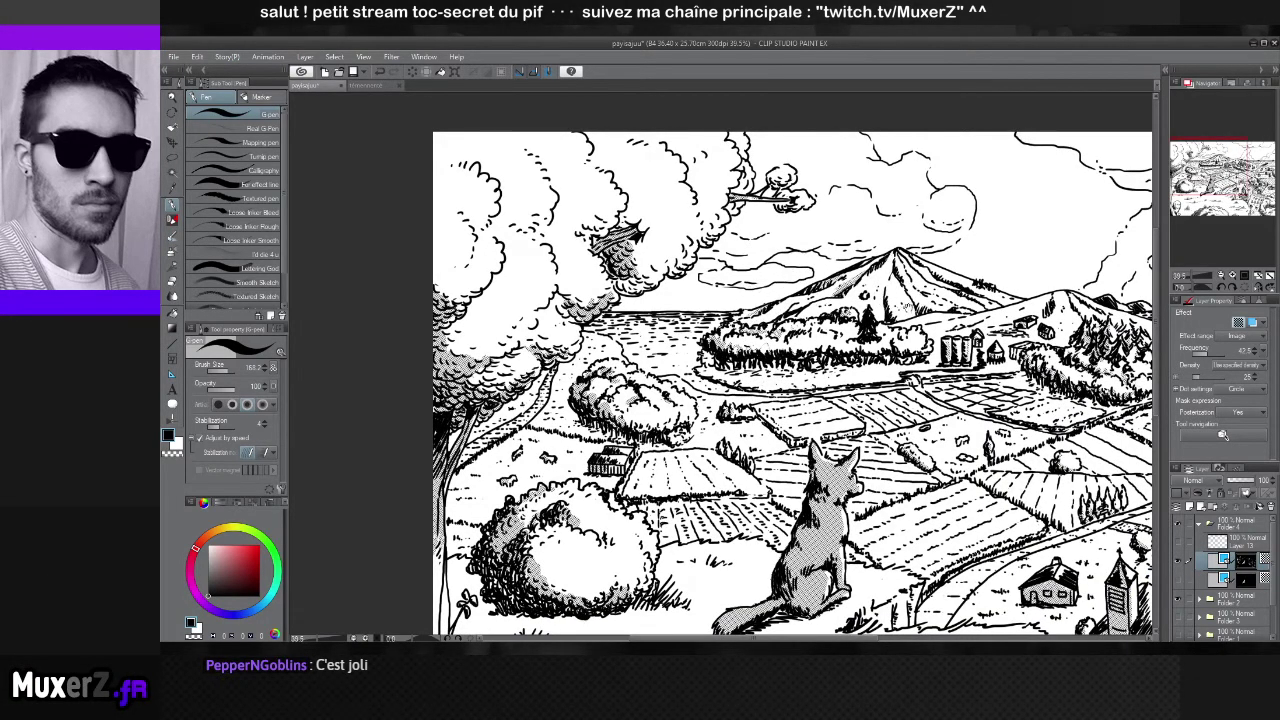
Reduce the G-pen brush size to 59.9 and shade the slopes and foot of the volcano and neighbouring hill with dot tone
{"action": "left_click_drag", "start_coordinate": [924, 326], "coordinate": [809, 344]}
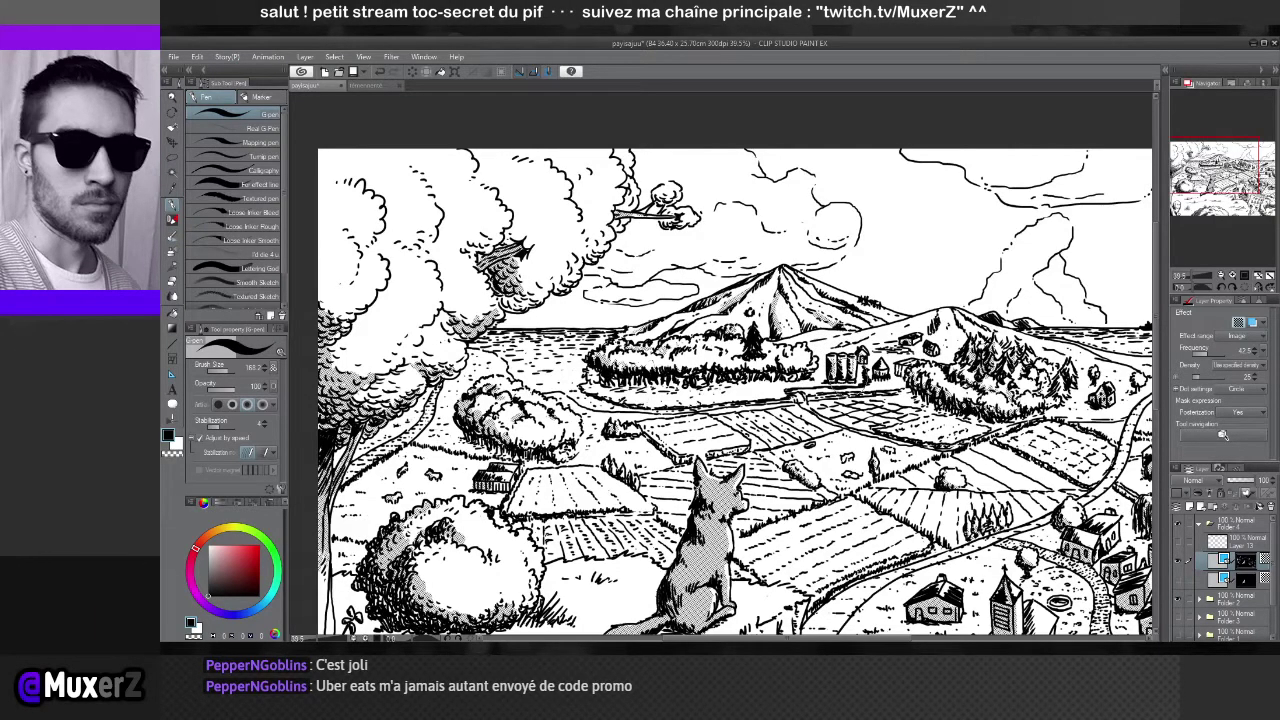
{"action": "left_click_drag", "start_coordinate": [860, 386], "coordinate": [720, 418]}
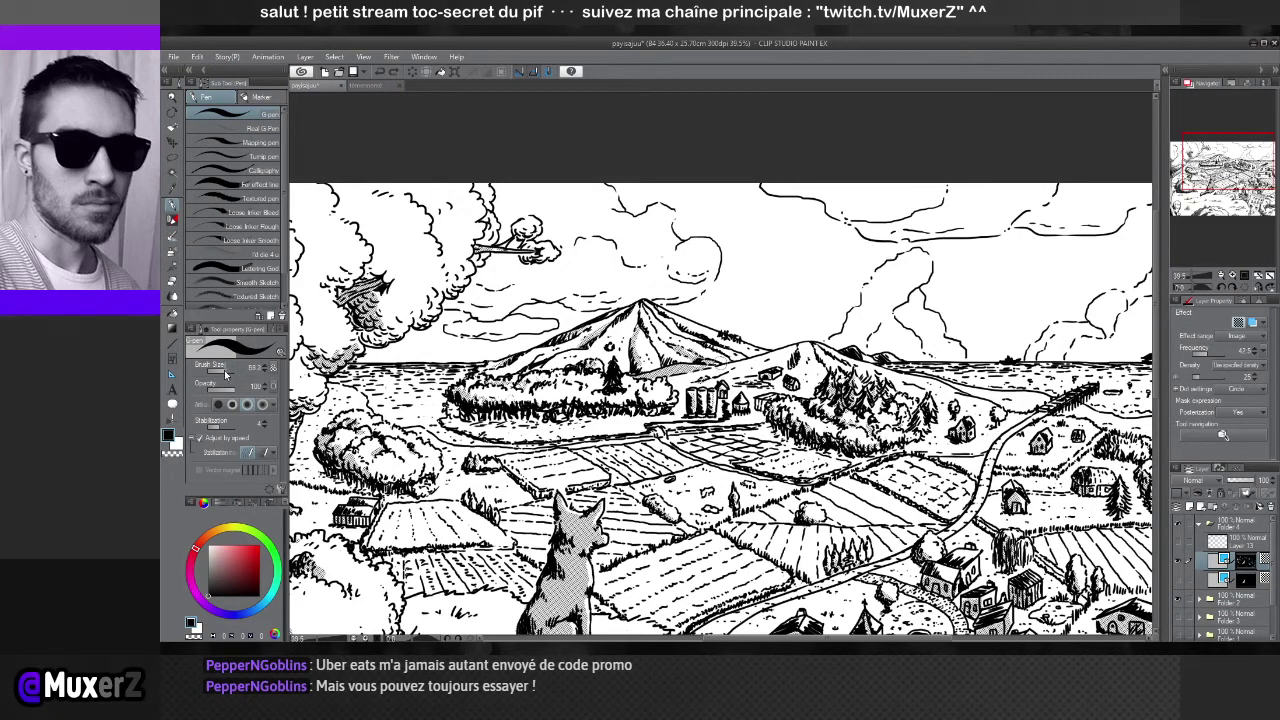
{"action": "left_click_drag", "start_coordinate": [226, 372], "coordinate": [232, 370]}
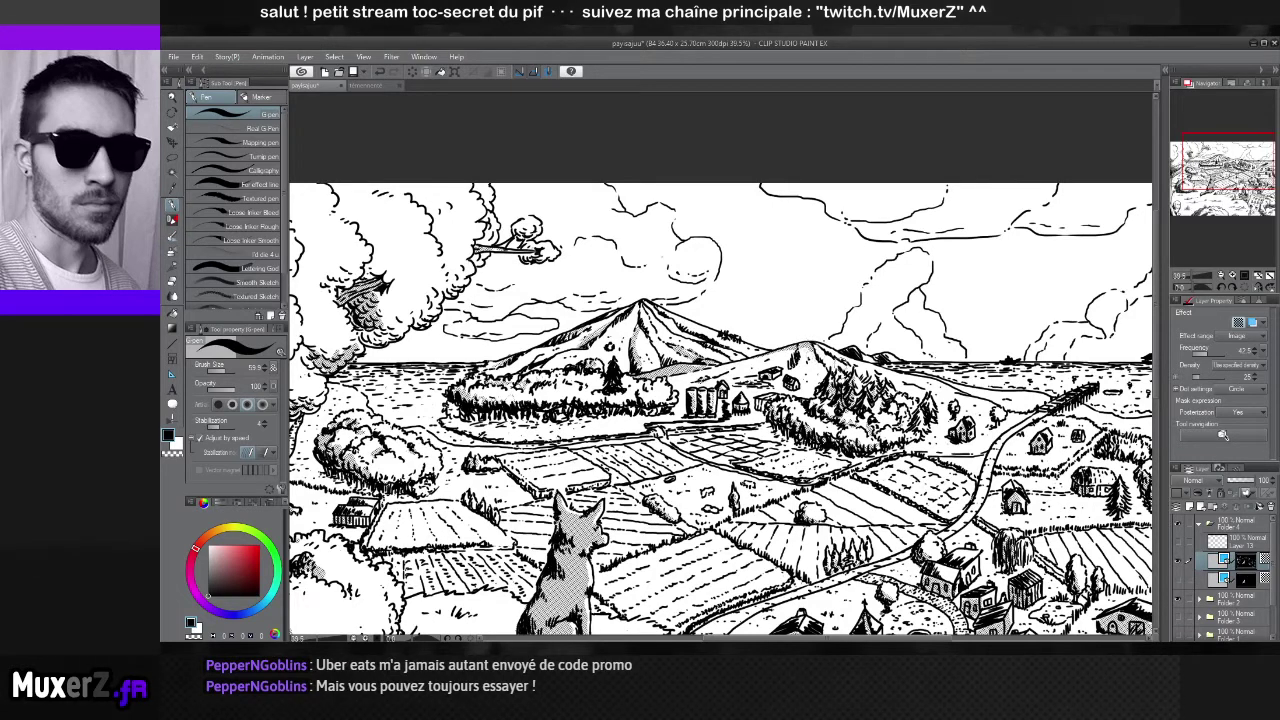
{"action": "left_click_drag", "start_coordinate": [640, 330], "coordinate": [340, 340]}
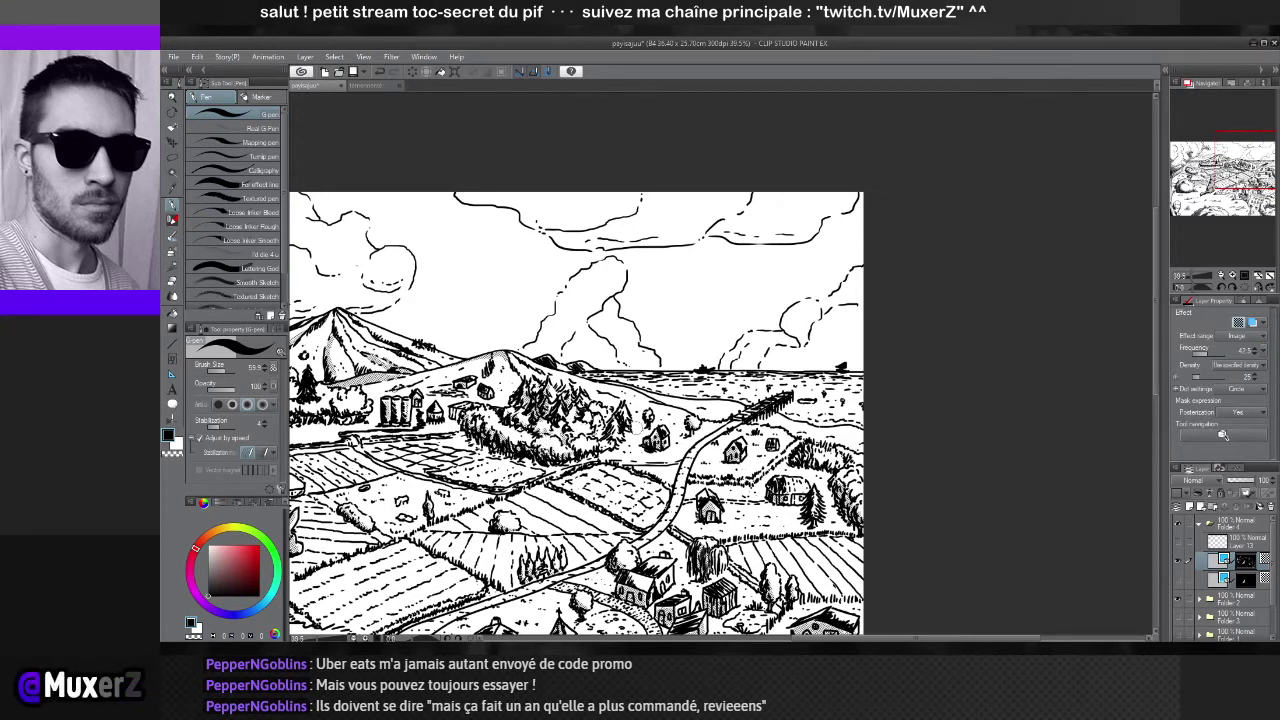
Shade the furrows of the crop fields around the fox and in the valley with dot tone, and save the drawing
{"action": "scroll", "coordinate": [636, 428], "scroll_direction": "up", "scroll_amount": 1}
{"action": "scroll", "coordinate": [577, 412], "scroll_direction": "down", "scroll_amount": 3}
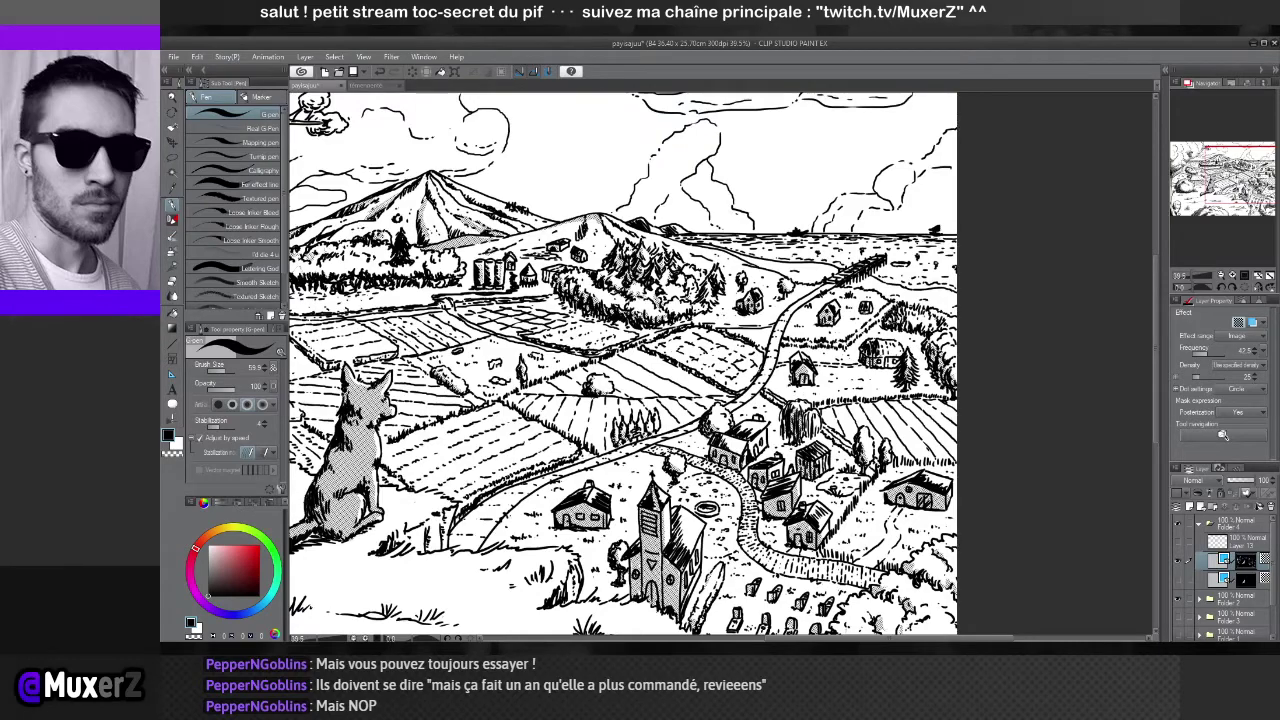
{"action": "scroll", "coordinate": [623, 364], "scroll_direction": "down", "scroll_amount": 3}
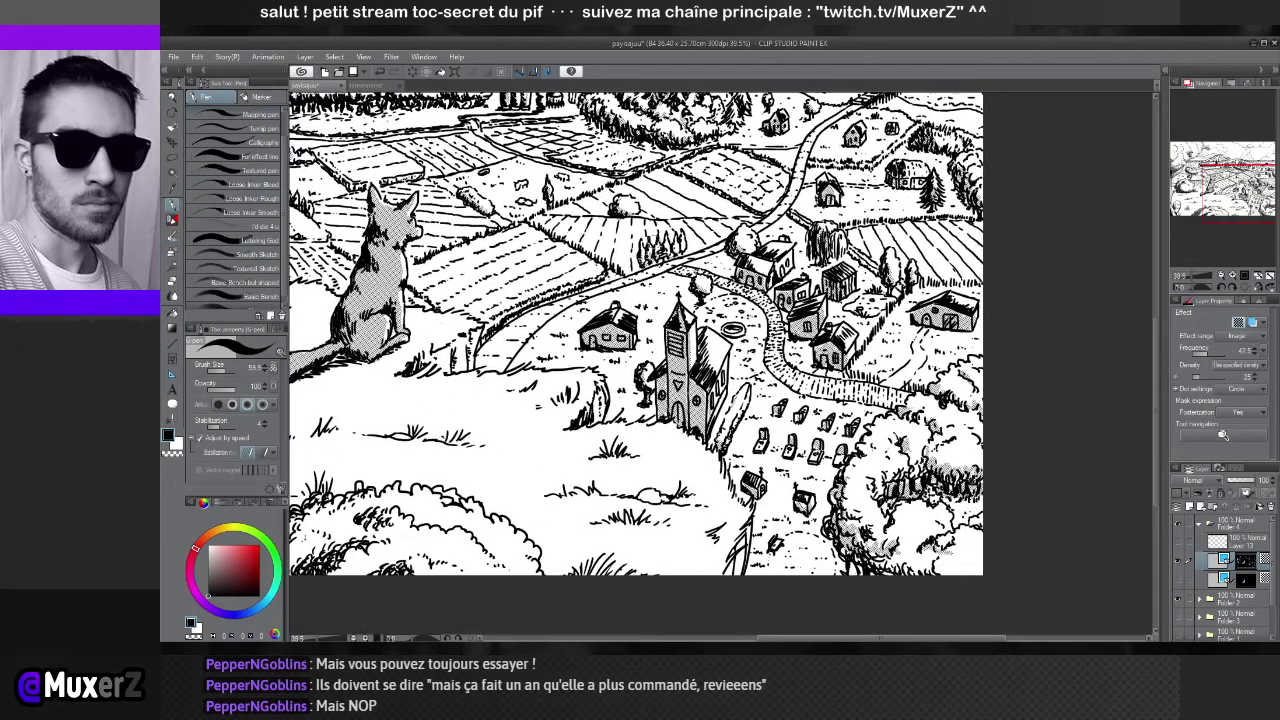
{"action": "scroll", "coordinate": [1079, 311], "scroll_direction": "up", "scroll_amount": 4}
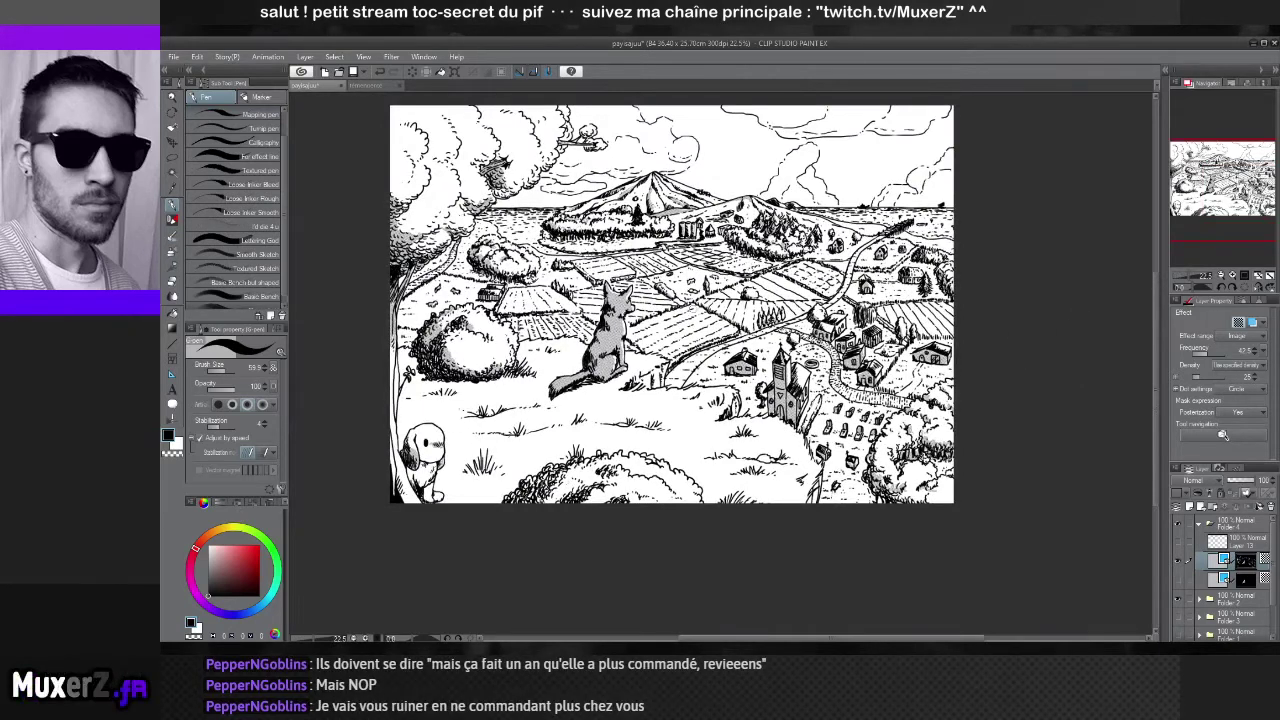
{"action": "left_click_drag", "start_coordinate": [694, 309], "coordinate": [712, 395]}
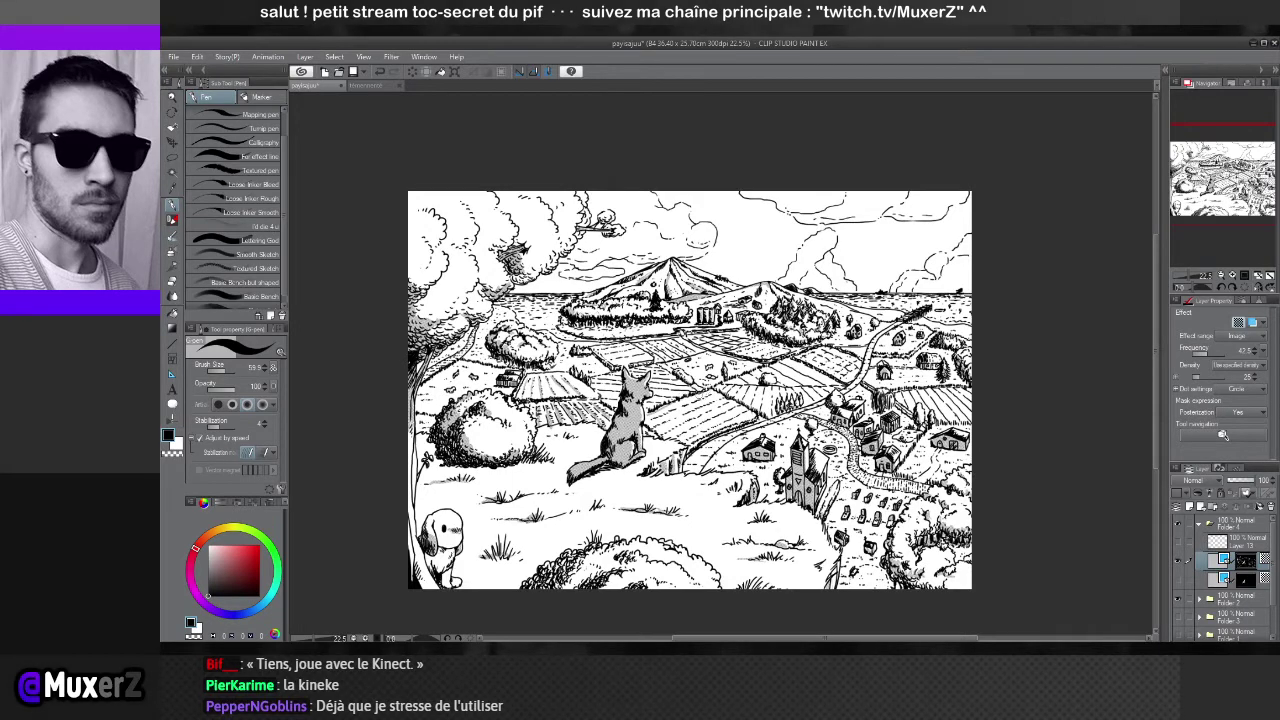
{"action": "scroll", "coordinate": [667, 489], "scroll_direction": "up", "scroll_amount": 2}
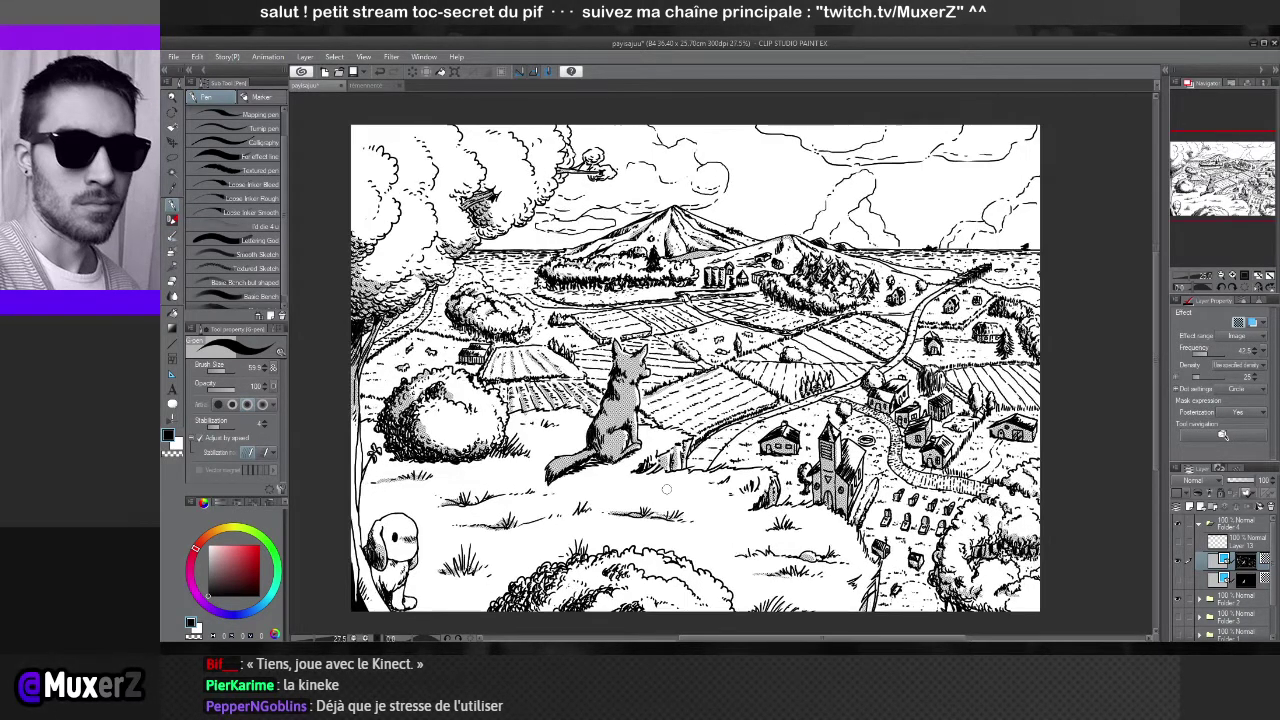
{"action": "scroll", "coordinate": [667, 489], "scroll_direction": "up", "scroll_amount": 2}
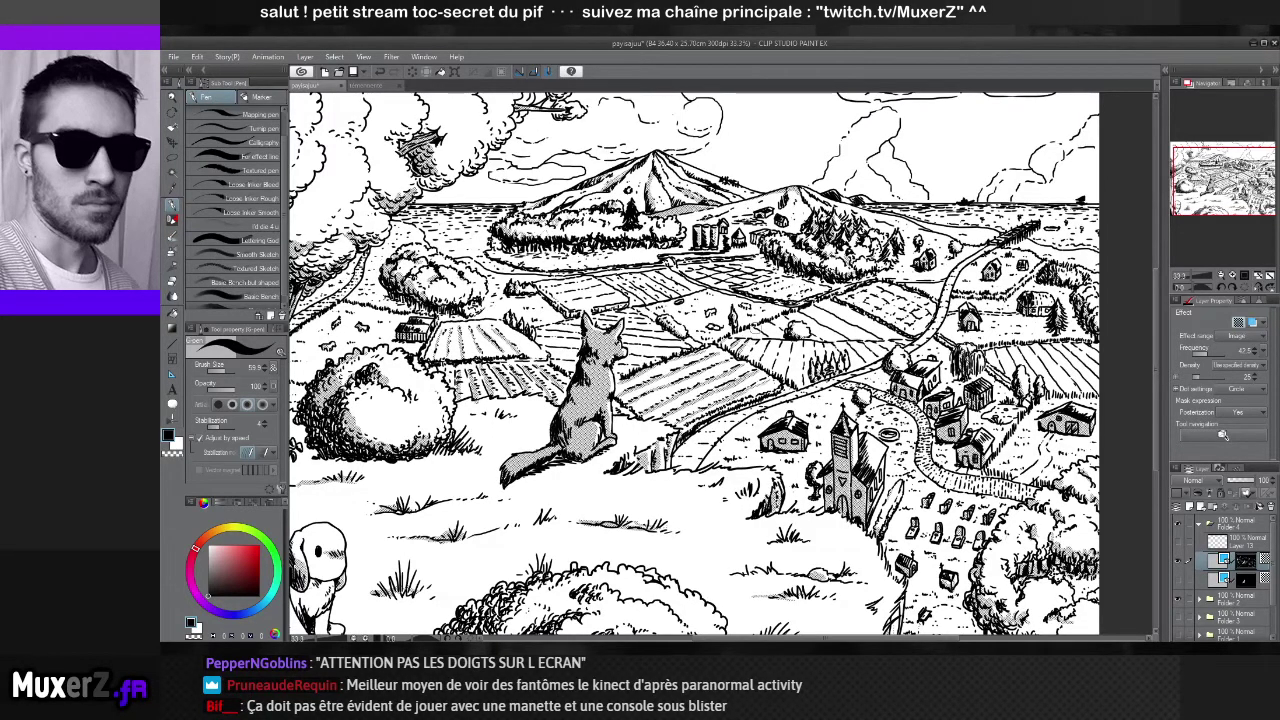
{"action": "scroll", "coordinate": [835, 370], "scroll_direction": "up", "scroll_amount": 1}
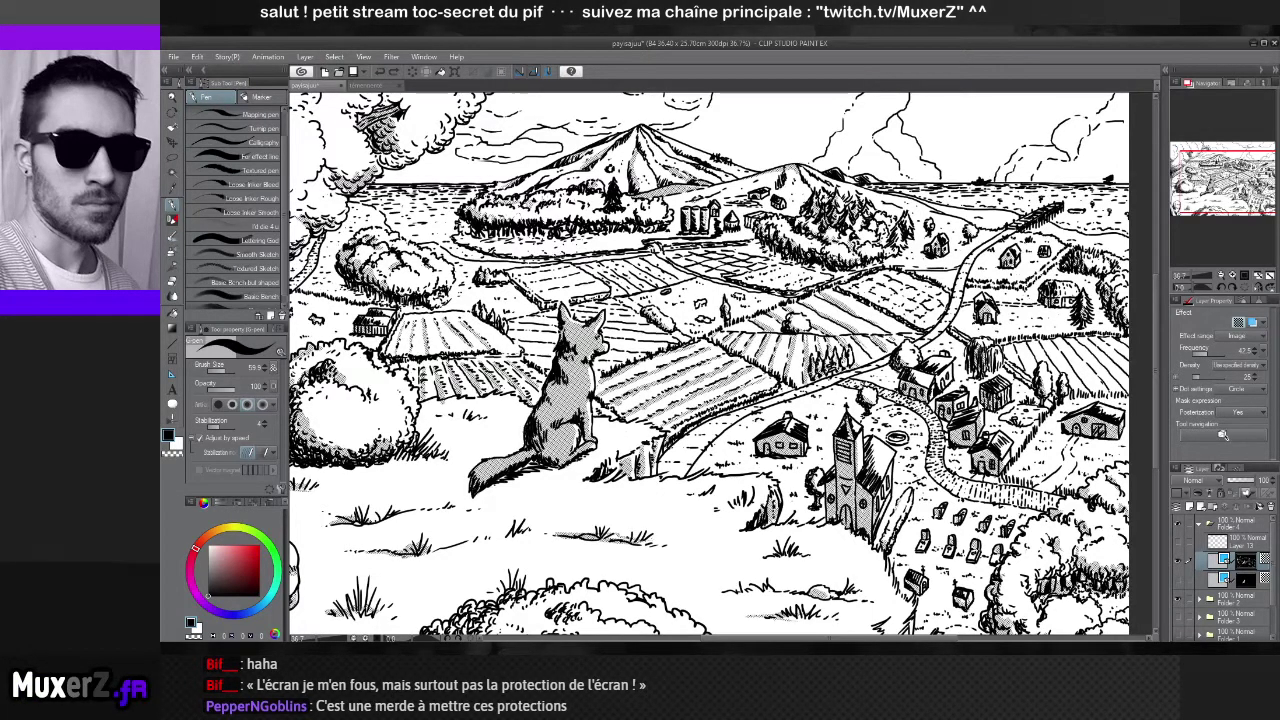
{"action": "left_click", "coordinate": [175, 62]}
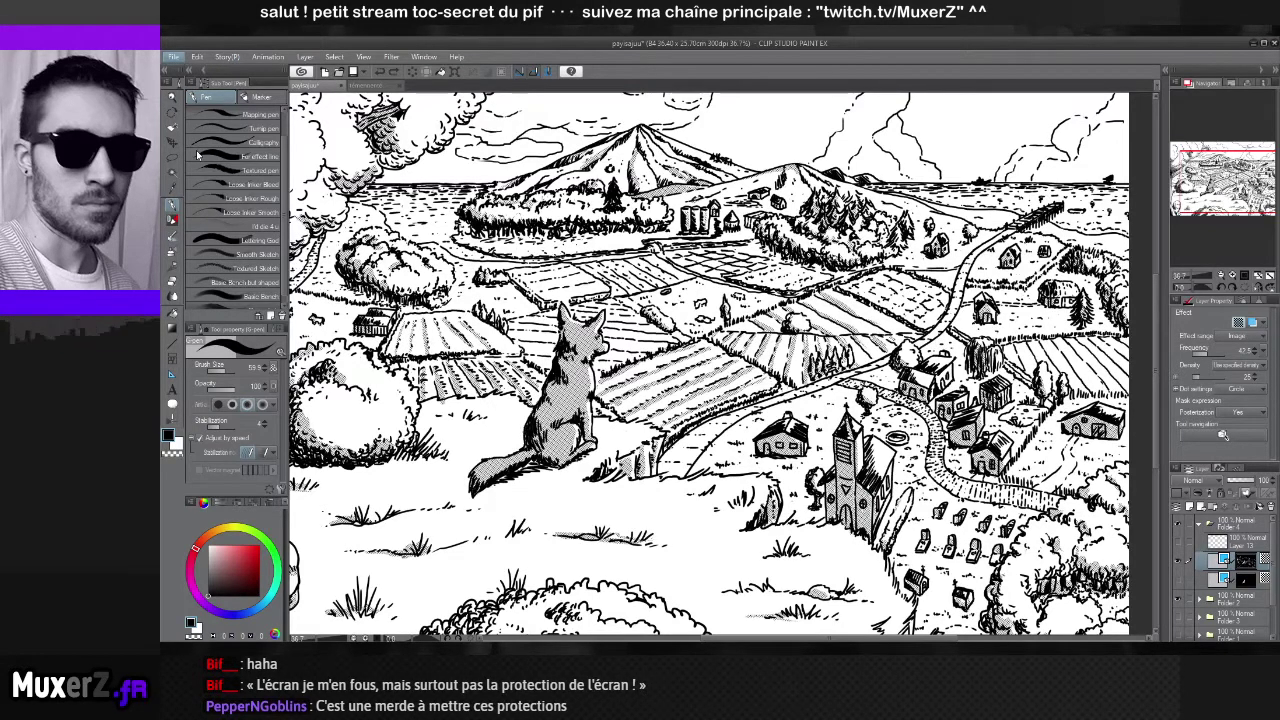
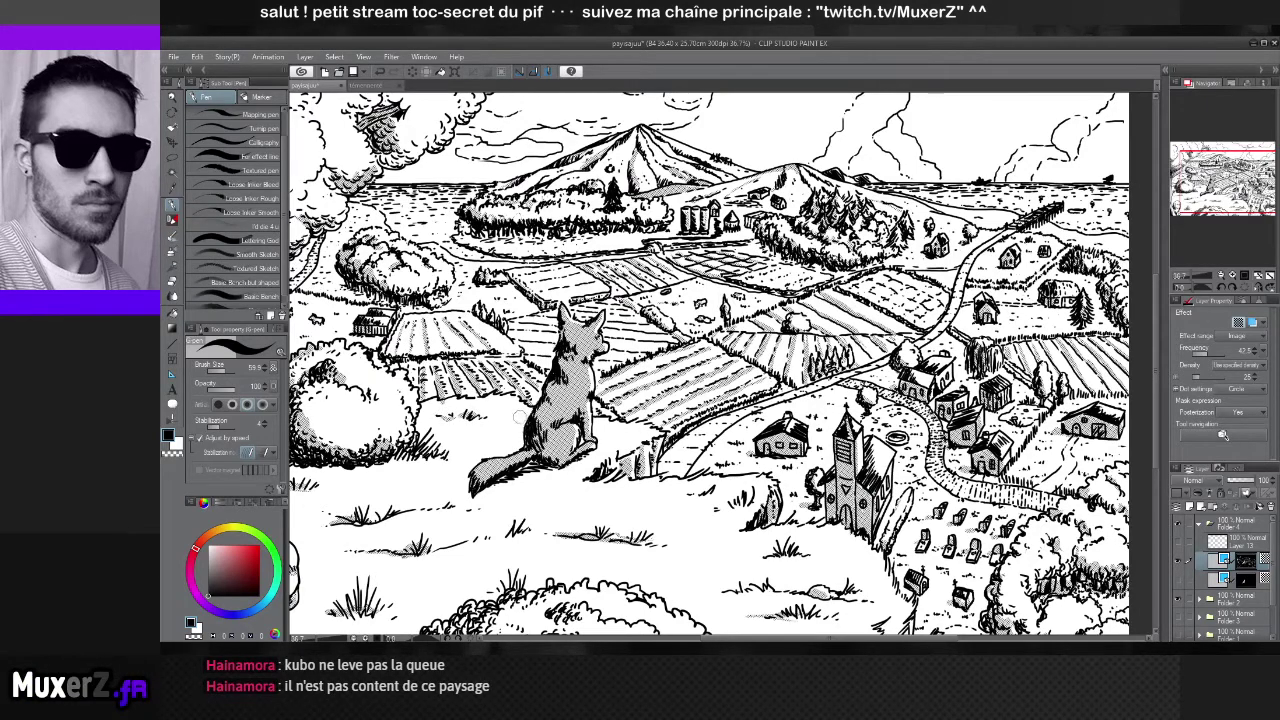
Add dot tone beneath the grass tufts on the foreground meadow and to the shadowed parts of the large foreground bush
{"action": "left_click_drag", "start_coordinate": [514, 400], "coordinate": [740, 440]}
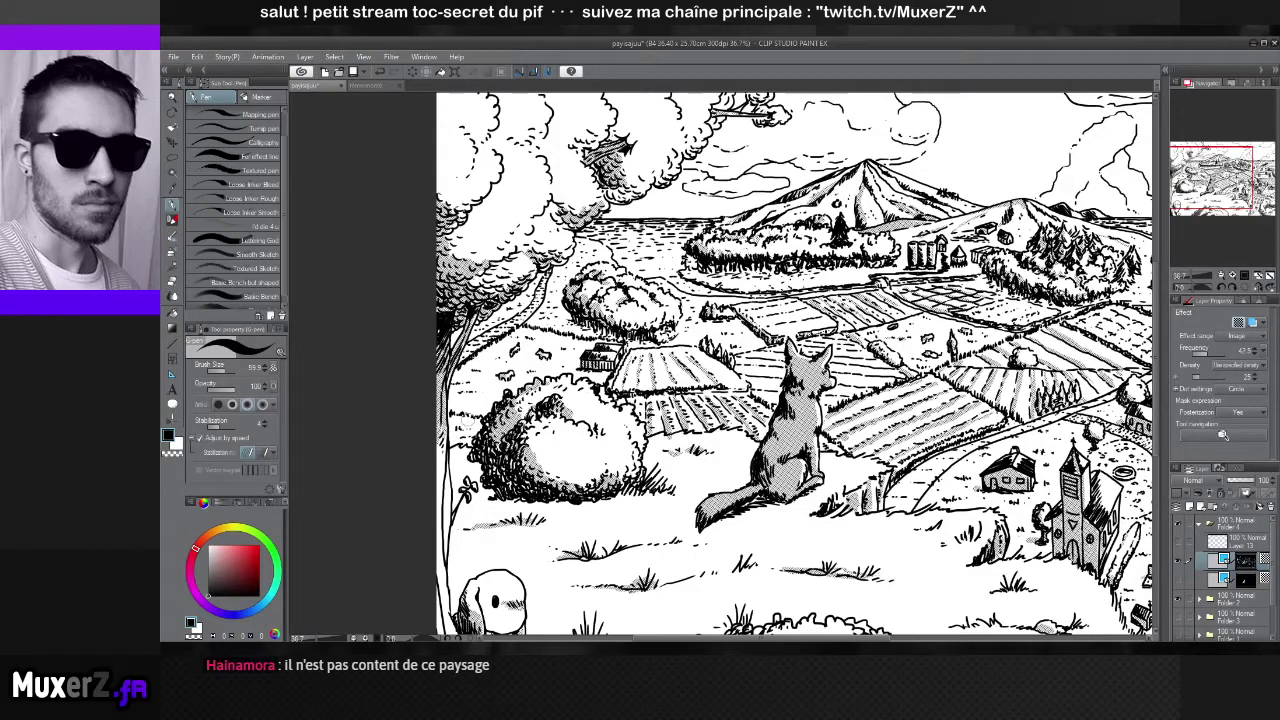
{"action": "left_click_drag", "start_coordinate": [800, 360], "coordinate": [738, 445]}
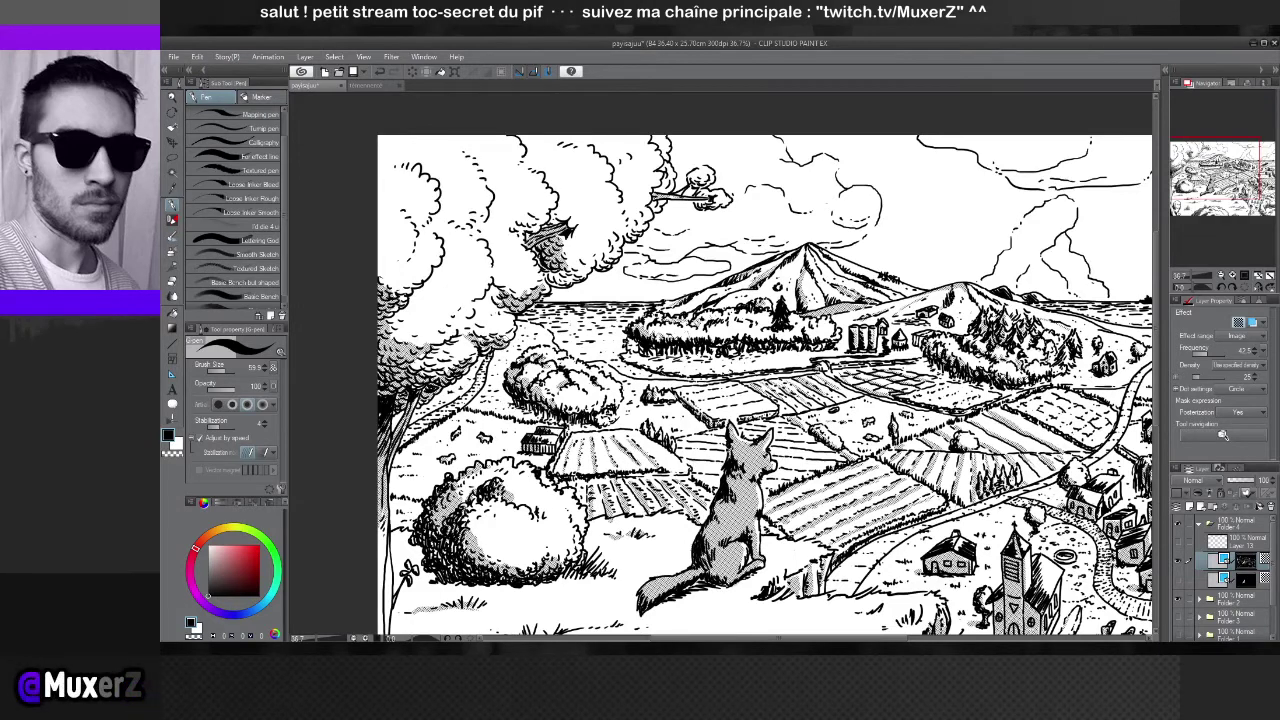
{"action": "left_click_drag", "start_coordinate": [598, 464], "coordinate": [697, 290]}
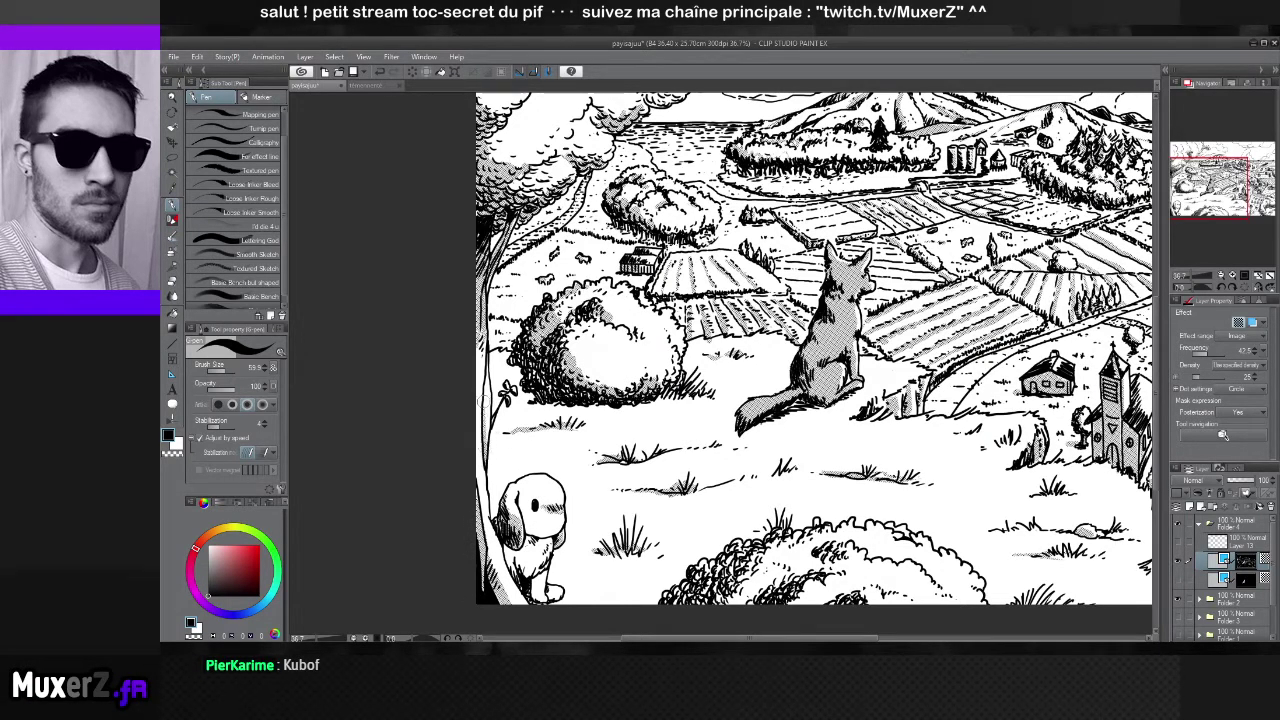
{"action": "mouse_move", "coordinate": [531, 387]}
{"action": "left_mouse_down"}
{"action": "mouse_move", "coordinate": [733, 376]}
{"action": "mouse_move", "coordinate": [637, 382]}
{"action": "left_mouse_up"}
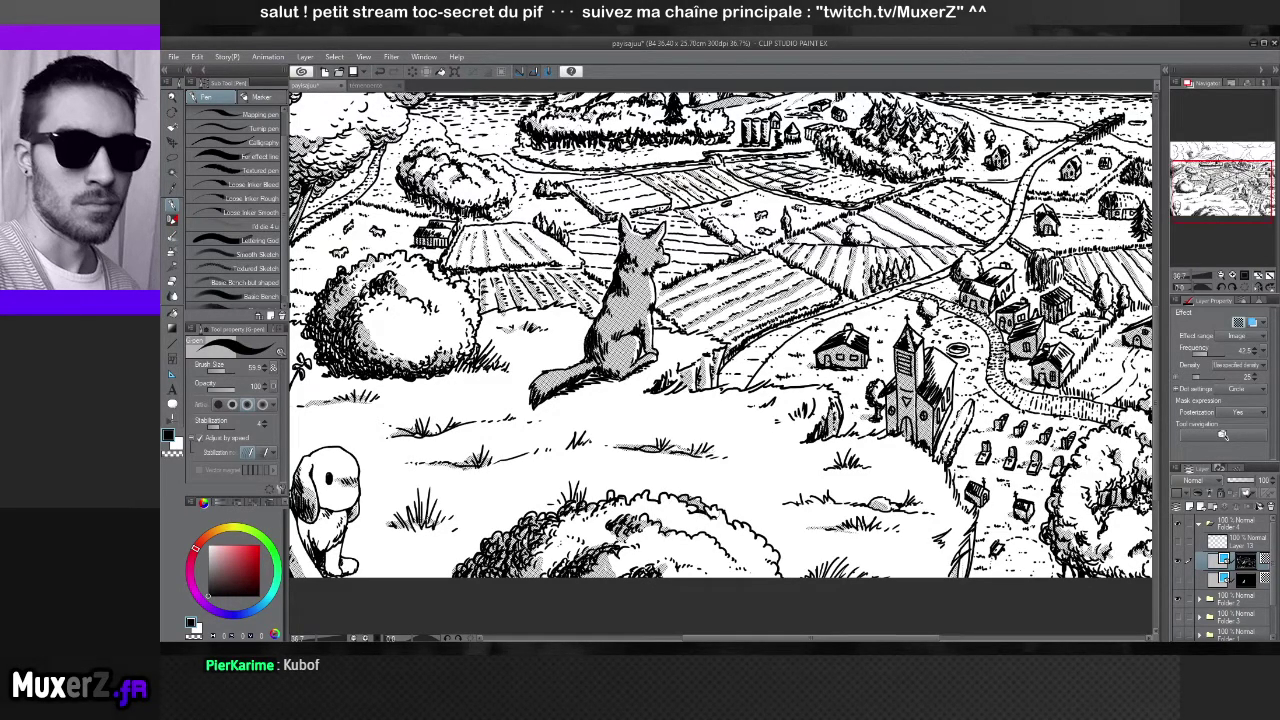
{"action": "left_click_drag", "start_coordinate": [964, 554], "coordinate": [740, 445]}
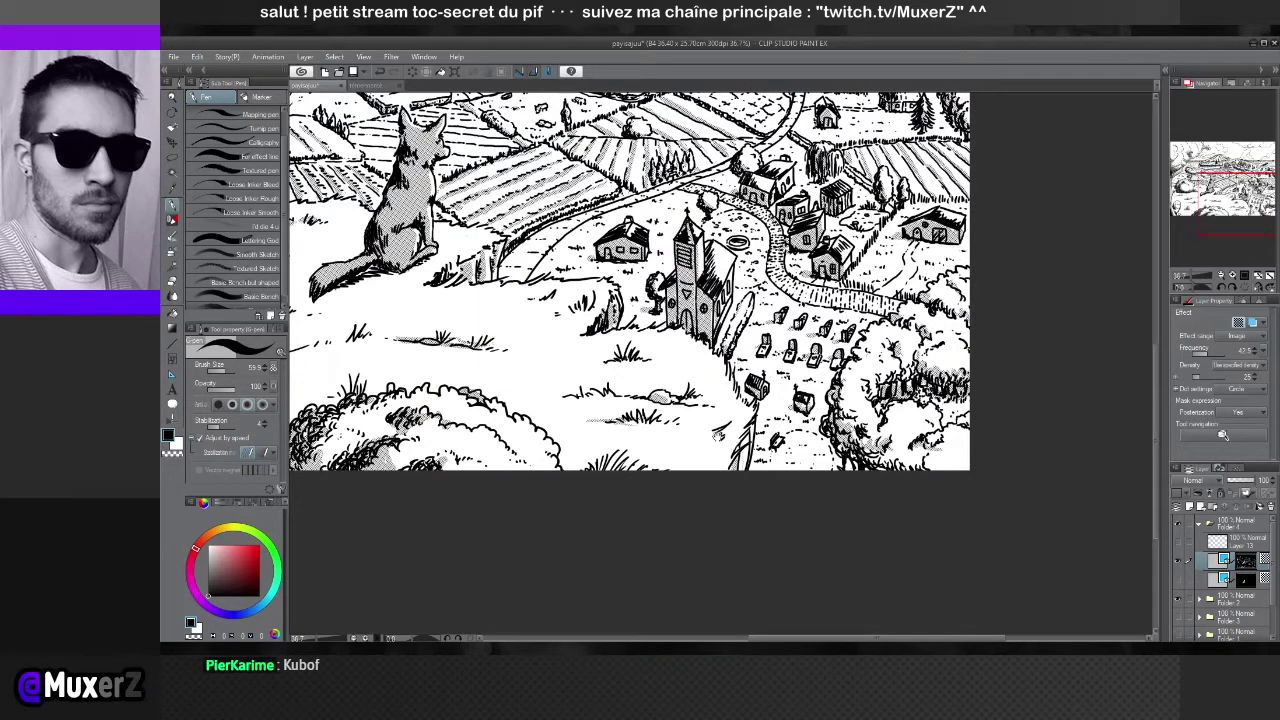
Shade the churchyard graves and the ground around the small round bush behind the farm hut with dot tone
{"action": "scroll", "coordinate": [740, 445], "scroll_direction": "down", "scroll_amount": 1}
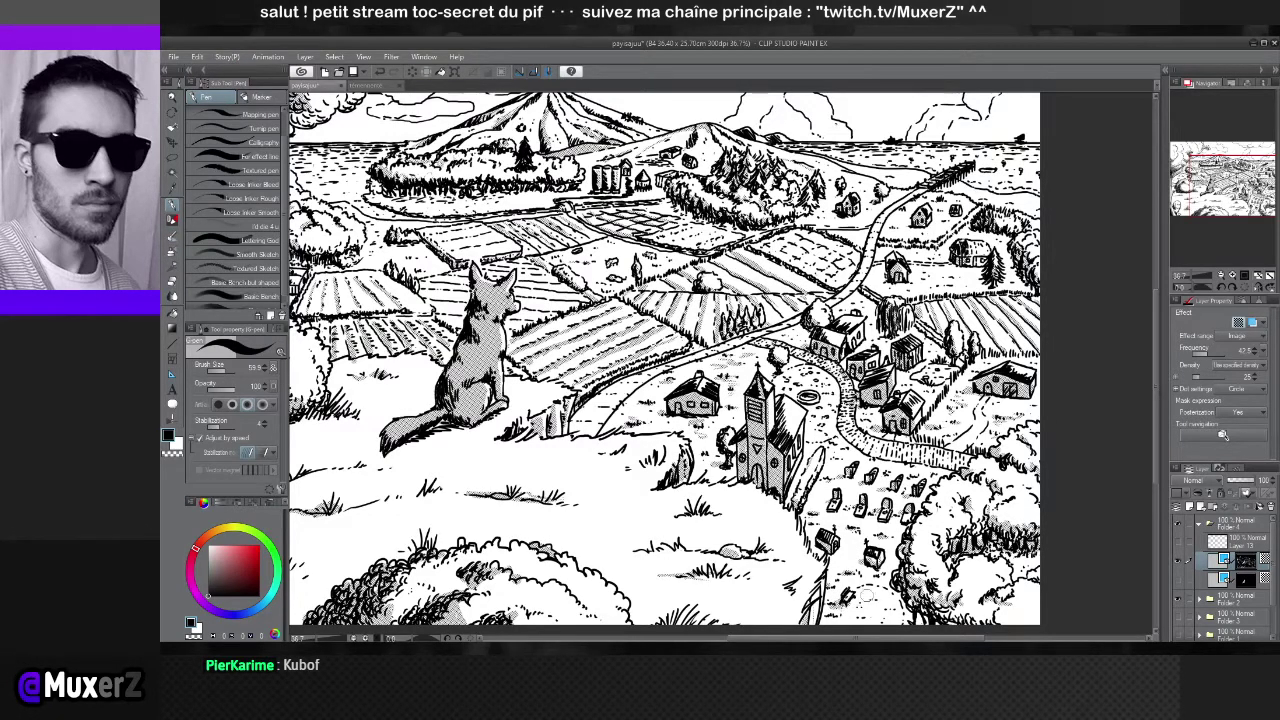
{"action": "left_click_drag", "start_coordinate": [866, 596], "coordinate": [874, 614]}
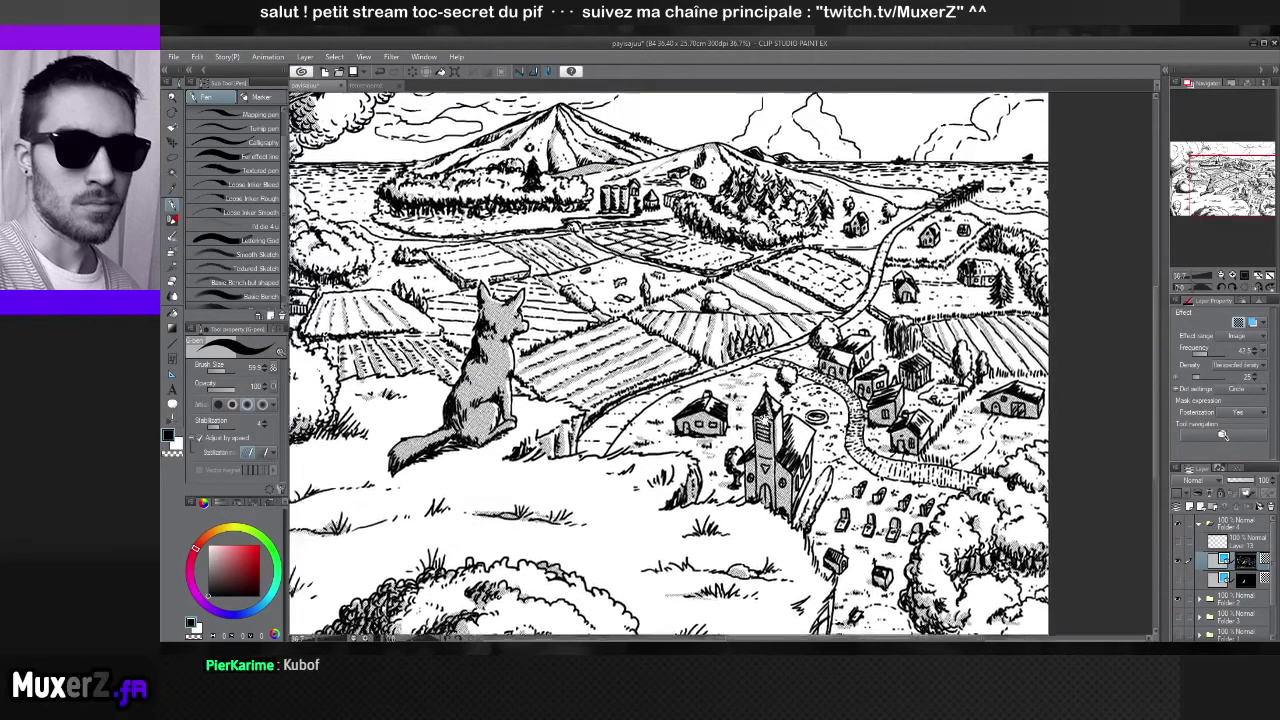
{"action": "left_click_drag", "start_coordinate": [724, 564], "coordinate": [774, 484]}
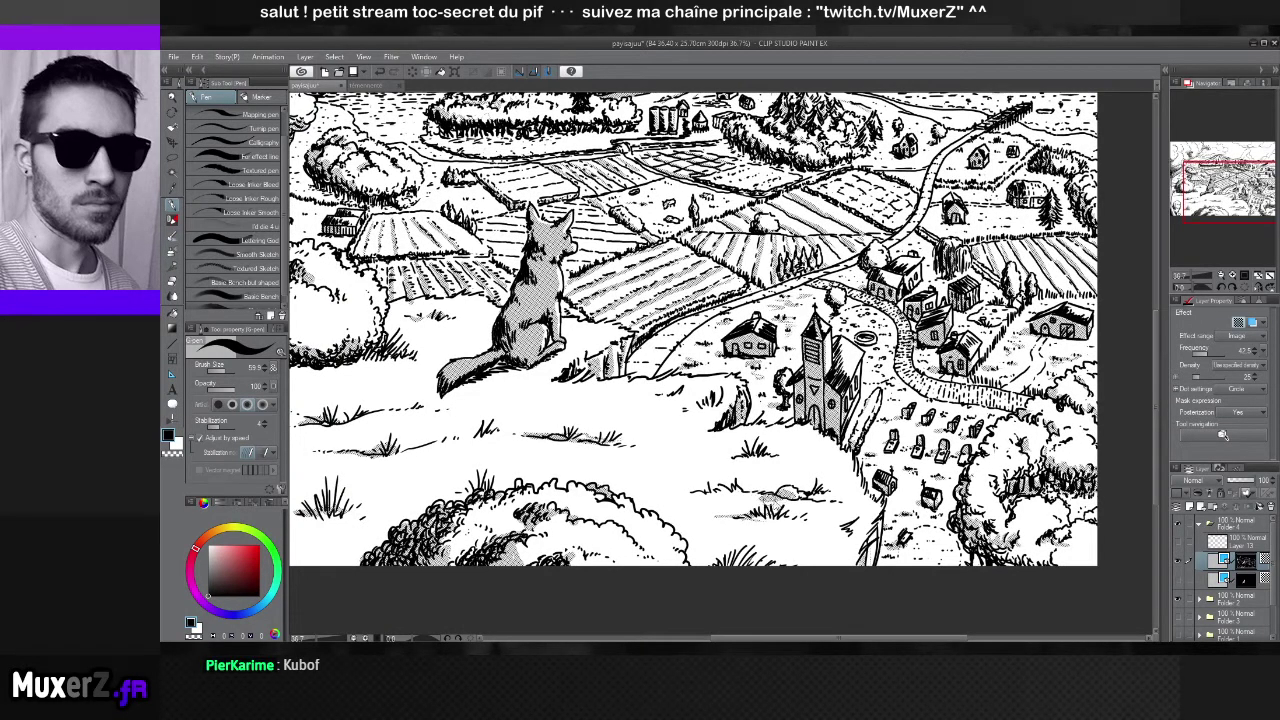
{"action": "left_click_drag", "start_coordinate": [655, 432], "coordinate": [815, 452]}
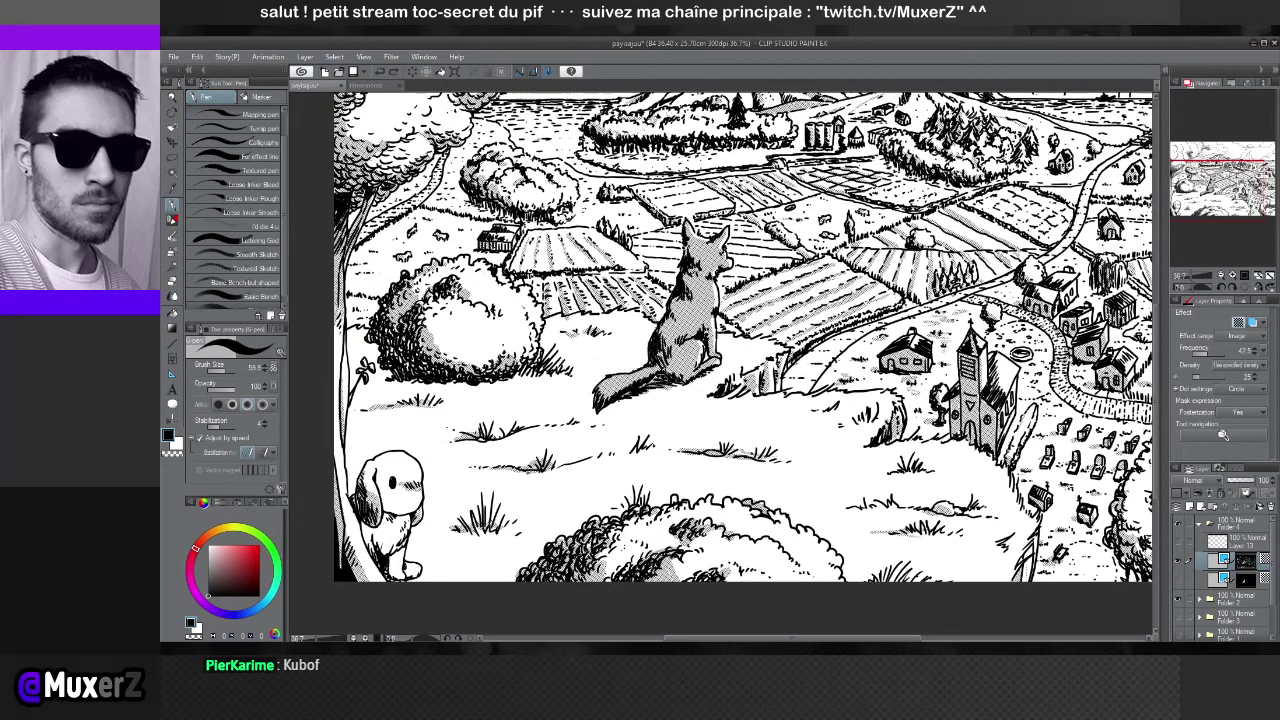
{"action": "scroll", "coordinate": [690, 355], "scroll_direction": "down", "scroll_amount": 3}
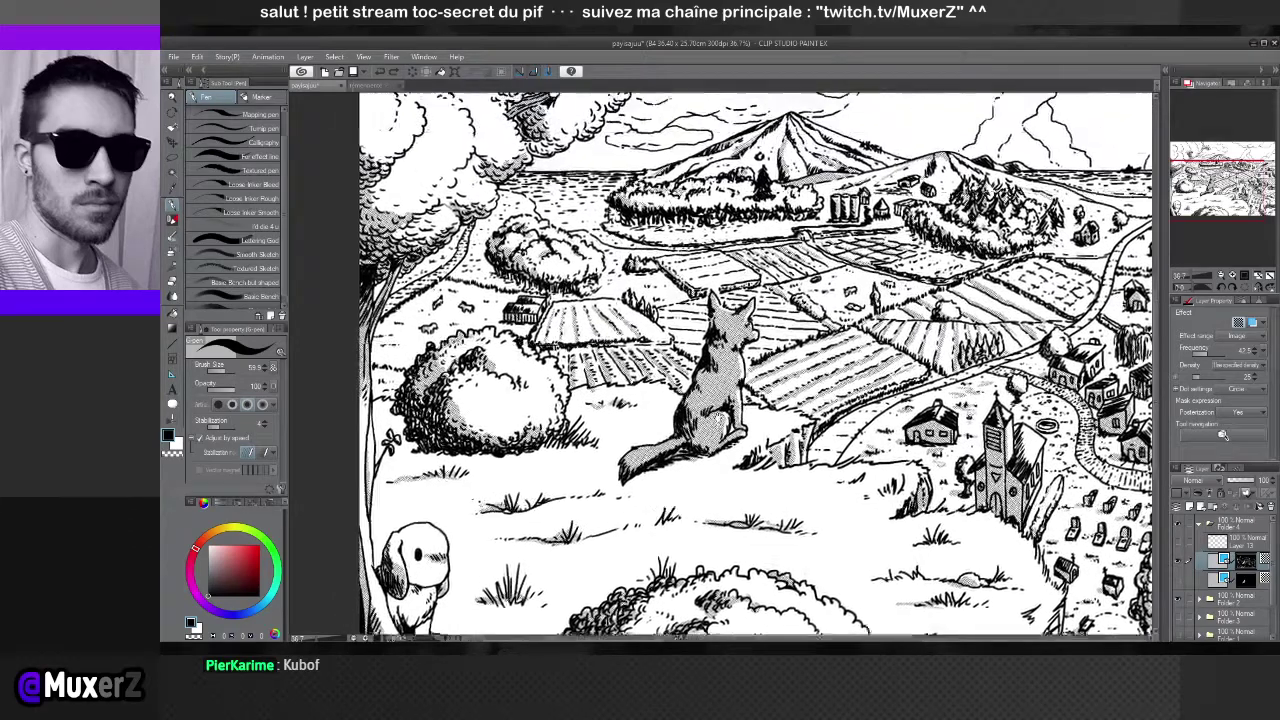
{"action": "scroll", "coordinate": [694, 410], "scroll_direction": "down", "scroll_amount": 1}
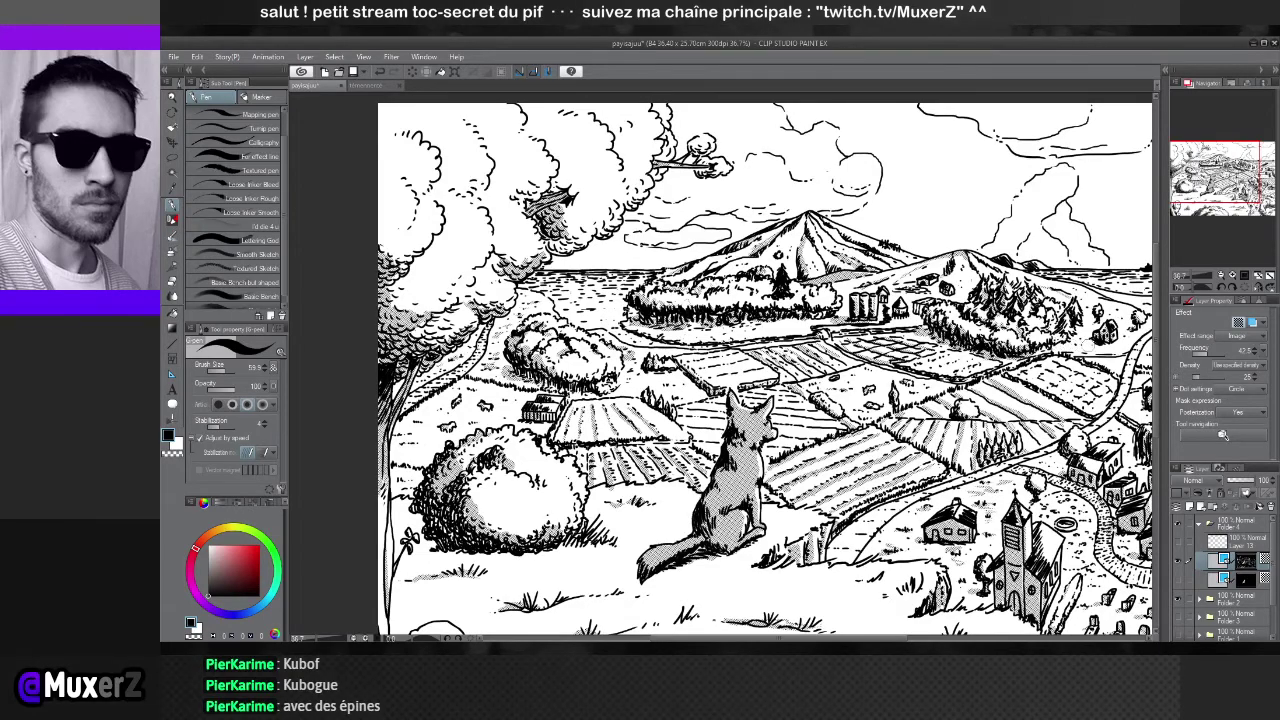
{"action": "left_click_drag", "start_coordinate": [1088, 345], "coordinate": [992, 318]}
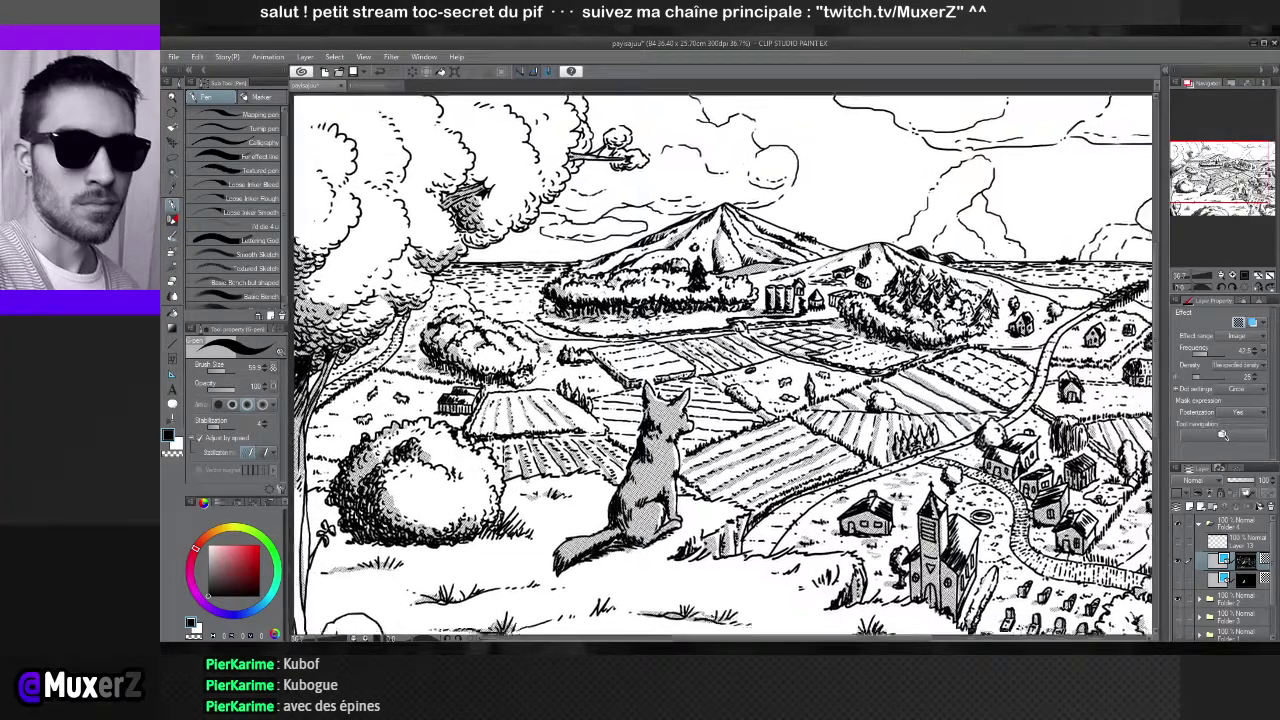
Shade the undersides of the low clouds beside and above the volcano's summit with dot tone
{"action": "mouse_move", "coordinate": [1010, 258]}
{"action": "left_mouse_down"}
{"action": "mouse_move", "coordinate": [805, 260]}
{"action": "mouse_move", "coordinate": [787, 329]}
{"action": "left_mouse_up"}
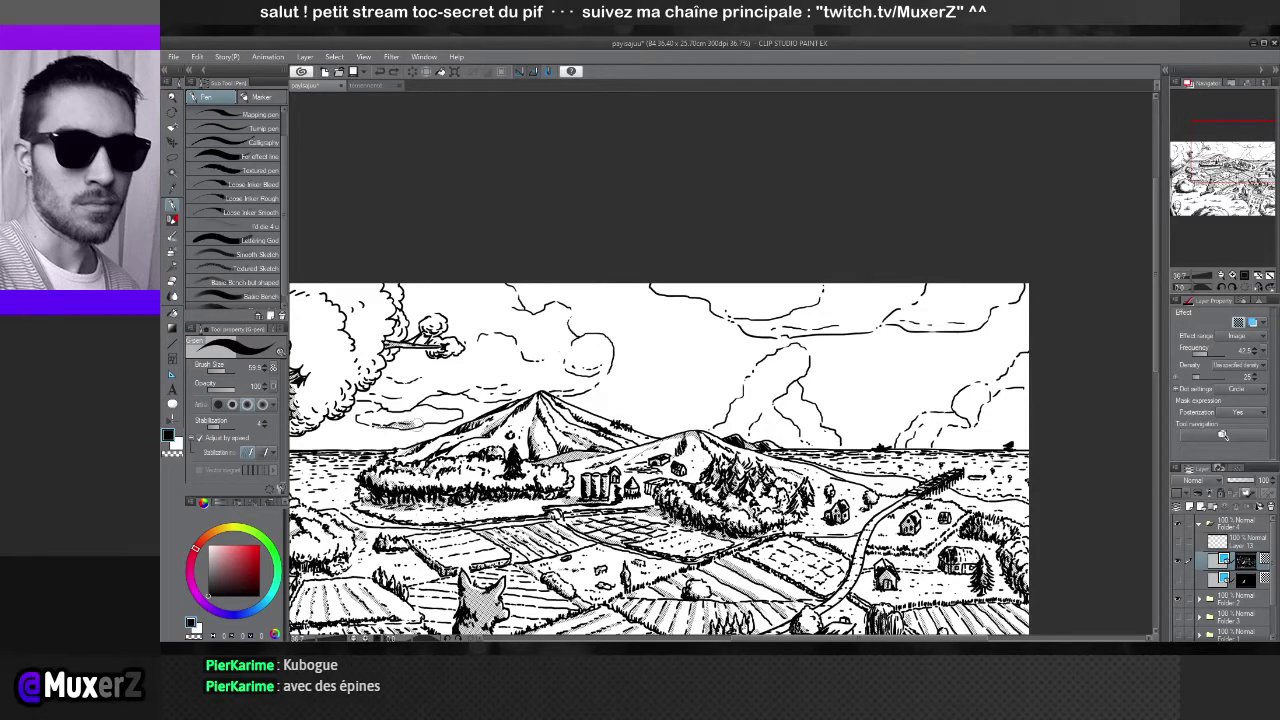
{"action": "scroll", "coordinate": [412, 426], "scroll_direction": "up", "scroll_amount": 2}
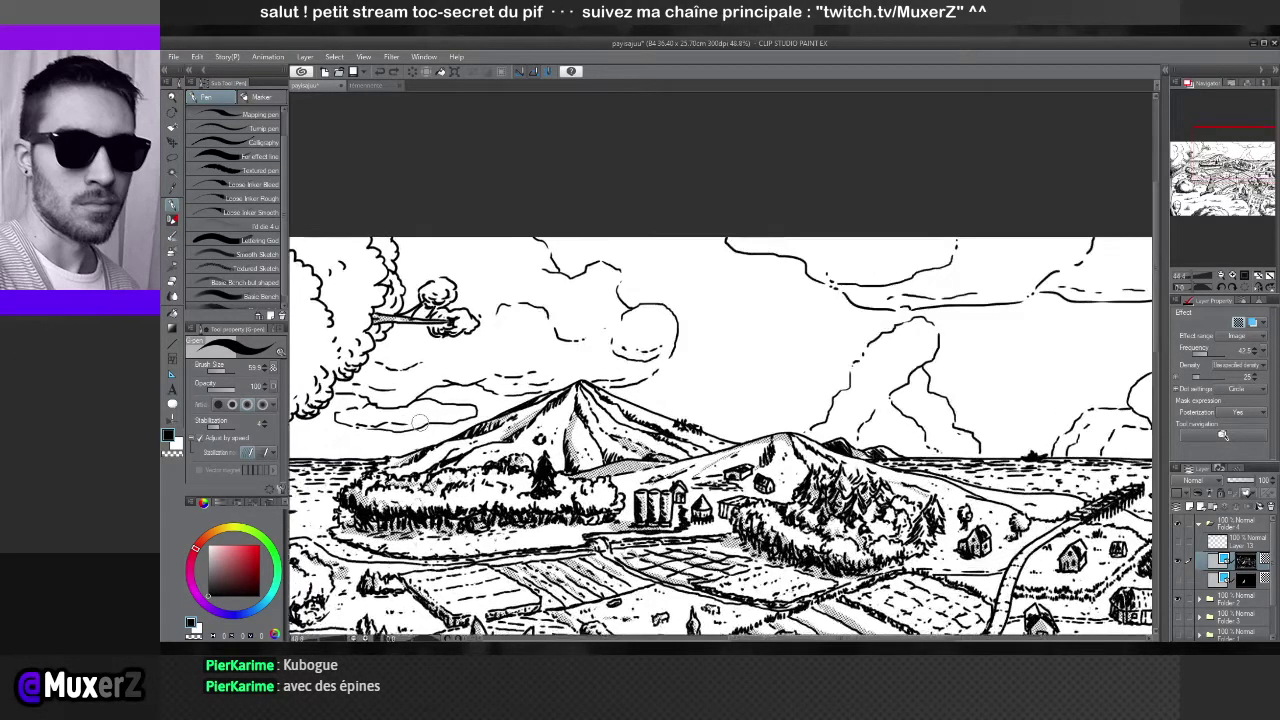
{"action": "scroll", "coordinate": [352, 436], "scroll_direction": "up", "scroll_amount": 2}
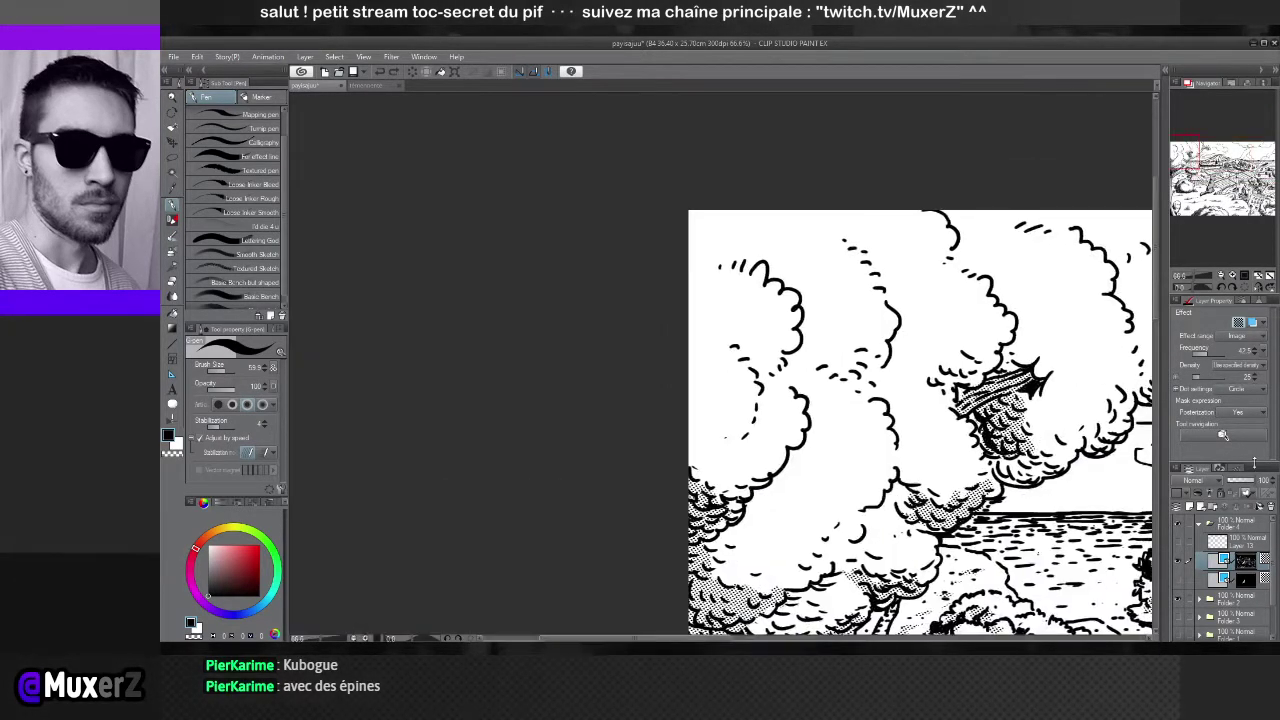
{"action": "scroll", "coordinate": [780, 490], "scroll_direction": "down", "scroll_amount": 3}
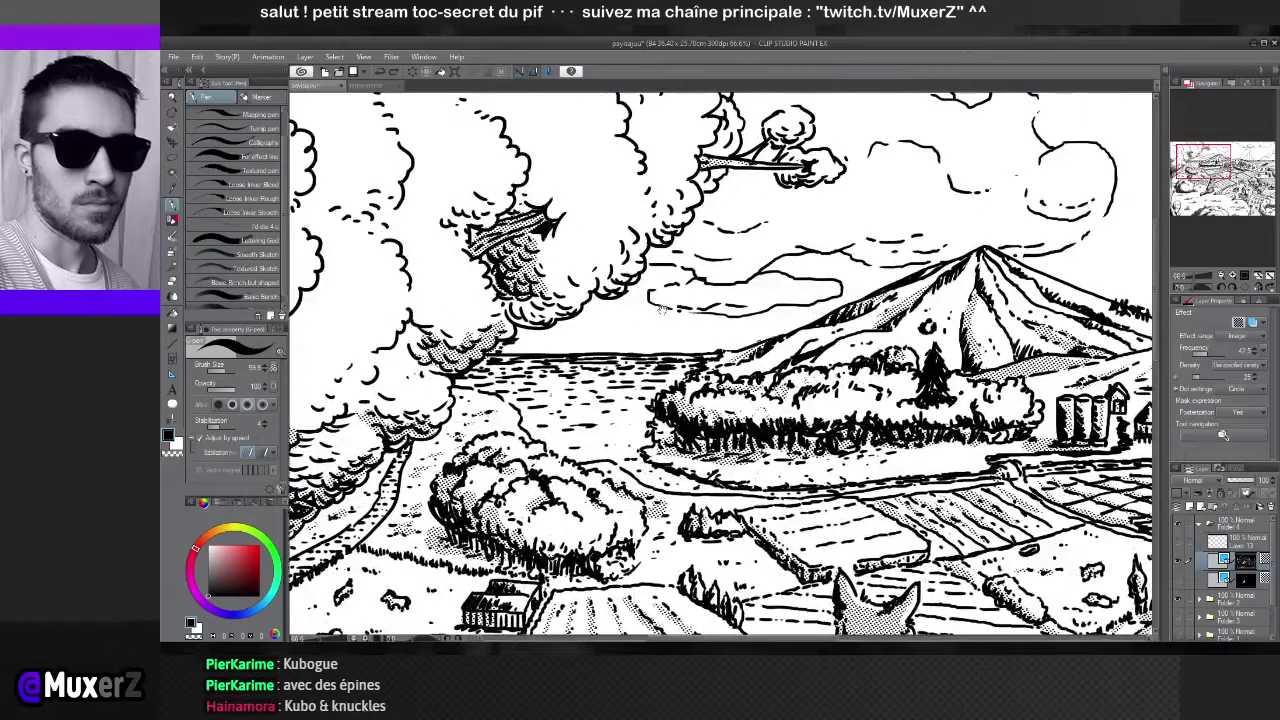
{"action": "scroll", "coordinate": [620, 348], "scroll_direction": "up", "scroll_amount": 2}
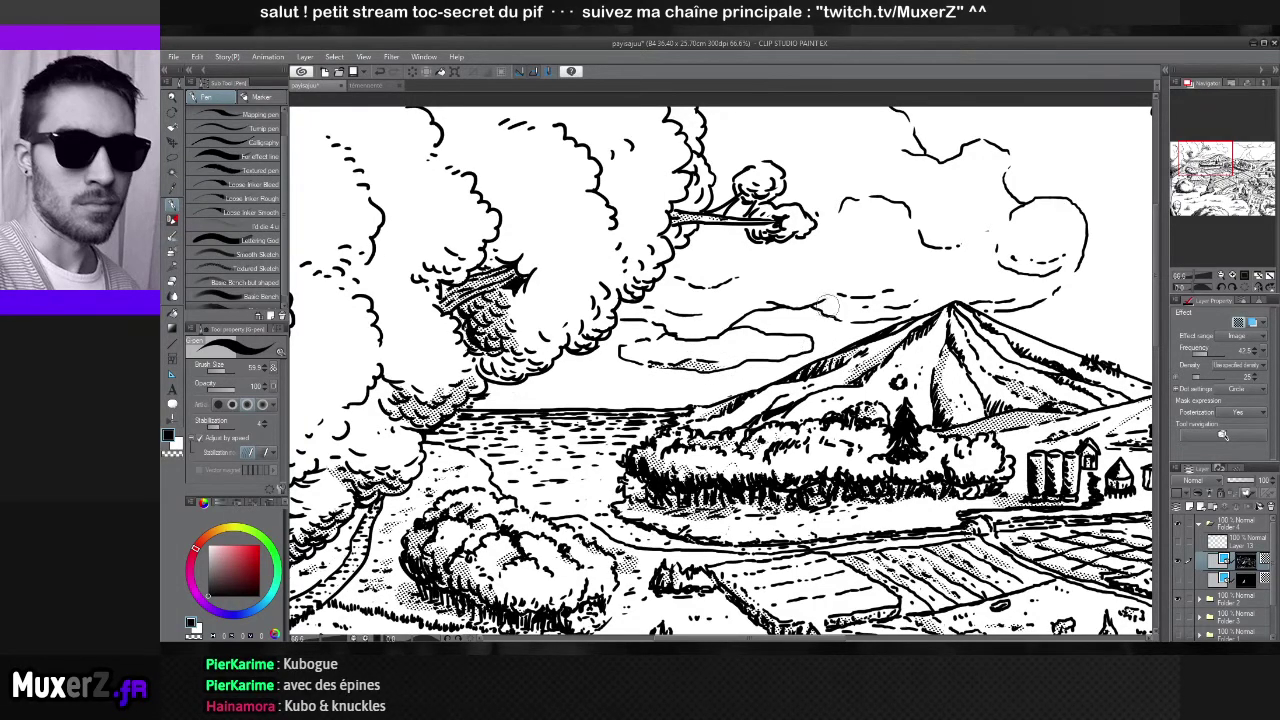
{"action": "mouse_move", "coordinate": [838, 306]}
{"action": "left_mouse_down"}
{"action": "mouse_move", "coordinate": [936, 302]}
{"action": "mouse_move", "coordinate": [836, 320]}
{"action": "mouse_move", "coordinate": [888, 292]}
{"action": "mouse_move", "coordinate": [1039, 296]}
{"action": "mouse_move", "coordinate": [1042, 272]}
{"action": "mouse_move", "coordinate": [1004, 259]}
{"action": "mouse_move", "coordinate": [1064, 260]}
{"action": "mouse_move", "coordinate": [990, 258]}
{"action": "left_mouse_up"}
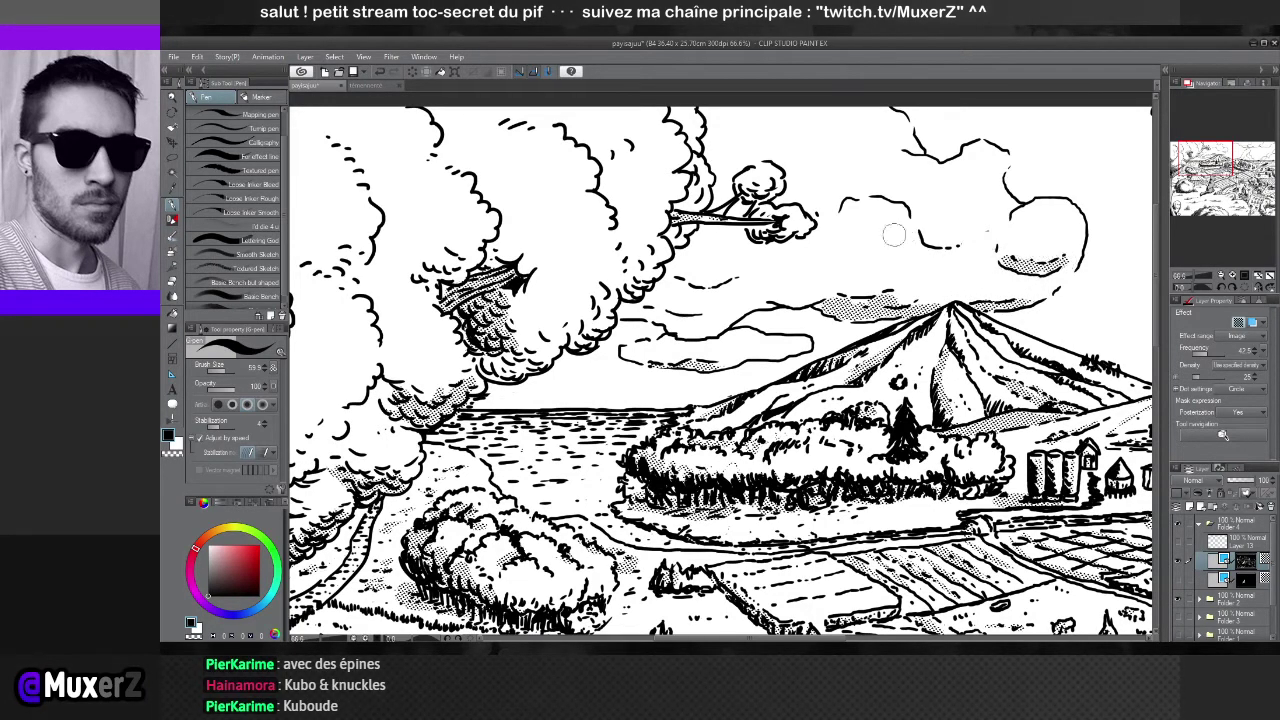
{"action": "mouse_move", "coordinate": [698, 318]}
{"action": "left_mouse_down"}
{"action": "mouse_move", "coordinate": [680, 322]}
{"action": "mouse_move", "coordinate": [757, 308]}
{"action": "mouse_move", "coordinate": [705, 322]}
{"action": "mouse_move", "coordinate": [720, 325]}
{"action": "mouse_move", "coordinate": [645, 312]}
{"action": "left_mouse_up"}
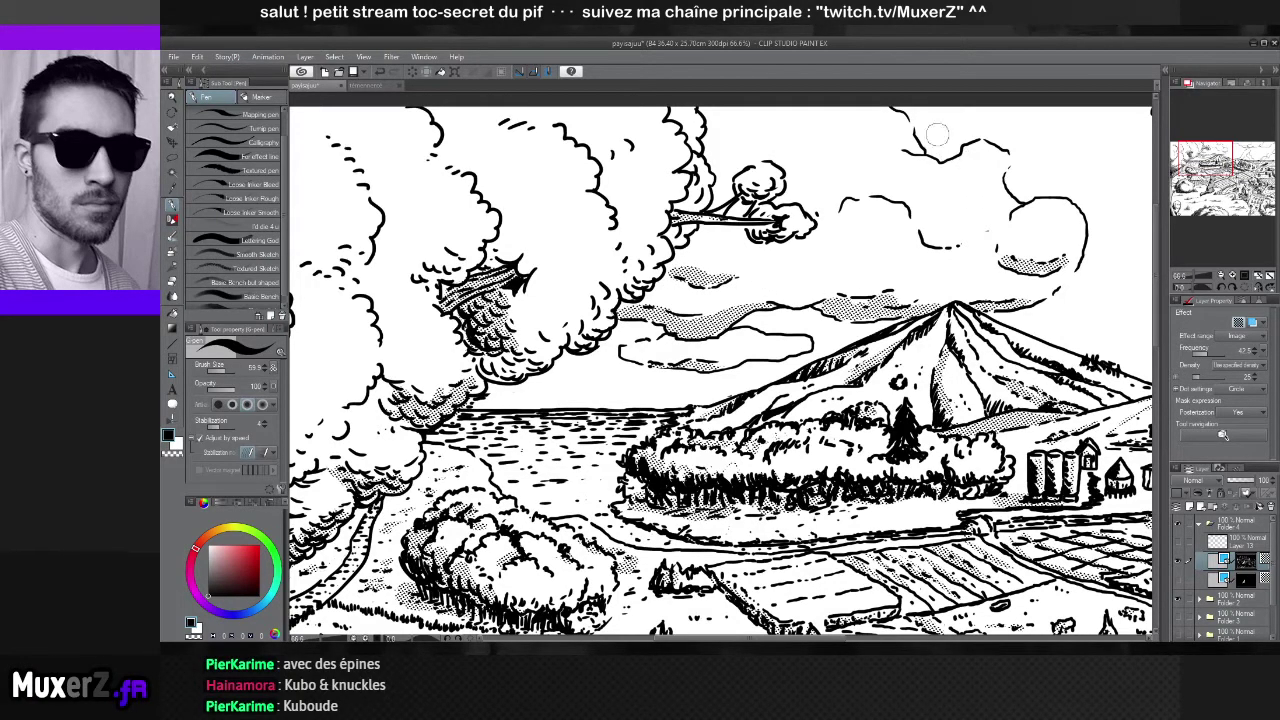
Add dot tone along the outlines of the upper cloud above the volcano and outside the small cloud curve near the branch
{"action": "left_click_drag", "start_coordinate": [900, 145], "coordinate": [910, 130]}
{"action": "mouse_move", "coordinate": [990, 172]}
{"action": "left_mouse_down"}
{"action": "mouse_move", "coordinate": [953, 164]}
{"action": "mouse_move", "coordinate": [977, 146]}
{"action": "mouse_move", "coordinate": [917, 167]}
{"action": "left_mouse_up"}
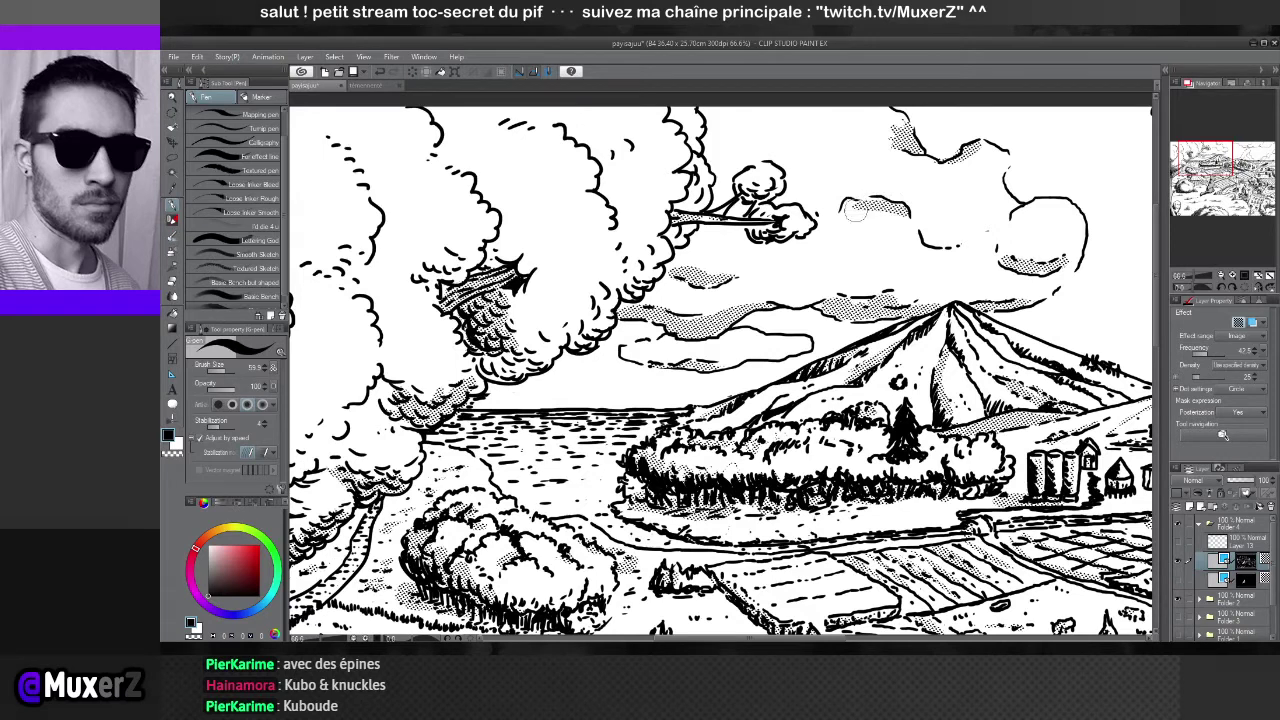
{"action": "mouse_move", "coordinate": [843, 203]}
{"action": "left_mouse_down"}
{"action": "mouse_move", "coordinate": [869, 188]}
{"action": "mouse_move", "coordinate": [828, 206]}
{"action": "left_mouse_up"}
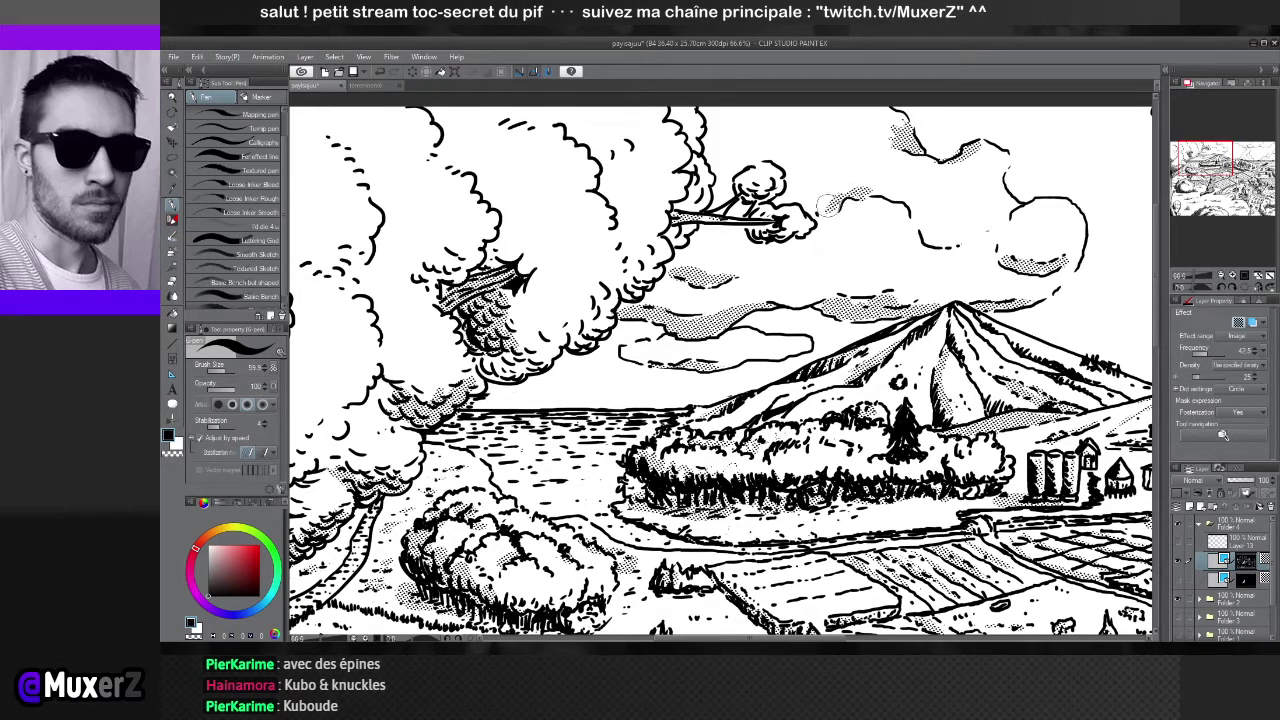
{"action": "scroll", "coordinate": [840, 200], "scroll_direction": "down", "scroll_amount": 3}
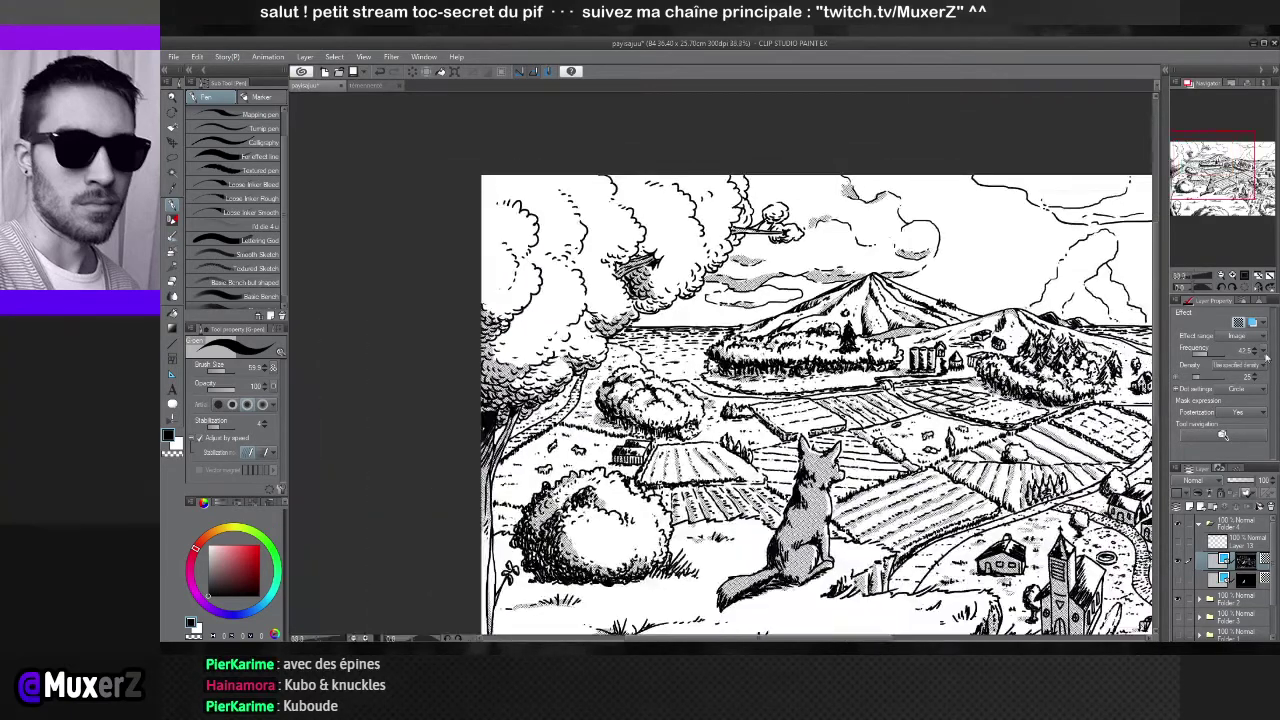
Compare the whole landscape with and without its screentones by repeatedly hiding and showing Folder 4
{"action": "left_click_drag", "start_coordinate": [840, 200], "coordinate": [675, 272]}
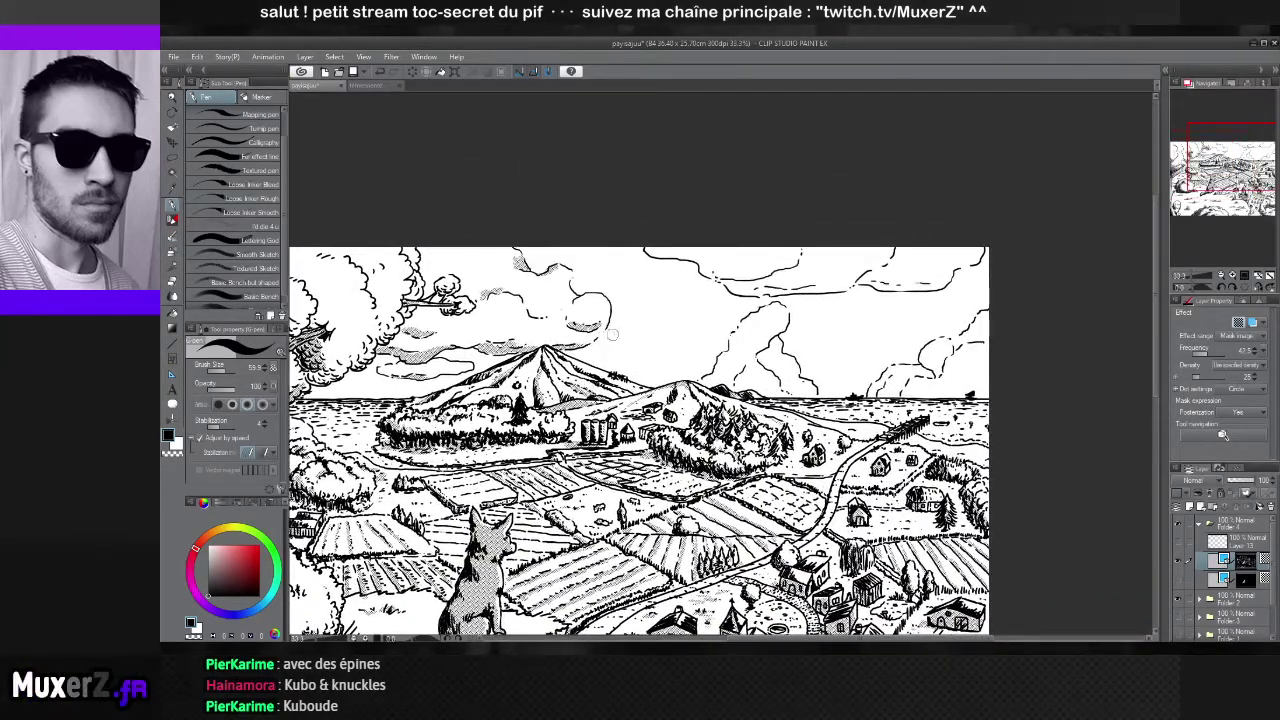
{"action": "scroll", "coordinate": [631, 334], "scroll_direction": "down", "scroll_amount": 3}
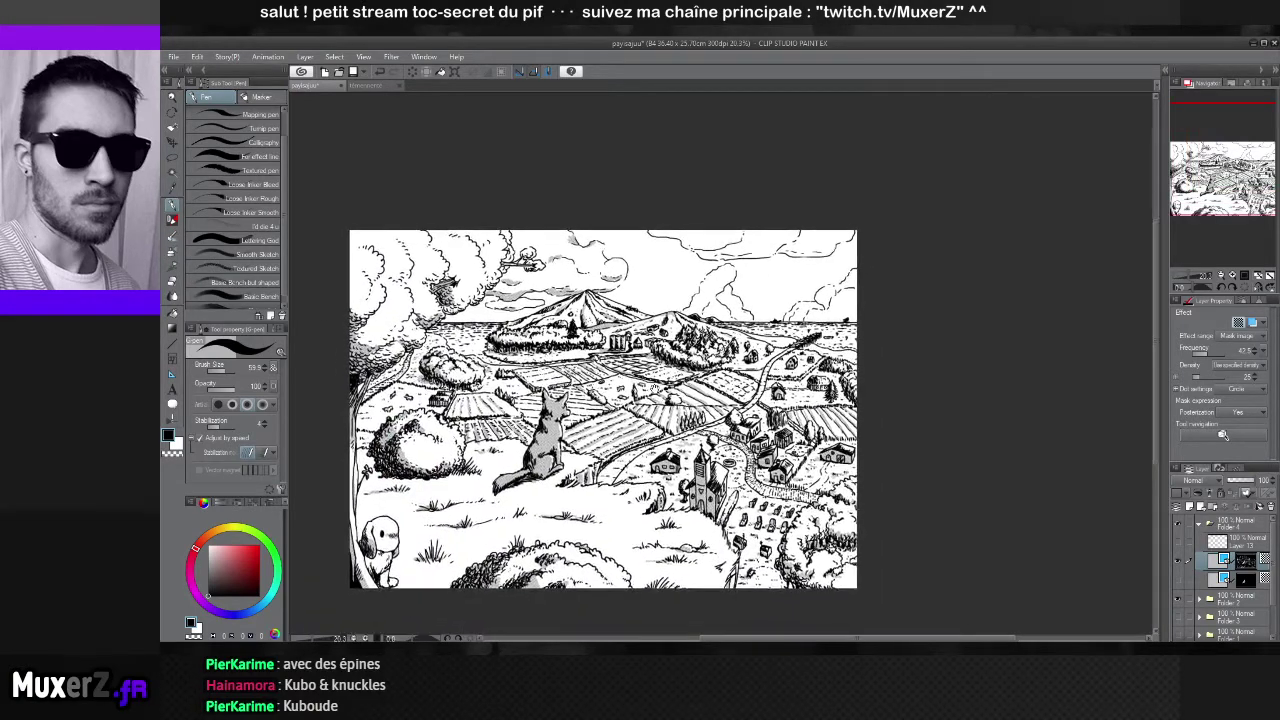
{"action": "left_click_drag", "start_coordinate": [575, 392], "coordinate": [645, 369]}
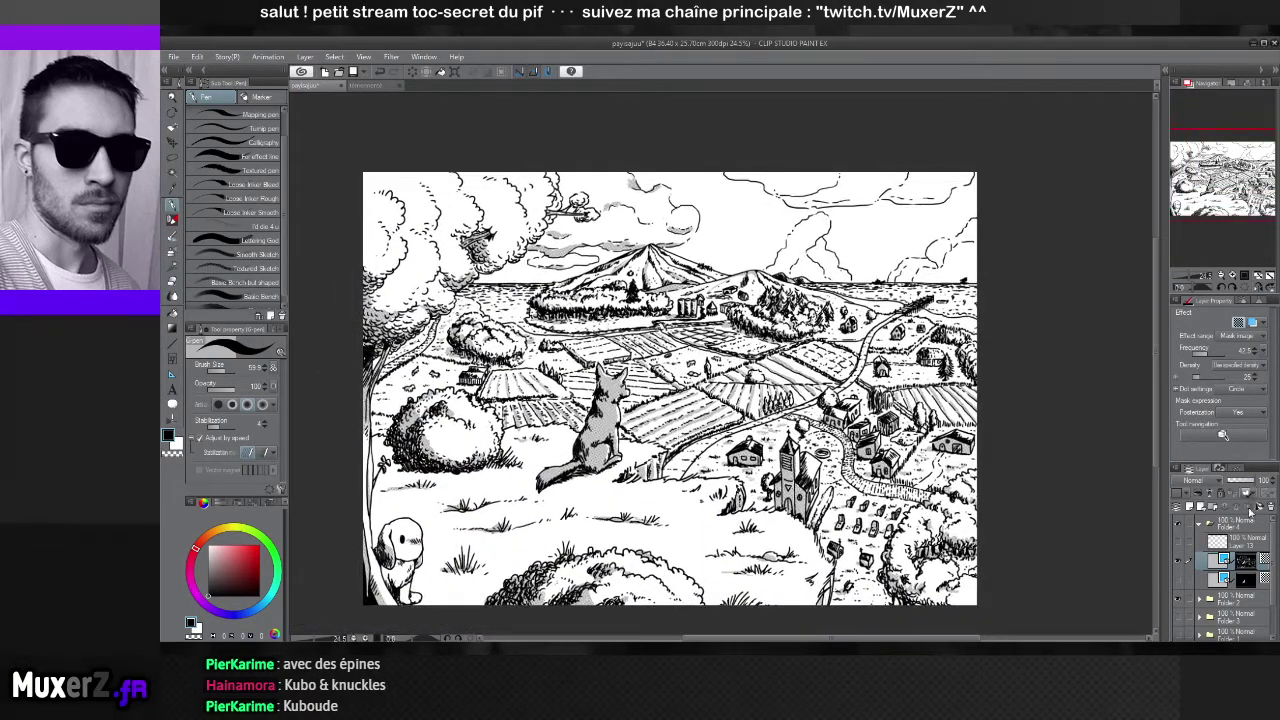
{"action": "left_click", "coordinate": [1180, 526]}
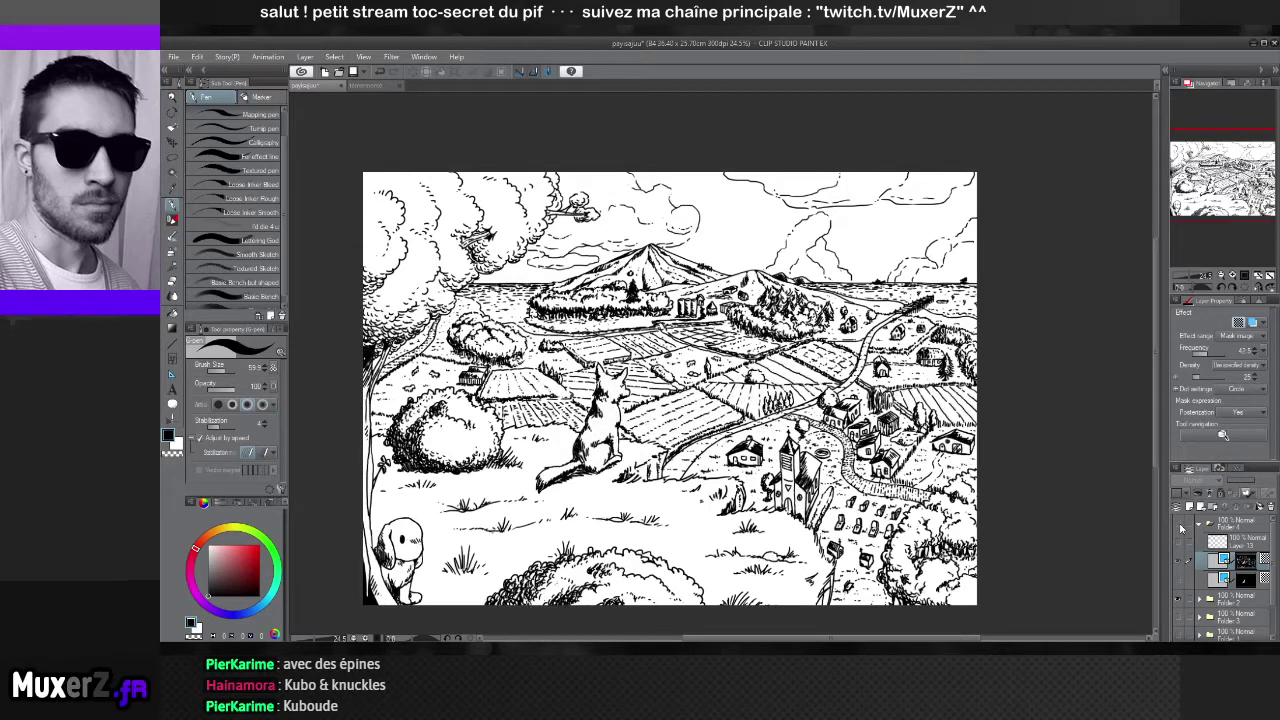
{"action": "left_click", "coordinate": [1180, 526]}
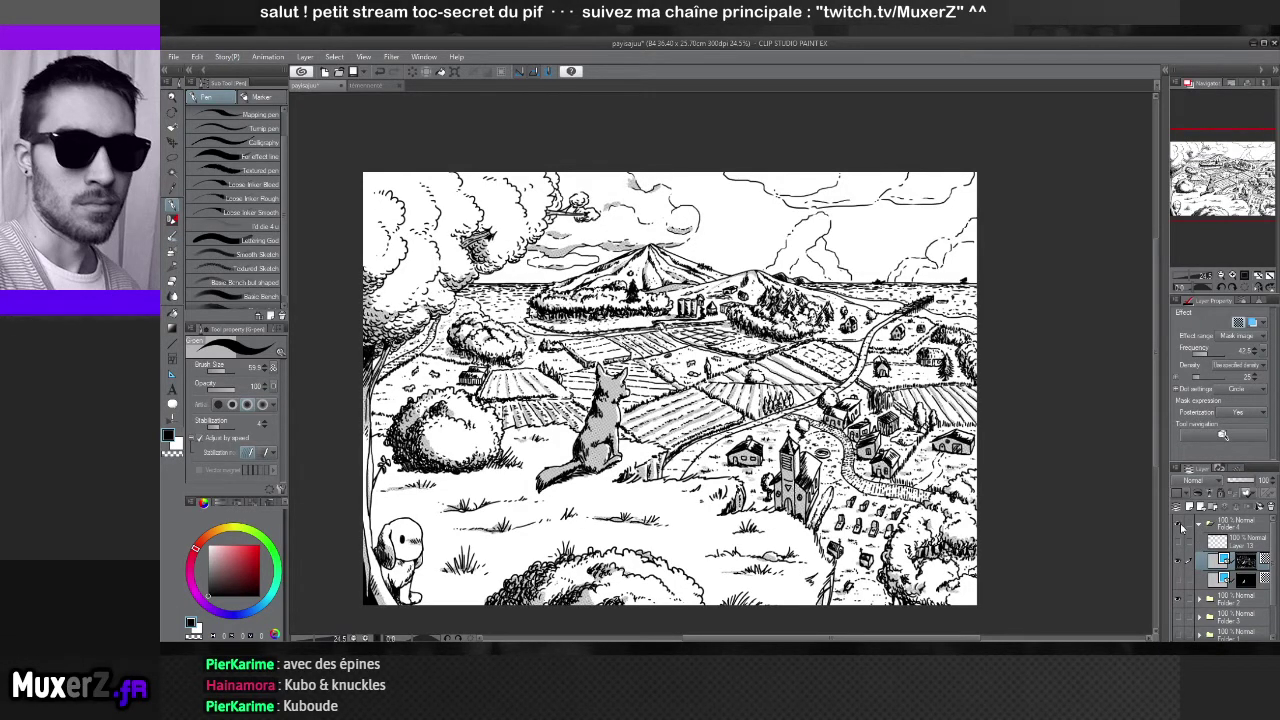
{"action": "left_click", "coordinate": [1182, 526]}
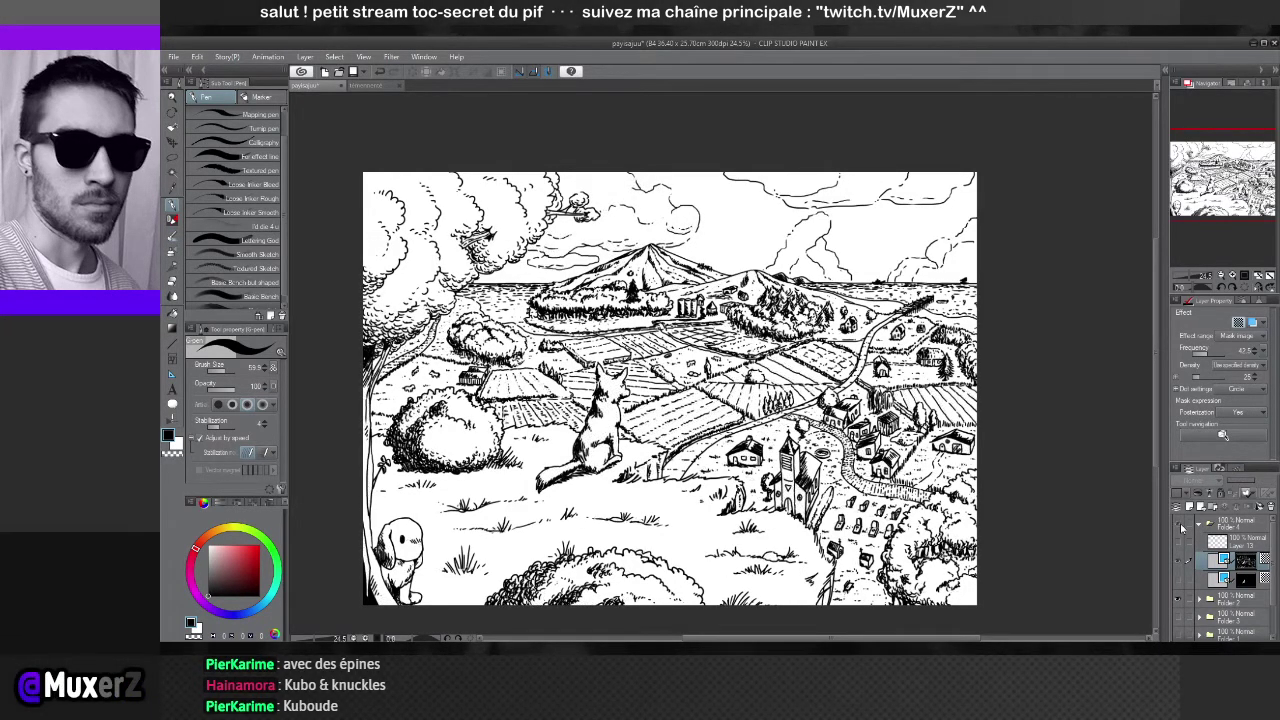
{"action": "left_click", "coordinate": [1182, 526]}
{"action": "left_click", "coordinate": [1182, 526]}
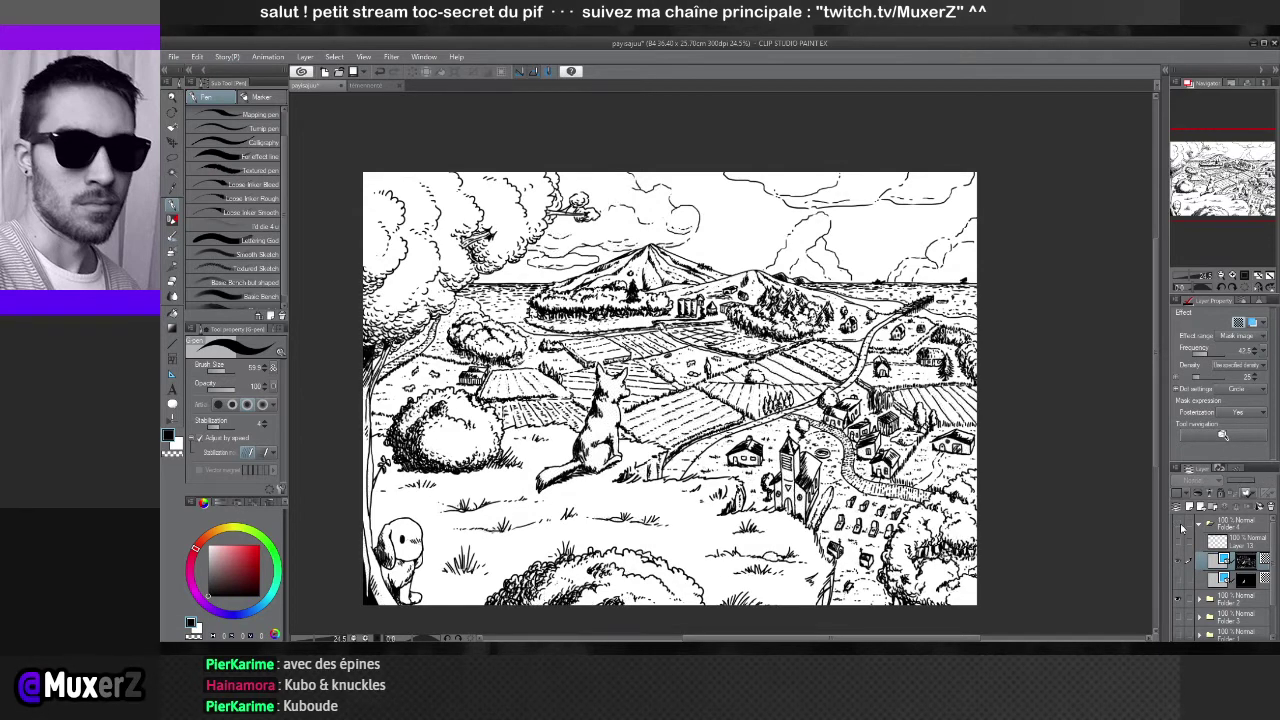
{"action": "left_click", "coordinate": [1182, 526]}
{"action": "left_click", "coordinate": [1182, 526]}
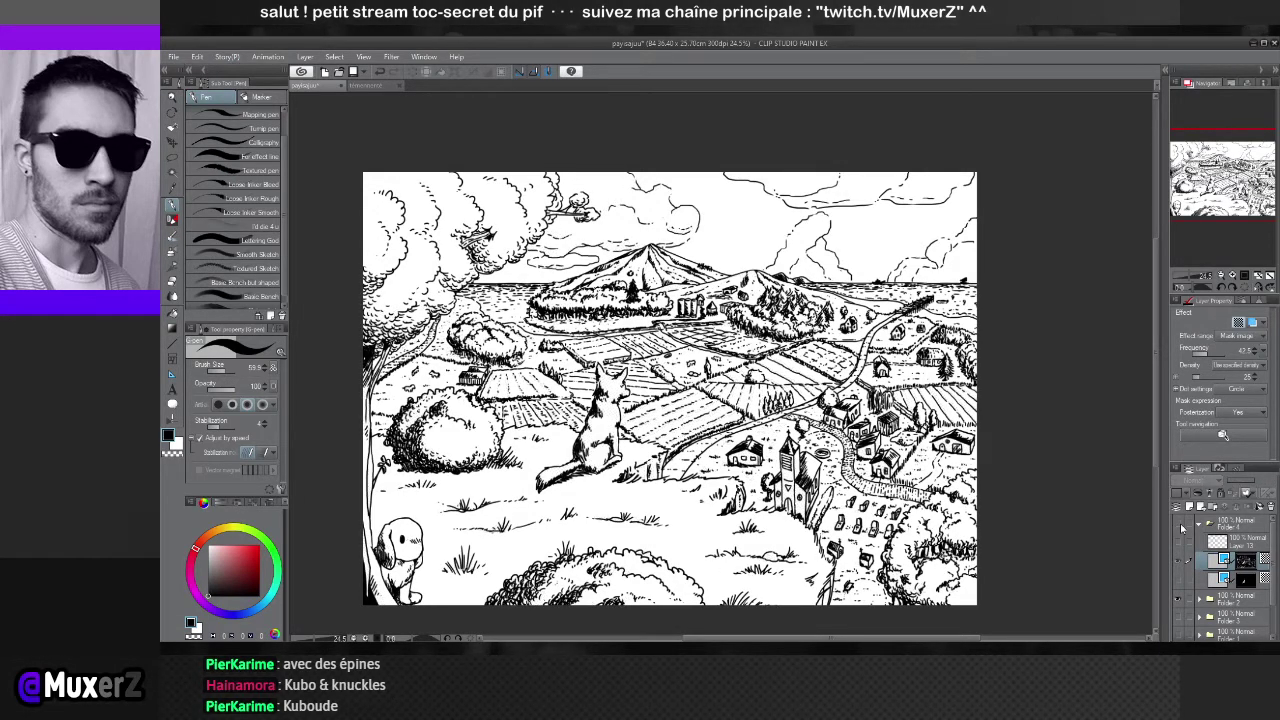
{"action": "left_click", "coordinate": [1182, 526]}
{"action": "left_click", "coordinate": [1182, 526]}
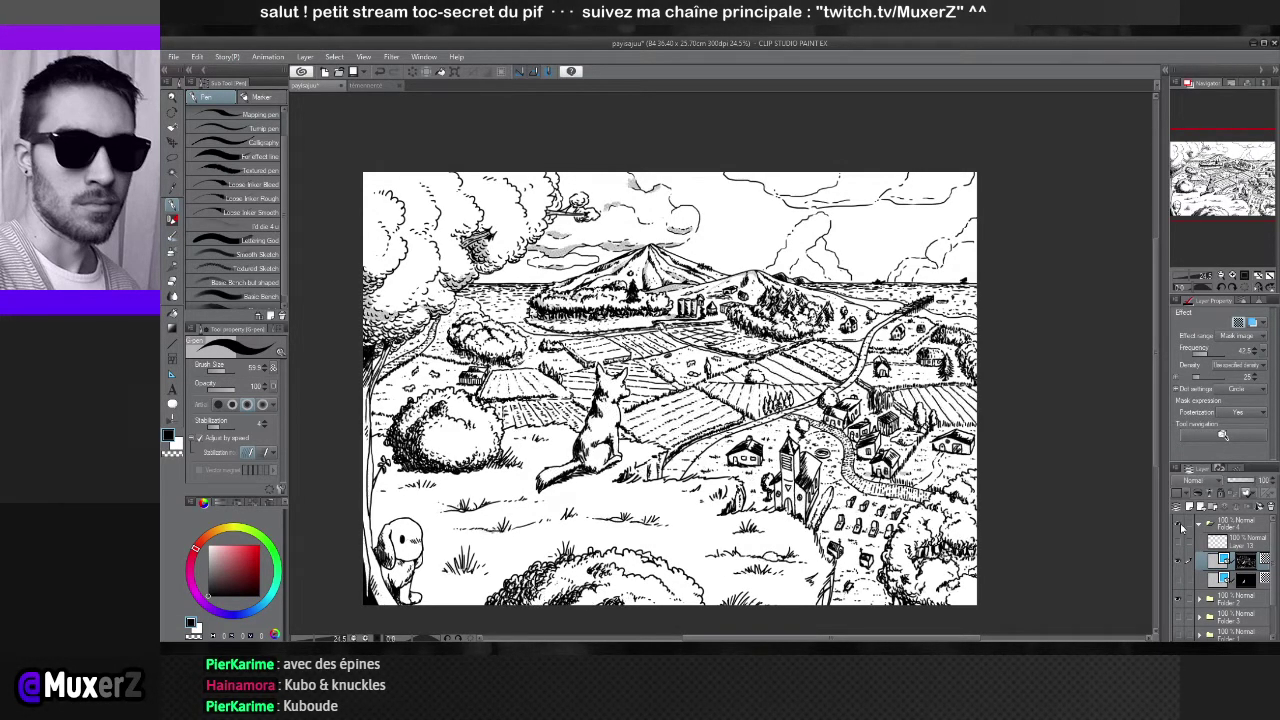
{"action": "left_click", "coordinate": [1182, 526]}
{"action": "left_click", "coordinate": [1182, 526]}
{"action": "left_click", "coordinate": [1182, 526]}
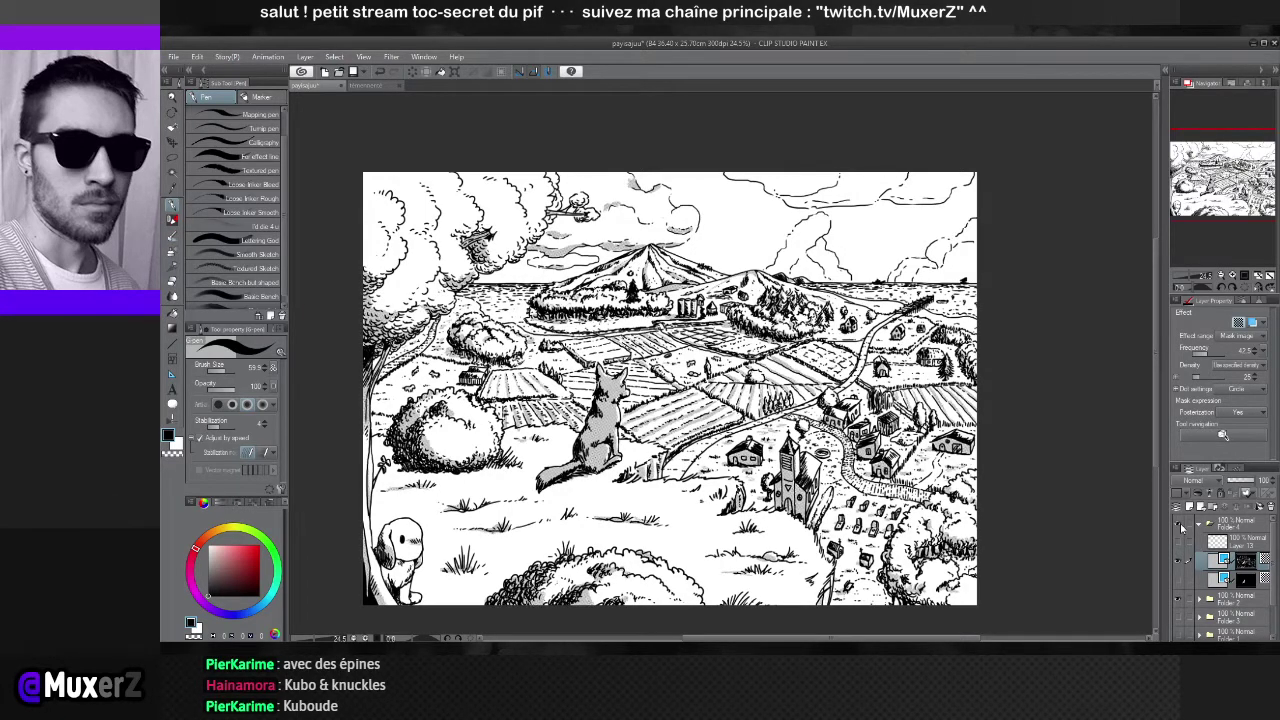
{"action": "left_click", "coordinate": [1182, 526]}
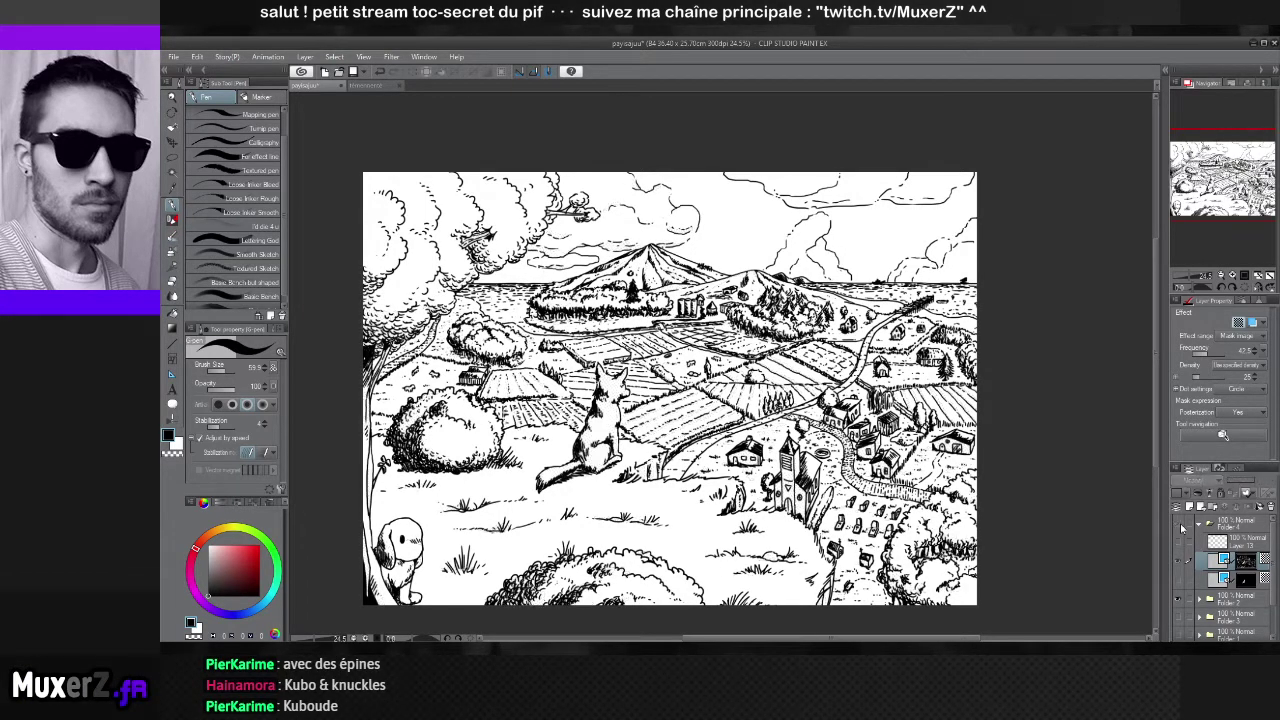
{"action": "left_click", "coordinate": [1182, 526]}
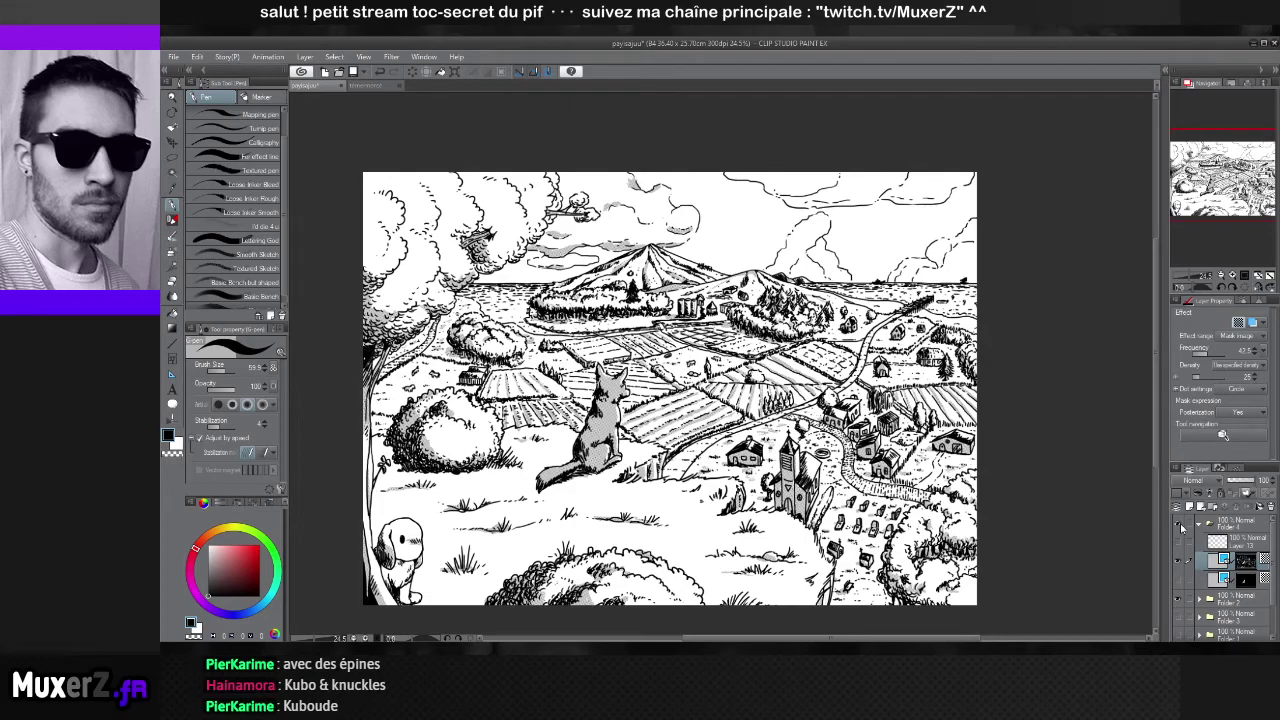
Add dot tone along the flat undersides of the high clouds in the sky right of the volcano
{"action": "scroll", "coordinate": [950, 200], "scroll_direction": "up", "scroll_amount": 3}
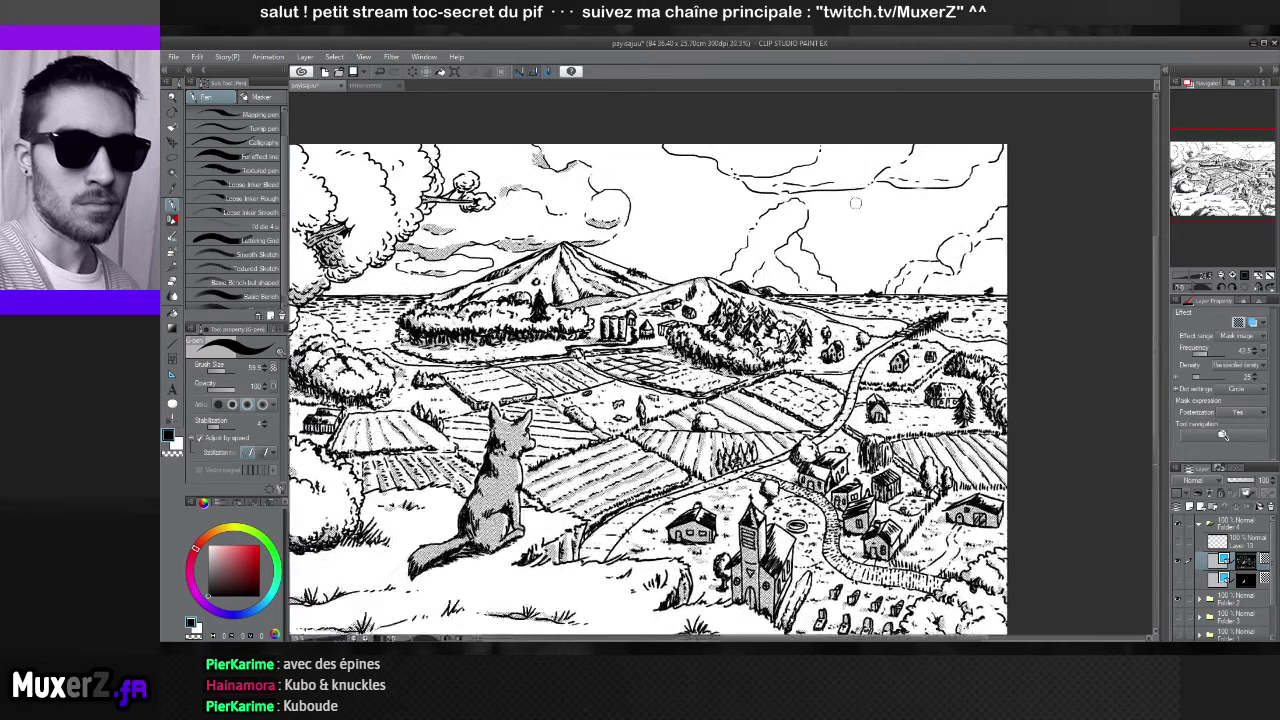
{"action": "left_click_drag", "start_coordinate": [893, 186], "coordinate": [839, 301]}
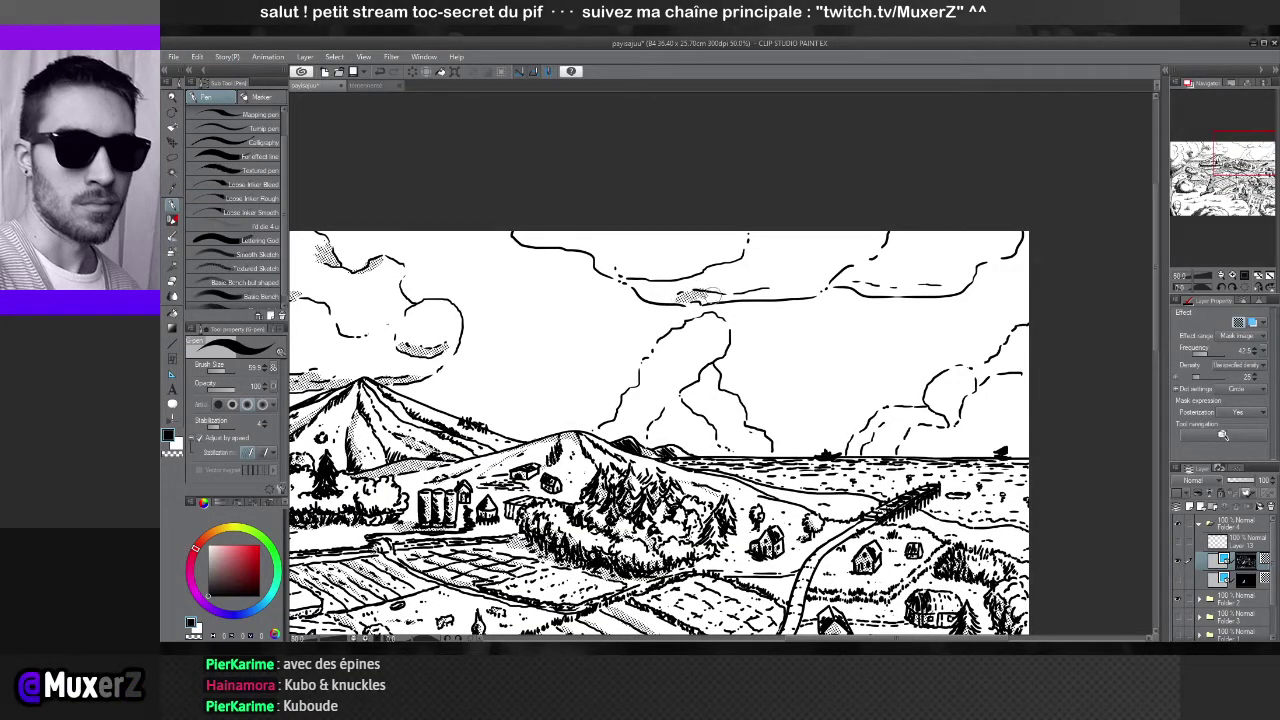
{"action": "left_click_drag", "start_coordinate": [706, 295], "coordinate": [942, 291]}
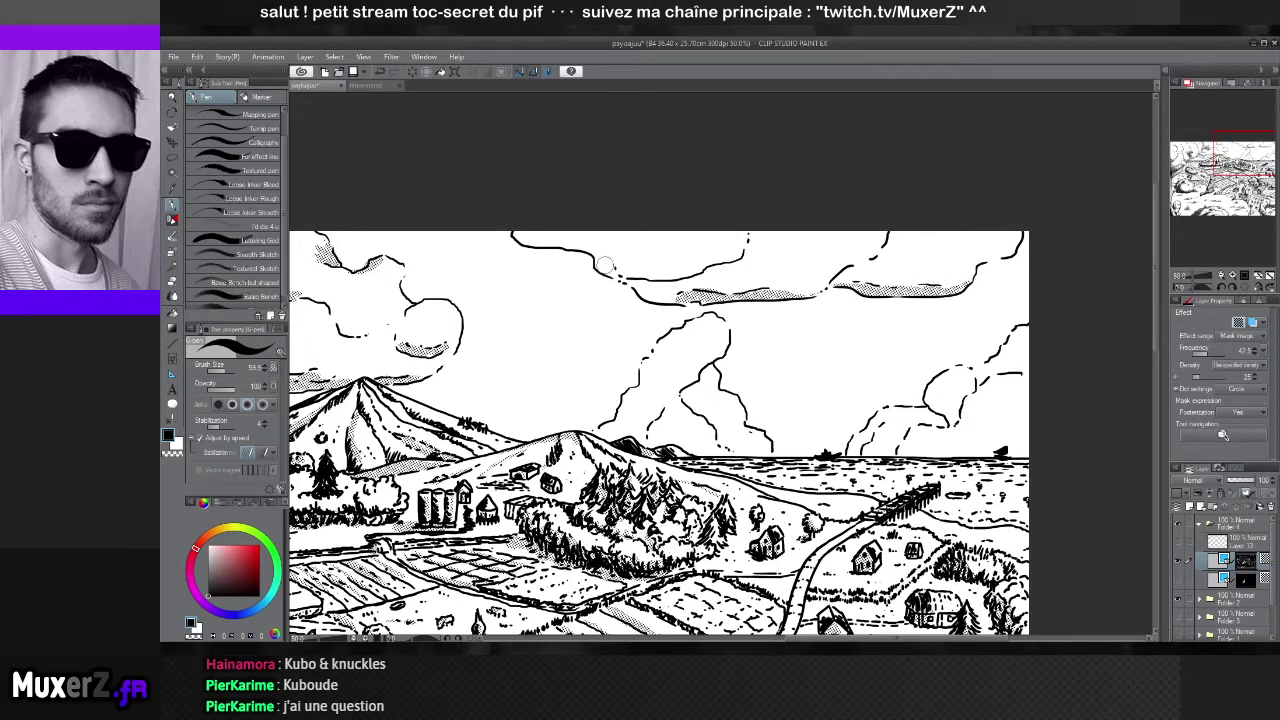
{"action": "left_click_drag", "start_coordinate": [620, 268], "coordinate": [646, 273]}
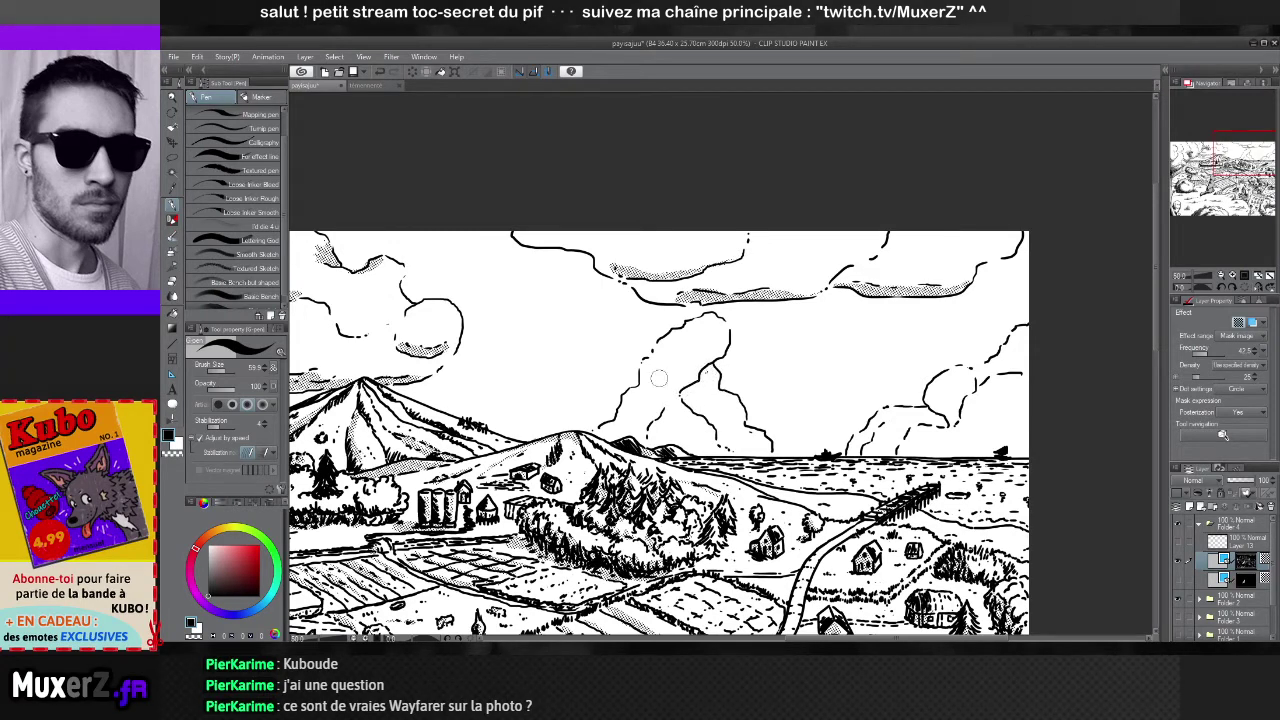
Shade the contours and inner folds of the tall cloud behind the wooded hill and the low cloud on the sea horizon with dot tone
{"action": "mouse_move", "coordinate": [668, 336]}
{"action": "left_mouse_down"}
{"action": "mouse_move", "coordinate": [701, 319]}
{"action": "mouse_move", "coordinate": [654, 351]}
{"action": "mouse_move", "coordinate": [623, 401]}
{"action": "mouse_move", "coordinate": [656, 358]}
{"action": "mouse_move", "coordinate": [640, 371]}
{"action": "mouse_move", "coordinate": [641, 358]}
{"action": "mouse_move", "coordinate": [596, 426]}
{"action": "mouse_move", "coordinate": [606, 425]}
{"action": "left_mouse_up"}
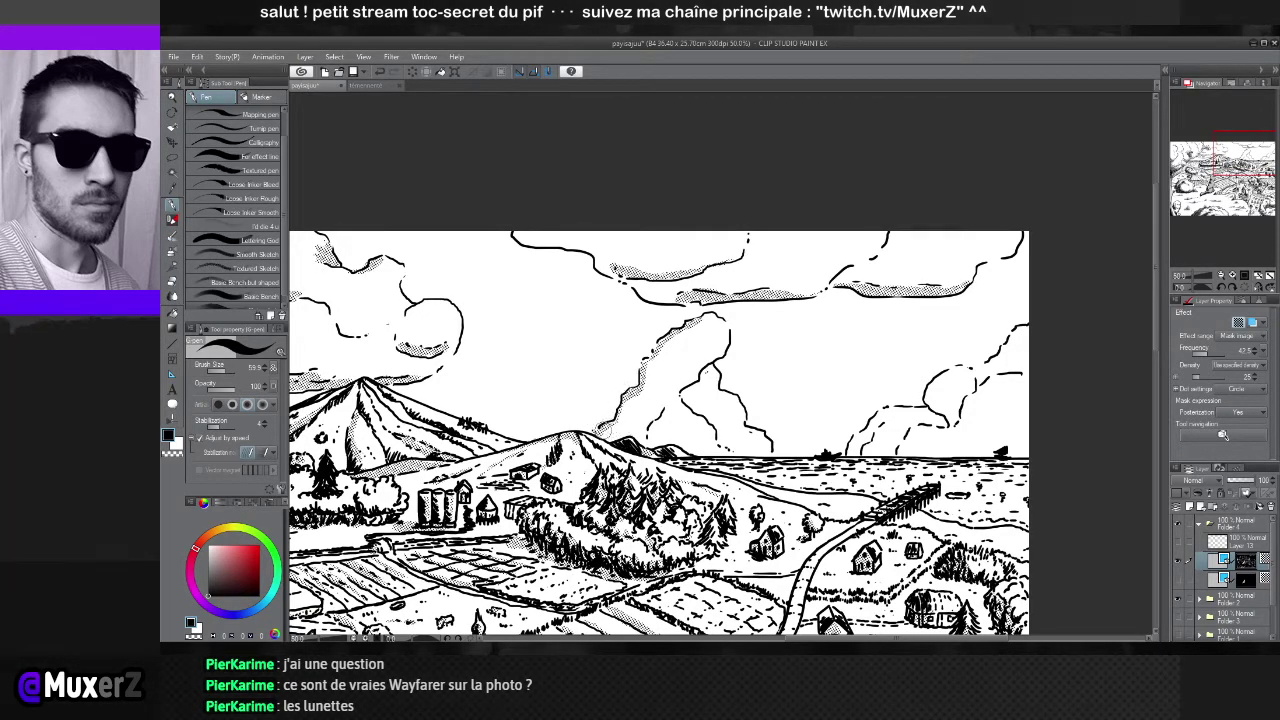
{"action": "left_click_drag", "start_coordinate": [630, 393], "coordinate": [620, 418]}
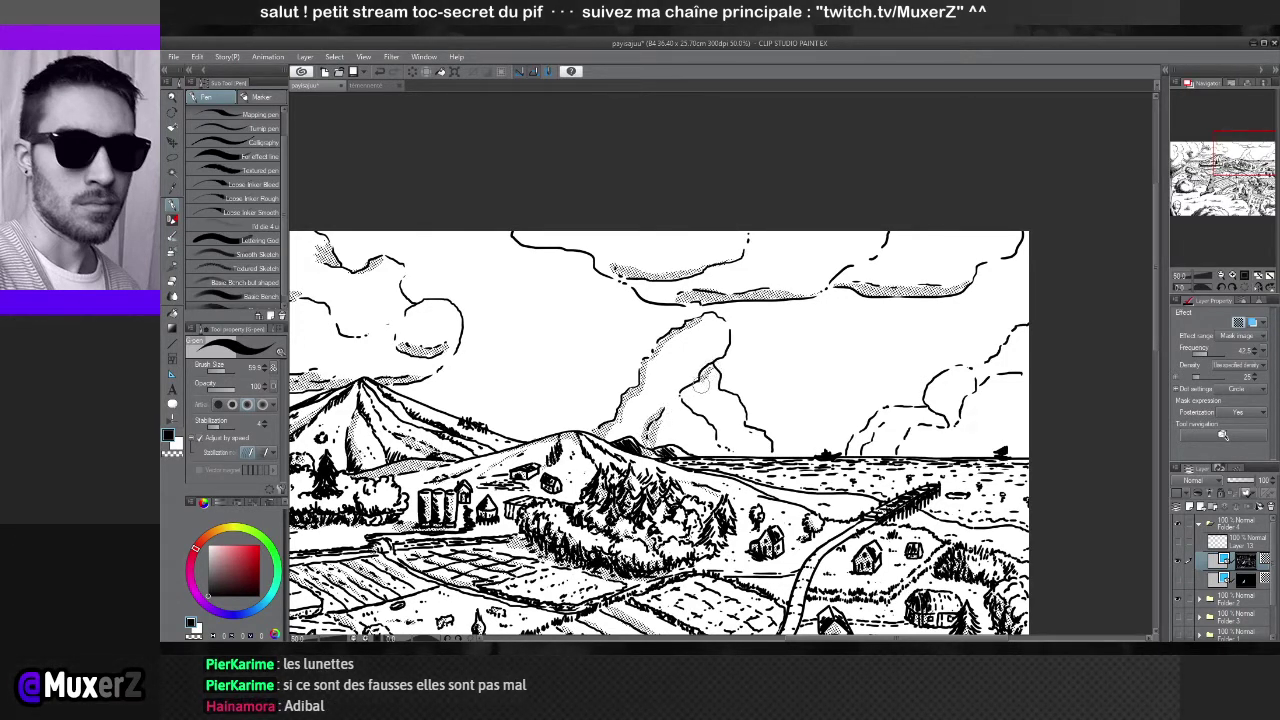
{"action": "left_click_drag", "start_coordinate": [704, 376], "coordinate": [692, 399]}
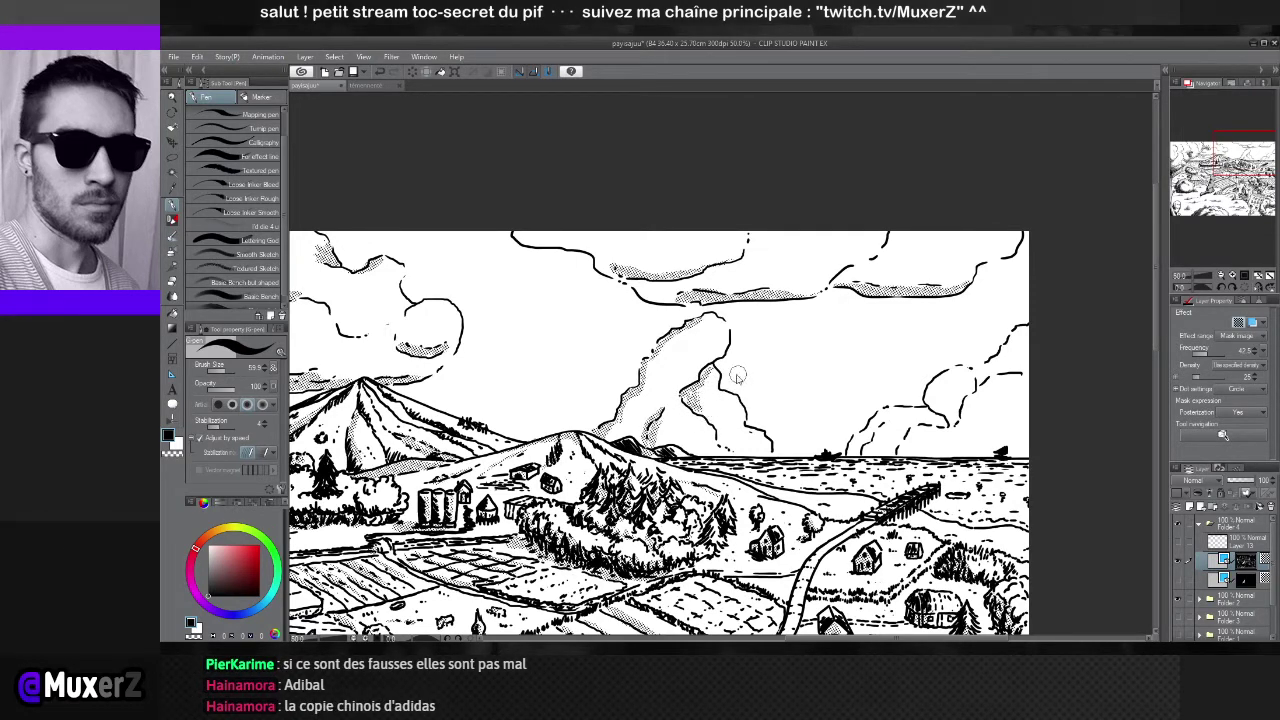
{"action": "key", "text": "ctrl+z"}
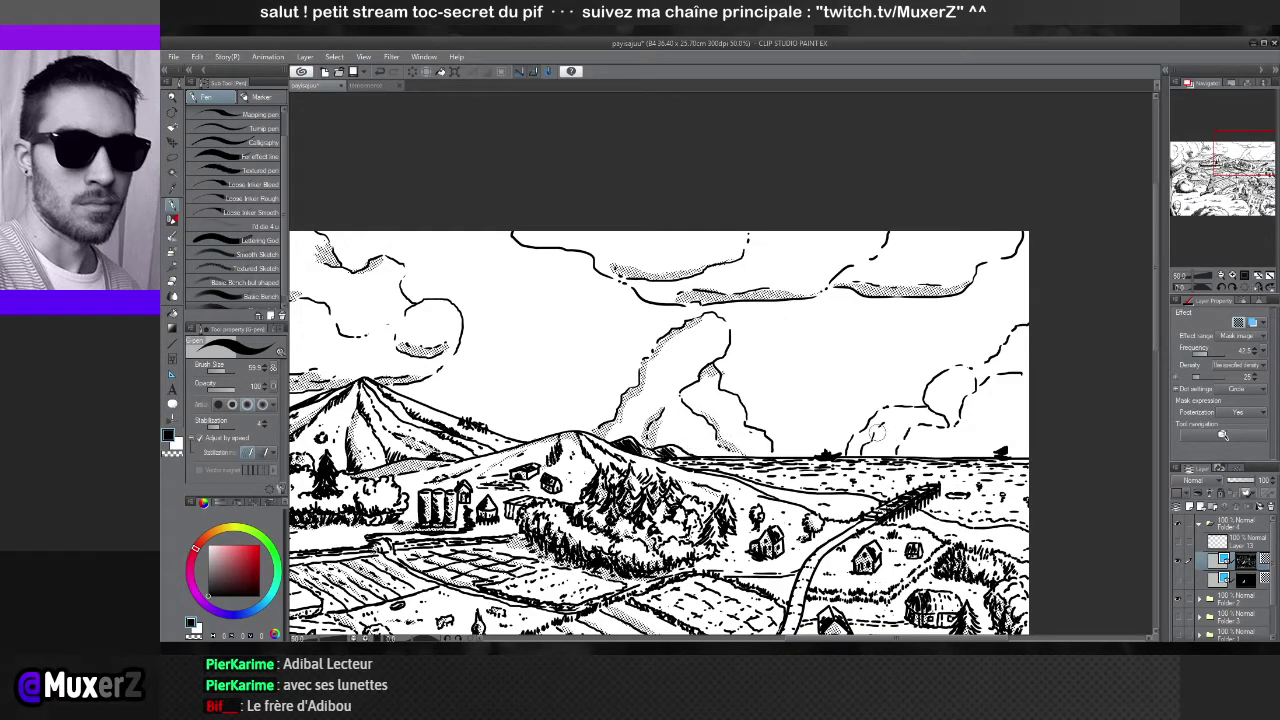
{"action": "left_click_drag", "start_coordinate": [880, 412], "coordinate": [846, 460]}
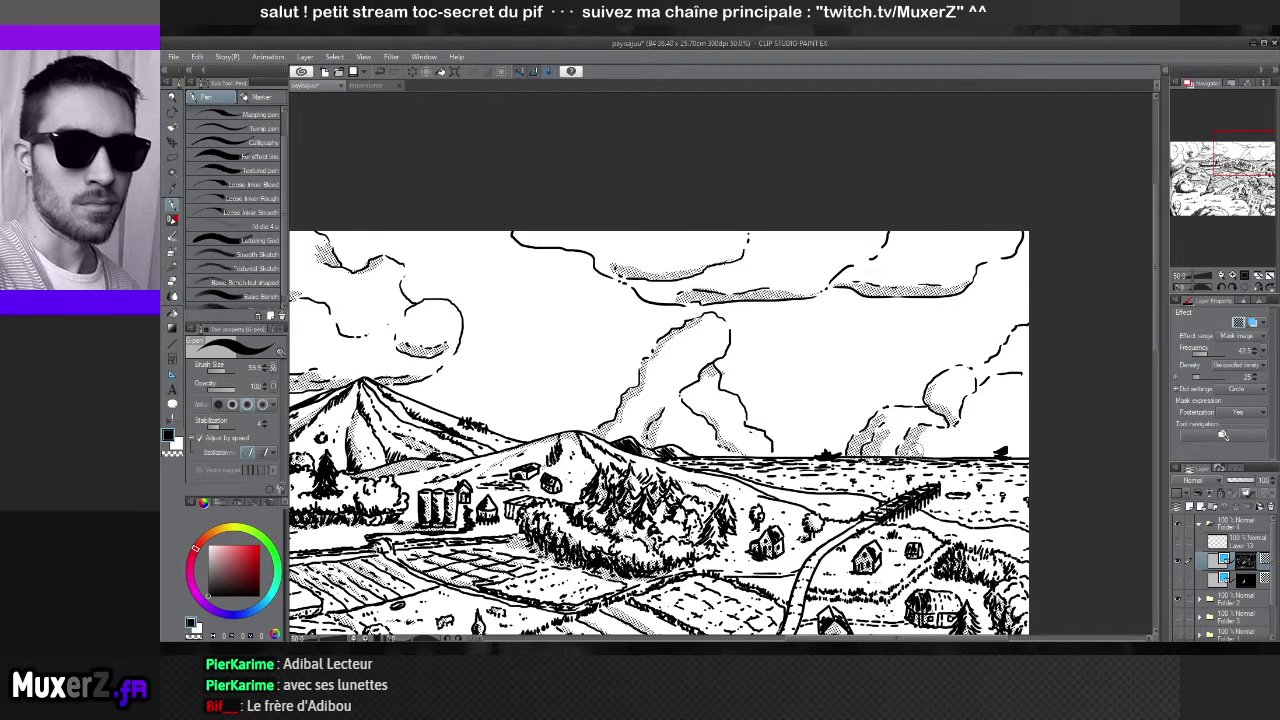
{"action": "left_click_drag", "start_coordinate": [965, 440], "coordinate": [775, 428]}
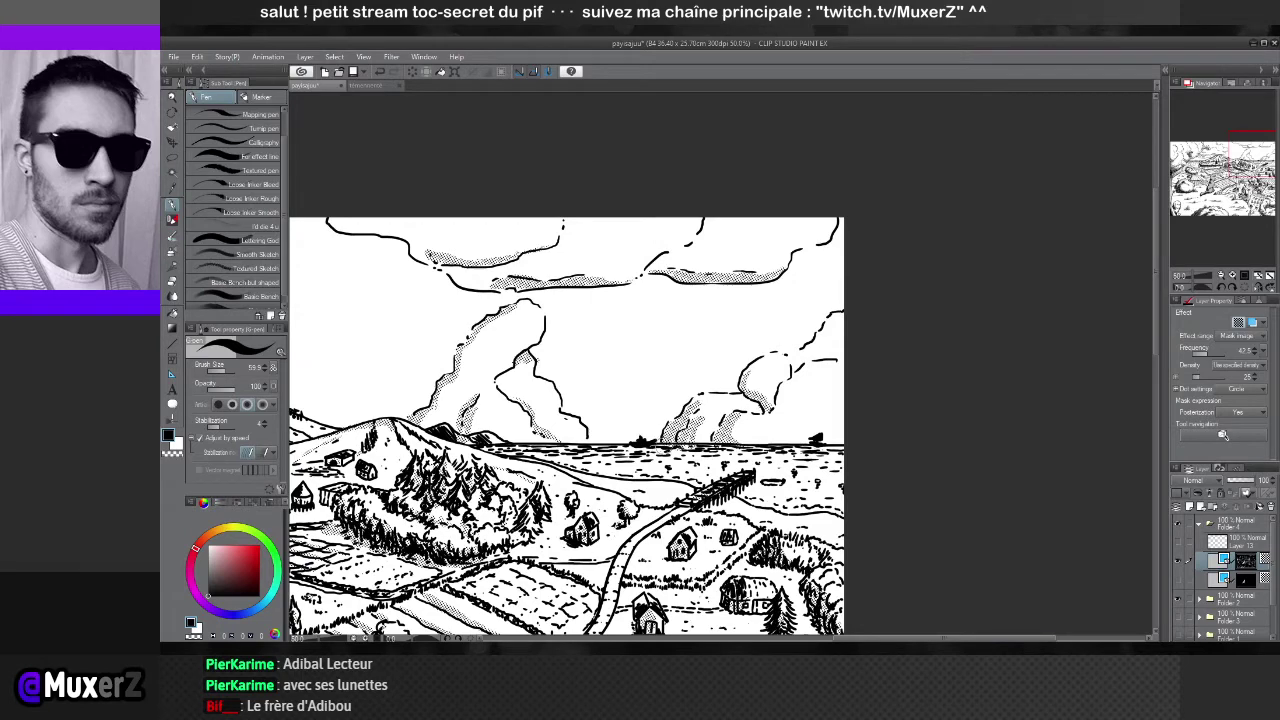
{"action": "left_click", "coordinate": [174, 281]}
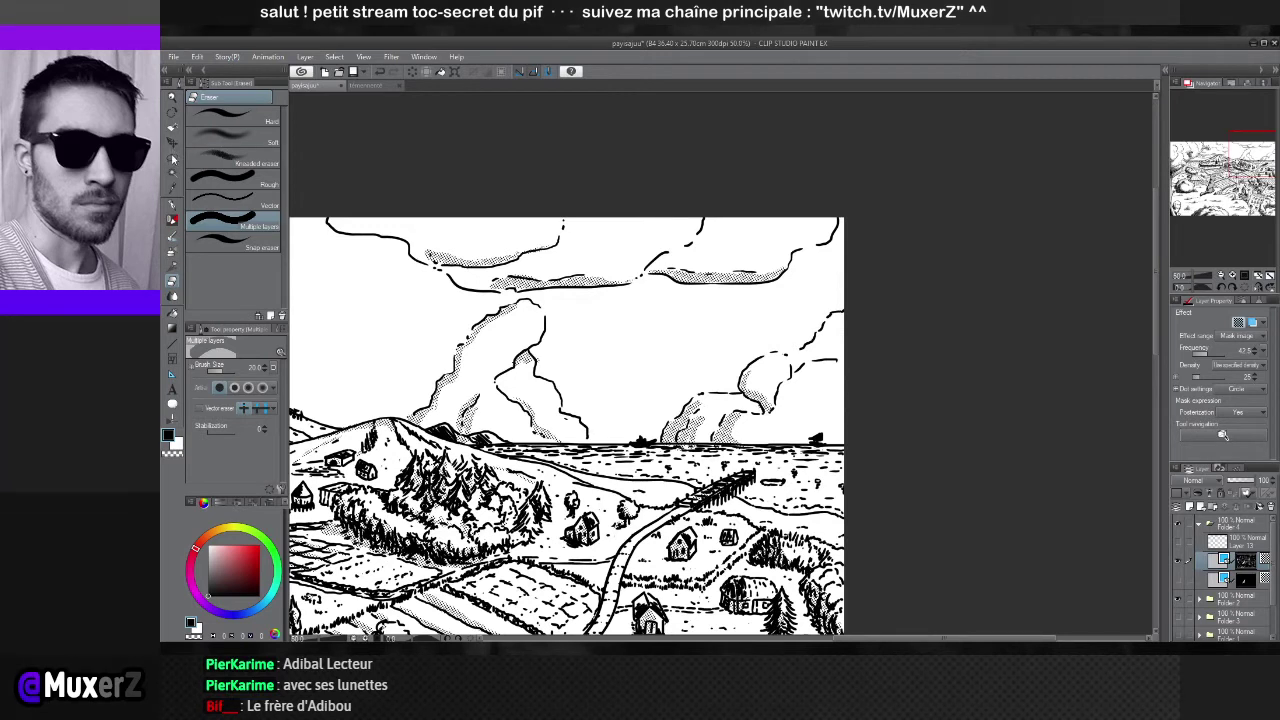
{"action": "left_click", "coordinate": [172, 157]}
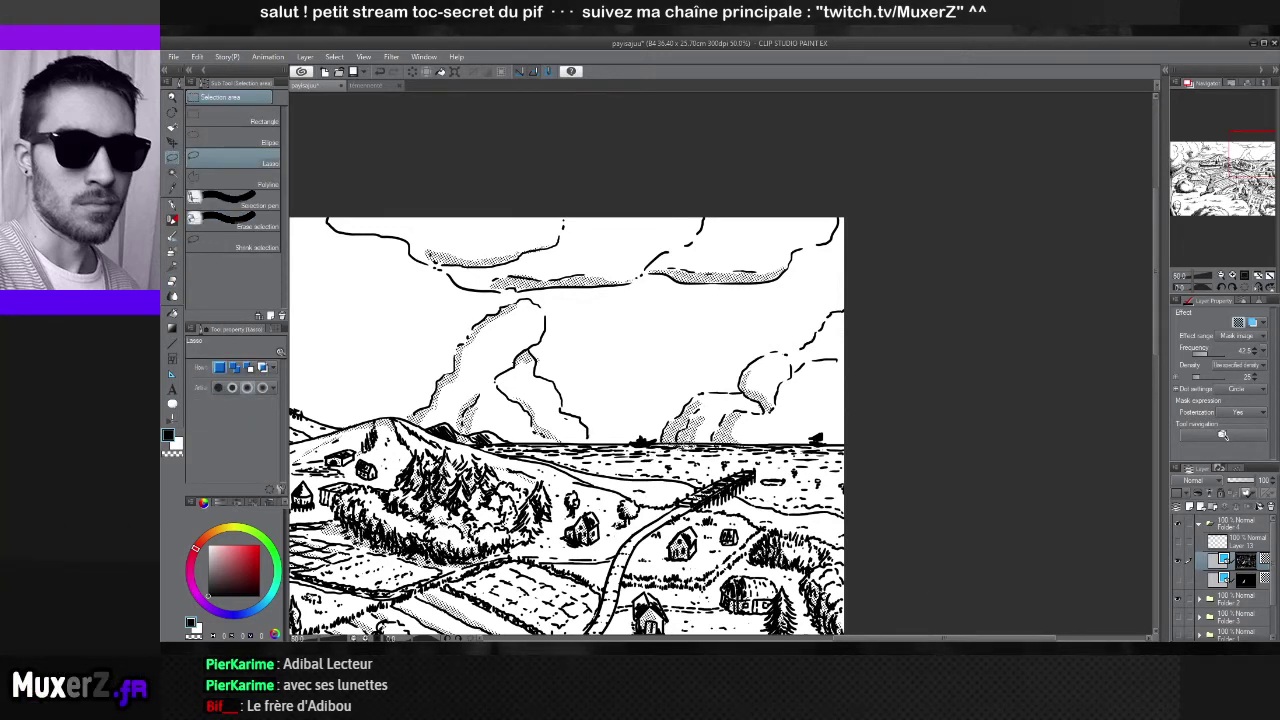
{"action": "key", "text": "ctrl+a"}
{"action": "key", "text": "ctrl+d"}
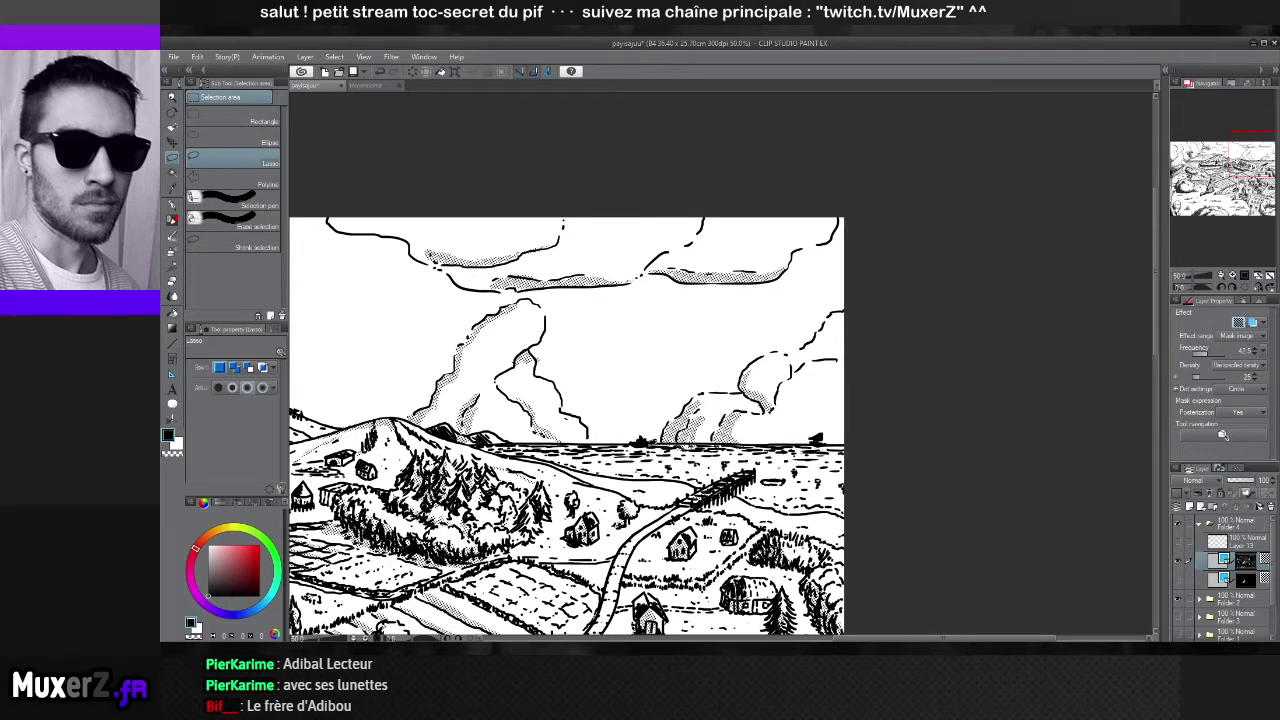
{"action": "key", "text": "ctrl+a"}
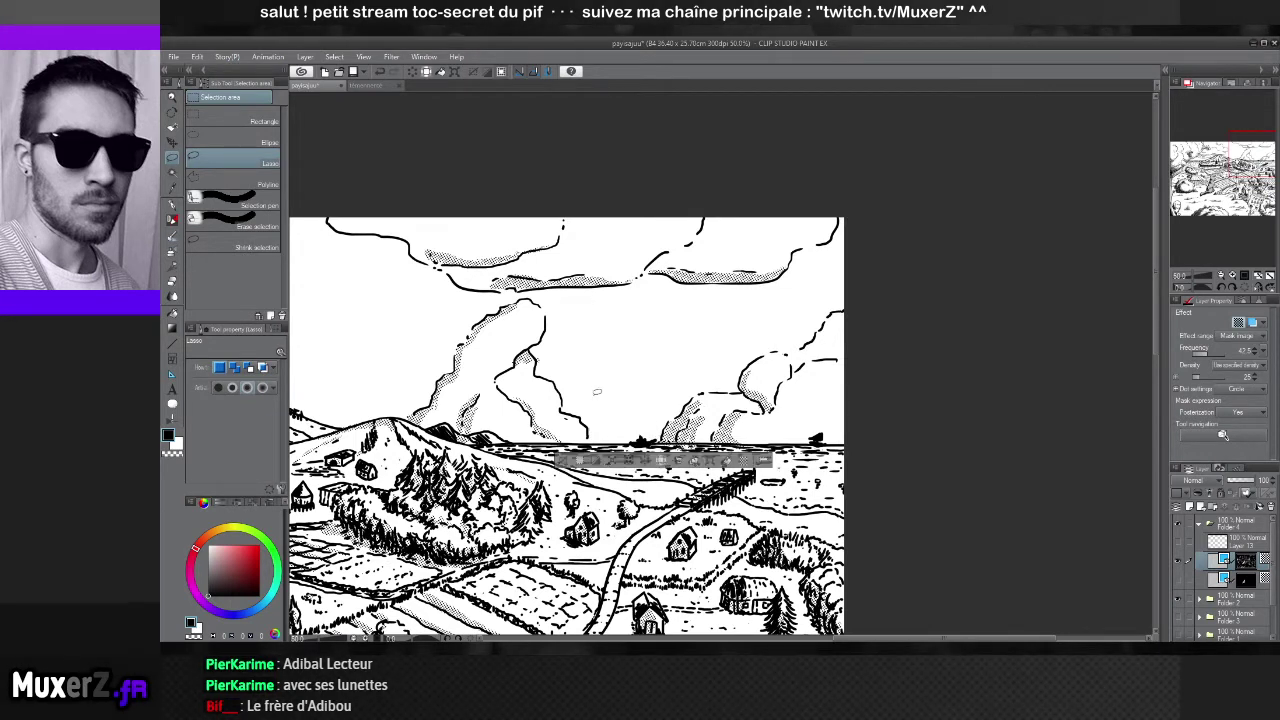
{"action": "key", "text": "ctrl+d"}
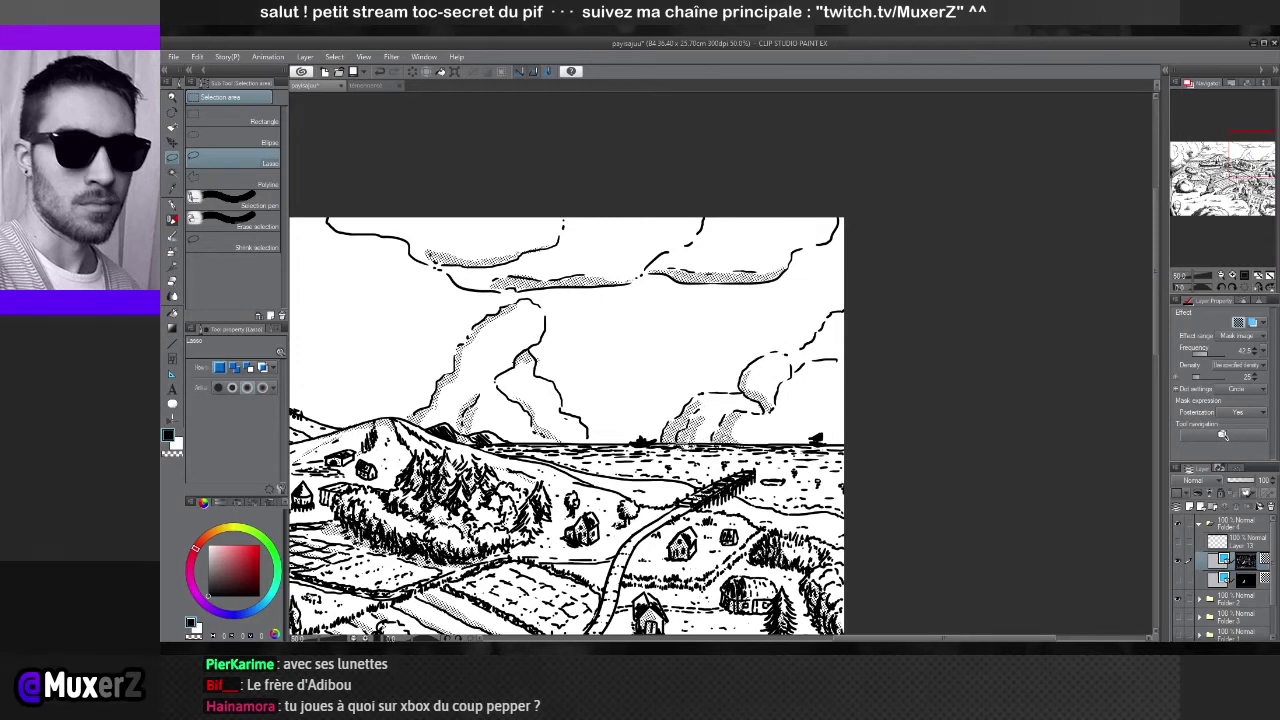
{"action": "mouse_move", "coordinate": [726, 440]}
{"action": "left_mouse_down"}
{"action": "mouse_move", "coordinate": [746, 456]}
{"action": "mouse_move", "coordinate": [650, 468]}
{"action": "left_mouse_up"}
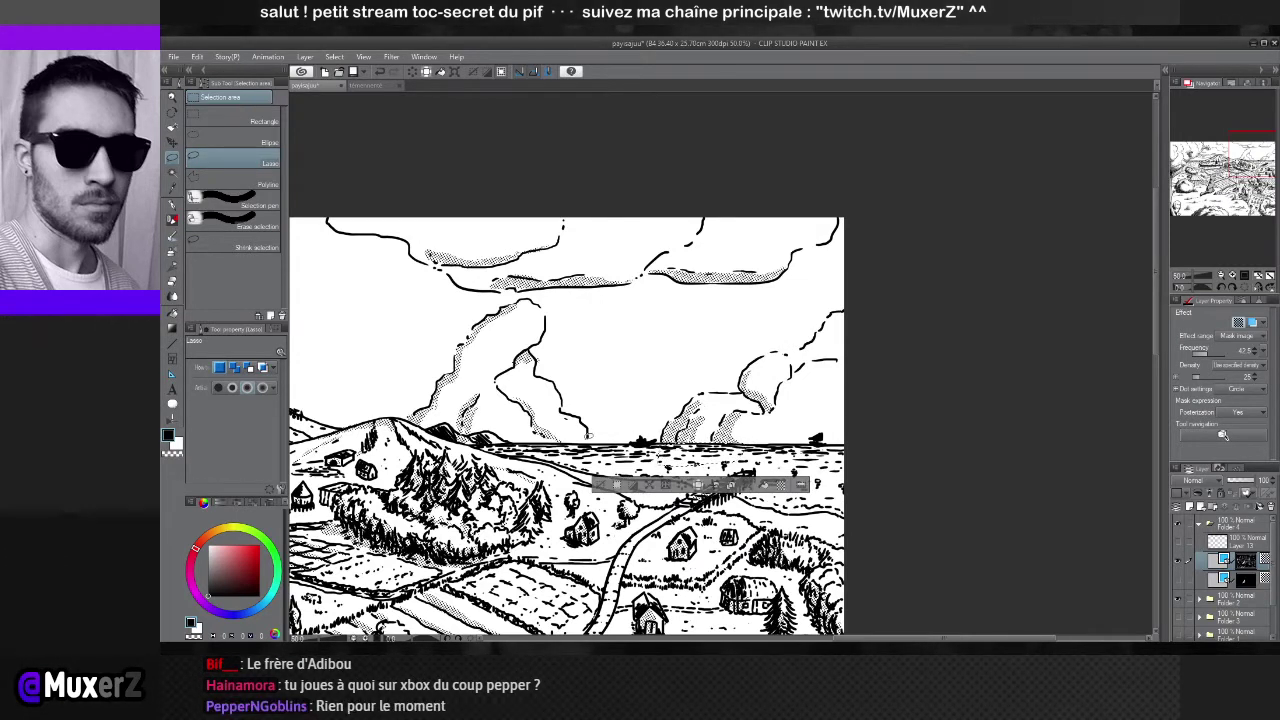
{"action": "key", "text": "ctrl+d"}
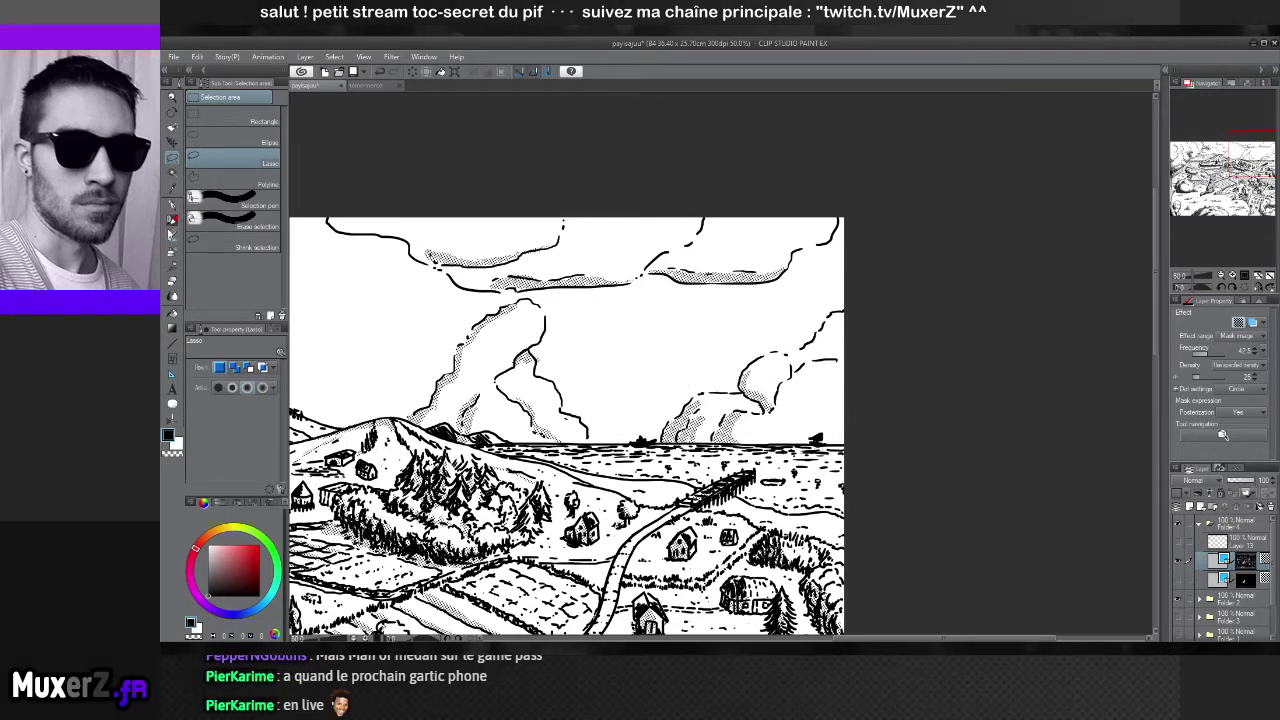
Shade the rounded cloud above the sea horizon and its bank reaching the picture's right edge with dot tone, using the G-pen
{"action": "left_click", "coordinate": [172, 206]}
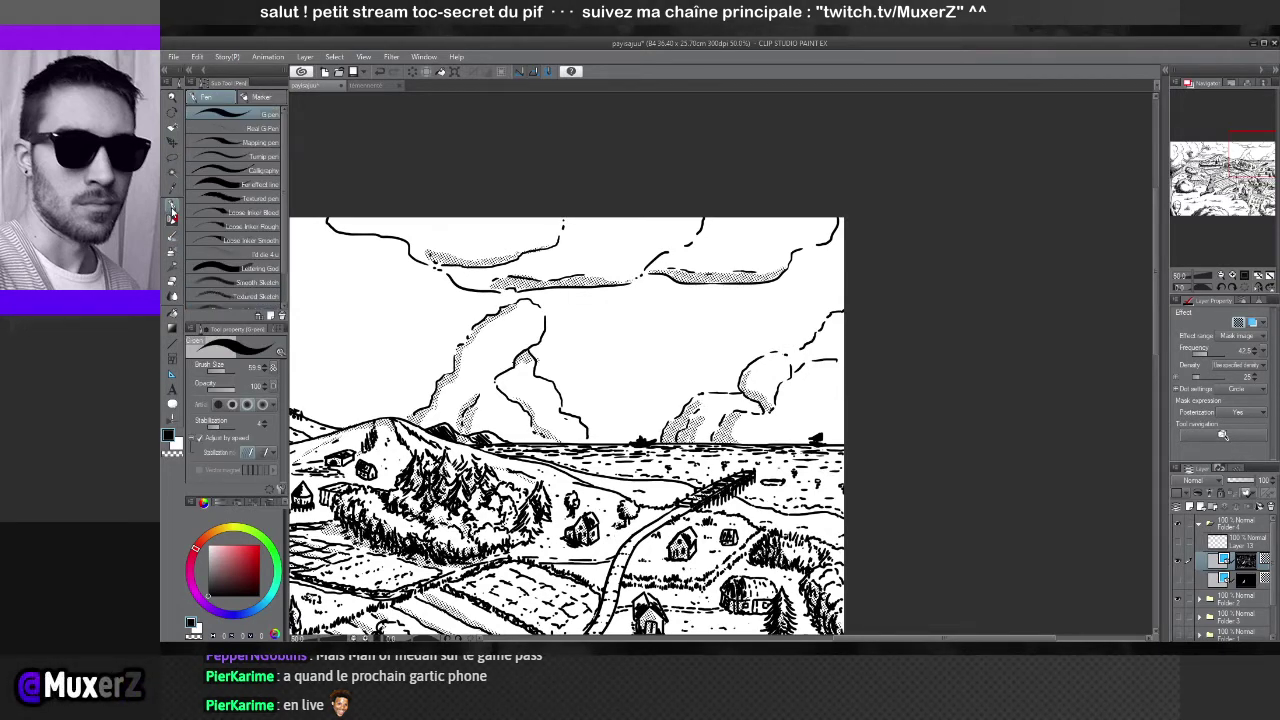
{"action": "mouse_move", "coordinate": [734, 336]}
{"action": "left_mouse_down"}
{"action": "mouse_move", "coordinate": [702, 354]}
{"action": "mouse_move", "coordinate": [740, 328]}
{"action": "left_mouse_up"}
{"action": "key", "text": "ctrl+z"}
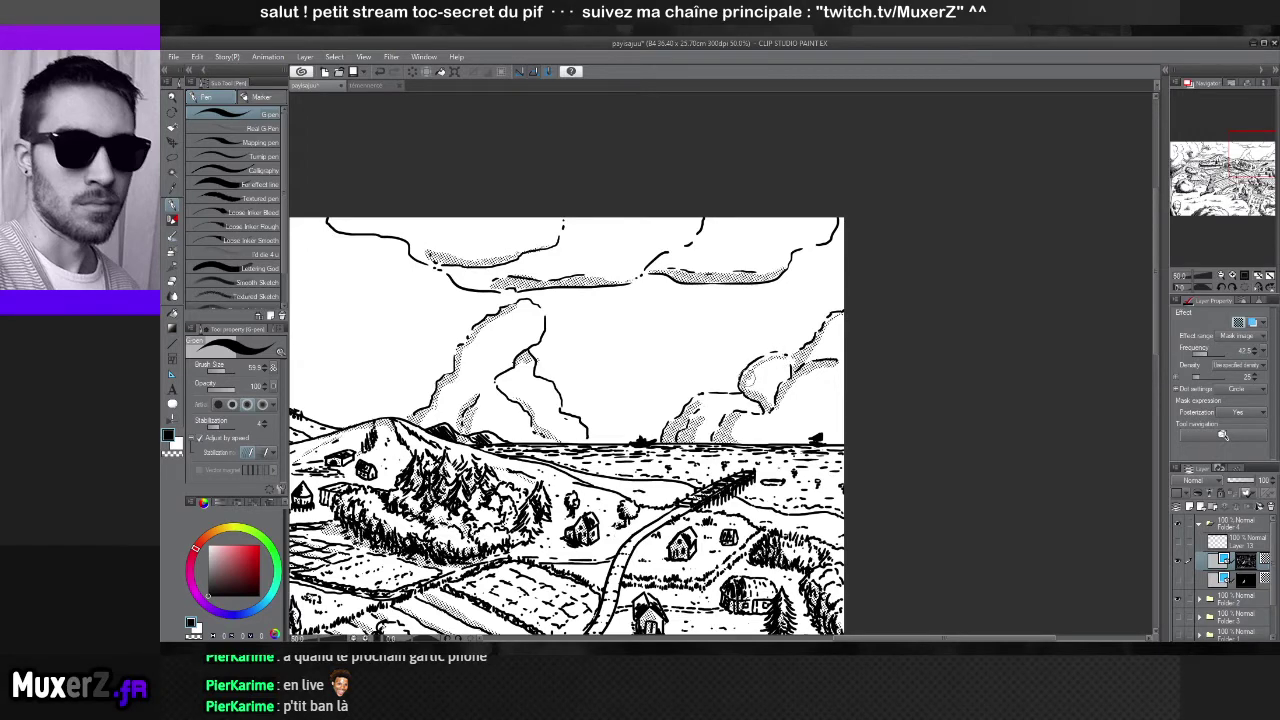
{"action": "mouse_move", "coordinate": [750, 370]}
{"action": "left_mouse_down"}
{"action": "mouse_move", "coordinate": [755, 392]}
{"action": "mouse_move", "coordinate": [790, 395]}
{"action": "left_mouse_up"}
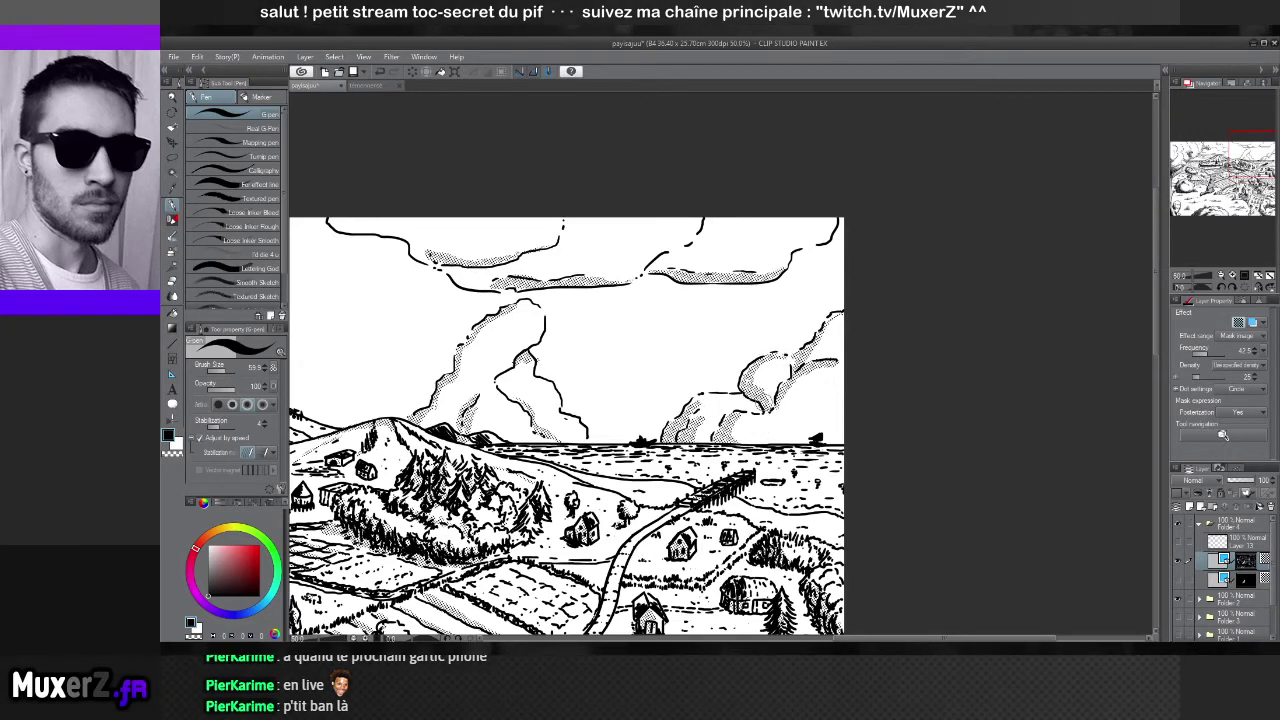
{"action": "scroll", "coordinate": [763, 425], "scroll_direction": "down", "scroll_amount": 1}
{"action": "scroll", "coordinate": [763, 425], "scroll_direction": "down", "scroll_amount": 2}
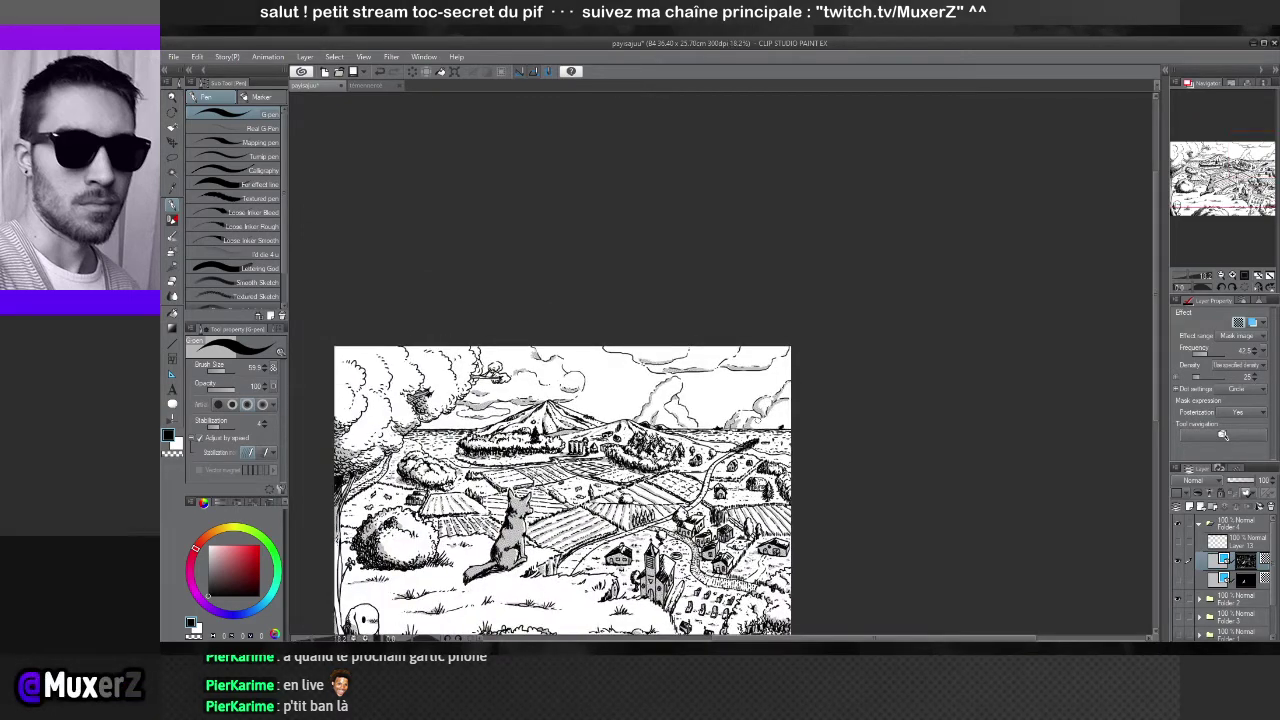
{"action": "scroll", "coordinate": [500, 435], "scroll_direction": "up", "scroll_amount": 1}
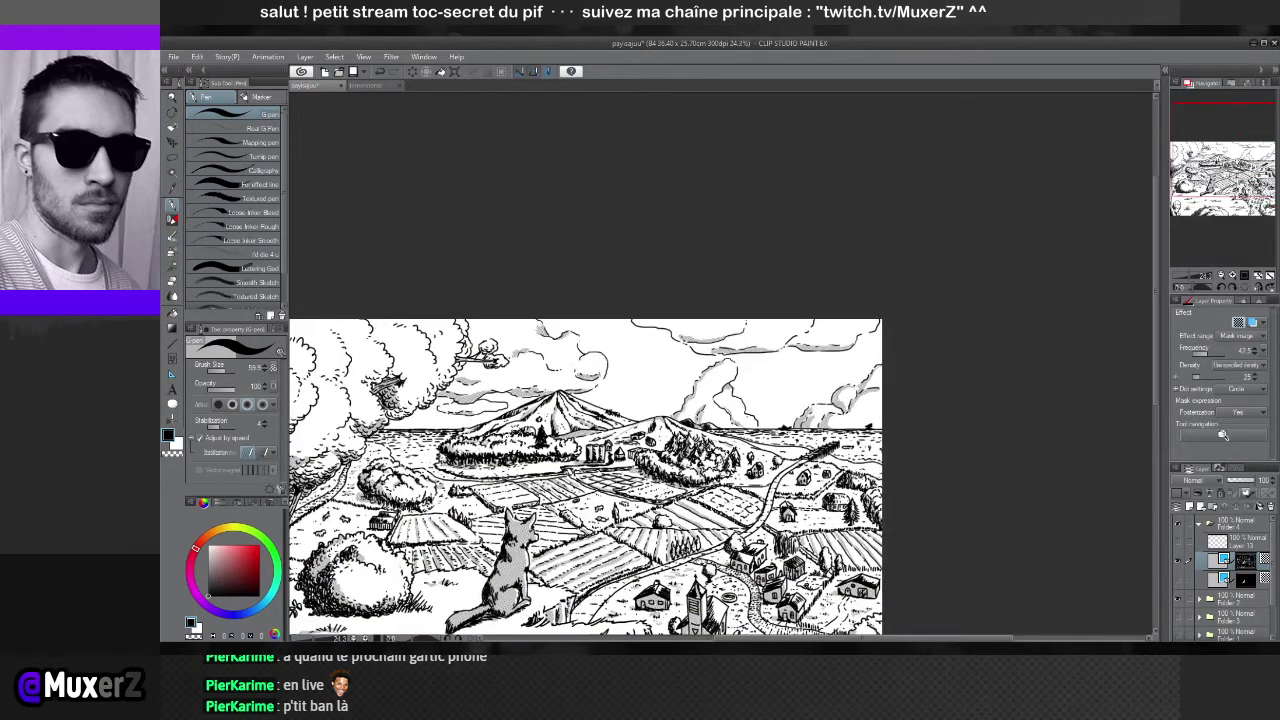
{"action": "scroll", "coordinate": [770, 545], "scroll_direction": "up", "scroll_amount": 2}
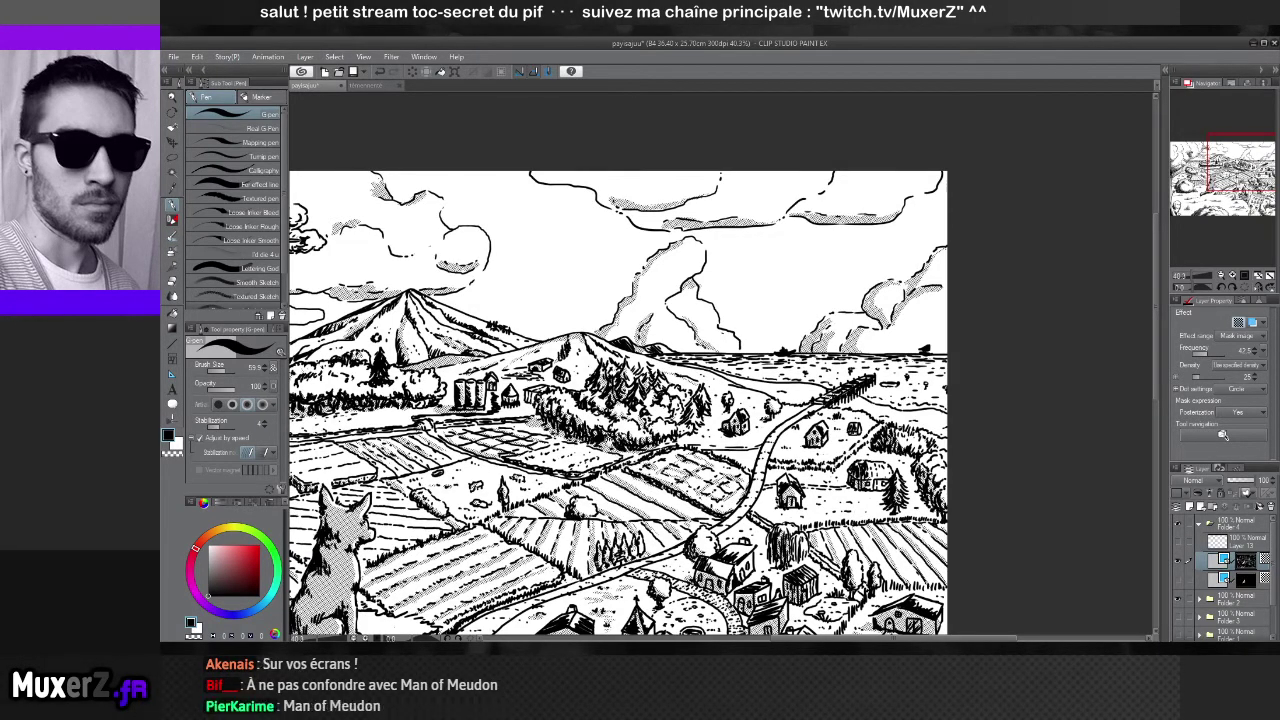
Examine the toned clouds, volcano, trees and fields across the picture, up close and as a whole composition
{"action": "scroll", "coordinate": [636, 462], "scroll_direction": "left", "scroll_amount": 1}
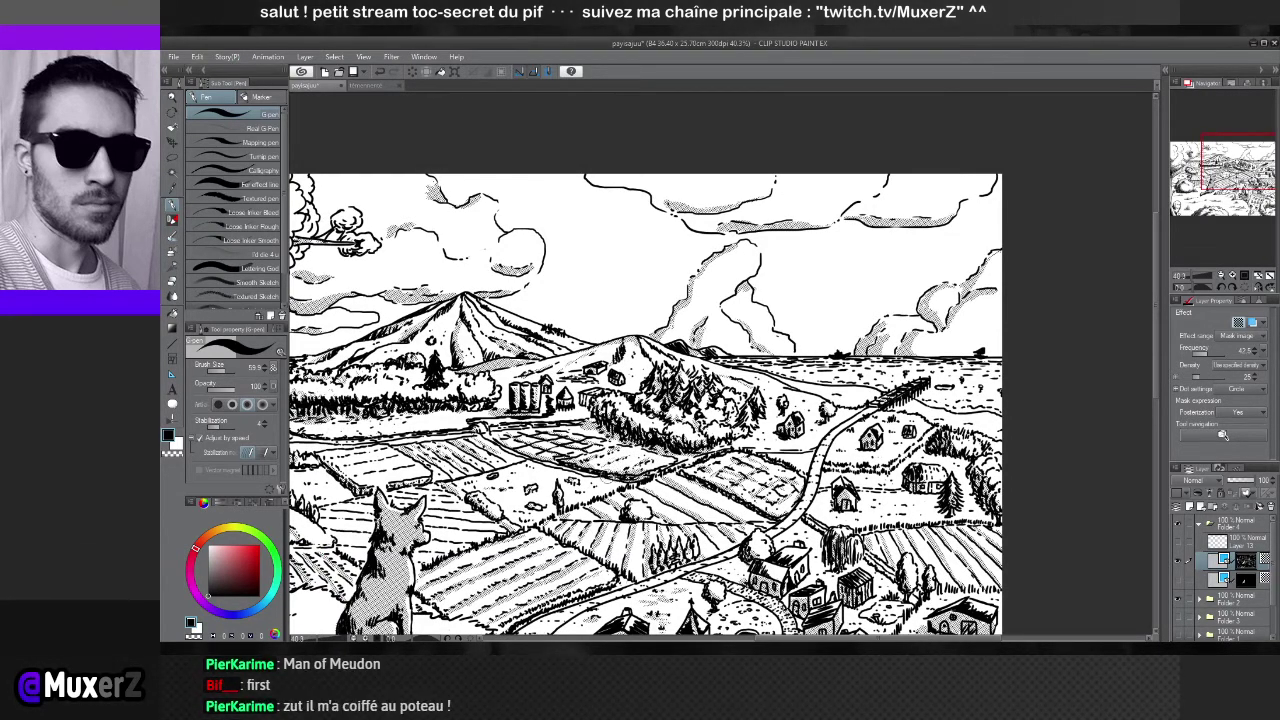
{"action": "left_click_drag", "start_coordinate": [614, 462], "coordinate": [720, 421]}
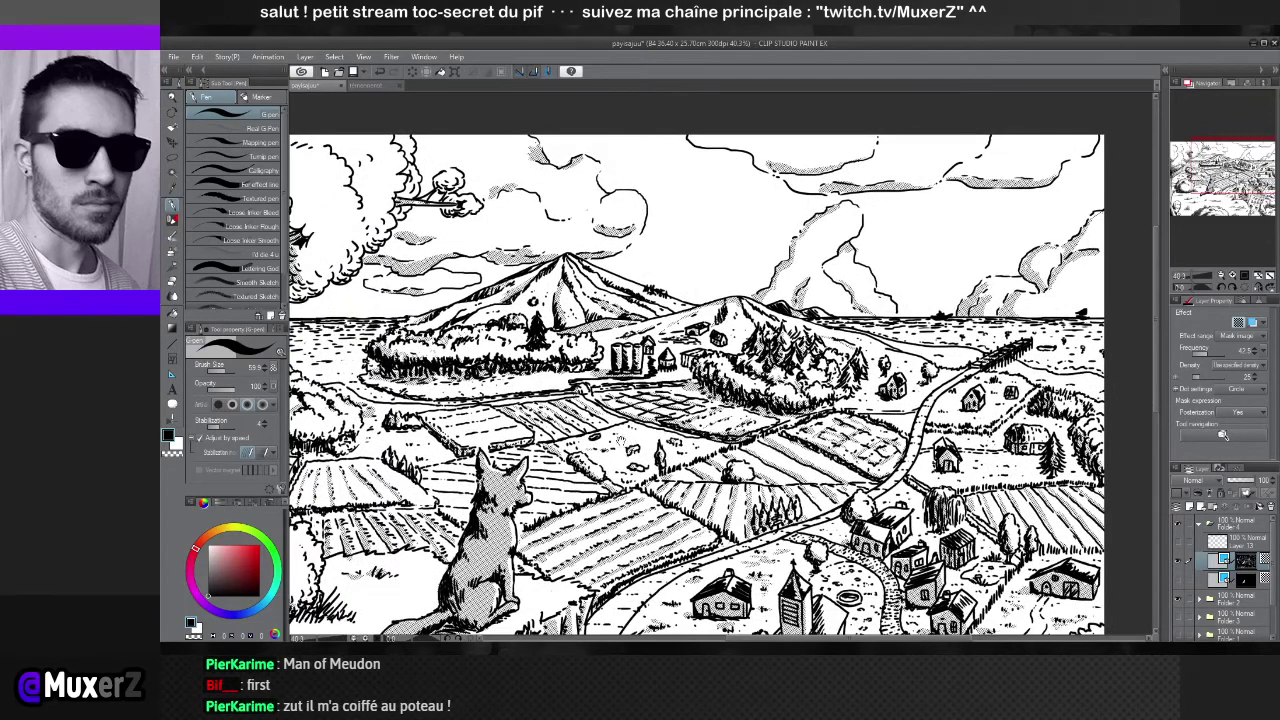
{"action": "left_click_drag", "start_coordinate": [630, 459], "coordinate": [695, 426]}
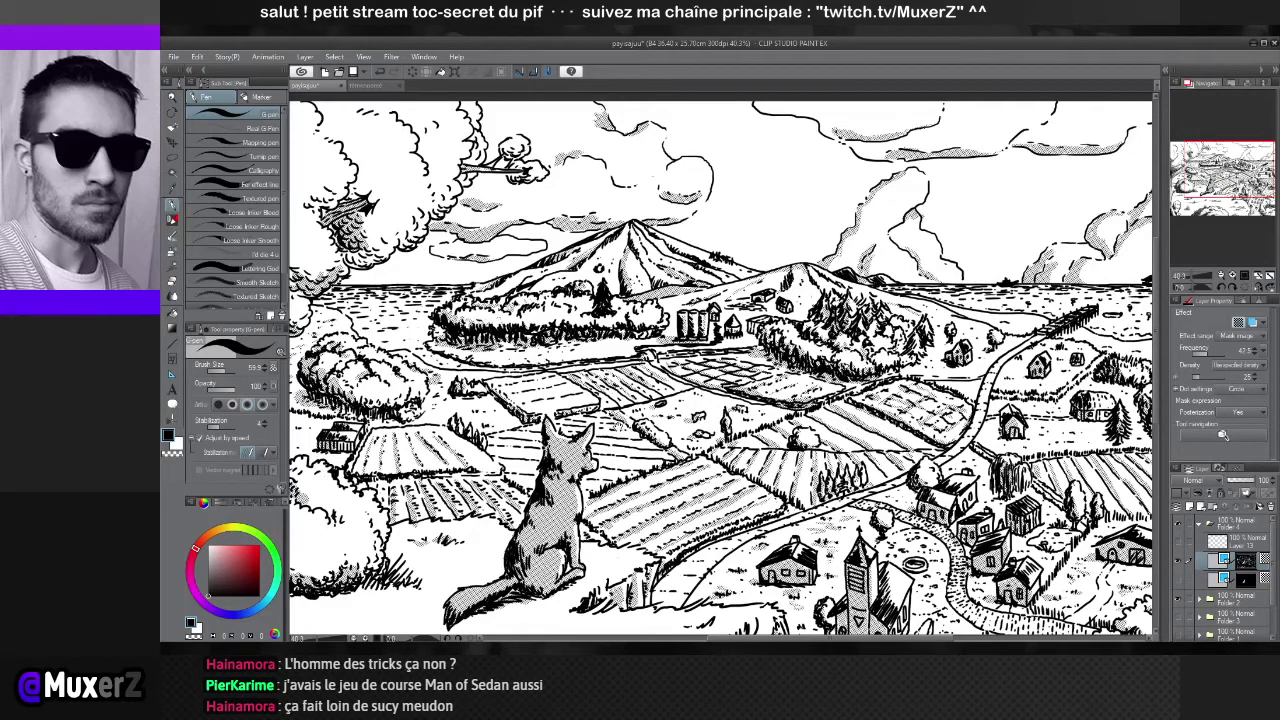
{"action": "scroll", "coordinate": [720, 370], "scroll_direction": "up", "scroll_amount": 1}
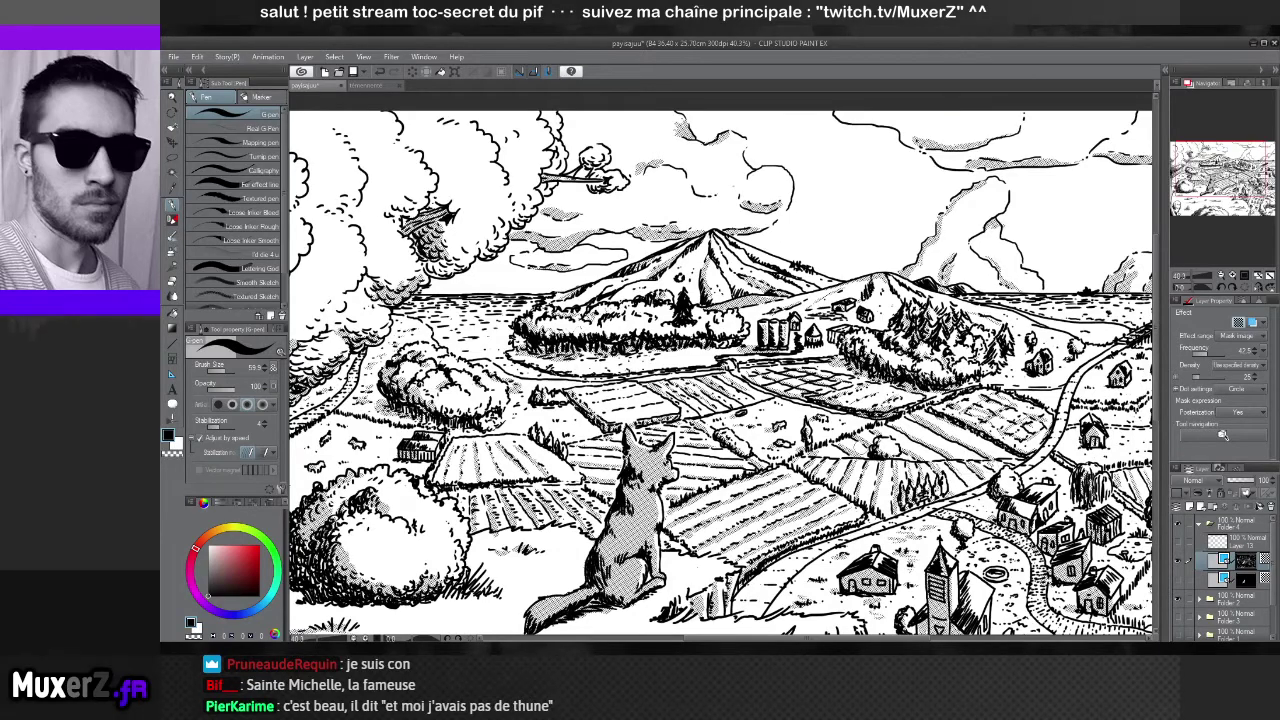
{"action": "scroll", "coordinate": [720, 366], "scroll_direction": "down", "scroll_amount": 2}
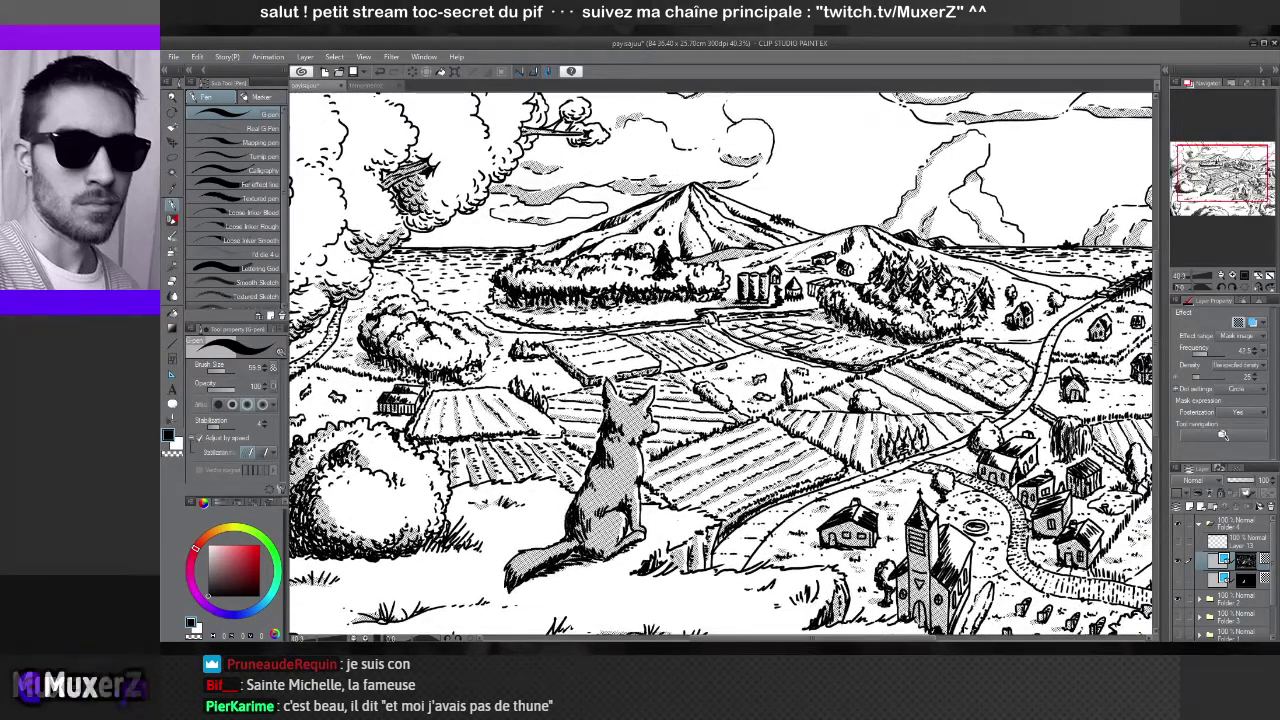
{"action": "scroll", "coordinate": [720, 366], "scroll_direction": "up", "scroll_amount": 2}
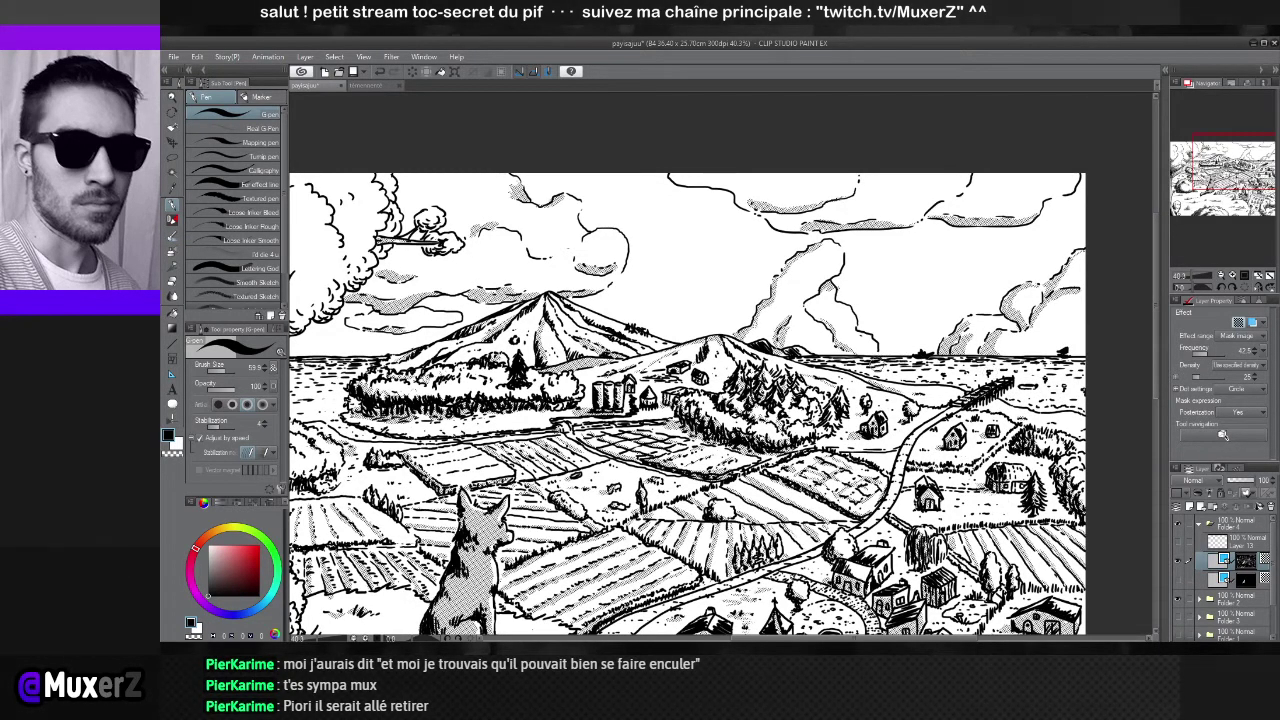
{"action": "mouse_move", "coordinate": [900, 380]}
{"action": "left_mouse_down"}
{"action": "mouse_move", "coordinate": [1003, 350]}
{"action": "mouse_move", "coordinate": [1192, 327]}
{"action": "left_mouse_up"}
{"action": "left_click_drag", "start_coordinate": [760, 380], "coordinate": [785, 405]}
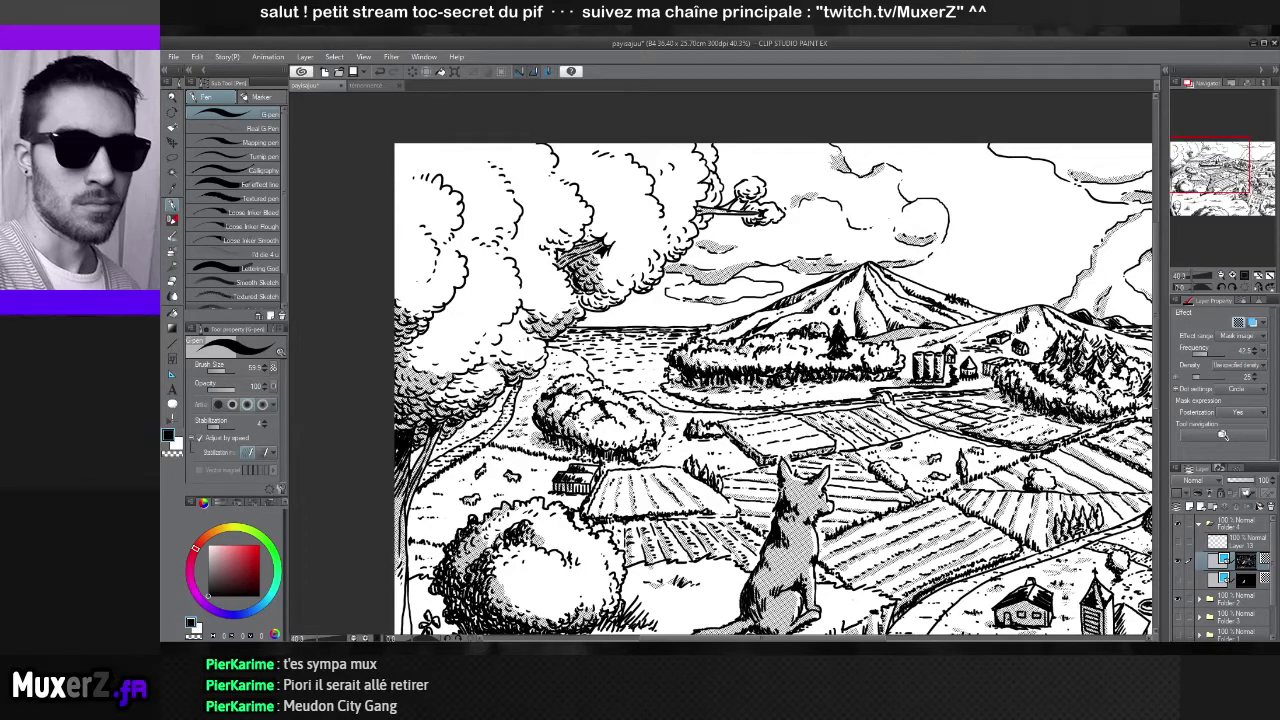
{"action": "scroll", "coordinate": [820, 348], "scroll_direction": "down", "scroll_amount": 5}
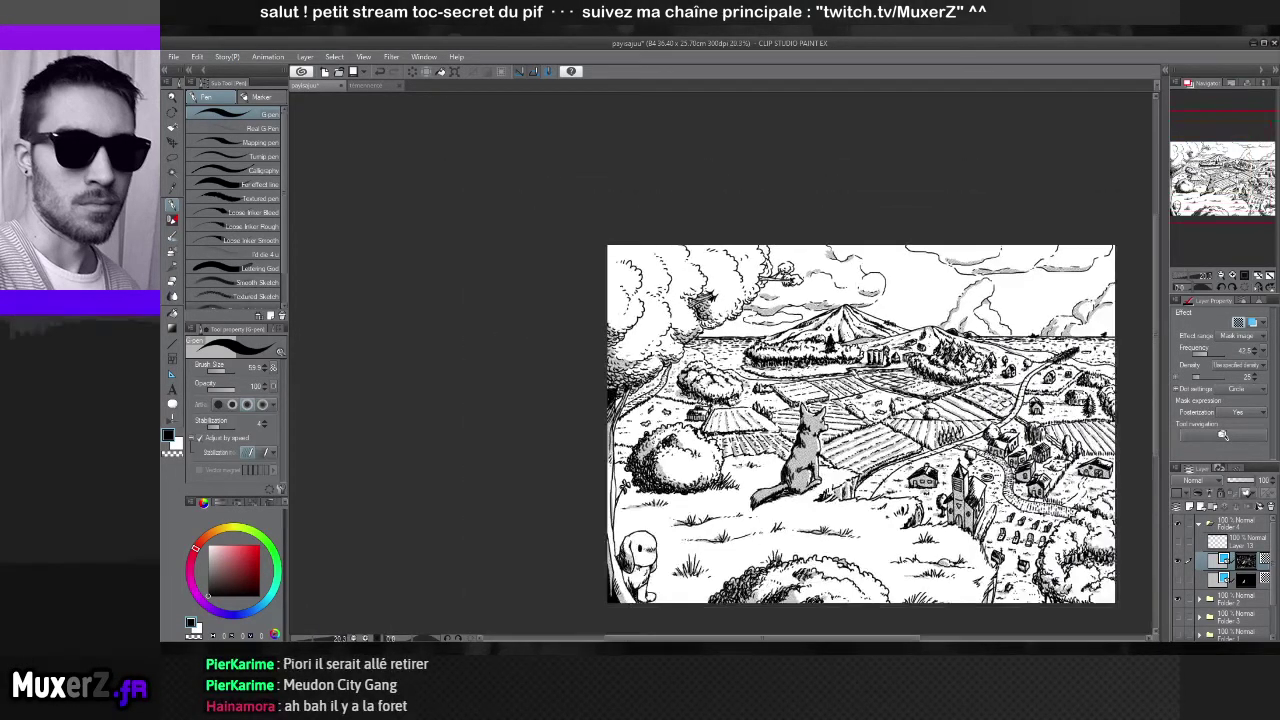
{"action": "left_click_drag", "start_coordinate": [860, 424], "coordinate": [696, 430]}
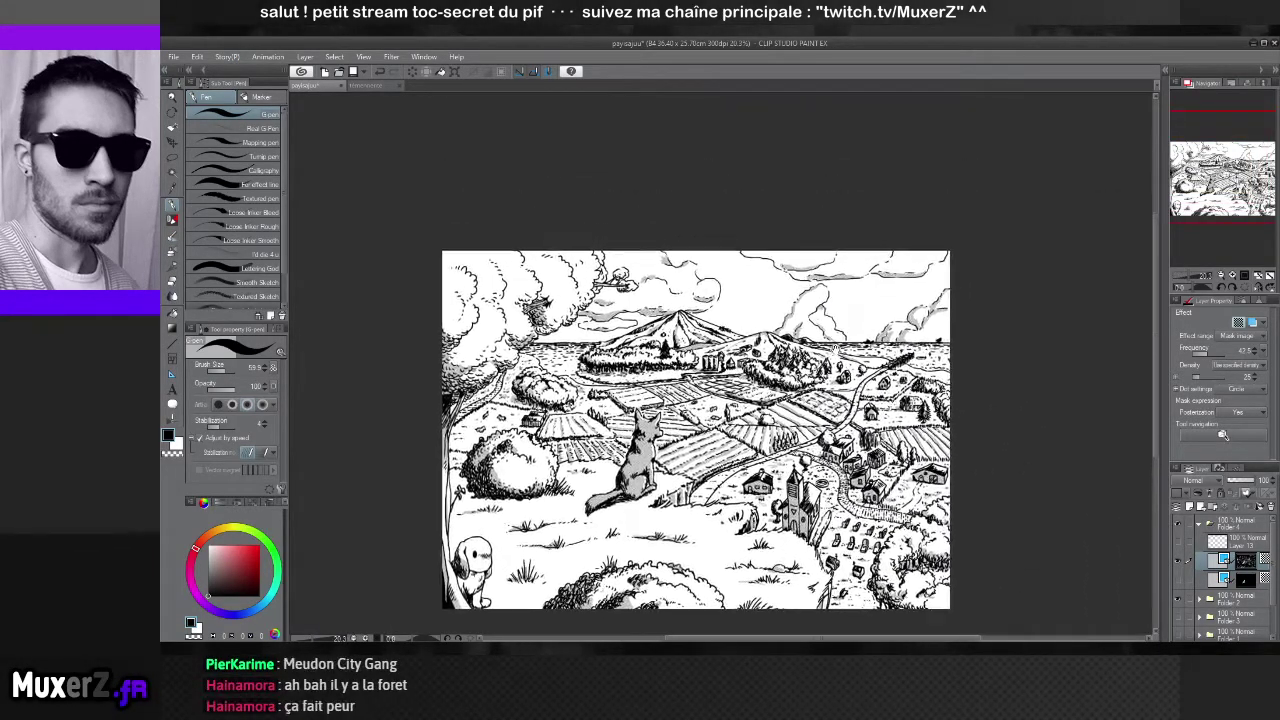
{"action": "scroll", "coordinate": [640, 390], "scroll_direction": "up", "scroll_amount": 1}
{"action": "left_click_drag", "start_coordinate": [614, 420], "coordinate": [661, 380]}
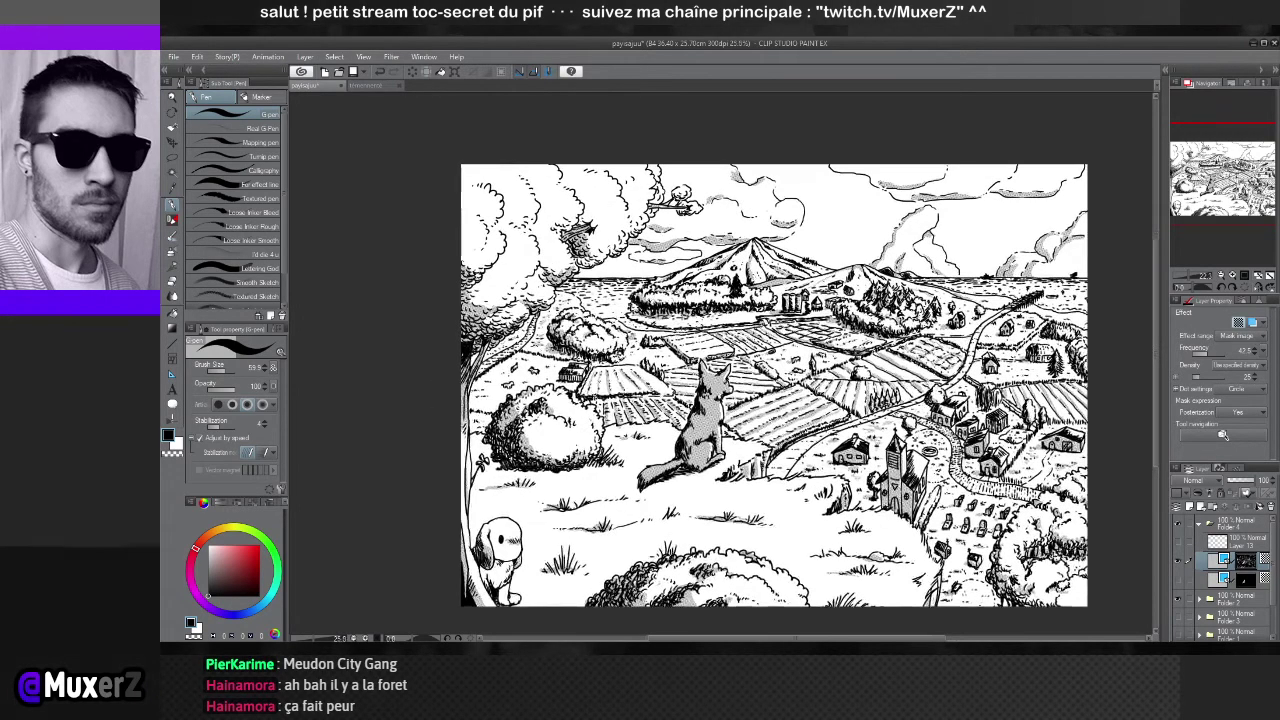
Examine the foreground meadow, dog, fox and village at close range against the overall balance of the screentones
{"action": "scroll", "coordinate": [545, 427], "scroll_direction": "up", "scroll_amount": 4}
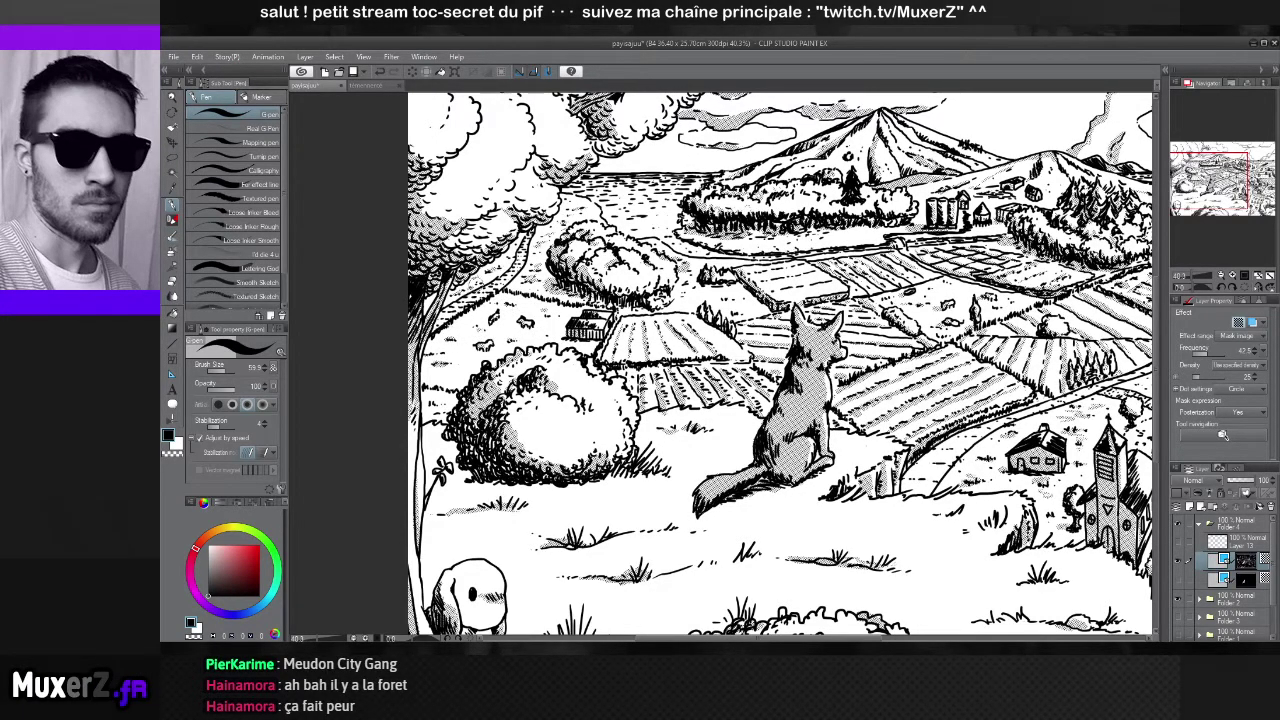
{"action": "mouse_move", "coordinate": [670, 470]}
{"action": "left_mouse_down"}
{"action": "mouse_move", "coordinate": [544, 307]}
{"action": "mouse_move", "coordinate": [495, 313]}
{"action": "mouse_move", "coordinate": [524, 299]}
{"action": "left_mouse_up"}
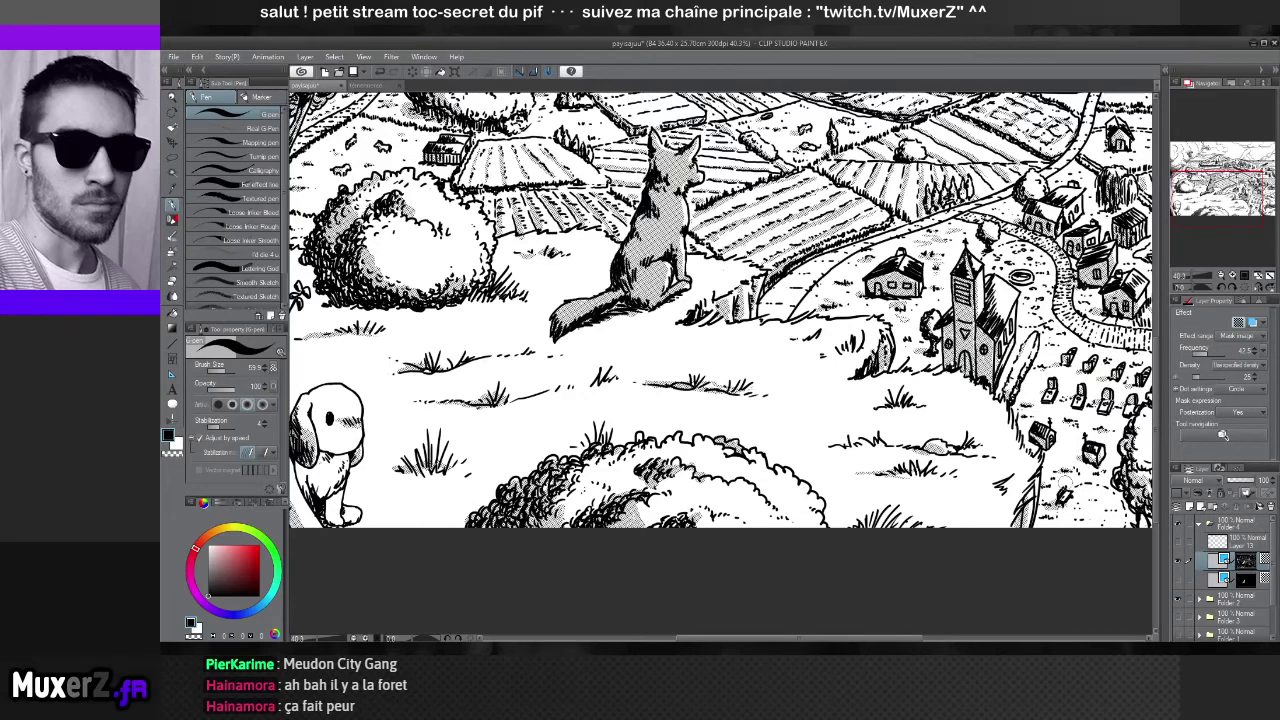
{"action": "scroll", "coordinate": [1066, 483], "scroll_direction": "down", "scroll_amount": 2}
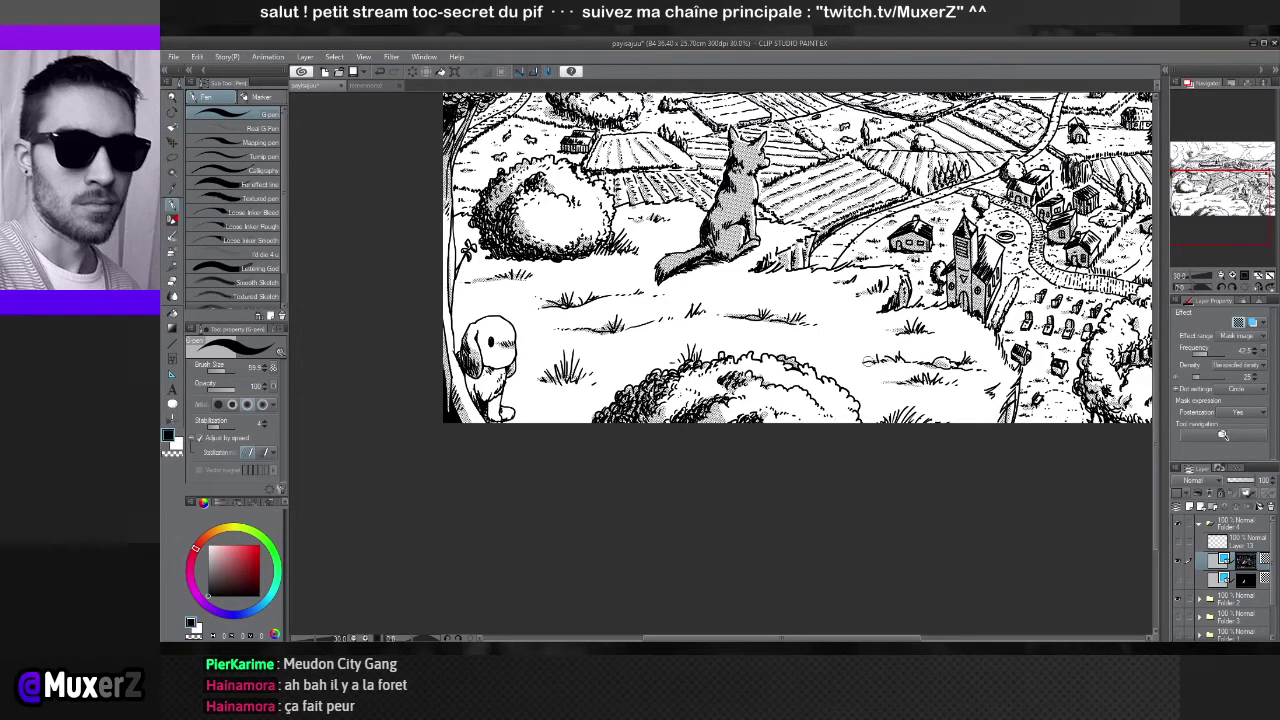
{"action": "left_click_drag", "start_coordinate": [721, 337], "coordinate": [686, 447]}
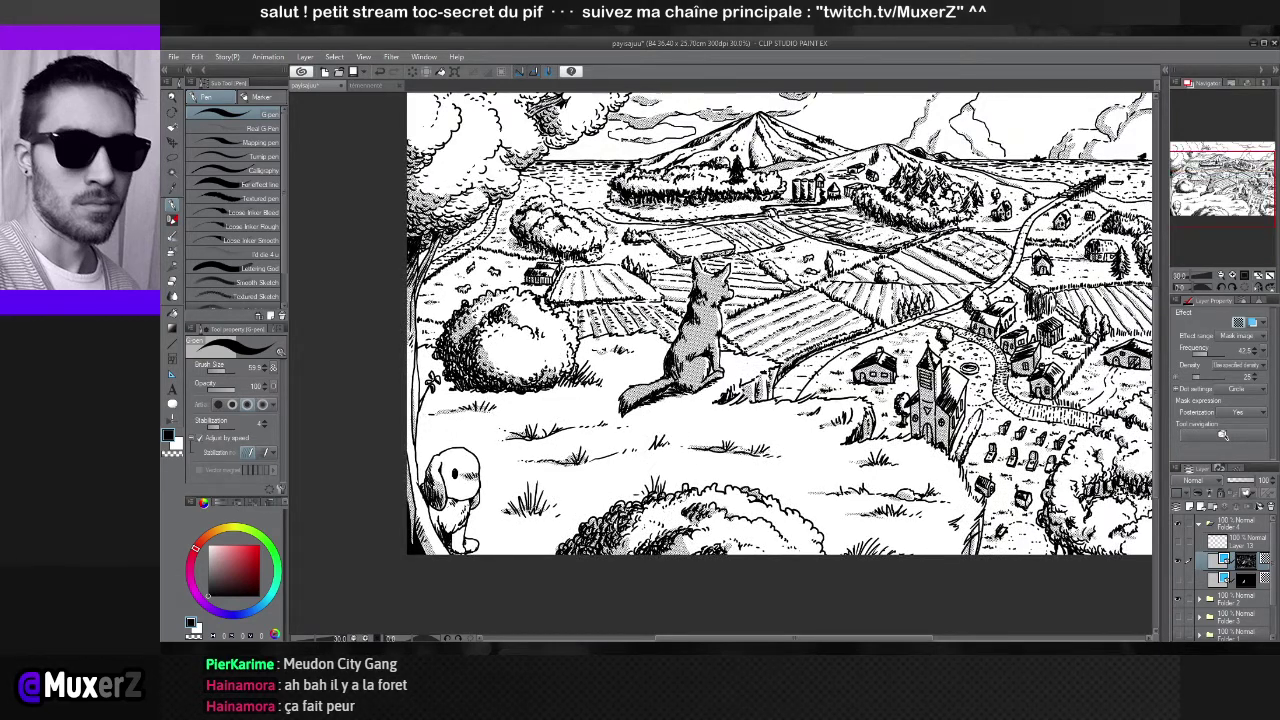
{"action": "scroll", "coordinate": [717, 401], "scroll_direction": "down", "scroll_amount": 1}
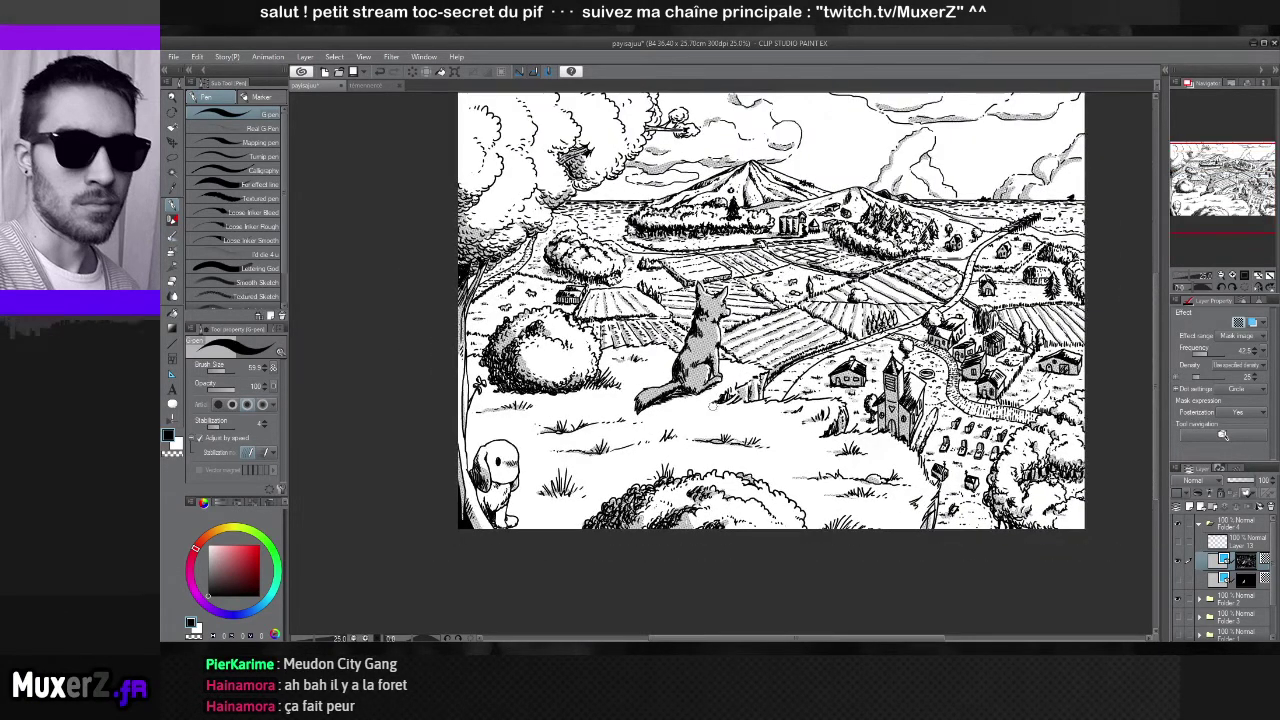
{"action": "scroll", "coordinate": [717, 401], "scroll_direction": "down", "scroll_amount": 1}
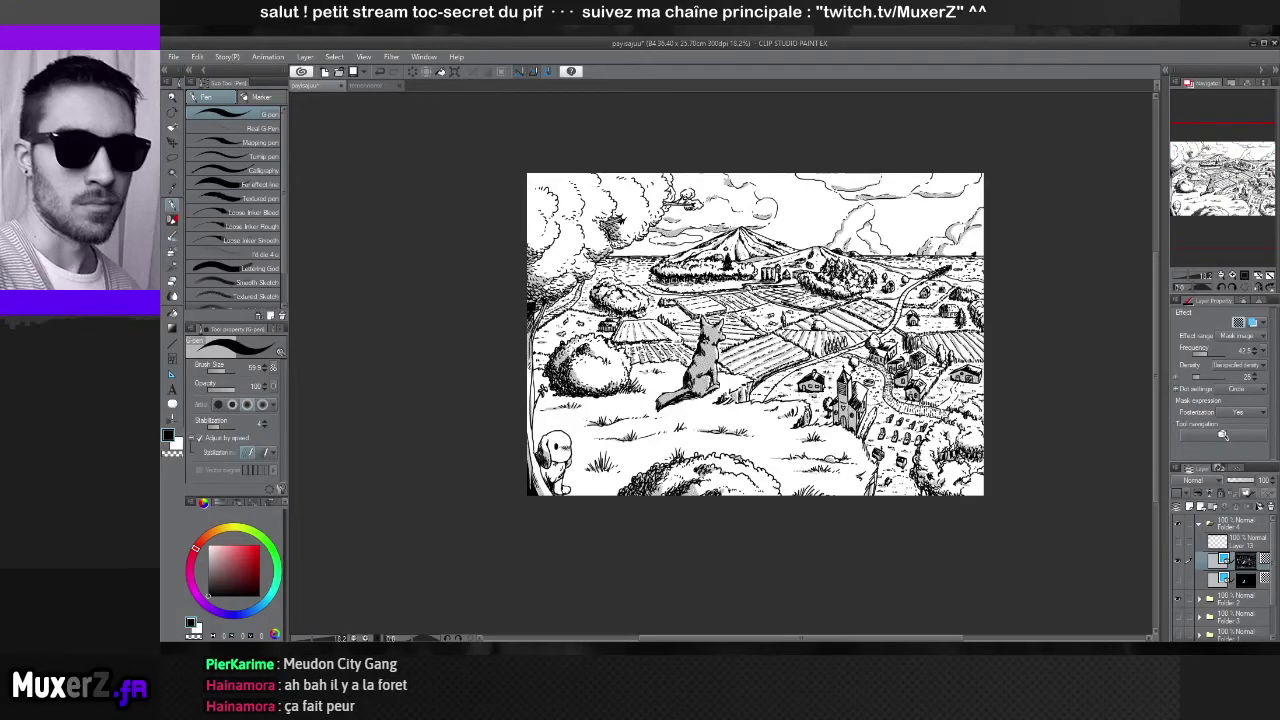
{"action": "scroll", "coordinate": [748, 330], "scroll_direction": "up", "scroll_amount": 2}
{"action": "scroll", "coordinate": [790, 300], "scroll_direction": "up", "scroll_amount": 2}
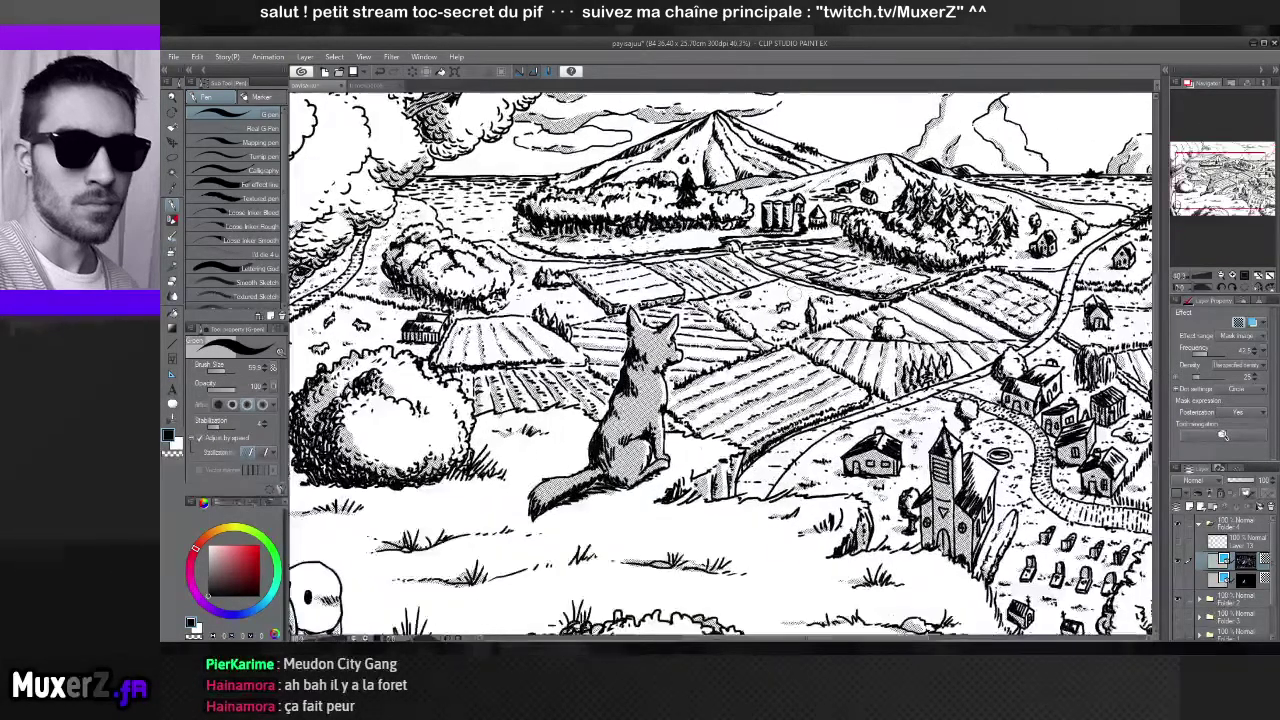
{"action": "mouse_move", "coordinate": [790, 300]}
{"action": "left_mouse_down"}
{"action": "mouse_move", "coordinate": [705, 305]}
{"action": "mouse_move", "coordinate": [565, 358]}
{"action": "left_mouse_up"}
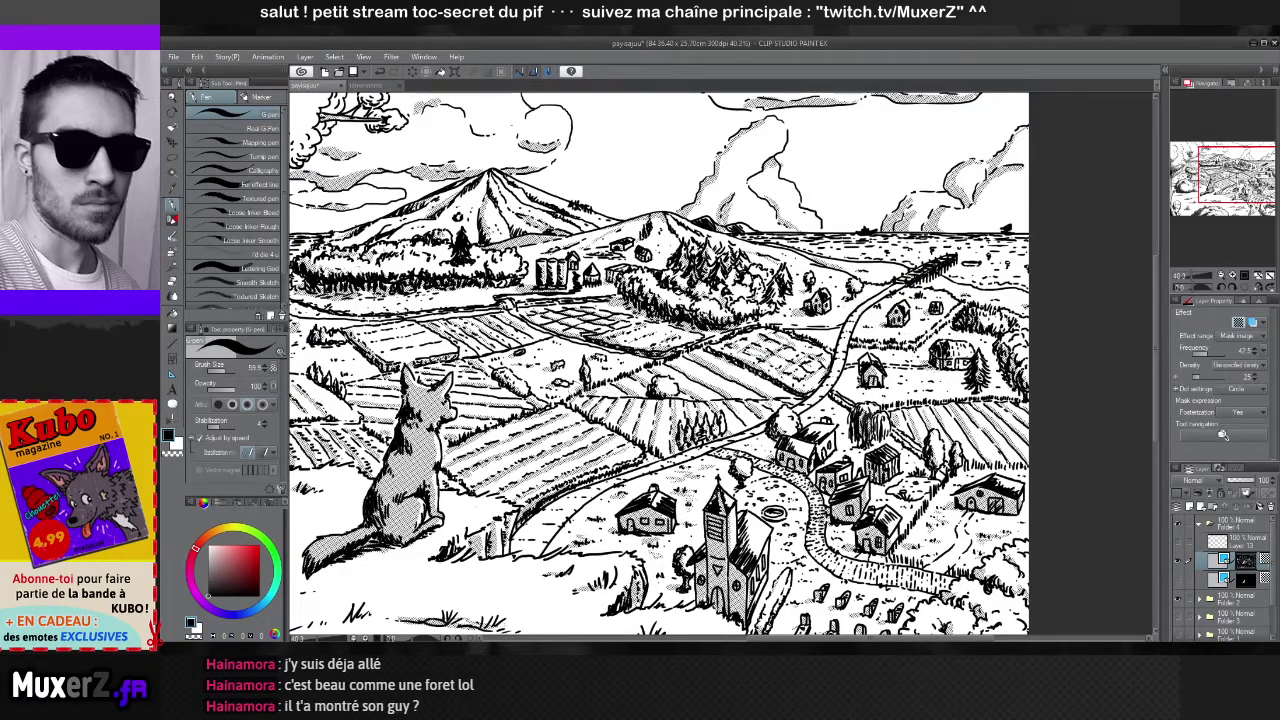
{"action": "mouse_move", "coordinate": [660, 400]}
{"action": "left_mouse_down"}
{"action": "mouse_move", "coordinate": [707, 370]}
{"action": "mouse_move", "coordinate": [807, 370]}
{"action": "left_mouse_up"}
{"action": "scroll", "coordinate": [680, 365], "scroll_direction": "down", "scroll_amount": 3}
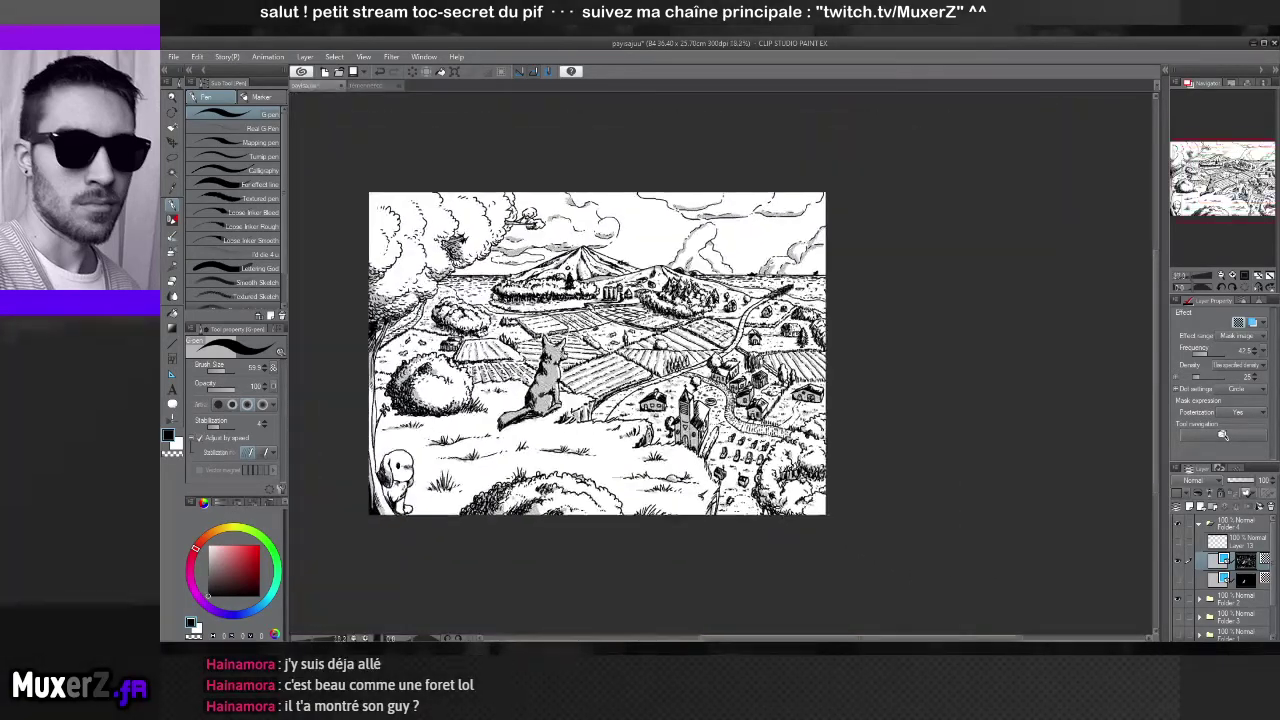
{"action": "scroll", "coordinate": [581, 363], "scroll_direction": "up", "scroll_amount": 2}
{"action": "left_click_drag", "start_coordinate": [540, 368], "coordinate": [745, 387]}
{"action": "scroll", "coordinate": [834, 406], "scroll_direction": "up", "scroll_amount": 2}
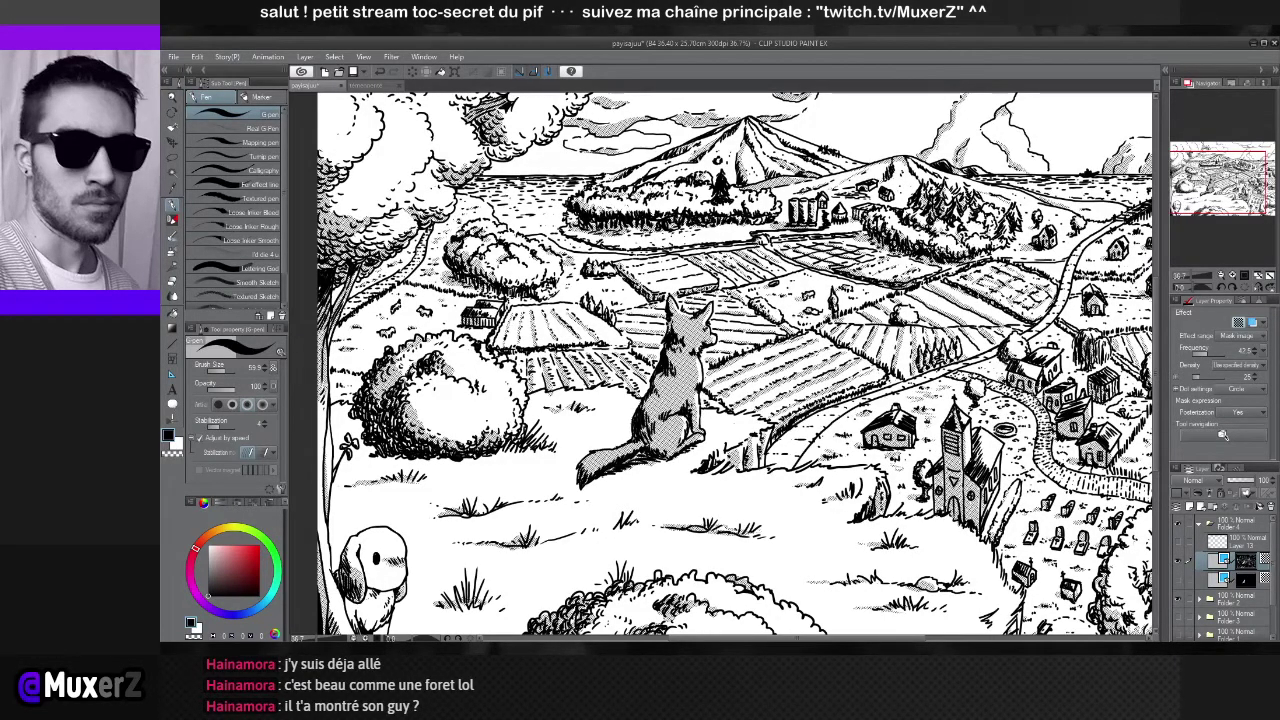
{"action": "scroll", "coordinate": [720, 365], "scroll_direction": "right", "scroll_amount": 3}
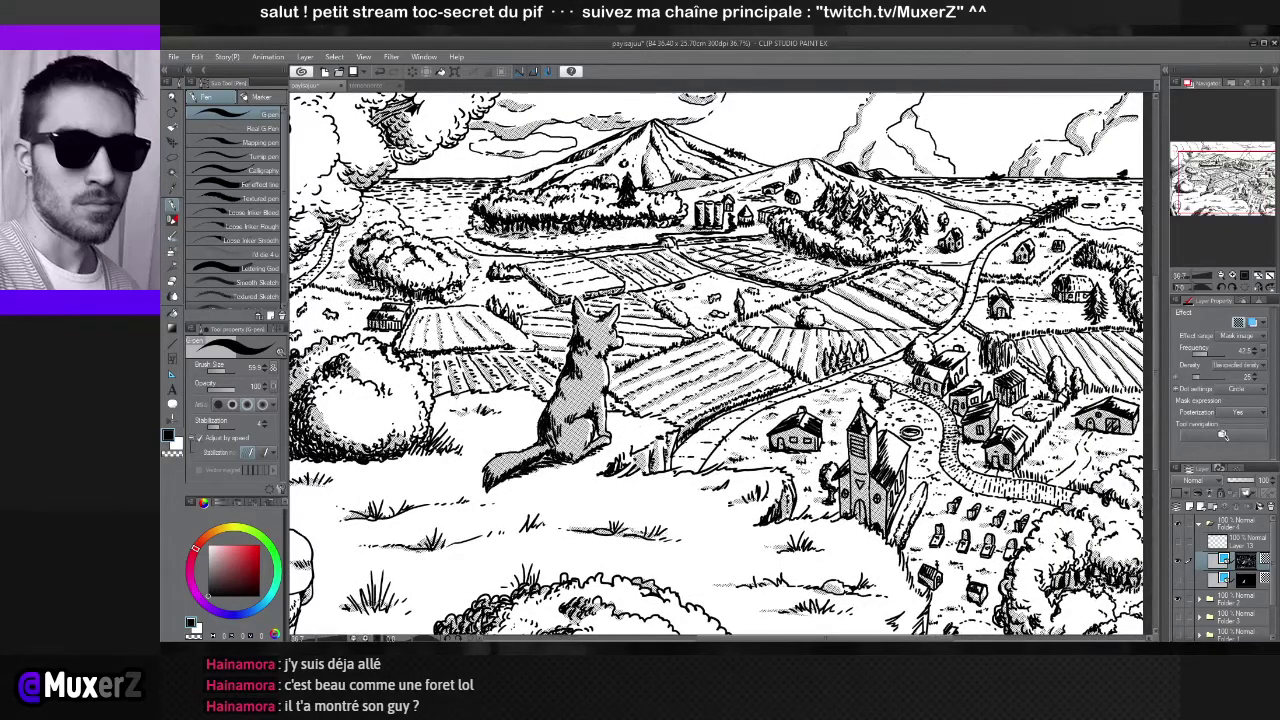
{"action": "scroll", "coordinate": [720, 365], "scroll_direction": "down", "scroll_amount": 3}
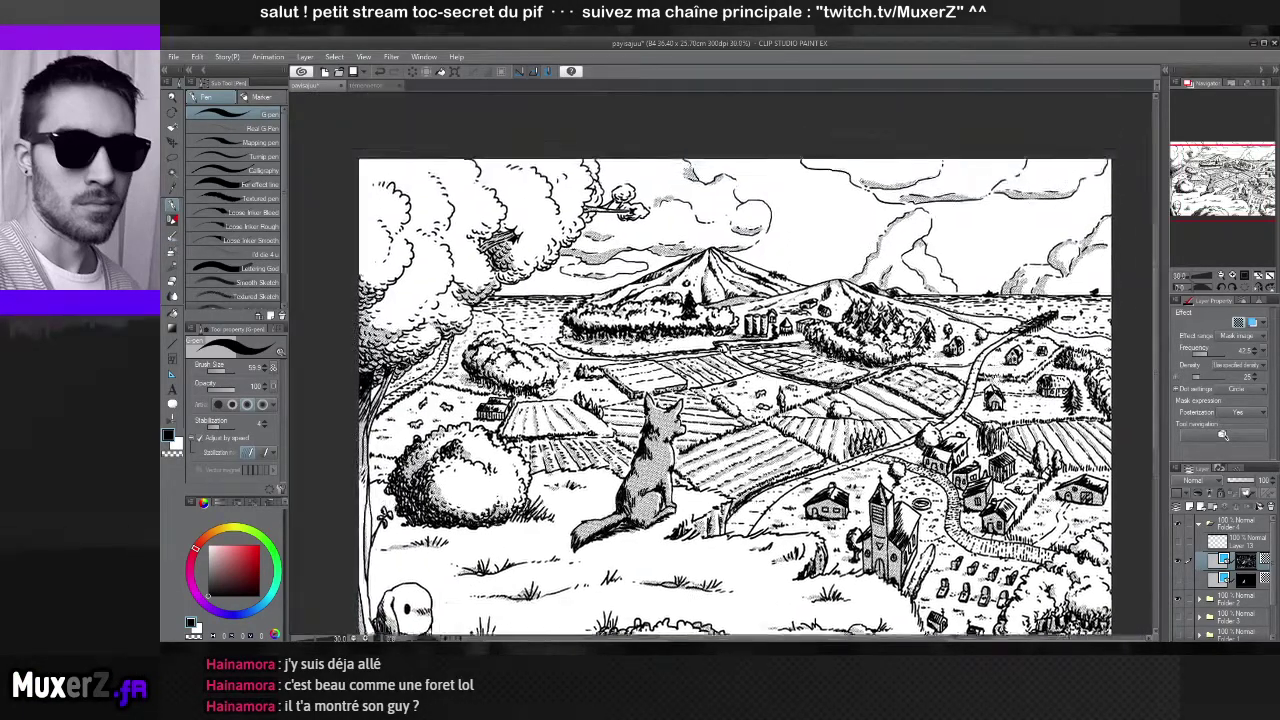
Add a new raster layer directly above Layer 13 inside Folder 4
{"action": "scroll", "coordinate": [735, 400], "scroll_direction": "up", "scroll_amount": 3}
{"action": "scroll", "coordinate": [735, 420], "scroll_direction": "down", "scroll_amount": 1}
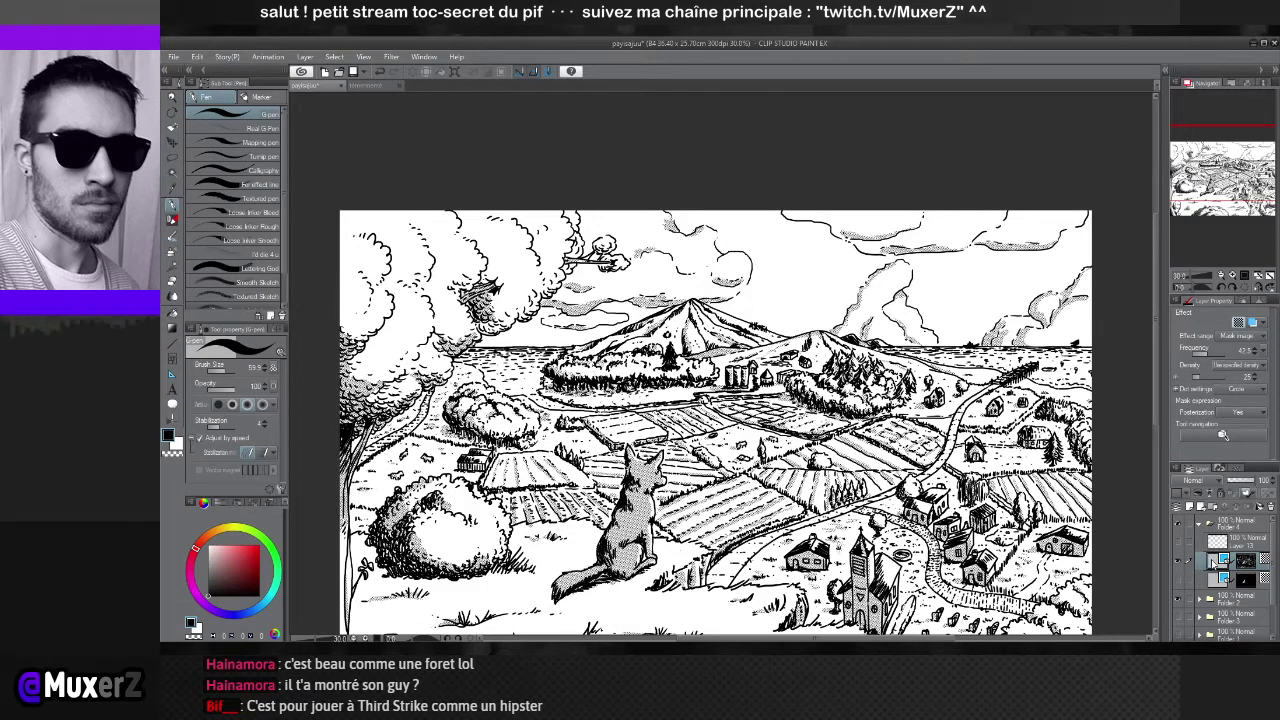
{"action": "left_click", "coordinate": [1243, 542]}
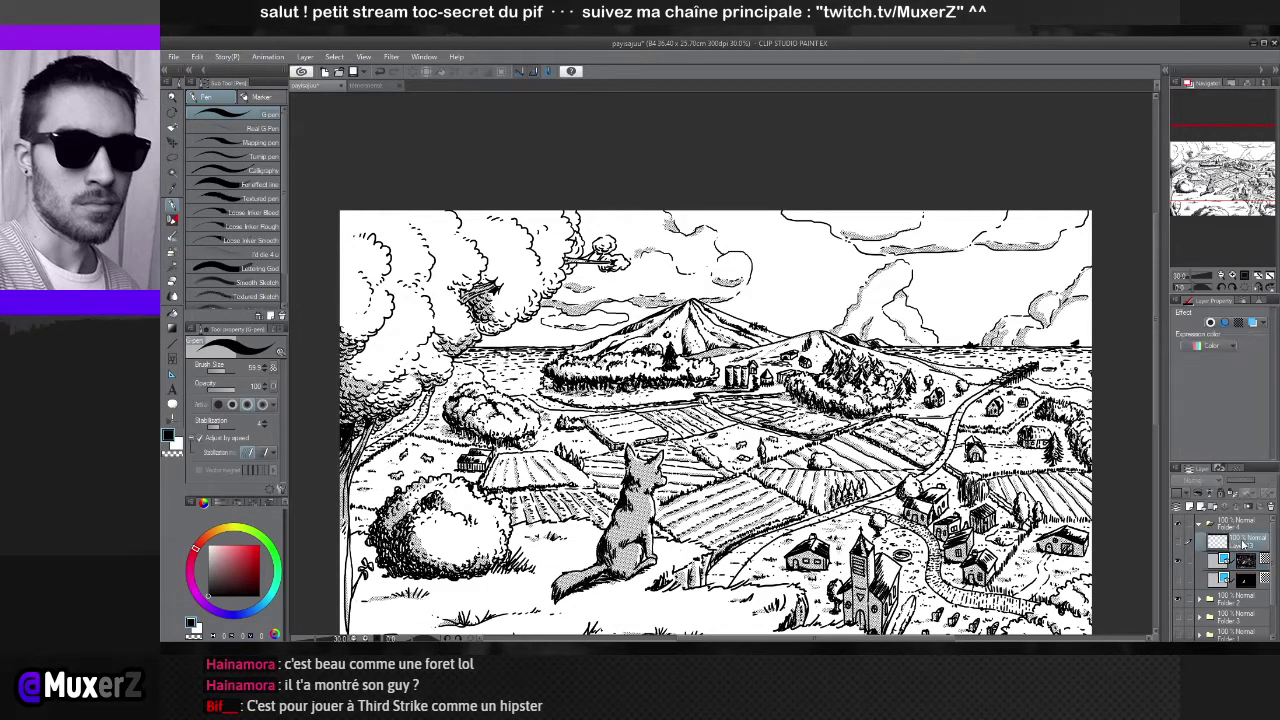
{"action": "left_click", "coordinate": [1188, 506]}
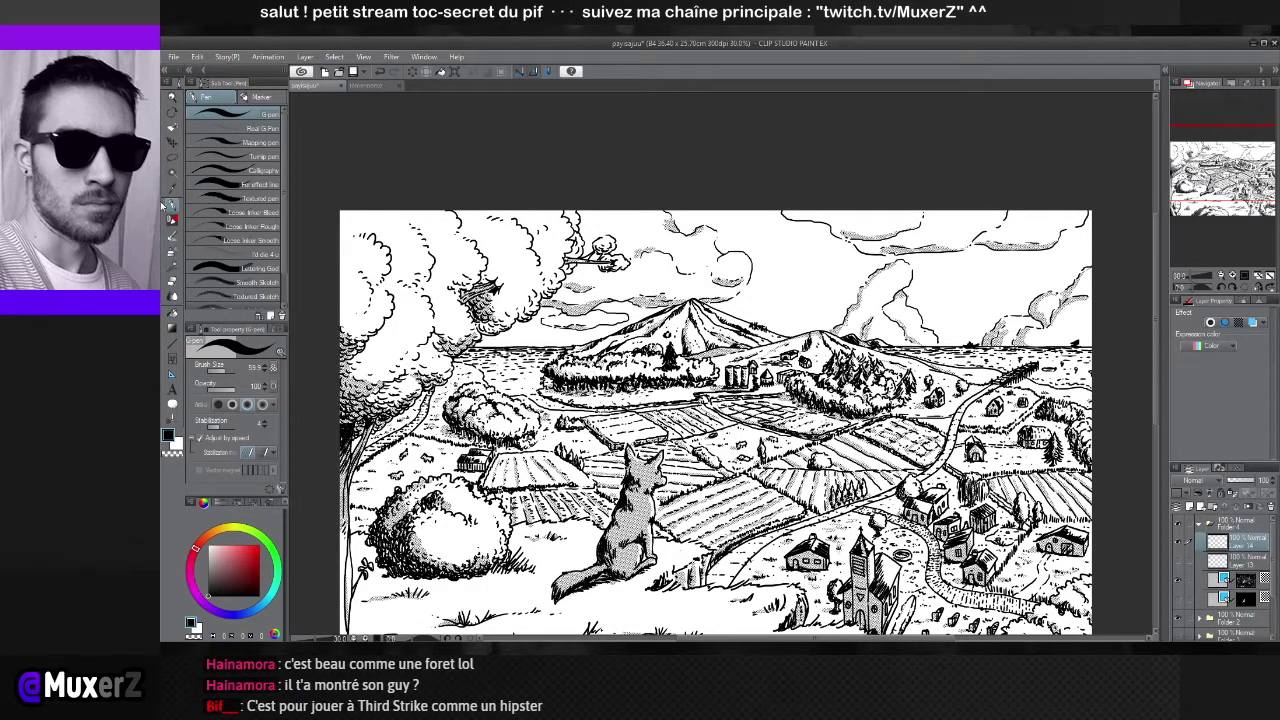
Try tilting the canvas view with the Rotate tool and reset it to upright
{"action": "left_click", "coordinate": [172, 112]}
{"action": "left_click_drag", "start_coordinate": [900, 300], "coordinate": [844, 284]}
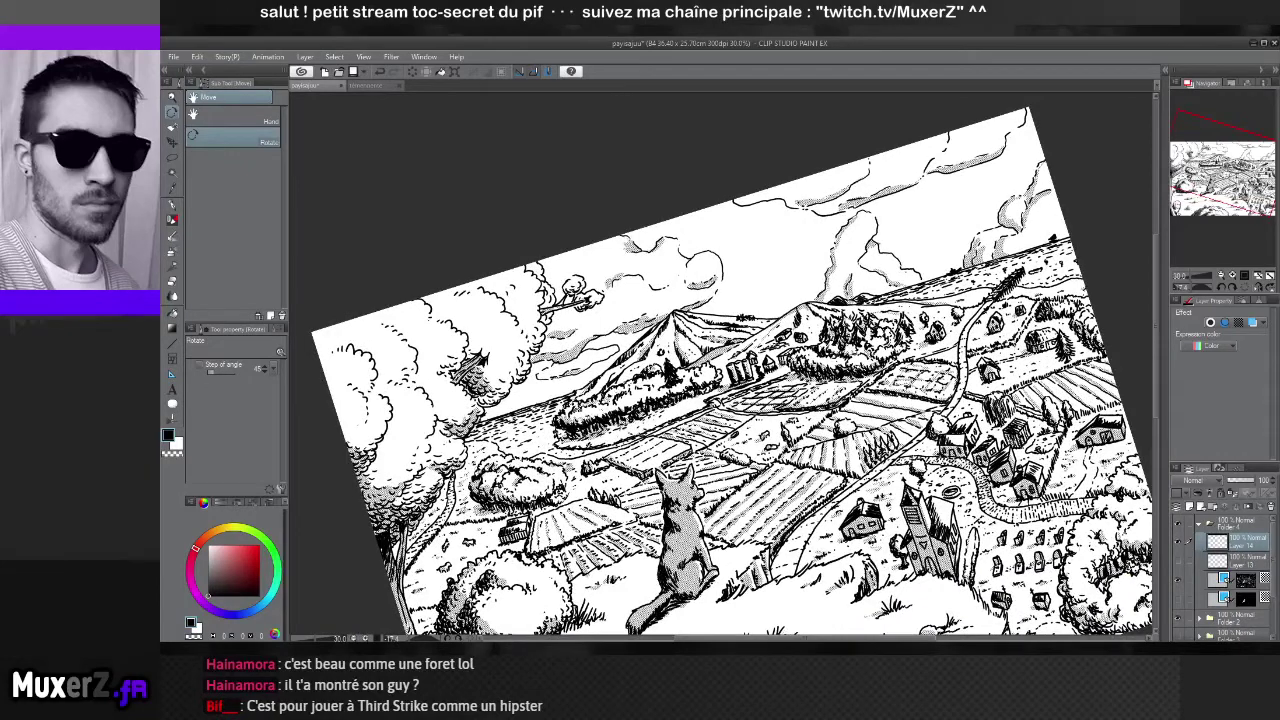
{"action": "double_click", "coordinate": [620, 411]}
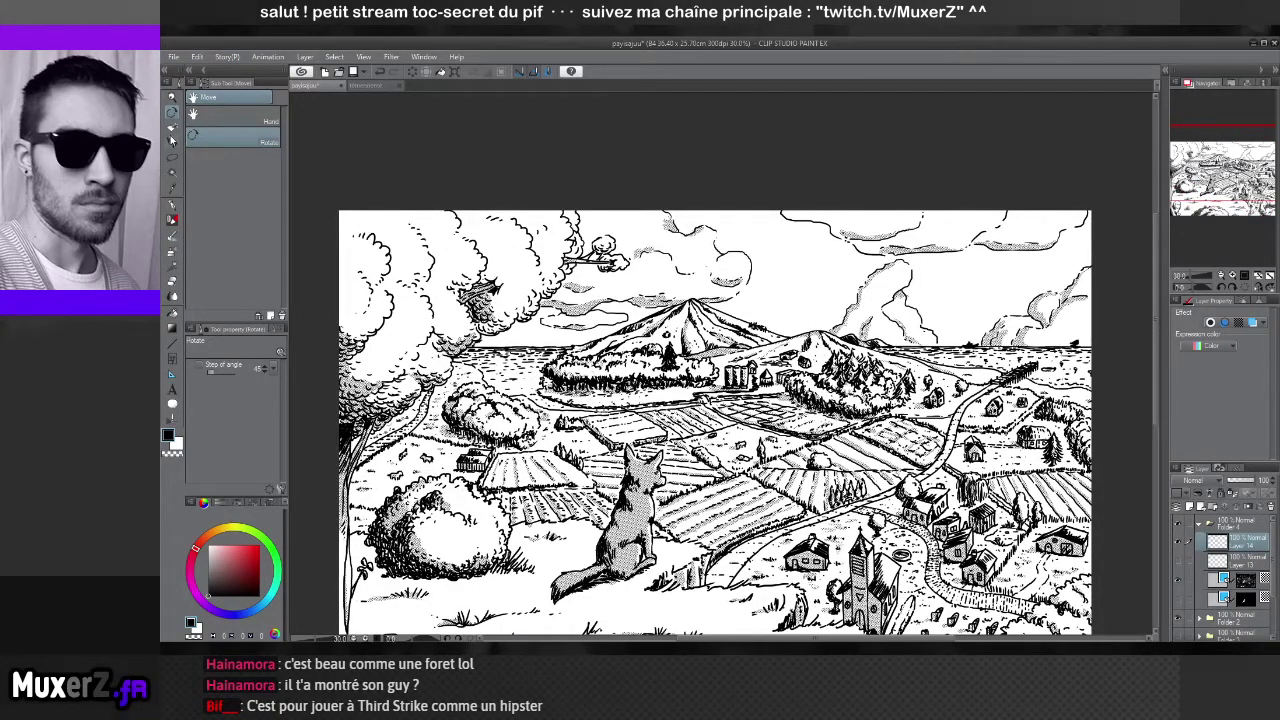
{"action": "left_click", "coordinate": [172, 114]}
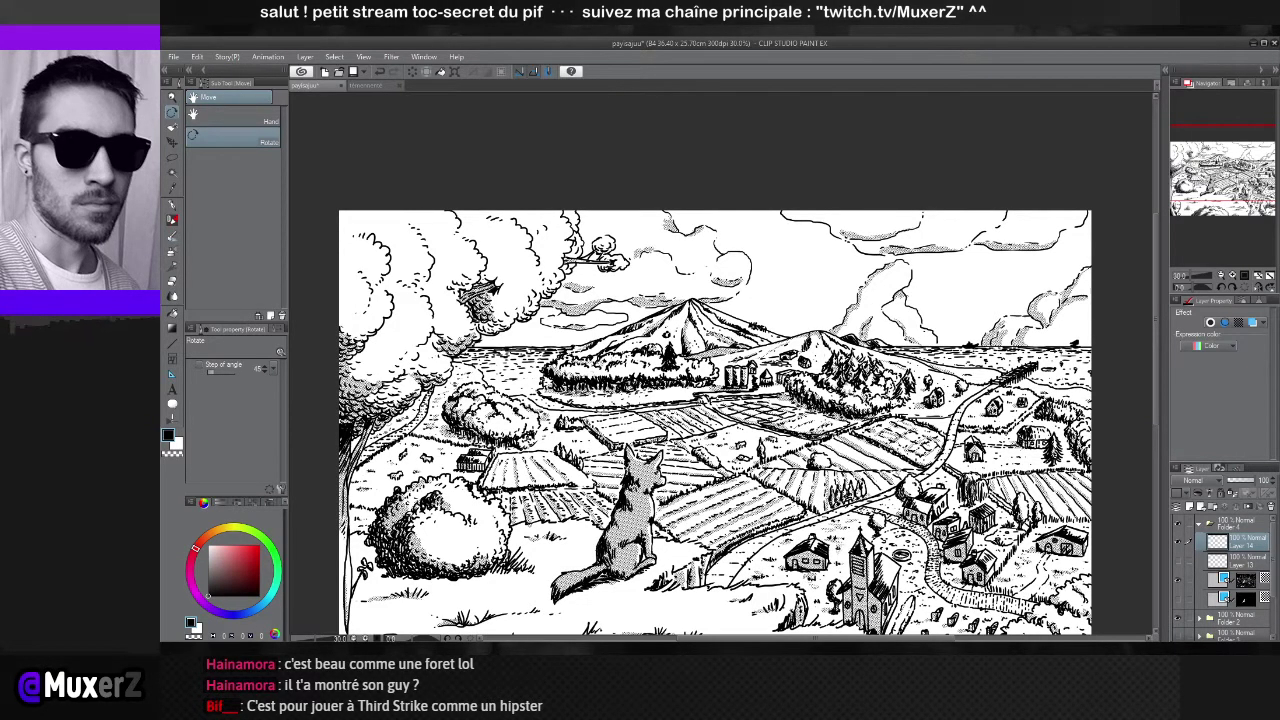
{"action": "left_click_drag", "start_coordinate": [900, 300], "coordinate": [950, 200]}
{"action": "key", "text": "ctrl+0"}
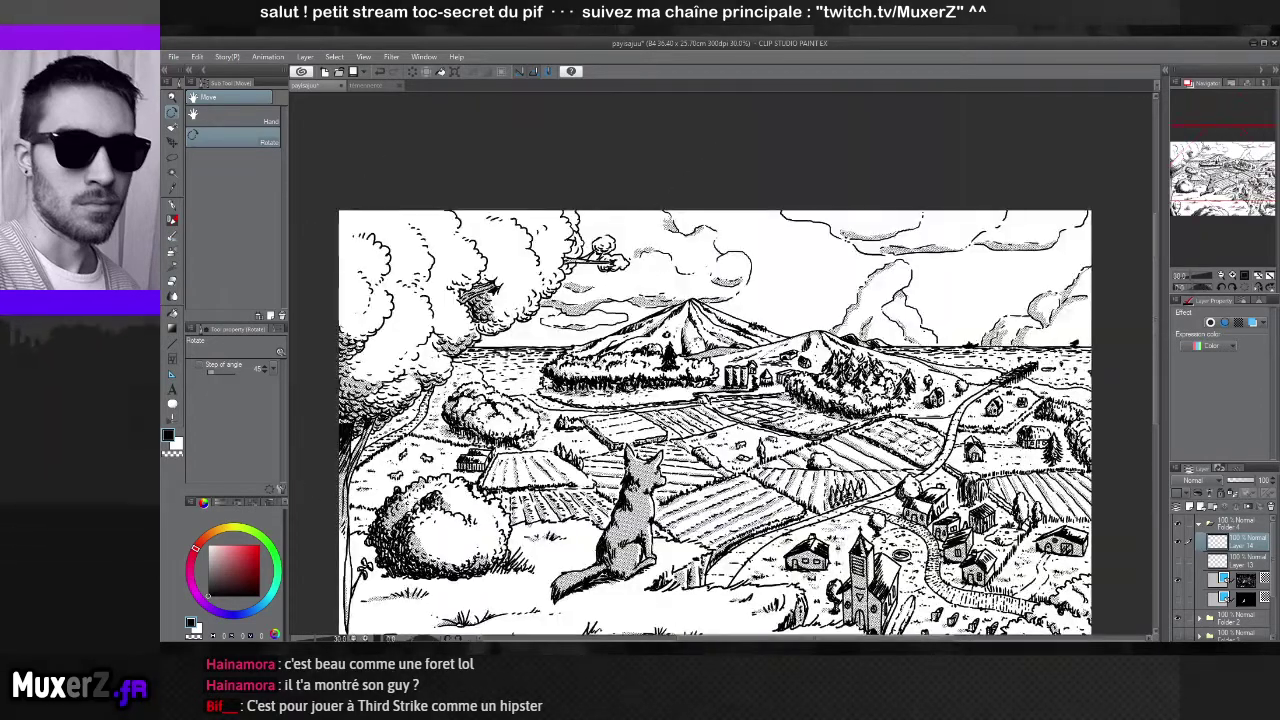
{"action": "key", "text": "ctrl+0"}
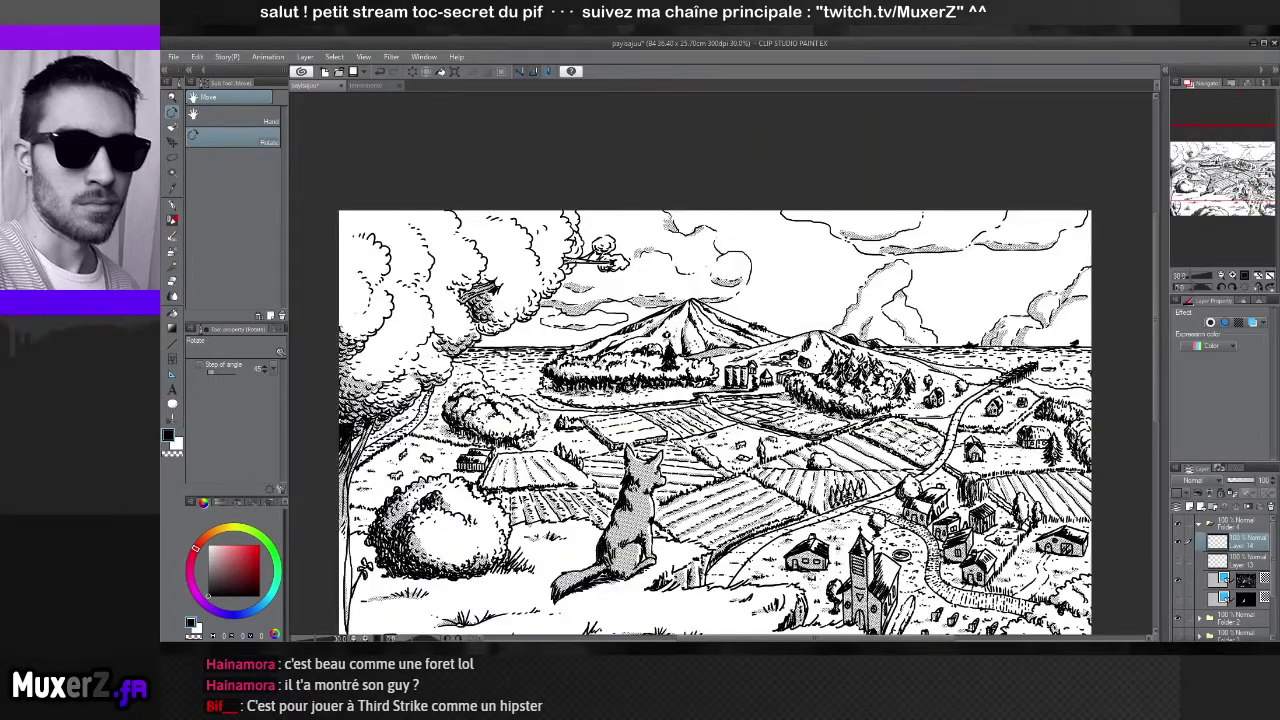
{"action": "key", "text": "ctrl+z"}
{"action": "key", "text": "ctrl+0"}
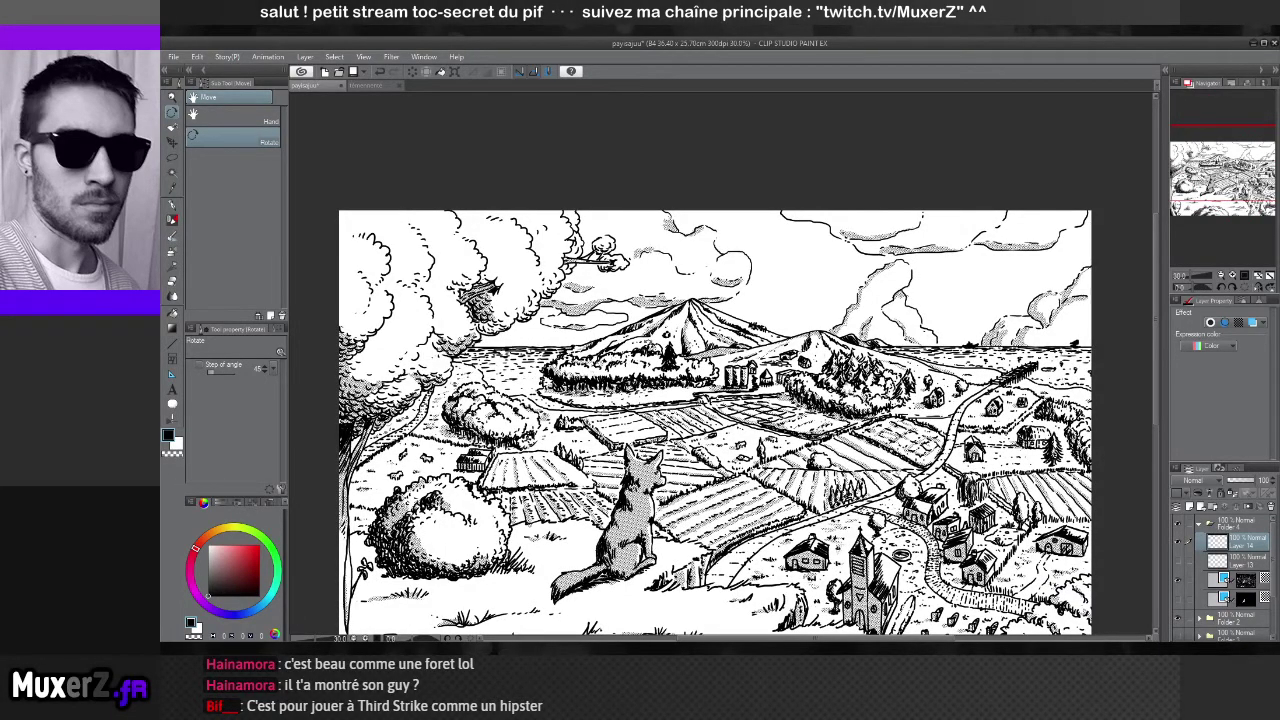
{"action": "left_click_drag", "start_coordinate": [620, 341], "coordinate": [290, 338]}
{"action": "key", "text": "ctrl+0"}
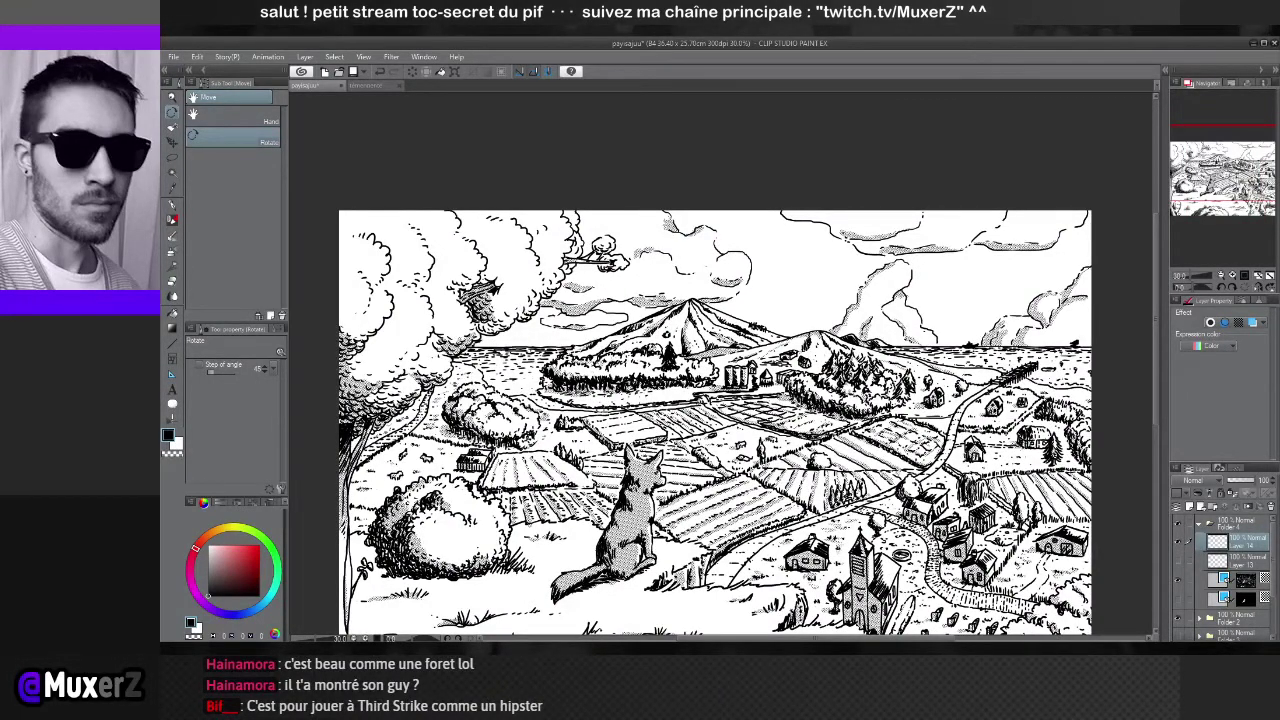
{"action": "scroll", "coordinate": [619, 345], "scroll_direction": "down", "scroll_amount": 3}
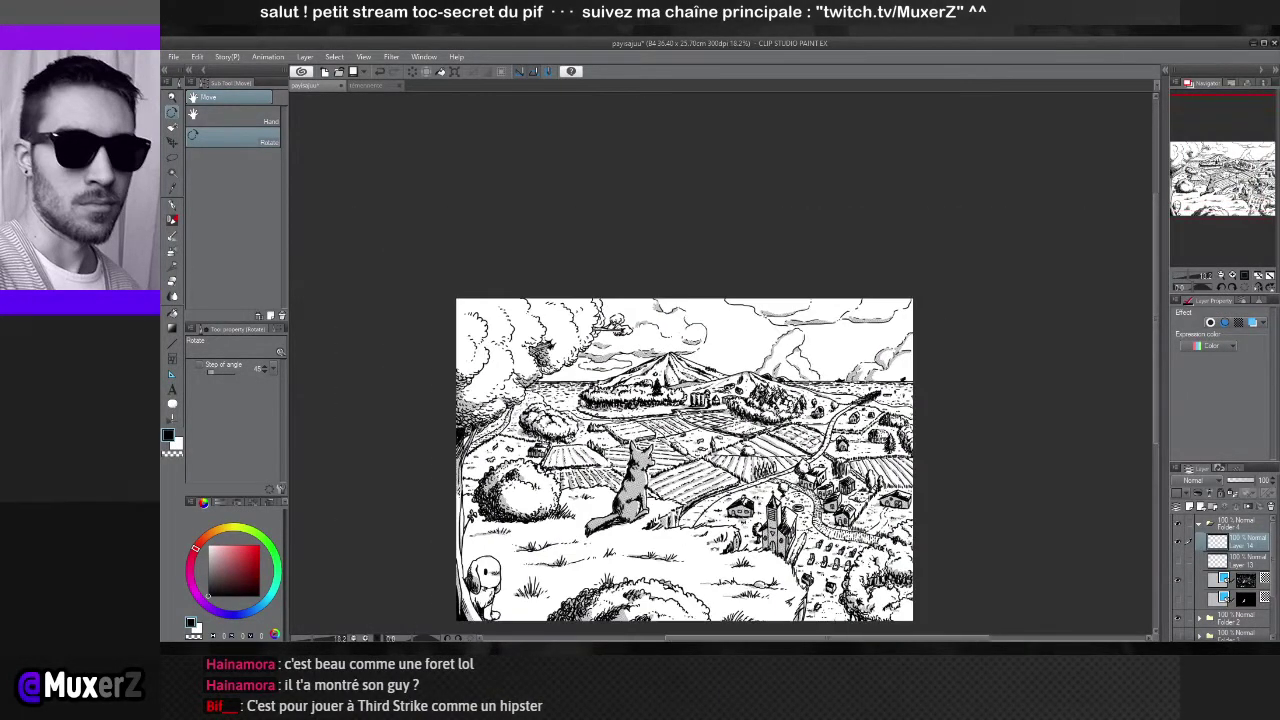
{"action": "mouse_move", "coordinate": [682, 497]}
{"action": "left_mouse_down"}
{"action": "mouse_move", "coordinate": [711, 374]}
{"action": "mouse_move", "coordinate": [711, 432]}
{"action": "mouse_move", "coordinate": [727, 449]}
{"action": "left_mouse_up"}
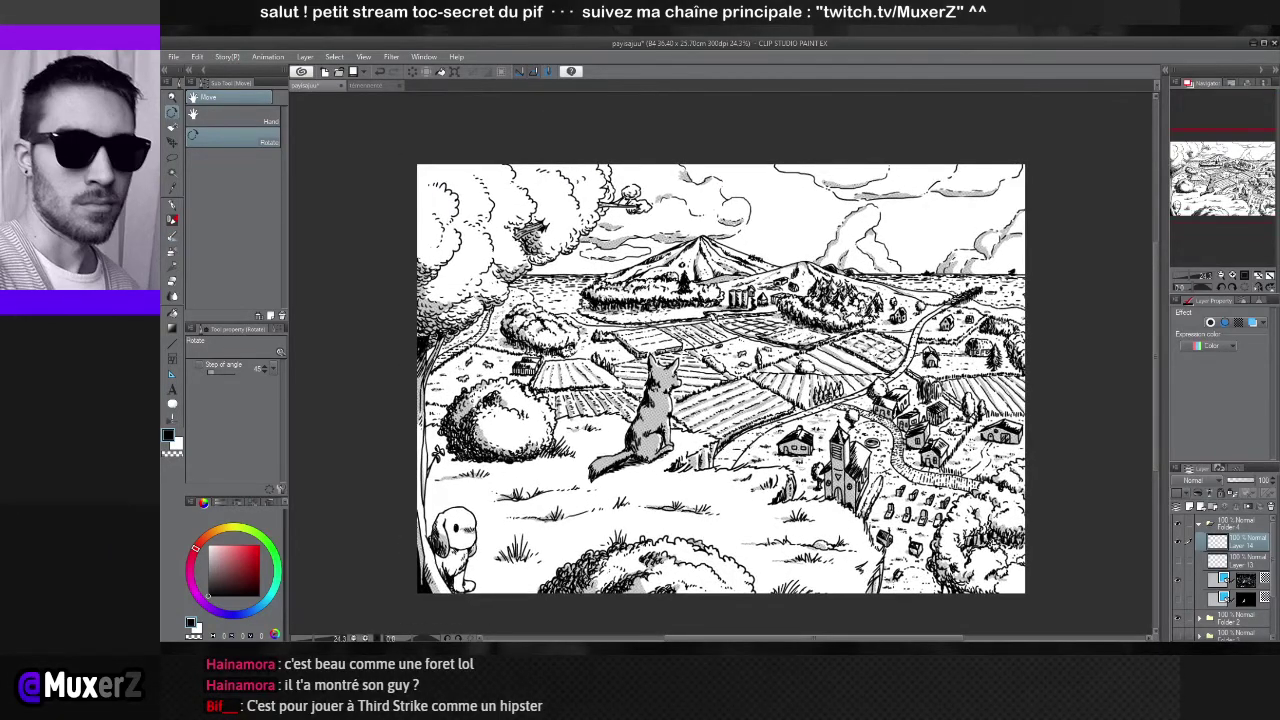
{"action": "scroll", "coordinate": [727, 449], "scroll_direction": "up", "scroll_amount": 3}
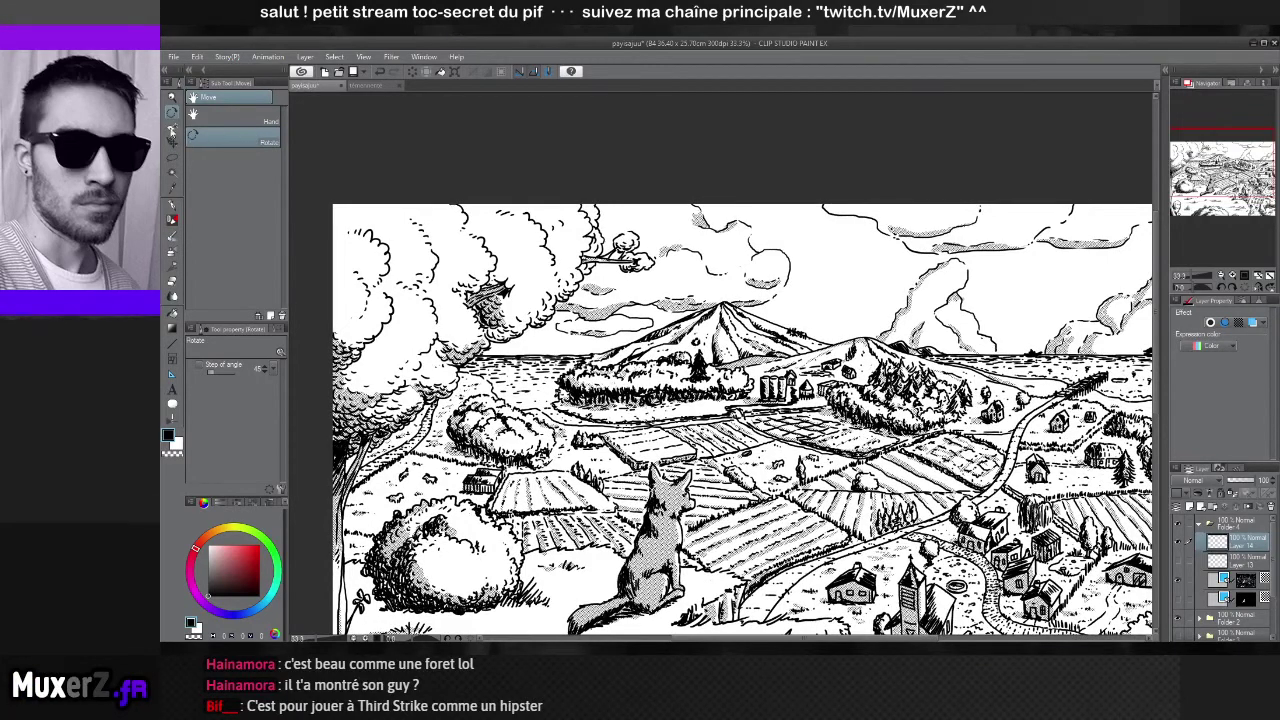
{"action": "left_click", "coordinate": [173, 114]}
{"action": "mouse_move", "coordinate": [740, 420]}
{"action": "left_mouse_down"}
{"action": "mouse_move", "coordinate": [760, 400]}
{"action": "mouse_move", "coordinate": [750, 410]}
{"action": "left_mouse_up"}
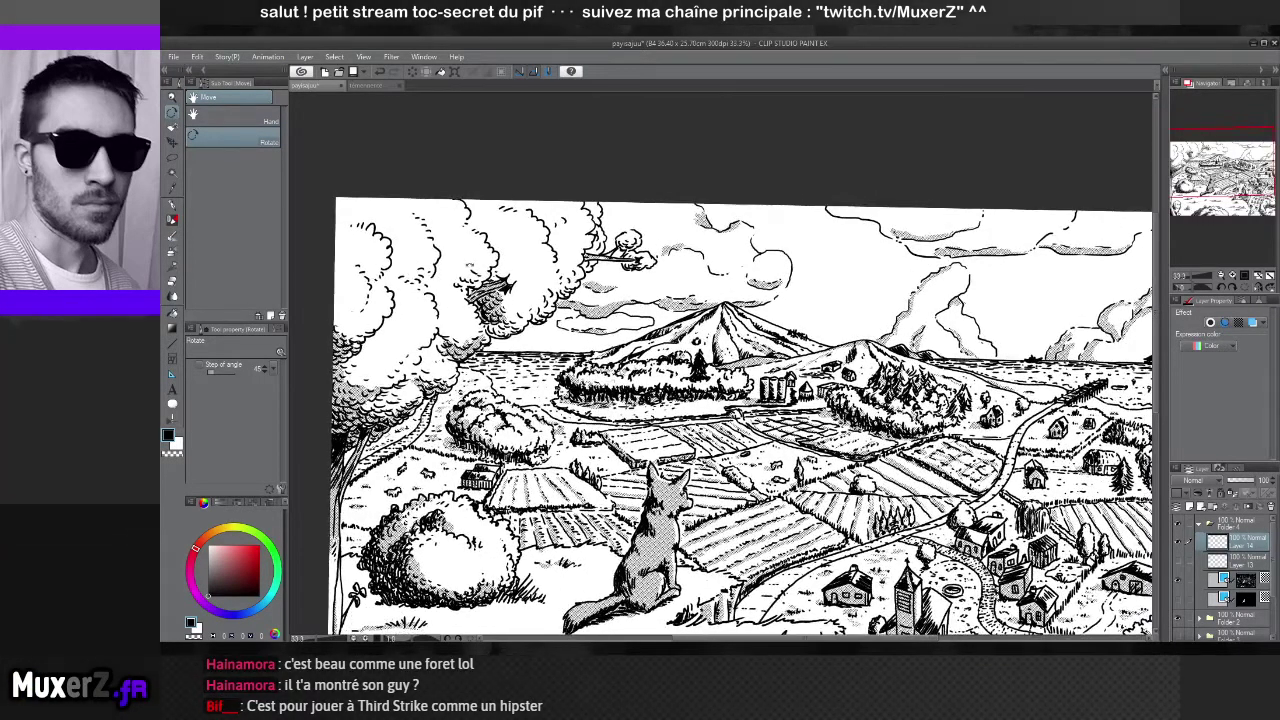
{"action": "key", "text": "at"}
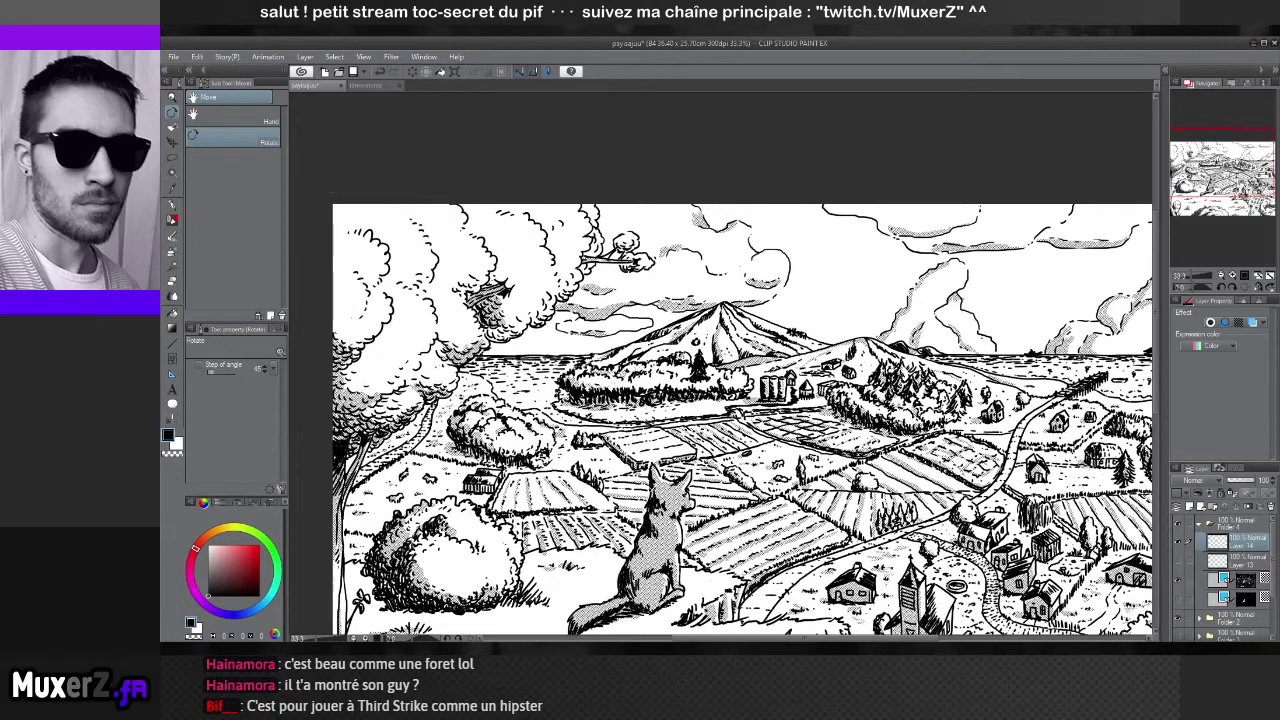
Try a circular-dot screentone of frequency 42.5 and density 40 in a rectangular selection beside the volcano, compare its dots up close and undo it
{"action": "key", "text": "m"}
{"action": "left_click", "coordinate": [205, 122]}
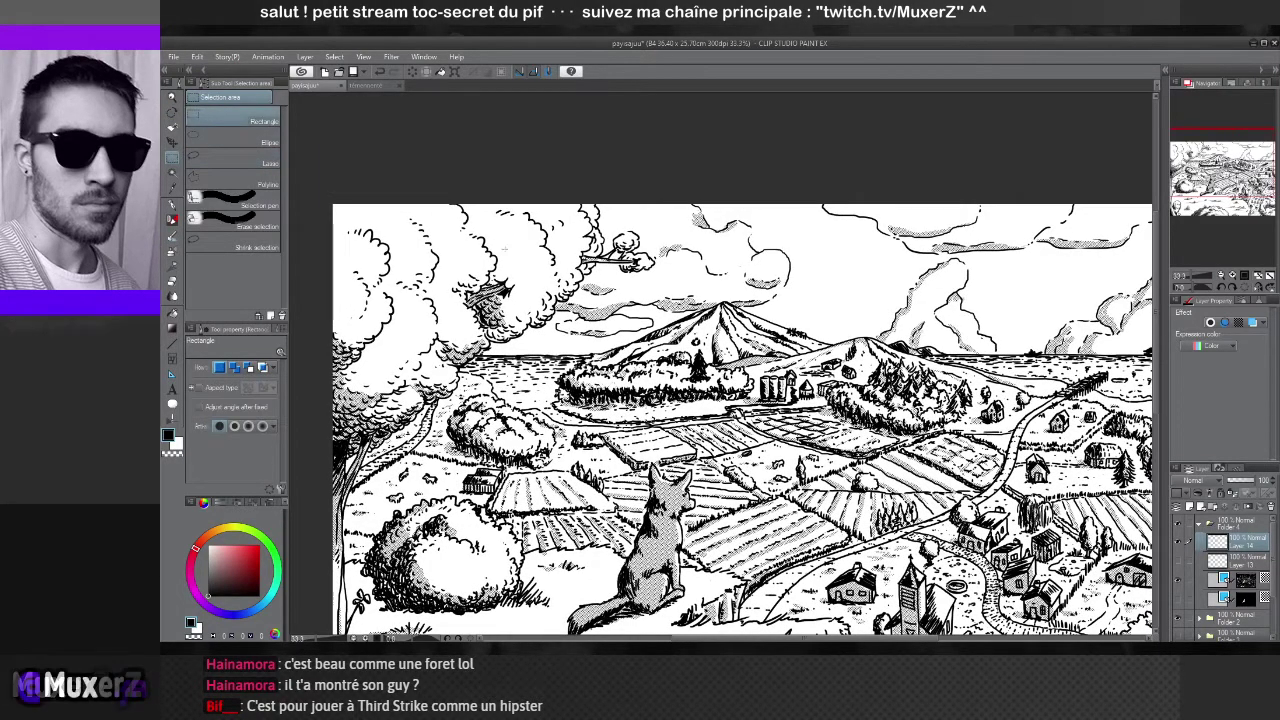
{"action": "left_click_drag", "start_coordinate": [506, 251], "coordinate": [694, 481]}
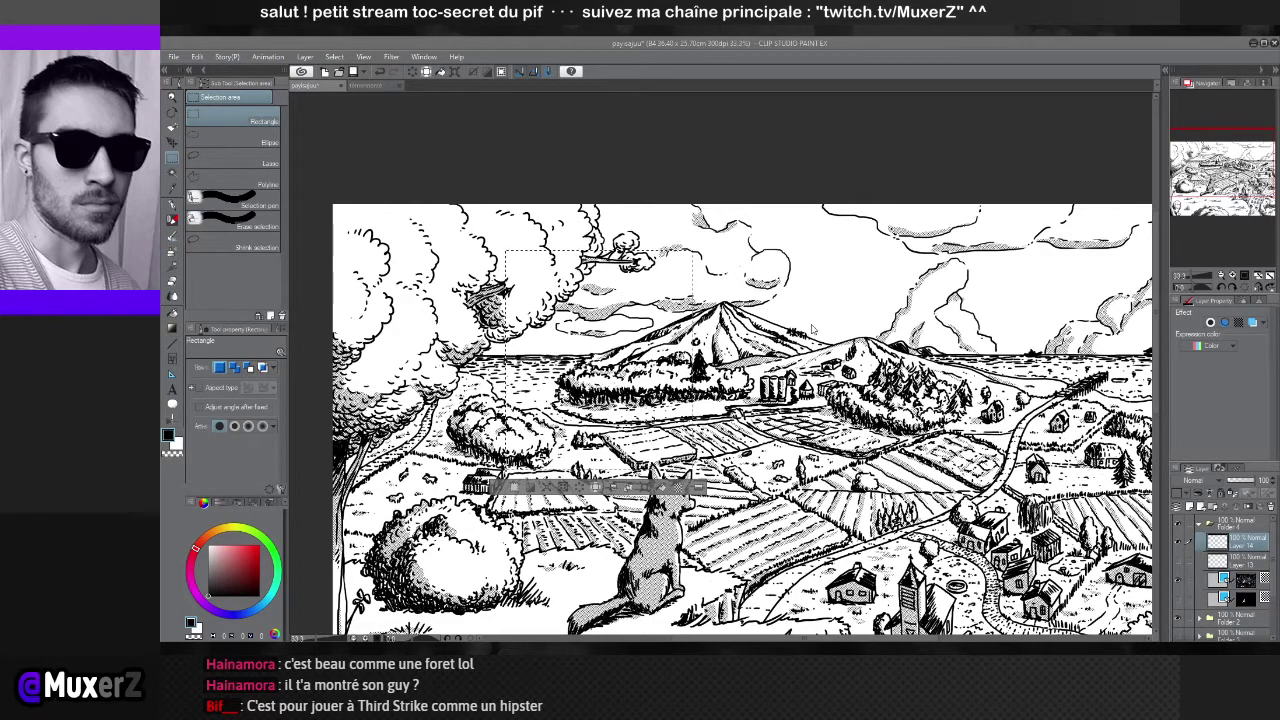
{"action": "left_click", "coordinate": [685, 487]}
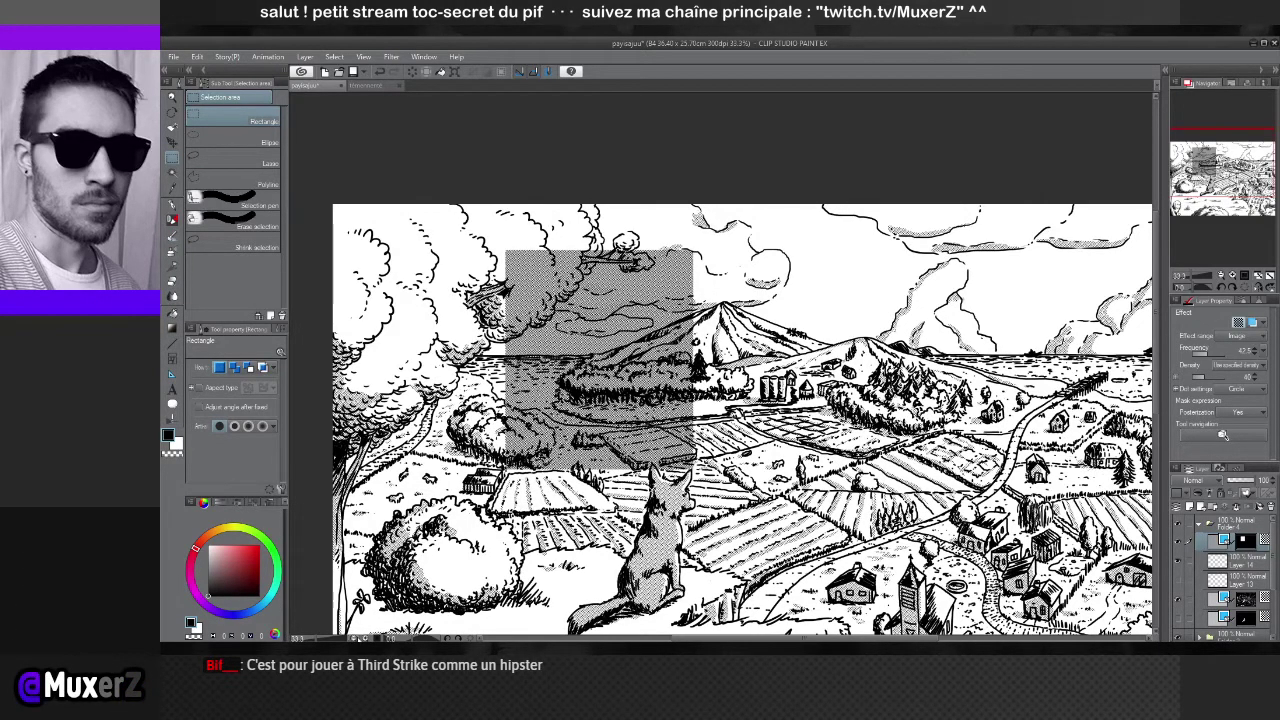
{"action": "key", "text": "ctrl+plus"}
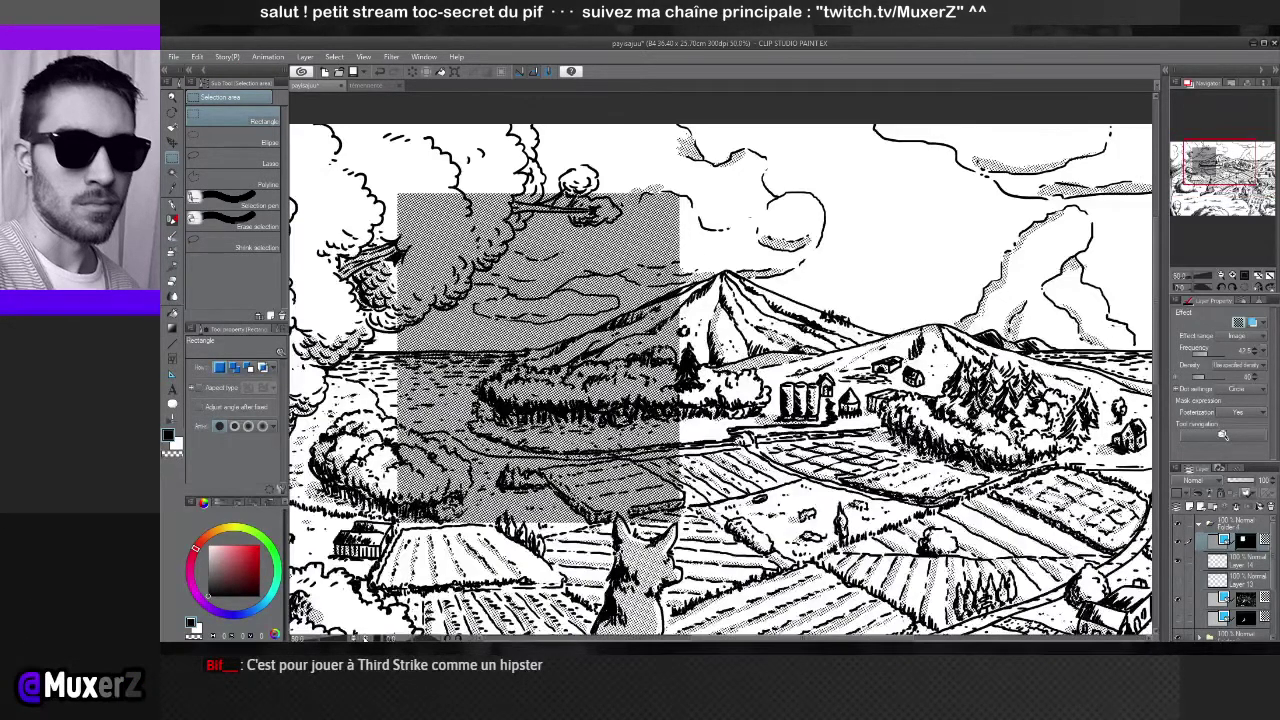
{"action": "key", "text": "ctrl+plus"}
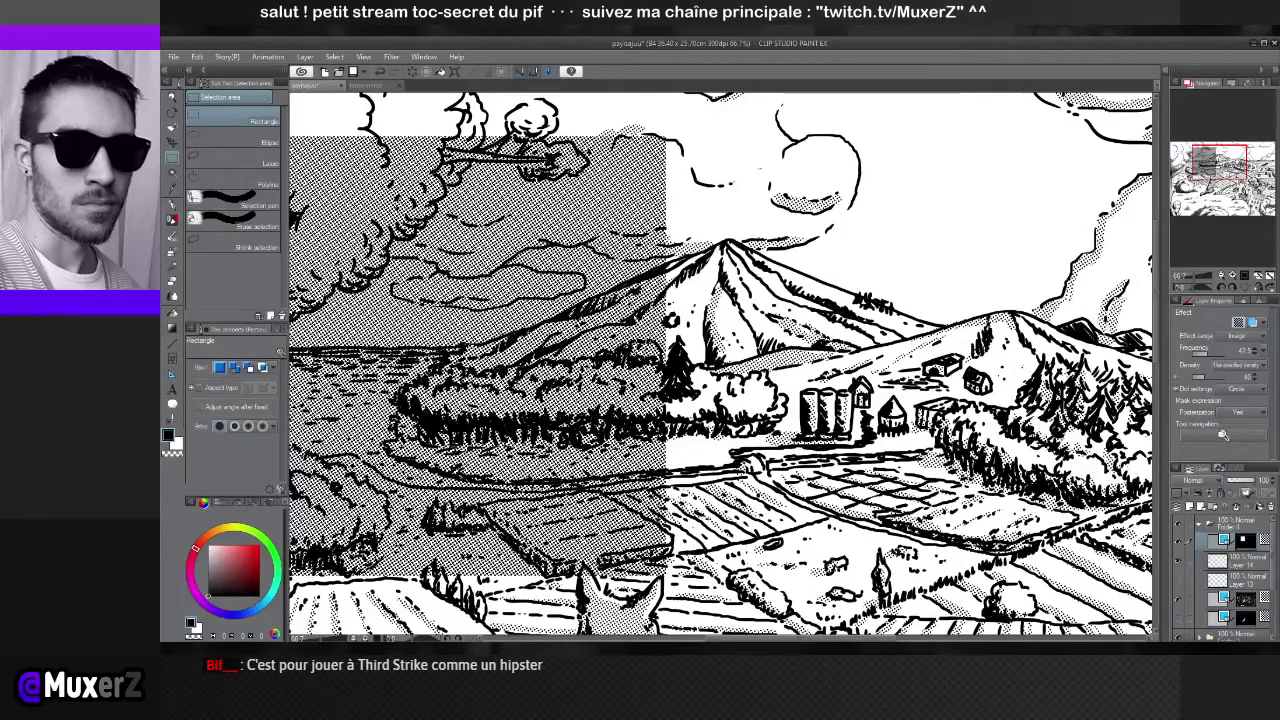
{"action": "key", "text": "ctrl+plus"}
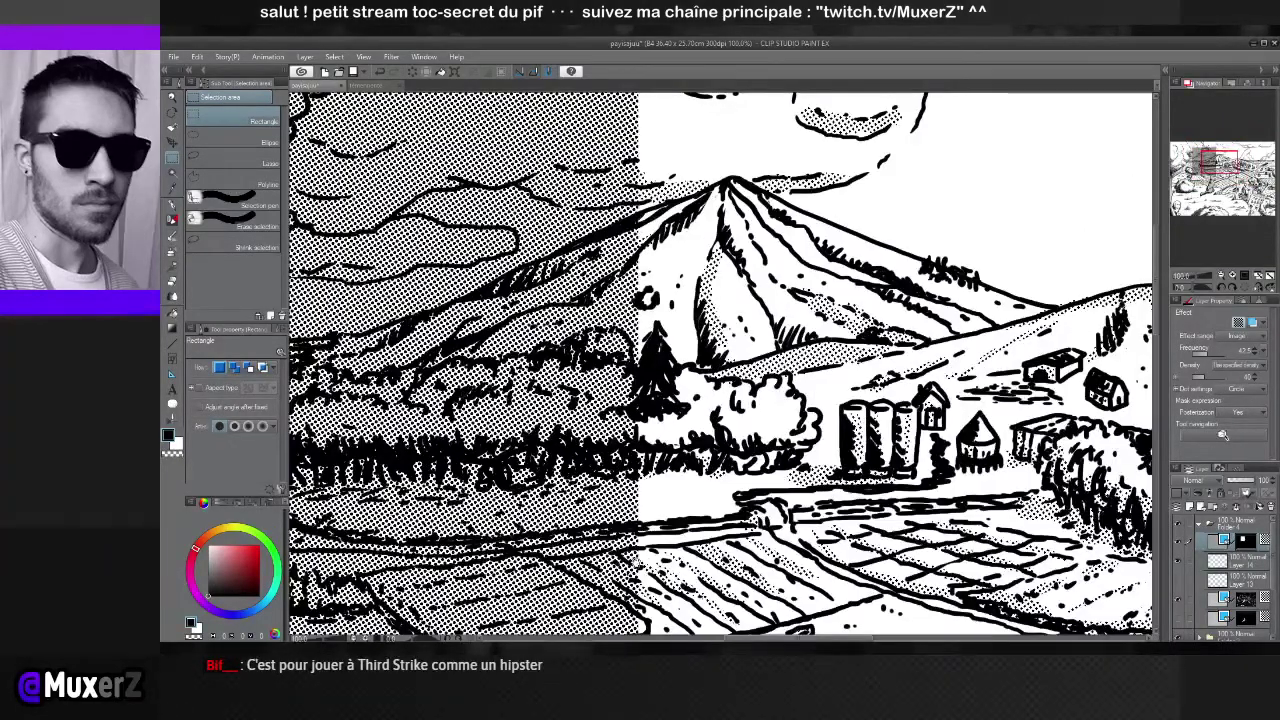
{"action": "left_click_drag", "start_coordinate": [720, 420], "coordinate": [815, 280]}
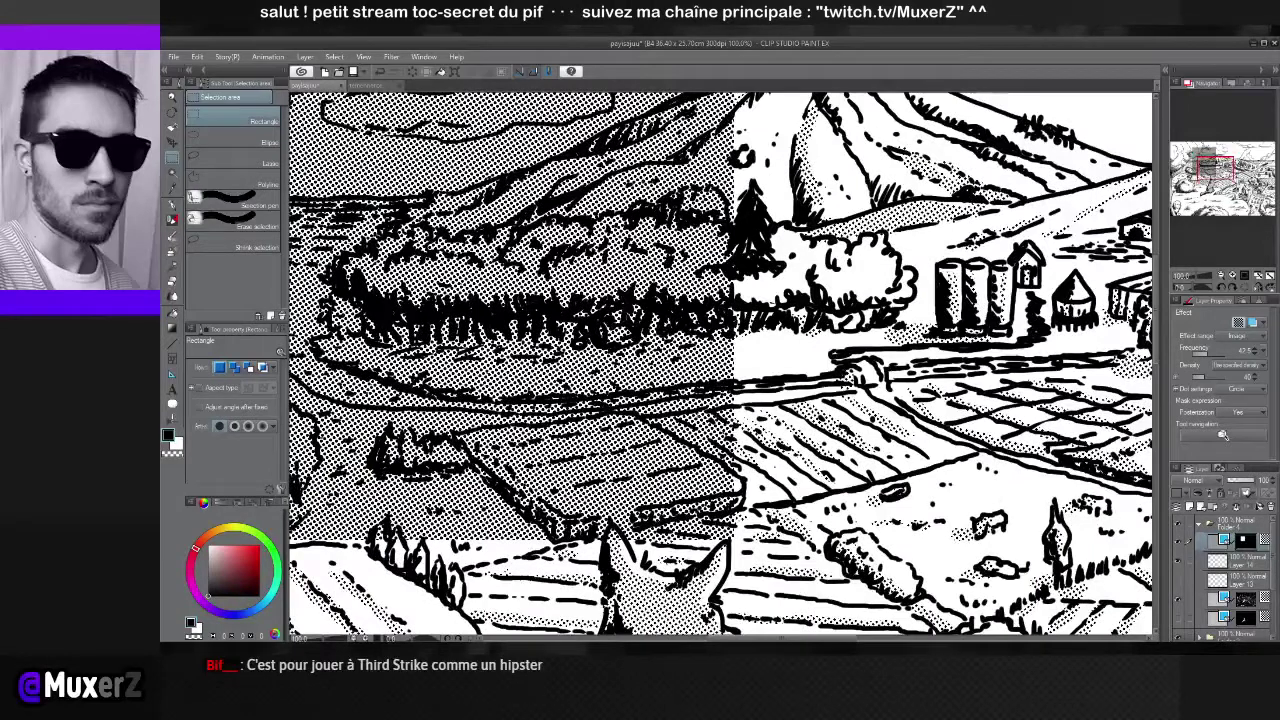
{"action": "key", "text": "ctrl+z"}
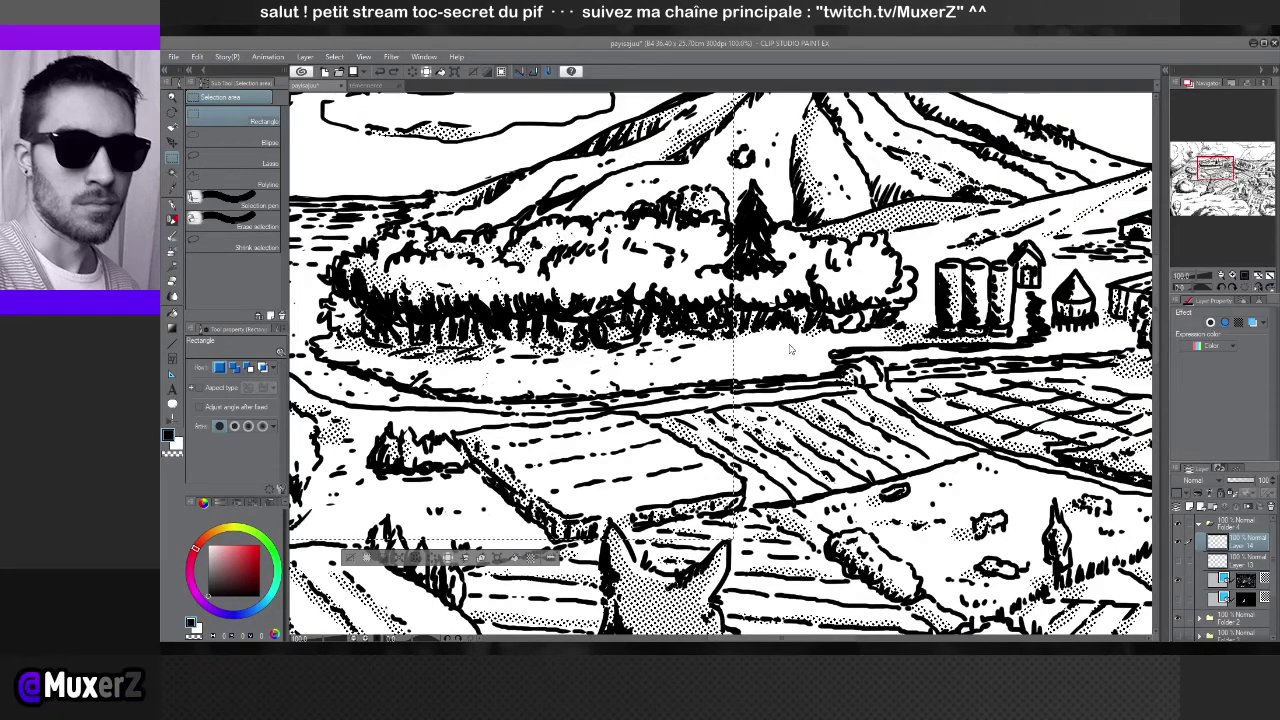
Apply a circular-dot screentone of frequency 60 and density 40 to the rectangular selection and compare it with the existing tones
{"action": "key", "text": "ctrl+shift+t"}
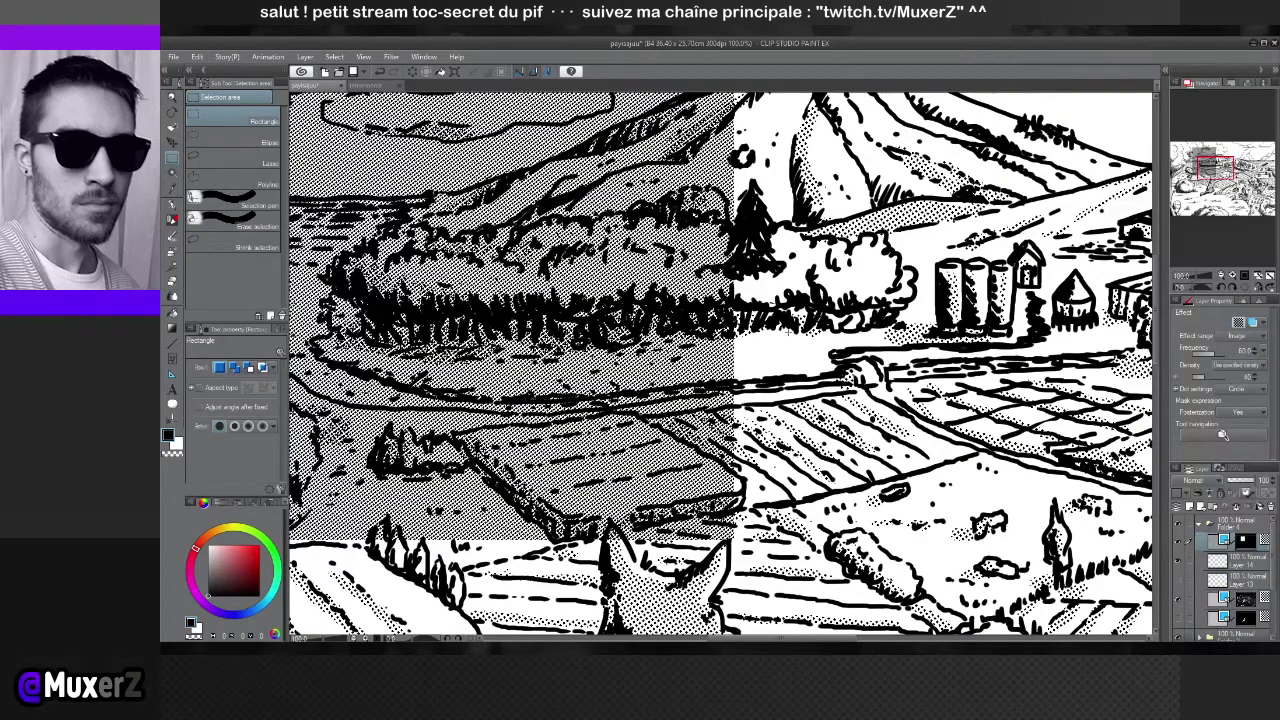
{"action": "scroll", "coordinate": [652, 302], "scroll_direction": "down", "scroll_amount": 3}
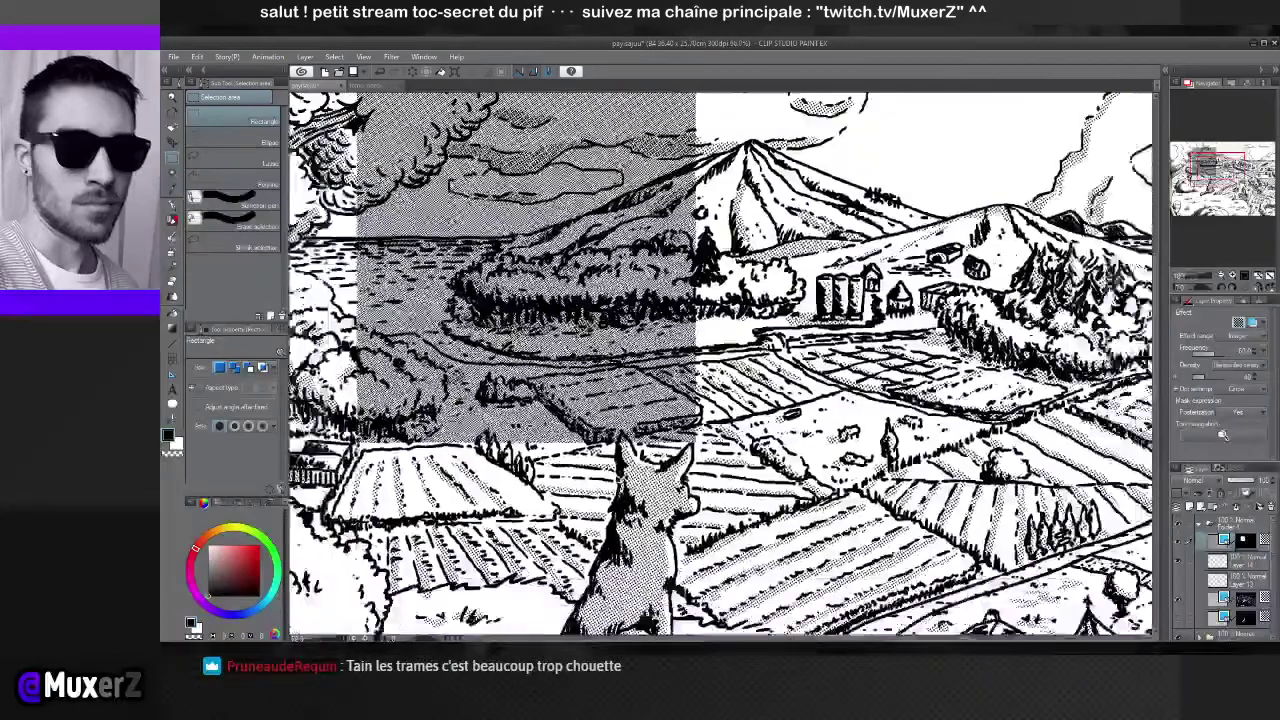
{"action": "scroll", "coordinate": [720, 365], "scroll_direction": "down", "scroll_amount": 2}
{"action": "scroll", "coordinate": [720, 365], "scroll_direction": "up", "scroll_amount": 2}
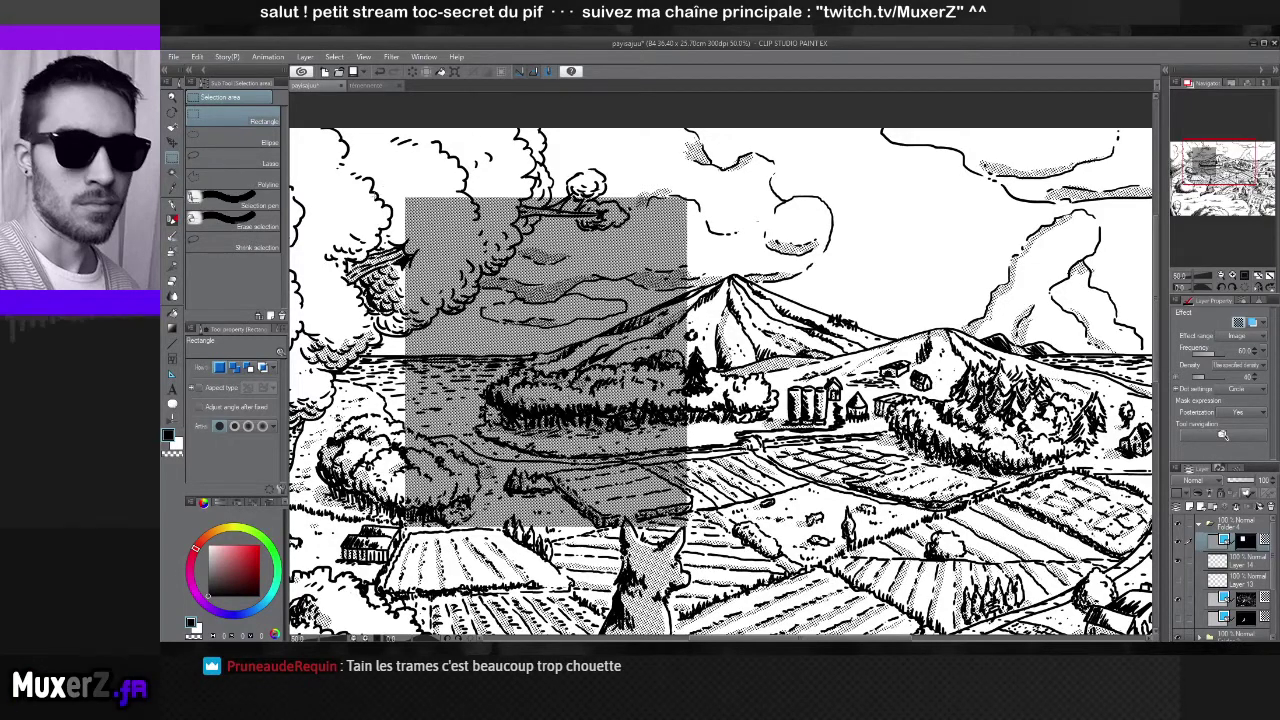
Clear the rectangular test patch from the new tone layer's mask and remove the selection
{"action": "left_click_drag", "start_coordinate": [655, 400], "coordinate": [770, 532]}
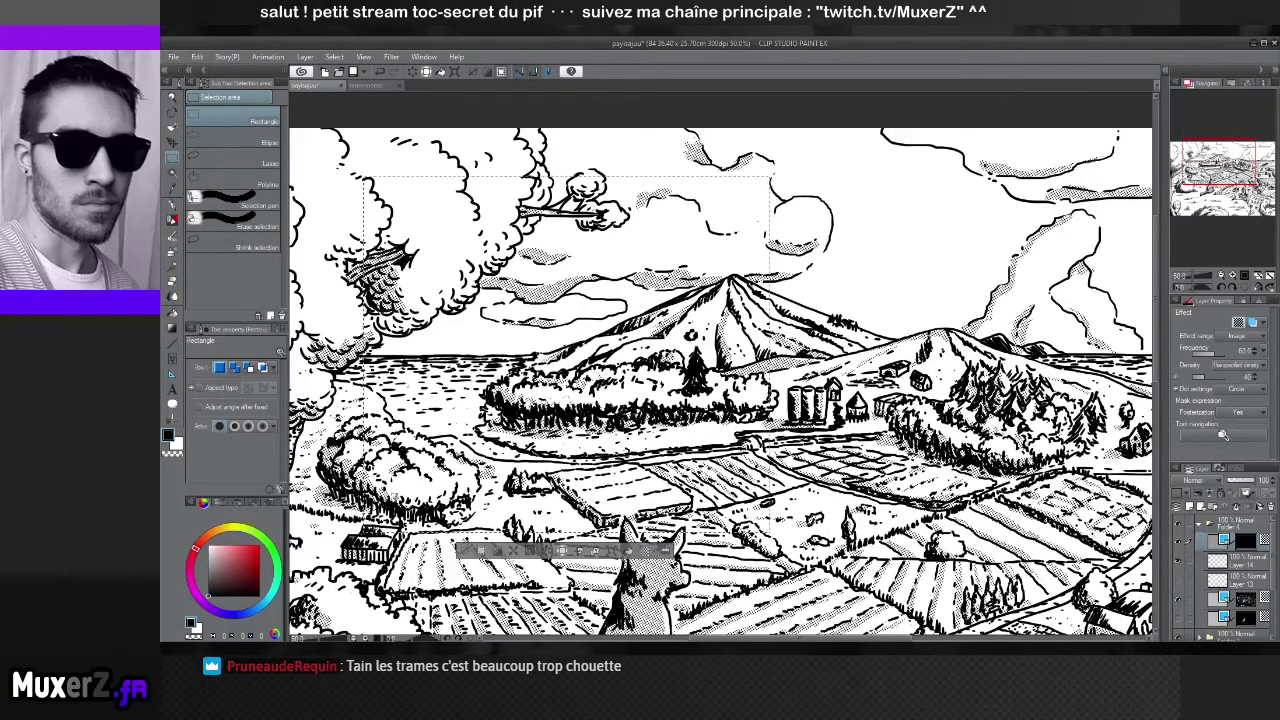
{"action": "key", "text": "ctrl+d"}
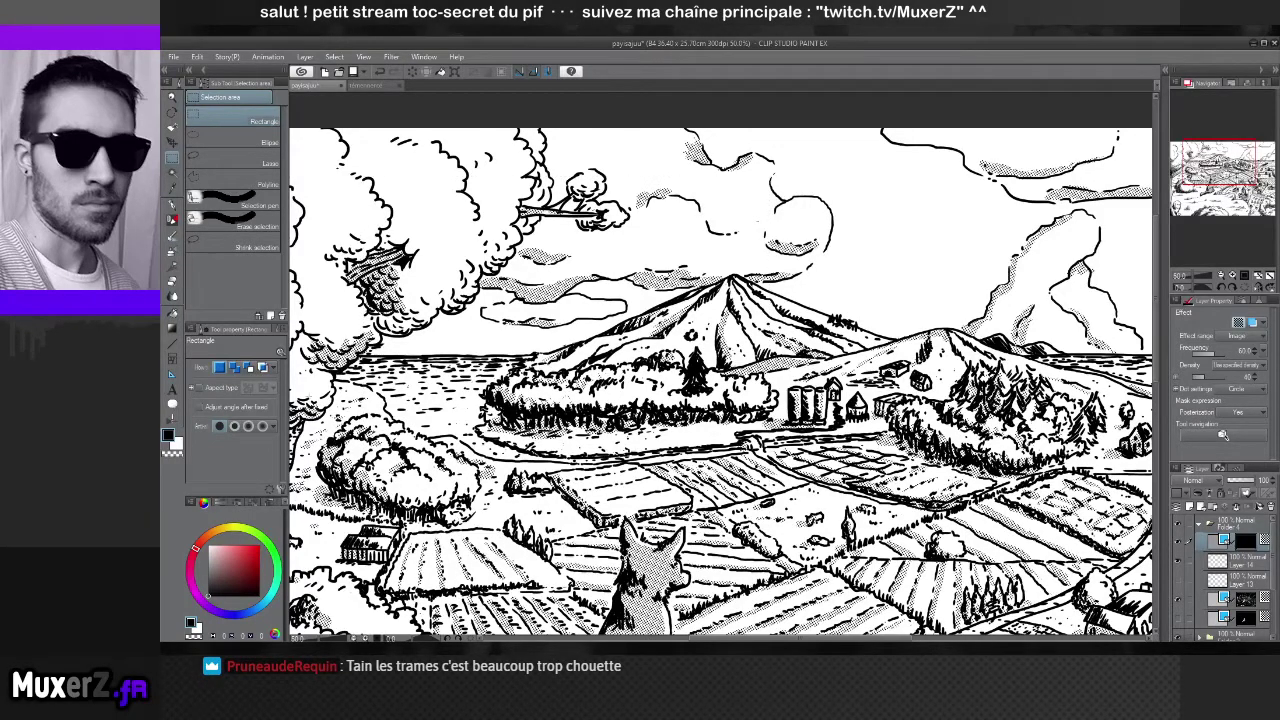
{"action": "key", "text": "ctrl+z"}
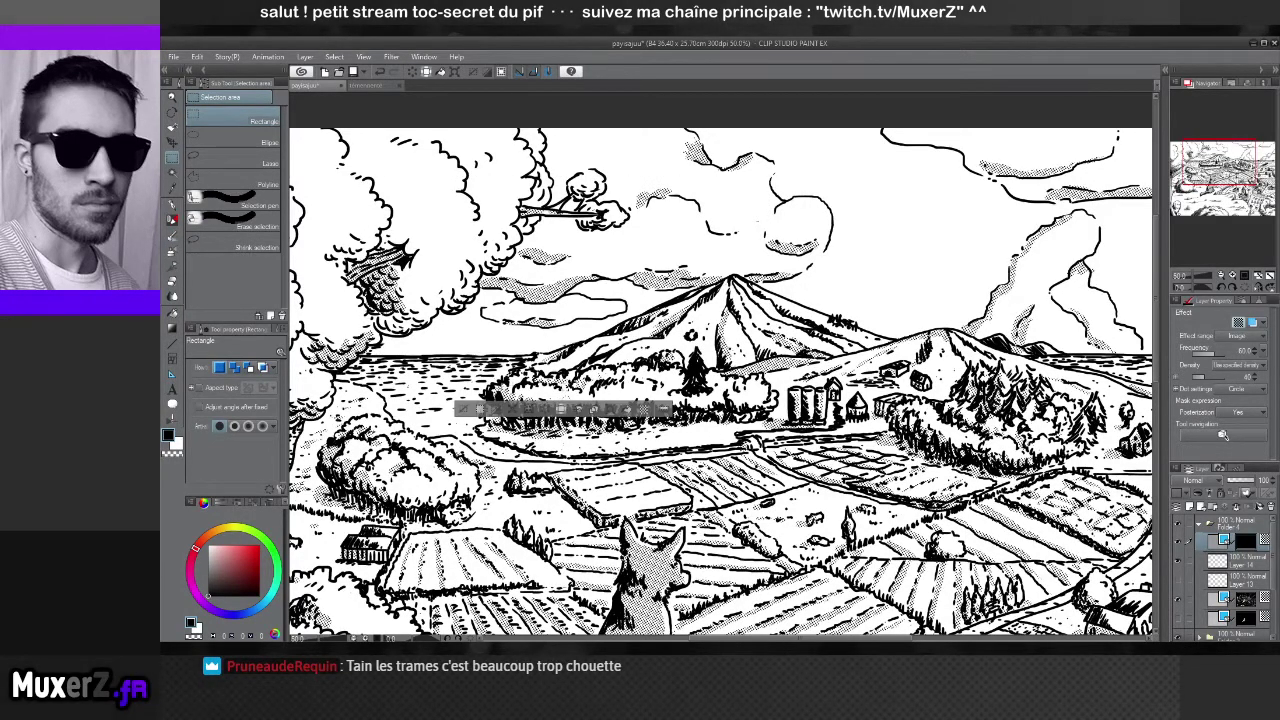
{"action": "key", "text": "ctrl+d"}
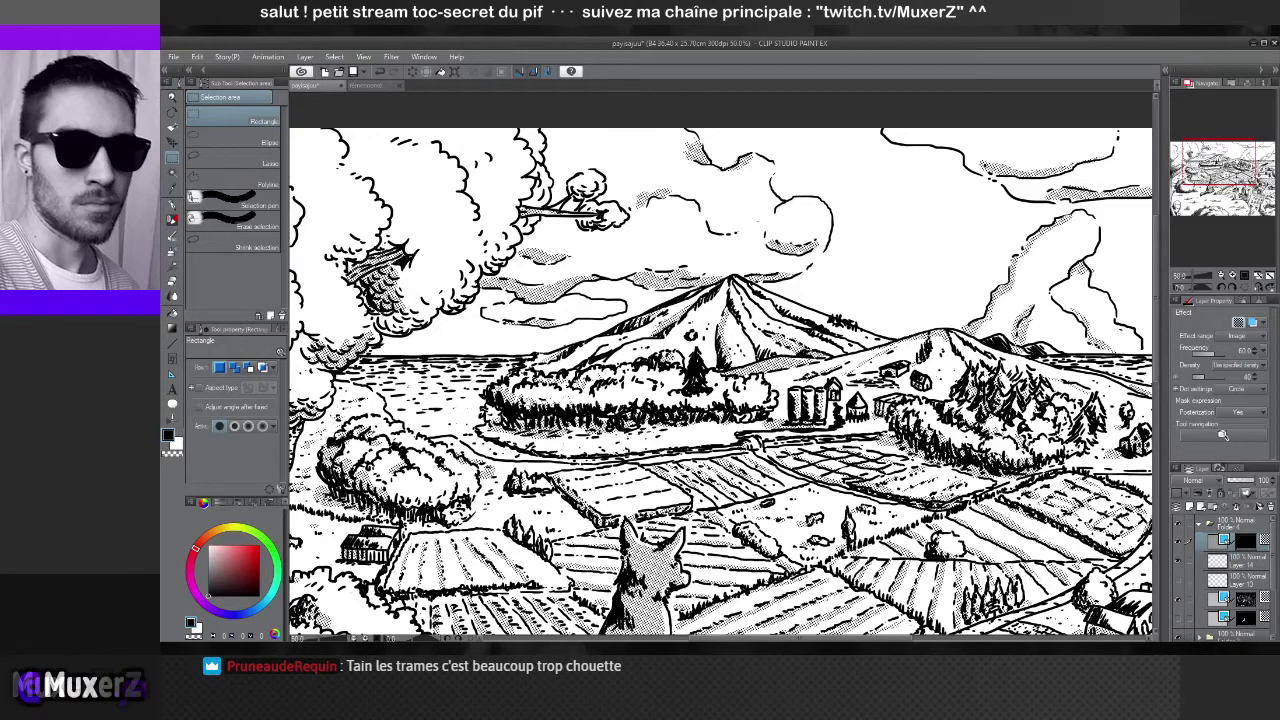
Paint the new screentone over the bay between the big tree and the volcano's wooded shore with the G-pen
{"action": "key", "text": "p"}
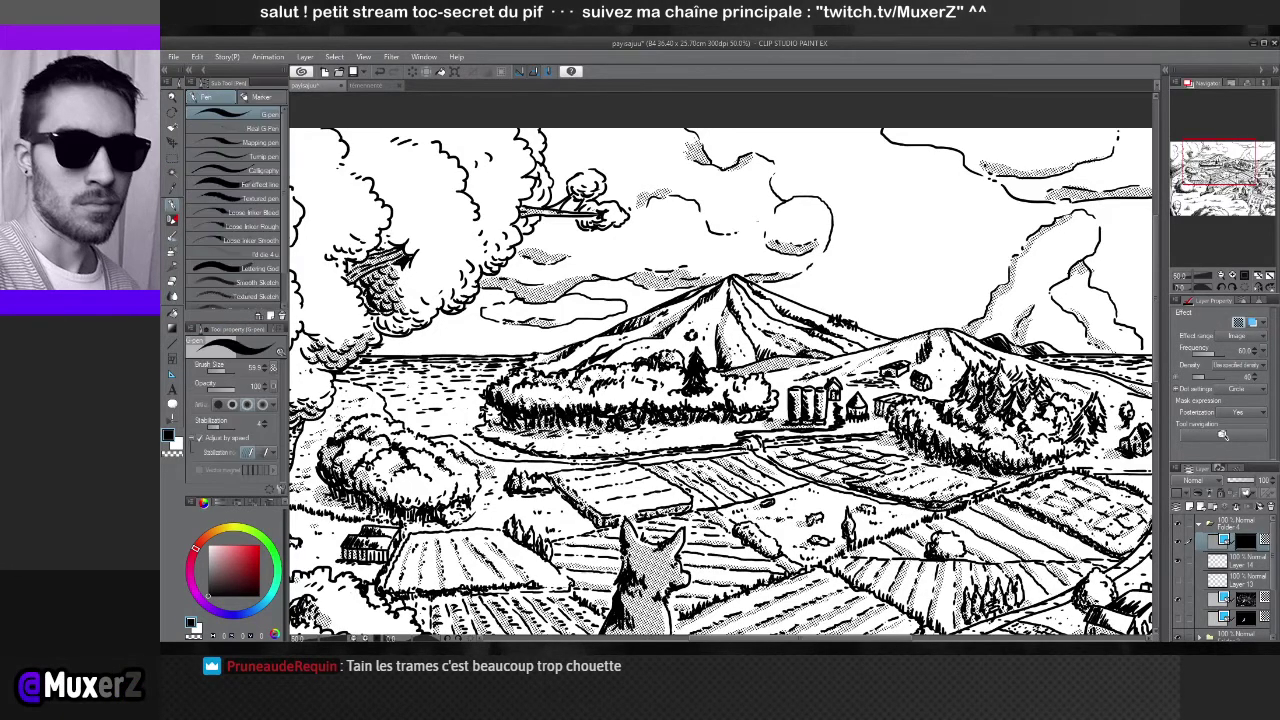
{"action": "left_click_drag", "start_coordinate": [436, 400], "coordinate": [396, 386]}
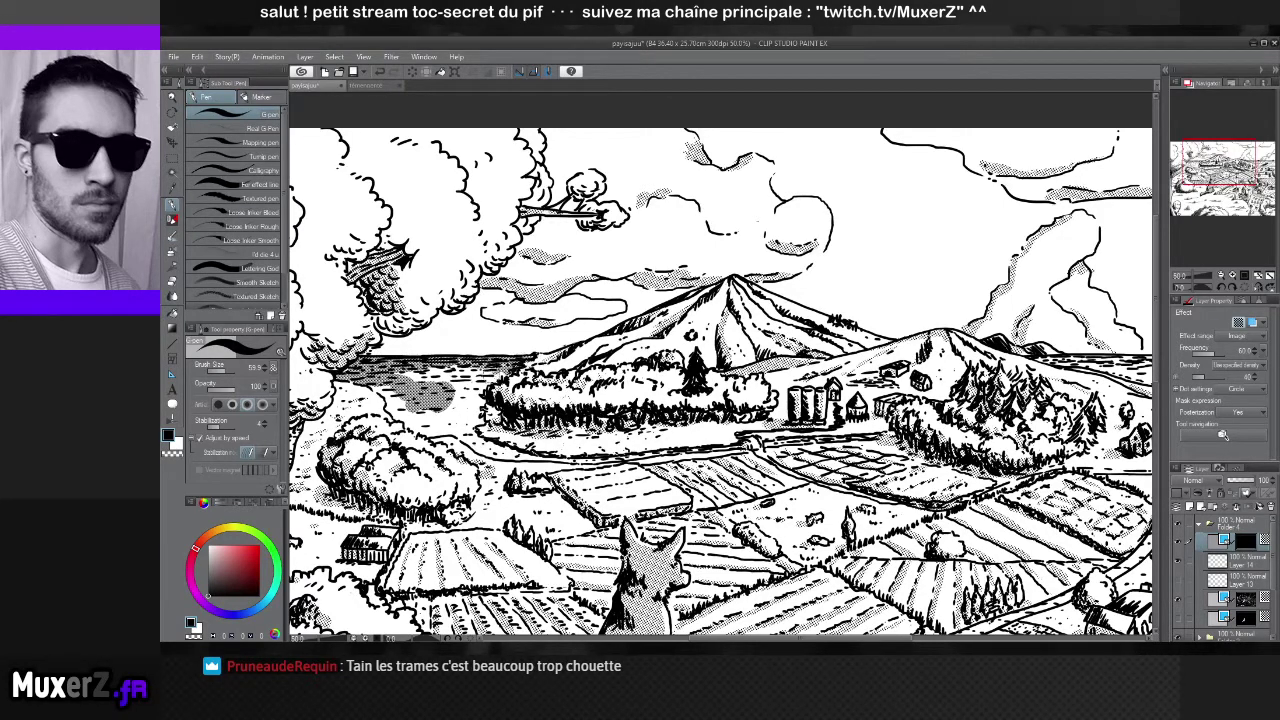
{"action": "mouse_move", "coordinate": [490, 376]}
{"action": "left_mouse_down"}
{"action": "mouse_move", "coordinate": [374, 386]}
{"action": "mouse_move", "coordinate": [416, 436]}
{"action": "mouse_move", "coordinate": [437, 424]}
{"action": "mouse_move", "coordinate": [410, 413]}
{"action": "mouse_move", "coordinate": [393, 376]}
{"action": "left_mouse_up"}
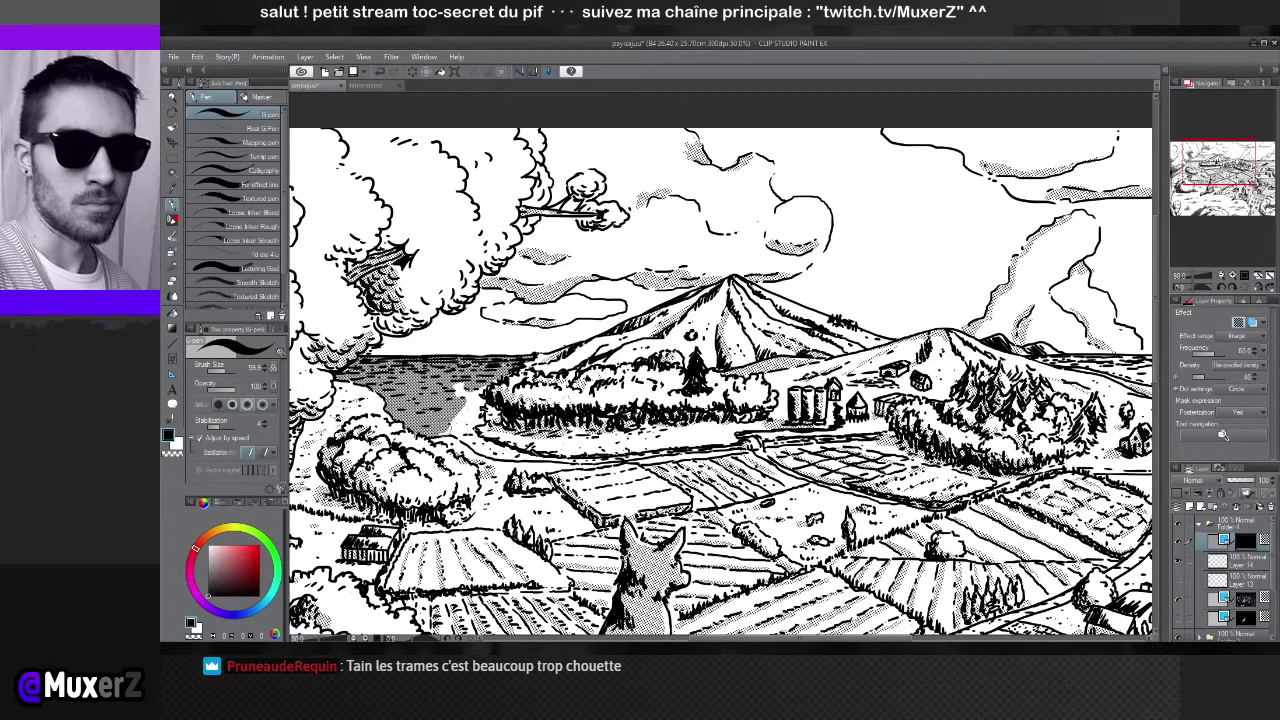
{"action": "mouse_move", "coordinate": [442, 412]}
{"action": "left_mouse_down"}
{"action": "mouse_move", "coordinate": [460, 436]}
{"action": "mouse_move", "coordinate": [456, 386]}
{"action": "mouse_move", "coordinate": [484, 376]}
{"action": "left_mouse_up"}
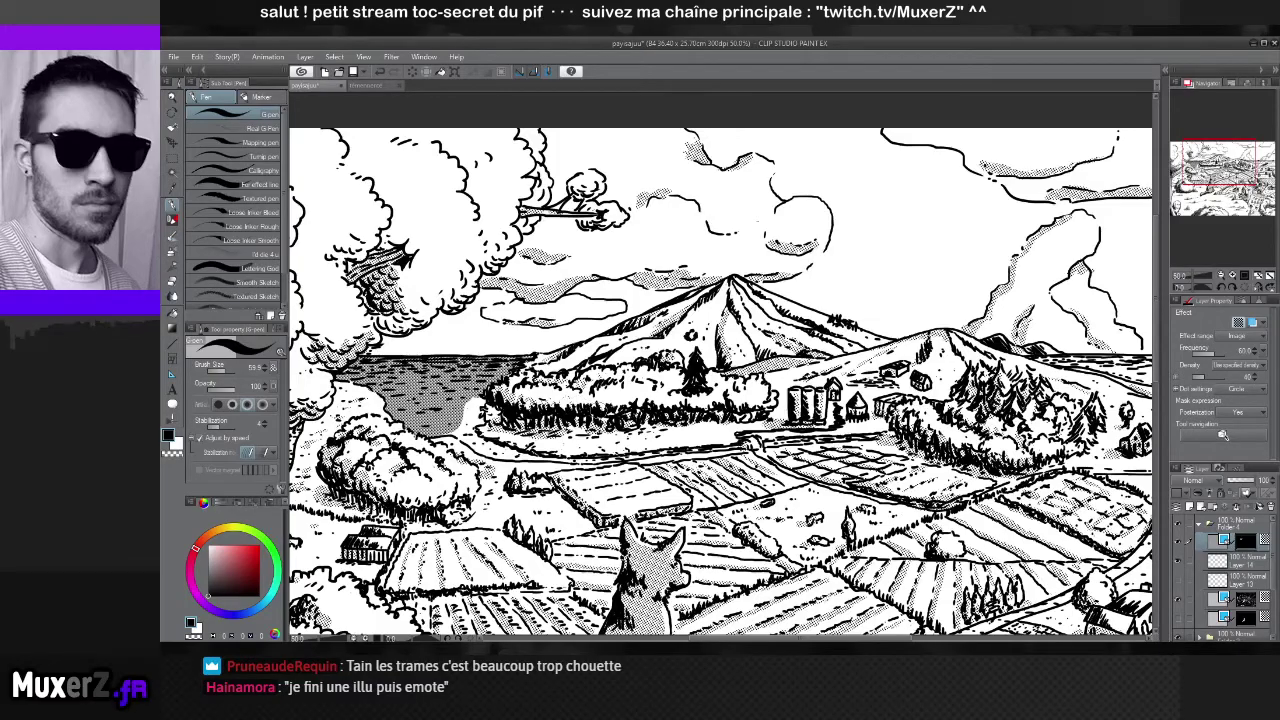
Examine the toned bay at close range and against the balance of the whole composition
{"action": "scroll", "coordinate": [593, 406], "scroll_direction": "down", "scroll_amount": 1}
{"action": "scroll", "coordinate": [640, 440], "scroll_direction": "down", "scroll_amount": 1}
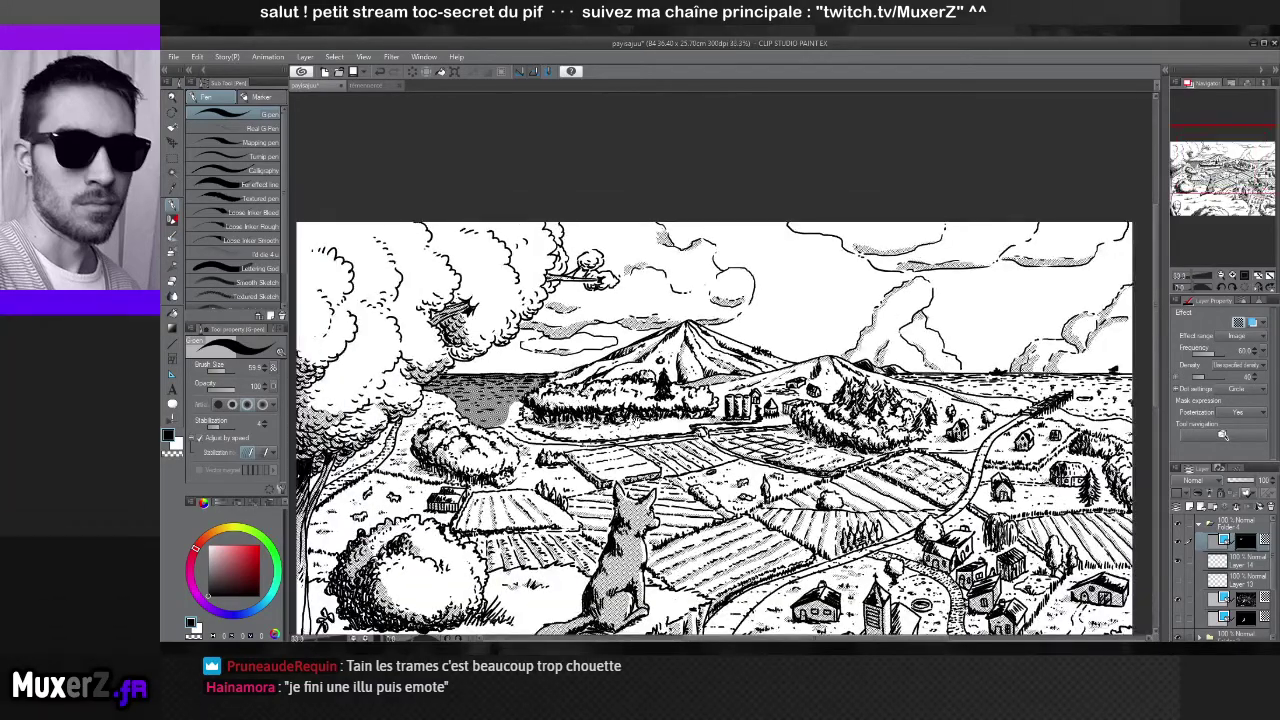
{"action": "scroll", "coordinate": [720, 430], "scroll_direction": "up", "scroll_amount": 1}
{"action": "scroll", "coordinate": [720, 430], "scroll_direction": "up", "scroll_amount": 1}
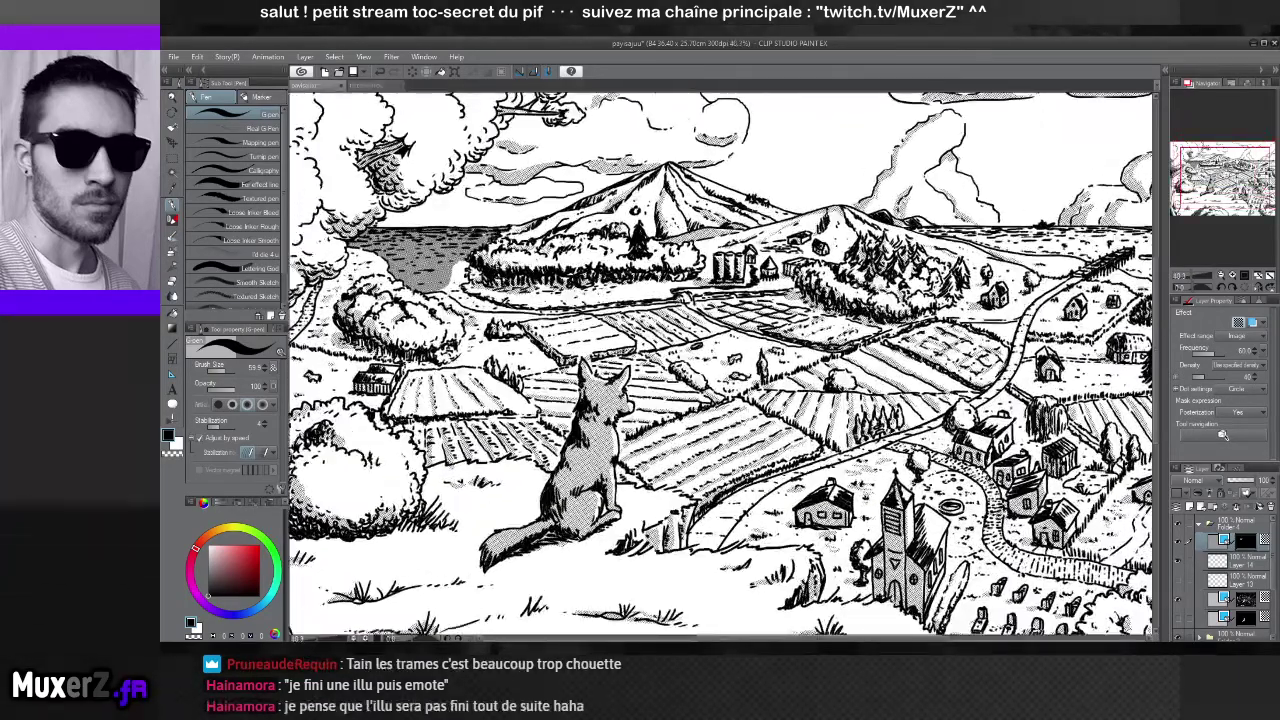
{"action": "scroll", "coordinate": [575, 406], "scroll_direction": "up", "scroll_amount": 3}
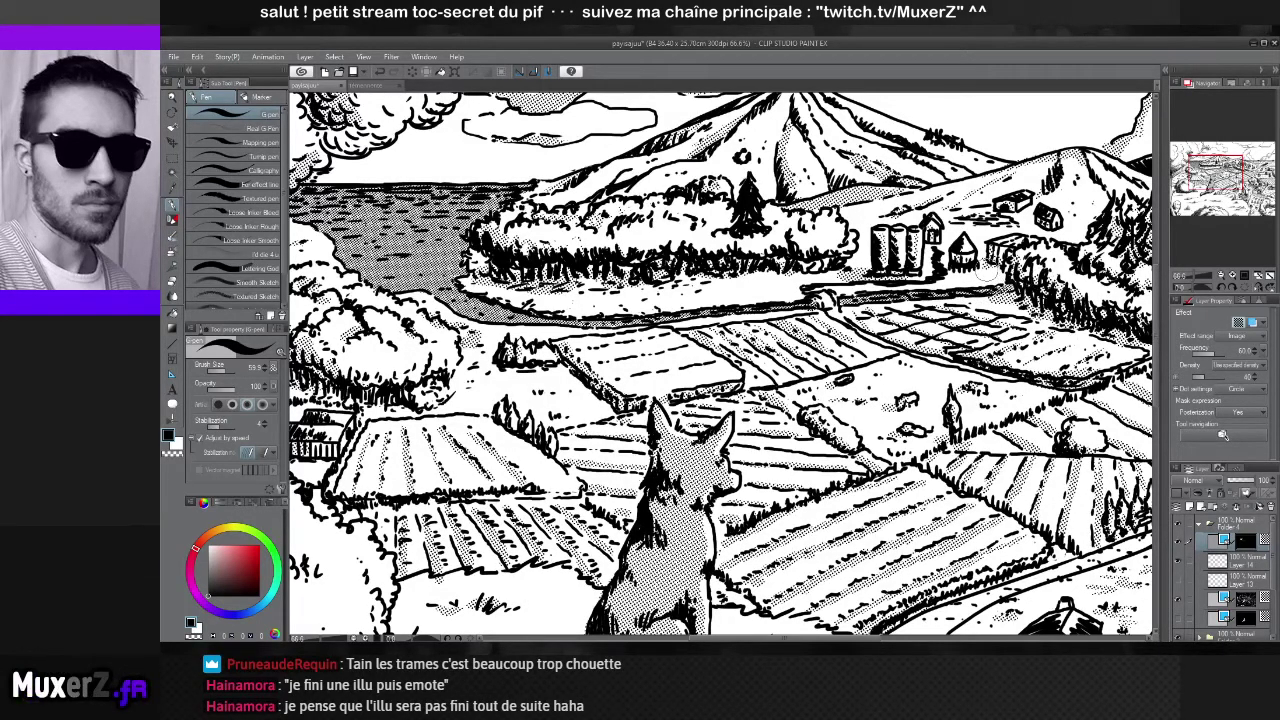
{"action": "key", "text": "ctrl+minus"}
{"action": "key", "text": "ctrl+minus"}
{"action": "scroll", "coordinate": [819, 366], "scroll_direction": "down", "scroll_amount": 1}
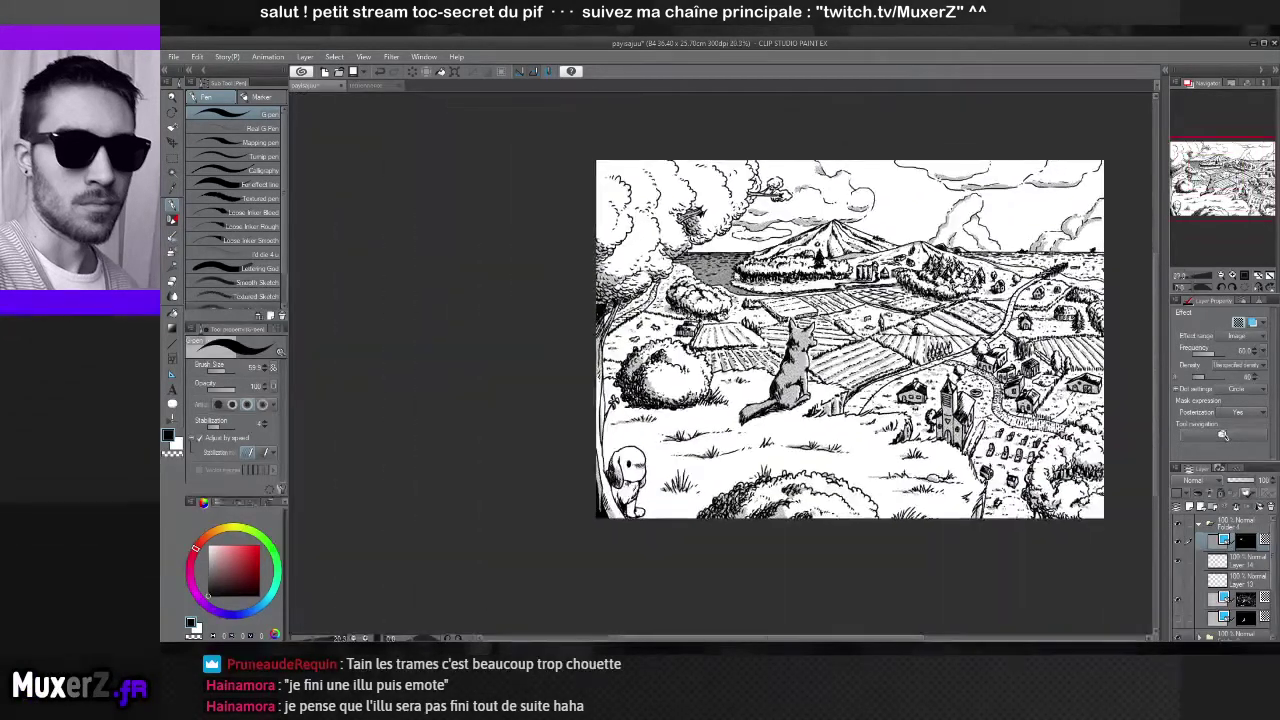
{"action": "scroll", "coordinate": [819, 366], "scroll_direction": "up", "scroll_amount": 3}
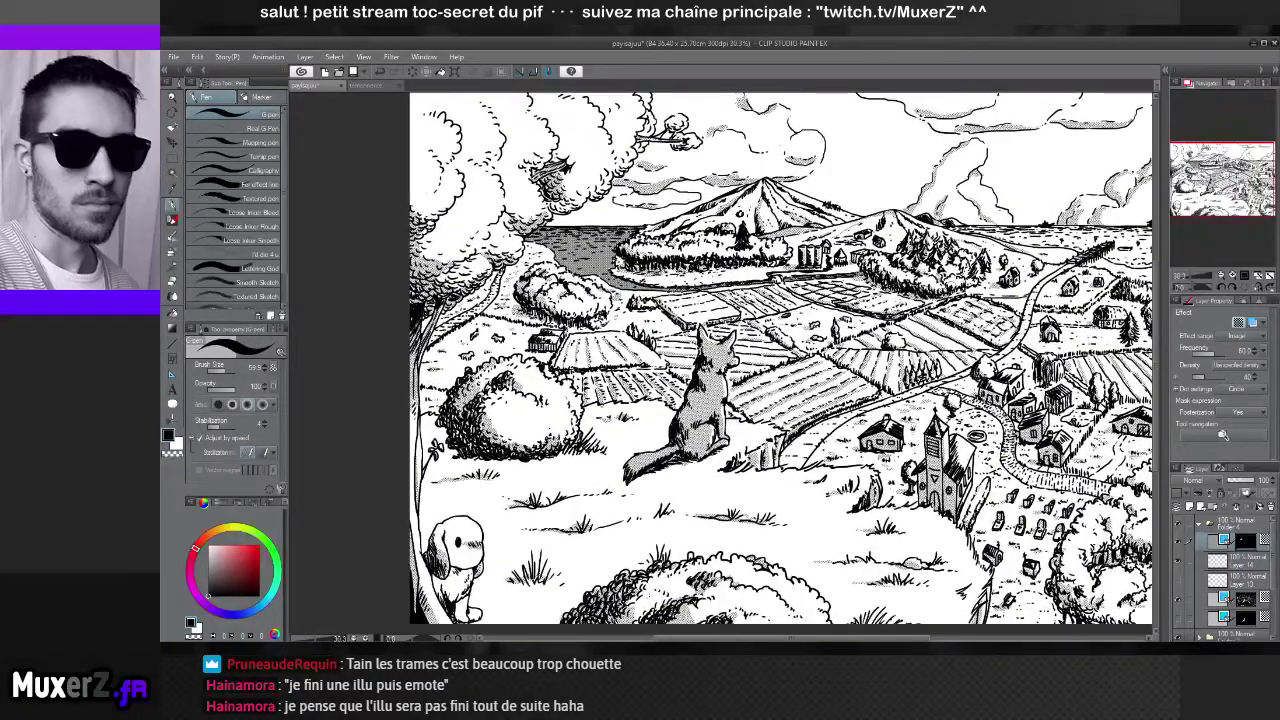
{"action": "left_click_drag", "start_coordinate": [780, 360], "coordinate": [640, 478]}
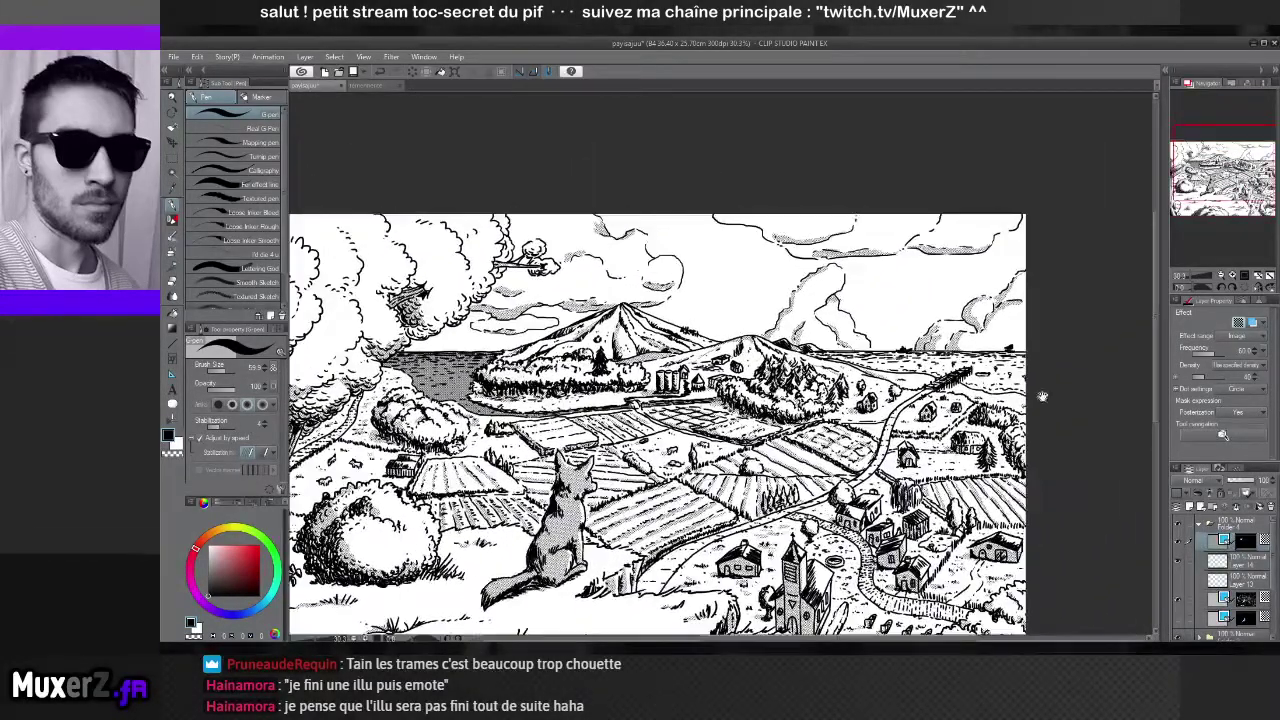
Paint the screentone in a strip along the sea horizon beneath the ships, from the distant hills to the picture's edge
{"action": "scroll", "coordinate": [1042, 397], "scroll_direction": "up", "scroll_amount": 4}
{"action": "scroll", "coordinate": [808, 470], "scroll_direction": "up", "scroll_amount": 3}
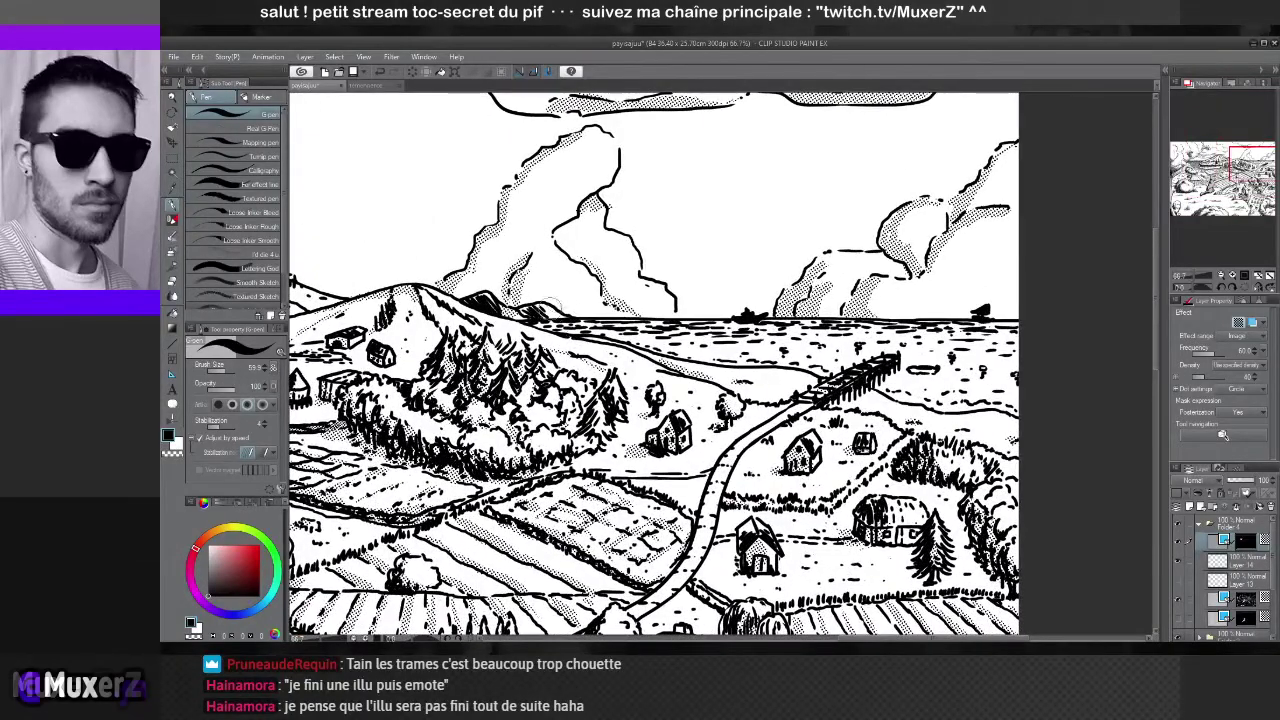
{"action": "left_click_drag", "start_coordinate": [552, 324], "coordinate": [655, 326]}
{"action": "key", "text": "ctrl+z"}
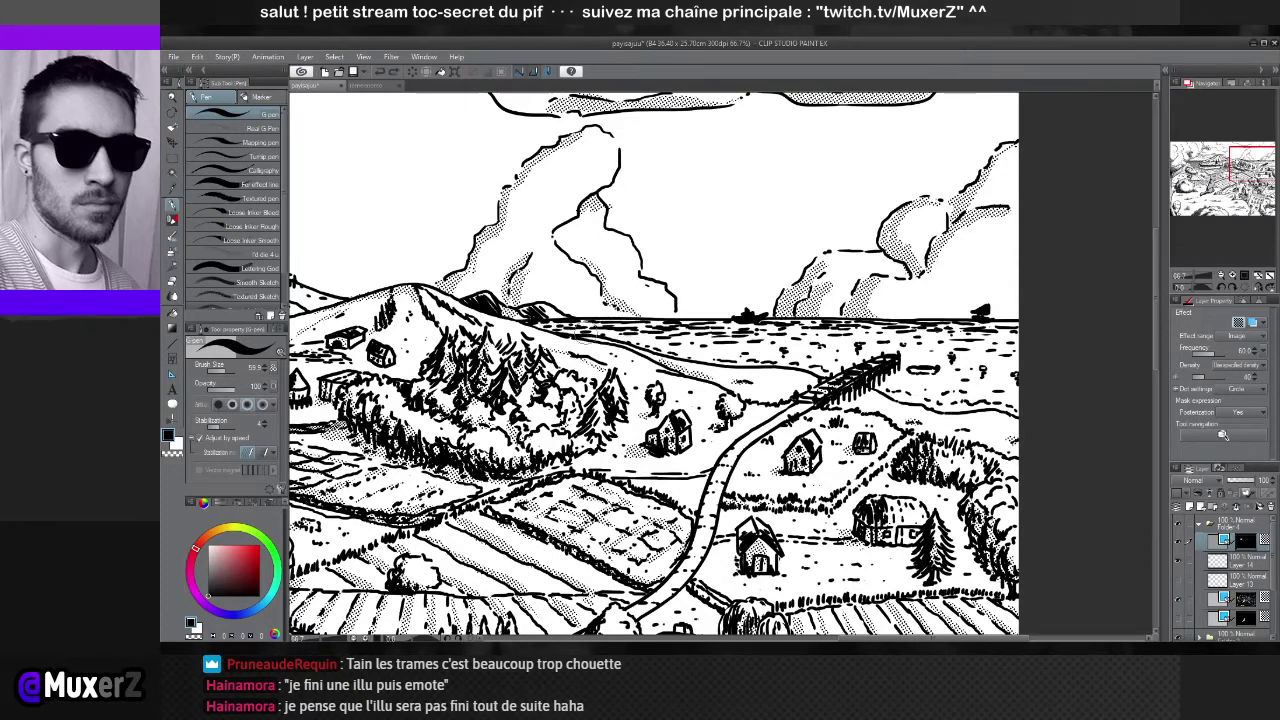
{"action": "left_click_drag", "start_coordinate": [546, 322], "coordinate": [1016, 328]}
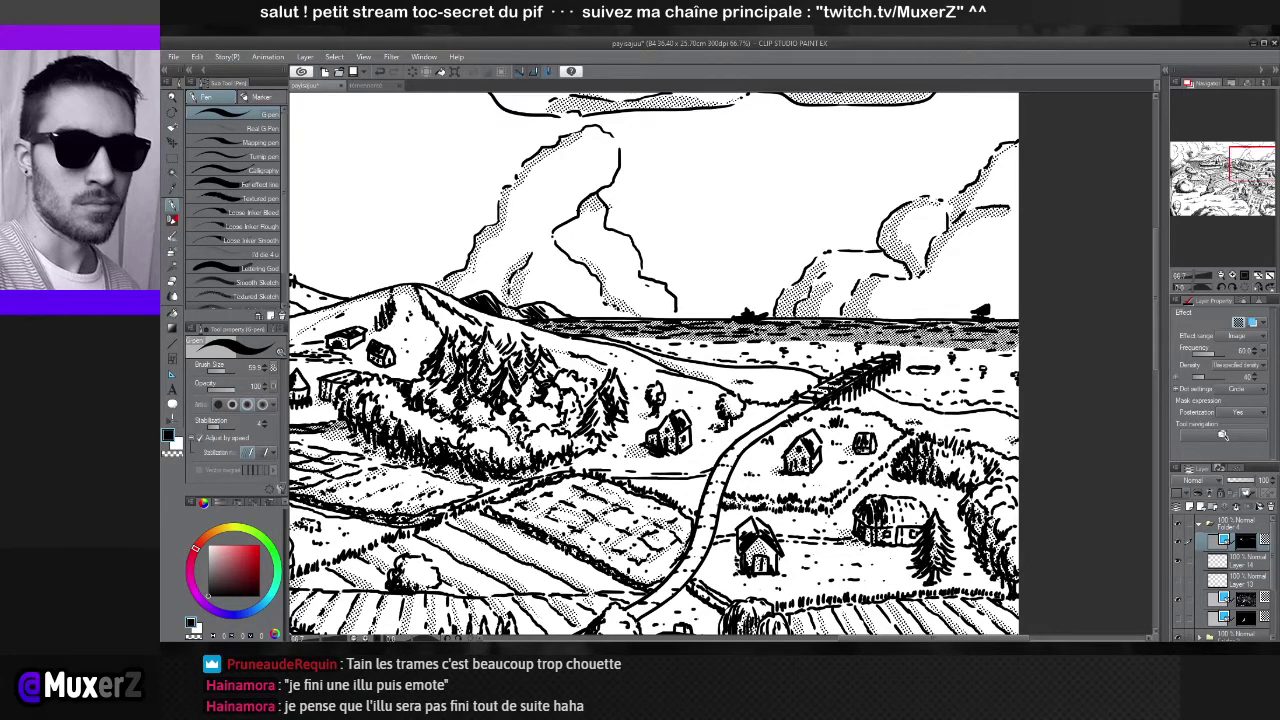
{"action": "left_click_drag", "start_coordinate": [876, 330], "coordinate": [996, 328]}
{"action": "left_click_drag", "start_coordinate": [914, 326], "coordinate": [964, 326]}
{"action": "left_click_drag", "start_coordinate": [852, 326], "coordinate": [894, 330]}
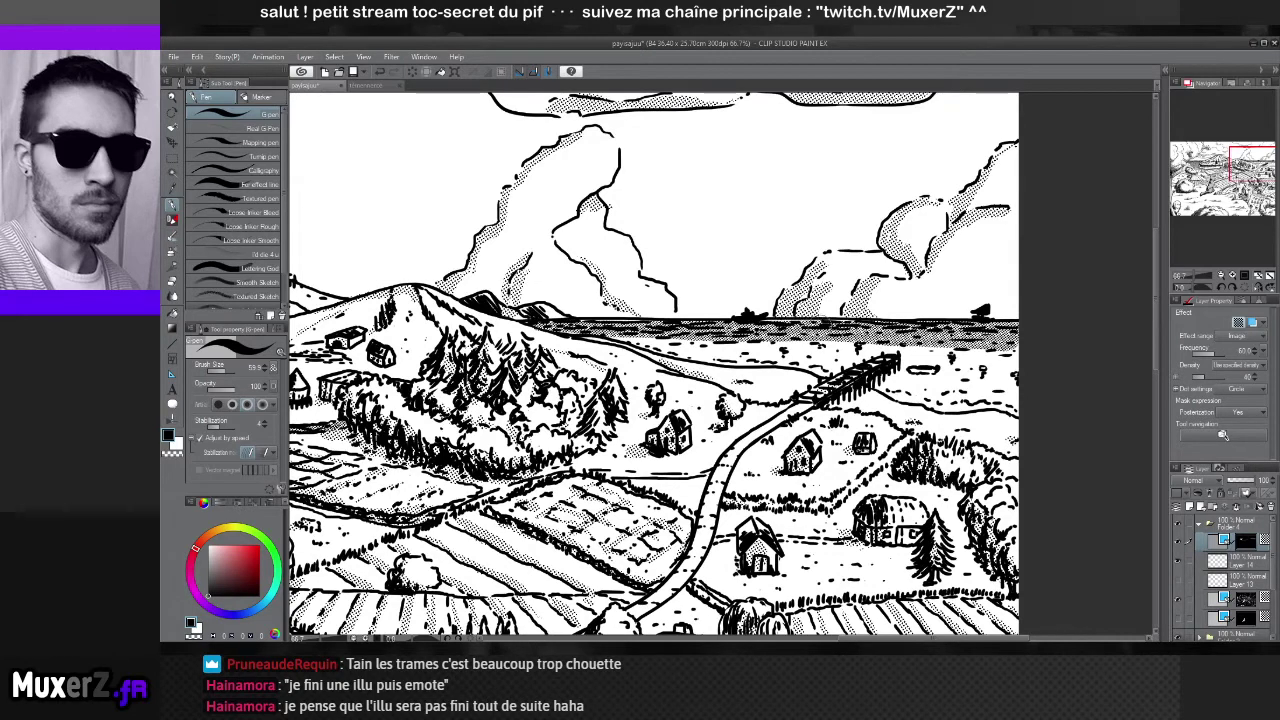
Fill the rest of the sea with the screentone down to the shoreline, working around the pier and leaving the small rowing boat white
{"action": "mouse_move", "coordinate": [808, 324]}
{"action": "left_mouse_down"}
{"action": "mouse_move", "coordinate": [856, 322]}
{"action": "mouse_move", "coordinate": [606, 338]}
{"action": "mouse_move", "coordinate": [706, 360]}
{"action": "left_mouse_up"}
{"action": "left_click_drag", "start_coordinate": [684, 344], "coordinate": [804, 352]}
{"action": "left_click_drag", "start_coordinate": [626, 324], "coordinate": [650, 330]}
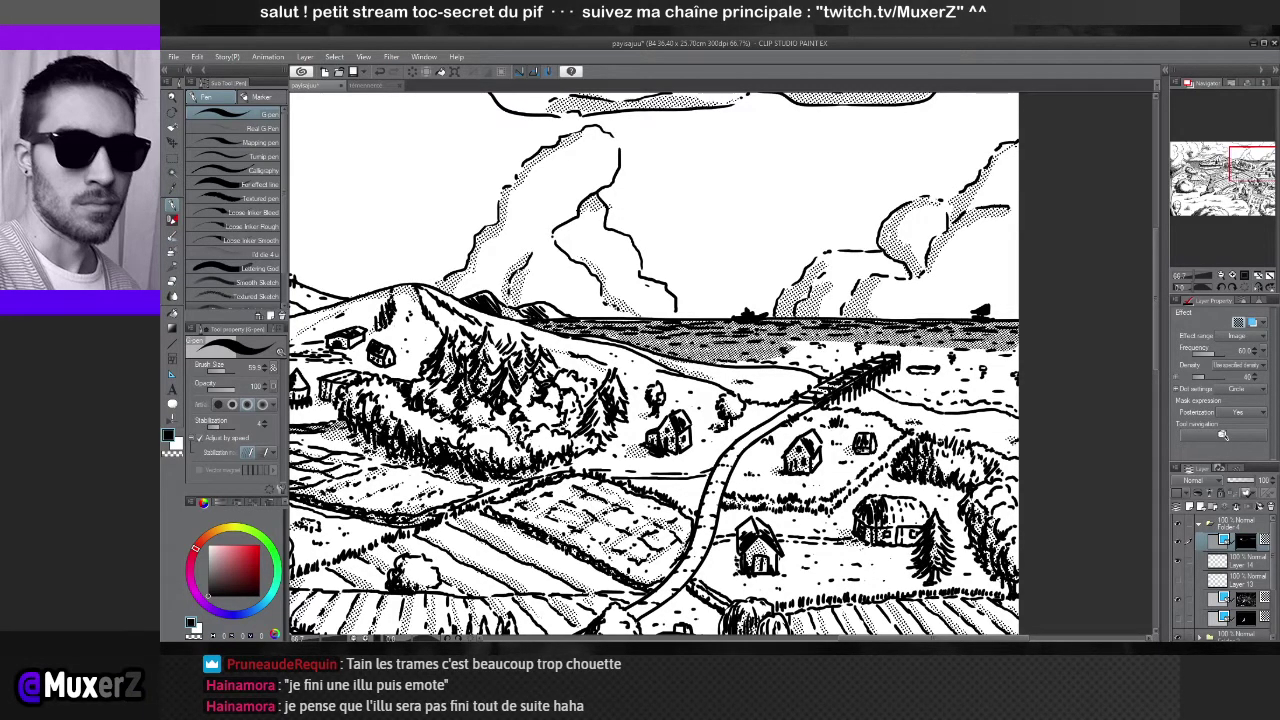
{"action": "left_click_drag", "start_coordinate": [710, 366], "coordinate": [754, 356]}
{"action": "mouse_move", "coordinate": [740, 364]}
{"action": "left_mouse_down"}
{"action": "mouse_move", "coordinate": [804, 344]}
{"action": "mouse_move", "coordinate": [836, 366]}
{"action": "mouse_move", "coordinate": [792, 366]}
{"action": "mouse_move", "coordinate": [818, 374]}
{"action": "mouse_move", "coordinate": [898, 342]}
{"action": "left_mouse_up"}
{"action": "left_click_drag", "start_coordinate": [886, 360], "coordinate": [916, 344]}
{"action": "mouse_move", "coordinate": [880, 394]}
{"action": "left_mouse_down"}
{"action": "mouse_move", "coordinate": [900, 368]}
{"action": "mouse_move", "coordinate": [922, 382]}
{"action": "left_mouse_up"}
{"action": "mouse_move", "coordinate": [902, 406]}
{"action": "left_mouse_down"}
{"action": "mouse_move", "coordinate": [942, 384]}
{"action": "mouse_move", "coordinate": [918, 368]}
{"action": "mouse_move", "coordinate": [960, 370]}
{"action": "mouse_move", "coordinate": [936, 370]}
{"action": "mouse_move", "coordinate": [978, 352]}
{"action": "mouse_move", "coordinate": [938, 346]}
{"action": "mouse_move", "coordinate": [936, 360]}
{"action": "mouse_move", "coordinate": [980, 348]}
{"action": "left_mouse_up"}
{"action": "left_click_drag", "start_coordinate": [956, 376], "coordinate": [1016, 348]}
{"action": "mouse_move", "coordinate": [998, 404]}
{"action": "left_mouse_down"}
{"action": "mouse_move", "coordinate": [1020, 358]}
{"action": "mouse_move", "coordinate": [1022, 388]}
{"action": "mouse_move", "coordinate": [976, 382]}
{"action": "left_mouse_up"}
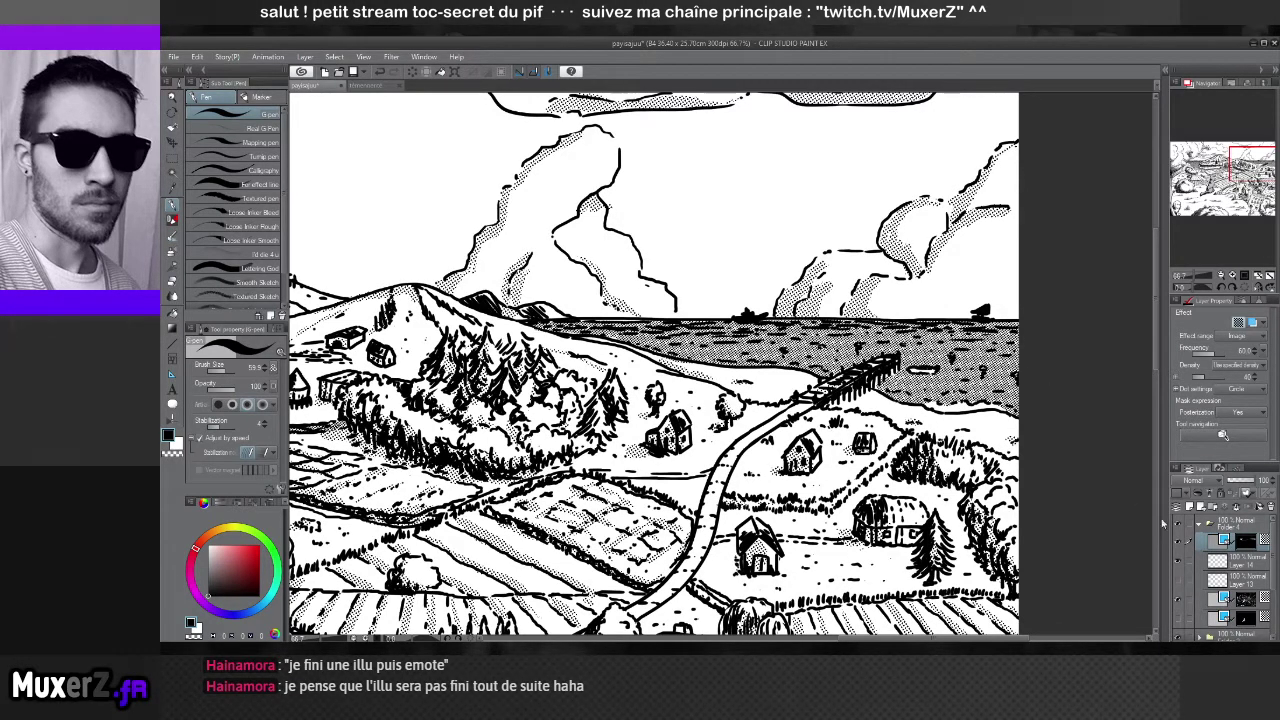
{"action": "left_click", "coordinate": [1245, 600]}
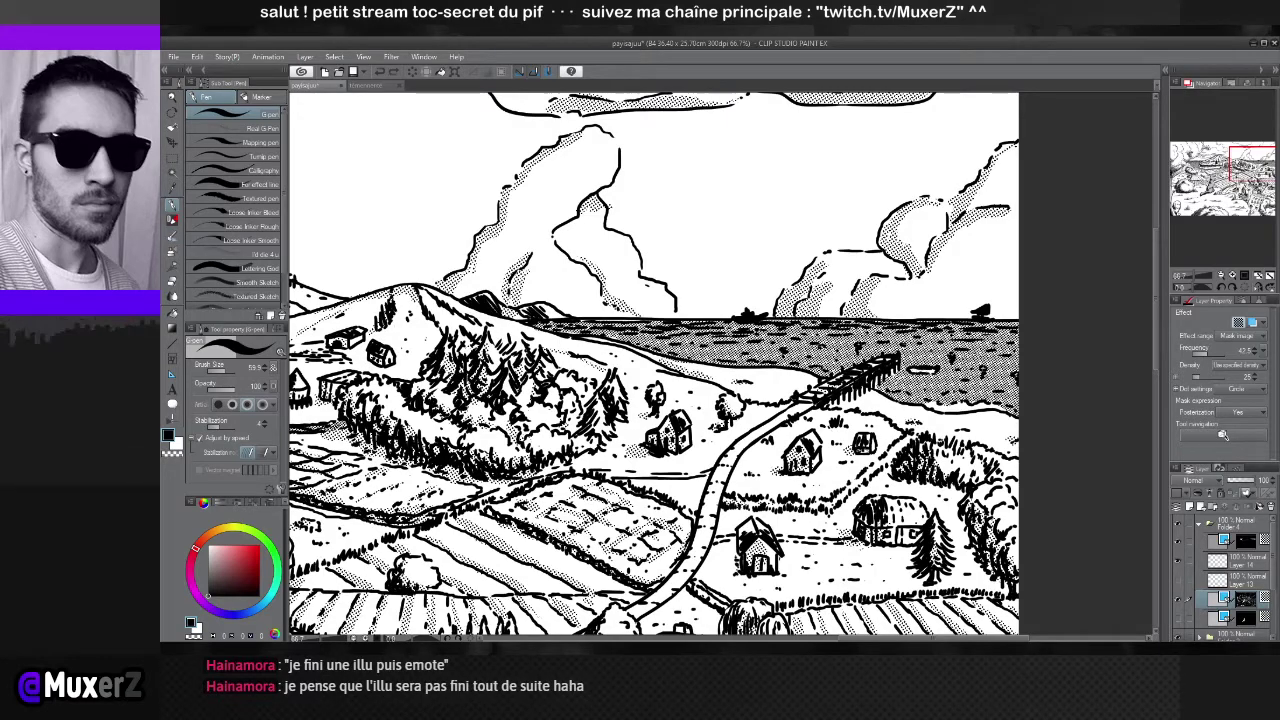
{"action": "scroll", "coordinate": [900, 365], "scroll_direction": "up", "scroll_amount": 5}
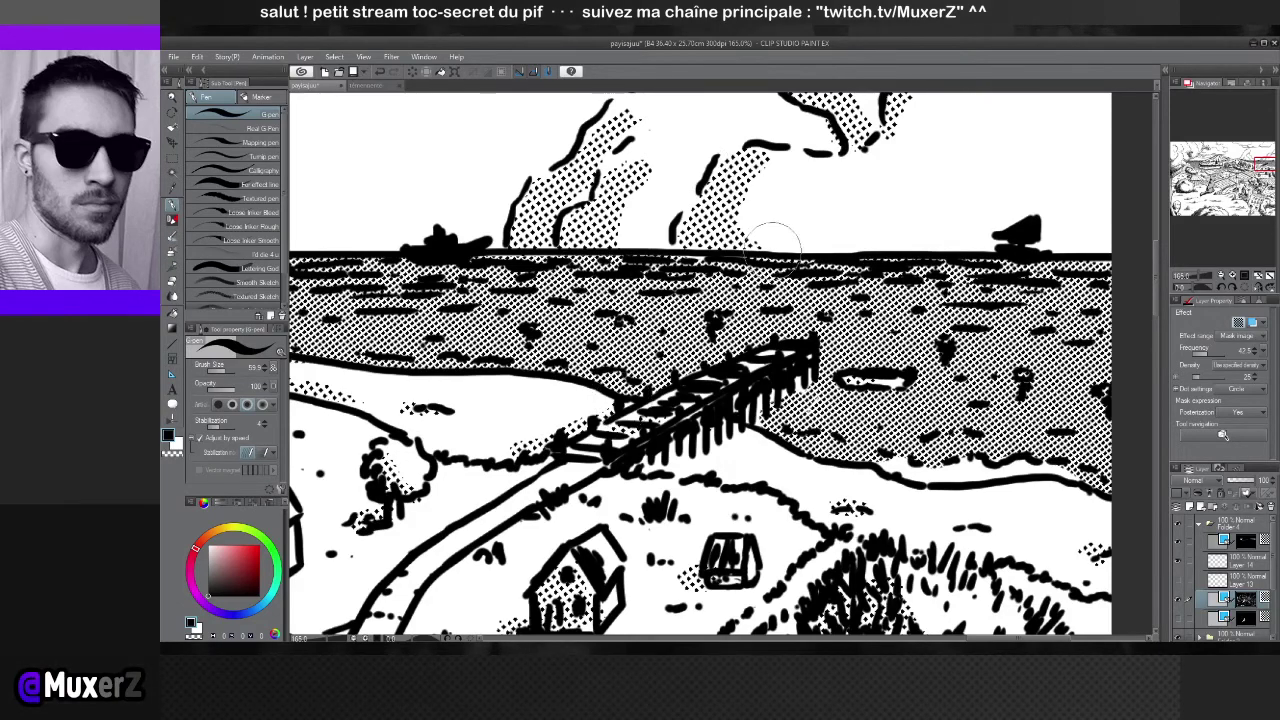
{"action": "scroll", "coordinate": [771, 240], "scroll_direction": "down", "scroll_amount": 4}
{"action": "scroll", "coordinate": [790, 275], "scroll_direction": "down", "scroll_amount": 1}
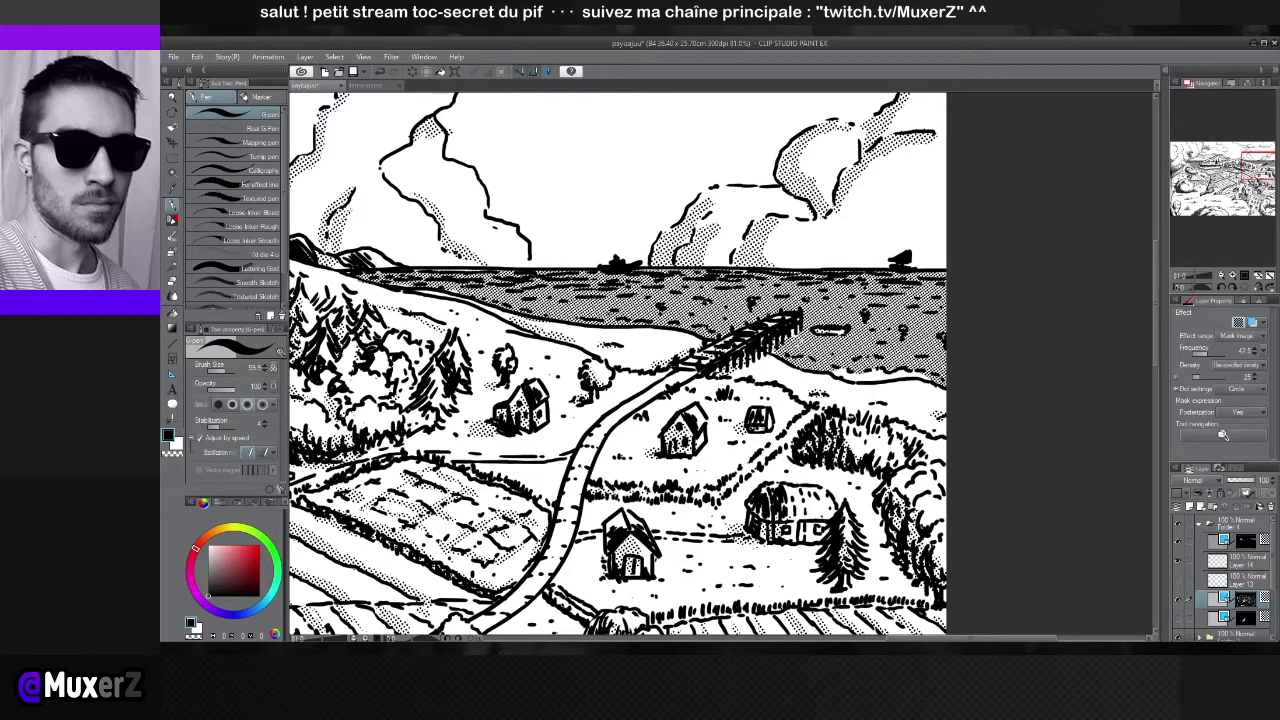
Try a Lasso selection along the shoreline beside the pier on the sea tone's mask, and clear the selection
{"action": "left_click", "coordinate": [1243, 541]}
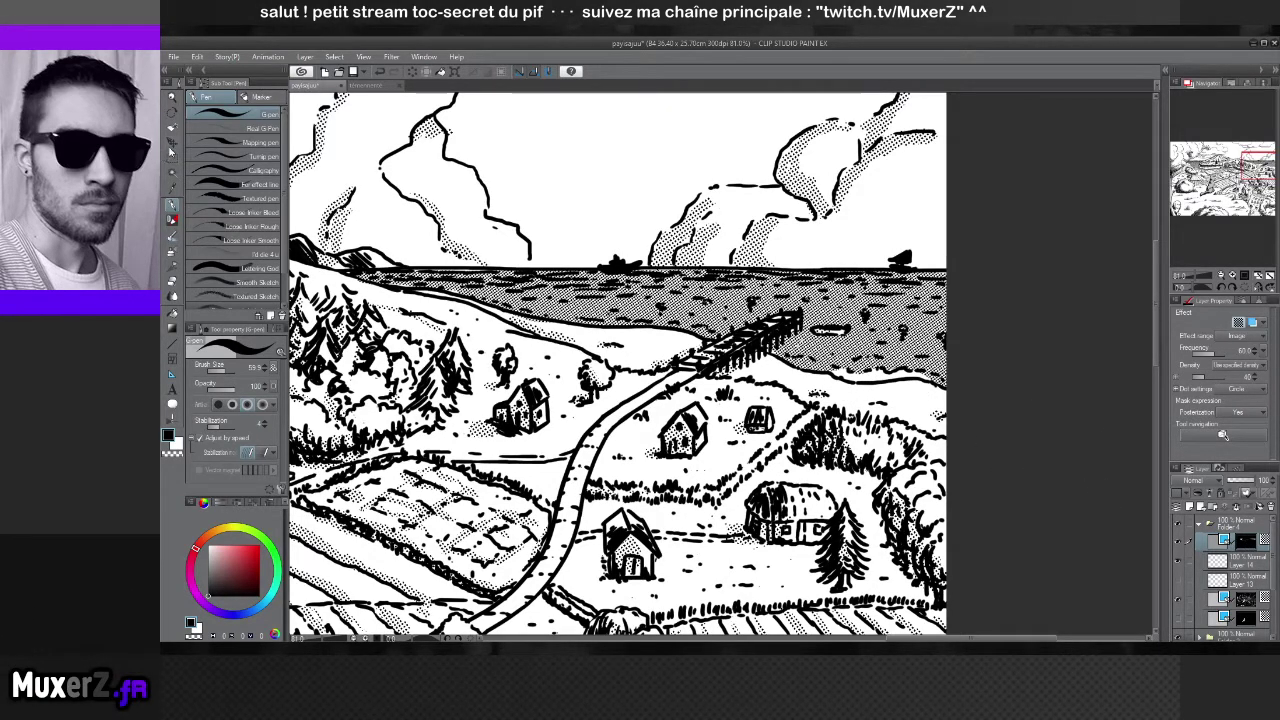
{"action": "left_click", "coordinate": [171, 112]}
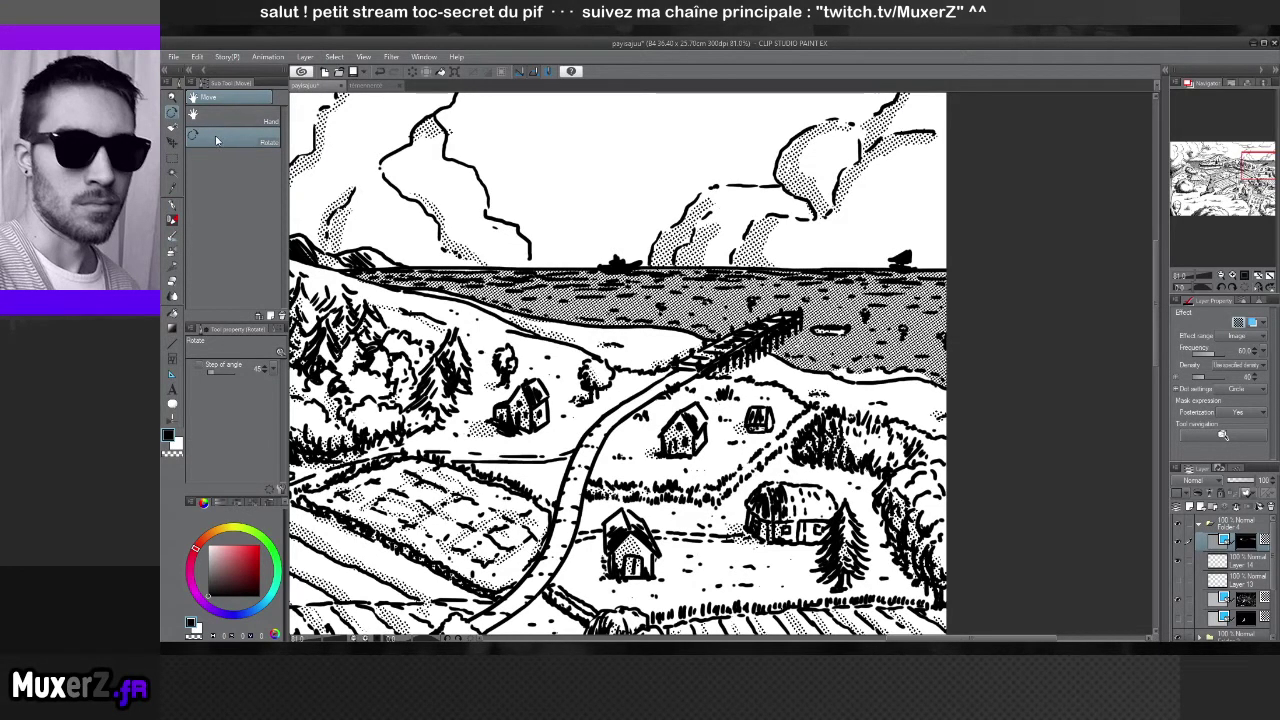
{"action": "left_click", "coordinate": [171, 157]}
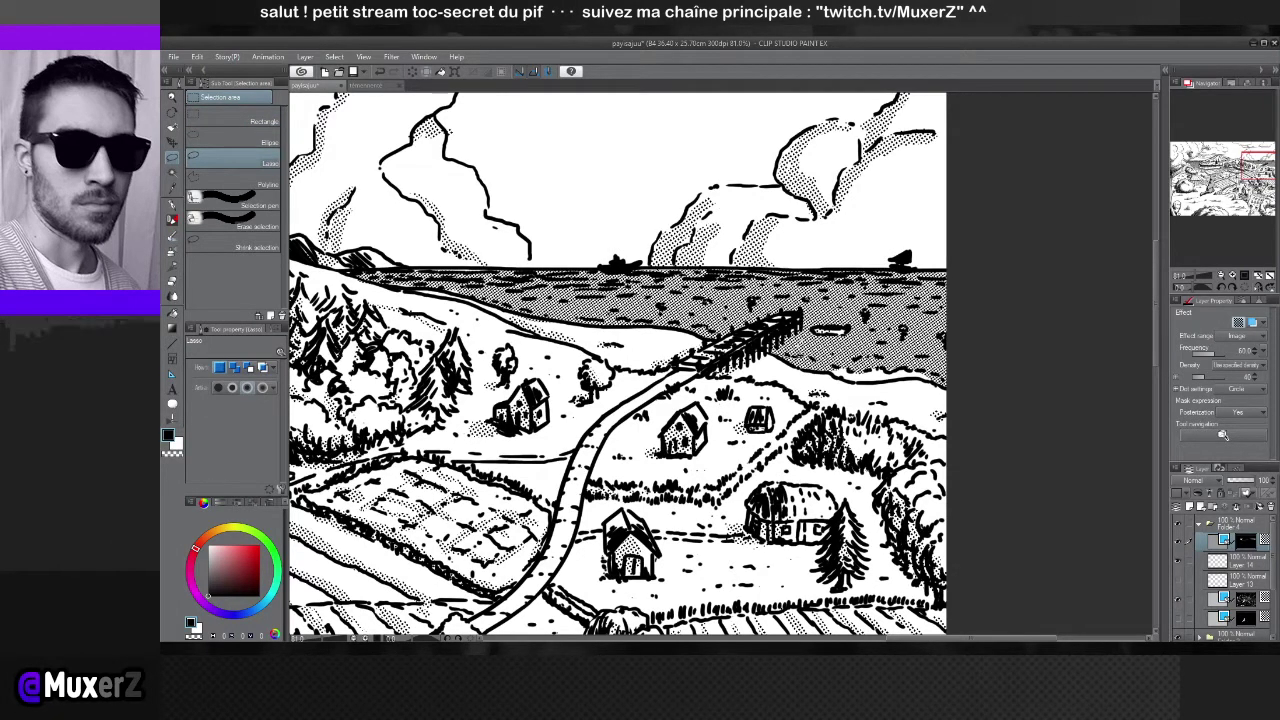
{"action": "left_click_drag", "start_coordinate": [800, 376], "coordinate": [748, 406]}
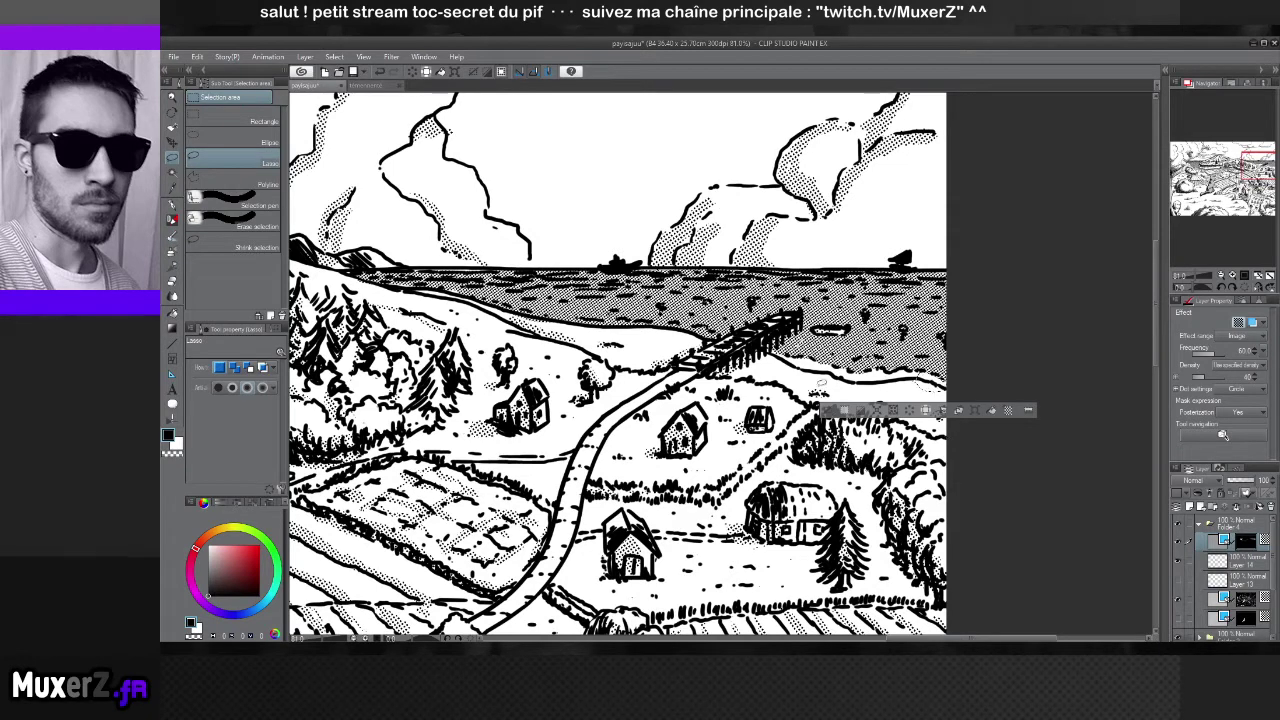
{"action": "key", "text": "ctrl+d"}
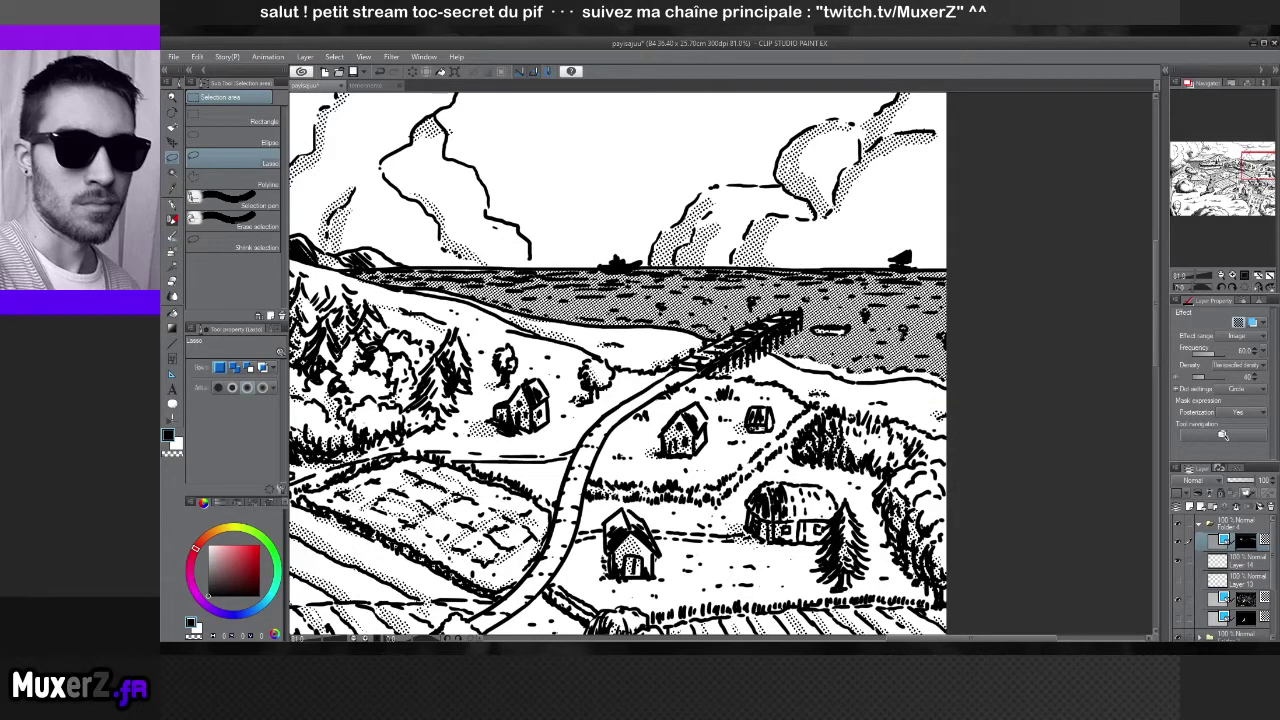
Undo the recent lasso selection edits on the sea around the pier
{"action": "key", "text": "ctrl+z"}
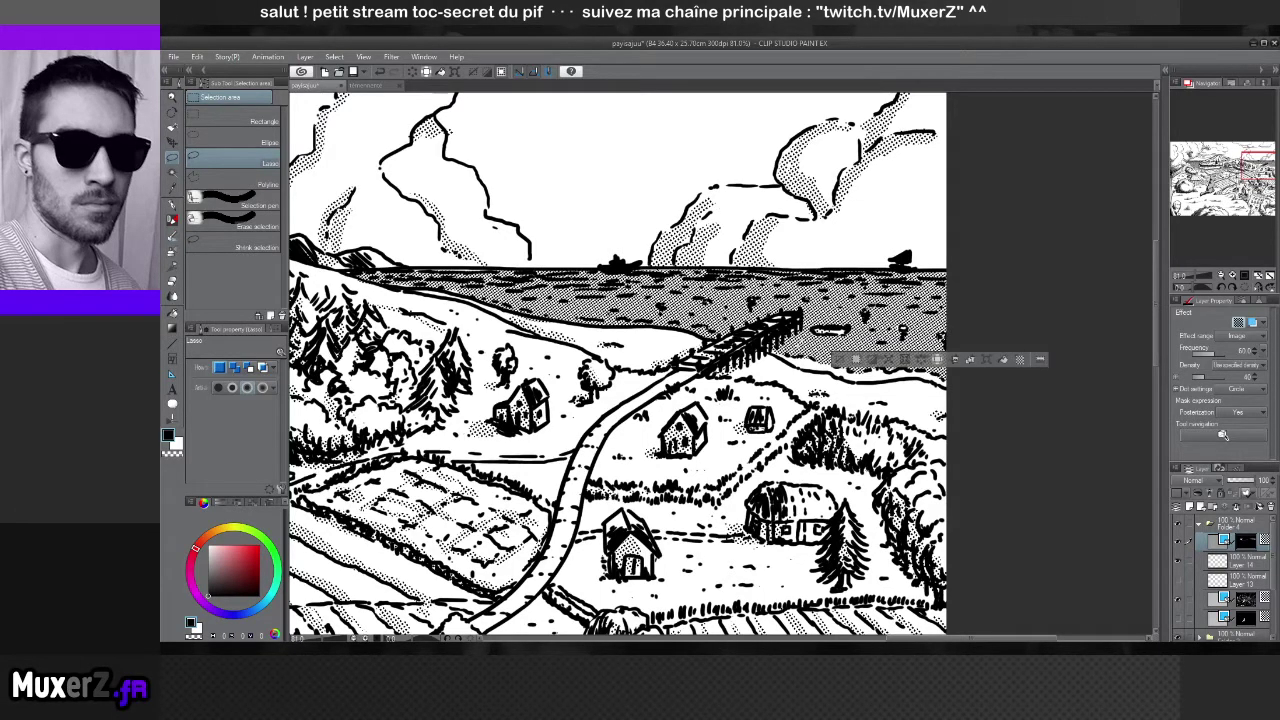
{"action": "key", "text": "ctrl+z"}
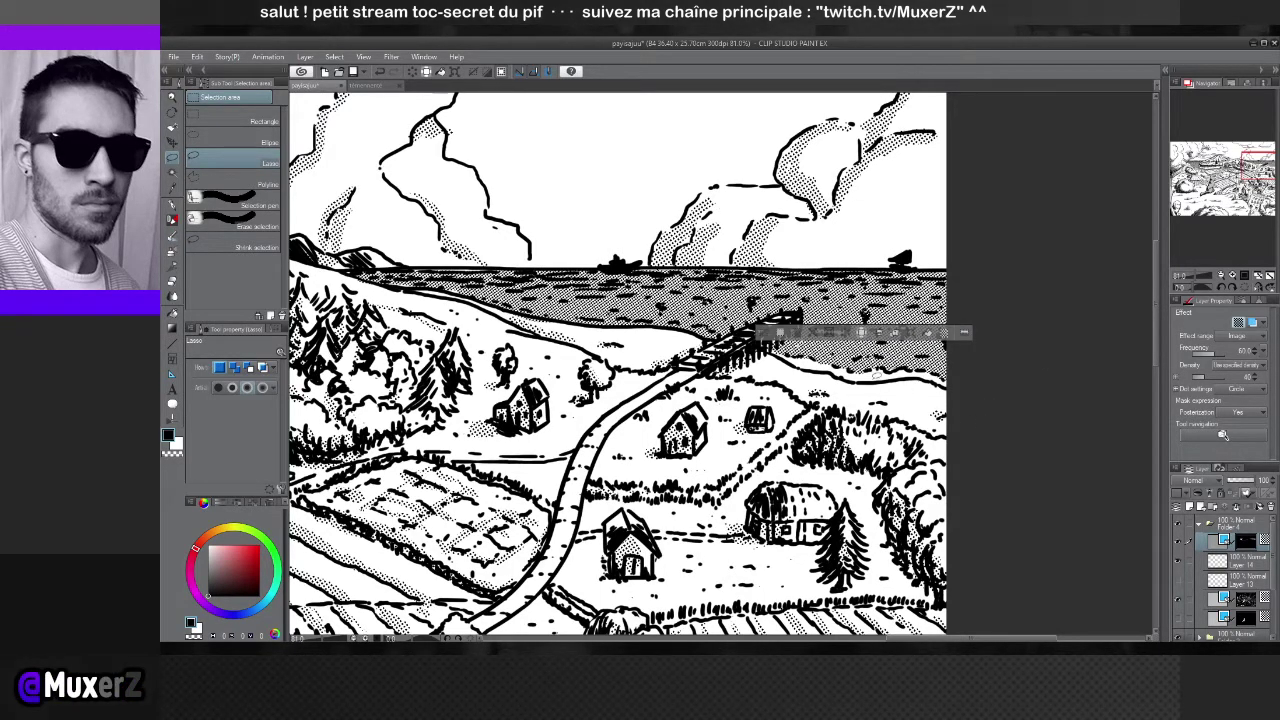
{"action": "key", "text": "ctrl+z"}
{"action": "key", "text": "ctrl+z"}
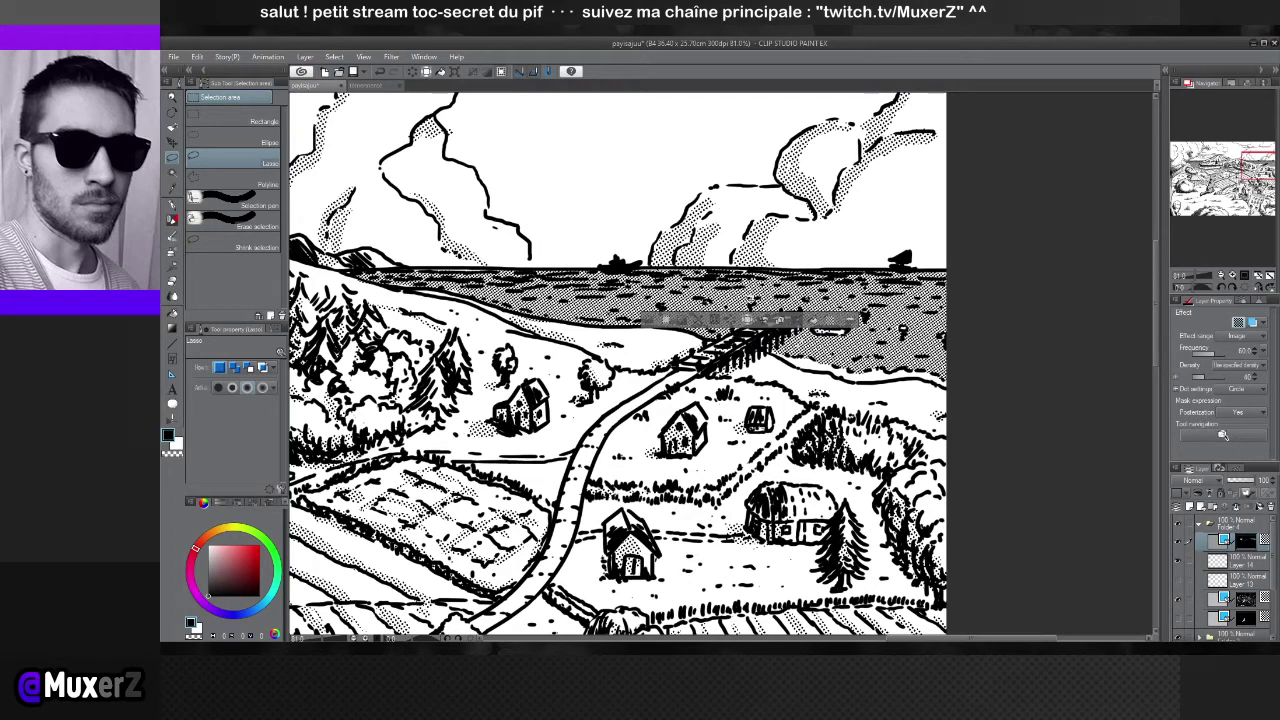
{"action": "key", "text": "ctrl+z"}
{"action": "key", "text": "ctrl+y"}
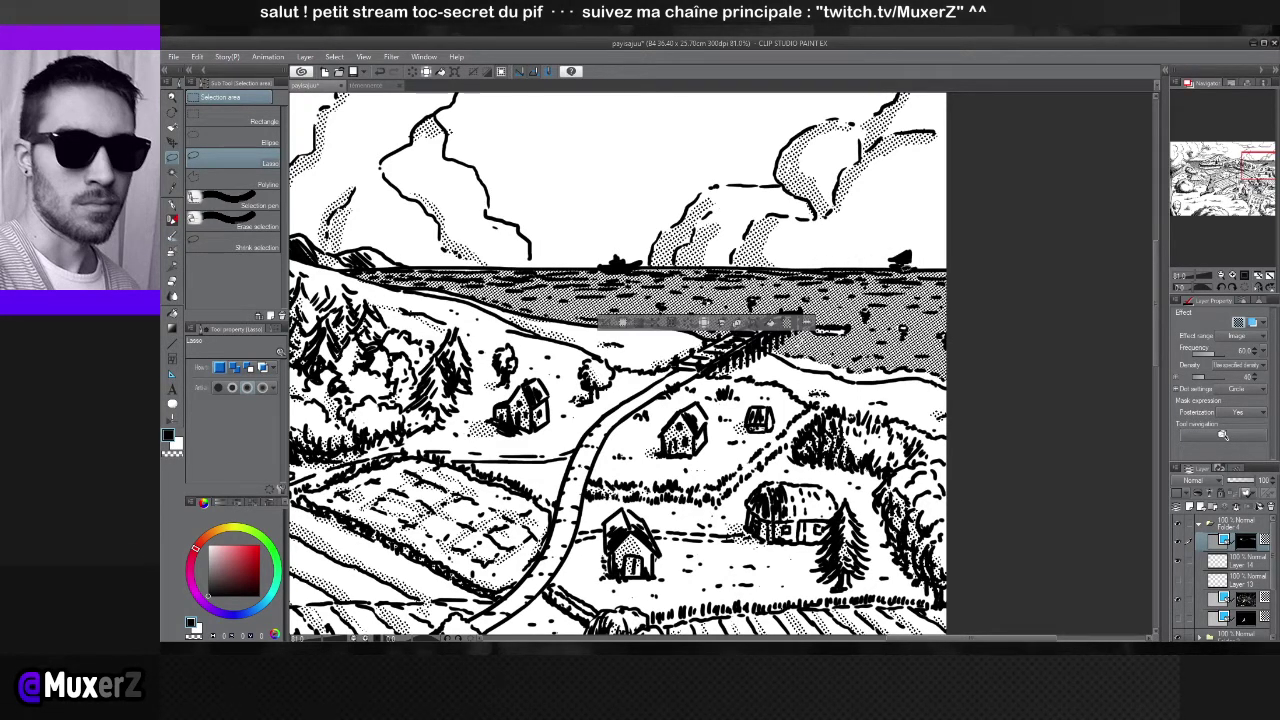
{"action": "key", "text": "ctrl+z"}
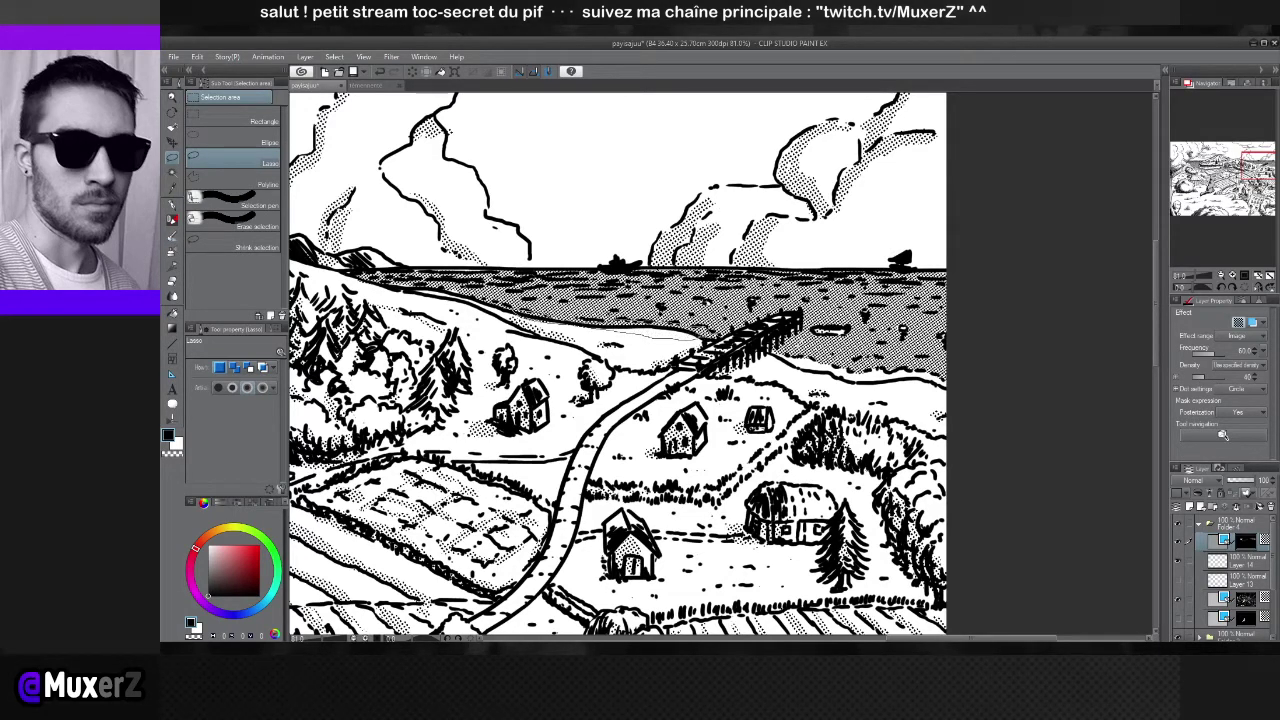
Lasso the narrow beach strip beside the pier and clear the selection
{"action": "left_click_drag", "start_coordinate": [698, 340], "coordinate": [700, 342]}
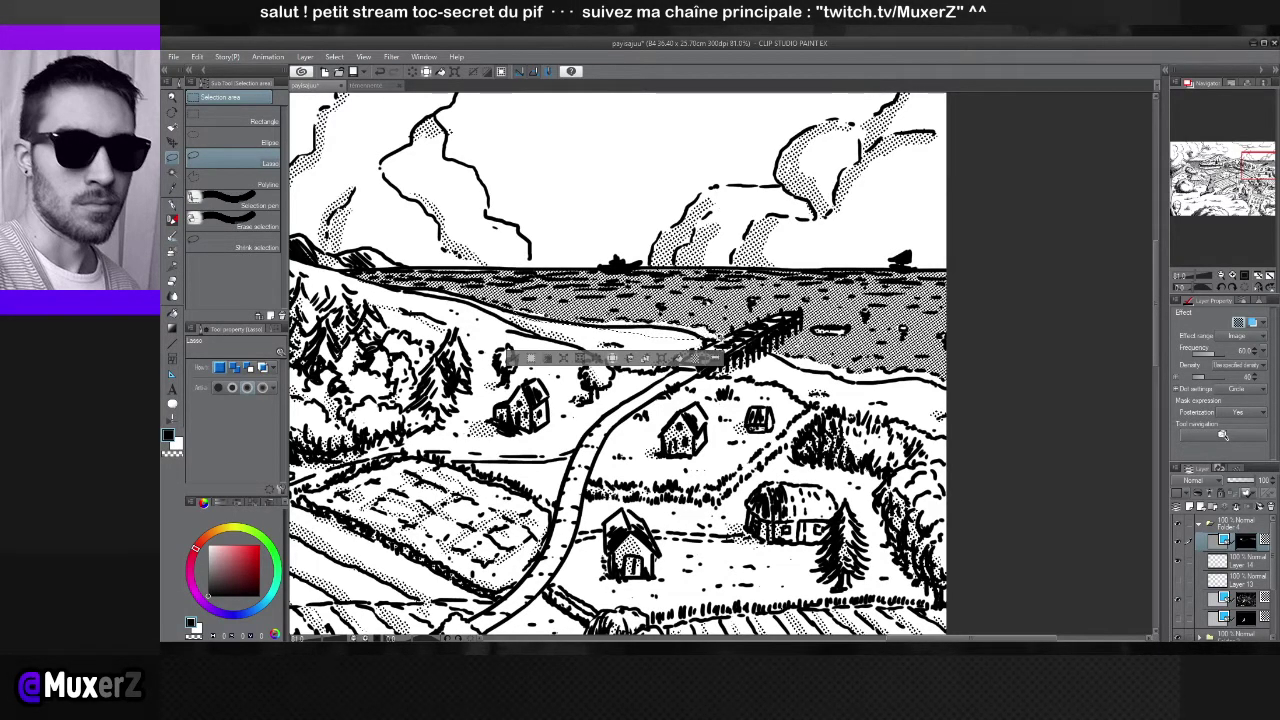
{"action": "key", "text": "ctrl+d"}
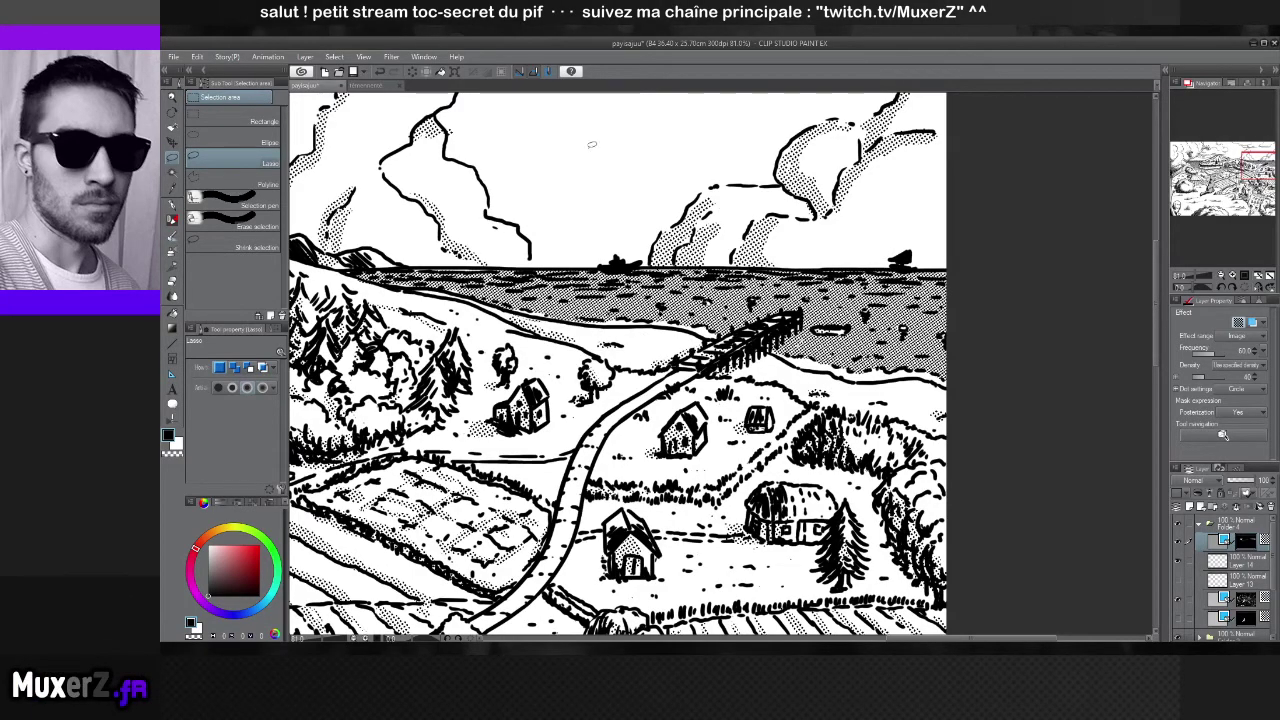
Examine the whole landscape with the shading folder Folder 4 hidden and shown to compare the tones
{"action": "key", "text": "ctrl+minus"}
{"action": "key", "text": "ctrl+minus"}
{"action": "key", "text": "ctrl+minus"}
{"action": "key", "text": "ctrl+minus"}
{"action": "key", "text": "ctrl+minus"}
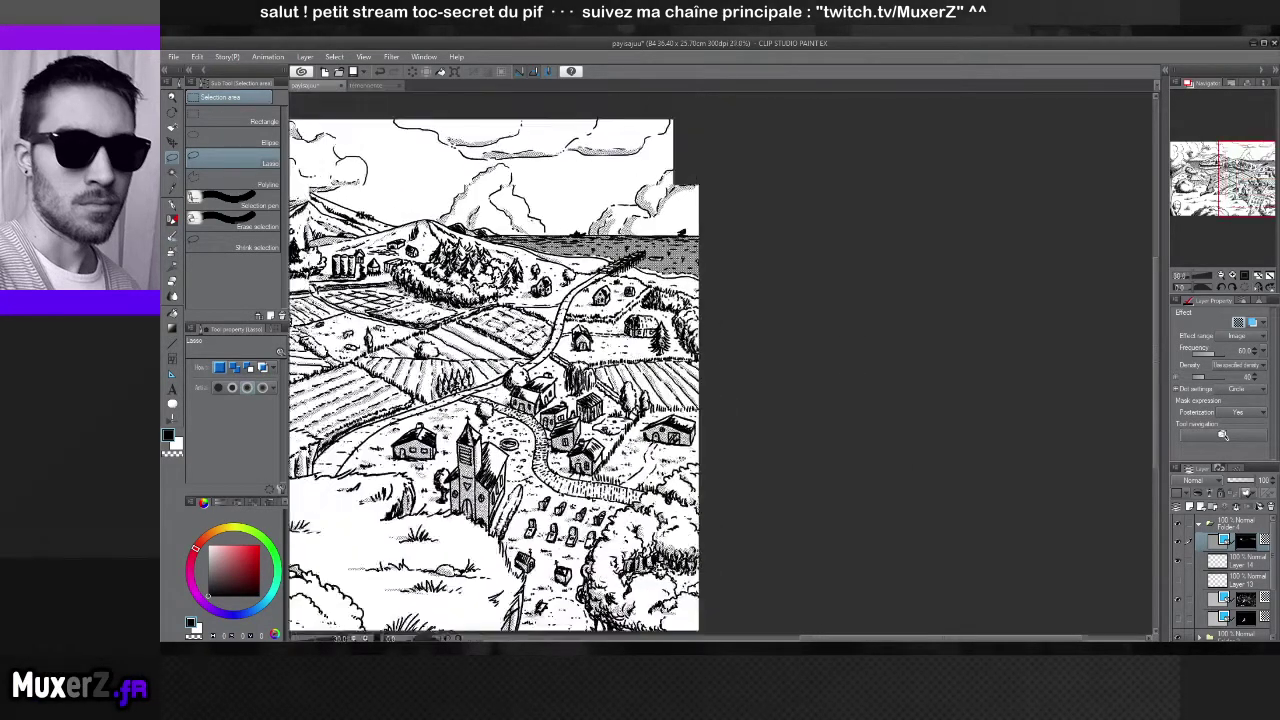
{"action": "left_click_drag", "start_coordinate": [806, 636], "coordinate": [706, 638]}
{"action": "scroll", "coordinate": [750, 210], "scroll_direction": "up", "scroll_amount": 2}
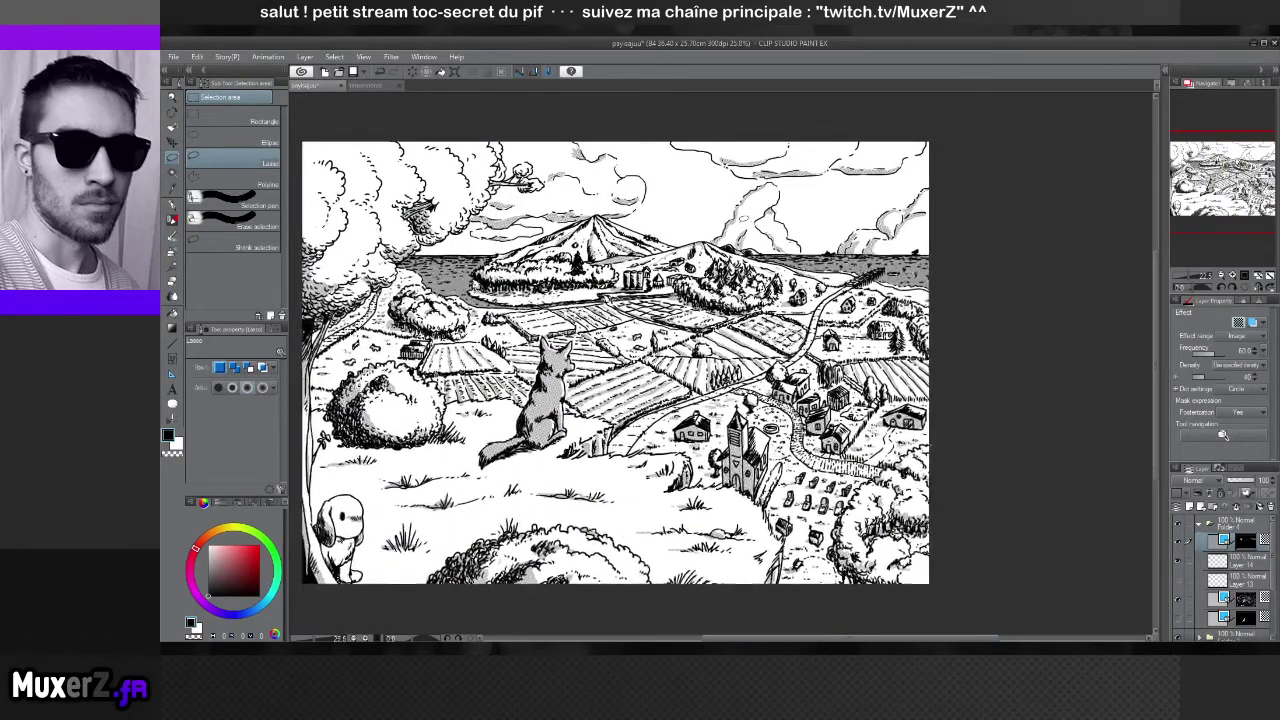
{"action": "scroll", "coordinate": [730, 246], "scroll_direction": "down", "scroll_amount": 1}
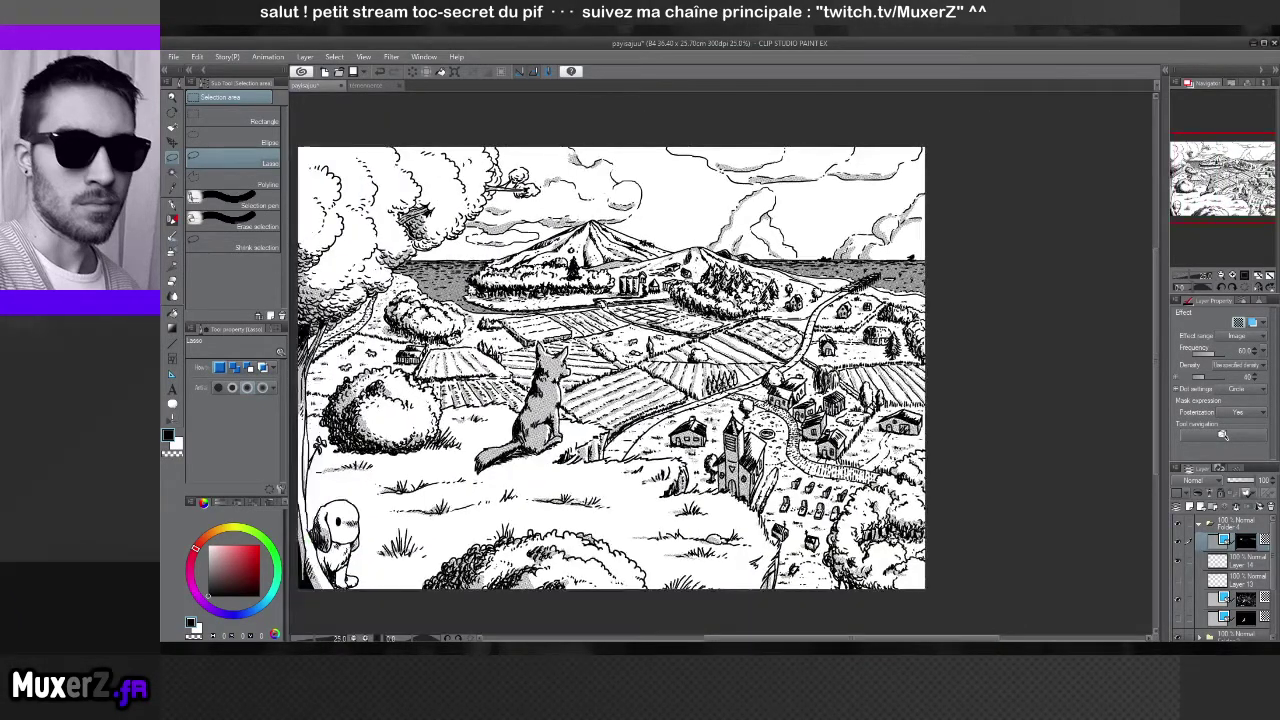
{"action": "left_click", "coordinate": [1178, 528]}
{"action": "left_click", "coordinate": [1178, 528]}
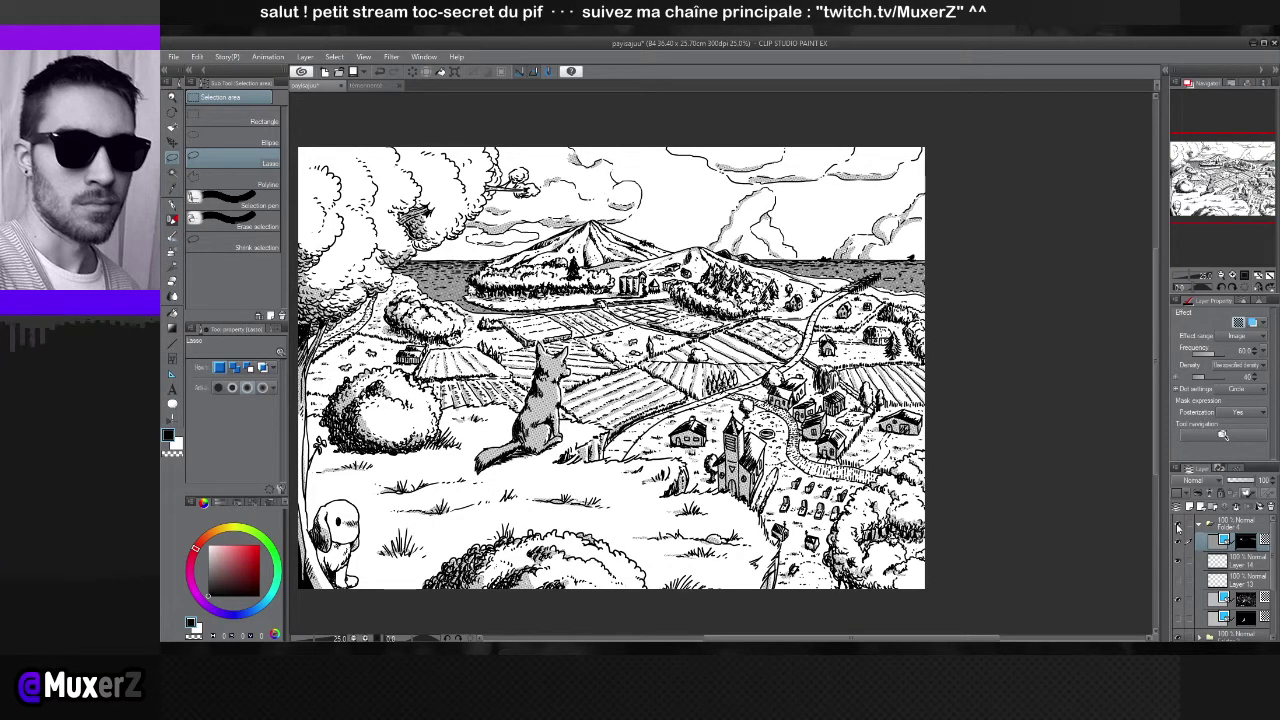
{"action": "left_click", "coordinate": [1178, 528]}
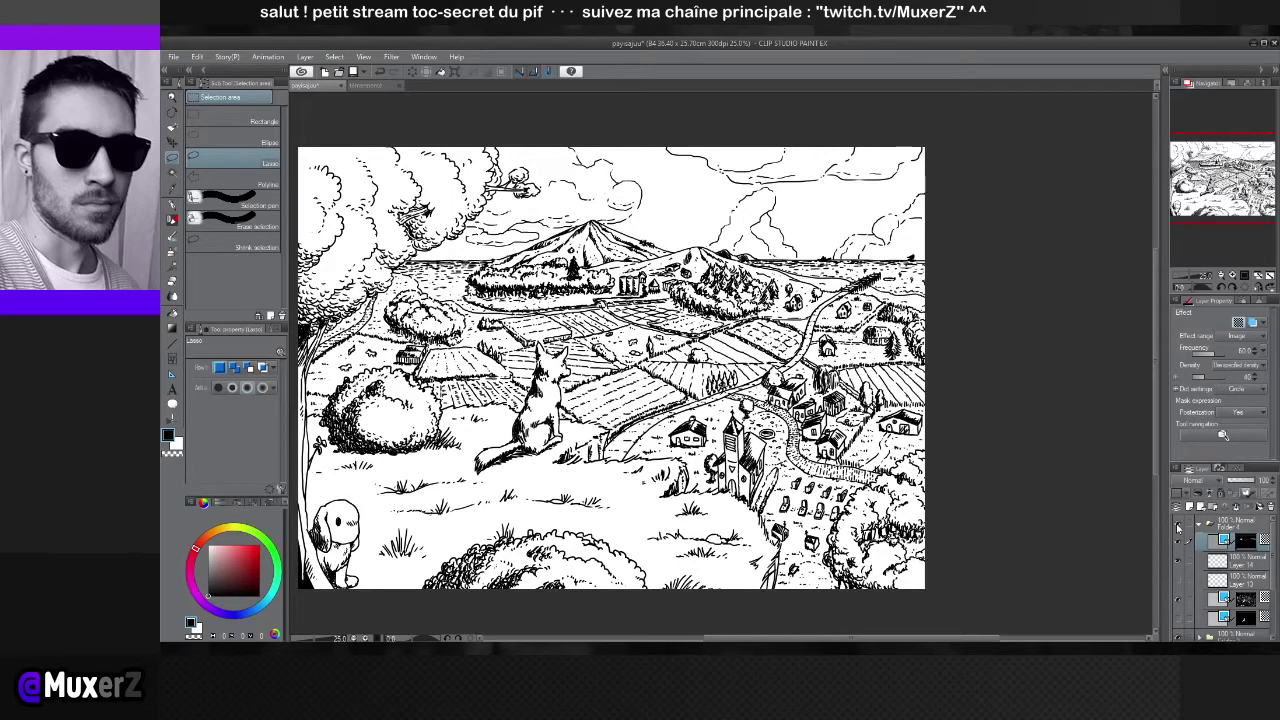
{"action": "left_click", "coordinate": [1178, 528]}
{"action": "left_click", "coordinate": [1178, 528]}
{"action": "left_click", "coordinate": [1178, 528]}
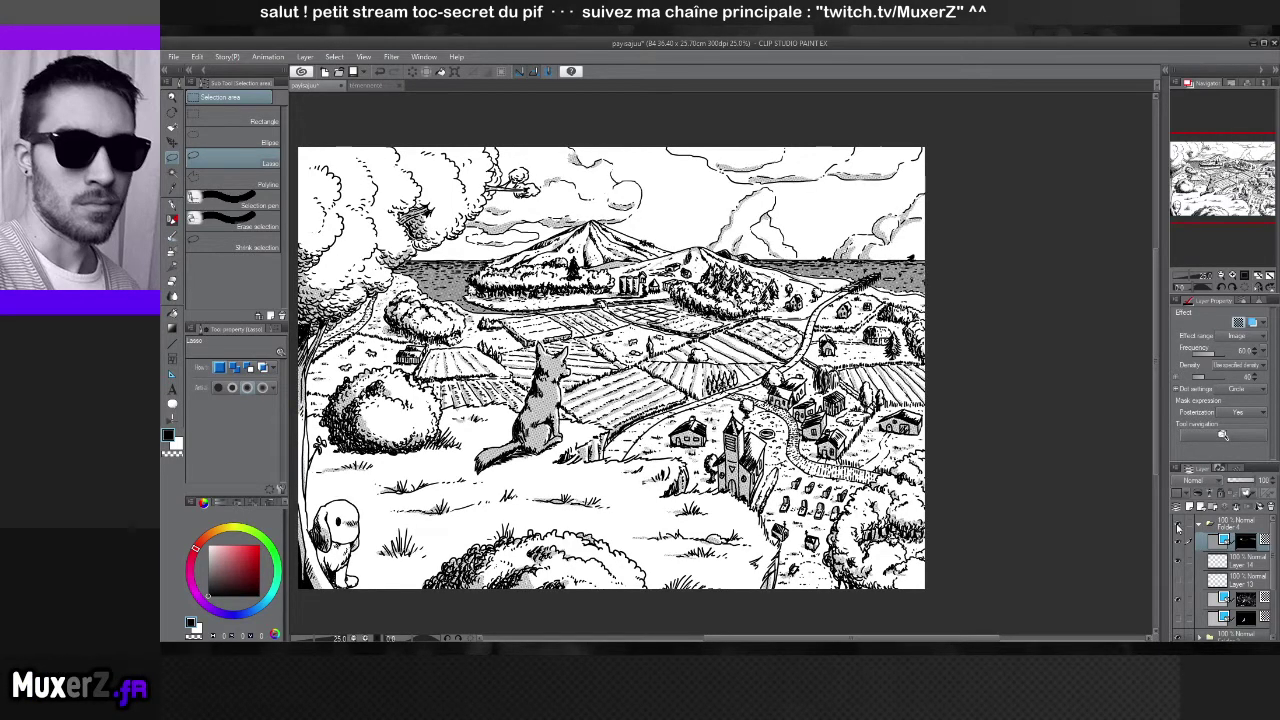
{"action": "scroll", "coordinate": [683, 207], "scroll_direction": "up", "scroll_amount": 1}
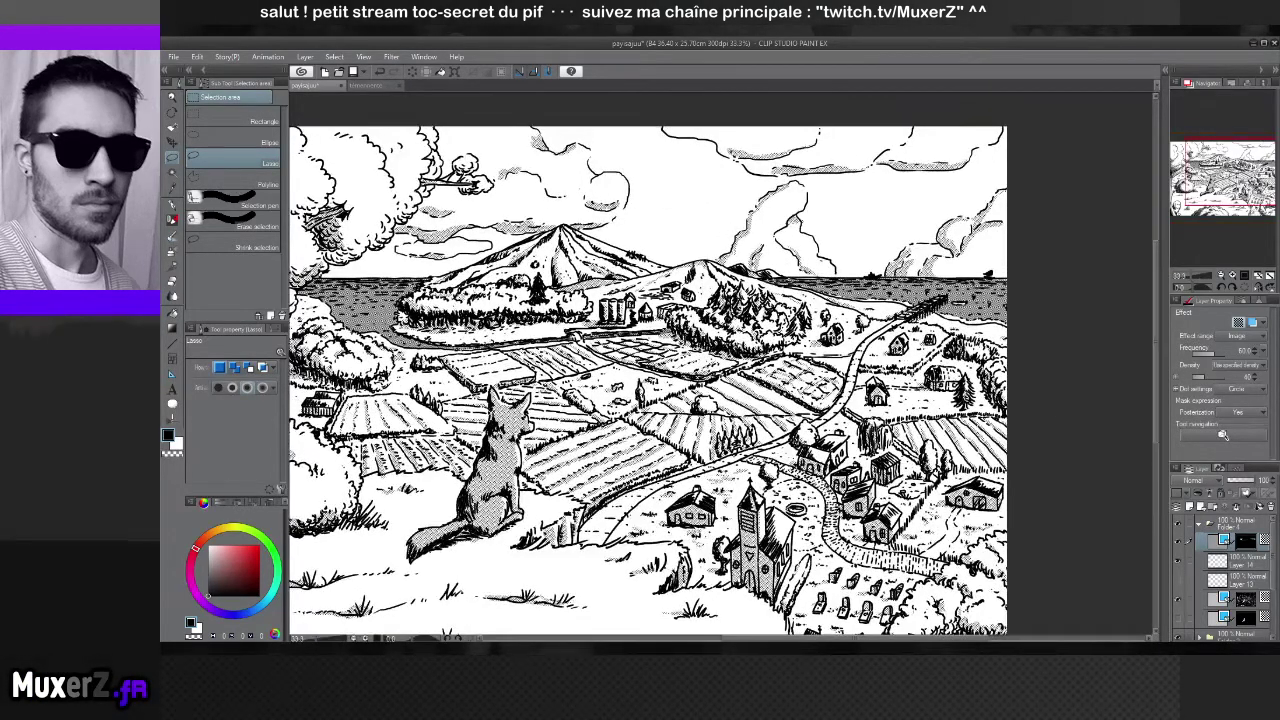
{"action": "scroll", "coordinate": [620, 335], "scroll_direction": "up", "scroll_amount": 1}
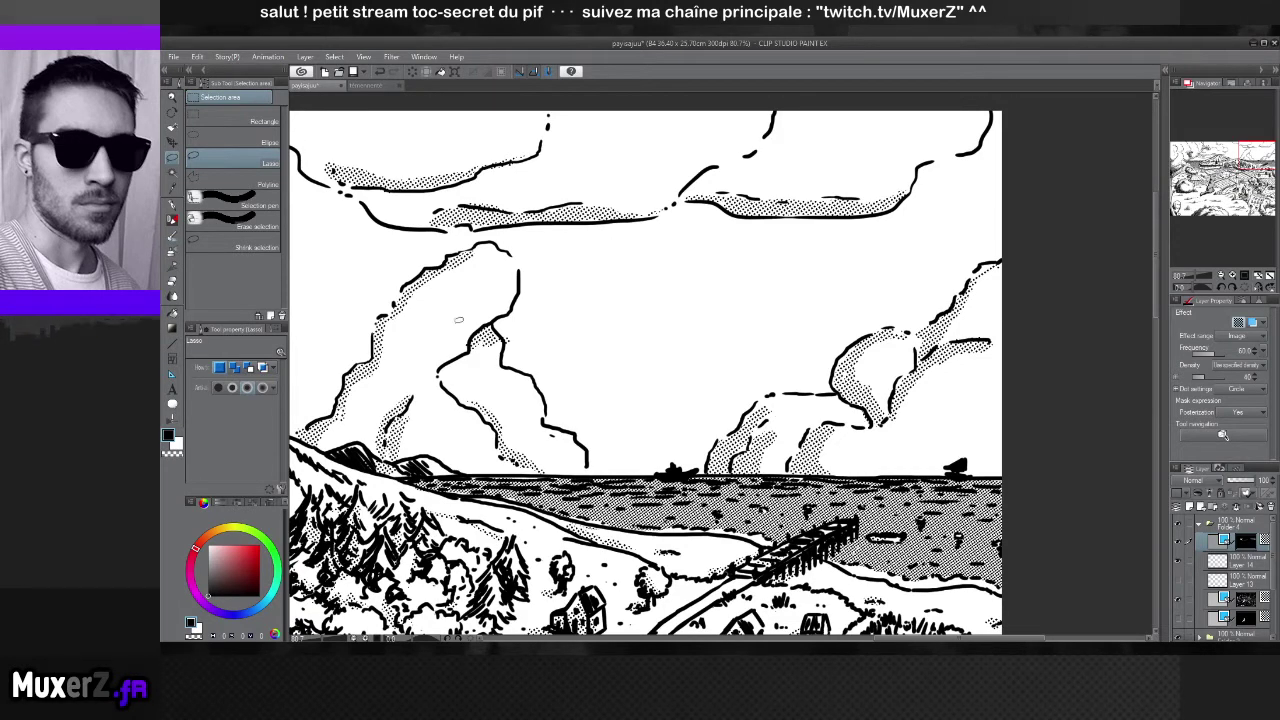
Try erasing streaks across the sea tone with the Multiple layers eraser, undoing each stroke
{"action": "key", "text": "e"}
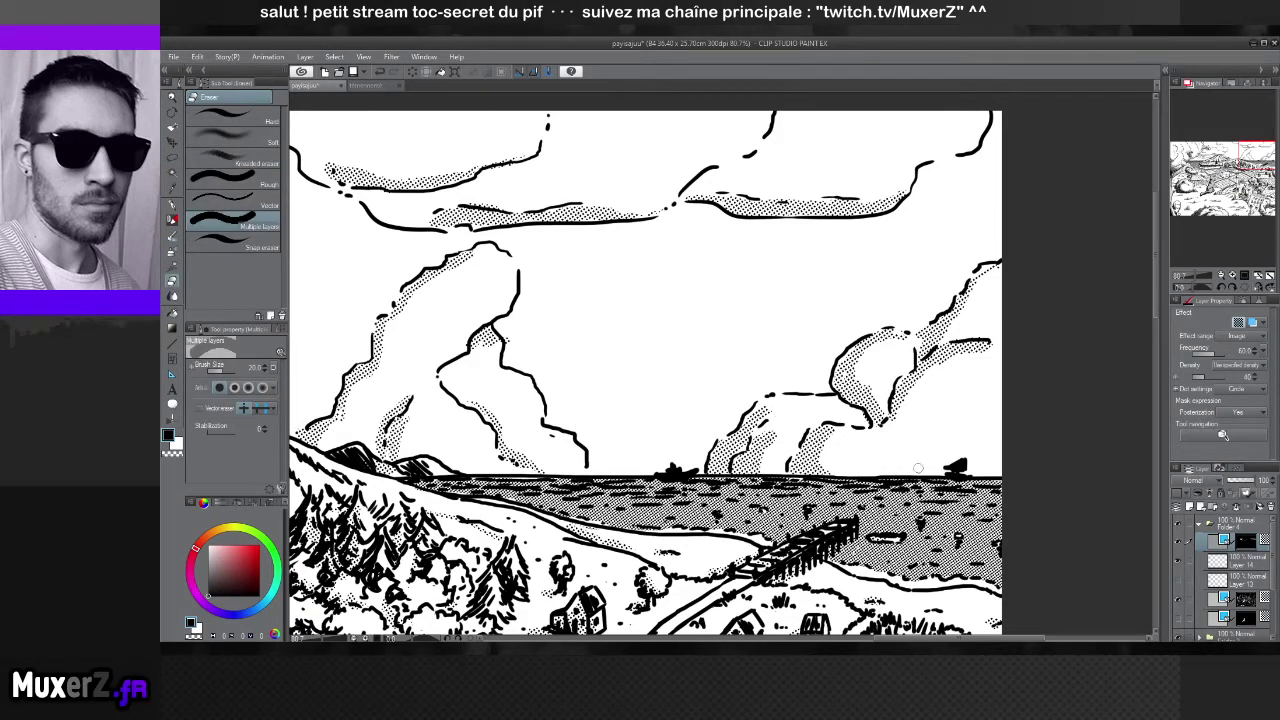
{"action": "left_click_drag", "start_coordinate": [888, 477], "coordinate": [846, 558]}
{"action": "key", "text": "ctrl+z"}
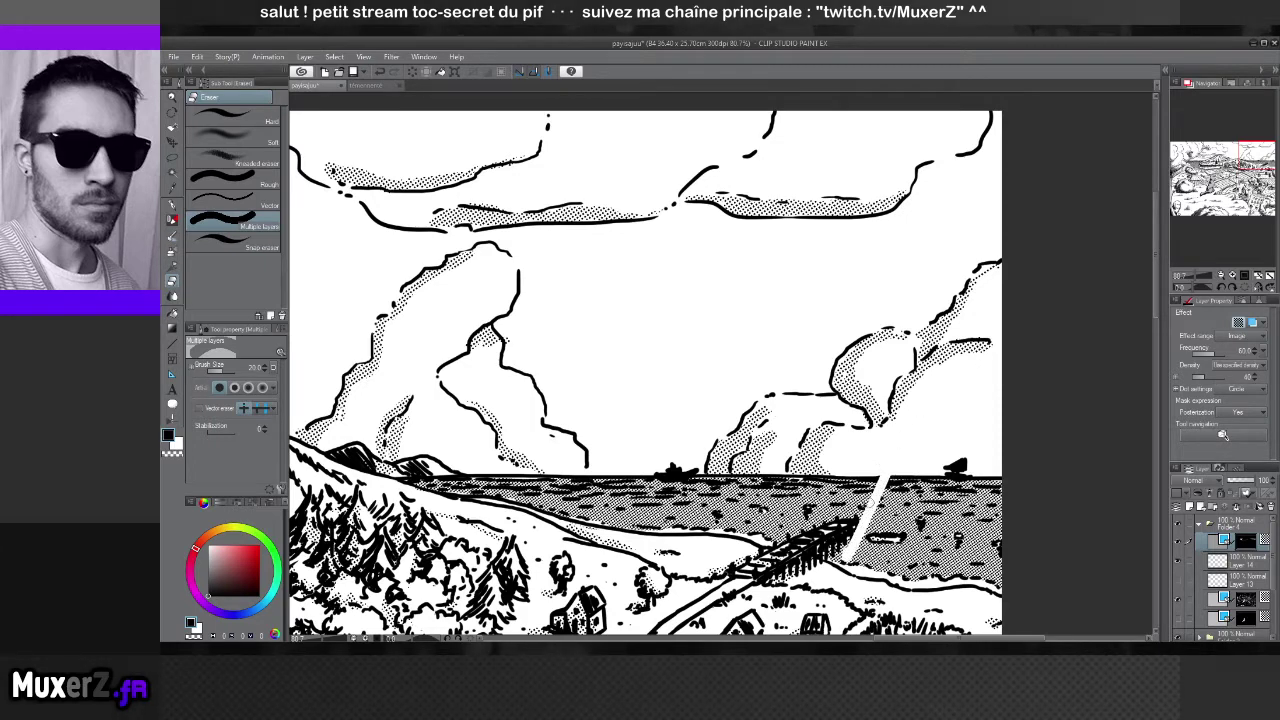
{"action": "key", "text": "ctrl+z"}
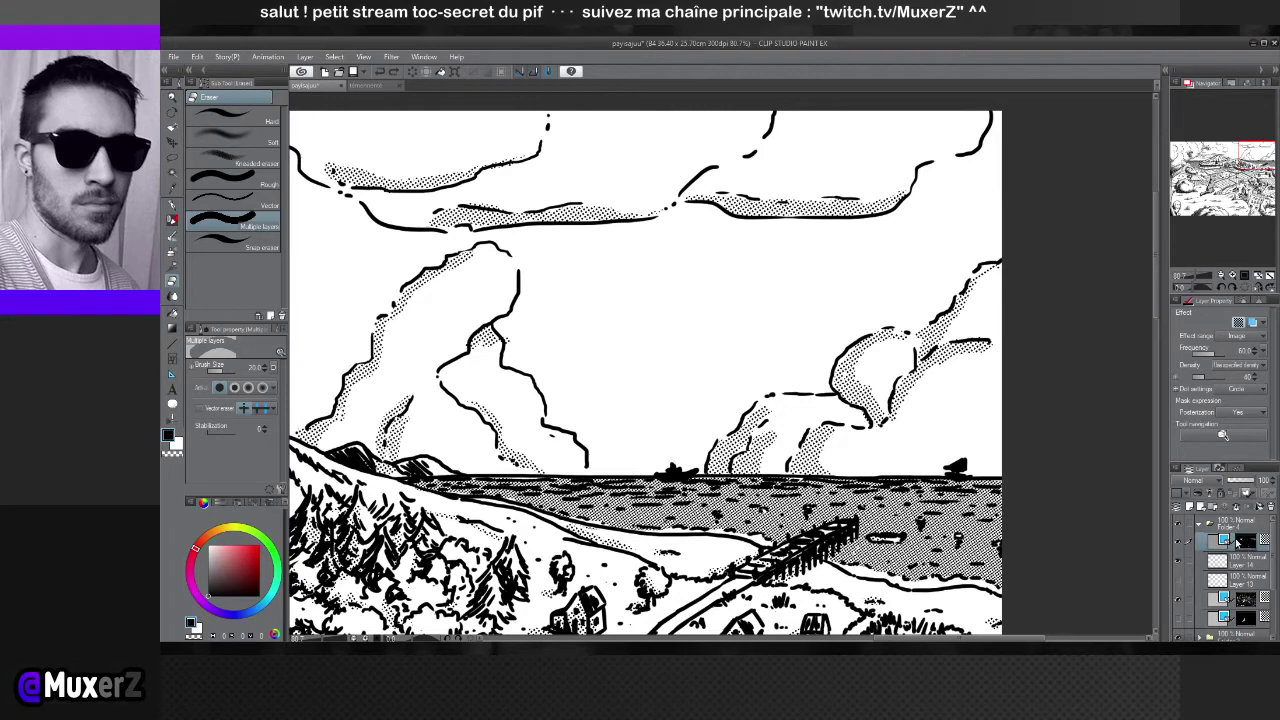
{"action": "left_click_drag", "start_coordinate": [895, 476], "coordinate": [848, 558]}
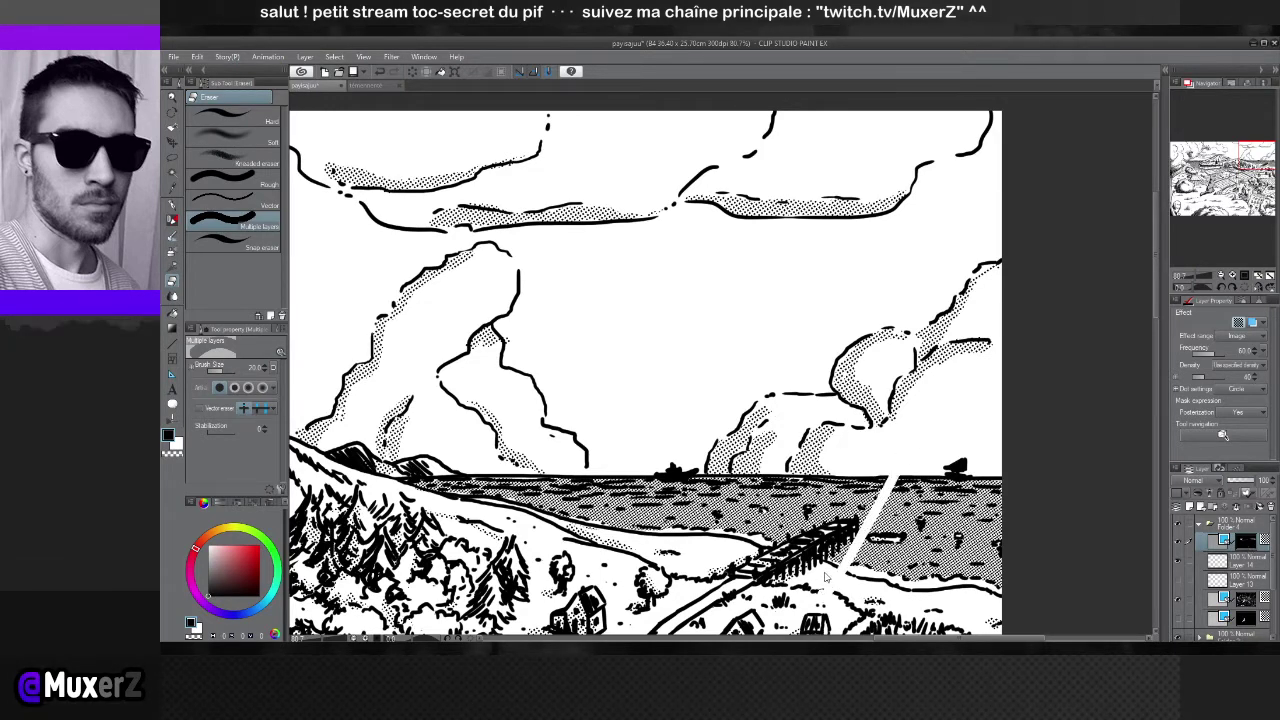
{"action": "key", "text": "ctrl+z"}
{"action": "left_click_drag", "start_coordinate": [678, 466], "coordinate": [642, 530]}
{"action": "key", "text": "ctrl+z"}
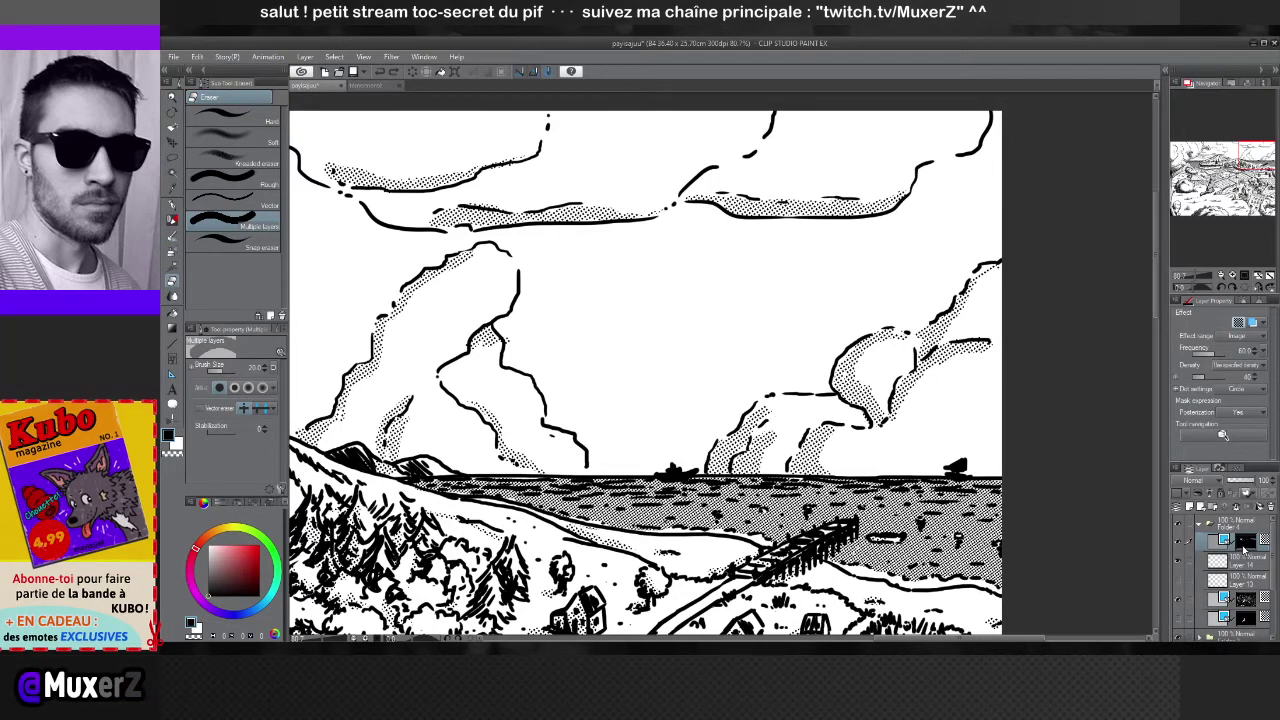
{"action": "left_click", "coordinate": [552, 638]}
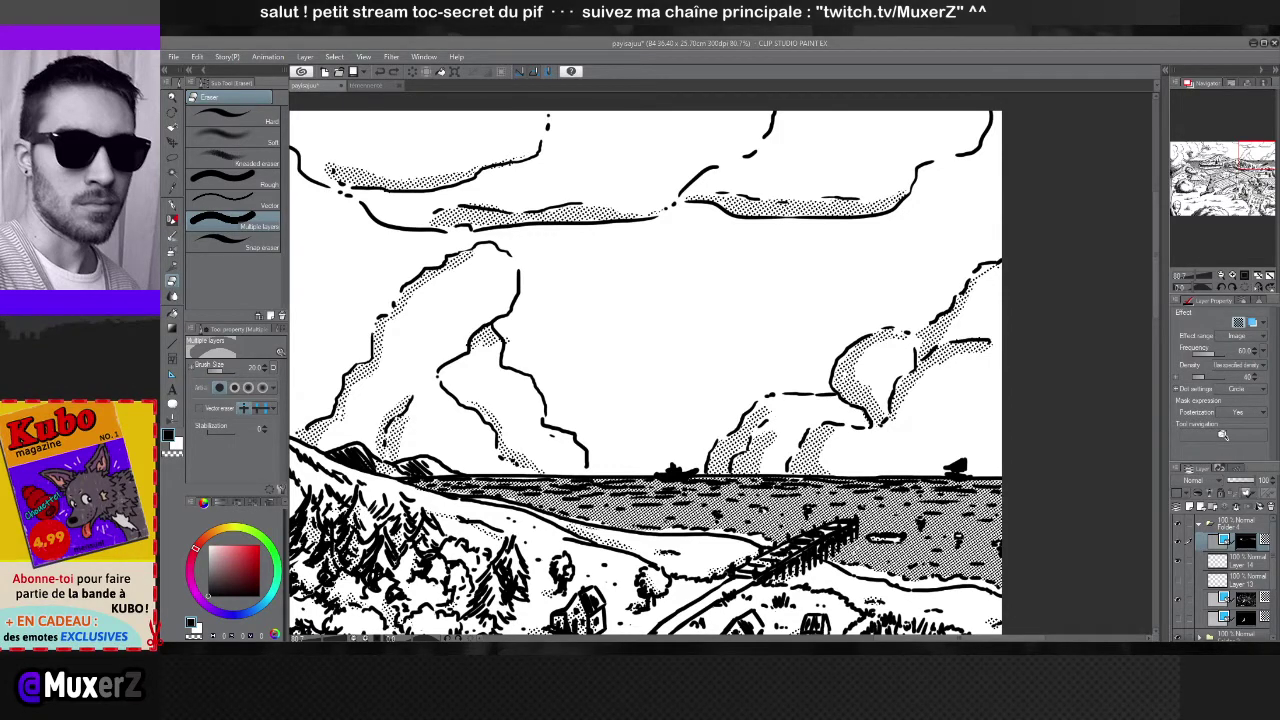
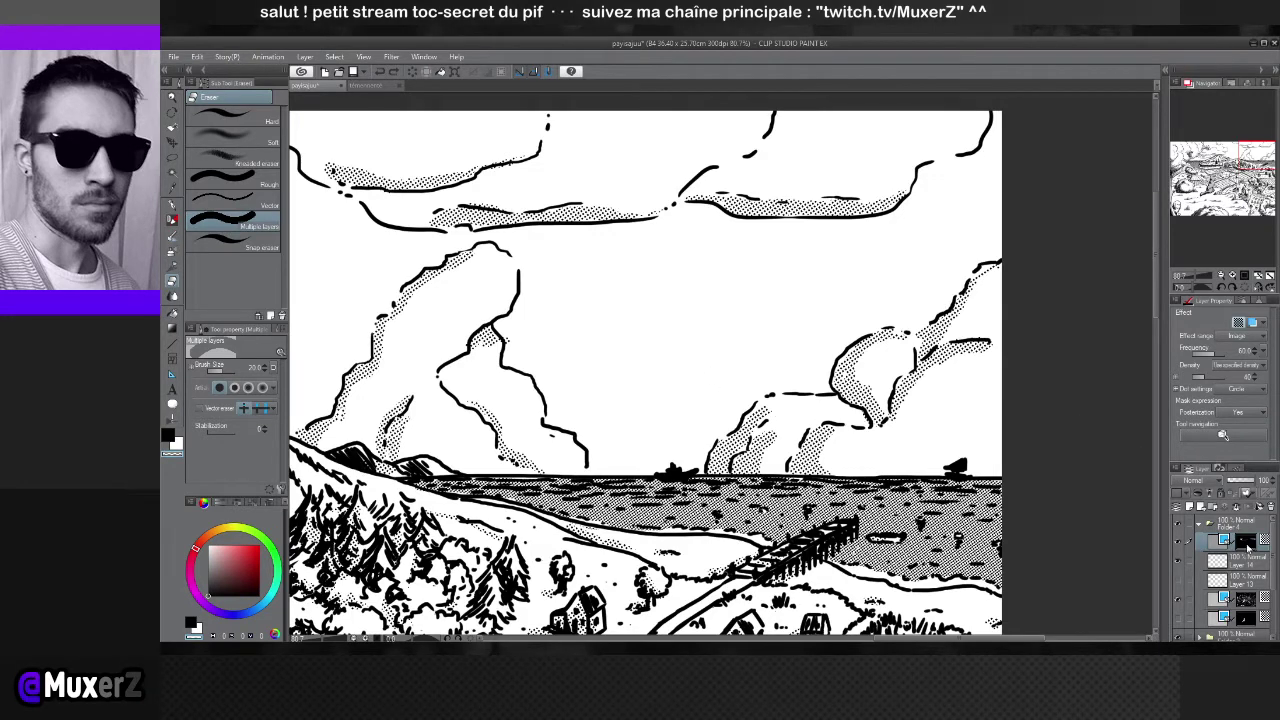
{"action": "mouse_move", "coordinate": [916, 507]}
{"action": "left_mouse_down"}
{"action": "mouse_move", "coordinate": [888, 506]}
{"action": "mouse_move", "coordinate": [958, 505]}
{"action": "left_mouse_up"}
{"action": "key", "text": "ctrl+z"}
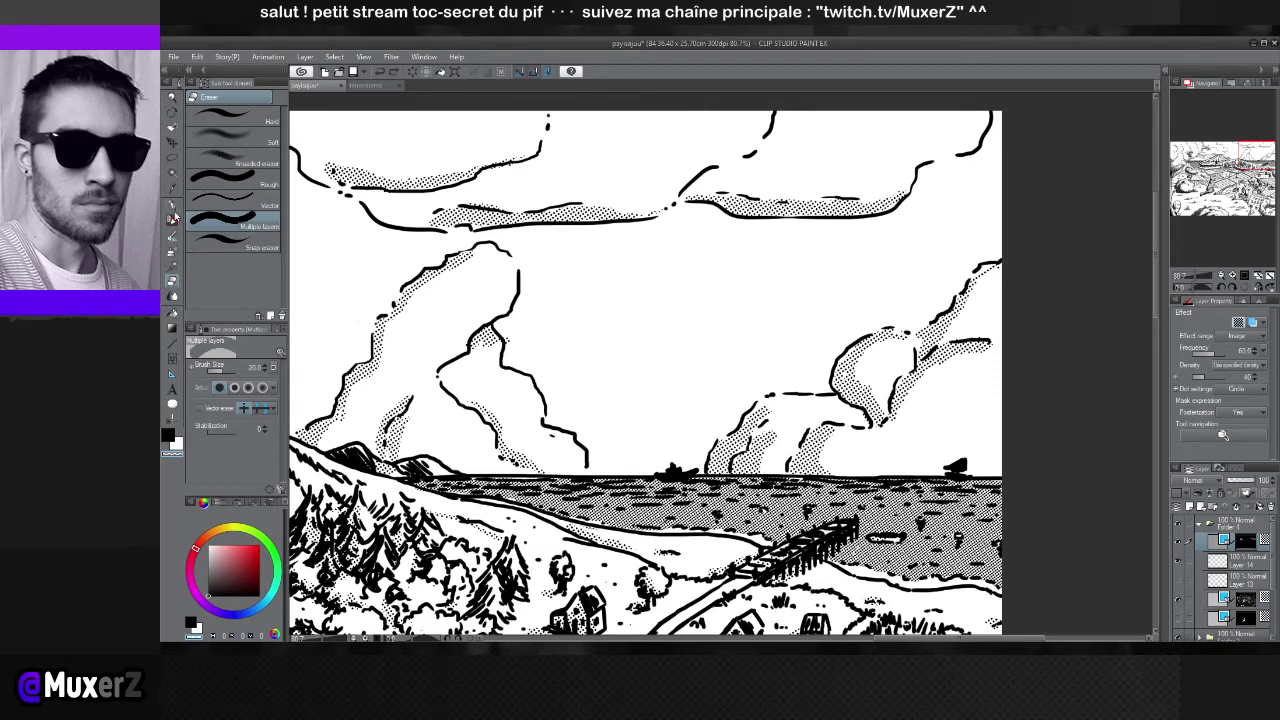
Cut small wave highlights out of the sea tone on both sides of the mountain, using the G-pen with transparent colour
{"action": "left_click", "coordinate": [172, 205]}
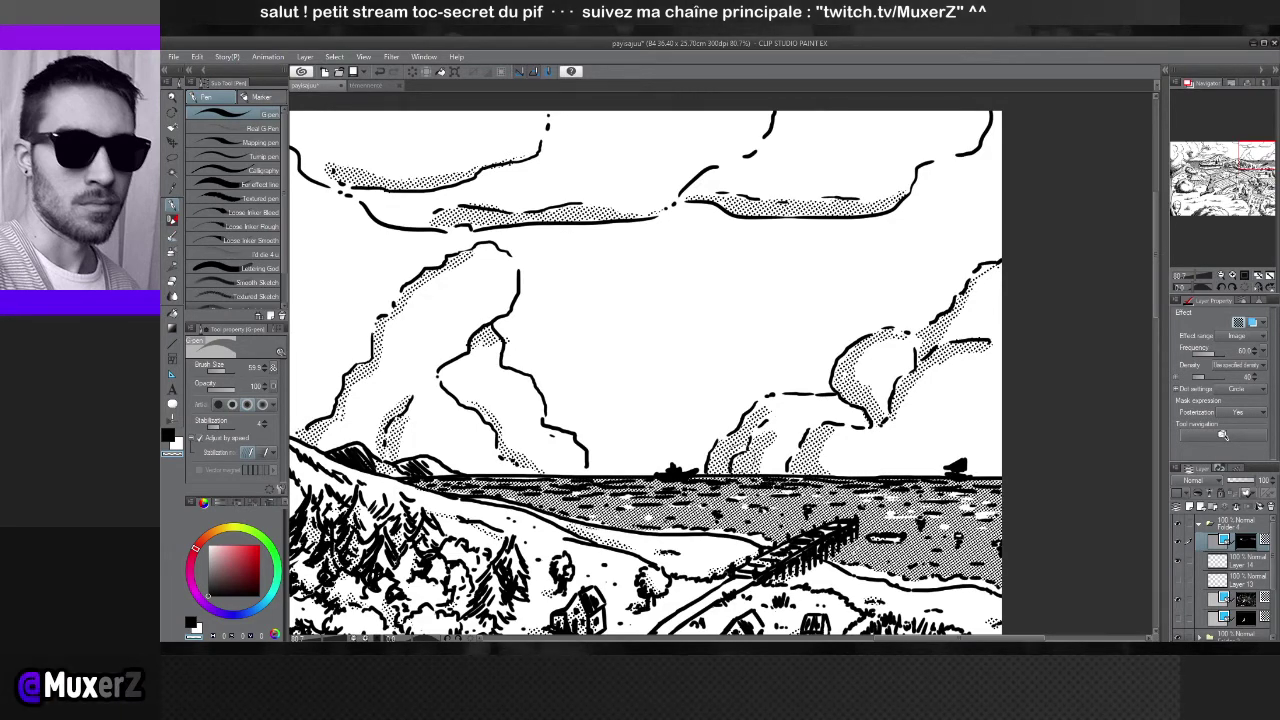
{"action": "scroll", "coordinate": [645, 400], "scroll_direction": "down", "scroll_amount": 5}
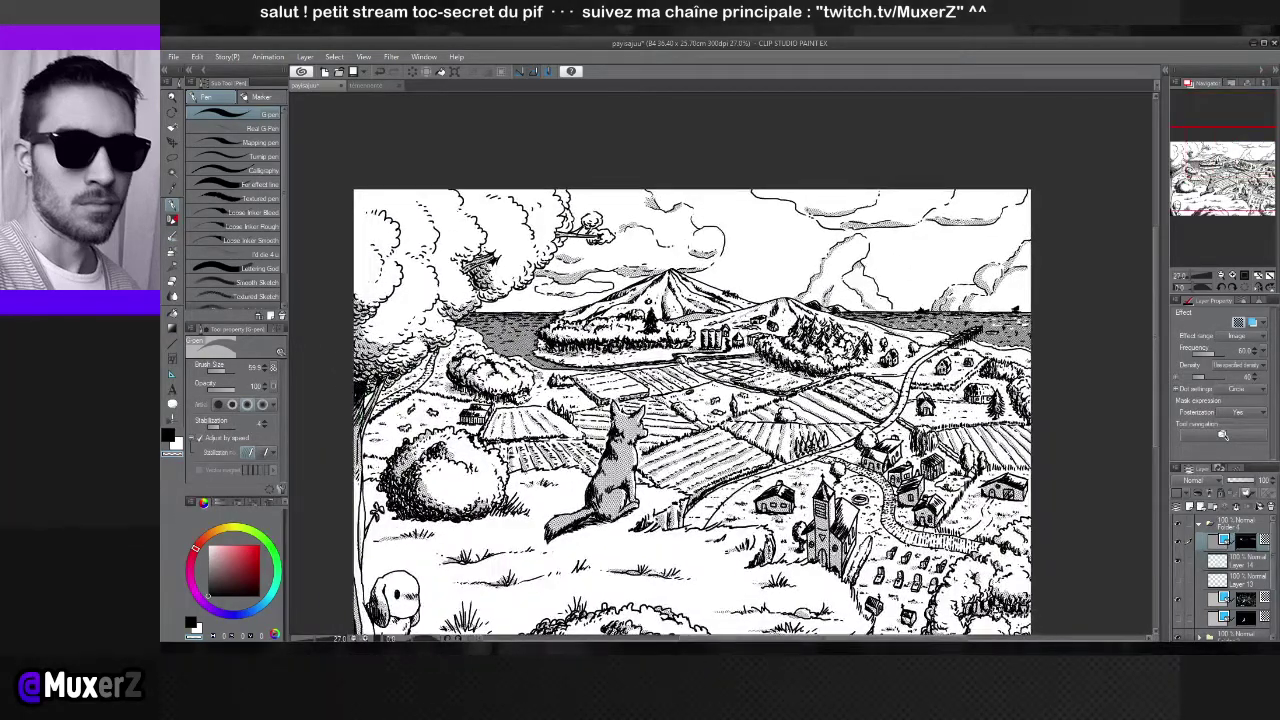
{"action": "scroll", "coordinate": [680, 363], "scroll_direction": "up", "scroll_amount": 1}
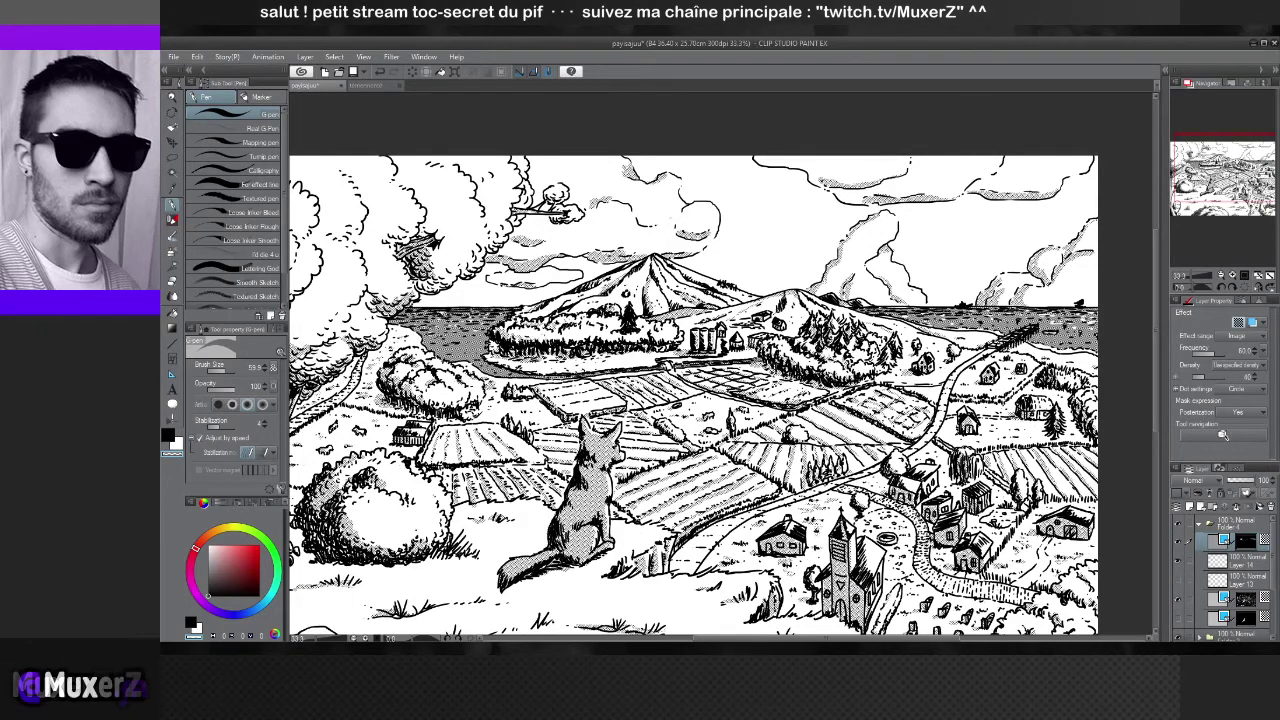
{"action": "scroll", "coordinate": [465, 424], "scroll_direction": "up", "scroll_amount": 1}
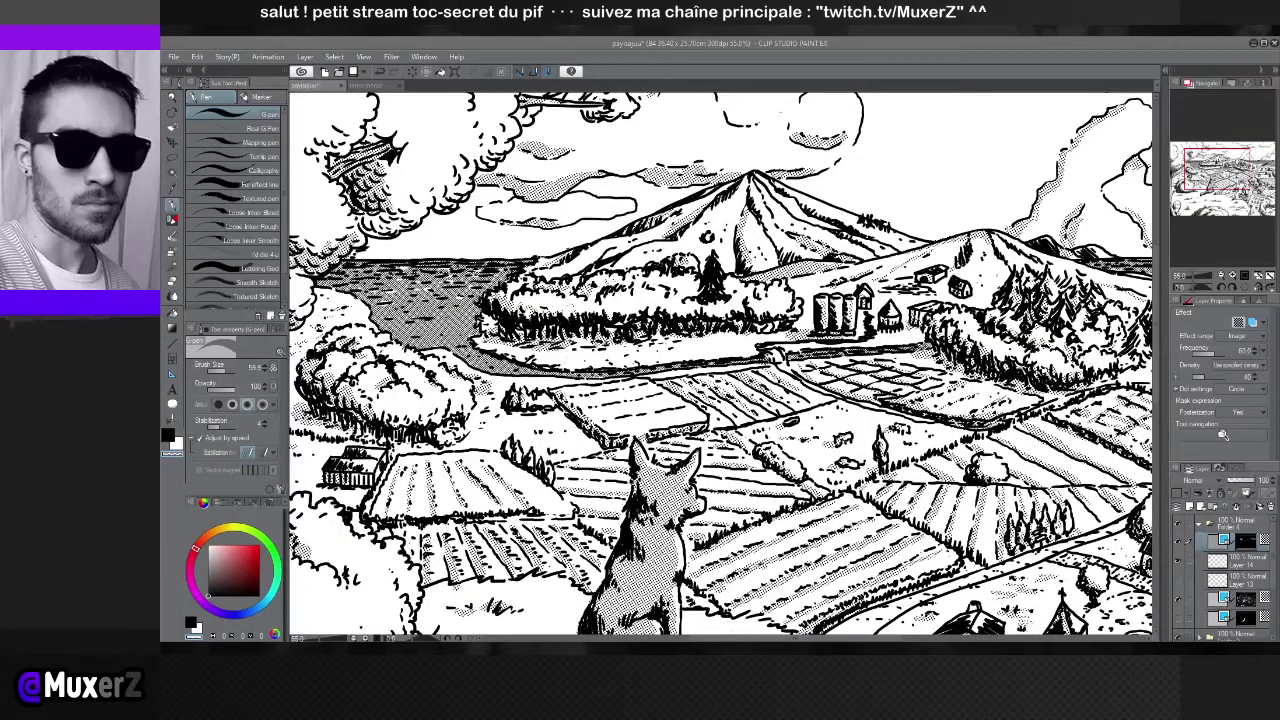
{"action": "scroll", "coordinate": [345, 235], "scroll_direction": "down", "scroll_amount": 1}
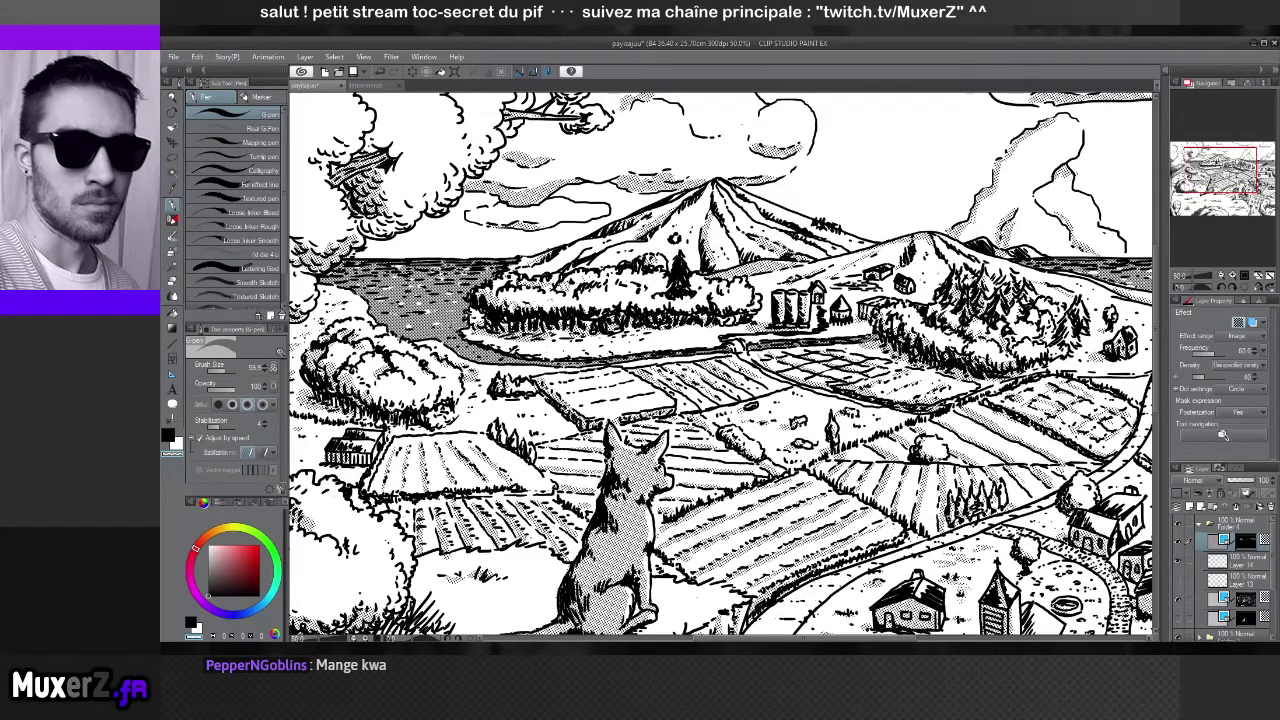
{"action": "scroll", "coordinate": [661, 424], "scroll_direction": "down", "scroll_amount": 3}
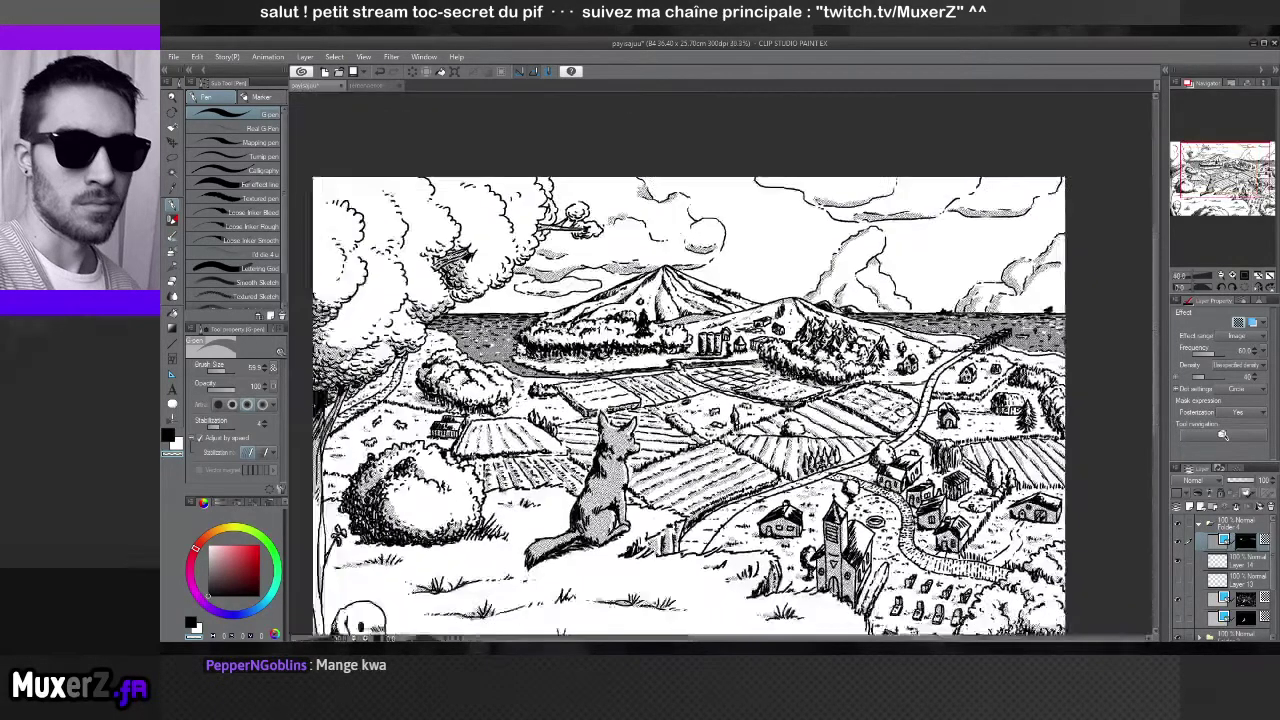
{"action": "scroll", "coordinate": [702, 484], "scroll_direction": "up", "scroll_amount": 3}
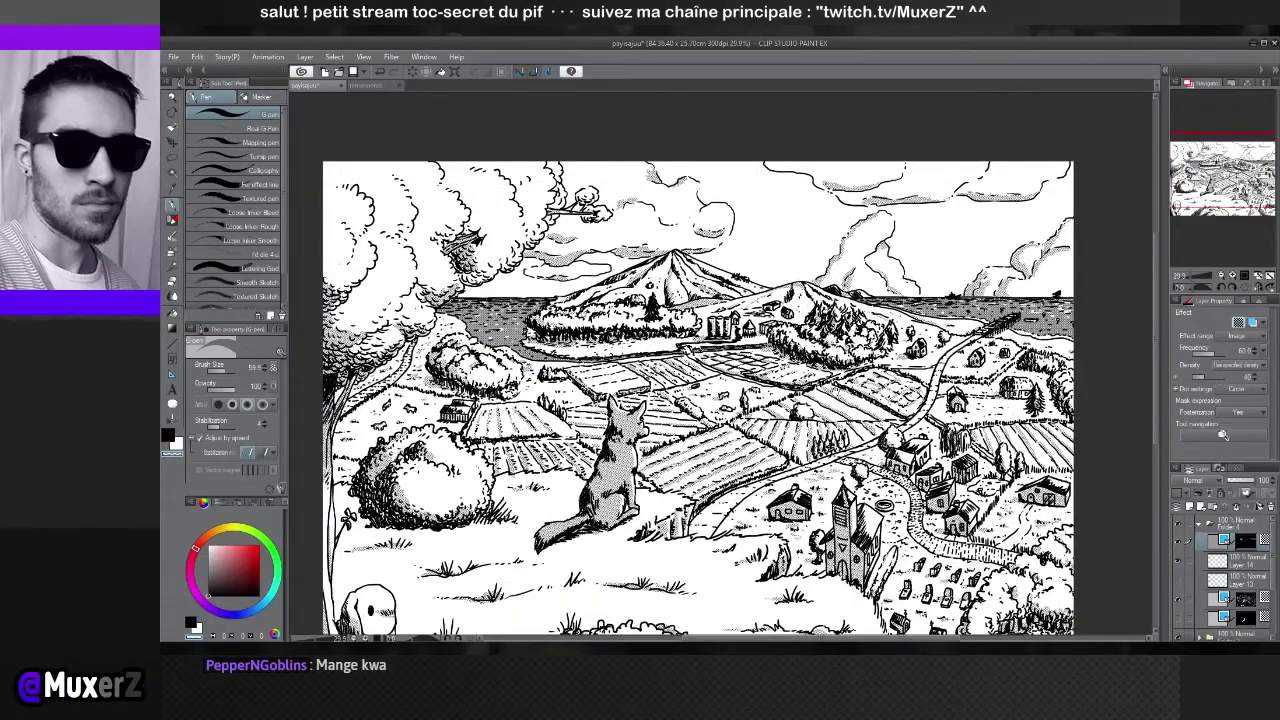
{"action": "scroll", "coordinate": [700, 400], "scroll_direction": "down", "scroll_amount": 1}
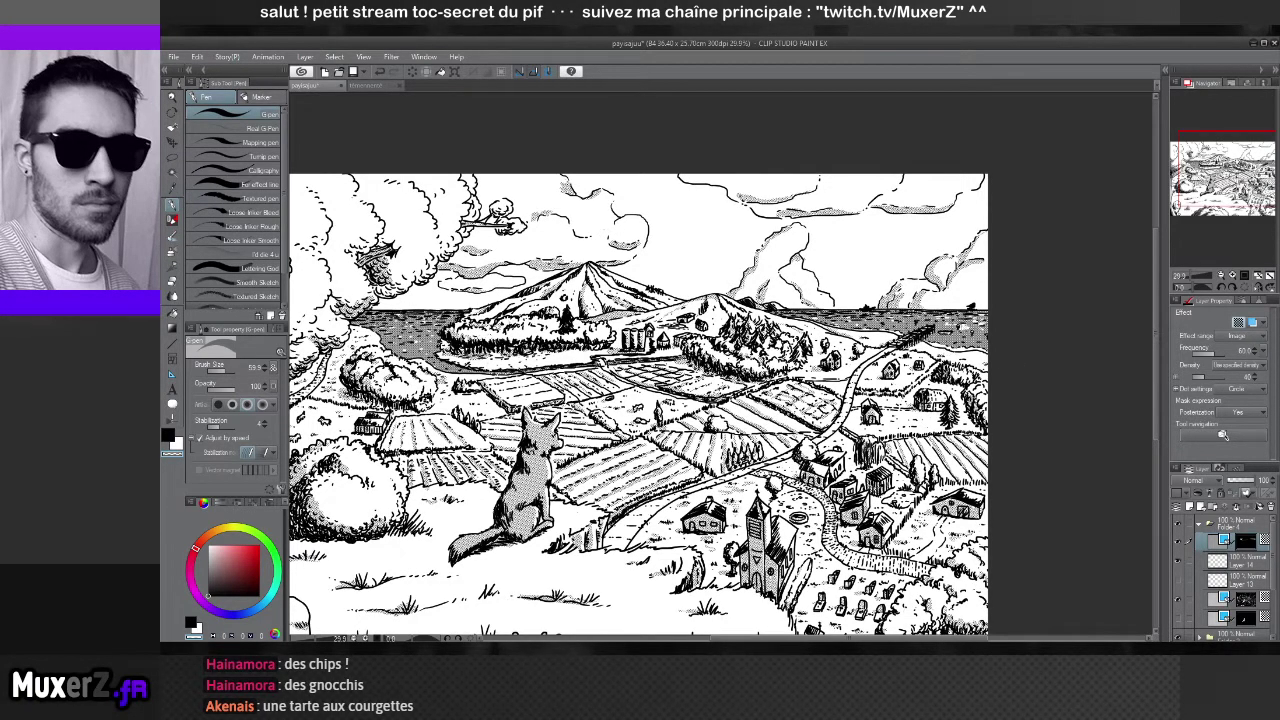
{"action": "left_click_drag", "start_coordinate": [973, 318], "coordinate": [945, 328]}
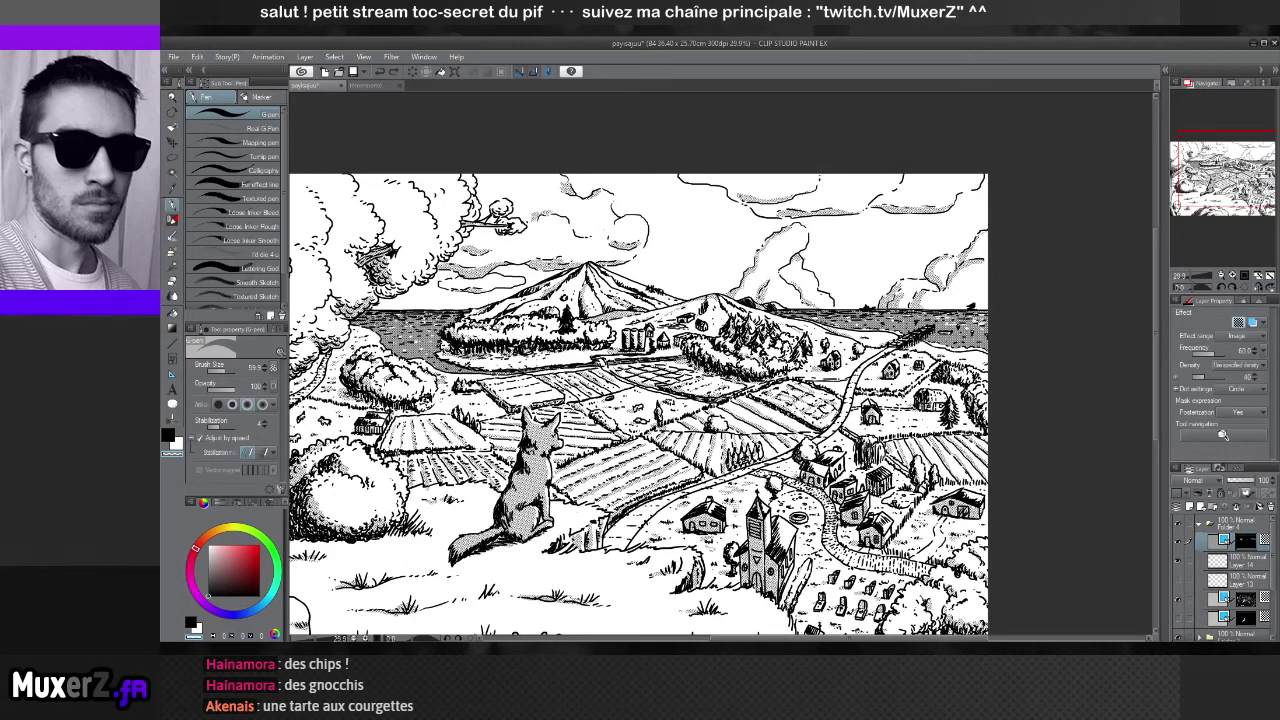
Set the drawing colour back to black and select the tone layer directly below Layer 13
{"action": "left_click", "coordinate": [168, 451]}
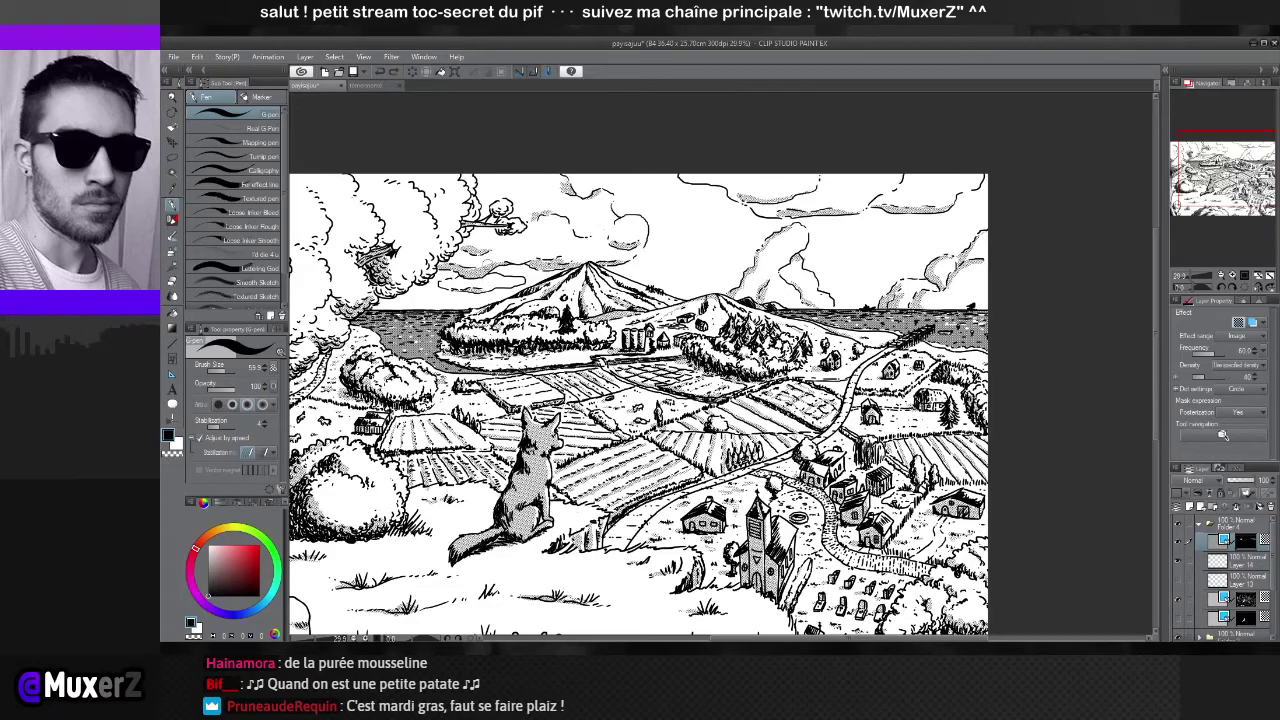
{"action": "scroll", "coordinate": [374, 431], "scroll_direction": "down", "scroll_amount": 1}
{"action": "scroll", "coordinate": [421, 508], "scroll_direction": "up", "scroll_amount": 2}
{"action": "scroll", "coordinate": [421, 508], "scroll_direction": "up", "scroll_amount": 2}
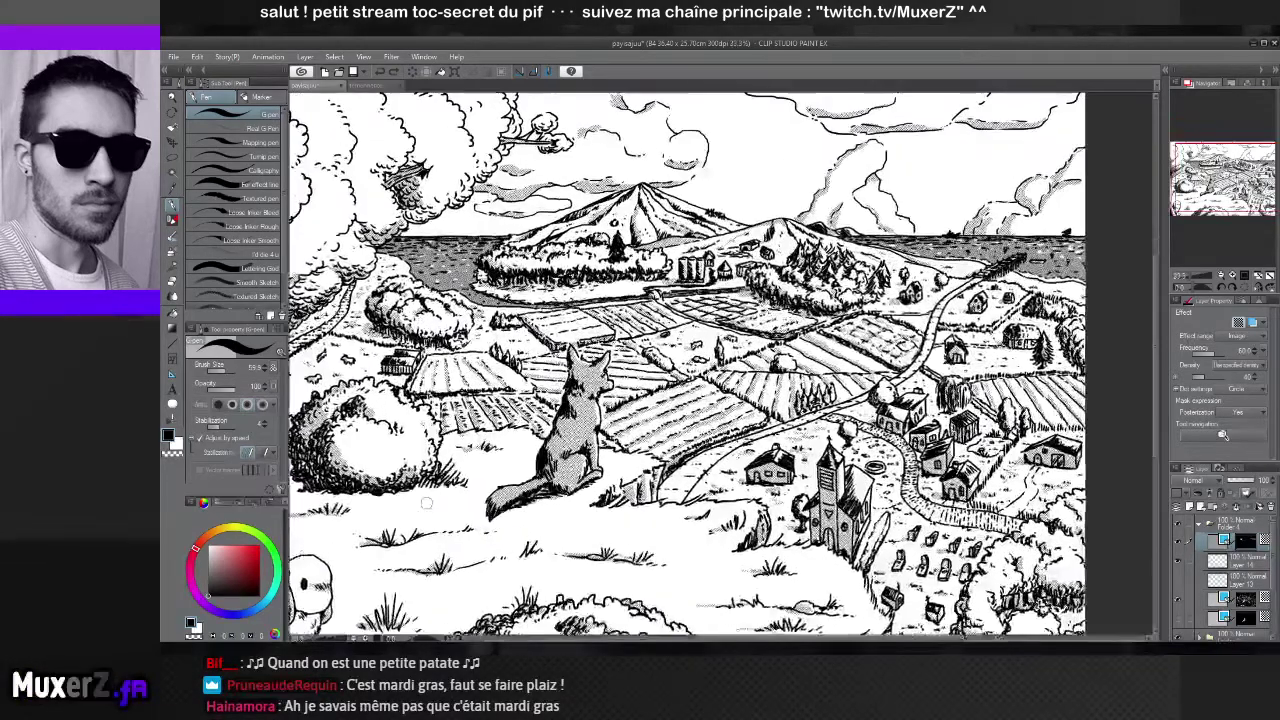
{"action": "left_click", "coordinate": [1238, 598]}
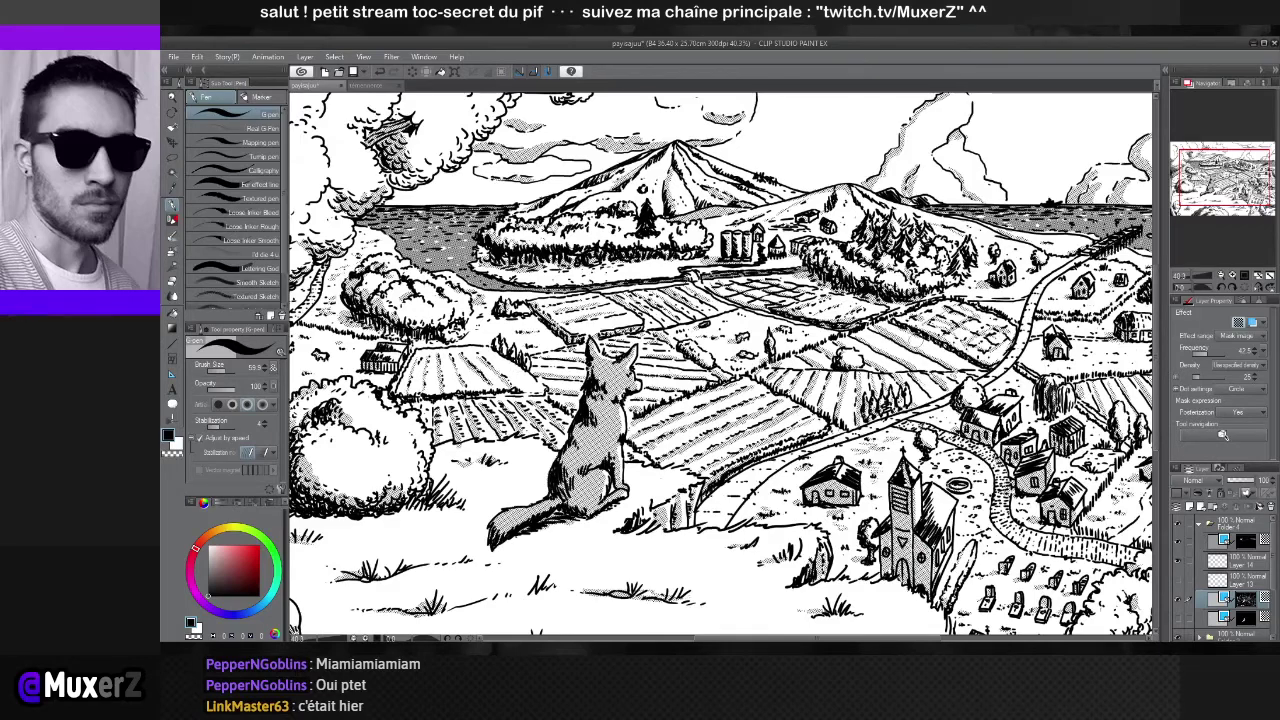
Examine the tones across the landscape, from the foreground bushes and rabbit to the fox, village and sea, close up and as a whole
{"action": "scroll", "coordinate": [720, 365], "scroll_direction": "up", "scroll_amount": 2}
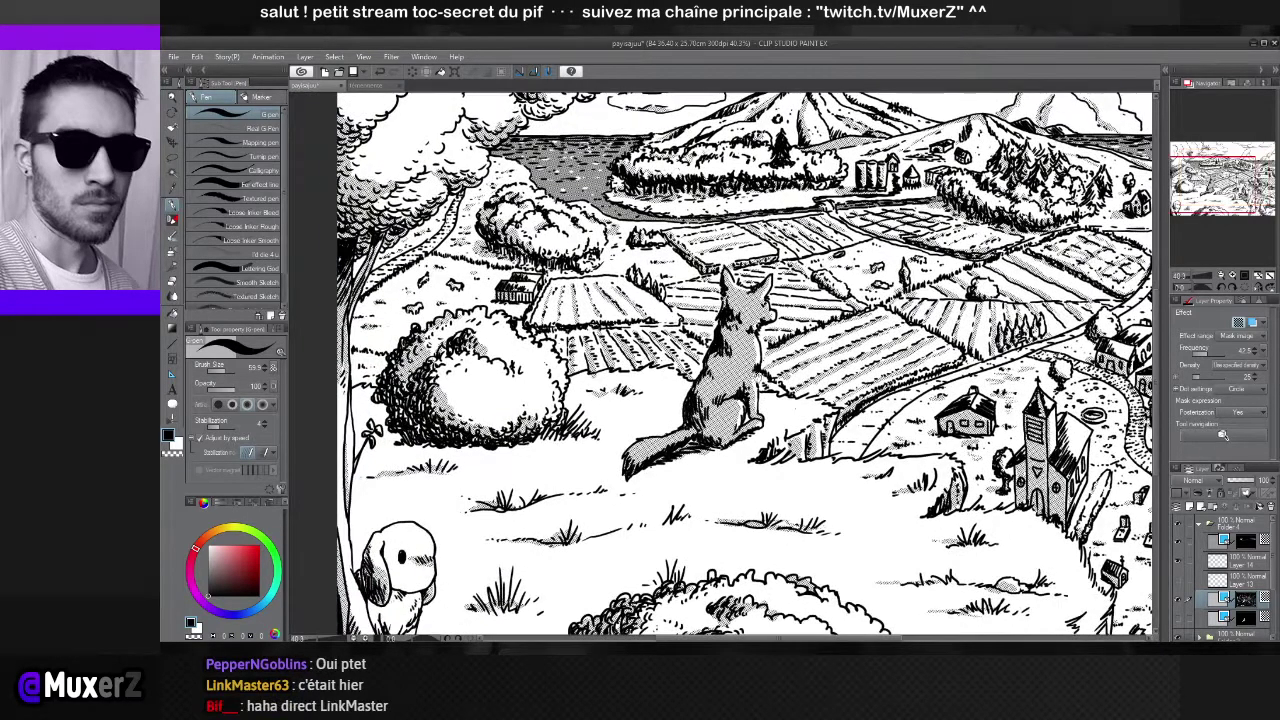
{"action": "scroll", "coordinate": [720, 365], "scroll_direction": "left", "scroll_amount": 3}
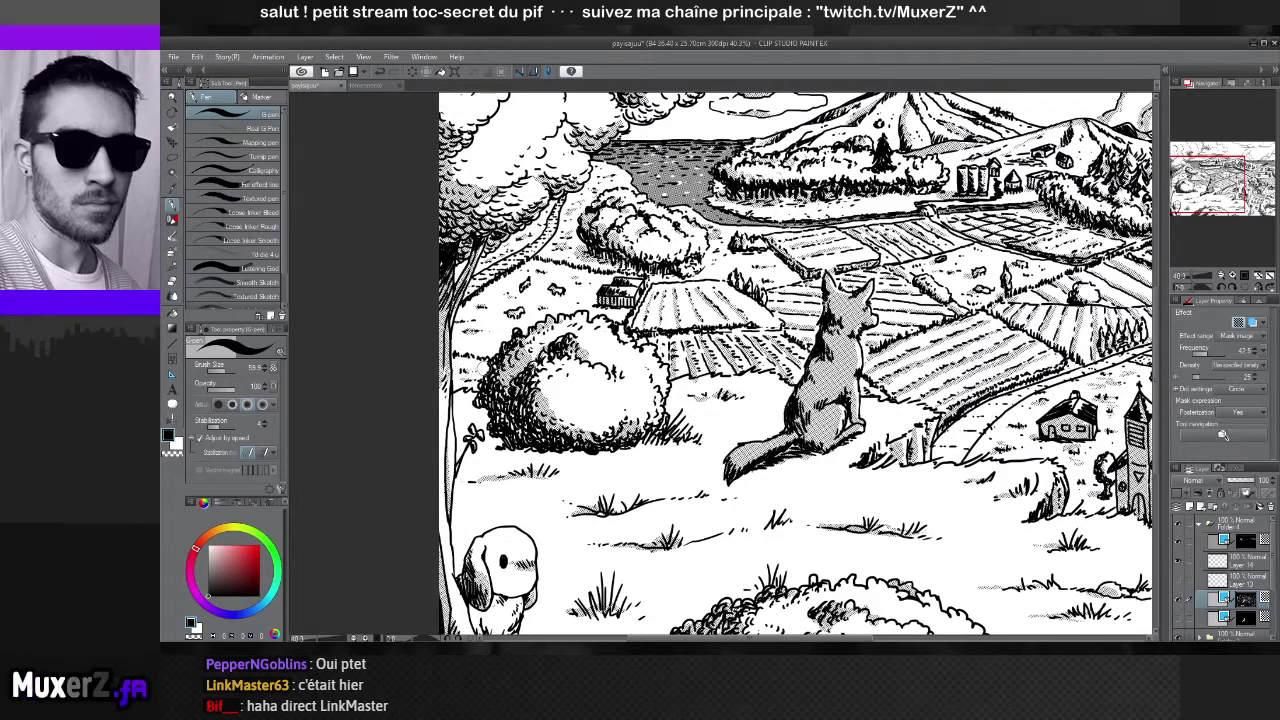
{"action": "scroll", "coordinate": [487, 393], "scroll_direction": "down", "scroll_amount": 2}
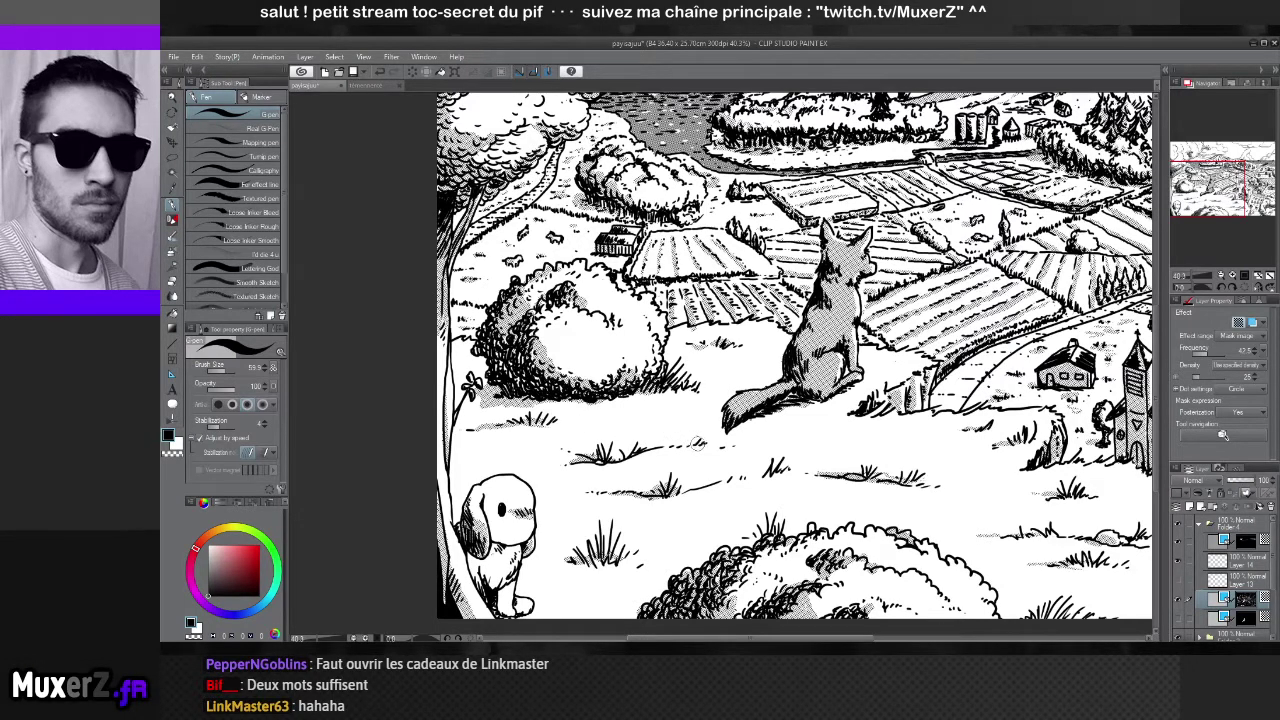
{"action": "mouse_move", "coordinate": [704, 442]}
{"action": "left_mouse_down"}
{"action": "mouse_move", "coordinate": [668, 449]}
{"action": "mouse_move", "coordinate": [708, 444]}
{"action": "mouse_move", "coordinate": [622, 458]}
{"action": "left_mouse_up"}
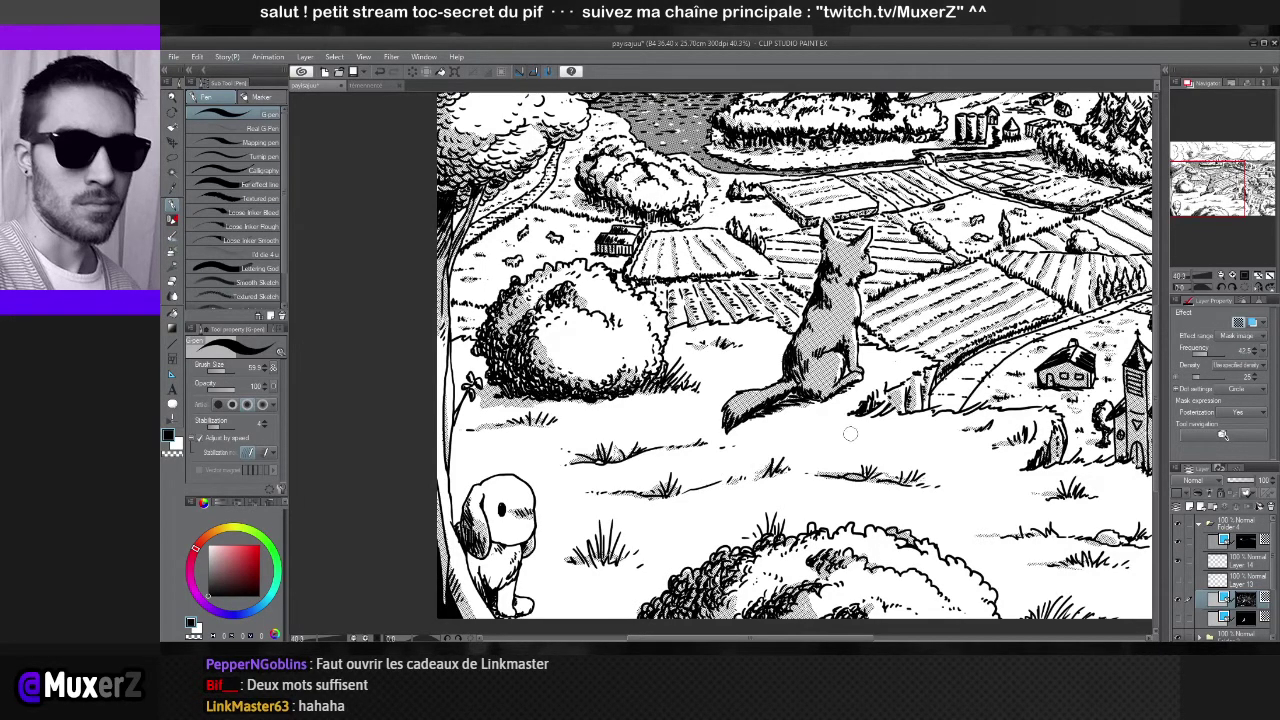
{"action": "scroll", "coordinate": [822, 412], "scroll_direction": "down", "scroll_amount": 5}
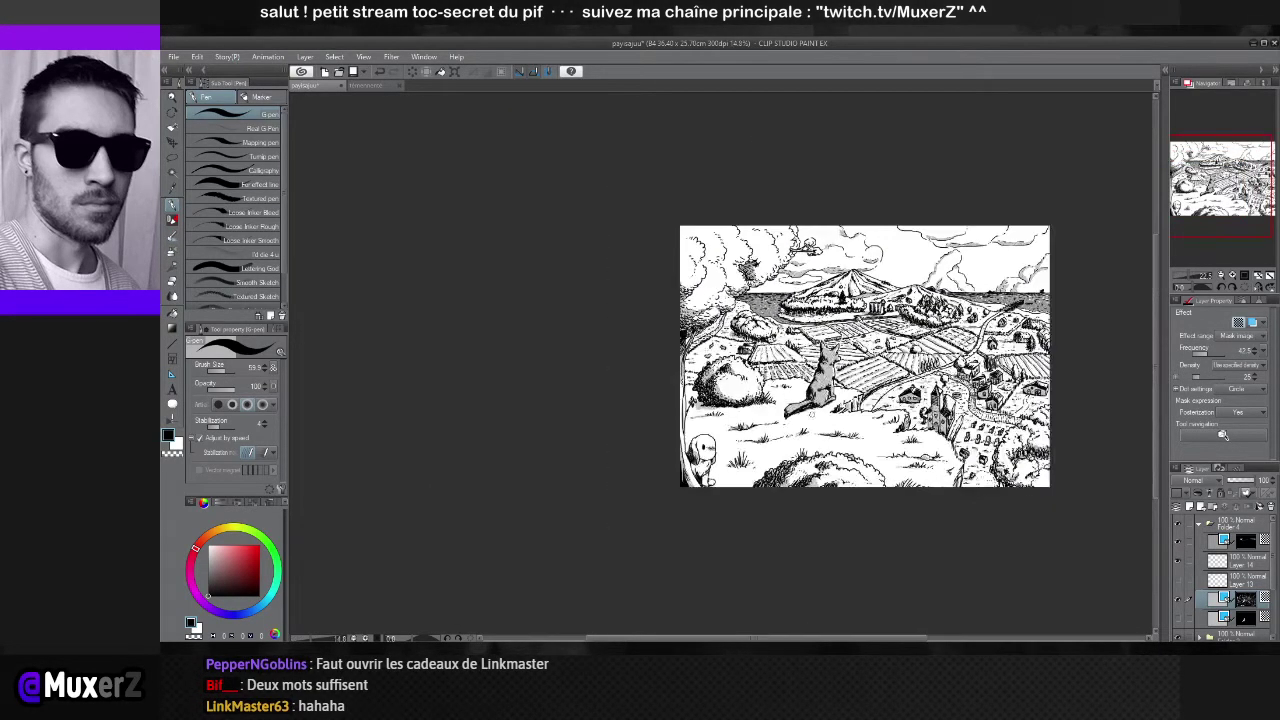
{"action": "scroll", "coordinate": [762, 320], "scroll_direction": "up", "scroll_amount": 3}
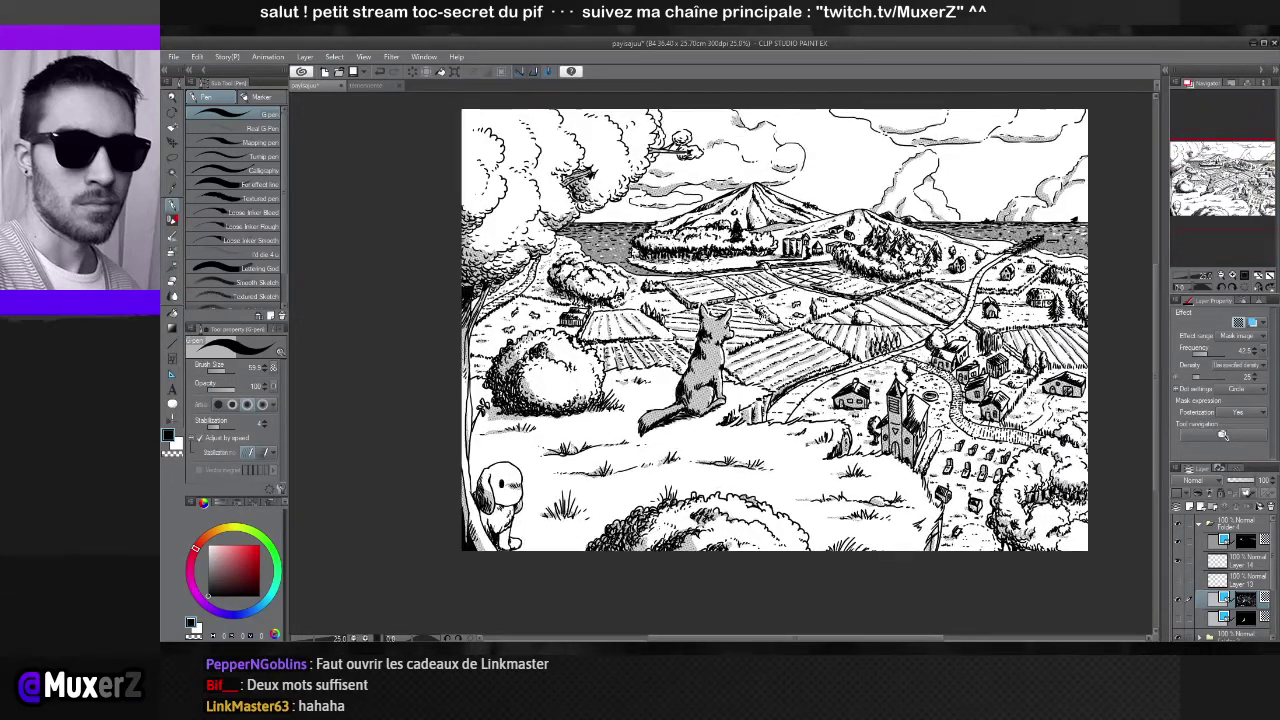
{"action": "left_click_drag", "start_coordinate": [762, 320], "coordinate": [690, 345]}
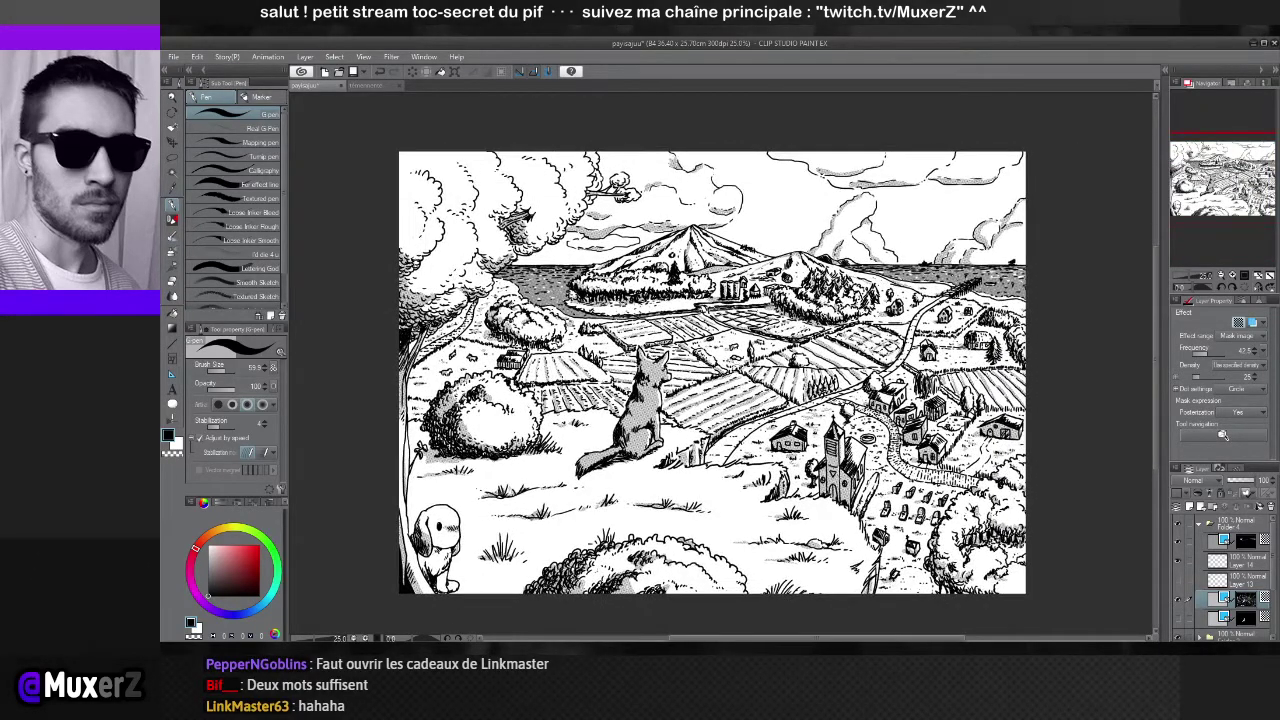
{"action": "scroll", "coordinate": [690, 345], "scroll_direction": "up", "scroll_amount": 1}
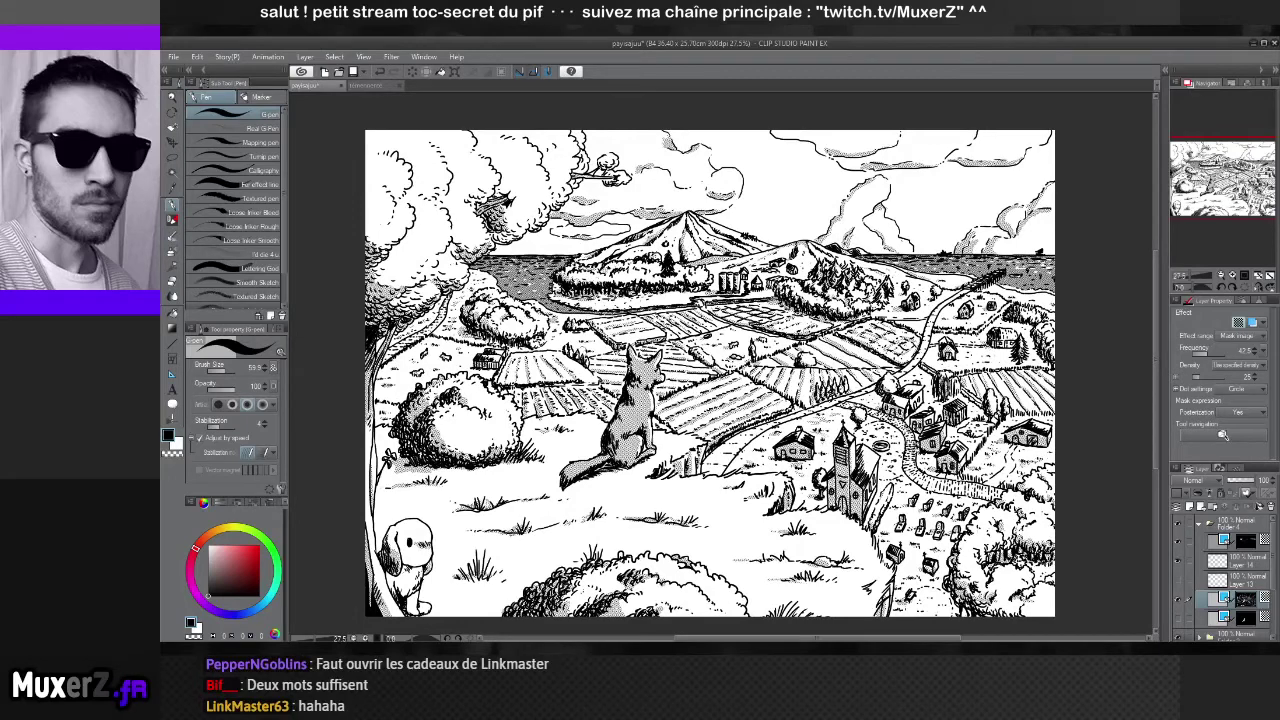
{"action": "scroll", "coordinate": [636, 258], "scroll_direction": "up", "scroll_amount": 4}
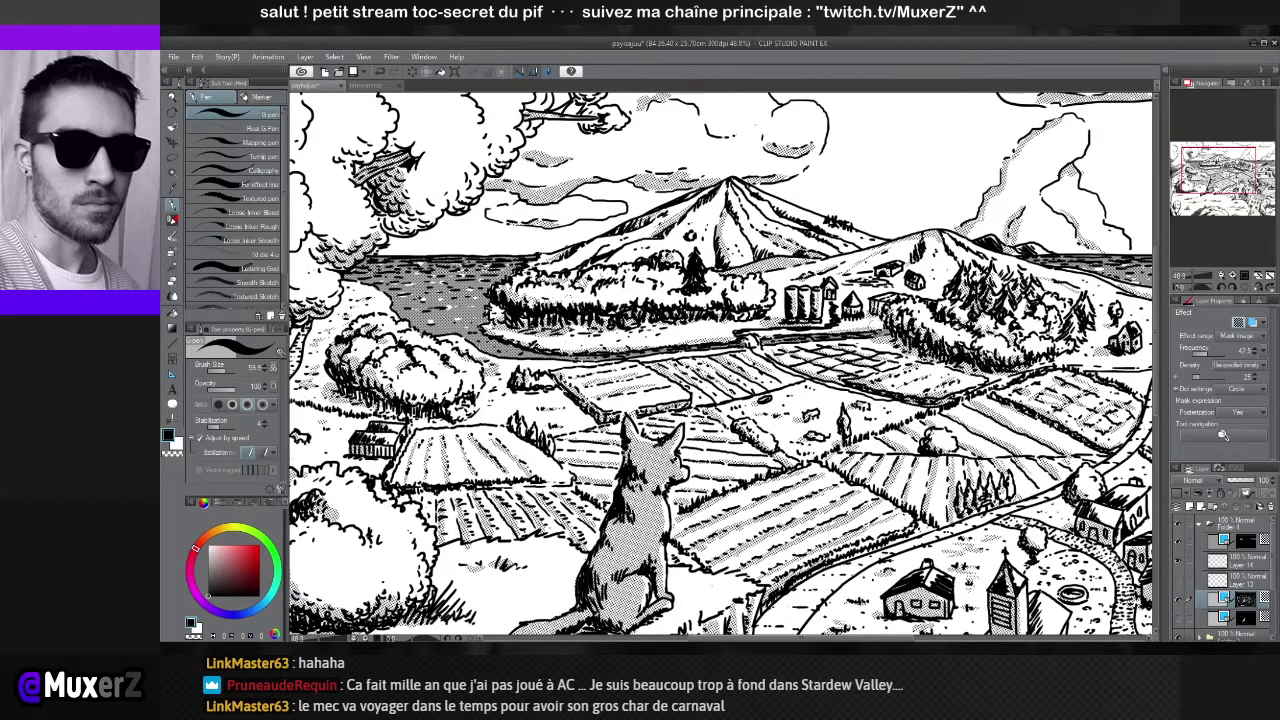
{"action": "key", "text": "ctrl+minus"}
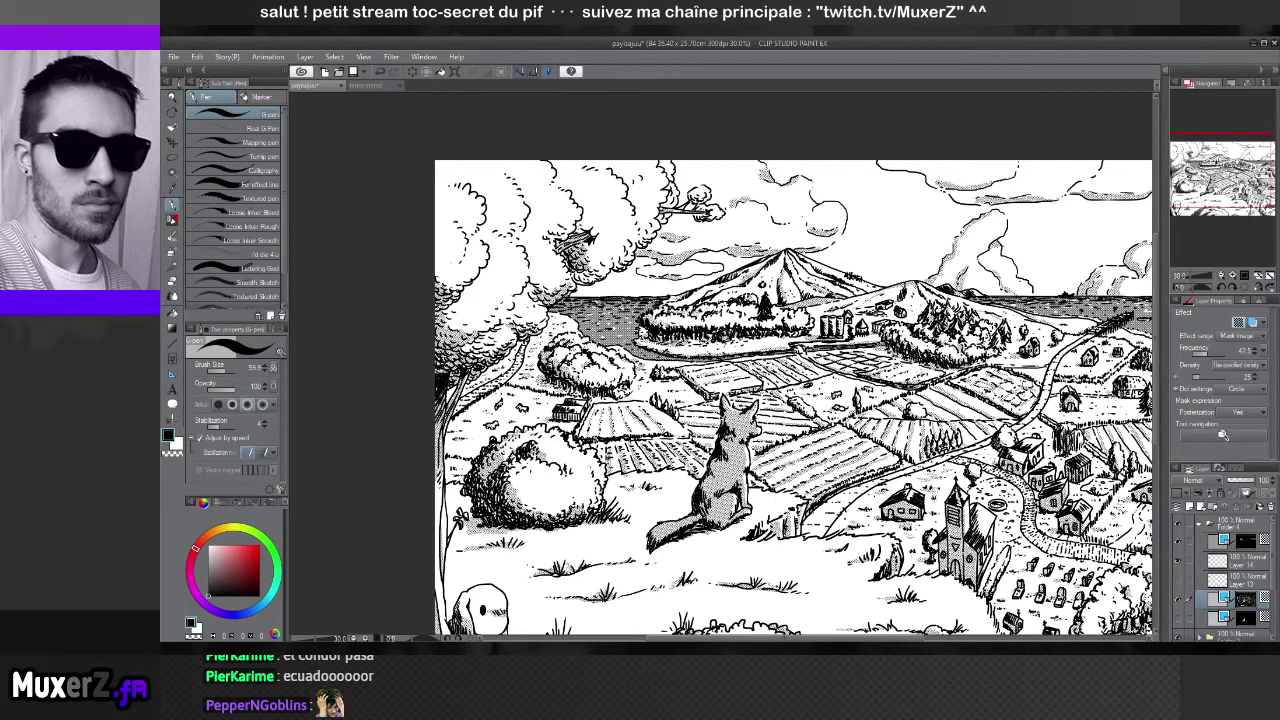
{"action": "left_click_drag", "start_coordinate": [1024, 404], "coordinate": [929, 384]}
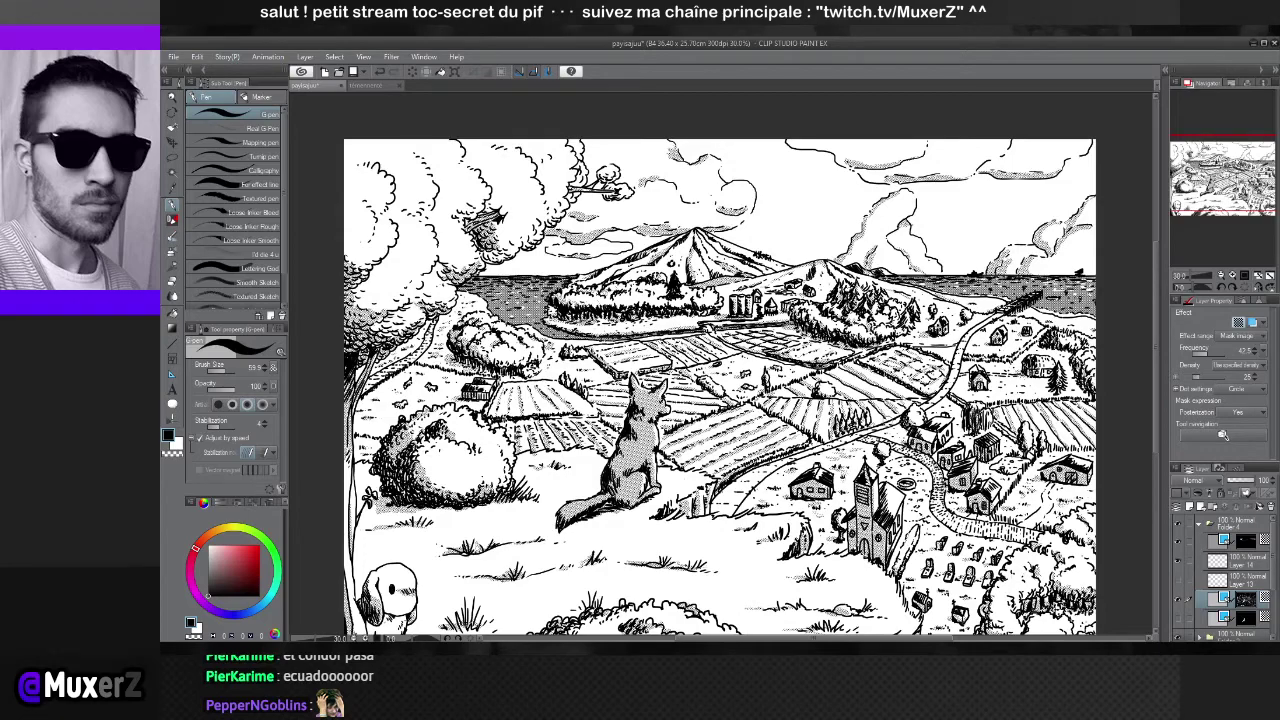
{"action": "left_click_drag", "start_coordinate": [930, 418], "coordinate": [802, 384]}
{"action": "left_click_drag", "start_coordinate": [864, 465], "coordinate": [902, 387]}
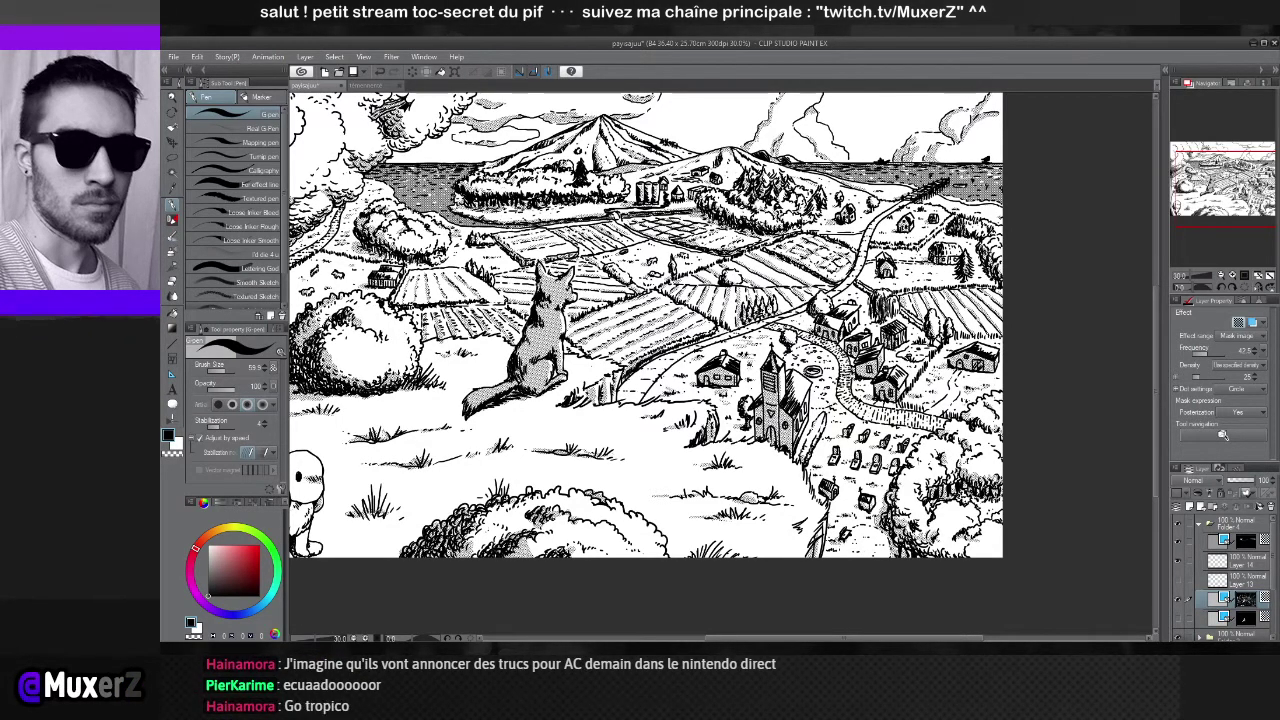
{"action": "left_click_drag", "start_coordinate": [712, 488], "coordinate": [726, 476]}
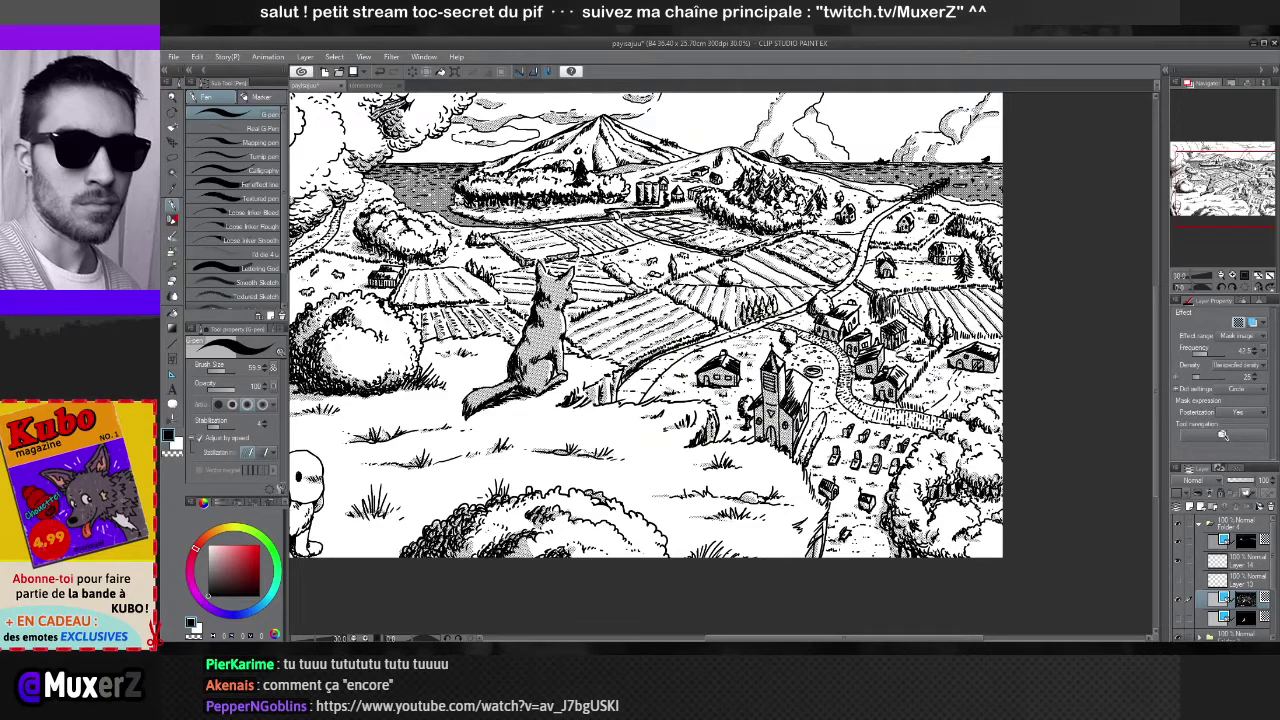
Select the topmost tone layer in Folder 4 and save the illustration
{"action": "left_click", "coordinate": [1254, 543]}
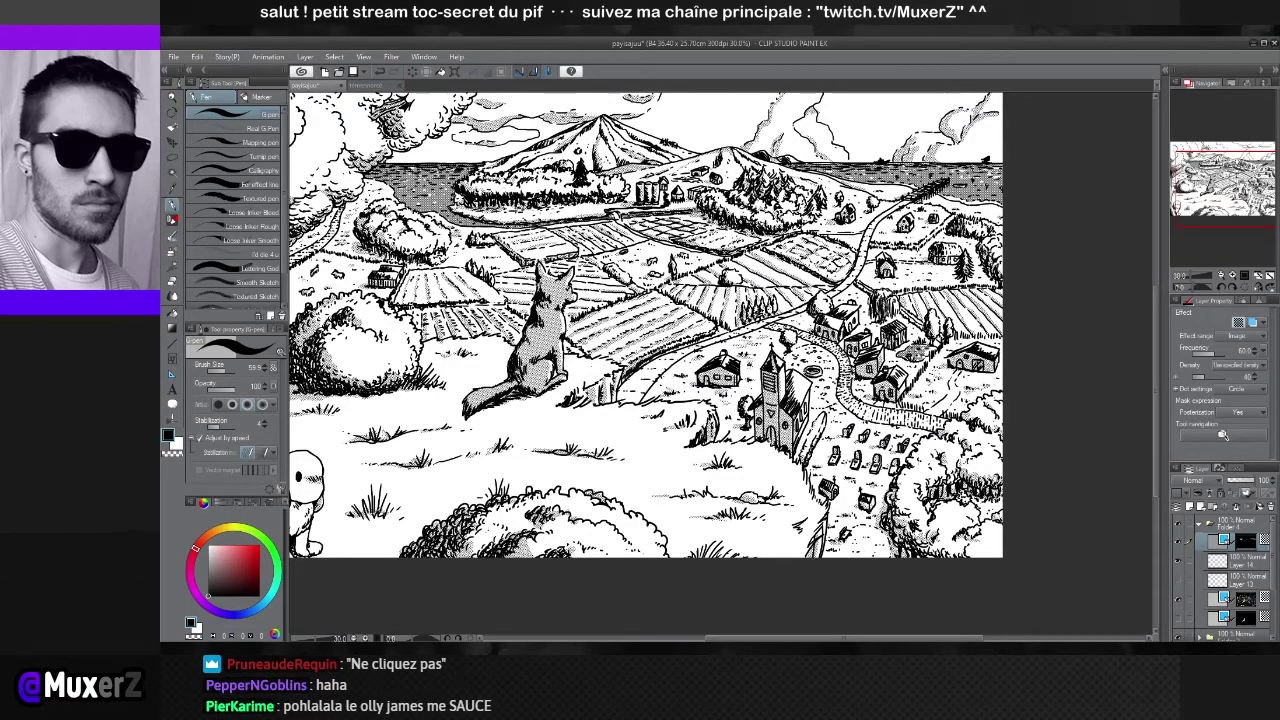
{"action": "key", "text": "ctrl+plus"}
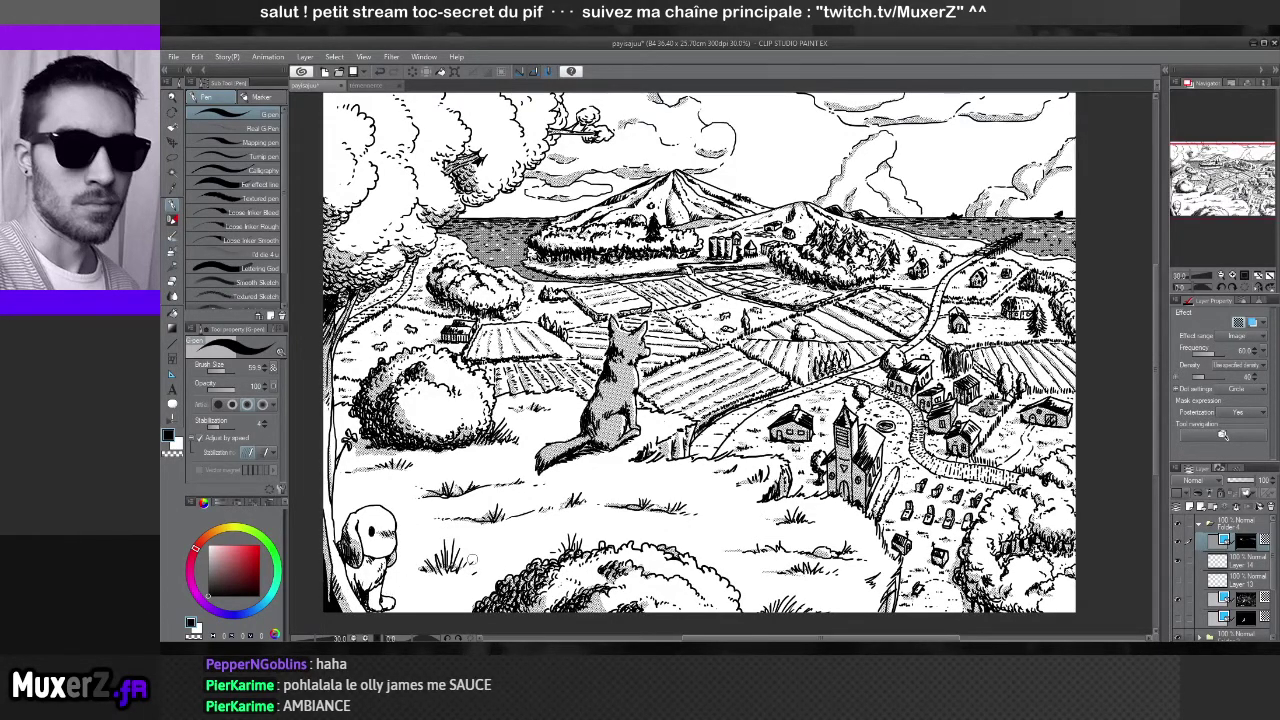
{"action": "scroll", "coordinate": [580, 510], "scroll_direction": "down", "scroll_amount": 3}
{"action": "scroll", "coordinate": [530, 498], "scroll_direction": "up", "scroll_amount": 2}
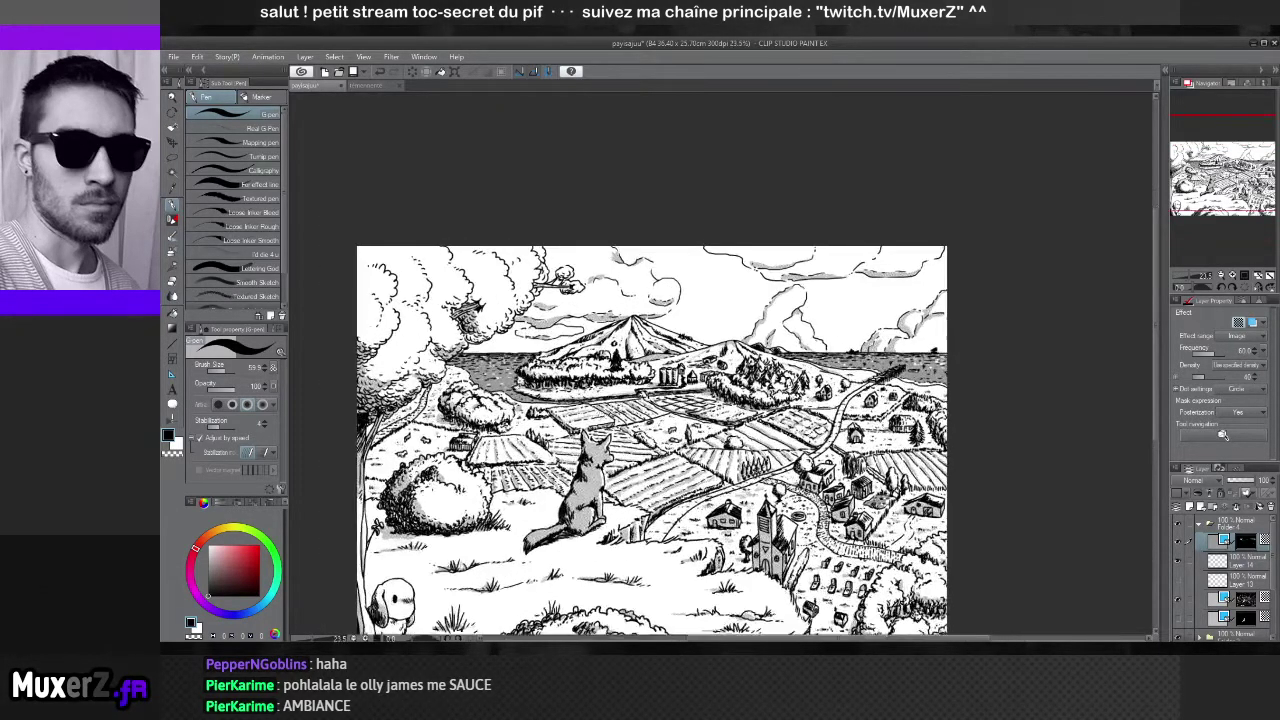
{"action": "scroll", "coordinate": [530, 498], "scroll_direction": "down", "scroll_amount": 1}
{"action": "scroll", "coordinate": [530, 498], "scroll_direction": "up", "scroll_amount": 1}
{"action": "mouse_move", "coordinate": [529, 499]}
{"action": "left_mouse_down"}
{"action": "mouse_move", "coordinate": [585, 432]}
{"action": "mouse_move", "coordinate": [566, 441]}
{"action": "left_mouse_up"}
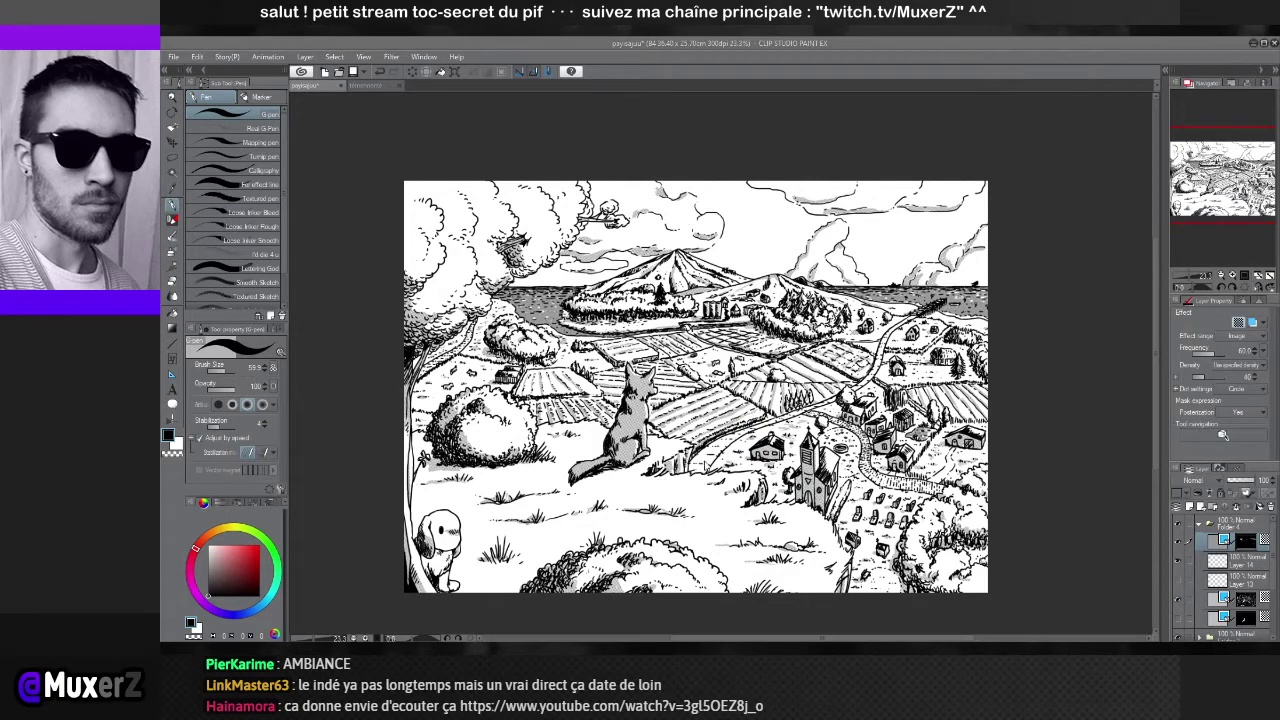
{"action": "key", "text": "alt"}
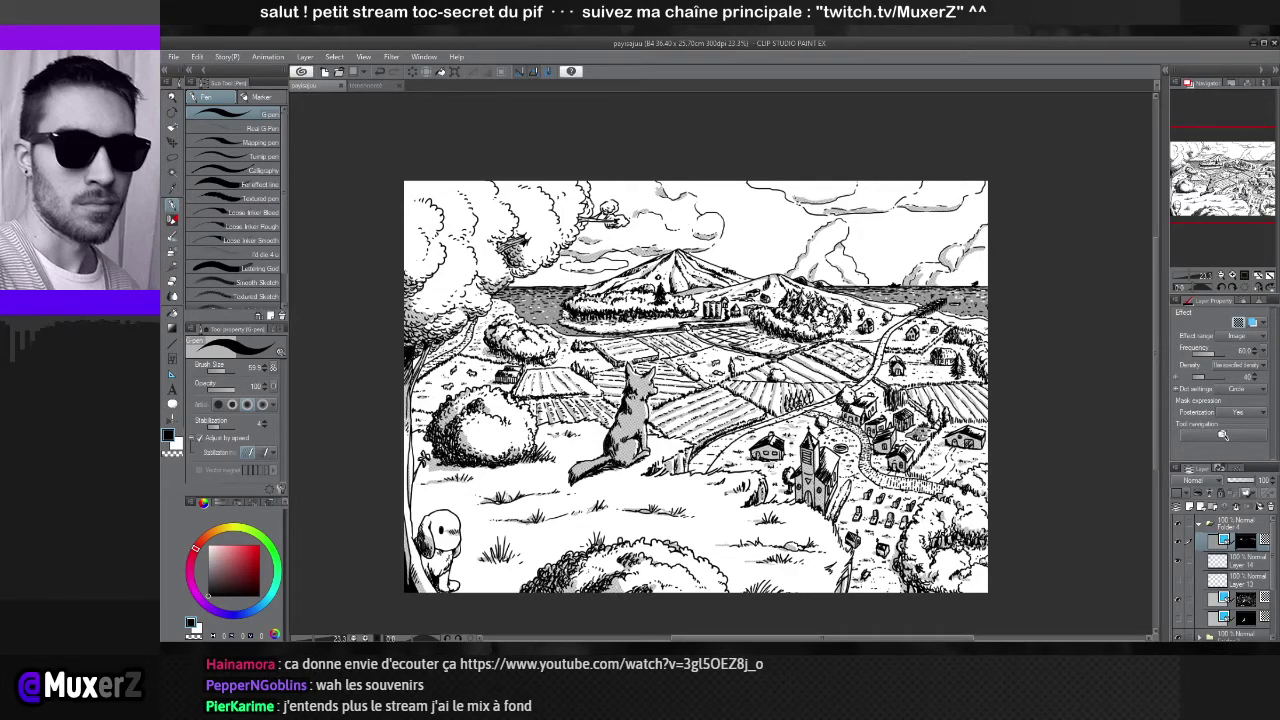
Examine the tones around the fox, the fields and the shoreline against the whole page
{"action": "key", "text": "ctrl+plus"}
{"action": "key", "text": "ctrl+plus"}
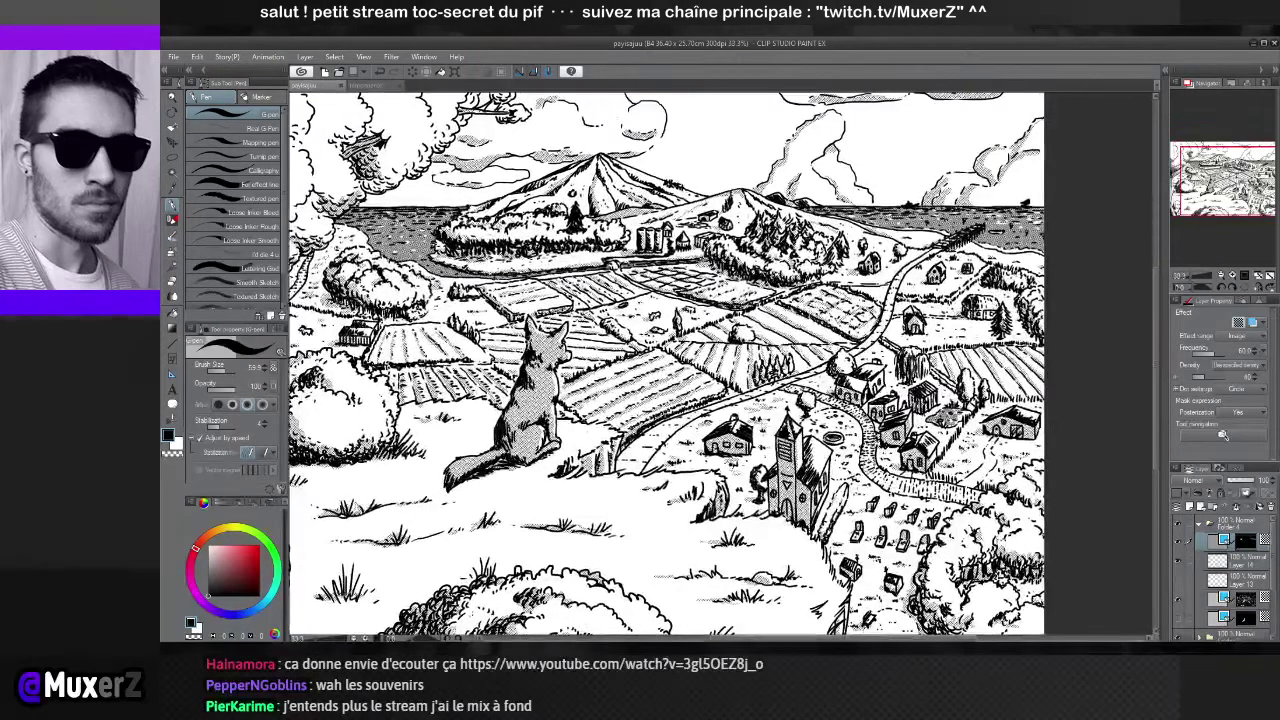
{"action": "key", "text": "ctrl+minus"}
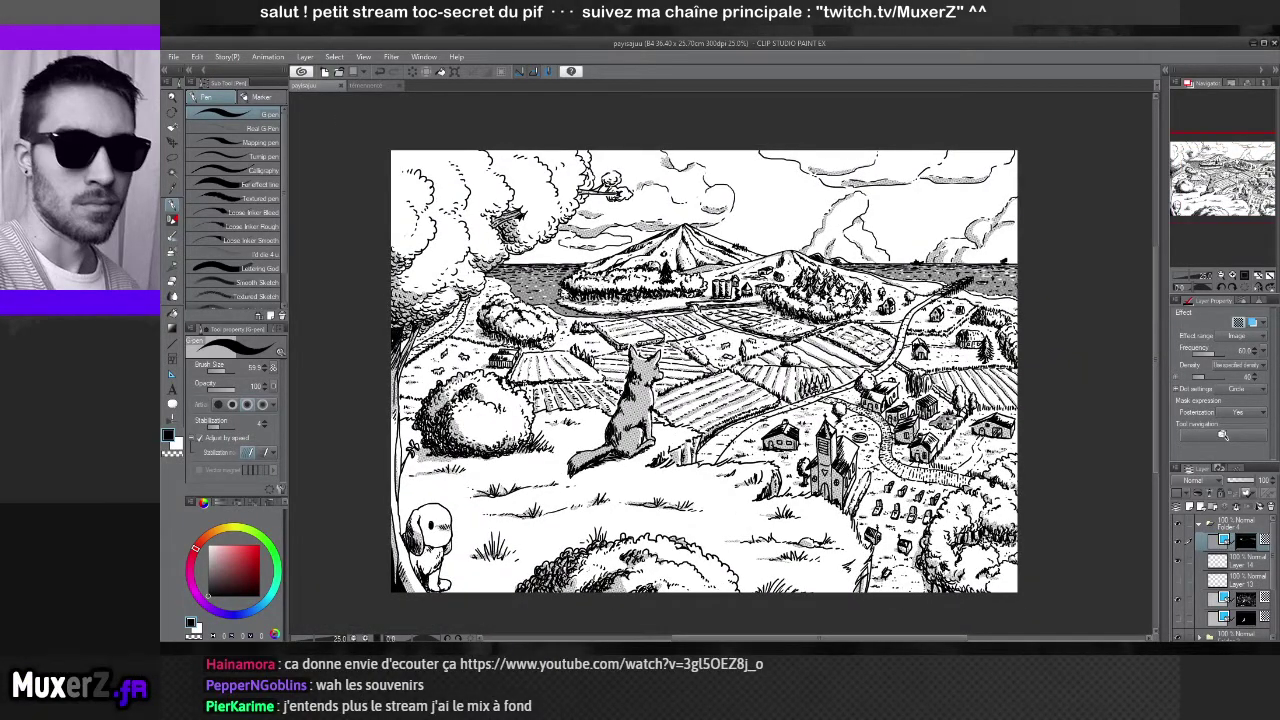
{"action": "scroll", "coordinate": [706, 445], "scroll_direction": "up", "scroll_amount": 1}
{"action": "scroll", "coordinate": [706, 445], "scroll_direction": "up", "scroll_amount": 4}
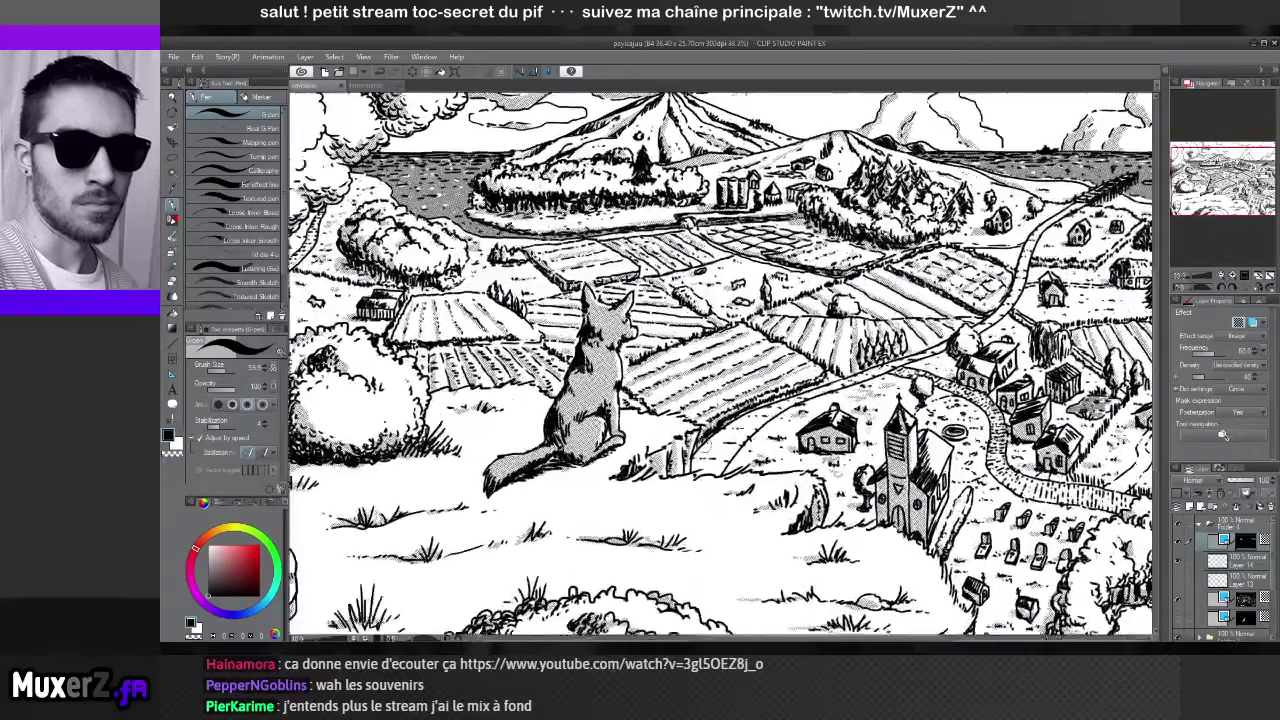
{"action": "scroll", "coordinate": [706, 446], "scroll_direction": "down", "scroll_amount": 3}
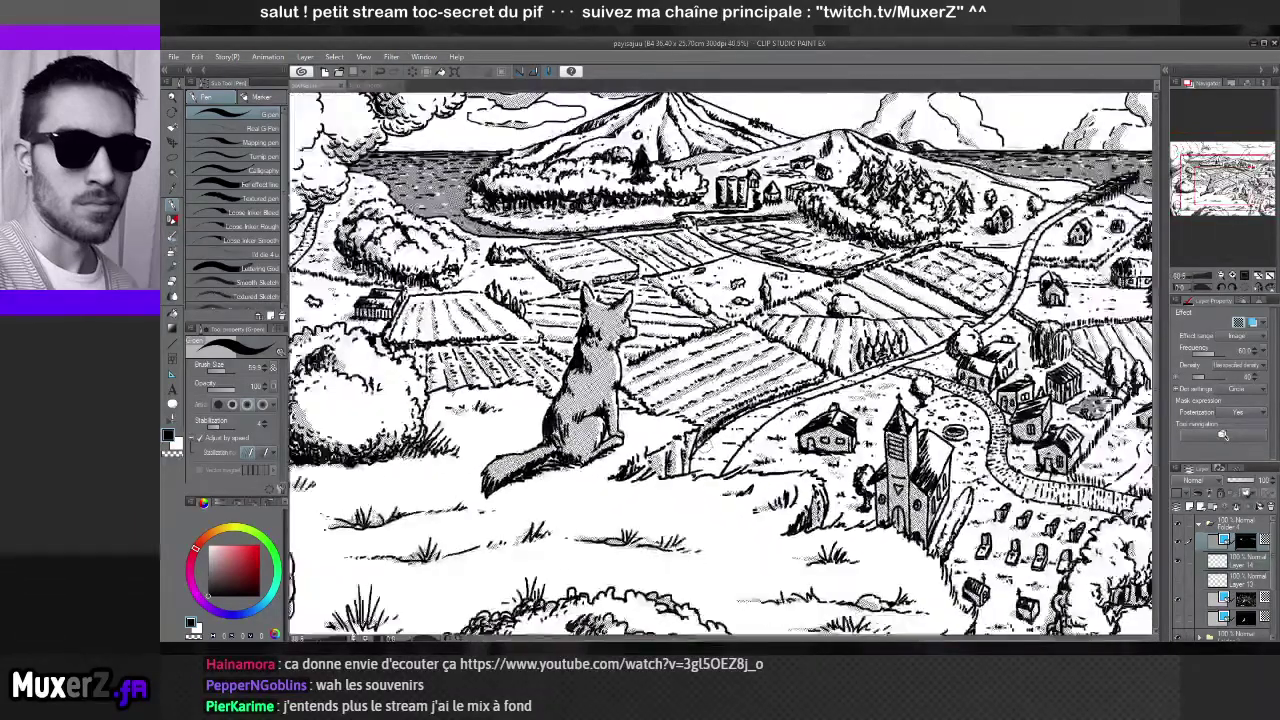
{"action": "scroll", "coordinate": [706, 446], "scroll_direction": "up", "scroll_amount": 2}
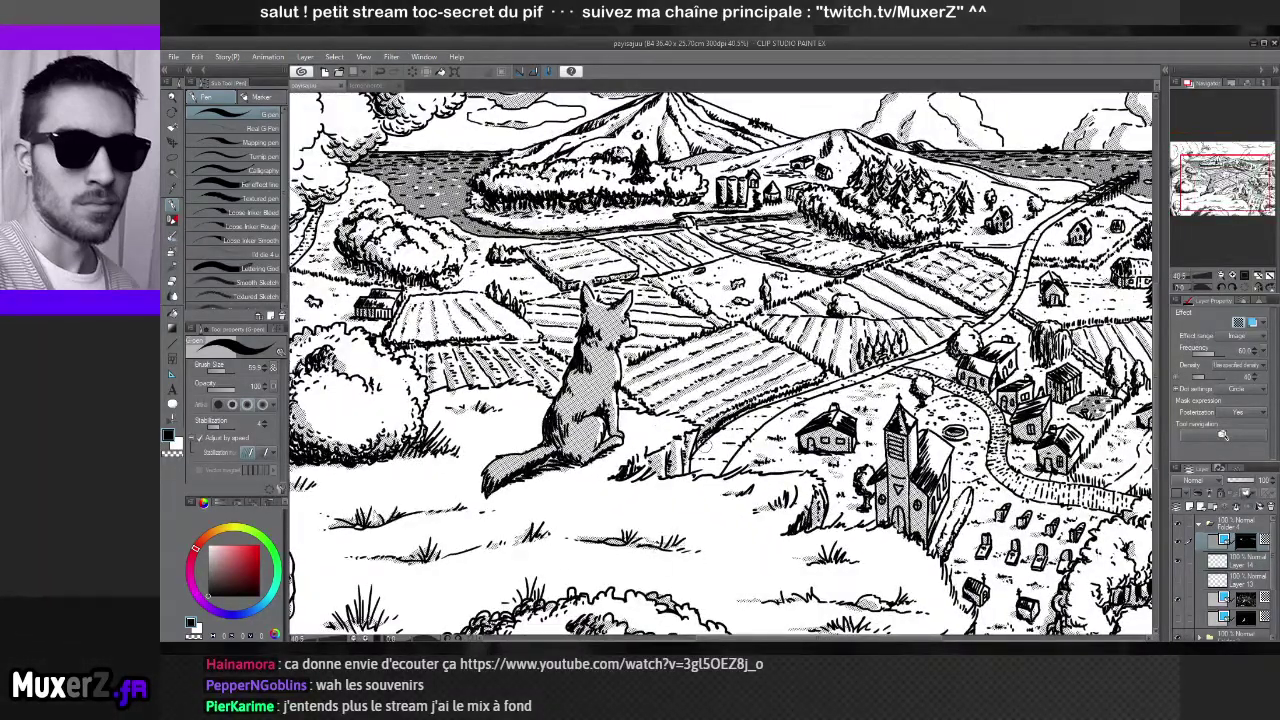
{"action": "scroll", "coordinate": [706, 446], "scroll_direction": "up", "scroll_amount": 2}
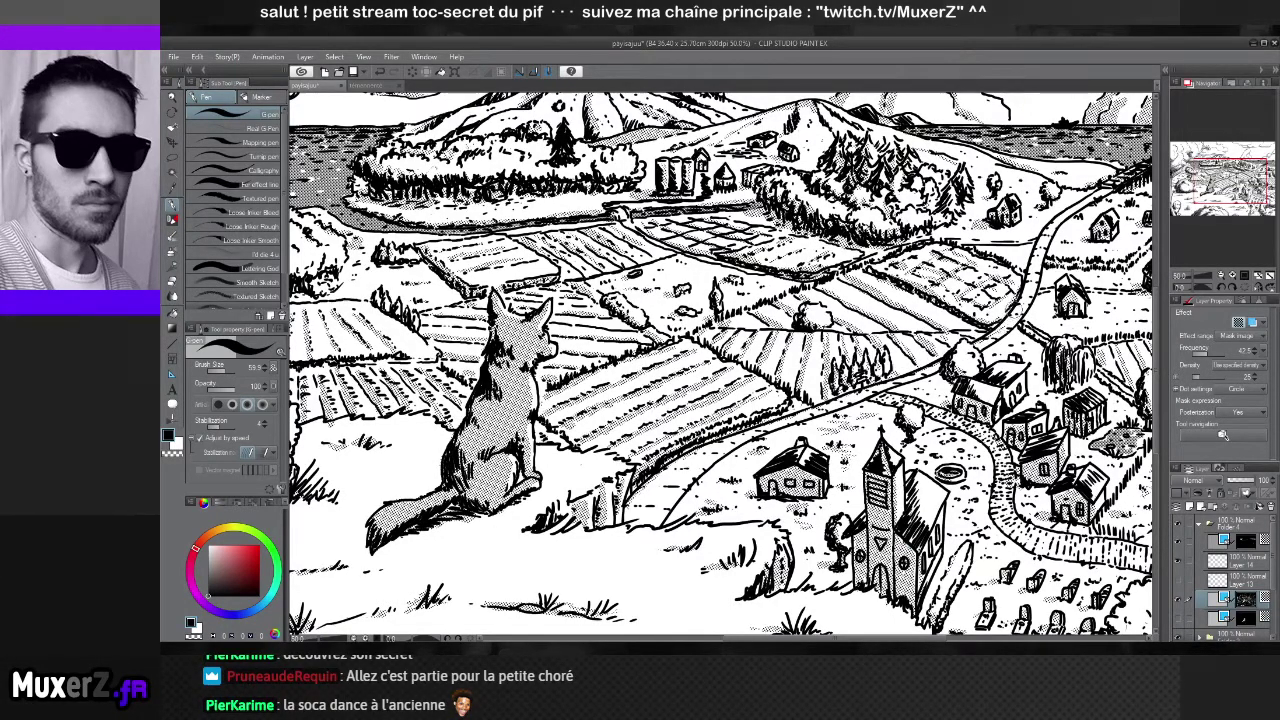
Inspect the road, farmhouses and pier near the sea up close, and compare their shading with the whole landscape
{"action": "left_click_drag", "start_coordinate": [1020, 300], "coordinate": [745, 315]}
{"action": "scroll", "coordinate": [1010, 245], "scroll_direction": "up", "scroll_amount": 3}
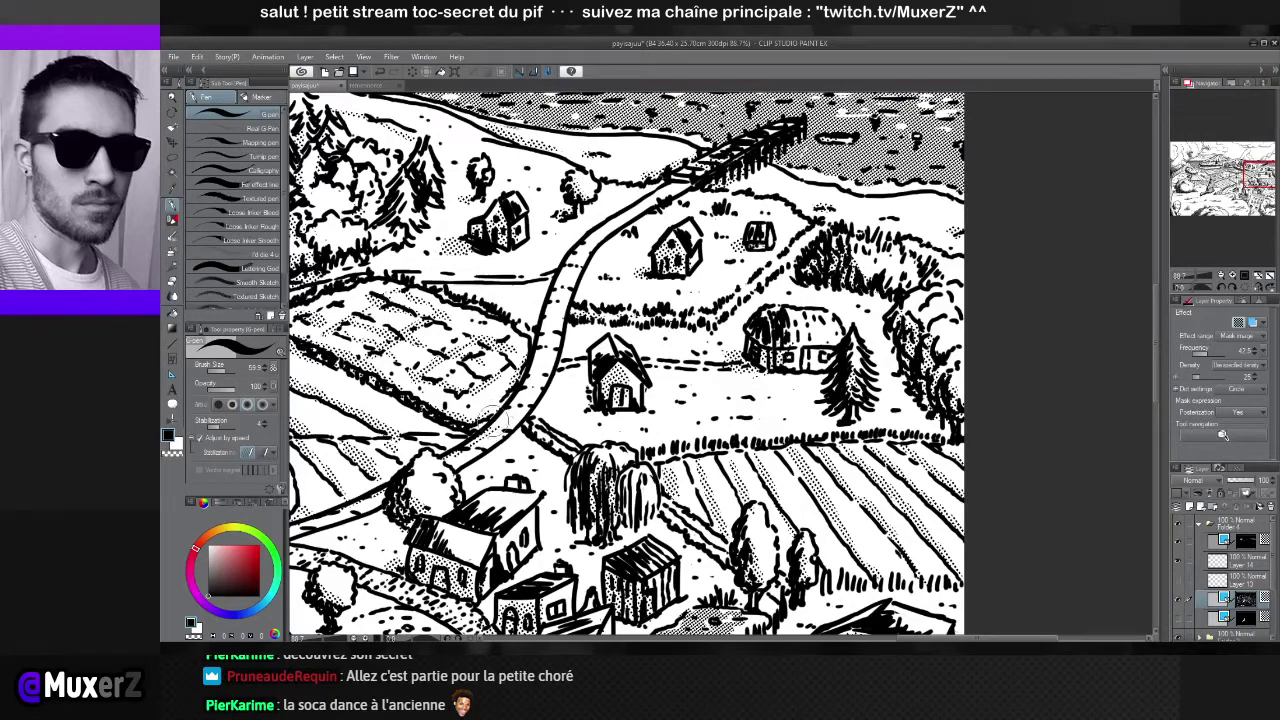
{"action": "mouse_move", "coordinate": [502, 412]}
{"action": "left_mouse_down"}
{"action": "mouse_move", "coordinate": [526, 383]}
{"action": "mouse_move", "coordinate": [542, 353]}
{"action": "mouse_move", "coordinate": [538, 309]}
{"action": "mouse_move", "coordinate": [551, 306]}
{"action": "mouse_move", "coordinate": [578, 248]}
{"action": "left_mouse_up"}
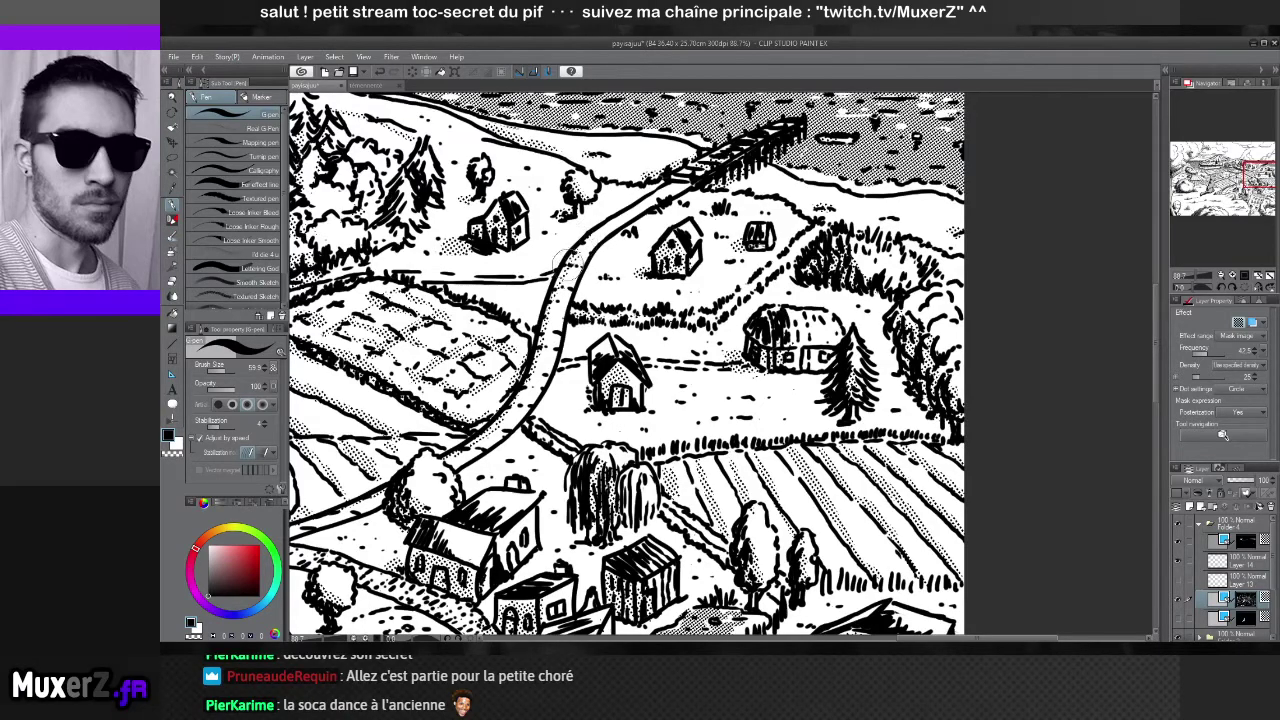
{"action": "key", "text": "ctrl+minus"}
{"action": "key", "text": "ctrl+minus"}
{"action": "key", "text": "ctrl+minus"}
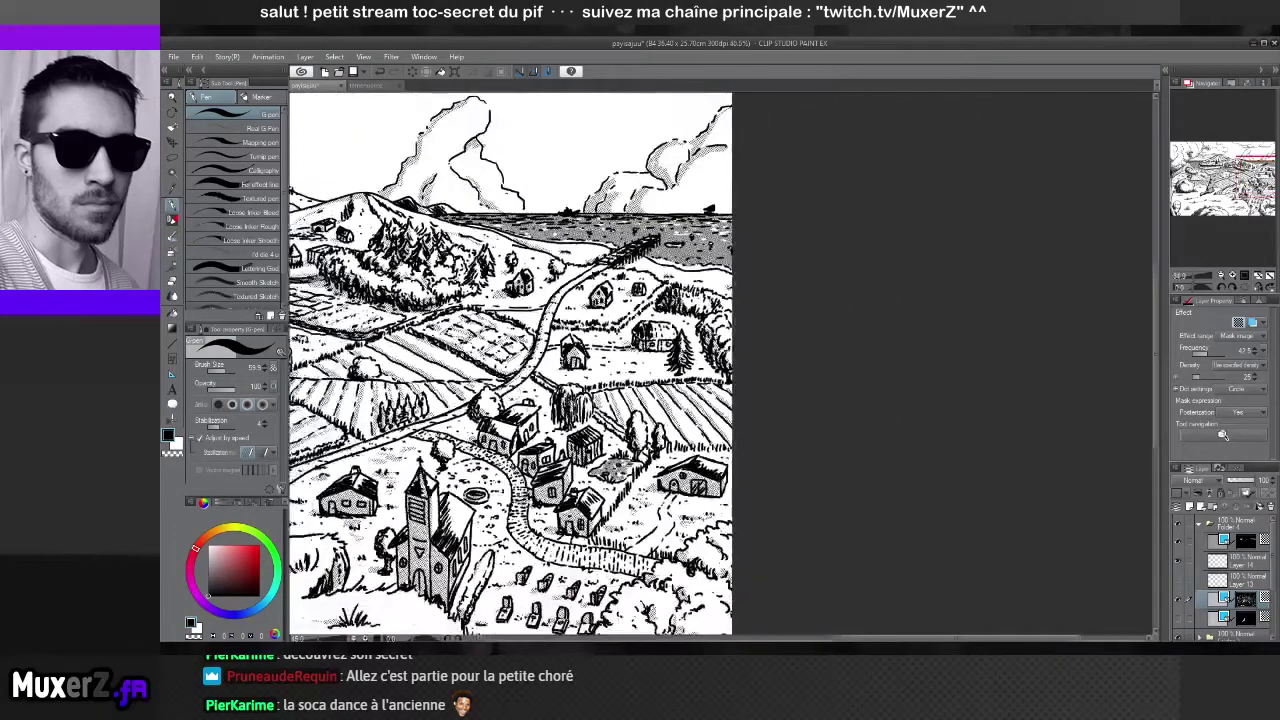
{"action": "key", "text": "ctrl+plus"}
{"action": "key", "text": "ctrl+plus"}
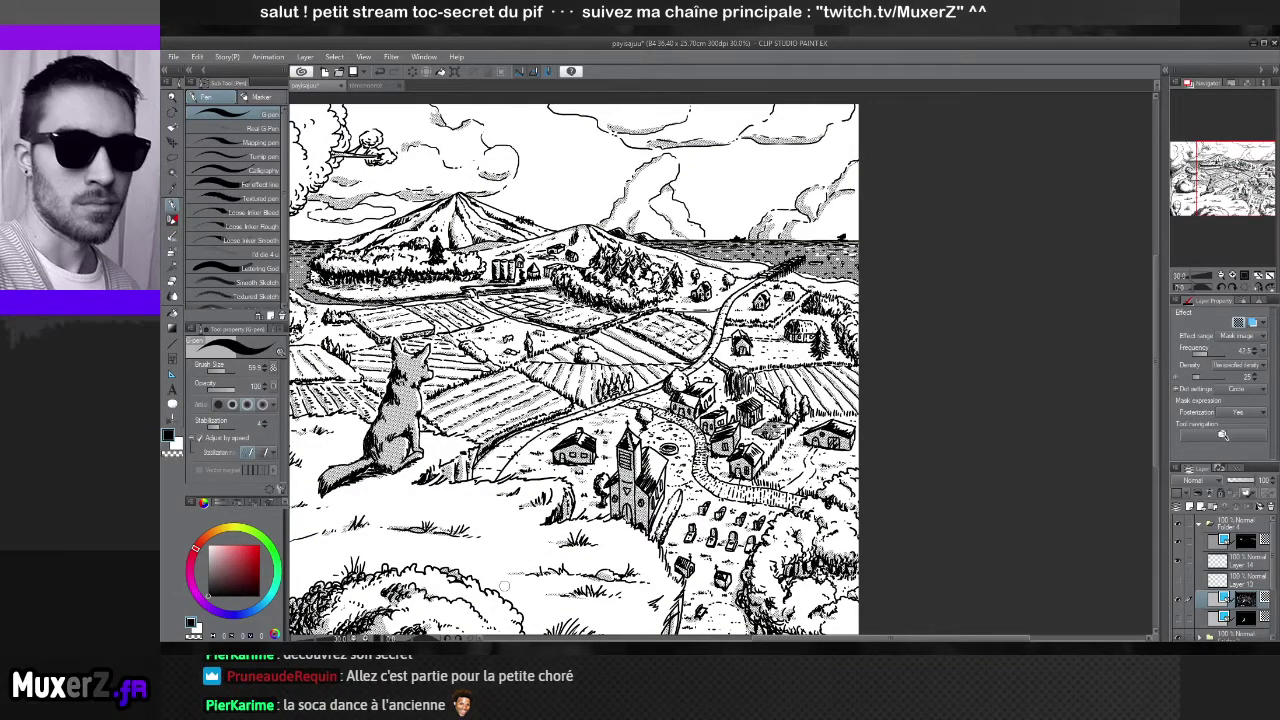
{"action": "key", "text": "ctrl+minus"}
{"action": "key", "text": "ctrl+minus"}
{"action": "key", "text": "ctrl+minus"}
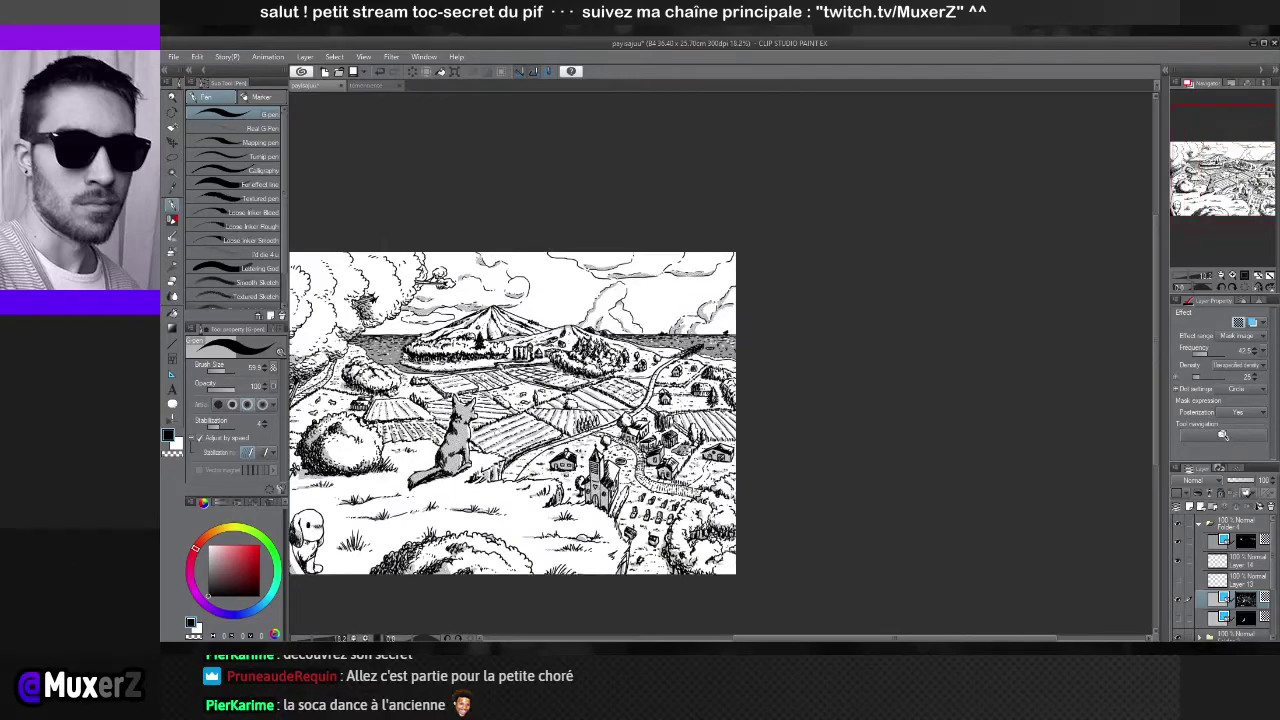
{"action": "key", "text": "ctrl+plus"}
{"action": "key", "text": "ctrl+plus"}
{"action": "mouse_move", "coordinate": [497, 422]}
{"action": "left_mouse_down"}
{"action": "mouse_move", "coordinate": [677, 376]}
{"action": "mouse_move", "coordinate": [708, 398]}
{"action": "left_mouse_up"}
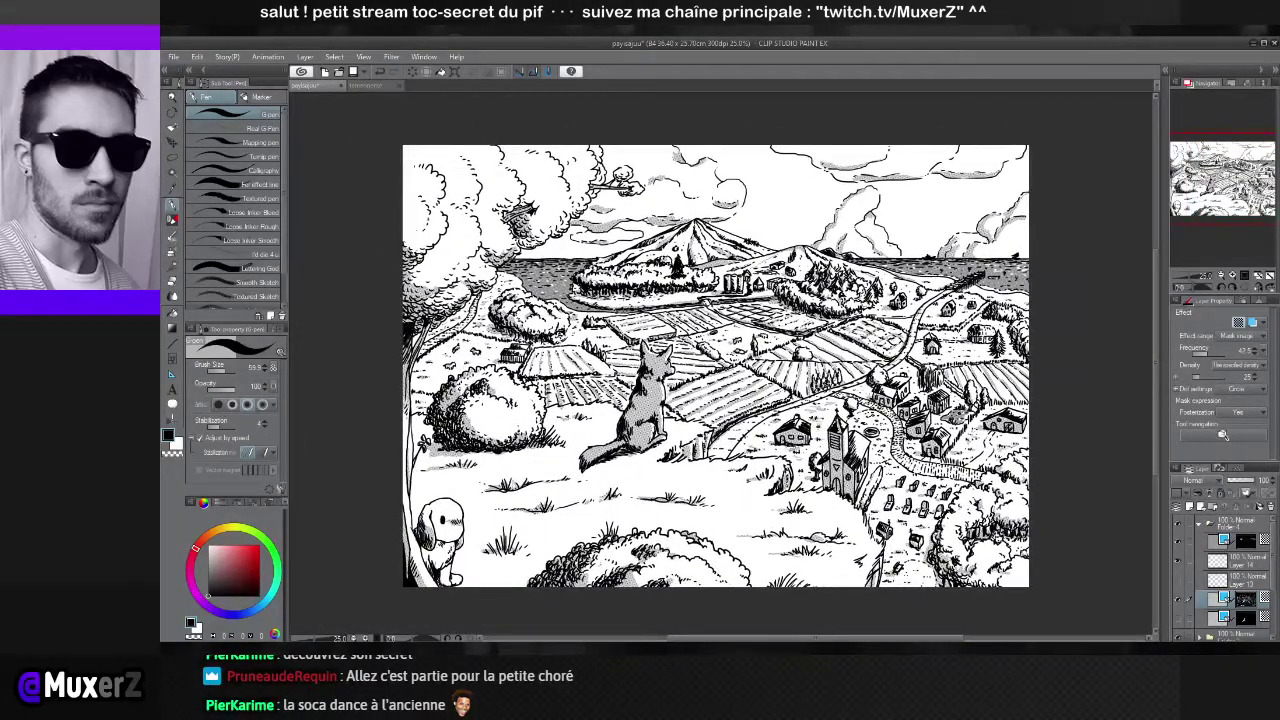
{"action": "scroll", "coordinate": [785, 446], "scroll_direction": "up", "scroll_amount": 1}
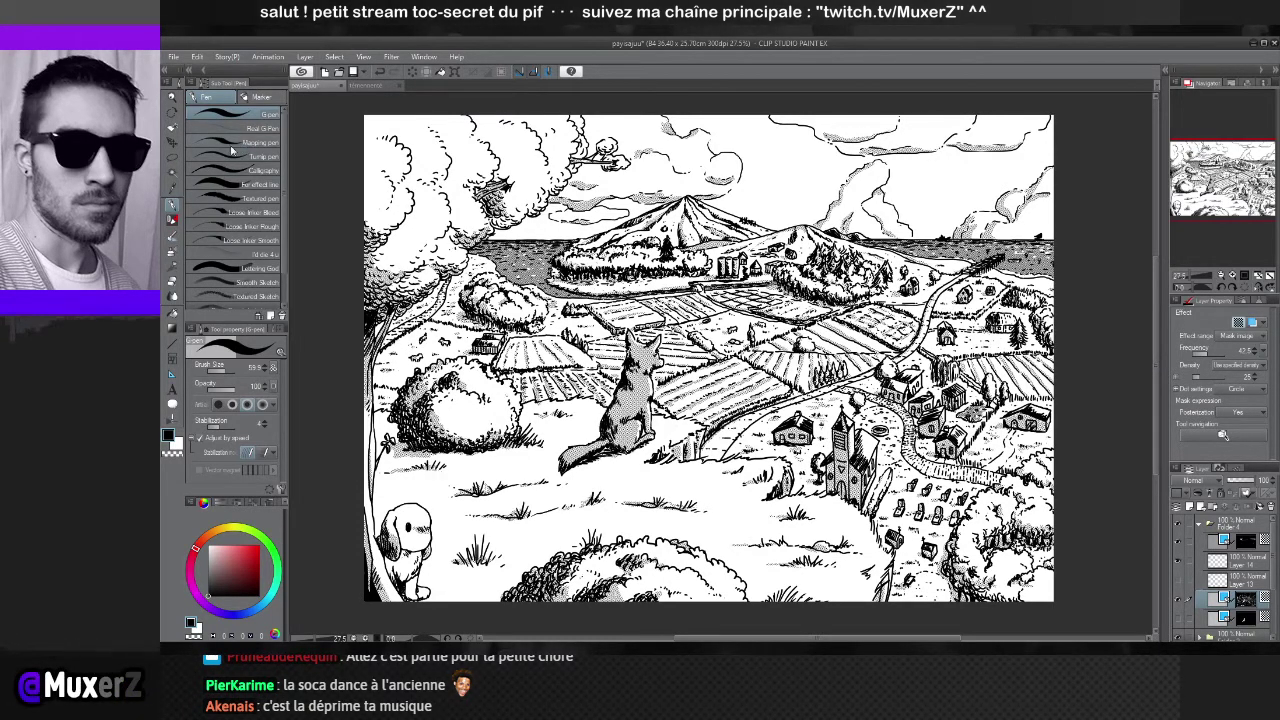
Select the empty sky area on the tone layer below Layer 13 with Auto select, referring to the editing layer only
{"action": "left_click", "coordinate": [173, 156]}
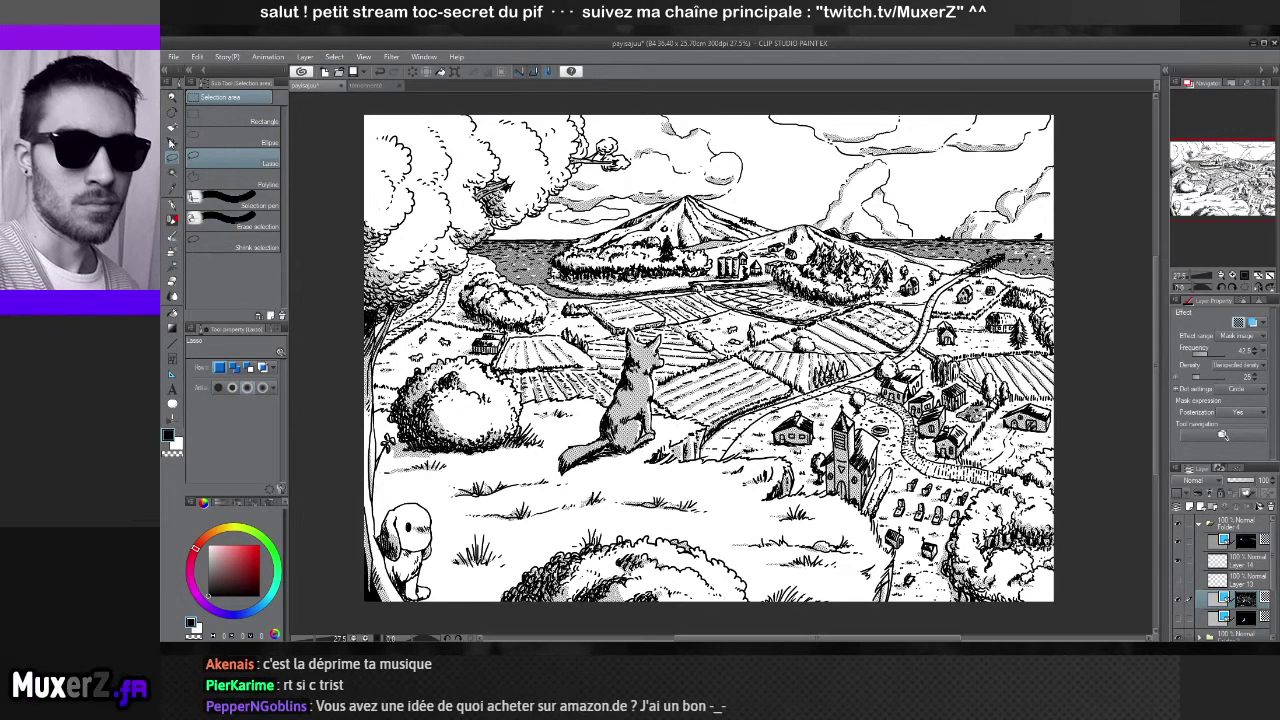
{"action": "left_click", "coordinate": [170, 131]}
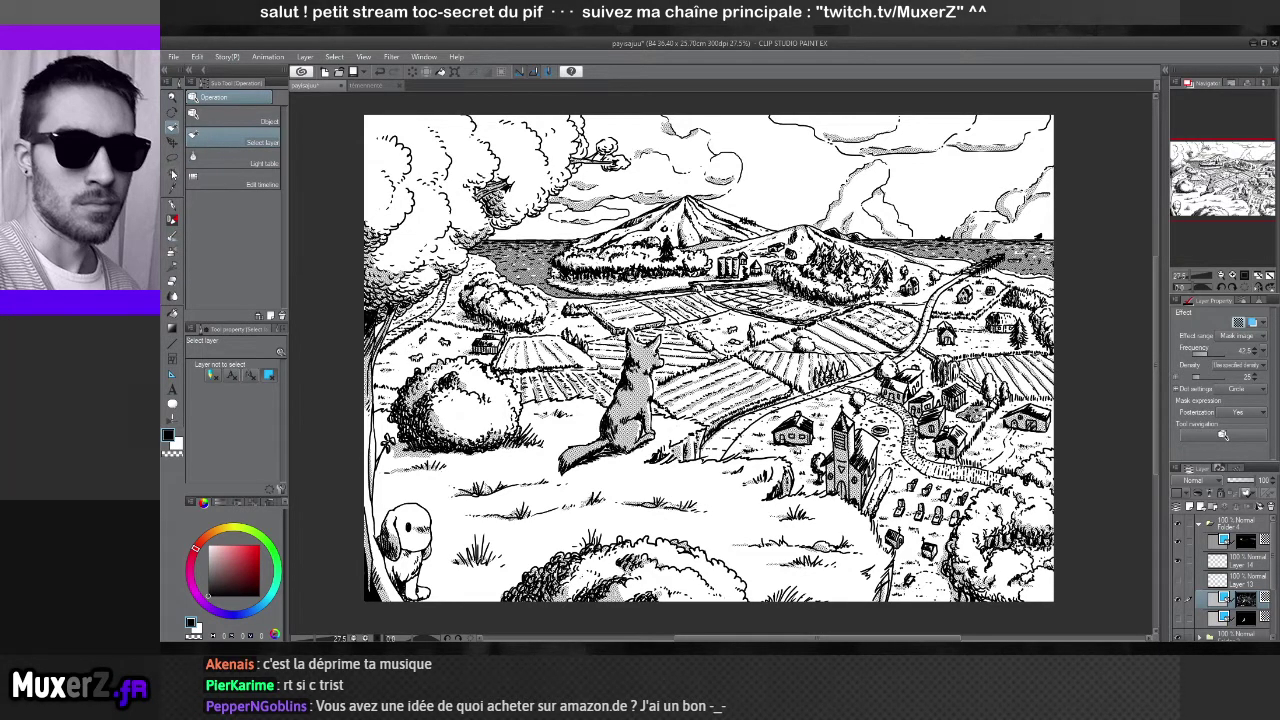
{"action": "left_click", "coordinate": [172, 172]}
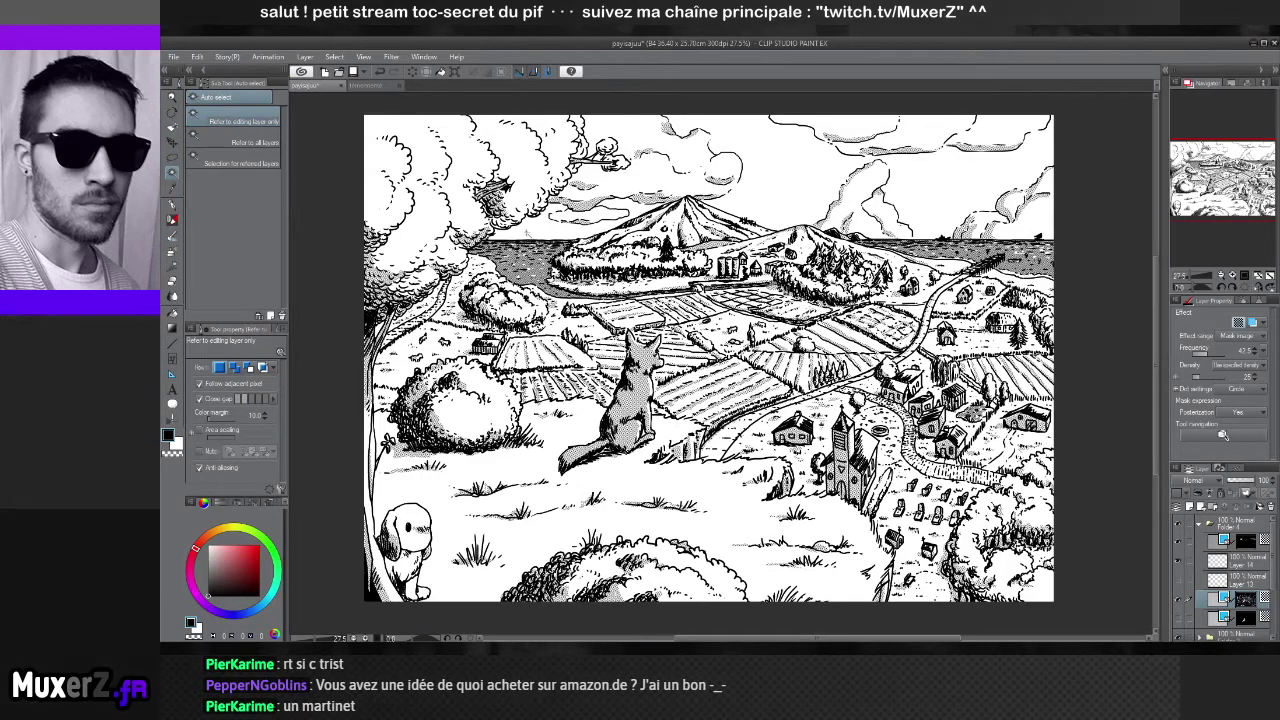
{"action": "left_click", "coordinate": [533, 232]}
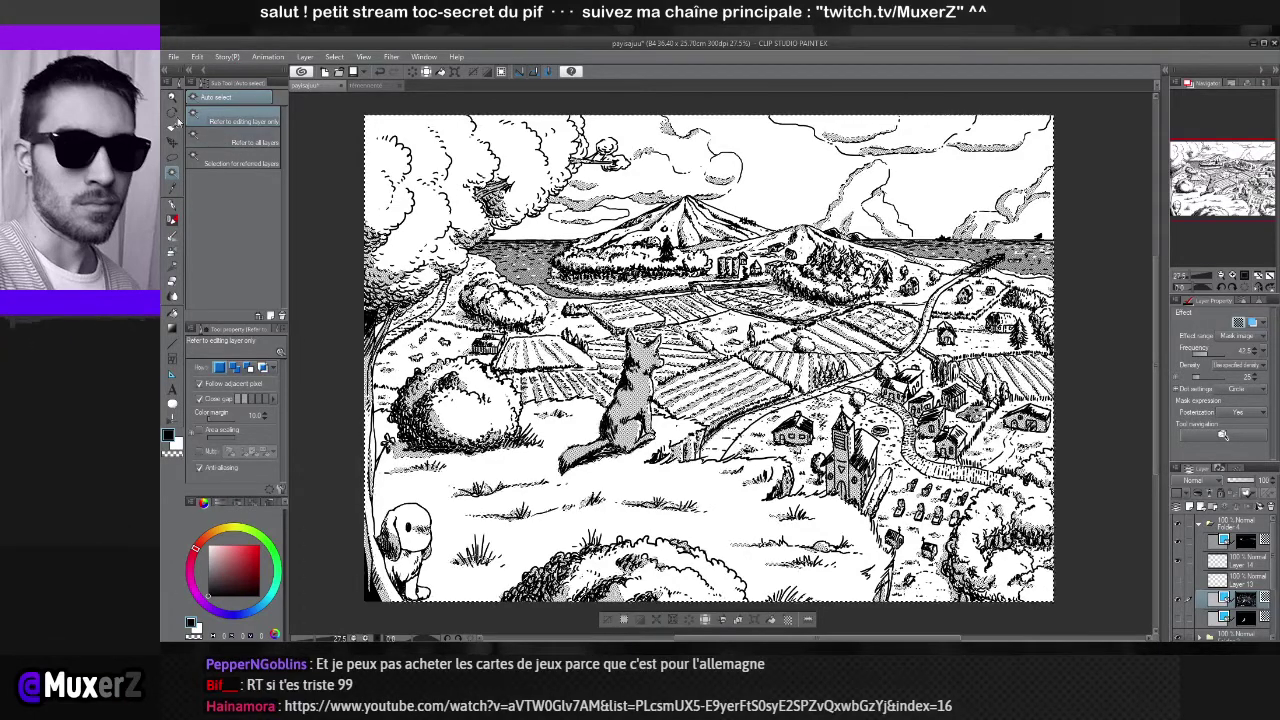
Clear the sky selection, and select and hide Layer 14
{"action": "key", "text": "m"}
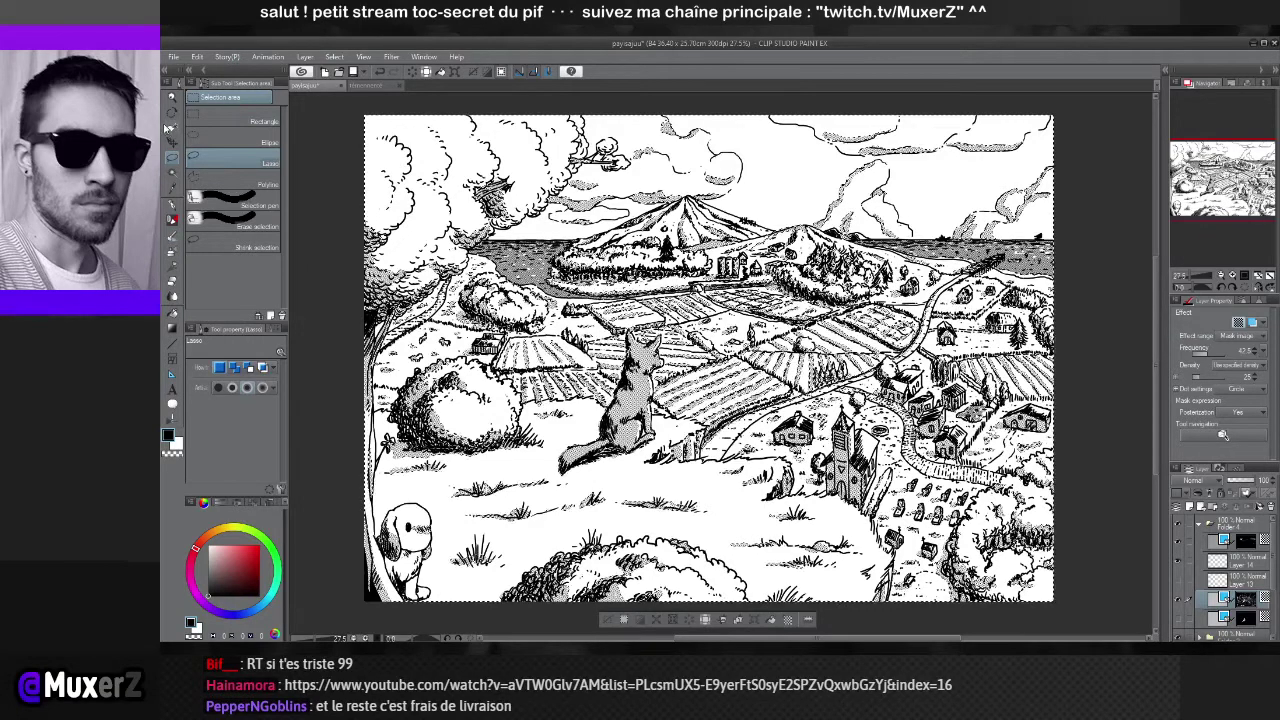
{"action": "key", "text": "ctrl+d"}
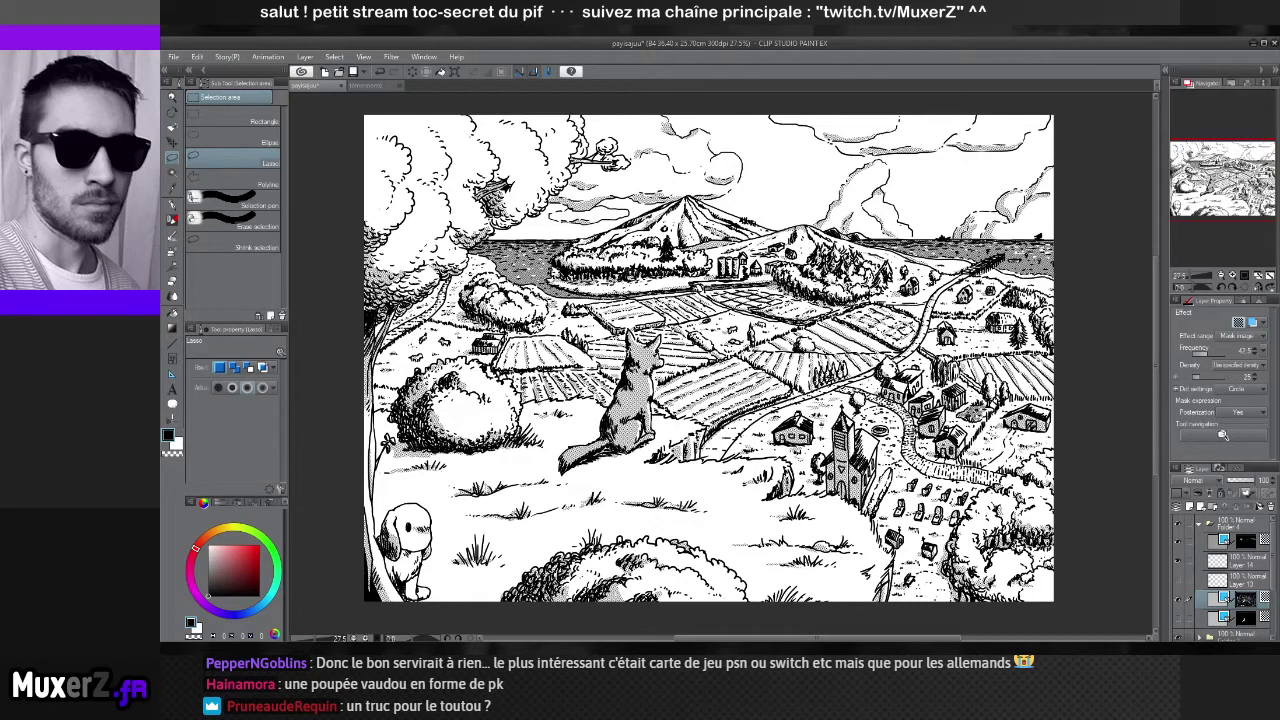
{"action": "left_click", "coordinate": [1248, 546]}
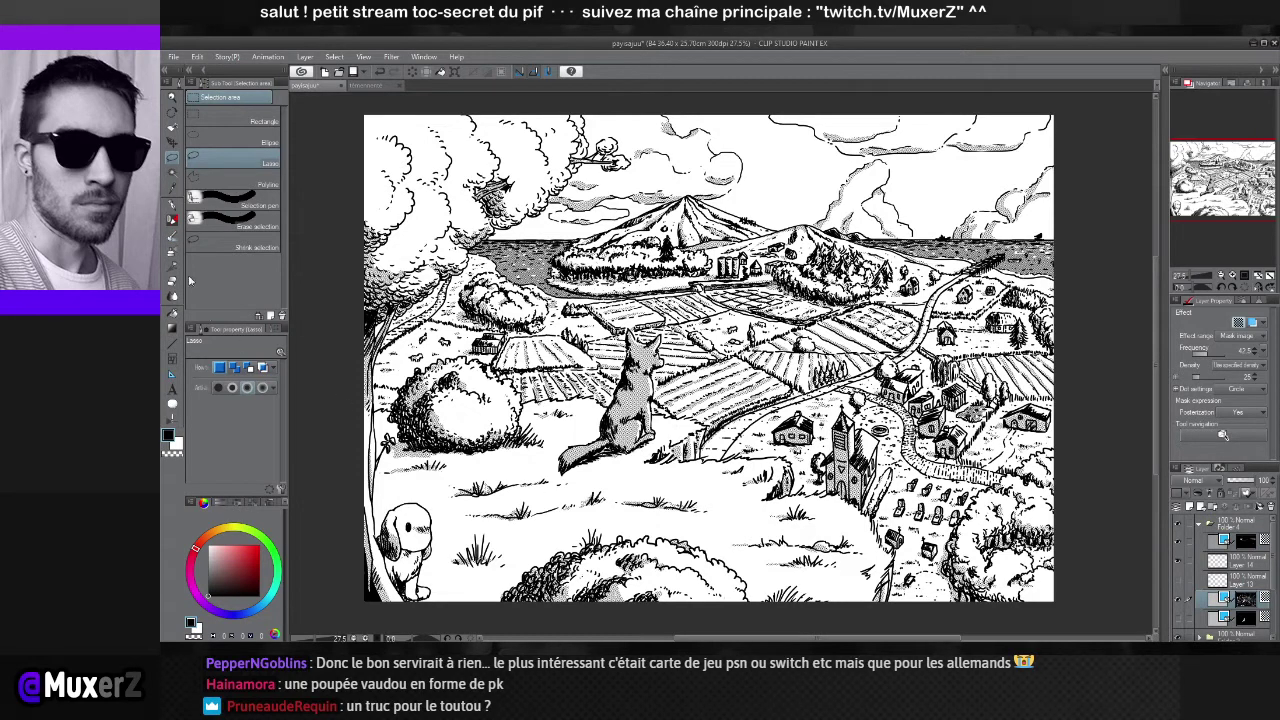
{"action": "left_click", "coordinate": [171, 205]}
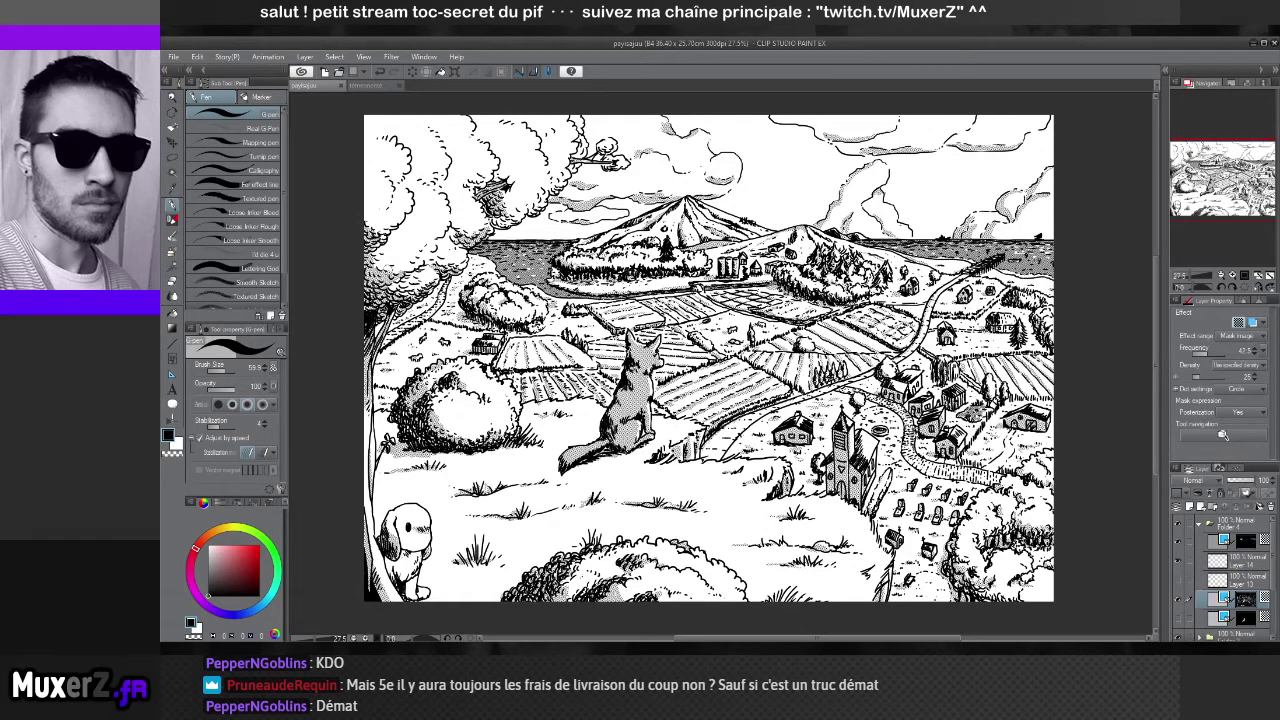
{"action": "key", "text": "m"}
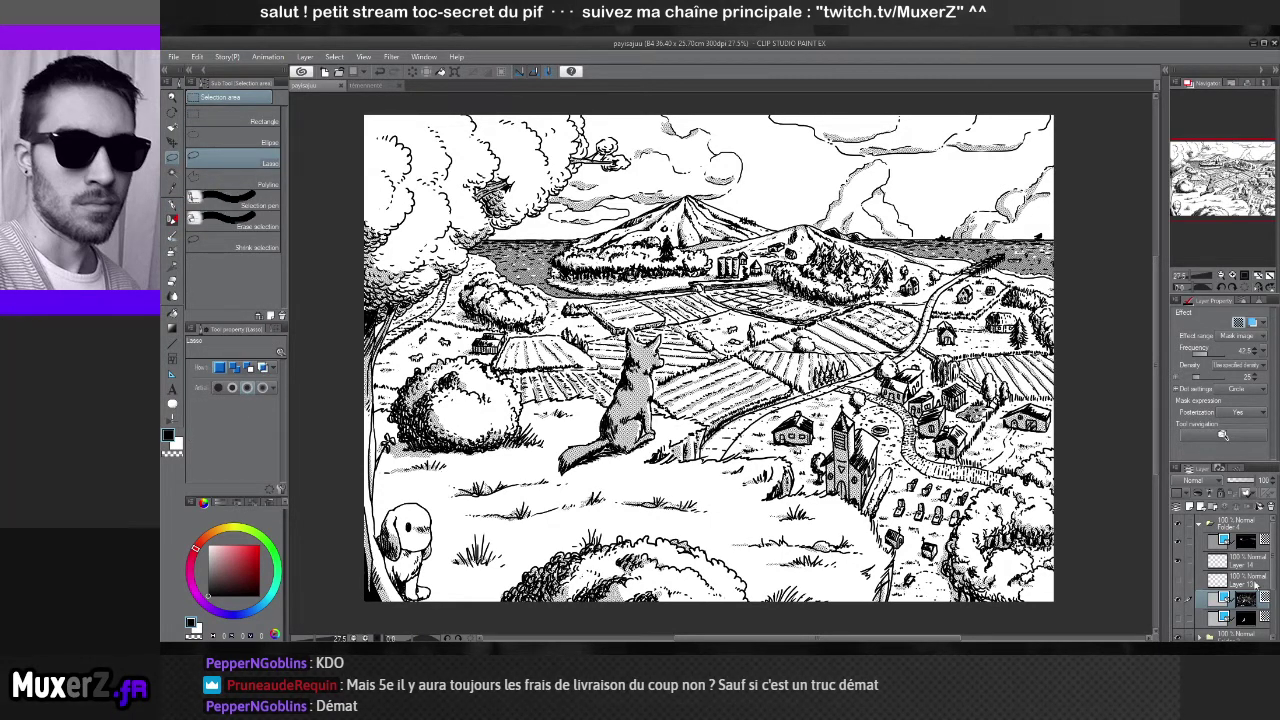
{"action": "left_click", "coordinate": [1217, 563]}
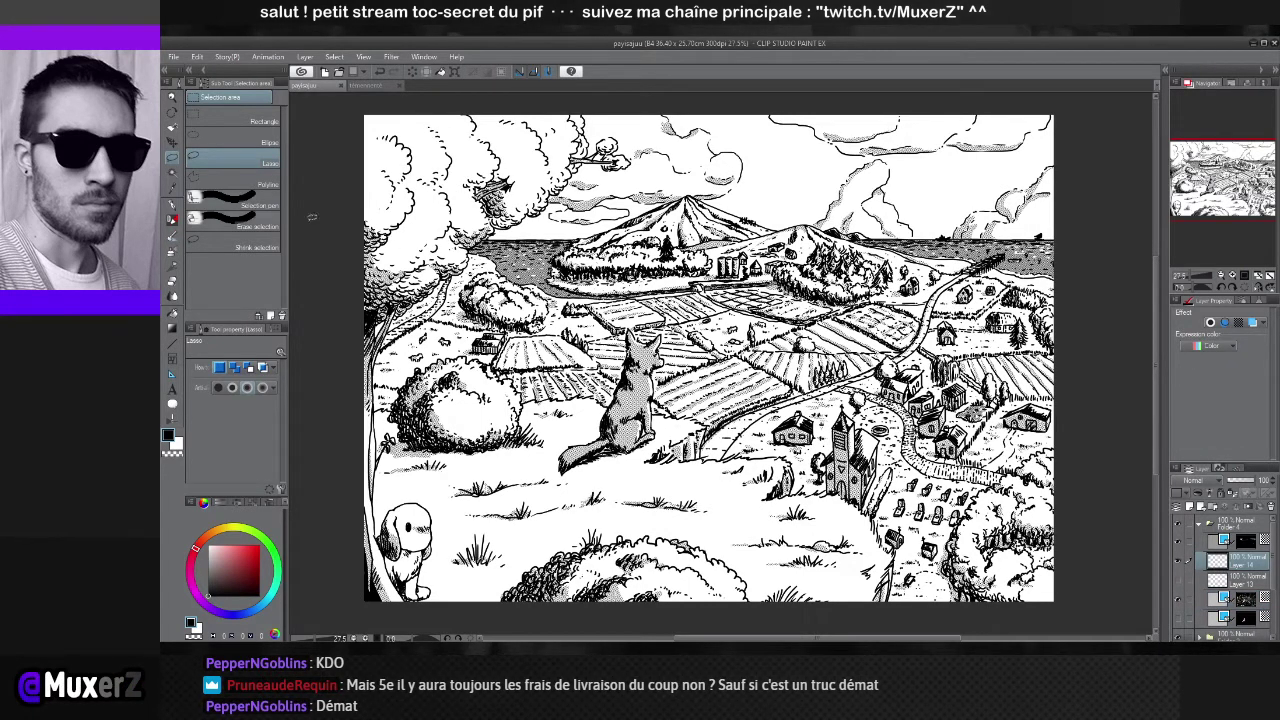
{"action": "left_click", "coordinate": [1174, 559]}
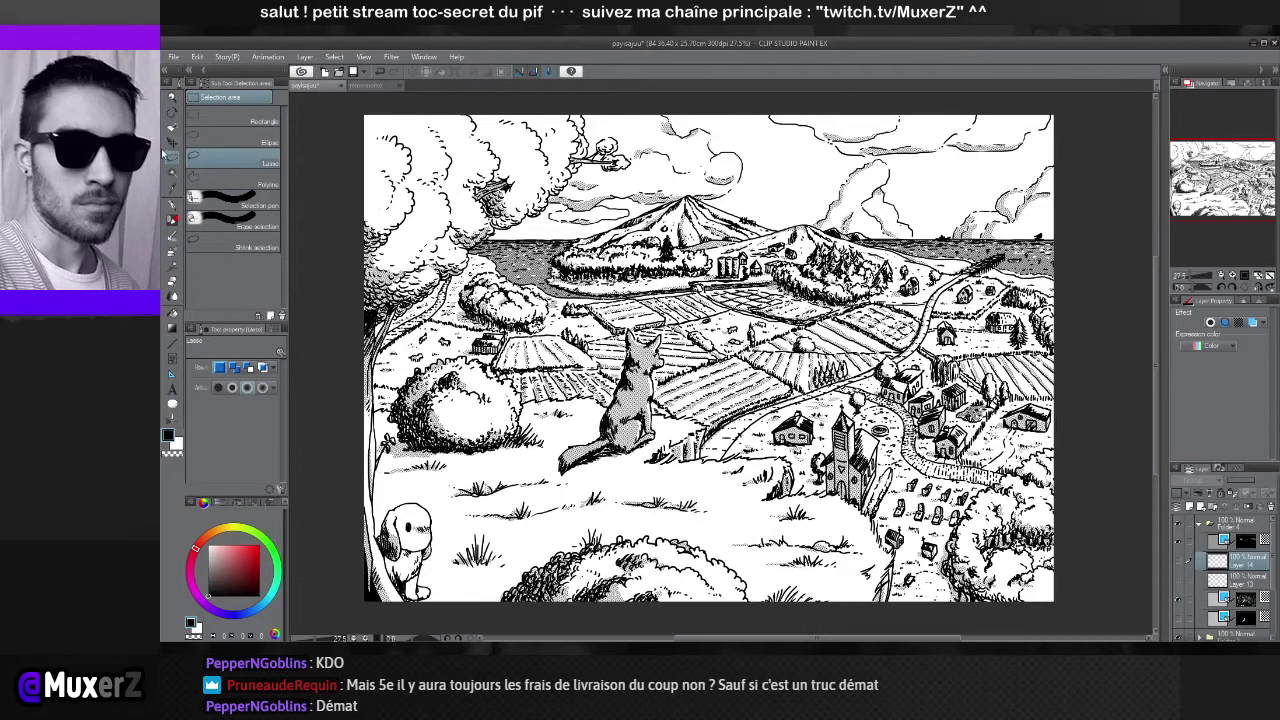
Fill a rectangular area of sky, from the tree foliage to the page's far edge and down to the horizon, with a circle-dot screentone of frequency 42.5 and density 10
{"action": "left_click", "coordinate": [218, 124]}
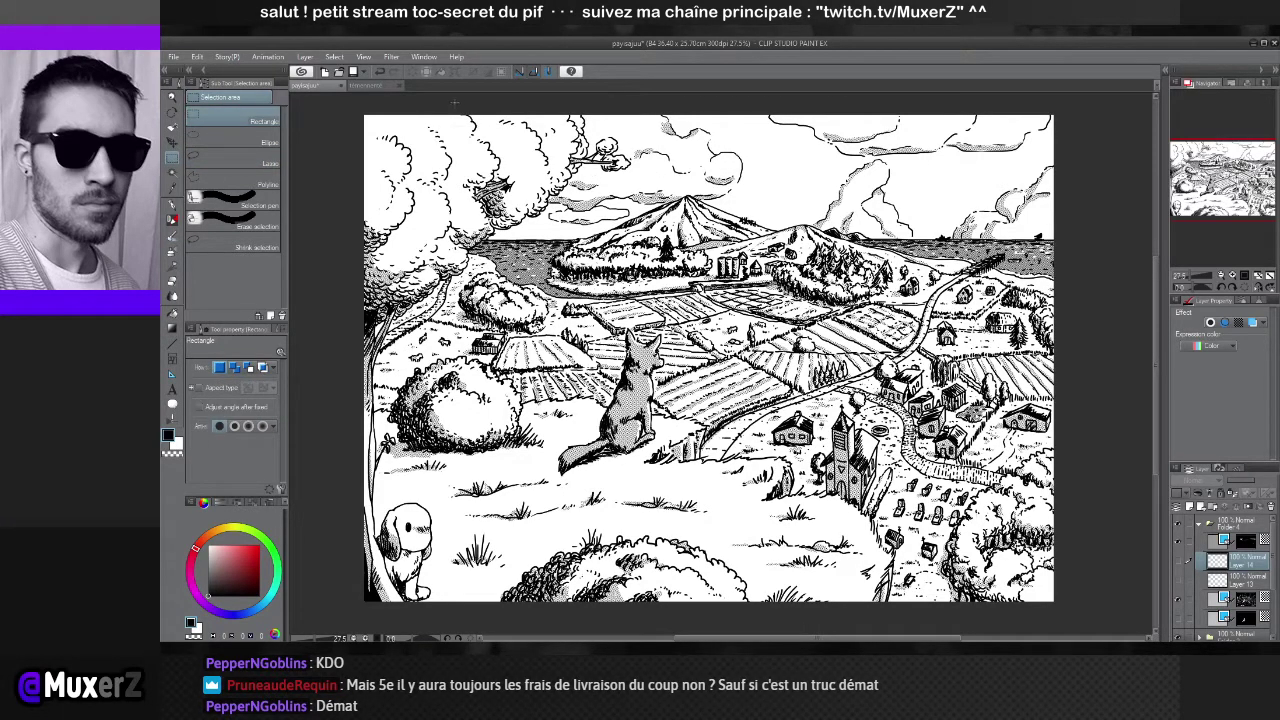
{"action": "left_click_drag", "start_coordinate": [431, 104], "coordinate": [1088, 239]}
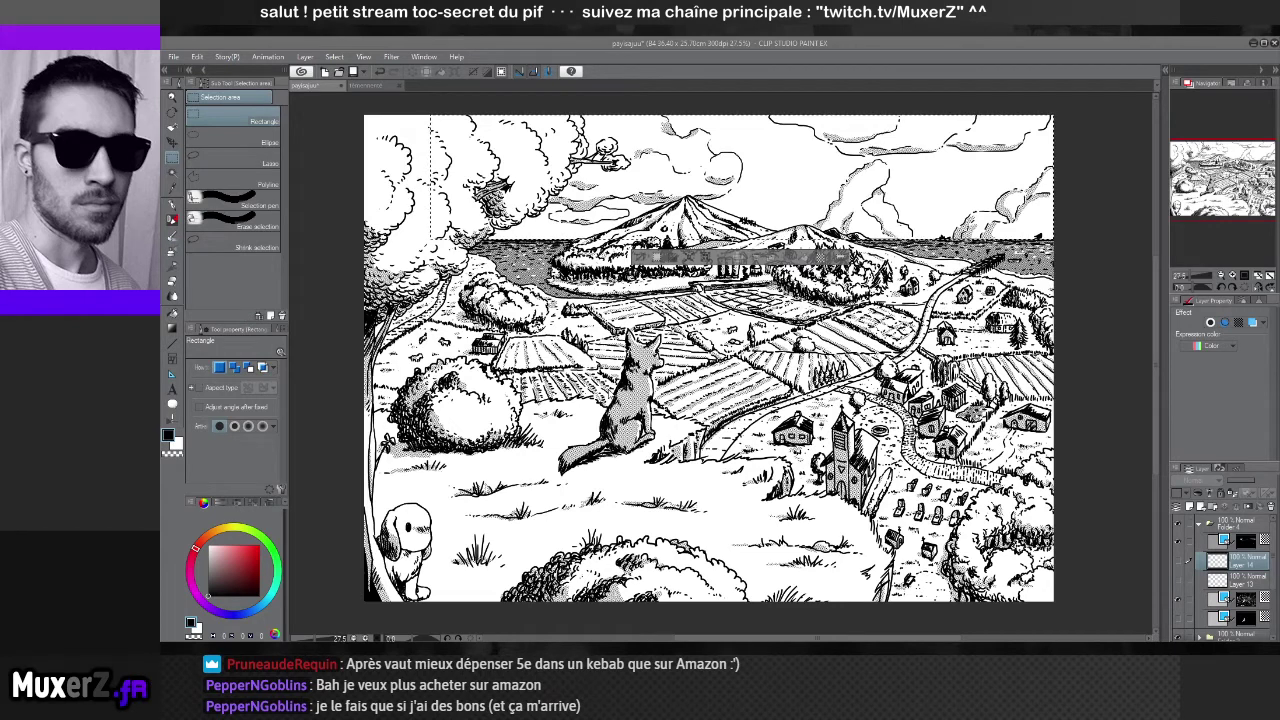
{"action": "left_click", "coordinate": [790, 257]}
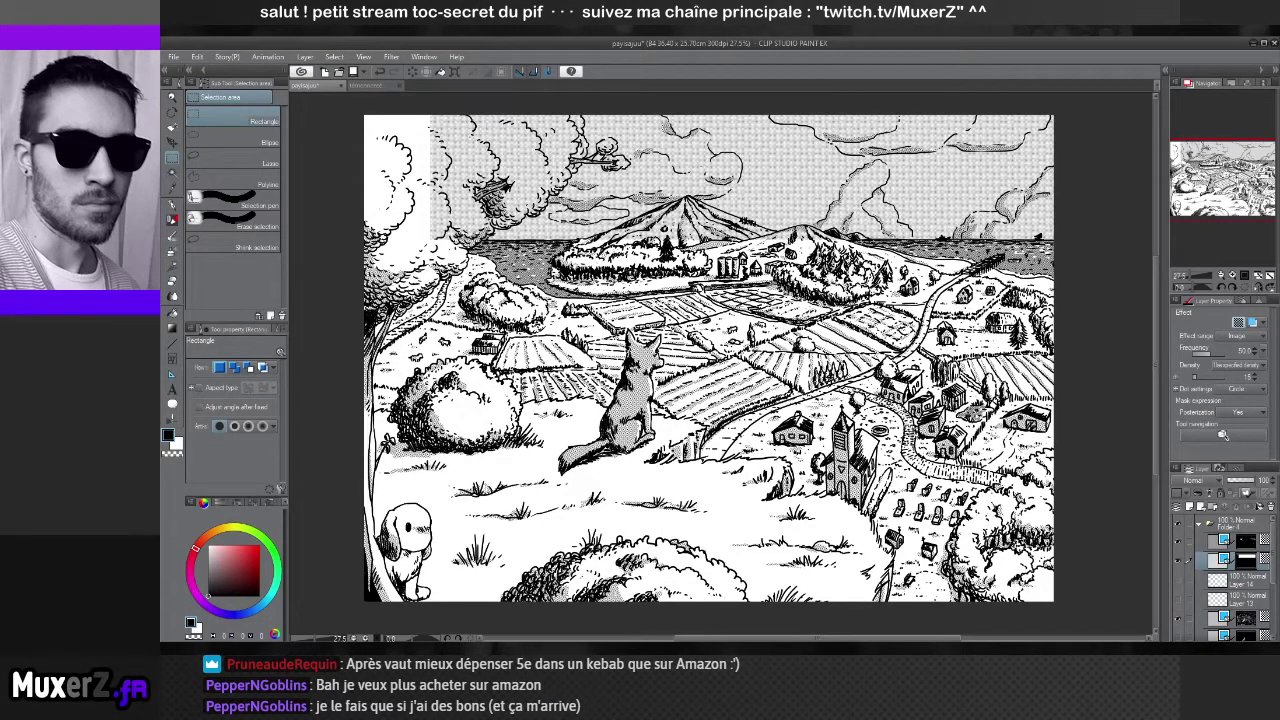
{"action": "key", "text": "ctrl+z"}
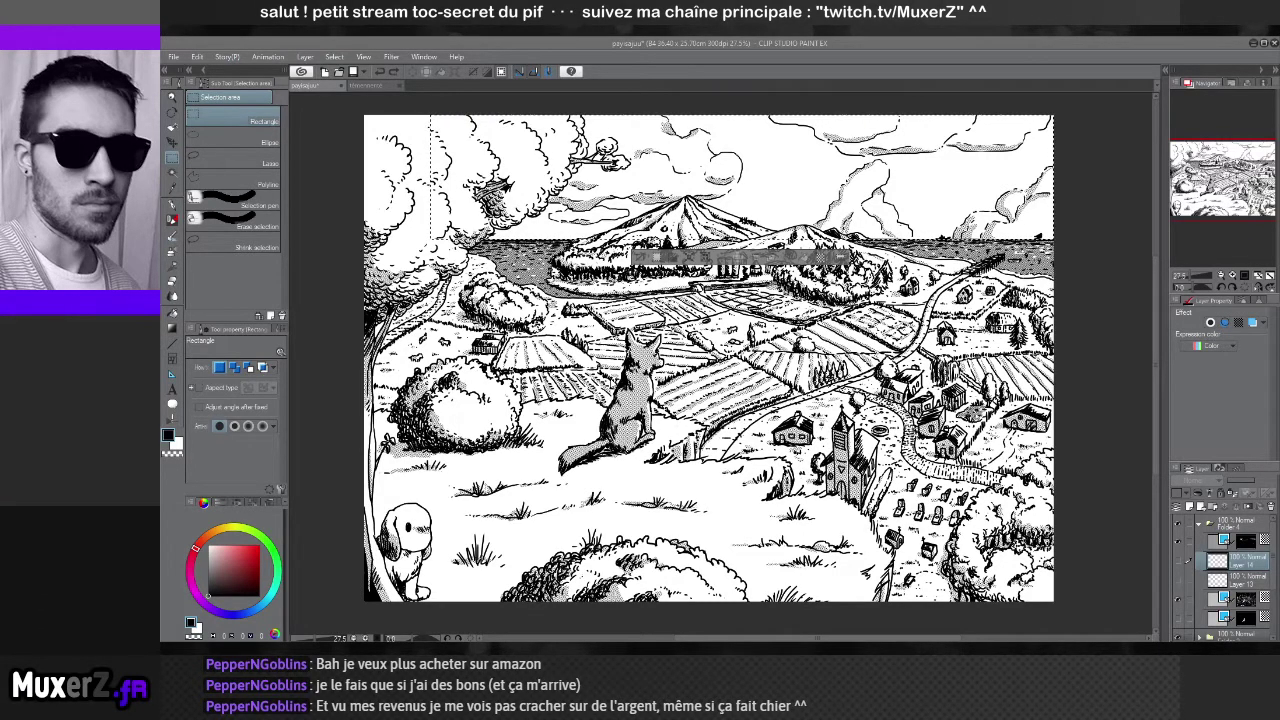
{"action": "left_click", "coordinate": [1224, 322]}
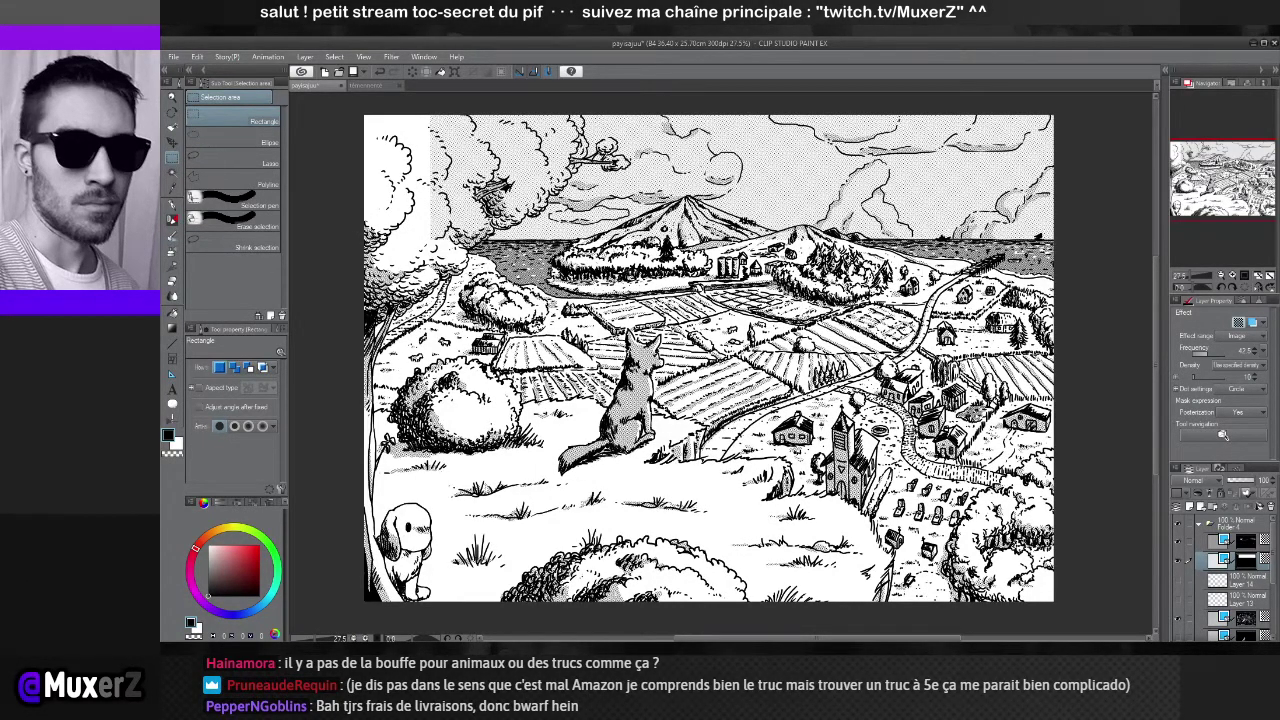
Erase the sky tone over the large tree's foliage and its protruding branch with the G-pen in transparent colour
{"action": "left_click", "coordinate": [166, 457]}
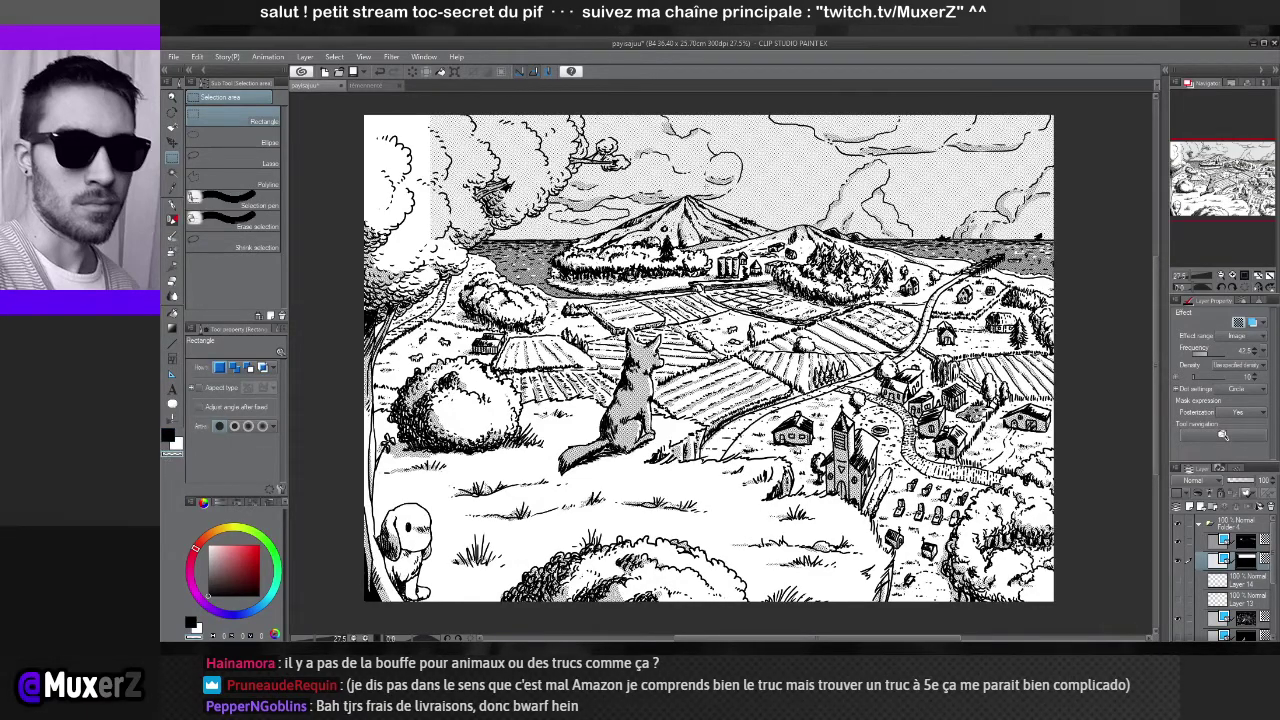
{"action": "scroll", "coordinate": [724, 363], "scroll_direction": "up", "scroll_amount": 4}
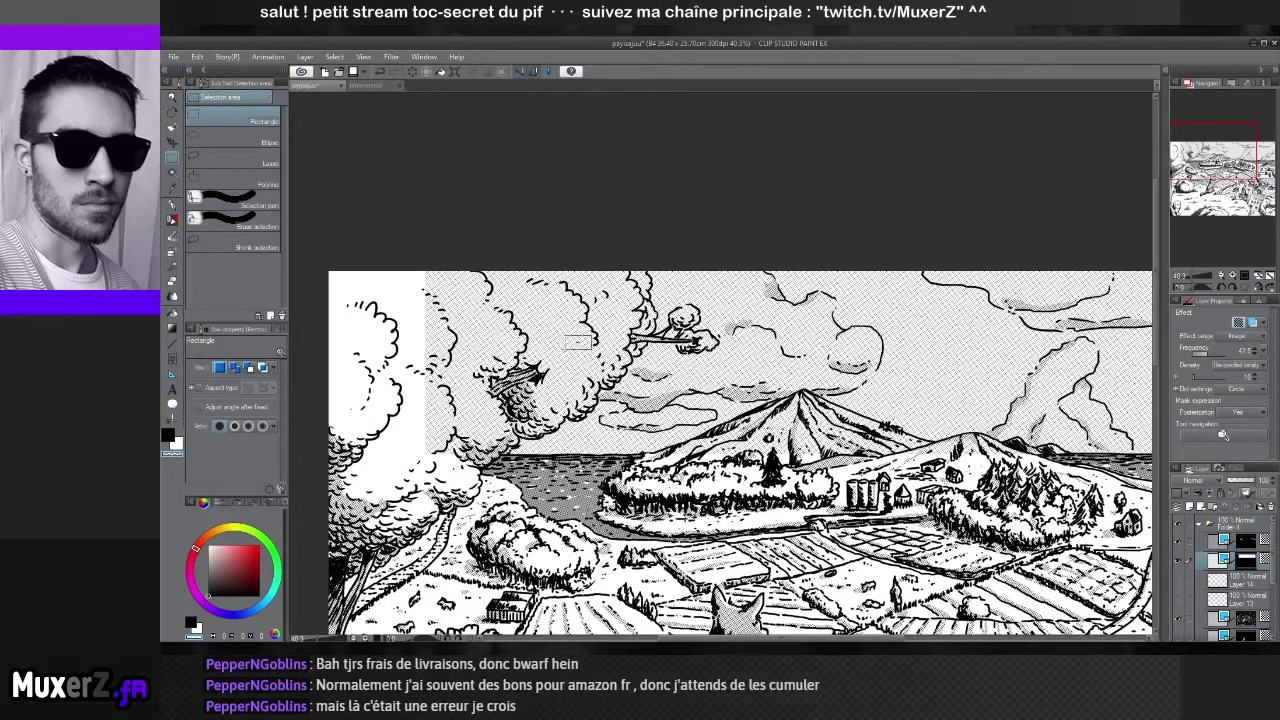
{"action": "left_click", "coordinate": [173, 205]}
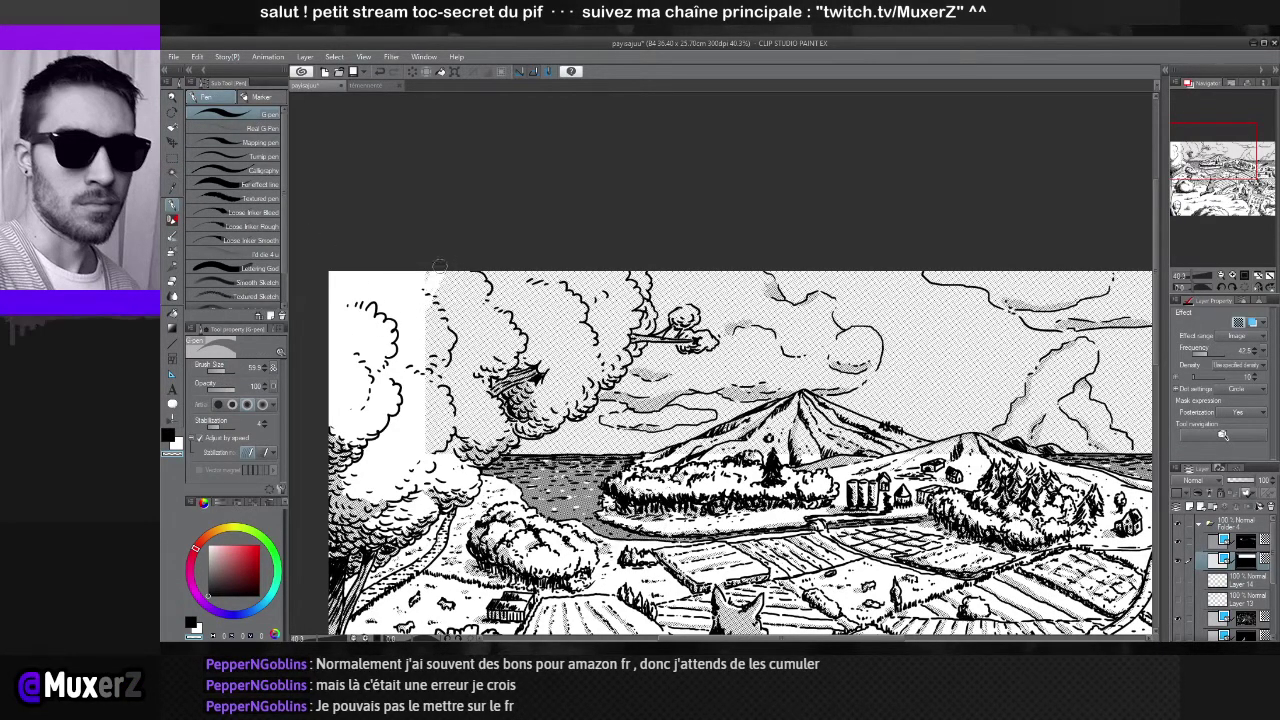
{"action": "mouse_move", "coordinate": [472, 245]}
{"action": "left_mouse_down"}
{"action": "mouse_move", "coordinate": [450, 340]}
{"action": "mouse_move", "coordinate": [420, 378]}
{"action": "mouse_move", "coordinate": [515, 400]}
{"action": "mouse_move", "coordinate": [437, 430]}
{"action": "mouse_move", "coordinate": [528, 277]}
{"action": "mouse_move", "coordinate": [540, 340]}
{"action": "mouse_move", "coordinate": [560, 340]}
{"action": "left_mouse_up"}
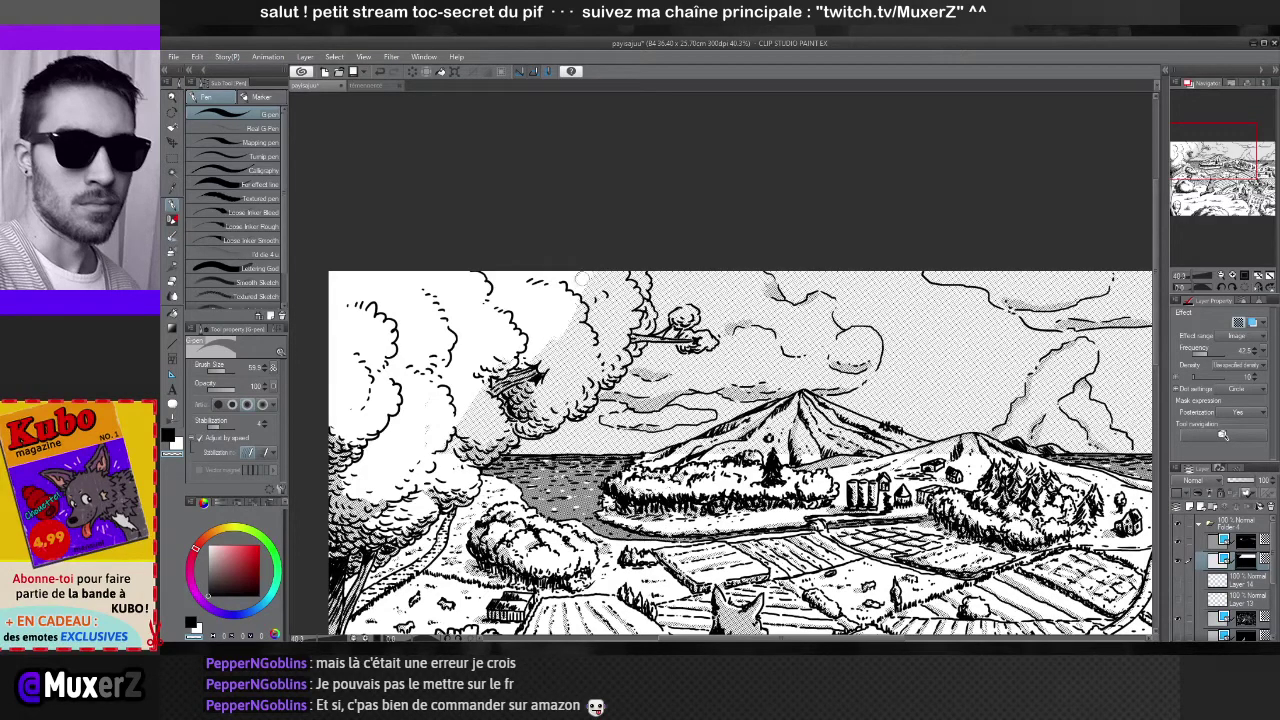
{"action": "mouse_move", "coordinate": [598, 259]}
{"action": "left_mouse_down"}
{"action": "mouse_move", "coordinate": [606, 285]}
{"action": "mouse_move", "coordinate": [618, 276]}
{"action": "left_mouse_up"}
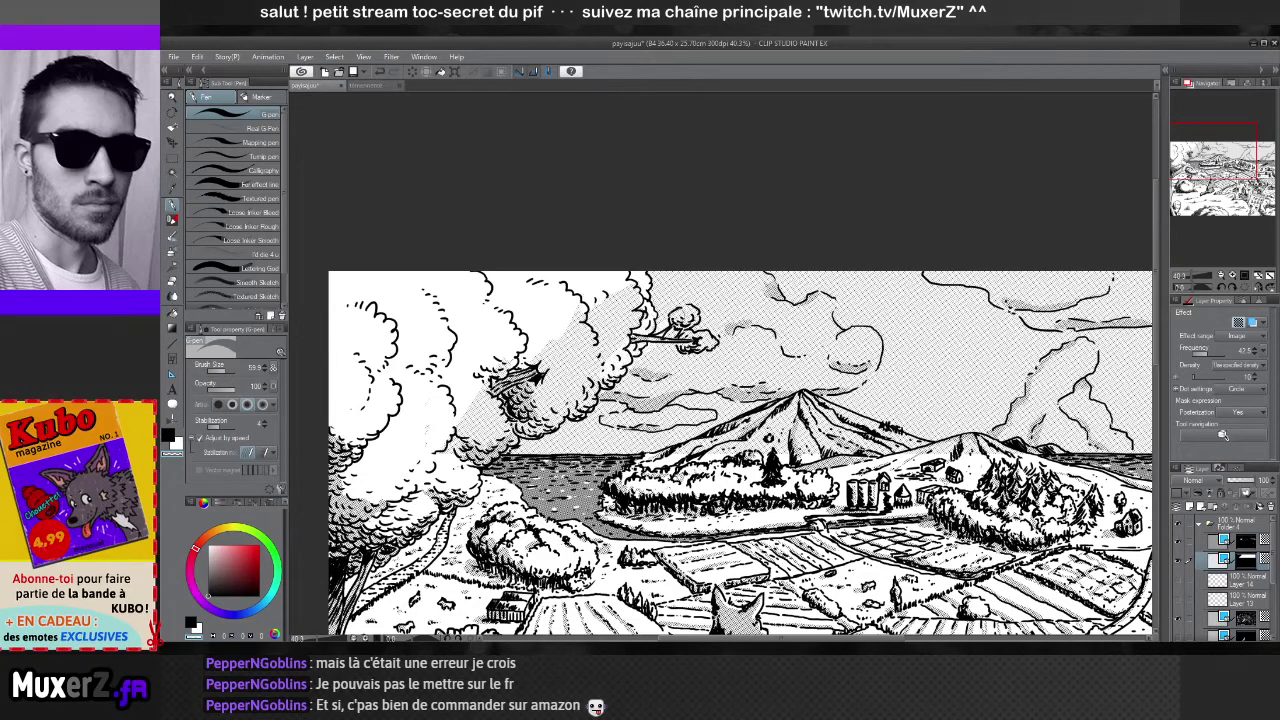
{"action": "mouse_move", "coordinate": [650, 355]}
{"action": "left_mouse_down"}
{"action": "mouse_move", "coordinate": [705, 316]}
{"action": "mouse_move", "coordinate": [700, 350]}
{"action": "left_mouse_up"}
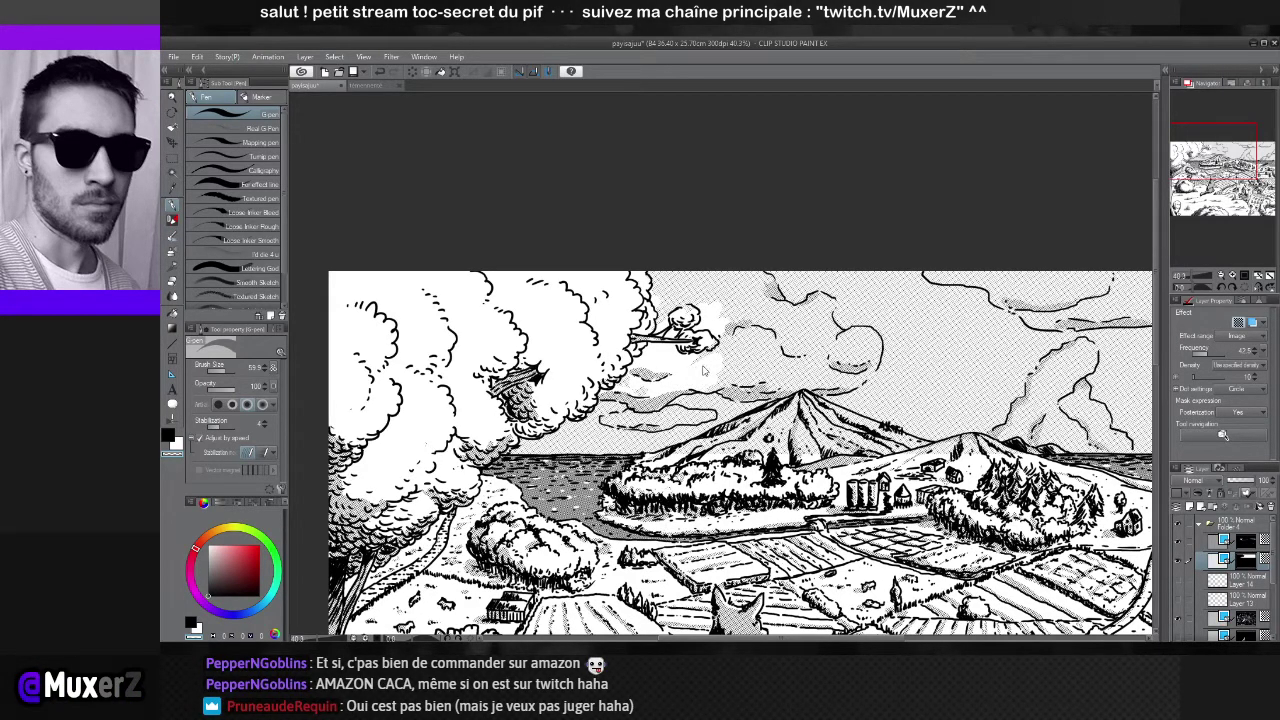
Erase the sky tone inside the large cloud between the tree branch and the volcano's summit
{"action": "mouse_move", "coordinate": [703, 370]}
{"action": "left_mouse_down"}
{"action": "mouse_move", "coordinate": [626, 393]}
{"action": "mouse_move", "coordinate": [698, 375]}
{"action": "mouse_move", "coordinate": [692, 386]}
{"action": "mouse_move", "coordinate": [708, 386]}
{"action": "mouse_move", "coordinate": [745, 330]}
{"action": "mouse_move", "coordinate": [740, 315]}
{"action": "mouse_move", "coordinate": [732, 345]}
{"action": "mouse_move", "coordinate": [732, 300]}
{"action": "mouse_move", "coordinate": [692, 298]}
{"action": "mouse_move", "coordinate": [676, 276]}
{"action": "left_mouse_up"}
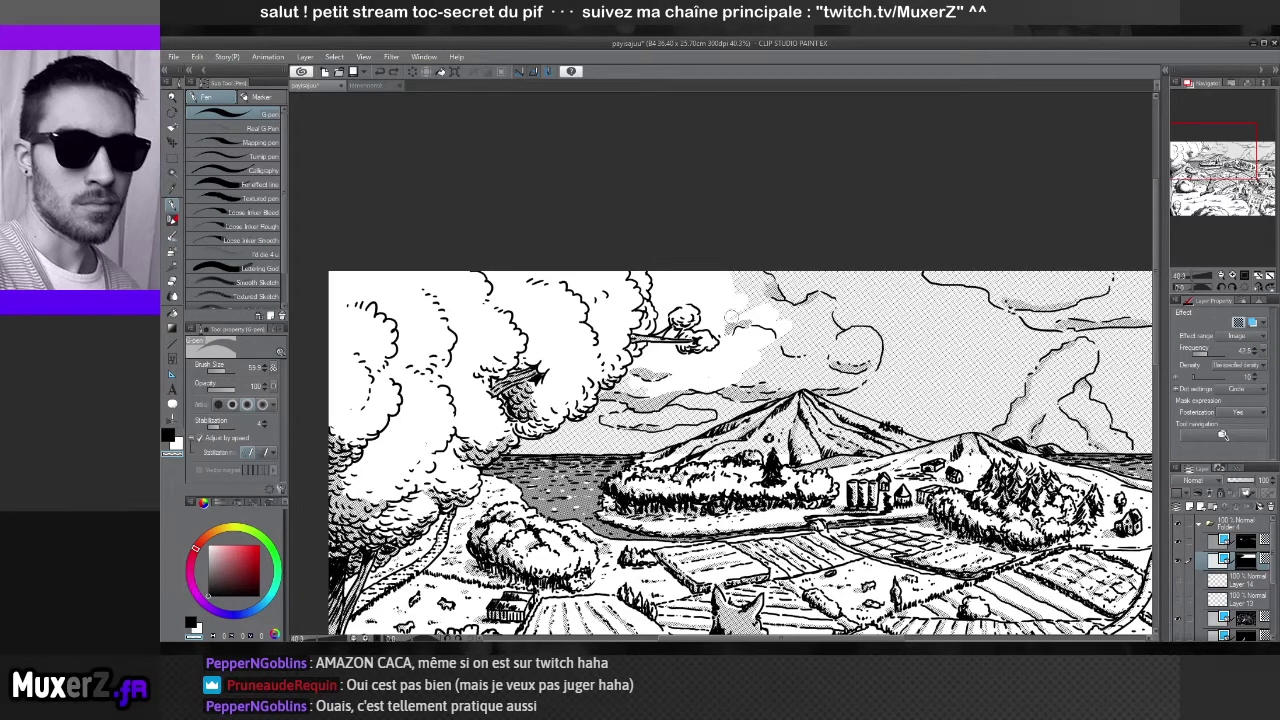
{"action": "mouse_move", "coordinate": [732, 318]}
{"action": "left_mouse_down"}
{"action": "mouse_move", "coordinate": [730, 280]}
{"action": "mouse_move", "coordinate": [762, 295]}
{"action": "mouse_move", "coordinate": [757, 272]}
{"action": "mouse_move", "coordinate": [782, 311]}
{"action": "mouse_move", "coordinate": [817, 300]}
{"action": "mouse_move", "coordinate": [826, 323]}
{"action": "mouse_move", "coordinate": [866, 338]}
{"action": "mouse_move", "coordinate": [865, 372]}
{"action": "mouse_move", "coordinate": [840, 350]}
{"action": "mouse_move", "coordinate": [795, 356]}
{"action": "mouse_move", "coordinate": [842, 346]}
{"action": "mouse_move", "coordinate": [798, 334]}
{"action": "mouse_move", "coordinate": [816, 310]}
{"action": "left_mouse_up"}
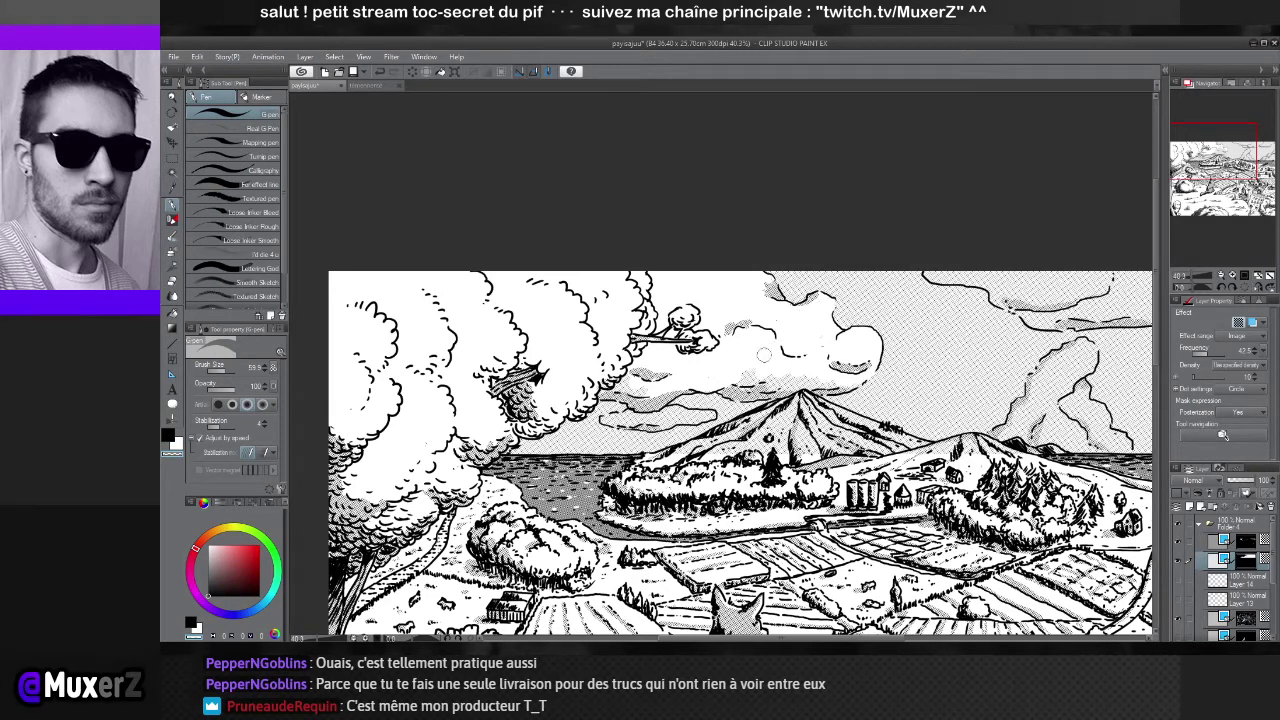
{"action": "left_click_drag", "start_coordinate": [774, 382], "coordinate": [817, 385]}
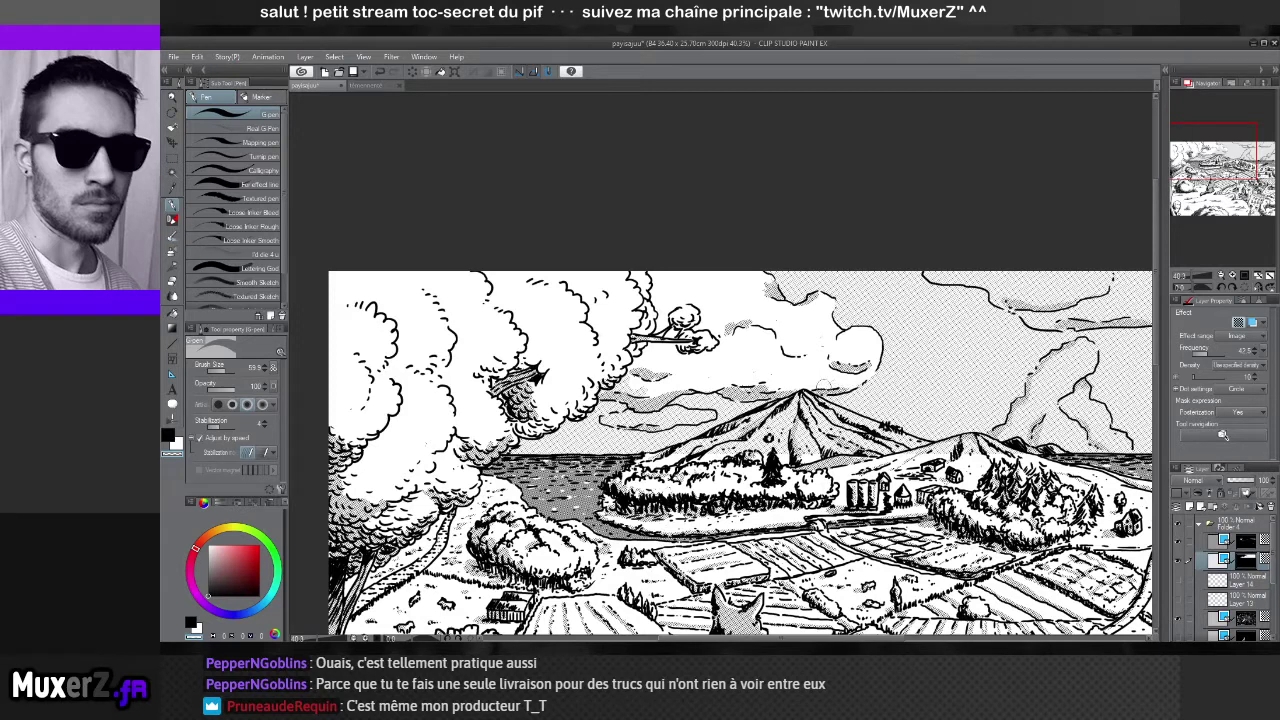
{"action": "left_click_drag", "start_coordinate": [790, 390], "coordinate": [757, 393]}
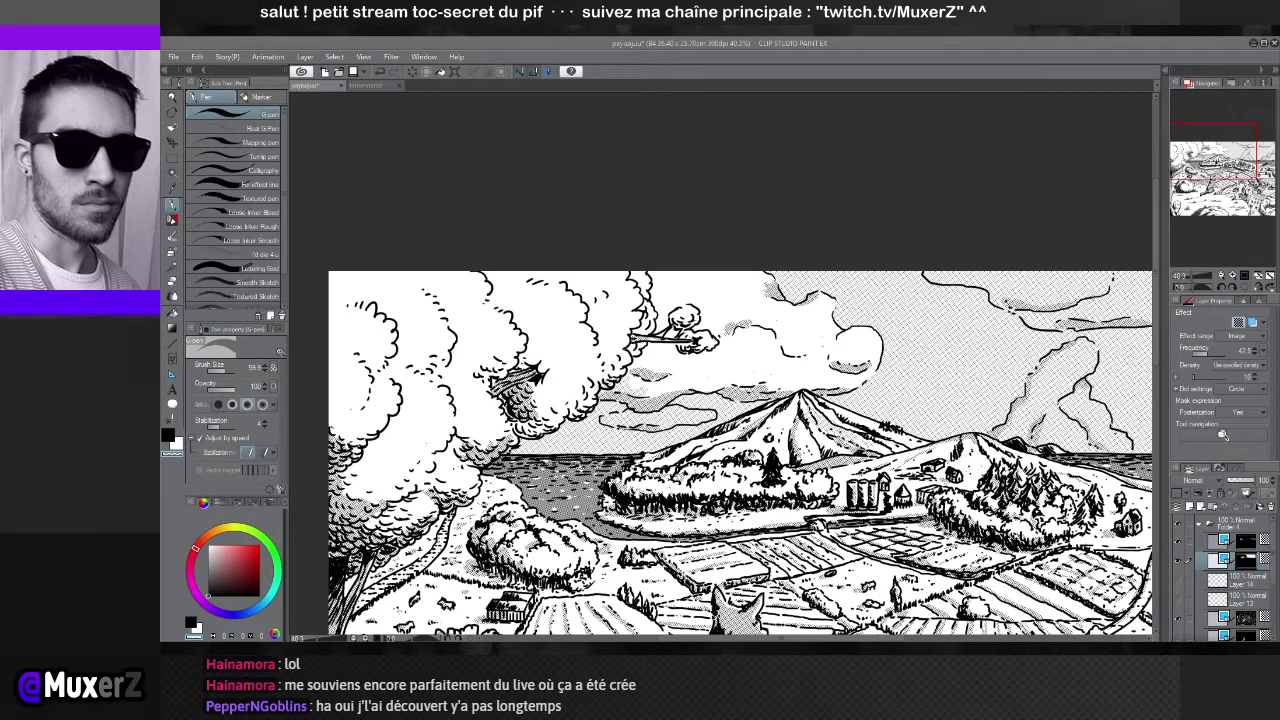
Erase the sky tone from the small flat cloud beside the volcano and the tall cloud behind the second hill
{"action": "key", "text": "ctrl+minus"}
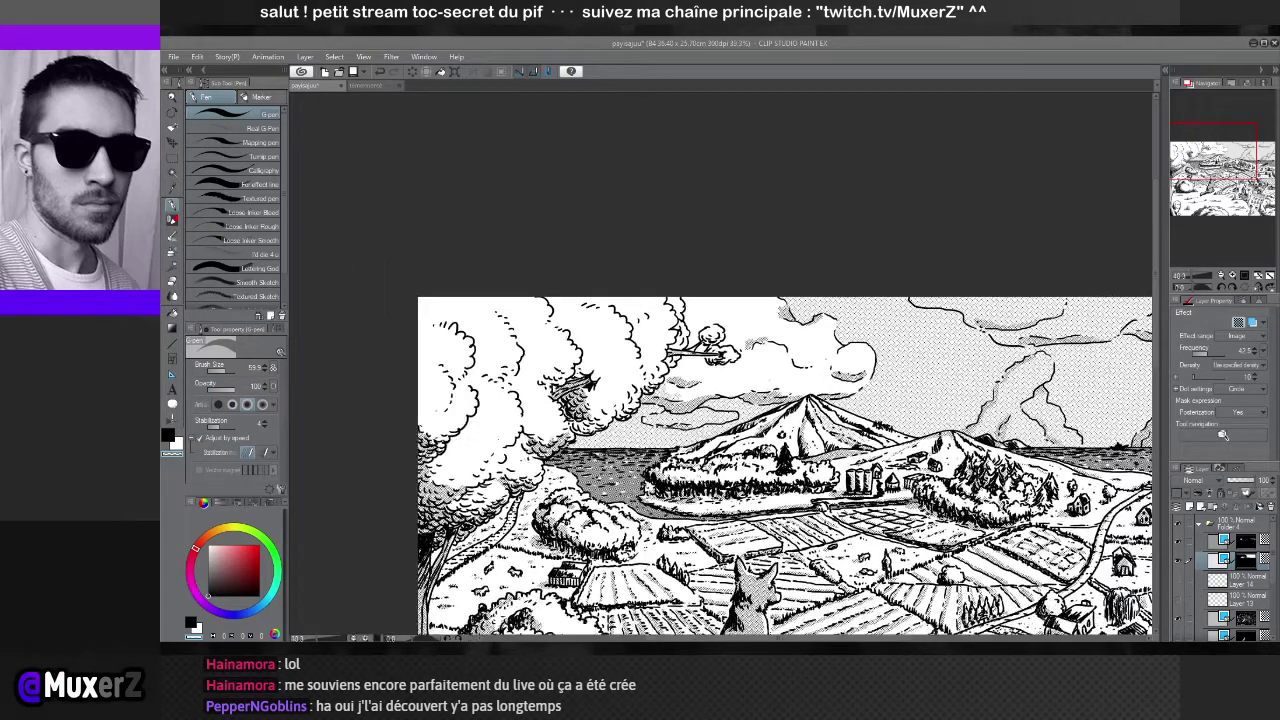
{"action": "key", "text": "ctrl+minus"}
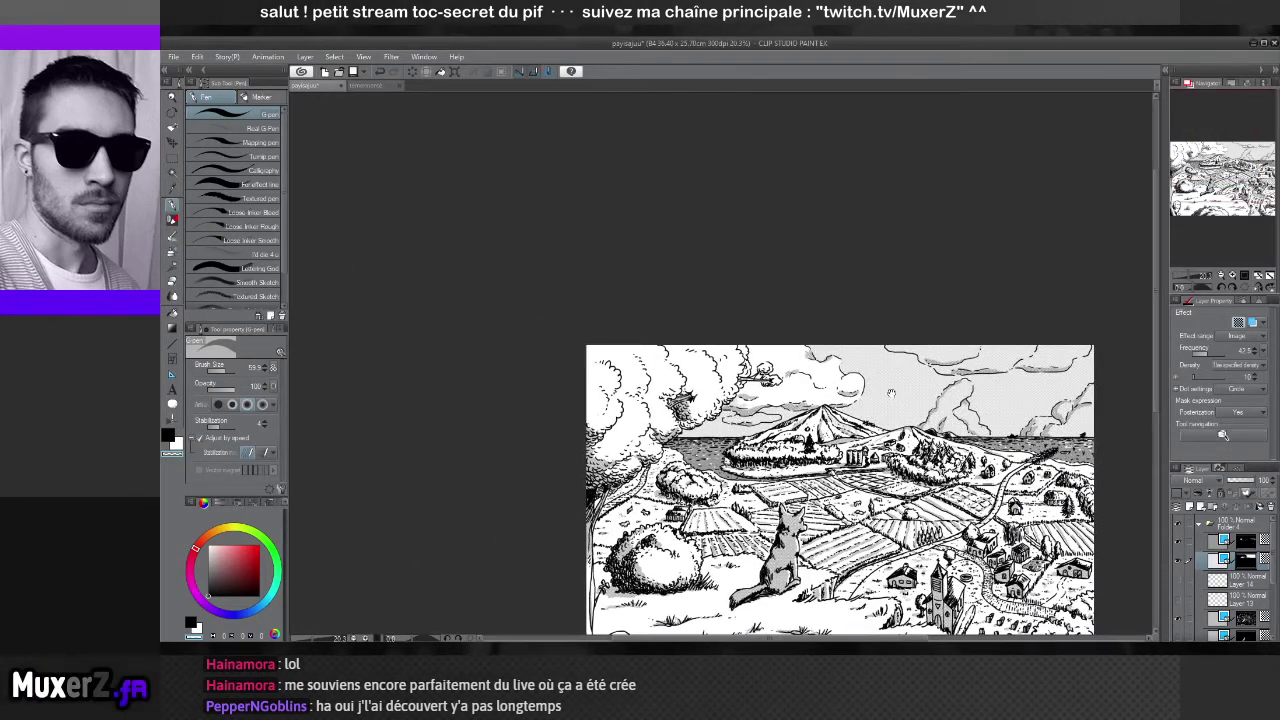
{"action": "left_click_drag", "start_coordinate": [915, 415], "coordinate": [760, 305]}
{"action": "scroll", "coordinate": [760, 303], "scroll_direction": "up", "scroll_amount": 5}
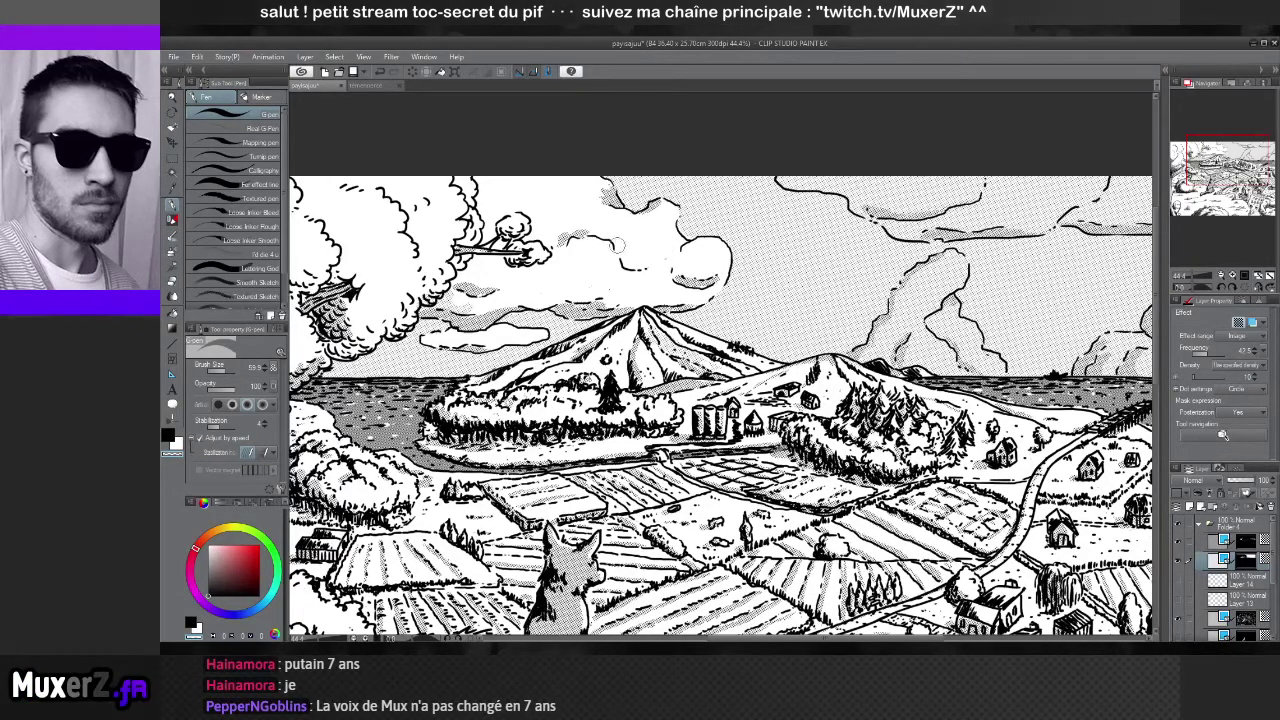
{"action": "left_click_drag", "start_coordinate": [641, 272], "coordinate": [420, 282]}
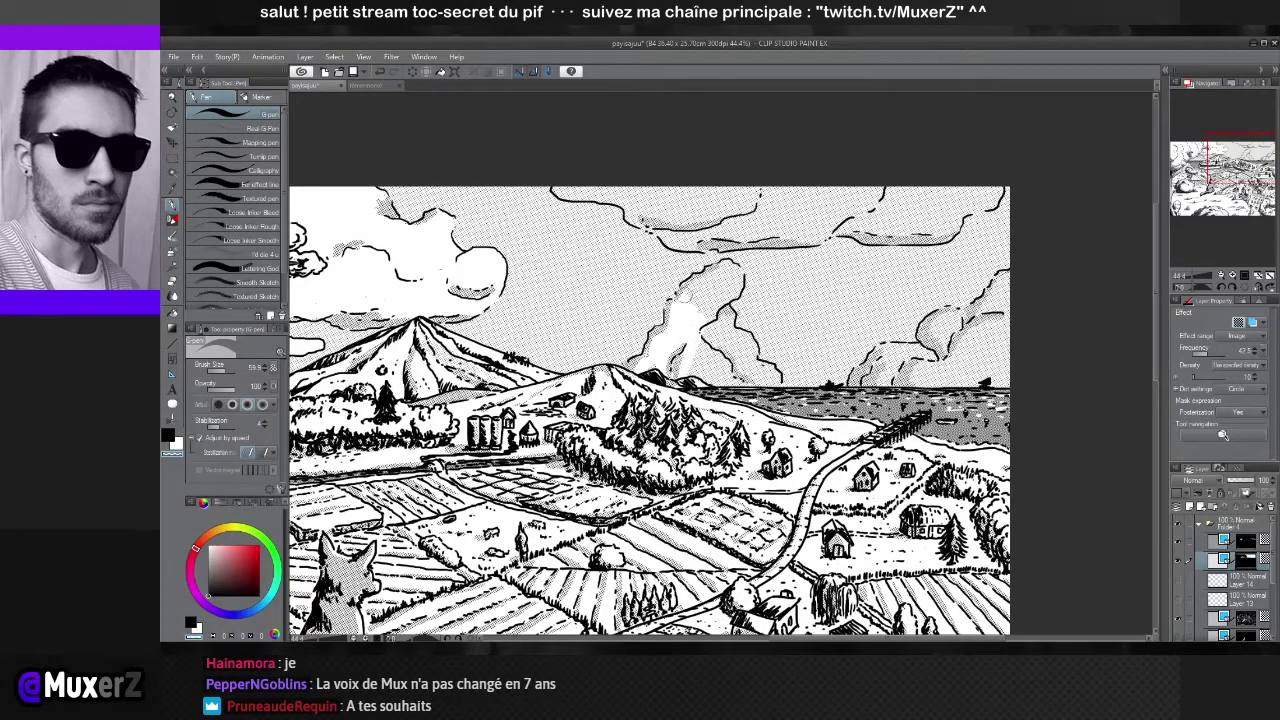
{"action": "mouse_move", "coordinate": [686, 292]}
{"action": "left_mouse_down"}
{"action": "mouse_move", "coordinate": [722, 266]}
{"action": "mouse_move", "coordinate": [736, 274]}
{"action": "mouse_move", "coordinate": [734, 288]}
{"action": "mouse_move", "coordinate": [707, 301]}
{"action": "mouse_move", "coordinate": [708, 290]}
{"action": "mouse_move", "coordinate": [702, 350]}
{"action": "mouse_move", "coordinate": [722, 316]}
{"action": "mouse_move", "coordinate": [723, 341]}
{"action": "mouse_move", "coordinate": [750, 356]}
{"action": "mouse_move", "coordinate": [748, 336]}
{"action": "mouse_move", "coordinate": [732, 336]}
{"action": "mouse_move", "coordinate": [737, 360]}
{"action": "left_mouse_up"}
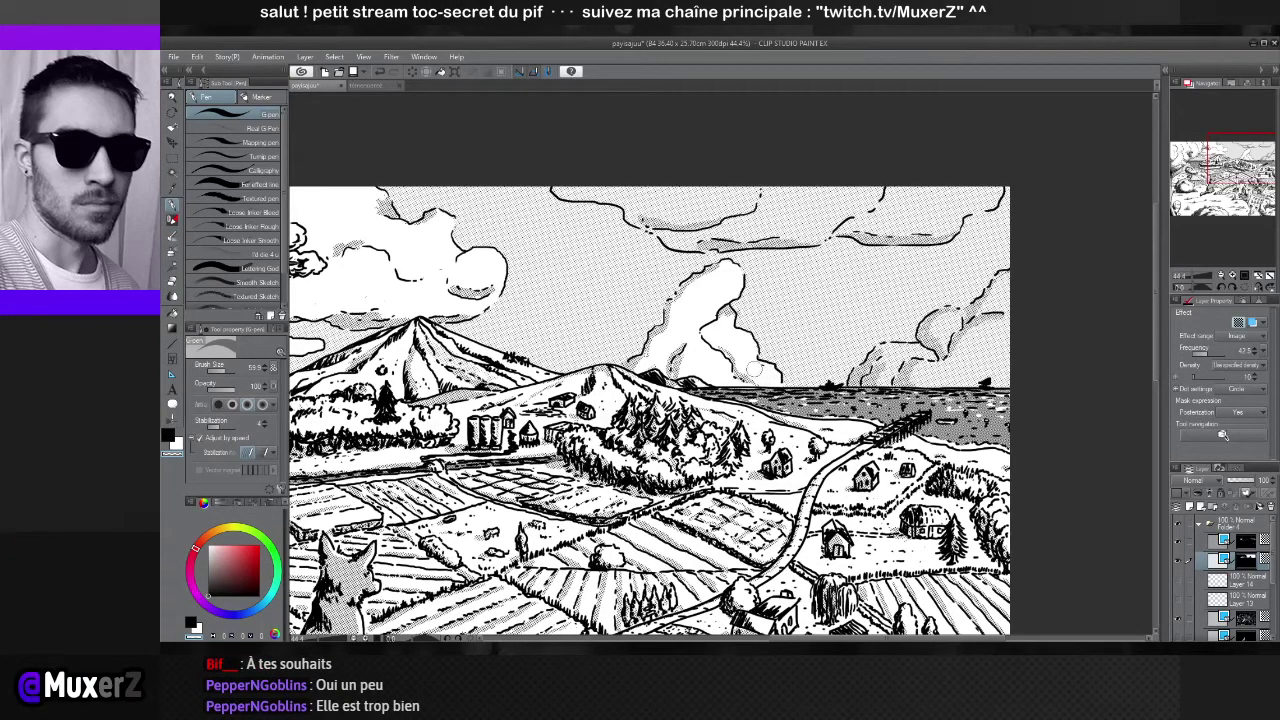
Erase the sky tone inside the billowing clouds above the sea horizon near the page's far edge, keeping their shaded parts
{"action": "left_click_drag", "start_coordinate": [845, 362], "coordinate": [675, 362]}
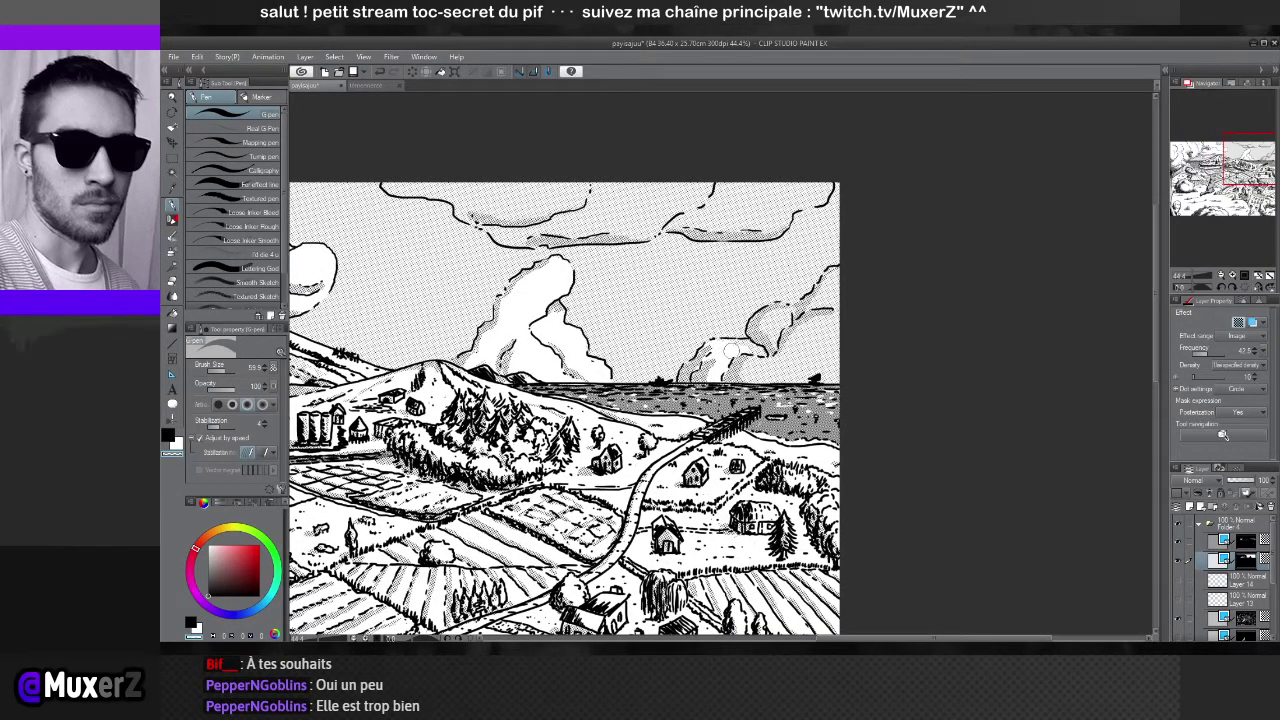
{"action": "mouse_move", "coordinate": [755, 352]}
{"action": "left_mouse_down"}
{"action": "mouse_move", "coordinate": [758, 366]}
{"action": "mouse_move", "coordinate": [818, 330]}
{"action": "mouse_move", "coordinate": [841, 387]}
{"action": "mouse_move", "coordinate": [818, 306]}
{"action": "mouse_move", "coordinate": [795, 316]}
{"action": "mouse_move", "coordinate": [830, 280]}
{"action": "mouse_move", "coordinate": [828, 296]}
{"action": "left_mouse_up"}
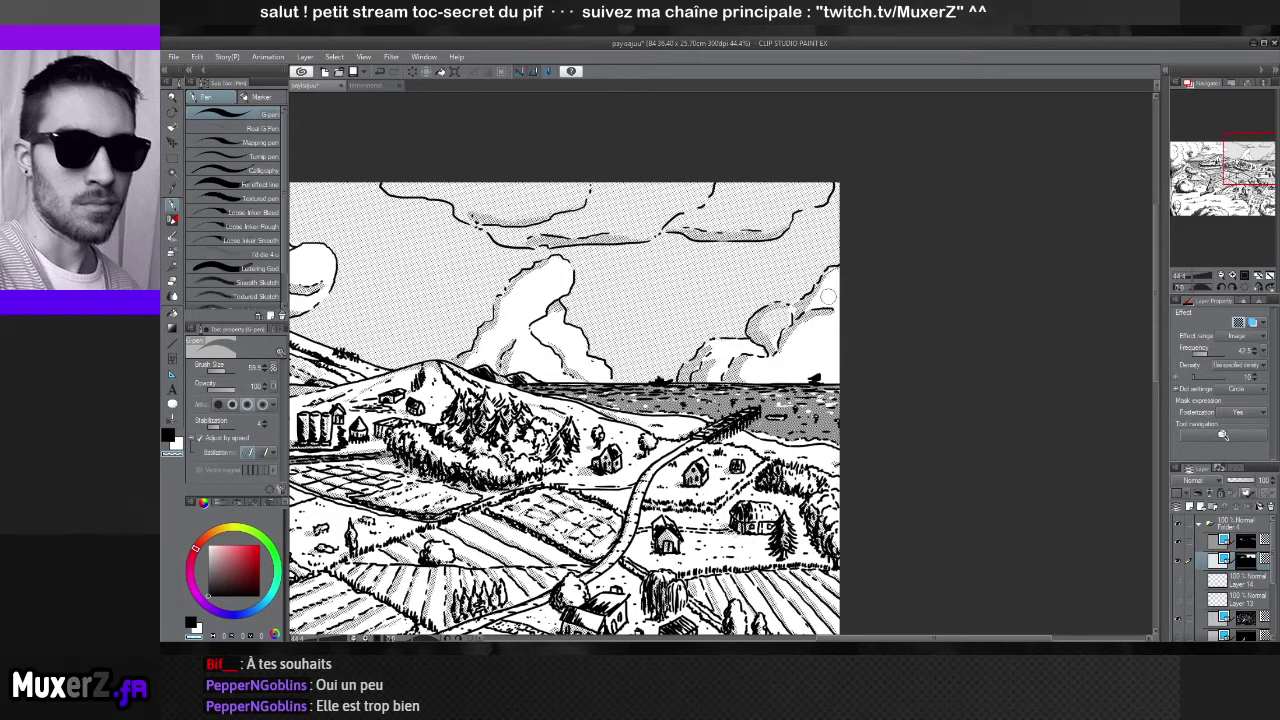
{"action": "key", "text": "ctrl+z"}
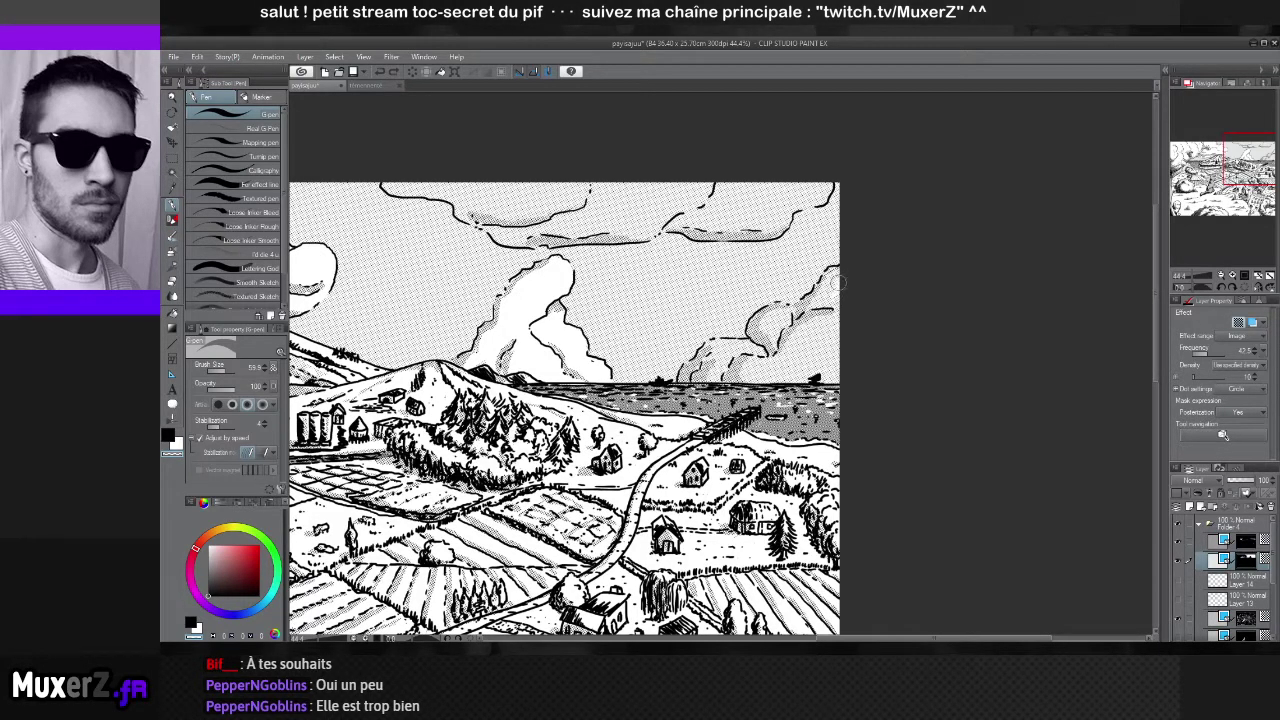
{"action": "left_click_drag", "start_coordinate": [826, 293], "coordinate": [770, 366]}
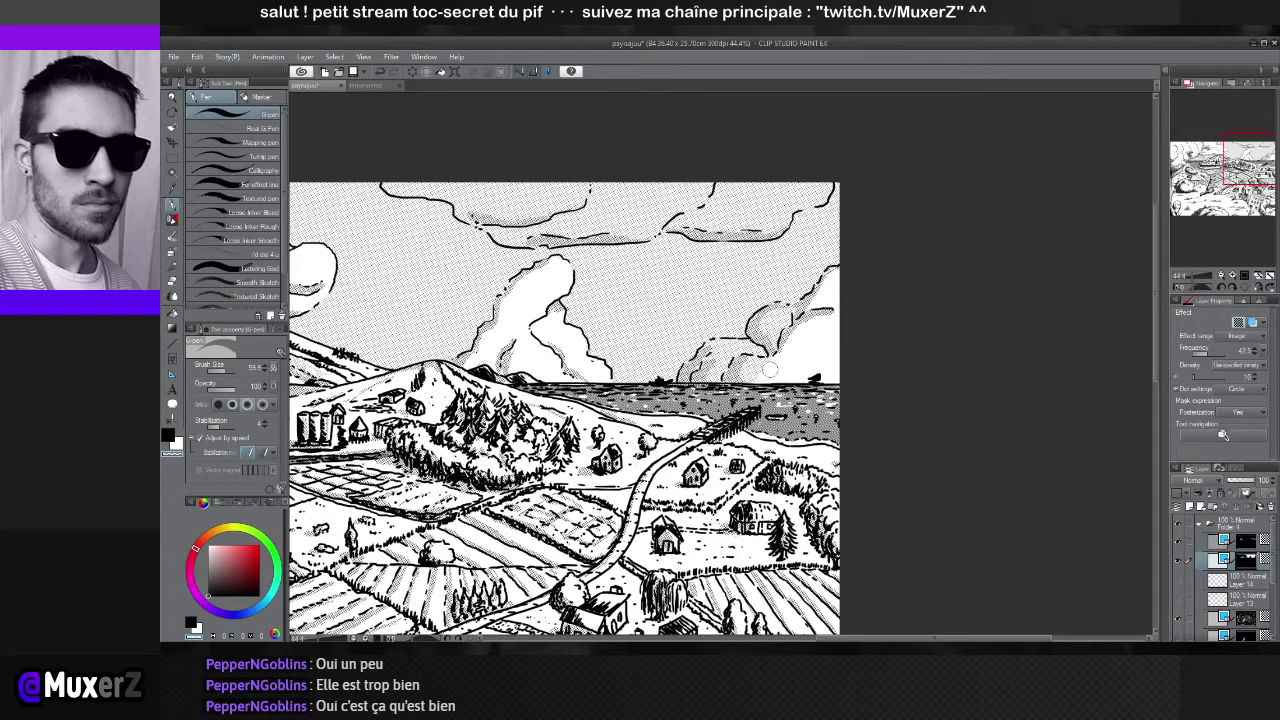
{"action": "left_click_drag", "start_coordinate": [740, 368], "coordinate": [688, 374]}
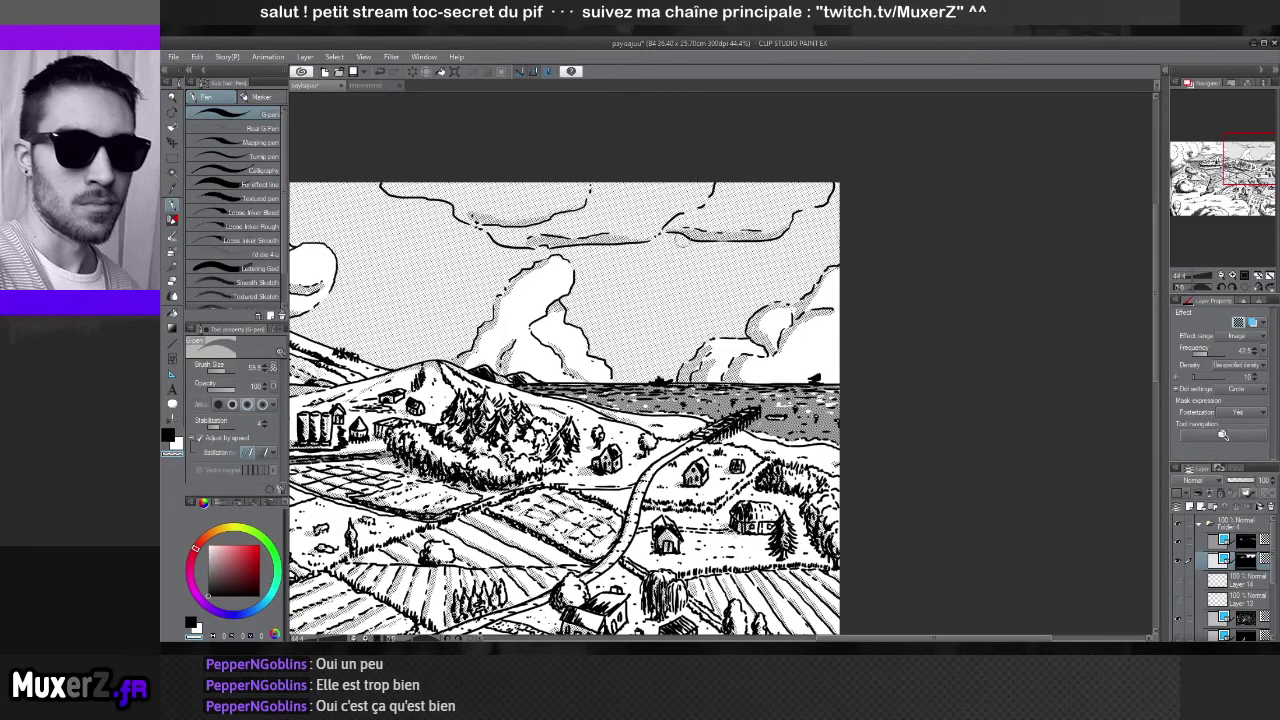
Erase the sky tone inside the long cloud bank along the upper edge of the page
{"action": "left_click_drag", "start_coordinate": [789, 378], "coordinate": [1014, 488]}
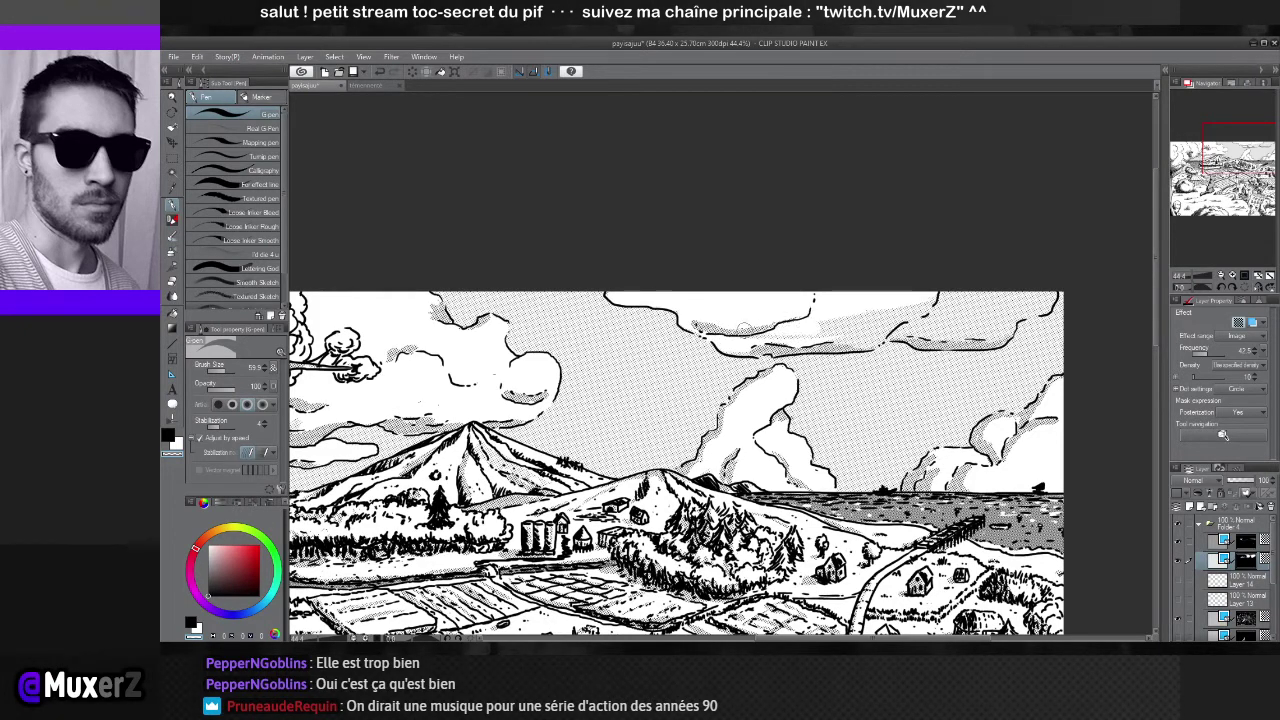
{"action": "left_click_drag", "start_coordinate": [733, 345], "coordinate": [782, 349]}
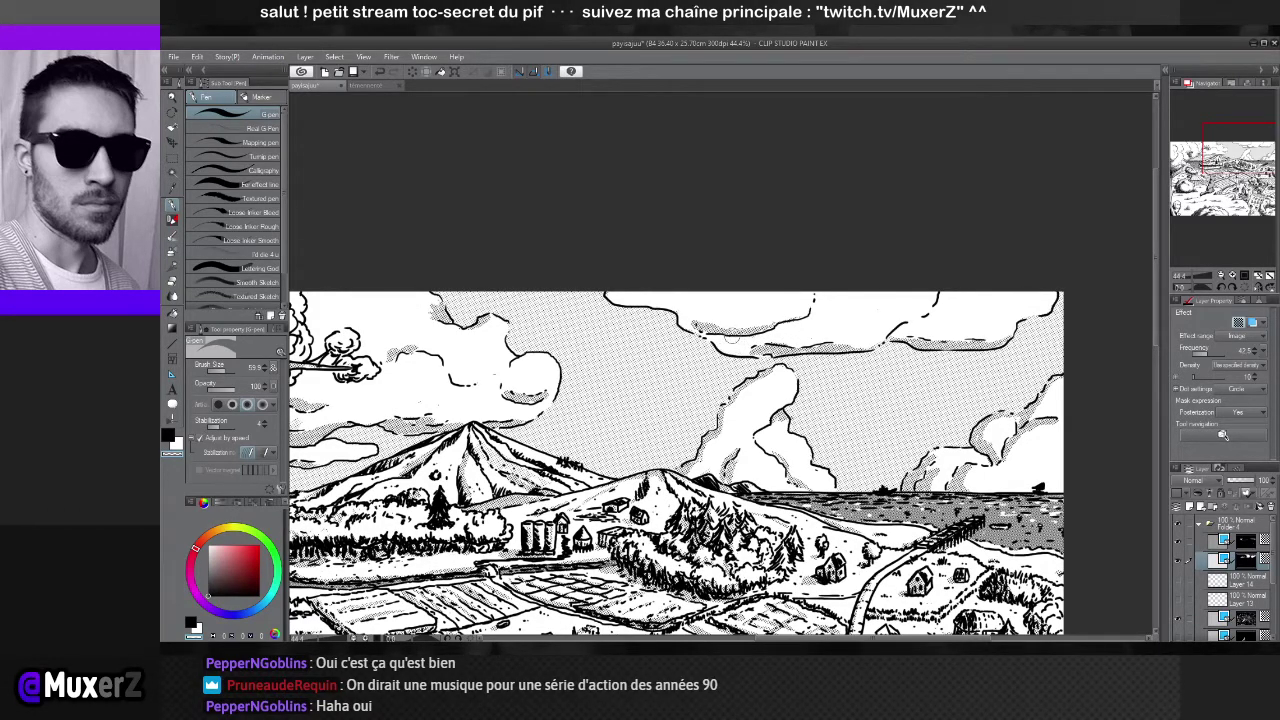
{"action": "scroll", "coordinate": [696, 322], "scroll_direction": "down", "scroll_amount": 4}
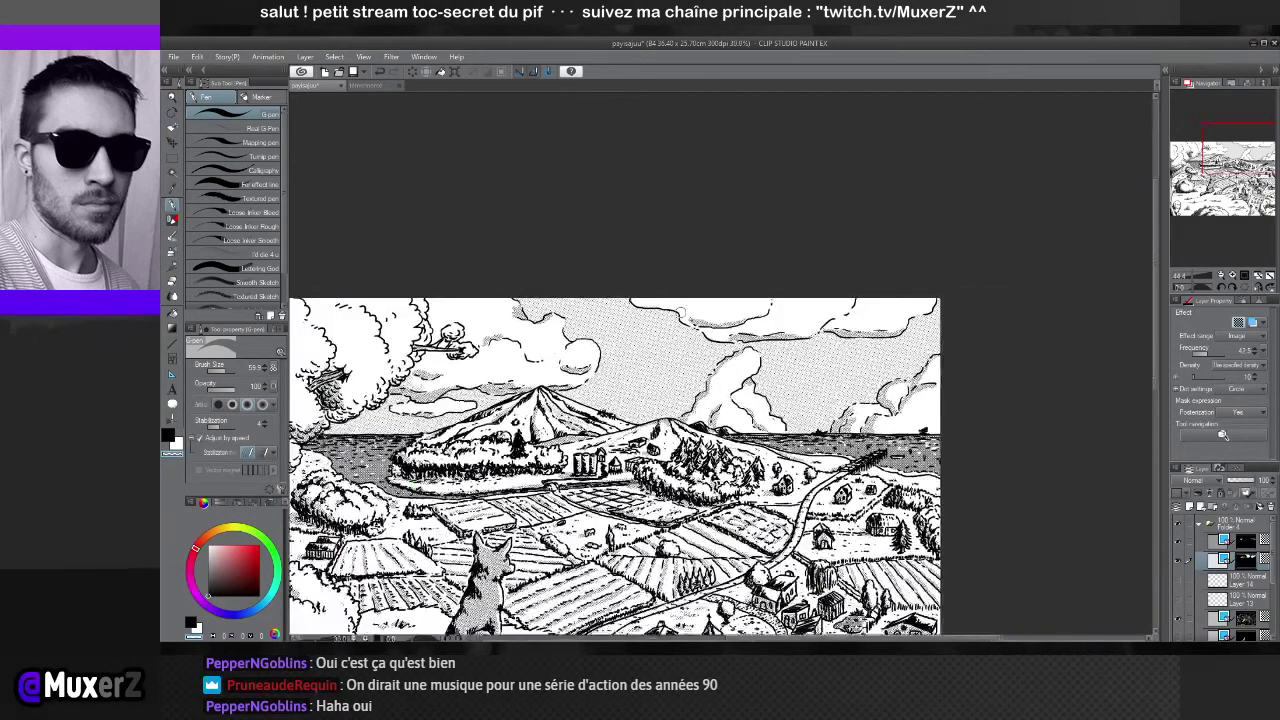
Examine the whole illustration at several magnifications to judge the balance between the sky tone, the clouds and the landscape
{"action": "scroll", "coordinate": [690, 312], "scroll_direction": "up", "scroll_amount": 3}
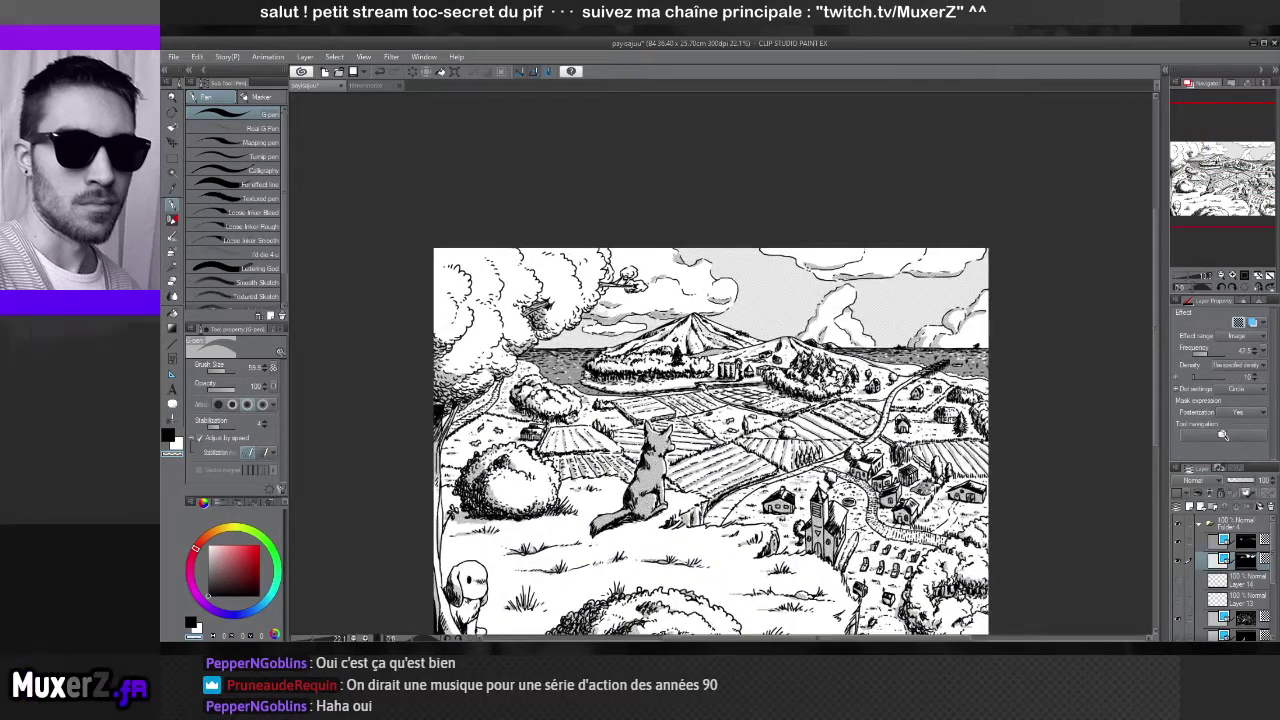
{"action": "left_click_drag", "start_coordinate": [700, 440], "coordinate": [682, 376]}
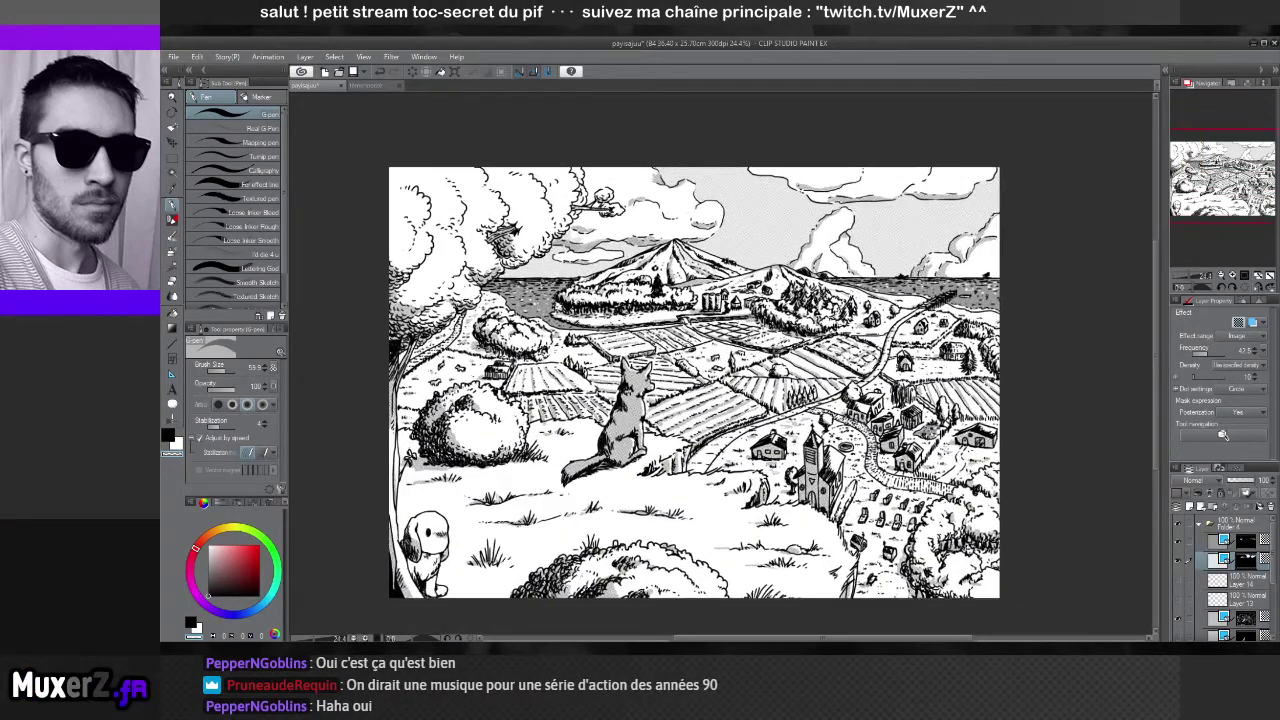
{"action": "scroll", "coordinate": [652, 312], "scroll_direction": "up", "scroll_amount": 1}
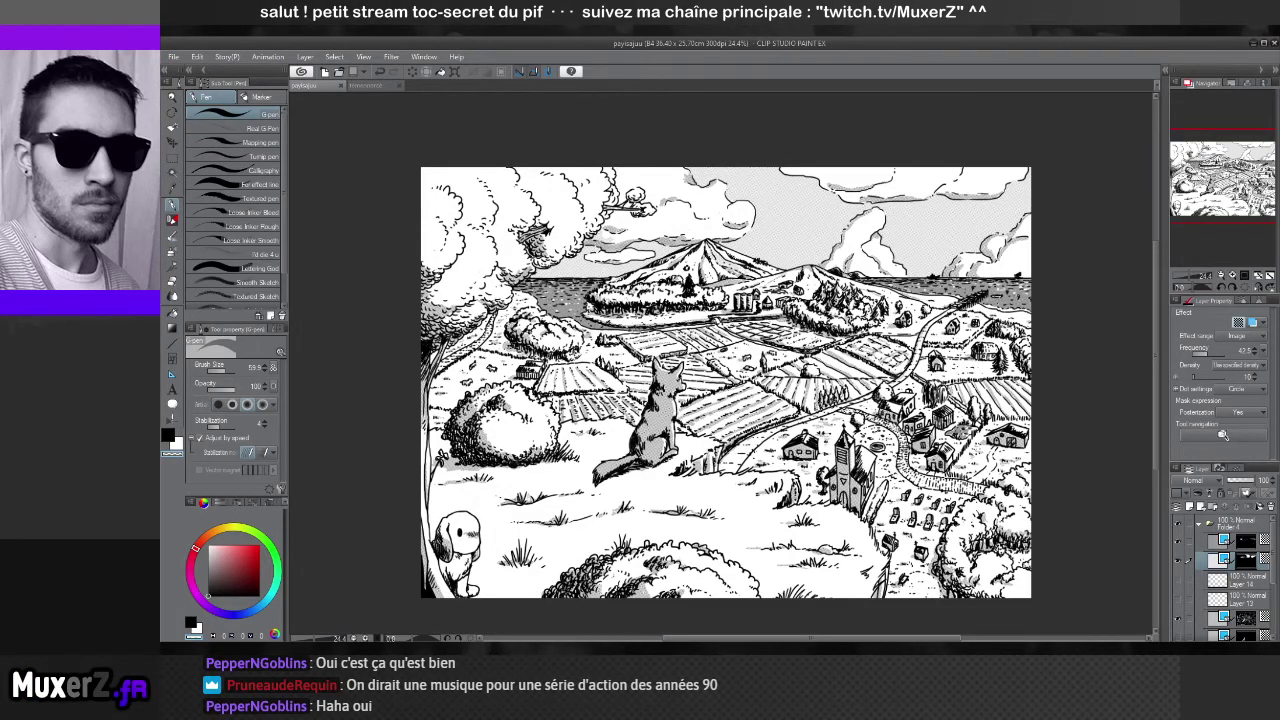
{"action": "scroll", "coordinate": [817, 406], "scroll_direction": "down", "scroll_amount": 3}
{"action": "scroll", "coordinate": [930, 426], "scroll_direction": "up", "scroll_amount": 3}
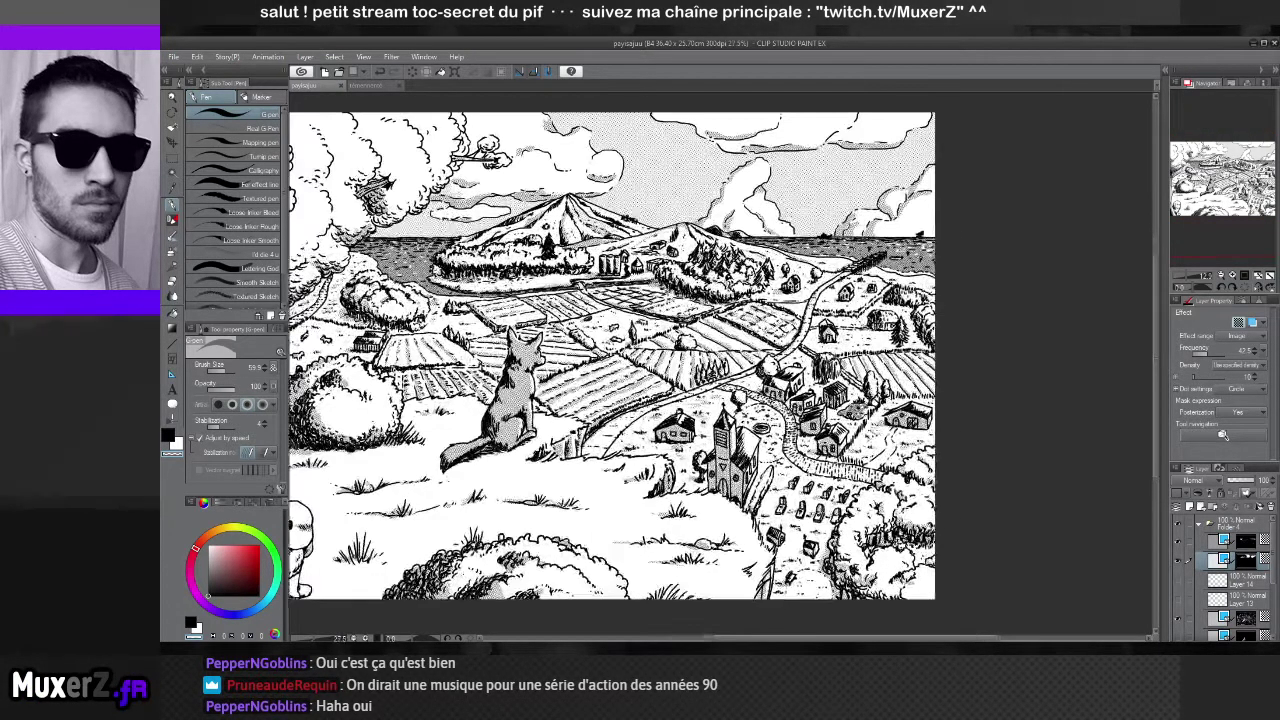
{"action": "scroll", "coordinate": [404, 235], "scroll_direction": "down", "scroll_amount": 1}
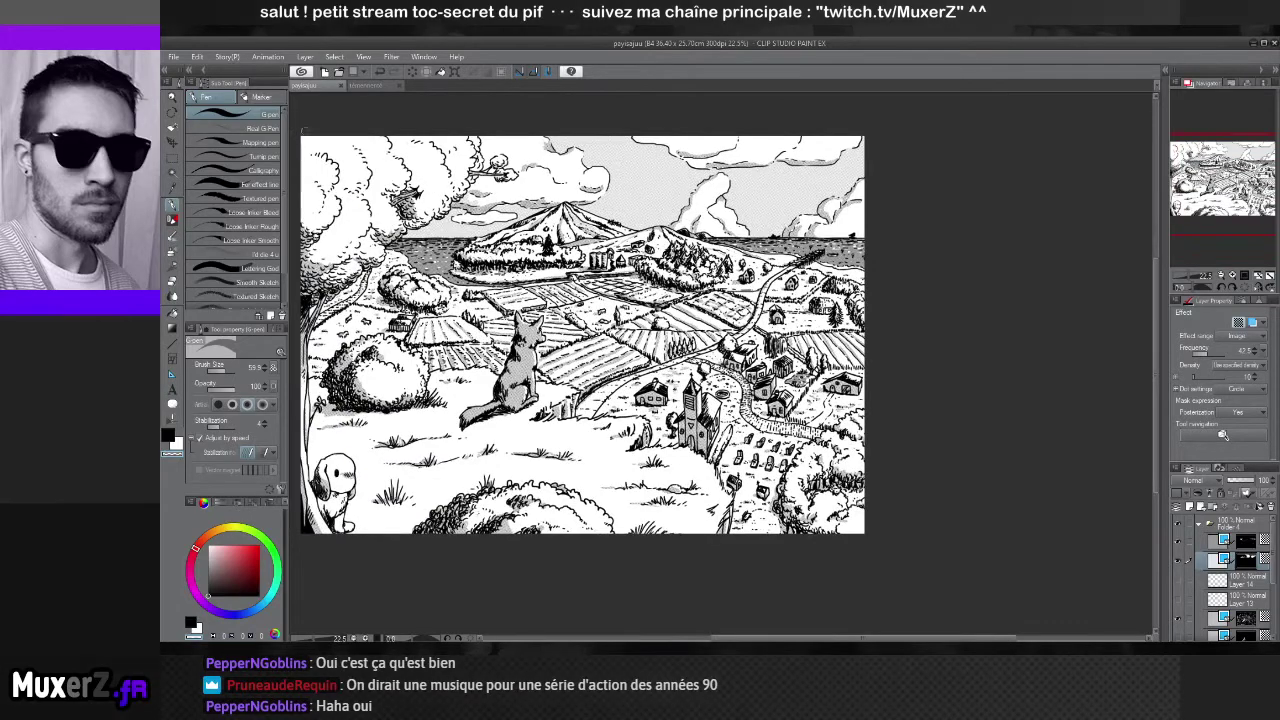
{"action": "scroll", "coordinate": [298, 155], "scroll_direction": "down", "scroll_amount": 1}
{"action": "scroll", "coordinate": [417, 152], "scroll_direction": "up", "scroll_amount": 2}
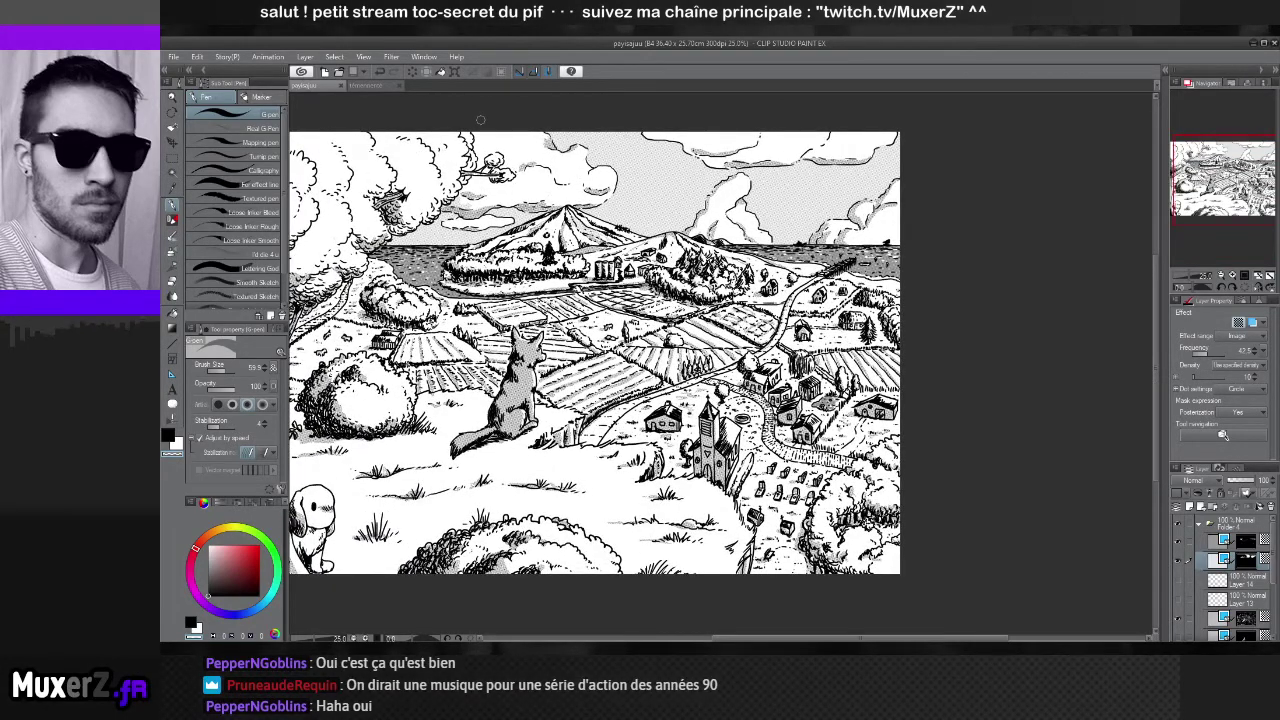
{"action": "left_click_drag", "start_coordinate": [595, 353], "coordinate": [687, 371]}
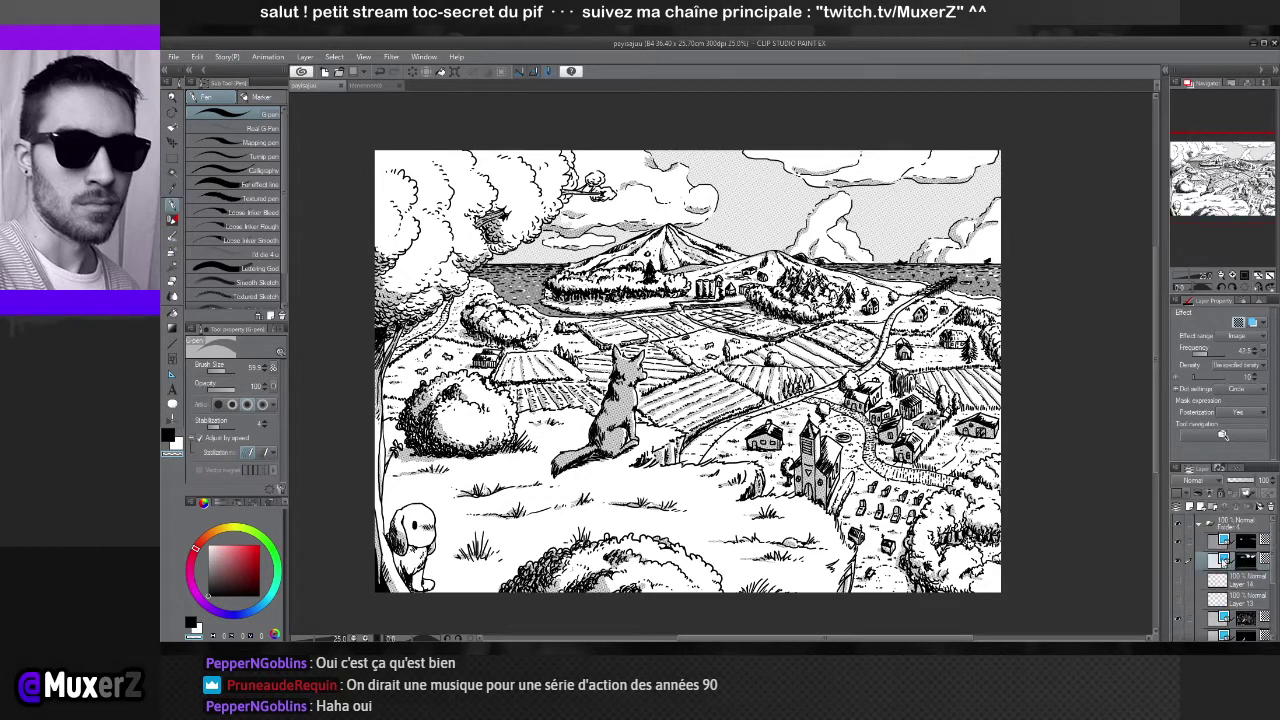
Collapse Folder 4 and hide and show Folder 2 to check the screentones without the line art
{"action": "left_click", "coordinate": [1199, 526]}
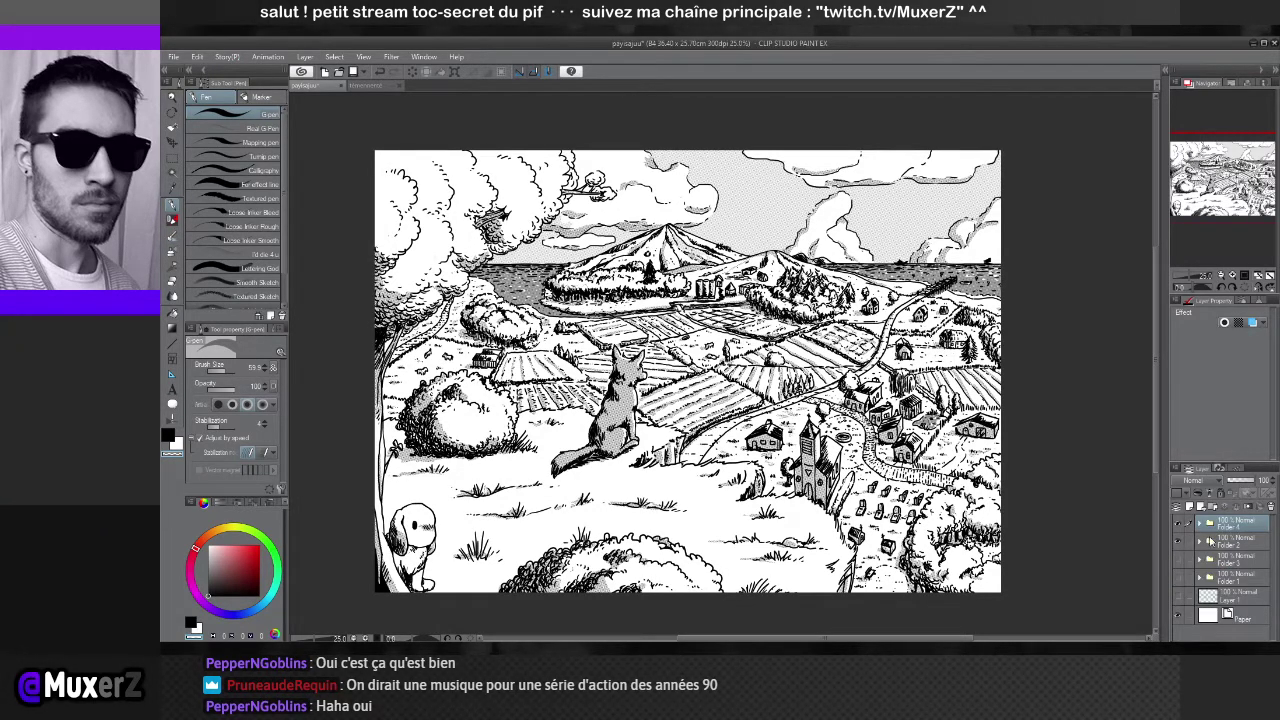
{"action": "left_click", "coordinate": [1208, 543]}
{"action": "left_click", "coordinate": [1179, 542]}
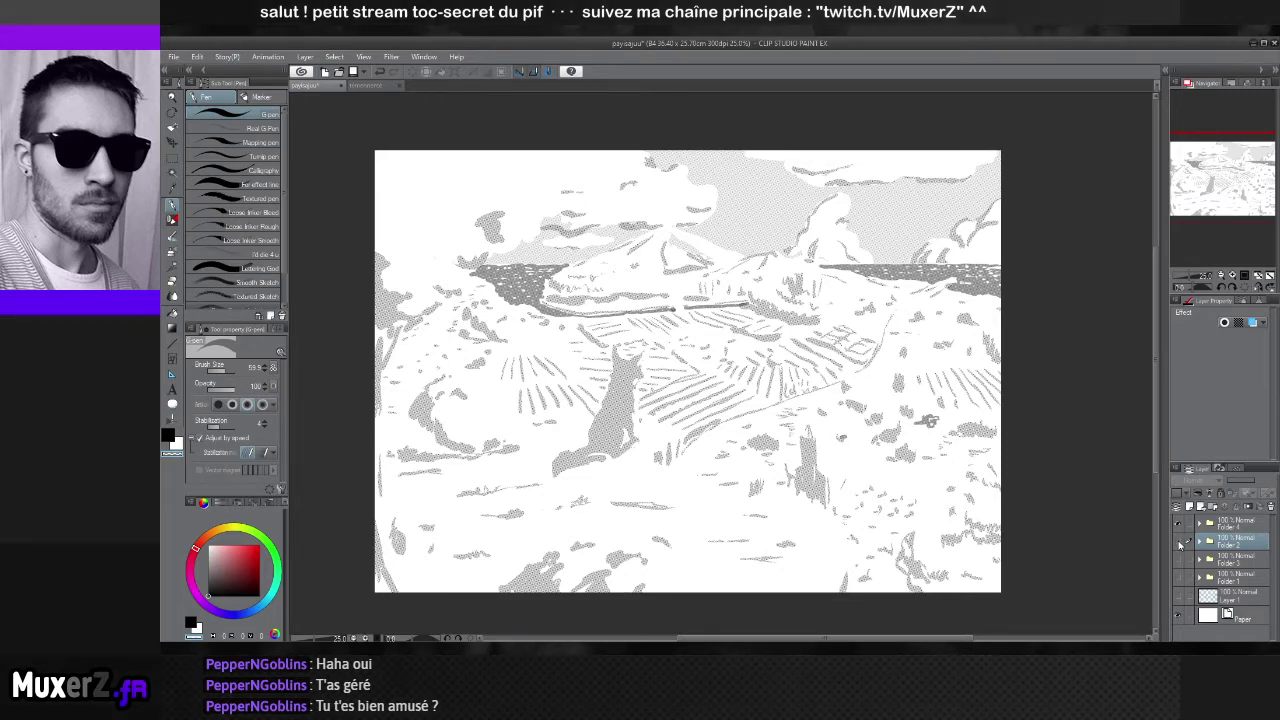
{"action": "left_click", "coordinate": [1178, 541]}
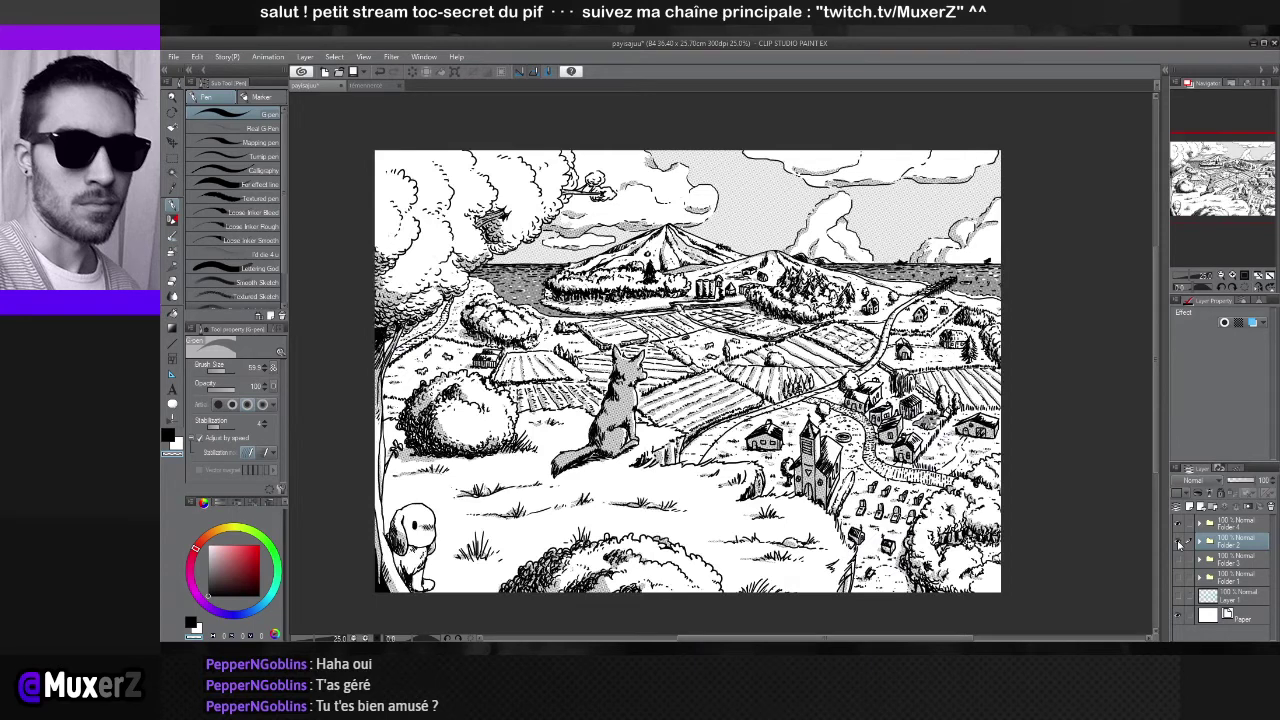
{"action": "left_click", "coordinate": [1177, 540]}
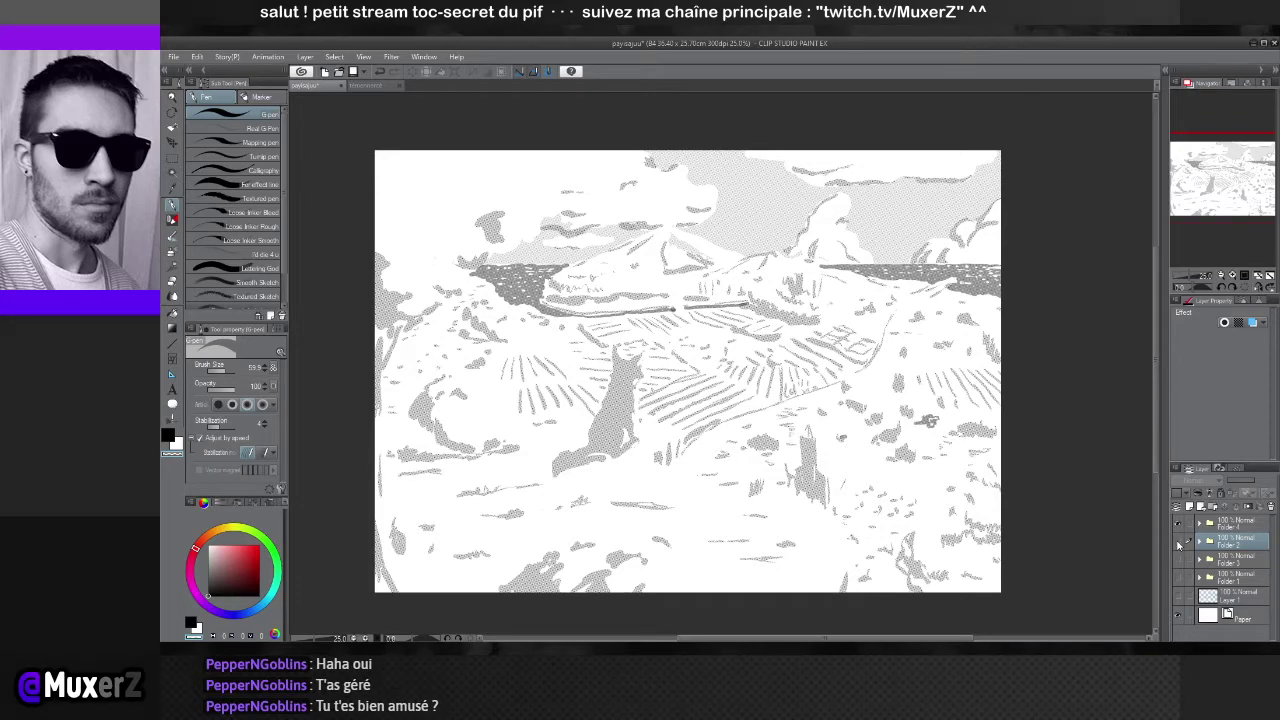
{"action": "left_click", "coordinate": [1177, 541]}
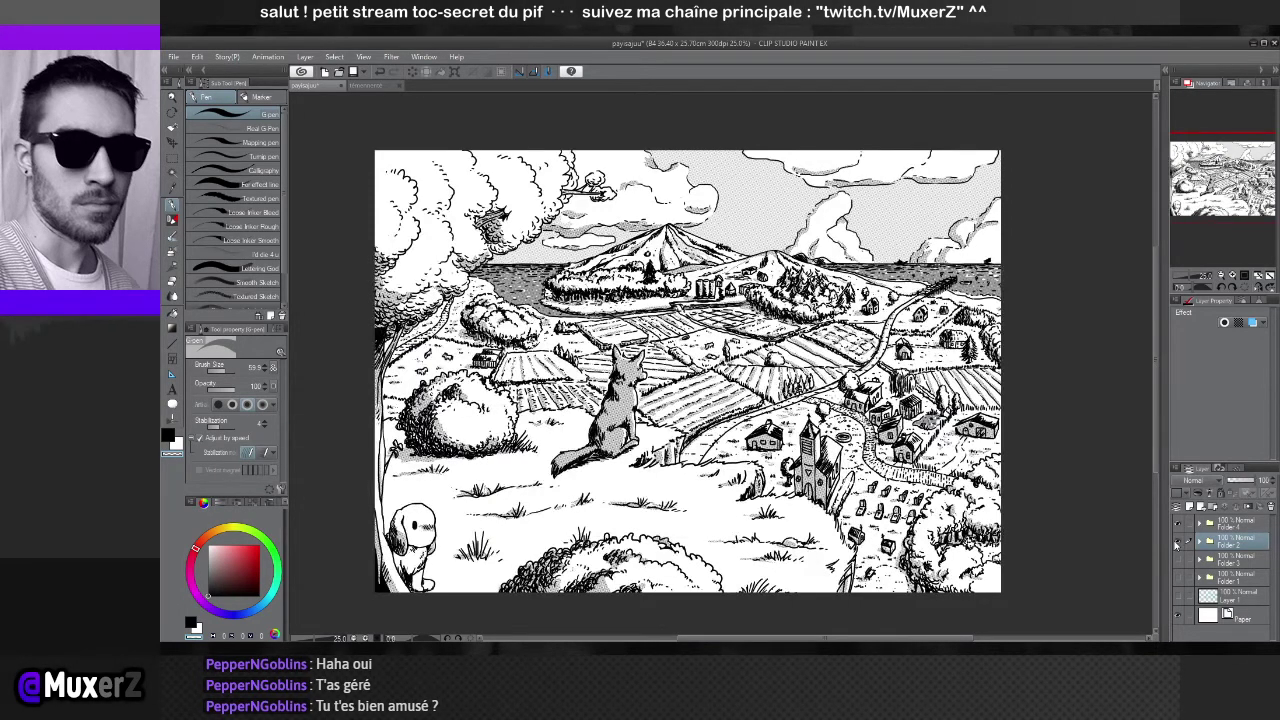
Expand Folder 2 and make Layer 11 the active layer
{"action": "scroll", "coordinate": [620, 422], "scroll_direction": "up", "scroll_amount": 1}
{"action": "scroll", "coordinate": [620, 422], "scroll_direction": "up", "scroll_amount": 1}
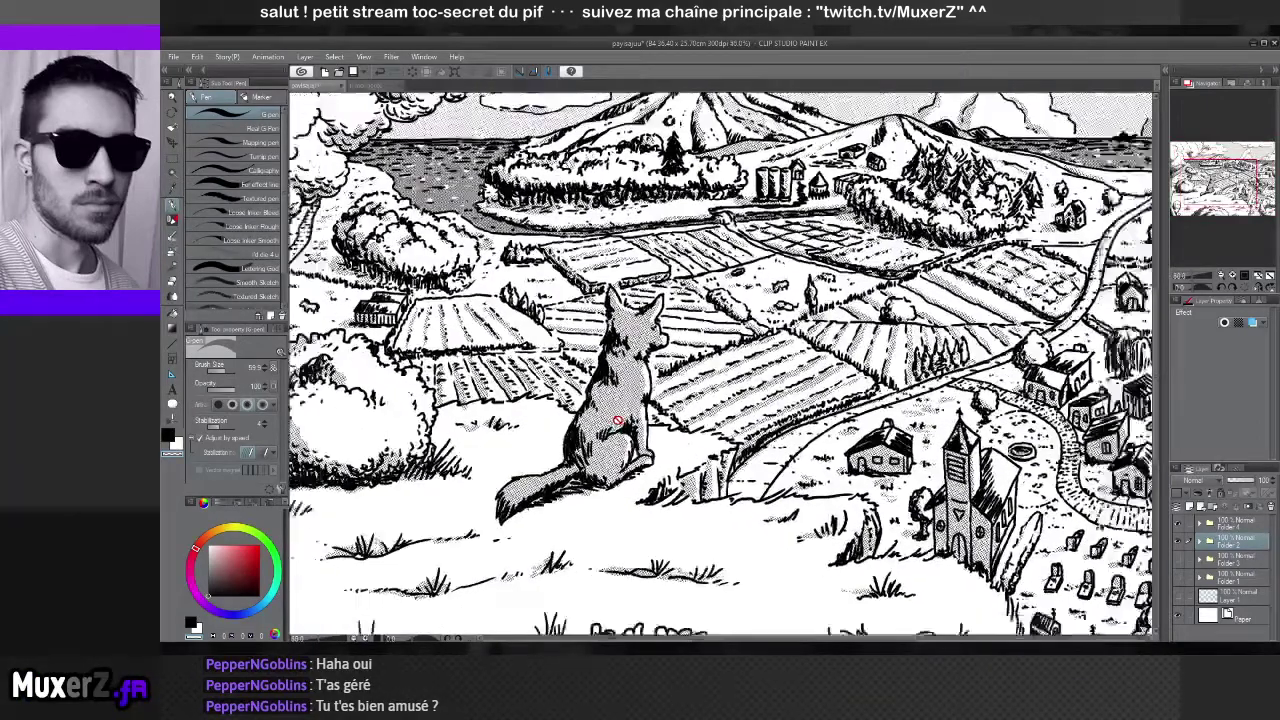
{"action": "scroll", "coordinate": [619, 422], "scroll_direction": "down", "scroll_amount": 2}
{"action": "scroll", "coordinate": [516, 571], "scroll_direction": "up", "scroll_amount": 1}
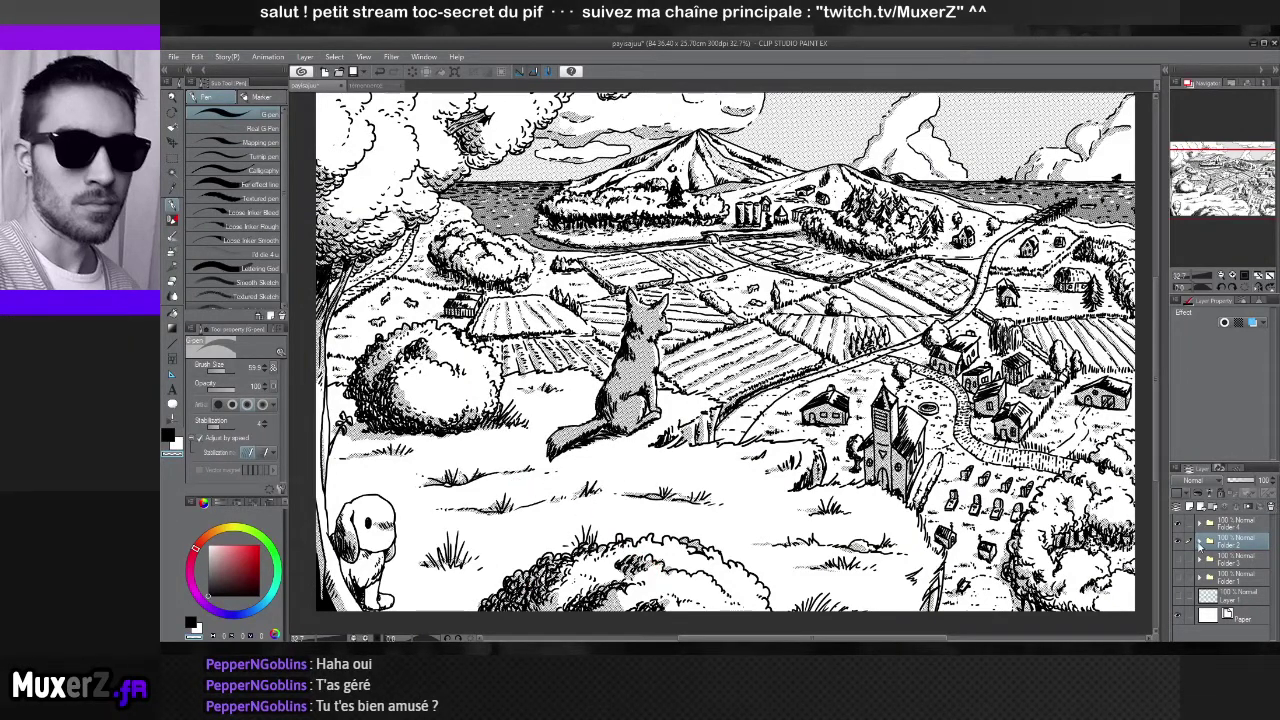
{"action": "left_click", "coordinate": [1207, 541]}
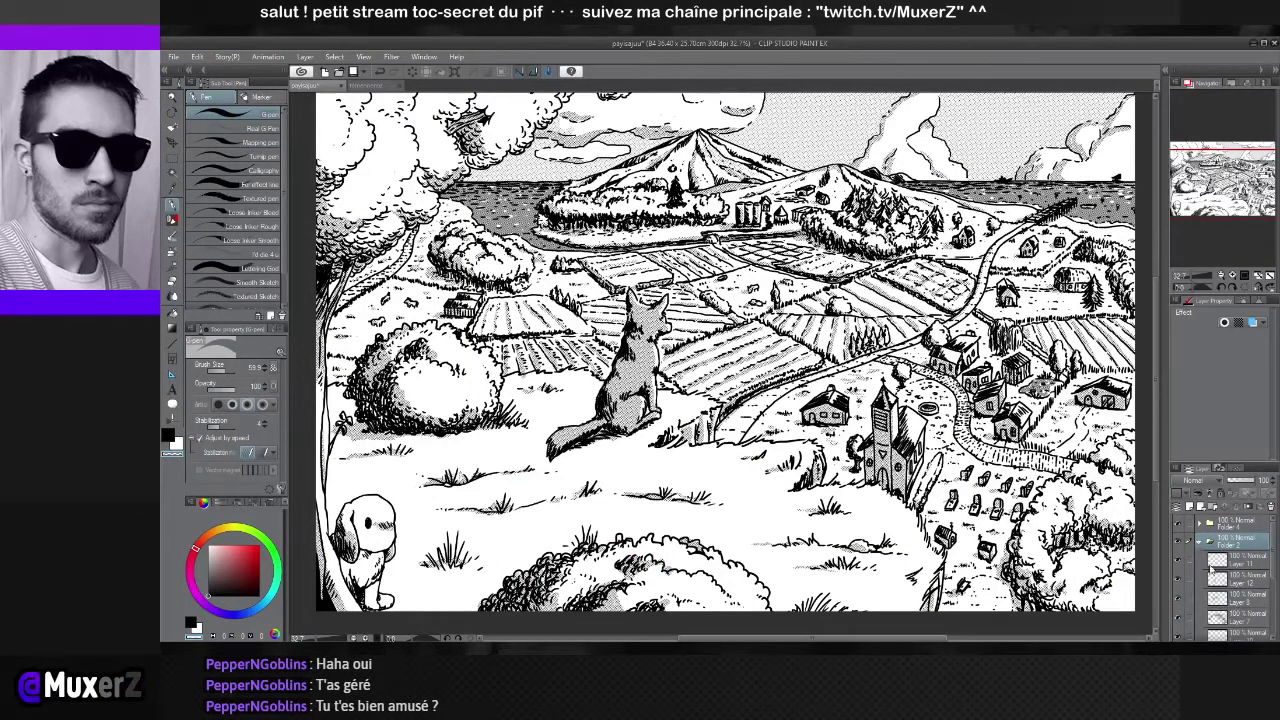
{"action": "left_click", "coordinate": [1199, 562]}
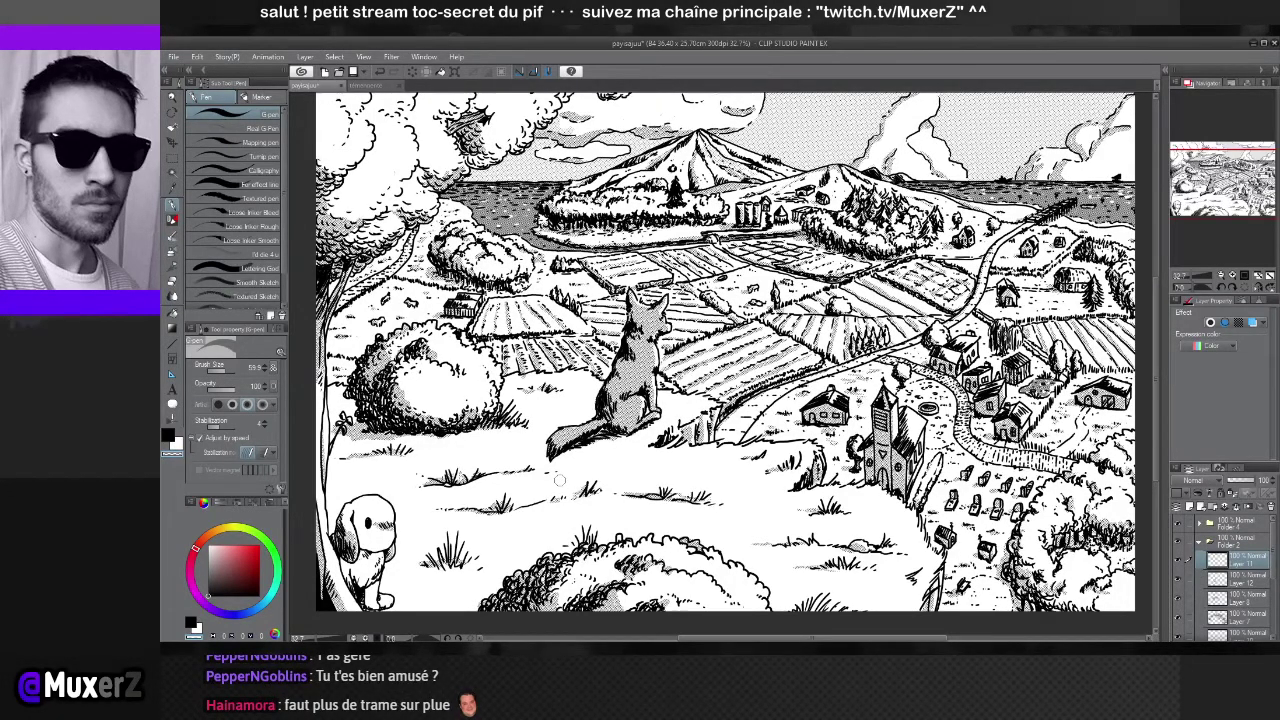
Choose the Lettering God pen for drawing on the blank grass beside the cliff below the church
{"action": "left_click_drag", "start_coordinate": [591, 565], "coordinate": [694, 465]}
{"action": "scroll", "coordinate": [722, 484], "scroll_direction": "down", "scroll_amount": 1}
{"action": "scroll", "coordinate": [722, 484], "scroll_direction": "up", "scroll_amount": 3}
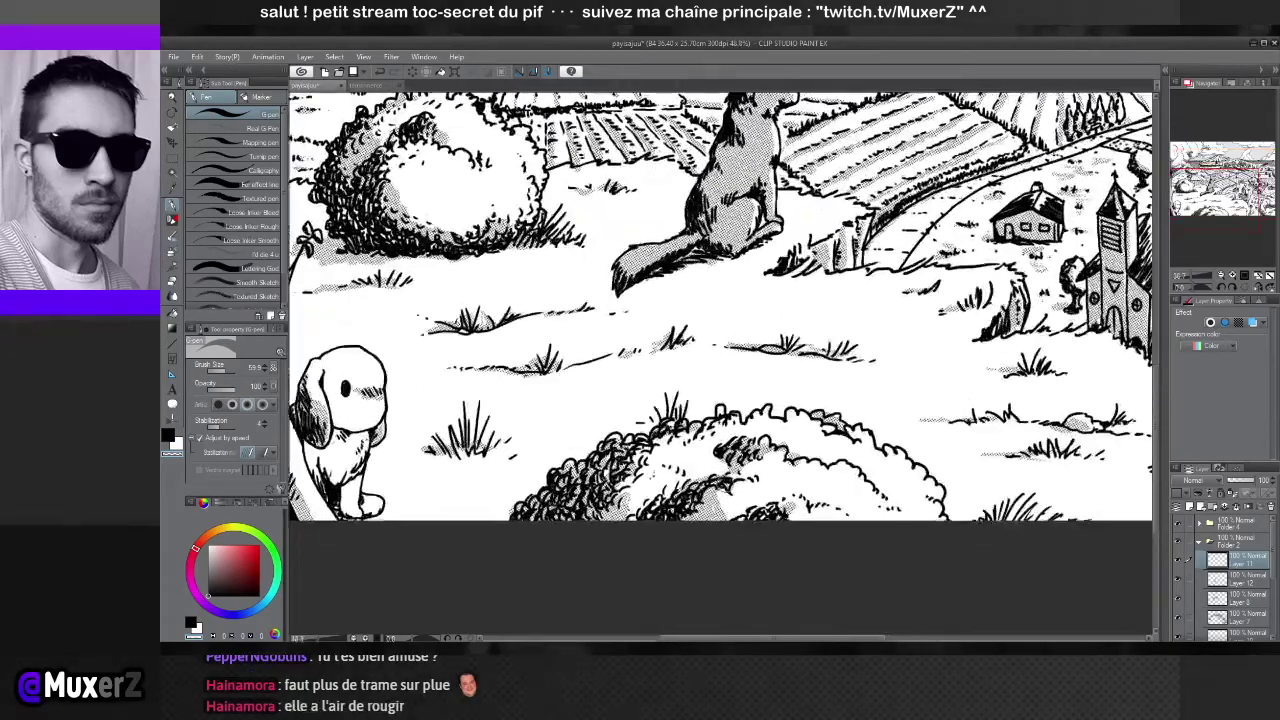
{"action": "scroll", "coordinate": [742, 472], "scroll_direction": "down", "scroll_amount": 2}
{"action": "scroll", "coordinate": [742, 472], "scroll_direction": "down", "scroll_amount": 3}
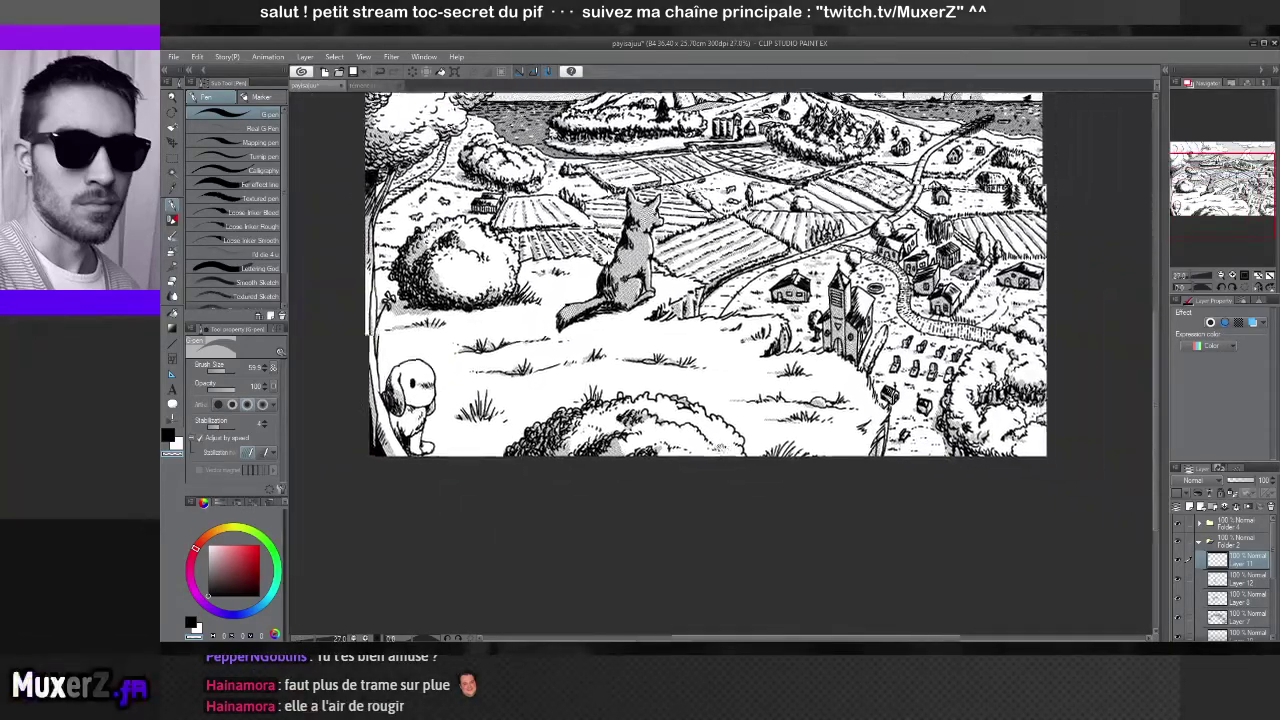
{"action": "left_click_drag", "start_coordinate": [742, 472], "coordinate": [822, 552]}
{"action": "scroll", "coordinate": [862, 550], "scroll_direction": "up", "scroll_amount": 6}
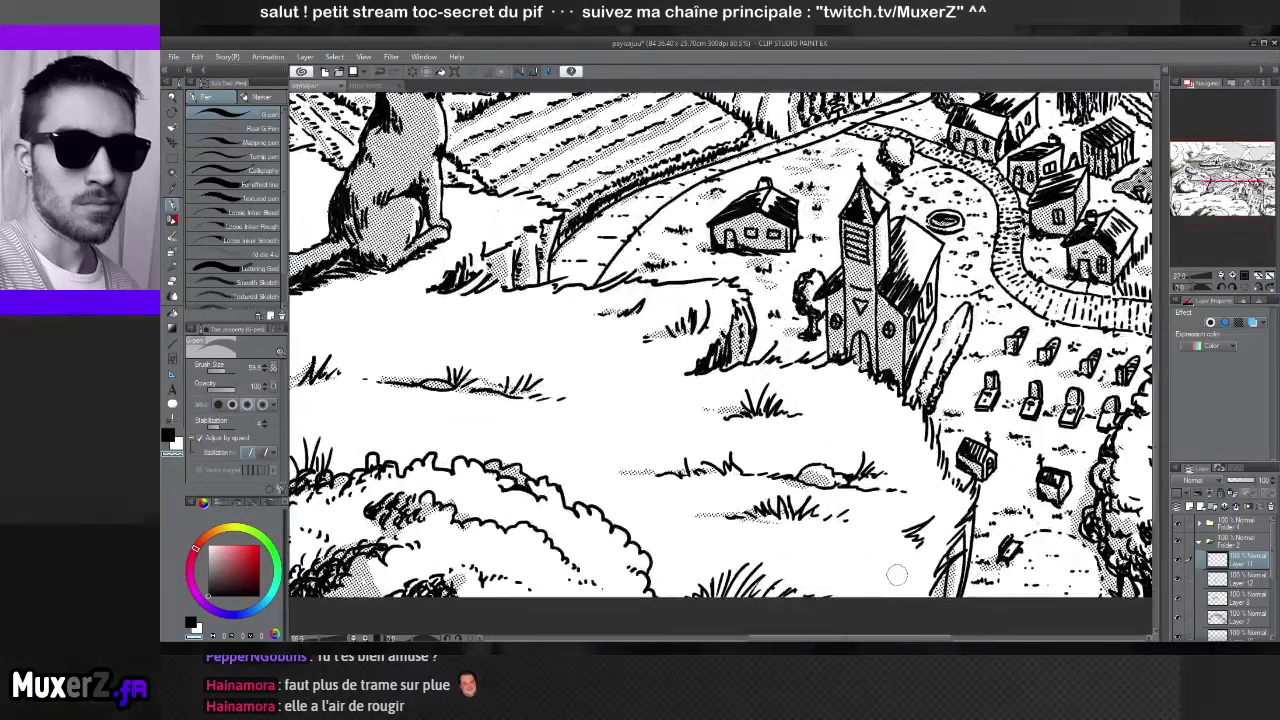
{"action": "left_click_drag", "start_coordinate": [896, 575], "coordinate": [869, 553]}
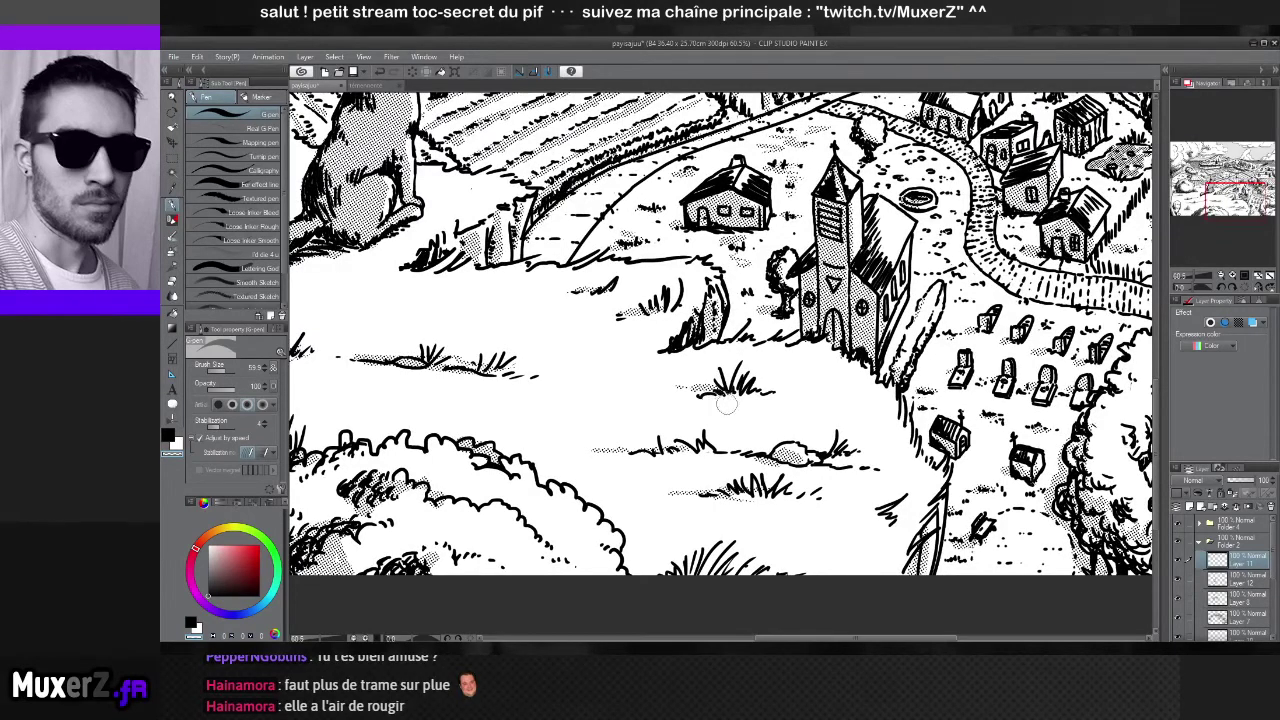
{"action": "key", "text": "p"}
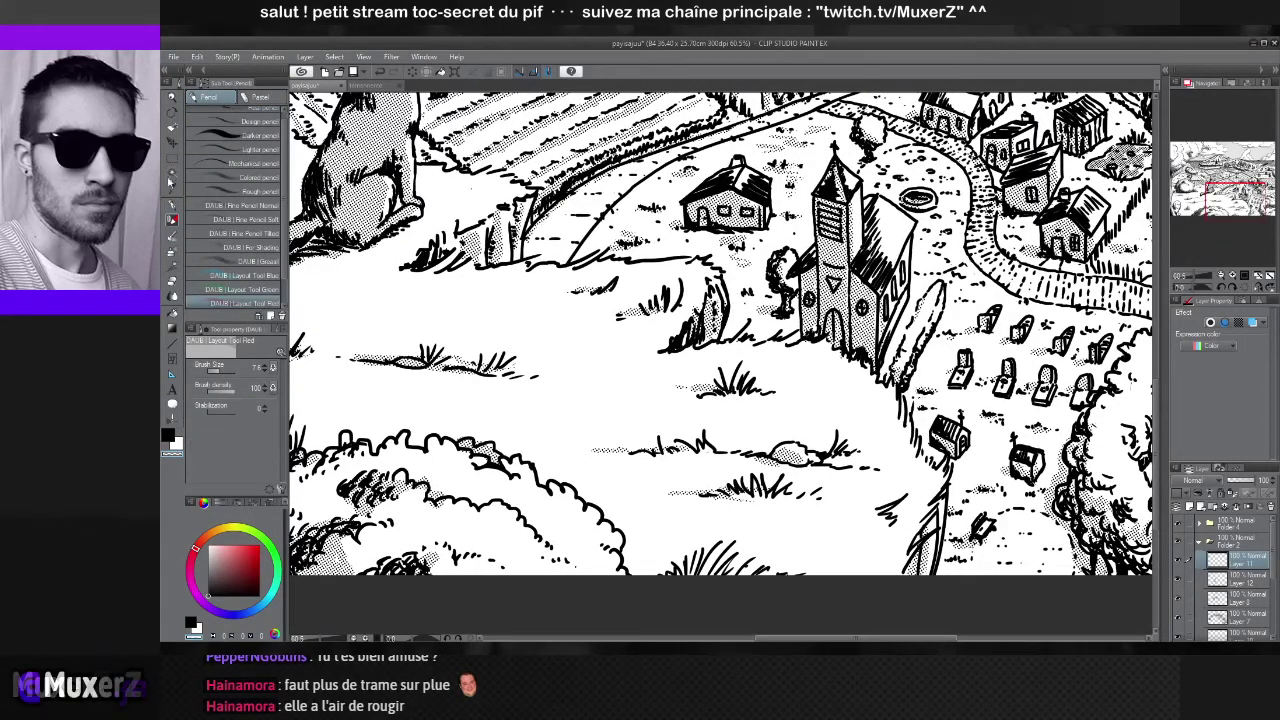
{"action": "left_click", "coordinate": [170, 205]}
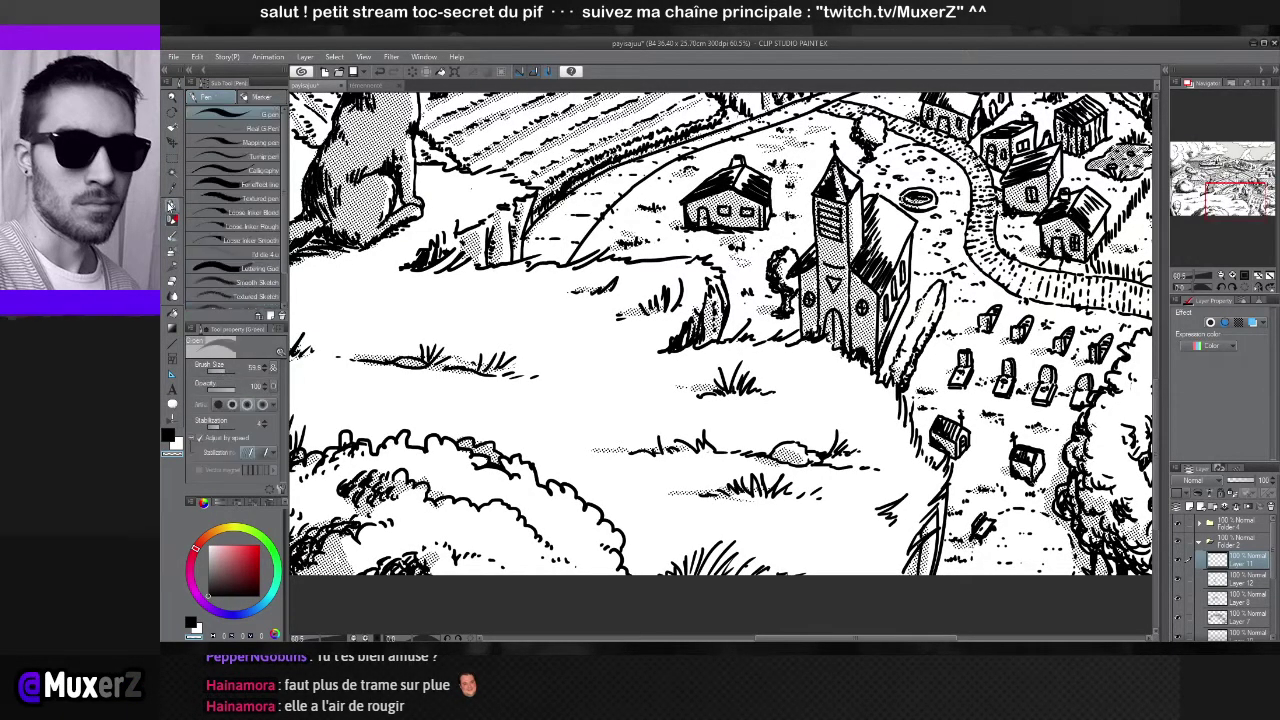
{"action": "left_click", "coordinate": [245, 233]}
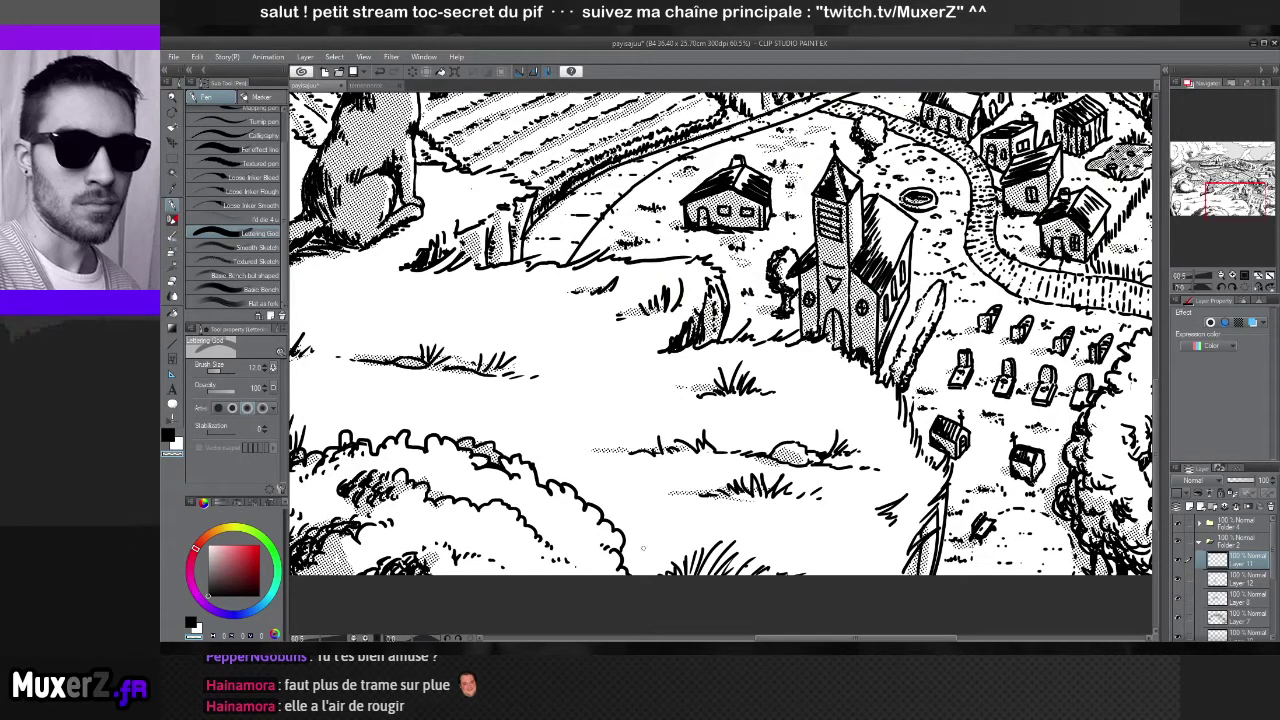
Hand-letter the artist's underlined signature in black on the blank grass near the cliff edge, undoing unsatisfactory strokes
{"action": "key", "text": "c"}
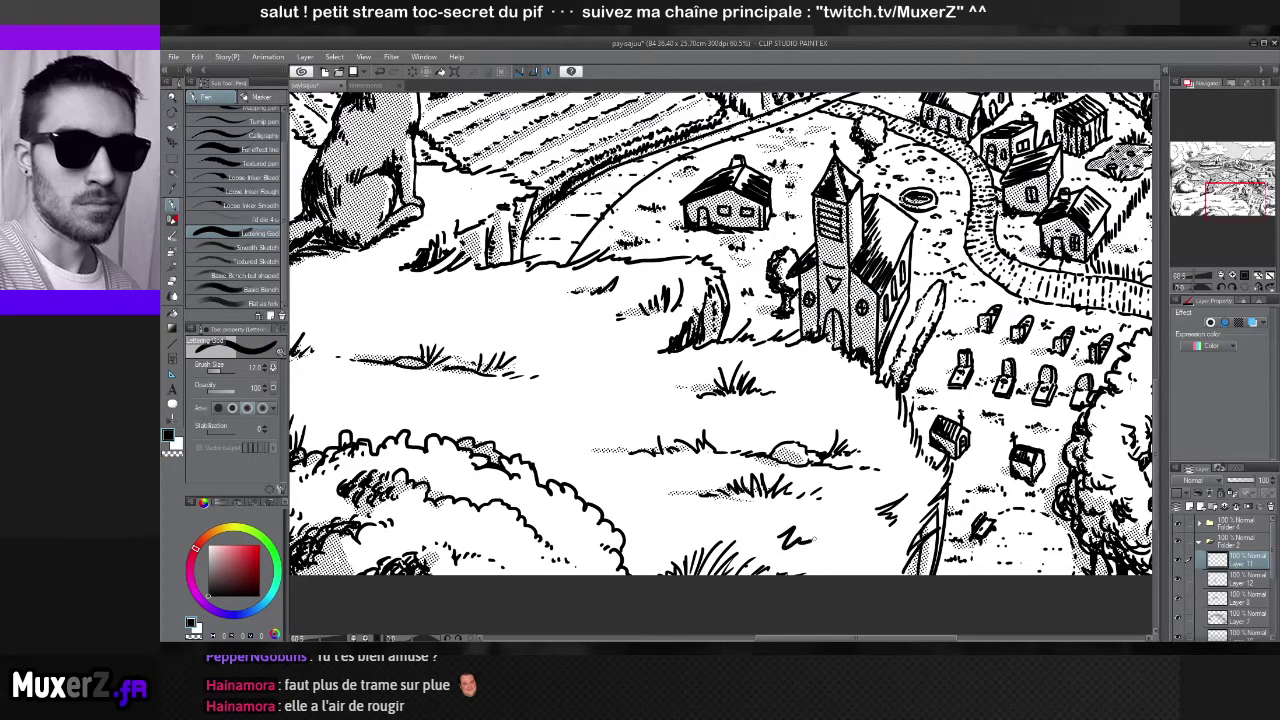
{"action": "left_click_drag", "start_coordinate": [810, 541], "coordinate": [838, 527]}
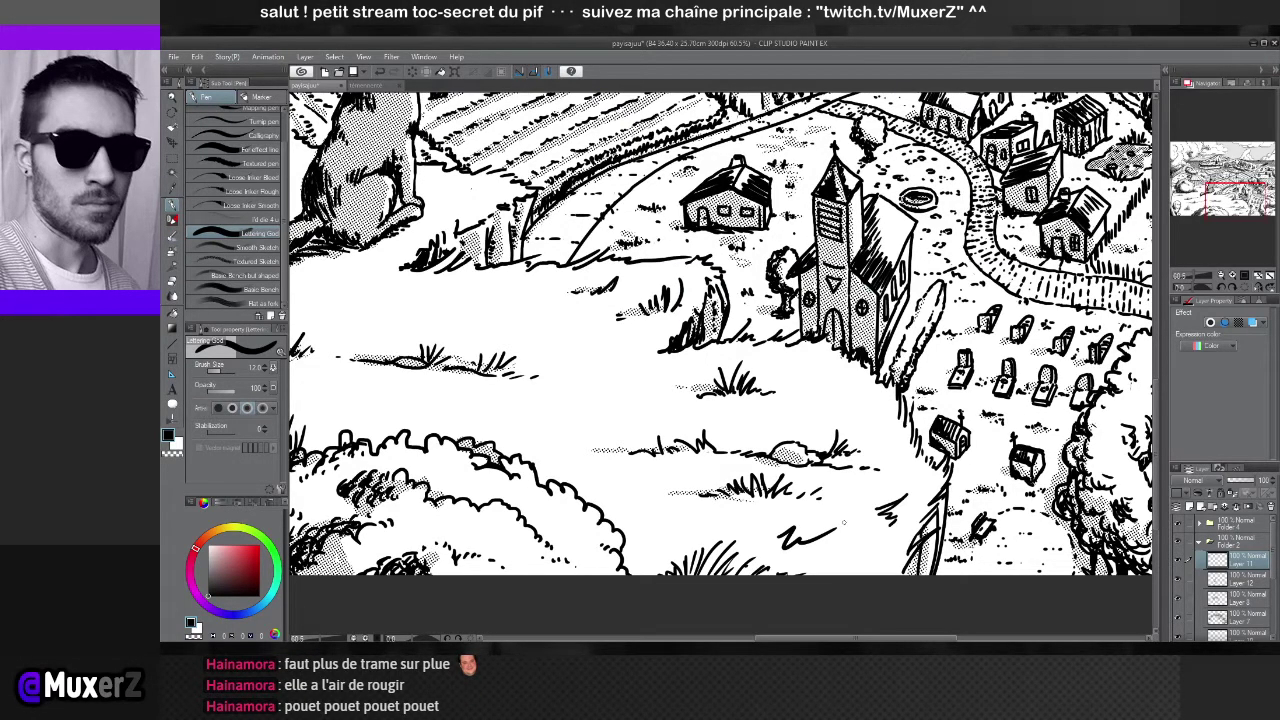
{"action": "key", "text": "ctrl+z"}
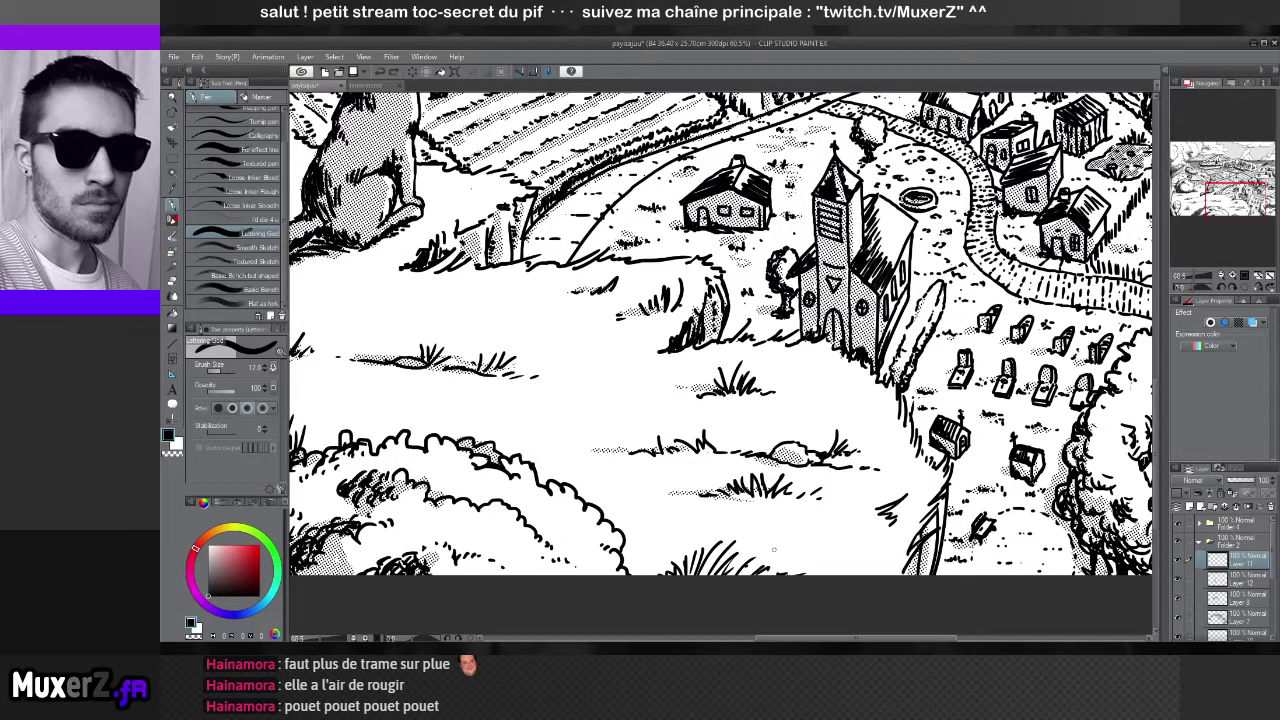
{"action": "mouse_move", "coordinate": [788, 530]}
{"action": "left_mouse_down"}
{"action": "mouse_move", "coordinate": [784, 548]}
{"action": "mouse_move", "coordinate": [800, 532]}
{"action": "left_mouse_up"}
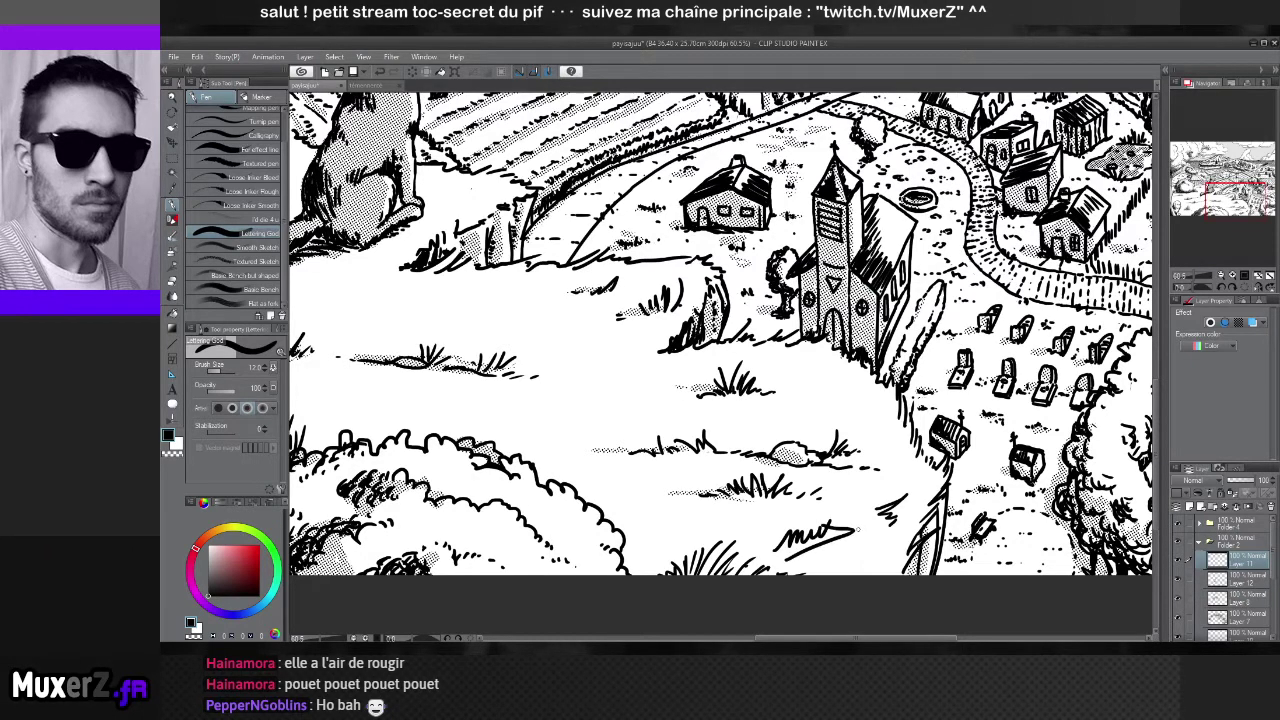
{"action": "key", "text": "ctrl+z"}
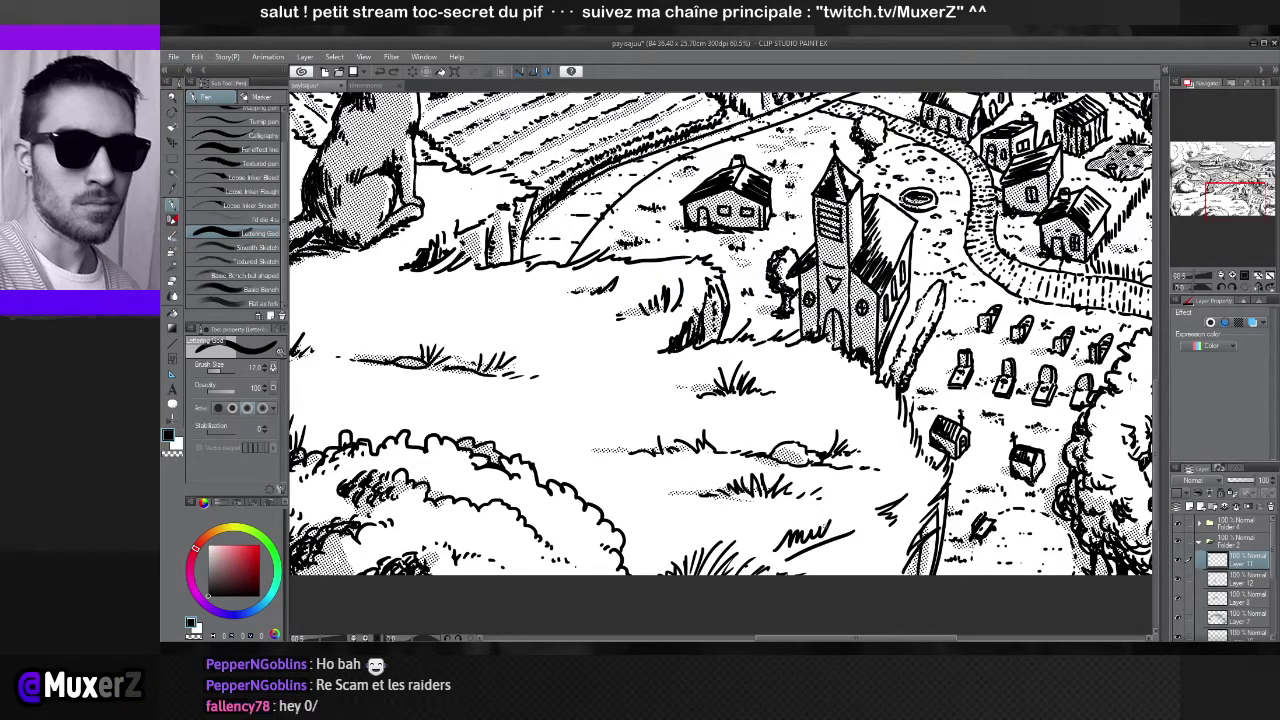
{"action": "left_click_drag", "start_coordinate": [826, 521], "coordinate": [856, 540]}
{"action": "key", "text": "ctrl+z"}
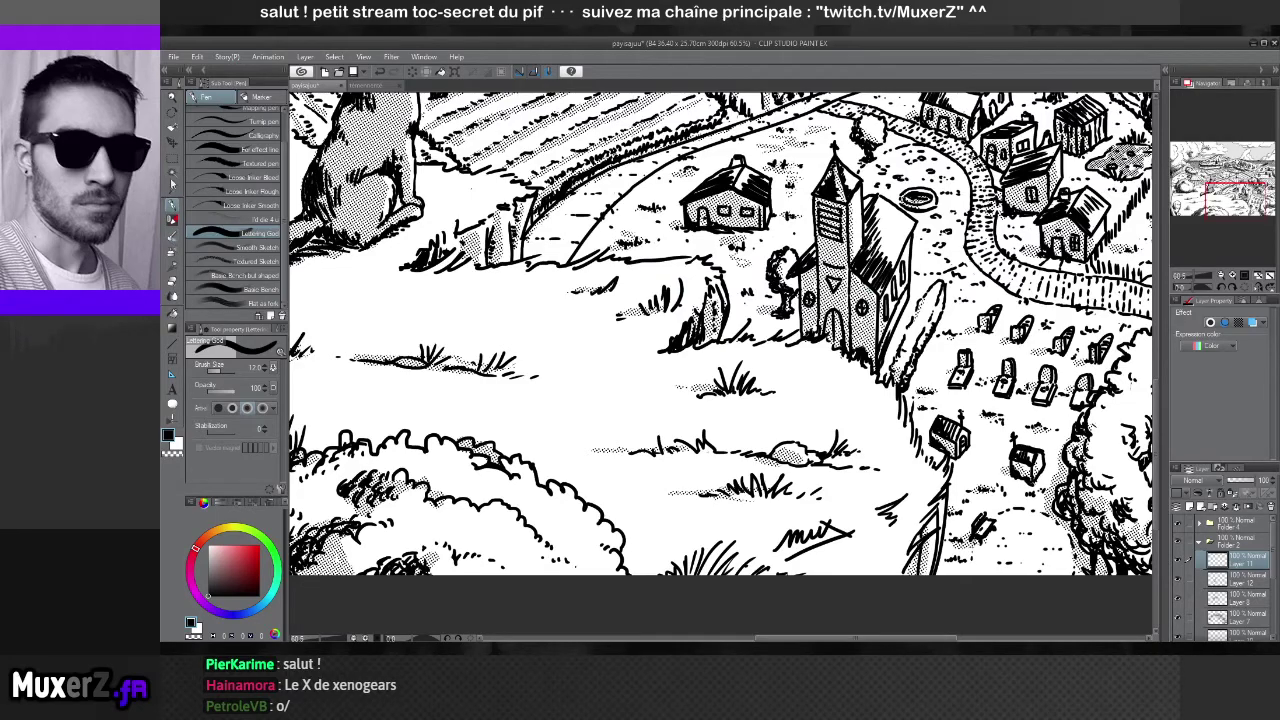
Compare the signed full page with and without its screentones by repeatedly hiding and showing Folder 4
{"action": "key", "text": "ctrl+minus"}
{"action": "key", "text": "ctrl+minus"}
{"action": "key", "text": "ctrl+minus"}
{"action": "key", "text": "ctrl+minus"}
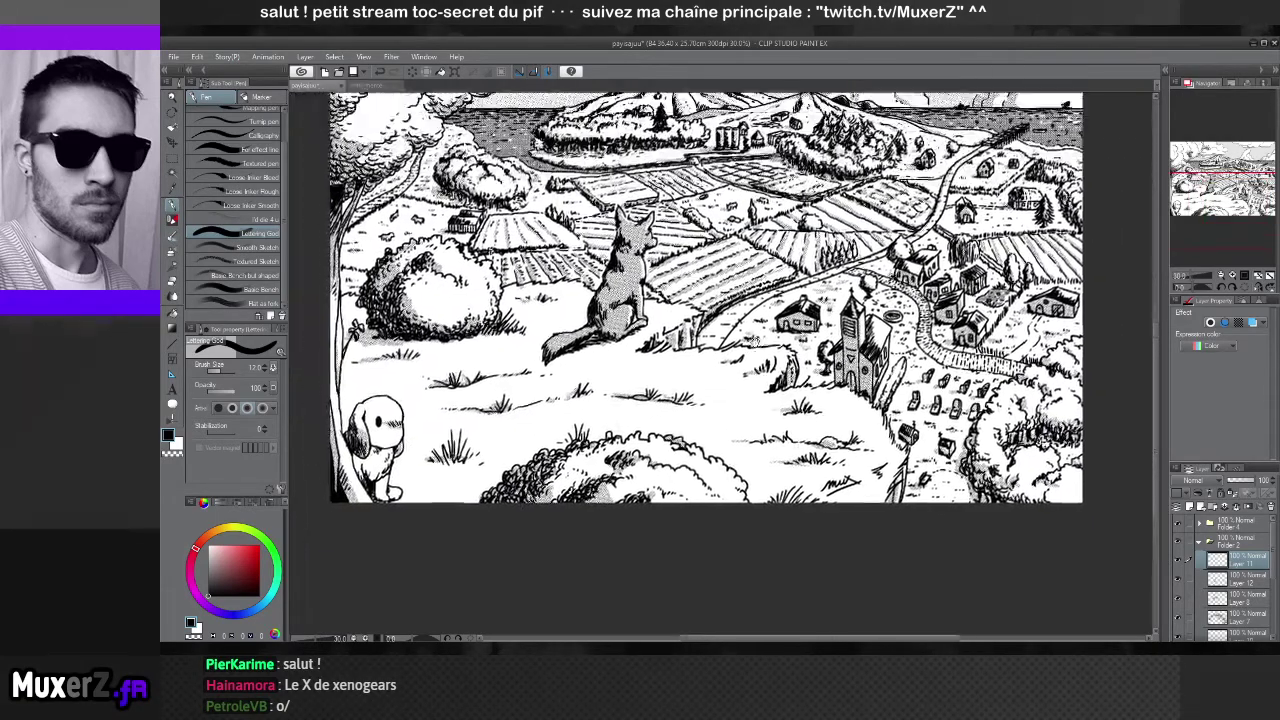
{"action": "key", "text": "ctrl+minus"}
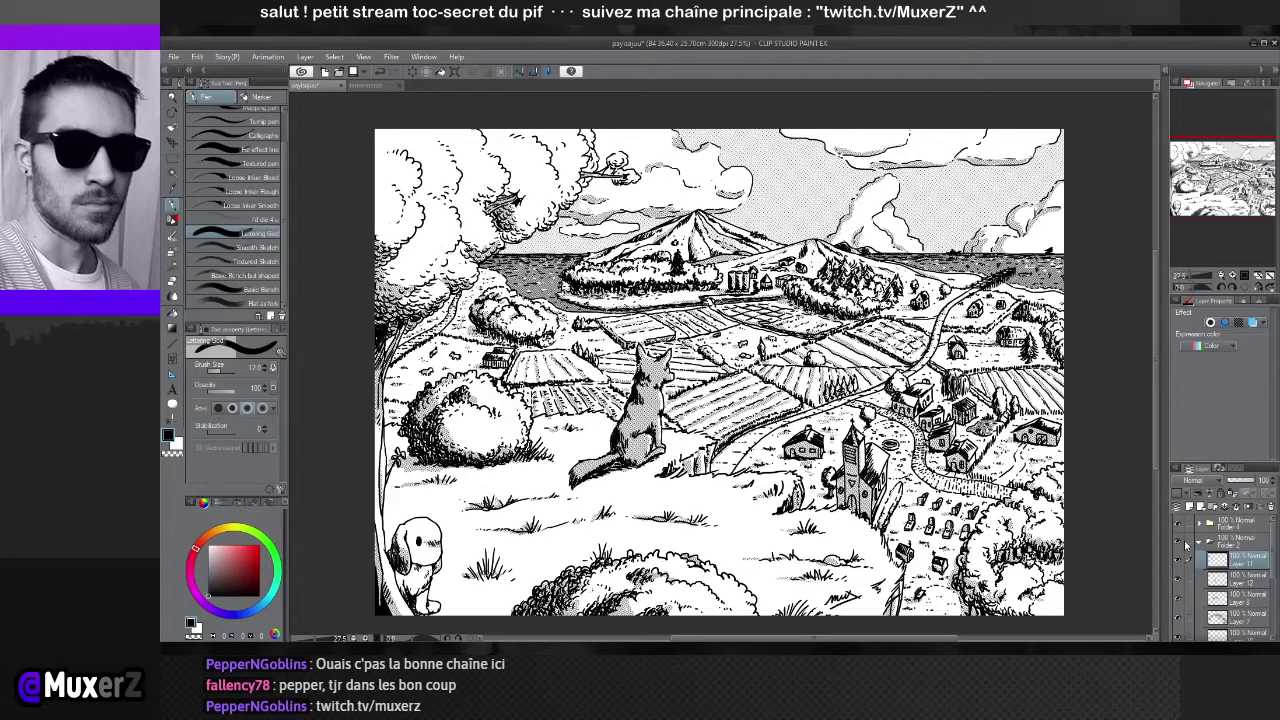
{"action": "left_click", "coordinate": [1178, 525]}
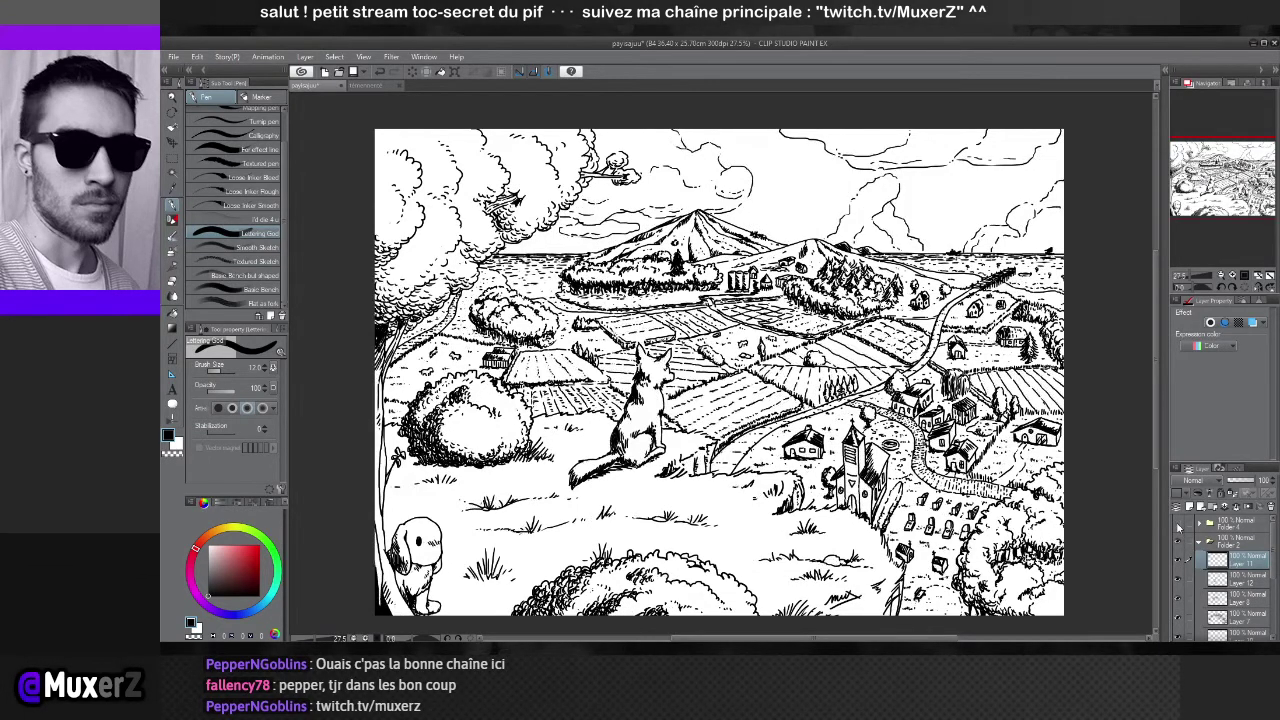
{"action": "left_click", "coordinate": [1178, 525]}
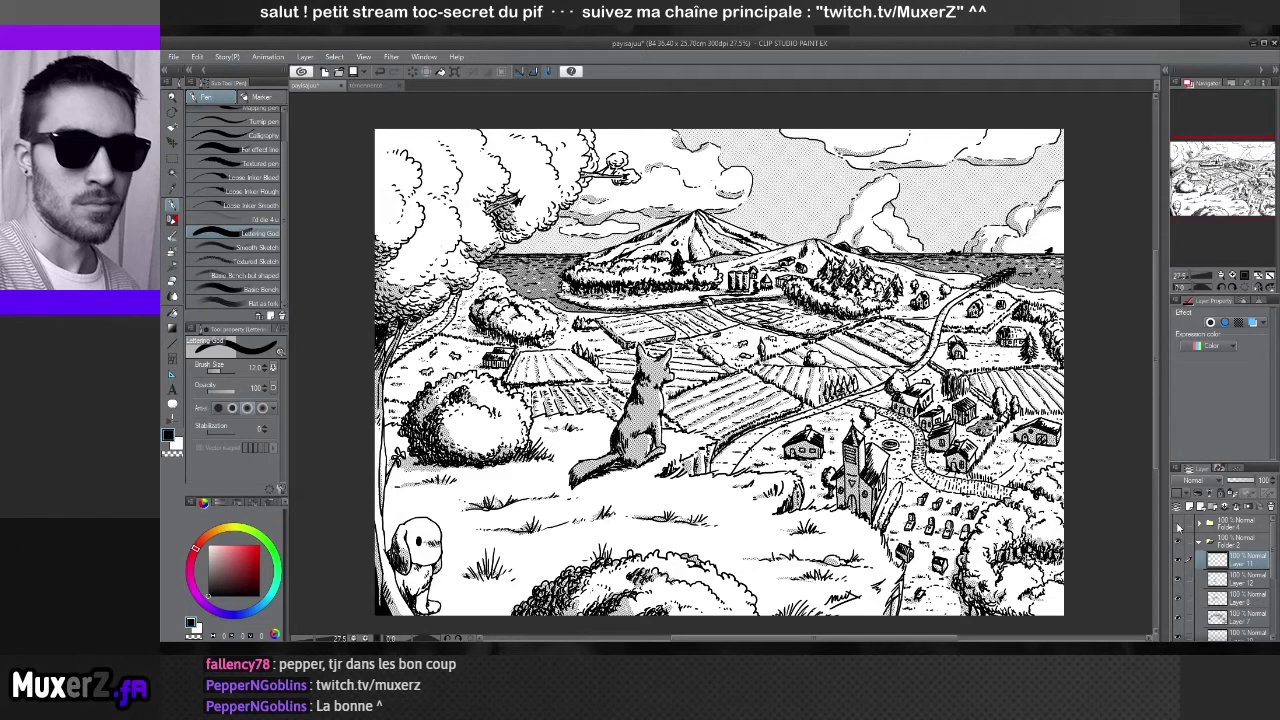
{"action": "left_click", "coordinate": [1178, 525]}
{"action": "left_click", "coordinate": [1178, 525]}
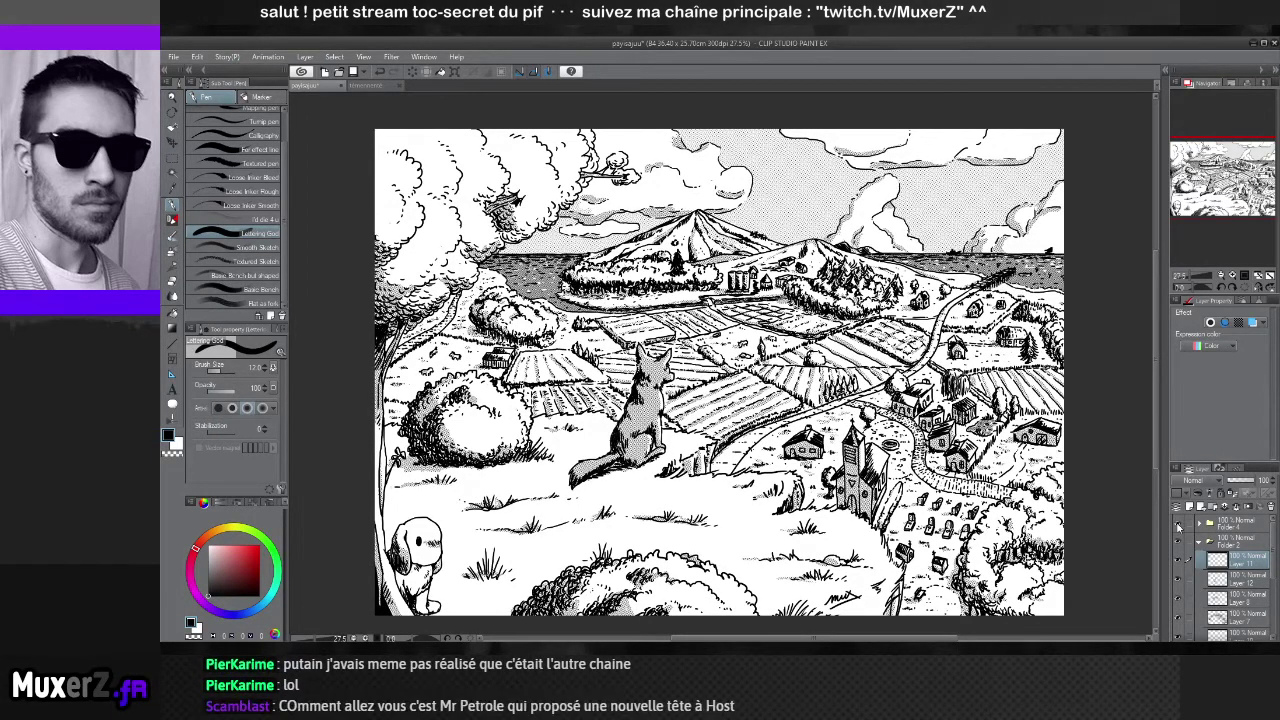
{"action": "left_click", "coordinate": [1178, 525]}
{"action": "left_click", "coordinate": [1178, 525]}
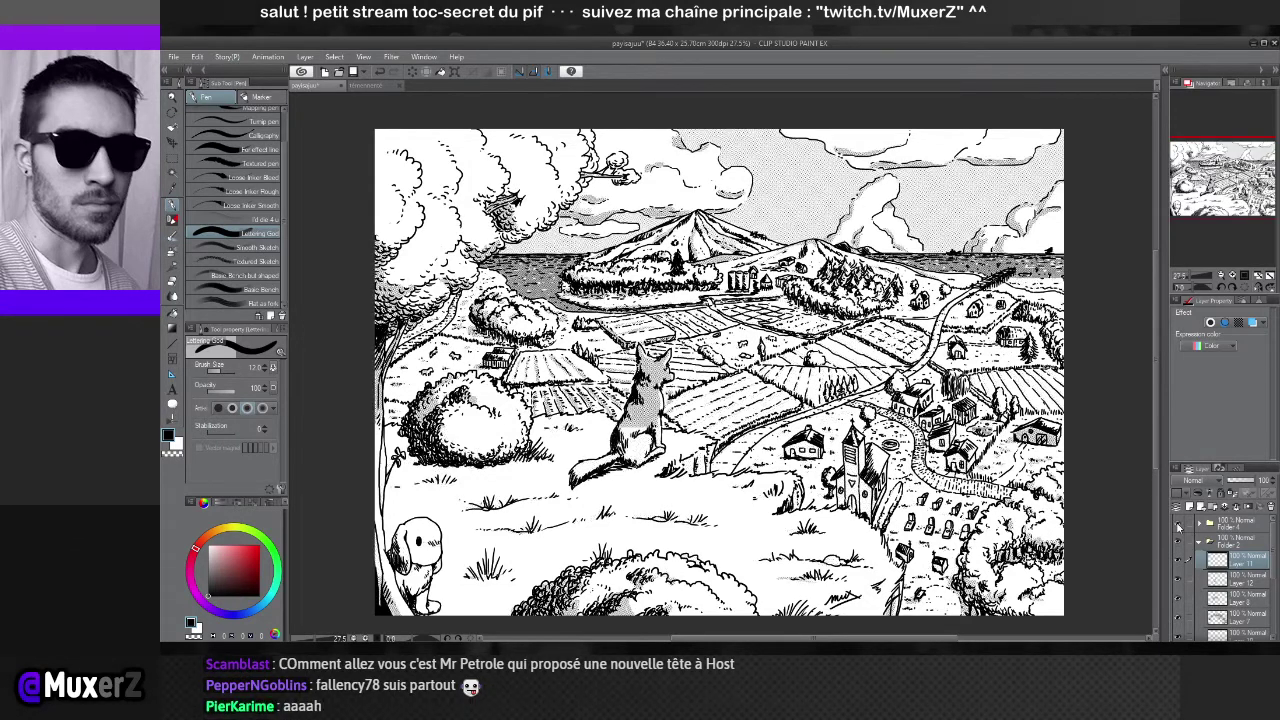
Check the signed line art against its screentoned version by toggling the visibility of Folder 4
{"action": "key", "text": "ctrl+z"}
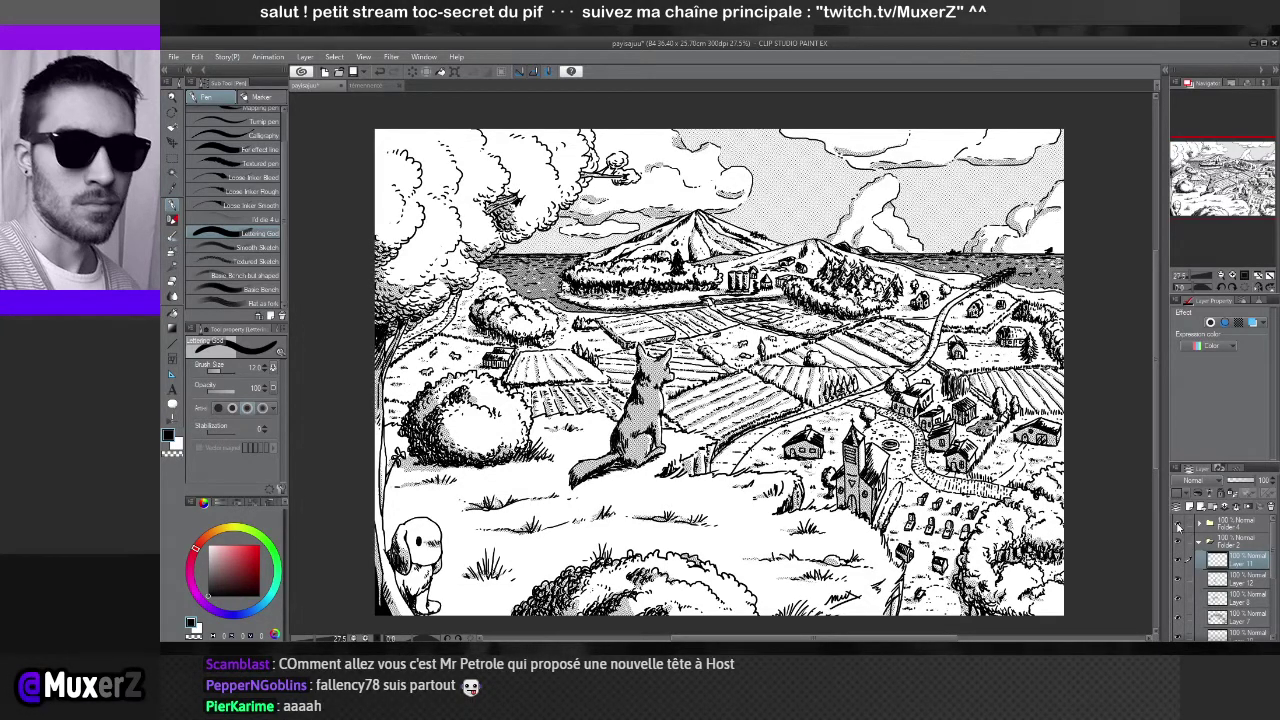
{"action": "left_click", "coordinate": [1178, 527]}
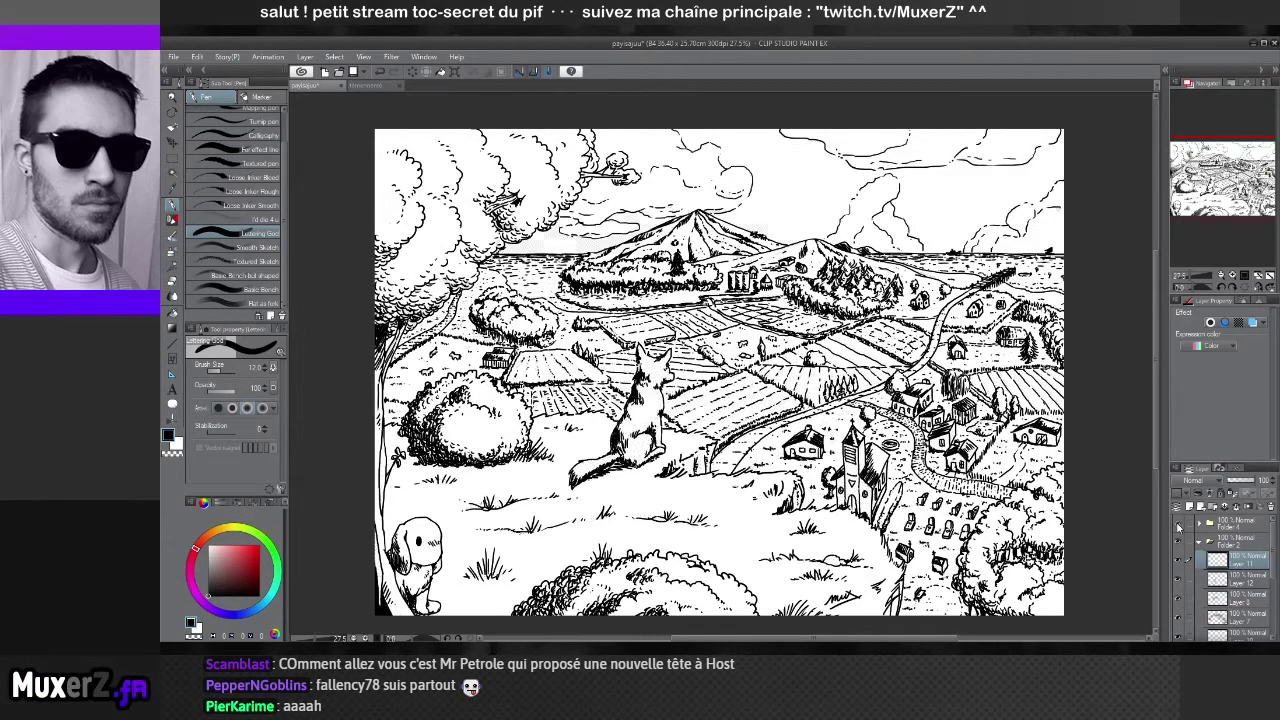
{"action": "left_click", "coordinate": [1178, 527]}
{"action": "left_click", "coordinate": [1178, 527]}
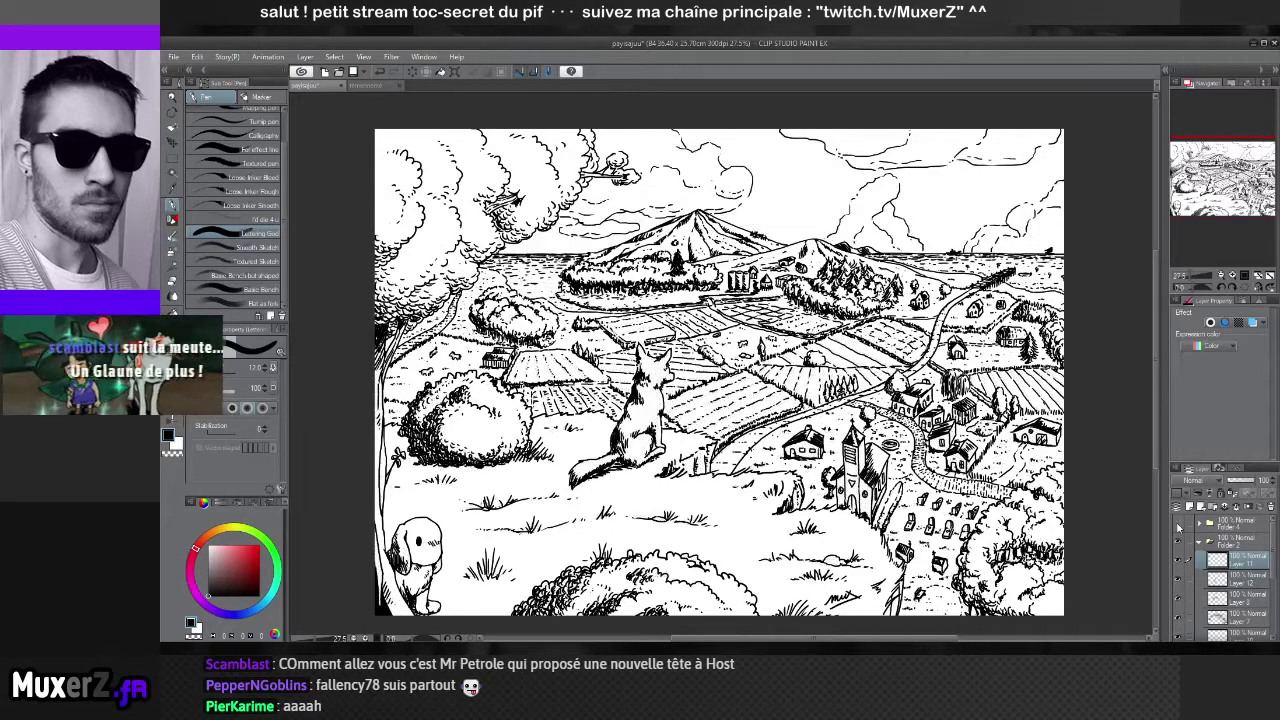
{"action": "left_click", "coordinate": [1178, 527]}
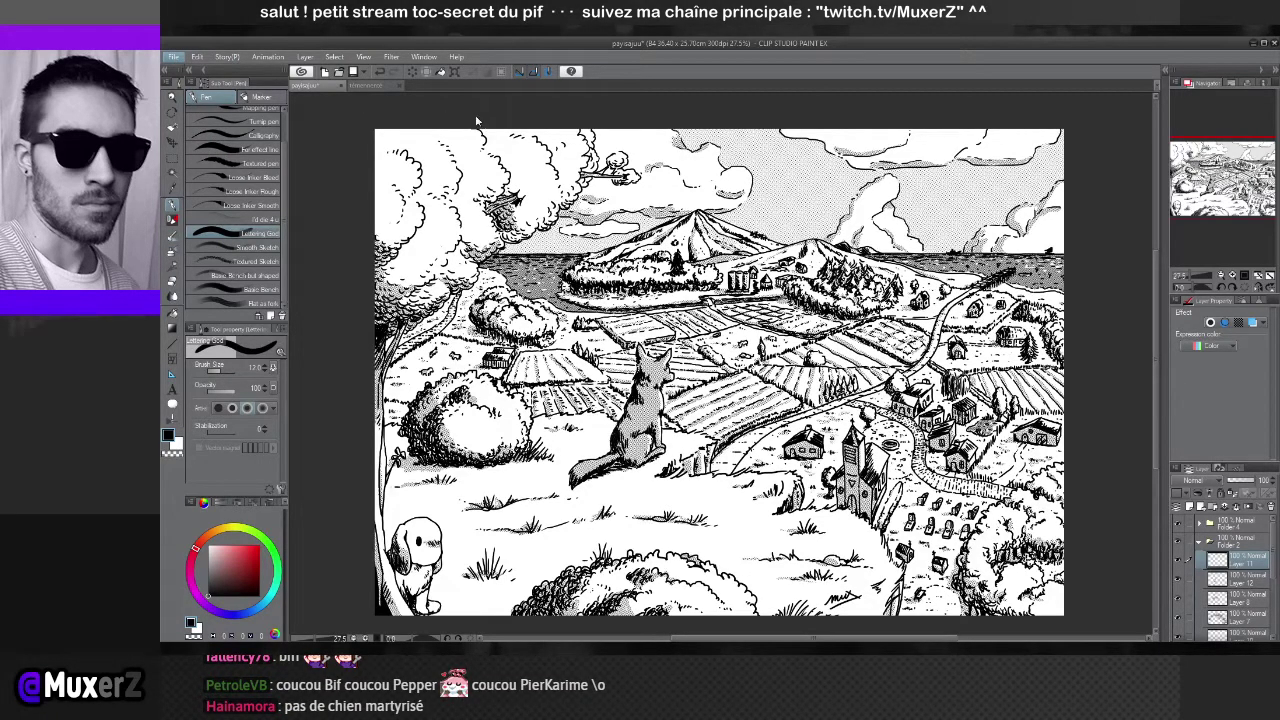
View the blue turtle character sketch in the other open document, and return to the landscape illustration
{"action": "left_click", "coordinate": [372, 86]}
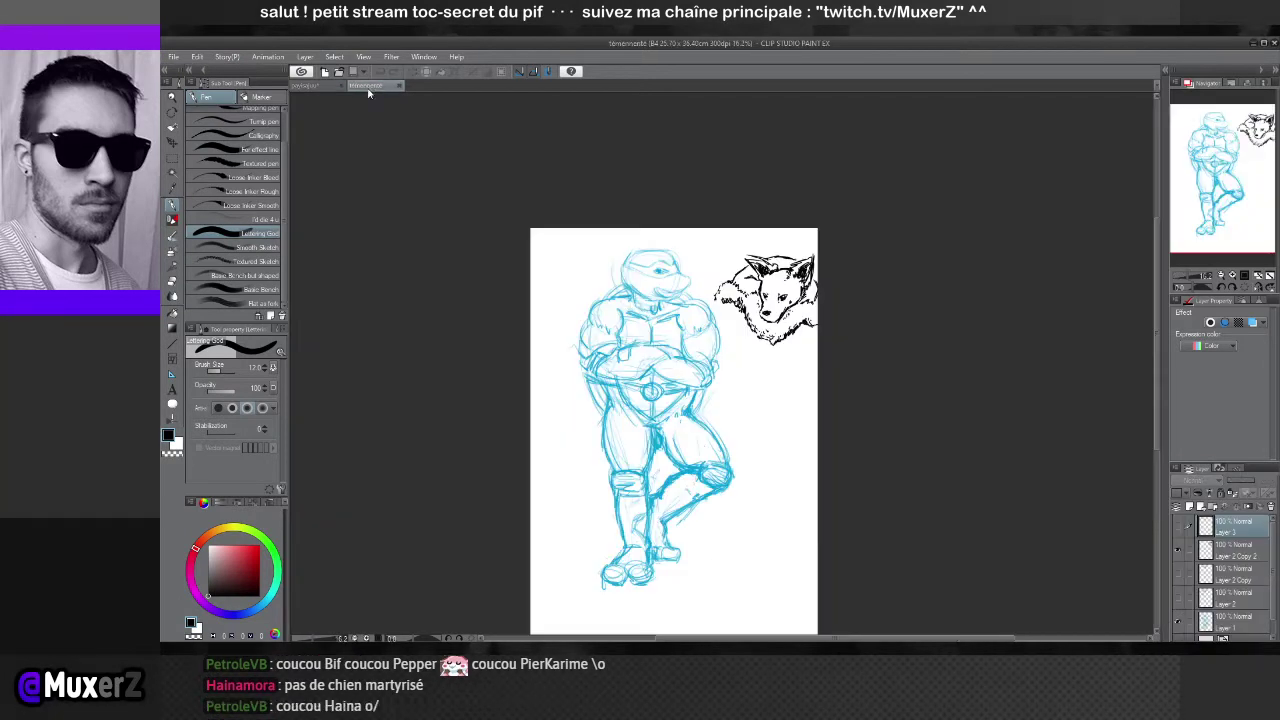
{"action": "scroll", "coordinate": [614, 491], "scroll_direction": "up", "scroll_amount": 2}
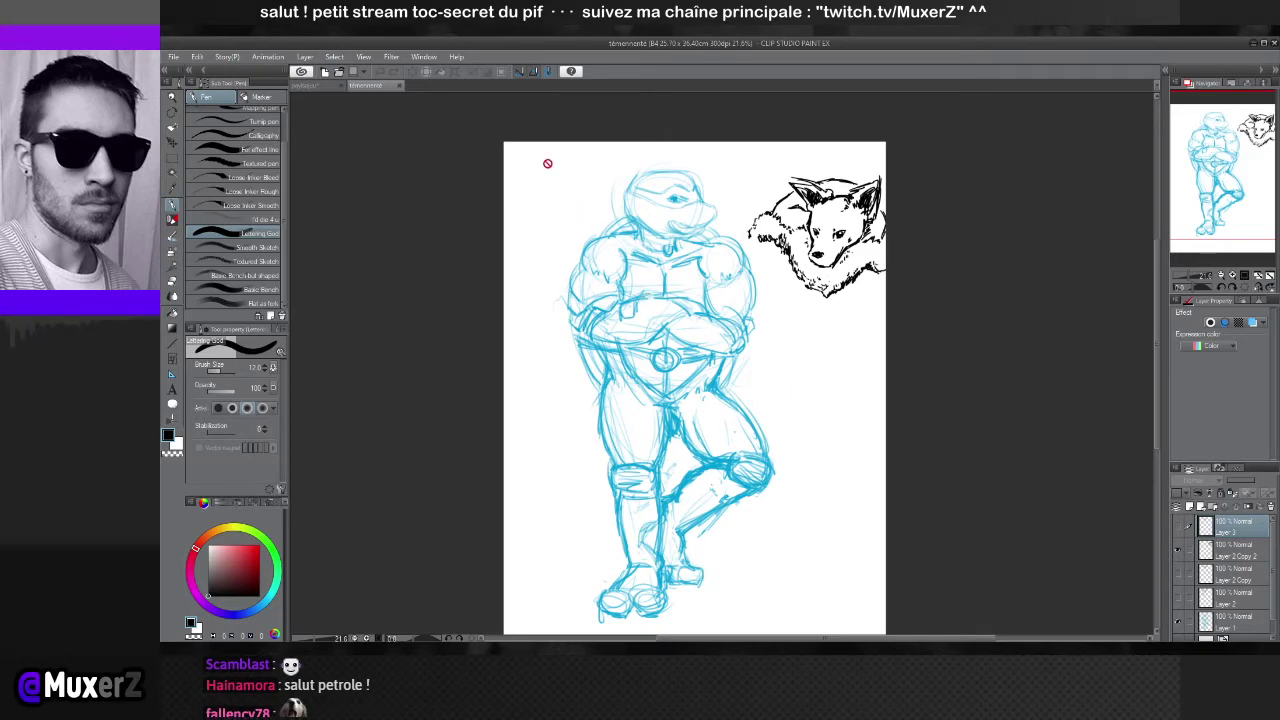
{"action": "left_click", "coordinate": [314, 88]}
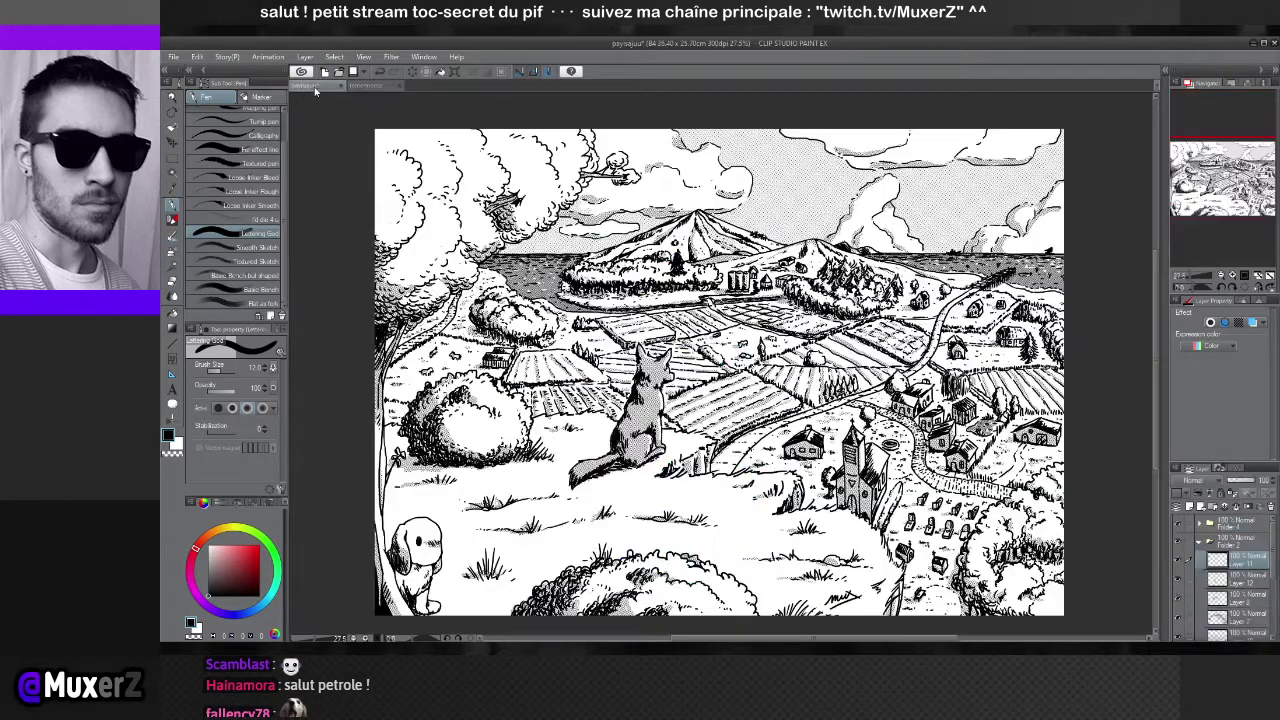
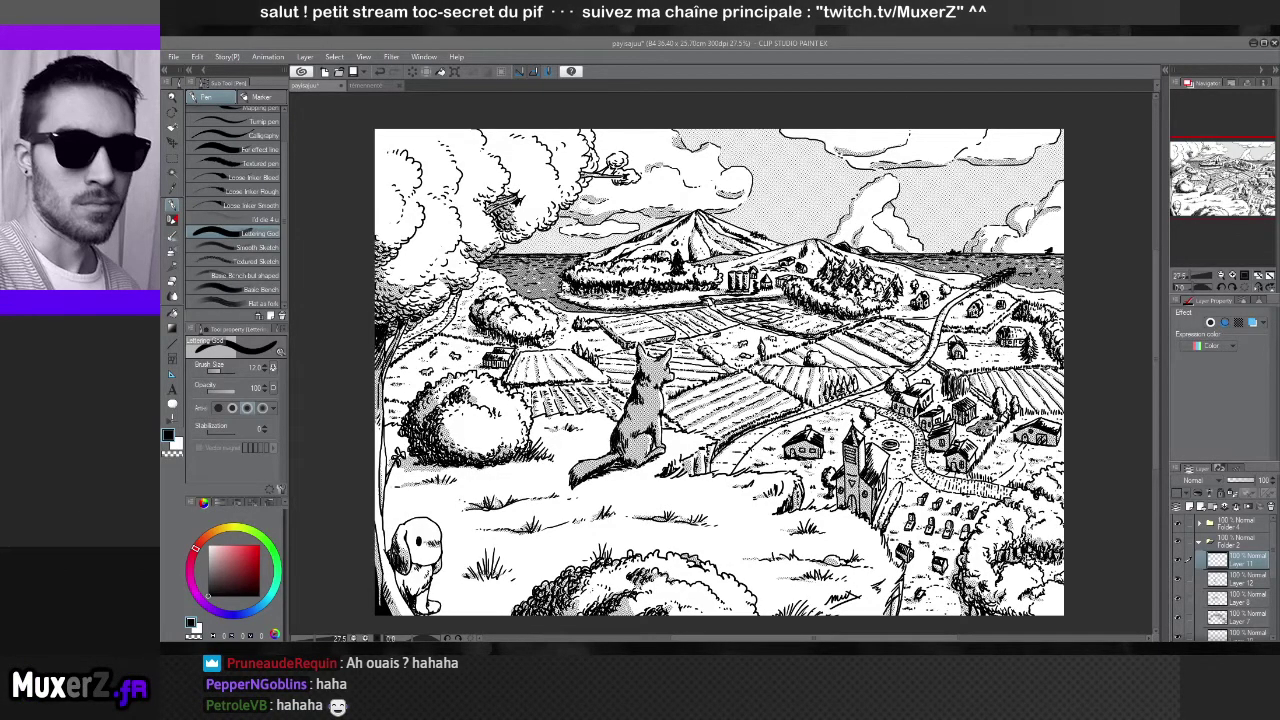
Retouch the tip of the signature's underline with the Multiple layers eraser and the Lettering God pen
{"action": "scroll", "coordinate": [750, 485], "scroll_direction": "up", "scroll_amount": 5}
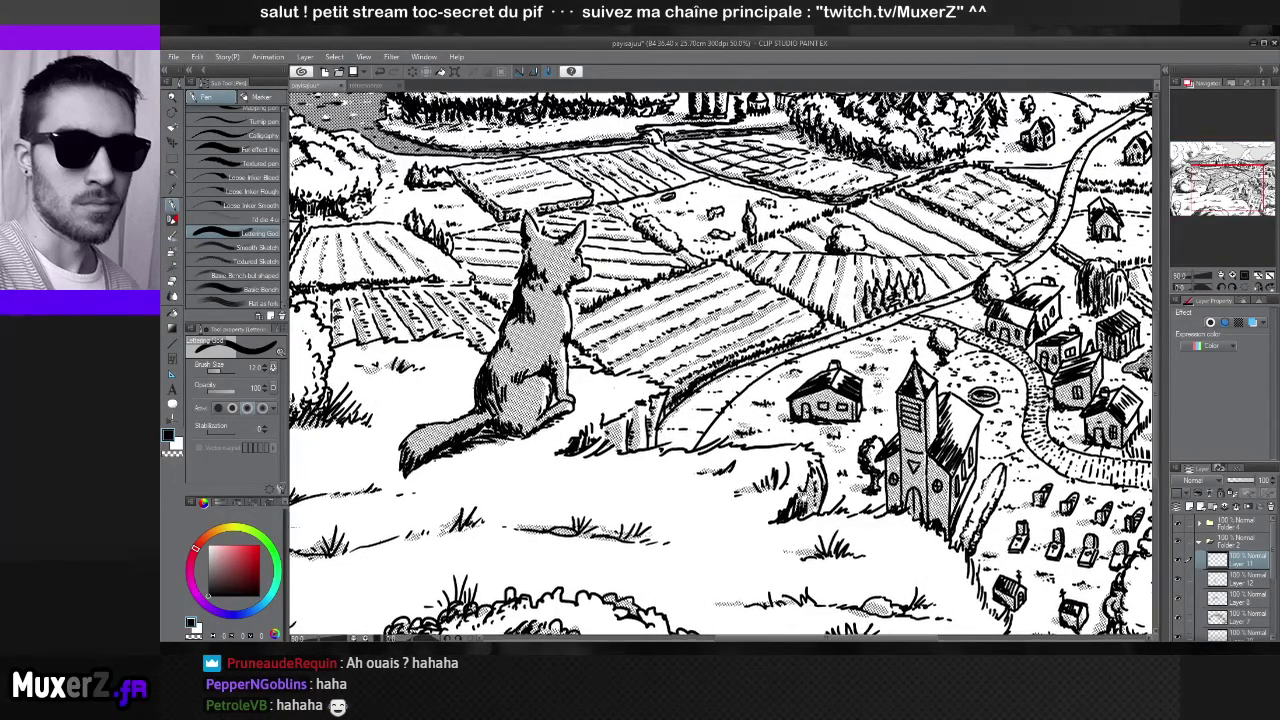
{"action": "left_click_drag", "start_coordinate": [820, 480], "coordinate": [695, 300]}
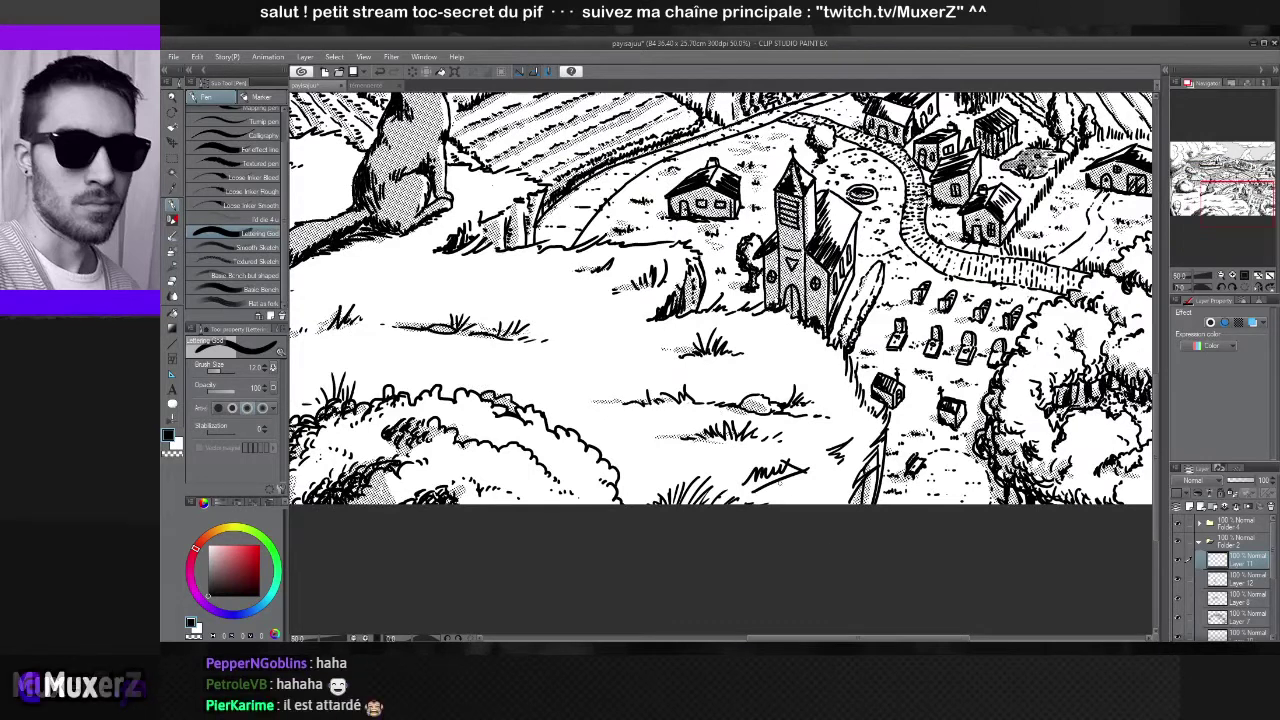
{"action": "scroll", "coordinate": [784, 481], "scroll_direction": "up", "scroll_amount": 3}
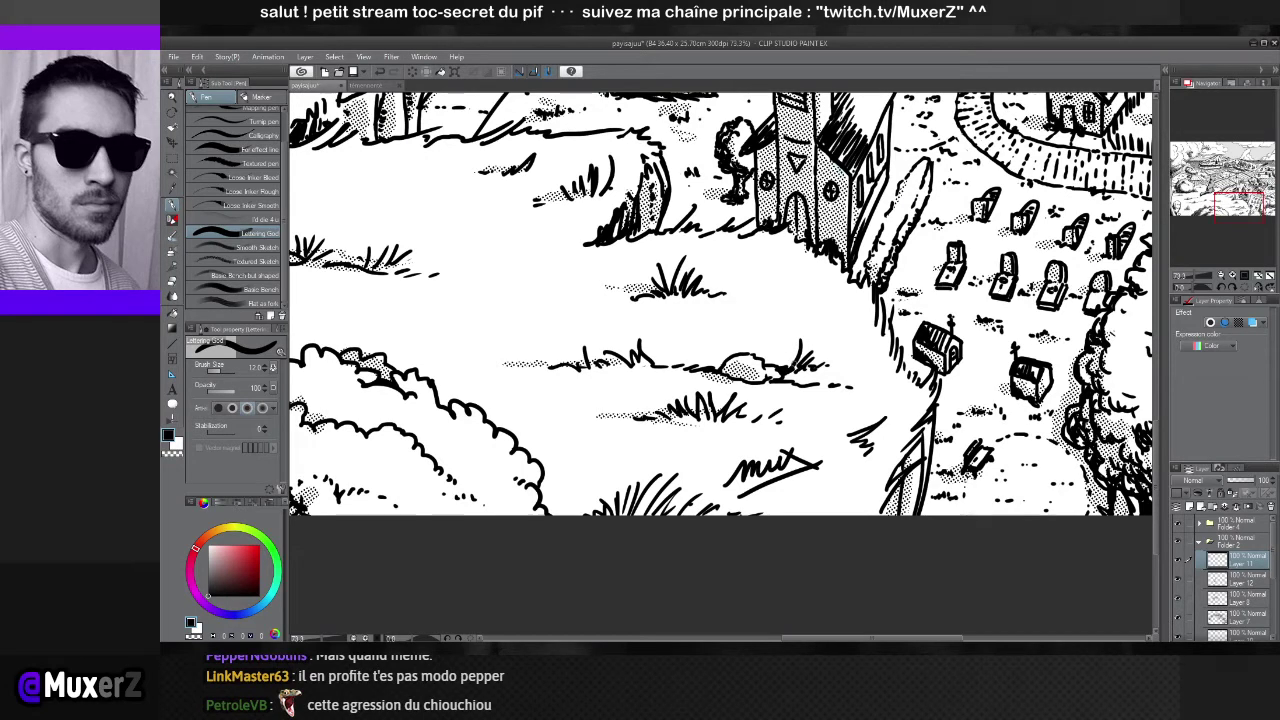
{"action": "key", "text": "e"}
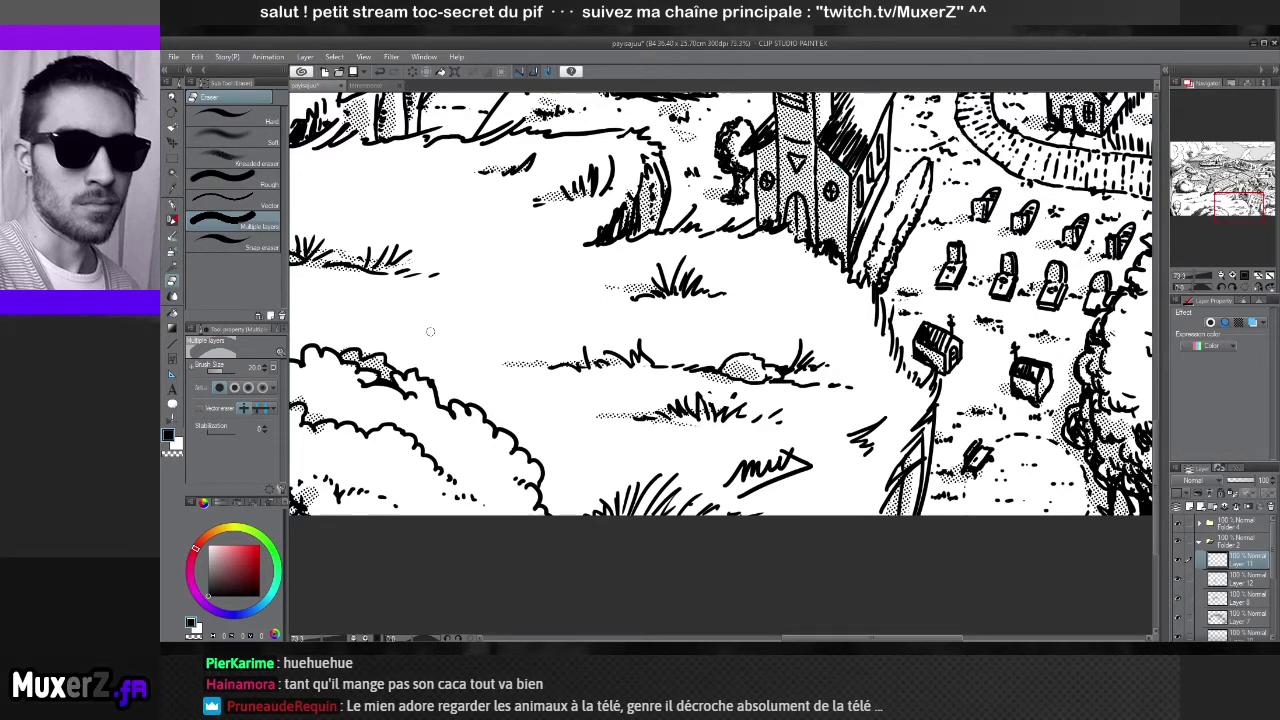
{"action": "key", "text": "p"}
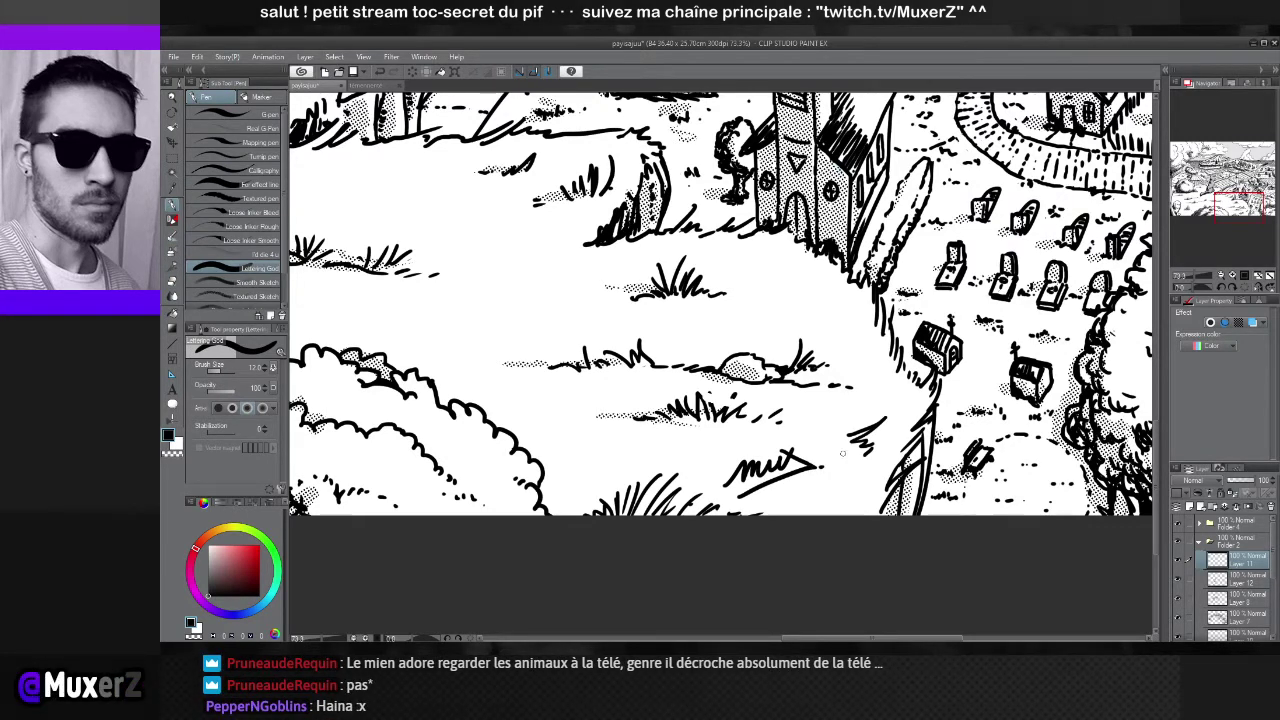
{"action": "scroll", "coordinate": [842, 453], "scroll_direction": "down", "scroll_amount": 3}
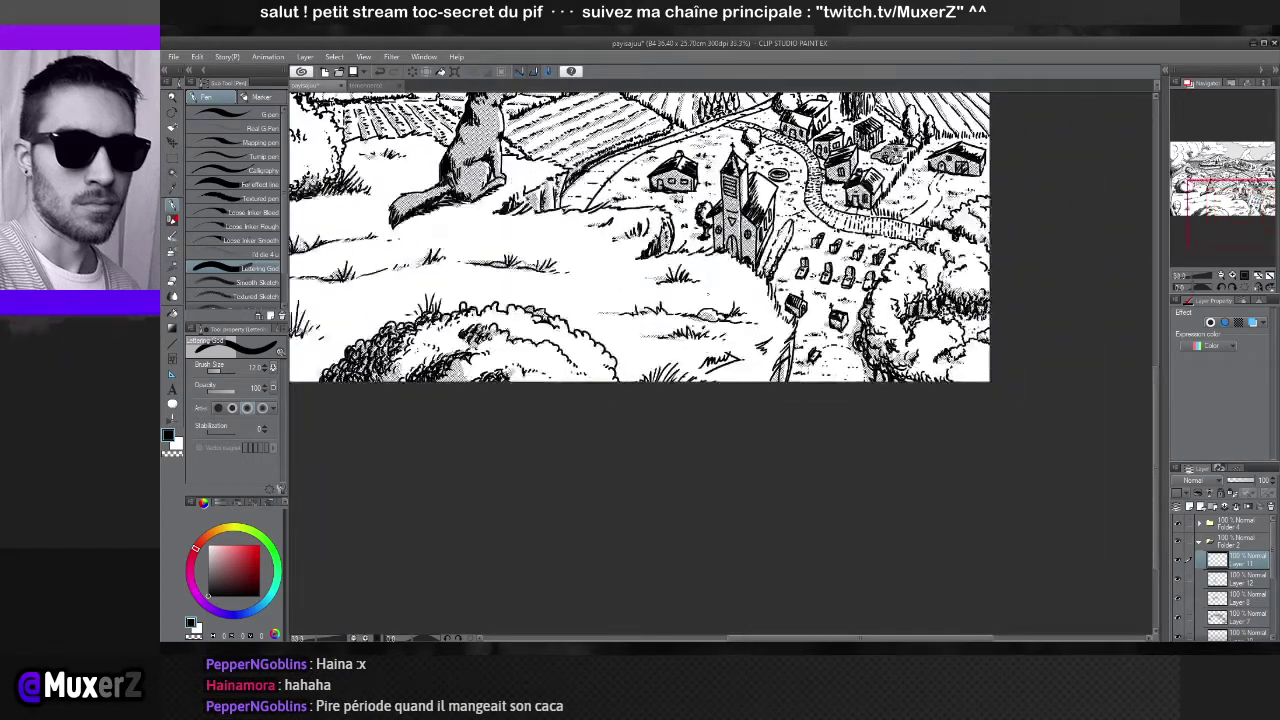
{"action": "scroll", "coordinate": [725, 305], "scroll_direction": "up", "scroll_amount": 3}
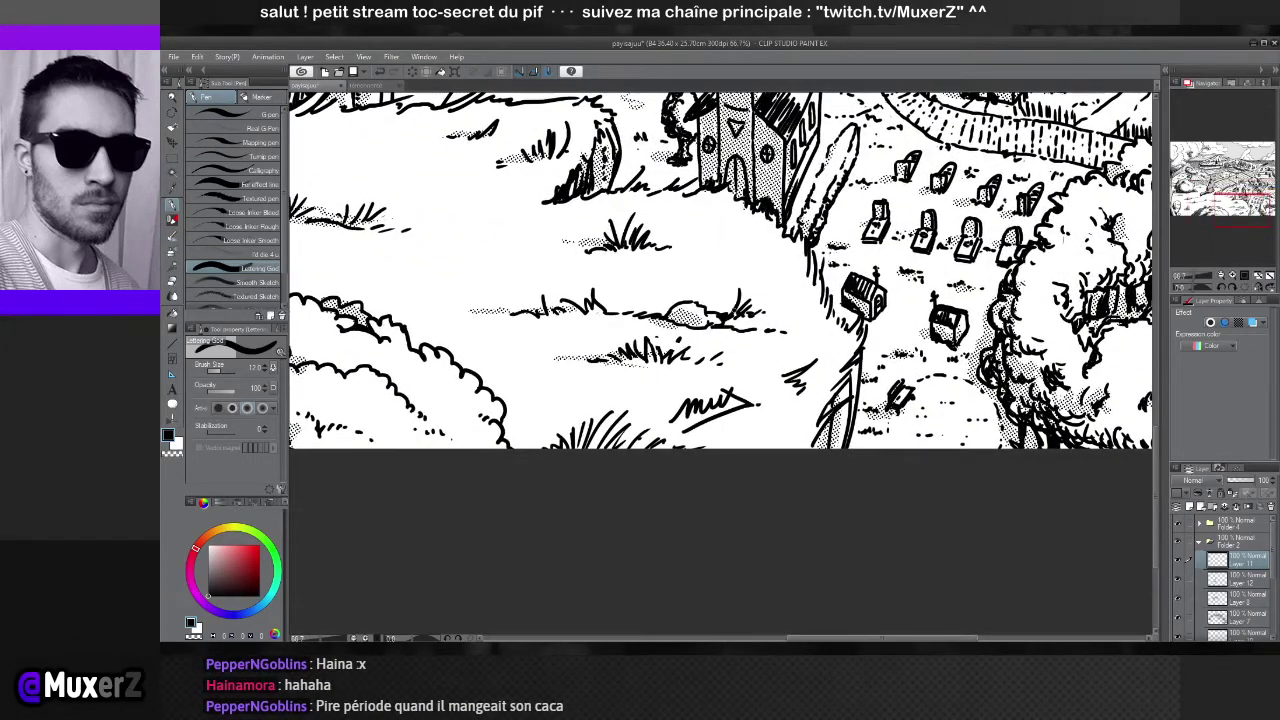
Erase the underline beneath the signature and redraw it with the Lettering God pen
{"action": "key", "text": "e"}
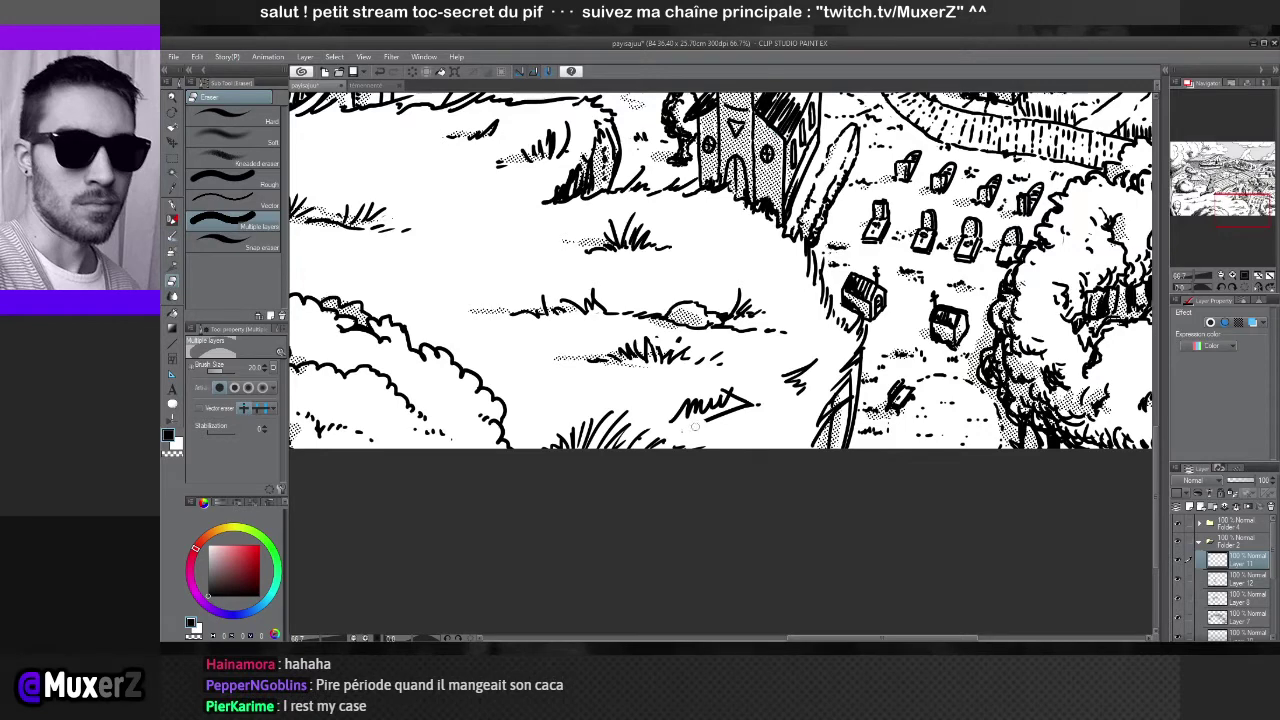
{"action": "left_click_drag", "start_coordinate": [695, 427], "coordinate": [750, 402]}
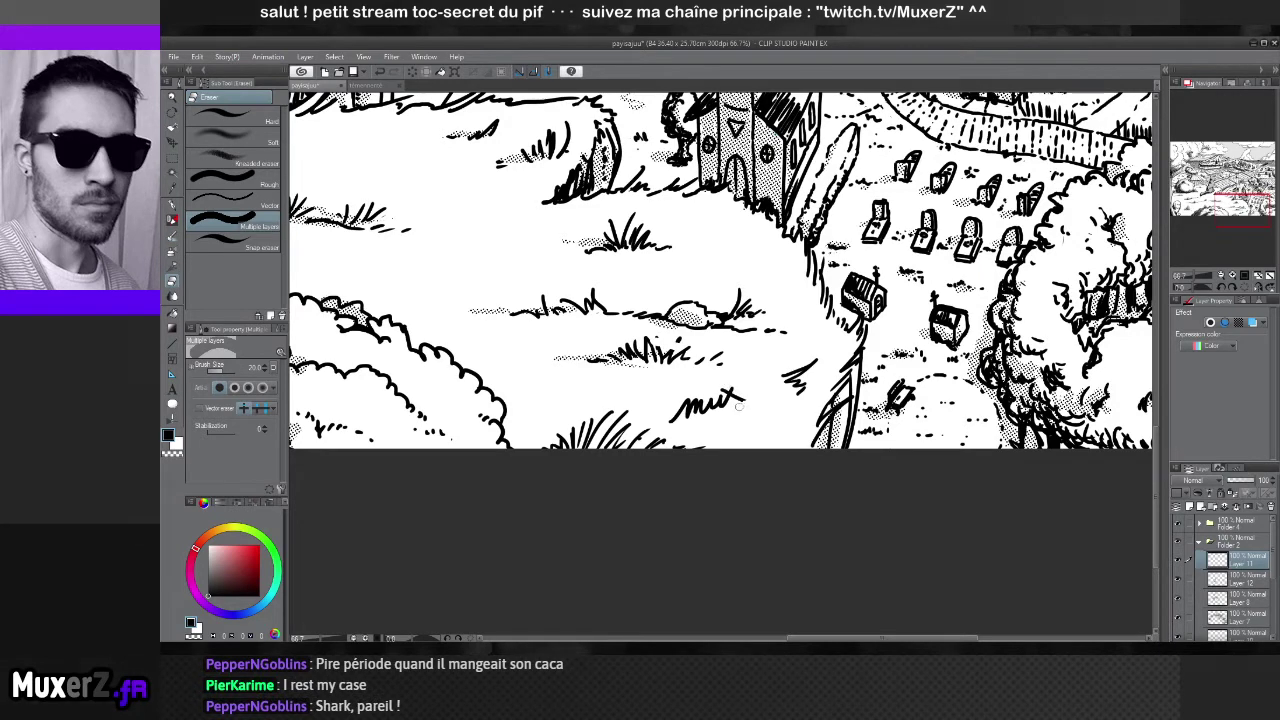
{"action": "key", "text": "p"}
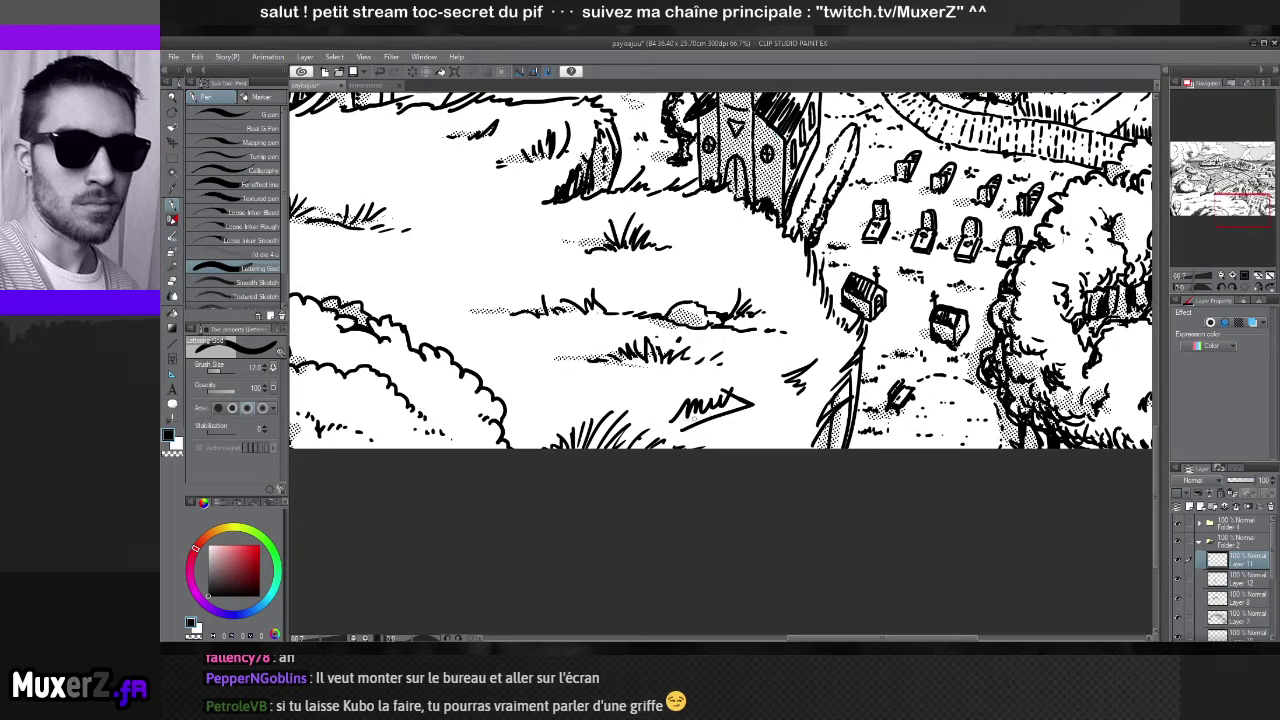
Erase the whole signature from the grass near the cliff edge with the Multiple layers eraser
{"action": "key", "text": "e"}
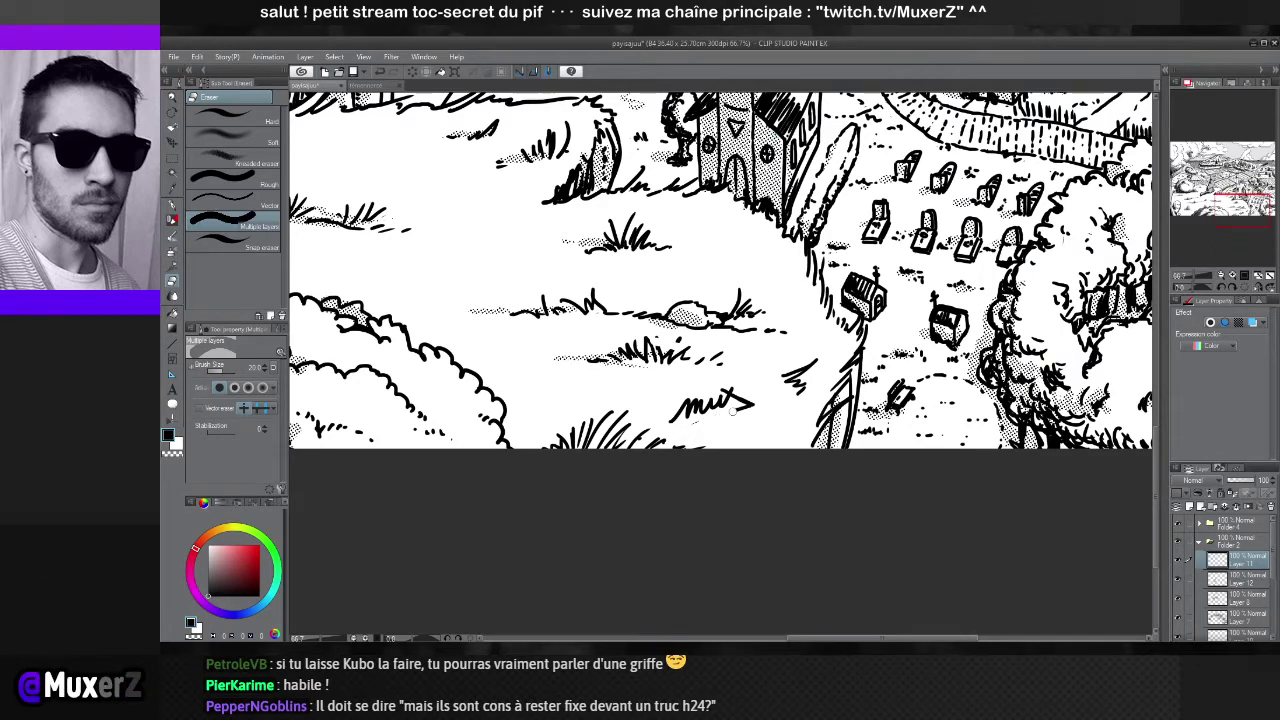
{"action": "left_click_drag", "start_coordinate": [733, 412], "coordinate": [754, 404]}
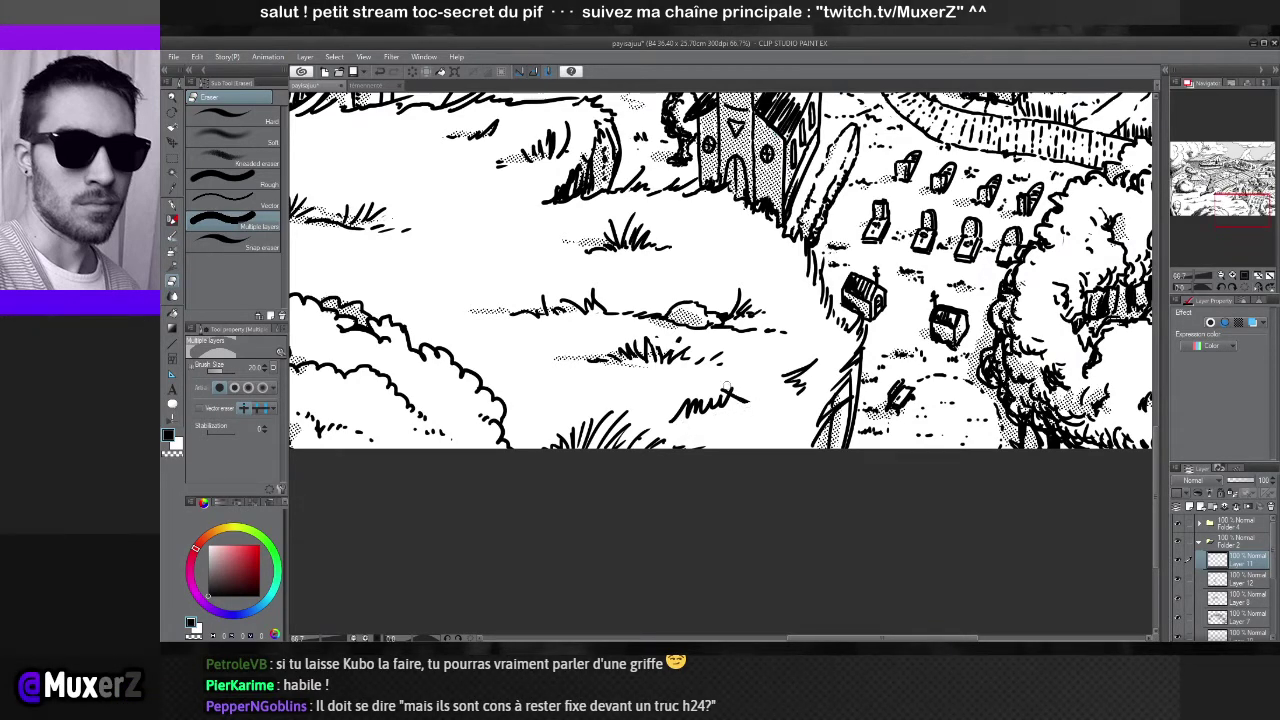
{"action": "mouse_move", "coordinate": [728, 391]}
{"action": "left_mouse_down"}
{"action": "mouse_move", "coordinate": [745, 400]}
{"action": "mouse_move", "coordinate": [724, 391]}
{"action": "mouse_move", "coordinate": [668, 418]}
{"action": "mouse_move", "coordinate": [728, 408]}
{"action": "mouse_move", "coordinate": [717, 395]}
{"action": "mouse_move", "coordinate": [692, 402]}
{"action": "left_mouse_up"}
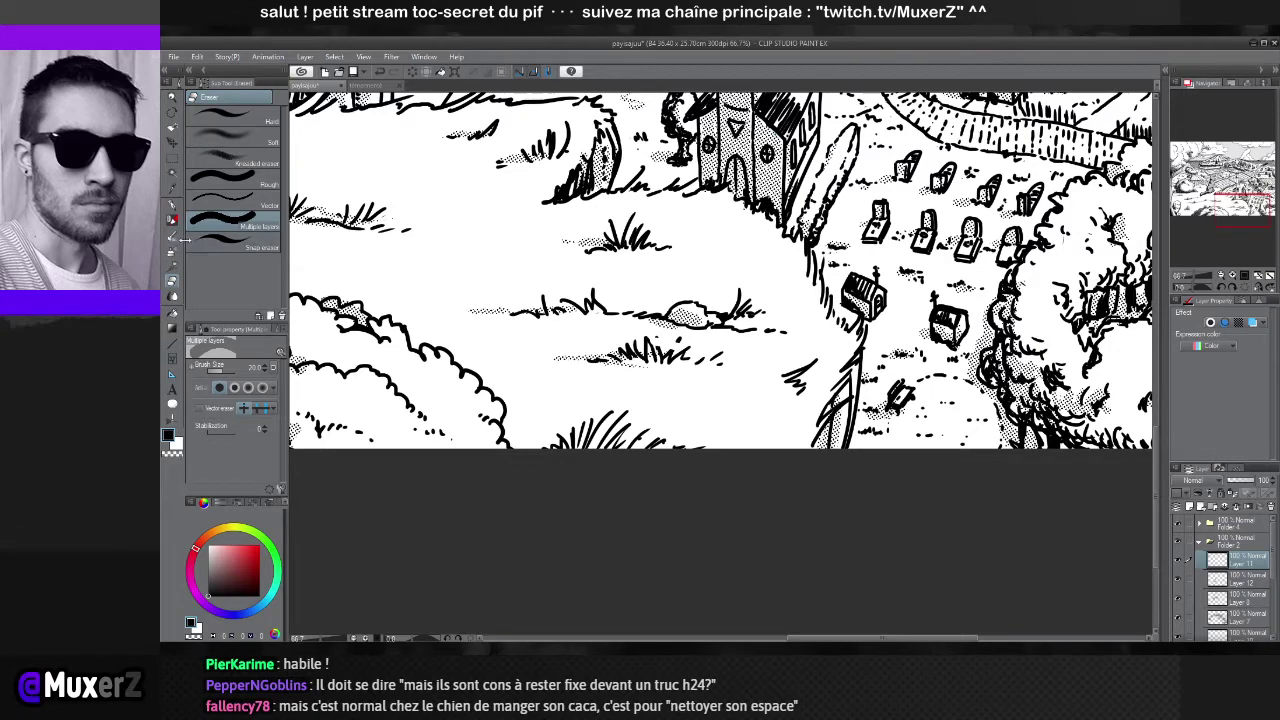
Hand-letter a smaller underlined artist's signature near the page's lower edge beside the cliff with the Lettering God pen, undoing unsatisfactory attempts
{"action": "left_click", "coordinate": [171, 208]}
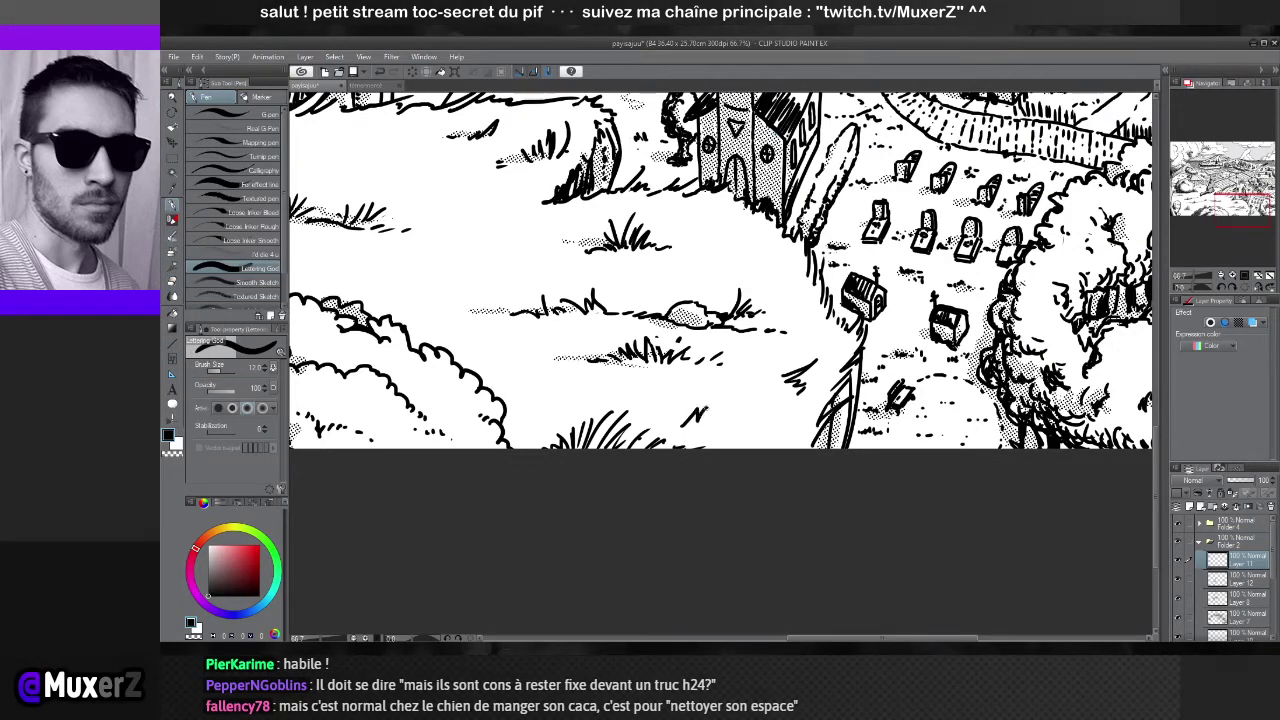
{"action": "key", "text": "ctrl+z"}
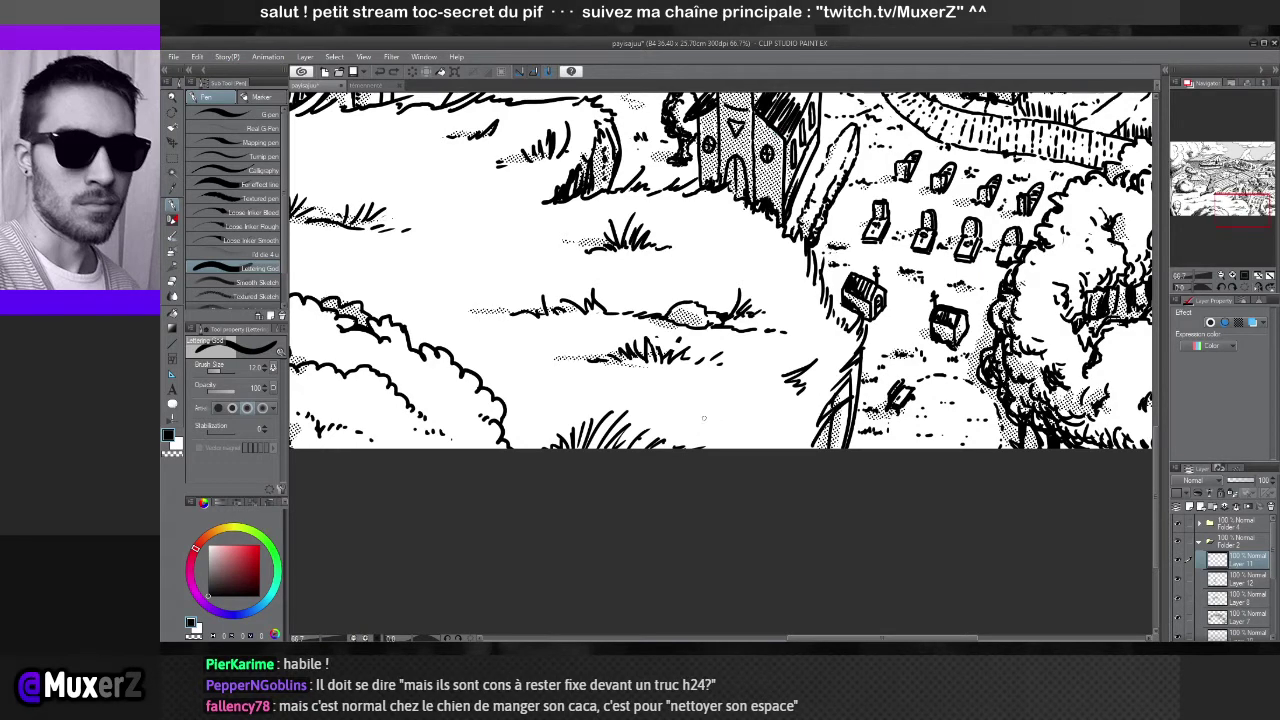
{"action": "mouse_move", "coordinate": [700, 406]}
{"action": "left_mouse_down"}
{"action": "mouse_move", "coordinate": [726, 421]}
{"action": "mouse_move", "coordinate": [695, 428]}
{"action": "left_mouse_up"}
{"action": "key", "text": "ctrl+z"}
{"action": "key", "text": "ctrl+z"}
{"action": "mouse_move", "coordinate": [699, 422]}
{"action": "left_mouse_down"}
{"action": "mouse_move", "coordinate": [689, 432]}
{"action": "mouse_move", "coordinate": [750, 404]}
{"action": "left_mouse_up"}
{"action": "left_click_drag", "start_coordinate": [694, 436], "coordinate": [754, 411]}
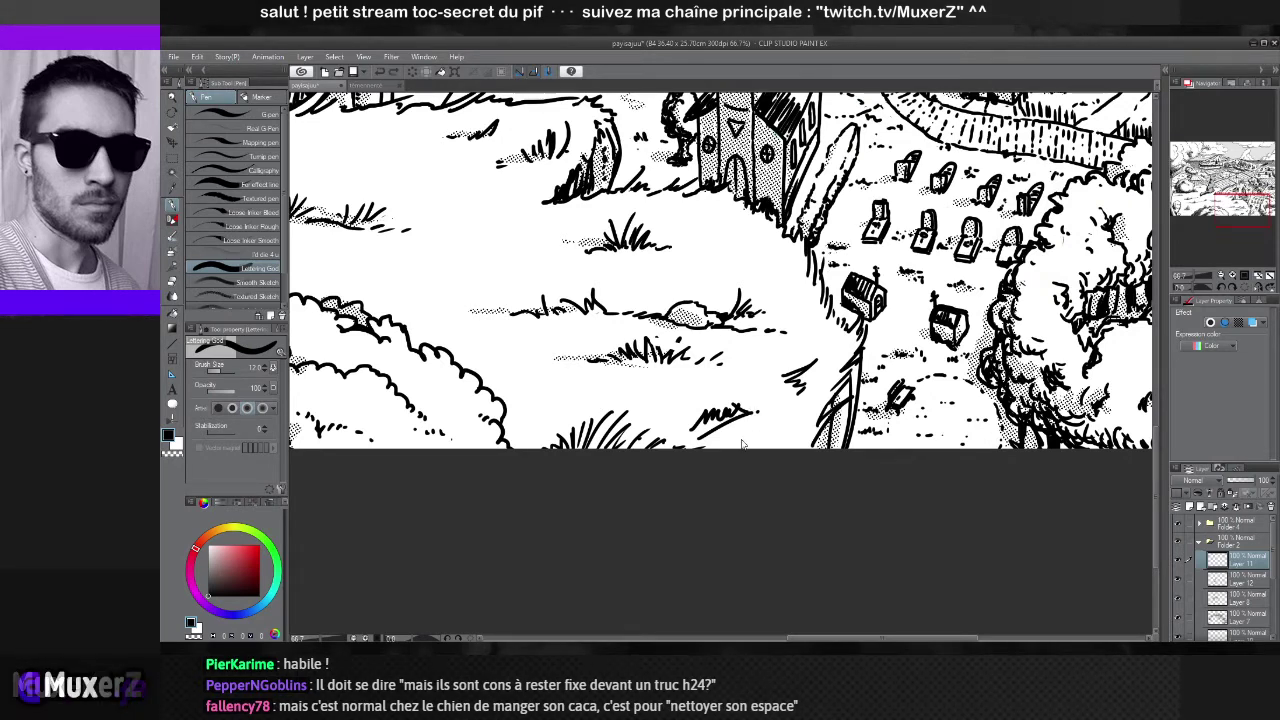
{"action": "key", "text": "ctrl+z"}
{"action": "key", "text": "ctrl+z"}
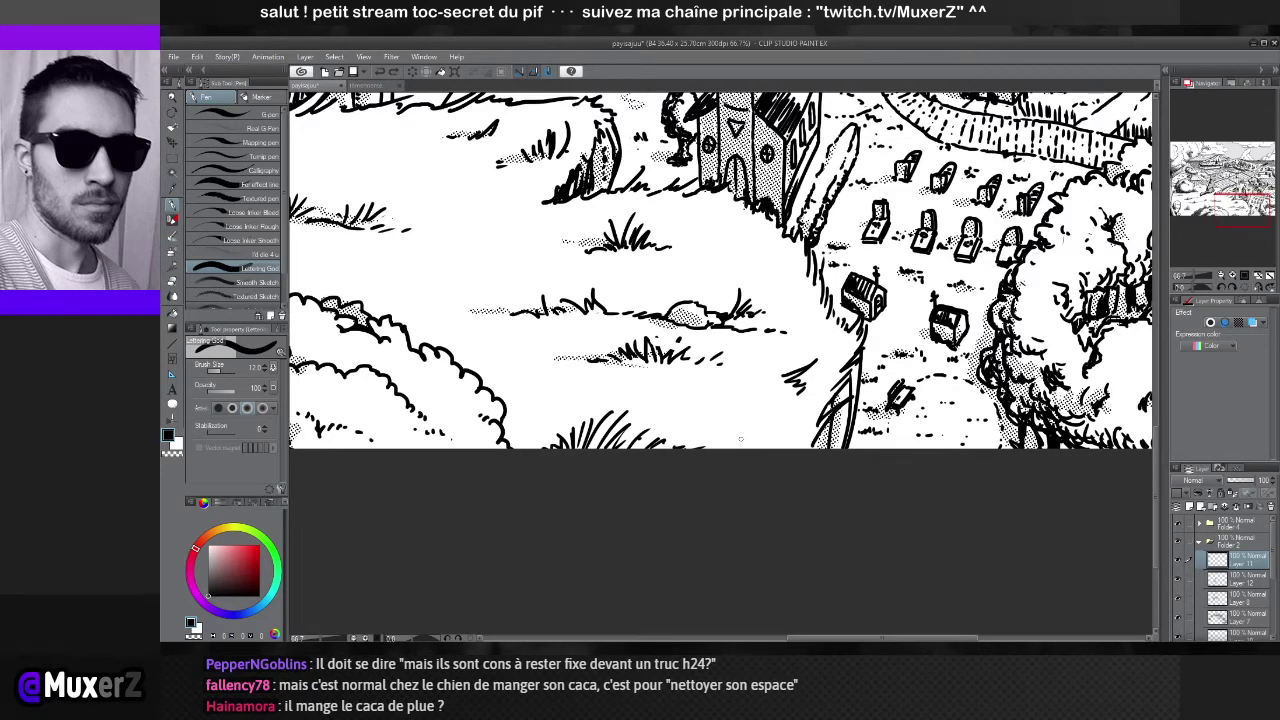
{"action": "mouse_move", "coordinate": [684, 429]}
{"action": "left_mouse_down"}
{"action": "mouse_move", "coordinate": [722, 413]}
{"action": "mouse_move", "coordinate": [712, 410]}
{"action": "mouse_move", "coordinate": [740, 412]}
{"action": "mouse_move", "coordinate": [720, 412]}
{"action": "mouse_move", "coordinate": [736, 414]}
{"action": "mouse_move", "coordinate": [721, 424]}
{"action": "mouse_move", "coordinate": [756, 416]}
{"action": "left_mouse_up"}
{"action": "key", "text": "ctrl+z"}
{"action": "key", "text": "ctrl+z"}
{"action": "key", "text": "ctrl+z"}
{"action": "key", "text": "ctrl+z"}
{"action": "key", "text": "ctrl+z"}
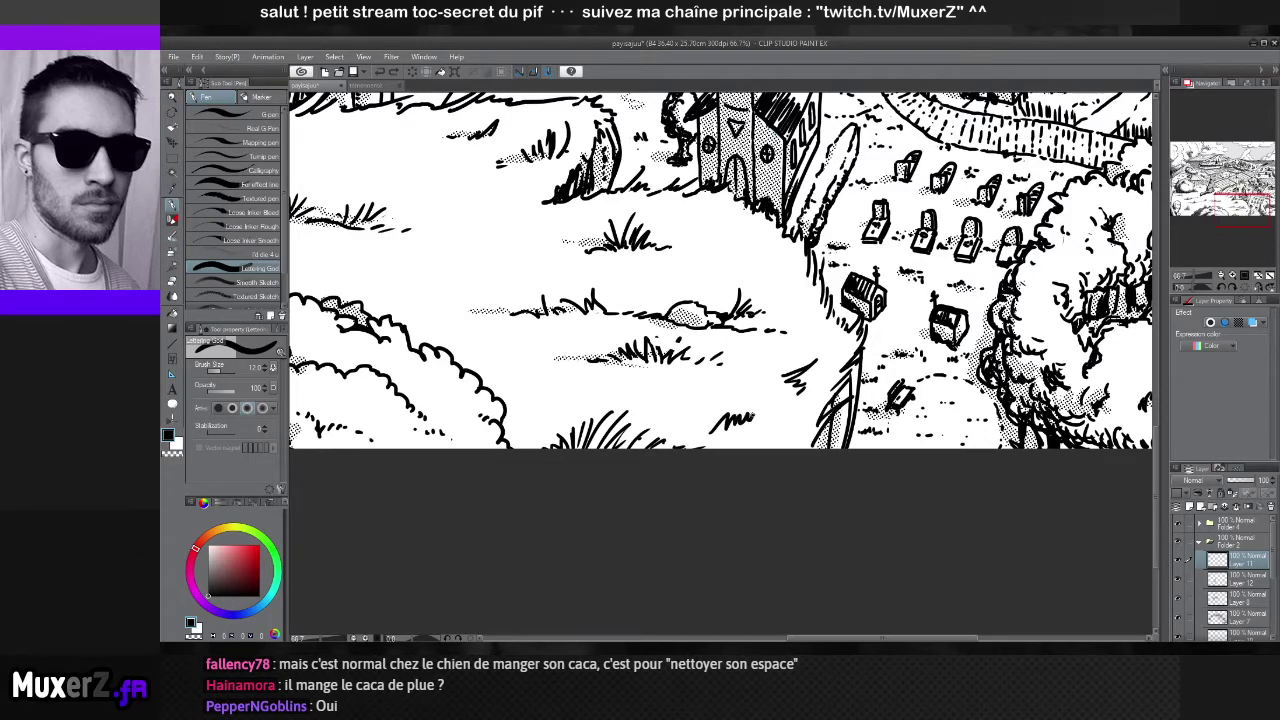
{"action": "left_click_drag", "start_coordinate": [750, 420], "coordinate": [766, 408]}
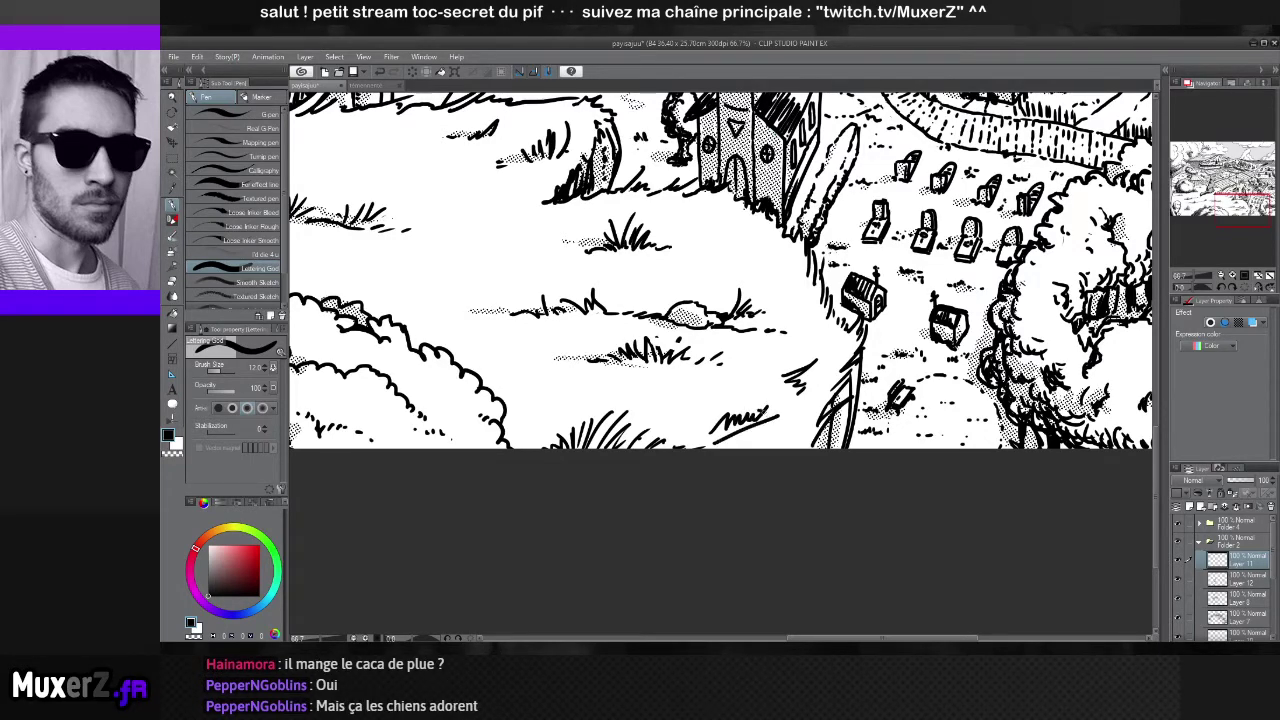
{"action": "scroll", "coordinate": [757, 365], "scroll_direction": "down", "scroll_amount": 1}
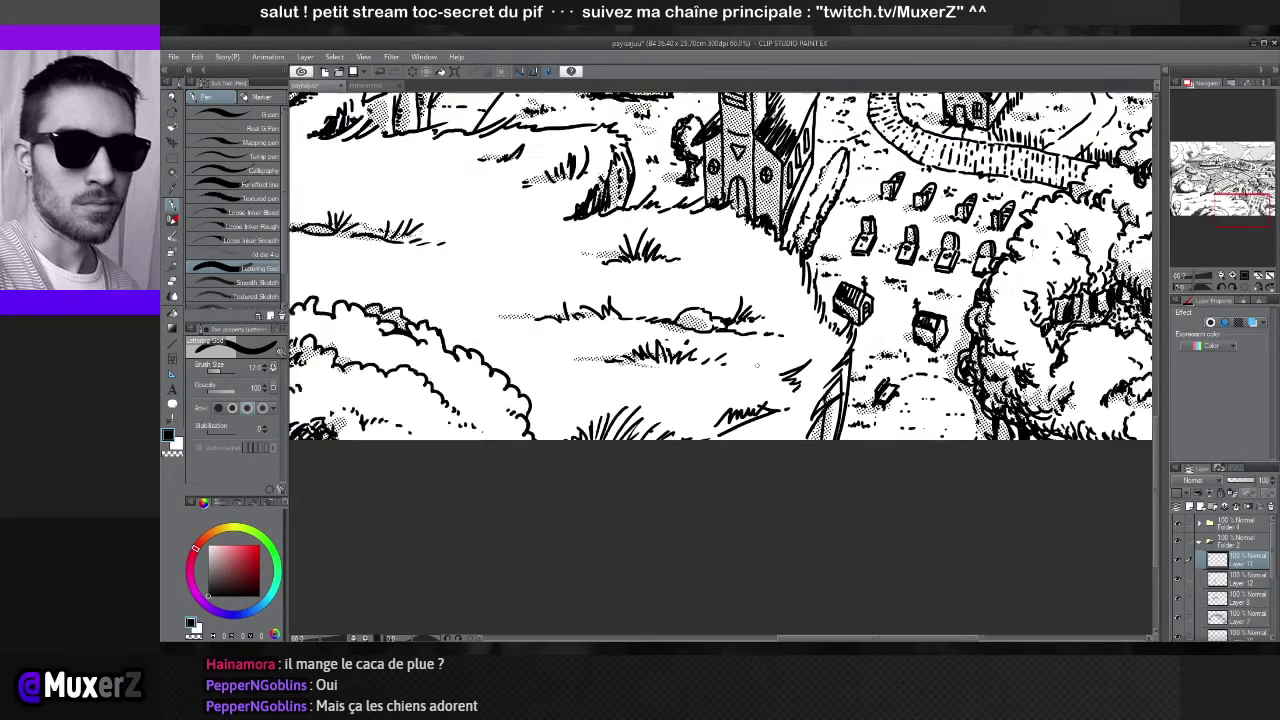
{"action": "scroll", "coordinate": [757, 365], "scroll_direction": "down", "scroll_amount": 4}
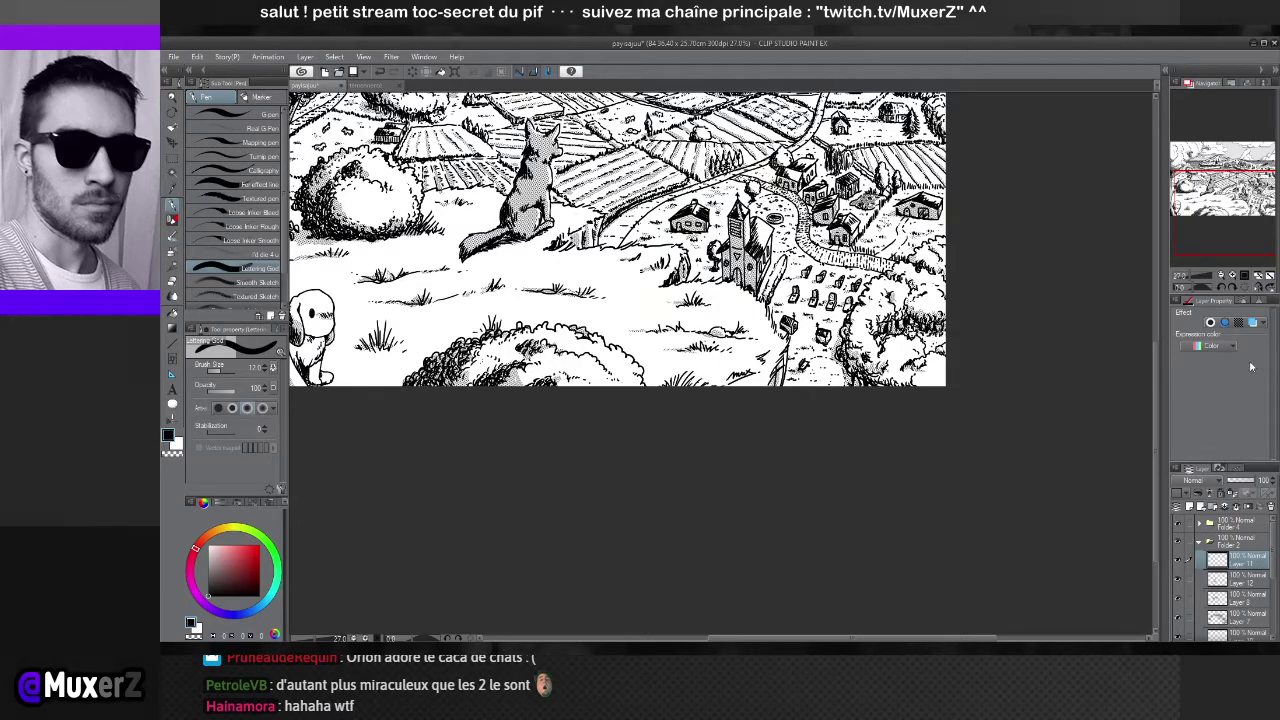
{"action": "key", "text": "ctrl+0"}
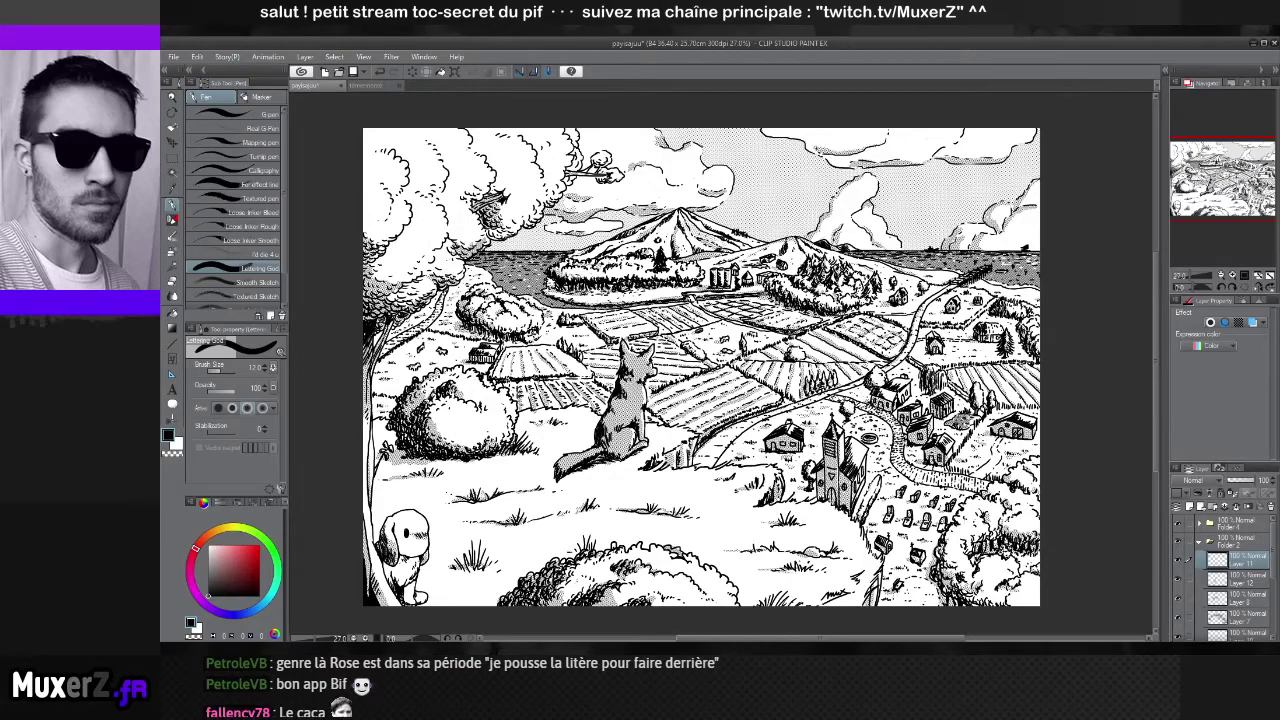
Expand Folder 4, select the layer mask of its second screentone layer, and set the drawing colour to transparent
{"action": "scroll", "coordinate": [627, 205], "scroll_direction": "up", "scroll_amount": 3}
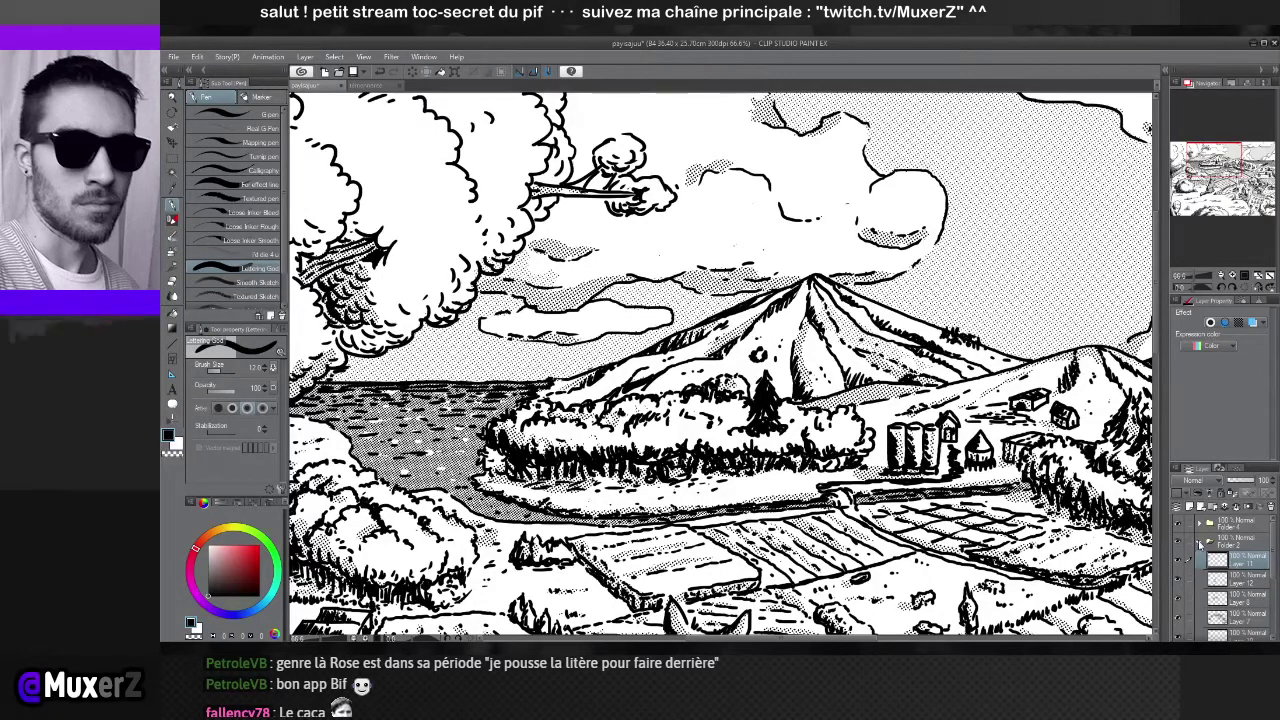
{"action": "left_click", "coordinate": [1200, 544]}
{"action": "left_click", "coordinate": [1201, 525]}
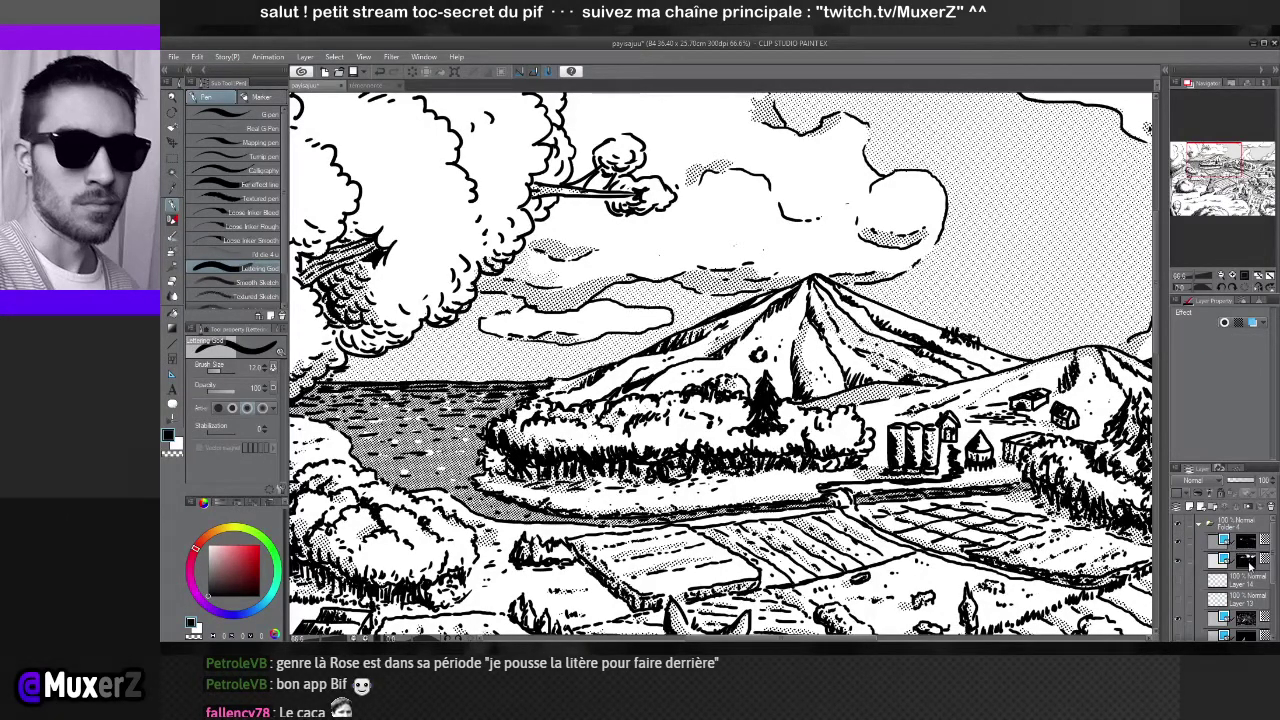
{"action": "left_click", "coordinate": [1247, 622]}
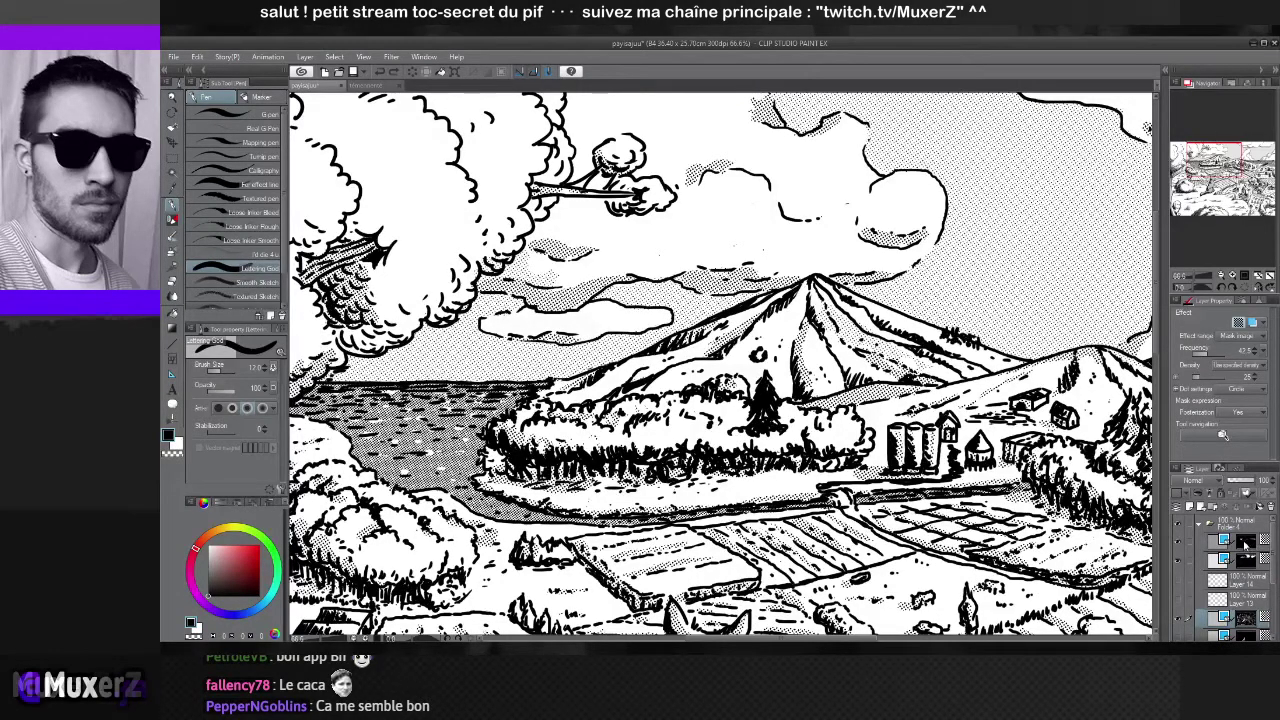
{"action": "left_click", "coordinate": [1244, 541]}
{"action": "left_click", "coordinate": [177, 452]}
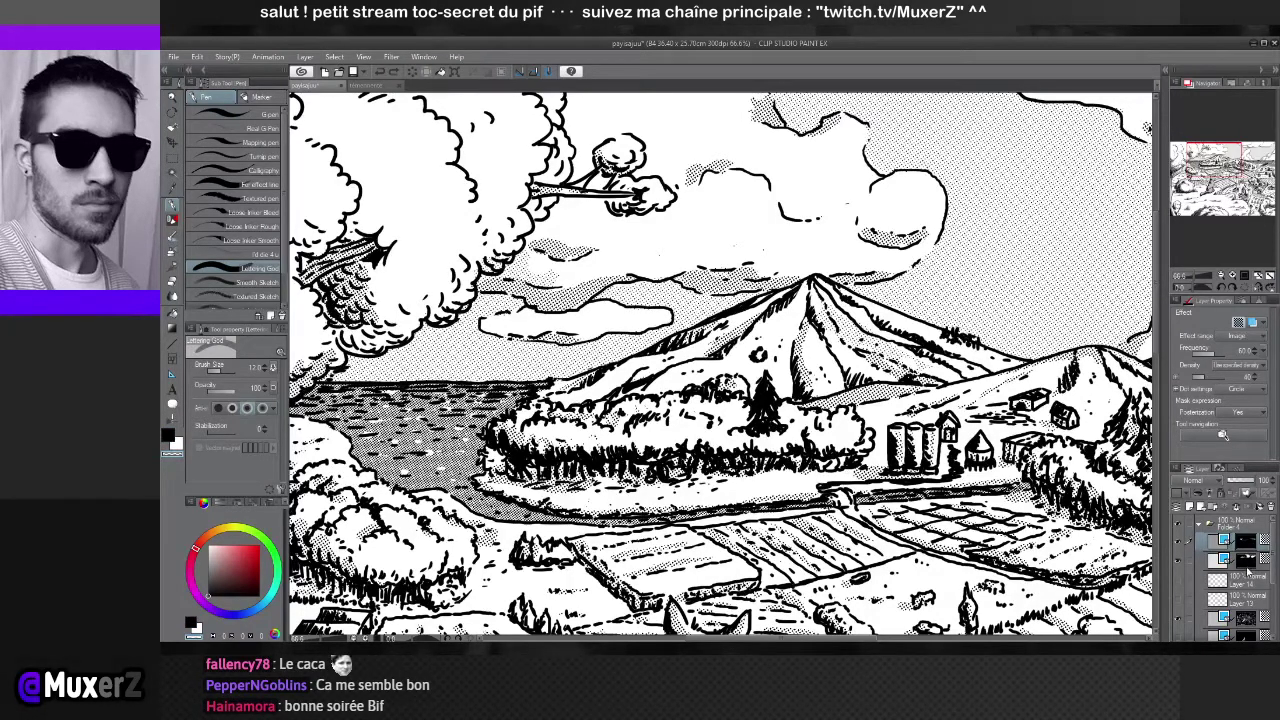
{"action": "left_click", "coordinate": [1242, 572]}
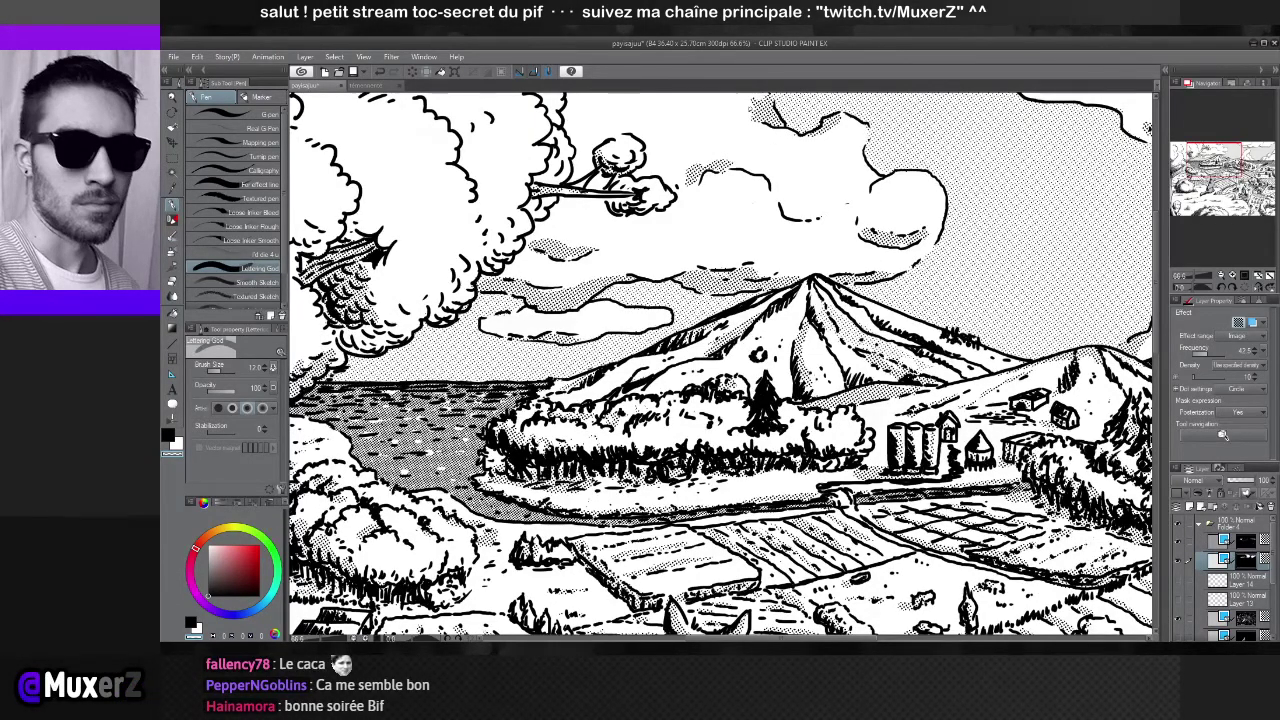
Save the landscape illustration
{"action": "scroll", "coordinate": [720, 365], "scroll_direction": "down", "scroll_amount": 5}
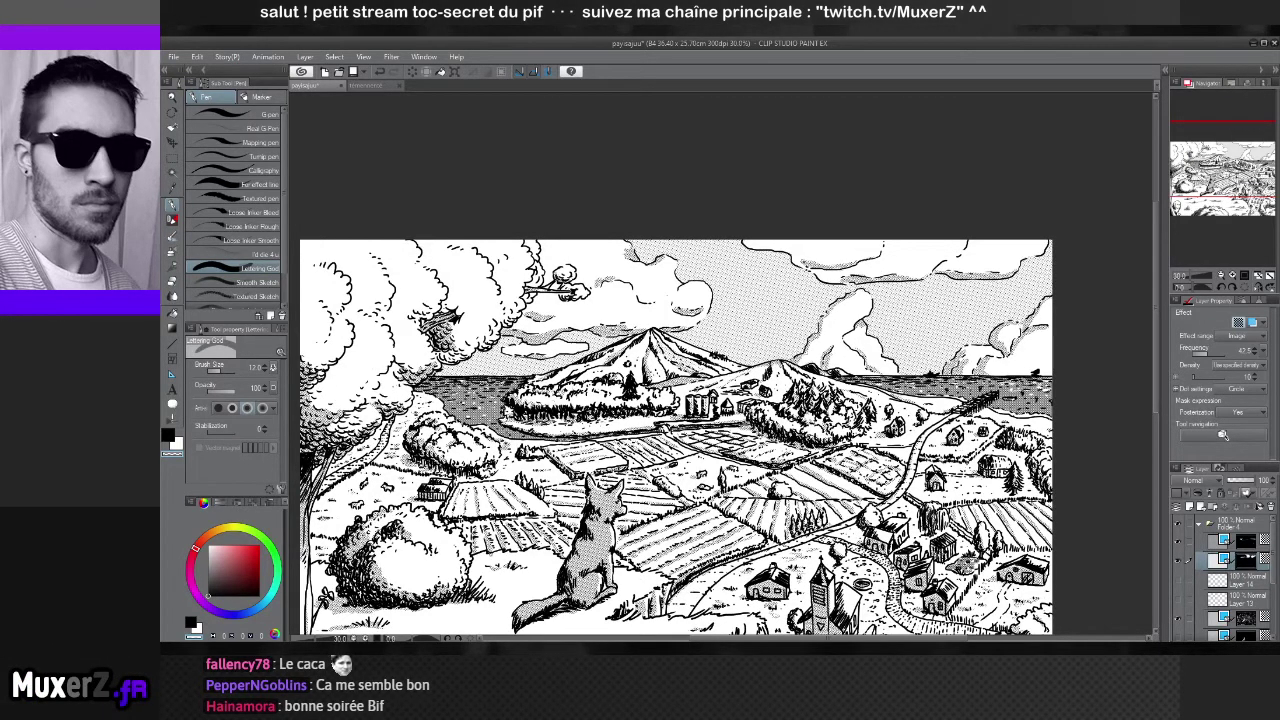
{"action": "scroll", "coordinate": [500, 472], "scroll_direction": "down", "scroll_amount": 1}
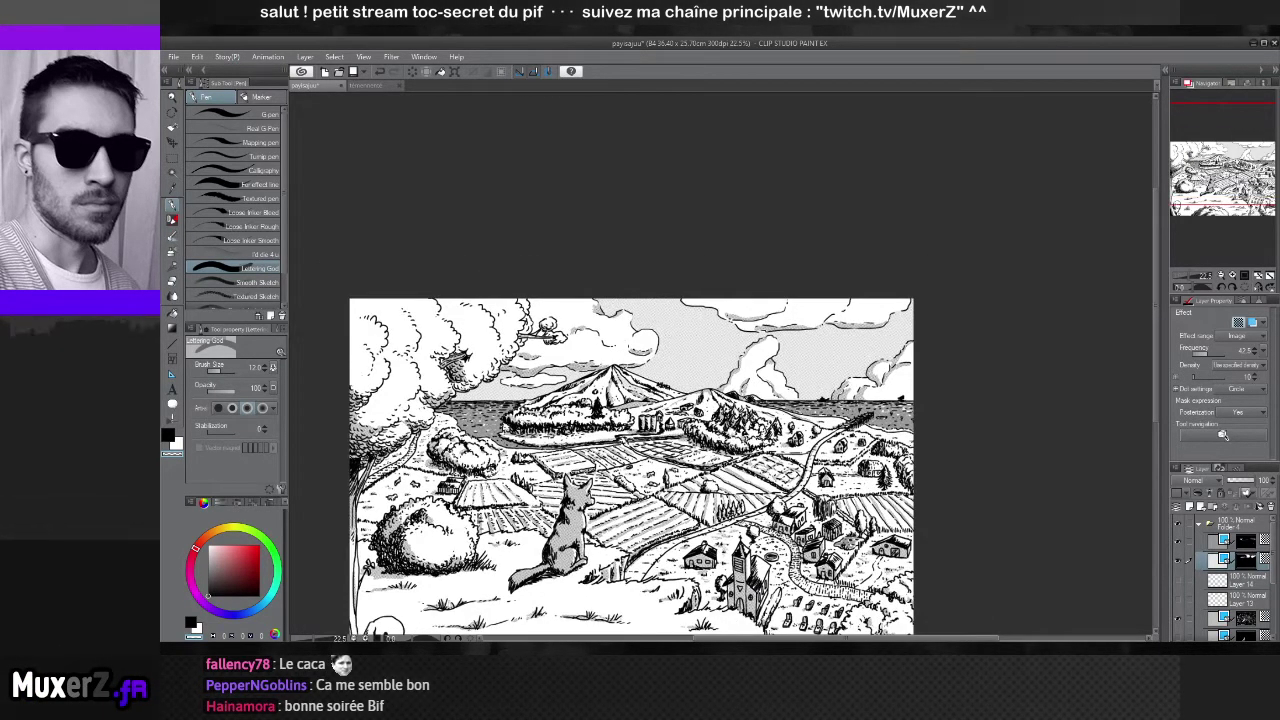
{"action": "scroll", "coordinate": [443, 539], "scroll_direction": "down", "scroll_amount": 1}
{"action": "left_click_drag", "start_coordinate": [540, 500], "coordinate": [596, 371]}
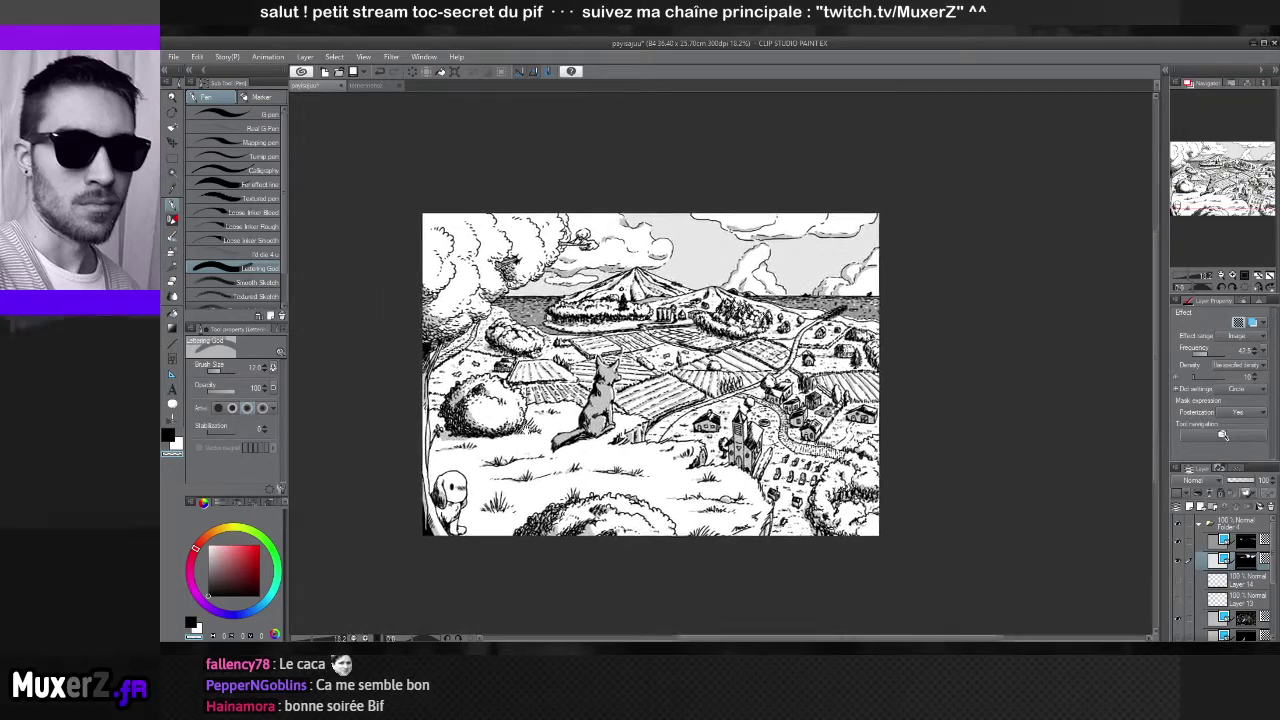
{"action": "scroll", "coordinate": [530, 455], "scroll_direction": "up", "scroll_amount": 3}
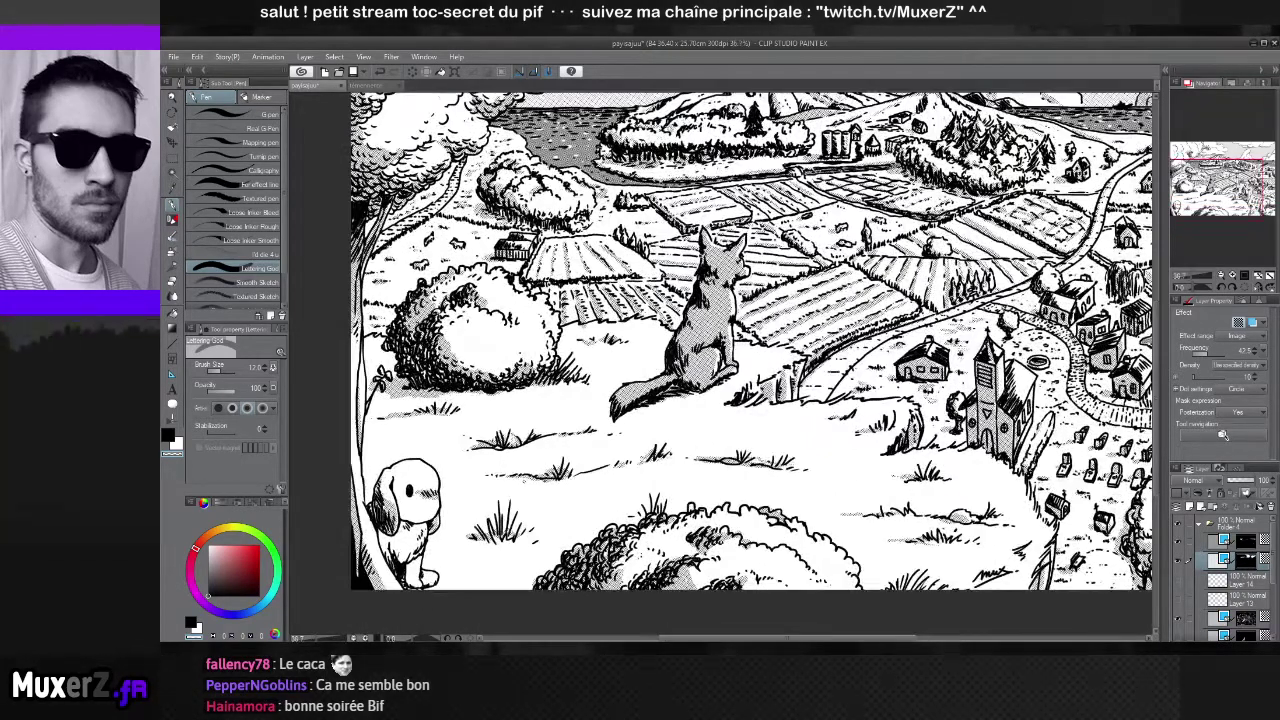
{"action": "scroll", "coordinate": [540, 480], "scroll_direction": "down", "scroll_amount": 2}
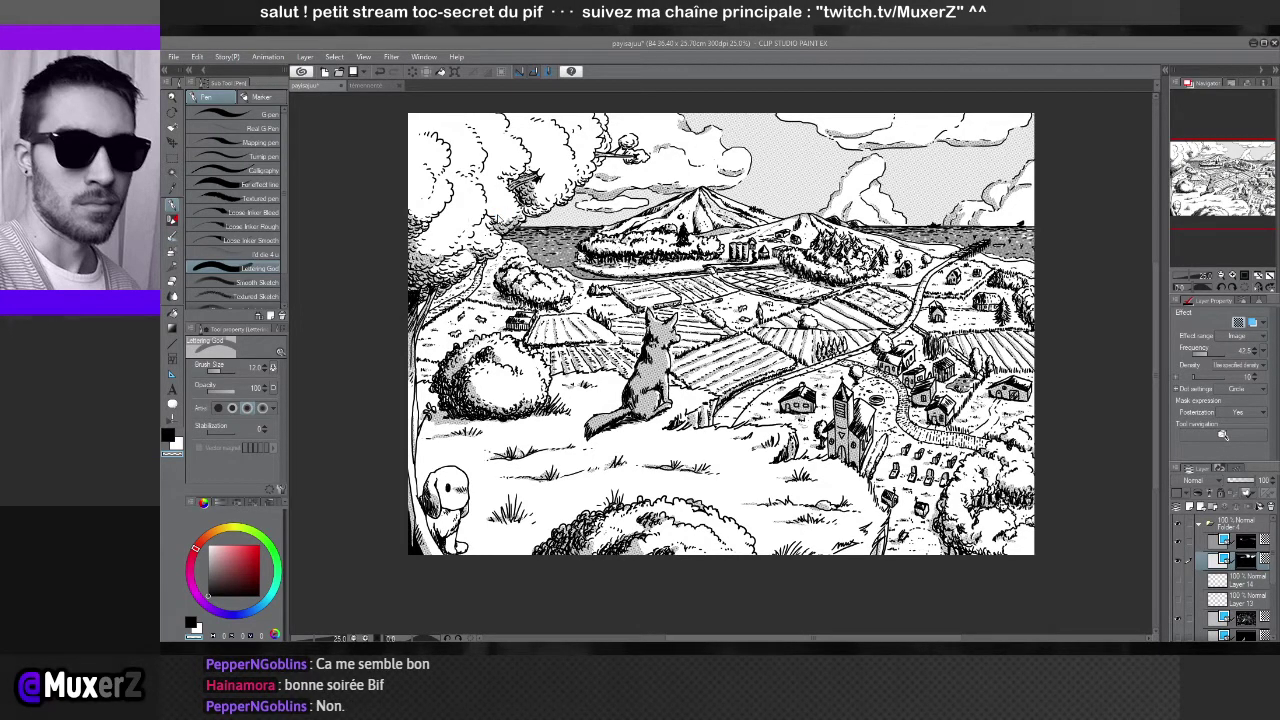
{"action": "key", "text": "ctrl+s"}
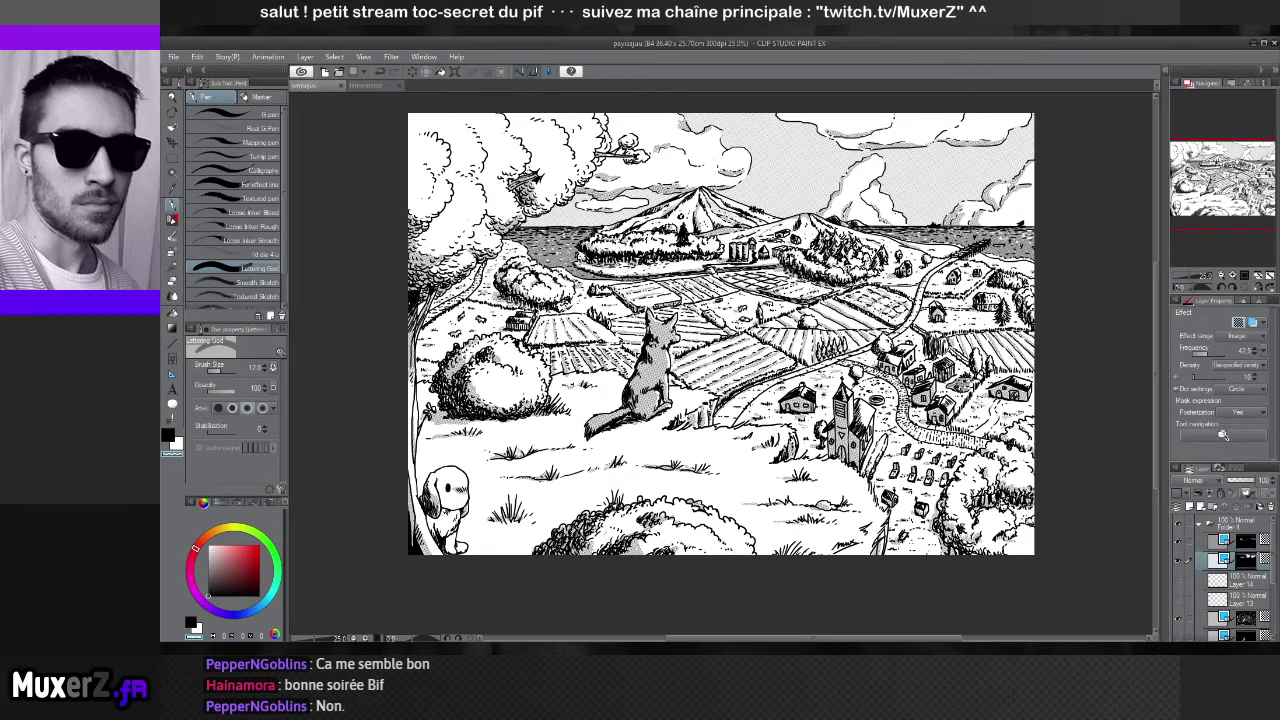
{"action": "scroll", "coordinate": [520, 338], "scroll_direction": "up", "scroll_amount": 1}
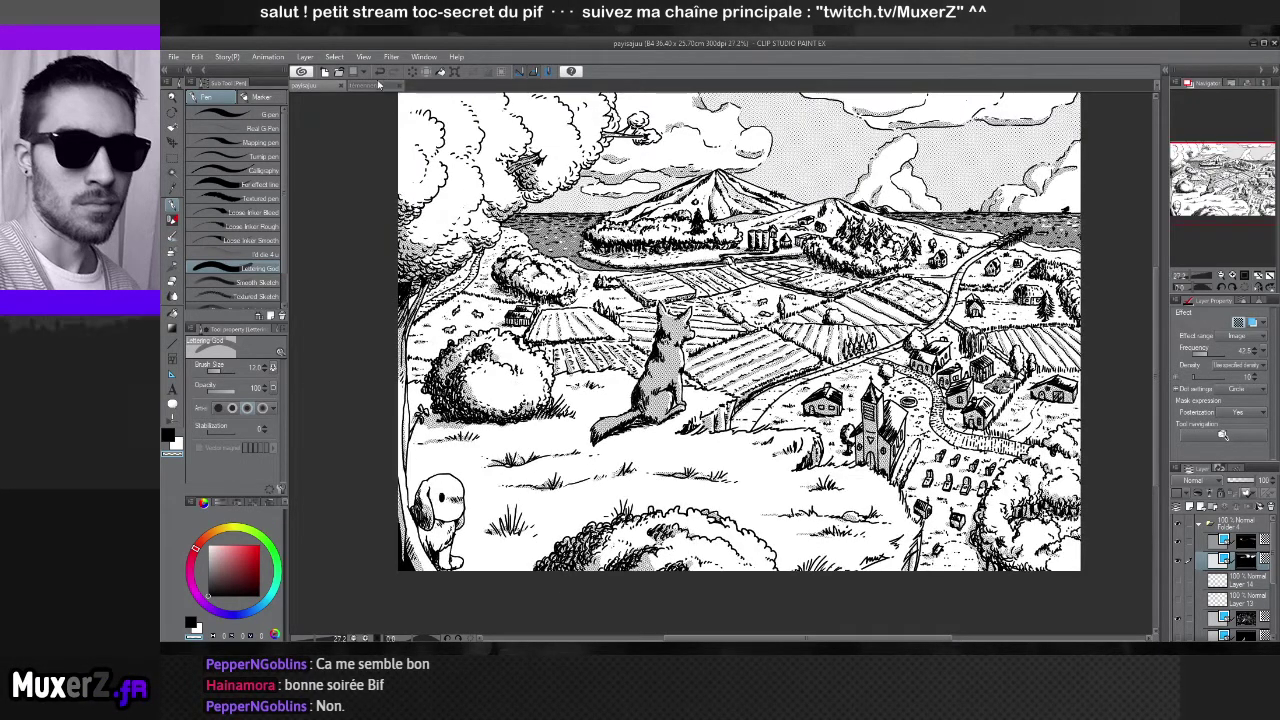
Switch to the ninja turtle sketch document, hide Layer 2 Copy 2 with the fox head, and show Layer 2 with the inked lines
{"action": "left_click", "coordinate": [365, 85]}
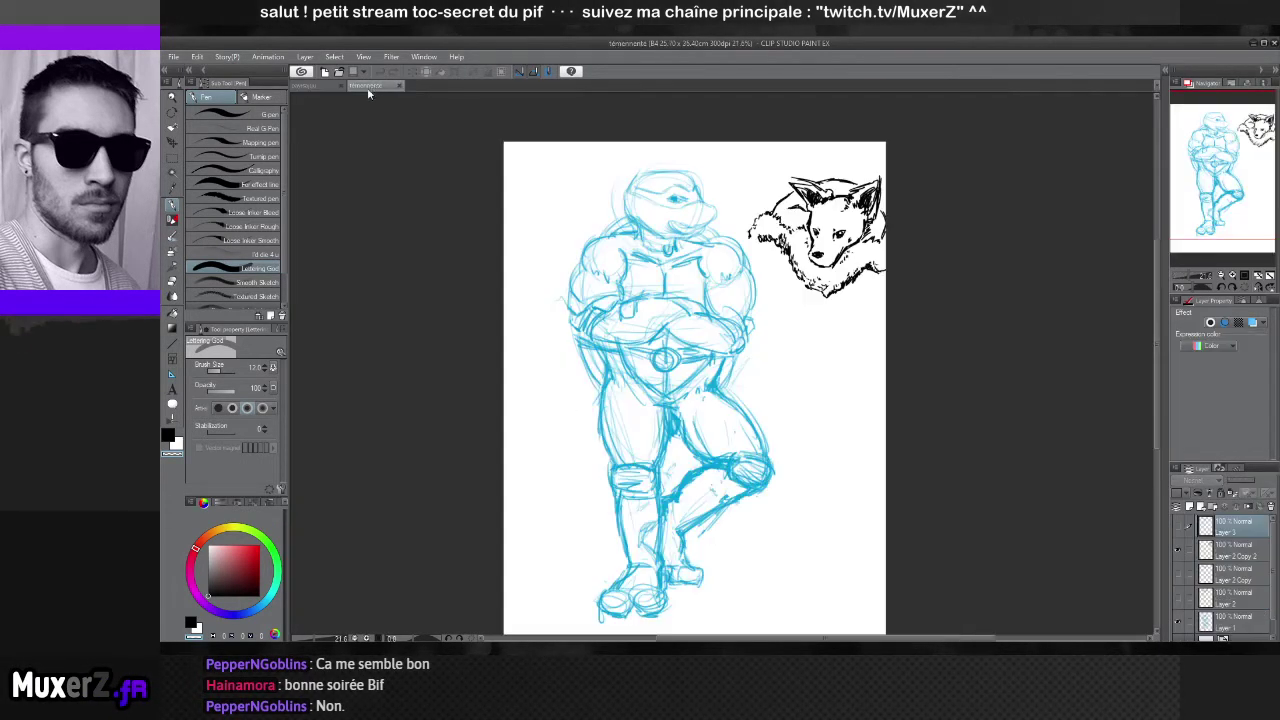
{"action": "left_click", "coordinate": [1178, 528]}
{"action": "left_click", "coordinate": [1179, 529]}
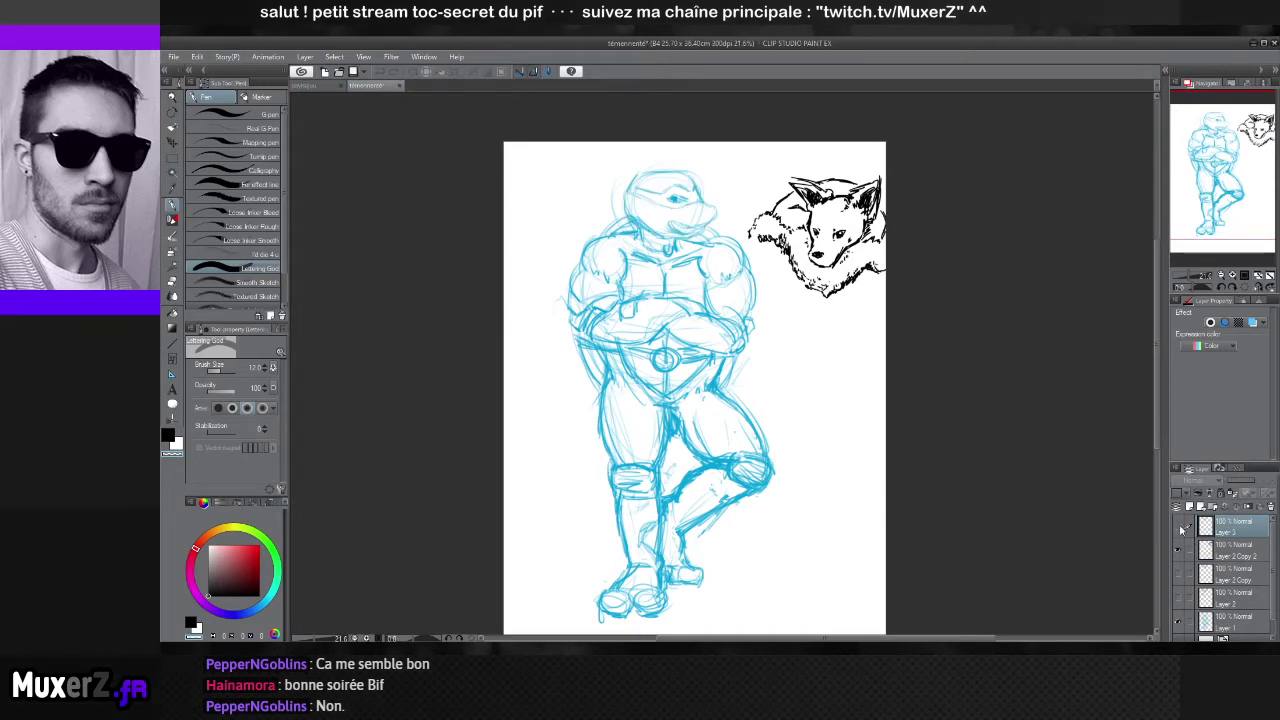
{"action": "left_click", "coordinate": [1180, 529]}
{"action": "left_click", "coordinate": [1180, 529]}
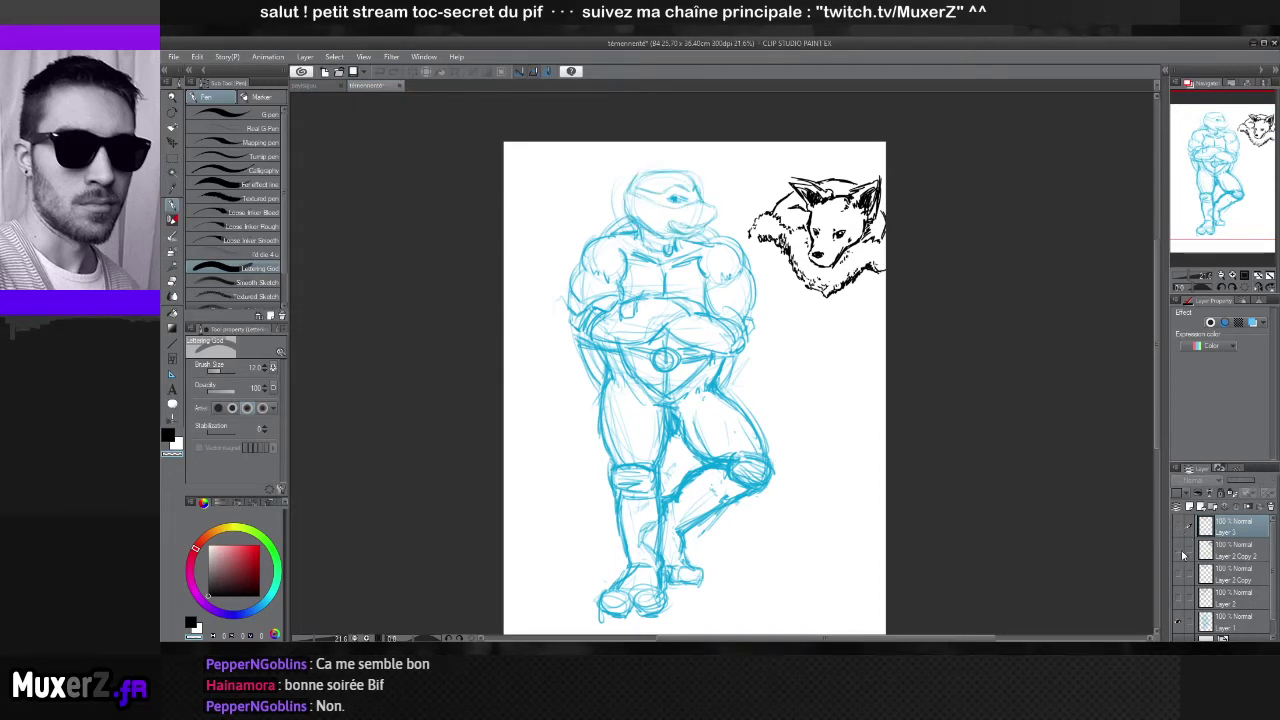
{"action": "left_click", "coordinate": [1184, 553]}
{"action": "scroll", "coordinate": [1185, 560], "scroll_direction": "down", "scroll_amount": 1}
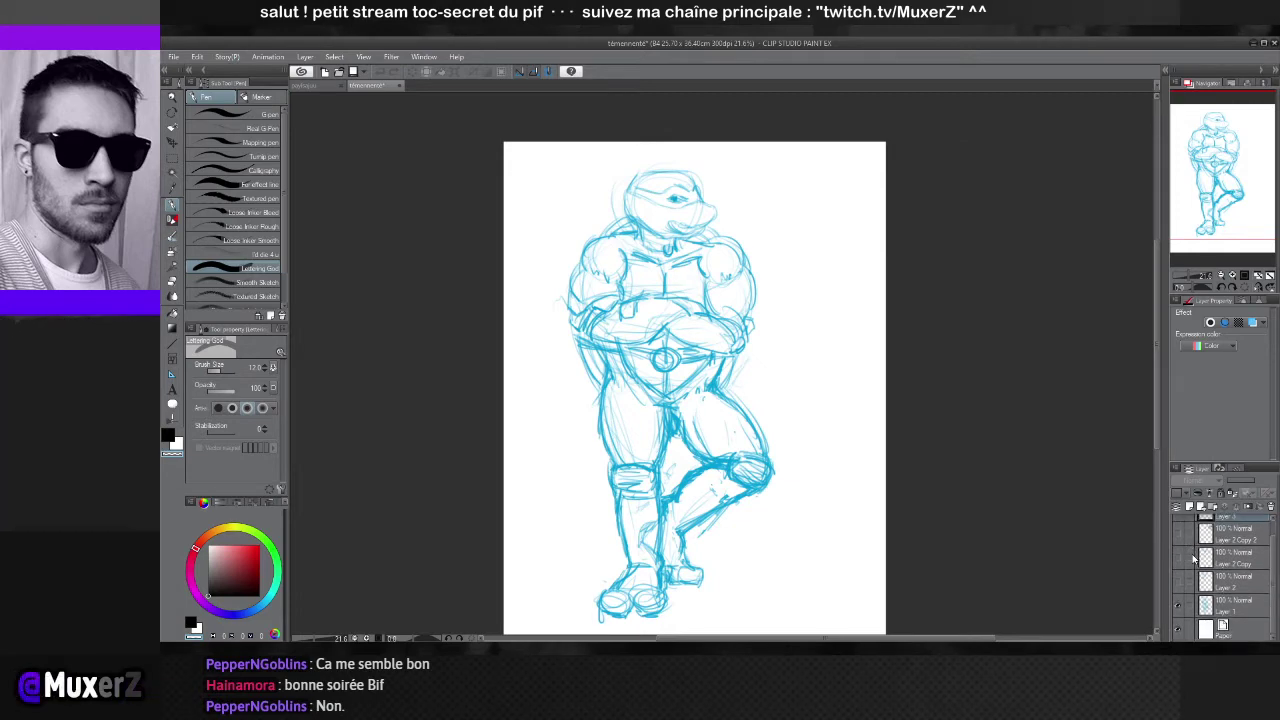
{"action": "left_click", "coordinate": [1178, 580]}
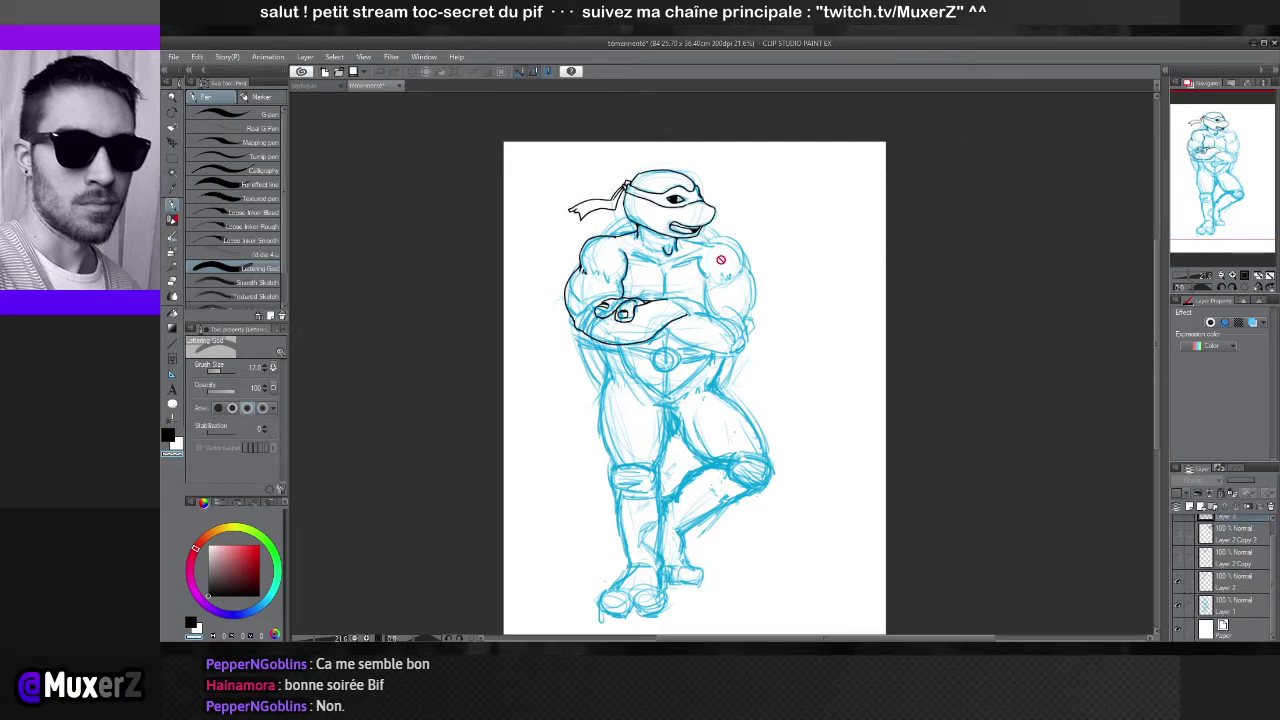
{"action": "scroll", "coordinate": [720, 259], "scroll_direction": "up", "scroll_amount": 5}
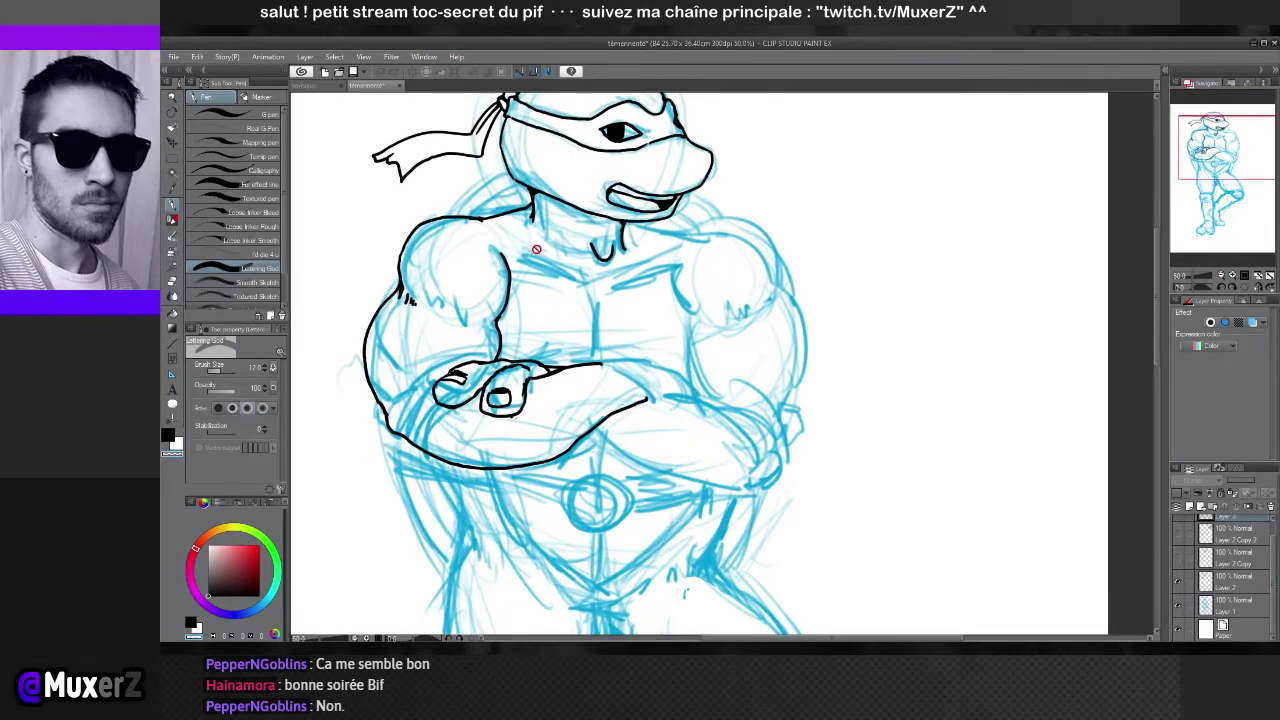
{"action": "left_click_drag", "start_coordinate": [512, 228], "coordinate": [562, 293]}
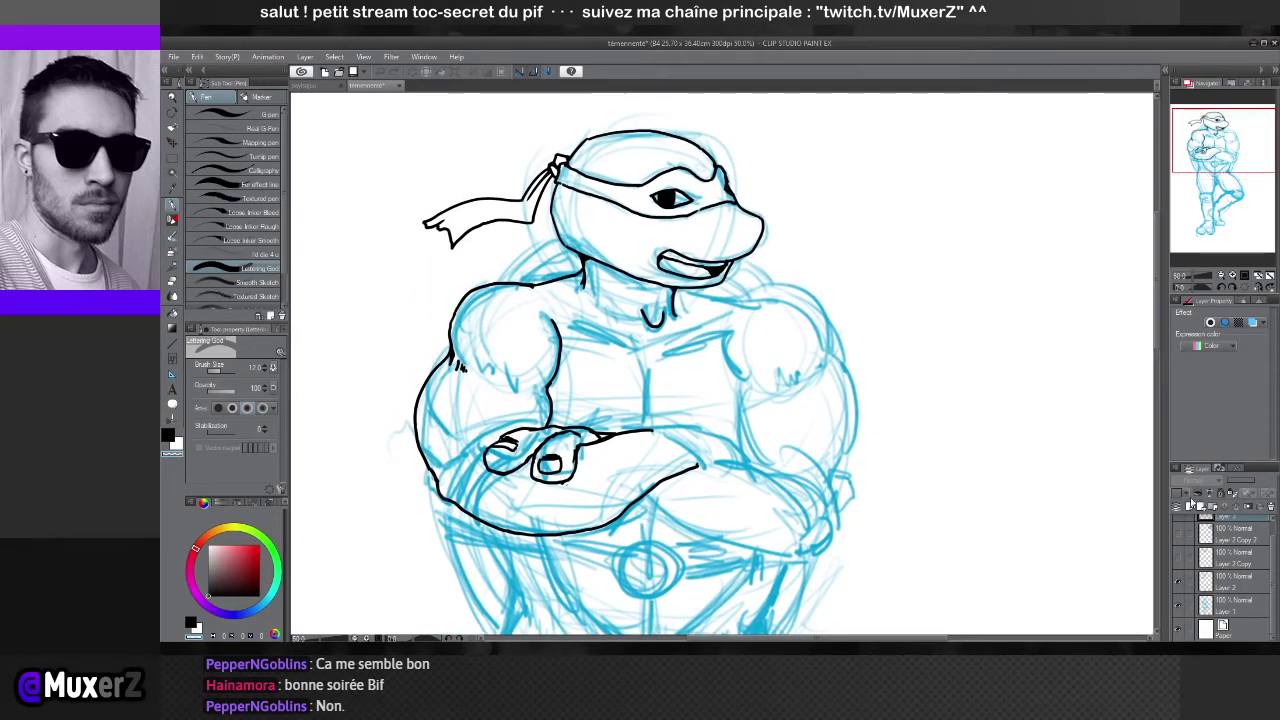
Ink the wrist end of the turtle's crossed forearm on Layer 2 with the Lettering God pen
{"action": "left_click", "coordinate": [1235, 580]}
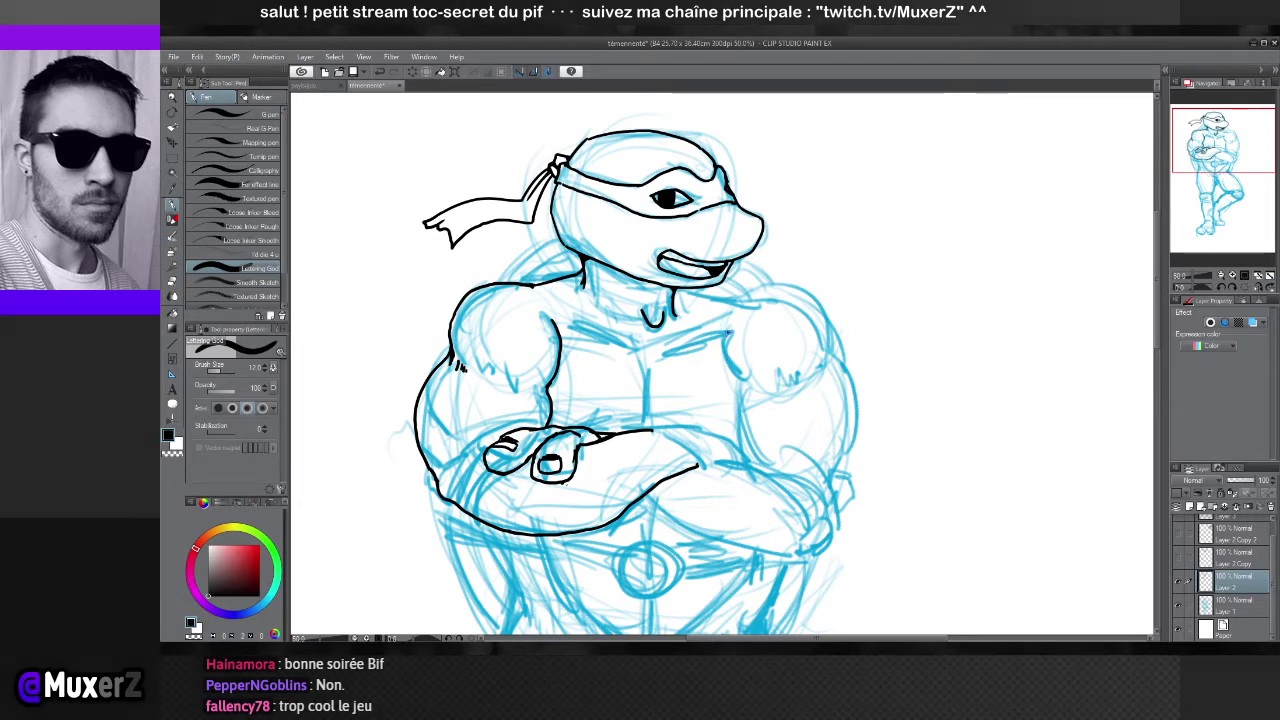
{"action": "left_click_drag", "start_coordinate": [727, 331], "coordinate": [738, 391]}
{"action": "key", "text": "ctrl+z"}
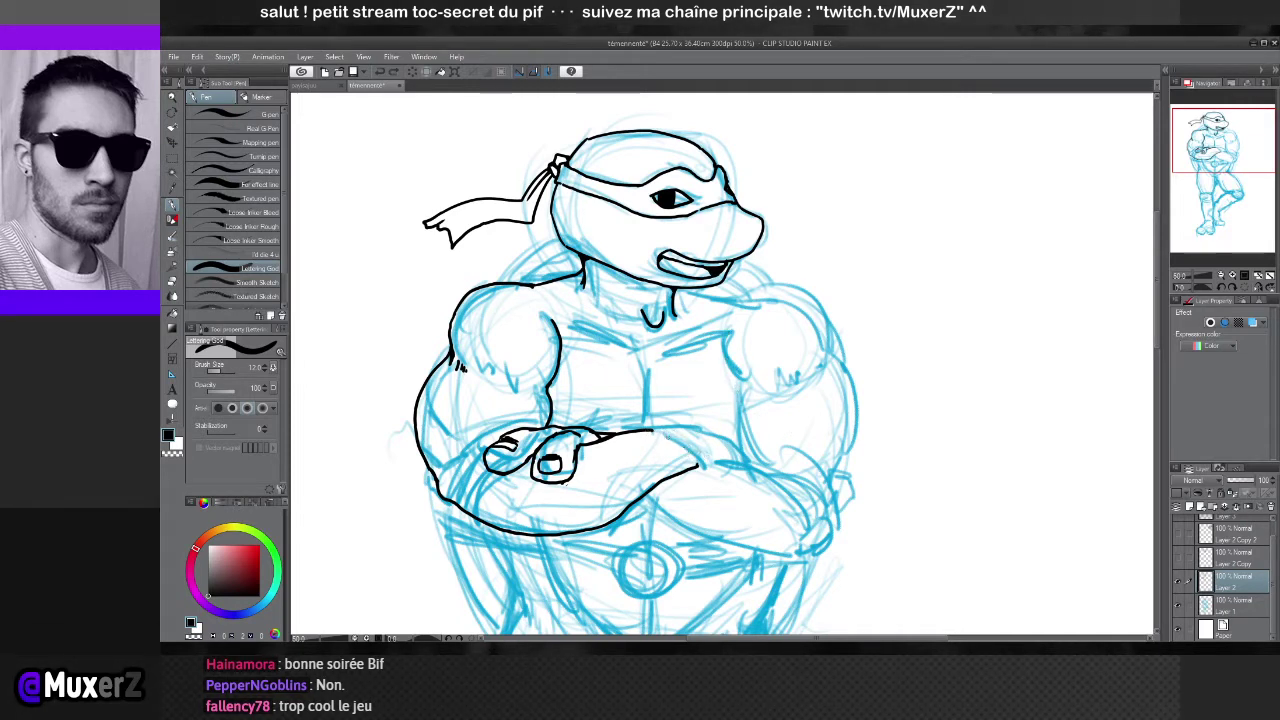
{"action": "left_click_drag", "start_coordinate": [650, 432], "coordinate": [697, 462]}
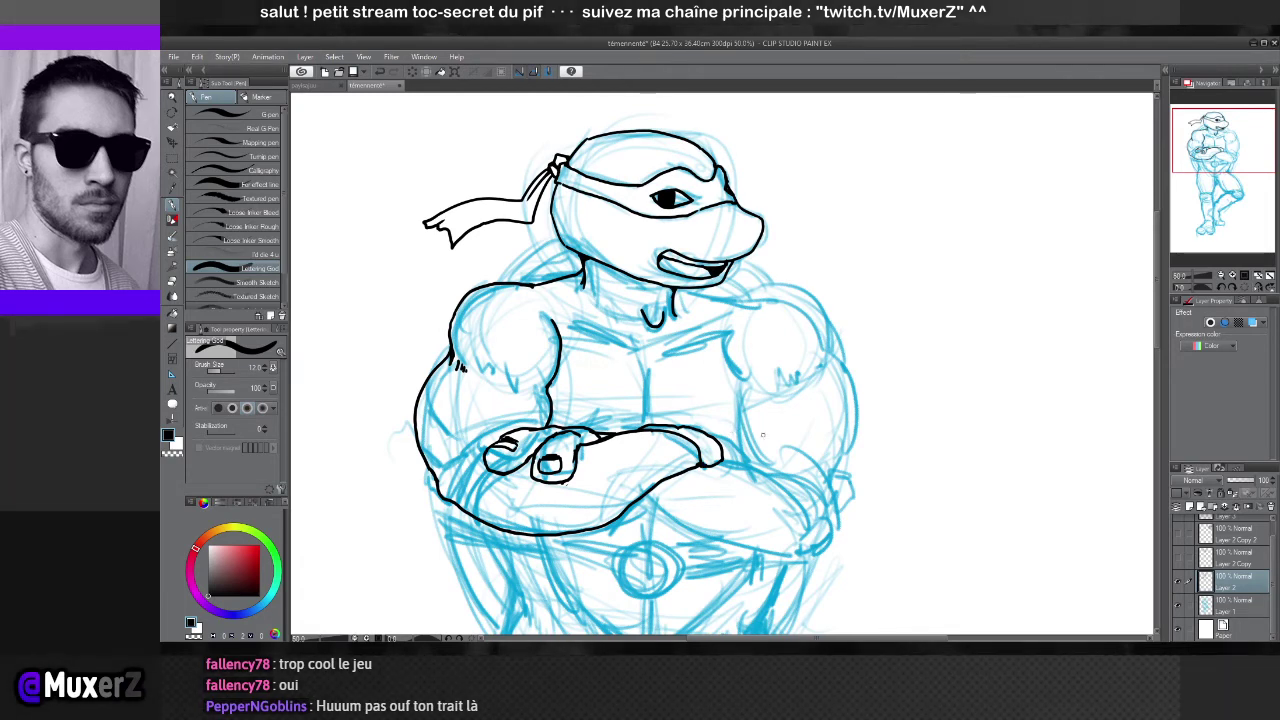
{"action": "left_click_drag", "start_coordinate": [783, 460], "coordinate": [921, 352]}
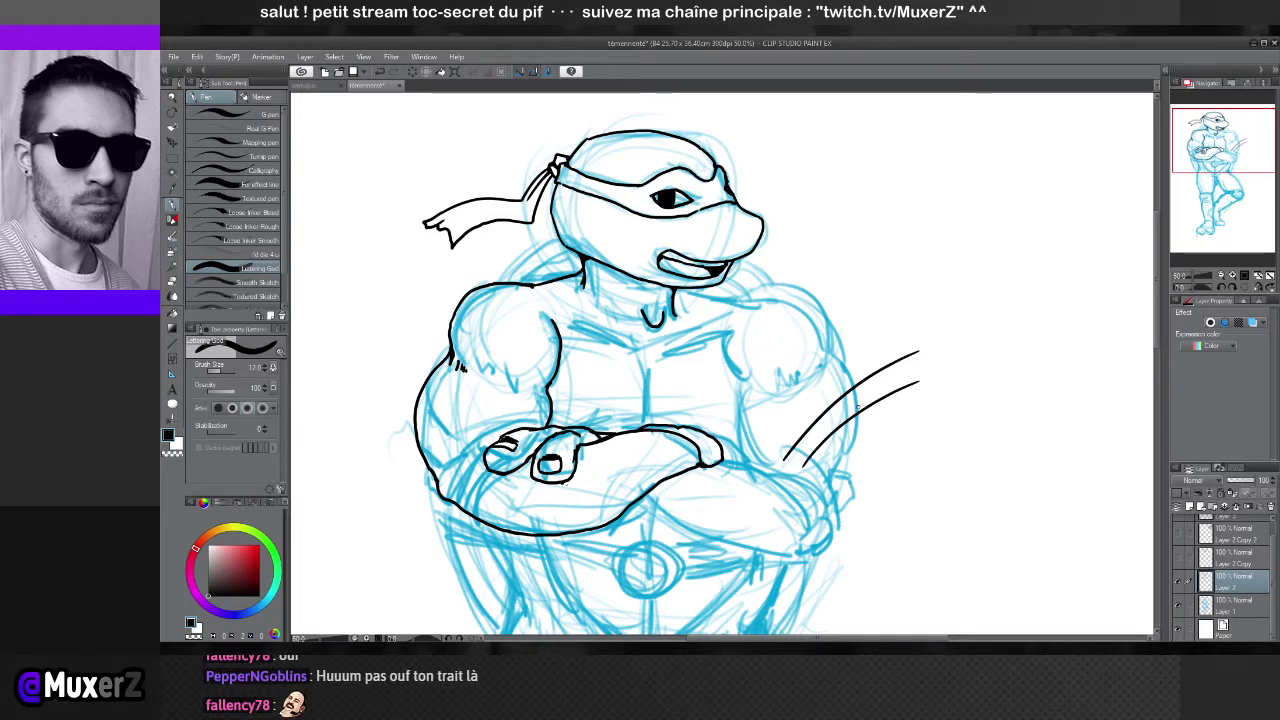
{"action": "key", "text": "ctrl+z"}
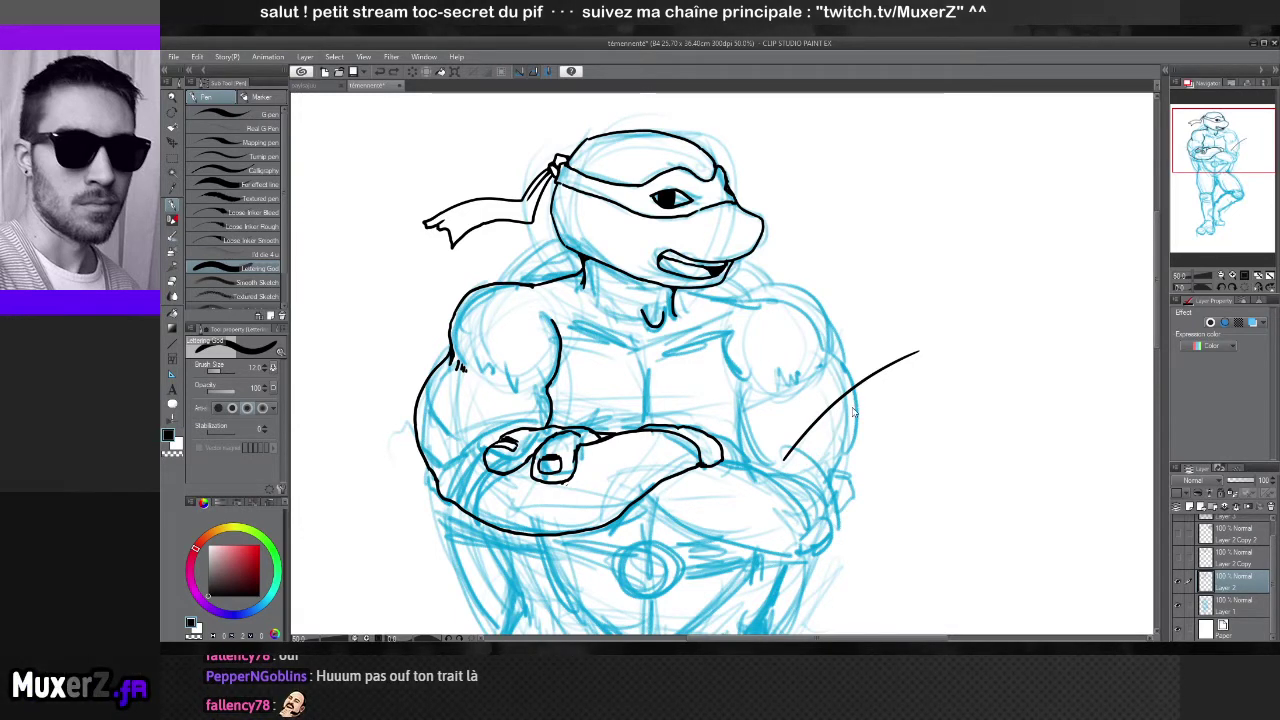
{"action": "key", "text": "ctrl+z"}
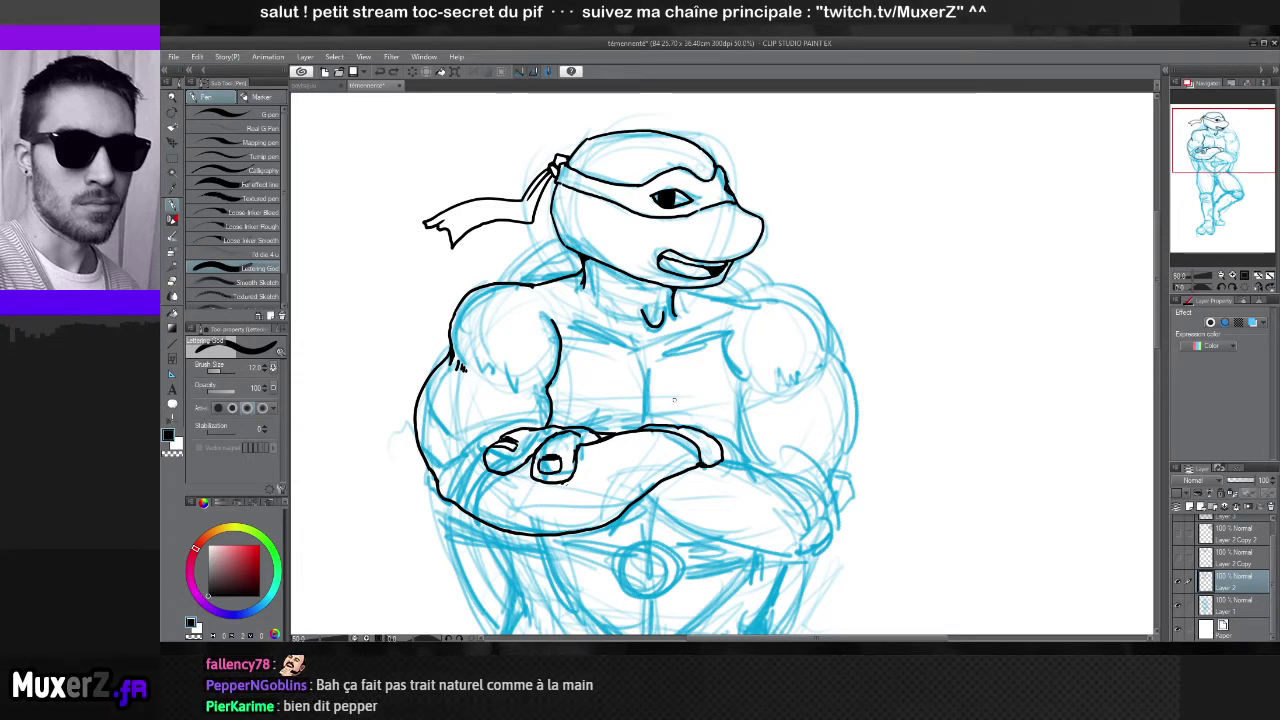
Ink a wristband at the end of the turtle's crossed forearm on Layer 2, following the blue sketch
{"action": "scroll", "coordinate": [673, 400], "scroll_direction": "down", "scroll_amount": 4}
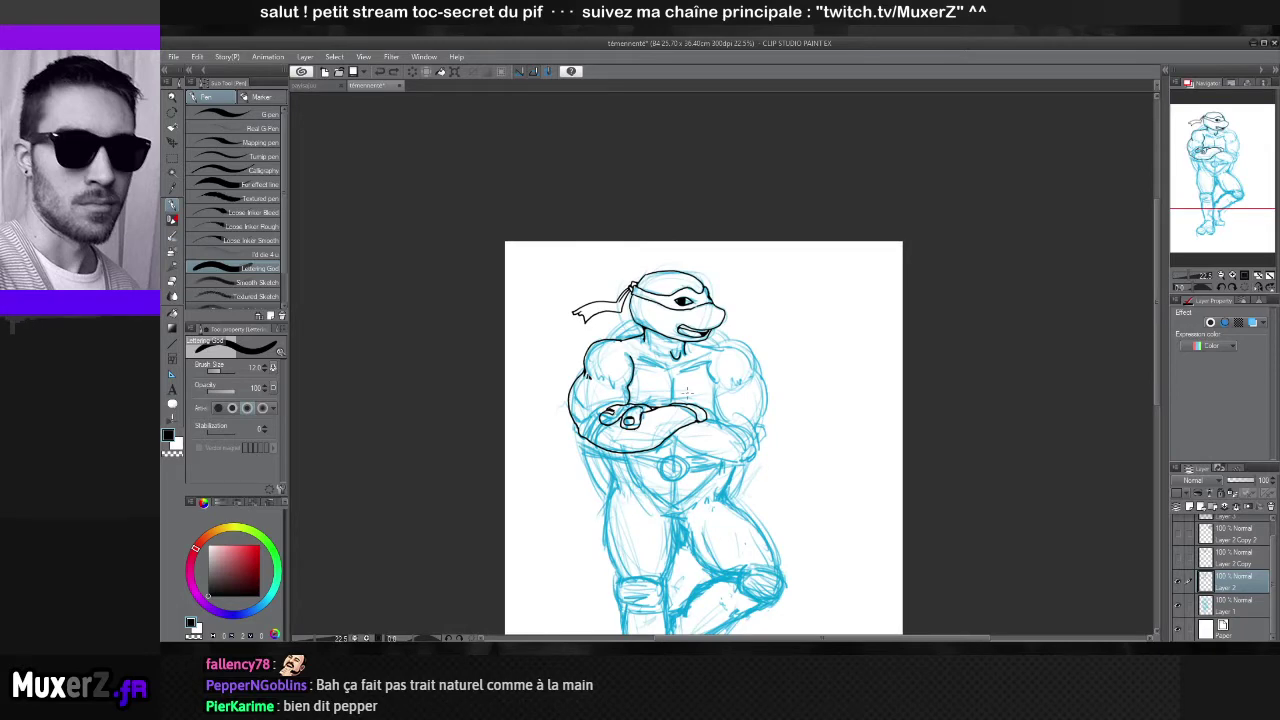
{"action": "scroll", "coordinate": [686, 393], "scroll_direction": "up", "scroll_amount": 3}
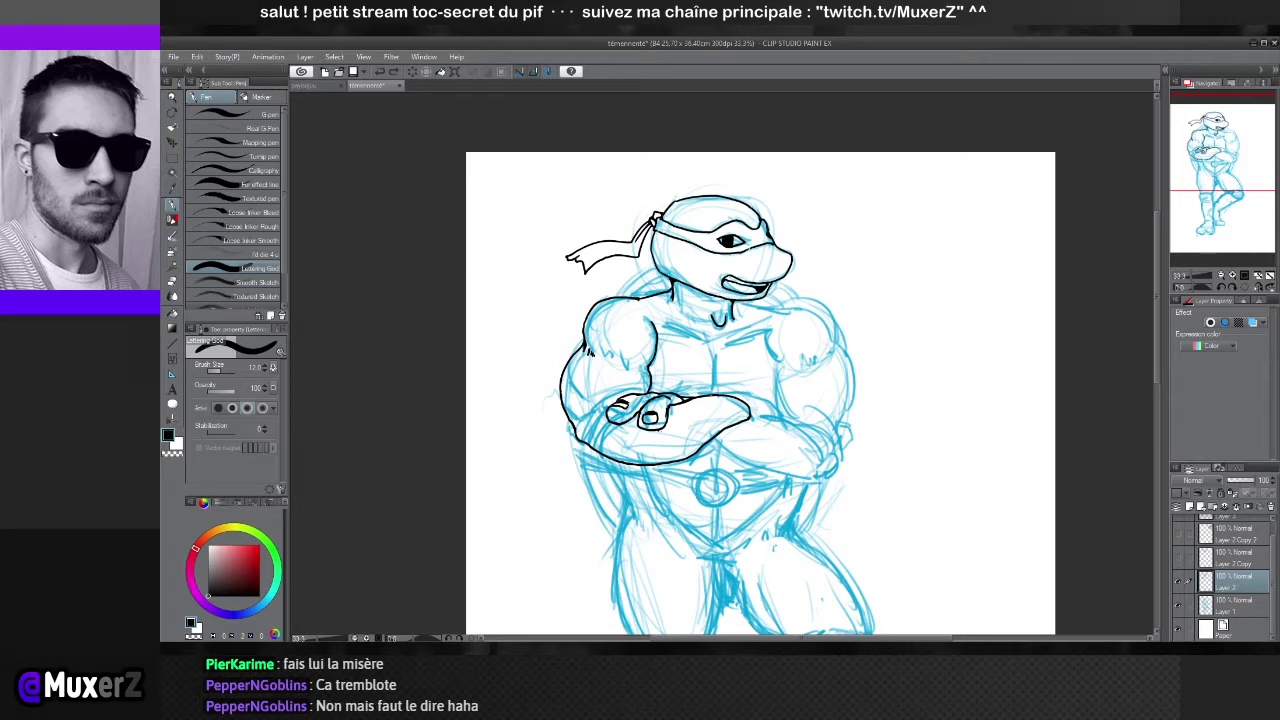
{"action": "left_click_drag", "start_coordinate": [710, 392], "coordinate": [774, 414]}
{"action": "key", "text": "ctrl+z"}
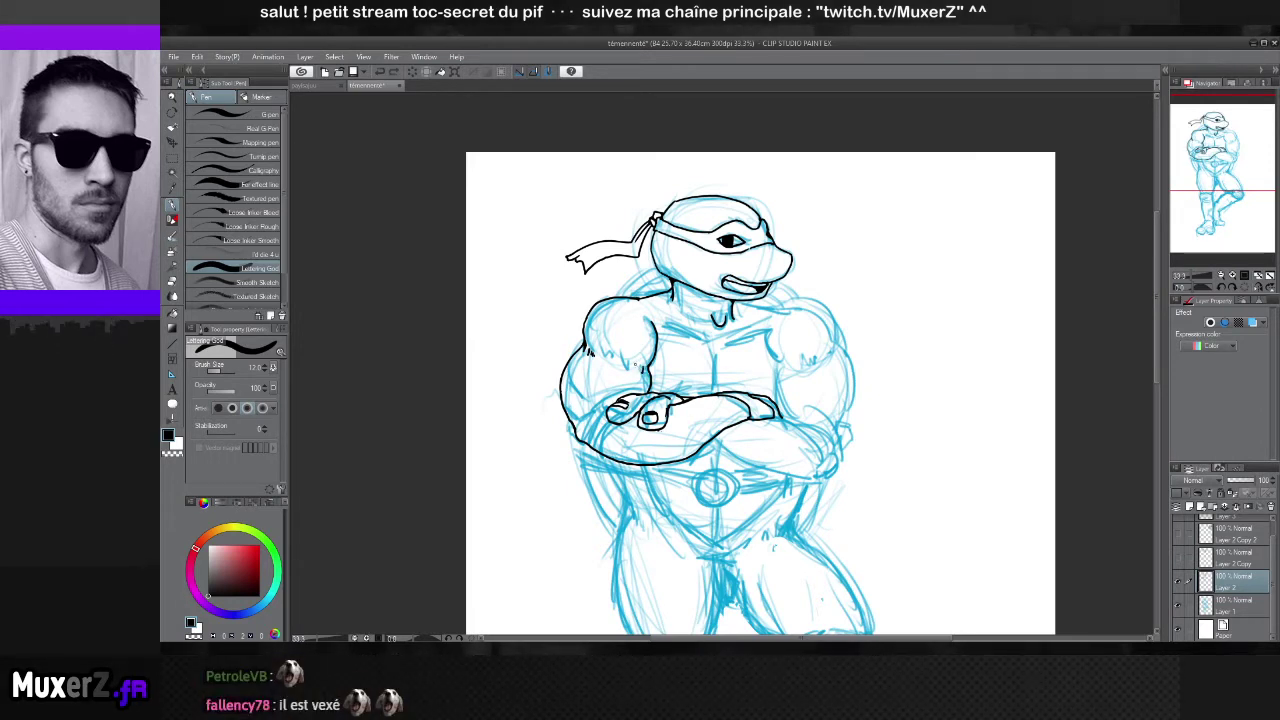
Adjust the Lettering God pen's stabilization and draw curved and wavy test strokes over and beside the turtle's unfinished arm
{"action": "left_click_drag", "start_coordinate": [755, 391], "coordinate": [667, 430]}
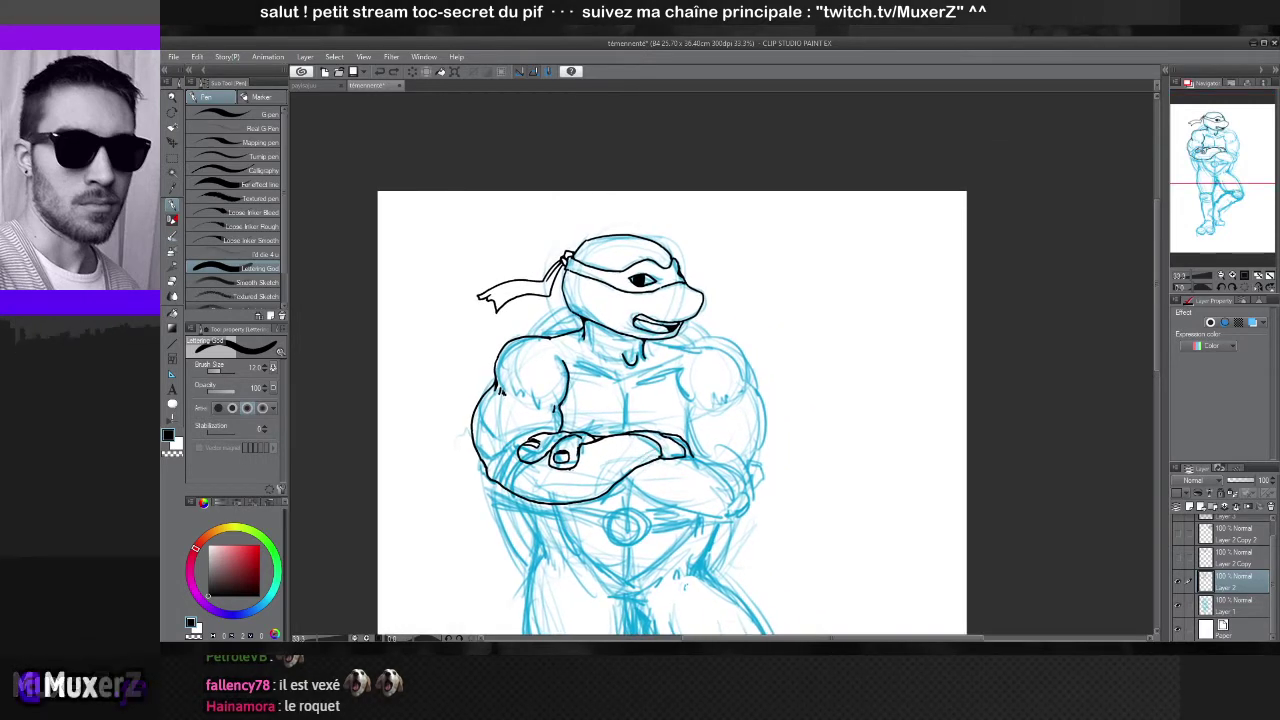
{"action": "scroll", "coordinate": [667, 430], "scroll_direction": "up", "scroll_amount": 2}
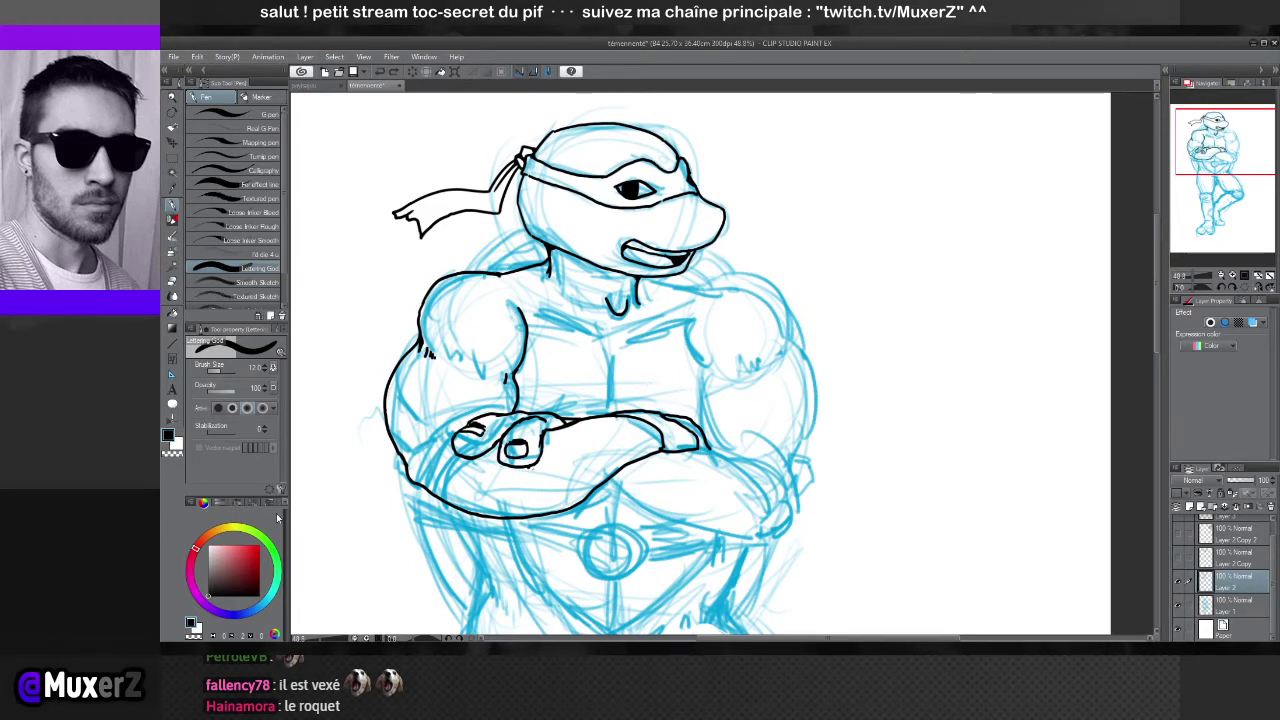
{"action": "left_click", "coordinate": [216, 436]}
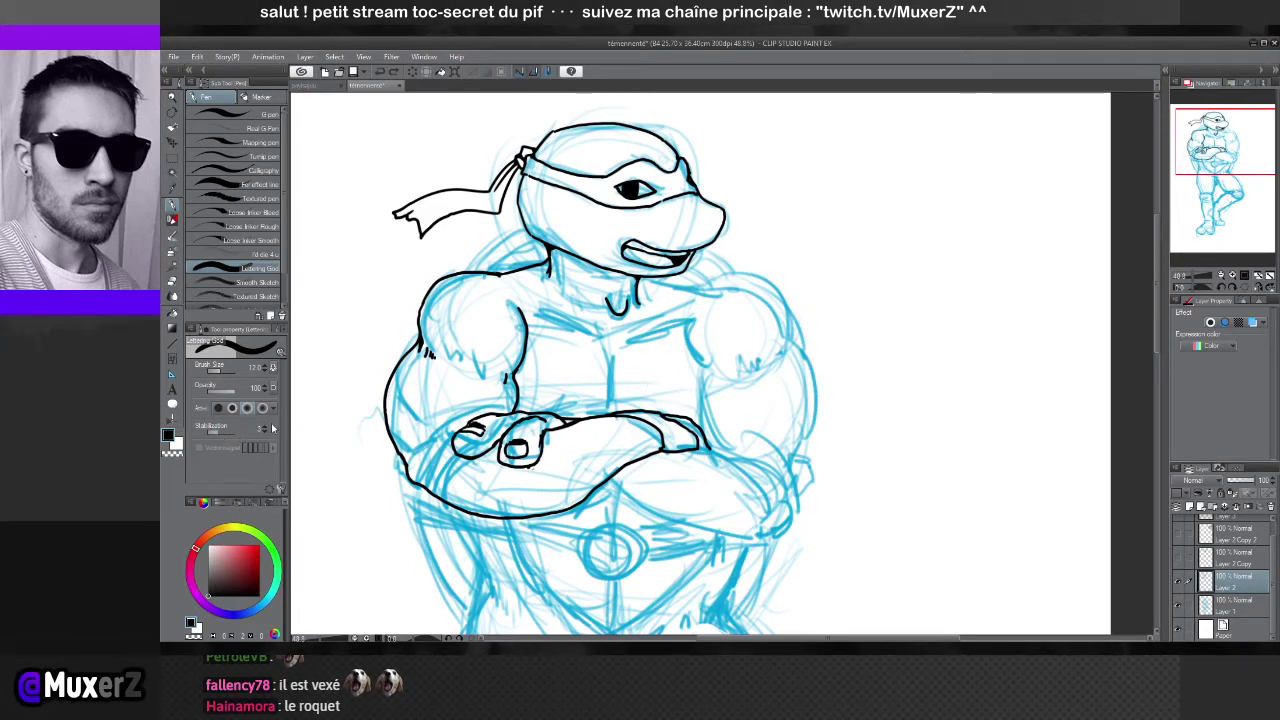
{"action": "mouse_move", "coordinate": [890, 370]}
{"action": "left_mouse_down"}
{"action": "mouse_move", "coordinate": [808, 391]}
{"action": "mouse_move", "coordinate": [763, 455]}
{"action": "left_mouse_up"}
{"action": "mouse_move", "coordinate": [888, 372]}
{"action": "left_mouse_down"}
{"action": "mouse_move", "coordinate": [836, 426]}
{"action": "mouse_move", "coordinate": [876, 446]}
{"action": "mouse_move", "coordinate": [915, 401]}
{"action": "mouse_move", "coordinate": [945, 428]}
{"action": "left_mouse_up"}
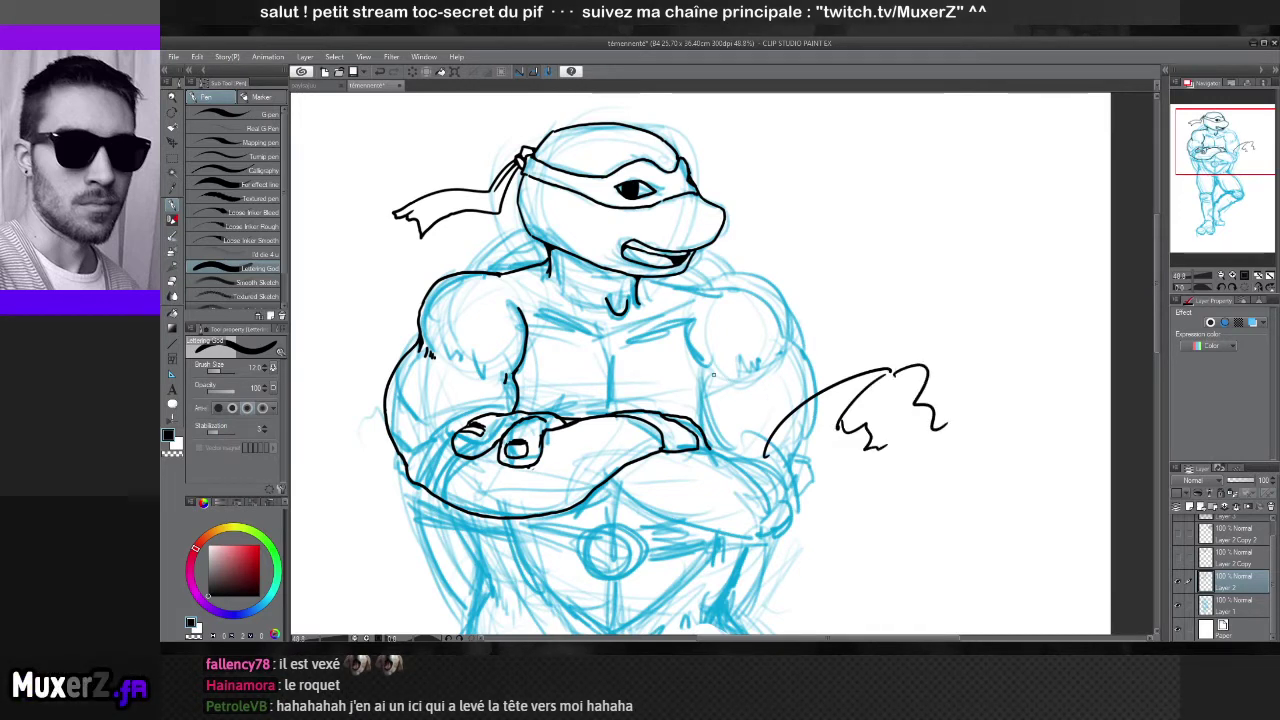
{"action": "left_click_drag", "start_coordinate": [713, 373], "coordinate": [772, 405]}
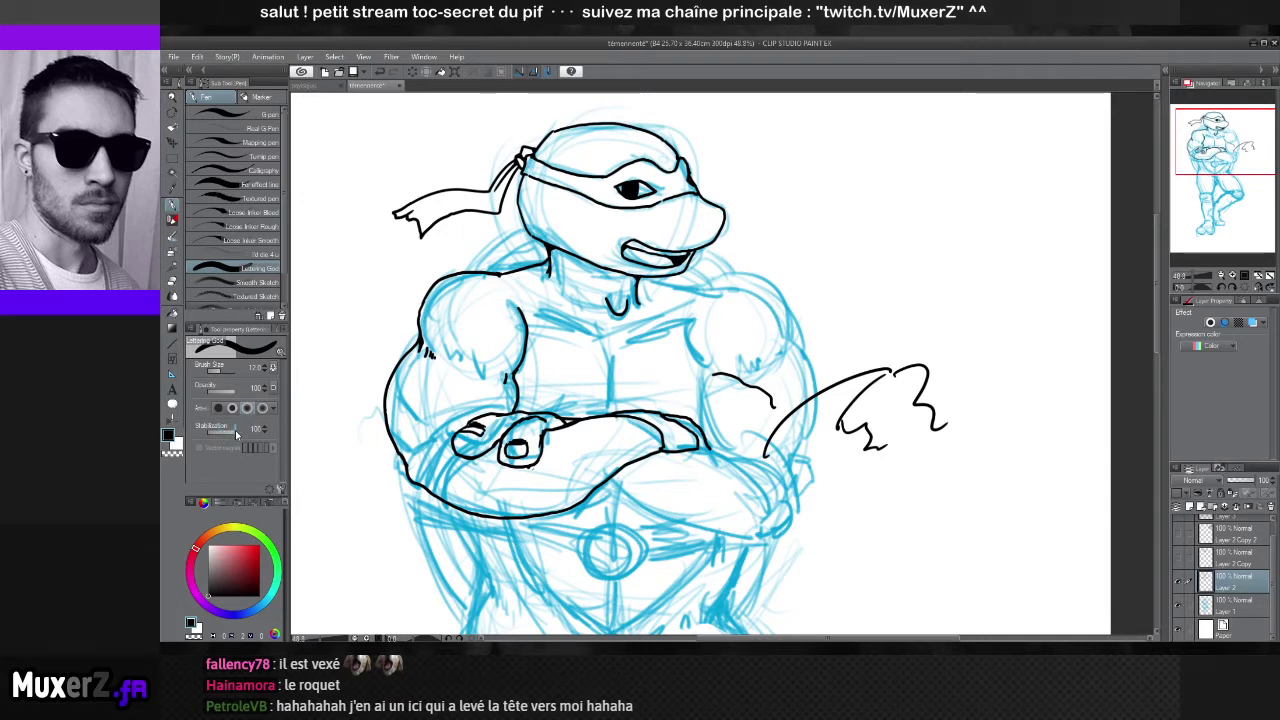
Draw smooth wavy test strokes around the turtle's shoulder and elbow with the pen's stabilization at 100
{"action": "mouse_move", "coordinate": [782, 292]}
{"action": "left_mouse_down"}
{"action": "mouse_move", "coordinate": [855, 333]}
{"action": "mouse_move", "coordinate": [912, 345]}
{"action": "left_mouse_up"}
{"action": "left_click_drag", "start_coordinate": [899, 316], "coordinate": [937, 306]}
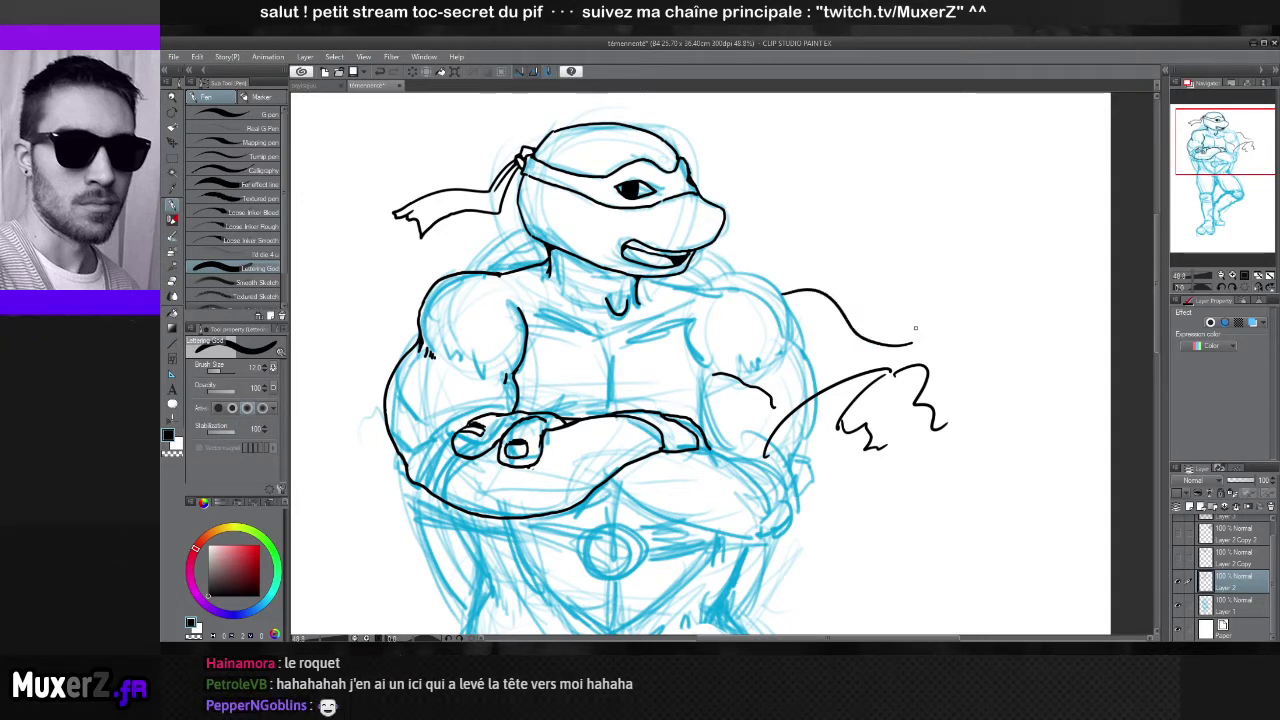
{"action": "mouse_move", "coordinate": [671, 492]}
{"action": "left_mouse_down"}
{"action": "mouse_move", "coordinate": [724, 475]}
{"action": "mouse_move", "coordinate": [790, 566]}
{"action": "left_mouse_up"}
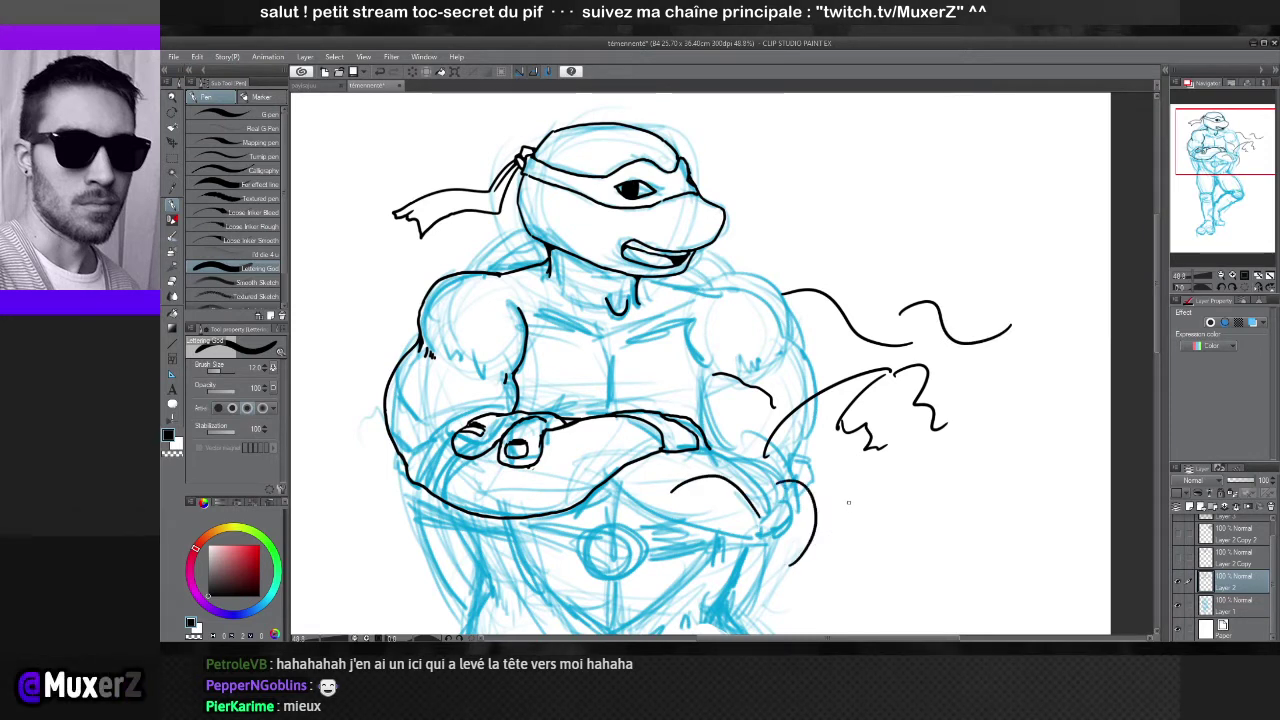
Draw curved, looping and wavy test strokes beside the turtle's elbow with the pen's stabilization at 100
{"action": "mouse_move", "coordinate": [836, 488]}
{"action": "left_mouse_down"}
{"action": "mouse_move", "coordinate": [860, 540]}
{"action": "mouse_move", "coordinate": [818, 567]}
{"action": "left_mouse_up"}
{"action": "mouse_move", "coordinate": [885, 491]}
{"action": "left_mouse_down"}
{"action": "mouse_move", "coordinate": [939, 539]}
{"action": "mouse_move", "coordinate": [913, 568]}
{"action": "mouse_move", "coordinate": [884, 542]}
{"action": "left_mouse_up"}
{"action": "mouse_move", "coordinate": [866, 488]}
{"action": "left_mouse_down"}
{"action": "mouse_move", "coordinate": [897, 475]}
{"action": "mouse_move", "coordinate": [933, 491]}
{"action": "mouse_move", "coordinate": [966, 455]}
{"action": "mouse_move", "coordinate": [992, 461]}
{"action": "mouse_move", "coordinate": [974, 426]}
{"action": "mouse_move", "coordinate": [1002, 421]}
{"action": "mouse_move", "coordinate": [1023, 441]}
{"action": "mouse_move", "coordinate": [1007, 408]}
{"action": "mouse_move", "coordinate": [1032, 415]}
{"action": "mouse_move", "coordinate": [1024, 370]}
{"action": "mouse_move", "coordinate": [1057, 380]}
{"action": "mouse_move", "coordinate": [1027, 352]}
{"action": "mouse_move", "coordinate": [1058, 342]}
{"action": "left_mouse_up"}
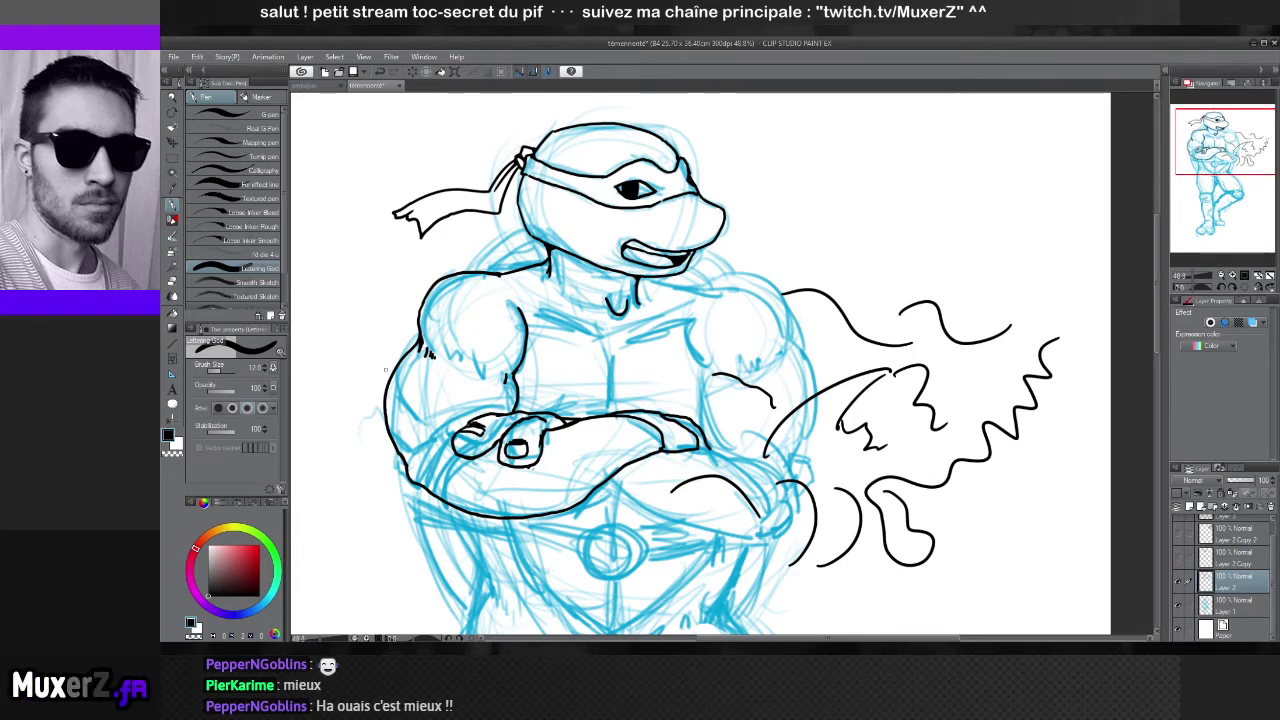
Lower the Lettering God pen's stabilization and undo all the test strokes together with the inked wristband lines
{"action": "left_click_drag", "start_coordinate": [240, 431], "coordinate": [212, 435]}
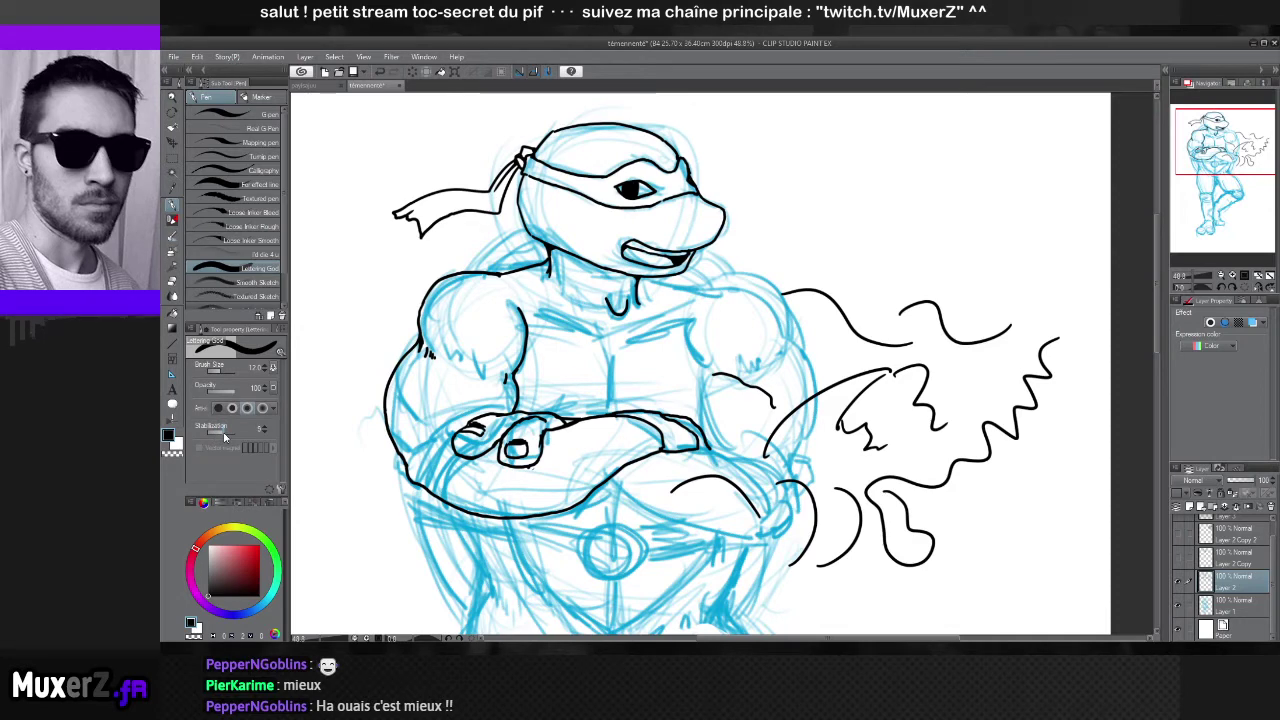
{"action": "left_click", "coordinate": [226, 437]}
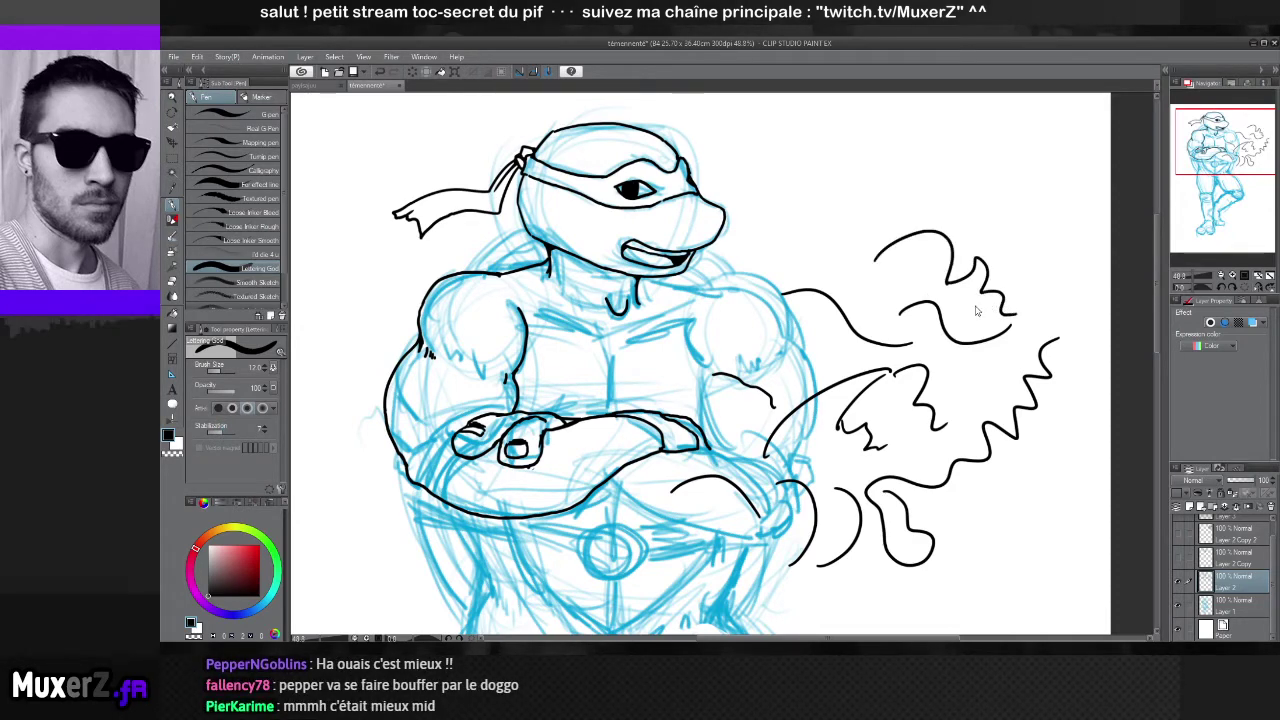
{"action": "key", "text": "ctrl+z"}
{"action": "key", "text": "ctrl+z"}
{"action": "key", "text": "ctrl+z"}
{"action": "key", "text": "ctrl+z"}
{"action": "key", "text": "ctrl+z"}
{"action": "key", "text": "ctrl+z"}
{"action": "key", "text": "ctrl+z"}
{"action": "key", "text": "ctrl+z"}
{"action": "key", "text": "ctrl+z"}
{"action": "key", "text": "ctrl+z"}
{"action": "key", "text": "ctrl+z"}
{"action": "key", "text": "ctrl+z"}
{"action": "key", "text": "ctrl+z"}
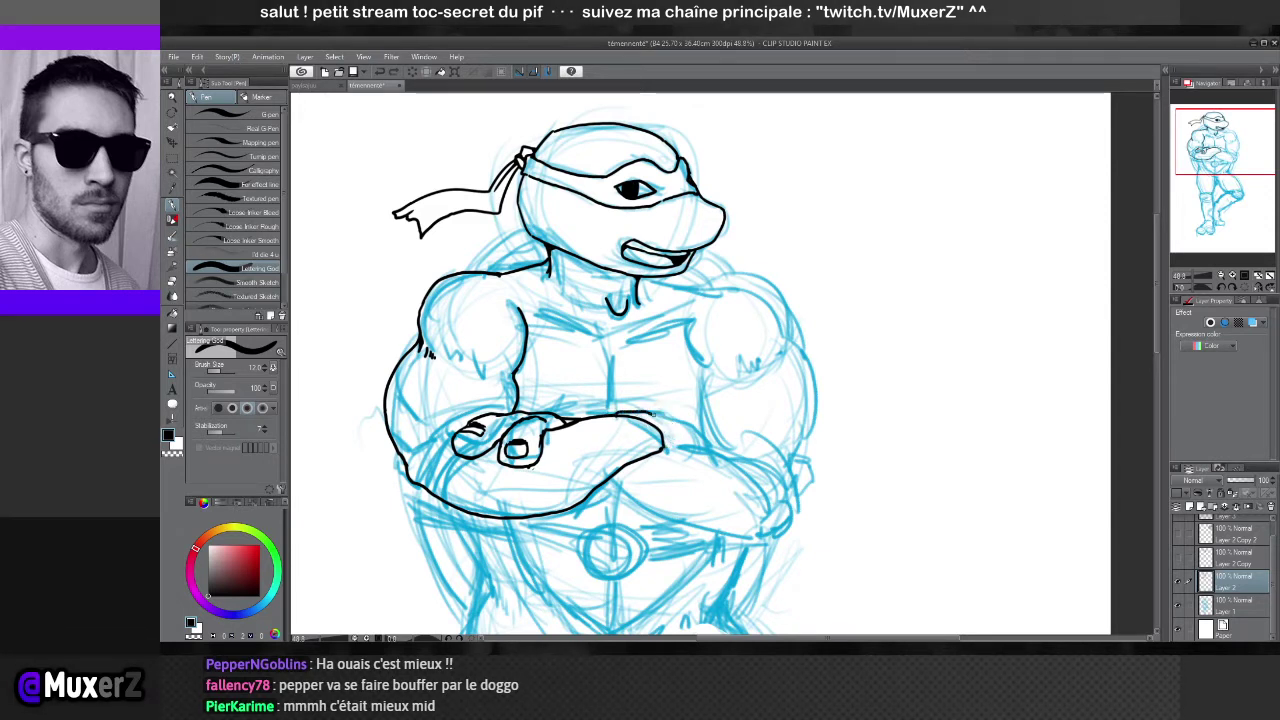
Ink the upper edges of both chest plates and the vertical line between them on Layer 2, following the blue sketch
{"action": "mouse_move", "coordinate": [610, 413]}
{"action": "left_mouse_down"}
{"action": "mouse_move", "coordinate": [672, 413]}
{"action": "mouse_move", "coordinate": [705, 438]}
{"action": "left_mouse_up"}
{"action": "key", "text": "ctrl+z"}
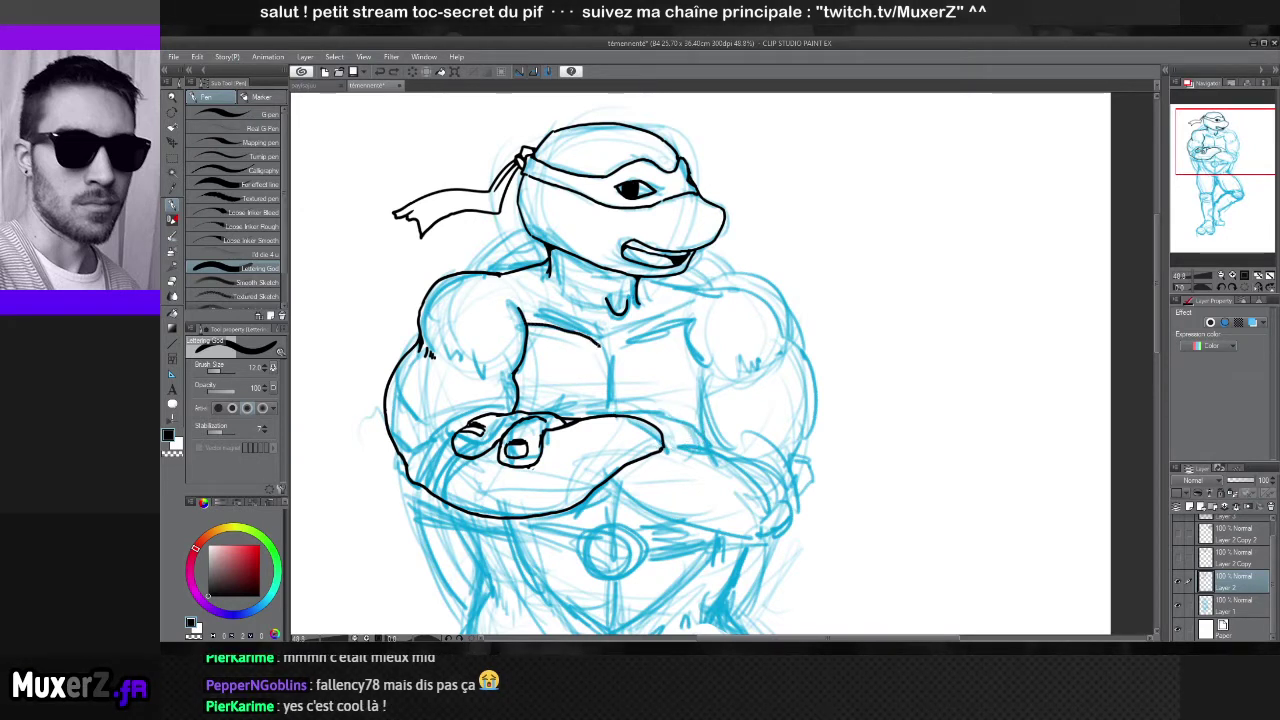
{"action": "key", "text": "ctrl+z"}
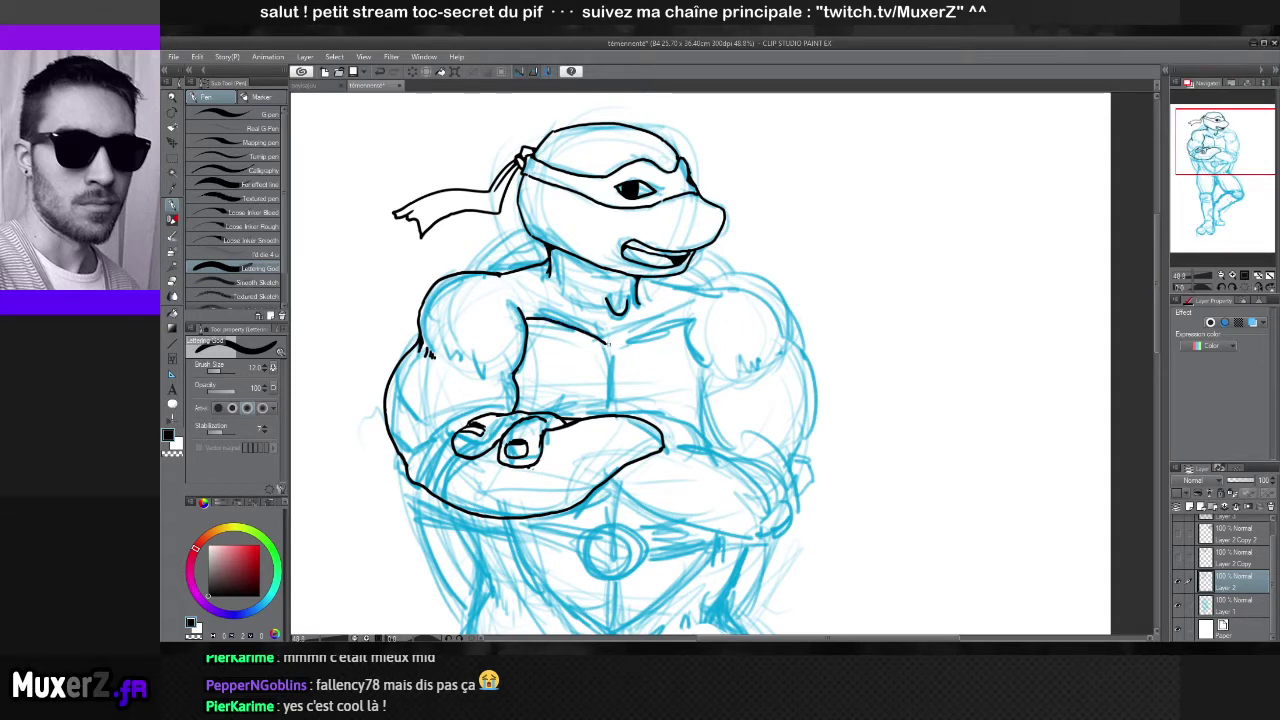
{"action": "key", "text": "ctrl+z"}
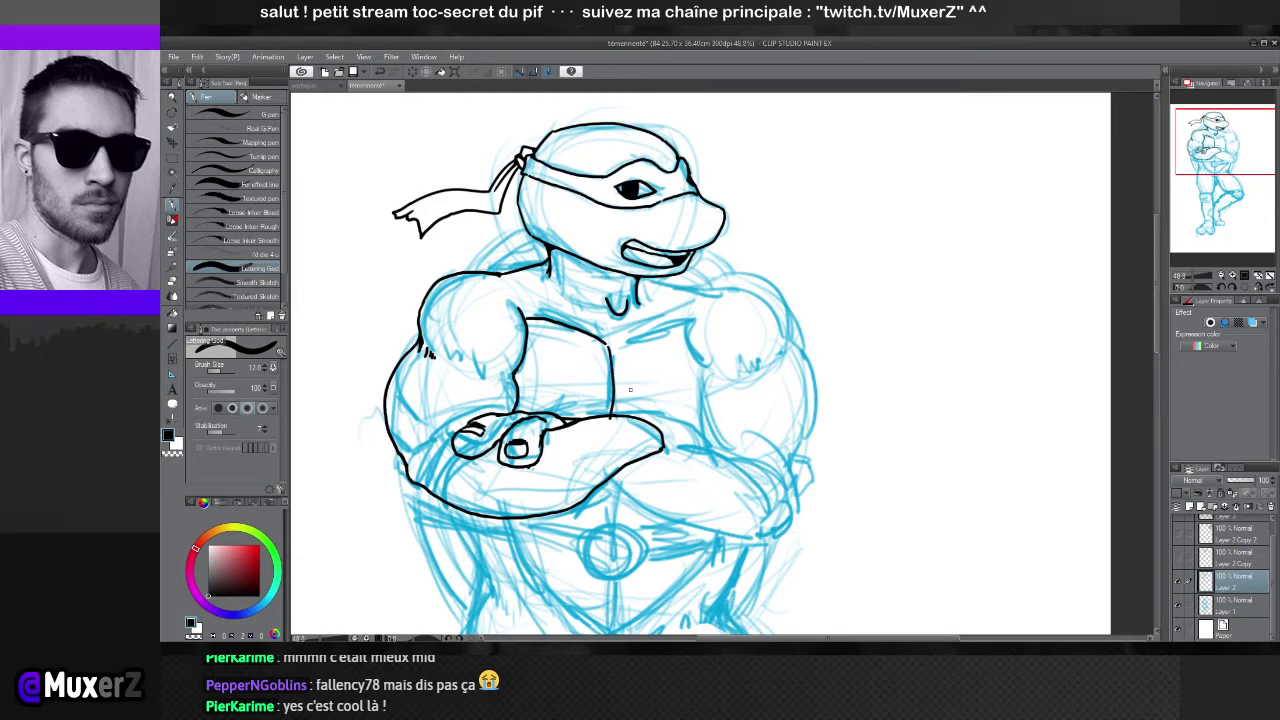
{"action": "left_click_drag", "start_coordinate": [610, 345], "coordinate": [612, 414]}
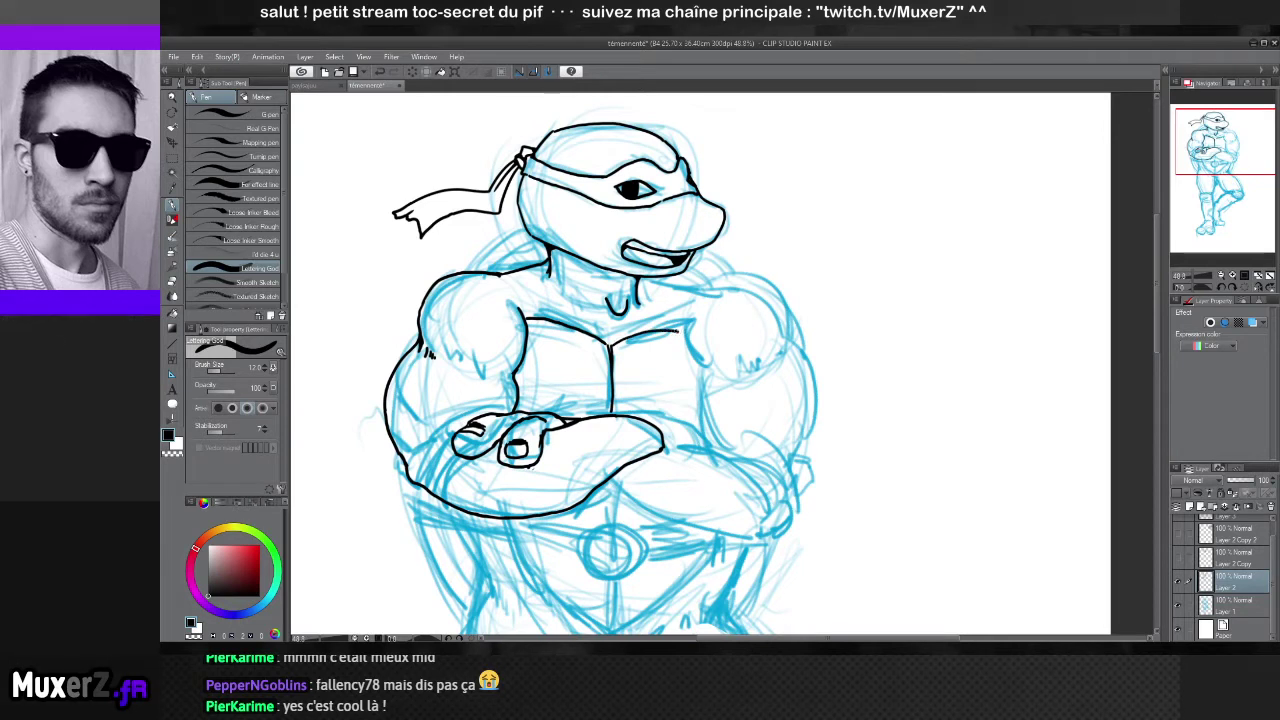
{"action": "left_click_drag", "start_coordinate": [685, 324], "coordinate": [612, 345]}
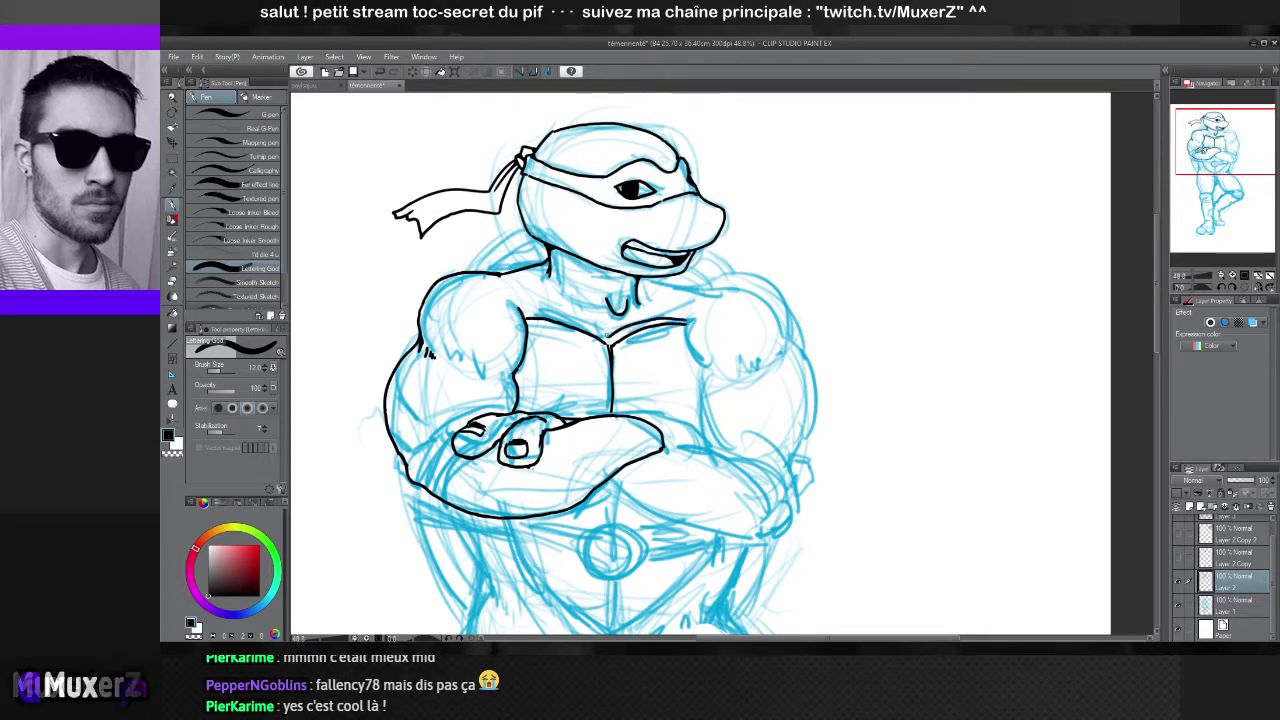
{"action": "left_click_drag", "start_coordinate": [628, 324], "coordinate": [606, 346]}
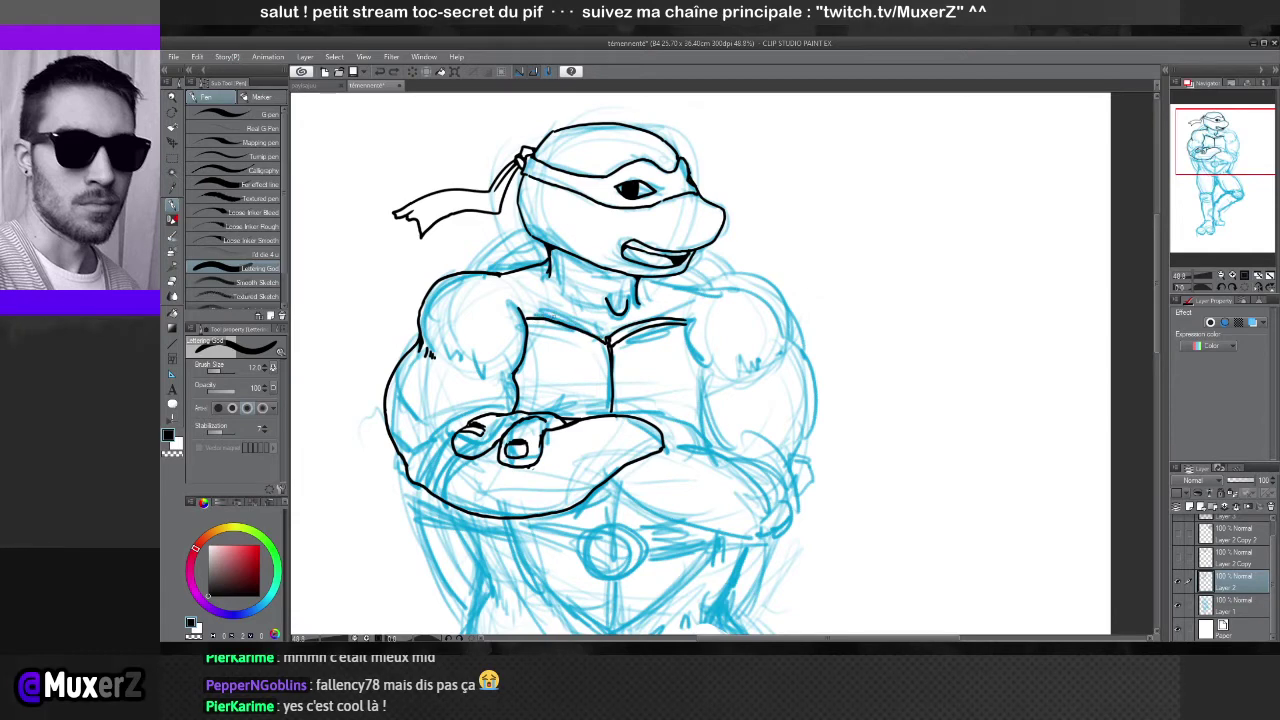
Ink a second, parallel line along the upper edge of the chest plate nearest the mask's tails
{"action": "left_click_drag", "start_coordinate": [510, 244], "coordinate": [575, 437]}
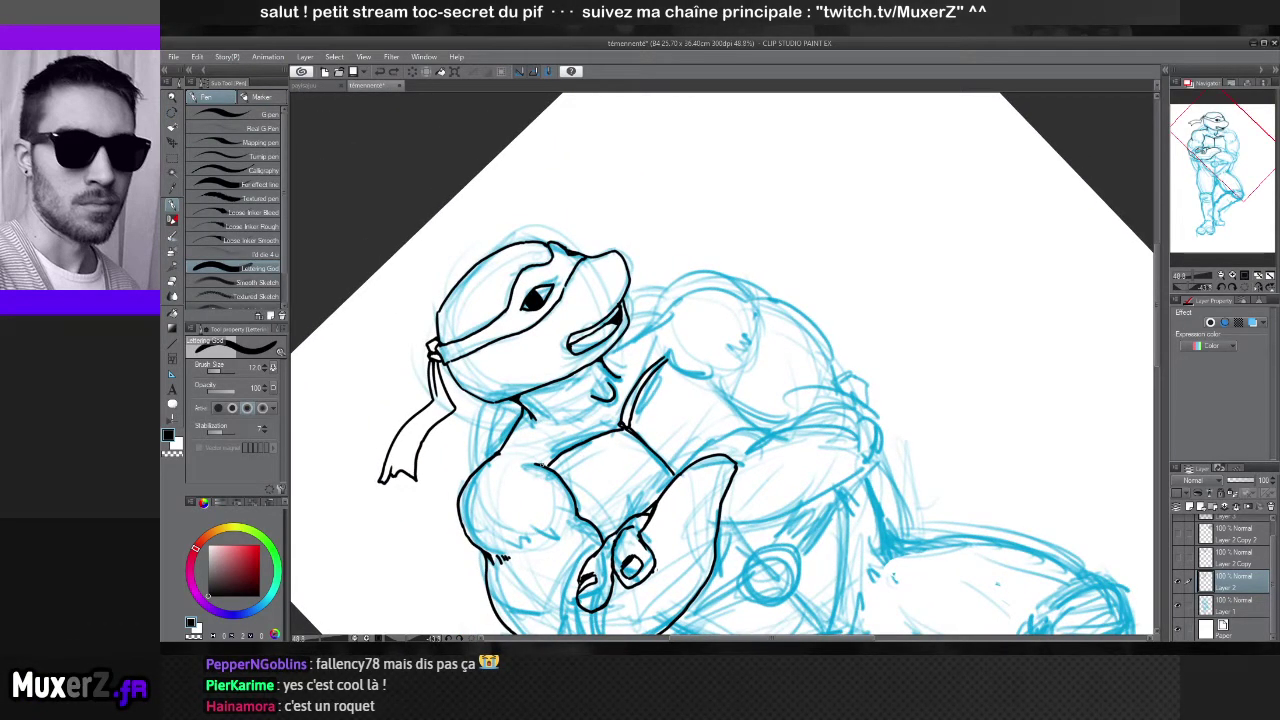
{"action": "left_click_drag", "start_coordinate": [580, 436], "coordinate": [606, 422]}
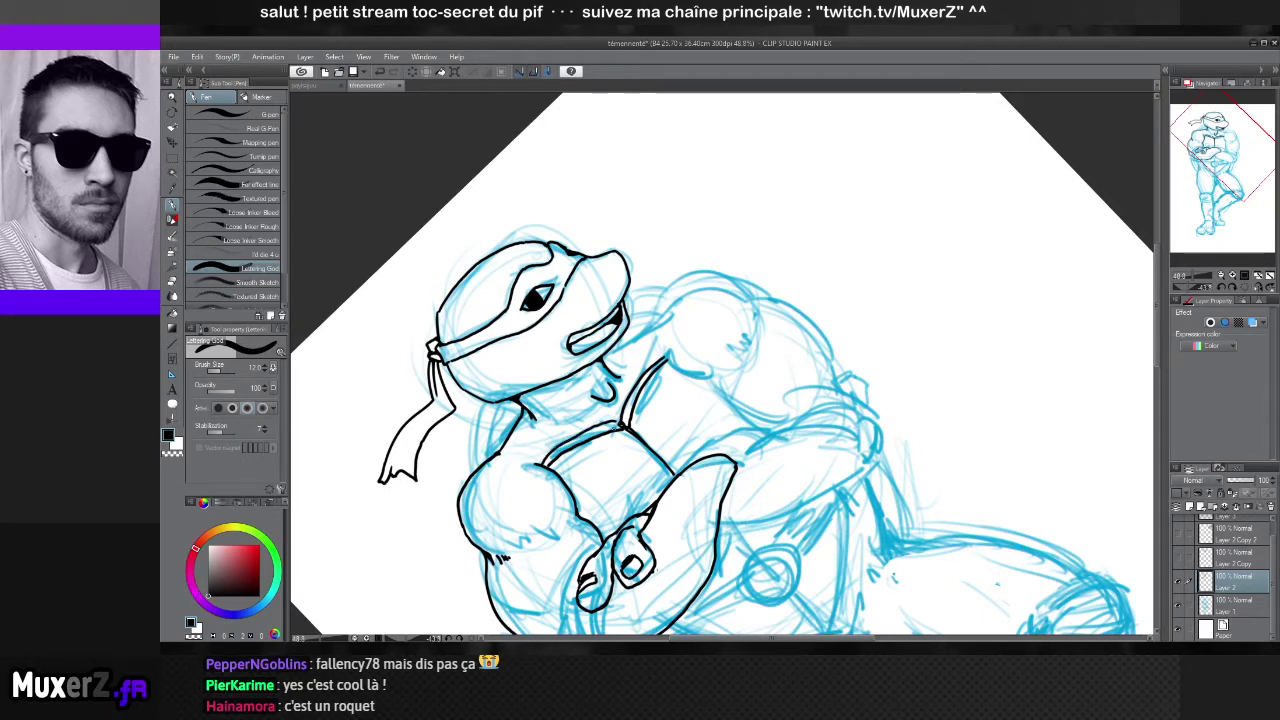
{"action": "key", "text": "ctrl+z"}
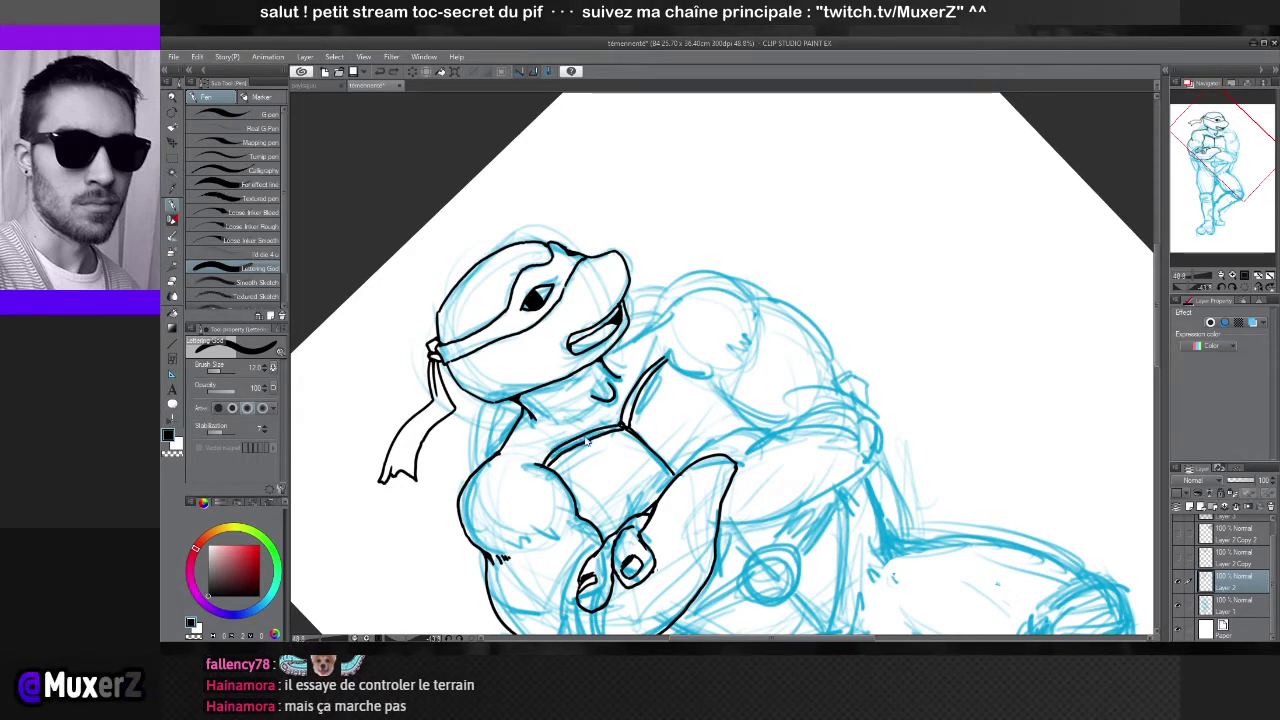
{"action": "left_click_drag", "start_coordinate": [620, 423], "coordinate": [542, 463]}
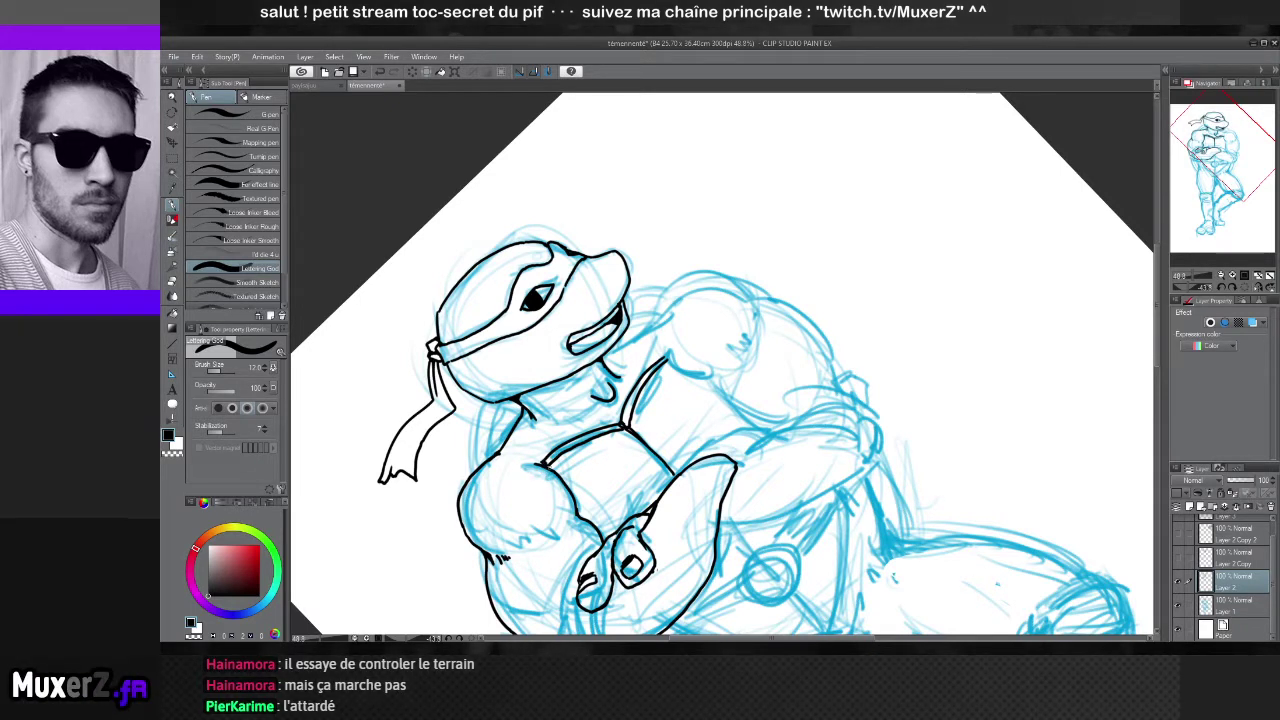
{"action": "key", "text": "r"}
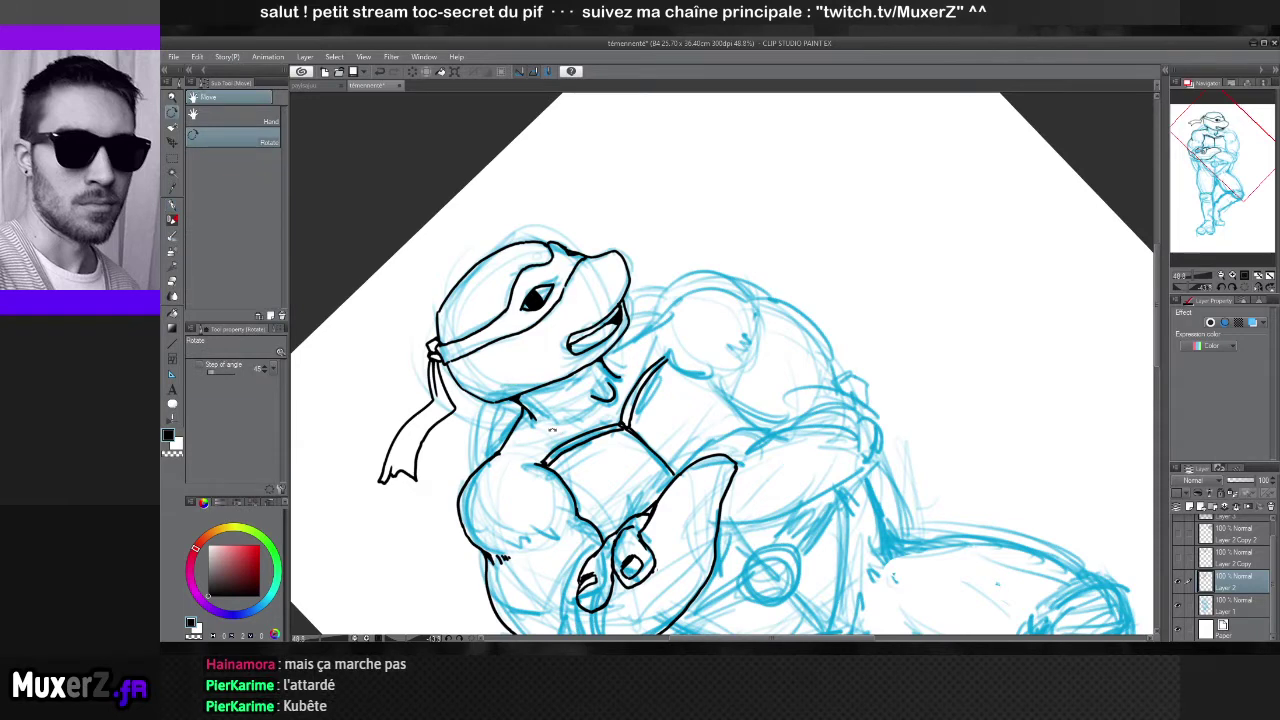
{"action": "key", "text": "ctrl+@"}
{"action": "key", "text": "p"}
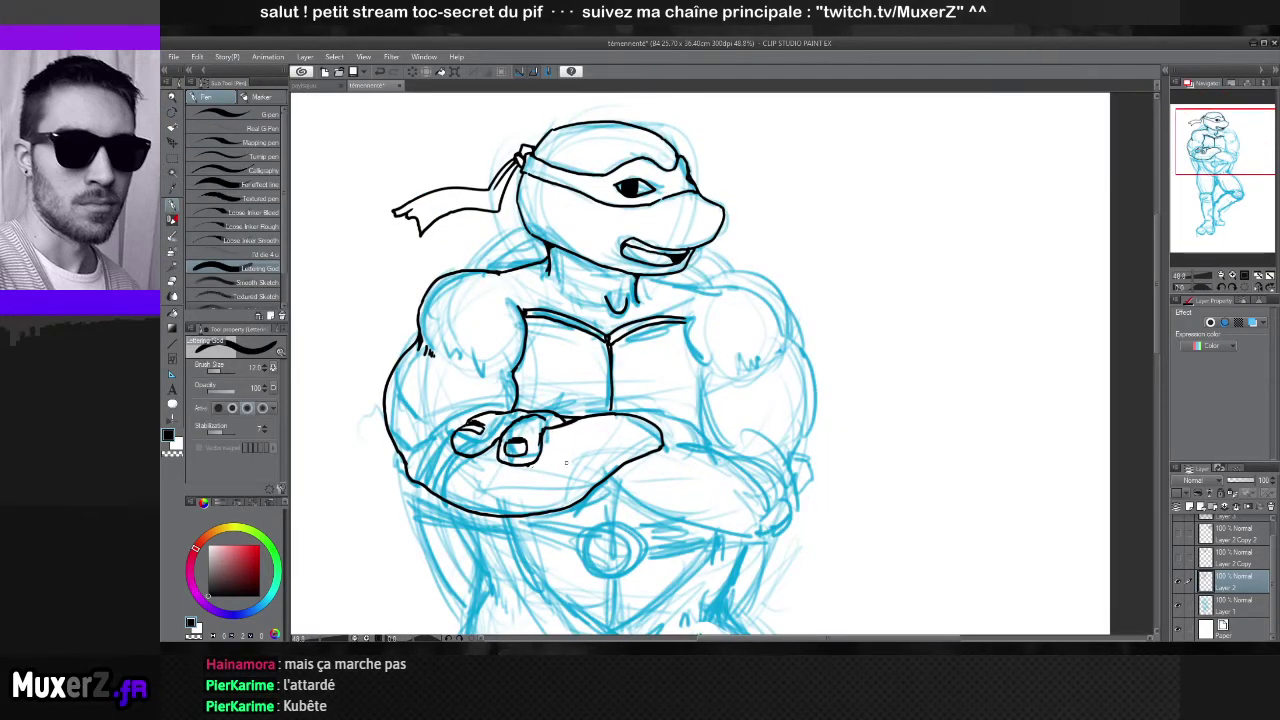
{"action": "left_click_drag", "start_coordinate": [566, 464], "coordinate": [586, 432]}
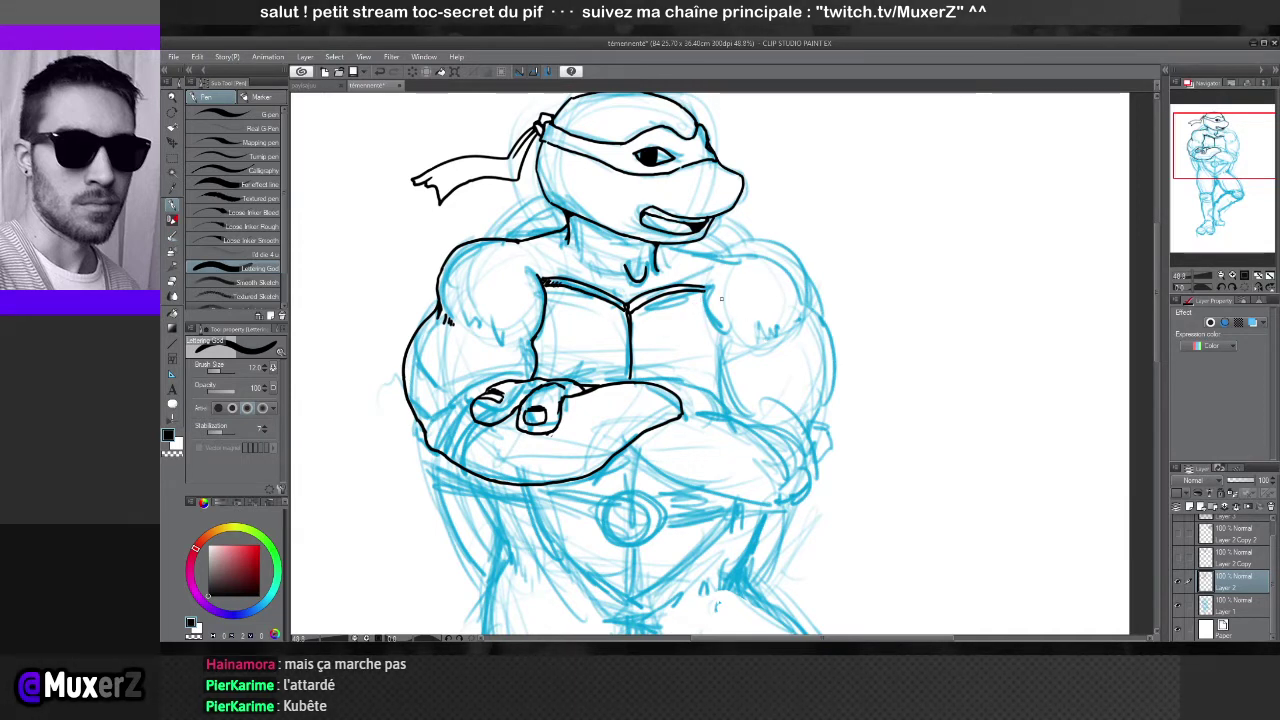
Ink the short curved line where the chest meets the turtle's unfinished arm, redoing the first attempt
{"action": "left_click_drag", "start_coordinate": [705, 302], "coordinate": [737, 353]}
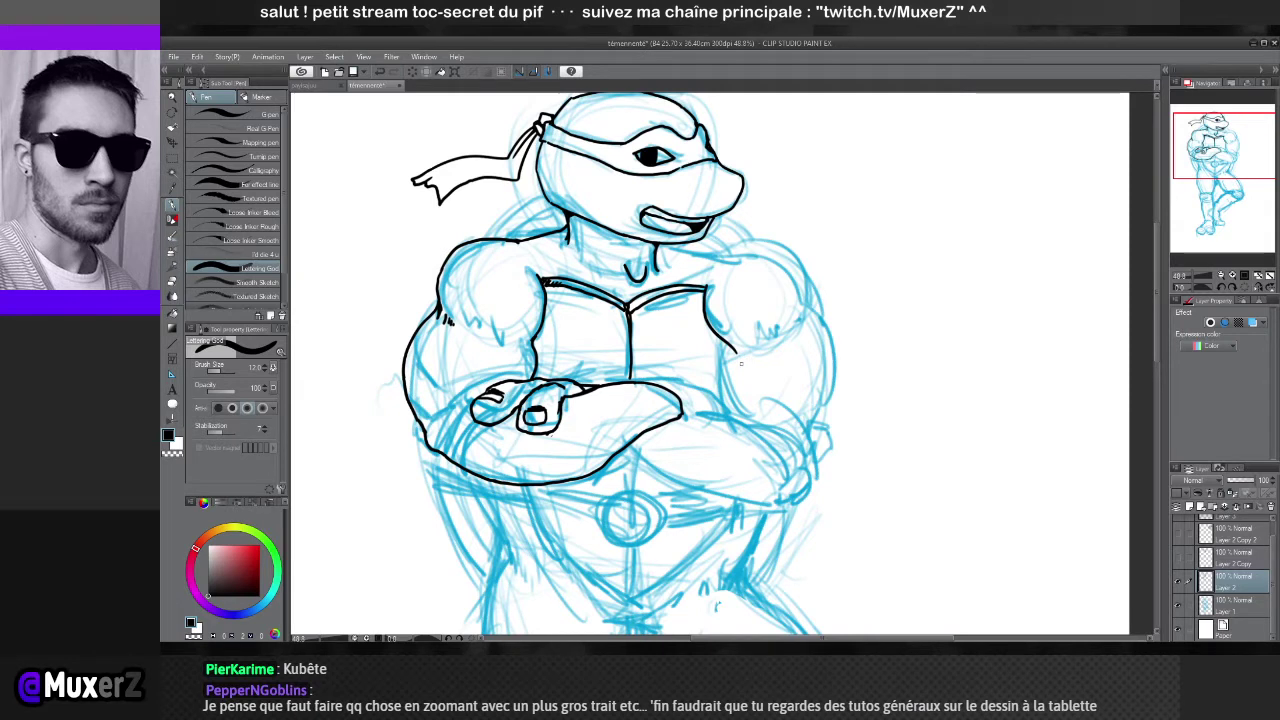
{"action": "key", "text": "ctrl+z"}
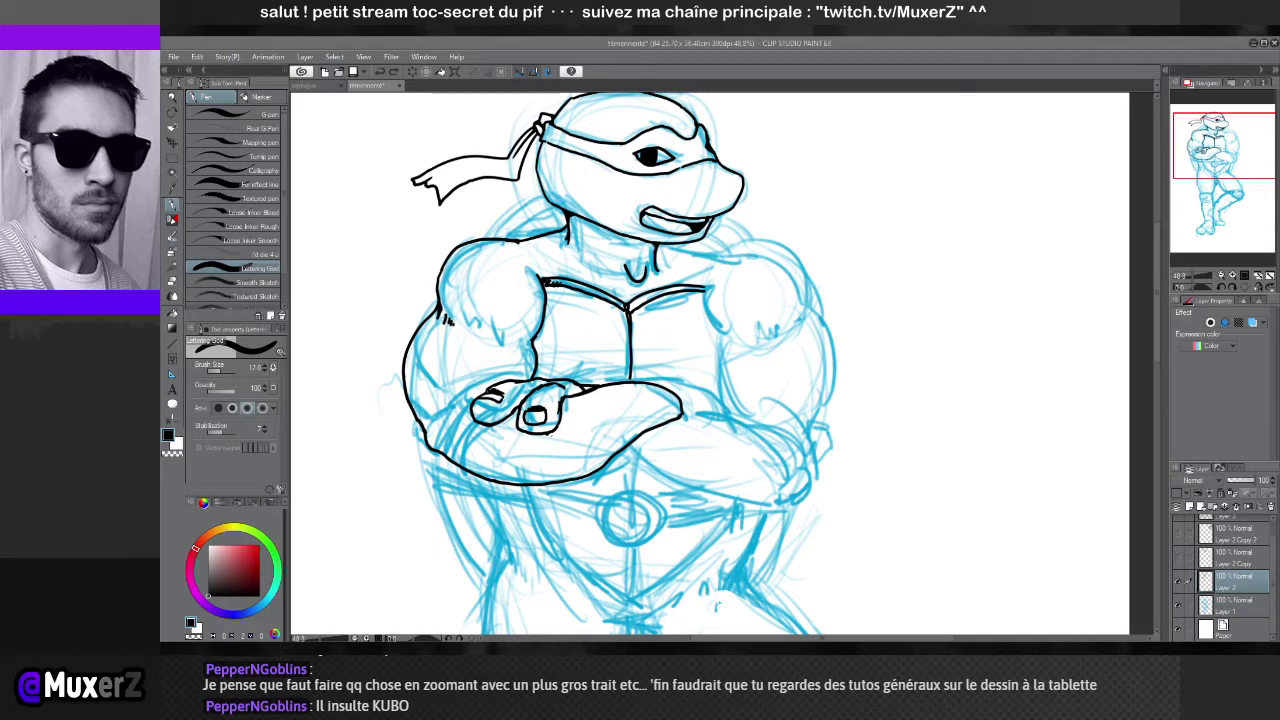
{"action": "scroll", "coordinate": [710, 365], "scroll_direction": "down", "scroll_amount": 5}
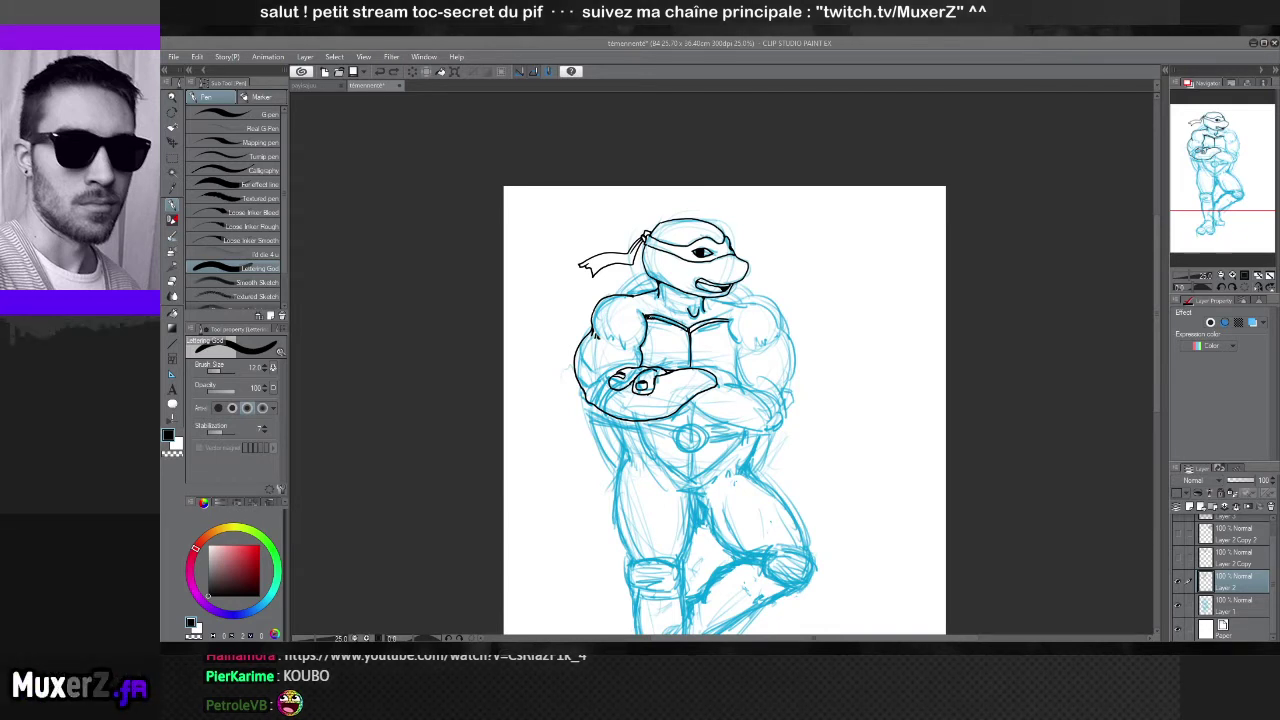
{"action": "scroll", "coordinate": [772, 400], "scroll_direction": "up", "scroll_amount": 1}
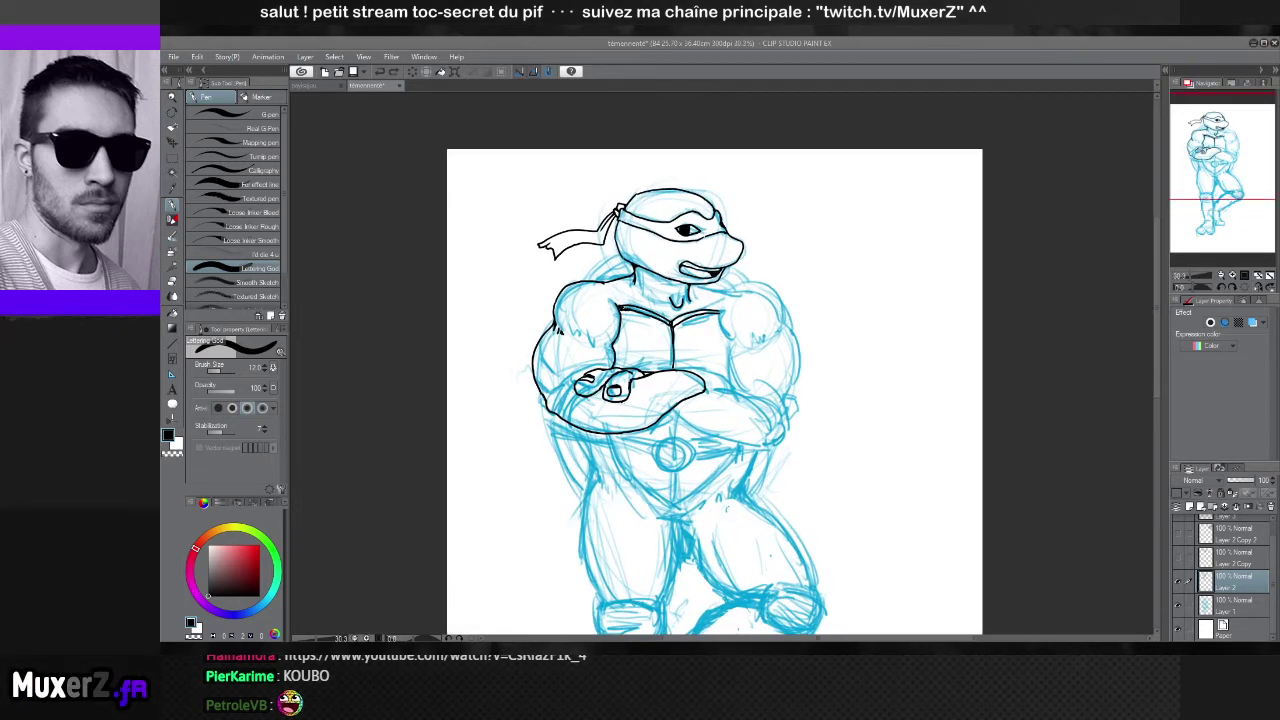
{"action": "scroll", "coordinate": [763, 383], "scroll_direction": "up", "scroll_amount": 2}
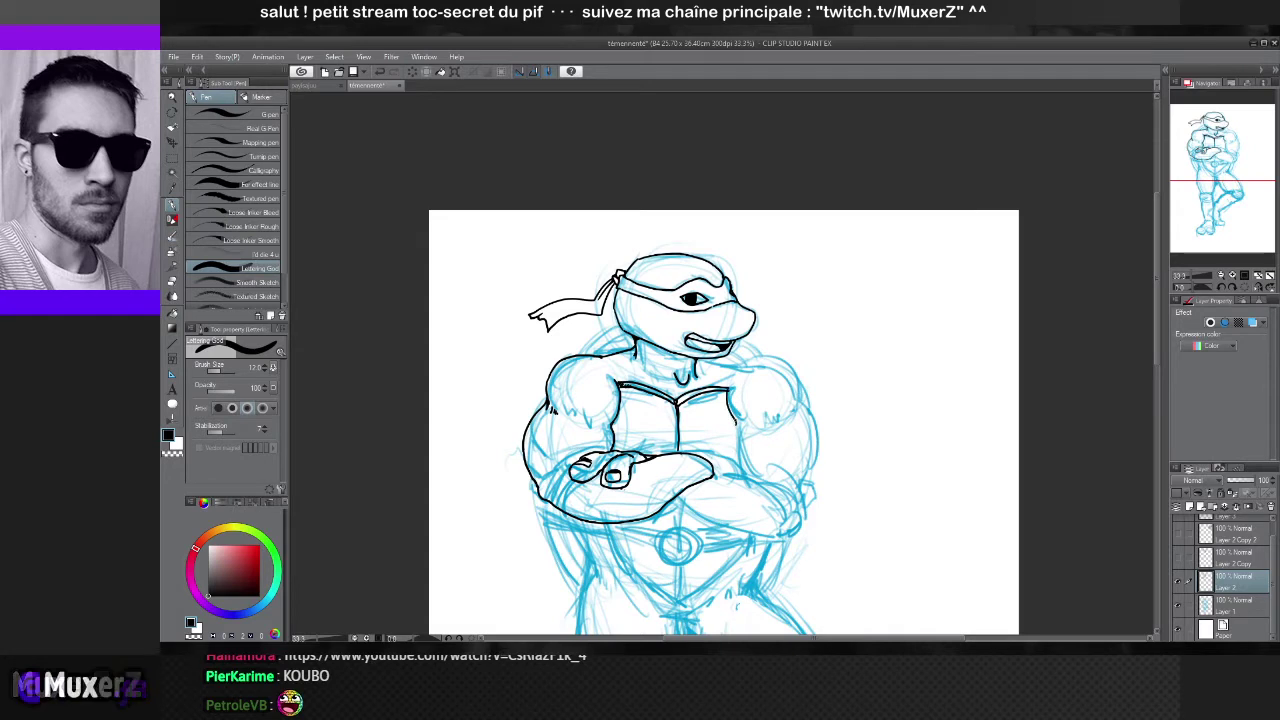
{"action": "left_click_drag", "start_coordinate": [733, 396], "coordinate": [744, 421]}
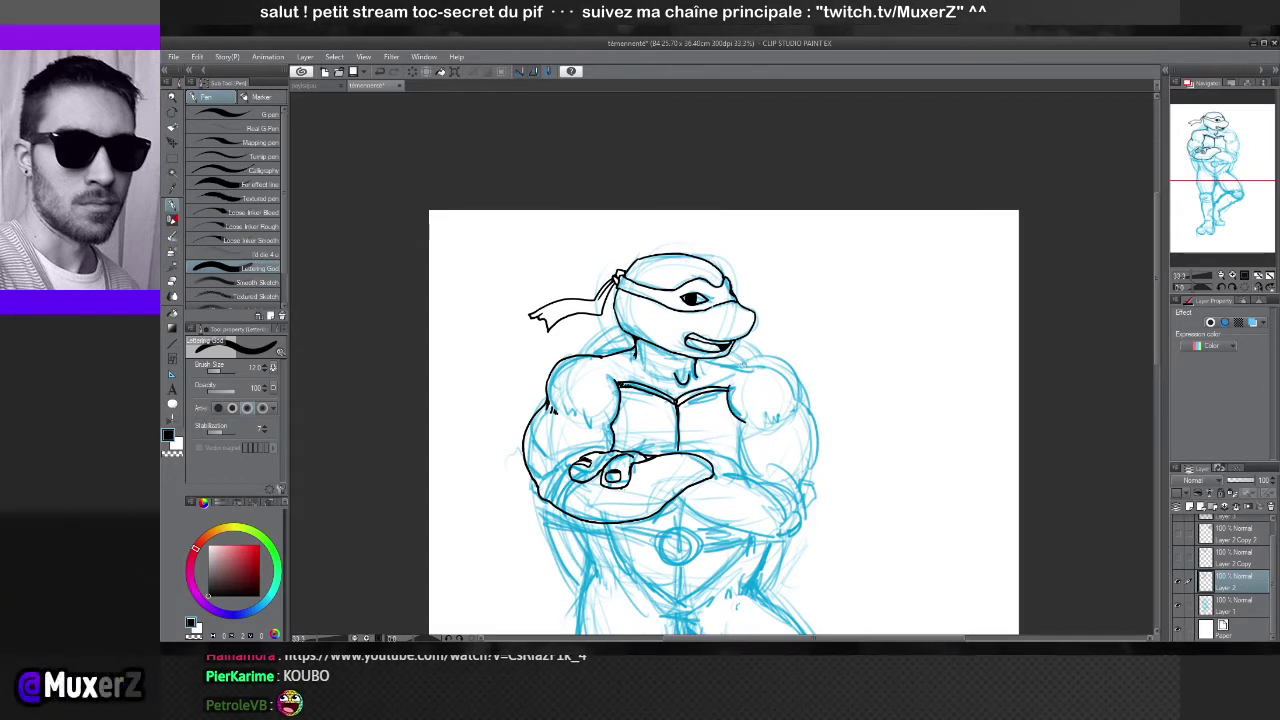
Ink the rounded outline of the turtle's unfinished shoulder on Layer 2, redoing the curve until it follows the sketch
{"action": "left_click_drag", "start_coordinate": [738, 364], "coordinate": [800, 405]}
{"action": "key", "text": "ctrl+z"}
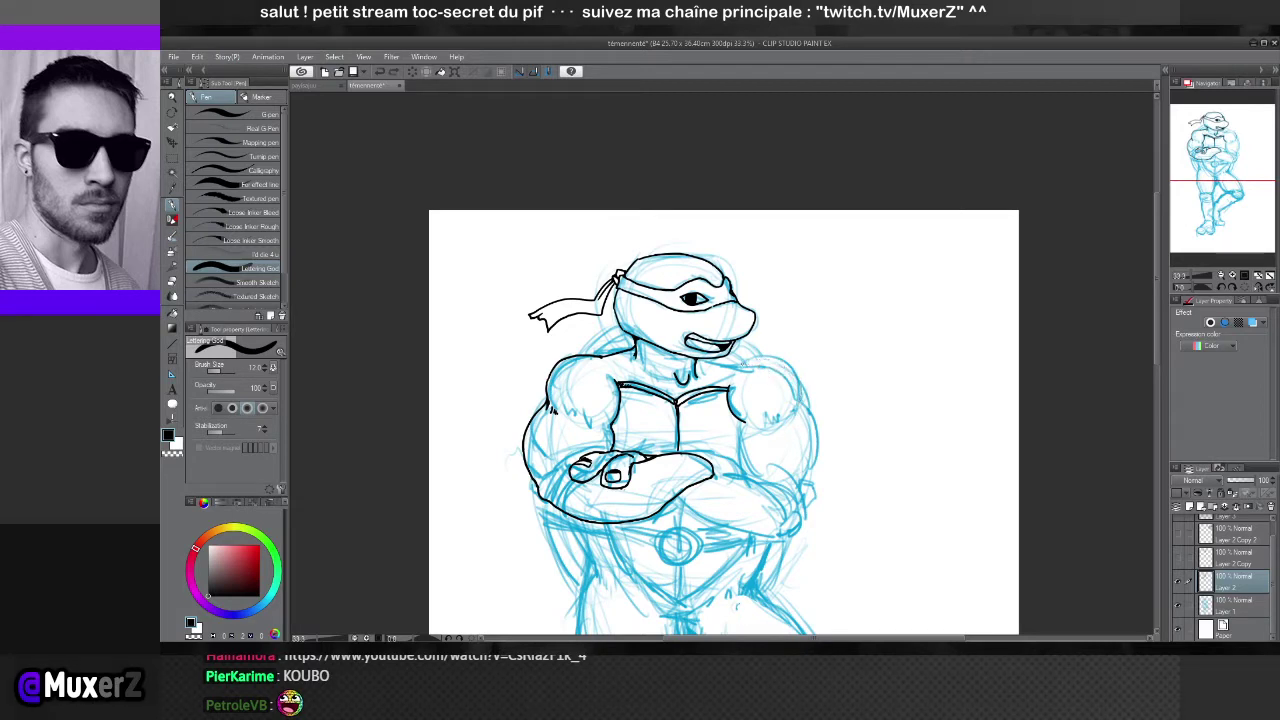
{"action": "left_click_drag", "start_coordinate": [740, 362], "coordinate": [795, 404]}
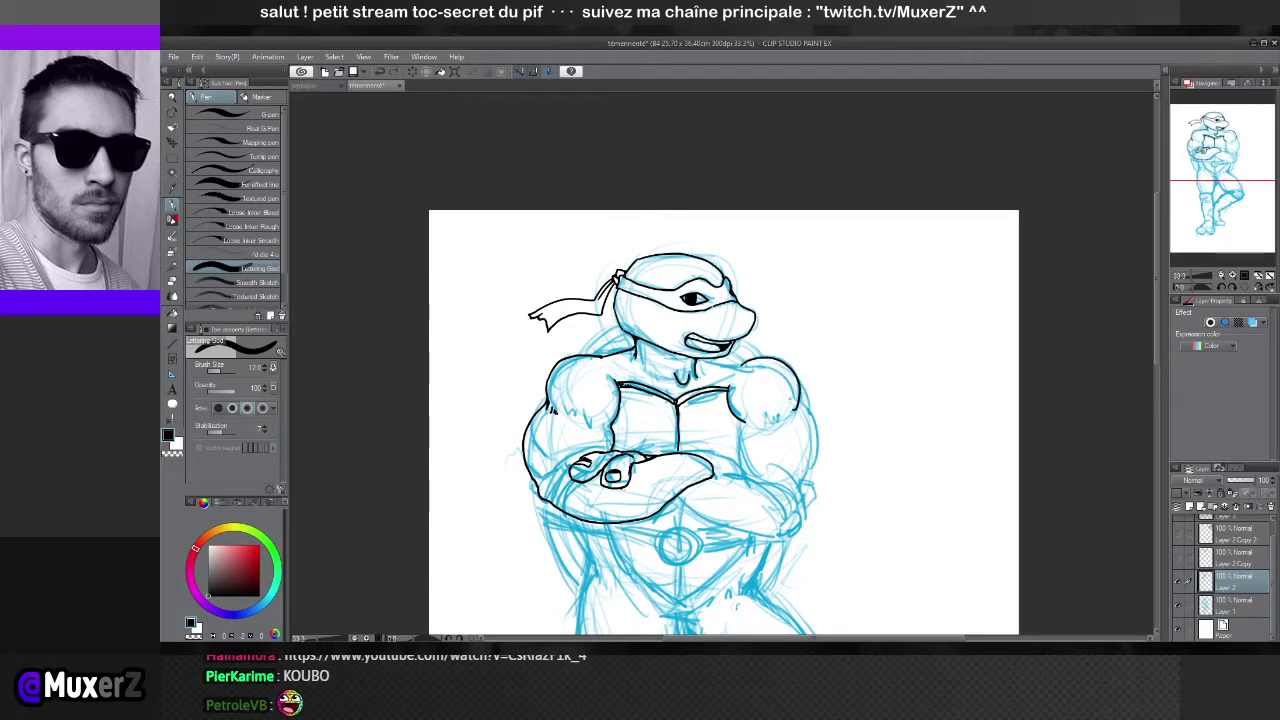
{"action": "left_click_drag", "start_coordinate": [740, 360], "coordinate": [797, 408]}
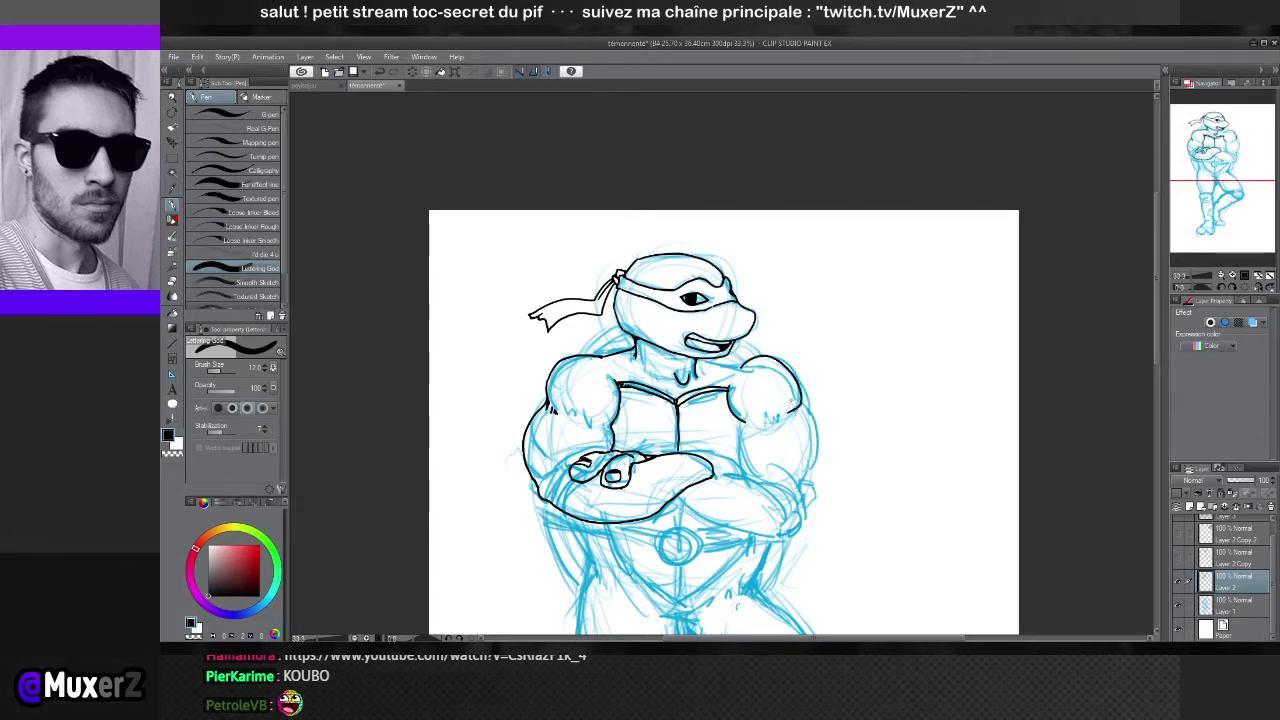
{"action": "key", "text": "ctrl+z"}
{"action": "left_click_drag", "start_coordinate": [820, 335], "coordinate": [842, 420]}
{"action": "key", "text": "ctrl+z"}
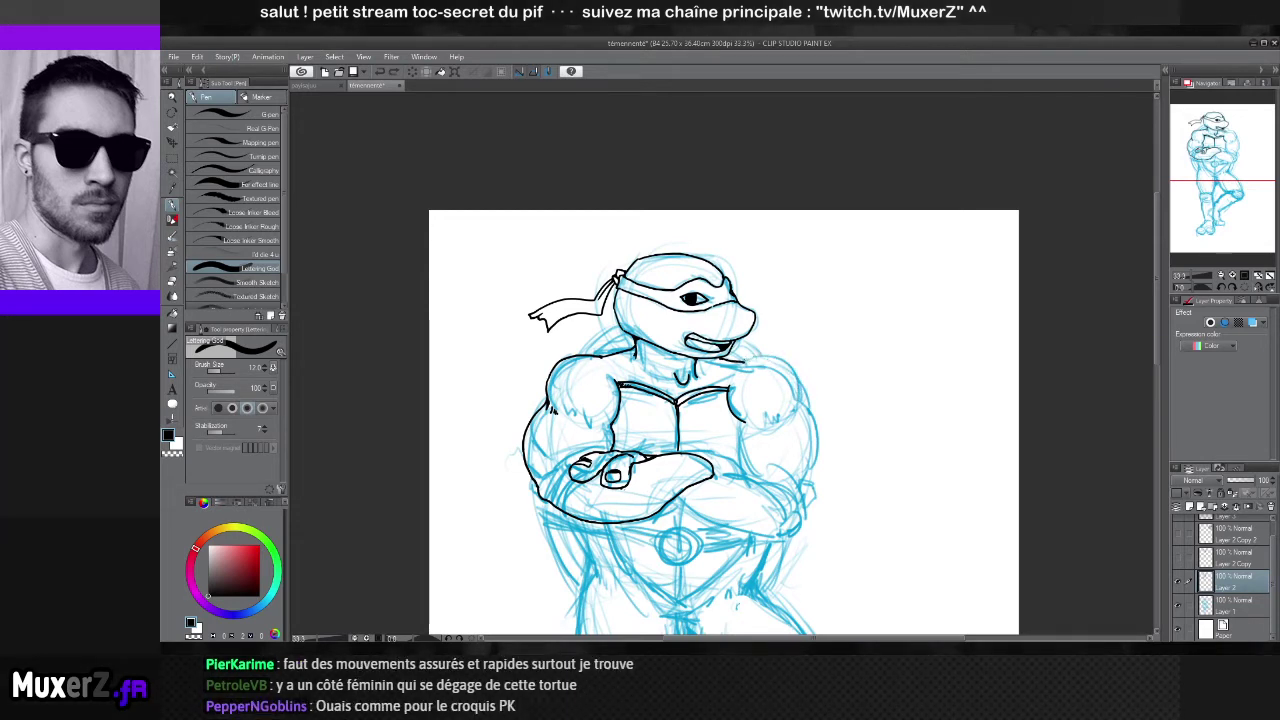
{"action": "left_click_drag", "start_coordinate": [745, 362], "coordinate": [783, 357]}
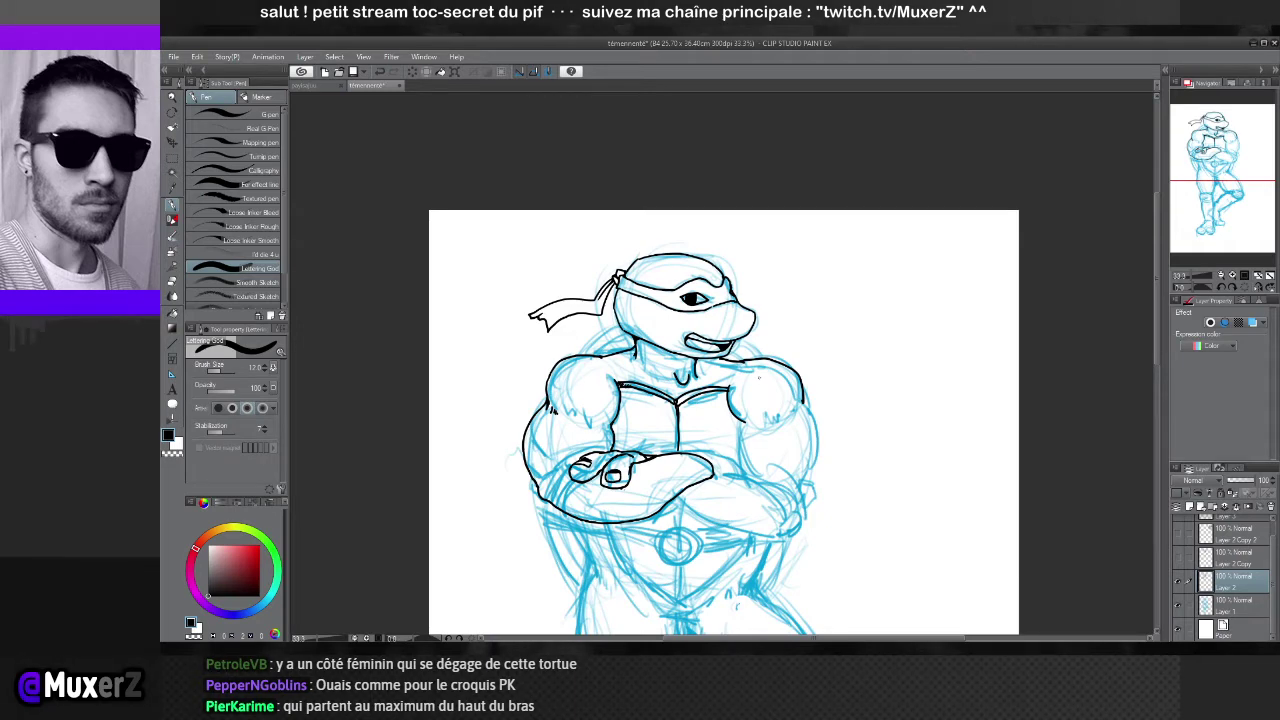
Ink the inner and outer contours of the turtle's unfinished upper arm down to the elbow, plus the wristband's edge
{"action": "scroll", "coordinate": [736, 416], "scroll_direction": "down", "scroll_amount": 5}
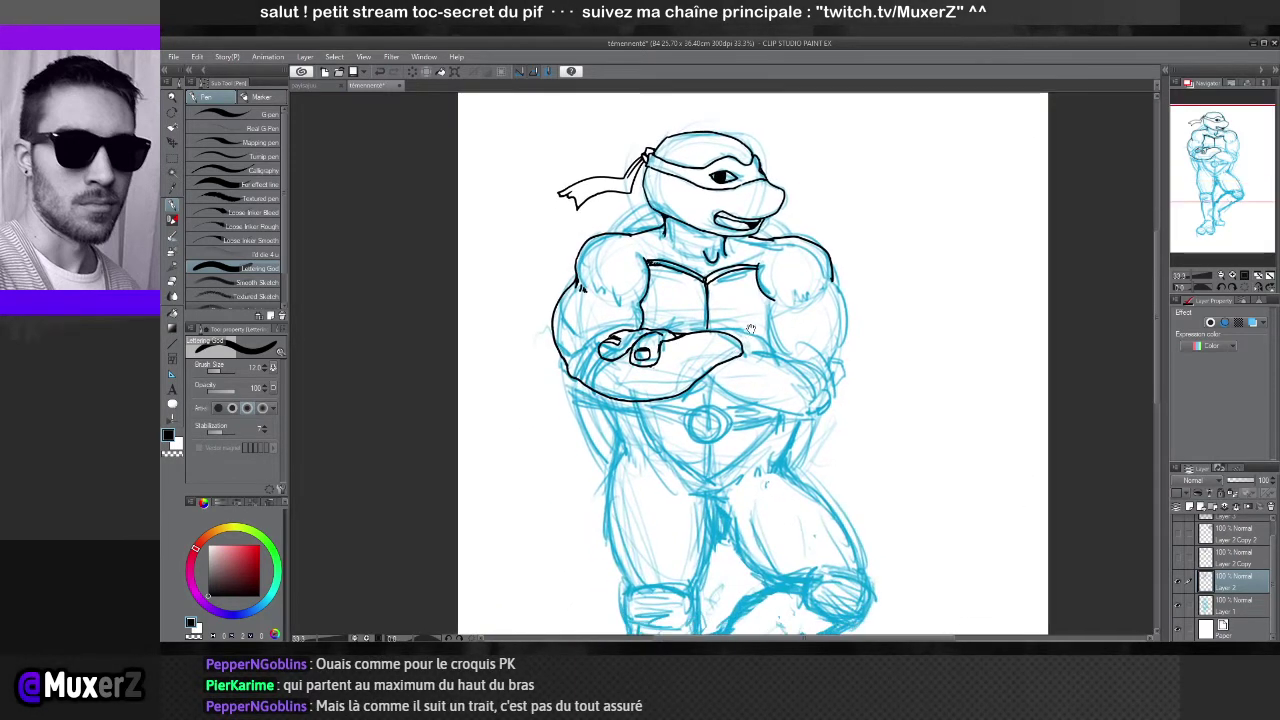
{"action": "scroll", "coordinate": [752, 301], "scroll_direction": "up", "scroll_amount": 6}
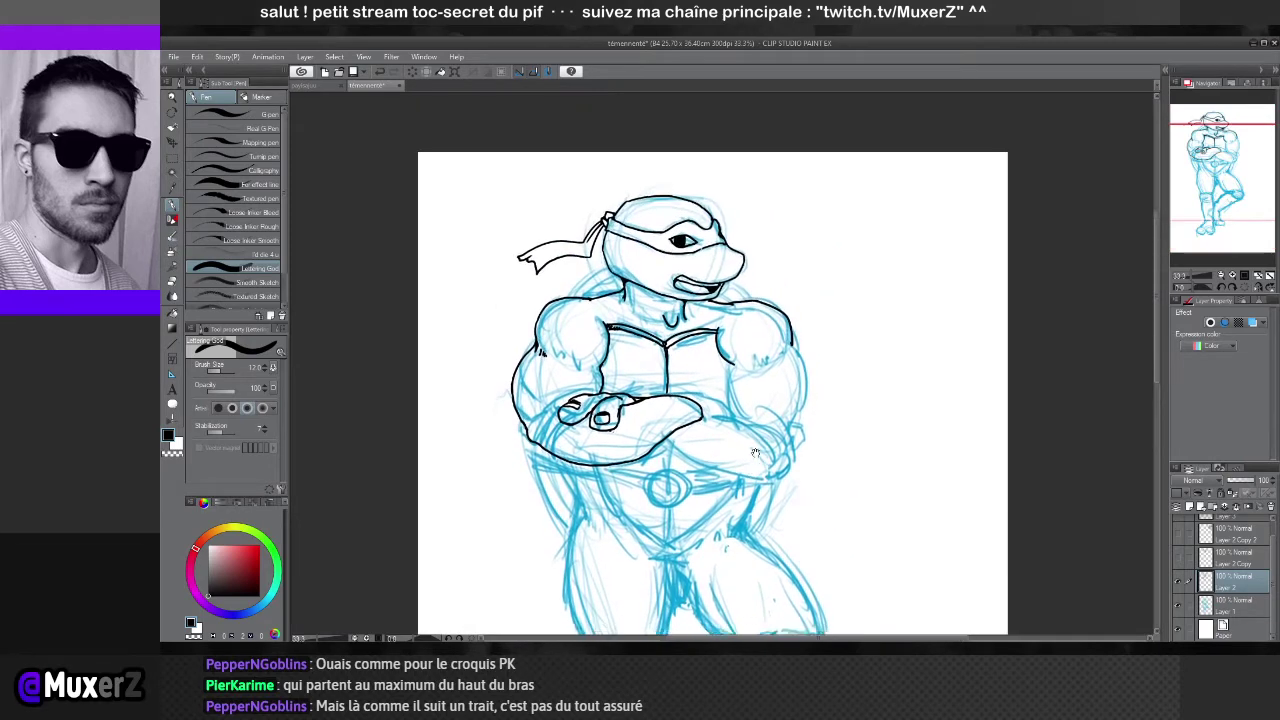
{"action": "left_click_drag", "start_coordinate": [734, 370], "coordinate": [743, 330]}
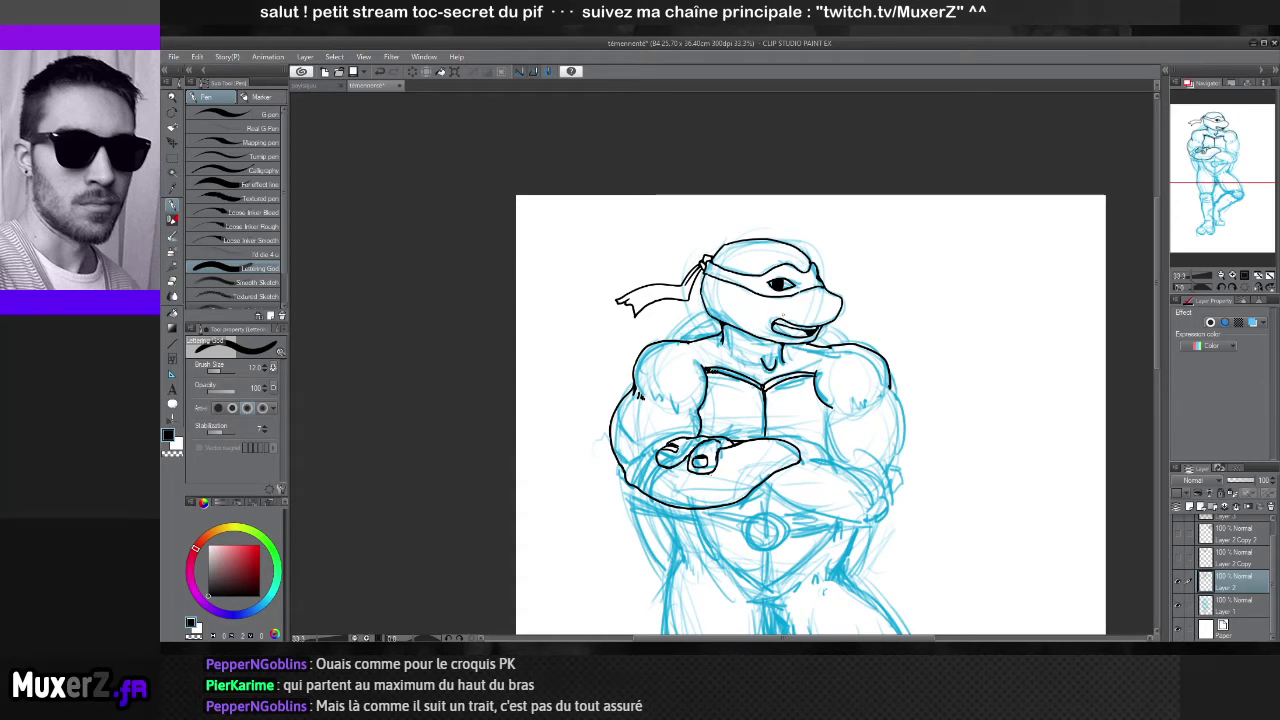
{"action": "left_click_drag", "start_coordinate": [779, 375], "coordinate": [724, 369]}
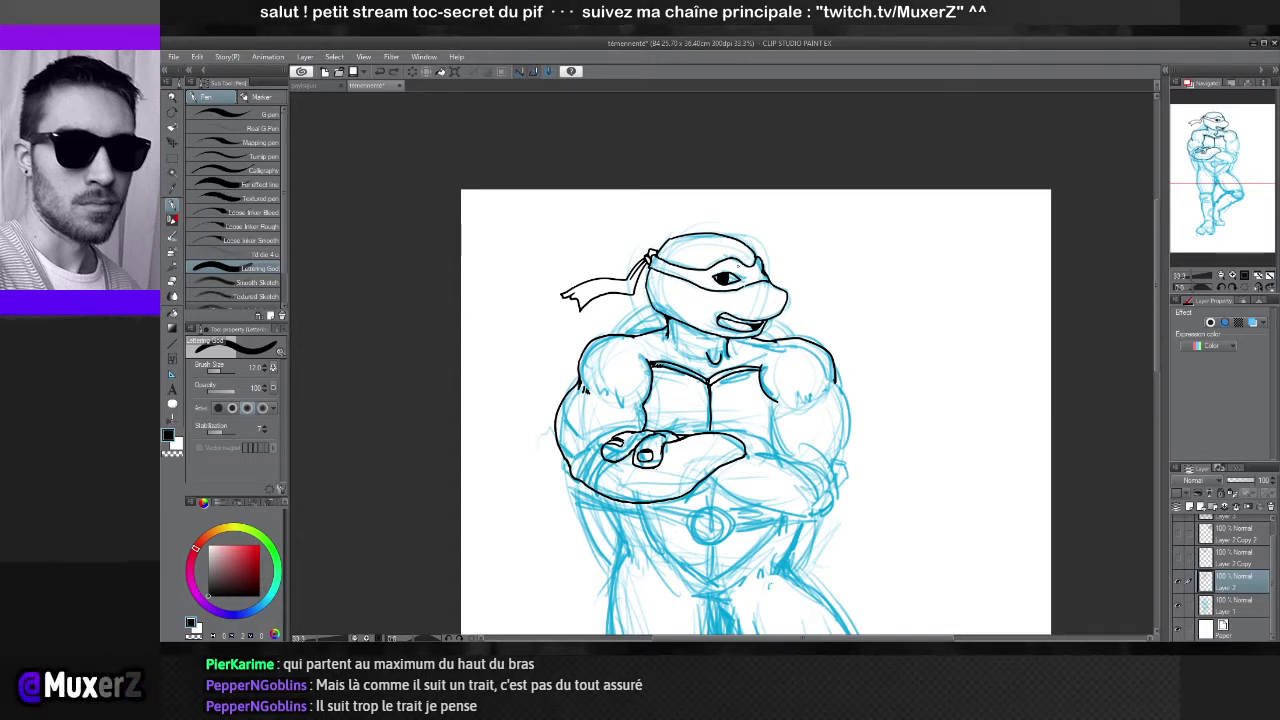
{"action": "left_click_drag", "start_coordinate": [725, 414], "coordinate": [691, 405]}
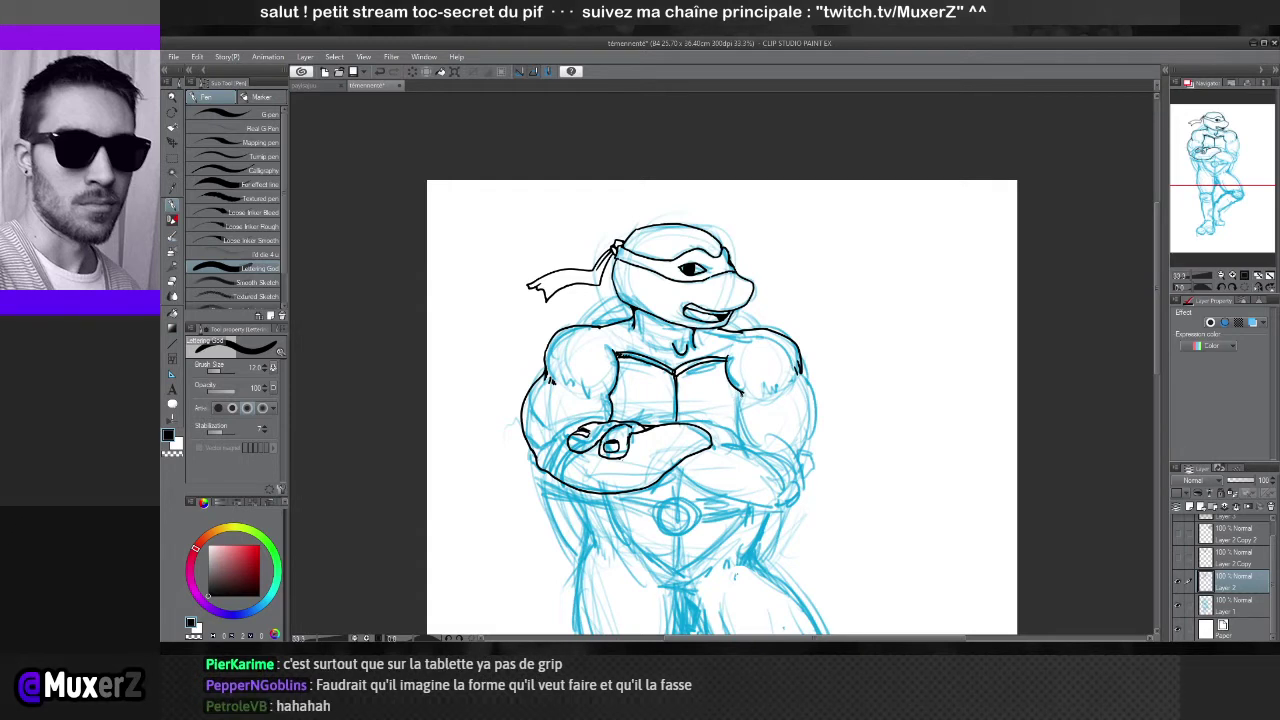
{"action": "left_click_drag", "start_coordinate": [740, 394], "coordinate": [756, 452]}
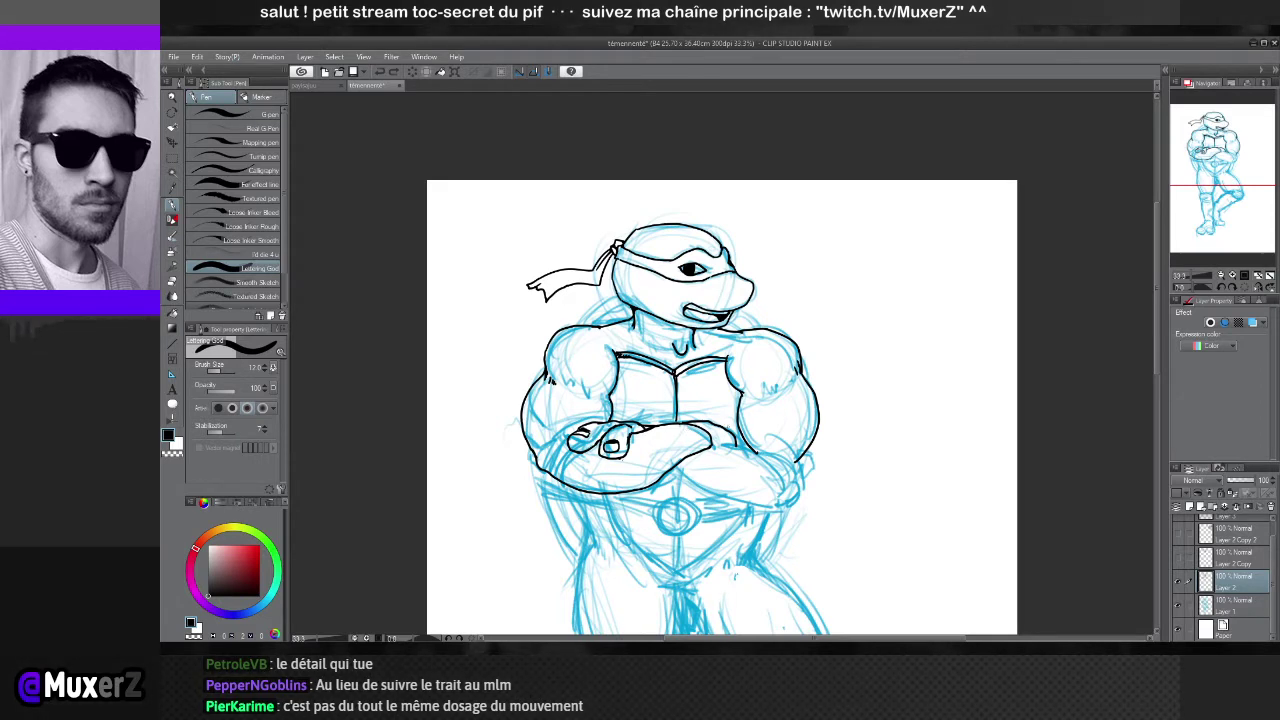
{"action": "left_click_drag", "start_coordinate": [808, 476], "coordinate": [671, 474]}
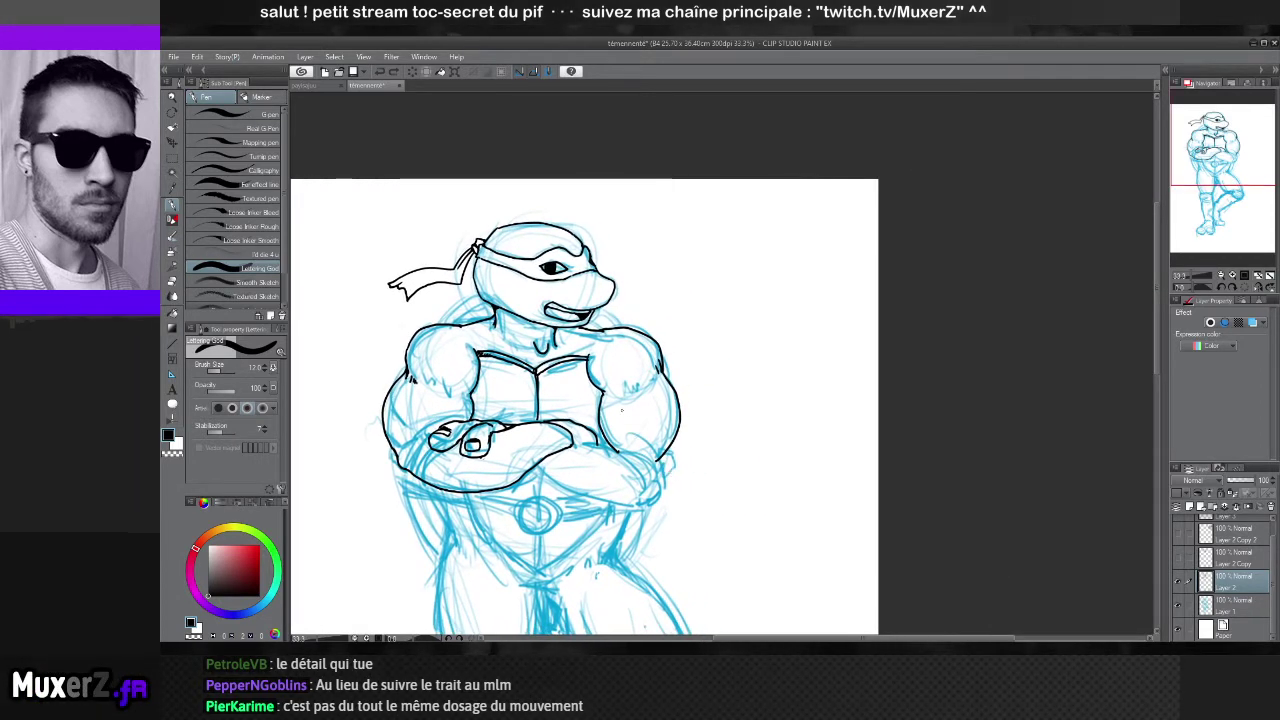
Ink the second edge of the wristband on the turtle's tucked arm, following the sketch on Layer 2
{"action": "left_click_drag", "start_coordinate": [584, 425], "coordinate": [610, 449]}
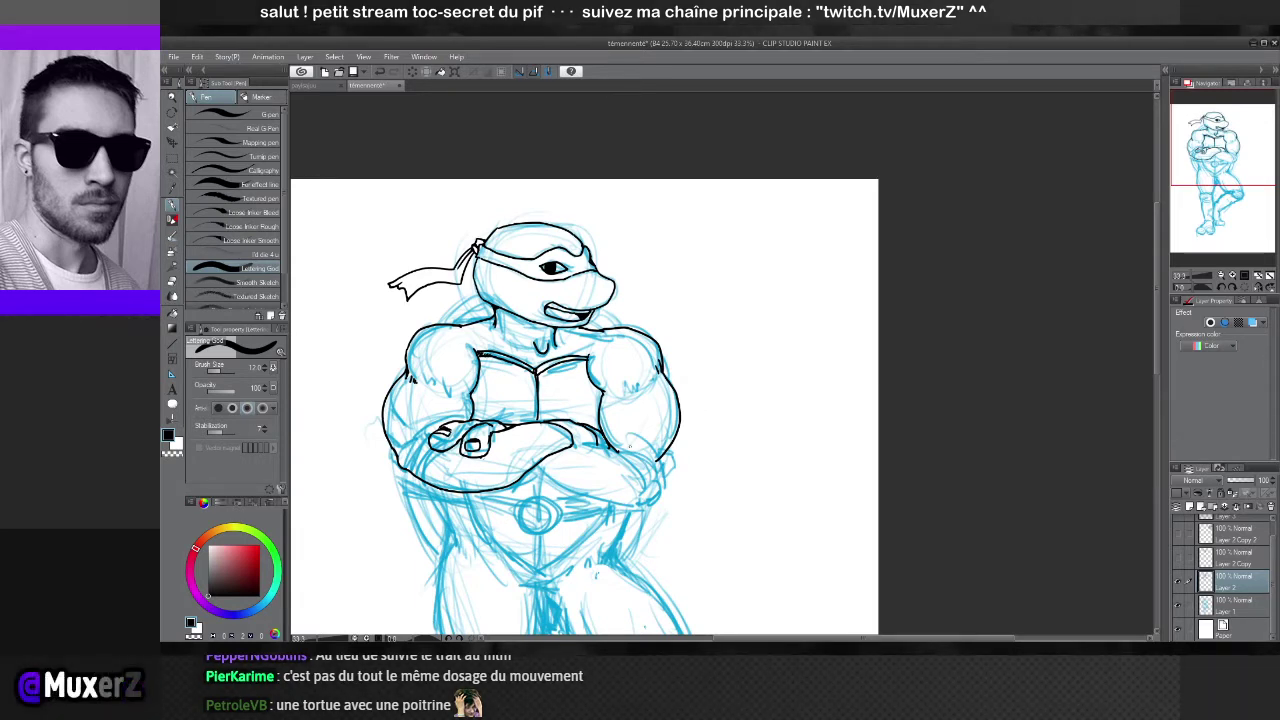
{"action": "mouse_move", "coordinate": [620, 455]}
{"action": "left_mouse_down"}
{"action": "mouse_move", "coordinate": [650, 490]}
{"action": "mouse_move", "coordinate": [626, 454]}
{"action": "mouse_move", "coordinate": [662, 470]}
{"action": "mouse_move", "coordinate": [664, 486]}
{"action": "mouse_move", "coordinate": [674, 466]}
{"action": "mouse_move", "coordinate": [660, 485]}
{"action": "mouse_move", "coordinate": [674, 470]}
{"action": "left_mouse_up"}
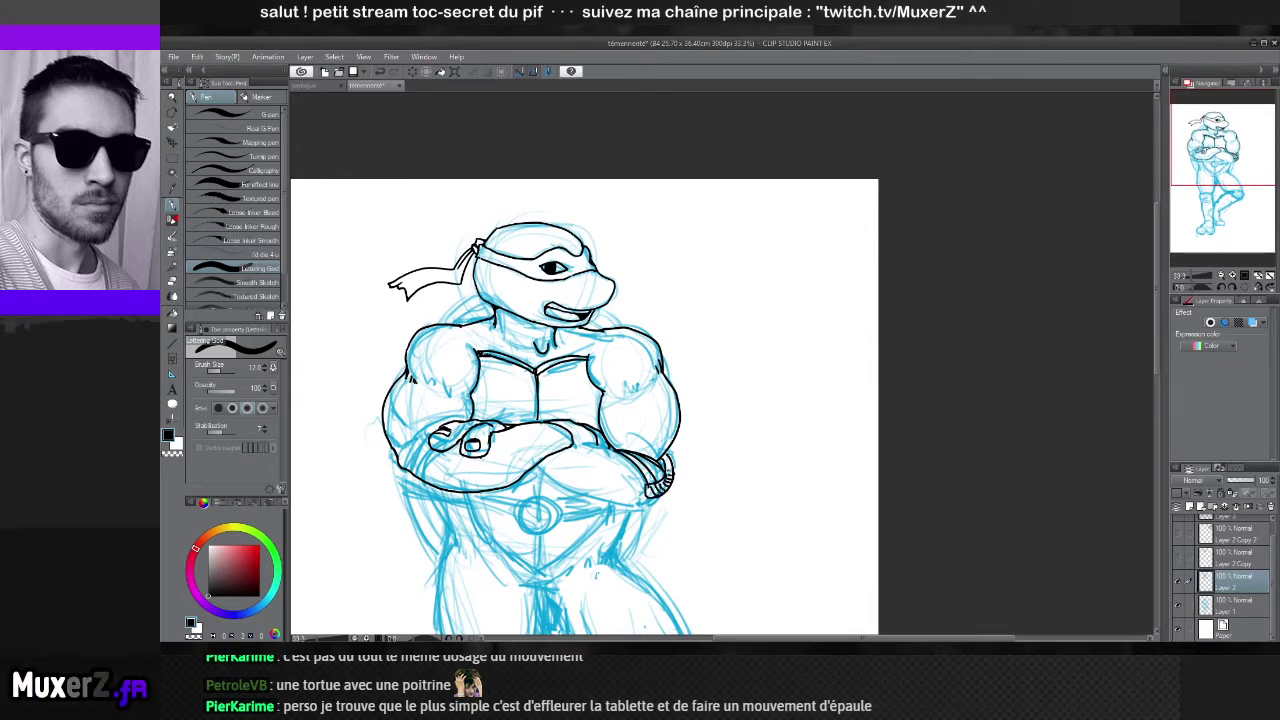
{"action": "key", "text": "ctrl+z"}
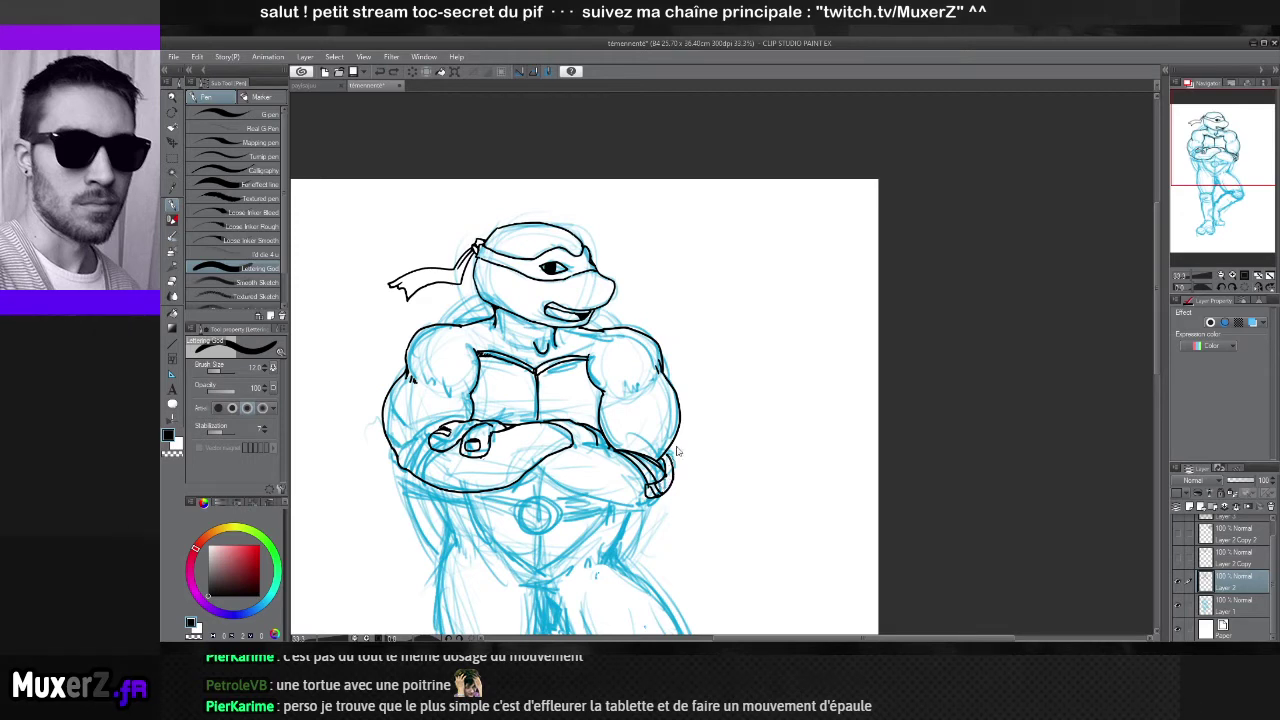
{"action": "key", "text": "ctrl+z"}
{"action": "key", "text": "ctrl+z"}
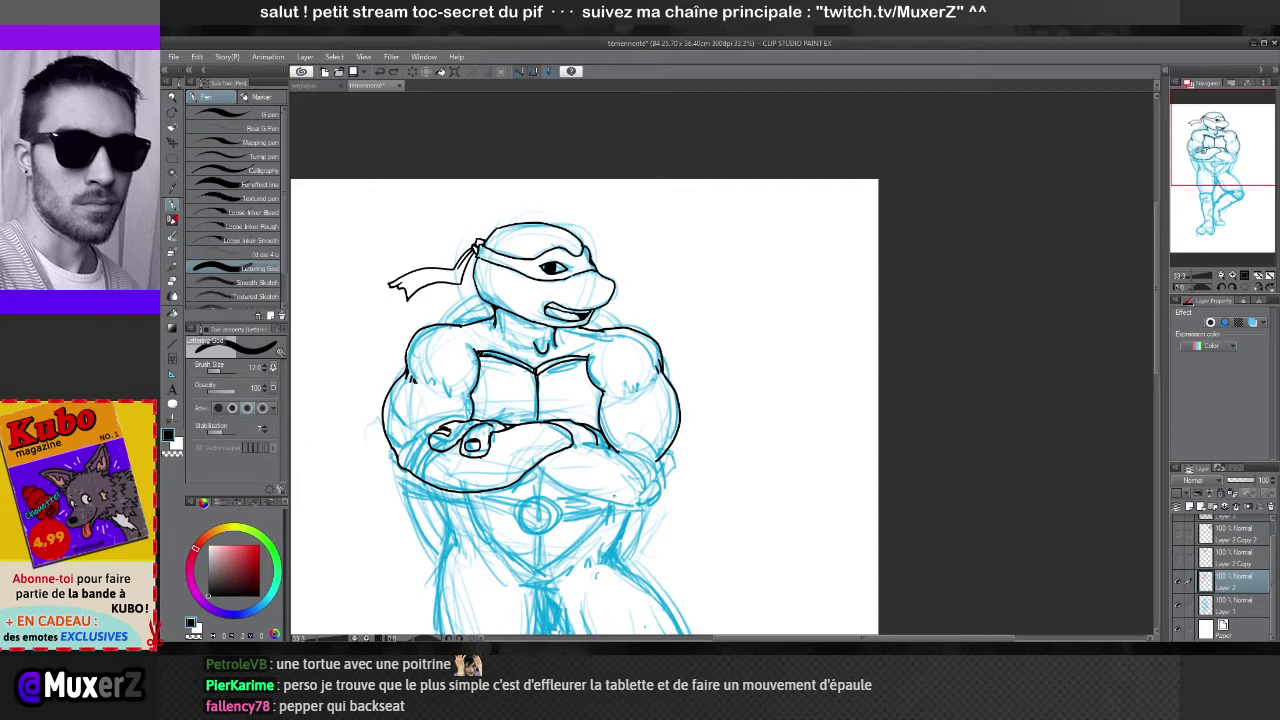
Ink the underside of the turtle's tucked forearm, from where the arms cross toward the elbow, on Layer 2
{"action": "key", "text": "r"}
{"action": "left_click_drag", "start_coordinate": [620, 481], "coordinate": [694, 366]}
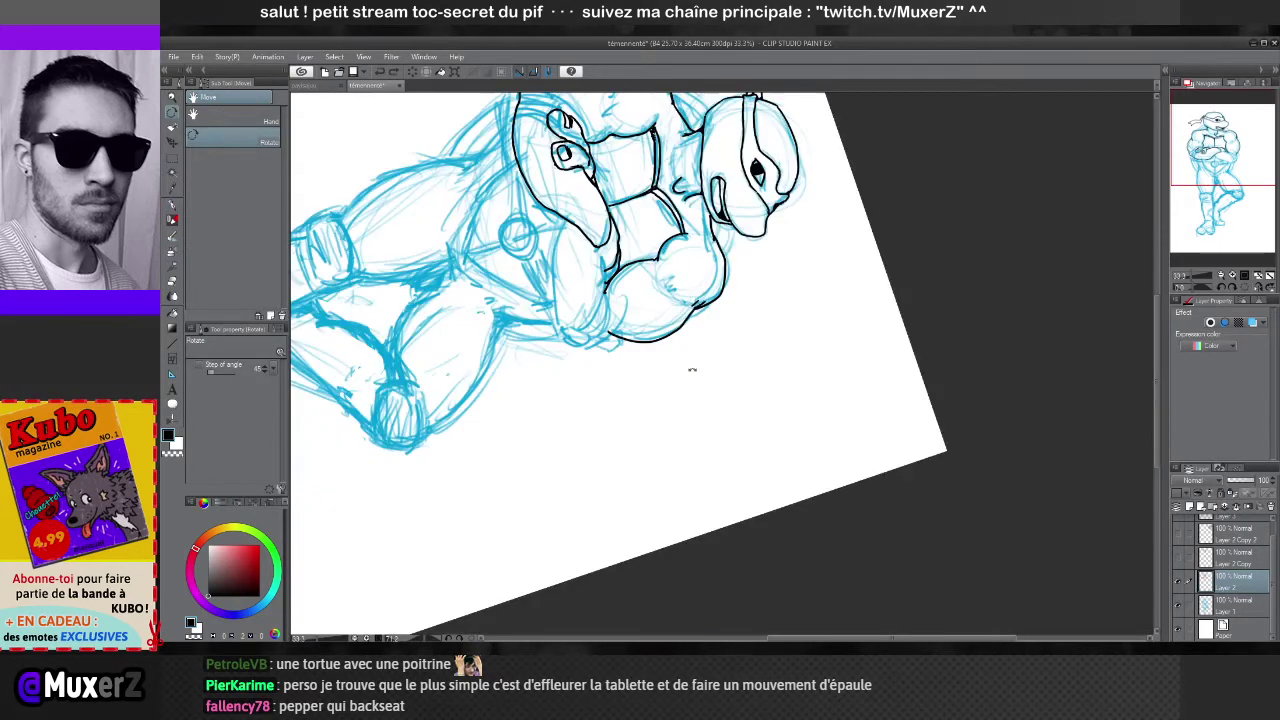
{"action": "key", "text": "p"}
{"action": "scroll", "coordinate": [660, 377], "scroll_direction": "up", "scroll_amount": 5}
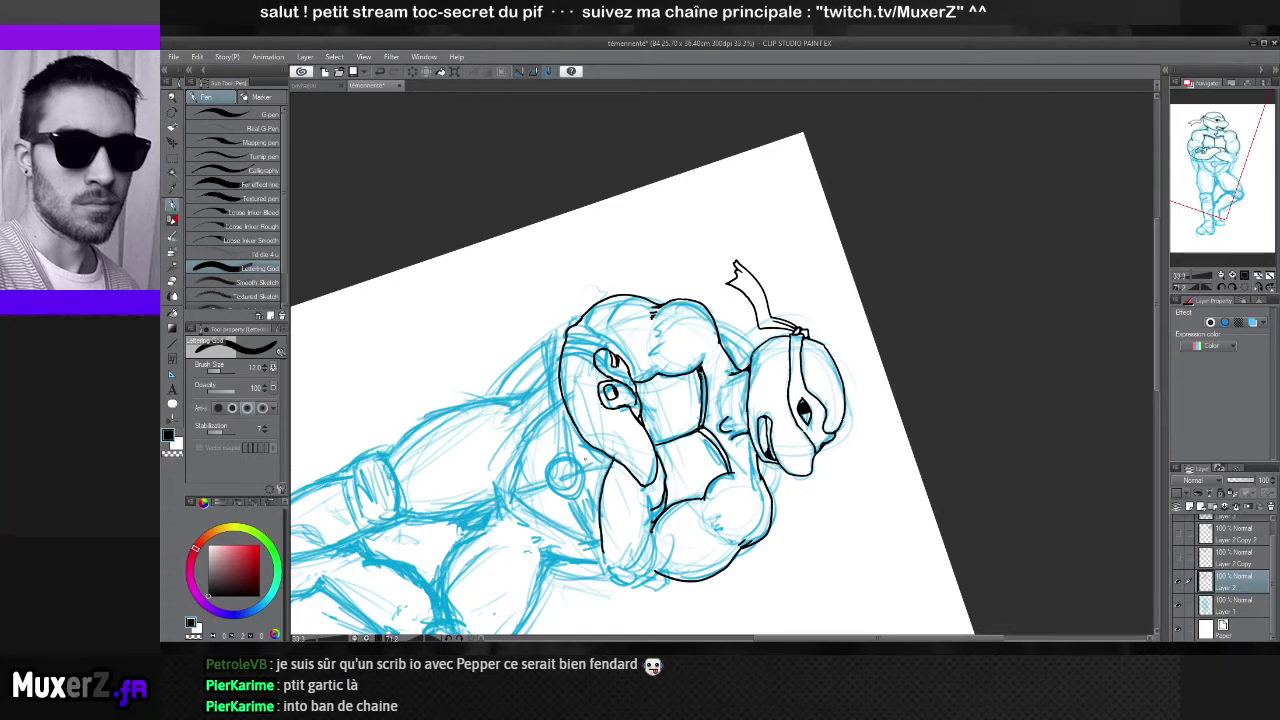
{"action": "scroll", "coordinate": [720, 365], "scroll_direction": "up", "scroll_amount": 2}
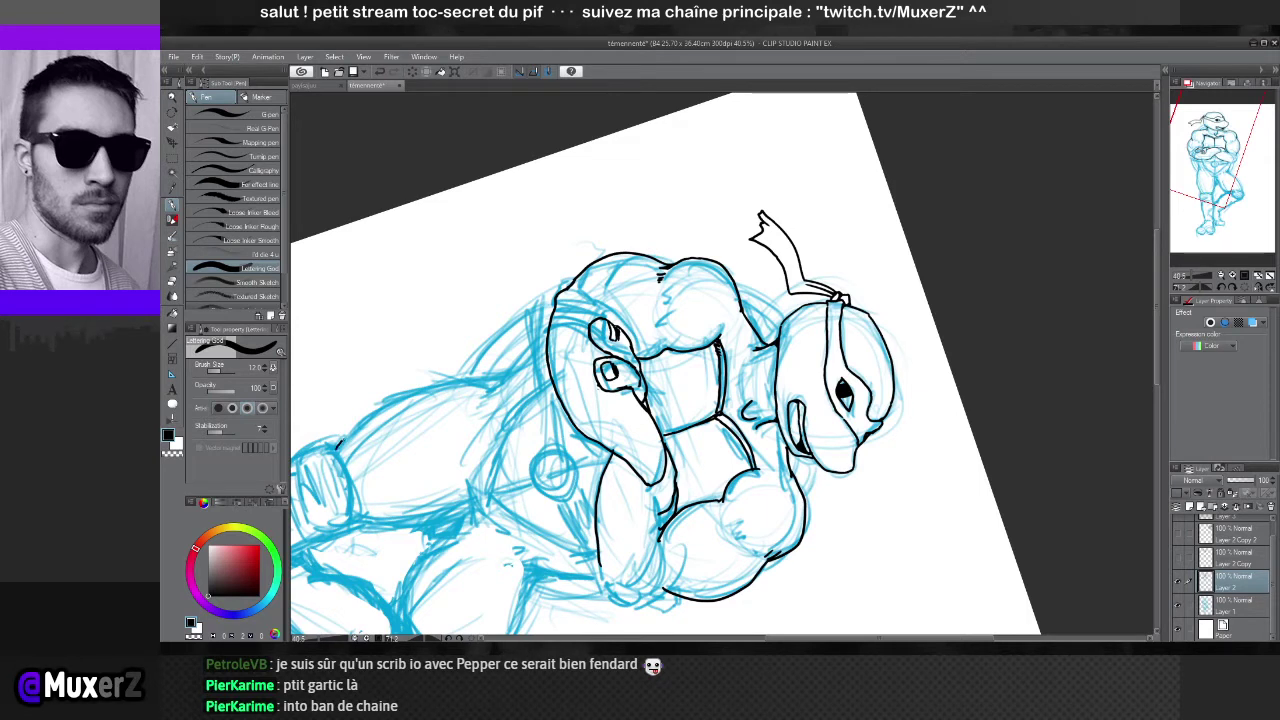
{"action": "left_click_drag", "start_coordinate": [340, 442], "coordinate": [420, 390]}
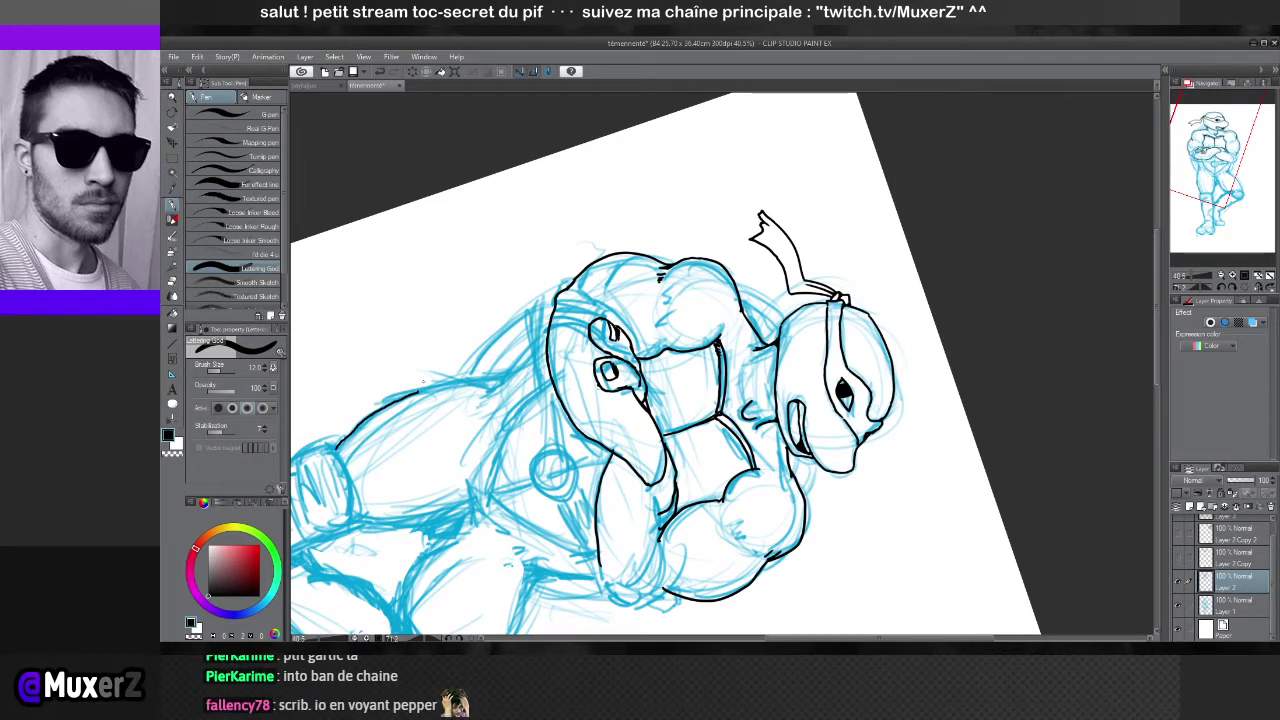
{"action": "key", "text": "ctrl+z"}
{"action": "left_click_drag", "start_coordinate": [335, 447], "coordinate": [444, 382]}
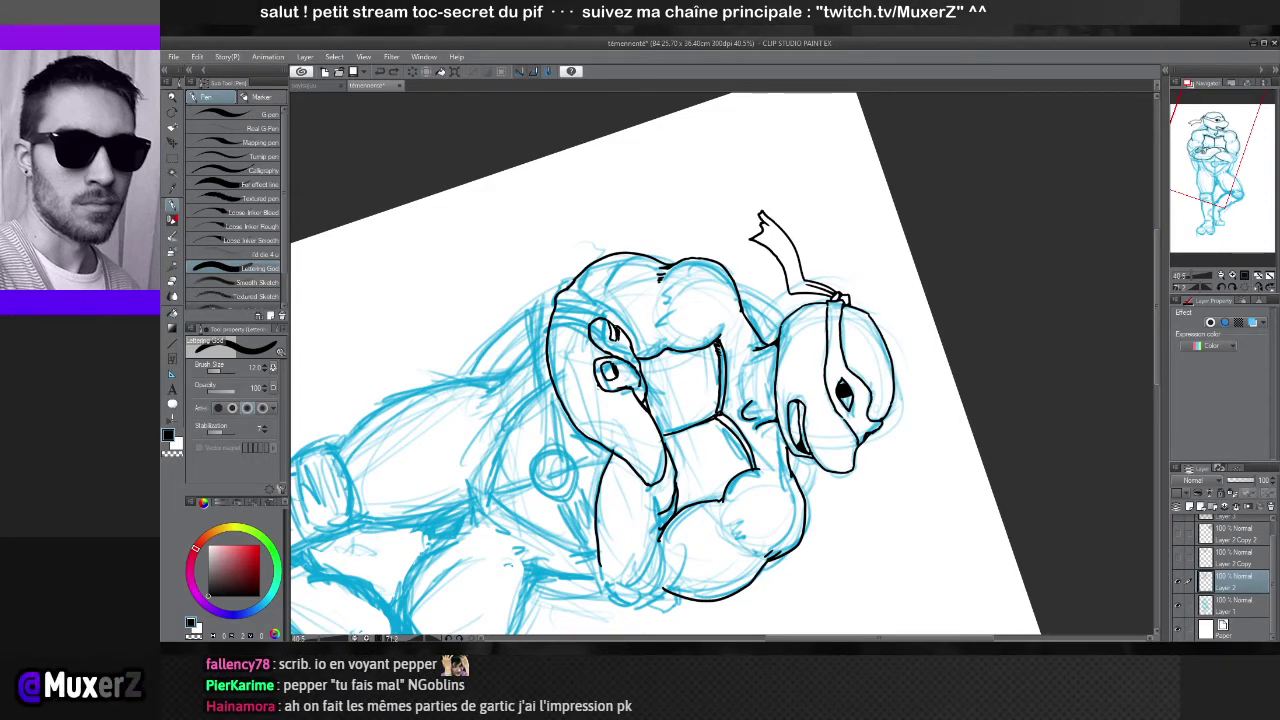
Straighten the canvas and examine the proportions of the inked upper body, including in a mirrored view
{"action": "key", "text": "r"}
{"action": "double_click", "coordinate": [633, 232]}
{"action": "key", "text": "p"}
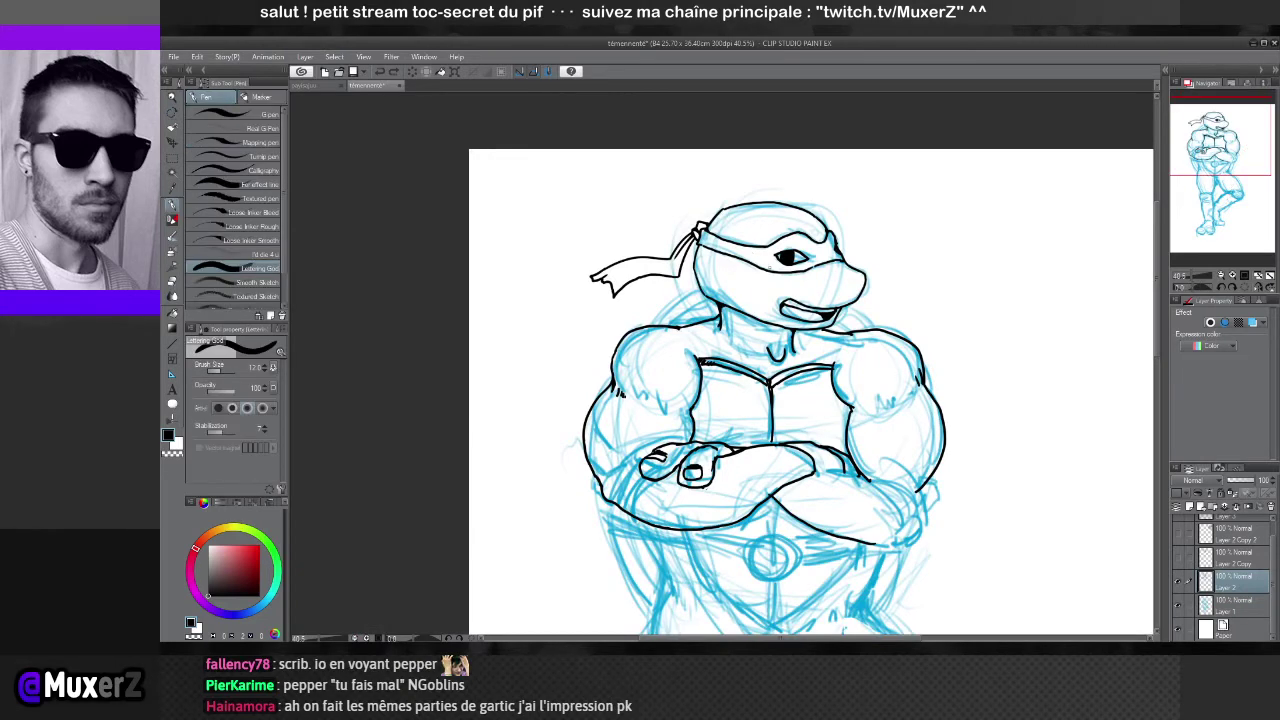
{"action": "scroll", "coordinate": [836, 344], "scroll_direction": "down", "scroll_amount": 5}
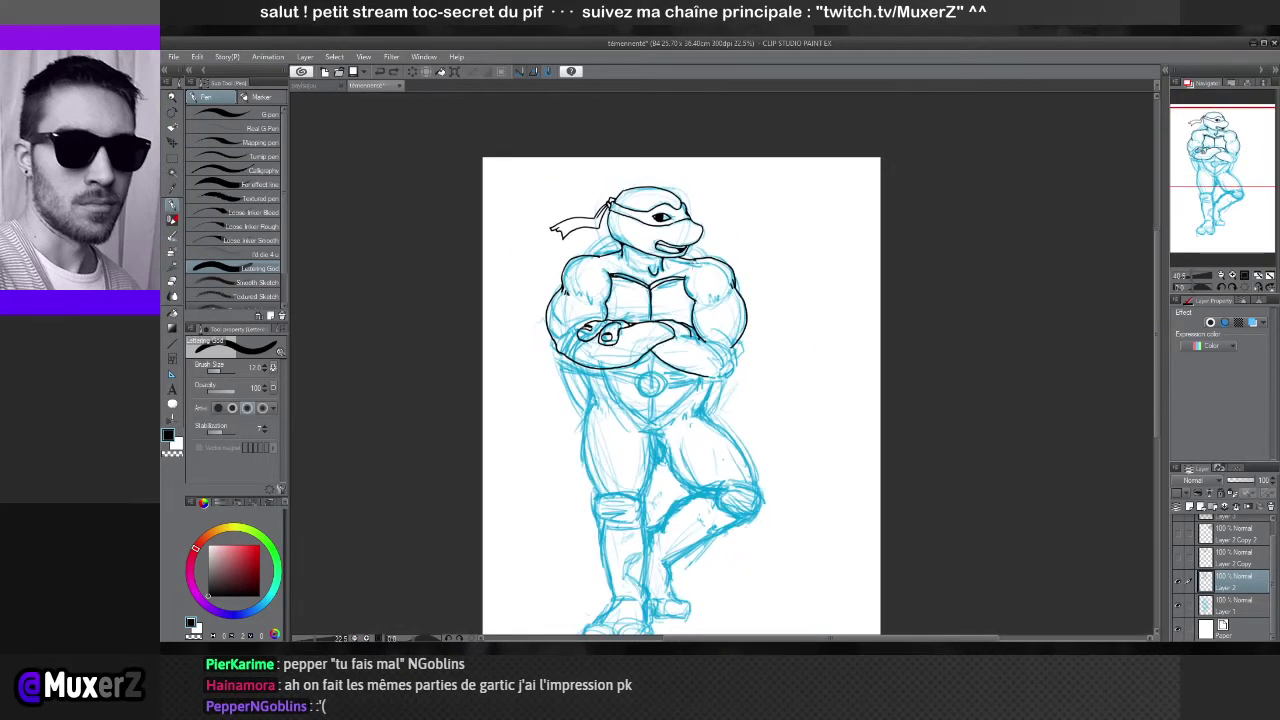
{"action": "key", "text": "h"}
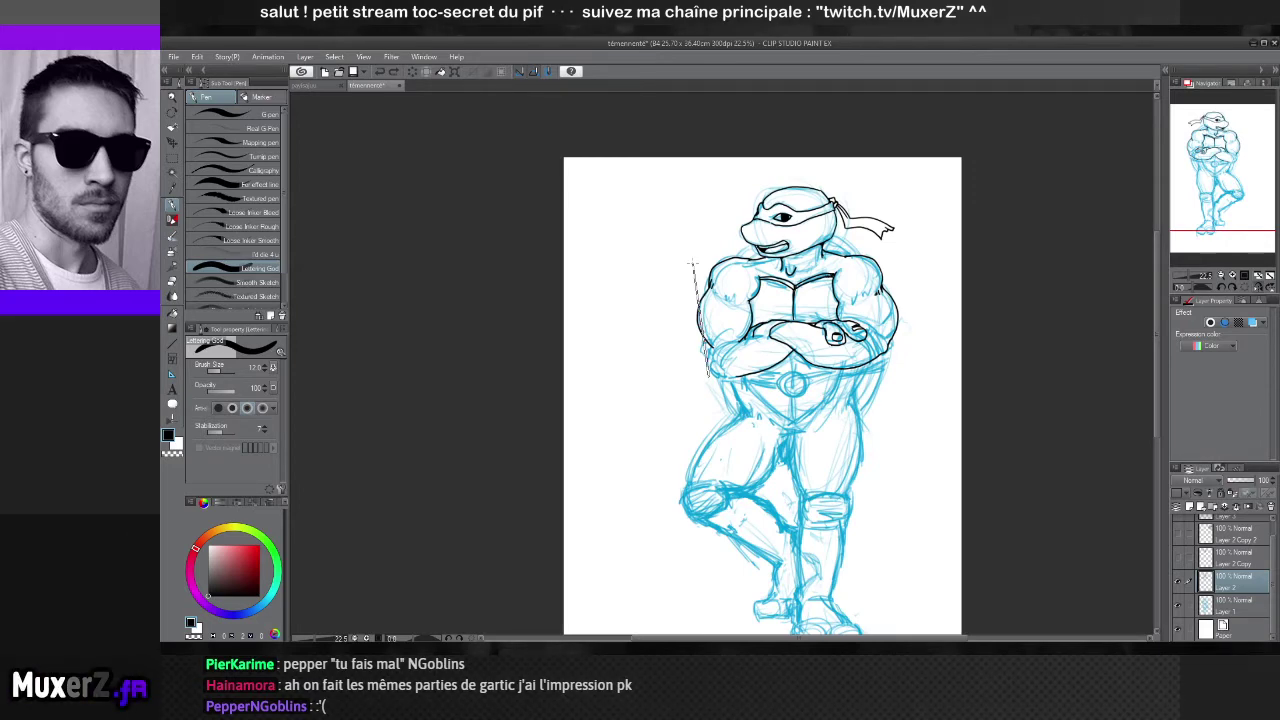
{"action": "key", "text": "h"}
{"action": "scroll", "coordinate": [677, 259], "scroll_direction": "up", "scroll_amount": 5}
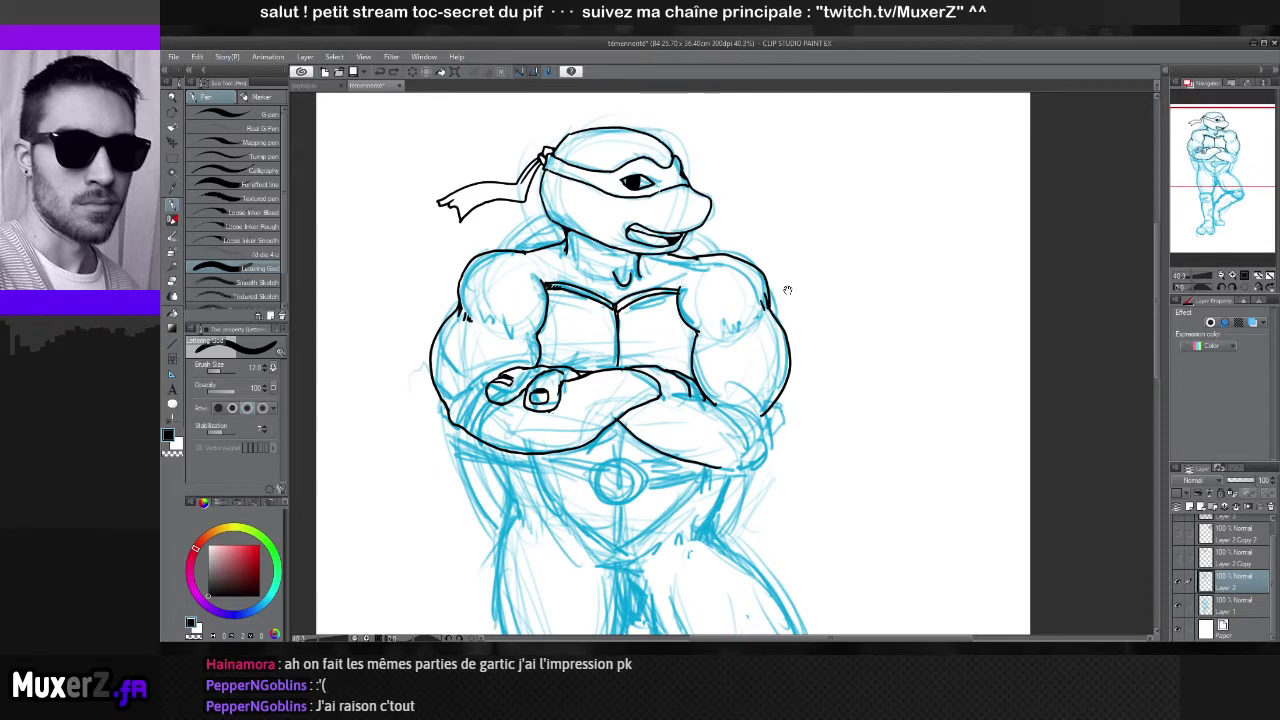
Ink the upper contour of the tucked forearm and extend its underside around toward the elbow
{"action": "left_click_drag", "start_coordinate": [752, 308], "coordinate": [750, 265]}
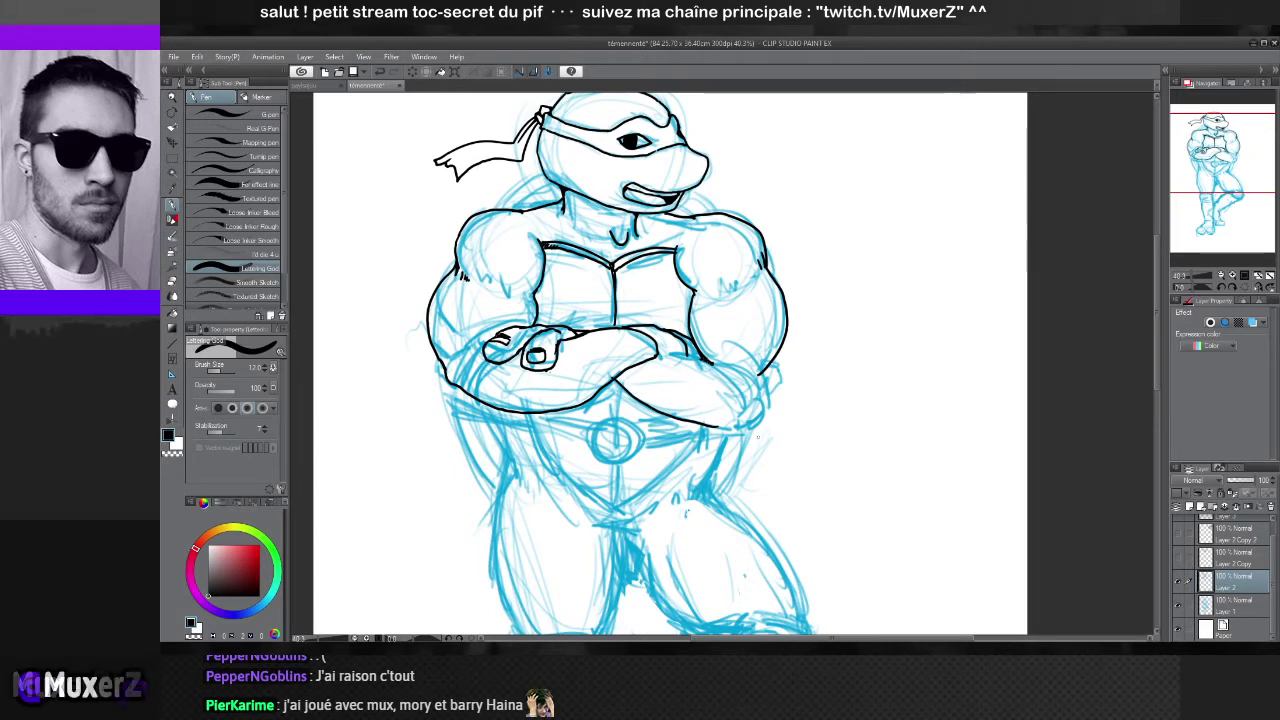
{"action": "left_click_drag", "start_coordinate": [652, 354], "coordinate": [702, 359]}
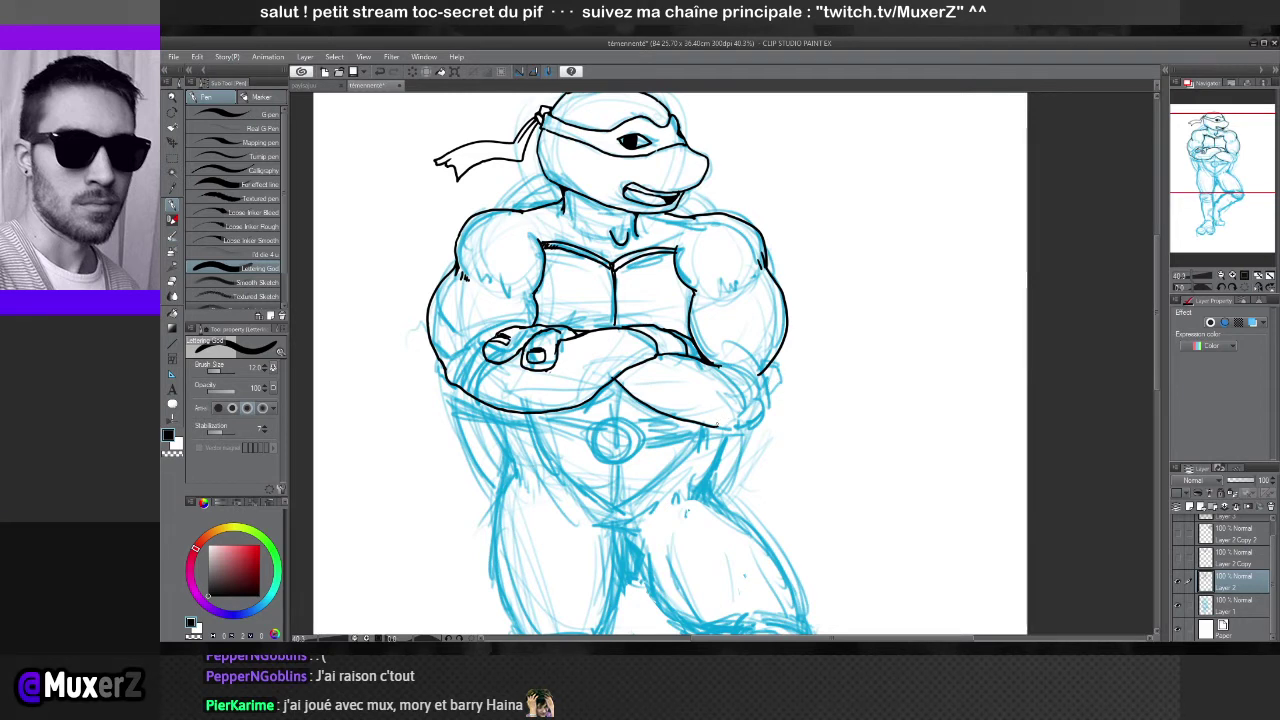
{"action": "left_click_drag", "start_coordinate": [716, 424], "coordinate": [748, 420]}
{"action": "left_click_drag", "start_coordinate": [772, 377], "coordinate": [781, 346]}
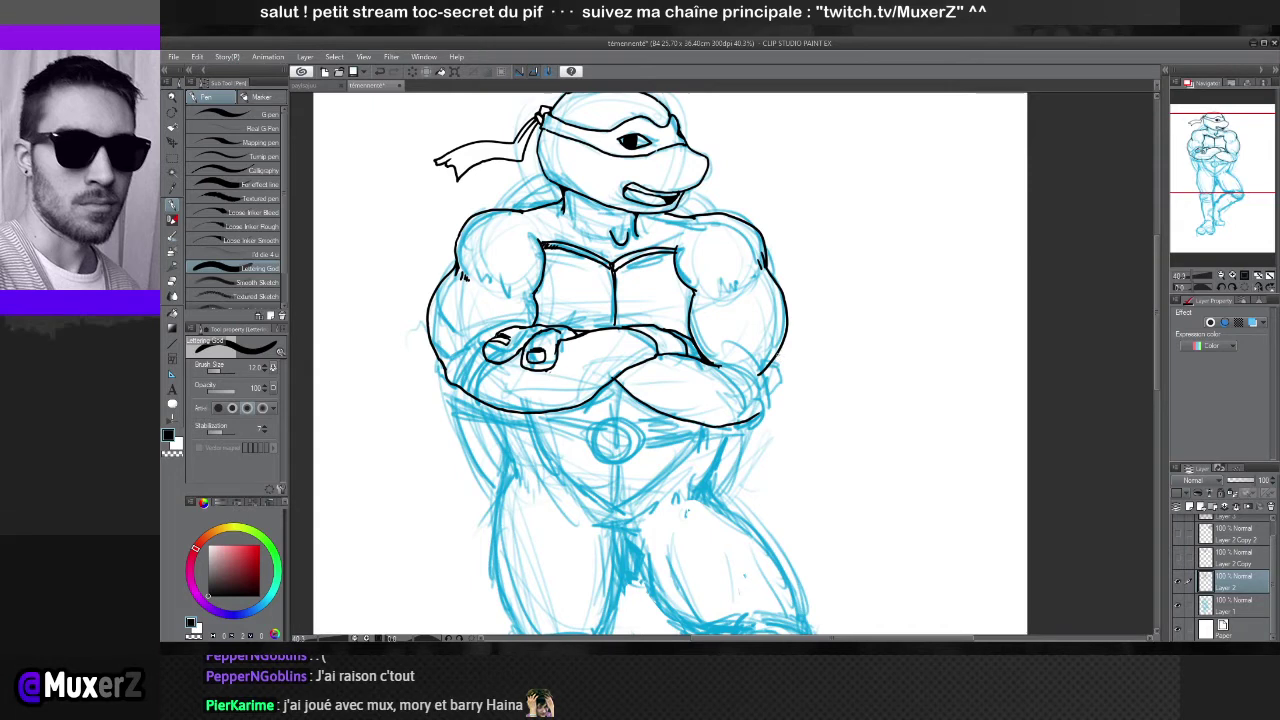
Erase the lower end of the upper arm's outer line near the elbow with the Hard eraser at a smaller size
{"action": "key", "text": "e"}
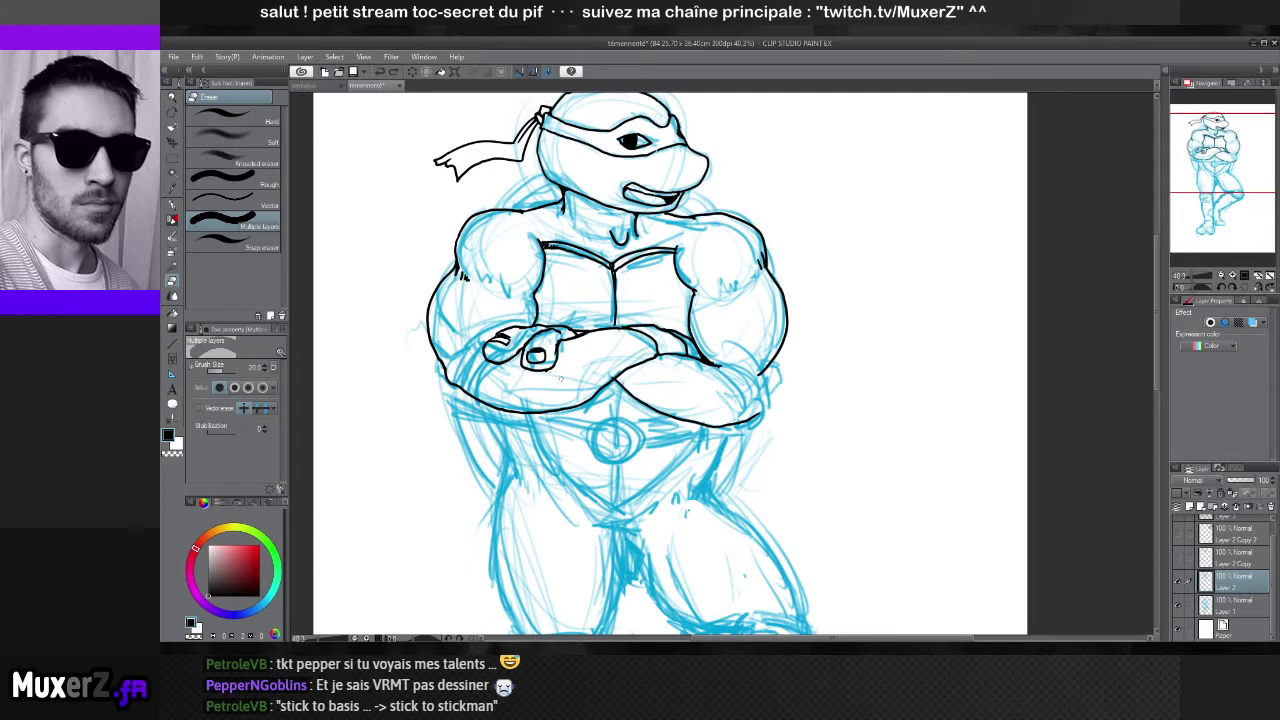
{"action": "left_click_drag", "start_coordinate": [702, 358], "coordinate": [714, 368]}
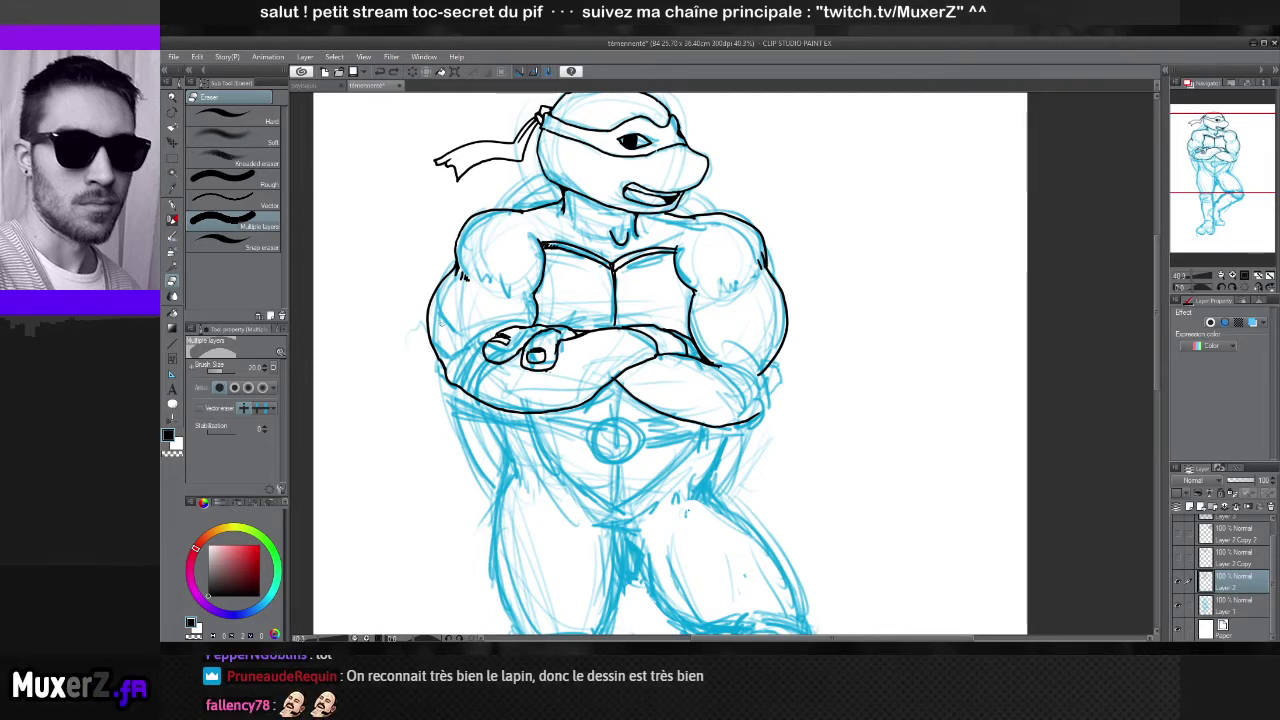
{"action": "left_click_drag", "start_coordinate": [551, 311], "coordinate": [598, 401]}
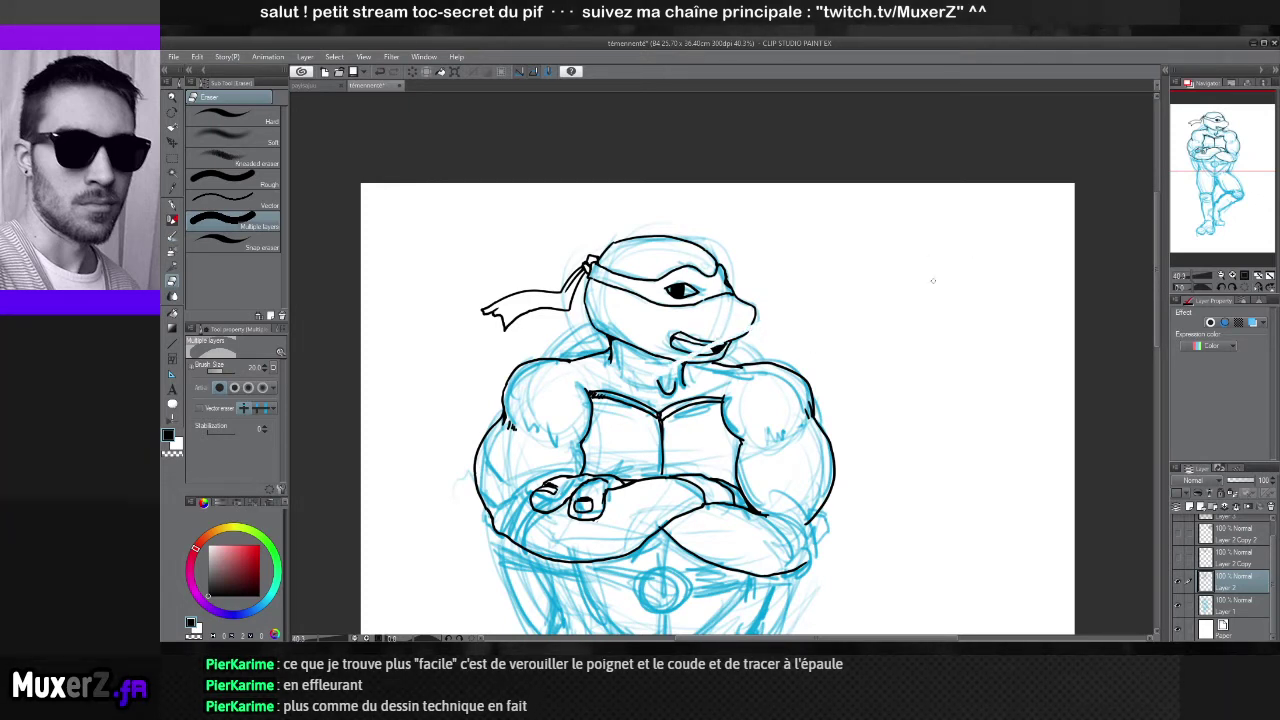
{"action": "scroll", "coordinate": [864, 344], "scroll_direction": "down", "scroll_amount": 2}
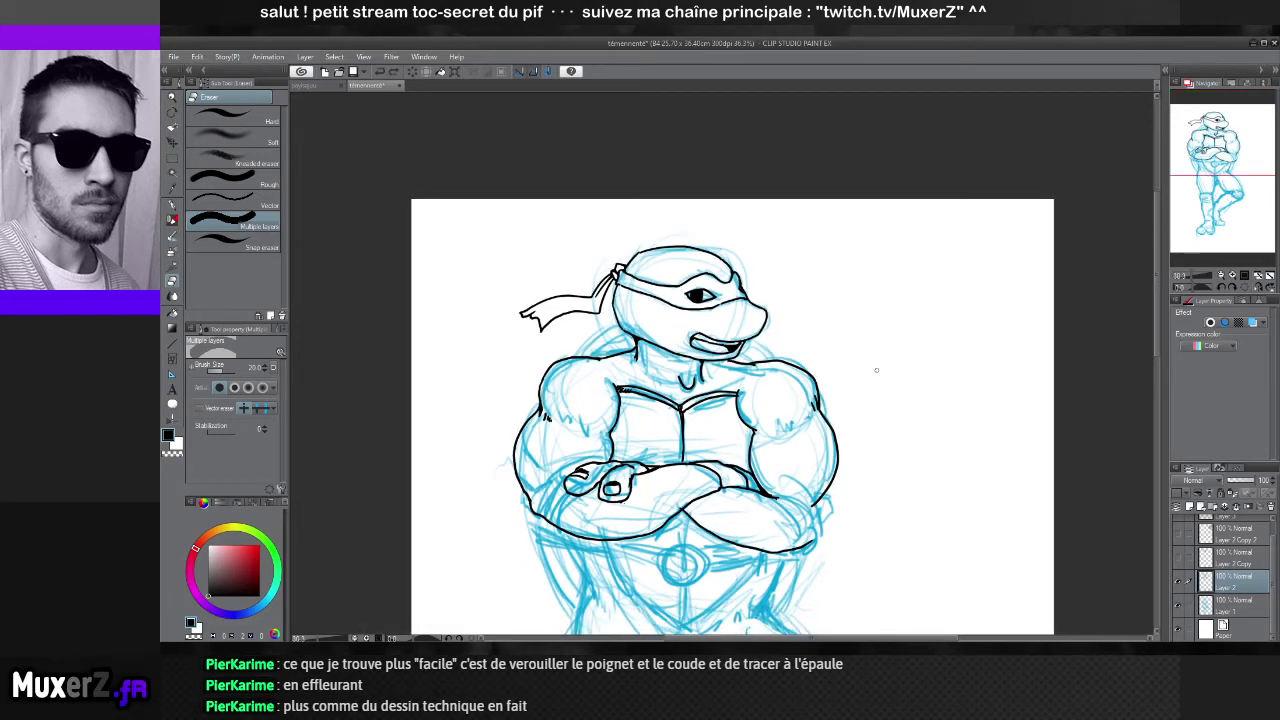
{"action": "scroll", "coordinate": [884, 461], "scroll_direction": "up", "scroll_amount": 3}
{"action": "mouse_move", "coordinate": [620, 155]}
{"action": "left_mouse_down"}
{"action": "mouse_move", "coordinate": [663, 226]}
{"action": "mouse_move", "coordinate": [717, 248]}
{"action": "mouse_move", "coordinate": [694, 256]}
{"action": "mouse_move", "coordinate": [740, 337]}
{"action": "left_mouse_up"}
{"action": "scroll", "coordinate": [717, 249], "scroll_direction": "up", "scroll_amount": 1}
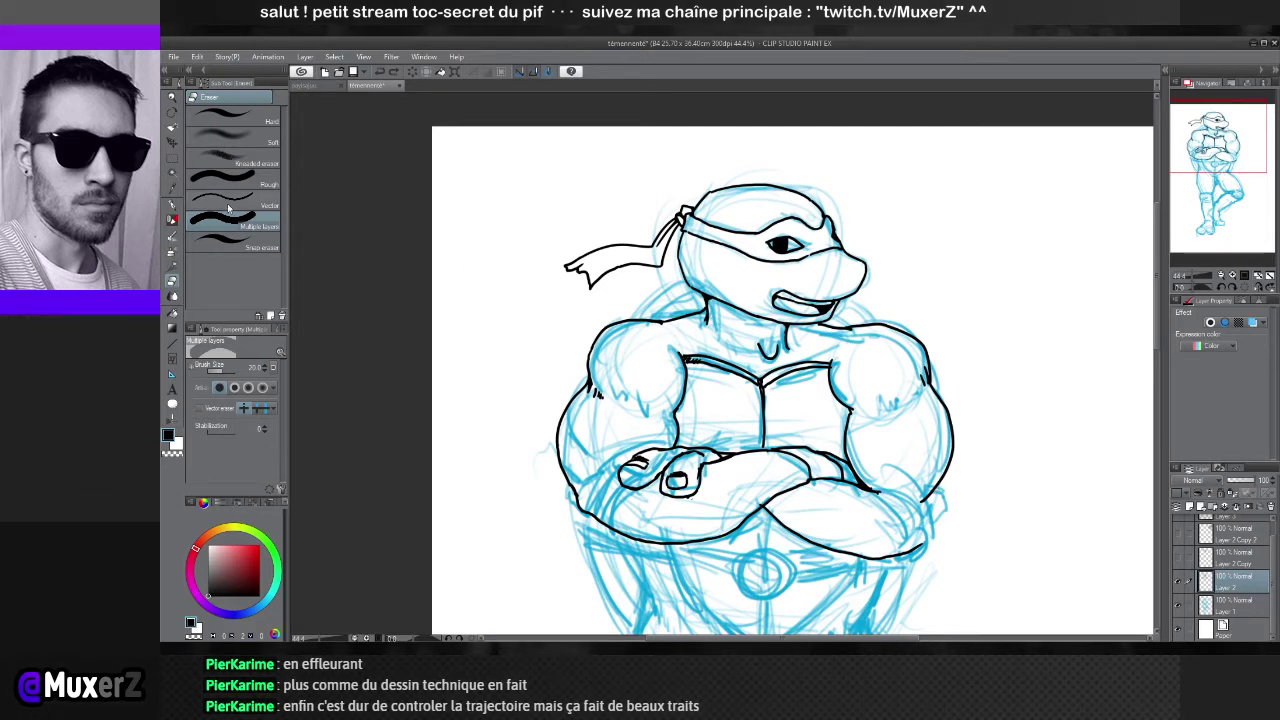
{"action": "left_click", "coordinate": [235, 119]}
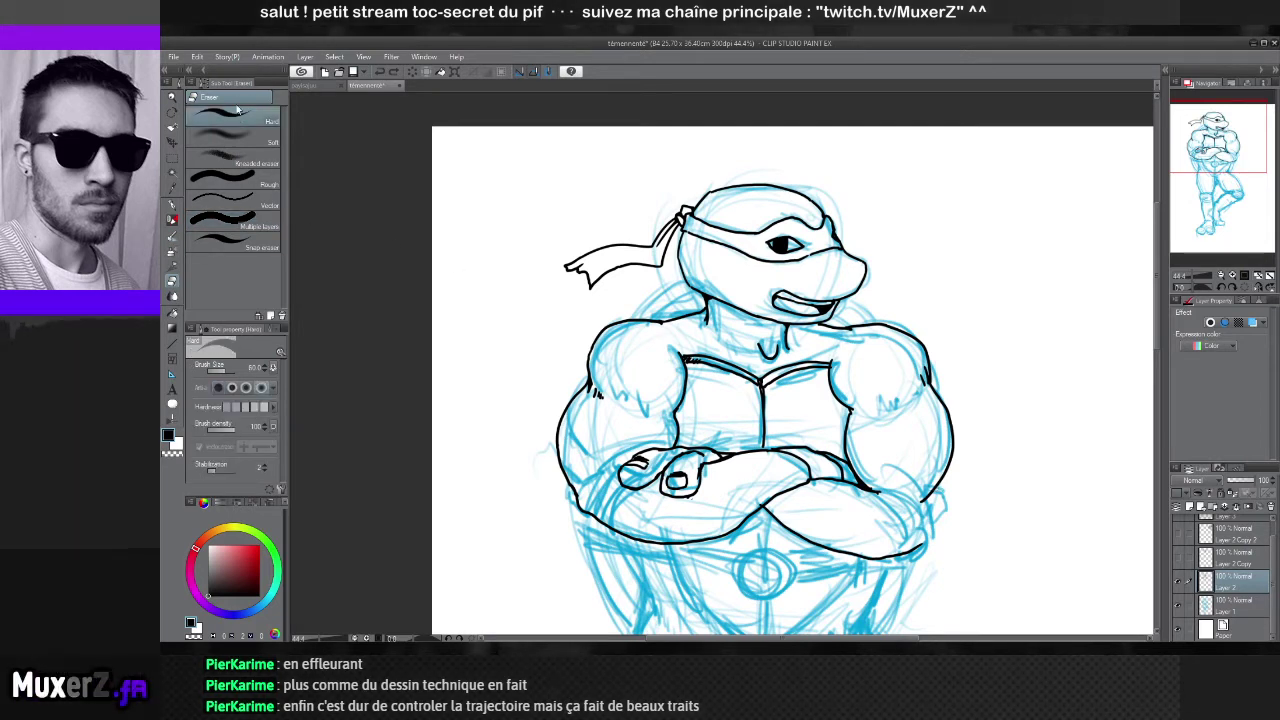
{"action": "key", "text": "bracketleft"}
{"action": "key", "text": "bracketleft"}
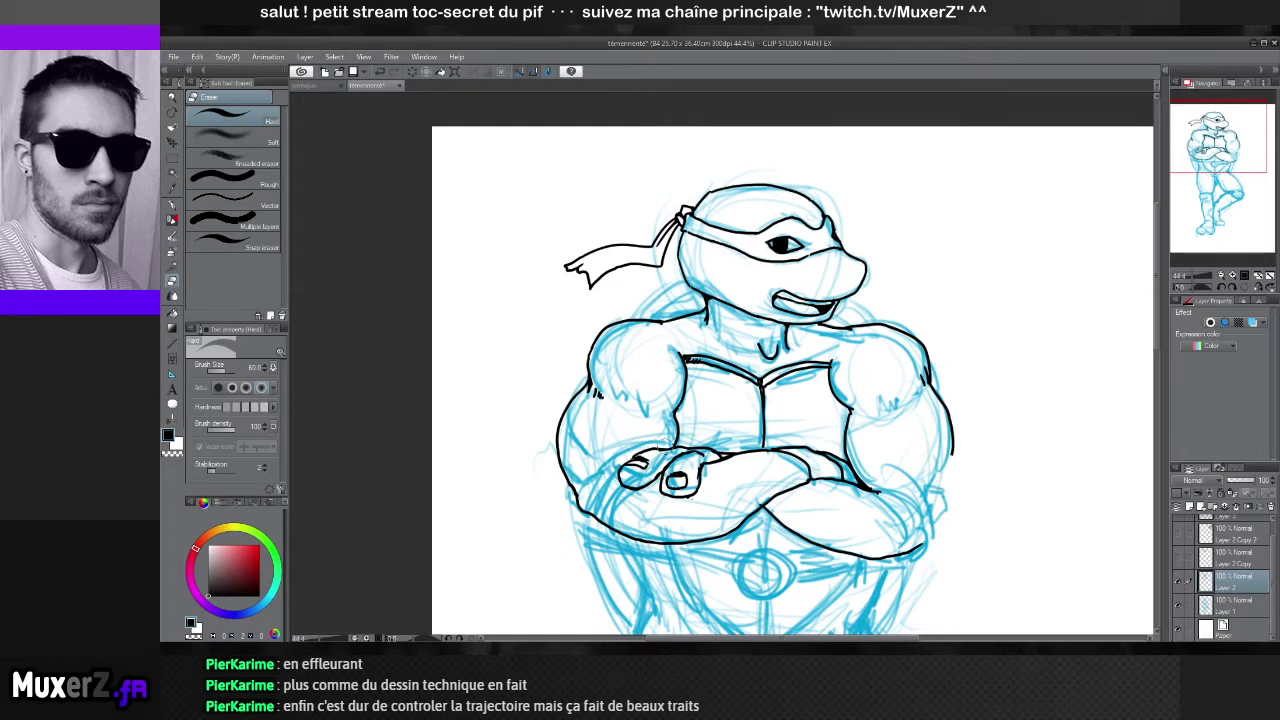
Ink the curved outline of the elbow pad where the outer arm line was erased
{"action": "key", "text": "p"}
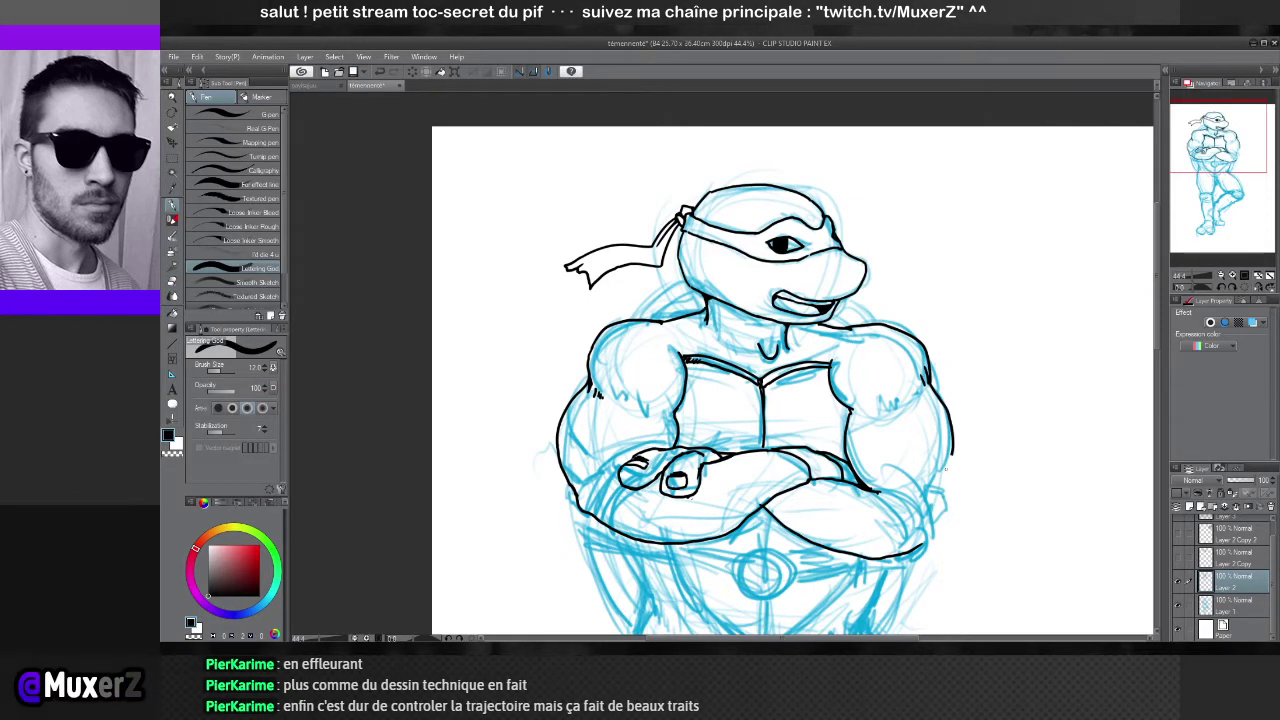
{"action": "mouse_move", "coordinate": [950, 462]}
{"action": "left_mouse_down"}
{"action": "mouse_move", "coordinate": [929, 492]}
{"action": "mouse_move", "coordinate": [955, 503]}
{"action": "mouse_move", "coordinate": [954, 524]}
{"action": "mouse_move", "coordinate": [935, 531]}
{"action": "left_mouse_up"}
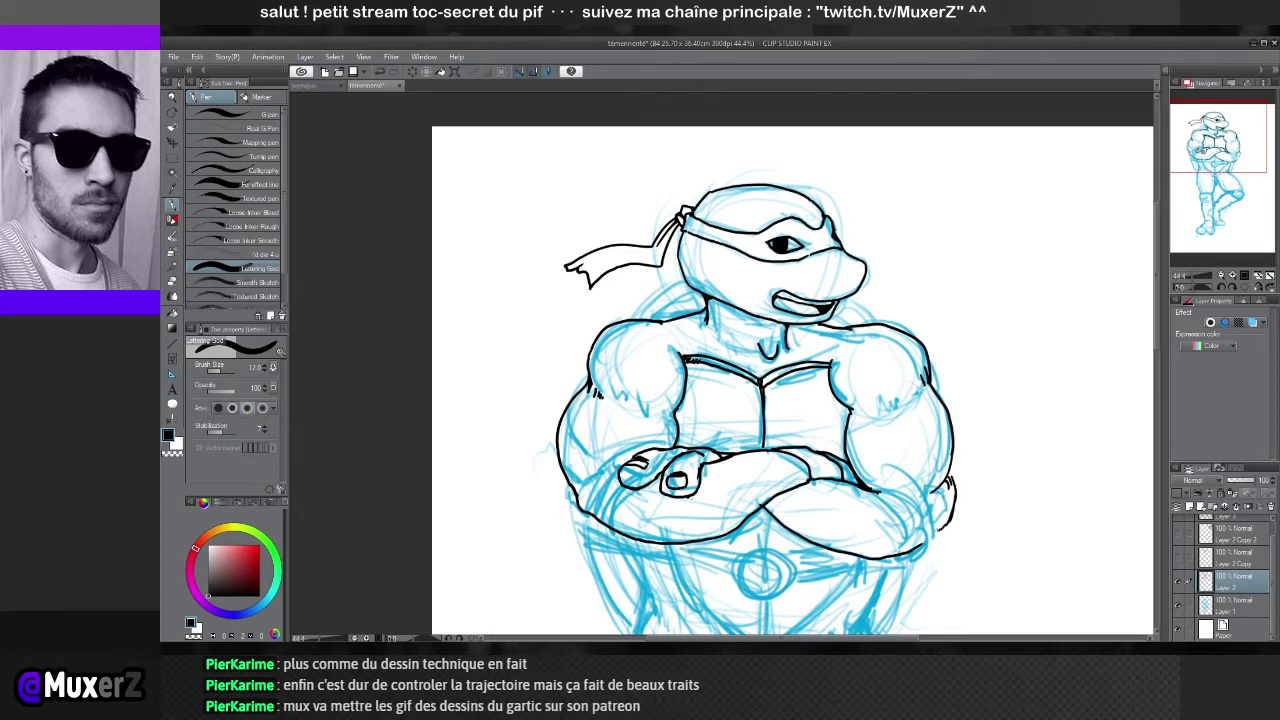
{"action": "left_click_drag", "start_coordinate": [945, 482], "coordinate": [938, 521]}
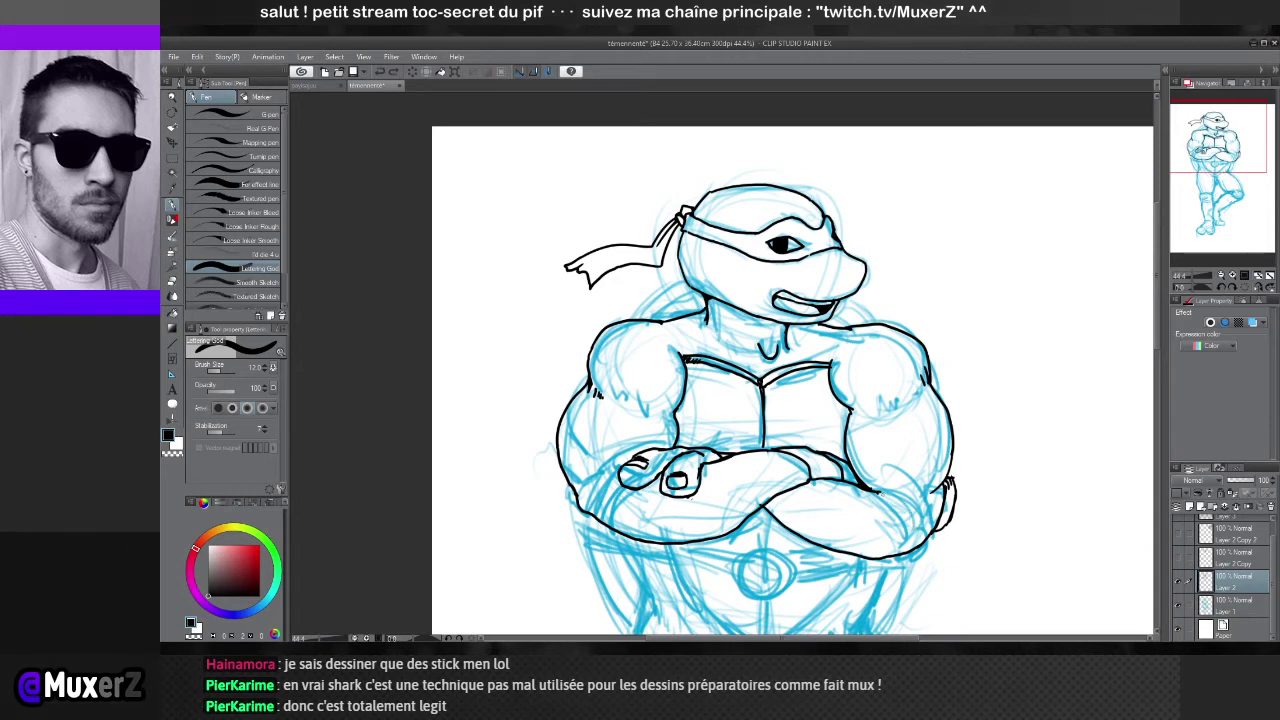
Ink the elbow pad's strap edges across the forearm and add fold lines converging on the pad
{"action": "left_click_drag", "start_coordinate": [896, 495], "coordinate": [944, 493]}
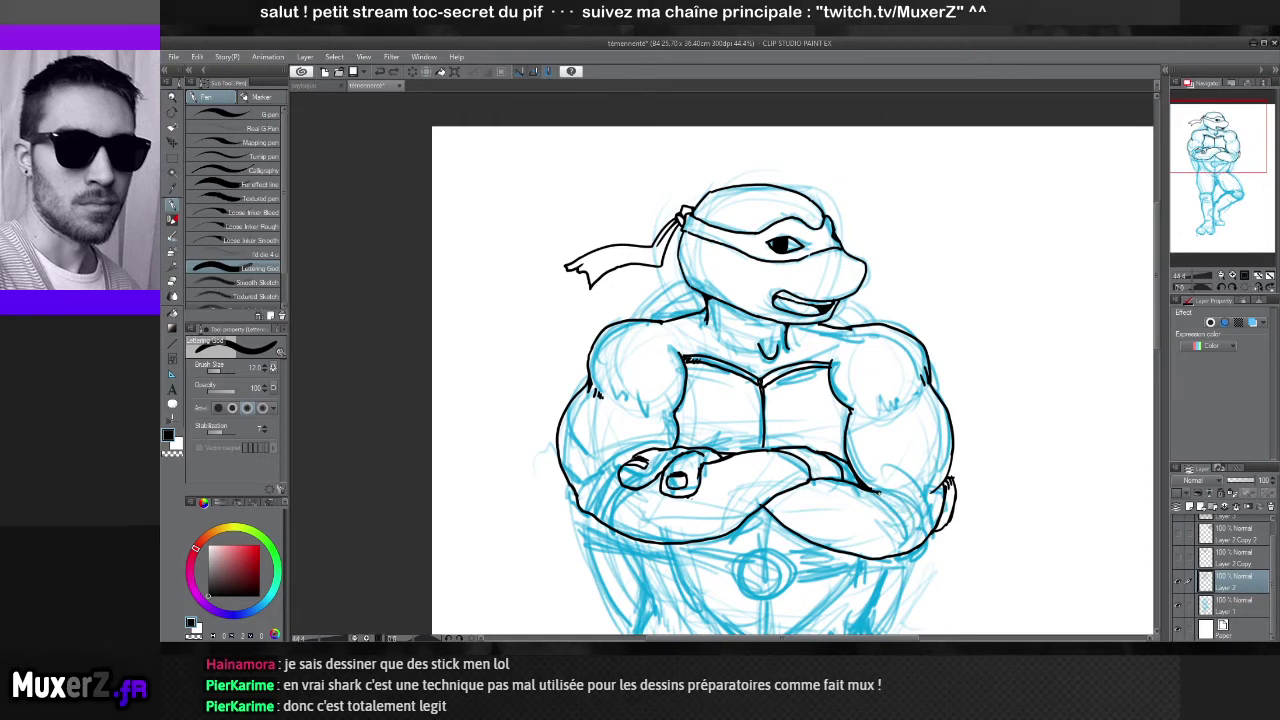
{"action": "left_click_drag", "start_coordinate": [914, 528], "coordinate": [924, 546]}
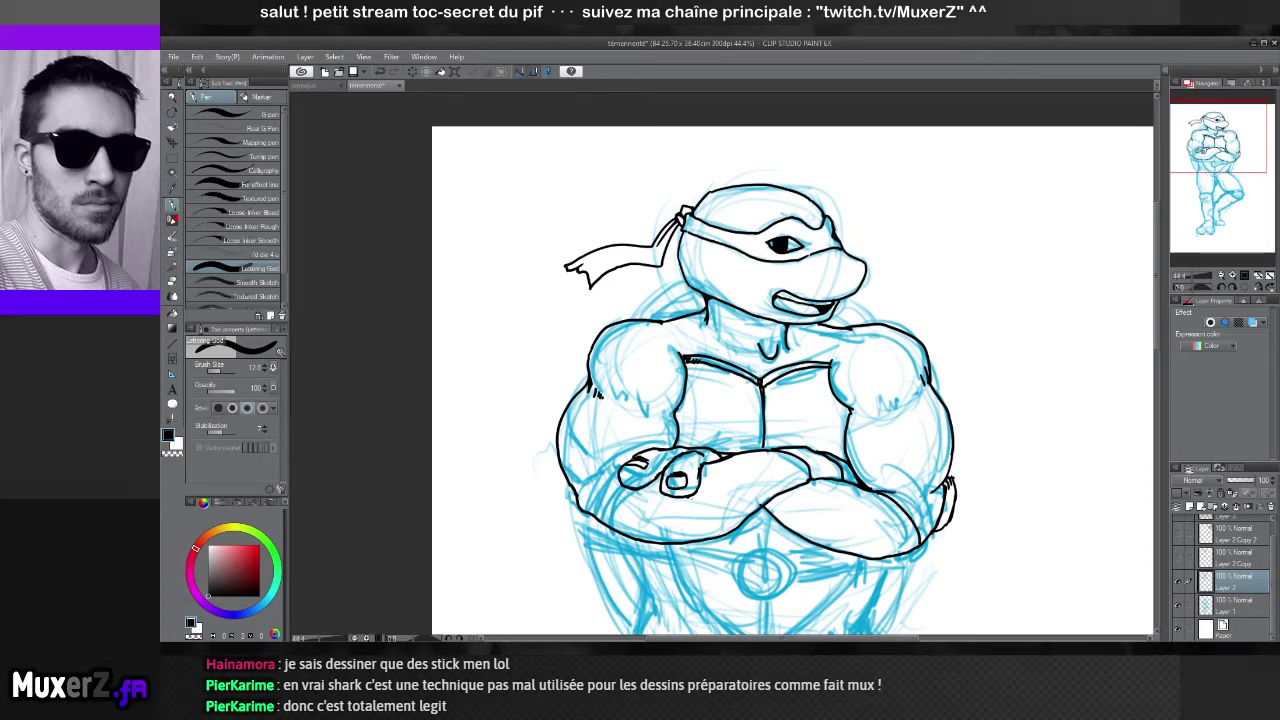
{"action": "mouse_move", "coordinate": [894, 494]}
{"action": "left_mouse_down"}
{"action": "mouse_move", "coordinate": [944, 486]}
{"action": "mouse_move", "coordinate": [924, 534]}
{"action": "left_mouse_up"}
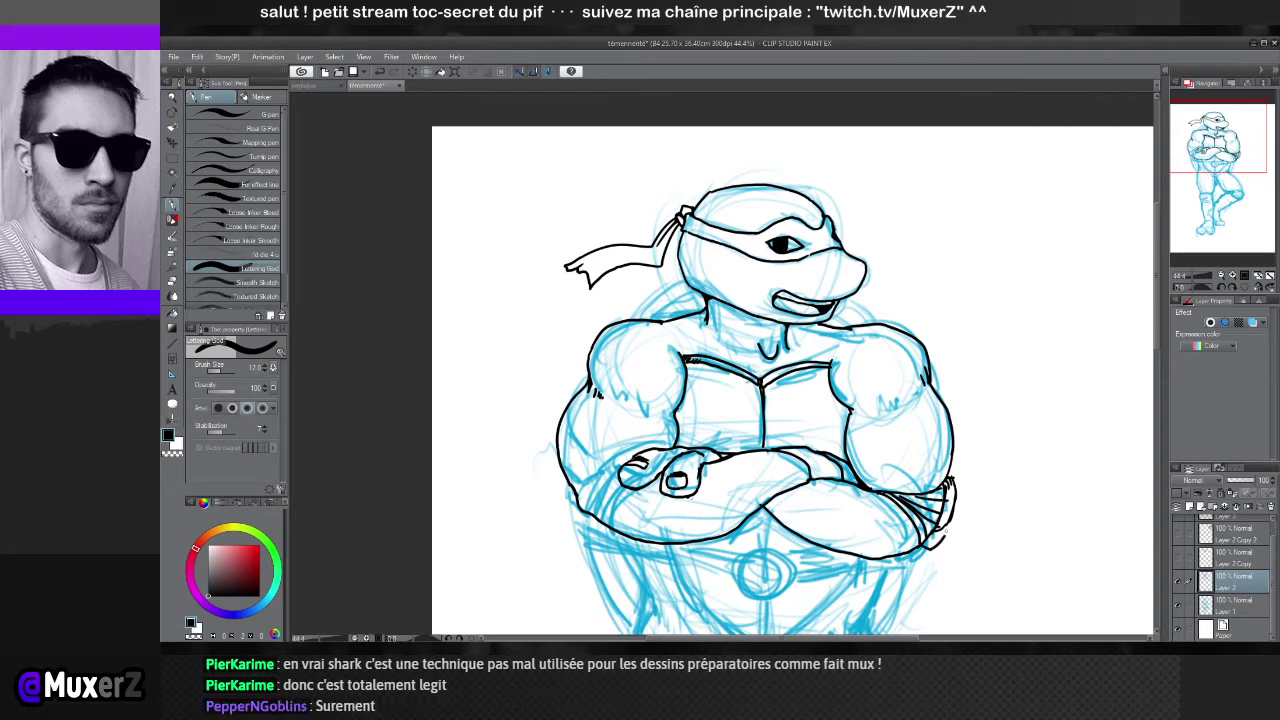
Check the inked elbow pad and crossed arms against the whole figure, in both normal and mirrored views
{"action": "scroll", "coordinate": [940, 570], "scroll_direction": "down", "scroll_amount": 5}
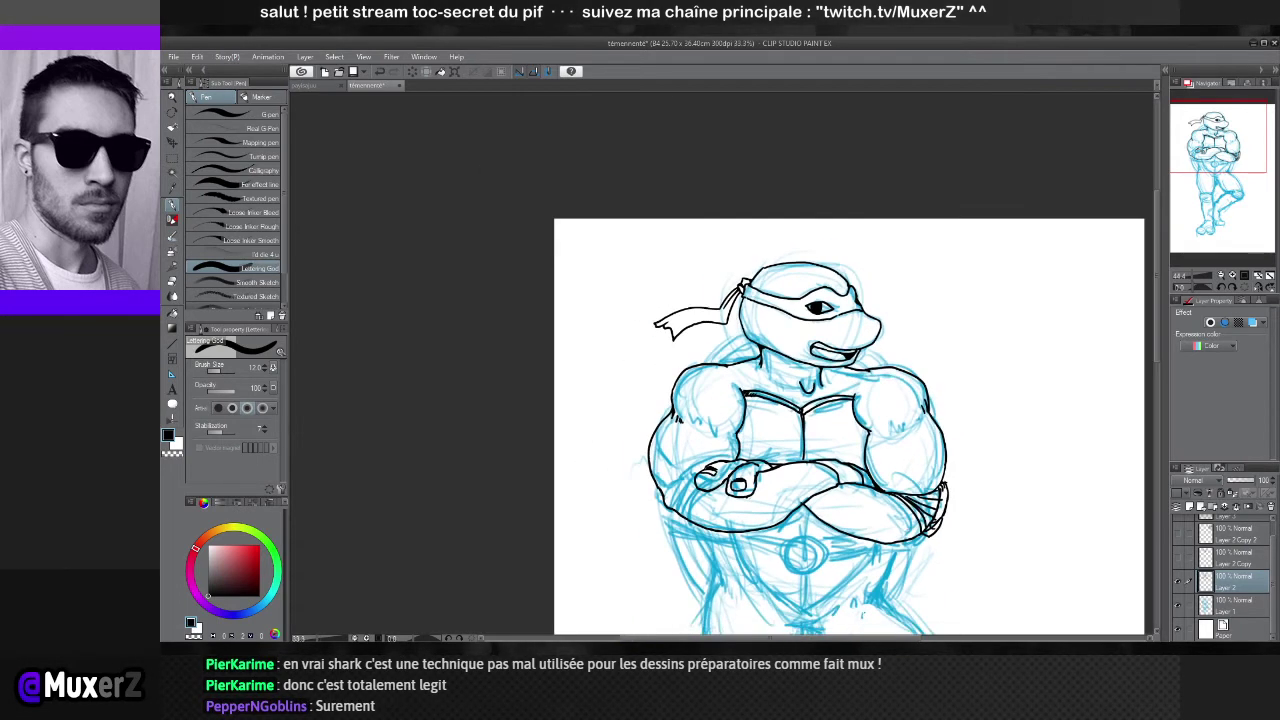
{"action": "left_click_drag", "start_coordinate": [933, 556], "coordinate": [724, 376]}
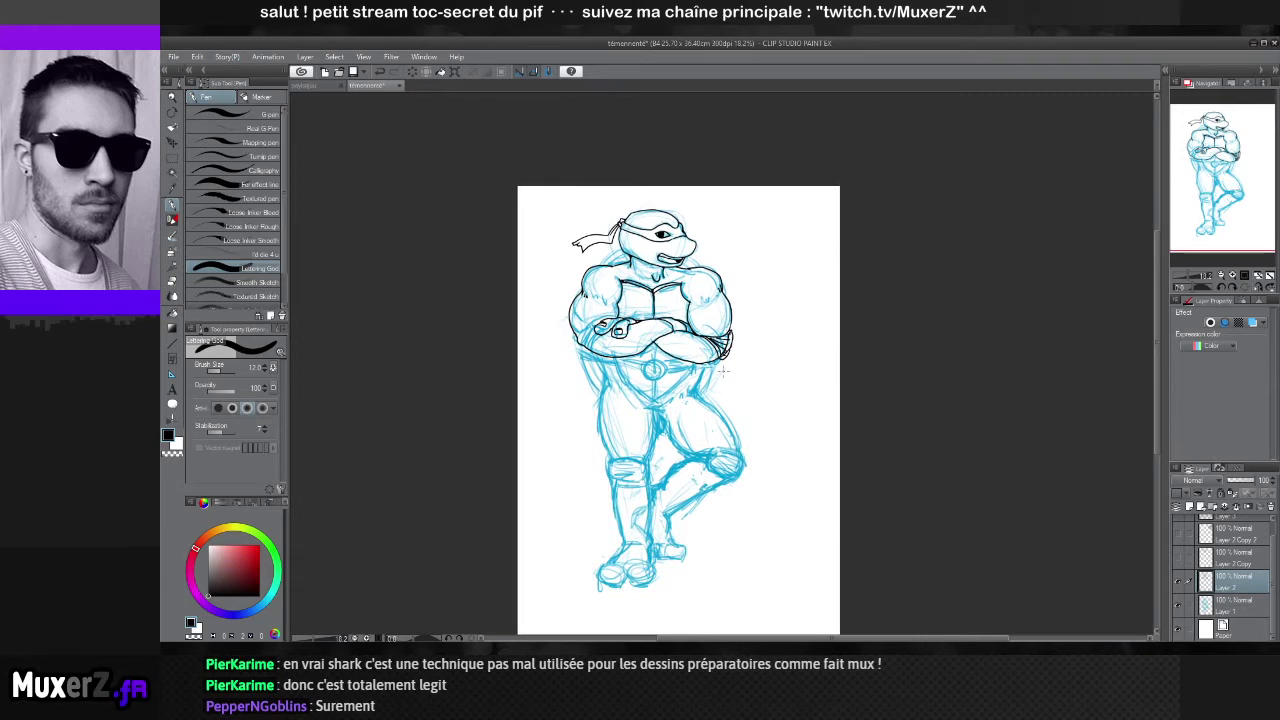
{"action": "key", "text": "ctrl+shift+h"}
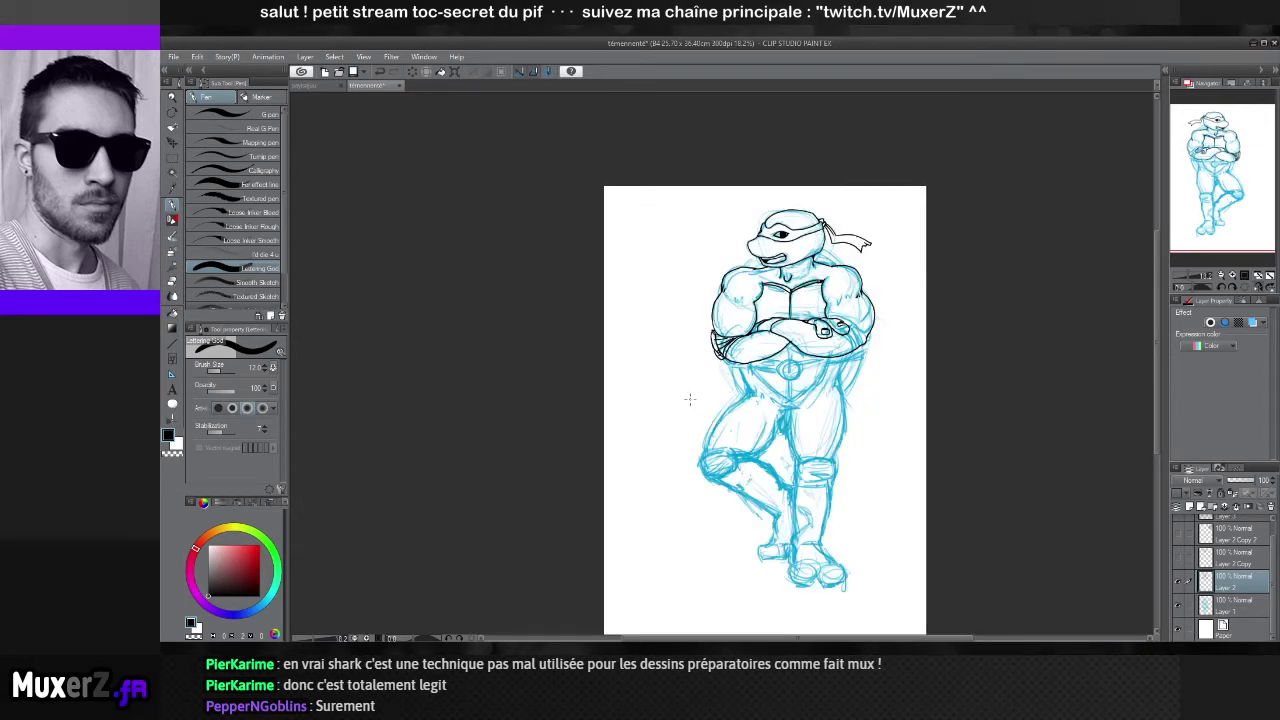
{"action": "scroll", "coordinate": [756, 305], "scroll_direction": "up", "scroll_amount": 1}
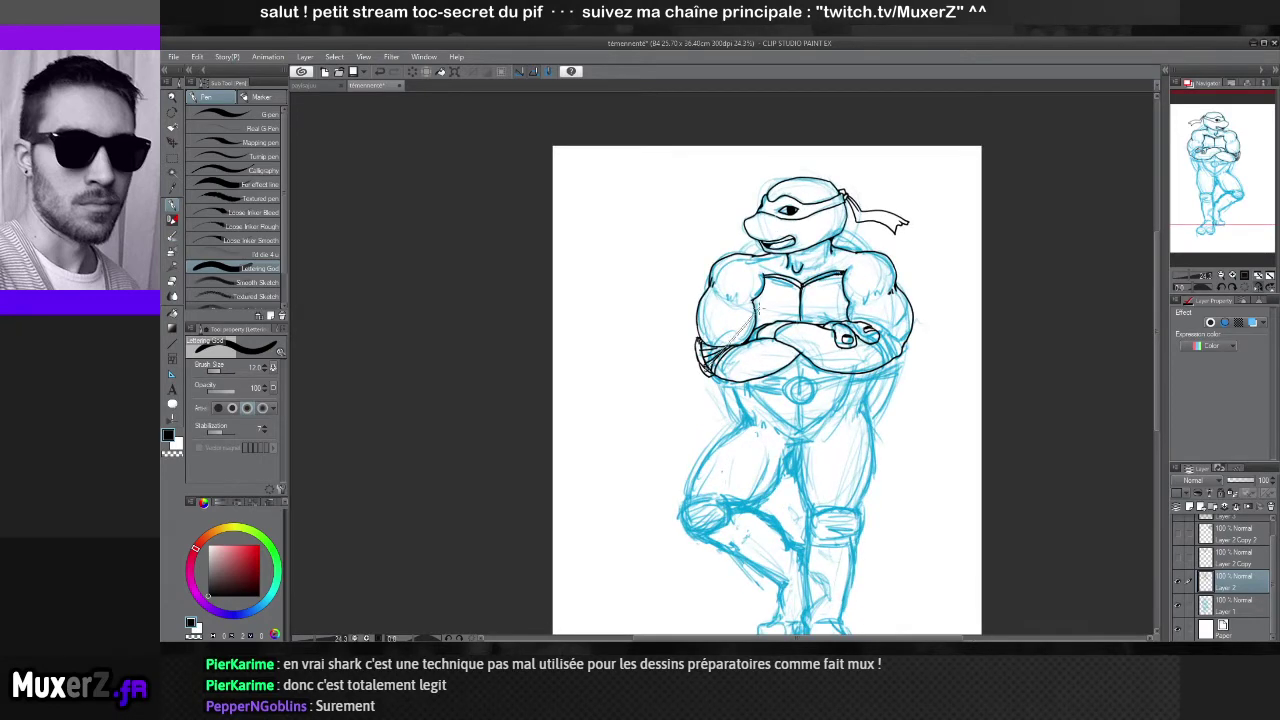
{"action": "key", "text": "ctrl+shift+h"}
{"action": "scroll", "coordinate": [677, 332], "scroll_direction": "up", "scroll_amount": 4}
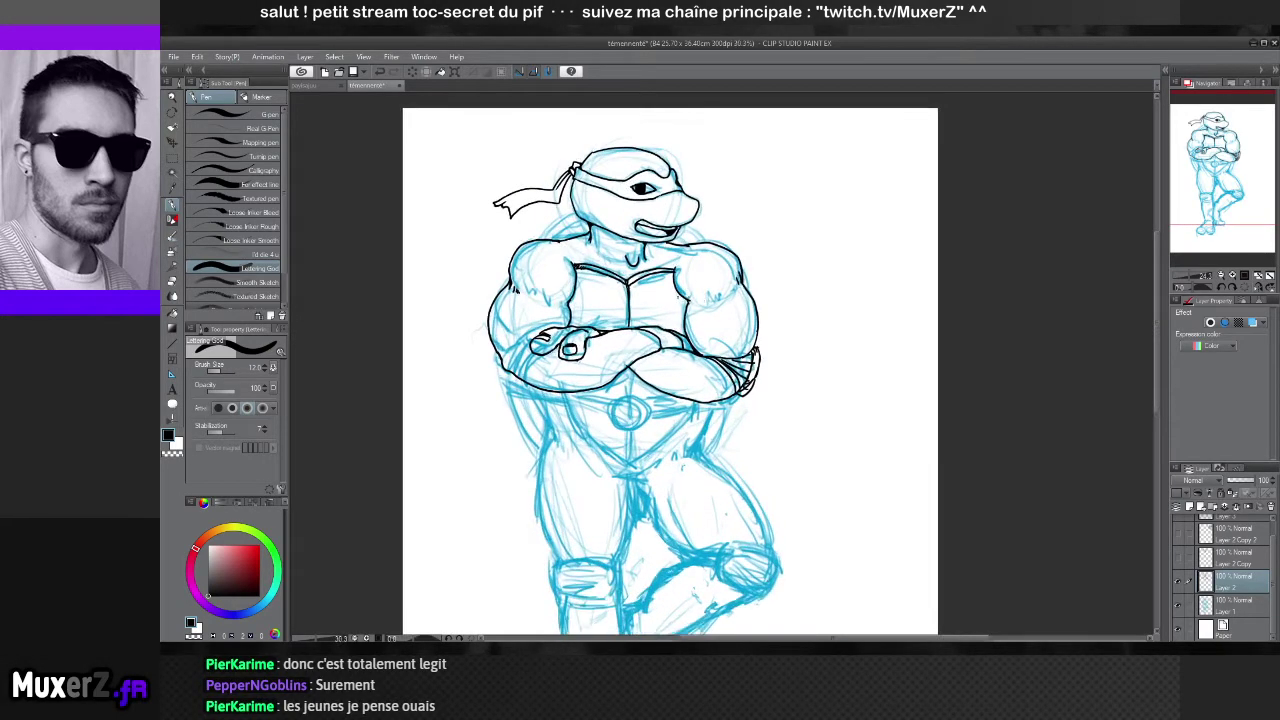
{"action": "left_click_drag", "start_coordinate": [675, 331], "coordinate": [691, 325]}
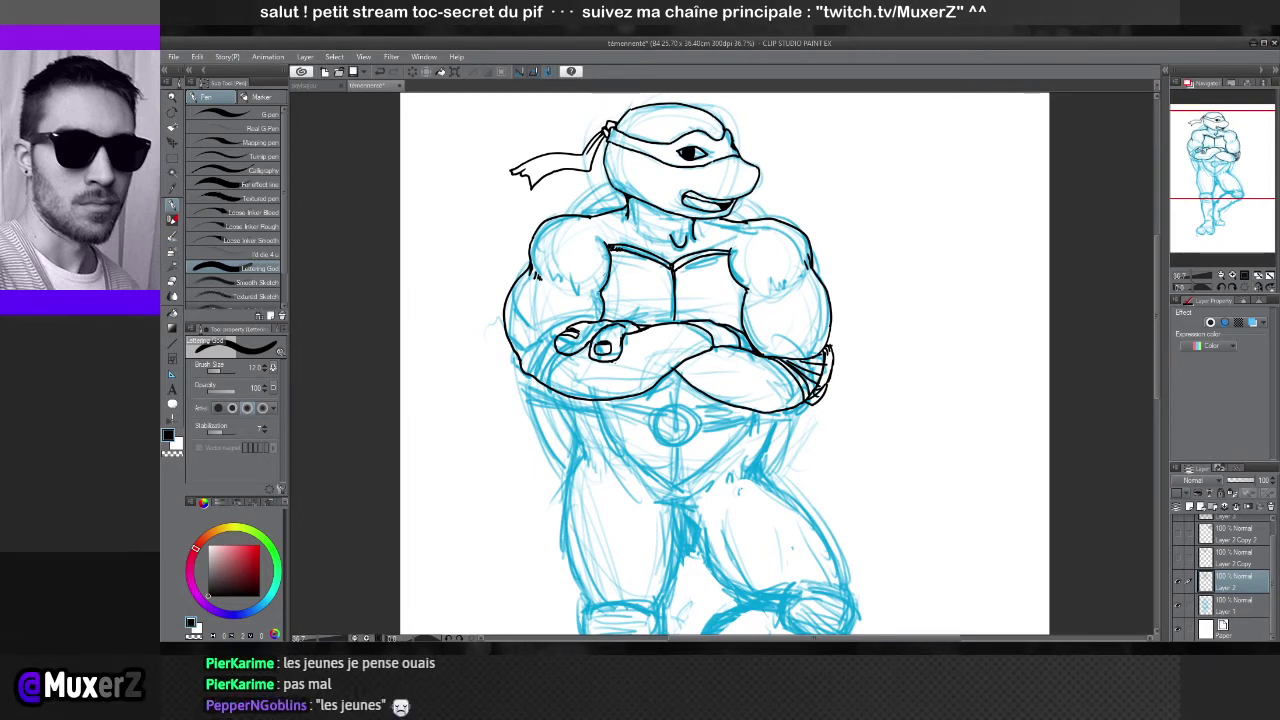
Review the inked head, torso and crossed arms against the full-body sketch, then return to a close view of the arms
{"action": "left_click_drag", "start_coordinate": [622, 284], "coordinate": [636, 331]}
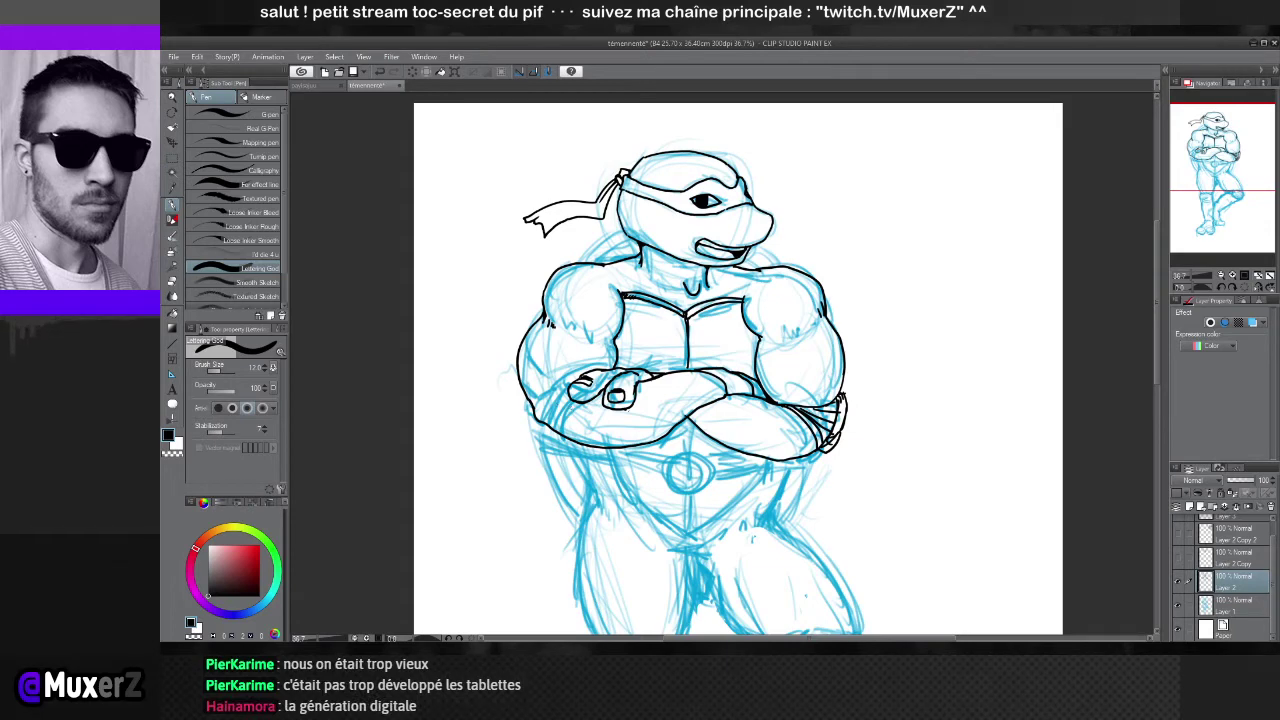
{"action": "scroll", "coordinate": [752, 411], "scroll_direction": "up", "scroll_amount": 1}
{"action": "scroll", "coordinate": [752, 411], "scroll_direction": "down", "scroll_amount": 3}
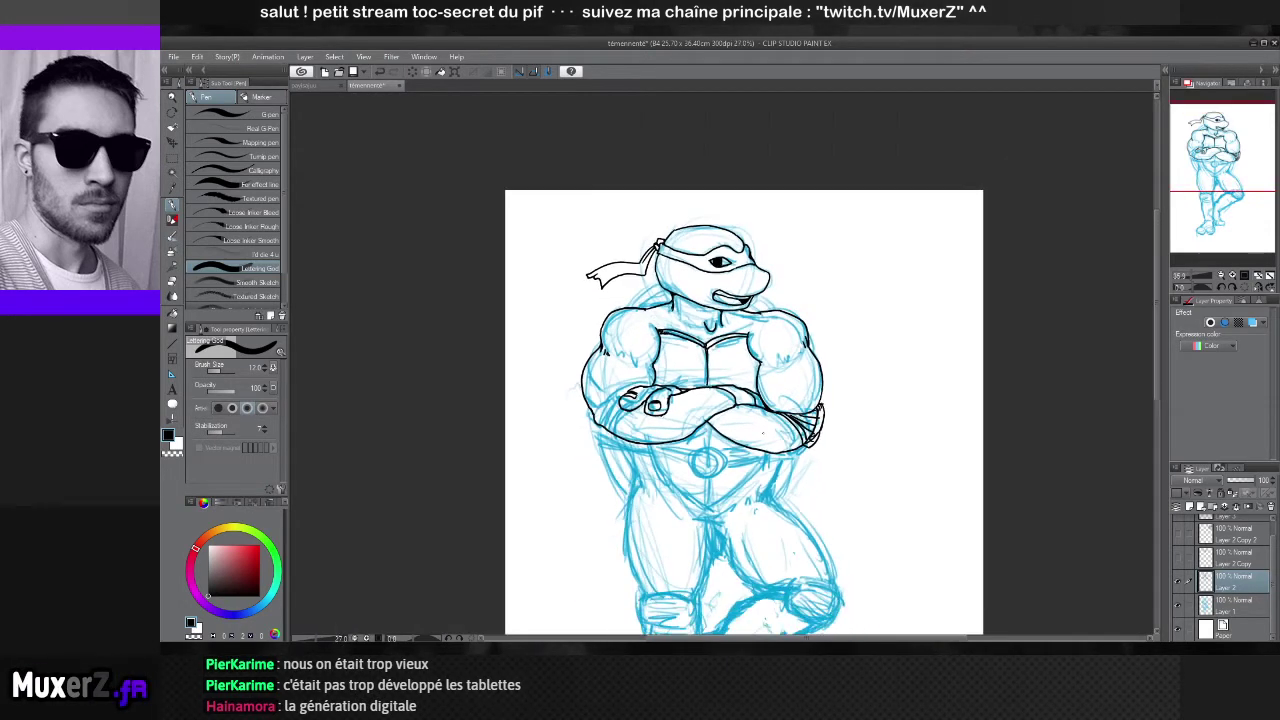
{"action": "scroll", "coordinate": [762, 432], "scroll_direction": "down", "scroll_amount": 1}
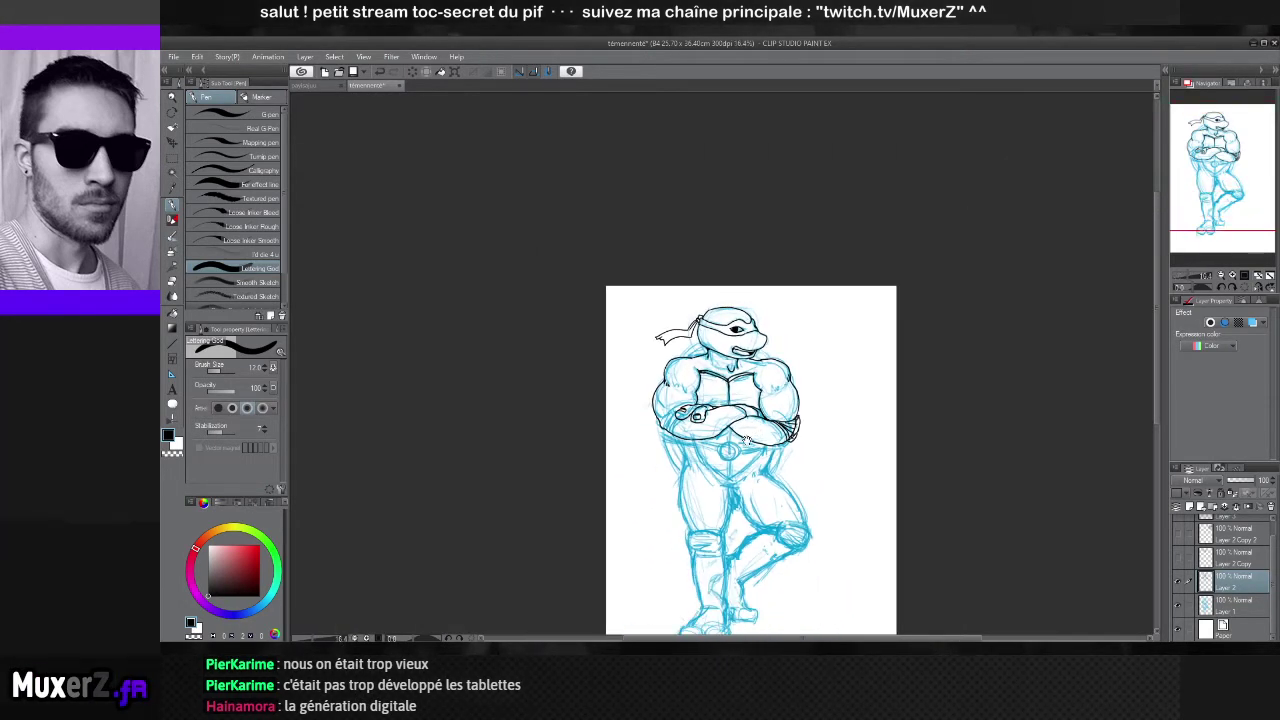
{"action": "left_click_drag", "start_coordinate": [746, 441], "coordinate": [741, 341]}
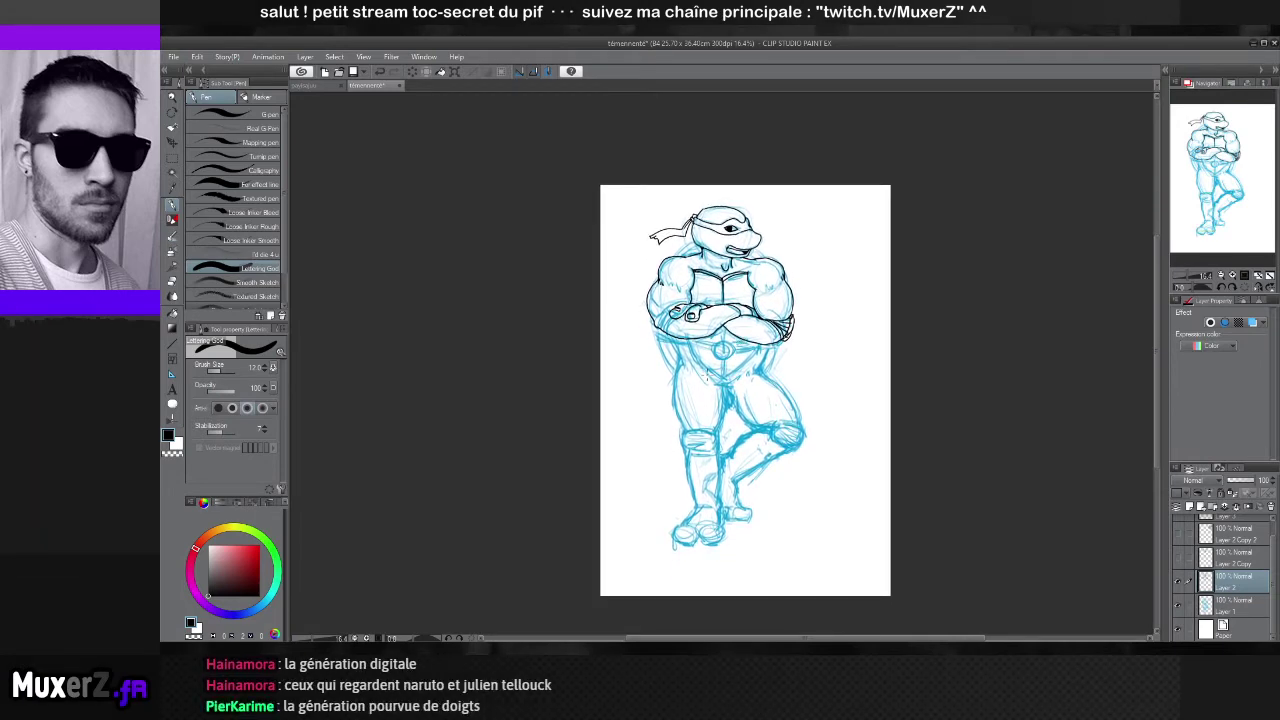
{"action": "scroll", "coordinate": [707, 376], "scroll_direction": "up", "scroll_amount": 1}
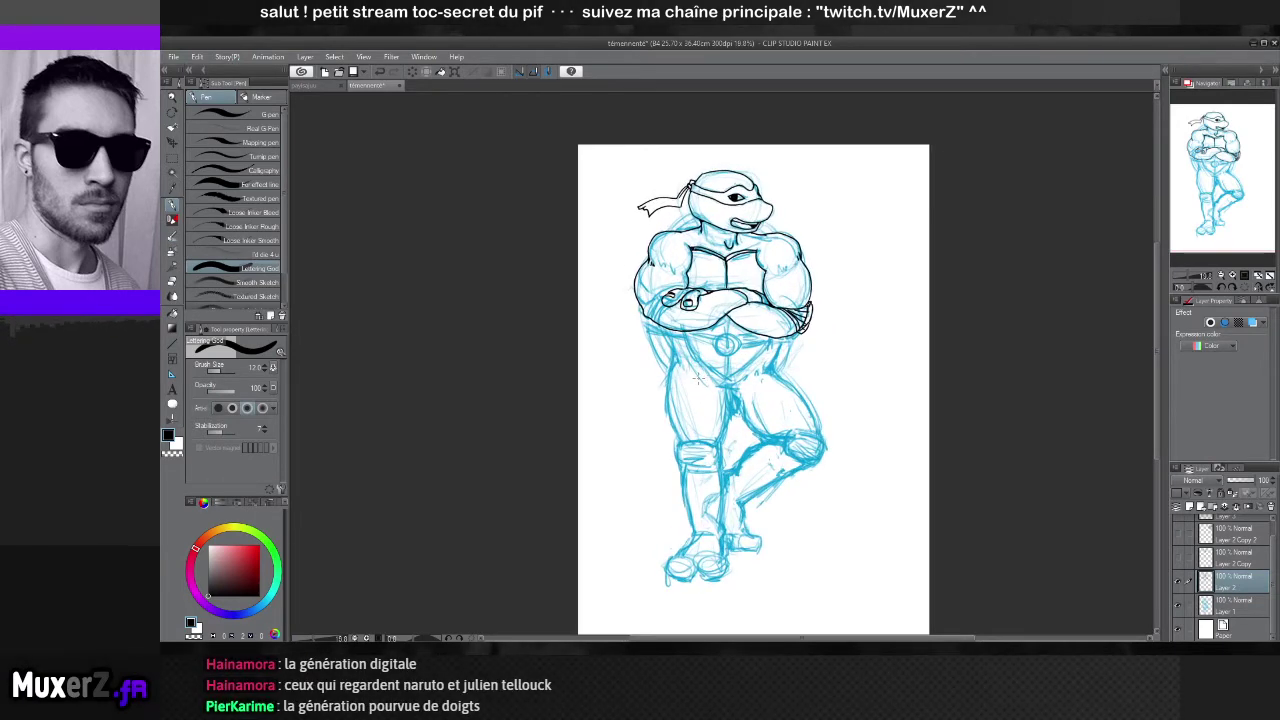
{"action": "scroll", "coordinate": [707, 376], "scroll_direction": "up", "scroll_amount": 1}
{"action": "scroll", "coordinate": [707, 376], "scroll_direction": "up", "scroll_amount": 2}
{"action": "scroll", "coordinate": [865, 314], "scroll_direction": "up", "scroll_amount": 3}
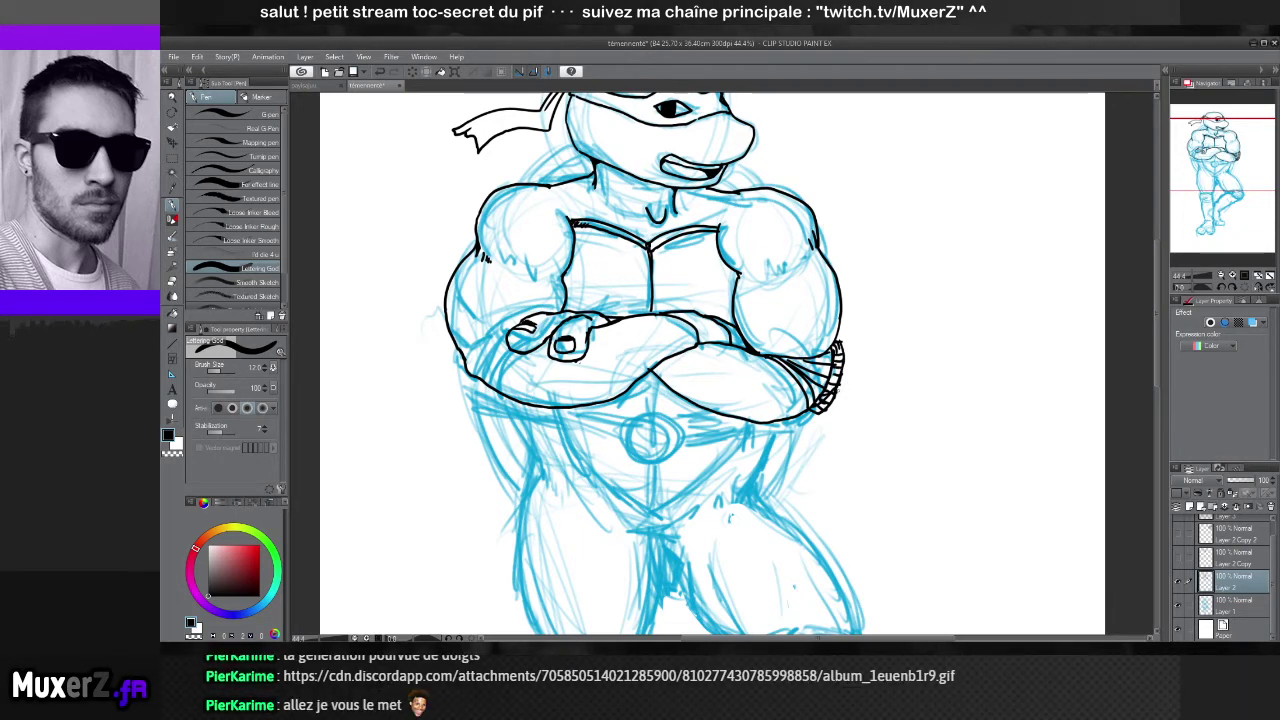
{"action": "mouse_move", "coordinate": [870, 378]}
{"action": "left_mouse_down"}
{"action": "mouse_move", "coordinate": [918, 372]}
{"action": "mouse_move", "coordinate": [873, 384]}
{"action": "mouse_move", "coordinate": [906, 382]}
{"action": "left_mouse_up"}
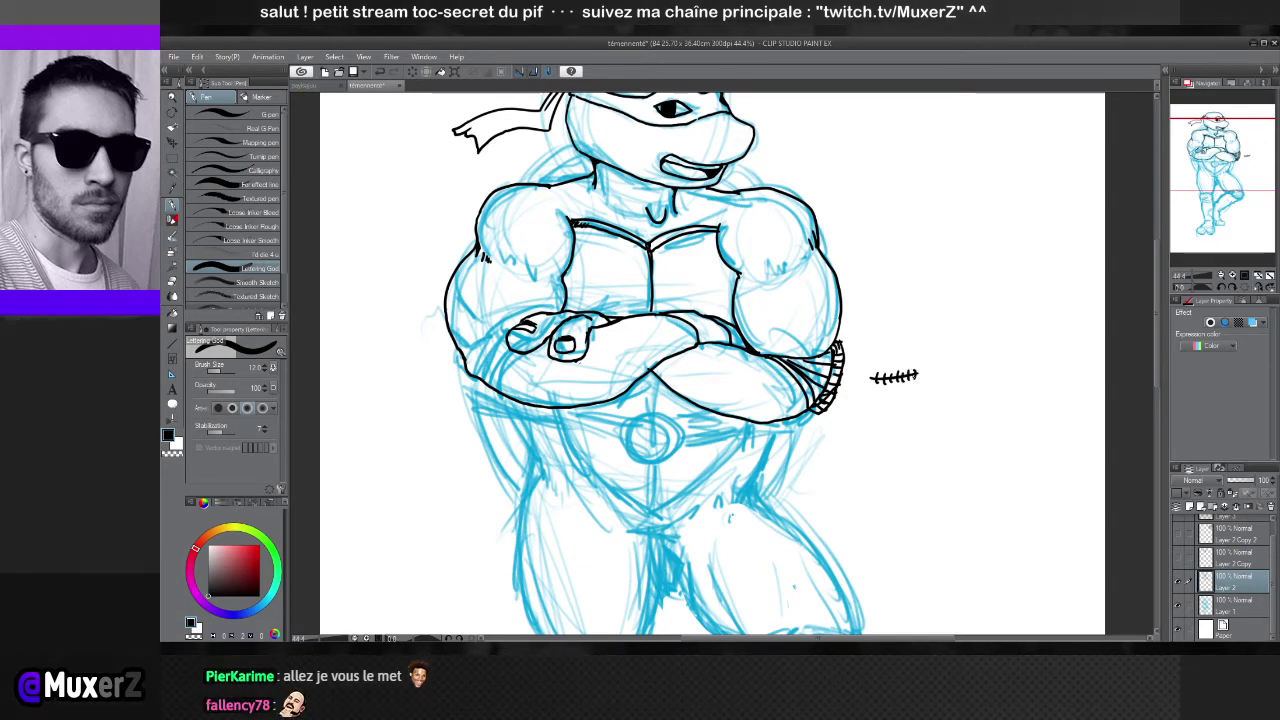
{"action": "key", "text": "ctrl+z"}
{"action": "key", "text": "ctrl+z"}
{"action": "key", "text": "ctrl+z"}
{"action": "key", "text": "ctrl+z"}
{"action": "key", "text": "ctrl+z"}
{"action": "key", "text": "ctrl+z"}
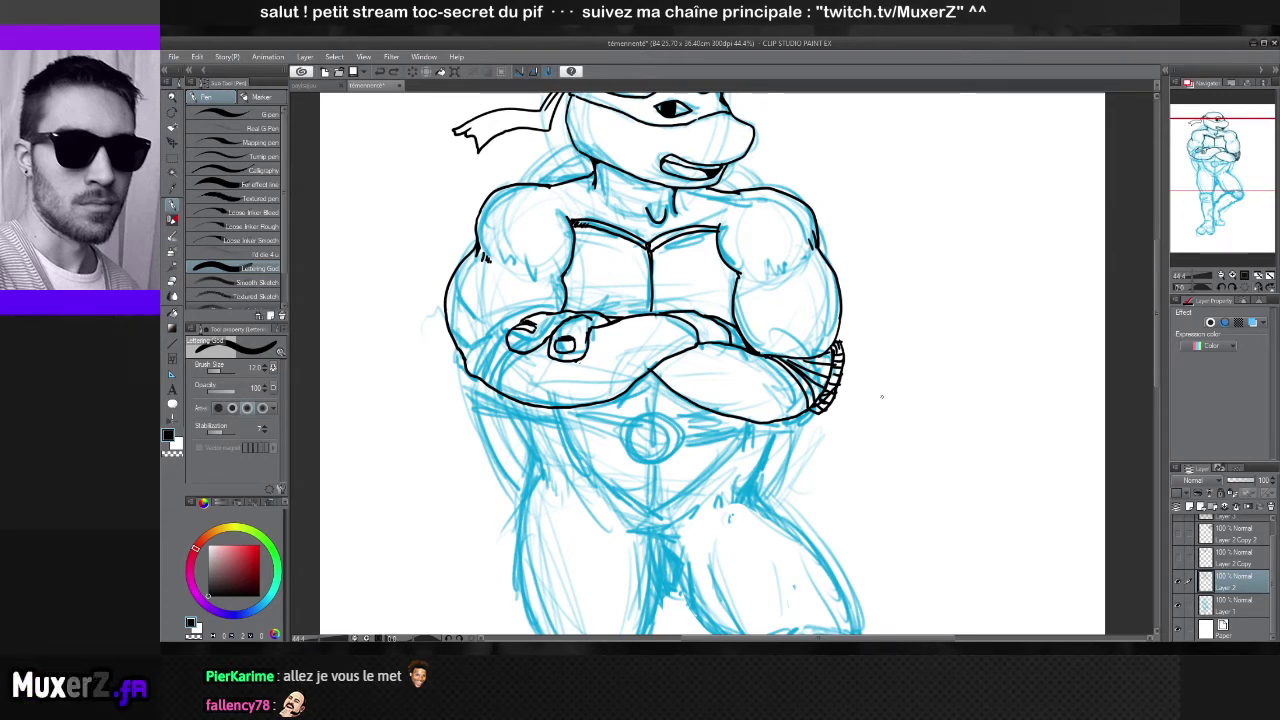
Erase the stitched outer rim of the elbow pad with the Hard eraser and return to the inking pen
{"action": "key", "text": "e"}
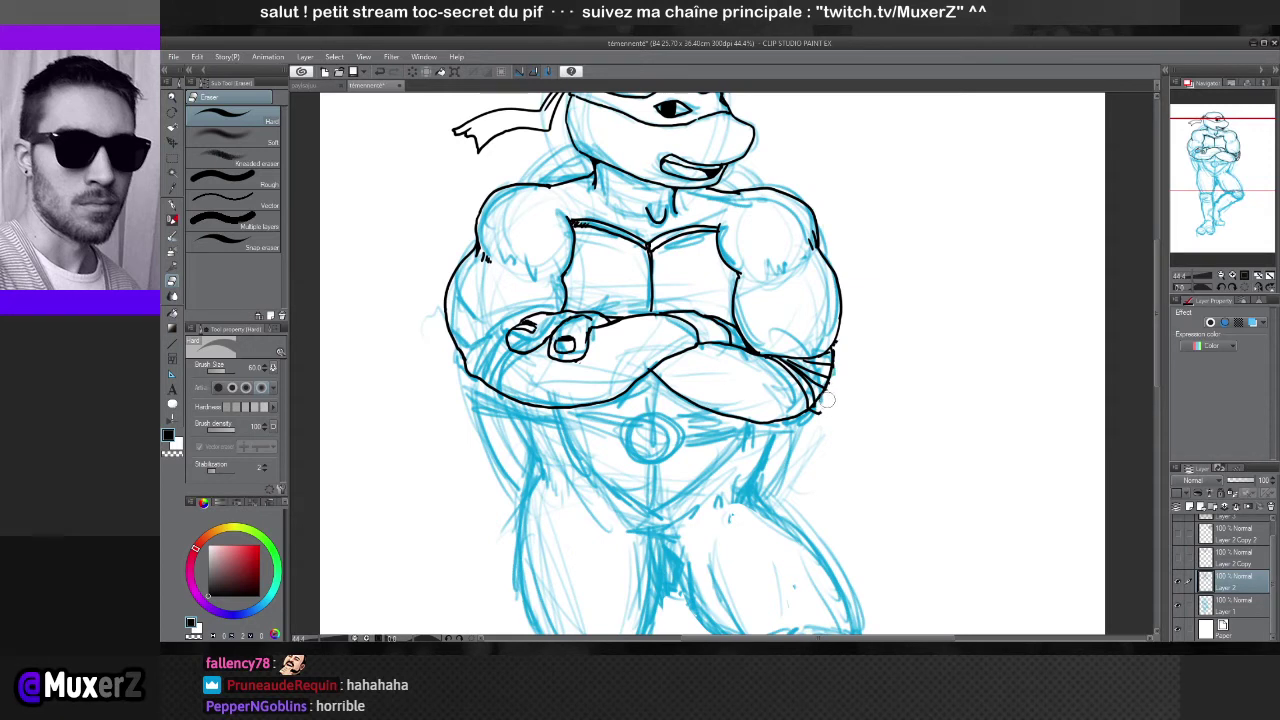
{"action": "mouse_move", "coordinate": [828, 400]}
{"action": "left_mouse_down"}
{"action": "mouse_move", "coordinate": [832, 360]}
{"action": "mouse_move", "coordinate": [836, 400]}
{"action": "mouse_move", "coordinate": [822, 412]}
{"action": "mouse_move", "coordinate": [838, 386]}
{"action": "left_mouse_up"}
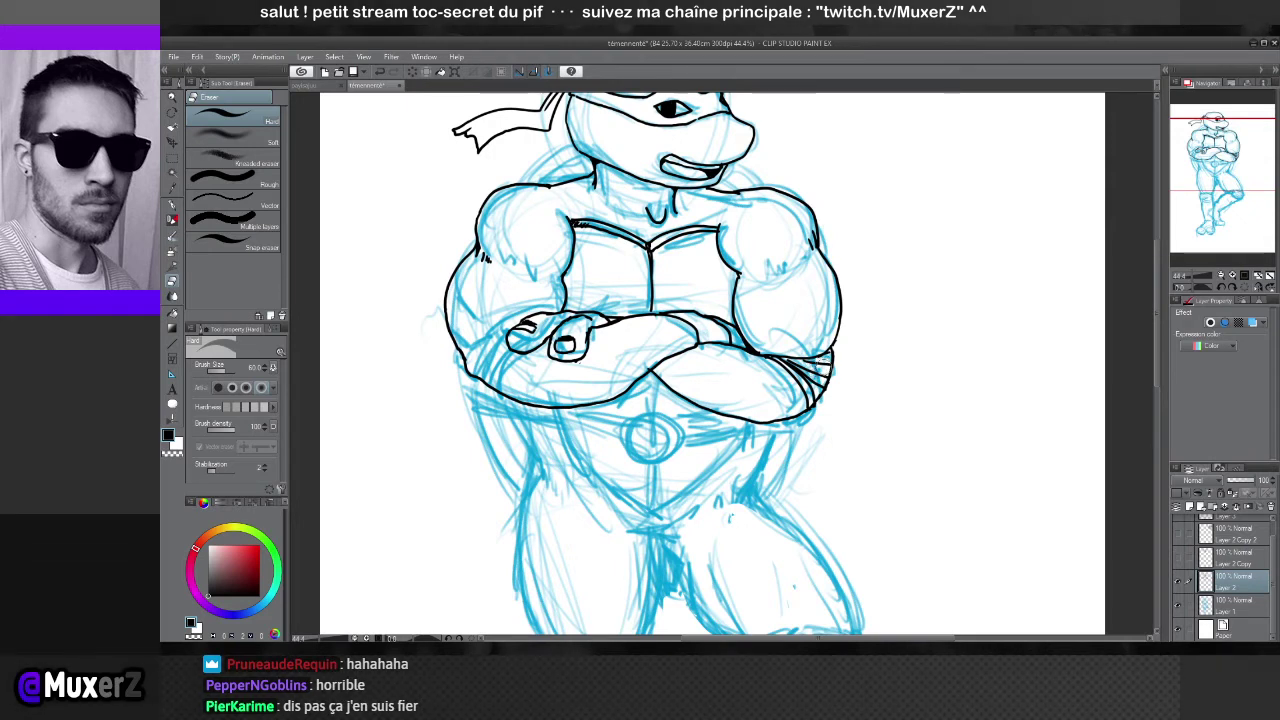
{"action": "key", "text": "p"}
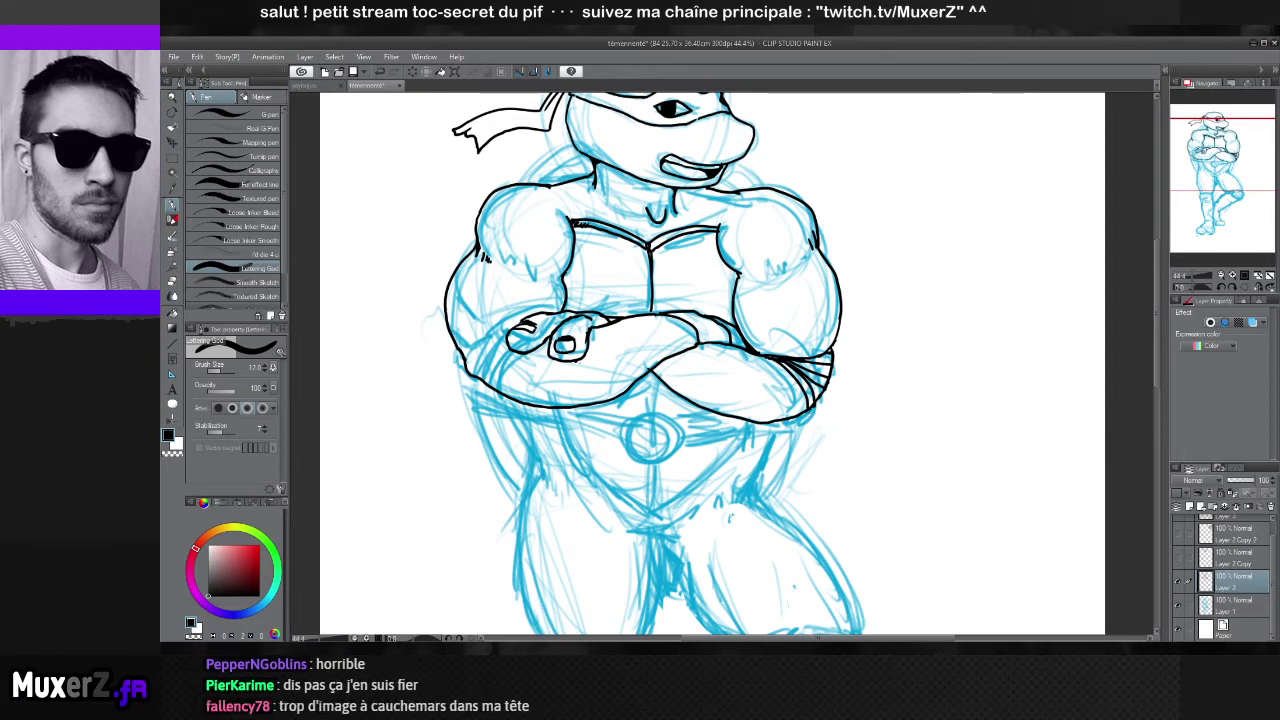
{"action": "mouse_move", "coordinate": [805, 409]}
{"action": "left_mouse_down"}
{"action": "mouse_move", "coordinate": [820, 418]}
{"action": "mouse_move", "coordinate": [828, 406]}
{"action": "left_mouse_up"}
{"action": "left_click_drag", "start_coordinate": [839, 354], "coordinate": [843, 368]}
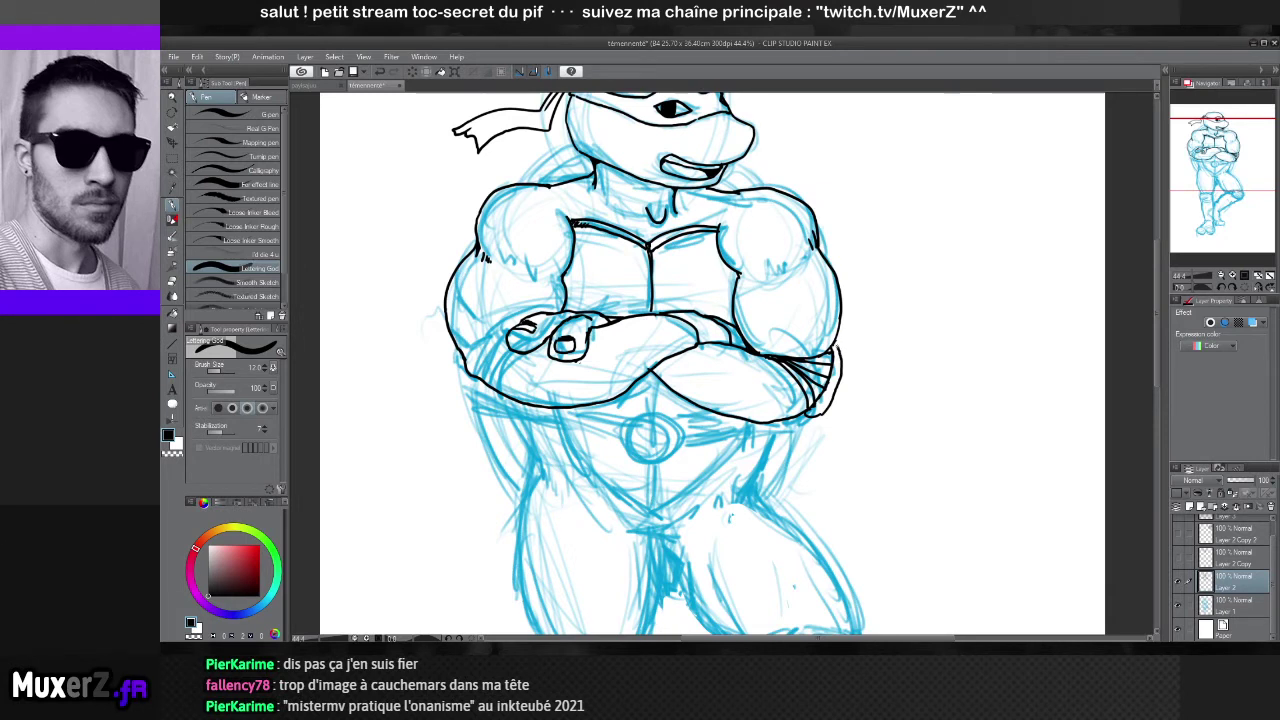
{"action": "key", "text": "ctrl+z"}
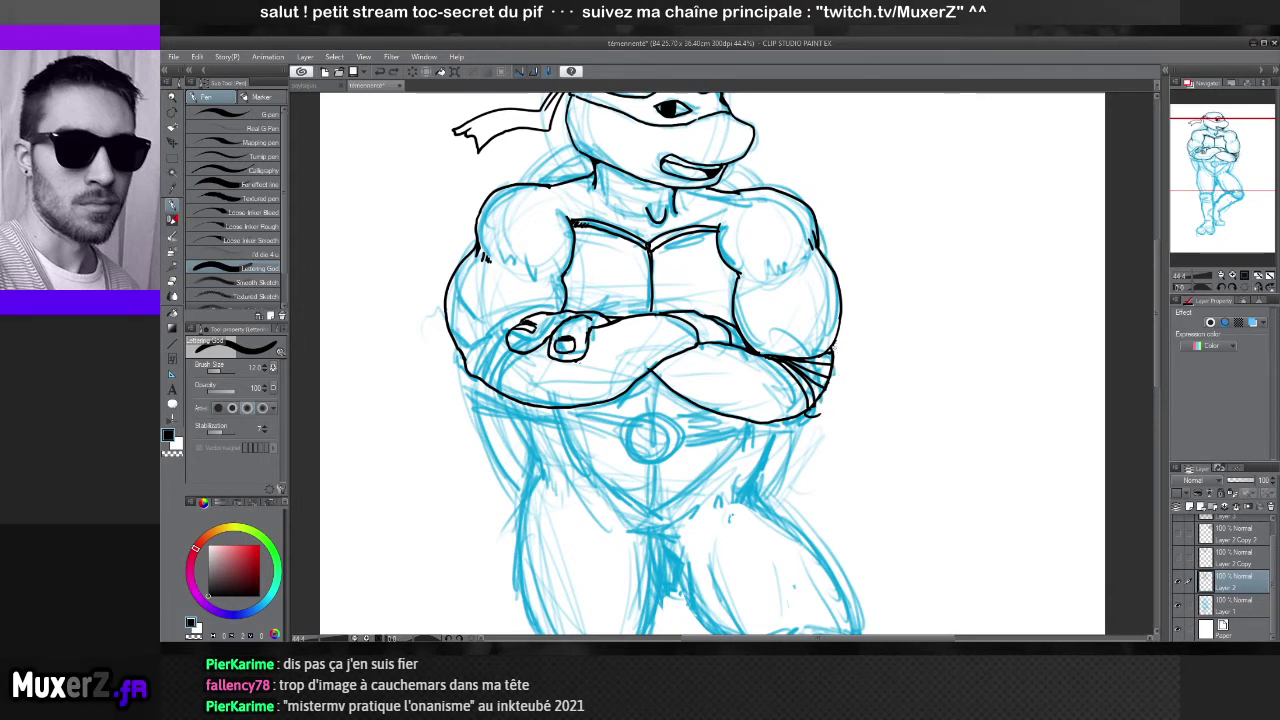
{"action": "left_click_drag", "start_coordinate": [840, 346], "coordinate": [830, 405]}
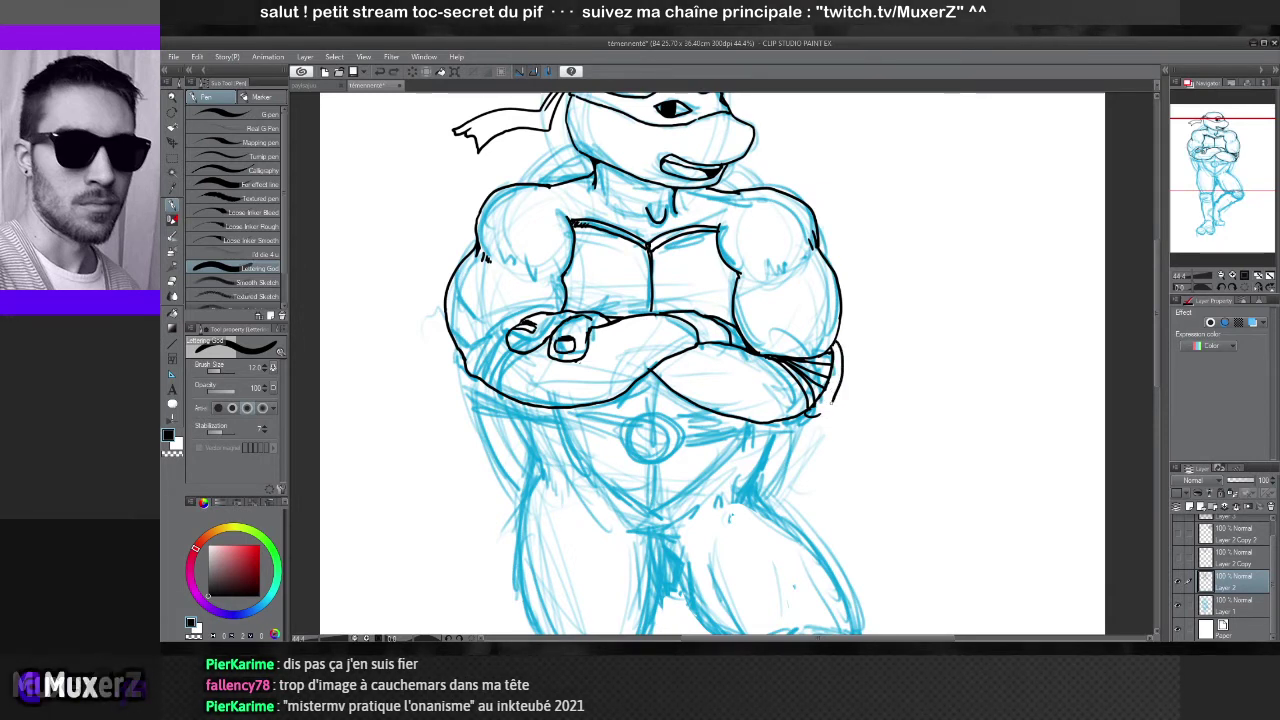
{"action": "key", "text": "ctrl+z"}
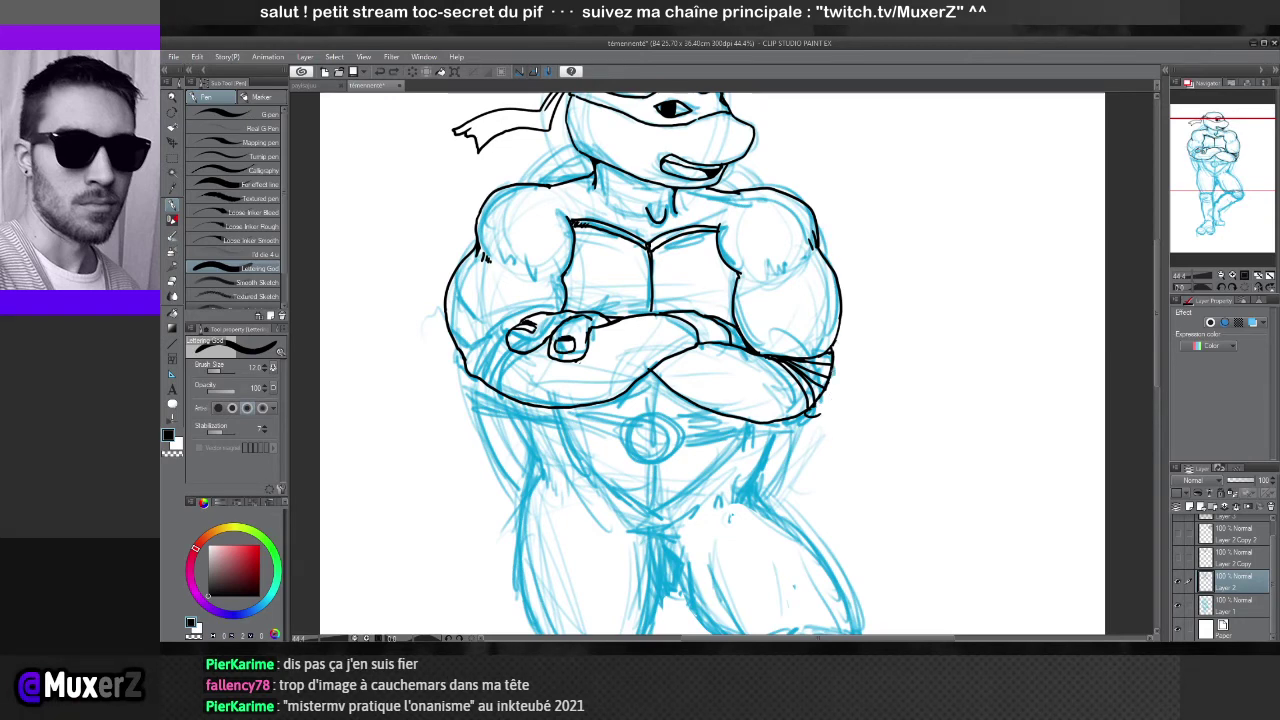
{"action": "scroll", "coordinate": [846, 378], "scroll_direction": "down", "scroll_amount": 4}
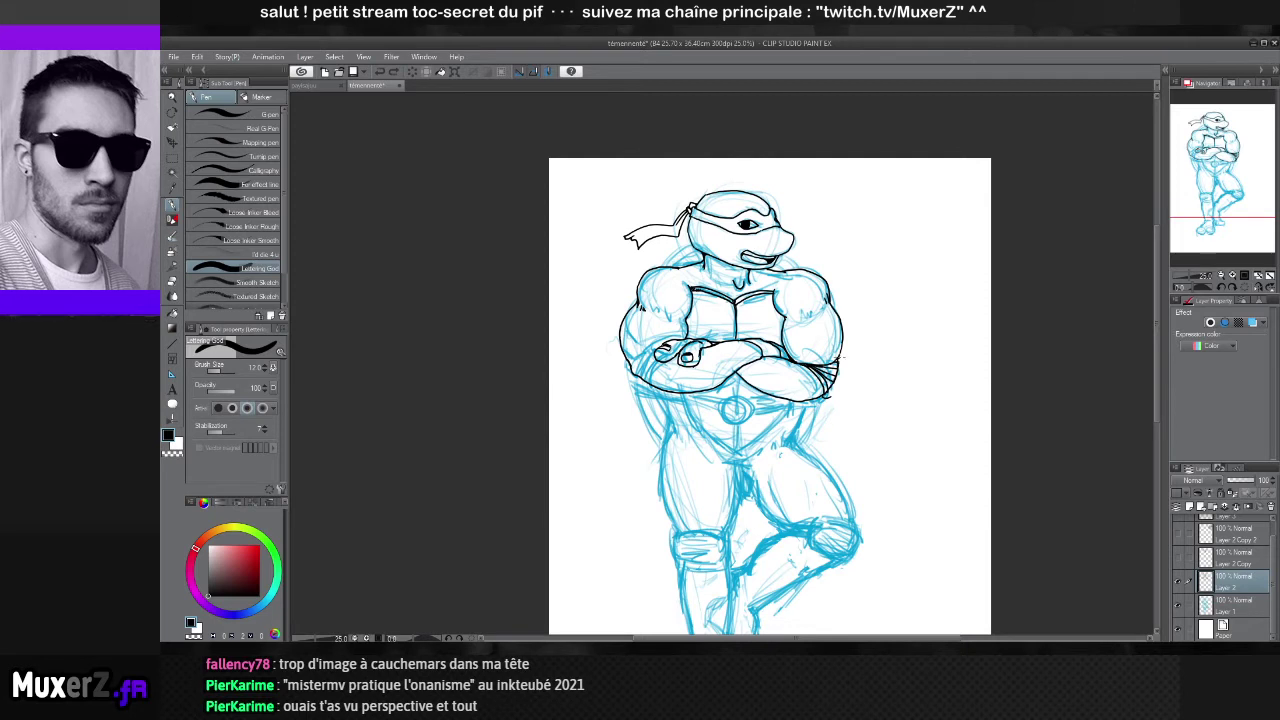
{"action": "left_click_drag", "start_coordinate": [836, 358], "coordinate": [840, 384]}
{"action": "key", "text": "ctrl+z"}
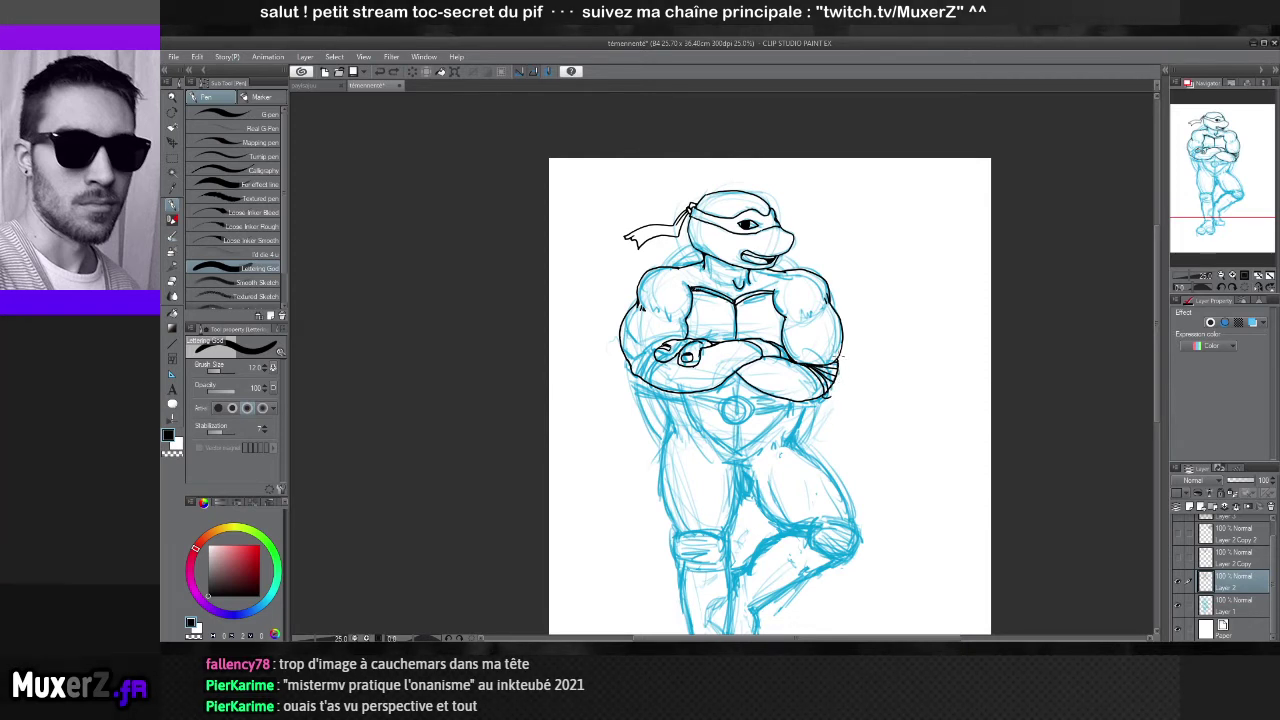
Re-ink the elbow pad's curved outer rim and add short stitch marks along it
{"action": "mouse_move", "coordinate": [832, 384]}
{"action": "left_mouse_down"}
{"action": "mouse_move", "coordinate": [846, 356]}
{"action": "mouse_move", "coordinate": [801, 385]}
{"action": "mouse_move", "coordinate": [838, 397]}
{"action": "left_mouse_up"}
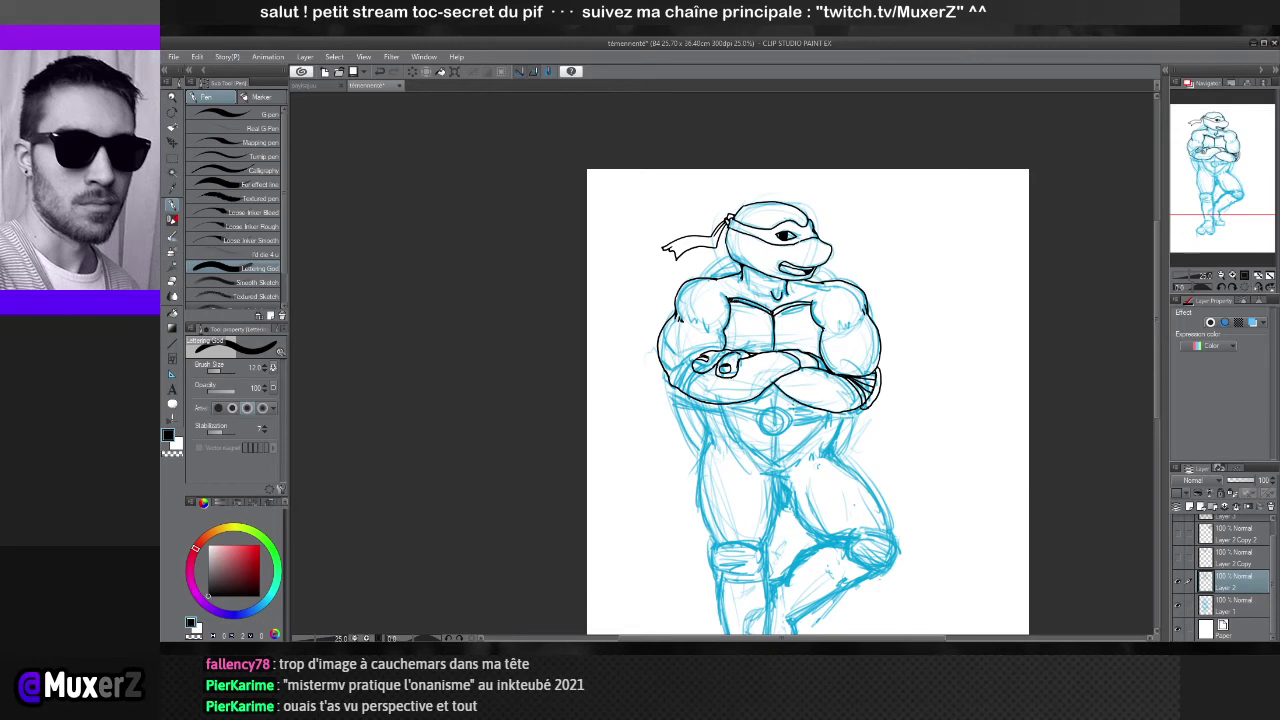
{"action": "scroll", "coordinate": [792, 397], "scroll_direction": "up", "scroll_amount": 1}
{"action": "scroll", "coordinate": [800, 398], "scroll_direction": "up", "scroll_amount": 1}
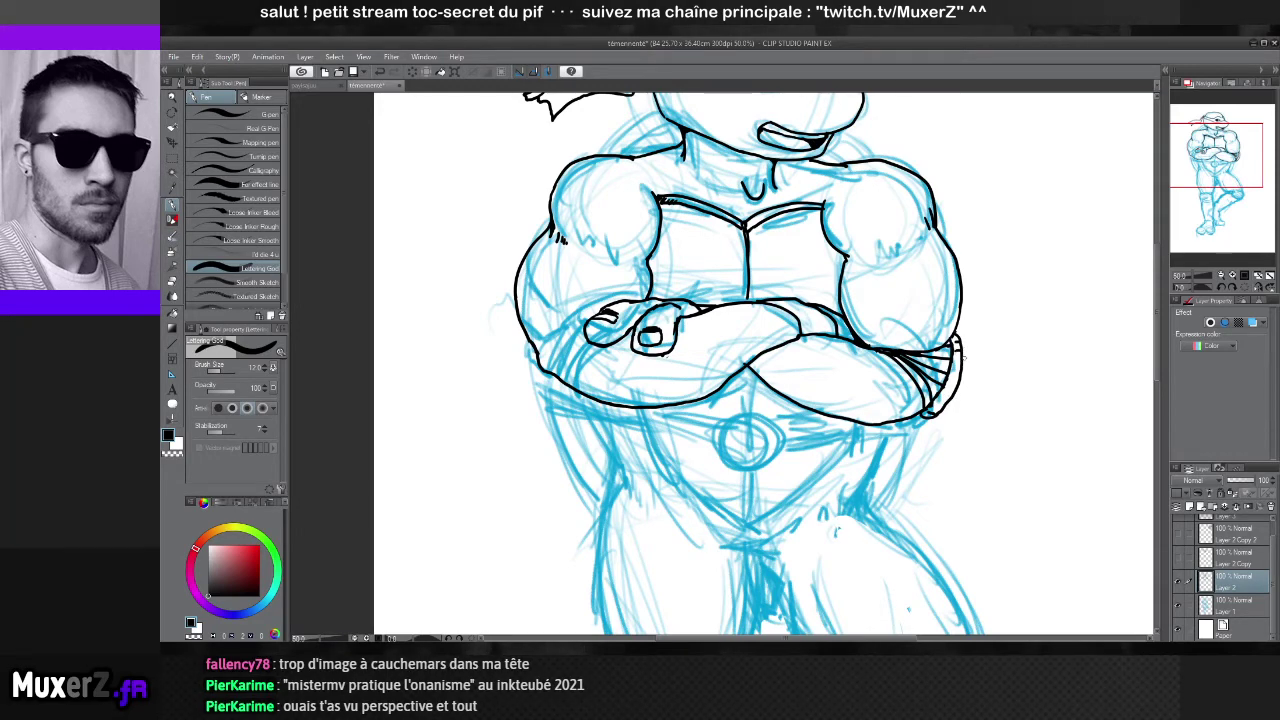
{"action": "left_click_drag", "start_coordinate": [955, 339], "coordinate": [958, 387]}
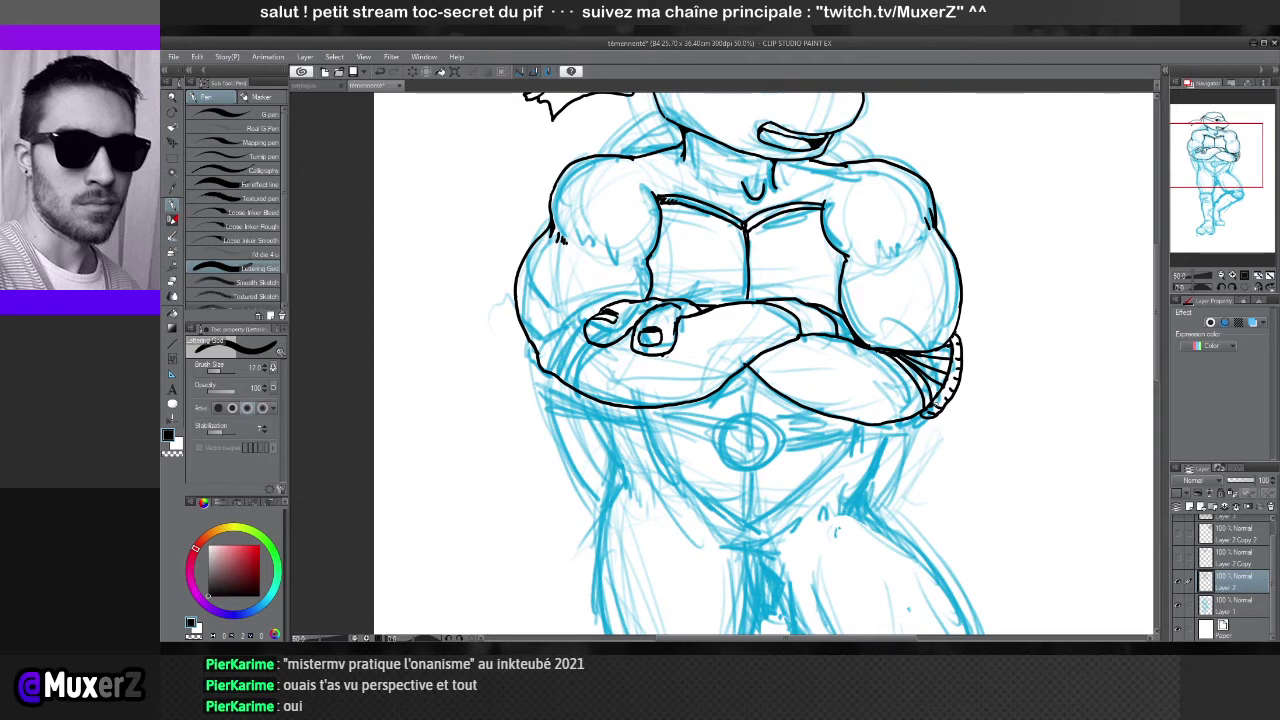
Ink curved wristband edges across the wrist tucked behind the front forearm and add short fold lines between them
{"action": "scroll", "coordinate": [937, 407], "scroll_direction": "down", "scroll_amount": 5}
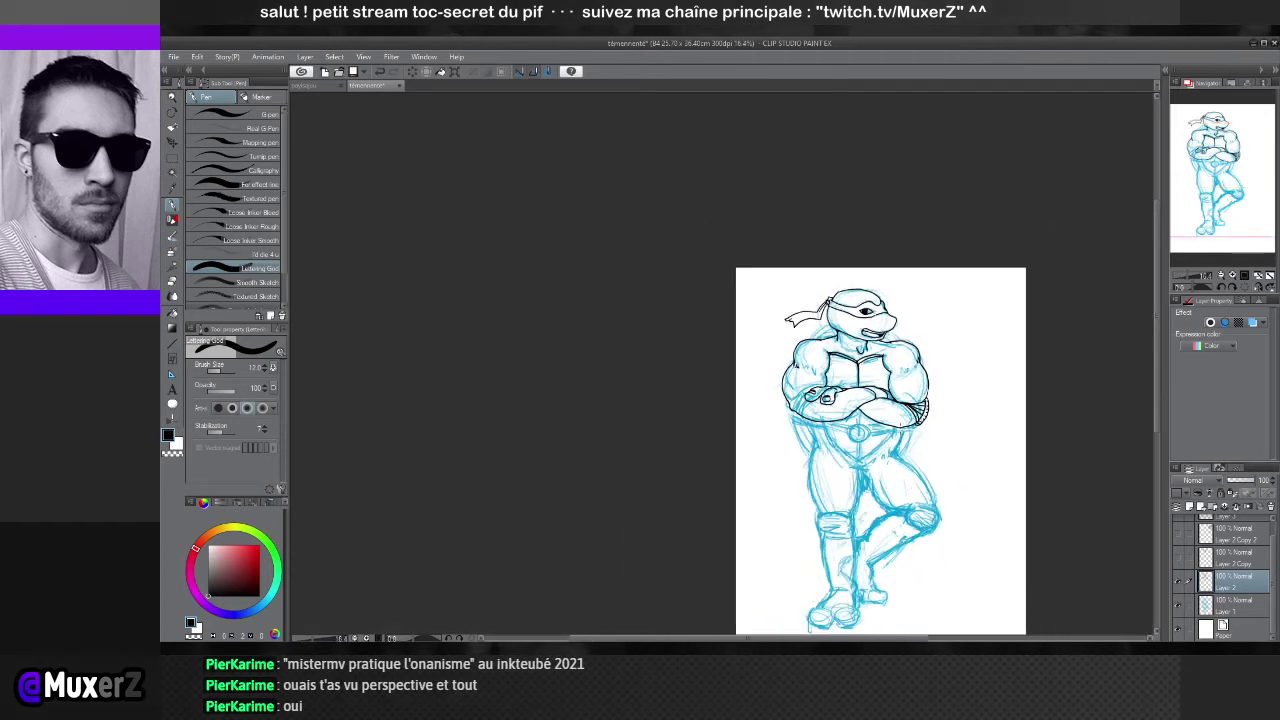
{"action": "left_click_drag", "start_coordinate": [886, 418], "coordinate": [775, 457]}
{"action": "scroll", "coordinate": [775, 457], "scroll_direction": "up", "scroll_amount": 3}
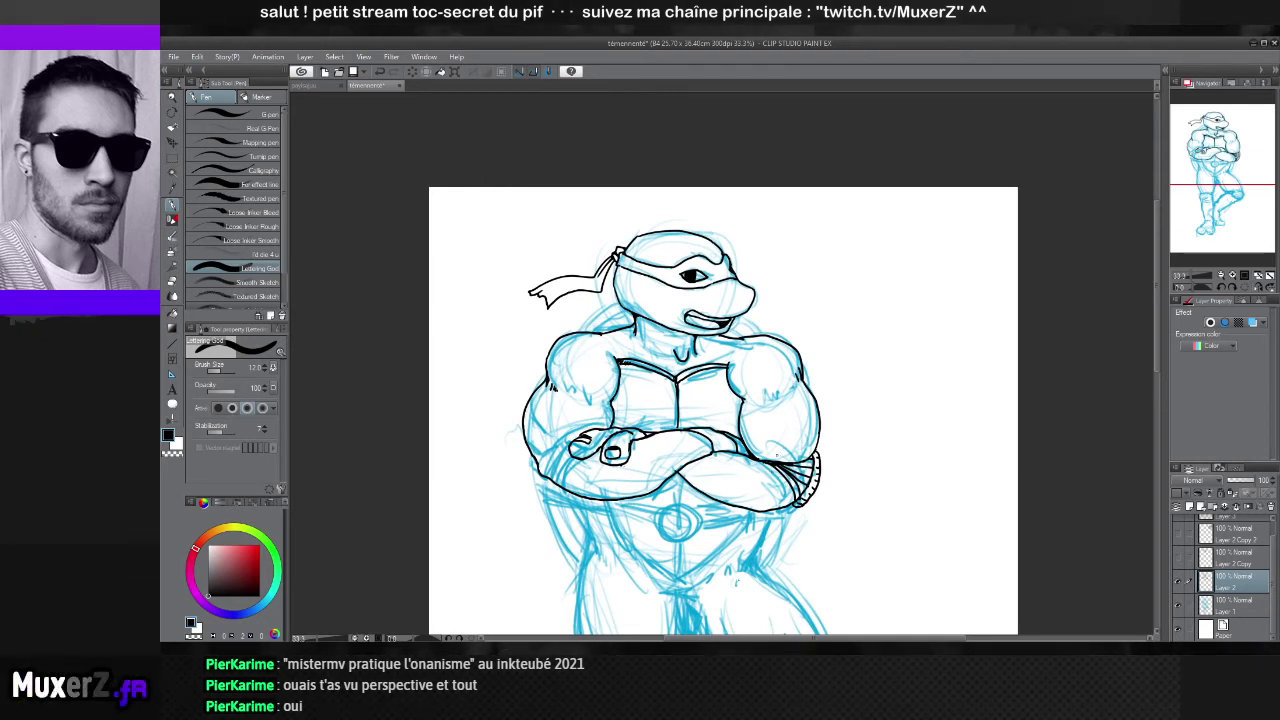
{"action": "scroll", "coordinate": [729, 404], "scroll_direction": "up", "scroll_amount": 2}
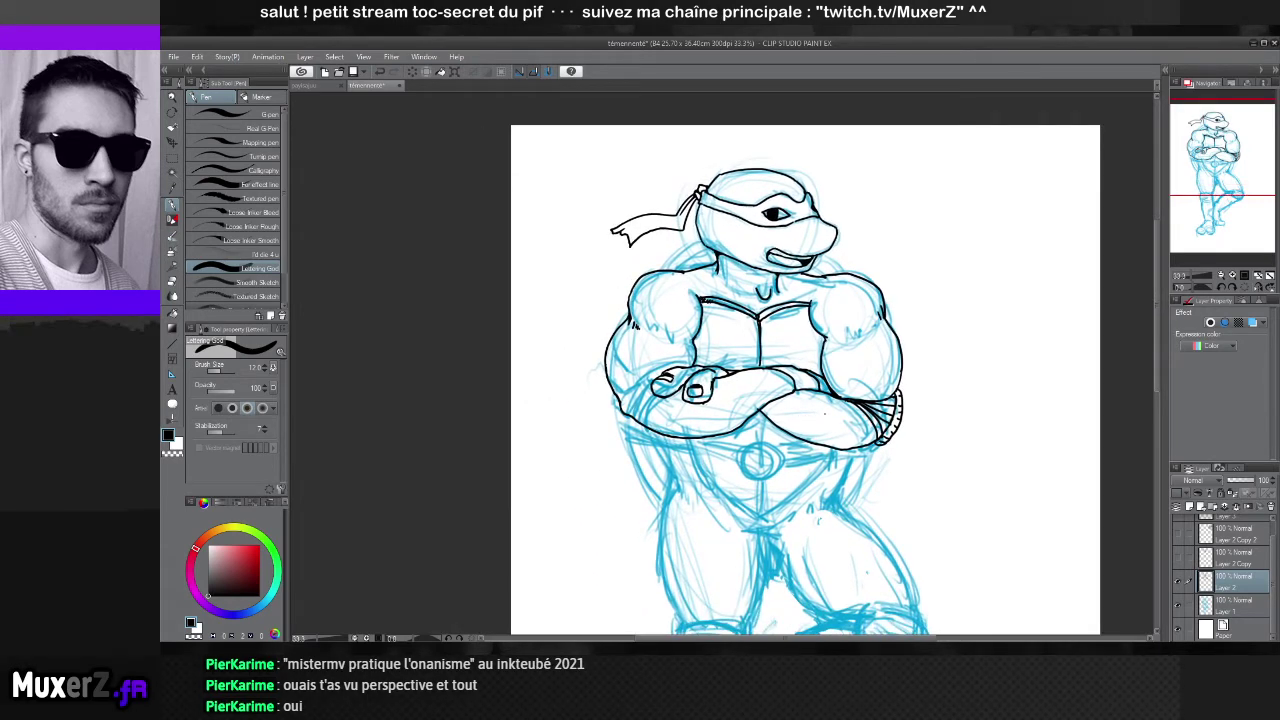
{"action": "scroll", "coordinate": [824, 413], "scroll_direction": "up", "scroll_amount": 1}
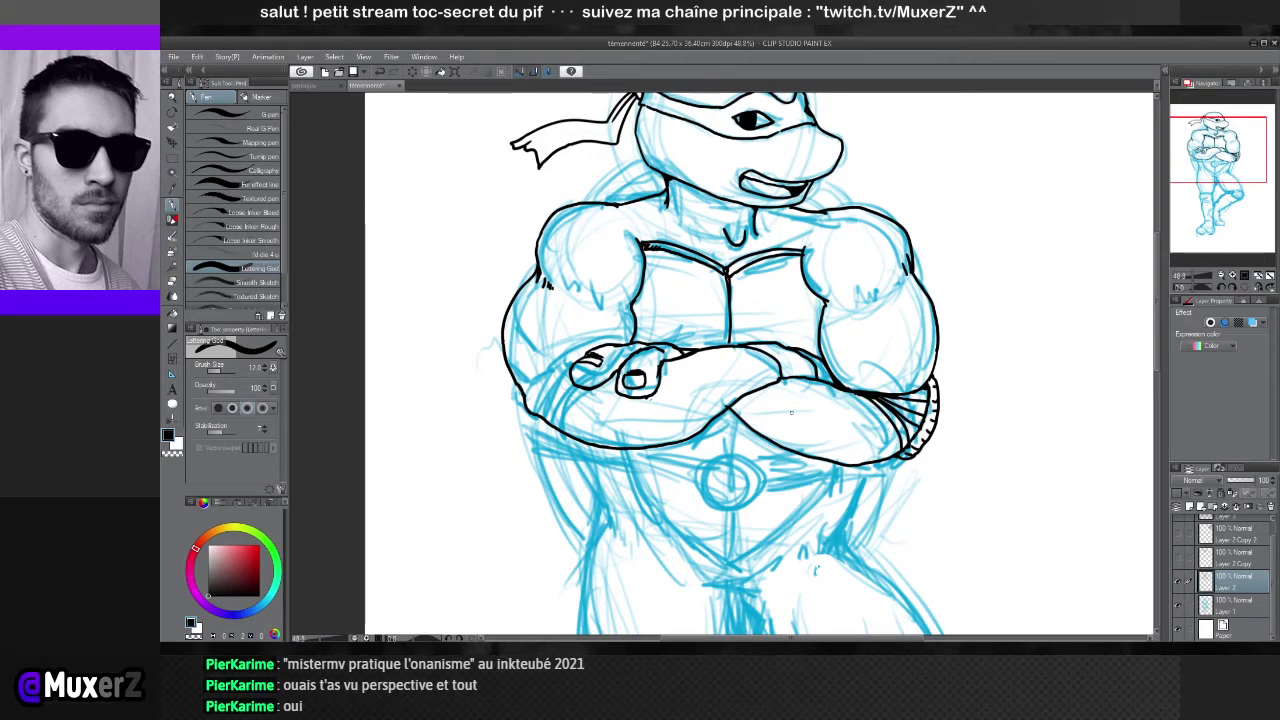
{"action": "left_click_drag", "start_coordinate": [700, 400], "coordinate": [756, 374]}
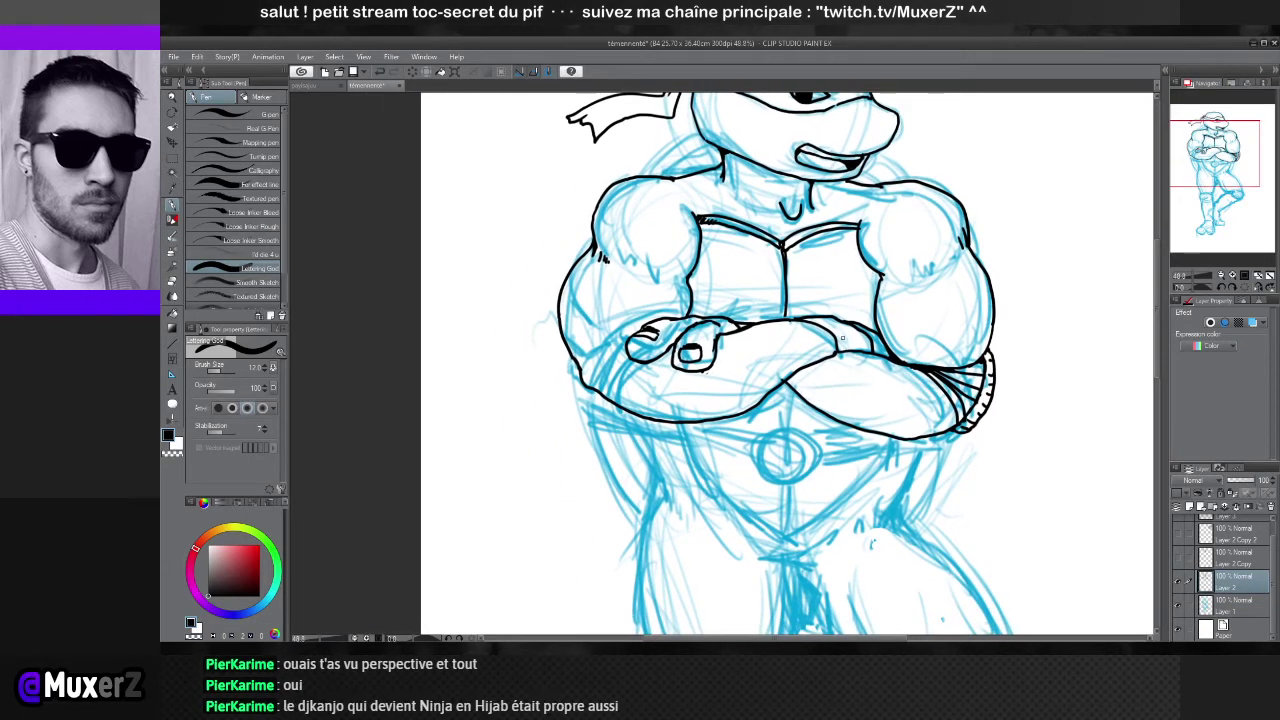
{"action": "left_click_drag", "start_coordinate": [824, 319], "coordinate": [846, 354]}
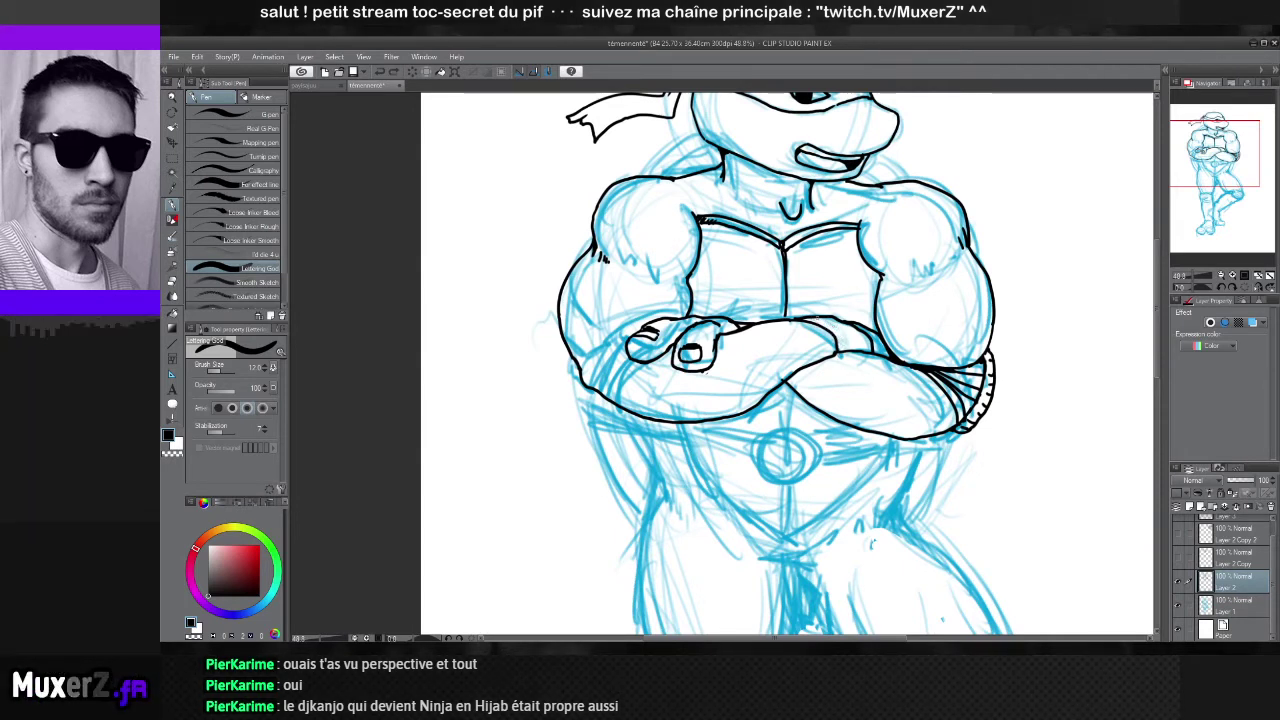
{"action": "left_click_drag", "start_coordinate": [814, 316], "coordinate": [846, 356]}
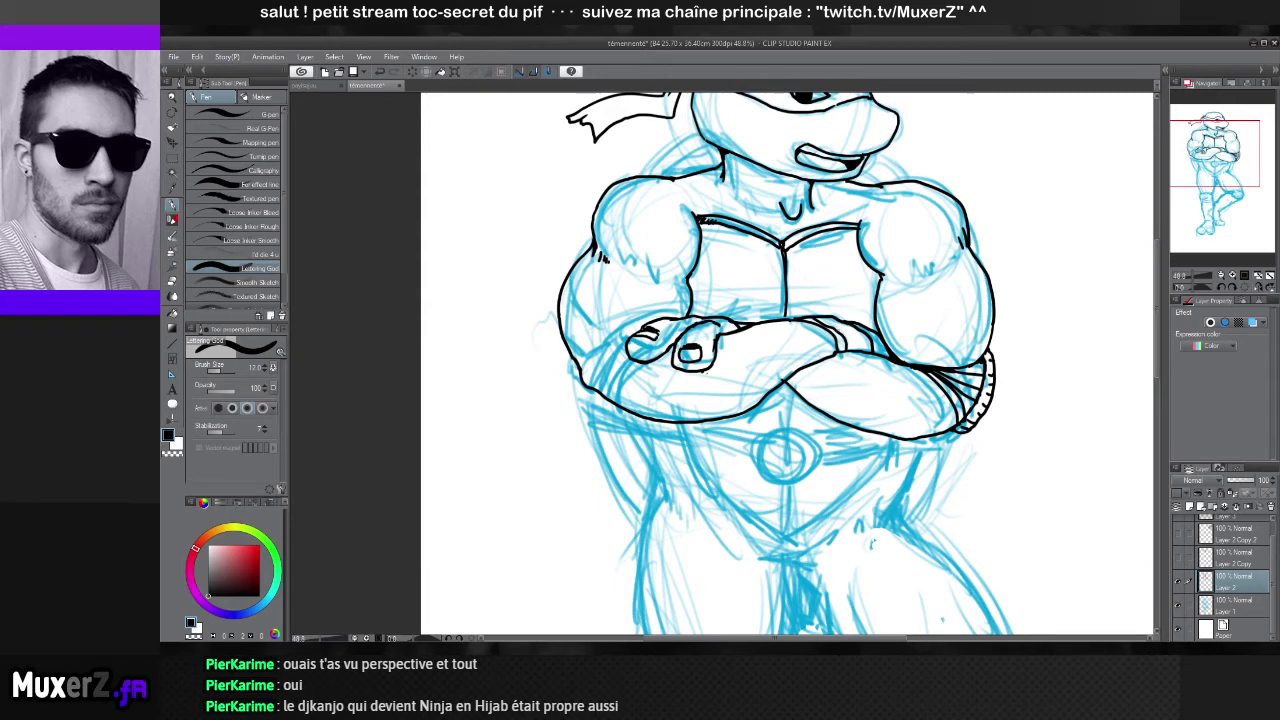
{"action": "left_click_drag", "start_coordinate": [812, 317], "coordinate": [835, 332]}
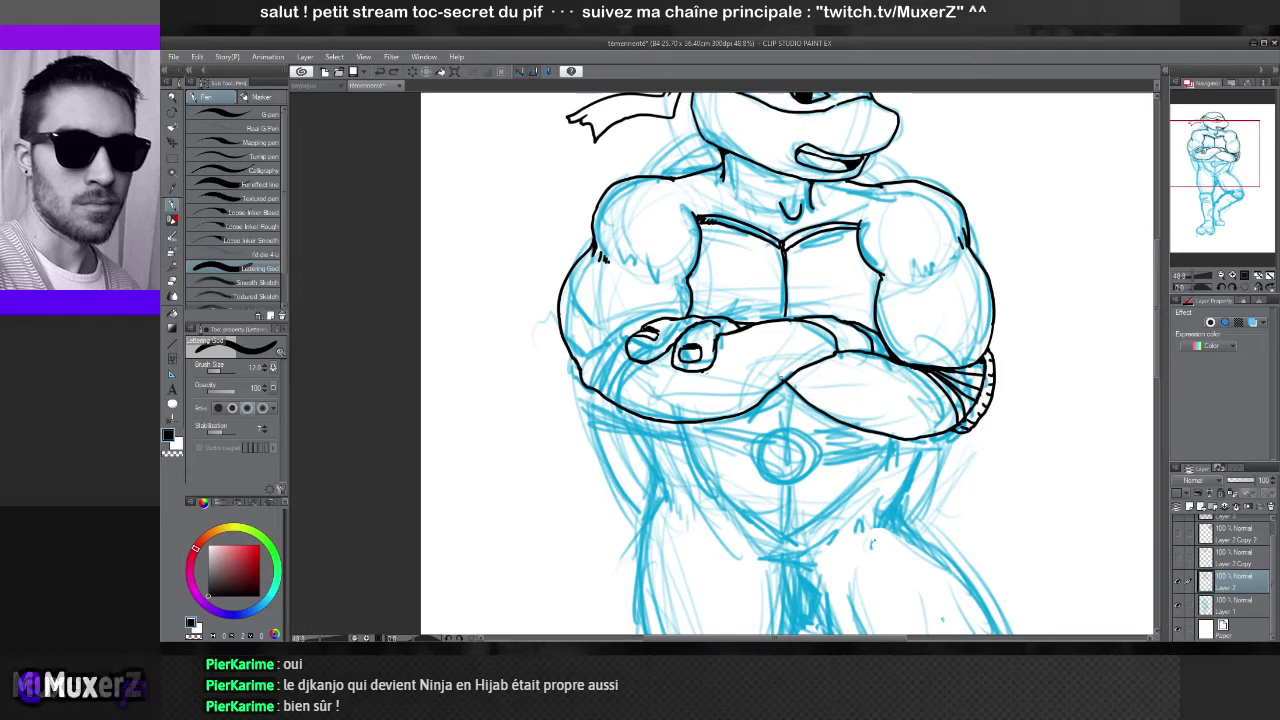
{"action": "left_click_drag", "start_coordinate": [794, 384], "coordinate": [665, 388]}
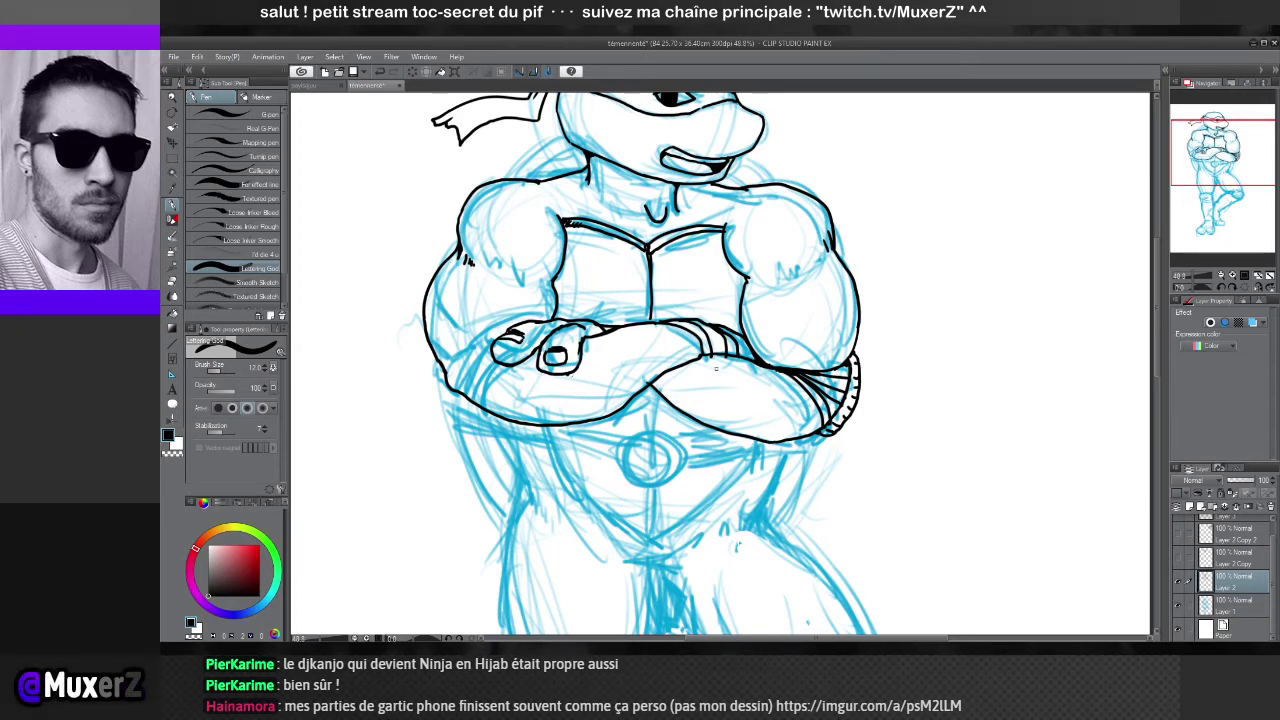
Clean up the forearm contour between the wristband and the arms' crossing point by erasing and re-inking it
{"action": "key", "text": "e"}
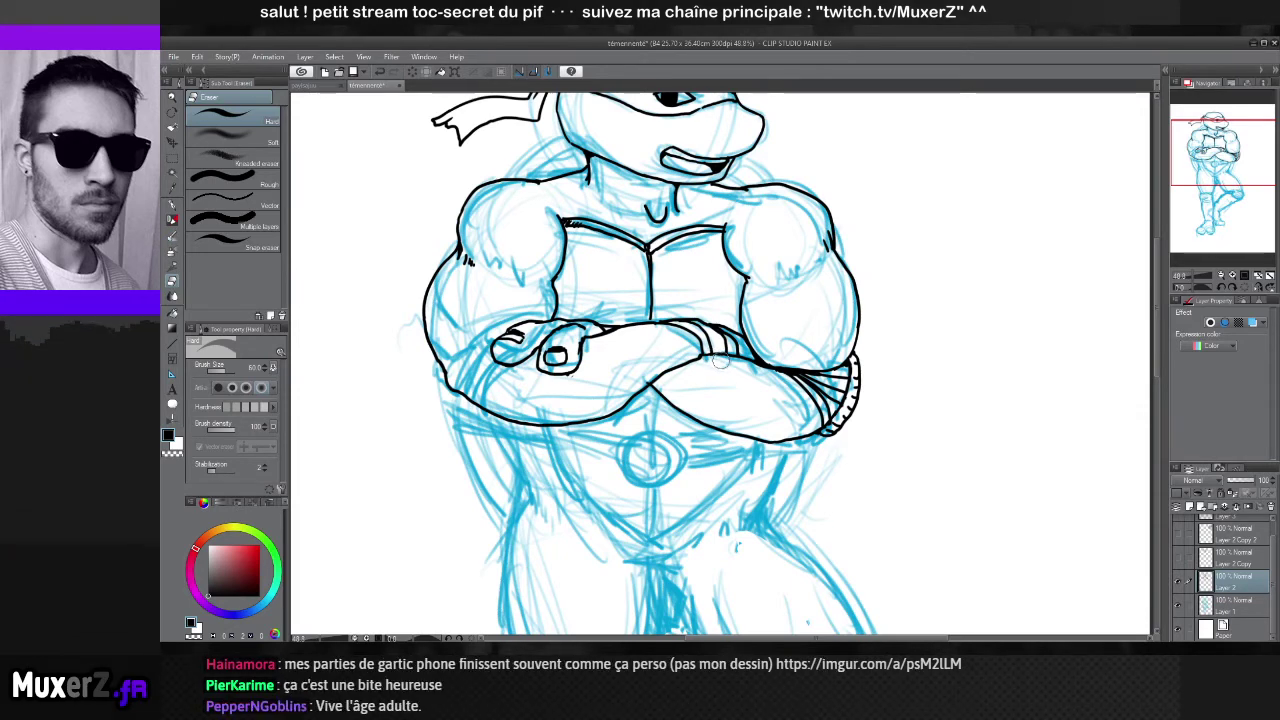
{"action": "key", "text": "p"}
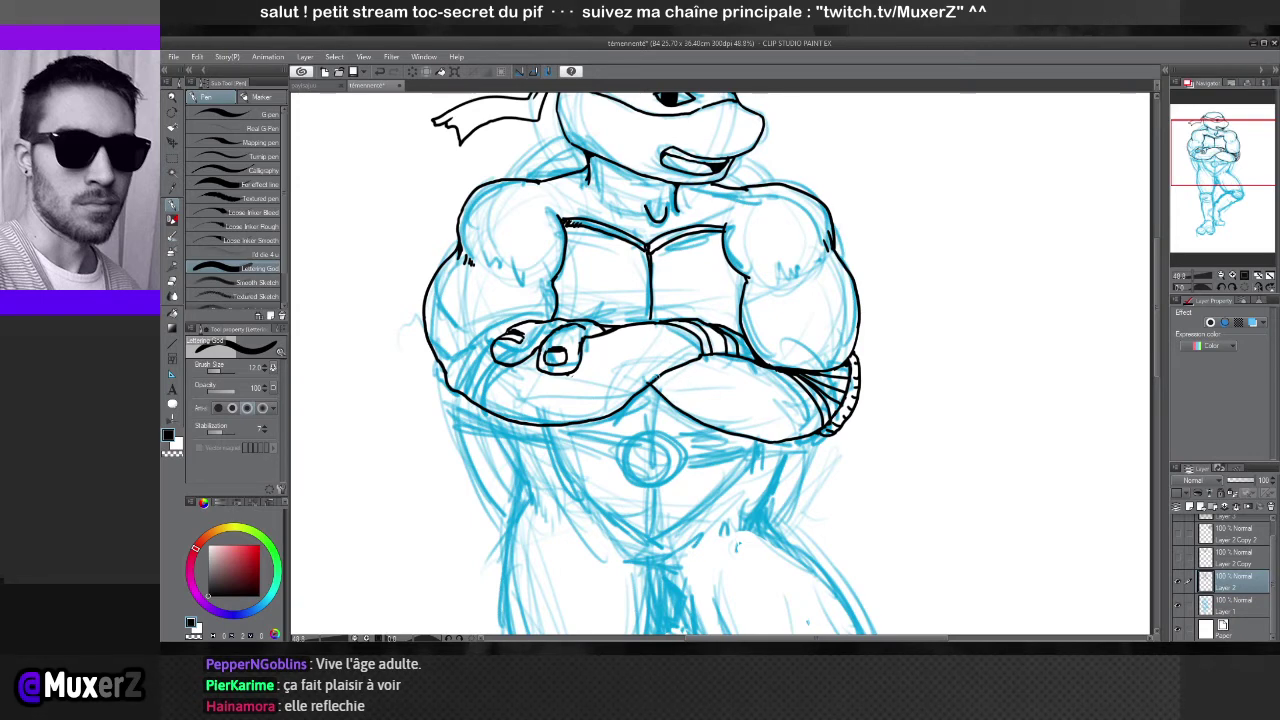
{"action": "key", "text": "e"}
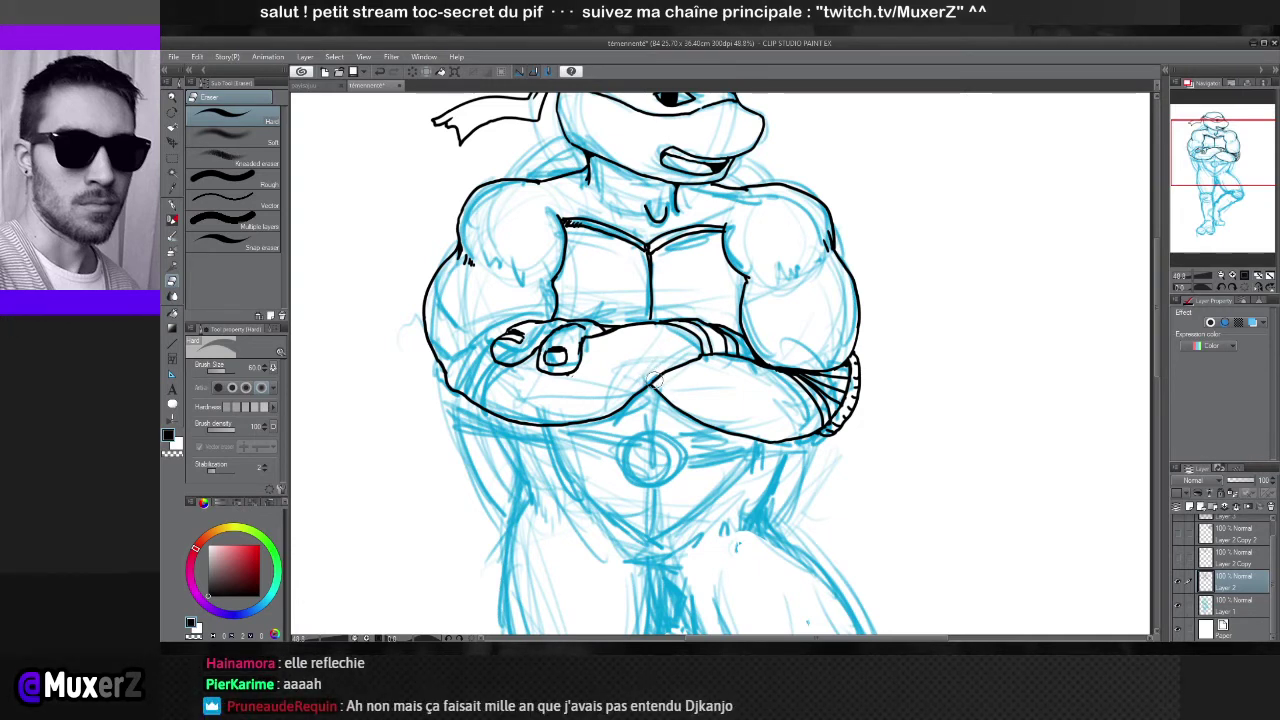
{"action": "key", "text": "p"}
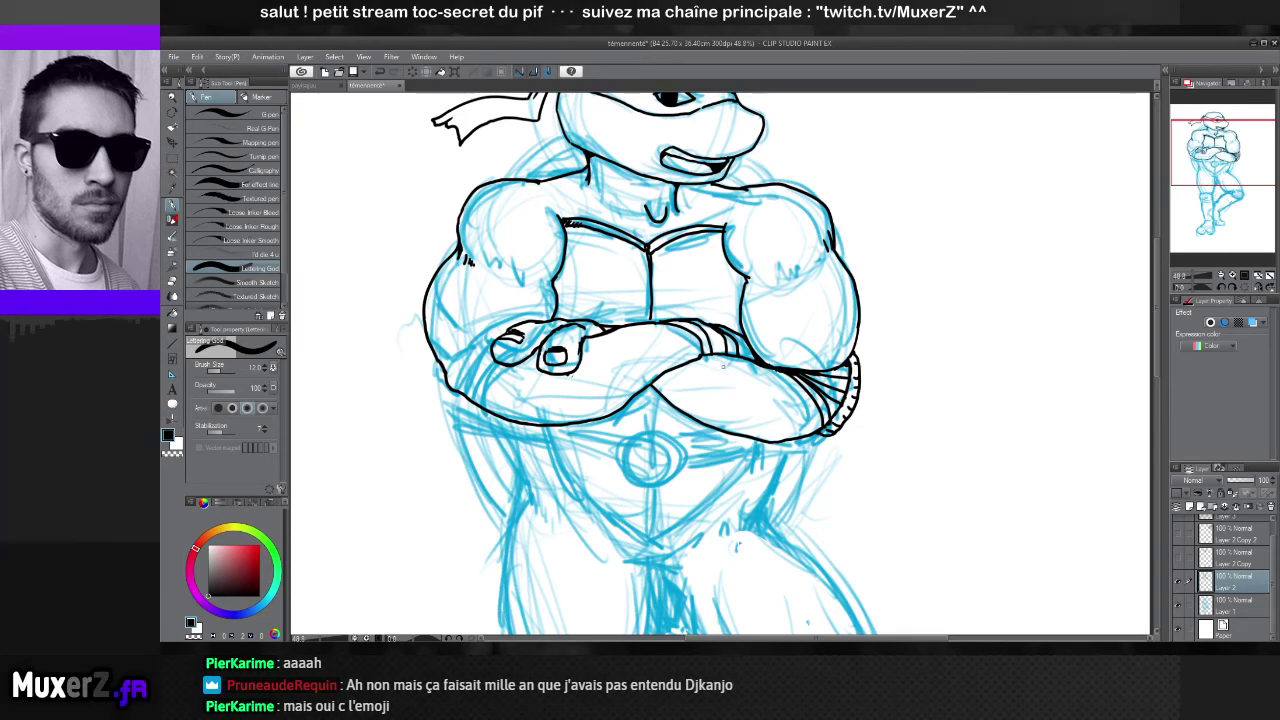
Ink the strap edges at the opposite elbow across the forearm and fill the strap with converging fold lines
{"action": "left_click_drag", "start_coordinate": [731, 393], "coordinate": [774, 398]}
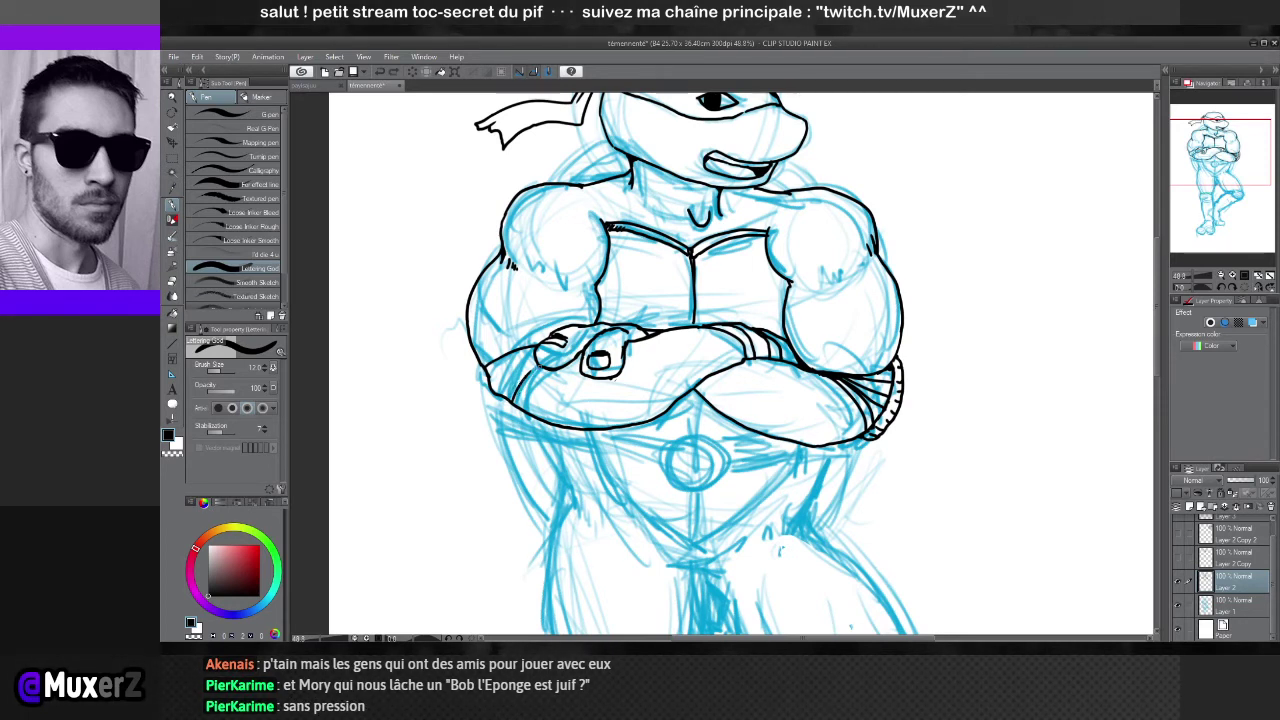
{"action": "left_click_drag", "start_coordinate": [541, 366], "coordinate": [520, 405]}
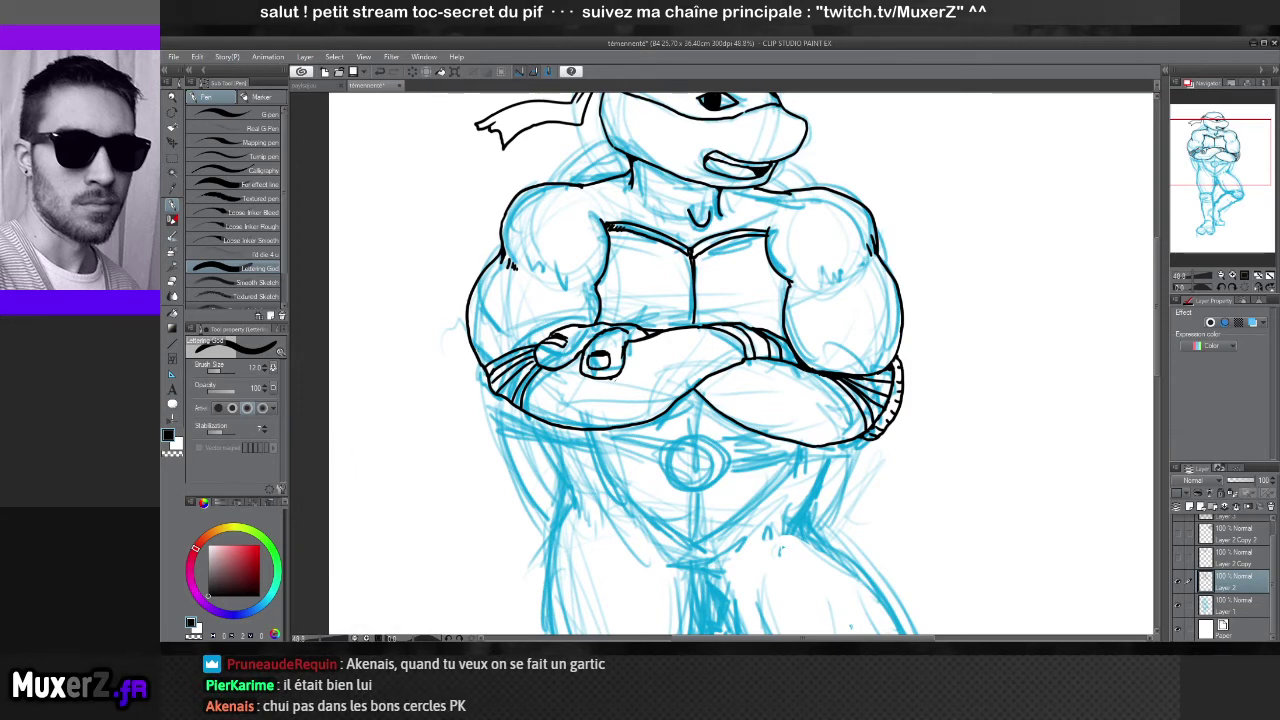
Ink the curved rim of the elbow pad on the bandana-tail side and add short stitch marks along it
{"action": "left_click_drag", "start_coordinate": [470, 360], "coordinate": [506, 404]}
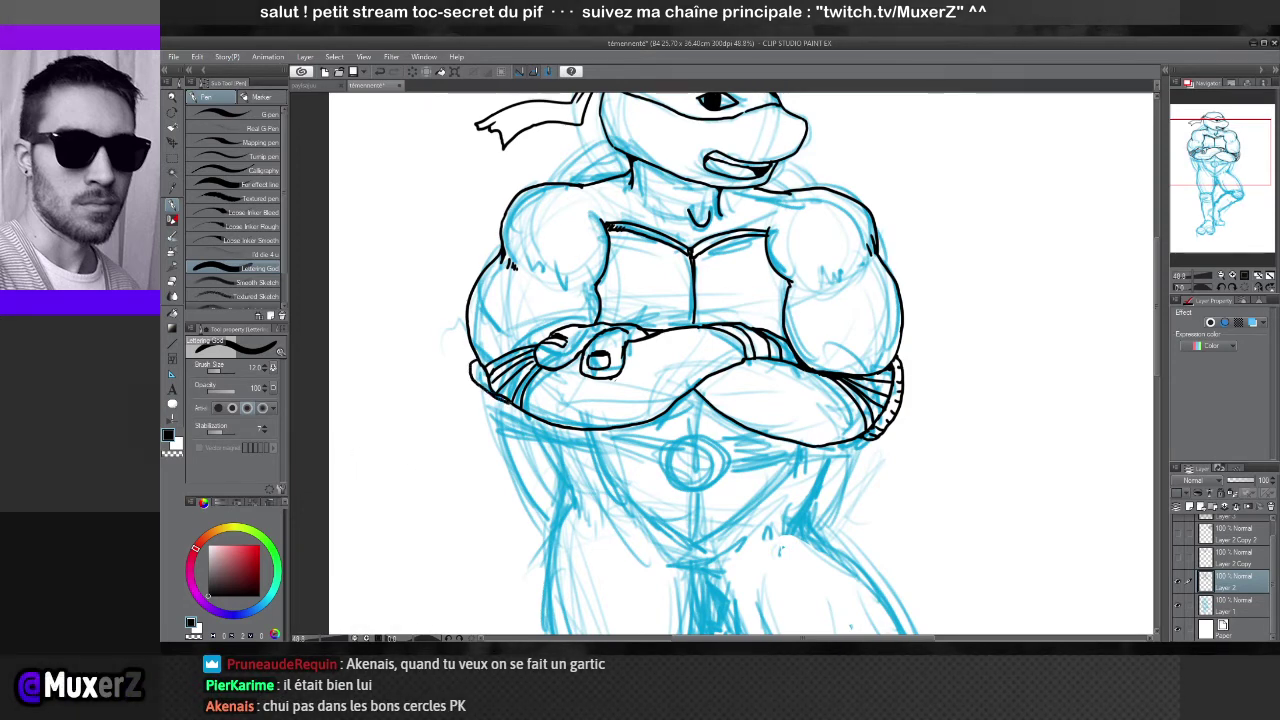
{"action": "key", "text": "ctrl+z"}
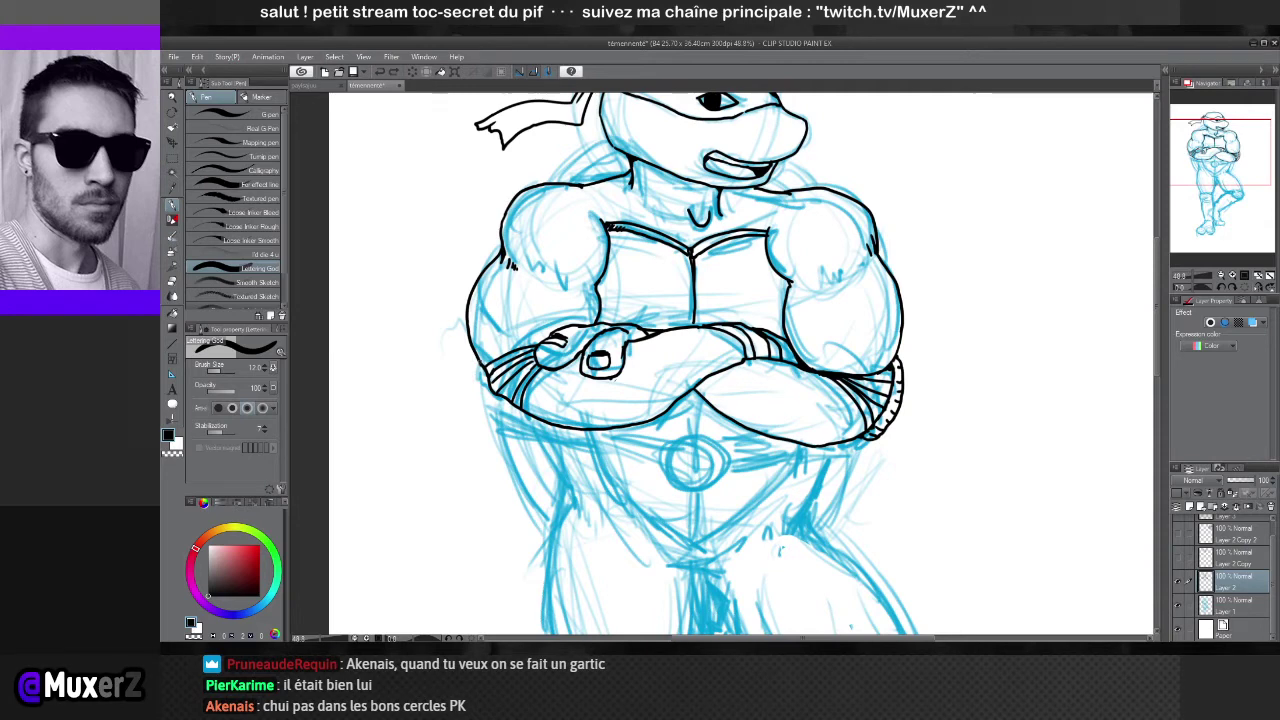
{"action": "left_click_drag", "start_coordinate": [471, 357], "coordinate": [480, 377]}
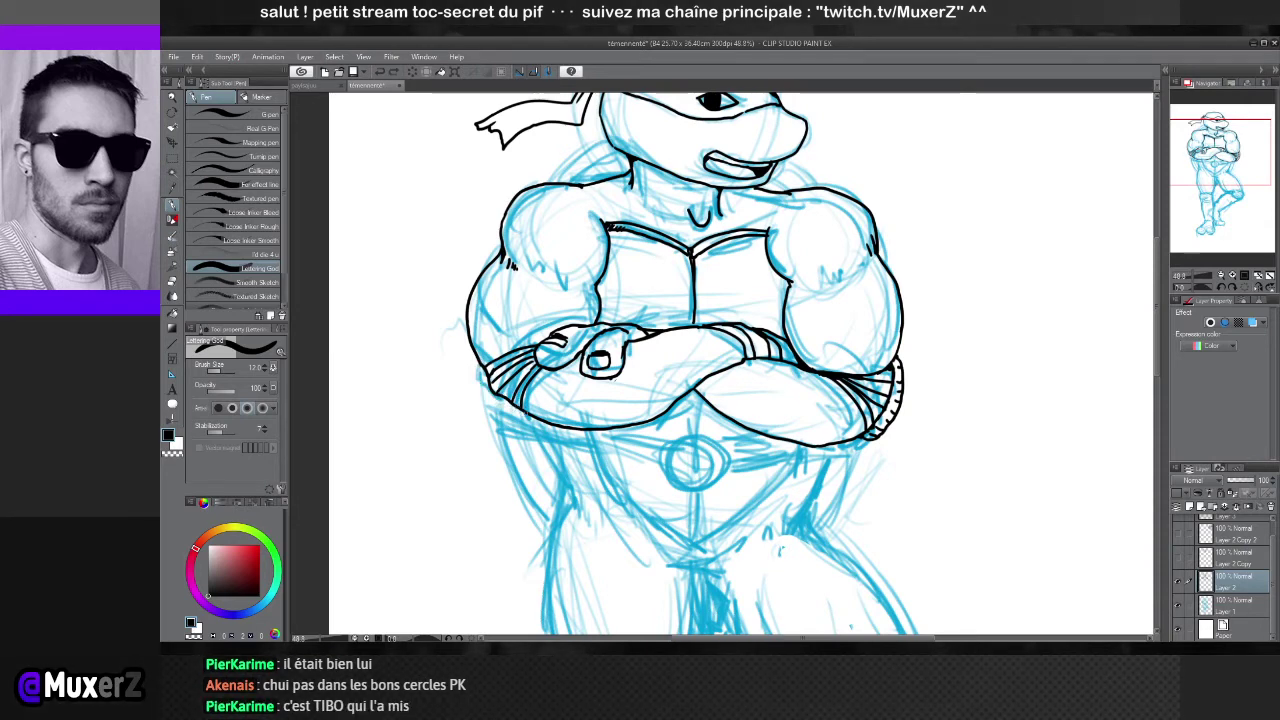
{"action": "mouse_move", "coordinate": [524, 420]}
{"action": "left_mouse_down"}
{"action": "mouse_move", "coordinate": [468, 392]}
{"action": "mouse_move", "coordinate": [466, 373]}
{"action": "left_mouse_up"}
{"action": "key", "text": "ctrl+z"}
{"action": "left_click_drag", "start_coordinate": [520, 410], "coordinate": [473, 363]}
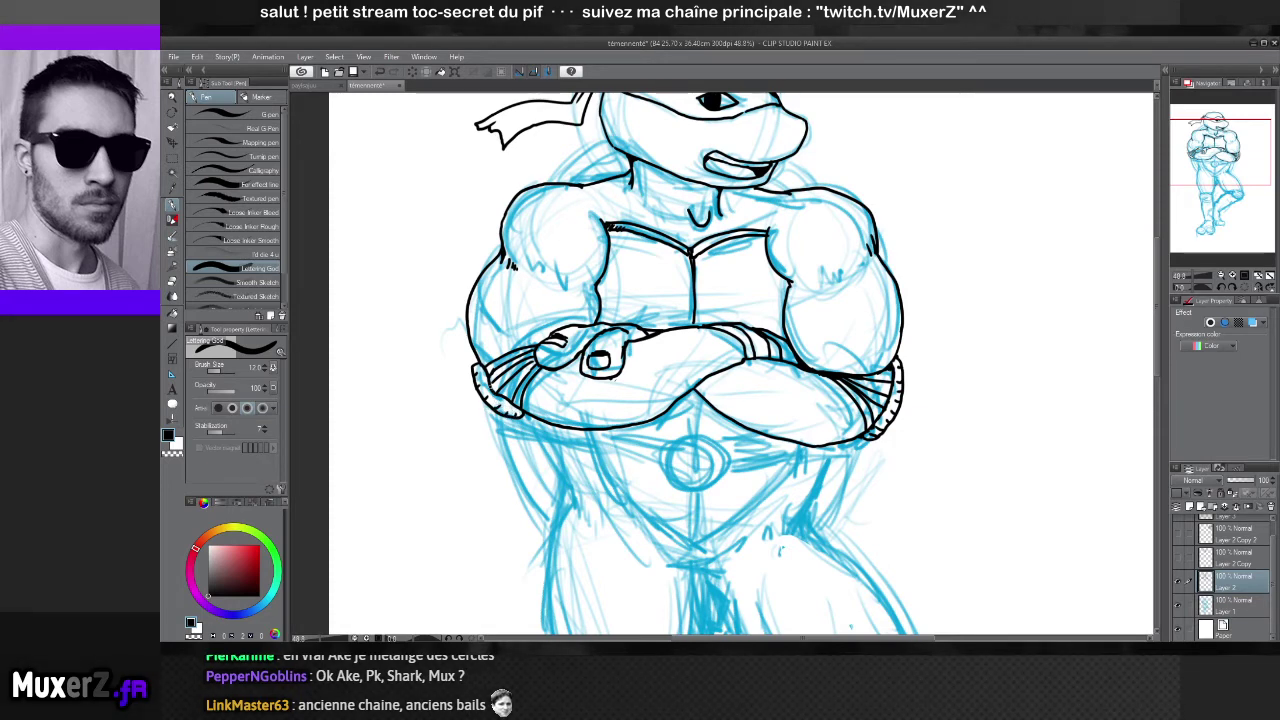
Check the whole figure's proportions in a horizontally flipped canvas view, and restore the normal orientation
{"action": "key", "text": "ctrl+minus"}
{"action": "key", "text": "ctrl+minus"}
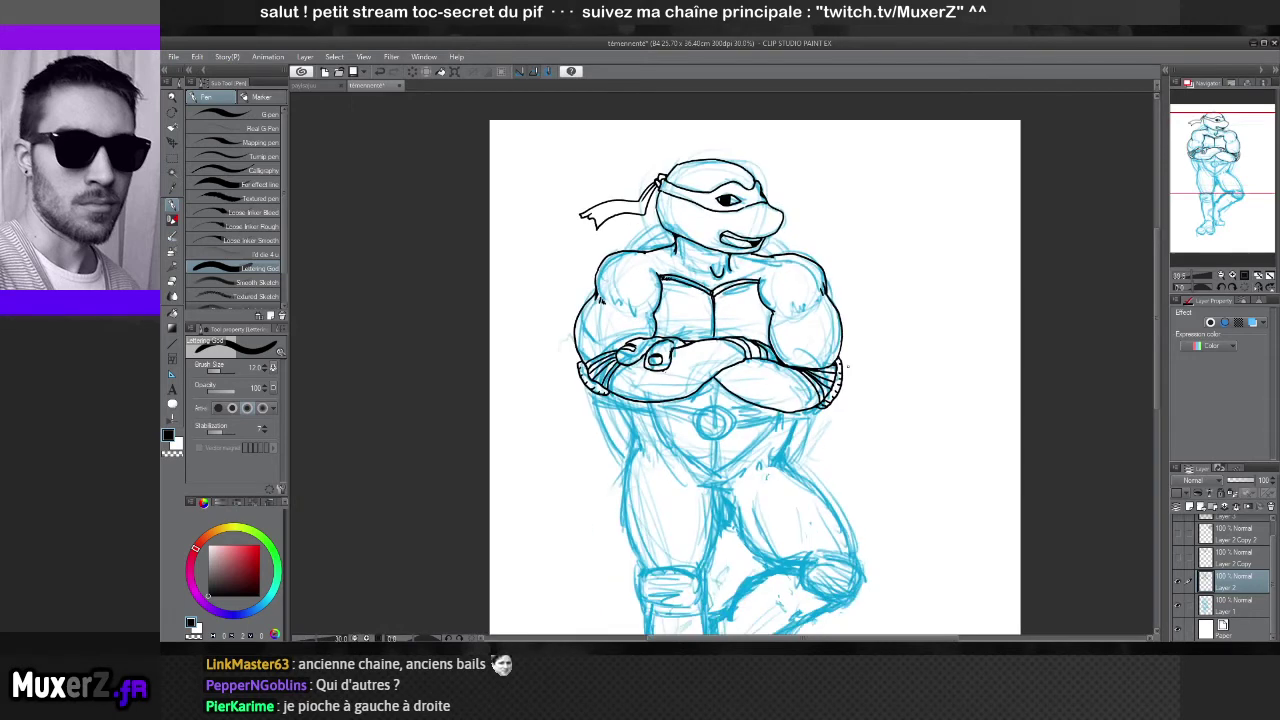
{"action": "scroll", "coordinate": [848, 366], "scroll_direction": "down", "scroll_amount": 1}
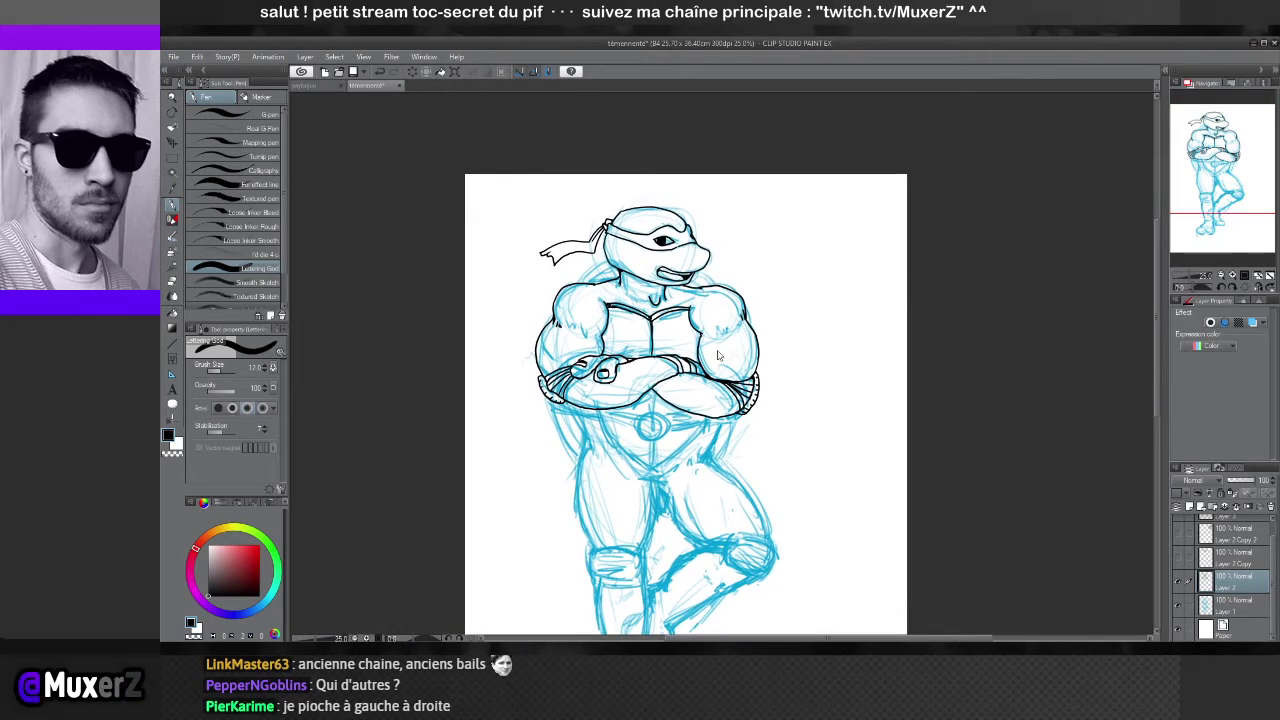
{"action": "key", "text": "h"}
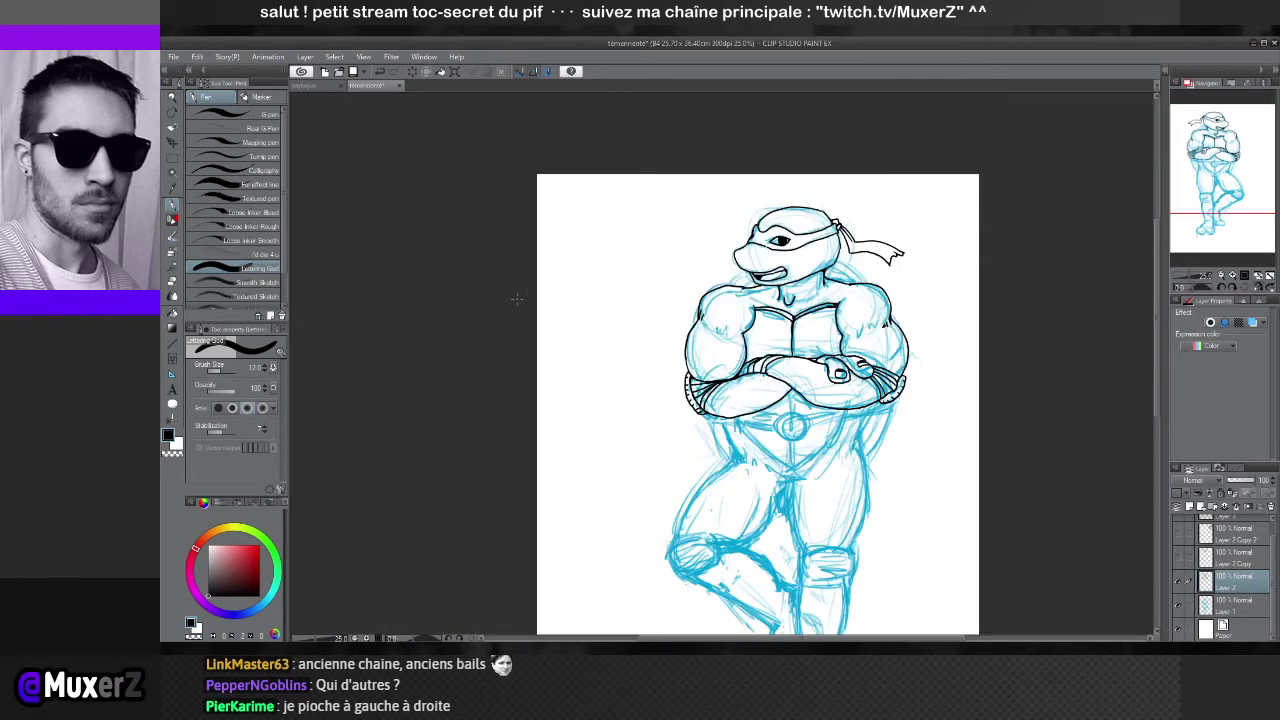
{"action": "key", "text": "h"}
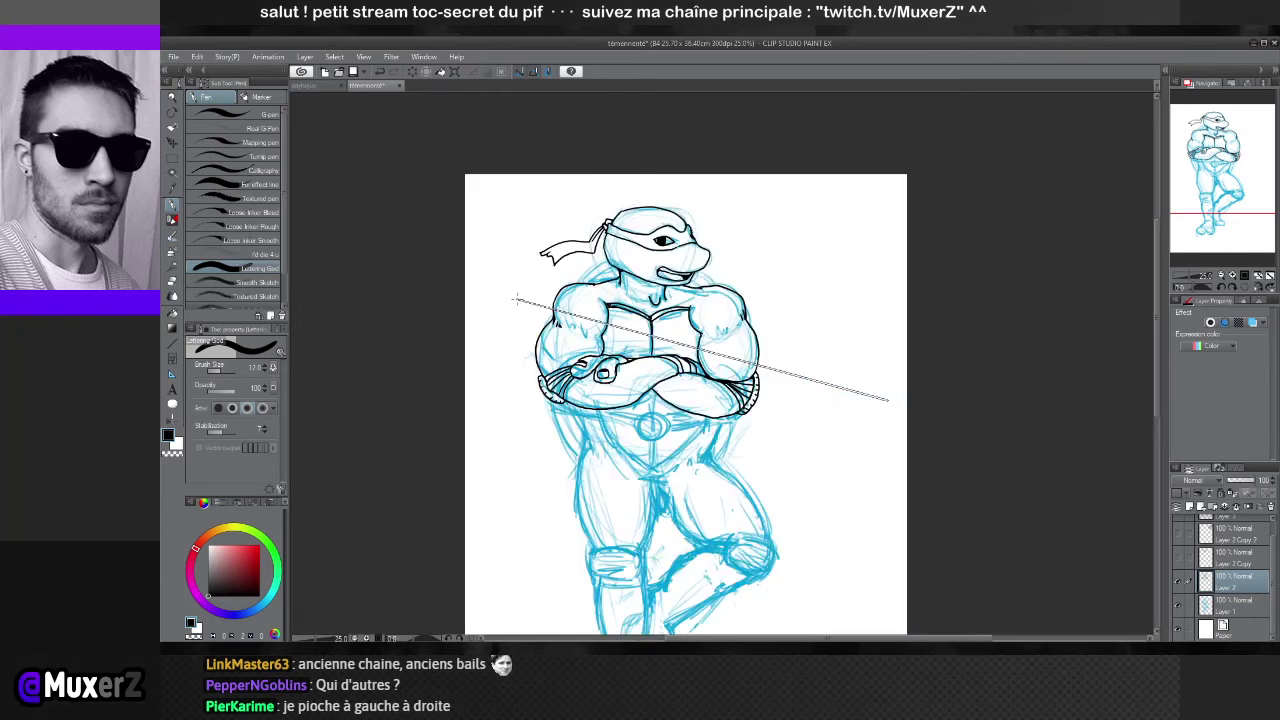
{"action": "scroll", "coordinate": [569, 481], "scroll_direction": "up", "scroll_amount": 4}
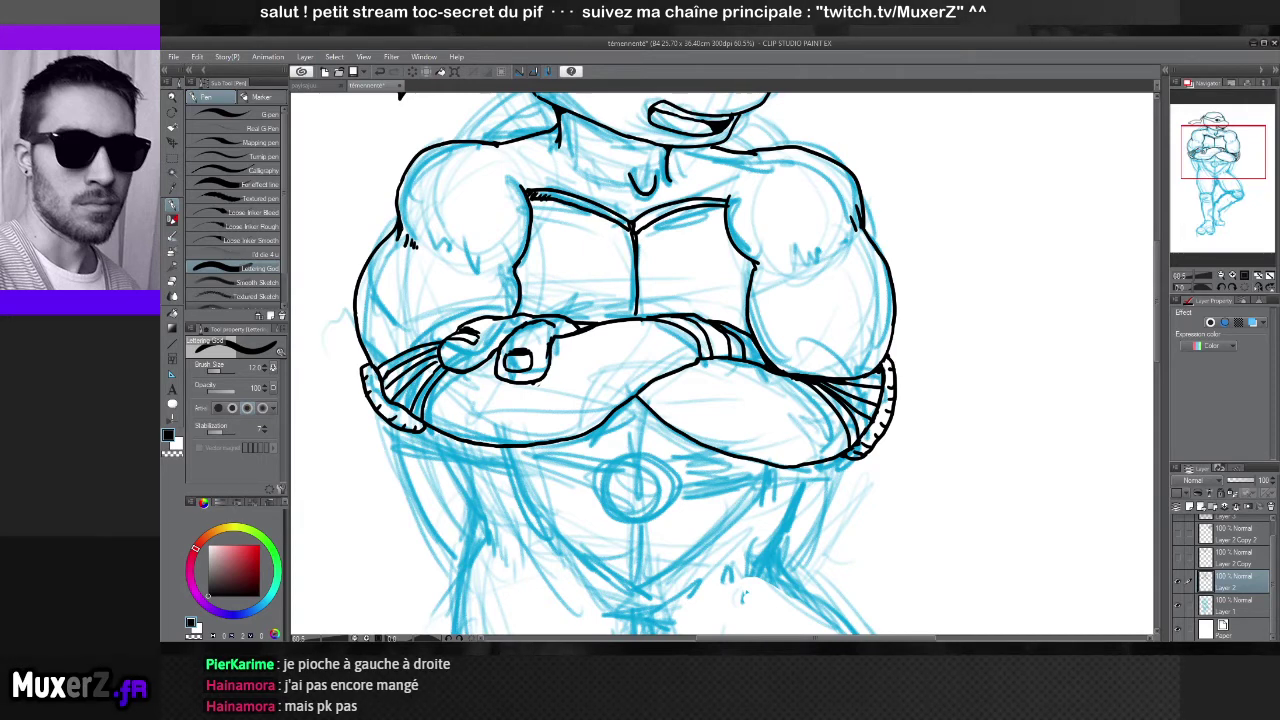
{"action": "left_click_drag", "start_coordinate": [672, 446], "coordinate": [694, 433]}
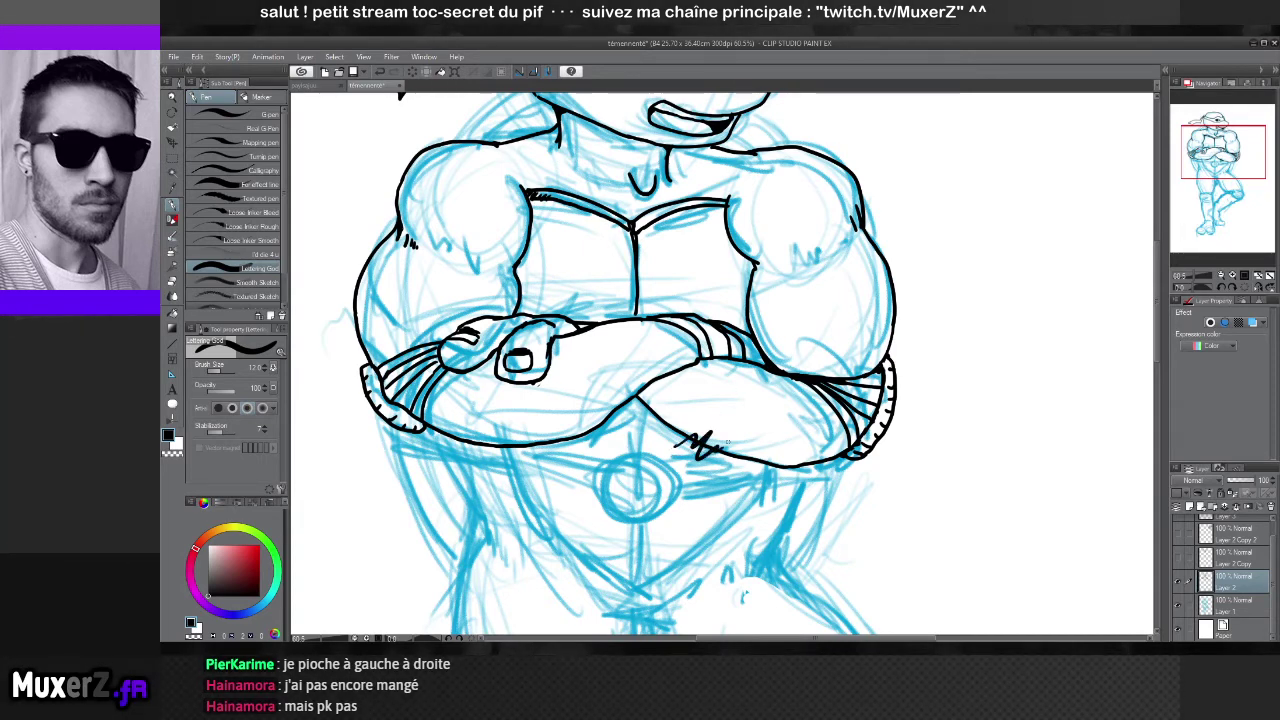
{"action": "key", "text": "ctrl+z"}
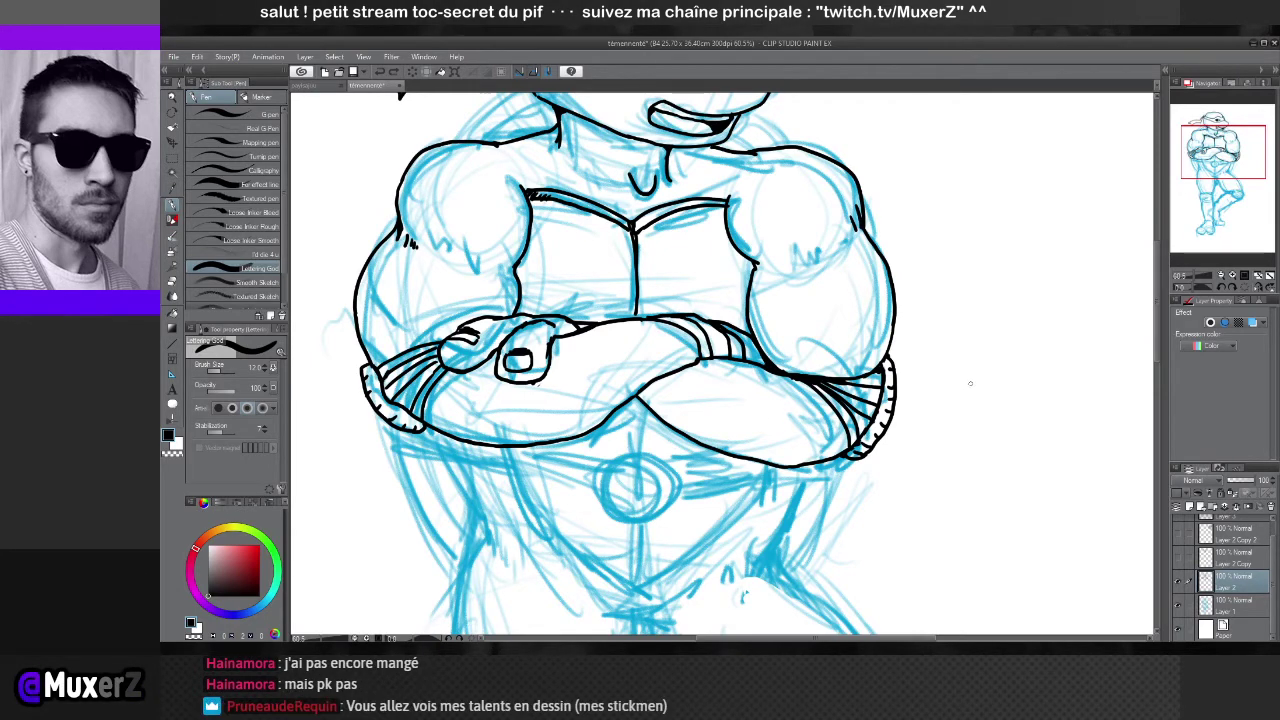
{"action": "left_click_drag", "start_coordinate": [918, 441], "coordinate": [1001, 367]}
{"action": "left_click_drag", "start_coordinate": [938, 436], "coordinate": [1000, 378]}
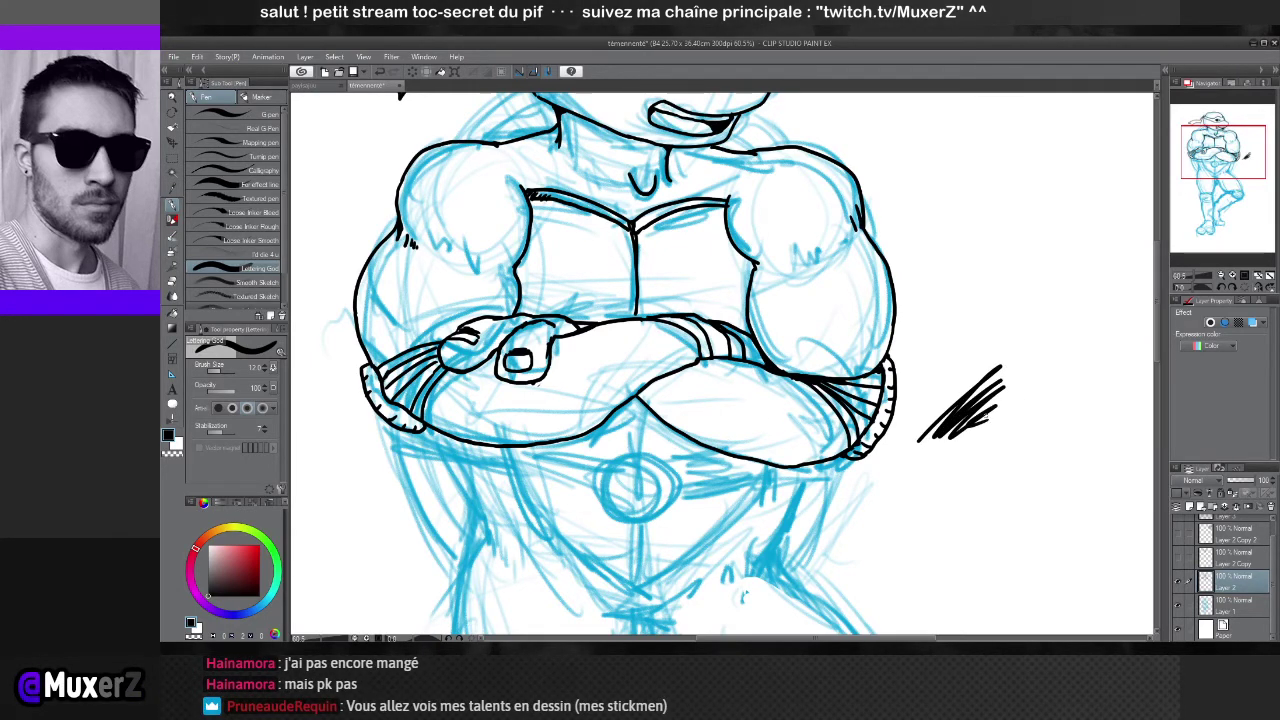
{"action": "key", "text": "ctrl+z"}
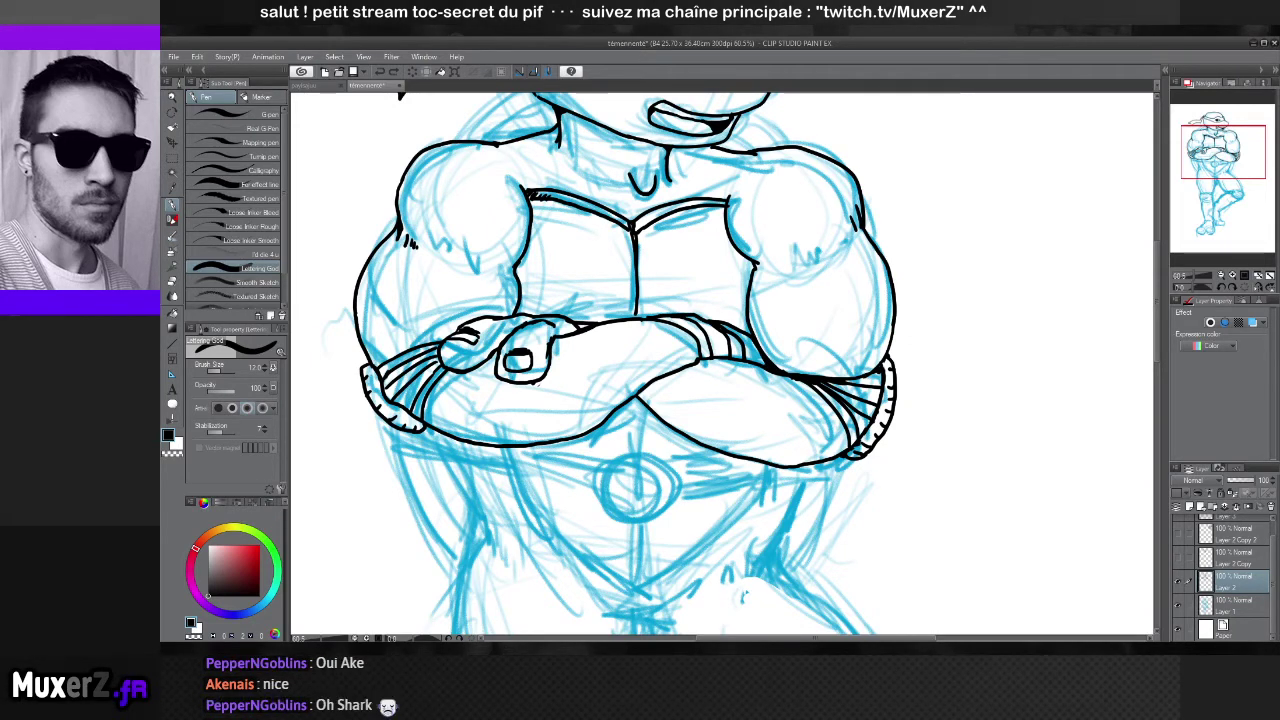
Ink short crease marks at the inner edges of both upper arms, just above the crossed forearms
{"action": "scroll", "coordinate": [549, 383], "scroll_direction": "down", "scroll_amount": 3}
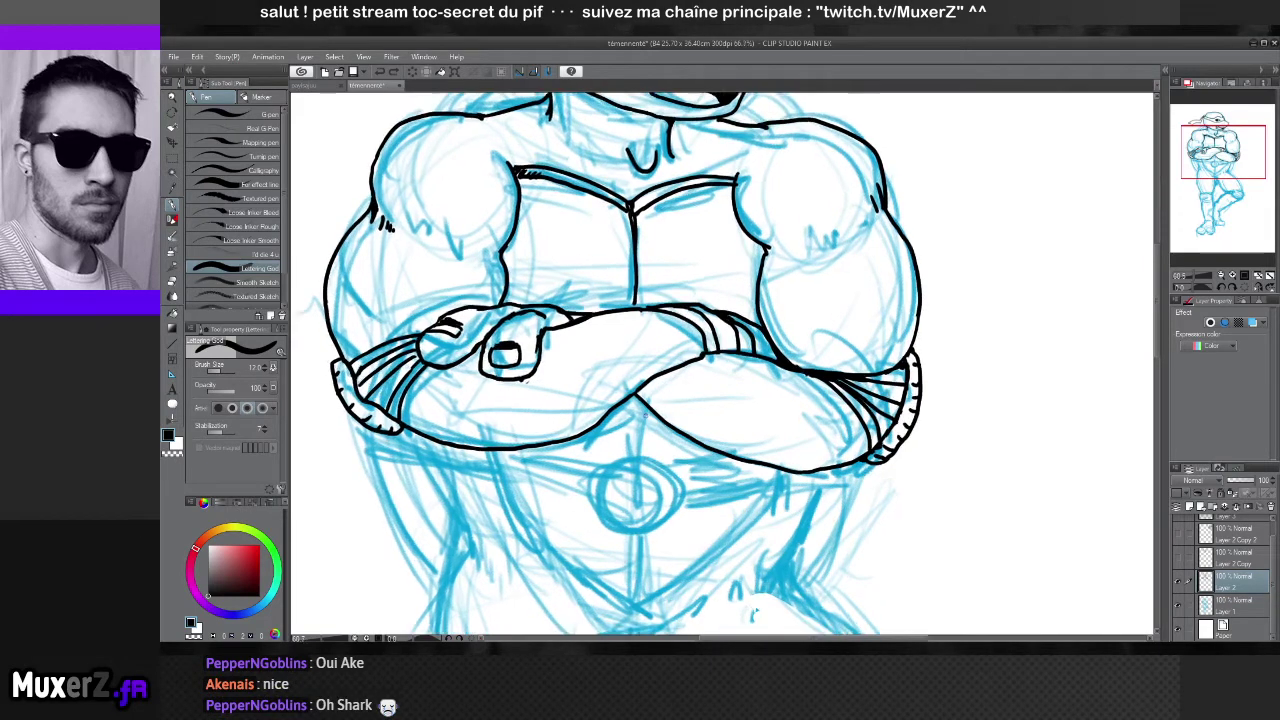
{"action": "scroll", "coordinate": [643, 302], "scroll_direction": "down", "scroll_amount": 1}
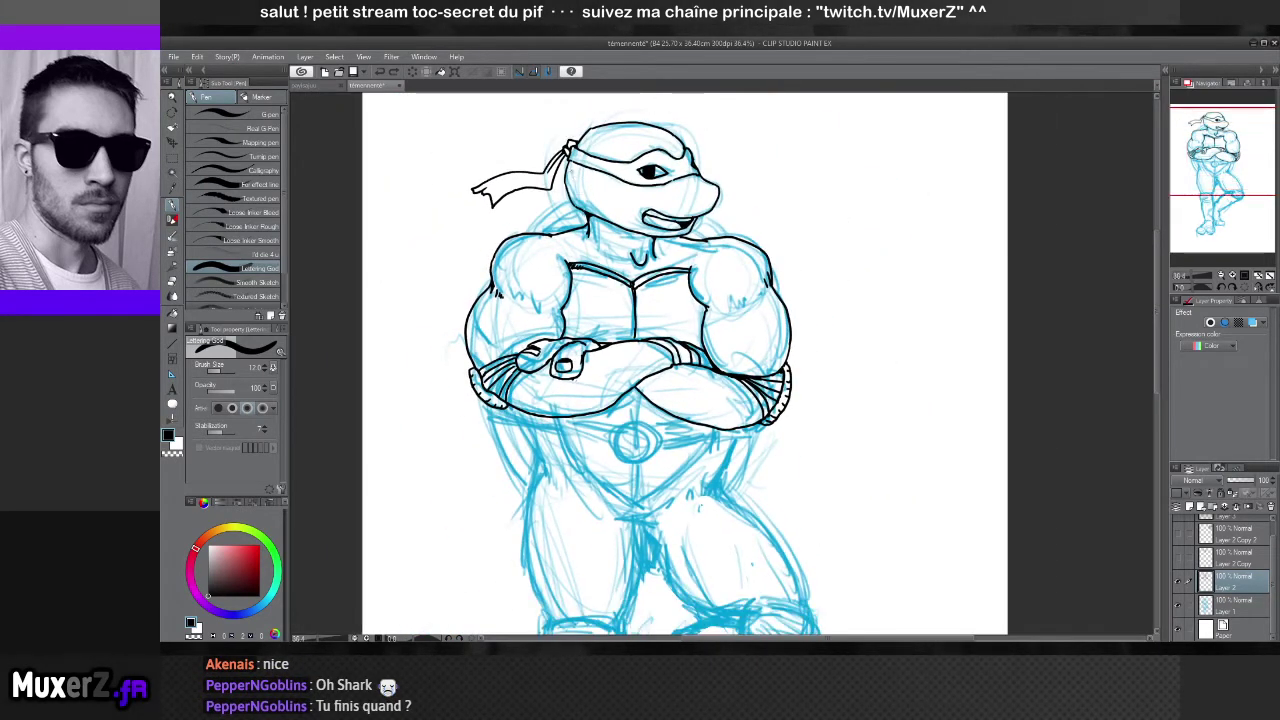
{"action": "scroll", "coordinate": [630, 250], "scroll_direction": "up", "scroll_amount": 2}
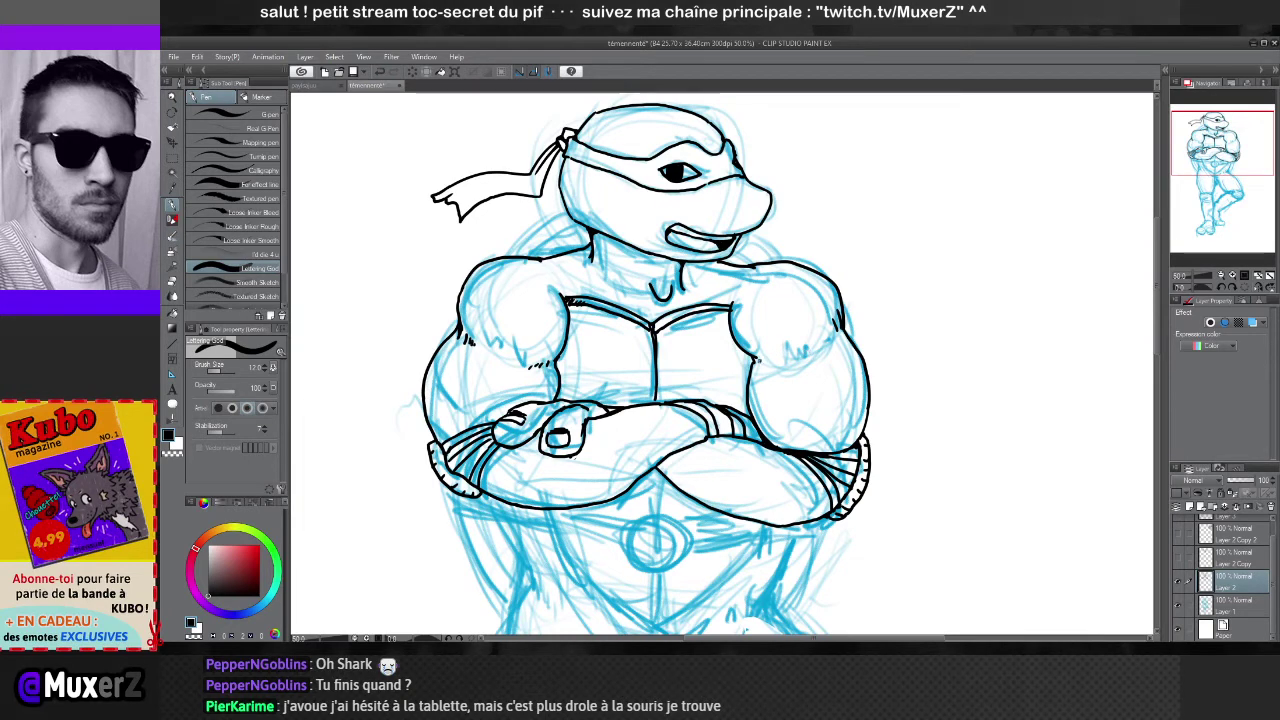
{"action": "left_click_drag", "start_coordinate": [765, 358], "coordinate": [774, 364]}
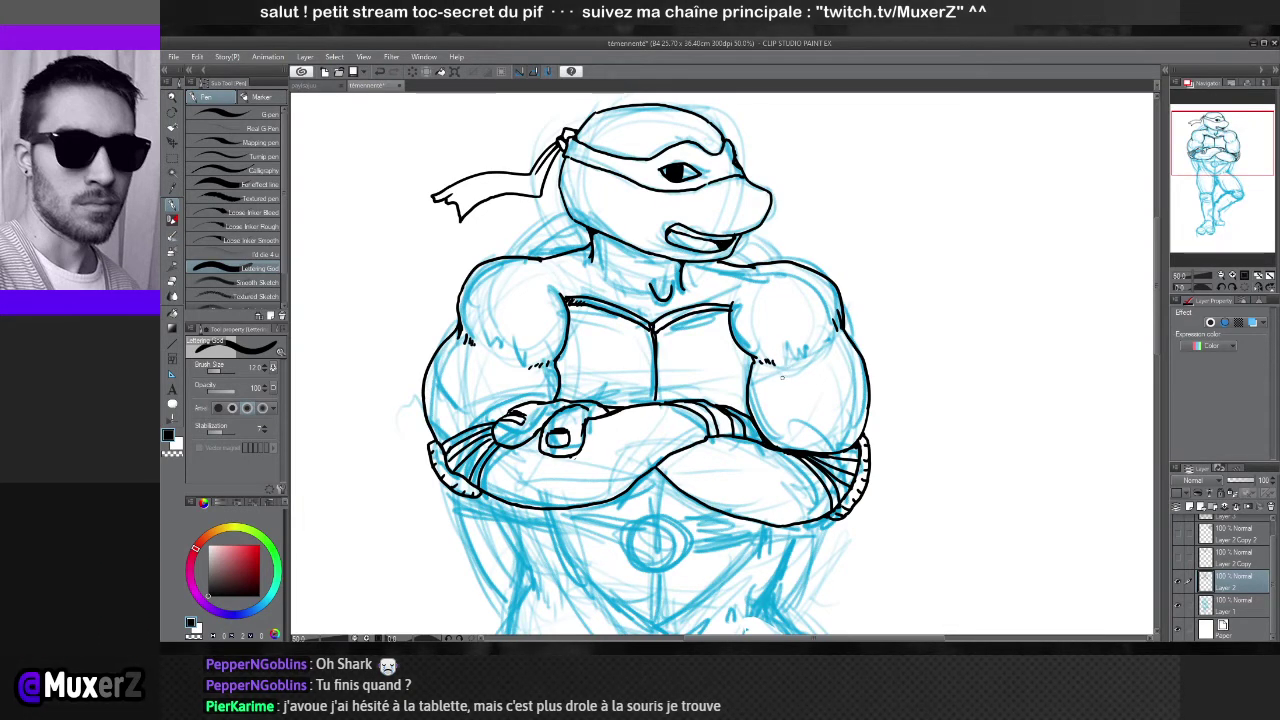
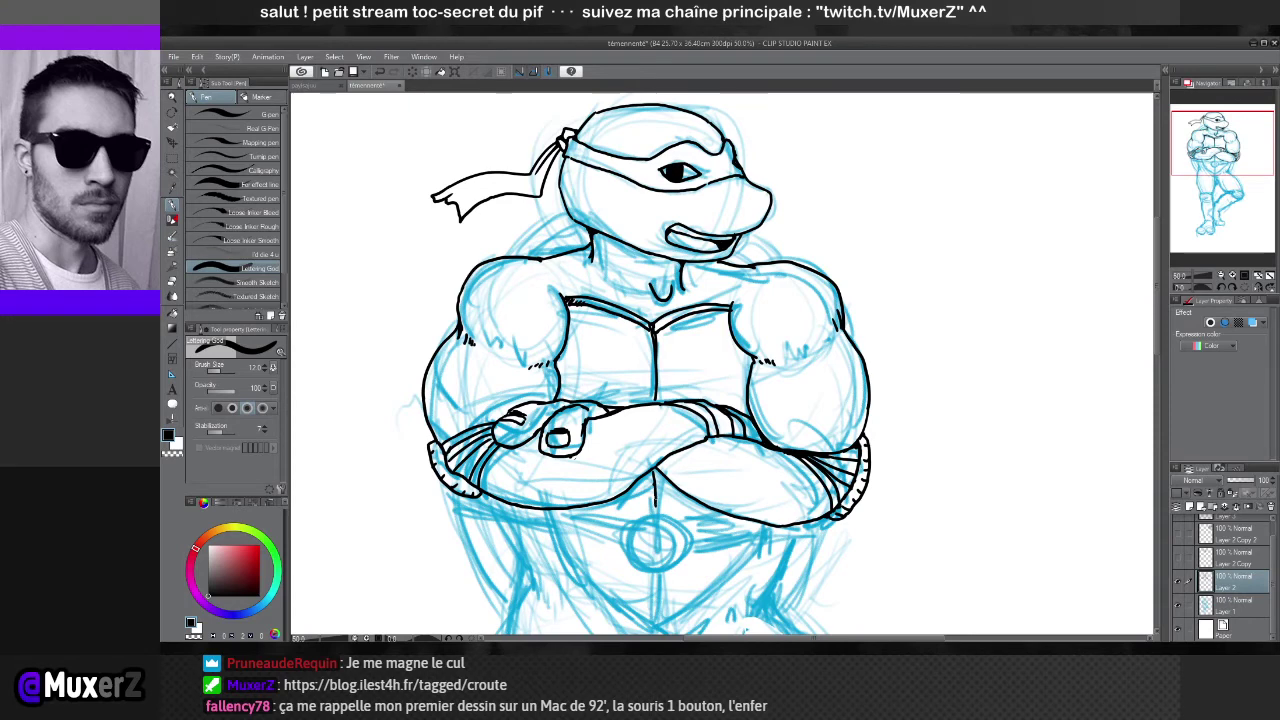
Ink the plastron's centre line below the crossed arms and the round belt buckle beneath it
{"action": "mouse_move", "coordinate": [655, 468]}
{"action": "left_mouse_down"}
{"action": "mouse_move", "coordinate": [657, 516]}
{"action": "mouse_move", "coordinate": [624, 540]}
{"action": "mouse_move", "coordinate": [656, 516]}
{"action": "left_mouse_up"}
{"action": "key", "text": "ctrl+z"}
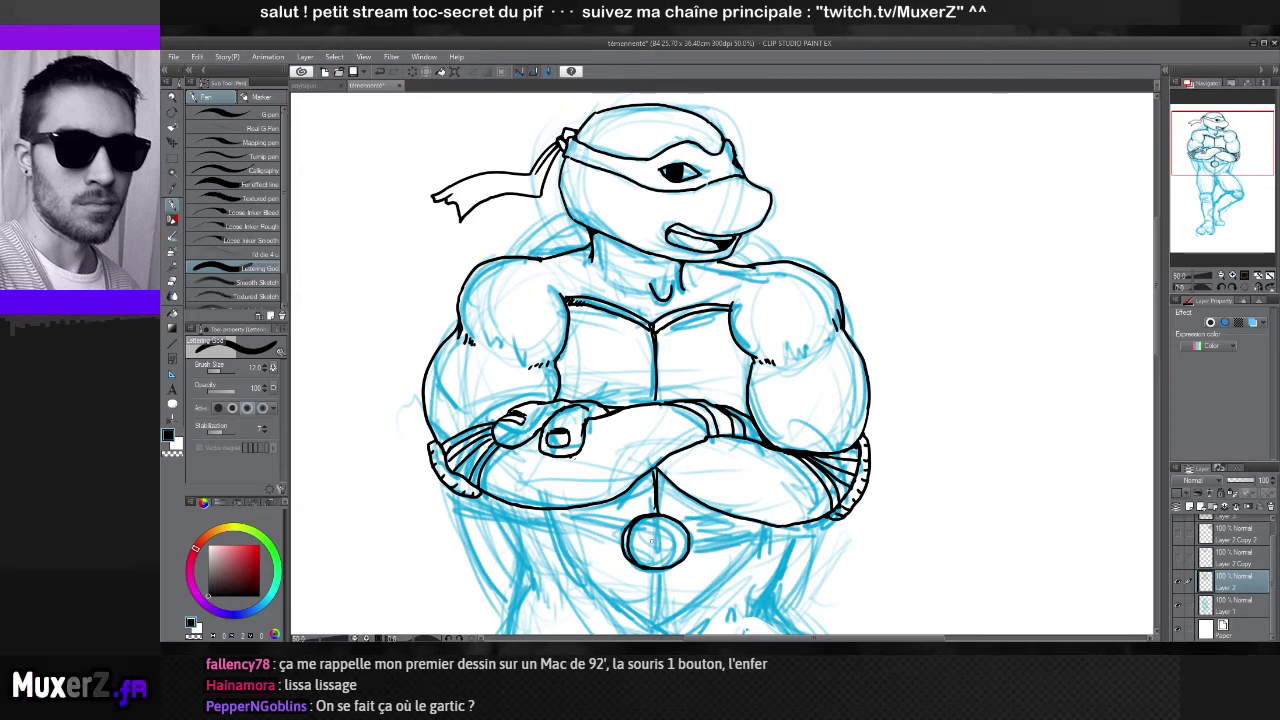
{"action": "mouse_move", "coordinate": [657, 530]}
{"action": "left_mouse_down"}
{"action": "mouse_move", "coordinate": [657, 552]}
{"action": "mouse_move", "coordinate": [666, 544]}
{"action": "left_mouse_up"}
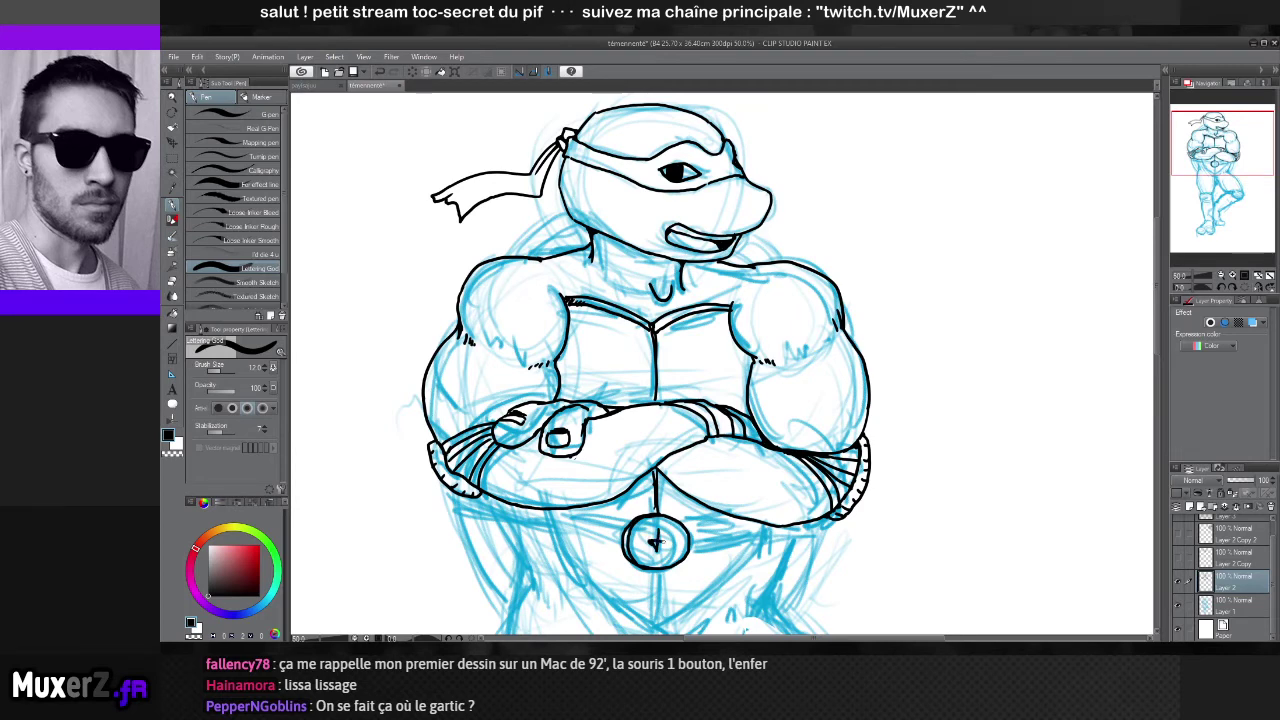
{"action": "key", "text": "ctrl+z"}
{"action": "key", "text": "ctrl+z"}
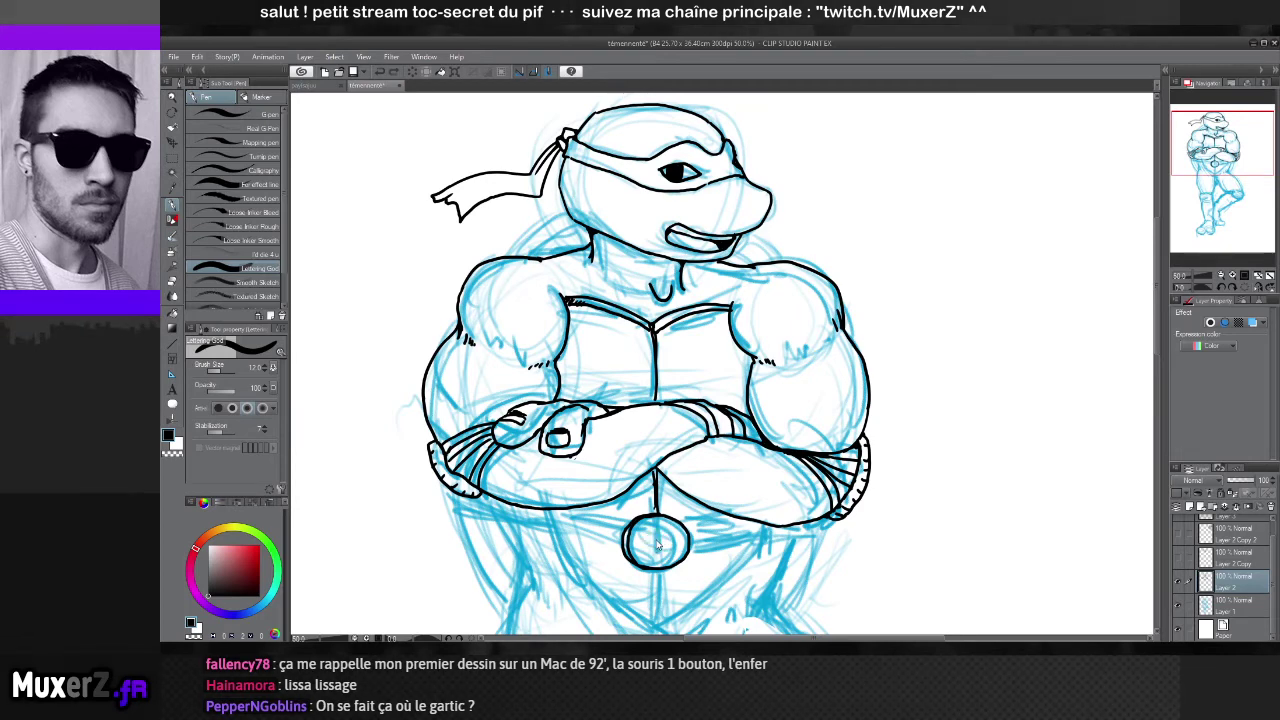
{"action": "left_click_drag", "start_coordinate": [656, 528], "coordinate": [660, 529]}
{"action": "mouse_move", "coordinate": [652, 548]}
{"action": "left_mouse_down"}
{"action": "mouse_move", "coordinate": [666, 533]}
{"action": "mouse_move", "coordinate": [662, 556]}
{"action": "left_mouse_up"}
{"action": "key", "text": "ctrl+z"}
{"action": "key", "text": "ctrl+z"}
{"action": "key", "text": "ctrl+z"}
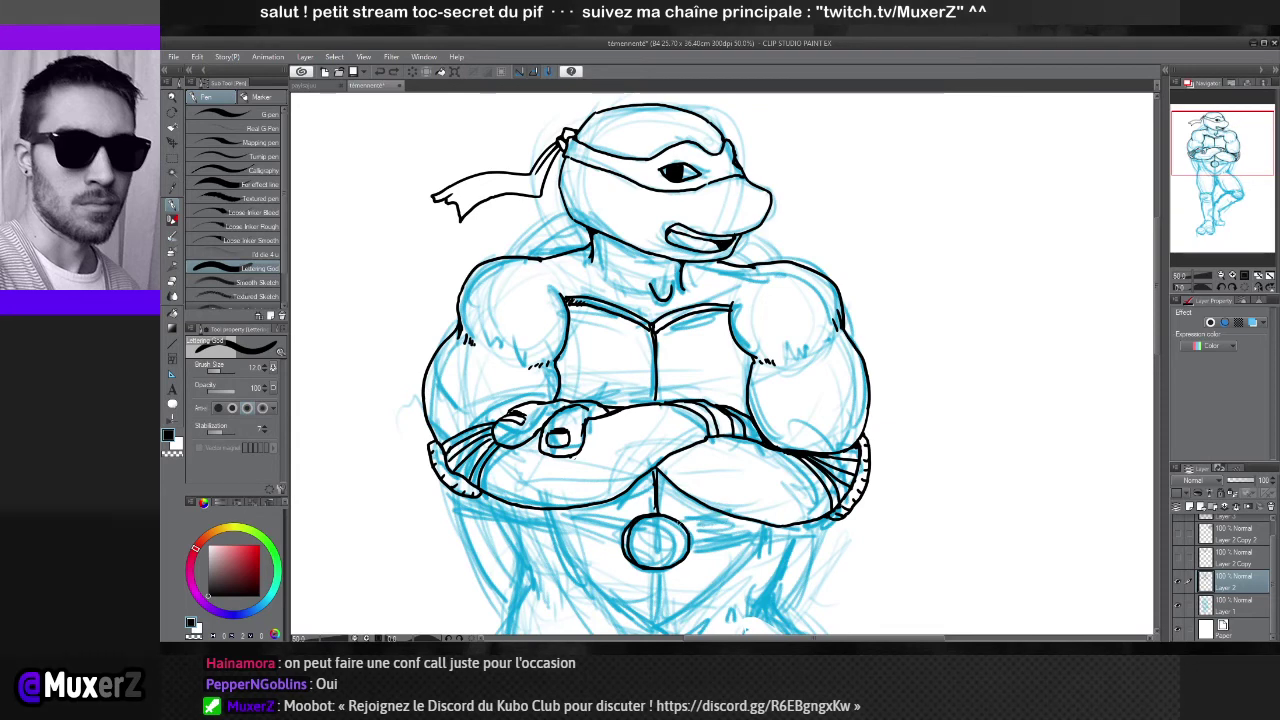
Ink the belt edges on both sides of the round buckle and draw an outlined letter L inside the buckle
{"action": "left_click_drag", "start_coordinate": [706, 521], "coordinate": [720, 517]}
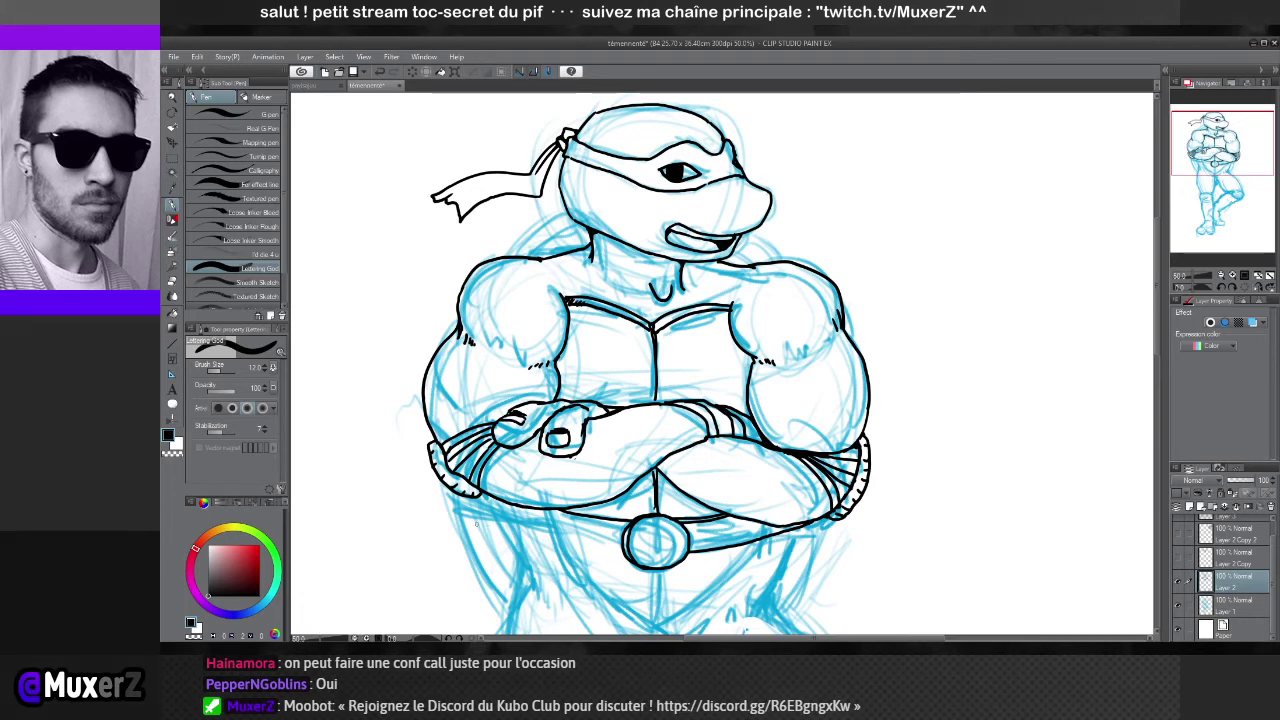
{"action": "left_click_drag", "start_coordinate": [452, 502], "coordinate": [600, 545]}
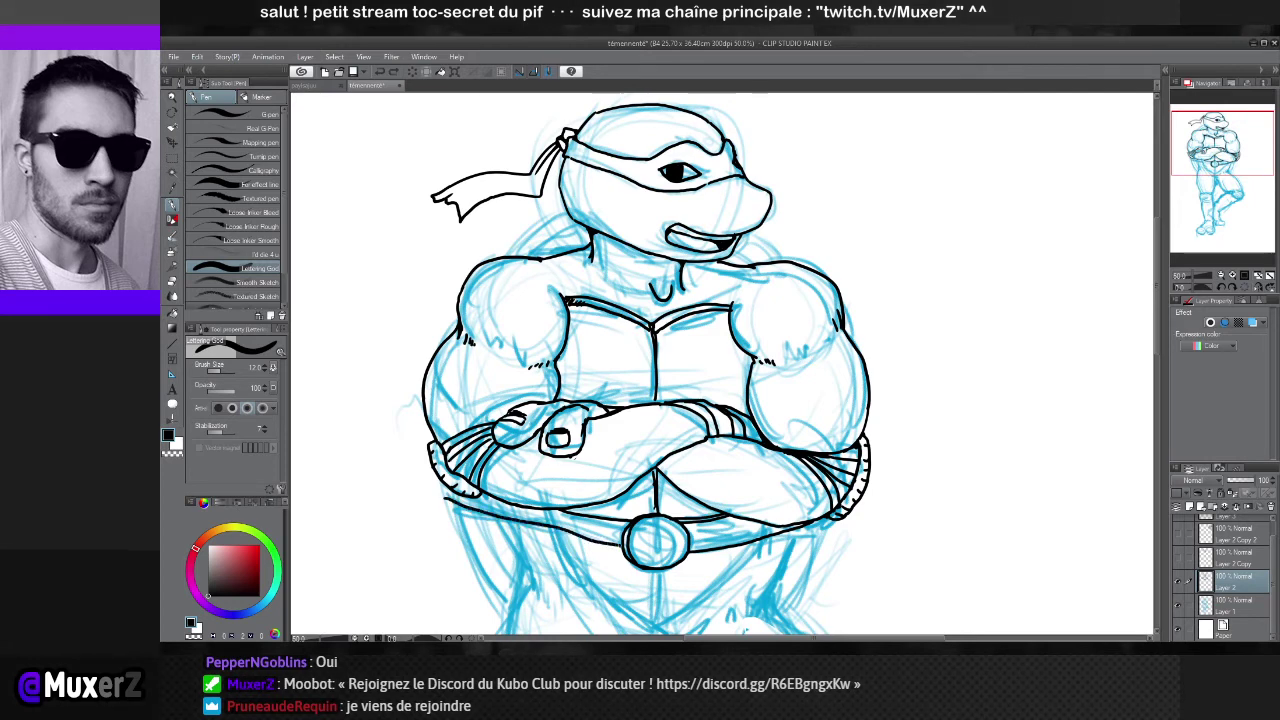
{"action": "key", "text": "ctrl+z"}
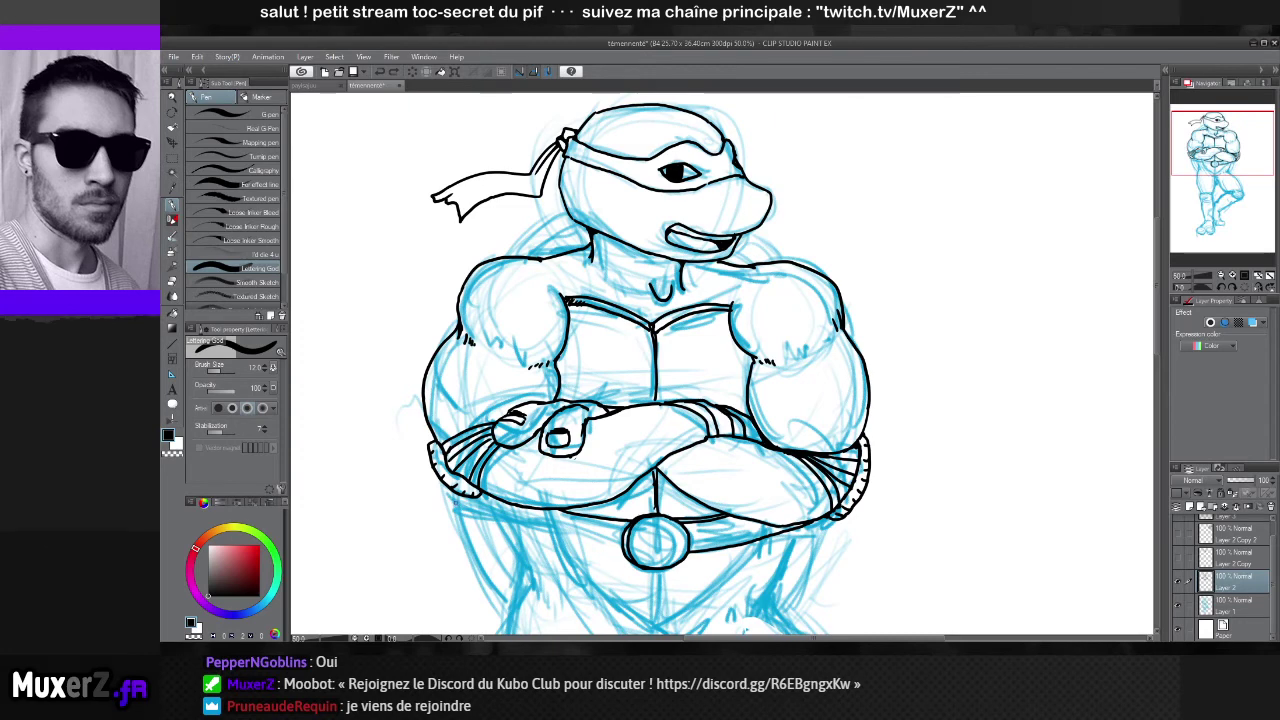
{"action": "left_click_drag", "start_coordinate": [455, 505], "coordinate": [510, 523]}
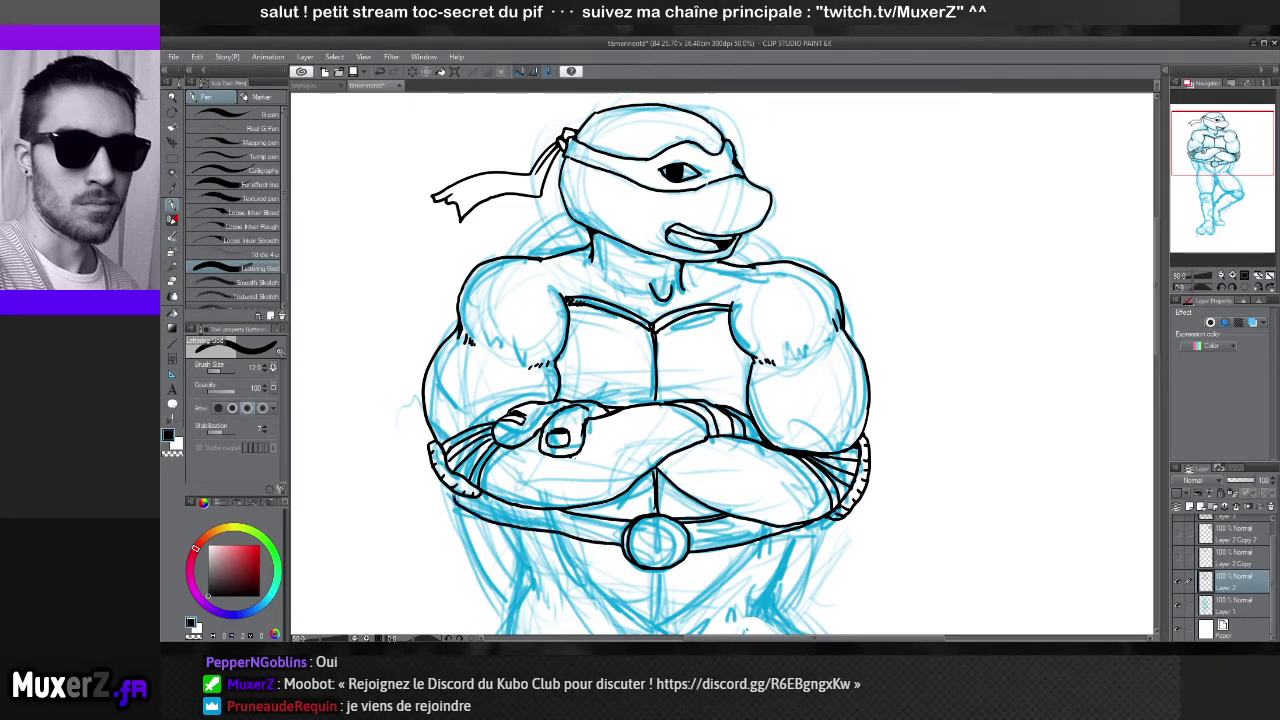
{"action": "left_click_drag", "start_coordinate": [795, 530], "coordinate": [688, 546]}
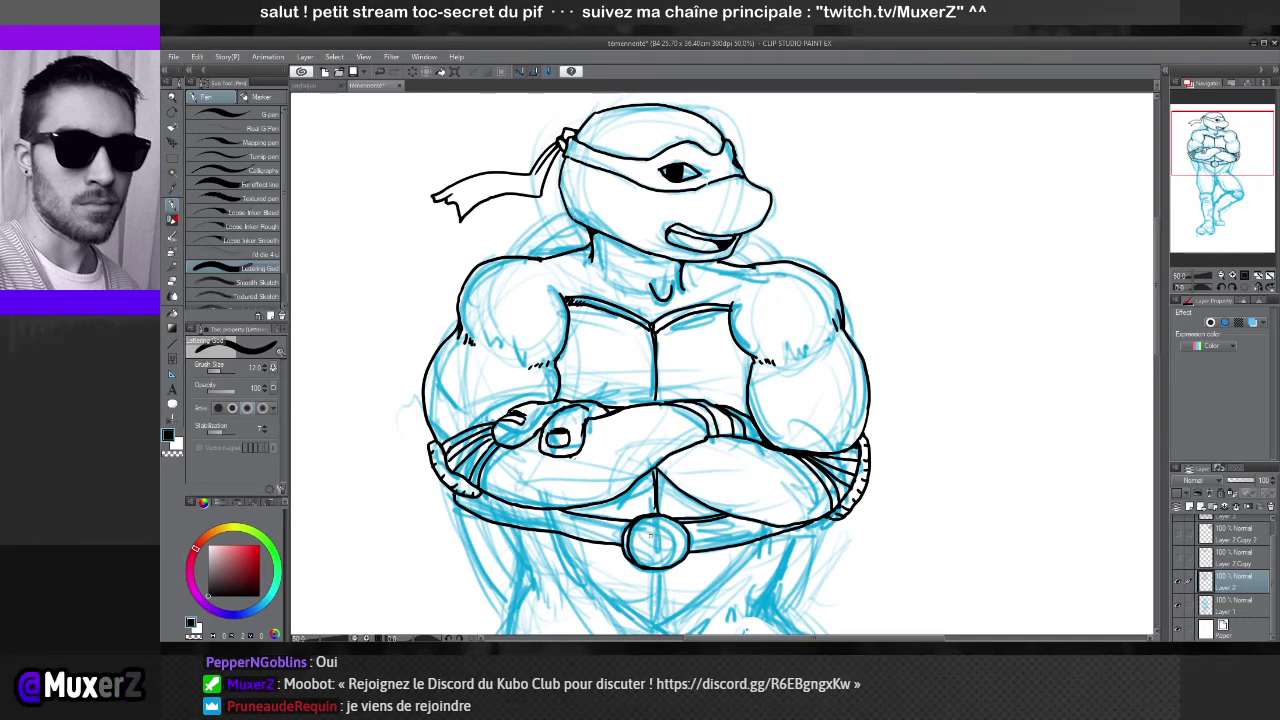
{"action": "mouse_move", "coordinate": [650, 546]}
{"action": "left_mouse_down"}
{"action": "mouse_move", "coordinate": [661, 528]}
{"action": "mouse_move", "coordinate": [660, 548]}
{"action": "mouse_move", "coordinate": [671, 545]}
{"action": "left_mouse_up"}
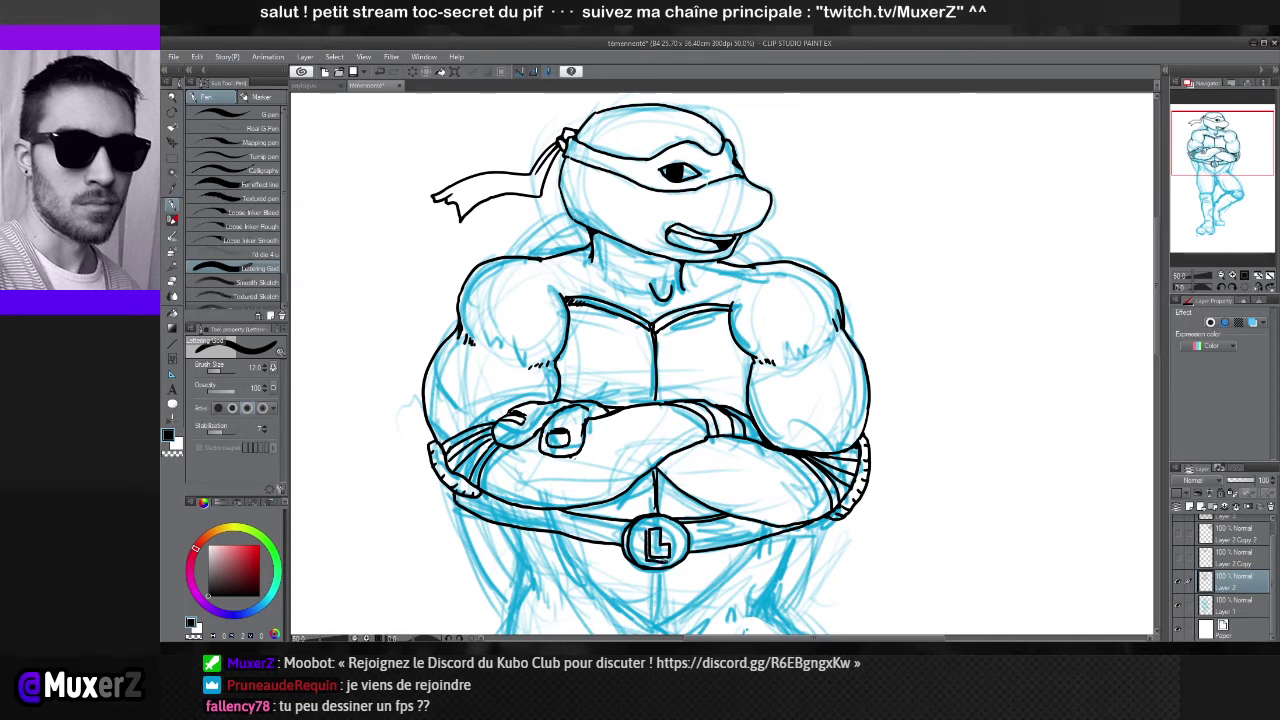
Examine the inked upper body at several zoom levels with the Layer 1 sketch hidden, and show the sketch again
{"action": "scroll", "coordinate": [237, 200], "scroll_direction": "down", "scroll_amount": 2}
{"action": "scroll", "coordinate": [724, 367], "scroll_direction": "down", "scroll_amount": 3}
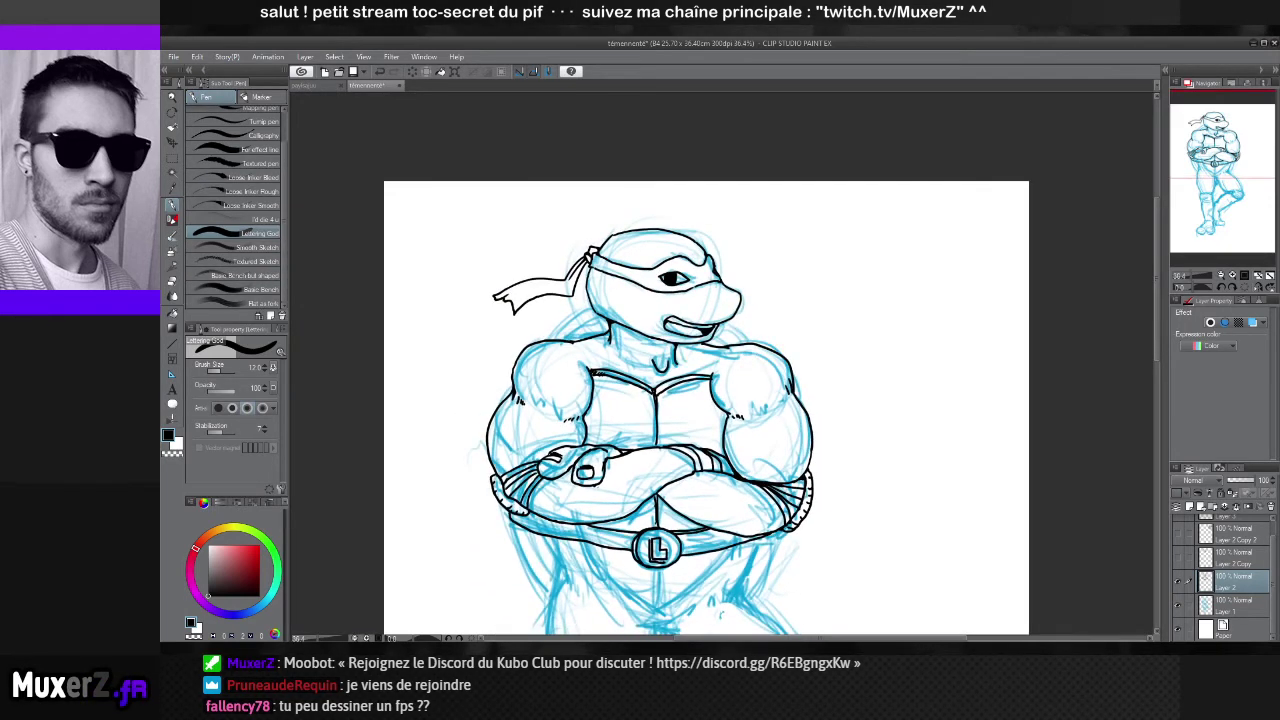
{"action": "scroll", "coordinate": [600, 524], "scroll_direction": "down", "scroll_amount": 3}
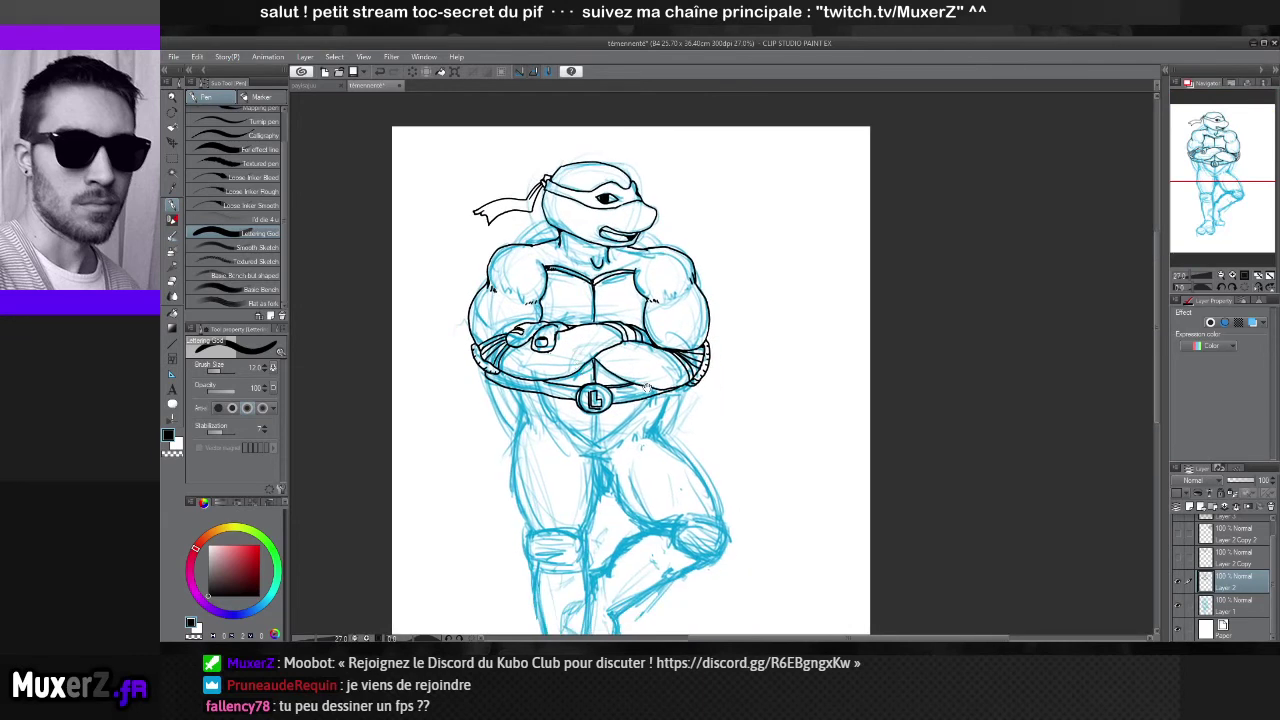
{"action": "left_click", "coordinate": [1178, 605]}
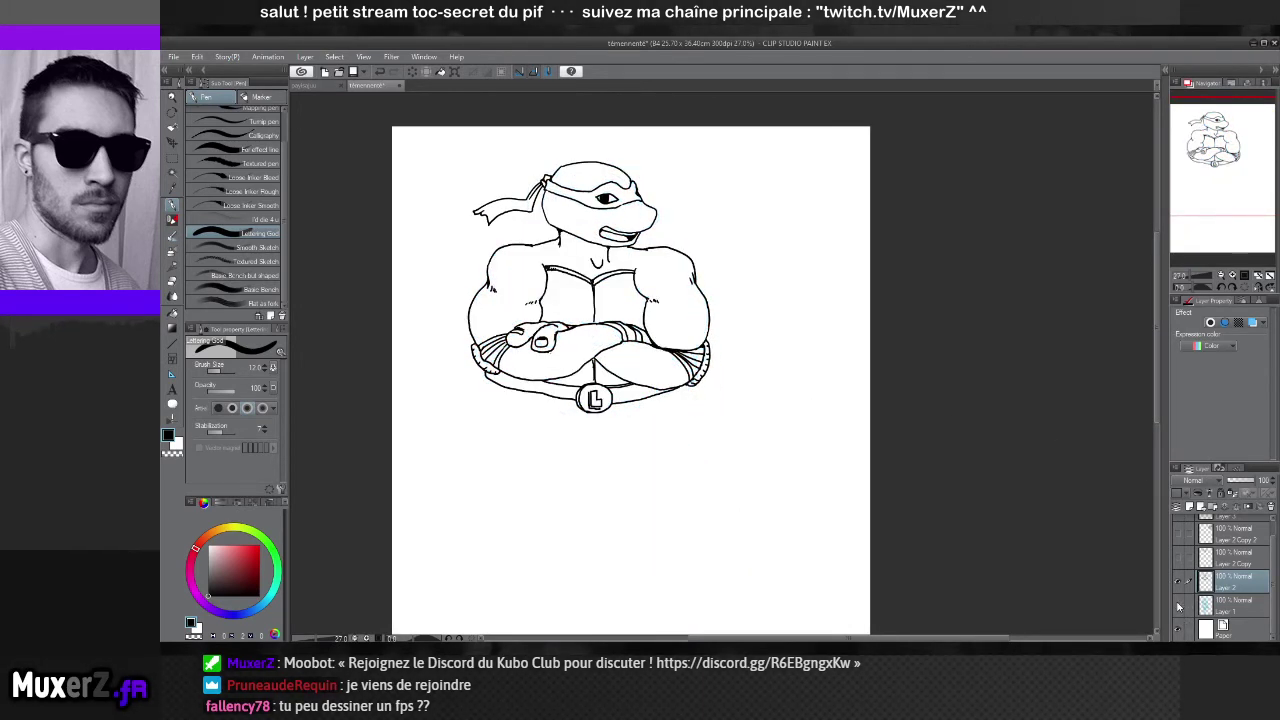
{"action": "left_click", "coordinate": [1178, 605]}
{"action": "left_click", "coordinate": [1178, 605]}
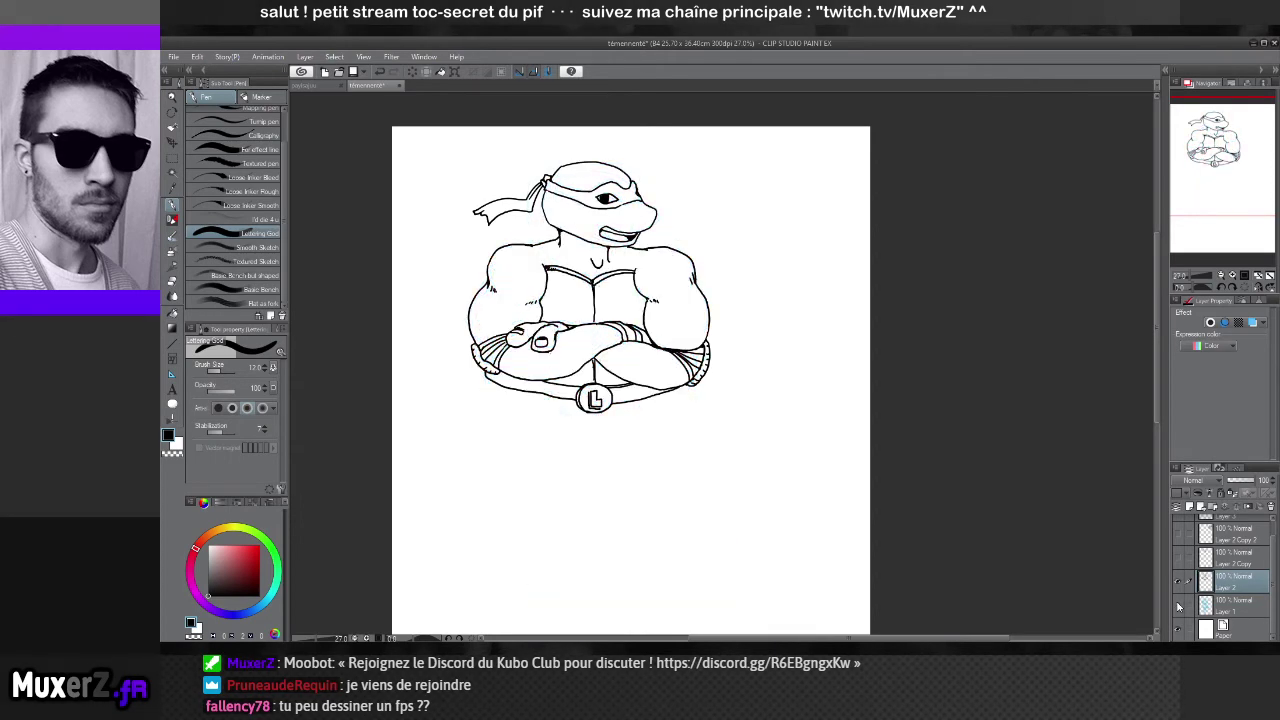
{"action": "key", "text": "ctrl+minus"}
{"action": "key", "text": "ctrl+minus"}
{"action": "key", "text": "ctrl+minus"}
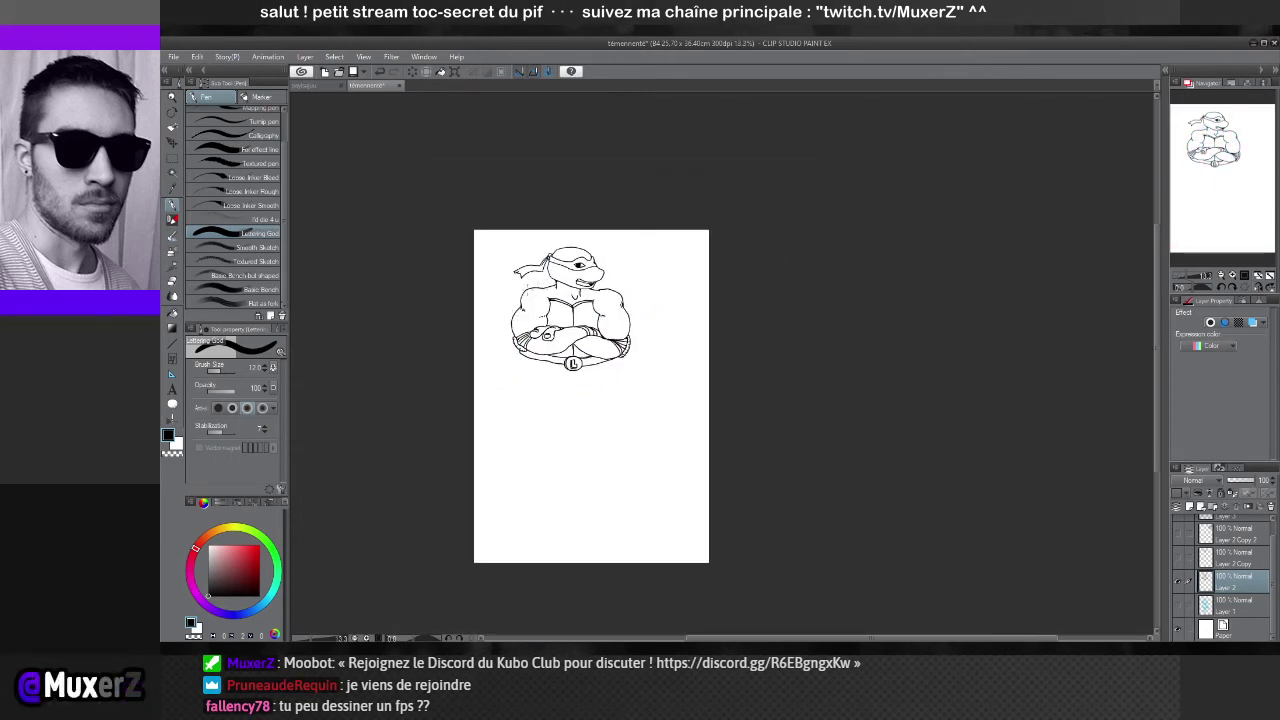
{"action": "key", "text": "ctrl+plus"}
{"action": "key", "text": "ctrl+plus"}
{"action": "key", "text": "ctrl+plus"}
{"action": "key", "text": "ctrl+plus"}
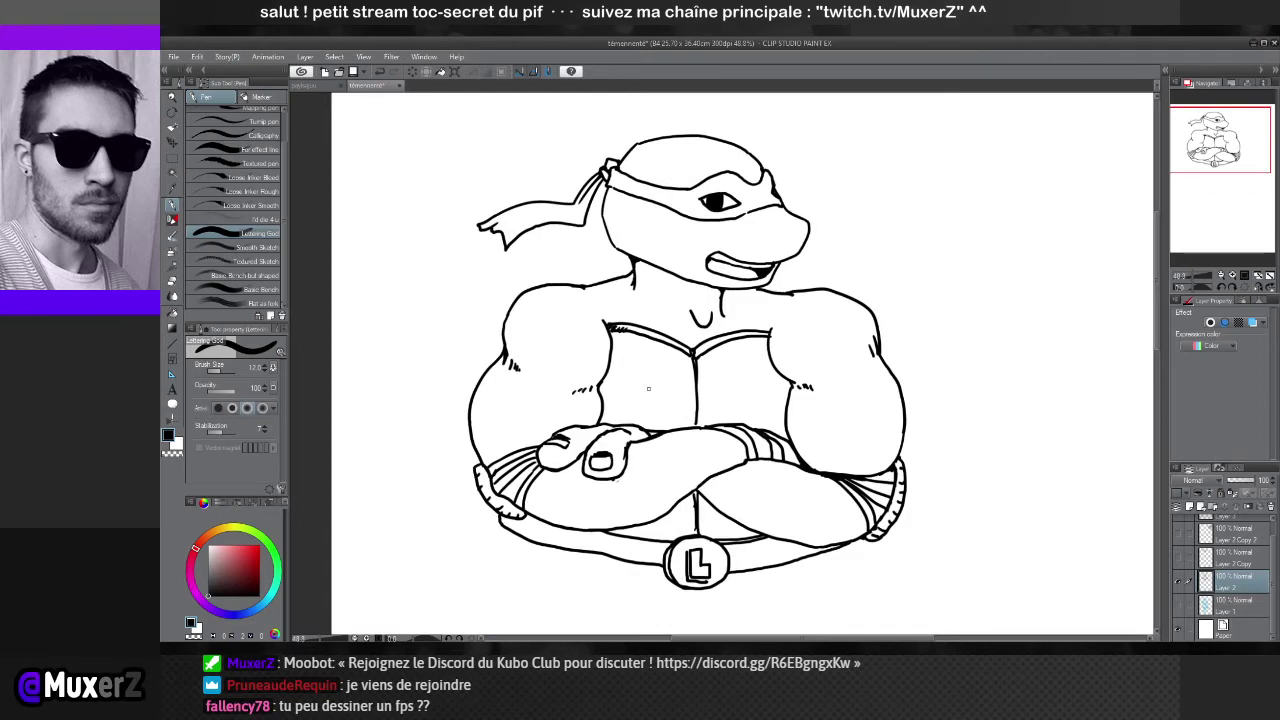
{"action": "left_click", "coordinate": [1179, 606]}
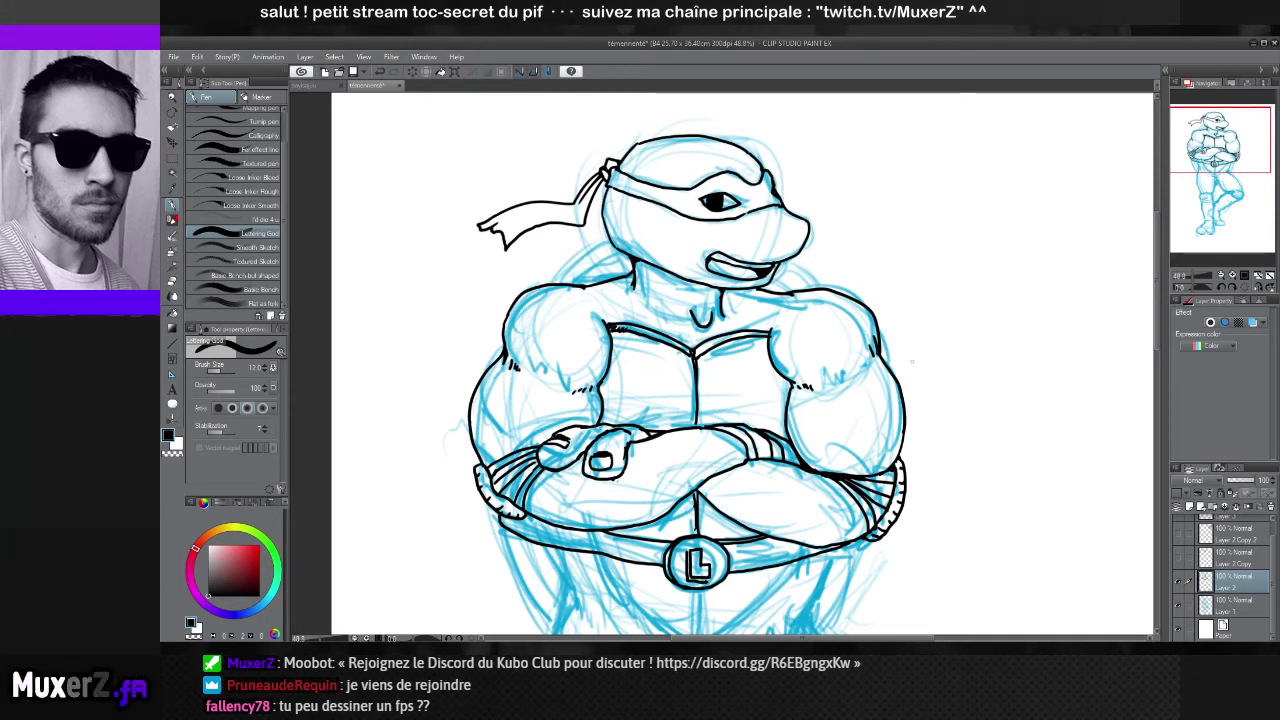
{"action": "mouse_move", "coordinate": [950, 342]}
{"action": "left_mouse_down"}
{"action": "mouse_move", "coordinate": [958, 408]}
{"action": "mouse_move", "coordinate": [976, 340]}
{"action": "left_mouse_up"}
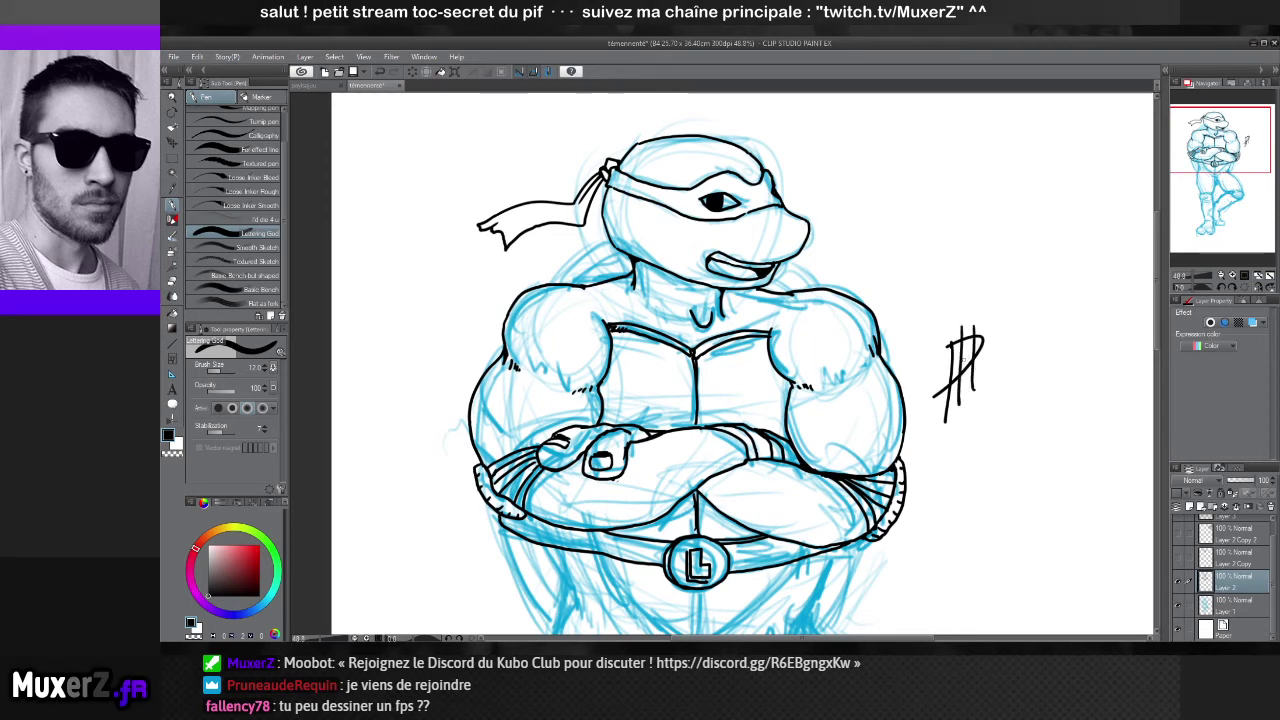
{"action": "key", "text": "ctrl+z"}
{"action": "key", "text": "ctrl+z"}
{"action": "key", "text": "ctrl+z"}
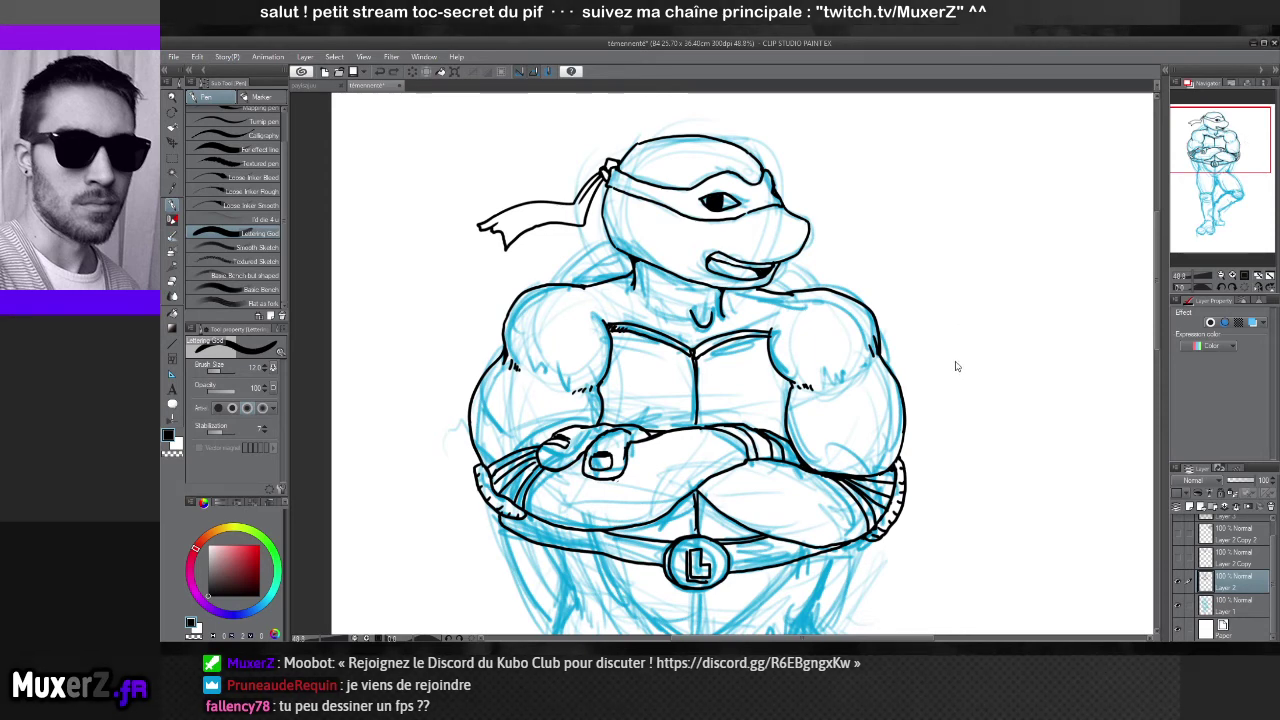
Doodle a first-person shooter scene in a rectangular frame beside the turtle's legs, with a hand-held gun, stick figure, stocky second figure and horizon
{"action": "scroll", "coordinate": [955, 366], "scroll_direction": "down", "scroll_amount": 3}
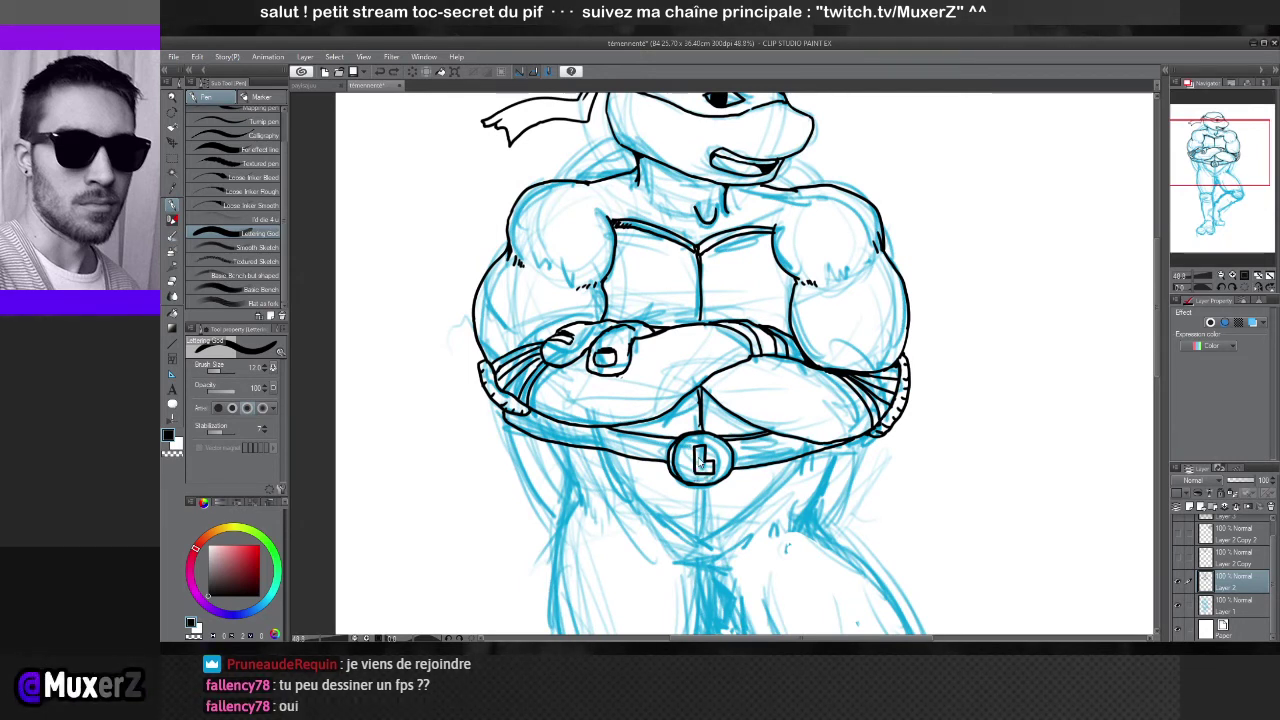
{"action": "mouse_move", "coordinate": [902, 518]}
{"action": "left_mouse_down"}
{"action": "mouse_move", "coordinate": [868, 630]}
{"action": "mouse_move", "coordinate": [738, 445]}
{"action": "mouse_move", "coordinate": [737, 352]}
{"action": "mouse_move", "coordinate": [870, 350]}
{"action": "left_mouse_up"}
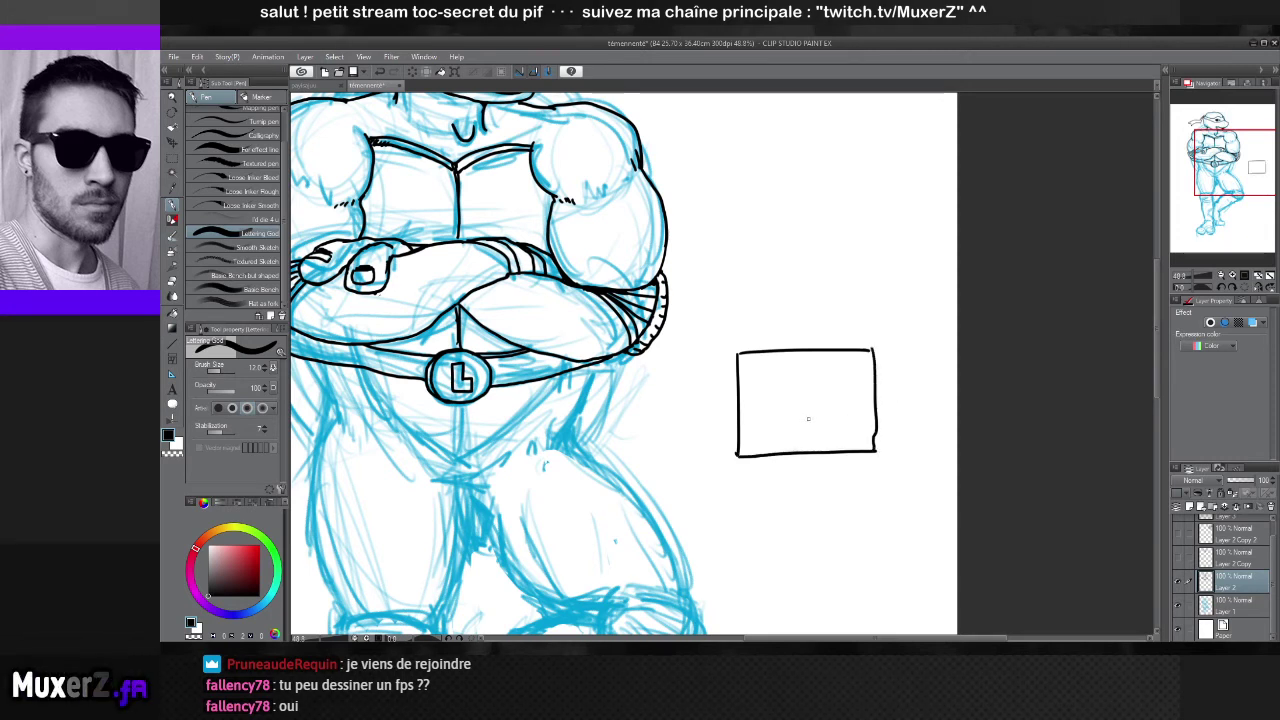
{"action": "mouse_move", "coordinate": [804, 422]}
{"action": "left_mouse_down"}
{"action": "mouse_move", "coordinate": [831, 433]}
{"action": "mouse_move", "coordinate": [843, 428]}
{"action": "mouse_move", "coordinate": [805, 422]}
{"action": "mouse_move", "coordinate": [822, 437]}
{"action": "mouse_move", "coordinate": [803, 411]}
{"action": "mouse_move", "coordinate": [848, 454]}
{"action": "left_mouse_up"}
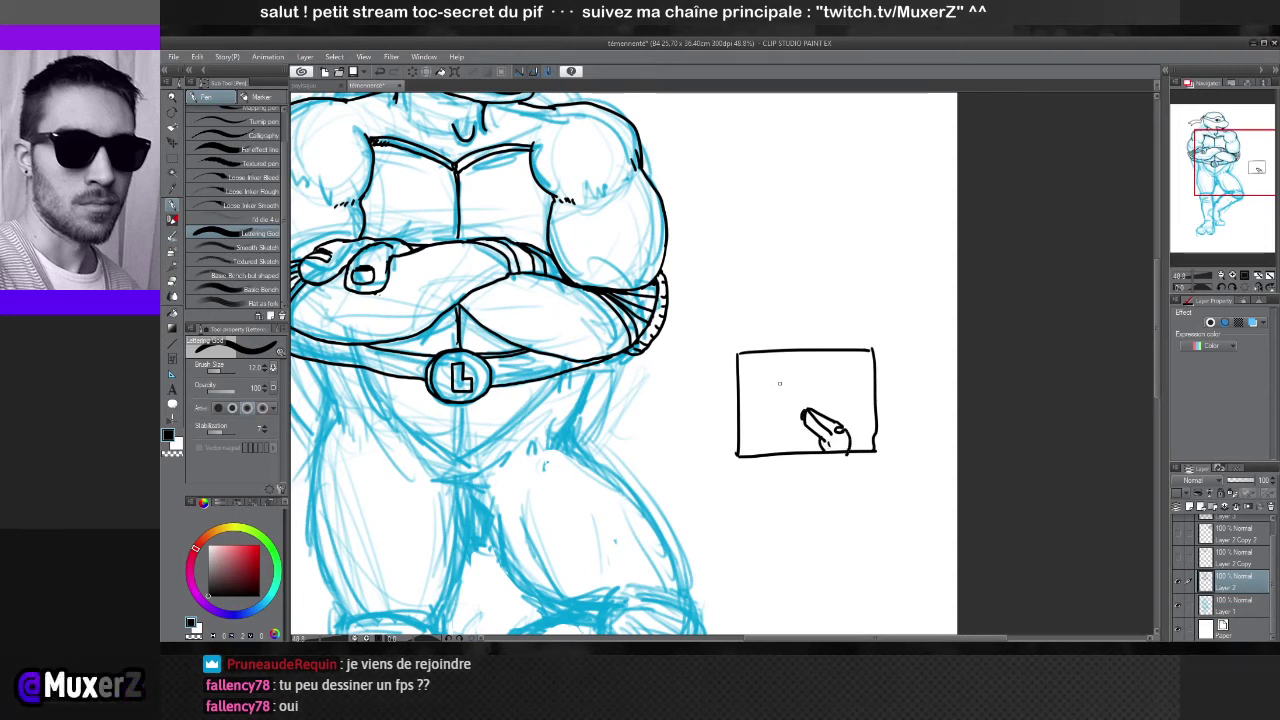
{"action": "mouse_move", "coordinate": [770, 382]}
{"action": "left_mouse_down"}
{"action": "mouse_move", "coordinate": [802, 382]}
{"action": "mouse_move", "coordinate": [784, 403]}
{"action": "left_mouse_up"}
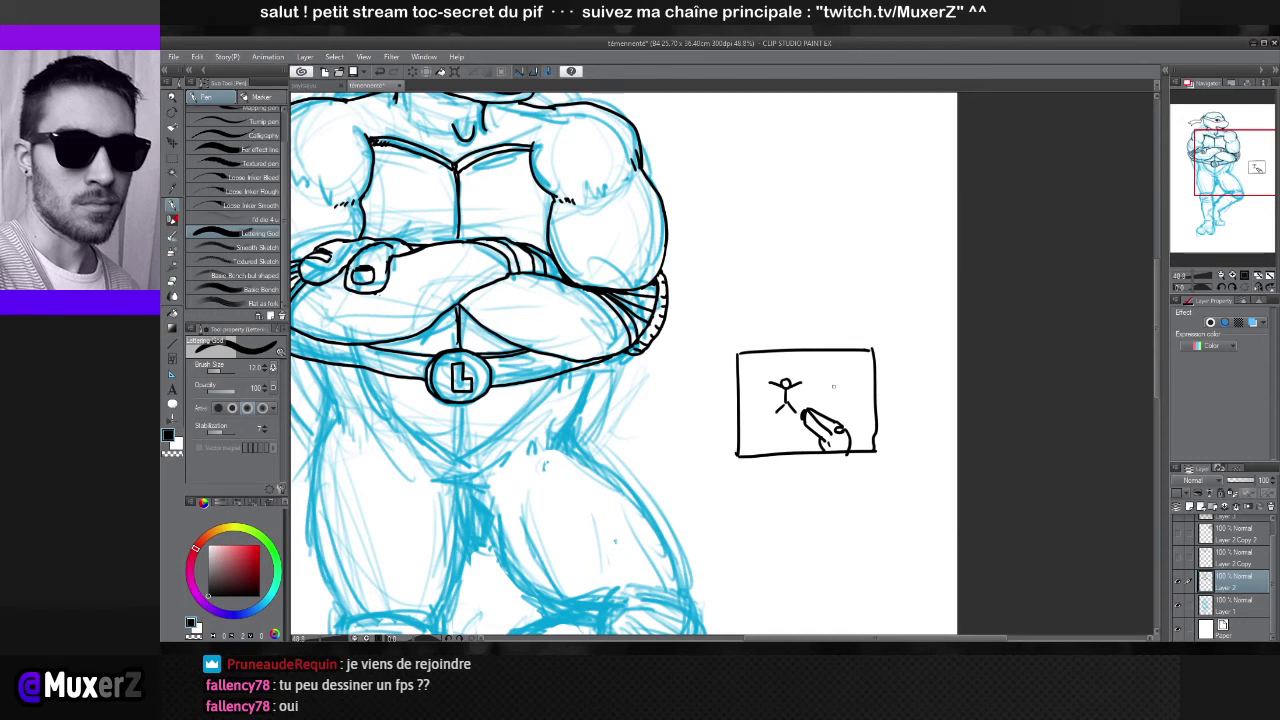
{"action": "mouse_move", "coordinate": [831, 397]}
{"action": "left_mouse_down"}
{"action": "mouse_move", "coordinate": [857, 388]}
{"action": "mouse_move", "coordinate": [835, 408]}
{"action": "mouse_move", "coordinate": [853, 409]}
{"action": "mouse_move", "coordinate": [856, 386]}
{"action": "left_mouse_up"}
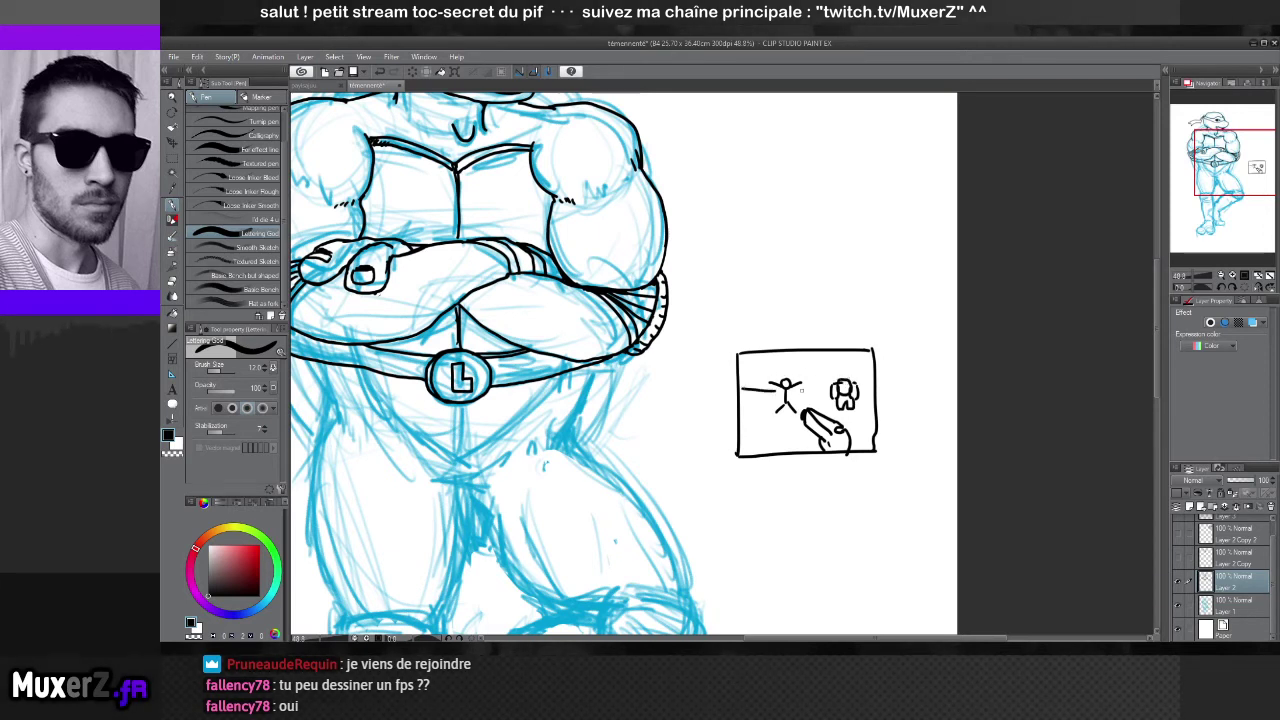
{"action": "left_click_drag", "start_coordinate": [741, 390], "coordinate": [772, 389]}
{"action": "left_click_drag", "start_coordinate": [796, 389], "coordinate": [872, 390]}
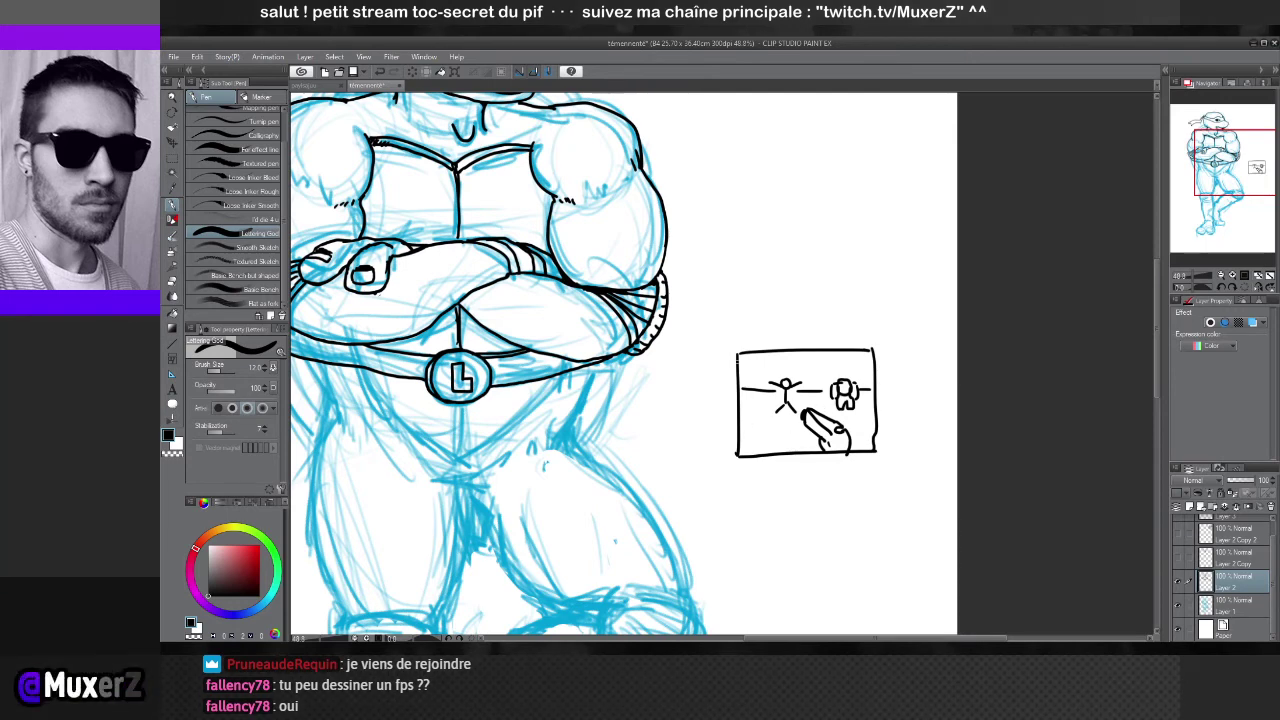
Draw a second outline around all four sides of the shooter doodle's rectangular frame
{"action": "left_click_drag", "start_coordinate": [731, 353], "coordinate": [731, 460]}
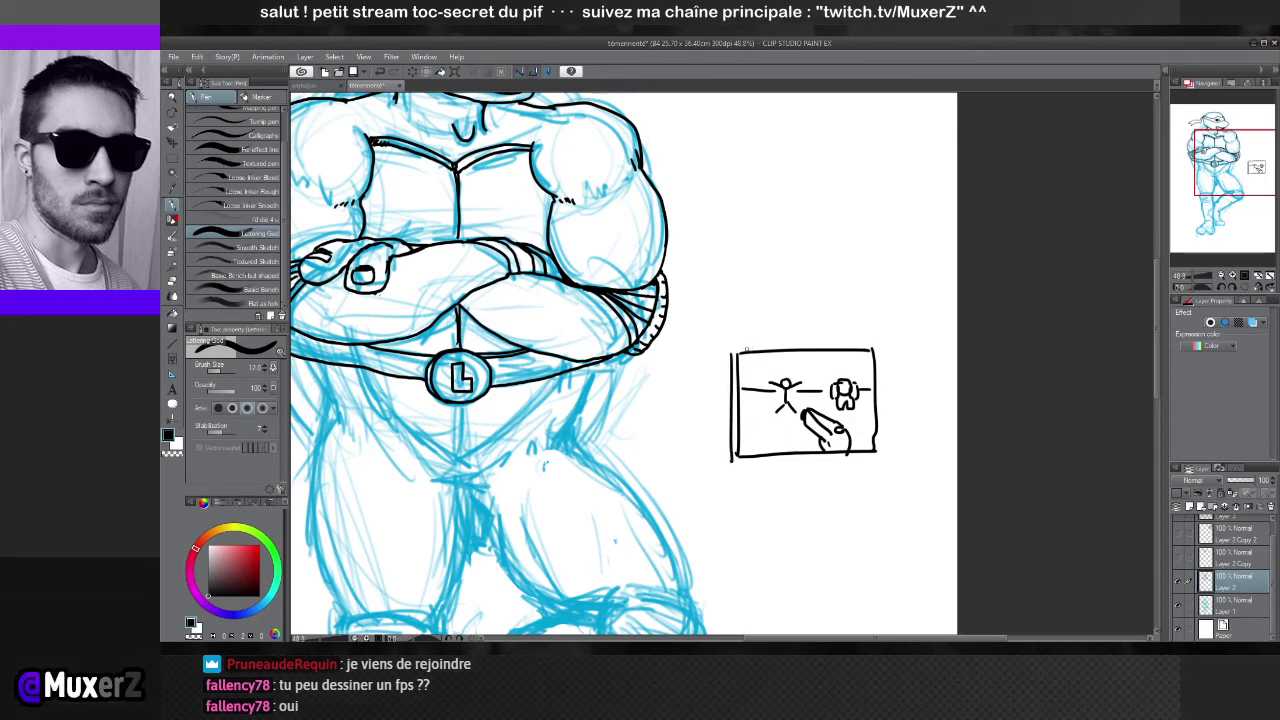
{"action": "left_click_drag", "start_coordinate": [733, 347], "coordinate": [878, 343]}
{"action": "left_click_drag", "start_coordinate": [732, 460], "coordinate": [893, 461]}
{"action": "left_click_drag", "start_coordinate": [884, 341], "coordinate": [883, 452]}
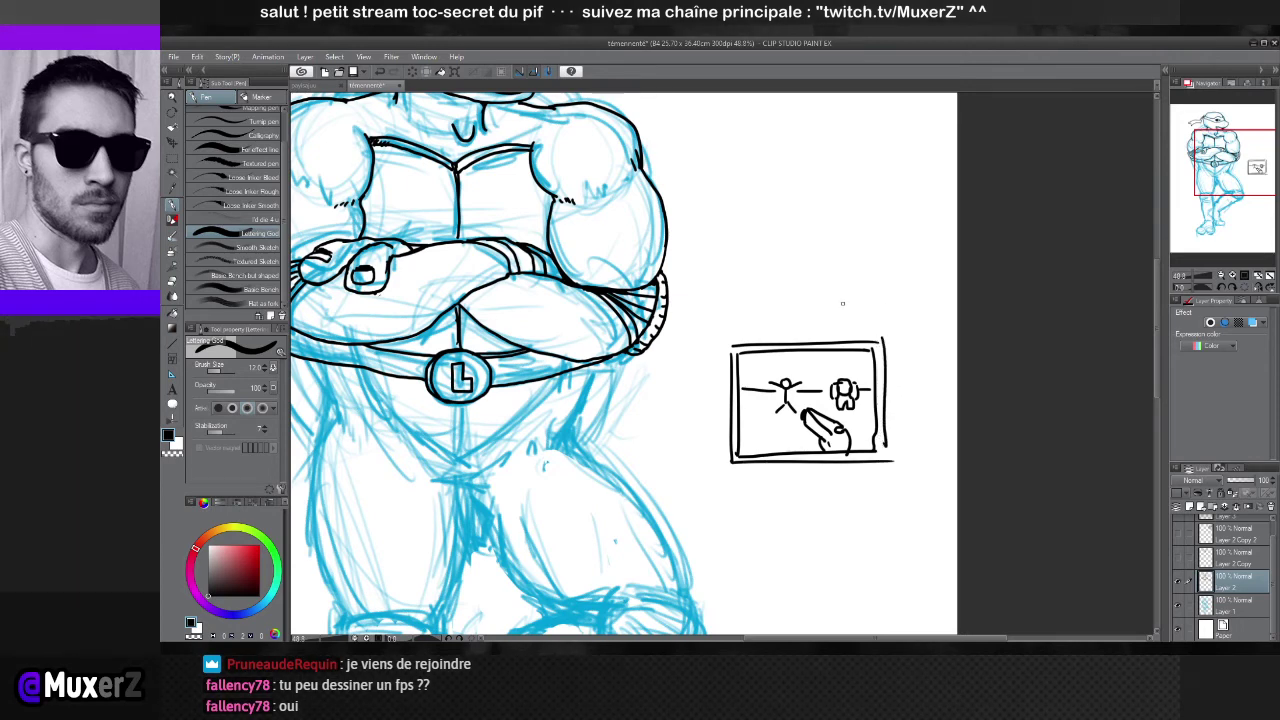
Add gun shading, a curved landscape line and muzzle-flash strokes to the shooter doodle, with overlapping loops above its frame
{"action": "left_click_drag", "start_coordinate": [855, 268], "coordinate": [838, 284]}
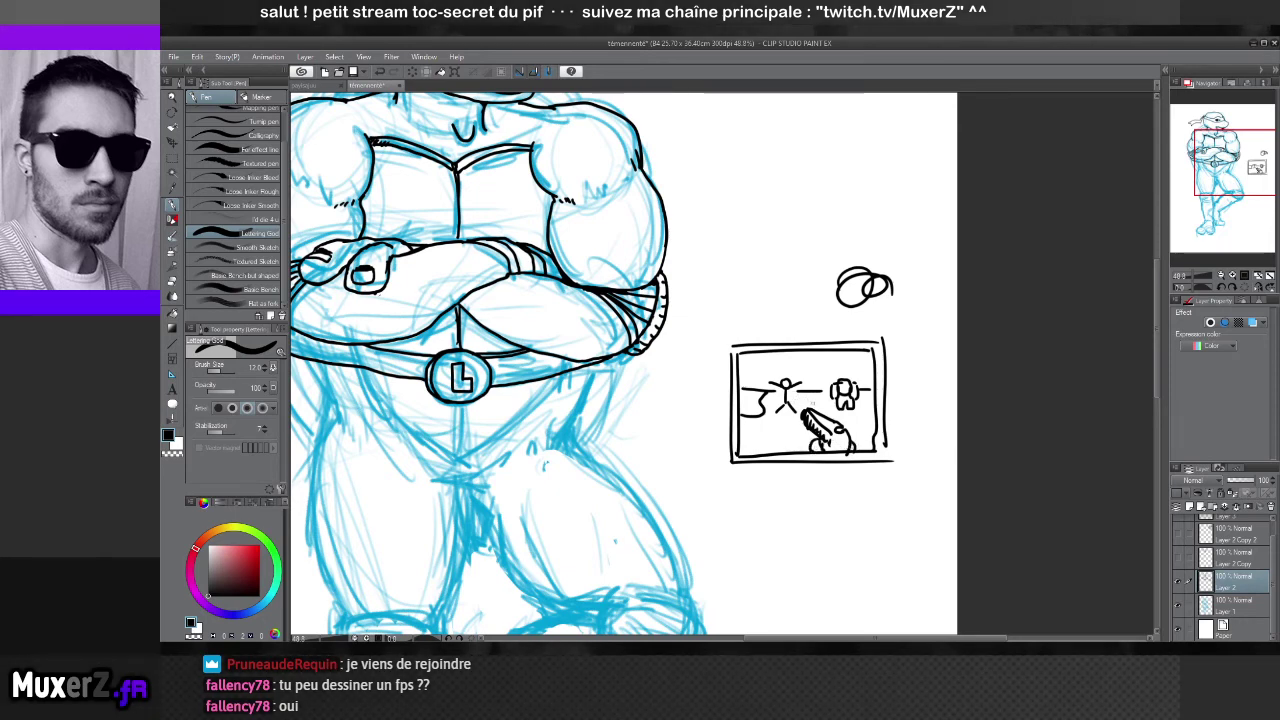
{"action": "left_click_drag", "start_coordinate": [795, 399], "coordinate": [799, 426]}
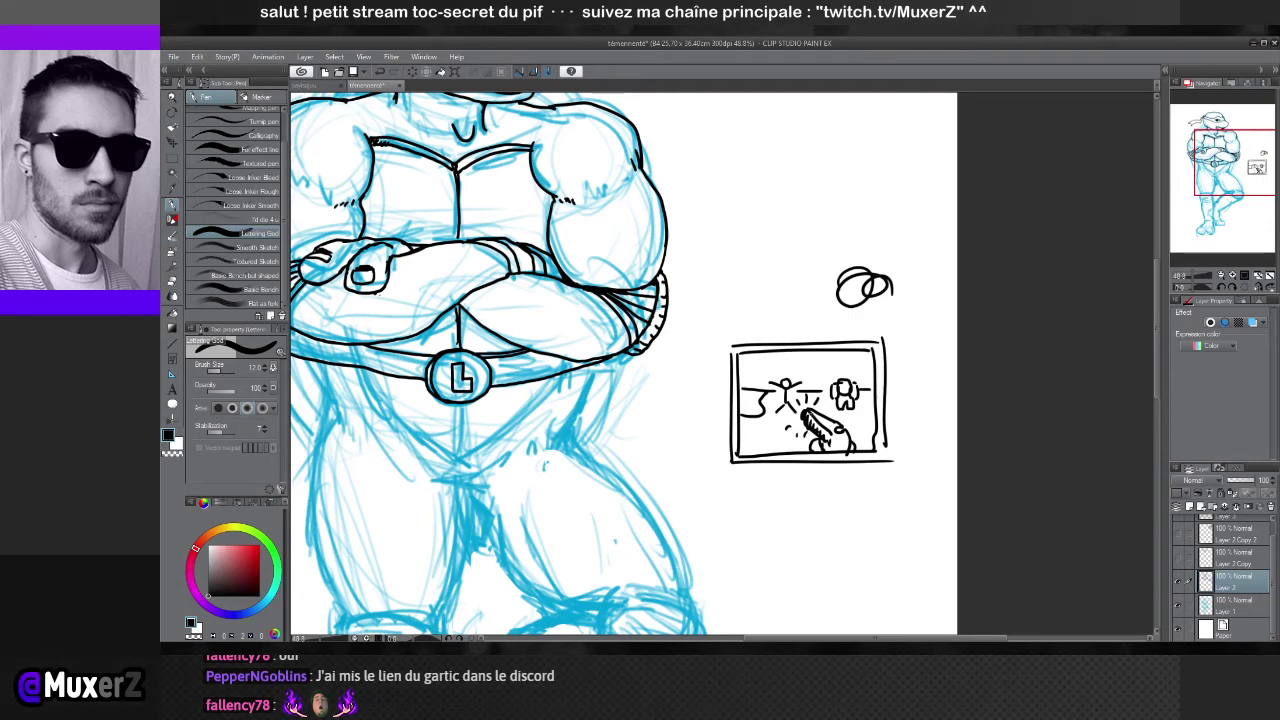
{"action": "left_click_drag", "start_coordinate": [700, 400], "coordinate": [820, 444]}
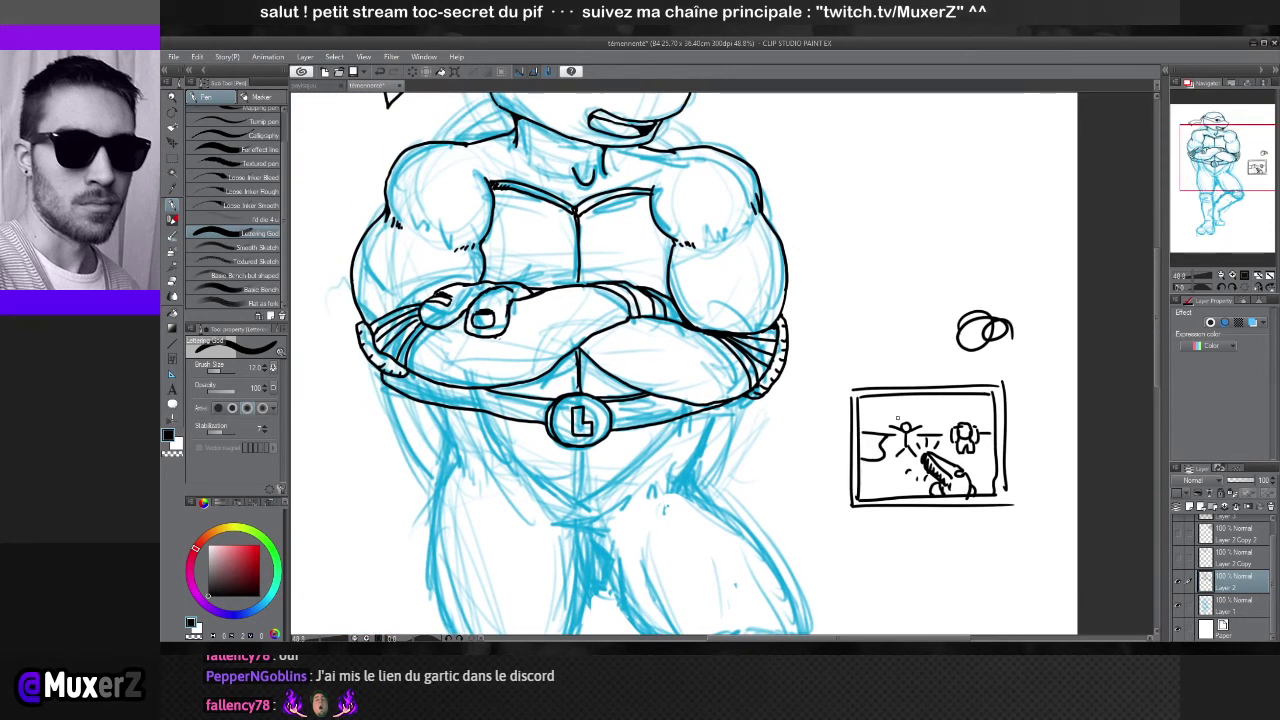
Ink the outer contour of the standing leg's thigh from the belt to the knee pad, and the short hip line opposite
{"action": "scroll", "coordinate": [845, 409], "scroll_direction": "down", "scroll_amount": 4}
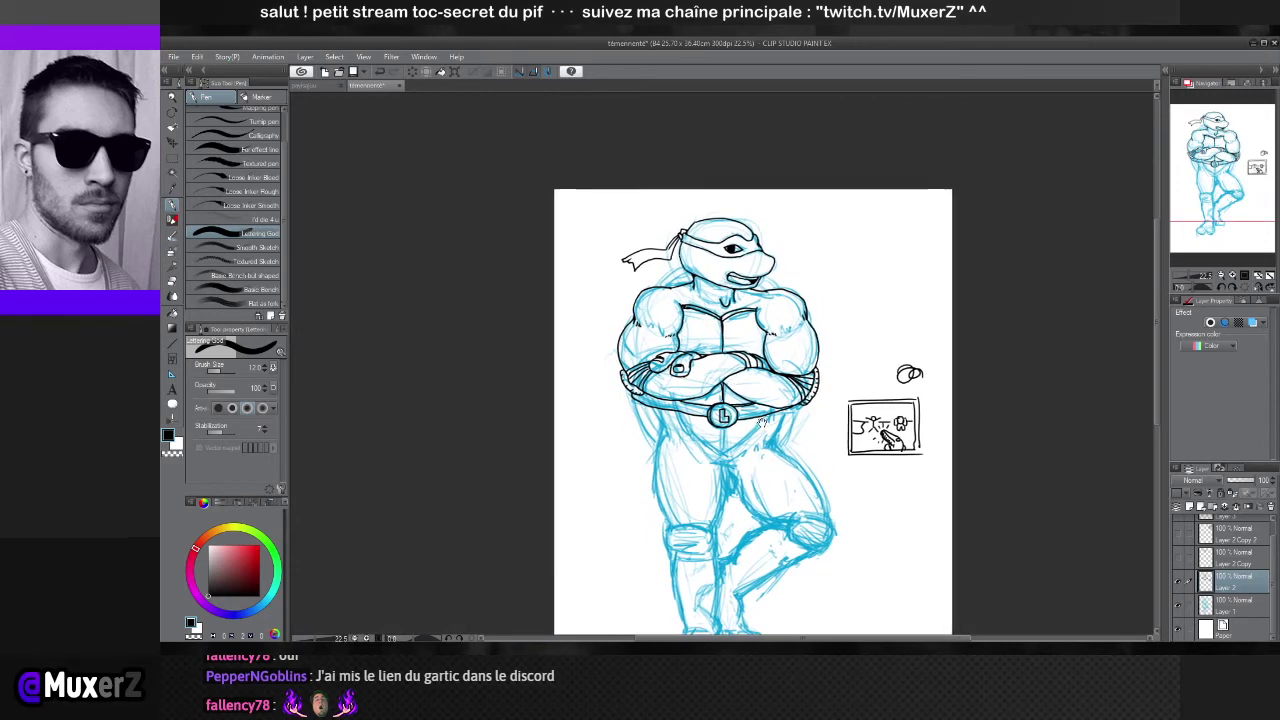
{"action": "left_click_drag", "start_coordinate": [762, 425], "coordinate": [842, 395]}
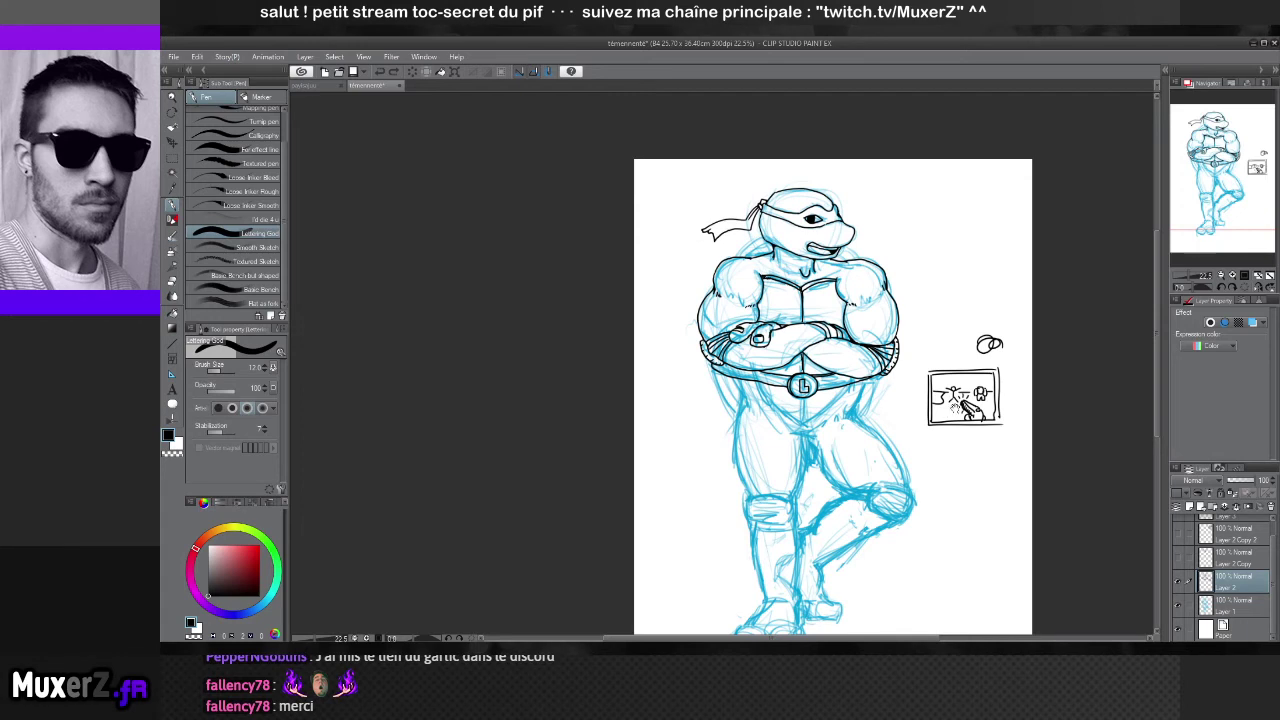
{"action": "left_click_drag", "start_coordinate": [981, 389], "coordinate": [883, 424]}
{"action": "left_click_drag", "start_coordinate": [597, 401], "coordinate": [625, 398]}
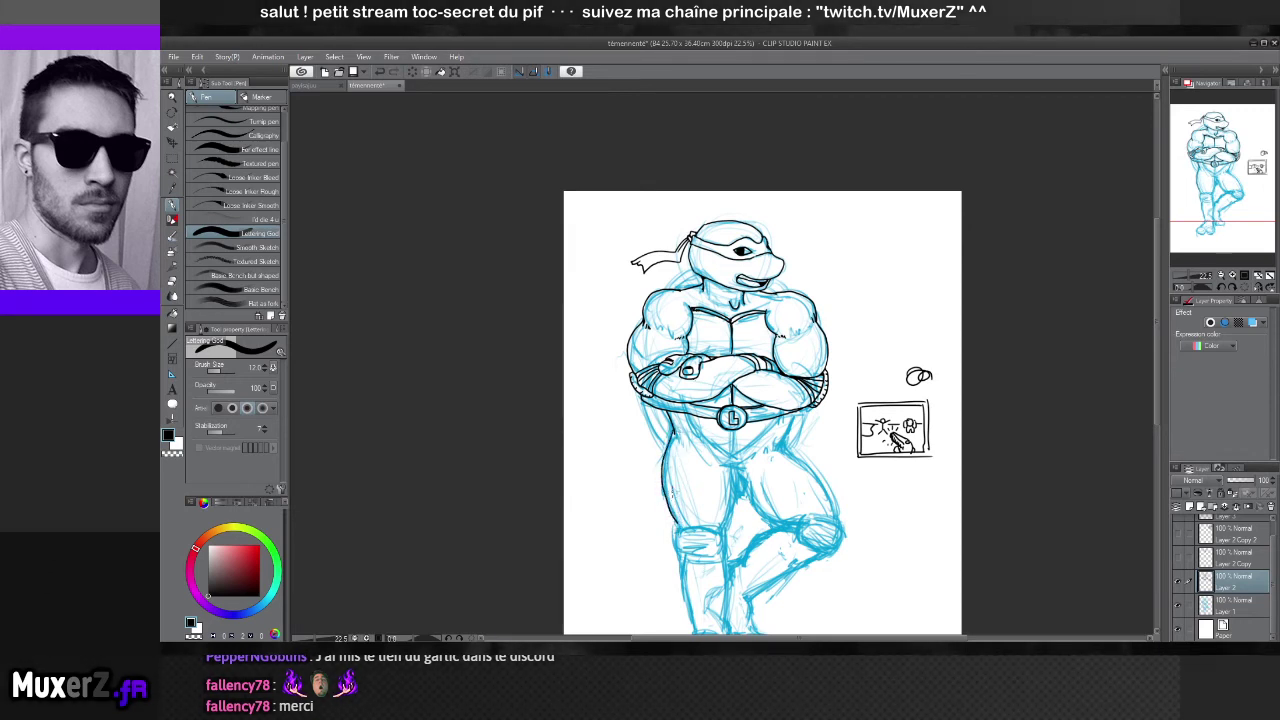
{"action": "left_click_drag", "start_coordinate": [668, 438], "coordinate": [662, 516]}
{"action": "key", "text": "ctrl+z"}
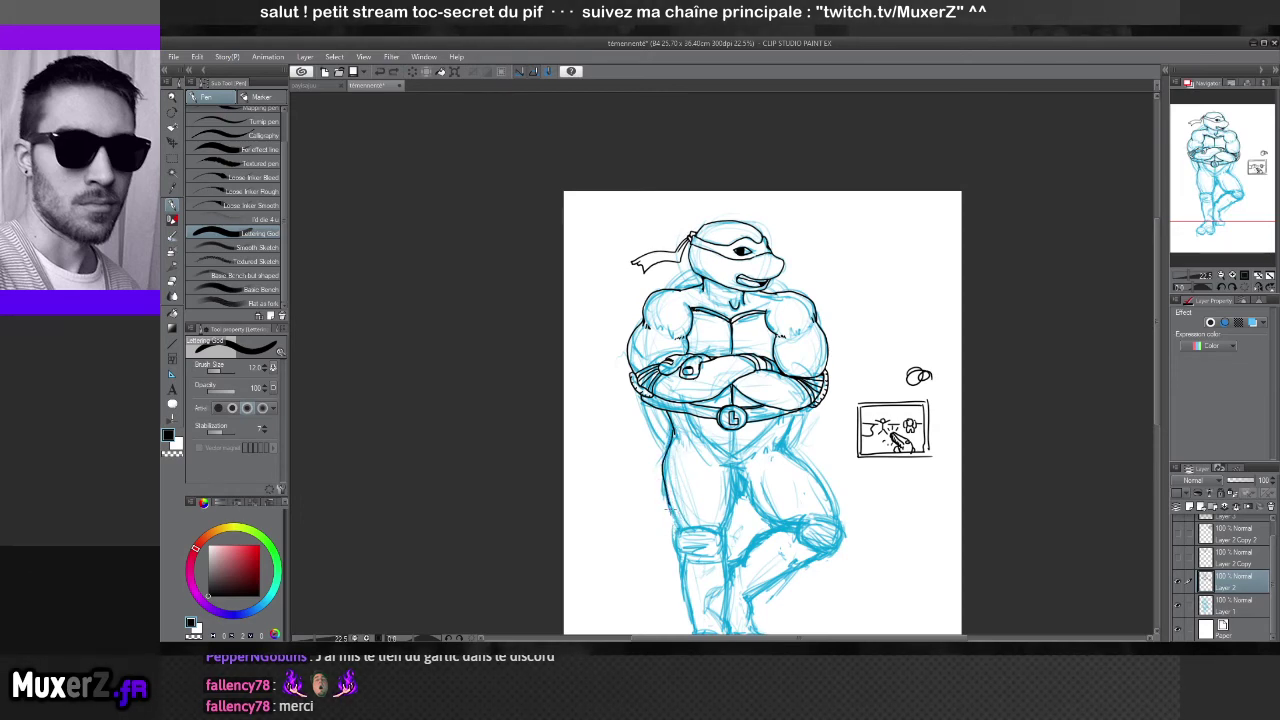
{"action": "scroll", "coordinate": [715, 480], "scroll_direction": "up", "scroll_amount": 1}
{"action": "scroll", "coordinate": [715, 494], "scroll_direction": "up", "scroll_amount": 1}
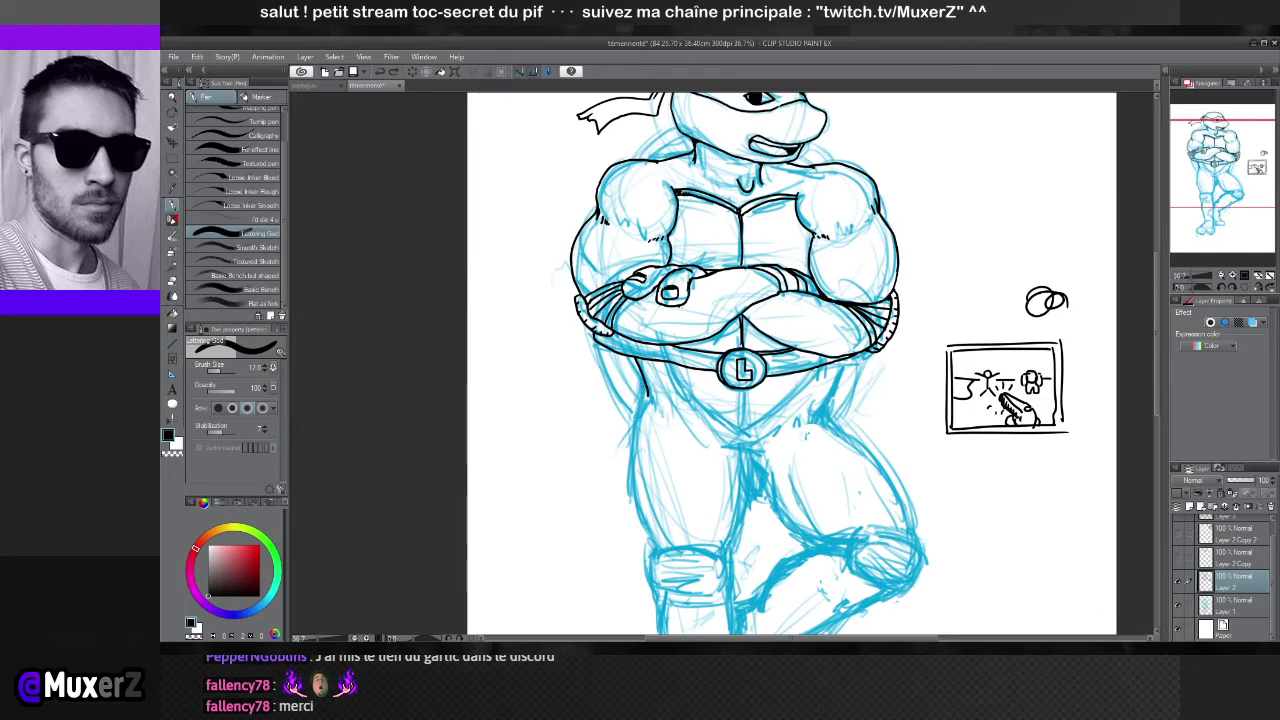
{"action": "mouse_move", "coordinate": [641, 386]}
{"action": "left_mouse_down"}
{"action": "mouse_move", "coordinate": [627, 450]}
{"action": "mouse_move", "coordinate": [650, 530]}
{"action": "left_mouse_up"}
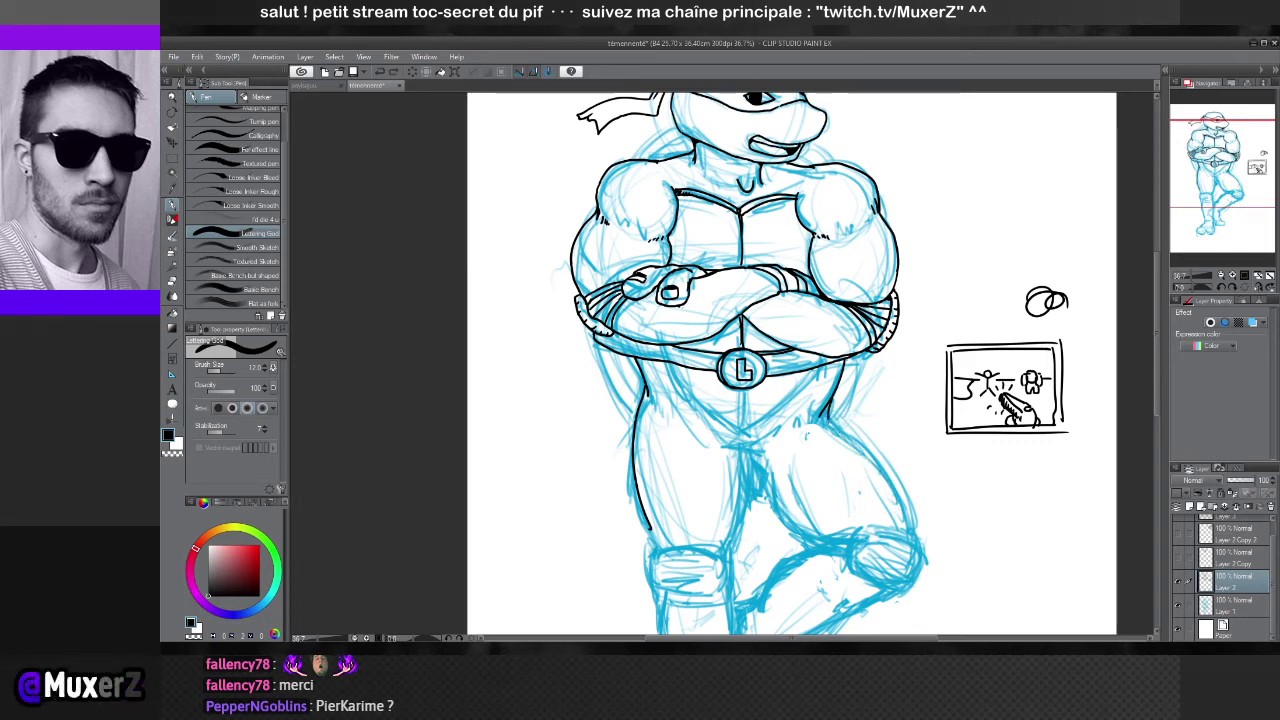
{"action": "key", "text": "ctrl+z"}
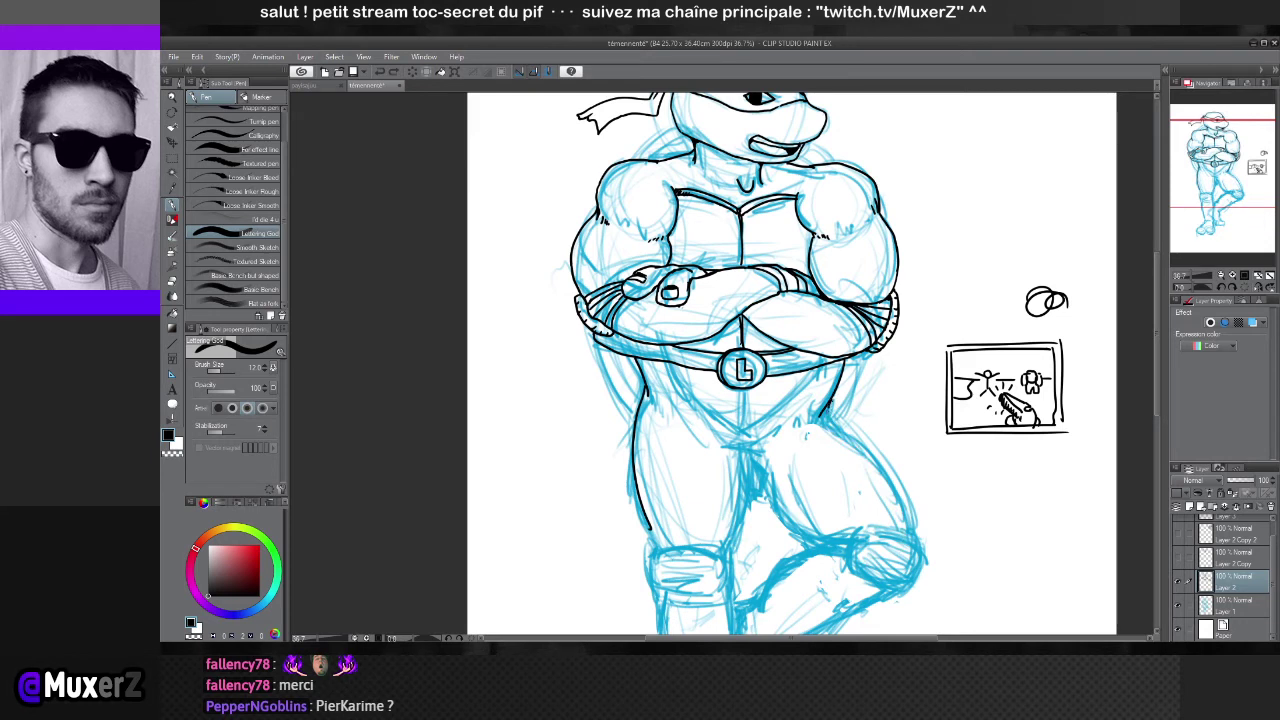
{"action": "left_click_drag", "start_coordinate": [824, 408], "coordinate": [902, 530]}
{"action": "key", "text": "ctrl+z"}
{"action": "left_click_drag", "start_coordinate": [828, 400], "coordinate": [888, 512]}
{"action": "key", "text": "ctrl+z"}
{"action": "mouse_move", "coordinate": [826, 401]}
{"action": "left_mouse_down"}
{"action": "mouse_move", "coordinate": [881, 467]}
{"action": "mouse_move", "coordinate": [896, 538]}
{"action": "left_mouse_up"}
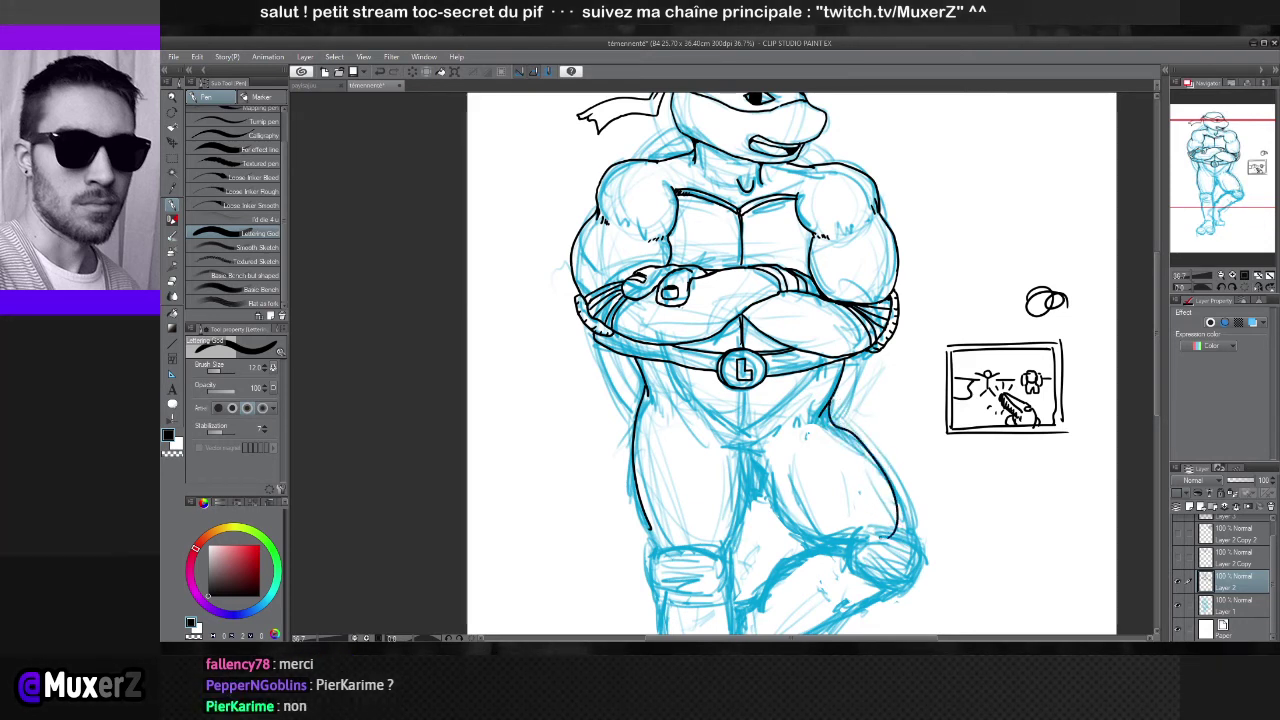
{"action": "key", "text": "ctrl+z"}
Ink the outer contour of the bent leg's thigh from hip to knee with the canvas rotated, and return the canvas upright
{"action": "mouse_move", "coordinate": [828, 408]}
{"action": "left_mouse_down"}
{"action": "mouse_move", "coordinate": [850, 442]}
{"action": "mouse_move", "coordinate": [852, 483]}
{"action": "mouse_move", "coordinate": [825, 490]}
{"action": "mouse_move", "coordinate": [762, 415]}
{"action": "mouse_move", "coordinate": [700, 397]}
{"action": "mouse_move", "coordinate": [712, 526]}
{"action": "left_mouse_up"}
{"action": "key", "text": "ctrl+z"}
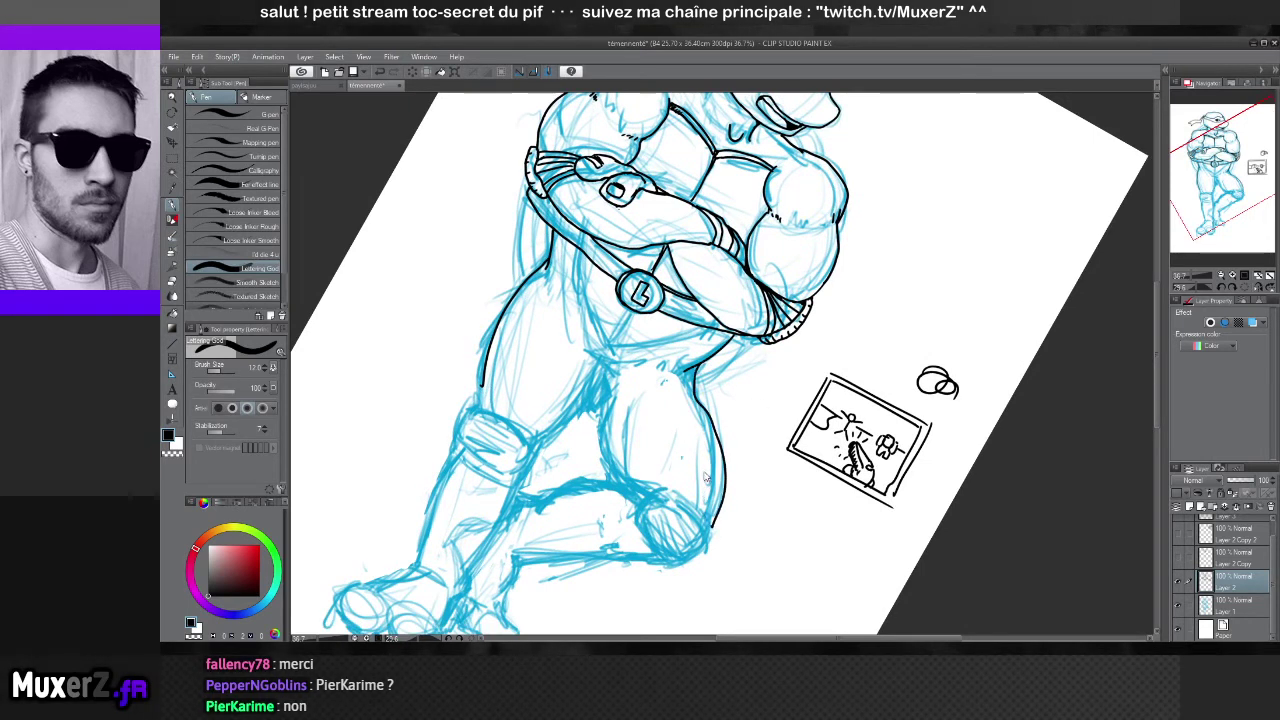
{"action": "key", "text": "ctrl+z"}
{"action": "mouse_move", "coordinate": [690, 362]}
{"action": "left_mouse_down"}
{"action": "mouse_move", "coordinate": [719, 467]}
{"action": "mouse_move", "coordinate": [712, 536]}
{"action": "left_mouse_up"}
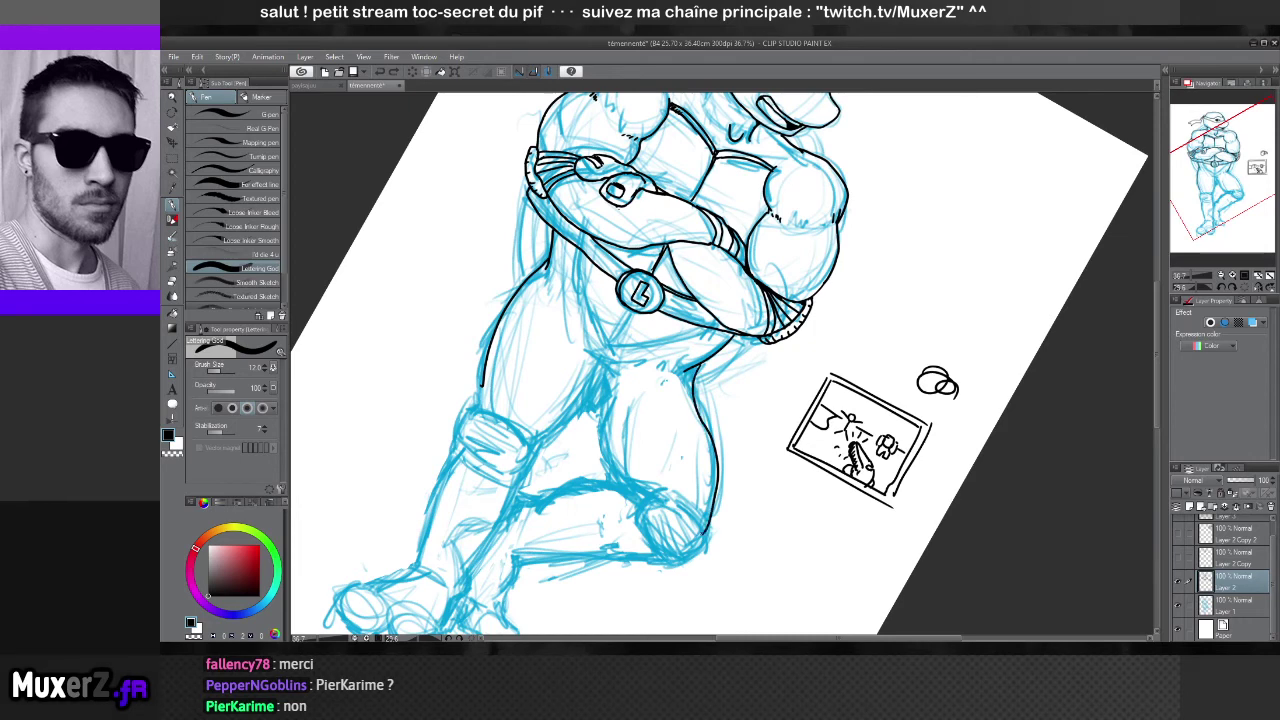
{"action": "key", "text": "ctrl+z"}
{"action": "left_click_drag", "start_coordinate": [690, 368], "coordinate": [712, 526]}
{"action": "left_click_drag", "start_coordinate": [666, 429], "coordinate": [747, 427]}
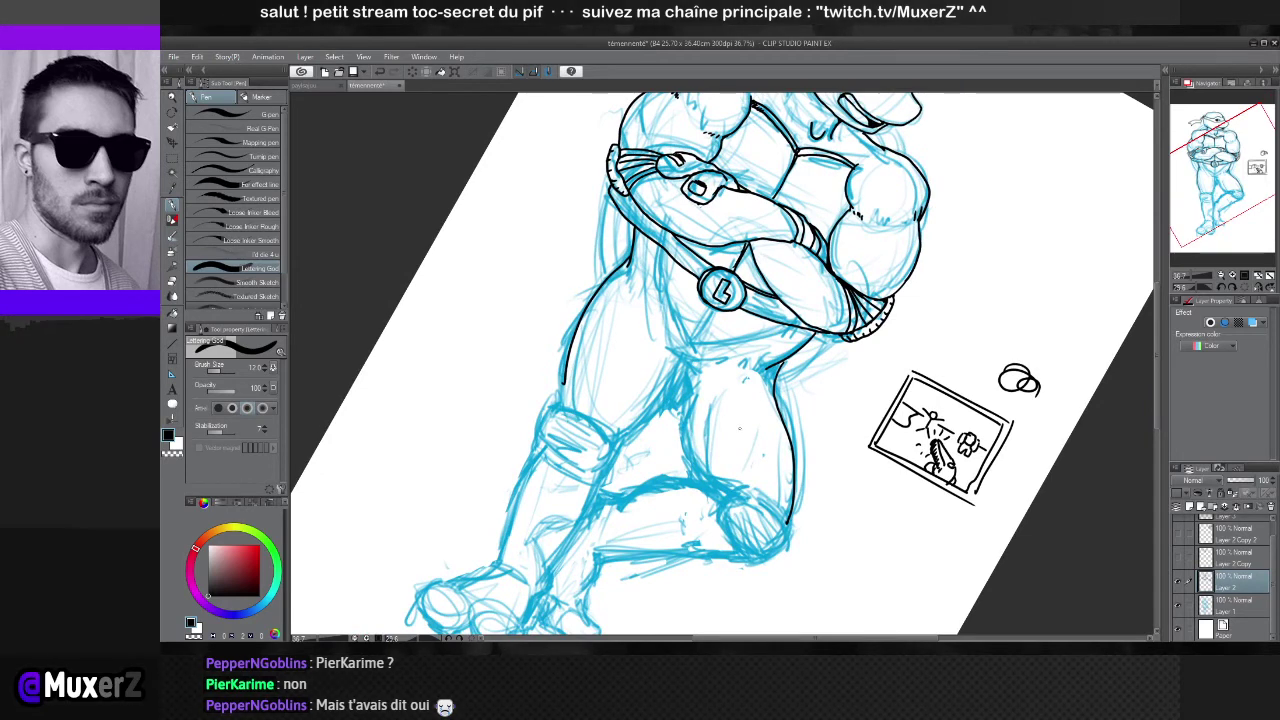
{"action": "key", "text": "r"}
{"action": "mouse_move", "coordinate": [741, 430]}
{"action": "left_mouse_down"}
{"action": "mouse_move", "coordinate": [728, 440]}
{"action": "mouse_move", "coordinate": [761, 424]}
{"action": "left_mouse_up"}
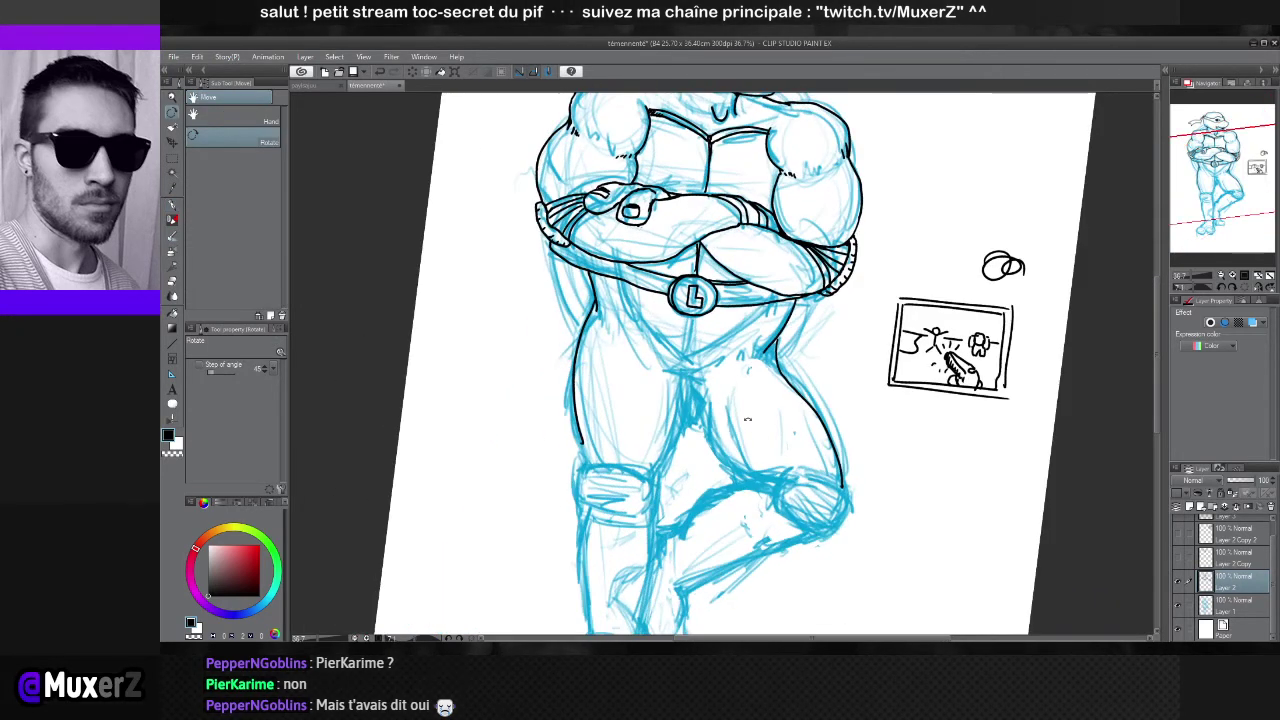
{"action": "key", "text": "p"}
{"action": "key", "text": "ctrl+@"}
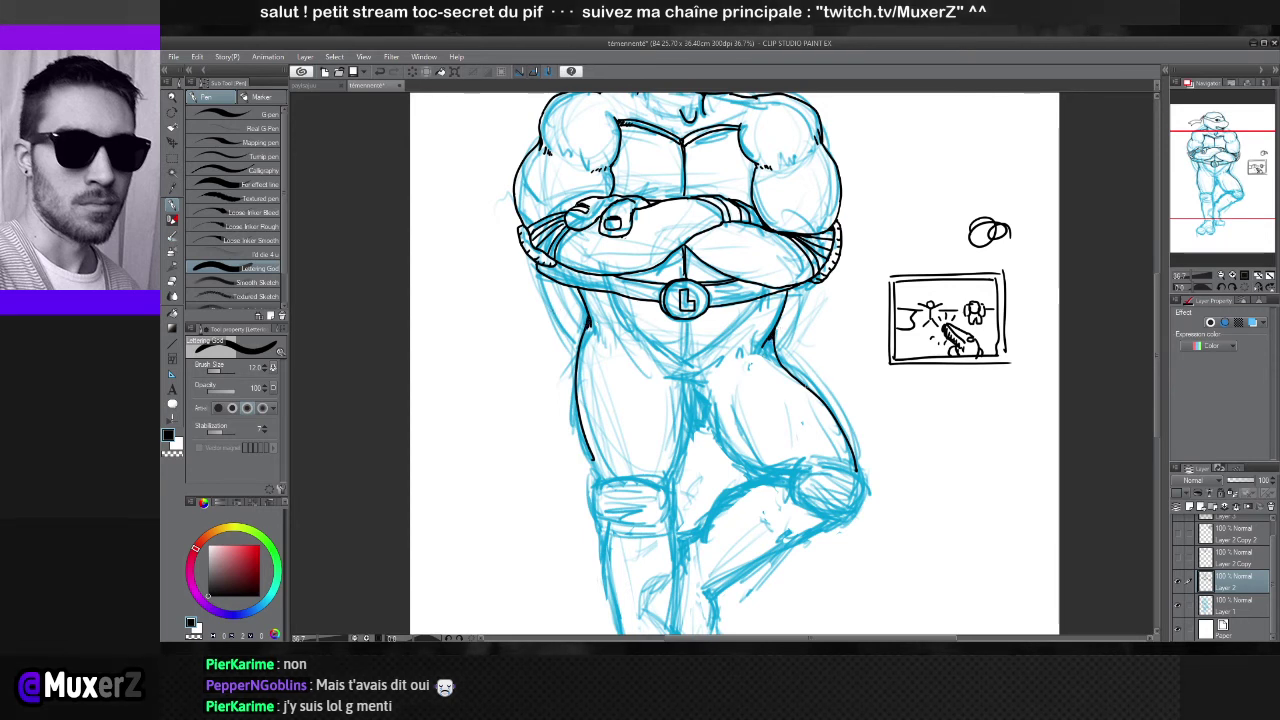
Ink the crotch curve, both lower edges of the plastron and its centre line below the belt buckle
{"action": "left_click_drag", "start_coordinate": [670, 378], "coordinate": [715, 375]}
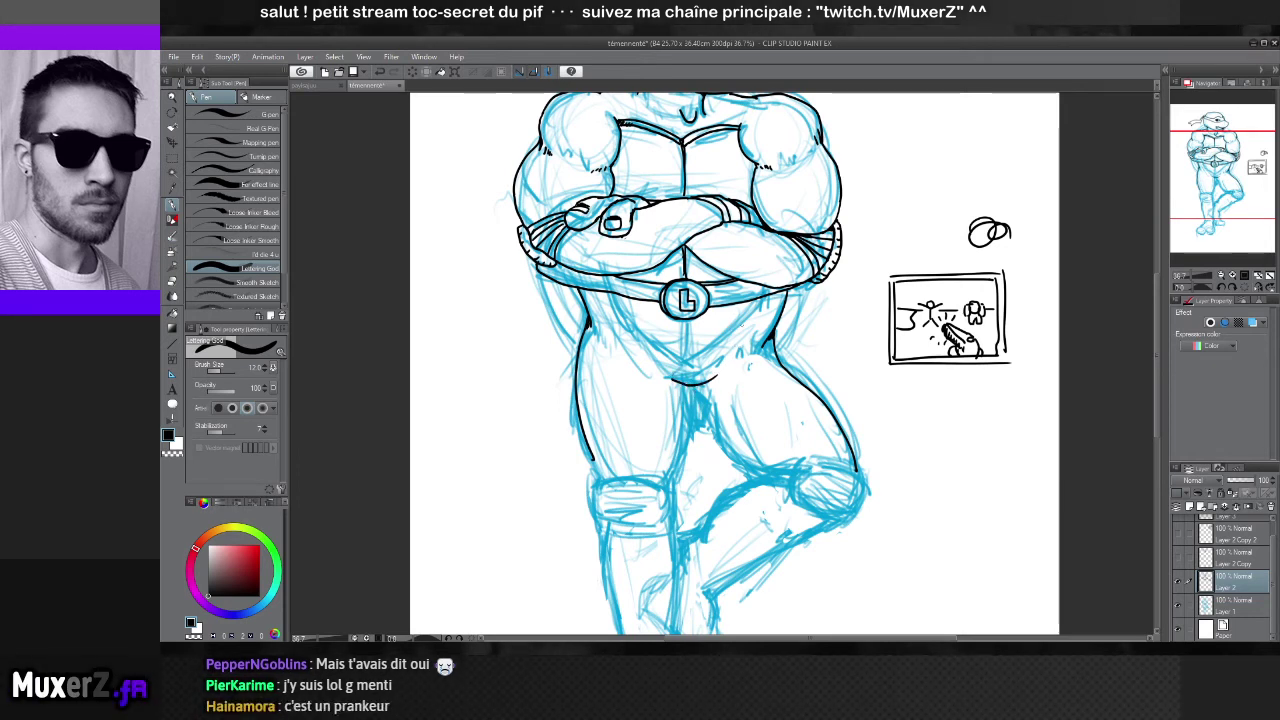
{"action": "left_click_drag", "start_coordinate": [610, 302], "coordinate": [683, 366]}
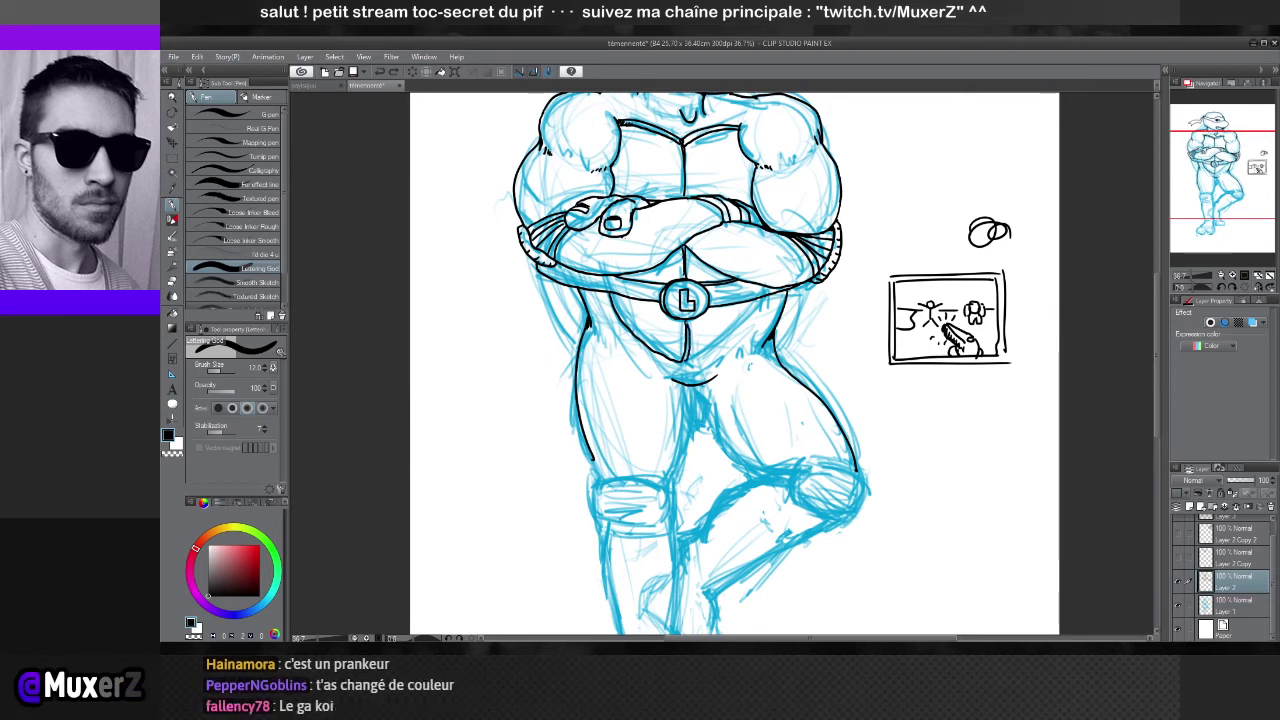
{"action": "mouse_move", "coordinate": [689, 318]}
{"action": "left_mouse_down"}
{"action": "mouse_move", "coordinate": [689, 354]}
{"action": "mouse_move", "coordinate": [734, 356]}
{"action": "left_mouse_up"}
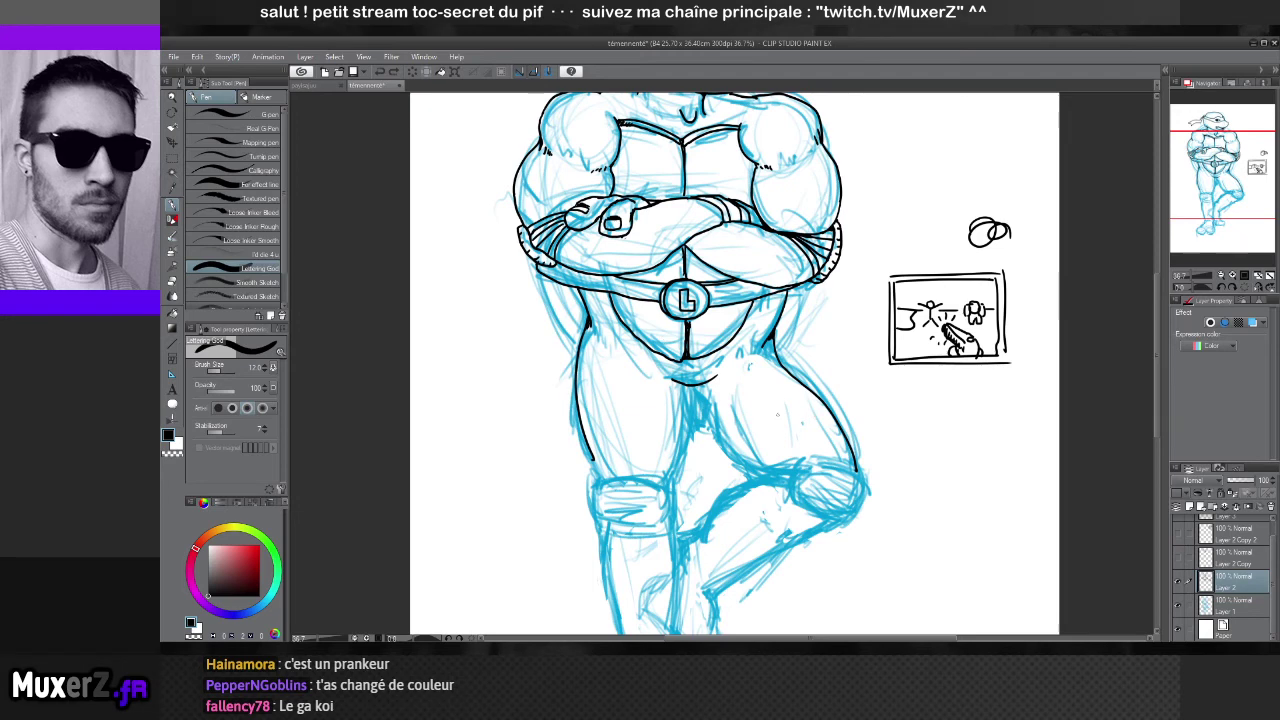
Ink the lower shell edges beside both hips and a small mark between the upper thighs
{"action": "left_click_drag", "start_coordinate": [722, 261], "coordinate": [702, 468]}
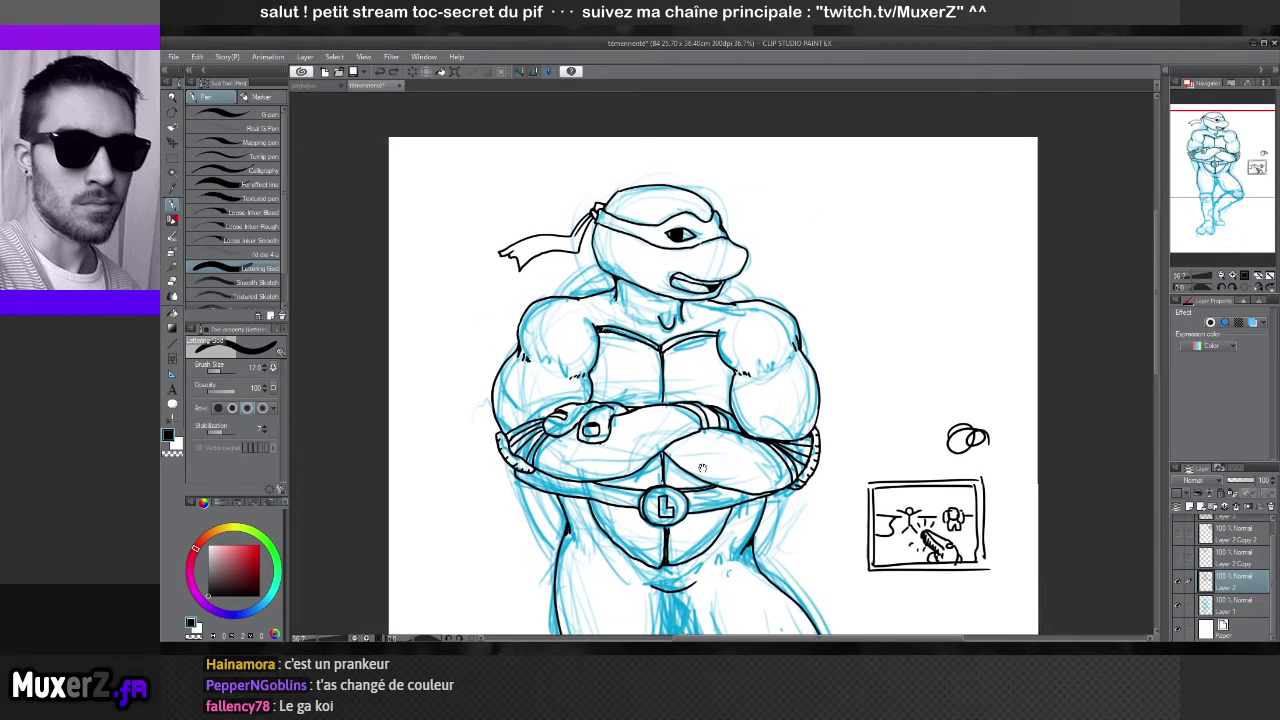
{"action": "left_click_drag", "start_coordinate": [730, 392], "coordinate": [746, 340]}
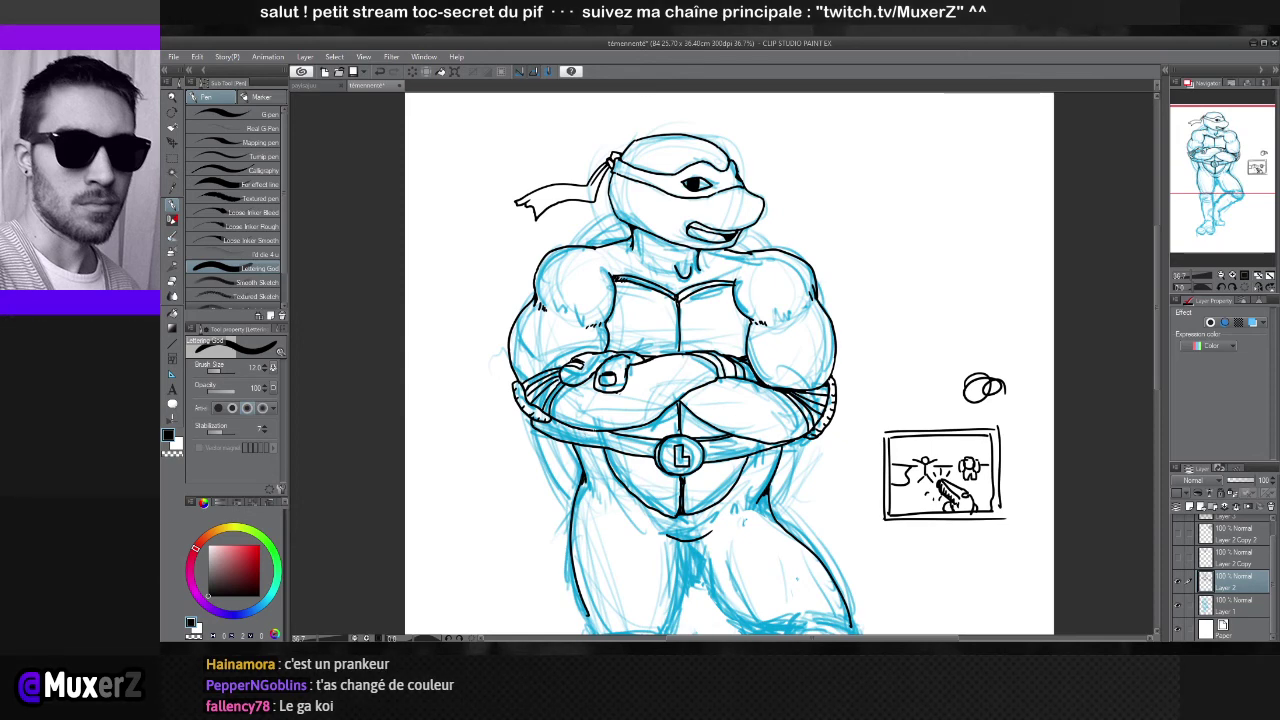
{"action": "scroll", "coordinate": [528, 506], "scroll_direction": "down", "scroll_amount": 2}
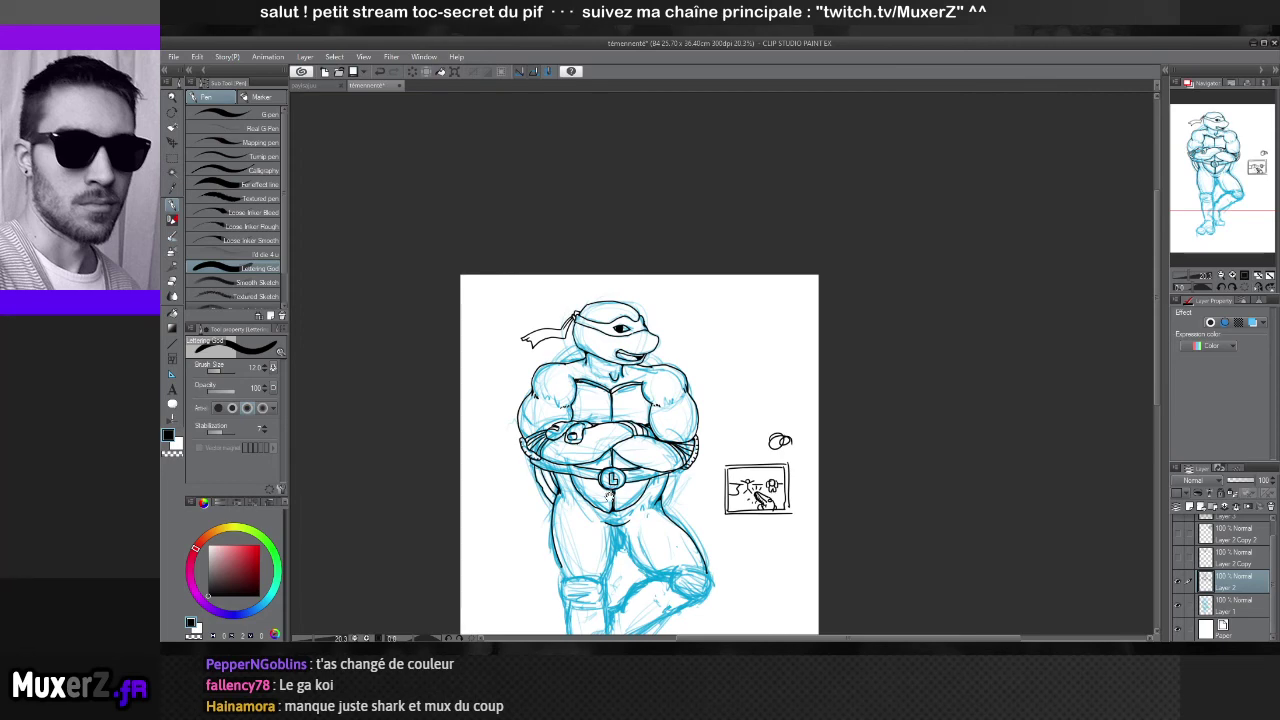
{"action": "scroll", "coordinate": [608, 497], "scroll_direction": "up", "scroll_amount": 2}
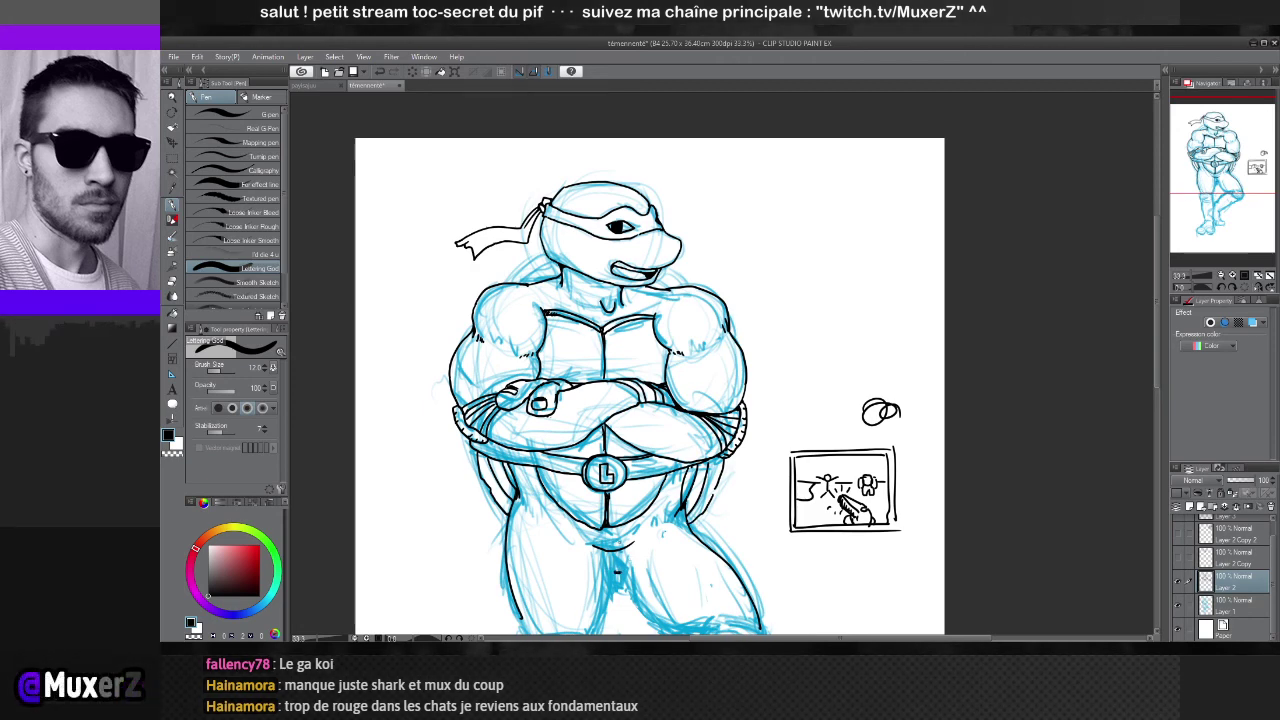
{"action": "scroll", "coordinate": [401, 432], "scroll_direction": "down", "scroll_amount": 5}
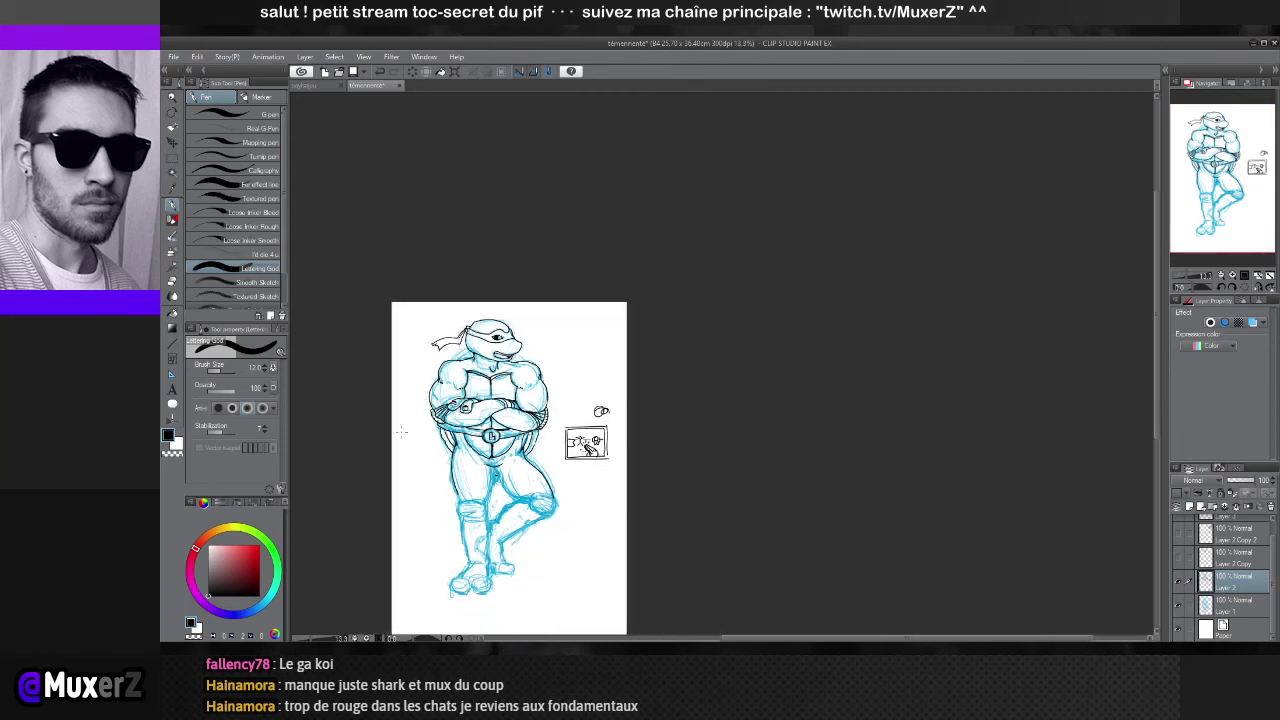
{"action": "scroll", "coordinate": [401, 491], "scroll_direction": "up", "scroll_amount": 2}
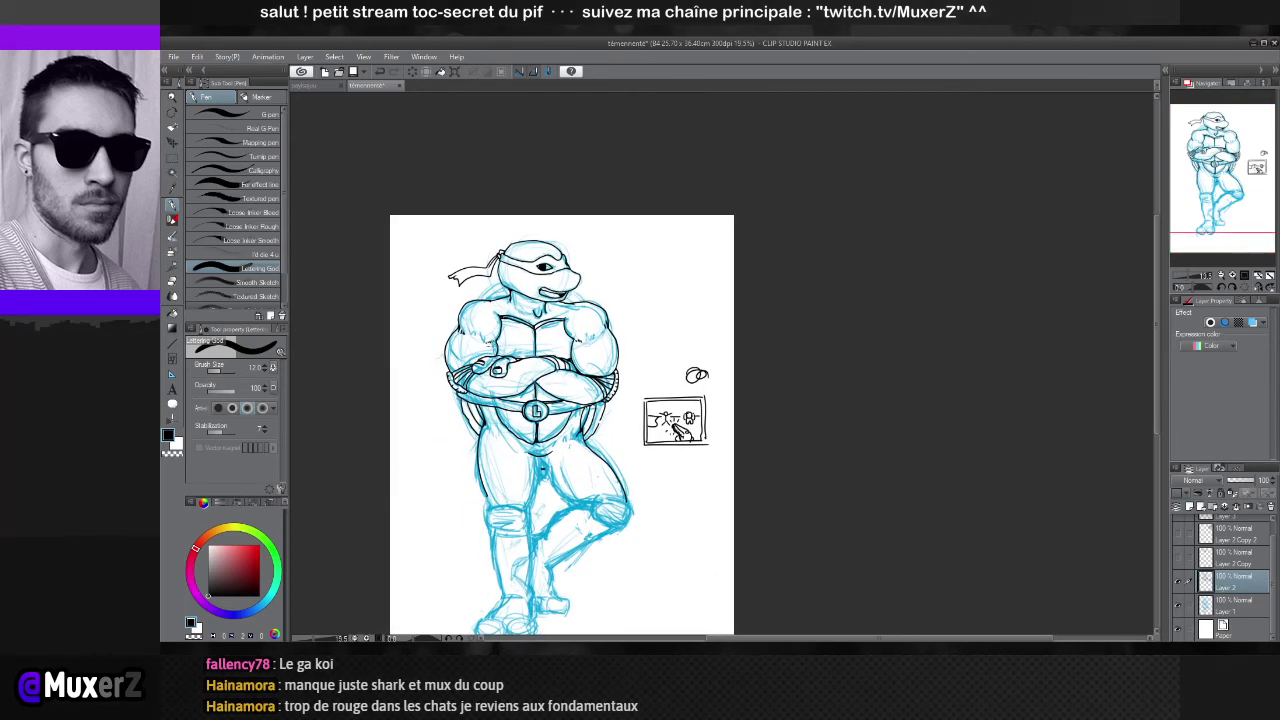
{"action": "scroll", "coordinate": [493, 348], "scroll_direction": "down", "scroll_amount": 2}
{"action": "scroll", "coordinate": [503, 437], "scroll_direction": "up", "scroll_amount": 2}
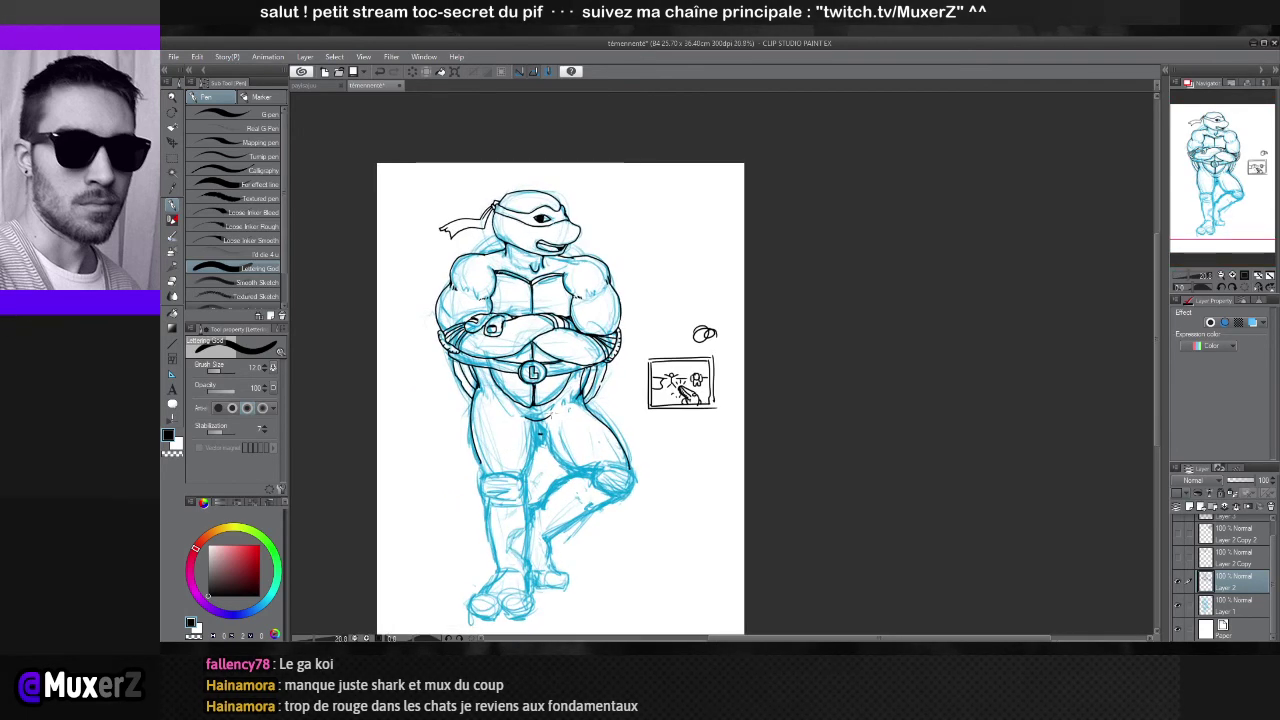
{"action": "scroll", "coordinate": [521, 440], "scroll_direction": "up", "scroll_amount": 1}
{"action": "scroll", "coordinate": [521, 440], "scroll_direction": "down", "scroll_amount": 2}
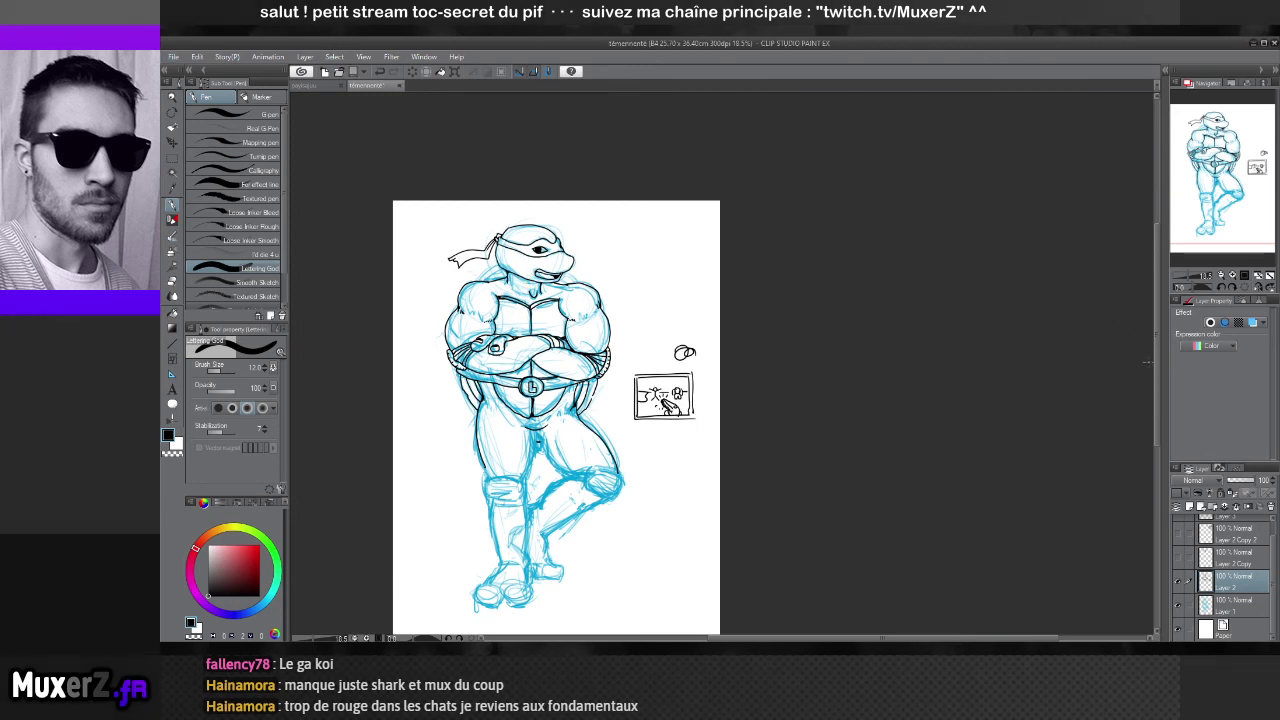
{"action": "scroll", "coordinate": [583, 397], "scroll_direction": "up", "scroll_amount": 2}
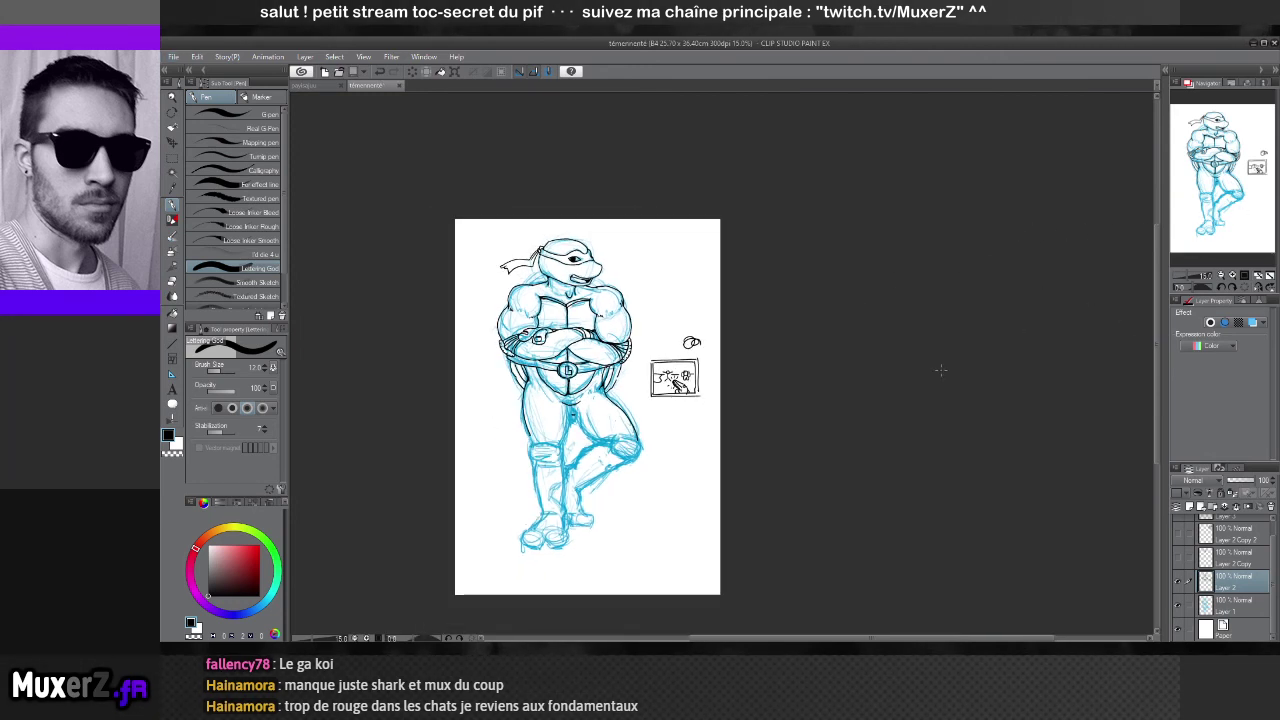
{"action": "scroll", "coordinate": [583, 397], "scroll_direction": "down", "scroll_amount": 2}
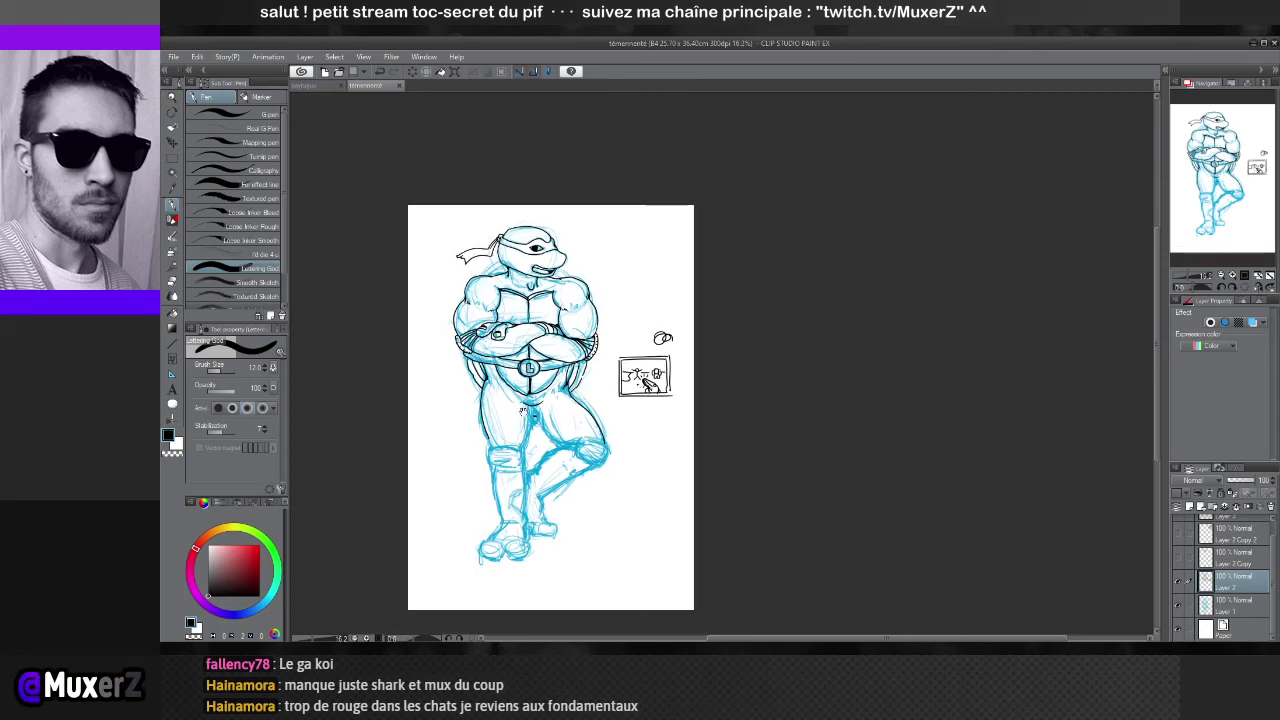
Switch to the other open document, the black-and-white landscape with the seated fox, and look over the whole page
{"action": "left_click", "coordinate": [312, 86]}
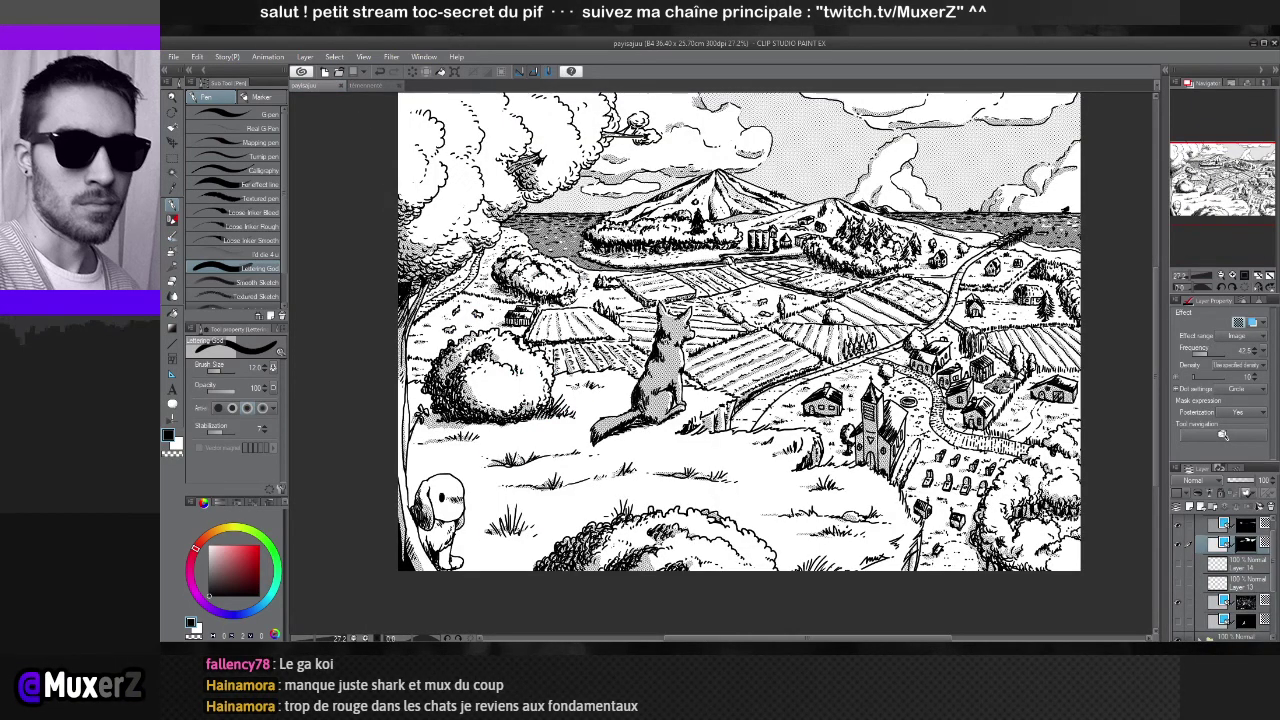
{"action": "left_click_drag", "start_coordinate": [740, 330], "coordinate": [714, 356]}
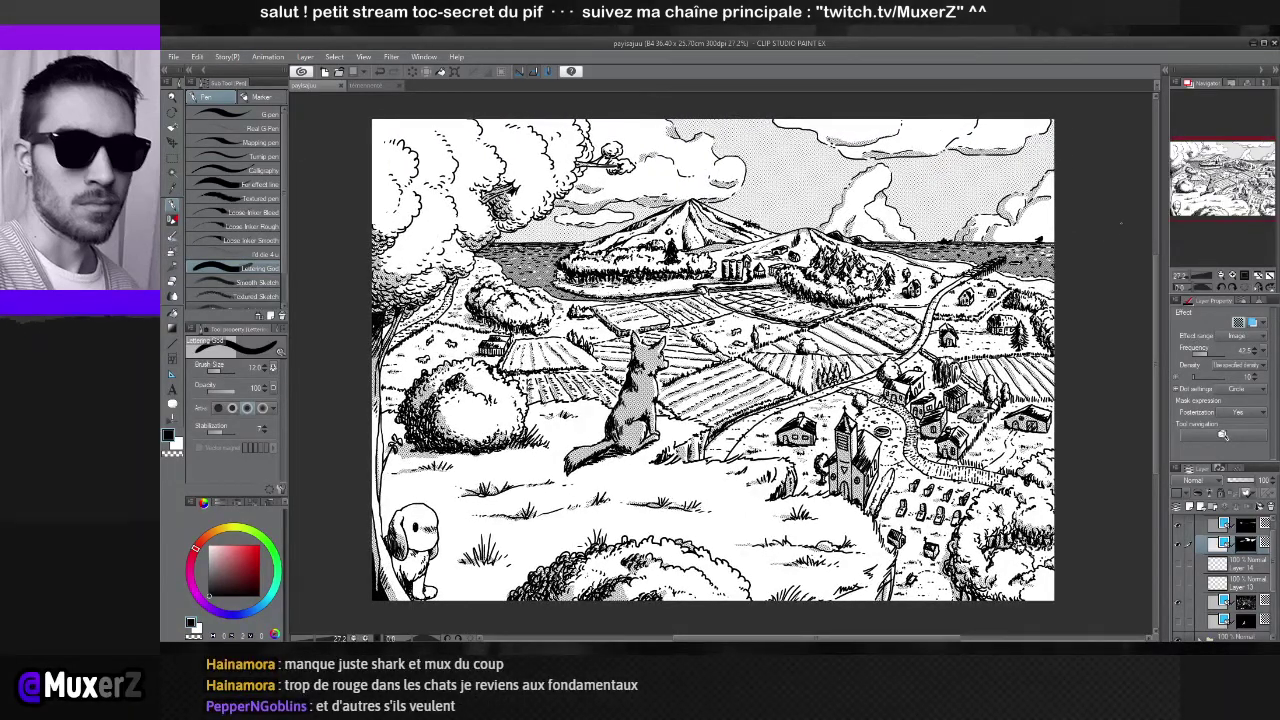